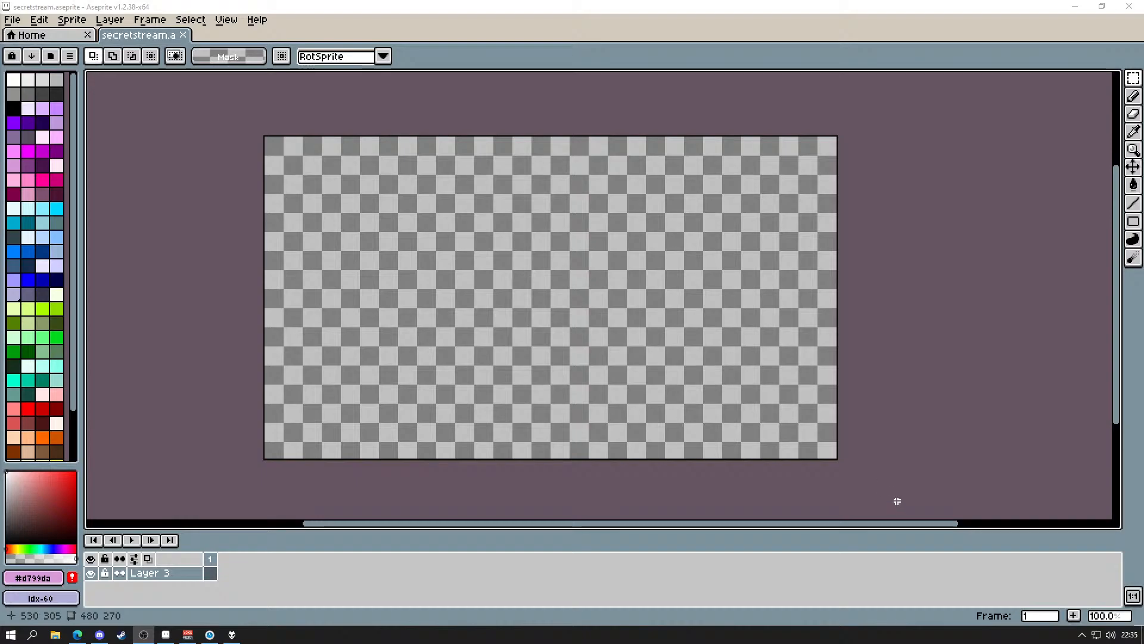
# - Shrink the timeline to enlarge the canvas area and switch the editor to full screen
pyautogui.moveTo(635, 531); pyautogui.dragTo(632, 547)
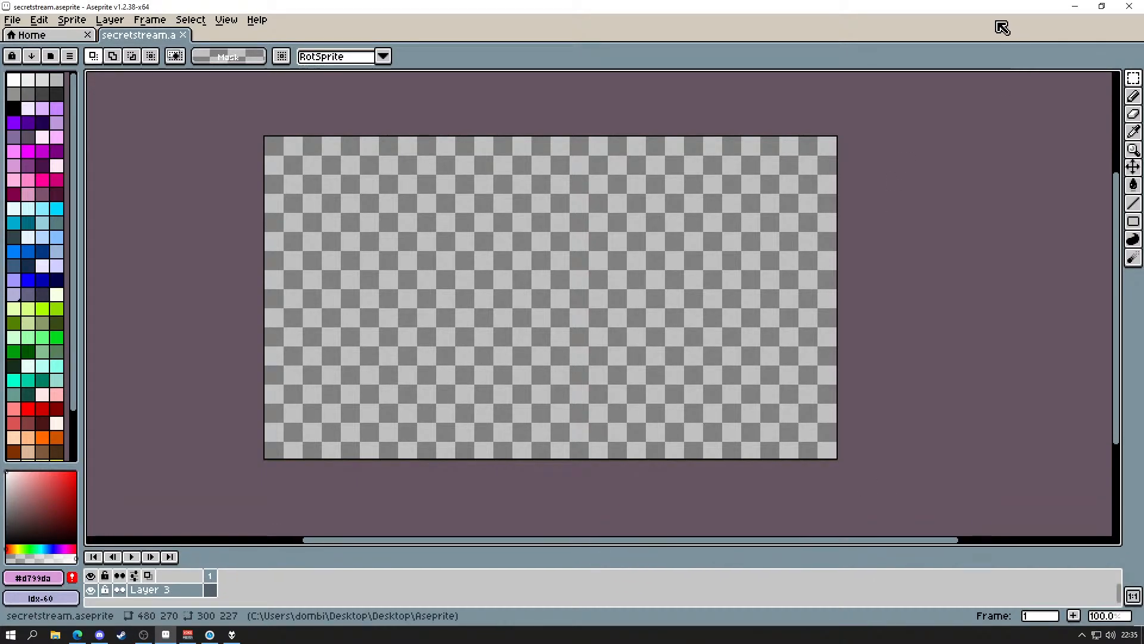
pyautogui.press('F11')
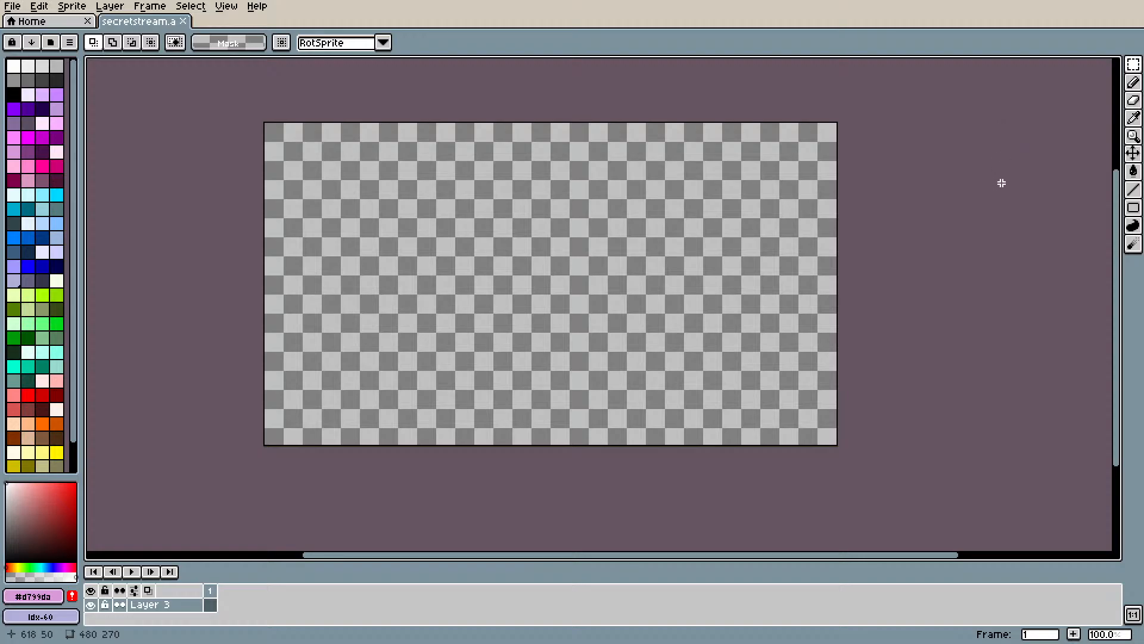
pyautogui.moveTo(1117, 400); pyautogui.dragTo(1117, 409)
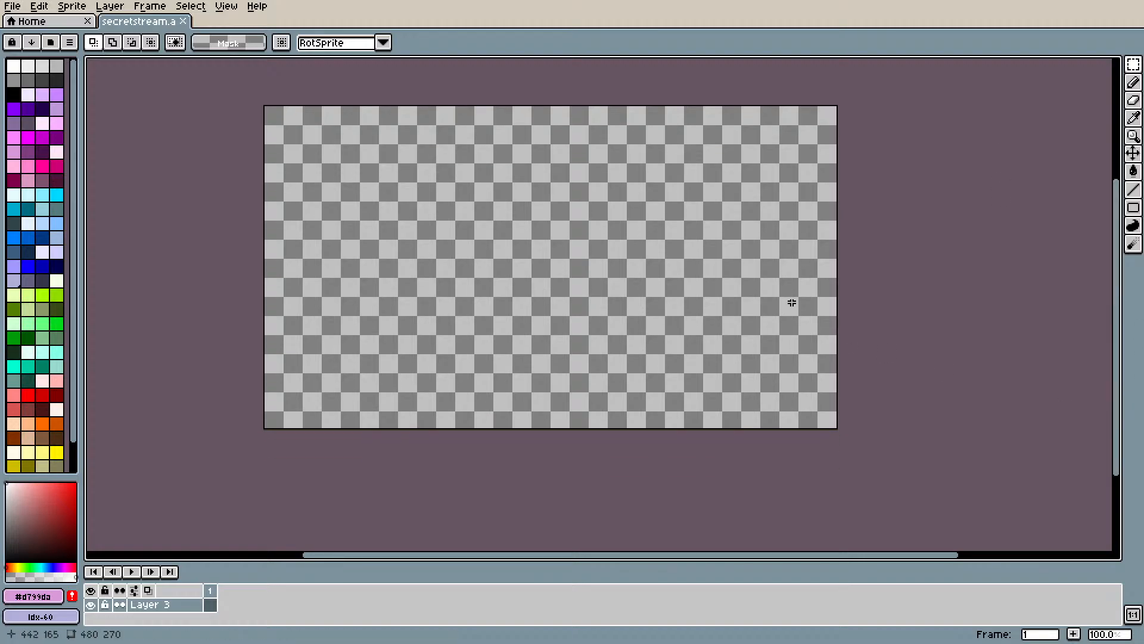
pyautogui.scroll(1, 793, 301)
pyautogui.scroll(-1, 793, 301)
pyautogui.moveTo(875, 561); pyautogui.dragTo(817, 560)
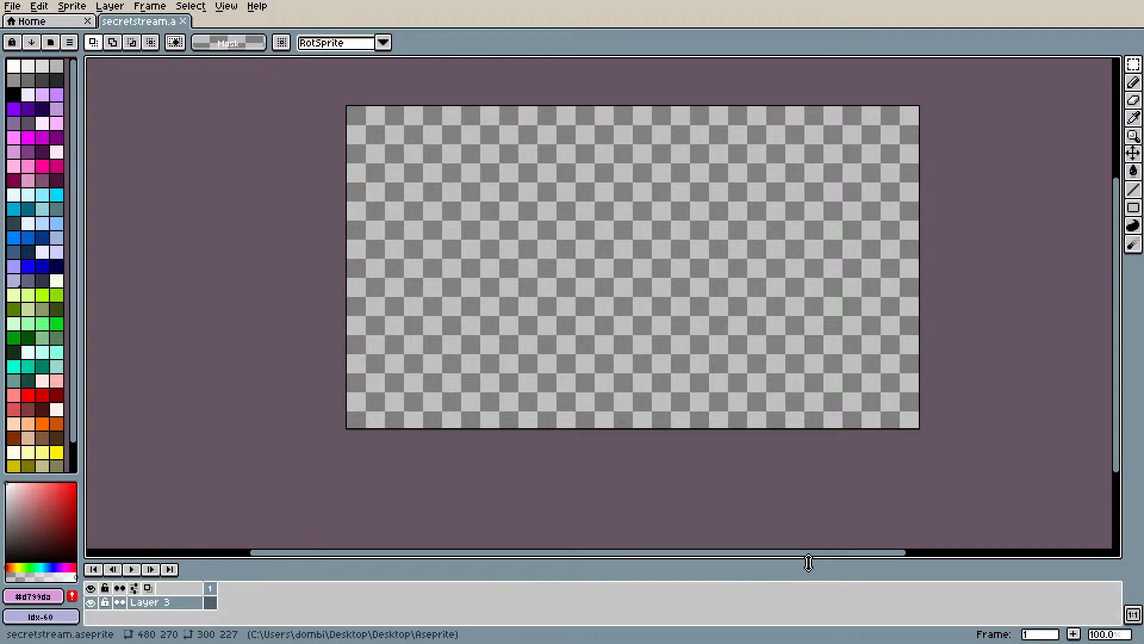
pyautogui.moveTo(807, 562); pyautogui.dragTo(884, 567)
pyautogui.moveTo(1116, 328); pyautogui.dragTo(1115, 310)
pyautogui.click(1108, 635)
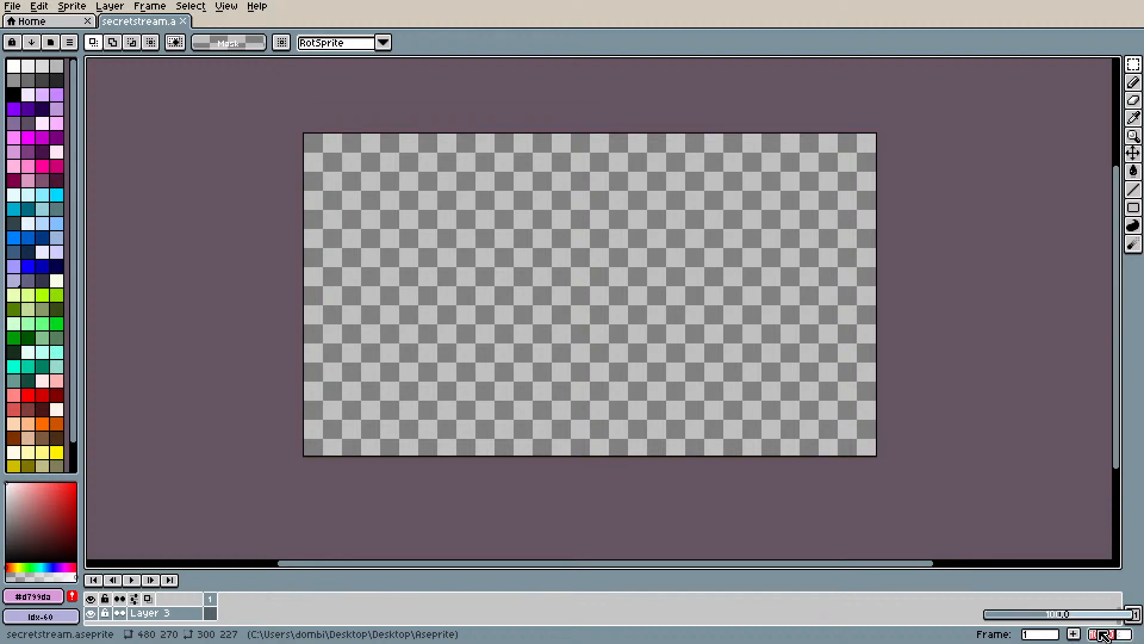
pyautogui.moveTo(1064, 617); pyautogui.dragTo(1083, 621)
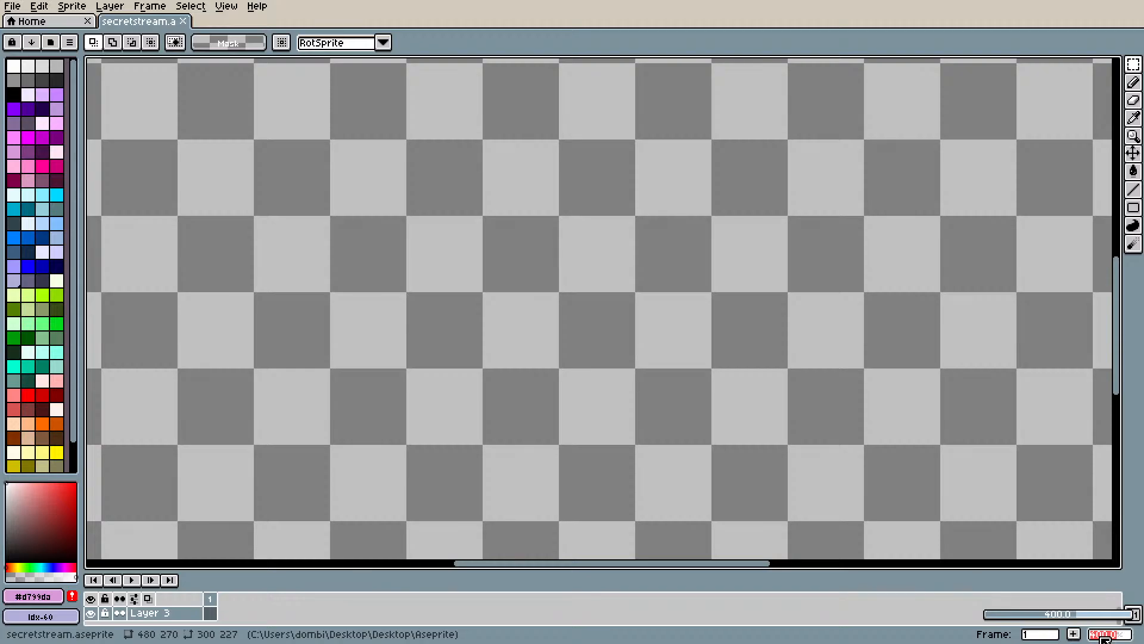
pyautogui.write('1')
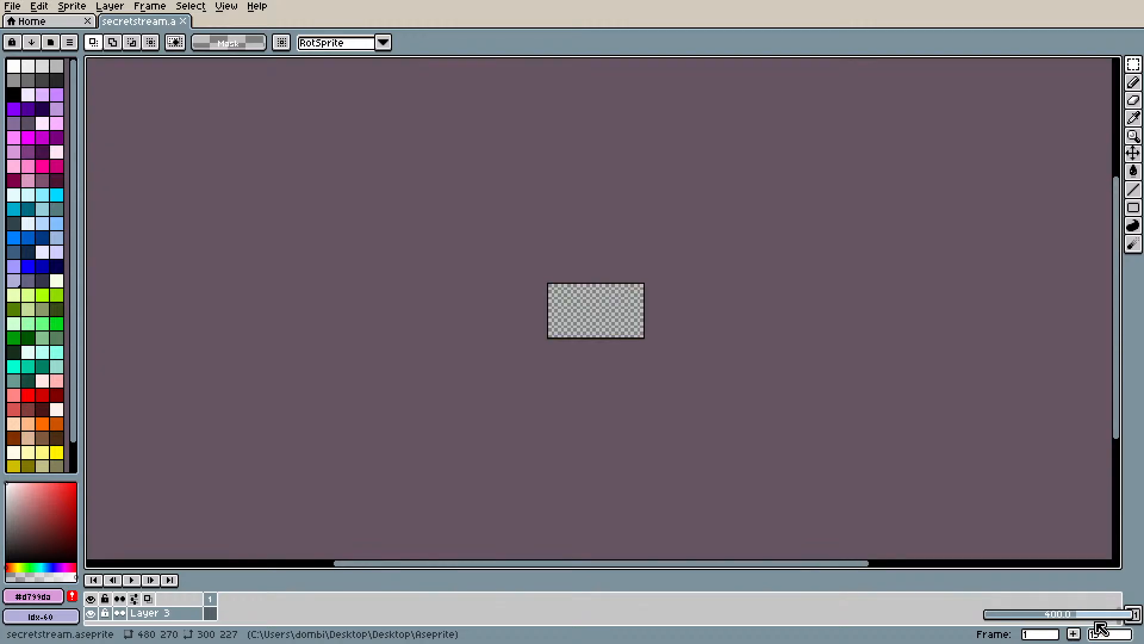
pyautogui.write('700.0')
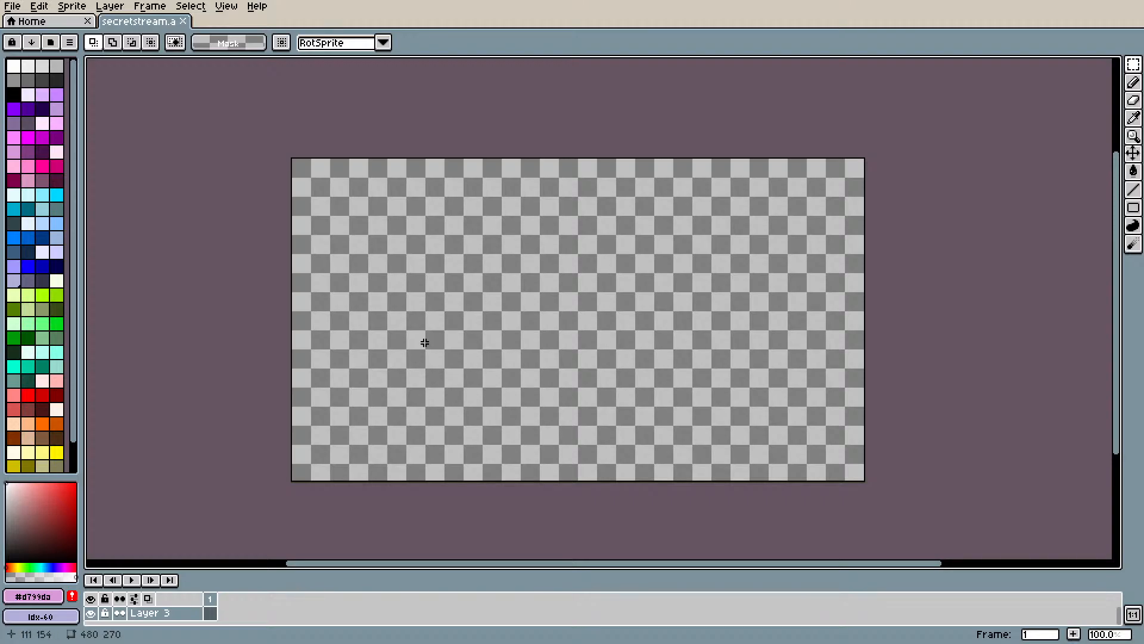
# - With the 2 px Pencil in black, draw a small upright oval and a shallow arc extending to the right from it
pyautogui.scroll(1, 537, 277)
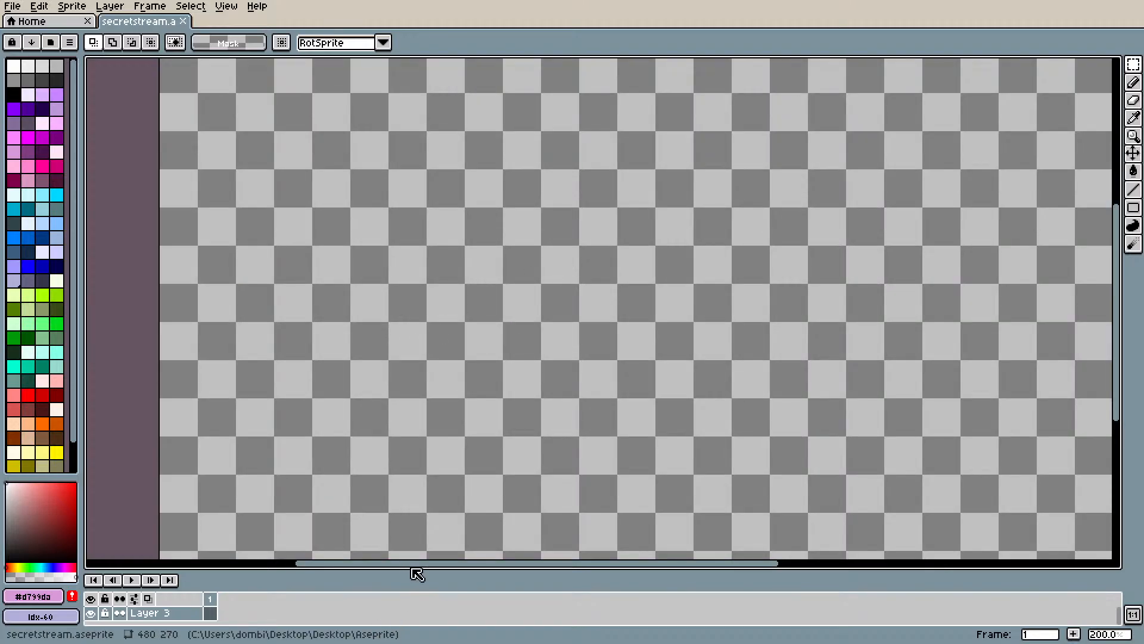
pyautogui.moveTo(425, 564); pyautogui.dragTo(503, 554)
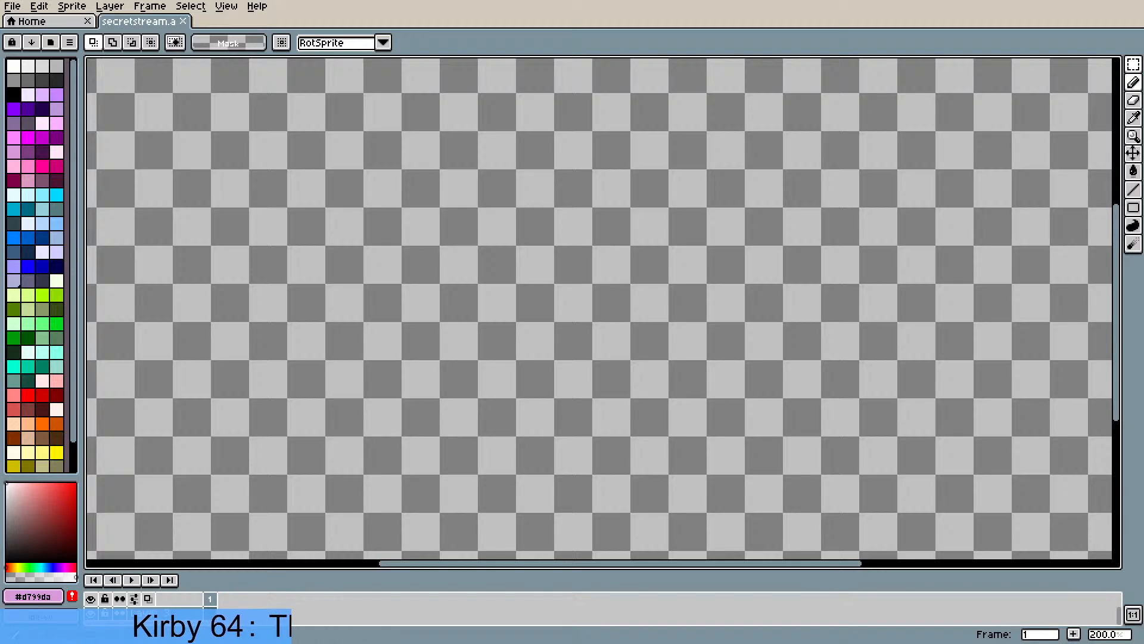
pyautogui.click(1133, 82)
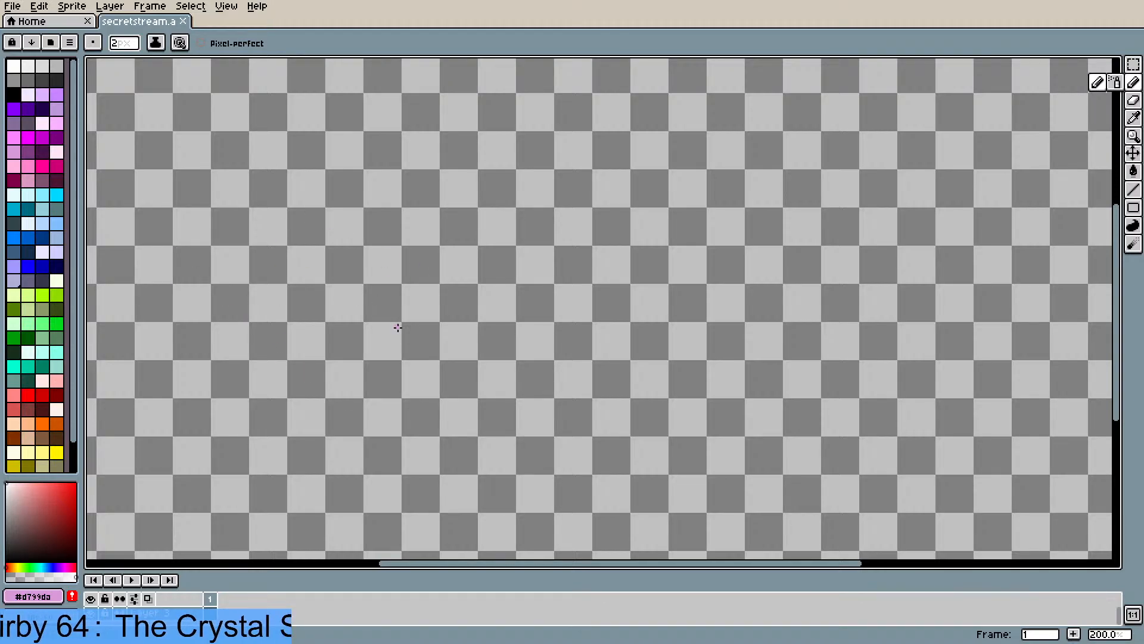
pyautogui.click(14, 94)
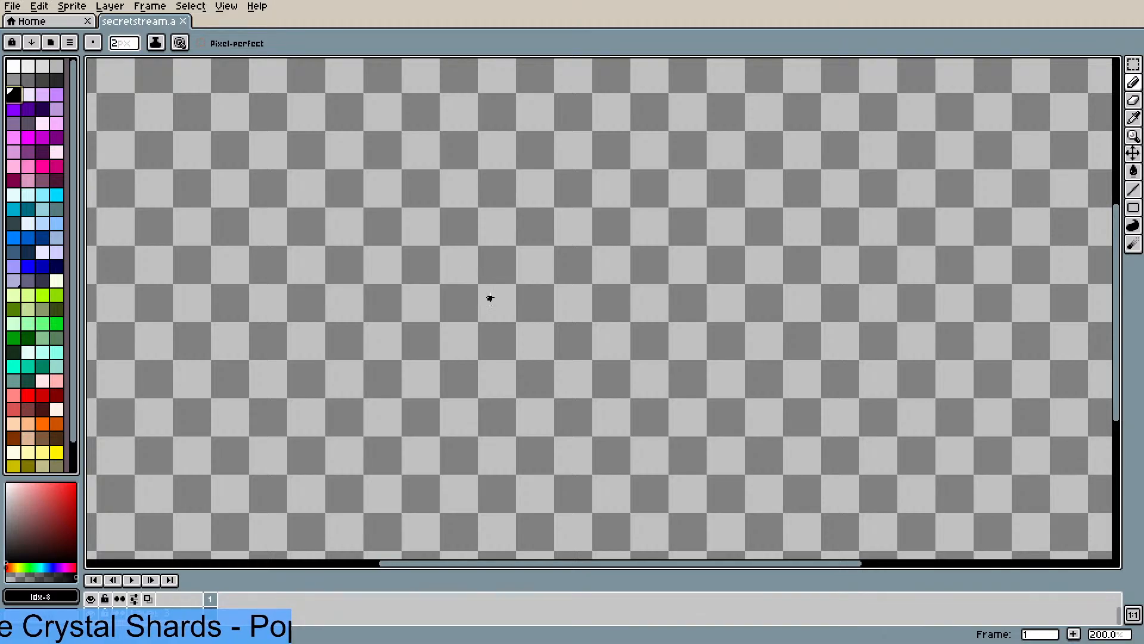
pyautogui.moveTo(390, 233)
pyautogui.mouseDown()
pyautogui.moveTo(398, 301)
pyautogui.moveTo(412, 238)
pyautogui.moveTo(418, 289)
pyautogui.mouseUp()
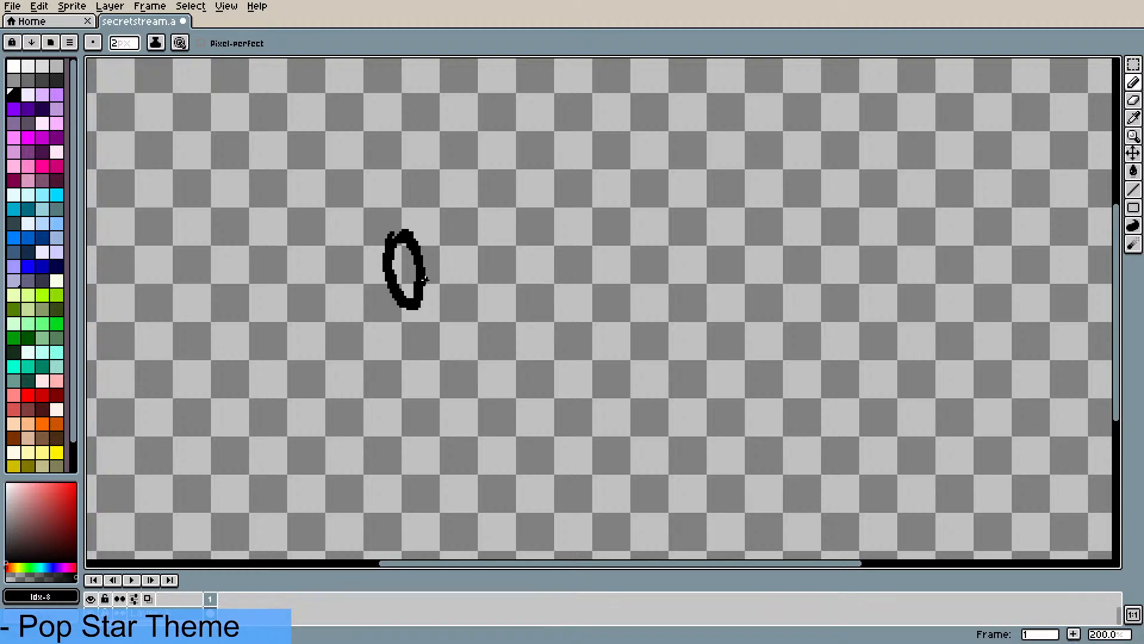
pyautogui.moveTo(426, 280)
pyautogui.mouseDown()
pyautogui.moveTo(560, 227)
pyautogui.moveTo(590, 267)
pyautogui.mouseUp()
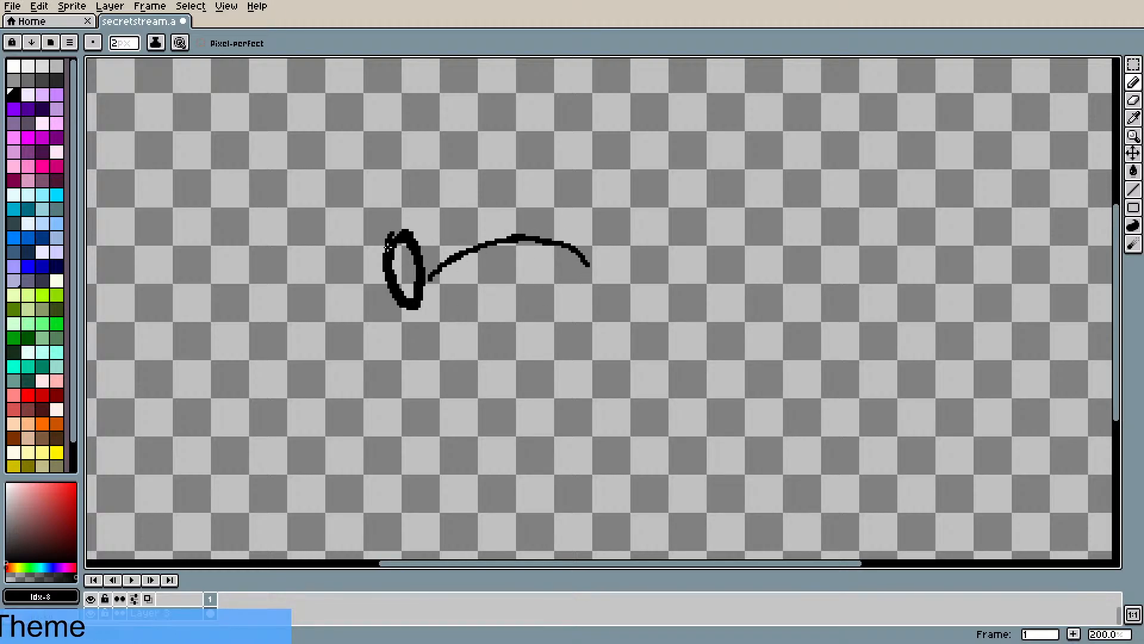
# - Draw a peaked upper edge from the oval over the arc and close the arc's right end with a second small oval
pyautogui.moveTo(391, 237); pyautogui.dragTo(494, 138)
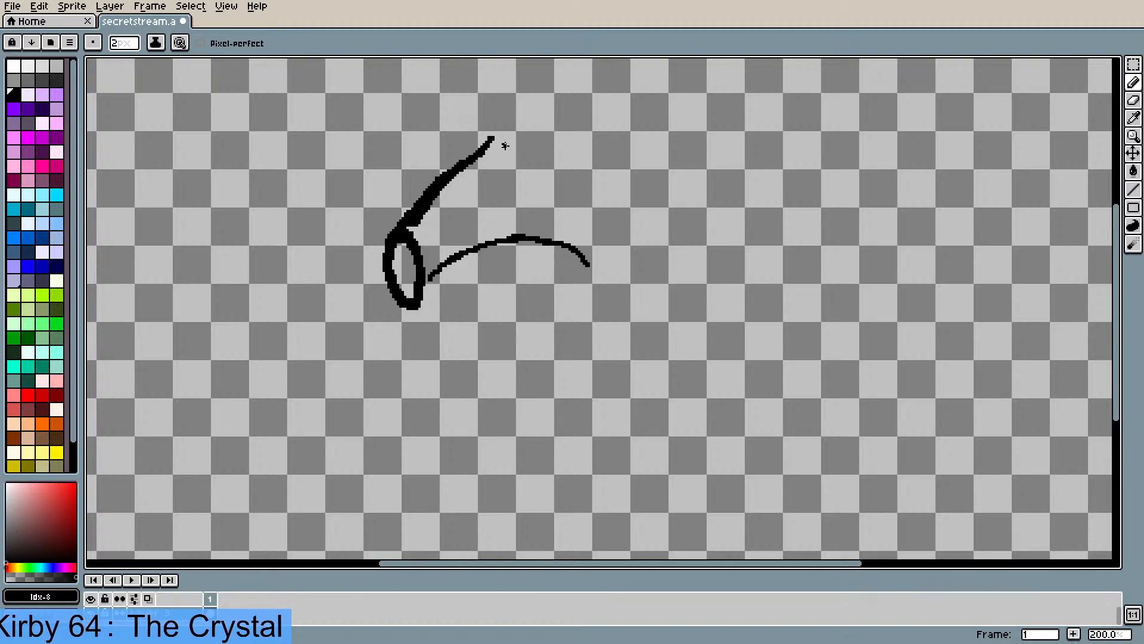
pyautogui.moveTo(518, 148)
pyautogui.mouseDown()
pyautogui.moveTo(563, 175)
pyautogui.moveTo(605, 229)
pyautogui.moveTo(611, 315)
pyautogui.moveTo(596, 278)
pyautogui.moveTo(600, 249)
pyautogui.moveTo(615, 248)
pyautogui.moveTo(617, 278)
pyautogui.moveTo(594, 283)
pyautogui.moveTo(607, 302)
pyautogui.moveTo(613, 269)
pyautogui.moveTo(596, 241)
pyautogui.moveTo(605, 300)
pyautogui.moveTo(616, 258)
pyautogui.moveTo(607, 244)
pyautogui.moveTo(597, 276)
pyautogui.moveTo(611, 255)
pyautogui.mouseUp()
pyautogui.hotkey('ctrl', 'z')
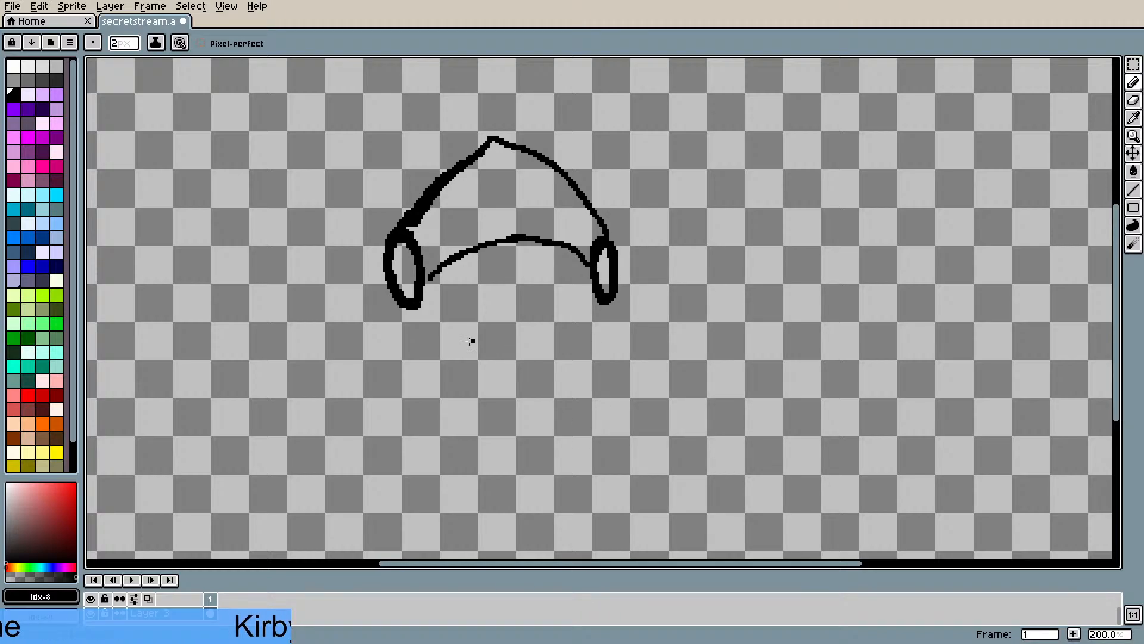
# - Draw a row of short black stripes across the crescent band and trim the stripe touching the peak
pyautogui.moveTo(426, 216); pyautogui.dragTo(439, 237)
pyautogui.moveTo(447, 192); pyautogui.dragTo(467, 227)
pyautogui.moveTo(488, 169)
pyautogui.mouseDown()
pyautogui.moveTo(497, 202)
pyautogui.moveTo(488, 172)
pyautogui.moveTo(524, 218)
pyautogui.moveTo(529, 195)
pyautogui.moveTo(565, 201)
pyautogui.moveTo(590, 214)
pyautogui.mouseUp()
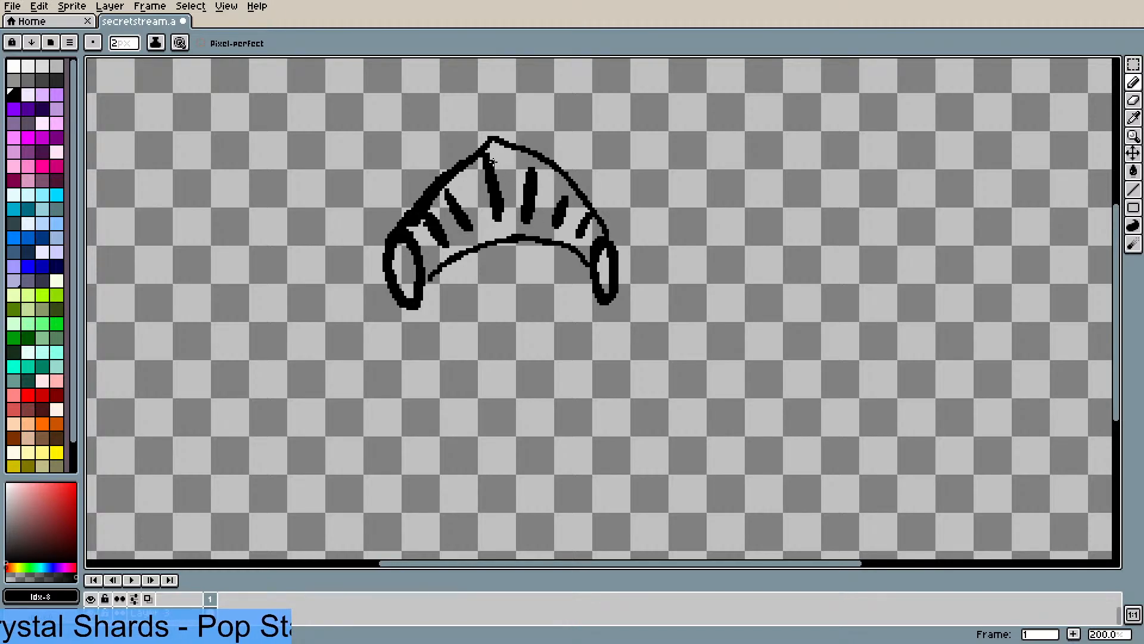
pyautogui.press('b')
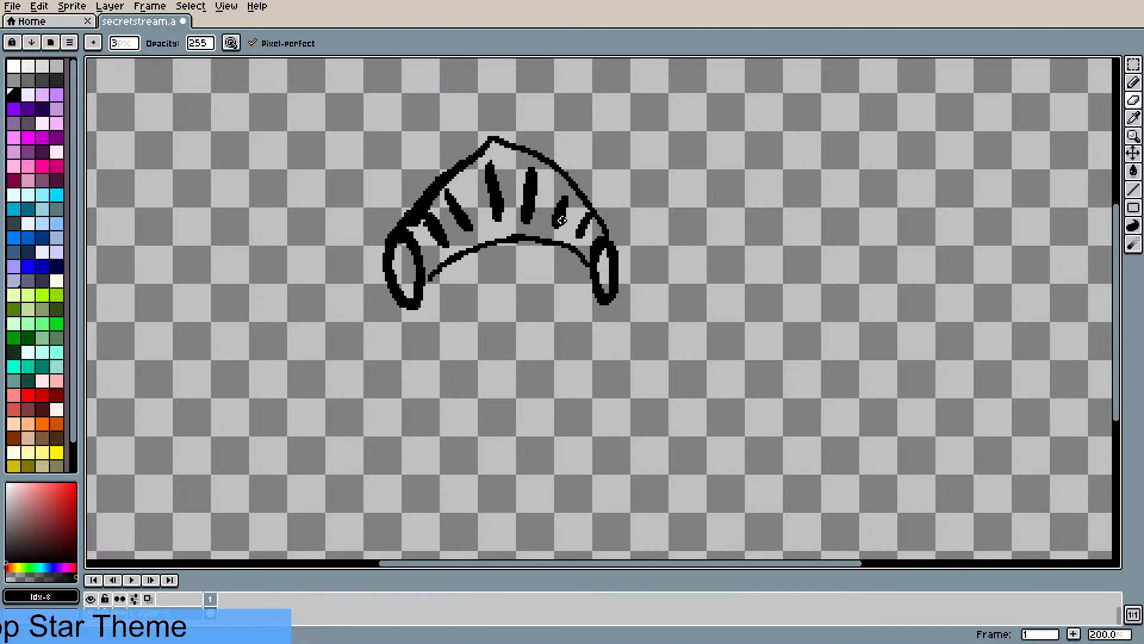
pyautogui.press('e')
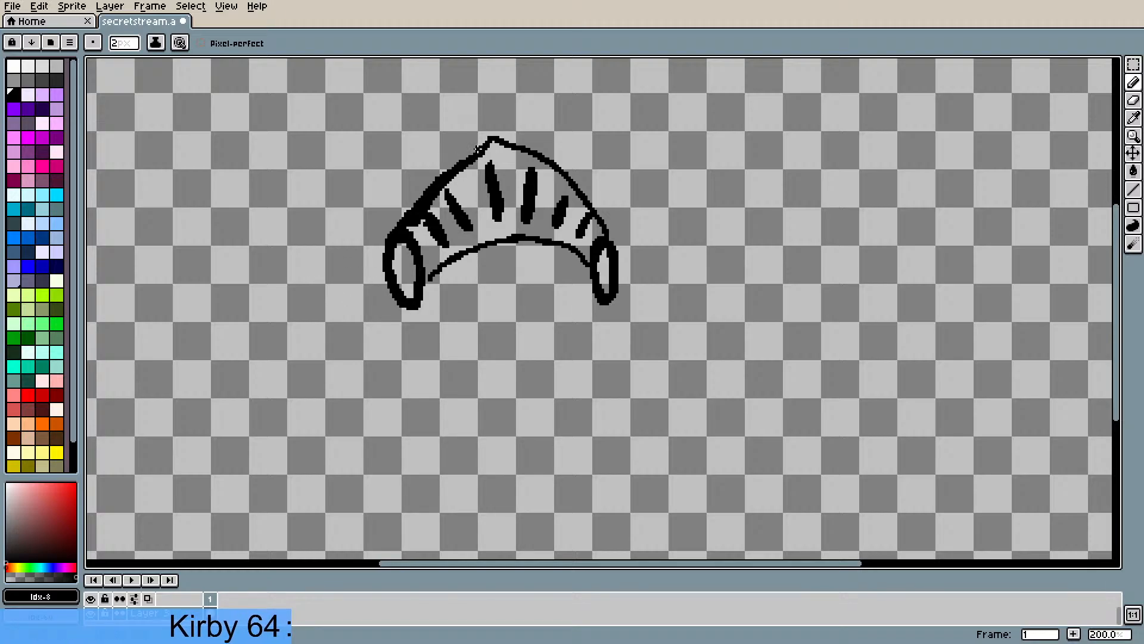
# - Draw a thickened outer rim curving from the peak behind the left oval, and erase the flap hanging below that oval
pyautogui.moveTo(478, 149)
pyautogui.mouseDown()
pyautogui.moveTo(408, 179)
pyautogui.moveTo(384, 211)
pyautogui.moveTo(384, 277)
pyautogui.moveTo(392, 224)
pyautogui.moveTo(373, 331)
pyautogui.moveTo(390, 338)
pyautogui.moveTo(415, 307)
pyautogui.moveTo(403, 333)
pyautogui.moveTo(371, 330)
pyautogui.moveTo(379, 225)
pyautogui.moveTo(378, 269)
pyautogui.mouseUp()
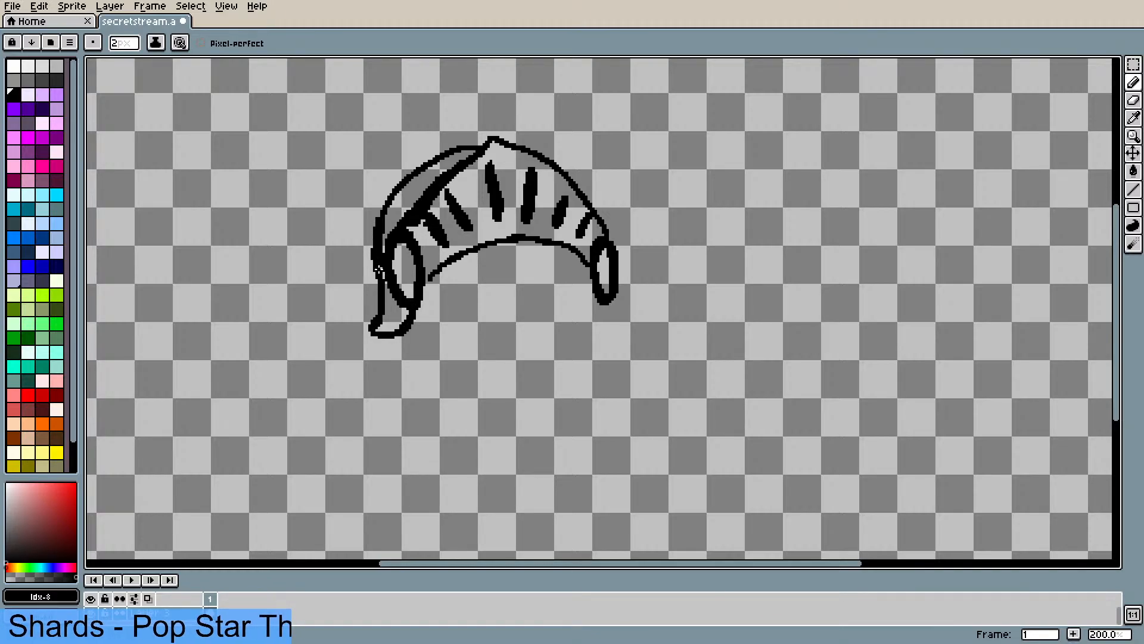
pyautogui.moveTo(378, 218)
pyautogui.mouseDown()
pyautogui.moveTo(433, 161)
pyautogui.moveTo(482, 150)
pyautogui.moveTo(412, 176)
pyautogui.mouseUp()
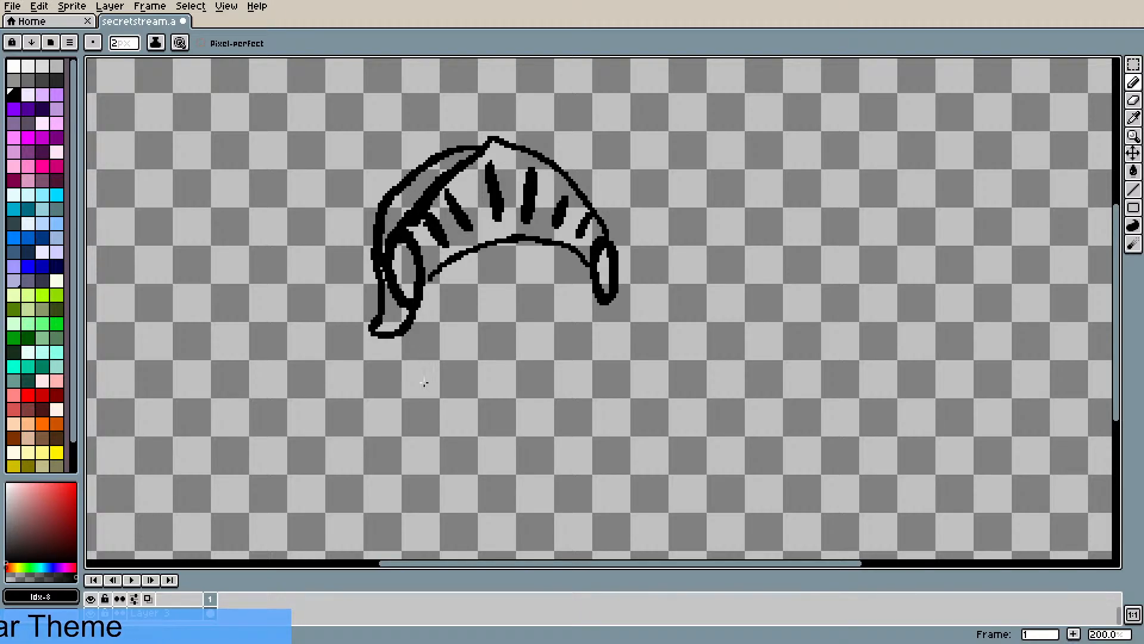
pyautogui.press('b')
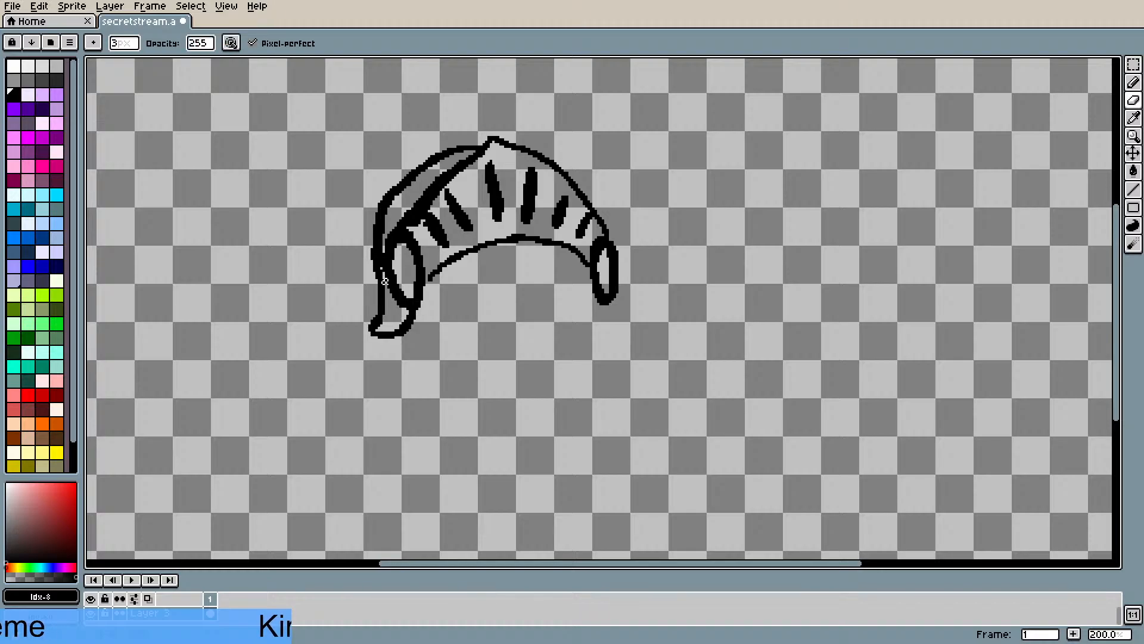
pyautogui.moveTo(377, 309)
pyautogui.mouseDown()
pyautogui.moveTo(382, 335)
pyautogui.moveTo(378, 271)
pyautogui.moveTo(397, 333)
pyautogui.moveTo(366, 306)
pyautogui.moveTo(365, 318)
pyautogui.moveTo(383, 347)
pyautogui.moveTo(419, 312)
pyautogui.moveTo(401, 339)
pyautogui.mouseUp()
pyautogui.moveTo(372, 268); pyautogui.dragTo(379, 275)
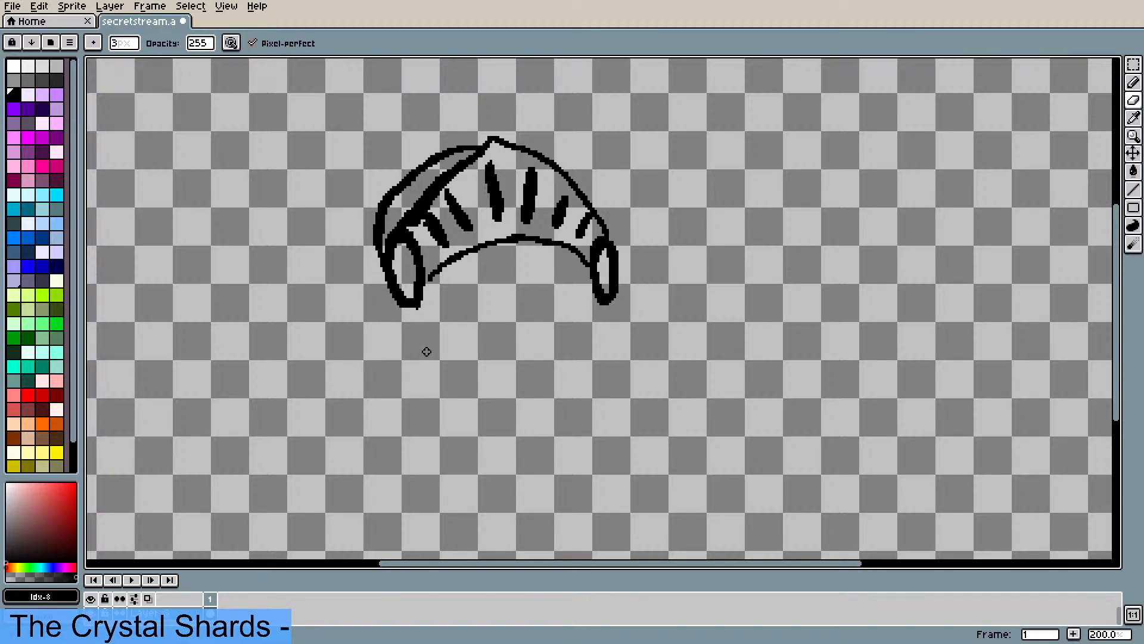
# - Join the lower arc to the left oval and extend the outer rim around the oval's lower end
pyautogui.press('b')
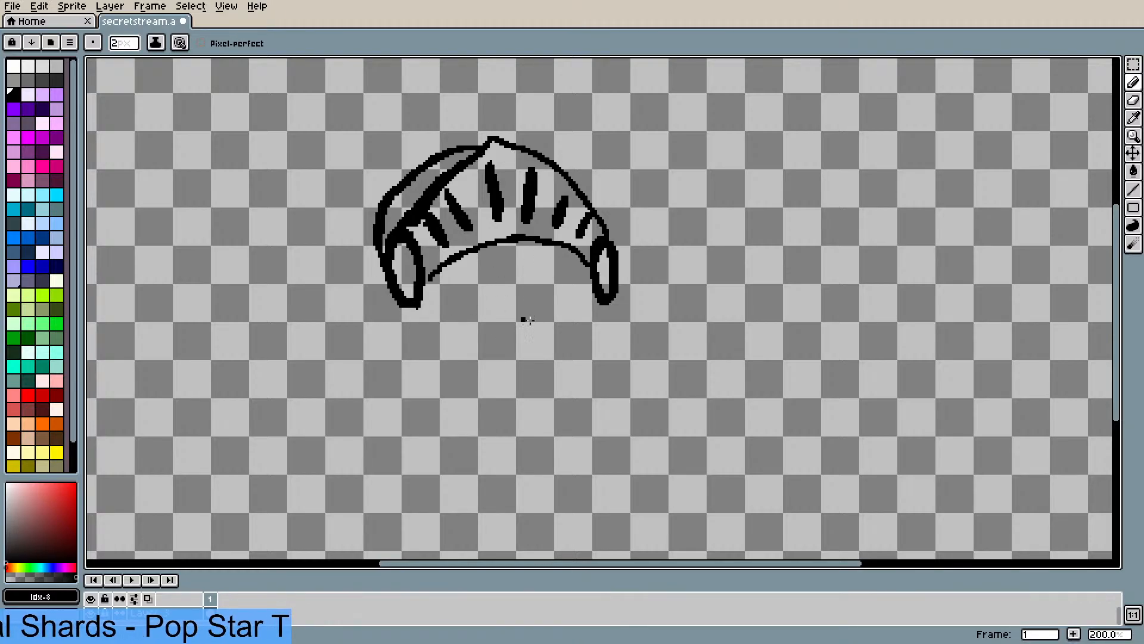
pyautogui.moveTo(425, 286); pyautogui.dragTo(420, 310)
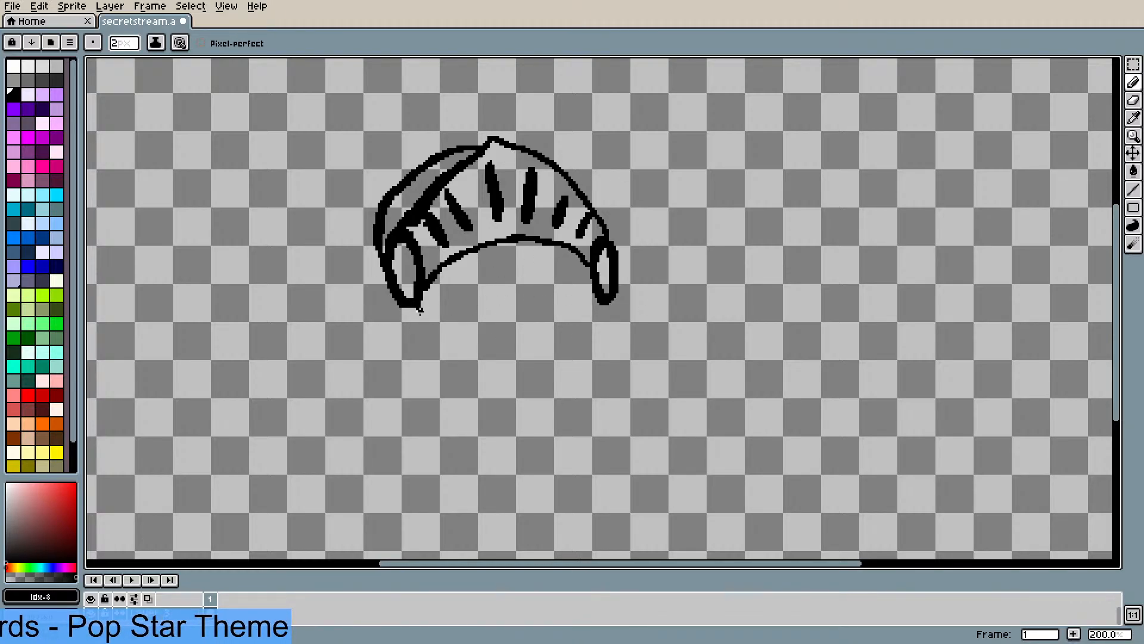
pyautogui.moveTo(379, 254)
pyautogui.mouseDown()
pyautogui.moveTo(387, 302)
pyautogui.moveTo(407, 312)
pyautogui.moveTo(420, 301)
pyautogui.moveTo(407, 312)
pyautogui.moveTo(384, 303)
pyautogui.moveTo(381, 226)
pyautogui.mouseUp()
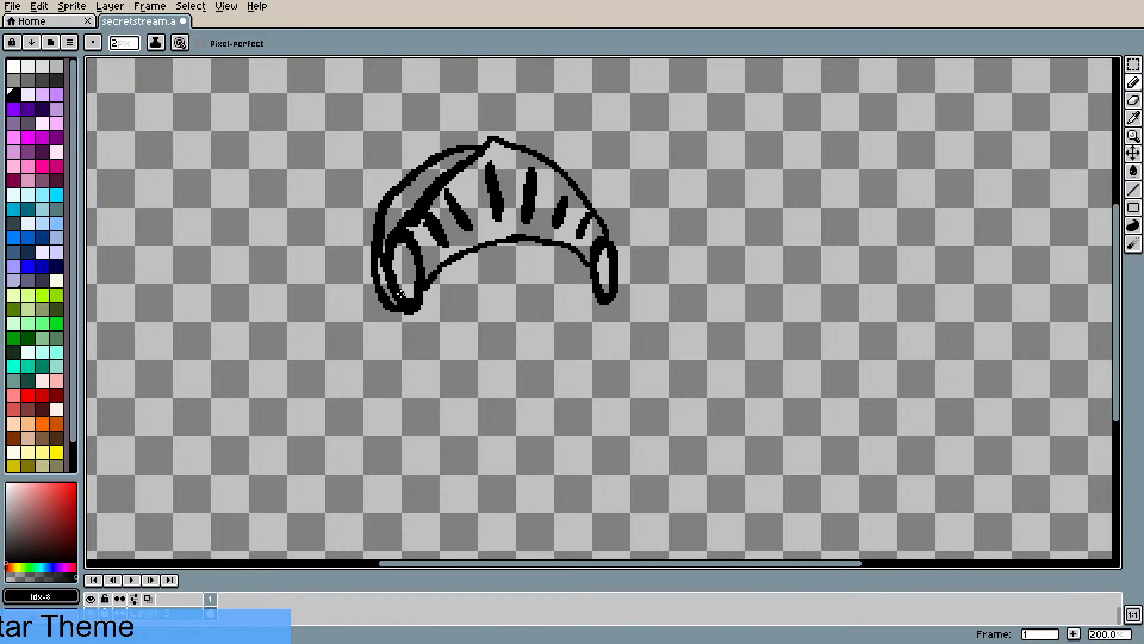
# - Try to draw a small oval beneath the left part of the crescent band
pyautogui.scroll(-3, 378, 141)
pyautogui.scroll(3, 467, 133)
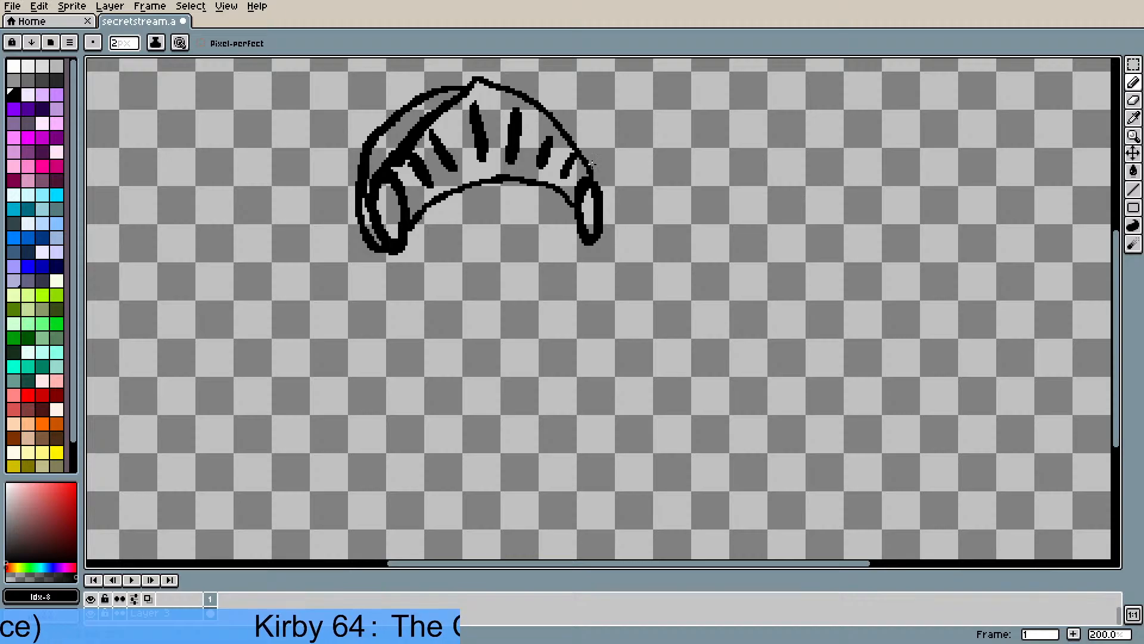
pyautogui.moveTo(1106, 246); pyautogui.dragTo(1107, 211)
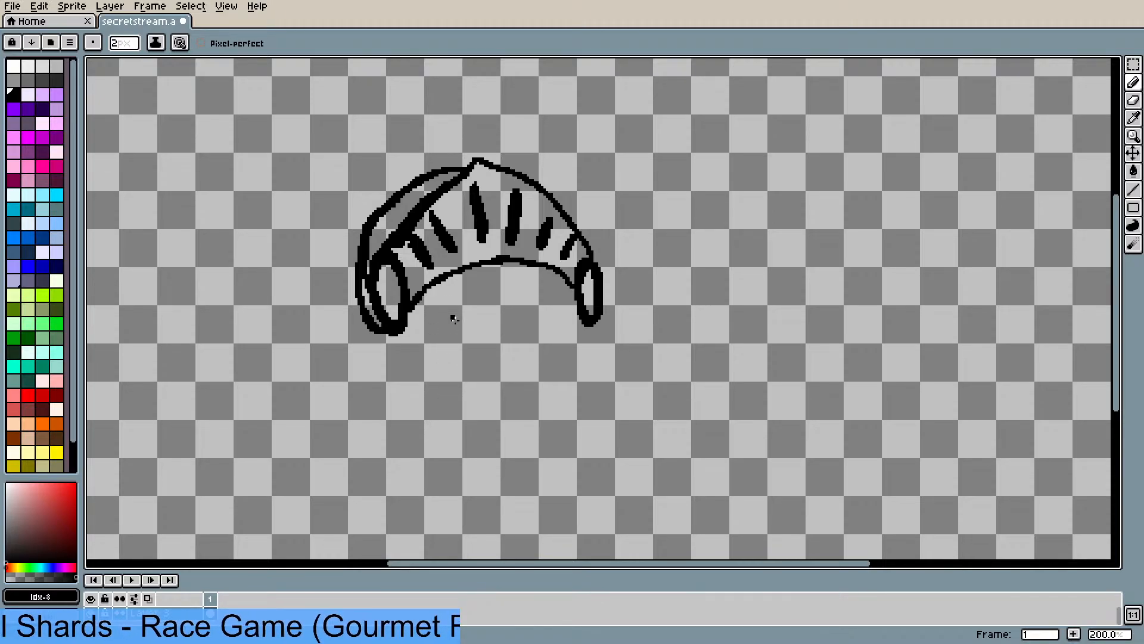
pyautogui.moveTo(439, 312)
pyautogui.mouseDown()
pyautogui.moveTo(456, 307)
pyautogui.moveTo(438, 327)
pyautogui.mouseUp()
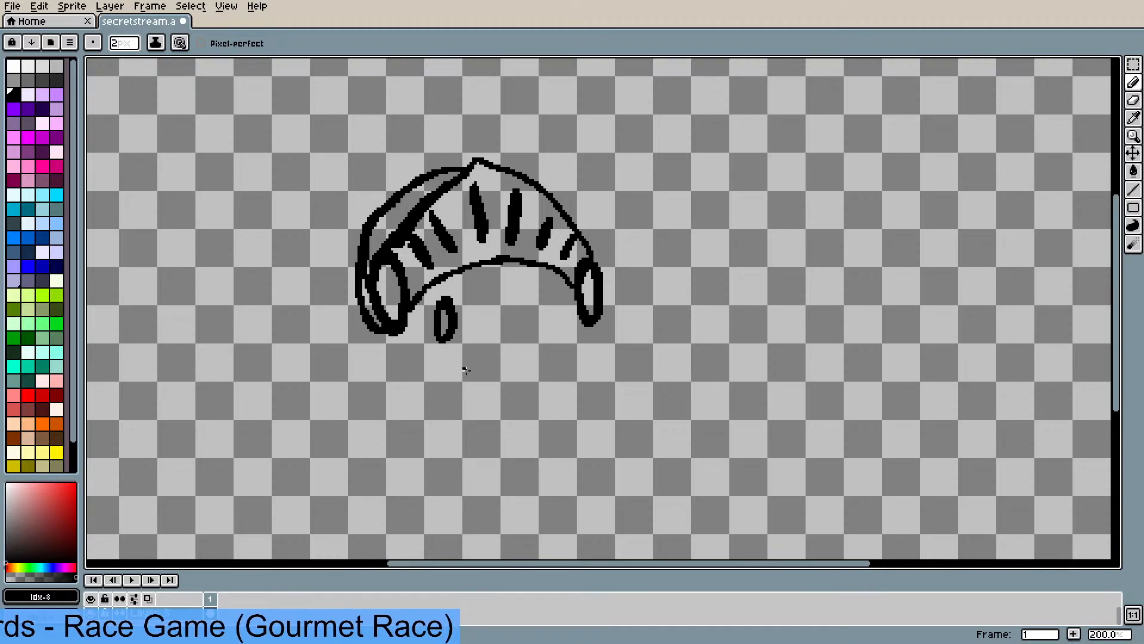
pyautogui.hotkey('ctrl', 'z')
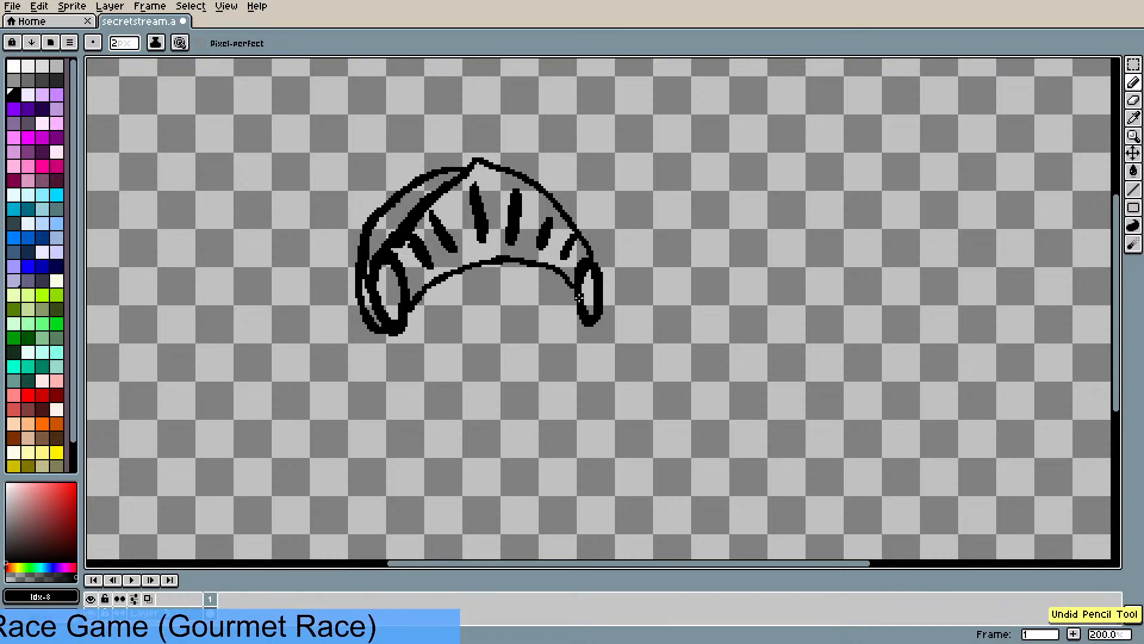
# - Add a new layer and fill it with the dark slate-blue palette colour Idx-62 as a backdrop for the line art
pyautogui.scroll(-1, 537, 326)
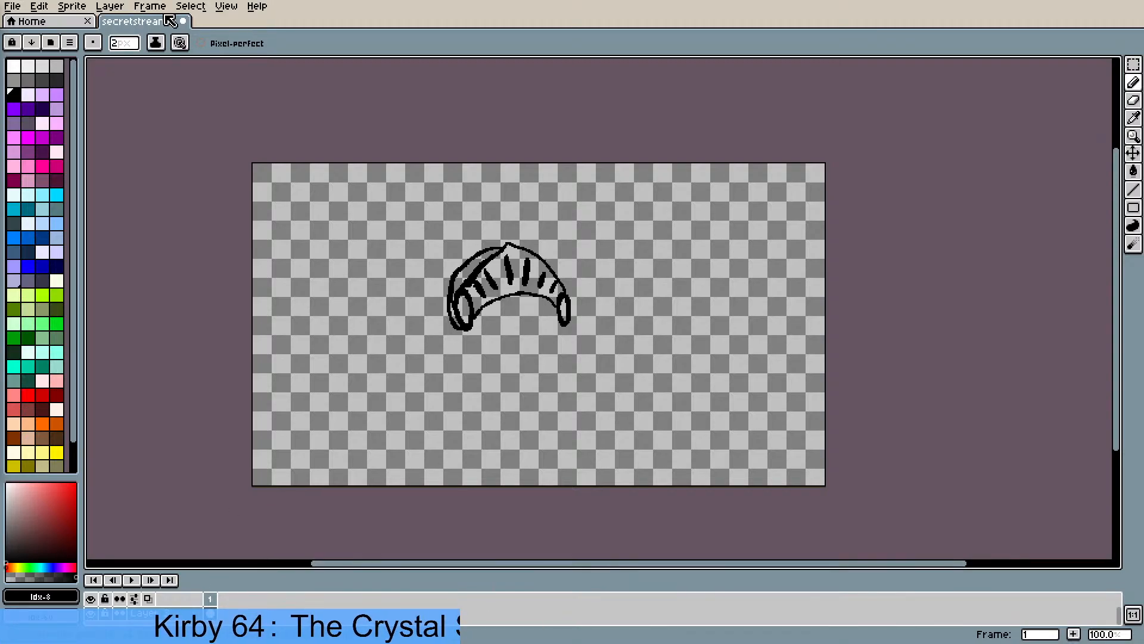
pyautogui.click(110, 7)
pyautogui.moveTo(148, 81)
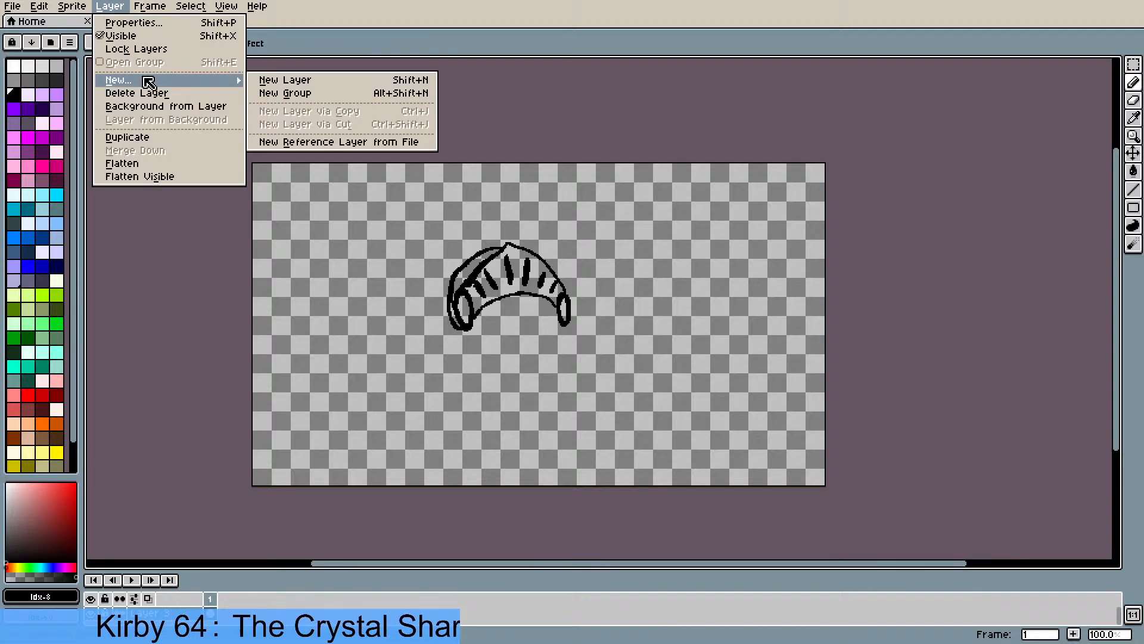
pyautogui.click(316, 84)
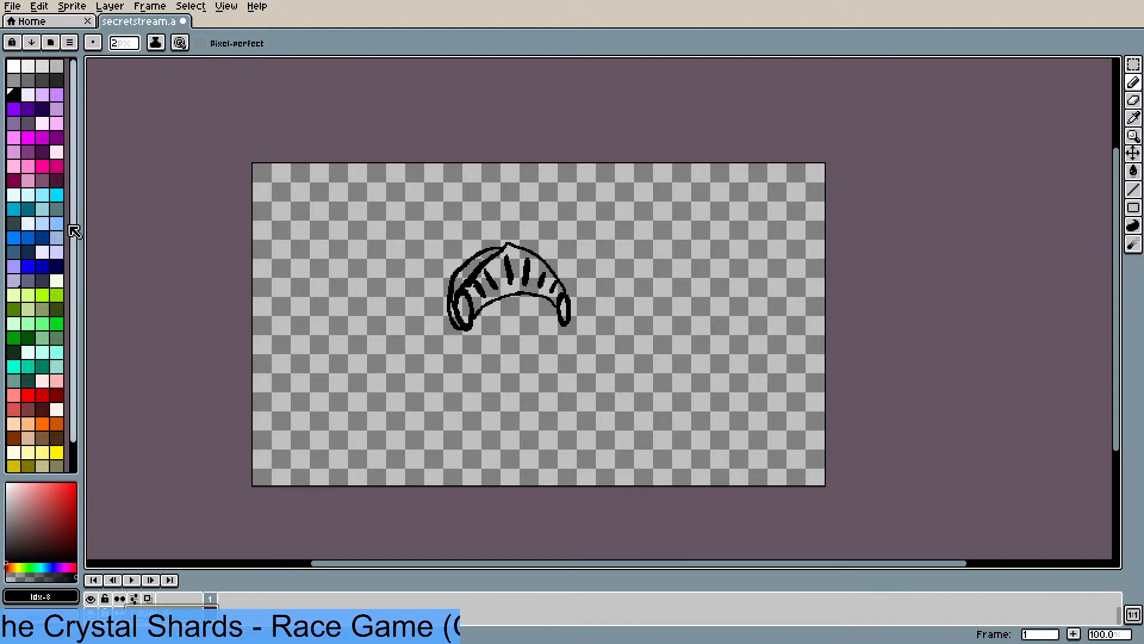
pyautogui.click(47, 280)
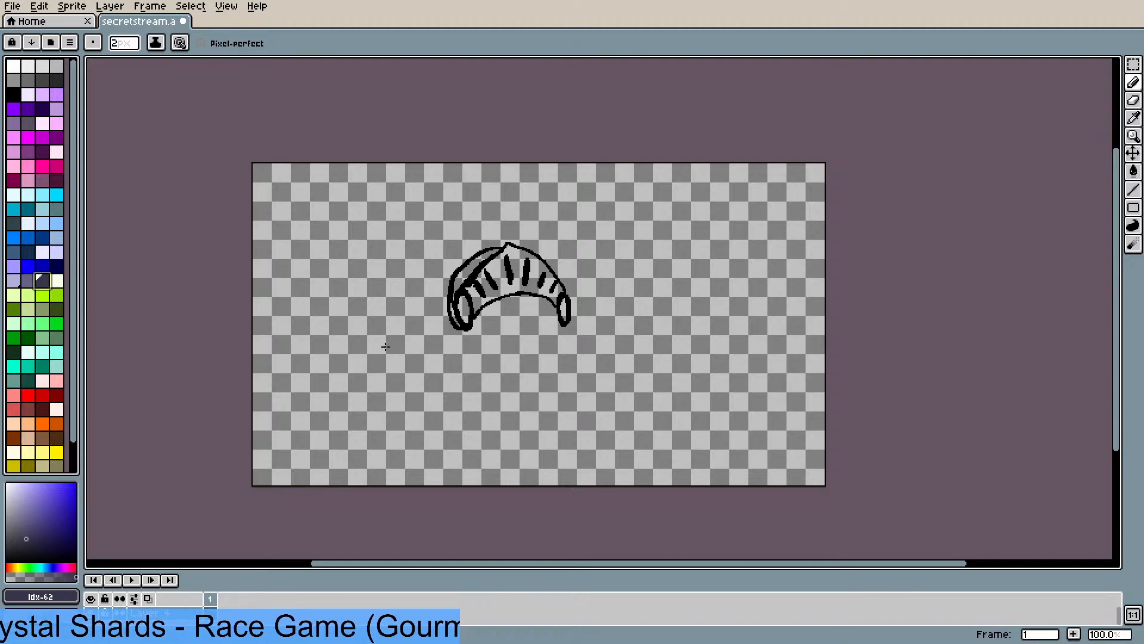
pyautogui.press('g')
pyautogui.click(403, 340)
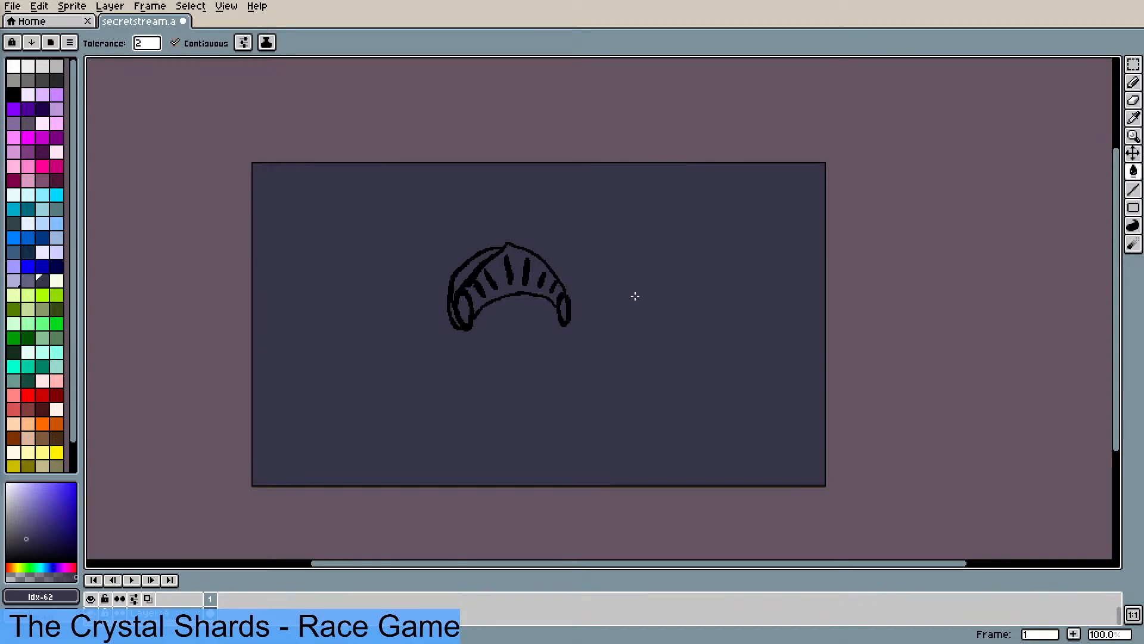
# - Switch to the Pencil tool with the black palette colour Idx-8 for the line art
pyautogui.scroll(1, 648, 292)
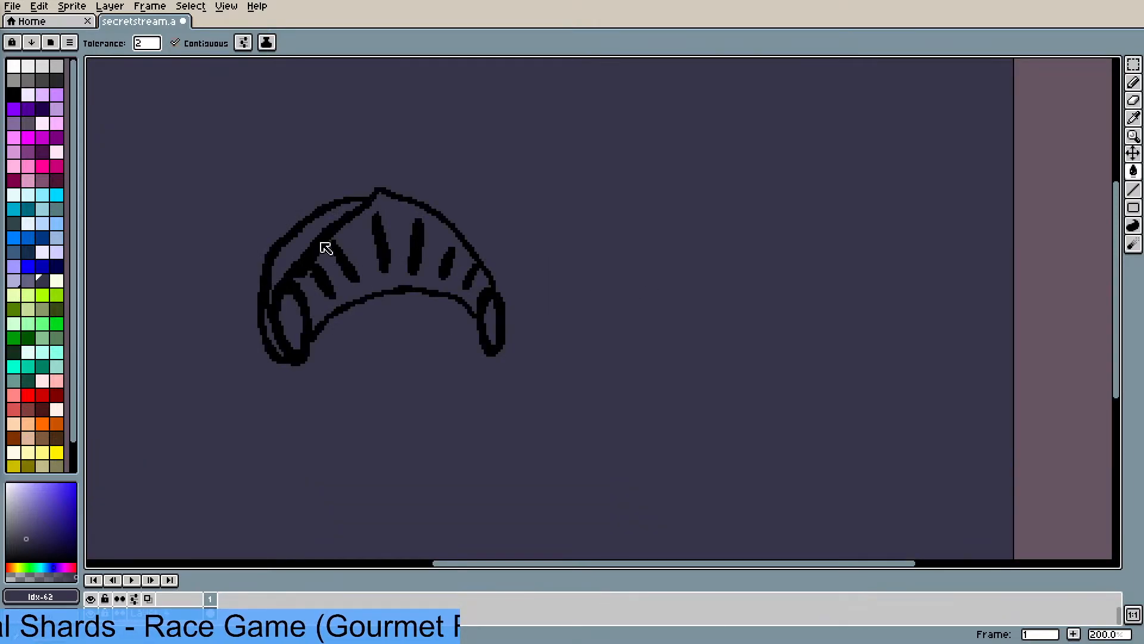
pyautogui.click(13, 94)
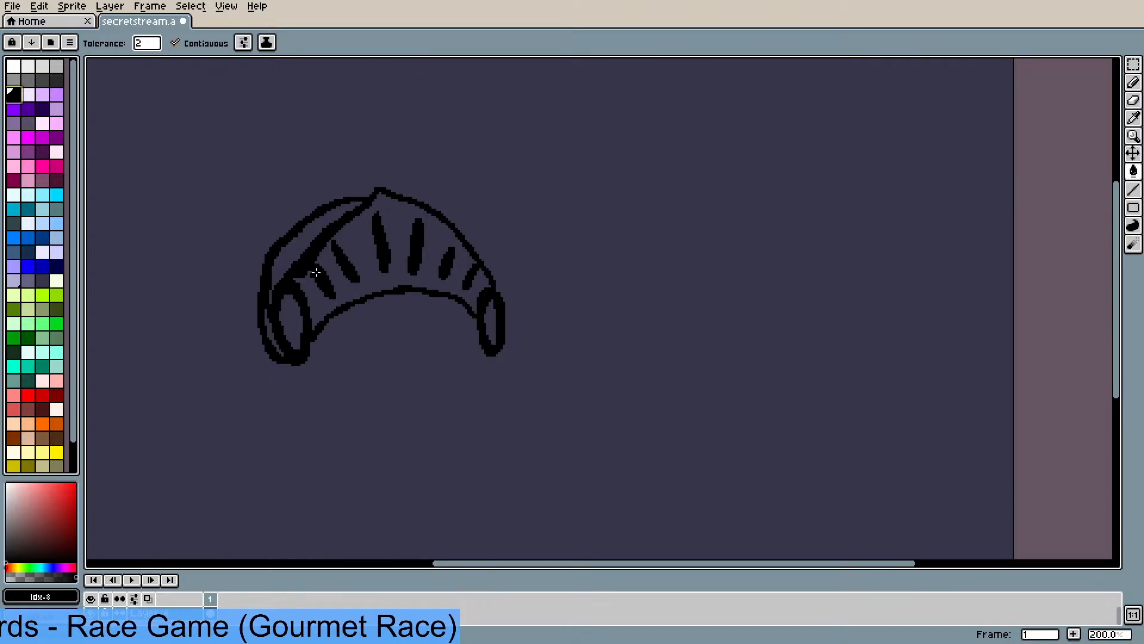
pyautogui.click(386, 206)
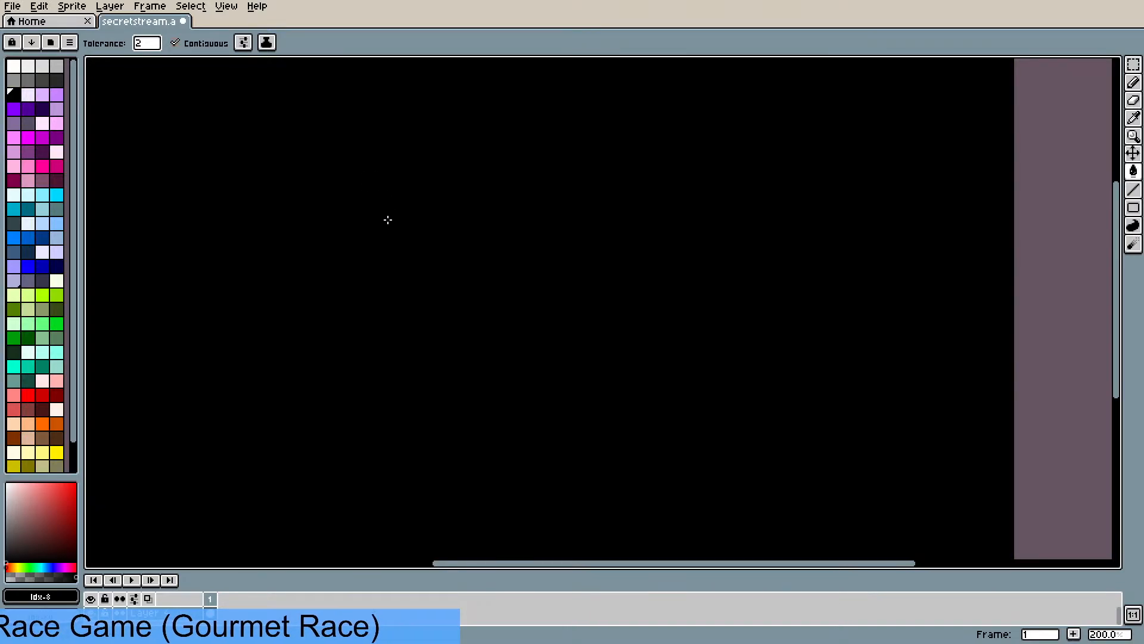
pyautogui.hotkey('ctrl', 'z')
pyautogui.press('b')
# - Try a dividing line from the crescent's peak to its lower arc and a curled strand beneath the arc's left part
pyautogui.moveTo(375, 196); pyautogui.dragTo(400, 288)
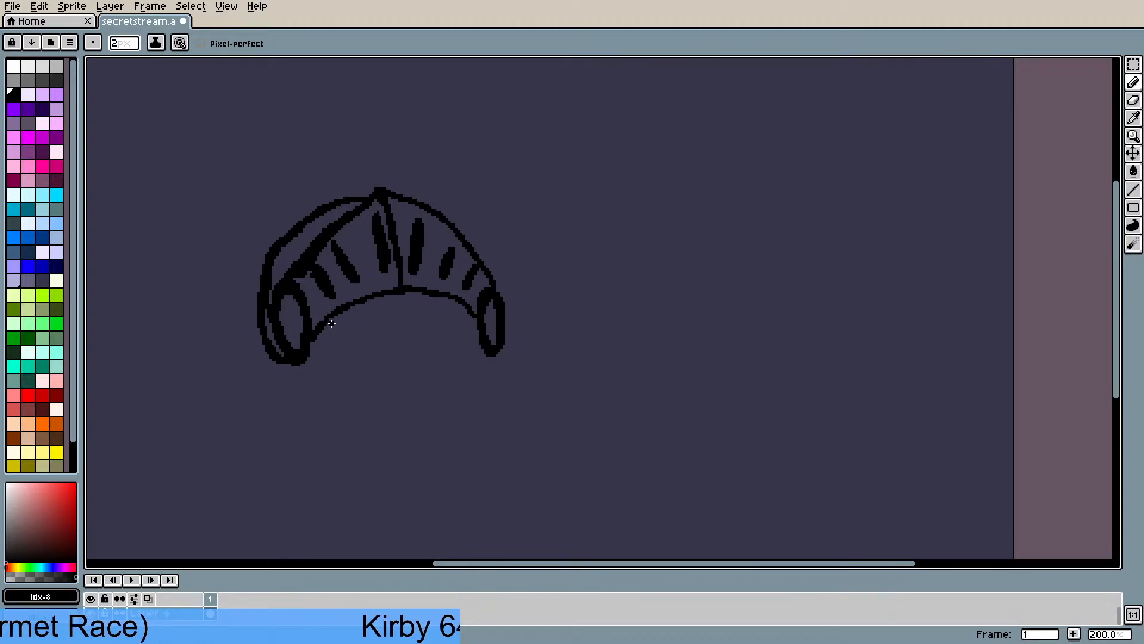
pyautogui.moveTo(327, 319)
pyautogui.mouseDown()
pyautogui.moveTo(337, 358)
pyautogui.moveTo(332, 384)
pyautogui.moveTo(348, 359)
pyautogui.moveTo(335, 322)
pyautogui.mouseUp()
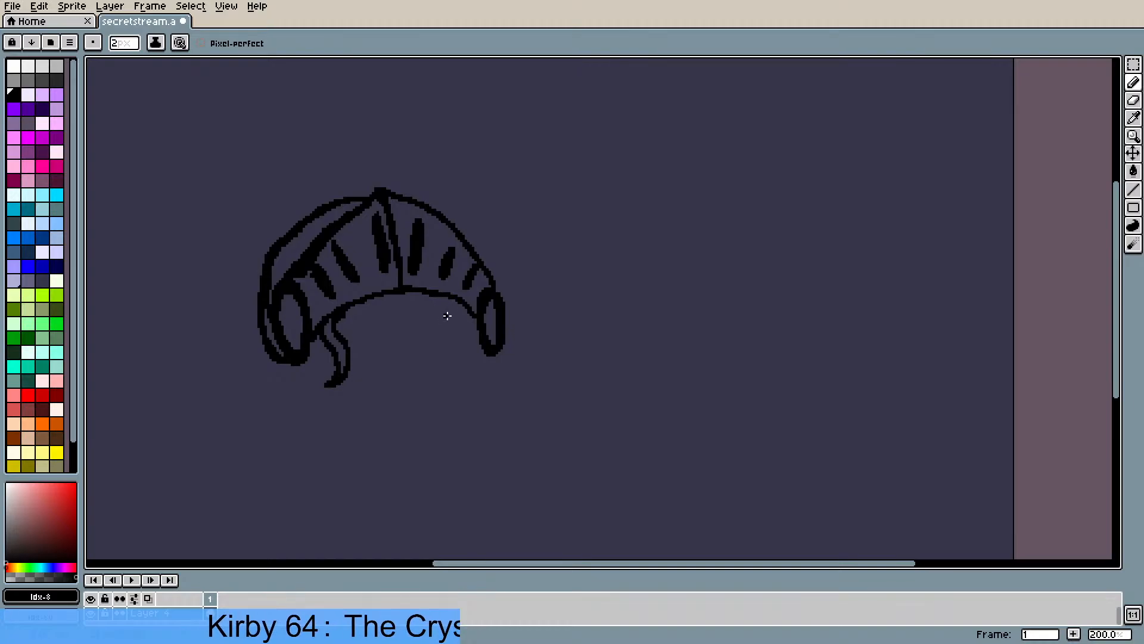
pyautogui.hotkey('ctrl', 'a')
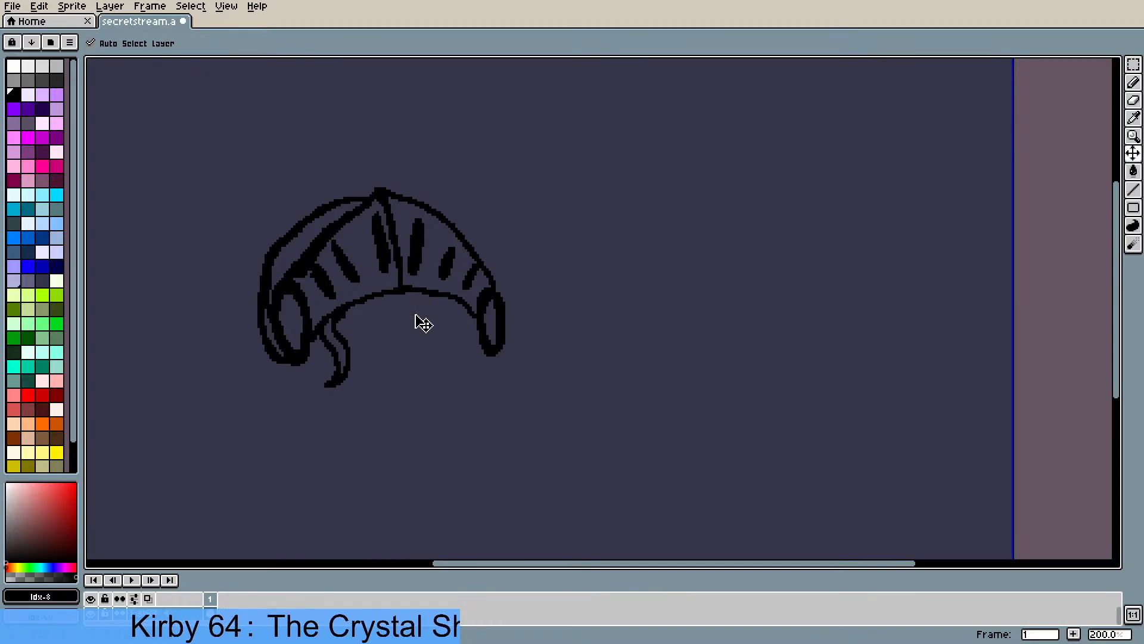
pyautogui.scroll(-1, 1008, 241)
pyautogui.scroll(1, 983, 261)
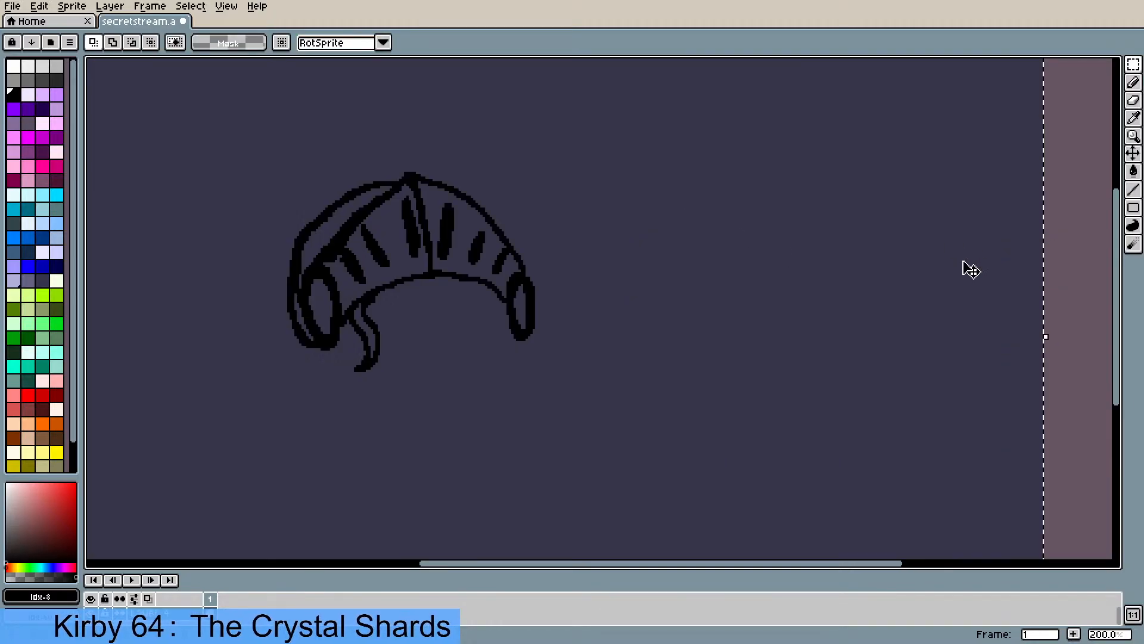
pyautogui.scroll(-1, 997, 289)
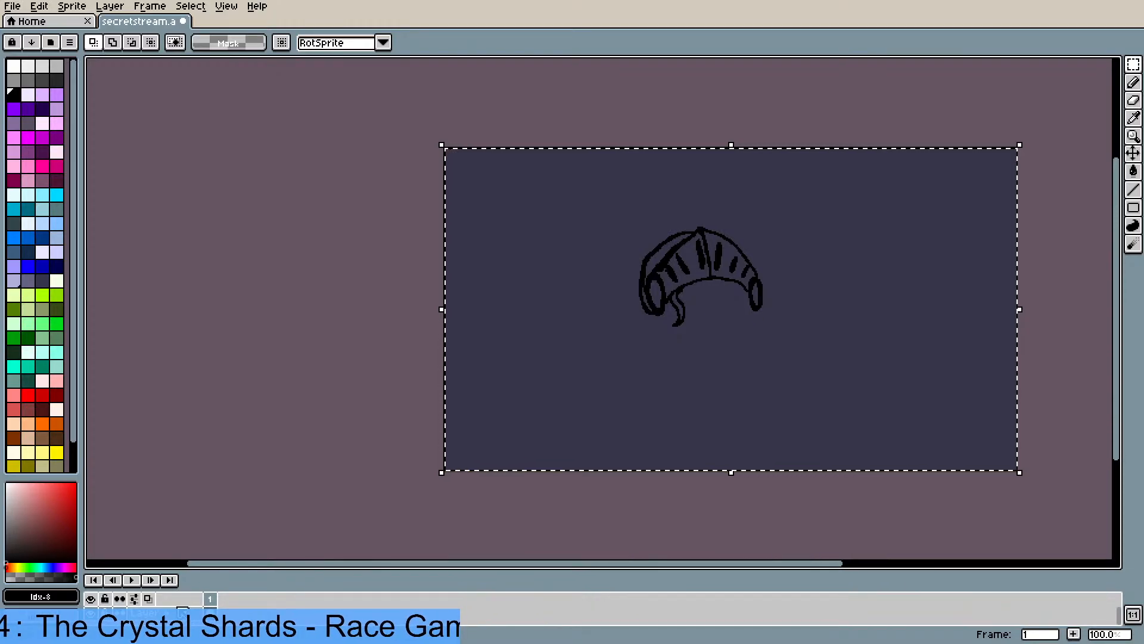
pyautogui.hotkey('ctrl', 'z')
pyautogui.hotkey('ctrl', 'z')
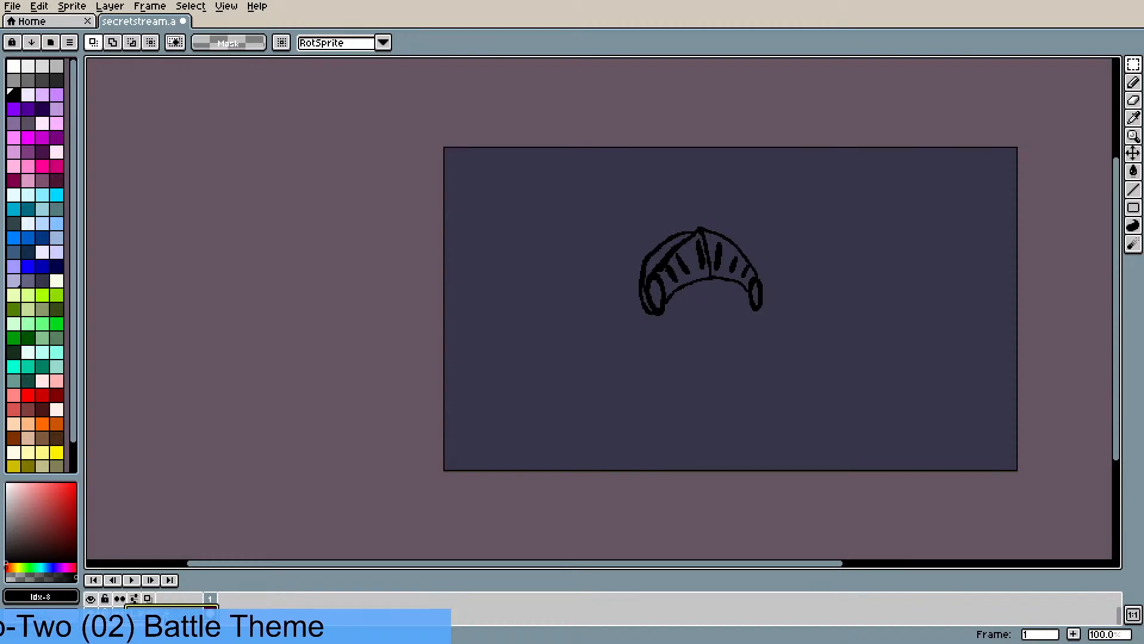
pyautogui.hotkey('ctrl', 'z')
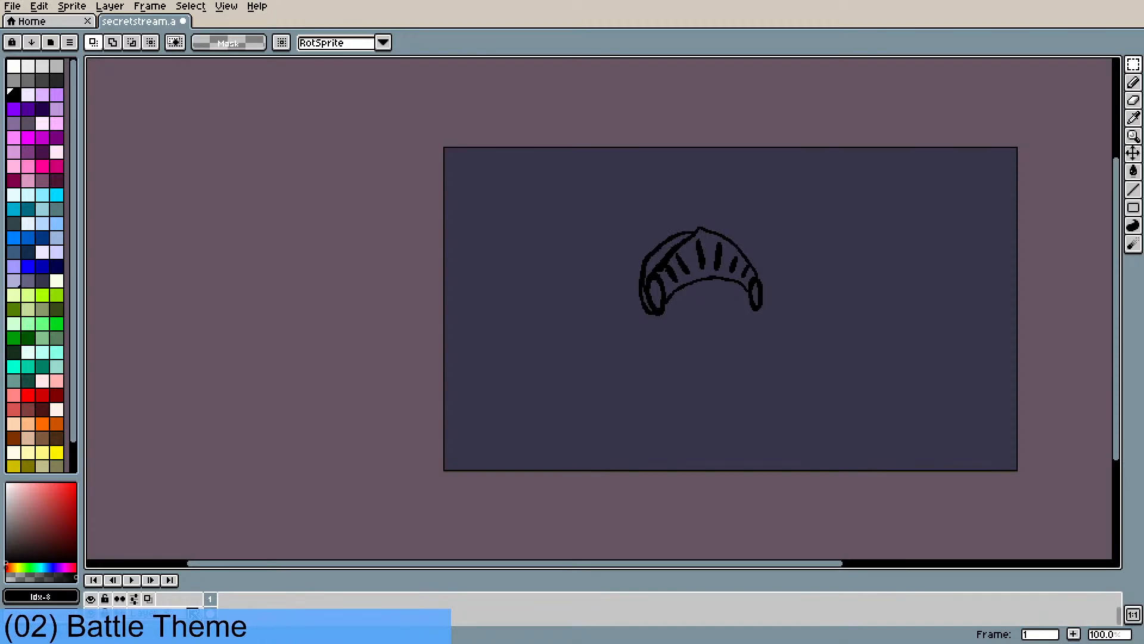
pyautogui.scroll(3, 769, 231)
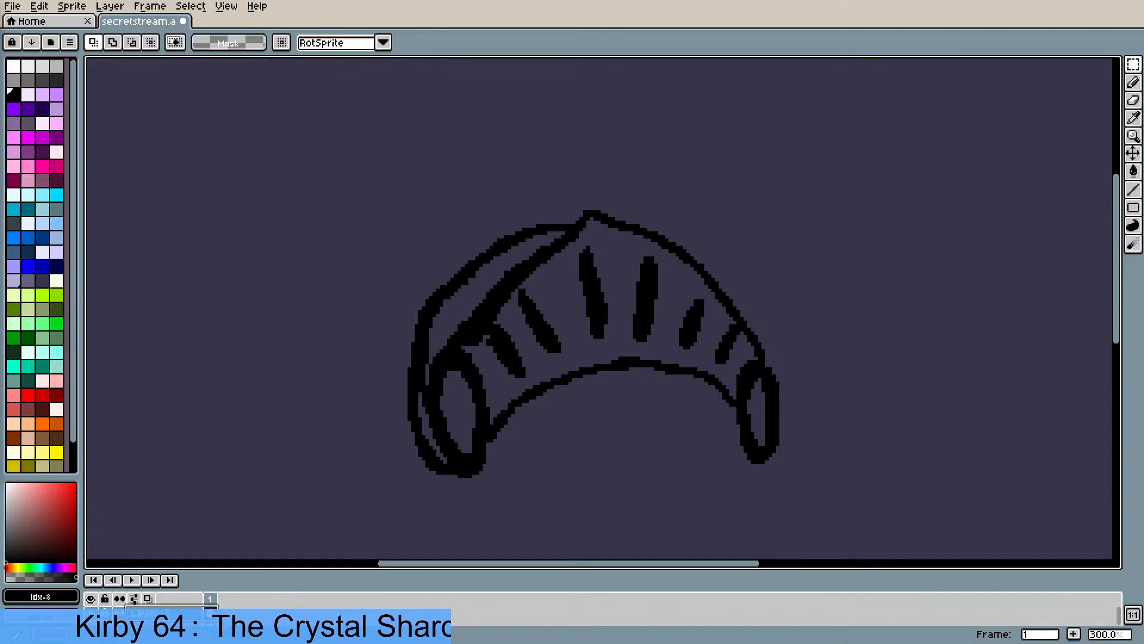
pyautogui.click(595, 222)
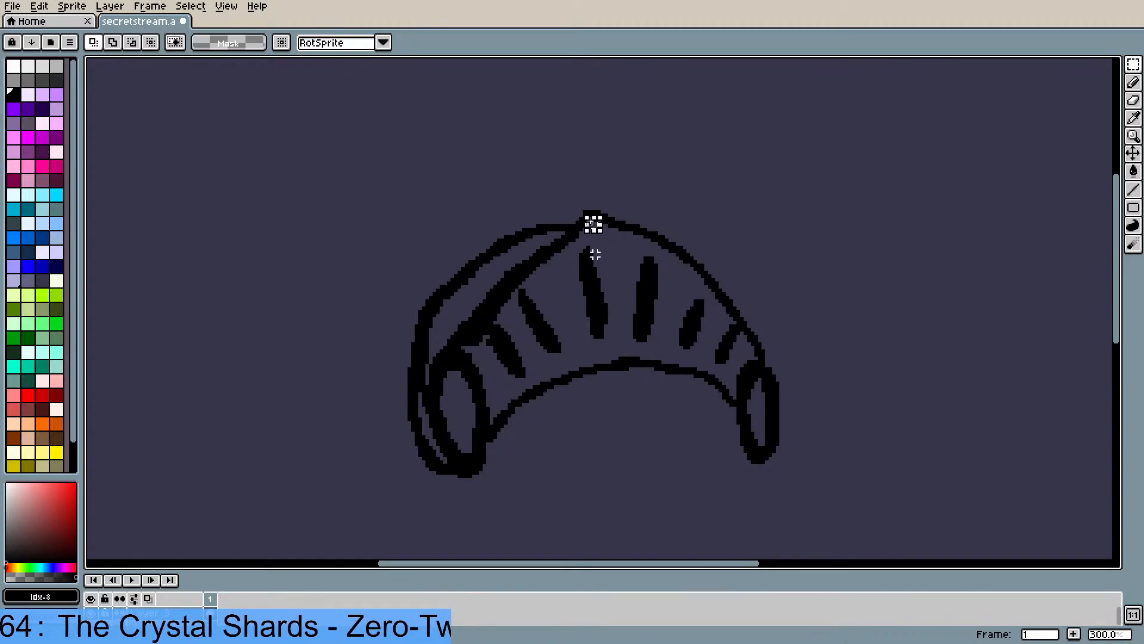
pyautogui.click(621, 247)
pyautogui.click(1133, 83)
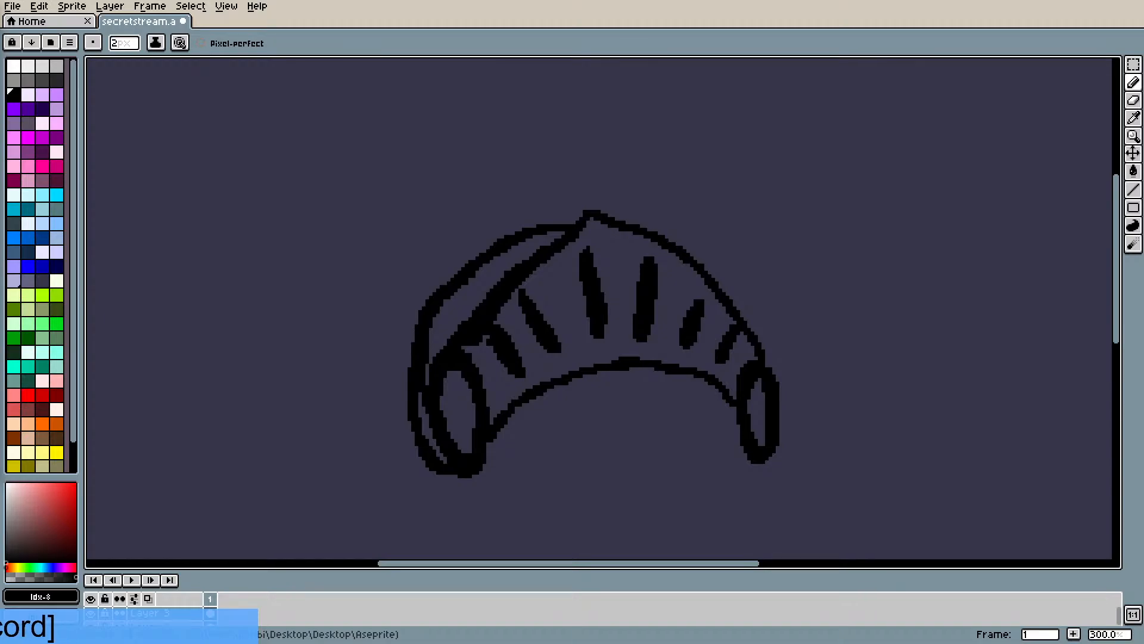
pyautogui.scroll(-1, 784, 419)
pyautogui.scroll(1, 828, 435)
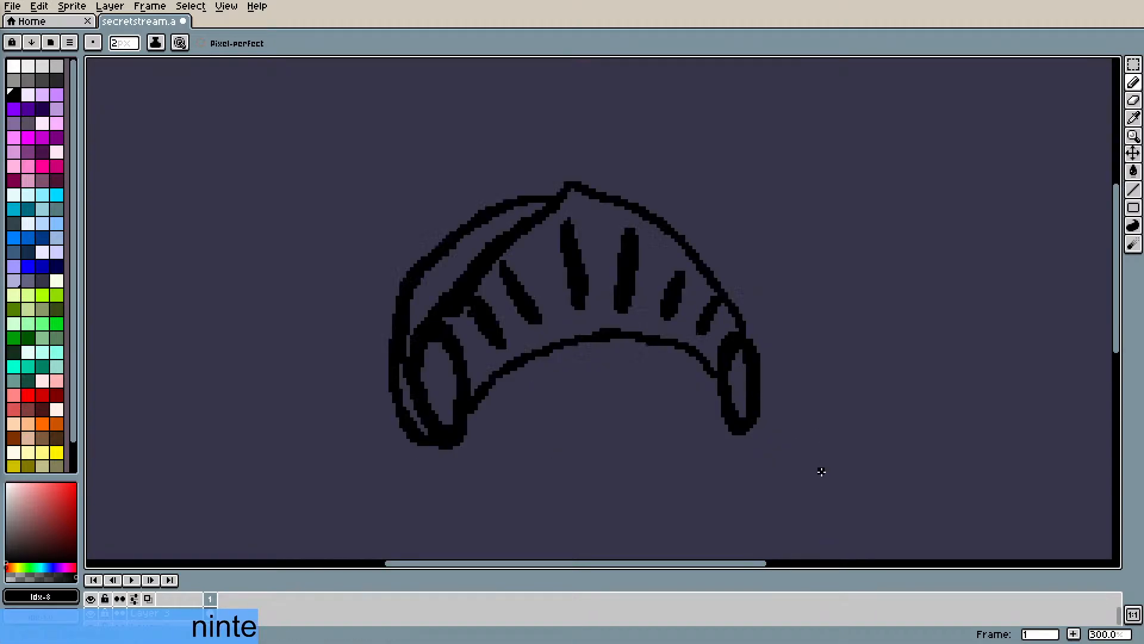
# - Transform the whole crescent line art, squeezing it slightly narrower horizontally from its right edge
pyautogui.click(1134, 64)
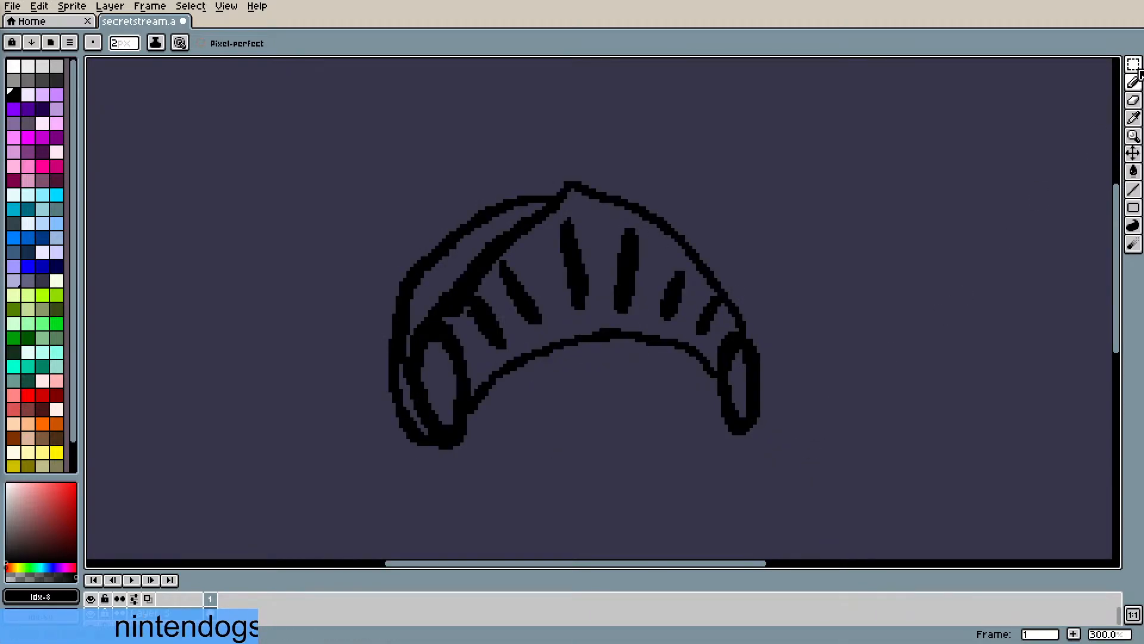
pyautogui.hotkey('ctrl', 't')
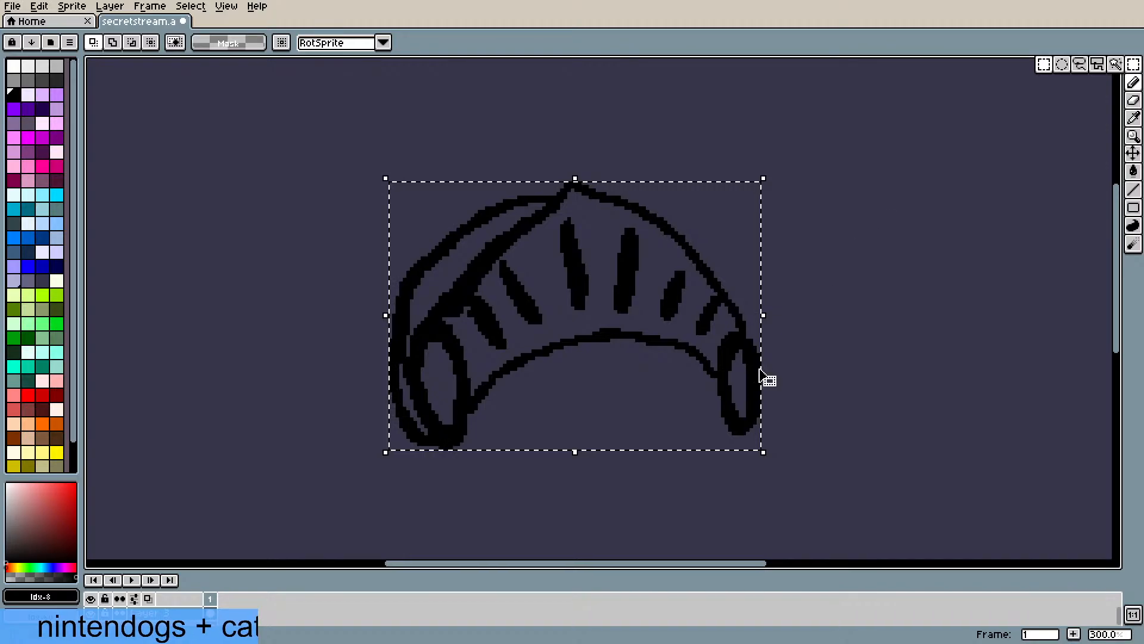
pyautogui.moveTo(769, 320); pyautogui.dragTo(724, 318)
pyautogui.click(780, 347)
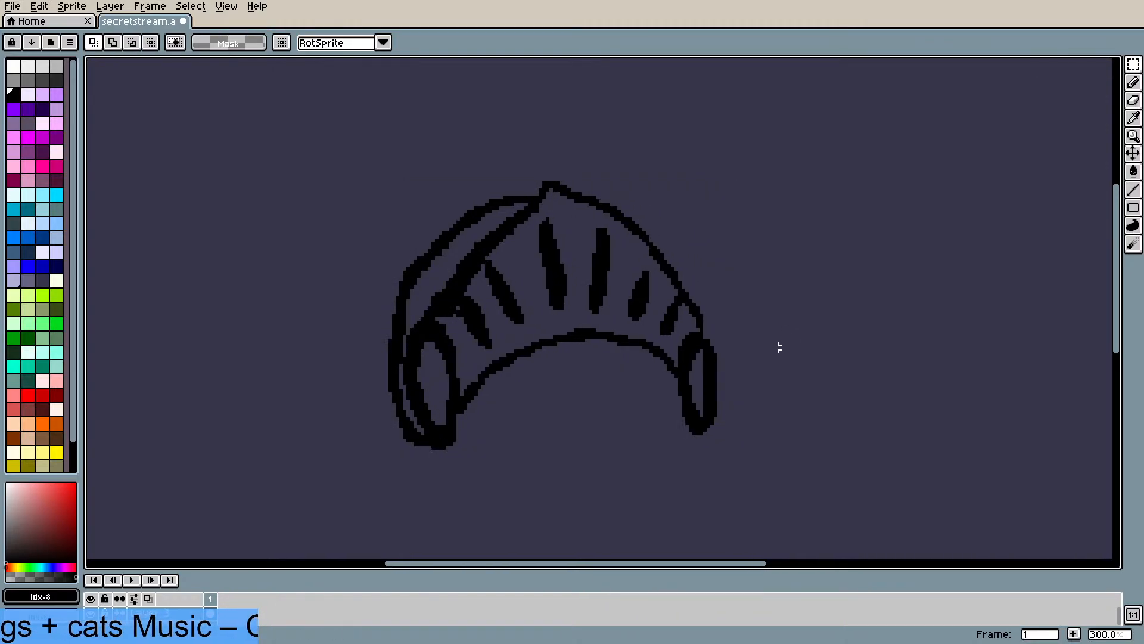
# - Draw a curved, tapering strand in black outline hanging from the left part of the crescent's lower arc
pyautogui.scroll(-1, 625, 467)
pyautogui.scroll(1, 626, 468)
pyautogui.scroll(1, 644, 471)
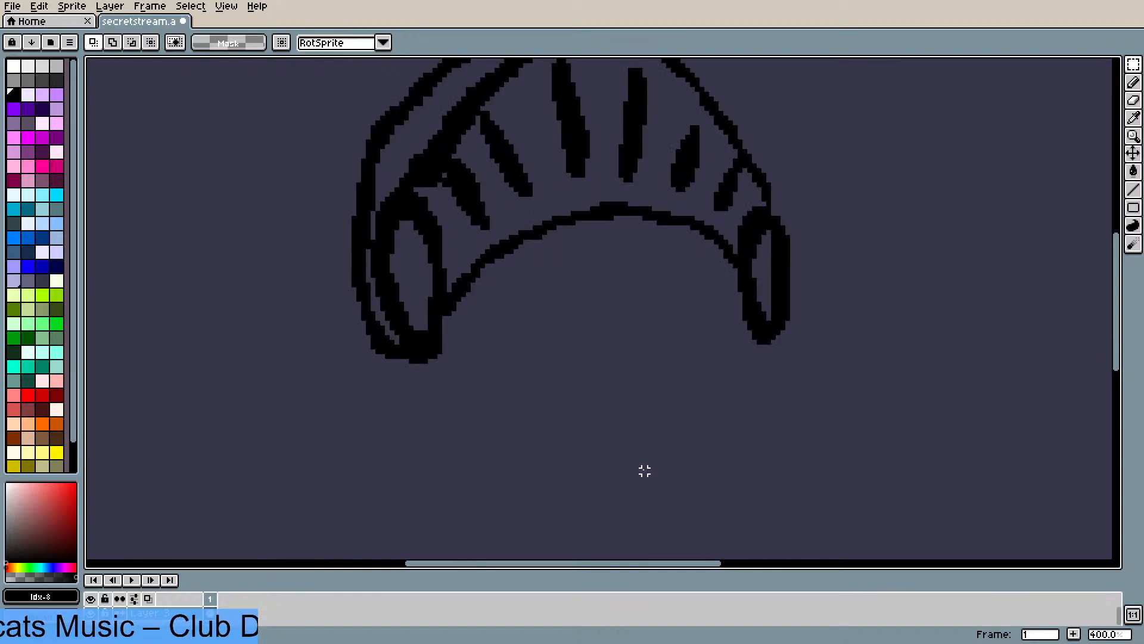
pyautogui.scroll(-1, 650, 466)
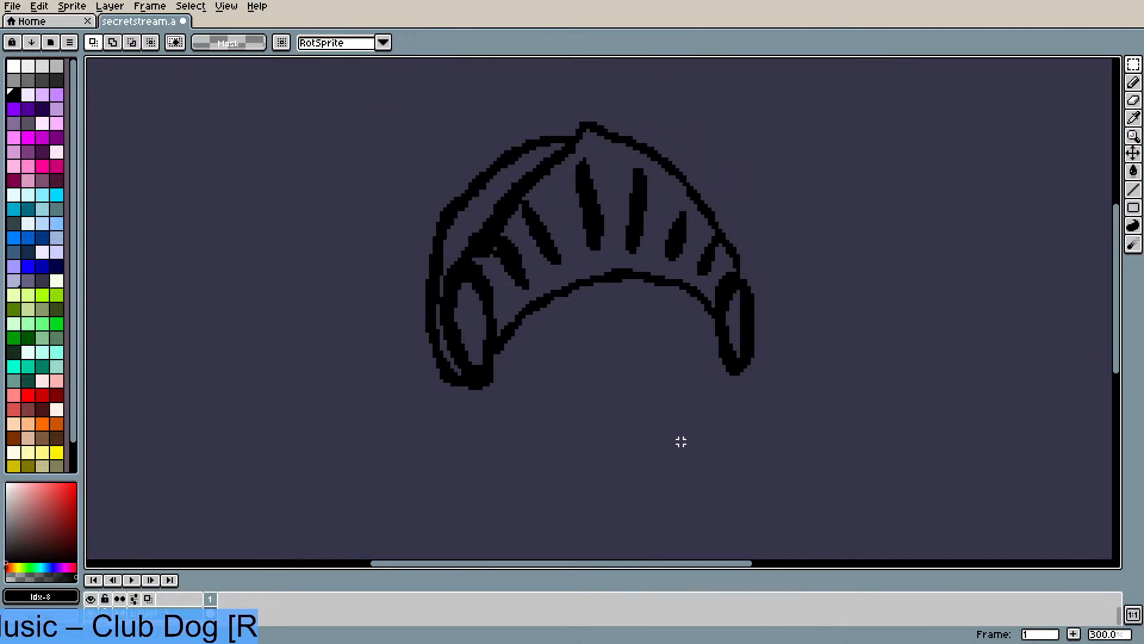
pyautogui.press('b')
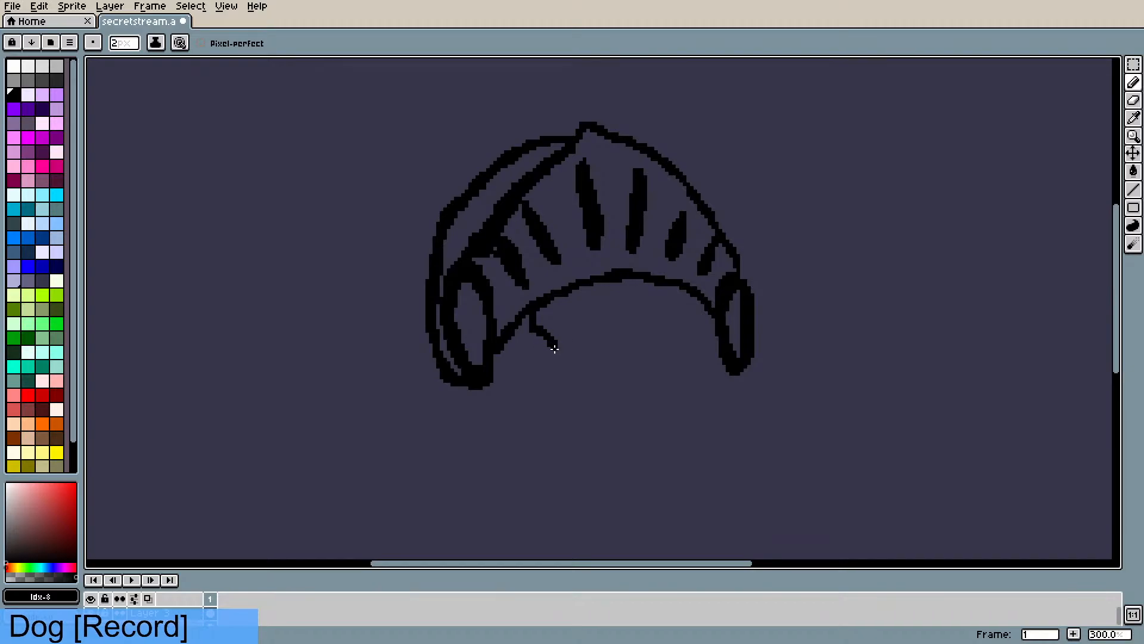
pyautogui.moveTo(554, 348)
pyautogui.mouseDown()
pyautogui.moveTo(549, 380)
pyautogui.moveTo(565, 358)
pyautogui.moveTo(545, 310)
pyautogui.mouseUp()
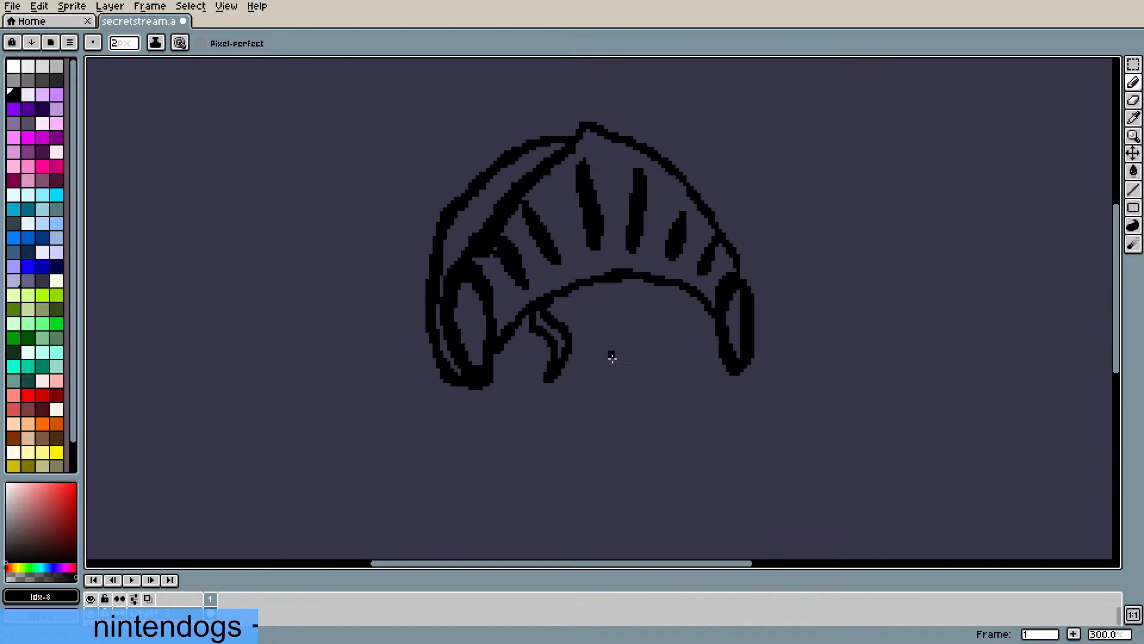
pyautogui.scroll(-2, 502, 432)
pyautogui.scroll(-1, 536, 401)
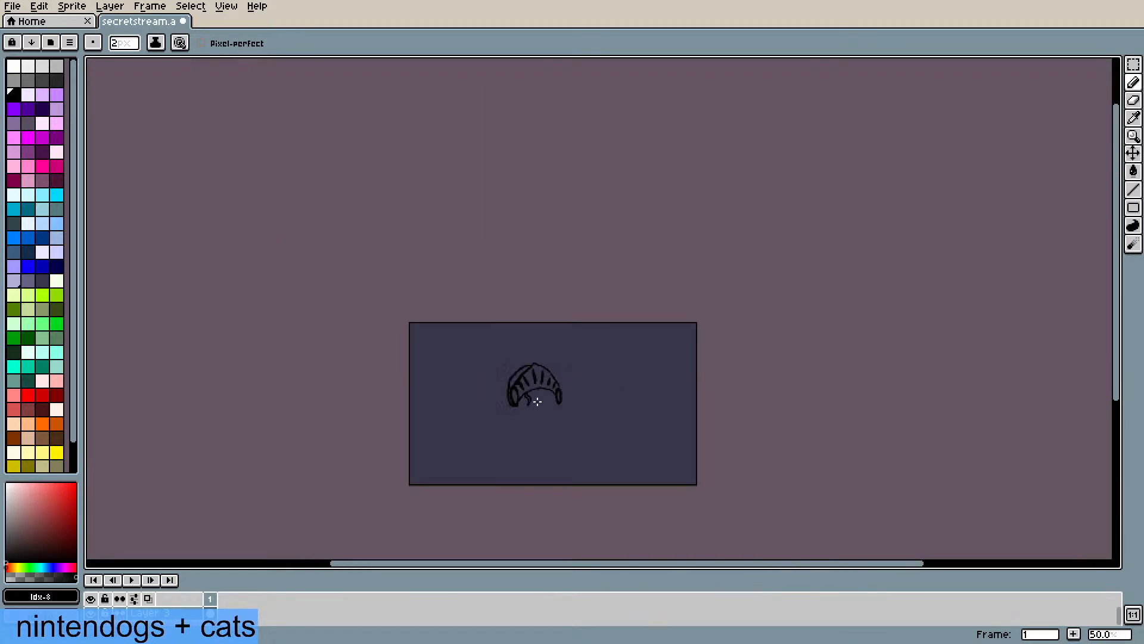
pyautogui.scroll(2, 663, 485)
pyautogui.scroll(-1, 639, 475)
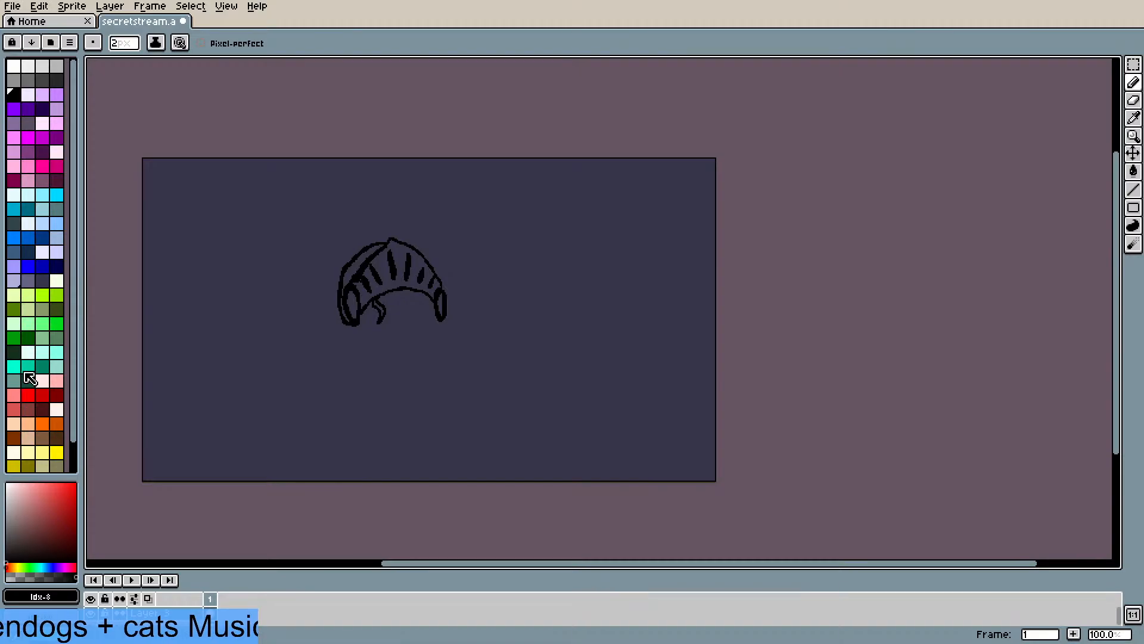
pyautogui.scroll(-2, 29, 375)
pyautogui.scroll(2, 48, 353)
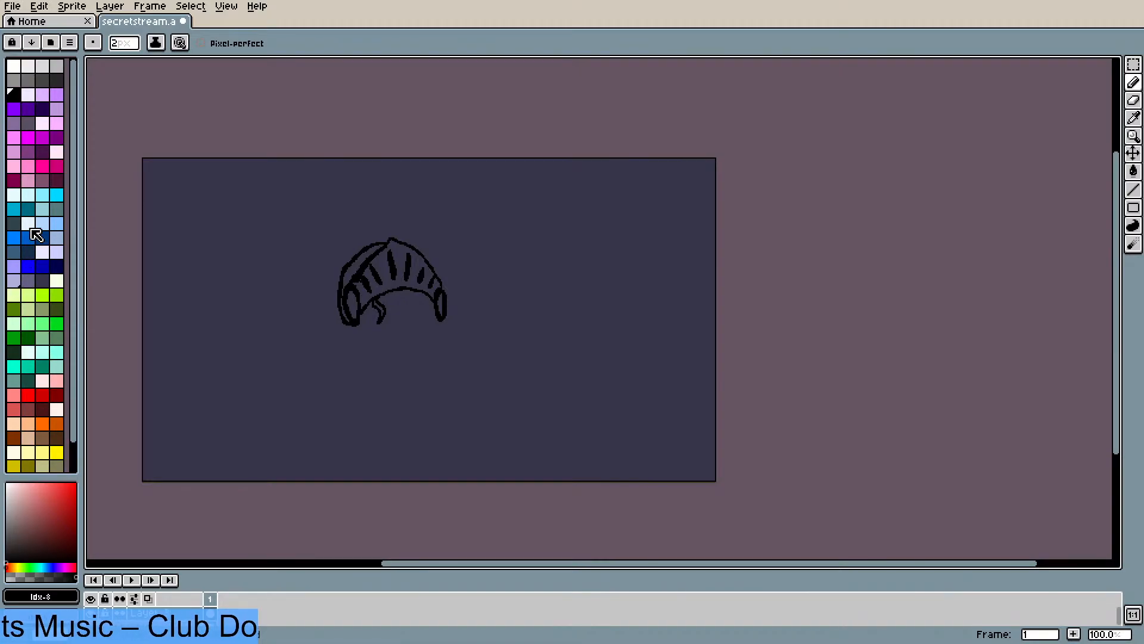
# - Paint a solid egg-shaped head in light blue (Idx-38) with a 7 px round brush, to the right of the line art
pyautogui.click(42, 198)
pyautogui.scroll(1, 632, 438)
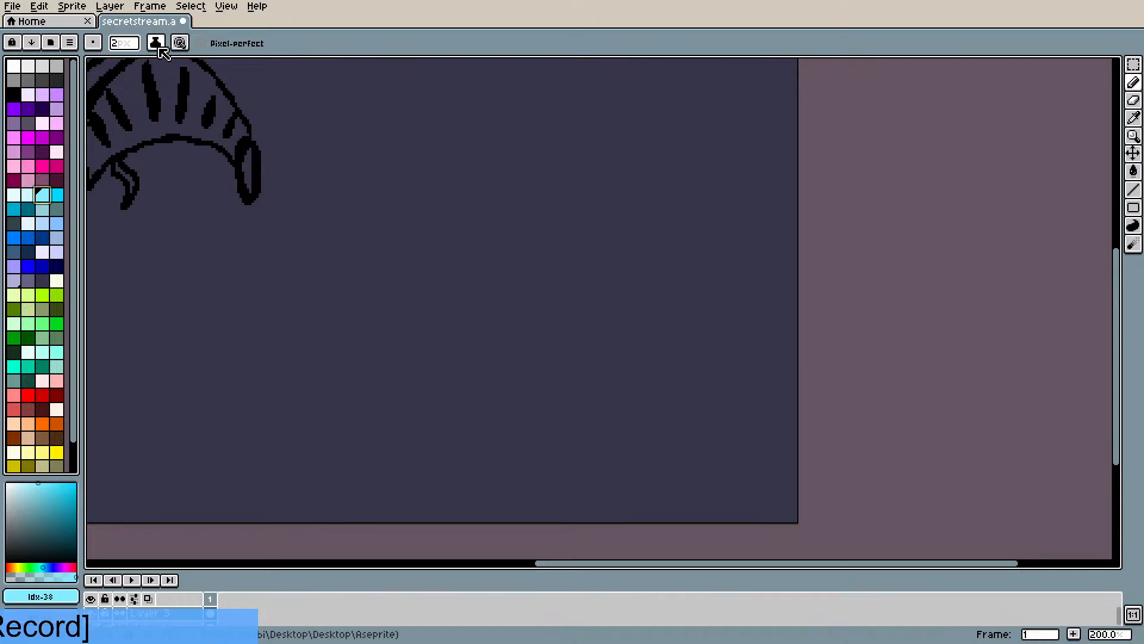
pyautogui.click(119, 46)
pyautogui.moveTo(118, 61); pyautogui.dragTo(127, 61)
pyautogui.click(1076, 275)
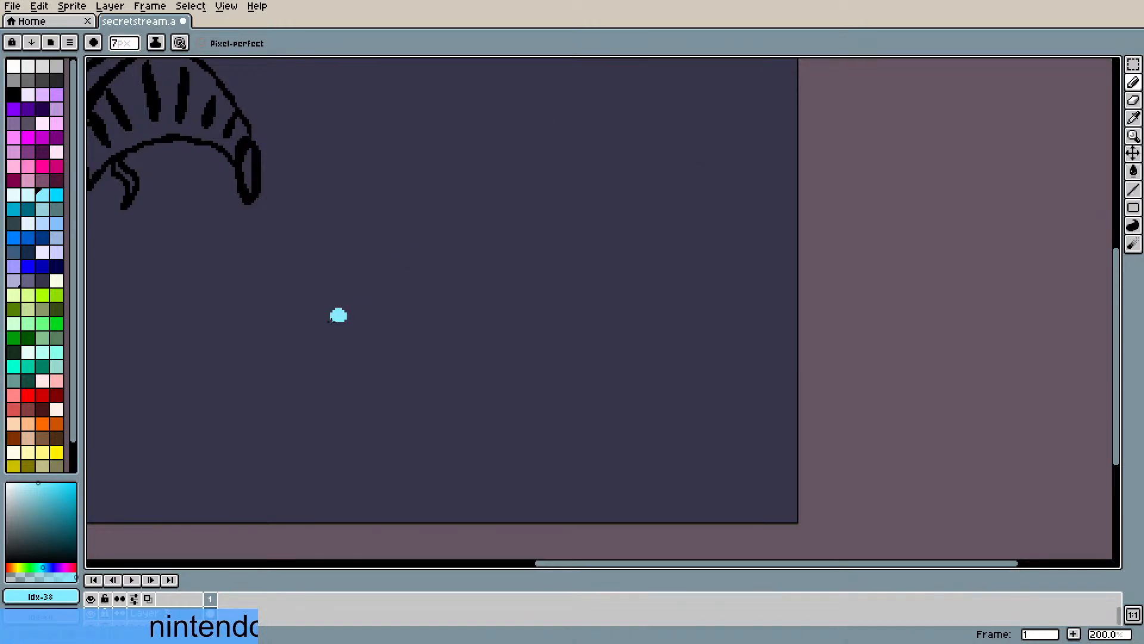
pyautogui.moveTo(433, 193); pyautogui.dragTo(473, 251)
pyautogui.moveTo(427, 170); pyautogui.dragTo(482, 258)
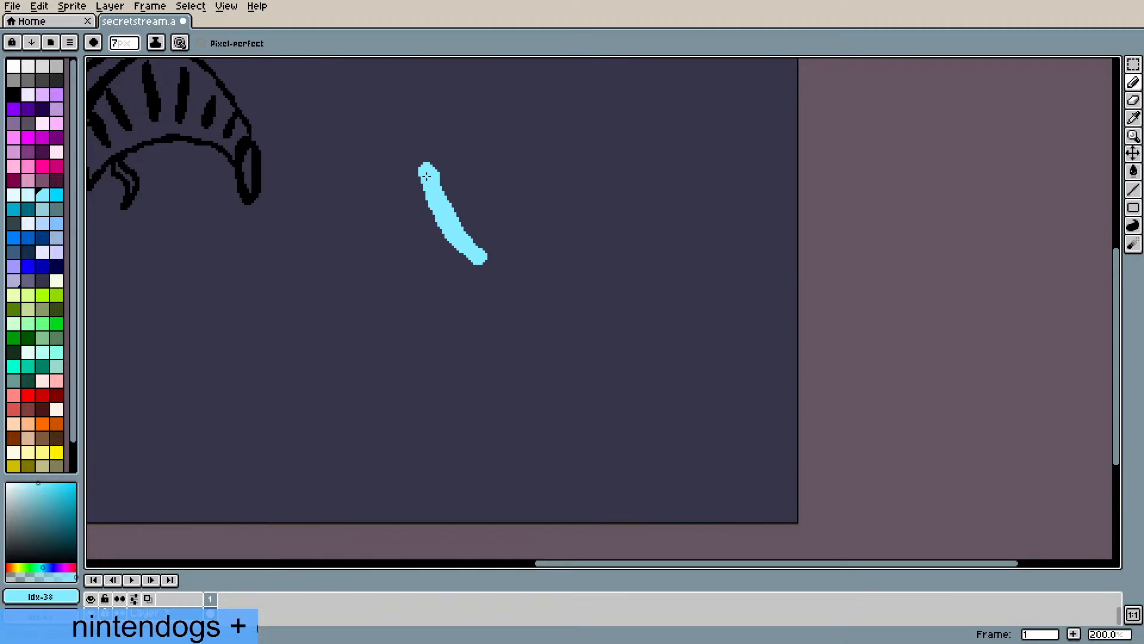
pyautogui.moveTo(527, 195)
pyautogui.mouseDown()
pyautogui.moveTo(520, 222)
pyautogui.moveTo(527, 200)
pyautogui.moveTo(499, 260)
pyautogui.moveTo(459, 251)
pyautogui.moveTo(420, 168)
pyautogui.mouseUp()
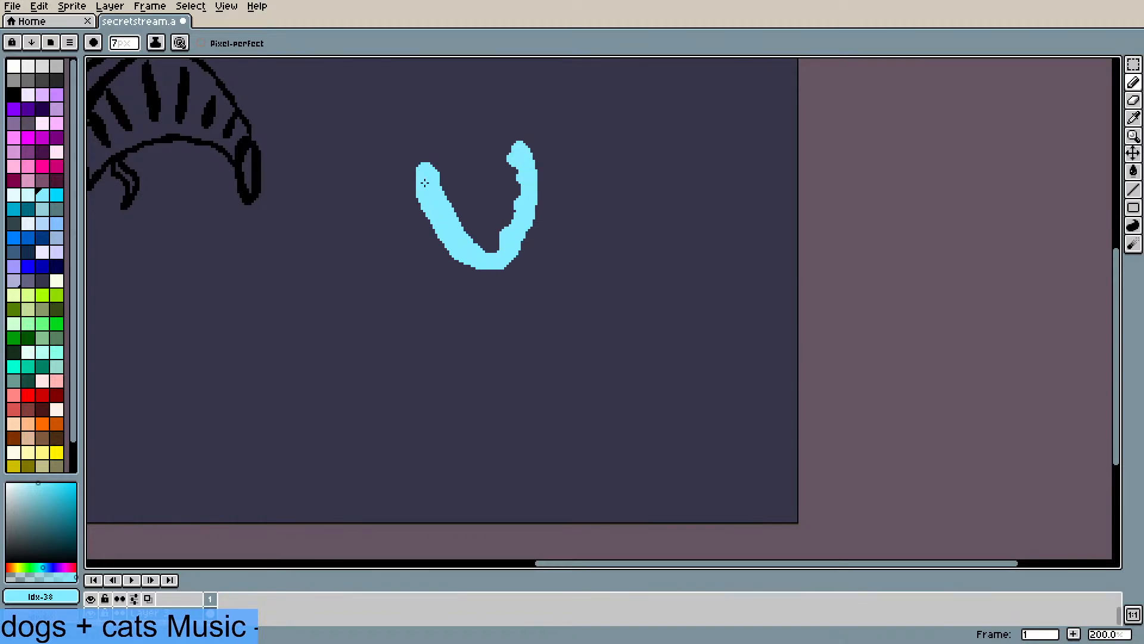
pyautogui.moveTo(465, 266)
pyautogui.mouseDown()
pyautogui.moveTo(503, 265)
pyautogui.moveTo(539, 230)
pyautogui.moveTo(557, 177)
pyautogui.moveTo(538, 131)
pyautogui.moveTo(488, 127)
pyautogui.moveTo(436, 155)
pyautogui.moveTo(434, 204)
pyautogui.moveTo(426, 157)
pyautogui.moveTo(469, 120)
pyautogui.moveTo(519, 116)
pyautogui.moveTo(550, 156)
pyautogui.moveTo(536, 221)
pyautogui.moveTo(537, 159)
pyautogui.moveTo(494, 141)
pyautogui.moveTo(443, 187)
pyautogui.moveTo(482, 182)
pyautogui.mouseUp()
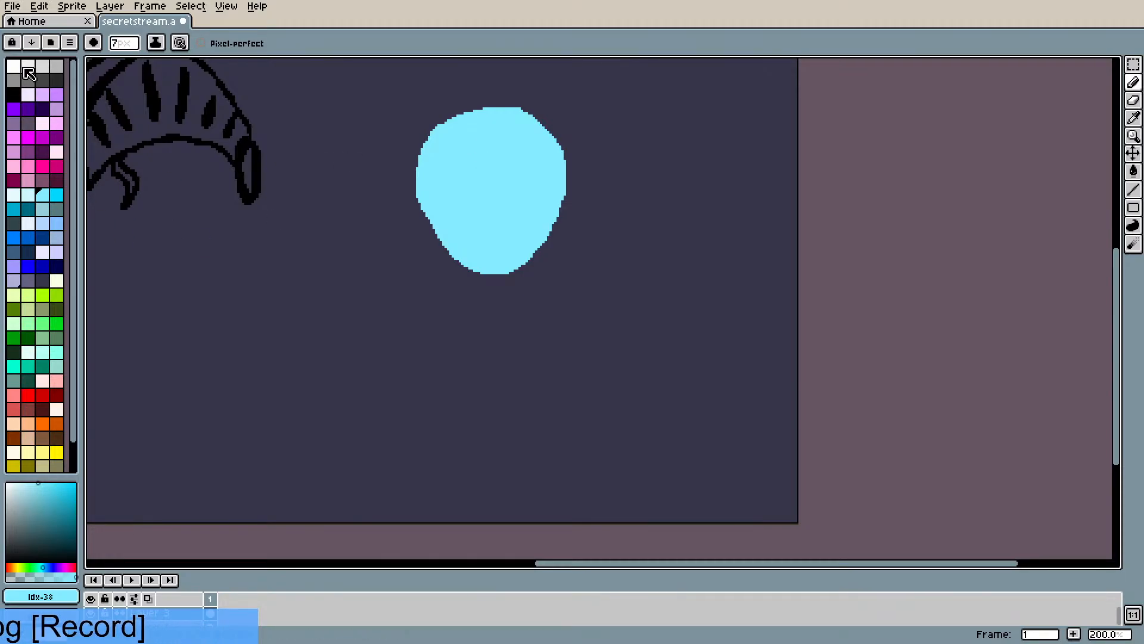
# - Paint a solid torso shape in pale yellow (Idx-110) directly beneath the blue head, wide at the shoulders and tapering downward
pyautogui.click(55, 70)
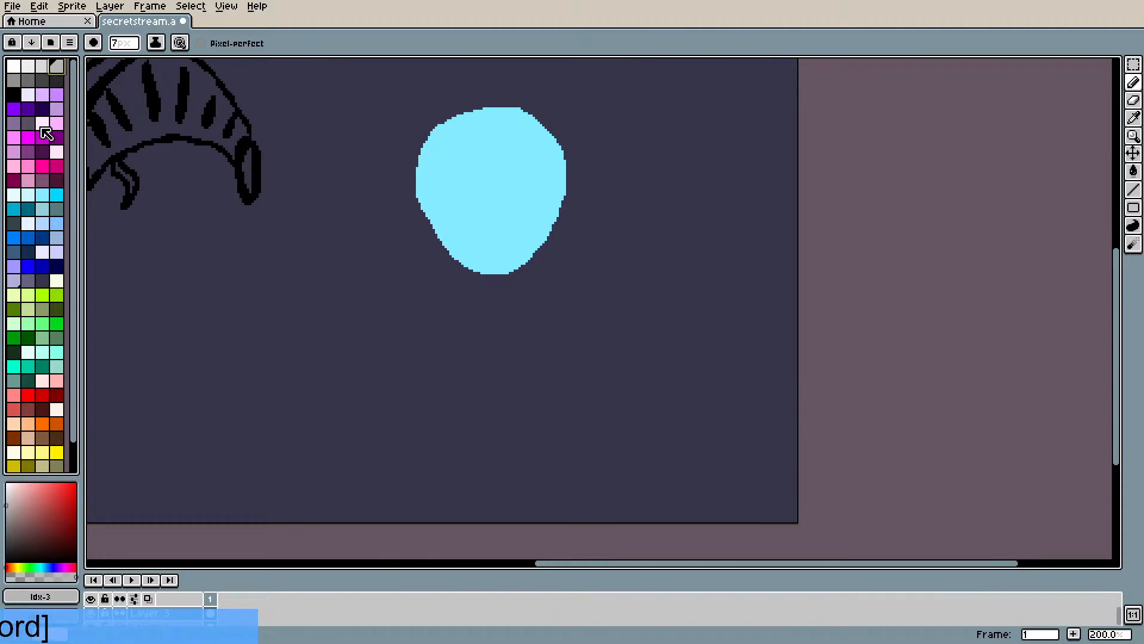
pyautogui.click(42, 453)
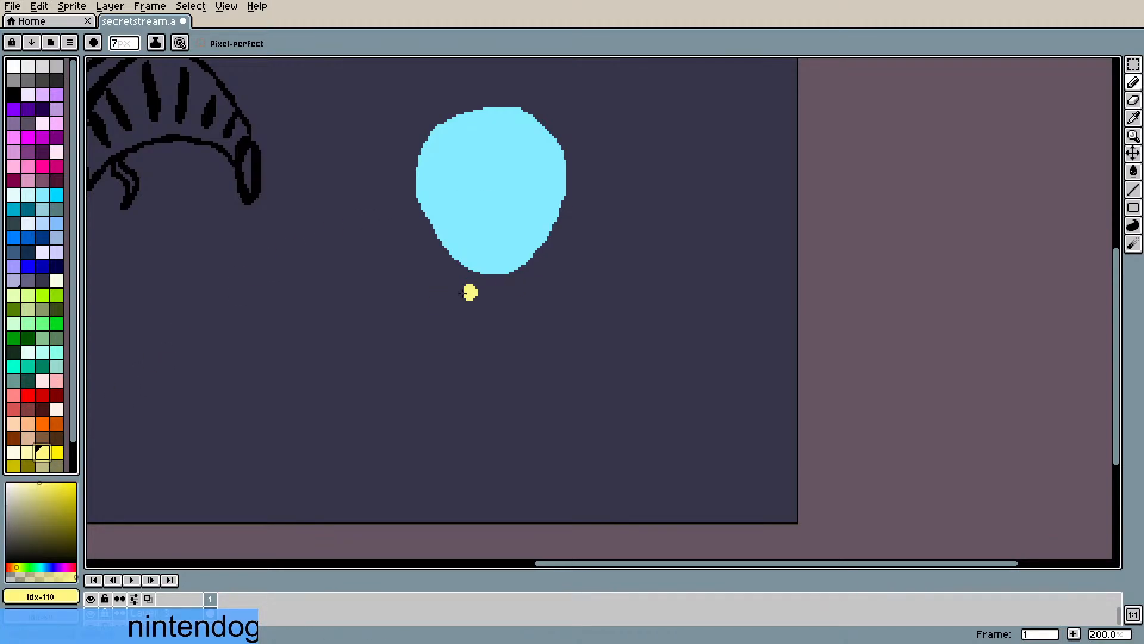
pyautogui.moveTo(438, 304)
pyautogui.mouseDown()
pyautogui.moveTo(562, 291)
pyautogui.moveTo(516, 274)
pyautogui.moveTo(438, 297)
pyautogui.moveTo(486, 405)
pyautogui.mouseUp()
pyautogui.moveTo(569, 297); pyautogui.dragTo(512, 402)
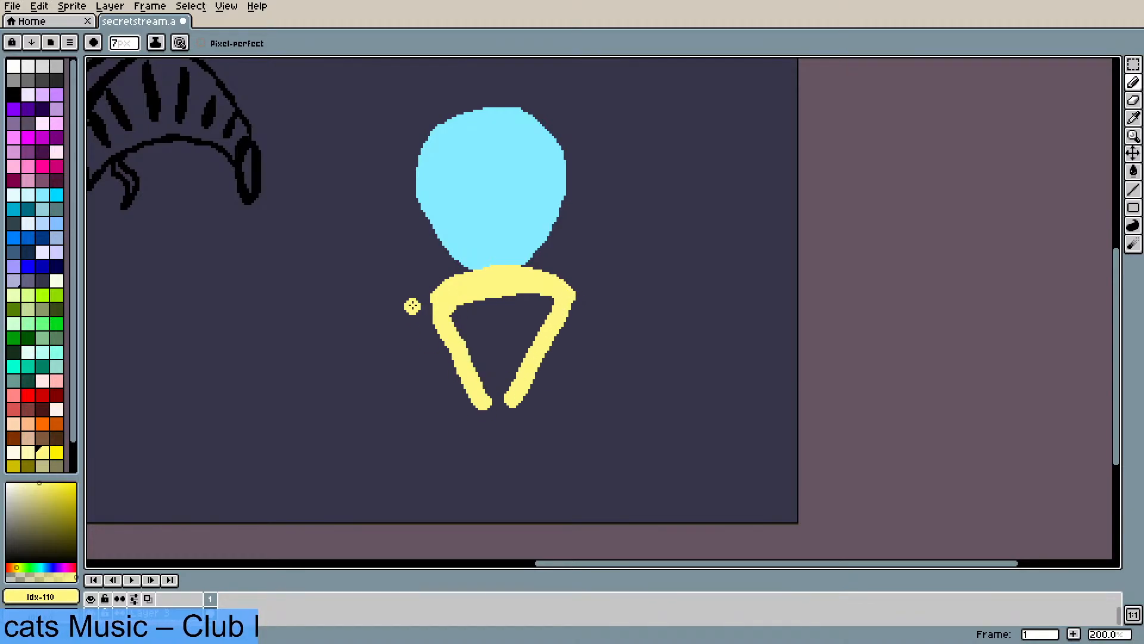
pyautogui.moveTo(453, 304)
pyautogui.mouseDown()
pyautogui.moveTo(500, 344)
pyautogui.moveTo(549, 304)
pyautogui.moveTo(511, 388)
pyautogui.moveTo(473, 353)
pyautogui.moveTo(498, 392)
pyautogui.moveTo(535, 346)
pyautogui.mouseUp()
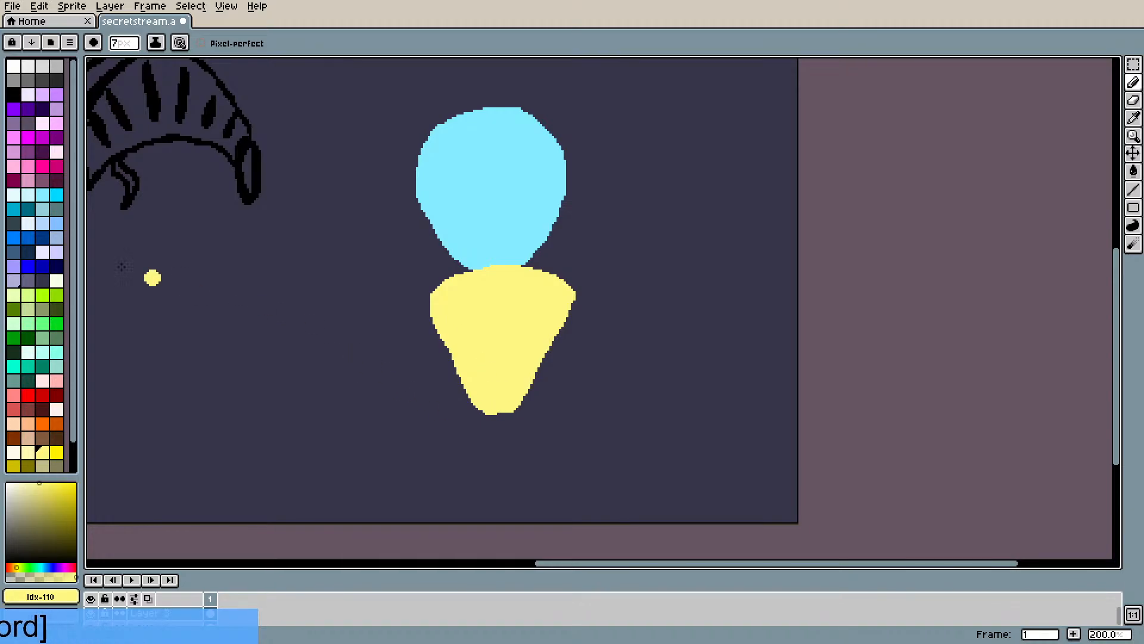
# - Paint two rounded shoulder pads in dark yellow (Idx-112) over the upper corners of the pale yellow torso
pyautogui.click(42, 423)
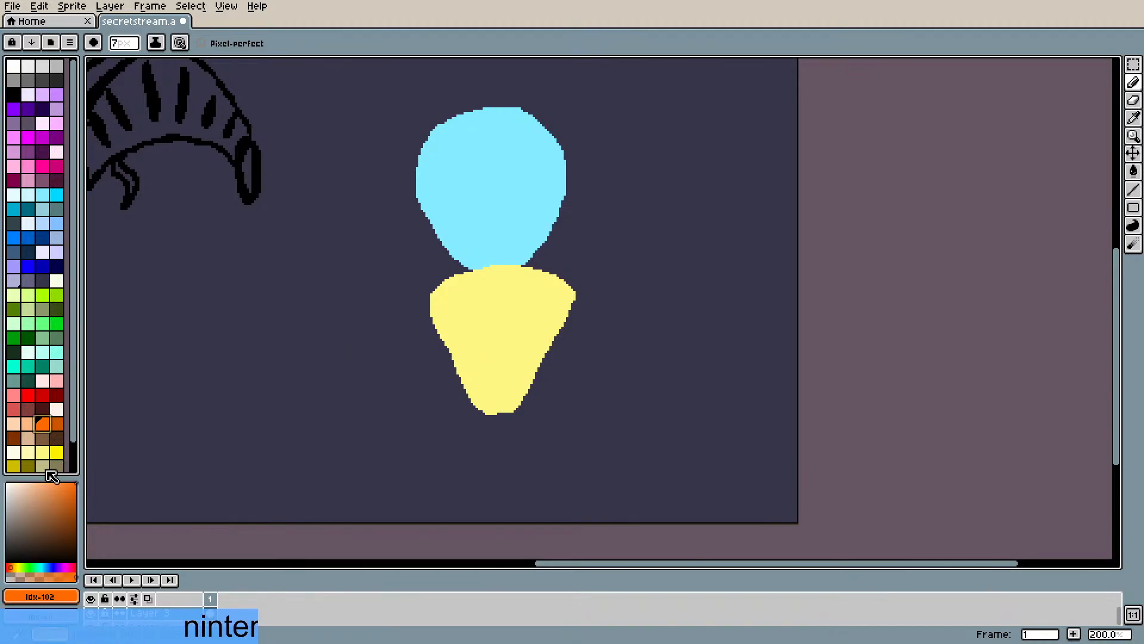
pyautogui.click(14, 465)
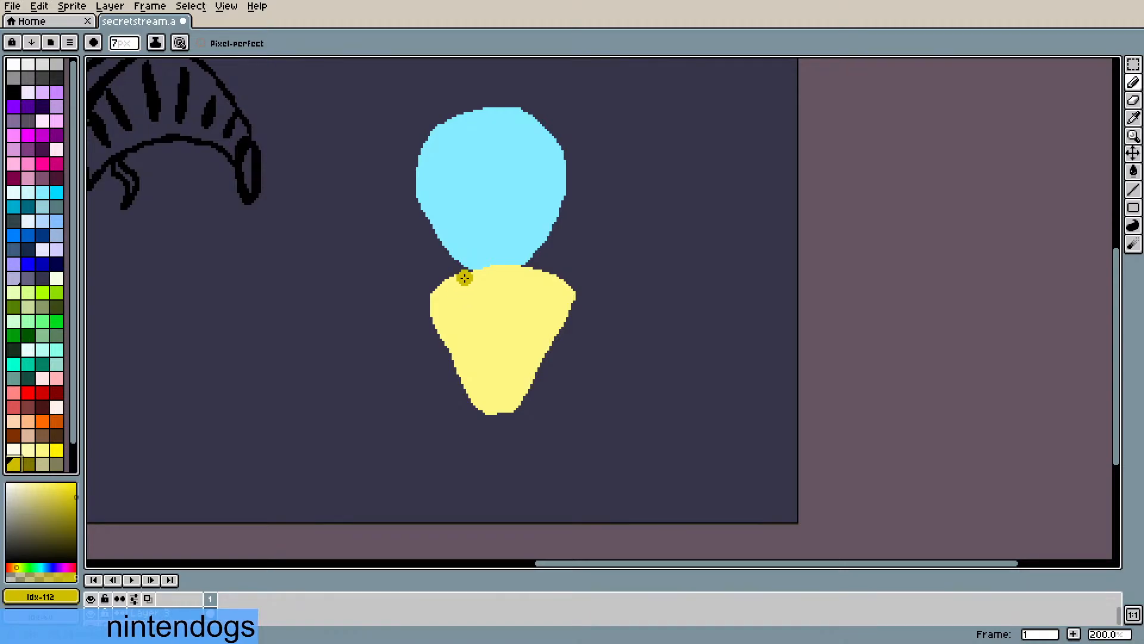
pyautogui.moveTo(463, 275)
pyautogui.mouseDown()
pyautogui.moveTo(438, 289)
pyautogui.moveTo(431, 320)
pyautogui.moveTo(471, 278)
pyautogui.moveTo(457, 277)
pyautogui.moveTo(429, 313)
pyautogui.moveTo(533, 274)
pyautogui.moveTo(566, 286)
pyautogui.moveTo(572, 310)
pyautogui.moveTo(524, 273)
pyautogui.moveTo(553, 286)
pyautogui.mouseUp()
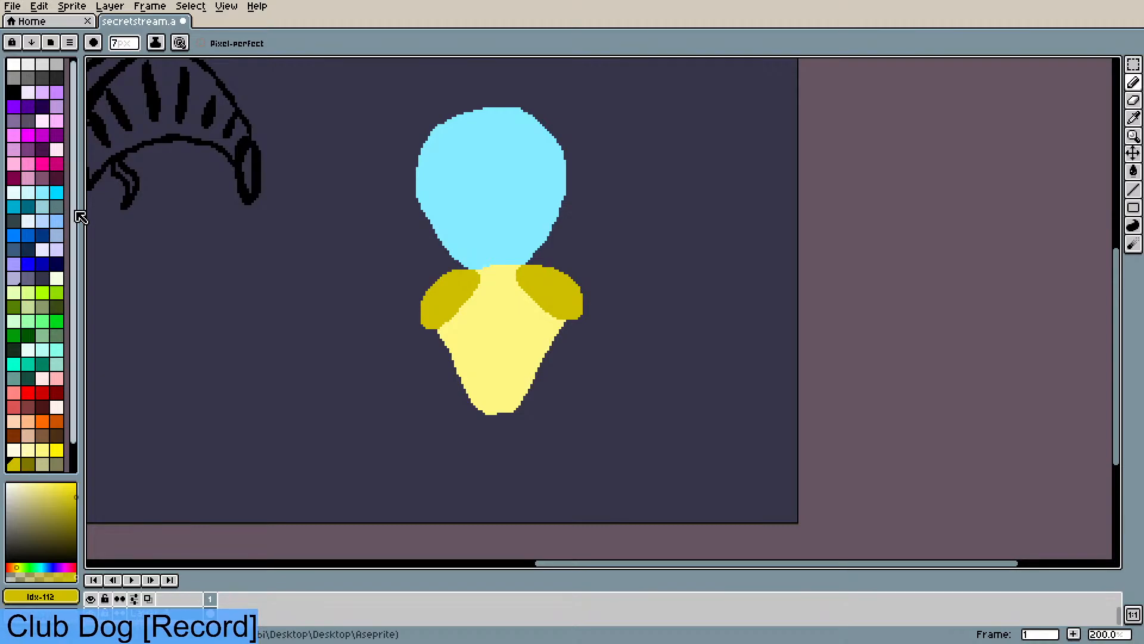
# - Paint a curved olive (Idx-113) collar across the neck, between the blue head and the torso
pyautogui.moveTo(74, 209); pyautogui.dragTo(75, 199)
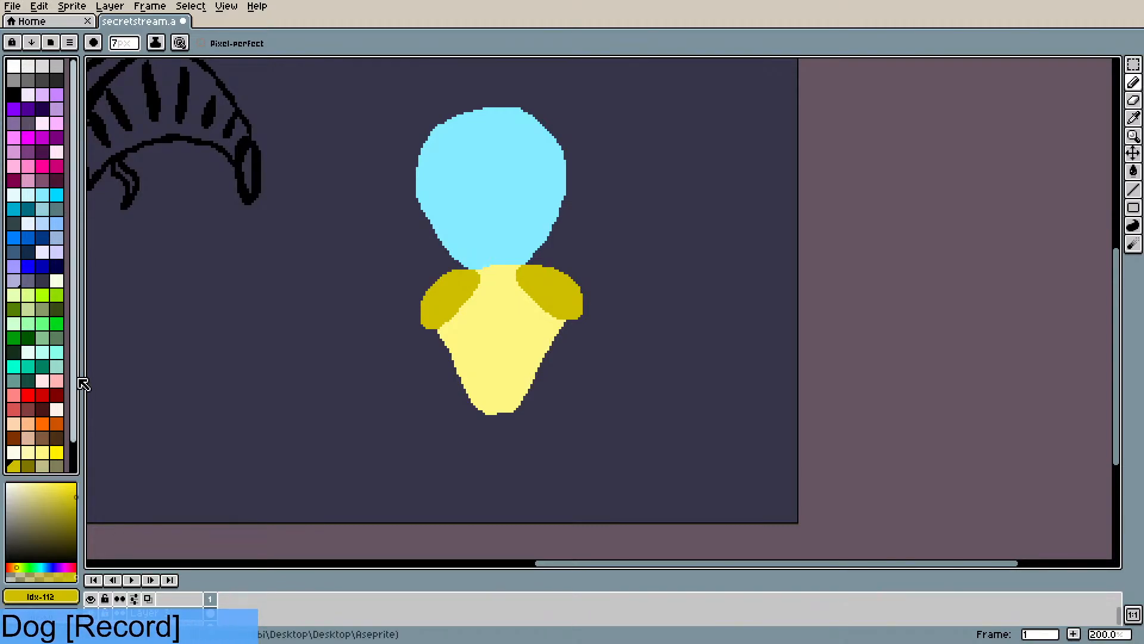
pyautogui.scroll(-2, 74, 358)
pyautogui.click(57, 420)
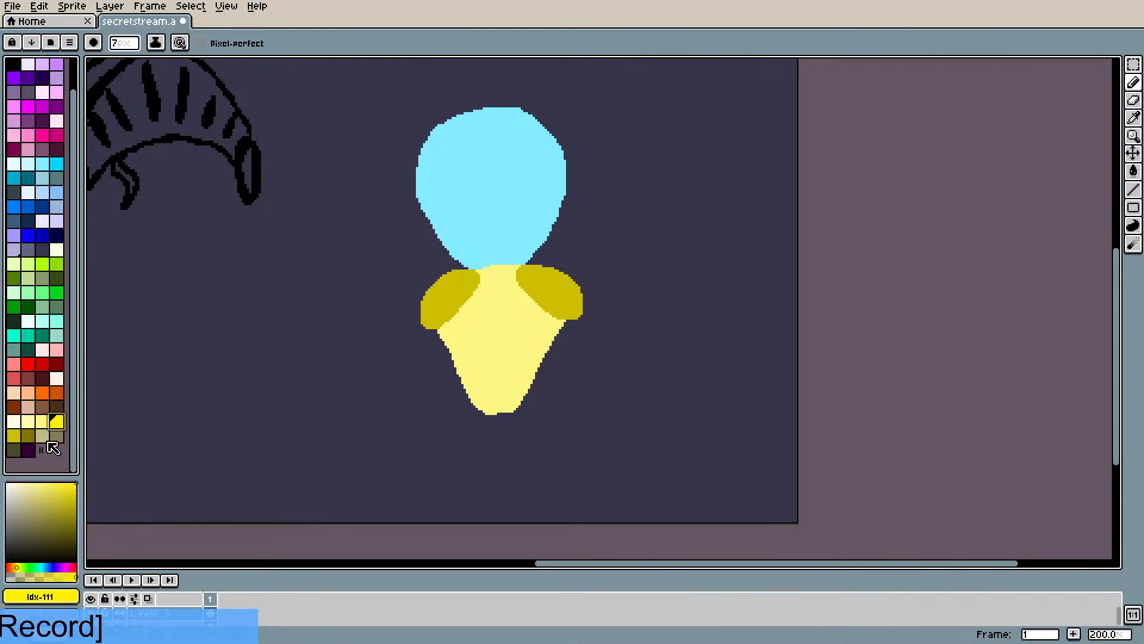
pyautogui.click(28, 435)
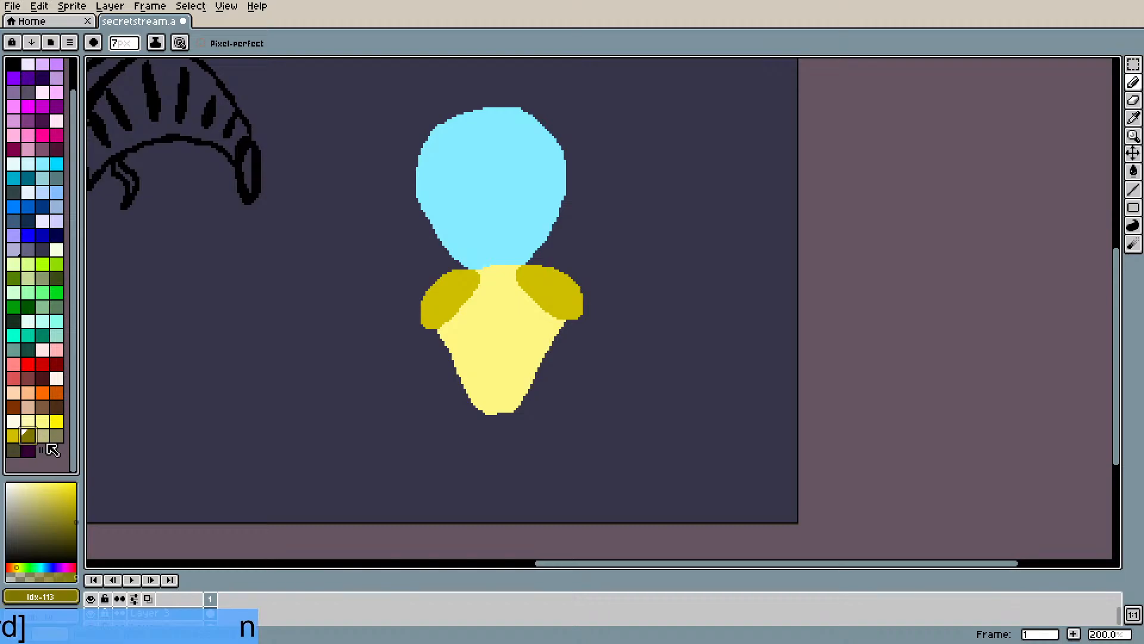
pyautogui.moveTo(479, 284)
pyautogui.mouseDown()
pyautogui.moveTo(462, 266)
pyautogui.moveTo(483, 274)
pyautogui.moveTo(530, 261)
pyautogui.mouseUp()
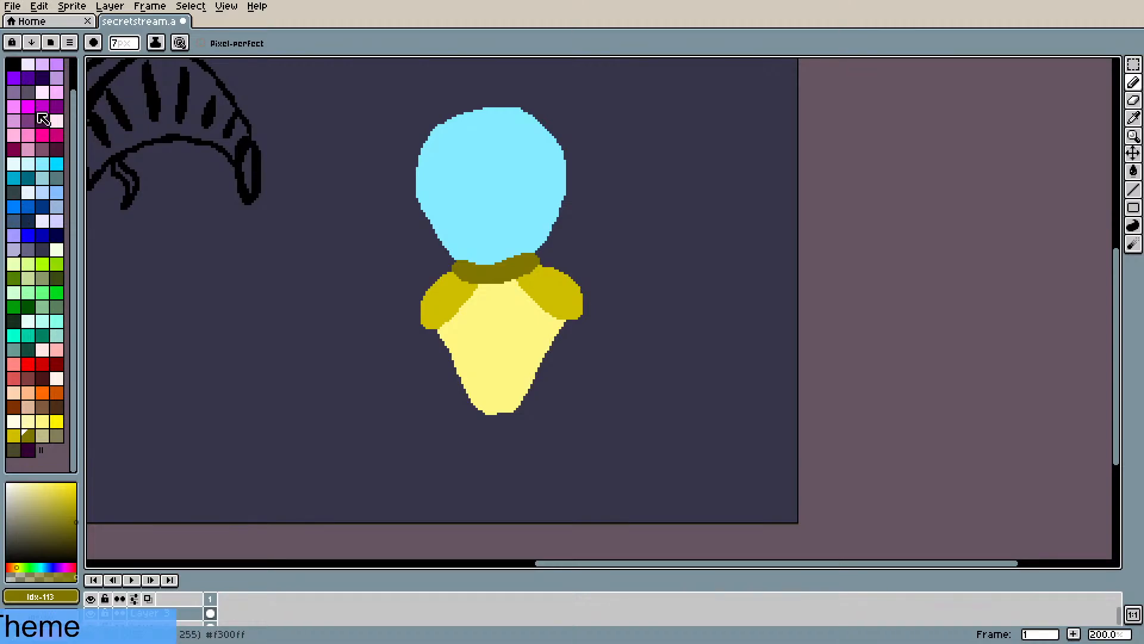
# - Paint a pale yellow (Idx-110) helmet with a nose guard over the head's upper half, and repaint the right cheek in the head's light blue
pyautogui.click(41, 421)
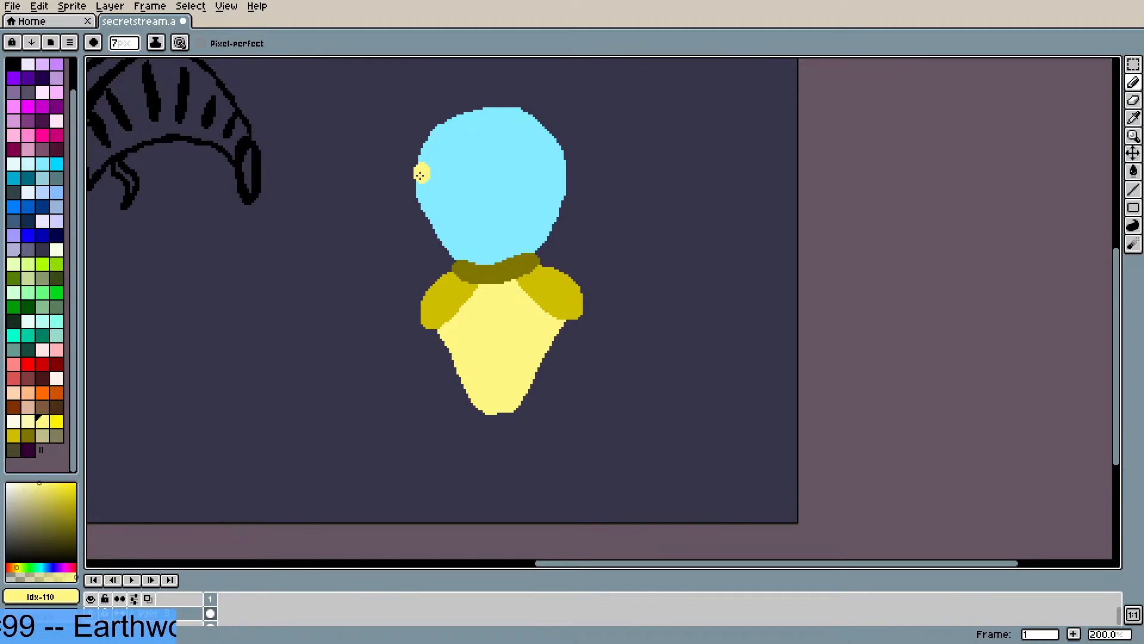
pyautogui.moveTo(420, 166)
pyautogui.mouseDown()
pyautogui.moveTo(441, 125)
pyautogui.moveTo(472, 111)
pyautogui.mouseUp()
pyautogui.moveTo(500, 109)
pyautogui.mouseDown()
pyautogui.moveTo(550, 126)
pyautogui.moveTo(562, 211)
pyautogui.moveTo(557, 159)
pyautogui.moveTo(540, 176)
pyautogui.moveTo(418, 181)
pyautogui.moveTo(453, 131)
pyautogui.moveTo(474, 126)
pyautogui.moveTo(490, 122)
pyautogui.moveTo(488, 163)
pyautogui.moveTo(541, 123)
pyautogui.moveTo(531, 167)
pyautogui.moveTo(557, 143)
pyautogui.mouseUp()
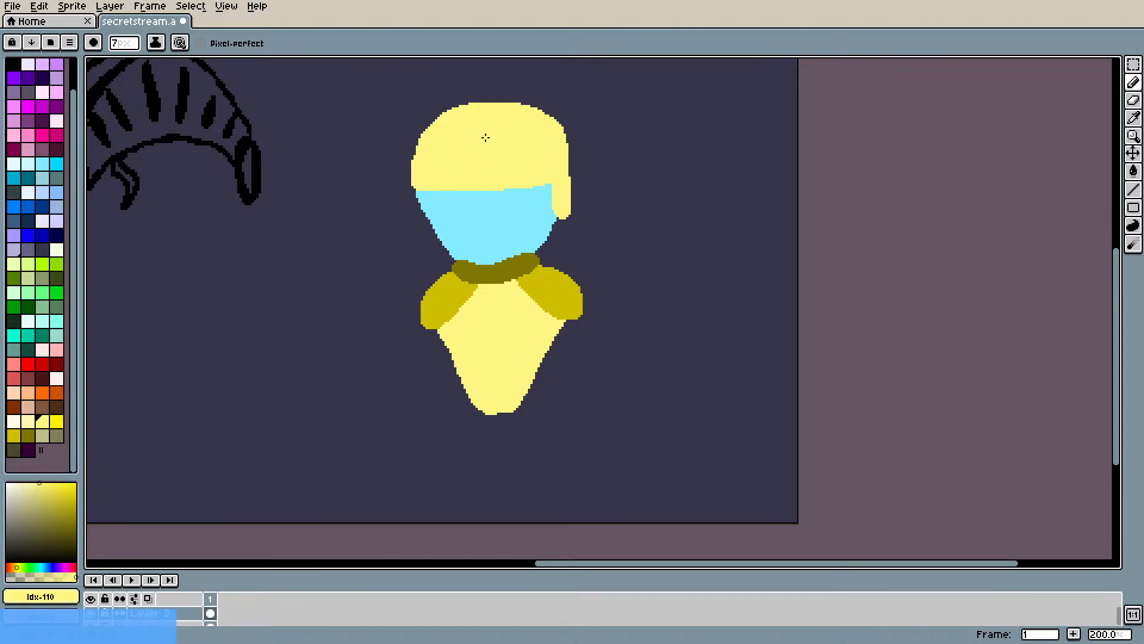
pyautogui.moveTo(486, 137); pyautogui.dragTo(558, 201)
pyautogui.moveTo(483, 190); pyautogui.dragTo(552, 188)
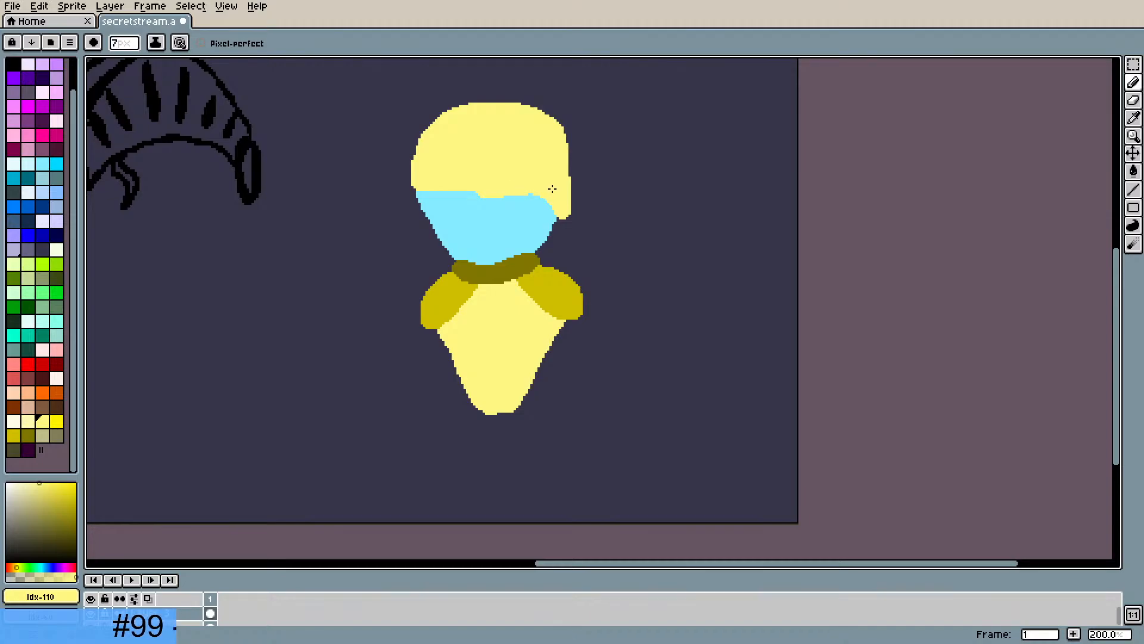
pyautogui.moveTo(480, 195)
pyautogui.mouseDown()
pyautogui.moveTo(487, 213)
pyautogui.moveTo(497, 185)
pyautogui.mouseUp()
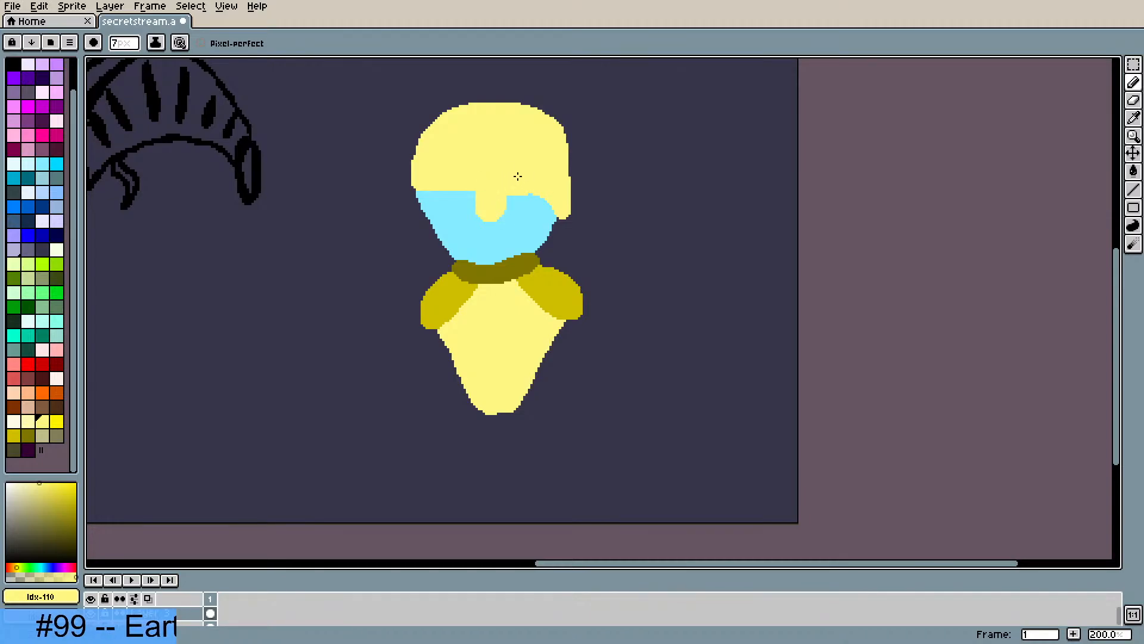
pyautogui.keyDown('alt'); pyautogui.click(544, 209); pyautogui.keyUp('alt')
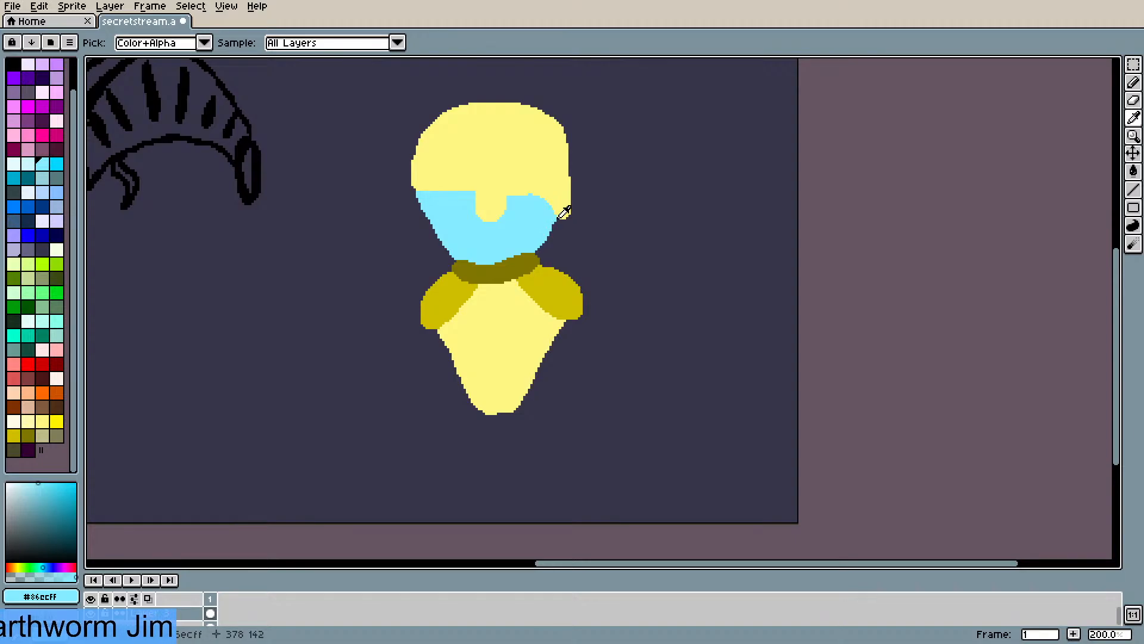
pyautogui.moveTo(540, 203); pyautogui.dragTo(559, 205)
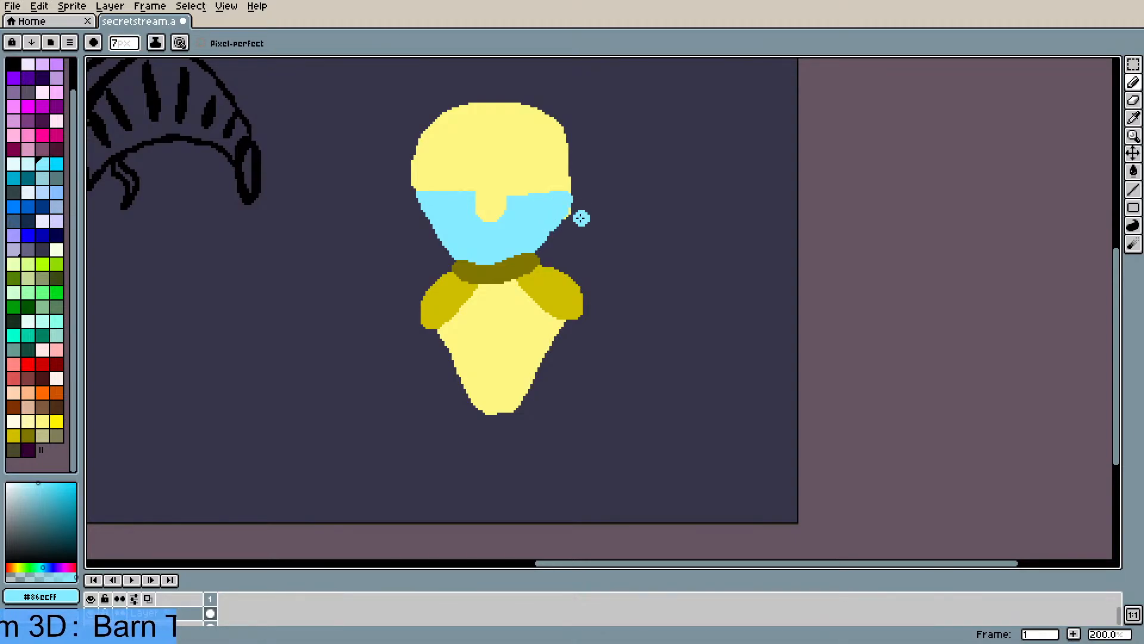
# - Erase slanted eyebrows, two oval eyes and a slanted mouth out of the blue face with a 3 px eraser, also trimming the right cheek's edge
pyautogui.press('e')
pyautogui.moveTo(571, 212)
pyautogui.mouseDown()
pyautogui.moveTo(571, 187)
pyautogui.moveTo(571, 208)
pyautogui.moveTo(570, 197)
pyautogui.moveTo(527, 267)
pyautogui.moveTo(511, 196)
pyautogui.moveTo(555, 189)
pyautogui.moveTo(514, 204)
pyautogui.mouseUp()
pyautogui.moveTo(439, 193)
pyautogui.mouseDown()
pyautogui.moveTo(465, 197)
pyautogui.moveTo(452, 217)
pyautogui.mouseUp()
pyautogui.moveTo(522, 204); pyautogui.dragTo(520, 222)
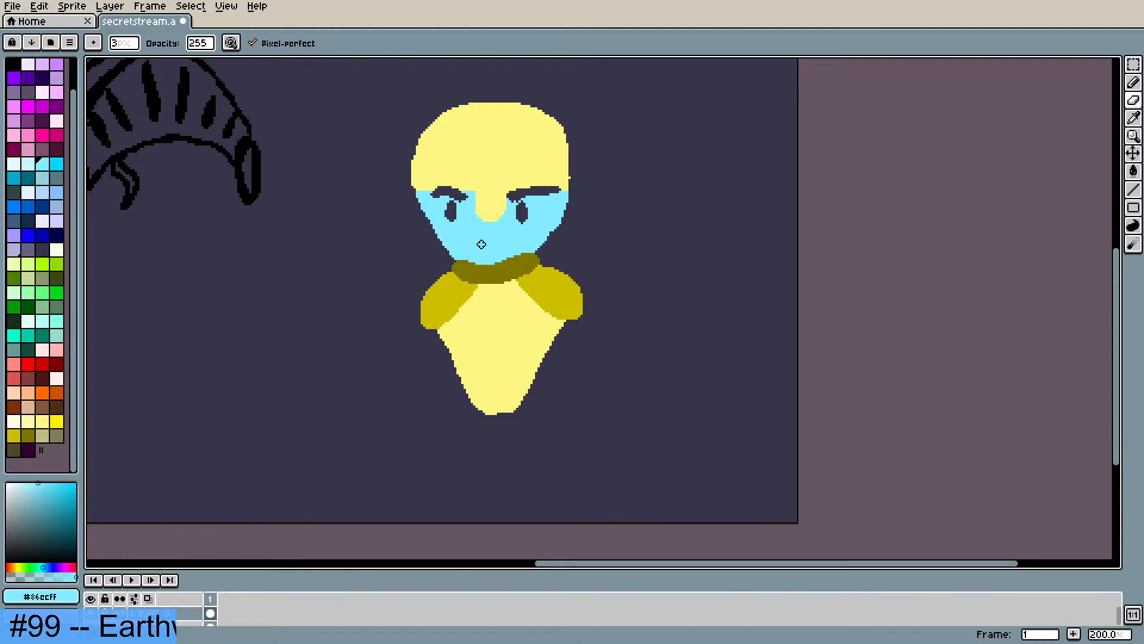
pyautogui.moveTo(467, 248)
pyautogui.mouseDown()
pyautogui.moveTo(504, 242)
pyautogui.moveTo(465, 251)
pyautogui.mouseUp()
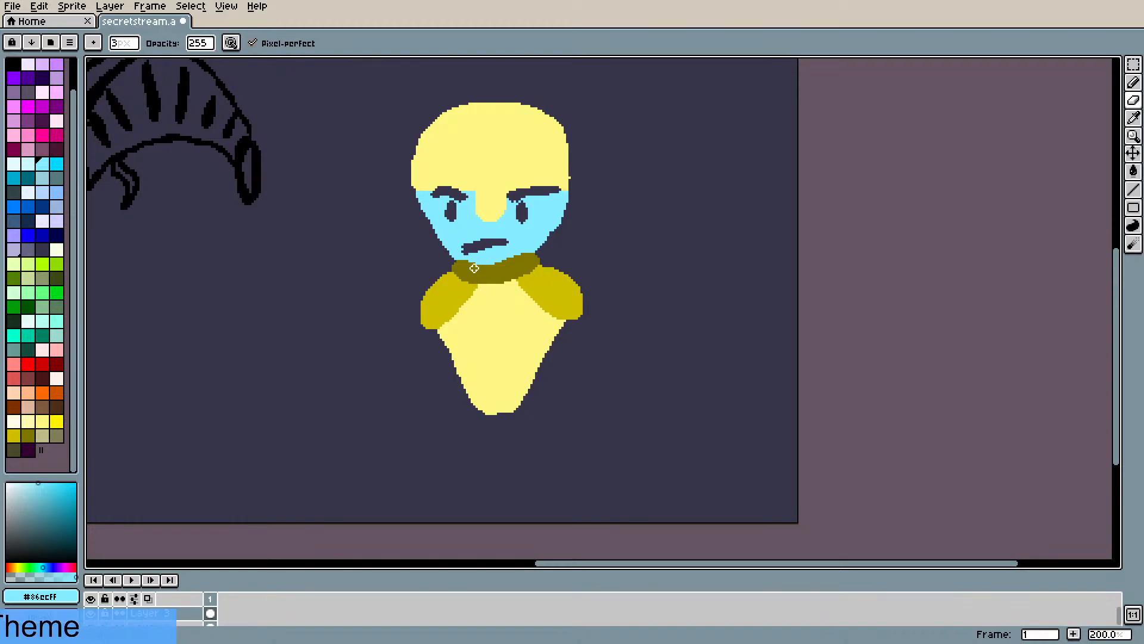
# - Paint a solid oval head in lavender (Idx-60) with the 7 px round brush, to the left of the crescent line art
pyautogui.scroll(-3, 474, 268)
pyautogui.scroll(4, 429, 271)
pyautogui.scroll(-3, 286, 235)
pyautogui.scroll(2, 557, 251)
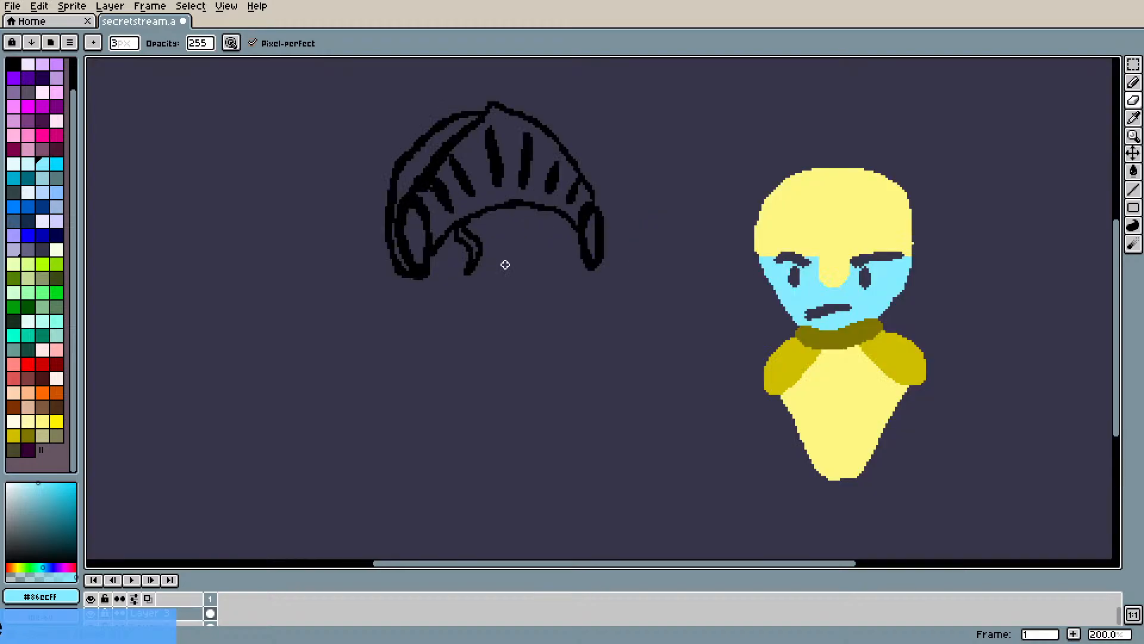
pyautogui.scroll(-1, 505, 265)
pyautogui.scroll(1, 357, 274)
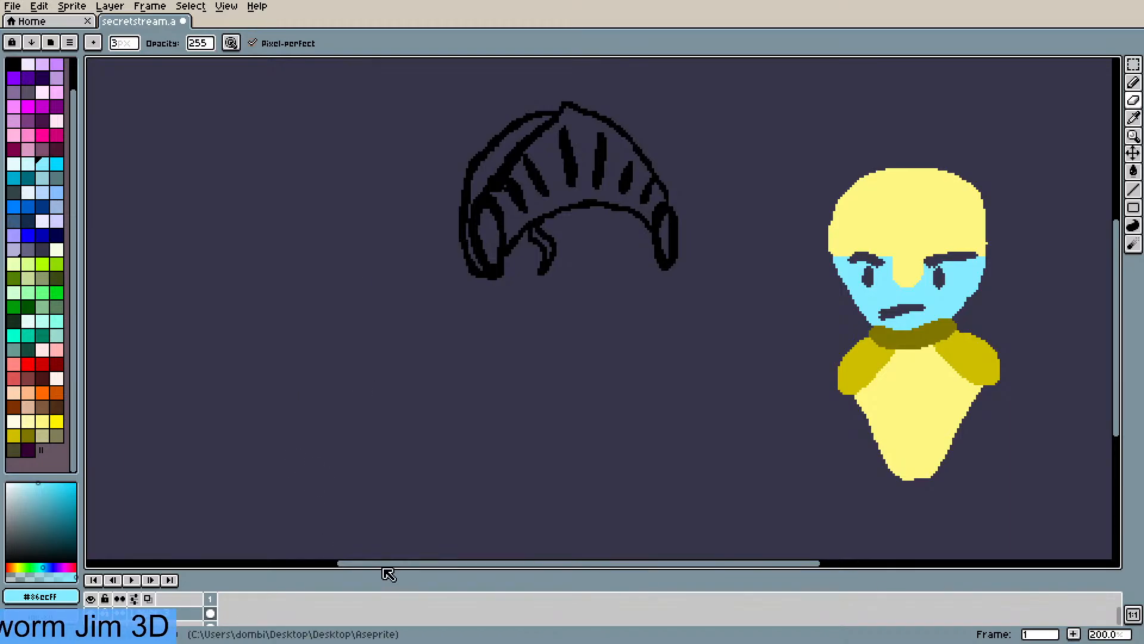
pyautogui.moveTo(393, 565); pyautogui.dragTo(350, 585)
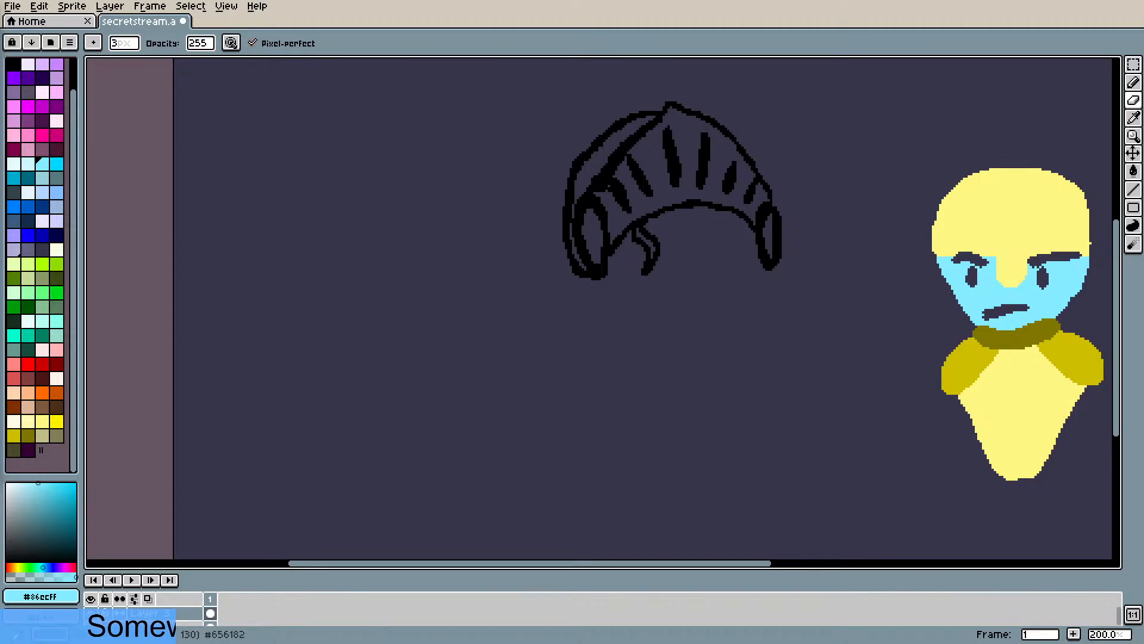
pyautogui.click(14, 249)
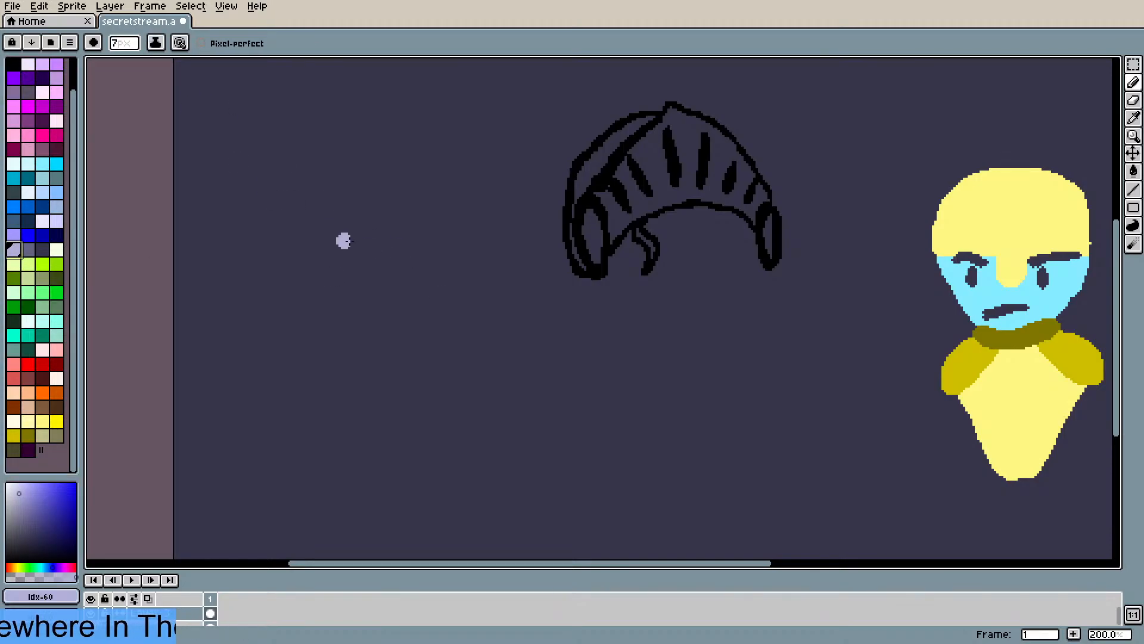
pyautogui.moveTo(424, 215)
pyautogui.mouseDown()
pyautogui.moveTo(408, 303)
pyautogui.moveTo(466, 313)
pyautogui.moveTo(470, 229)
pyautogui.moveTo(418, 213)
pyautogui.moveTo(387, 256)
pyautogui.moveTo(407, 310)
pyautogui.moveTo(455, 318)
pyautogui.moveTo(490, 278)
pyautogui.moveTo(465, 231)
pyautogui.moveTo(410, 261)
pyautogui.moveTo(413, 285)
pyautogui.moveTo(465, 245)
pyautogui.moveTo(469, 258)
pyautogui.moveTo(426, 293)
pyautogui.moveTo(467, 232)
pyautogui.moveTo(502, 245)
pyautogui.moveTo(487, 226)
pyautogui.moveTo(495, 286)
pyautogui.moveTo(492, 252)
pyautogui.moveTo(485, 324)
pyautogui.mouseUp()
# - Trim the left side and lower edge of the lavender head with a 3 px eraser to narrow and smooth its outline
pyautogui.press('b')
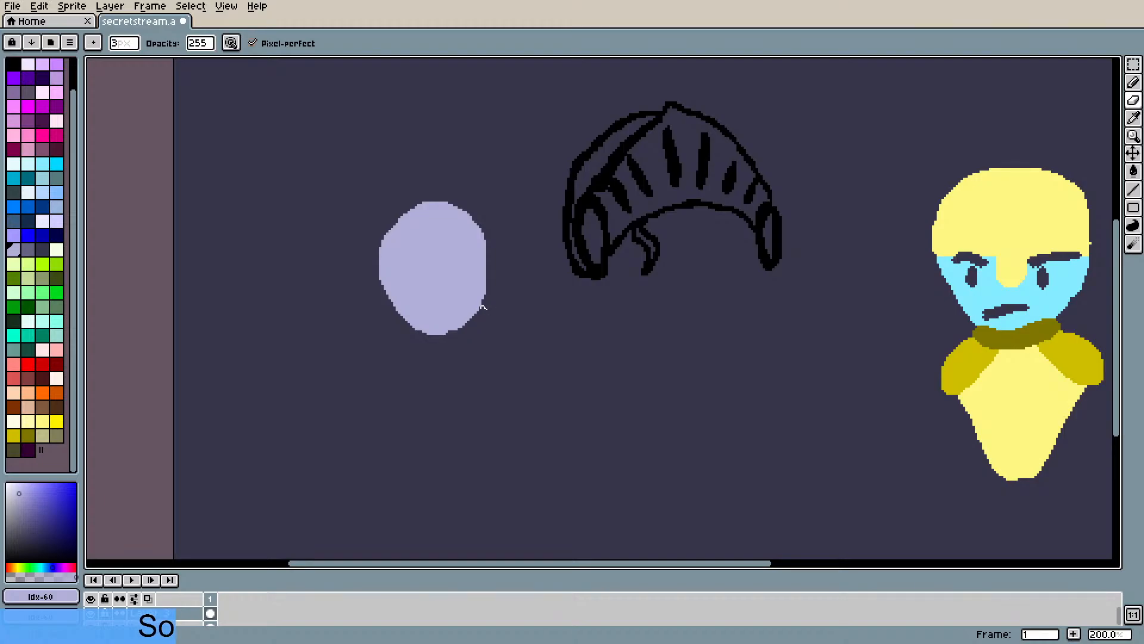
pyautogui.moveTo(375, 275); pyautogui.dragTo(404, 324)
pyautogui.moveTo(378, 270); pyautogui.dragTo(380, 222)
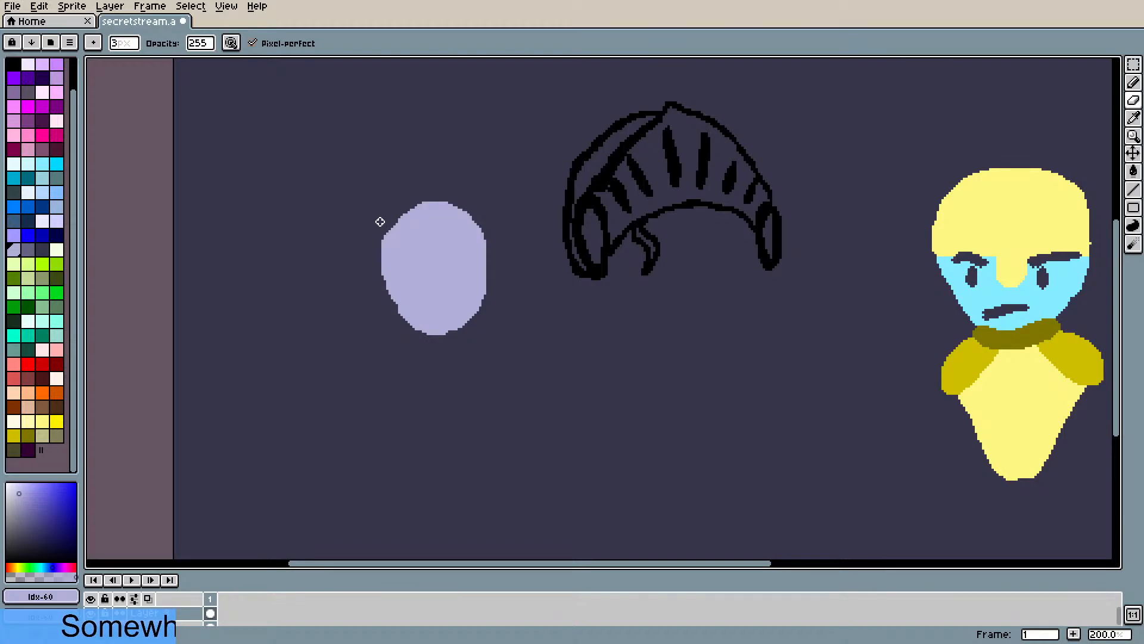
pyautogui.moveTo(378, 264); pyautogui.dragTo(394, 222)
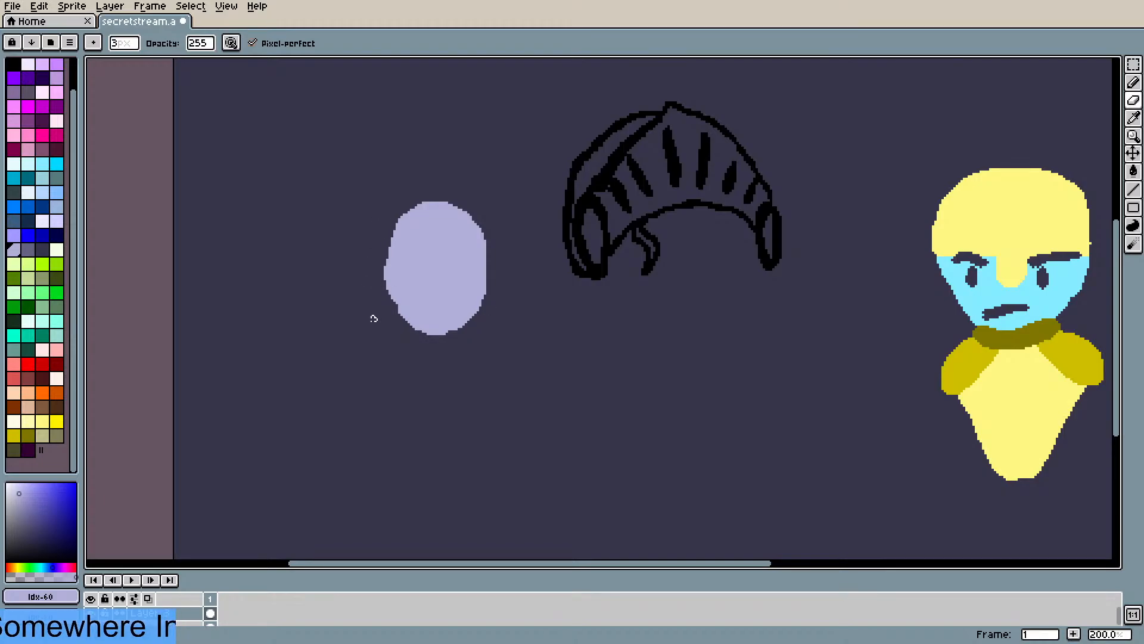
pyautogui.moveTo(381, 283)
pyautogui.mouseDown()
pyautogui.moveTo(394, 301)
pyautogui.moveTo(411, 333)
pyautogui.moveTo(387, 308)
pyautogui.moveTo(411, 331)
pyautogui.moveTo(455, 331)
pyautogui.mouseUp()
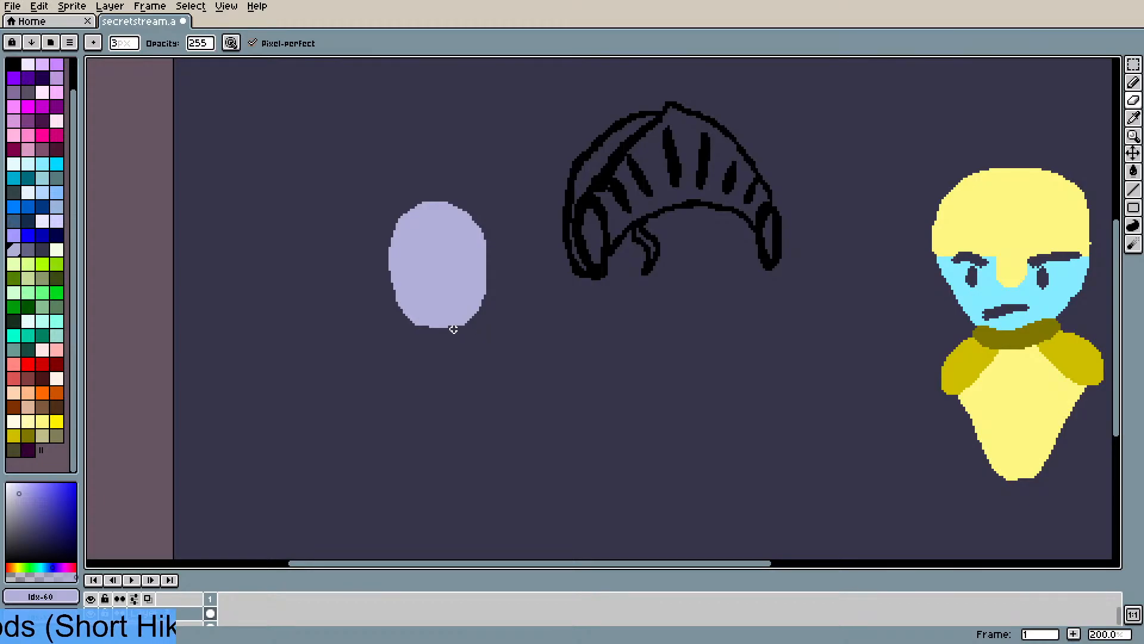
pyautogui.moveTo(469, 324)
pyautogui.mouseDown()
pyautogui.moveTo(489, 274)
pyautogui.moveTo(463, 326)
pyautogui.moveTo(443, 329)
pyautogui.moveTo(482, 307)
pyautogui.moveTo(421, 326)
pyautogui.moveTo(394, 302)
pyautogui.moveTo(431, 326)
pyautogui.mouseUp()
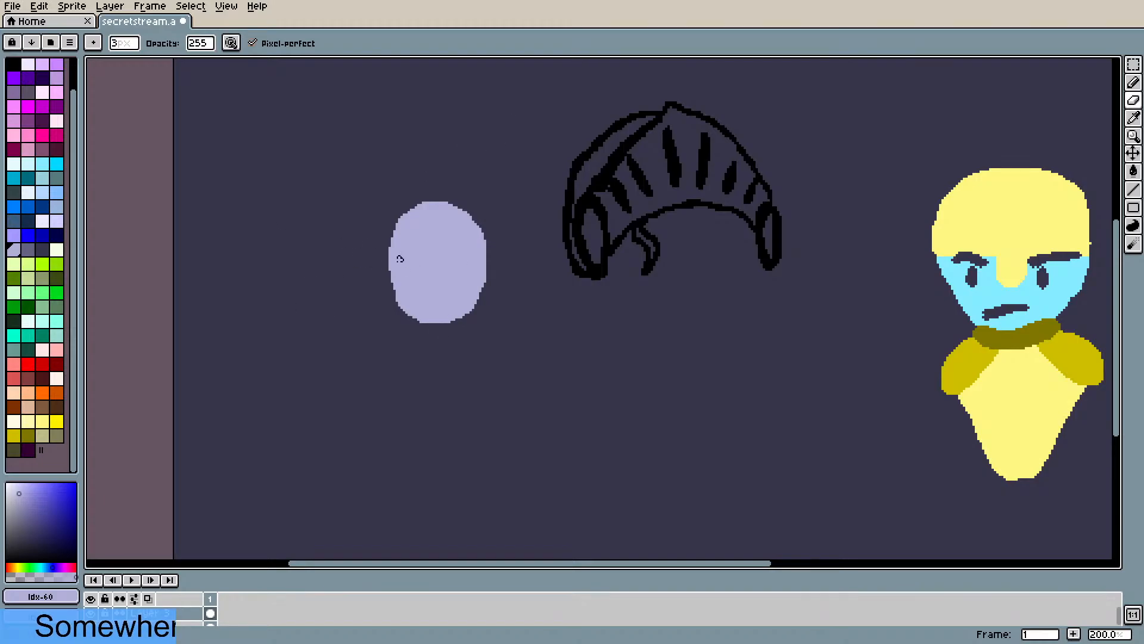
# - Draw an L-shaped nose on the lavender head with a 2 px brush in muted purple (Idx-61), thinning its bridge with the face colour
pyautogui.click(28, 249)
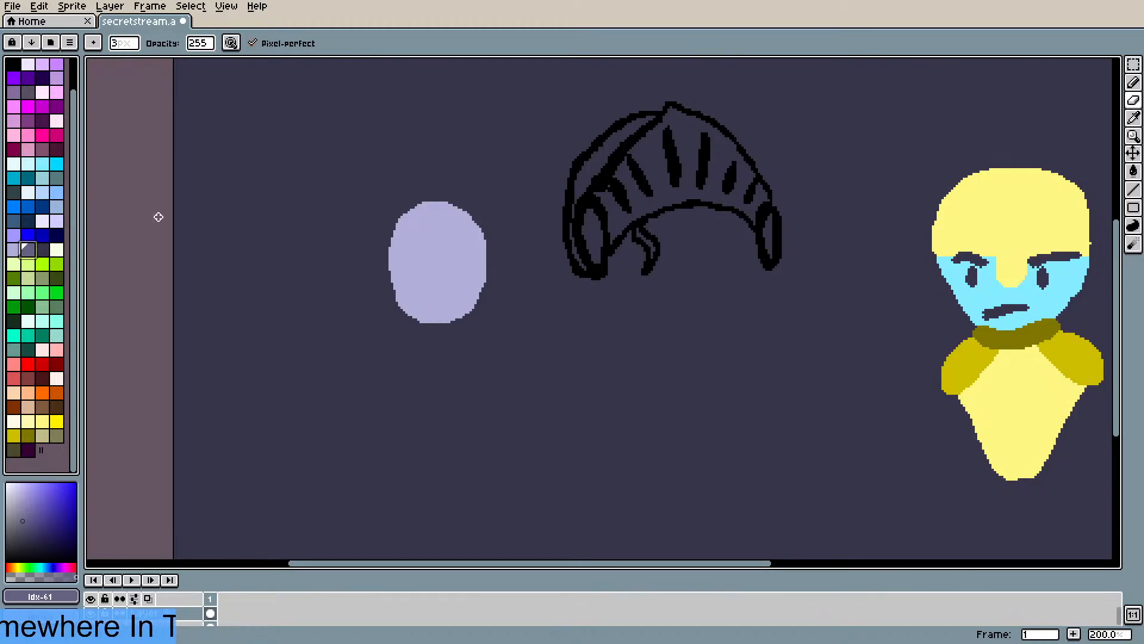
pyautogui.press('e')
pyautogui.click(124, 43)
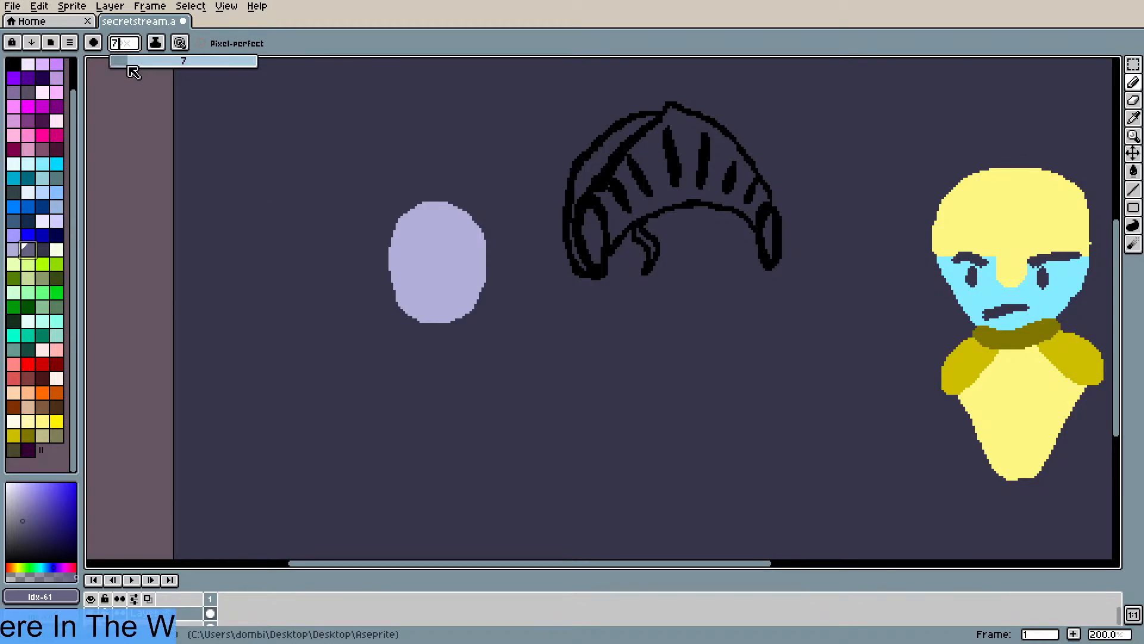
pyautogui.click(124, 63)
pyautogui.moveTo(124, 65); pyautogui.dragTo(114, 67)
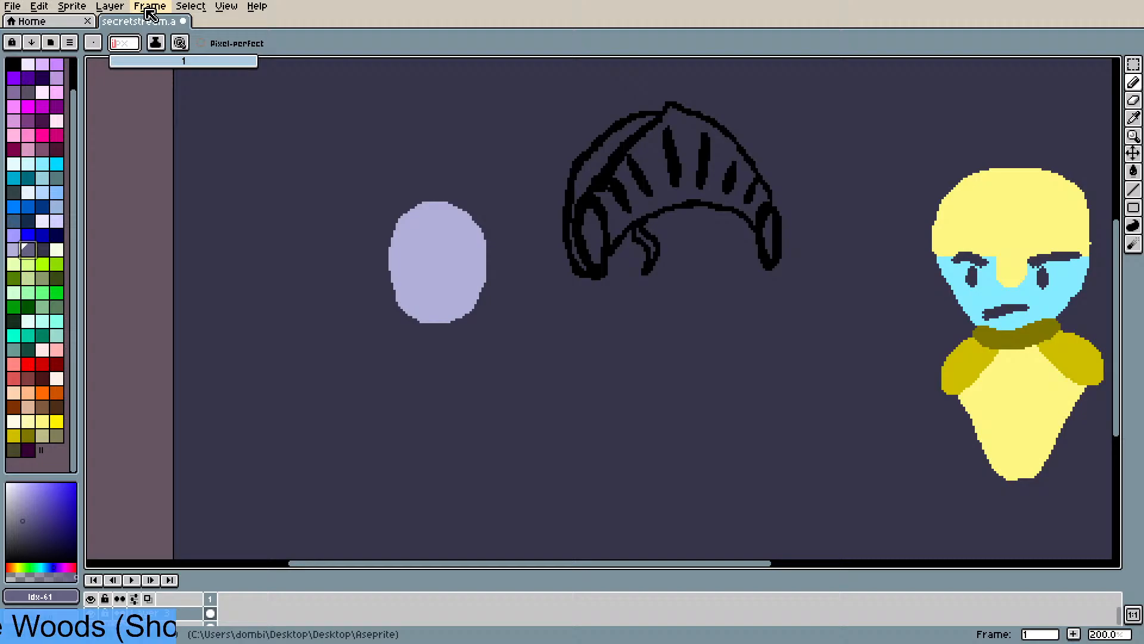
pyautogui.click(116, 61)
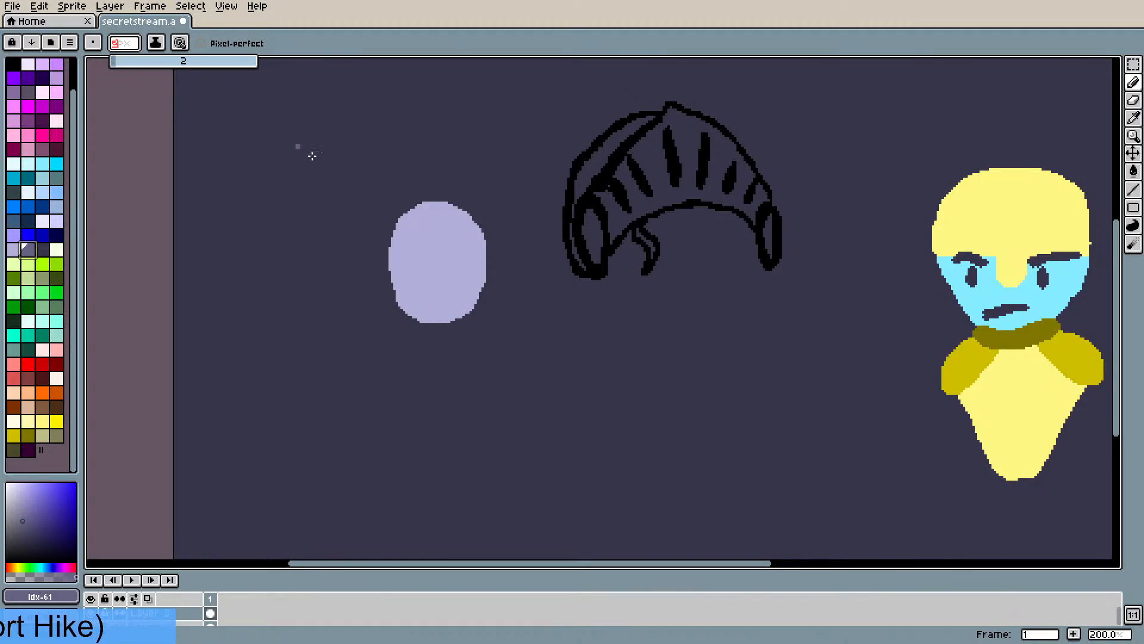
pyautogui.scroll(1, 496, 309)
pyautogui.scroll(1, 510, 329)
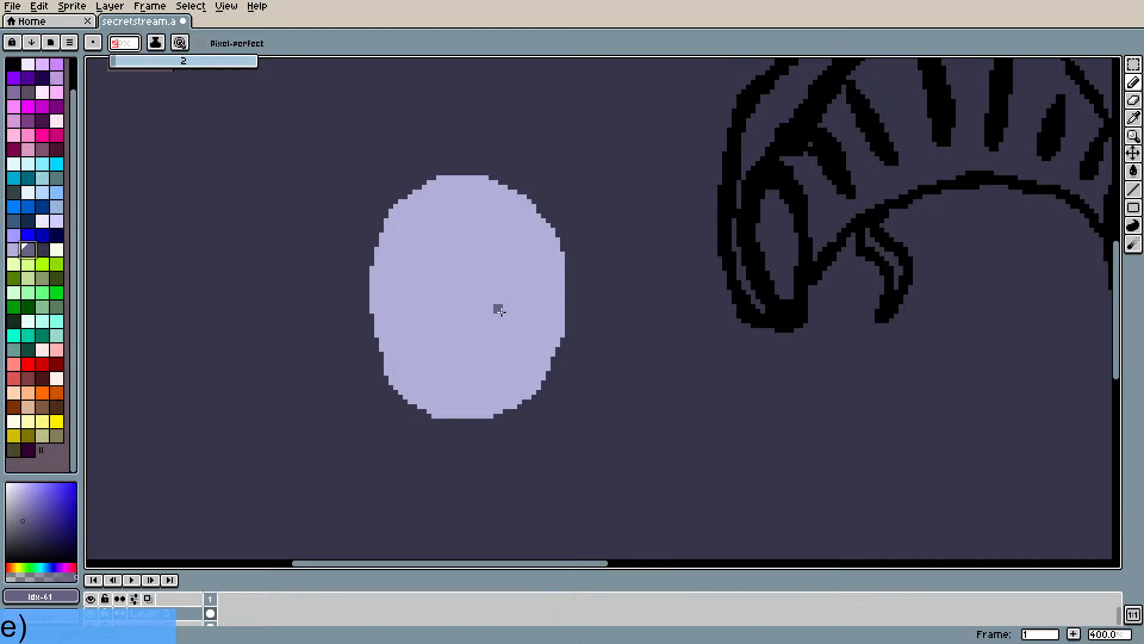
pyautogui.click(118, 62)
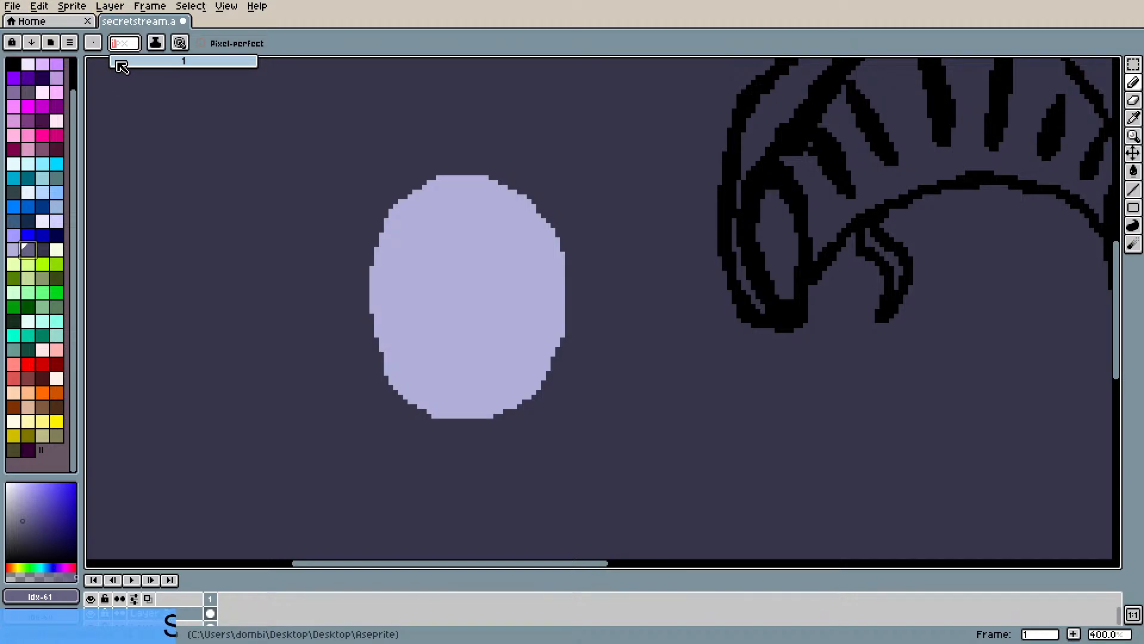
pyautogui.click(118, 62)
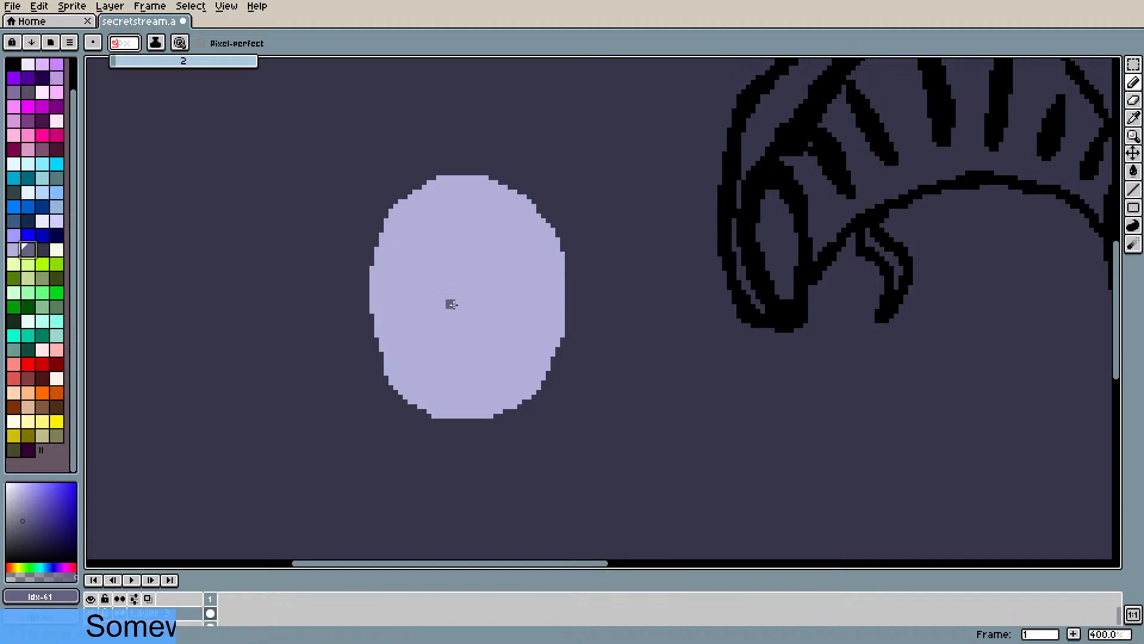
pyautogui.moveTo(452, 284)
pyautogui.mouseDown()
pyautogui.moveTo(442, 326)
pyautogui.moveTo(461, 333)
pyautogui.moveTo(442, 331)
pyautogui.moveTo(474, 338)
pyautogui.mouseUp()
pyautogui.moveTo(453, 298); pyautogui.dragTo(450, 265)
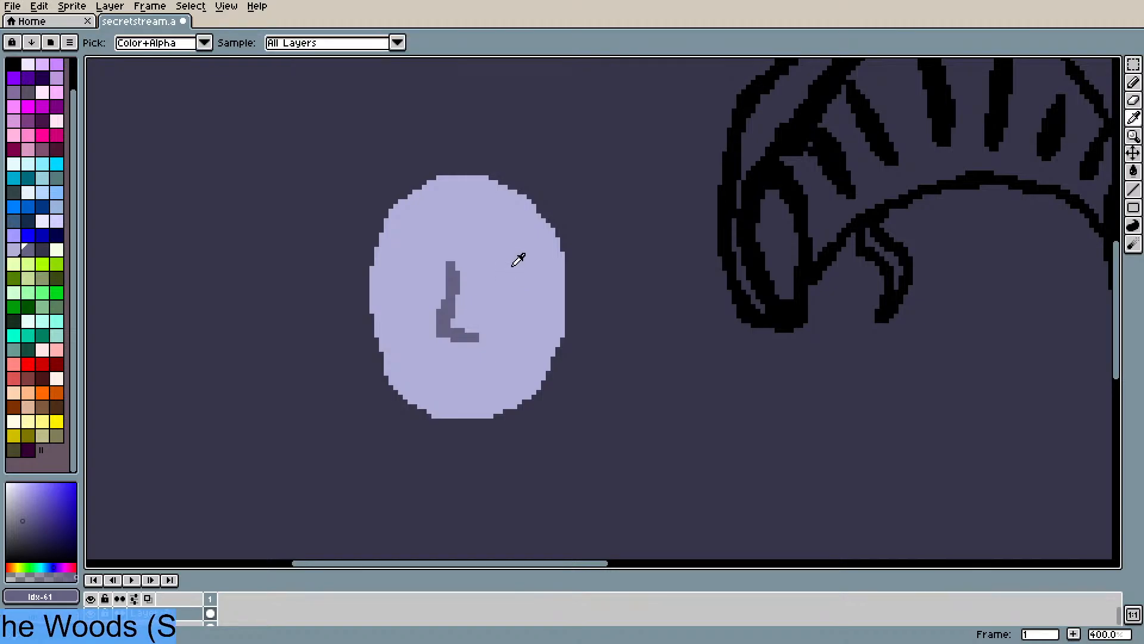
pyautogui.keyDown('alt'); pyautogui.click(496, 287); pyautogui.keyUp('alt')
pyautogui.moveTo(464, 272); pyautogui.dragTo(471, 281)
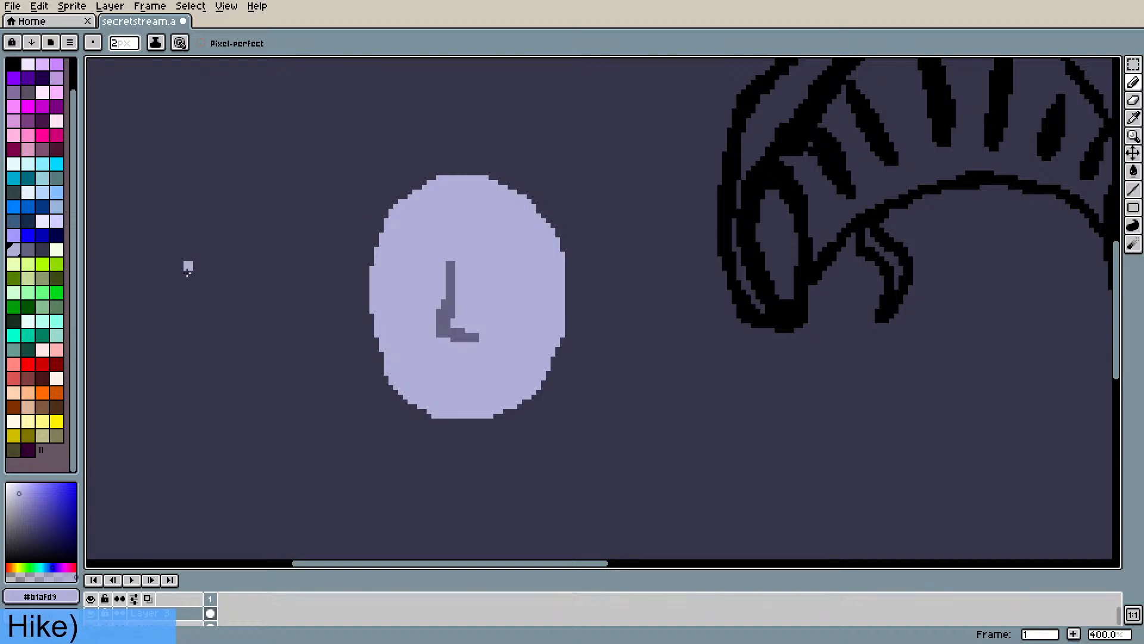
# - Draw two flat horizontal eyebrows on either side of the nose bridge in muted purple (Idx-61) with the 2 px brush
pyautogui.click(31, 251)
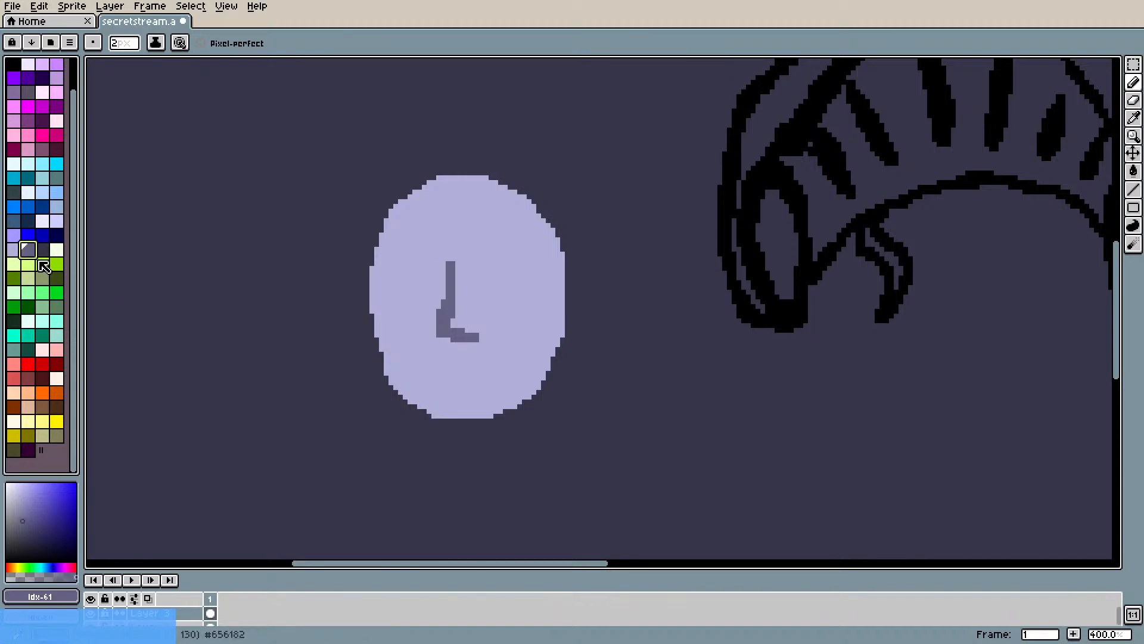
pyautogui.moveTo(398, 266); pyautogui.dragTo(431, 268)
pyautogui.moveTo(487, 269); pyautogui.dragTo(520, 268)
# - Paint a small round dark eye under each eyebrow in dark slate (Idx-62) with the 2 px brush
pyautogui.click(43, 253)
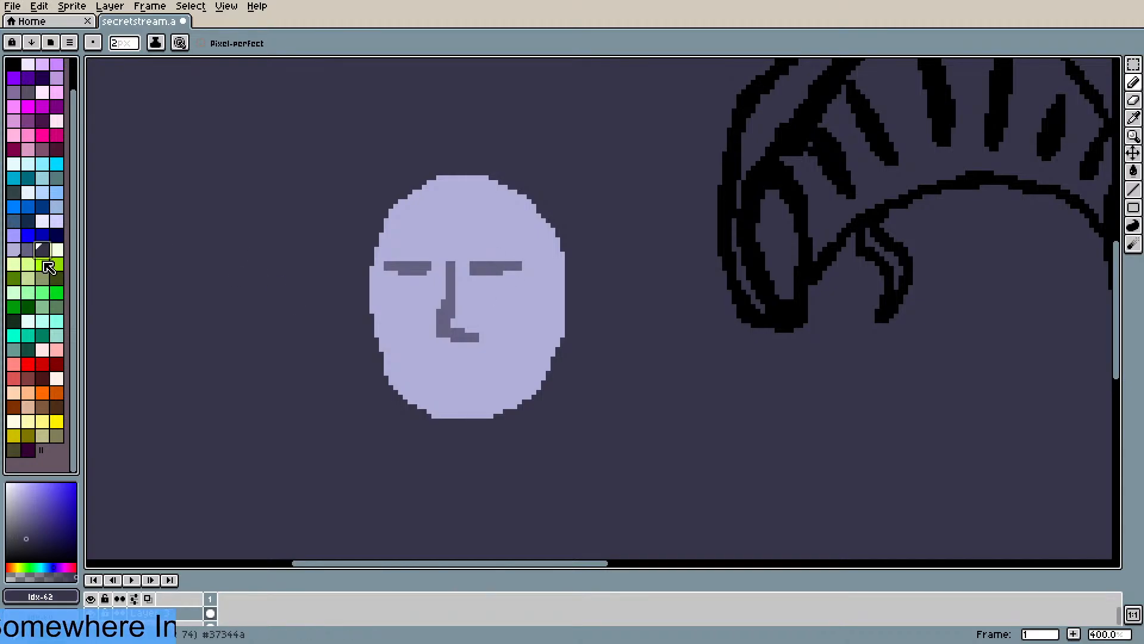
pyautogui.moveTo(418, 278); pyautogui.dragTo(417, 284)
pyautogui.click(485, 277)
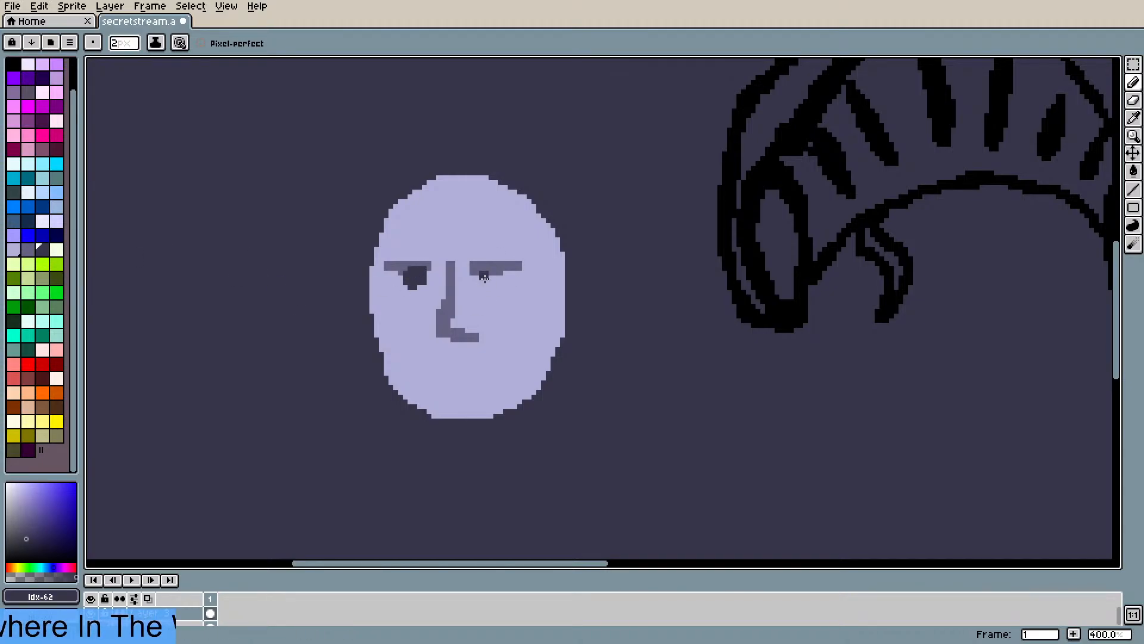
pyautogui.moveTo(485, 277); pyautogui.dragTo(487, 275)
pyautogui.click(411, 272)
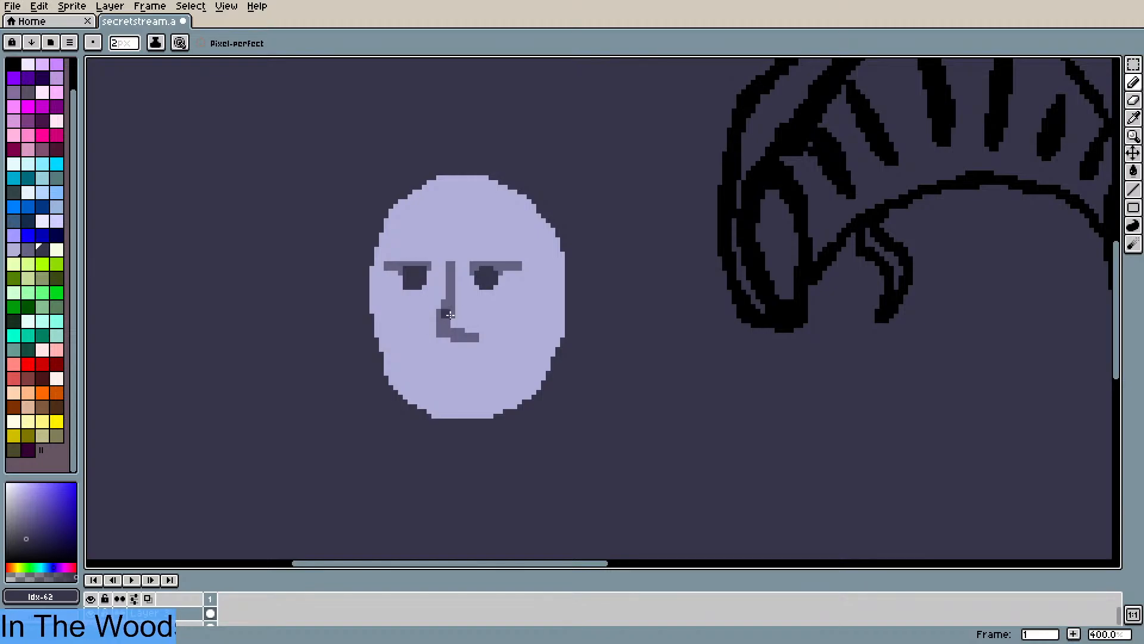
# - Shade bags around and below both eyes with a 1 px brush in the eyebrows' muted purple (#656182)
pyautogui.press('i')
pyautogui.click(409, 266)
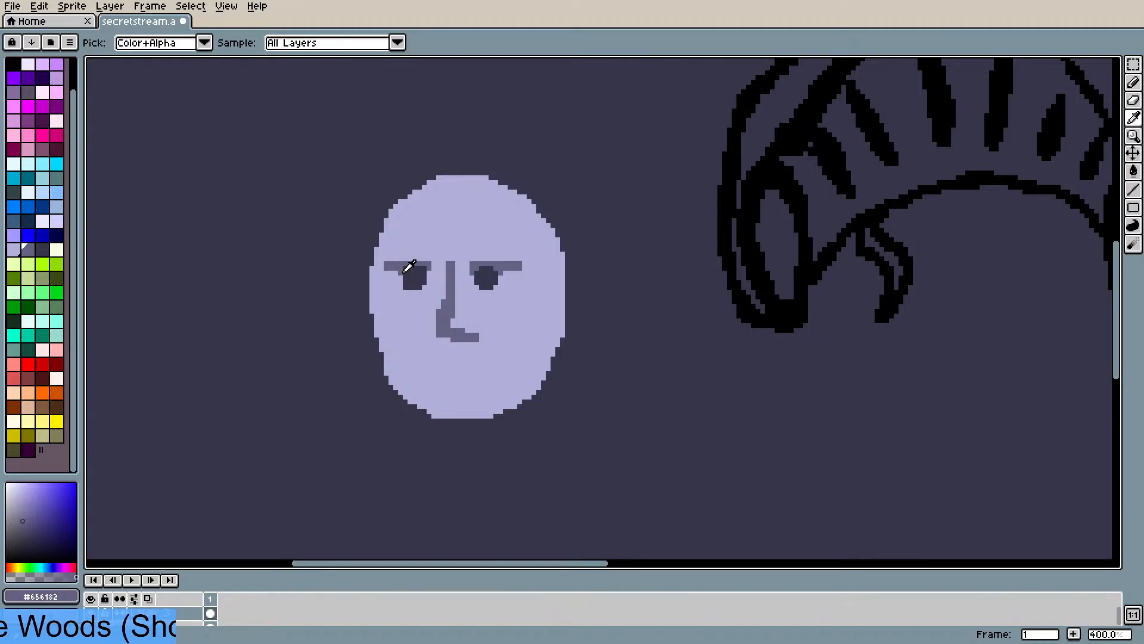
pyautogui.press('b')
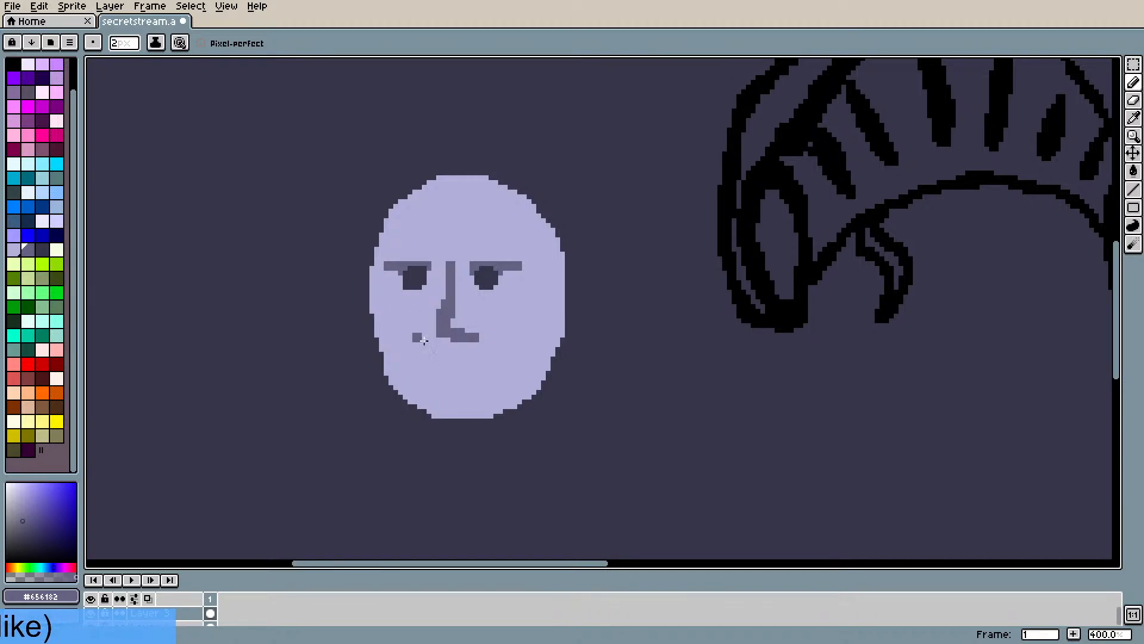
pyautogui.click(124, 47)
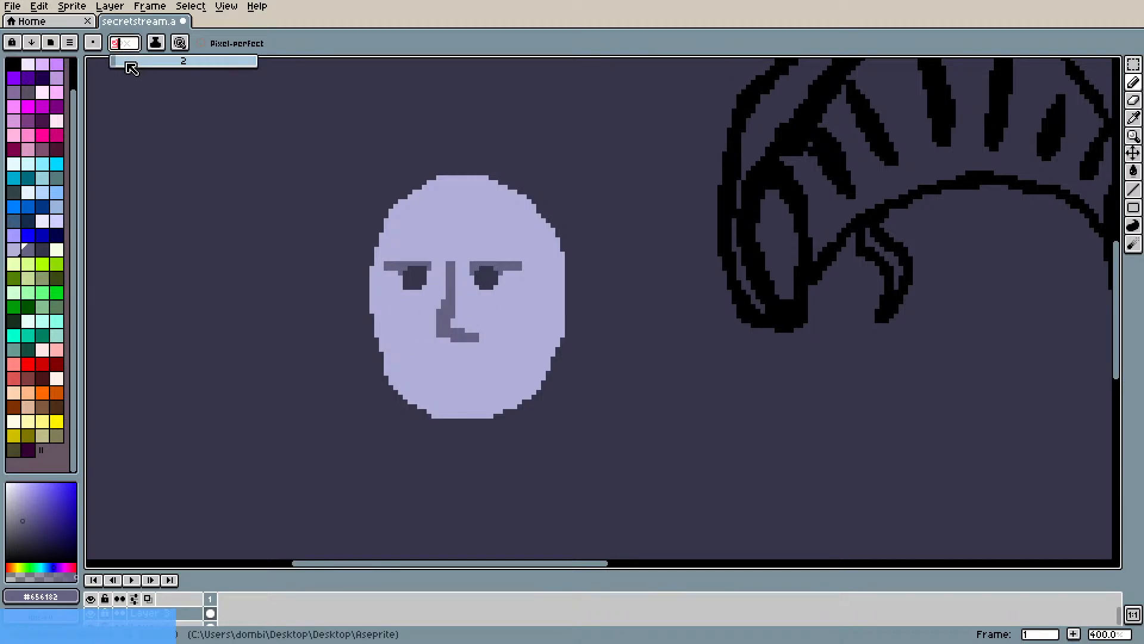
pyautogui.click(112, 60)
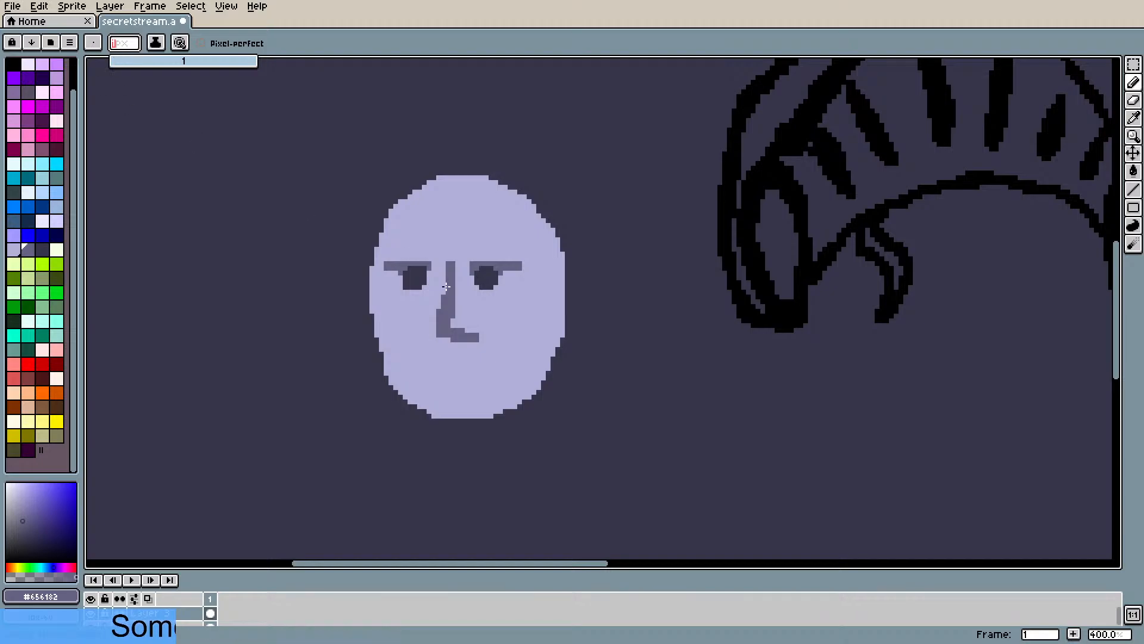
pyautogui.moveTo(472, 278)
pyautogui.mouseDown()
pyautogui.moveTo(496, 291)
pyautogui.moveTo(486, 305)
pyautogui.mouseUp()
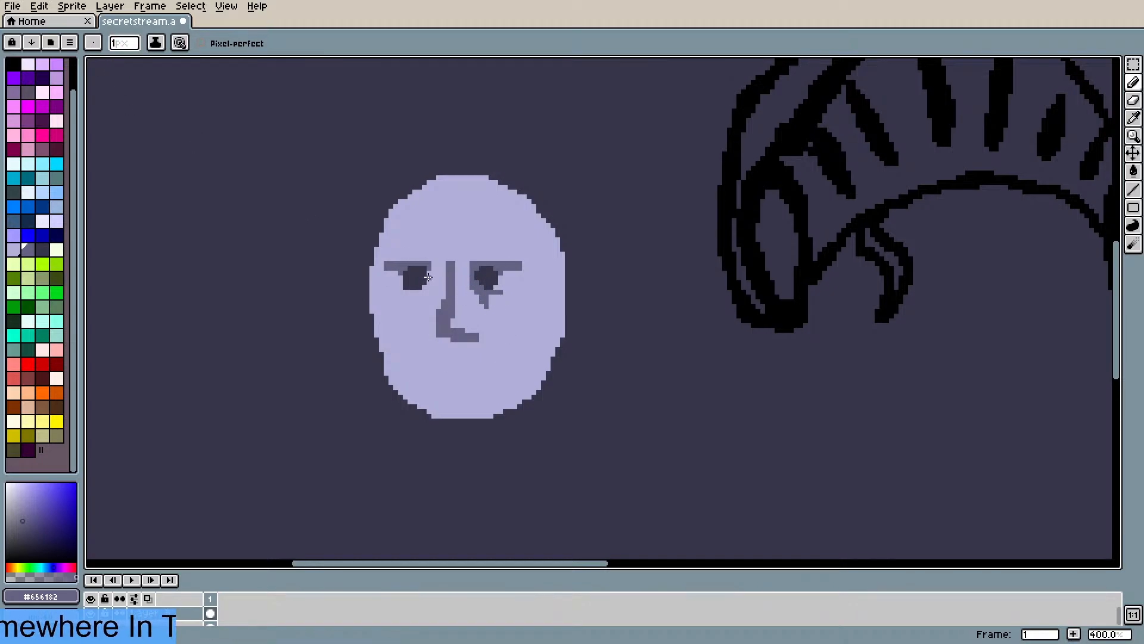
pyautogui.moveTo(428, 278); pyautogui.dragTo(410, 307)
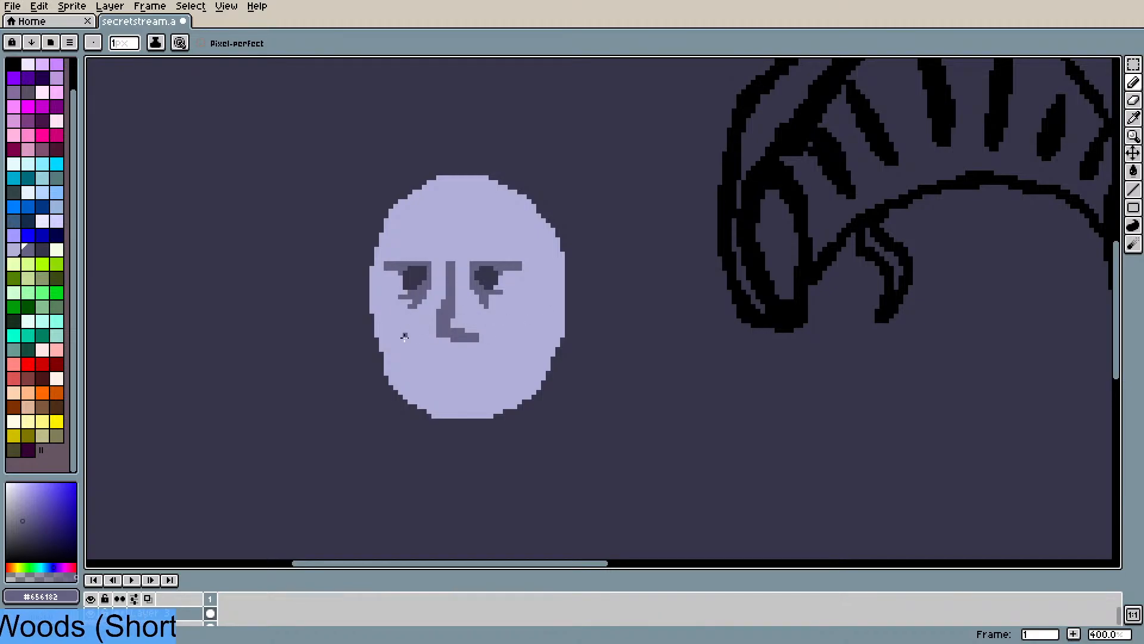
# - Trim the nose's bridge, base and tip with the 1 px brush in the face's sampled lavender to refine its shape
pyautogui.keyDown('alt'); pyautogui.click(430, 359); pyautogui.keyUp('alt')
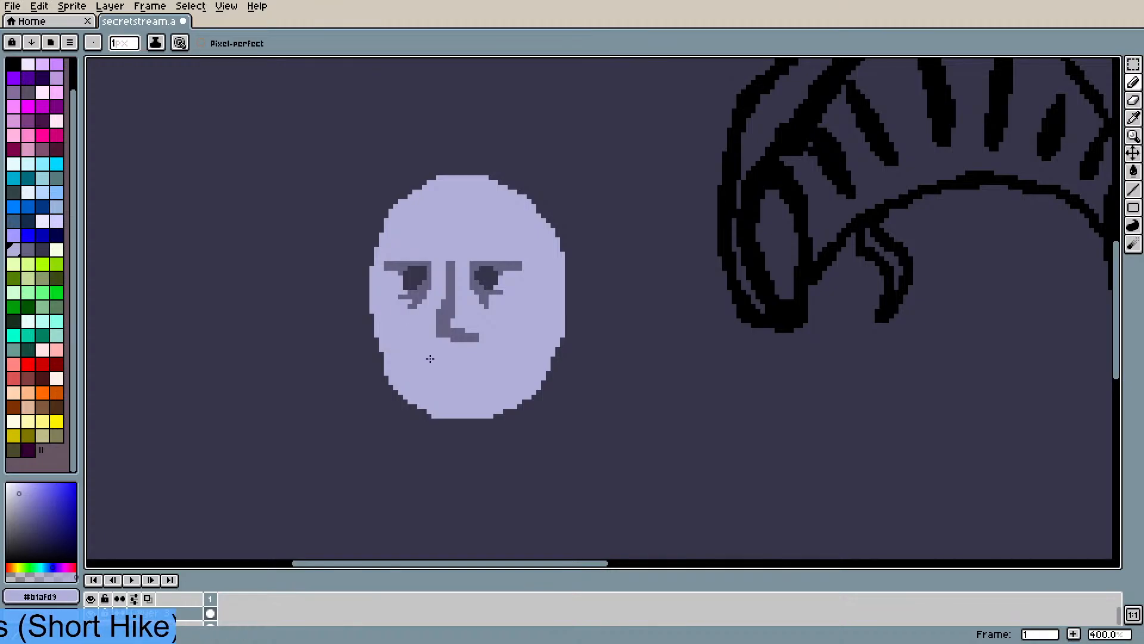
pyautogui.moveTo(440, 335); pyautogui.dragTo(453, 342)
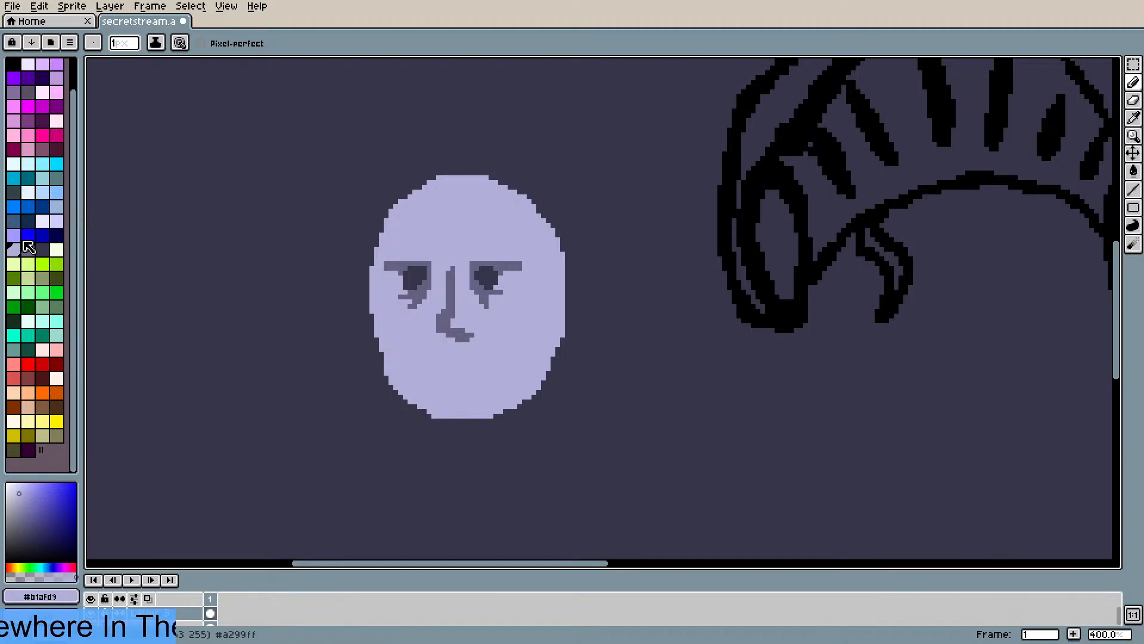
pyautogui.click(42, 250)
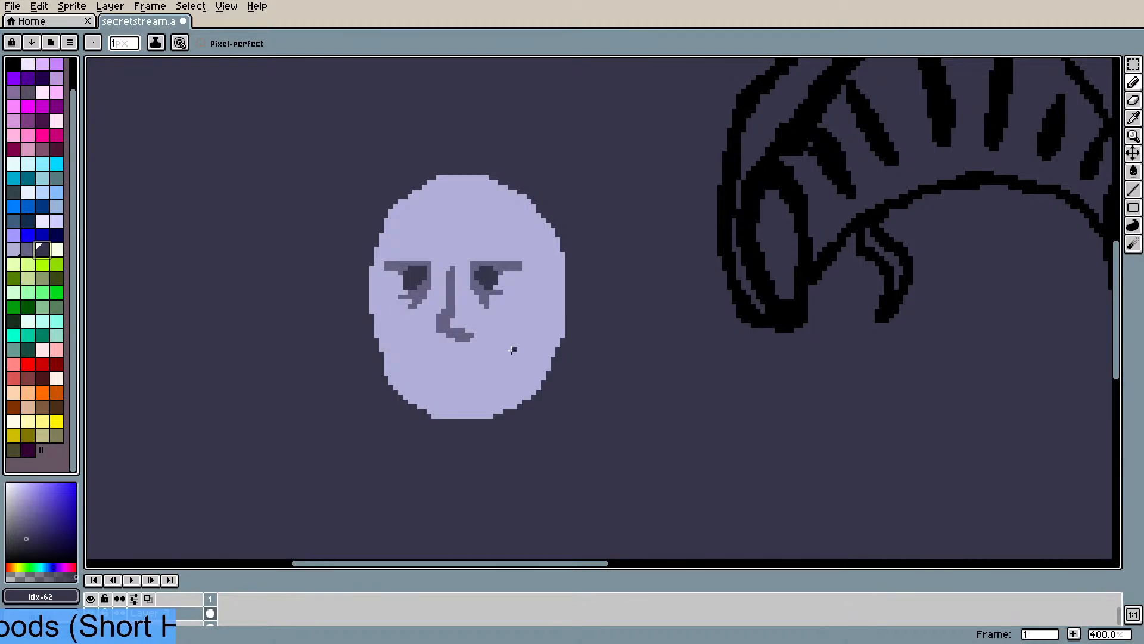
# - Paint short parted hair over the crown and down both sides of the head in dark magenta (Idx-32), mainly with a 2 px brush
pyautogui.click(14, 149)
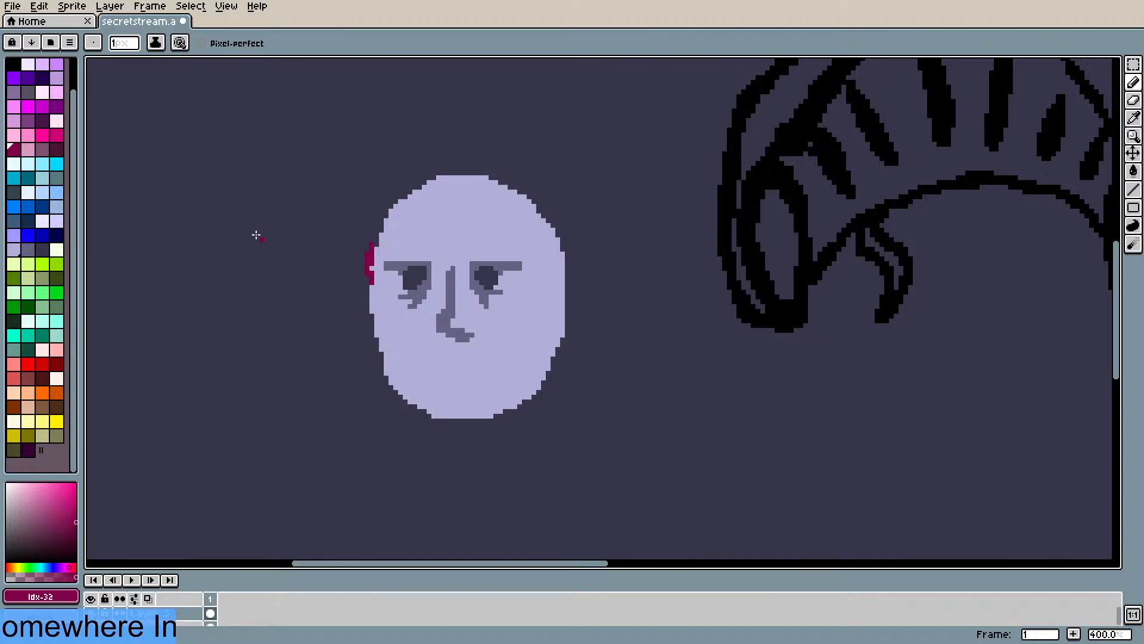
pyautogui.click(123, 48)
pyautogui.click(123, 63)
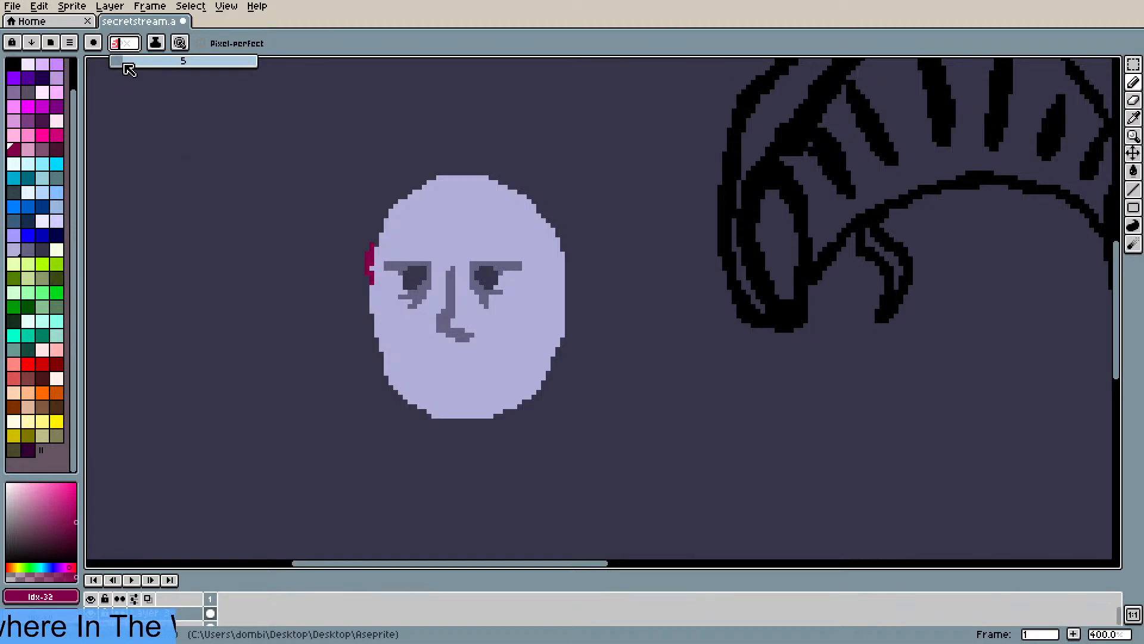
pyautogui.moveTo(130, 70); pyautogui.dragTo(123, 67)
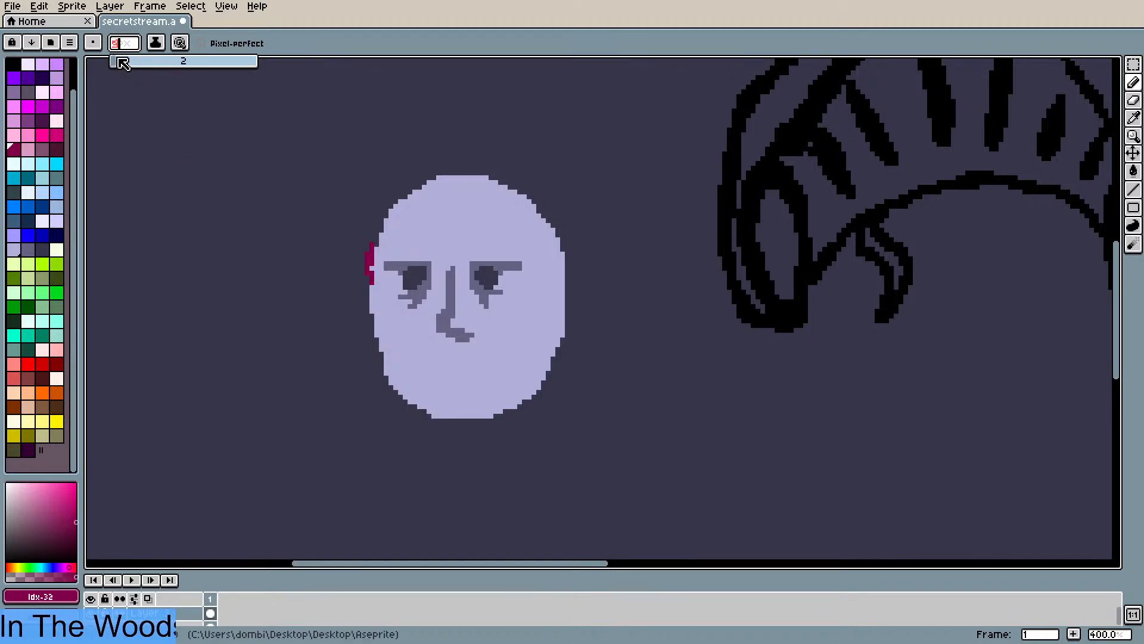
pyautogui.moveTo(362, 276); pyautogui.dragTo(397, 218)
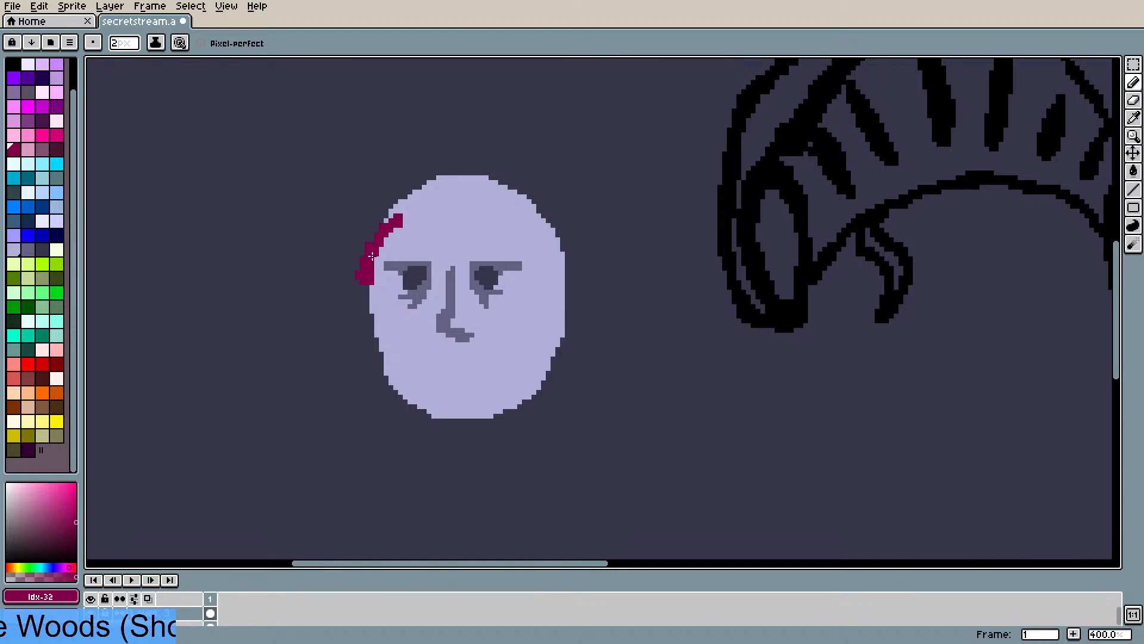
pyautogui.moveTo(371, 256); pyautogui.dragTo(427, 208)
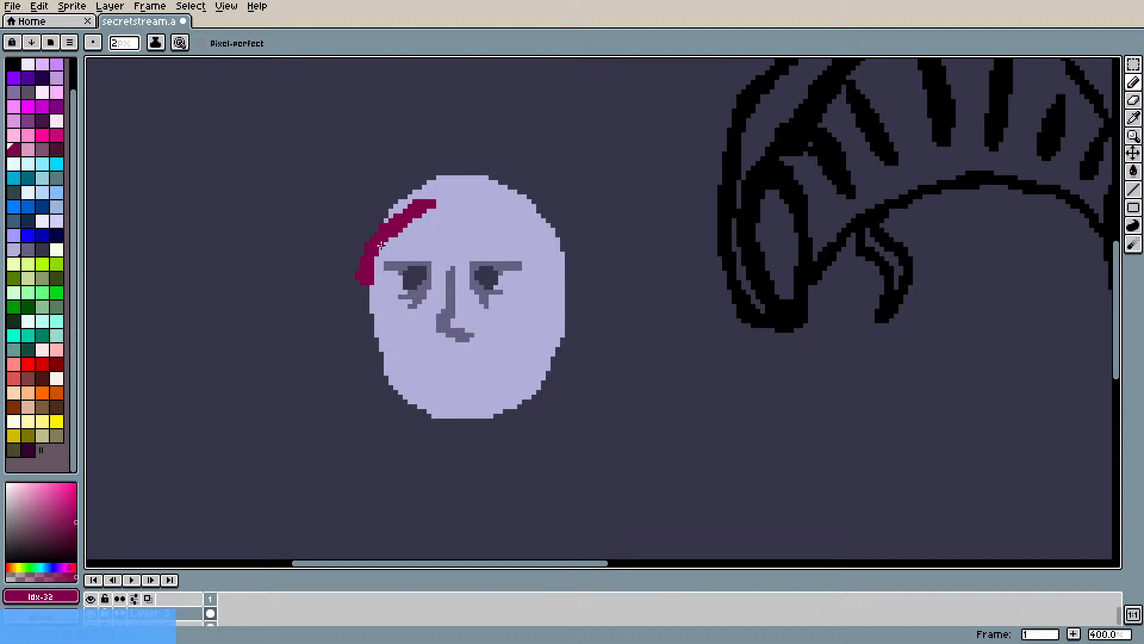
pyautogui.moveTo(373, 256)
pyautogui.mouseDown()
pyautogui.moveTo(440, 215)
pyautogui.moveTo(425, 221)
pyautogui.mouseUp()
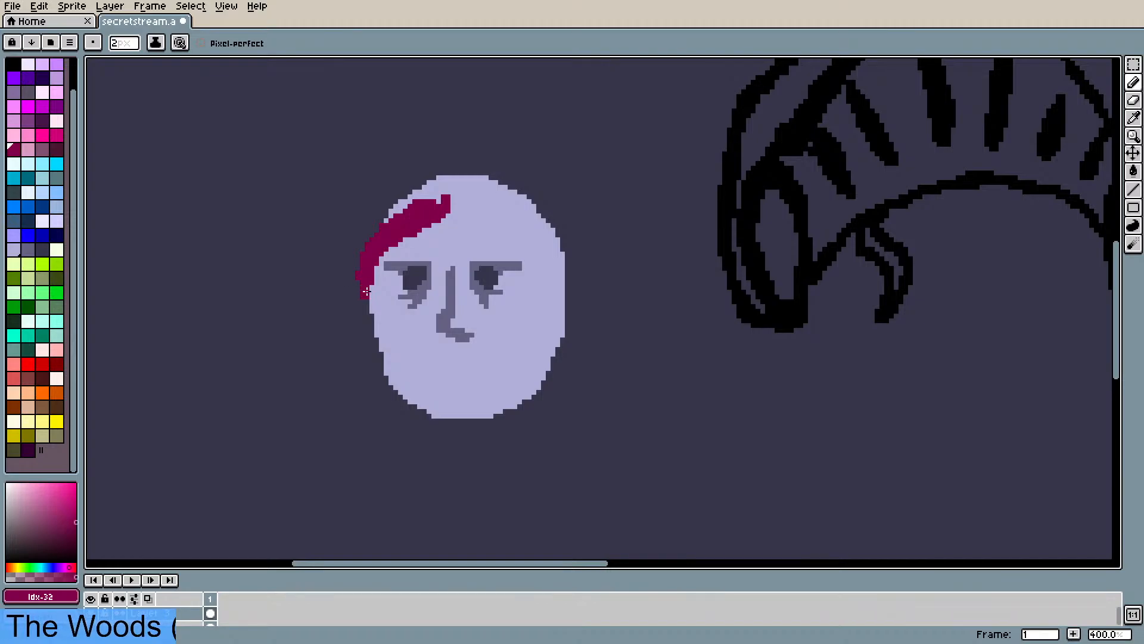
pyautogui.moveTo(372, 243)
pyautogui.mouseDown()
pyautogui.moveTo(400, 208)
pyautogui.moveTo(429, 196)
pyautogui.moveTo(469, 203)
pyautogui.moveTo(447, 209)
pyautogui.moveTo(493, 224)
pyautogui.moveTo(494, 236)
pyautogui.moveTo(467, 203)
pyautogui.moveTo(497, 214)
pyautogui.moveTo(535, 247)
pyautogui.moveTo(546, 282)
pyautogui.moveTo(535, 251)
pyautogui.moveTo(529, 304)
pyautogui.moveTo(550, 317)
pyautogui.moveTo(565, 289)
pyautogui.moveTo(553, 311)
pyautogui.moveTo(557, 255)
pyautogui.moveTo(560, 269)
pyautogui.moveTo(545, 225)
pyautogui.moveTo(558, 242)
pyautogui.moveTo(513, 205)
pyautogui.moveTo(528, 222)
pyautogui.moveTo(460, 196)
pyautogui.moveTo(470, 197)
pyautogui.moveTo(431, 197)
pyautogui.moveTo(479, 185)
pyautogui.moveTo(456, 189)
pyautogui.moveTo(519, 201)
pyautogui.moveTo(535, 217)
pyautogui.moveTo(523, 222)
pyautogui.moveTo(478, 181)
pyautogui.moveTo(521, 198)
pyautogui.mouseUp()
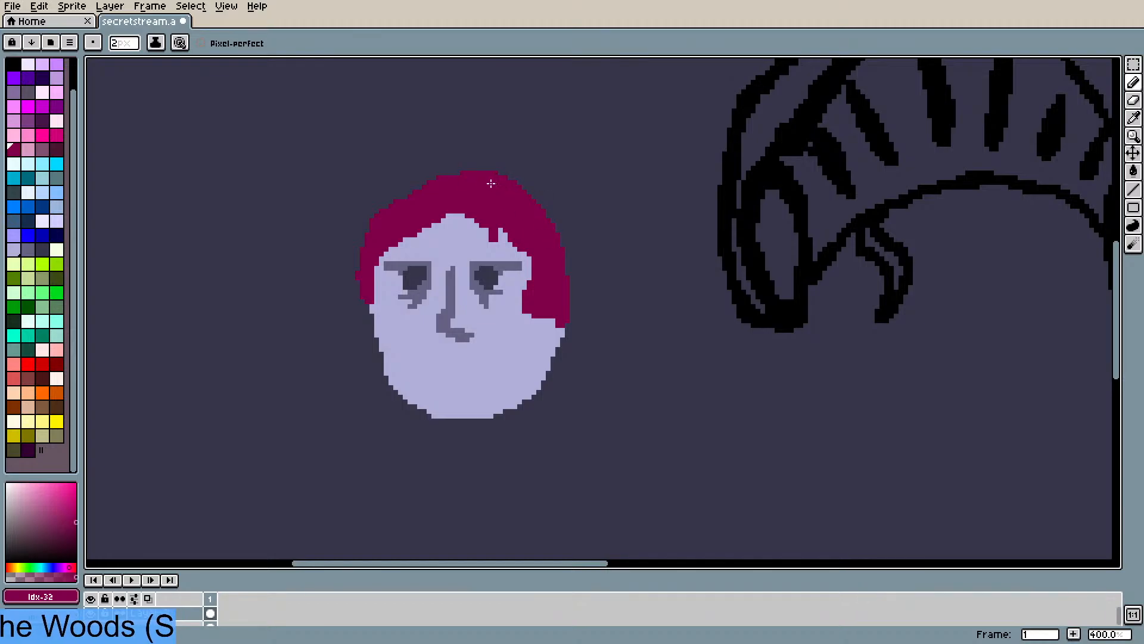
pyautogui.moveTo(430, 188)
pyautogui.mouseDown()
pyautogui.moveTo(391, 218)
pyautogui.moveTo(381, 266)
pyautogui.moveTo(405, 226)
pyautogui.moveTo(378, 232)
pyautogui.moveTo(390, 206)
pyautogui.moveTo(447, 187)
pyautogui.mouseUp()
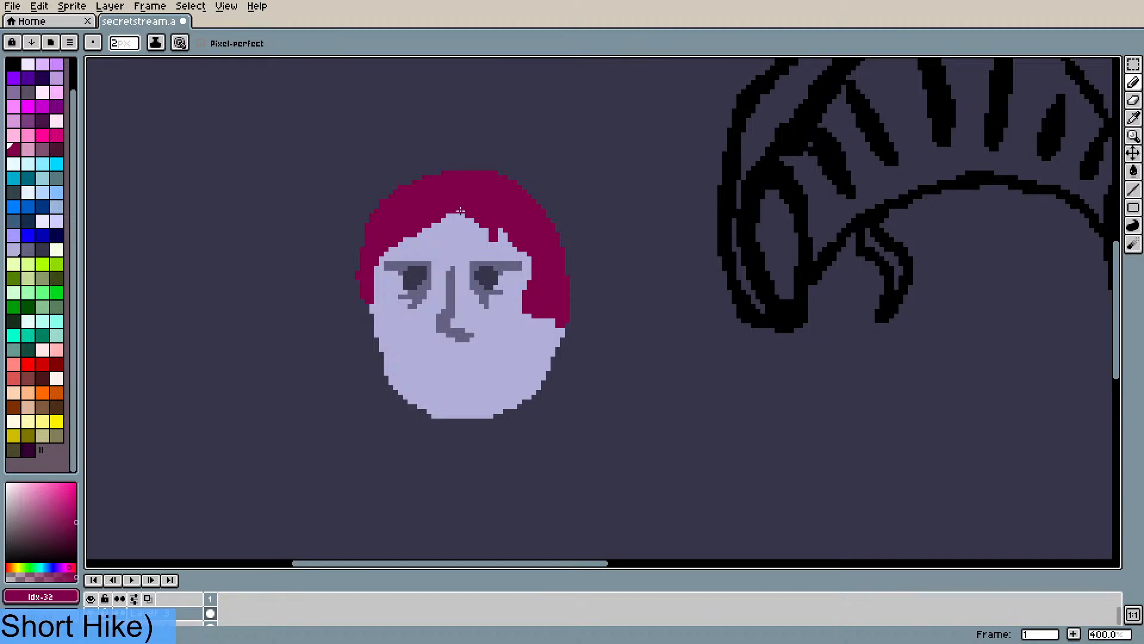
pyautogui.click(505, 371)
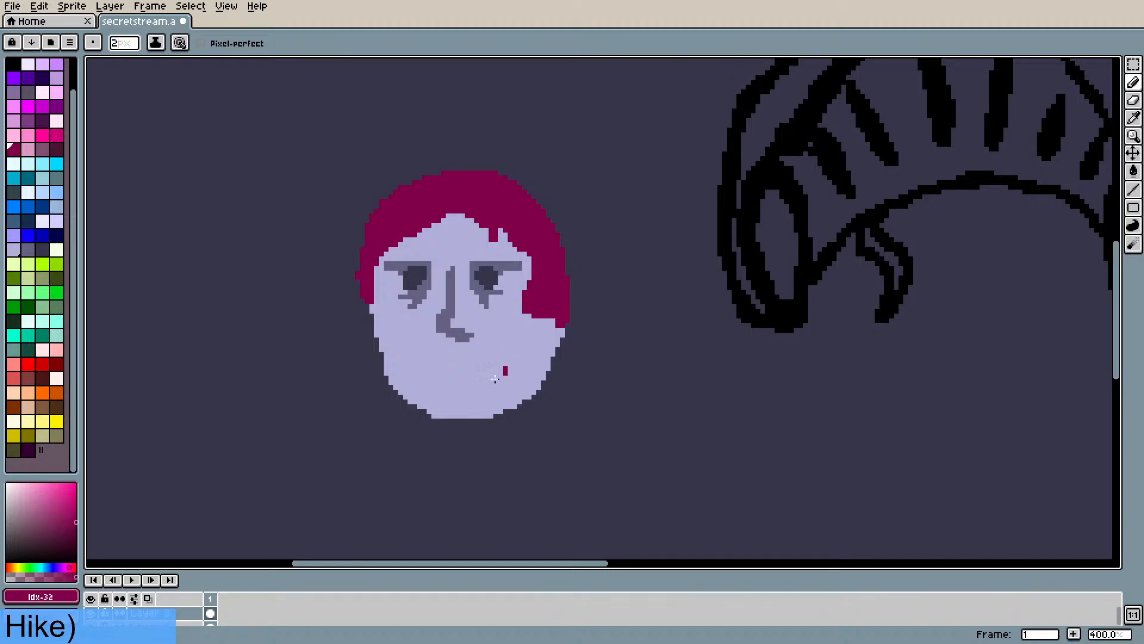
pyautogui.hotkey('ctrl', 'z')
# - Paint an ear on each side of the head below the hair in the sampled face lavender with the 2 px brush
pyautogui.keyDown('alt'); pyautogui.click(444, 351); pyautogui.keyUp('alt')
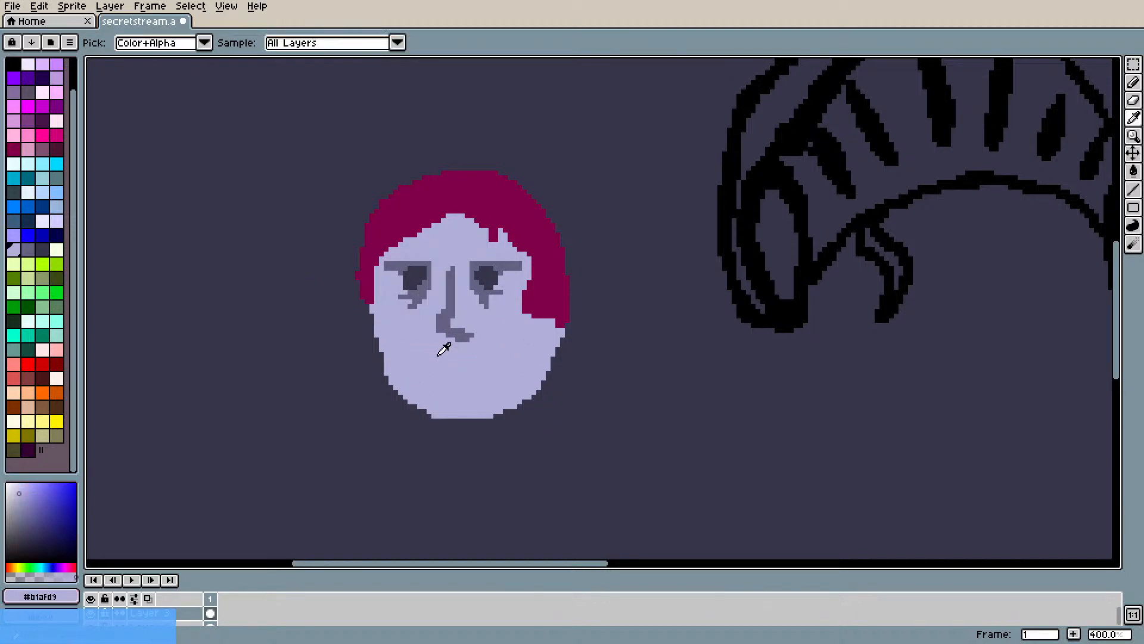
pyautogui.moveTo(365, 307); pyautogui.dragTo(373, 331)
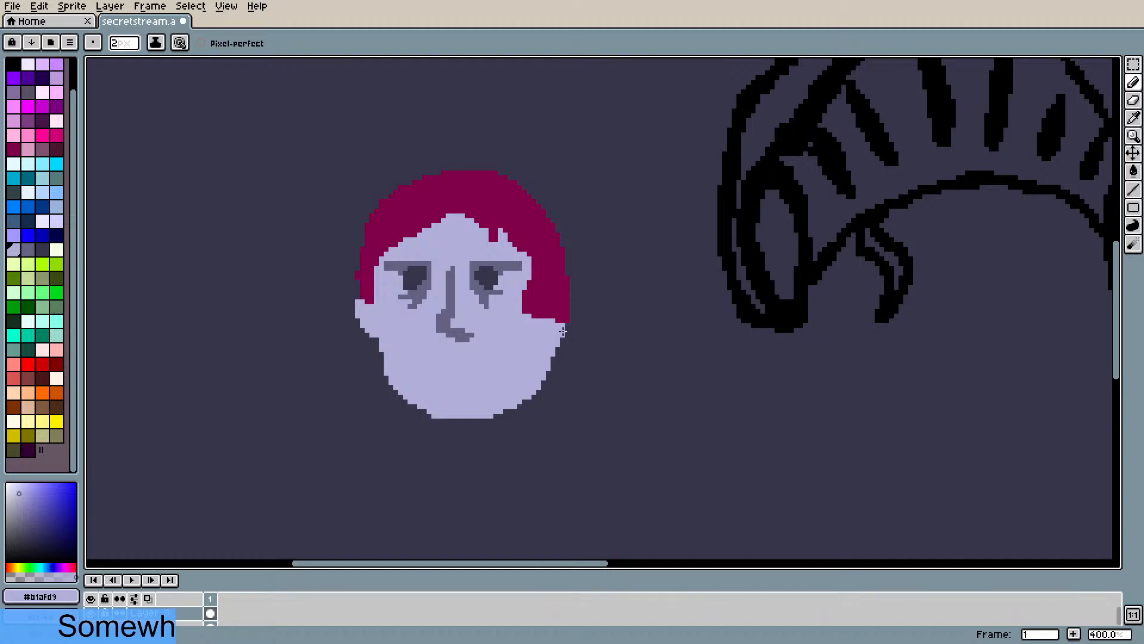
pyautogui.moveTo(559, 290)
pyautogui.mouseDown()
pyautogui.moveTo(573, 331)
pyautogui.moveTo(568, 307)
pyautogui.moveTo(555, 328)
pyautogui.mouseUp()
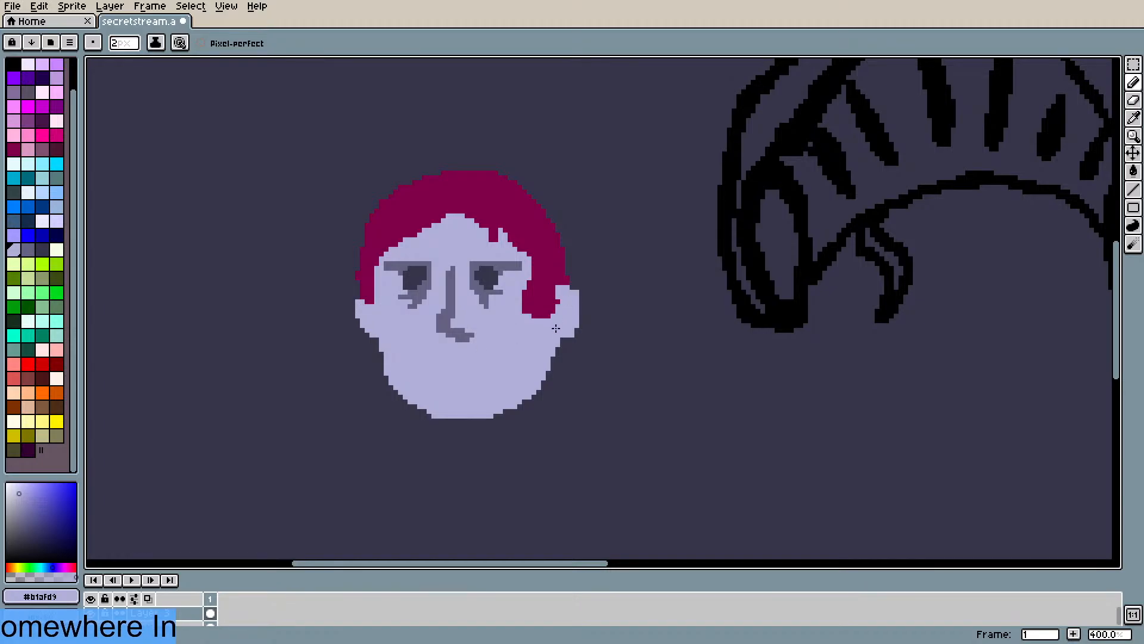
# - Taper both sides of the jaw toward the chin with the 3 px eraser, undoing the last chin trimming
pyautogui.press('e')
pyautogui.moveTo(507, 404)
pyautogui.mouseDown()
pyautogui.moveTo(548, 367)
pyautogui.moveTo(513, 411)
pyautogui.mouseUp()
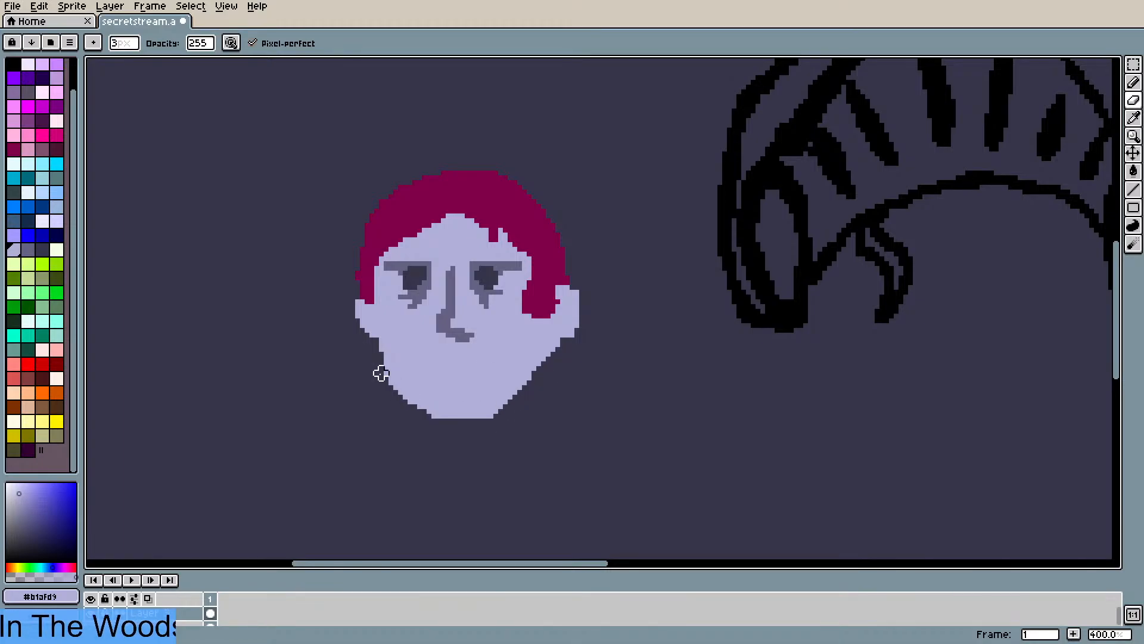
pyautogui.moveTo(390, 387)
pyautogui.mouseDown()
pyautogui.moveTo(429, 420)
pyautogui.moveTo(472, 431)
pyautogui.mouseUp()
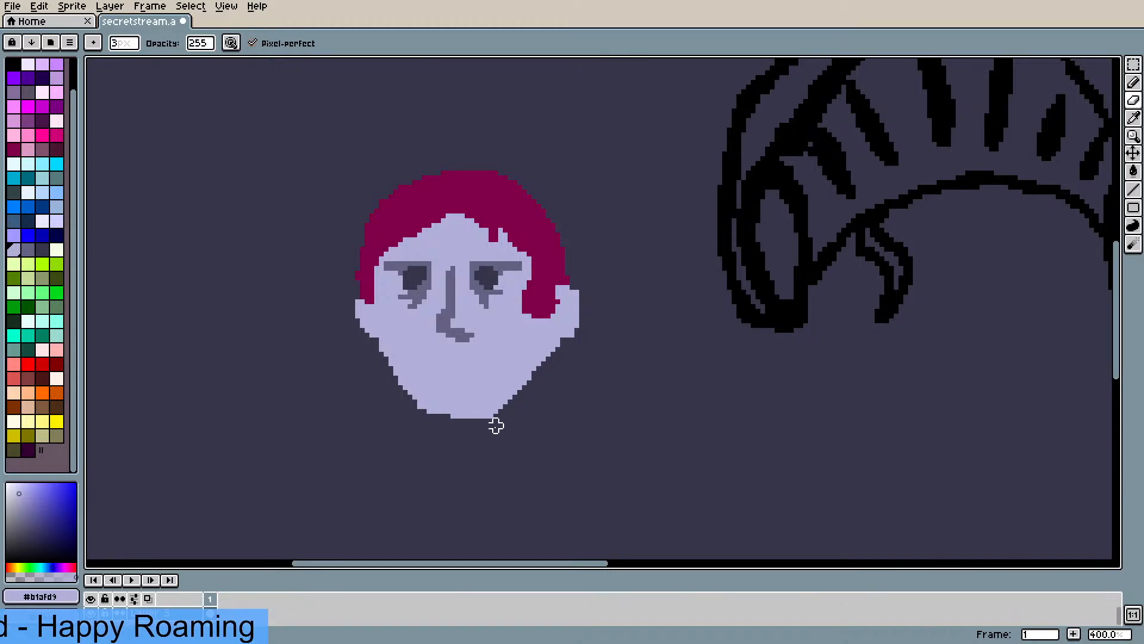
pyautogui.moveTo(524, 397)
pyautogui.mouseDown()
pyautogui.moveTo(485, 414)
pyautogui.moveTo(534, 373)
pyautogui.mouseUp()
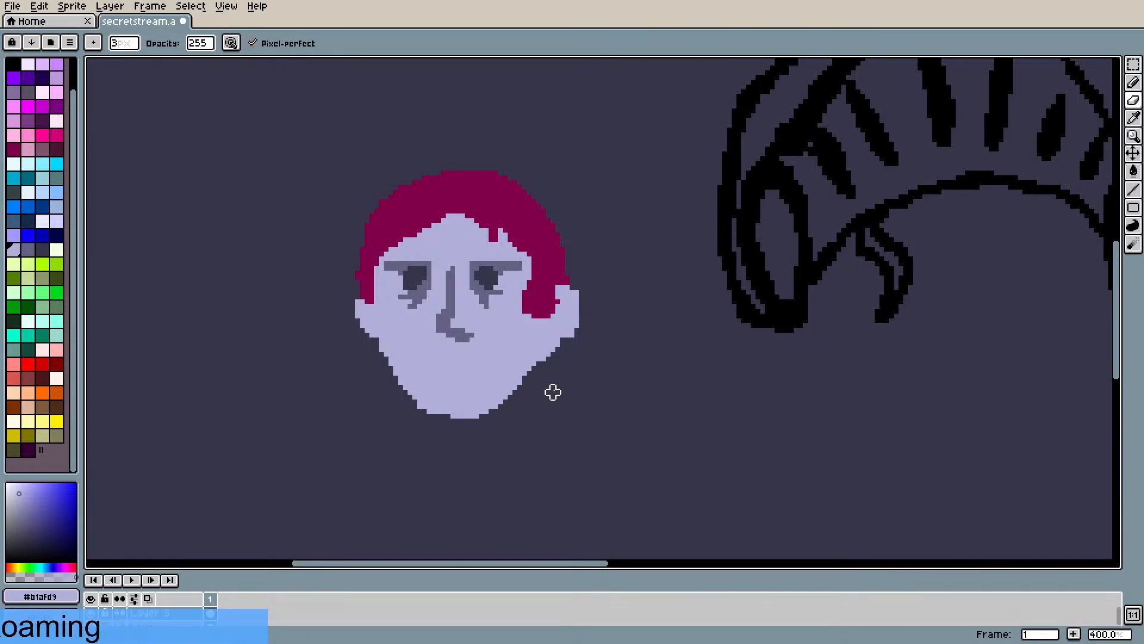
pyautogui.hotkey('ctrl', 'z')
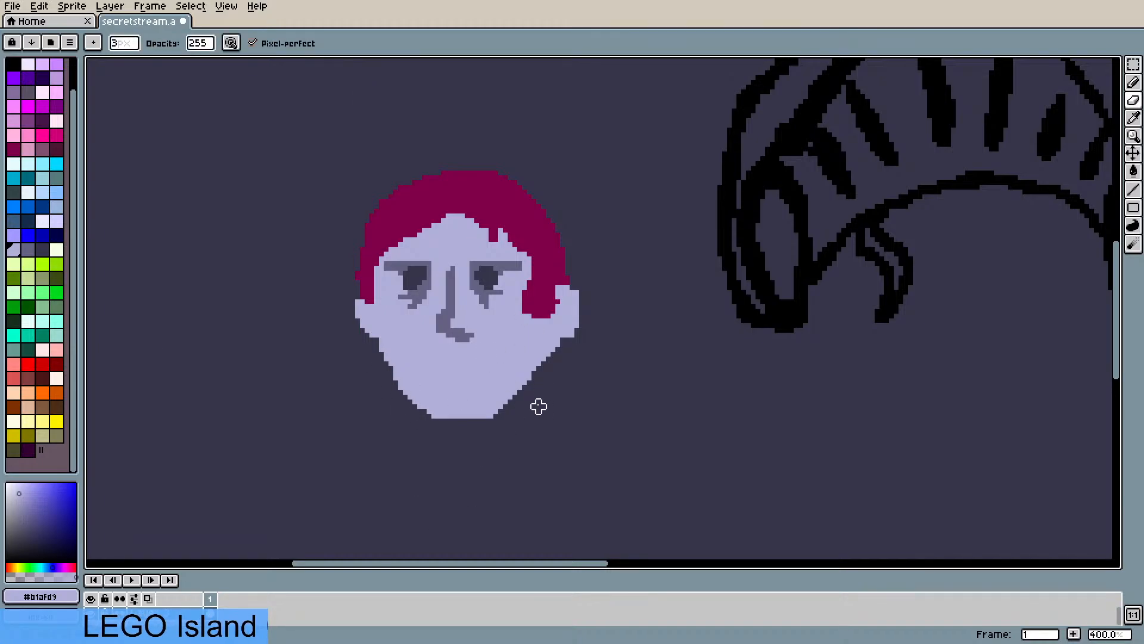
# - Draw a wide upturned smile below the nose in dark slate (Idx-62) with the 2 px brush
pyautogui.scroll(-4, 529, 404)
pyautogui.scroll(3, 523, 405)
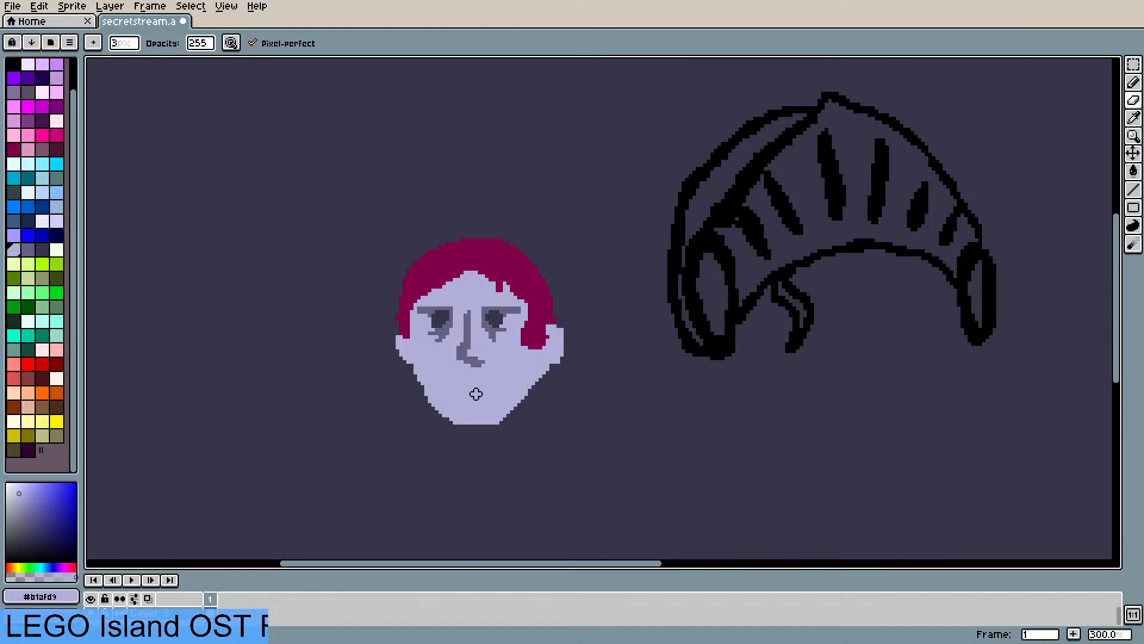
pyautogui.scroll(1, 475, 390)
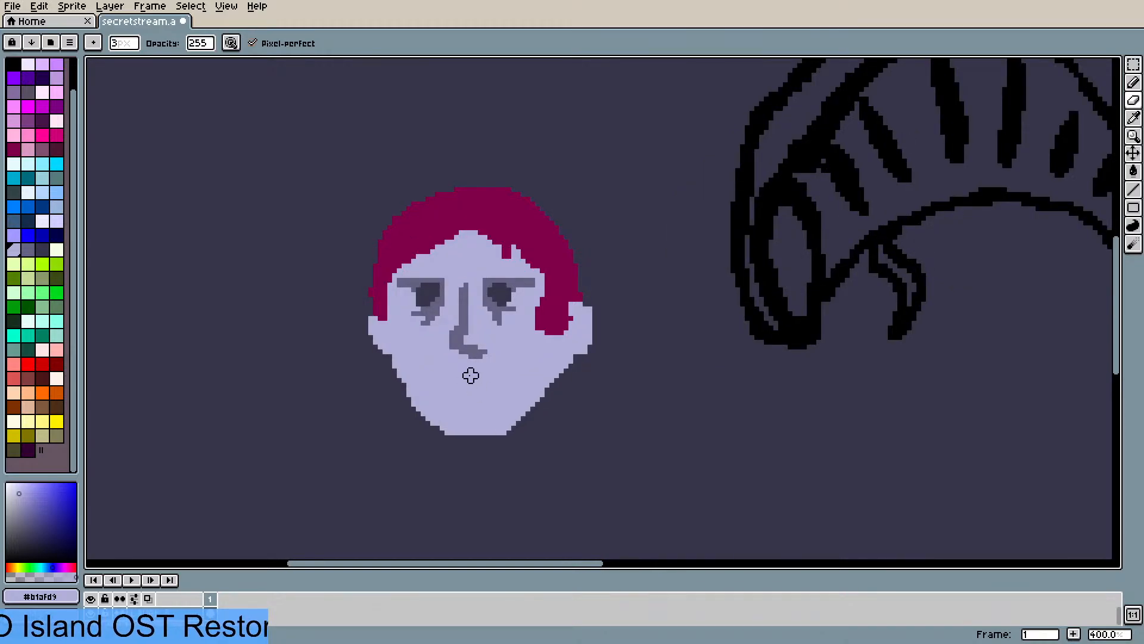
pyautogui.press('b')
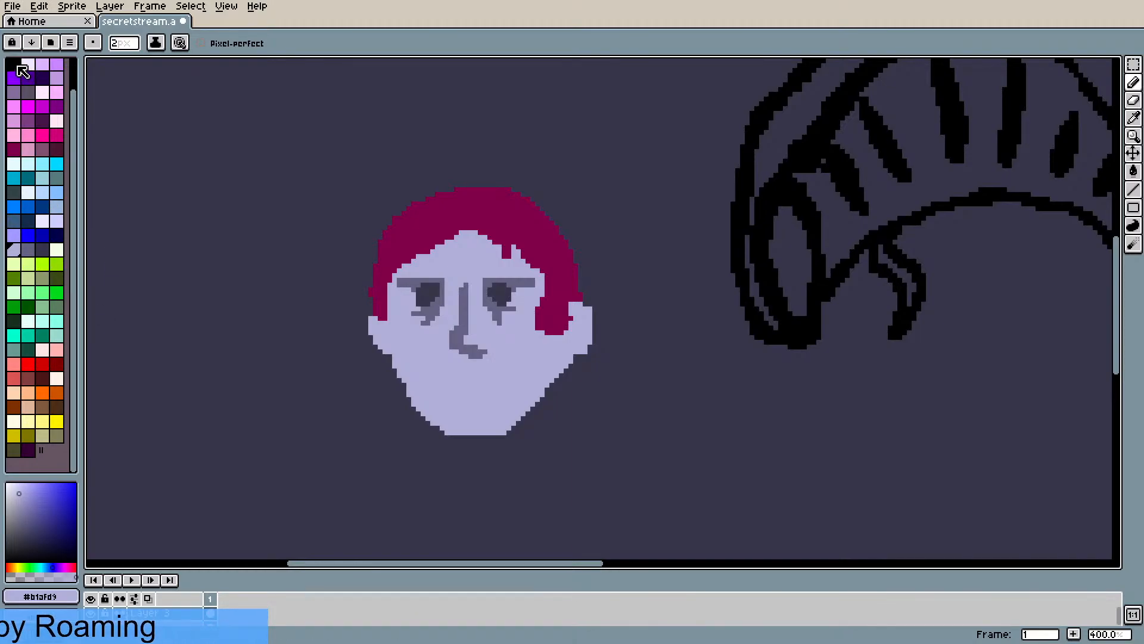
pyautogui.click(42, 252)
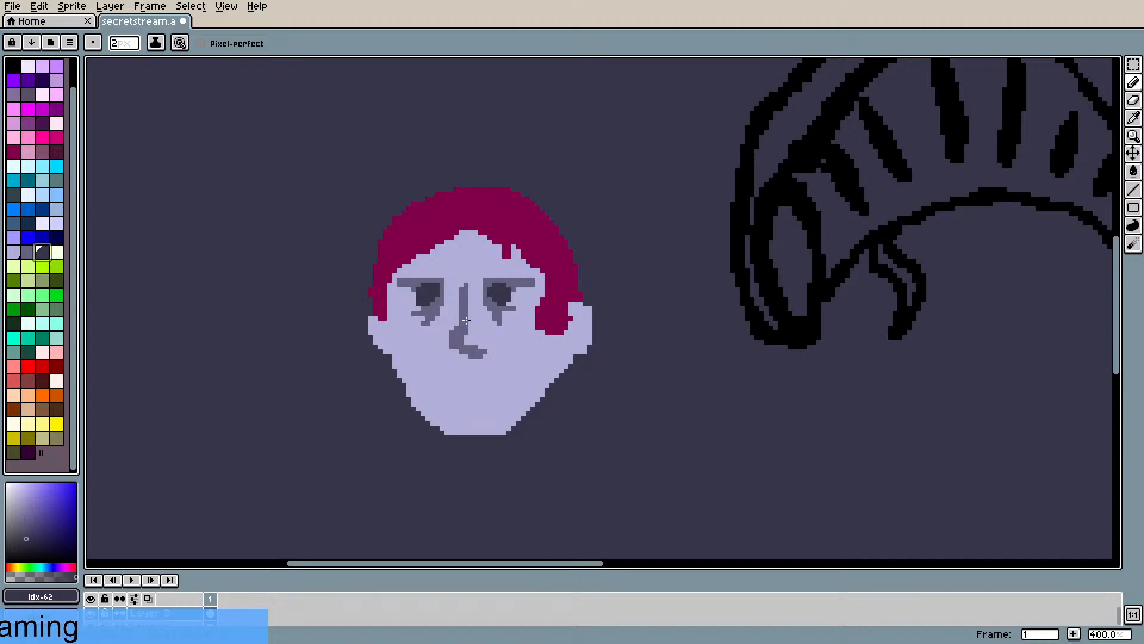
pyautogui.moveTo(445, 387); pyautogui.dragTo(523, 358)
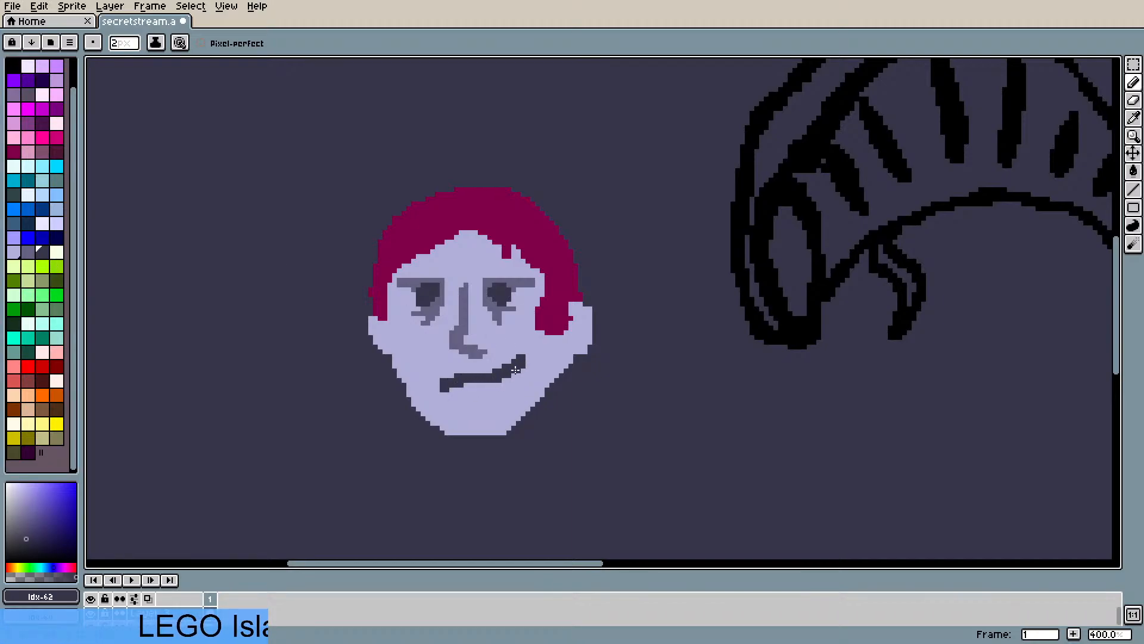
pyautogui.moveTo(445, 381); pyautogui.dragTo(425, 369)
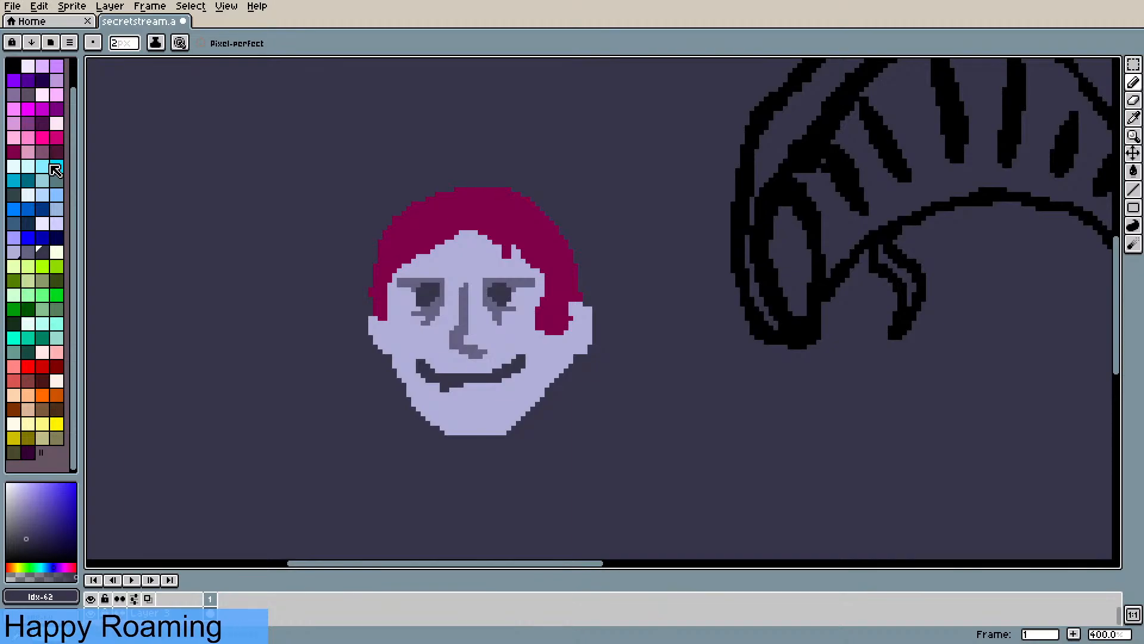
# - Trim the right corner of the chin with the 3 px eraser and touch up the jaw edges in the sampled face lavender
pyautogui.moveTo(73, 296)
pyautogui.mouseDown()
pyautogui.moveTo(73, 307)
pyautogui.moveTo(73, 280)
pyautogui.mouseUp()
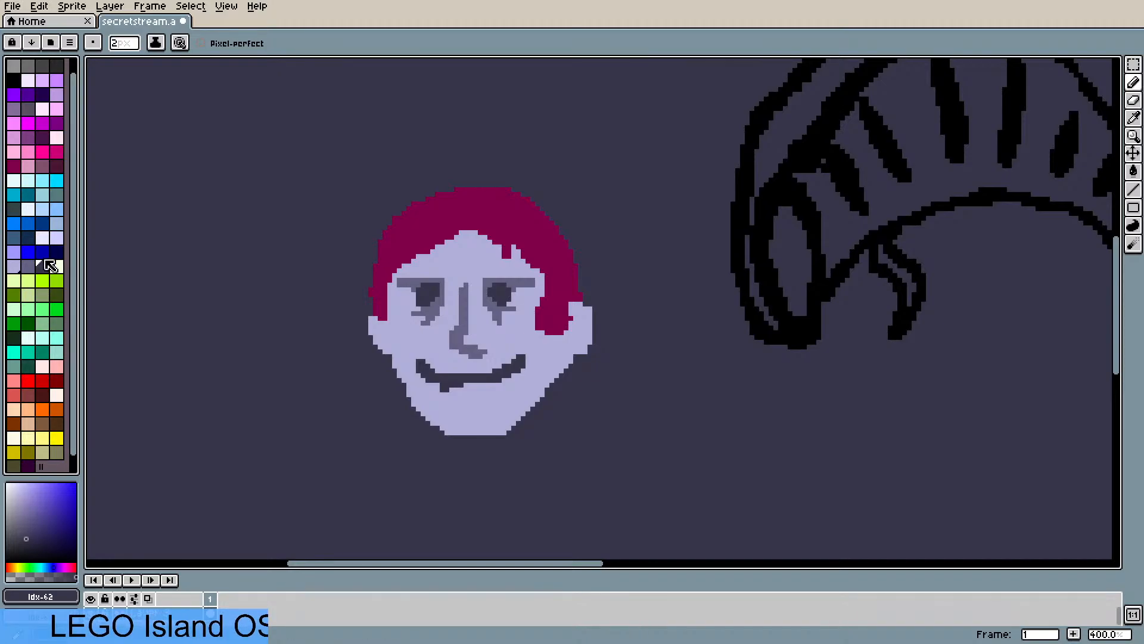
pyautogui.scroll(-1, 170, 288)
pyautogui.scroll(-1, 169, 288)
pyautogui.scroll(2, 178, 289)
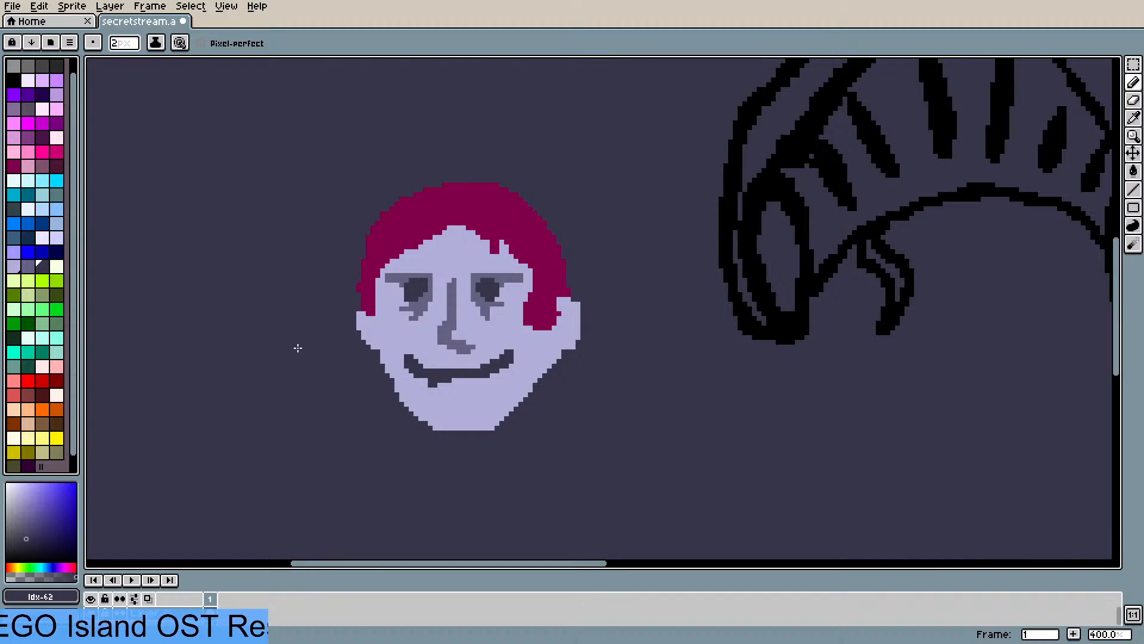
pyautogui.press('b')
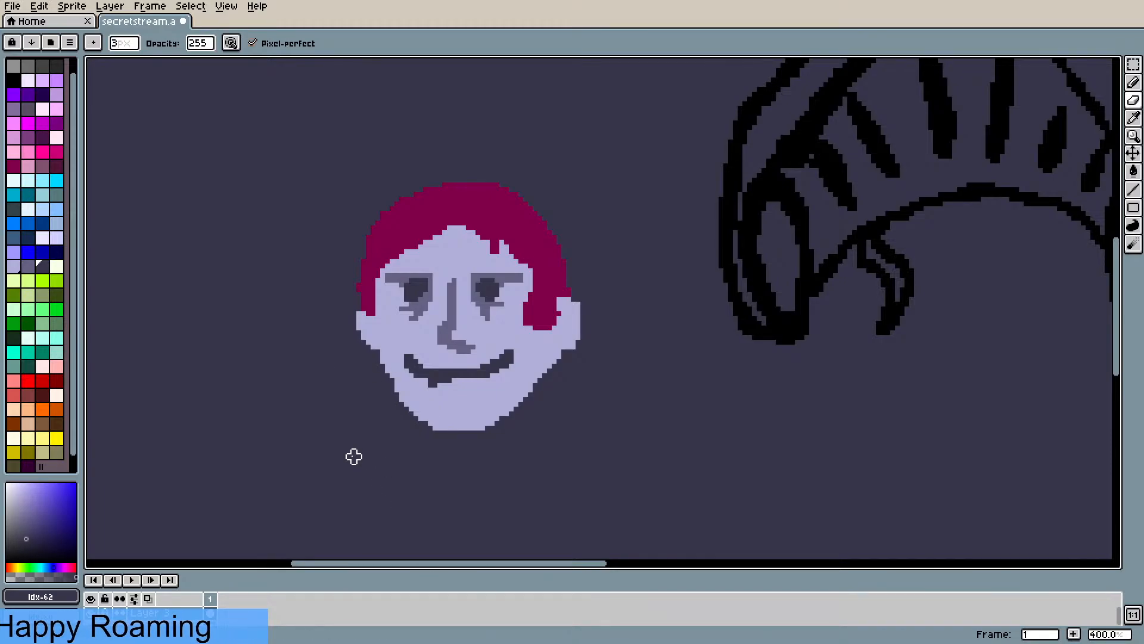
pyautogui.press('i')
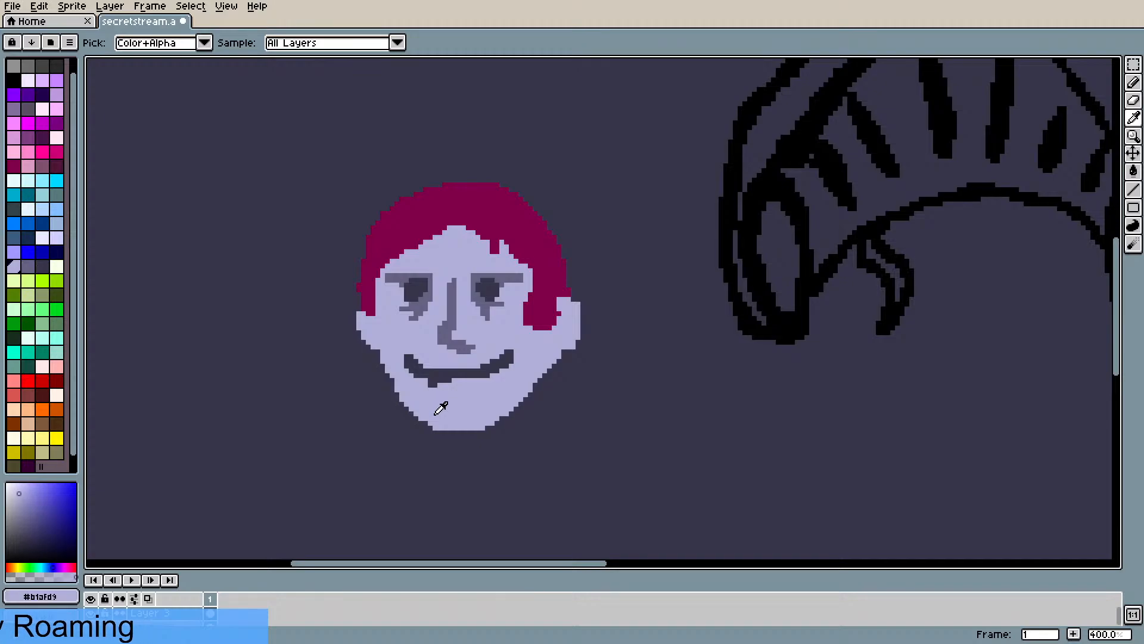
pyautogui.keyDown('alt'); pyautogui.click(410, 396); pyautogui.keyUp('alt')
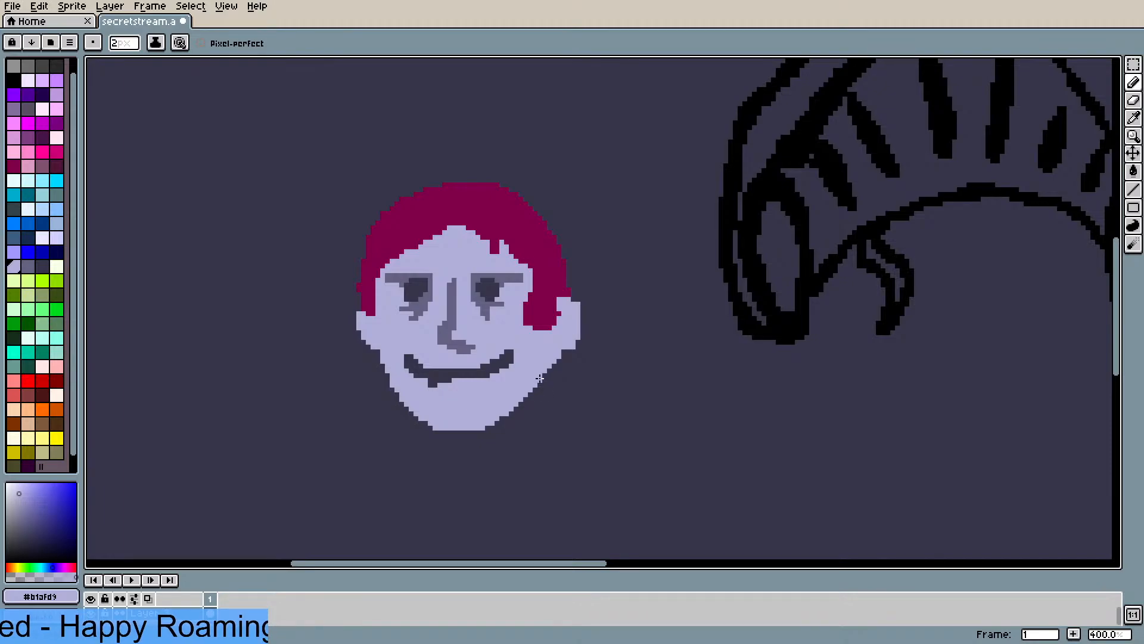
# - Lengthen the left sideburn and paint hair hanging behind both sides of the jaw in the sampled hair magenta (#7F0049), with a 2 px brush
pyautogui.keyDown('alt'); pyautogui.click(555, 289); pyautogui.keyUp('alt')
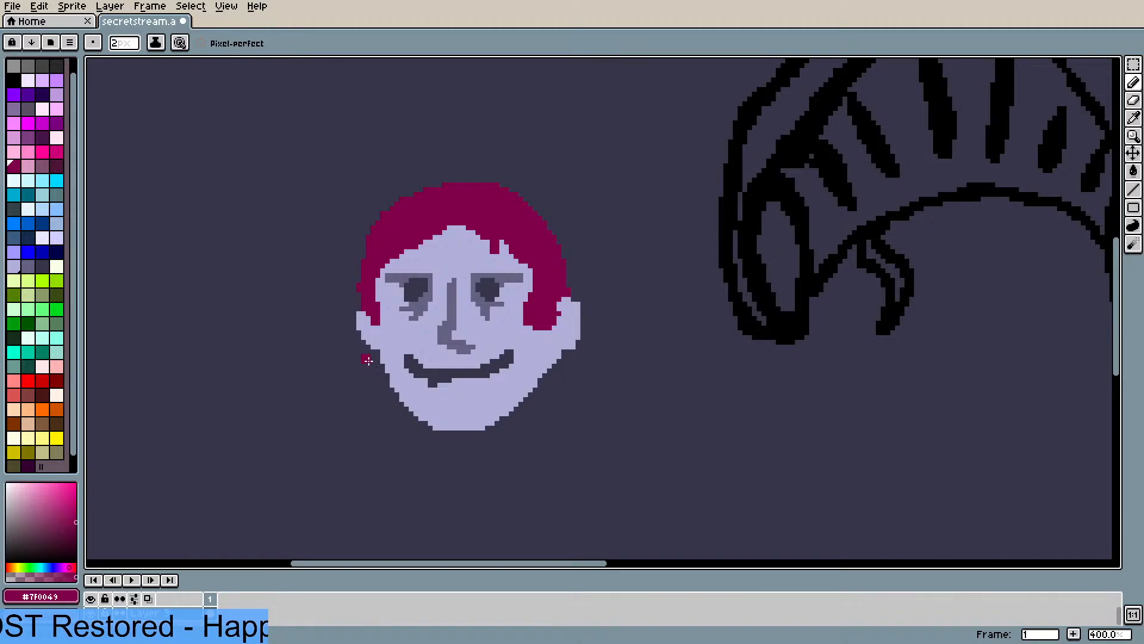
pyautogui.moveTo(374, 371)
pyautogui.mouseDown()
pyautogui.moveTo(388, 473)
pyautogui.moveTo(379, 356)
pyautogui.mouseUp()
pyautogui.moveTo(387, 395); pyautogui.dragTo(401, 429)
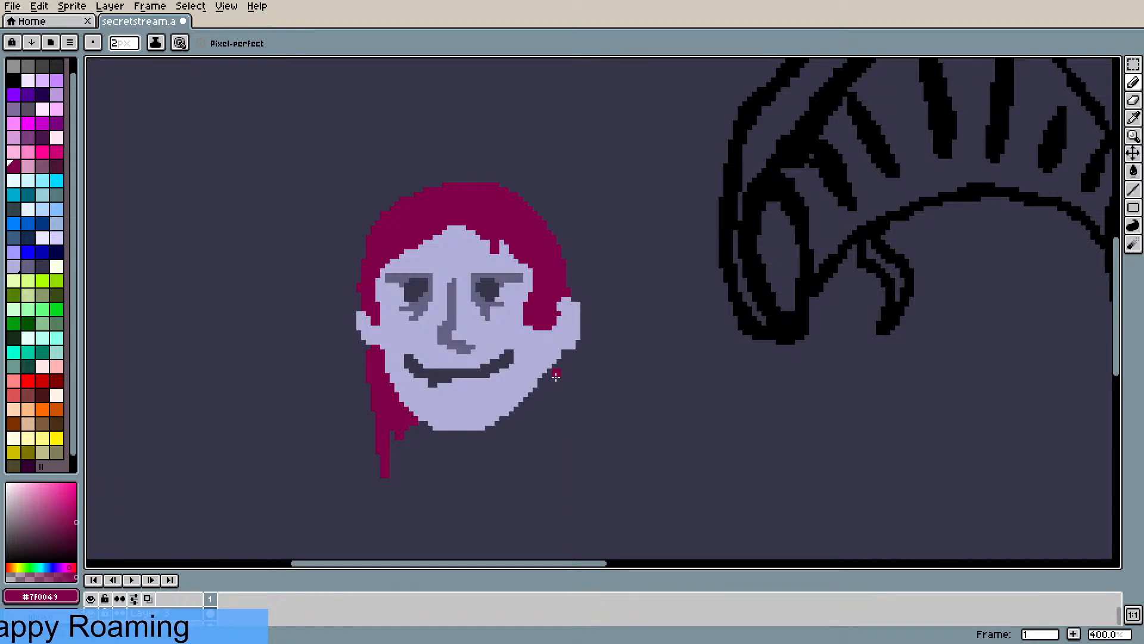
pyautogui.moveTo(554, 370)
pyautogui.mouseDown()
pyautogui.moveTo(554, 399)
pyautogui.moveTo(562, 366)
pyautogui.moveTo(565, 431)
pyautogui.moveTo(544, 390)
pyautogui.moveTo(525, 427)
pyautogui.mouseUp()
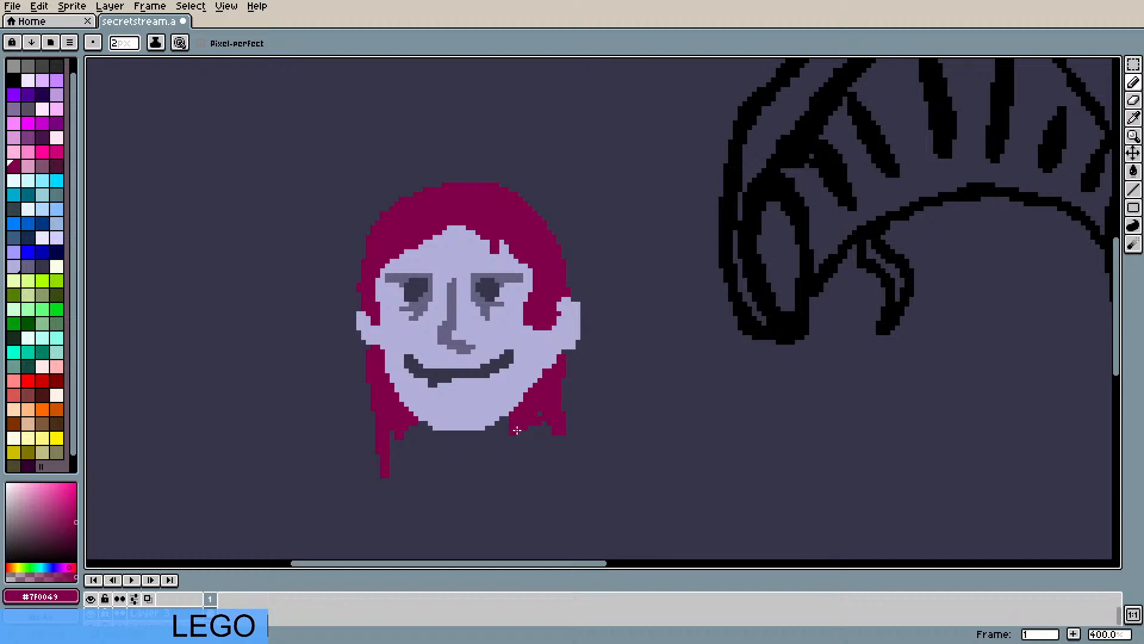
# - Shave the underside of the chin slightly flatter with the 3 px eraser
pyautogui.click(486, 421)
pyautogui.press('b')
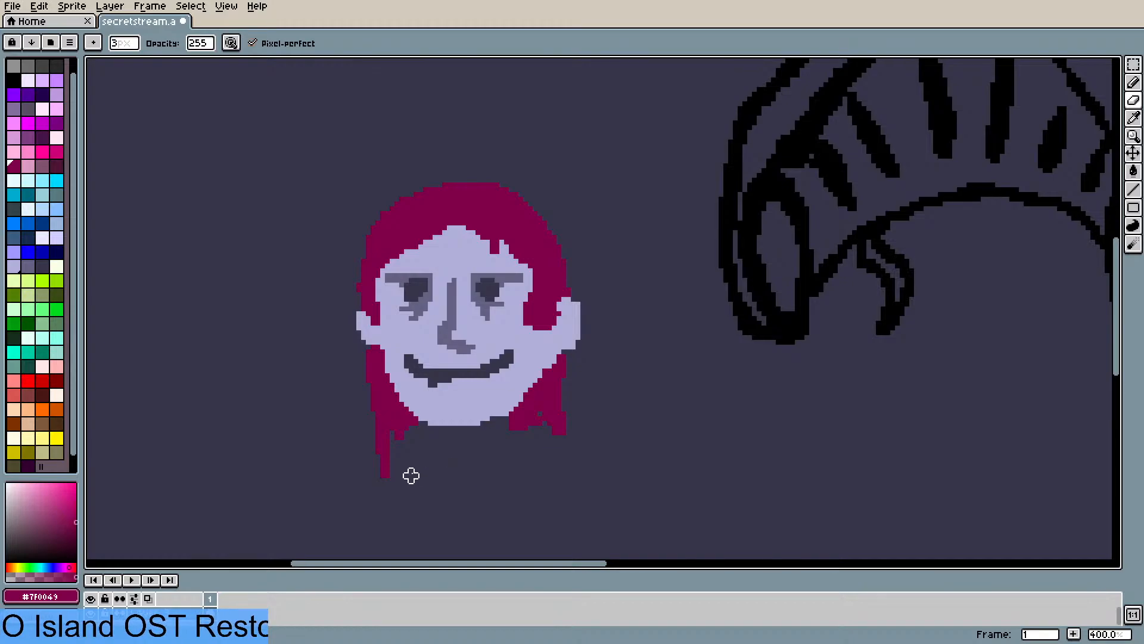
pyautogui.scroll(-1, 407, 456)
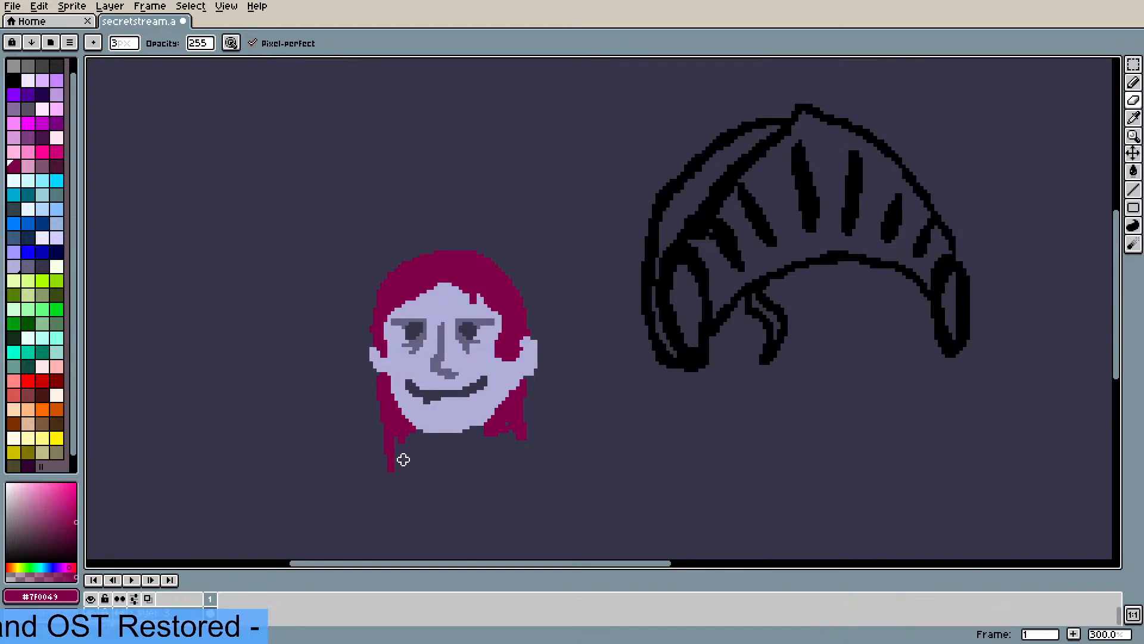
pyautogui.scroll(-1, 403, 460)
pyautogui.scroll(2, 393, 501)
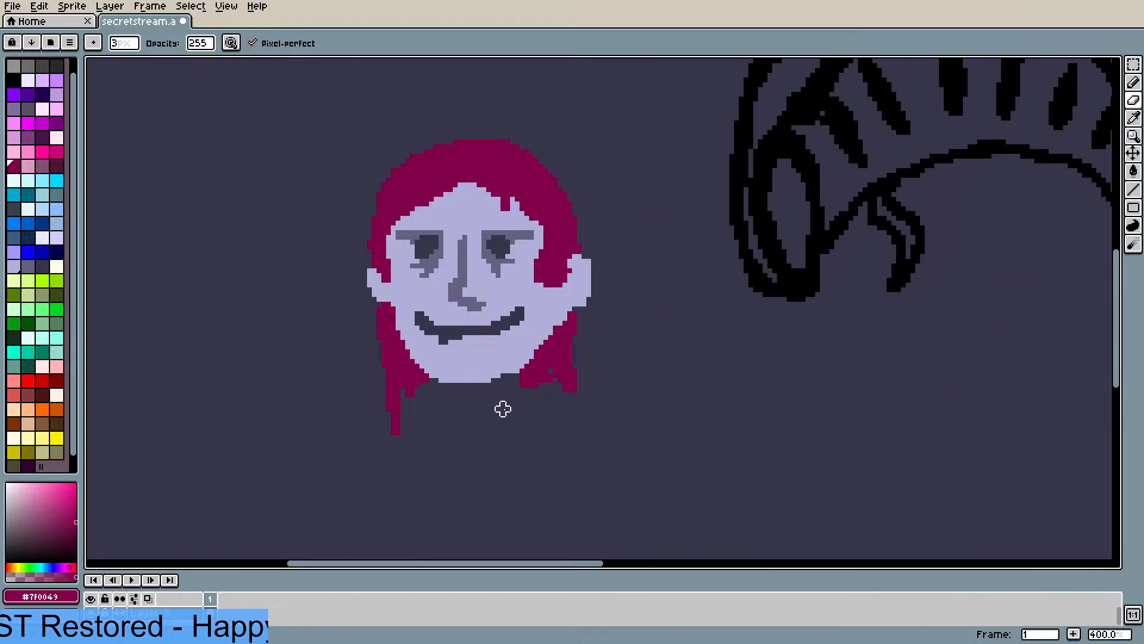
# - Fill the gap in the right lock of hair and extend a thin strand below it with the 2 px magenta brush
pyautogui.scroll(1, 506, 409)
pyautogui.press('i')
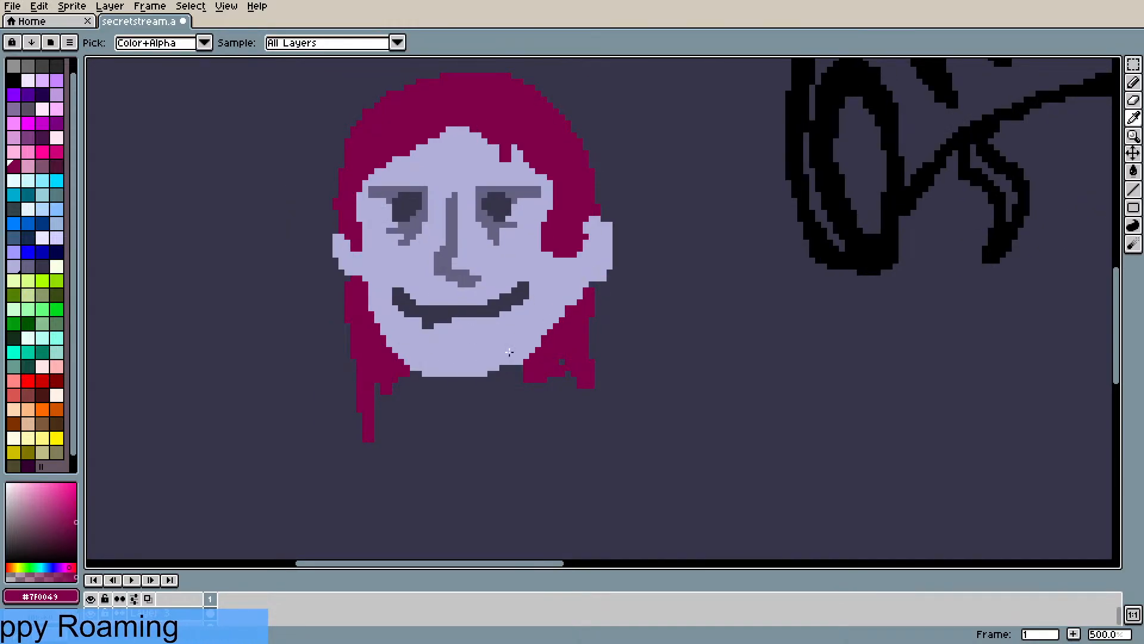
pyautogui.press('b')
pyautogui.moveTo(553, 371)
pyautogui.mouseDown()
pyautogui.moveTo(578, 390)
pyautogui.moveTo(577, 380)
pyautogui.moveTo(575, 436)
pyautogui.moveTo(565, 378)
pyautogui.moveTo(574, 422)
pyautogui.mouseUp()
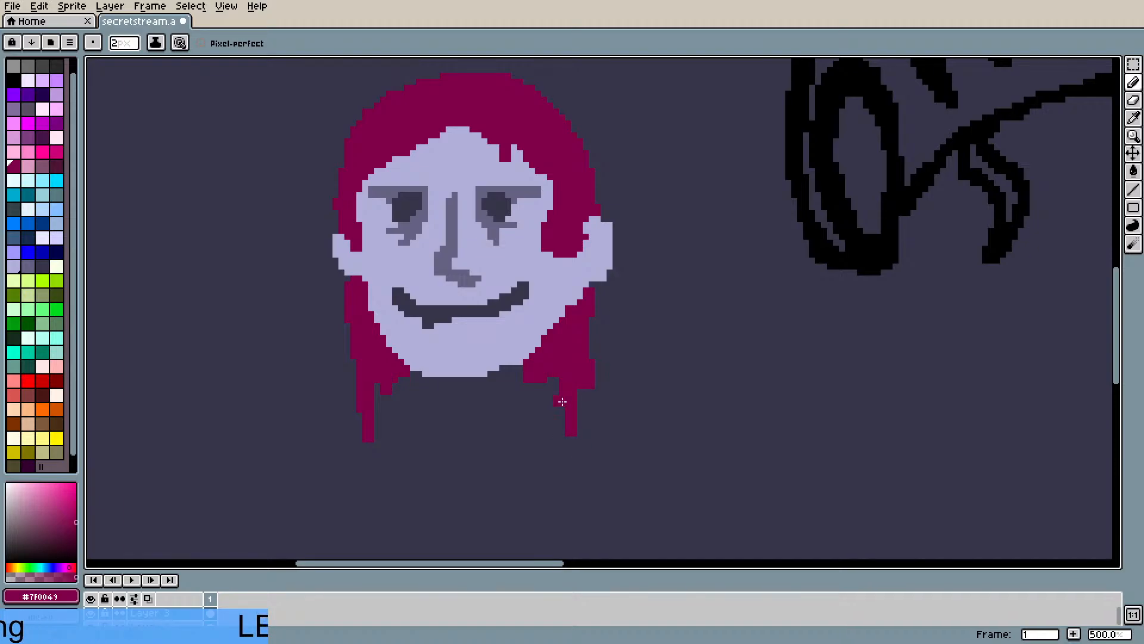
pyautogui.scroll(-3, 529, 386)
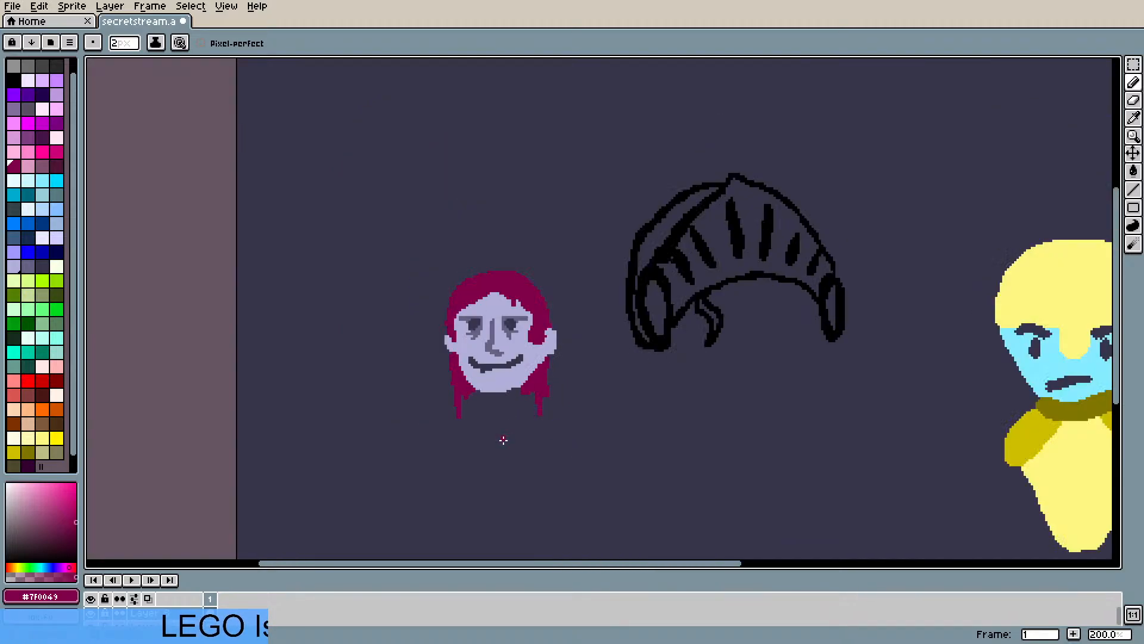
# - Draw a curved neckline below the chin and an oval shoulder outline on each side in purple (Idx-25) with the 2 px brush
pyautogui.scroll(1, 502, 474)
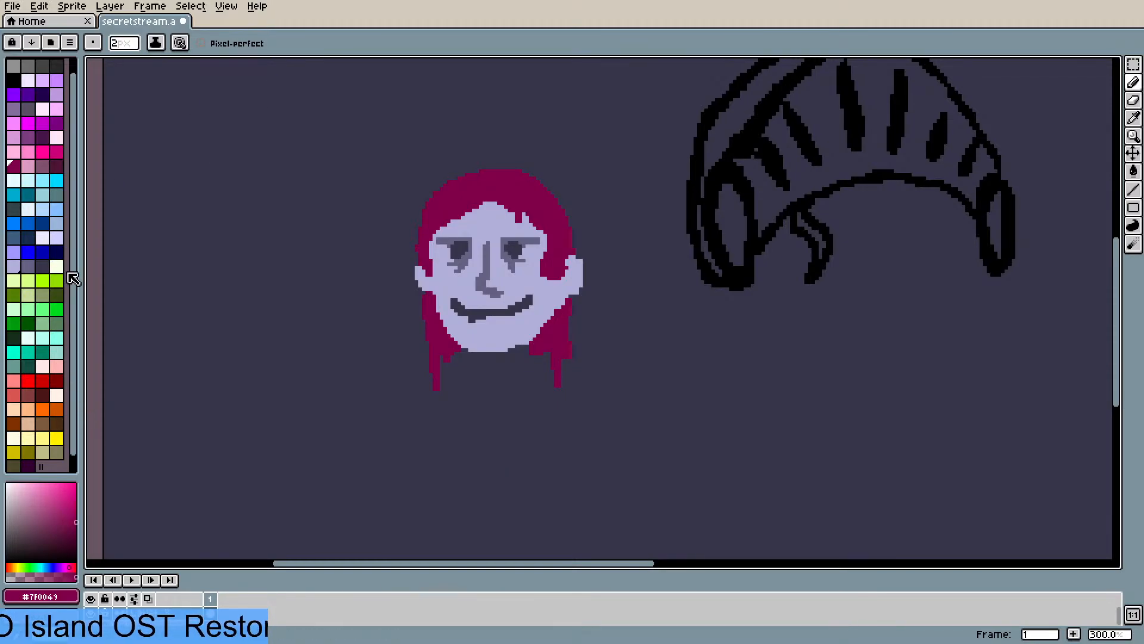
pyautogui.click(28, 138)
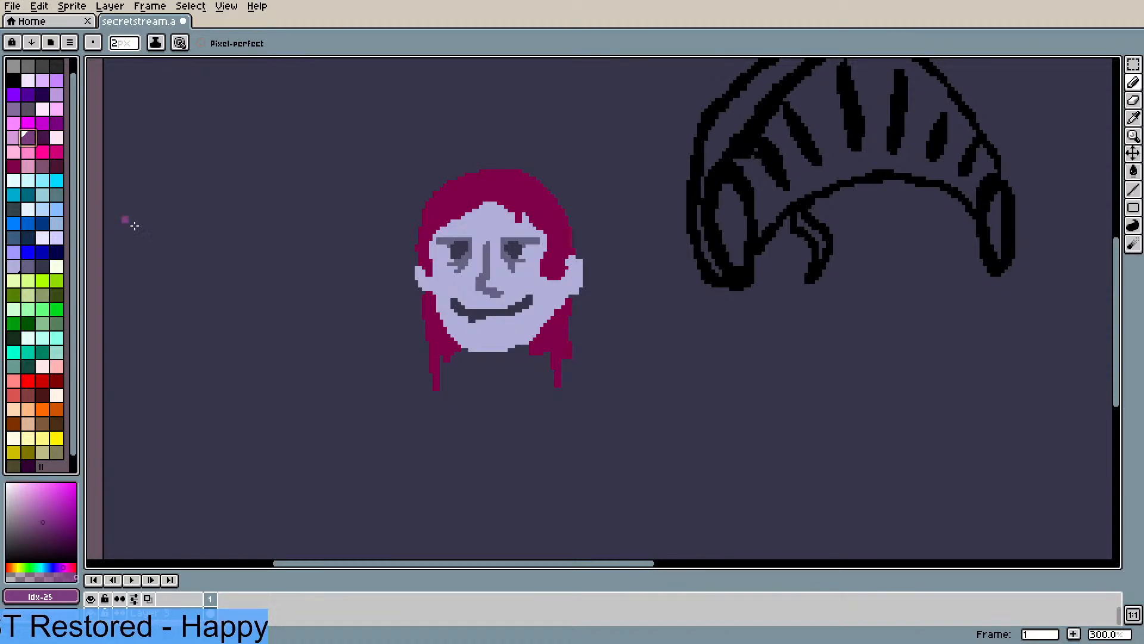
pyautogui.moveTo(463, 361)
pyautogui.mouseDown()
pyautogui.moveTo(471, 377)
pyautogui.moveTo(506, 381)
pyautogui.moveTo(522, 365)
pyautogui.mouseUp()
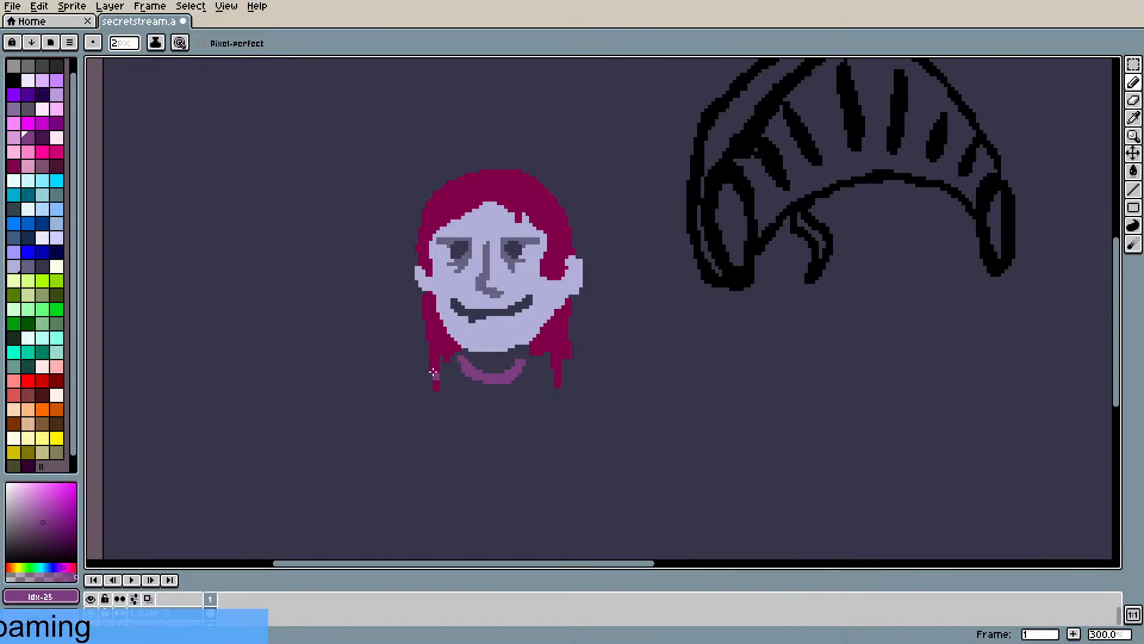
pyautogui.moveTo(411, 358)
pyautogui.mouseDown()
pyautogui.moveTo(393, 409)
pyautogui.moveTo(432, 382)
pyautogui.moveTo(430, 357)
pyautogui.moveTo(405, 361)
pyautogui.mouseUp()
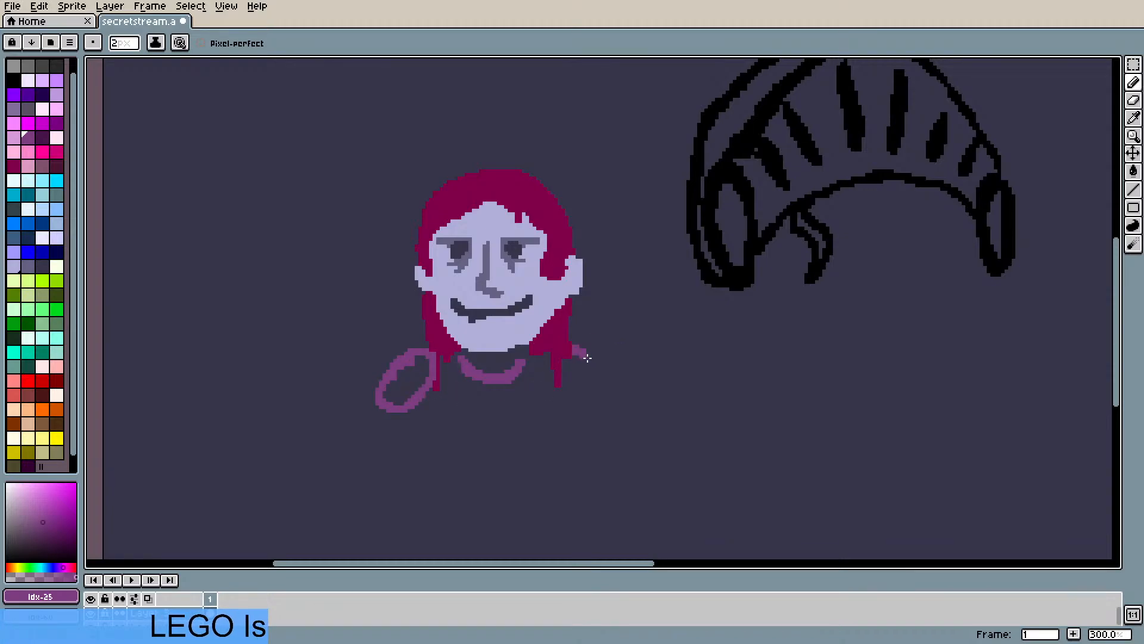
pyautogui.moveTo(587, 358)
pyautogui.mouseDown()
pyautogui.moveTo(617, 411)
pyautogui.moveTo(583, 399)
pyautogui.moveTo(571, 363)
pyautogui.moveTo(581, 388)
pyautogui.moveTo(618, 395)
pyautogui.moveTo(602, 355)
pyautogui.moveTo(579, 346)
pyautogui.moveTo(601, 363)
pyautogui.moveTo(608, 401)
pyautogui.moveTo(599, 368)
pyautogui.moveTo(617, 392)
pyautogui.moveTo(610, 411)
pyautogui.moveTo(580, 400)
pyautogui.moveTo(577, 349)
pyautogui.mouseUp()
pyautogui.hotkey('ctrl', 'z')
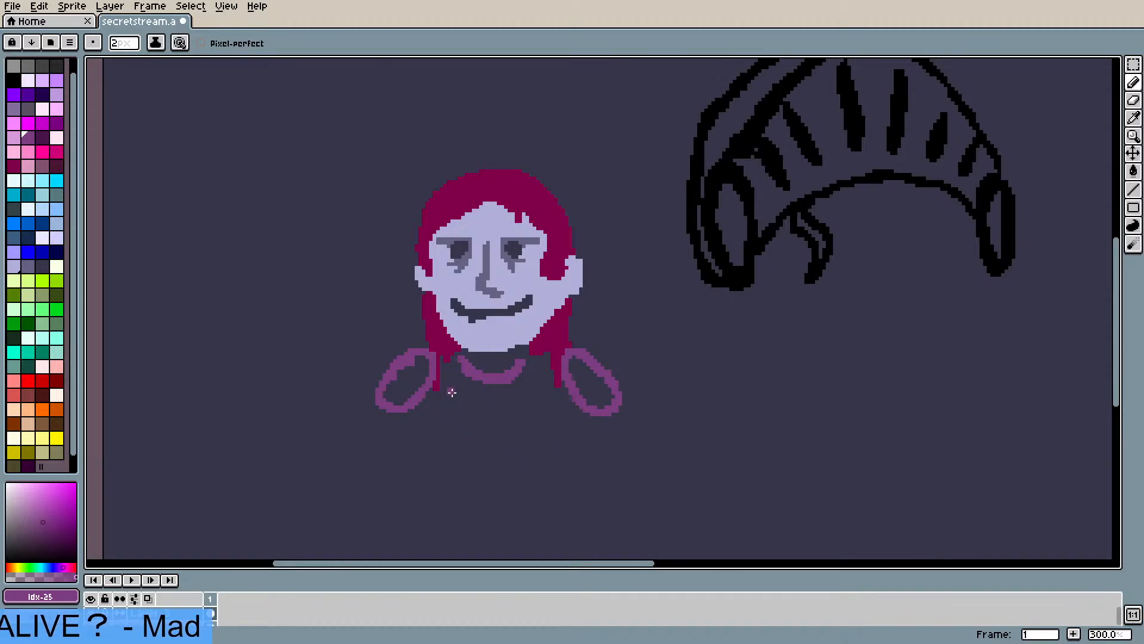
# - Fill both shoulder ovals with the same purple using the Paint Bucket
pyautogui.press('g')
pyautogui.click(421, 383)
pyautogui.click(596, 385)
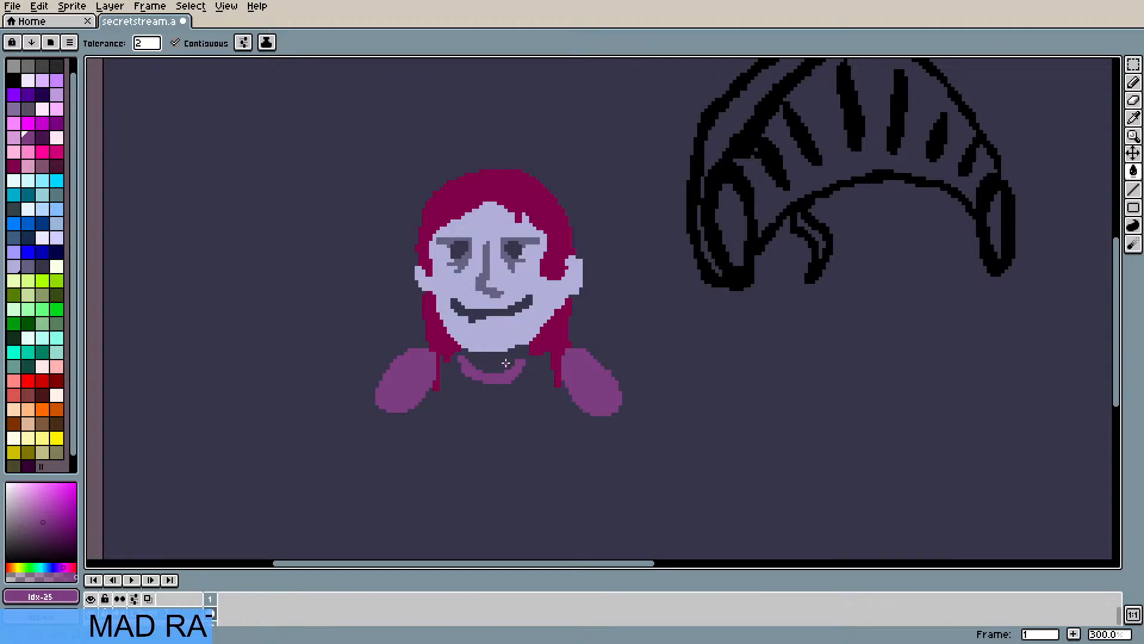
# - Paint the sampled hair magenta (#7F0049) over the jaw edge below the right ear with the 2 px brush
pyautogui.scroll(-2, 505, 362)
pyautogui.scroll(2, 484, 385)
pyautogui.scroll(-2, 497, 233)
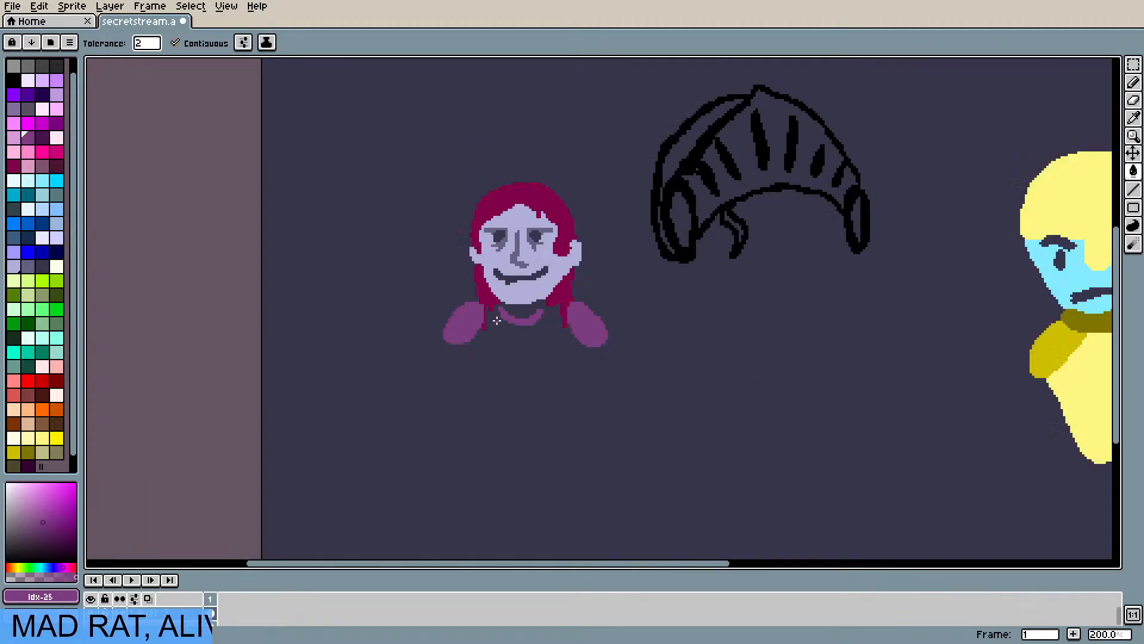
pyautogui.scroll(1, 503, 234)
pyautogui.scroll(1, 546, 322)
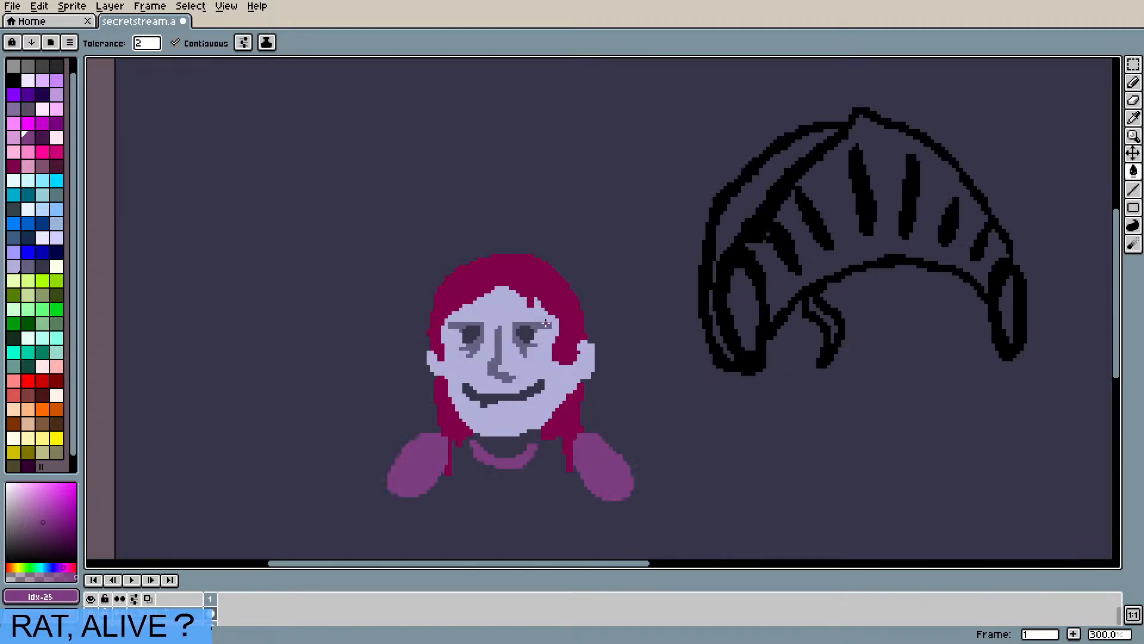
pyautogui.scroll(2, 540, 406)
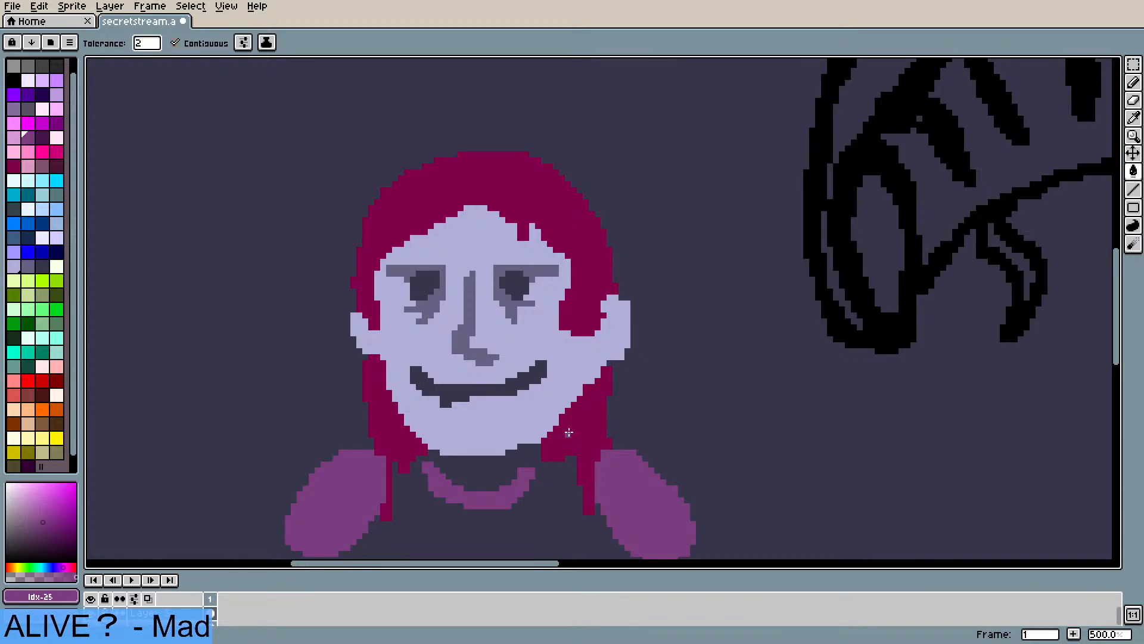
pyautogui.press('i')
pyautogui.click(560, 440)
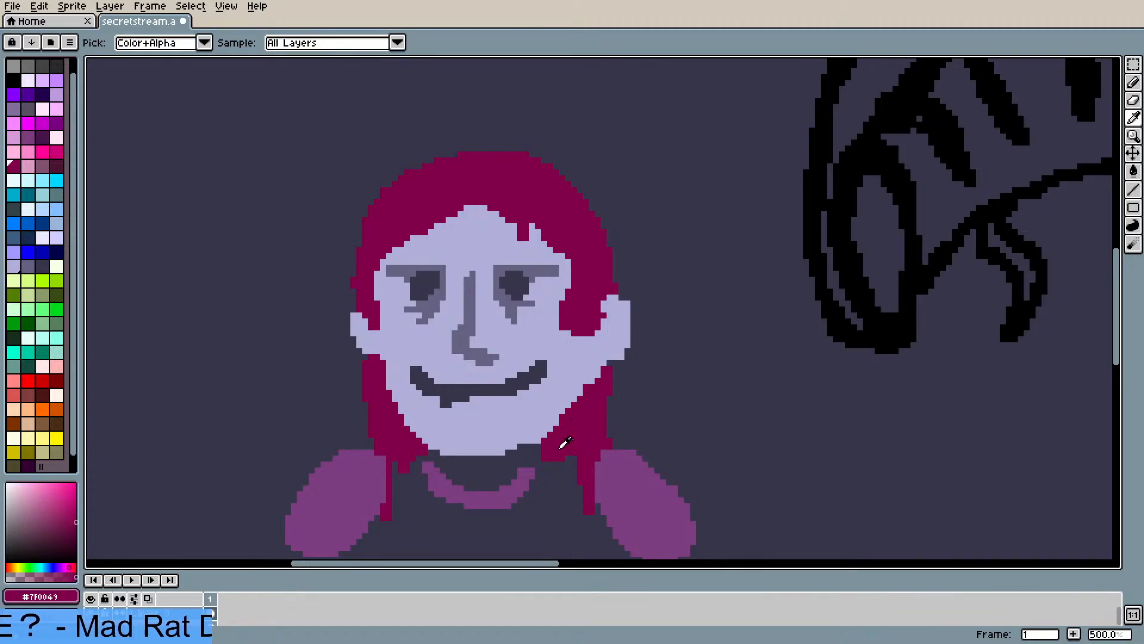
pyautogui.press('b')
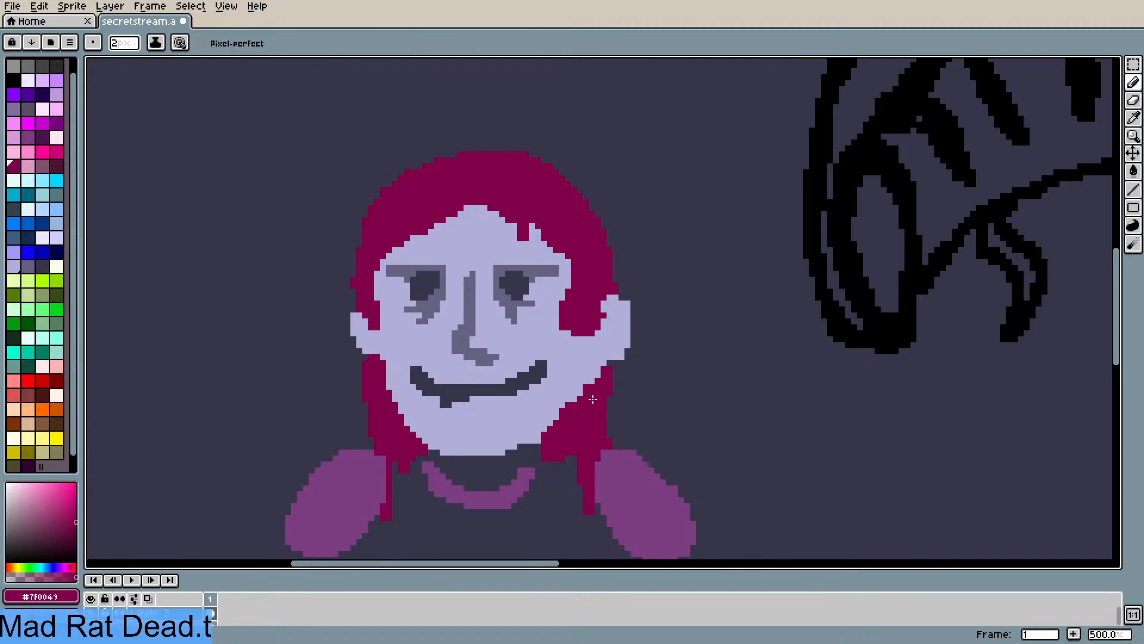
pyautogui.moveTo(598, 388); pyautogui.dragTo(585, 406)
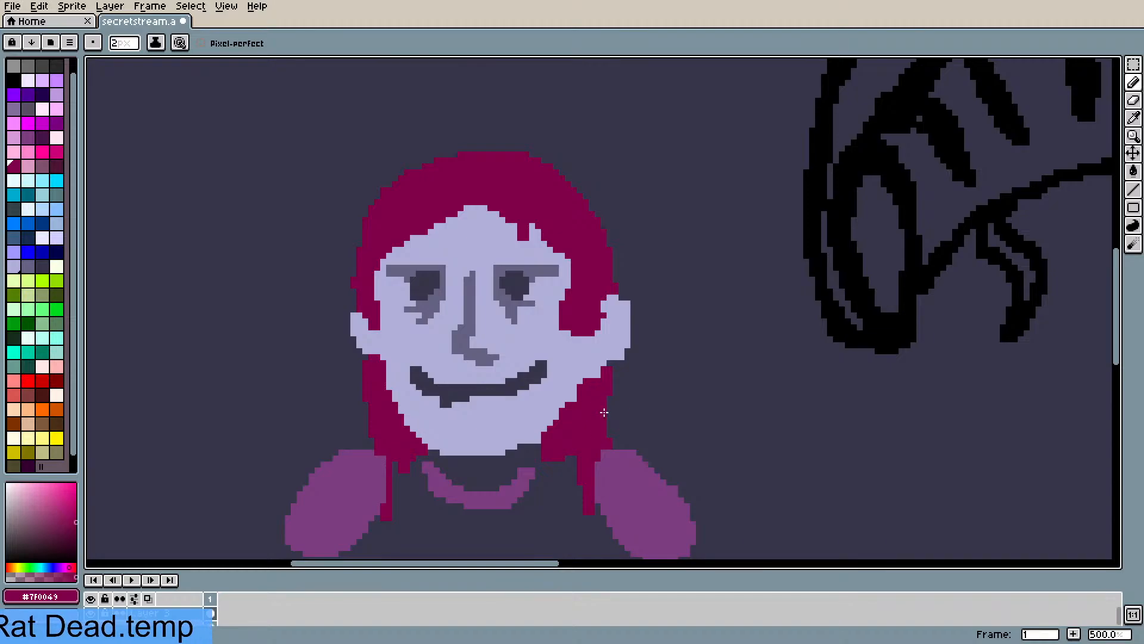
# - Extend the tips of both ears upward in the sampled face lavender with the 2 px brush
pyautogui.press('i')
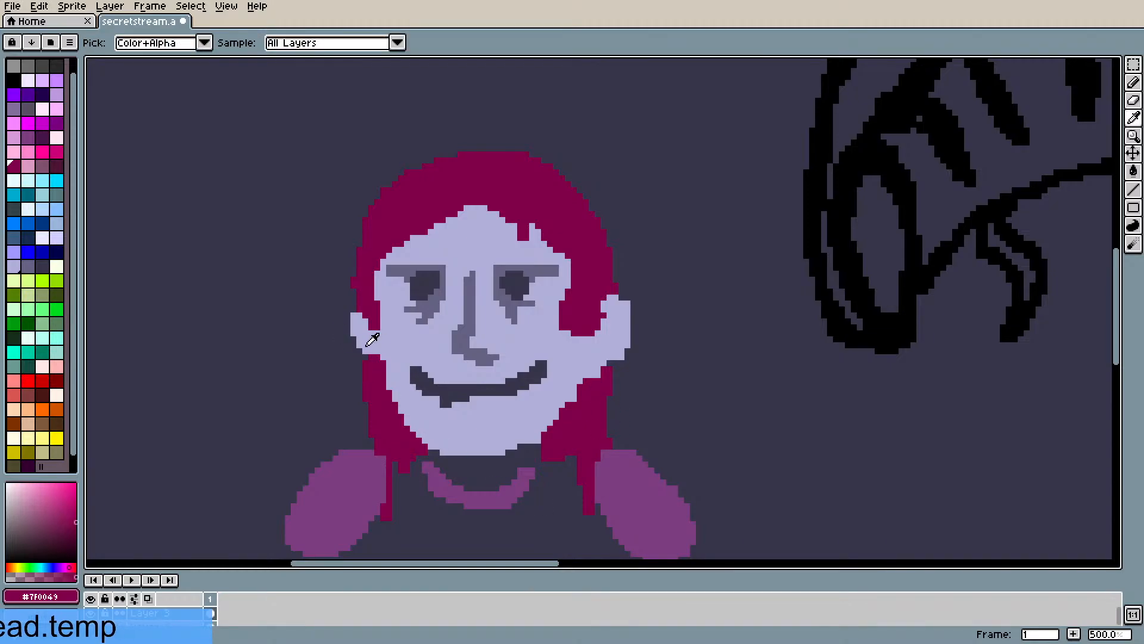
pyautogui.click(370, 339)
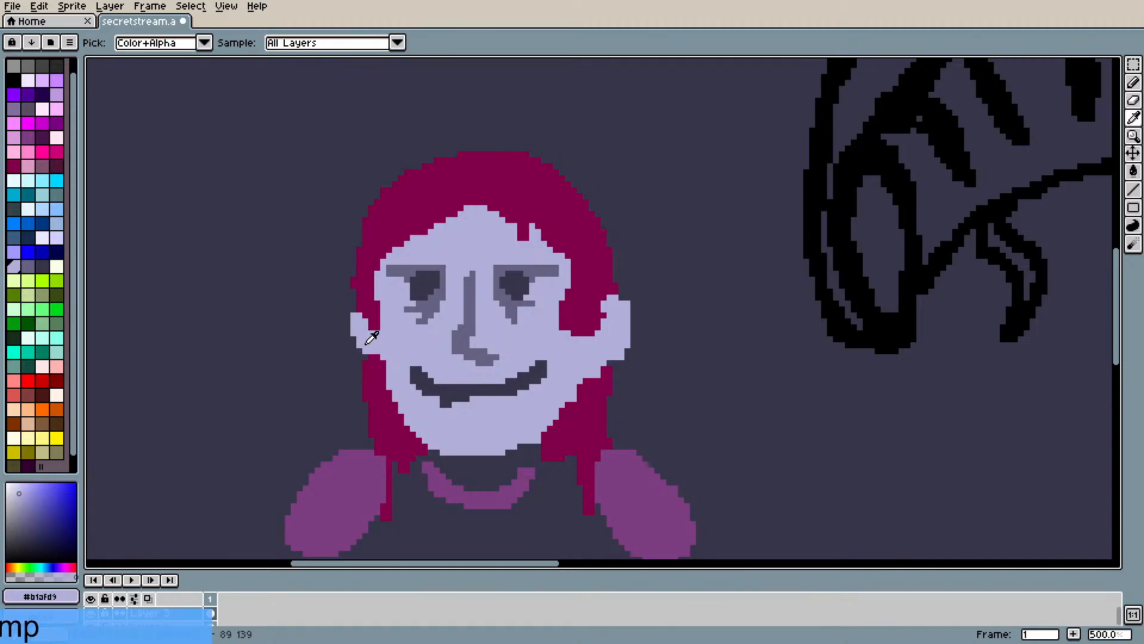
pyautogui.press('b')
pyautogui.moveTo(357, 331); pyautogui.dragTo(351, 298)
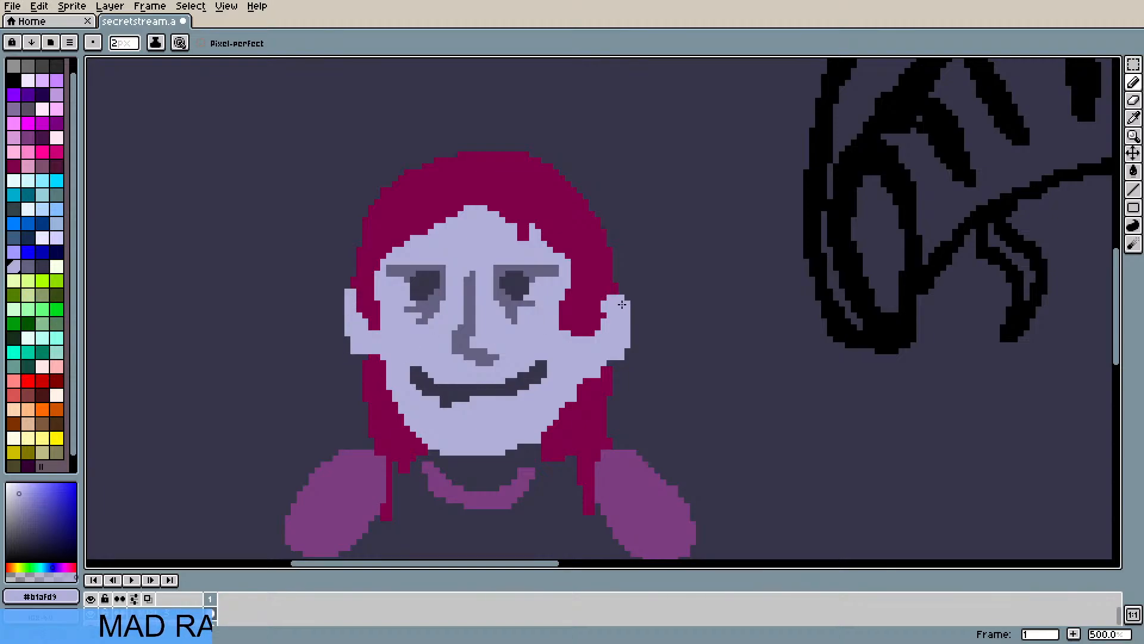
pyautogui.moveTo(622, 304); pyautogui.dragTo(624, 294)
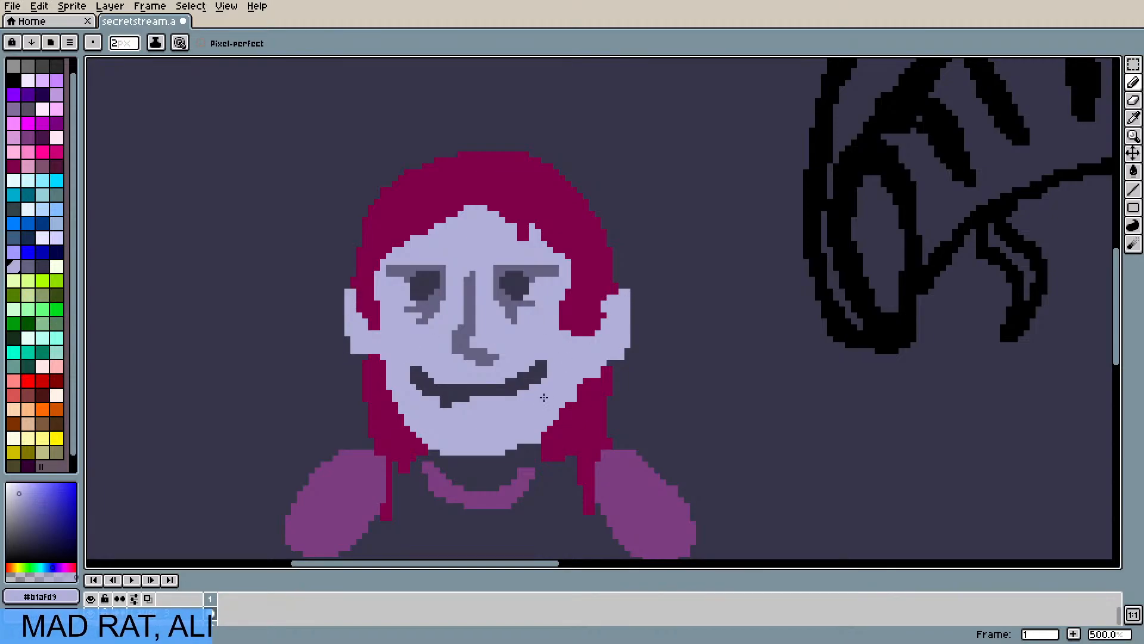
# - Cut back the lower end of the right sideburn beside the ear by painting over it in the face lavender
pyautogui.scroll(-3, 524, 393)
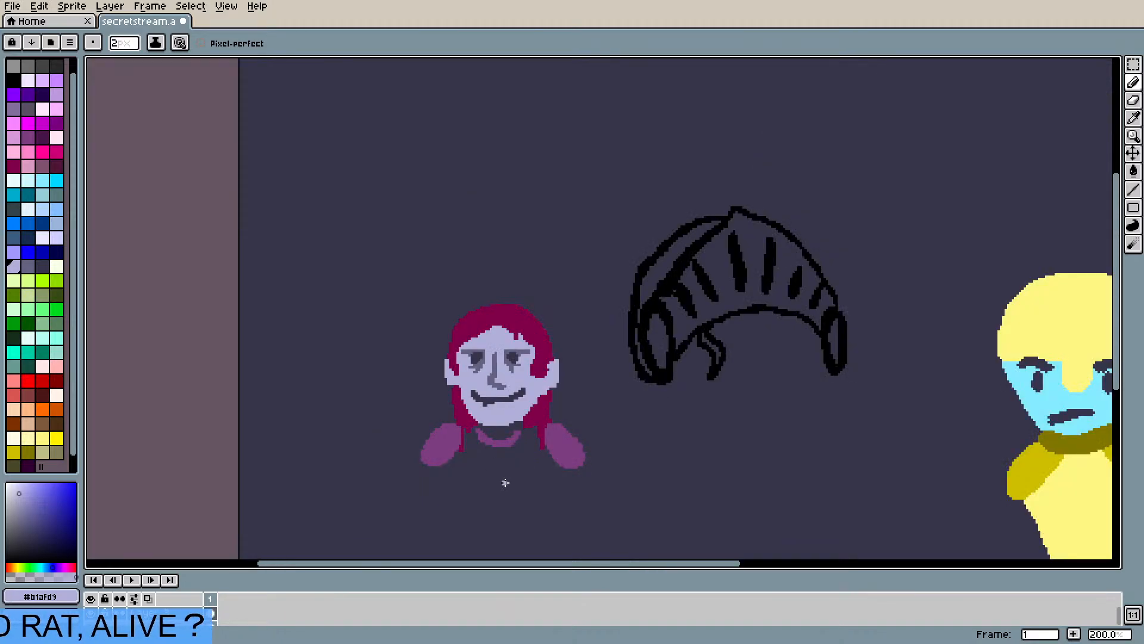
pyautogui.scroll(2, 506, 483)
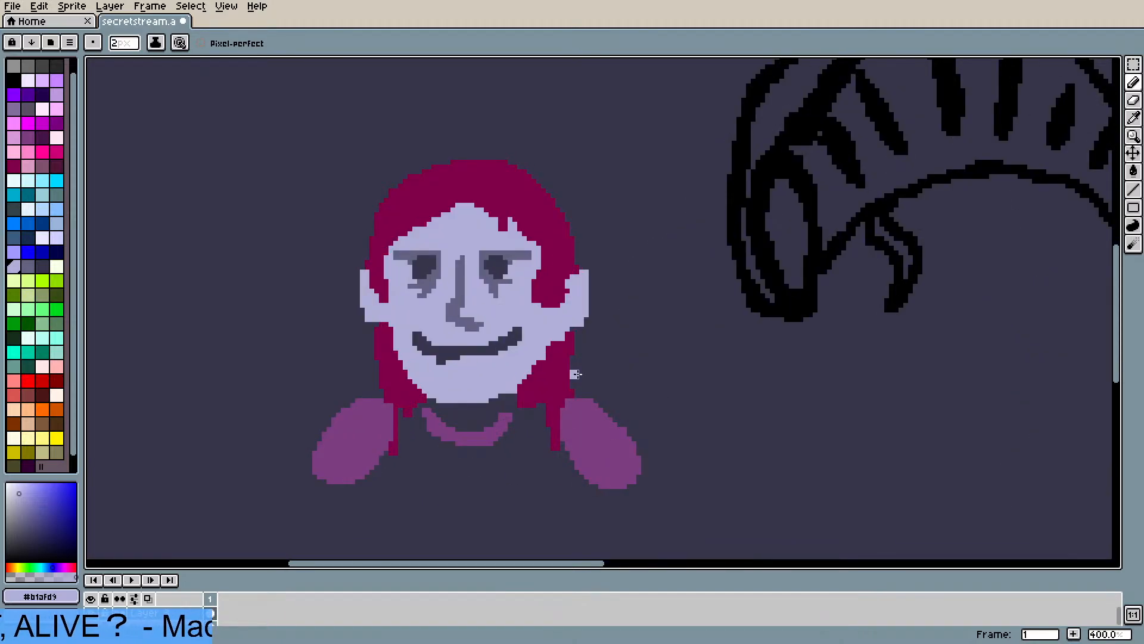
pyautogui.moveTo(563, 299); pyautogui.dragTo(571, 293)
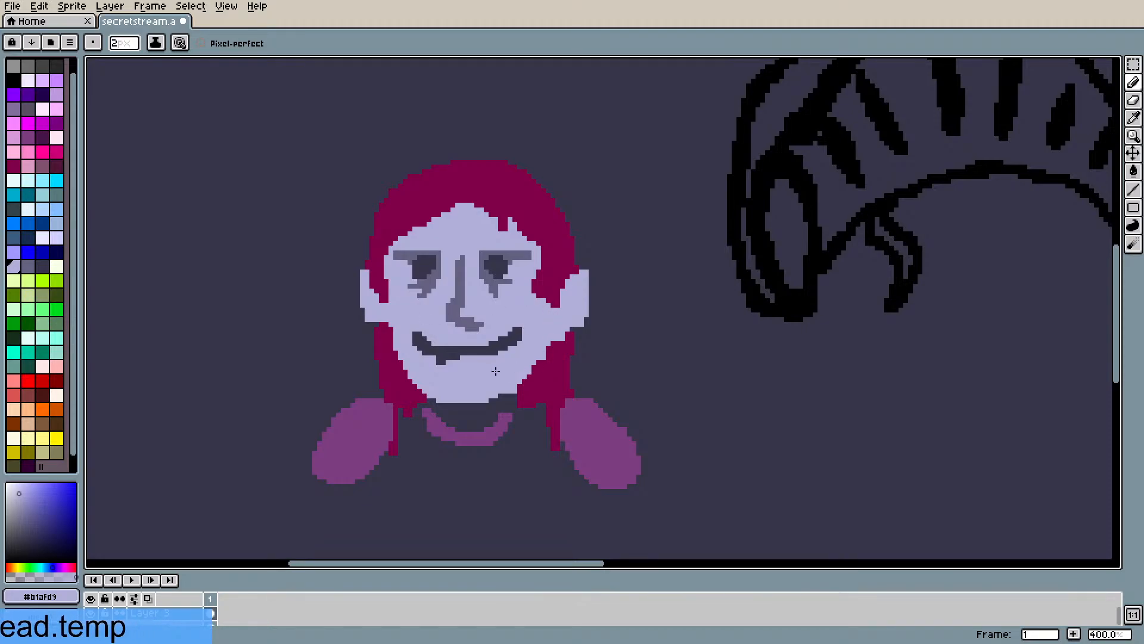
pyautogui.scroll(-1, 447, 435)
pyautogui.scroll(1, 447, 468)
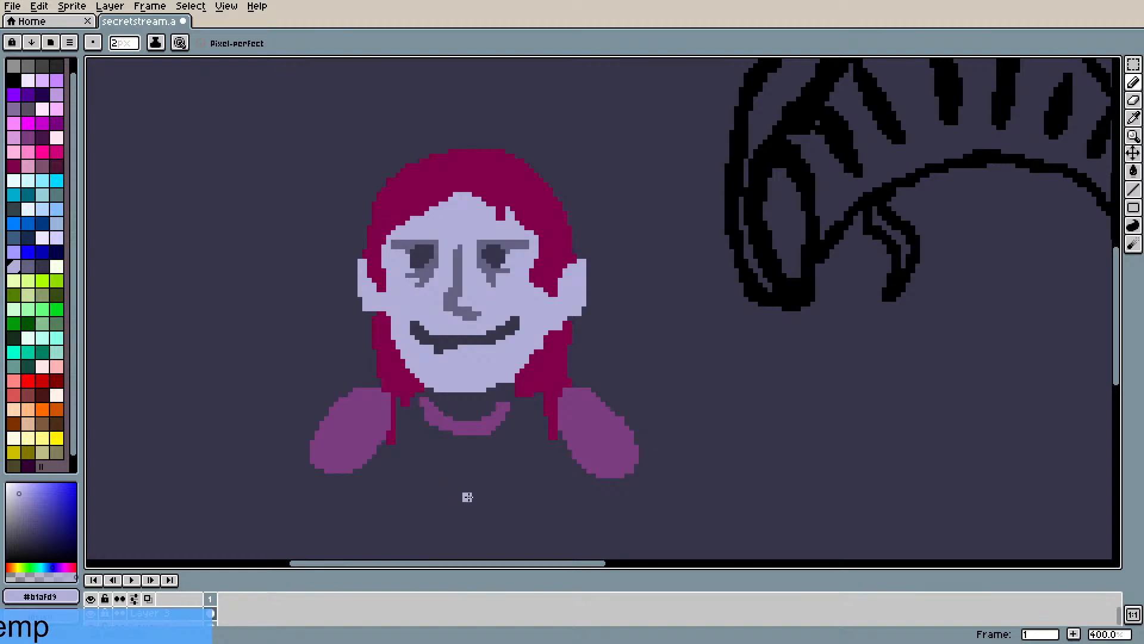
pyautogui.moveTo(1116, 288); pyautogui.dragTo(1116, 337)
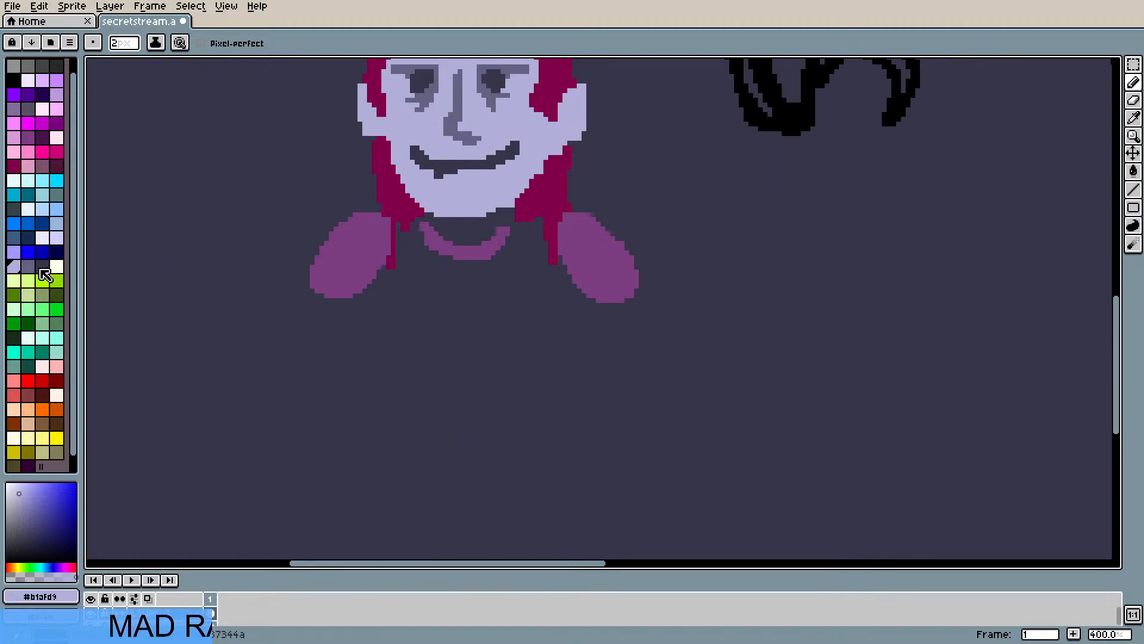
pyautogui.scroll(1, 44, 292)
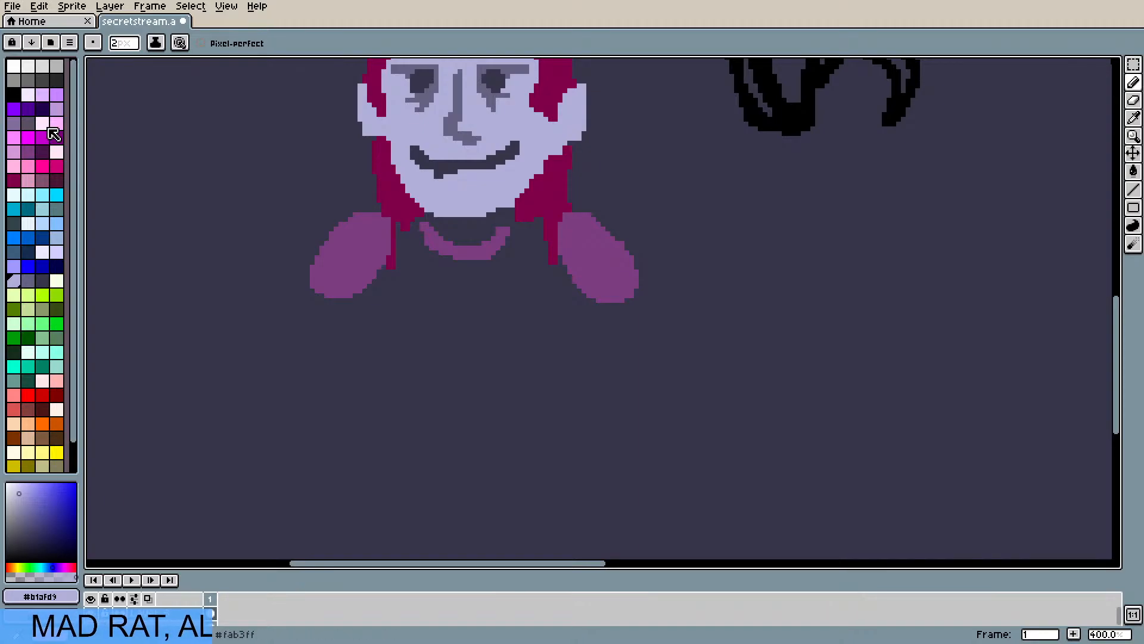
pyautogui.click(28, 151)
pyautogui.click(563, 300)
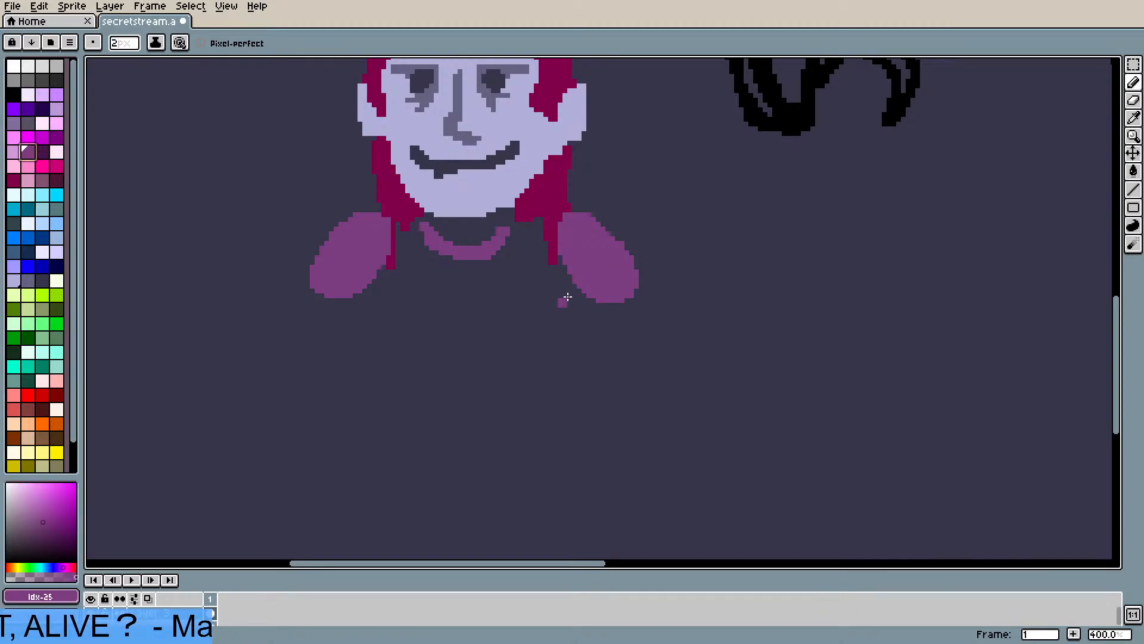
pyautogui.moveTo(431, 317)
pyautogui.mouseDown()
pyautogui.moveTo(422, 310)
pyautogui.moveTo(432, 260)
pyautogui.mouseUp()
pyautogui.press('ctrl')
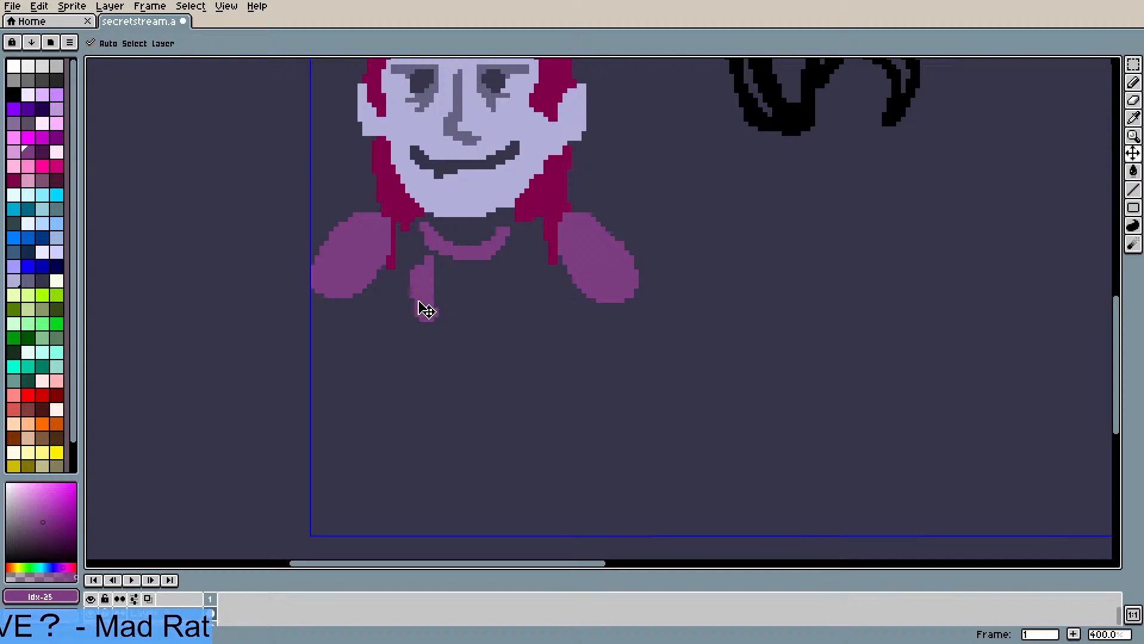
pyautogui.hotkey('ctrl', 'z')
# - Outline a rounded chest between the purple shoulders in mauve (Idx-34) with the 2 px brush and fill it with the Paint Bucket
pyautogui.click(42, 180)
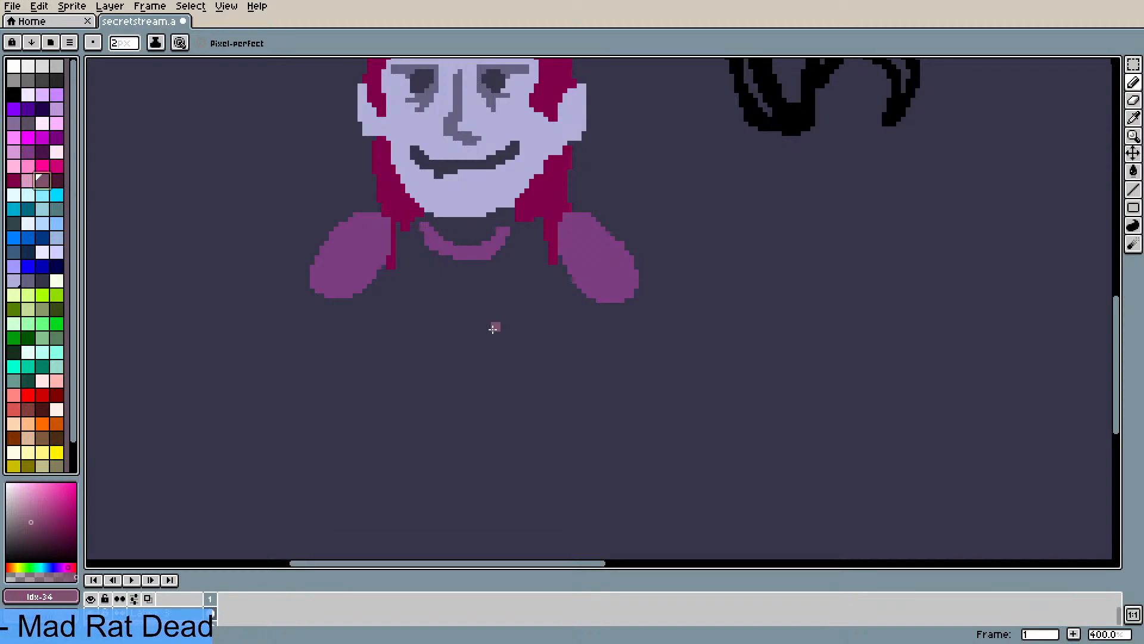
pyautogui.moveTo(451, 332); pyautogui.dragTo(419, 257)
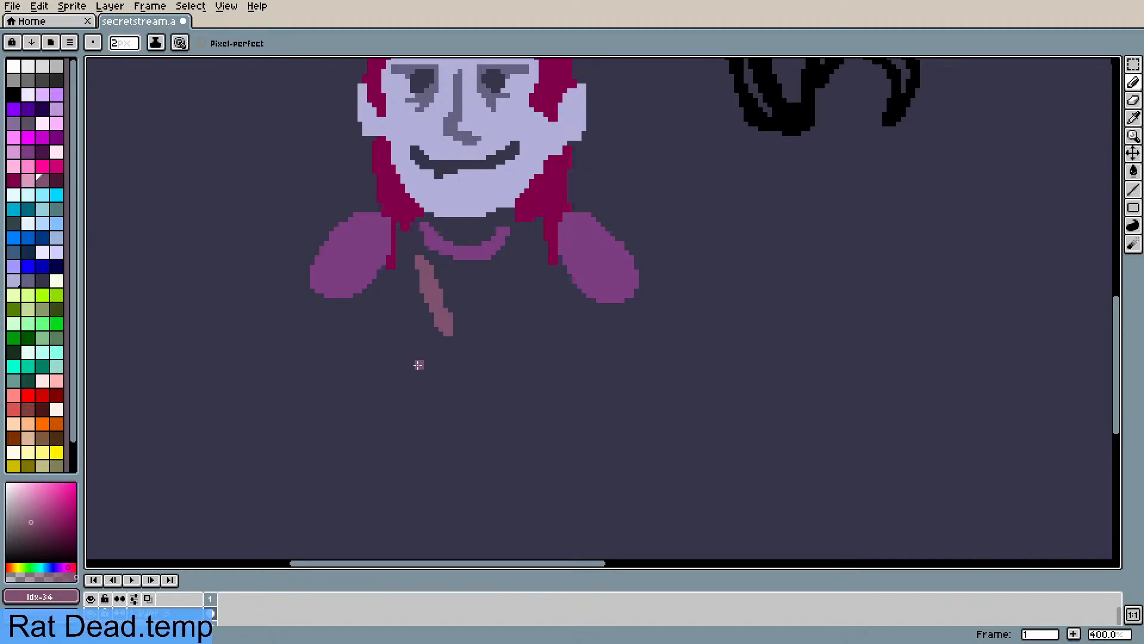
pyautogui.moveTo(345, 306)
pyautogui.mouseDown()
pyautogui.moveTo(413, 359)
pyautogui.moveTo(470, 376)
pyautogui.moveTo(520, 362)
pyautogui.moveTo(571, 290)
pyautogui.moveTo(568, 320)
pyautogui.moveTo(543, 349)
pyautogui.moveTo(491, 380)
pyautogui.moveTo(434, 374)
pyautogui.moveTo(399, 348)
pyautogui.moveTo(375, 325)
pyautogui.moveTo(377, 286)
pyautogui.moveTo(380, 328)
pyautogui.moveTo(408, 368)
pyautogui.moveTo(386, 353)
pyautogui.moveTo(391, 318)
pyautogui.moveTo(341, 314)
pyautogui.moveTo(351, 339)
pyautogui.moveTo(360, 325)
pyautogui.moveTo(369, 355)
pyautogui.moveTo(333, 314)
pyautogui.mouseUp()
pyautogui.press('e')
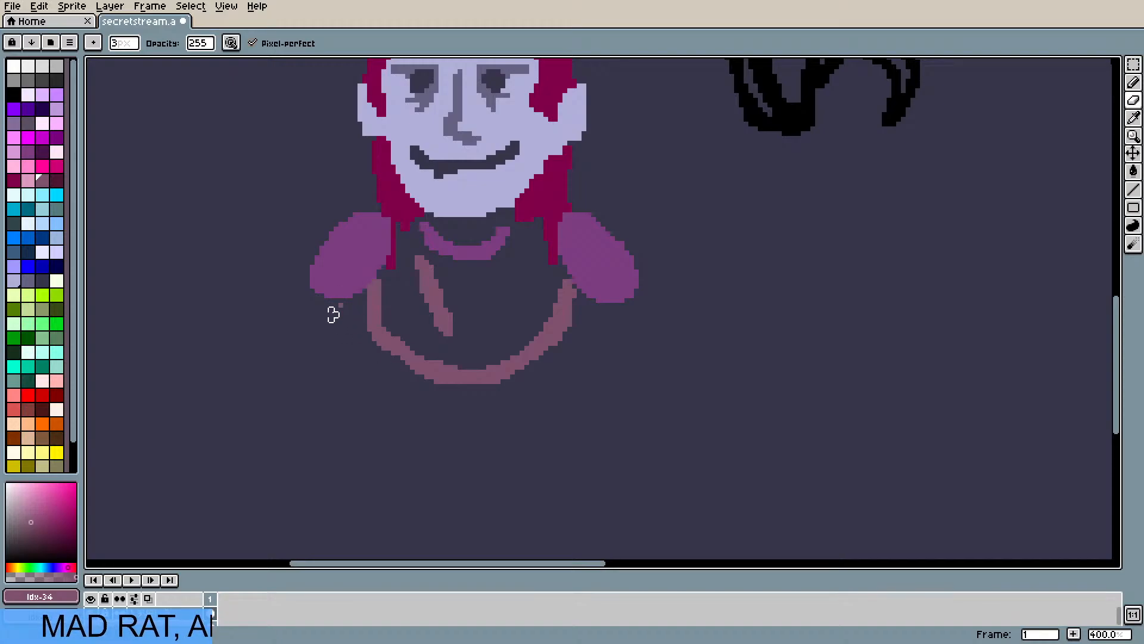
pyautogui.press('g')
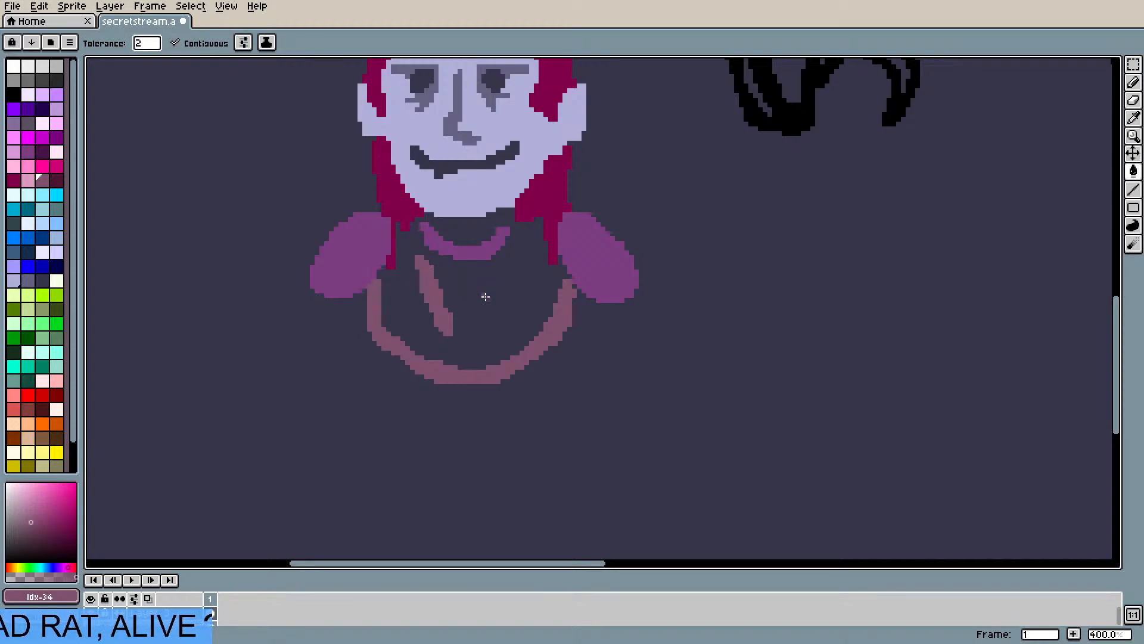
pyautogui.click(486, 297)
# - Extend both ends of the collar curve up to the chin in its sampled purple (#7d3d81) with the 2 px brush
pyautogui.scroll(-2, 482, 269)
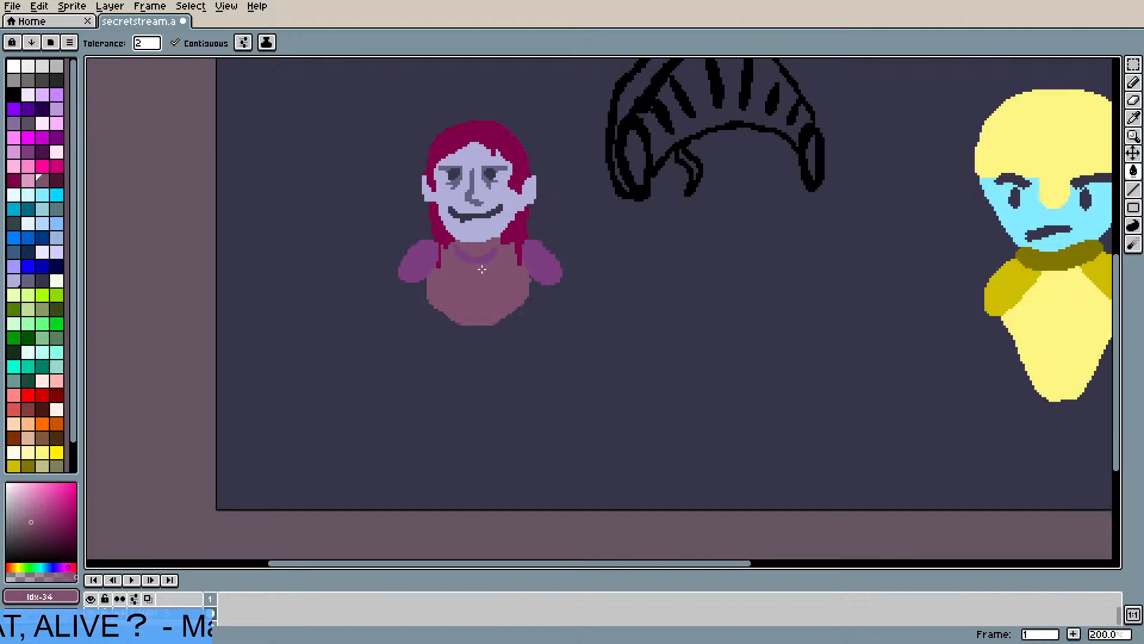
pyautogui.scroll(2, 476, 270)
pyautogui.scroll(-2, 492, 153)
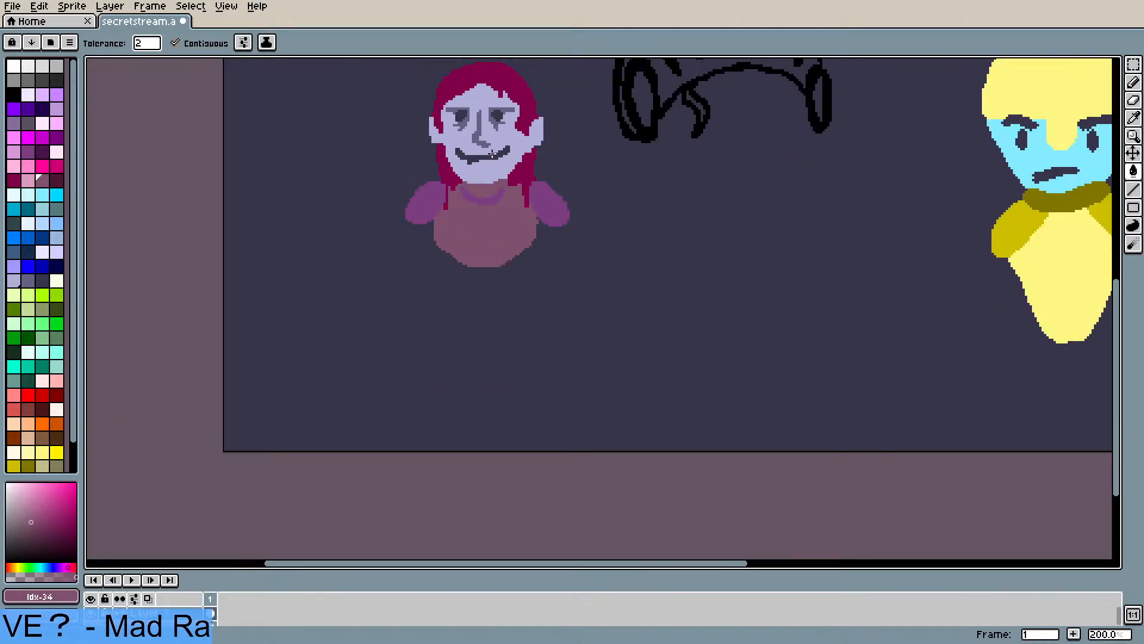
pyautogui.scroll(2, 495, 114)
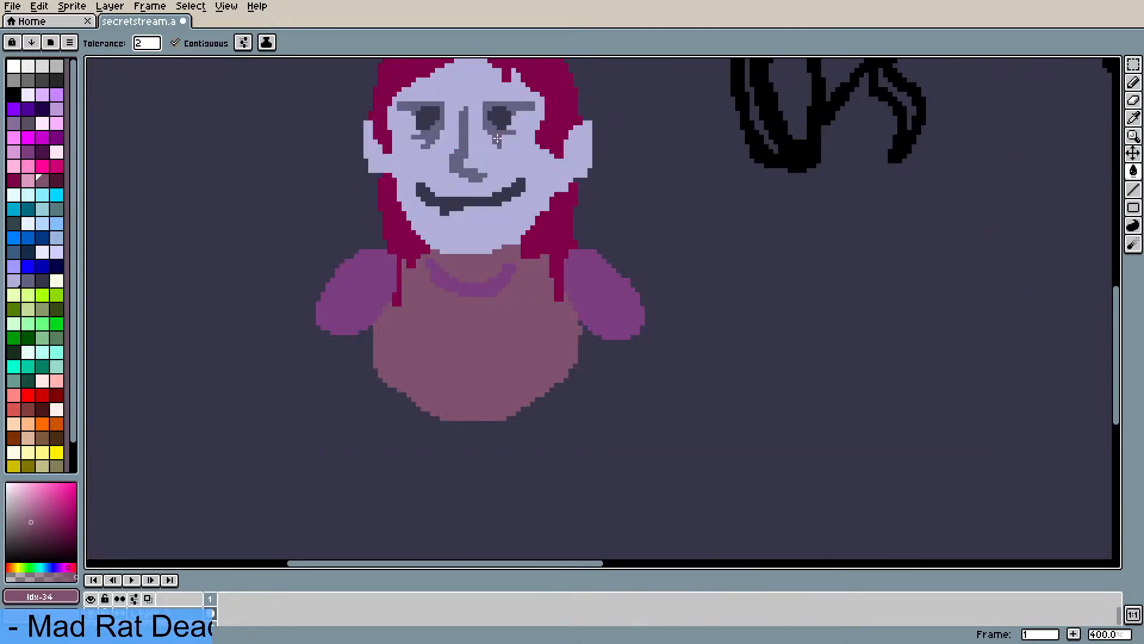
pyautogui.scroll(1, 498, 141)
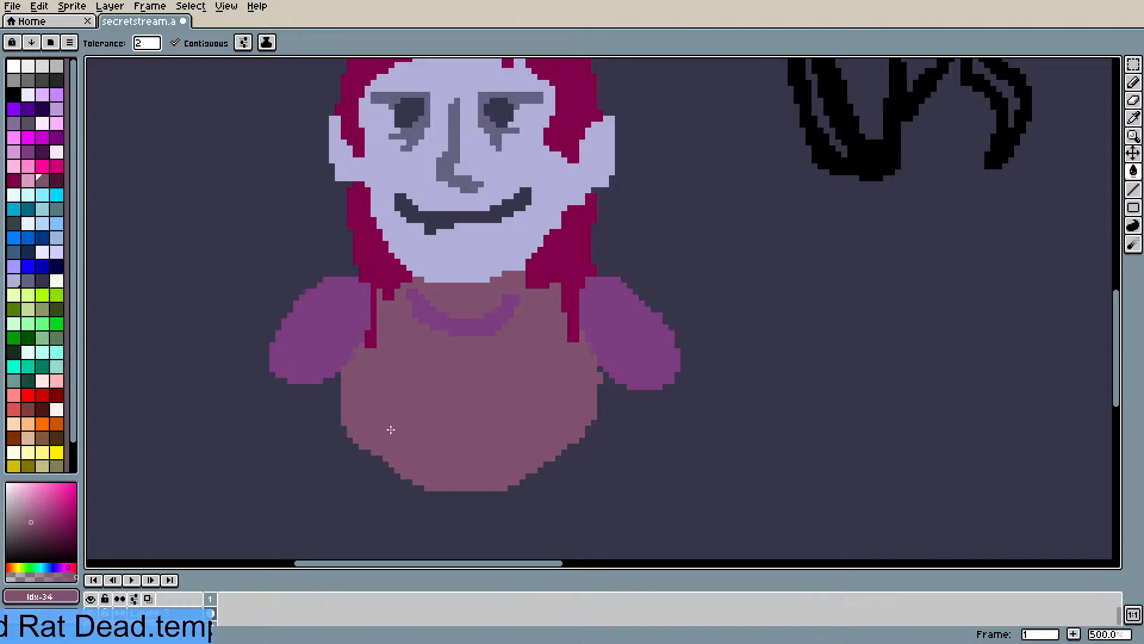
pyautogui.press('i')
pyautogui.click(496, 325)
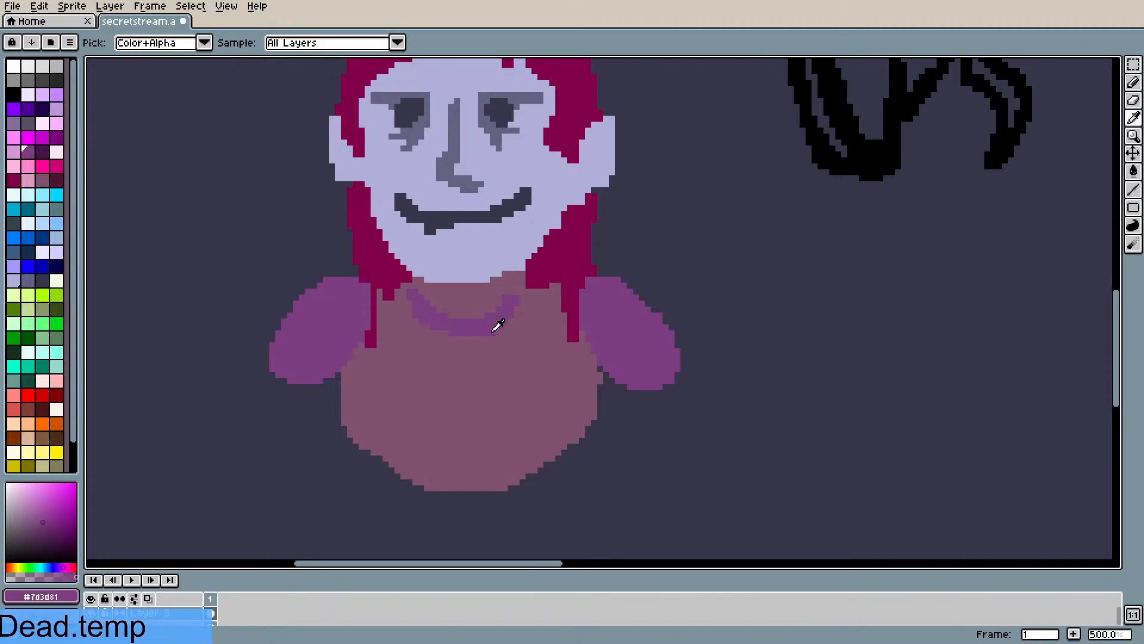
pyautogui.press('b')
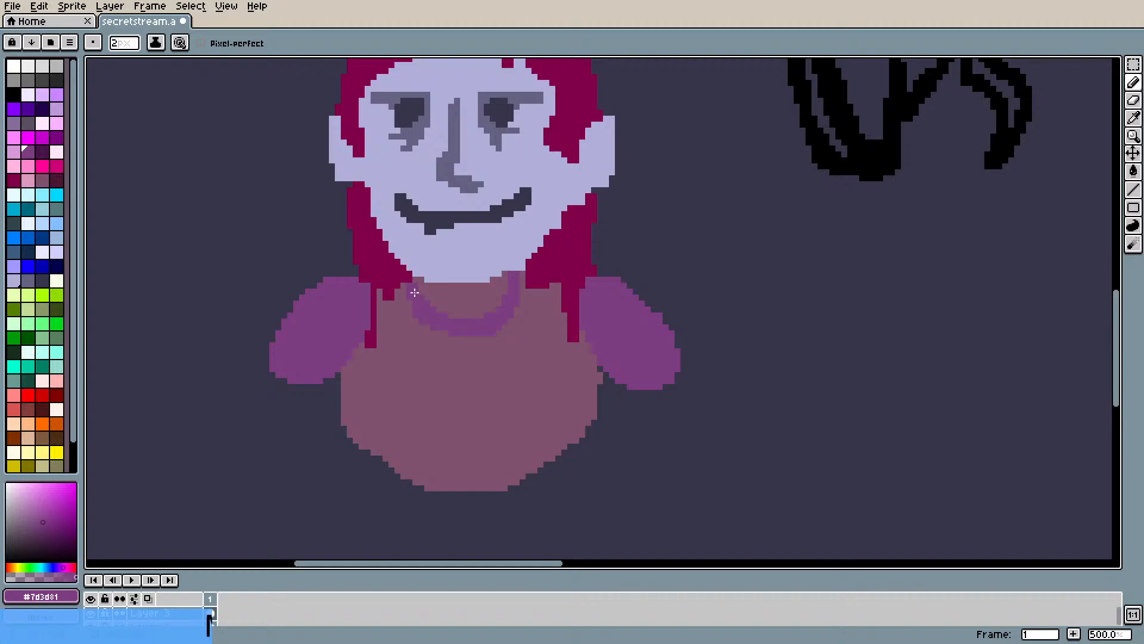
pyautogui.scroll(-3, 441, 254)
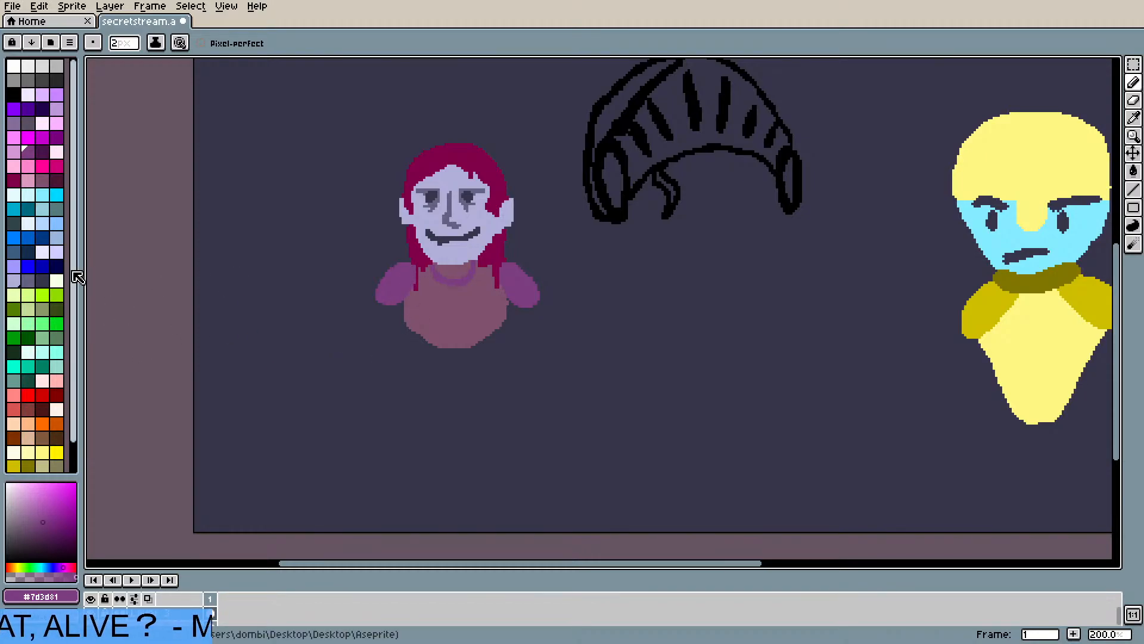
# - Fill the neck area inside the collar with the dark background shade (Idx-62) using the Paint Bucket
pyautogui.click(42, 281)
pyautogui.press('g')
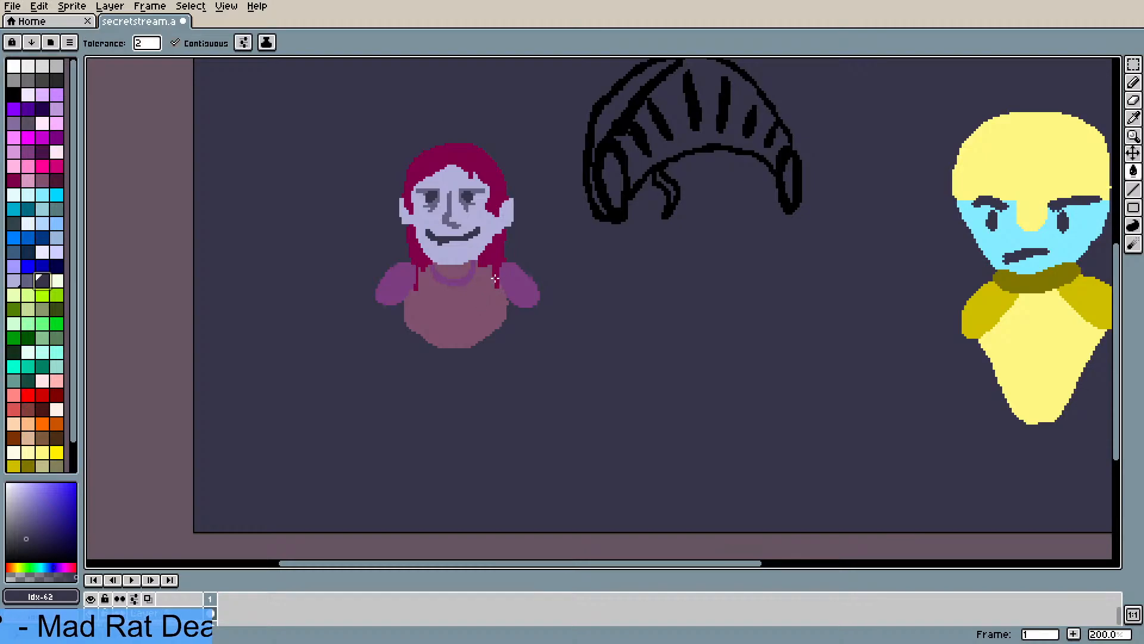
pyautogui.click(466, 276)
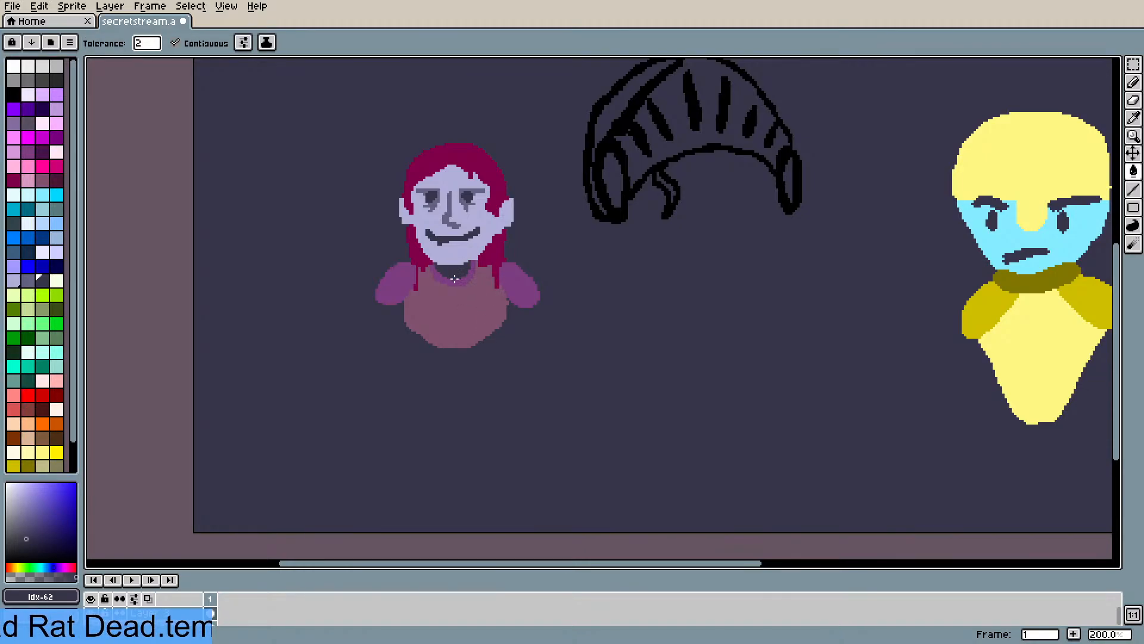
pyautogui.scroll(1, 535, 215)
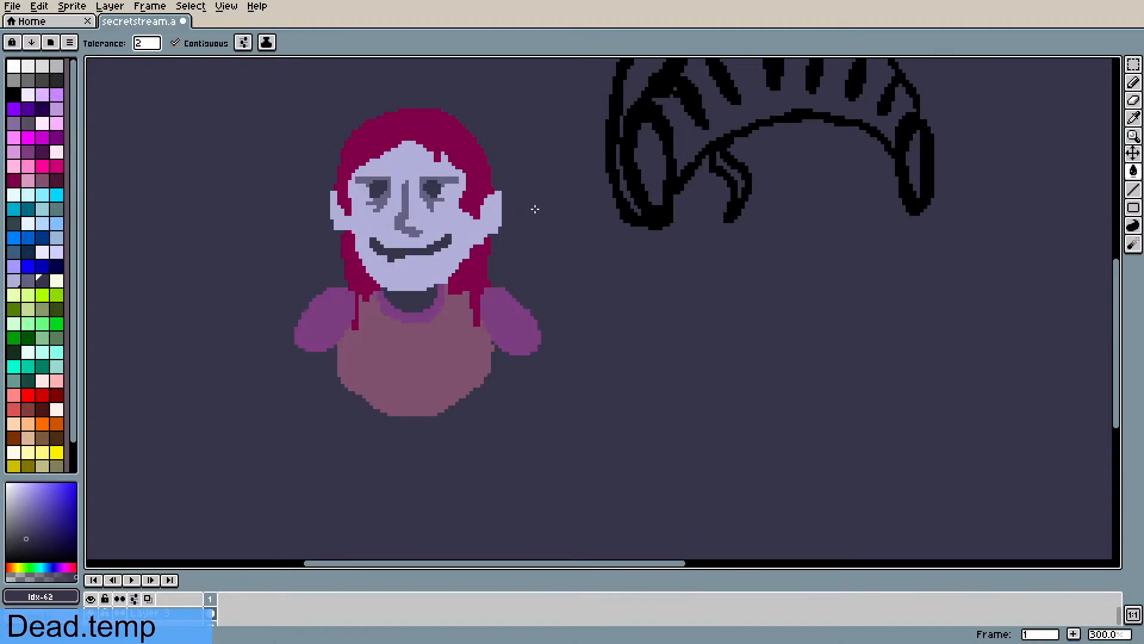
pyautogui.scroll(-1, 534, 209)
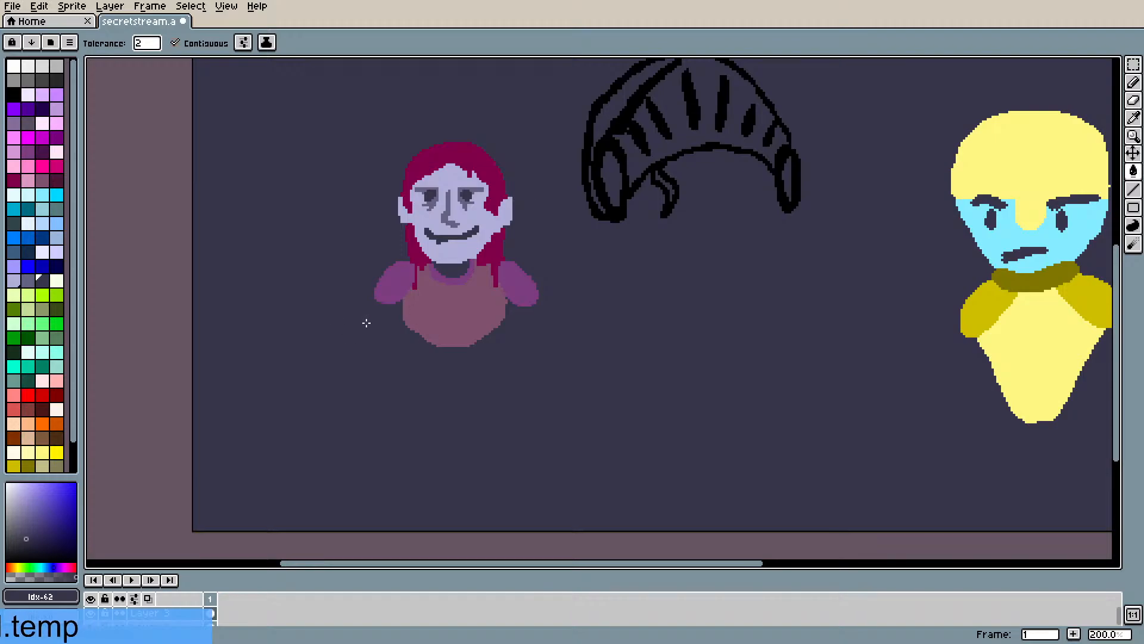
# - Outline a boxy waist beneath the mauve chest in grey-violet (Idx-61), giving the chest a scalloped lower edge, with the 2 px brush
pyautogui.press('i')
pyautogui.click(467, 314)
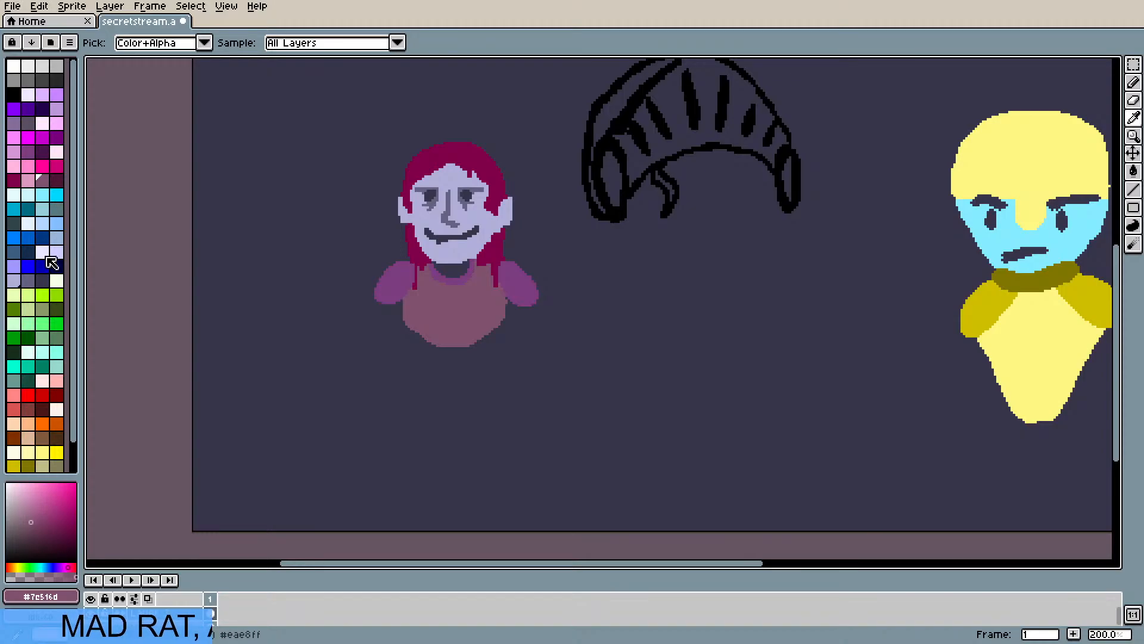
pyautogui.click(27, 282)
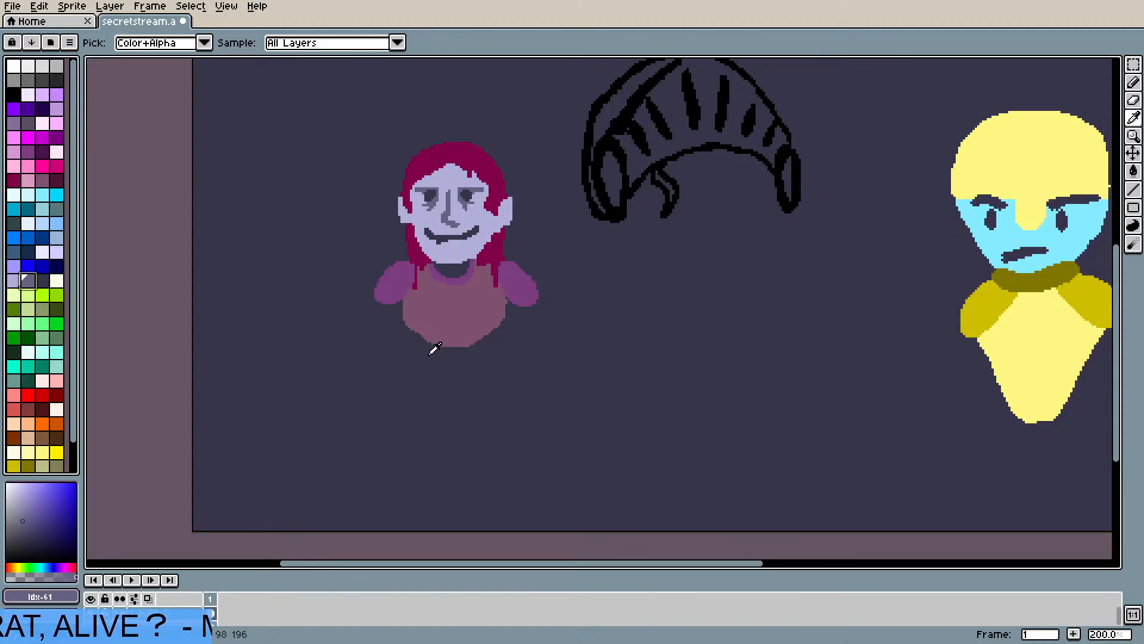
pyautogui.press('b')
pyautogui.moveTo(417, 335); pyautogui.dragTo(417, 349)
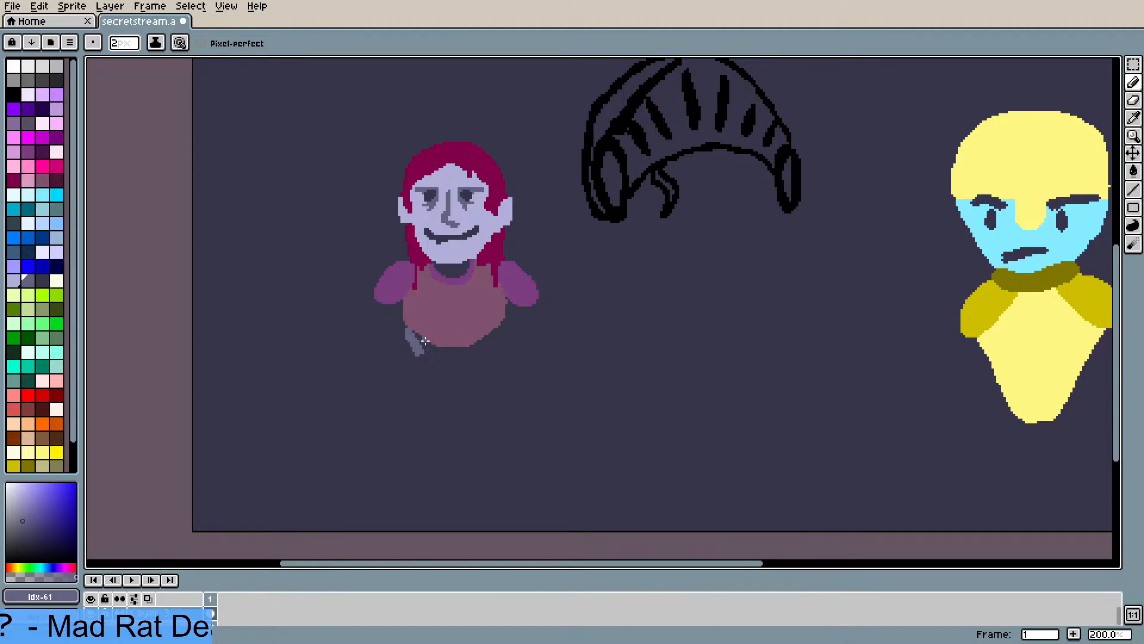
pyautogui.moveTo(425, 340)
pyautogui.mouseDown()
pyautogui.moveTo(417, 335)
pyautogui.moveTo(462, 350)
pyautogui.moveTo(497, 343)
pyautogui.mouseUp()
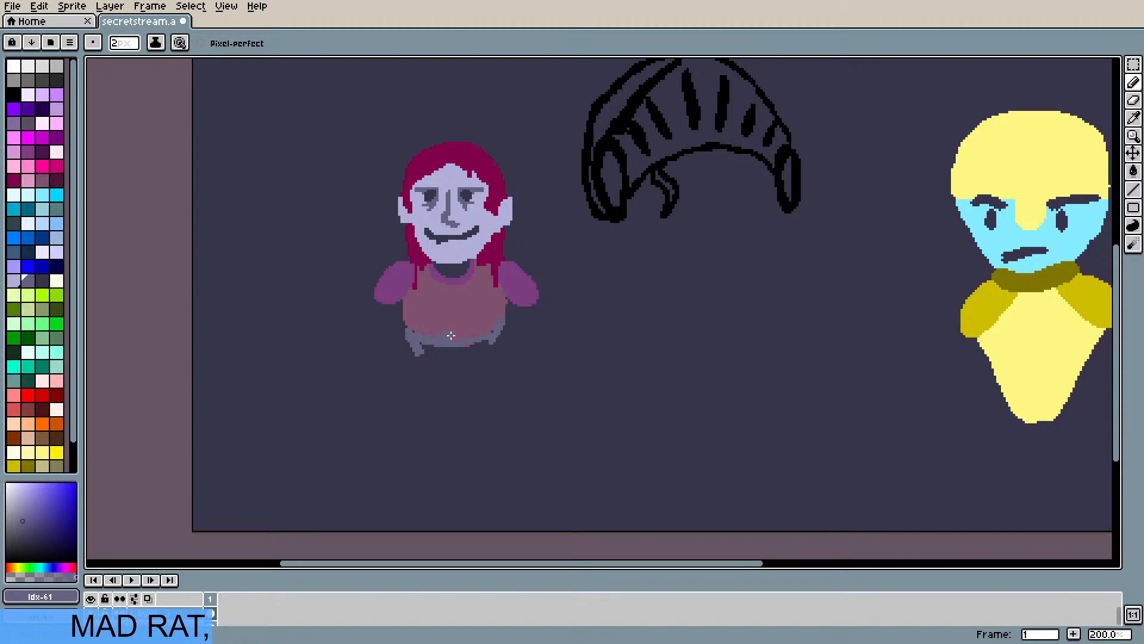
pyautogui.moveTo(491, 335); pyautogui.dragTo(492, 367)
pyautogui.moveTo(418, 341)
pyautogui.mouseDown()
pyautogui.moveTo(416, 370)
pyautogui.moveTo(433, 380)
pyautogui.moveTo(481, 376)
pyautogui.mouseUp()
pyautogui.moveTo(495, 337); pyautogui.dragTo(494, 371)
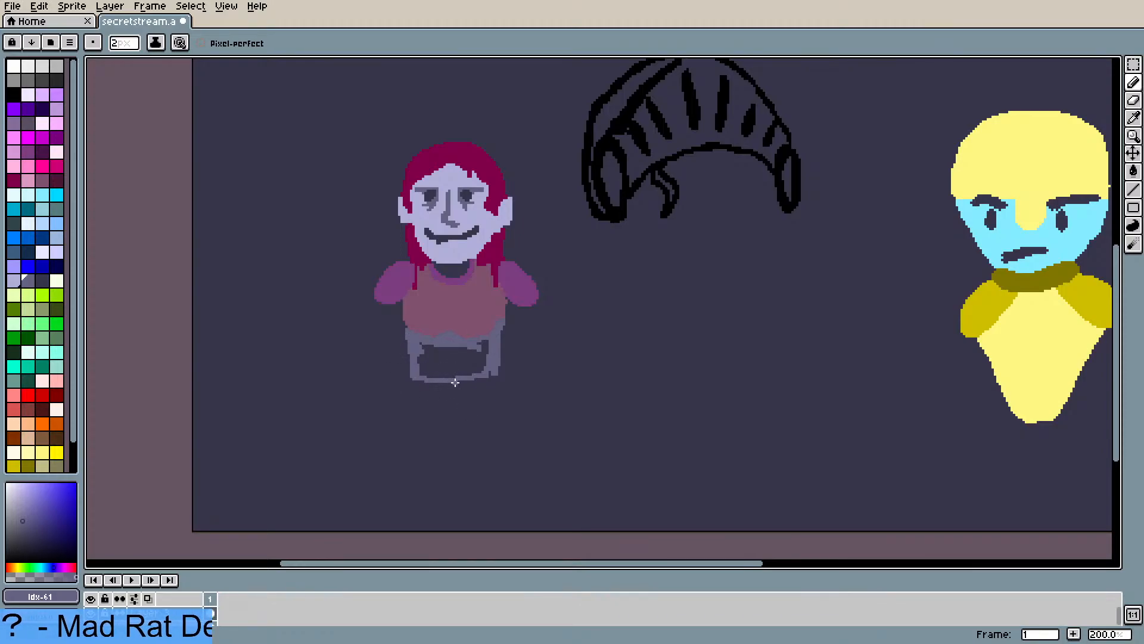
# - Fill the waist outline with the same grey-violet and touch up the leftover gaps and edges with the brush
pyautogui.press('g')
pyautogui.click(480, 358)
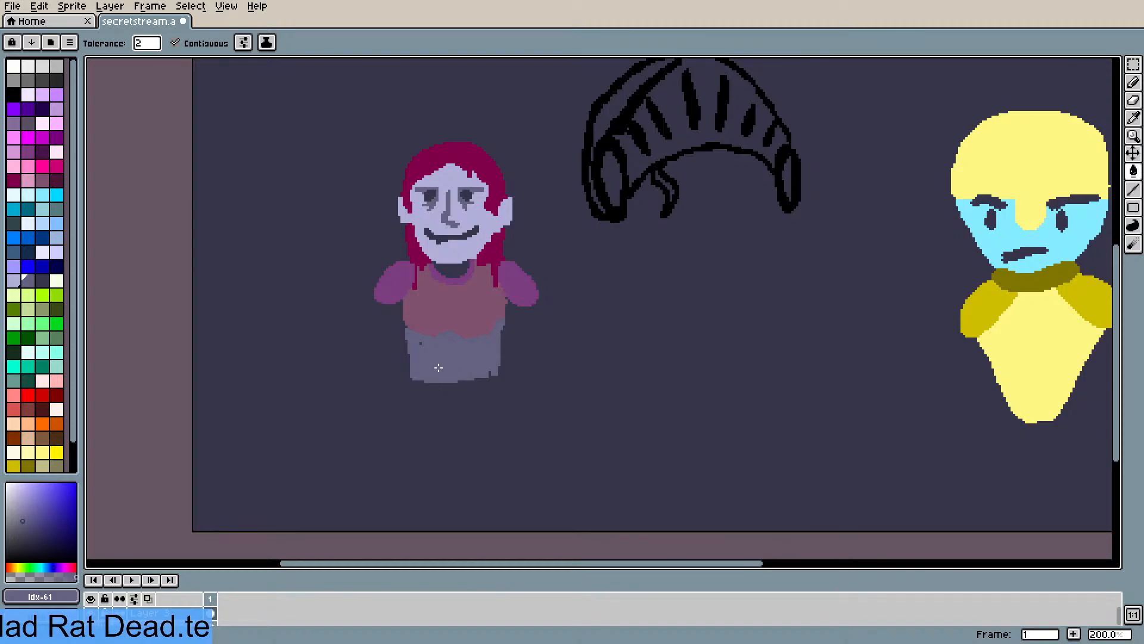
pyautogui.press('b')
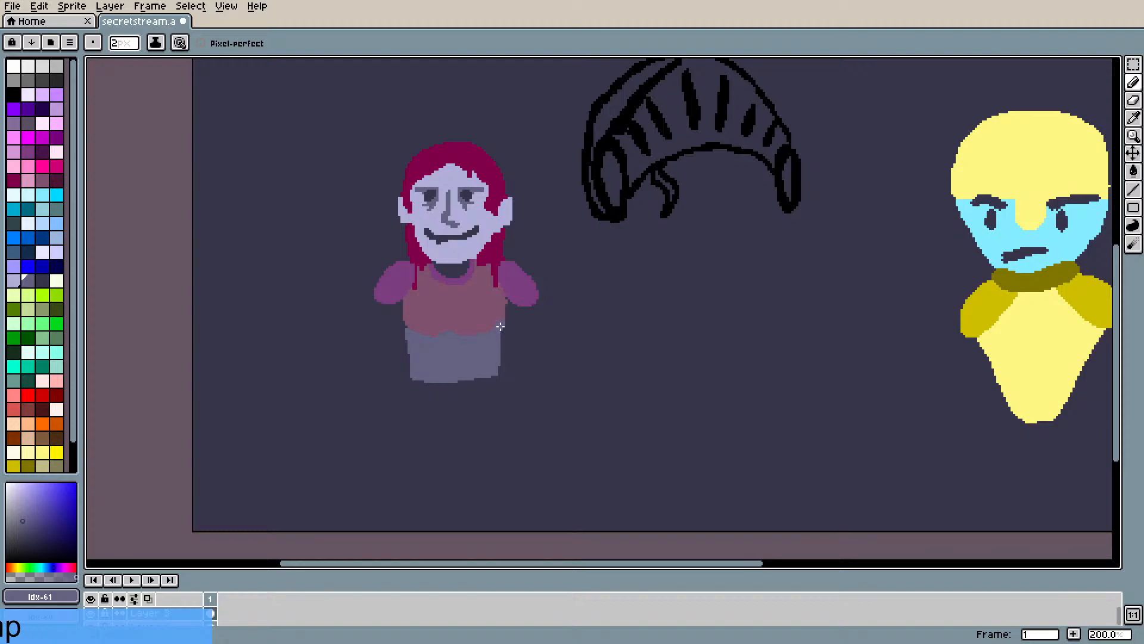
pyautogui.press('i')
pyautogui.click(517, 287)
pyautogui.press('g')
pyautogui.click(470, 360)
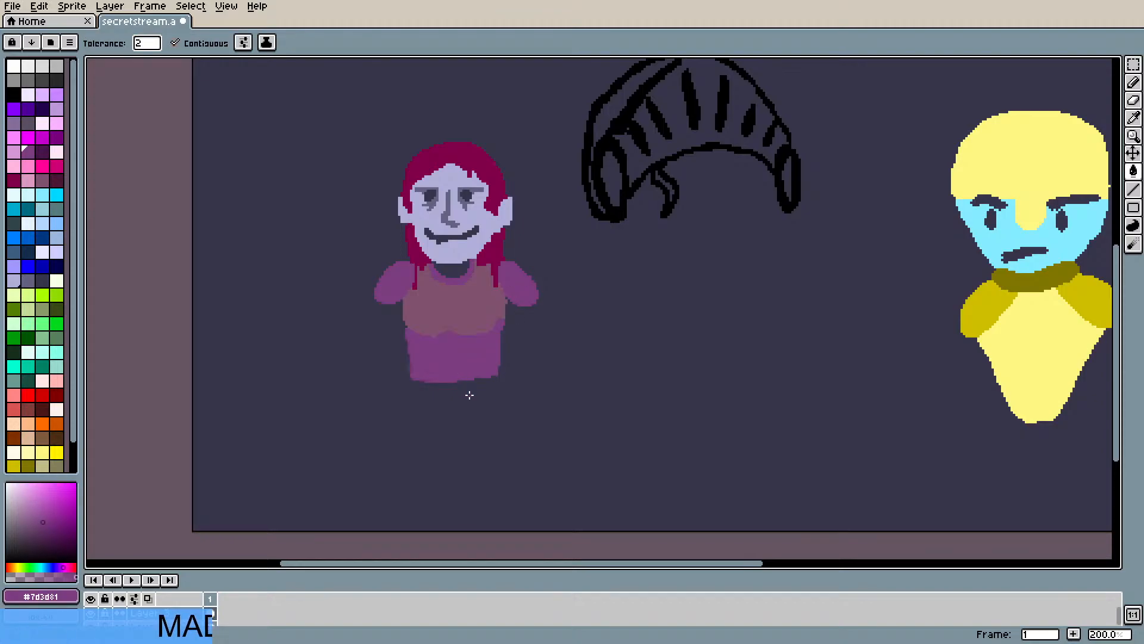
pyautogui.hotkey('ctrl', 'z')
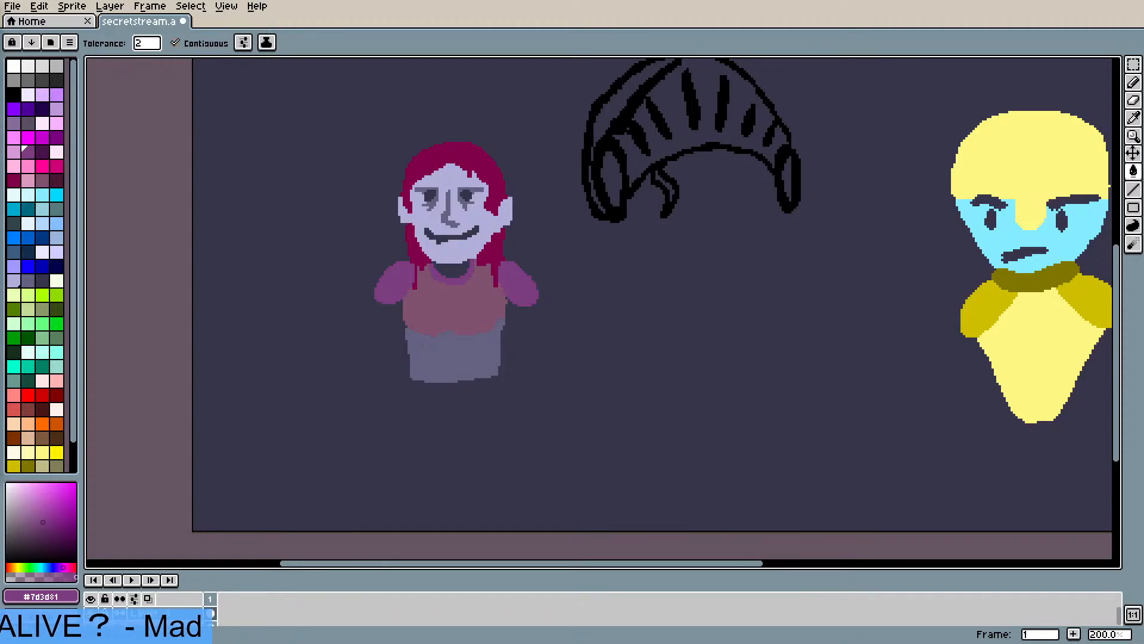
pyautogui.click(475, 311)
pyautogui.press('v')
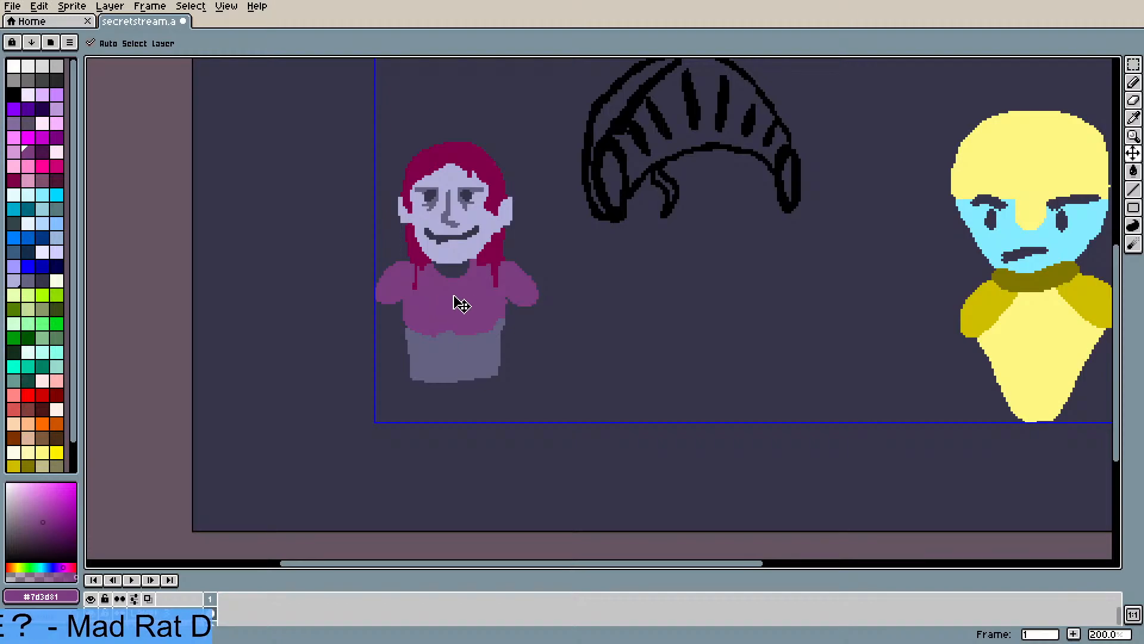
pyautogui.hotkey('ctrl', 'z')
# - Outline flared hips with a notched lower edge below the waist in the sampled chest mauve (#7e516d) with the 2 px brush
pyautogui.keyDown('alt'); pyautogui.click(484, 326); pyautogui.keyUp('alt')
pyautogui.press('b')
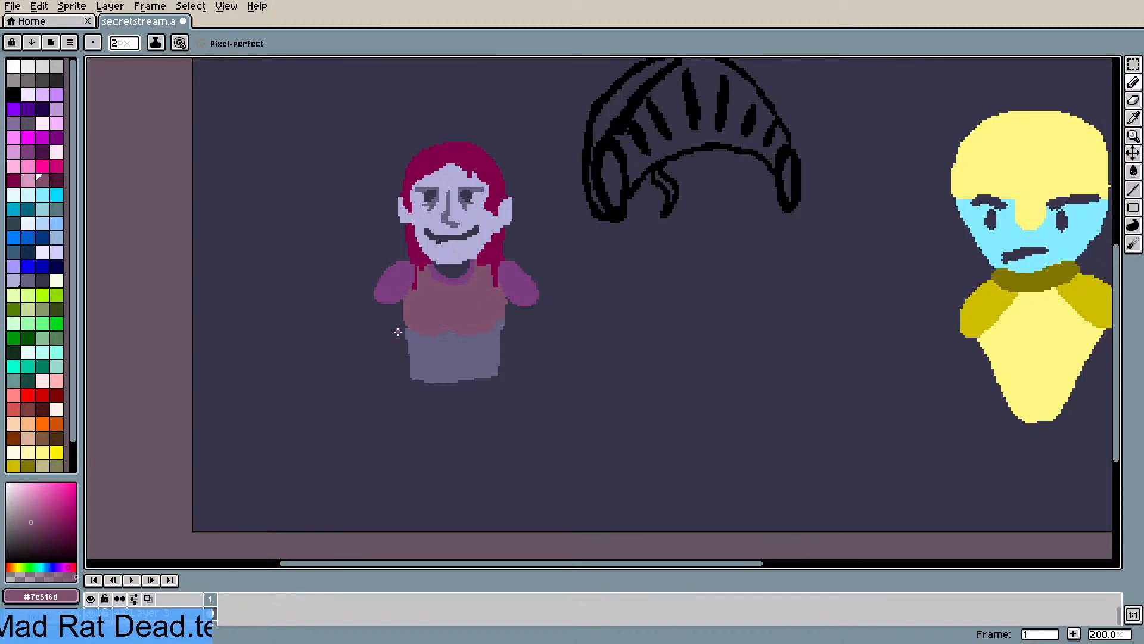
pyautogui.moveTo(411, 389)
pyautogui.mouseDown()
pyautogui.moveTo(406, 425)
pyautogui.moveTo(457, 448)
pyautogui.moveTo(444, 435)
pyautogui.moveTo(435, 446)
pyautogui.moveTo(446, 435)
pyautogui.moveTo(425, 445)
pyautogui.moveTo(459, 418)
pyautogui.moveTo(487, 445)
pyautogui.moveTo(519, 419)
pyautogui.mouseUp()
pyautogui.moveTo(493, 379)
pyautogui.mouseDown()
pyautogui.moveTo(500, 403)
pyautogui.moveTo(500, 388)
pyautogui.mouseUp()
# - Draw the inner and outer edges of two legs downward from the hips in the same mauve
pyautogui.moveTo(408, 377)
pyautogui.mouseDown()
pyautogui.moveTo(392, 413)
pyautogui.moveTo(417, 488)
pyautogui.mouseUp()
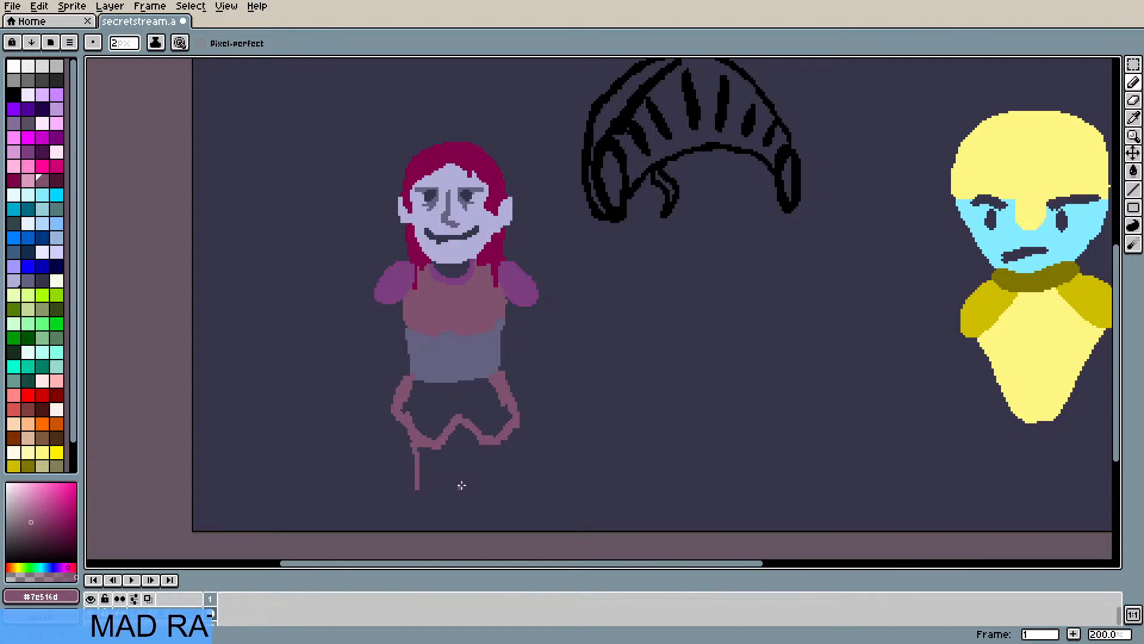
pyautogui.moveTo(456, 428)
pyautogui.mouseDown()
pyautogui.moveTo(456, 500)
pyautogui.moveTo(475, 472)
pyautogui.mouseUp()
pyautogui.moveTo(465, 429); pyautogui.dragTo(475, 491)
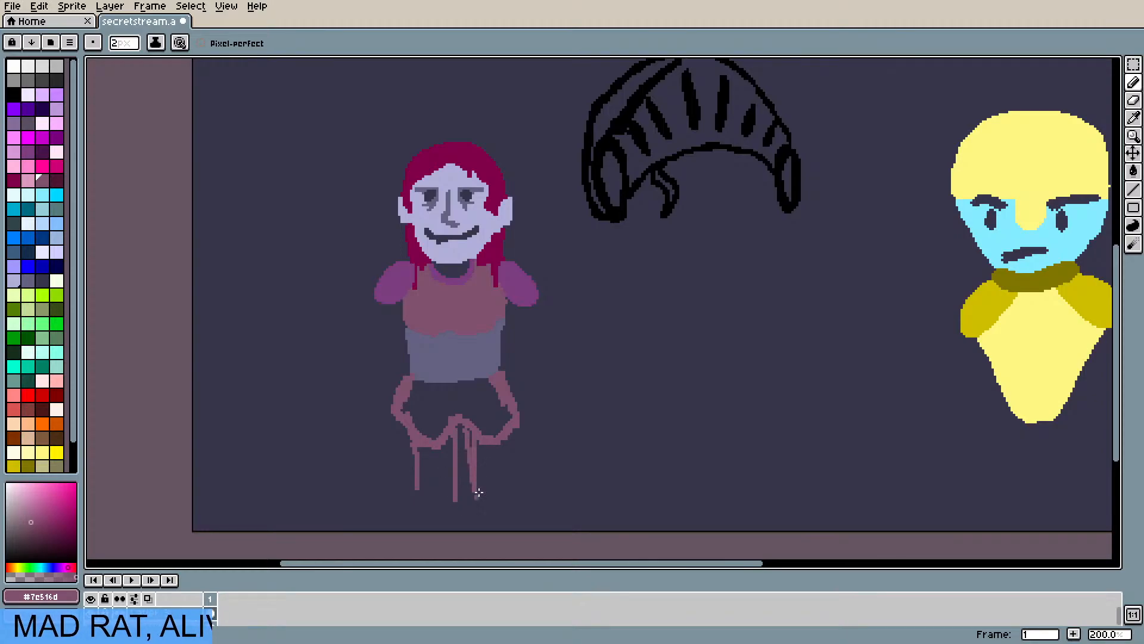
pyautogui.moveTo(501, 442); pyautogui.dragTo(505, 509)
pyautogui.moveTo(416, 471); pyautogui.dragTo(418, 496)
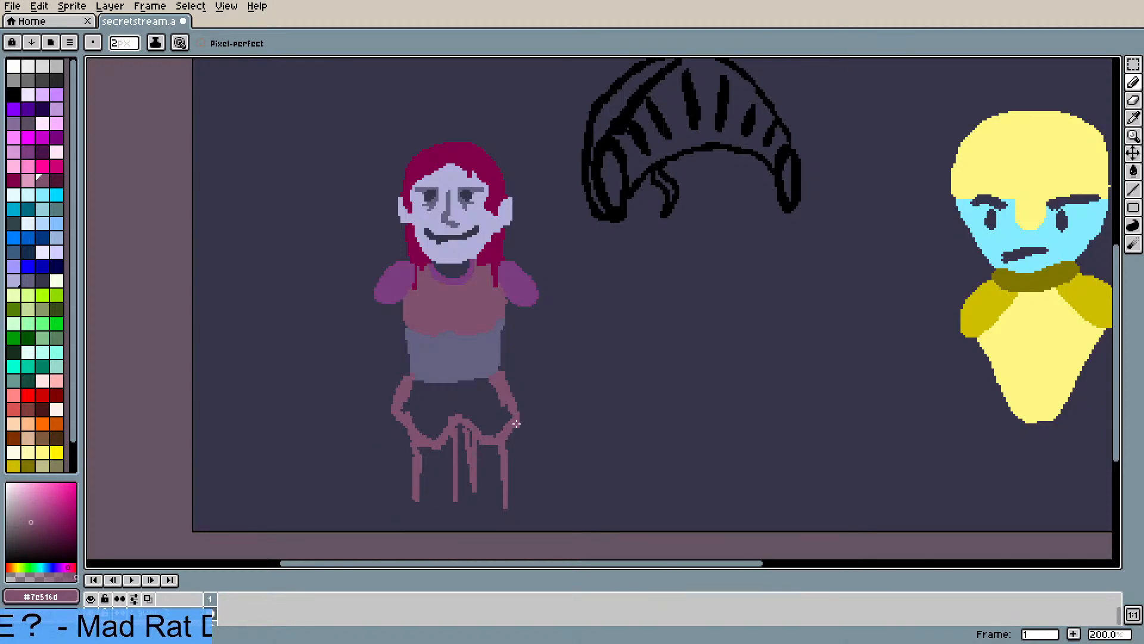
pyautogui.scroll(-1, 700, 420)
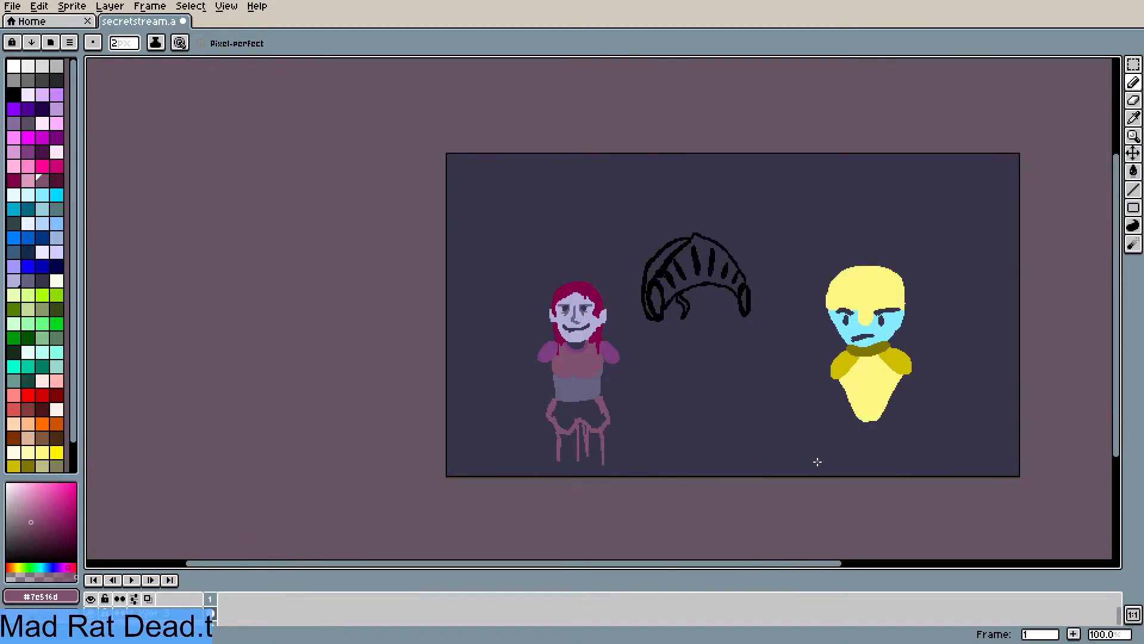
pyautogui.scroll(1, 819, 459)
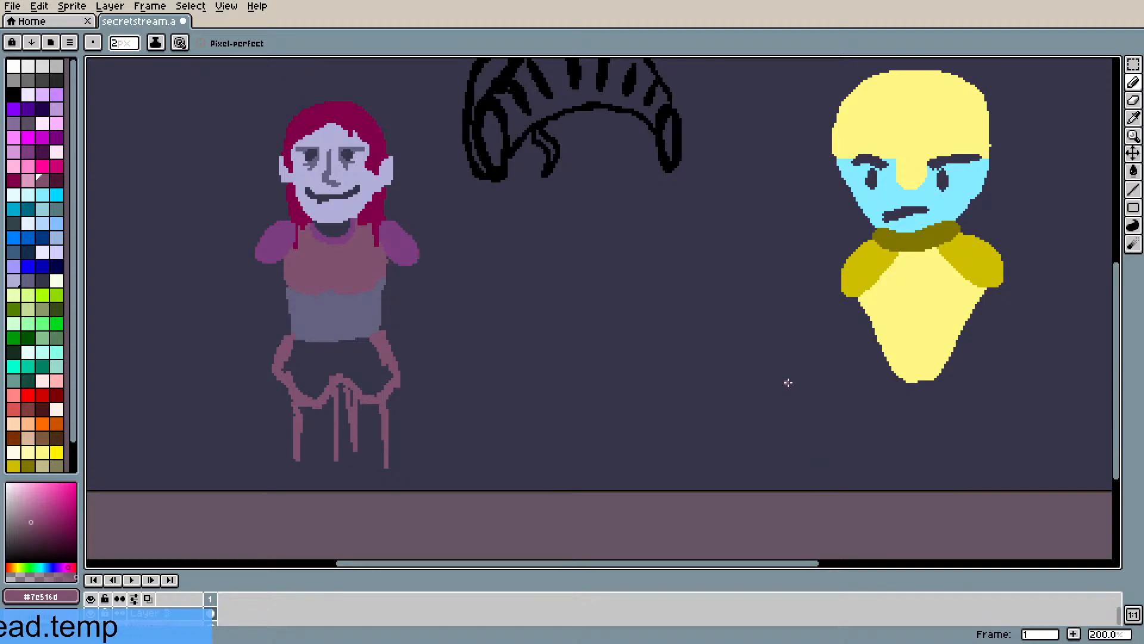
pyautogui.scroll(-1, 787, 382)
pyautogui.scroll(1, 793, 372)
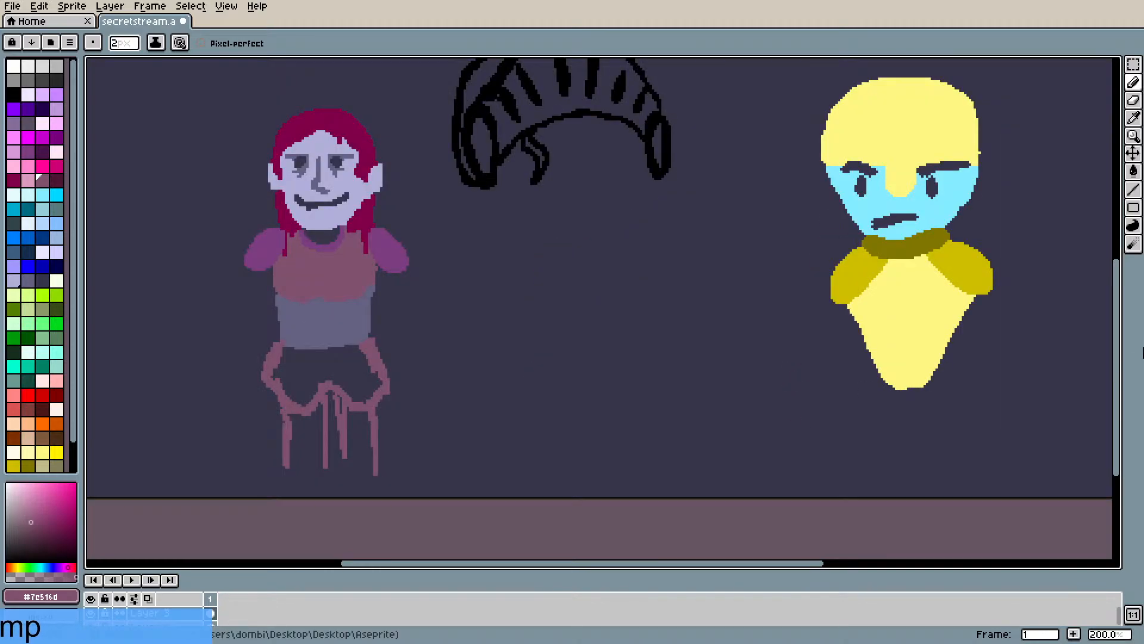
# - Move the black striped crescent to the upper right of the canvas, above the yellow figure's head
pyautogui.moveTo(1117, 345)
pyautogui.mouseDown()
pyautogui.moveTo(1121, 315)
pyautogui.moveTo(1116, 334)
pyautogui.mouseUp()
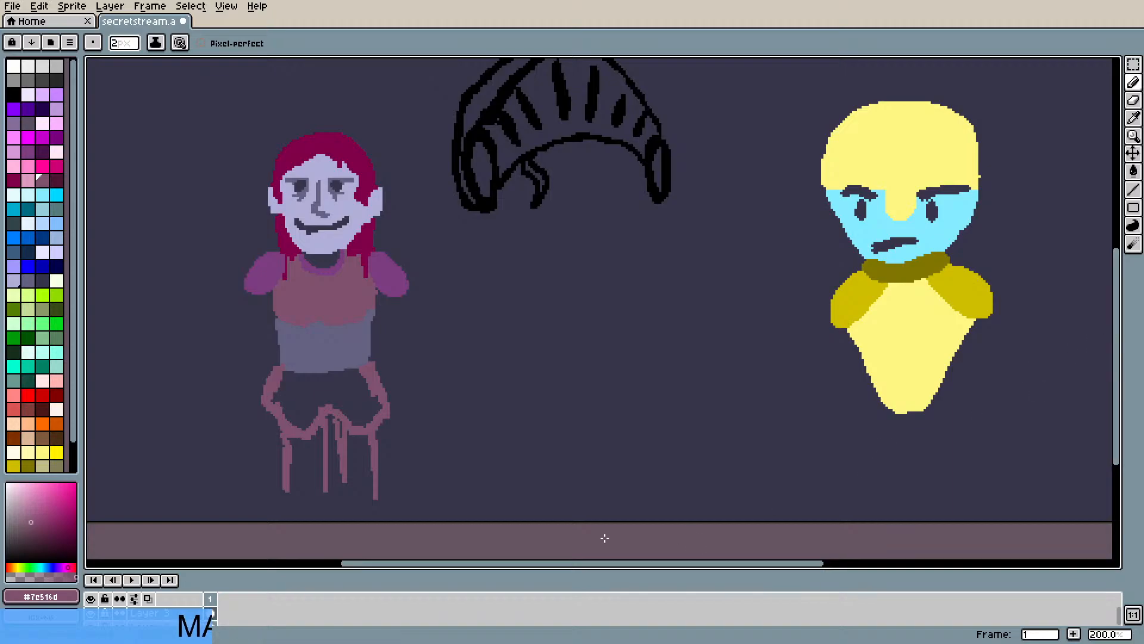
pyautogui.moveTo(579, 564); pyautogui.dragTo(613, 565)
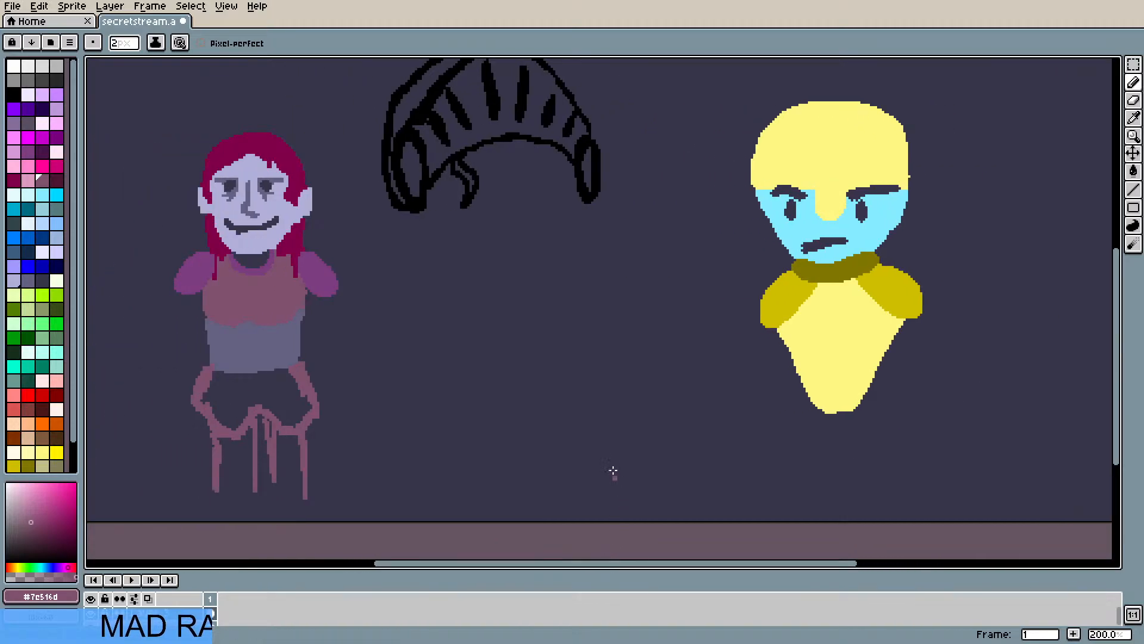
pyautogui.scroll(-1, 578, 245)
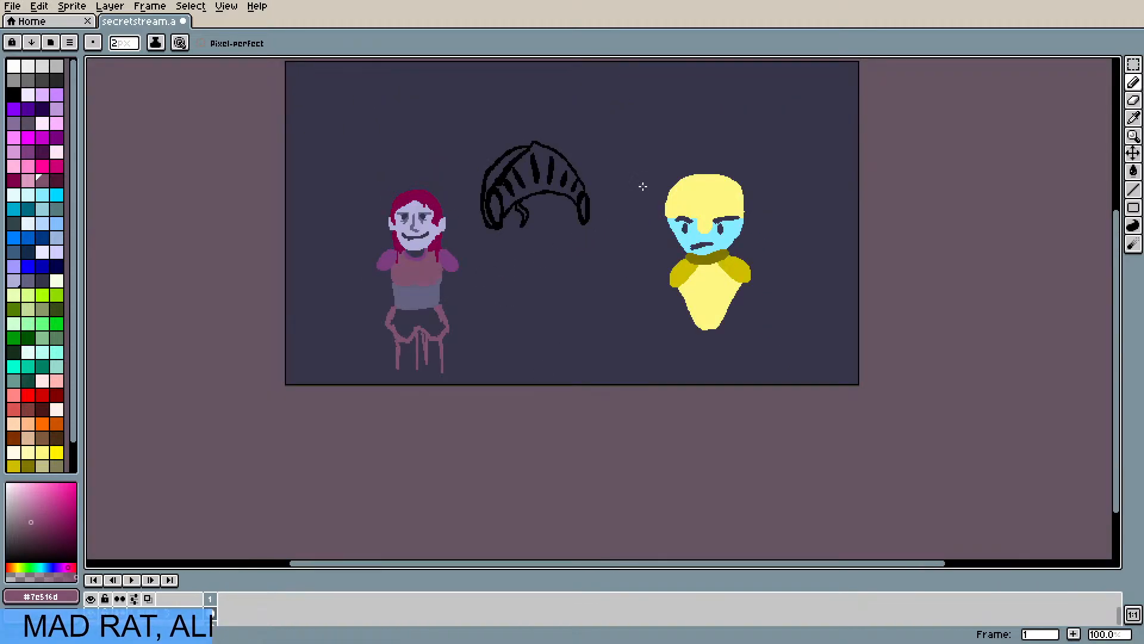
pyautogui.moveTo(1117, 264); pyautogui.dragTo(1117, 235)
pyautogui.click(1133, 66)
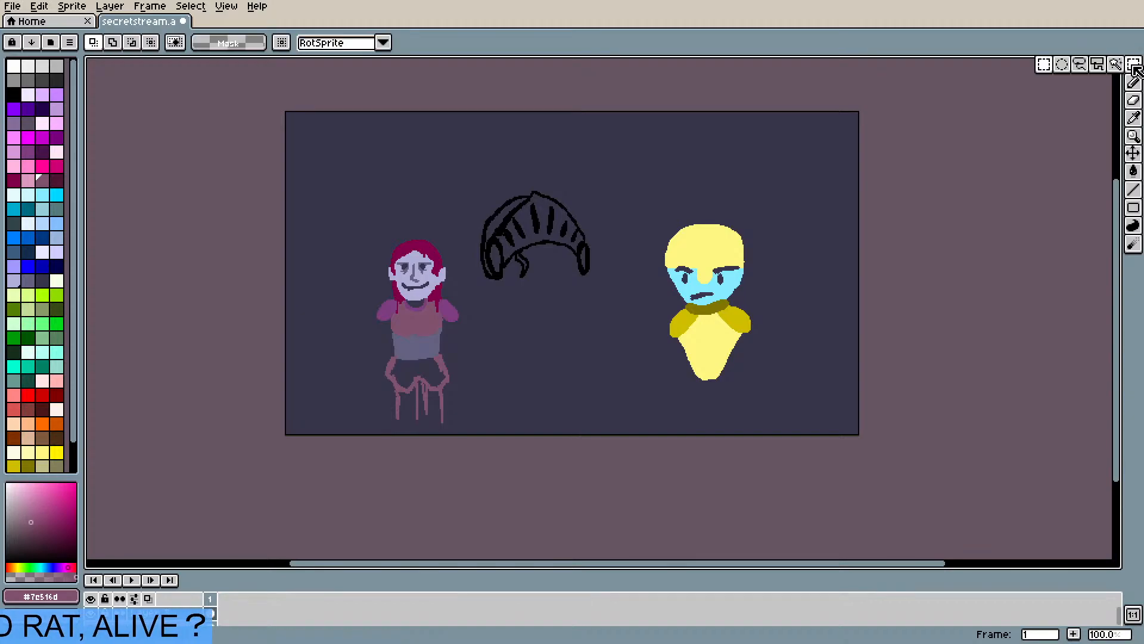
pyautogui.moveTo(458, 180)
pyautogui.mouseDown()
pyautogui.moveTo(646, 319)
pyautogui.moveTo(646, 298)
pyautogui.mouseUp()
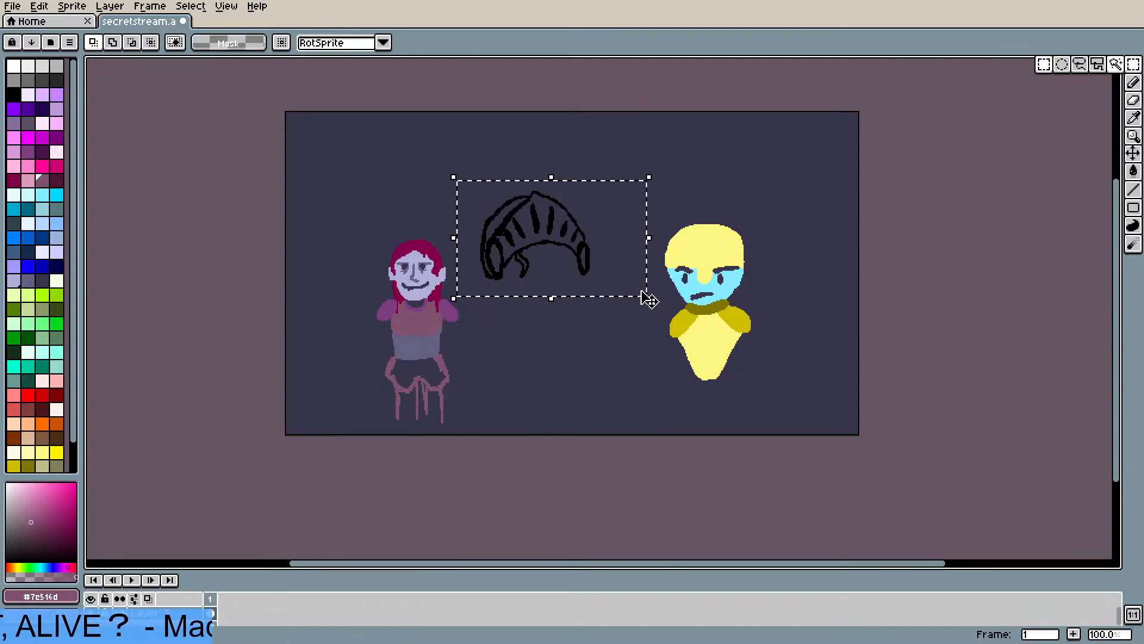
pyautogui.moveTo(584, 243)
pyautogui.mouseDown()
pyautogui.moveTo(607, 206)
pyautogui.moveTo(653, 180)
pyautogui.moveTo(824, 171)
pyautogui.mouseUp()
pyautogui.scroll(1, 563, 313)
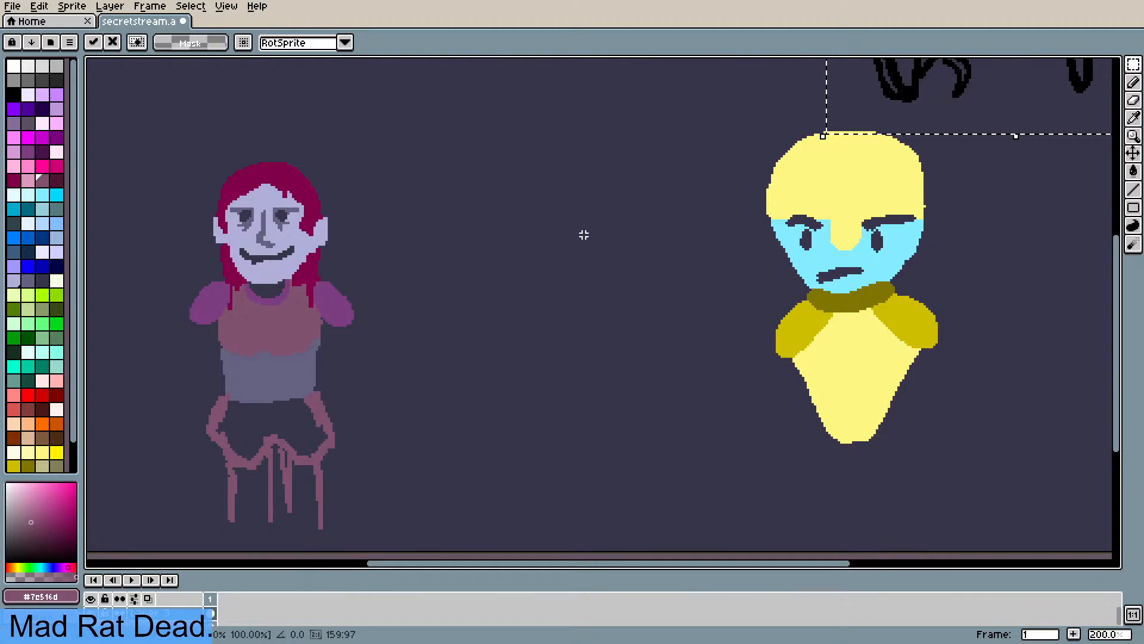
# - Paint a solid egg shape between the two figures with the 2 px brush in the lavender sampled from the magenta-haired character's face
pyautogui.keyDown('alt'); pyautogui.click(298, 233); pyautogui.keyUp('alt')
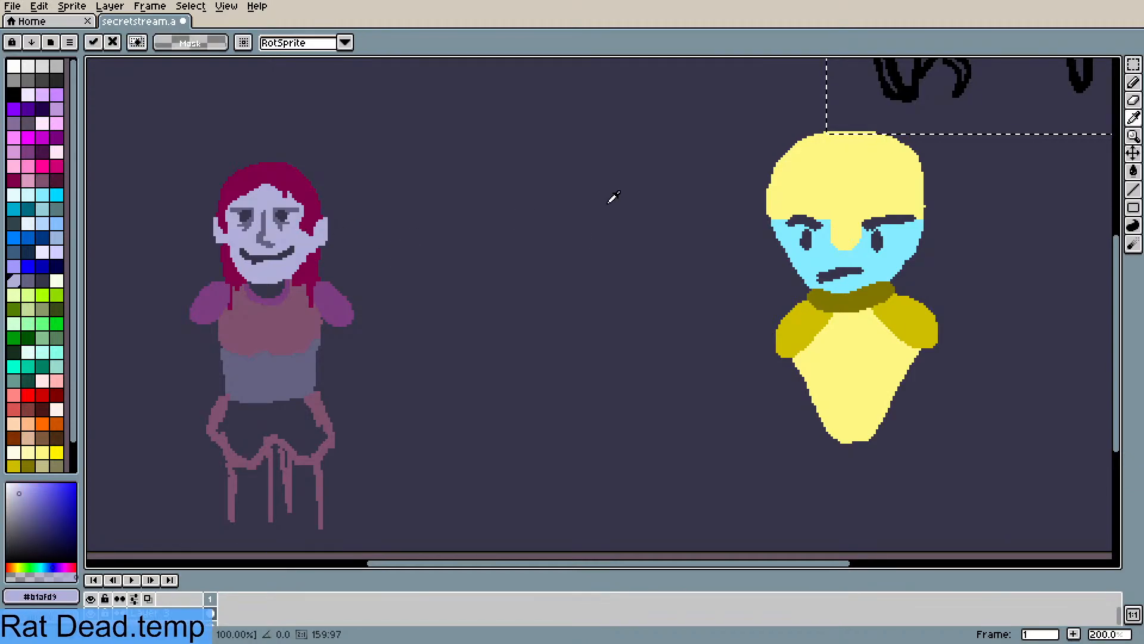
pyautogui.press('b')
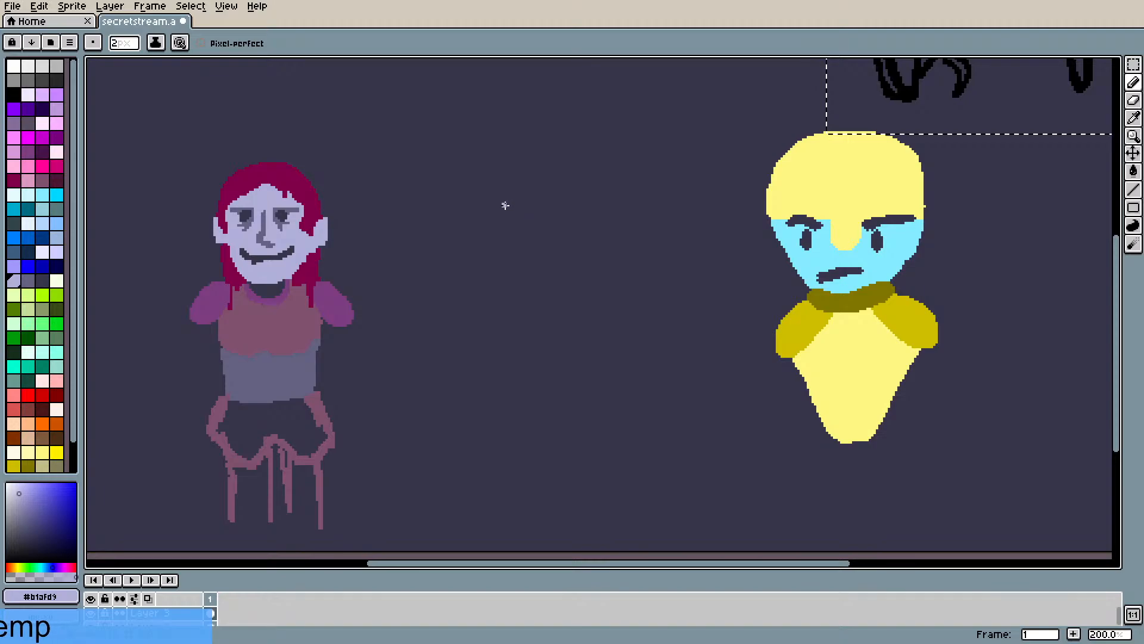
pyautogui.hotkey('ctrl', 'd')
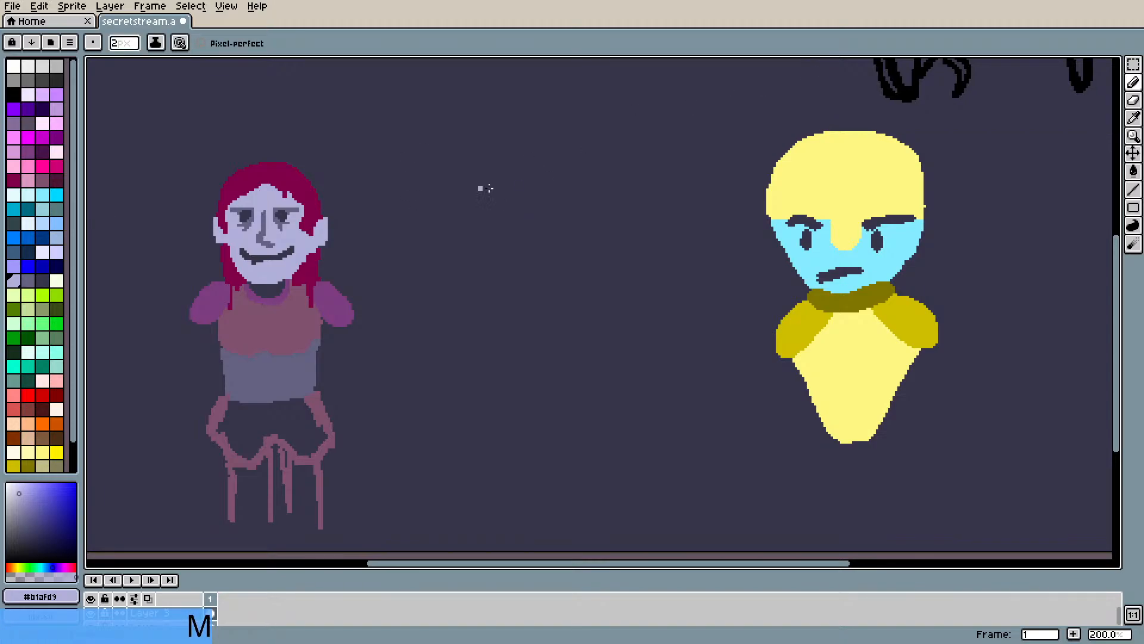
pyautogui.moveTo(493, 155)
pyautogui.mouseDown()
pyautogui.moveTo(493, 192)
pyautogui.moveTo(515, 219)
pyautogui.moveTo(541, 209)
pyautogui.moveTo(550, 177)
pyautogui.moveTo(518, 144)
pyautogui.moveTo(500, 177)
pyautogui.moveTo(525, 217)
pyautogui.moveTo(513, 172)
pyautogui.moveTo(527, 163)
pyautogui.moveTo(513, 194)
pyautogui.moveTo(481, 198)
pyautogui.moveTo(510, 219)
pyautogui.moveTo(498, 219)
pyautogui.moveTo(540, 208)
pyautogui.moveTo(529, 177)
pyautogui.moveTo(508, 186)
pyautogui.mouseUp()
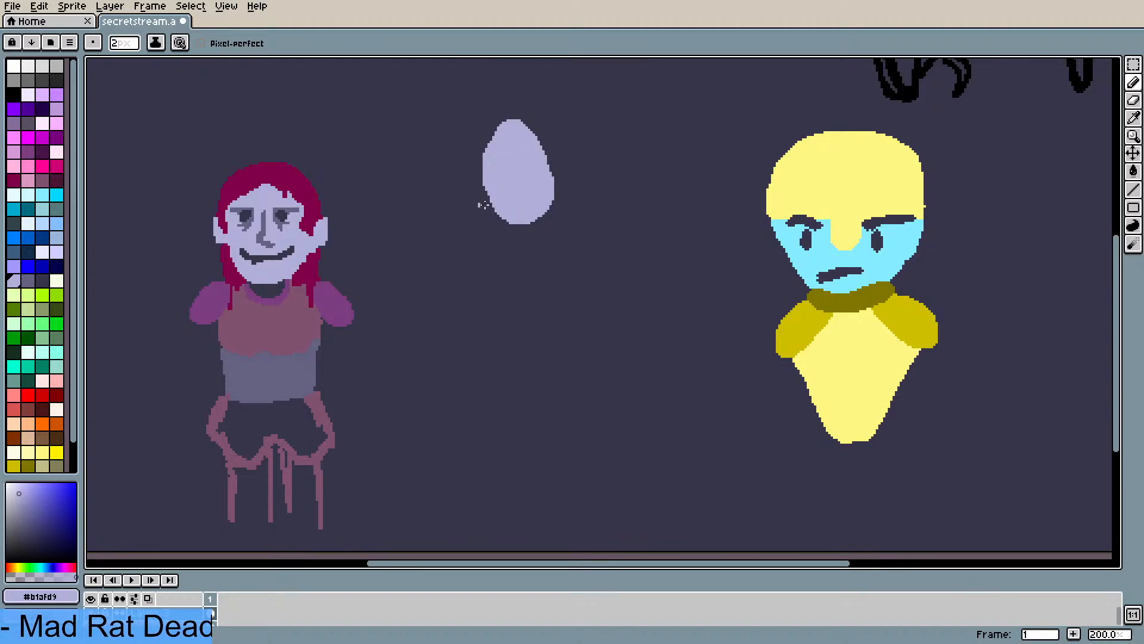
# - Rotate the lavender egg shape so its narrow end points downward
pyautogui.click(1133, 64)
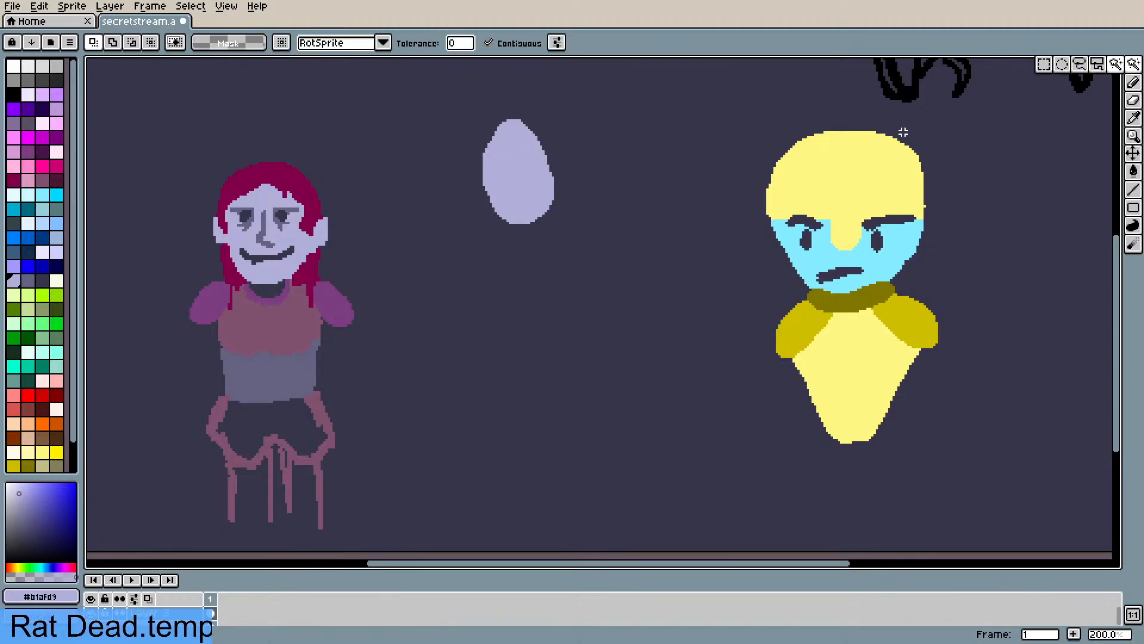
pyautogui.click(1045, 65)
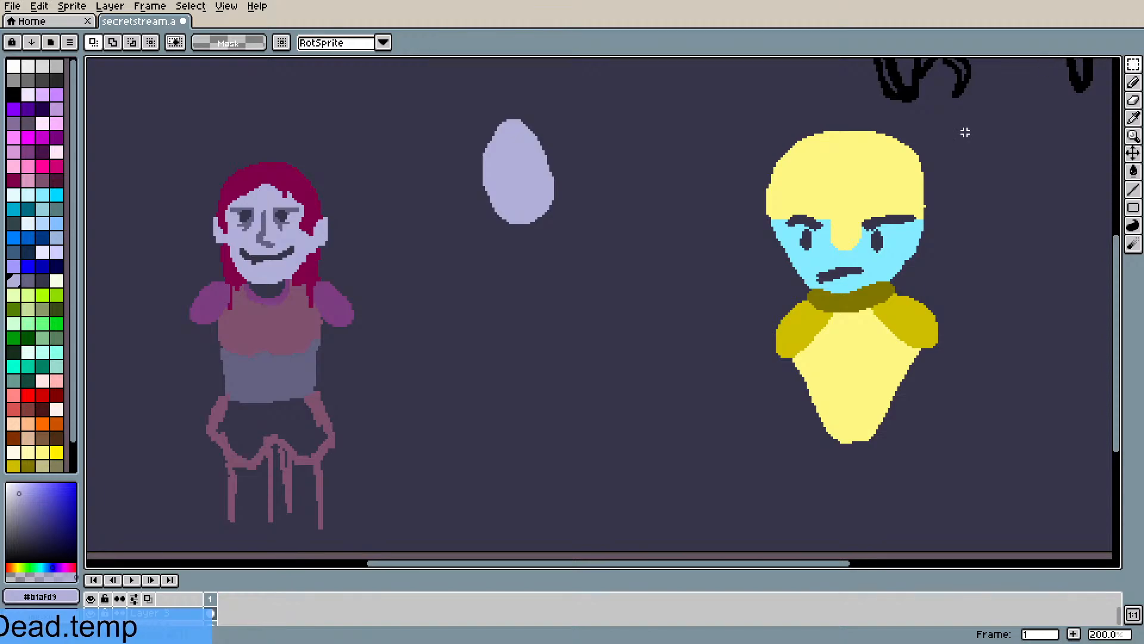
pyautogui.moveTo(451, 113); pyautogui.dragTo(588, 241)
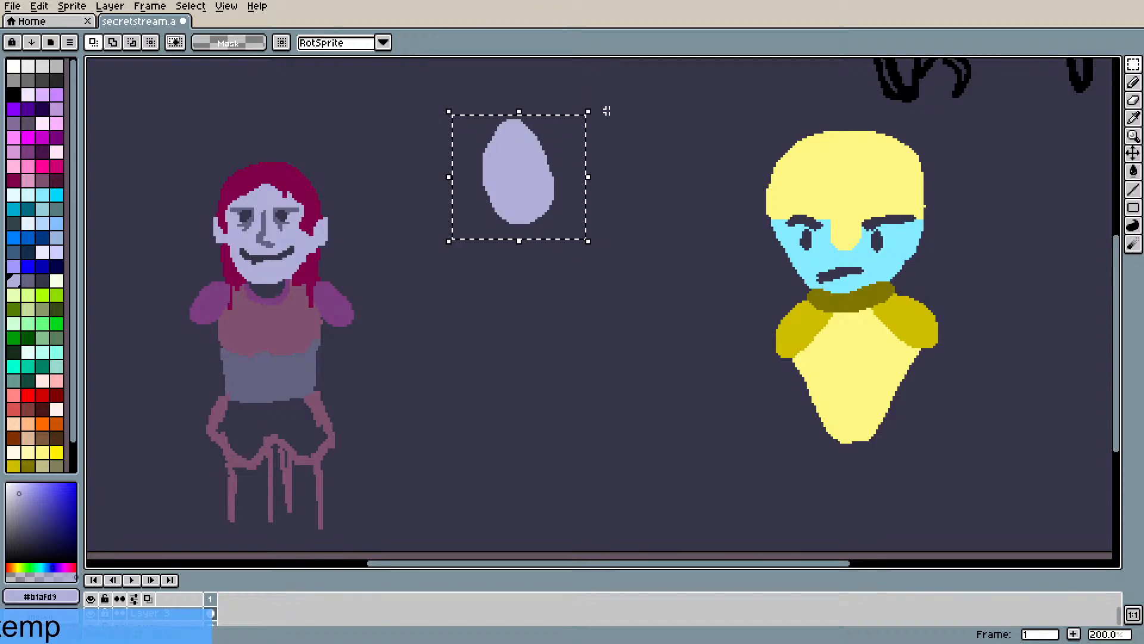
pyautogui.click(612, 128)
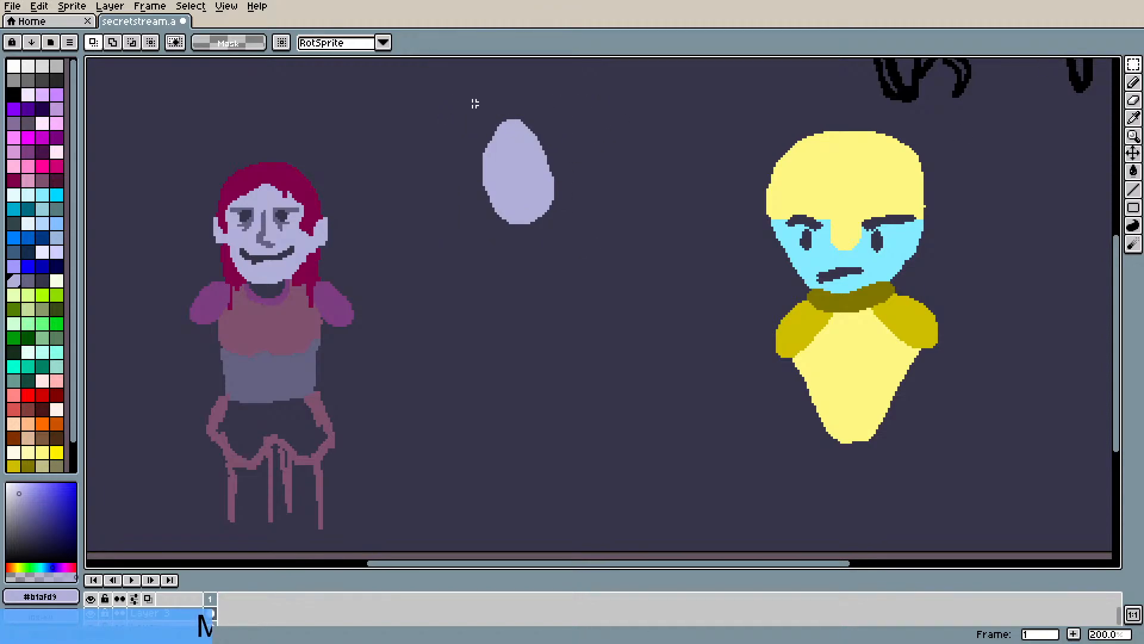
pyautogui.moveTo(441, 97); pyautogui.dragTo(597, 254)
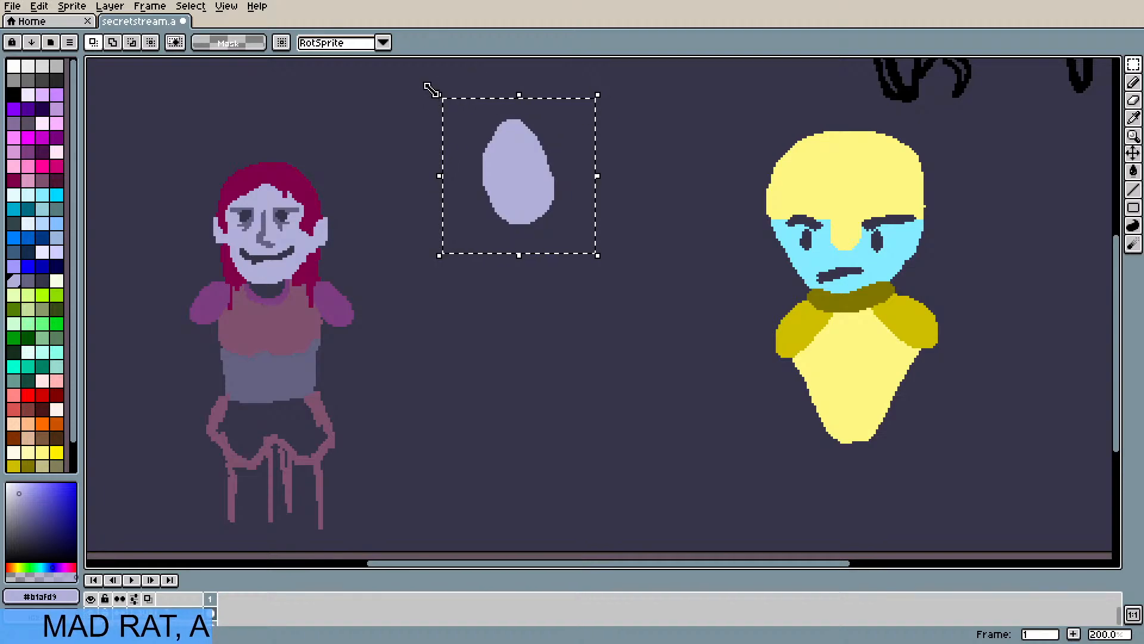
pyautogui.moveTo(429, 81); pyautogui.dragTo(542, 223)
pyautogui.press('Return')
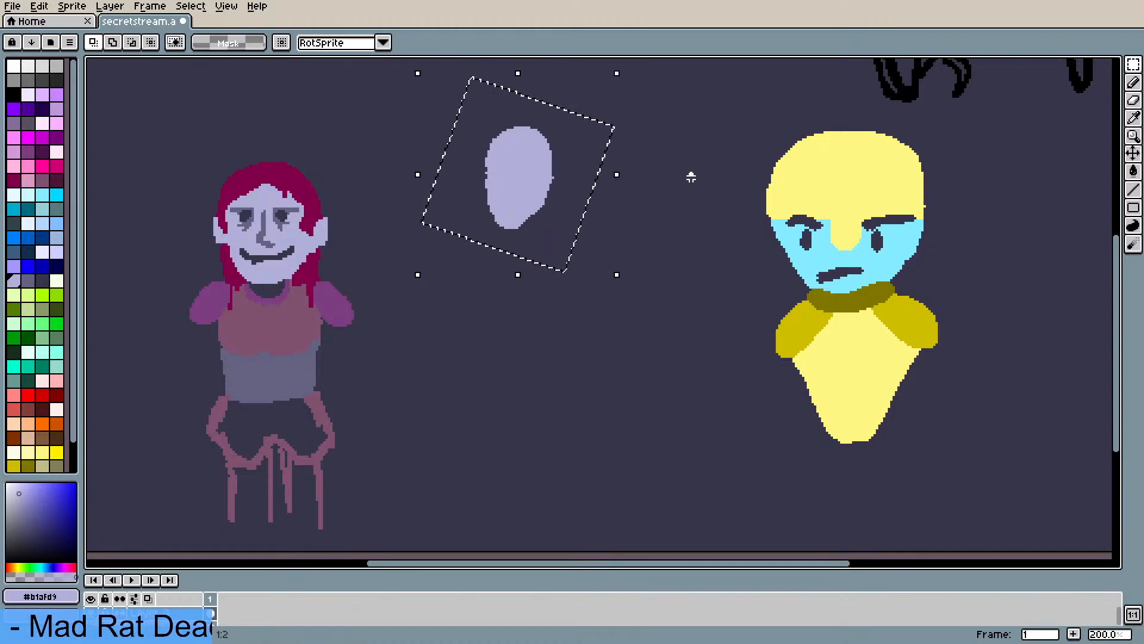
pyautogui.click(691, 177)
# - Trim the lower end of the lavender egg shape into a pointed chin with the 3 px eraser
pyautogui.press('b')
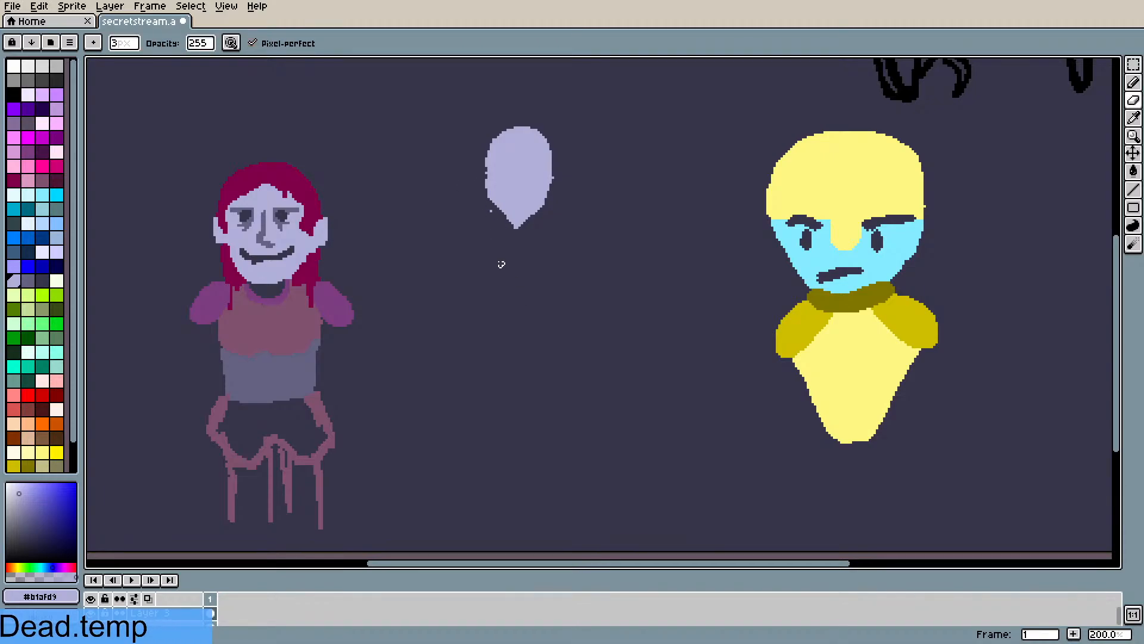
pyautogui.scroll(1, 471, 232)
pyautogui.scroll(-10, 722, 274)
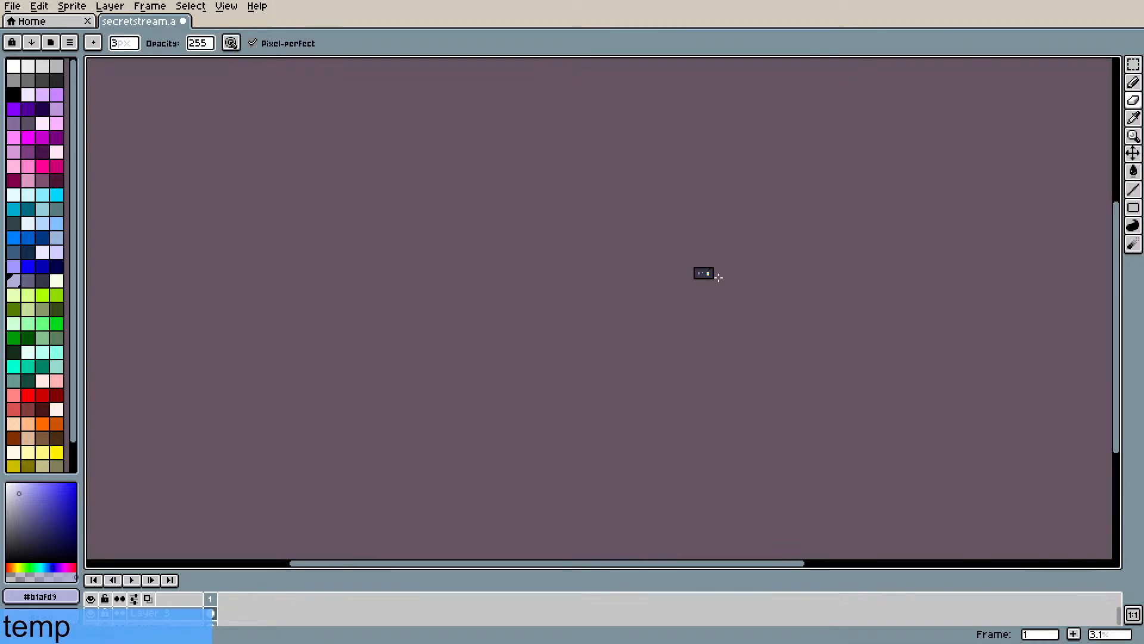
pyautogui.scroll(13, 723, 279)
pyautogui.scroll(-10, 610, 266)
pyautogui.scroll(3, 498, 221)
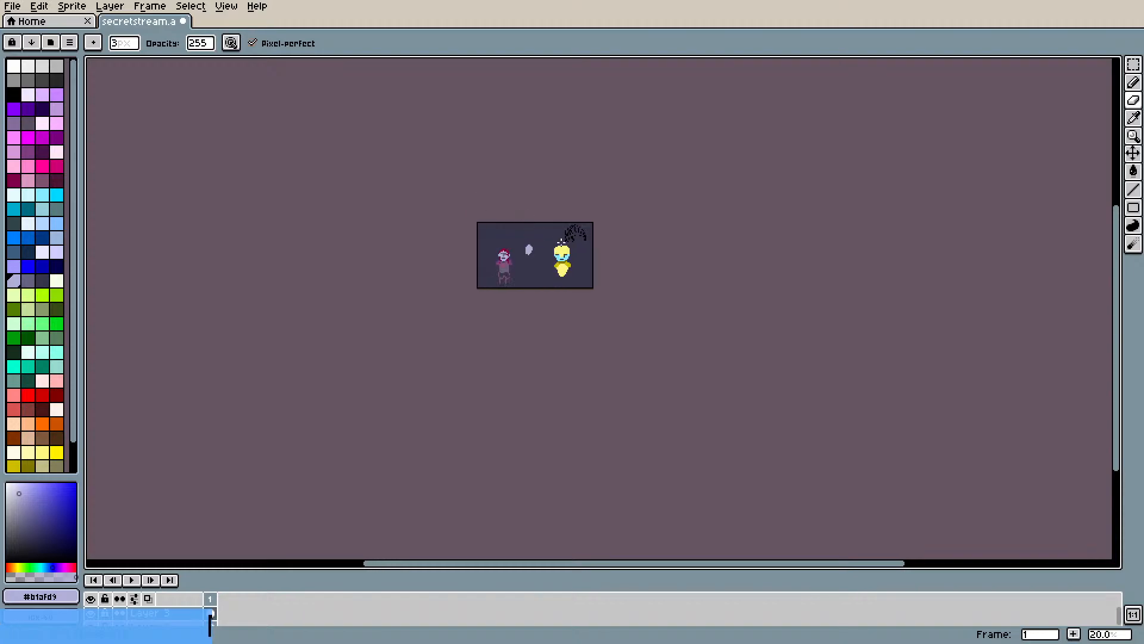
pyautogui.scroll(4, 560, 241)
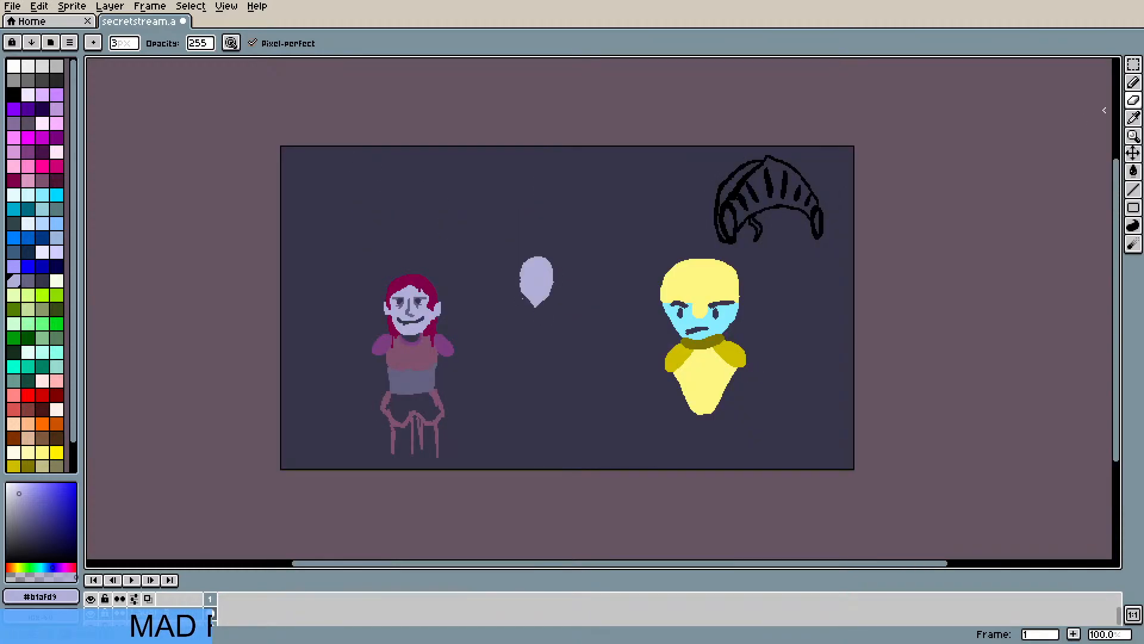
# - Move the magenta-haired character to the canvas's left edge and the yellow-and-blue figure to its right edge
pyautogui.click(1133, 64)
pyautogui.moveTo(321, 254); pyautogui.dragTo(497, 471)
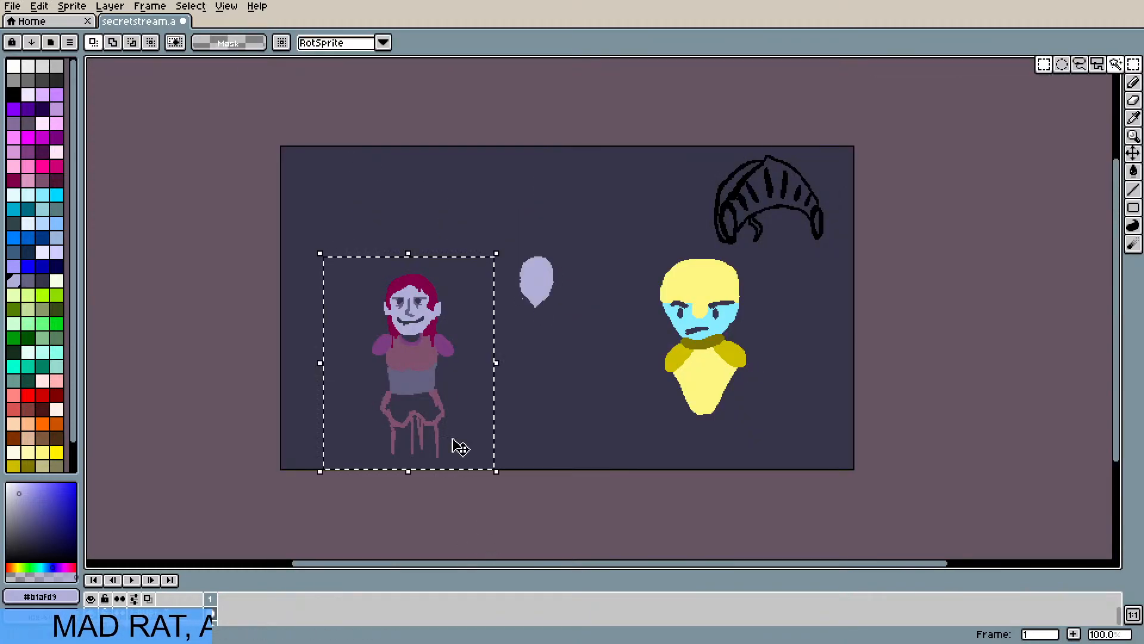
pyautogui.moveTo(435, 399); pyautogui.dragTo(349, 407)
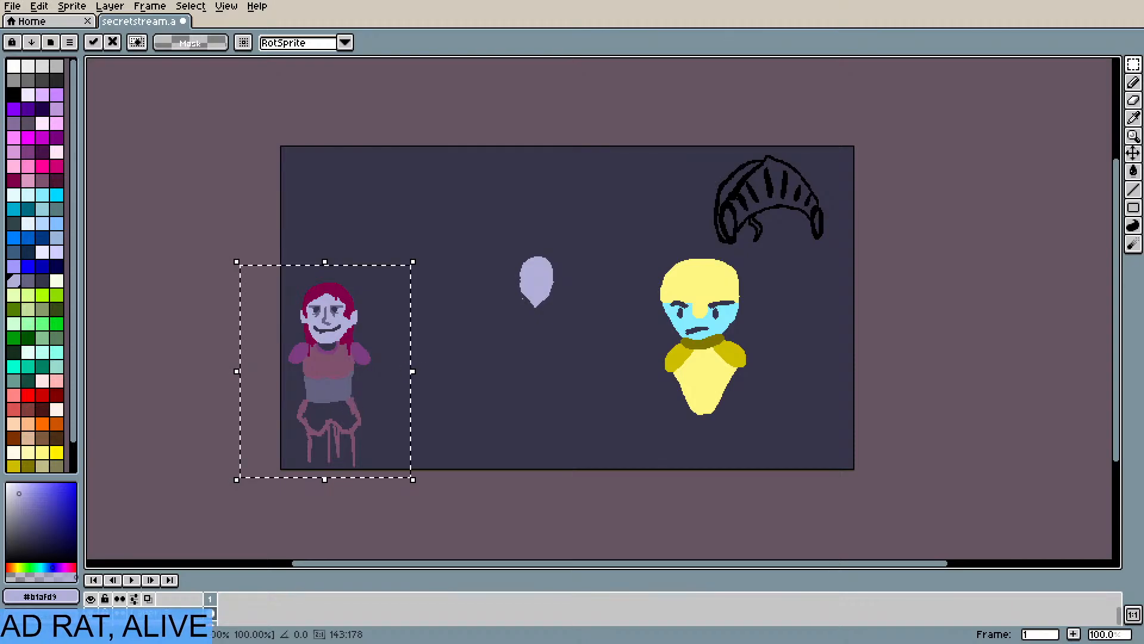
pyautogui.click(637, 256)
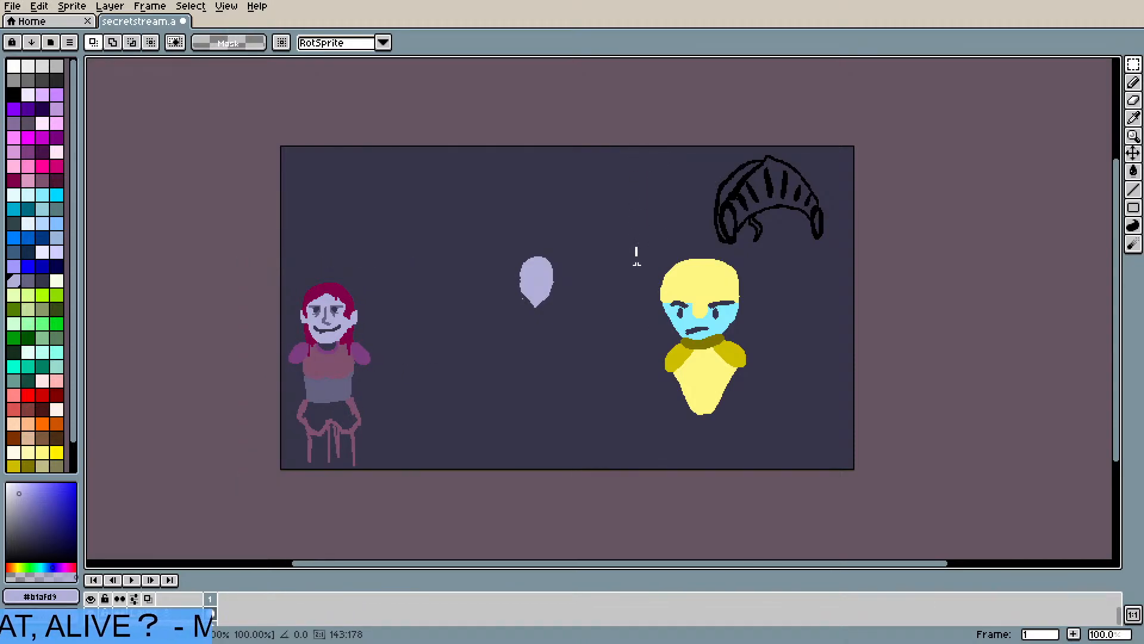
pyautogui.moveTo(637, 248); pyautogui.dragTo(784, 475)
pyautogui.moveTo(724, 357); pyautogui.dragTo(821, 377)
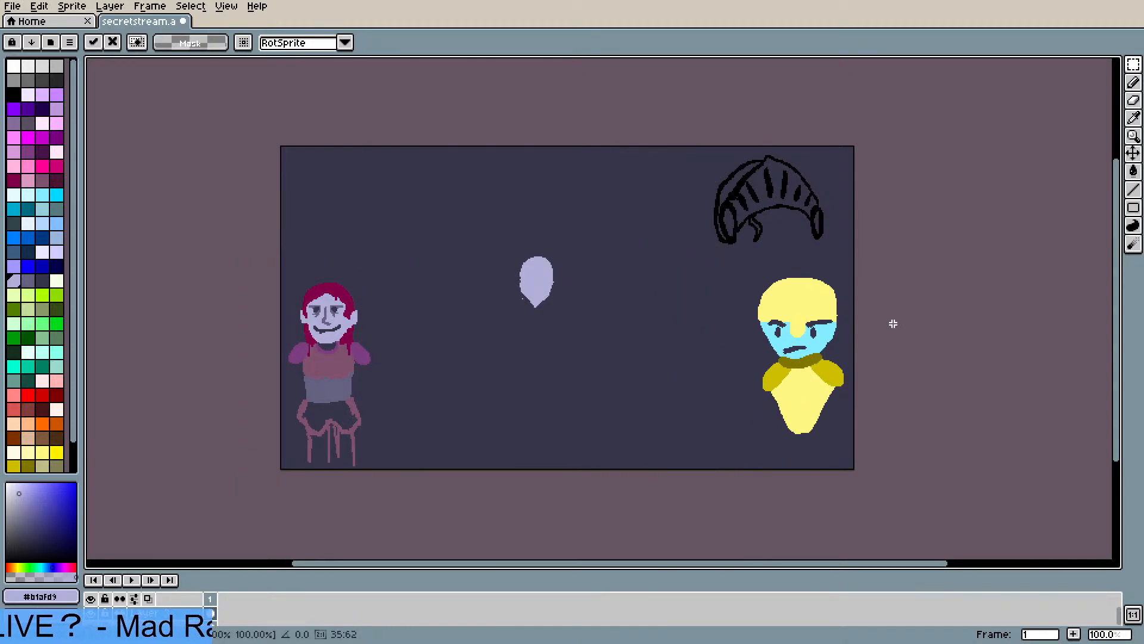
pyautogui.click(893, 324)
# - Delete the small lavender head shape from the middle of the canvas
pyautogui.moveTo(470, 247); pyautogui.dragTo(593, 365)
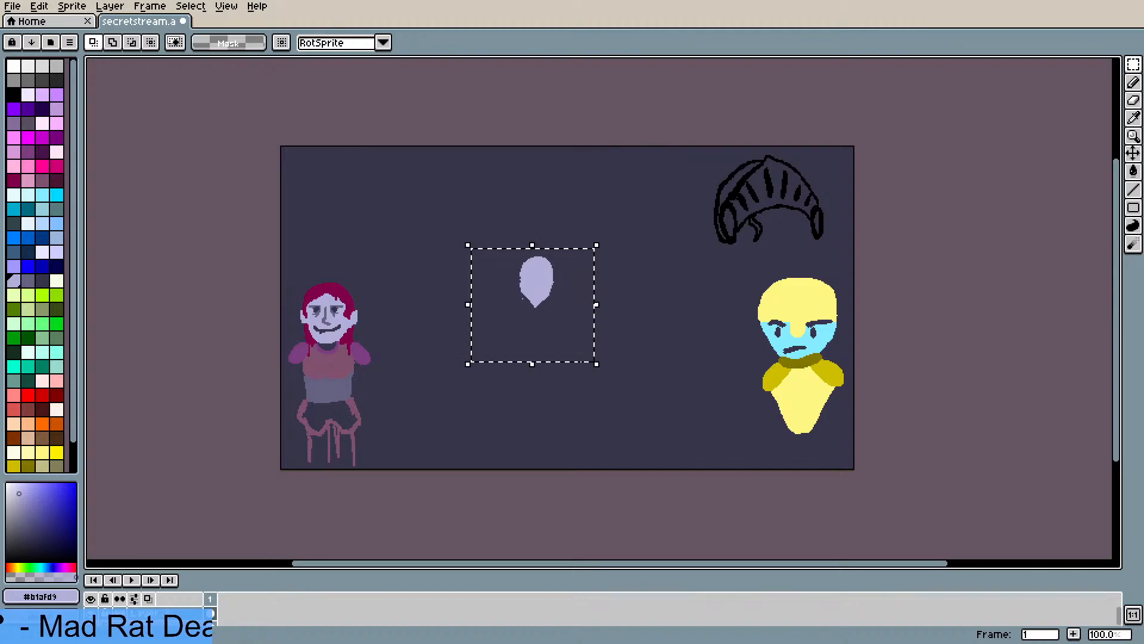
pyautogui.press('Delete')
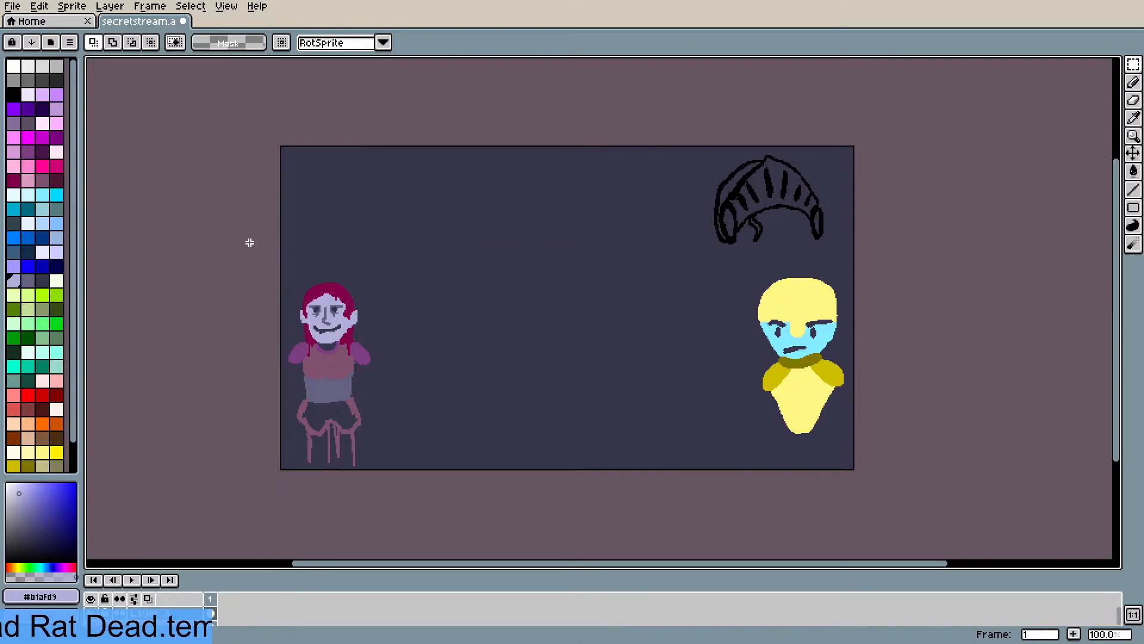
# - Try to outline a larger lavender head with a tapered chin in the middle of the canvas using a 3 px brush
pyautogui.press('b')
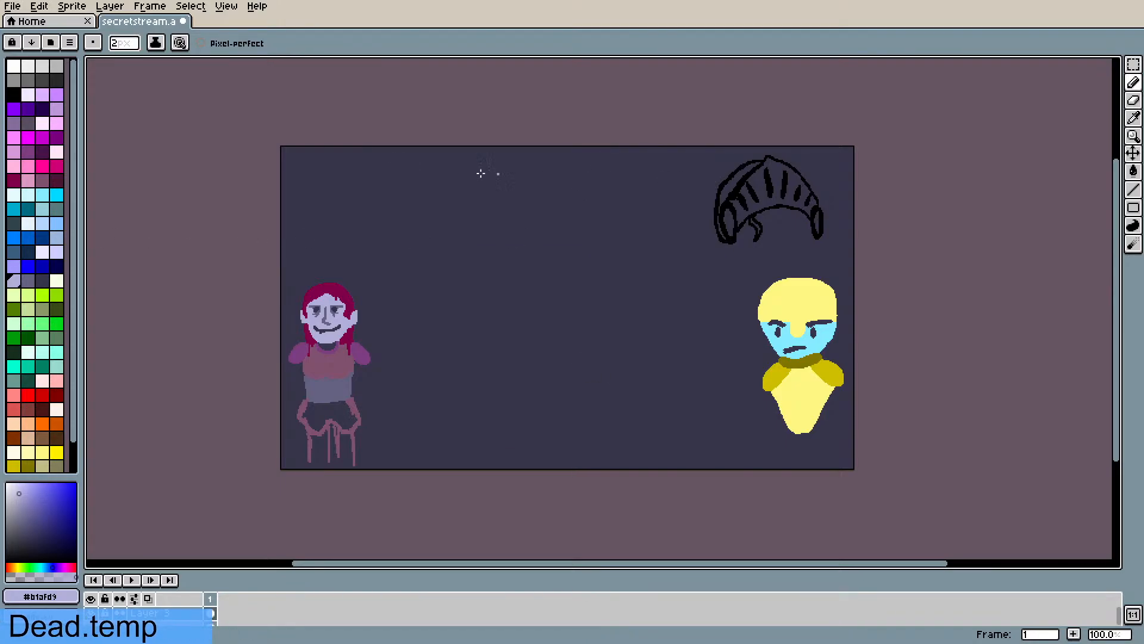
pyautogui.click(120, 43)
pyautogui.click(116, 64)
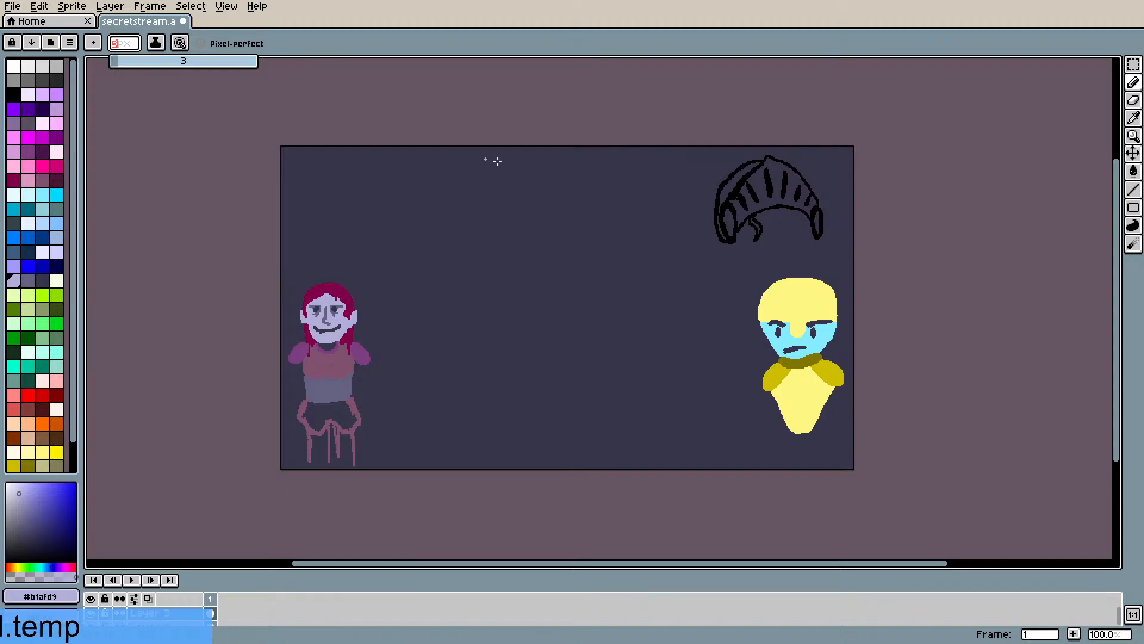
pyautogui.moveTo(541, 190)
pyautogui.mouseDown()
pyautogui.moveTo(509, 202)
pyautogui.moveTo(498, 249)
pyautogui.moveTo(514, 285)
pyautogui.moveTo(540, 296)
pyautogui.mouseUp()
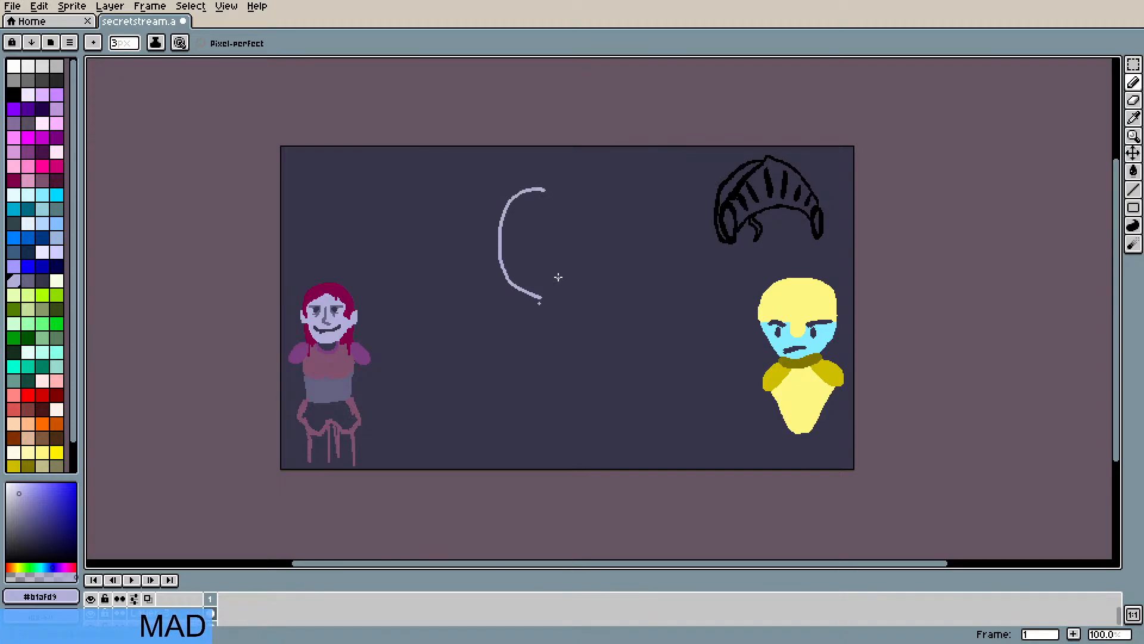
pyautogui.moveTo(544, 296)
pyautogui.mouseDown()
pyautogui.moveTo(563, 270)
pyautogui.moveTo(550, 286)
pyautogui.moveTo(564, 222)
pyautogui.moveTo(568, 261)
pyautogui.moveTo(561, 201)
pyautogui.moveTo(525, 194)
pyautogui.moveTo(508, 213)
pyautogui.moveTo(513, 202)
pyautogui.moveTo(503, 262)
pyautogui.moveTo(539, 303)
pyautogui.moveTo(562, 276)
pyautogui.mouseUp()
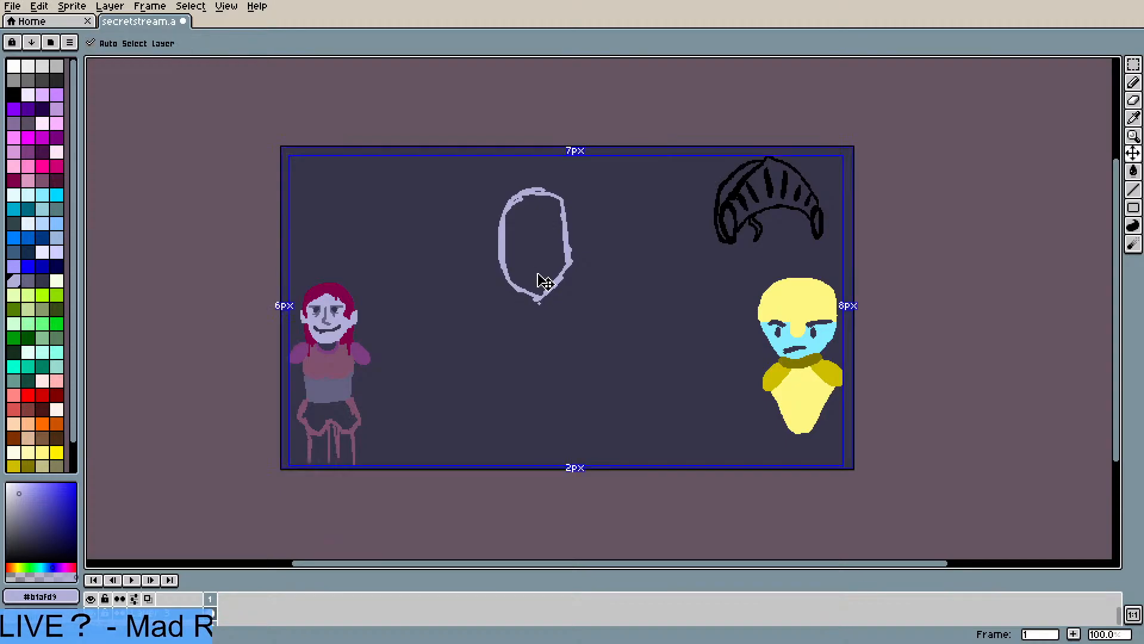
pyautogui.hotkey('ctrl', 'z')
pyautogui.hotkey('ctrl', 'z')
pyautogui.hotkey('ctrl', 'z')
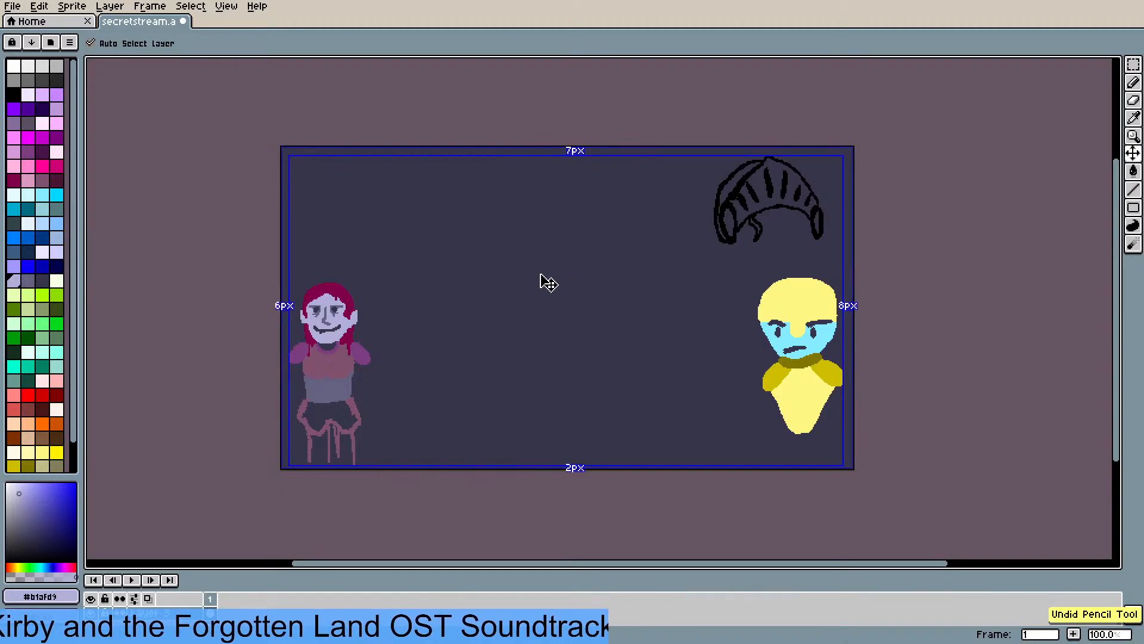
pyautogui.hotkey('ctrl', 'z')
# - Outline a tall rounded head in lavender between the two figures with a 6 px brush and fill it with the same colour
pyautogui.click(126, 43)
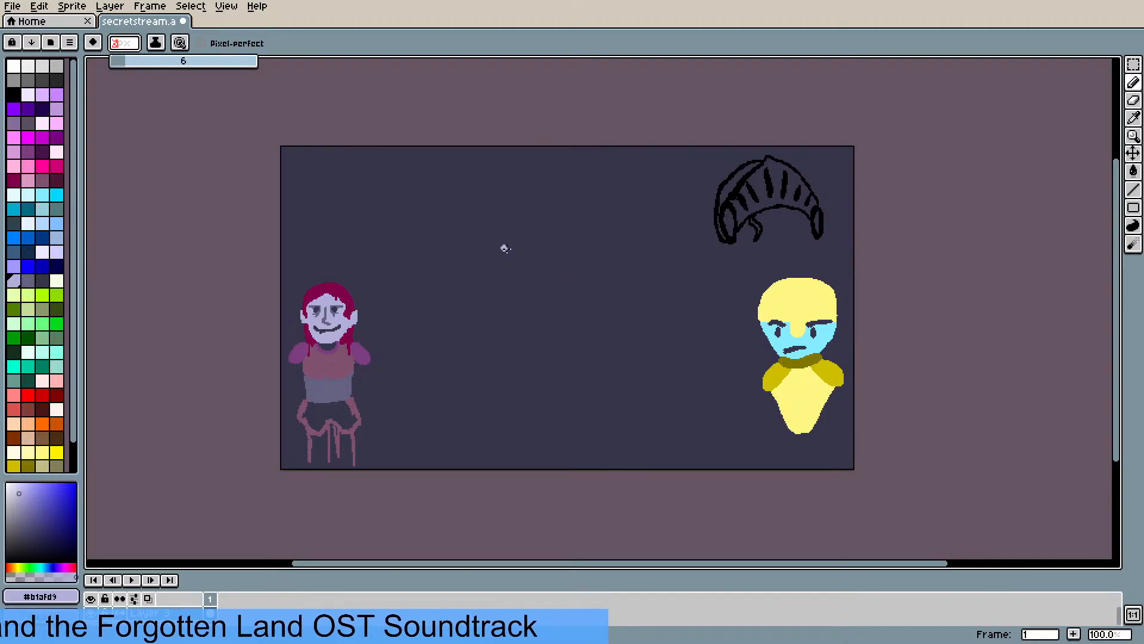
pyautogui.moveTo(539, 213)
pyautogui.mouseDown()
pyautogui.moveTo(543, 297)
pyautogui.moveTo(511, 255)
pyautogui.moveTo(522, 218)
pyautogui.moveTo(509, 266)
pyautogui.moveTo(528, 289)
pyautogui.moveTo(548, 265)
pyautogui.moveTo(530, 227)
pyautogui.moveTo(529, 260)
pyautogui.moveTo(523, 240)
pyautogui.moveTo(550, 243)
pyautogui.moveTo(534, 268)
pyautogui.moveTo(537, 224)
pyautogui.moveTo(557, 217)
pyautogui.moveTo(569, 257)
pyautogui.moveTo(570, 226)
pyautogui.moveTo(553, 203)
pyautogui.moveTo(521, 206)
pyautogui.moveTo(513, 278)
pyautogui.mouseUp()
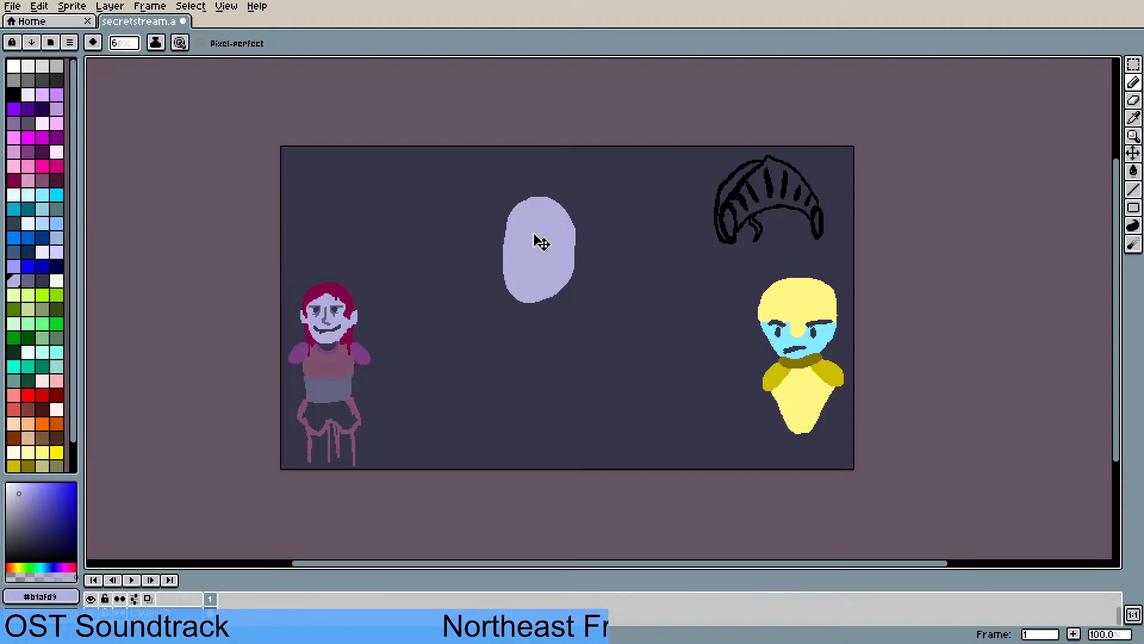
pyautogui.press('Delete')
pyautogui.moveTo(498, 207)
pyautogui.mouseDown()
pyautogui.moveTo(528, 281)
pyautogui.moveTo(553, 235)
pyautogui.moveTo(505, 203)
pyautogui.moveTo(507, 315)
pyautogui.moveTo(544, 322)
pyautogui.moveTo(551, 243)
pyautogui.moveTo(530, 203)
pyautogui.moveTo(558, 240)
pyautogui.moveTo(542, 312)
pyautogui.moveTo(548, 220)
pyautogui.mouseUp()
pyautogui.hotkey('ctrl', 'z')
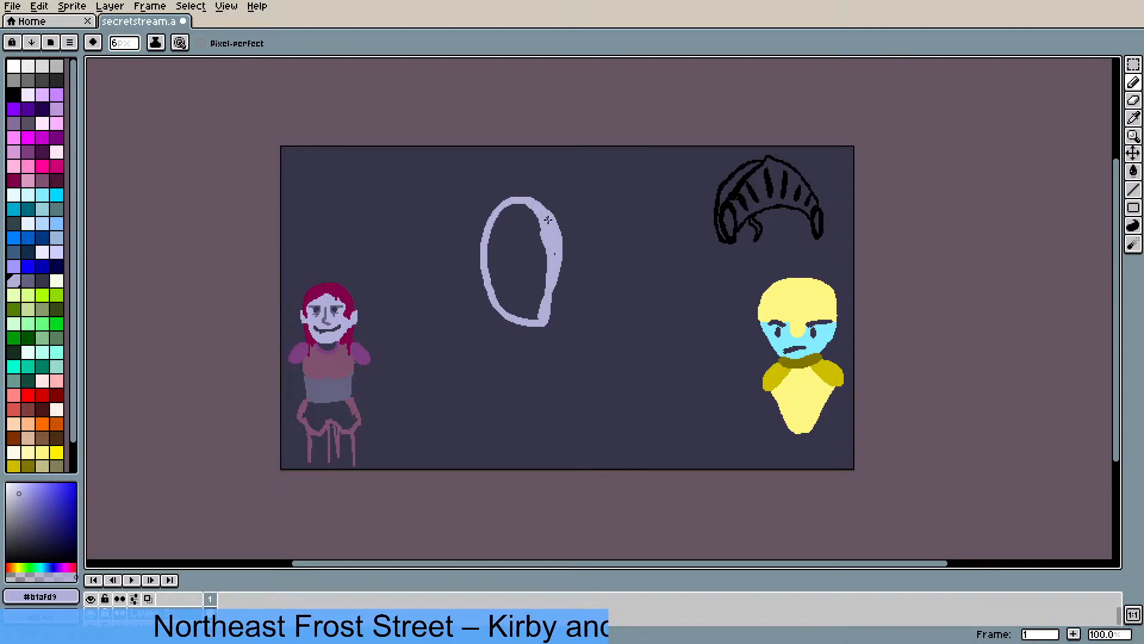
pyautogui.press('g')
pyautogui.click(517, 268)
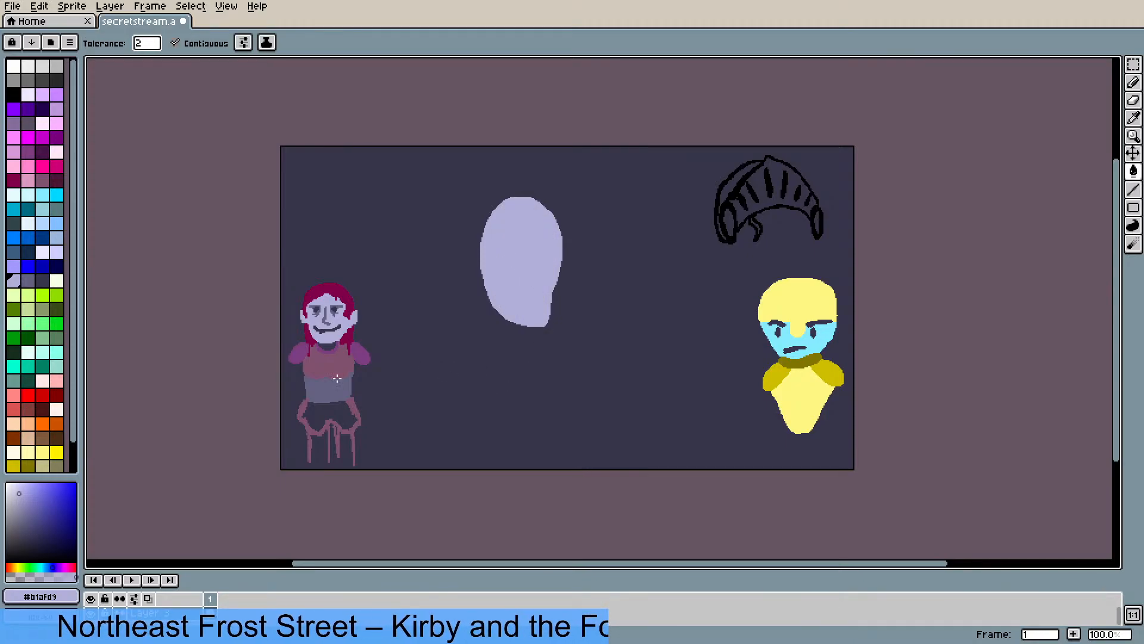
# - Draw an angled nose, two round eyes and a frowning mouth in muted grey-purple on the lavender head with the 6 px brush
pyautogui.click(27, 281)
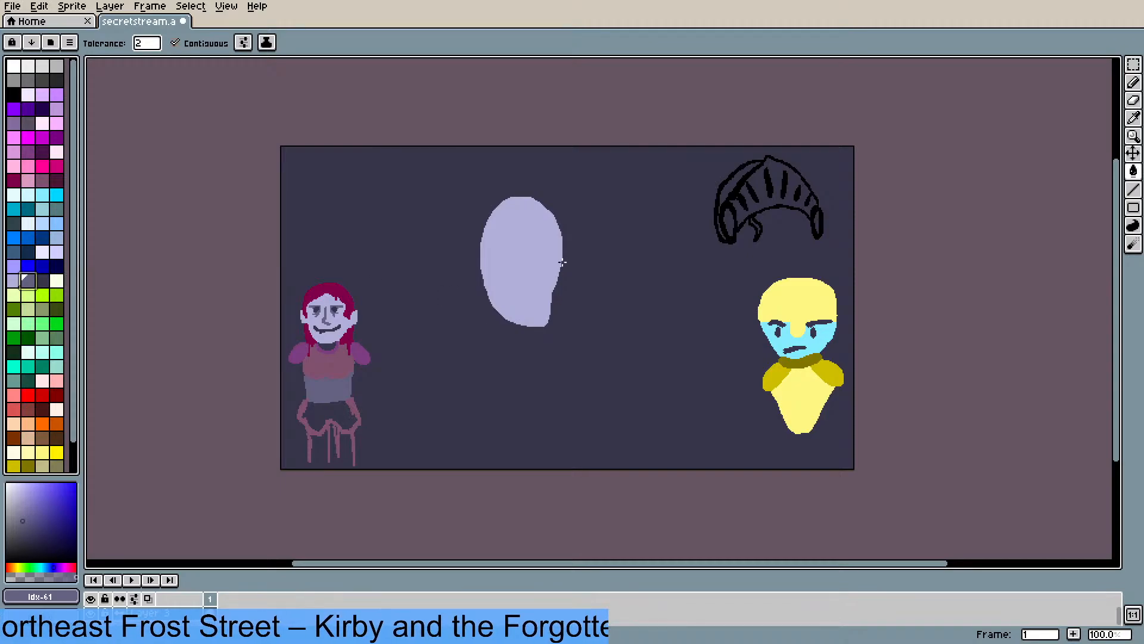
pyautogui.press('b')
pyautogui.moveTo(535, 237)
pyautogui.mouseDown()
pyautogui.moveTo(552, 267)
pyautogui.moveTo(533, 237)
pyautogui.moveTo(548, 277)
pyautogui.moveTo(524, 290)
pyautogui.mouseUp()
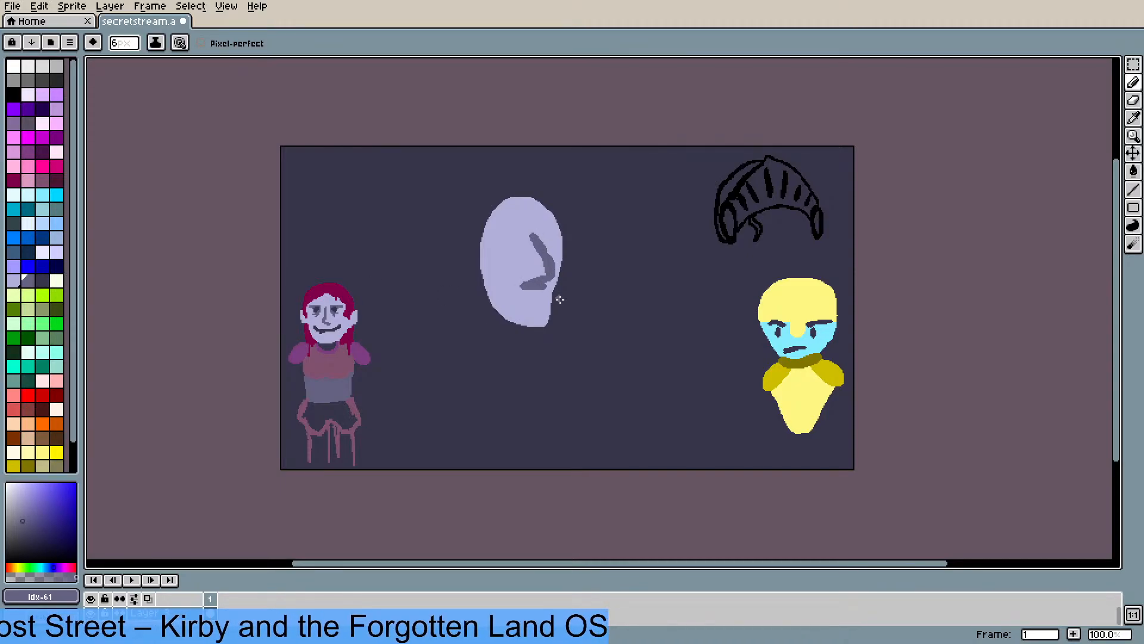
pyautogui.hotkey('ctrl', 'z')
pyautogui.moveTo(532, 237); pyautogui.dragTo(529, 280)
pyautogui.hotkey('ctrl', 'z')
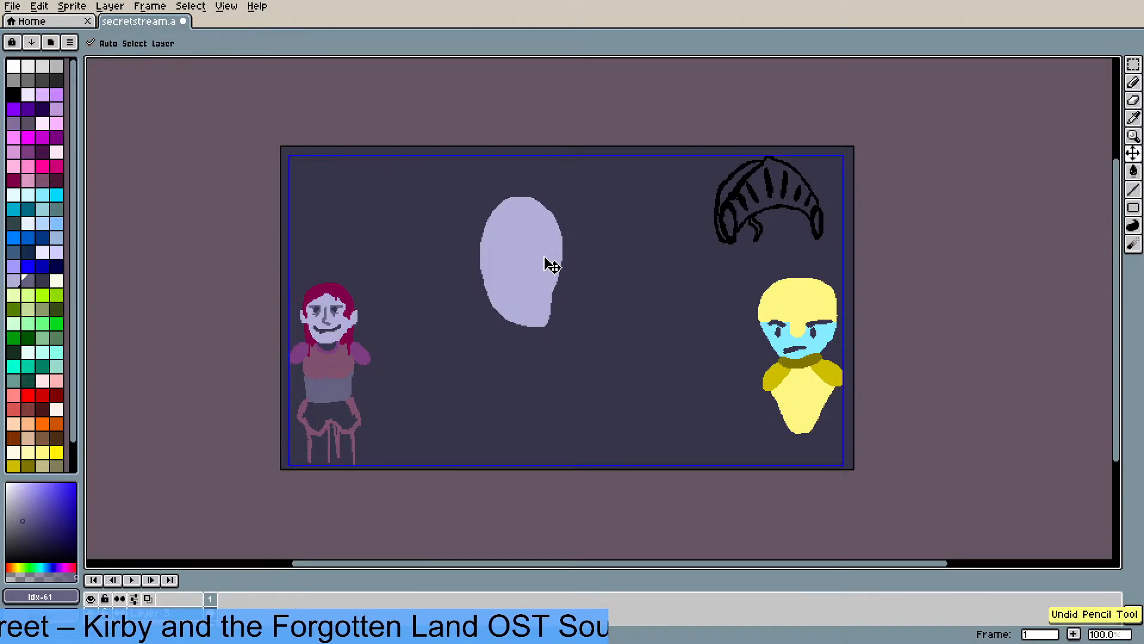
pyautogui.moveTo(532, 239)
pyautogui.mouseDown()
pyautogui.moveTo(540, 281)
pyautogui.moveTo(528, 279)
pyautogui.mouseUp()
pyautogui.hotkey('ctrl', 'z')
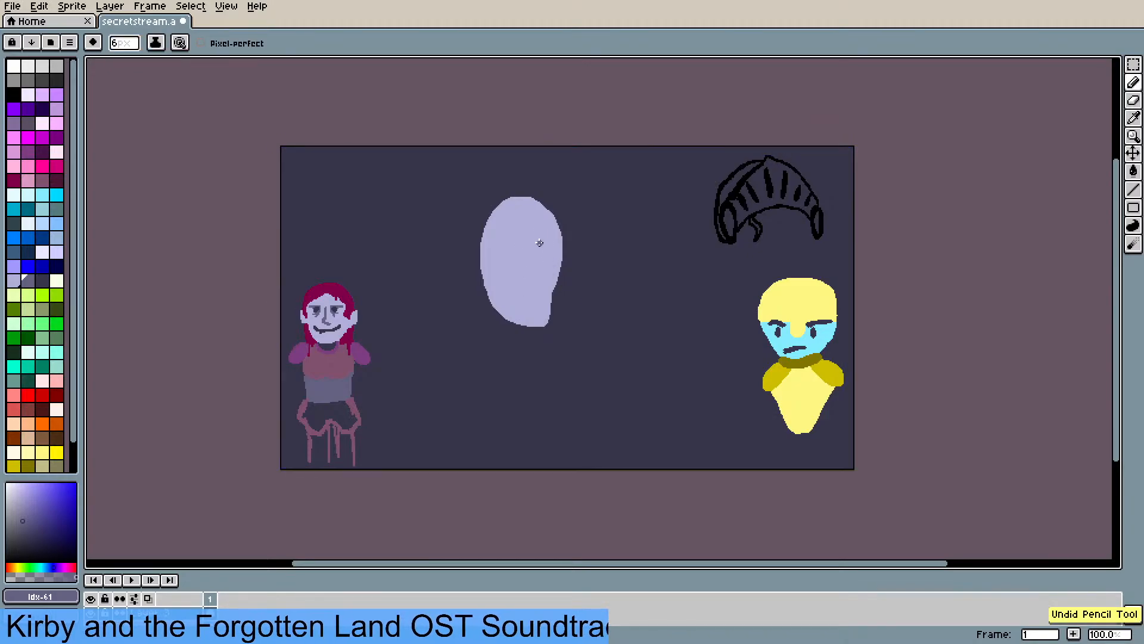
pyautogui.moveTo(532, 230)
pyautogui.mouseDown()
pyautogui.moveTo(528, 279)
pyautogui.moveTo(552, 273)
pyautogui.moveTo(530, 280)
pyautogui.mouseUp()
pyautogui.hotkey('ctrl', 'z')
pyautogui.hotkey('ctrl', 'z')
pyautogui.moveTo(535, 236)
pyautogui.mouseDown()
pyautogui.moveTo(548, 280)
pyautogui.moveTo(518, 242)
pyautogui.moveTo(557, 241)
pyautogui.mouseUp()
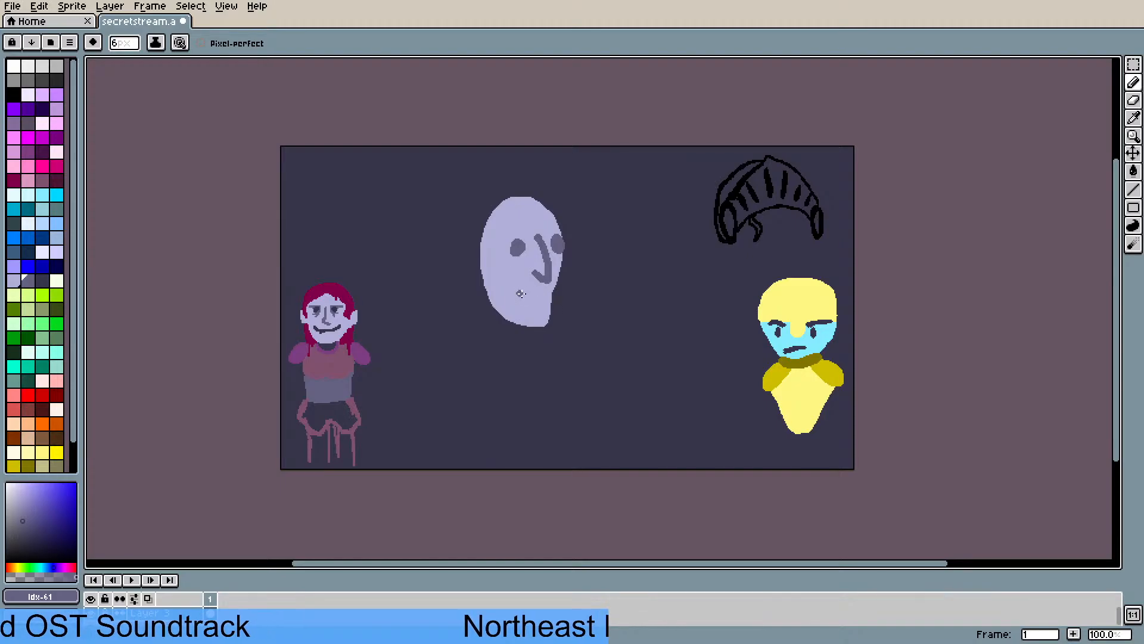
pyautogui.moveTo(528, 298); pyautogui.dragTo(558, 296)
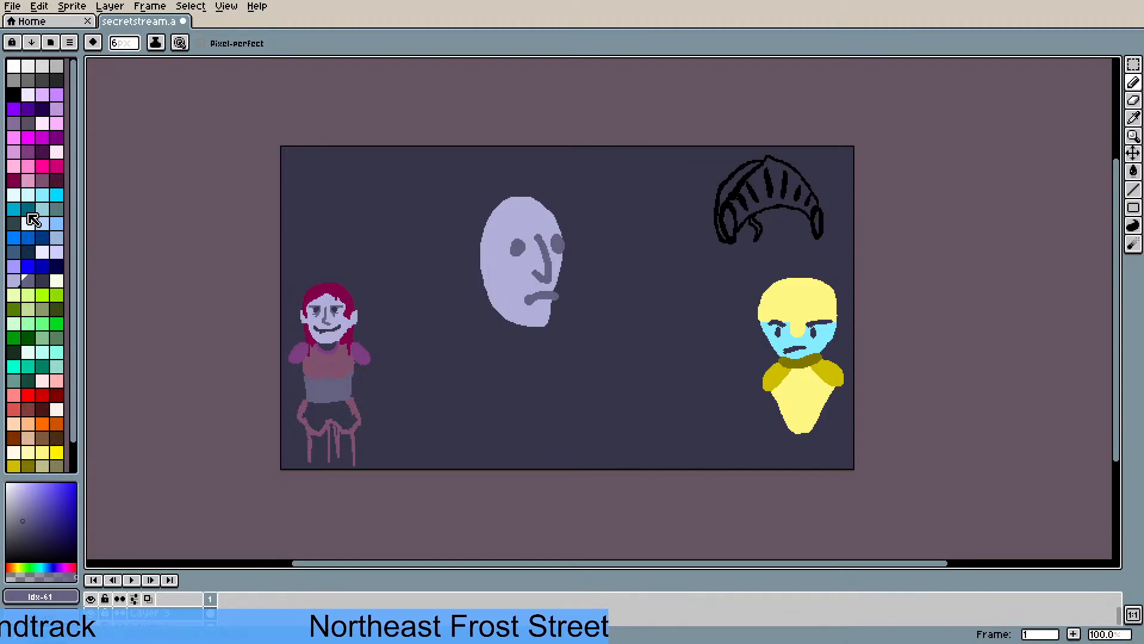
# - Try to paint dark maroon oval ear pieces on both sides of the lavender head
pyautogui.press('i')
pyautogui.click(335, 285)
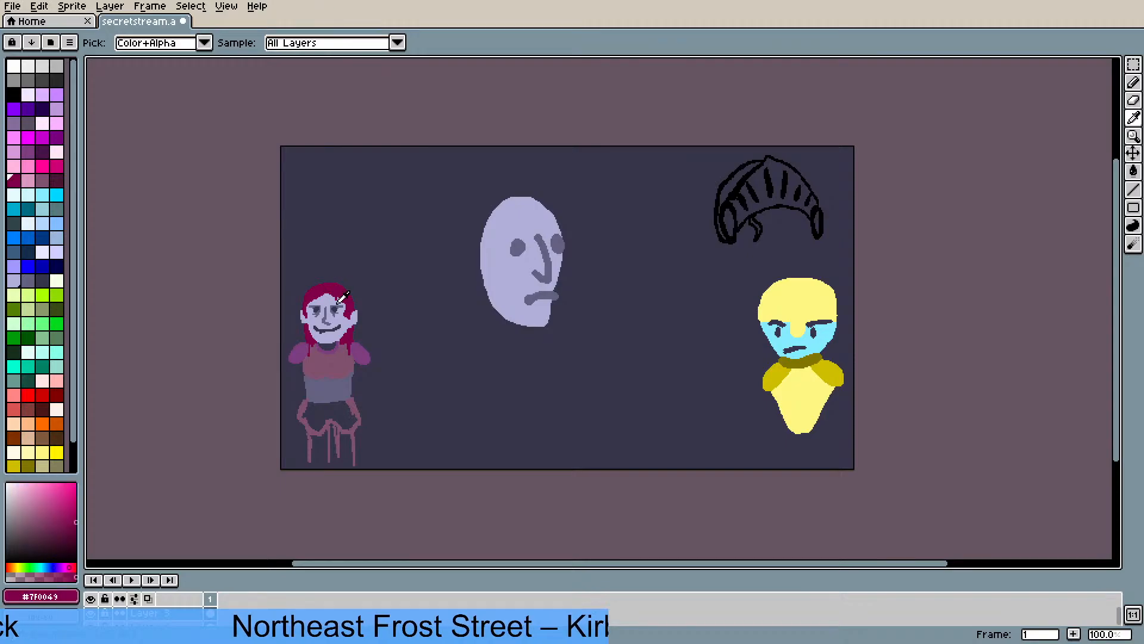
pyautogui.press('b')
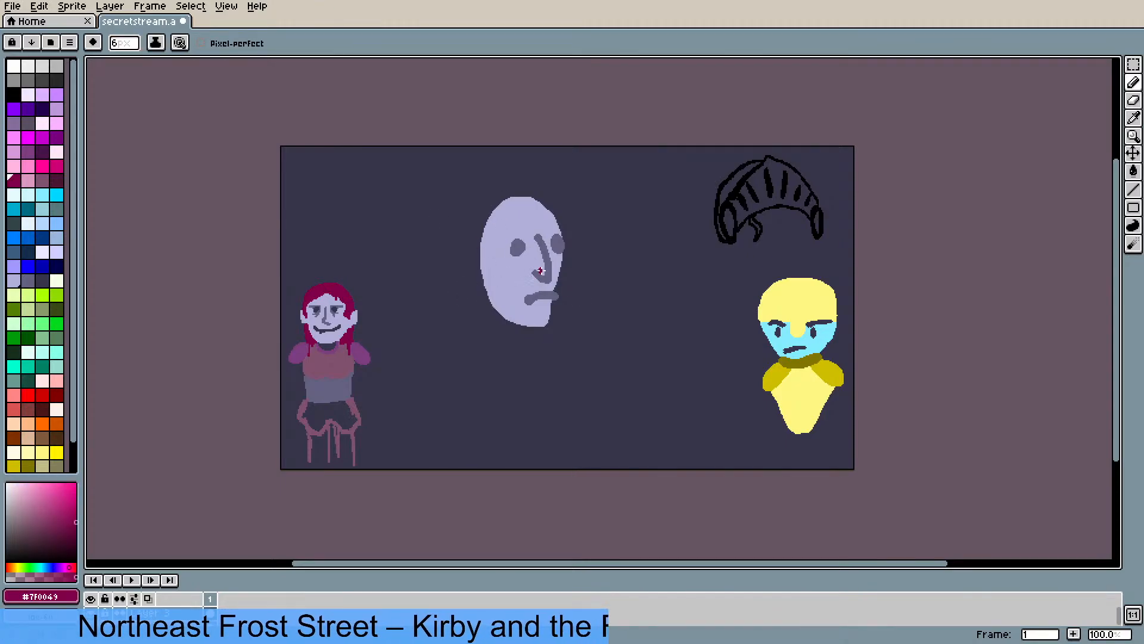
pyautogui.scroll(2, 612, 209)
pyautogui.scroll(-1, 455, 284)
pyautogui.scroll(1, 335, 339)
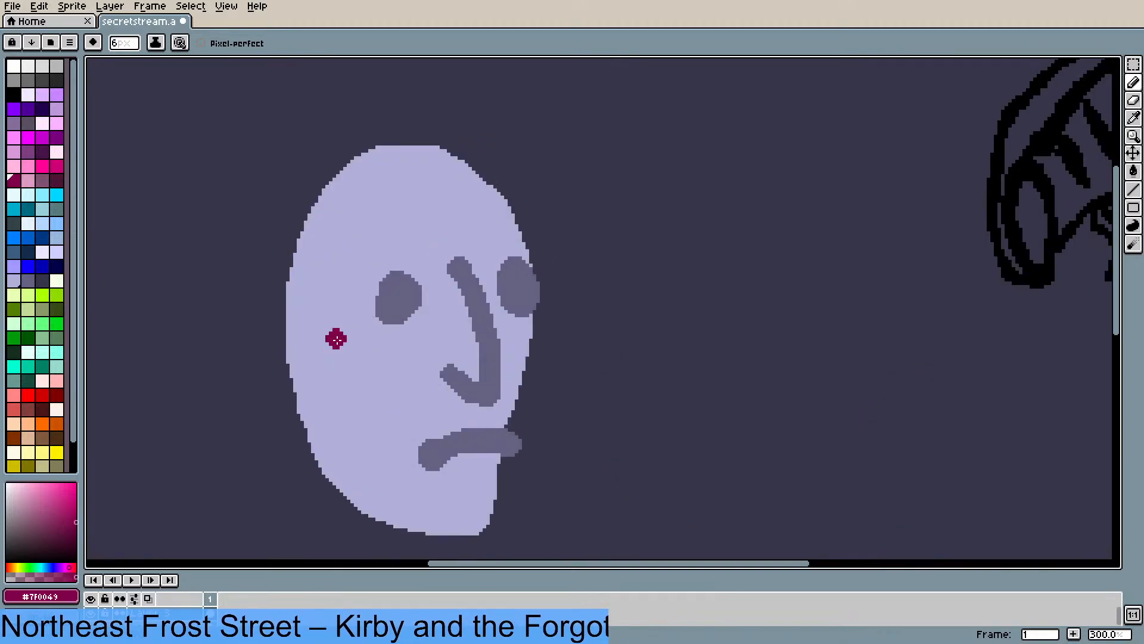
pyautogui.scroll(-1, 334, 335)
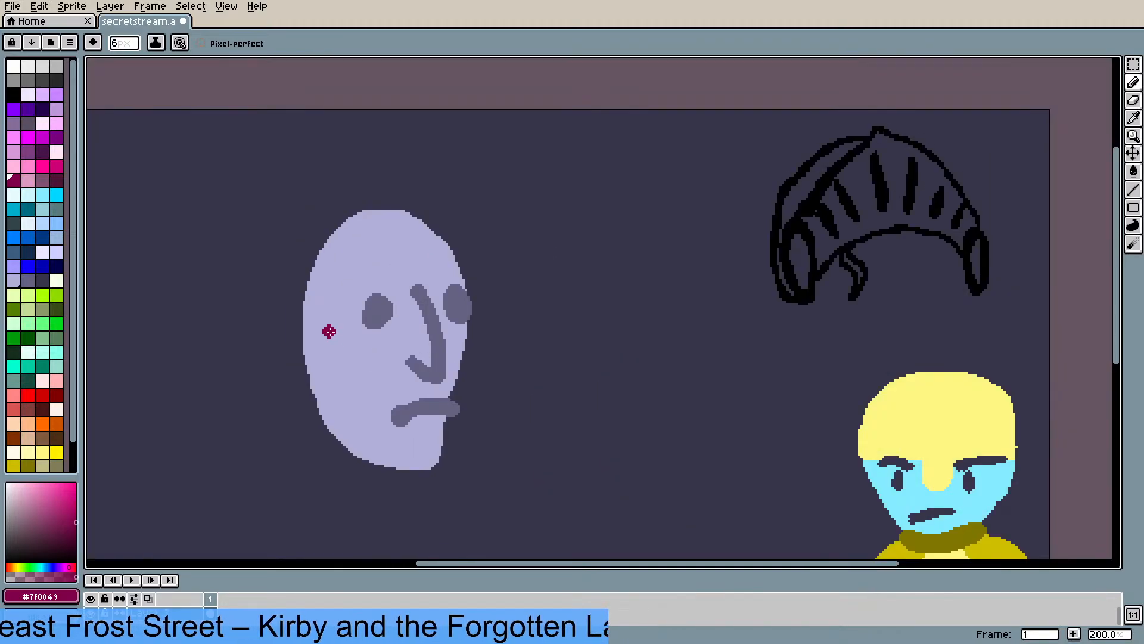
pyautogui.scroll(-1, 255, 342)
pyautogui.scroll(1, 241, 348)
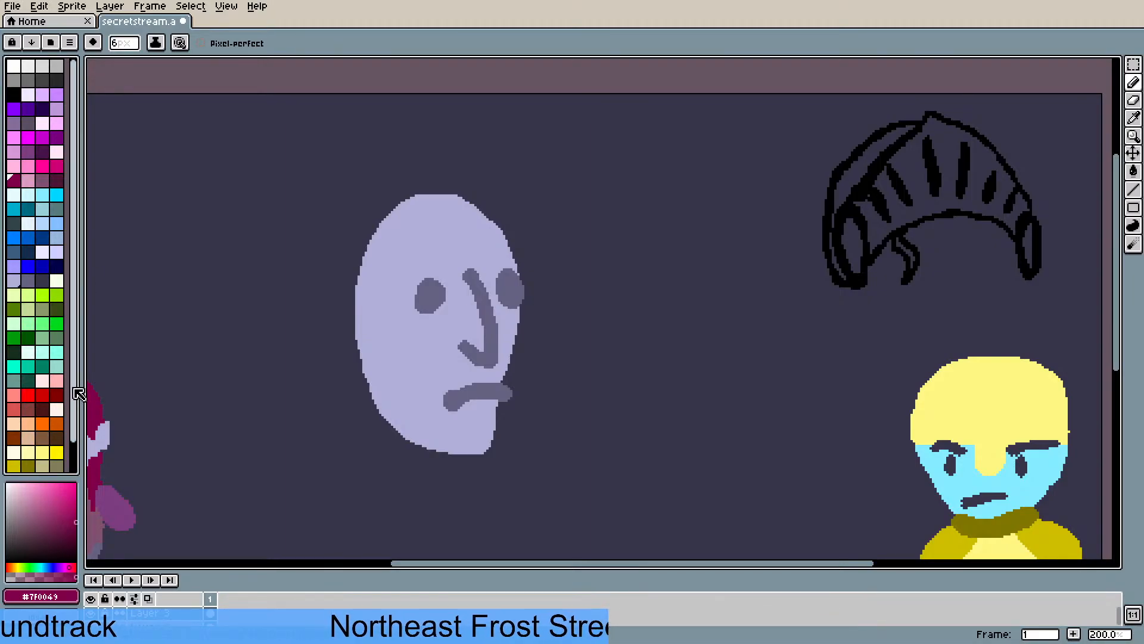
pyautogui.scroll(-1, 76, 399)
pyautogui.scroll(-2, 76, 400)
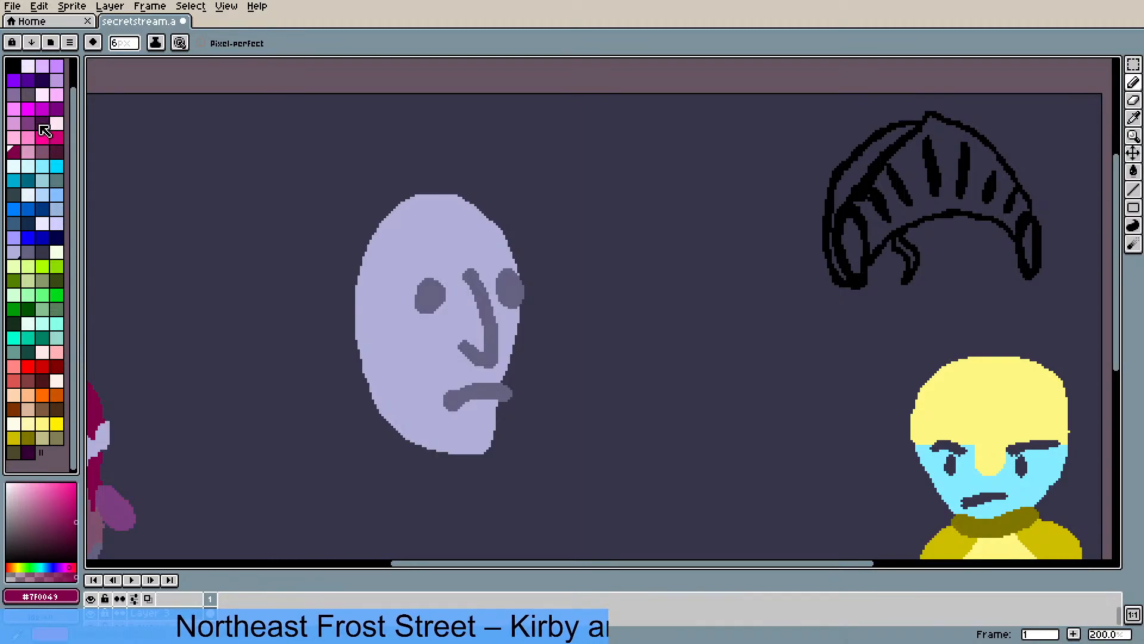
pyautogui.click(42, 151)
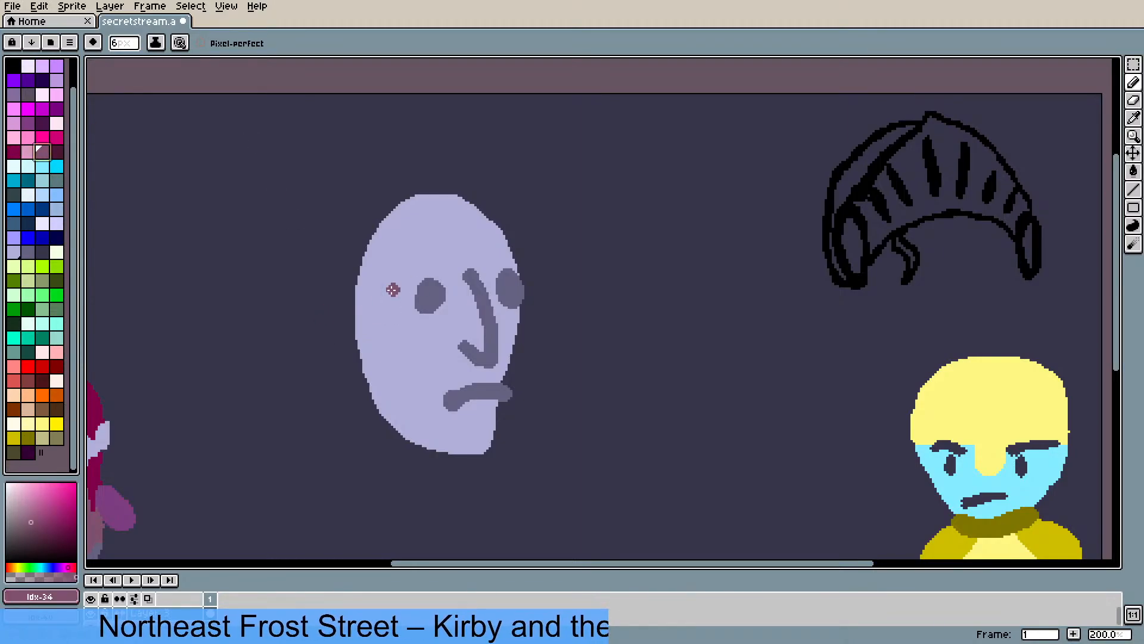
pyautogui.click(56, 151)
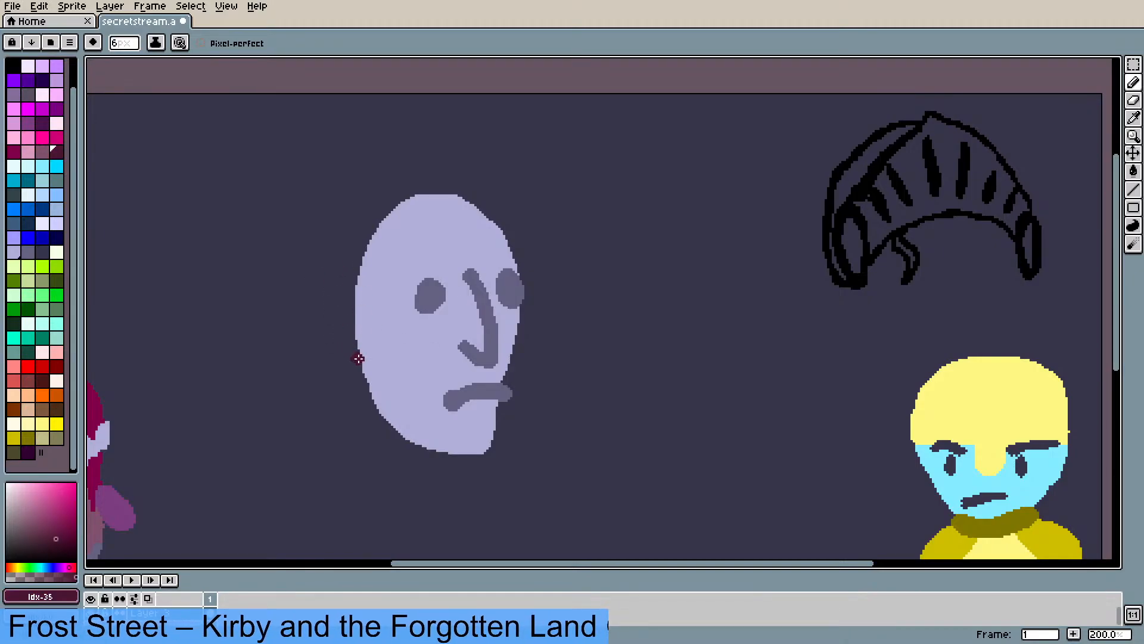
pyautogui.moveTo(357, 360)
pyautogui.mouseDown()
pyautogui.moveTo(353, 295)
pyautogui.moveTo(344, 344)
pyautogui.moveTo(355, 351)
pyautogui.moveTo(357, 307)
pyautogui.moveTo(346, 317)
pyautogui.moveTo(350, 360)
pyautogui.moveTo(366, 336)
pyautogui.moveTo(352, 293)
pyautogui.moveTo(343, 330)
pyautogui.moveTo(362, 336)
pyautogui.moveTo(362, 315)
pyautogui.moveTo(356, 356)
pyautogui.moveTo(365, 313)
pyautogui.moveTo(369, 334)
pyautogui.moveTo(366, 295)
pyautogui.moveTo(347, 300)
pyautogui.moveTo(367, 349)
pyautogui.mouseUp()
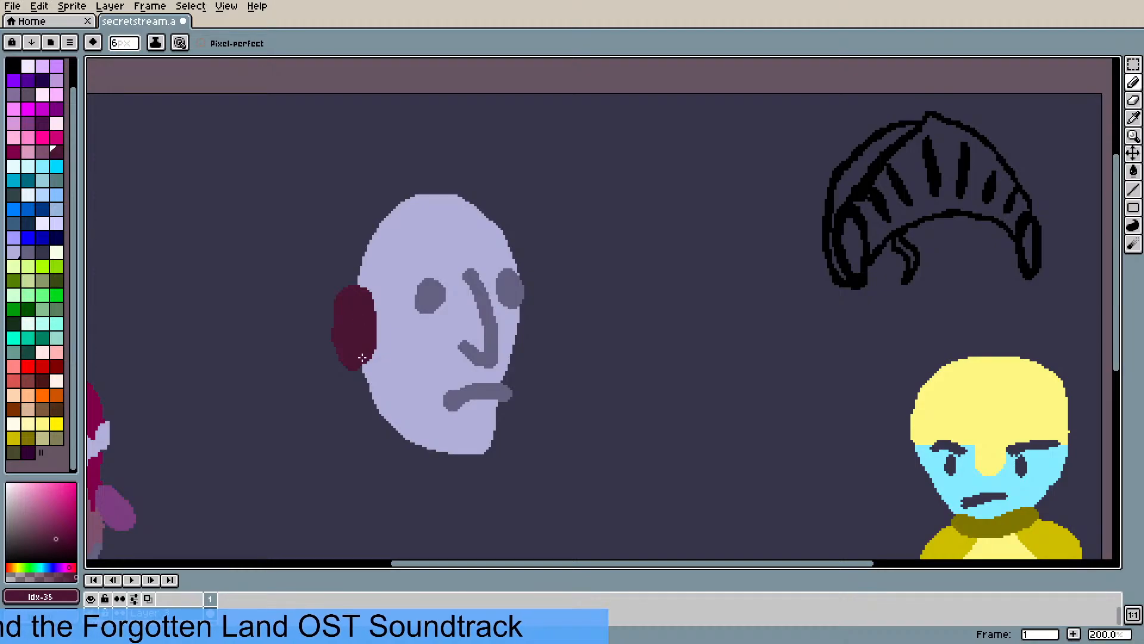
pyautogui.moveTo(536, 286)
pyautogui.mouseDown()
pyautogui.moveTo(533, 345)
pyautogui.moveTo(520, 356)
pyautogui.moveTo(532, 296)
pyautogui.moveTo(521, 332)
pyautogui.mouseUp()
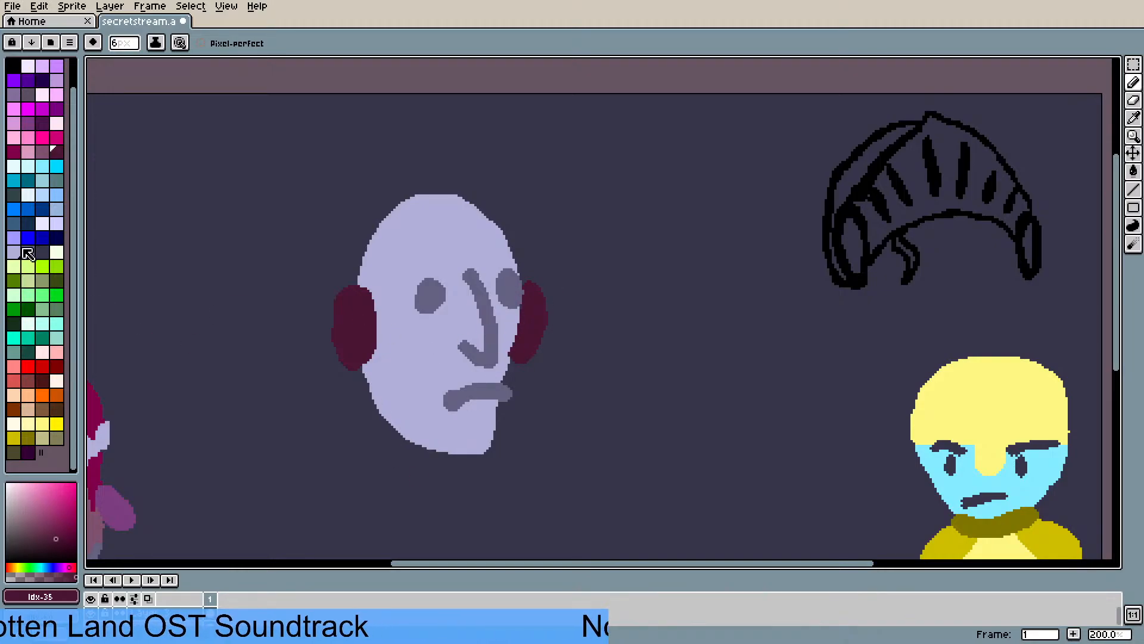
# - Try to draw a barred visor between the ear pieces and a helmet dome over the head in dark magenta
pyautogui.click(46, 383)
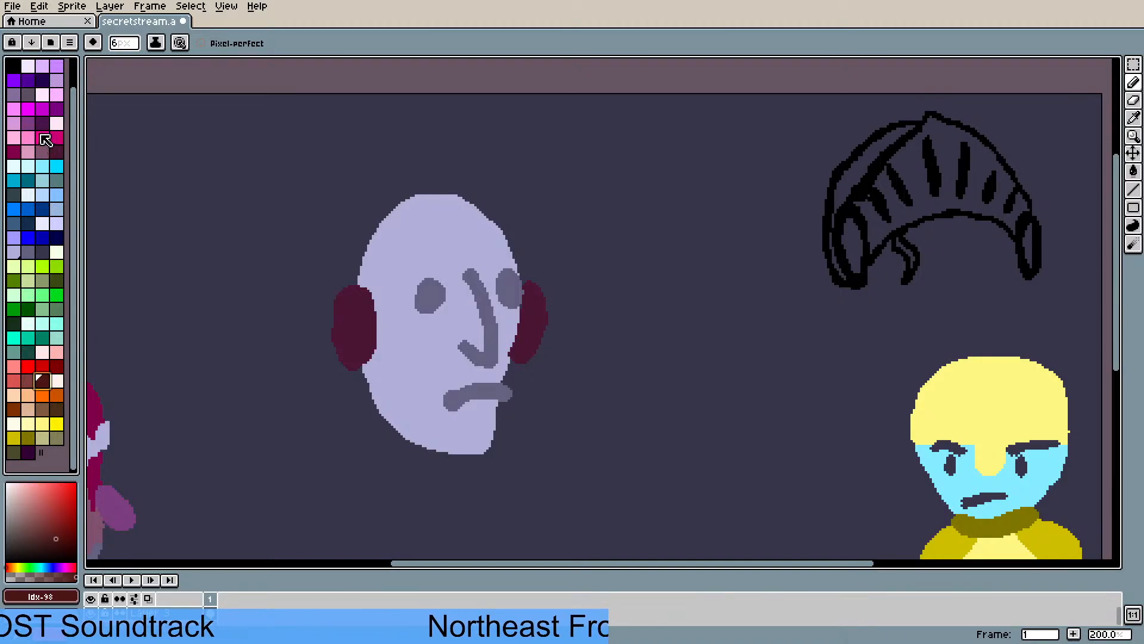
pyautogui.click(13, 151)
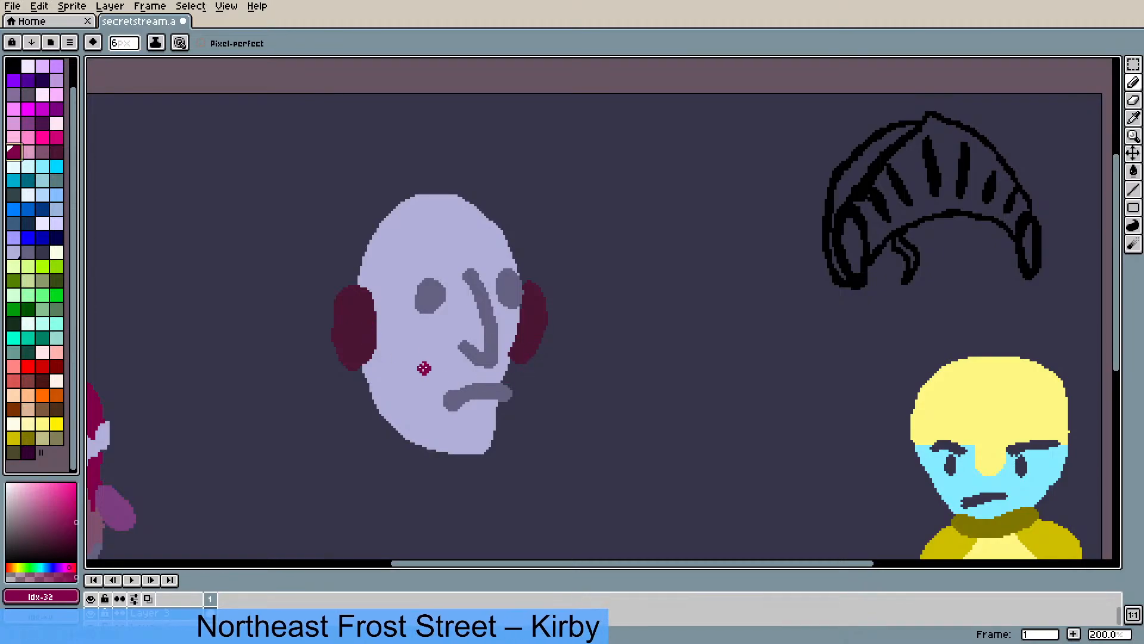
pyautogui.moveTo(368, 332)
pyautogui.mouseDown()
pyautogui.moveTo(450, 379)
pyautogui.moveTo(503, 382)
pyautogui.moveTo(530, 341)
pyautogui.mouseUp()
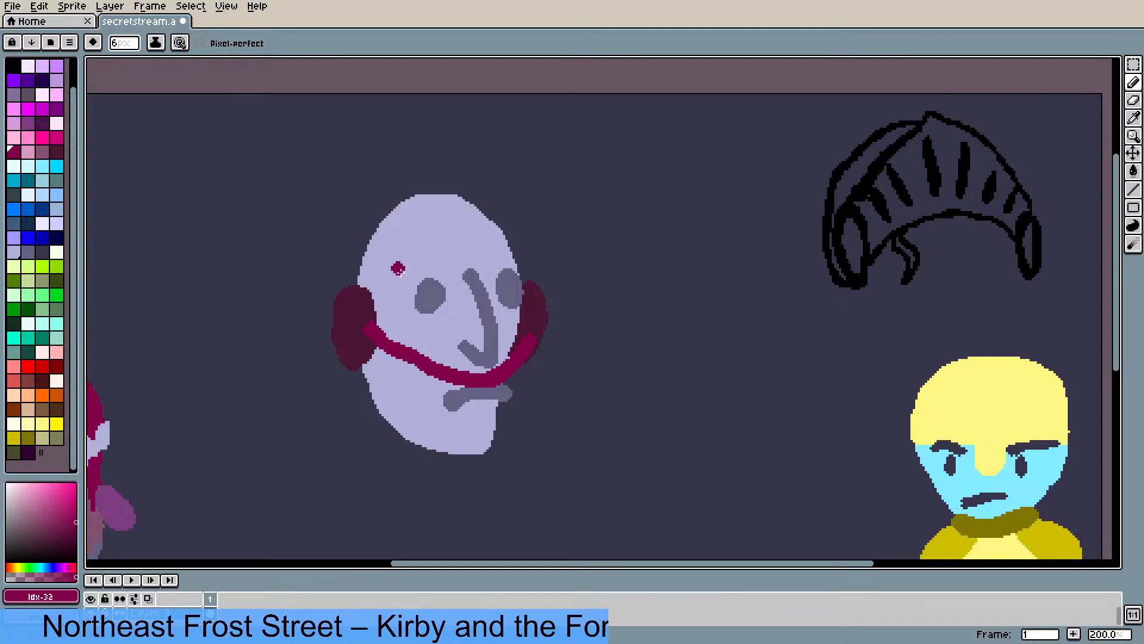
pyautogui.moveTo(356, 298)
pyautogui.mouseDown()
pyautogui.moveTo(469, 239)
pyautogui.moveTo(522, 275)
pyautogui.mouseUp()
pyautogui.moveTo(410, 277); pyautogui.dragTo(394, 349)
pyautogui.moveTo(446, 264)
pyautogui.mouseDown()
pyautogui.moveTo(449, 317)
pyautogui.moveTo(473, 253)
pyautogui.moveTo(476, 370)
pyautogui.mouseUp()
pyautogui.moveTo(504, 265); pyautogui.dragTo(515, 360)
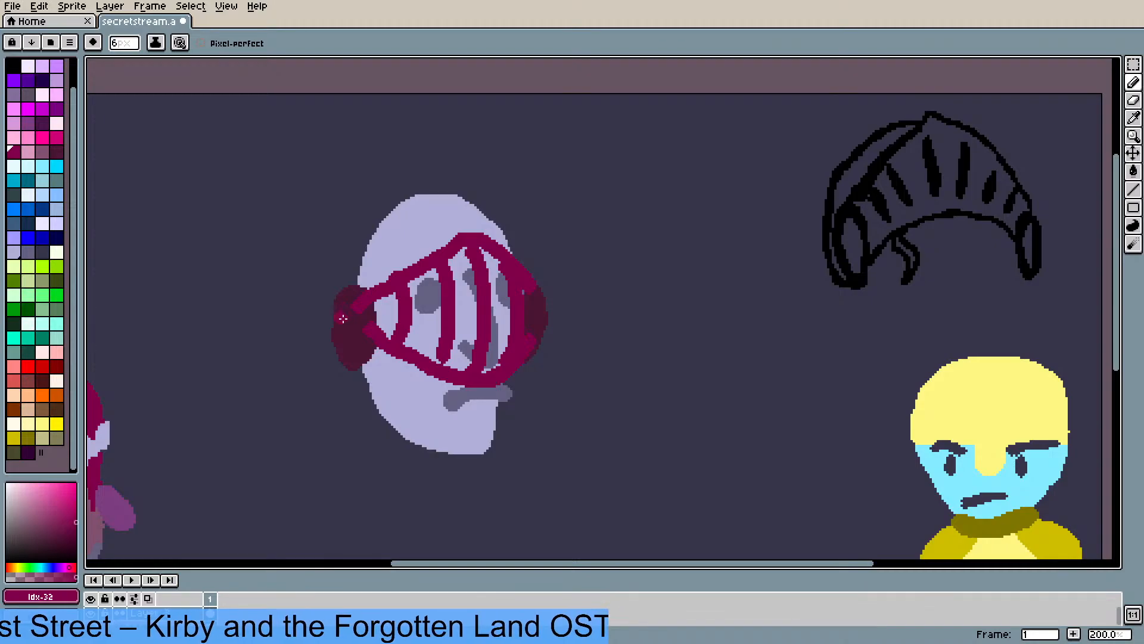
pyautogui.moveTo(343, 319)
pyautogui.mouseDown()
pyautogui.moveTo(363, 240)
pyautogui.moveTo(499, 232)
pyautogui.moveTo(515, 298)
pyautogui.mouseUp()
# - Undo the visor, the helmet dome and both ear pieces, back to the bare lavender face
pyautogui.press('v')
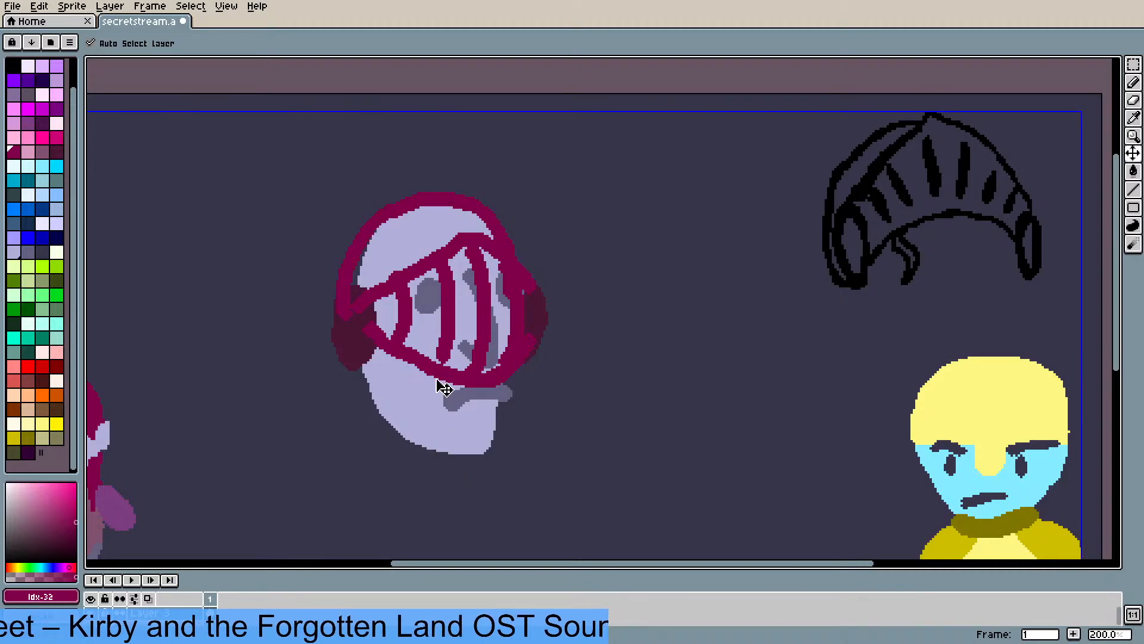
pyautogui.hotkey('ctrl', 'z')
pyautogui.hotkey('ctrl', 'z')
pyautogui.hotkey('ctrl', 'z')
pyautogui.hotkey('ctrl', 'z')
pyautogui.hotkey('ctrl', 'z')
pyautogui.hotkey('ctrl', 'z')
pyautogui.hotkey('ctrl', 'z')
pyautogui.hotkey('ctrl', 'z')
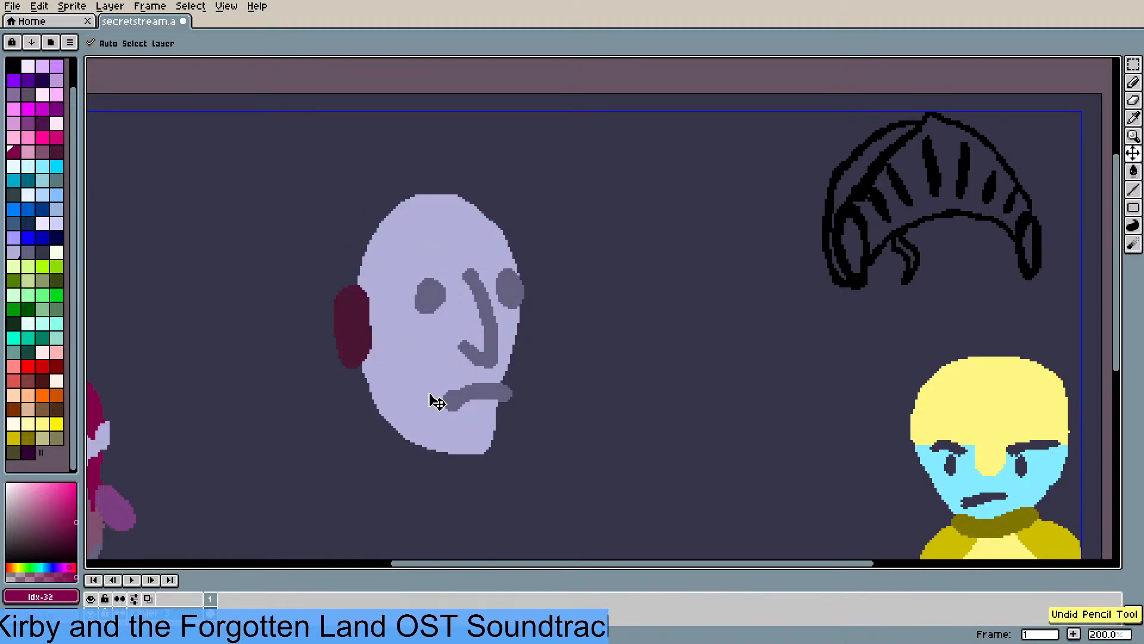
pyautogui.hotkey('ctrl', 'z')
# - Add a new layer for drawing over the lavender head
pyautogui.press('b')
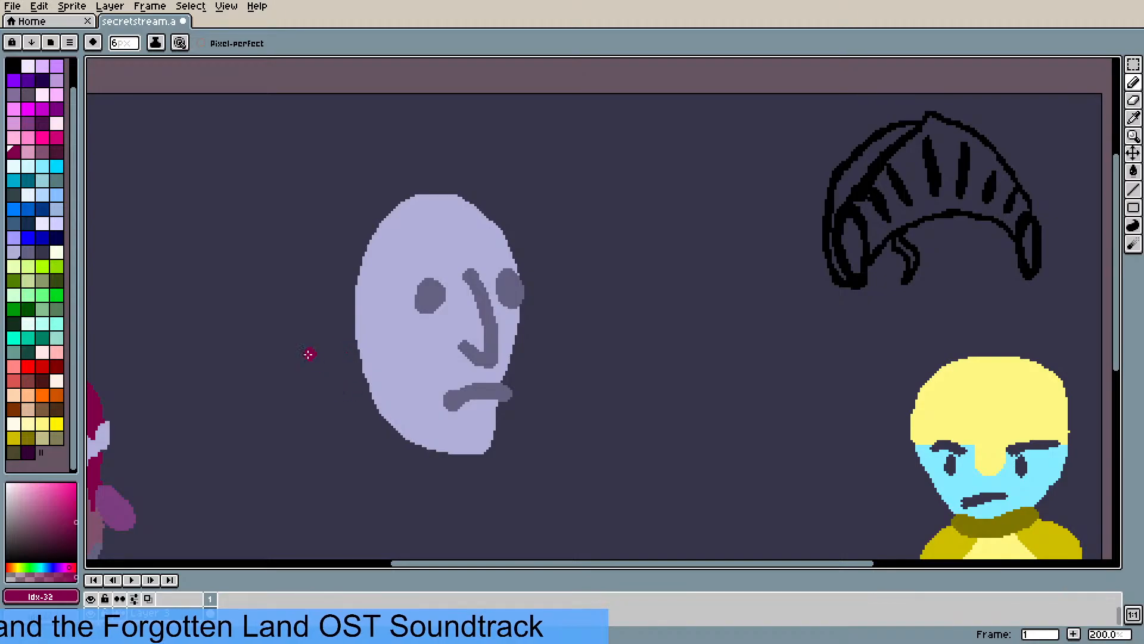
pyautogui.moveTo(74, 283); pyautogui.dragTo(72, 248)
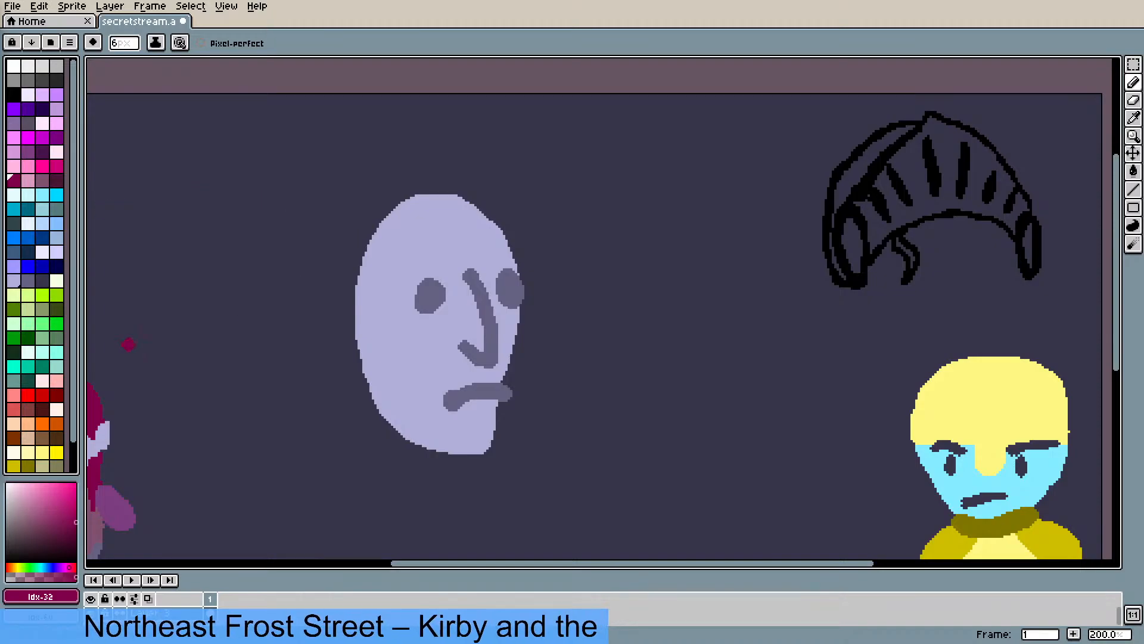
pyautogui.hotkey('alt', 'l')
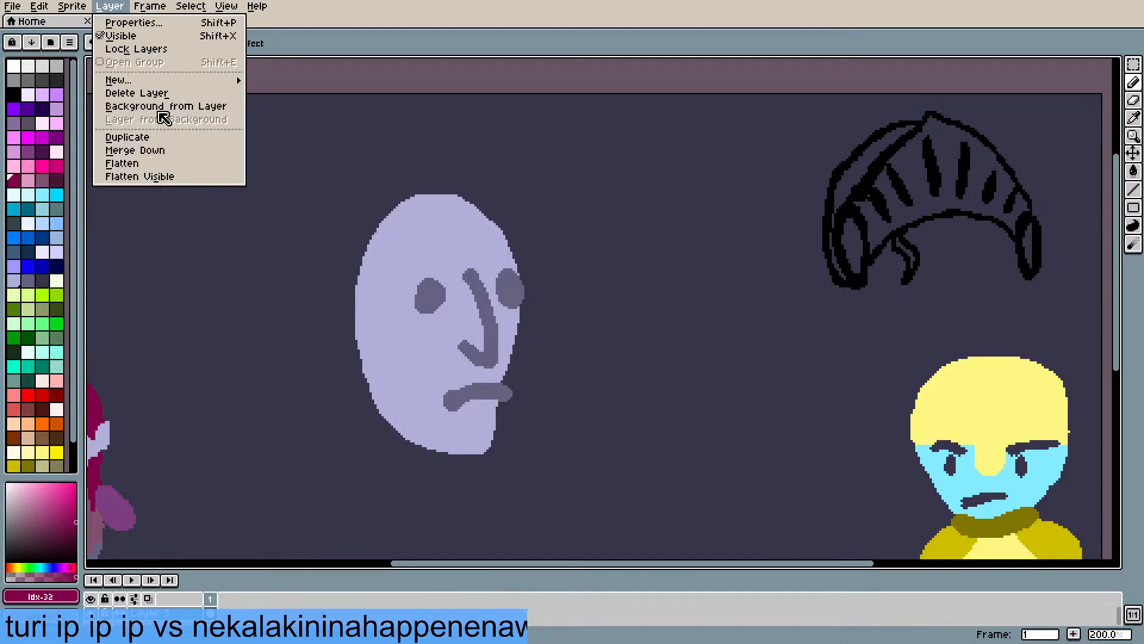
pyautogui.moveTo(191, 79)
pyautogui.click(274, 79)
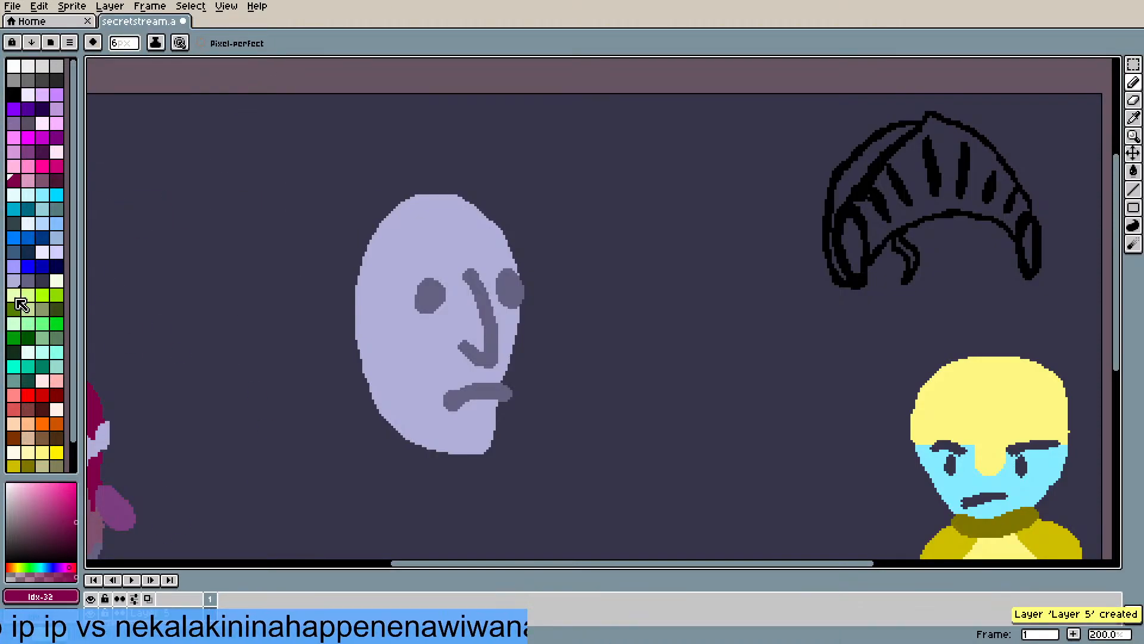
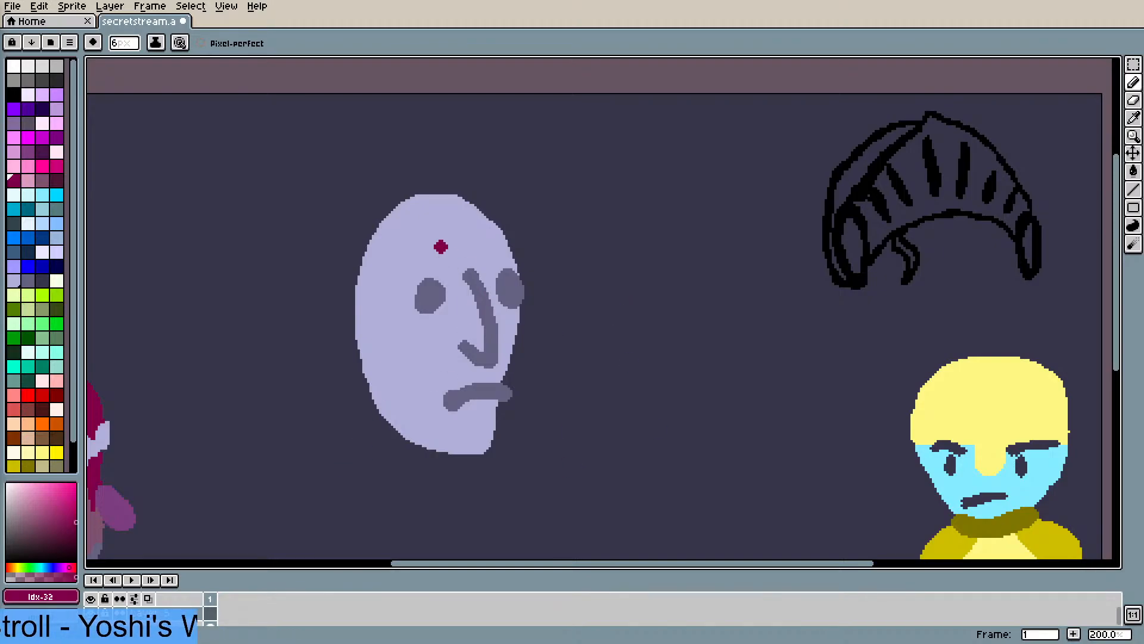
# - Outline a dark magenta helmet around the lavender head, with an eye opening, a vertical centre ridge and a rounded outer shell
pyautogui.moveTo(382, 284)
pyautogui.mouseDown()
pyautogui.moveTo(480, 242)
pyautogui.moveTo(545, 285)
pyautogui.moveTo(528, 325)
pyautogui.moveTo(484, 339)
pyautogui.moveTo(424, 341)
pyautogui.moveTo(394, 302)
pyautogui.mouseUp()
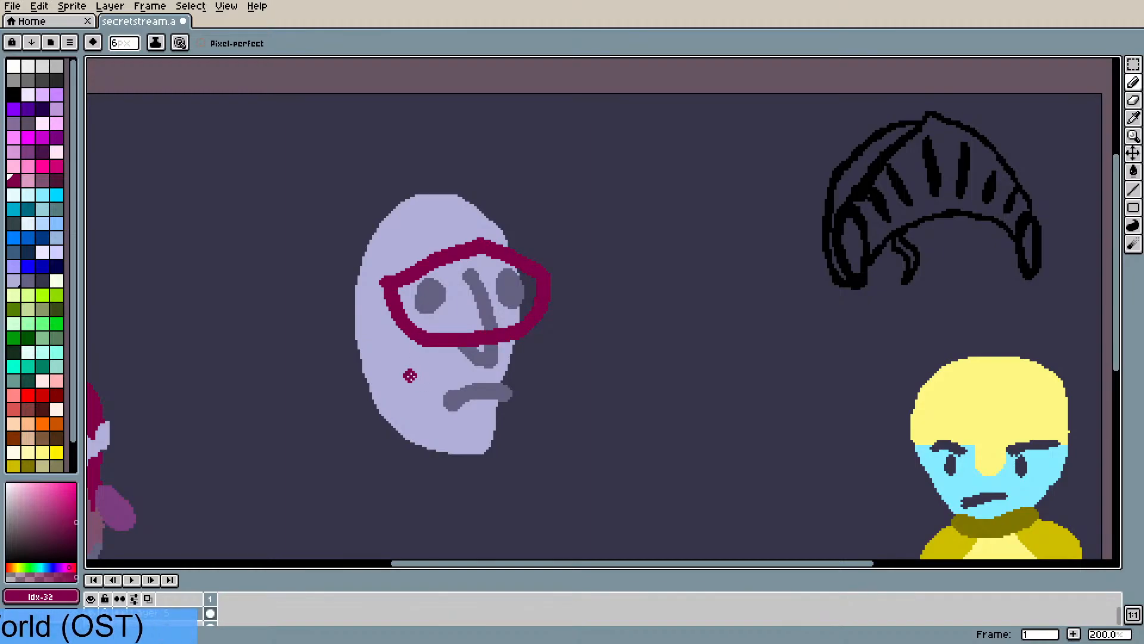
pyautogui.click(351, 349)
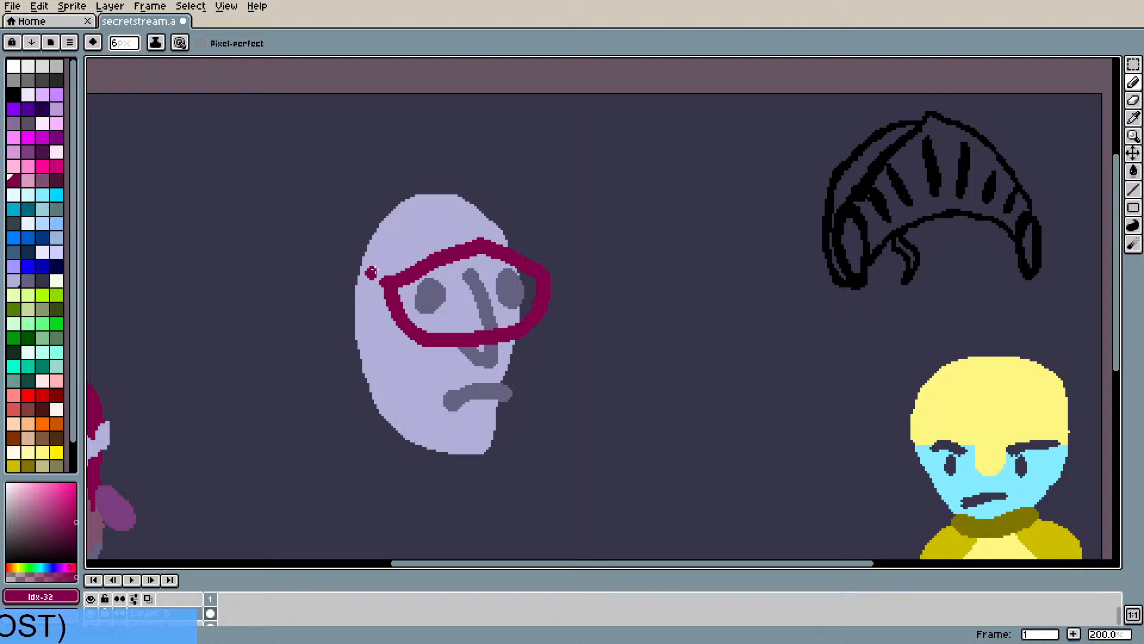
pyautogui.moveTo(457, 191); pyautogui.dragTo(475, 237)
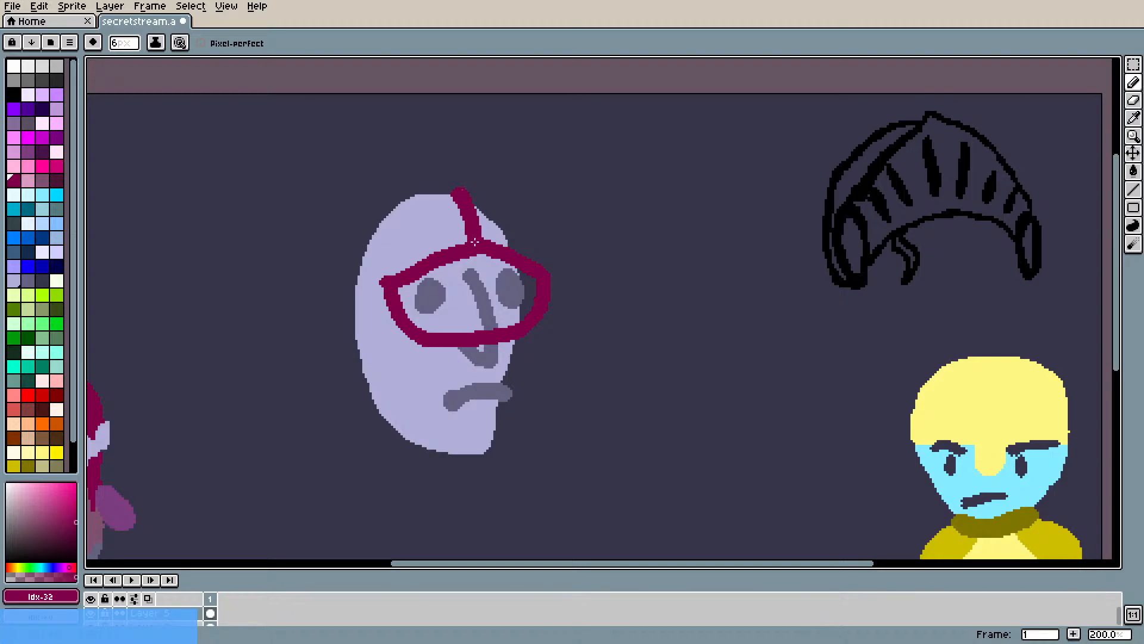
pyautogui.moveTo(493, 343); pyautogui.dragTo(494, 454)
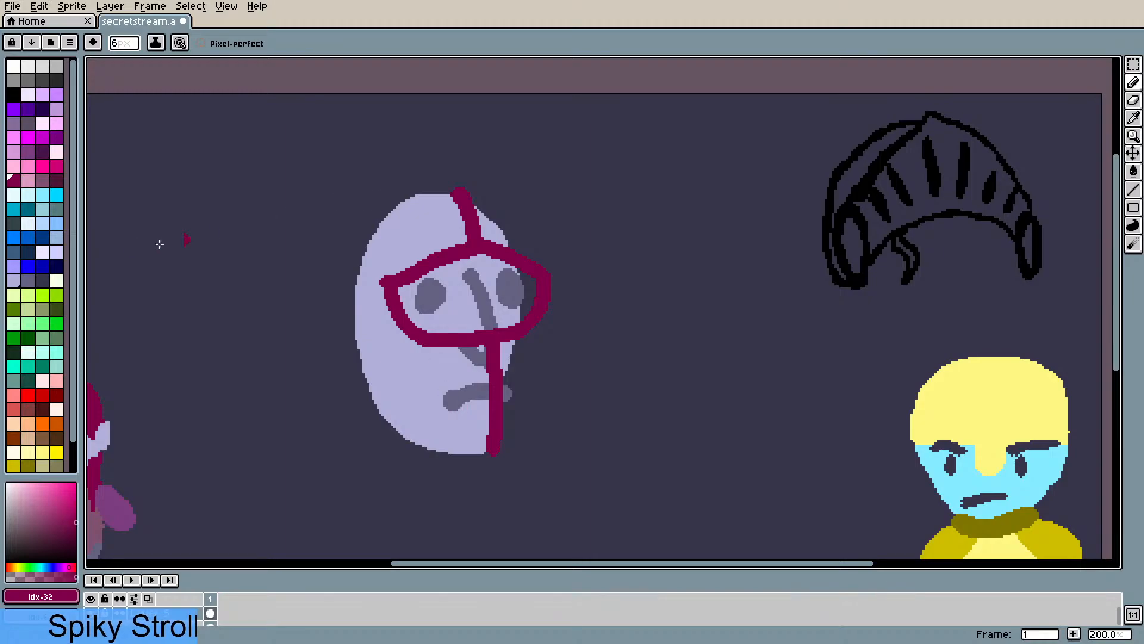
pyautogui.click(355, 165)
pyautogui.hotkey('ctrl', 'z')
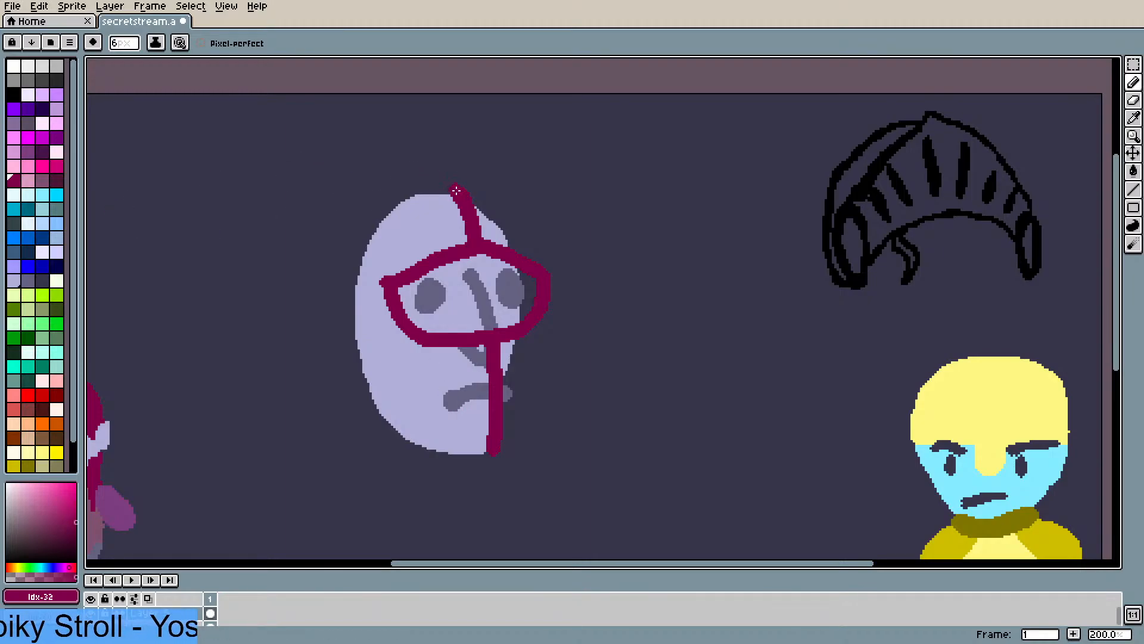
pyautogui.moveTo(456, 190)
pyautogui.mouseDown()
pyautogui.moveTo(433, 185)
pyautogui.moveTo(365, 227)
pyautogui.moveTo(341, 268)
pyautogui.moveTo(338, 317)
pyautogui.moveTo(361, 407)
pyautogui.moveTo(446, 468)
pyautogui.moveTo(482, 473)
pyautogui.moveTo(497, 456)
pyautogui.mouseUp()
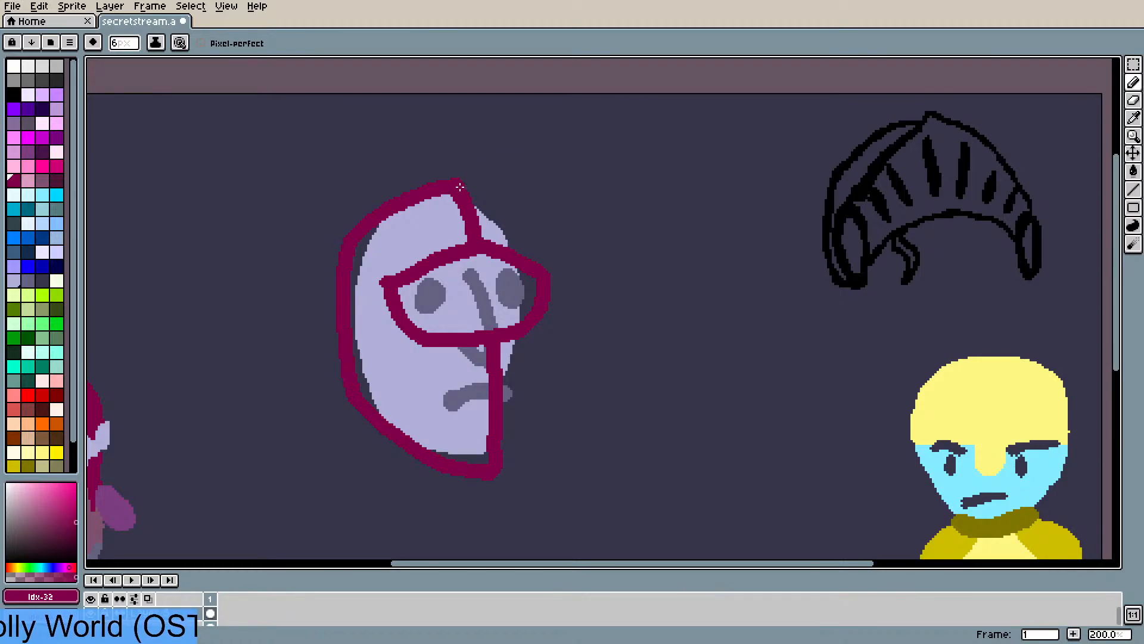
pyautogui.moveTo(460, 188)
pyautogui.mouseDown()
pyautogui.moveTo(522, 223)
pyautogui.moveTo(561, 287)
pyautogui.moveTo(557, 413)
pyautogui.moveTo(540, 445)
pyautogui.moveTo(508, 466)
pyautogui.mouseUp()
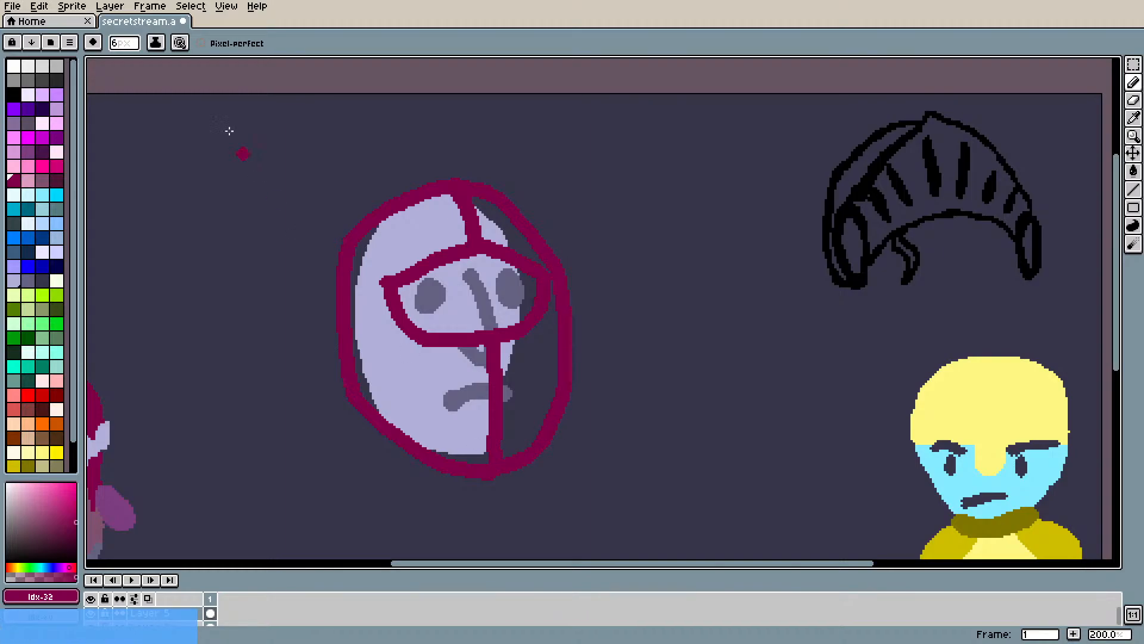
# - Fill the helmet's larger side, left of the centre ridge, with muted mauve
pyautogui.click(41, 179)
pyautogui.press('g')
pyautogui.click(418, 370)
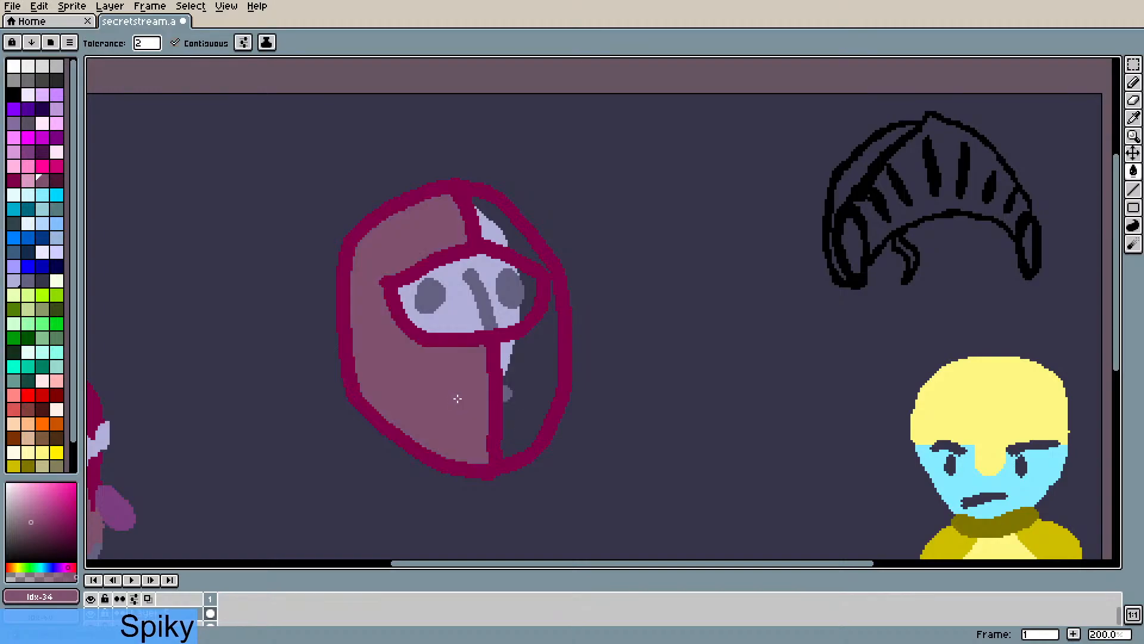
# - Fill the helmet's narrower side, above and below the eye opening, with the same muted mauve
pyautogui.click(503, 411)
pyautogui.click(506, 225)
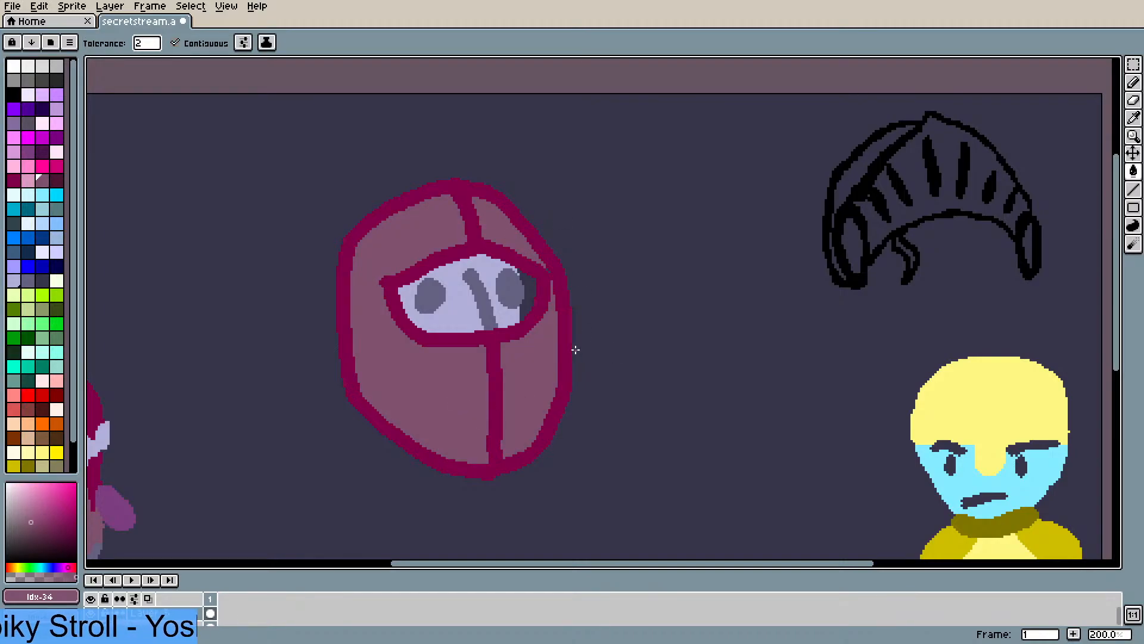
pyautogui.press('b')
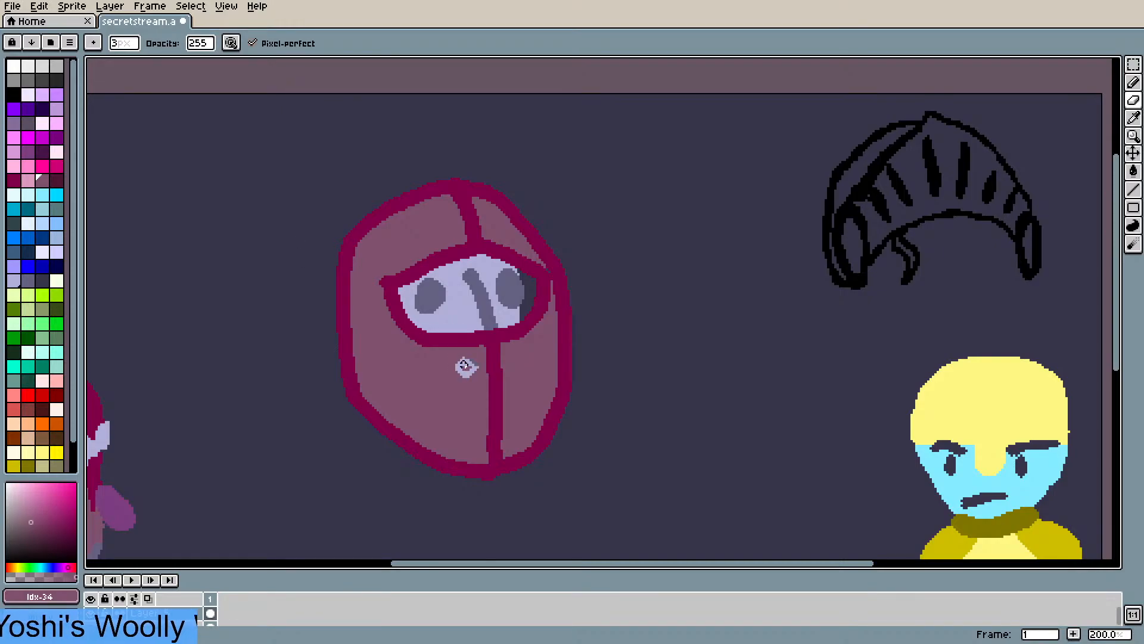
pyautogui.hotkey('ctrl', 'z')
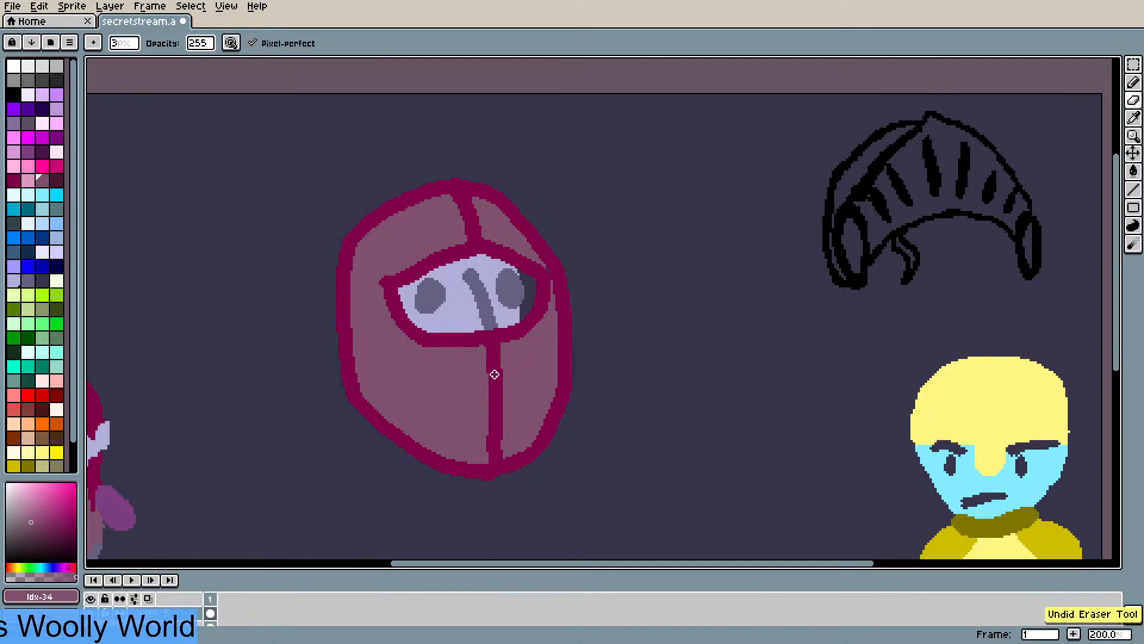
# - Draw six dark magenta (#7F0049) rings as breathing holes below the eye opening, three on each side of the centre ridge
pyautogui.press('i')
pyautogui.click(501, 353)
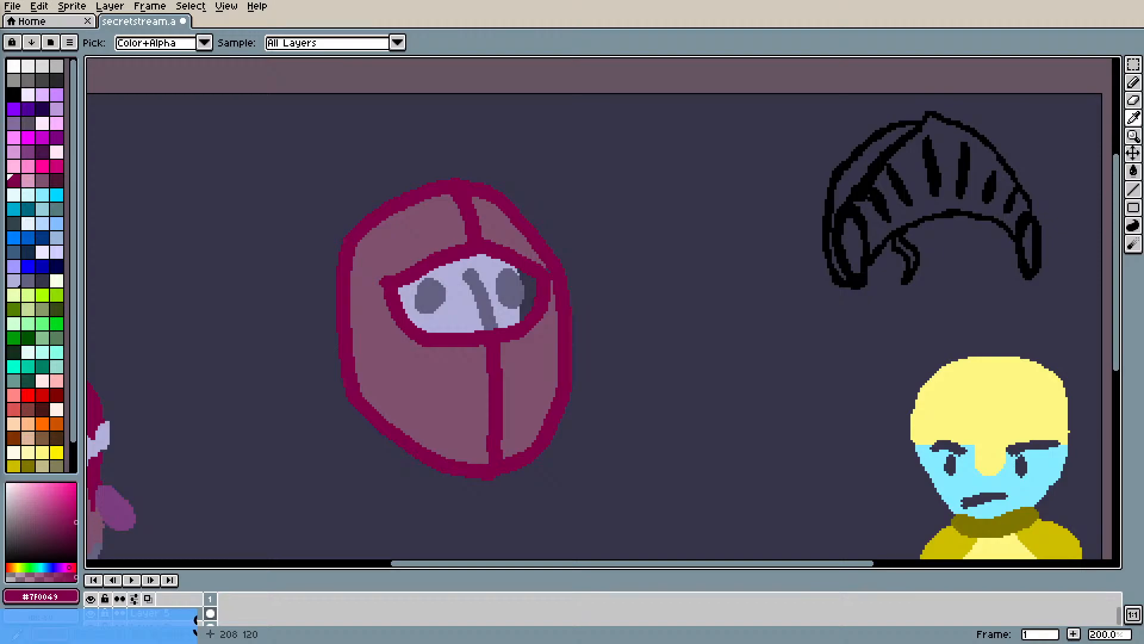
pyautogui.press('b')
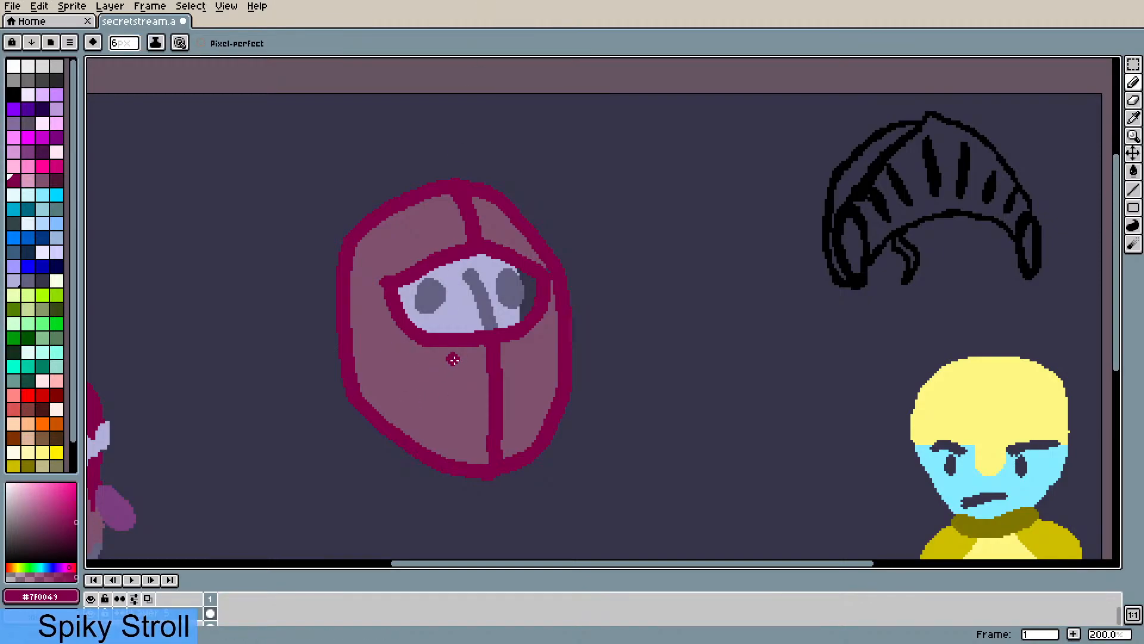
pyautogui.moveTo(454, 354)
pyautogui.mouseDown()
pyautogui.moveTo(452, 384)
pyautogui.moveTo(473, 381)
pyautogui.moveTo(475, 360)
pyautogui.moveTo(462, 356)
pyautogui.moveTo(523, 350)
pyautogui.mouseUp()
pyautogui.moveTo(468, 394)
pyautogui.mouseDown()
pyautogui.moveTo(457, 427)
pyautogui.moveTo(481, 419)
pyautogui.moveTo(468, 396)
pyautogui.mouseUp()
pyautogui.moveTo(529, 386)
pyautogui.mouseDown()
pyautogui.moveTo(514, 408)
pyautogui.moveTo(535, 410)
pyautogui.moveTo(528, 382)
pyautogui.mouseUp()
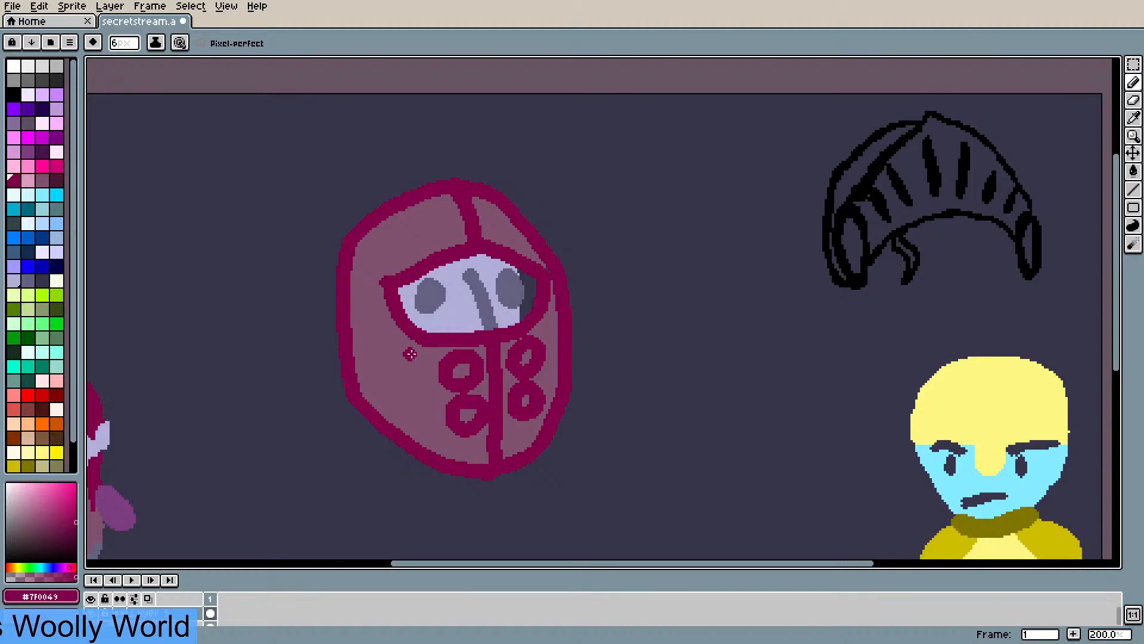
pyautogui.moveTo(408, 353)
pyautogui.mouseDown()
pyautogui.moveTo(406, 387)
pyautogui.moveTo(419, 376)
pyautogui.mouseUp()
pyautogui.moveTo(559, 317); pyautogui.dragTo(569, 347)
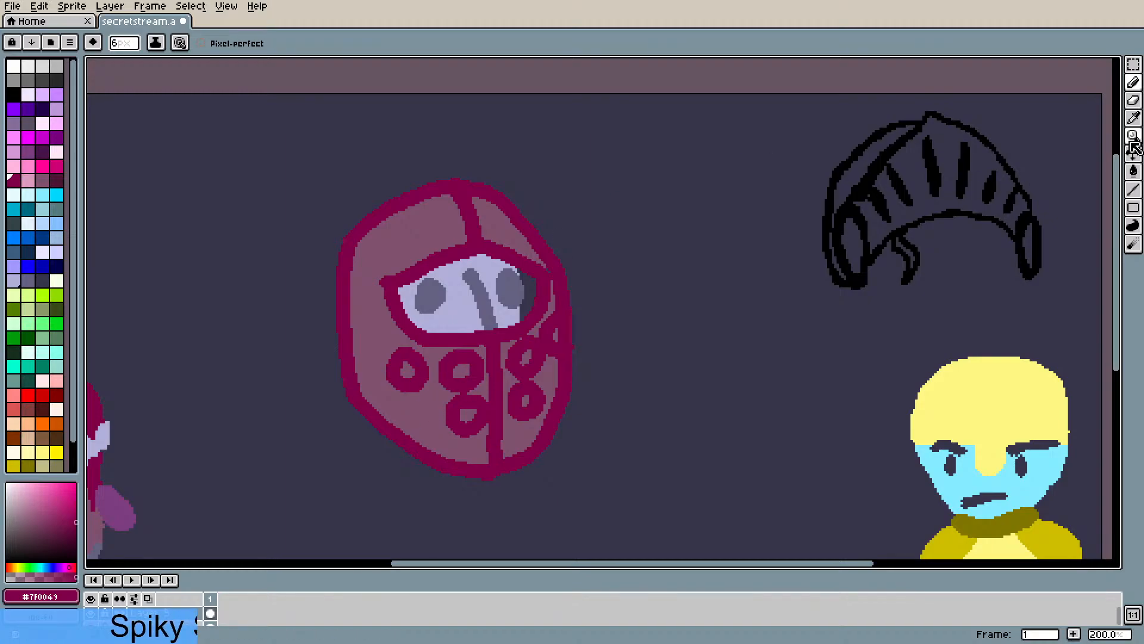
# - Clear the mauve inside the breathing-hole rings with Magic Wand selections so the layers beneath show through
pyautogui.moveTo(1133, 65); pyautogui.dragTo(1115, 64)
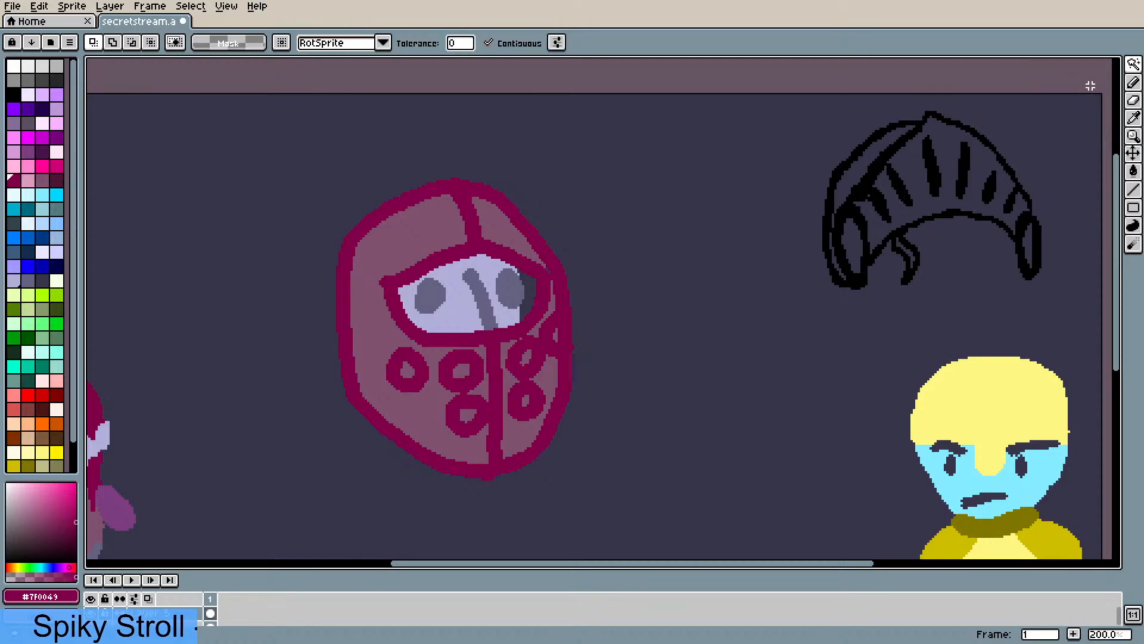
pyautogui.click(408, 368)
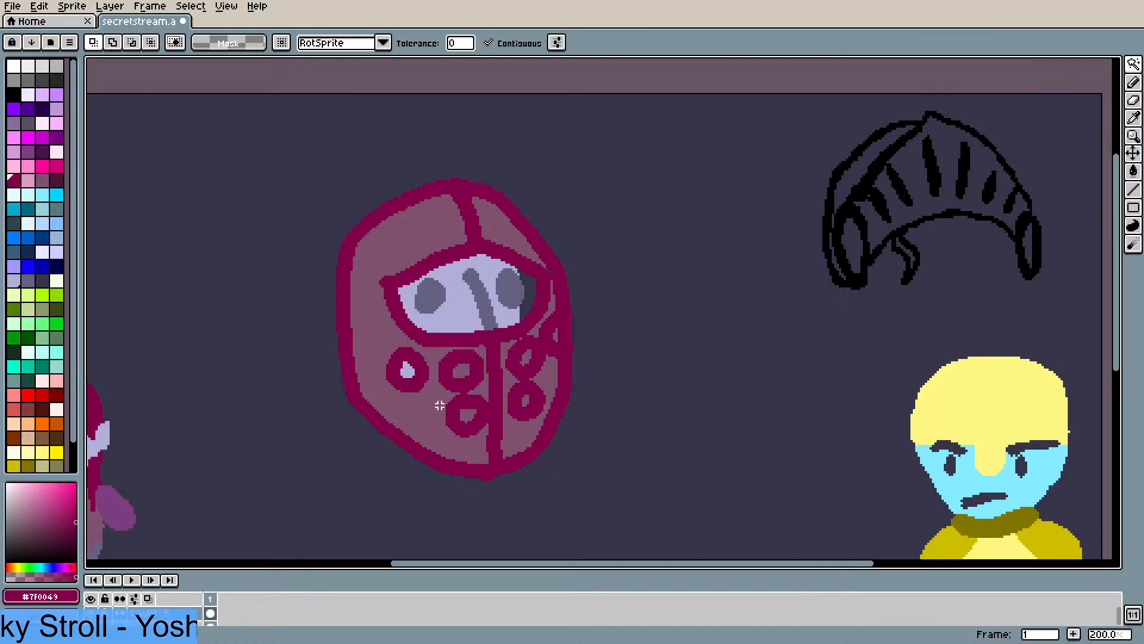
pyautogui.keyDown('shift'); pyautogui.click(460, 371); pyautogui.keyUp('shift')
pyautogui.keyDown('shift'); pyautogui.click(526, 357); pyautogui.keyUp('shift')
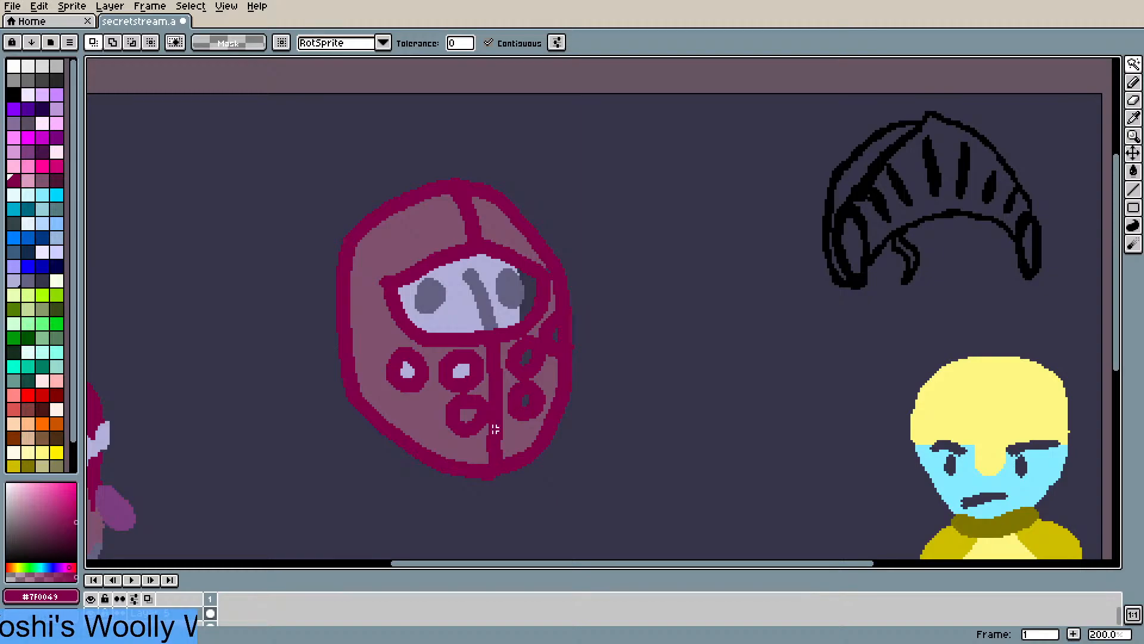
pyautogui.keyDown('shift'); pyautogui.click(469, 416); pyautogui.keyUp('shift')
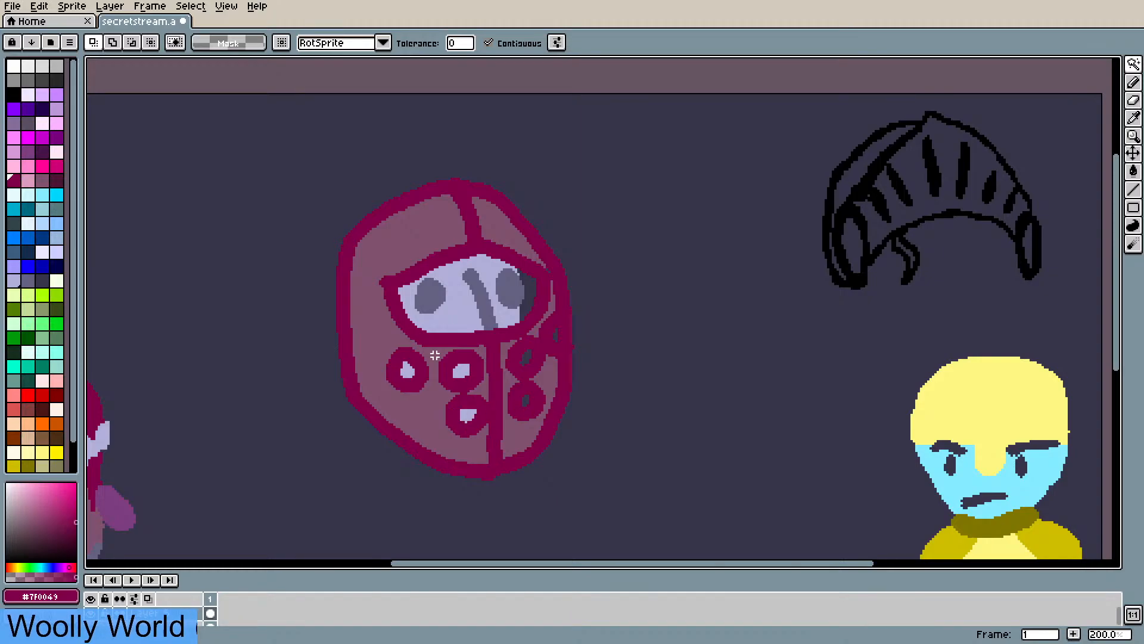
# - Erase inside the breathing-hole rings with the 3 px eraser to widen and round their openings, including the one at the far edge
pyautogui.scroll(1, 513, 450)
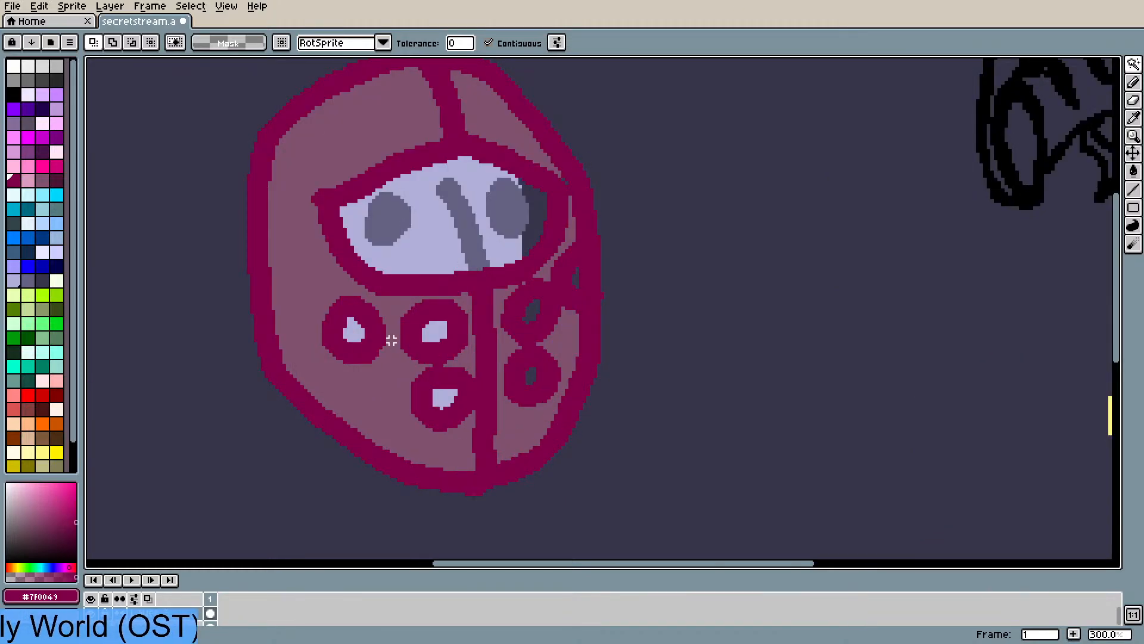
pyautogui.press('b')
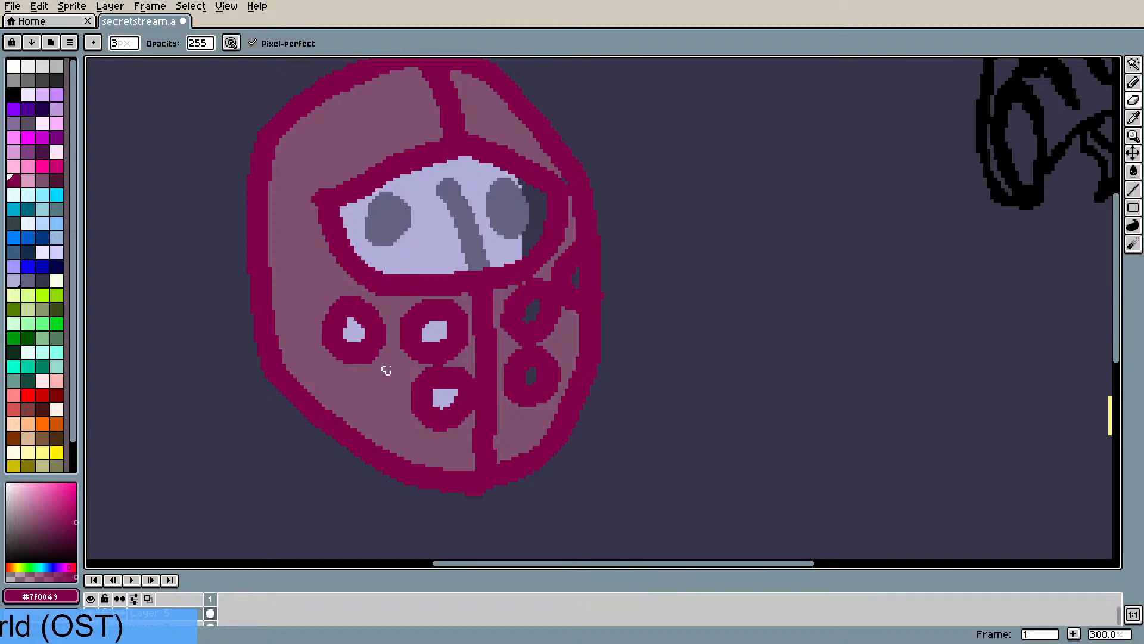
pyautogui.moveTo(449, 390)
pyautogui.mouseDown()
pyautogui.moveTo(447, 406)
pyautogui.moveTo(458, 398)
pyautogui.moveTo(445, 392)
pyautogui.mouseUp()
pyautogui.moveTo(435, 329); pyautogui.dragTo(438, 348)
pyautogui.moveTo(331, 335)
pyautogui.mouseDown()
pyautogui.moveTo(352, 318)
pyautogui.moveTo(356, 326)
pyautogui.mouseUp()
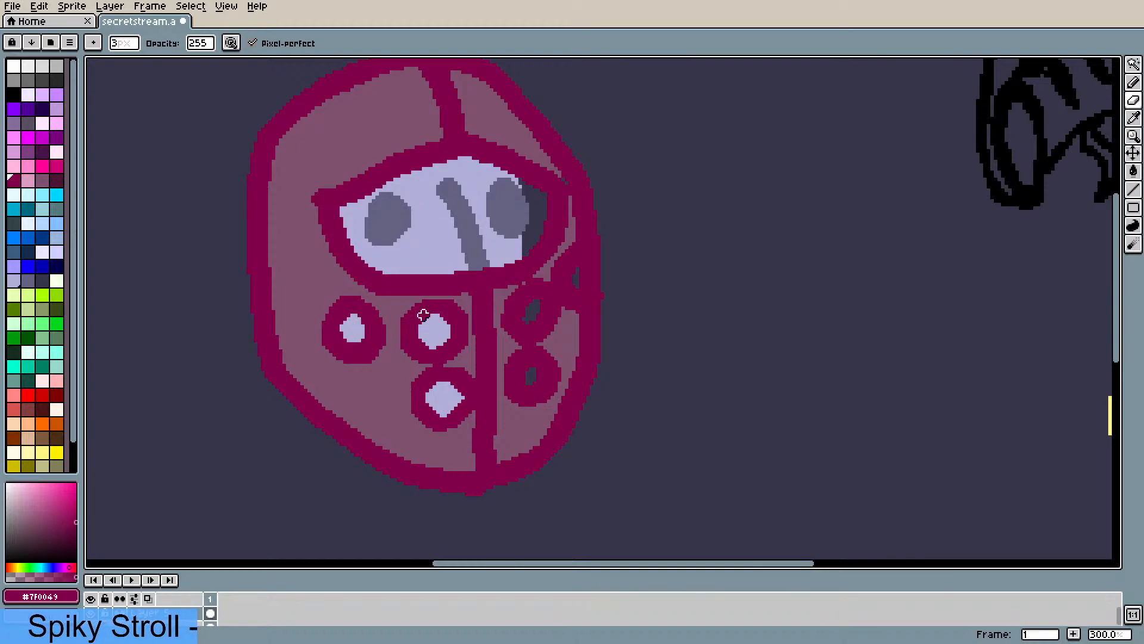
pyautogui.moveTo(541, 301)
pyautogui.mouseDown()
pyautogui.moveTo(527, 322)
pyautogui.moveTo(537, 308)
pyautogui.moveTo(524, 308)
pyautogui.moveTo(537, 311)
pyautogui.moveTo(532, 329)
pyautogui.moveTo(582, 311)
pyautogui.moveTo(559, 308)
pyautogui.moveTo(574, 290)
pyautogui.mouseUp()
pyautogui.moveTo(526, 372); pyautogui.dragTo(534, 370)
pyautogui.scroll(-2, 507, 530)
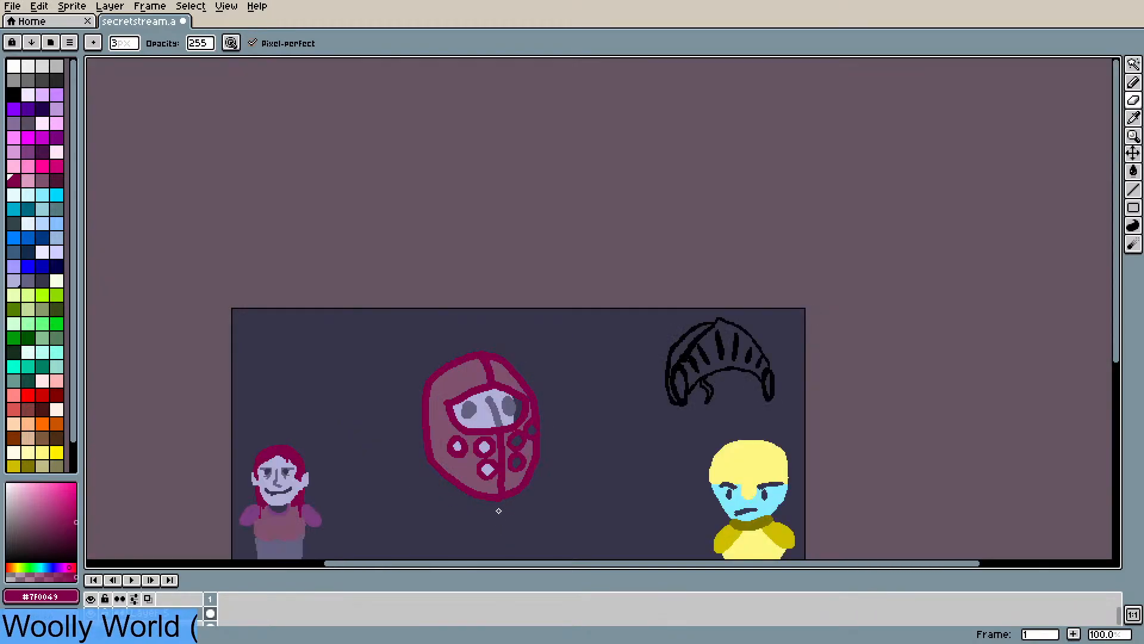
pyautogui.scroll(-1, 501, 497)
pyautogui.scroll(2, 496, 507)
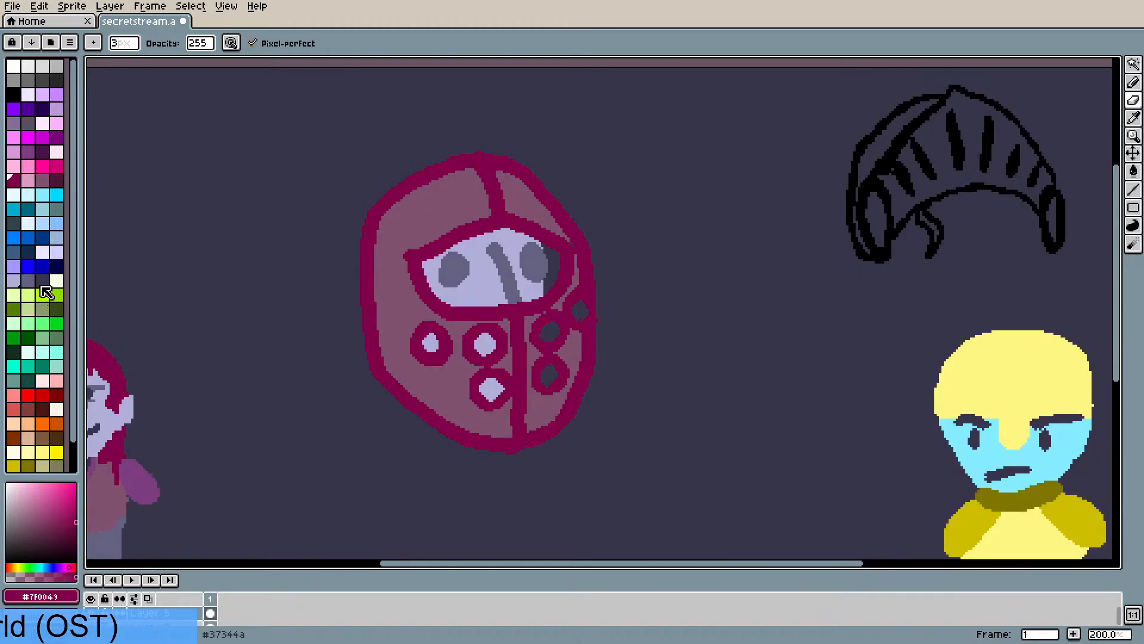
# - Recolour the helmet's connected magenta outline to dark navy with the Paint Bucket
pyautogui.click(28, 252)
pyautogui.press('g')
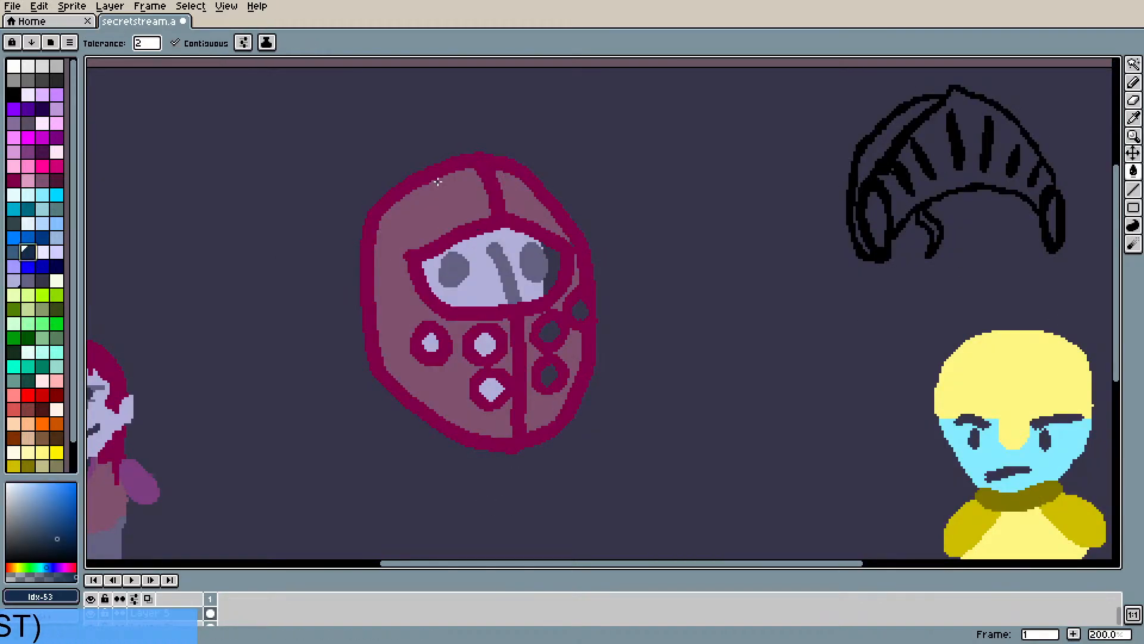
pyautogui.click(439, 172)
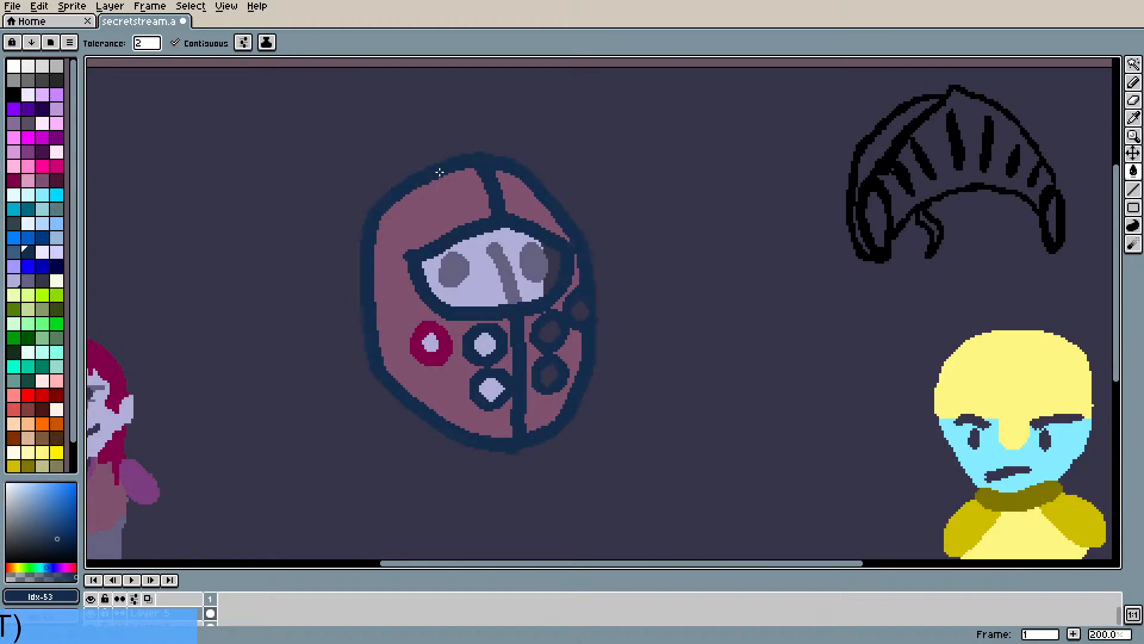
# - Fill all the helmet's mauve sections on both sides of the ridge with light blue
pyautogui.click(55, 240)
pyautogui.click(403, 265)
pyautogui.click(527, 211)
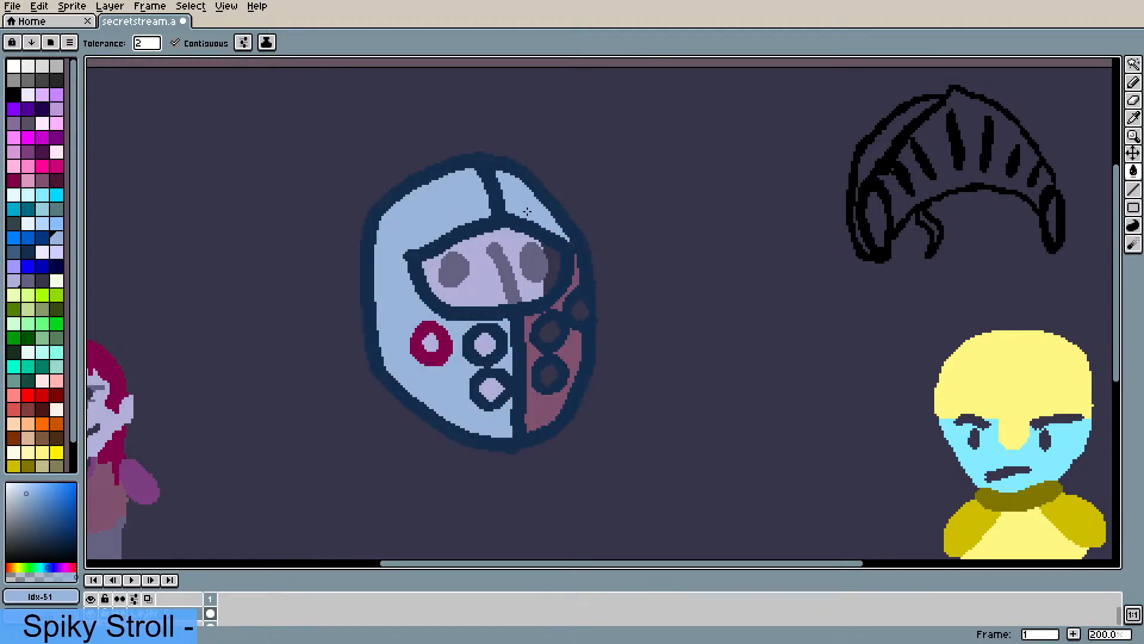
pyautogui.click(574, 287)
pyautogui.click(532, 318)
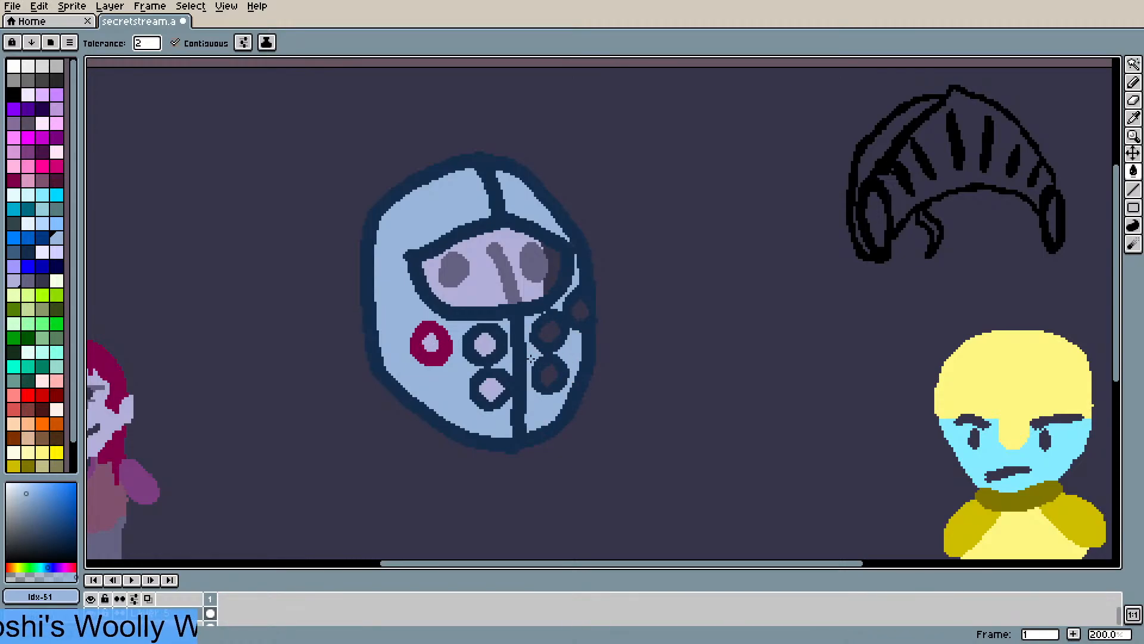
# - Sample the outline's navy (#142d4c) and recolour the remaining magenta breathing-hole ring with it
pyautogui.press('i')
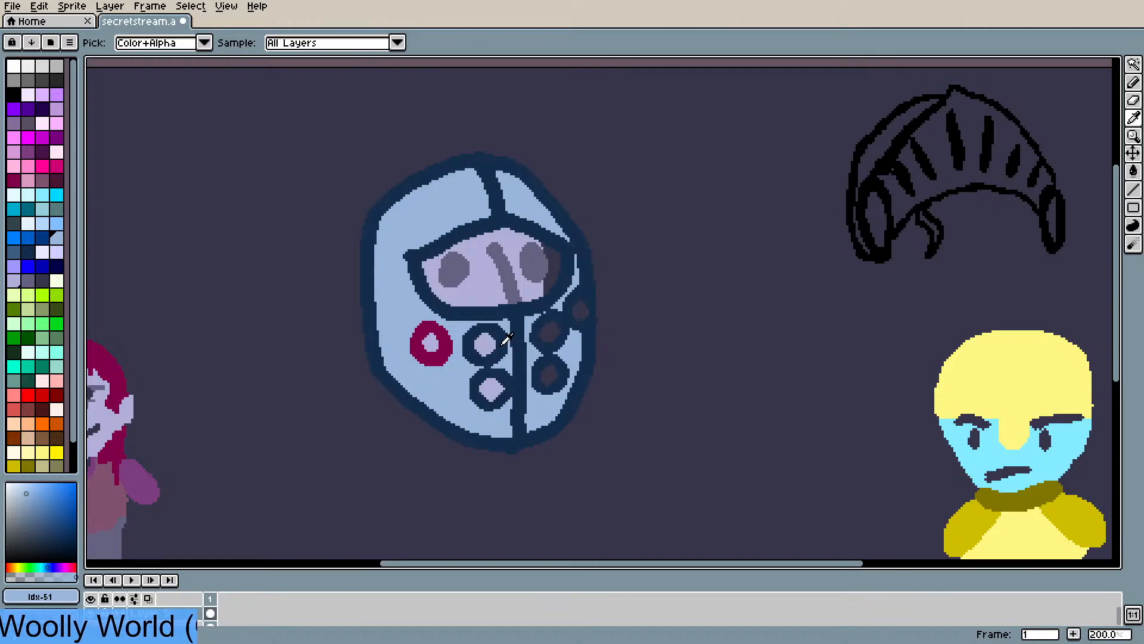
pyautogui.click(505, 333)
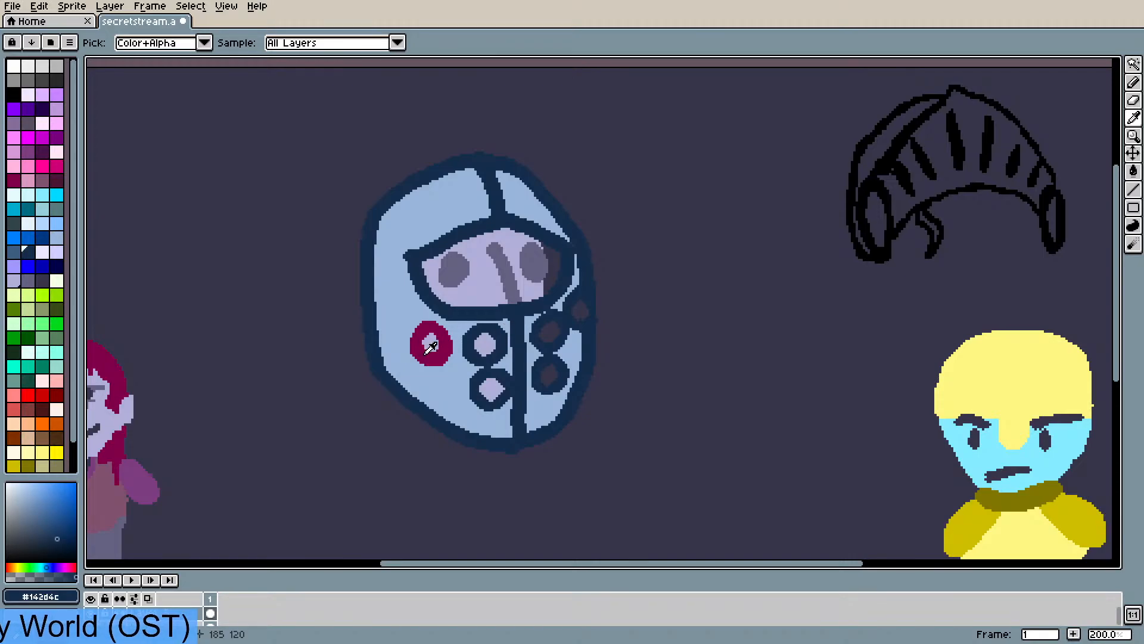
pyautogui.press('g')
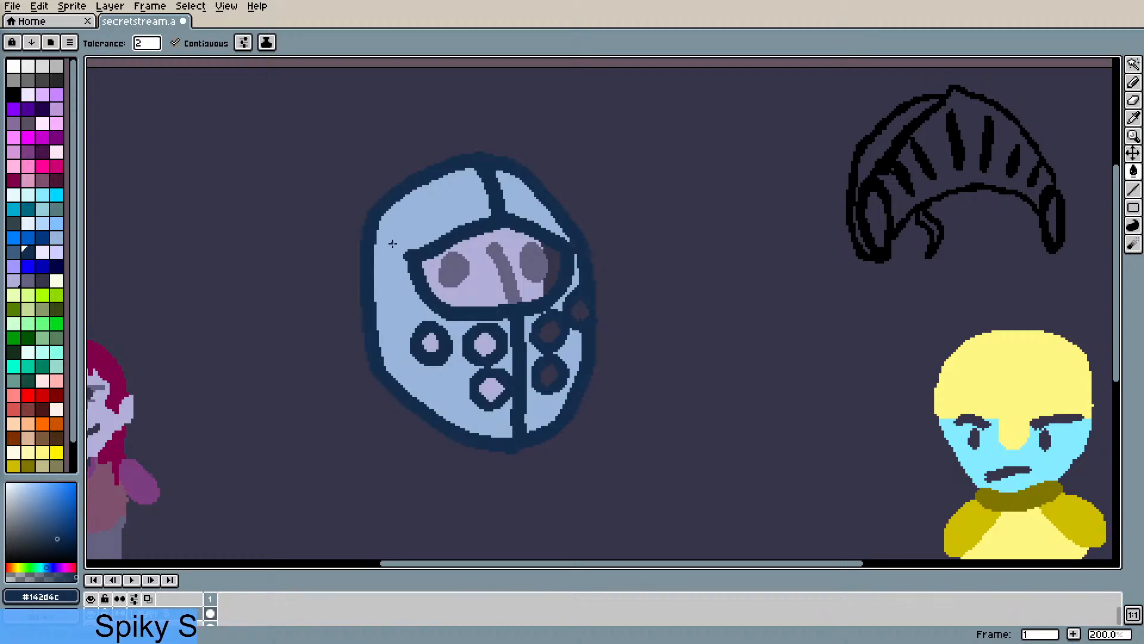
# - Outline two upward-curving horns in navy with the 6 px brush, one on each side of the helmet
pyautogui.press('i')
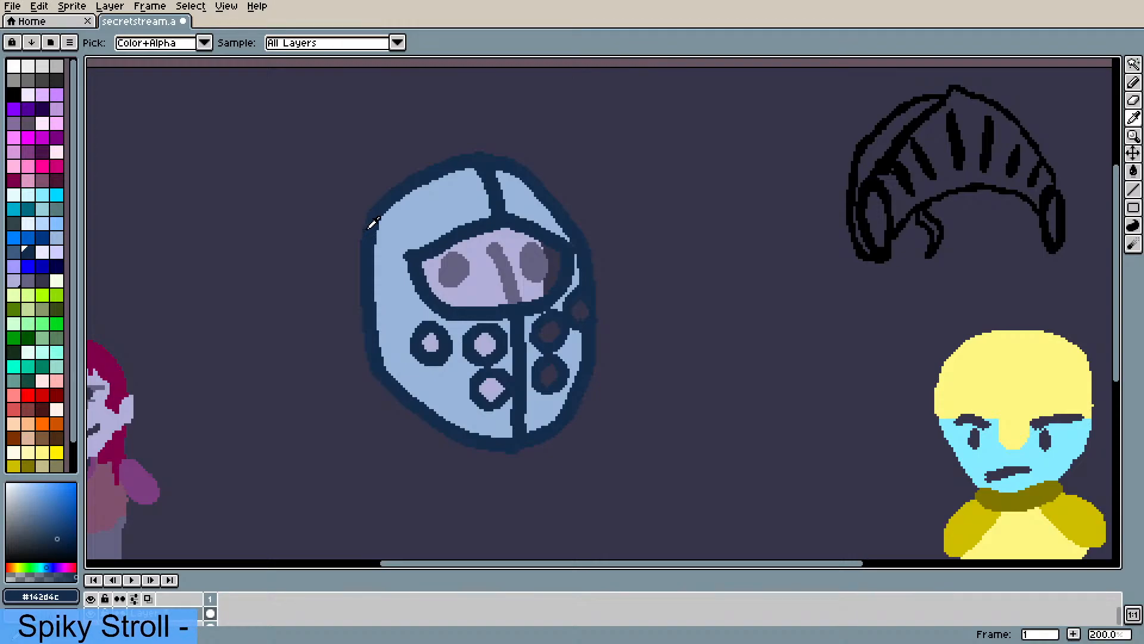
pyautogui.press('b')
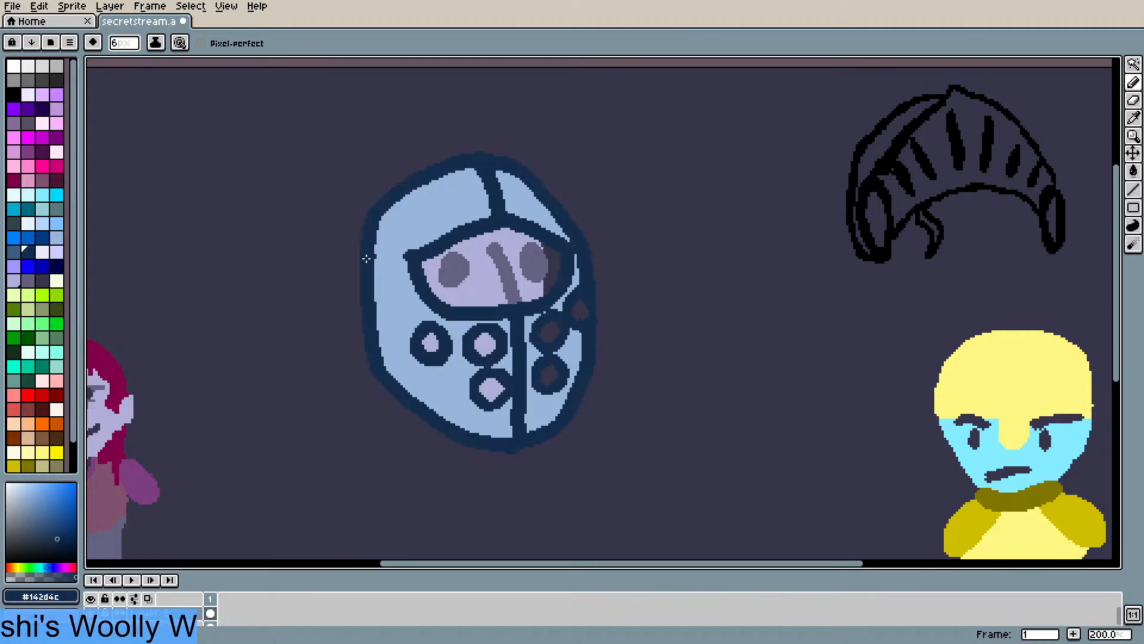
pyautogui.moveTo(365, 258)
pyautogui.mouseDown()
pyautogui.moveTo(318, 243)
pyautogui.moveTo(275, 199)
pyautogui.moveTo(255, 139)
pyautogui.moveTo(265, 102)
pyautogui.moveTo(297, 111)
pyautogui.moveTo(318, 182)
pyautogui.moveTo(377, 212)
pyautogui.mouseUp()
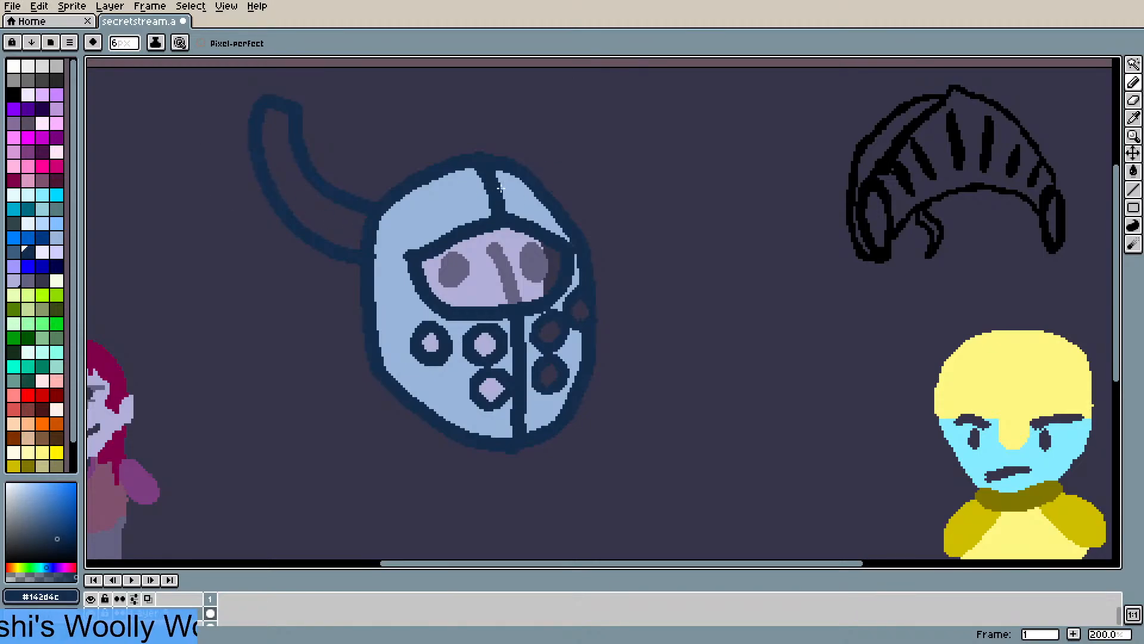
pyautogui.moveTo(540, 189)
pyautogui.mouseDown()
pyautogui.moveTo(565, 184)
pyautogui.moveTo(587, 140)
pyautogui.moveTo(574, 95)
pyautogui.moveTo(603, 89)
pyautogui.moveTo(617, 103)
pyautogui.moveTo(626, 162)
pyautogui.moveTo(602, 216)
pyautogui.moveTo(578, 233)
pyautogui.mouseUp()
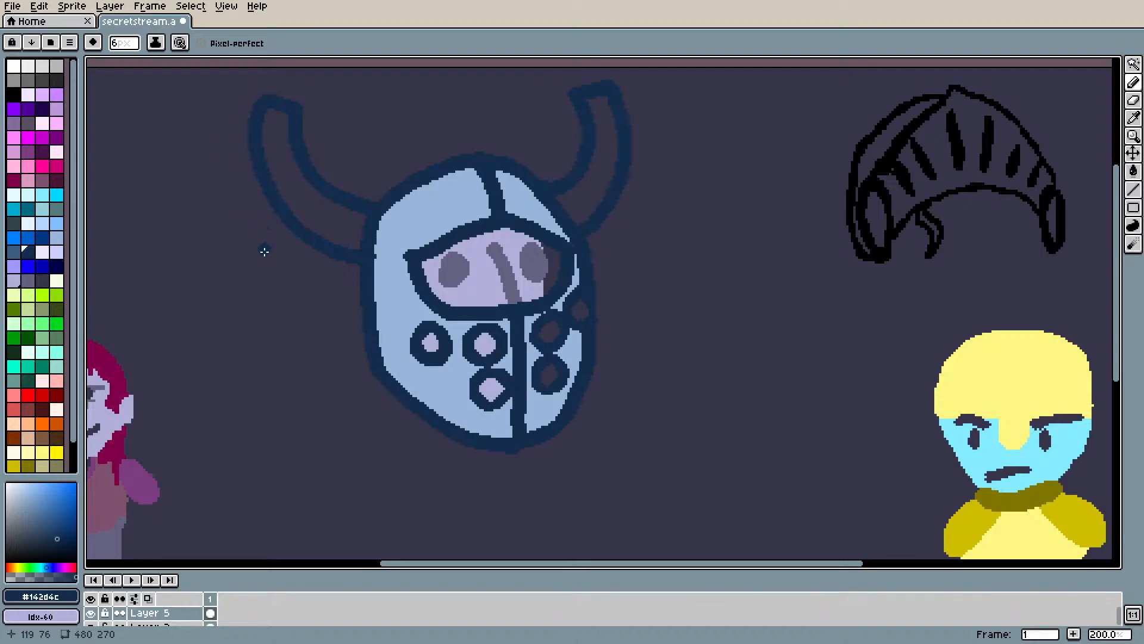
pyautogui.moveTo(255, 111)
pyautogui.mouseDown()
pyautogui.moveTo(228, 107)
pyautogui.moveTo(224, 133)
pyautogui.moveTo(258, 154)
pyautogui.moveTo(241, 197)
pyautogui.moveTo(273, 200)
pyautogui.moveTo(258, 230)
pyautogui.moveTo(278, 247)
pyautogui.moveTo(293, 231)
pyautogui.moveTo(297, 263)
pyautogui.moveTo(316, 253)
pyautogui.moveTo(320, 272)
pyautogui.moveTo(349, 265)
pyautogui.mouseUp()
pyautogui.hotkey('ctrl', 'z')
pyautogui.hotkey('ctrl', 'z')
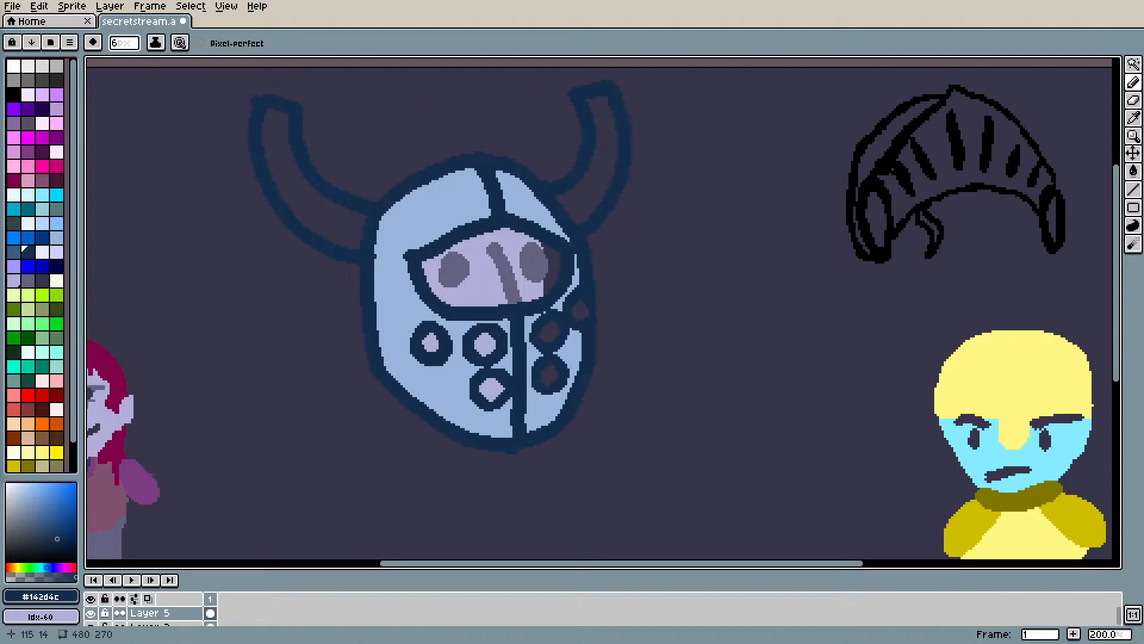
# - Add a curved outer band along the left horn and mark it with four short navy ridge lines
pyautogui.moveTo(251, 102)
pyautogui.mouseDown()
pyautogui.moveTo(206, 106)
pyautogui.moveTo(229, 199)
pyautogui.moveTo(289, 270)
pyautogui.moveTo(337, 282)
pyautogui.moveTo(338, 263)
pyautogui.moveTo(290, 248)
pyautogui.mouseUp()
pyautogui.moveTo(272, 200); pyautogui.dragTo(262, 210)
pyautogui.moveTo(252, 165); pyautogui.dragTo(238, 169)
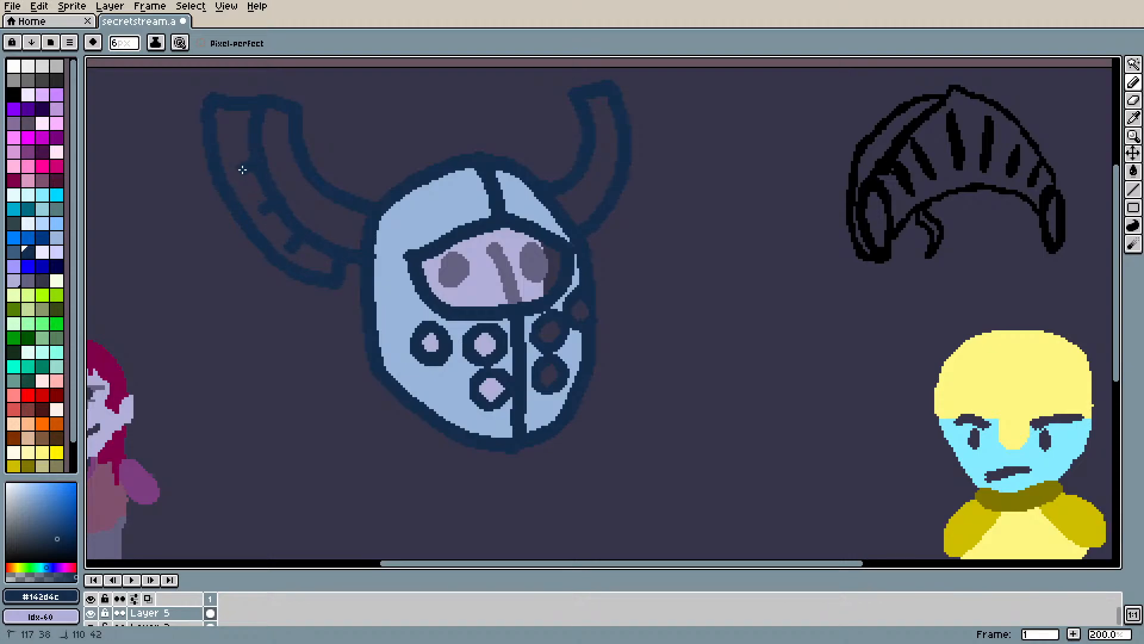
pyautogui.moveTo(253, 130); pyautogui.dragTo(228, 128)
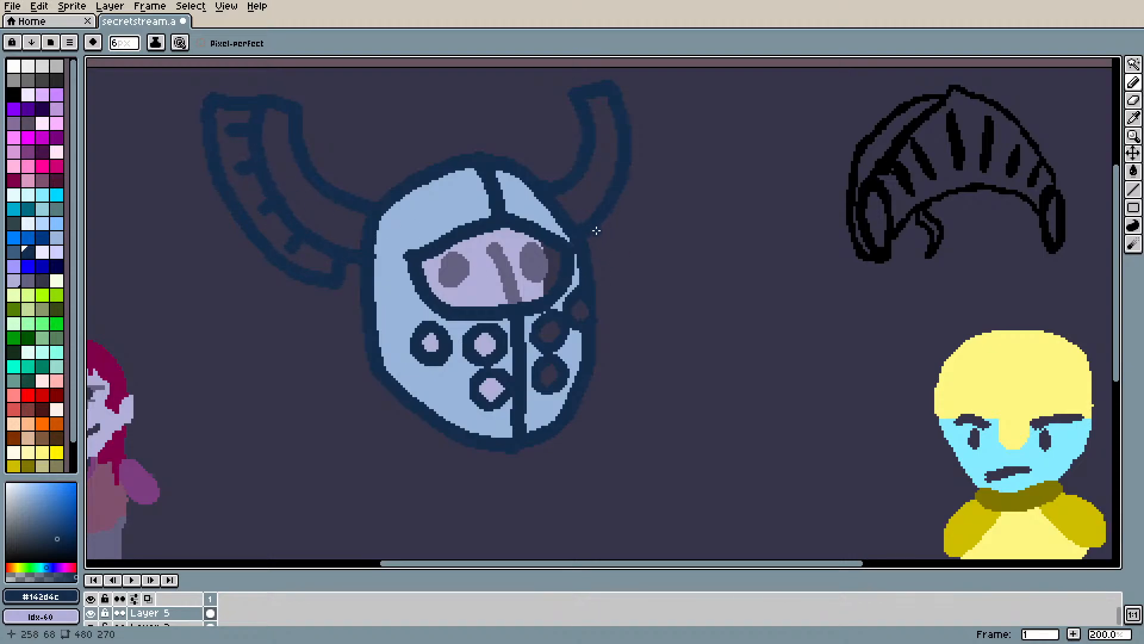
# - Add a matching curved outer band with short navy ridge lines along the right horn
pyautogui.moveTo(596, 229)
pyautogui.mouseDown()
pyautogui.moveTo(615, 249)
pyautogui.moveTo(627, 243)
pyautogui.moveTo(660, 171)
pyautogui.moveTo(660, 113)
pyautogui.moveTo(641, 76)
pyautogui.moveTo(628, 80)
pyautogui.moveTo(622, 101)
pyautogui.moveTo(649, 106)
pyautogui.moveTo(642, 143)
pyautogui.mouseUp()
pyautogui.moveTo(643, 199)
pyautogui.mouseDown()
pyautogui.moveTo(634, 240)
pyautogui.moveTo(612, 234)
pyautogui.mouseUp()
pyautogui.scroll(-2, 629, 221)
pyautogui.scroll(2, 618, 226)
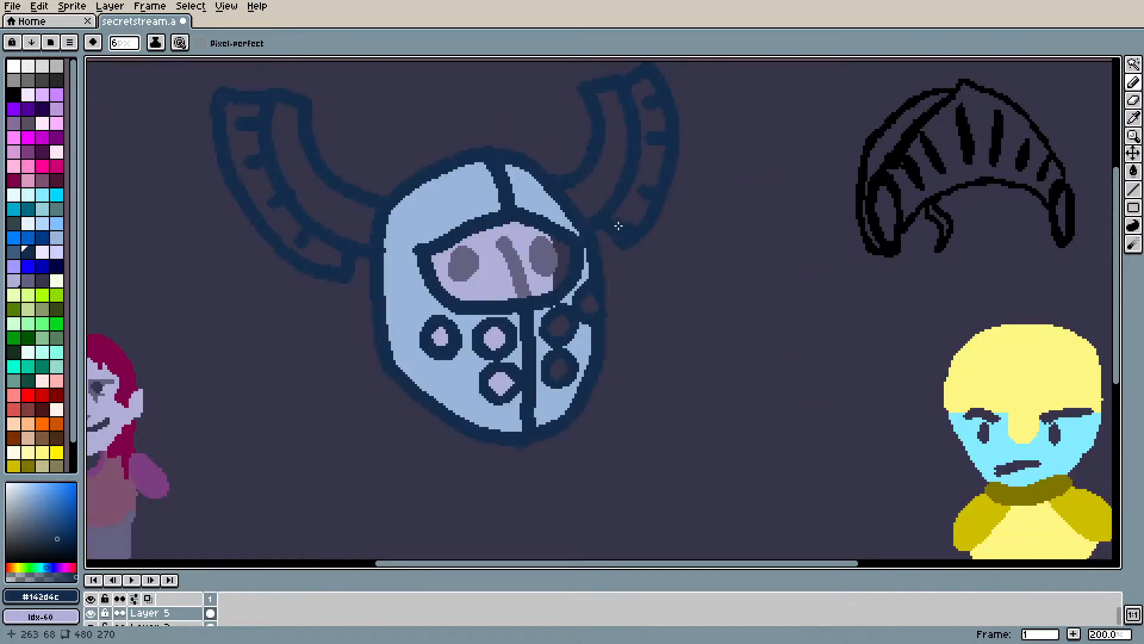
# - Toggle Layer 5's visibility repeatedly to compare the bare head with the horned helmet, leaving the layer shown
pyautogui.click(92, 615)
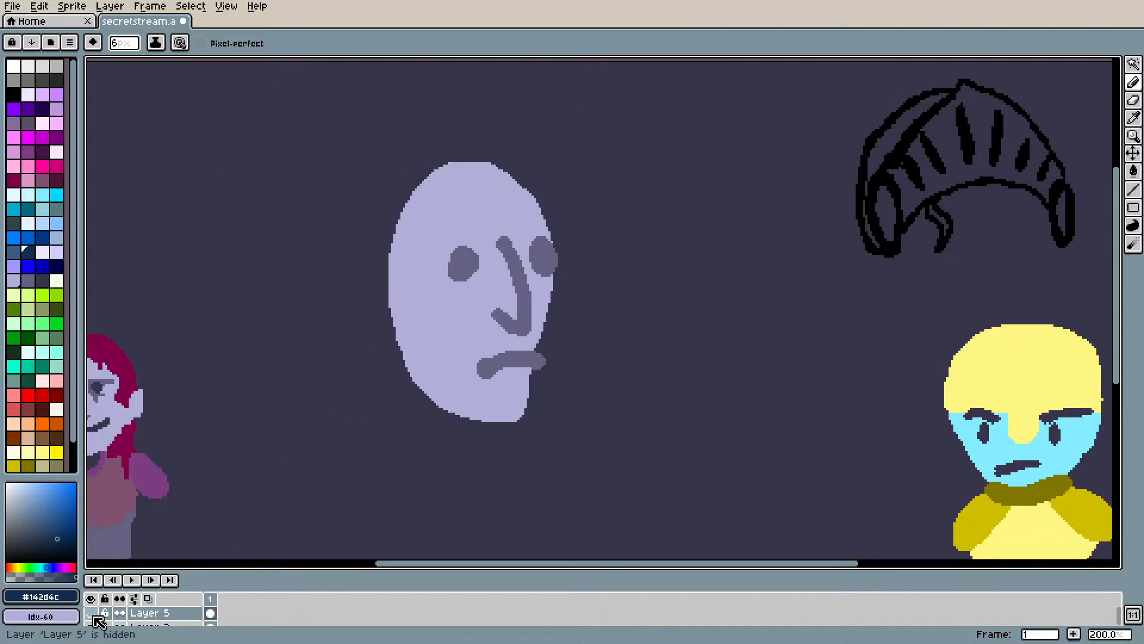
pyautogui.click(91, 615)
pyautogui.click(92, 614)
pyautogui.click(92, 615)
pyautogui.click(91, 615)
pyautogui.click(92, 615)
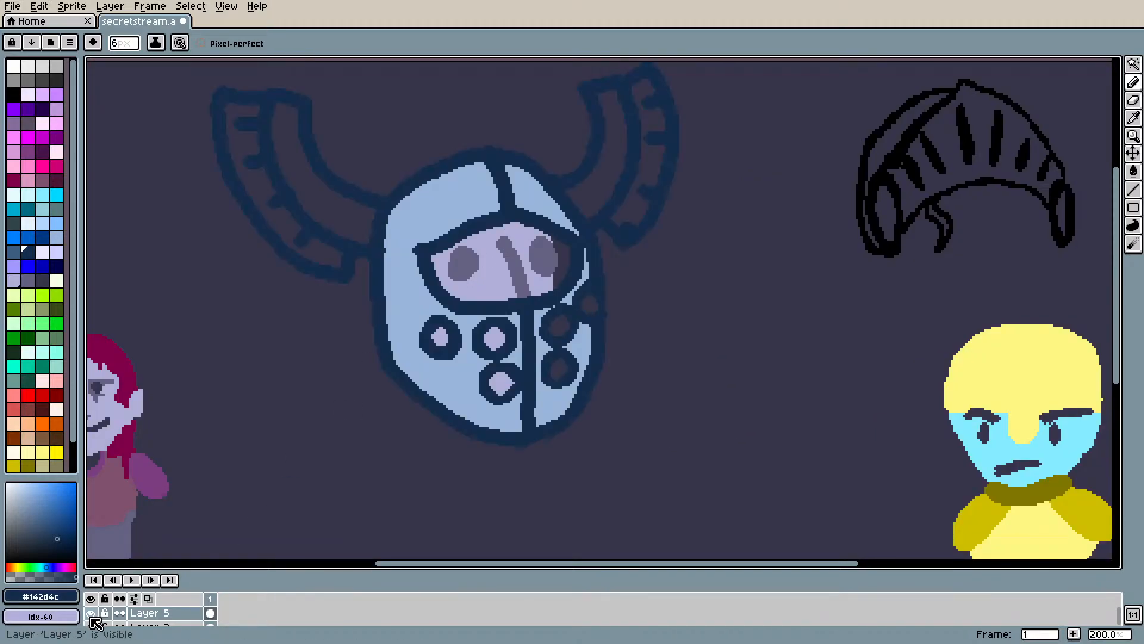
pyautogui.click(91, 614)
pyautogui.click(92, 615)
pyautogui.click(91, 614)
pyautogui.click(92, 614)
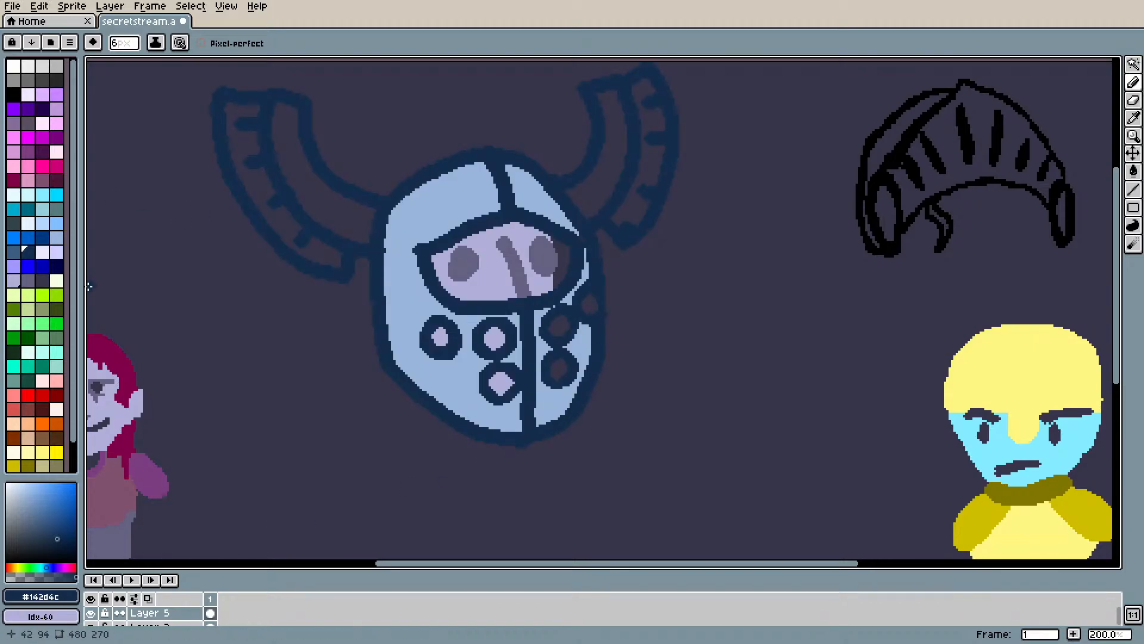
# - Fill the three breathing holes on the near side of the faceplate with the dark background colour #37344a
pyautogui.click(42, 280)
pyautogui.press('g')
pyautogui.click(494, 337)
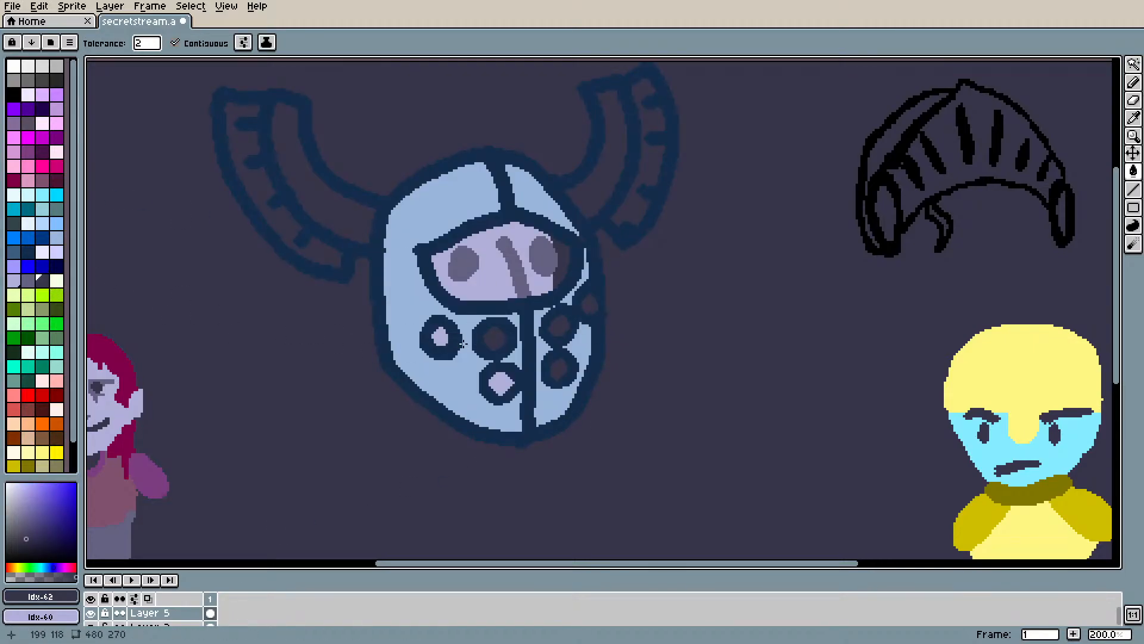
pyautogui.click(448, 340)
pyautogui.hotkey('ctrl', 'z')
pyautogui.click(440, 340)
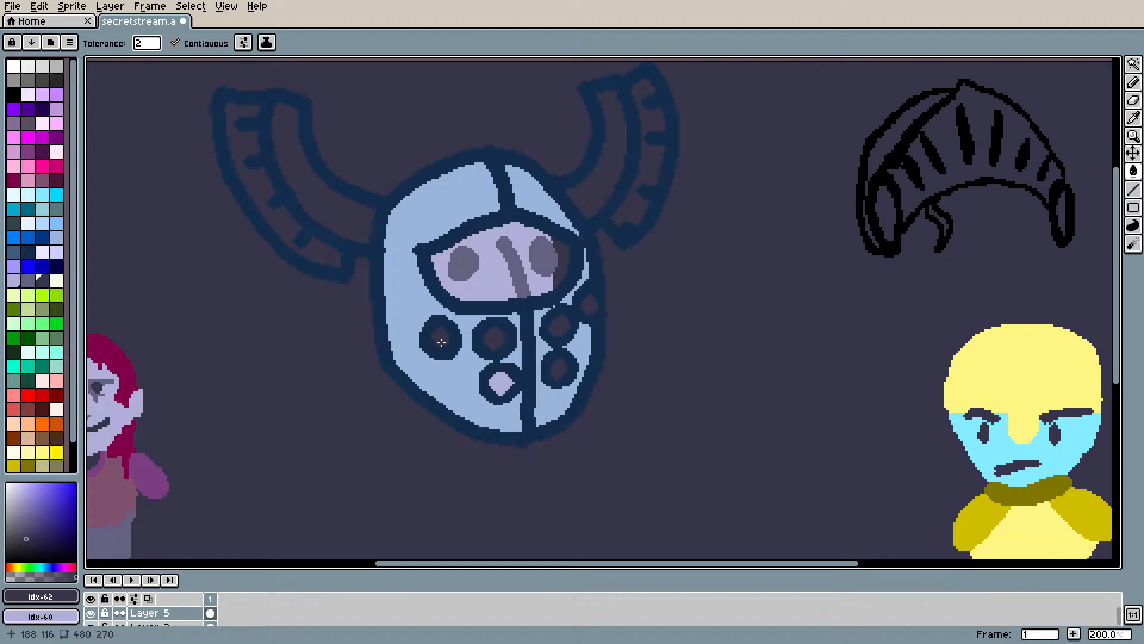
pyautogui.click(498, 383)
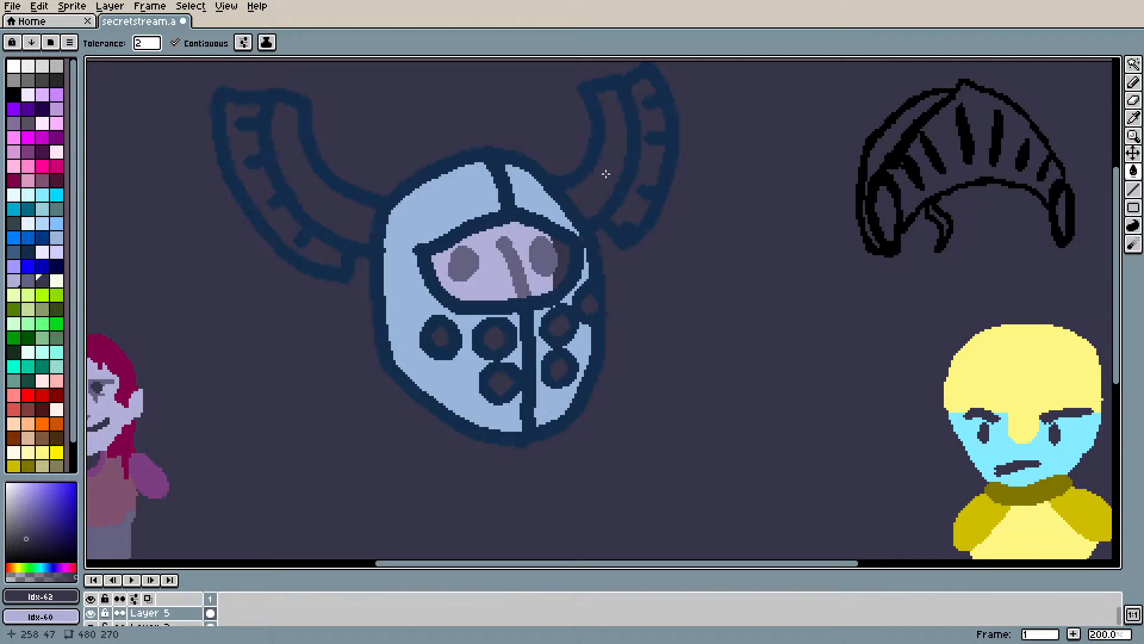
# - Fill the inner part of both horns with the helmet's light blue, #99b6db
pyautogui.keyDown('alt'); pyautogui.click(453, 191); pyautogui.keyUp('alt')
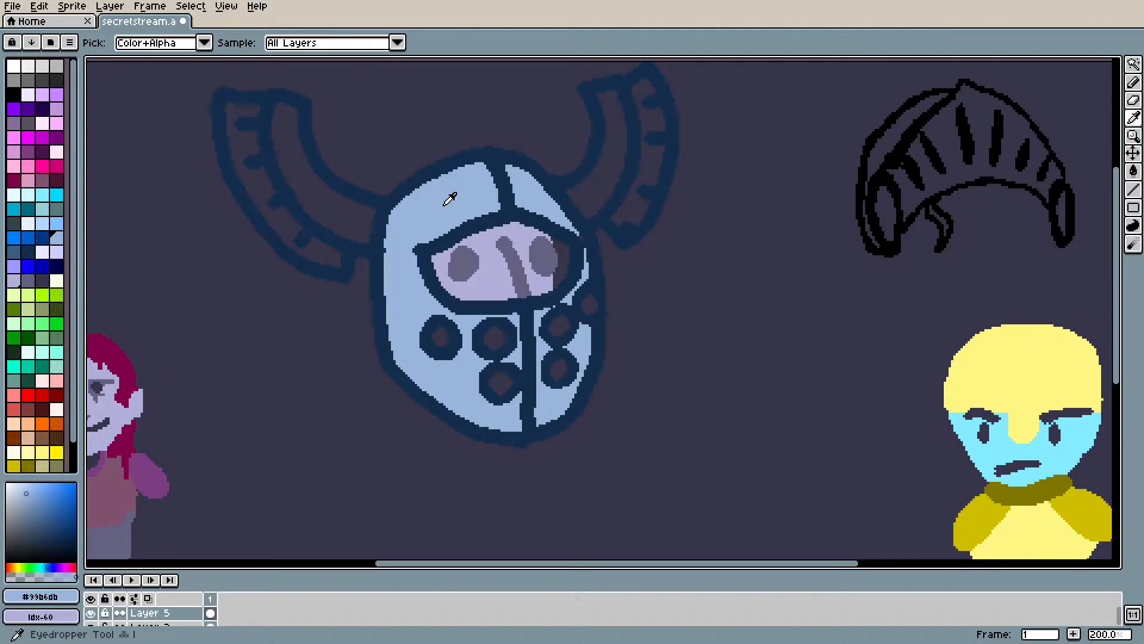
pyautogui.click(352, 206)
pyautogui.click(599, 194)
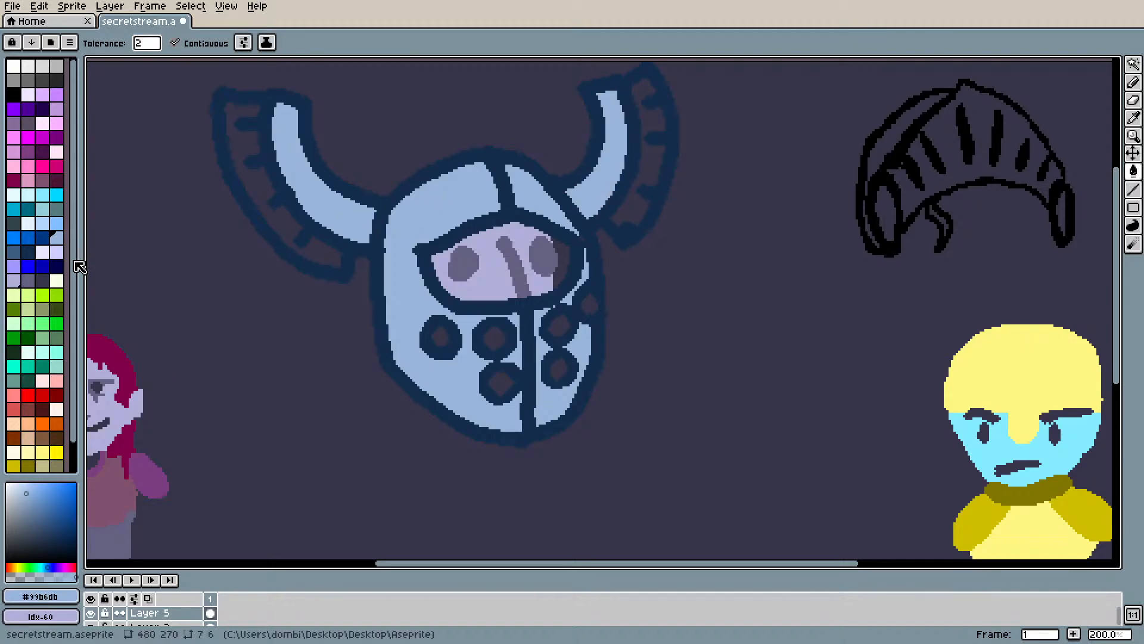
# - Fill the ridged outer bands of both horns with the slate blue palette colour, index 52
pyautogui.click(13, 251)
pyautogui.click(314, 244)
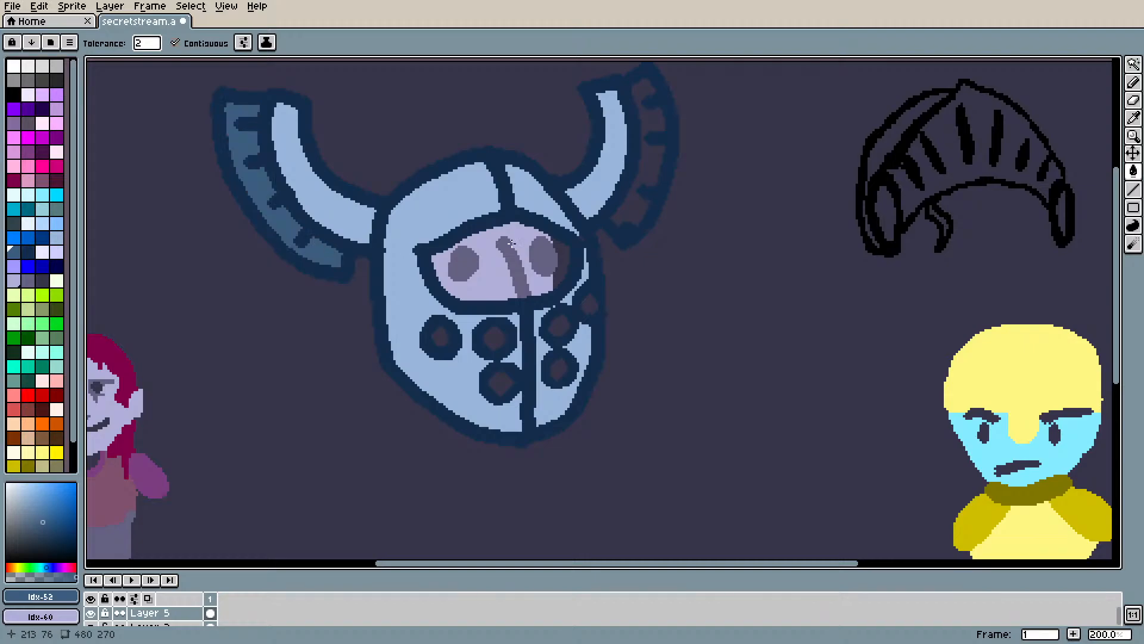
pyautogui.click(639, 213)
pyautogui.scroll(-1, 575, 293)
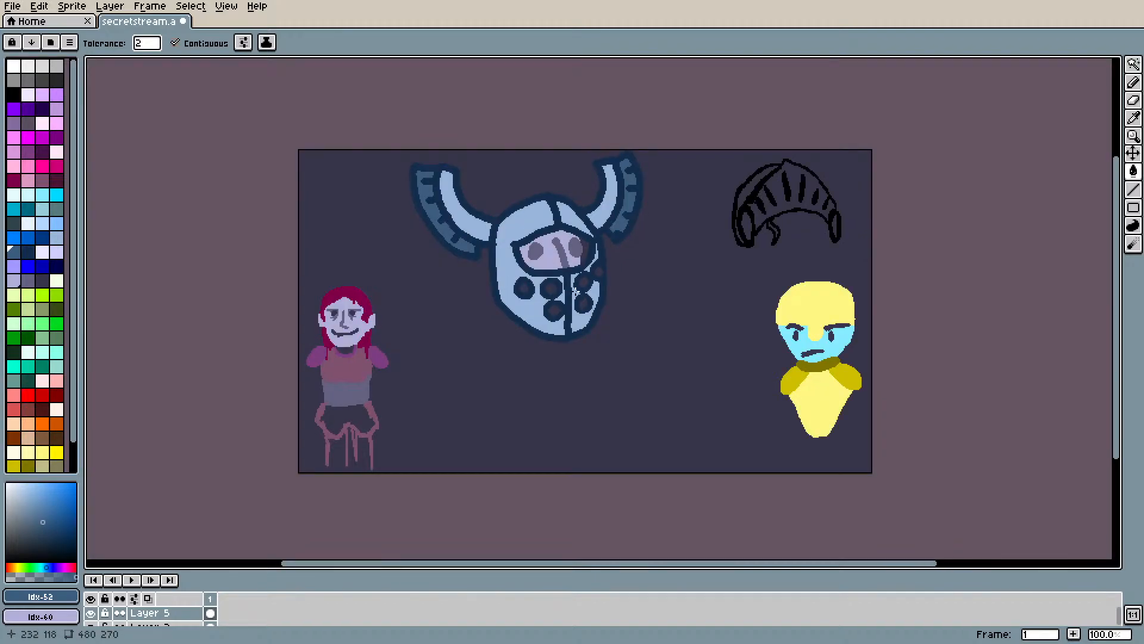
pyautogui.scroll(1, 575, 290)
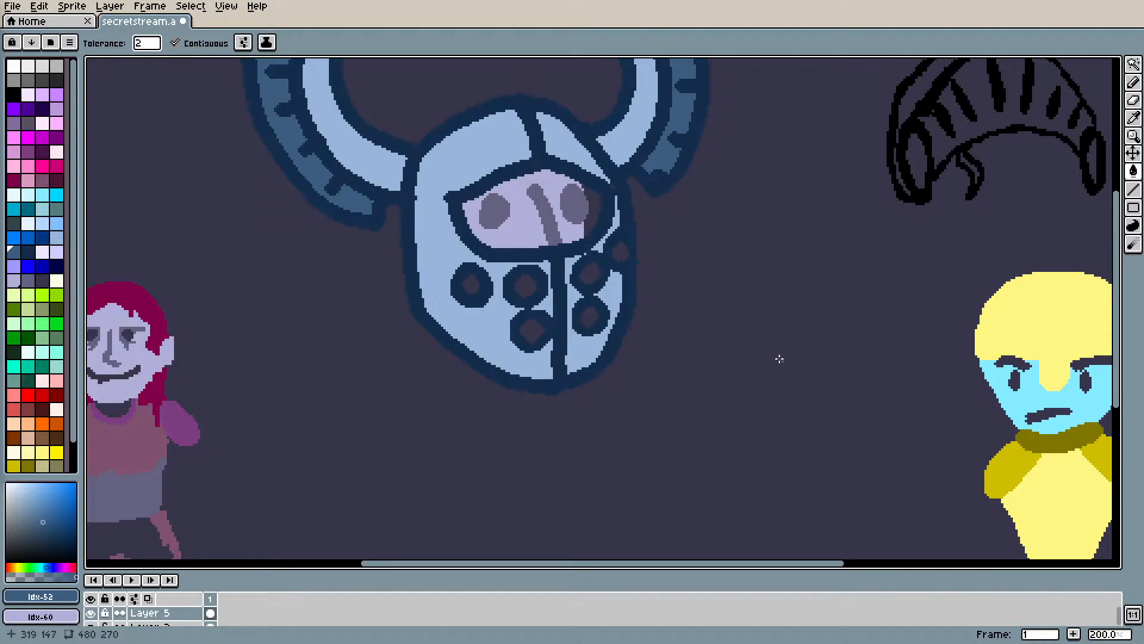
pyautogui.scroll(-1, 775, 358)
pyautogui.scroll(1, 657, 306)
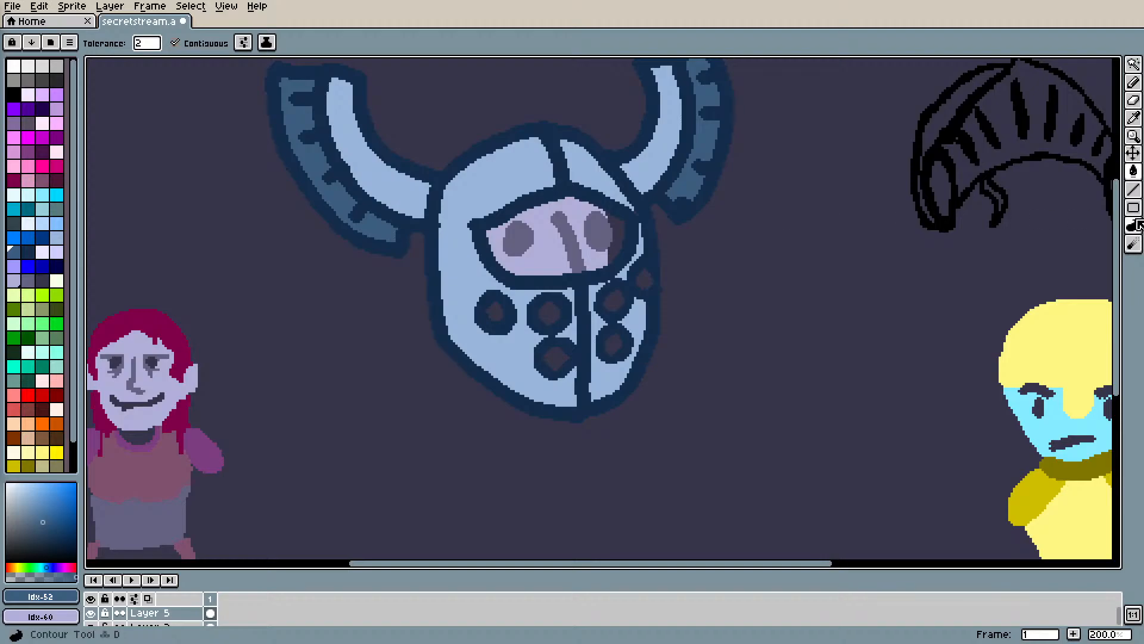
# - Hide Layer 5 and paint dark #37344a pupils over both eyes on Layer 3 with the 6 px brush
pyautogui.click(91, 613)
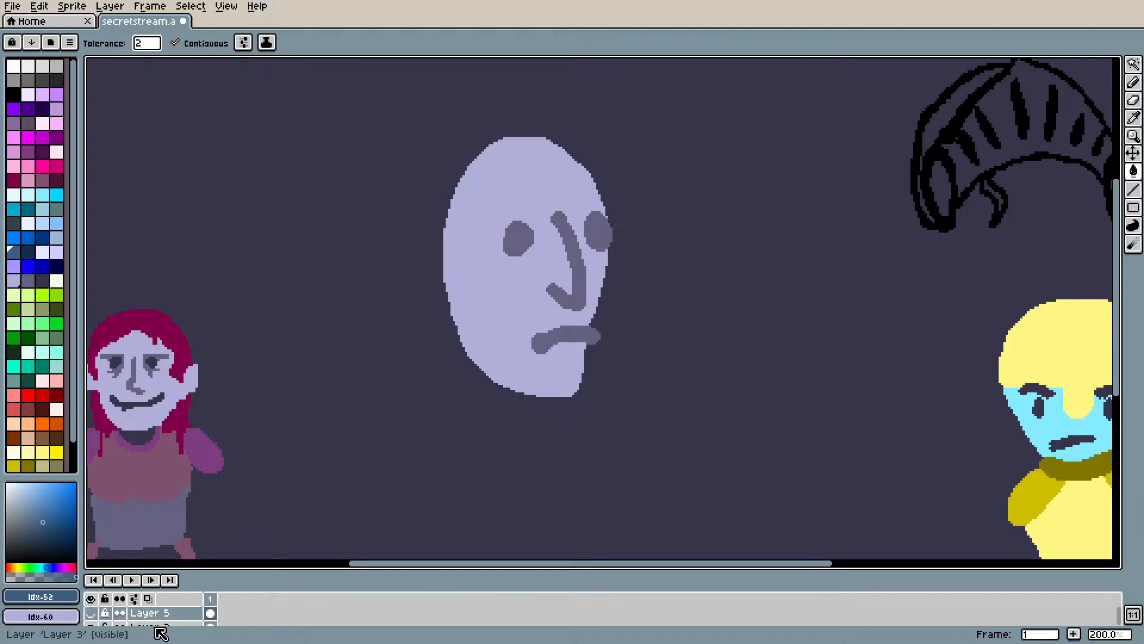
pyautogui.scroll(-1, 155, 617)
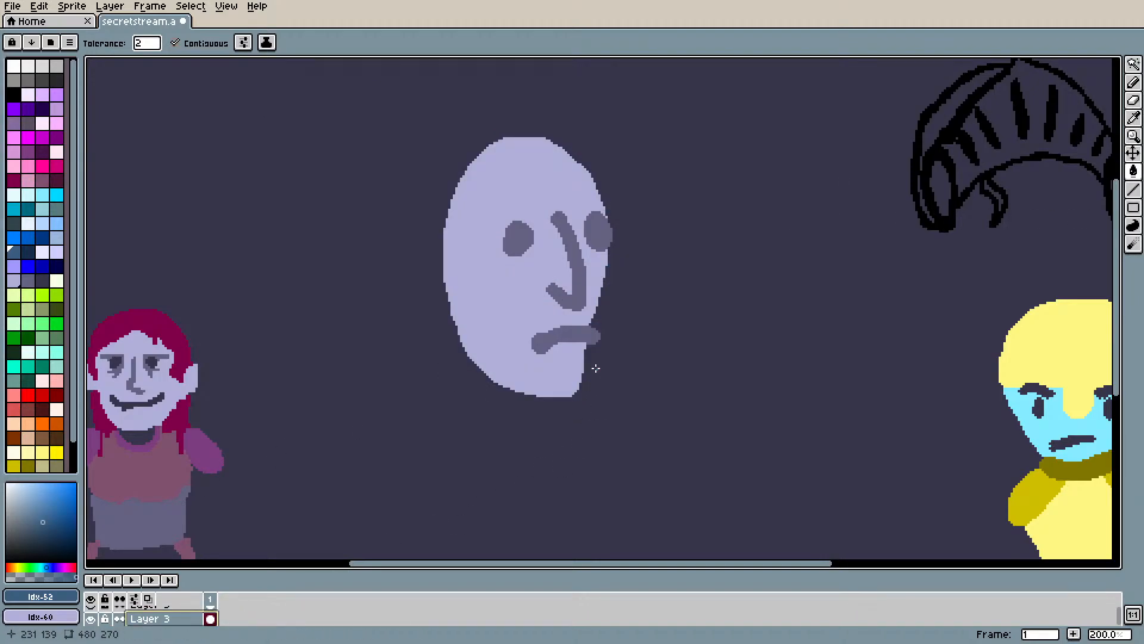
pyautogui.press('i')
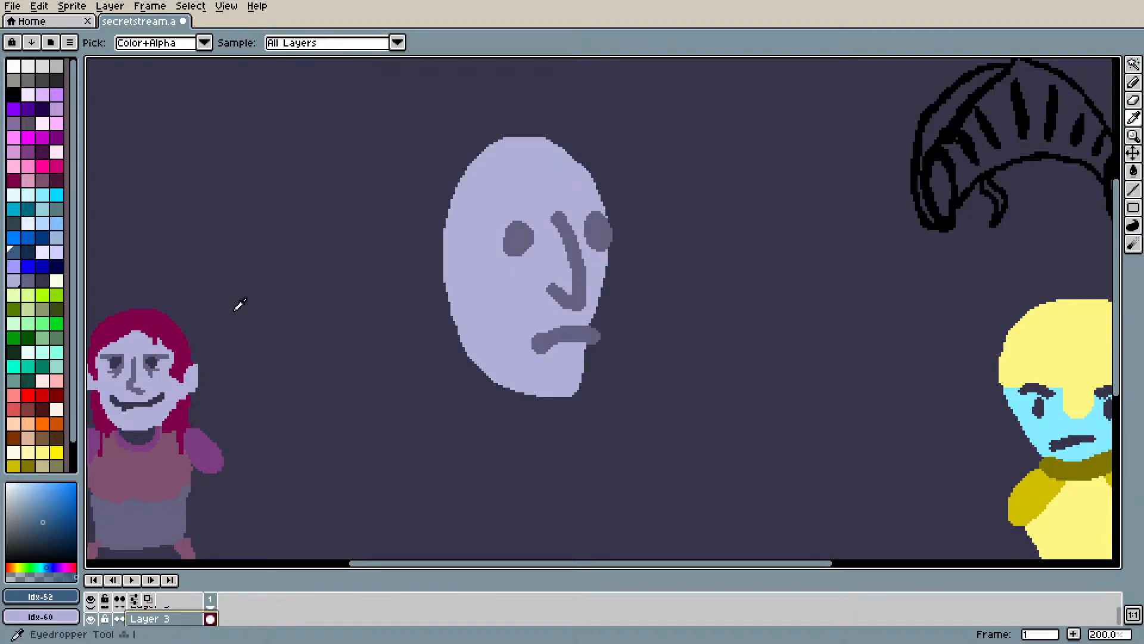
pyautogui.click(157, 359)
pyautogui.press('b')
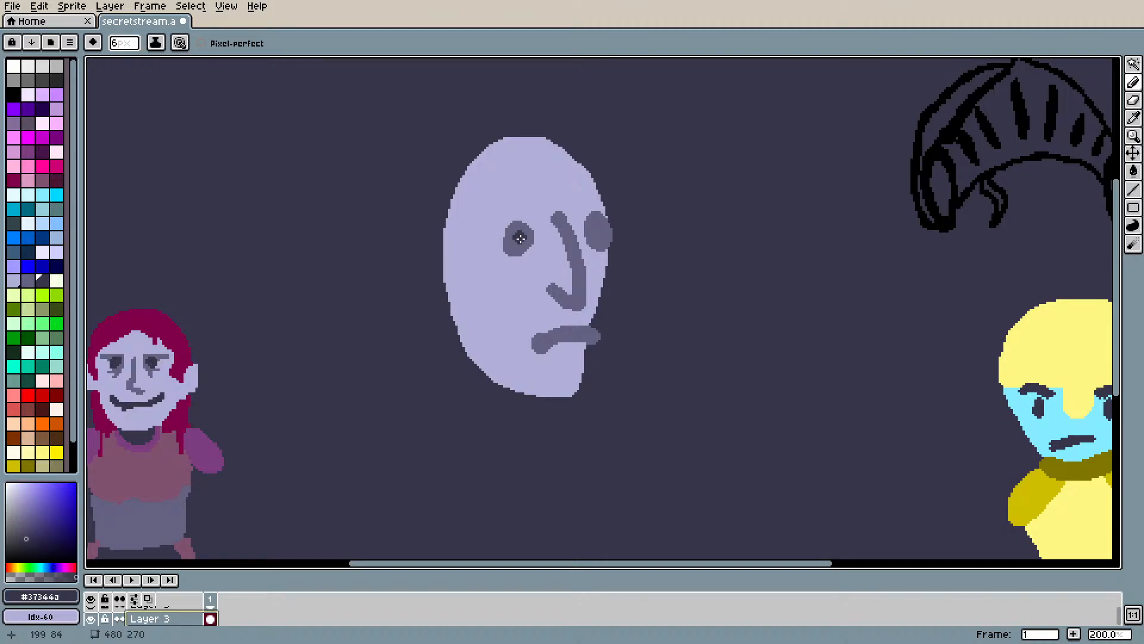
pyautogui.moveTo(521, 242); pyautogui.dragTo(521, 232)
pyautogui.moveTo(525, 240); pyautogui.dragTo(527, 225)
pyautogui.moveTo(603, 220)
pyautogui.mouseDown()
pyautogui.moveTo(595, 228)
pyautogui.moveTo(609, 233)
pyautogui.moveTo(598, 227)
pyautogui.mouseUp()
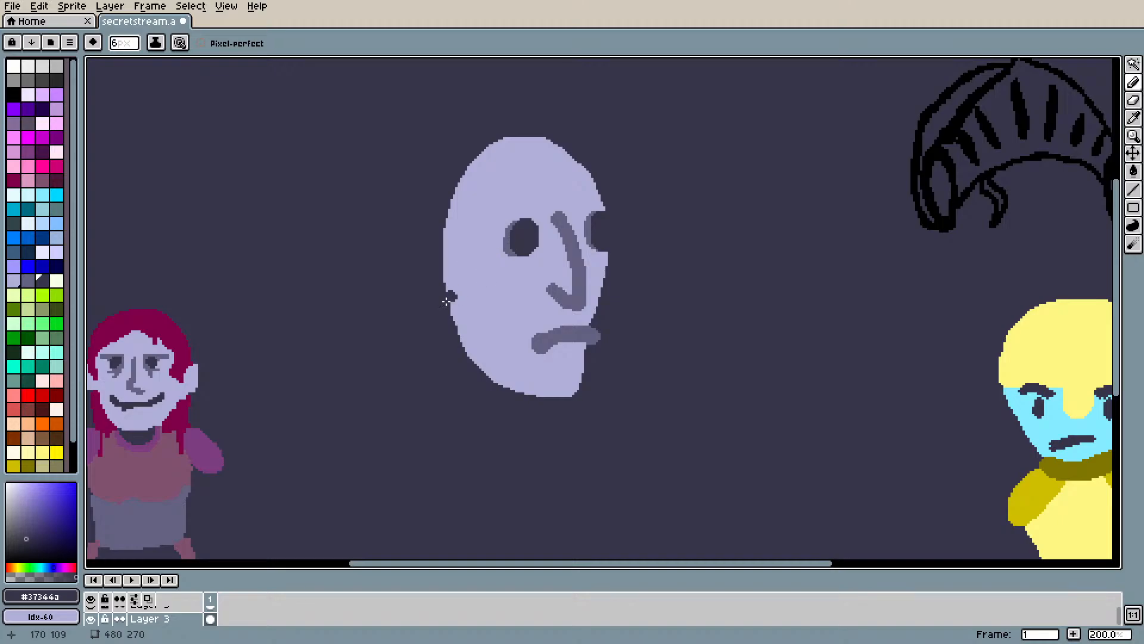
# - Draw short slanted dark brows over both eyes with a 3 px brush
pyautogui.click(124, 43)
pyautogui.moveTo(125, 62); pyautogui.dragTo(117, 63)
pyautogui.moveTo(513, 224); pyautogui.dragTo(508, 228)
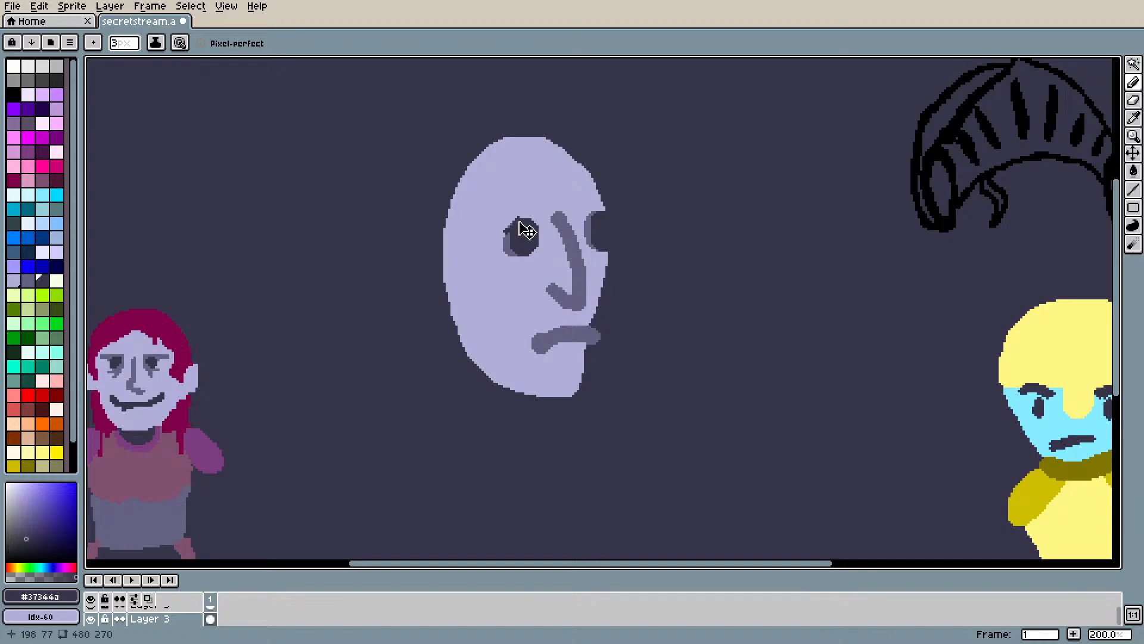
pyautogui.hotkey('ctrl', 'z')
pyautogui.moveTo(515, 212)
pyautogui.mouseDown()
pyautogui.moveTo(587, 218)
pyautogui.moveTo(600, 200)
pyautogui.moveTo(596, 210)
pyautogui.mouseUp()
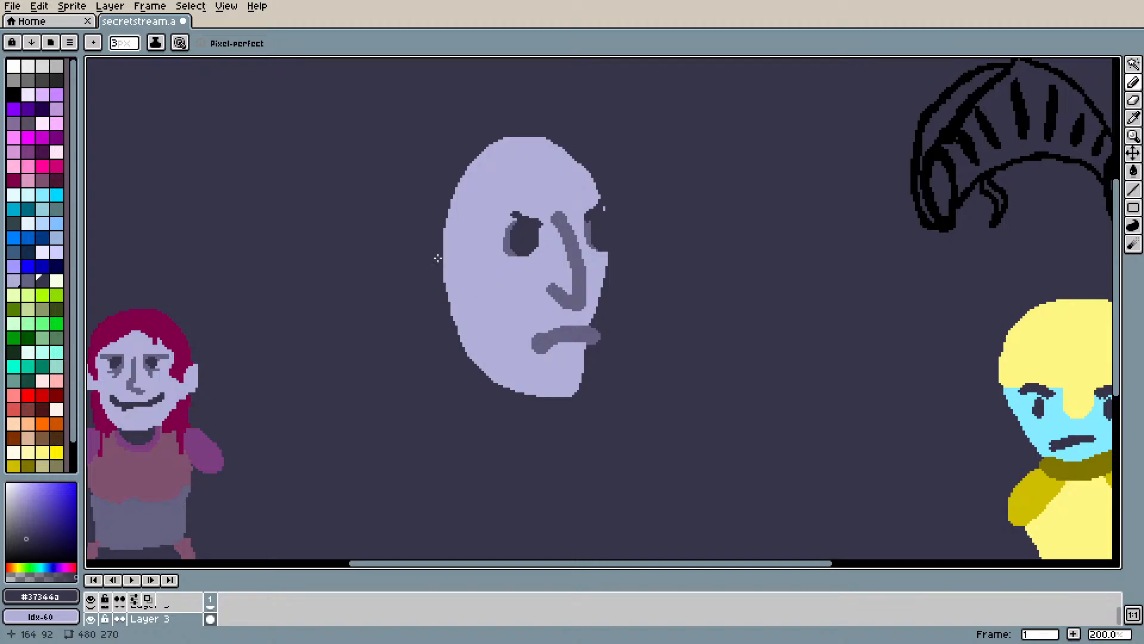
# - Add grey-purple #656182 shading strokes beneath both eyes
pyautogui.press('i')
pyautogui.click(520, 239)
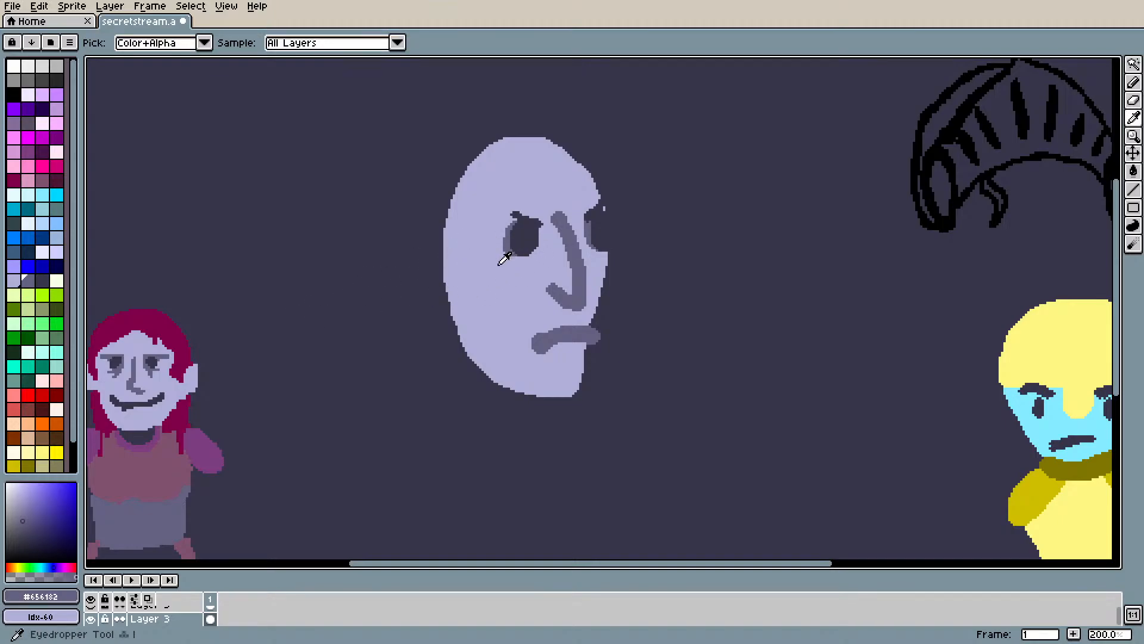
pyautogui.press('b')
pyautogui.moveTo(523, 255); pyautogui.dragTo(494, 255)
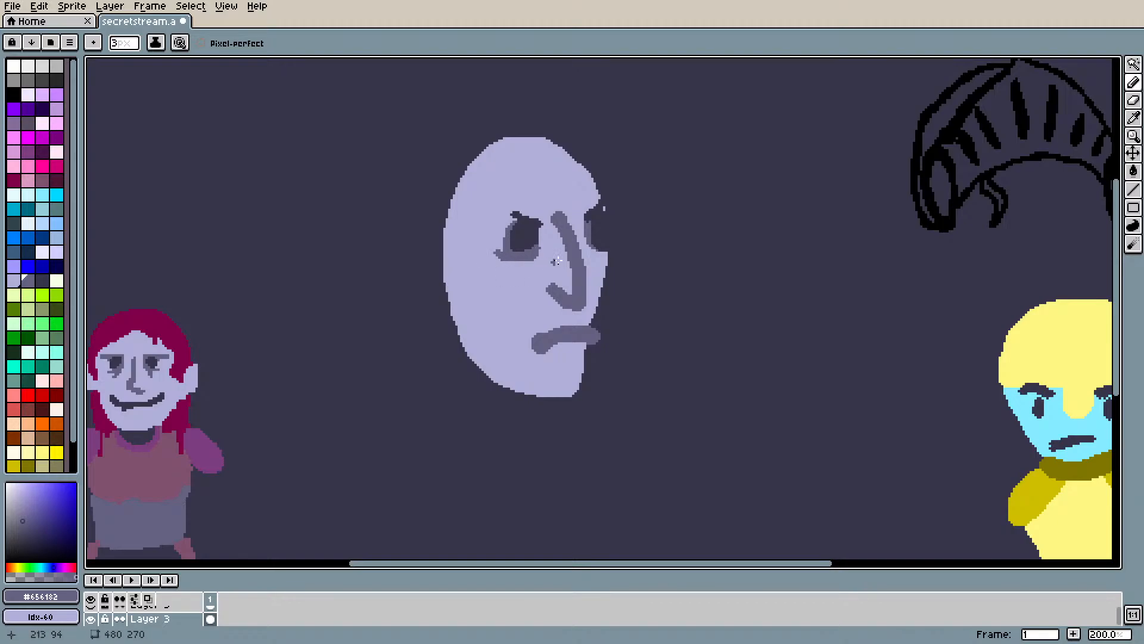
pyautogui.moveTo(590, 248)
pyautogui.mouseDown()
pyautogui.moveTo(605, 256)
pyautogui.moveTo(594, 251)
pyautogui.mouseUp()
# - Remove the frowning mouth by filling it with the skin colour #b1afd9 and erasing the bit protruding past the face edge
pyautogui.keyDown('alt'); pyautogui.click(583, 357); pyautogui.keyUp('alt')
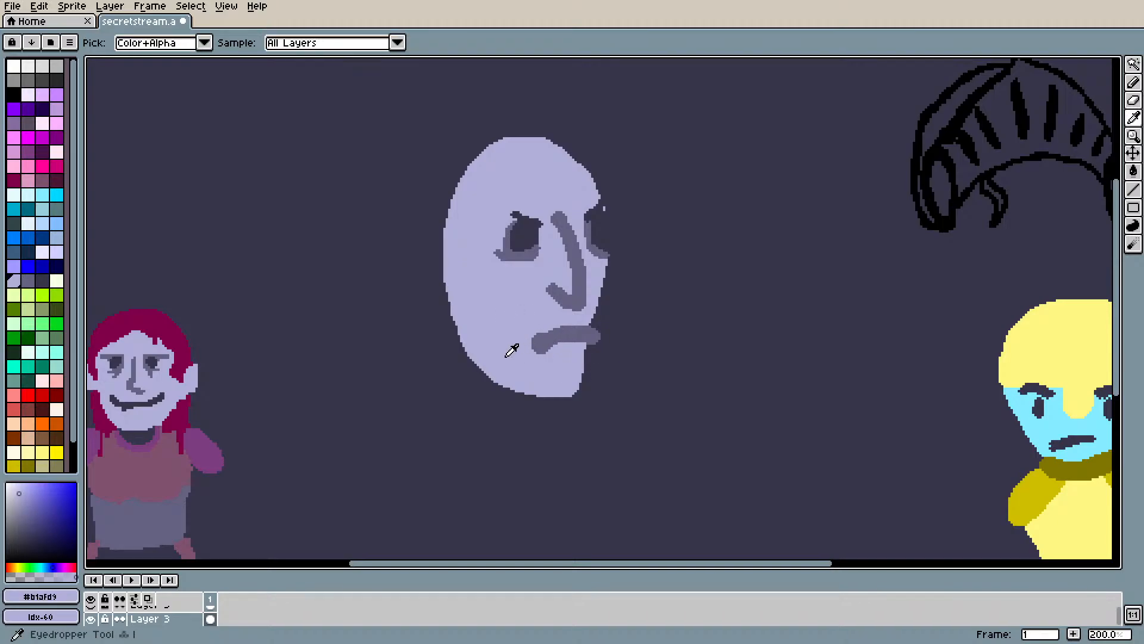
pyautogui.press('g')
pyautogui.click(556, 341)
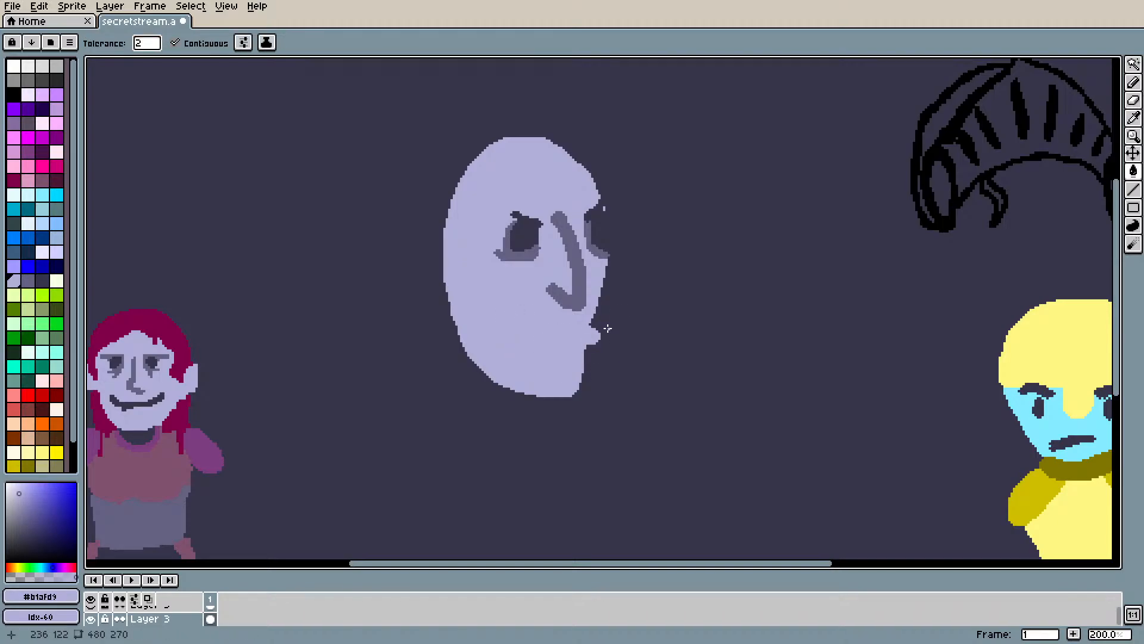
pyautogui.press('e')
pyautogui.moveTo(600, 334); pyautogui.dragTo(587, 352)
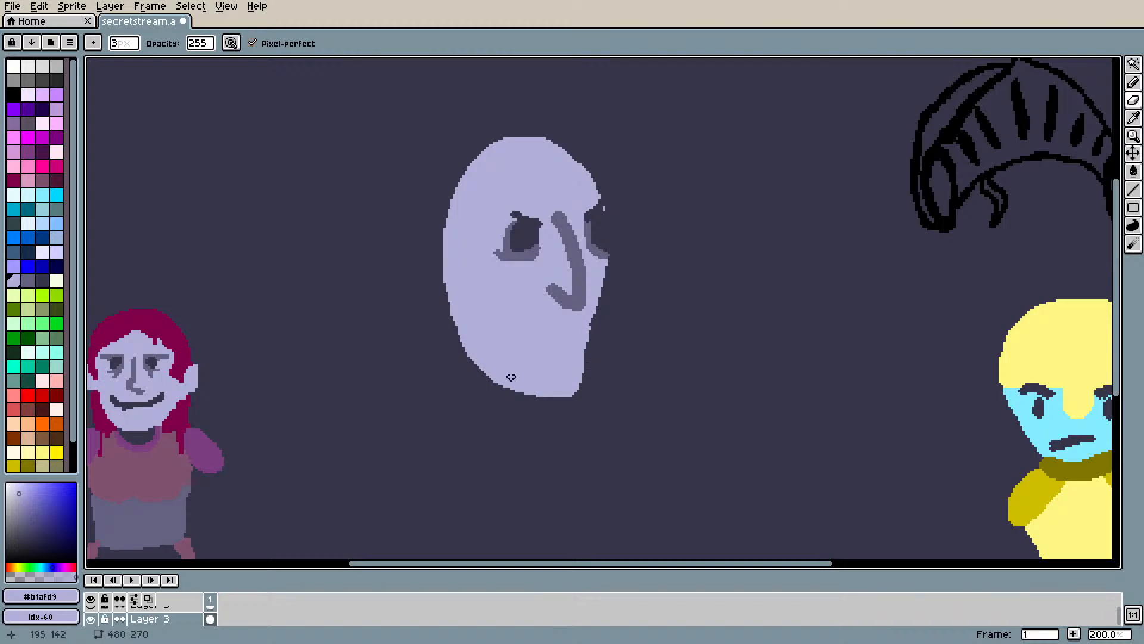
# - Draw a wide curved smile below the nose in dark #37344a with the 3 px brush
pyautogui.press('i')
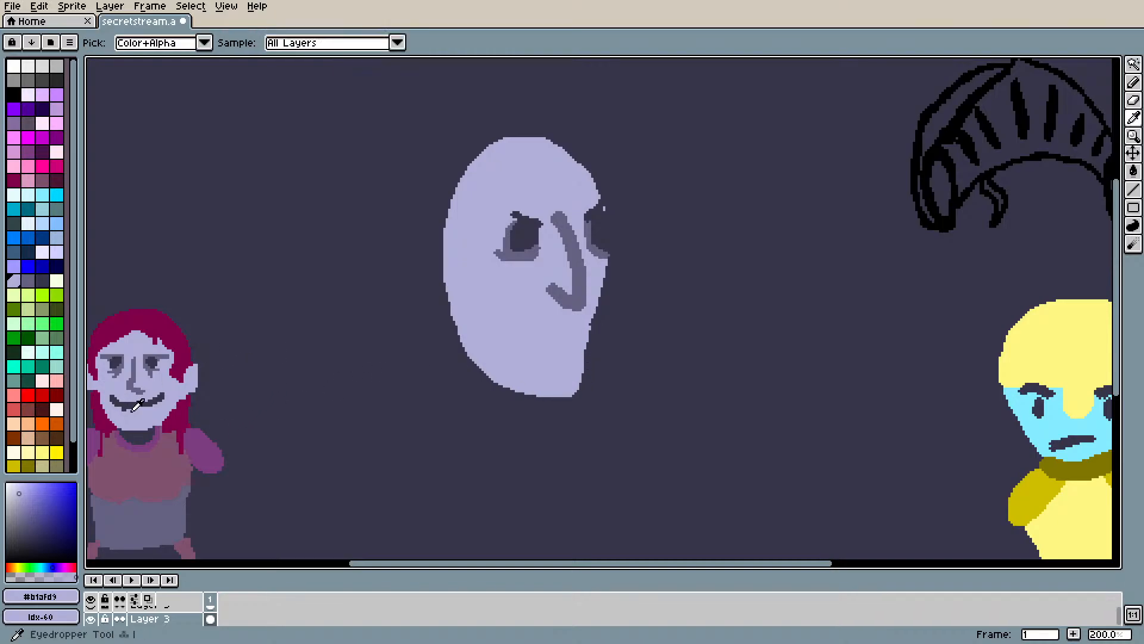
pyautogui.click(137, 403)
pyautogui.press('b')
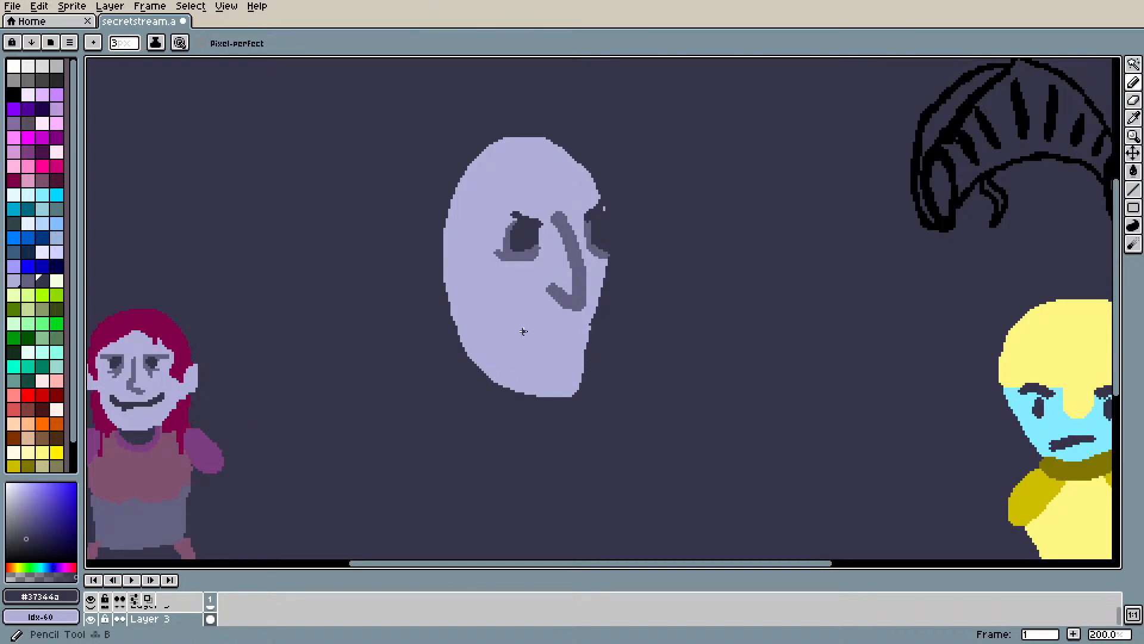
pyautogui.moveTo(502, 314)
pyautogui.mouseDown()
pyautogui.moveTo(588, 331)
pyautogui.moveTo(539, 338)
pyautogui.moveTo(503, 312)
pyautogui.moveTo(522, 332)
pyautogui.moveTo(591, 330)
pyautogui.moveTo(577, 343)
pyautogui.moveTo(511, 328)
pyautogui.mouseUp()
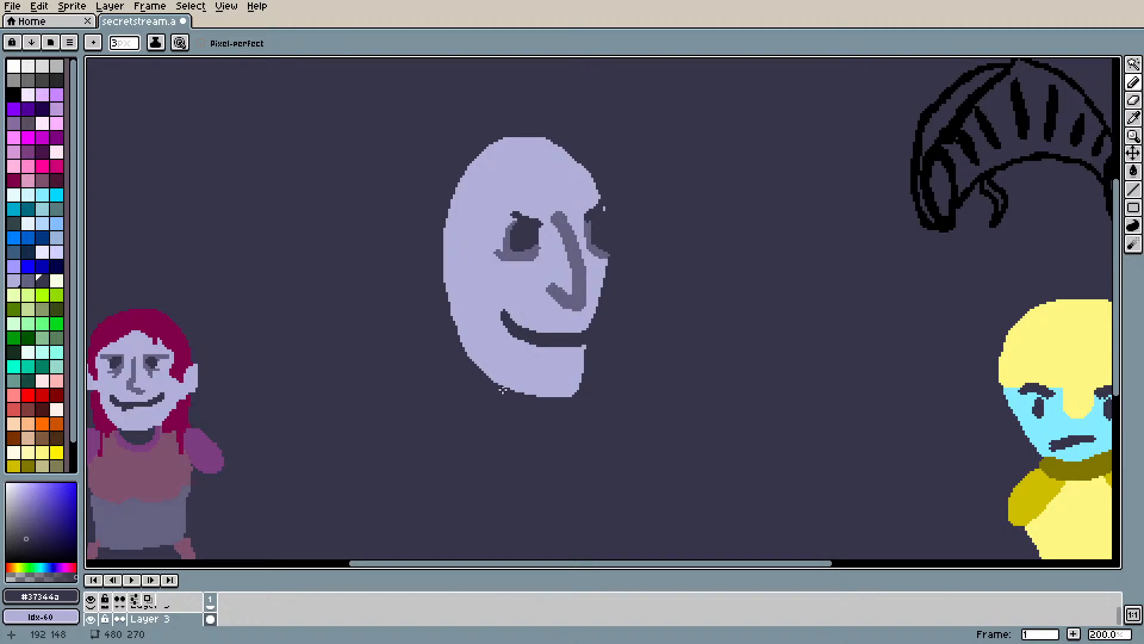
pyautogui.scroll(-4, 556, 352)
pyautogui.scroll(4, 552, 346)
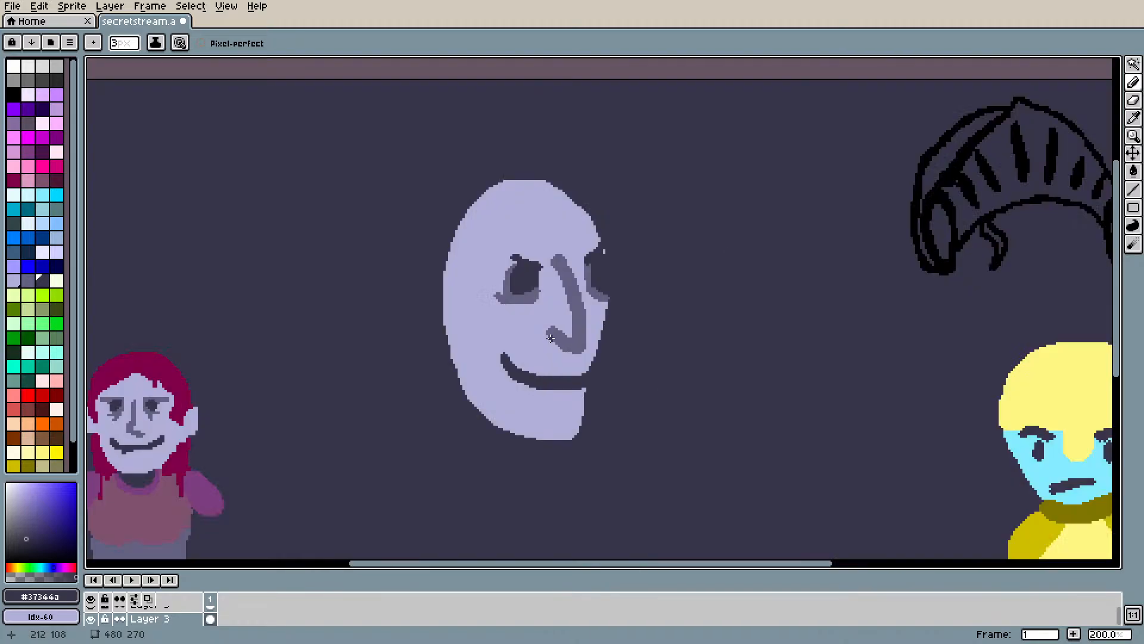
pyautogui.scroll(-2, 547, 338)
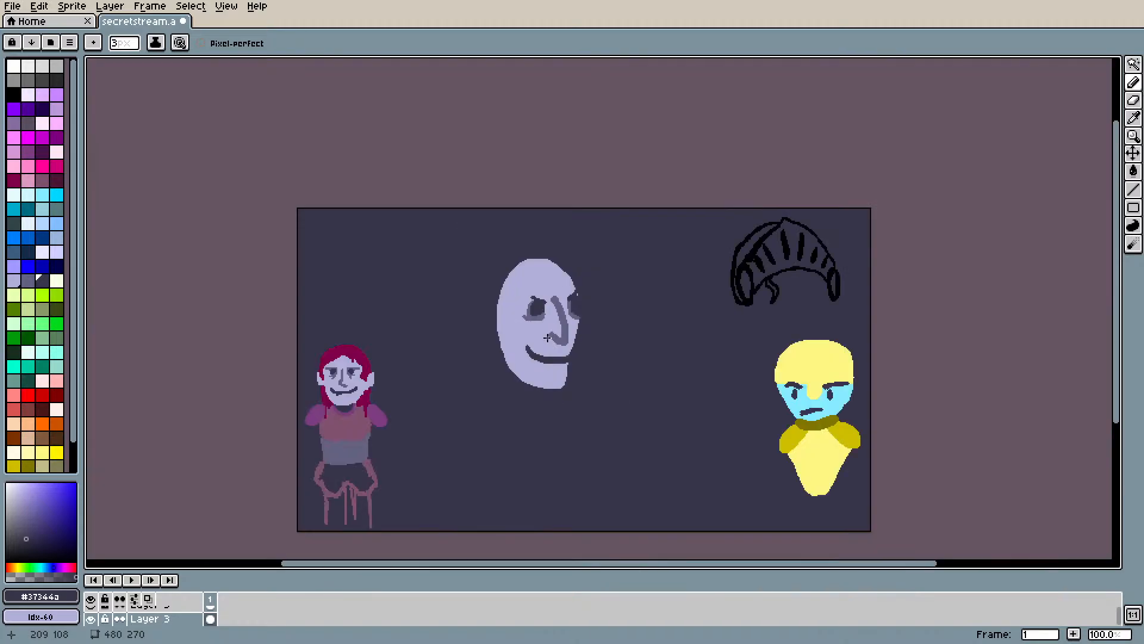
# - Fill the canvas background on Layer 4 with navy #142d4c
pyautogui.scroll(-2, 172, 614)
pyautogui.click(169, 611)
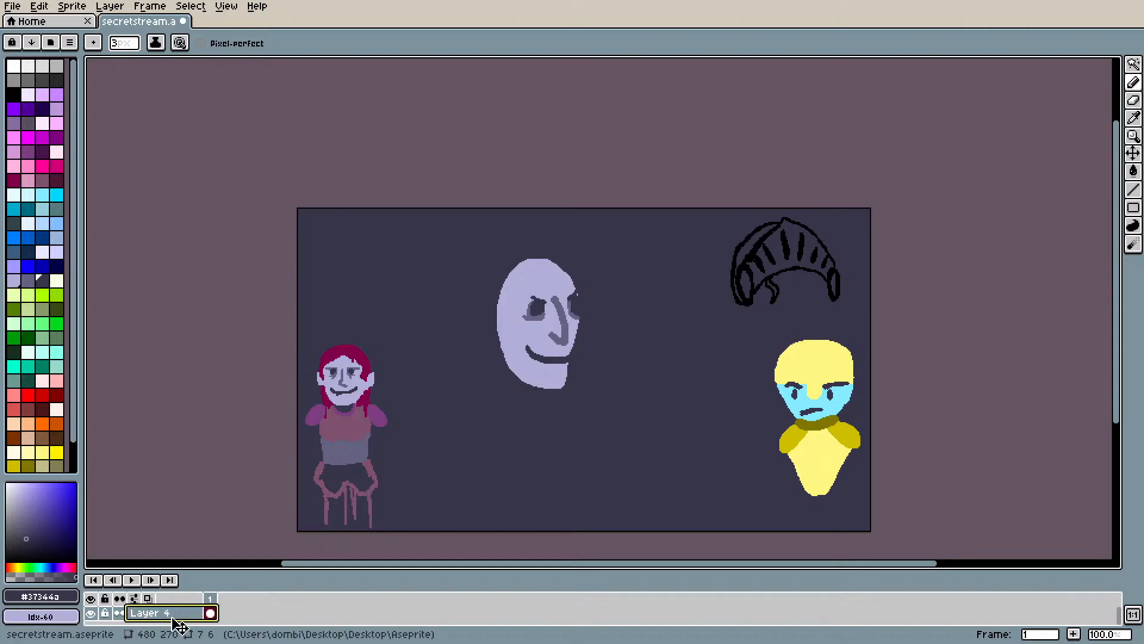
pyautogui.scroll(-2, 32, 374)
pyautogui.scroll(2, 33, 405)
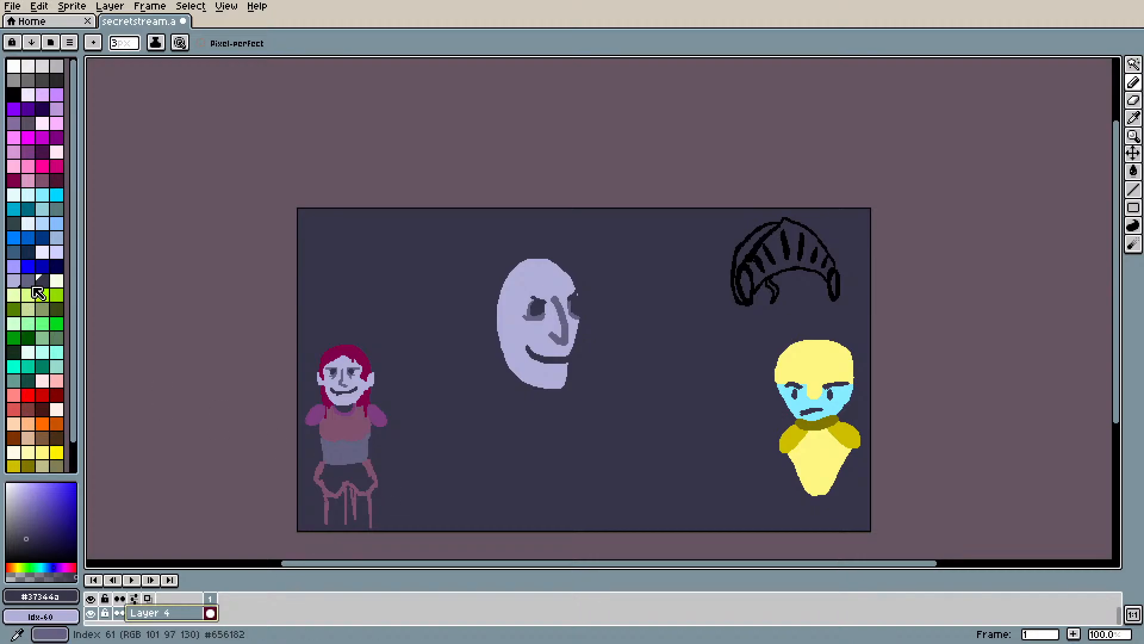
pyautogui.click(34, 254)
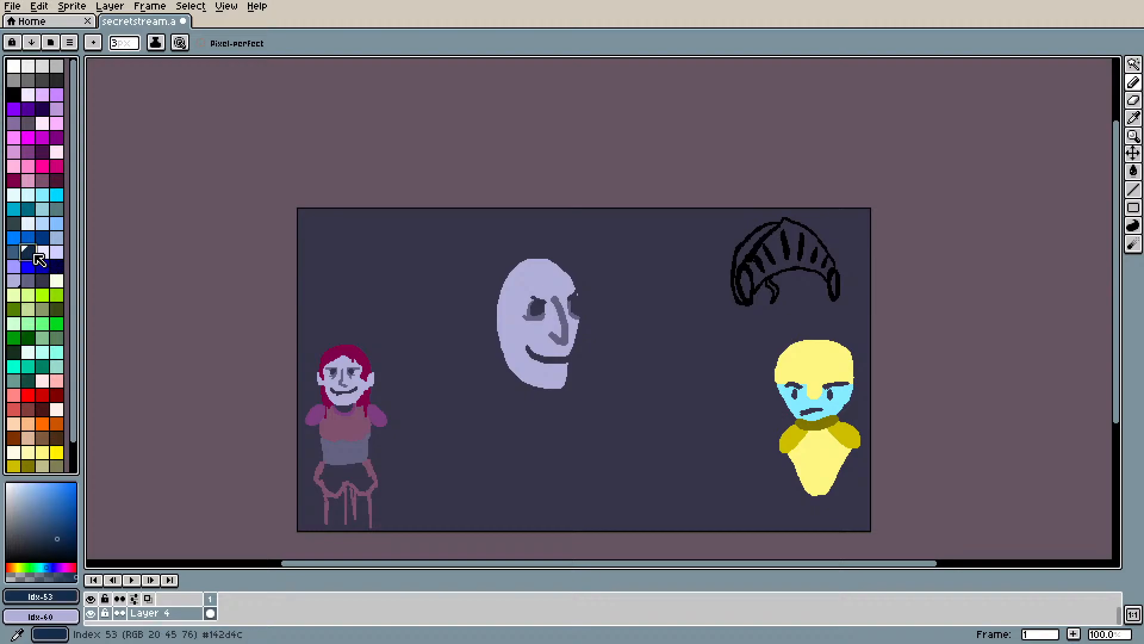
pyautogui.press('g')
pyautogui.click(505, 428)
pyautogui.scroll(1, 585, 316)
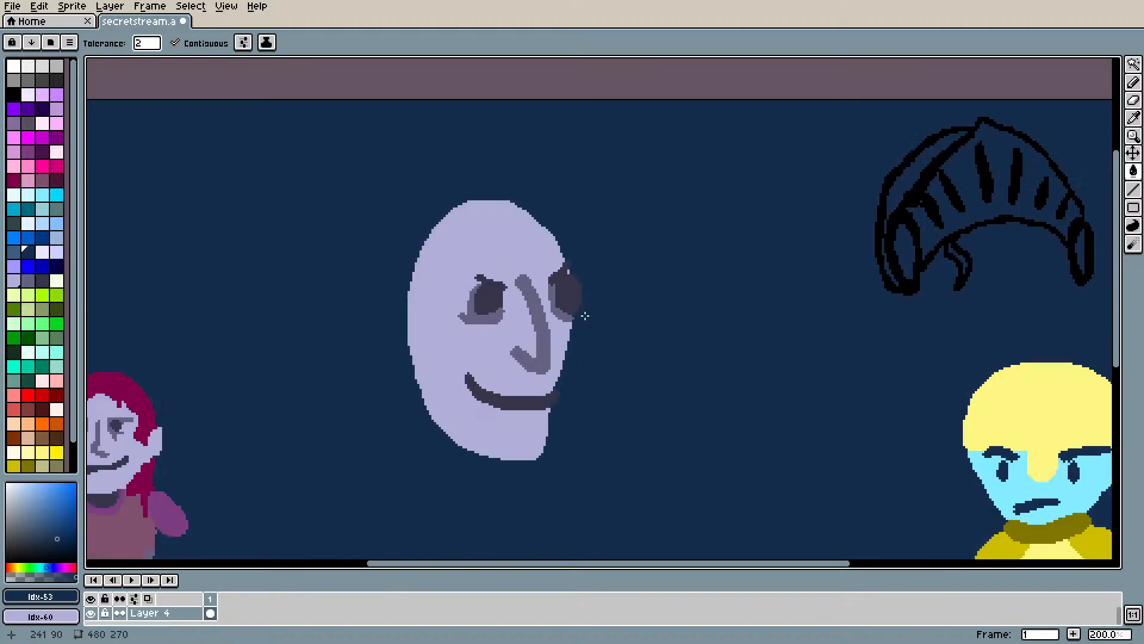
pyautogui.scroll(1, 524, 267)
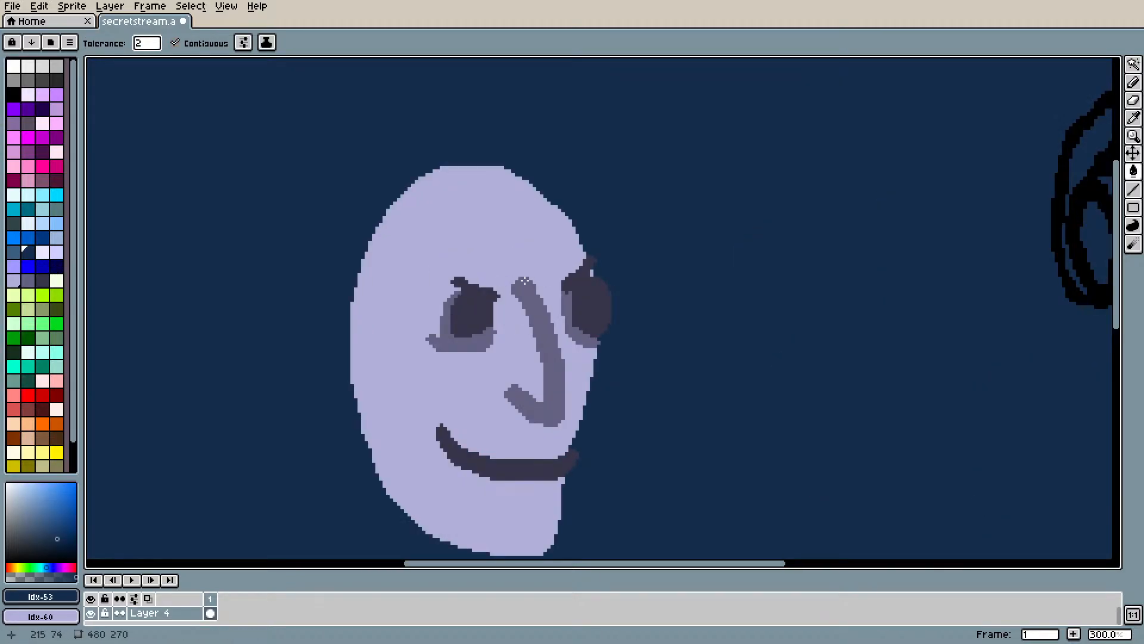
pyautogui.press('i')
pyautogui.click(522, 343)
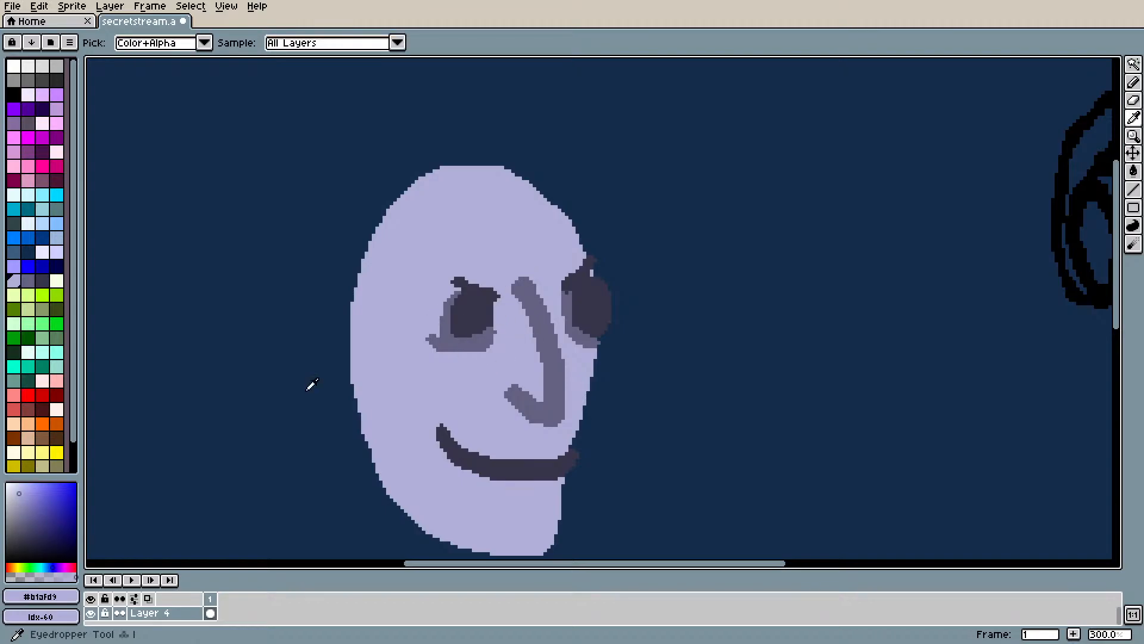
pyautogui.press('g')
pyautogui.click(471, 322)
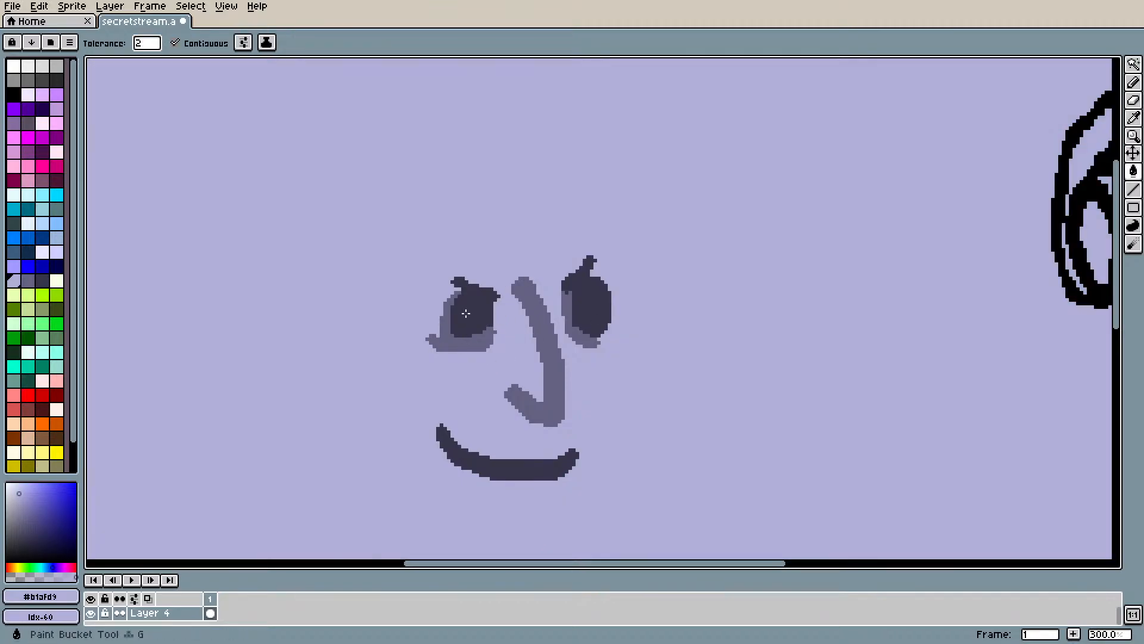
pyautogui.hotkey('ctrl', 'z')
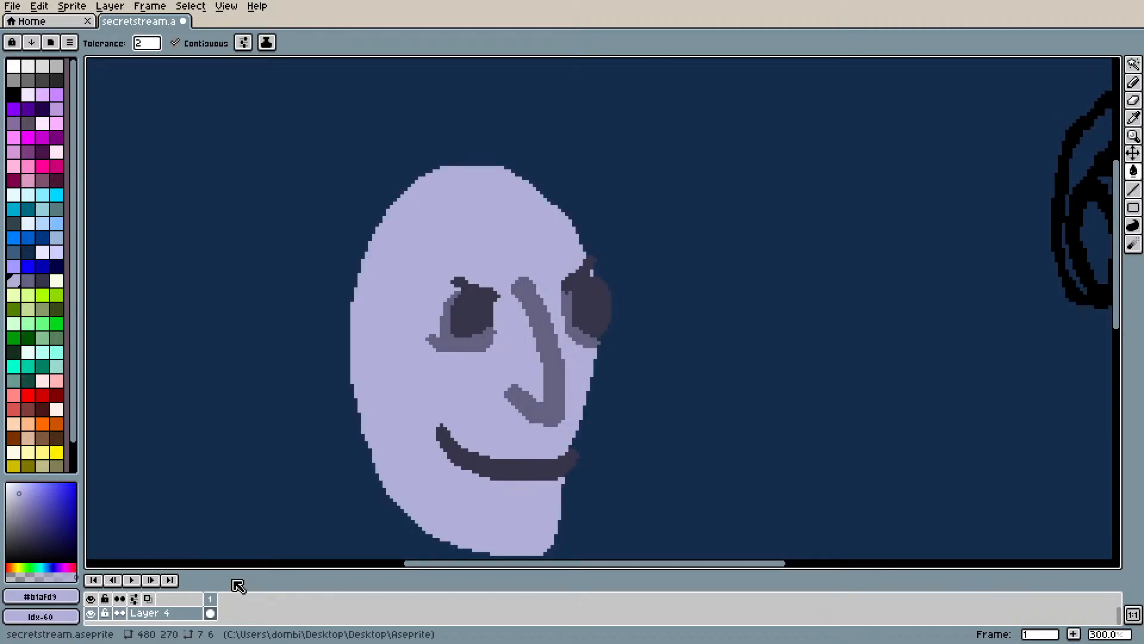
# - On Layer 3, cover both eyes and the mouth with the skin colour #b1afd9 and erase the bits protruding past the face edge
pyautogui.scroll(1, 137, 621)
pyautogui.click(147, 612)
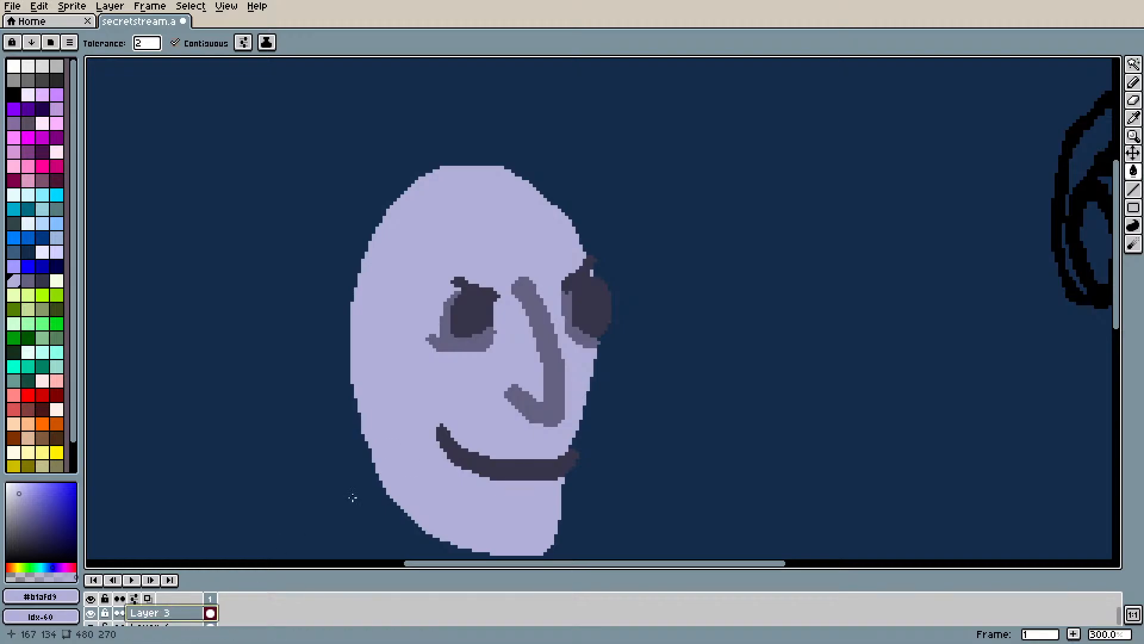
pyautogui.press('i')
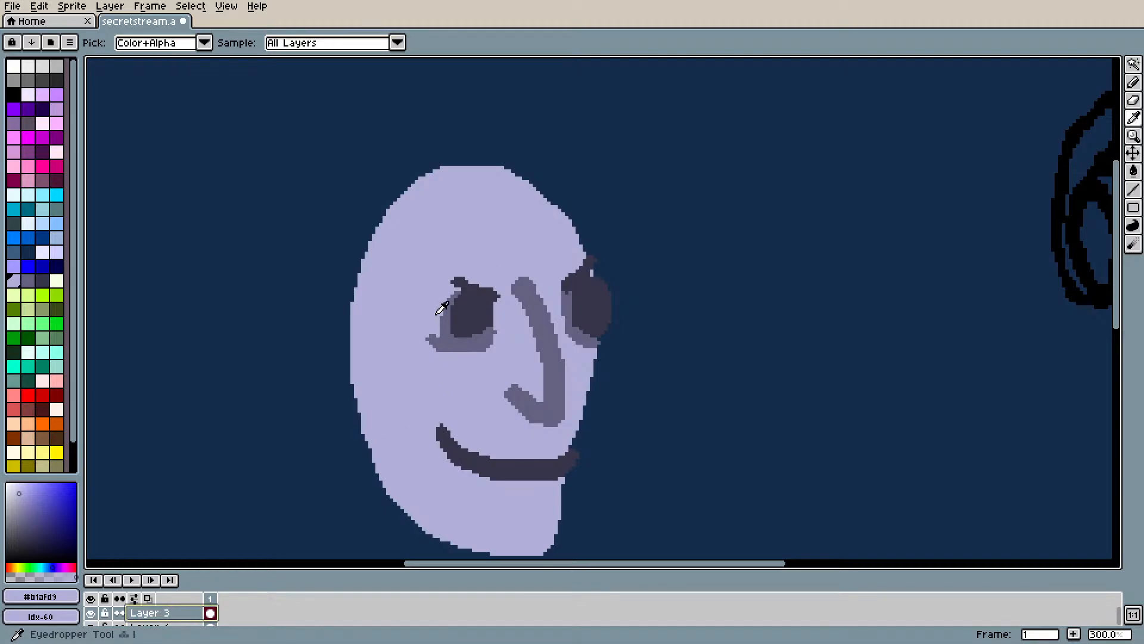
pyautogui.press('g')
pyautogui.click(472, 304)
pyautogui.click(494, 332)
pyautogui.click(578, 302)
pyautogui.click(588, 342)
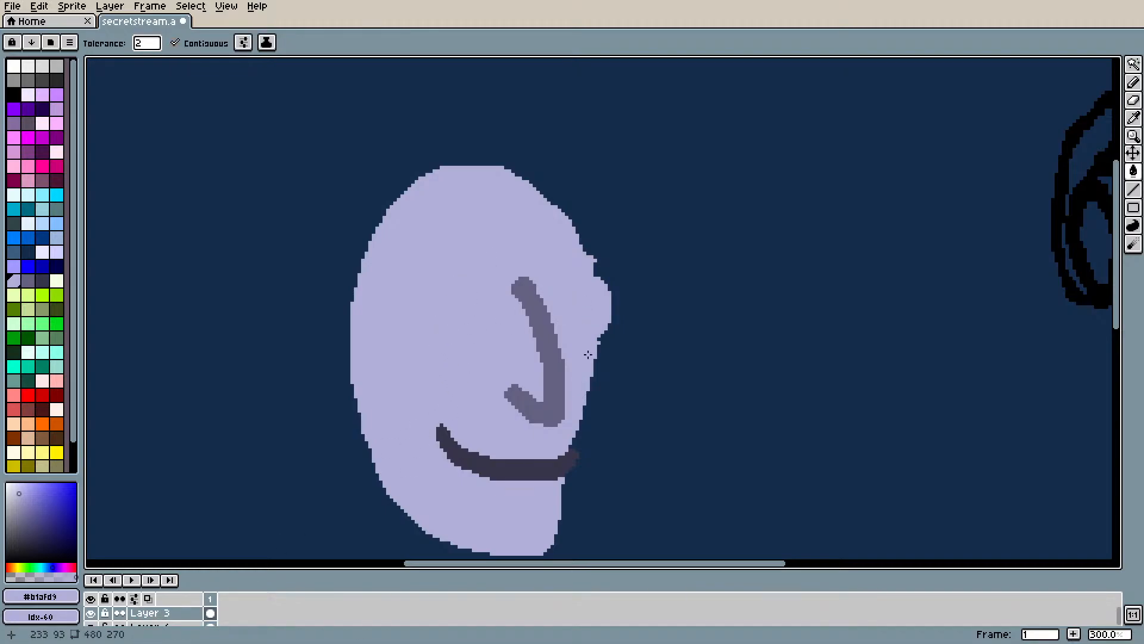
pyautogui.press('e')
pyautogui.moveTo(622, 338)
pyautogui.mouseDown()
pyautogui.moveTo(610, 289)
pyautogui.moveTo(606, 349)
pyautogui.moveTo(595, 250)
pyautogui.moveTo(605, 361)
pyautogui.moveTo(582, 262)
pyautogui.mouseUp()
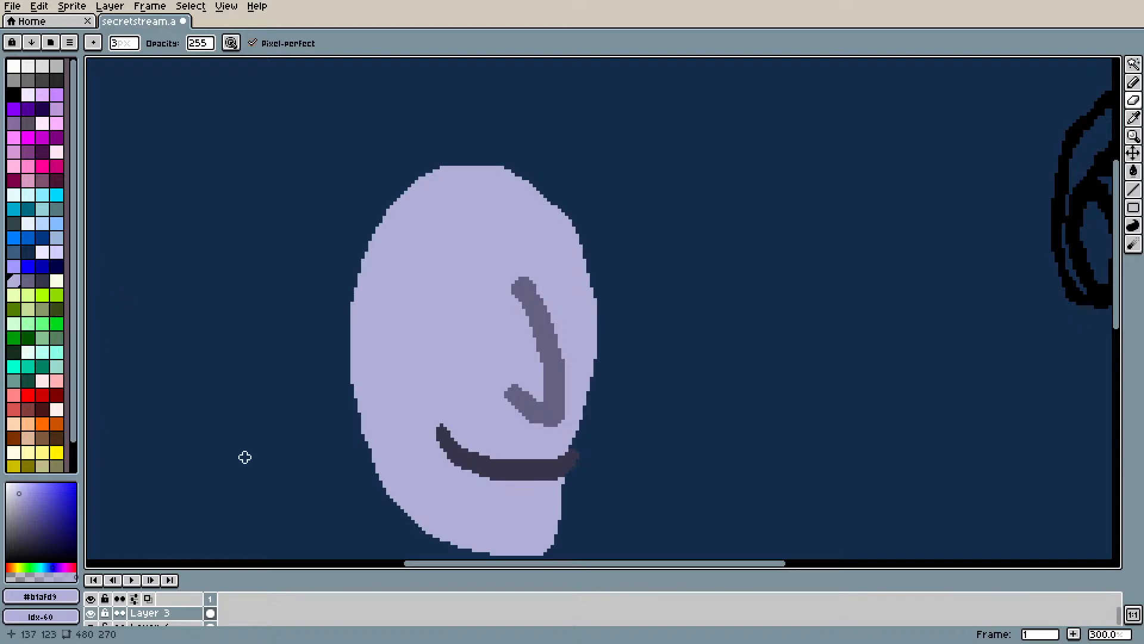
pyautogui.press('g')
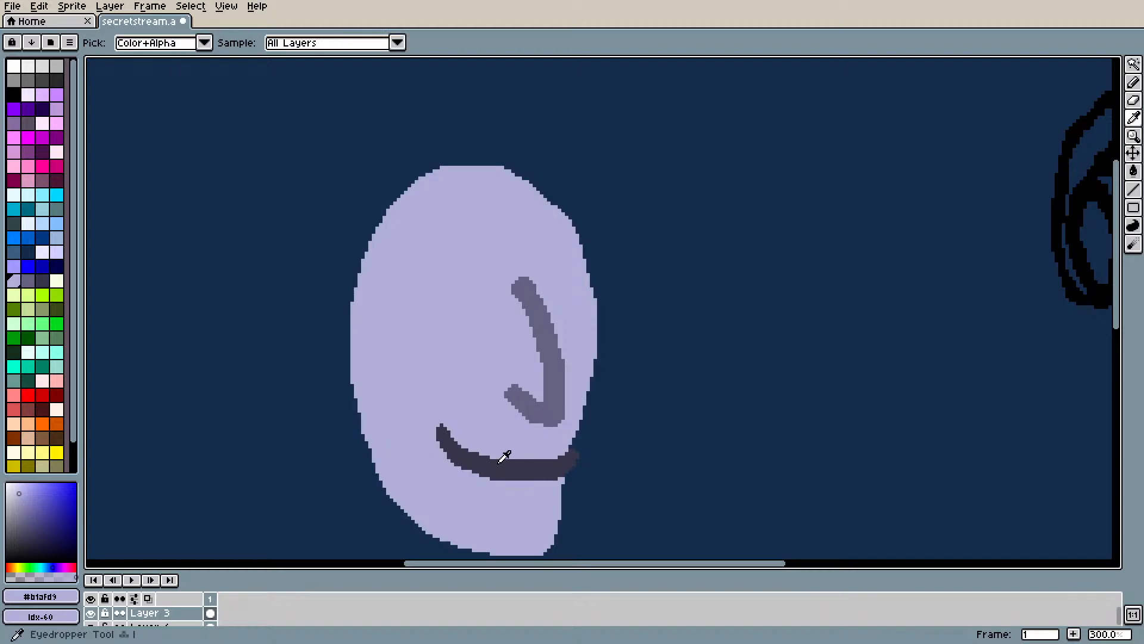
pyautogui.click(534, 476)
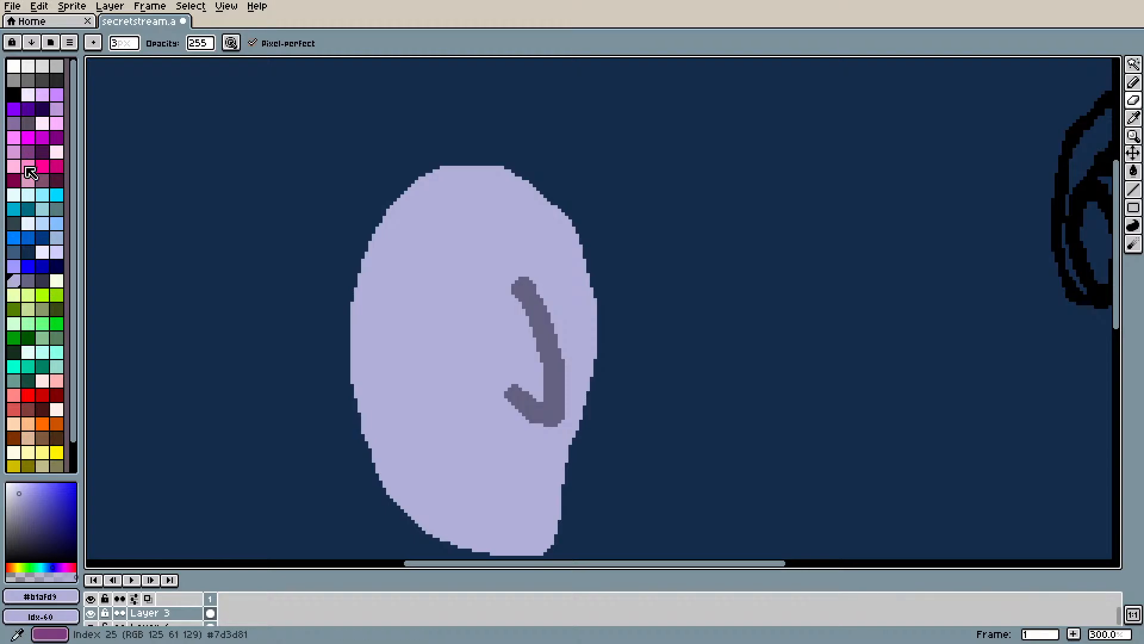
# - Draw two angry V-slanted eyebrows in black on either side of the nose's top with the 3 px pencil
pyautogui.click(13, 94)
pyautogui.press('e')
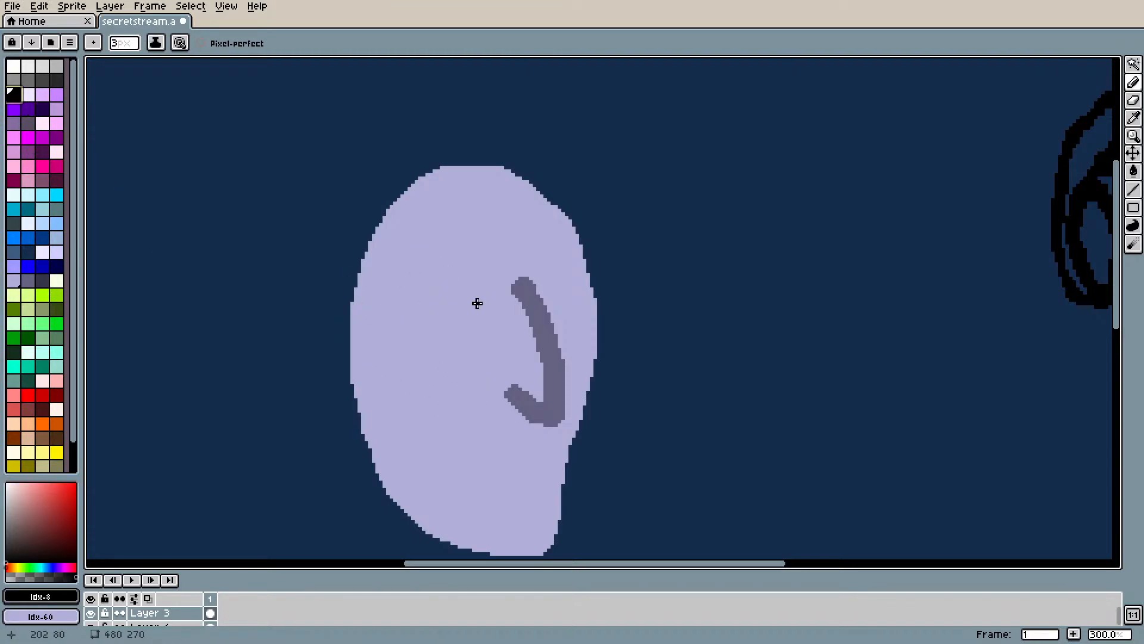
pyautogui.moveTo(416, 271); pyautogui.dragTo(477, 298)
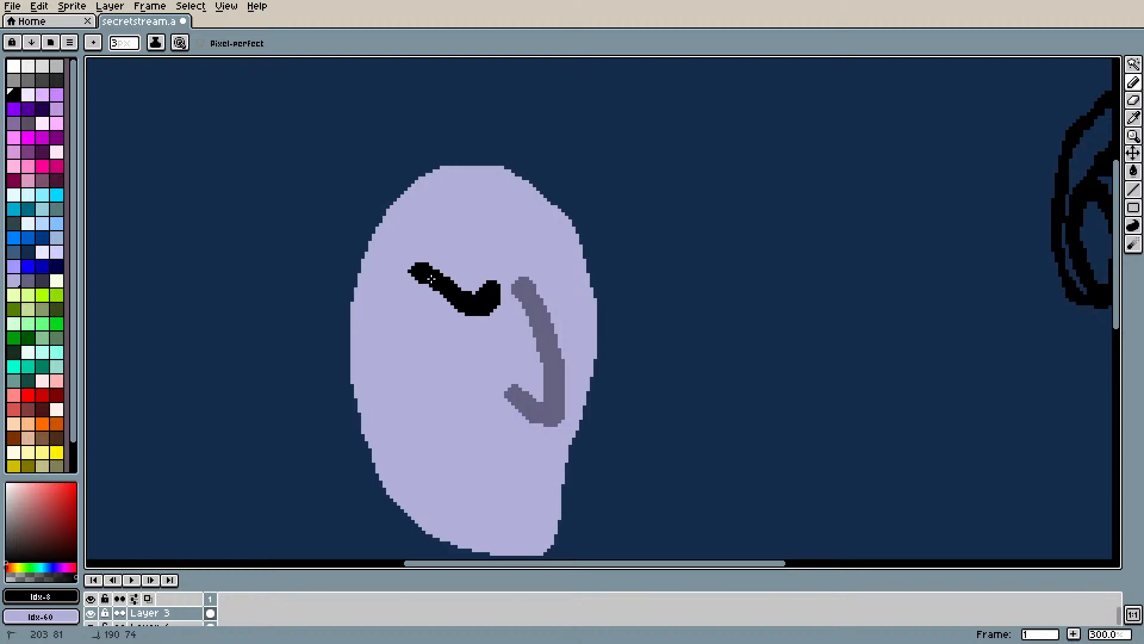
pyautogui.moveTo(408, 268); pyautogui.dragTo(403, 266)
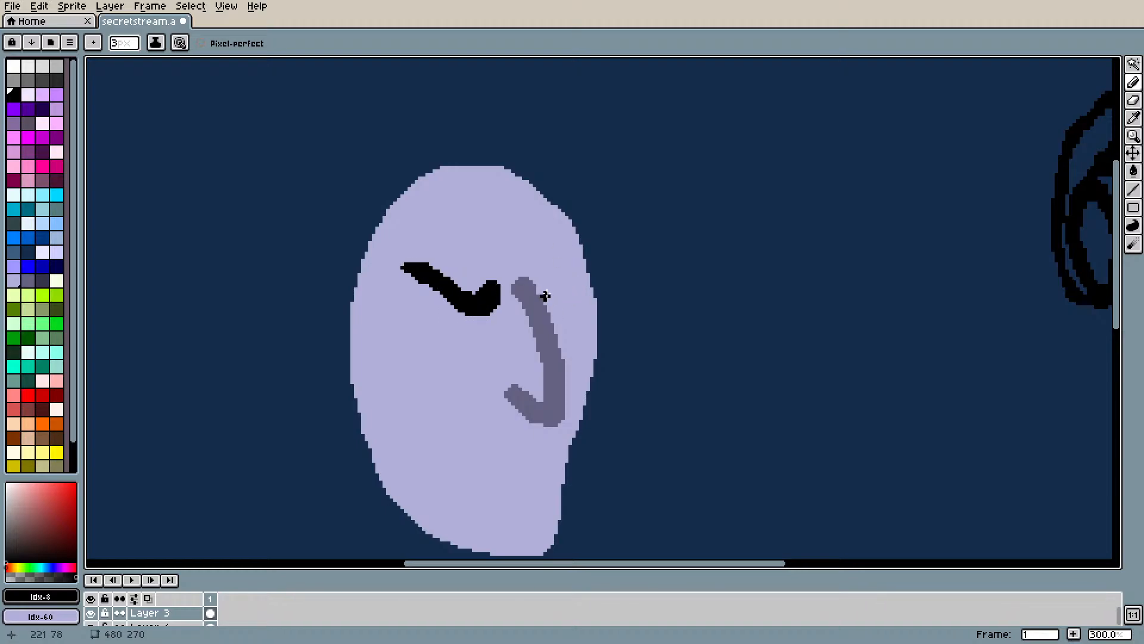
pyautogui.moveTo(544, 285); pyautogui.dragTo(551, 290)
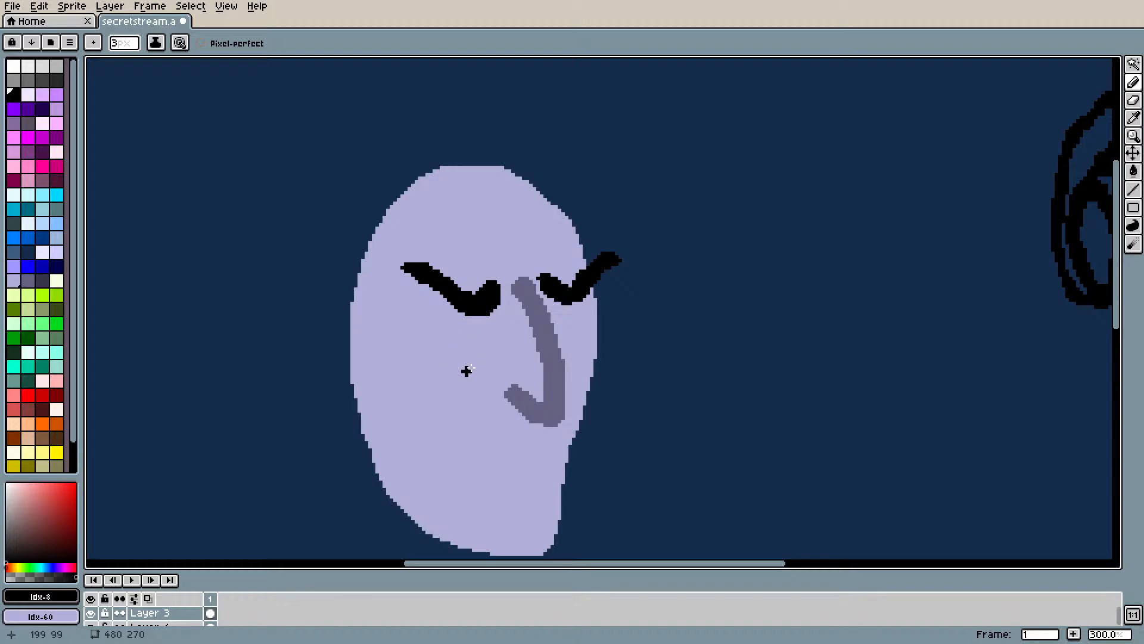
# - Draw solid black half-moon eyes beneath the eyebrows and a thin, curved black smile below the nose
pyautogui.moveTo(449, 350)
pyautogui.mouseDown()
pyautogui.moveTo(460, 377)
pyautogui.moveTo(488, 337)
pyautogui.moveTo(453, 327)
pyautogui.moveTo(455, 370)
pyautogui.moveTo(483, 374)
pyautogui.moveTo(477, 344)
pyautogui.moveTo(499, 331)
pyautogui.moveTo(445, 322)
pyautogui.moveTo(448, 344)
pyautogui.moveTo(479, 365)
pyautogui.moveTo(505, 336)
pyautogui.moveTo(486, 358)
pyautogui.moveTo(452, 334)
pyautogui.moveTo(475, 339)
pyautogui.mouseUp()
pyautogui.hotkey('ctrl', 'z')
pyautogui.hotkey('ctrl', 'z')
pyautogui.moveTo(567, 327)
pyautogui.mouseDown()
pyautogui.moveTo(595, 306)
pyautogui.moveTo(565, 332)
pyautogui.moveTo(577, 343)
pyautogui.moveTo(600, 336)
pyautogui.moveTo(603, 308)
pyautogui.moveTo(572, 333)
pyautogui.moveTo(607, 299)
pyautogui.mouseUp()
pyautogui.hotkey('ctrl', 'z')
pyautogui.hotkey('ctrl', 'z')
pyautogui.moveTo(571, 341)
pyautogui.mouseDown()
pyautogui.moveTo(607, 320)
pyautogui.moveTo(599, 316)
pyautogui.mouseUp()
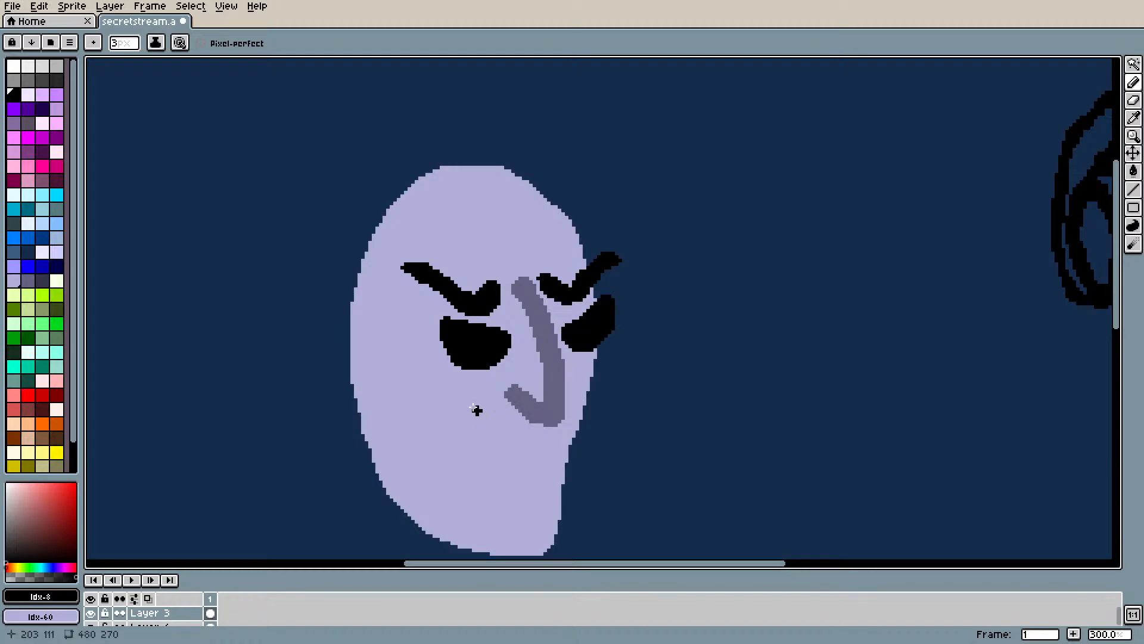
pyautogui.moveTo(563, 459)
pyautogui.mouseDown()
pyautogui.moveTo(513, 473)
pyautogui.moveTo(472, 466)
pyautogui.moveTo(446, 435)
pyautogui.mouseUp()
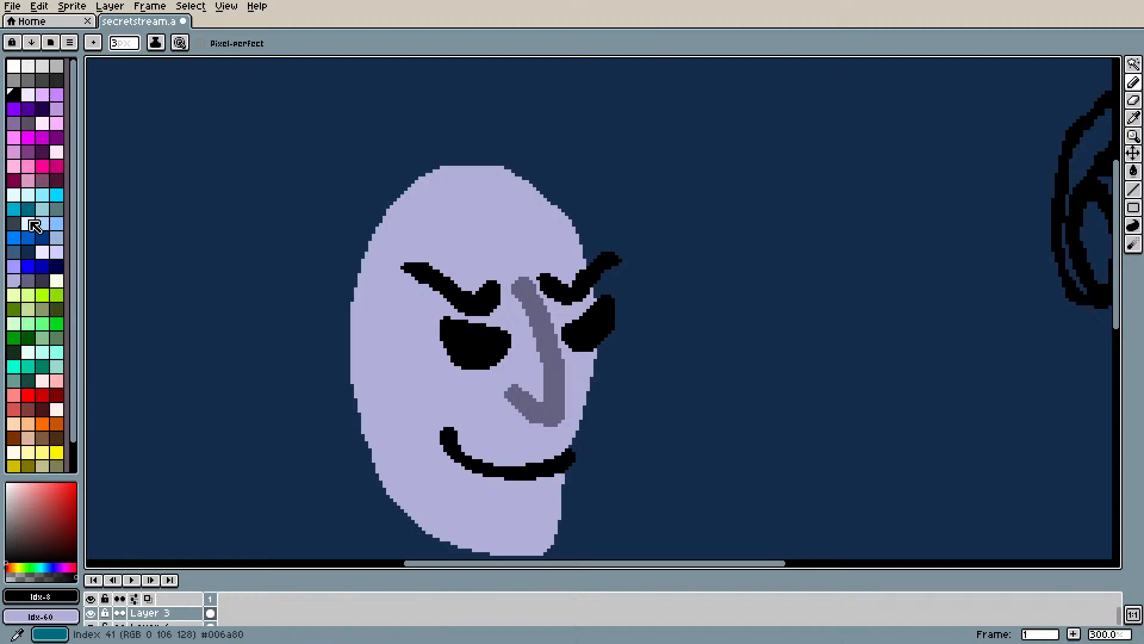
# - Fill both eye shapes entirely with the red palette colour idx-94
pyautogui.click(42, 395)
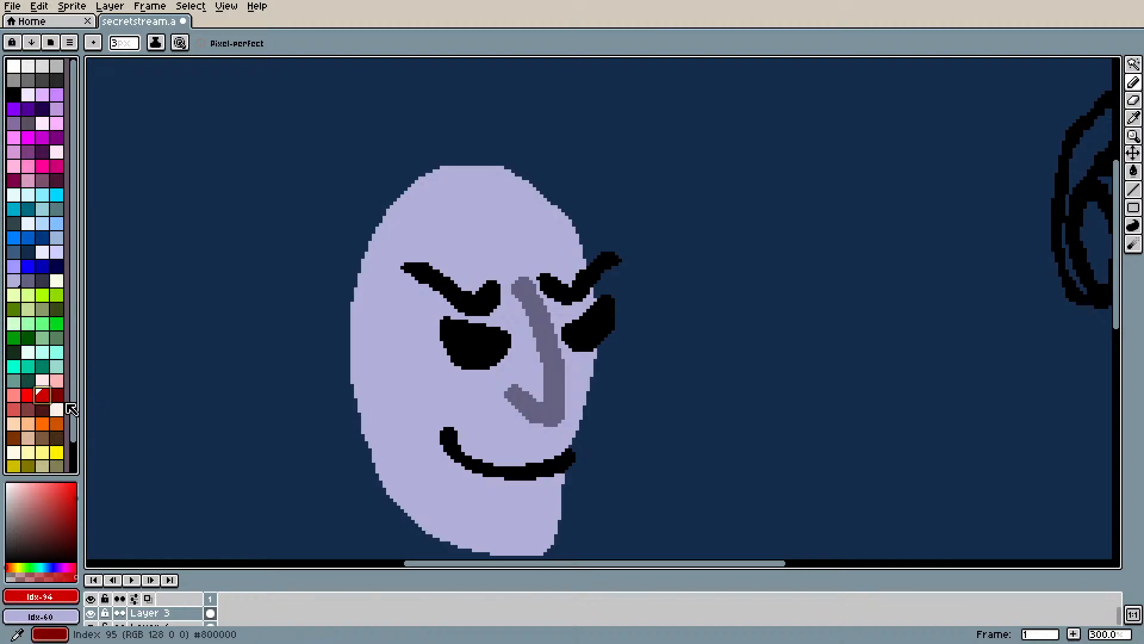
pyautogui.press('g')
pyautogui.click(468, 343)
pyautogui.click(587, 333)
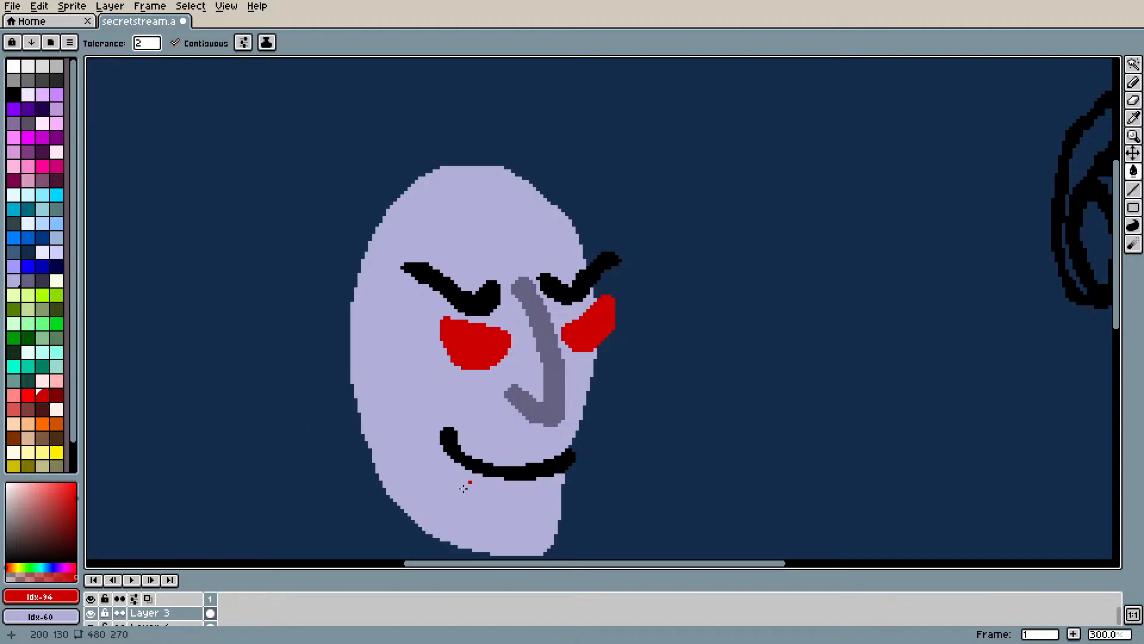
# - Show the horned helmet on Layer 5 and hide it again to compare the face with and without it
pyautogui.scroll(-3, 334, 340)
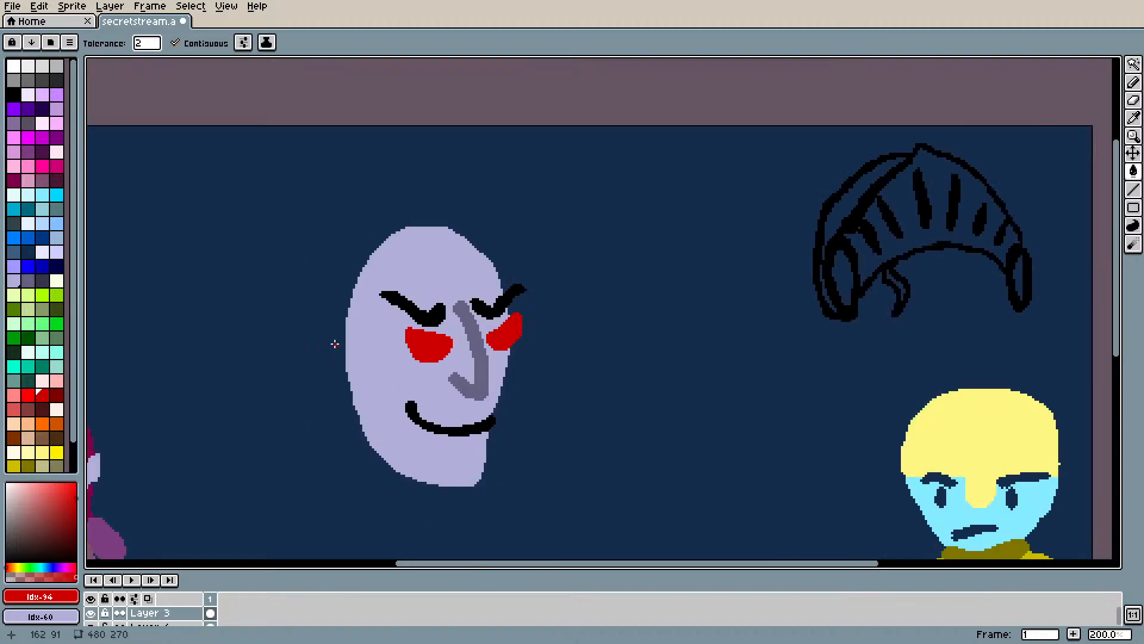
pyautogui.scroll(2, 330, 345)
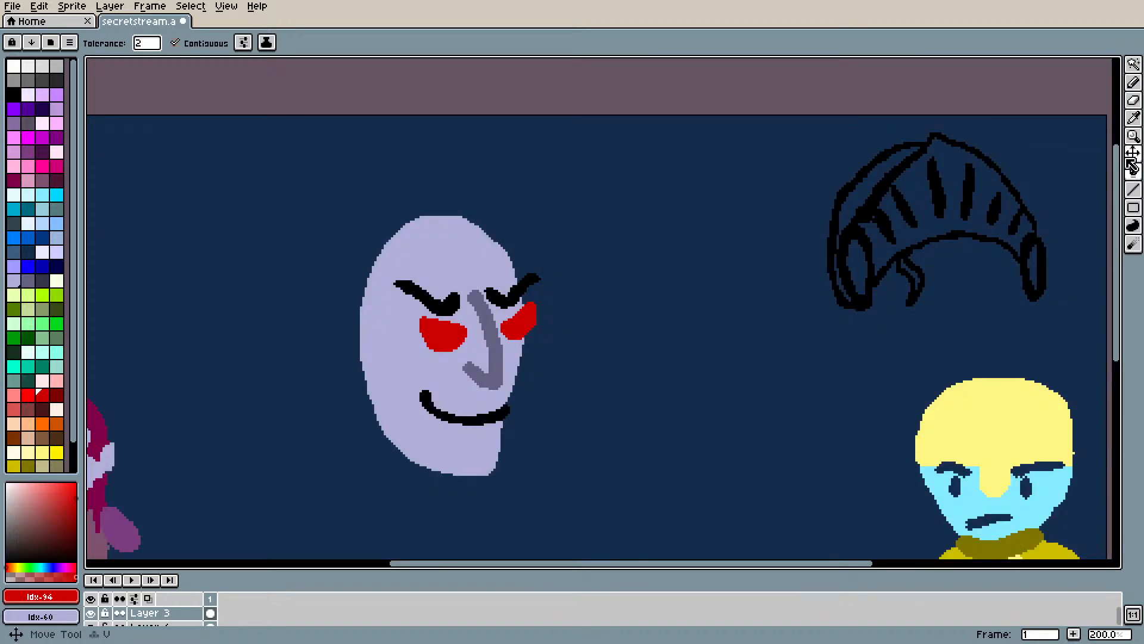
pyautogui.scroll(1, 122, 614)
pyautogui.click(91, 613)
pyautogui.click(91, 613)
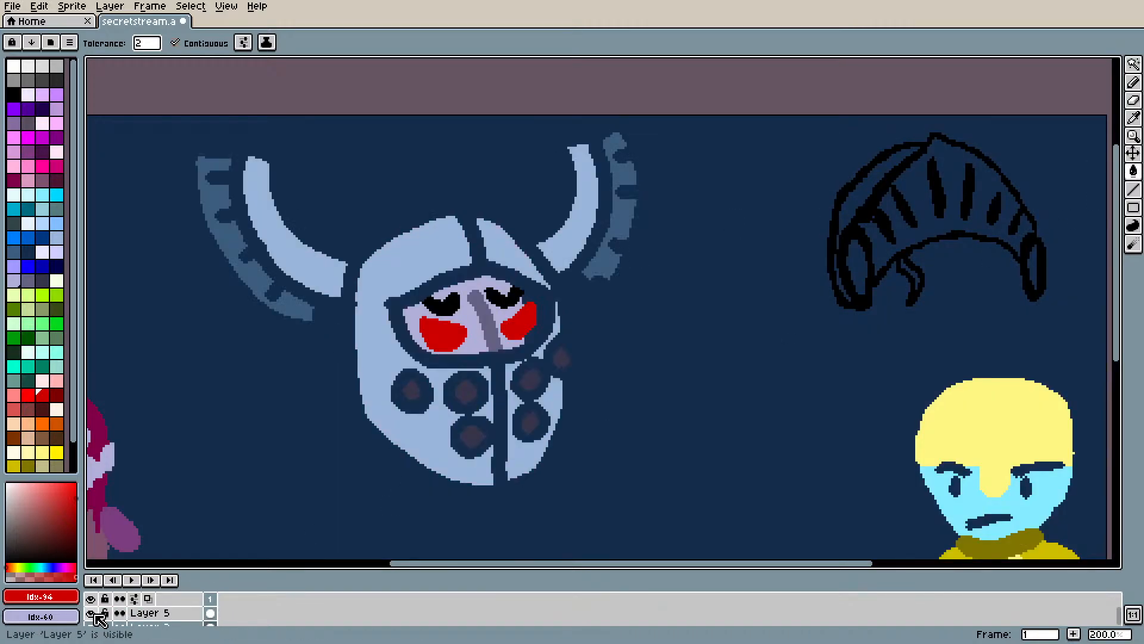
pyautogui.click(93, 614)
pyautogui.scroll(-2, 573, 424)
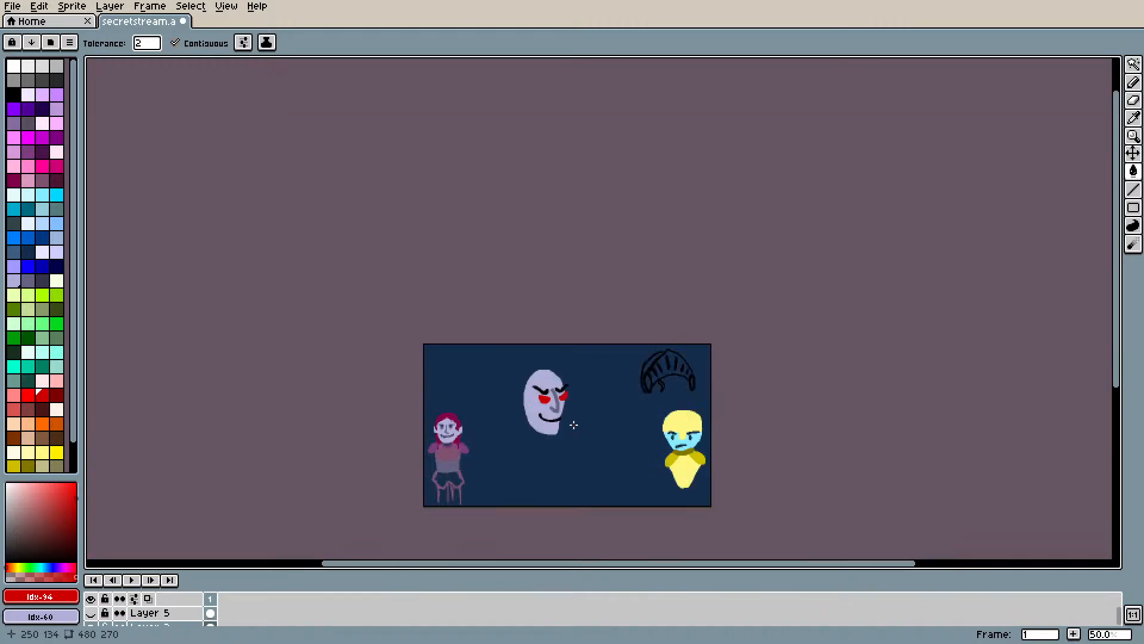
pyautogui.scroll(2, 569, 426)
pyautogui.scroll(-1, 559, 429)
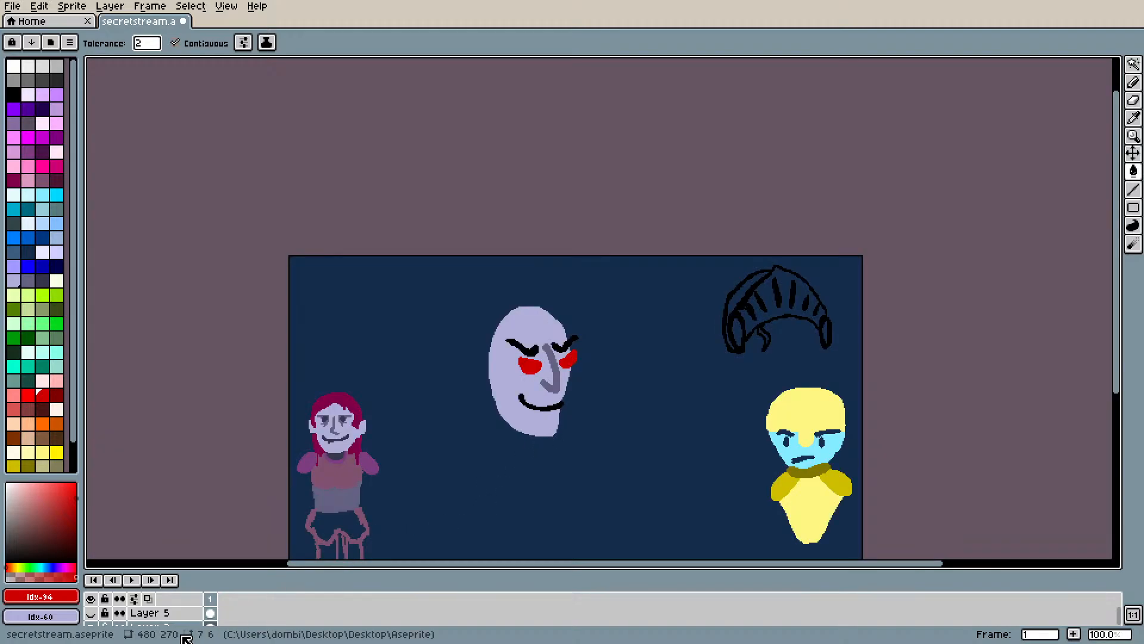
# - Make the Layer 5 helmet visible and examine the helmeted face beside the other characters and up close
pyautogui.click(91, 614)
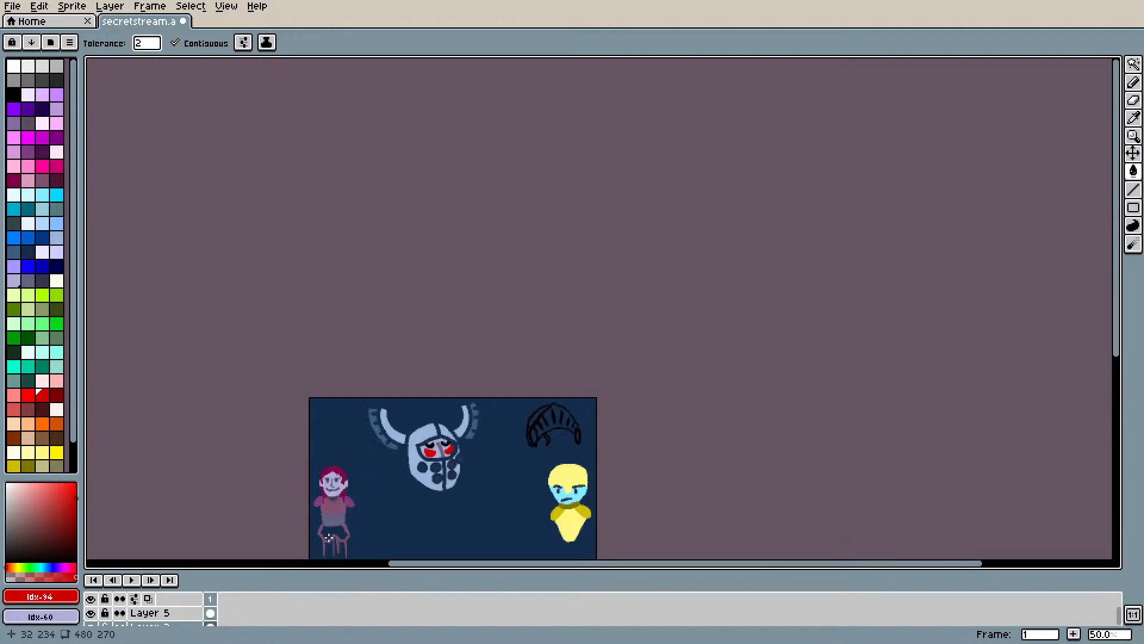
pyautogui.scroll(-1, 330, 538)
pyautogui.scroll(2, 361, 523)
pyautogui.scroll(-2, 361, 522)
pyautogui.scroll(1, 490, 527)
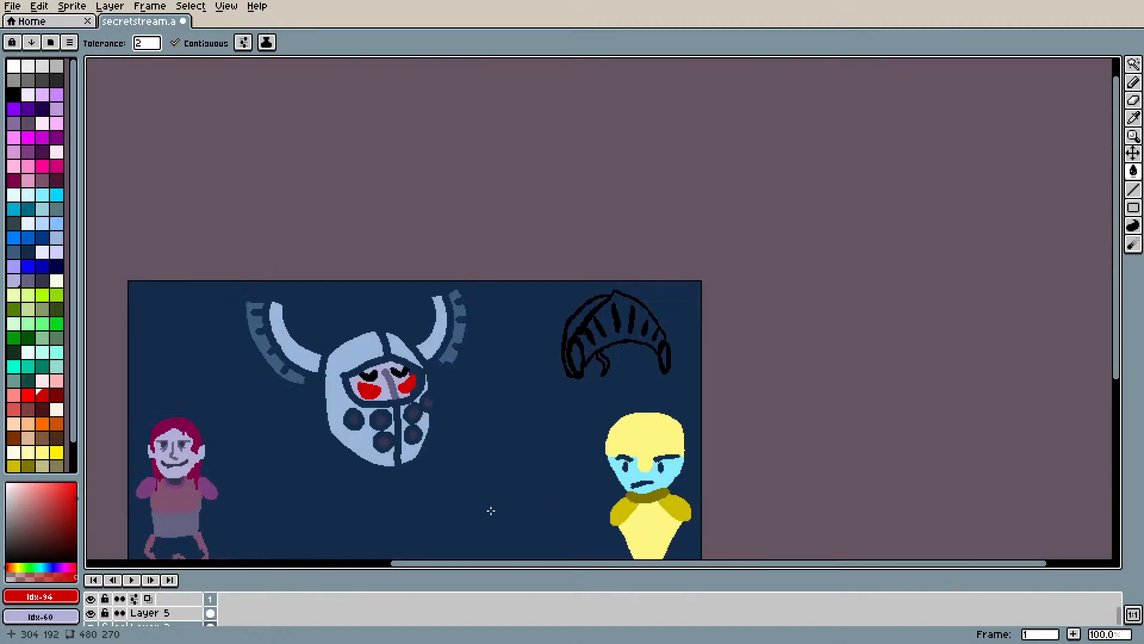
pyautogui.scroll(-2, 168, 617)
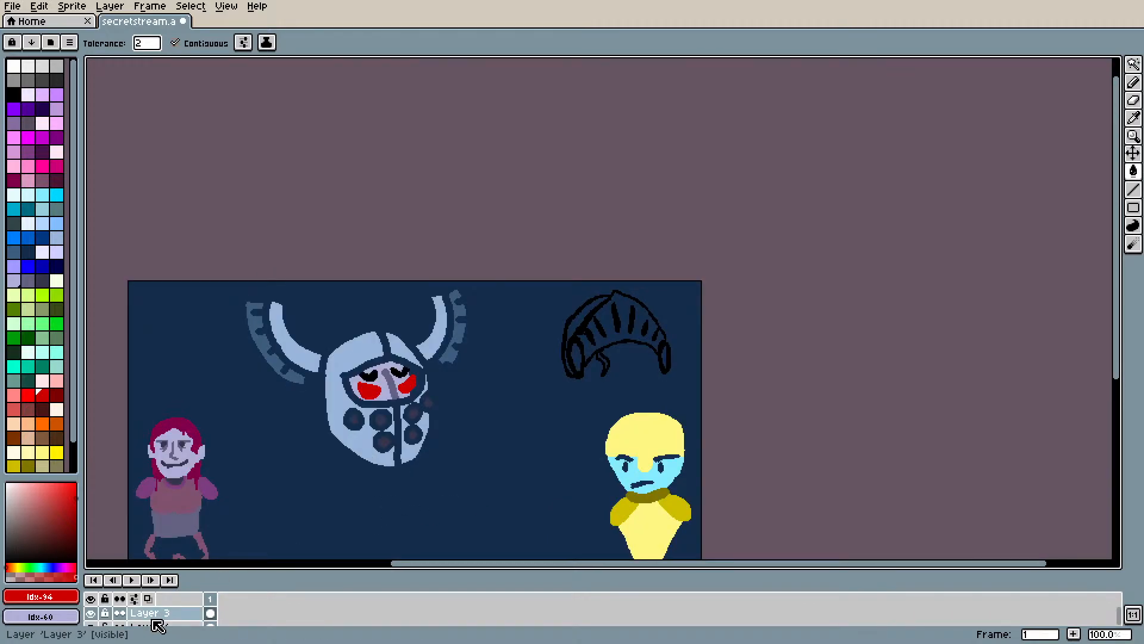
pyautogui.scroll(1, 411, 427)
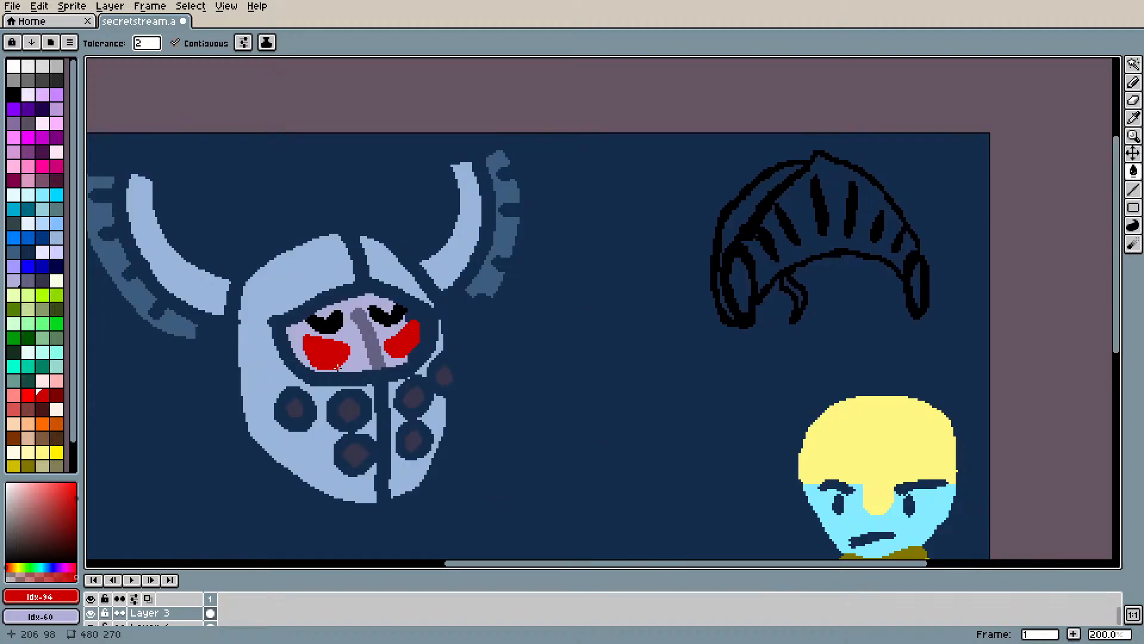
pyautogui.scroll(1, 338, 367)
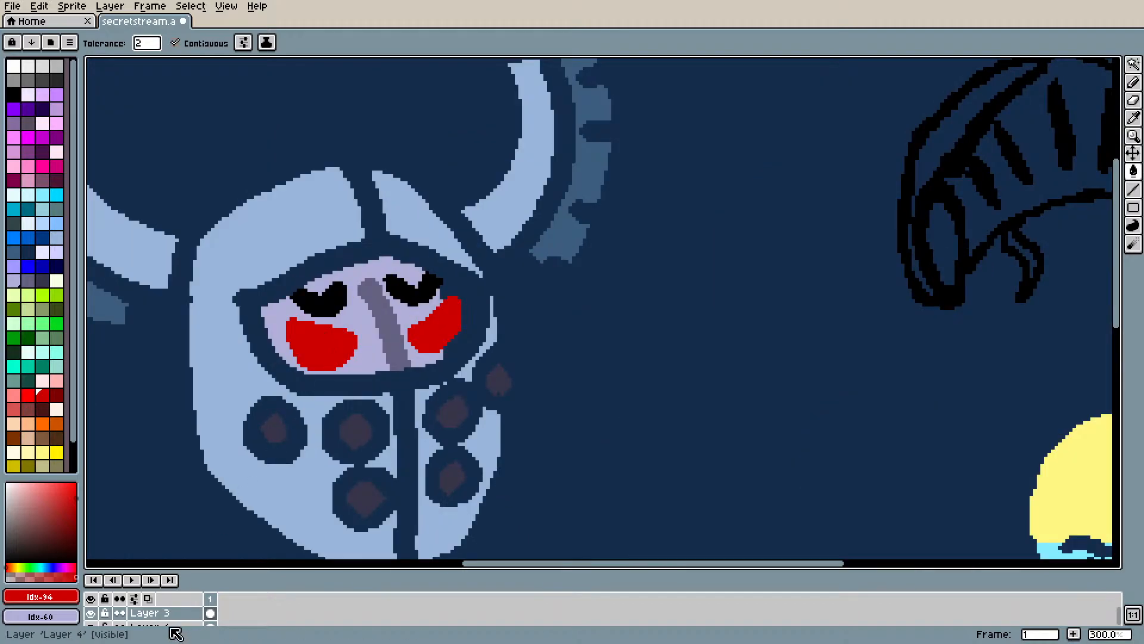
# - Toggle the visibility of the layers beneath the helmet off and on to check what they contain
pyautogui.scroll(-1, 119, 620)
pyautogui.click(92, 620)
pyautogui.click(92, 619)
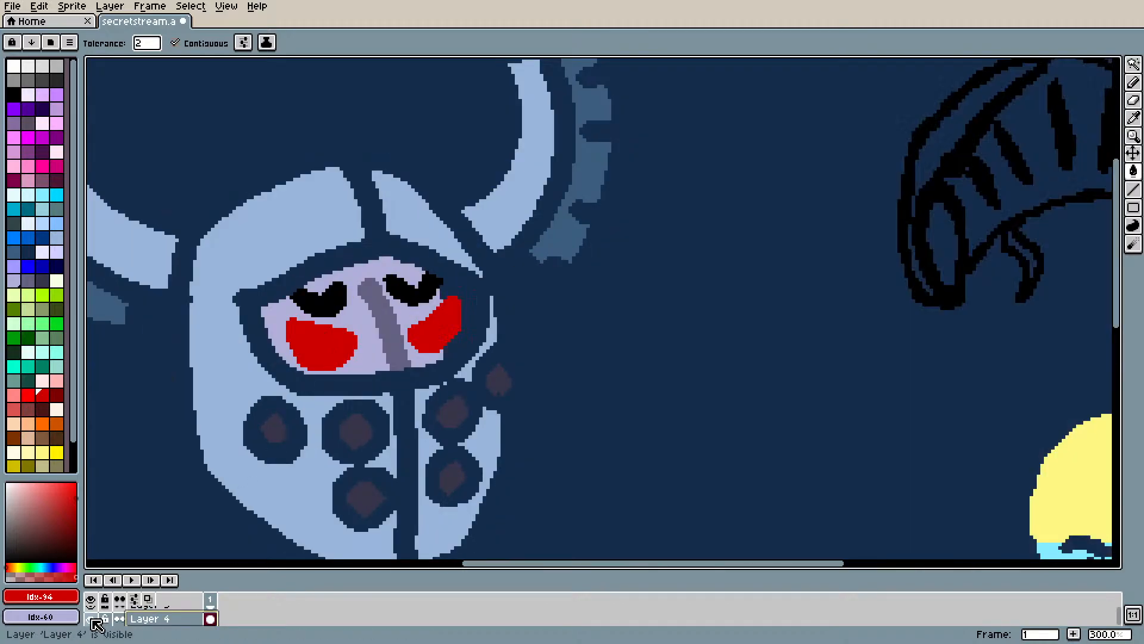
pyautogui.scroll(-1, 95, 618)
pyautogui.click(92, 619)
pyautogui.click(92, 619)
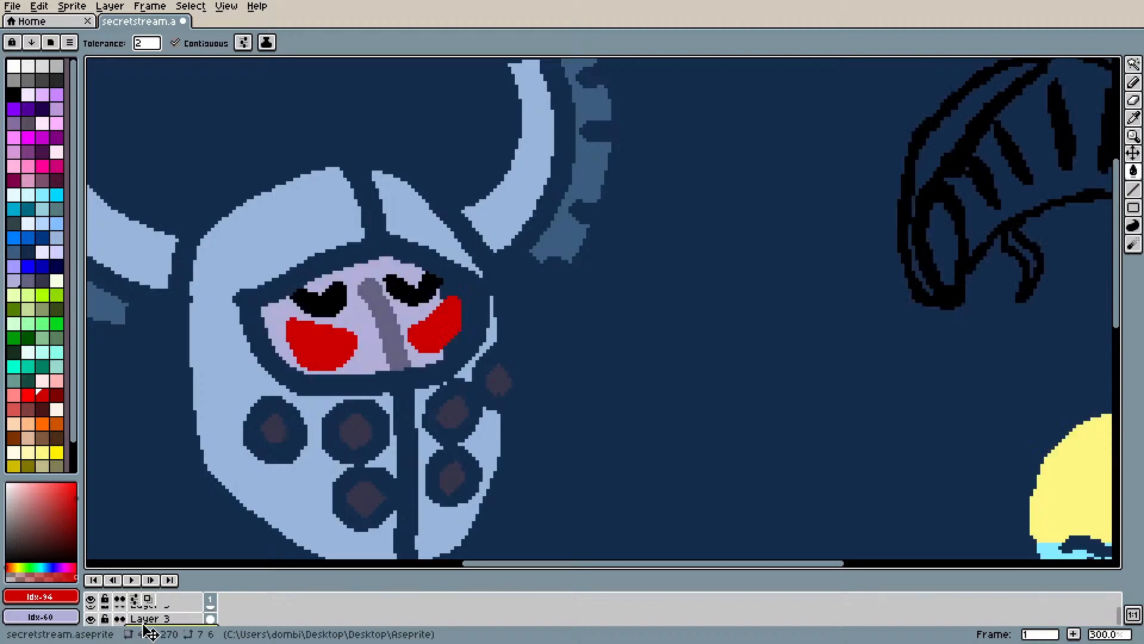
# - Hide the helmet on Layer 5 and fill both red eyes with the black #000000 sampled from the eyebrow
pyautogui.scroll(2, 149, 626)
pyautogui.click(91, 614)
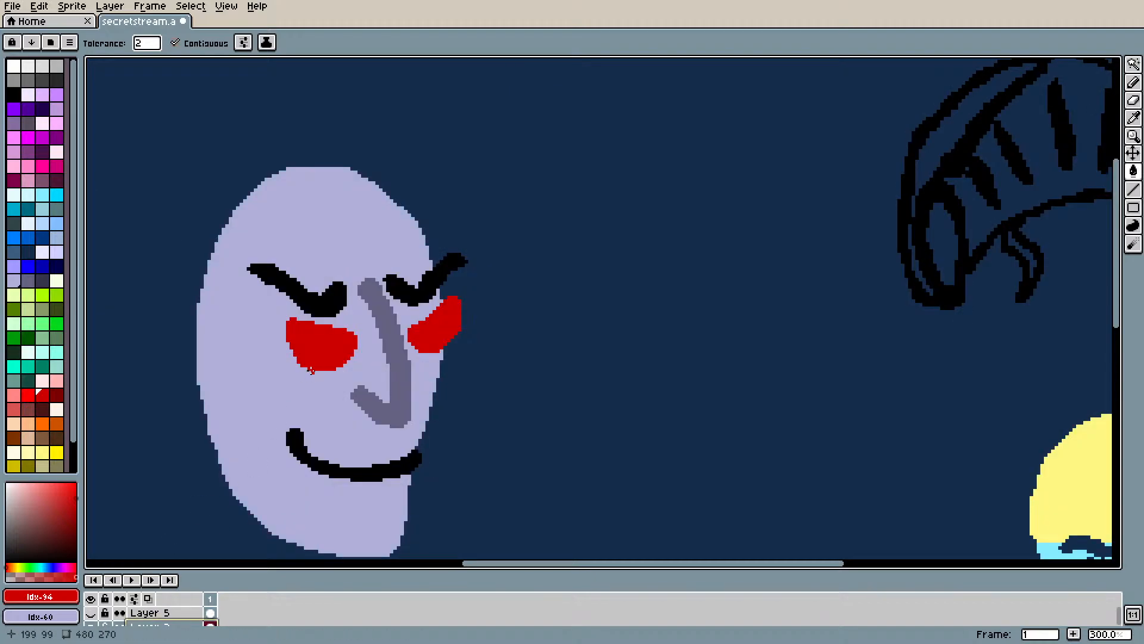
pyautogui.press('i')
pyautogui.click(335, 300)
pyautogui.press('g')
pyautogui.click(328, 346)
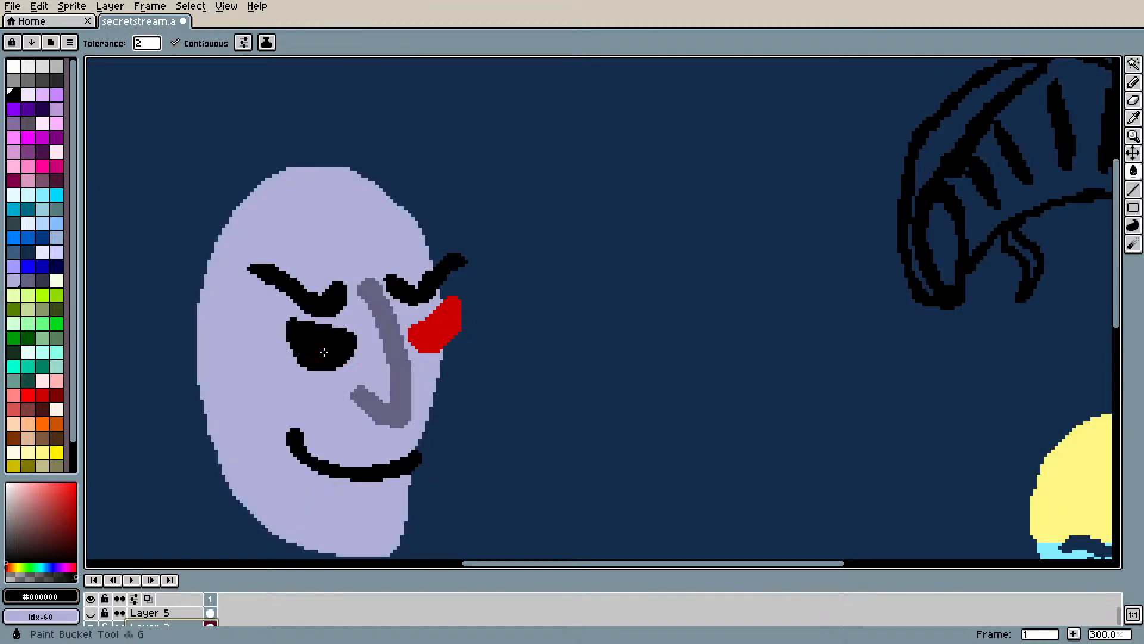
pyautogui.click(434, 324)
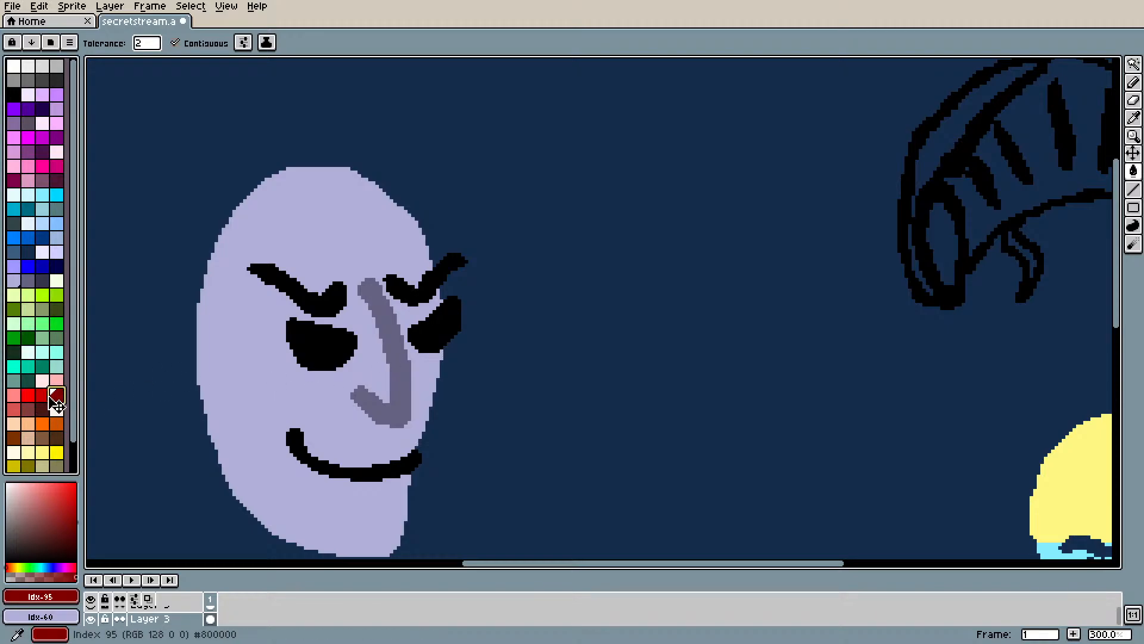
# - Paint an upright oval pupil in red idx-94 inside each black eye with the 3 px pencil
pyautogui.click(46, 396)
pyautogui.press('b')
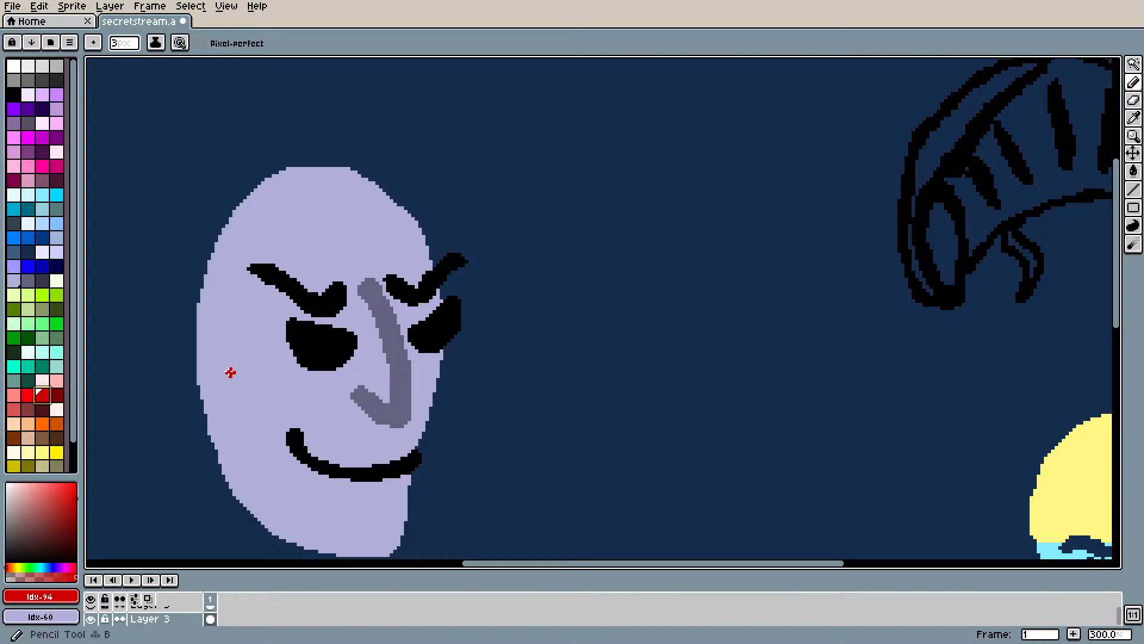
pyautogui.moveTo(320, 347)
pyautogui.mouseDown()
pyautogui.moveTo(319, 356)
pyautogui.moveTo(321, 343)
pyautogui.mouseUp()
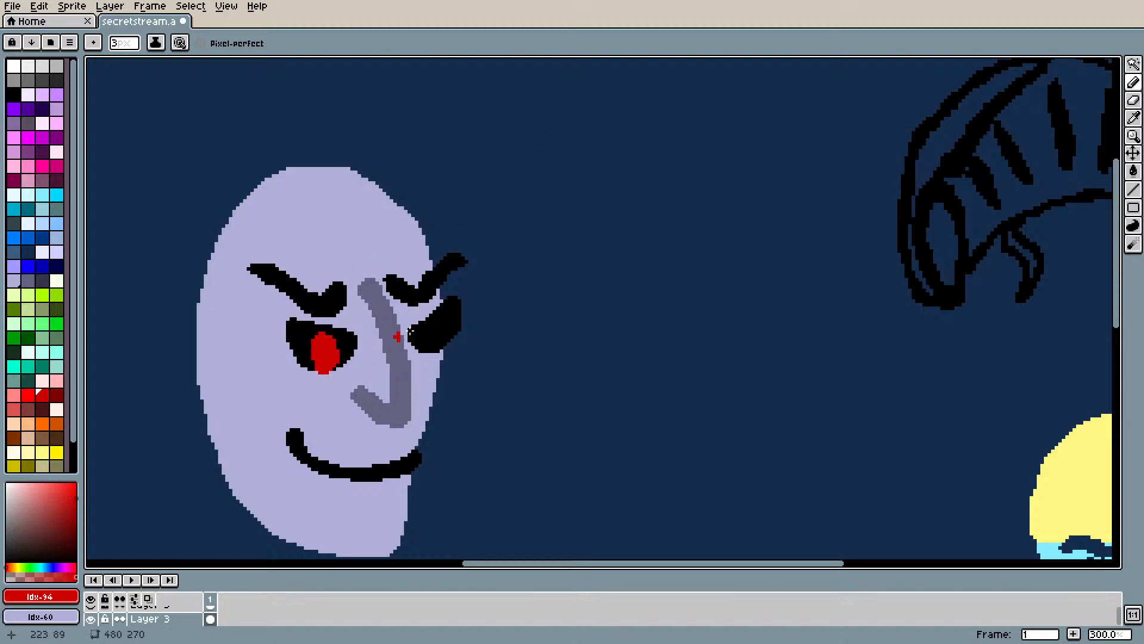
pyautogui.moveTo(432, 335); pyautogui.dragTo(441, 335)
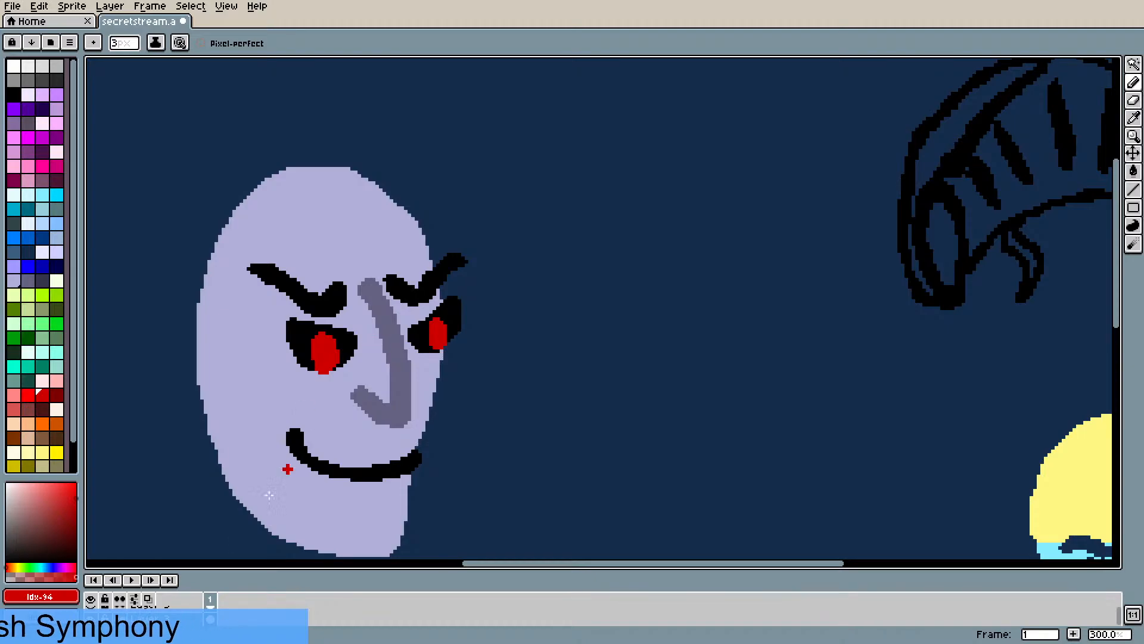
# - Check the helmet layer's visibility and examine the red-eyed face alongside the other characters
pyautogui.click(95, 609)
pyautogui.click(95, 608)
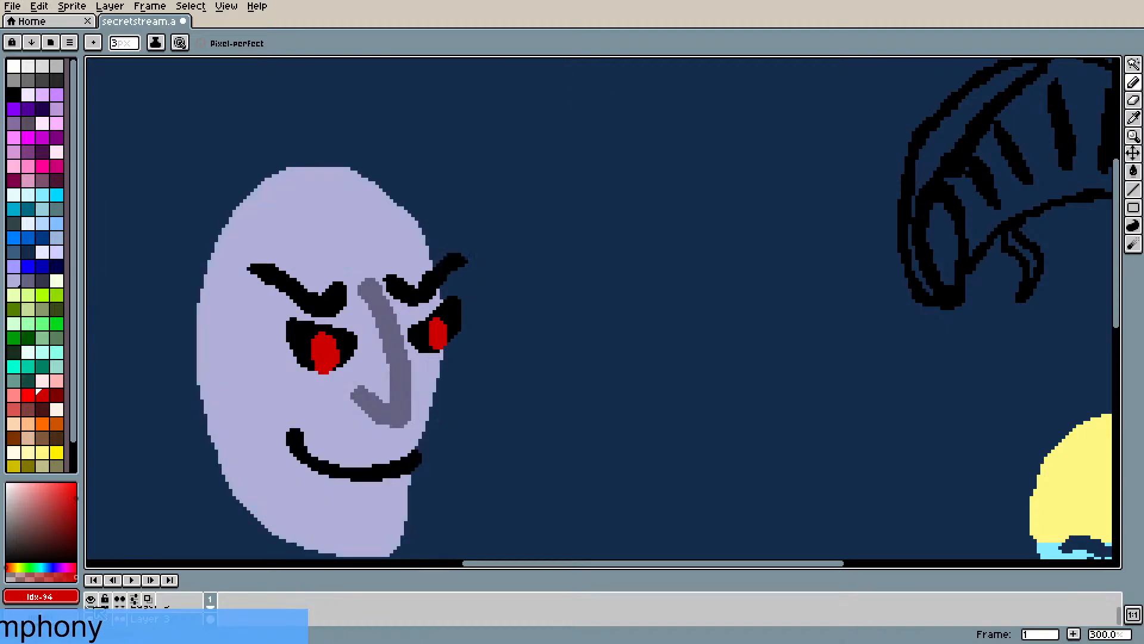
pyautogui.scroll(-3, 329, 480)
pyautogui.scroll(1, 335, 490)
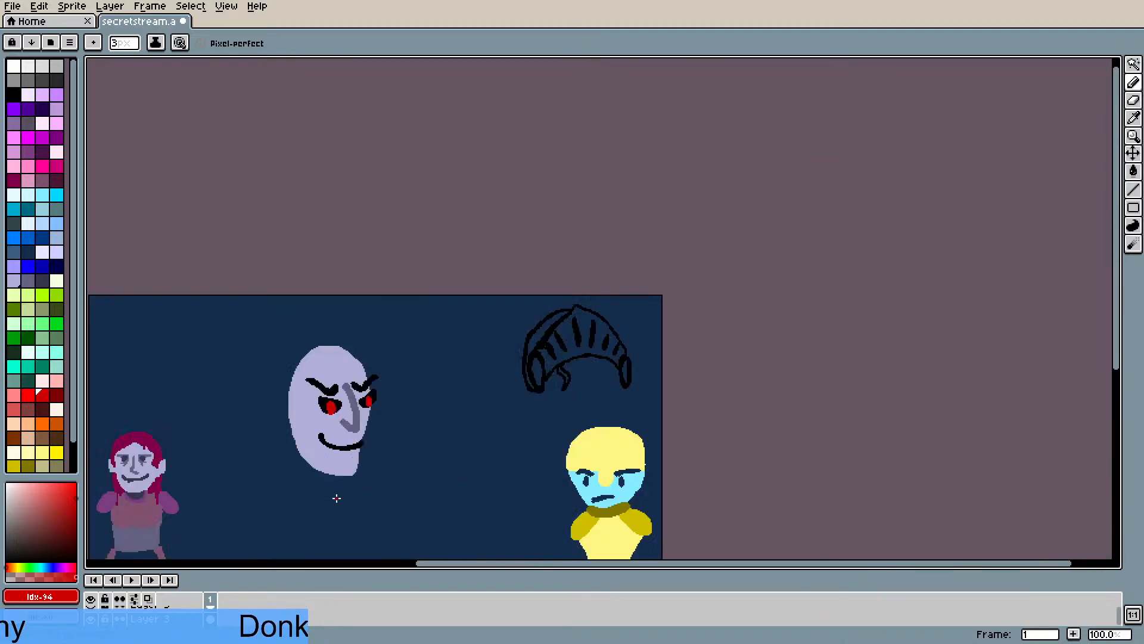
pyautogui.scroll(-1, 323, 517)
pyautogui.scroll(1, 323, 518)
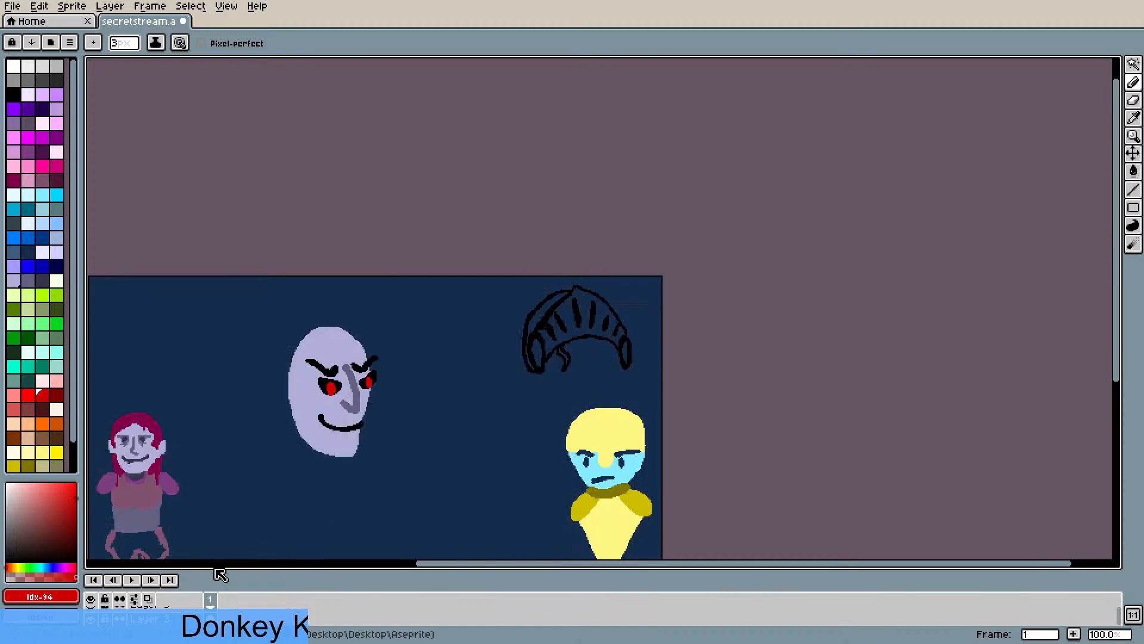
# - Show the helmet layer and move the lavender face out from under the helmet to beside the red-haired character
pyautogui.click(91, 618)
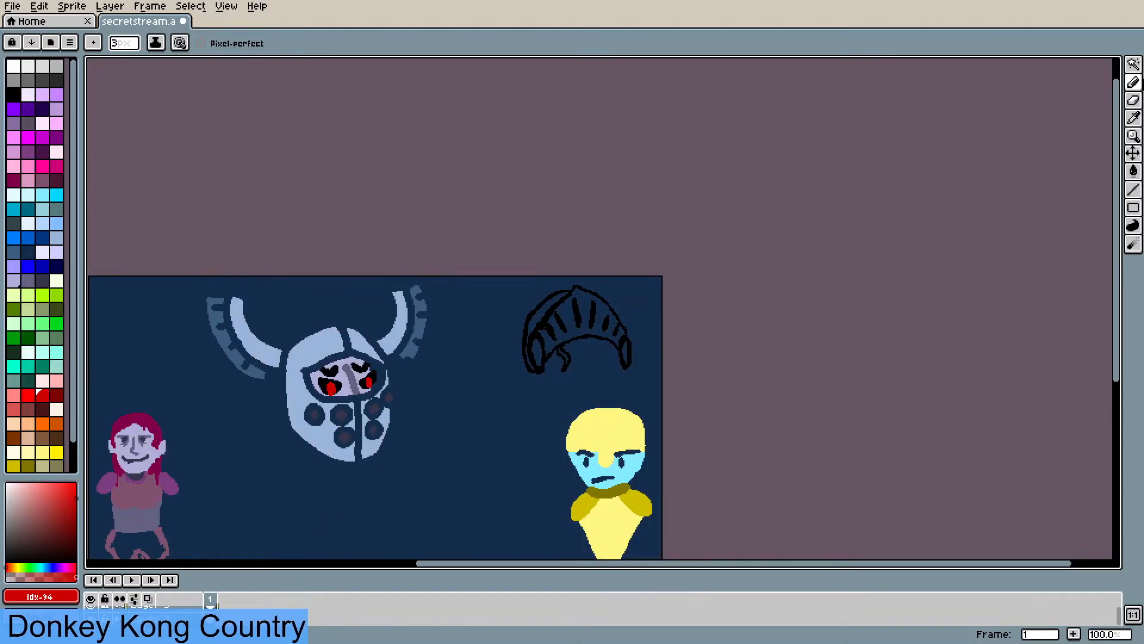
pyautogui.moveTo(1134, 66); pyautogui.dragTo(1044, 65)
pyautogui.moveTo(197, 290); pyautogui.dragTo(484, 476)
pyautogui.click(395, 448)
pyautogui.moveTo(396, 447); pyautogui.dragTo(345, 467)
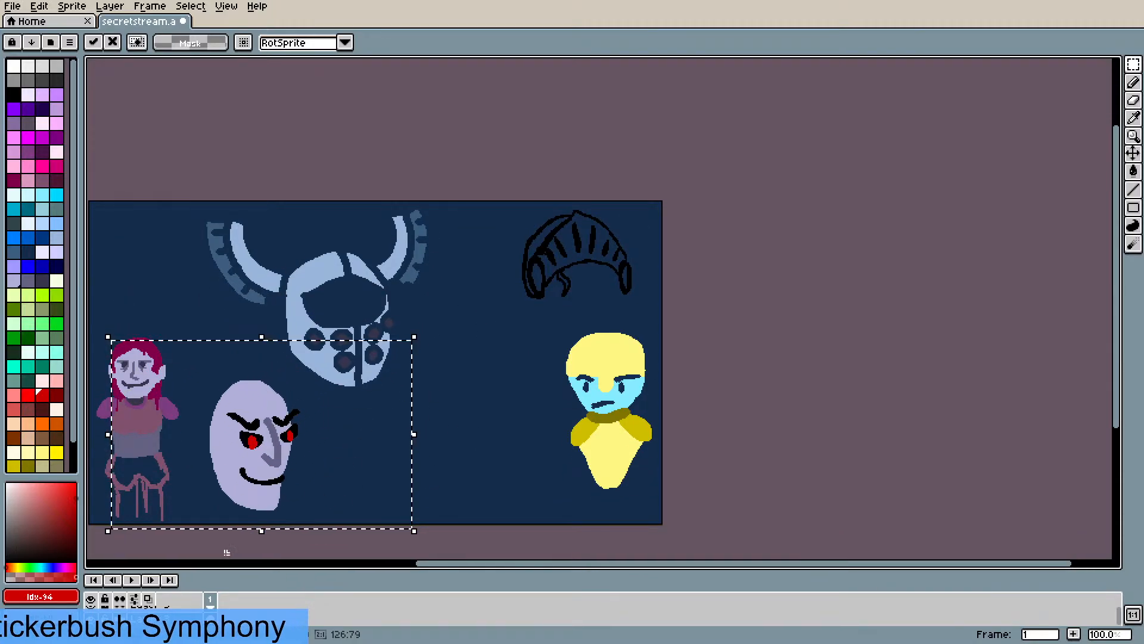
pyautogui.click(456, 438)
# - Cut the yellow character and the black helmet sketch above it out of the canvas
pyautogui.moveTo(536, 300); pyautogui.dragTo(668, 528)
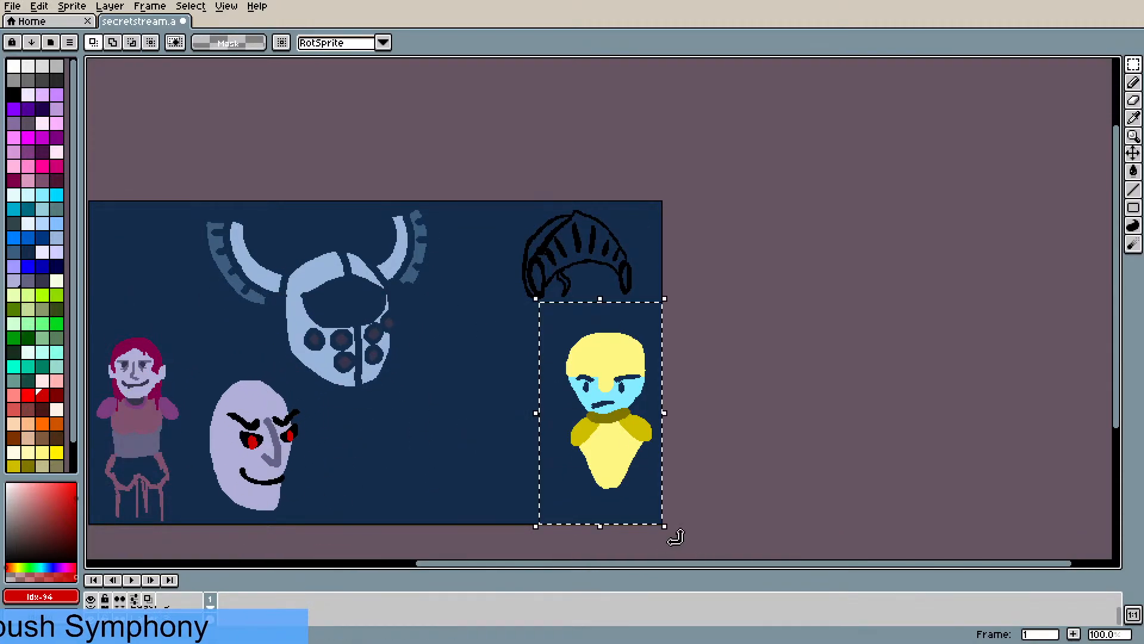
pyautogui.hotkey('ctrl', 'x')
pyautogui.moveTo(505, 206); pyautogui.dragTo(657, 351)
pyautogui.hotkey('ctrl', 'x')
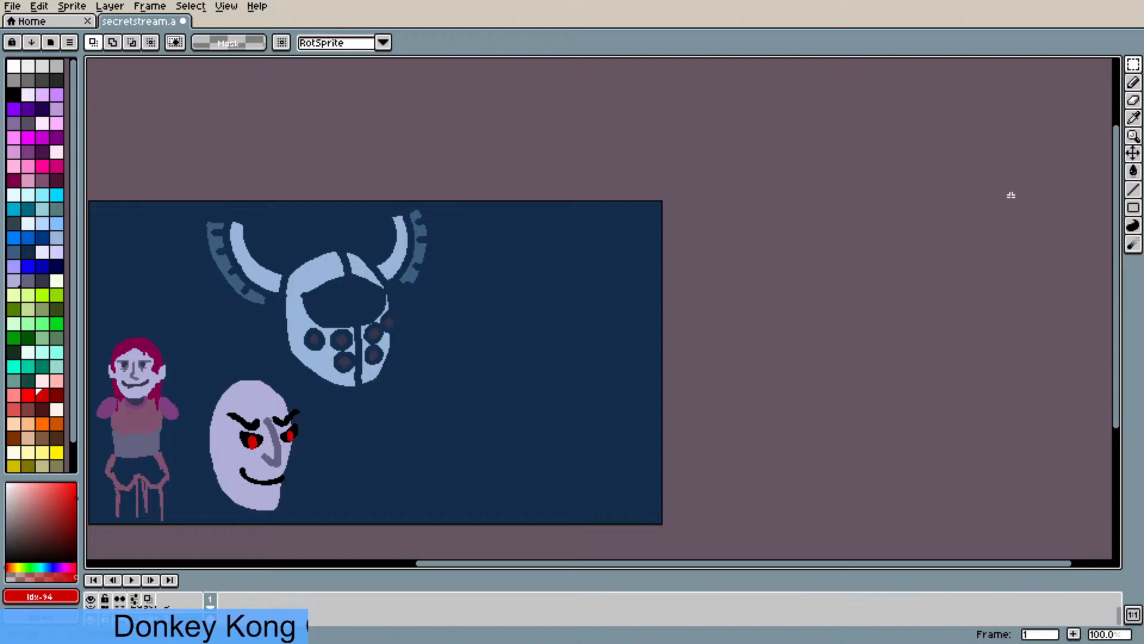
# - Move the horned helmet with the Move tool into the lower-right corner of the navy canvas
pyautogui.click(1133, 153)
pyautogui.moveTo(424, 356)
pyautogui.mouseDown()
pyautogui.moveTo(763, 346)
pyautogui.moveTo(452, 359)
pyautogui.moveTo(428, 350)
pyautogui.mouseUp()
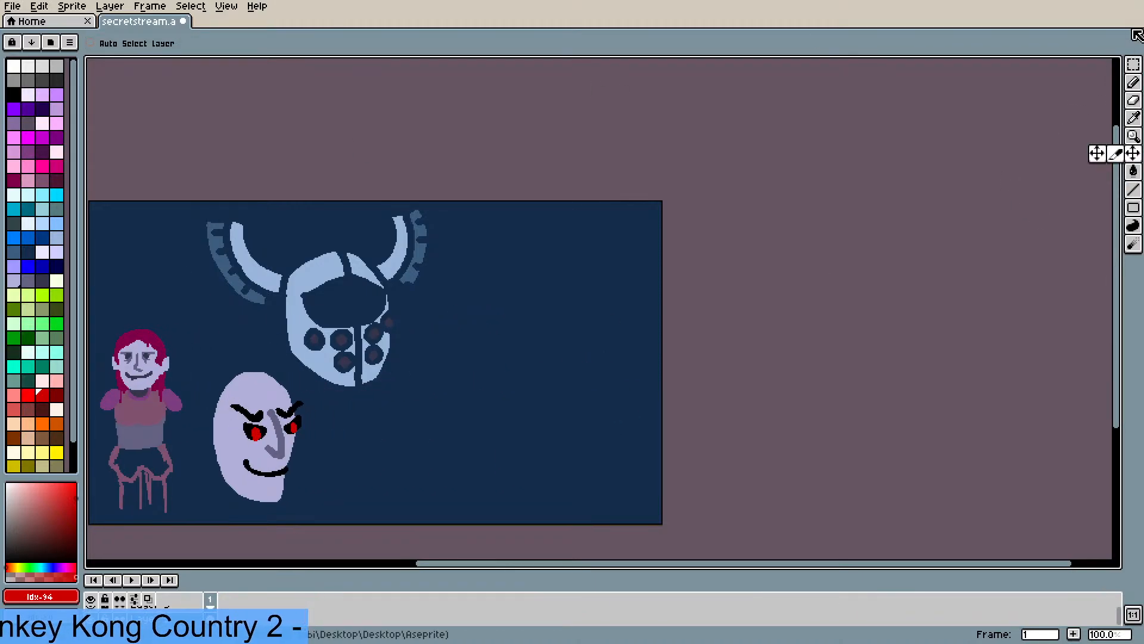
pyautogui.click(1133, 63)
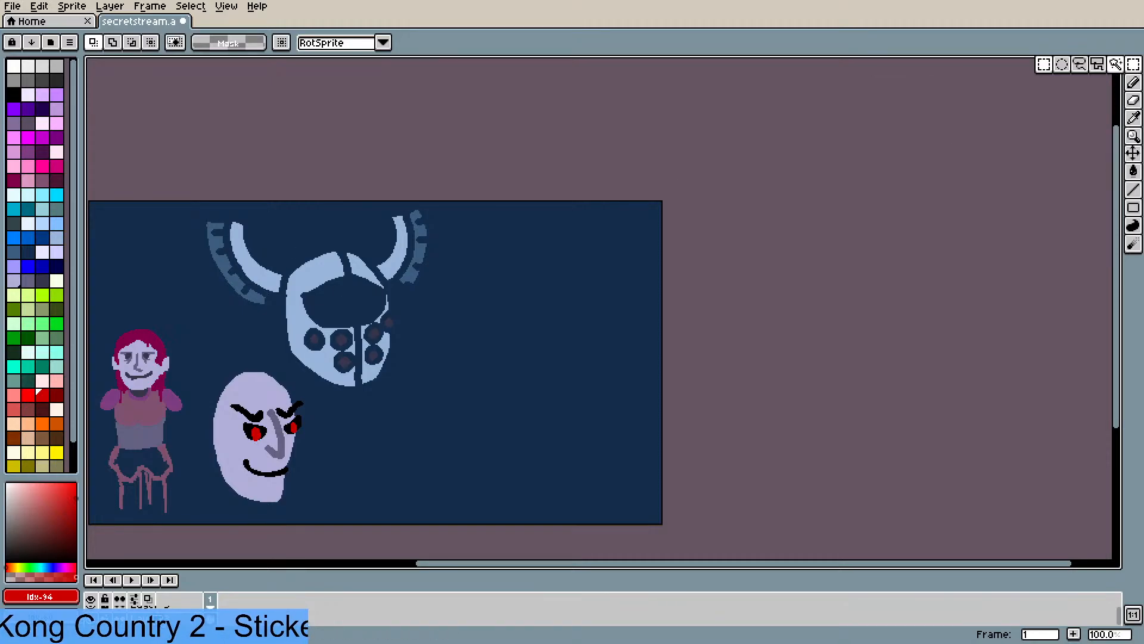
pyautogui.click(1133, 153)
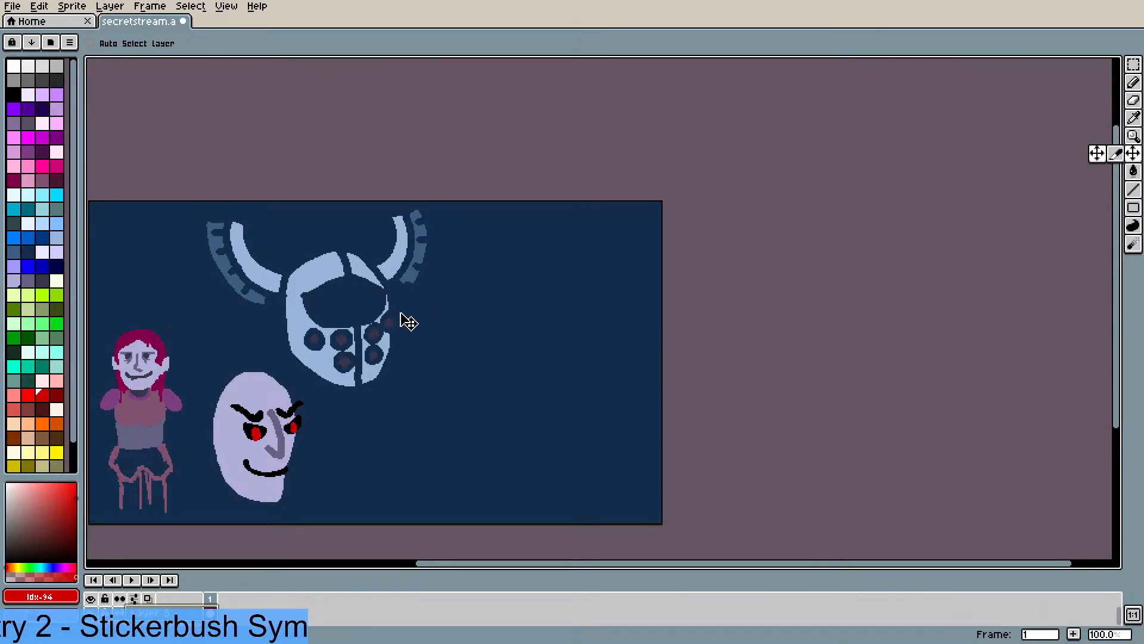
pyautogui.moveTo(408, 322); pyautogui.dragTo(618, 441)
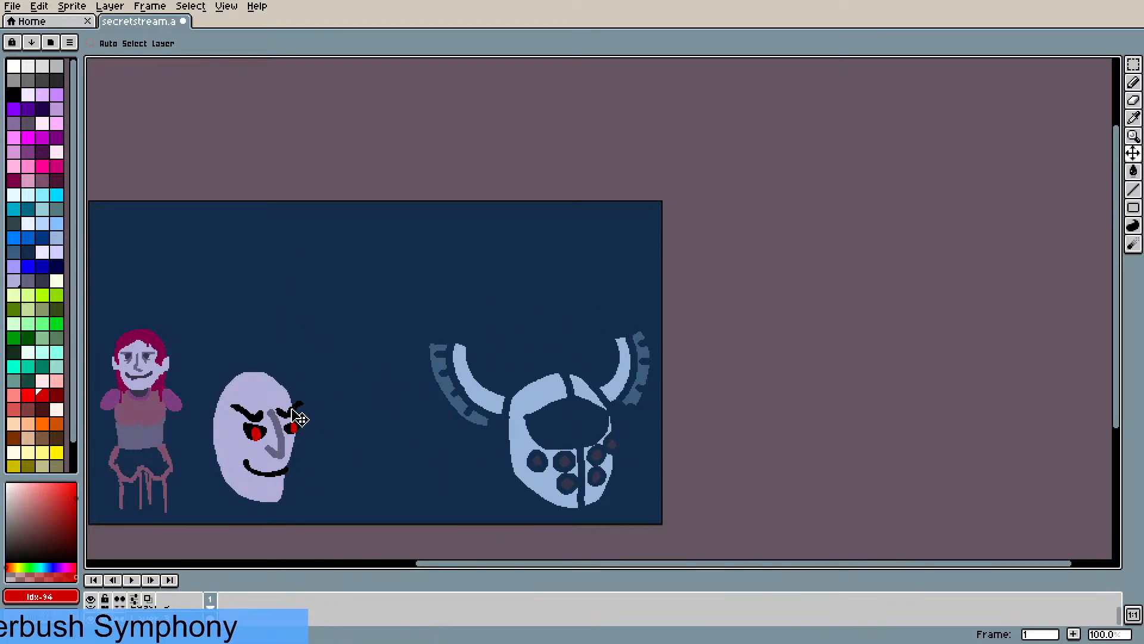
# - Select the lavender face with a rectangular marquee and move it back under the helmet so the eyes fill the visor opening
pyautogui.click(1133, 64)
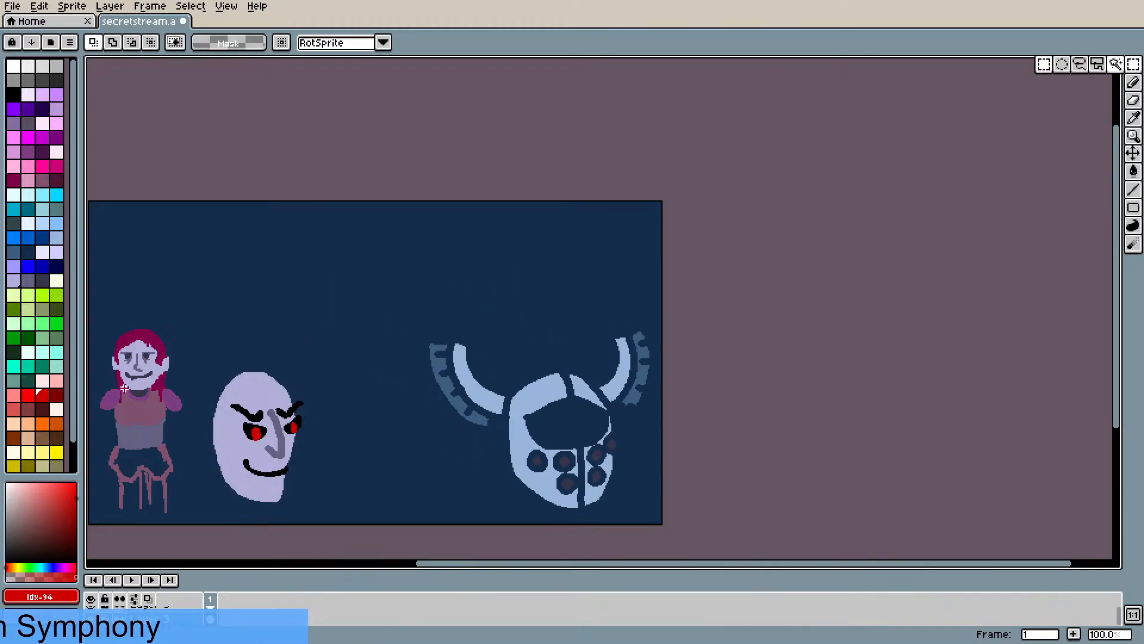
pyautogui.moveTo(200, 355); pyautogui.dragTo(319, 513)
pyautogui.moveTo(246, 455); pyautogui.dragTo(539, 451)
pyautogui.click(483, 271)
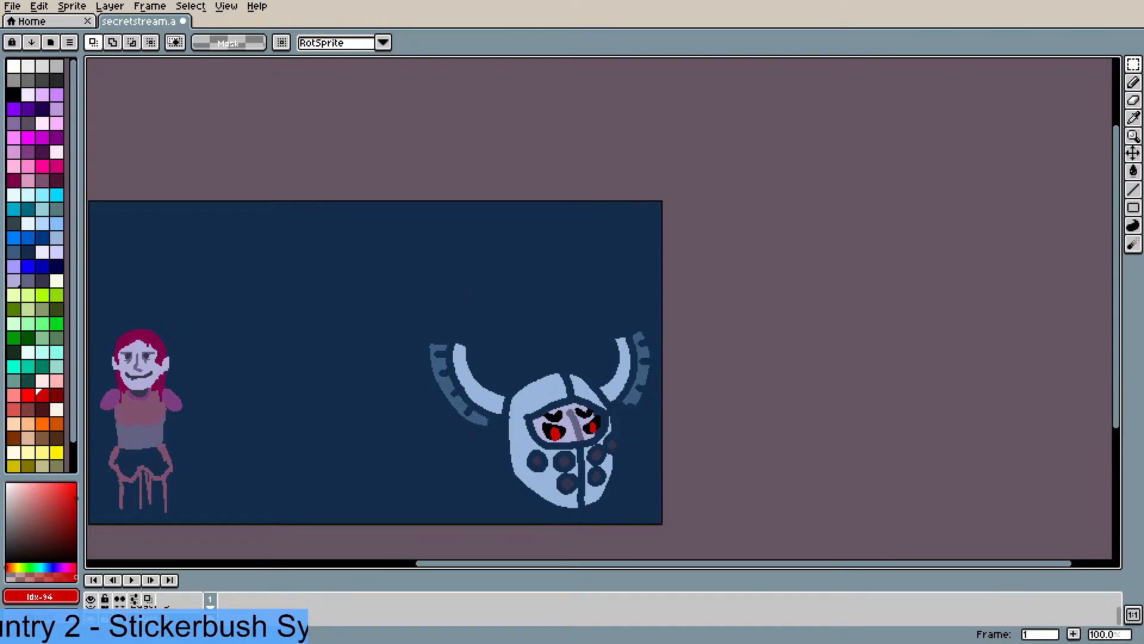
# - Move the red-haired character closer to the lower-left corner of the navy canvas and clear the selection
pyautogui.moveTo(636, 569); pyautogui.dragTo(578, 573)
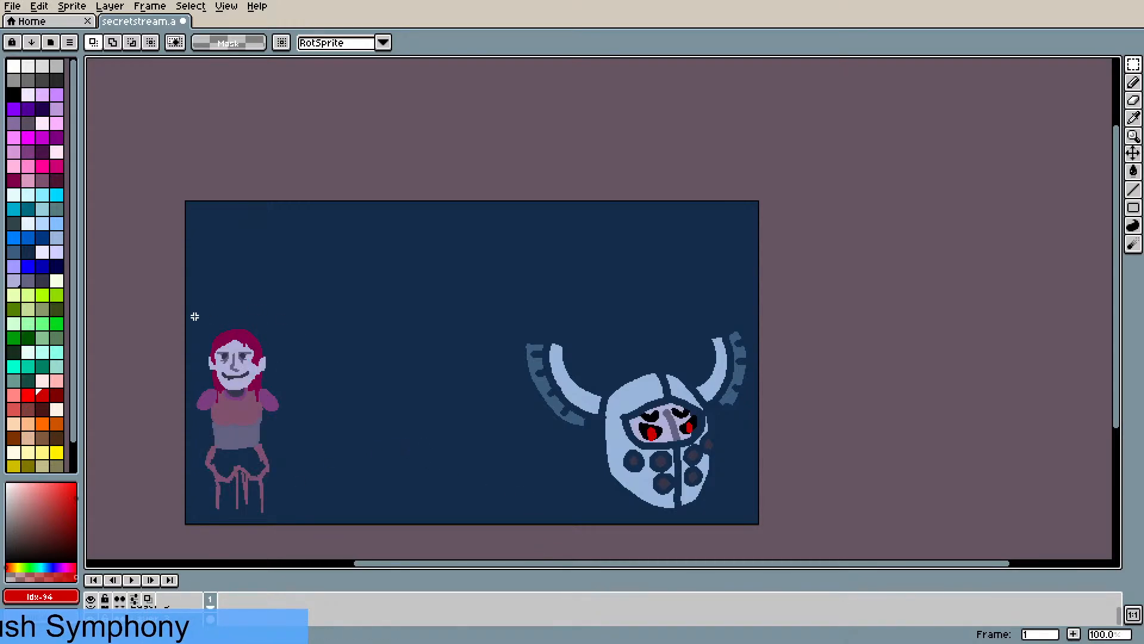
pyautogui.moveTo(187, 313); pyautogui.dragTo(315, 525)
pyautogui.click(247, 441)
pyautogui.moveTo(248, 441)
pyautogui.mouseDown()
pyautogui.moveTo(542, 289)
pyautogui.moveTo(634, 310)
pyautogui.moveTo(248, 391)
pyautogui.moveTo(232, 444)
pyautogui.mouseUp()
pyautogui.click(352, 413)
pyautogui.scroll(1, 371, 337)
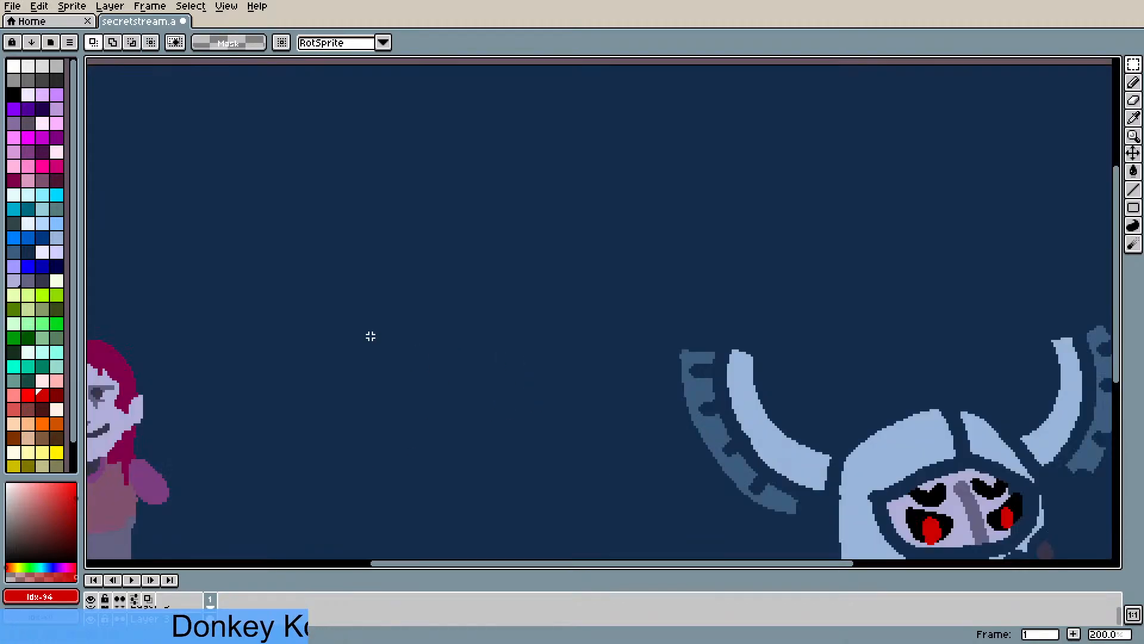
pyautogui.scroll(-1, 371, 336)
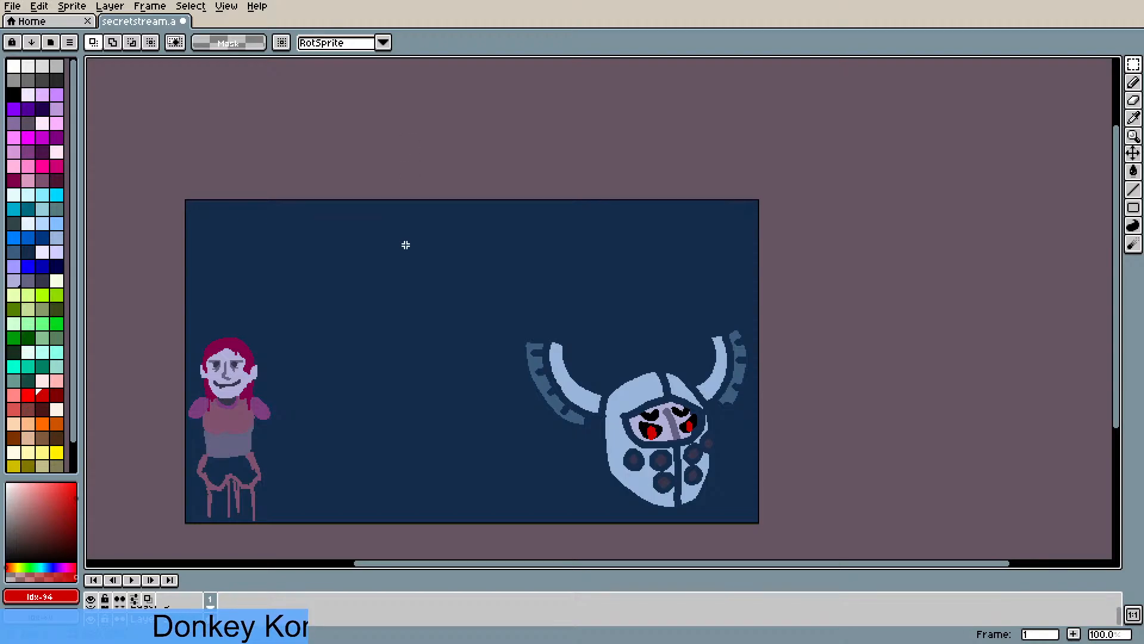
# - Draw a rounded, shield-shaped head outline in dark red (Idx-95) with the 3 px Pencil, in the empty area between the two existing characters
pyautogui.scroll(1, 404, 245)
pyautogui.scroll(1, 404, 245)
pyautogui.scroll(-1, 400, 245)
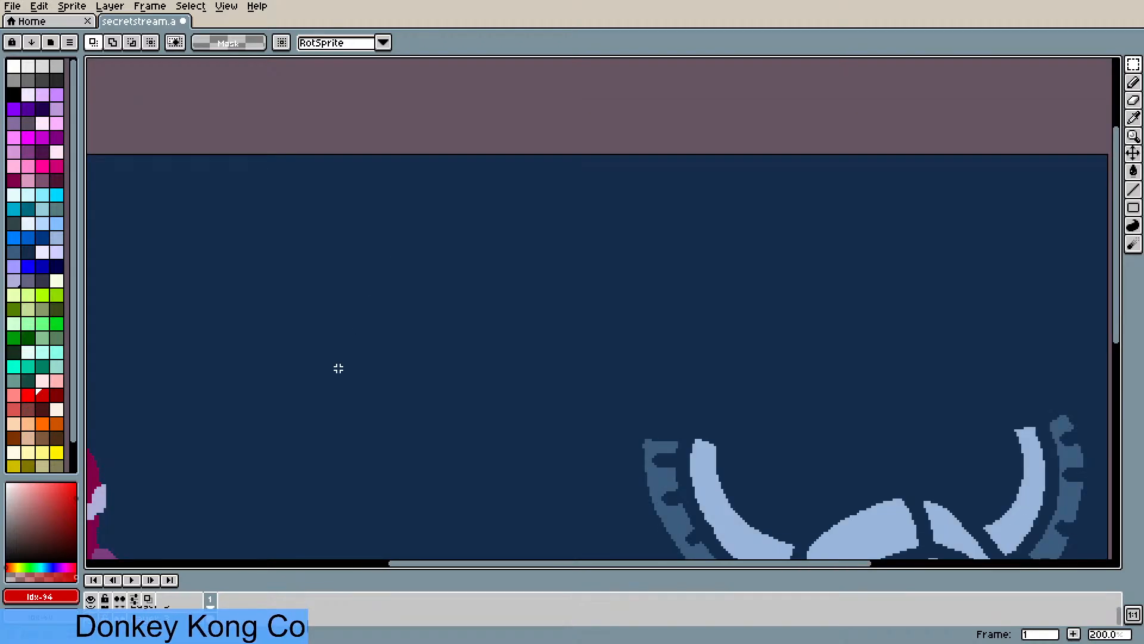
pyautogui.scroll(-1, 339, 368)
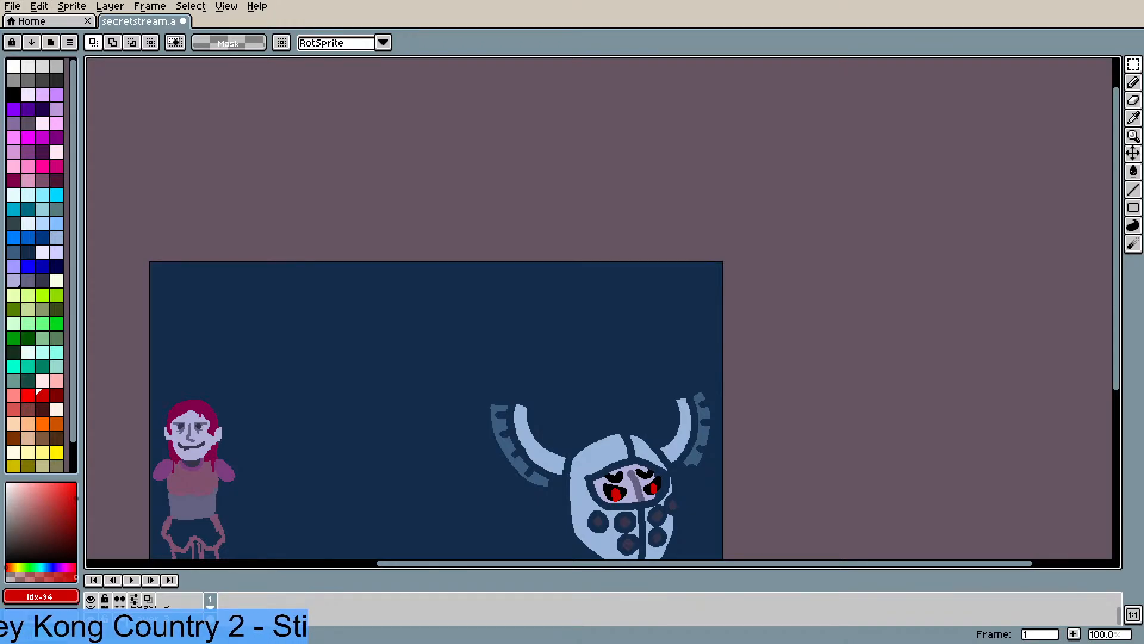
pyautogui.scroll(1, 320, 335)
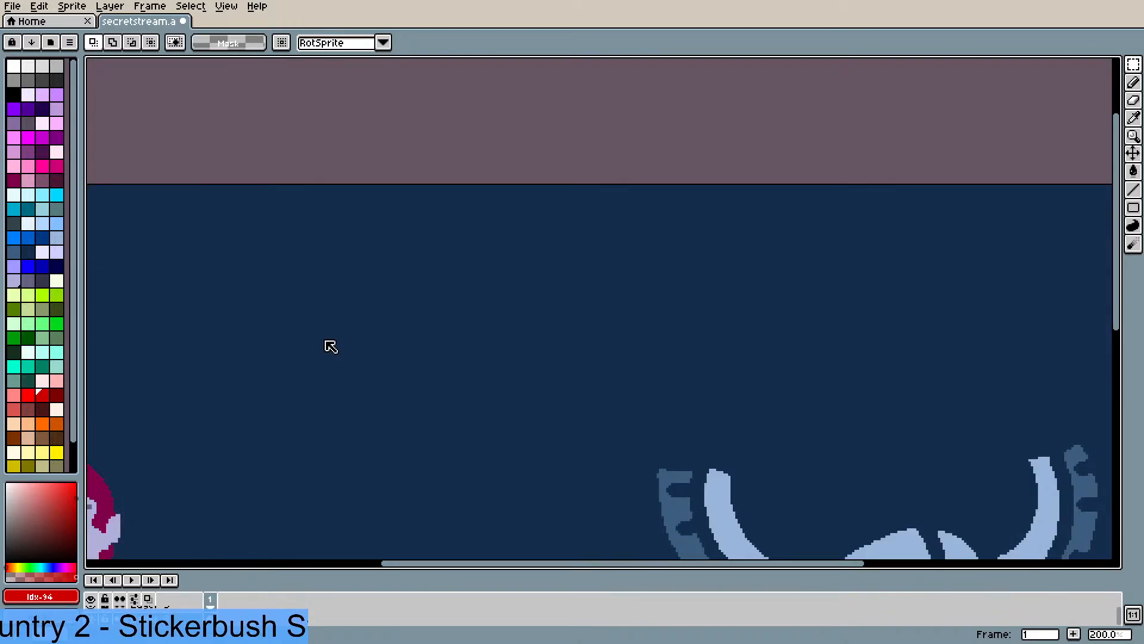
pyautogui.press(']')
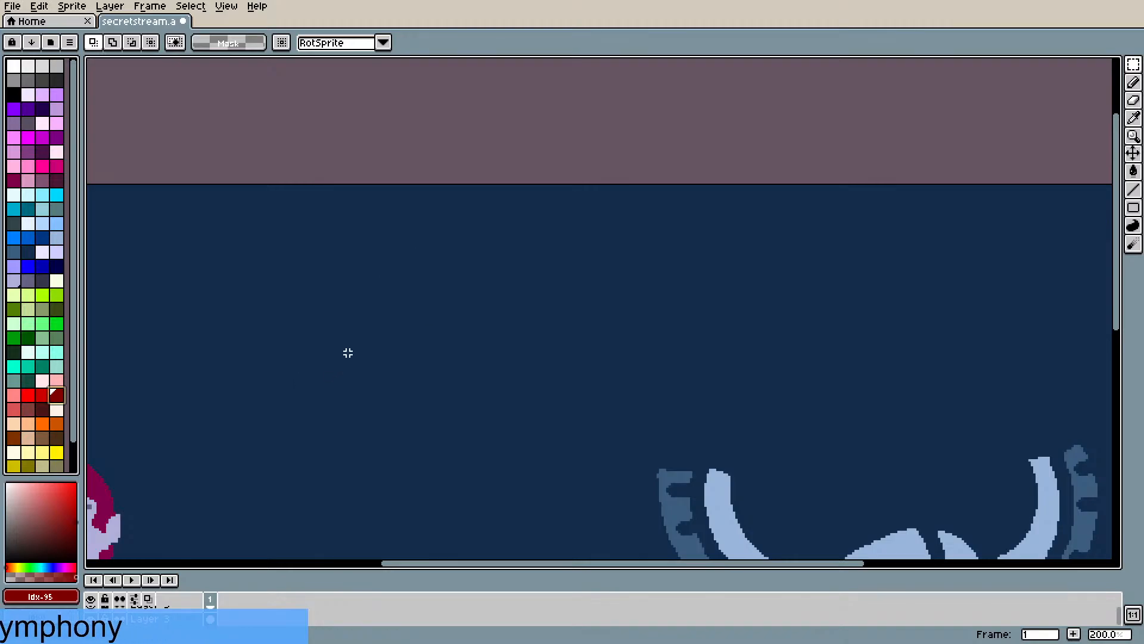
pyautogui.click(1133, 82)
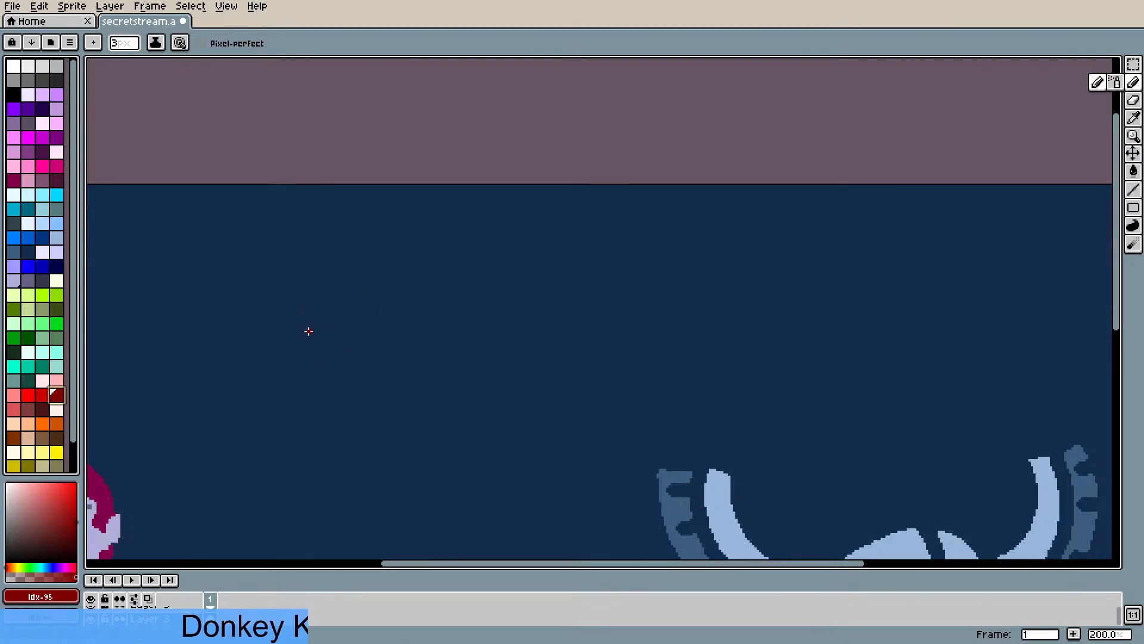
pyautogui.moveTo(303, 316); pyautogui.dragTo(303, 294)
pyautogui.moveTo(306, 353)
pyautogui.mouseDown()
pyautogui.moveTo(346, 379)
pyautogui.moveTo(396, 339)
pyautogui.moveTo(393, 276)
pyautogui.mouseUp()
pyautogui.moveTo(380, 366)
pyautogui.mouseDown()
pyautogui.moveTo(346, 380)
pyautogui.moveTo(394, 338)
pyautogui.moveTo(376, 363)
pyautogui.moveTo(341, 372)
pyautogui.moveTo(309, 353)
pyautogui.moveTo(296, 295)
pyautogui.mouseUp()
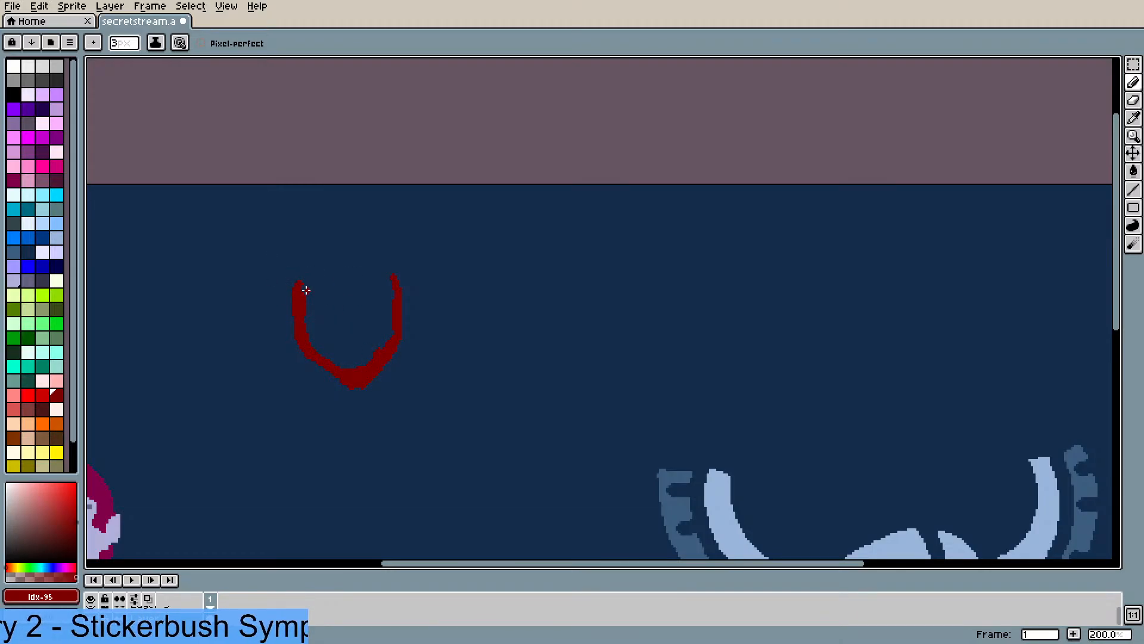
pyautogui.moveTo(329, 271)
pyautogui.mouseDown()
pyautogui.moveTo(395, 286)
pyautogui.moveTo(347, 263)
pyautogui.moveTo(298, 287)
pyautogui.moveTo(351, 262)
pyautogui.moveTo(402, 282)
pyautogui.moveTo(339, 263)
pyautogui.moveTo(292, 292)
pyautogui.moveTo(353, 255)
pyautogui.moveTo(403, 283)
pyautogui.mouseUp()
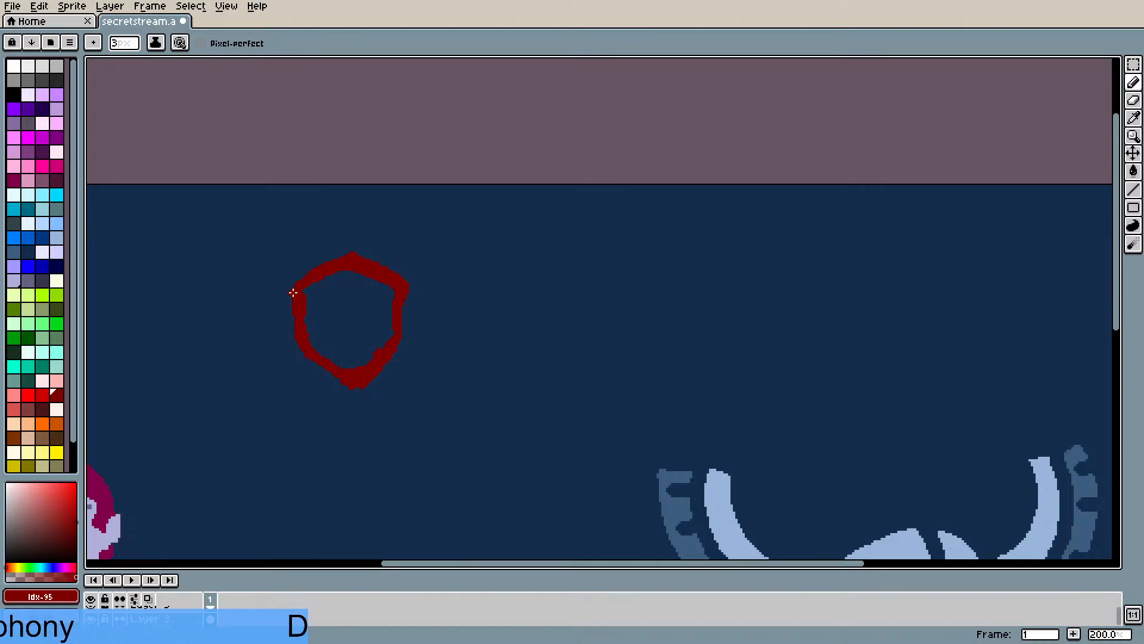
# - Thicken the sides of the dark red head outline and add two pointed horns on each side of it
pyautogui.moveTo(296, 306)
pyautogui.mouseDown()
pyautogui.moveTo(301, 340)
pyautogui.moveTo(340, 378)
pyautogui.moveTo(375, 370)
pyautogui.moveTo(405, 317)
pyautogui.mouseUp()
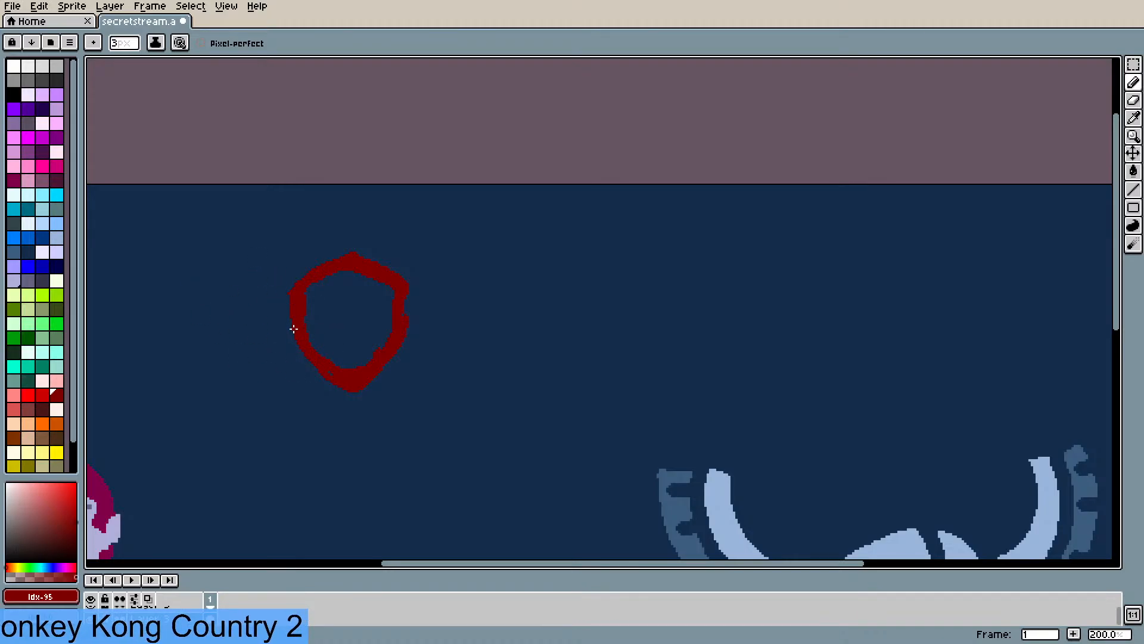
pyautogui.moveTo(298, 324)
pyautogui.mouseDown()
pyautogui.moveTo(267, 286)
pyautogui.moveTo(270, 270)
pyautogui.moveTo(293, 314)
pyautogui.moveTo(301, 286)
pyautogui.moveTo(306, 257)
pyautogui.mouseUp()
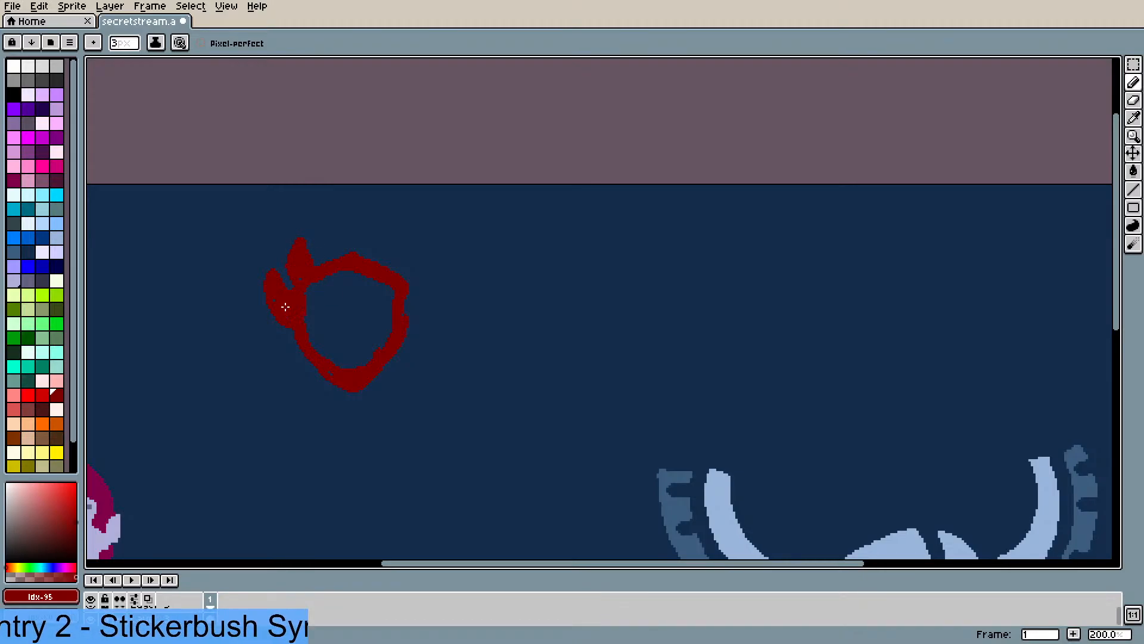
pyautogui.moveTo(394, 288)
pyautogui.mouseDown()
pyautogui.moveTo(406, 240)
pyautogui.moveTo(414, 278)
pyautogui.moveTo(414, 244)
pyautogui.moveTo(401, 286)
pyautogui.moveTo(409, 239)
pyautogui.moveTo(417, 306)
pyautogui.moveTo(427, 279)
pyautogui.moveTo(406, 304)
pyautogui.moveTo(429, 274)
pyautogui.moveTo(428, 310)
pyautogui.moveTo(431, 275)
pyautogui.moveTo(426, 318)
pyautogui.moveTo(411, 327)
pyautogui.moveTo(406, 276)
pyautogui.mouseUp()
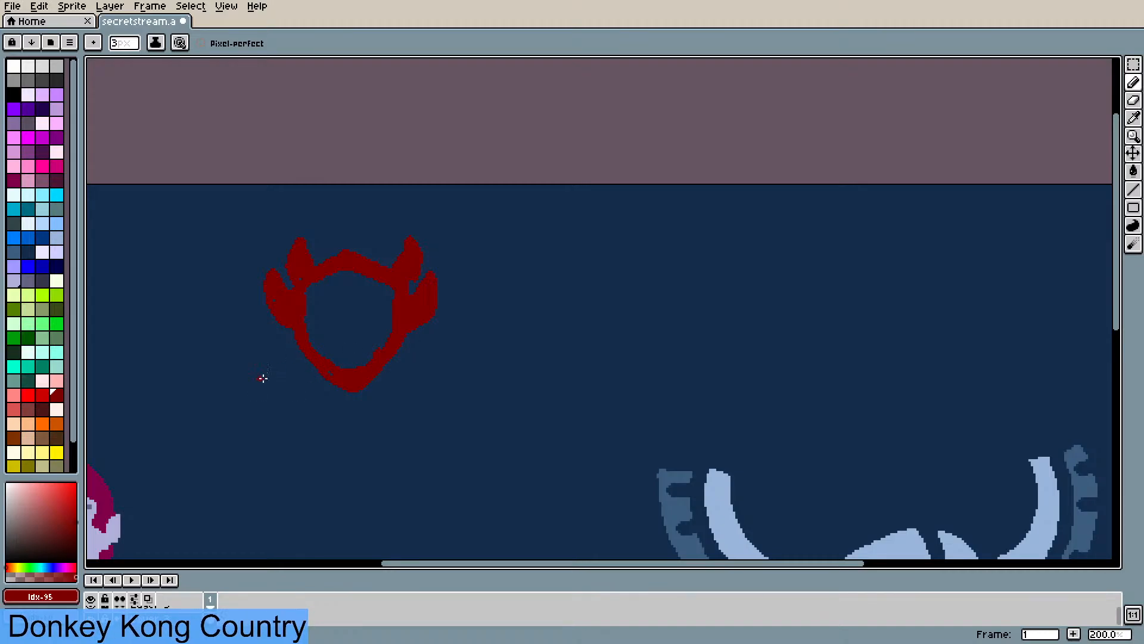
# - Sketch the shoulders and a chest tapering to the waist below the head in dark brownish red (Idx-98)
pyautogui.click(42, 409)
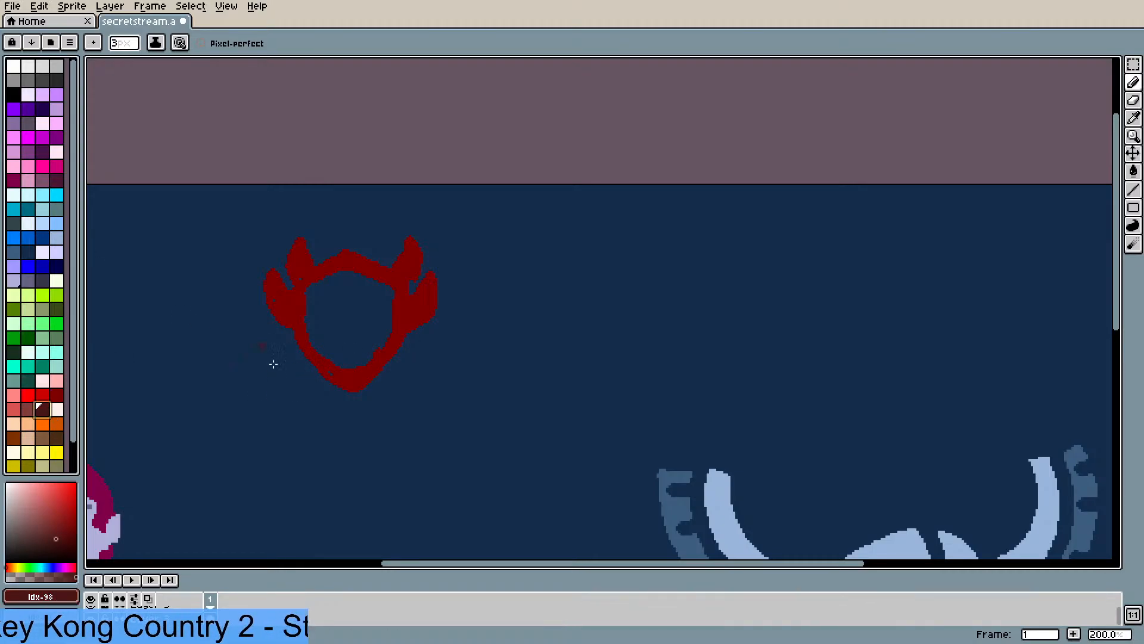
pyautogui.moveTo(311, 367)
pyautogui.mouseDown()
pyautogui.moveTo(287, 374)
pyautogui.moveTo(307, 360)
pyautogui.mouseUp()
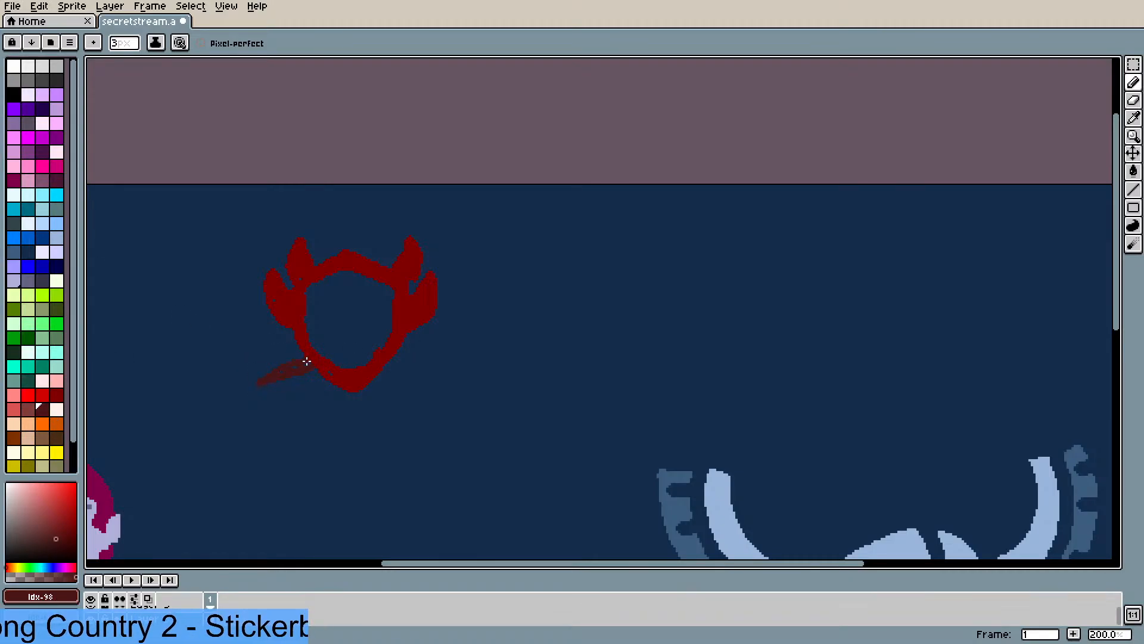
pyautogui.moveTo(429, 360)
pyautogui.mouseDown()
pyautogui.moveTo(405, 356)
pyautogui.moveTo(434, 380)
pyautogui.moveTo(390, 434)
pyautogui.moveTo(439, 370)
pyautogui.moveTo(387, 456)
pyautogui.mouseUp()
pyautogui.moveTo(271, 384)
pyautogui.mouseDown()
pyautogui.moveTo(319, 461)
pyautogui.moveTo(379, 461)
pyautogui.mouseUp()
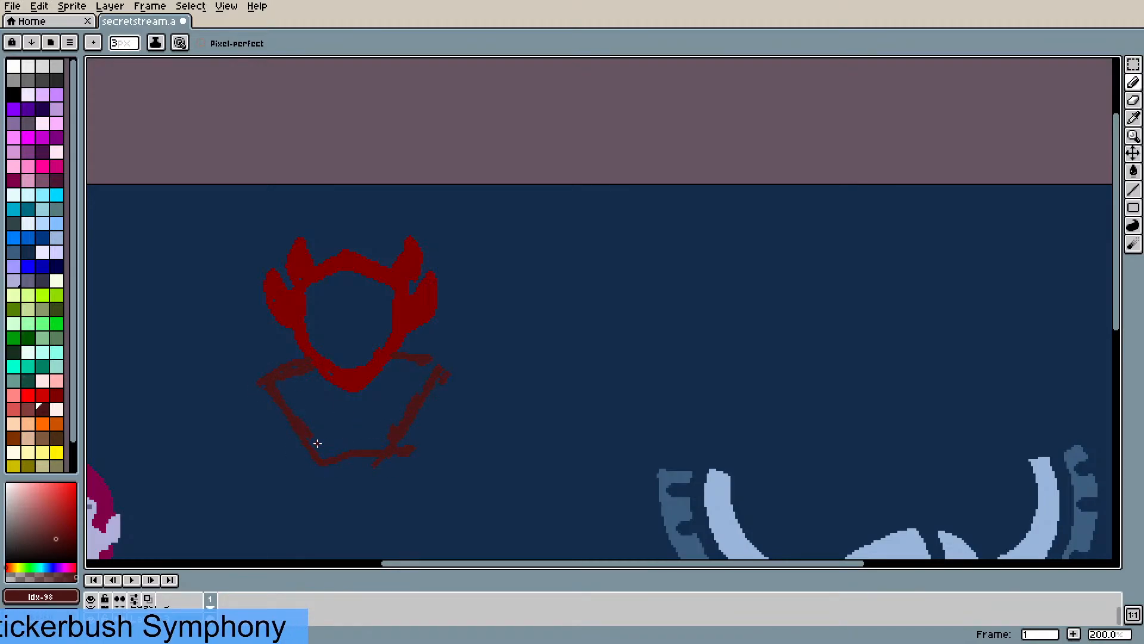
# - Sketch a flared tunic skirt below the waist and curved arms from both shoulders down to the hips
pyautogui.scroll(-1, 317, 443)
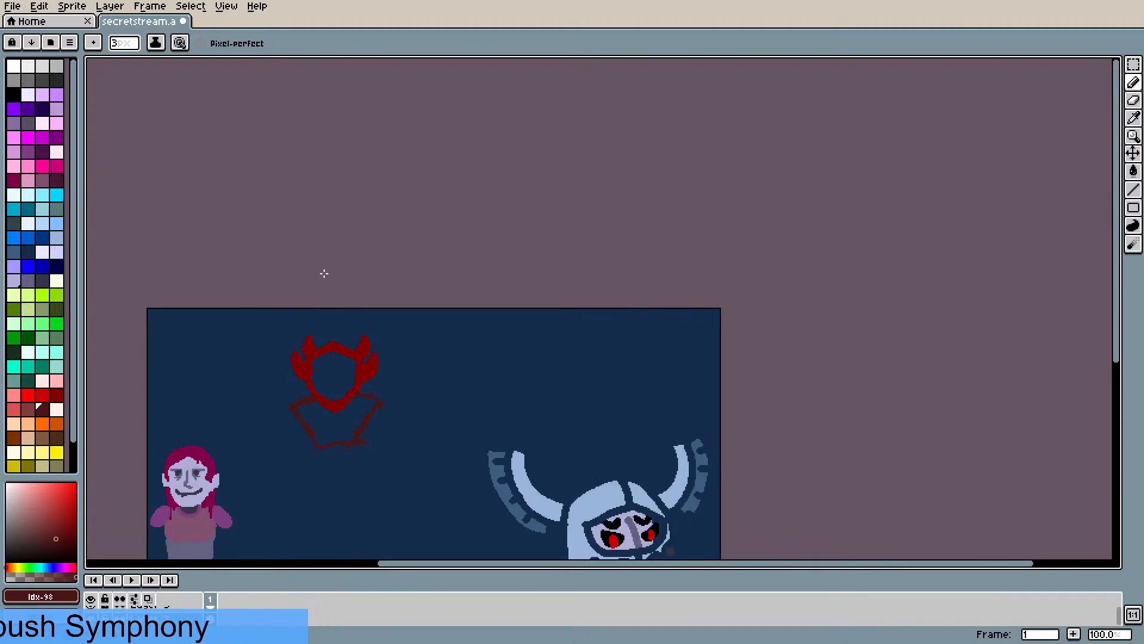
pyautogui.moveTo(314, 449)
pyautogui.mouseDown()
pyautogui.moveTo(297, 475)
pyautogui.moveTo(313, 450)
pyautogui.moveTo(297, 469)
pyautogui.moveTo(337, 463)
pyautogui.moveTo(300, 478)
pyautogui.moveTo(352, 476)
pyautogui.moveTo(356, 437)
pyautogui.moveTo(368, 477)
pyautogui.mouseUp()
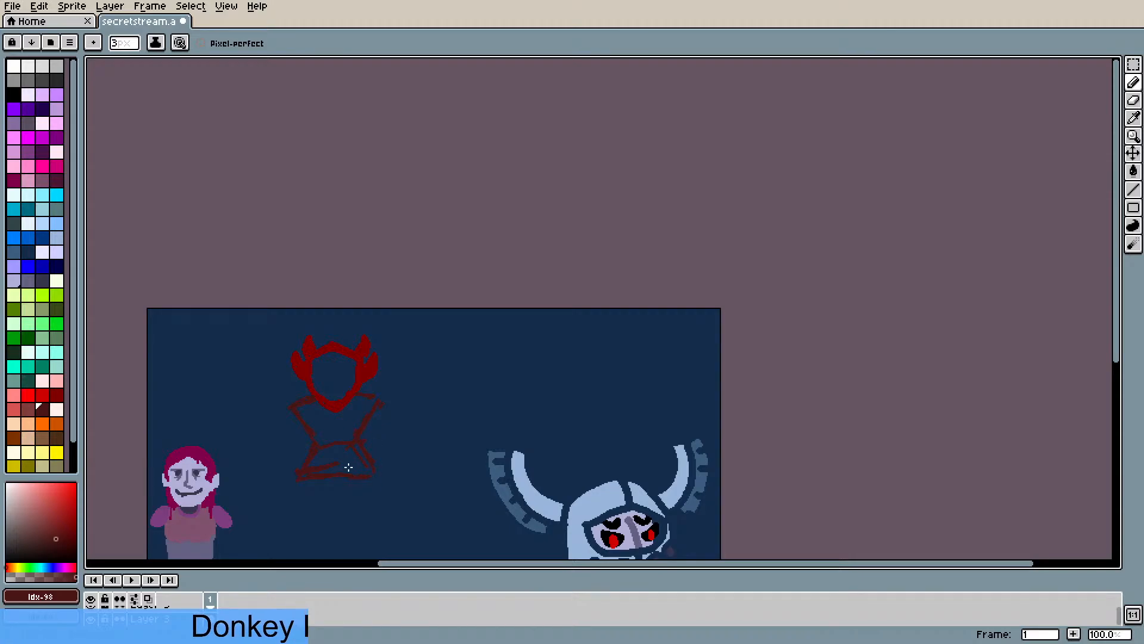
pyautogui.moveTo(286, 404)
pyautogui.mouseDown()
pyautogui.moveTo(278, 431)
pyautogui.moveTo(307, 460)
pyautogui.mouseUp()
pyautogui.moveTo(382, 404); pyautogui.dragTo(397, 439)
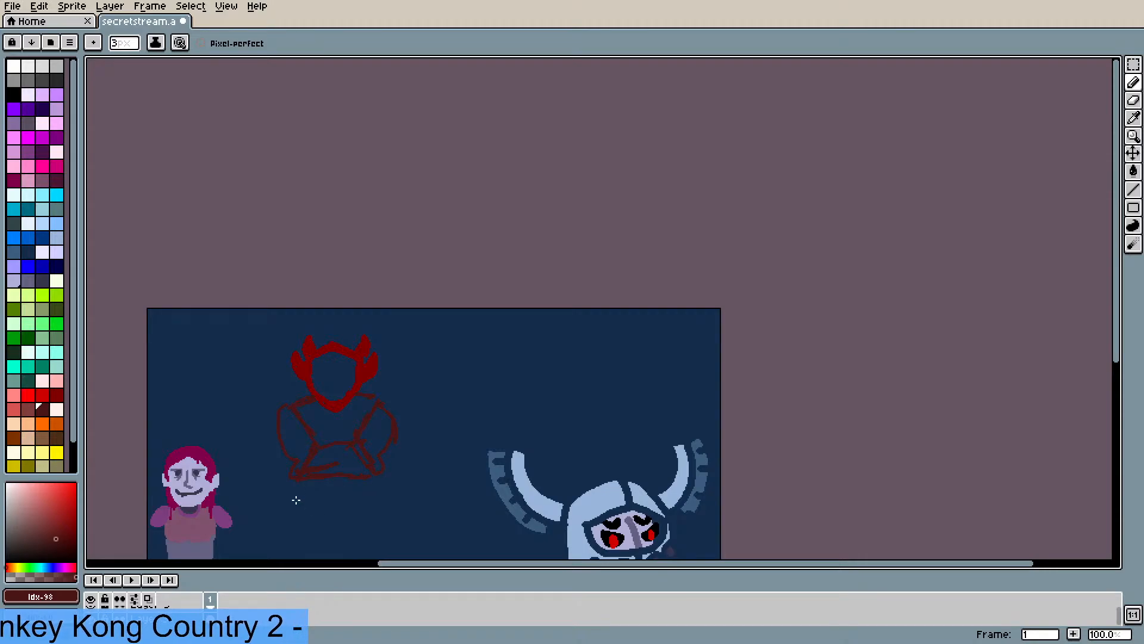
# - Sketch two straight legs below the tunic, ending in outward-pointing shoes with curled toes
pyautogui.moveTo(313, 499)
pyautogui.mouseDown()
pyautogui.moveTo(320, 528)
pyautogui.moveTo(301, 525)
pyautogui.moveTo(302, 537)
pyautogui.mouseUp()
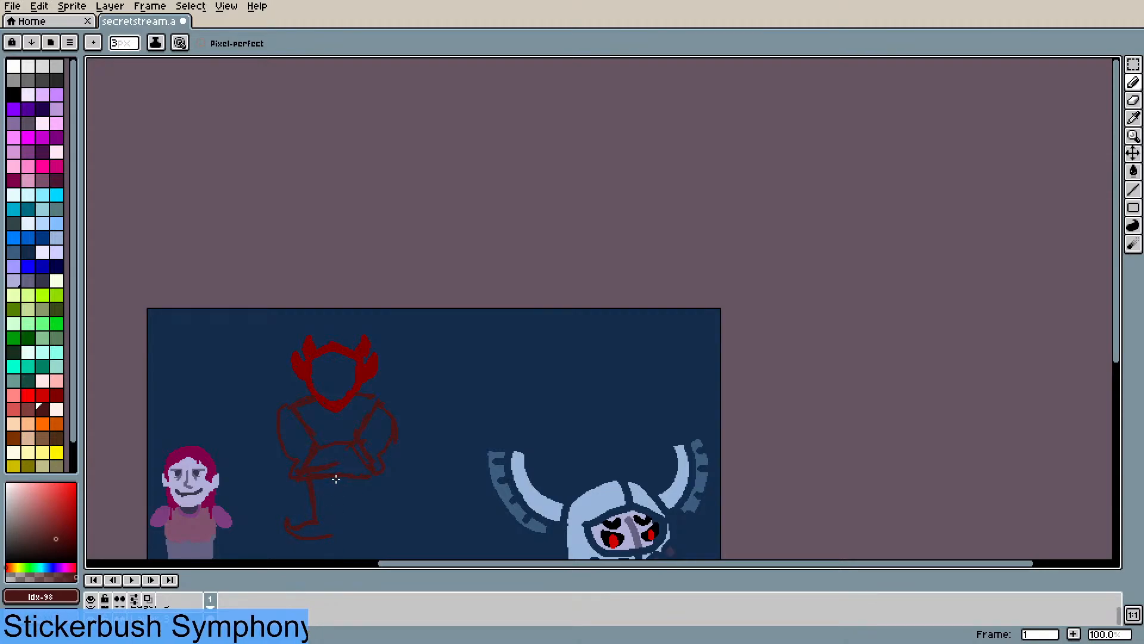
pyautogui.moveTo(336, 479); pyautogui.dragTo(329, 522)
pyautogui.moveTo(337, 478)
pyautogui.mouseDown()
pyautogui.moveTo(346, 534)
pyautogui.moveTo(358, 536)
pyautogui.moveTo(378, 531)
pyautogui.moveTo(386, 510)
pyautogui.moveTo(365, 519)
pyautogui.moveTo(372, 476)
pyautogui.mouseUp()
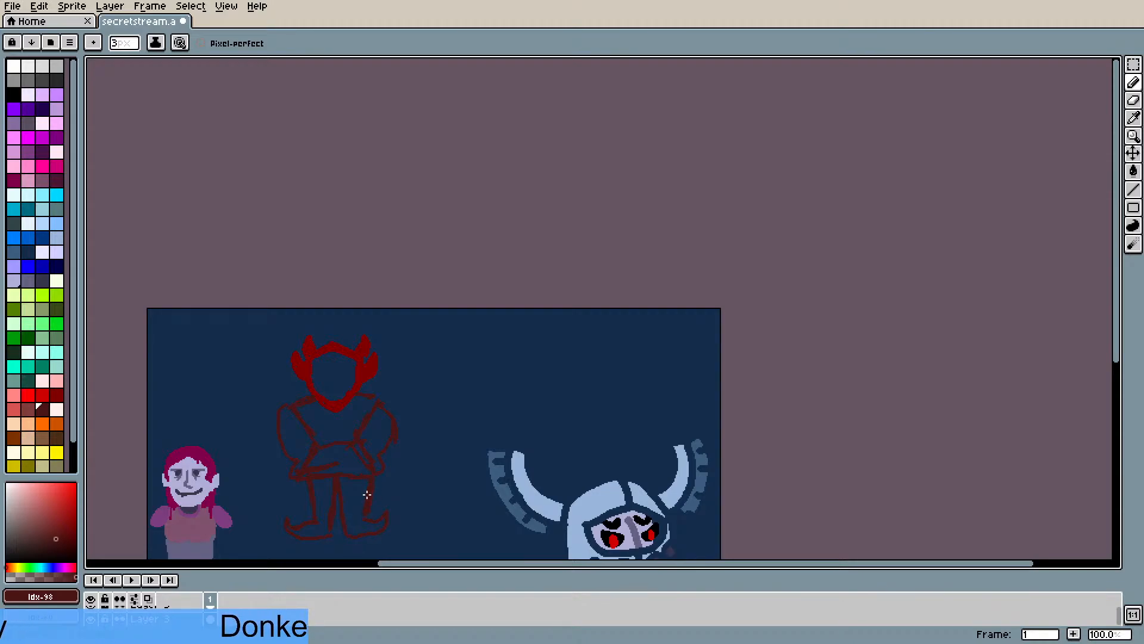
# - Add inner arm lines beside the chest and a diagonal sash running from one shoulder down to the opposite hip
pyautogui.scroll(-1, 335, 449)
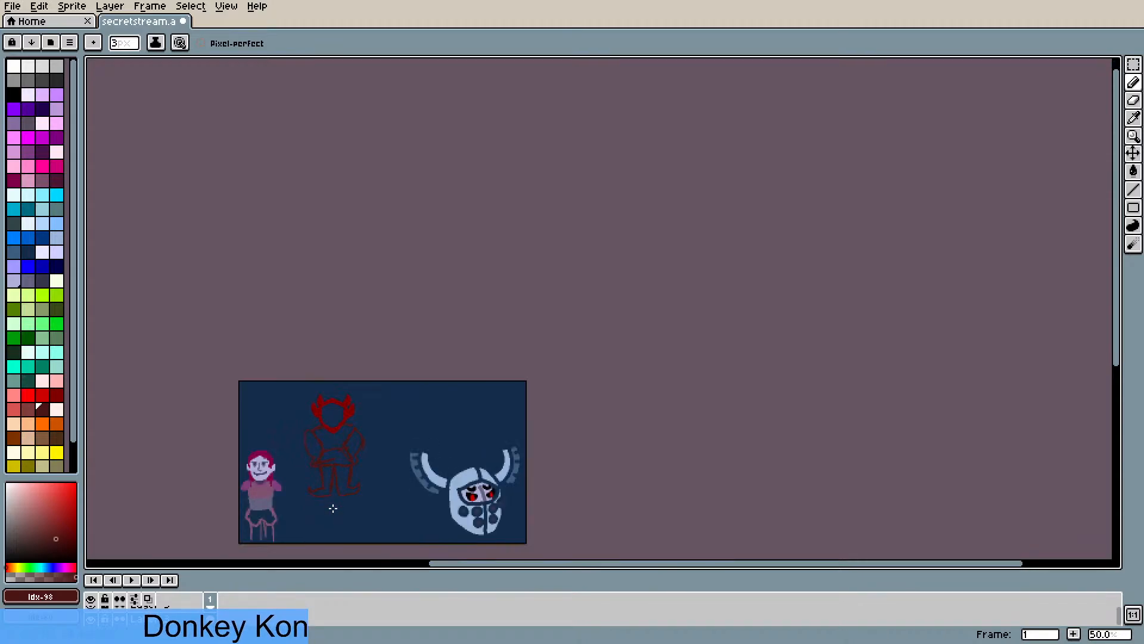
pyautogui.scroll(1, 344, 465)
pyautogui.scroll(1, 345, 375)
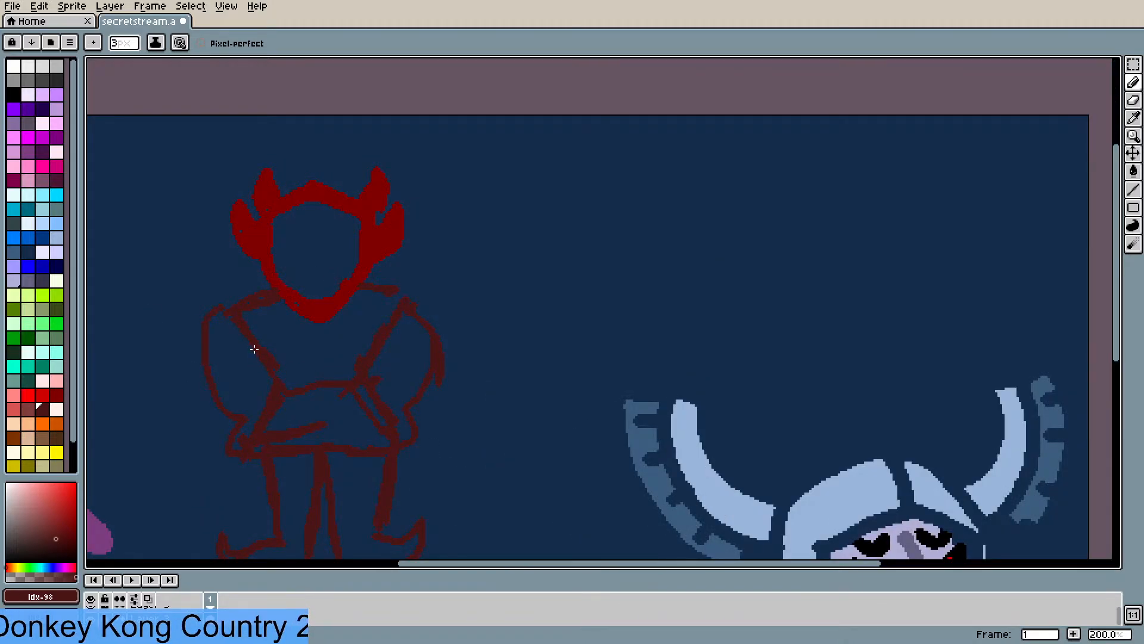
pyautogui.moveTo(252, 345); pyautogui.dragTo(264, 390)
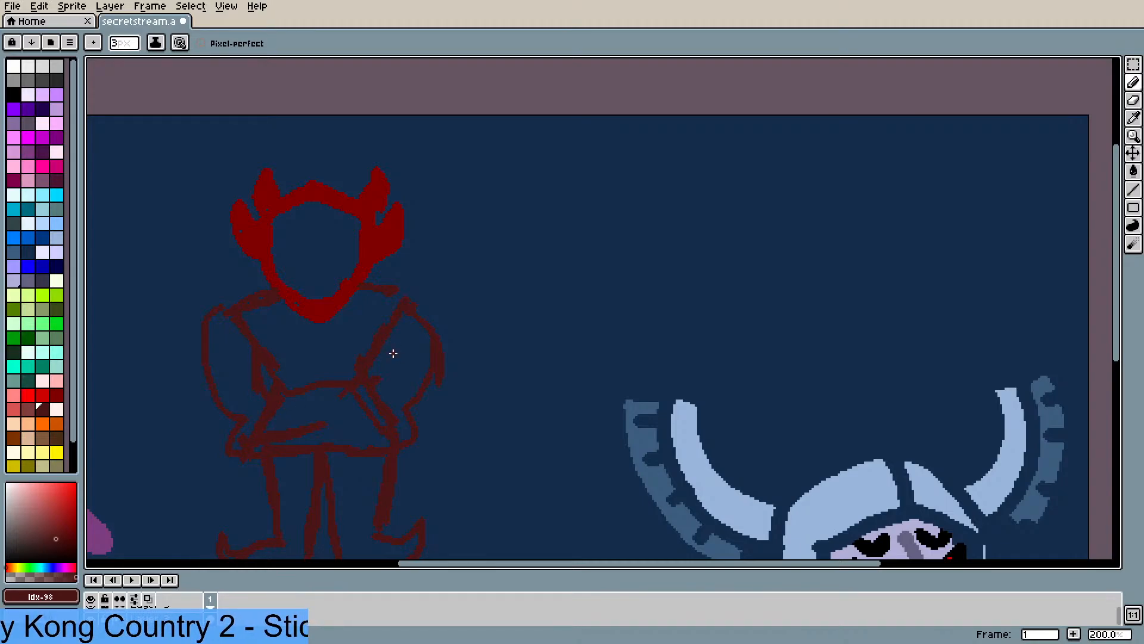
pyautogui.moveTo(394, 326); pyautogui.dragTo(382, 381)
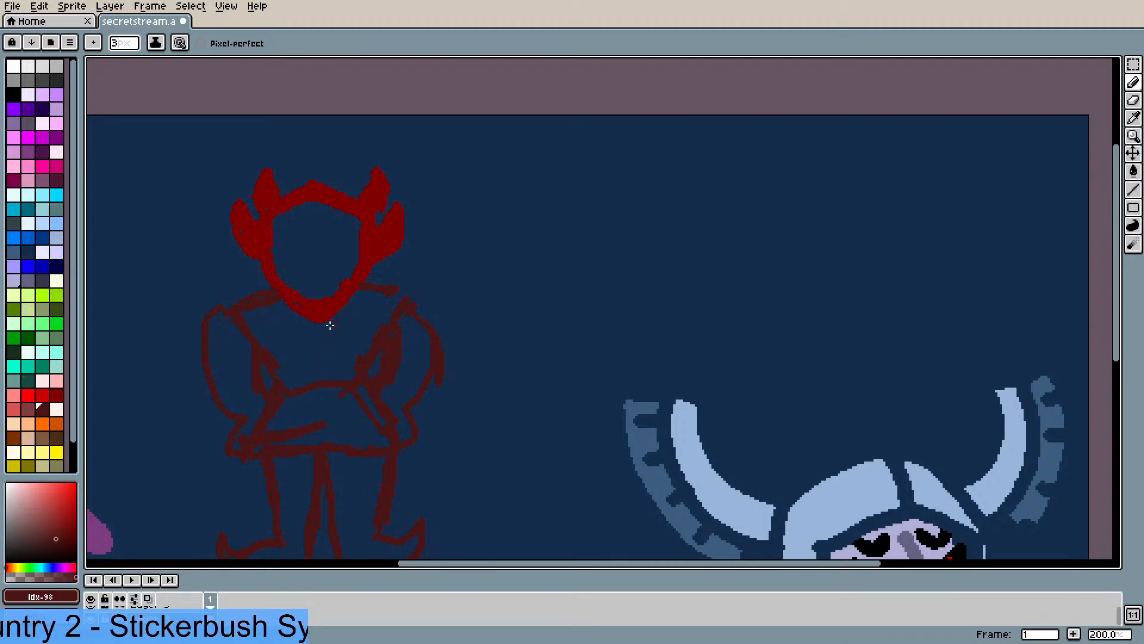
pyautogui.moveTo(365, 291)
pyautogui.mouseDown()
pyautogui.moveTo(276, 441)
pyautogui.moveTo(267, 433)
pyautogui.moveTo(361, 288)
pyautogui.moveTo(382, 291)
pyautogui.moveTo(365, 312)
pyautogui.mouseUp()
pyautogui.moveTo(322, 387)
pyautogui.mouseDown()
pyautogui.moveTo(283, 440)
pyautogui.moveTo(388, 291)
pyautogui.mouseUp()
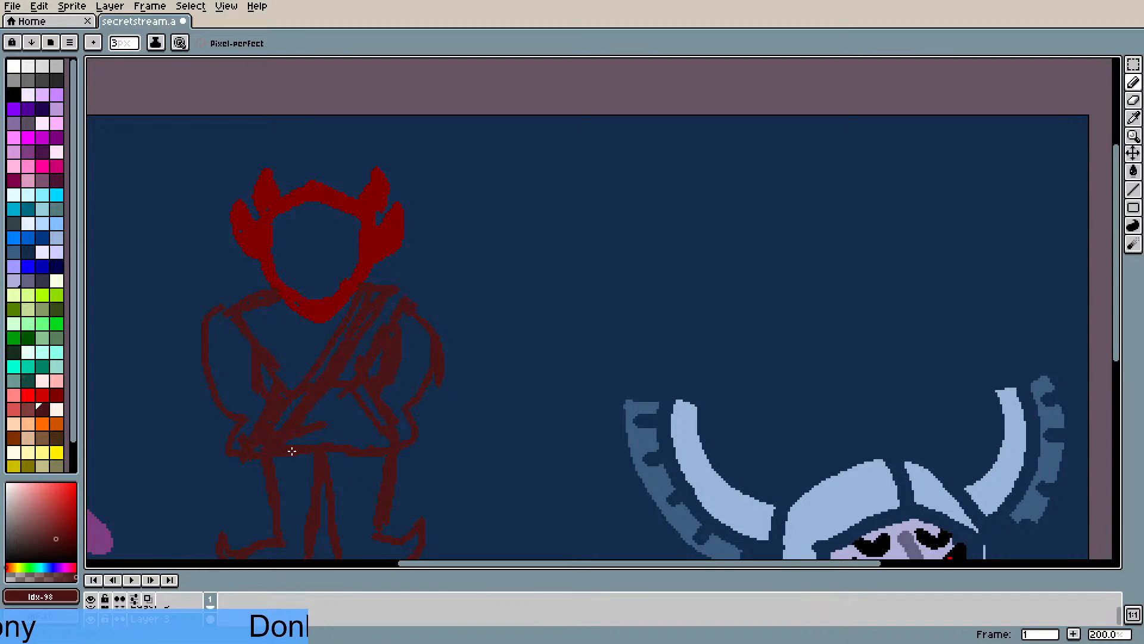
# - Fill the face area inside the dark red outline, trying black and lavender before settling on light blue (Idx-51)
pyautogui.scroll(-2, 293, 465)
pyautogui.scroll(2, 294, 480)
pyautogui.scroll(1, 286, 147)
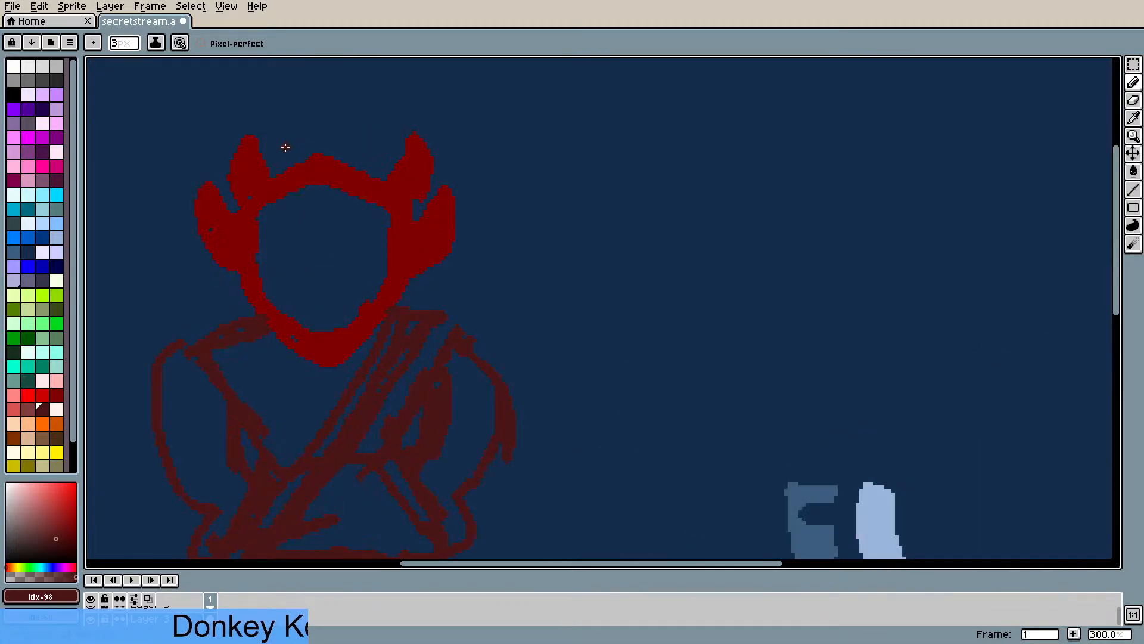
pyautogui.scroll(1, 289, 158)
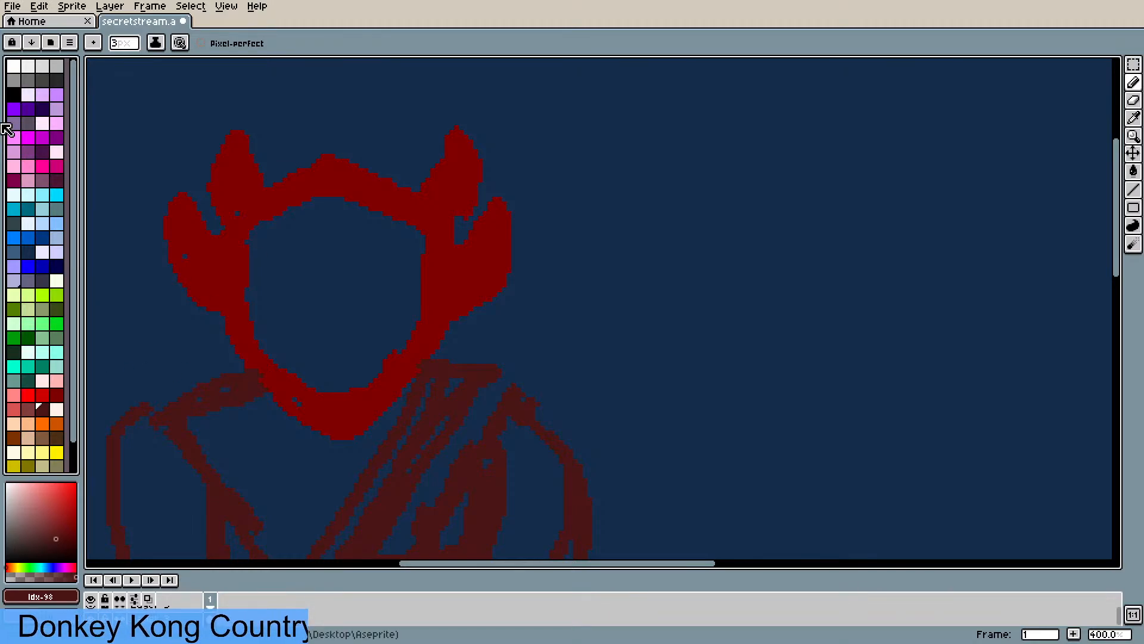
pyautogui.click(13, 94)
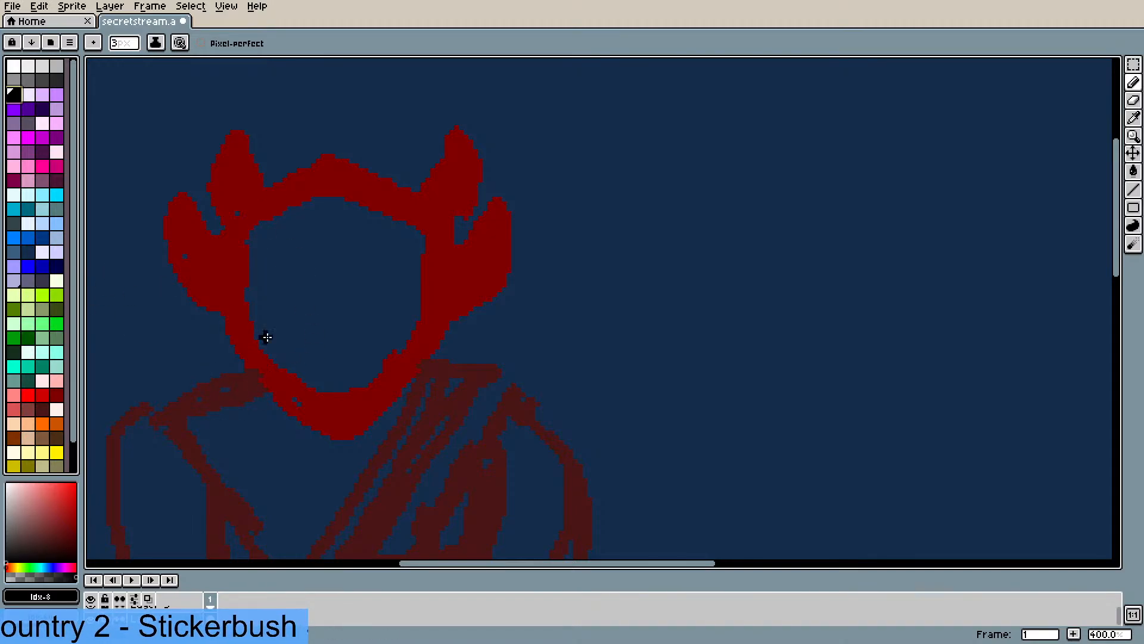
pyautogui.press('g')
pyautogui.click(298, 348)
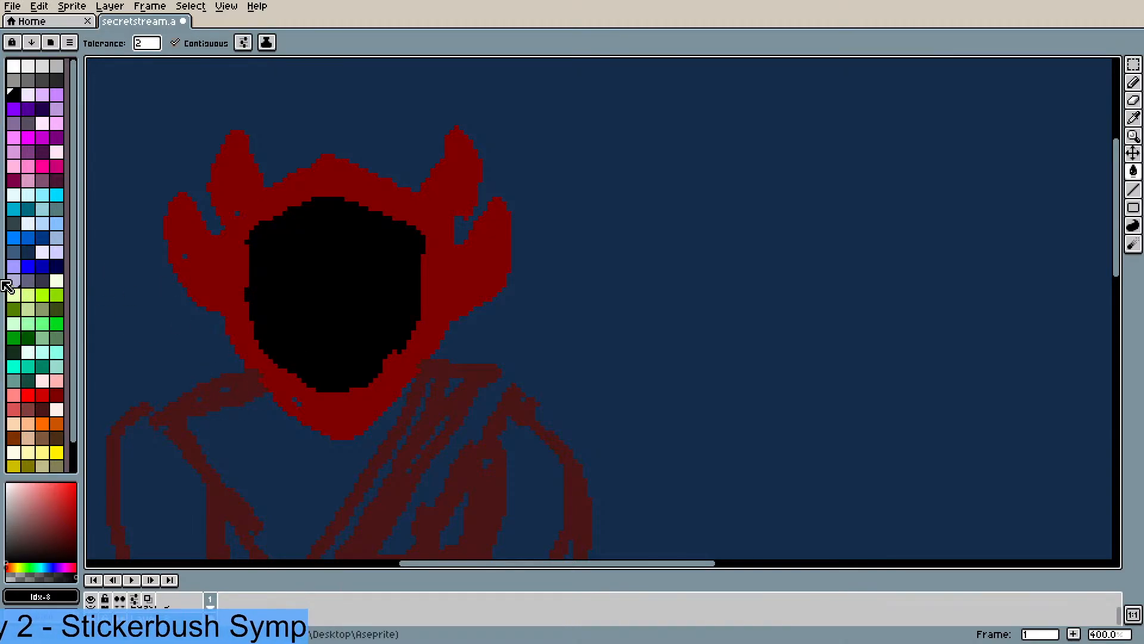
pyautogui.click(13, 280)
pyautogui.click(340, 320)
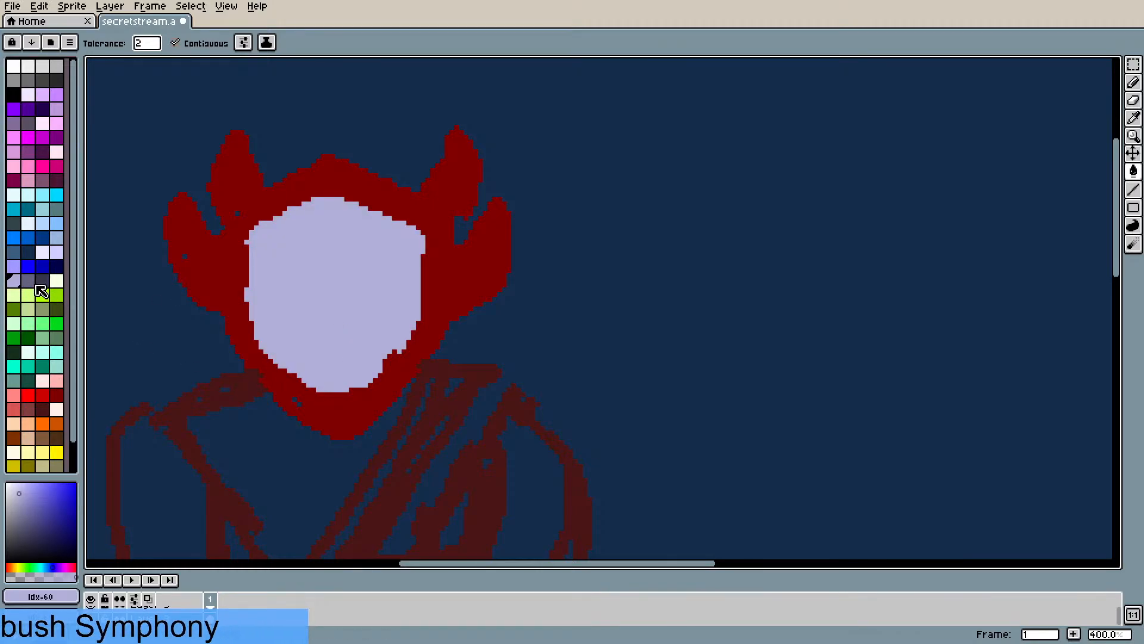
pyautogui.click(57, 239)
pyautogui.click(264, 290)
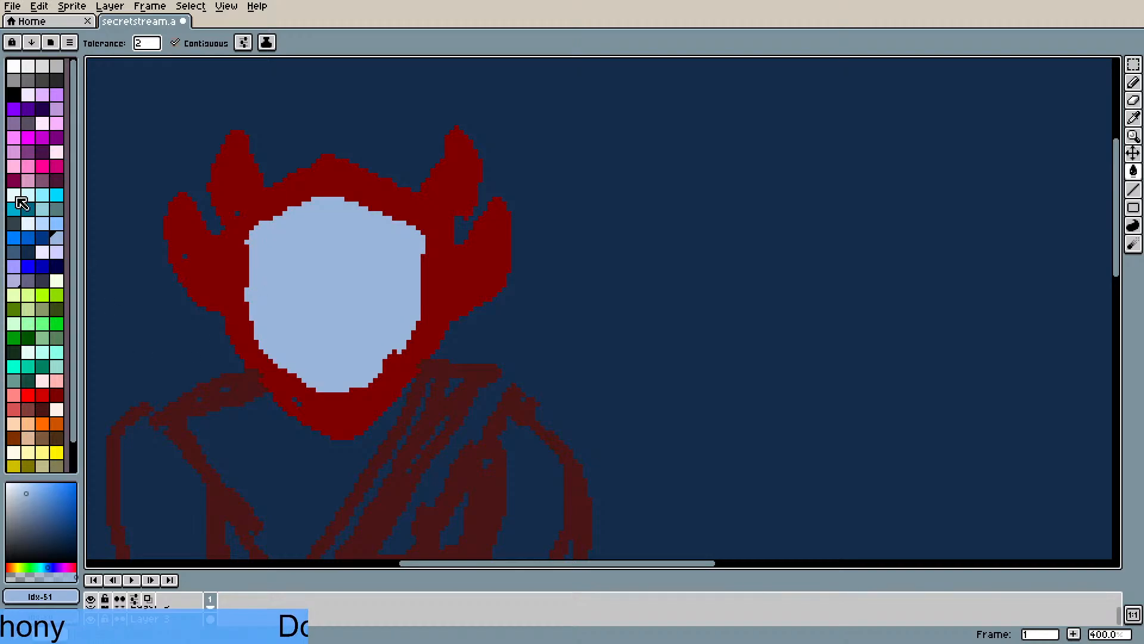
pyautogui.click(13, 94)
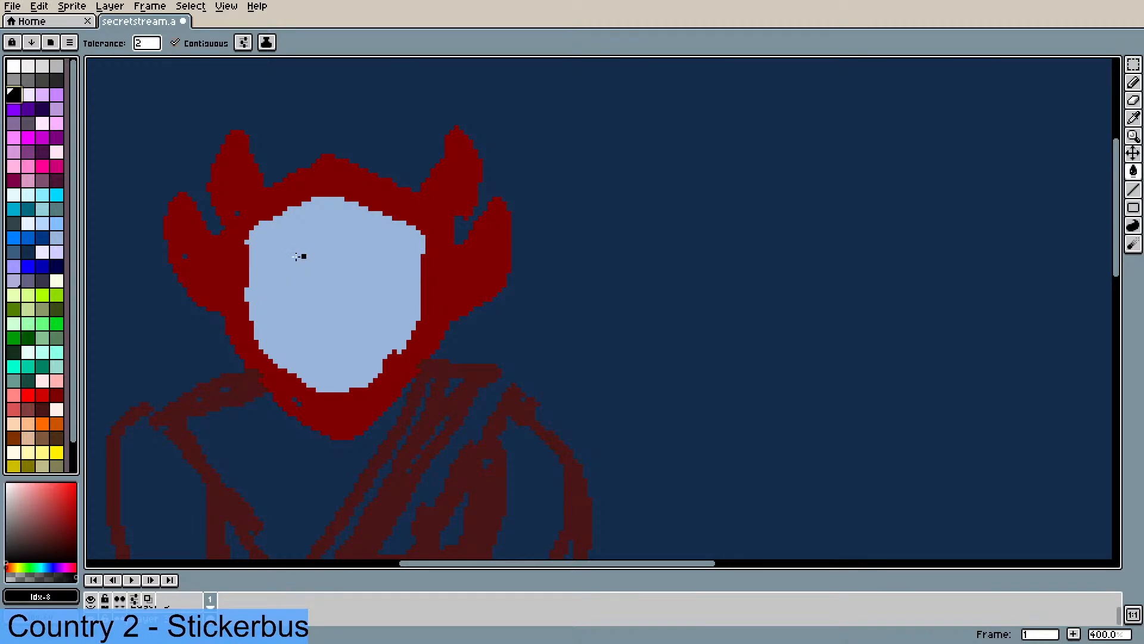
pyautogui.click(247, 270)
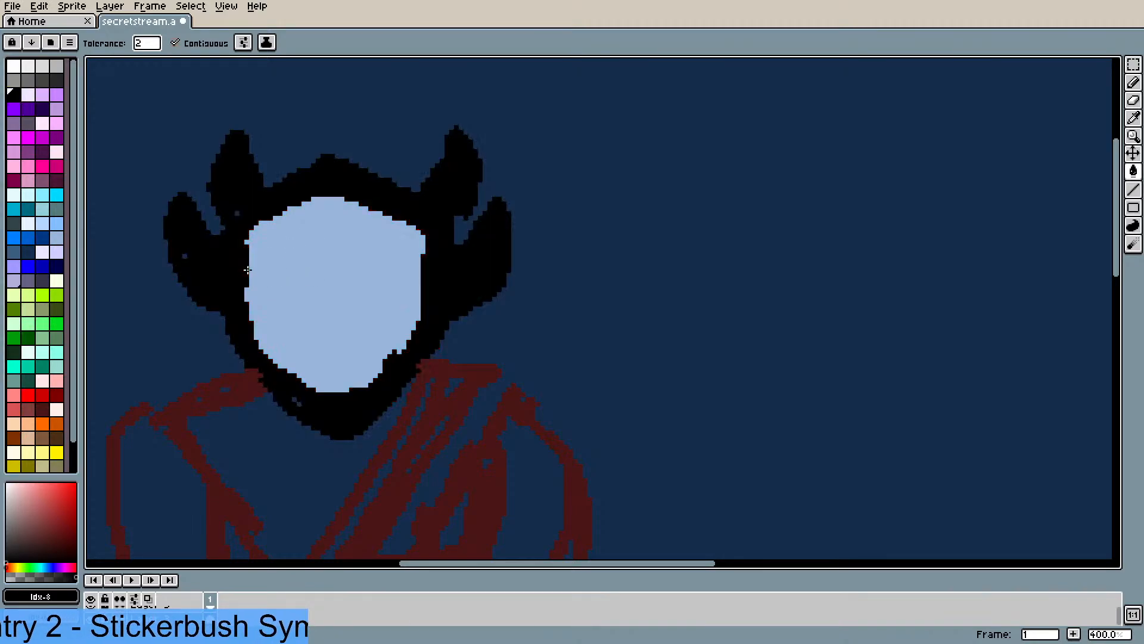
pyautogui.hotkey('ctrl', 'z')
pyautogui.click(253, 275)
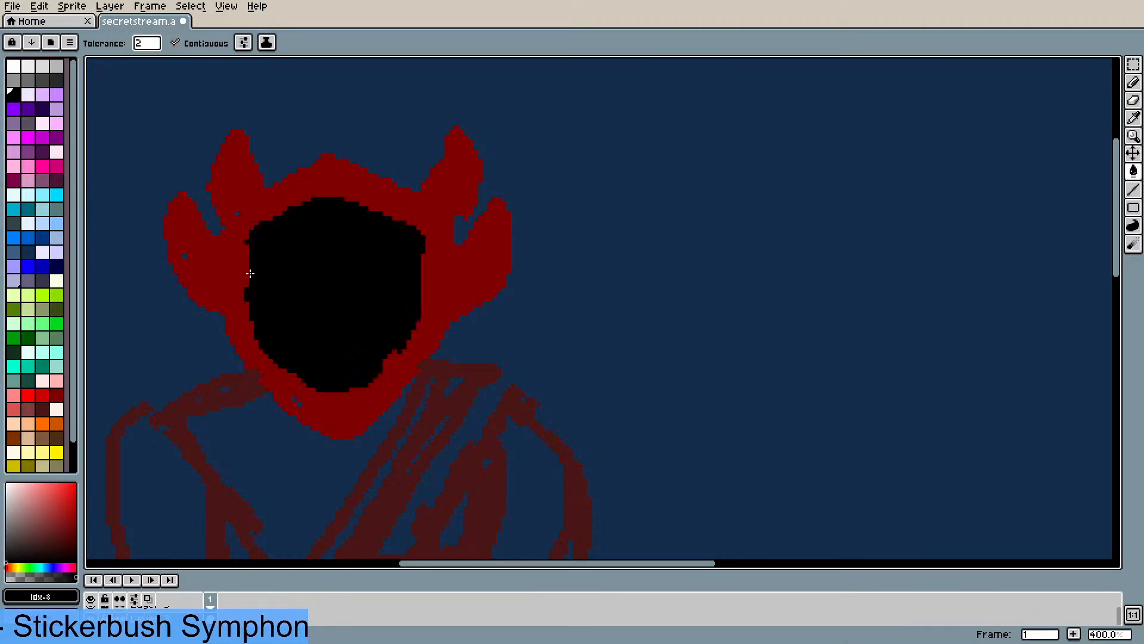
pyautogui.press('v')
pyautogui.hotkey('ctrl', 'z')
# - Draw a black line with a 2 px Pencil across the face, curving from each side up to a peak at the forehead's centre
pyautogui.press('b')
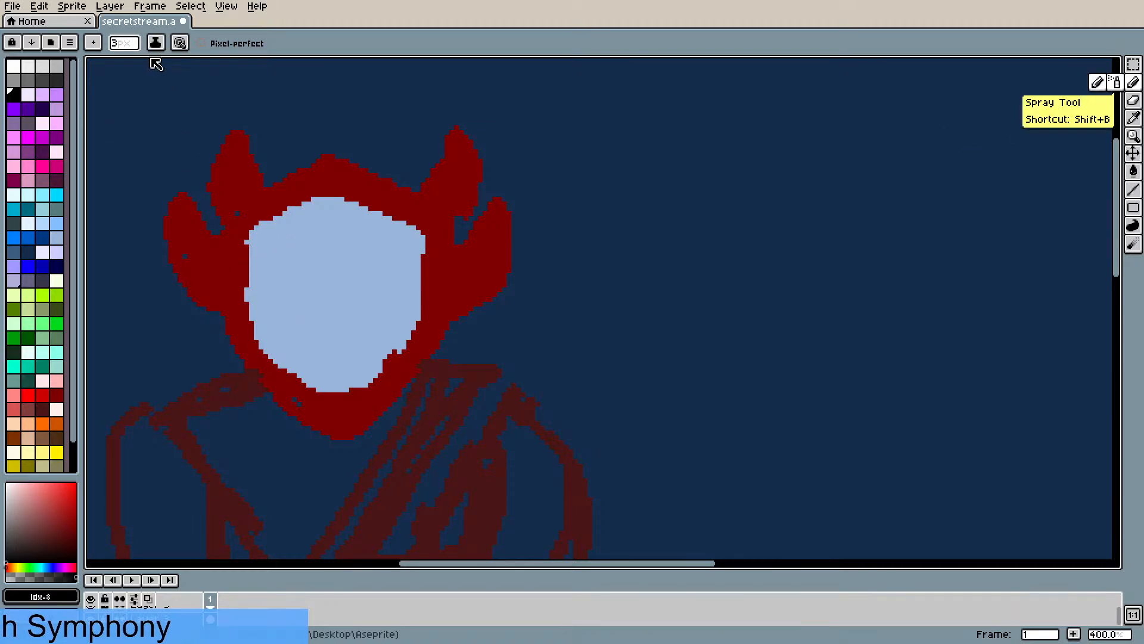
pyautogui.click(127, 44)
pyautogui.moveTo(136, 68); pyautogui.dragTo(121, 67)
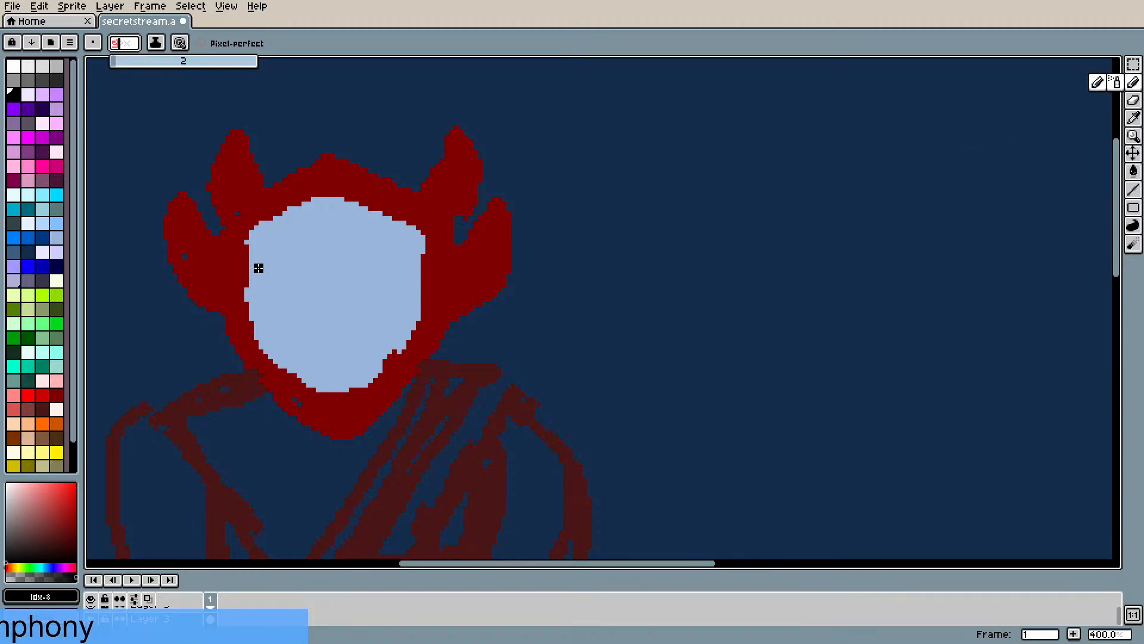
pyautogui.moveTo(254, 269)
pyautogui.mouseDown()
pyautogui.moveTo(317, 232)
pyautogui.moveTo(329, 203)
pyautogui.moveTo(356, 256)
pyautogui.moveTo(419, 268)
pyautogui.mouseUp()
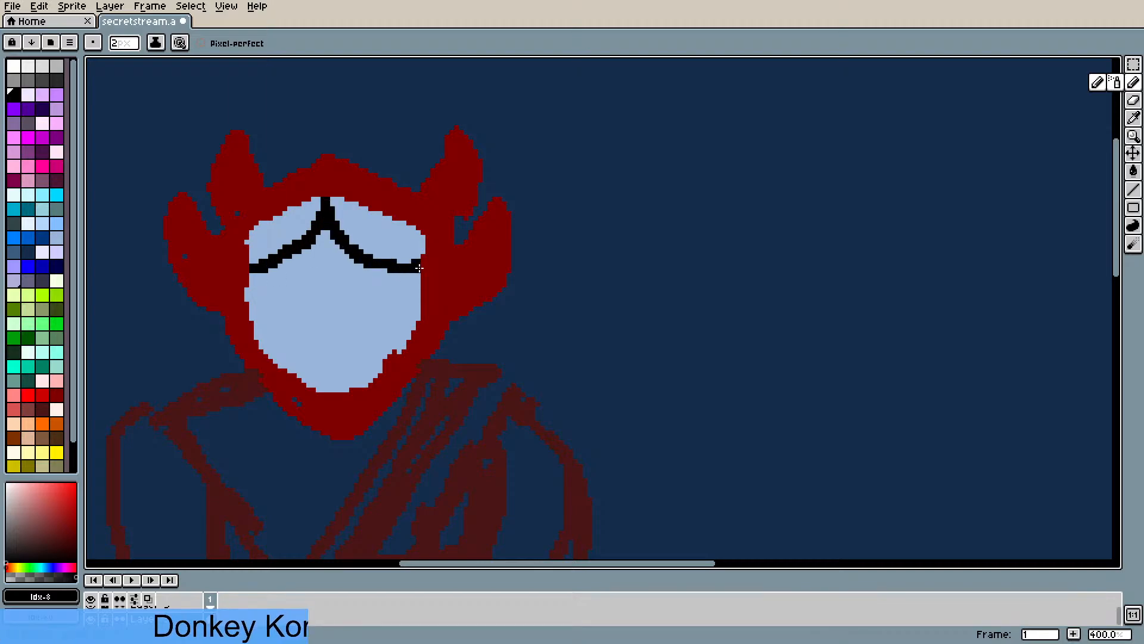
# - Fill both forehead areas above the curved line with black as a centre-parted hairline
pyautogui.press('g')
pyautogui.click(369, 239)
pyautogui.click(281, 244)
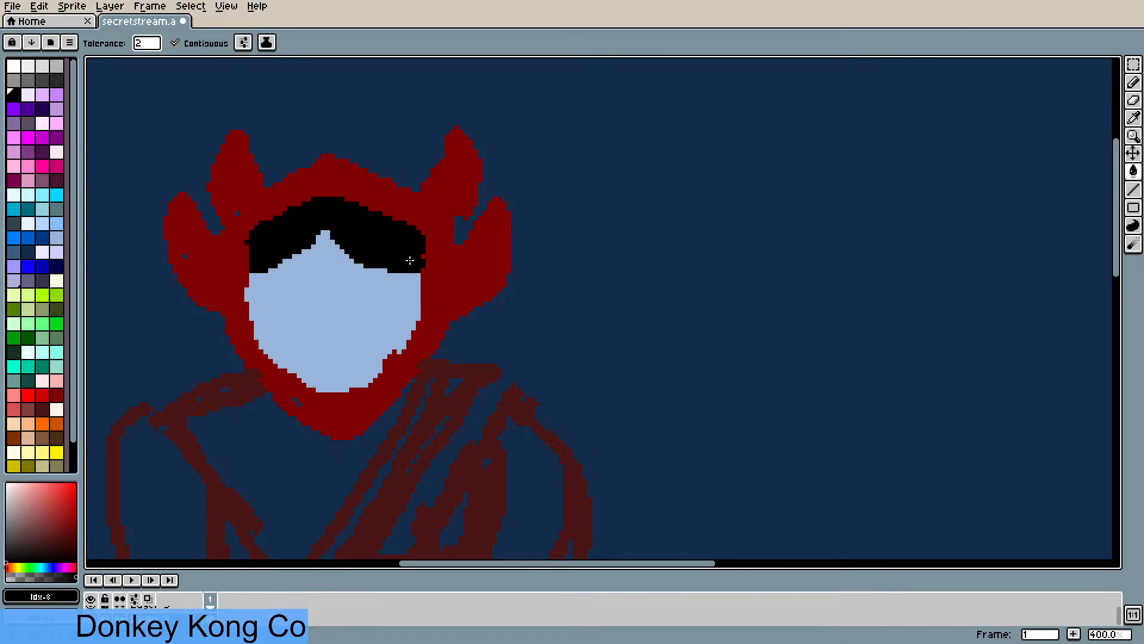
pyautogui.click(299, 281)
pyautogui.hotkey('ctrl', 'z')
pyautogui.press('b')
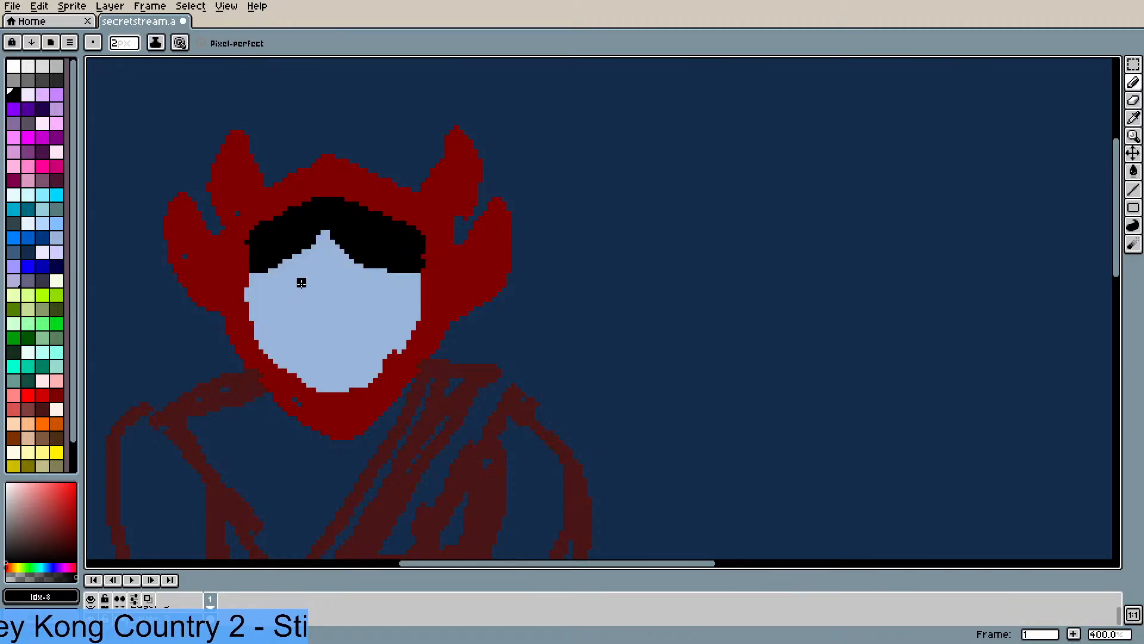
# - Draw round black glasses with a dot pupil in each lens, and a short straight mouth on the face
pyautogui.moveTo(301, 282)
pyautogui.mouseDown()
pyautogui.moveTo(281, 272)
pyautogui.moveTo(255, 287)
pyautogui.moveTo(262, 324)
pyautogui.moveTo(298, 316)
pyautogui.moveTo(303, 286)
pyautogui.mouseUp()
pyautogui.moveTo(372, 271)
pyautogui.mouseDown()
pyautogui.moveTo(347, 307)
pyautogui.moveTo(357, 319)
pyautogui.moveTo(380, 315)
pyautogui.moveTo(384, 275)
pyautogui.mouseUp()
pyautogui.moveTo(308, 291); pyautogui.dragTo(346, 297)
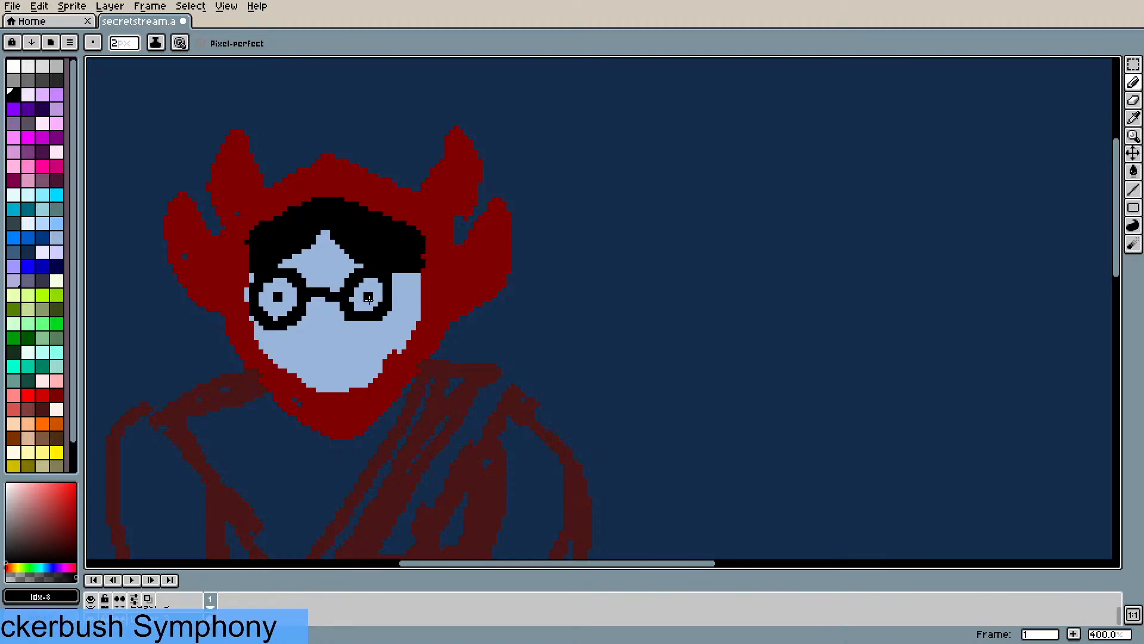
pyautogui.click(367, 291)
pyautogui.moveTo(298, 339); pyautogui.dragTo(336, 350)
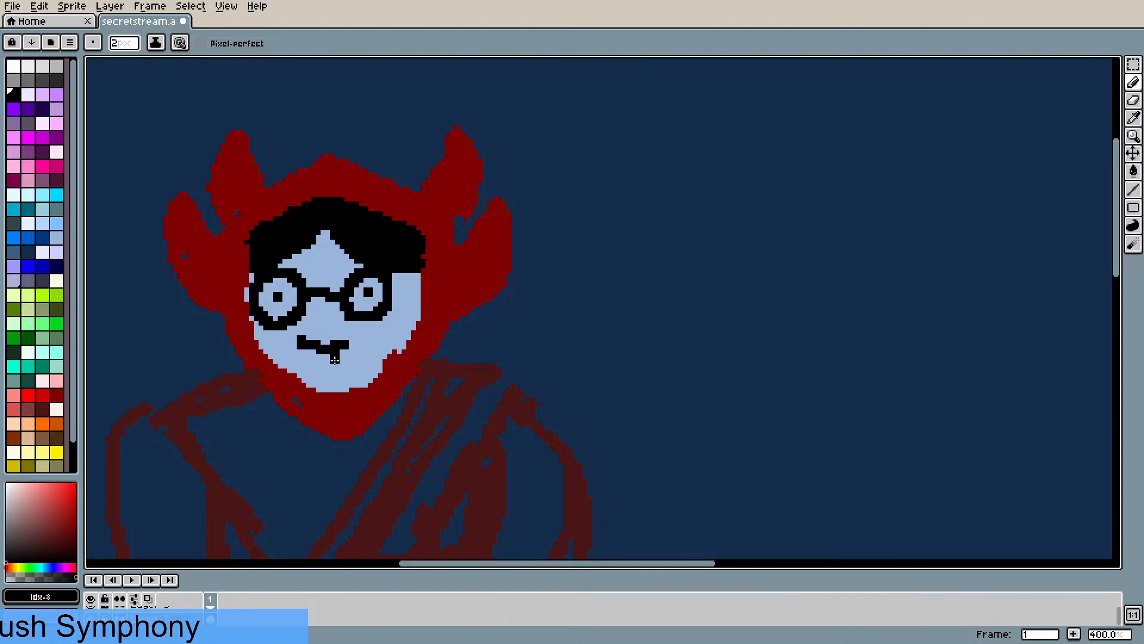
pyautogui.hotkey('ctrl', 'z')
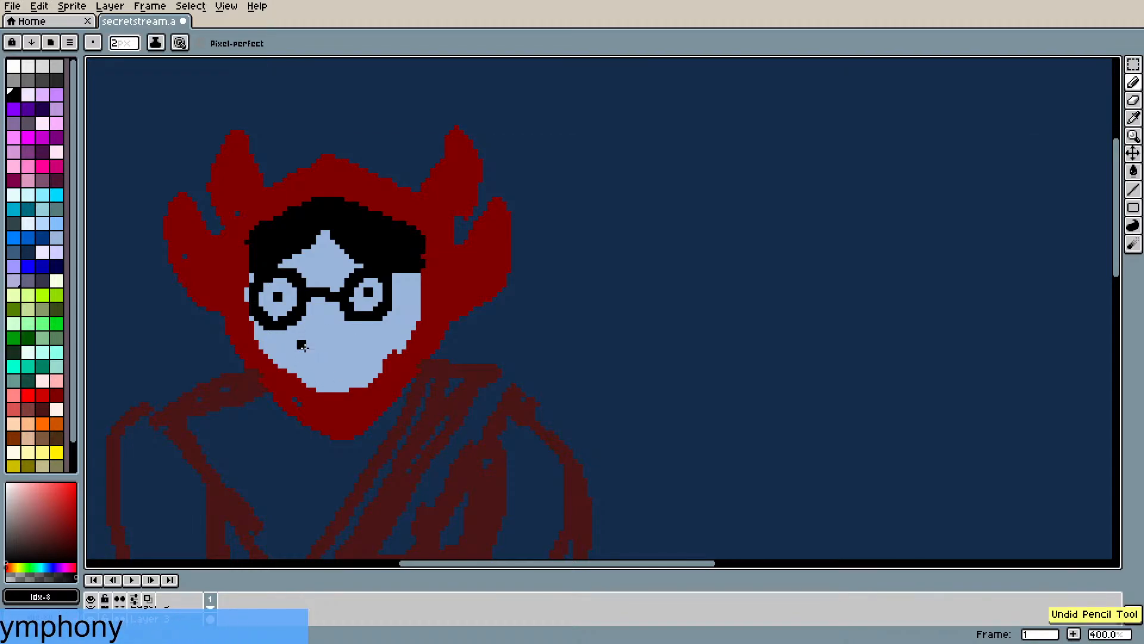
pyautogui.moveTo(302, 346); pyautogui.dragTo(344, 345)
# - Outline a black handled bag at one hand and a broad-bladed sword at the other hand
pyautogui.scroll(-3, 313, 394)
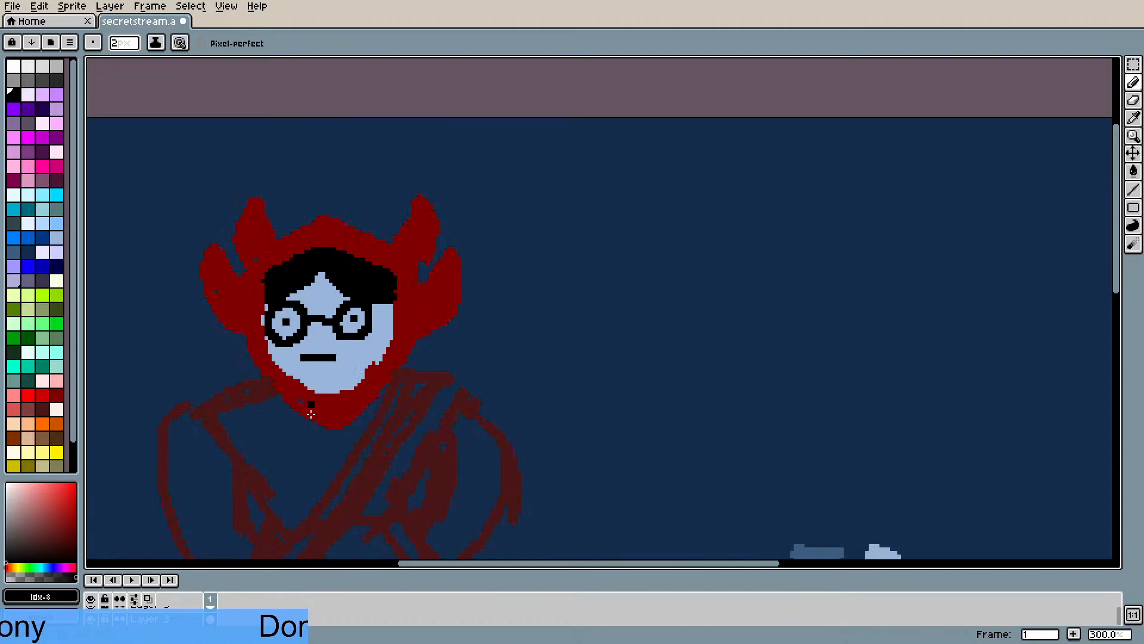
pyautogui.scroll(2, 310, 511)
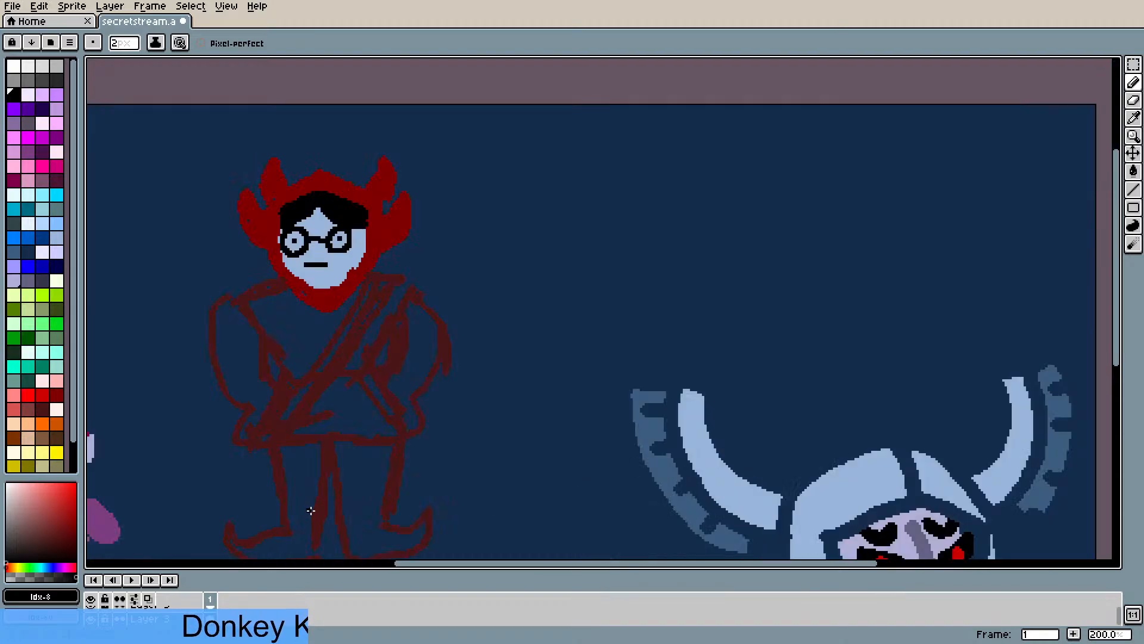
pyautogui.scroll(1, 310, 512)
pyautogui.scroll(-1, 287, 290)
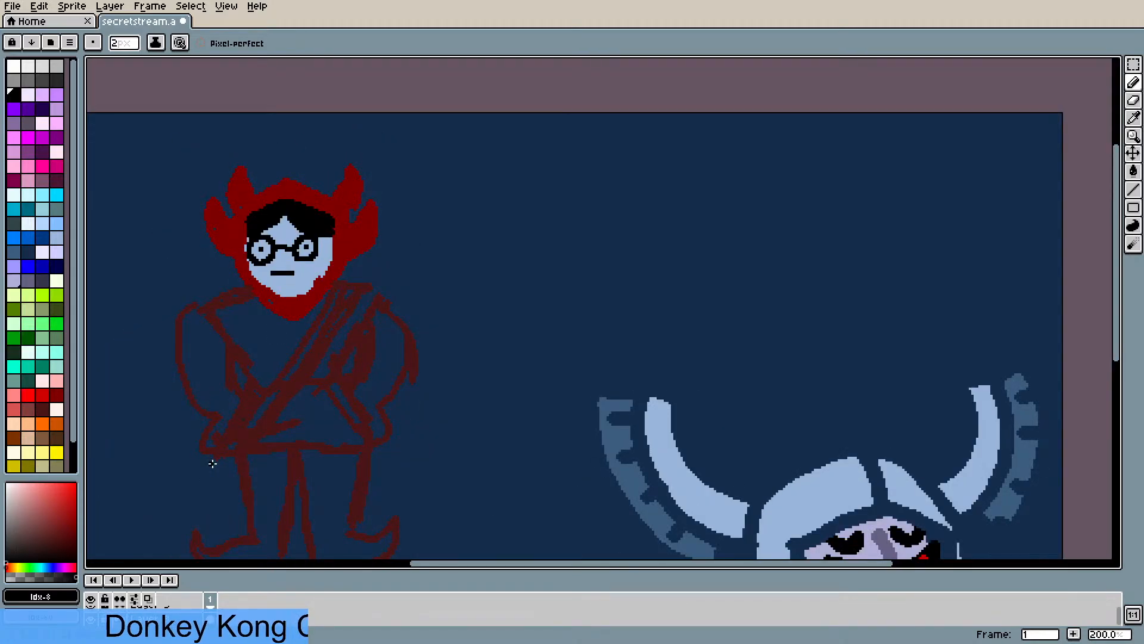
pyautogui.moveTo(210, 443)
pyautogui.mouseDown()
pyautogui.moveTo(227, 473)
pyautogui.moveTo(174, 454)
pyautogui.moveTo(154, 494)
pyautogui.moveTo(213, 523)
pyautogui.moveTo(223, 475)
pyautogui.mouseUp()
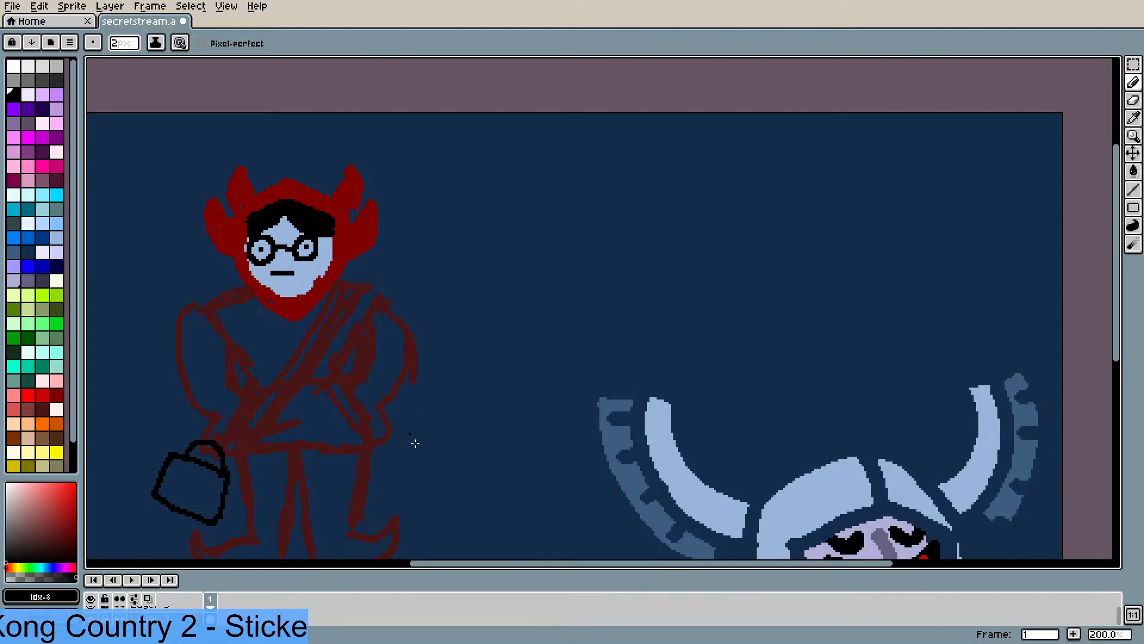
pyautogui.moveTo(409, 454)
pyautogui.mouseDown()
pyautogui.moveTo(429, 410)
pyautogui.moveTo(410, 404)
pyautogui.moveTo(399, 414)
pyautogui.moveTo(402, 472)
pyautogui.moveTo(384, 449)
pyautogui.moveTo(391, 477)
pyautogui.mouseUp()
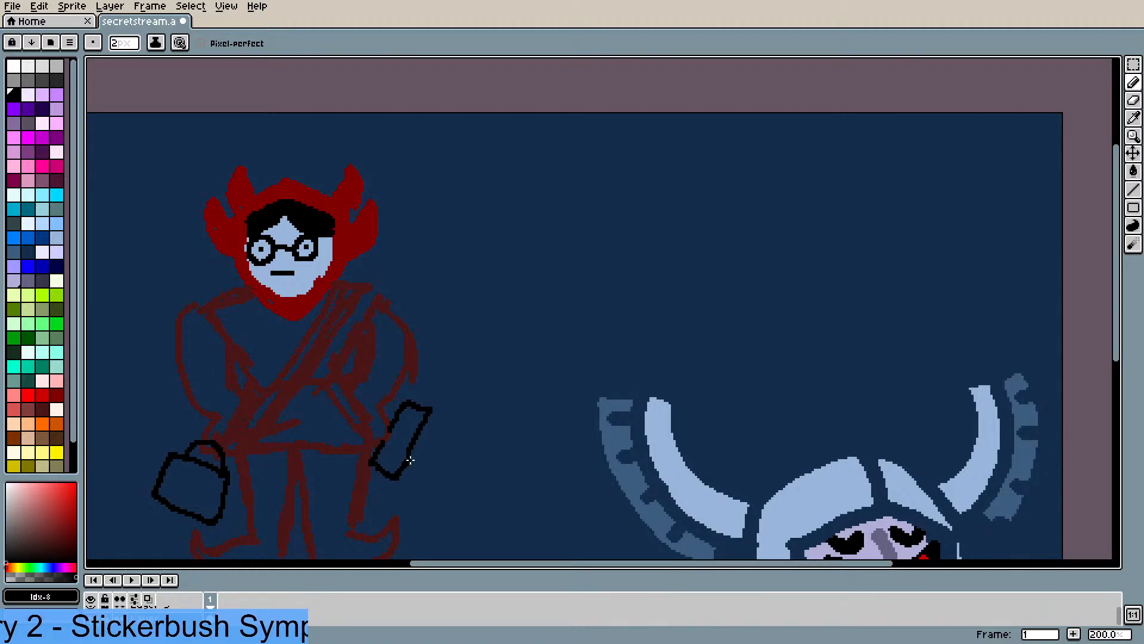
pyautogui.moveTo(425, 431)
pyautogui.mouseDown()
pyautogui.moveTo(545, 531)
pyautogui.moveTo(546, 550)
pyautogui.moveTo(520, 551)
pyautogui.moveTo(424, 470)
pyautogui.mouseUp()
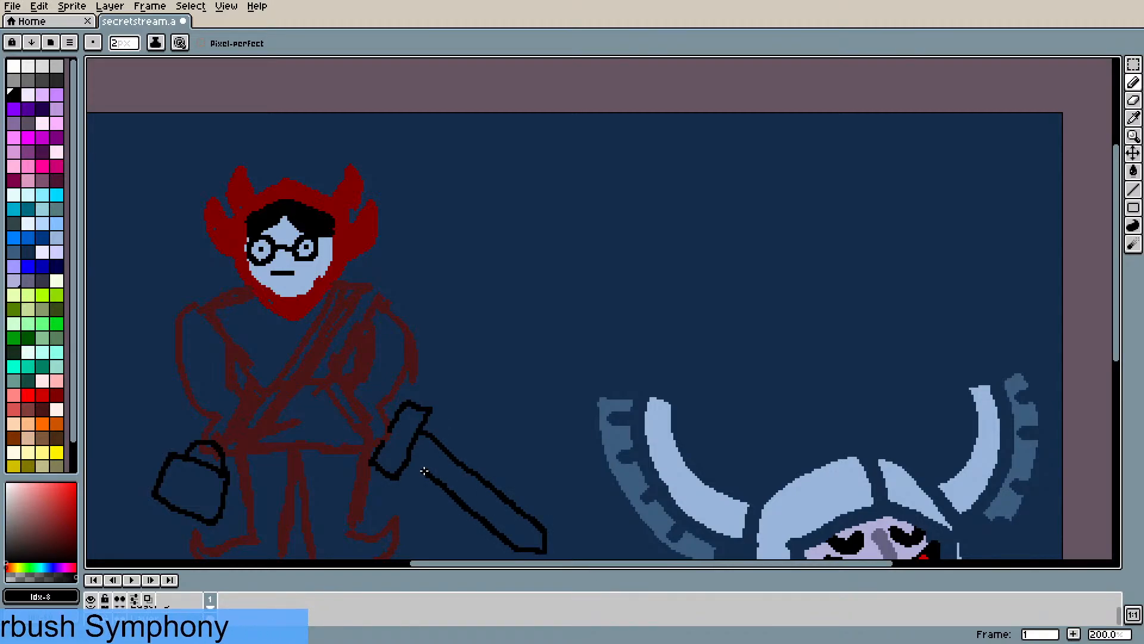
pyautogui.scroll(-1, 437, 475)
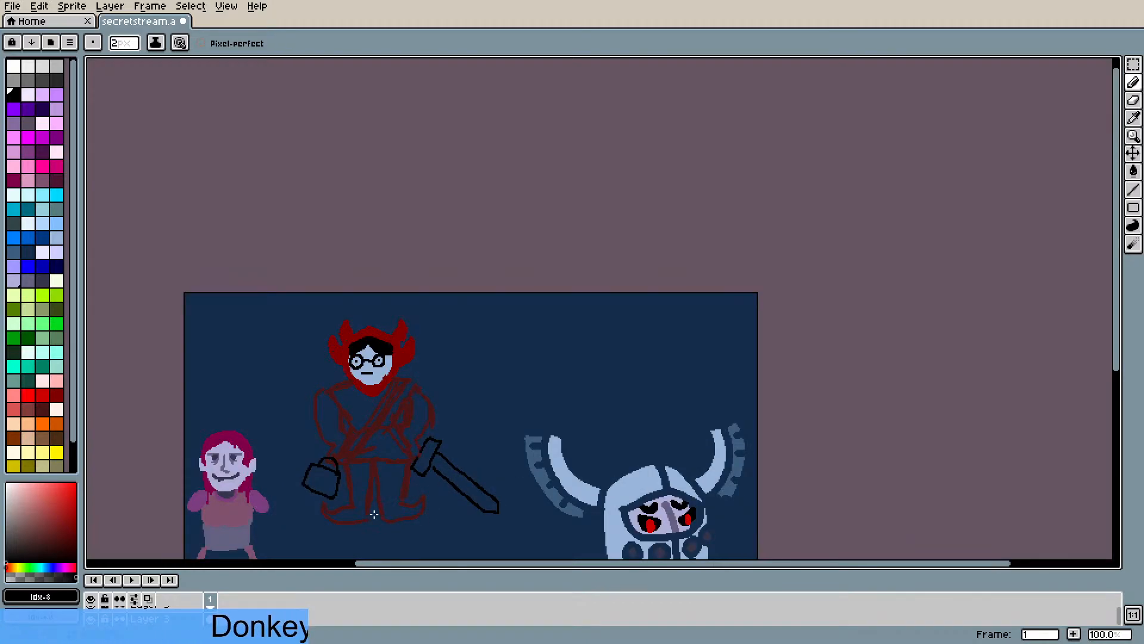
# - Undo the sword, bag, glasses, mouth and black hair back to the plain light blue face
pyautogui.scroll(1, 374, 514)
pyautogui.hotkey('ctrl', 'z')
pyautogui.hotkey('ctrl', 'z')
pyautogui.hotkey('ctrl', 'z')
pyautogui.hotkey('ctrl', 'z')
pyautogui.hotkey('ctrl', 'z')
pyautogui.hotkey('ctrl', 'z')
pyautogui.hotkey('ctrl', 'z')
pyautogui.hotkey('ctrl', 'z')
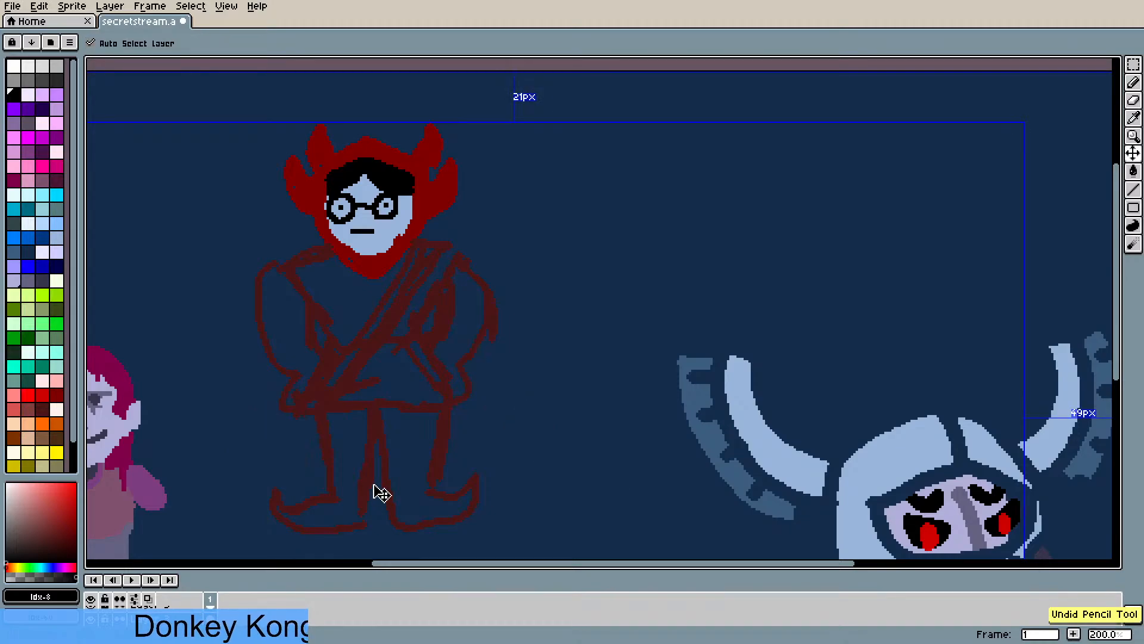
pyautogui.hotkey('ctrl', 'z')
pyautogui.hotkey('ctrl', 'z')
pyautogui.hotkey('ctrl', 'z')
pyautogui.hotkey('ctrl', 'z')
pyautogui.hotkey('ctrl', 'z')
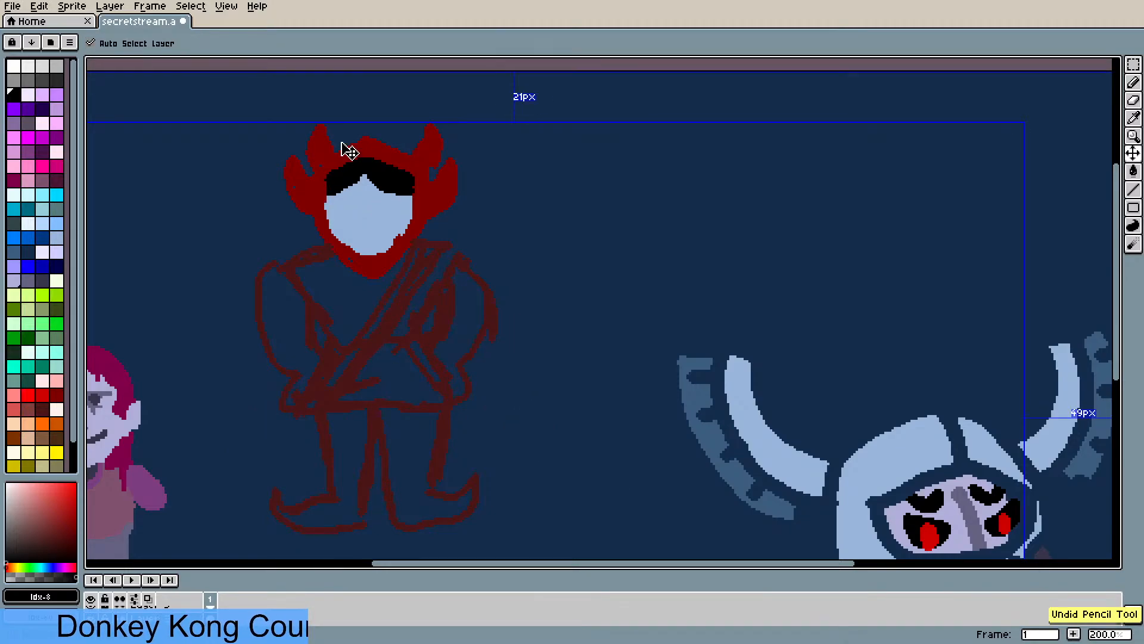
pyautogui.scroll(1, 342, 139)
pyautogui.hotkey('ctrl', 'z')
pyautogui.hotkey('ctrl', 'z')
pyautogui.hotkey('ctrl', 'z')
# - Draw two tall black eyes slanting inward on the face, with a small hooked nose between and just below them
pyautogui.scroll(1, 357, 224)
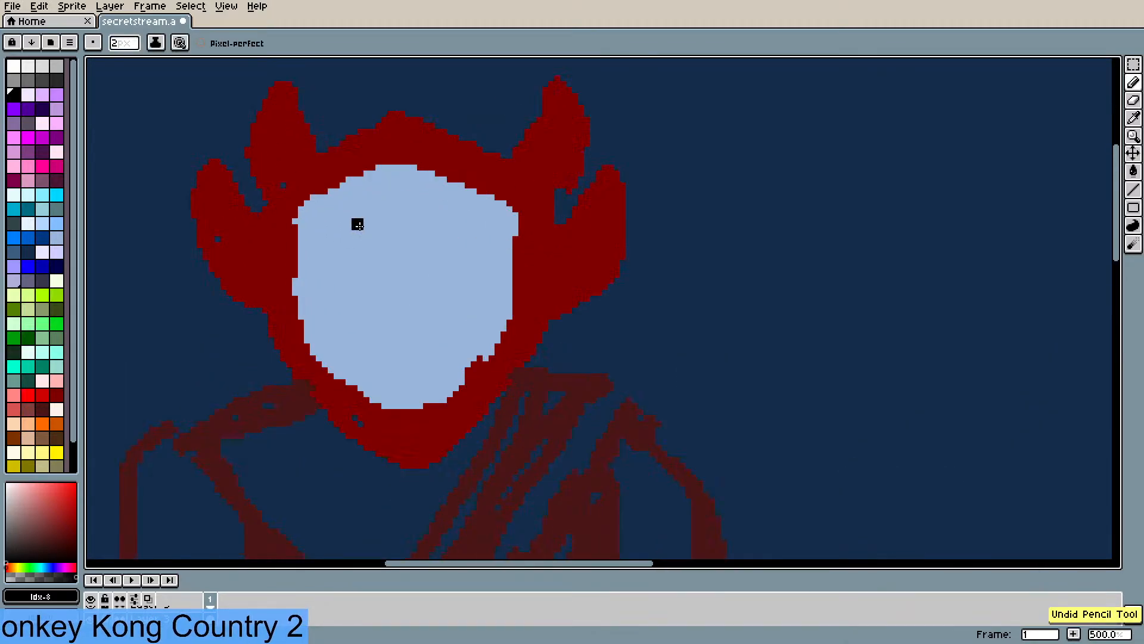
pyautogui.scroll(1, 357, 225)
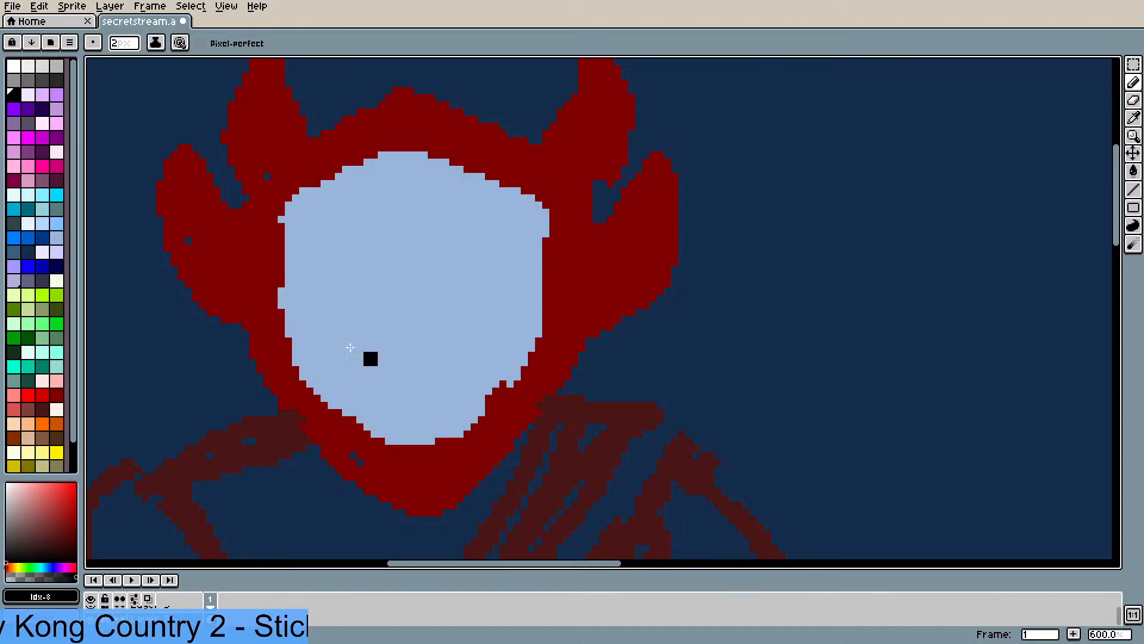
pyautogui.moveTo(371, 281); pyautogui.dragTo(363, 339)
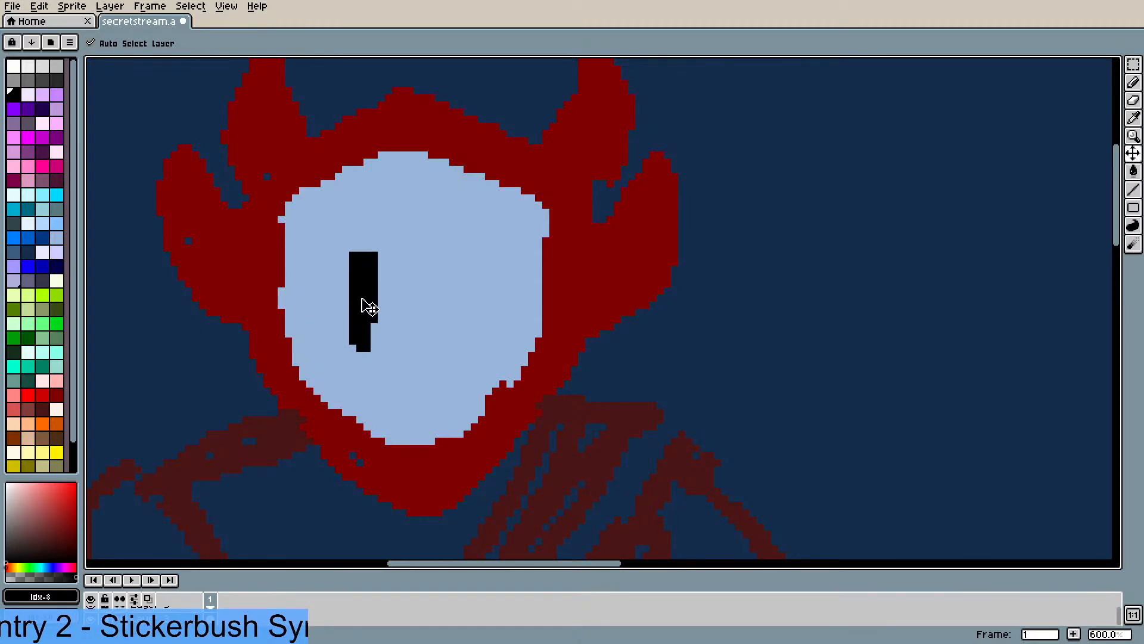
pyautogui.hotkey('ctrl', 'z')
pyautogui.moveTo(356, 263)
pyautogui.mouseDown()
pyautogui.moveTo(352, 305)
pyautogui.moveTo(349, 249)
pyautogui.mouseUp()
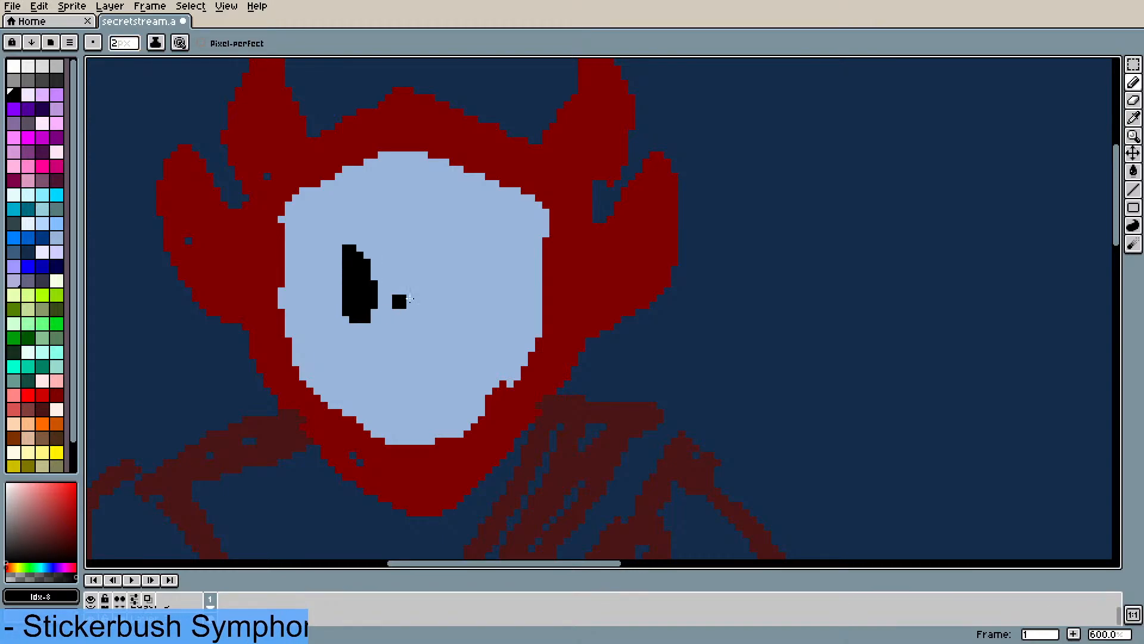
pyautogui.click(428, 284)
pyautogui.moveTo(432, 296); pyautogui.dragTo(442, 255)
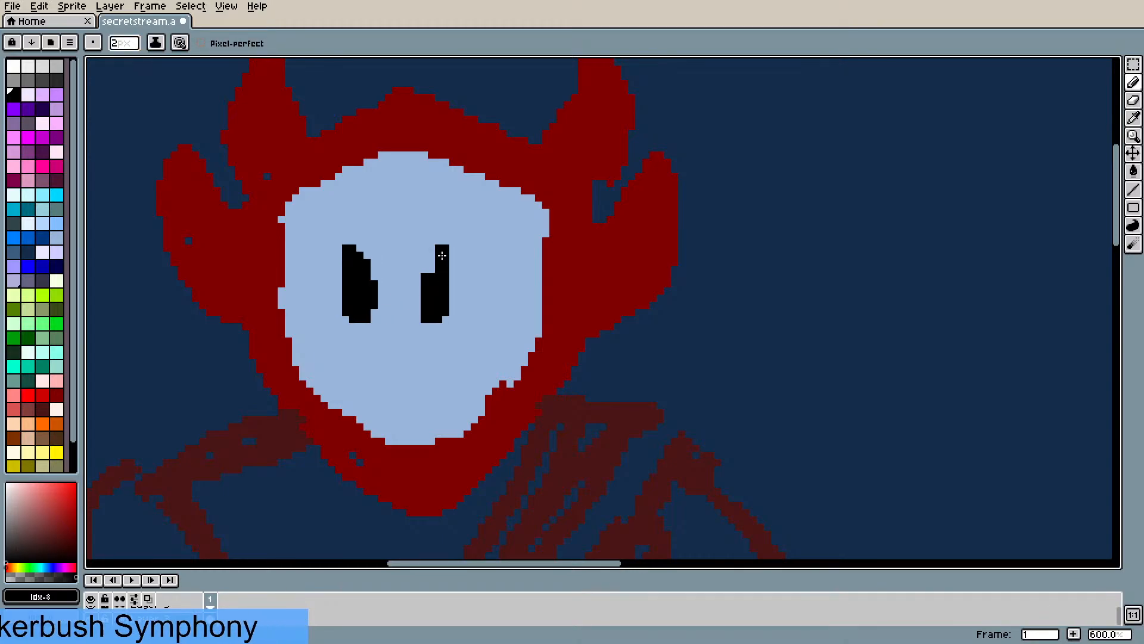
pyautogui.moveTo(438, 306); pyautogui.dragTo(435, 270)
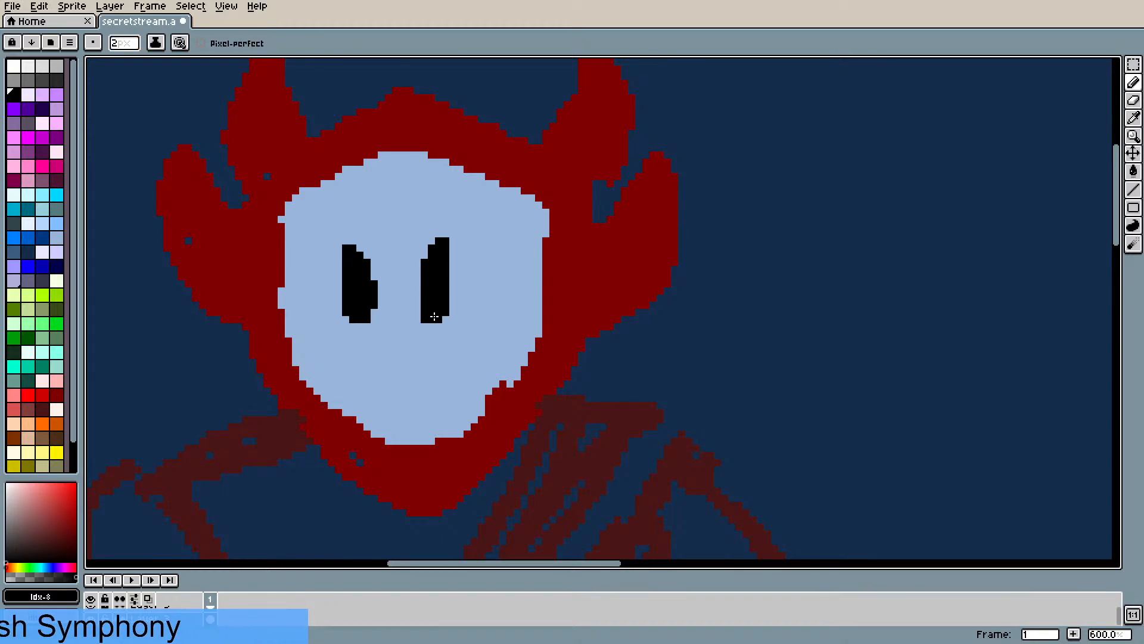
pyautogui.moveTo(435, 316)
pyautogui.mouseDown()
pyautogui.moveTo(420, 285)
pyautogui.moveTo(421, 310)
pyautogui.moveTo(387, 339)
pyautogui.mouseUp()
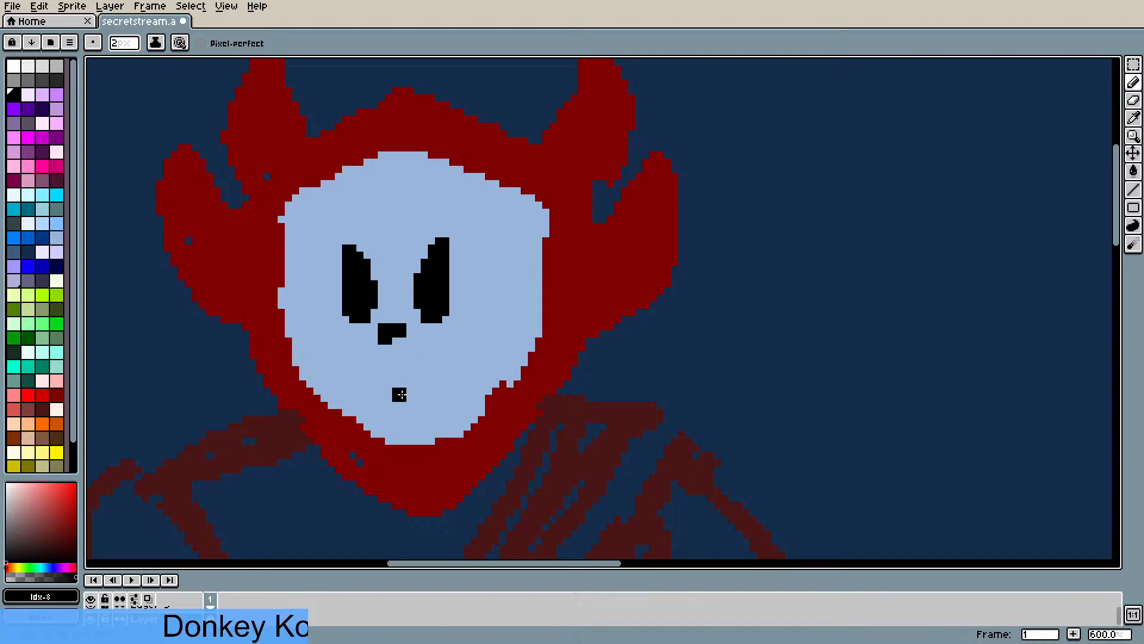
# - Draw a crooked black frowning mouth and an angular cheek line on either side of it
pyautogui.moveTo(420, 395)
pyautogui.mouseDown()
pyautogui.moveTo(404, 395)
pyautogui.moveTo(419, 370)
pyautogui.moveTo(433, 364)
pyautogui.moveTo(441, 376)
pyautogui.mouseUp()
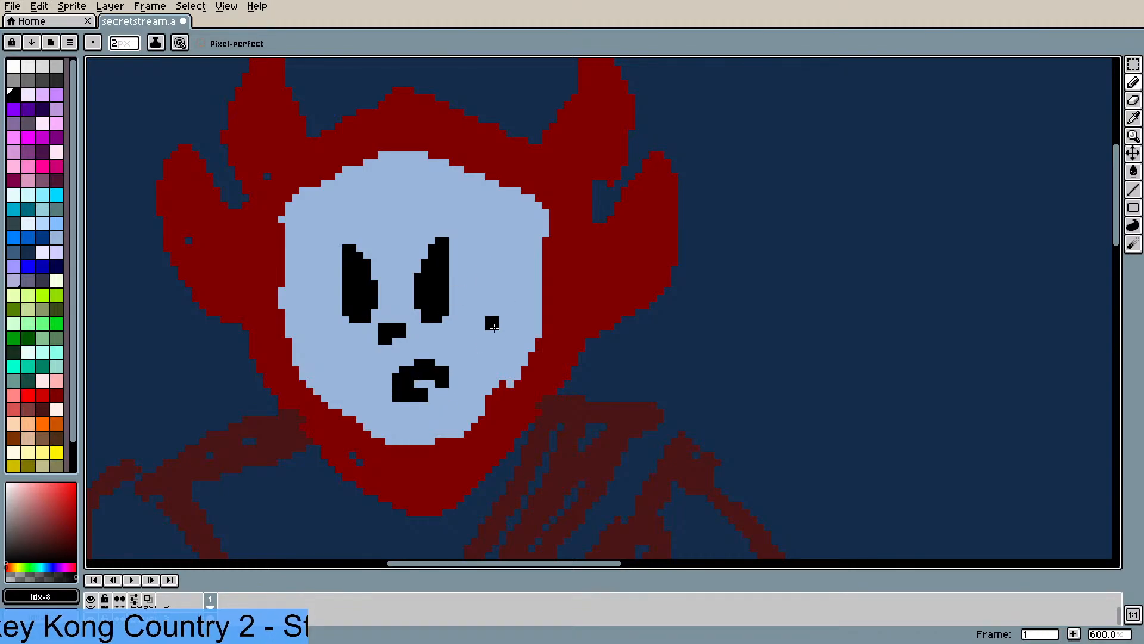
pyautogui.moveTo(492, 324)
pyautogui.mouseDown()
pyautogui.moveTo(500, 314)
pyautogui.moveTo(472, 349)
pyautogui.moveTo(472, 374)
pyautogui.mouseUp()
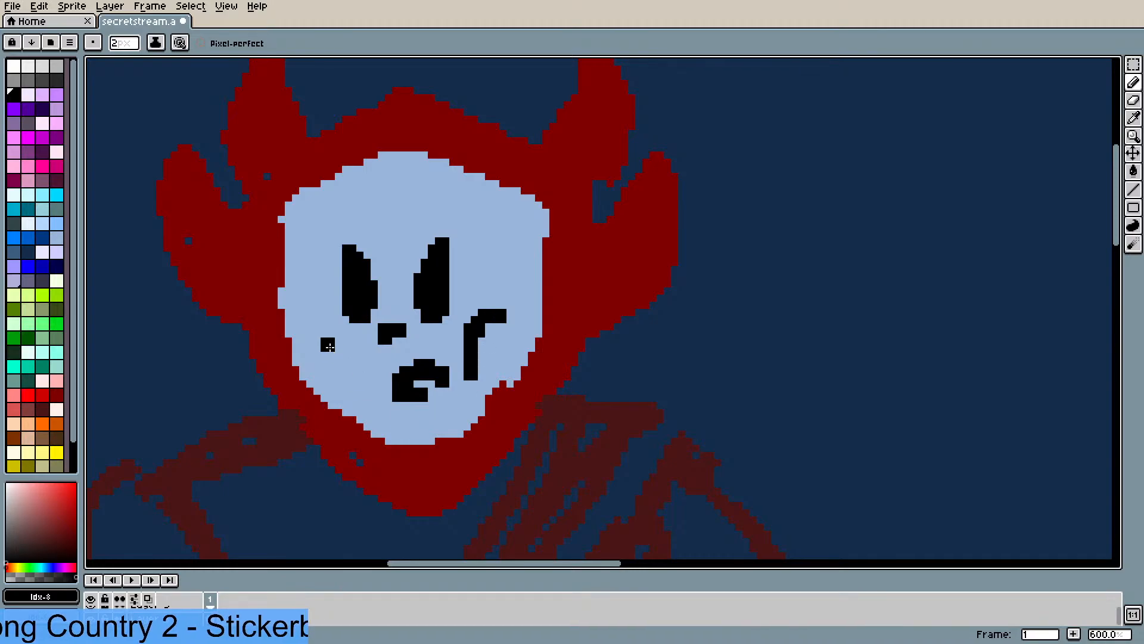
pyautogui.moveTo(329, 345)
pyautogui.mouseDown()
pyautogui.moveTo(357, 355)
pyautogui.moveTo(356, 394)
pyautogui.mouseUp()
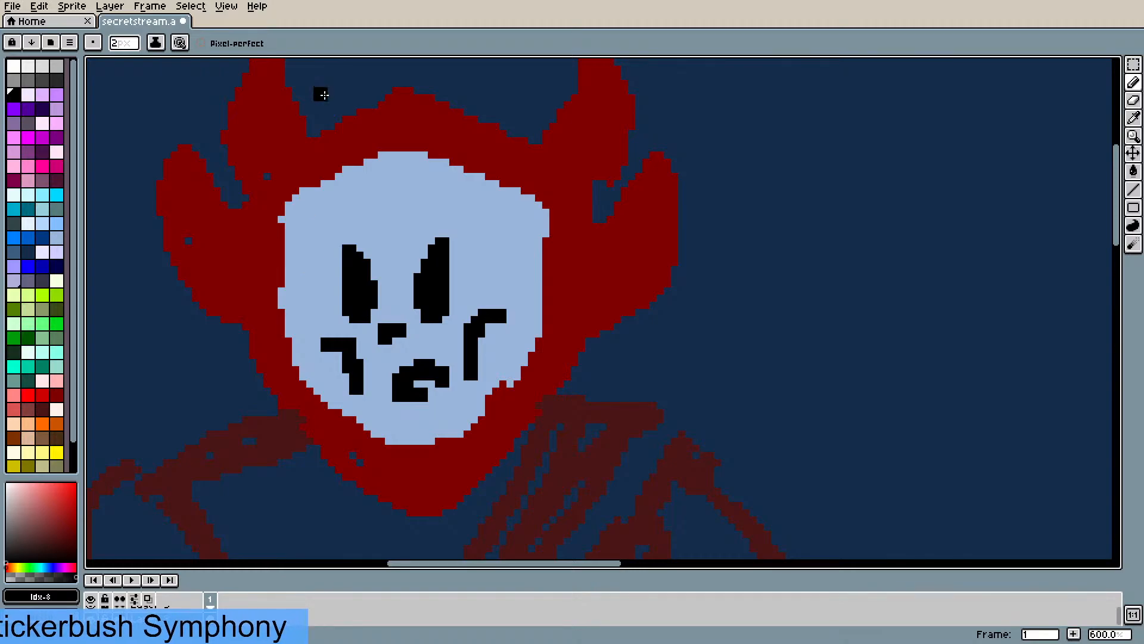
# - Paint jagged black hair across the top of the face, with pointed locks over the forehead and down both sides
pyautogui.scroll(-9, 322, 95)
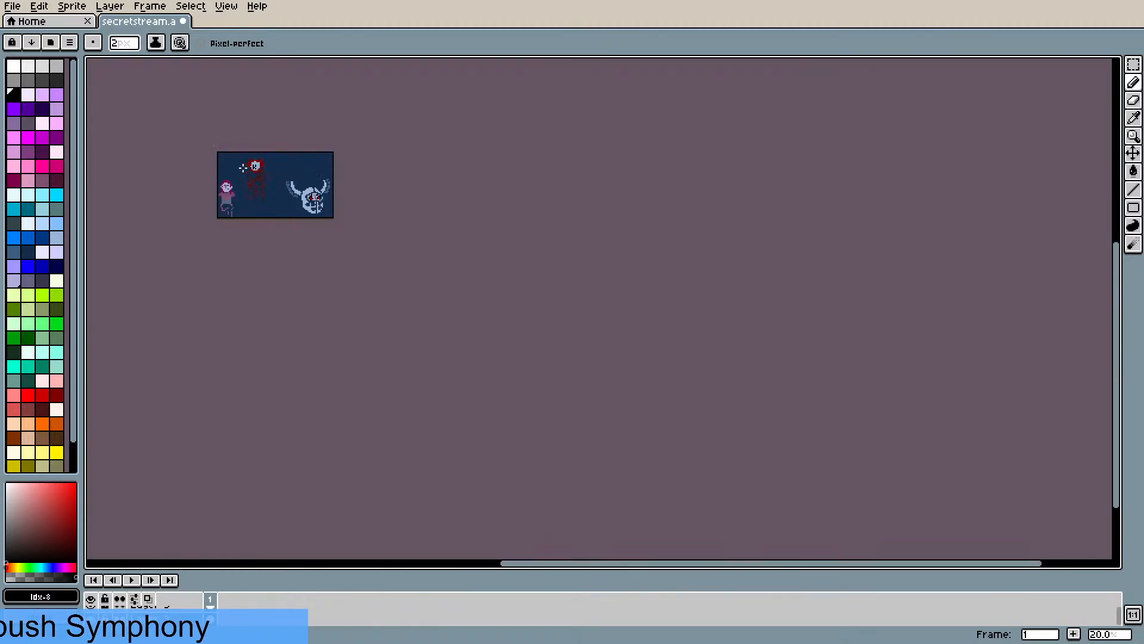
pyautogui.scroll(8, 233, 175)
pyautogui.scroll(-5, 237, 177)
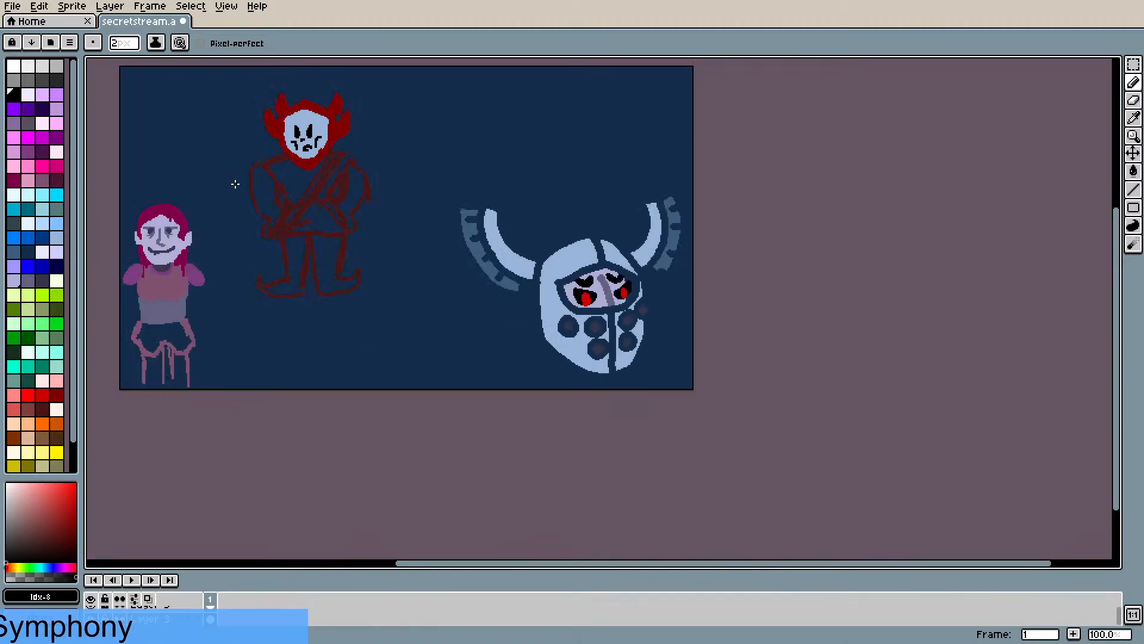
pyautogui.scroll(3, 238, 178)
pyautogui.scroll(-4, 296, 97)
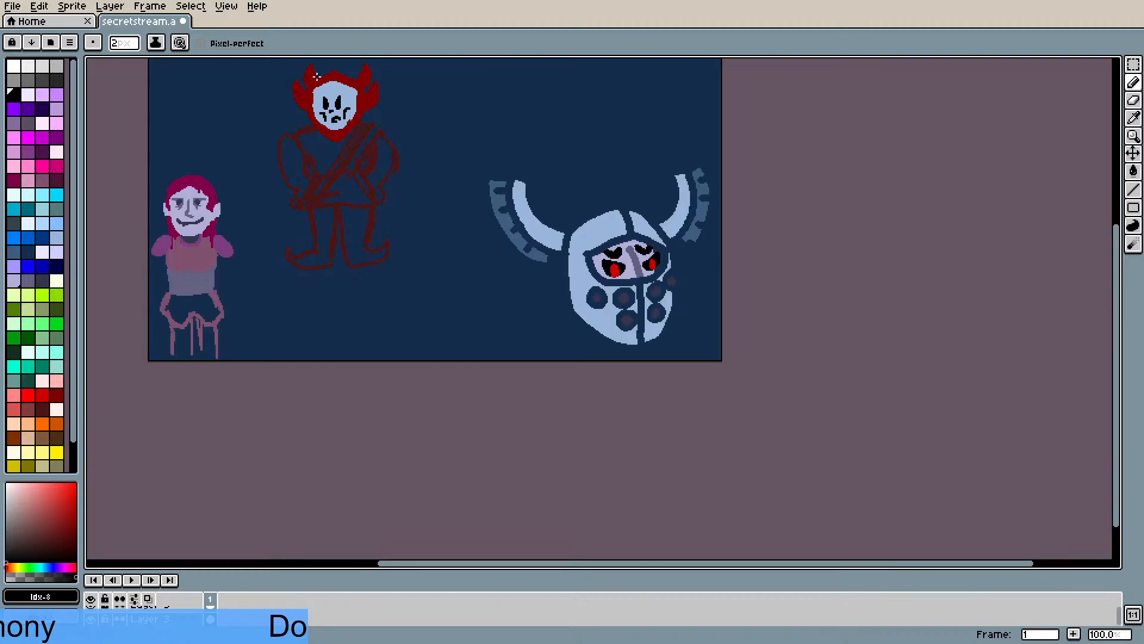
pyautogui.scroll(5, 324, 92)
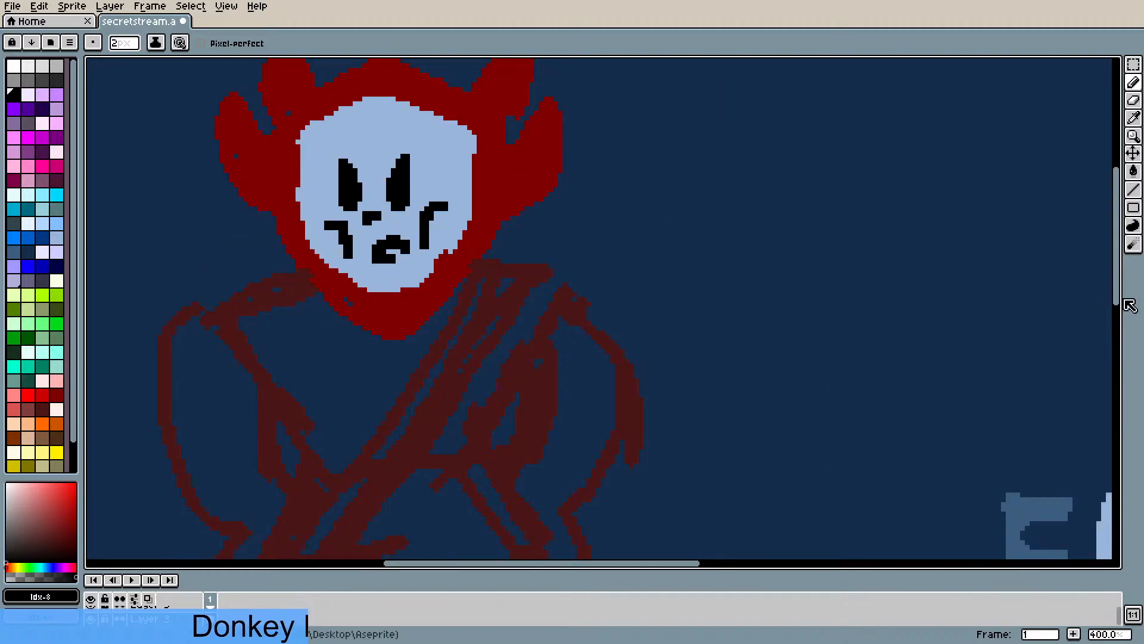
pyautogui.moveTo(1116, 298); pyautogui.dragTo(1117, 256)
pyautogui.scroll(1, 325, 213)
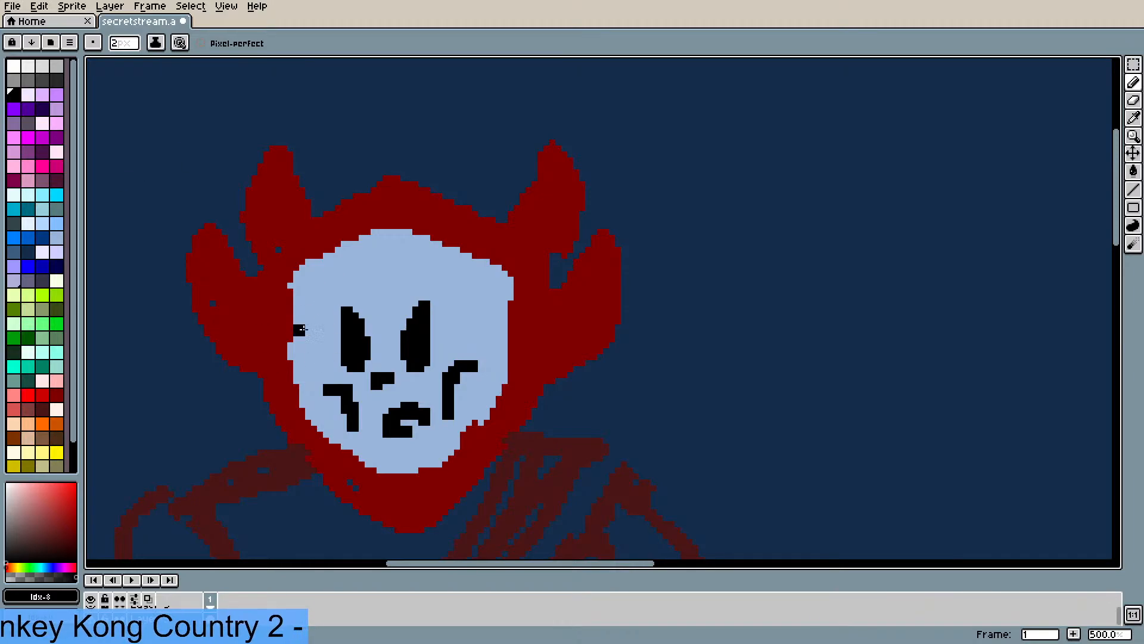
pyautogui.moveTo(299, 274)
pyautogui.mouseDown()
pyautogui.moveTo(297, 356)
pyautogui.moveTo(311, 288)
pyautogui.moveTo(325, 309)
pyautogui.moveTo(320, 340)
pyautogui.moveTo(328, 278)
pyautogui.moveTo(355, 257)
pyautogui.moveTo(344, 261)
pyautogui.moveTo(332, 286)
pyautogui.moveTo(360, 275)
pyautogui.moveTo(391, 328)
pyautogui.moveTo(384, 245)
pyautogui.moveTo(378, 282)
pyautogui.moveTo(384, 258)
pyautogui.moveTo(406, 251)
pyautogui.moveTo(398, 271)
pyautogui.moveTo(417, 260)
pyautogui.moveTo(454, 302)
pyautogui.mouseUp()
pyautogui.moveTo(409, 267)
pyautogui.mouseDown()
pyautogui.moveTo(456, 324)
pyautogui.moveTo(463, 284)
pyautogui.moveTo(502, 365)
pyautogui.moveTo(504, 280)
pyautogui.moveTo(499, 305)
pyautogui.moveTo(475, 261)
pyautogui.moveTo(492, 310)
pyautogui.moveTo(453, 258)
pyautogui.moveTo(417, 247)
pyautogui.moveTo(463, 285)
pyautogui.moveTo(415, 243)
pyautogui.moveTo(330, 263)
pyautogui.mouseUp()
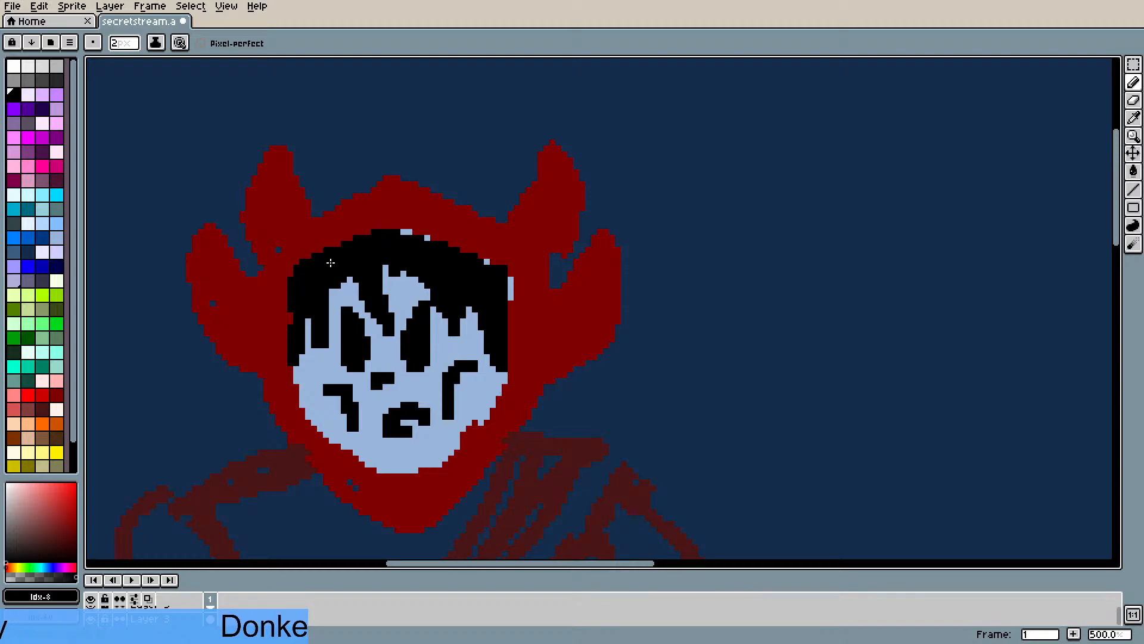
pyautogui.moveTo(423, 244); pyautogui.dragTo(421, 239)
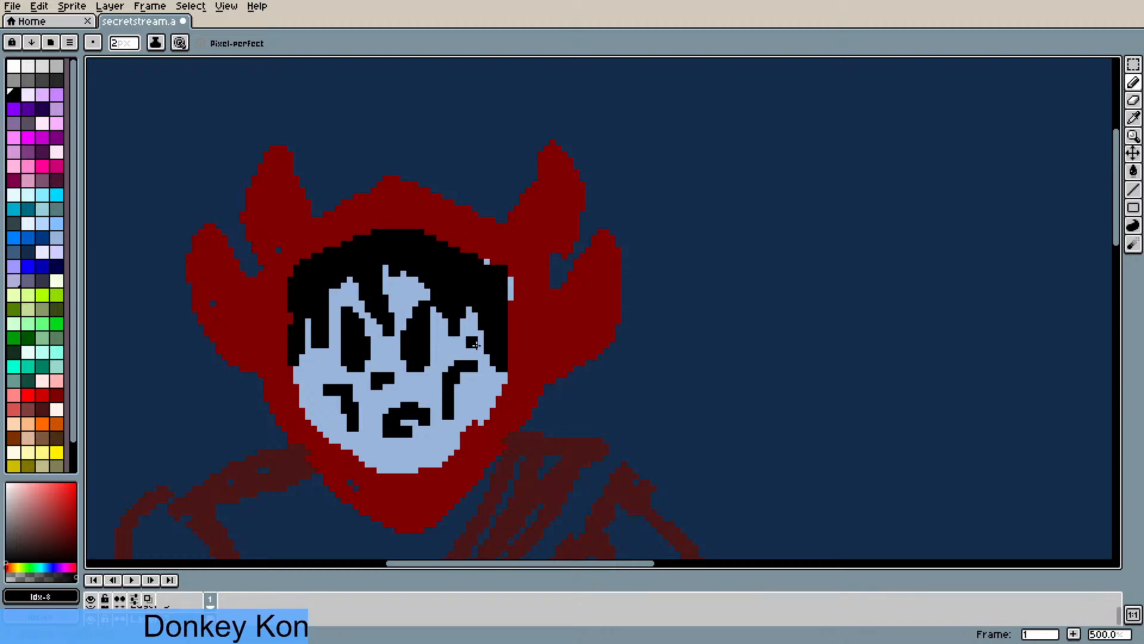
# - Cover the stray light blue pixels along the hair's edge with sampled dark red #800000, and select dark maroon Idx-98
pyautogui.keyDown('alt'); pyautogui.click(512, 327); pyautogui.keyUp('alt')
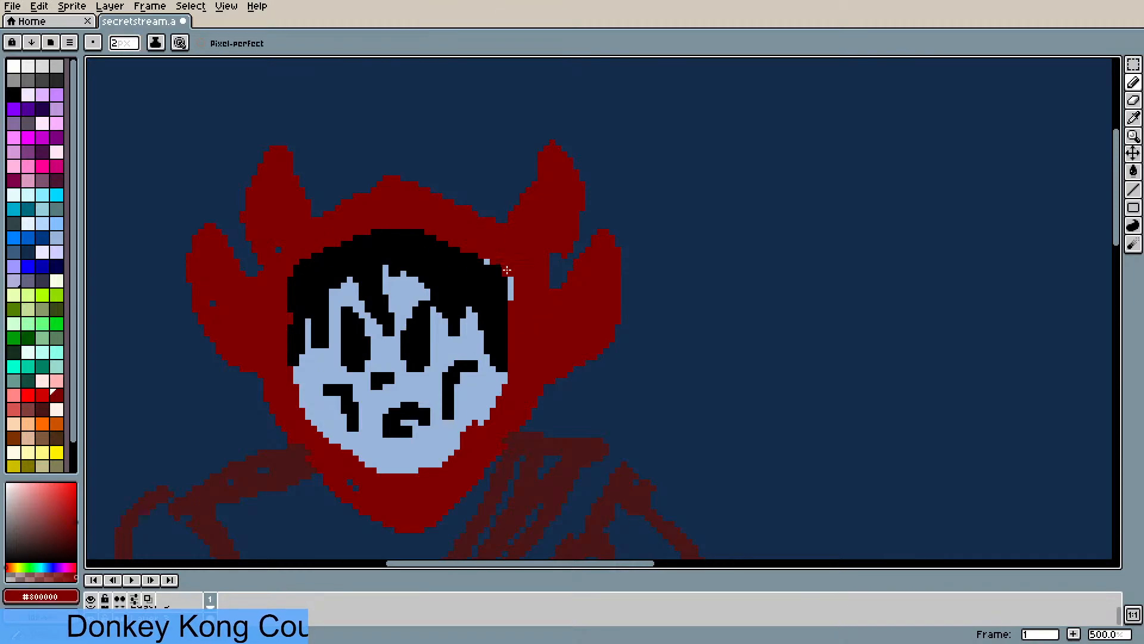
pyautogui.moveTo(505, 270); pyautogui.dragTo(510, 294)
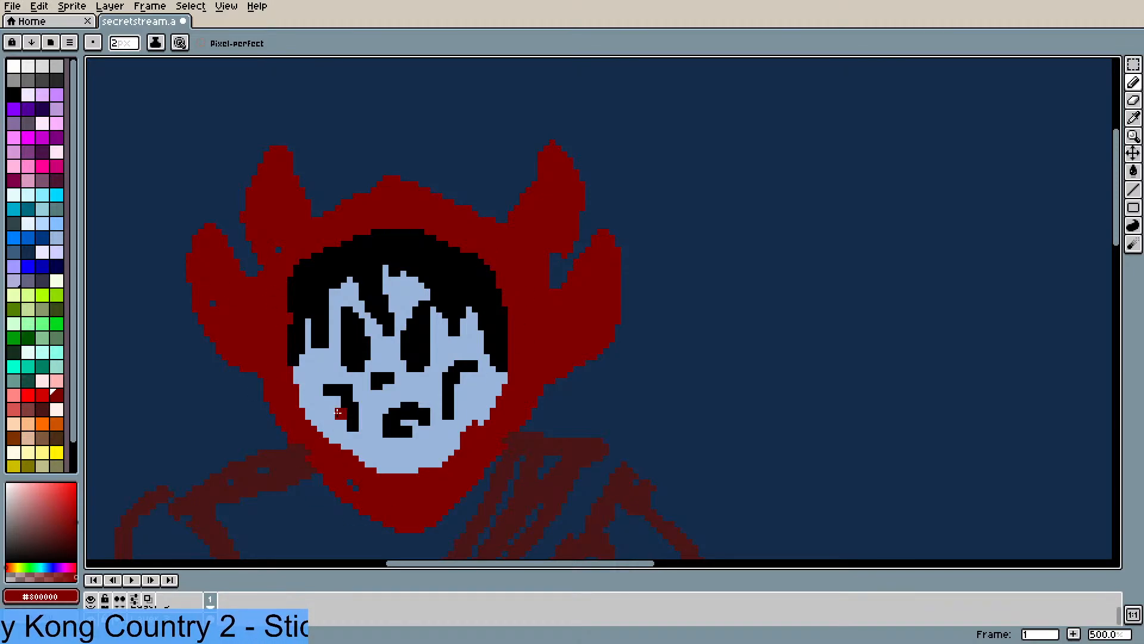
pyautogui.press('alt')
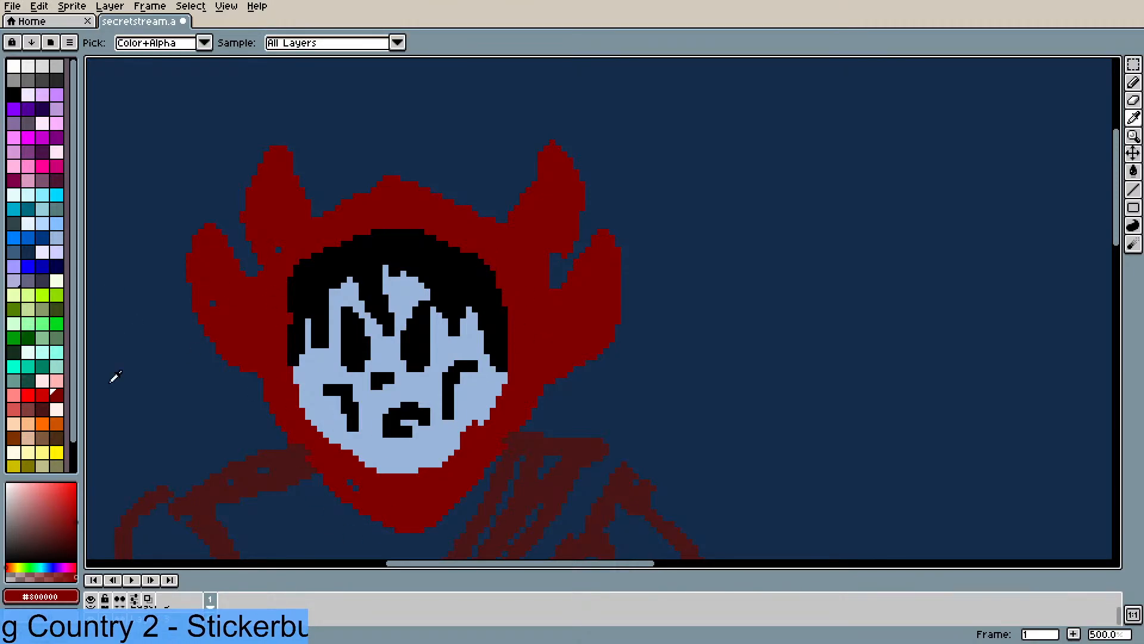
pyautogui.click(43, 411)
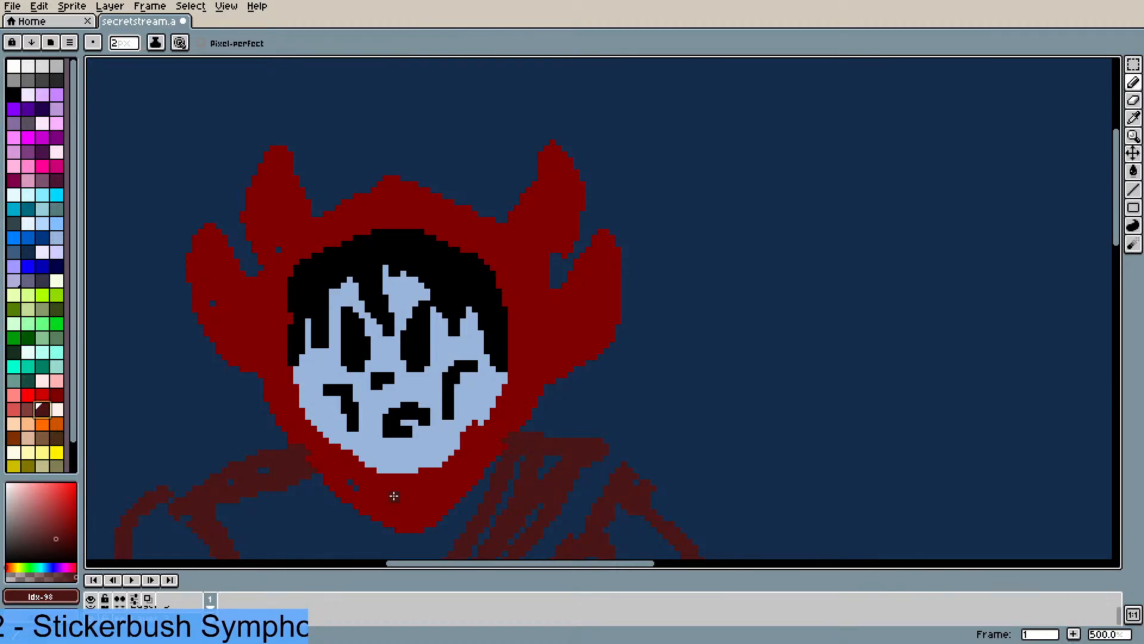
# - Draw a dark maroon seam down the hood's collar below the chin and a line along the character's left jaw
pyautogui.moveTo(392, 475)
pyautogui.mouseDown()
pyautogui.moveTo(402, 510)
pyautogui.moveTo(394, 482)
pyautogui.mouseUp()
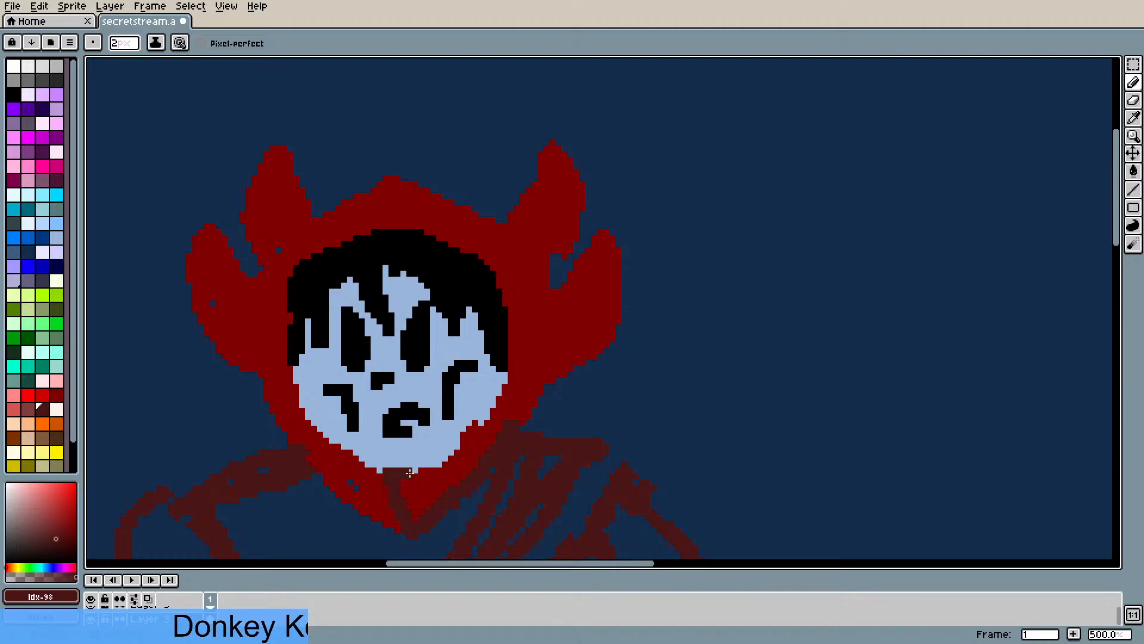
pyautogui.moveTo(410, 473); pyautogui.dragTo(490, 413)
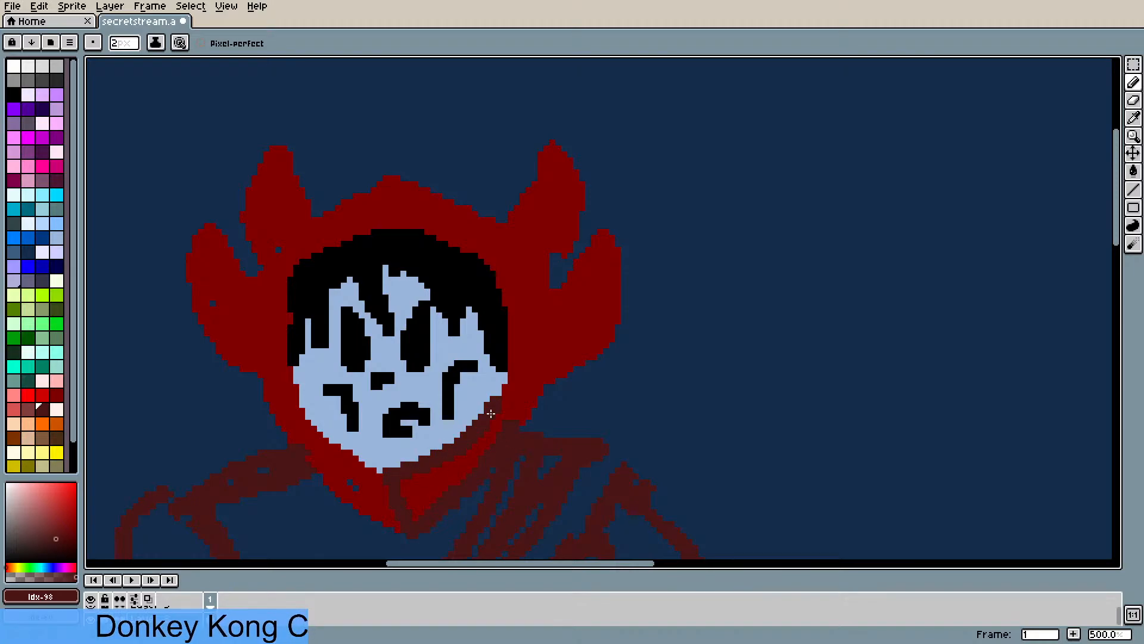
# - Select the whole red-hooded character with a rectangular marquee and add a new layer
pyautogui.scroll(-3, 374, 461)
pyautogui.moveTo(409, 448); pyautogui.dragTo(401, 254)
pyautogui.scroll(-2, 352, 238)
pyautogui.scroll(2, 352, 239)
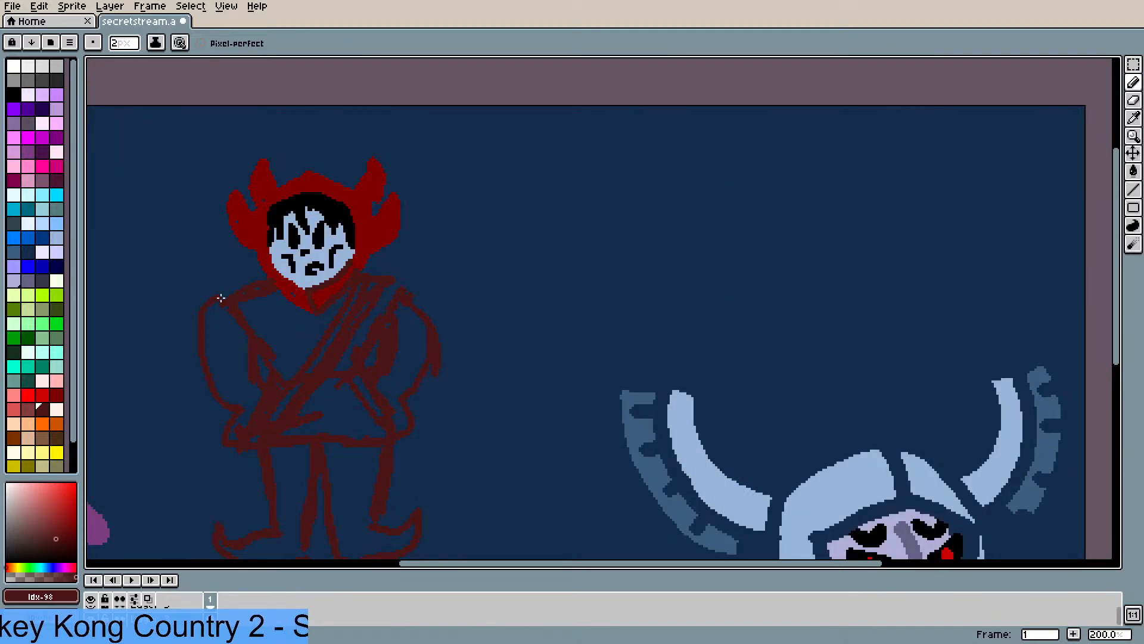
pyautogui.moveTo(237, 339); pyautogui.dragTo(260, 294)
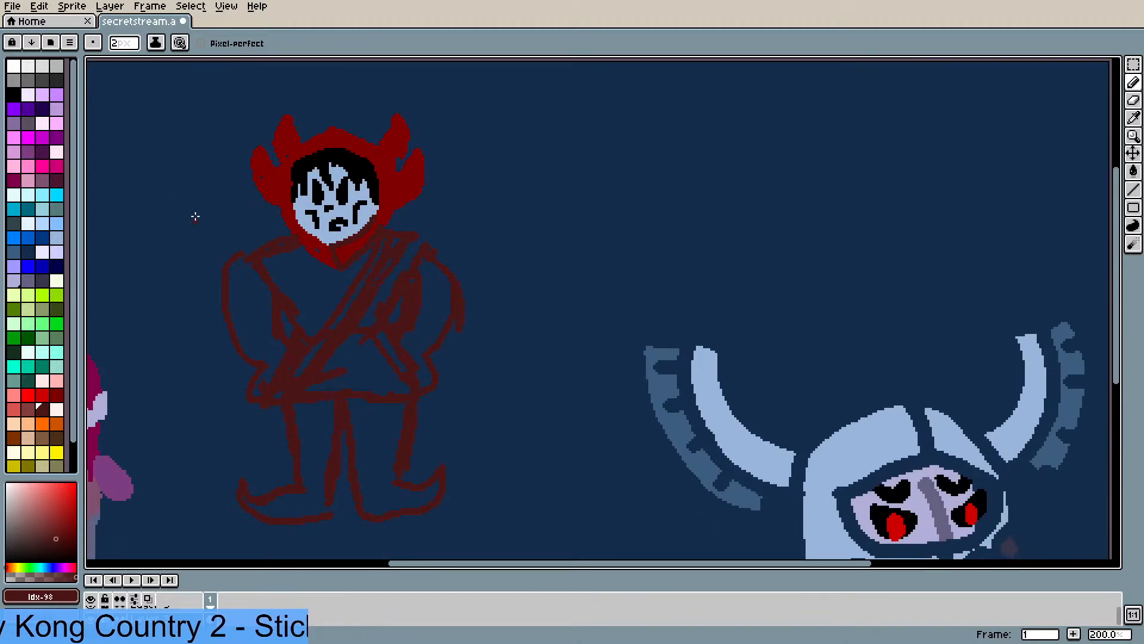
pyautogui.click(1136, 69)
pyautogui.moveTo(206, 86); pyautogui.dragTo(541, 553)
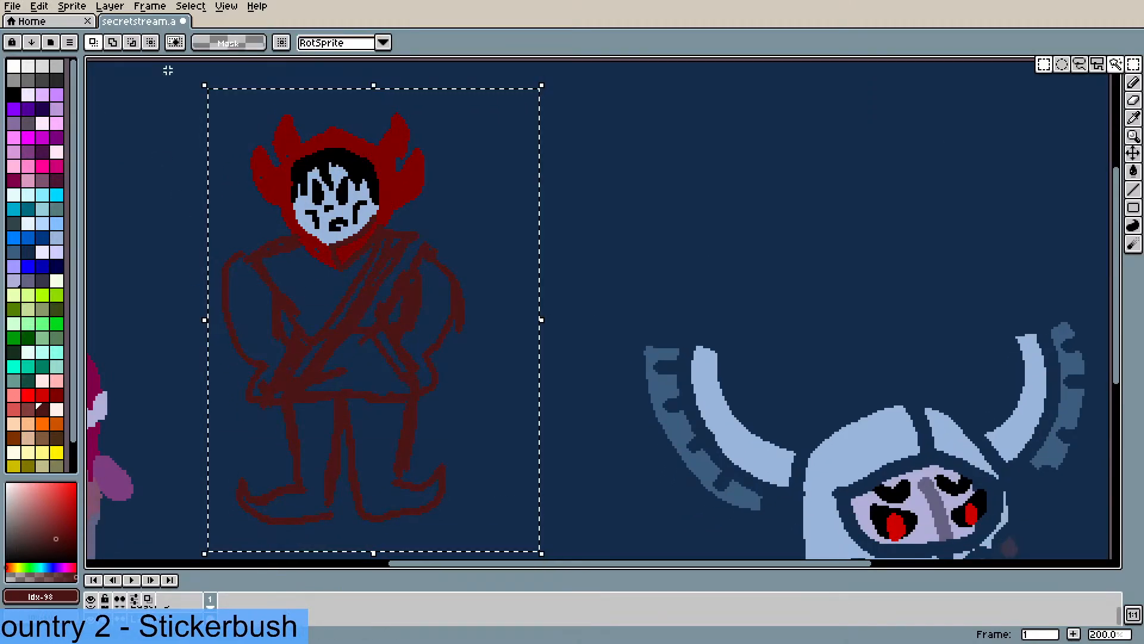
pyautogui.click(87, 7)
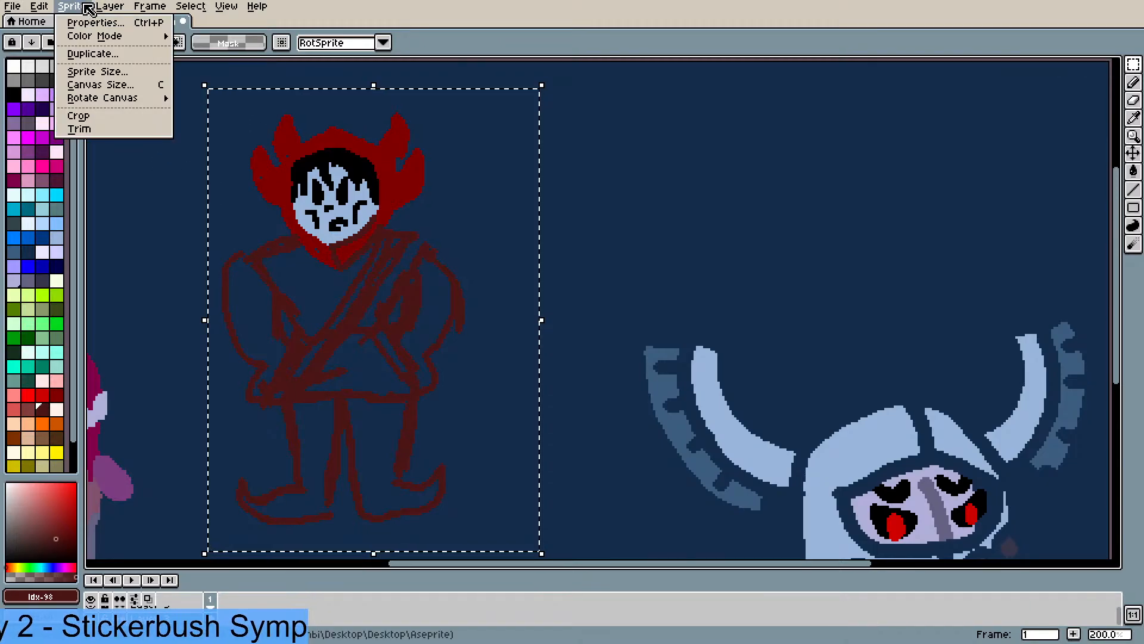
pyautogui.moveTo(109, 7)
pyautogui.moveTo(178, 80)
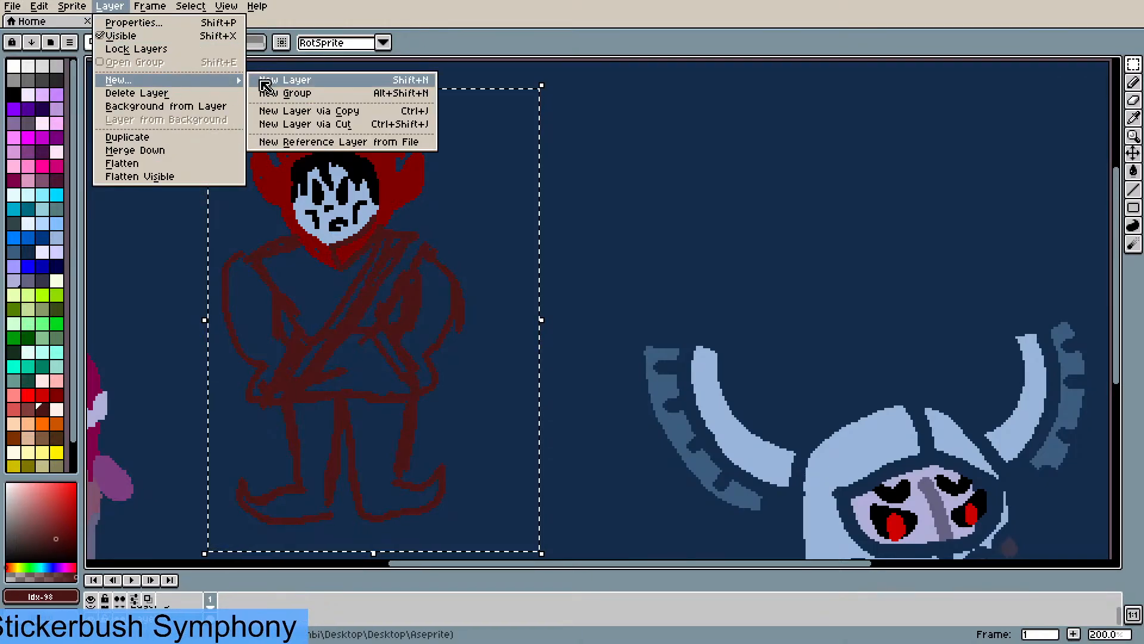
pyautogui.click(265, 81)
pyautogui.click(599, 129)
# - Paste a copy of the hooded character between the original and the horned helmet, then deselect it
pyautogui.hotkey('ctrl', 'v')
pyautogui.moveTo(386, 214); pyautogui.dragTo(644, 229)
pyautogui.moveTo(718, 239); pyautogui.dragTo(435, 308)
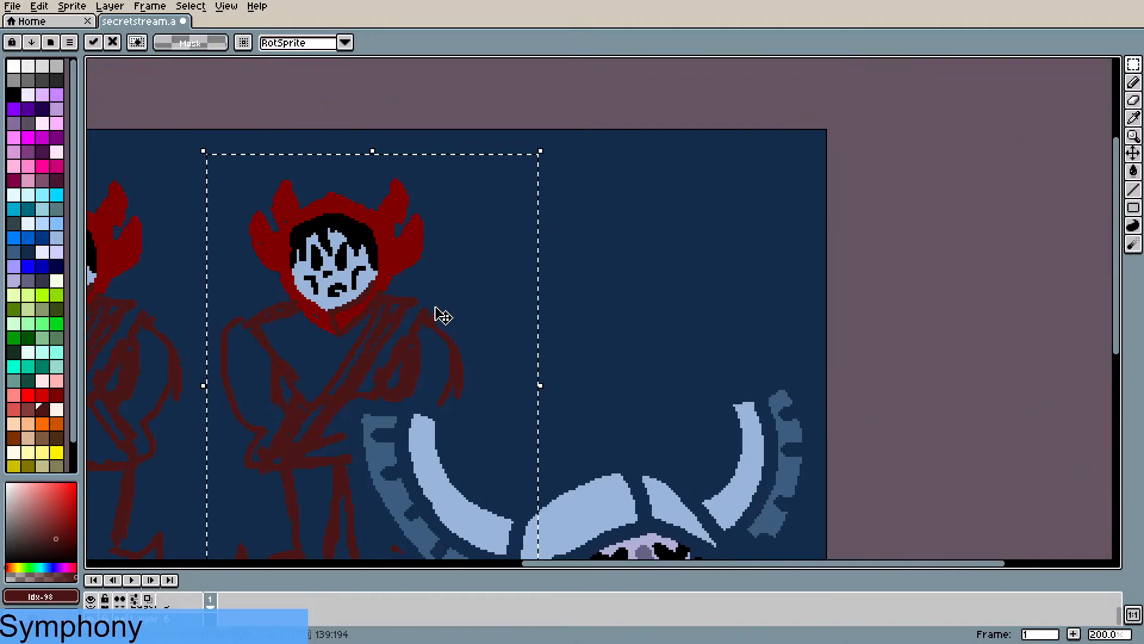
pyautogui.scroll(11, 338, 271)
pyautogui.scroll(-15, 308, 266)
pyautogui.moveTo(280, 232); pyautogui.dragTo(394, 384)
pyautogui.scroll(2, 386, 371)
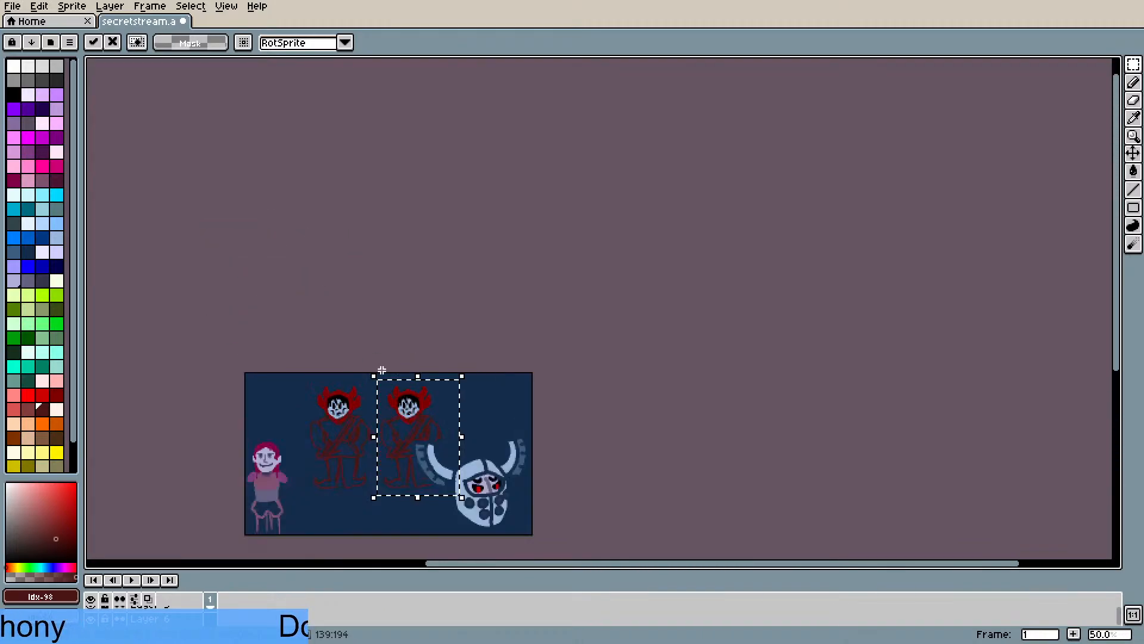
pyautogui.scroll(10, 381, 371)
pyautogui.scroll(-14, 467, 391)
pyautogui.scroll(1, 484, 378)
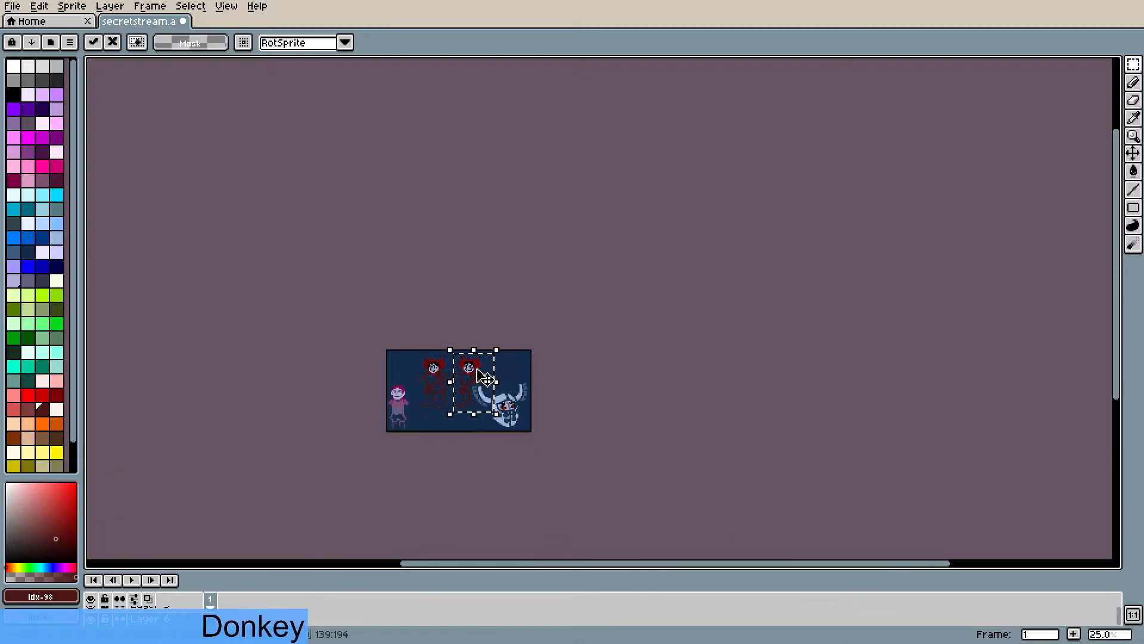
pyautogui.scroll(7, 484, 379)
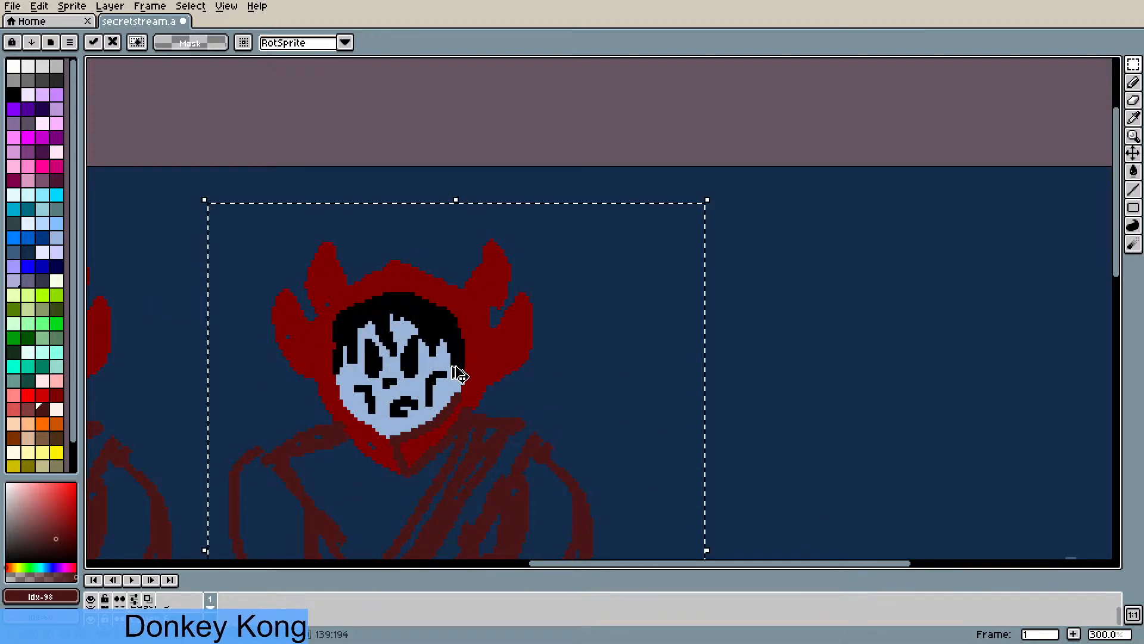
pyautogui.hotkey('ctrl', 'd')
pyautogui.scroll(1, 413, 384)
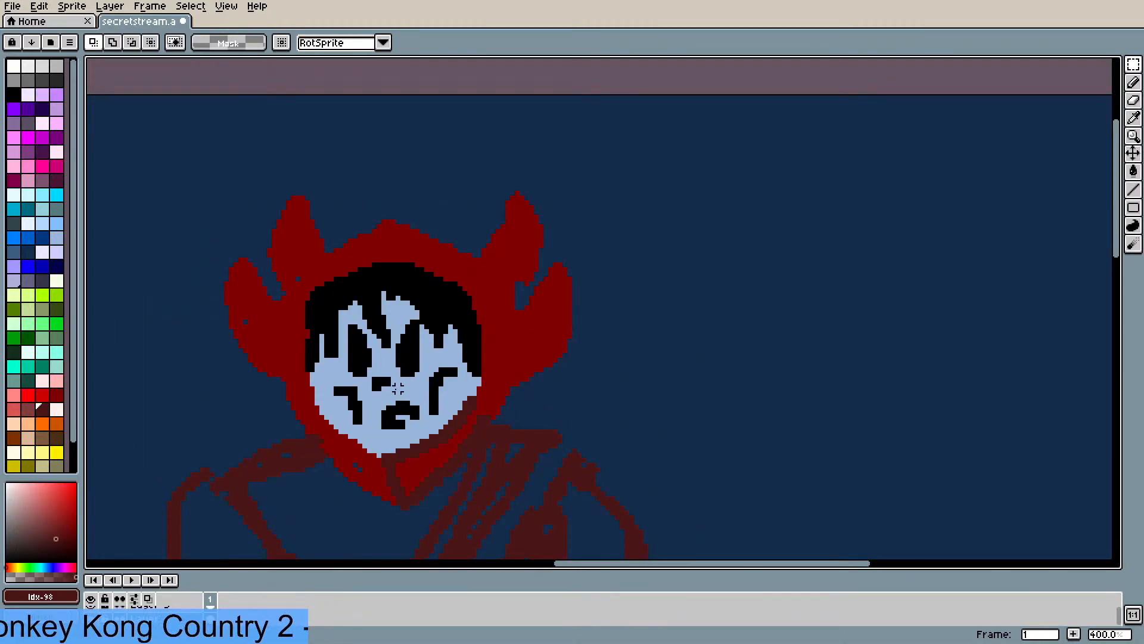
# - Fill the copy's hair, eyes, nose, mouth and cheek lines with the sampled light blue face colour #99b6db to blank the face
pyautogui.press('i')
pyautogui.click(392, 393)
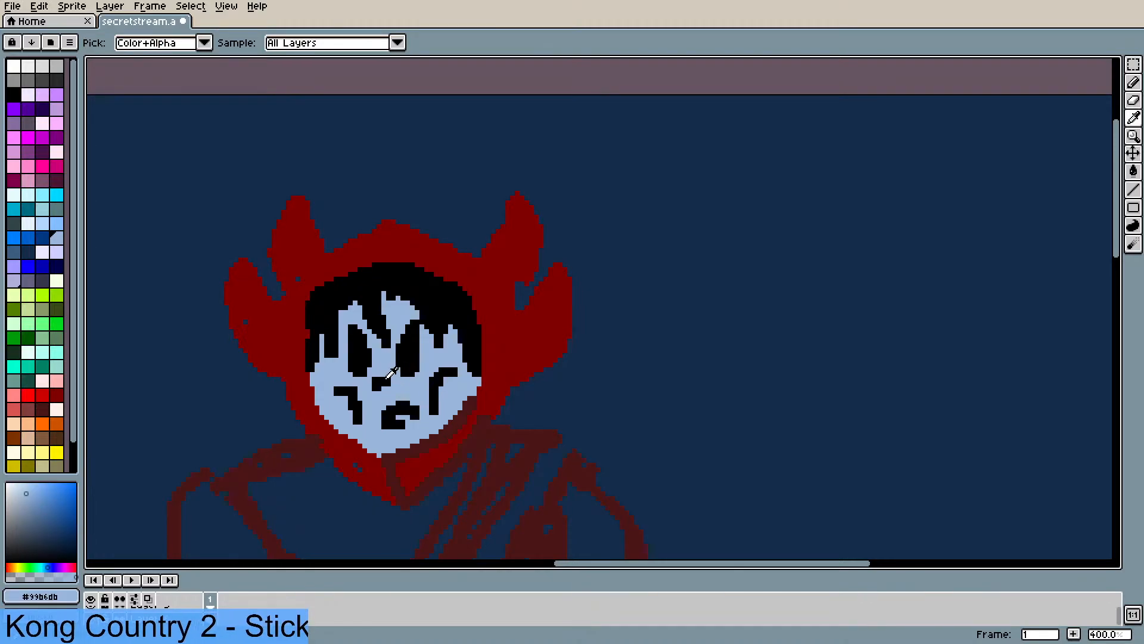
pyautogui.press('g')
pyautogui.click(365, 350)
pyautogui.click(406, 353)
pyautogui.click(355, 394)
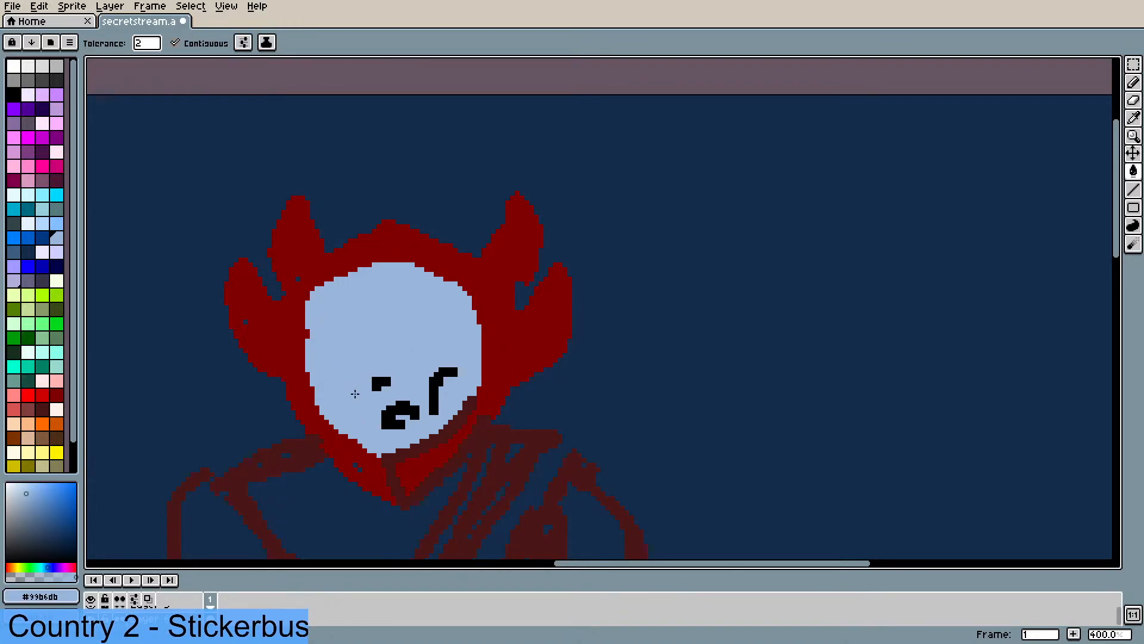
pyautogui.click(385, 381)
pyautogui.click(394, 420)
pyautogui.click(443, 373)
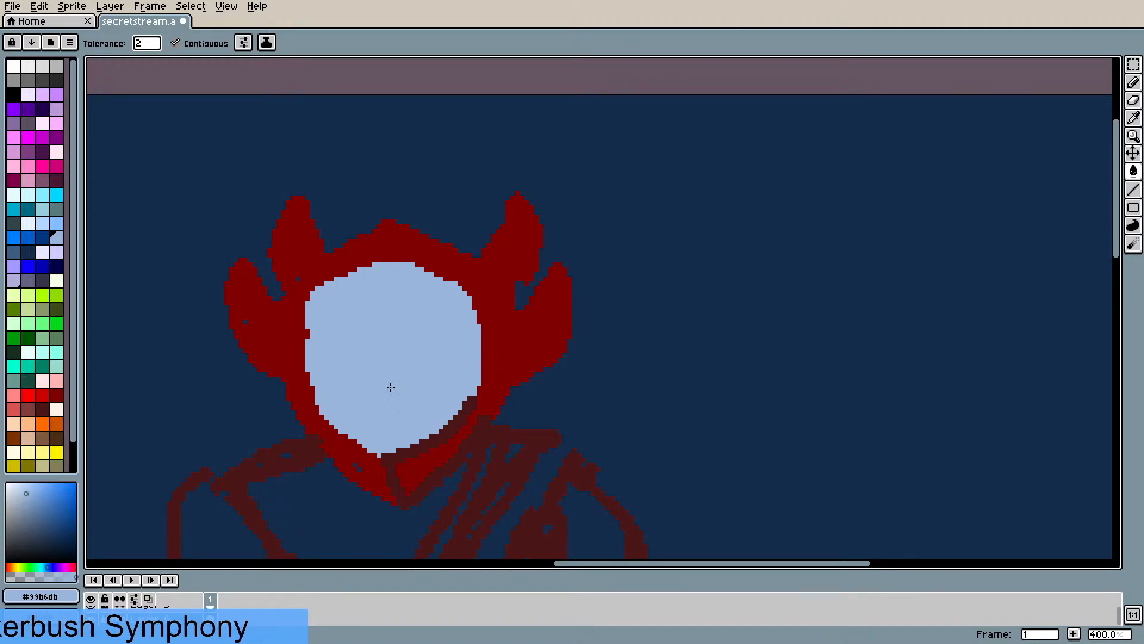
# - Smooth the hood's inner edge along the viewer's left side of the face with sampled dark red #800000
pyautogui.press('i')
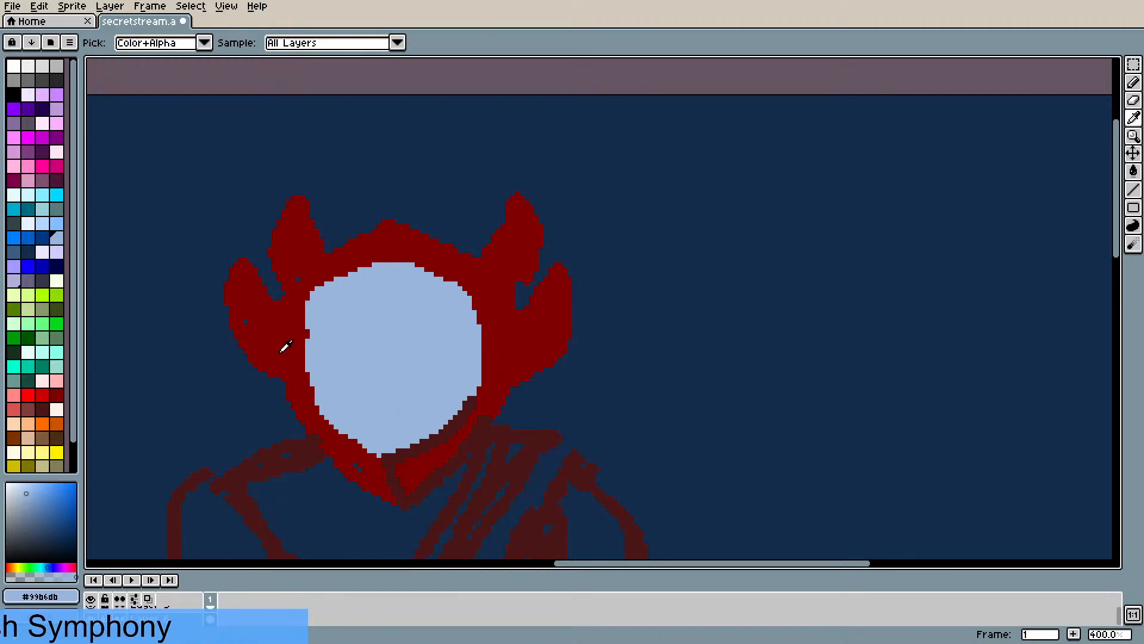
pyautogui.click(283, 346)
pyautogui.press('b')
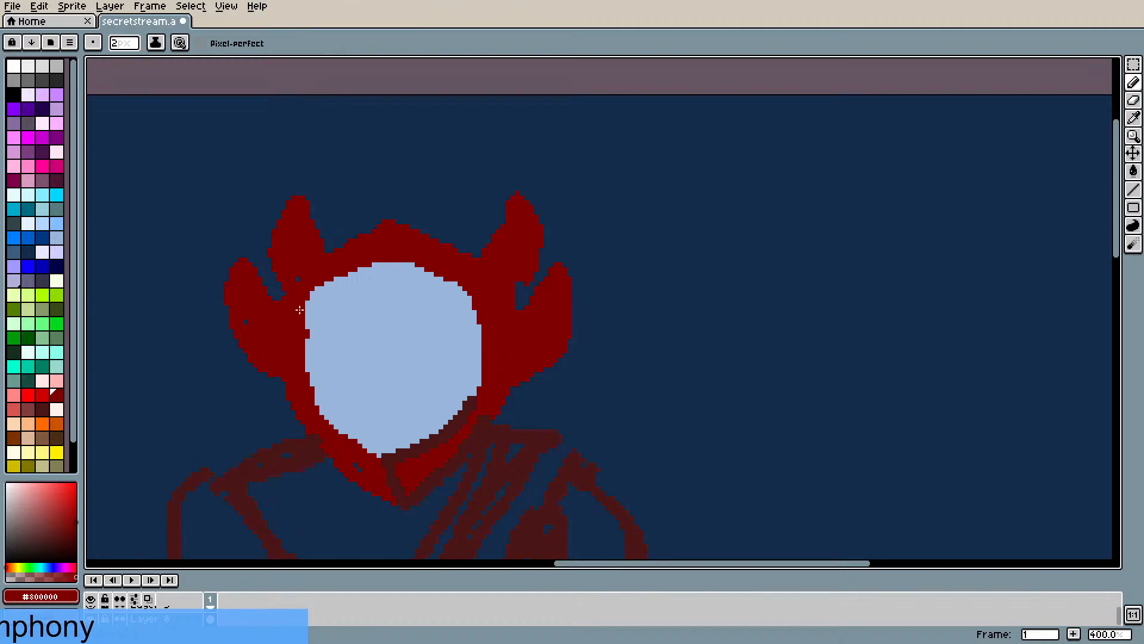
pyautogui.moveTo(304, 333)
pyautogui.mouseDown()
pyautogui.moveTo(312, 394)
pyautogui.moveTo(308, 306)
pyautogui.moveTo(328, 275)
pyautogui.moveTo(305, 330)
pyautogui.moveTo(317, 298)
pyautogui.moveTo(365, 260)
pyautogui.mouseUp()
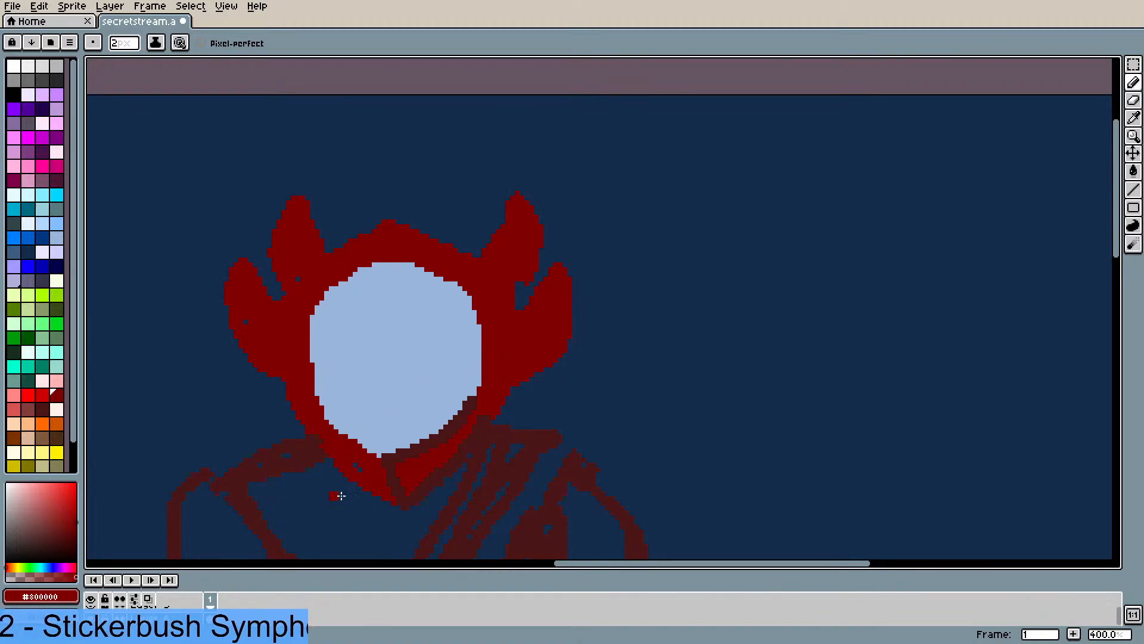
# - Outline the remaining jawline and lower collar edge with sampled dark maroon #4a1515
pyautogui.press('i')
pyautogui.click(386, 464)
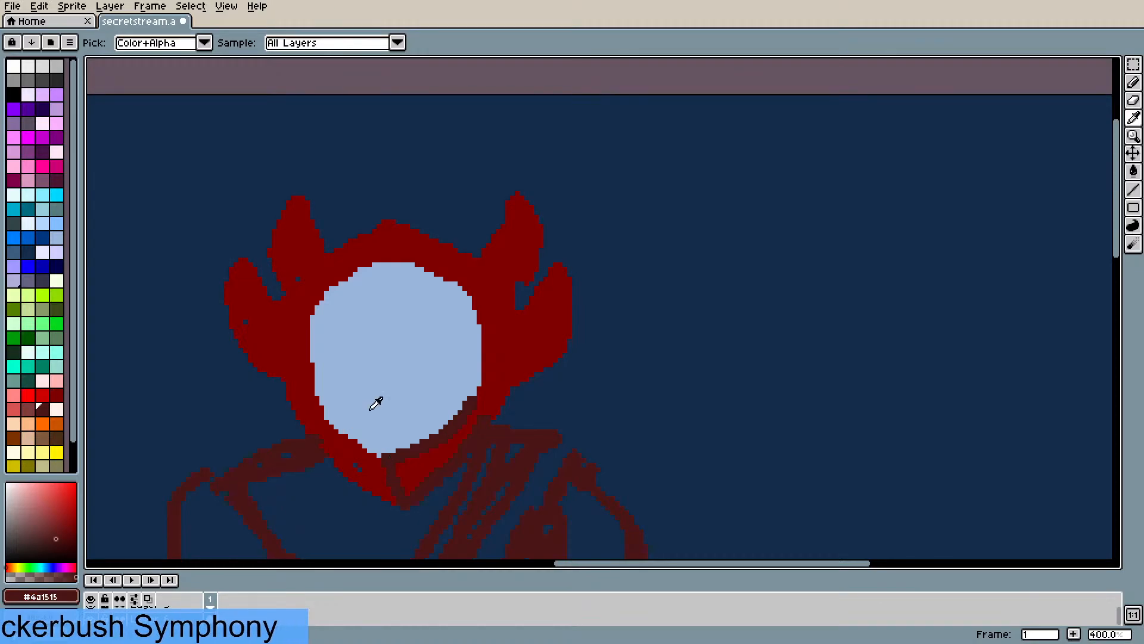
pyautogui.press('b')
pyautogui.moveTo(325, 418); pyautogui.dragTo(385, 457)
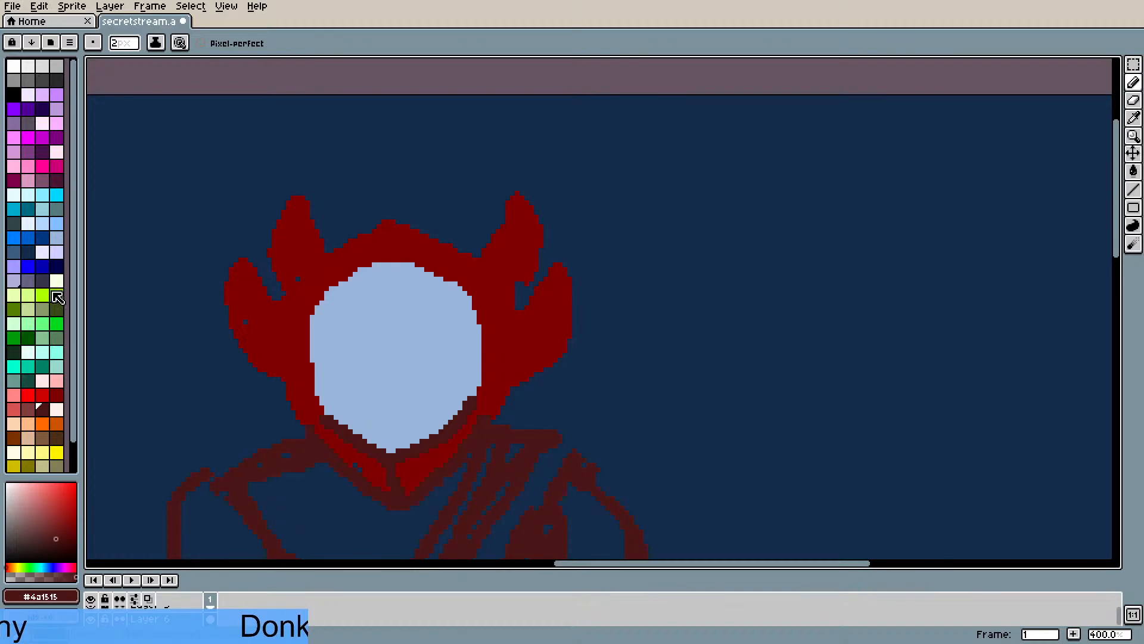
# - Fill the blank face with very pale pink Idx-18
pyautogui.click(43, 124)
pyautogui.press('g')
pyautogui.click(382, 322)
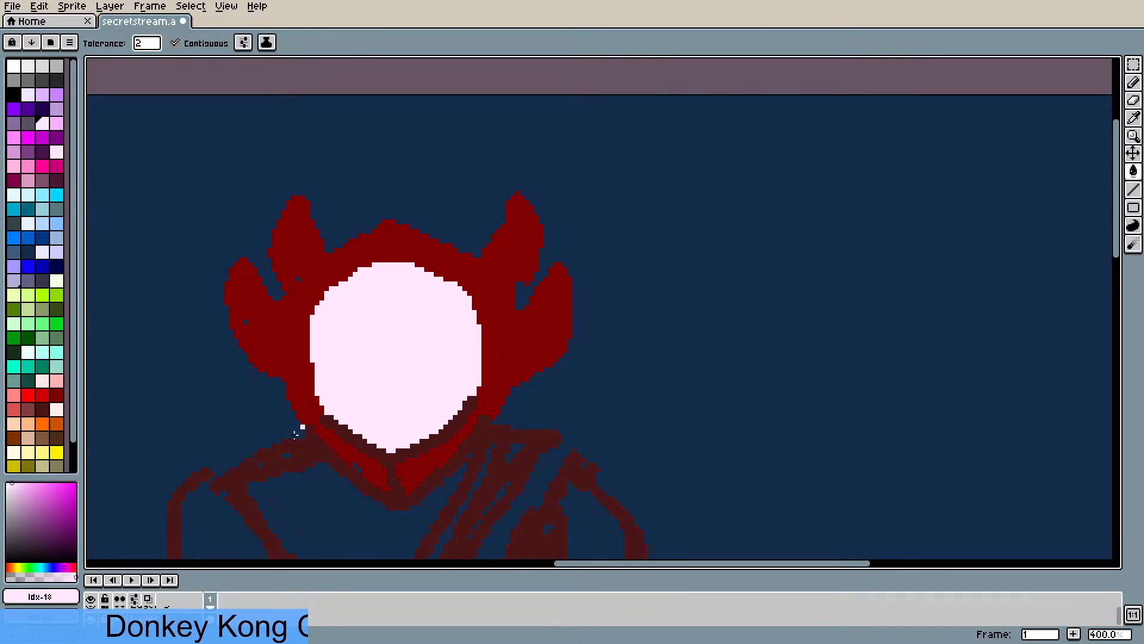
# - Paint two large round white eyes on the face in Idx-0
pyautogui.click(14, 67)
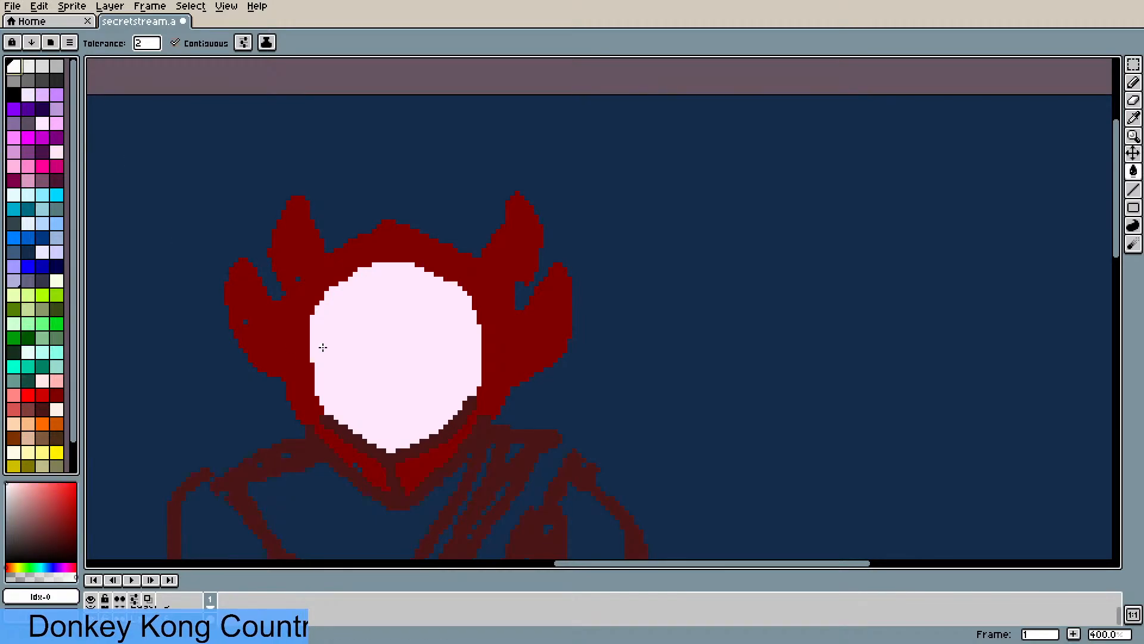
pyautogui.press('b')
pyautogui.moveTo(353, 332)
pyautogui.mouseDown()
pyautogui.moveTo(321, 346)
pyautogui.moveTo(342, 374)
pyautogui.moveTo(372, 337)
pyautogui.moveTo(340, 323)
pyautogui.moveTo(335, 368)
pyautogui.moveTo(365, 334)
pyautogui.moveTo(326, 359)
pyautogui.moveTo(360, 328)
pyautogui.moveTo(345, 369)
pyautogui.moveTo(330, 361)
pyautogui.moveTo(336, 345)
pyautogui.moveTo(346, 357)
pyautogui.moveTo(370, 344)
pyautogui.moveTo(350, 380)
pyautogui.moveTo(322, 359)
pyautogui.moveTo(345, 328)
pyautogui.moveTo(357, 379)
pyautogui.moveTo(373, 342)
pyautogui.moveTo(355, 376)
pyautogui.moveTo(348, 343)
pyautogui.mouseUp()
pyautogui.moveTo(426, 322)
pyautogui.mouseDown()
pyautogui.moveTo(409, 339)
pyautogui.moveTo(422, 375)
pyautogui.moveTo(454, 344)
pyautogui.moveTo(423, 324)
pyautogui.moveTo(418, 379)
pyautogui.moveTo(459, 351)
pyautogui.moveTo(422, 328)
pyautogui.moveTo(431, 360)
pyautogui.mouseUp()
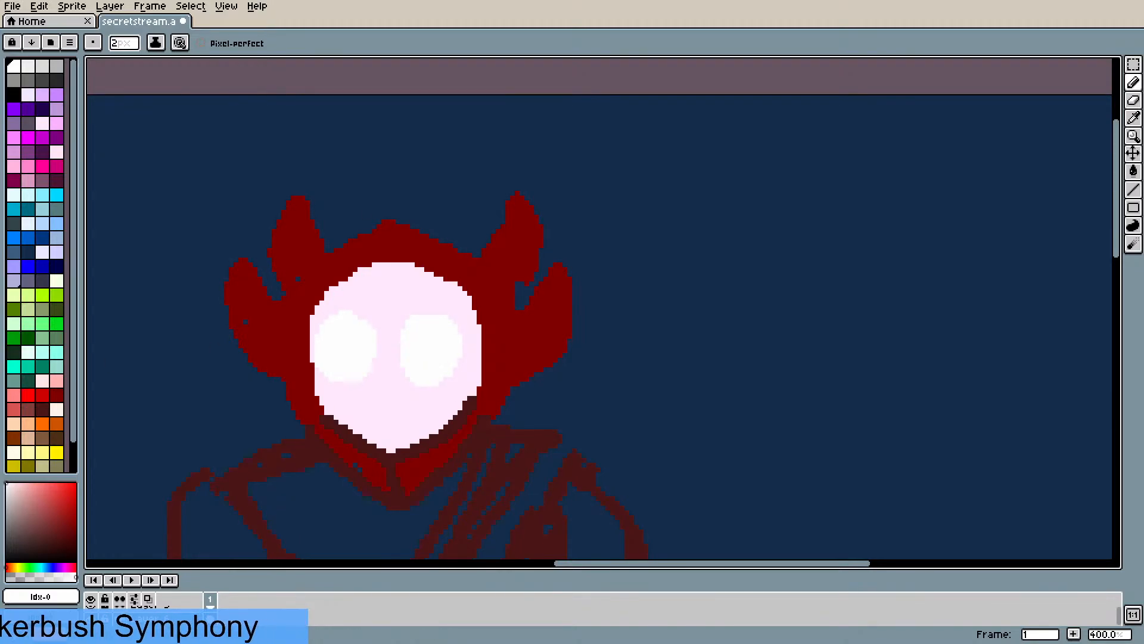
# - Fill the face with light peach Idx-100 and paint a blocky nose in Idx-101 between and just below the eyes
pyautogui.click(13, 423)
pyautogui.press('g')
pyautogui.click(384, 414)
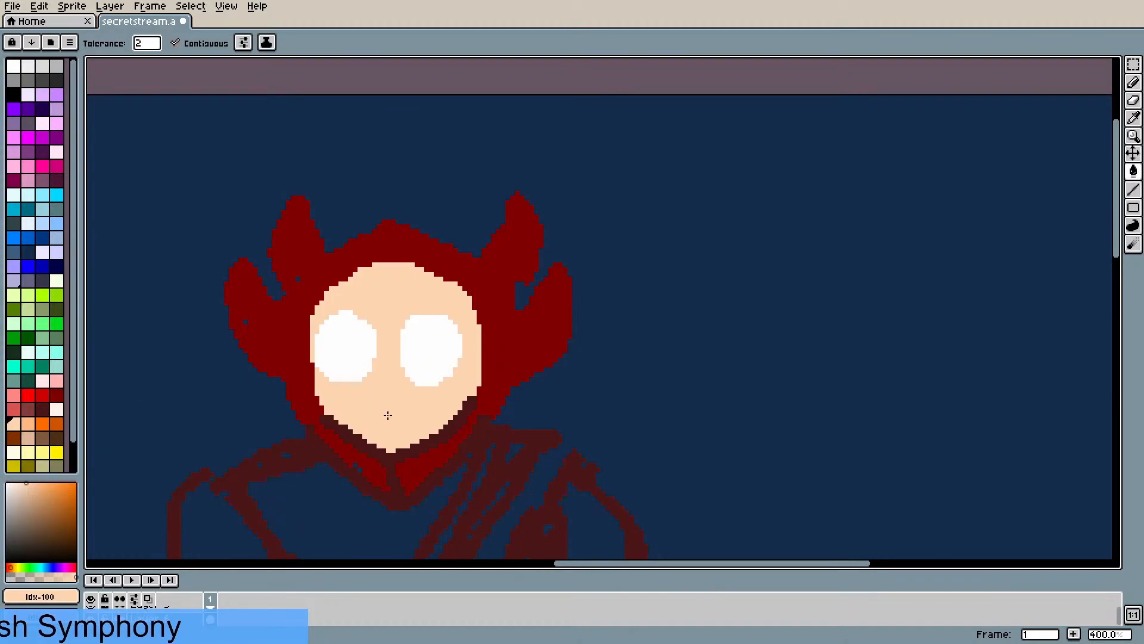
pyautogui.click(28, 423)
pyautogui.press('b')
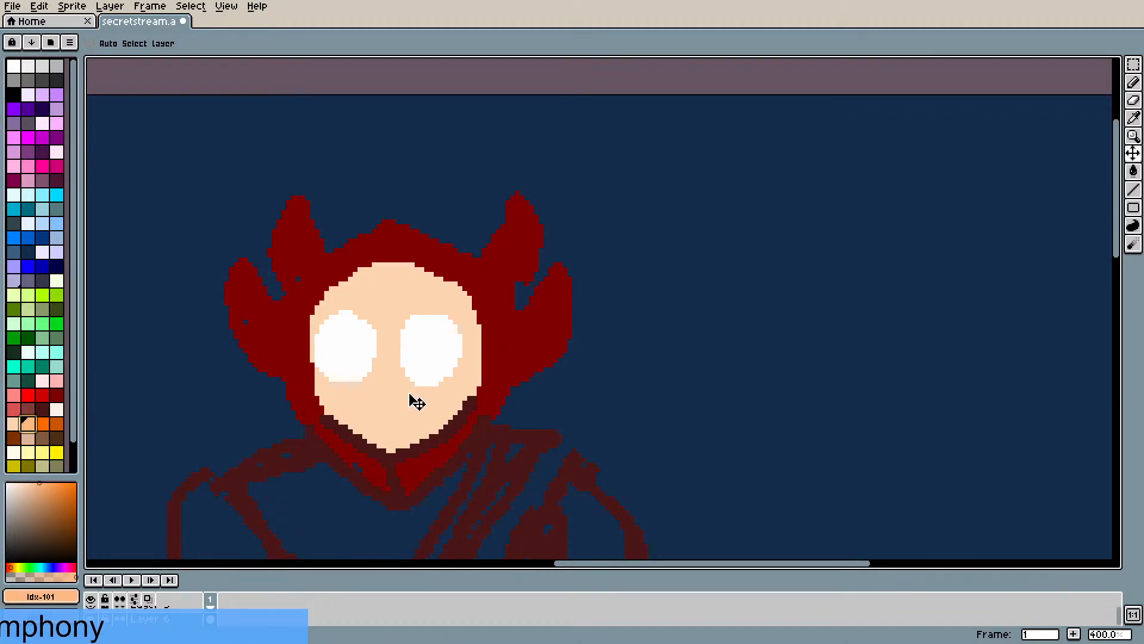
pyautogui.moveTo(388, 389)
pyautogui.mouseDown()
pyautogui.moveTo(401, 381)
pyautogui.moveTo(368, 377)
pyautogui.moveTo(387, 407)
pyautogui.moveTo(398, 382)
pyautogui.moveTo(381, 385)
pyautogui.mouseUp()
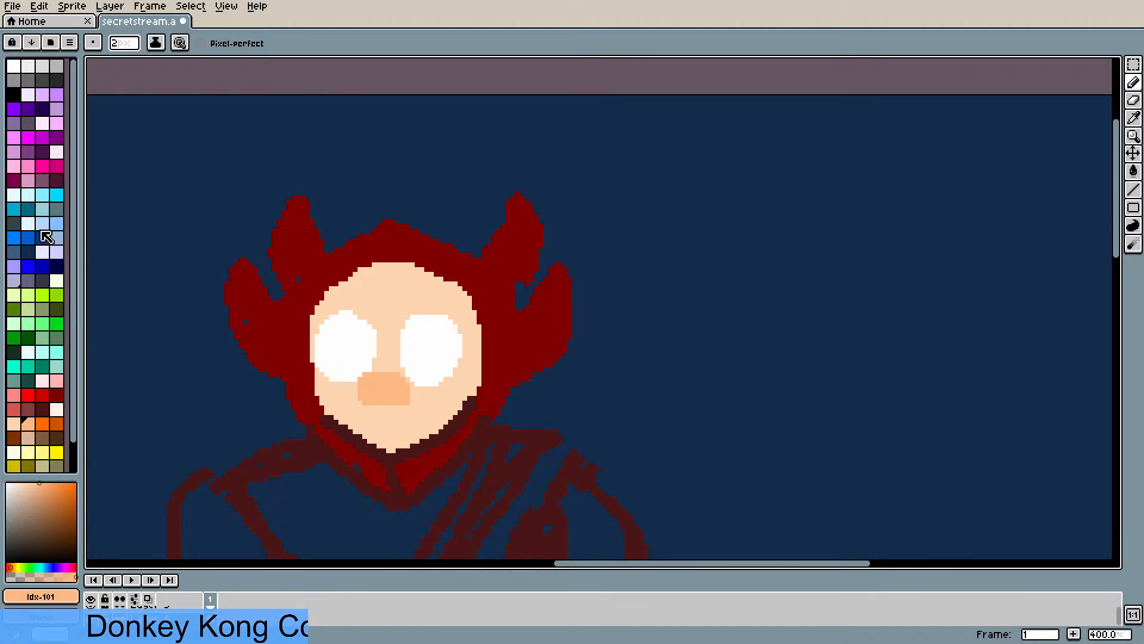
# - Paint a small black Idx-8 pupil in each white eye
pyautogui.click(12, 96)
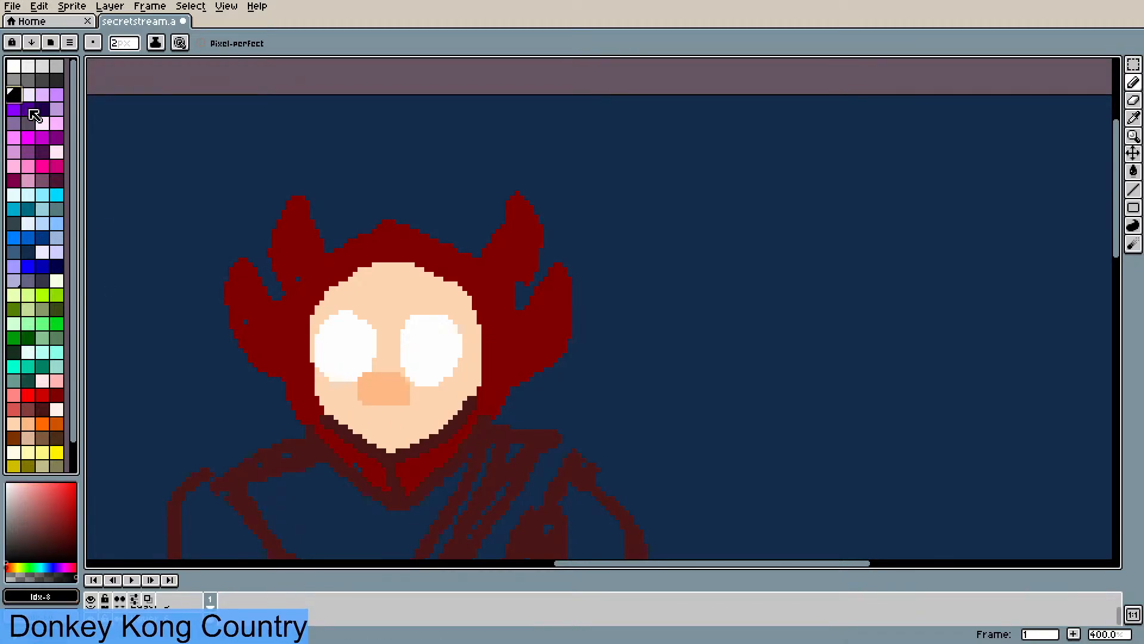
pyautogui.moveTo(429, 337); pyautogui.dragTo(435, 349)
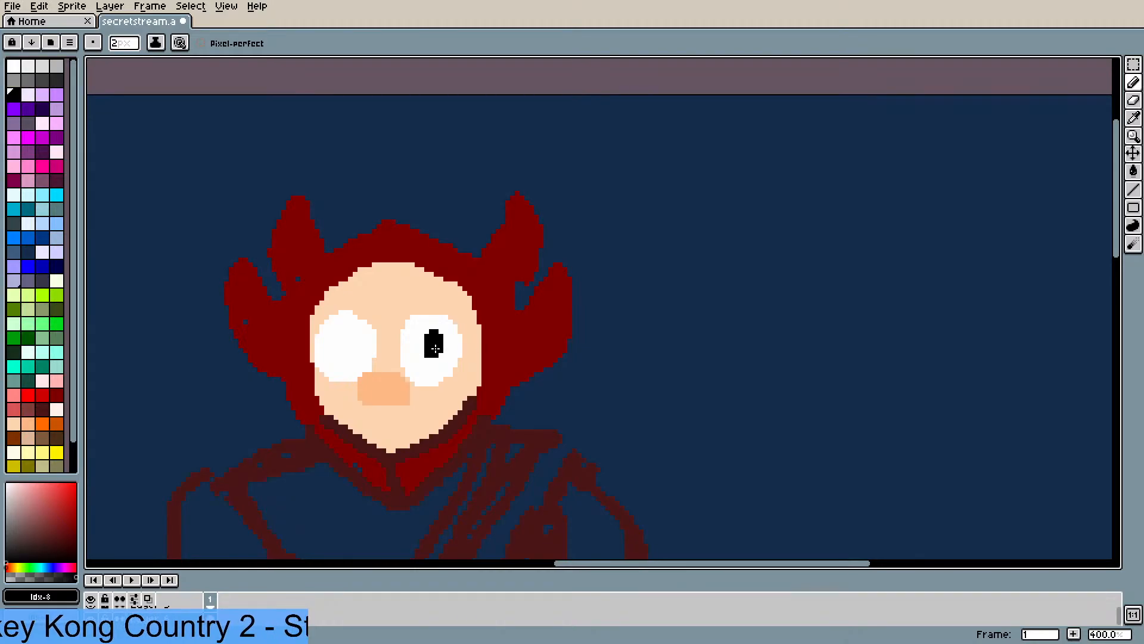
pyautogui.moveTo(337, 341)
pyautogui.mouseDown()
pyautogui.moveTo(330, 352)
pyautogui.moveTo(342, 350)
pyautogui.mouseUp()
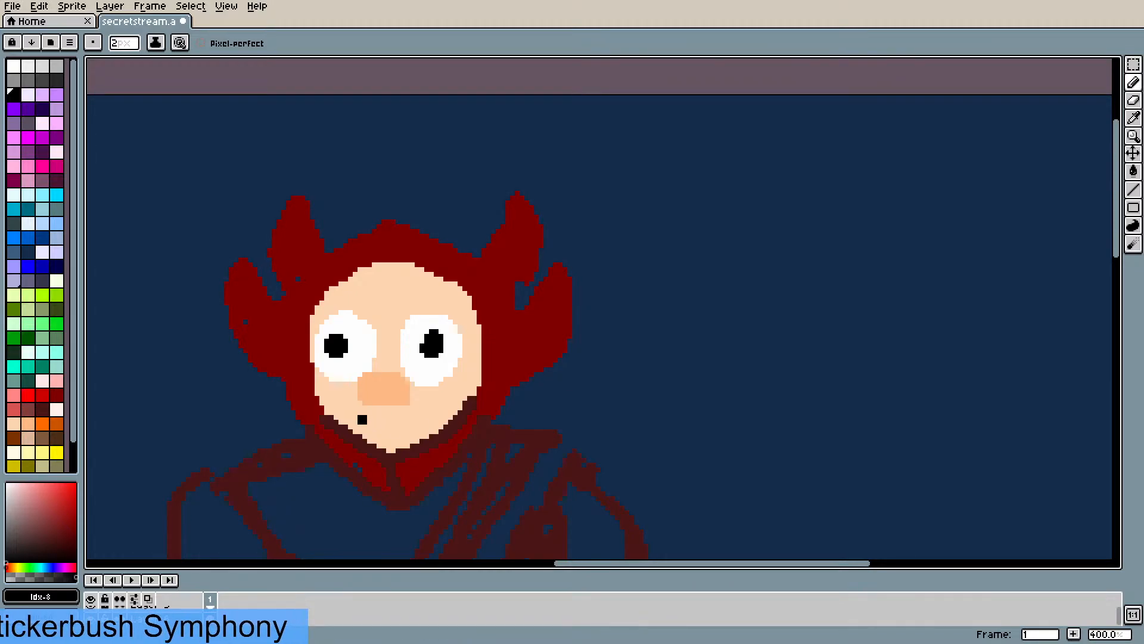
# - Draw a short, straight black mouth just below the nose
pyautogui.moveTo(362, 419); pyautogui.dragTo(397, 425)
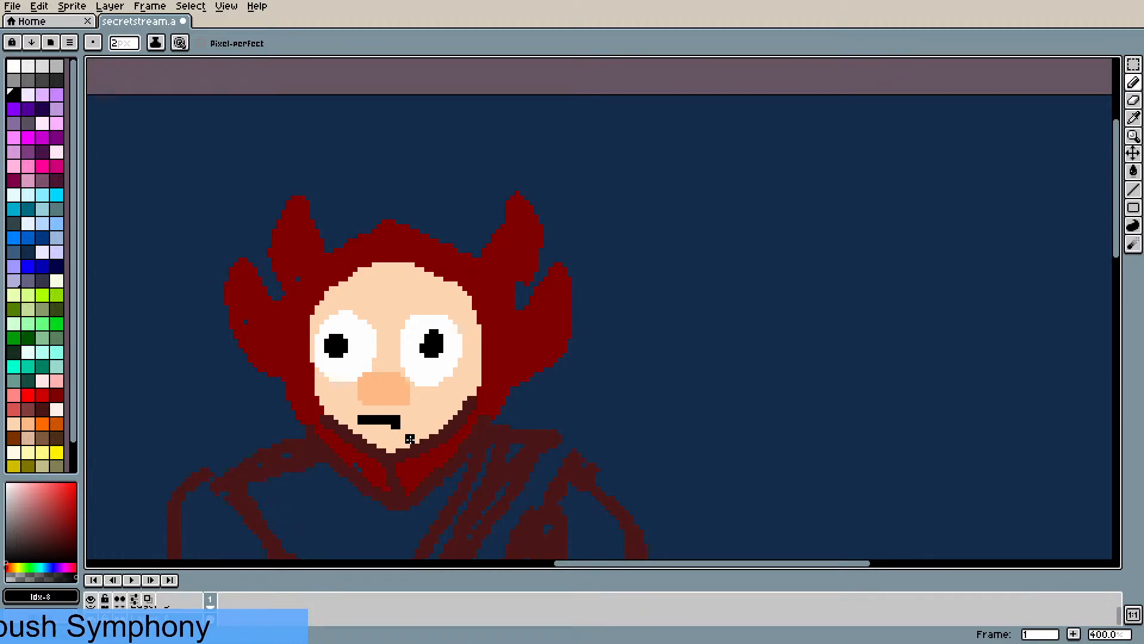
pyautogui.hotkey('ctrl', 'z')
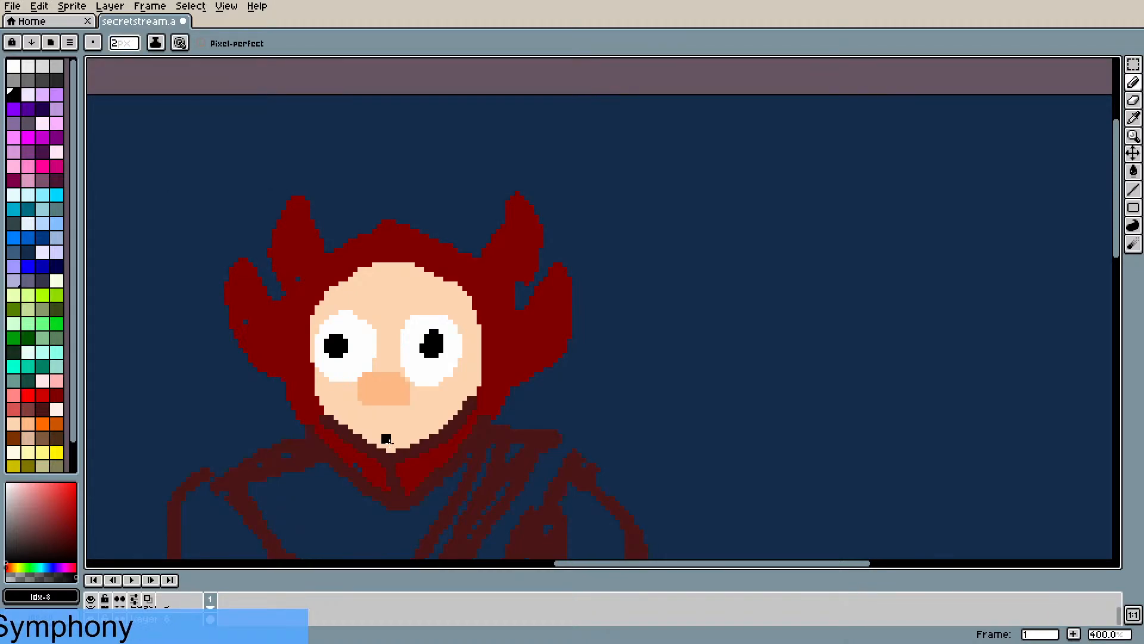
pyautogui.moveTo(365, 422); pyautogui.dragTo(401, 422)
pyautogui.hotkey('ctrl', 'z')
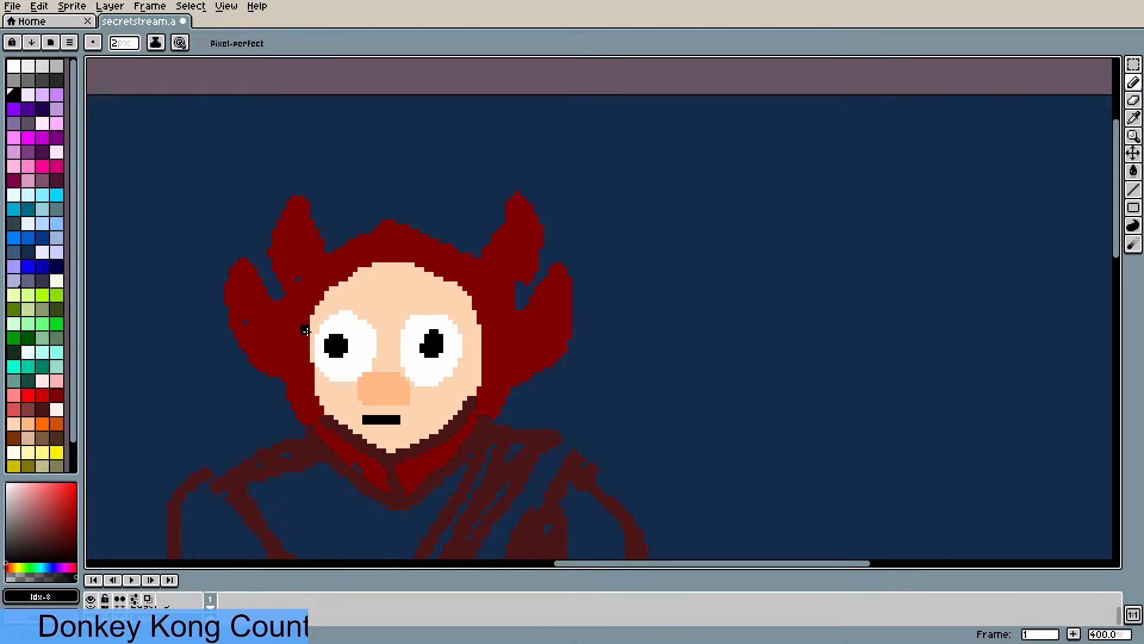
pyautogui.scroll(-1, 287, 329)
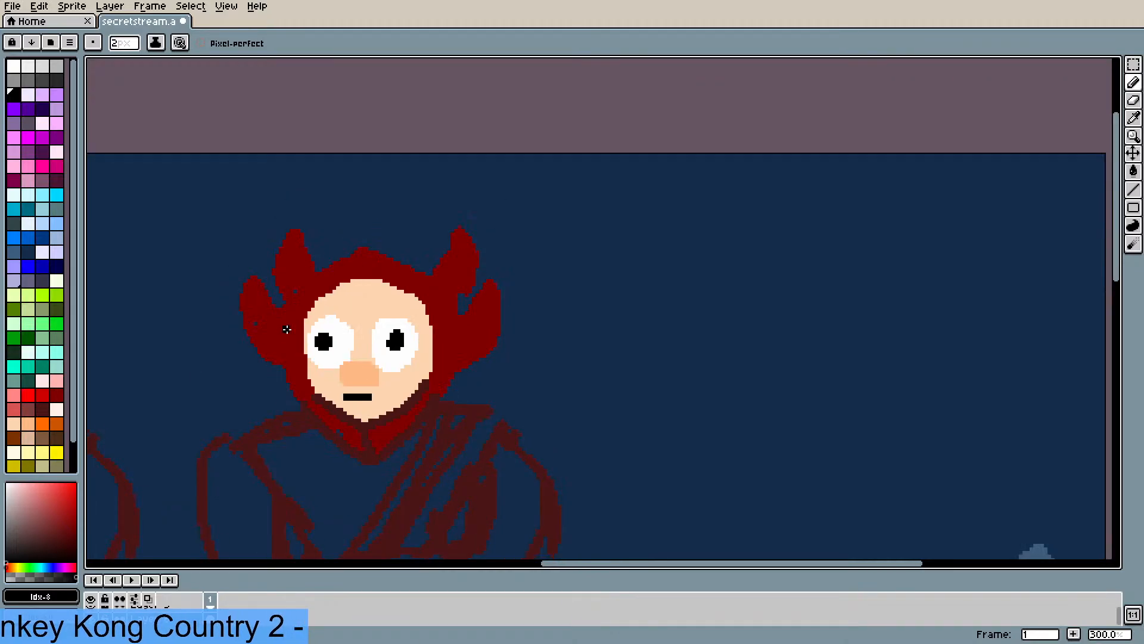
pyautogui.scroll(2, 318, 410)
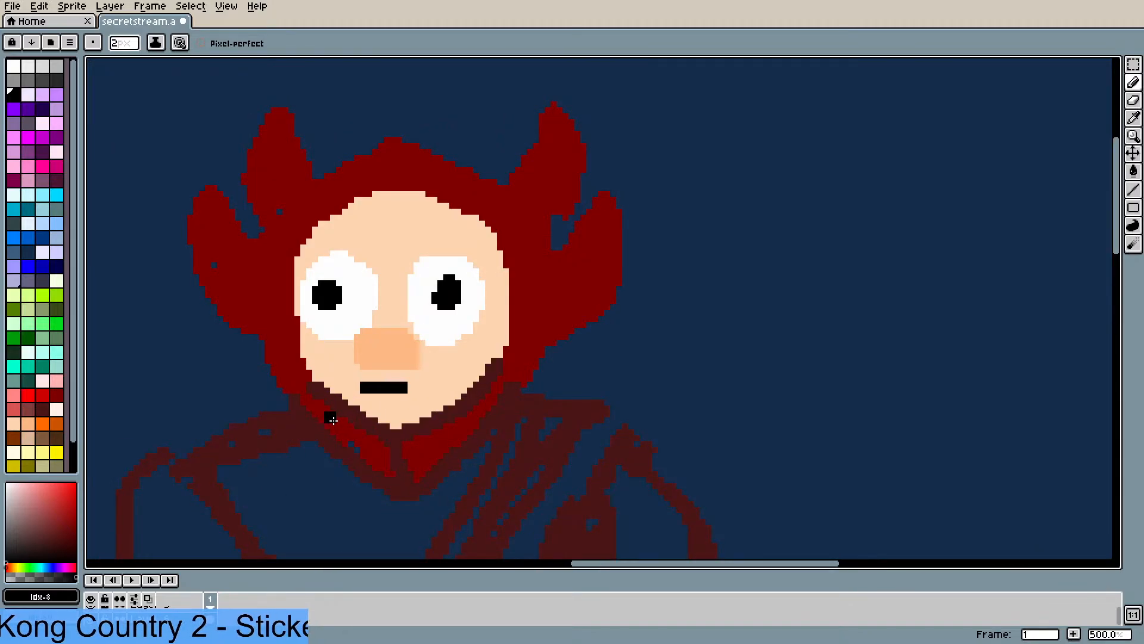
pyautogui.scroll(1, 331, 420)
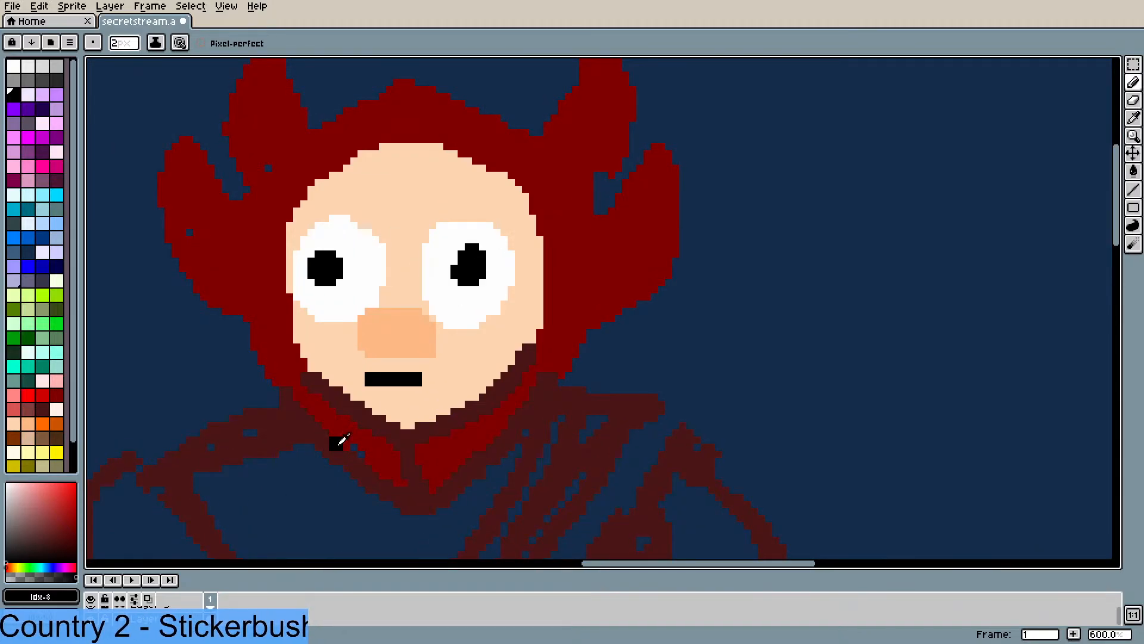
# - Touch up the small gap in the peach-faced figure's collar with the hood's dark red #800000
pyautogui.press('i')
pyautogui.click(388, 447)
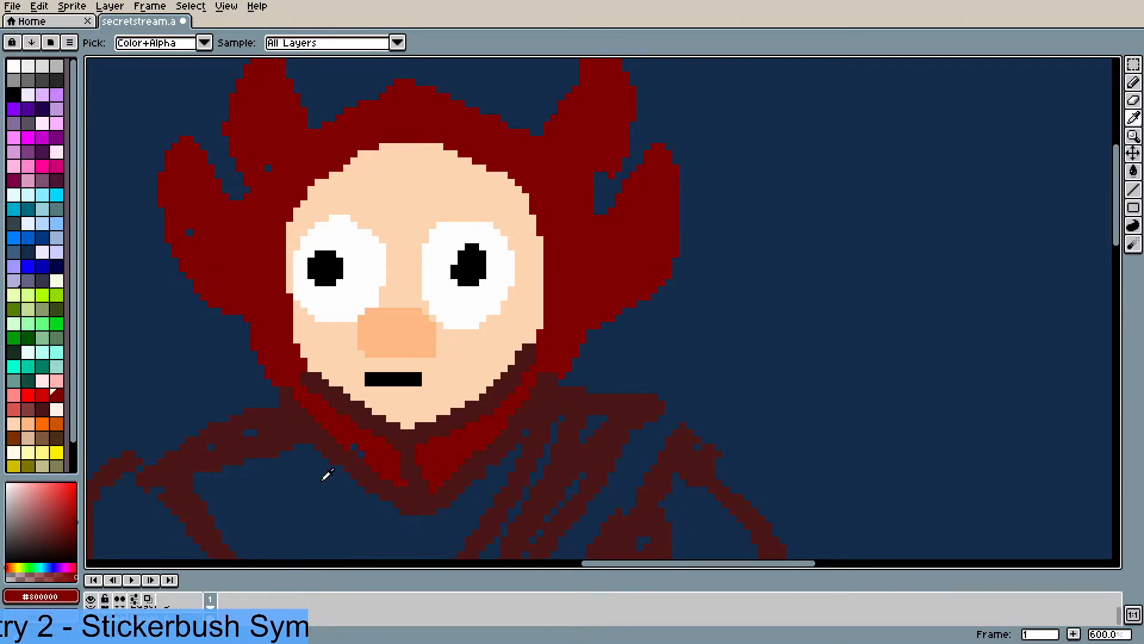
pyautogui.press('b')
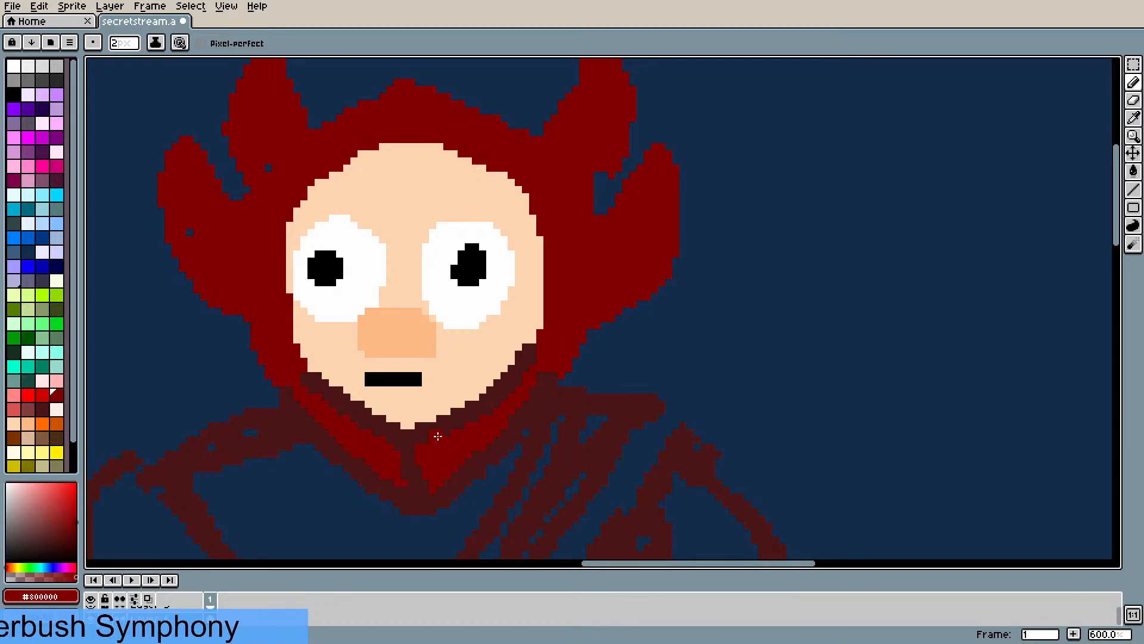
pyautogui.scroll(-7, 419, 429)
pyautogui.scroll(2, 419, 429)
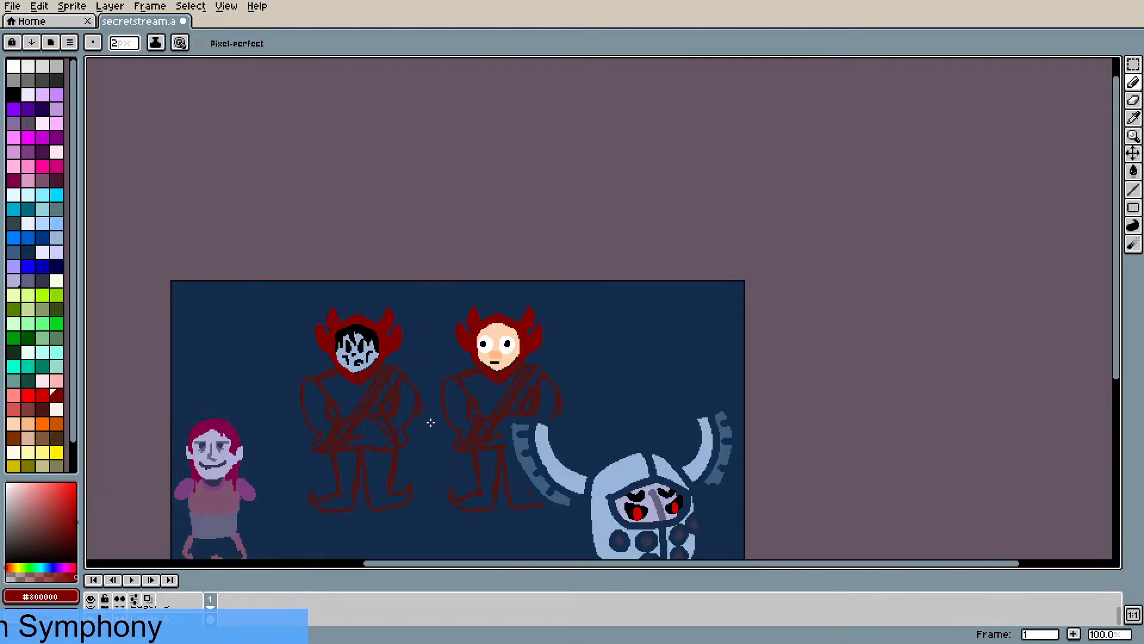
pyautogui.scroll(5, 537, 356)
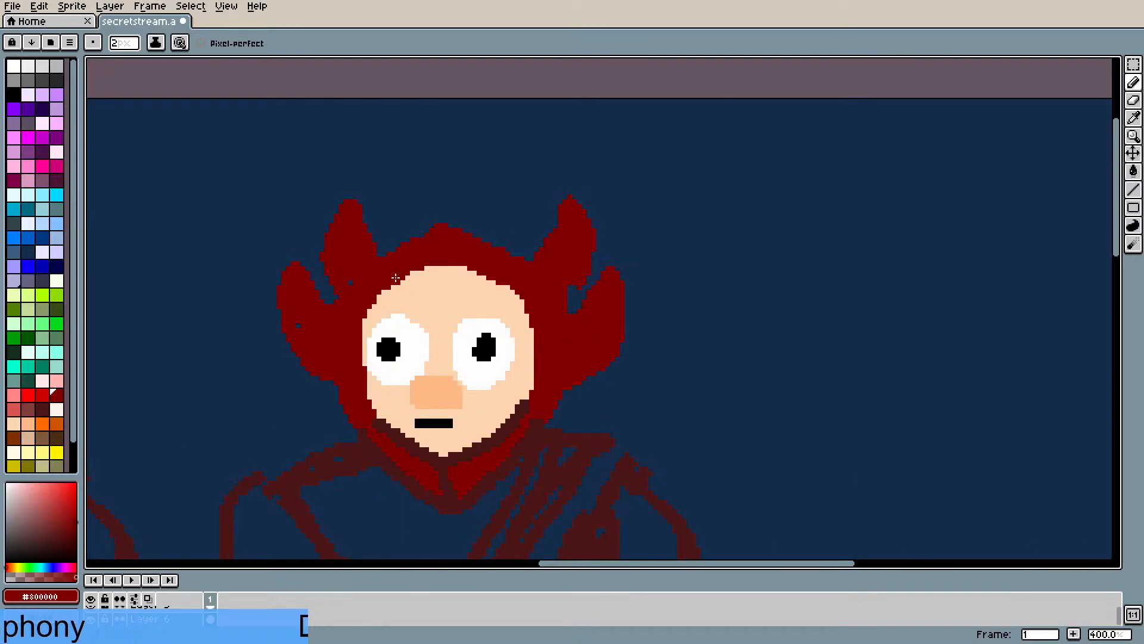
pyautogui.scroll(-2, 399, 284)
pyautogui.scroll(1, 412, 289)
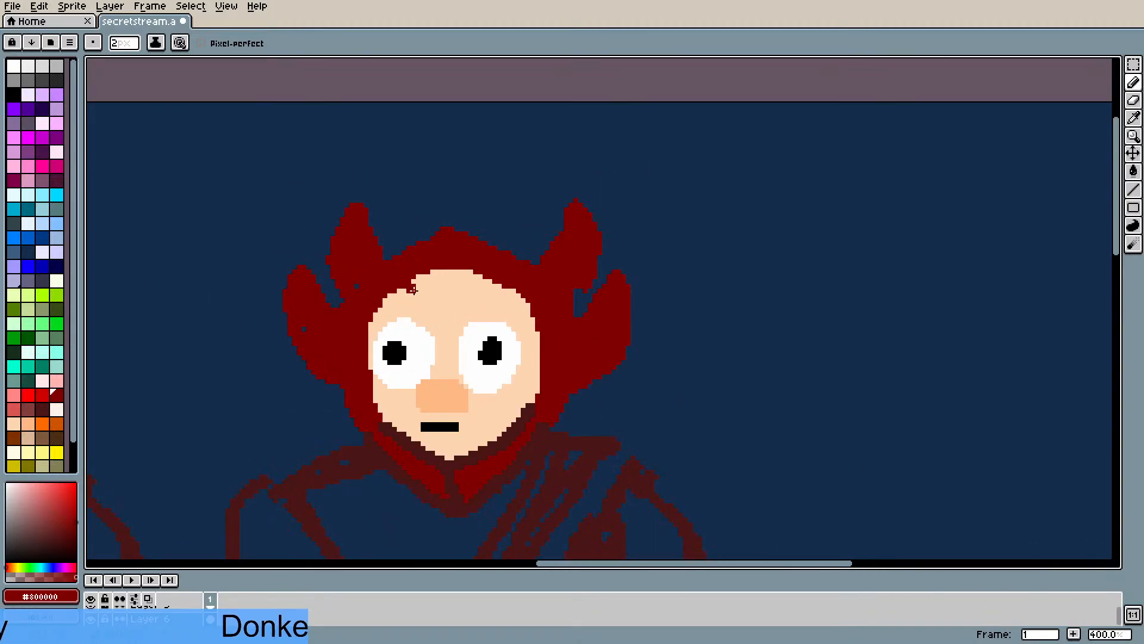
# - Outline the peach-faced figure's hood in dark brown-red #4a1515, from the collar up around the head
pyautogui.press('i')
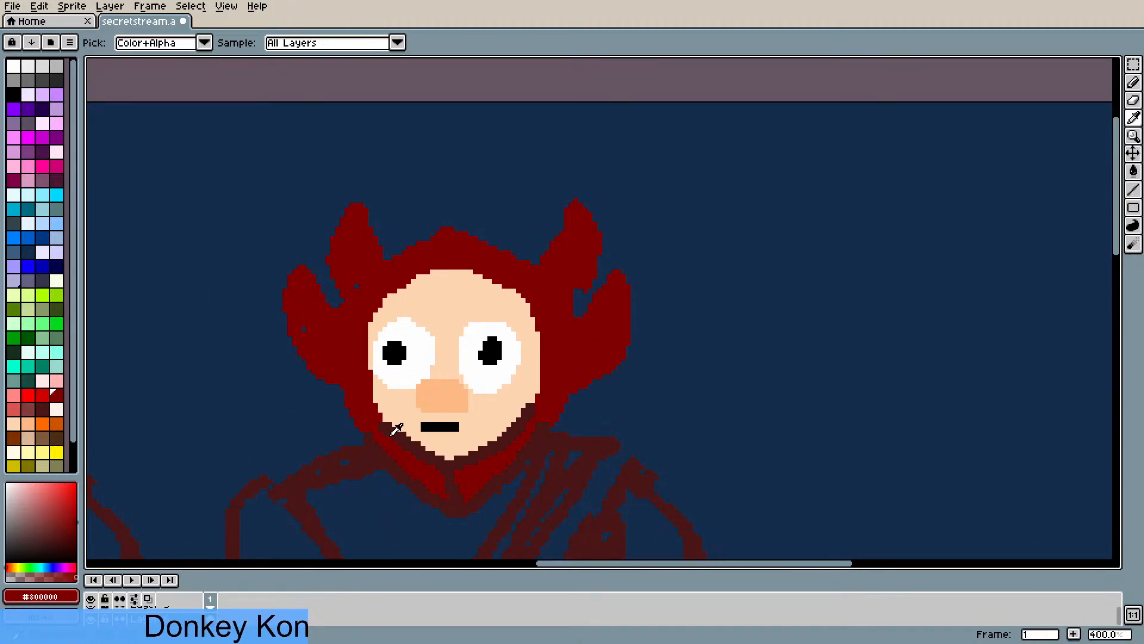
pyautogui.click(392, 435)
pyautogui.press('b')
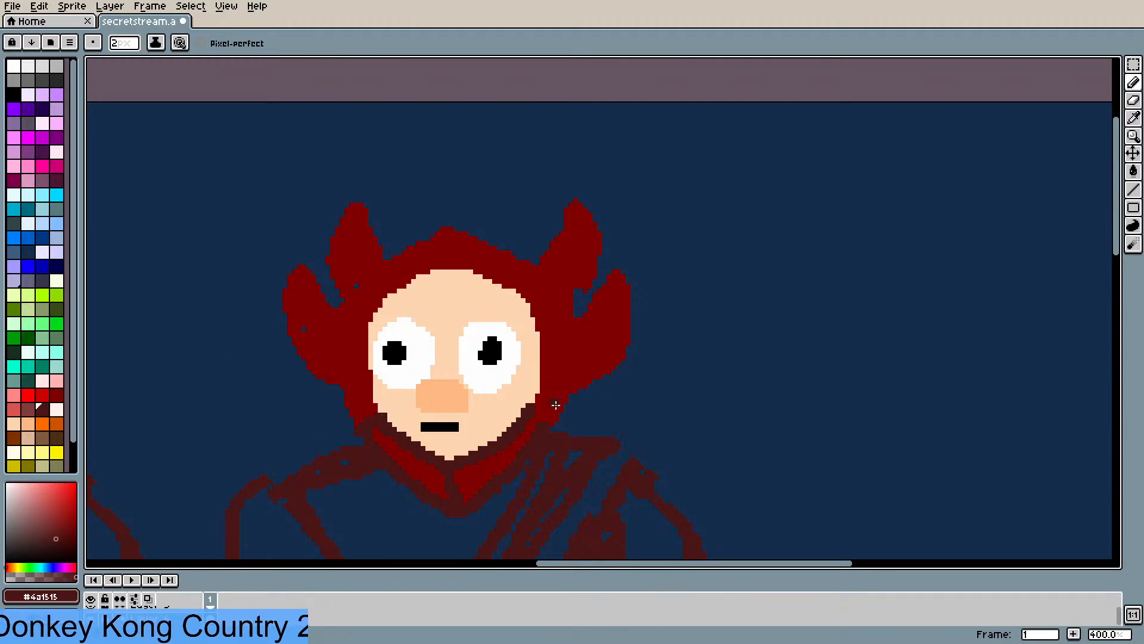
pyautogui.moveTo(531, 403); pyautogui.dragTo(545, 423)
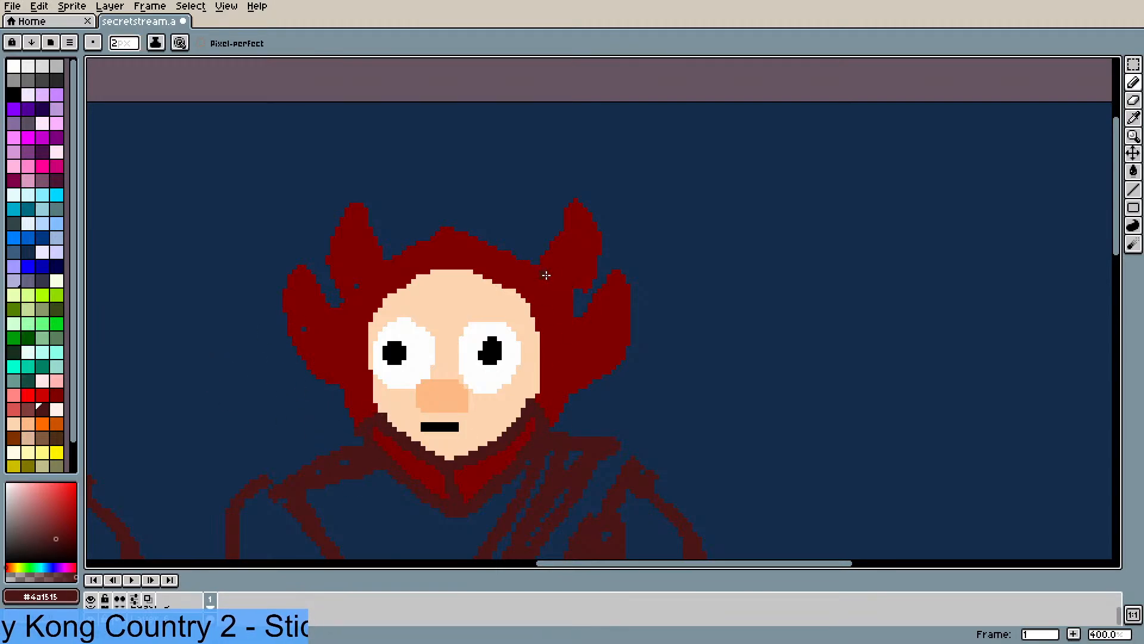
pyautogui.moveTo(559, 314); pyautogui.dragTo(549, 421)
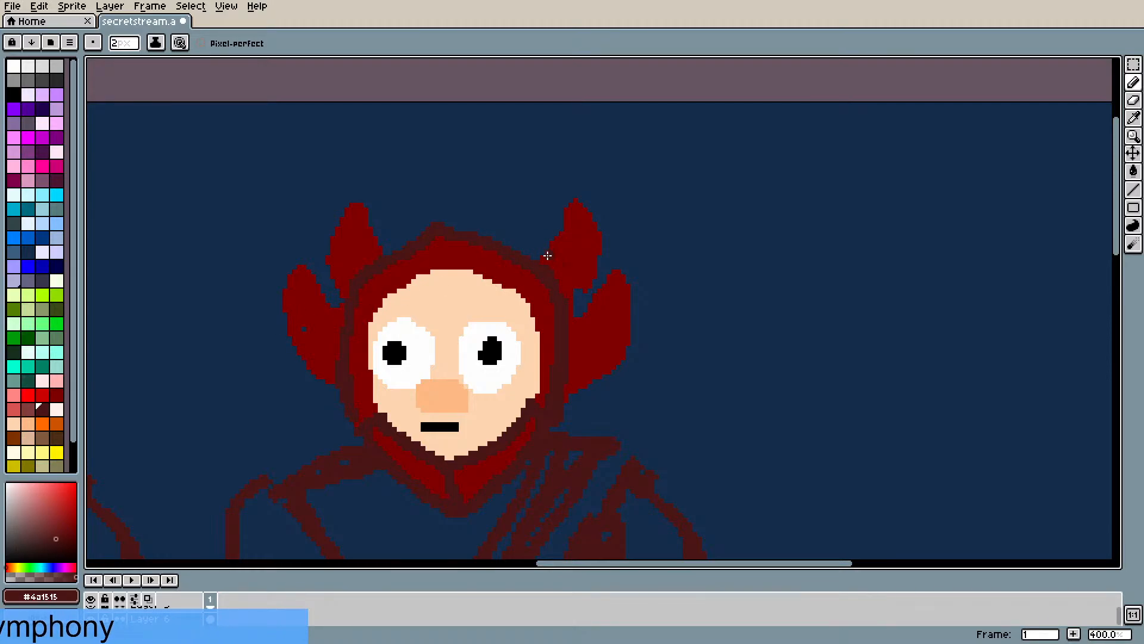
# - Outline the four horns on the peach-faced figure's hood in #4a1515
pyautogui.moveTo(537, 261); pyautogui.dragTo(571, 202)
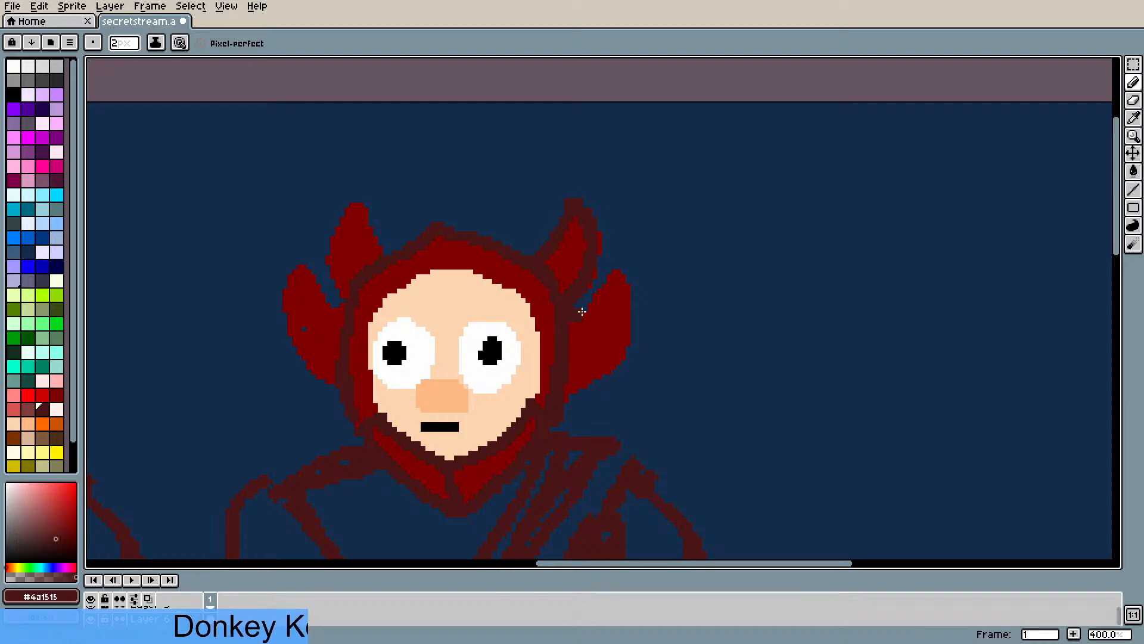
pyautogui.moveTo(581, 311)
pyautogui.mouseDown()
pyautogui.moveTo(614, 264)
pyautogui.moveTo(628, 290)
pyautogui.moveTo(622, 325)
pyautogui.mouseUp()
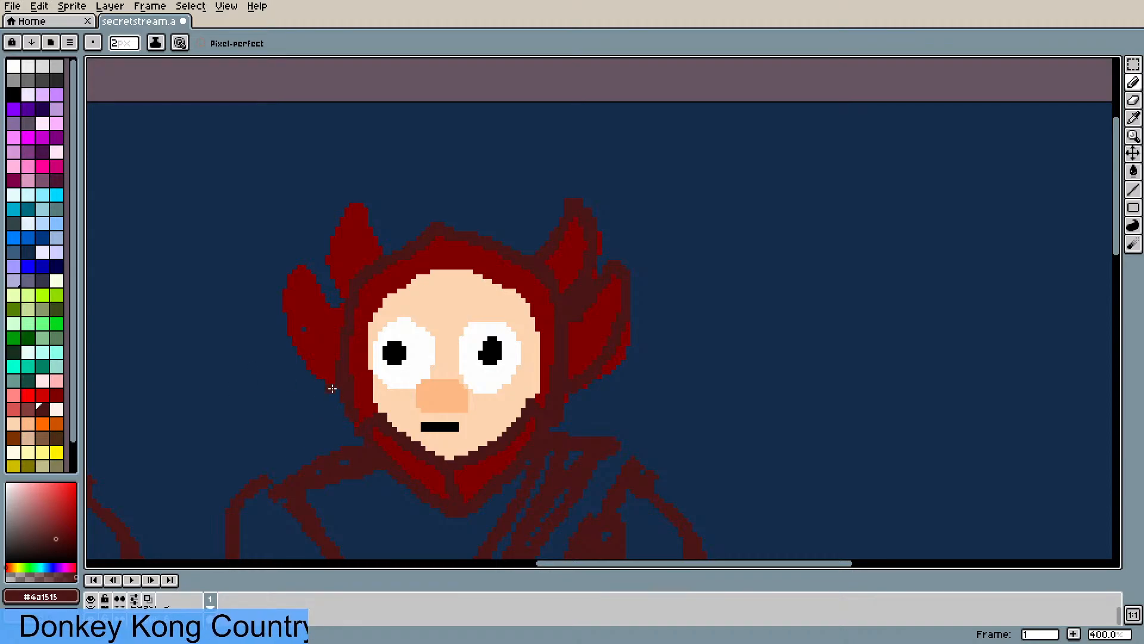
pyautogui.moveTo(322, 379)
pyautogui.mouseDown()
pyautogui.moveTo(293, 338)
pyautogui.moveTo(283, 280)
pyautogui.moveTo(293, 258)
pyautogui.moveTo(337, 305)
pyautogui.moveTo(322, 248)
pyautogui.moveTo(343, 214)
pyautogui.mouseUp()
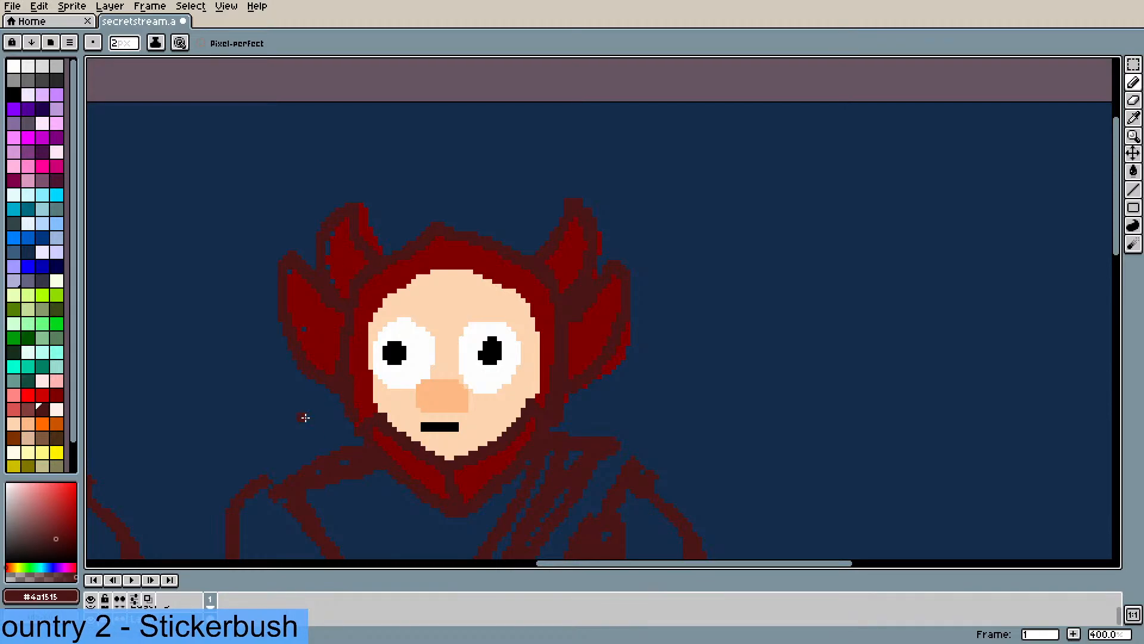
# - Look over the outlined peach-faced figure and compare it with the other characters on the canvas
pyautogui.scroll(-5, 304, 417)
pyautogui.scroll(3, 302, 479)
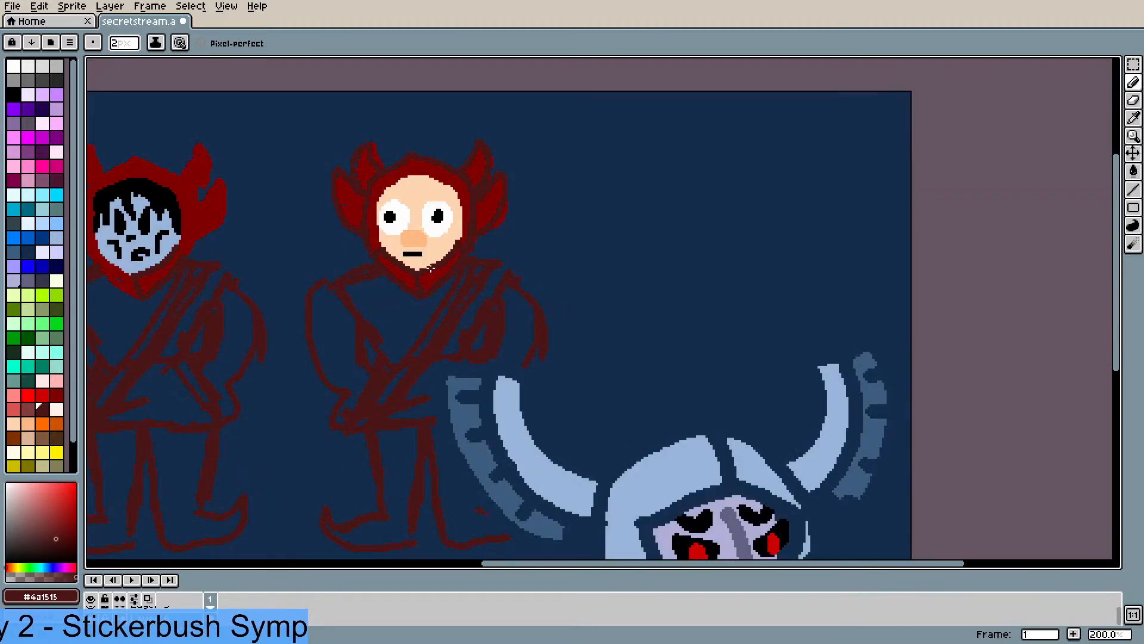
pyautogui.scroll(2, 430, 269)
pyautogui.scroll(1, 417, 262)
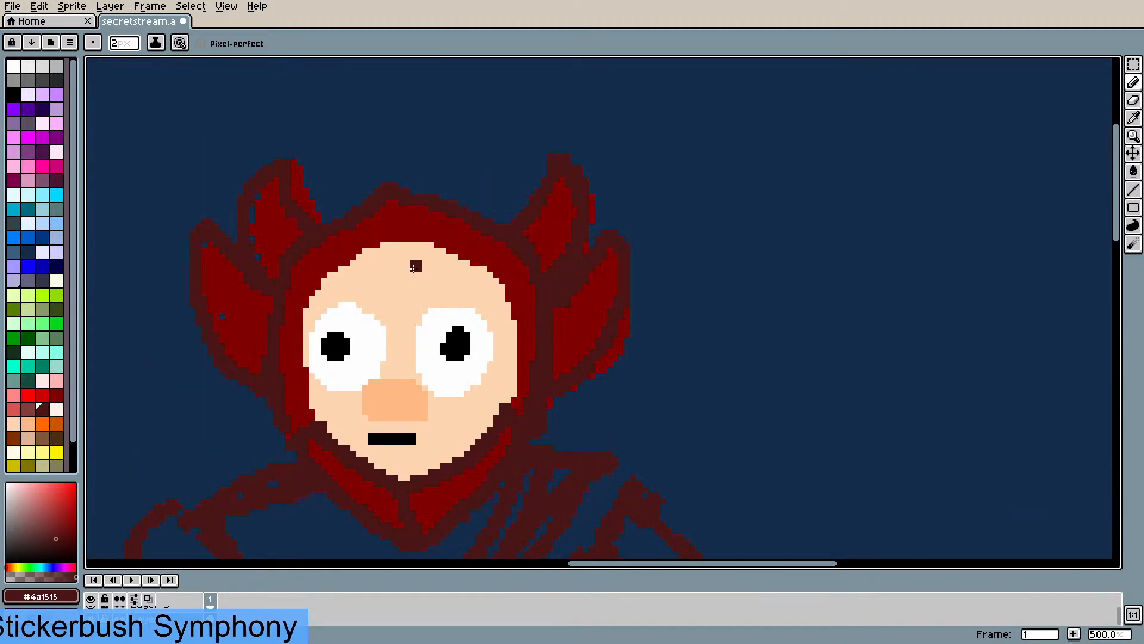
pyautogui.press('i')
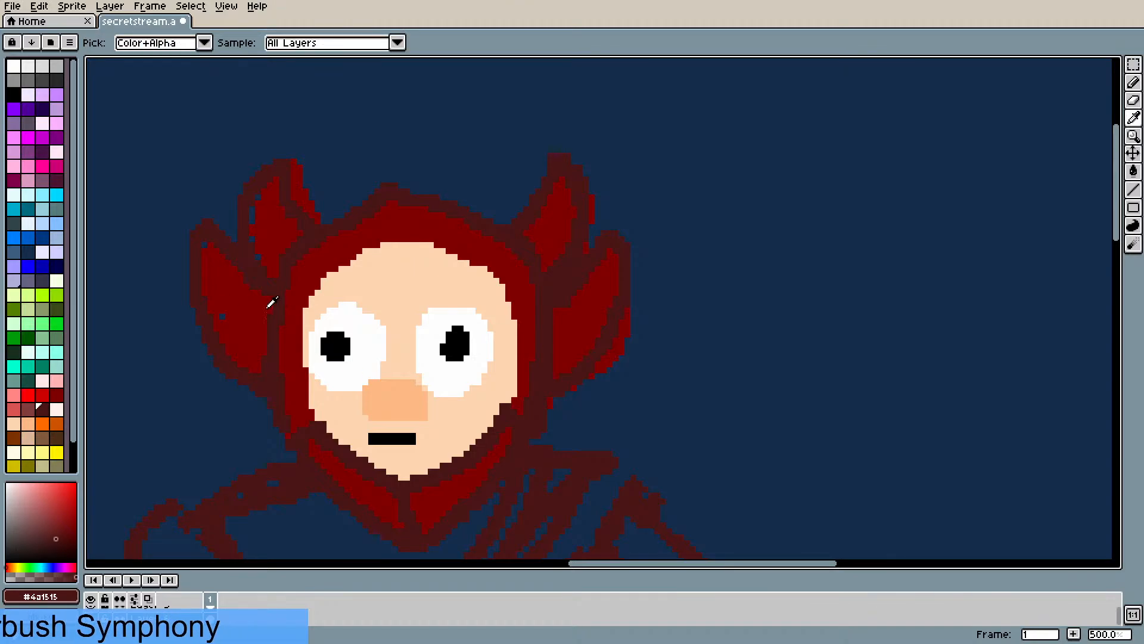
pyautogui.click(45, 282)
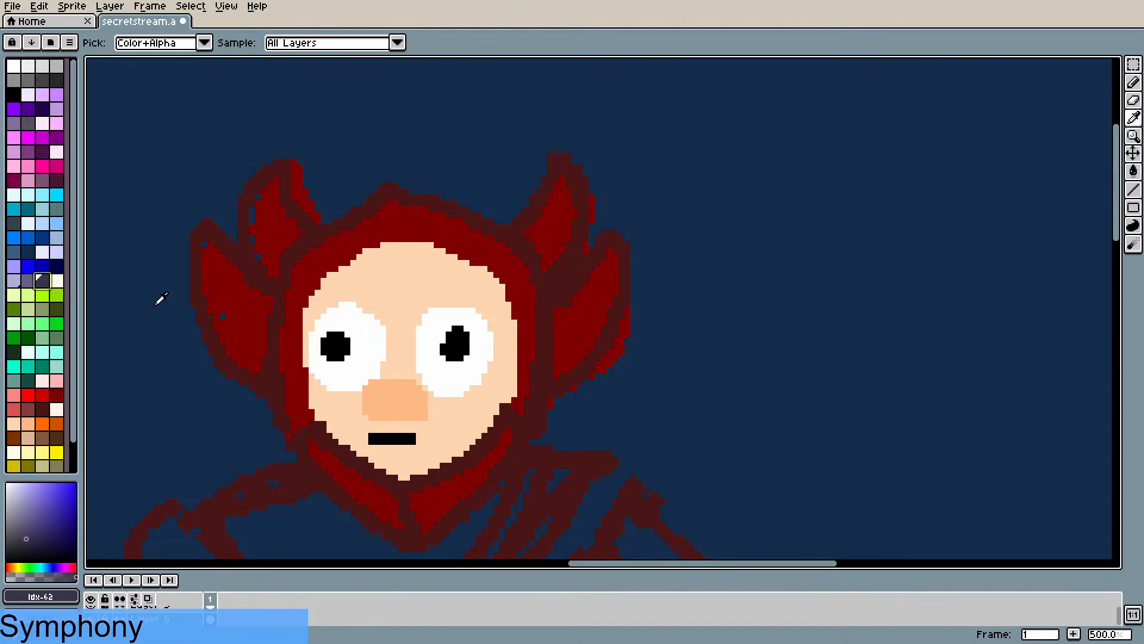
pyautogui.scroll(-7, 396, 296)
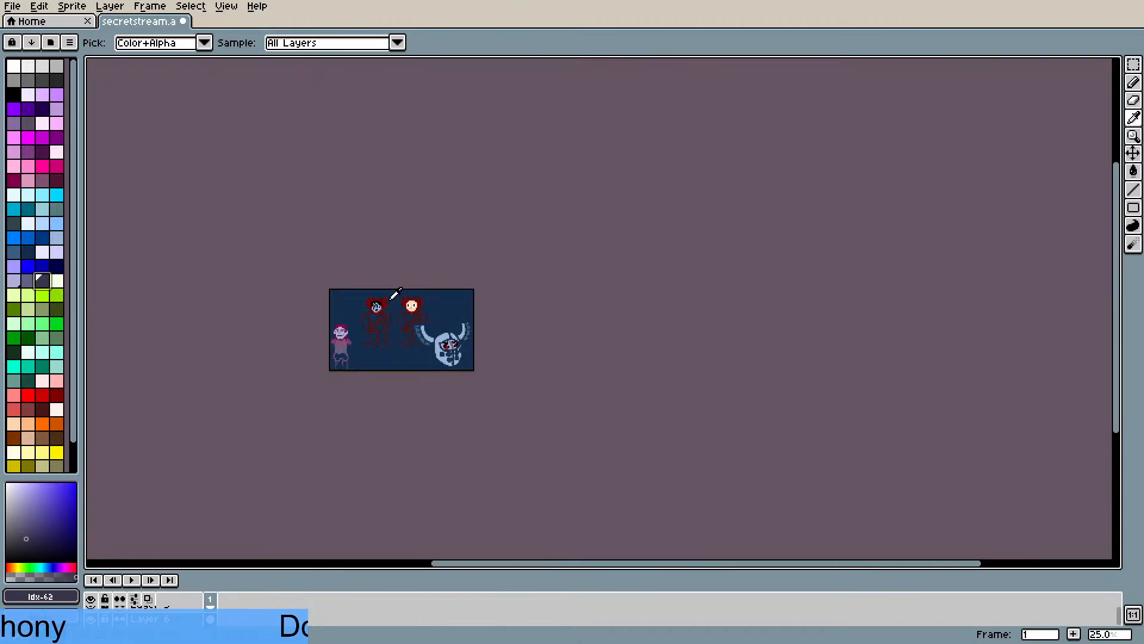
pyautogui.scroll(3, 393, 322)
pyautogui.scroll(1, 788, 157)
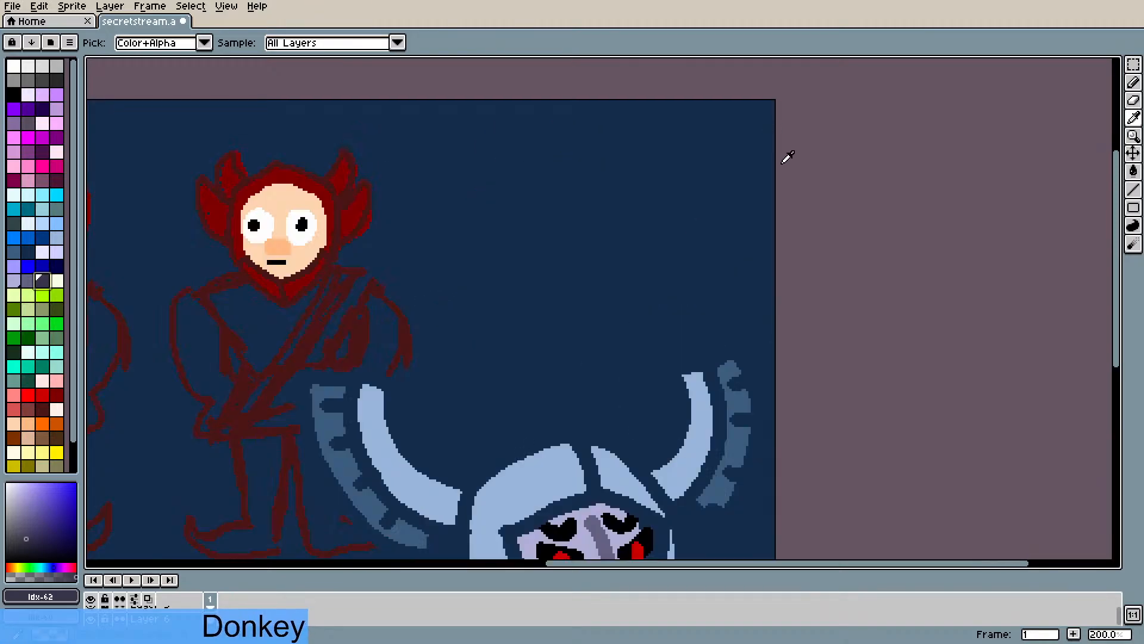
pyautogui.scroll(-2, 591, 212)
pyautogui.scroll(1, 592, 215)
pyautogui.scroll(1, 591, 215)
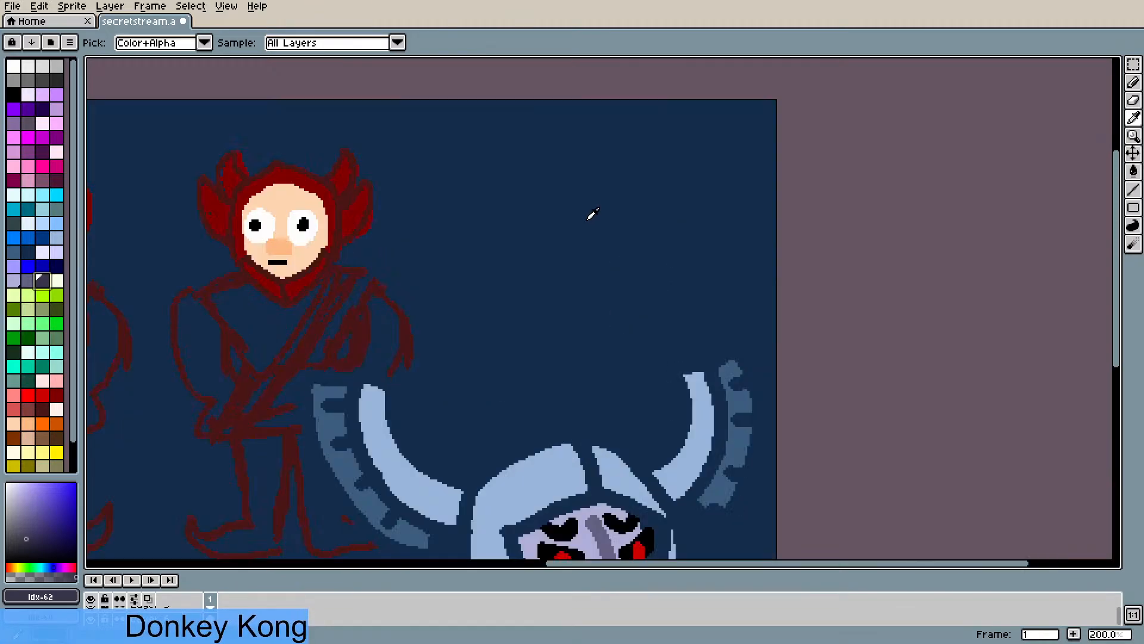
pyautogui.scroll(1, 620, 212)
pyautogui.scroll(-1, 623, 209)
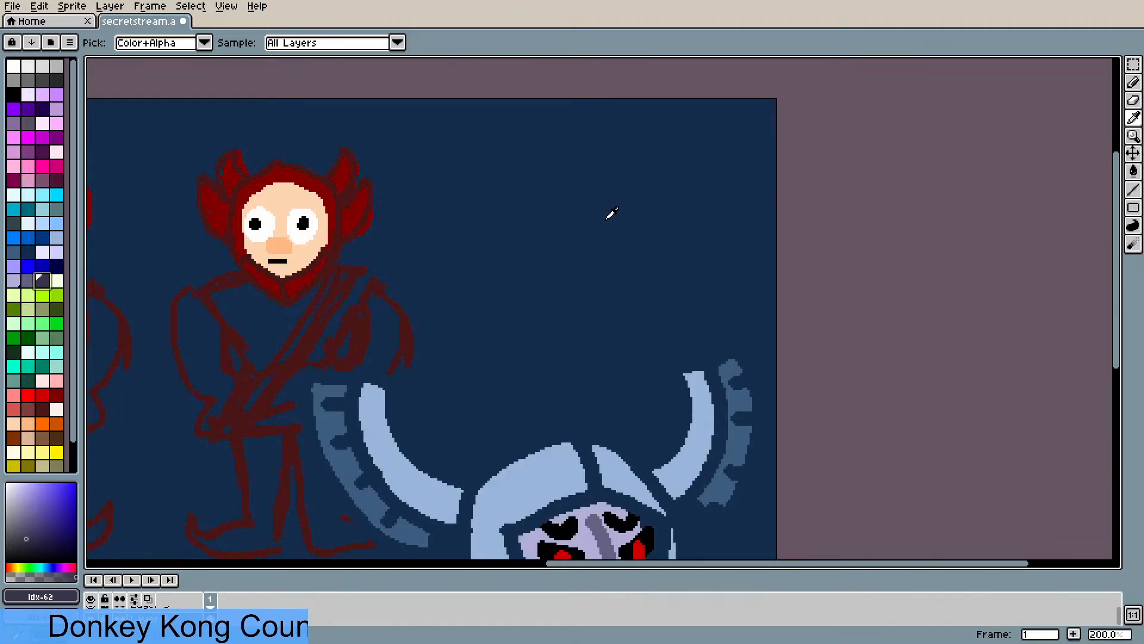
pyautogui.click(15, 93)
pyautogui.press('b')
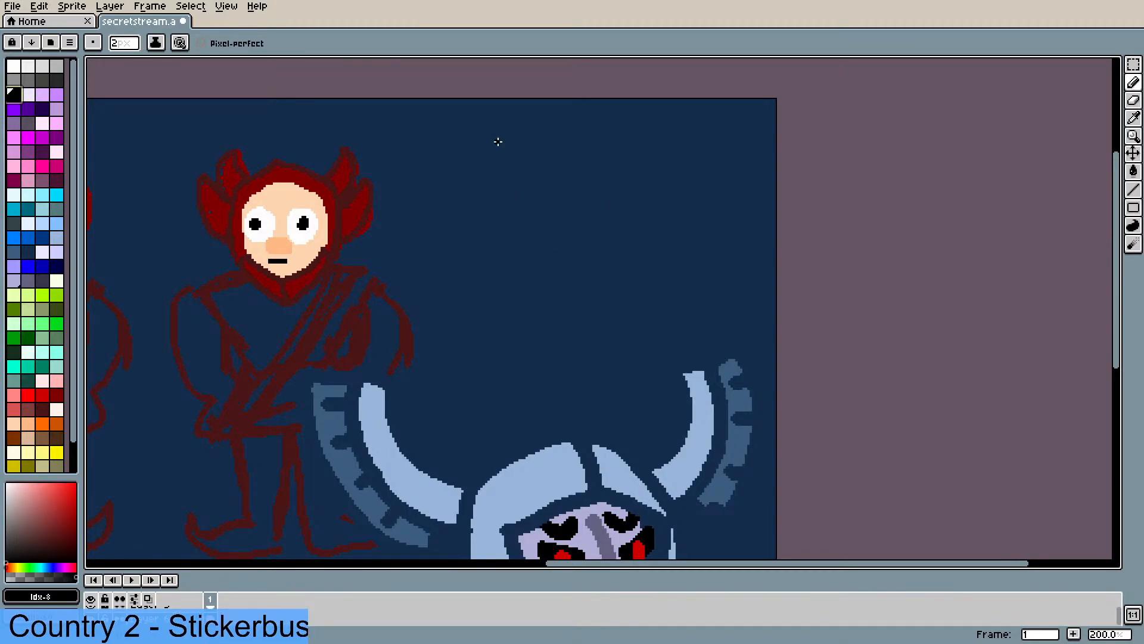
pyautogui.scroll(-2, 501, 146)
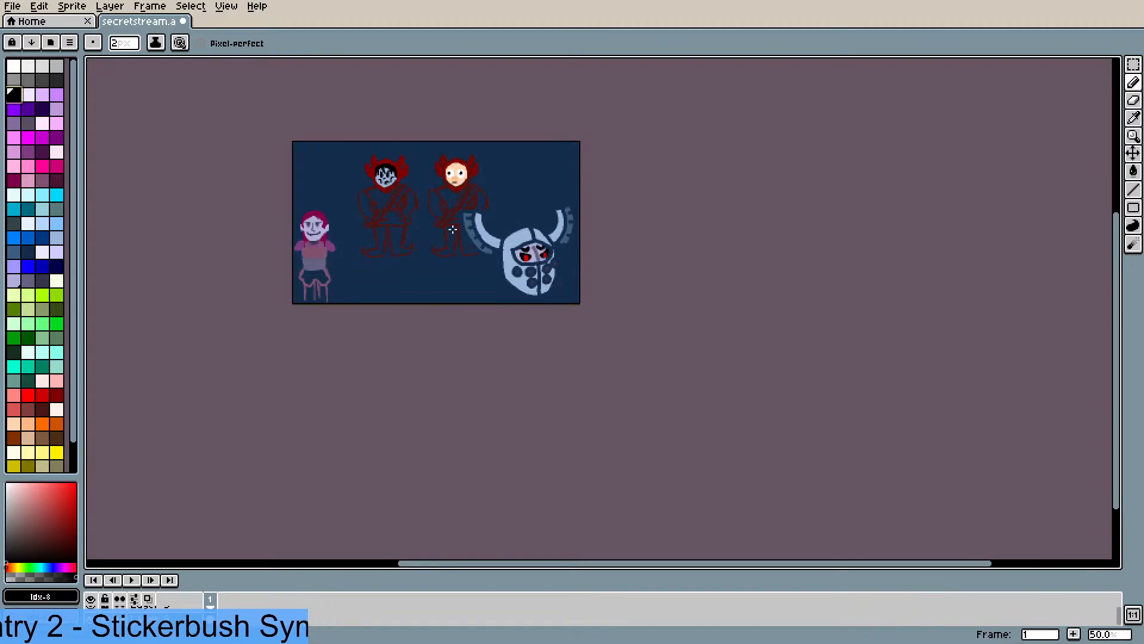
pyautogui.scroll(1, 455, 217)
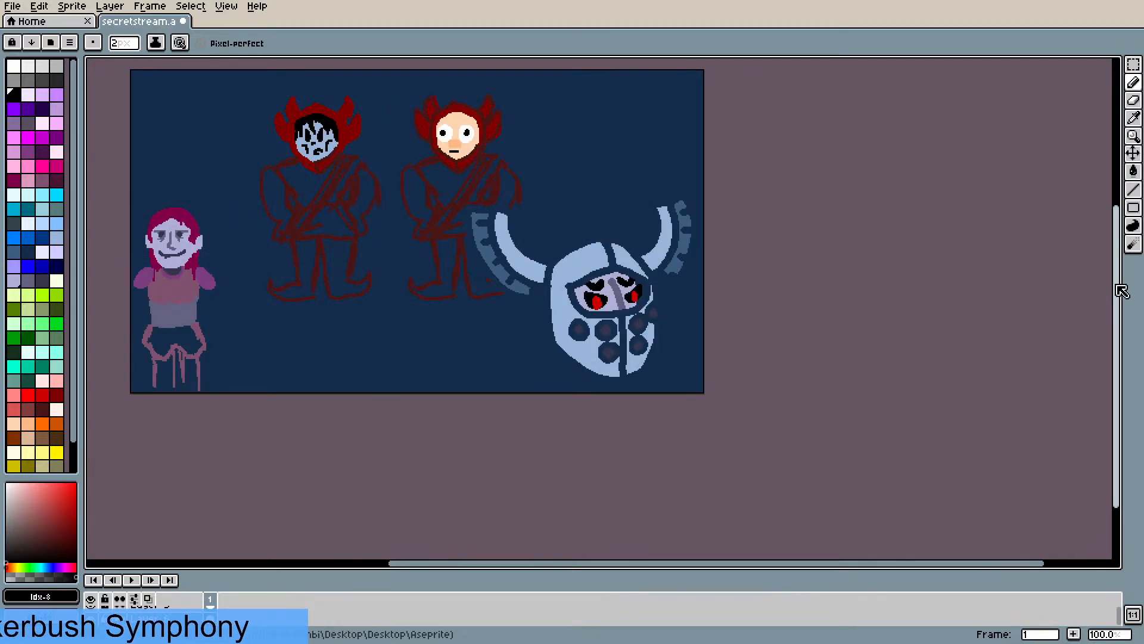
pyautogui.moveTo(1117, 286); pyautogui.dragTo(1105, 254)
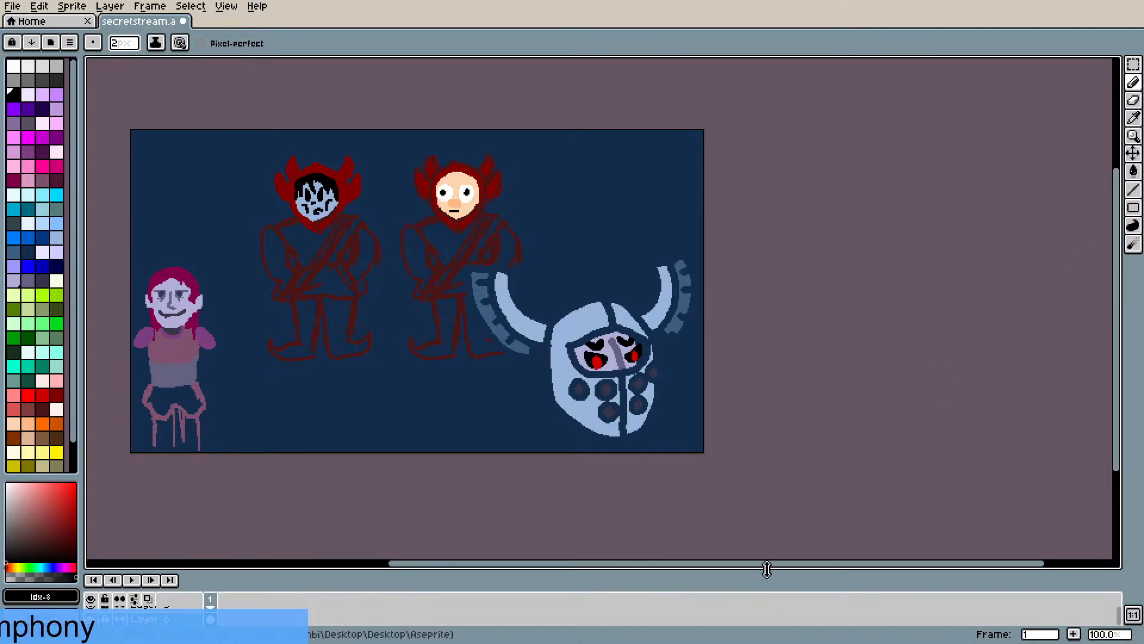
pyautogui.moveTo(737, 562); pyautogui.dragTo(660, 570)
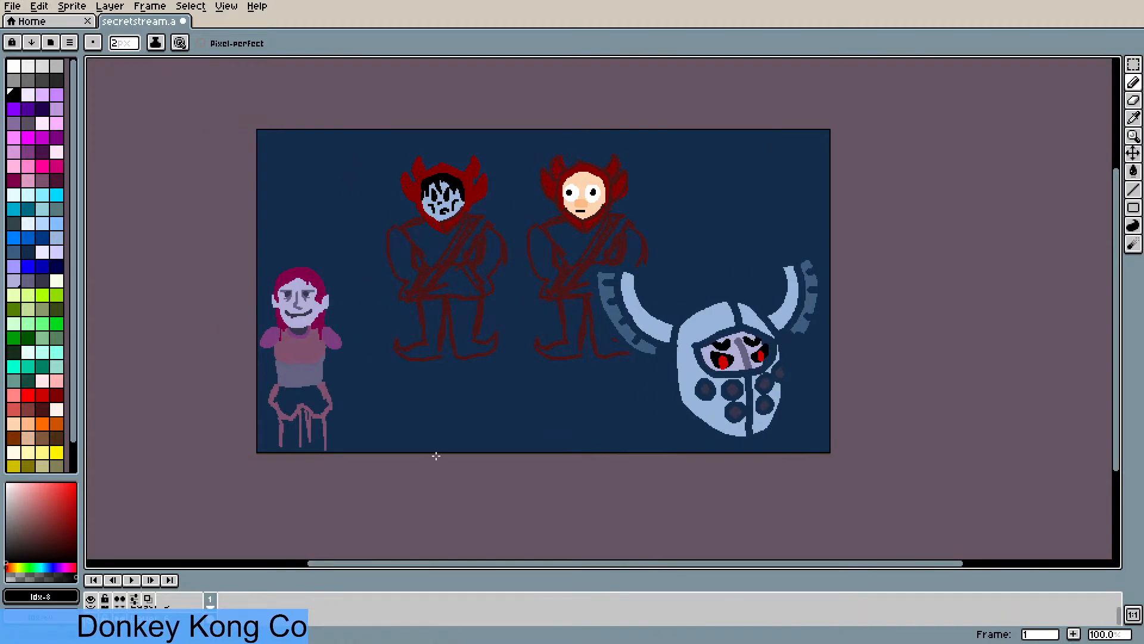
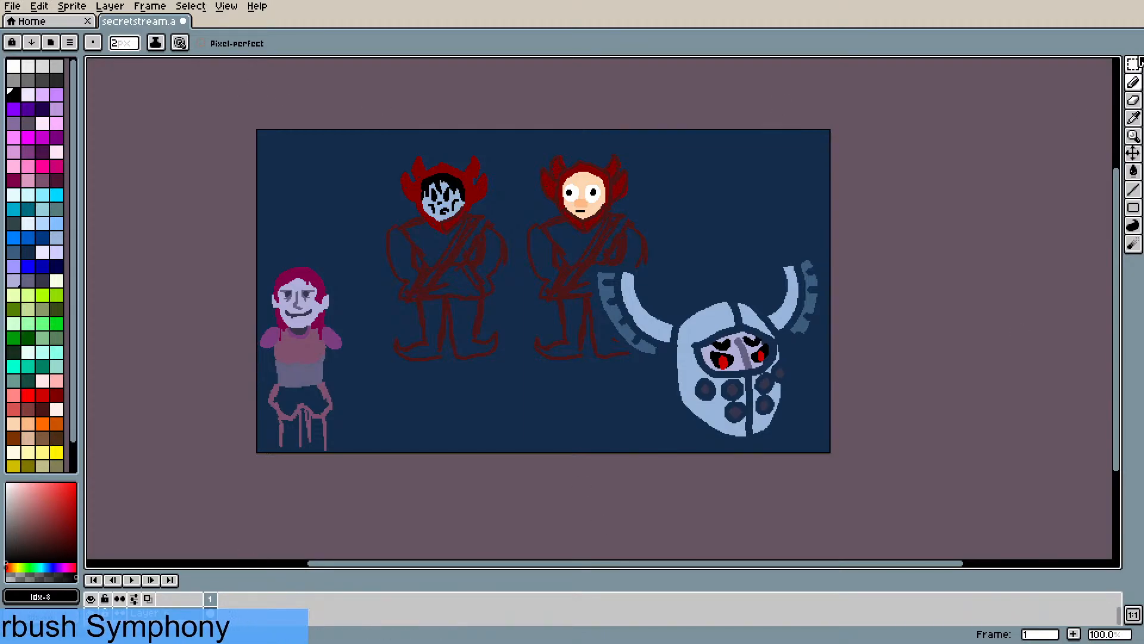
# - Select the whole peach-faced duplicate with a rectangular marquee and delete it
pyautogui.click(1133, 63)
pyautogui.moveTo(511, 147); pyautogui.dragTo(727, 396)
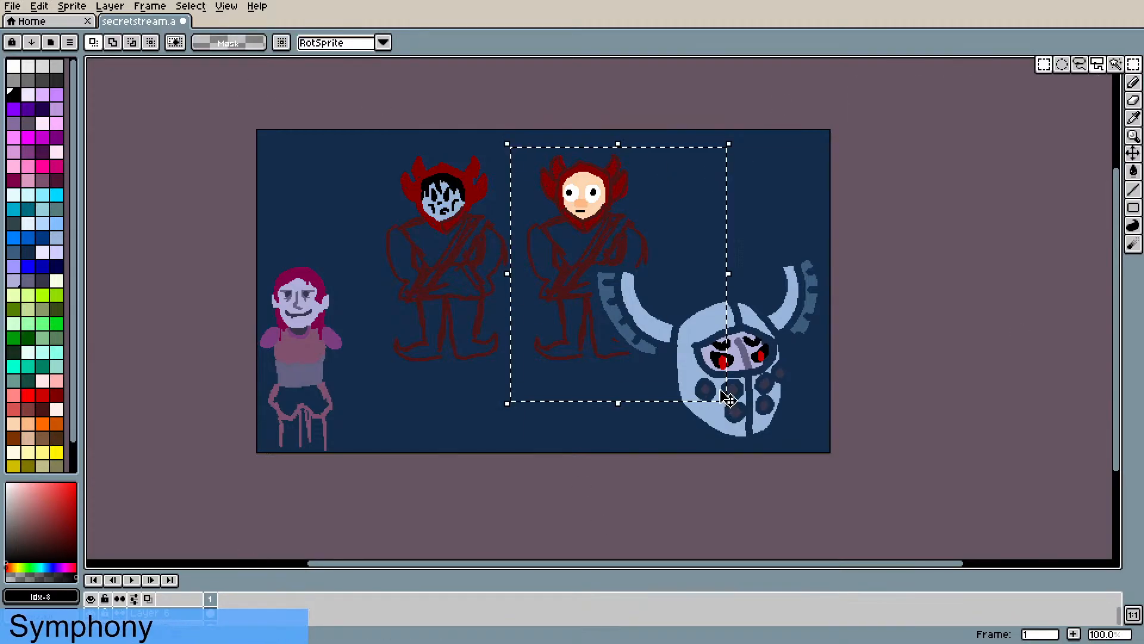
pyautogui.press('Delete')
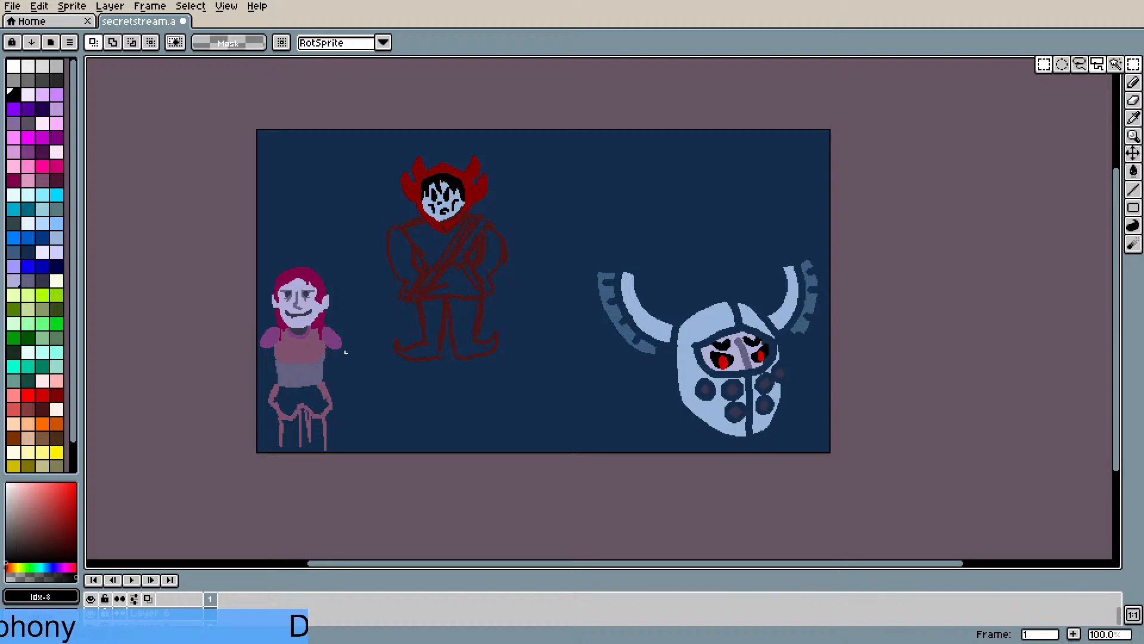
# - Toggle the horned helmet's layer off and on to check which artwork each layer holds
pyautogui.click(93, 613)
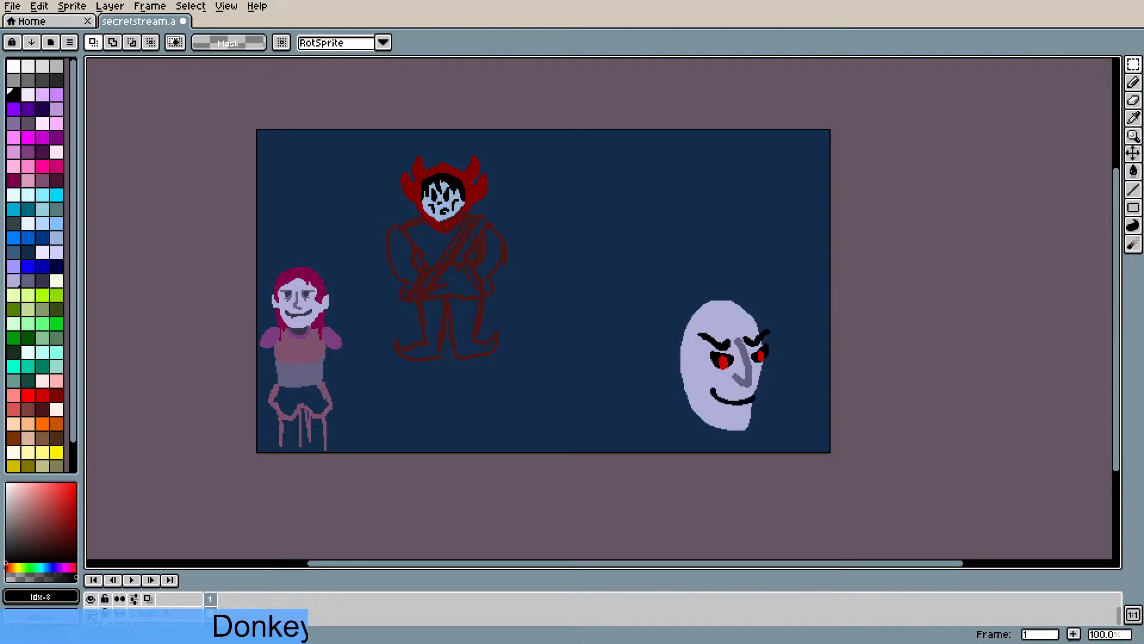
pyautogui.click(93, 613)
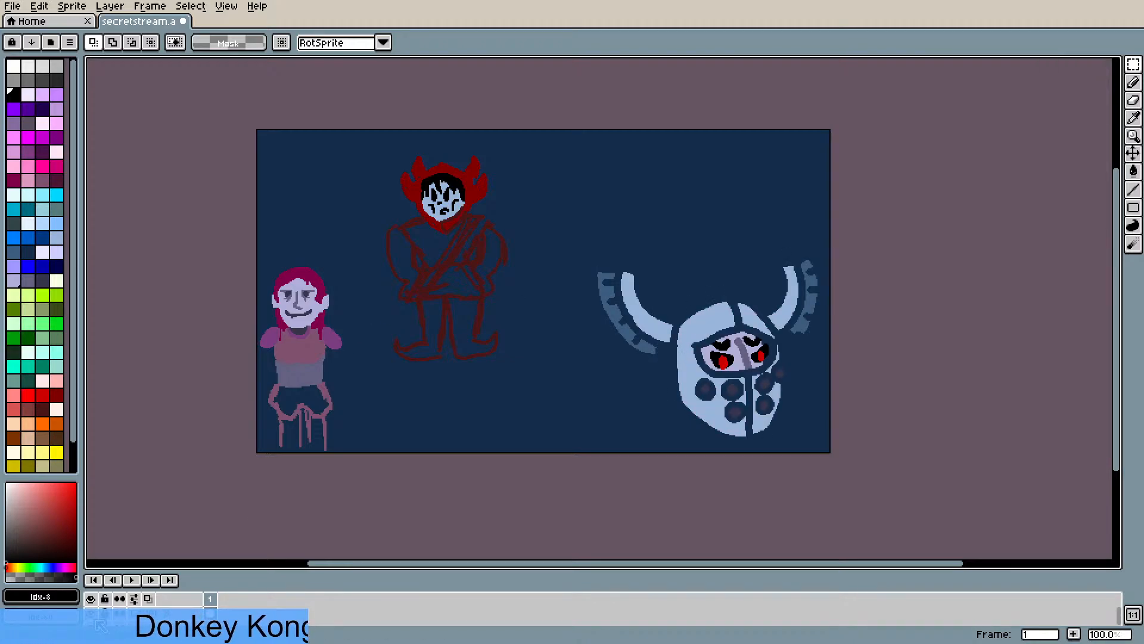
pyautogui.click(94, 621)
pyautogui.click(94, 620)
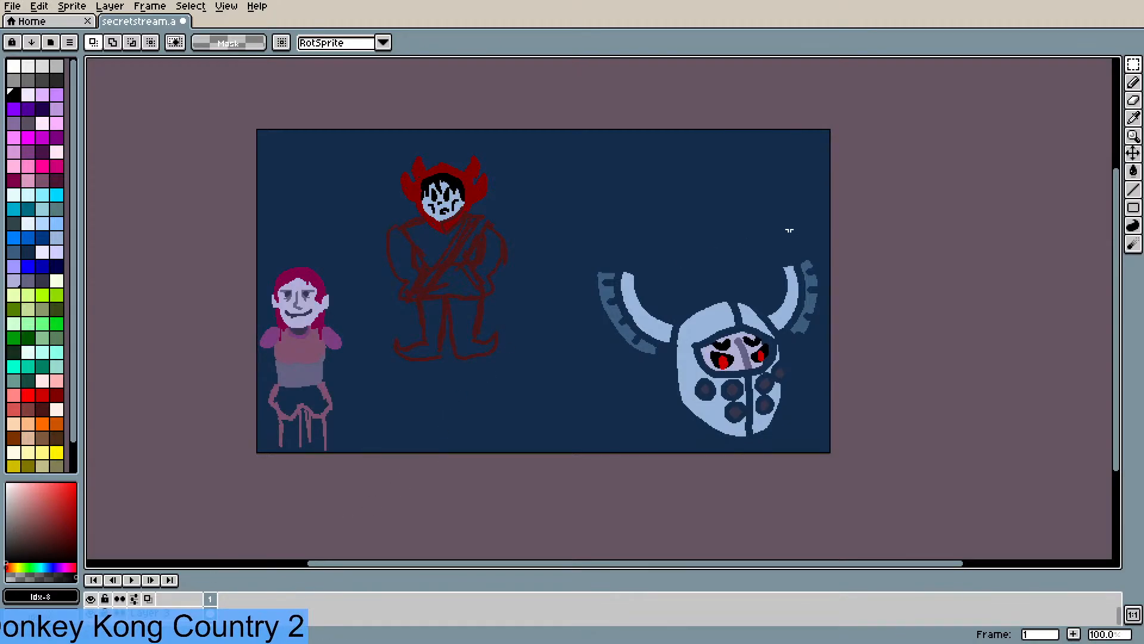
# - Move the remaining red-hooded figure down beside the pink-haired character, with its feet near the canvas's lower edge
pyautogui.moveTo(366, 153); pyautogui.dragTo(554, 385)
pyautogui.moveTo(512, 305); pyautogui.dragTo(504, 298)
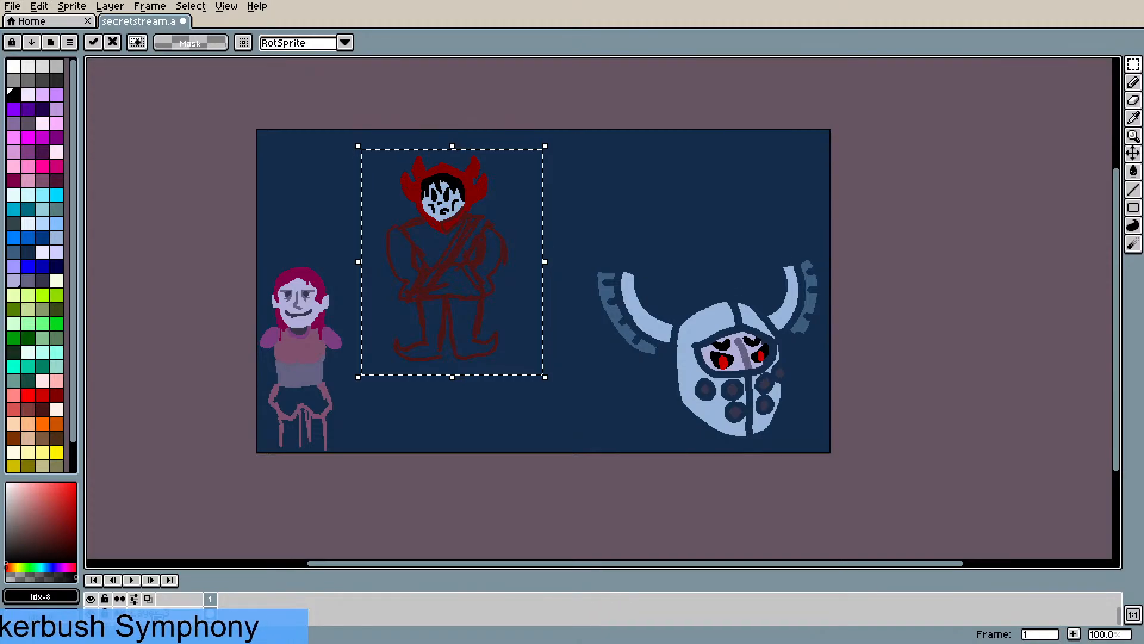
pyautogui.moveTo(439, 348); pyautogui.dragTo(415, 384)
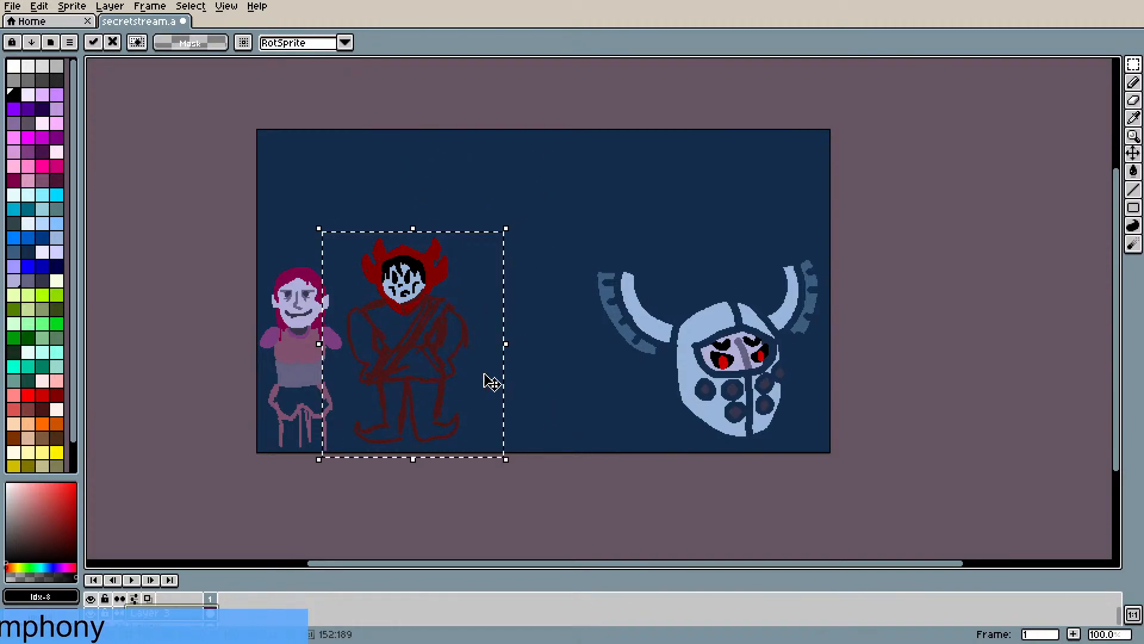
pyautogui.click(533, 388)
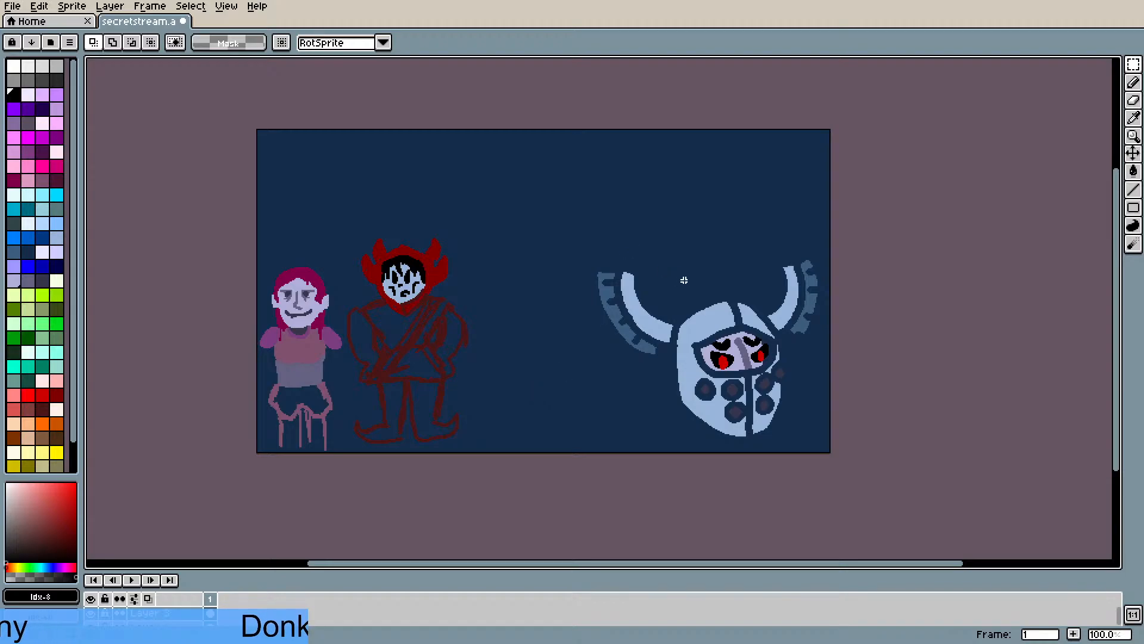
pyautogui.scroll(-1, 669, 308)
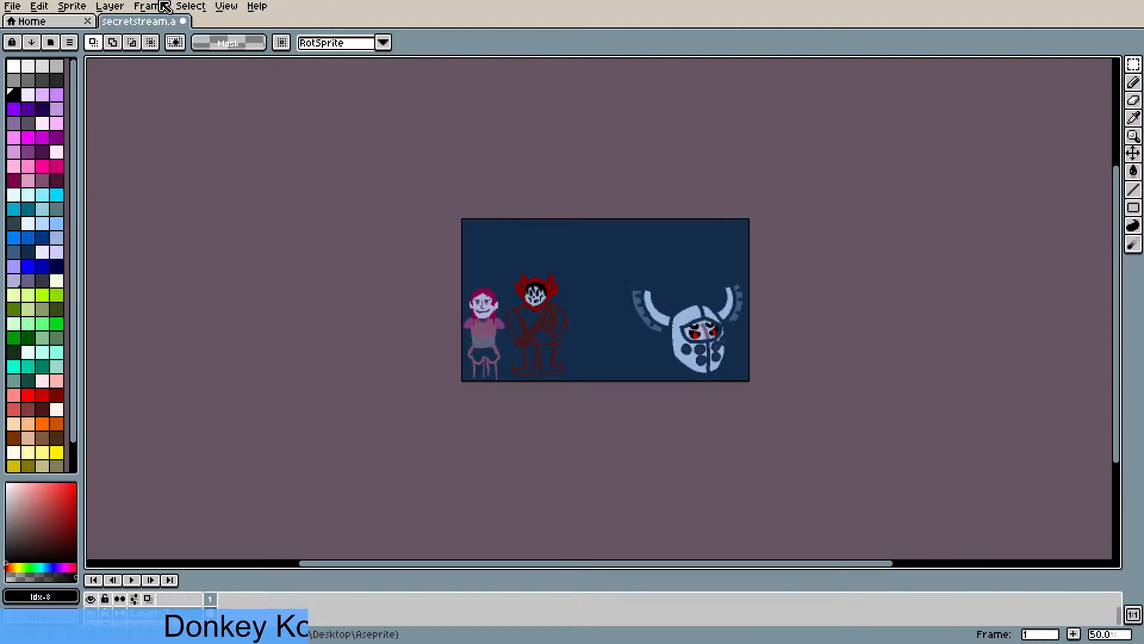
# - Enlarge the canvas to 562 × 379 px, adding 109 px above and 82 px along the right side
pyautogui.click(71, 6)
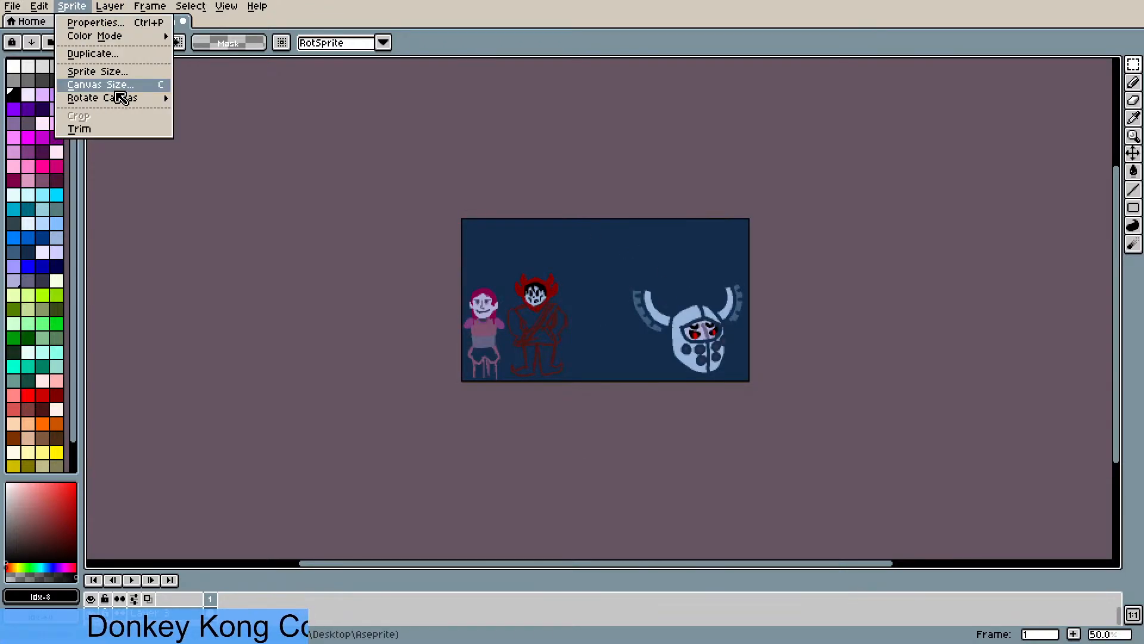
pyautogui.click(99, 85)
pyautogui.moveTo(657, 219); pyautogui.dragTo(659, 155)
pyautogui.moveTo(749, 246); pyautogui.dragTo(798, 246)
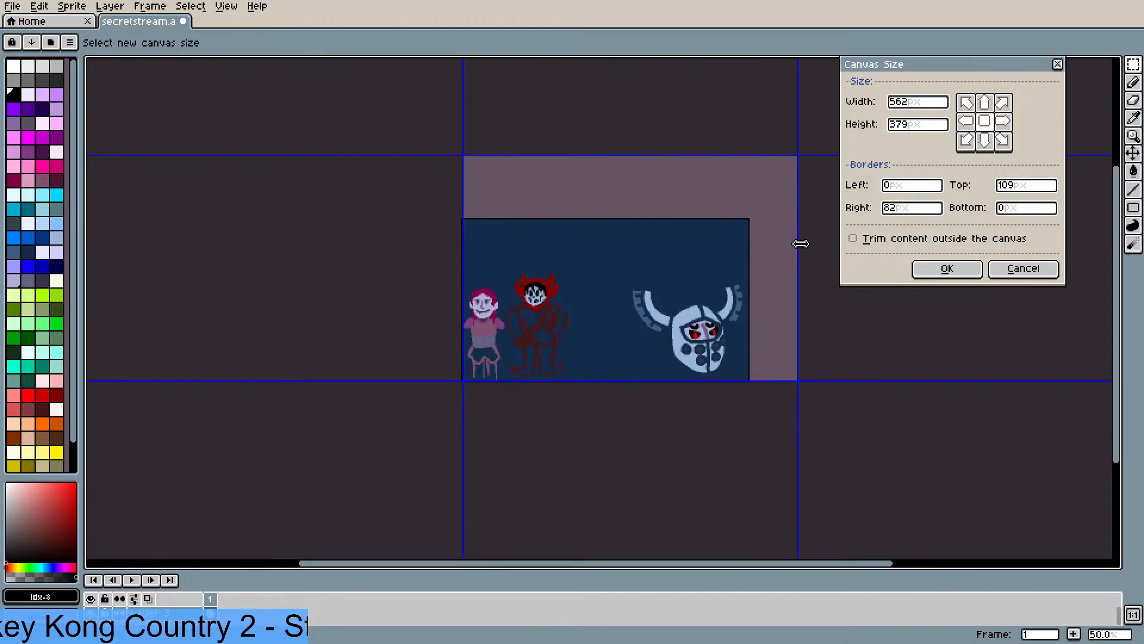
pyautogui.click(926, 268)
# - Sample the navy background colour and fill the new transparent canvas area with it
pyautogui.scroll(1, 693, 261)
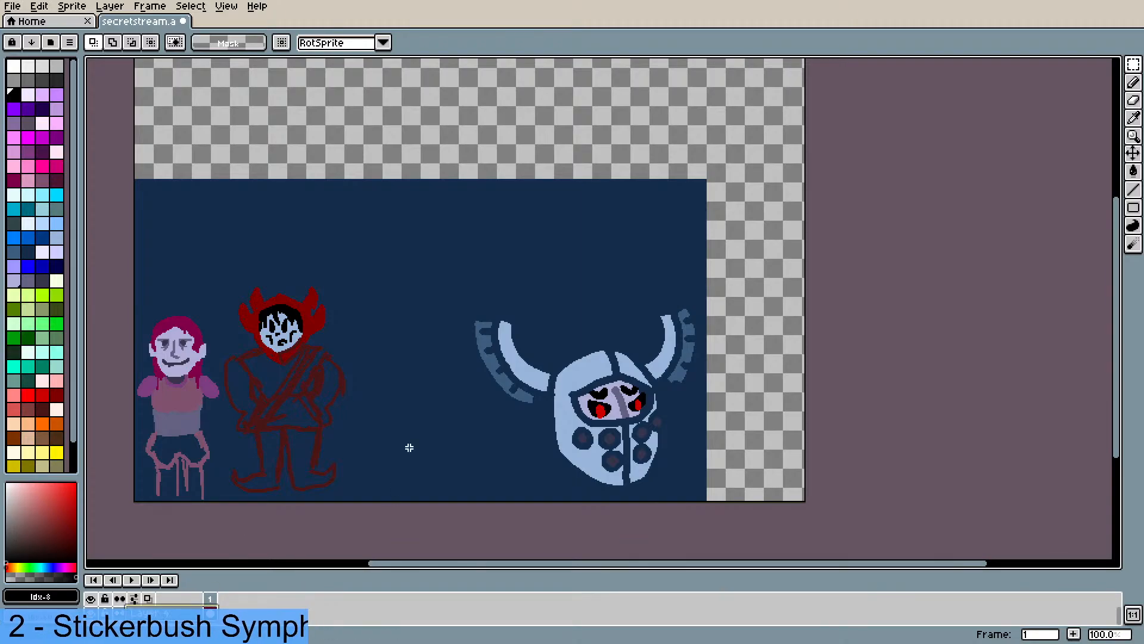
pyautogui.press('i')
pyautogui.click(456, 333)
pyautogui.press('g')
pyautogui.click(531, 227)
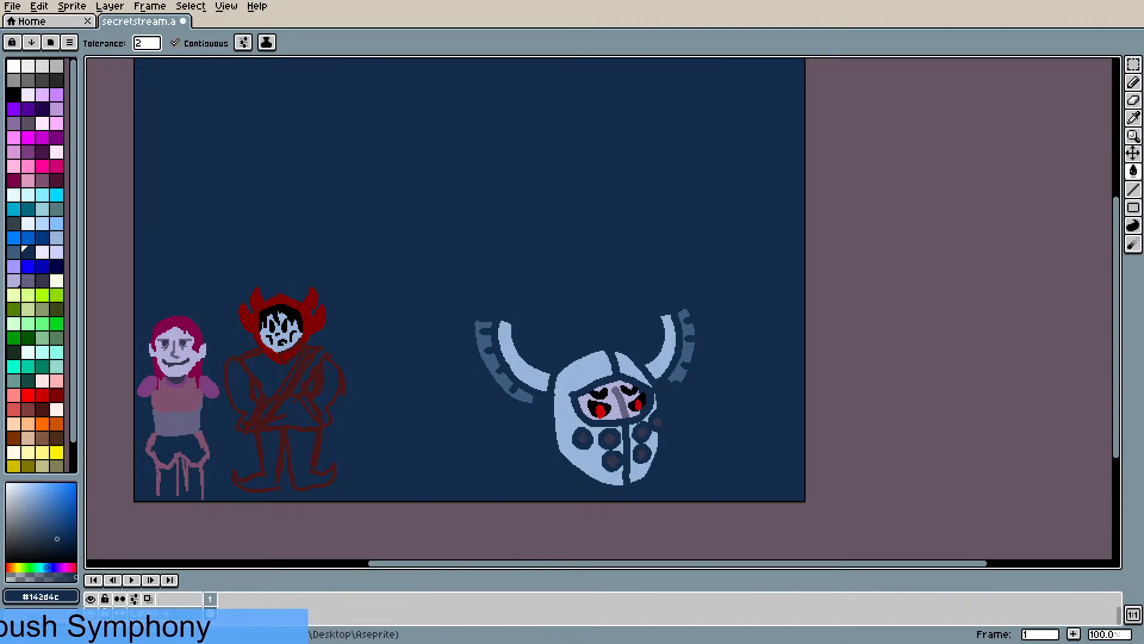
pyautogui.scroll(-1, 608, 128)
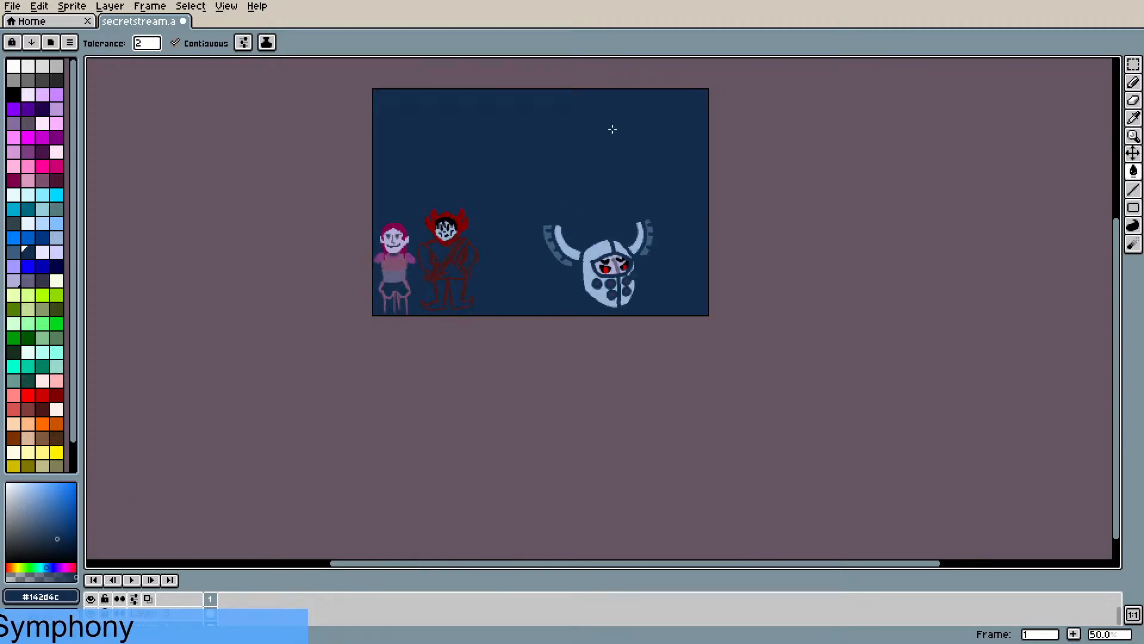
pyautogui.scroll(2, 626, 104)
pyautogui.scroll(-1, 626, 104)
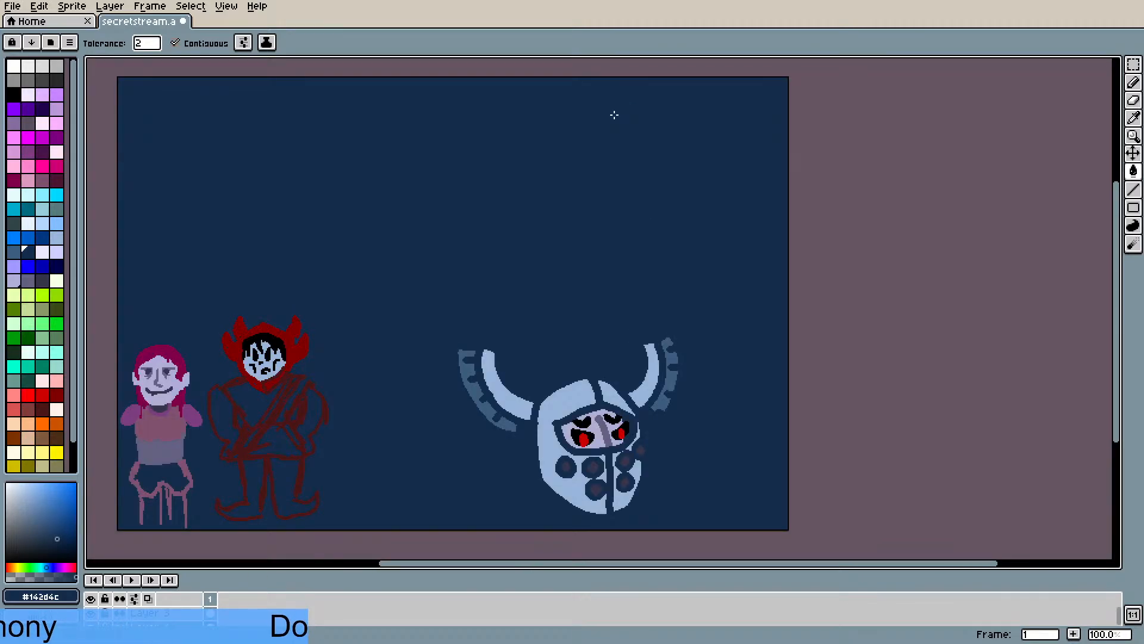
# - Pick the cyan swatch for the pencil and set its brush size to 14 px, testing strokes above the helmet
pyautogui.click(19, 212)
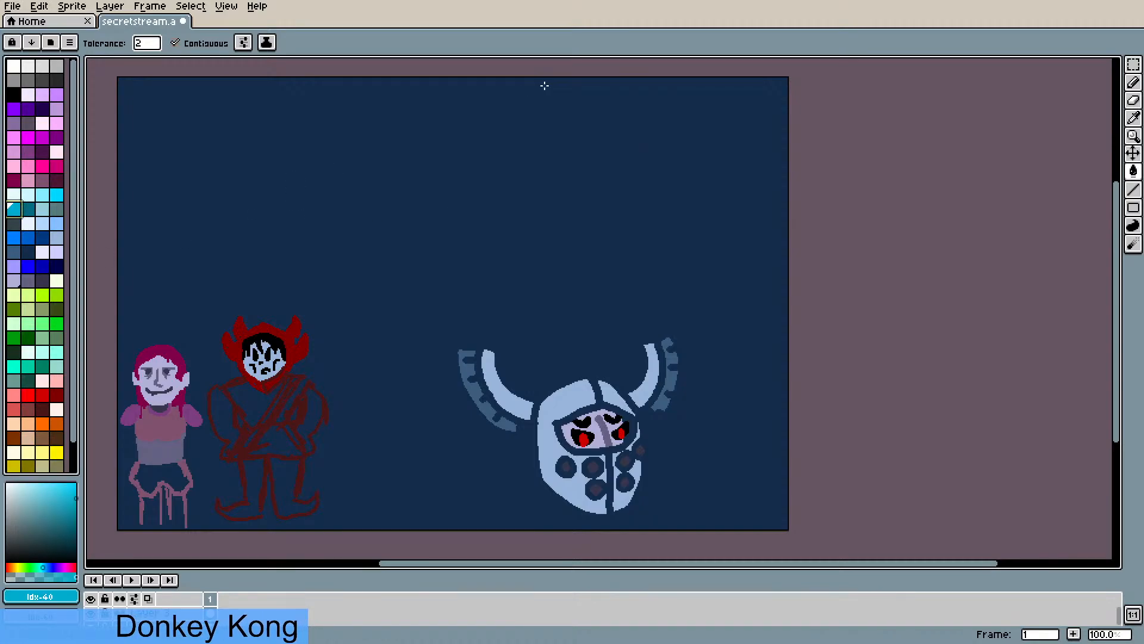
pyautogui.press('b')
pyautogui.moveTo(480, 121)
pyautogui.mouseDown()
pyautogui.moveTo(436, 144)
pyautogui.moveTo(432, 169)
pyautogui.mouseUp()
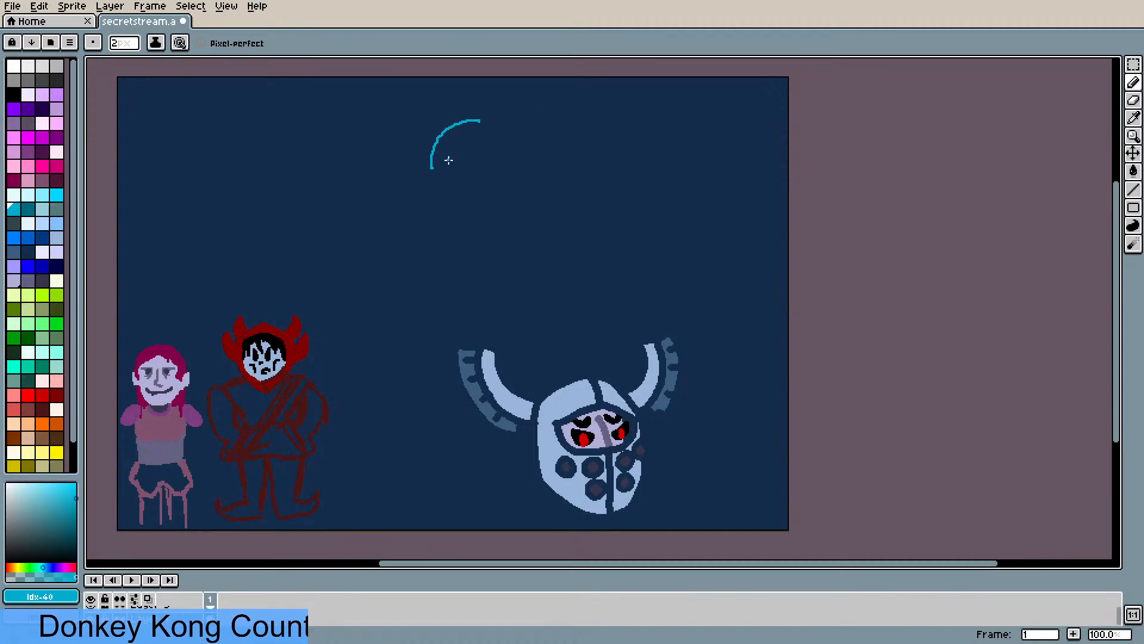
pyautogui.click(119, 43)
pyautogui.click(125, 64)
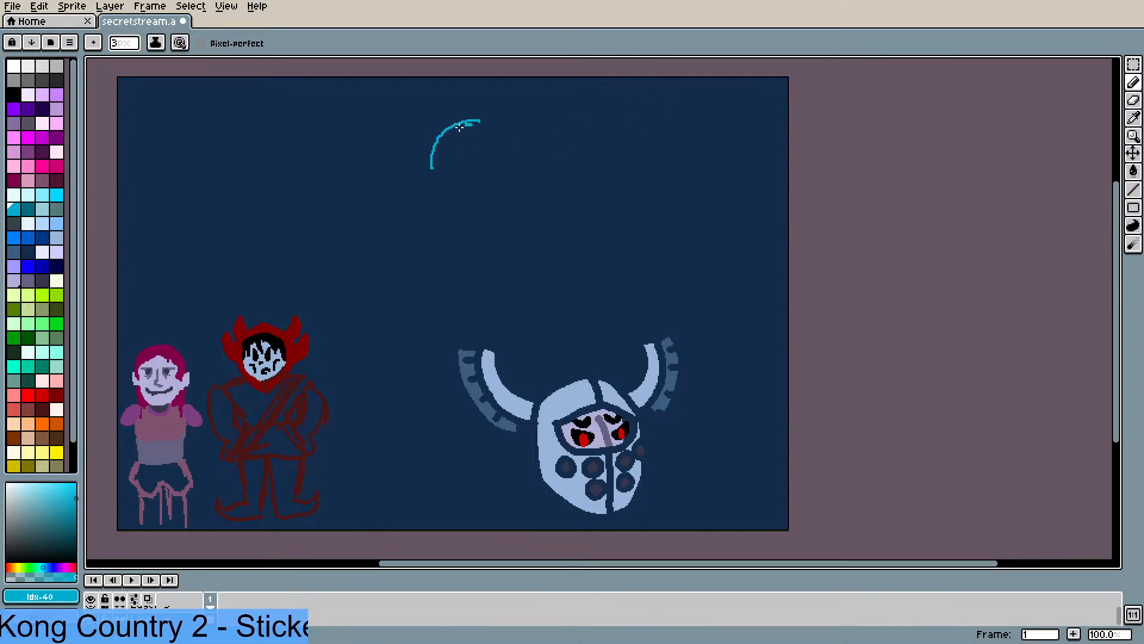
pyautogui.moveTo(458, 128)
pyautogui.mouseDown()
pyautogui.moveTo(477, 122)
pyautogui.moveTo(479, 161)
pyautogui.mouseUp()
pyautogui.click(119, 43)
pyautogui.moveTo(120, 62); pyautogui.dragTo(141, 64)
# - Try to paint a filled round cyan head in the empty area above the helmet
pyautogui.moveTo(492, 179)
pyautogui.mouseDown()
pyautogui.moveTo(474, 137)
pyautogui.moveTo(495, 138)
pyautogui.moveTo(479, 197)
pyautogui.moveTo(458, 195)
pyautogui.moveTo(439, 161)
pyautogui.moveTo(455, 127)
pyautogui.moveTo(493, 127)
pyautogui.mouseUp()
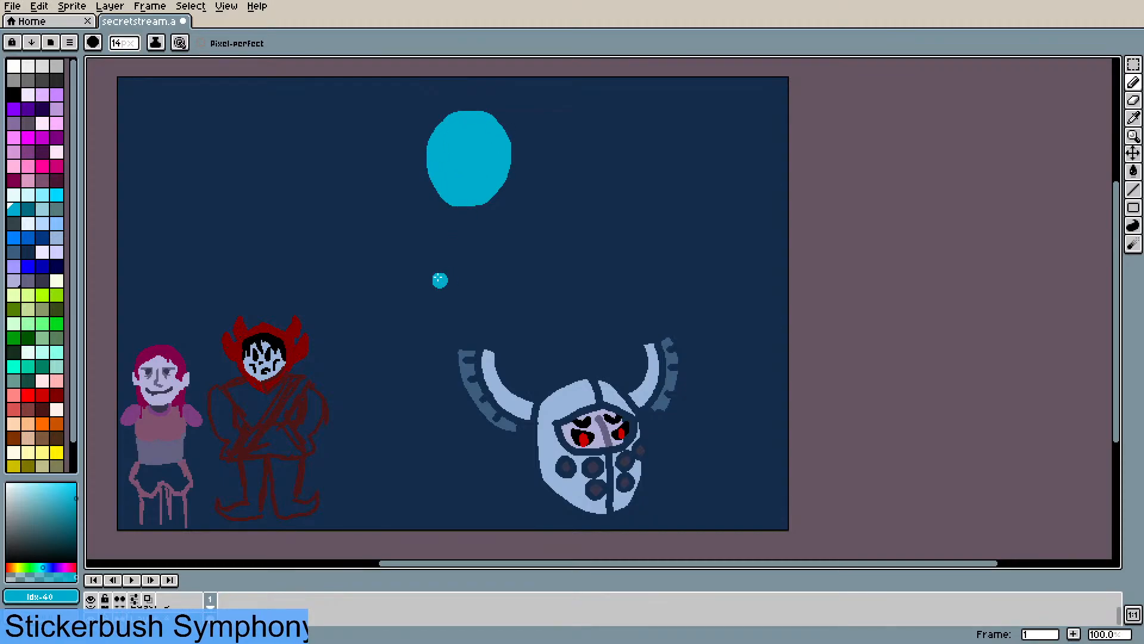
pyautogui.hotkey('ctrl', 'z')
pyautogui.hotkey('ctrl', 'z')
pyautogui.hotkey('ctrl', 'z')
pyautogui.hotkey('ctrl', 'z')
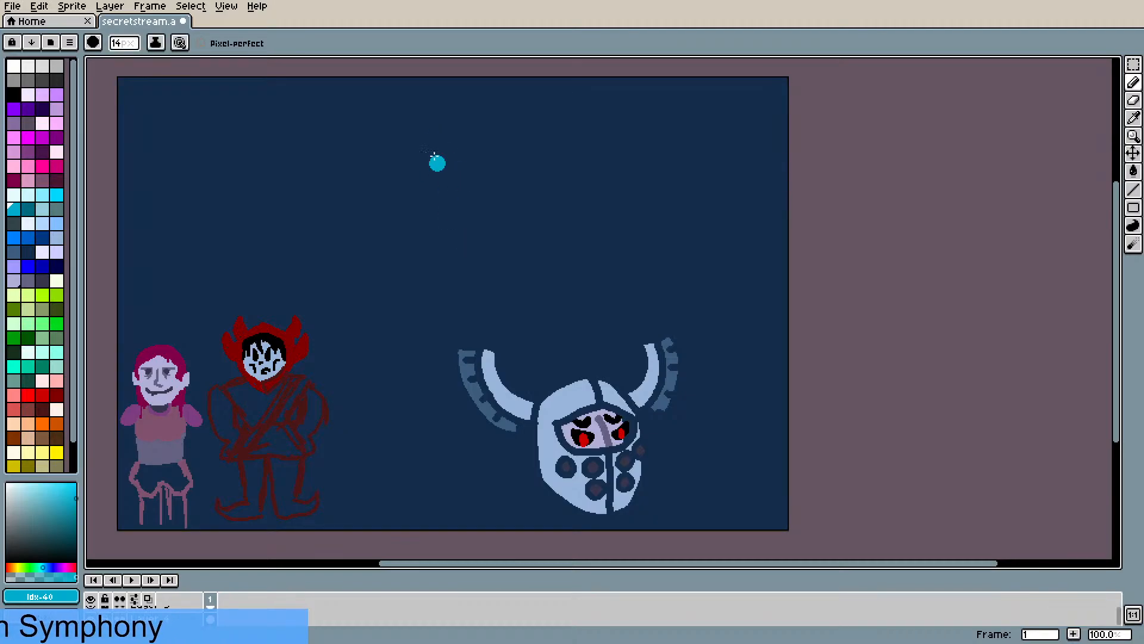
pyautogui.moveTo(431, 126)
pyautogui.mouseDown()
pyautogui.moveTo(450, 226)
pyautogui.moveTo(462, 232)
pyautogui.mouseUp()
pyautogui.hotkey('ctrl', 'z')
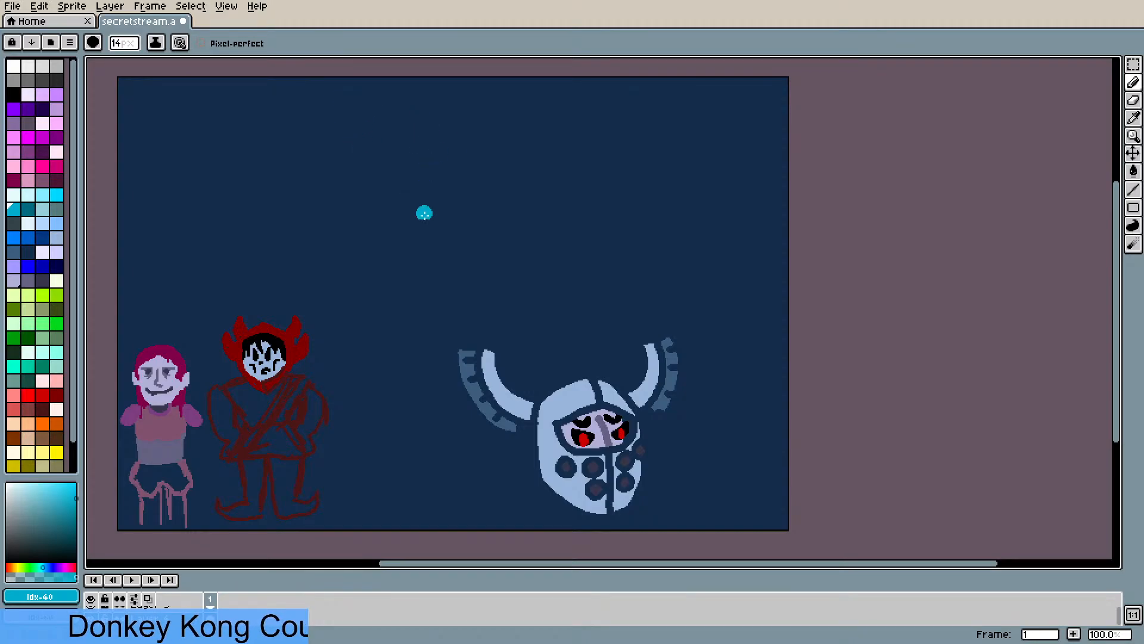
# - Try to outline and fill a larger cyan head with a narrower chin, and undo the attempts
pyautogui.moveTo(450, 148)
pyautogui.mouseDown()
pyautogui.moveTo(460, 185)
pyautogui.moveTo(487, 211)
pyautogui.mouseUp()
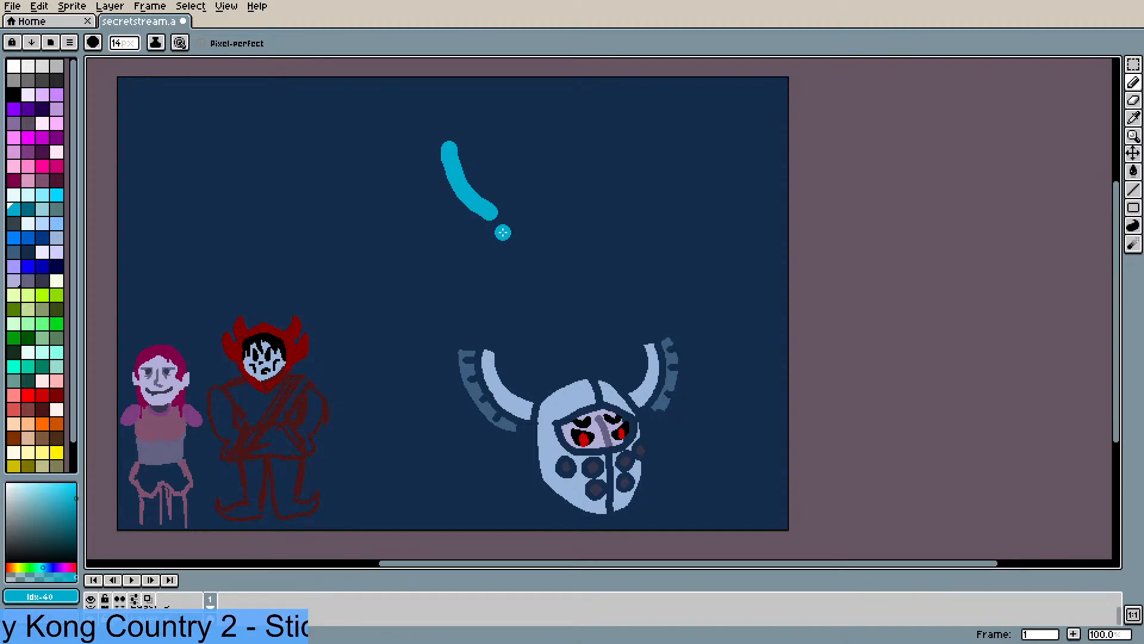
pyautogui.moveTo(494, 212)
pyautogui.mouseDown()
pyautogui.moveTo(463, 198)
pyautogui.moveTo(447, 164)
pyautogui.moveTo(449, 144)
pyautogui.moveTo(470, 131)
pyautogui.moveTo(503, 139)
pyautogui.moveTo(515, 183)
pyautogui.moveTo(508, 214)
pyautogui.moveTo(481, 210)
pyautogui.mouseUp()
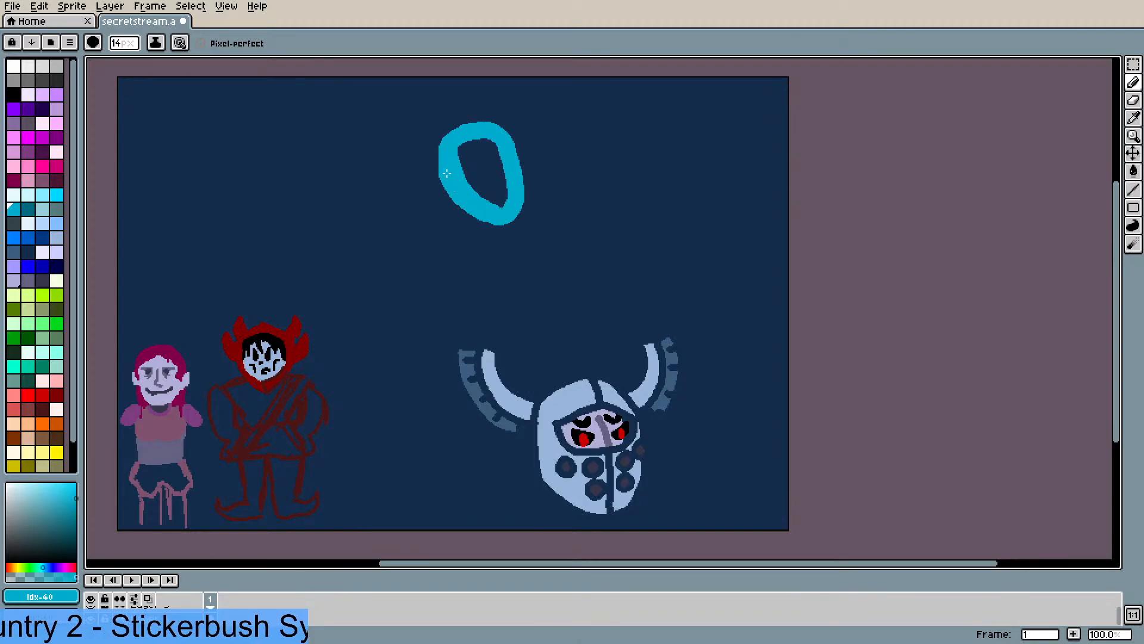
pyautogui.moveTo(446, 173)
pyautogui.mouseDown()
pyautogui.moveTo(486, 140)
pyautogui.moveTo(507, 190)
pyautogui.moveTo(485, 181)
pyautogui.mouseUp()
pyautogui.hotkey('ctrl', 'z')
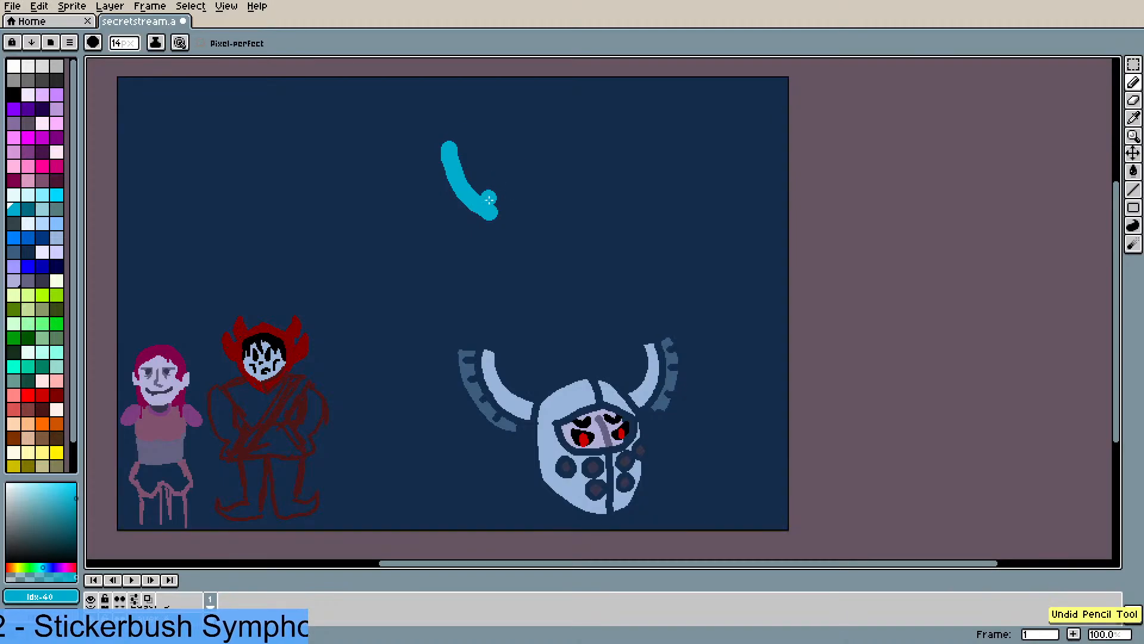
pyautogui.hotkey('ctrl', 'z')
pyautogui.moveTo(455, 136)
pyautogui.mouseDown()
pyautogui.moveTo(477, 222)
pyautogui.moveTo(519, 237)
pyautogui.moveTo(544, 194)
pyautogui.moveTo(540, 141)
pyautogui.moveTo(527, 127)
pyautogui.moveTo(458, 148)
pyautogui.moveTo(458, 138)
pyautogui.moveTo(513, 121)
pyautogui.moveTo(536, 138)
pyautogui.moveTo(544, 209)
pyautogui.moveTo(524, 226)
pyautogui.moveTo(497, 222)
pyautogui.moveTo(469, 194)
pyautogui.moveTo(465, 153)
pyautogui.moveTo(509, 130)
pyautogui.moveTo(533, 160)
pyautogui.moveTo(535, 210)
pyautogui.moveTo(510, 227)
pyautogui.moveTo(479, 195)
pyautogui.moveTo(476, 157)
pyautogui.moveTo(496, 138)
pyautogui.moveTo(522, 223)
pyautogui.moveTo(482, 163)
pyautogui.moveTo(493, 160)
pyautogui.moveTo(512, 207)
pyautogui.moveTo(507, 142)
pyautogui.mouseUp()
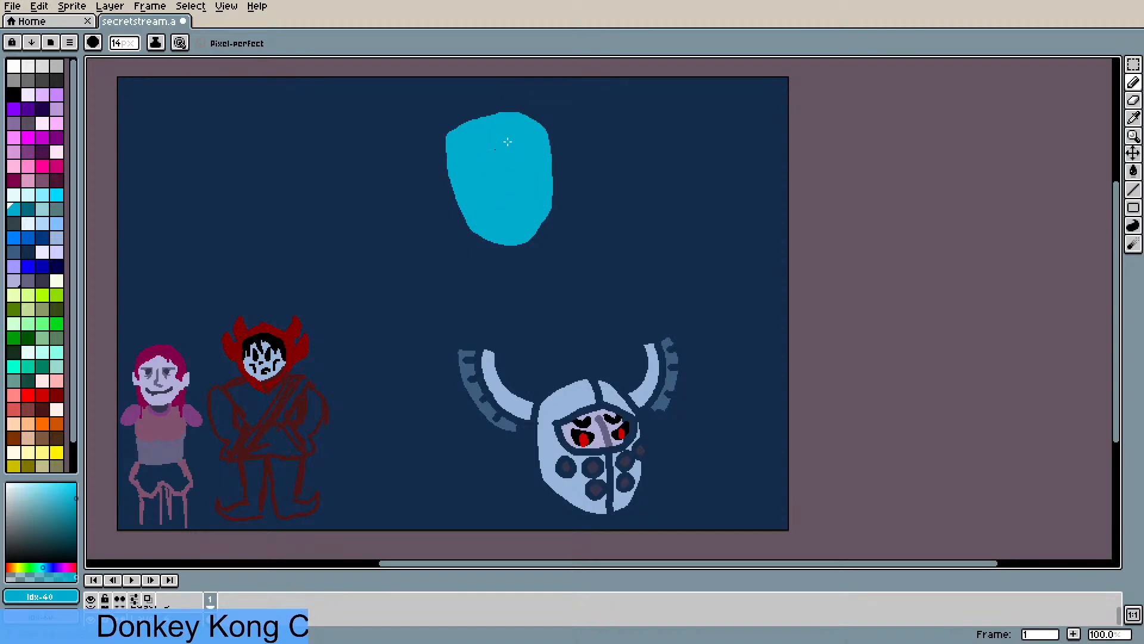
pyautogui.press('b')
pyautogui.moveTo(549, 230); pyautogui.dragTo(559, 196)
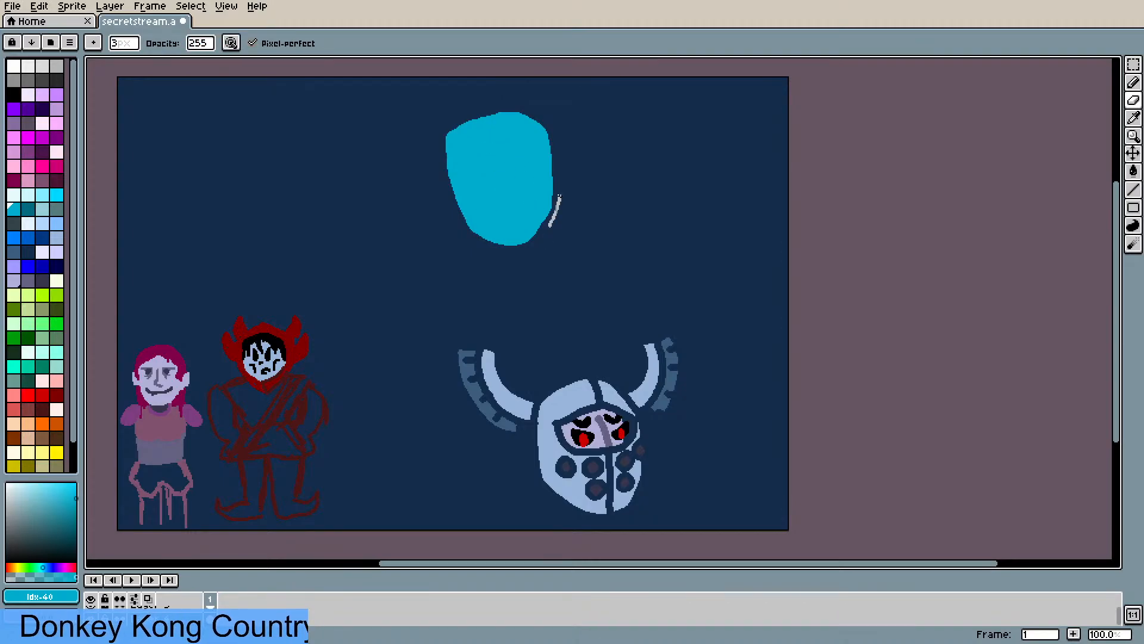
pyautogui.hotkey('ctrl', 'z')
pyautogui.hotkey('ctrl', 'z')
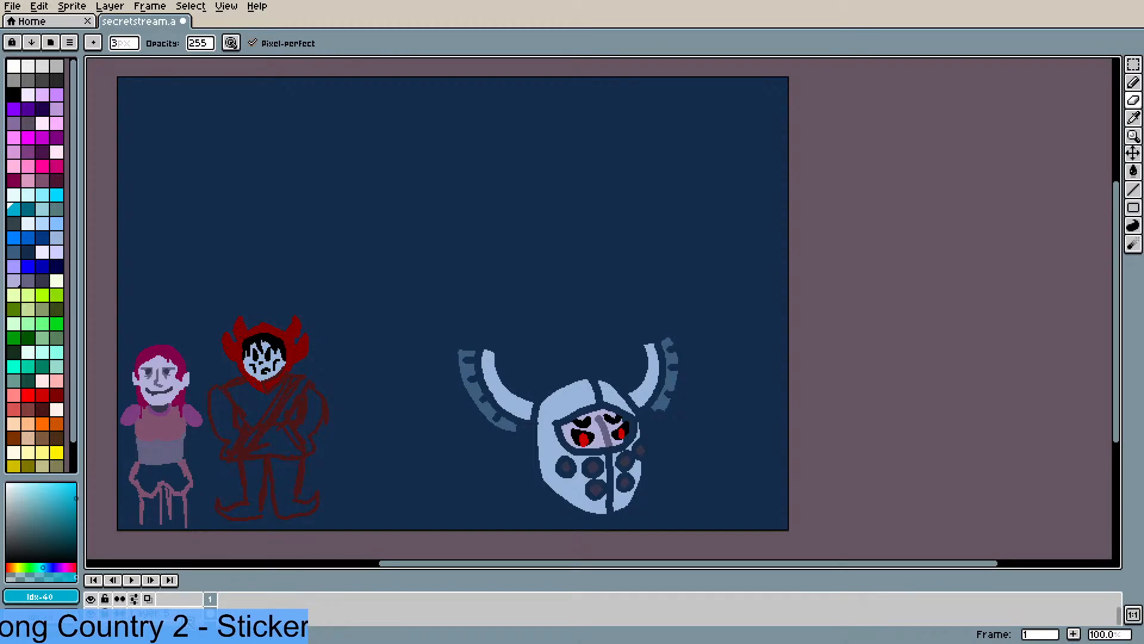
# - Add a new layer and paint a filled cyan head tapering to a pointed chin above the helmet
pyautogui.click(109, 6)
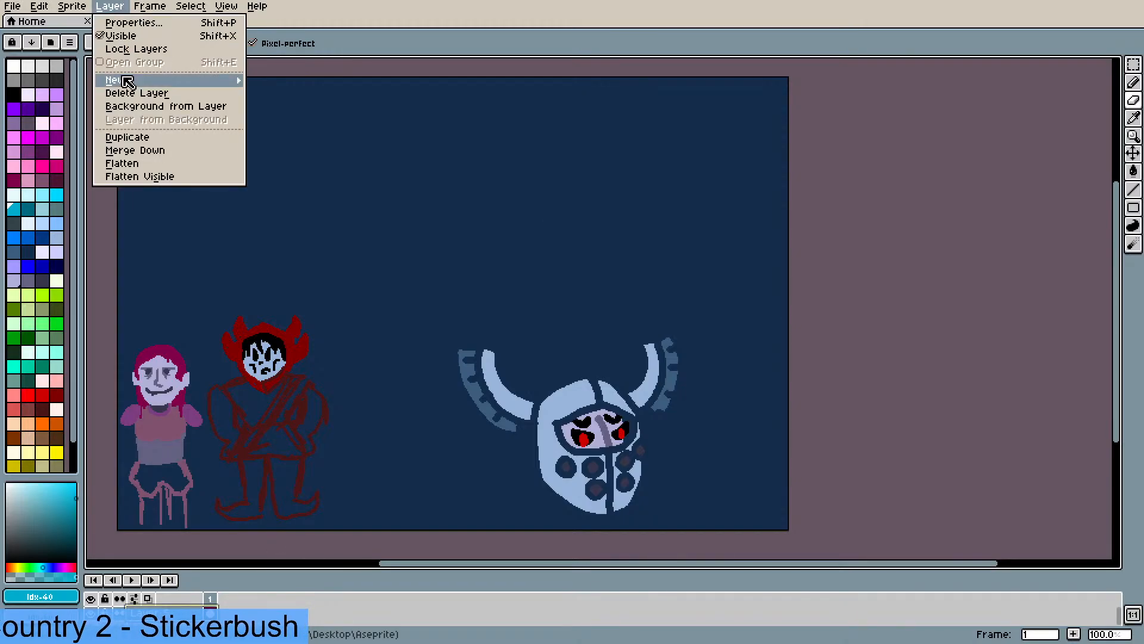
pyautogui.moveTo(122, 80)
pyautogui.click(263, 84)
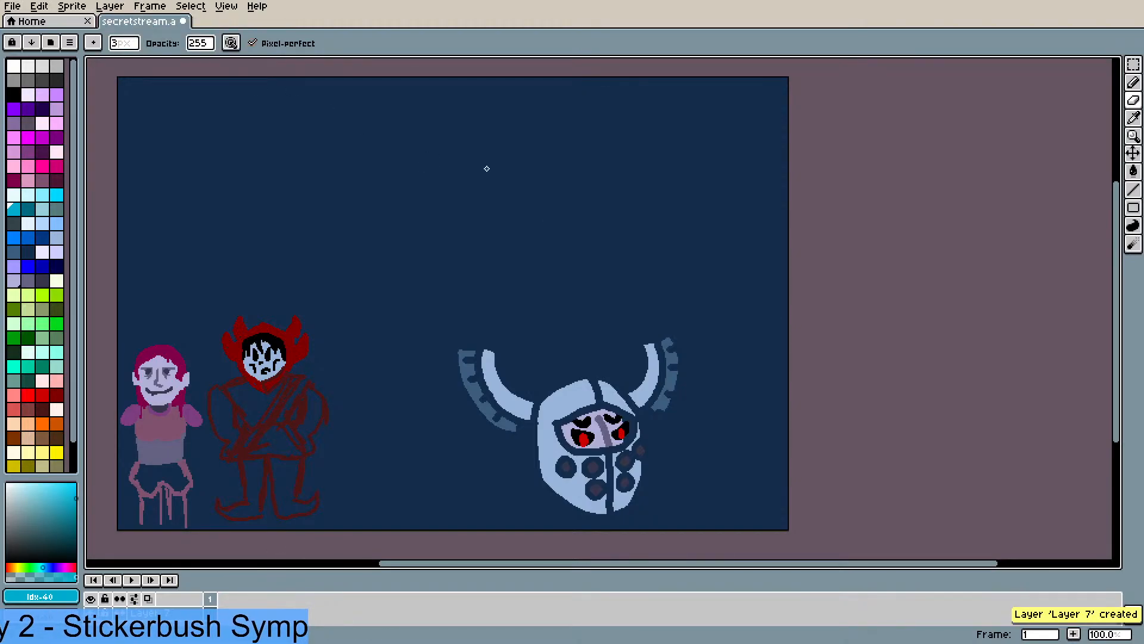
pyautogui.press('e')
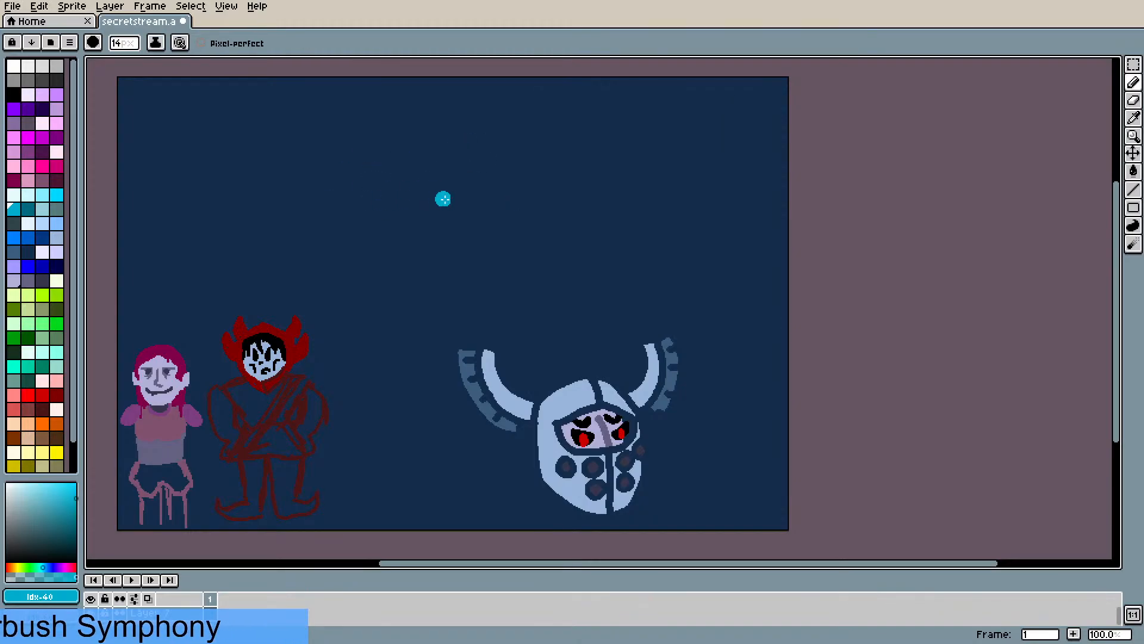
pyautogui.moveTo(434, 151)
pyautogui.mouseDown()
pyautogui.moveTo(457, 227)
pyautogui.moveTo(497, 254)
pyautogui.moveTo(516, 162)
pyautogui.moveTo(522, 226)
pyautogui.moveTo(506, 257)
pyautogui.mouseUp()
pyautogui.moveTo(526, 185)
pyautogui.mouseDown()
pyautogui.moveTo(512, 138)
pyautogui.moveTo(445, 153)
pyautogui.moveTo(467, 134)
pyautogui.moveTo(511, 134)
pyautogui.moveTo(525, 164)
pyautogui.moveTo(517, 156)
pyautogui.moveTo(500, 191)
pyautogui.moveTo(480, 196)
pyautogui.moveTo(487, 239)
pyautogui.mouseUp()
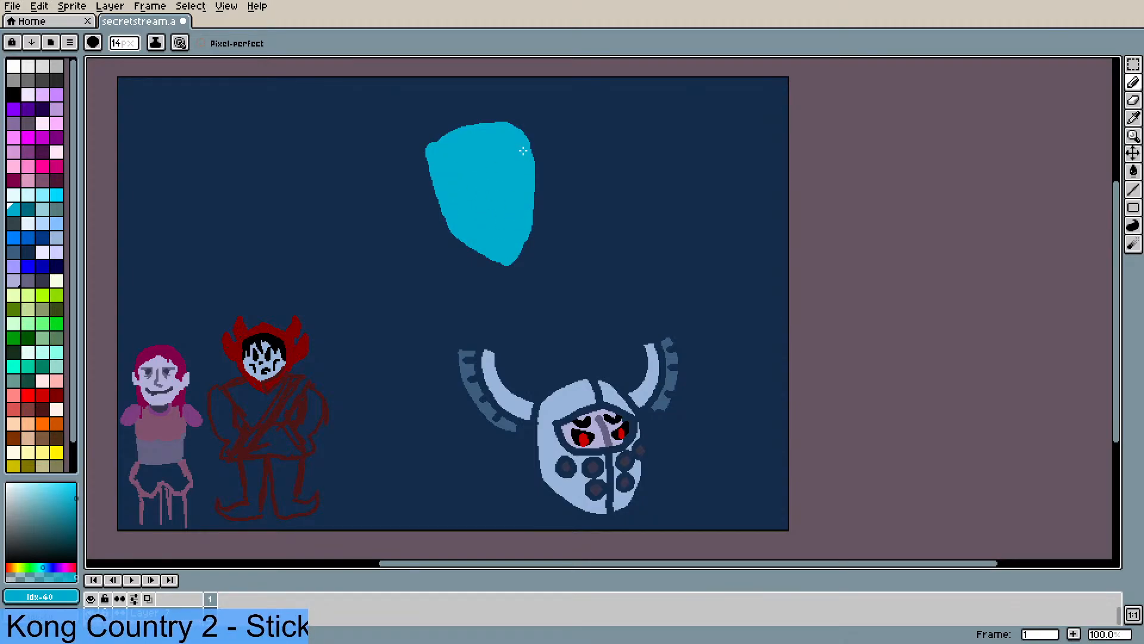
# - Paint blue hair over the crown of the cyan head, with a fringe and locks down both sides
pyautogui.click(27, 241)
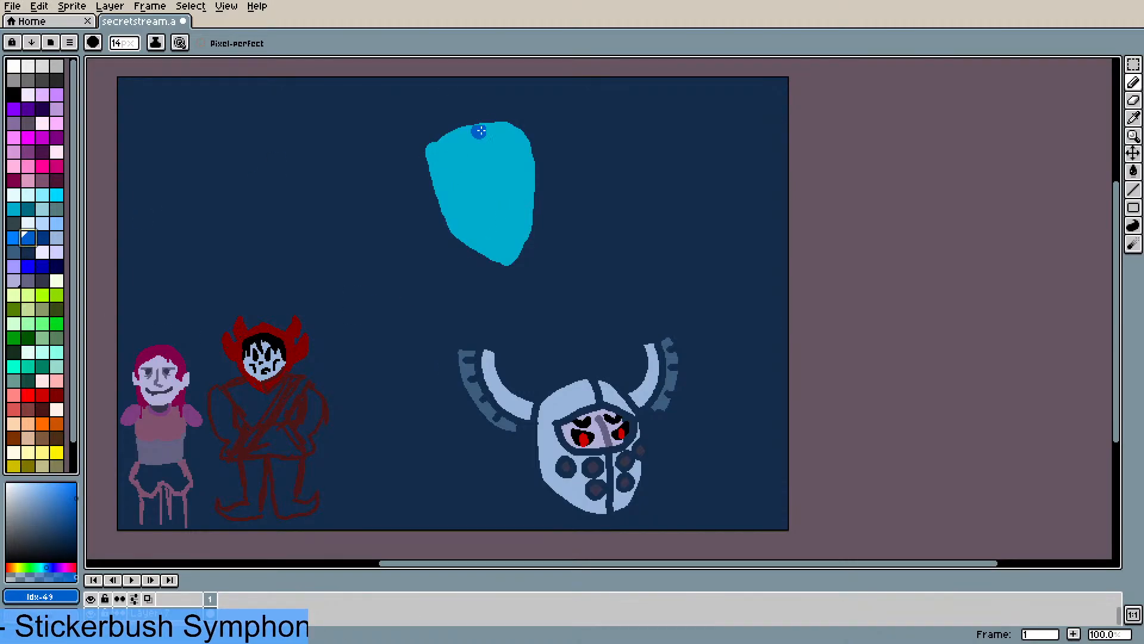
pyautogui.moveTo(439, 176)
pyautogui.mouseDown()
pyautogui.moveTo(471, 136)
pyautogui.moveTo(456, 127)
pyautogui.moveTo(428, 167)
pyautogui.moveTo(438, 194)
pyautogui.mouseUp()
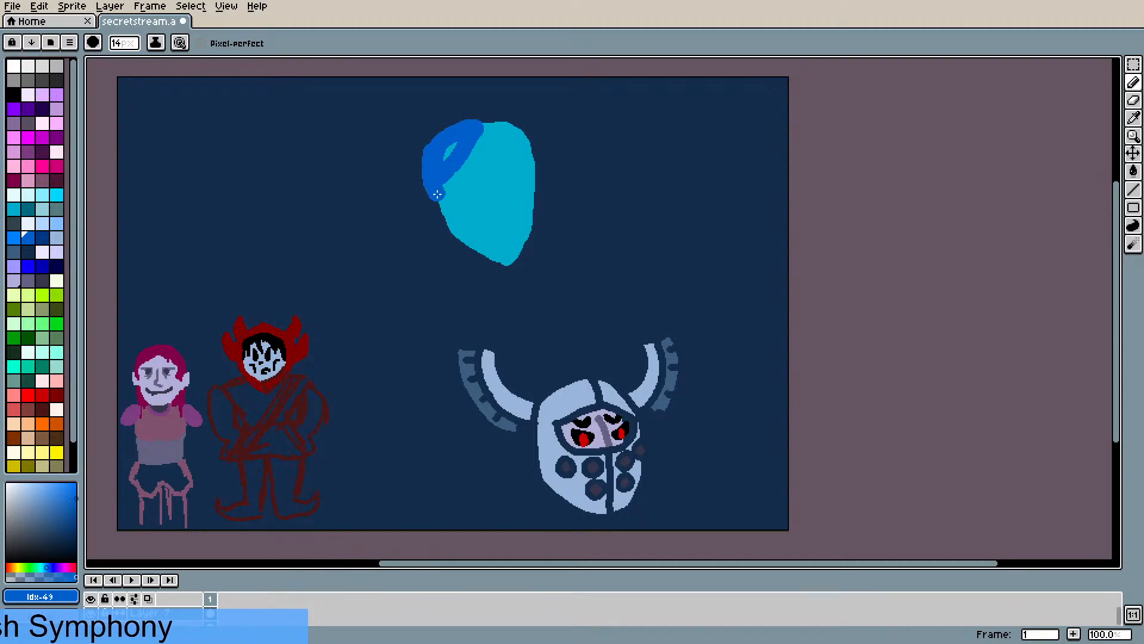
pyautogui.moveTo(461, 136)
pyautogui.mouseDown()
pyautogui.moveTo(498, 126)
pyautogui.moveTo(511, 150)
pyautogui.moveTo(495, 144)
pyautogui.moveTo(505, 138)
pyautogui.moveTo(519, 156)
pyautogui.moveTo(526, 130)
pyautogui.moveTo(539, 179)
pyautogui.moveTo(526, 141)
pyautogui.mouseUp()
pyautogui.moveTo(431, 181); pyautogui.dragTo(447, 239)
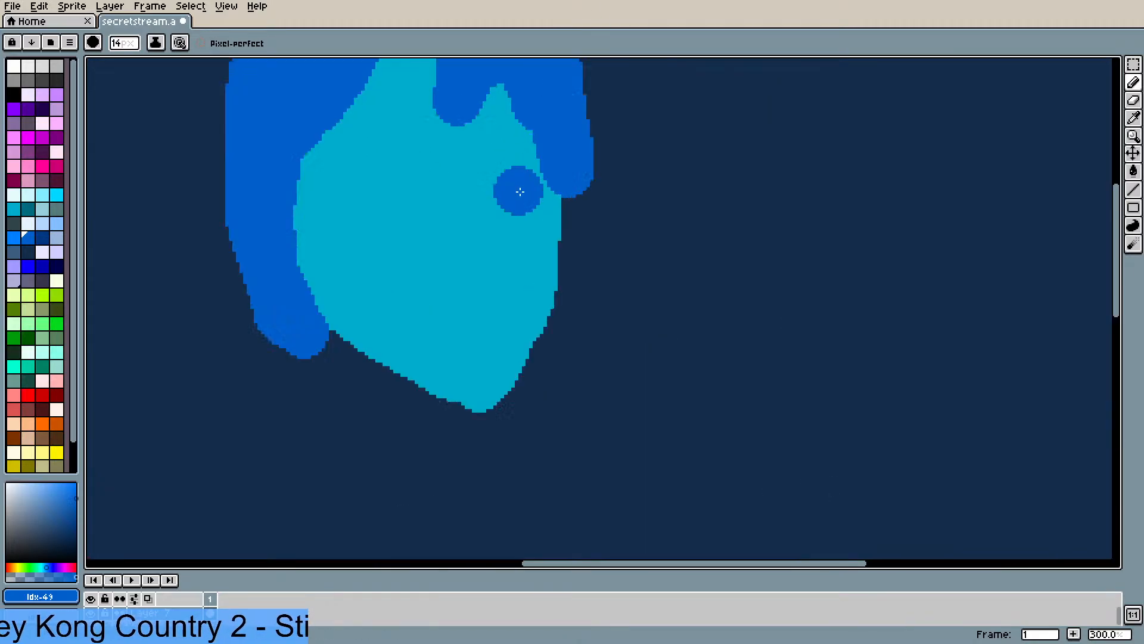
# - Erase the edges of the cyan head's pointed chin to round and shorten the jaw
pyautogui.scroll(2, 516, 189)
pyautogui.press('b')
pyautogui.moveTo(420, 393)
pyautogui.mouseDown()
pyautogui.moveTo(480, 414)
pyautogui.moveTo(516, 372)
pyautogui.moveTo(431, 407)
pyautogui.moveTo(516, 403)
pyautogui.moveTo(534, 382)
pyautogui.moveTo(494, 397)
pyautogui.mouseUp()
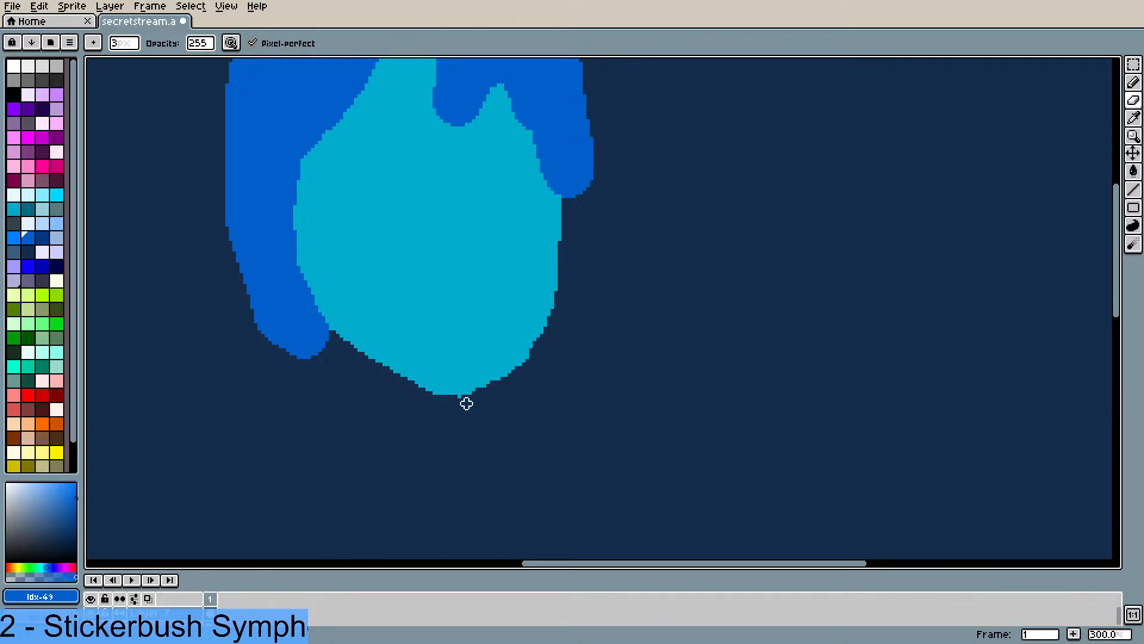
pyautogui.scroll(-1, 461, 347)
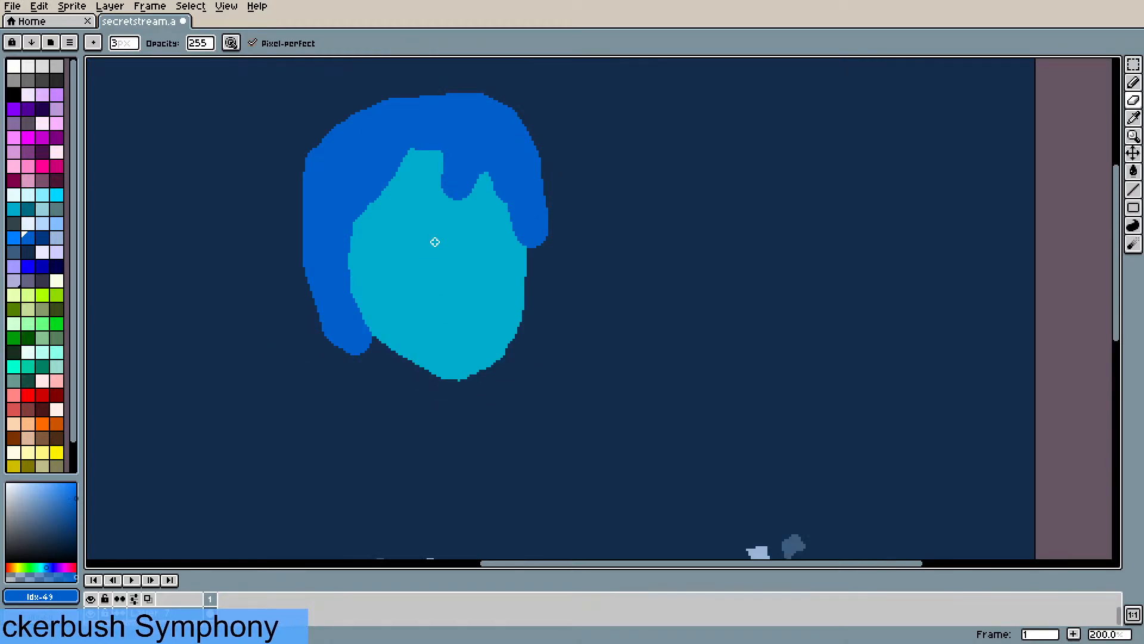
pyautogui.scroll(1, 435, 242)
pyautogui.scroll(-1, 434, 241)
pyautogui.scroll(1, 424, 217)
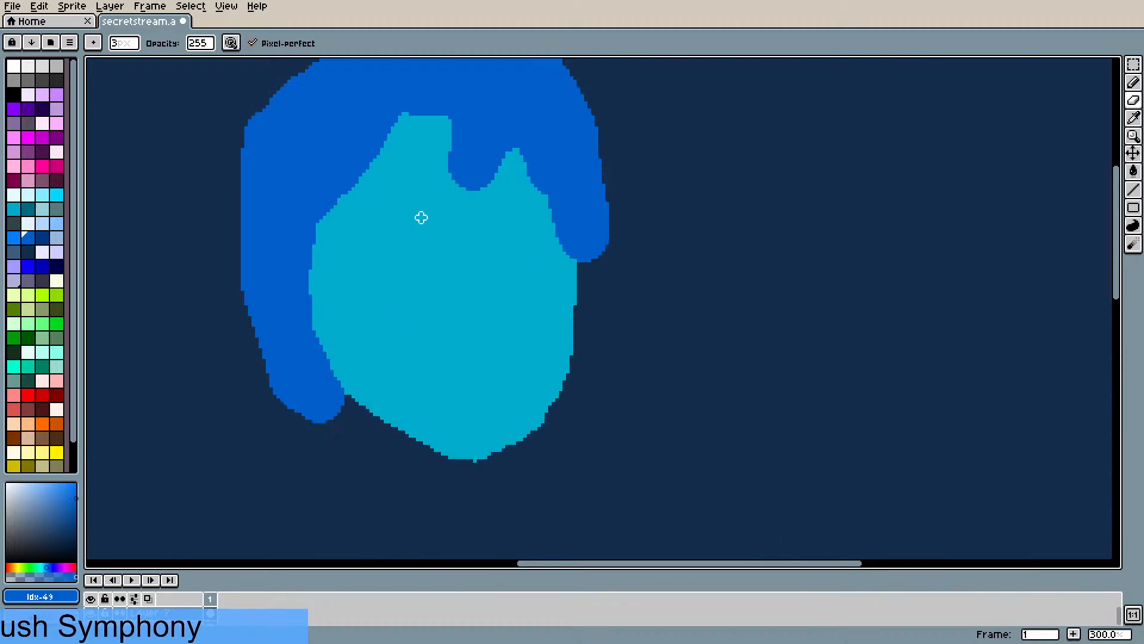
pyautogui.scroll(-1, 421, 217)
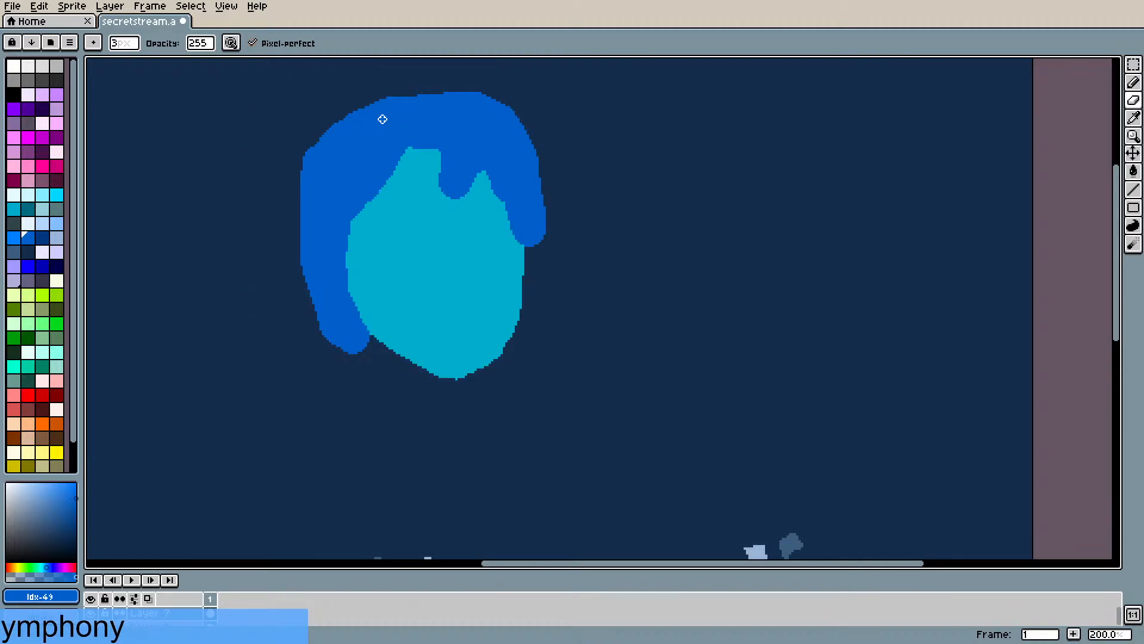
# - Sample the hair's blue, smooth the crown, and use a 5 px pencil to sharpen the fringe and extend the side locks
pyautogui.press('i')
pyautogui.click(366, 167)
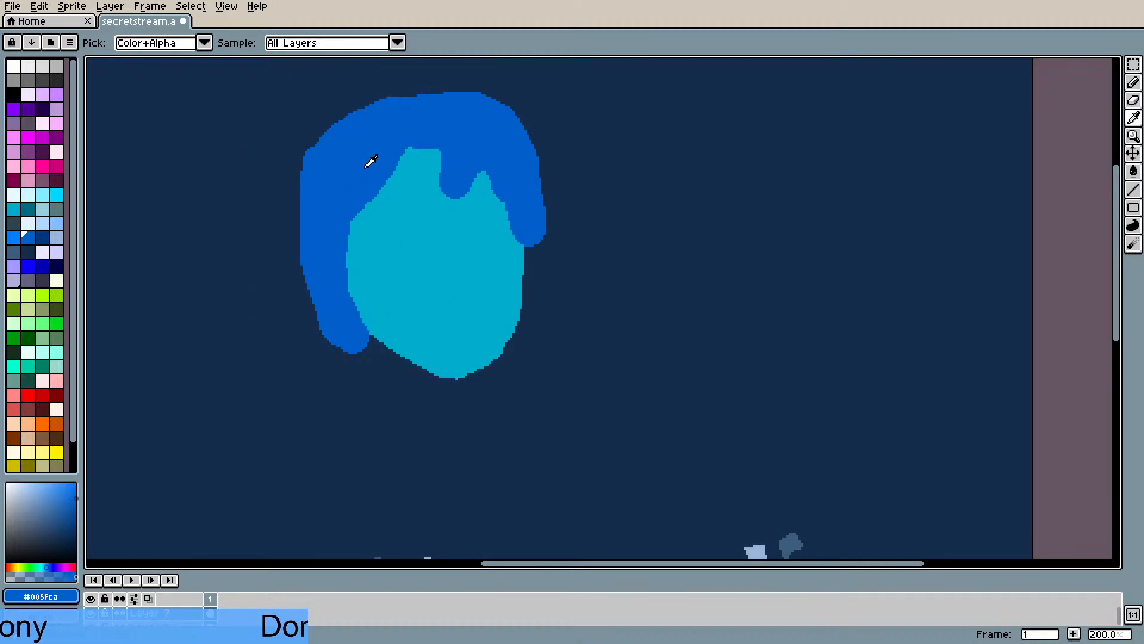
pyautogui.press('b')
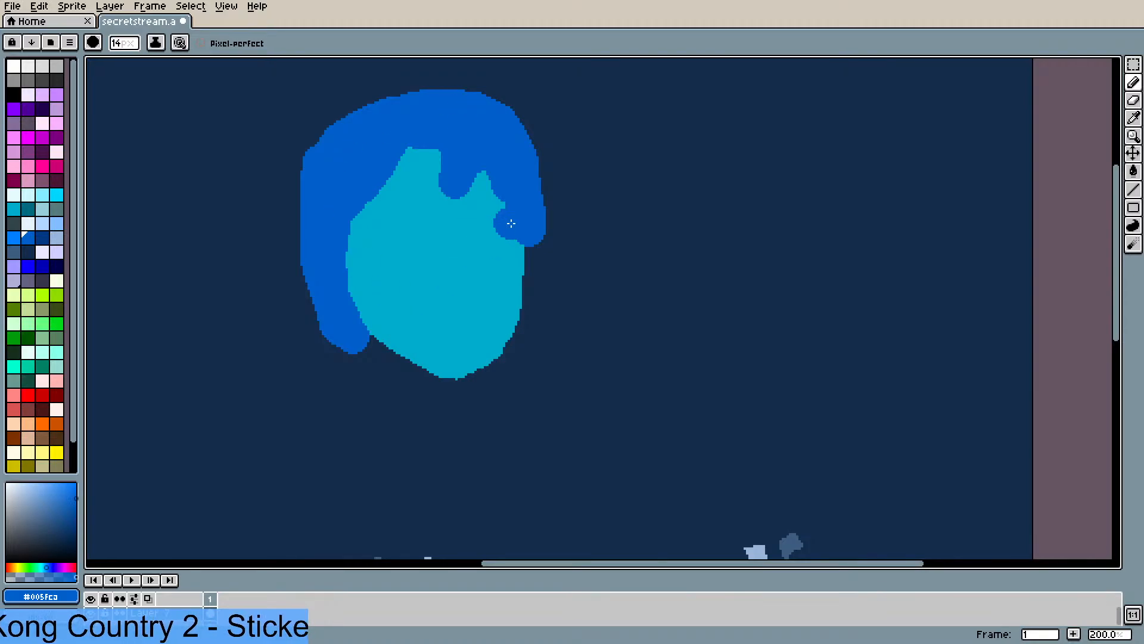
pyautogui.click(128, 44)
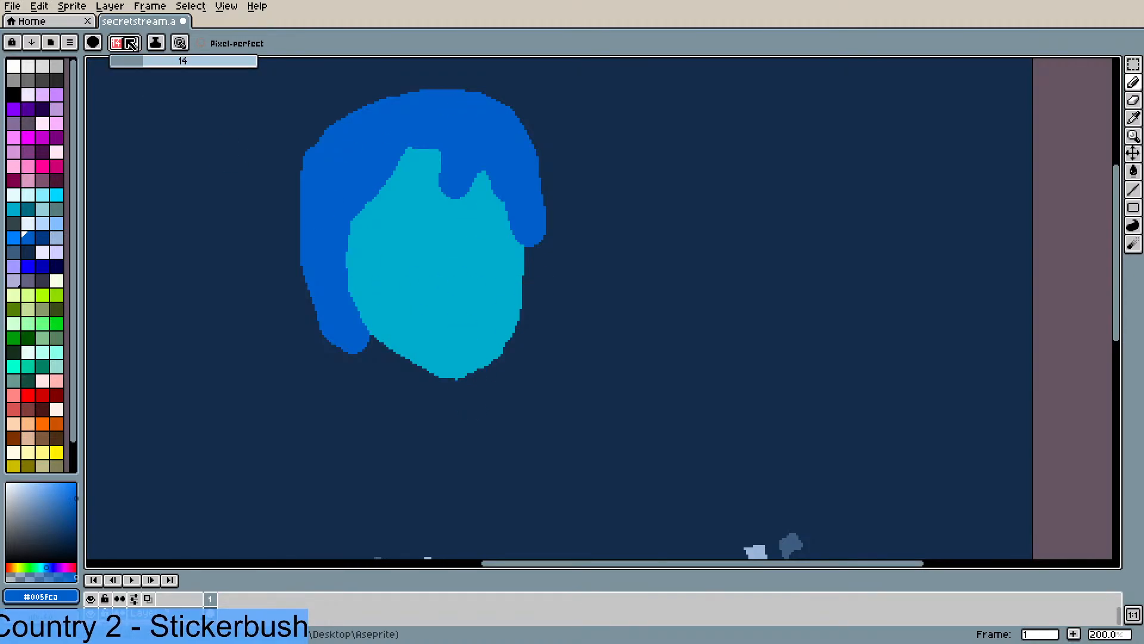
pyautogui.moveTo(142, 62); pyautogui.dragTo(122, 62)
pyautogui.click(447, 190)
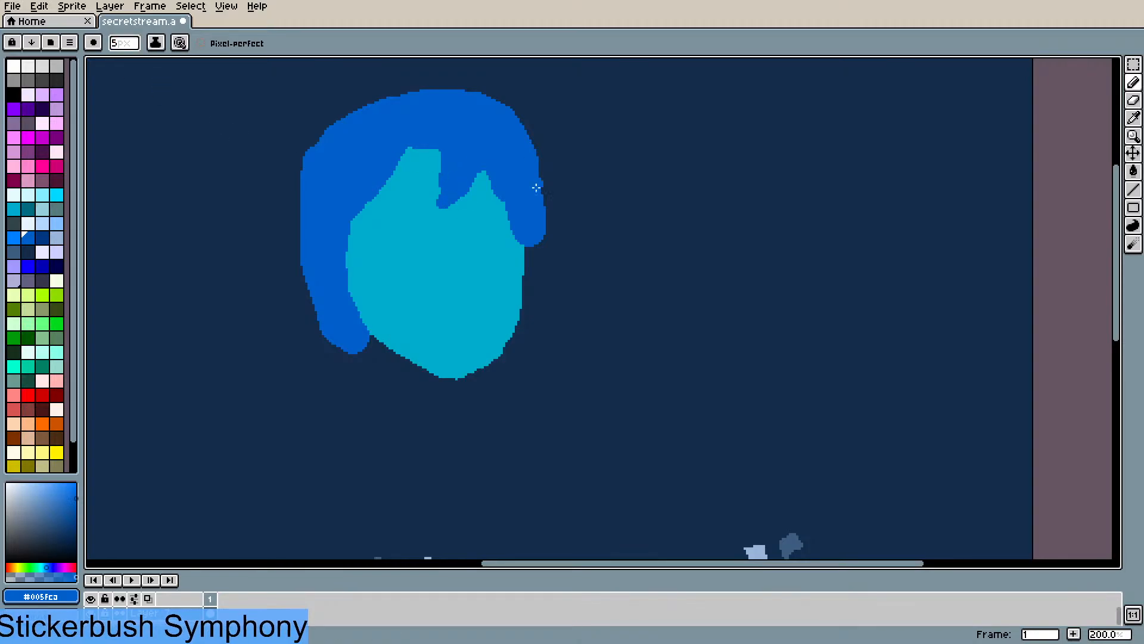
pyautogui.moveTo(526, 238); pyautogui.dragTo(528, 265)
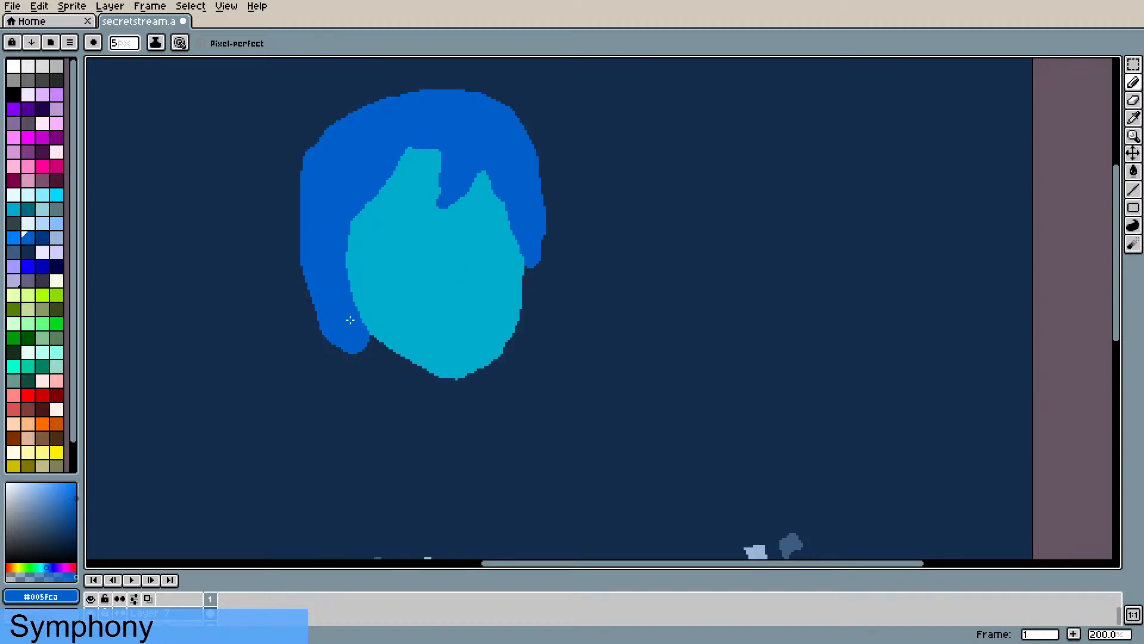
pyautogui.moveTo(350, 320); pyautogui.dragTo(343, 238)
pyautogui.moveTo(355, 341); pyautogui.dragTo(344, 349)
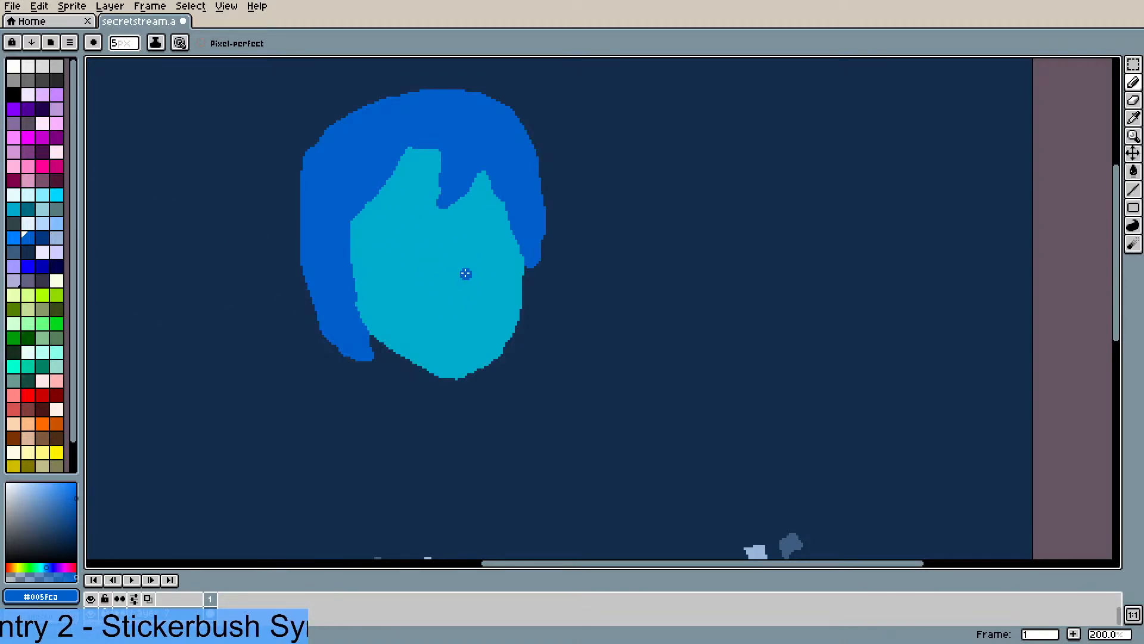
# - Draw a blue angular nose and two dark navy eyes with white pupils on the cyan face
pyautogui.moveTo(461, 255)
pyautogui.mouseDown()
pyautogui.moveTo(473, 282)
pyautogui.moveTo(456, 299)
pyautogui.mouseUp()
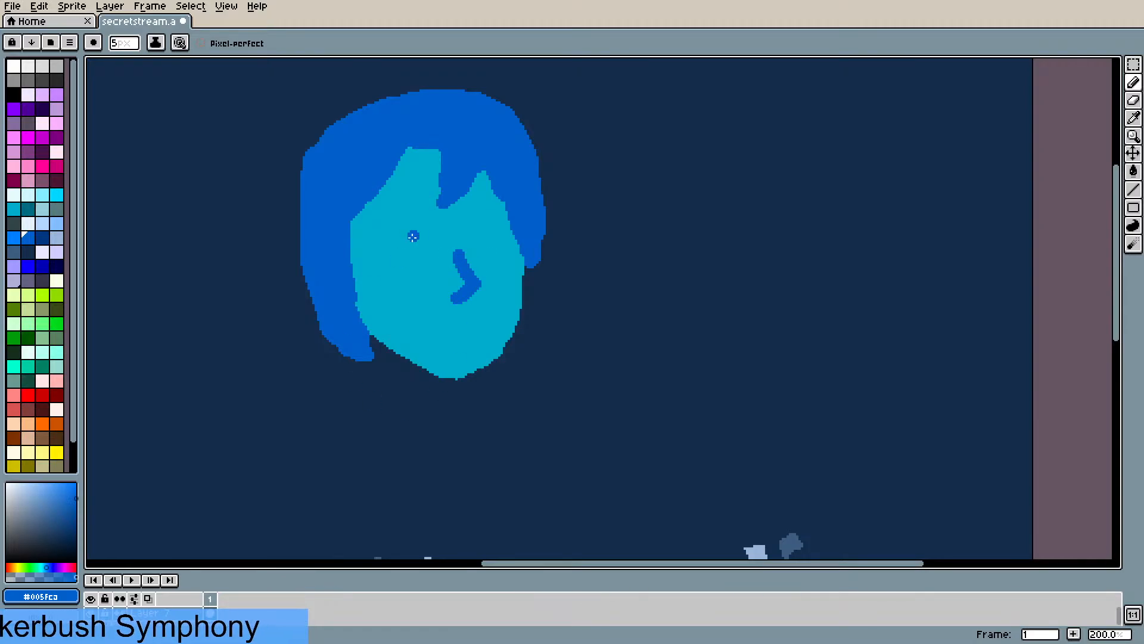
pyautogui.click(27, 252)
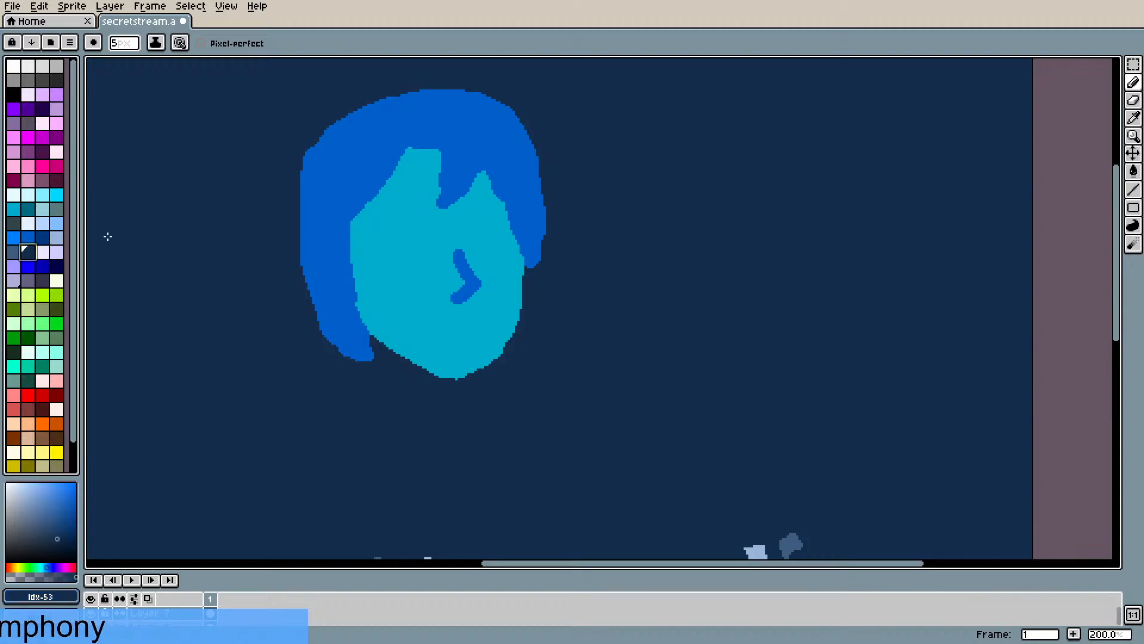
pyautogui.moveTo(384, 240)
pyautogui.mouseDown()
pyautogui.moveTo(432, 237)
pyautogui.moveTo(396, 255)
pyautogui.moveTo(426, 241)
pyautogui.mouseUp()
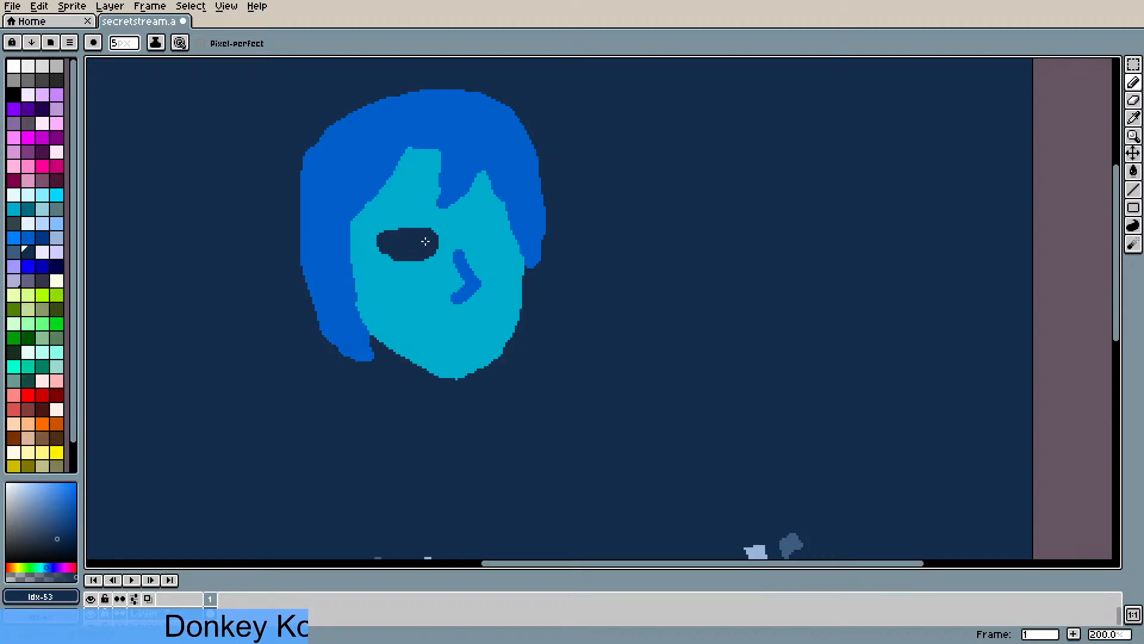
pyautogui.moveTo(498, 230)
pyautogui.mouseDown()
pyautogui.moveTo(480, 239)
pyautogui.moveTo(506, 244)
pyautogui.mouseUp()
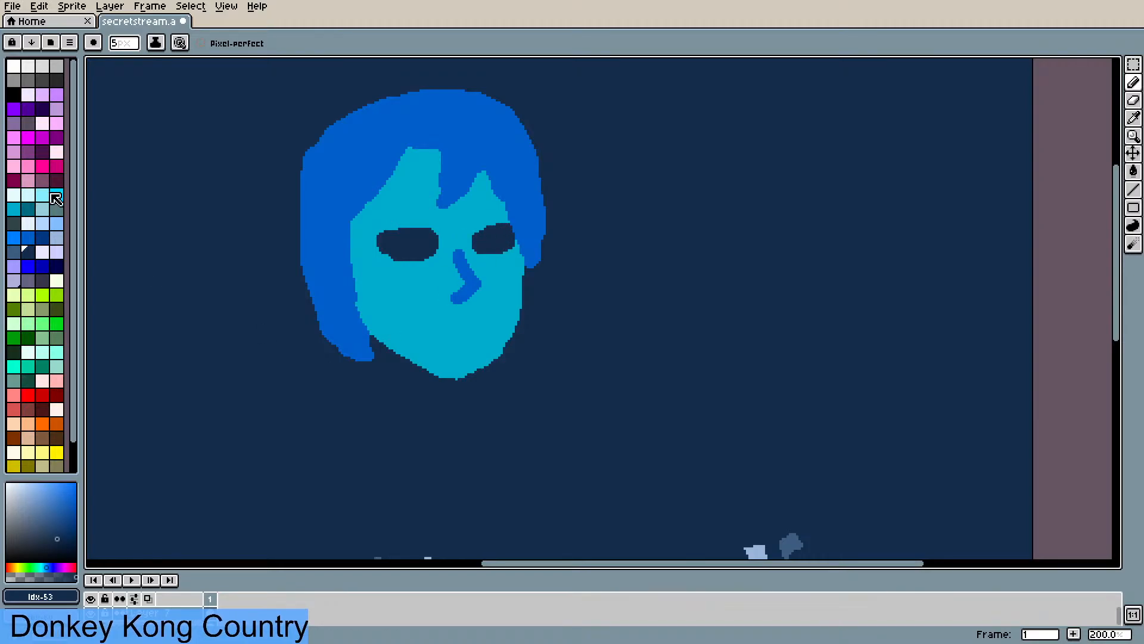
pyautogui.click(14, 68)
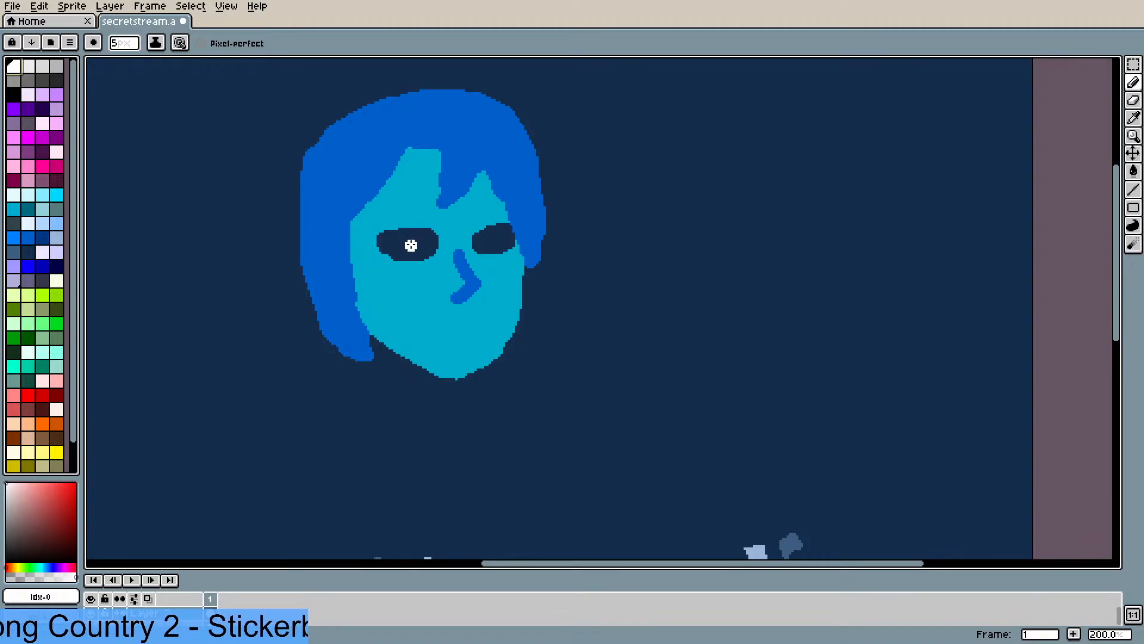
pyautogui.click(498, 239)
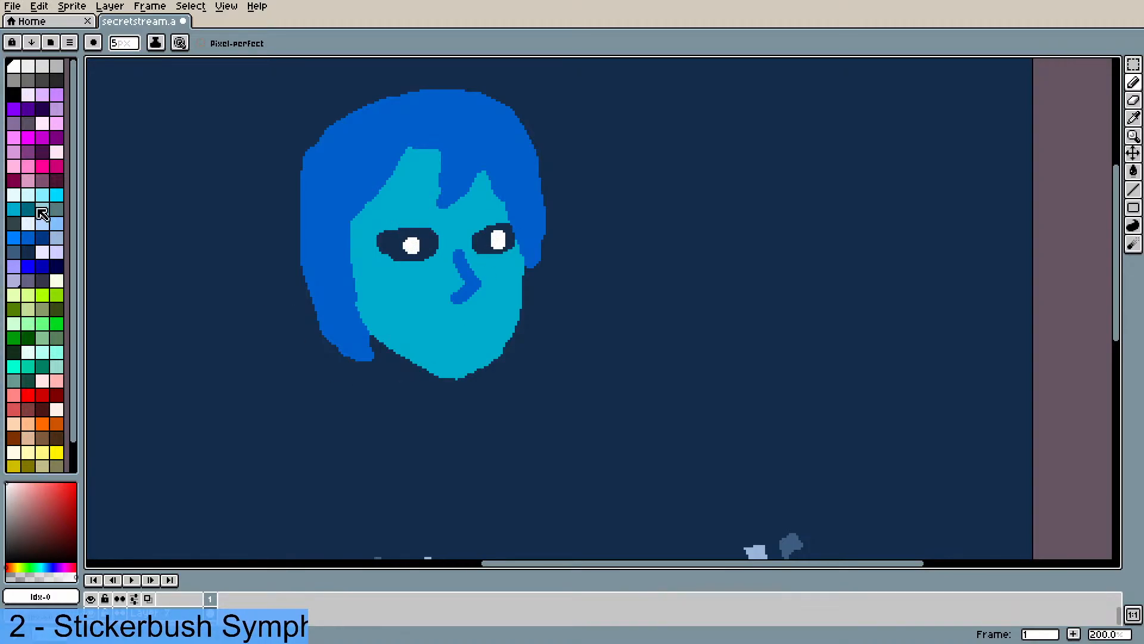
# - Paint a short downturned slate-blue mouth below the nose, undoing and redrawing the stroke to place it lower on the face
pyautogui.click(13, 251)
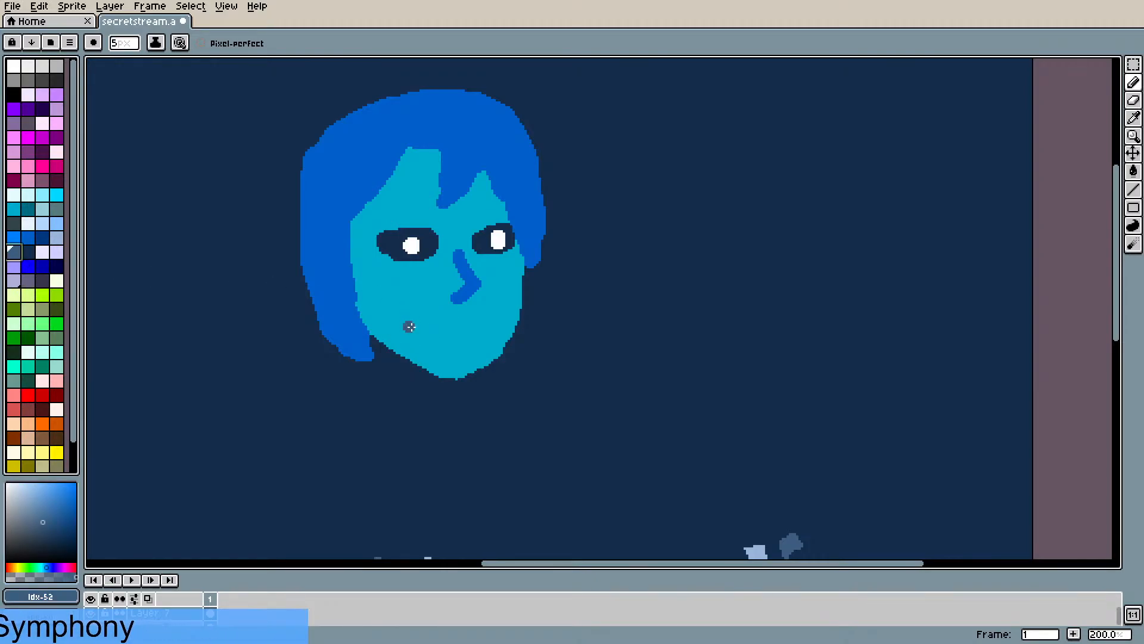
pyautogui.moveTo(465, 331); pyautogui.dragTo(480, 324)
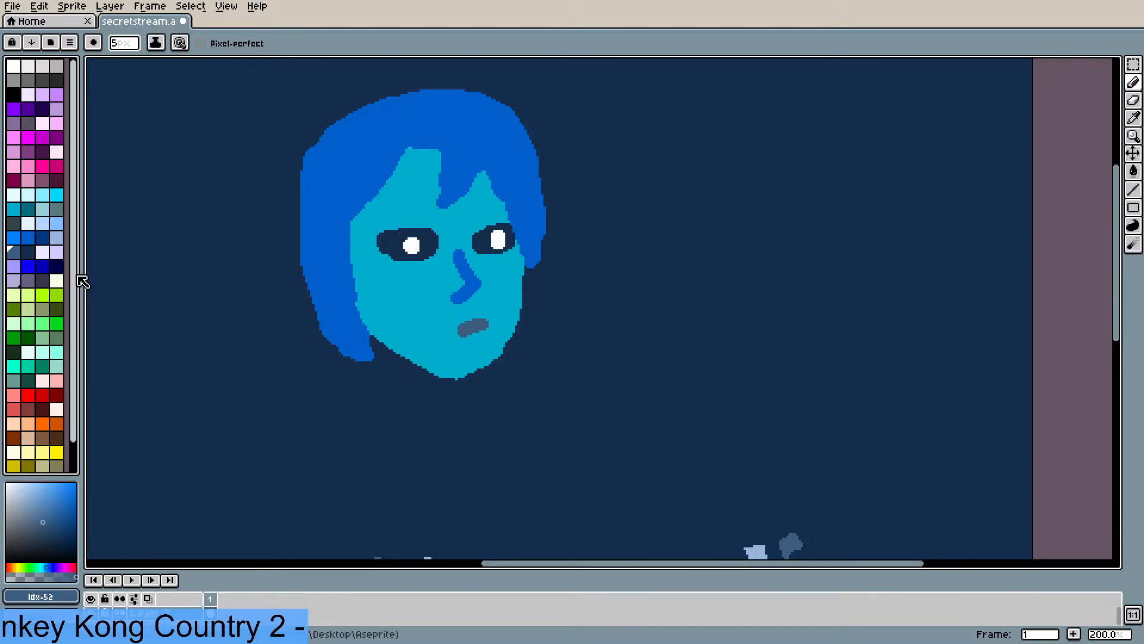
pyautogui.hotkey('ctrl', 'z')
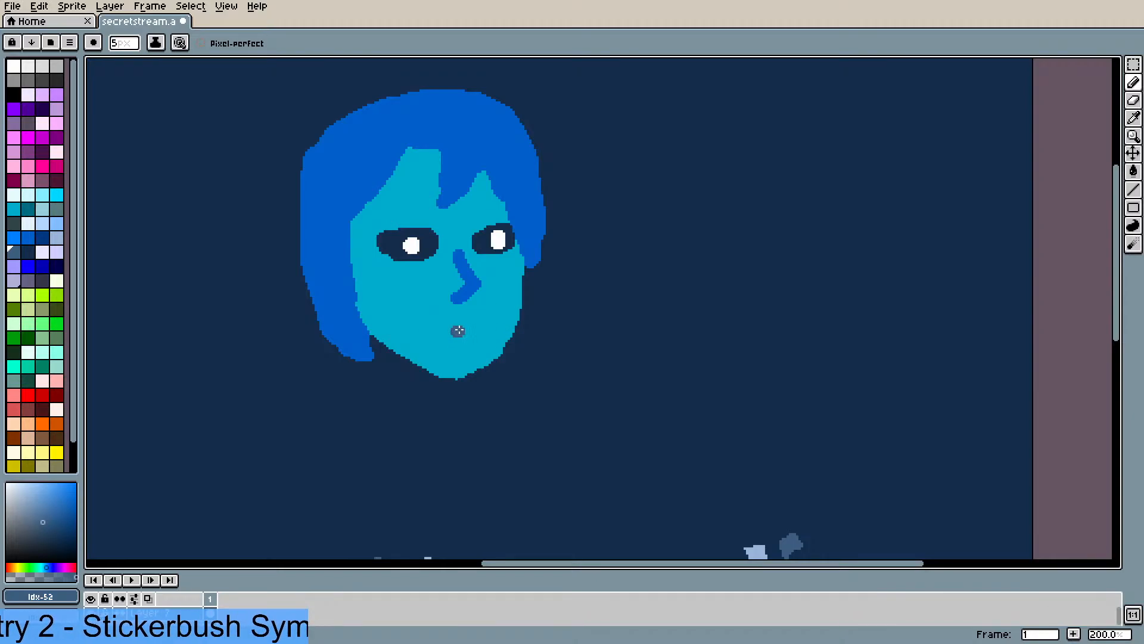
pyautogui.moveTo(458, 330)
pyautogui.mouseDown()
pyautogui.moveTo(488, 326)
pyautogui.moveTo(460, 324)
pyautogui.moveTo(474, 316)
pyautogui.moveTo(488, 325)
pyautogui.mouseUp()
pyautogui.hotkey('ctrl', 'z')
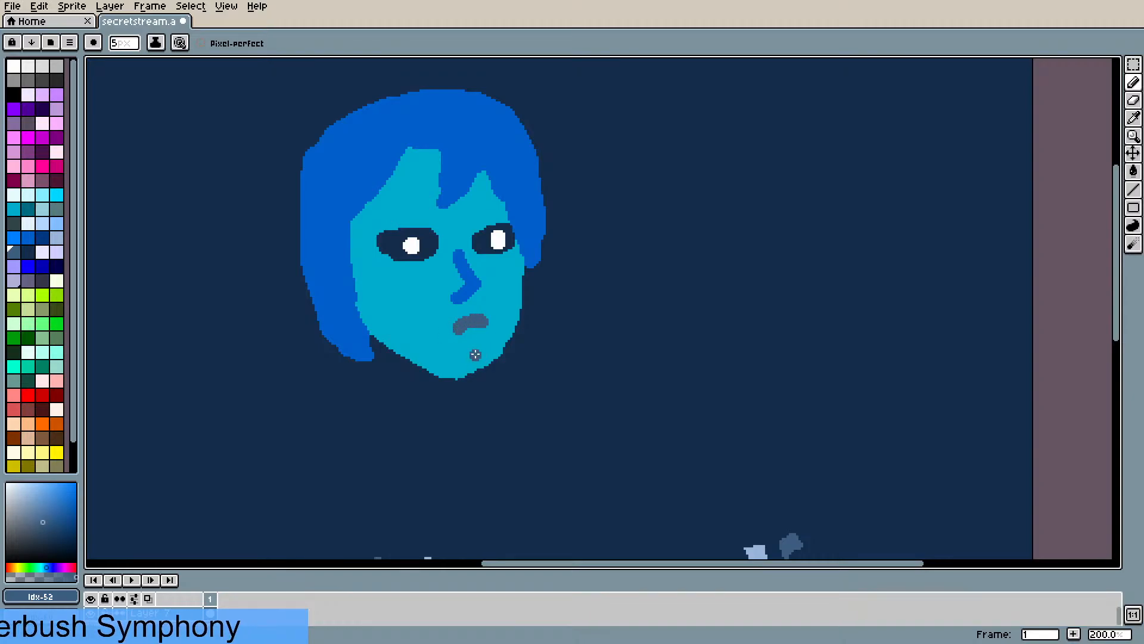
pyautogui.hotkey('ctrl', 'z')
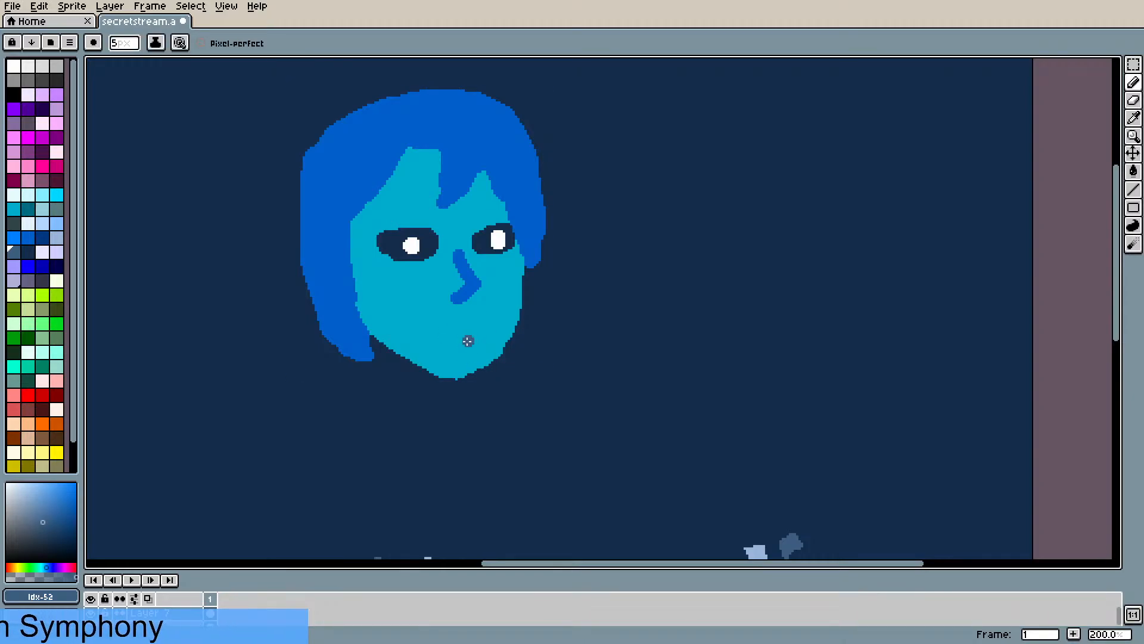
pyautogui.moveTo(447, 337); pyautogui.dragTo(474, 330)
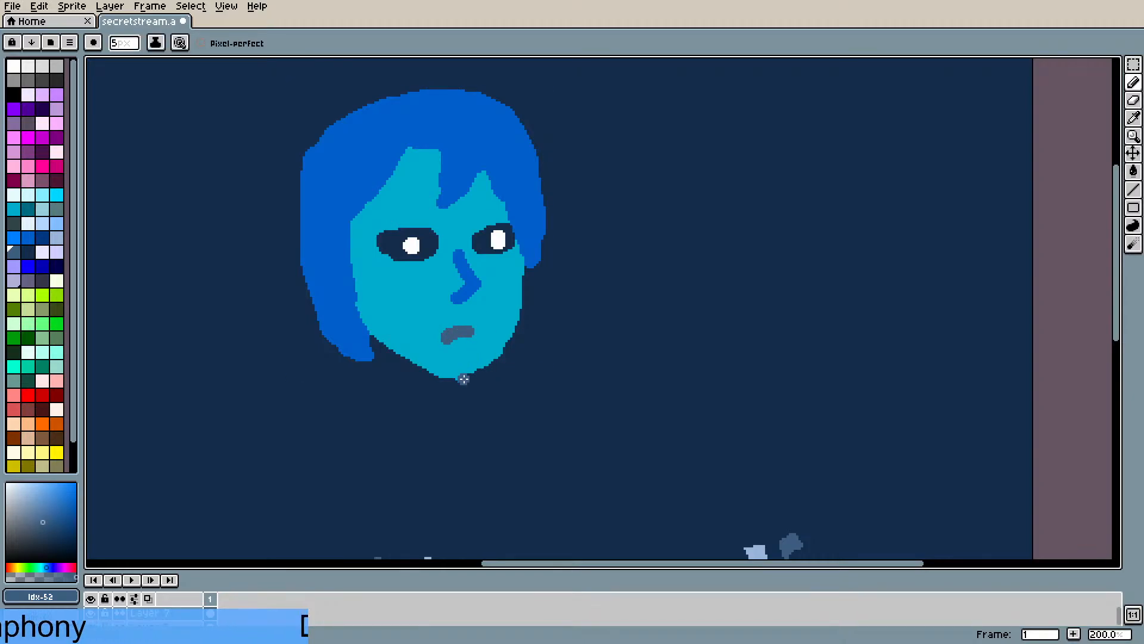
# - Trim the jaw's edge with the 3 px eraser to straighten it toward the chin, and return to the pencil with dark blue
pyautogui.press('b')
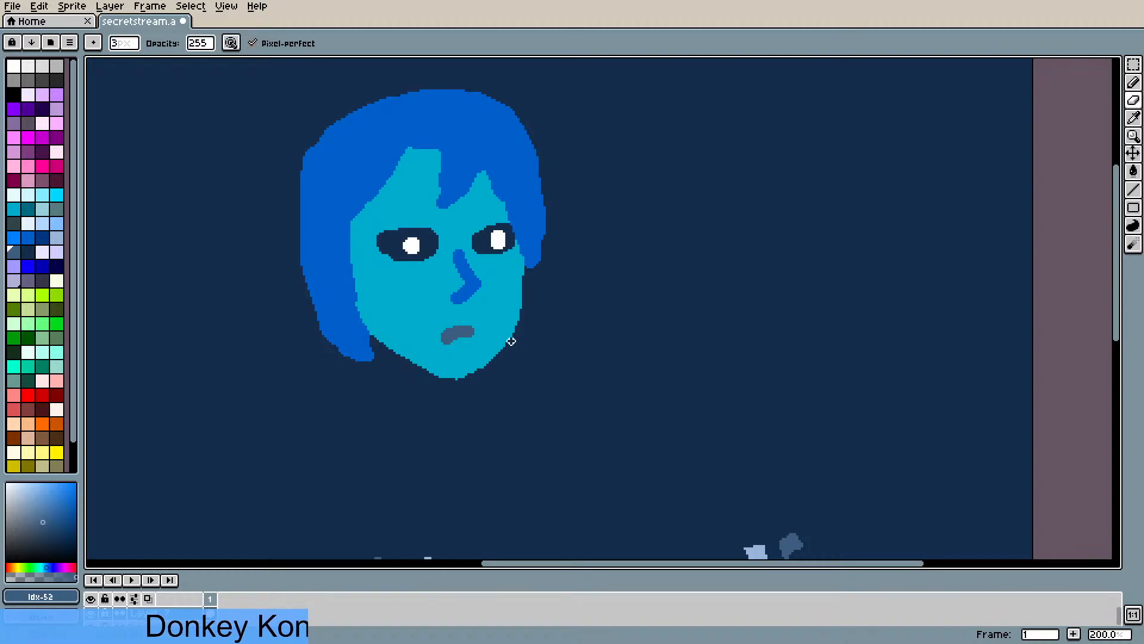
pyautogui.moveTo(521, 324); pyautogui.dragTo(469, 377)
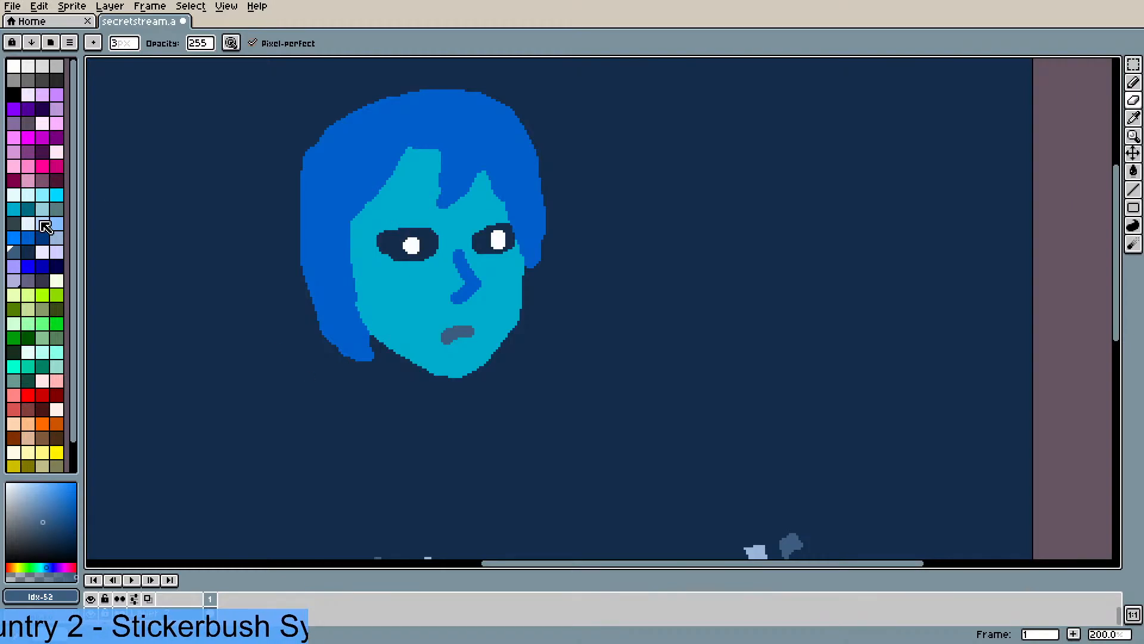
pyautogui.click(42, 238)
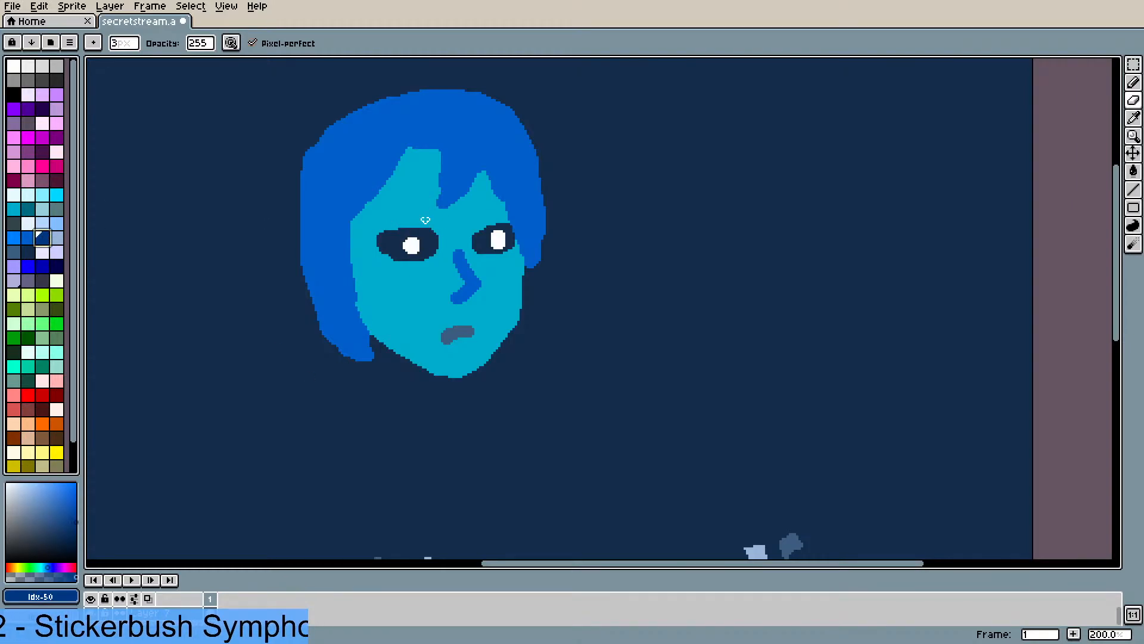
pyautogui.press('b')
pyautogui.moveTo(379, 205); pyautogui.dragTo(417, 223)
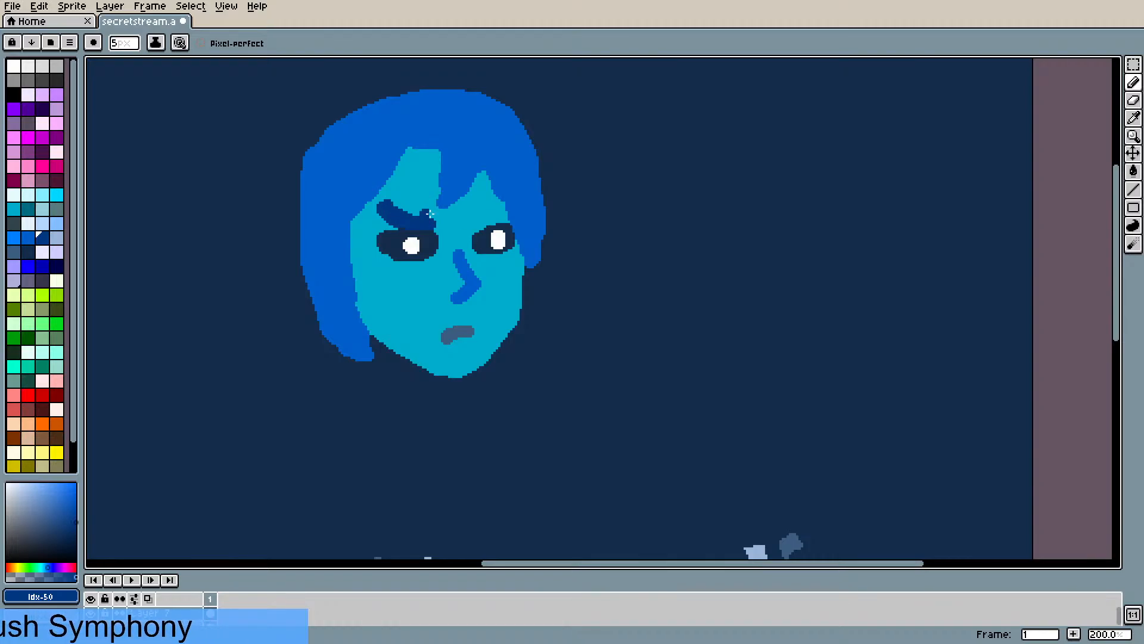
pyautogui.moveTo(493, 222); pyautogui.dragTo(512, 201)
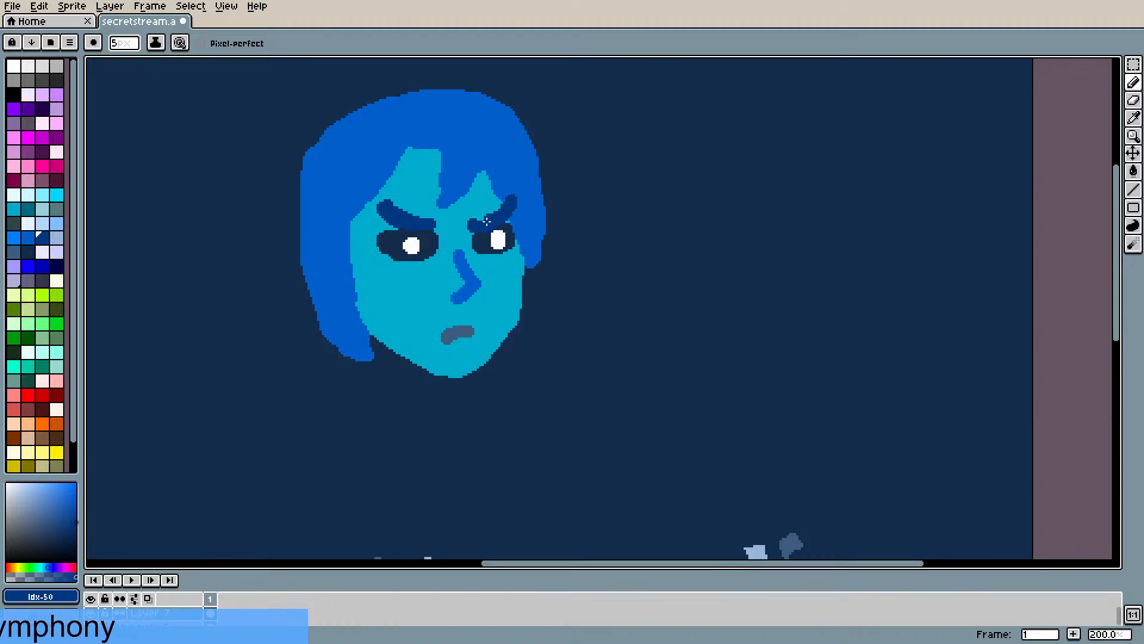
pyautogui.hotkey('ctrl', 'z')
pyautogui.hotkey('ctrl', 'z')
pyautogui.hotkey('ctrl', 'z')
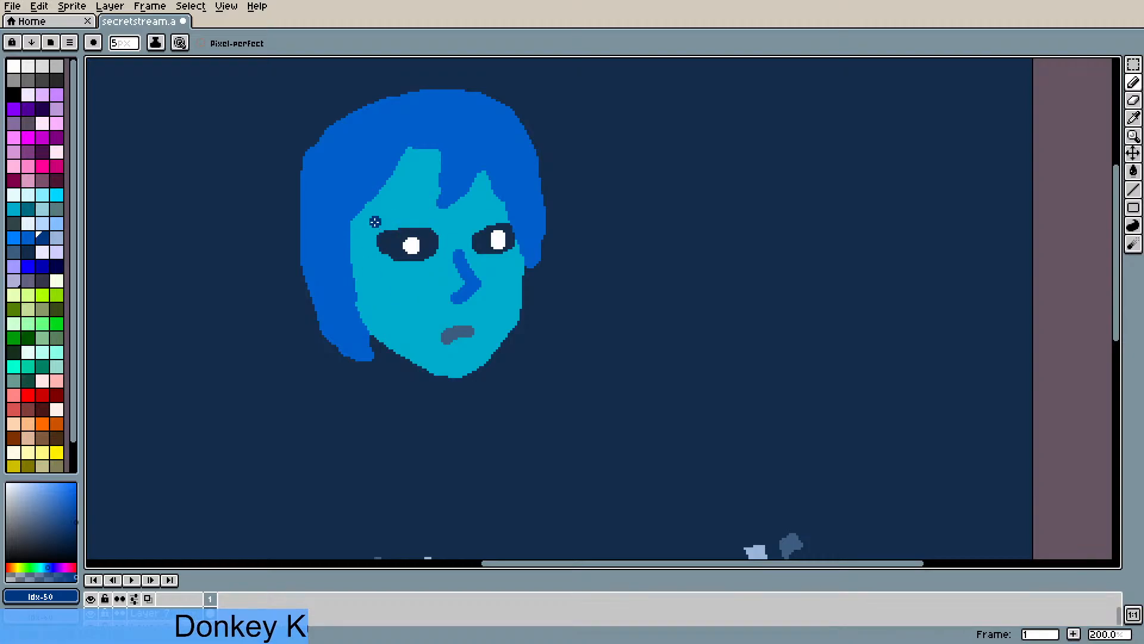
pyautogui.moveTo(374, 236); pyautogui.dragTo(405, 213)
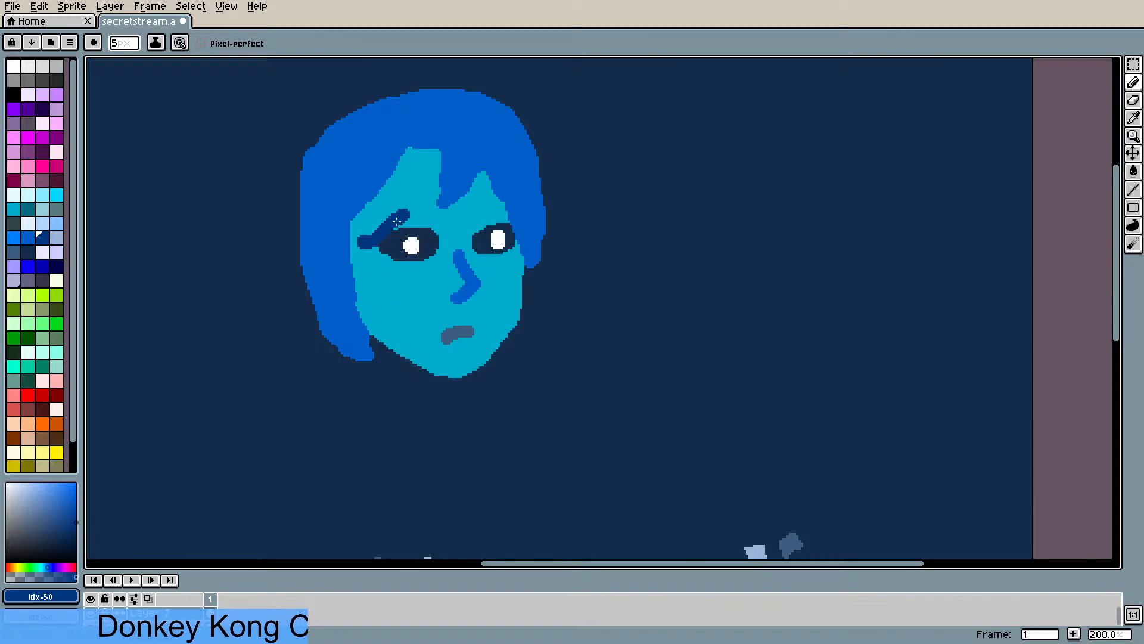
pyautogui.press('z')
pyautogui.hotkey('ctrl', 'z')
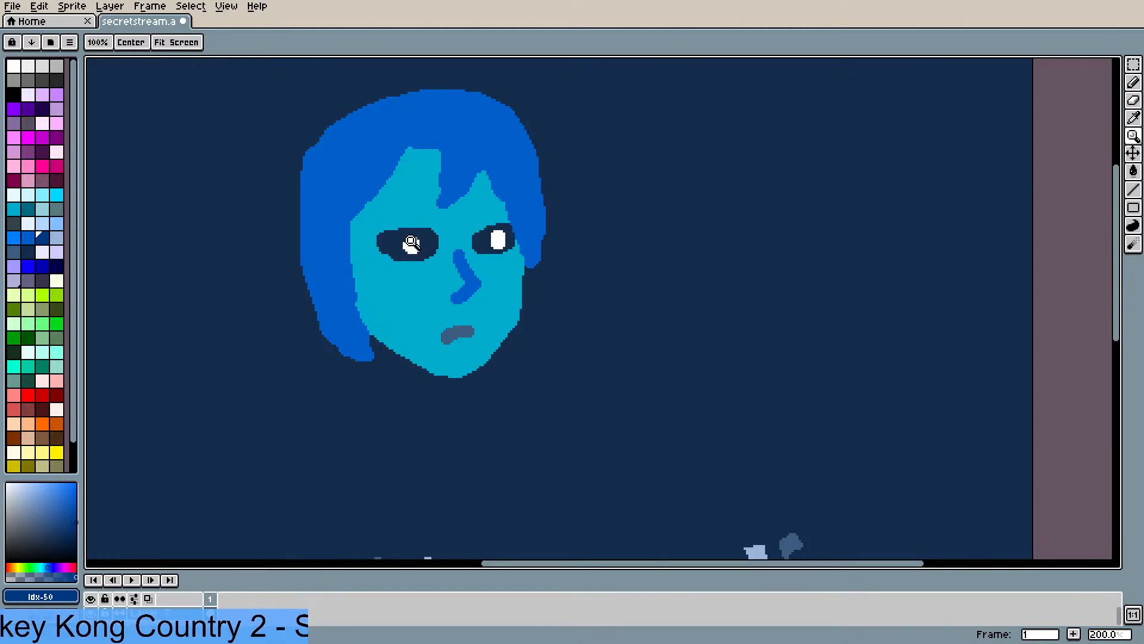
# - Draw short, angry dark blue eyebrows slanting down toward the nose above the inner part of each eye
pyautogui.press('b')
pyautogui.click(401, 215)
pyautogui.moveTo(401, 215)
pyautogui.mouseDown()
pyautogui.moveTo(430, 236)
pyautogui.moveTo(430, 221)
pyautogui.moveTo(469, 233)
pyautogui.moveTo(483, 223)
pyautogui.moveTo(474, 238)
pyautogui.moveTo(484, 217)
pyautogui.mouseUp()
pyautogui.press('v')
pyautogui.hotkey('ctrl', 'z')
pyautogui.press('b')
pyautogui.hotkey('ctrl', 'z')
pyautogui.hotkey('ctrl', 'z')
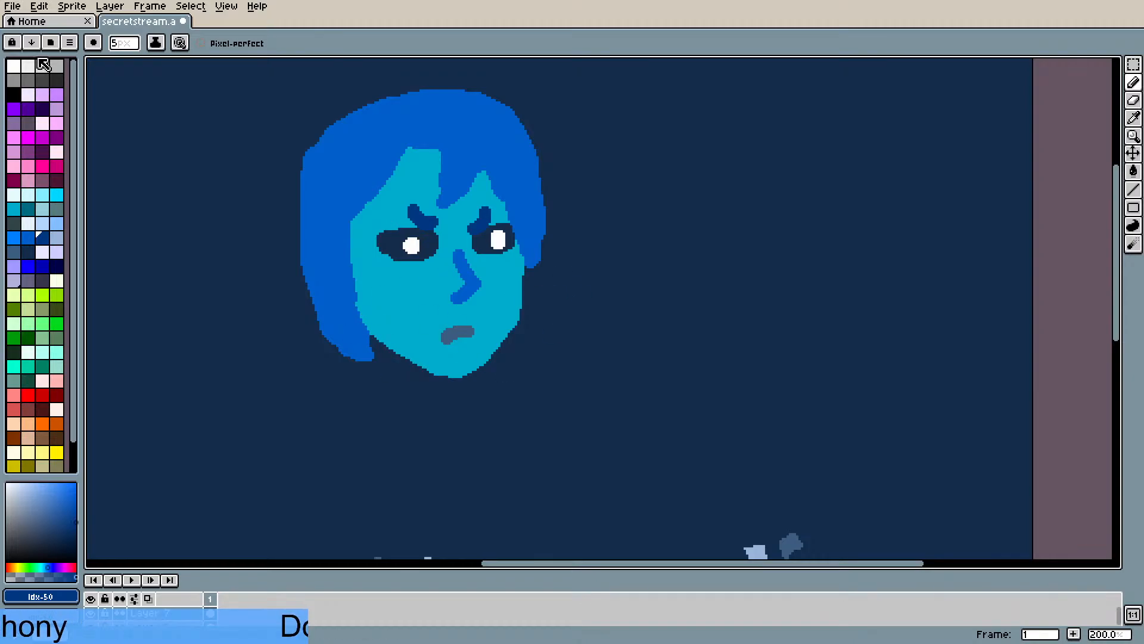
# - Paint a thin slate-blue vertical scar above and below the eye nearer the long side lock, using a 2 px pencil
pyautogui.click(27, 250)
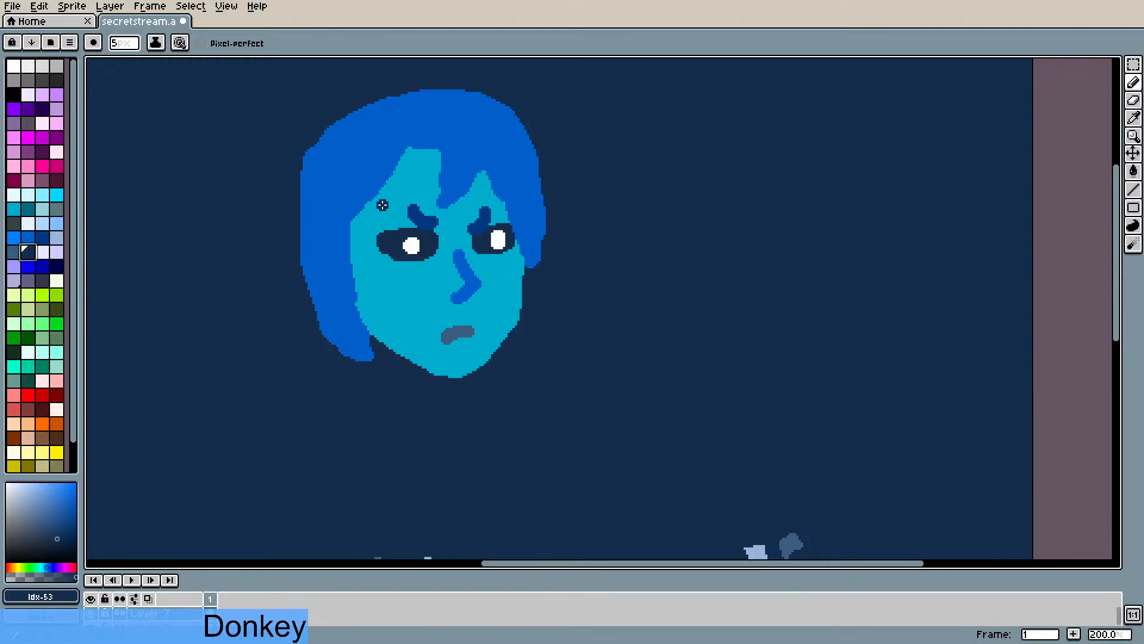
pyautogui.moveTo(122, 43)
pyautogui.mouseDown()
pyautogui.moveTo(125, 64)
pyautogui.moveTo(113, 63)
pyautogui.mouseUp()
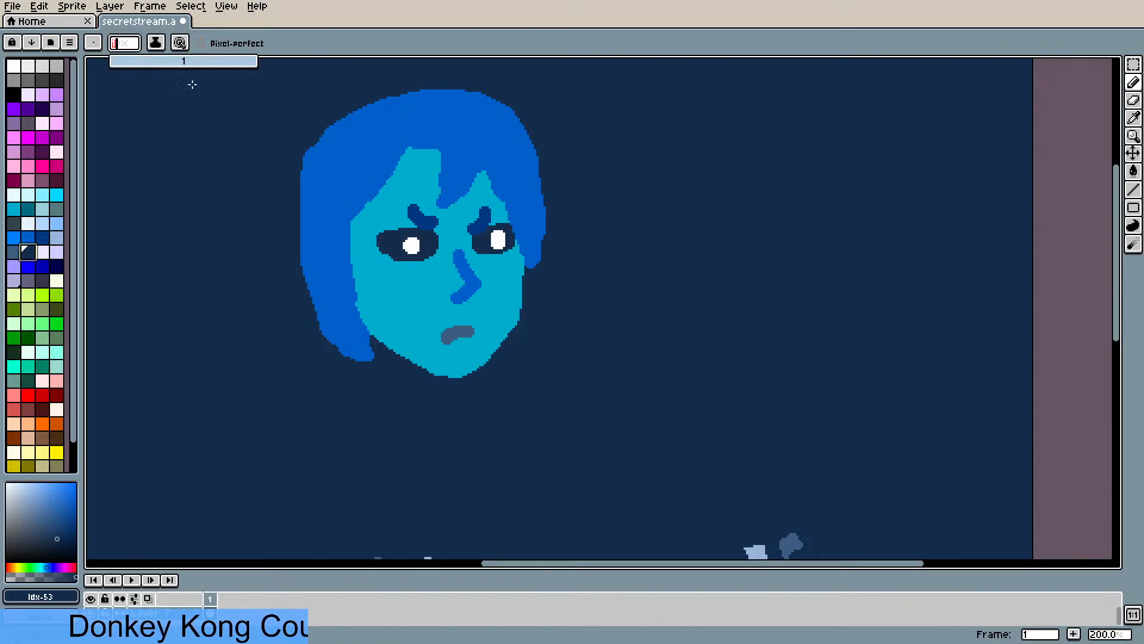
pyautogui.click(118, 62)
pyautogui.moveTo(408, 262); pyautogui.dragTo(410, 268)
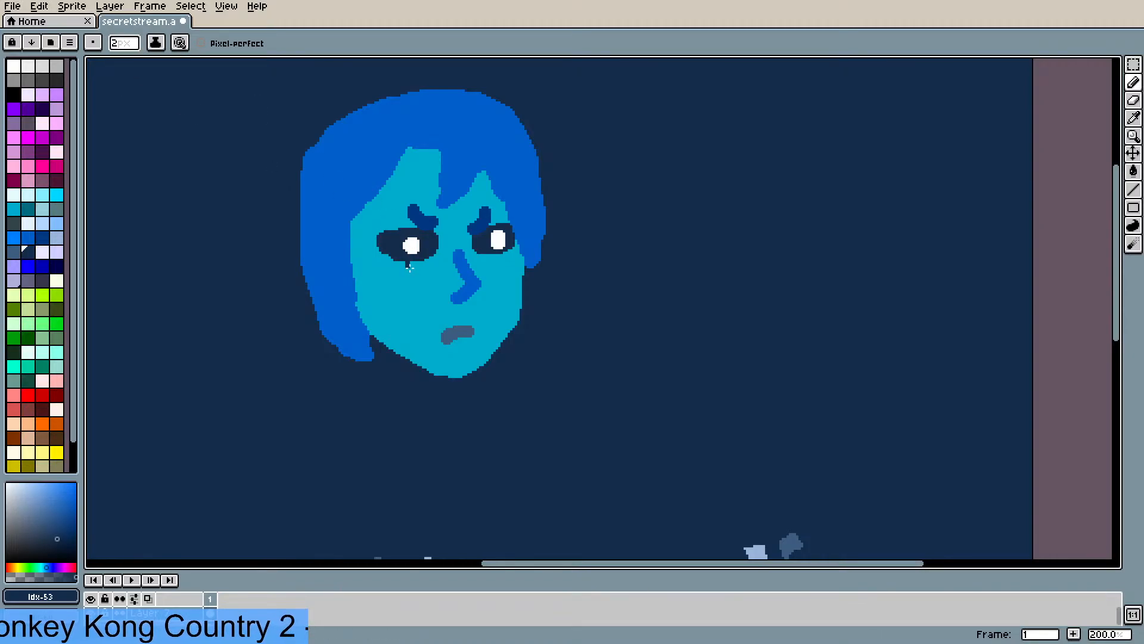
pyautogui.hotkey('ctrl', 'z')
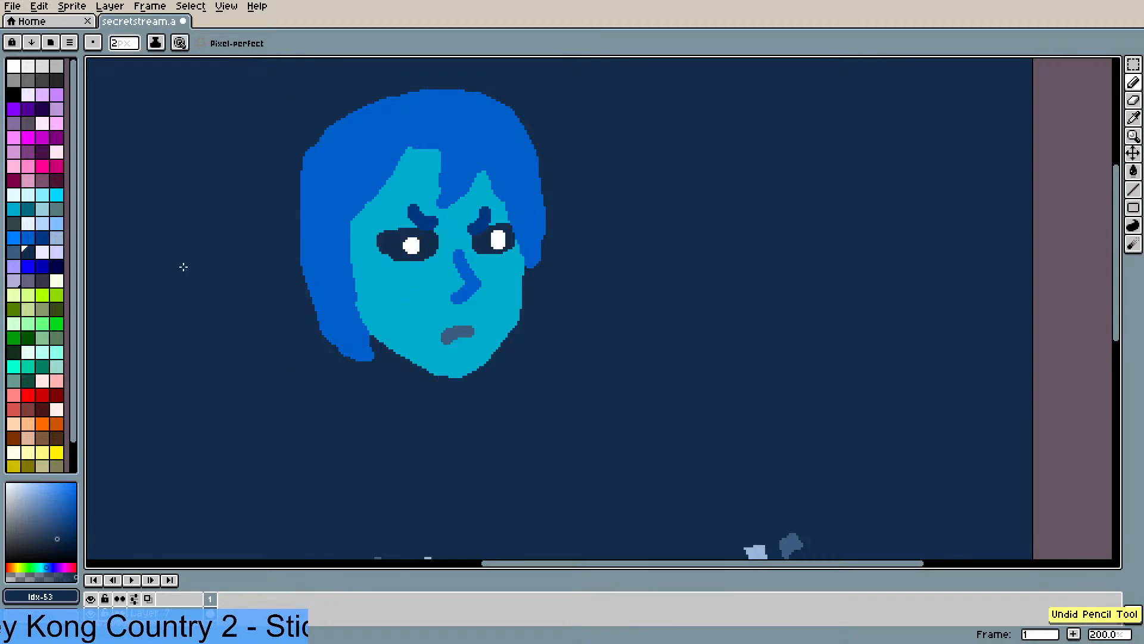
pyautogui.click(15, 255)
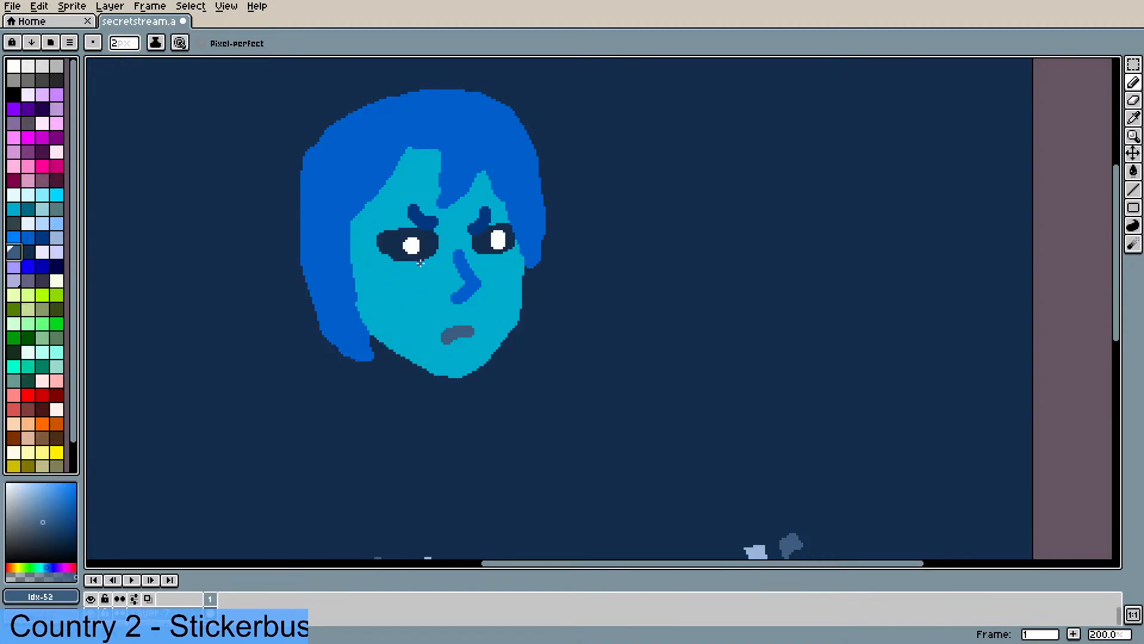
pyautogui.moveTo(405, 264); pyautogui.dragTo(407, 266)
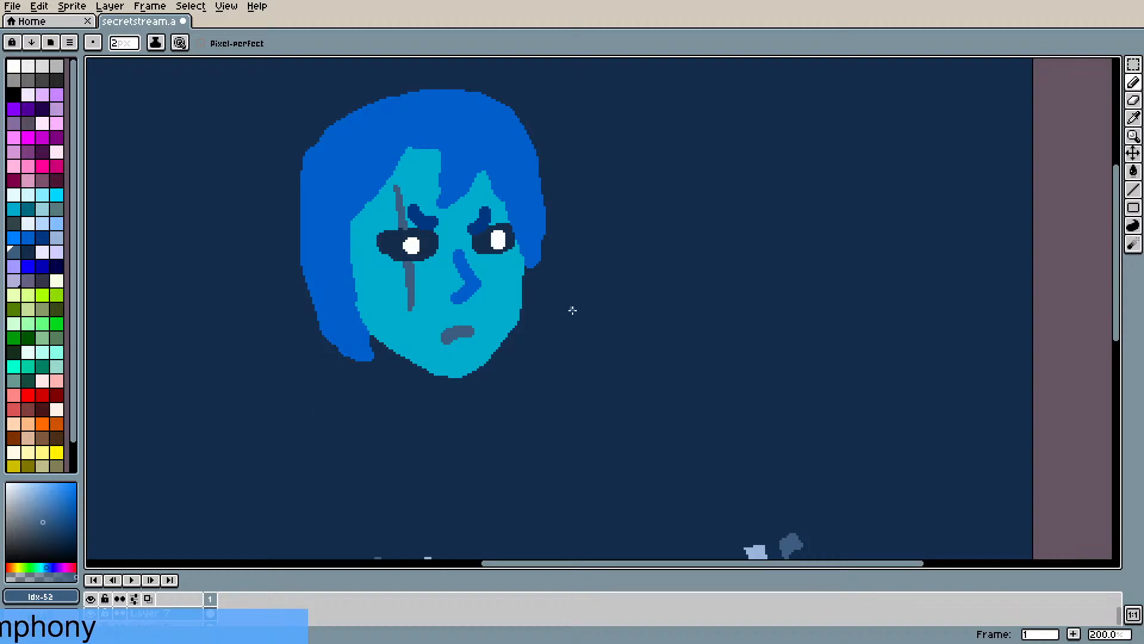
# - Examine the new blue-haired head beside the other characters at different zoom levels
pyautogui.scroll(-2, 572, 310)
pyautogui.scroll(2, 527, 292)
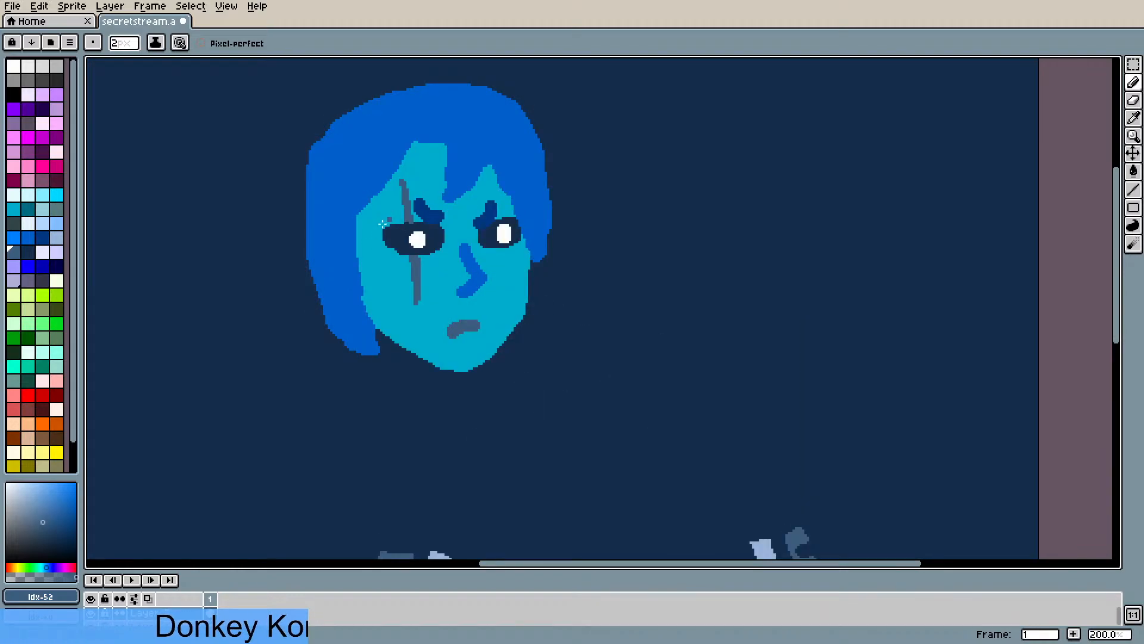
pyautogui.scroll(-2, 411, 198)
pyautogui.scroll(1, 394, 243)
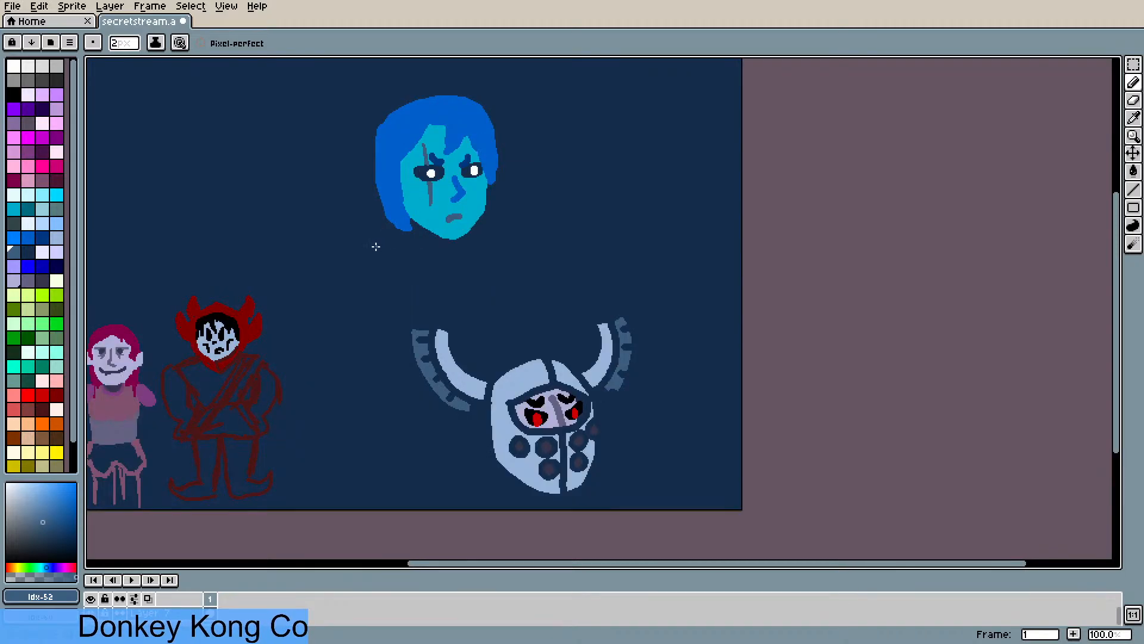
pyautogui.scroll(-1, 373, 246)
pyautogui.scroll(1, 378, 185)
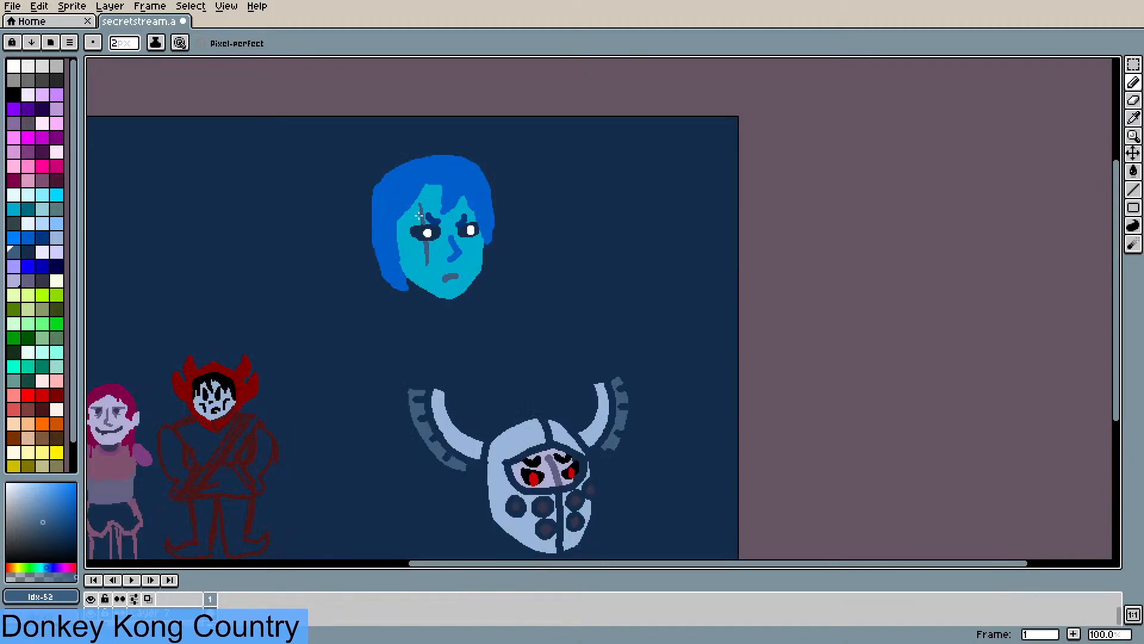
pyautogui.scroll(-1, 386, 270)
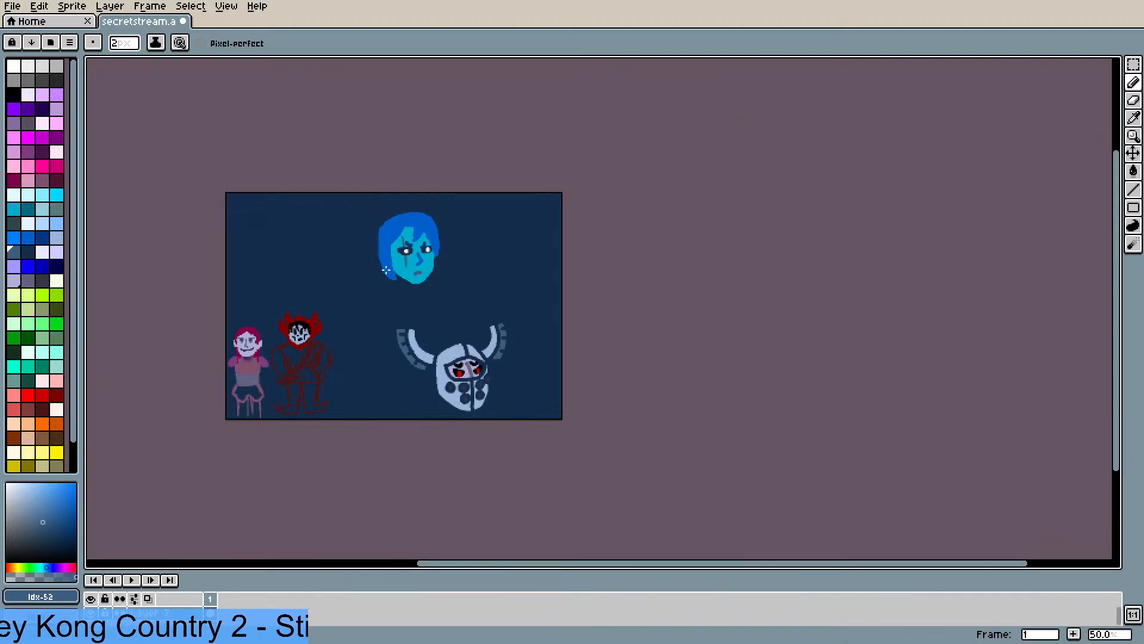
pyautogui.scroll(1, 377, 278)
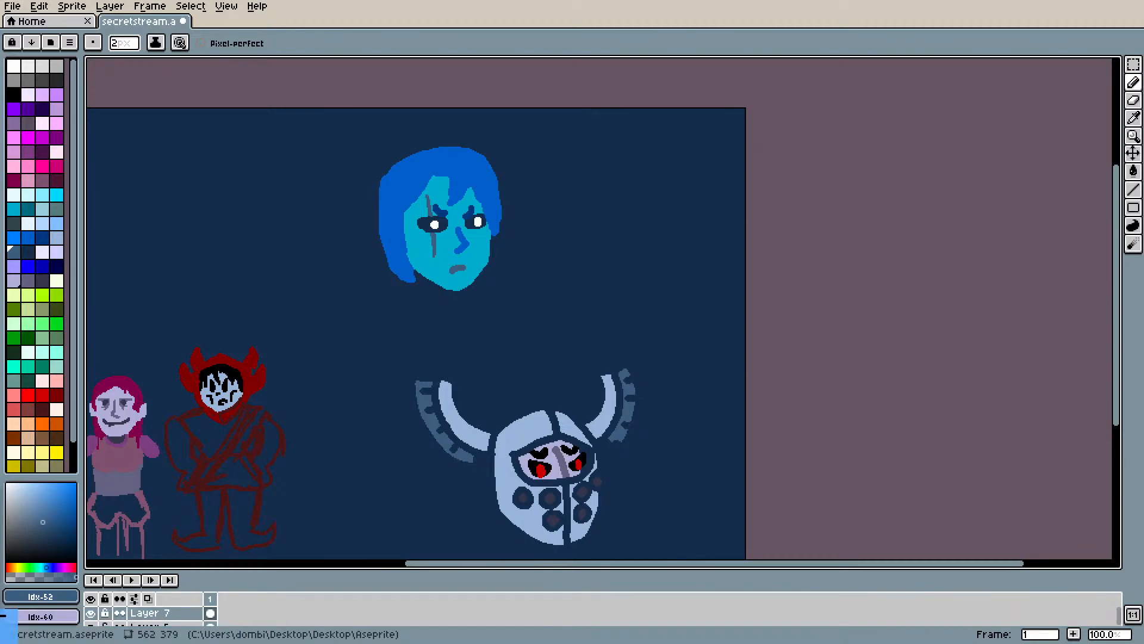
pyautogui.scroll(-1, 482, 261)
pyautogui.scroll(1, 465, 200)
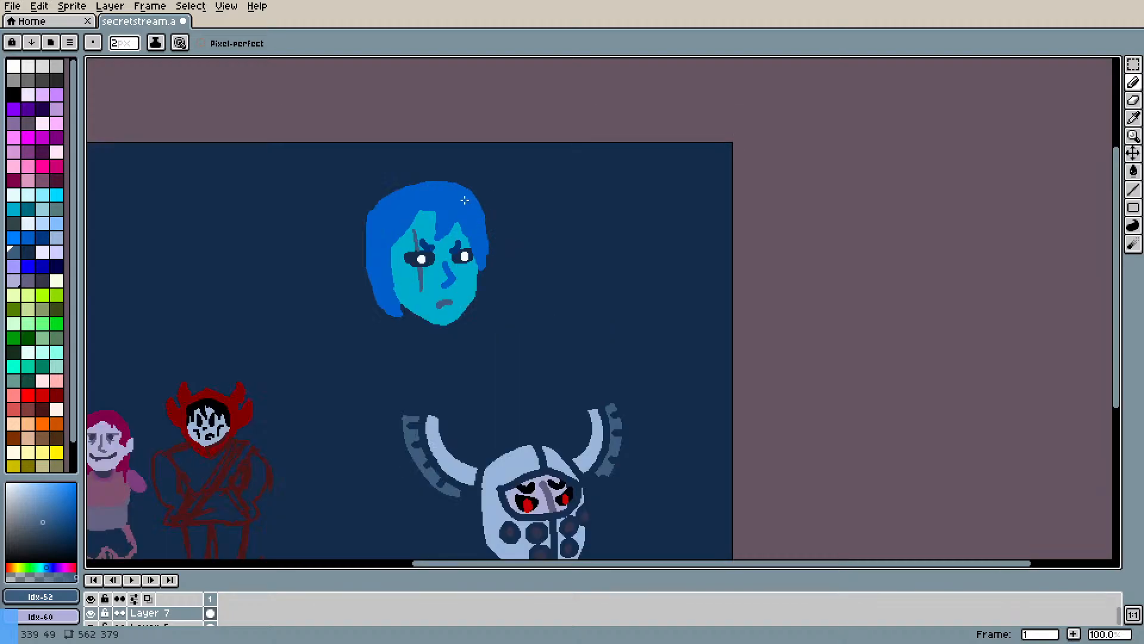
# - Add an ear beside the scarred eye, outlined with the 2 px pencil over the hair and filled with the face's cyan
pyautogui.scroll(1, 418, 194)
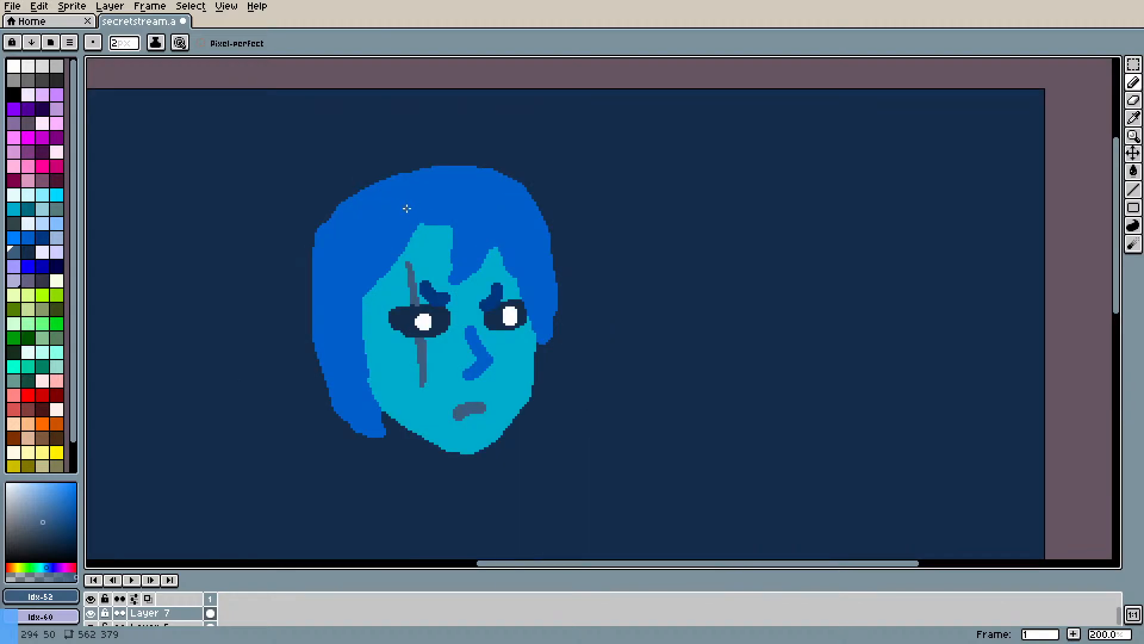
pyautogui.press('i')
pyautogui.click(394, 341)
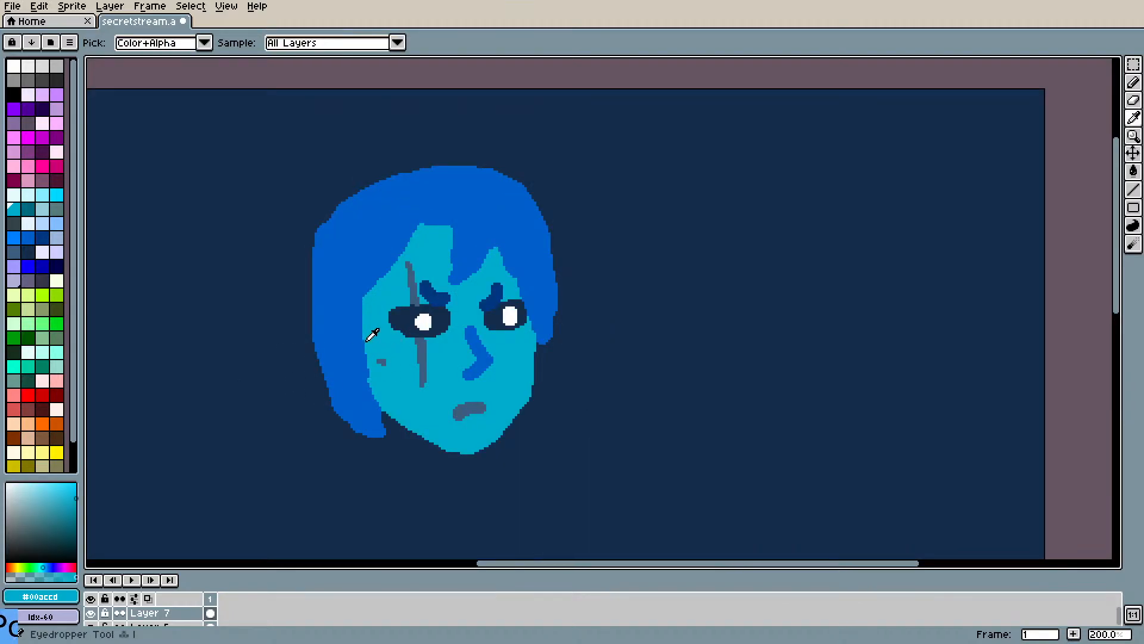
pyautogui.press('b')
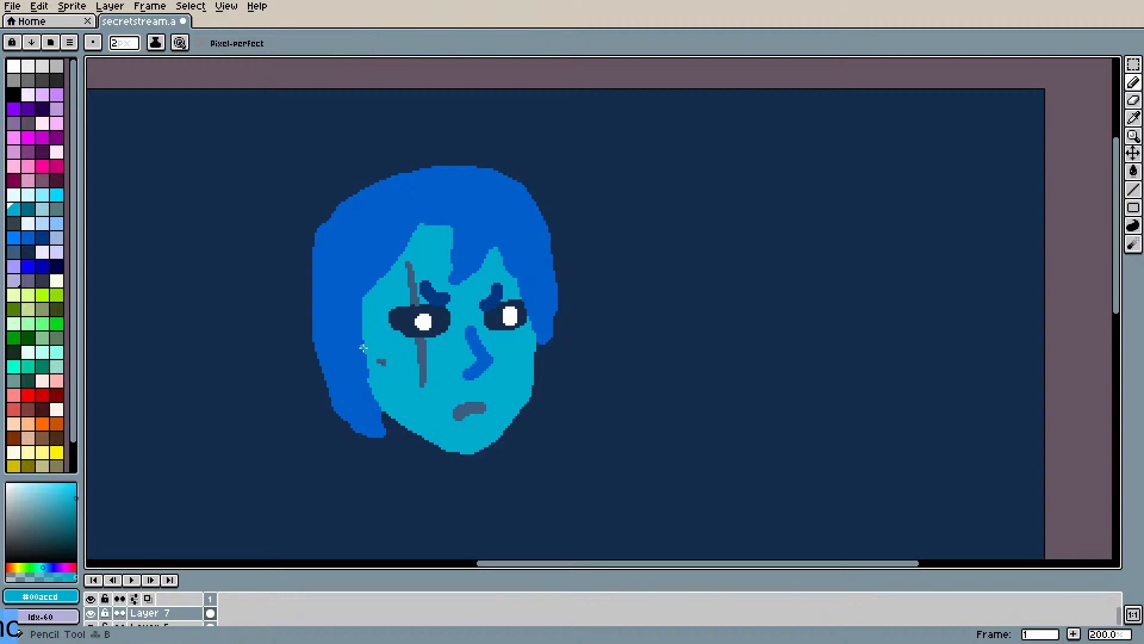
pyautogui.moveTo(361, 304)
pyautogui.mouseDown()
pyautogui.moveTo(335, 307)
pyautogui.moveTo(331, 332)
pyautogui.moveTo(369, 363)
pyautogui.mouseUp()
pyautogui.press('g')
pyautogui.click(357, 338)
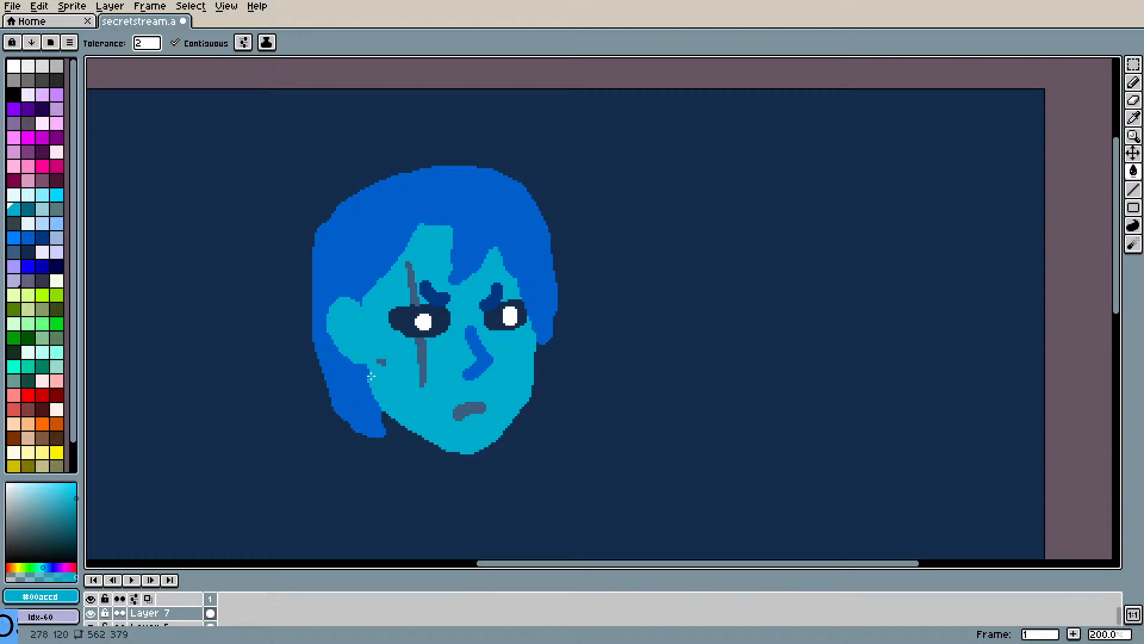
# - Sample the hair's blue and touch up the hair edge along the jaw just below the ear
pyautogui.press('i')
pyautogui.press('b')
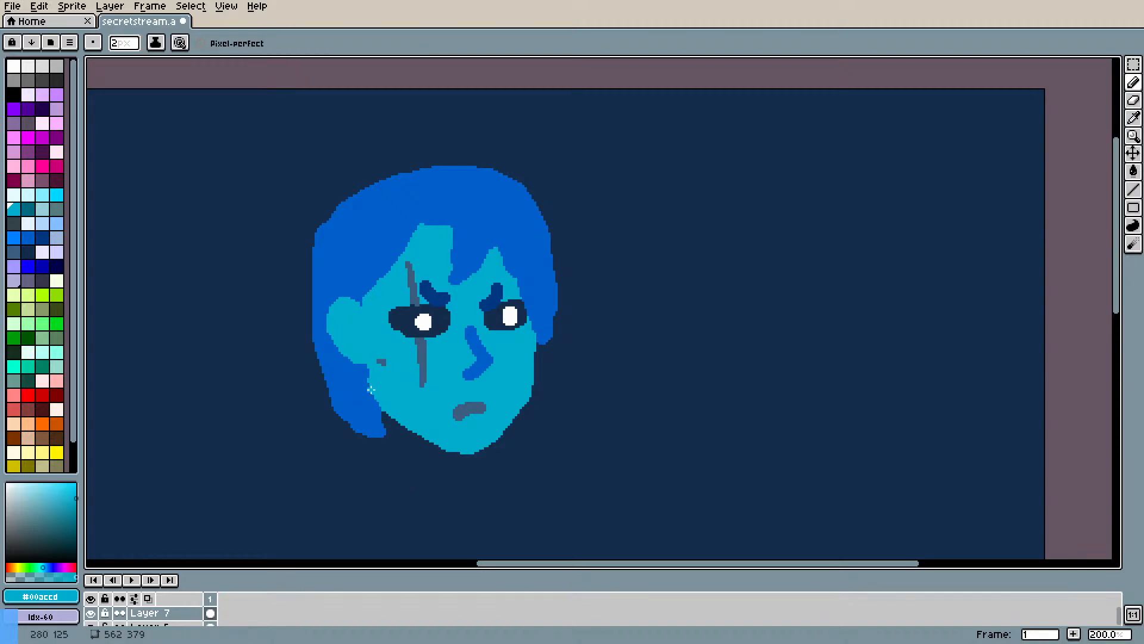
pyautogui.press('i')
pyautogui.click(363, 410)
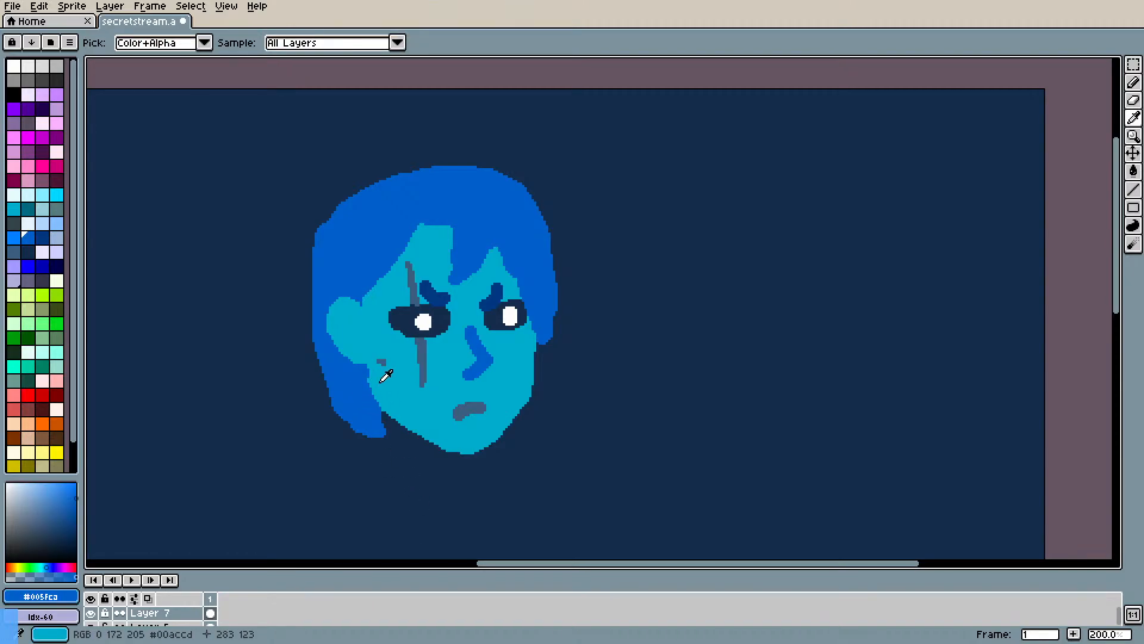
pyautogui.press('b')
pyautogui.moveTo(369, 379)
pyautogui.mouseDown()
pyautogui.moveTo(375, 407)
pyautogui.moveTo(368, 381)
pyautogui.mouseUp()
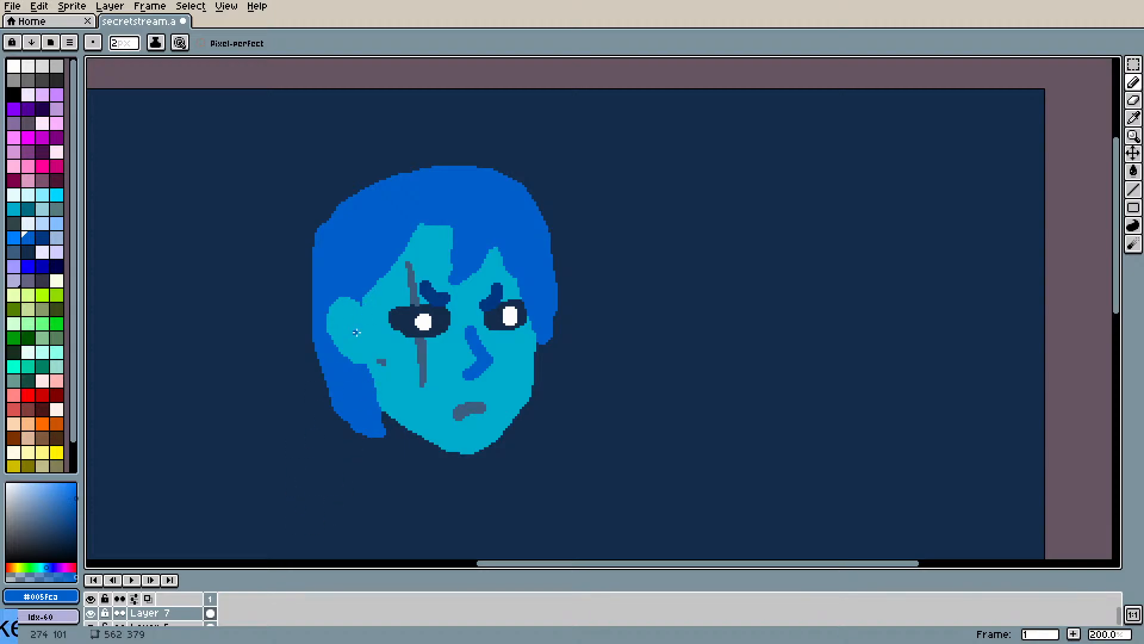
# - Draw a thin curved slate-blue cheek line on the unscarred cheek, sampling the colour from the existing slate mark
pyautogui.press('i')
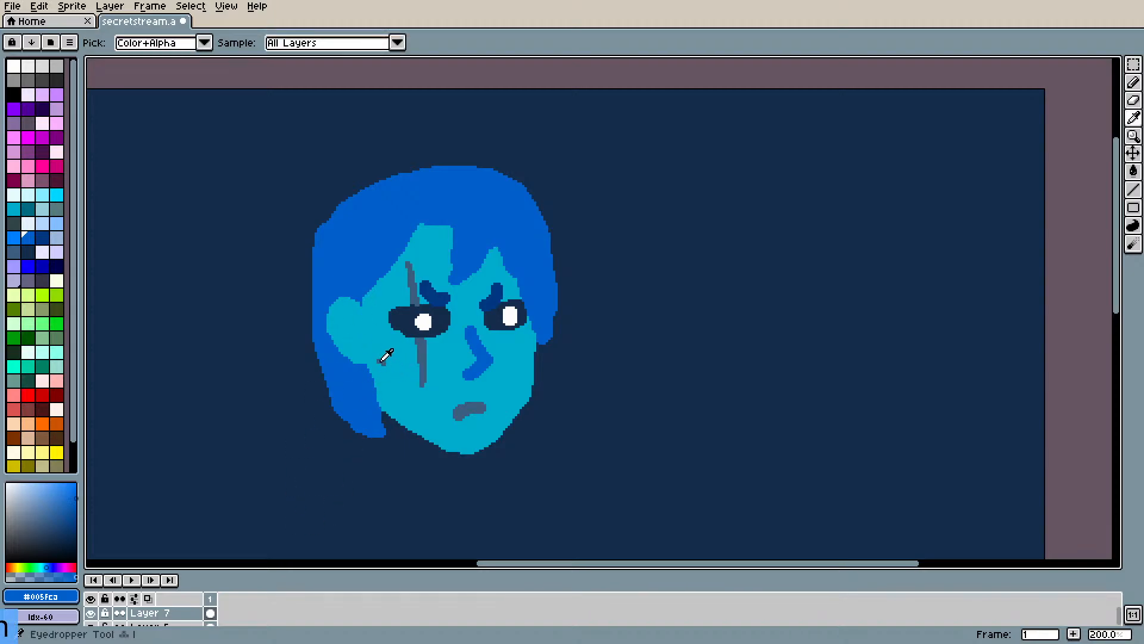
pyautogui.click(383, 360)
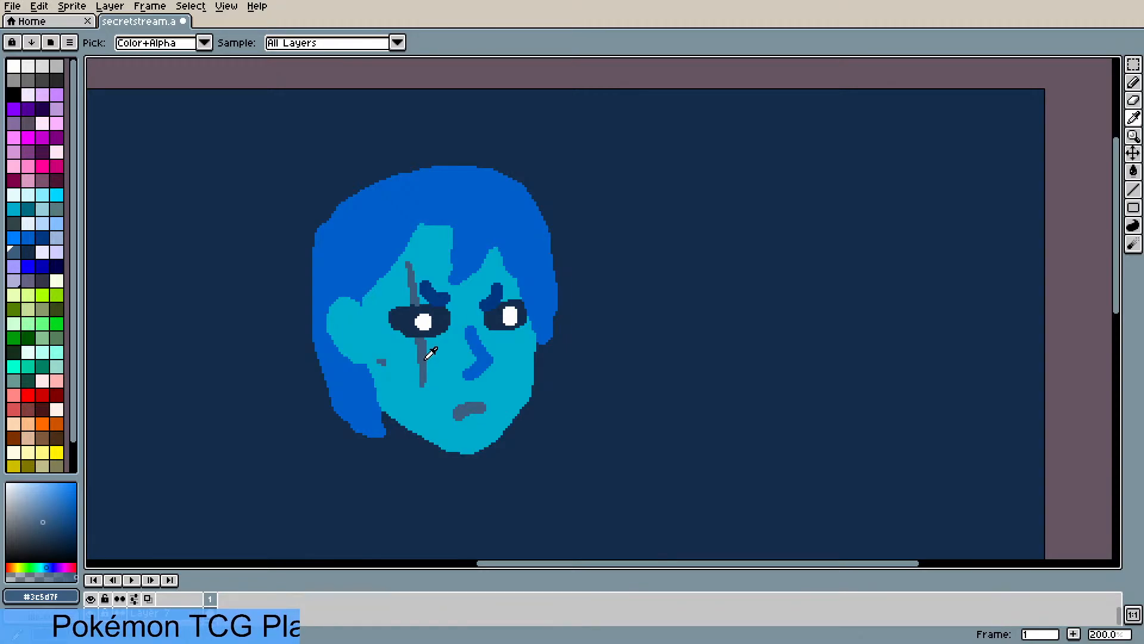
pyautogui.click(410, 387)
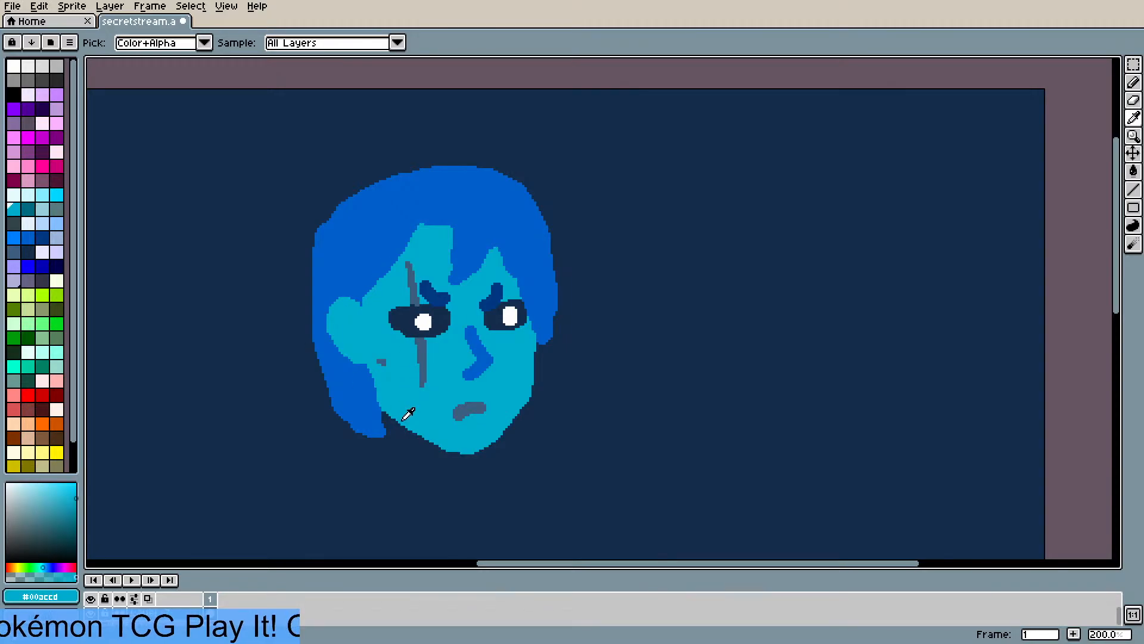
pyautogui.press('b')
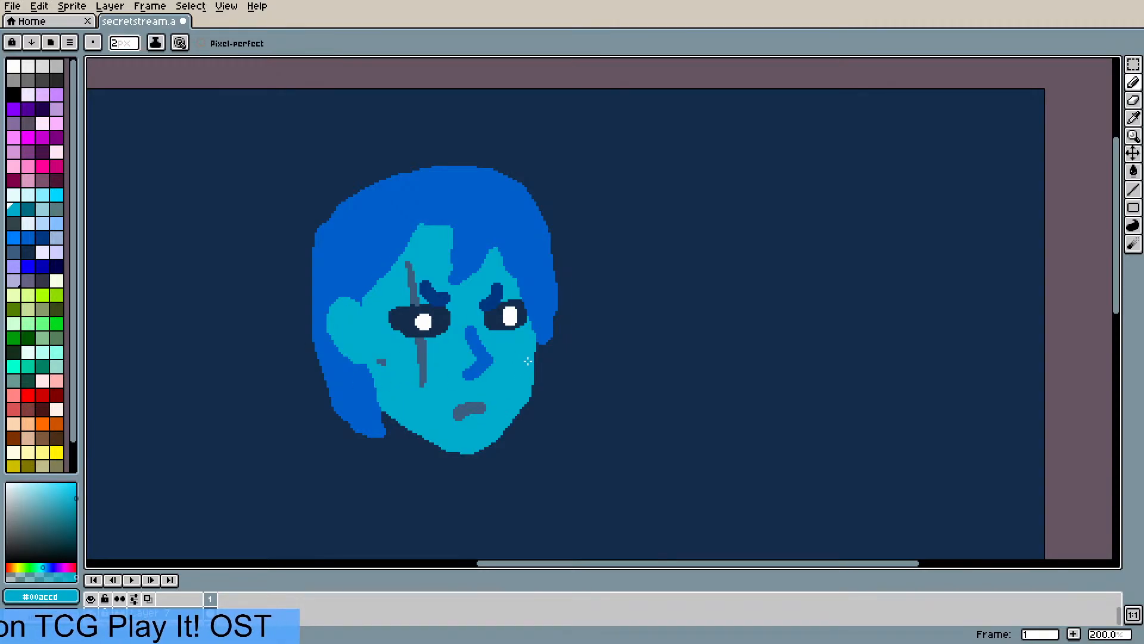
pyautogui.press('i')
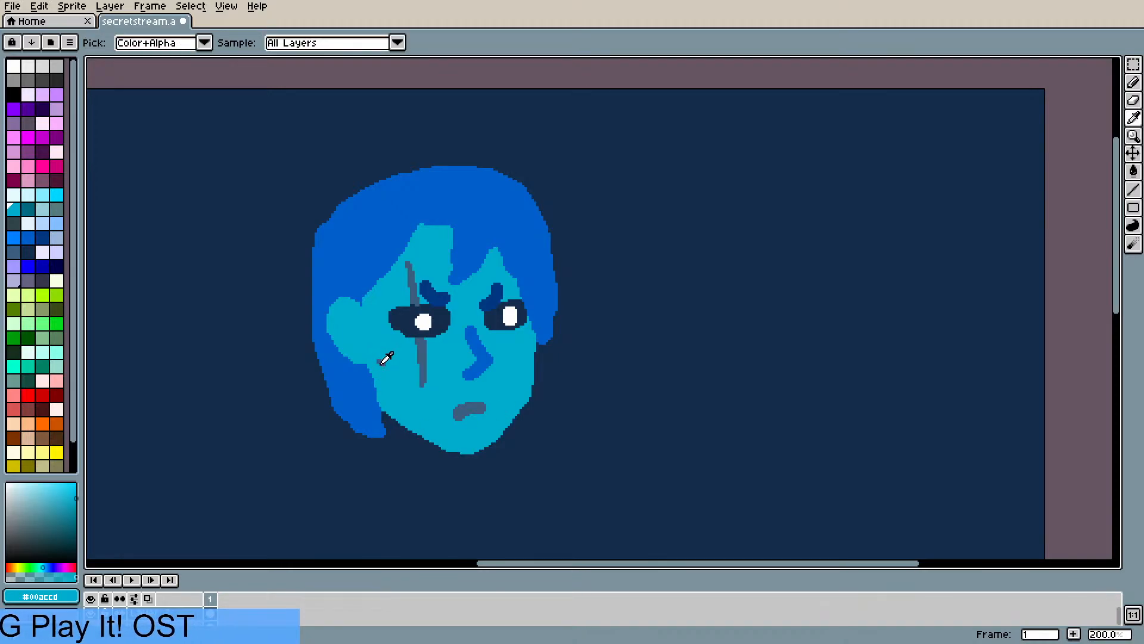
pyautogui.click(382, 361)
pyautogui.press('b')
pyautogui.moveTo(523, 362)
pyautogui.mouseDown()
pyautogui.moveTo(511, 400)
pyautogui.moveTo(522, 359)
pyautogui.mouseUp()
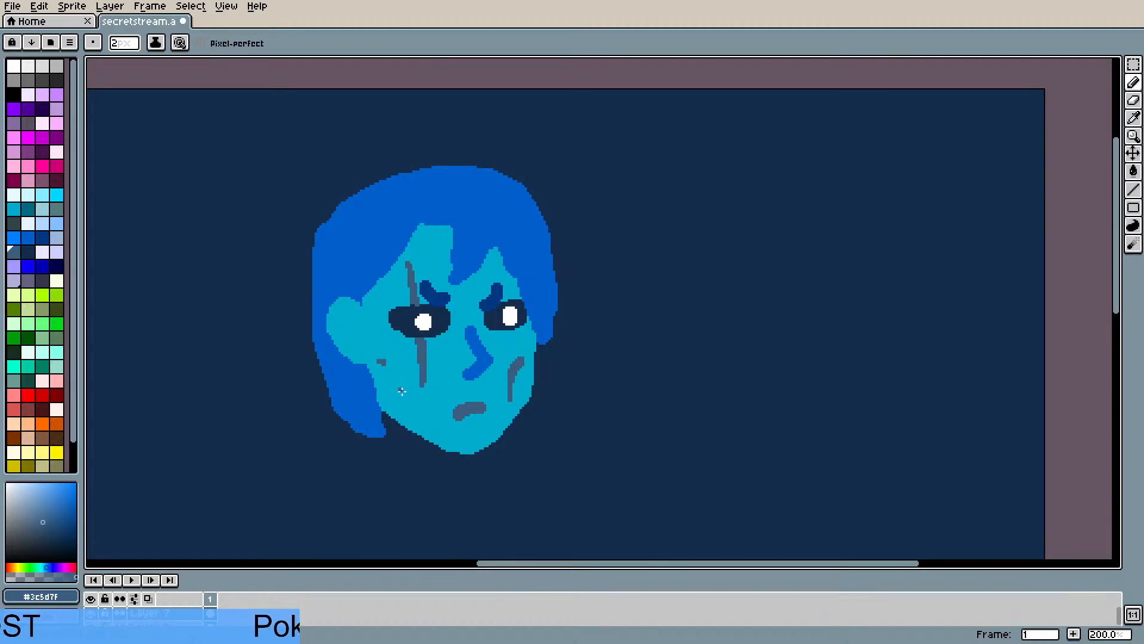
pyautogui.moveTo(406, 376); pyautogui.dragTo(424, 414)
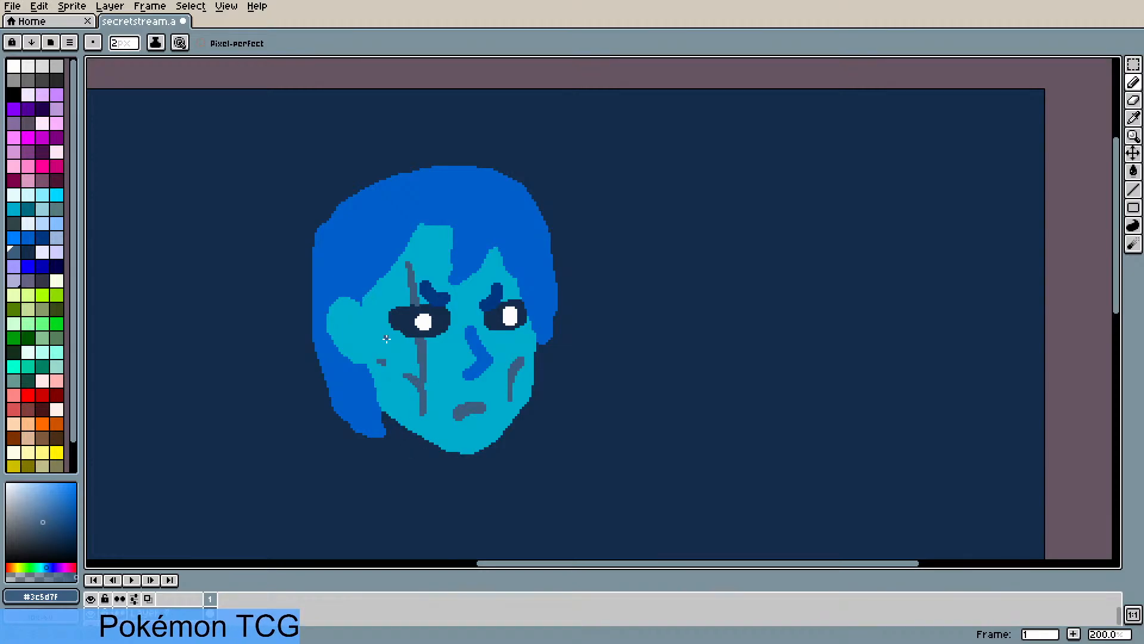
pyautogui.hotkey('ctrl', 'z')
pyautogui.hotkey('ctrl', 'z')
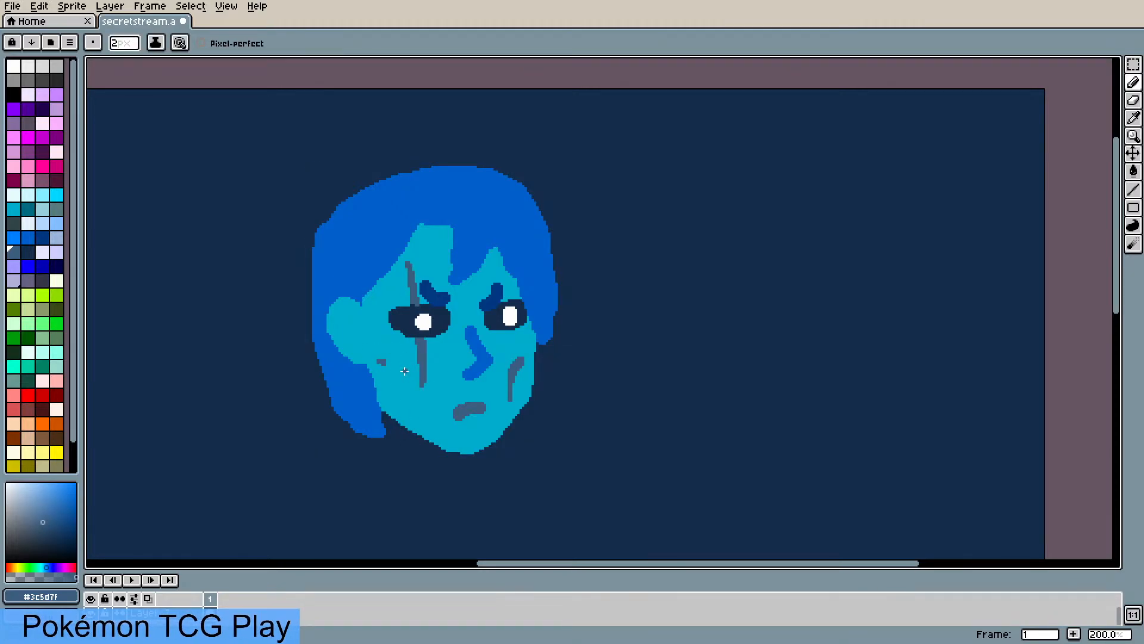
# - Draw a curved slate-blue cheek line joining the scar's lower end, and cover the stray slate mark near the ear with face cyan
pyautogui.moveTo(396, 369); pyautogui.dragTo(422, 407)
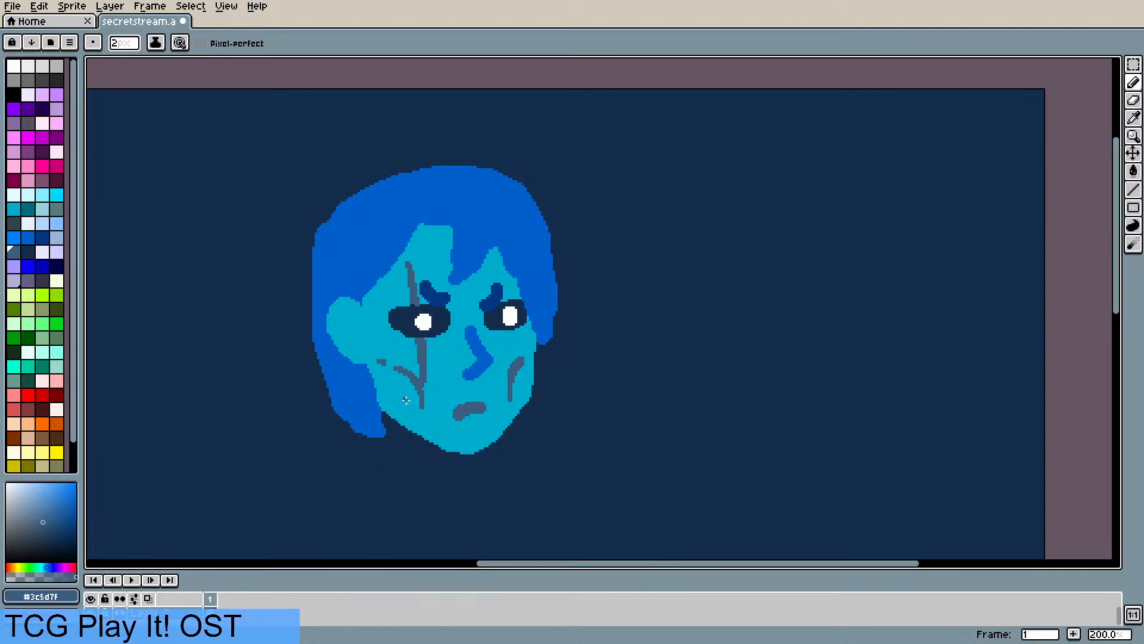
pyautogui.keyDown('alt'); pyautogui.click(405, 382); pyautogui.keyUp('alt')
pyautogui.moveTo(378, 360); pyautogui.dragTo(385, 363)
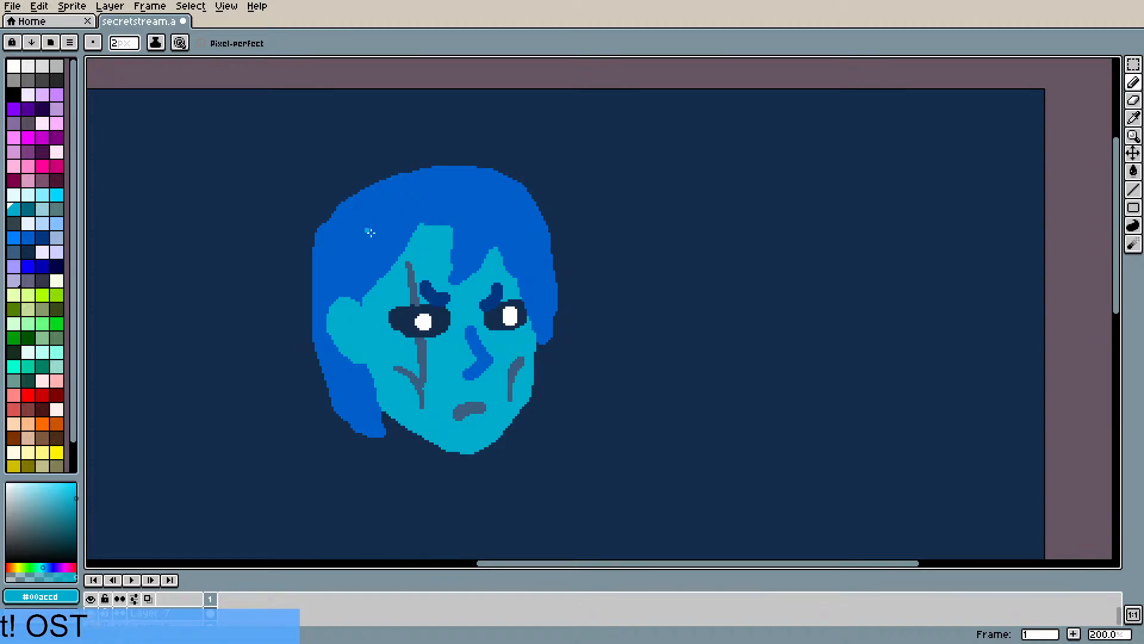
# - Paint a hair-blue sideburn in front of the ear and extend the tip of the opposite side lock slightly down the cheek
pyautogui.keyDown('alt'); pyautogui.click(394, 231); pyautogui.keyUp('alt')
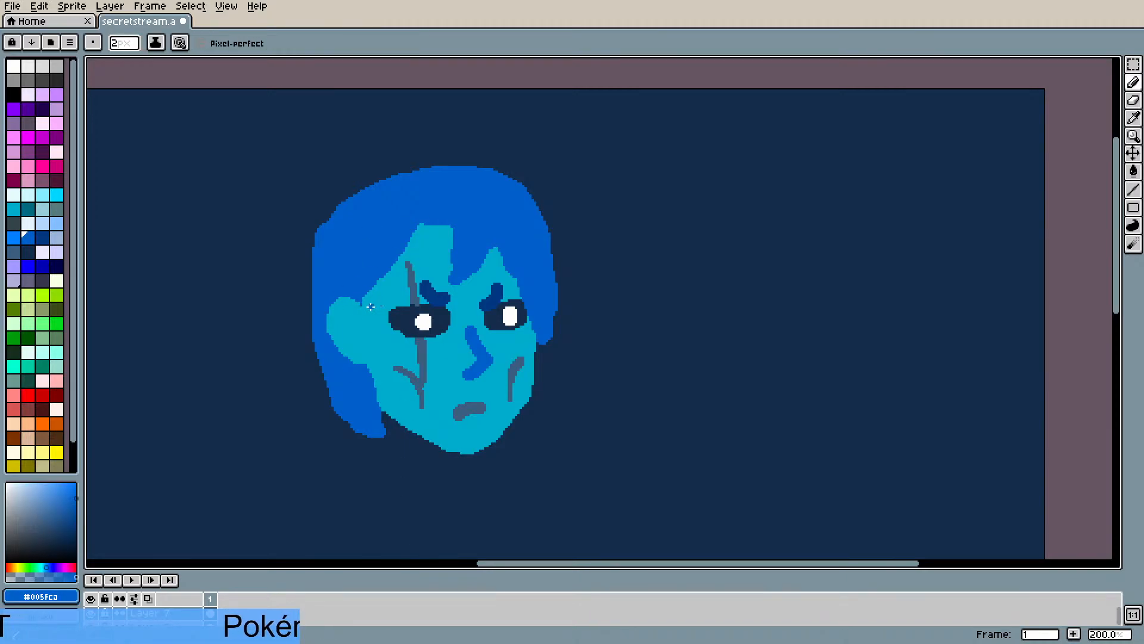
pyautogui.moveTo(364, 293)
pyautogui.mouseDown()
pyautogui.moveTo(369, 333)
pyautogui.moveTo(374, 280)
pyautogui.moveTo(370, 329)
pyautogui.mouseUp()
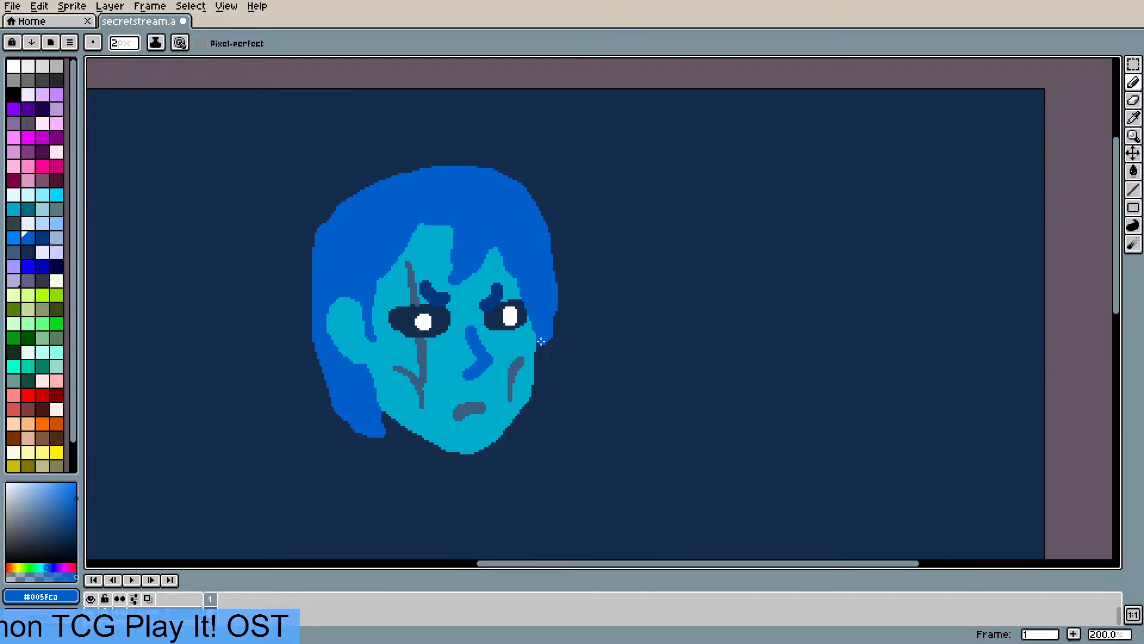
pyautogui.moveTo(541, 341); pyautogui.dragTo(540, 354)
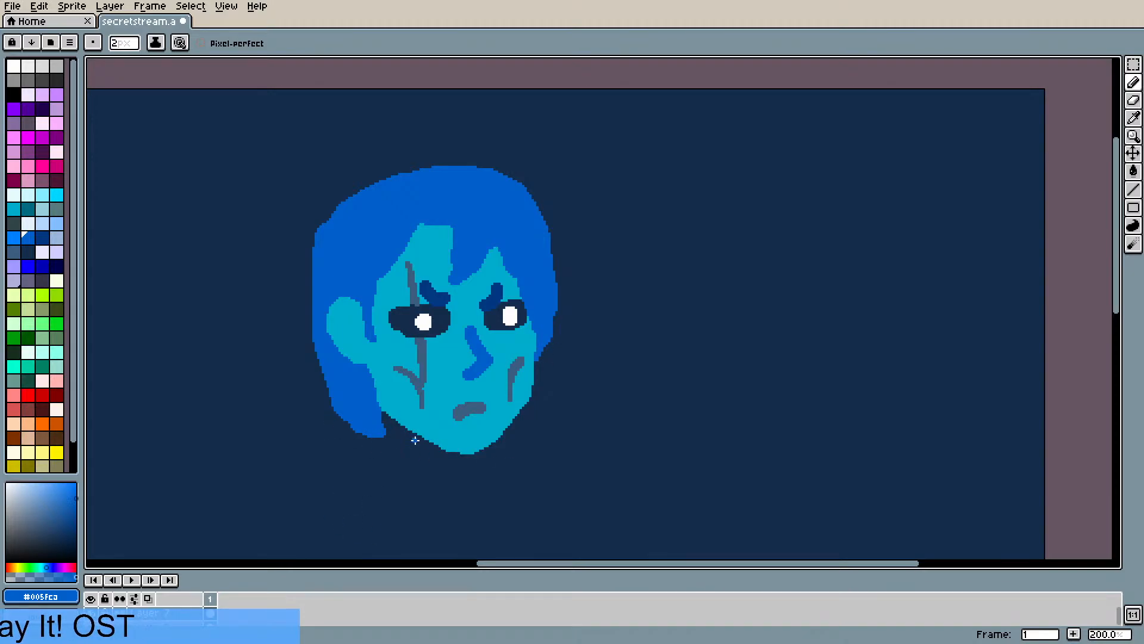
# - Outline a short neck below the jaw in a darker shade of the face's cyan and fill it
pyautogui.press('i')
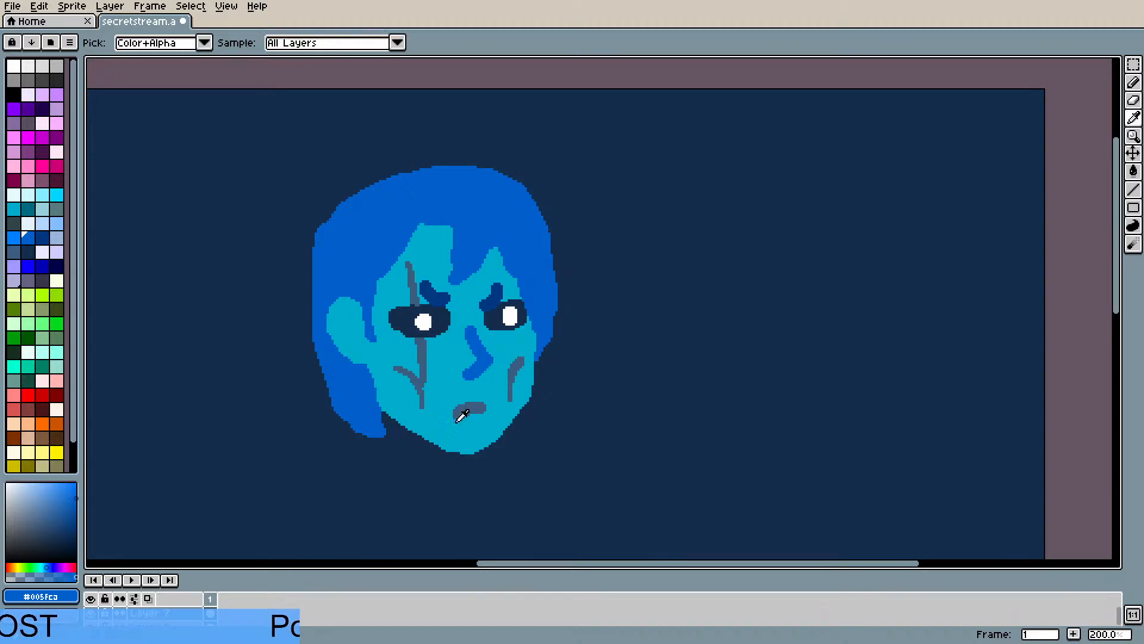
pyautogui.click(453, 426)
pyautogui.click(73, 509)
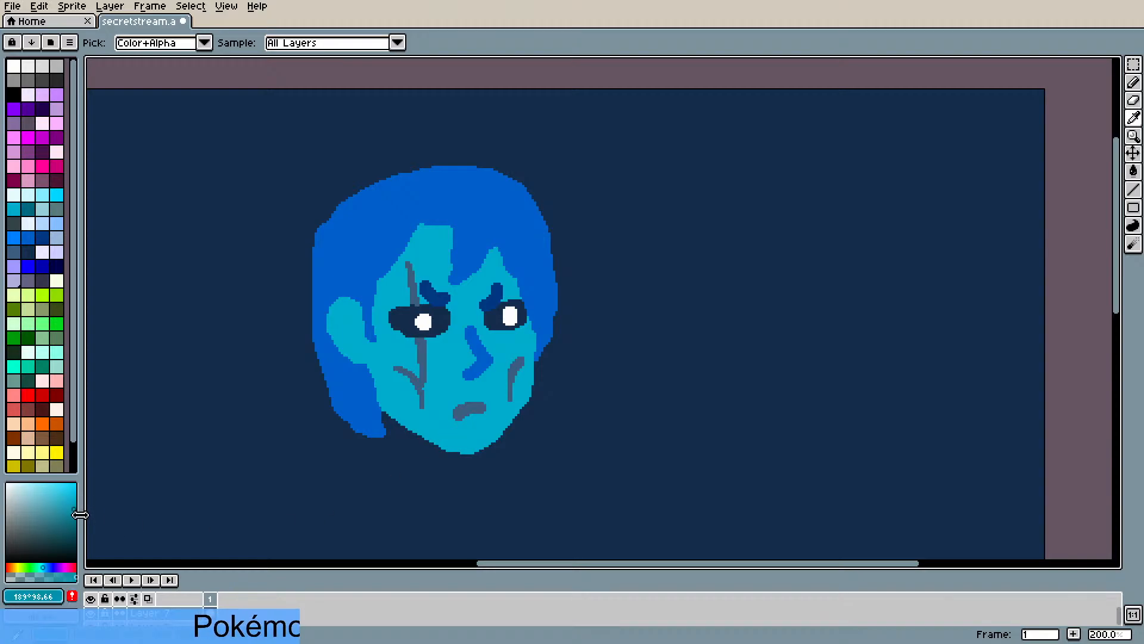
pyautogui.press('b')
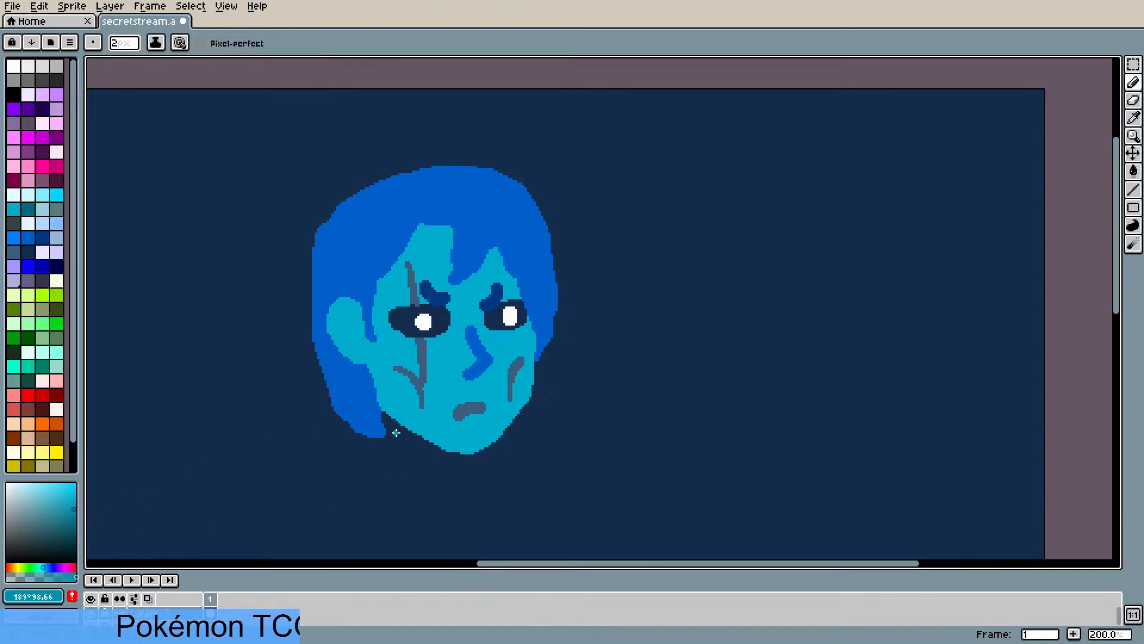
pyautogui.moveTo(382, 445)
pyautogui.mouseDown()
pyautogui.moveTo(383, 461)
pyautogui.moveTo(467, 474)
pyautogui.moveTo(469, 459)
pyautogui.moveTo(471, 470)
pyautogui.mouseUp()
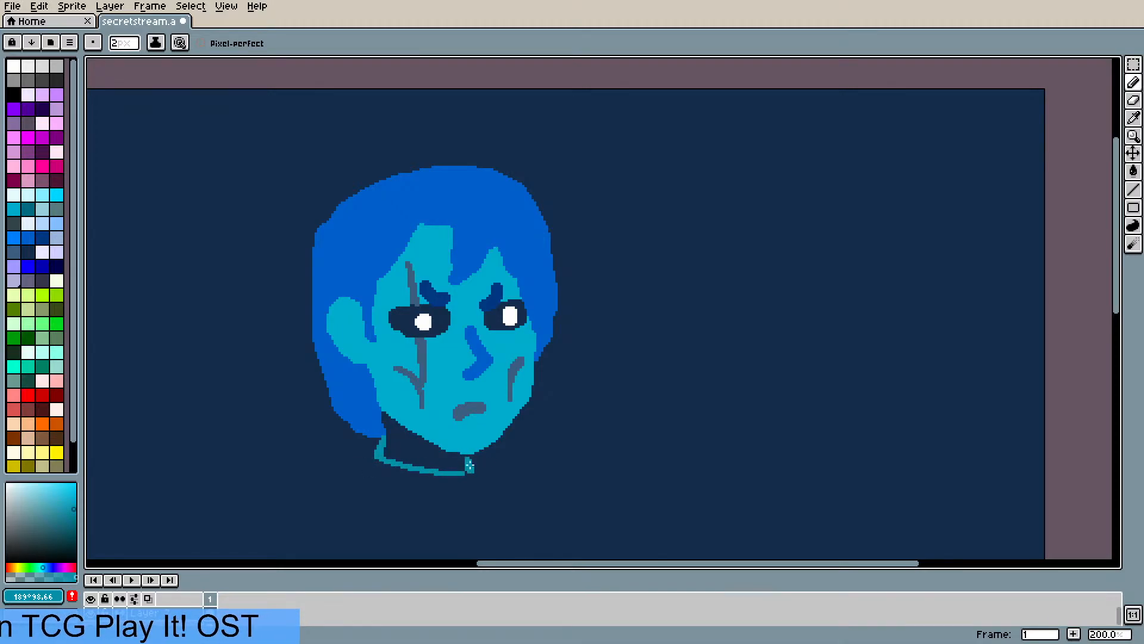
pyautogui.press('g')
pyautogui.click(454, 464)
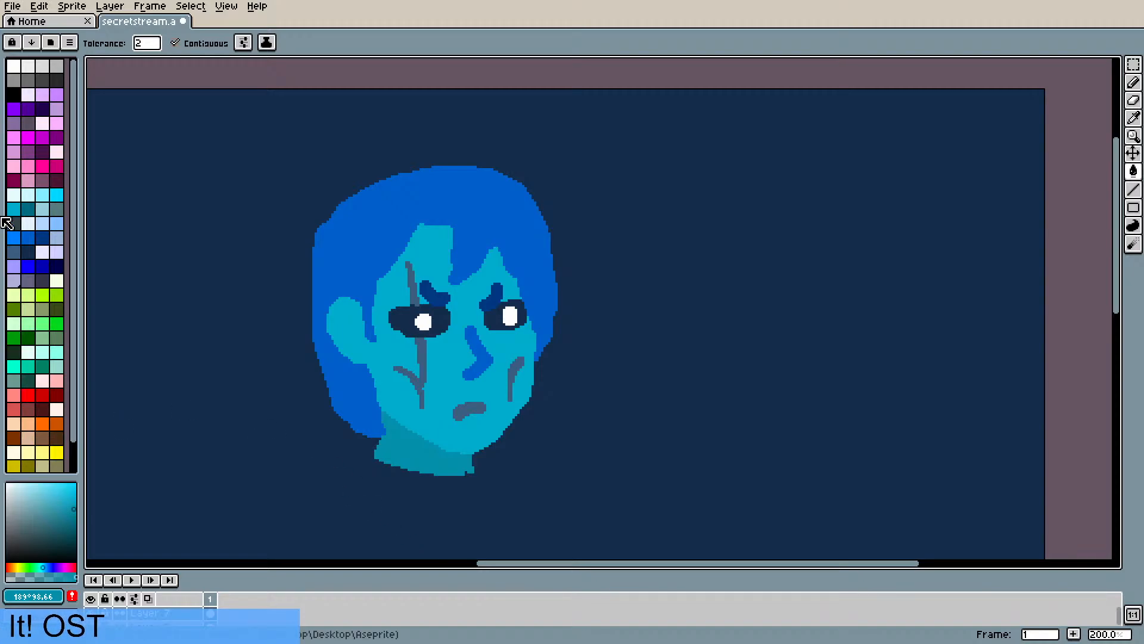
# - Round off the corner of the hair's outer edge above the ear with the 3 px eraser
pyautogui.click(57, 180)
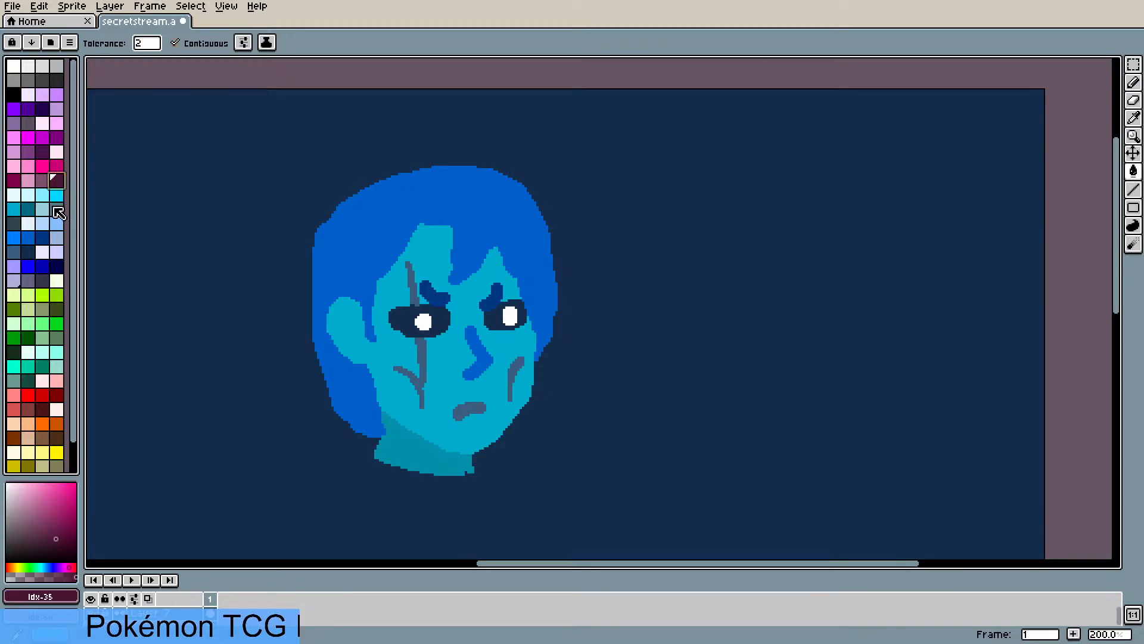
pyautogui.press('b')
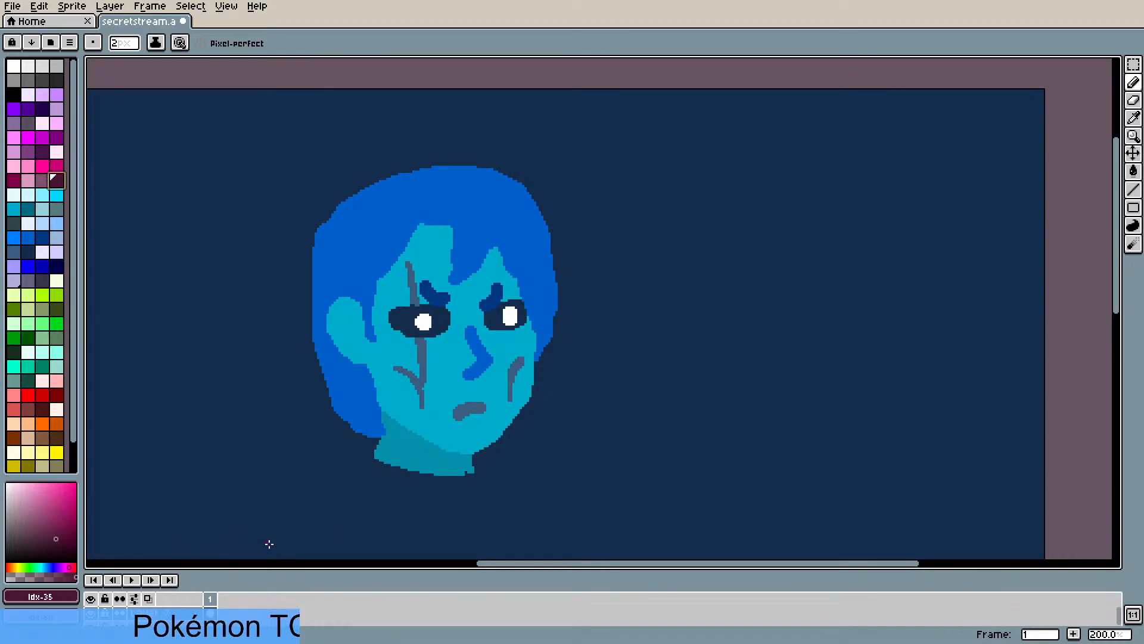
pyautogui.moveTo(1116, 164); pyautogui.dragTo(1117, 178)
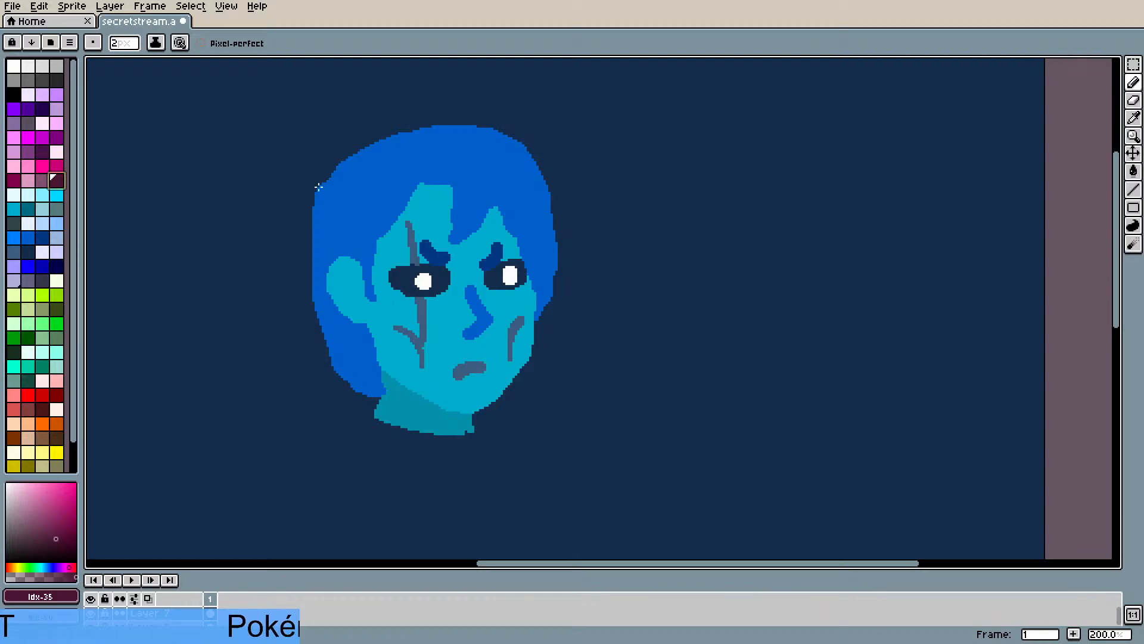
pyautogui.press('e')
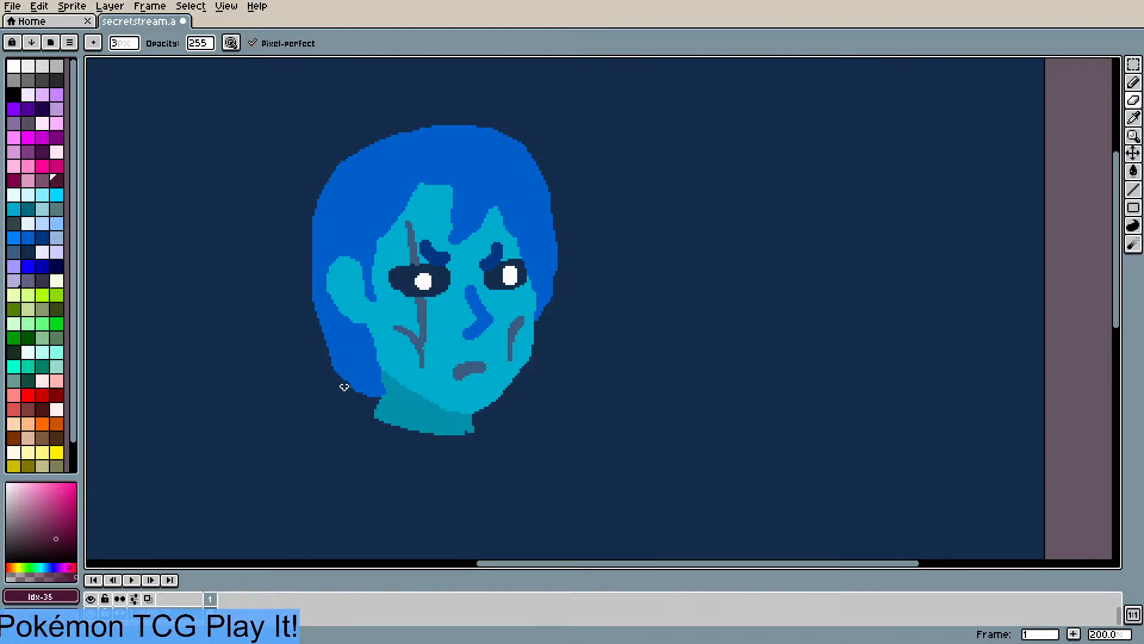
# - Thin the blue nose line by painting along its edges in the face's cyan with the 2 px pencil
pyautogui.press('i')
pyautogui.click(456, 339)
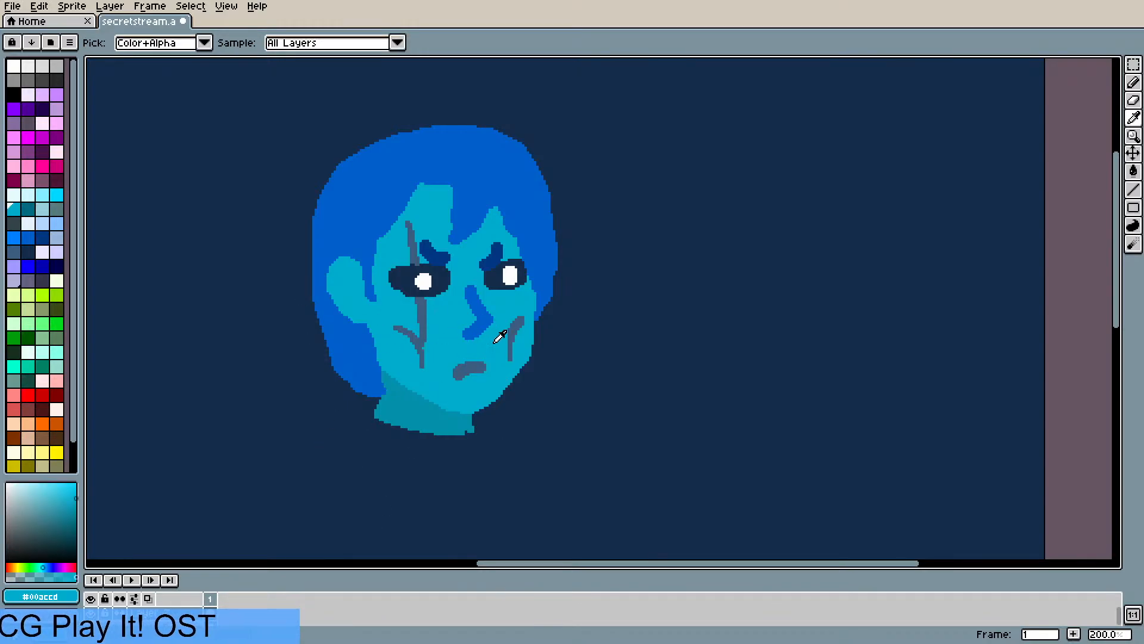
pyautogui.press('b')
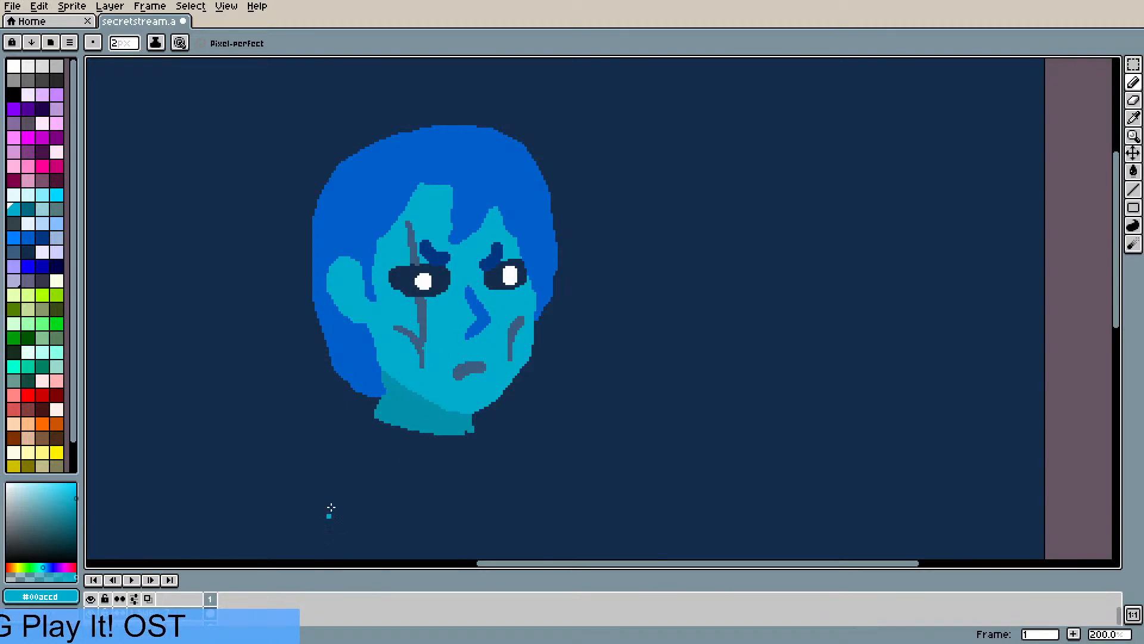
# - Paint a rounded dark maroon shoulder overlapping the neck on the ear side, using a 4 px pencil
pyautogui.click(56, 180)
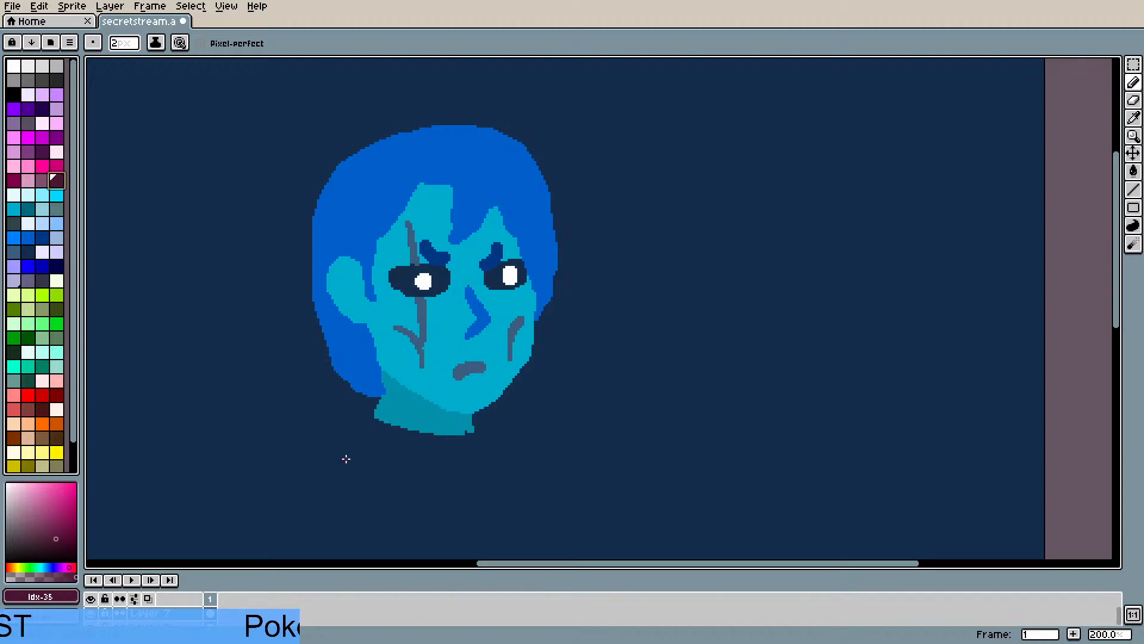
pyautogui.click(124, 47)
pyautogui.click(121, 62)
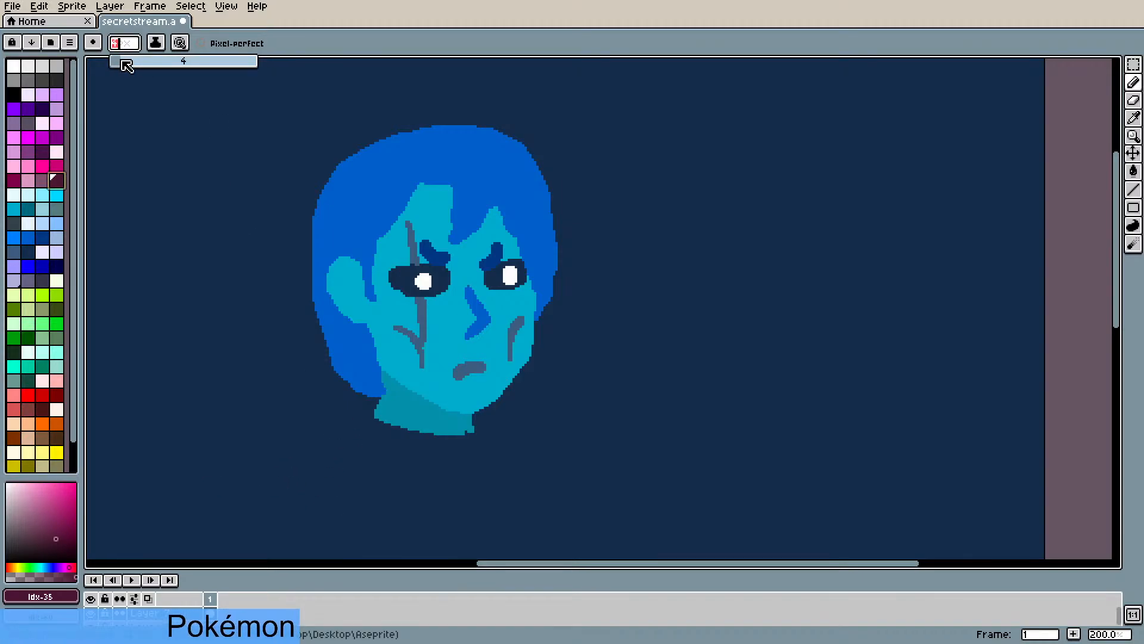
pyautogui.moveTo(425, 456)
pyautogui.mouseDown()
pyautogui.moveTo(410, 430)
pyautogui.moveTo(371, 421)
pyautogui.moveTo(334, 439)
pyautogui.moveTo(375, 416)
pyautogui.moveTo(409, 417)
pyautogui.moveTo(430, 458)
pyautogui.moveTo(343, 488)
pyautogui.moveTo(316, 459)
pyautogui.moveTo(375, 423)
pyautogui.moveTo(301, 471)
pyautogui.moveTo(366, 478)
pyautogui.moveTo(425, 443)
pyautogui.moveTo(410, 429)
pyautogui.moveTo(403, 468)
pyautogui.moveTo(384, 463)
pyautogui.moveTo(385, 441)
pyautogui.moveTo(398, 436)
pyautogui.moveTo(362, 453)
pyautogui.moveTo(349, 478)
pyautogui.mouseUp()
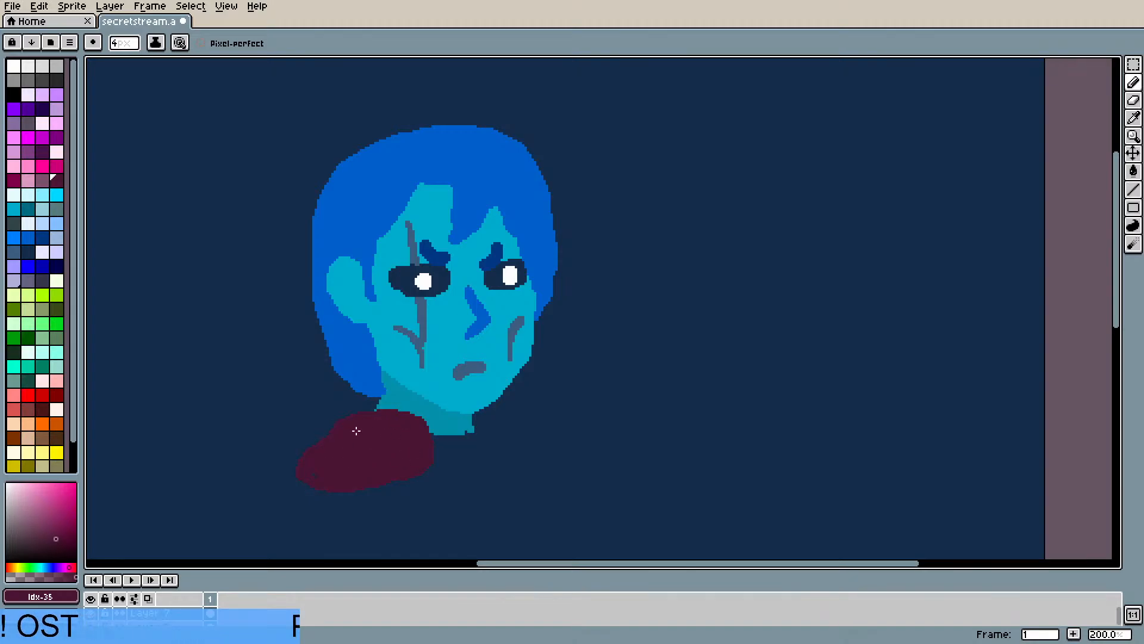
pyautogui.click(344, 507)
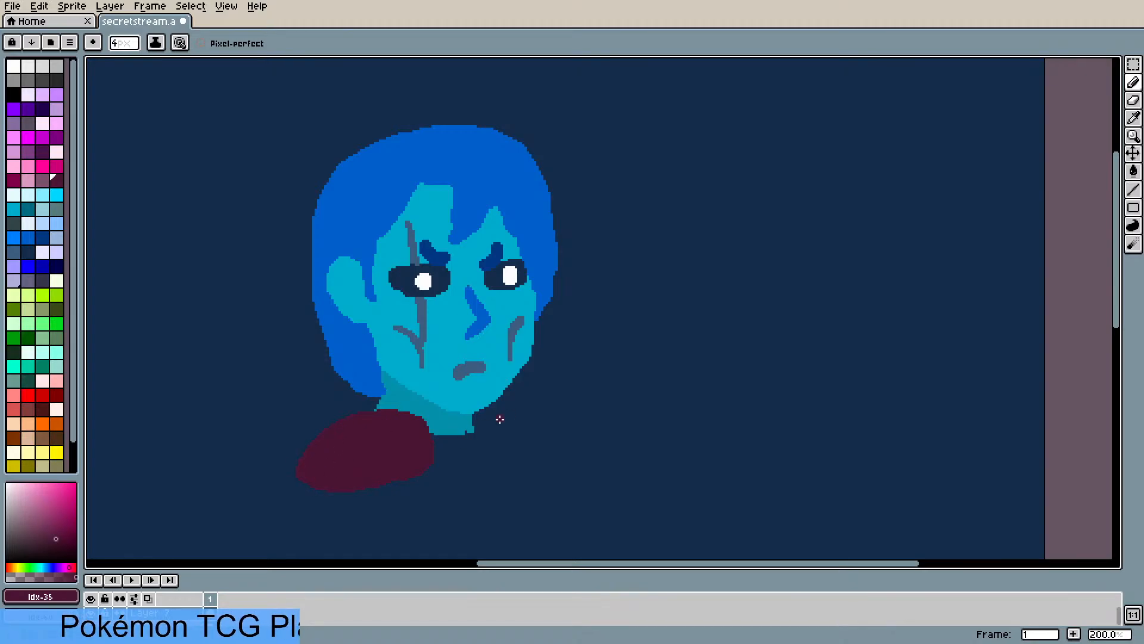
# - Paint a smaller dark maroon shoulder on the far side of the neck with the 4 px pencil and smooth its edge with the eraser
pyautogui.moveTo(505, 421); pyautogui.dragTo(490, 422)
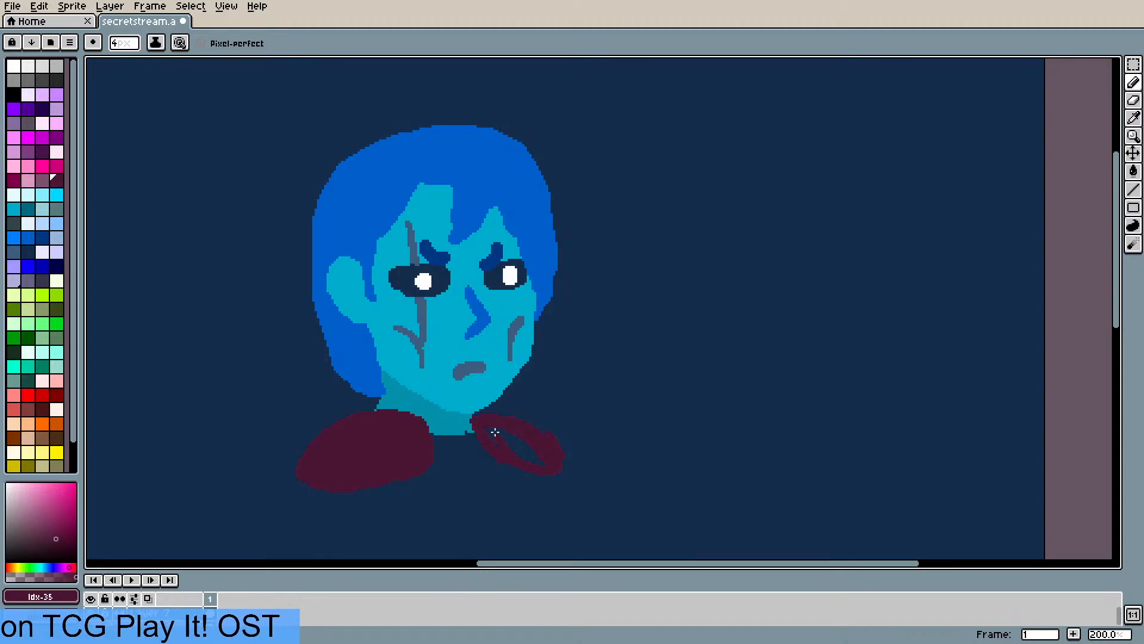
pyautogui.moveTo(508, 440); pyautogui.dragTo(520, 437)
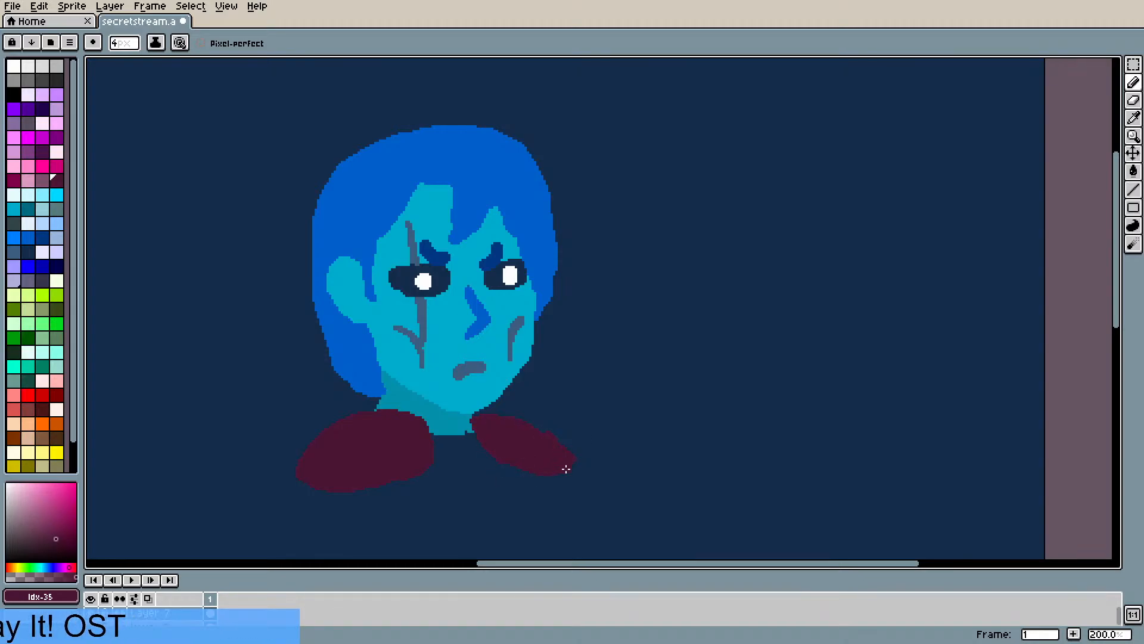
pyautogui.scroll(-3, 289, 478)
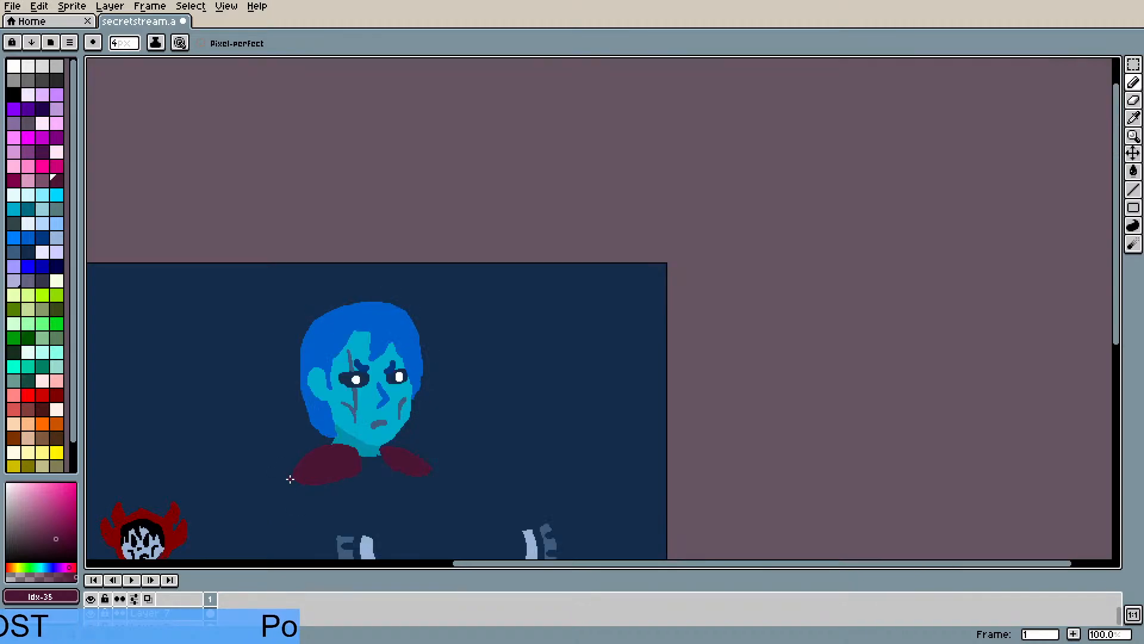
pyautogui.scroll(3, 289, 478)
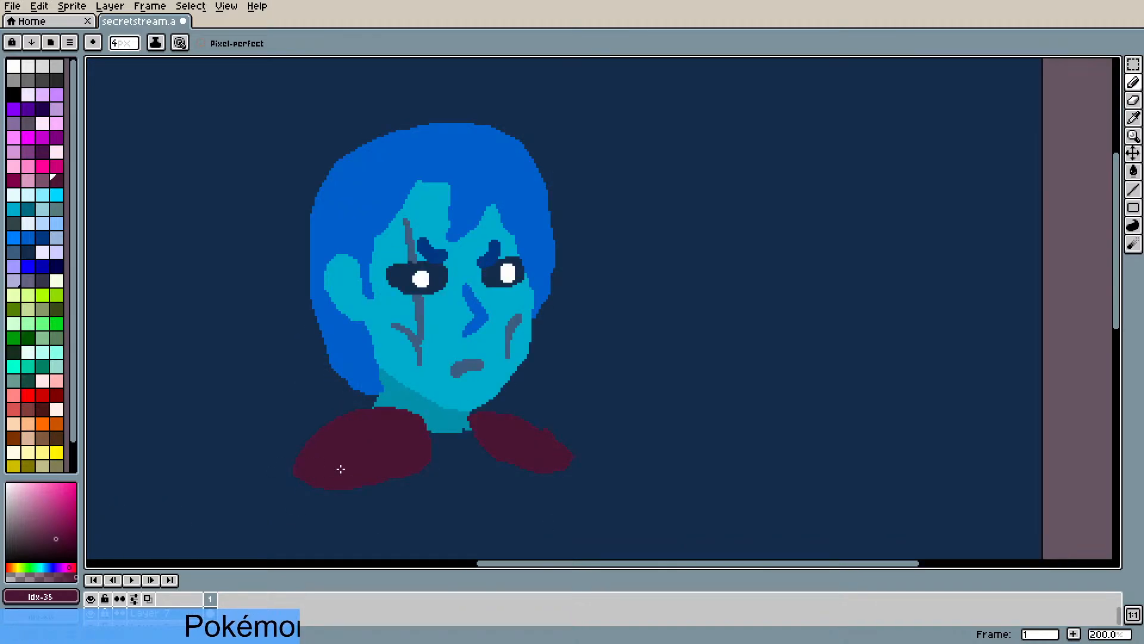
pyautogui.press('b')
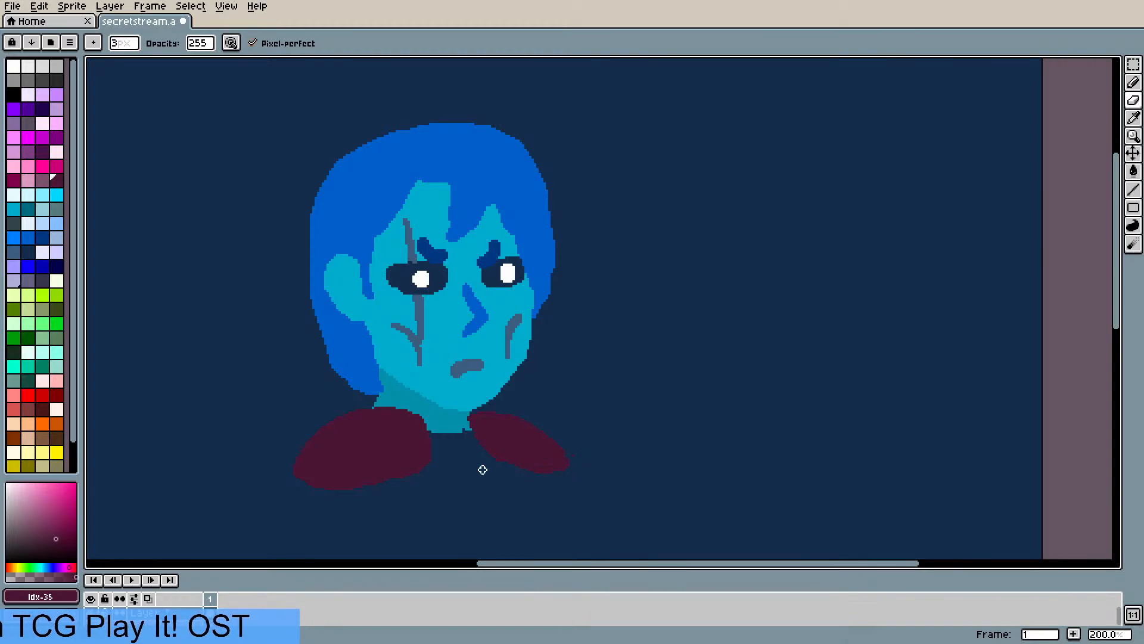
pyautogui.scroll(-1, 522, 407)
pyautogui.scroll(1, 493, 411)
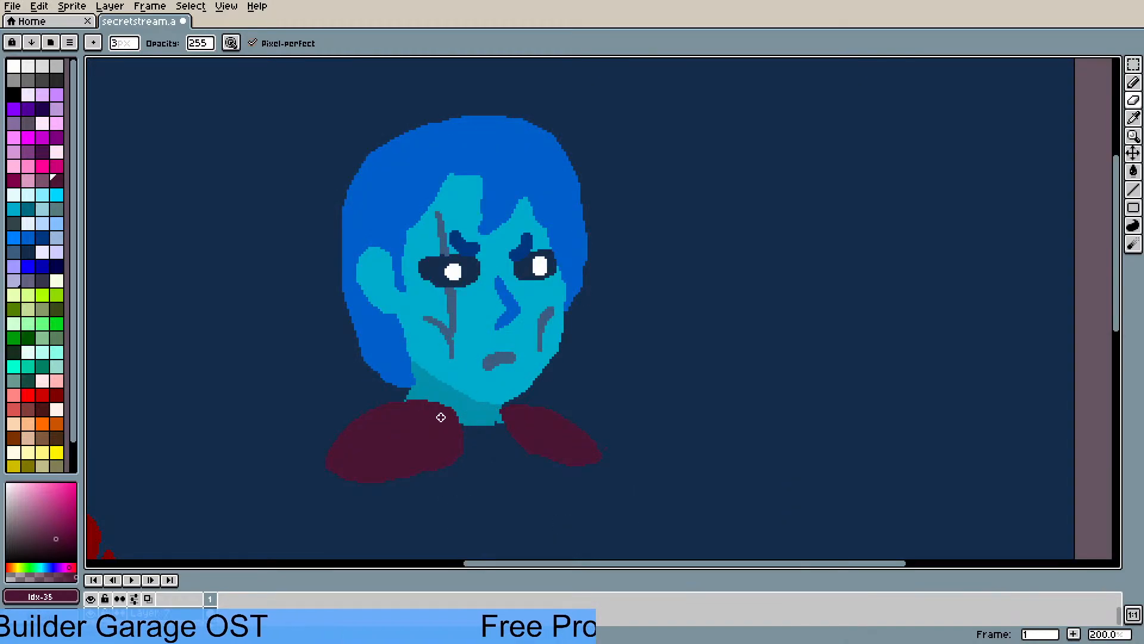
# - Fill the scar segment above the eye with dark slate grey
pyautogui.scroll(1, 391, 246)
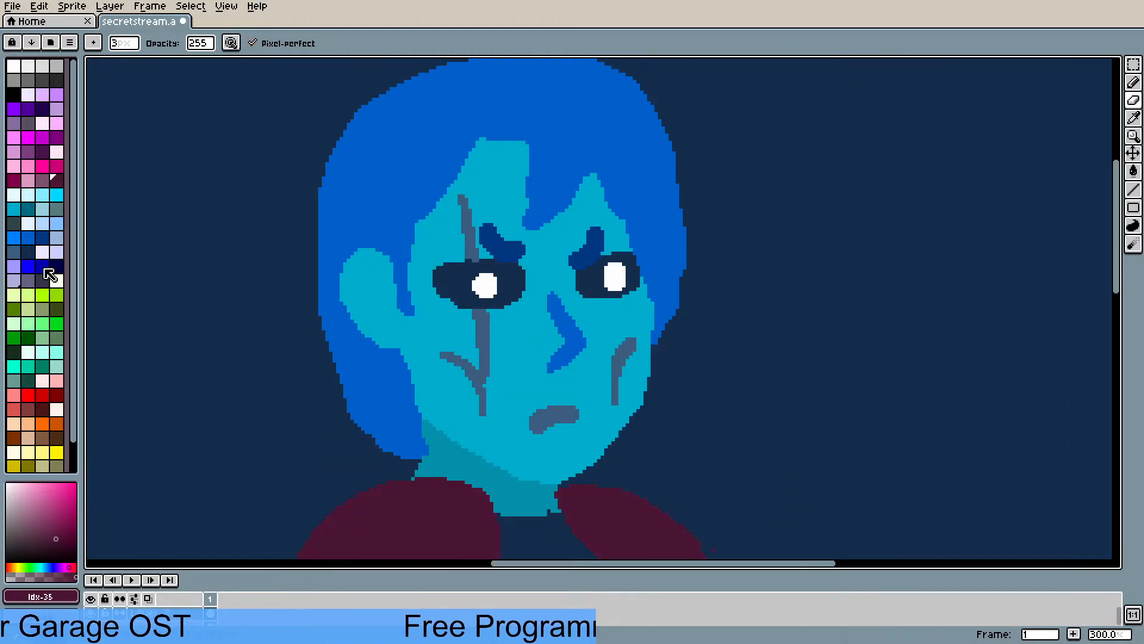
pyautogui.click(28, 251)
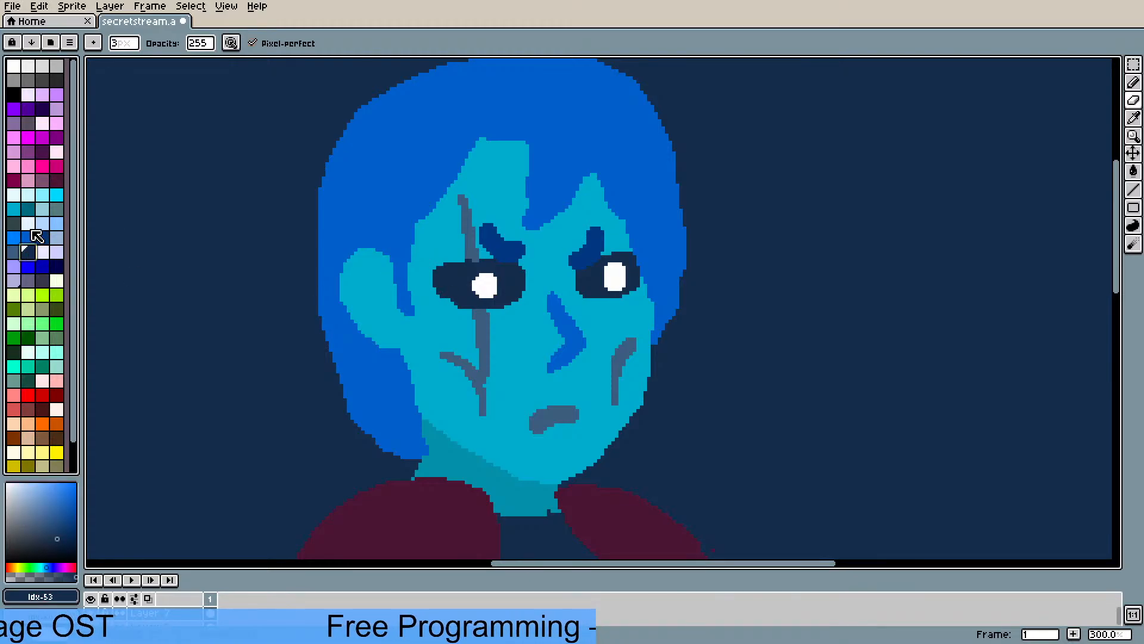
pyautogui.click(13, 223)
pyautogui.press('g')
pyautogui.click(460, 252)
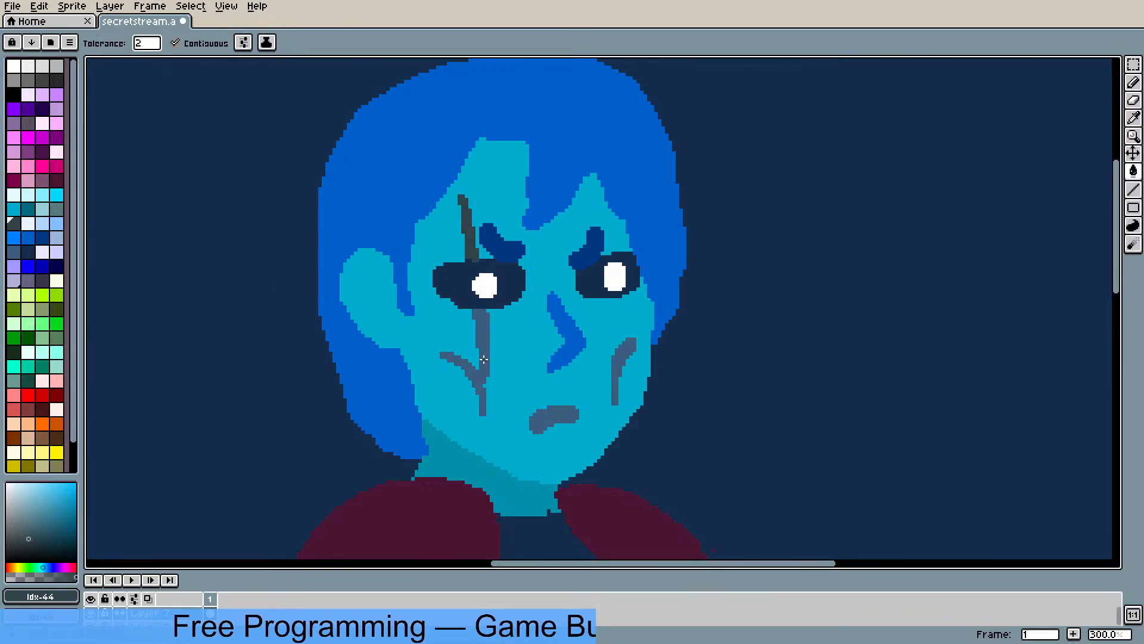
# - Separate the scar below the eye from the cheek crease with small pencil marks and fill it in the same dark slate grey
pyautogui.press('b')
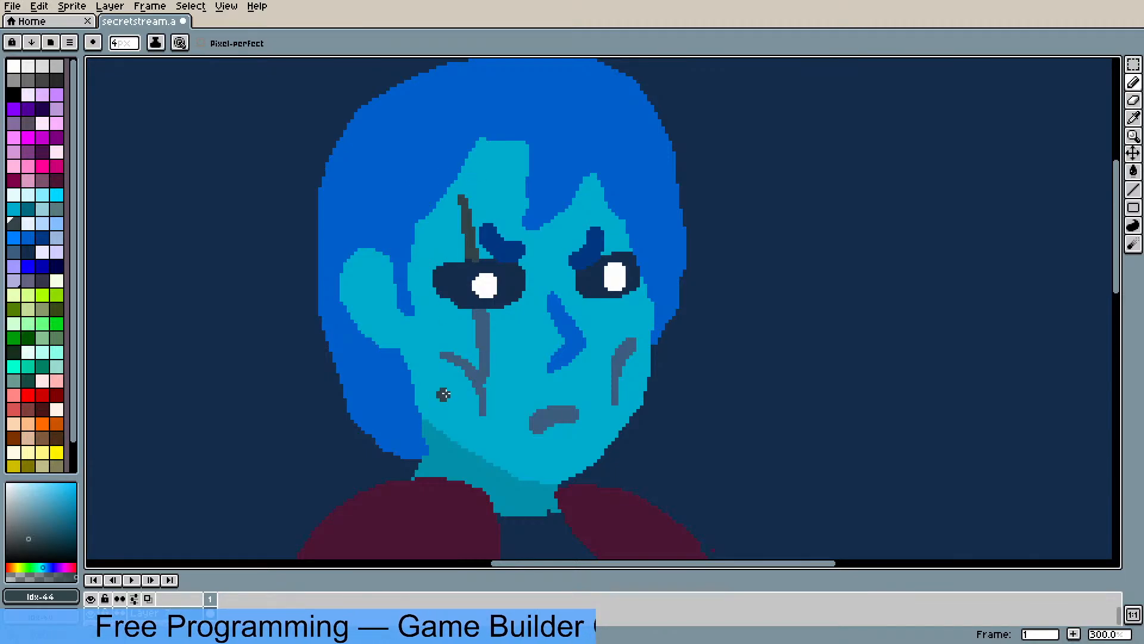
pyautogui.click(467, 337)
pyautogui.click(124, 47)
pyautogui.moveTo(121, 63); pyautogui.dragTo(118, 63)
pyautogui.click(483, 374)
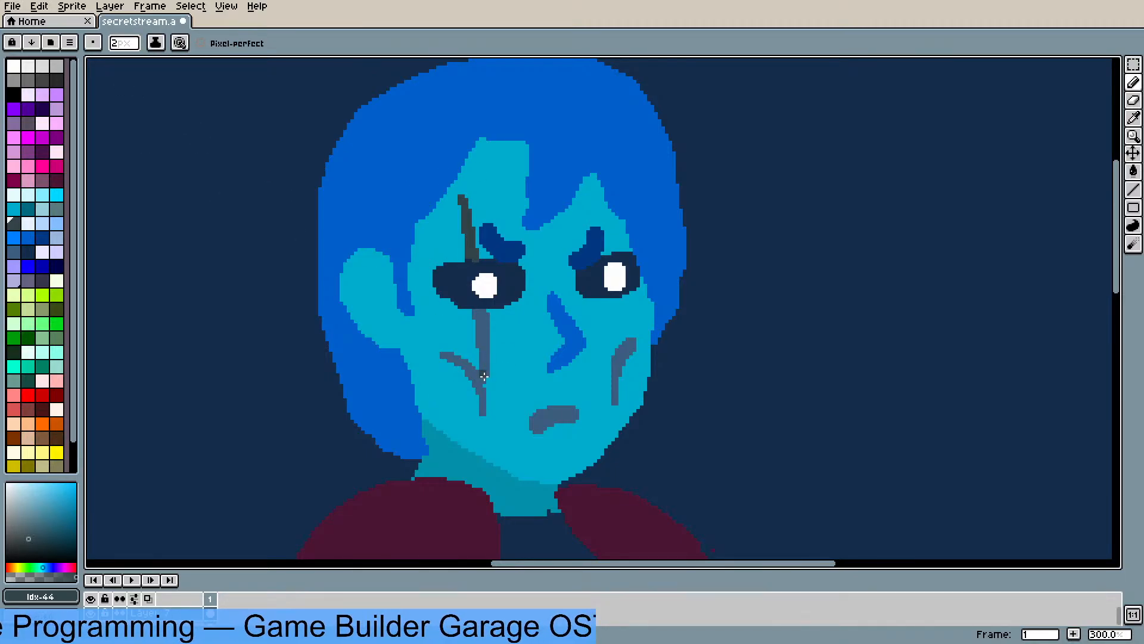
pyautogui.click(124, 43)
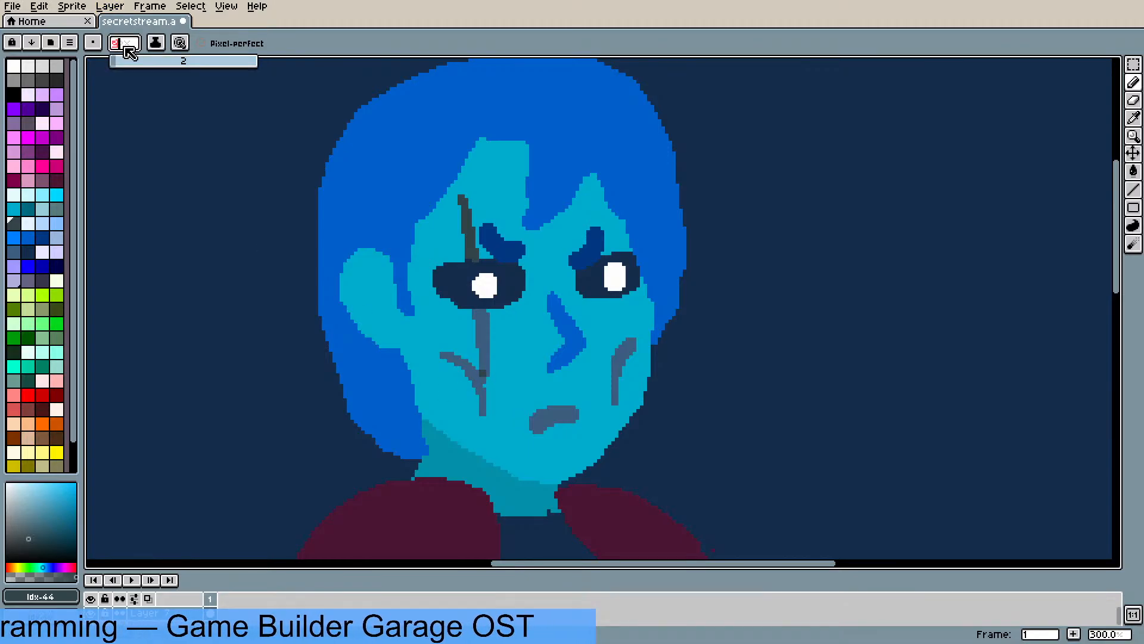
pyautogui.moveTo(123, 63); pyautogui.dragTo(114, 62)
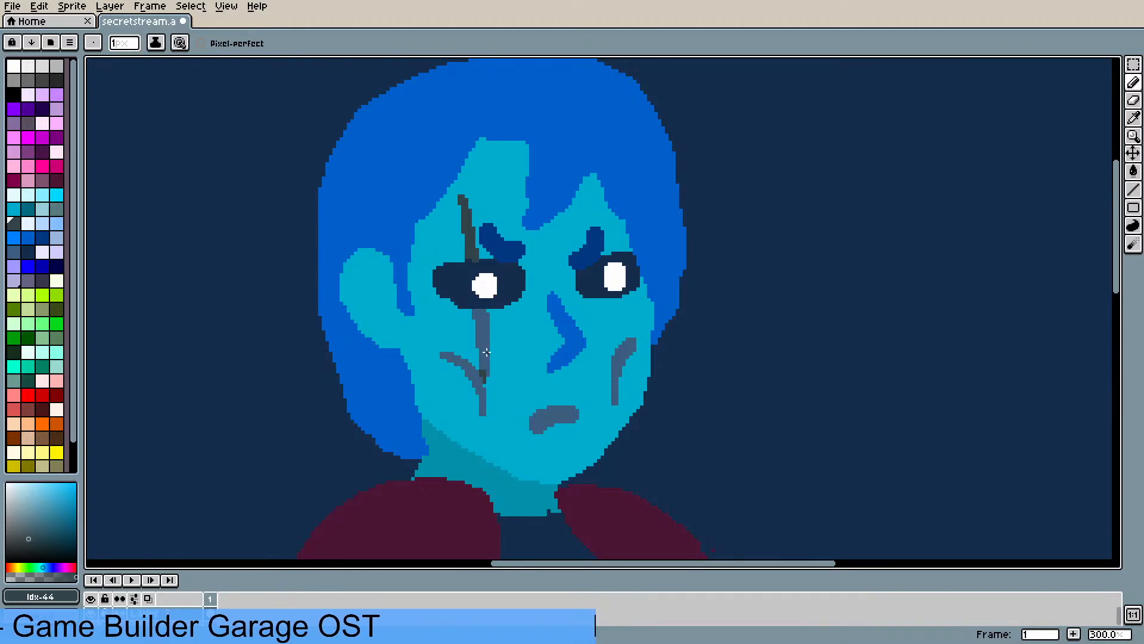
pyautogui.press('g')
pyautogui.click(485, 354)
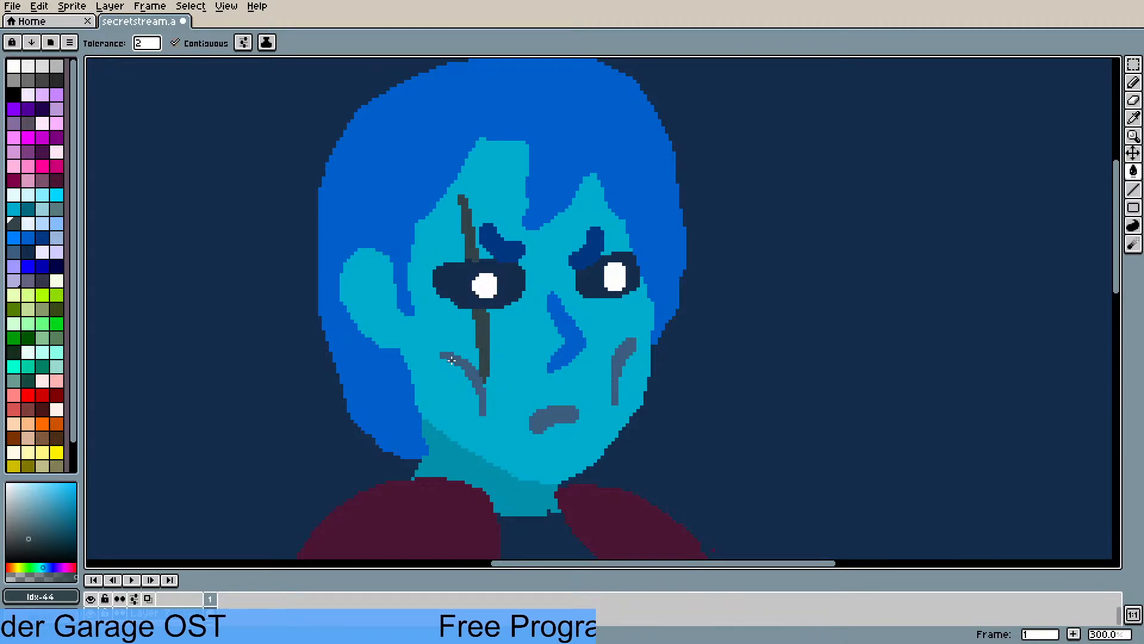
# - Slant the ear-side edge of the forehead gap by painting over it in the hair's blue with the 1 px pencil
pyautogui.scroll(-3, 450, 372)
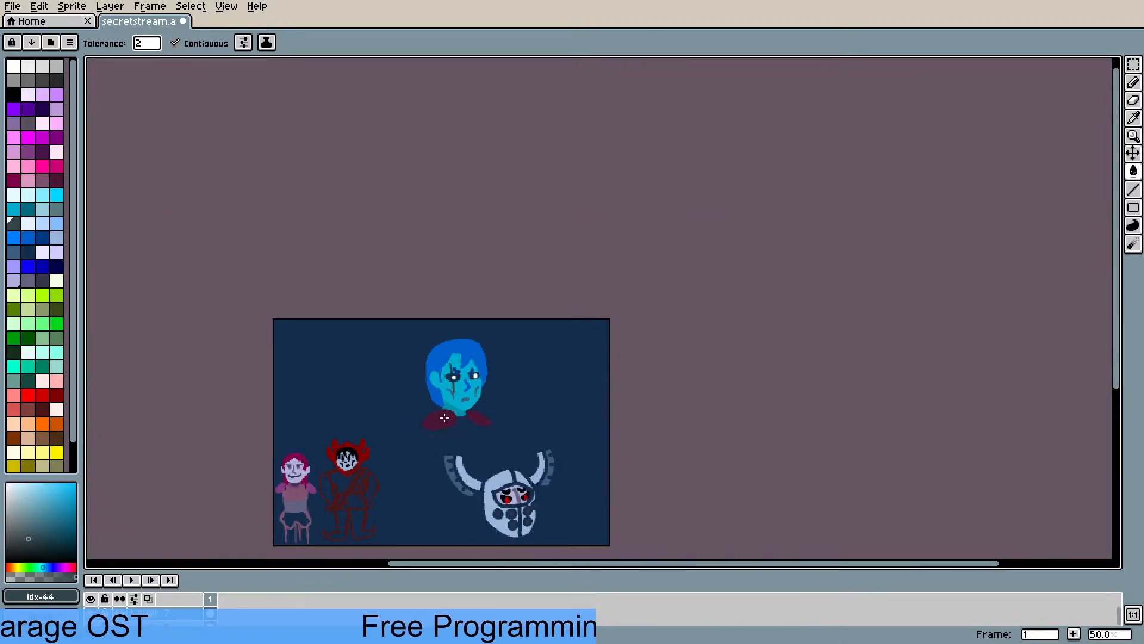
pyautogui.scroll(1, 467, 316)
pyautogui.scroll(2, 463, 346)
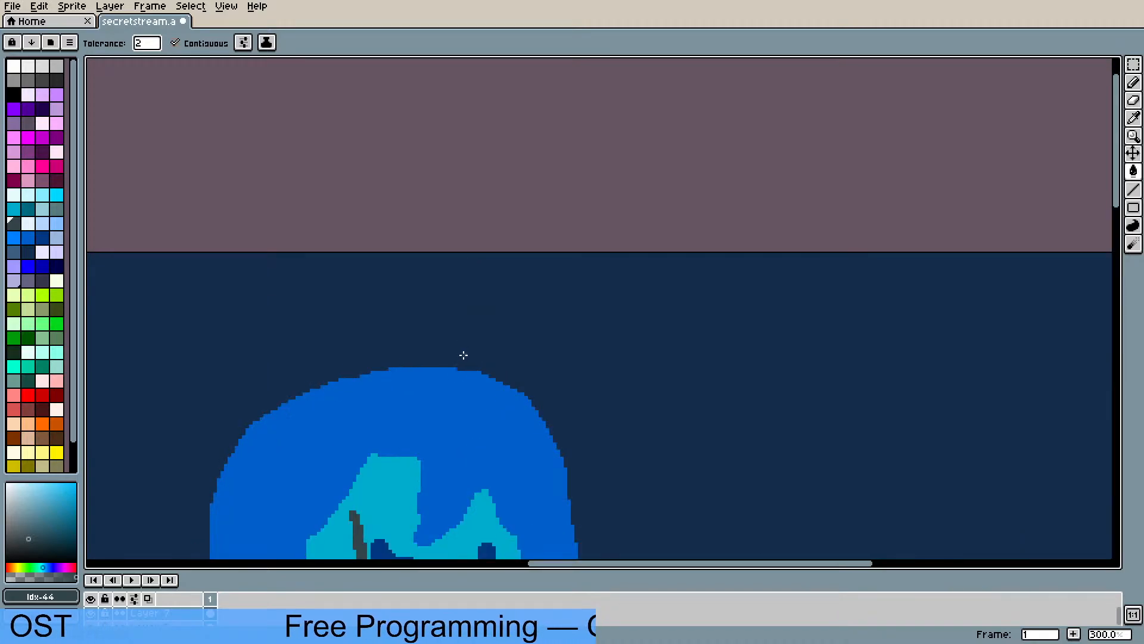
pyautogui.scroll(-2, 463, 354)
pyautogui.scroll(3, 399, 229)
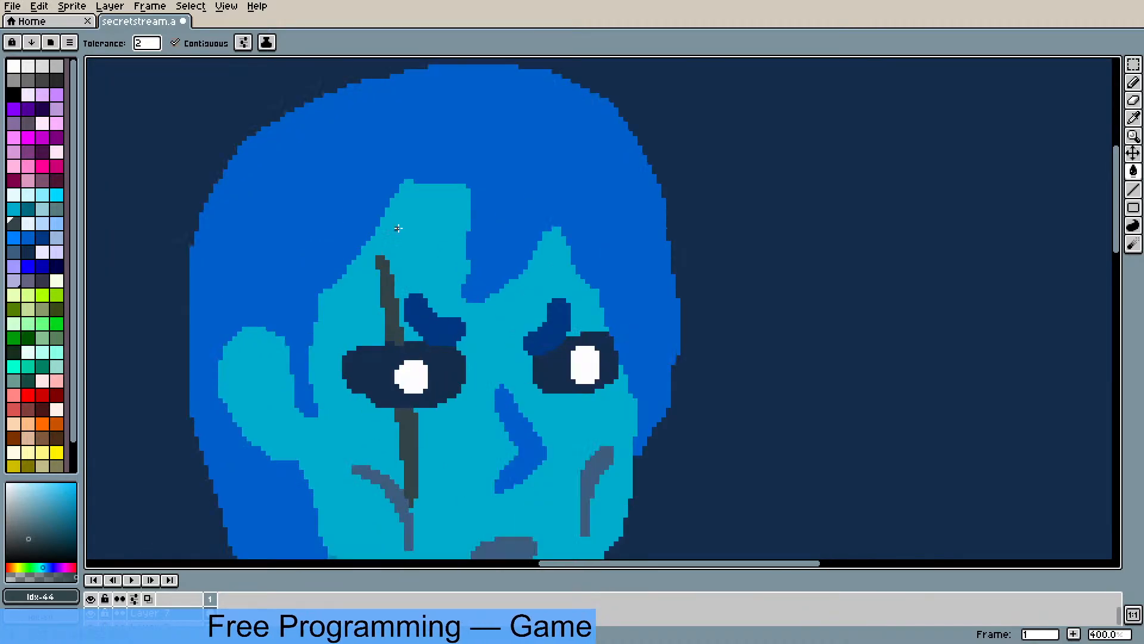
pyautogui.press('i')
pyautogui.click(340, 204)
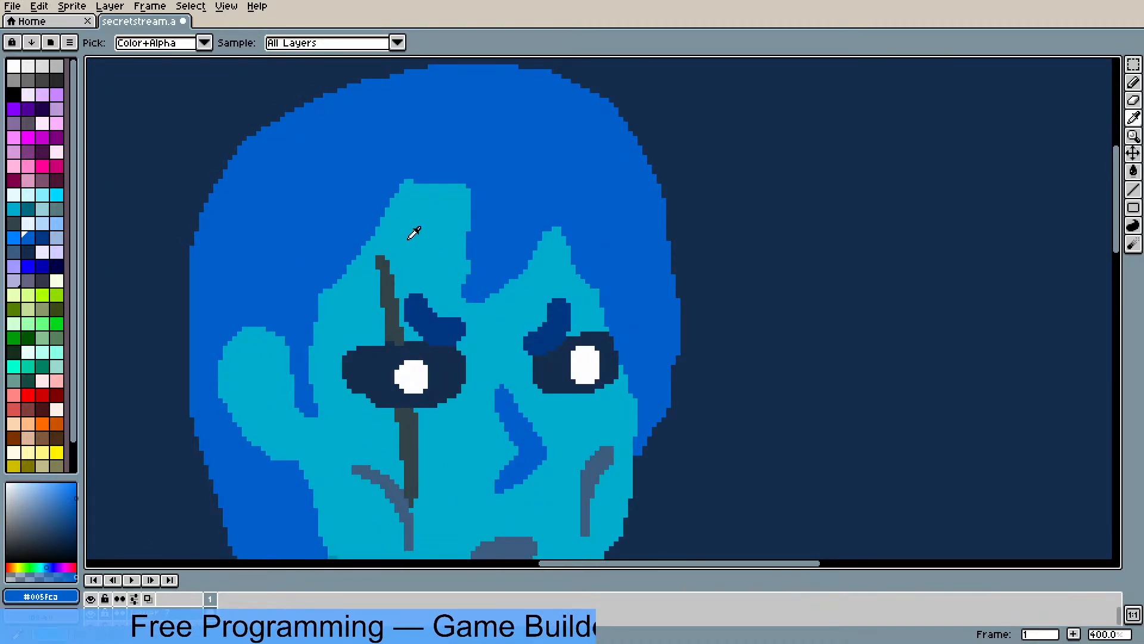
pyautogui.press('b')
pyautogui.moveTo(388, 210)
pyautogui.mouseDown()
pyautogui.moveTo(421, 184)
pyautogui.moveTo(365, 247)
pyautogui.mouseUp()
pyautogui.click(403, 186)
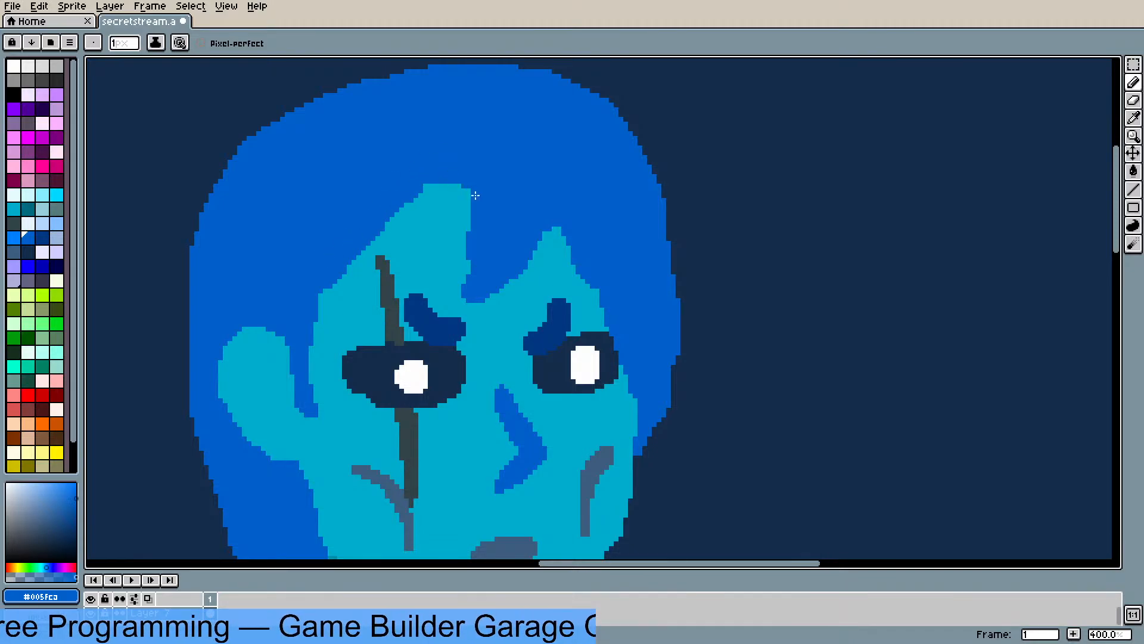
# - Narrow the forehead gap to a pointed tip by extending the surrounding blue hair with the 3 px pencil
pyautogui.scroll(-1, 410, 200)
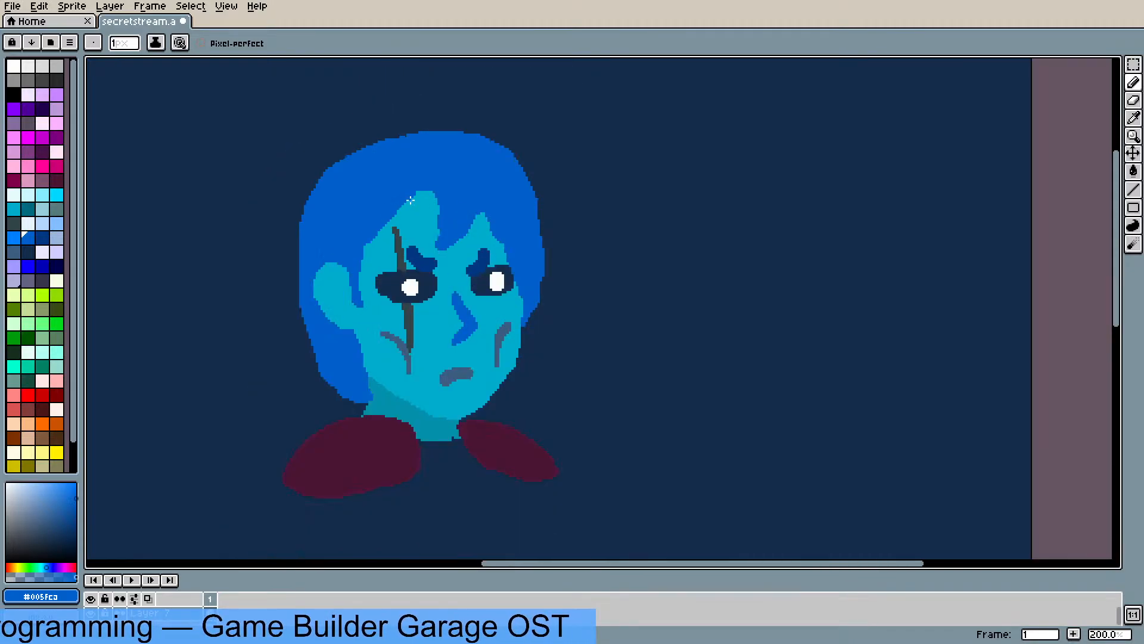
pyautogui.click(124, 44)
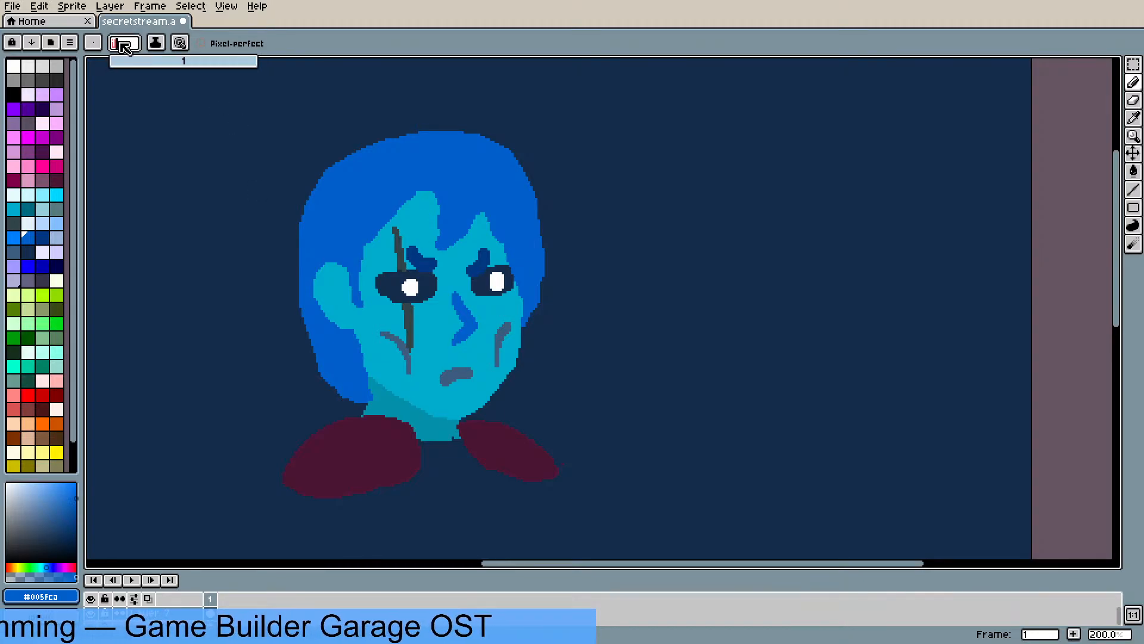
pyautogui.moveTo(126, 61); pyautogui.dragTo(116, 62)
pyautogui.moveTo(357, 240)
pyautogui.mouseDown()
pyautogui.moveTo(417, 194)
pyautogui.moveTo(433, 215)
pyautogui.moveTo(427, 189)
pyautogui.moveTo(440, 234)
pyautogui.moveTo(432, 225)
pyautogui.moveTo(429, 240)
pyautogui.mouseUp()
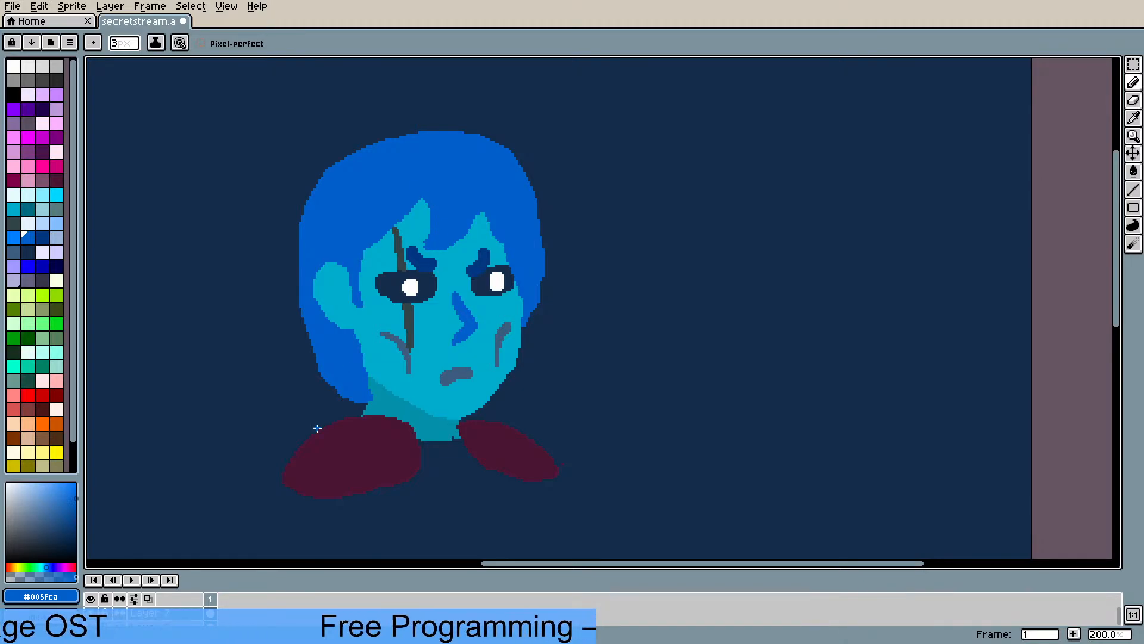
# - Paint a curved dark red-brown collar under the neck between the two maroon shoulders with the 3 px pencil
pyautogui.scroll(-3, 332, 435)
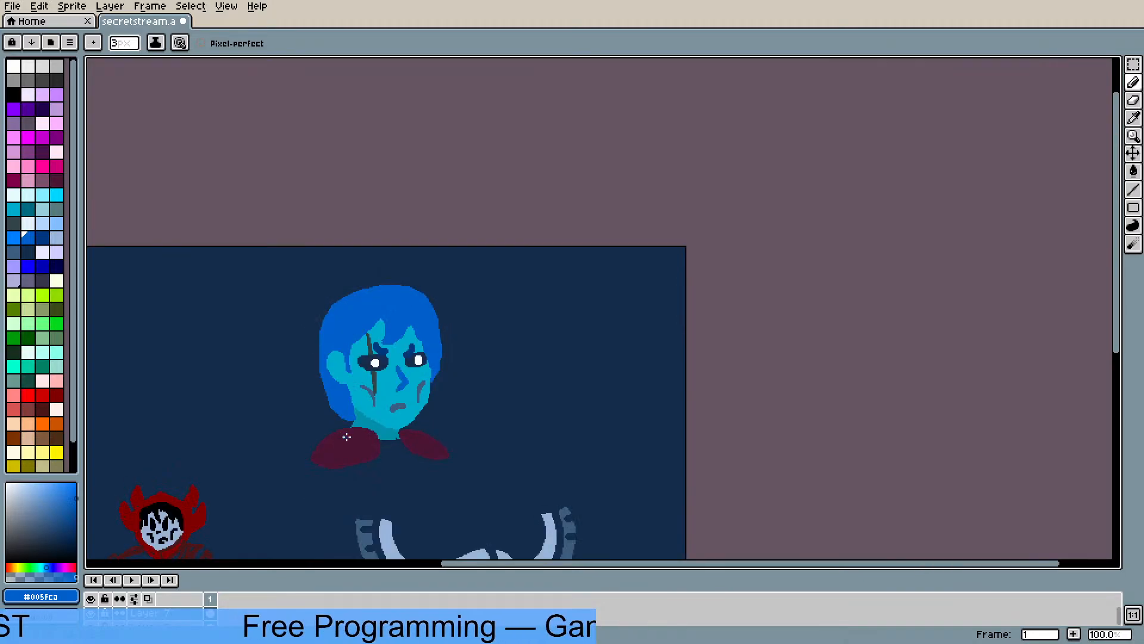
pyautogui.scroll(2, 332, 479)
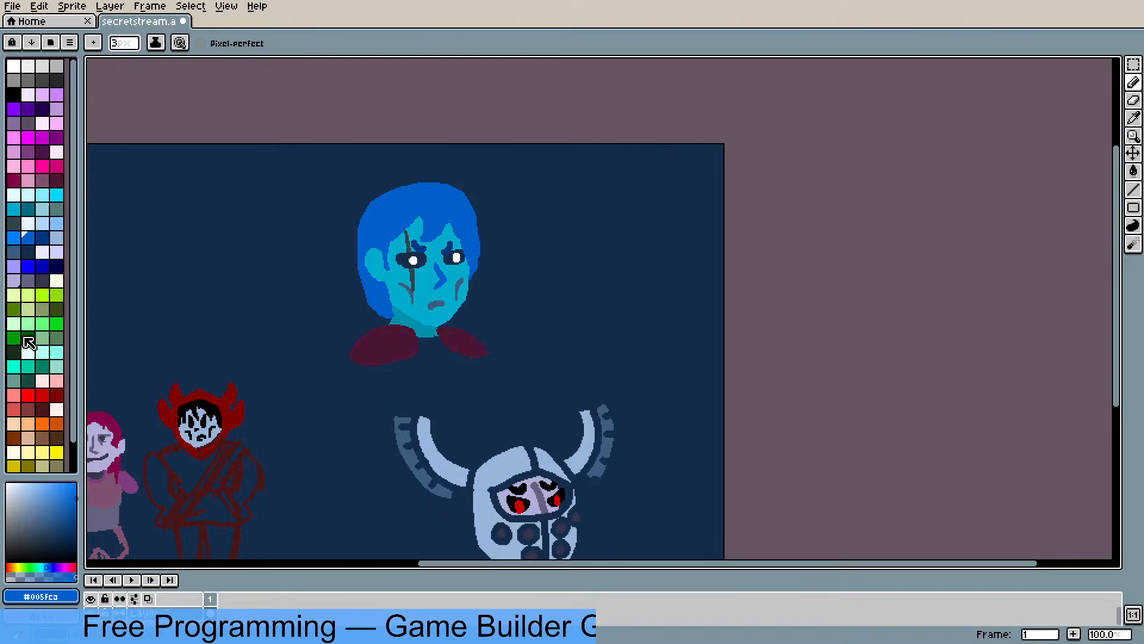
pyautogui.scroll(1, 449, 332)
pyautogui.scroll(1, 387, 333)
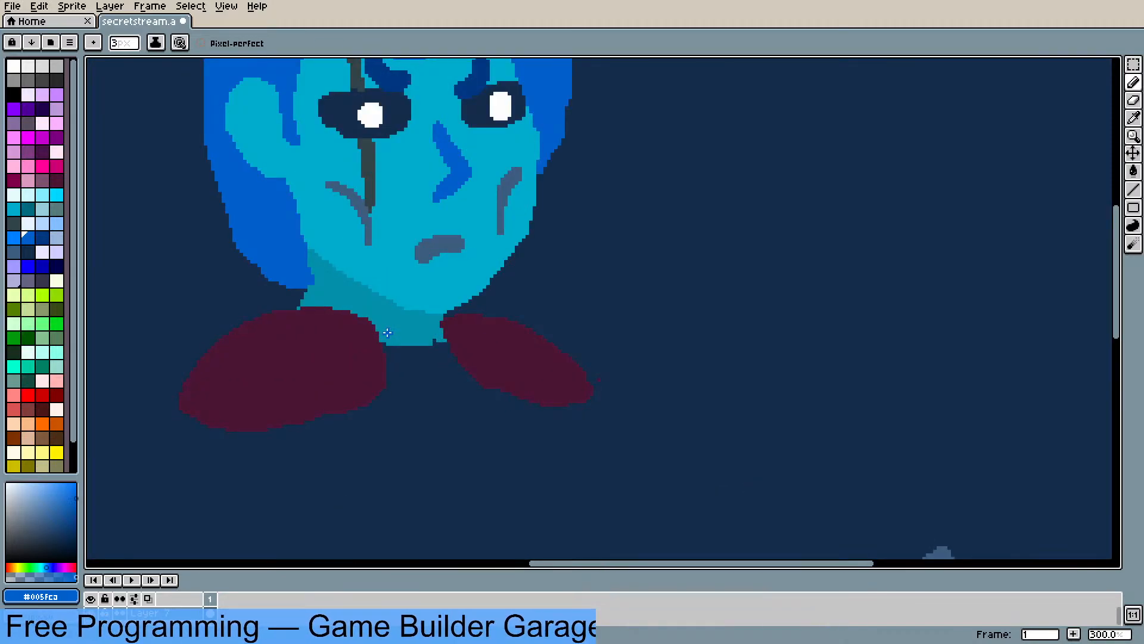
pyautogui.scroll(-1, 347, 280)
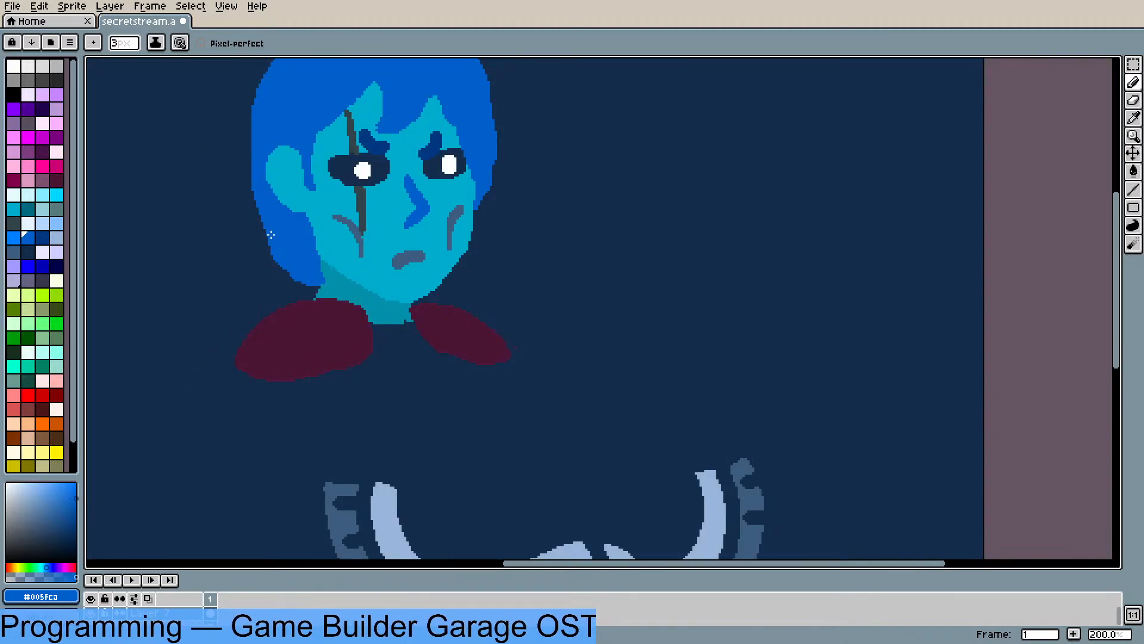
pyautogui.scroll(1, 271, 235)
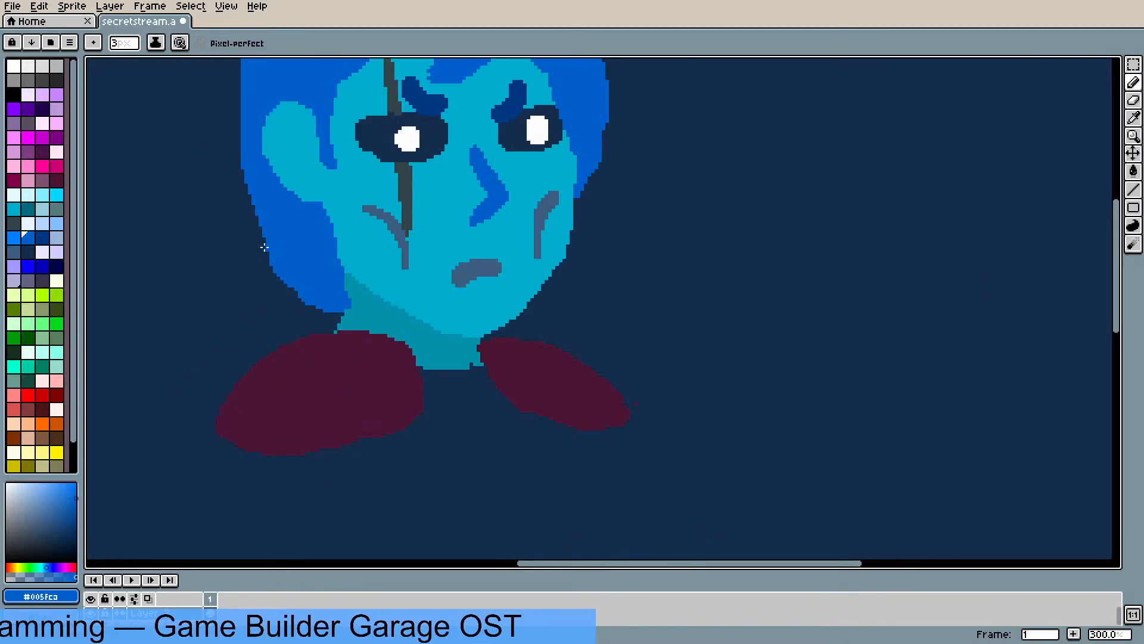
pyautogui.keyDown('alt'); pyautogui.click(274, 443); pyautogui.keyUp('alt')
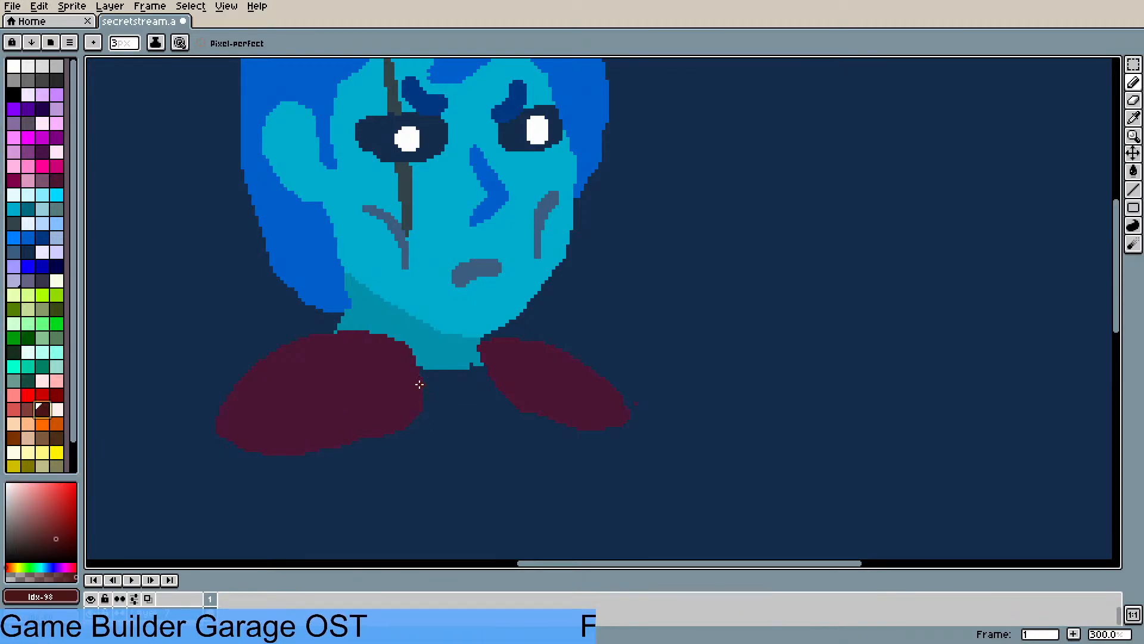
pyautogui.moveTo(416, 383)
pyautogui.mouseDown()
pyautogui.moveTo(400, 361)
pyautogui.moveTo(436, 373)
pyautogui.moveTo(409, 362)
pyautogui.moveTo(451, 374)
pyautogui.moveTo(432, 373)
pyautogui.moveTo(479, 362)
pyautogui.moveTo(423, 370)
pyautogui.moveTo(436, 380)
pyautogui.moveTo(418, 371)
pyautogui.moveTo(483, 357)
pyautogui.moveTo(474, 382)
pyautogui.moveTo(437, 389)
pyautogui.moveTo(427, 383)
pyautogui.moveTo(481, 363)
pyautogui.moveTo(440, 377)
pyautogui.moveTo(414, 360)
pyautogui.moveTo(427, 371)
pyautogui.moveTo(480, 378)
pyautogui.mouseUp()
pyautogui.hotkey('ctrl', 'z')
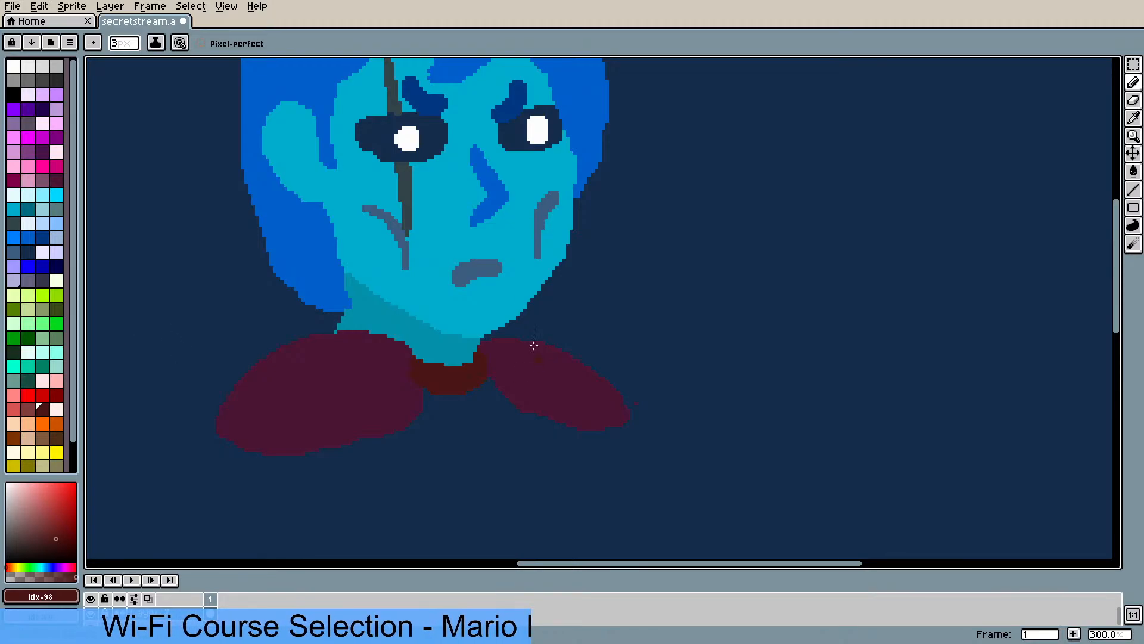
# - Examine the blue-haired character up close and alongside the other figures on the canvas
pyautogui.scroll(-4, 534, 345)
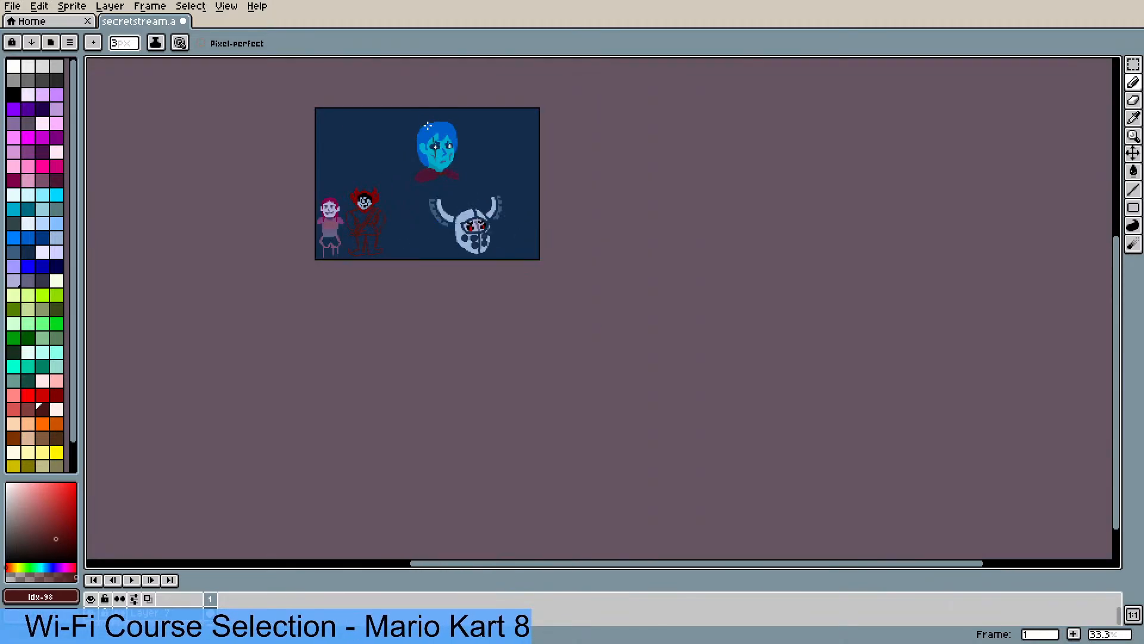
pyautogui.scroll(4, 428, 126)
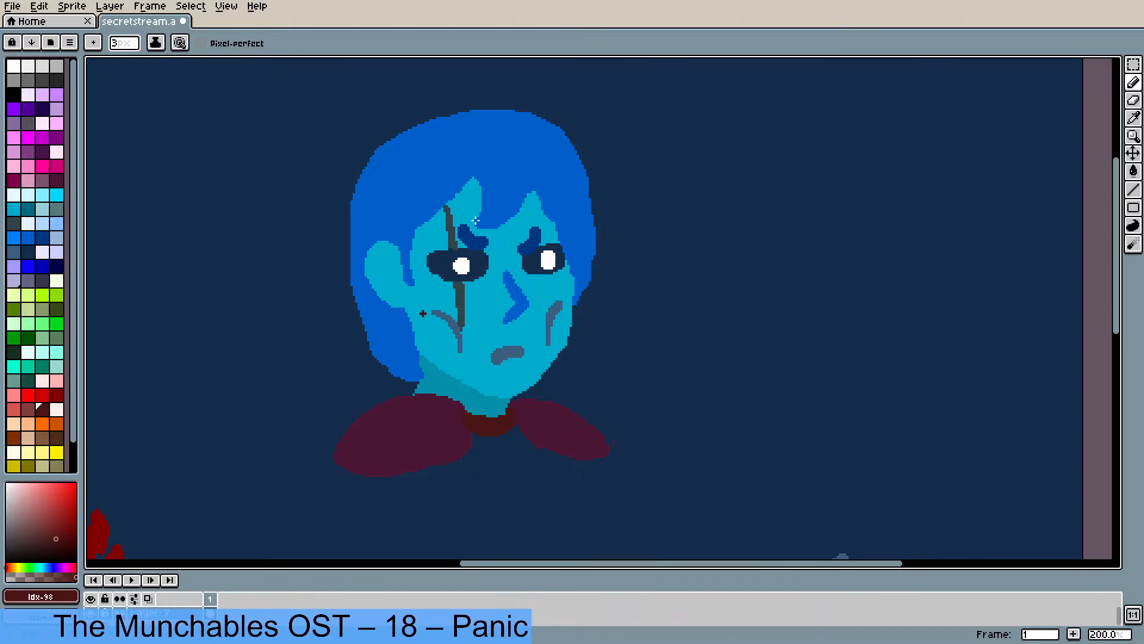
pyautogui.scroll(-2, 373, 269)
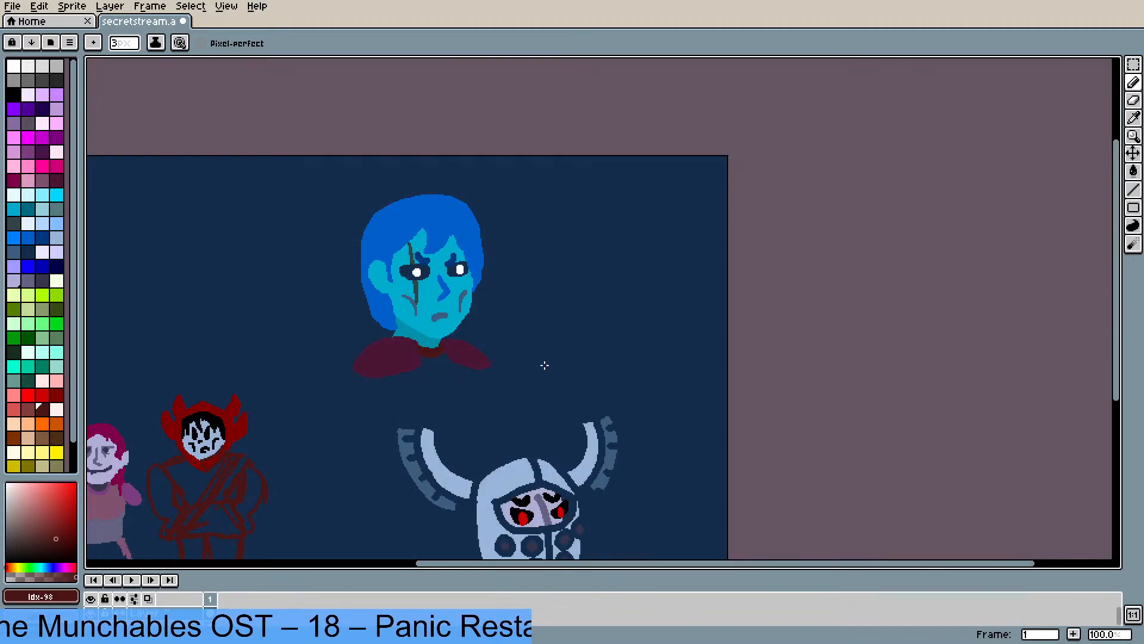
pyautogui.moveTo(489, 570); pyautogui.dragTo(441, 566)
pyautogui.scroll(1, 773, 275)
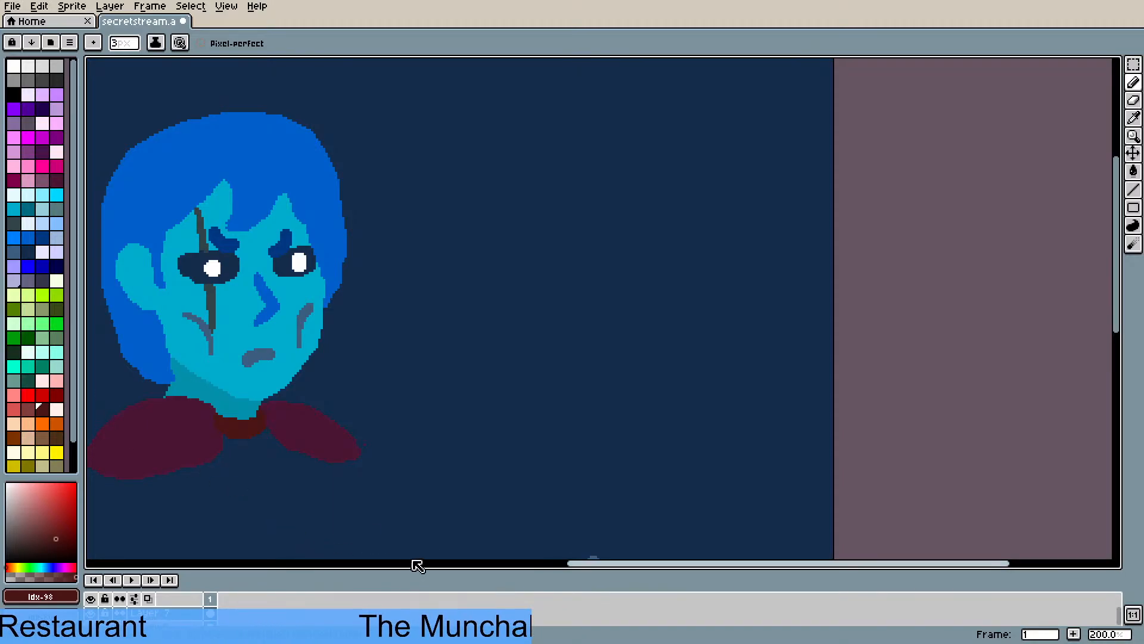
pyautogui.moveTo(602, 565)
pyautogui.mouseDown()
pyautogui.moveTo(539, 575)
pyautogui.moveTo(654, 565)
pyautogui.moveTo(511, 557)
pyautogui.mouseUp()
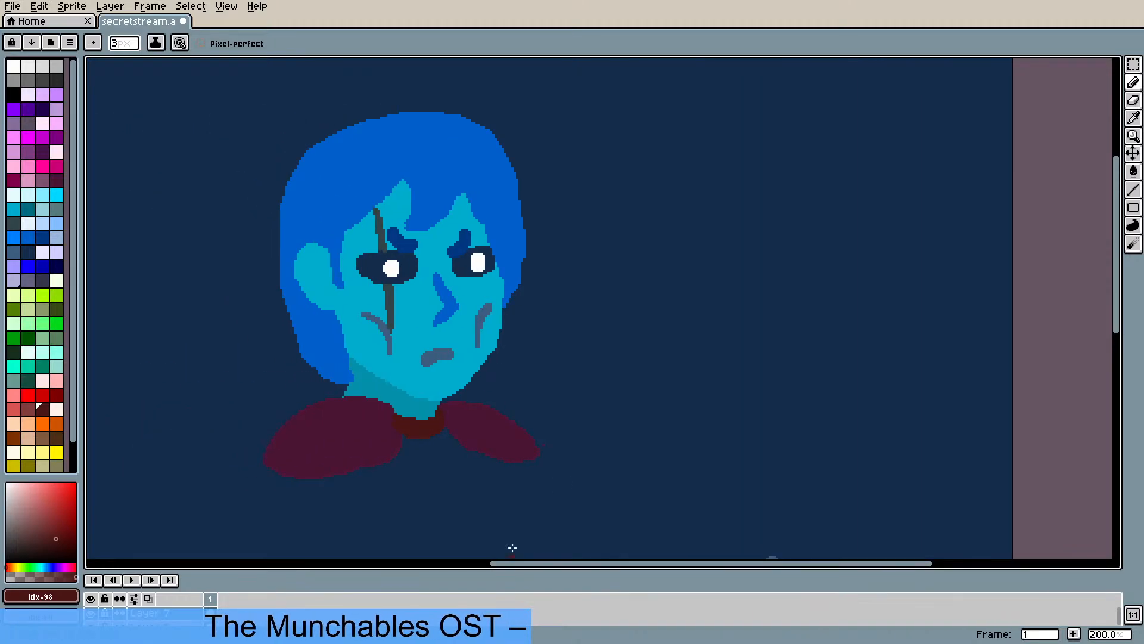
pyautogui.scroll(-3, 566, 431)
pyautogui.scroll(3, 473, 507)
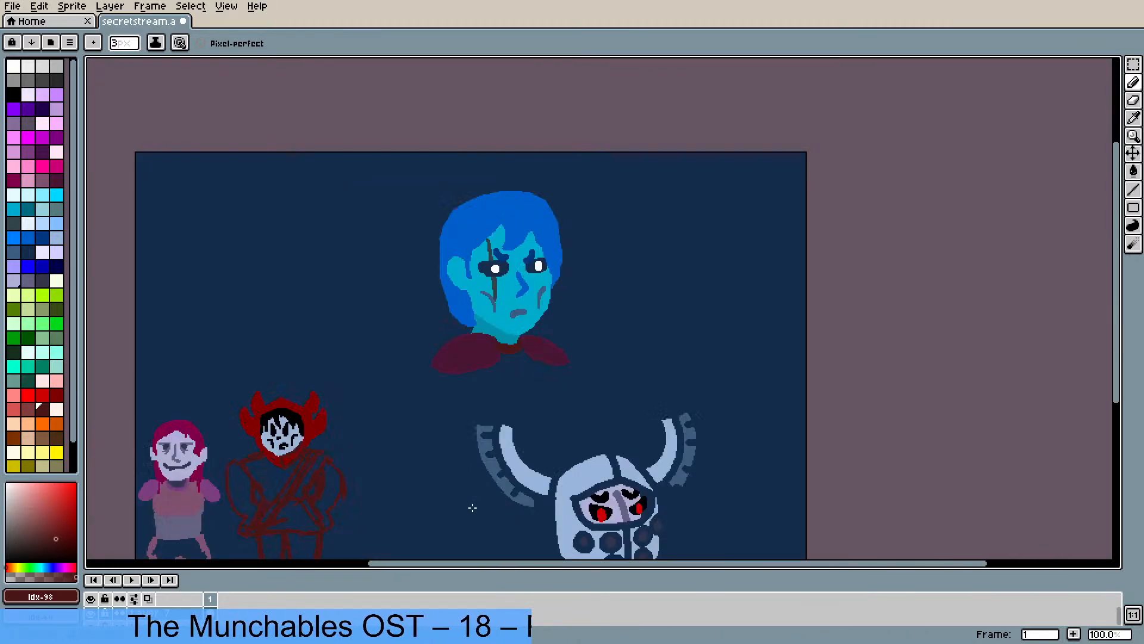
# - Select the blue-haired character with a rectangular marquee and move it to the upper-right corner of the canvas
pyautogui.scroll(-2, 474, 501)
pyautogui.moveTo(1121, 249); pyautogui.dragTo(731, 322)
pyautogui.scroll(1, 730, 322)
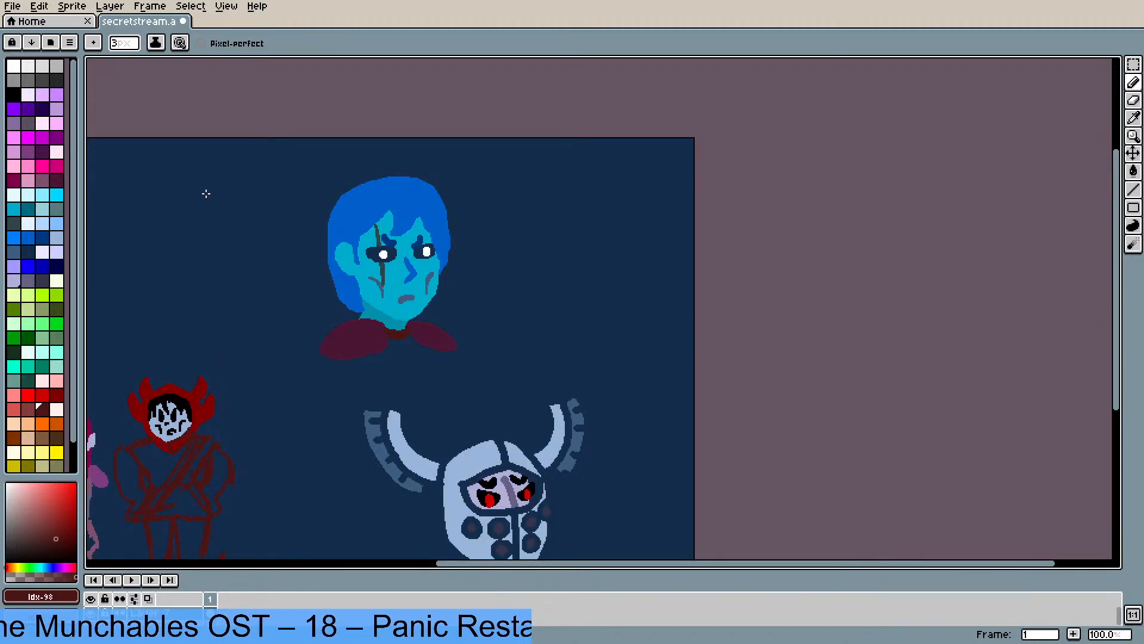
pyautogui.click(1134, 64)
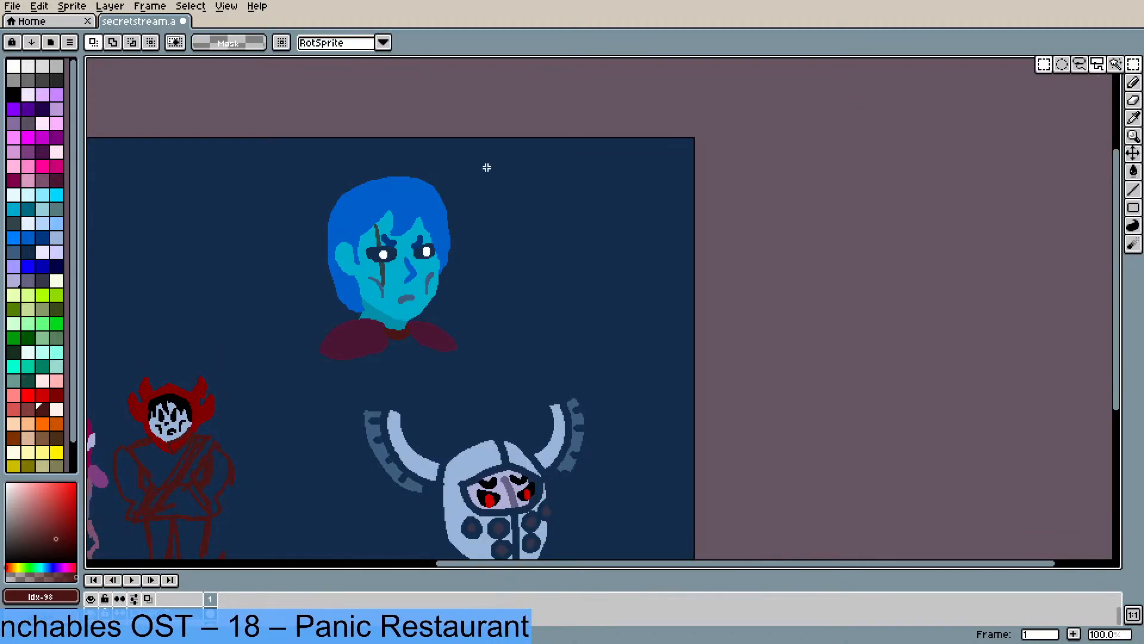
pyautogui.moveTo(266, 151); pyautogui.dragTo(549, 394)
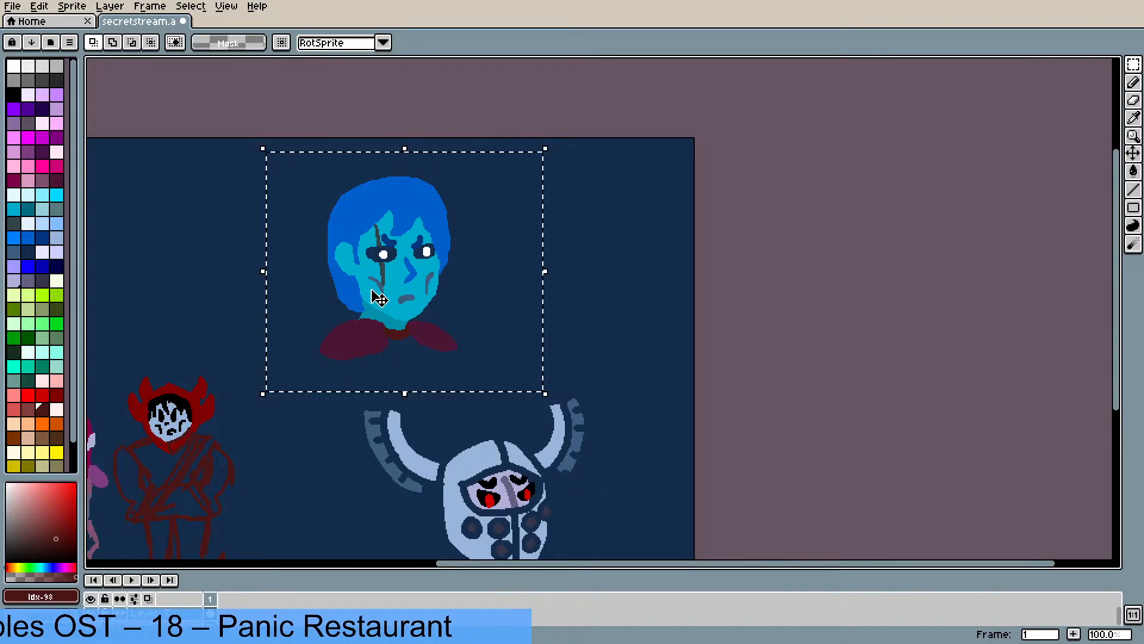
pyautogui.moveTo(380, 298); pyautogui.dragTo(588, 292)
pyautogui.click(919, 291)
pyautogui.scroll(-1, 519, 342)
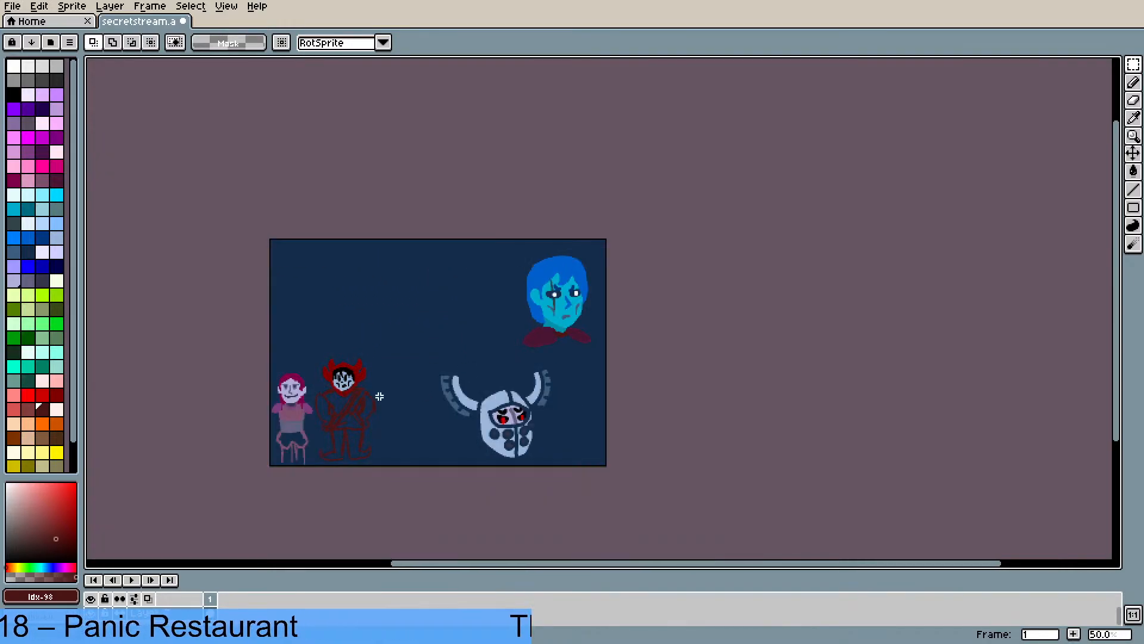
# - Make Layer 5 active with more of the layer list showing, and move the horned helmet to the canvas's lower-right corner
pyautogui.scroll(1, 380, 396)
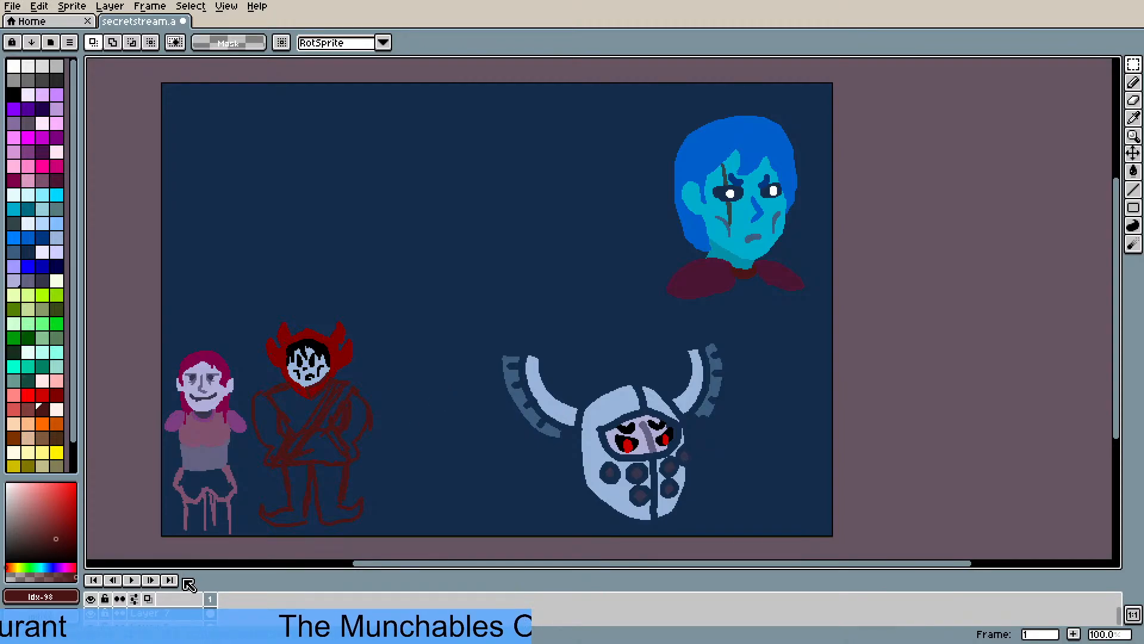
pyautogui.moveTo(191, 568); pyautogui.dragTo(191, 550)
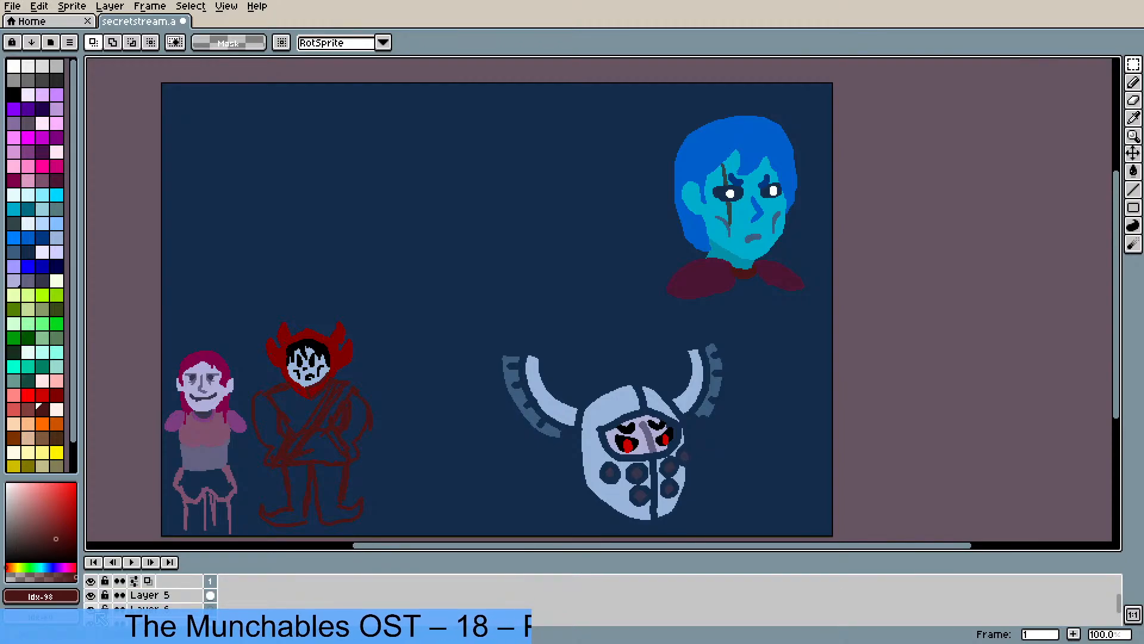
pyautogui.scroll(1, 97, 622)
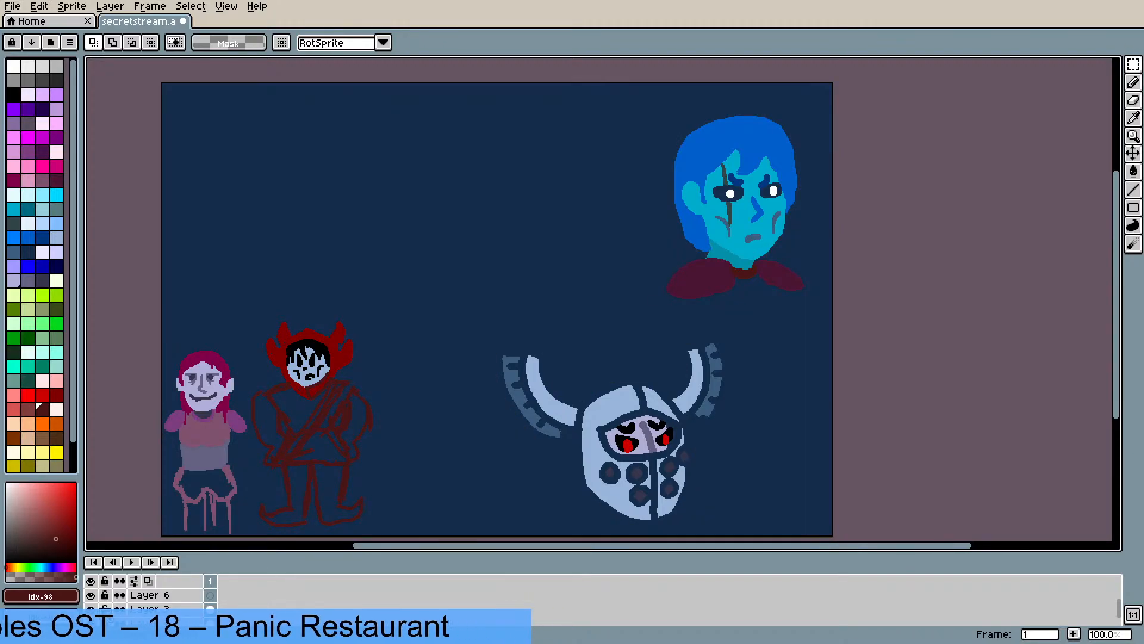
pyautogui.scroll(-1, 102, 608)
pyautogui.click(95, 605)
pyautogui.click(95, 605)
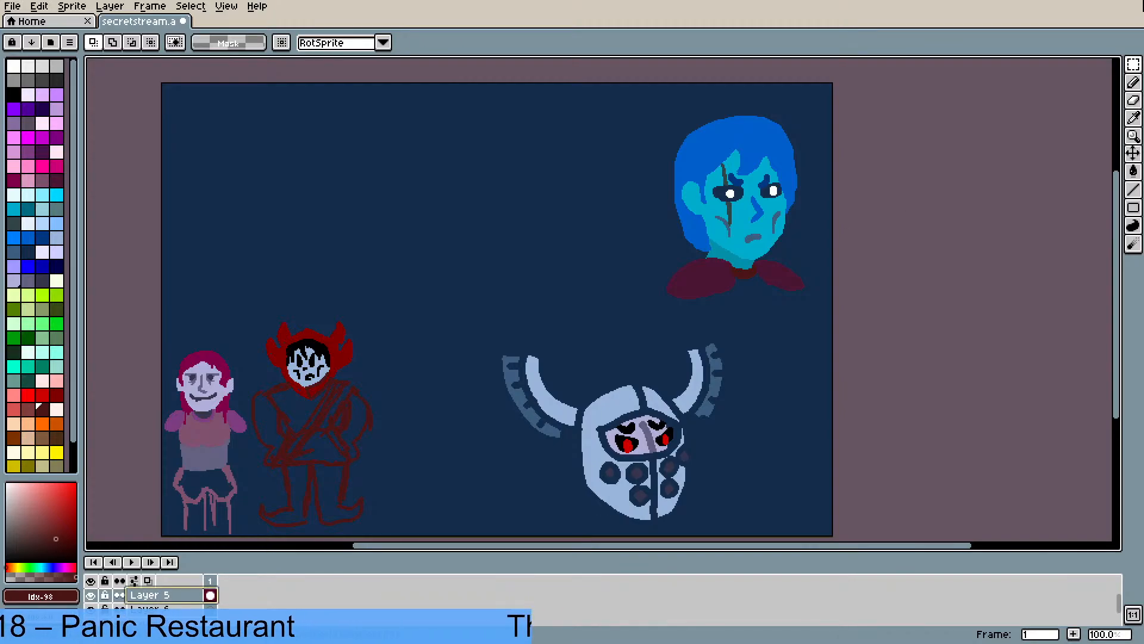
pyautogui.press('v')
pyautogui.moveTo(652, 406); pyautogui.dragTo(755, 414)
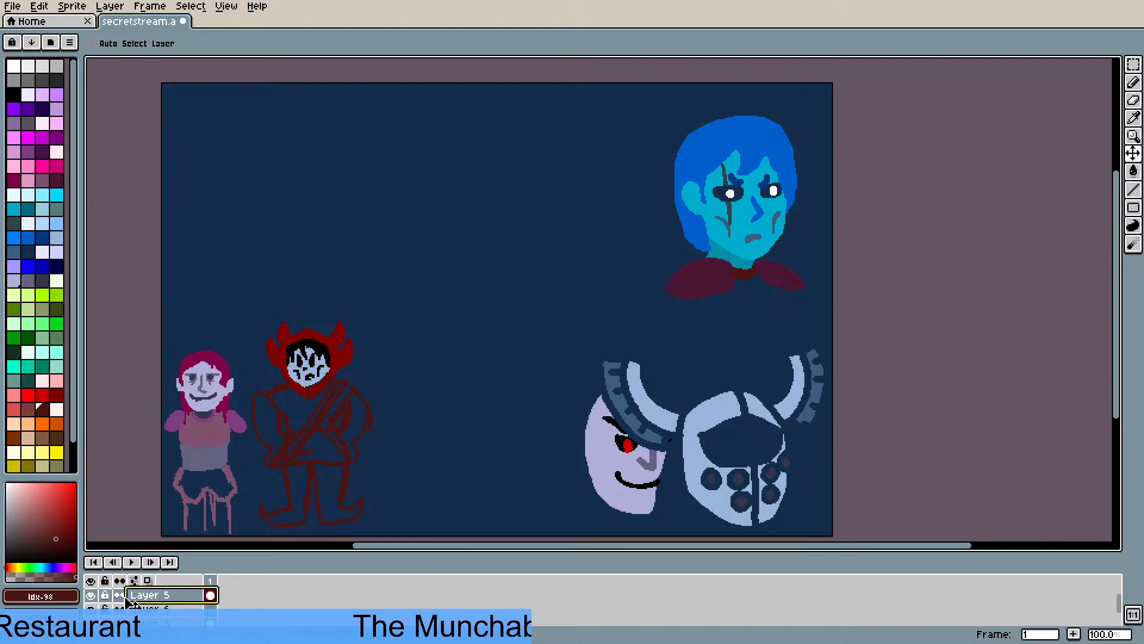
# - Find the lavender red-eyed face on Layer 3, select it with a marquee and move it behind the helmet's eye opening
pyautogui.scroll(-1, 134, 612)
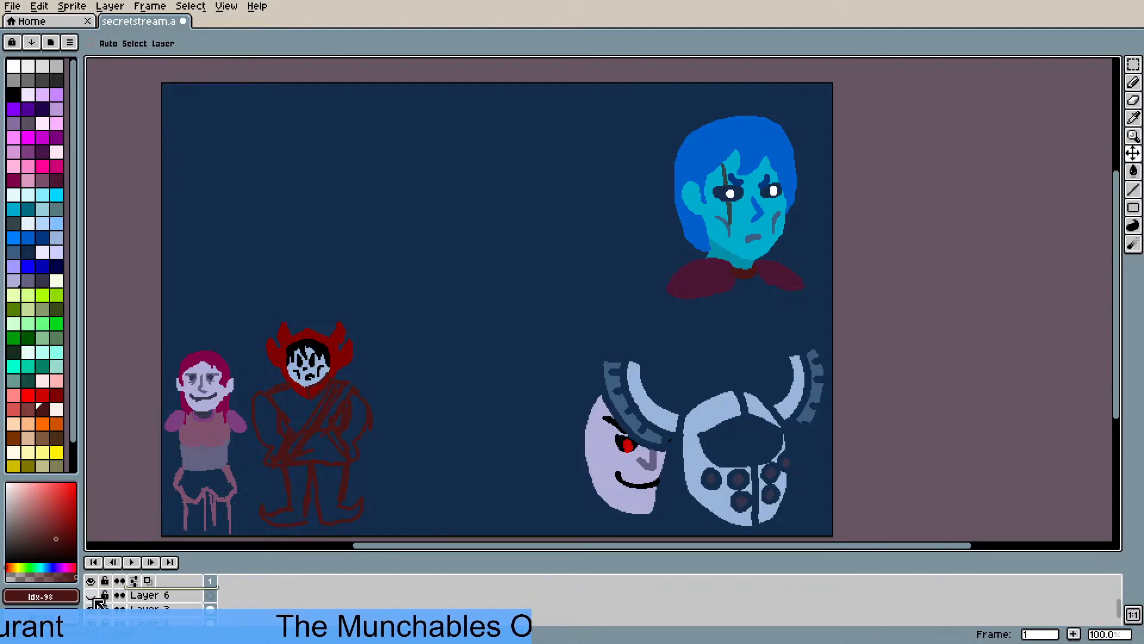
pyautogui.scroll(-1, 108, 605)
pyautogui.click(91, 602)
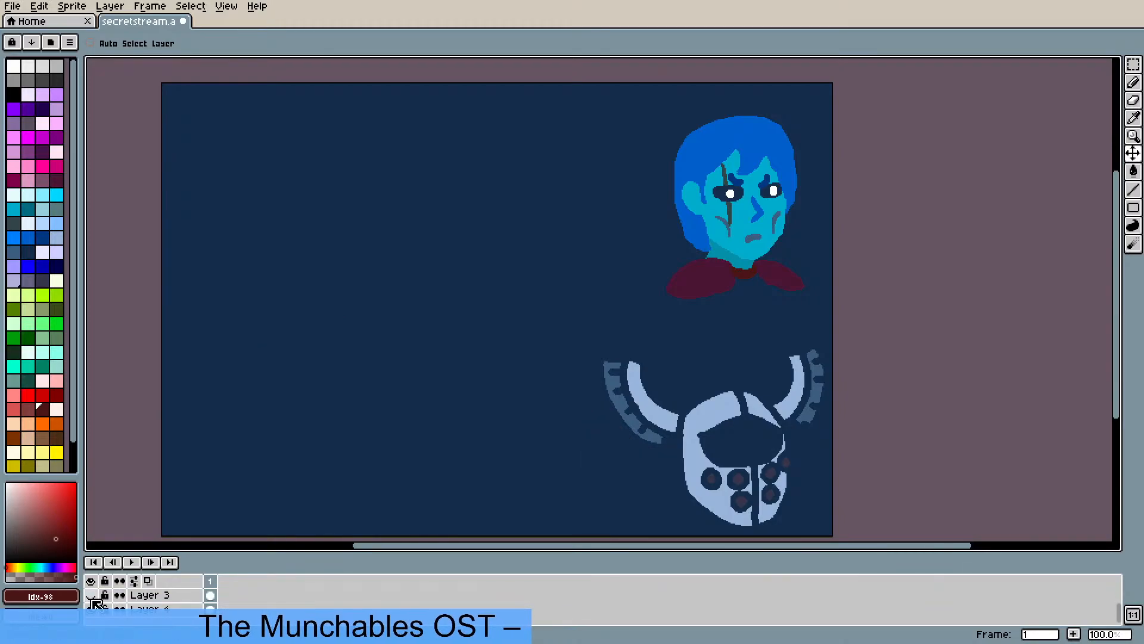
pyautogui.click(92, 602)
pyautogui.click(1134, 66)
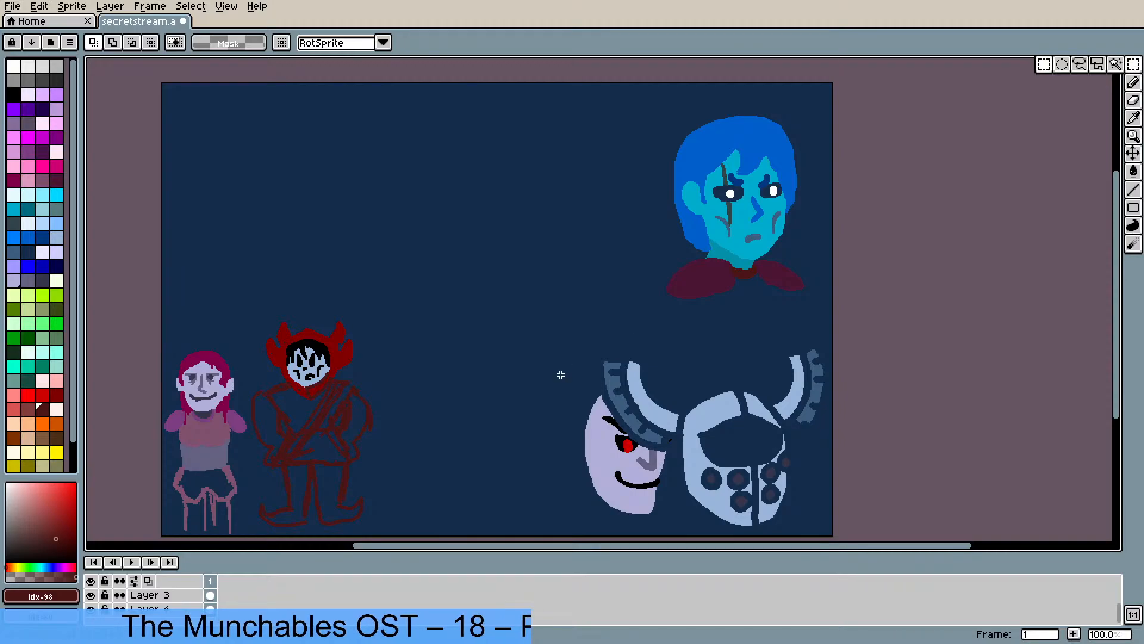
pyautogui.moveTo(511, 328); pyautogui.dragTo(707, 531)
pyautogui.moveTo(646, 483); pyautogui.dragTo(723, 484)
pyautogui.hotkey('ctrl', 'z')
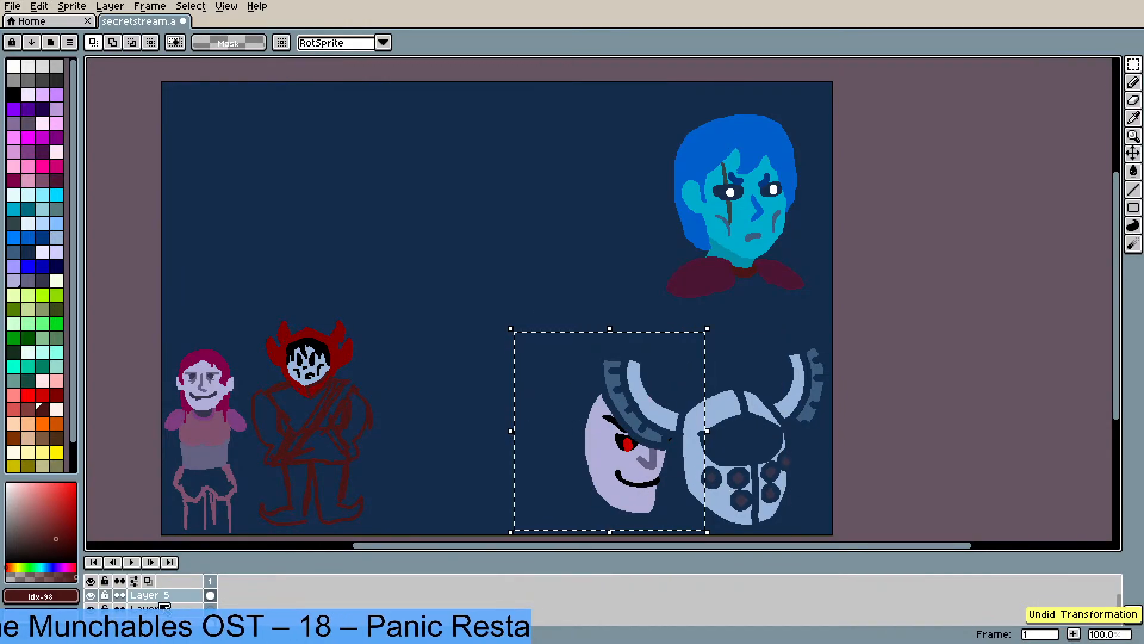
pyautogui.moveTo(643, 451); pyautogui.dragTo(688, 456)
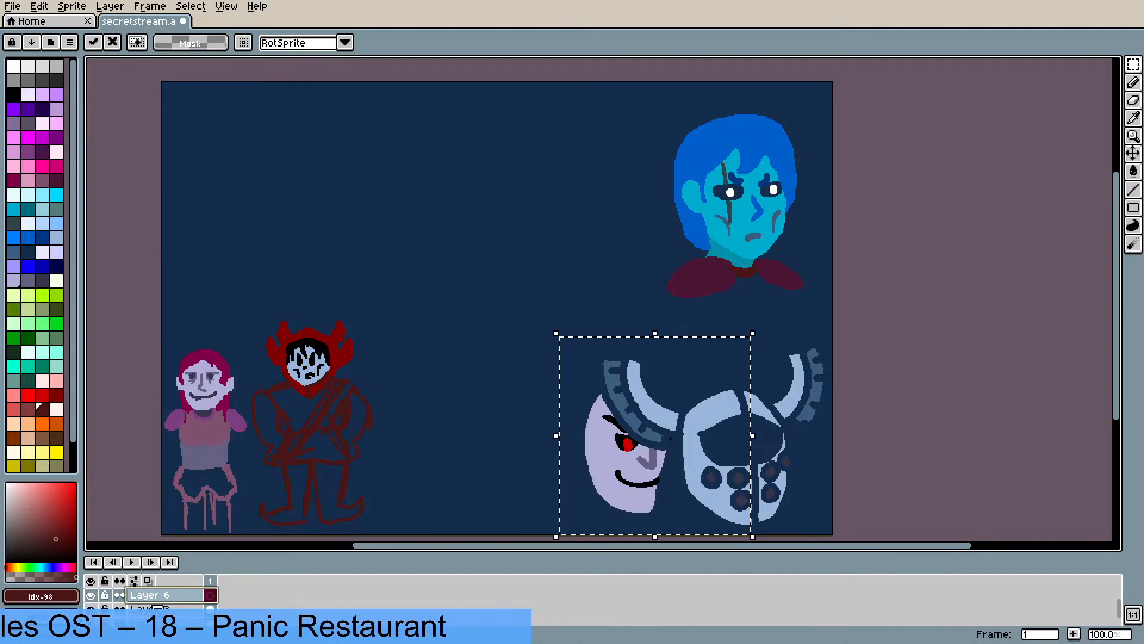
pyautogui.click(166, 609)
pyautogui.moveTo(623, 439); pyautogui.dragTo(719, 435)
pyautogui.click(521, 310)
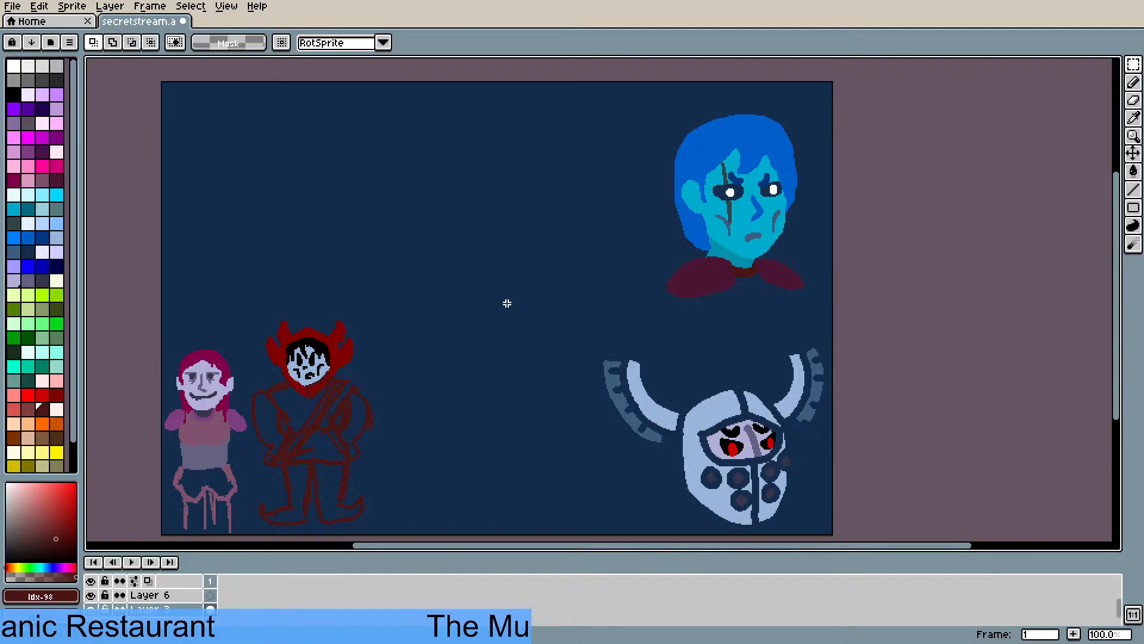
pyautogui.scroll(-1, 468, 265)
pyautogui.scroll(1, 463, 258)
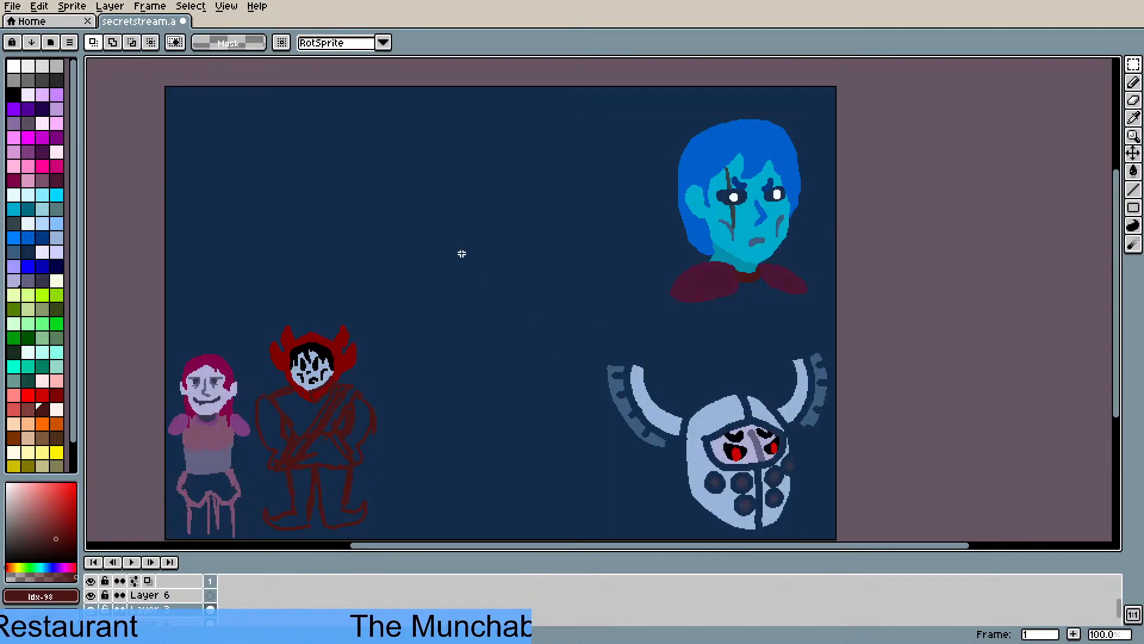
pyautogui.scroll(1, 425, 223)
pyautogui.scroll(-1, 426, 225)
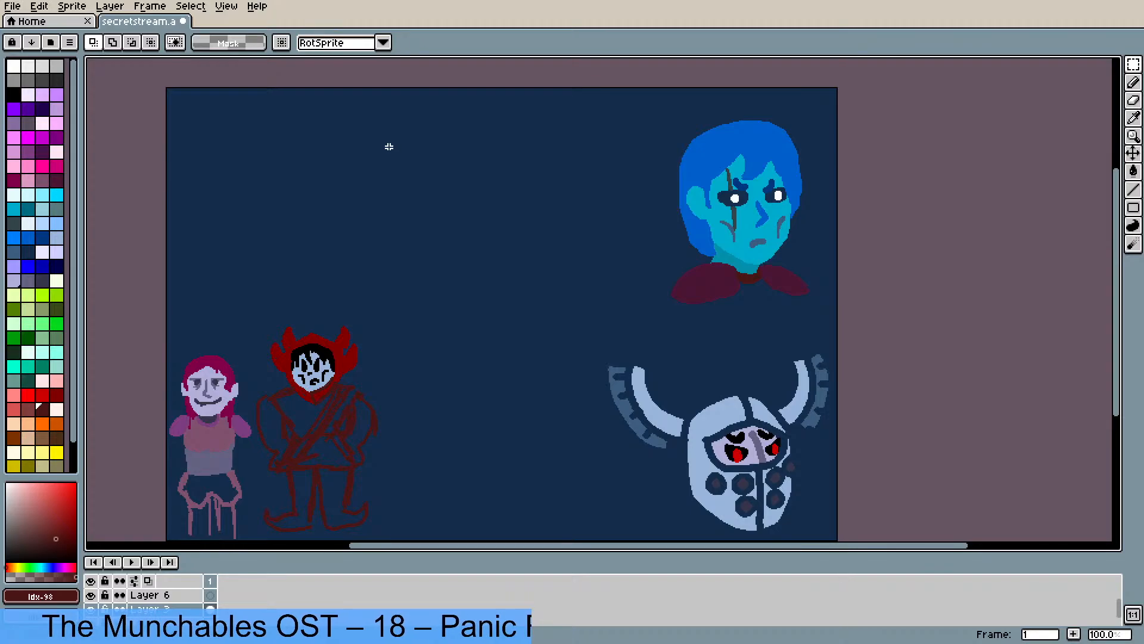
pyautogui.scroll(1, 371, 202)
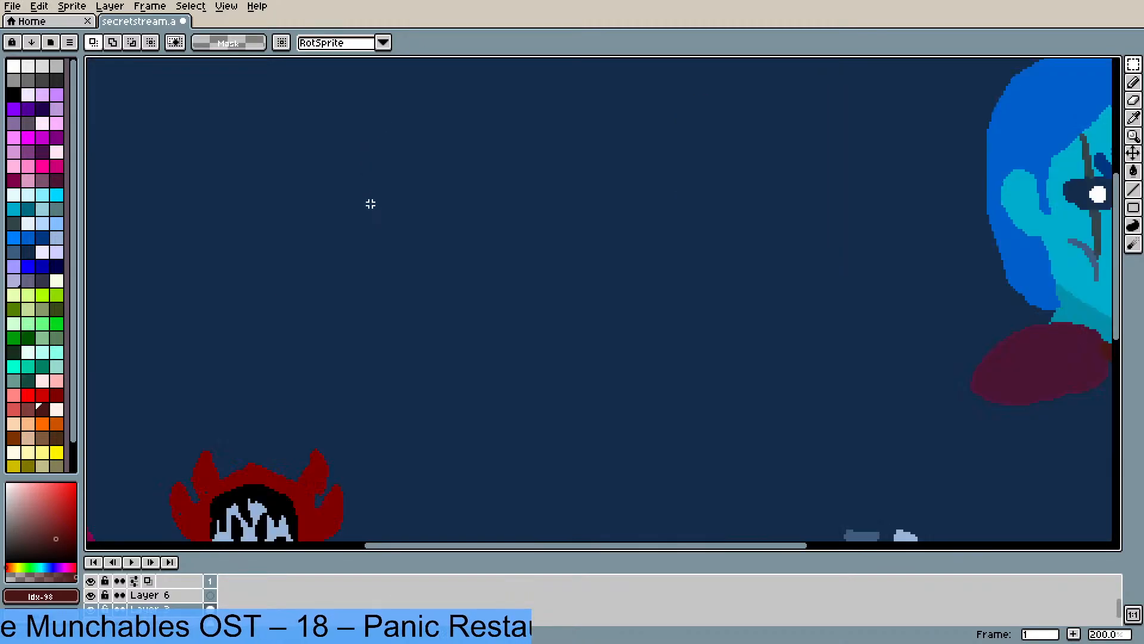
pyautogui.scroll(-1, 370, 202)
pyautogui.scroll(1, 429, 210)
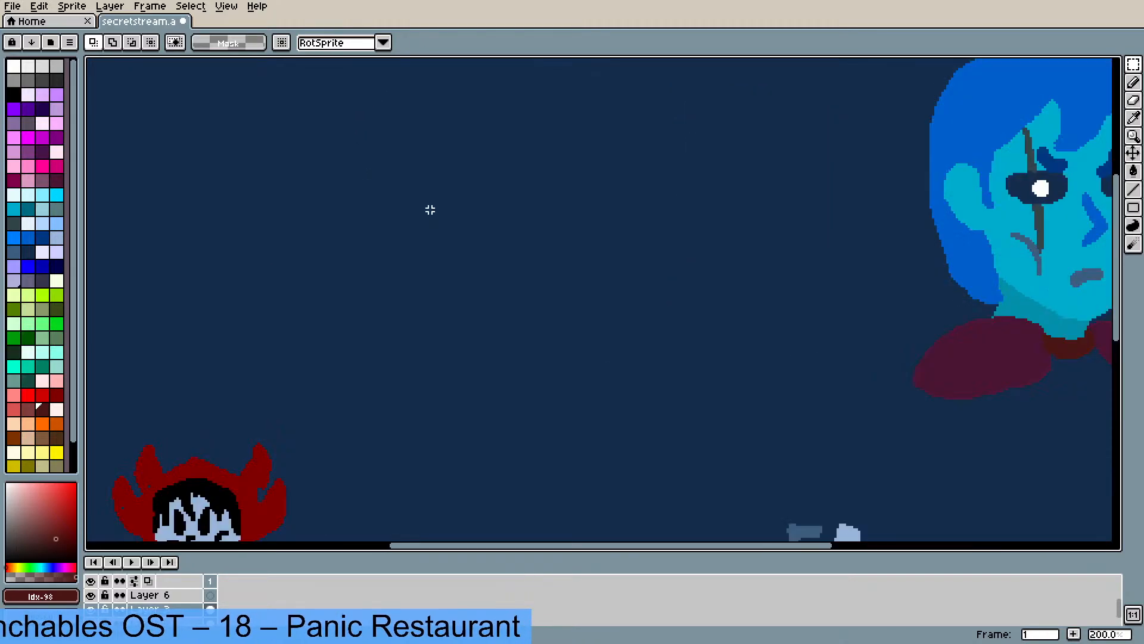
pyautogui.scroll(-1, 428, 210)
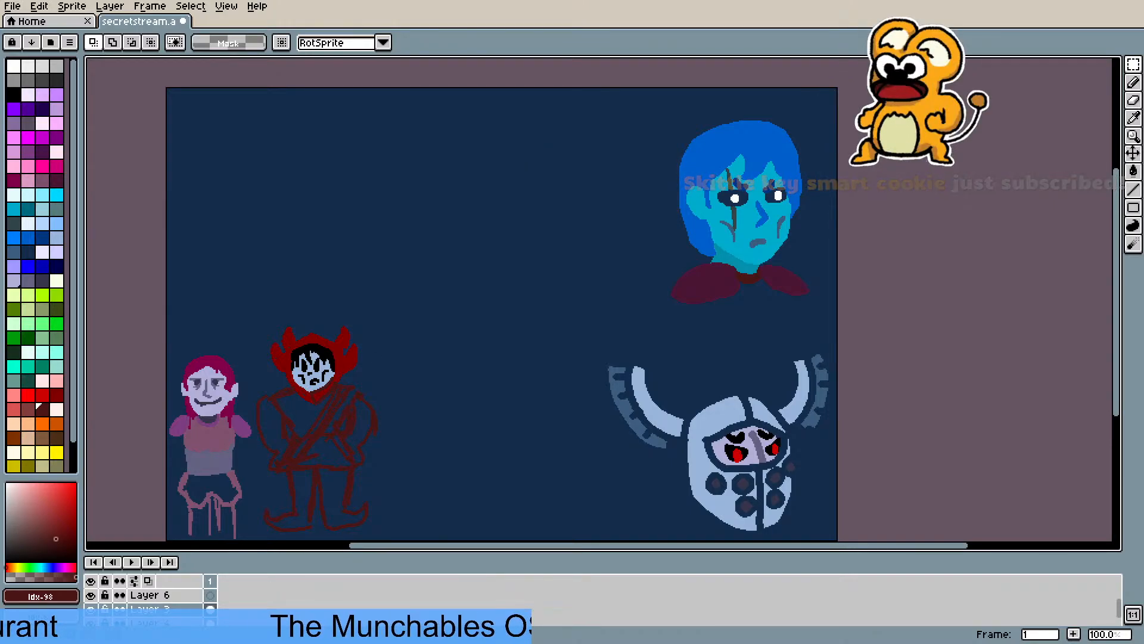
# - Set up the pencil with the light grey palette colour Idx-3 and a brush size of 8 px
pyautogui.press('b')
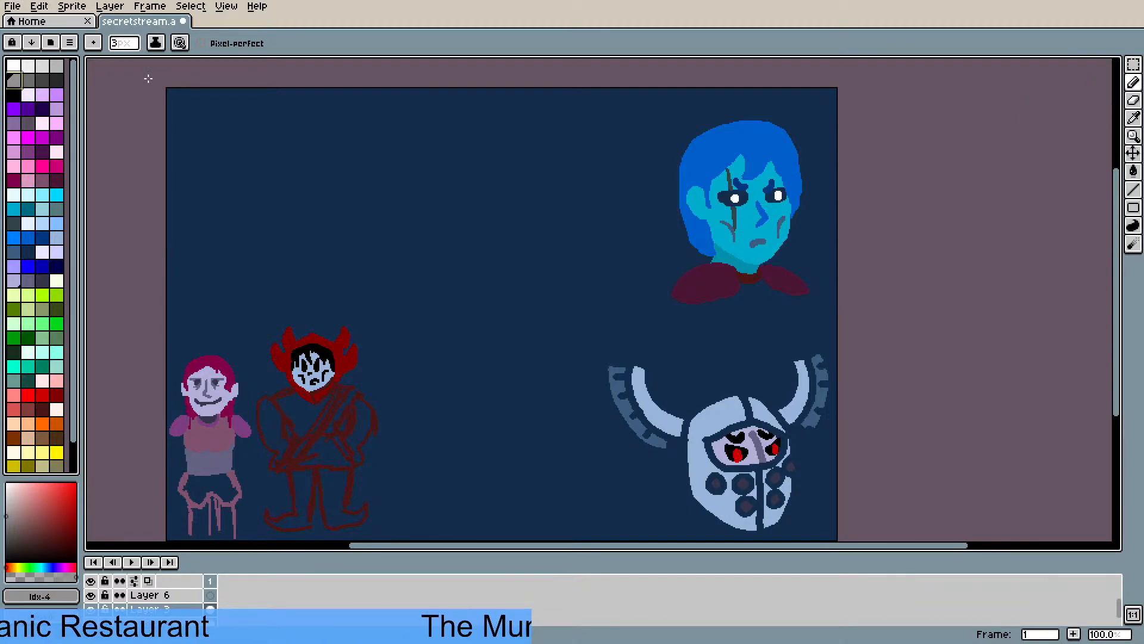
pyautogui.click(57, 65)
pyautogui.click(124, 43)
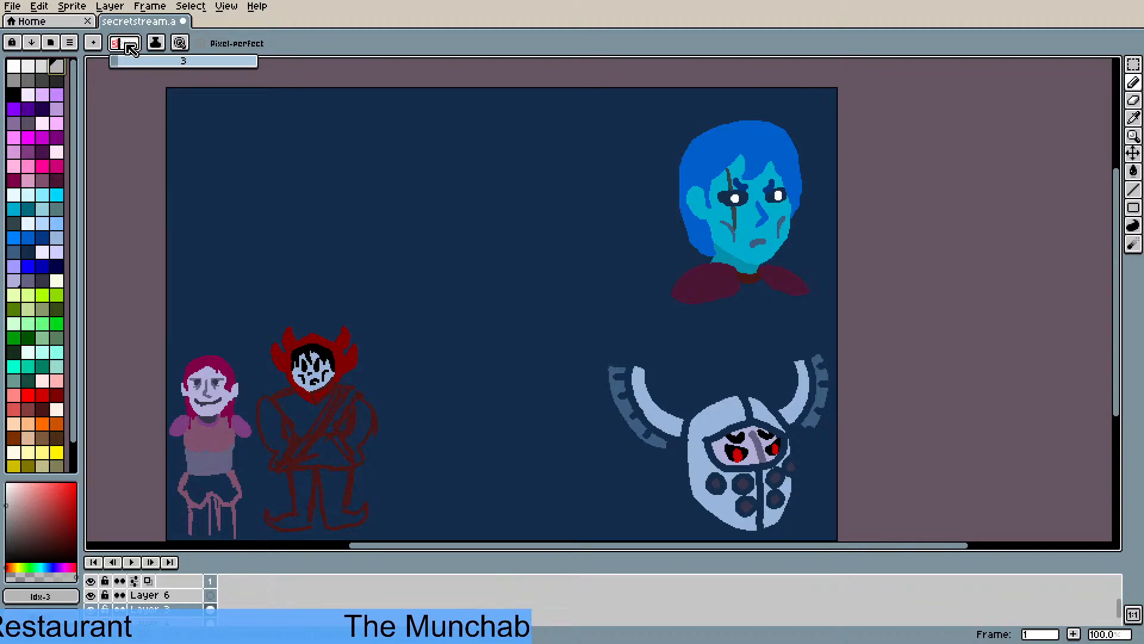
pyautogui.write('8')
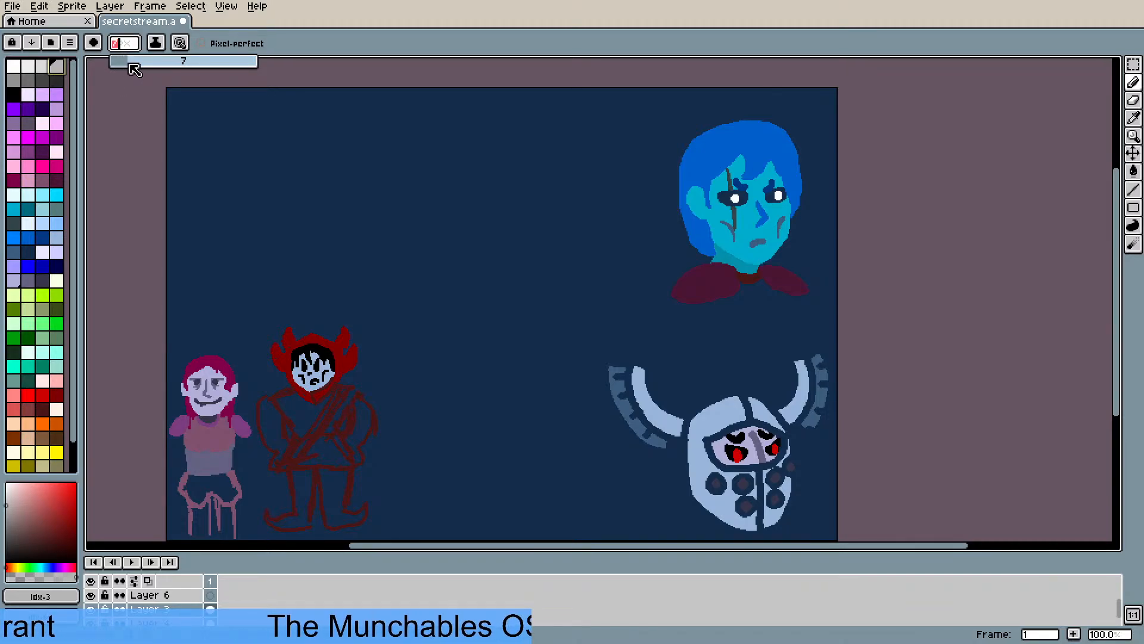
pyautogui.moveTo(357, 209)
pyautogui.mouseDown()
pyautogui.moveTo(416, 261)
pyautogui.moveTo(445, 247)
pyautogui.moveTo(477, 201)
pyautogui.mouseUp()
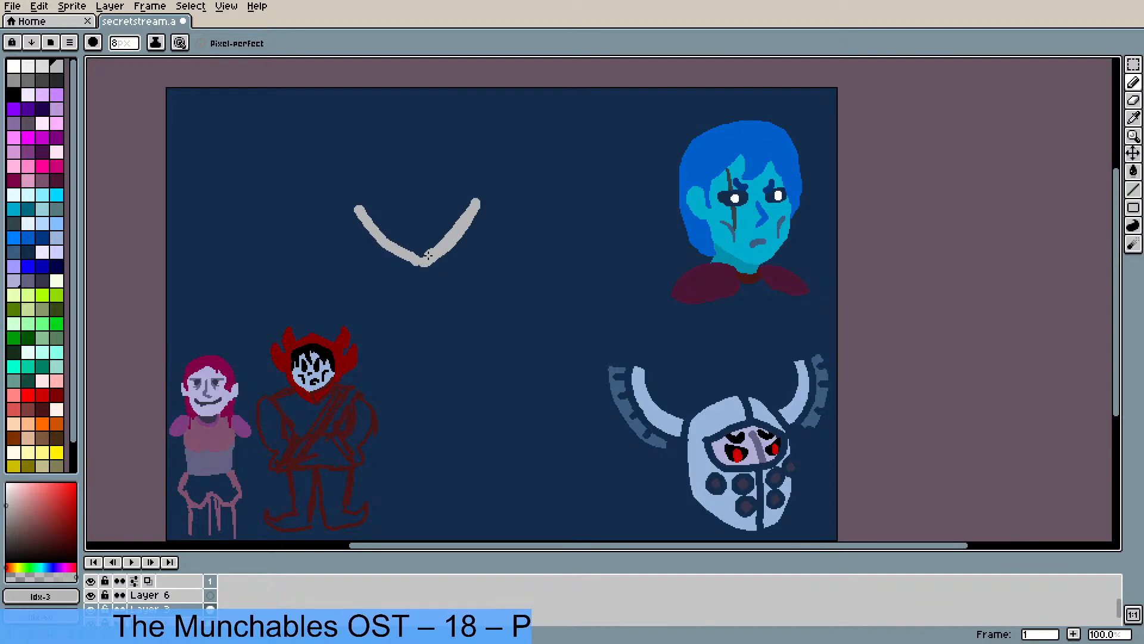
pyautogui.moveTo(369, 177)
pyautogui.mouseDown()
pyautogui.moveTo(367, 213)
pyautogui.moveTo(357, 164)
pyautogui.moveTo(369, 232)
pyautogui.mouseUp()
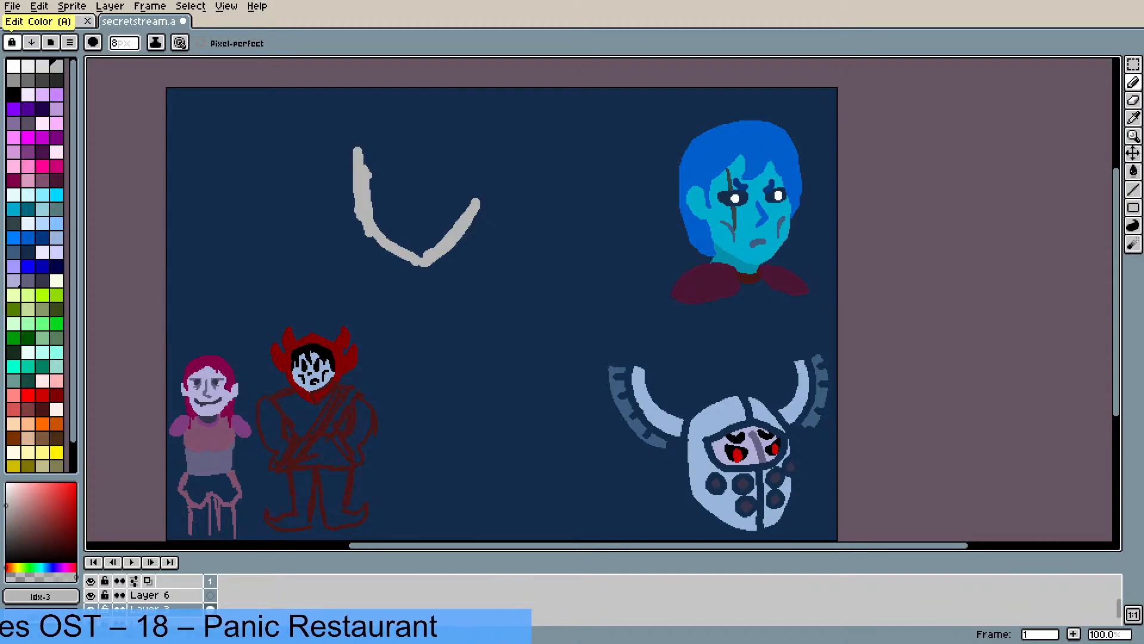
pyautogui.hotkey('ctrl', 'z')
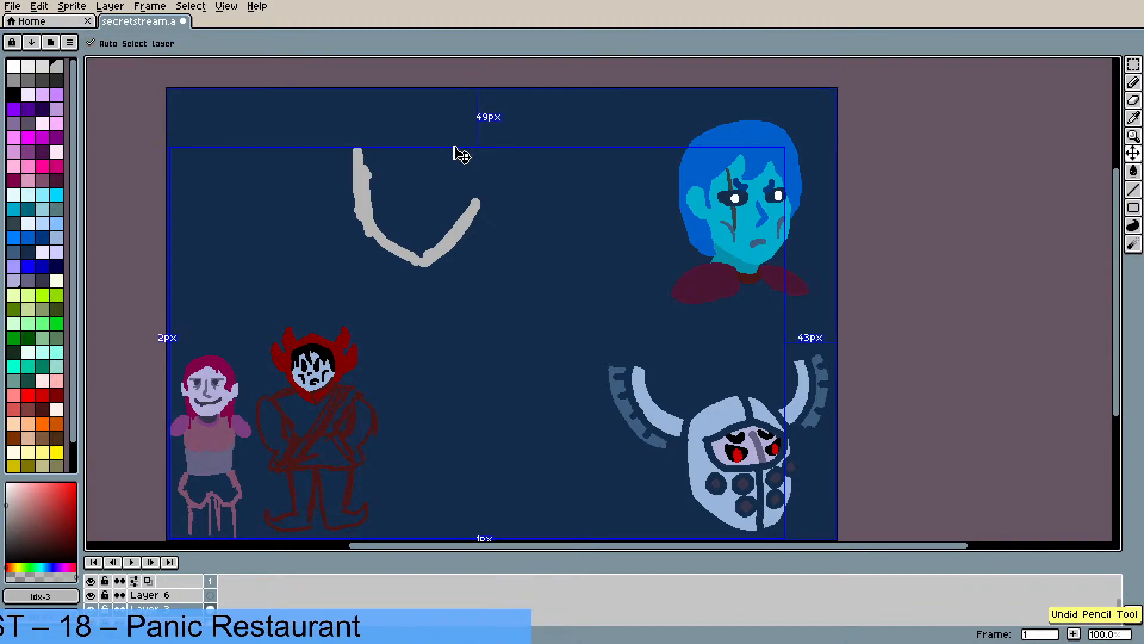
pyautogui.hotkey('ctrl', 'z')
pyautogui.hotkey('ctrl', 'z')
pyautogui.hotkey('ctrl', 'z')
# - Outline a broad, angular head with a pointed chin in light grey in the canvas's upper middle, using the 8 px pencil
pyautogui.press('b')
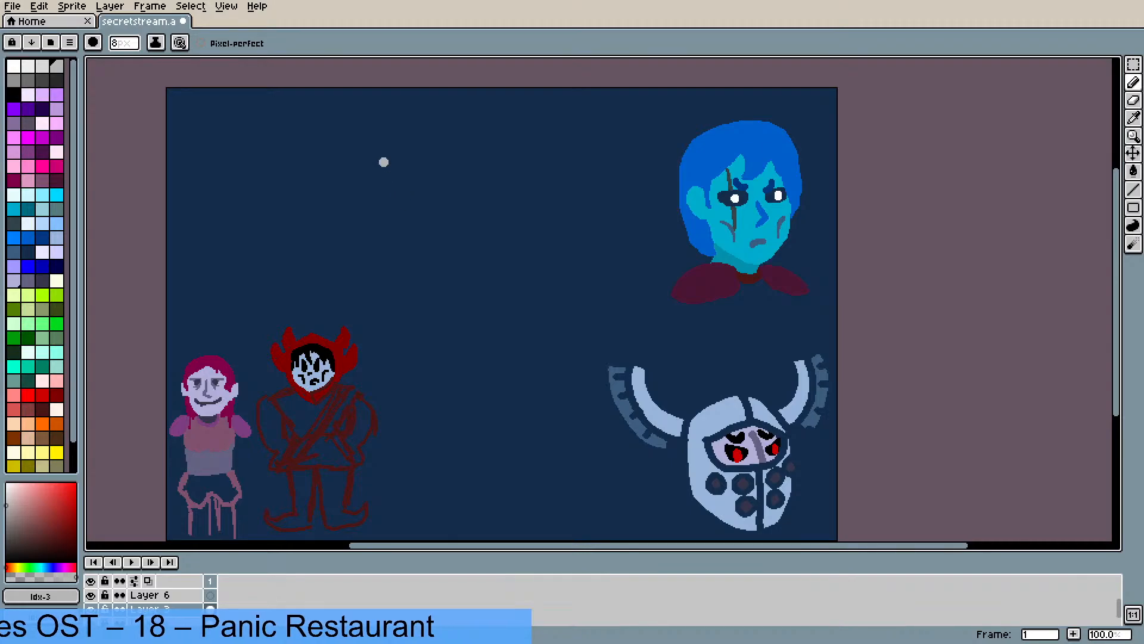
pyautogui.moveTo(384, 162)
pyautogui.mouseDown()
pyautogui.moveTo(388, 216)
pyautogui.moveTo(435, 241)
pyautogui.moveTo(468, 251)
pyautogui.moveTo(532, 210)
pyautogui.mouseUp()
pyautogui.moveTo(522, 130); pyautogui.dragTo(525, 165)
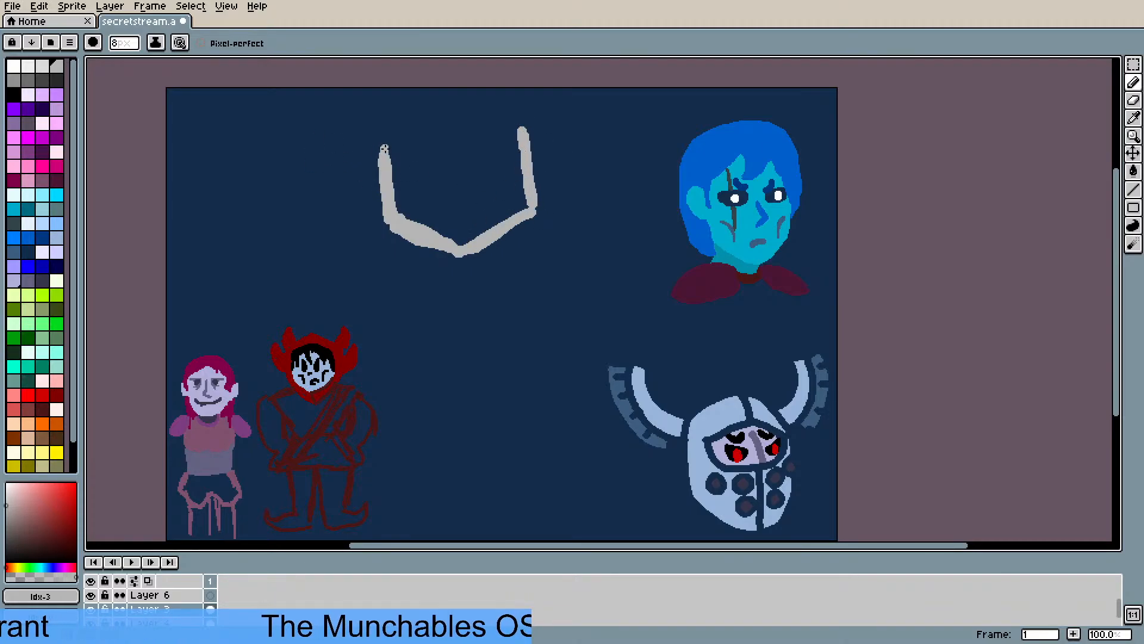
pyautogui.moveTo(378, 154)
pyautogui.mouseDown()
pyautogui.moveTo(384, 193)
pyautogui.moveTo(375, 148)
pyautogui.moveTo(422, 124)
pyautogui.moveTo(501, 114)
pyautogui.moveTo(520, 148)
pyautogui.mouseUp()
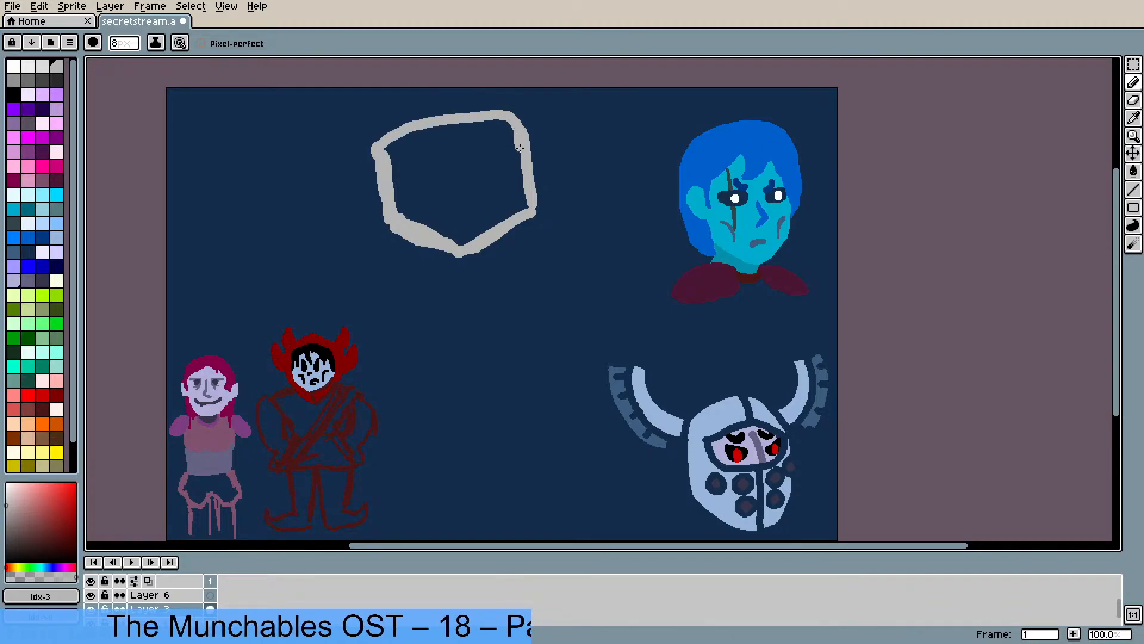
# - Paint two inward-slanting black eyes inside the grey head outline with the 8 px pencil
pyautogui.click(13, 94)
pyautogui.moveTo(420, 179); pyautogui.dragTo(428, 180)
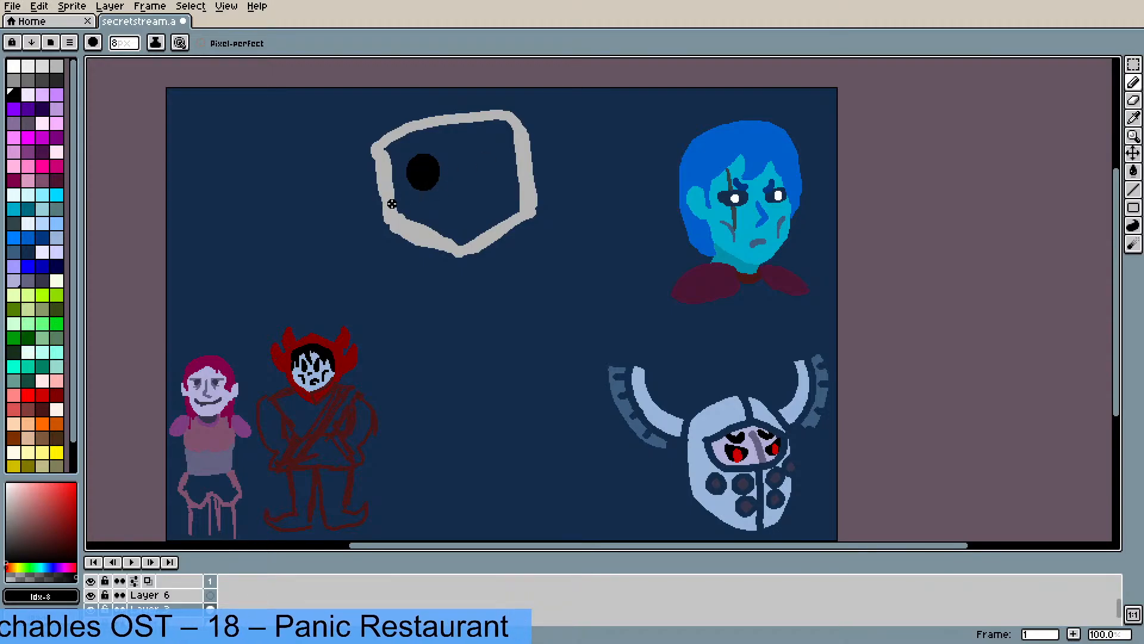
pyautogui.hotkey('ctrl', 'z')
pyautogui.moveTo(409, 160)
pyautogui.mouseDown()
pyautogui.moveTo(434, 166)
pyautogui.moveTo(409, 159)
pyautogui.moveTo(426, 186)
pyautogui.moveTo(435, 172)
pyautogui.moveTo(424, 172)
pyautogui.moveTo(486, 143)
pyautogui.moveTo(469, 161)
pyautogui.moveTo(481, 174)
pyautogui.moveTo(486, 144)
pyautogui.moveTo(475, 165)
pyautogui.mouseUp()
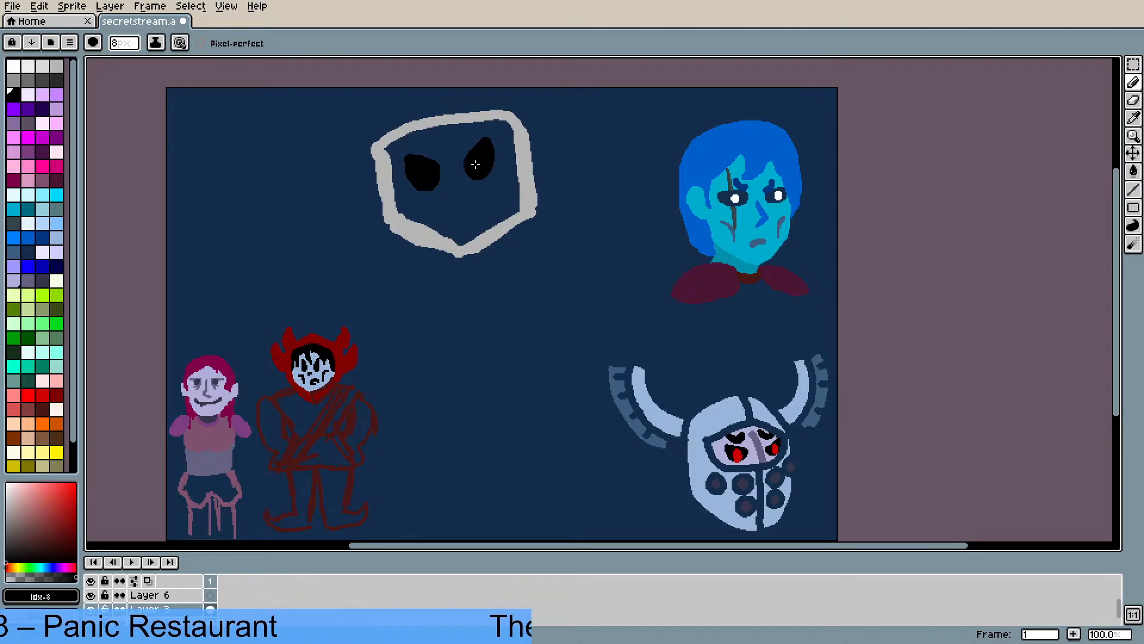
pyautogui.click(455, 200)
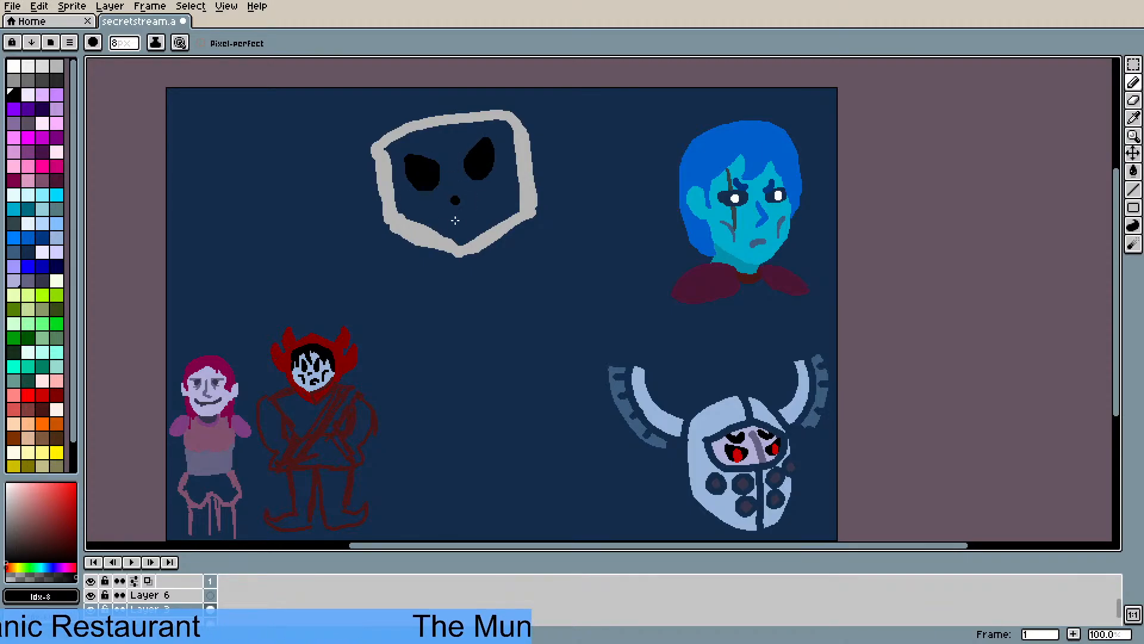
# - Fill the inside of the head around the eyes with the outline's grey, #b6b6b6, using the Paint Bucket
pyautogui.press('g')
pyautogui.keyDown('alt'); pyautogui.click(434, 234); pyautogui.keyUp('alt')
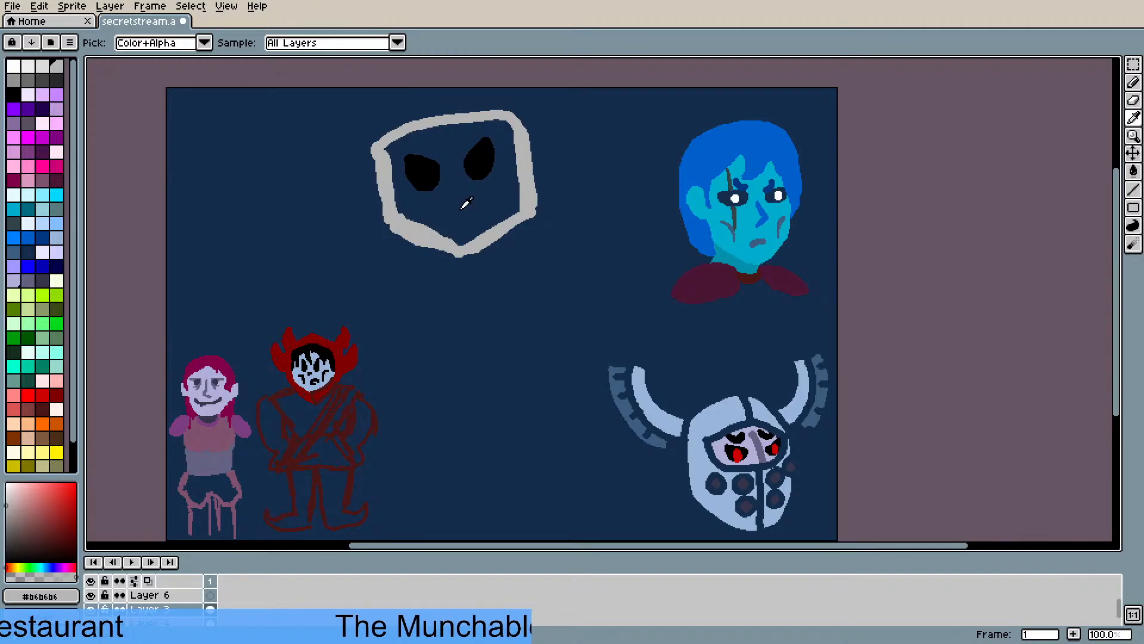
pyautogui.click(451, 210)
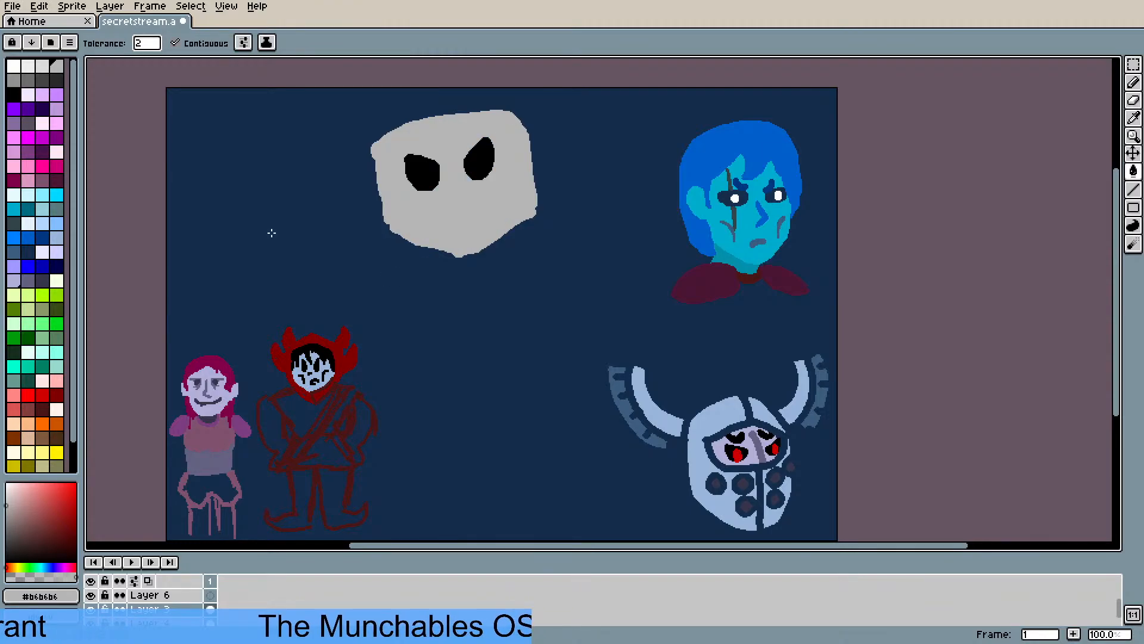
# - Draw a centre seam down the grey head and a band along both lower jaw edges in dark grey Idx-6 with the 8 px pencil
pyautogui.click(41, 79)
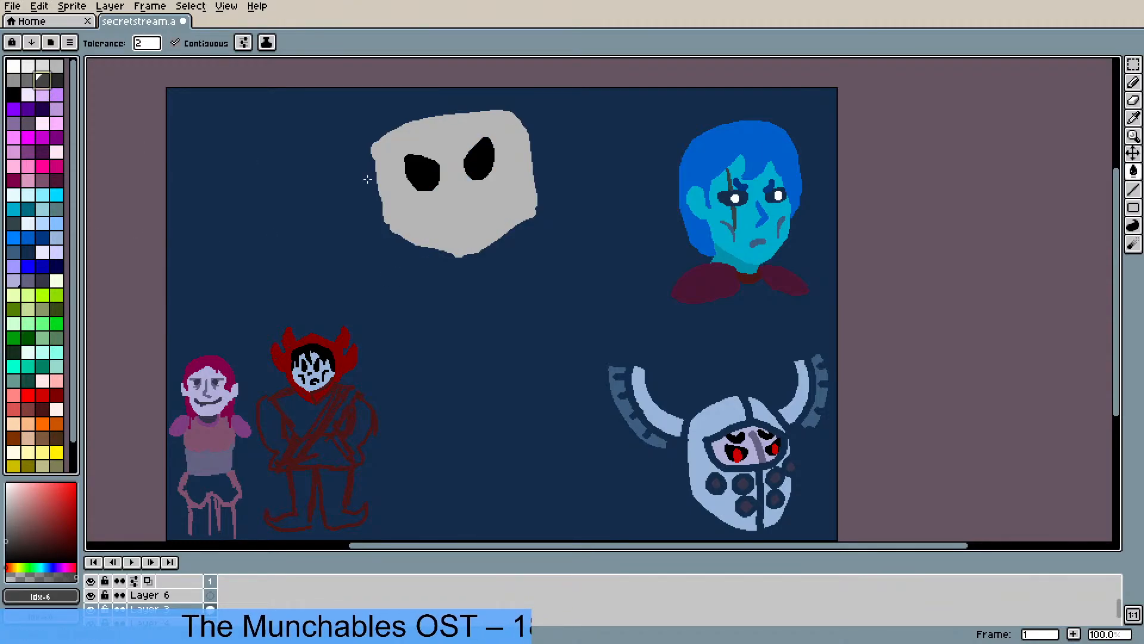
pyautogui.press('b')
pyautogui.moveTo(442, 115)
pyautogui.mouseDown()
pyautogui.moveTo(460, 253)
pyautogui.moveTo(495, 244)
pyautogui.moveTo(534, 210)
pyautogui.mouseUp()
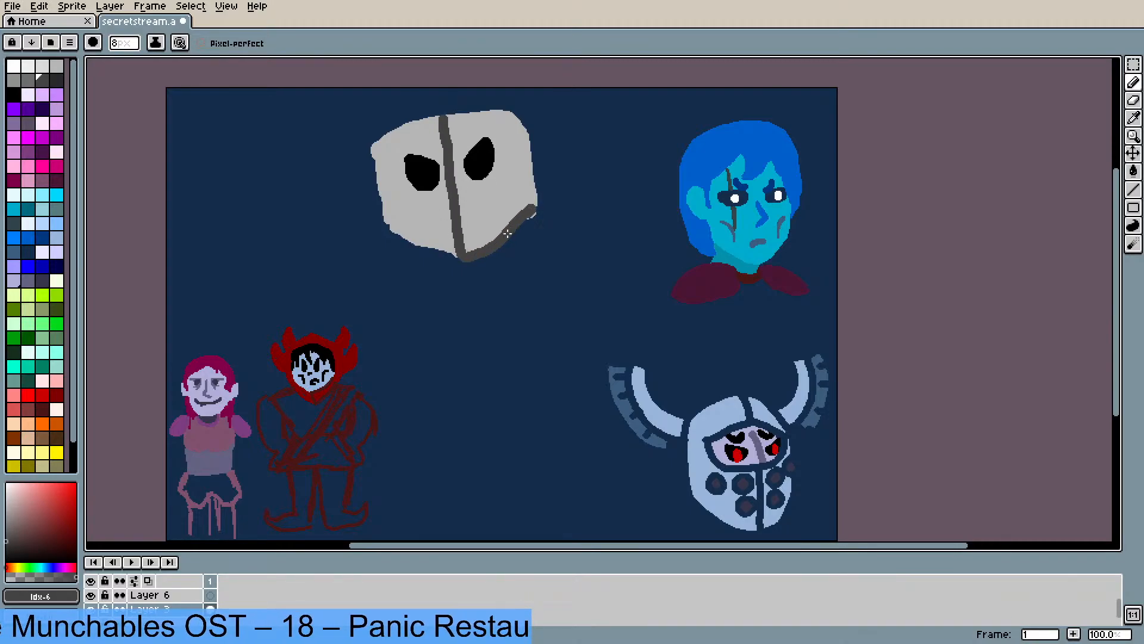
pyautogui.moveTo(466, 256); pyautogui.dragTo(533, 212)
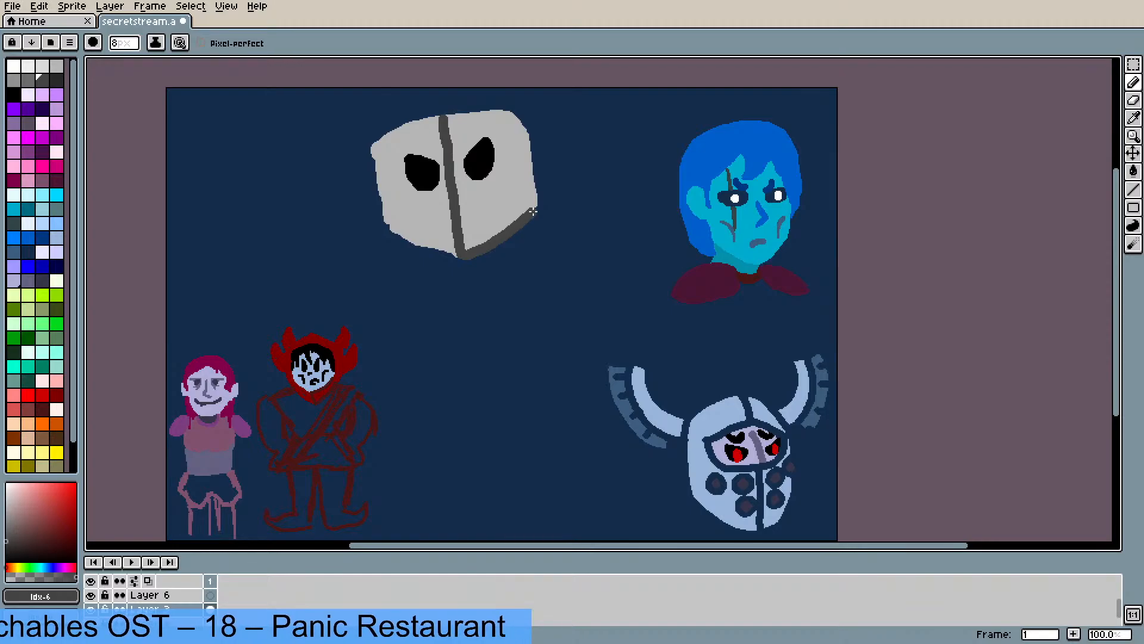
pyautogui.moveTo(383, 223); pyautogui.dragTo(462, 257)
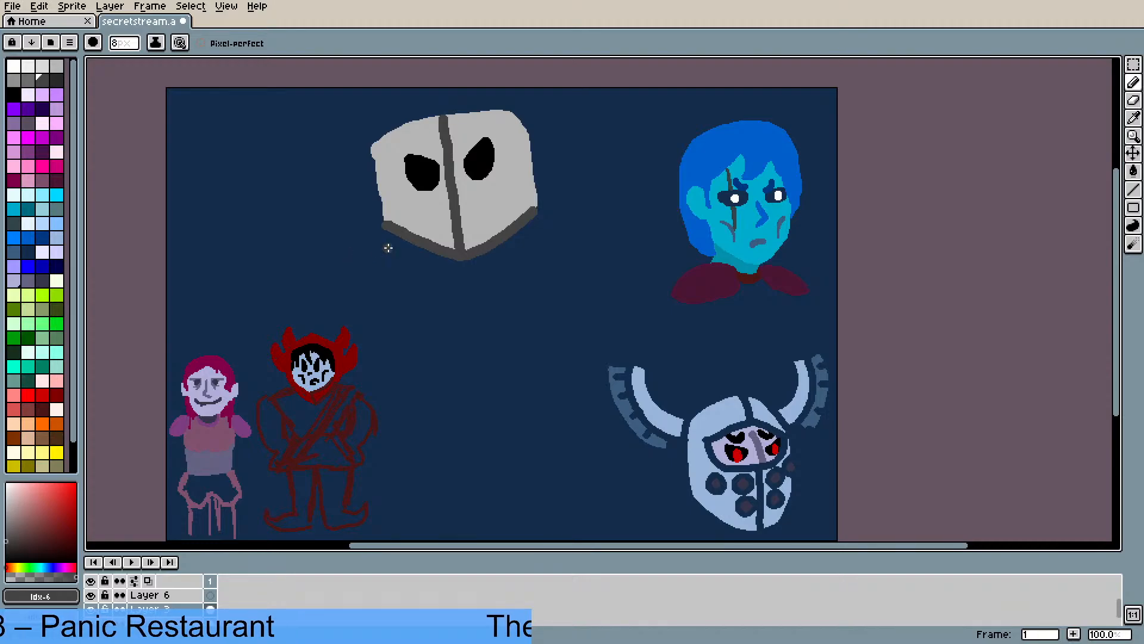
# - Dot five dark grey breathing holes on each cheek of the grey head, below the eyes, with the 8 px pencil
pyautogui.click(477, 200)
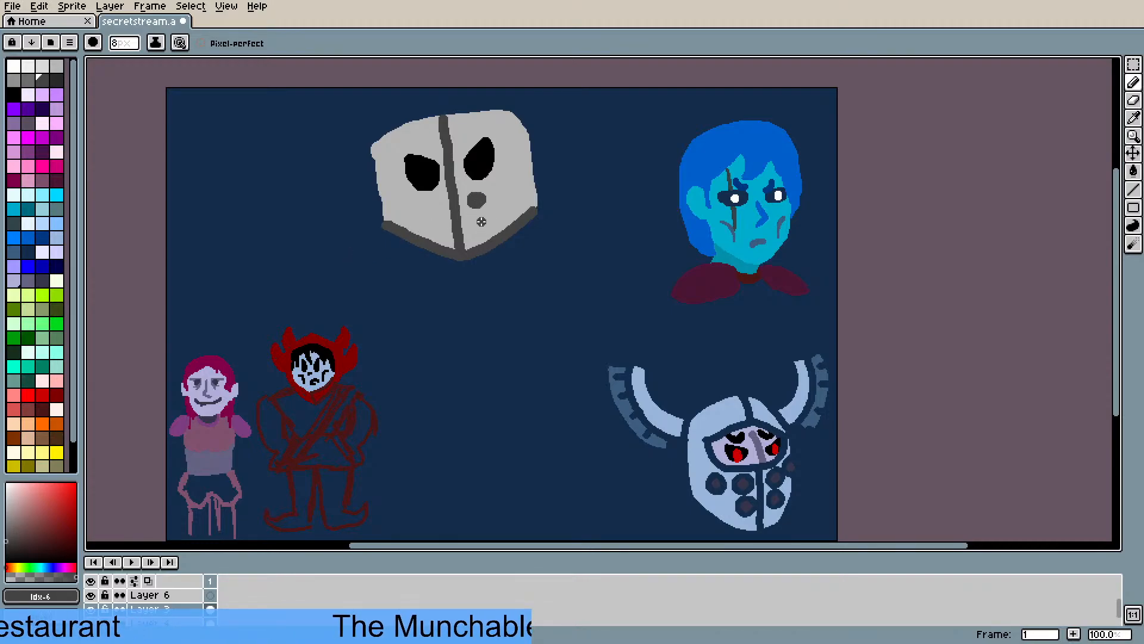
pyautogui.click(481, 223)
pyautogui.click(500, 192)
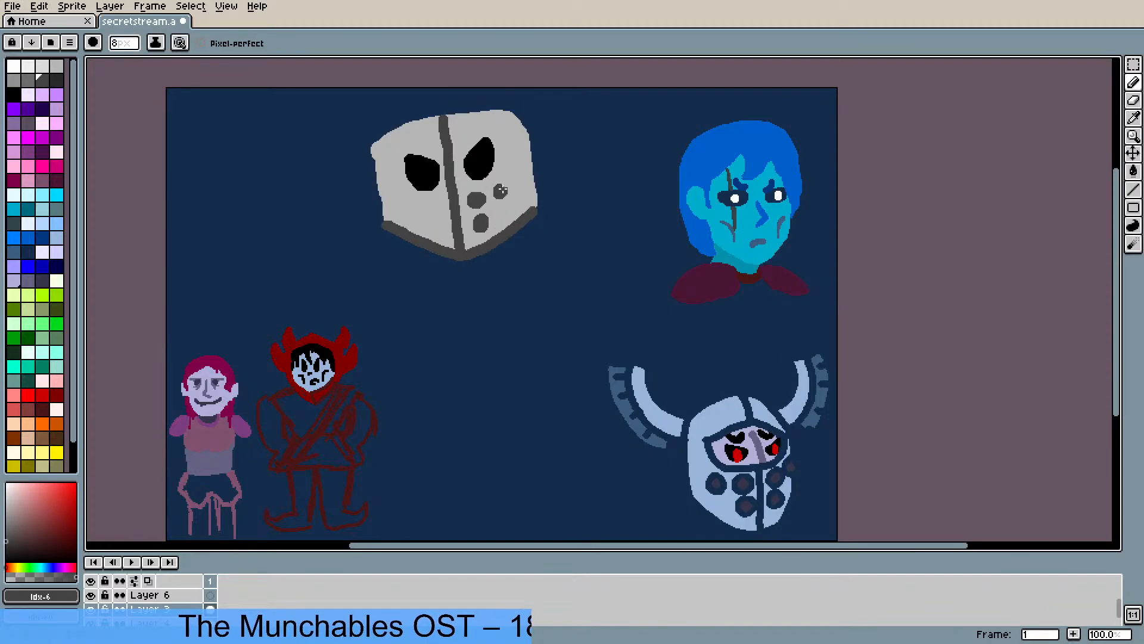
pyautogui.click(435, 207)
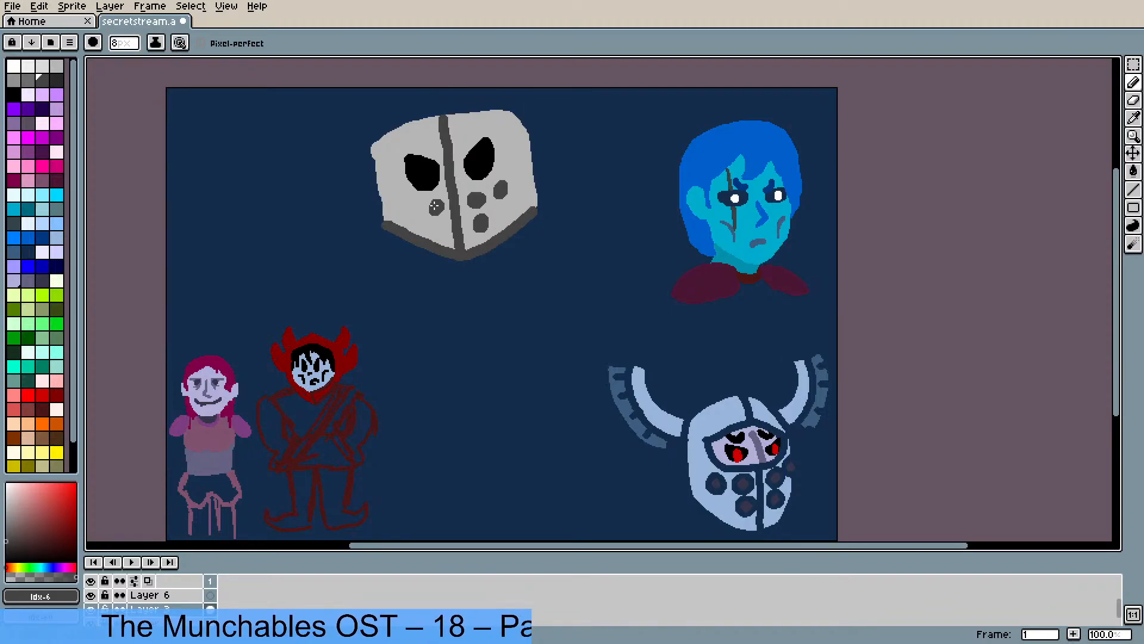
pyautogui.click(441, 229)
pyautogui.click(414, 205)
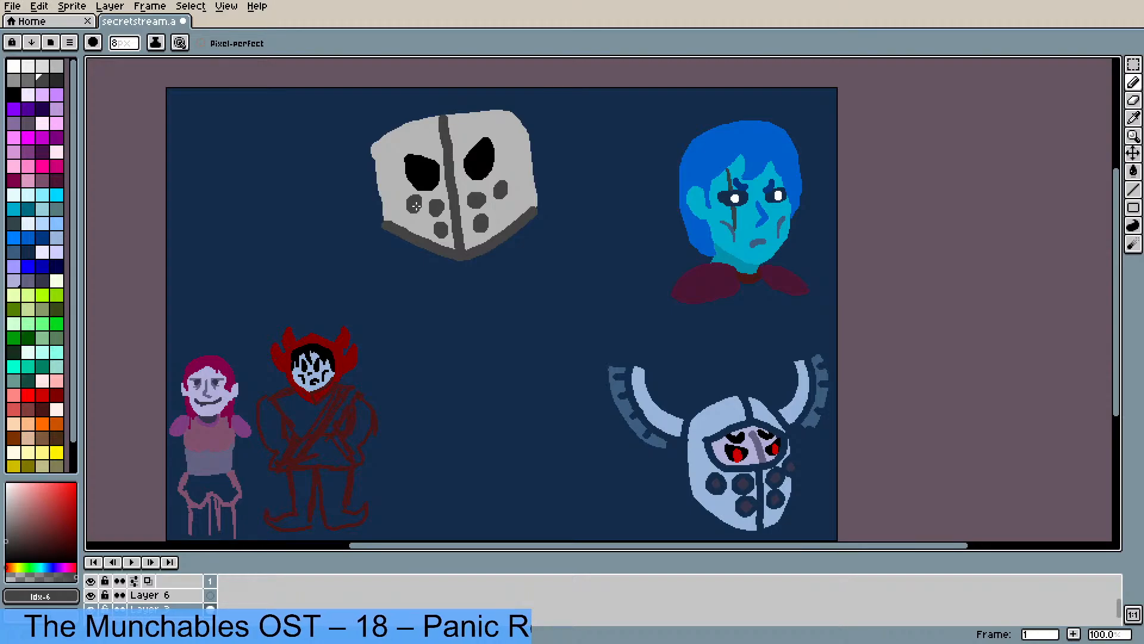
pyautogui.click(521, 178)
pyautogui.click(507, 206)
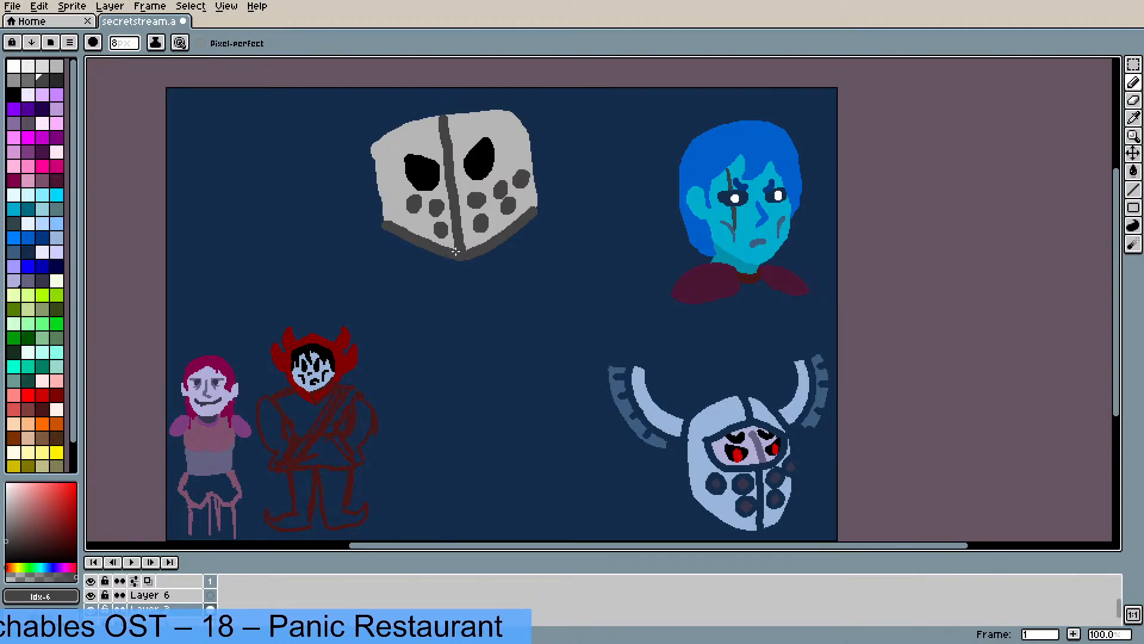
pyautogui.click(390, 198)
pyautogui.click(419, 223)
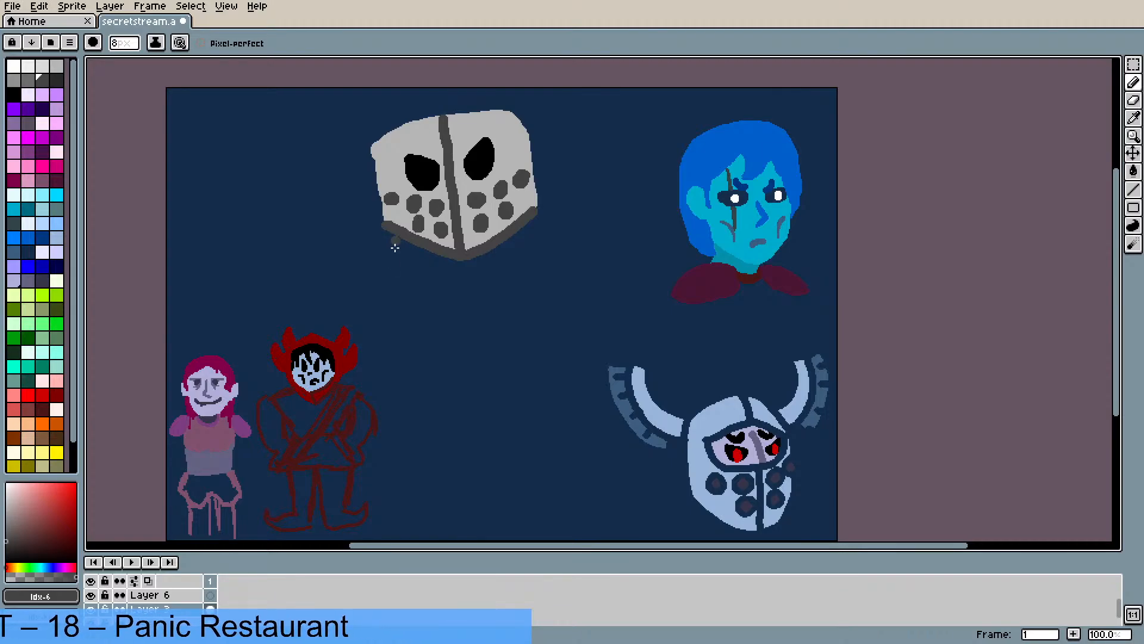
# - Set the eraser to 4 px and trim the side edges of the grey head into cleaner lines
pyautogui.press('b')
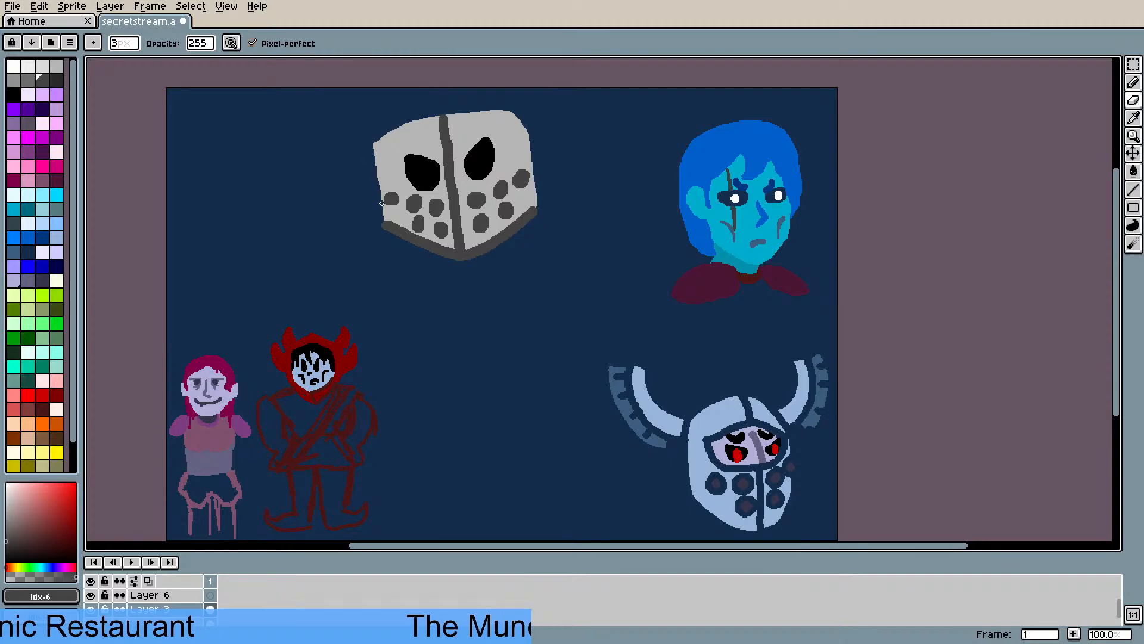
pyautogui.moveTo(381, 203); pyautogui.dragTo(385, 227)
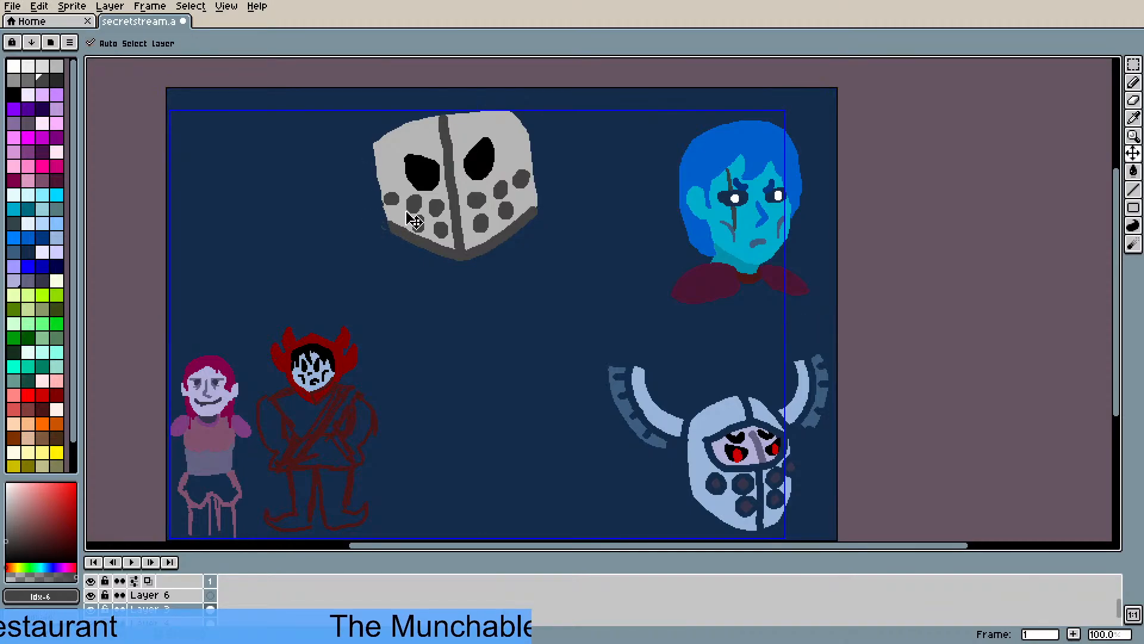
pyautogui.hotkey('ctrl', 'z')
pyautogui.click(122, 48)
pyautogui.click(119, 62)
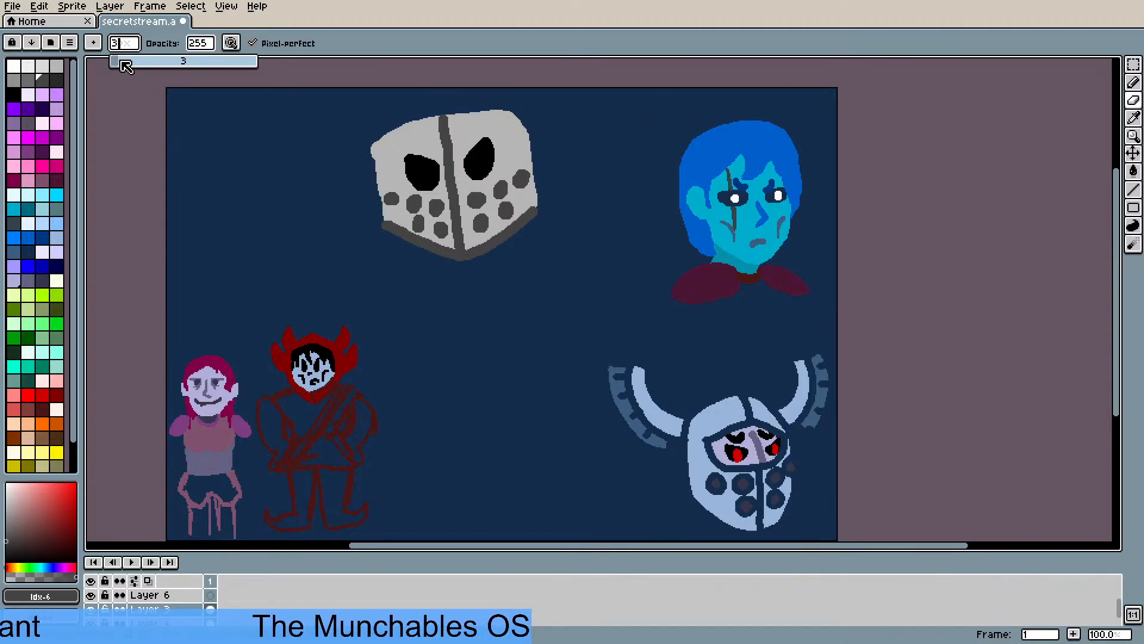
pyautogui.click(376, 231)
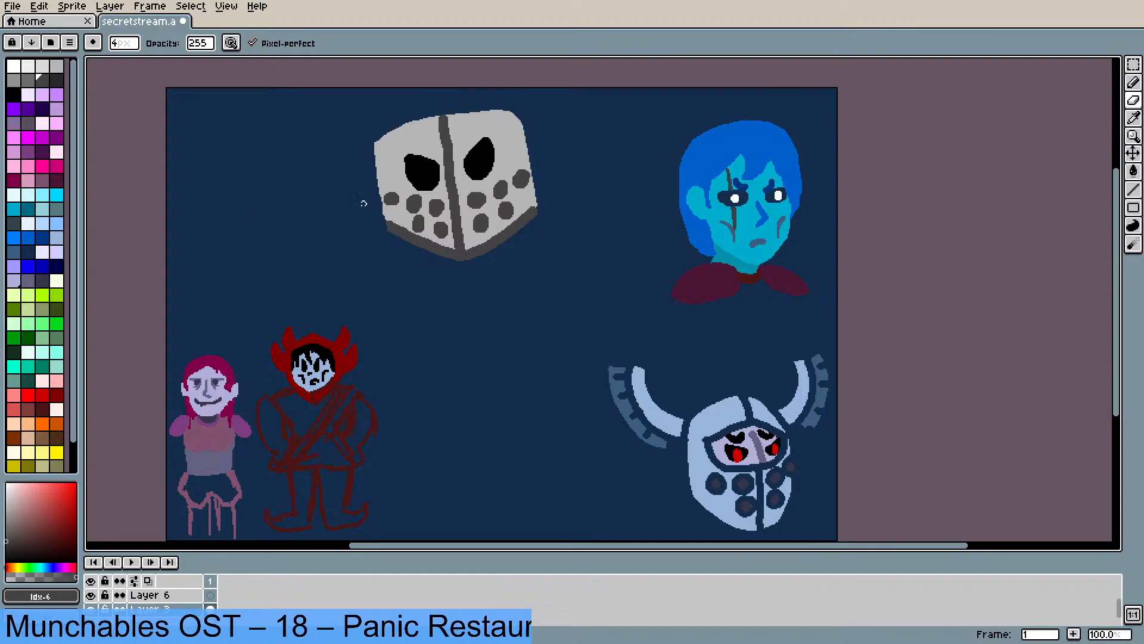
# - Sample the black of the eyes, #000000, and fill all ten cheek dots with it using the Paint Bucket
pyautogui.press('i')
pyautogui.click(429, 166)
pyautogui.press('g')
pyautogui.click(437, 209)
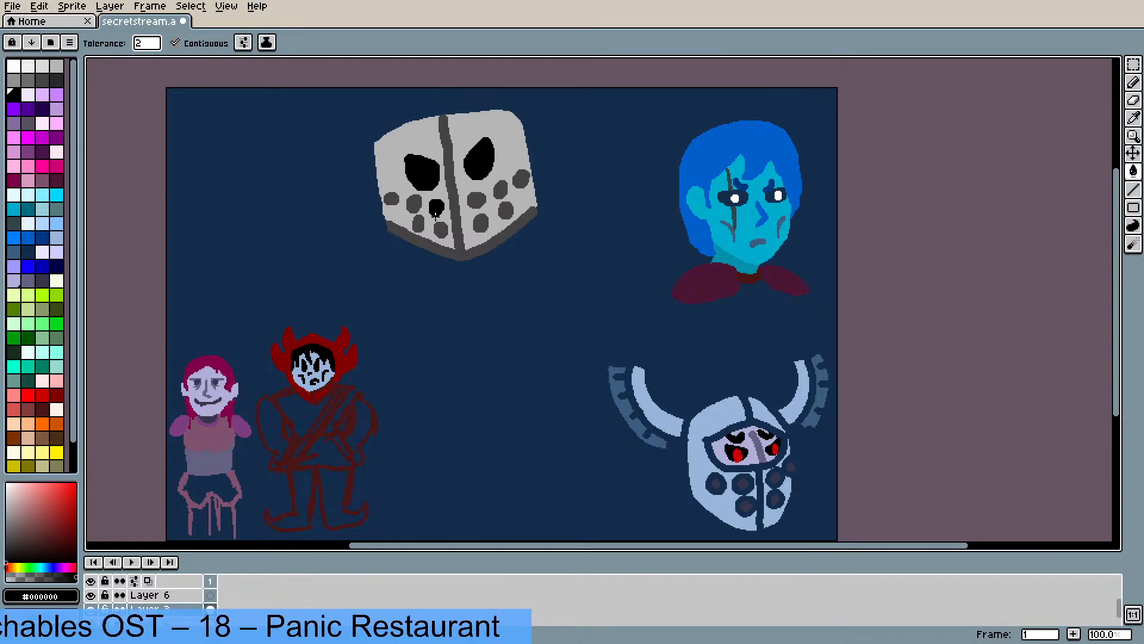
pyautogui.click(414, 204)
pyautogui.click(392, 199)
pyautogui.click(419, 224)
pyautogui.click(442, 230)
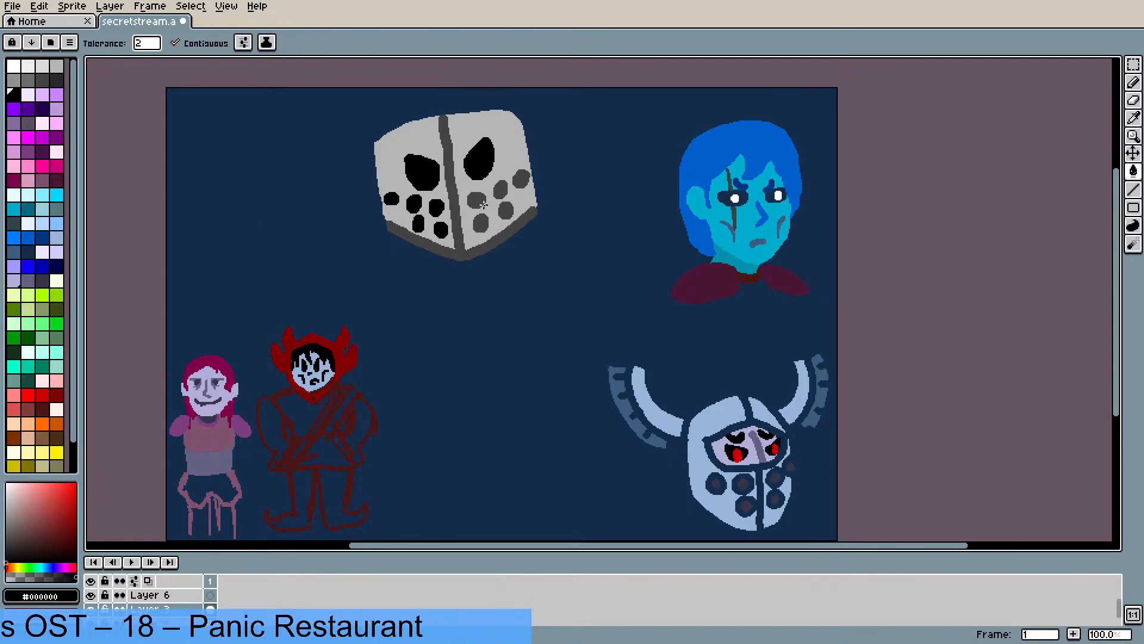
pyautogui.click(478, 200)
pyautogui.click(480, 222)
pyautogui.click(501, 189)
pyautogui.click(505, 210)
pyautogui.click(521, 178)
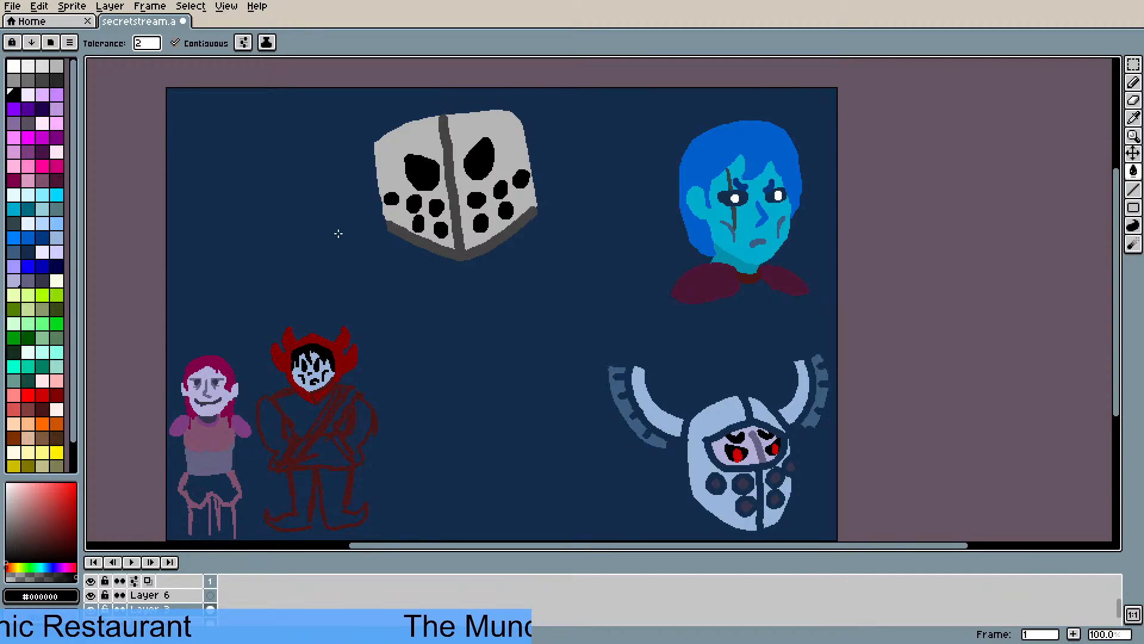
# - Select the whole grey head with the Rectangular Marquee, move it lower and slightly right on the canvas, and deselect it
pyautogui.click(1131, 64)
pyautogui.click(1131, 67)
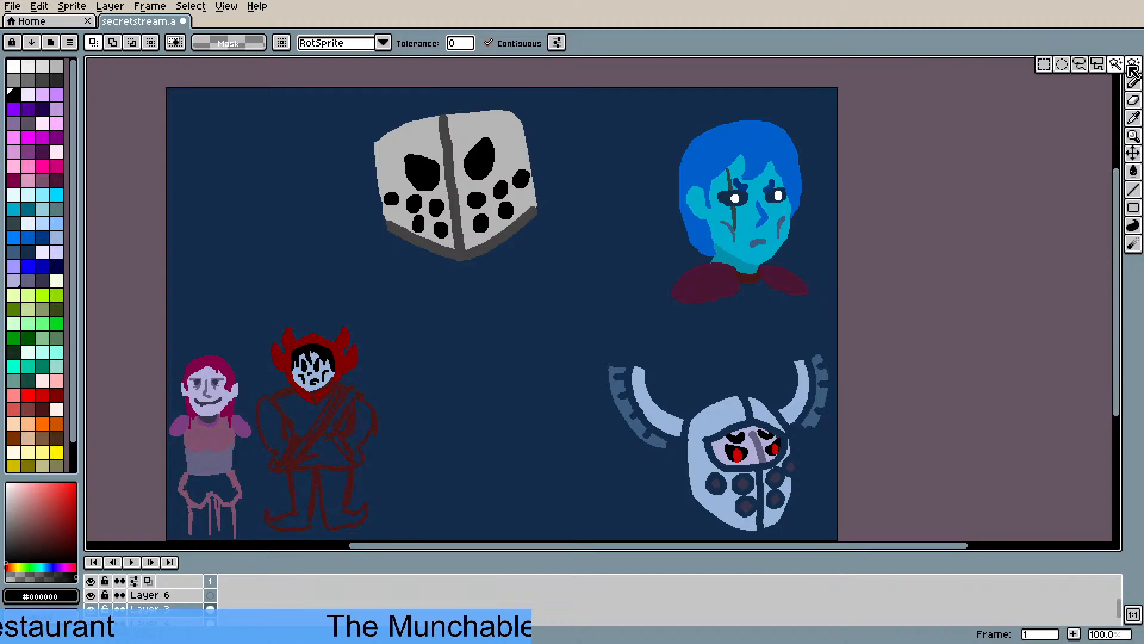
pyautogui.click(1047, 66)
pyautogui.moveTo(343, 111); pyautogui.dragTo(562, 265)
pyautogui.moveTo(407, 104)
pyautogui.mouseDown()
pyautogui.moveTo(495, 128)
pyautogui.moveTo(555, 173)
pyautogui.mouseUp()
pyautogui.moveTo(485, 162); pyautogui.dragTo(505, 215)
pyautogui.click(506, 127)
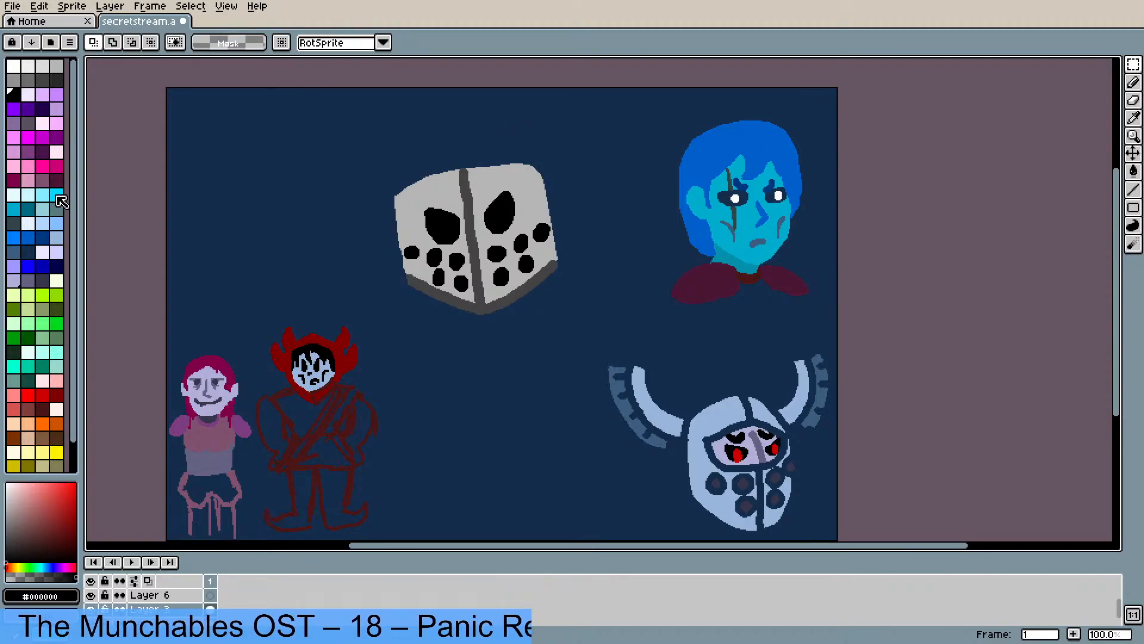
# - Paint a fanned-out plume rising from the top of the head's centre seam in dark red Idx-95 with the 8 px pencil
pyautogui.click(60, 395)
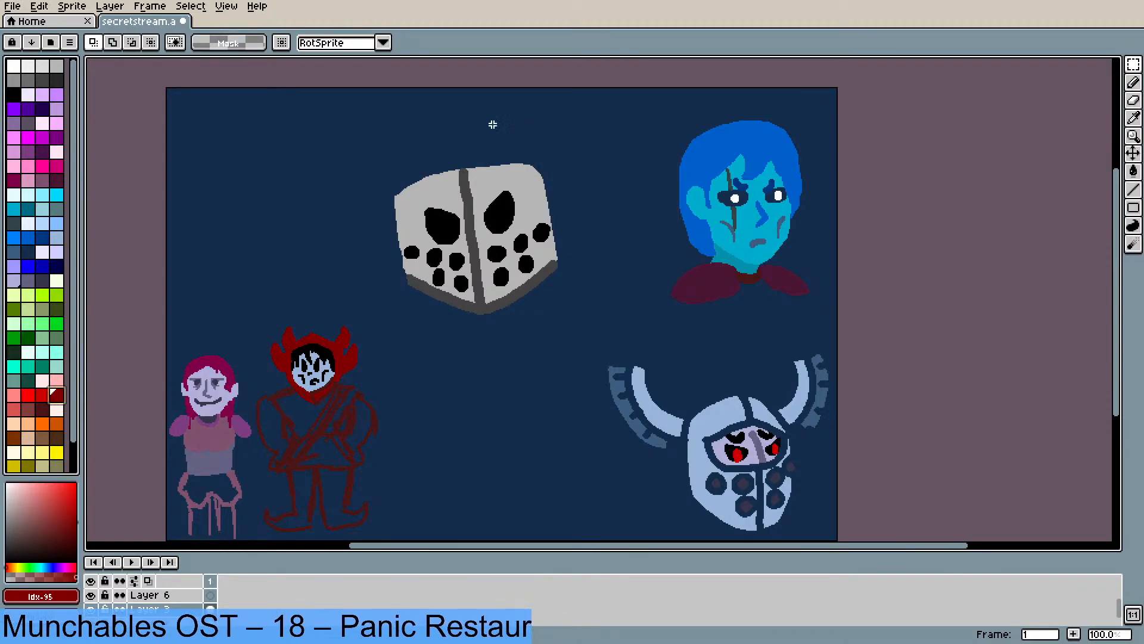
pyautogui.press('b')
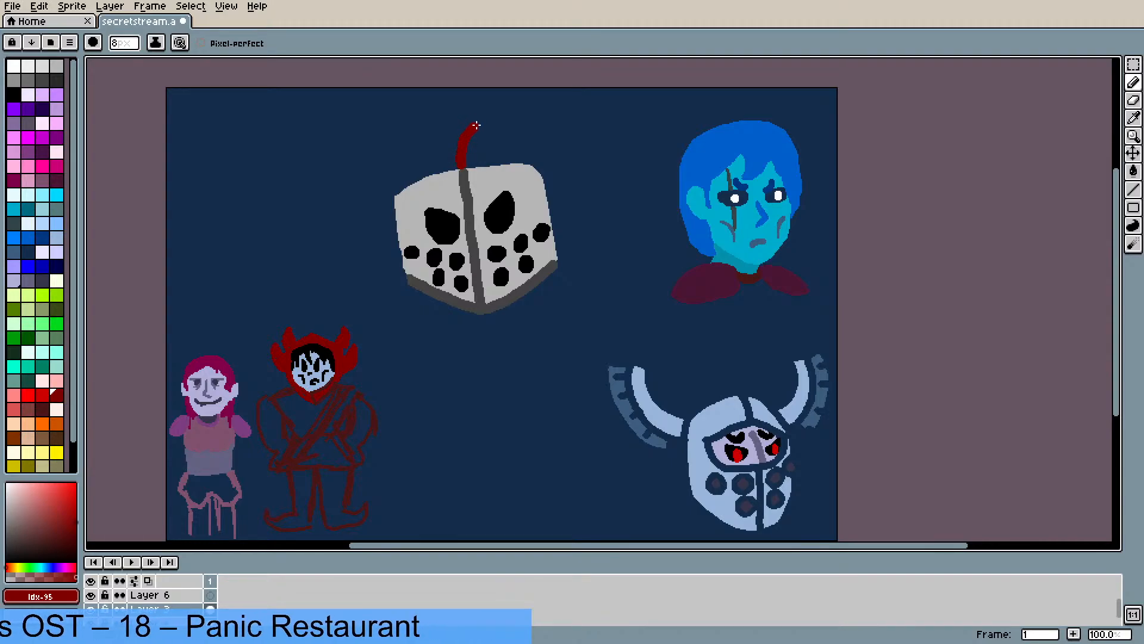
pyautogui.moveTo(514, 110); pyautogui.dragTo(512, 117)
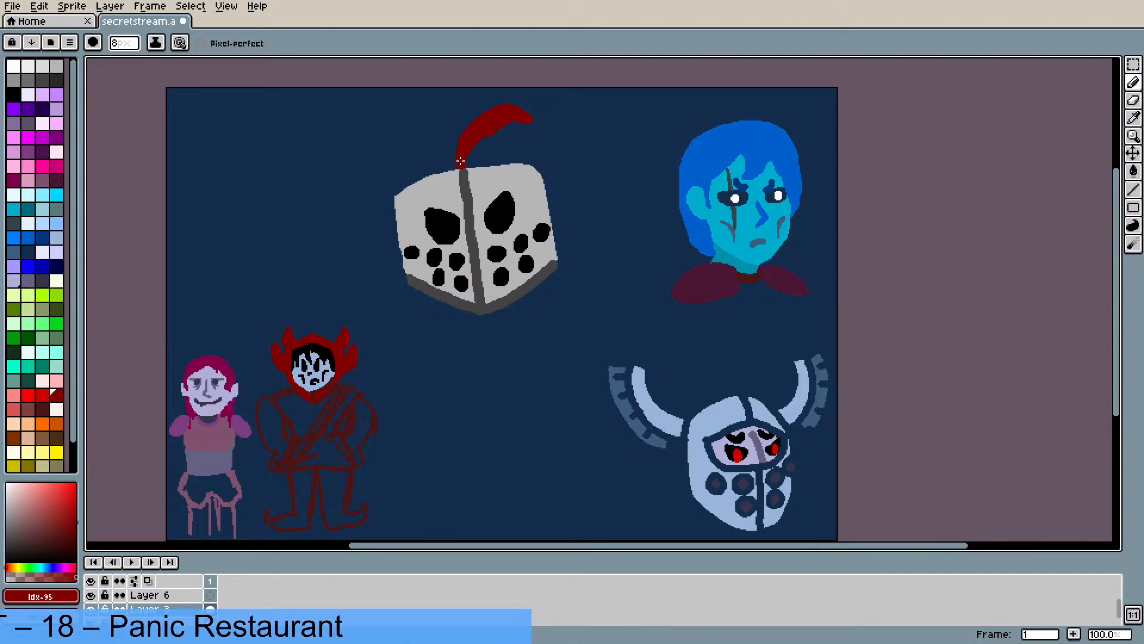
pyautogui.moveTo(461, 161)
pyautogui.mouseDown()
pyautogui.moveTo(457, 117)
pyautogui.moveTo(436, 106)
pyautogui.mouseUp()
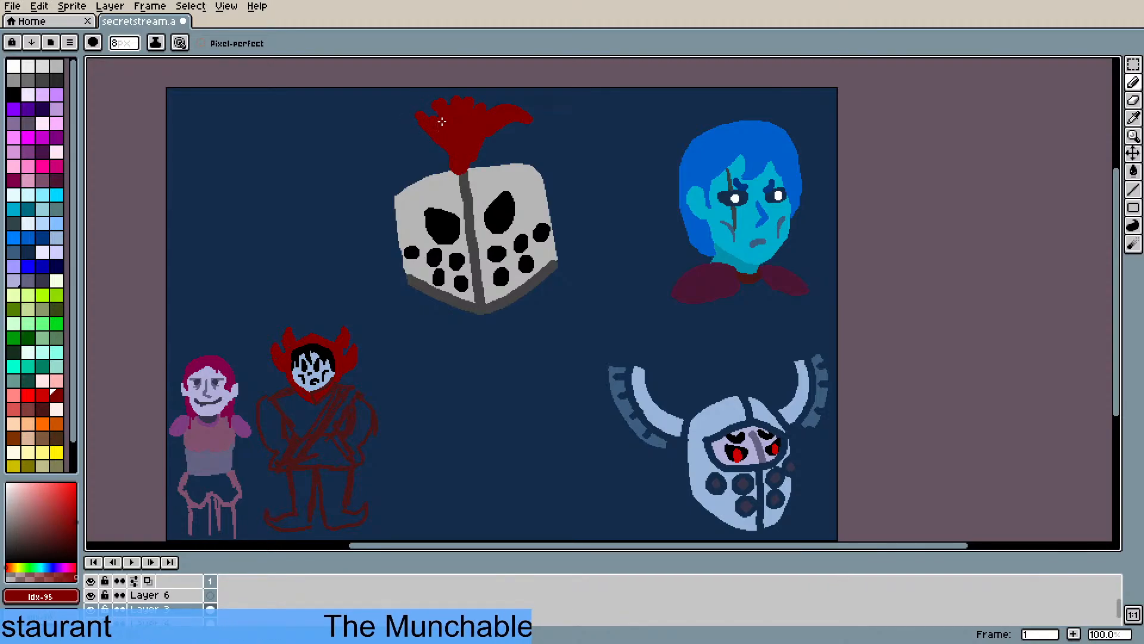
# - Undo all the dark red plume strokes above the head
pyautogui.hotkey('ctrl', 'z')
pyautogui.hotkey('ctrl', 'z')
pyautogui.hotkey('ctrl', 'z')
pyautogui.hotkey('ctrl', 'z')
pyautogui.hotkey('ctrl', 'z')
pyautogui.hotkey('ctrl', 'z')
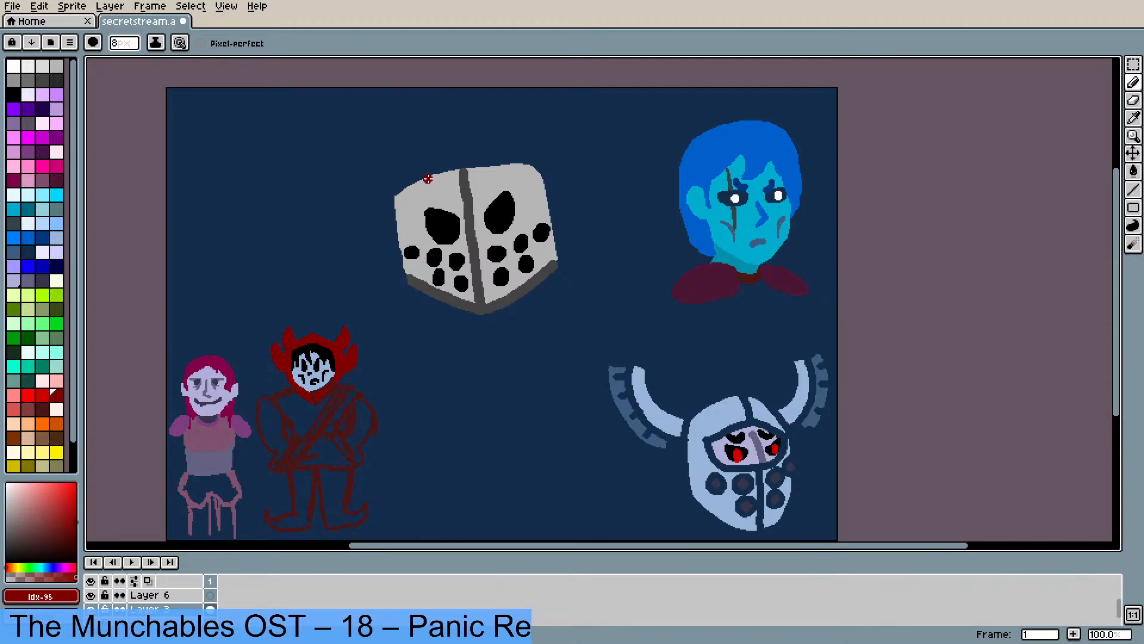
# - Set the eraser to 7 px and round off the head's side edges and both lower jaw corners
pyautogui.scroll(1, 428, 178)
pyautogui.scroll(-1, 428, 178)
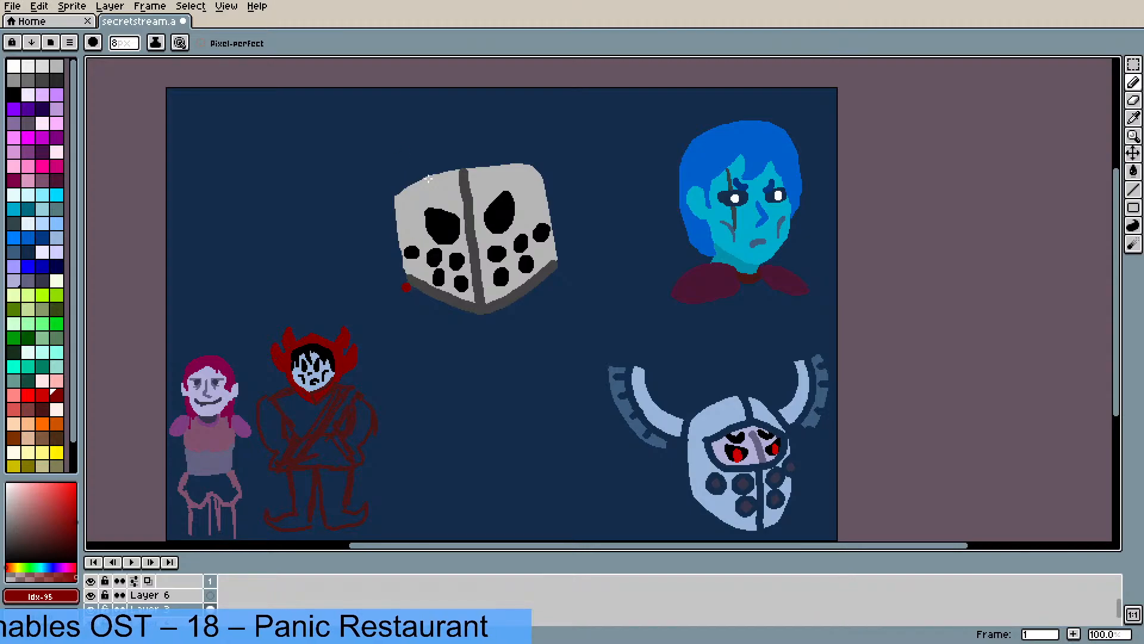
pyautogui.press('b')
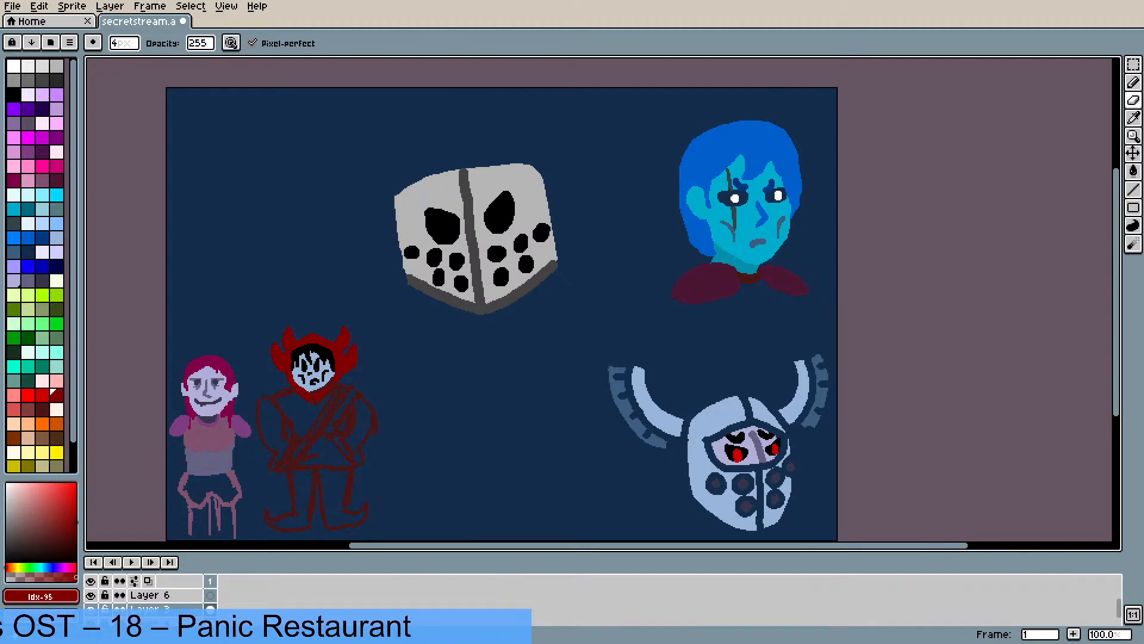
pyautogui.click(124, 43)
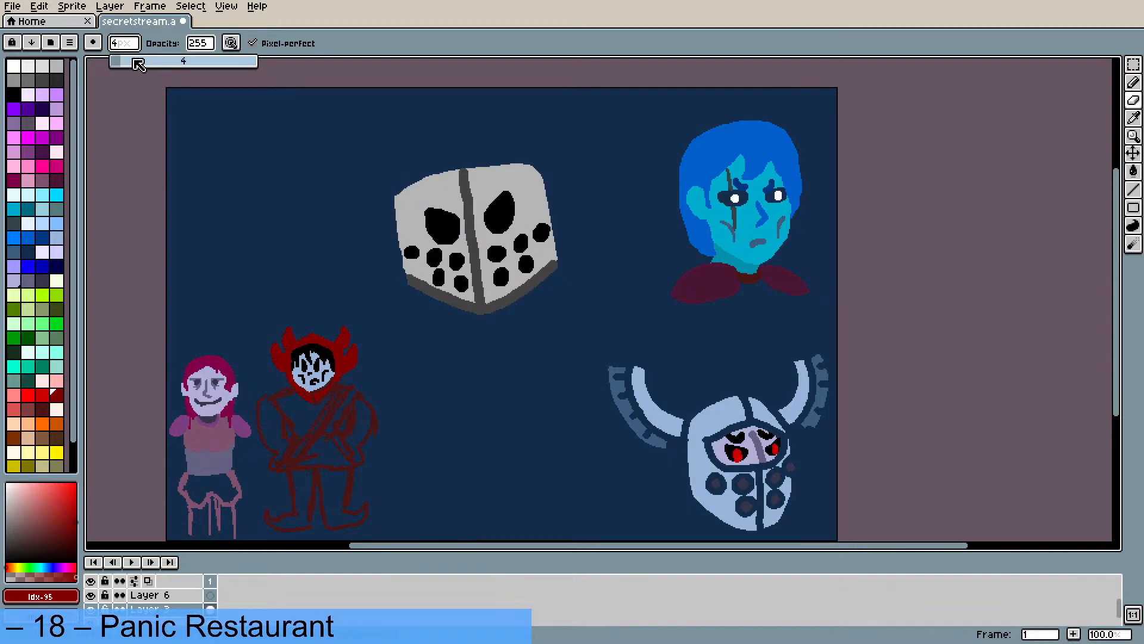
pyautogui.click(128, 62)
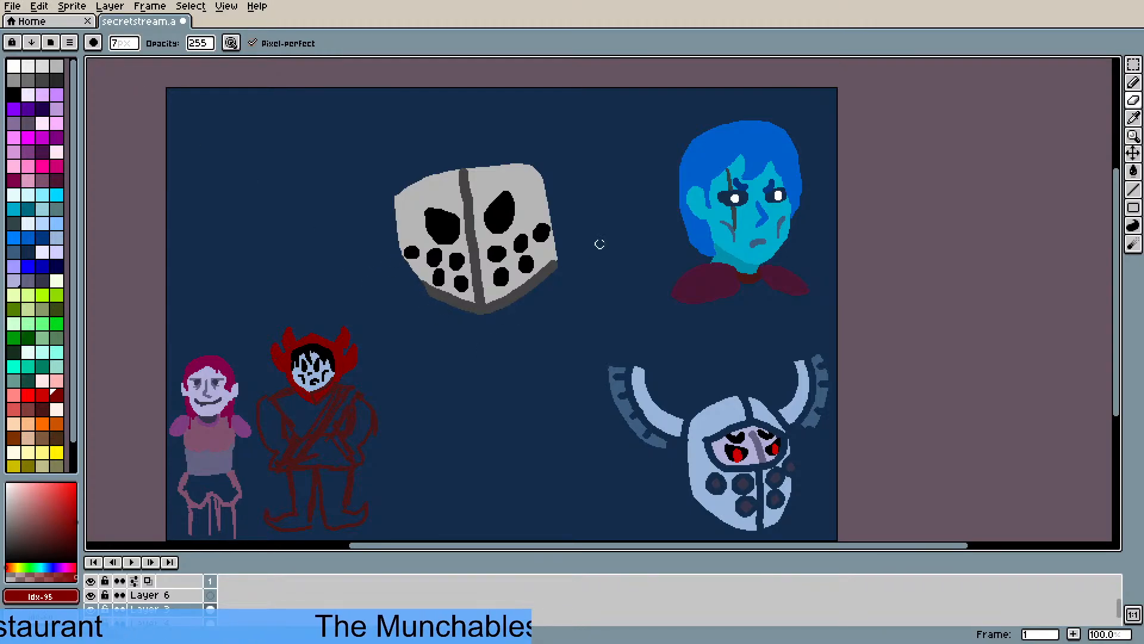
pyautogui.moveTo(564, 247)
pyautogui.mouseDown()
pyautogui.moveTo(567, 237)
pyautogui.moveTo(550, 271)
pyautogui.mouseUp()
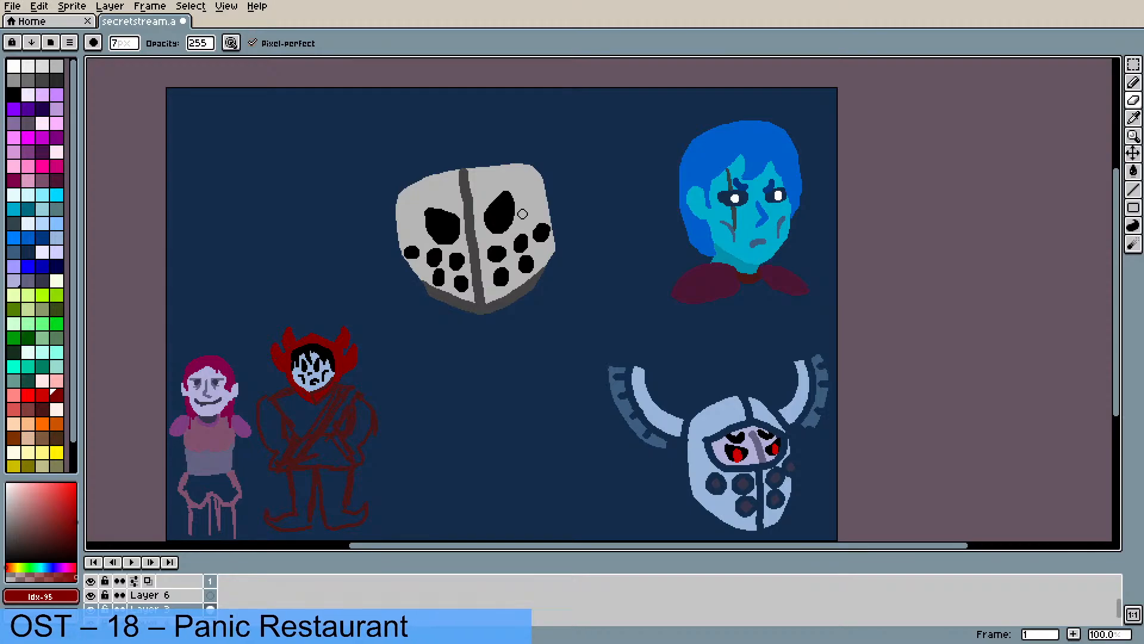
# - Sample the head's grey, #b6b6b6, and fill over all the black cheek dots with it using the Paint Bucket
pyautogui.press('i')
pyautogui.click(527, 194)
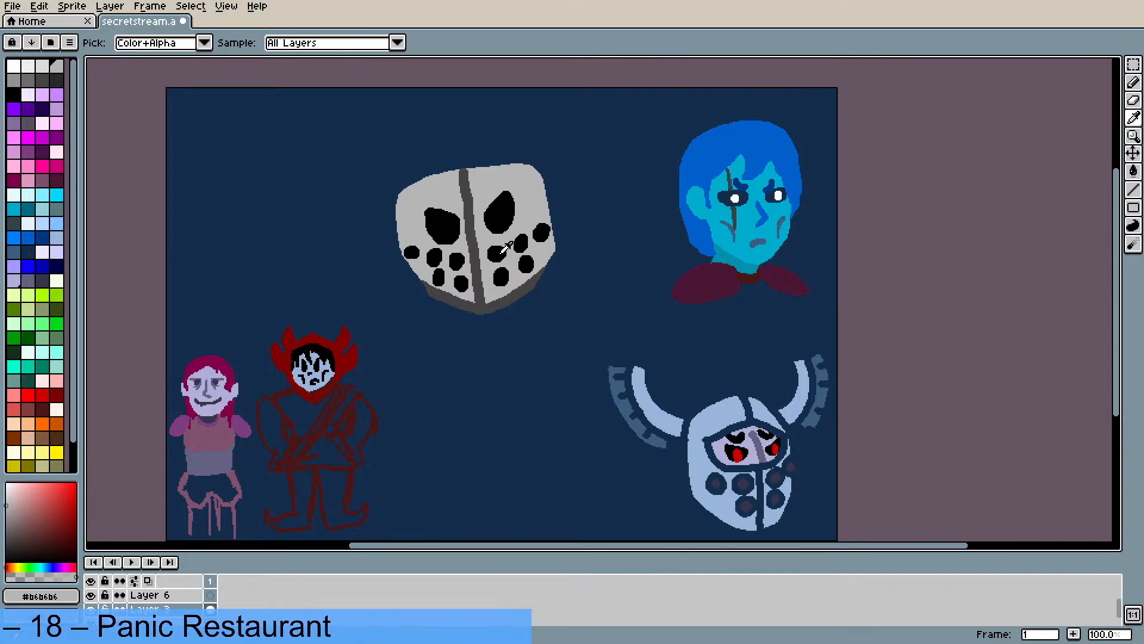
pyautogui.press('g')
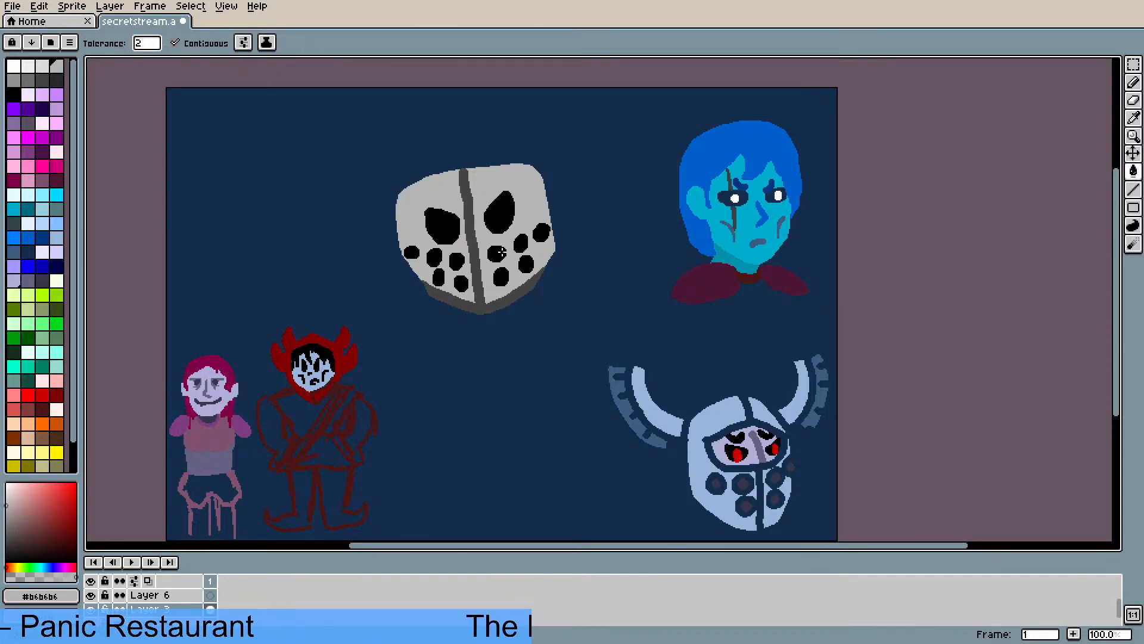
pyautogui.click(523, 241)
pyautogui.click(542, 232)
pyautogui.click(526, 263)
pyautogui.click(502, 275)
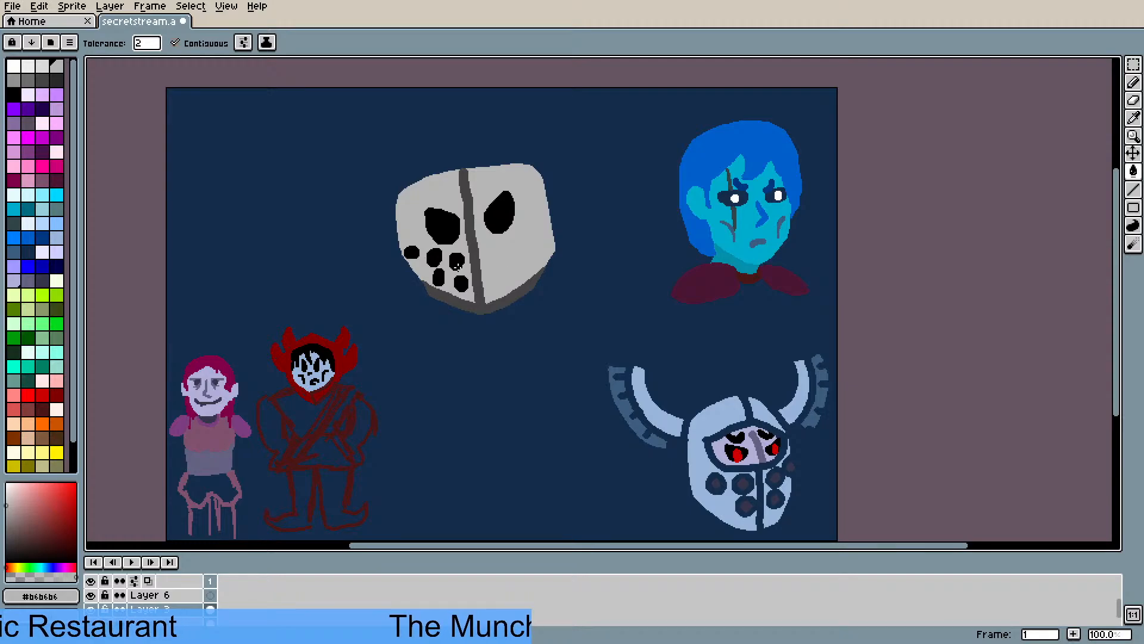
pyautogui.click(457, 261)
pyautogui.click(462, 284)
pyautogui.click(434, 257)
pyautogui.click(438, 277)
pyautogui.click(411, 252)
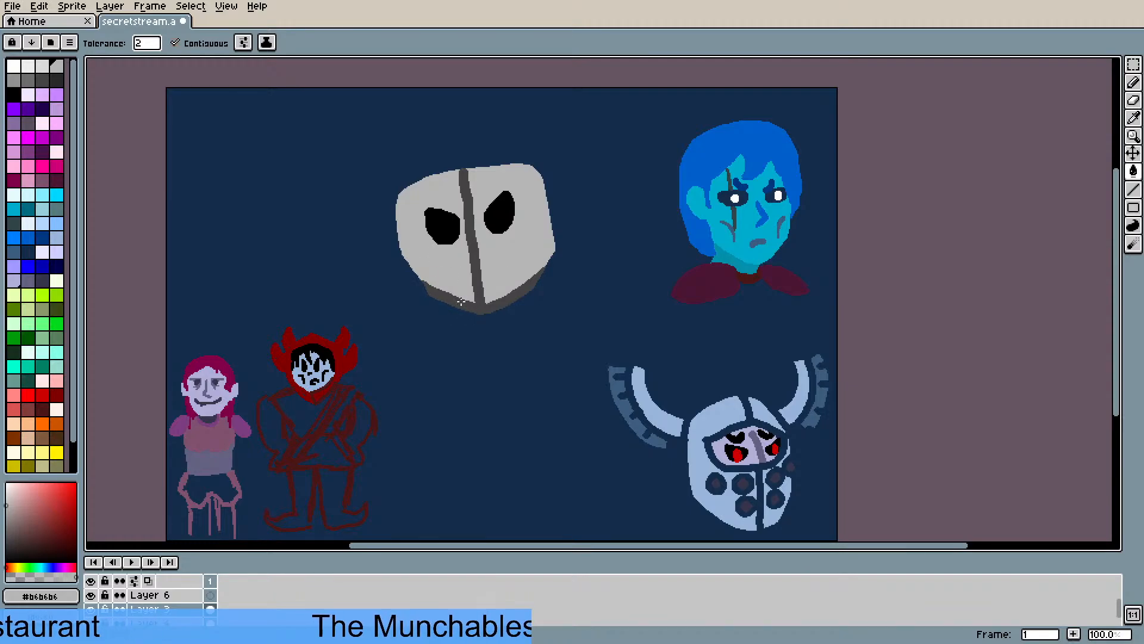
# - Erase the dark grey band along the head's lower jaw with the 7 px eraser
pyautogui.press('b')
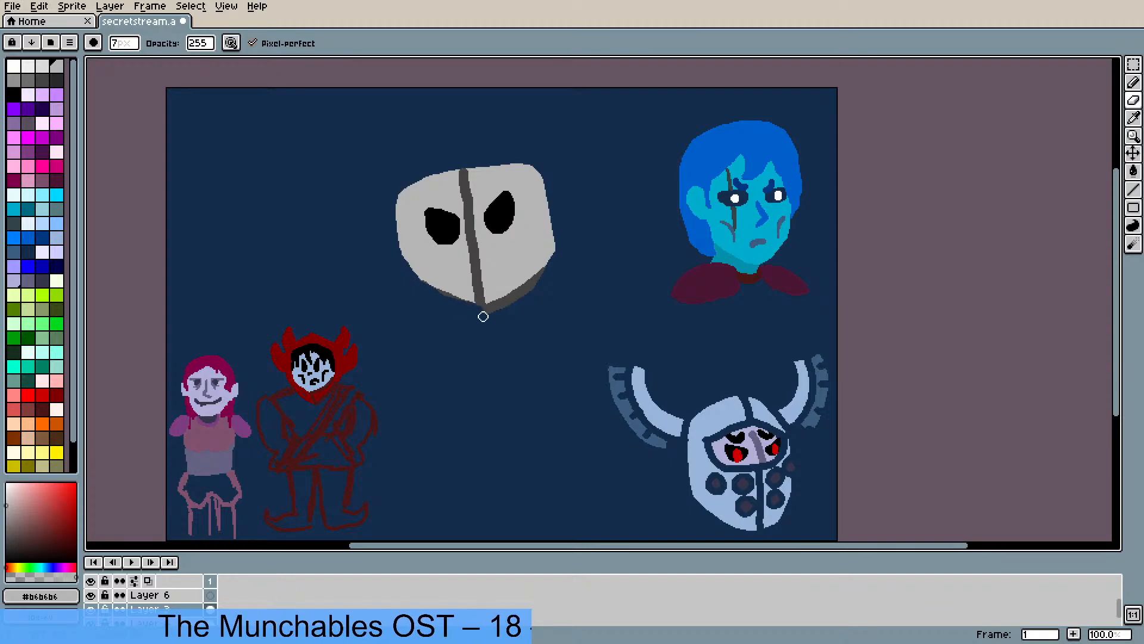
pyautogui.moveTo(507, 318)
pyautogui.mouseDown()
pyautogui.moveTo(524, 296)
pyautogui.moveTo(478, 317)
pyautogui.moveTo(529, 290)
pyautogui.mouseUp()
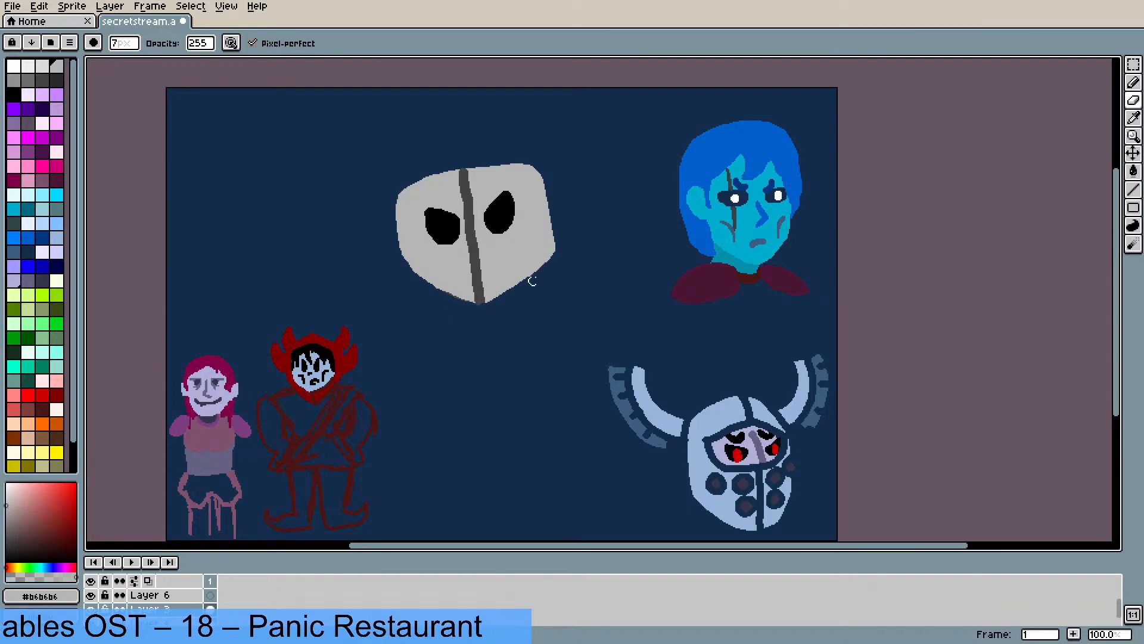
# - Narrow the grey head by erasing a strip along both of its side edges with the 7 px eraser
pyautogui.moveTo(533, 281)
pyautogui.mouseDown()
pyautogui.moveTo(553, 244)
pyautogui.moveTo(540, 274)
pyautogui.moveTo(549, 180)
pyautogui.mouseUp()
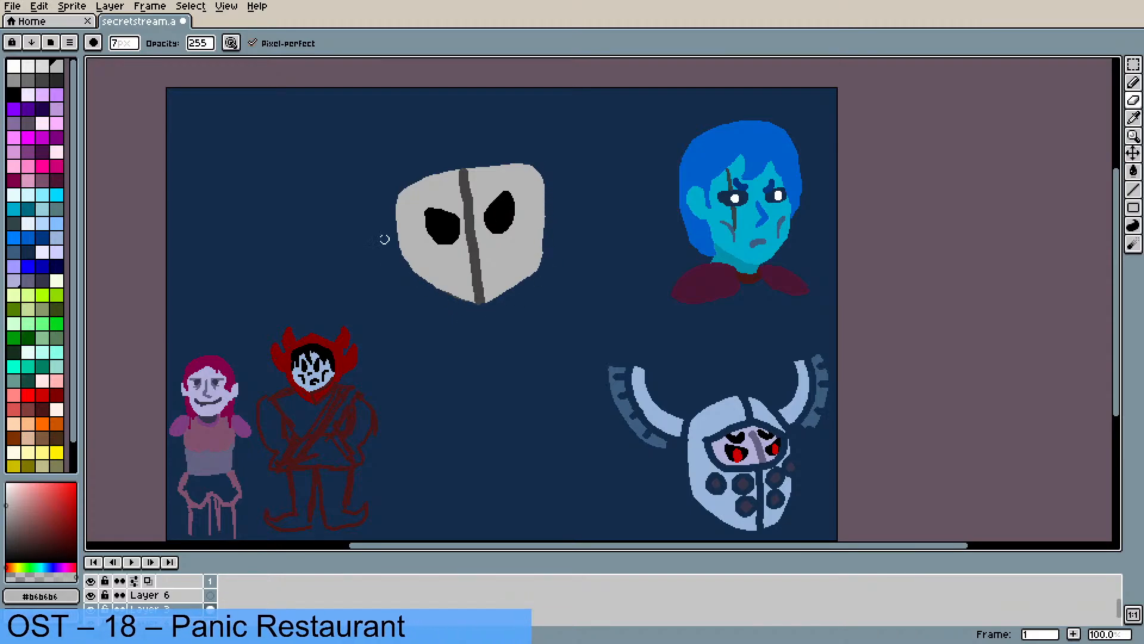
pyautogui.moveTo(384, 239)
pyautogui.mouseDown()
pyautogui.moveTo(407, 262)
pyautogui.moveTo(394, 198)
pyautogui.moveTo(401, 256)
pyautogui.moveTo(404, 194)
pyautogui.moveTo(411, 292)
pyautogui.mouseUp()
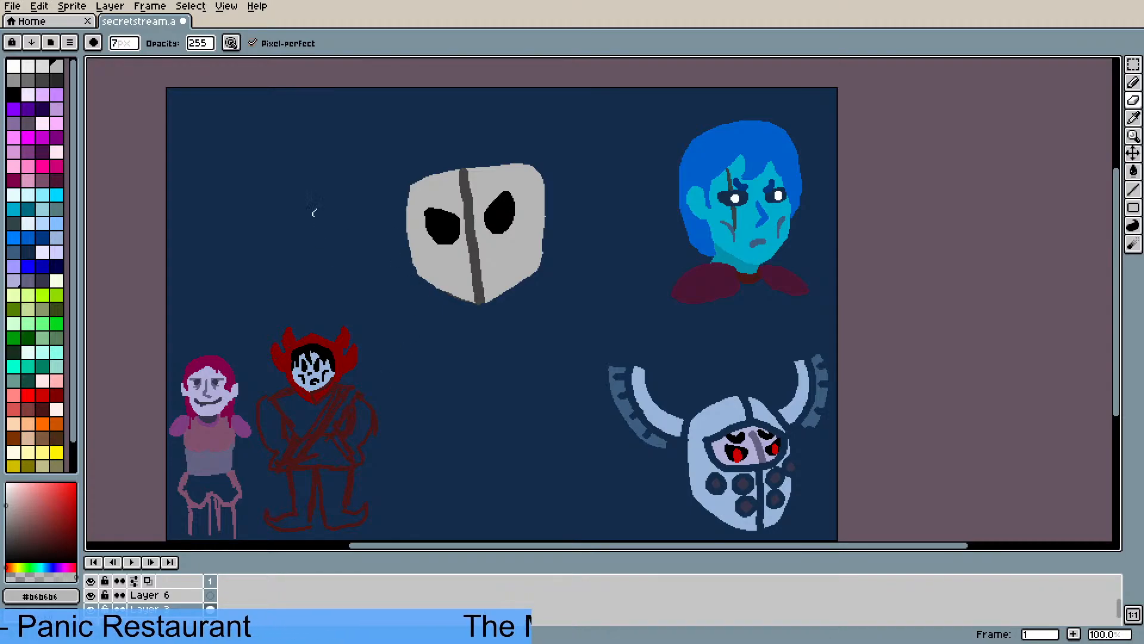
# - Sample the seam's dark grey, #444444, outline a bat wing beside the head with the 8 px pencil, and fill it
pyautogui.press('i')
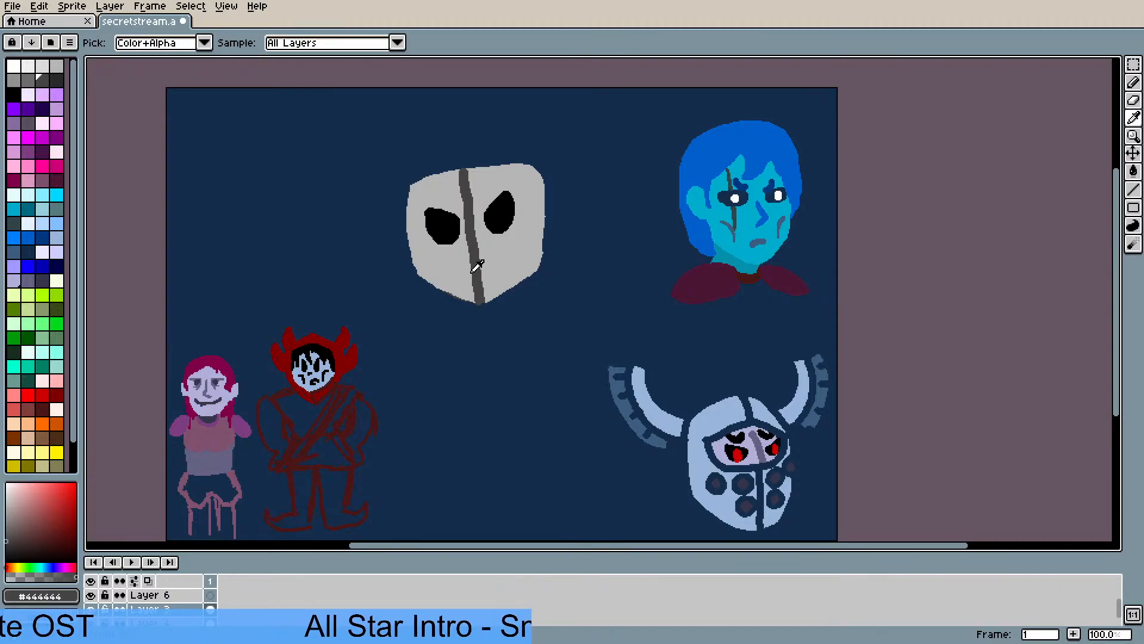
pyautogui.click(472, 266)
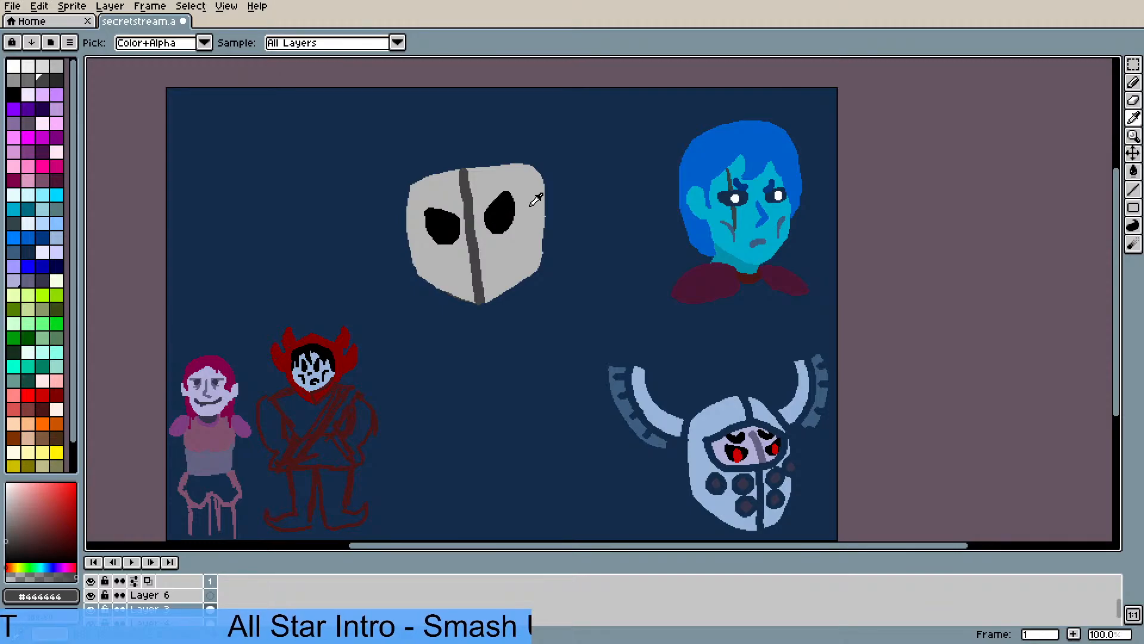
pyautogui.press('b')
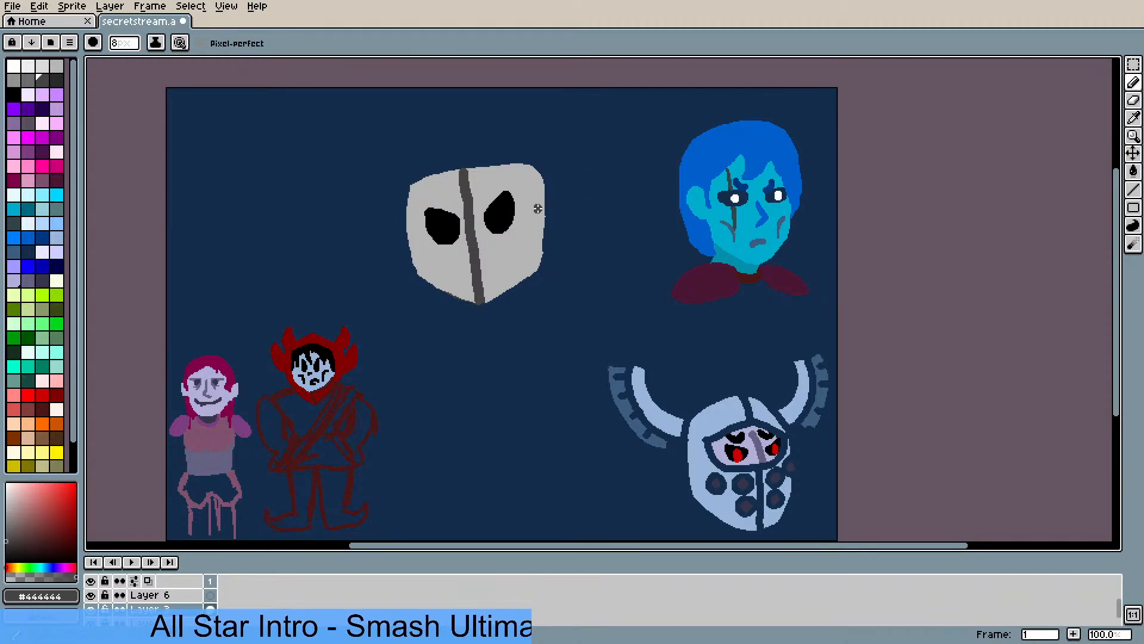
pyautogui.moveTo(527, 199)
pyautogui.mouseDown()
pyautogui.moveTo(553, 191)
pyautogui.moveTo(553, 137)
pyautogui.mouseUp()
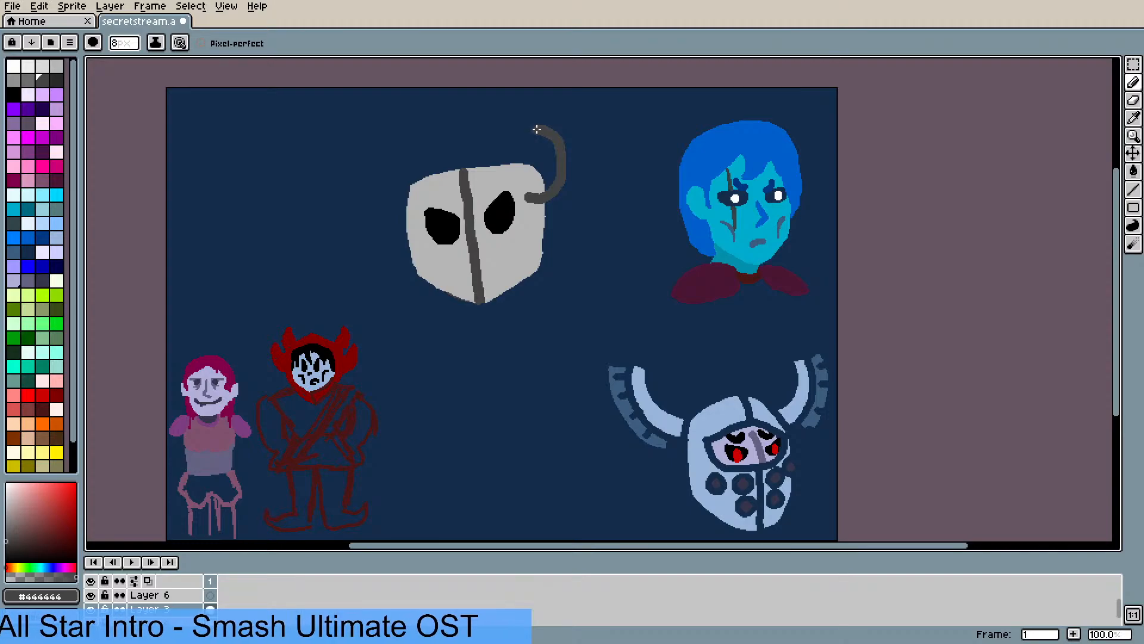
pyautogui.moveTo(537, 129)
pyautogui.mouseDown()
pyautogui.moveTo(618, 115)
pyautogui.moveTo(610, 155)
pyautogui.moveTo(624, 173)
pyautogui.moveTo(593, 202)
pyautogui.moveTo(588, 230)
pyautogui.moveTo(549, 239)
pyautogui.moveTo(529, 204)
pyautogui.mouseUp()
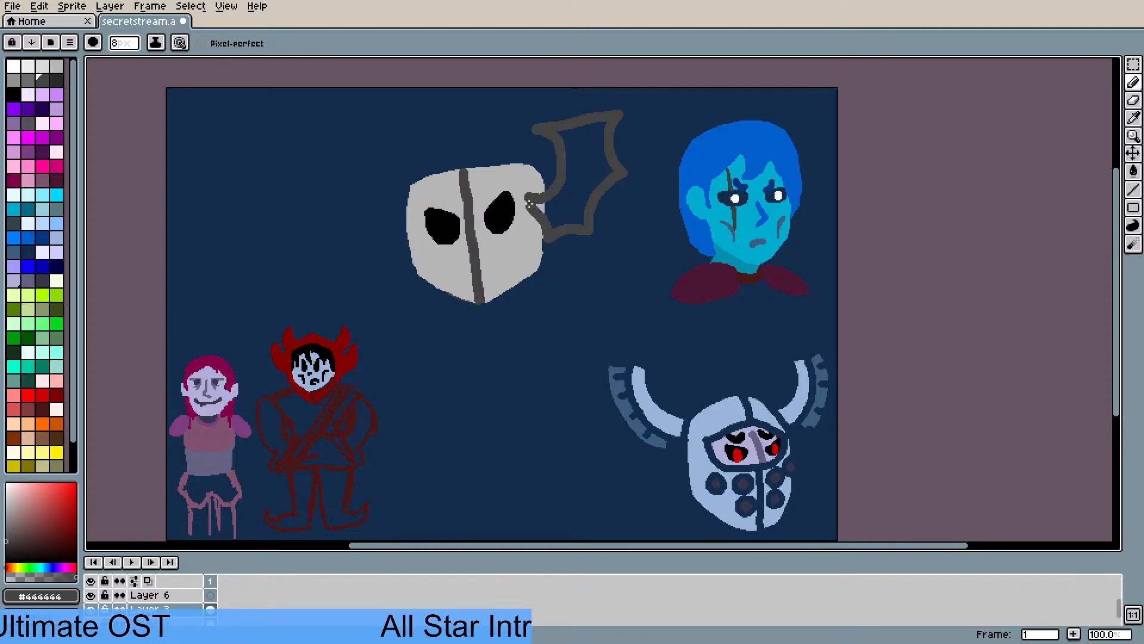
pyautogui.press('g')
pyautogui.click(571, 180)
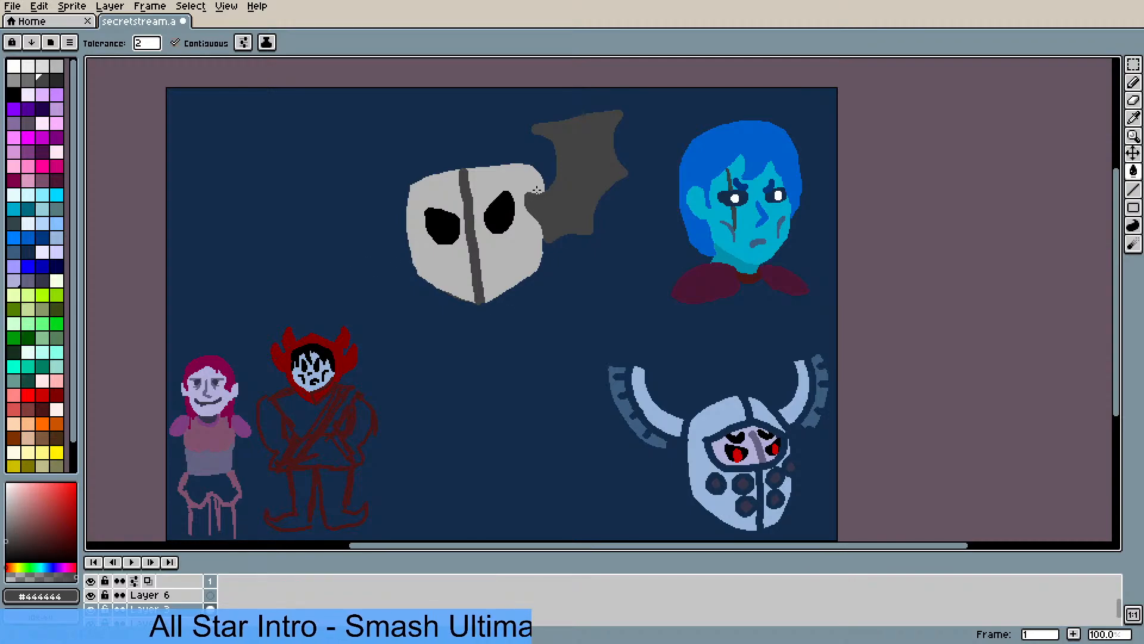
# - Trim the head's sides and cheeks with the 7 px eraser and cover the wing's overlap onto the face with #b6b6b6
pyautogui.press('b')
pyautogui.moveTo(537, 190)
pyautogui.mouseDown()
pyautogui.moveTo(539, 168)
pyautogui.moveTo(542, 184)
pyautogui.moveTo(530, 175)
pyautogui.mouseUp()
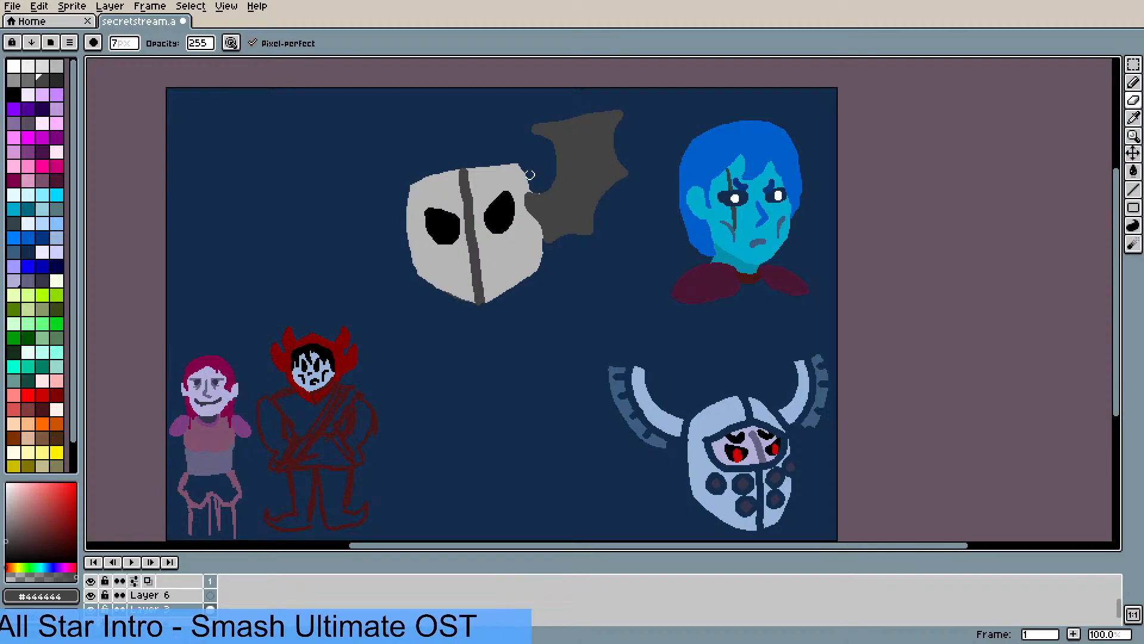
pyautogui.moveTo(544, 263)
pyautogui.mouseDown()
pyautogui.moveTo(536, 226)
pyautogui.moveTo(540, 260)
pyautogui.moveTo(541, 246)
pyautogui.mouseUp()
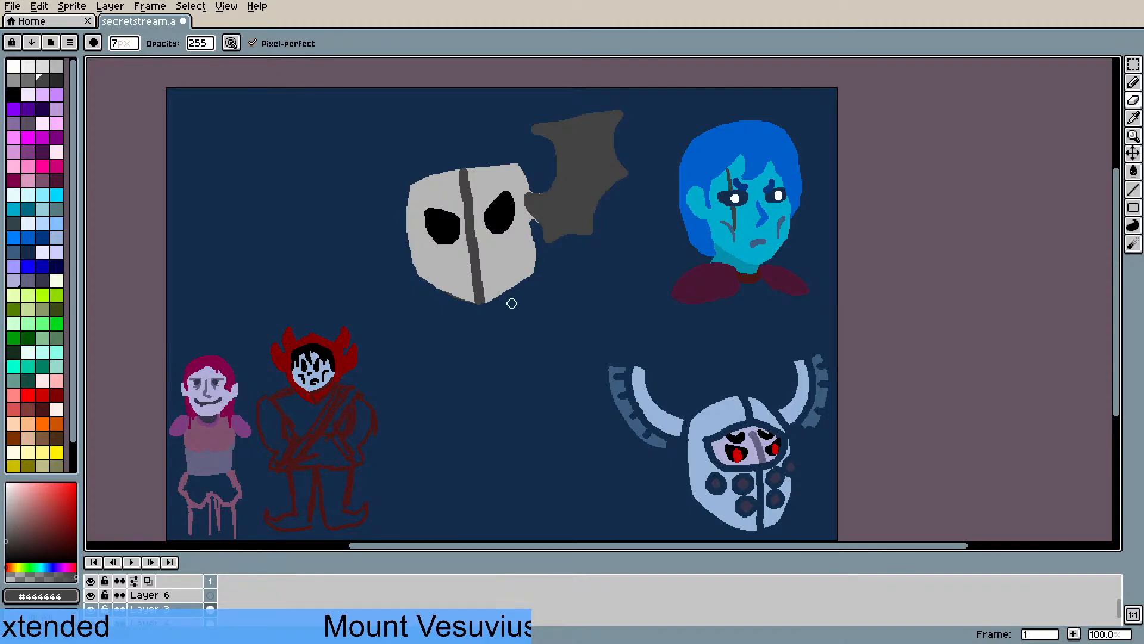
pyautogui.press('i')
pyautogui.click(483, 231)
pyautogui.press('b')
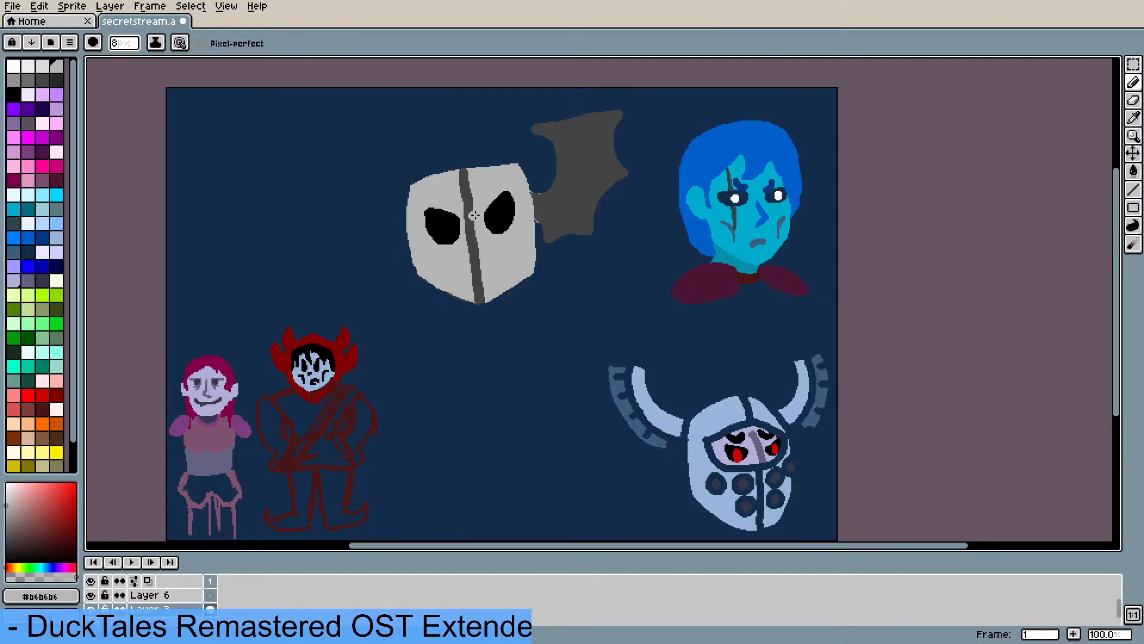
pyautogui.press('b')
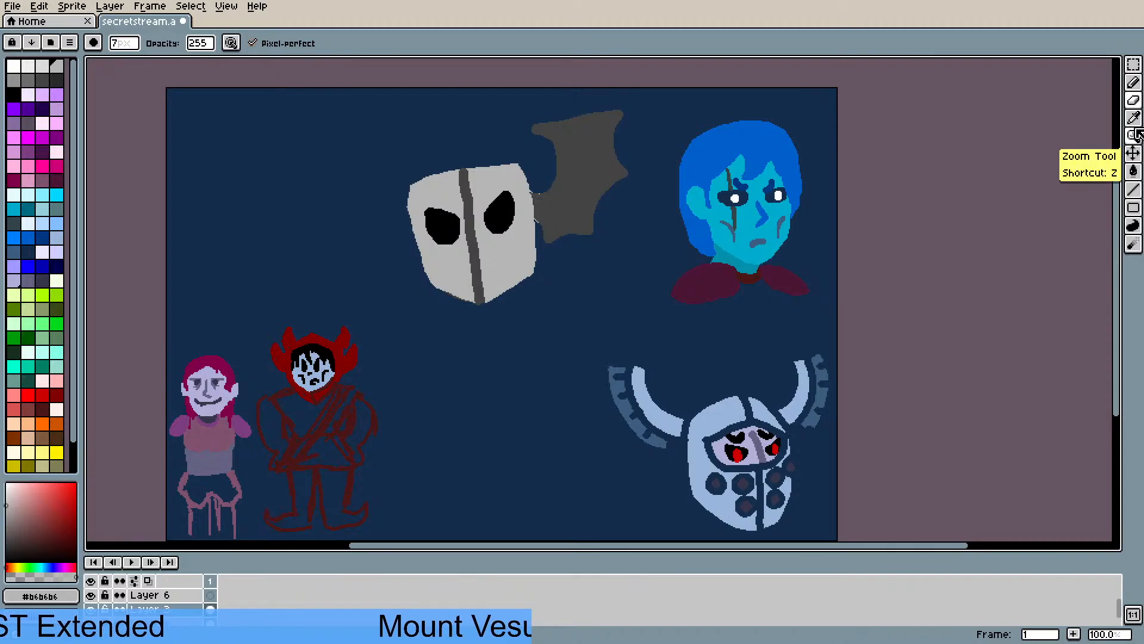
# - Select the dark grey bat wing with the Magic Wand and flip a copy of it horizontally
pyautogui.moveTo(1133, 65); pyautogui.dragTo(1117, 65)
pyautogui.click(587, 162)
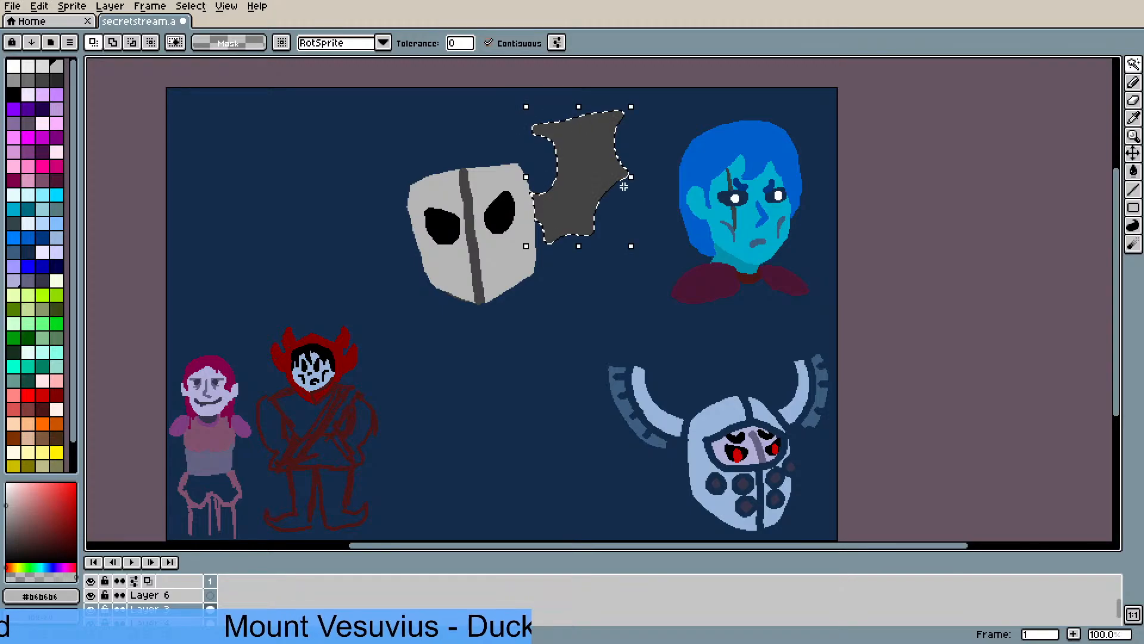
pyautogui.click(636, 187)
pyautogui.click(72, 6)
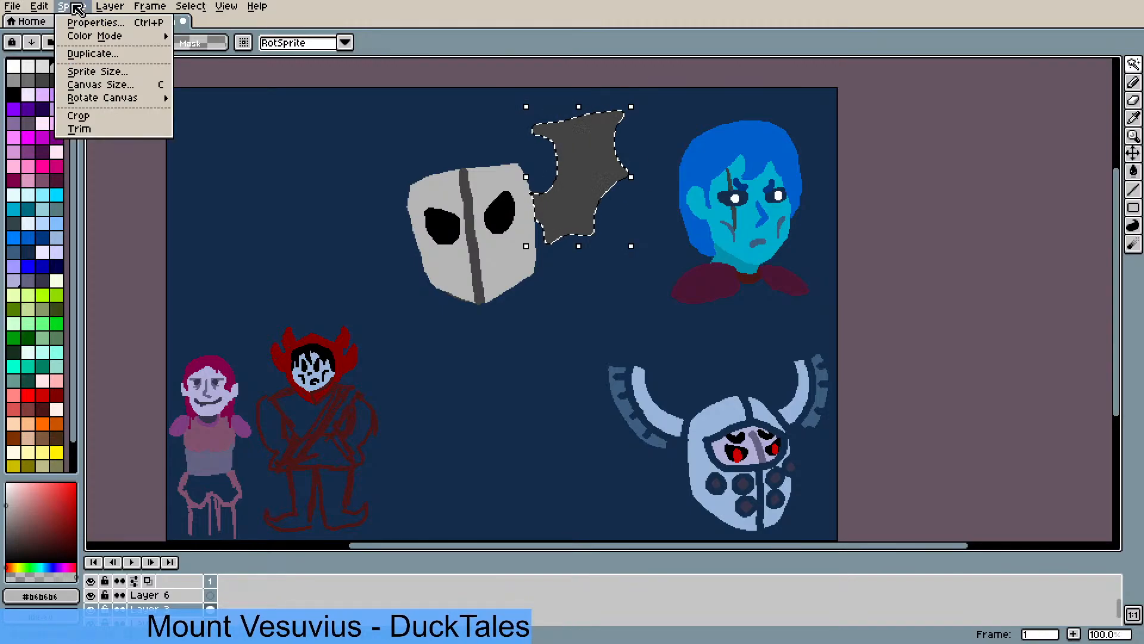
pyautogui.moveTo(118, 14)
pyautogui.moveTo(43, 7)
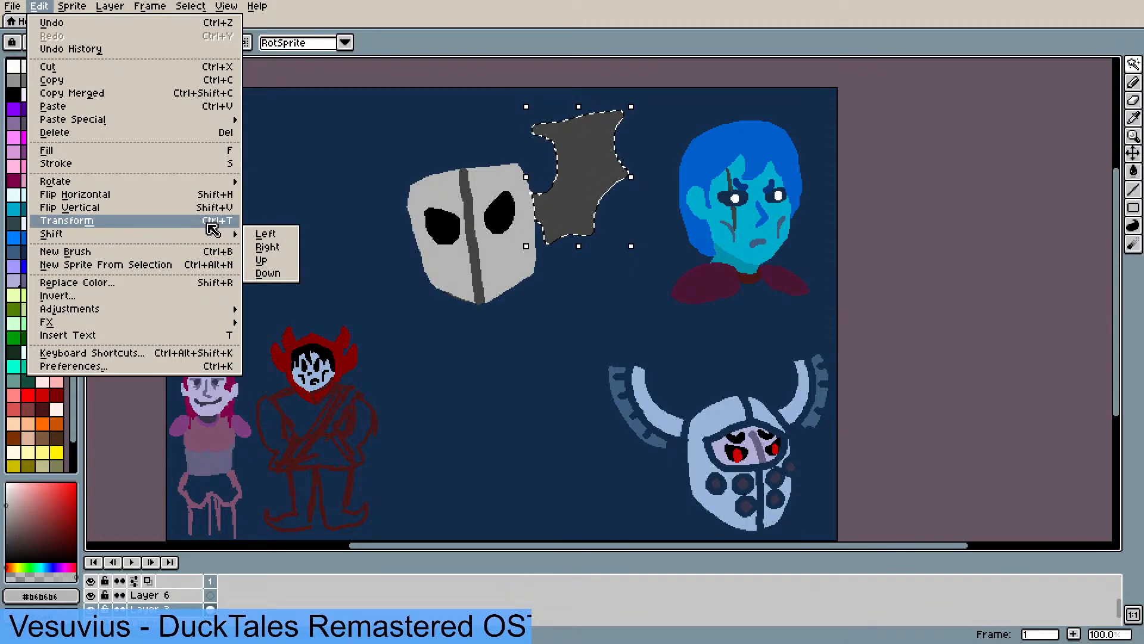
pyautogui.click(210, 195)
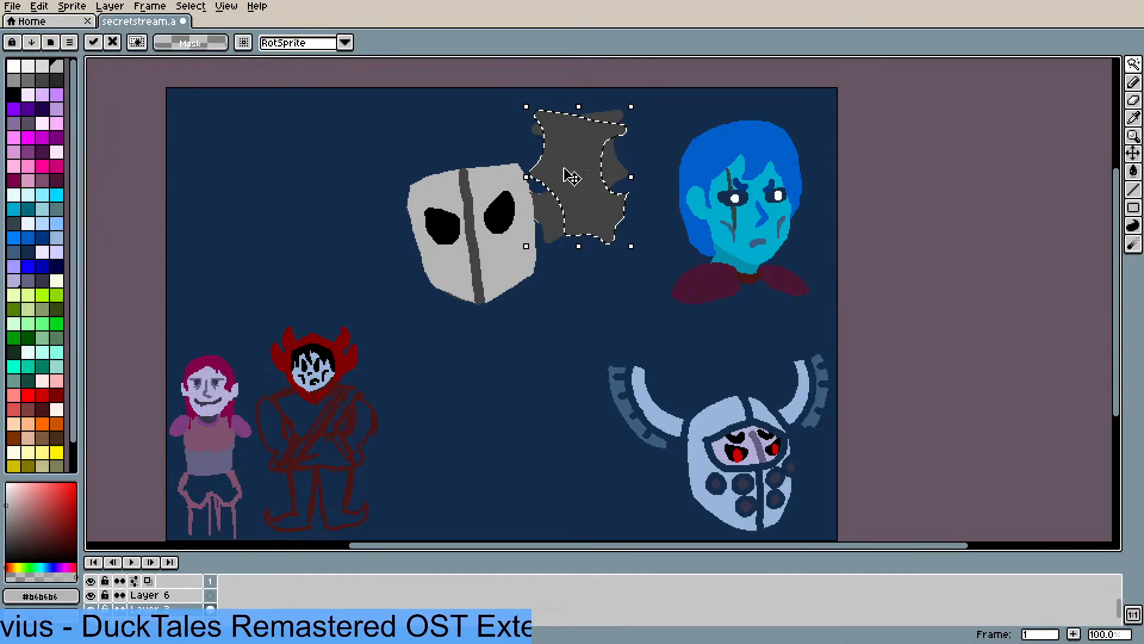
# - Place the mirrored wing copy against the head's opposite side, rotate it slightly, and deselect it
pyautogui.moveTo(572, 179); pyautogui.dragTo(394, 190)
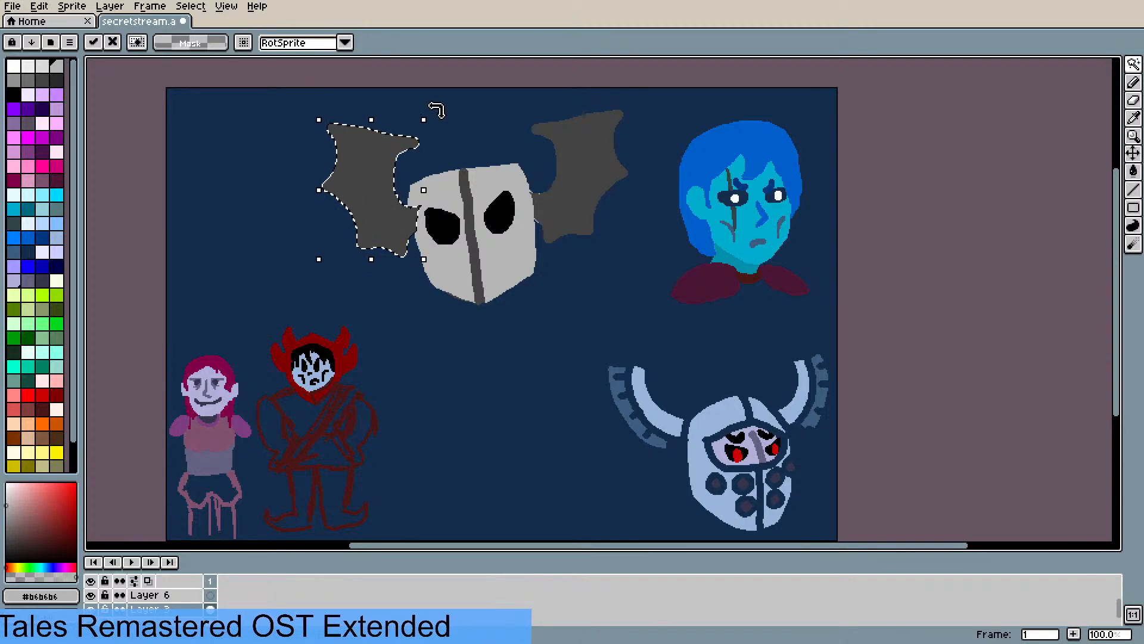
pyautogui.moveTo(435, 111); pyautogui.dragTo(420, 109)
pyautogui.moveTo(388, 182); pyautogui.dragTo(382, 186)
pyautogui.press('w')
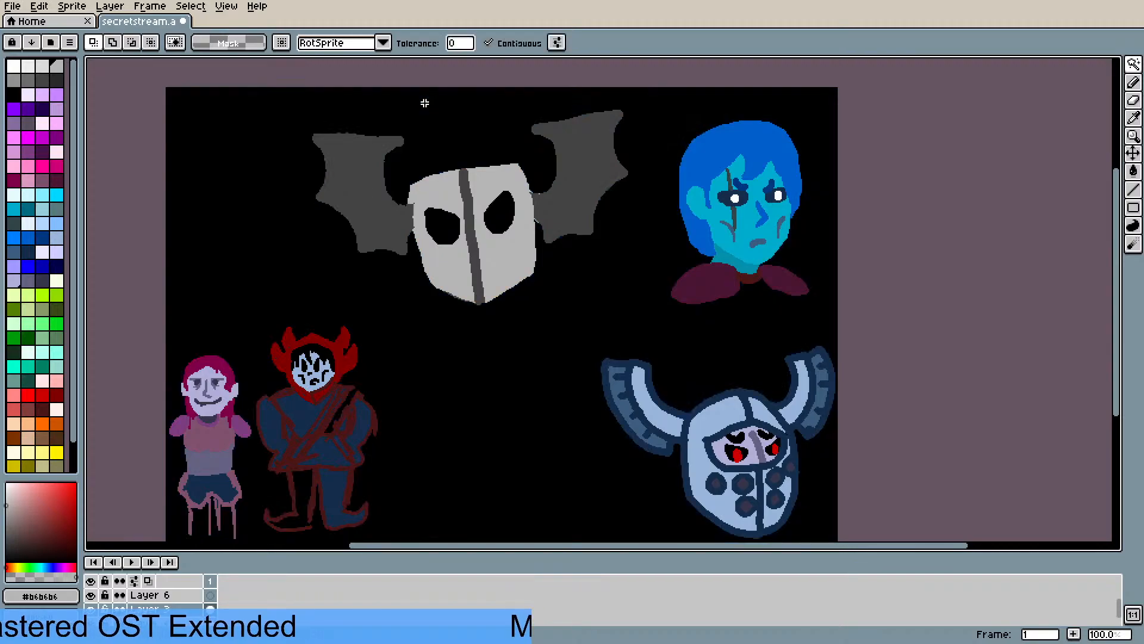
pyautogui.click(440, 113)
pyautogui.hotkey('ctrl', 'd')
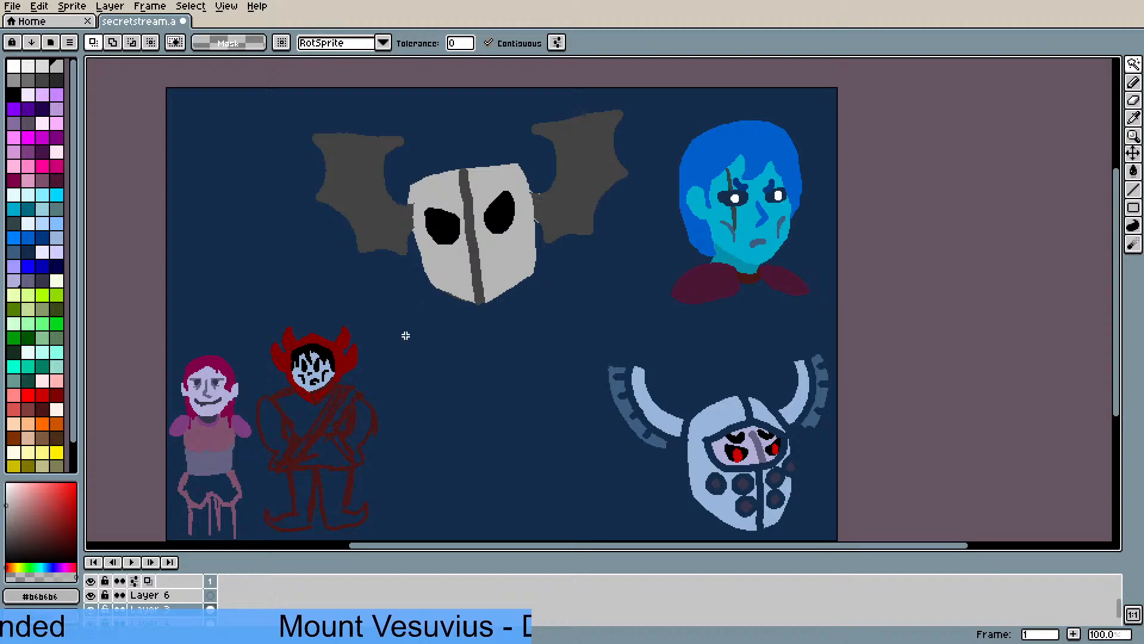
# - Paint a rounded #b6b6b6 dome over the top of the head with the 8 px pencil
pyautogui.press('i')
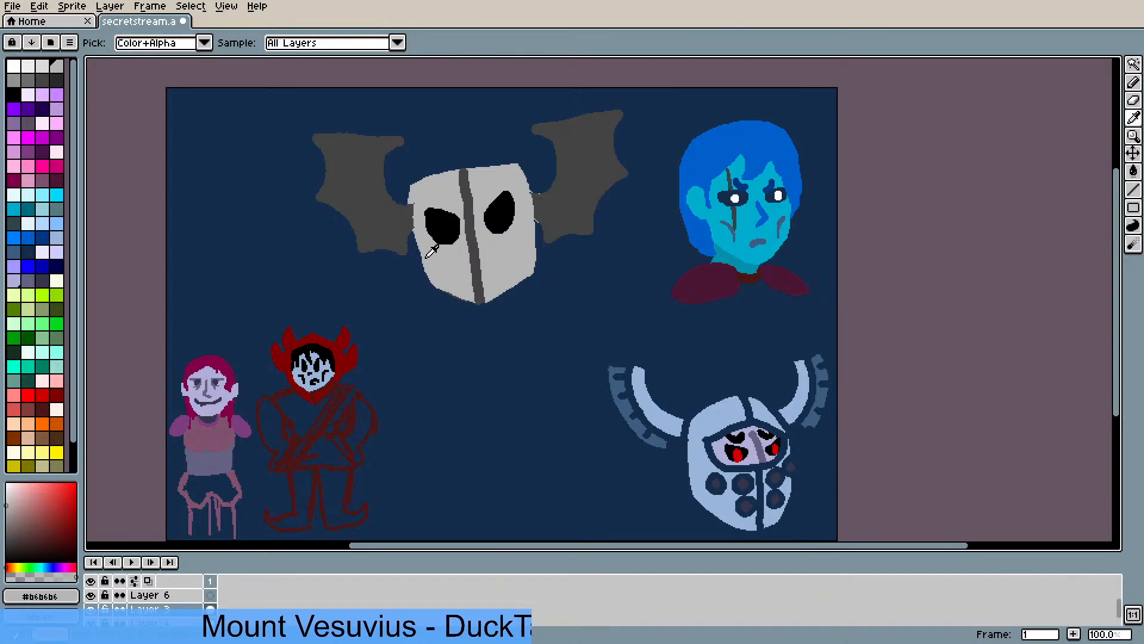
pyautogui.press('b')
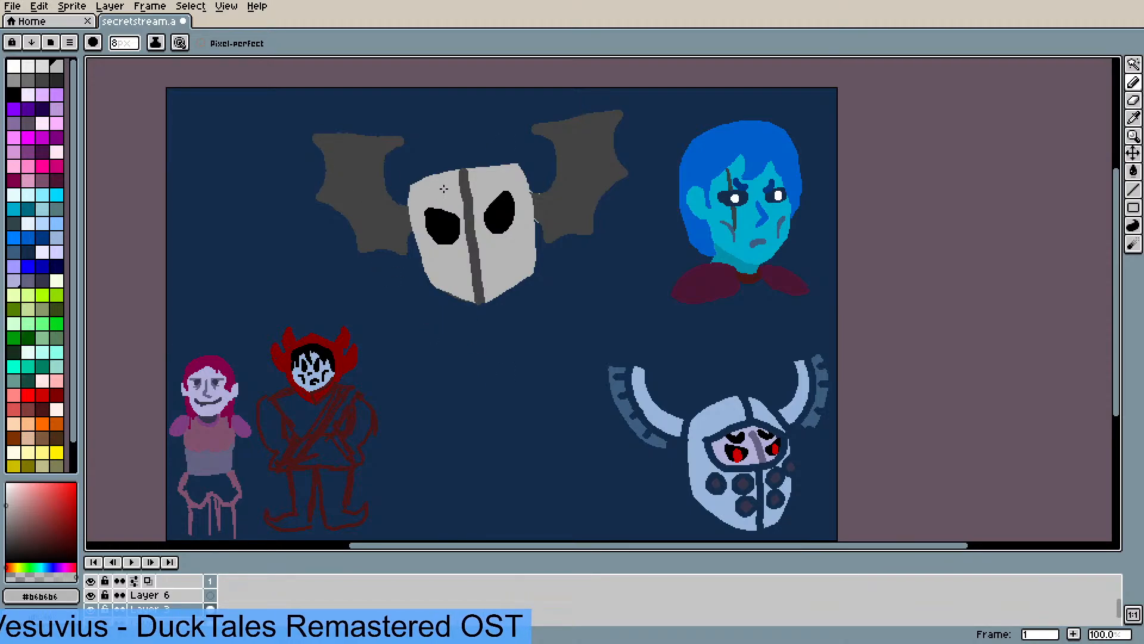
pyautogui.press('i')
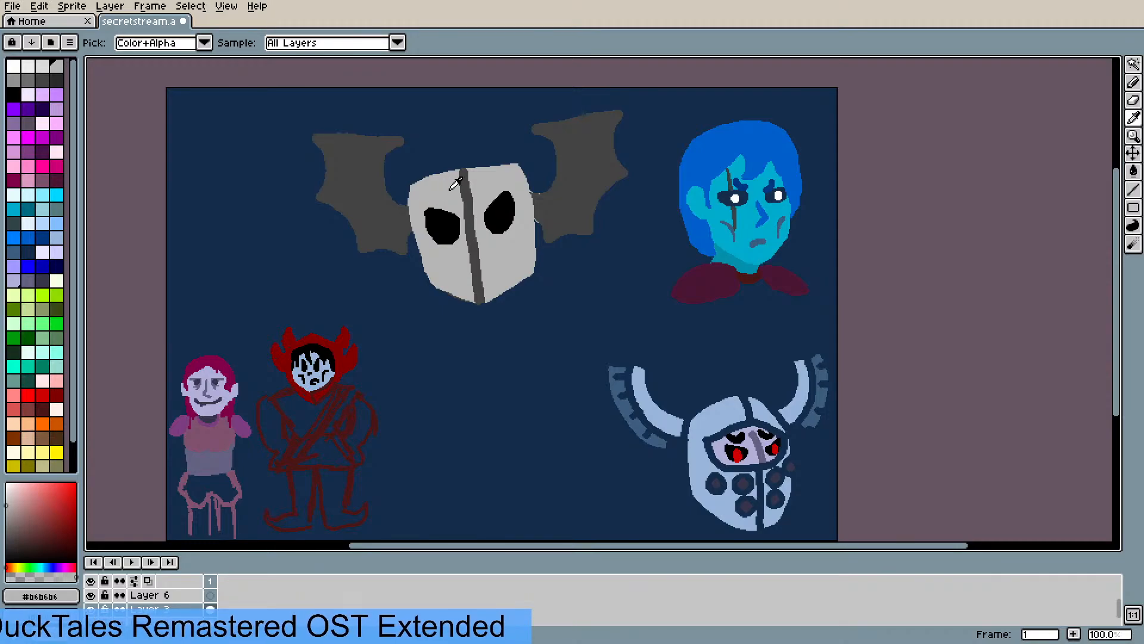
pyautogui.press('b')
pyautogui.moveTo(434, 179)
pyautogui.mouseDown()
pyautogui.moveTo(449, 159)
pyautogui.moveTo(506, 158)
pyautogui.moveTo(461, 165)
pyautogui.moveTo(487, 165)
pyautogui.mouseUp()
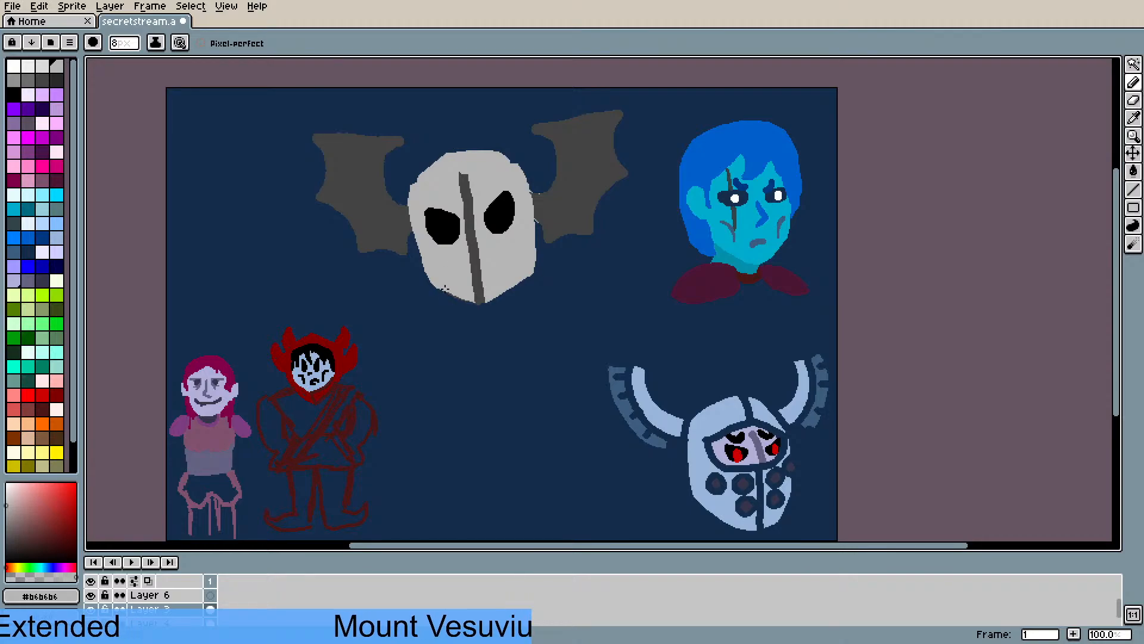
# - Erase curved notches from both lower jaw corners and shorten the upper end of the dark centre seam
pyautogui.press('b')
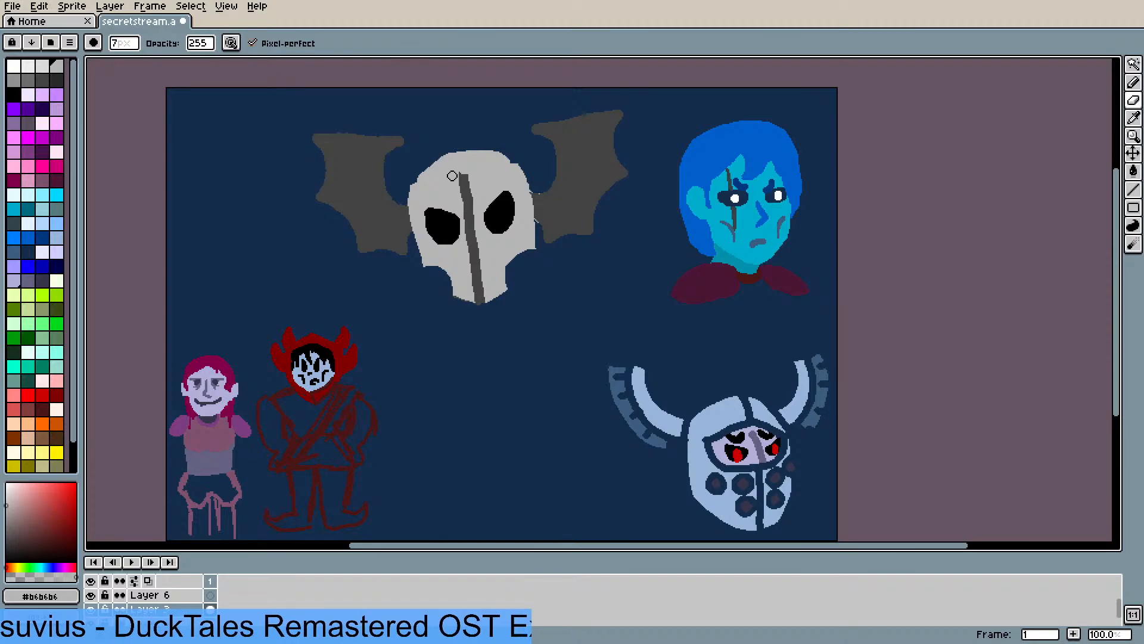
pyautogui.moveTo(455, 177)
pyautogui.mouseDown()
pyautogui.moveTo(468, 173)
pyautogui.moveTo(458, 180)
pyautogui.mouseUp()
pyautogui.press('i')
pyautogui.press('b')
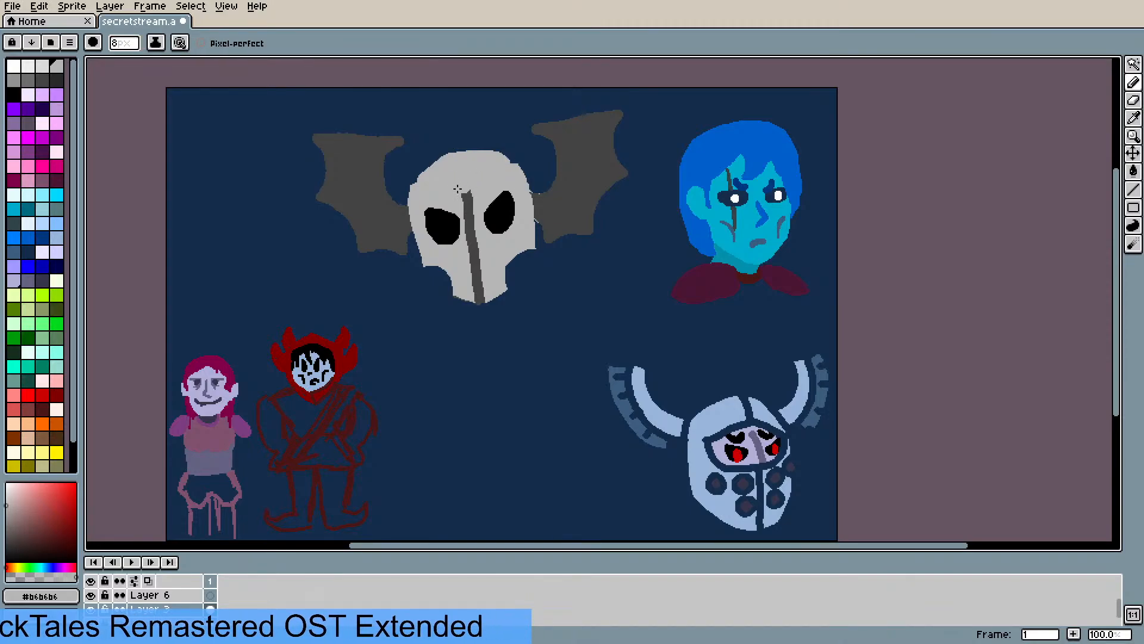
# - Sample the seam's #444444 and draw a curved brow band across the forehead, meeting the top of the seam
pyautogui.press('i')
pyautogui.click(474, 218)
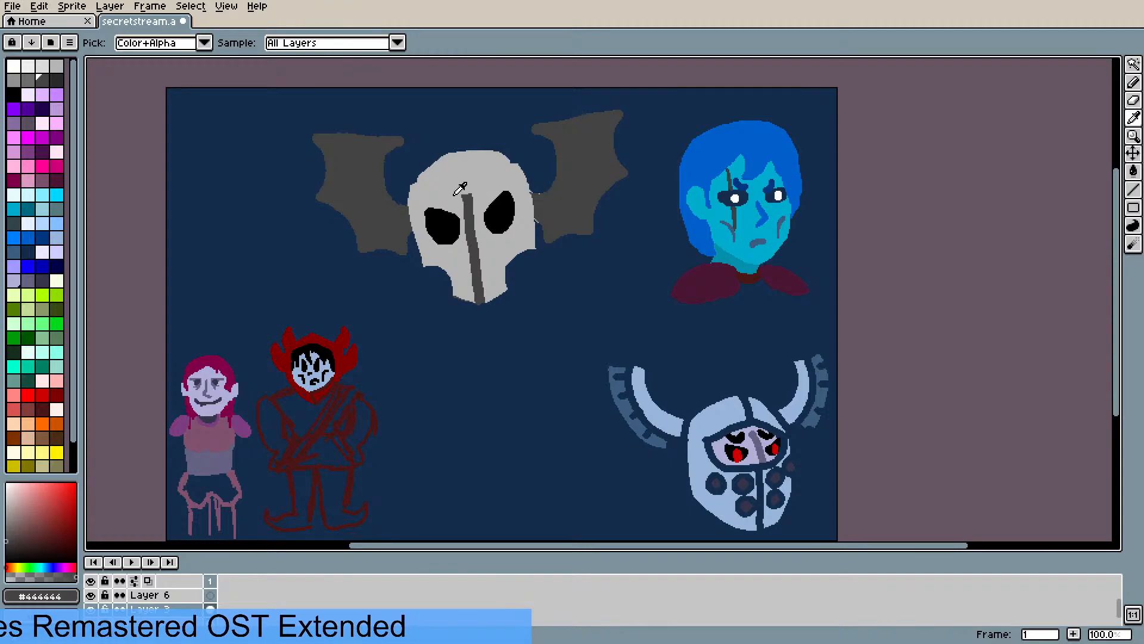
pyautogui.press('b')
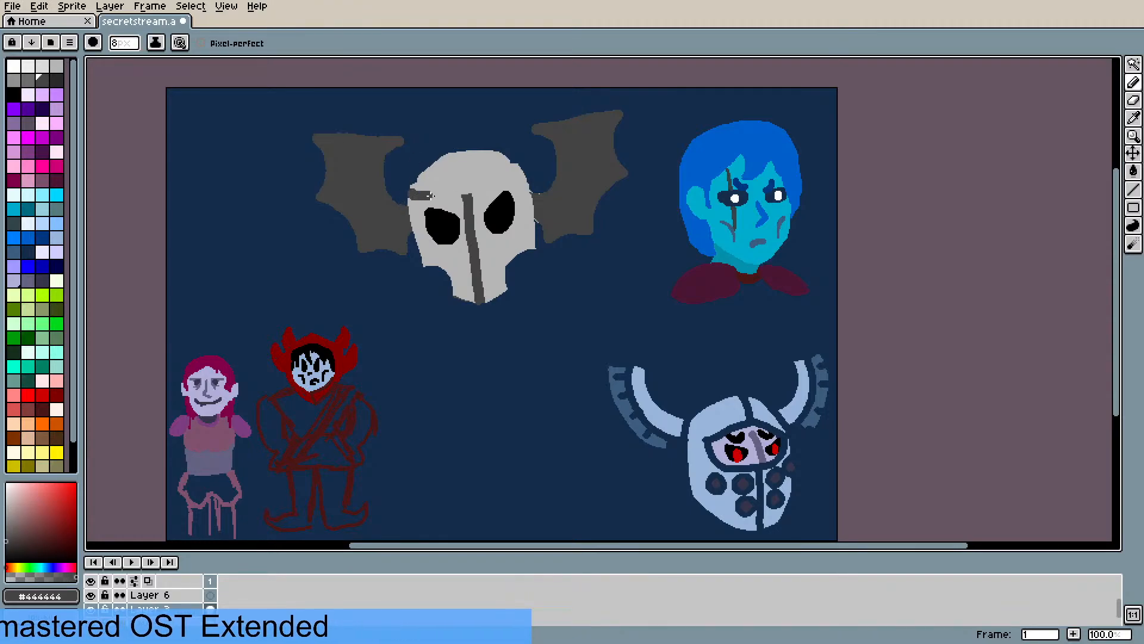
pyautogui.moveTo(431, 195); pyautogui.dragTo(490, 188)
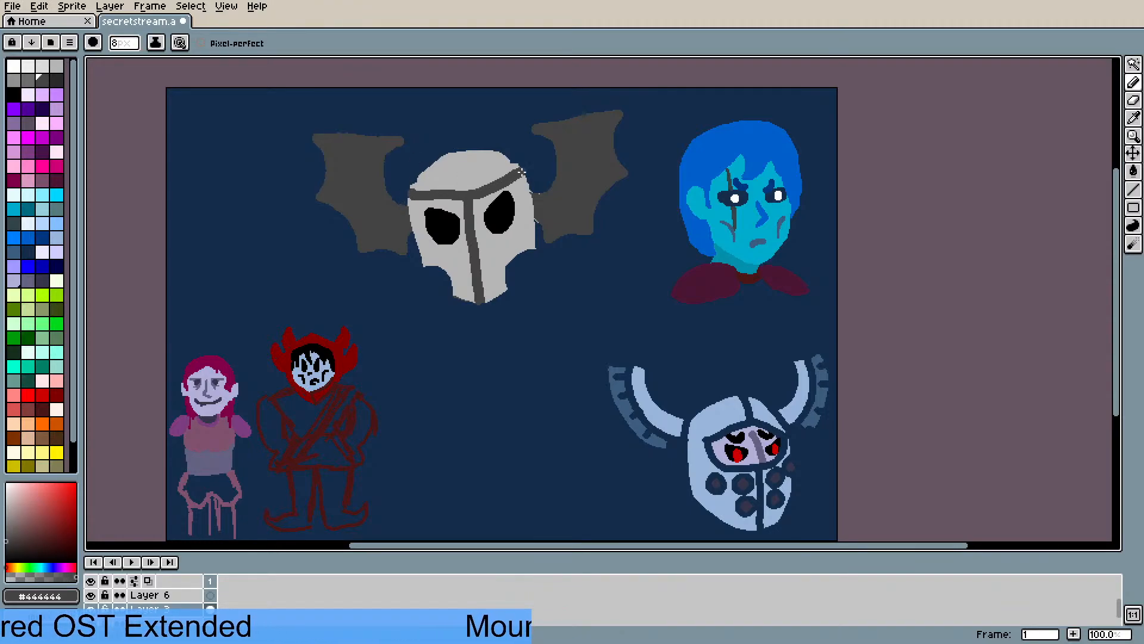
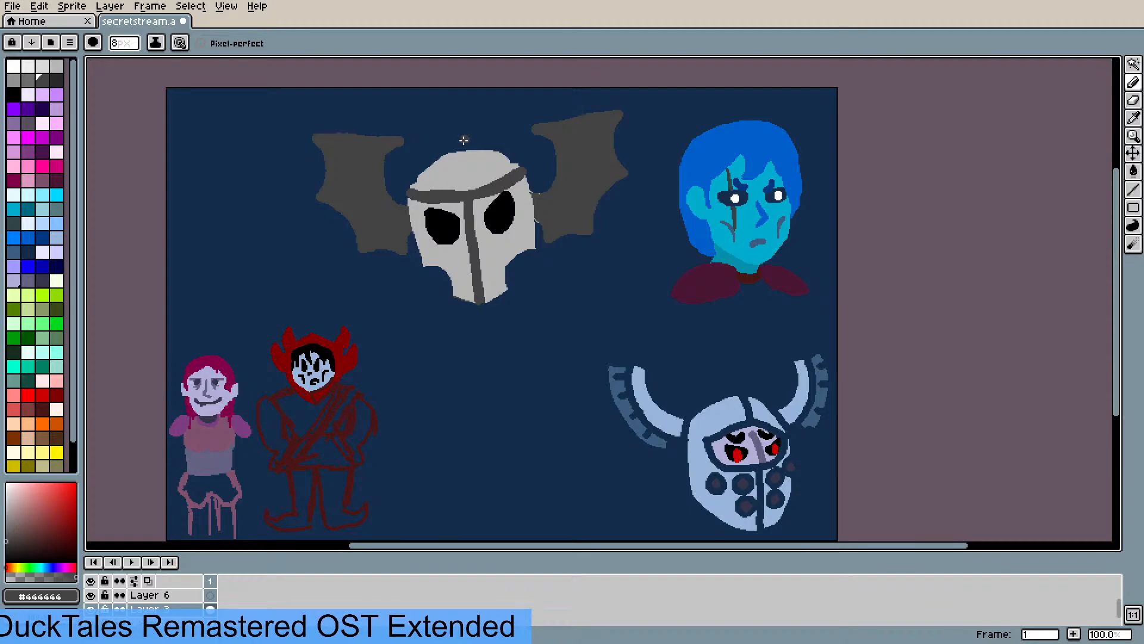
# - Set the pencil colour to the darker grey palette entry Idx-7 for detailing the wings
pyautogui.scroll(1, 463, 140)
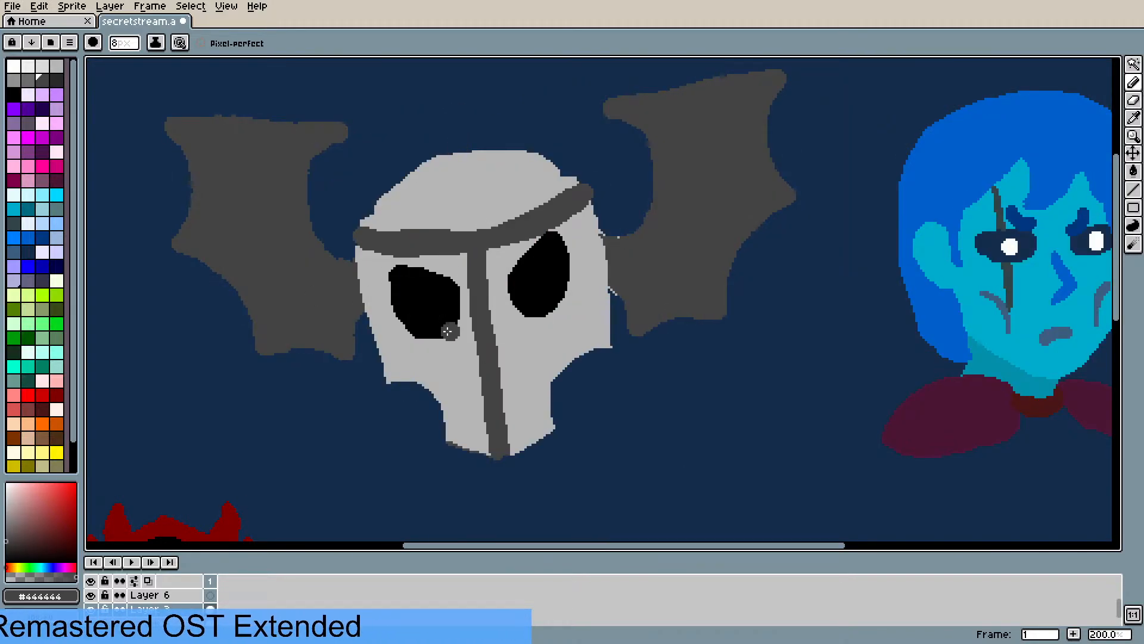
pyautogui.click(56, 80)
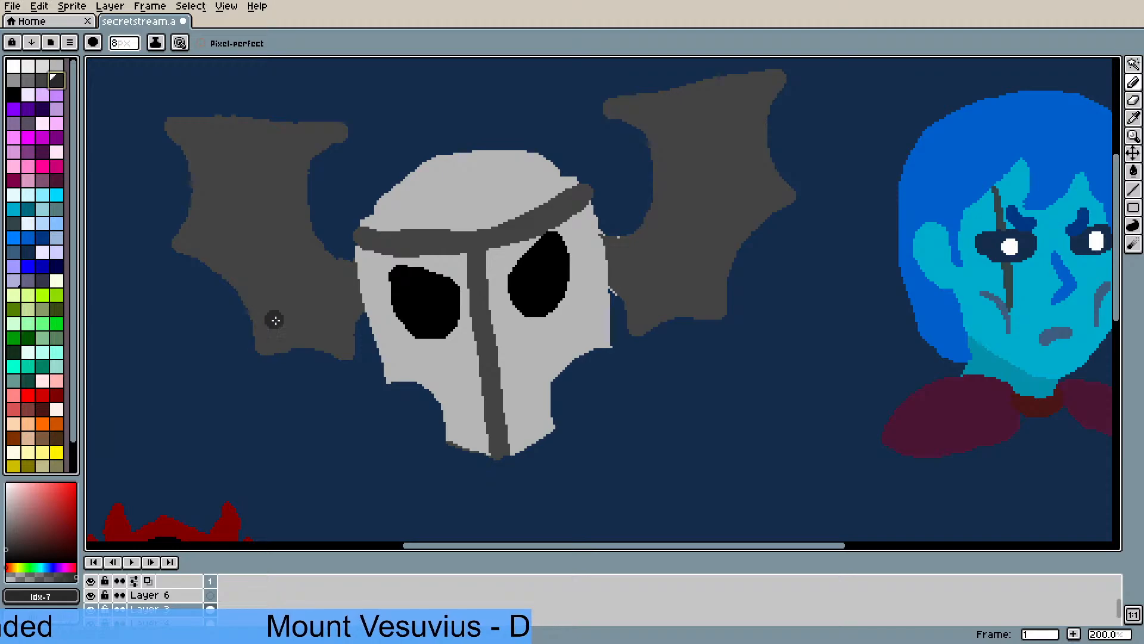
pyautogui.moveTo(270, 348)
pyautogui.mouseDown()
pyautogui.moveTo(306, 263)
pyautogui.moveTo(321, 255)
pyautogui.moveTo(353, 297)
pyautogui.mouseUp()
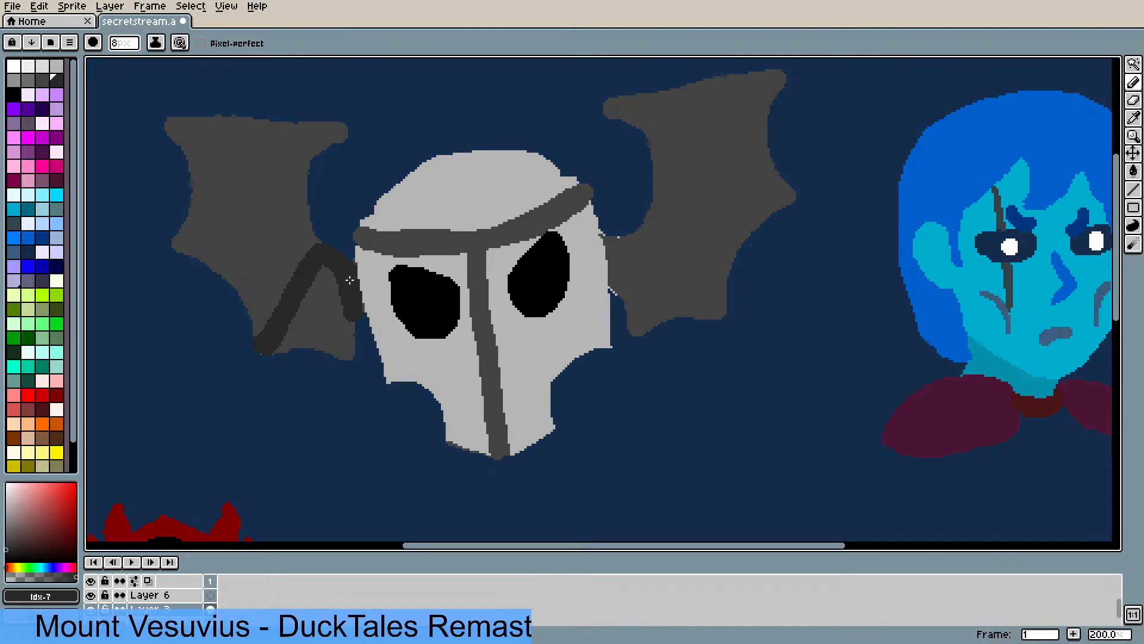
pyautogui.moveTo(316, 256)
pyautogui.mouseDown()
pyautogui.moveTo(188, 248)
pyautogui.moveTo(197, 233)
pyautogui.moveTo(281, 228)
pyautogui.moveTo(299, 241)
pyautogui.mouseUp()
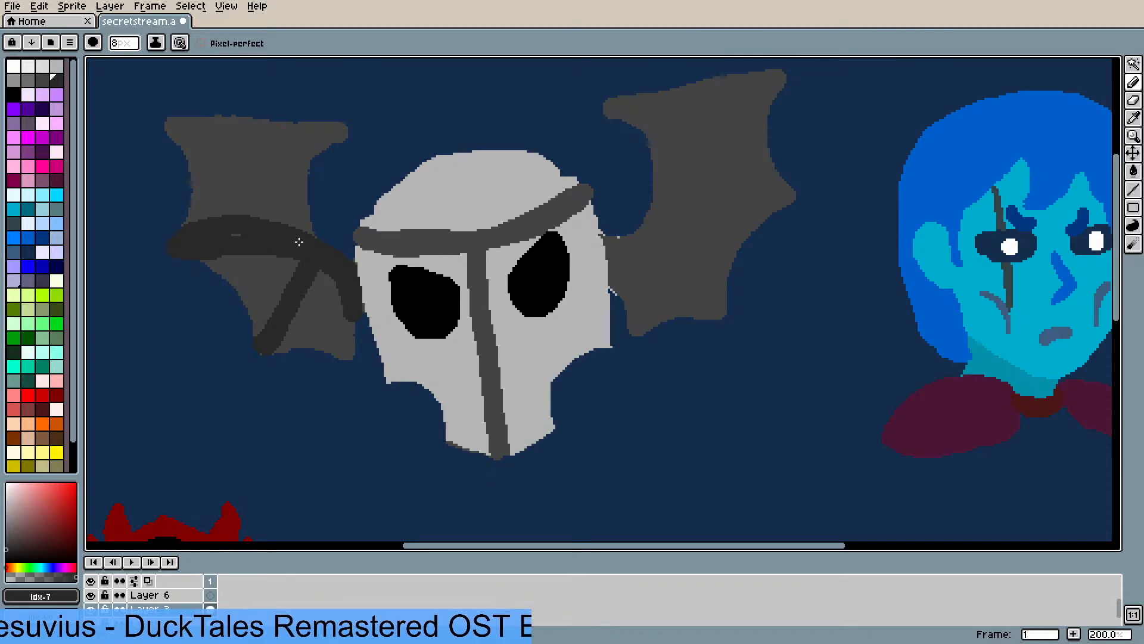
pyautogui.hotkey('ctrl', 'z')
pyautogui.hotkey('ctrl', 'z')
pyautogui.hotkey('ctrl', 'z')
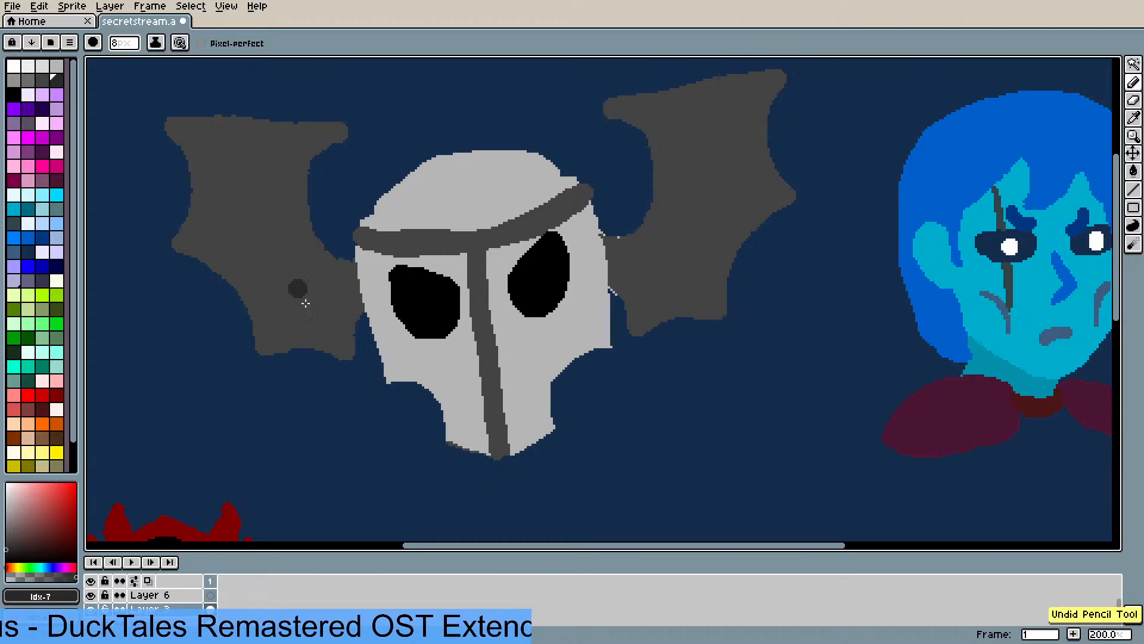
# - Draw two curved dark-grey ribs across the left wing and outline its upper and inner edges down to the helmet
pyautogui.moveTo(266, 345)
pyautogui.mouseDown()
pyautogui.moveTo(319, 259)
pyautogui.moveTo(283, 327)
pyautogui.mouseUp()
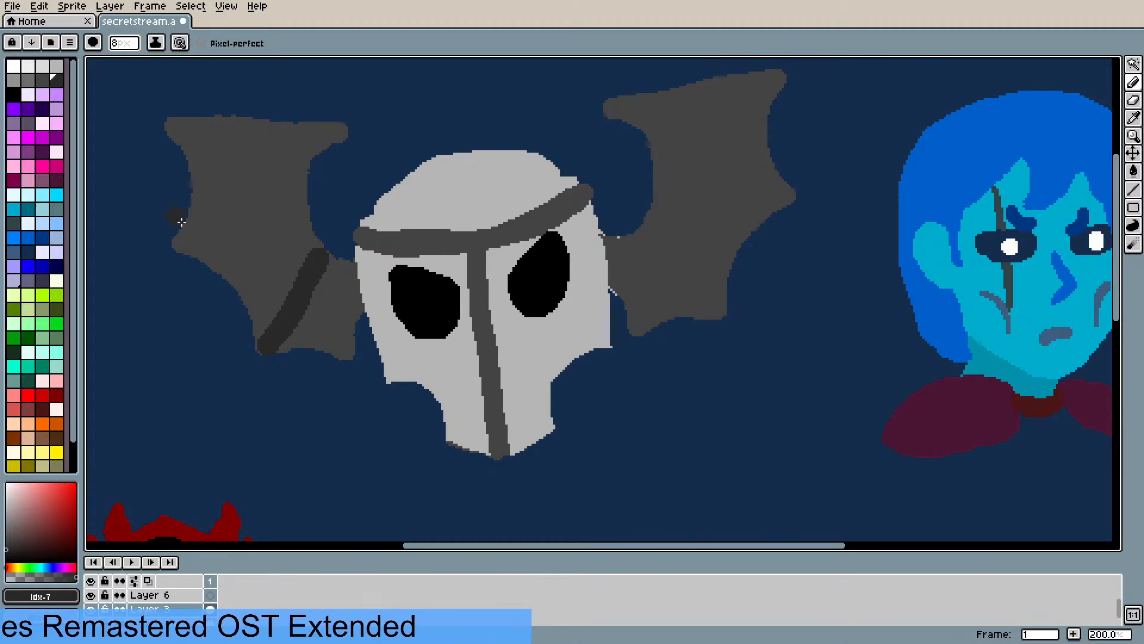
pyautogui.moveTo(182, 246)
pyautogui.mouseDown()
pyautogui.moveTo(301, 214)
pyautogui.moveTo(188, 242)
pyautogui.mouseUp()
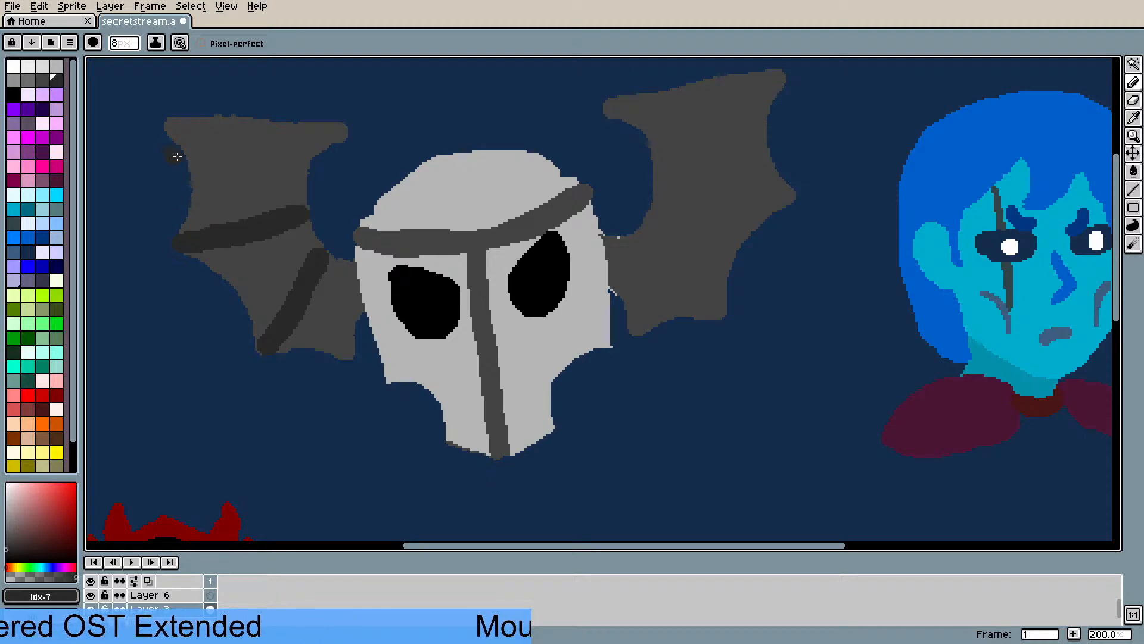
pyautogui.moveTo(169, 123)
pyautogui.mouseDown()
pyautogui.moveTo(348, 120)
pyautogui.moveTo(327, 126)
pyautogui.moveTo(341, 127)
pyautogui.moveTo(304, 183)
pyautogui.moveTo(317, 229)
pyautogui.moveTo(357, 269)
pyautogui.mouseUp()
pyautogui.click(402, 268)
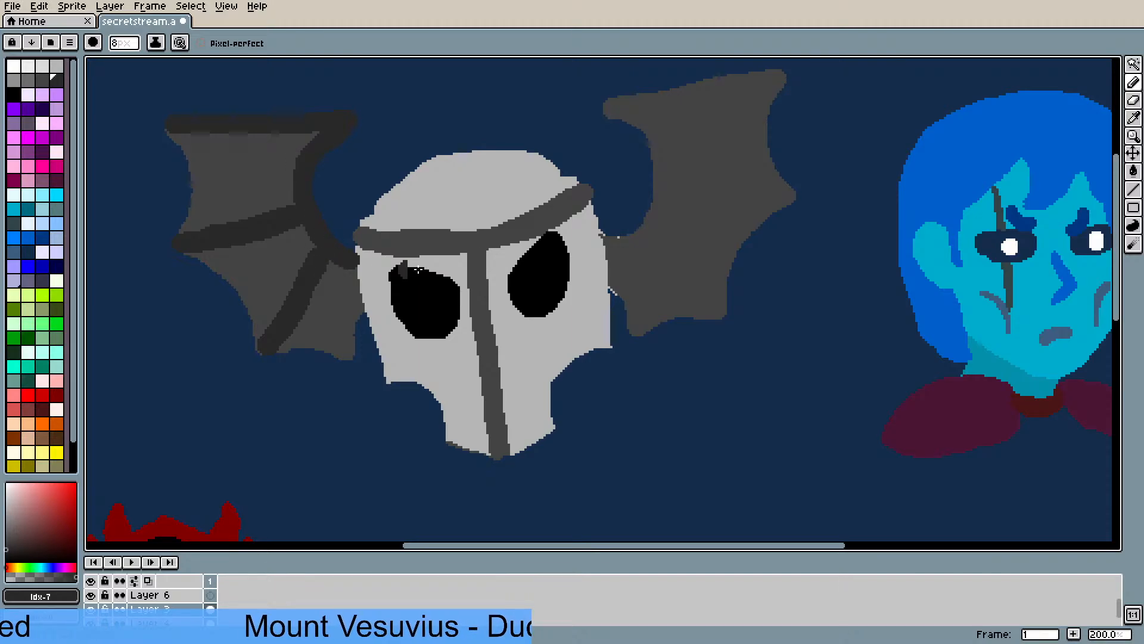
pyautogui.hotkey('ctrl', 'z')
# - Draw two matching dark ribs across the right wing and outline its upper and inner edges down to the helmet
pyautogui.moveTo(648, 223); pyautogui.dragTo(718, 290)
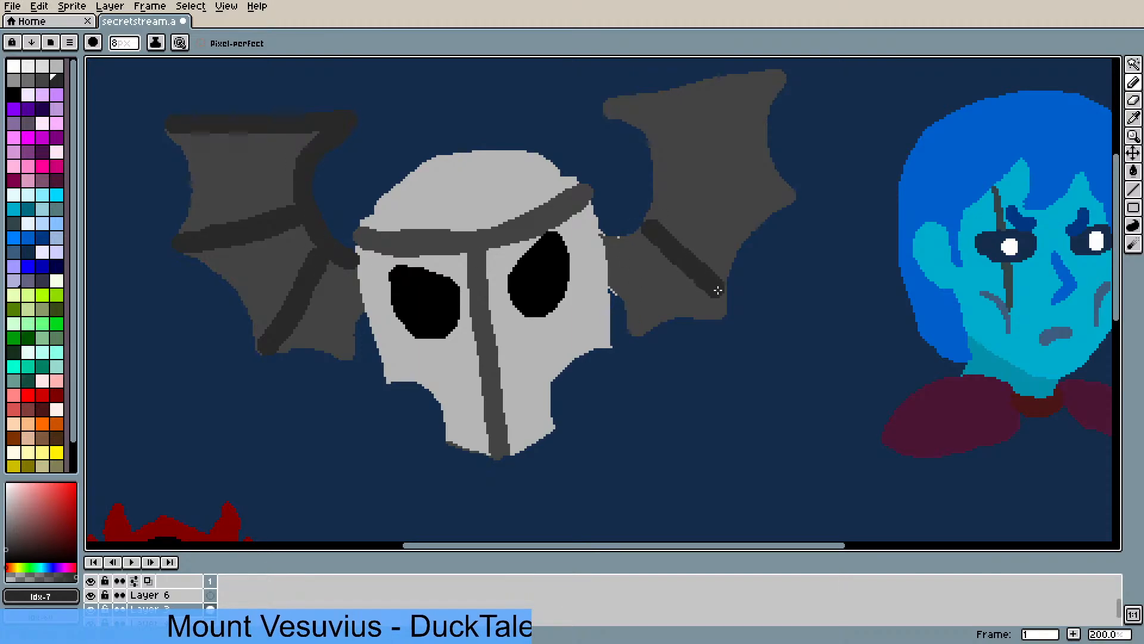
pyautogui.hotkey('ctrl', 'z')
pyautogui.moveTo(647, 221); pyautogui.dragTo(724, 310)
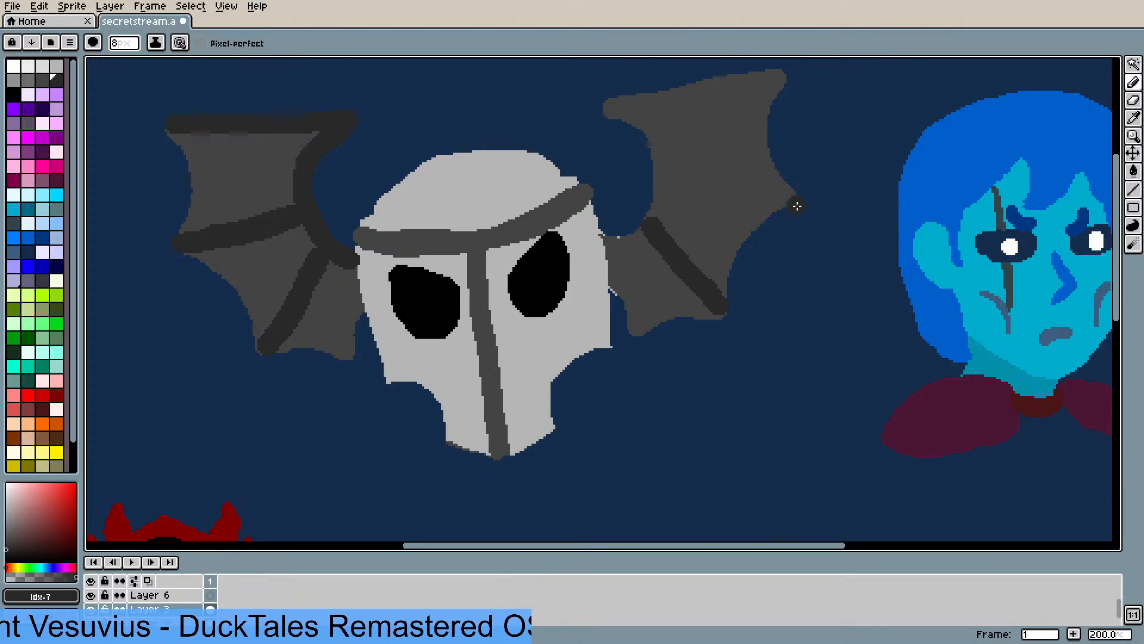
pyautogui.moveTo(797, 206); pyautogui.dragTo(652, 173)
pyautogui.moveTo(608, 107)
pyautogui.mouseDown()
pyautogui.moveTo(781, 79)
pyautogui.moveTo(608, 107)
pyautogui.moveTo(636, 122)
pyautogui.moveTo(652, 173)
pyautogui.moveTo(644, 222)
pyautogui.moveTo(610, 241)
pyautogui.mouseUp()
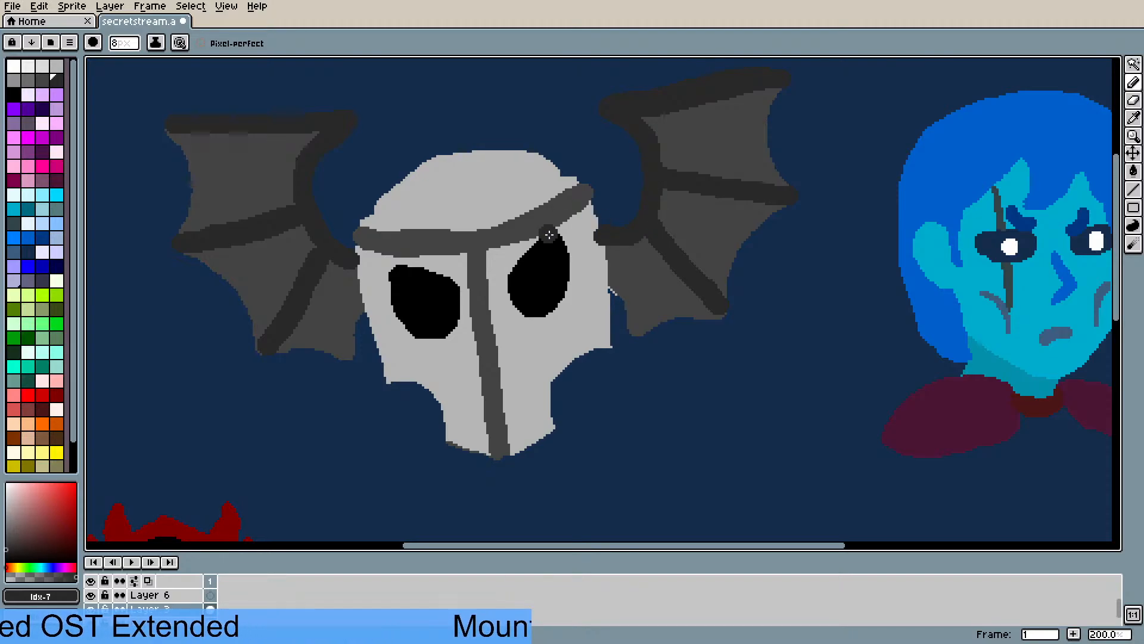
# - Clean up the joint between helmet and right wing, smoothing the helmet edge with sampled #b6b6b6 and covering stray pale pixels with the wing's #444444
pyautogui.scroll(-1, 495, 251)
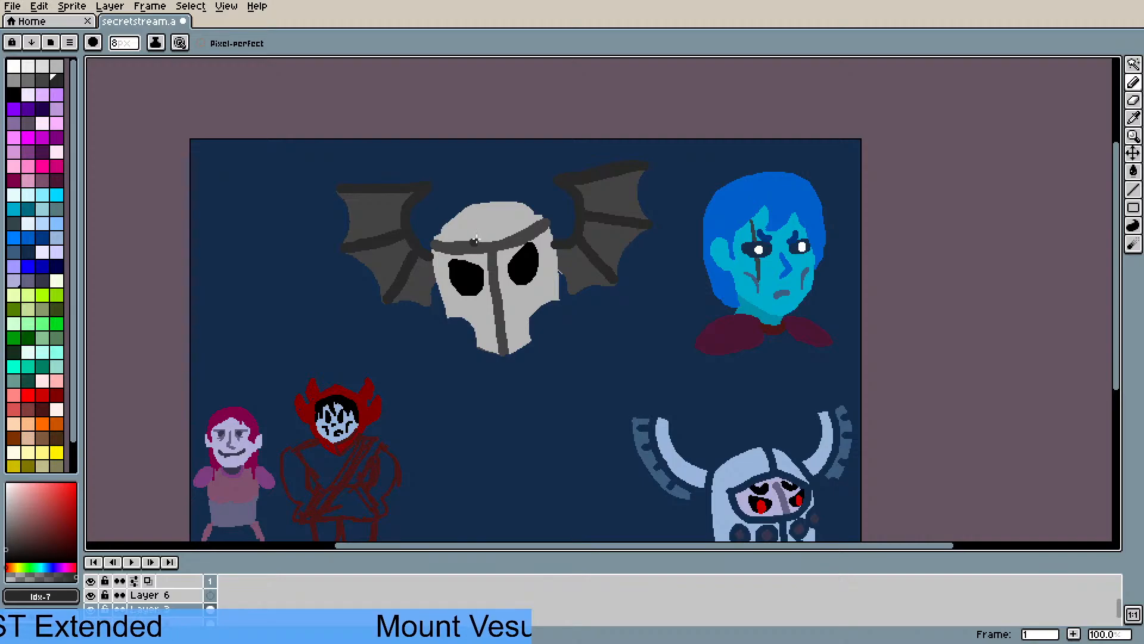
pyautogui.scroll(1, 477, 240)
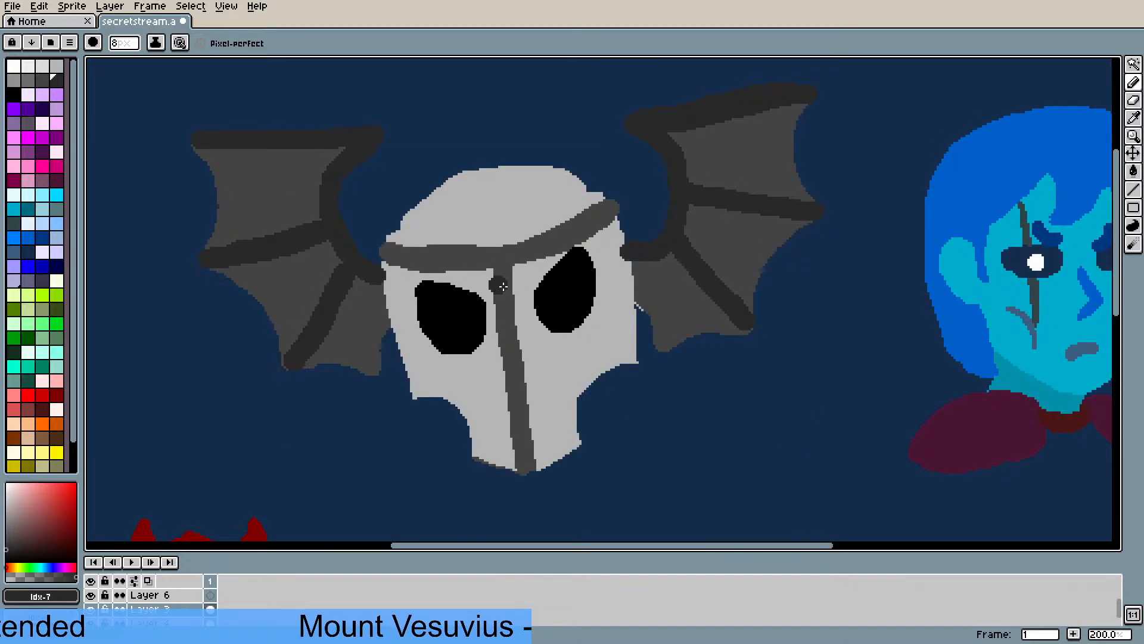
pyautogui.press('i')
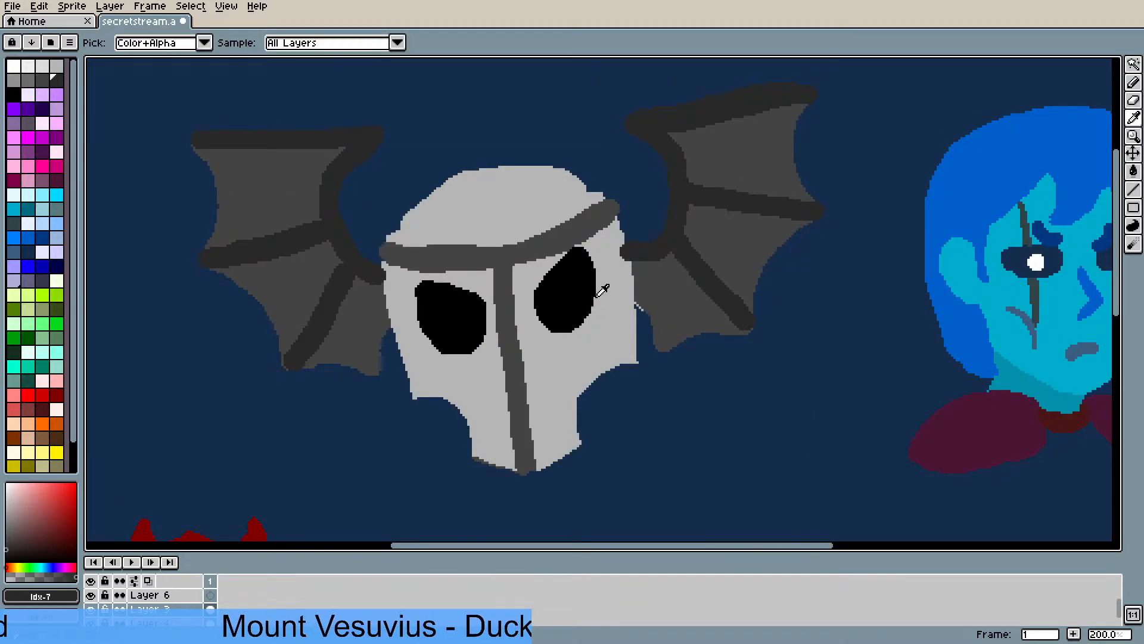
pyautogui.click(620, 309)
pyautogui.press('b')
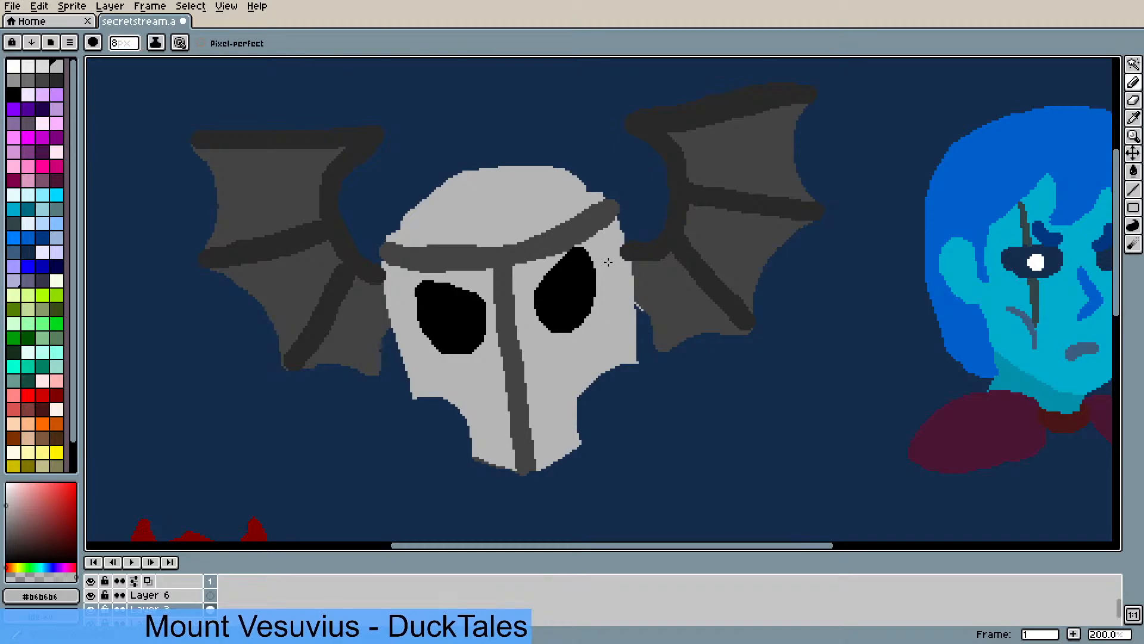
pyautogui.press('i')
pyautogui.click(668, 306)
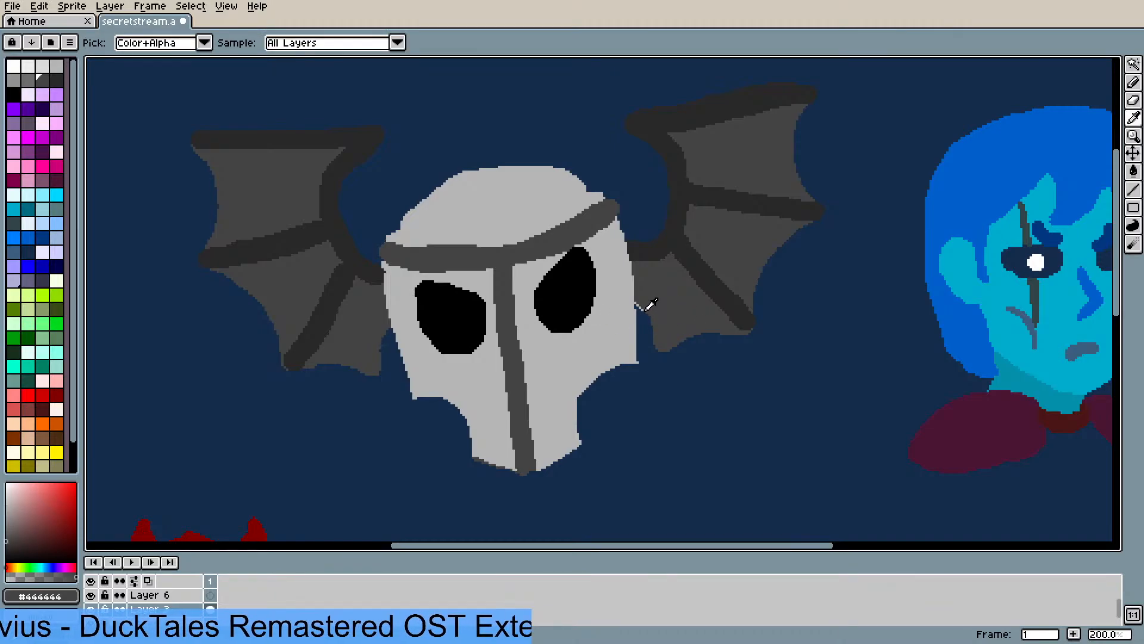
pyautogui.press('b')
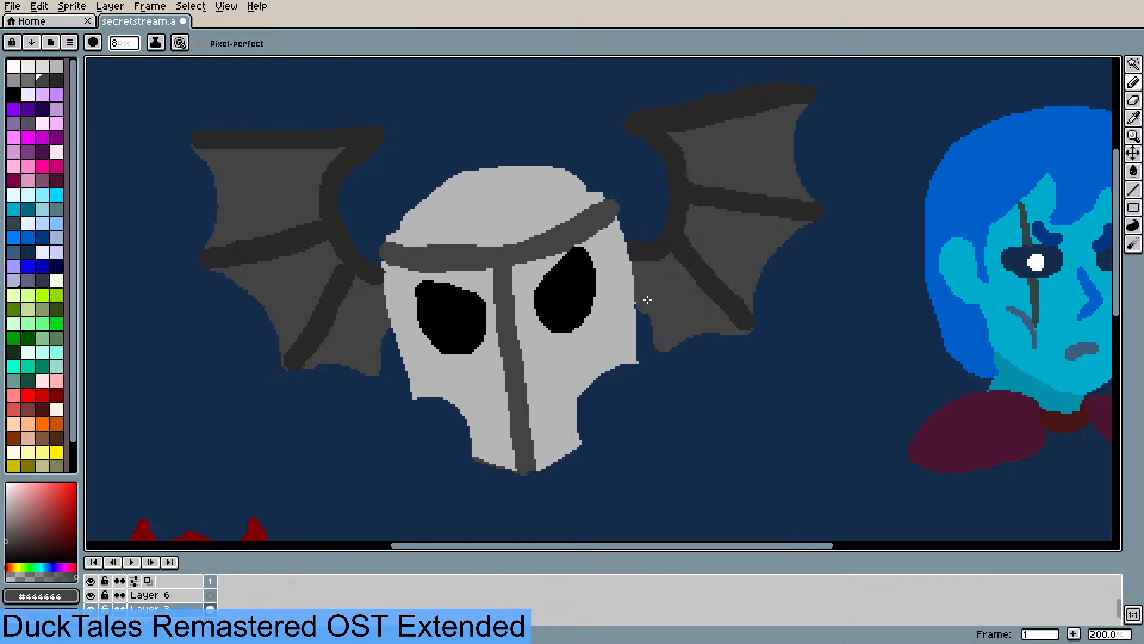
# - Clean up the winged skull's lower edge with the eraser and cut small notches along it to form teeth
pyautogui.press('e')
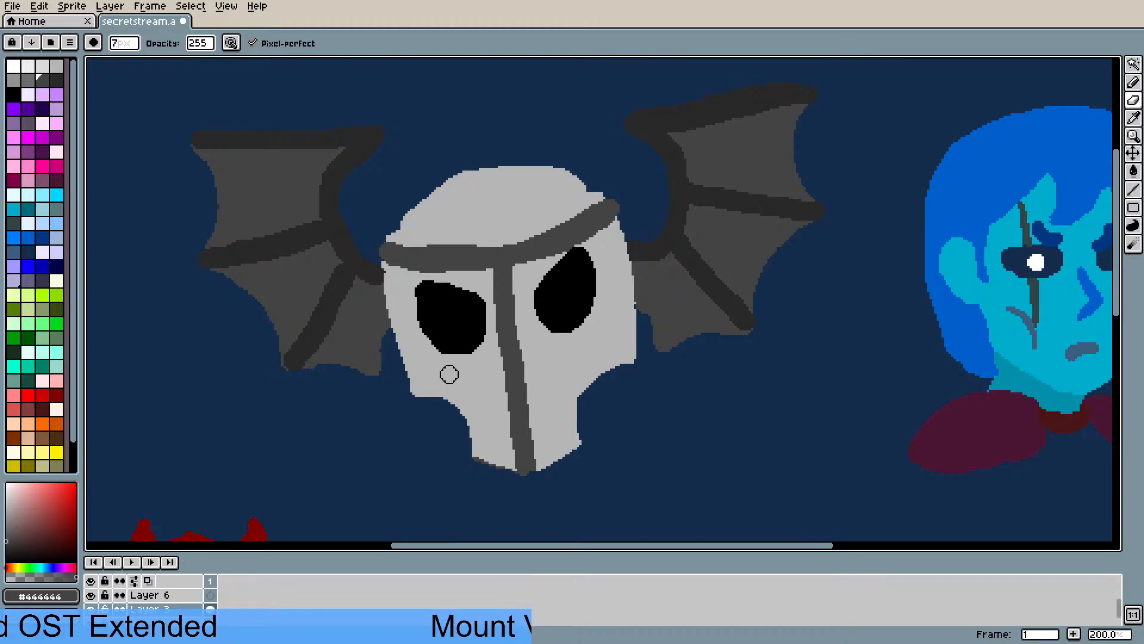
pyautogui.scroll(-1, 441, 375)
pyautogui.scroll(1, 478, 423)
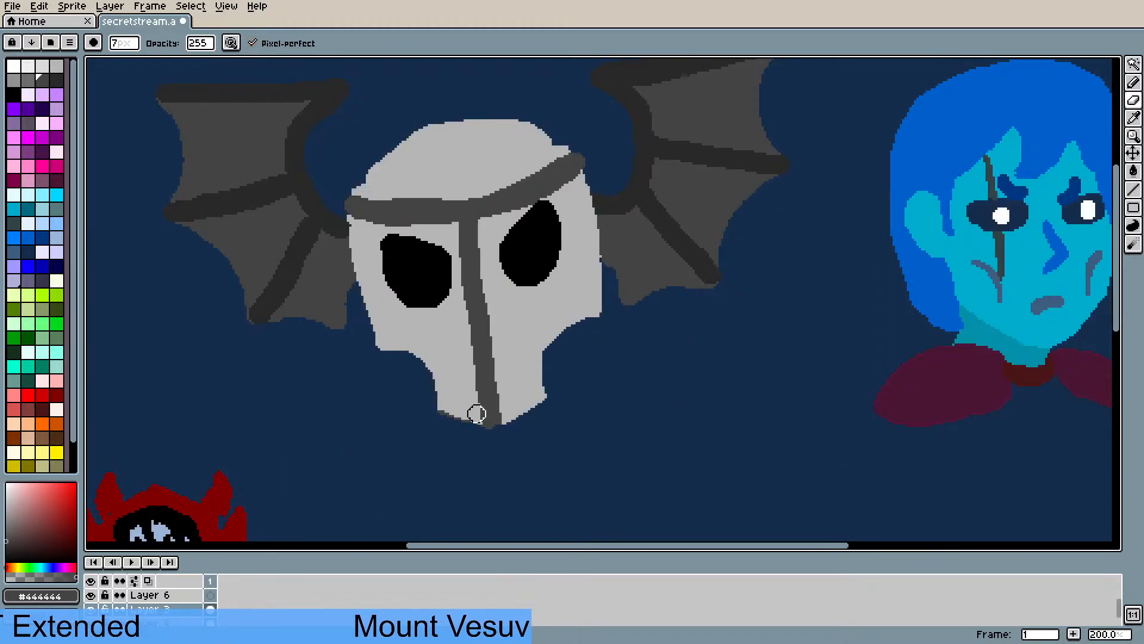
pyautogui.scroll(-1, 476, 414)
pyautogui.scroll(1, 490, 397)
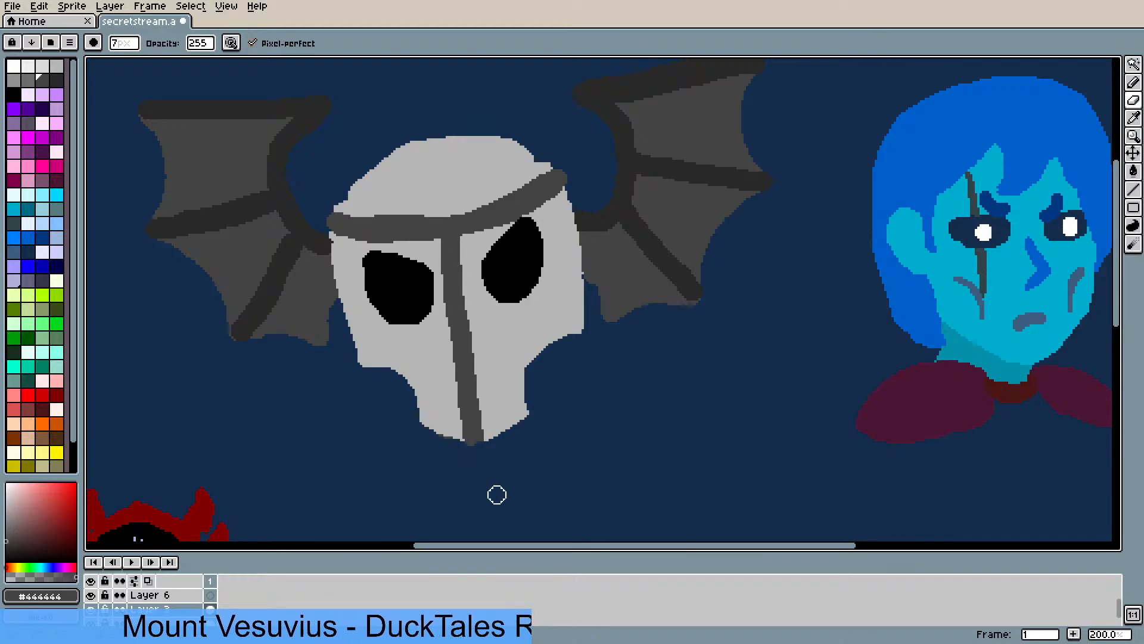
pyautogui.moveTo(519, 433)
pyautogui.mouseDown()
pyautogui.moveTo(495, 459)
pyautogui.moveTo(494, 440)
pyautogui.moveTo(493, 466)
pyautogui.moveTo(494, 437)
pyautogui.moveTo(497, 473)
pyautogui.moveTo(469, 488)
pyautogui.moveTo(449, 437)
pyautogui.moveTo(450, 454)
pyautogui.moveTo(433, 451)
pyautogui.moveTo(427, 429)
pyautogui.mouseUp()
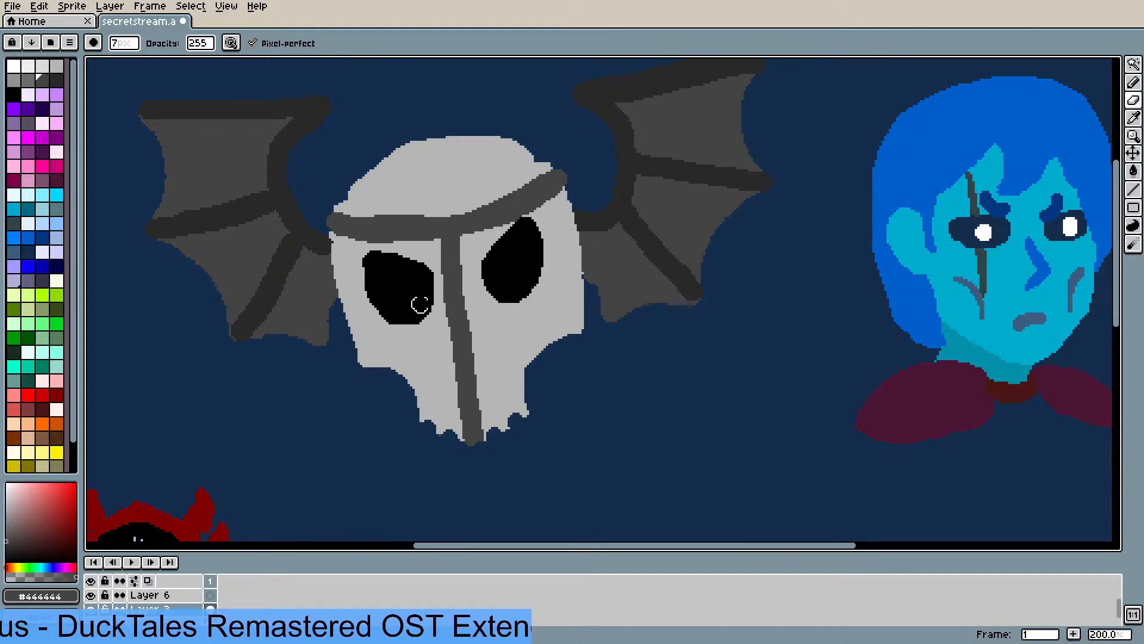
# - Try a black lower jaw by outlining it from cheek to cheek under the skull's teeth and filling the gaps
pyautogui.press('i')
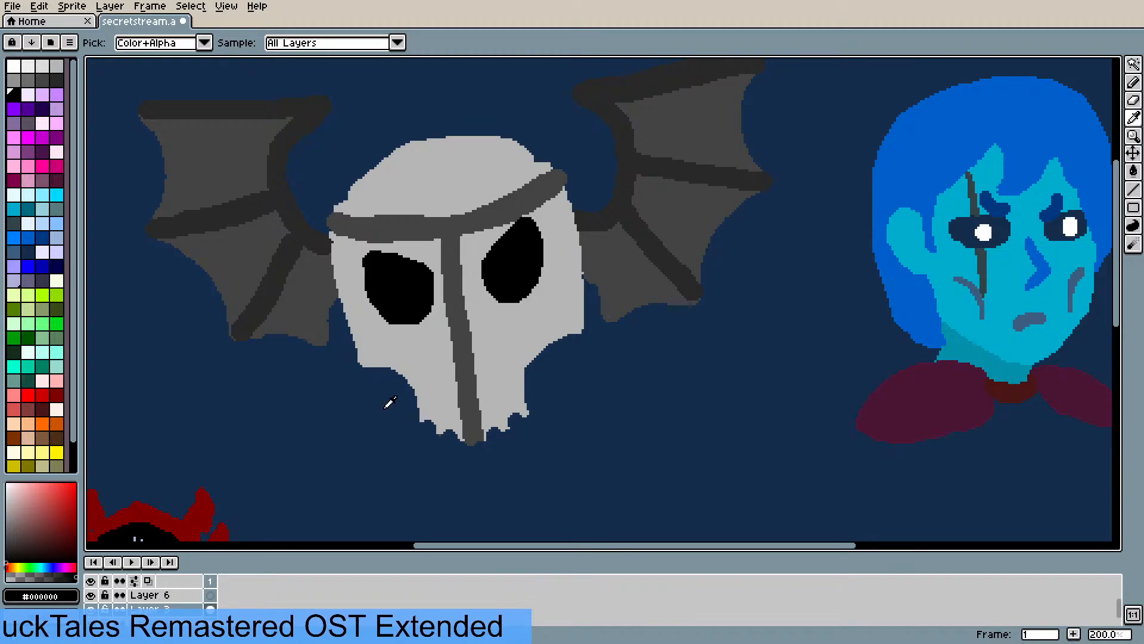
pyautogui.press('e')
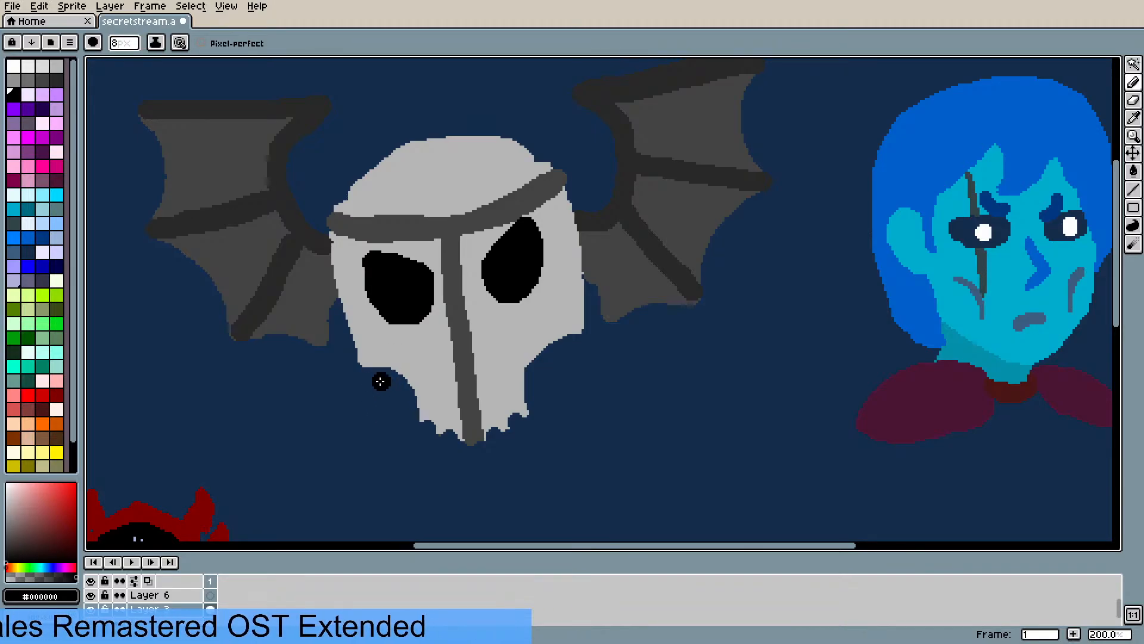
pyautogui.moveTo(376, 376)
pyautogui.mouseDown()
pyautogui.moveTo(402, 403)
pyautogui.moveTo(387, 379)
pyautogui.moveTo(407, 409)
pyautogui.moveTo(377, 388)
pyautogui.moveTo(395, 418)
pyautogui.moveTo(470, 457)
pyautogui.mouseUp()
pyautogui.moveTo(565, 341)
pyautogui.mouseDown()
pyautogui.moveTo(559, 407)
pyautogui.moveTo(538, 433)
pyautogui.moveTo(474, 456)
pyautogui.mouseUp()
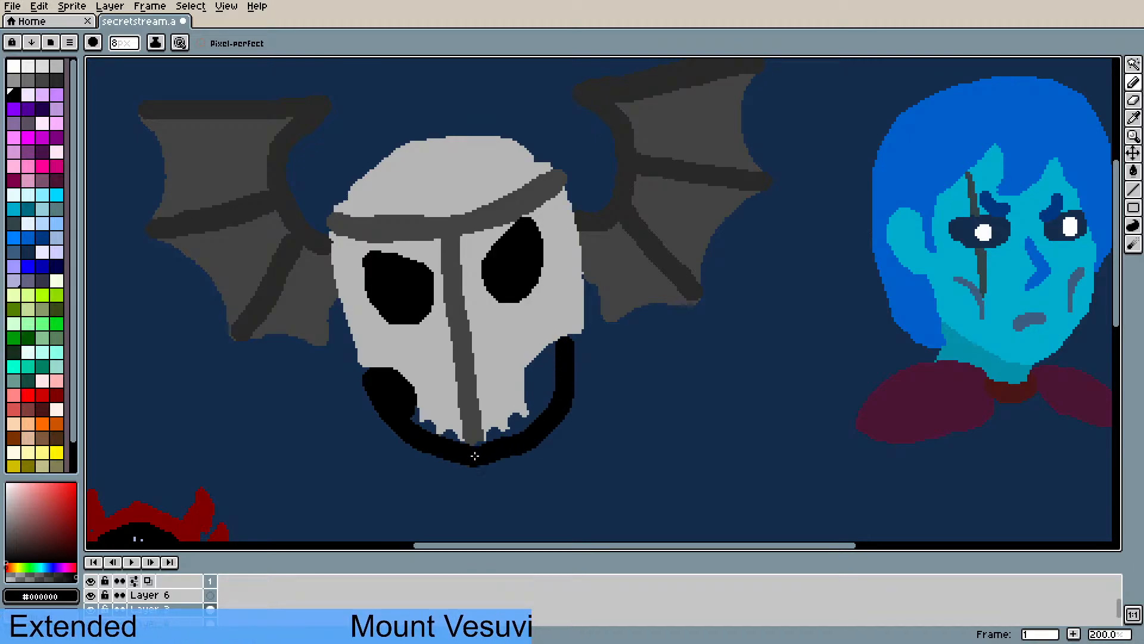
pyautogui.press('g')
pyautogui.click(552, 403)
pyautogui.click(459, 440)
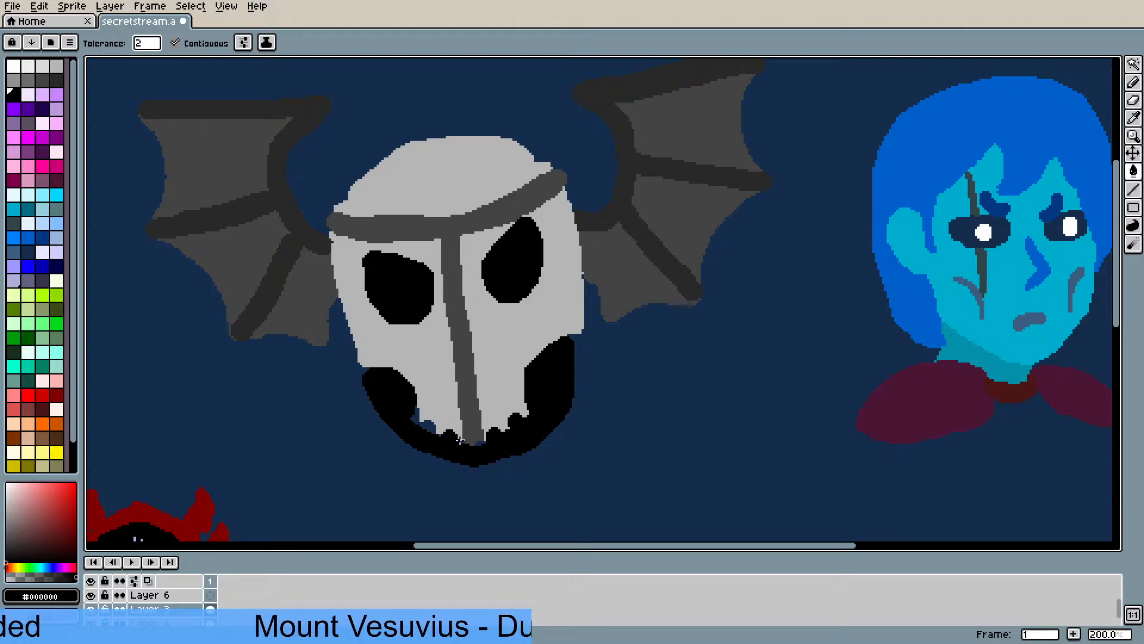
pyautogui.click(428, 425)
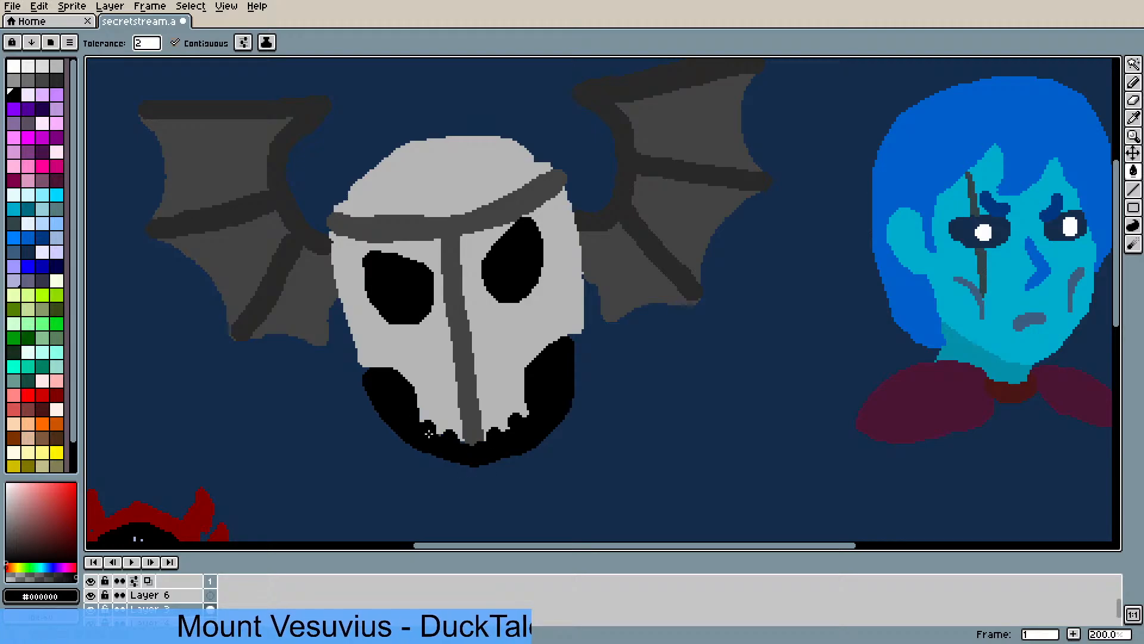
# - Undo the black jaw's fills and outline strokes on the winged skull
pyautogui.scroll(-2, 449, 466)
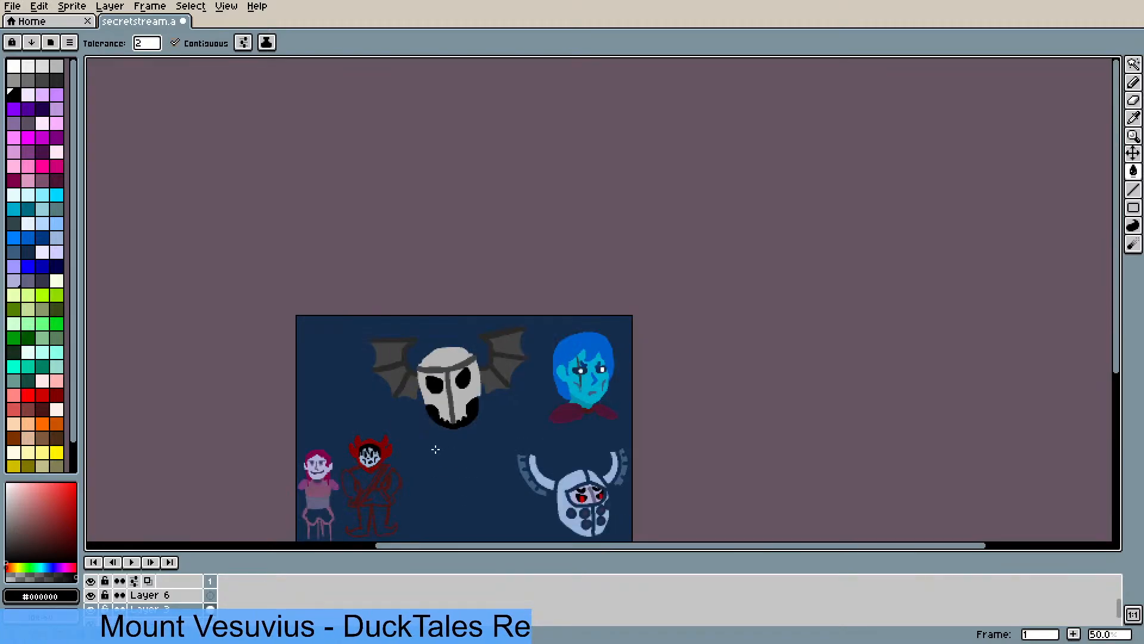
pyautogui.scroll(2, 433, 450)
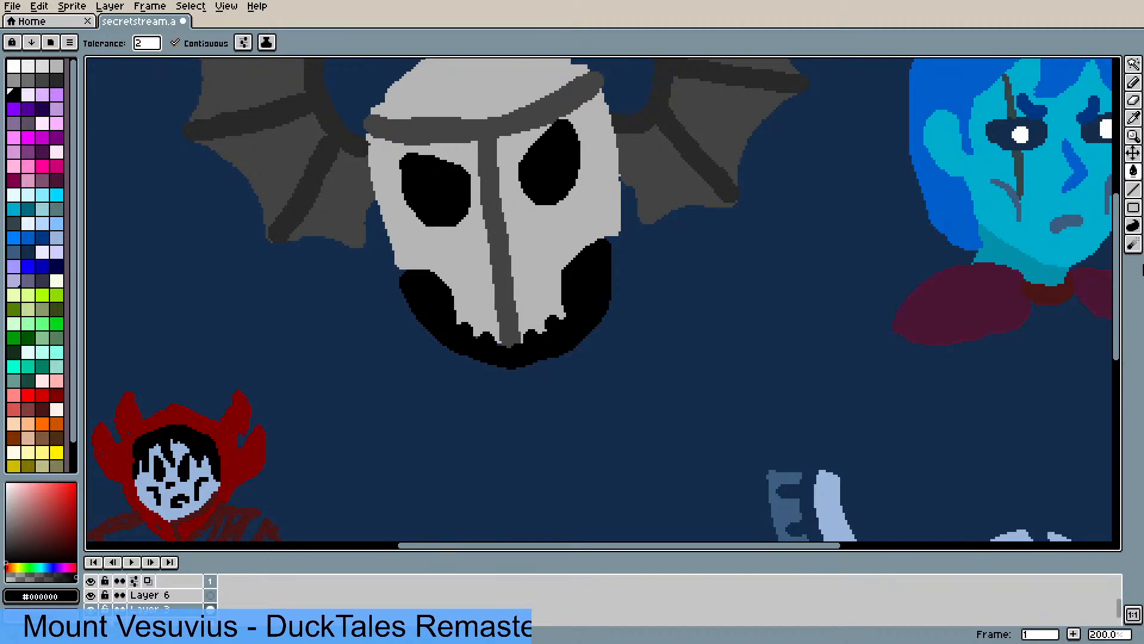
pyautogui.moveTo(1116, 277); pyautogui.dragTo(1116, 233)
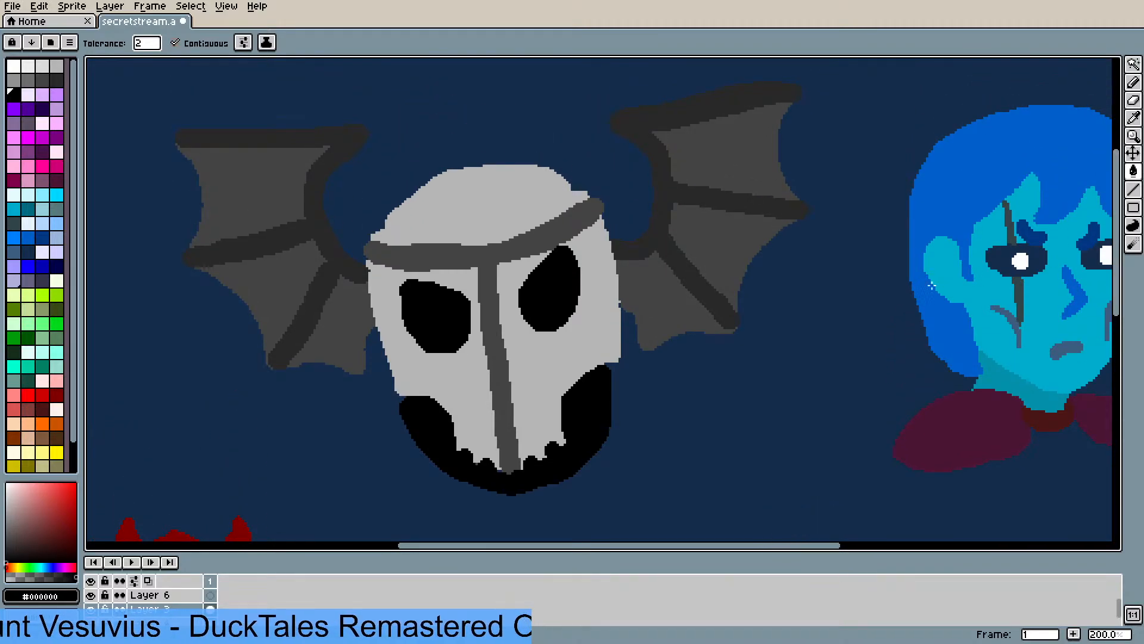
pyautogui.press('v')
pyautogui.hotkey('ctrl', 'z')
pyautogui.hotkey('ctrl', 'z')
pyautogui.hotkey('ctrl', 'z')
pyautogui.hotkey('ctrl', 'z')
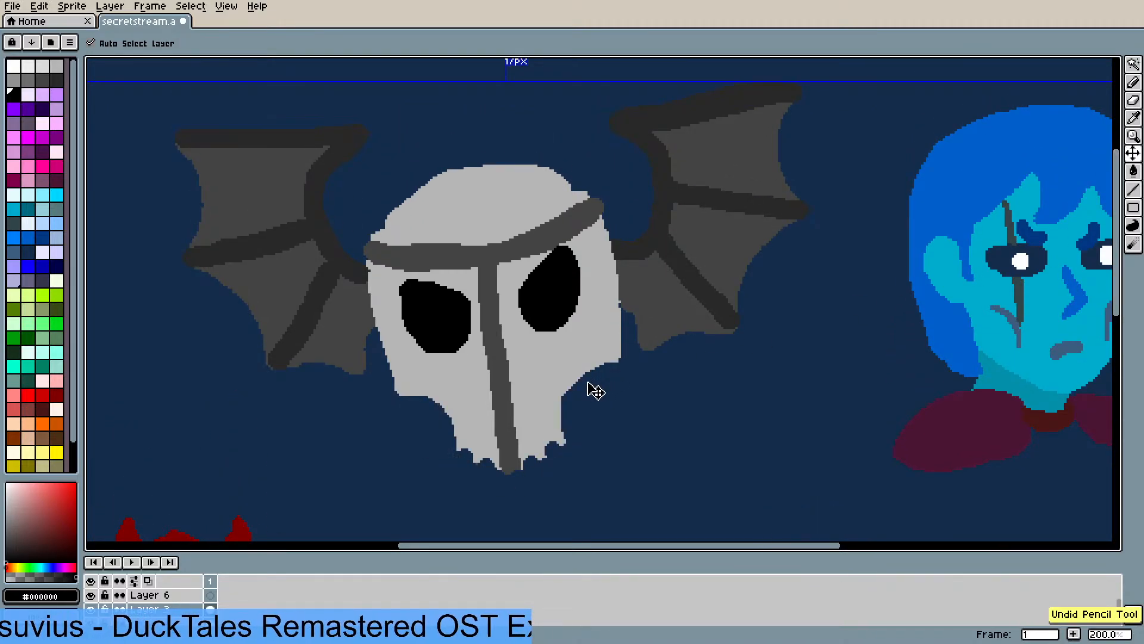
# - Lasso the skull's toothed lower end, move it up slightly to shorten the face, and deselect it
pyautogui.press('g')
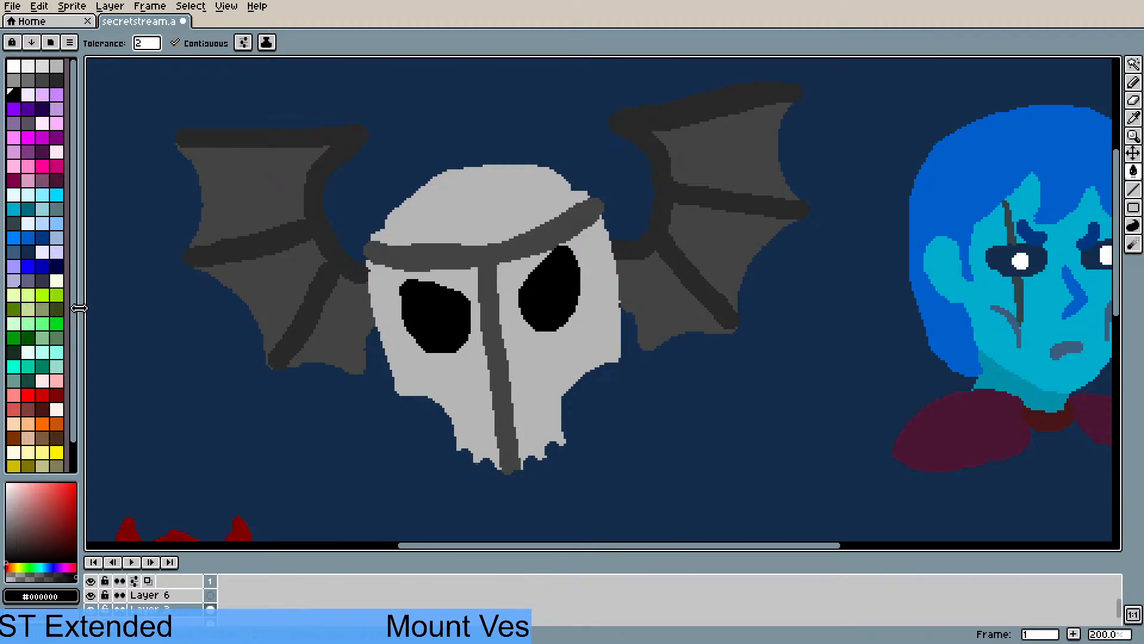
pyautogui.moveTo(1115, 240)
pyautogui.mouseDown()
pyautogui.moveTo(1097, 257)
pyautogui.moveTo(1097, 245)
pyautogui.mouseUp()
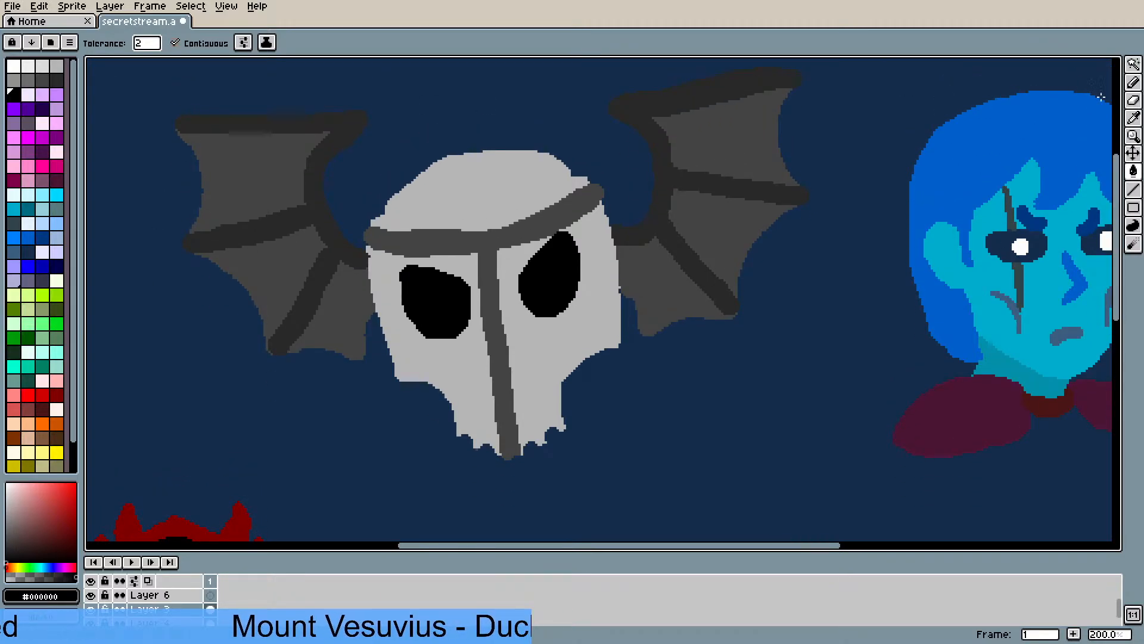
pyautogui.click(1134, 64)
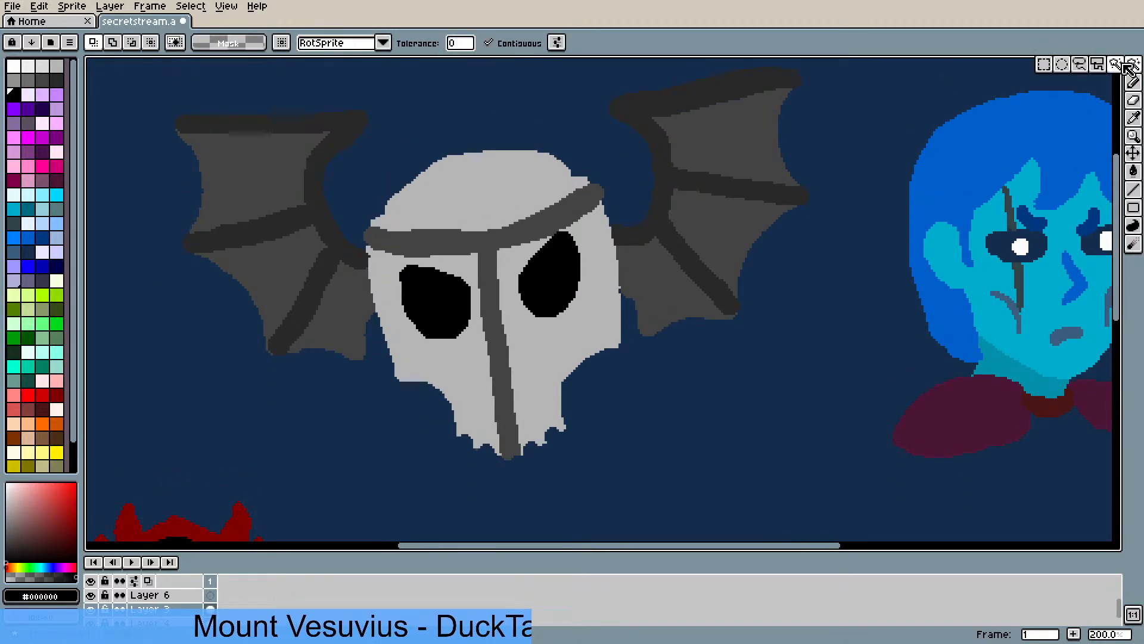
pyautogui.click(1079, 65)
pyautogui.moveTo(415, 429)
pyautogui.mouseDown()
pyautogui.moveTo(619, 397)
pyautogui.moveTo(634, 429)
pyautogui.moveTo(576, 485)
pyautogui.moveTo(476, 482)
pyautogui.moveTo(416, 430)
pyautogui.mouseUp()
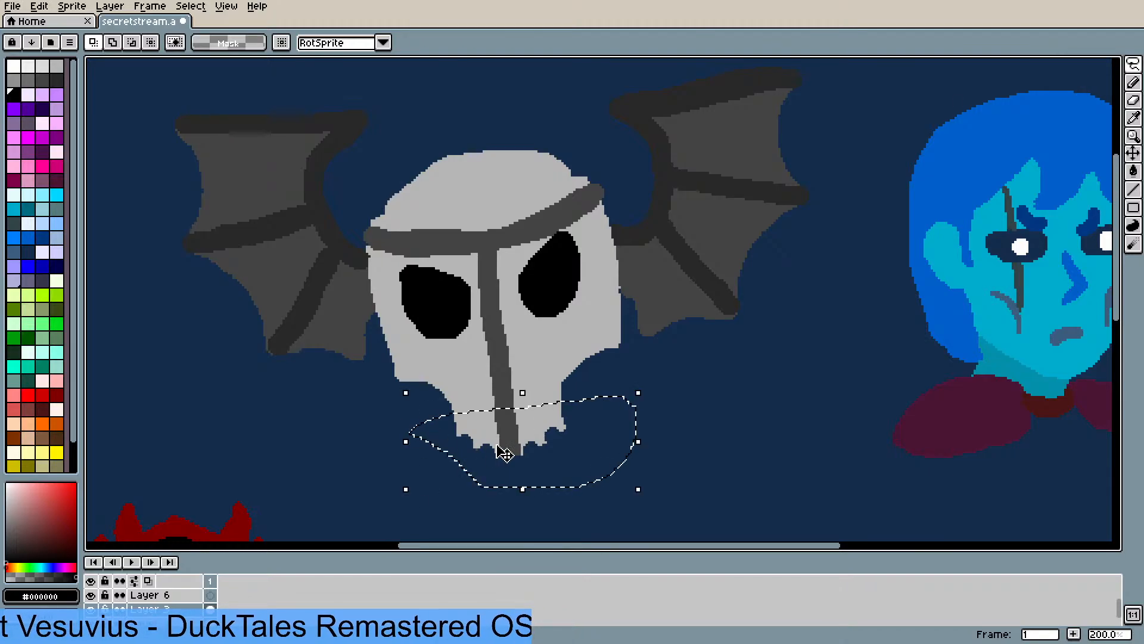
pyautogui.moveTo(508, 453); pyautogui.dragTo(508, 436)
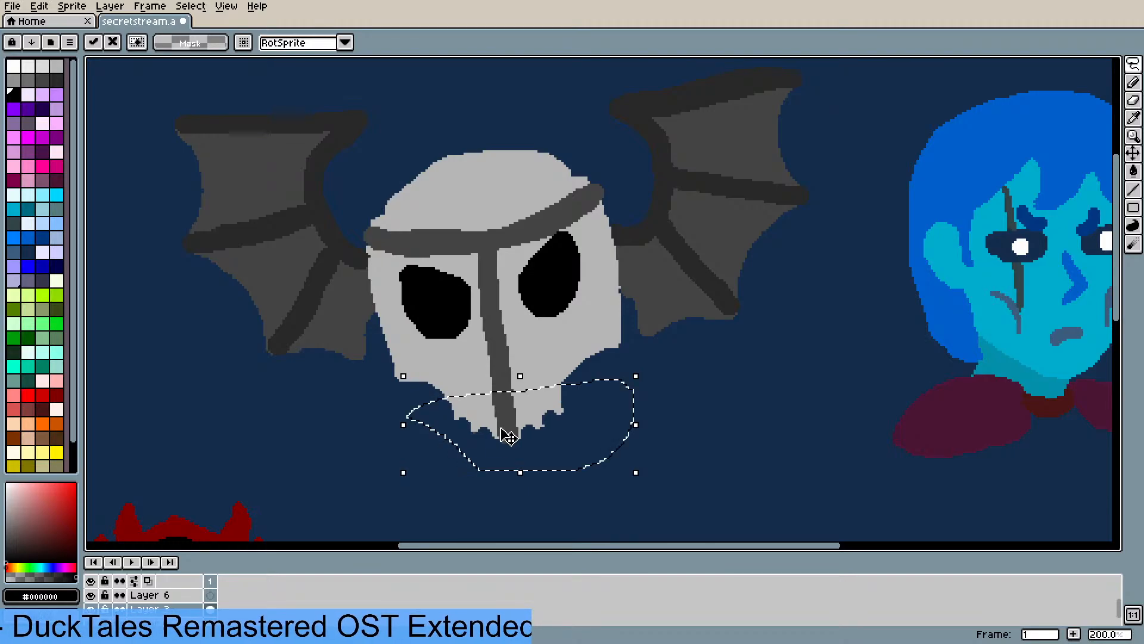
pyautogui.click(370, 475)
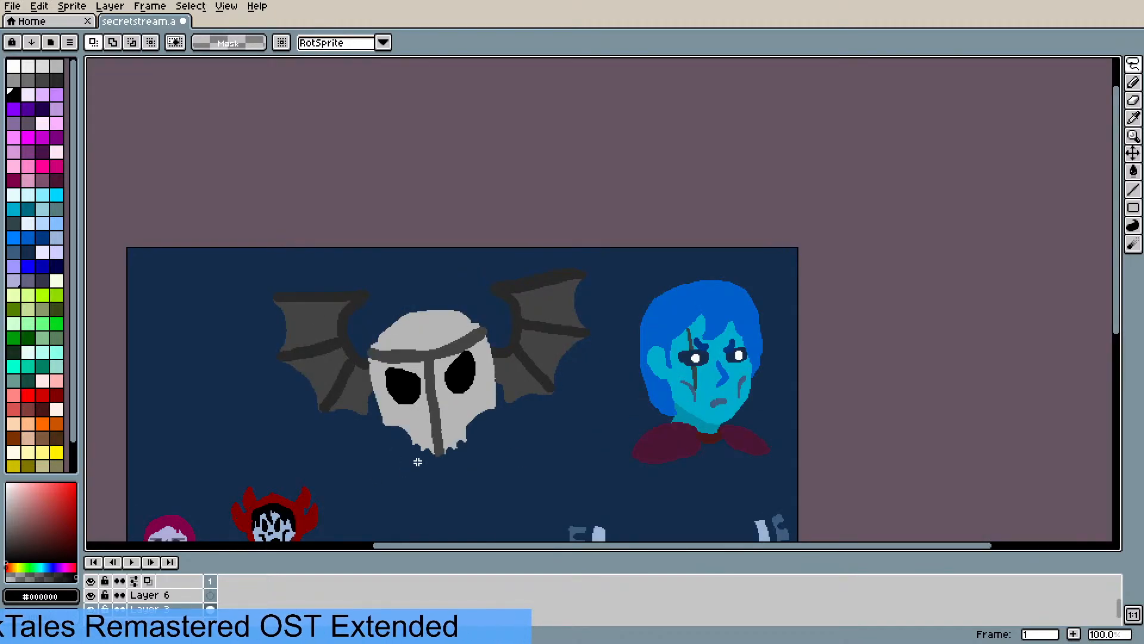
# - Sample the wing bones' dark grey #292929 and sketch a curved arm ending in a rounded fist below the skull's right side
pyautogui.scroll(1, 416, 461)
pyautogui.scroll(-2, 524, 350)
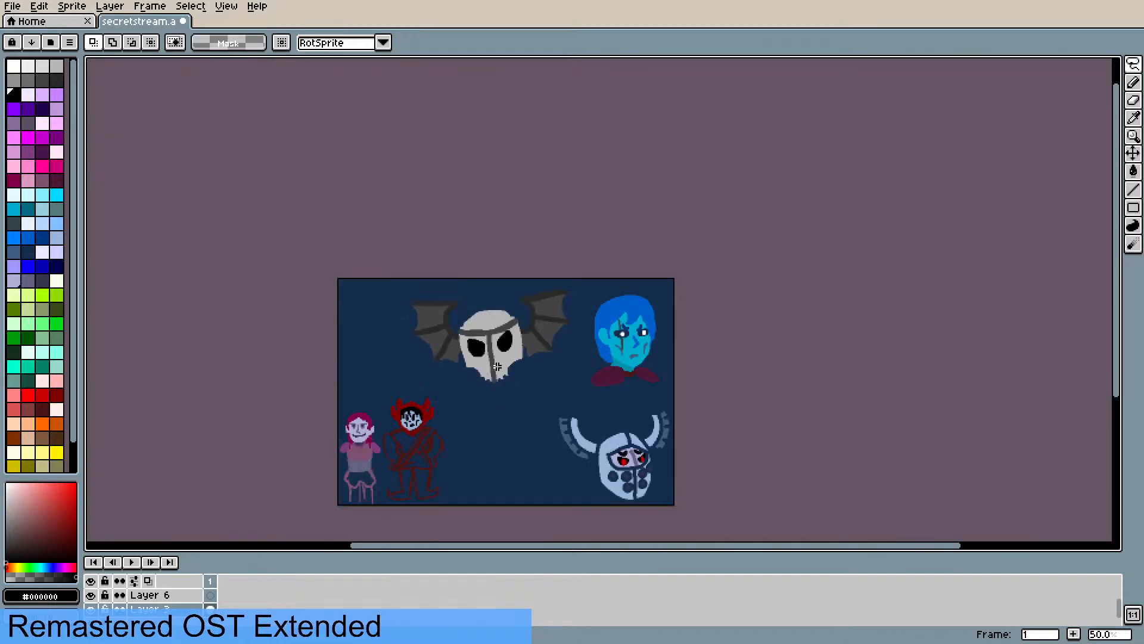
pyautogui.scroll(1, 494, 372)
pyautogui.scroll(1, 494, 371)
pyautogui.scroll(-1, 494, 371)
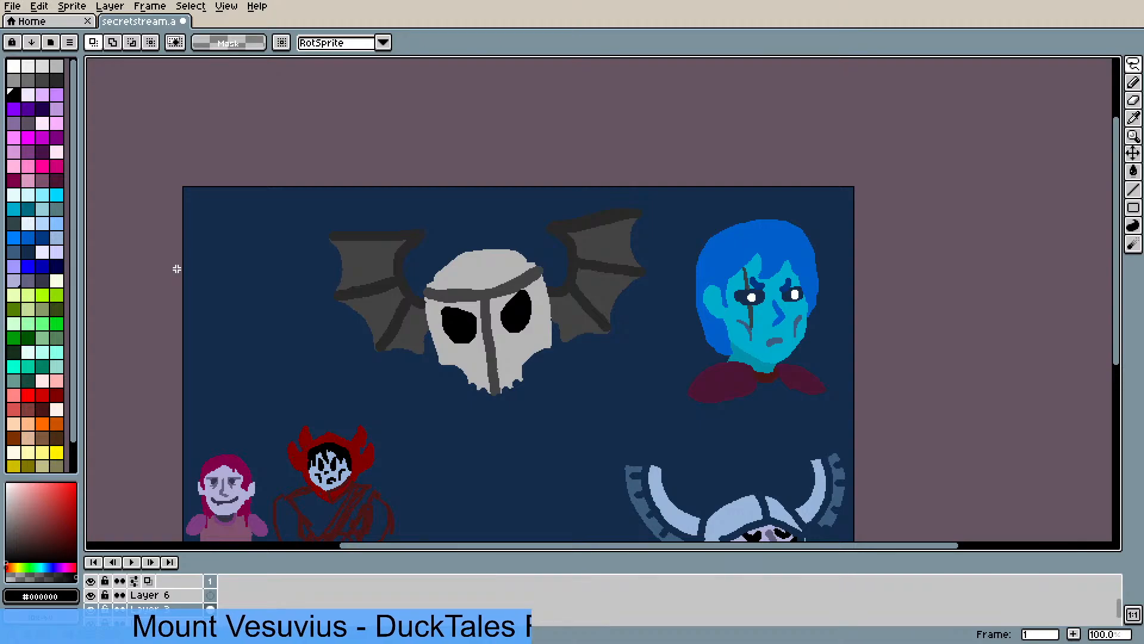
pyautogui.press('i')
pyautogui.click(565, 222)
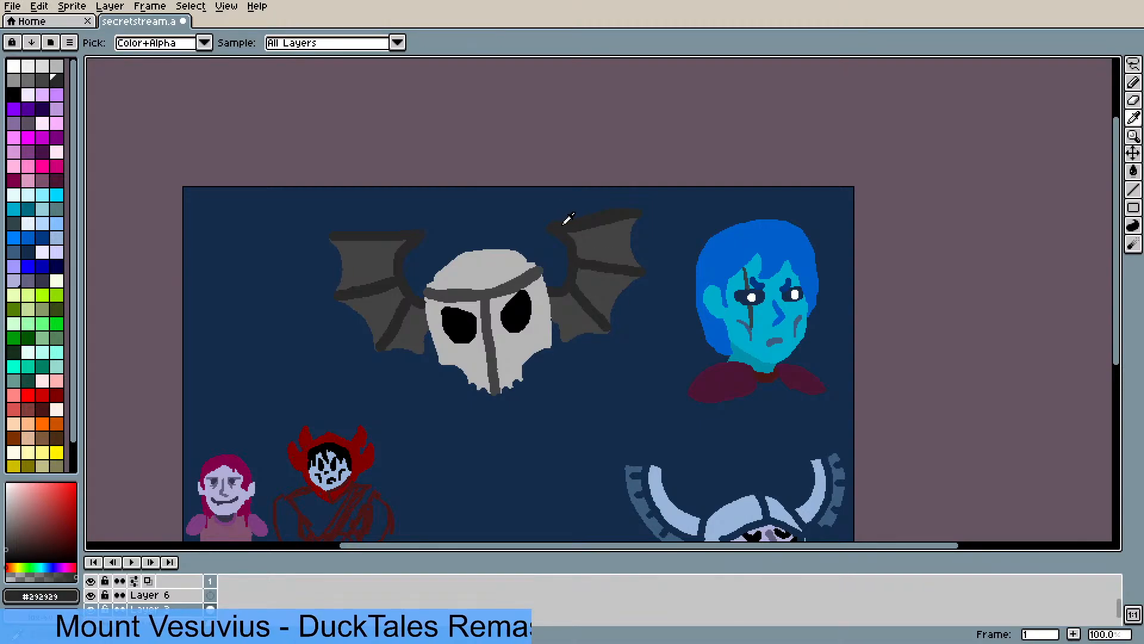
pyautogui.press('b')
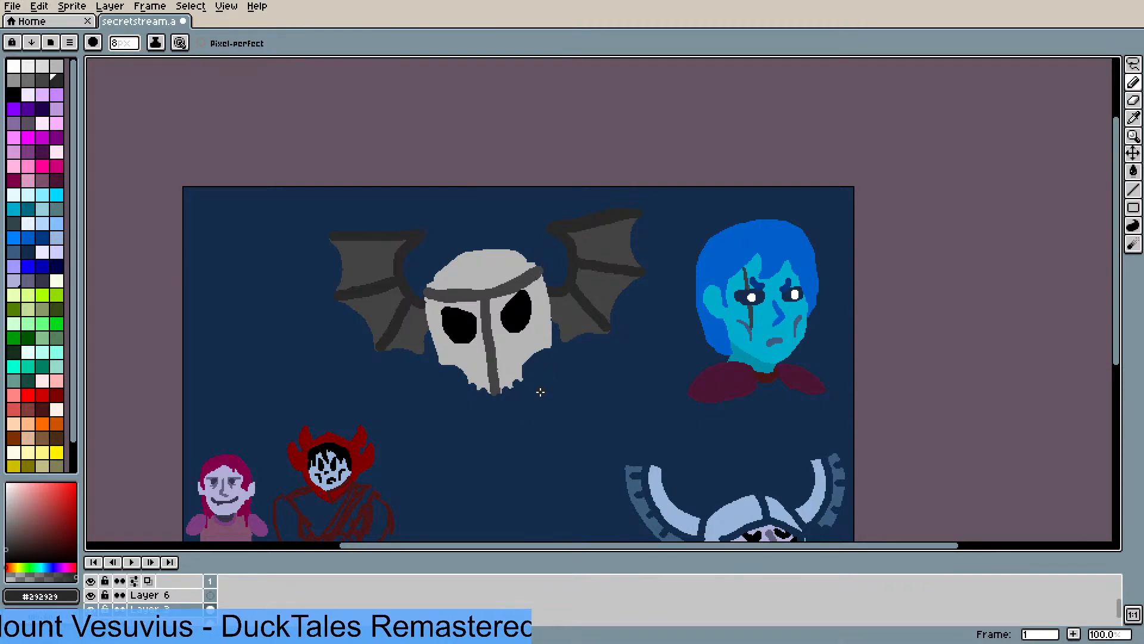
pyautogui.moveTo(535, 390)
pyautogui.mouseDown()
pyautogui.moveTo(558, 362)
pyautogui.moveTo(582, 357)
pyautogui.moveTo(607, 398)
pyautogui.moveTo(599, 426)
pyautogui.mouseUp()
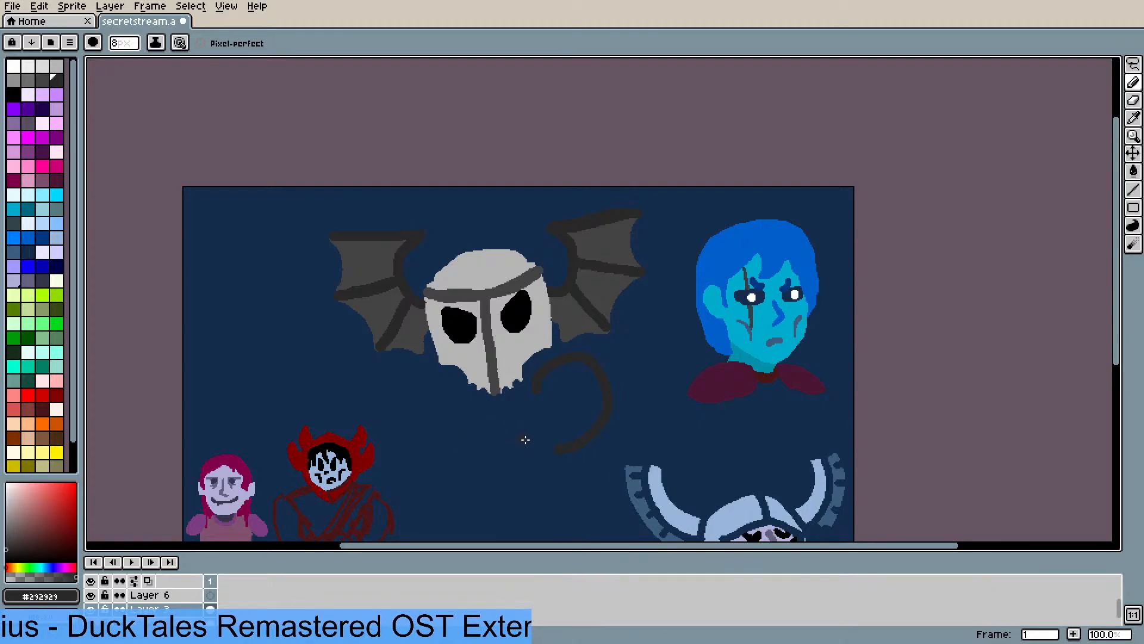
pyautogui.moveTo(542, 417)
pyautogui.mouseDown()
pyautogui.moveTo(533, 460)
pyautogui.moveTo(569, 444)
pyautogui.mouseUp()
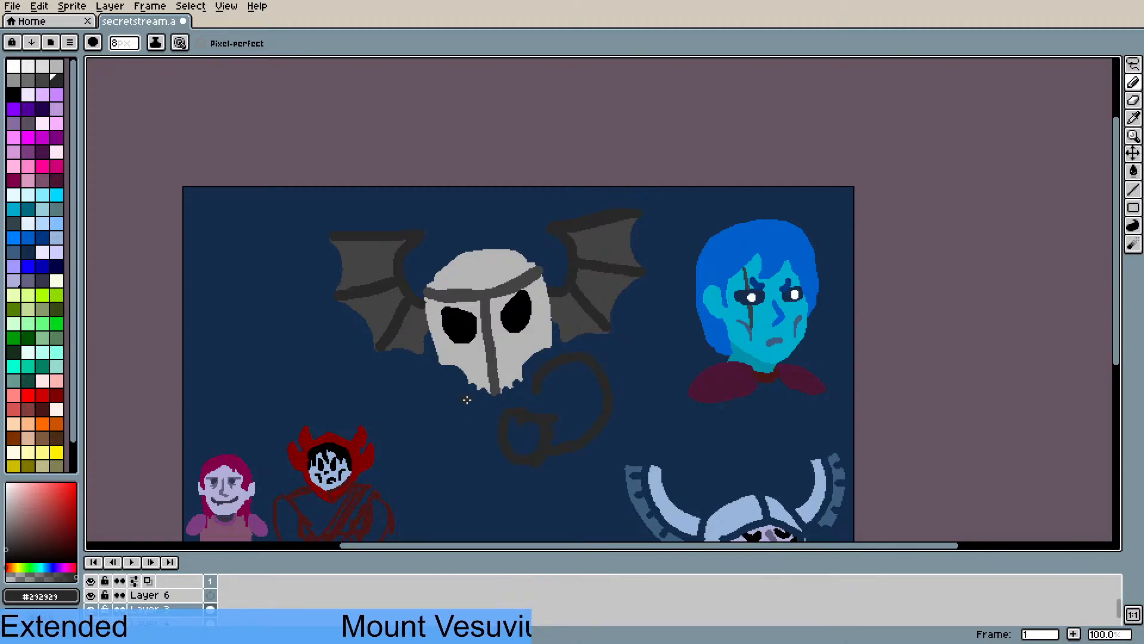
# - Sketch the body's lower contour beneath the fist and a single leg stroke down from its left end in #292929
pyautogui.moveTo(448, 389); pyautogui.dragTo(460, 419)
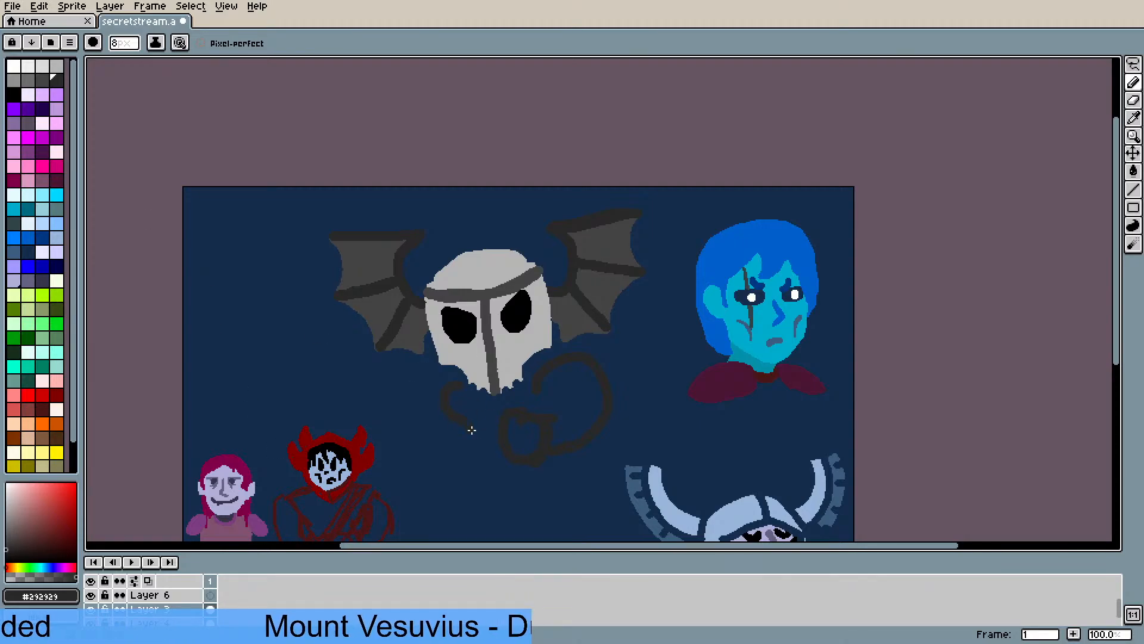
pyautogui.hotkey('ctrl', 'z')
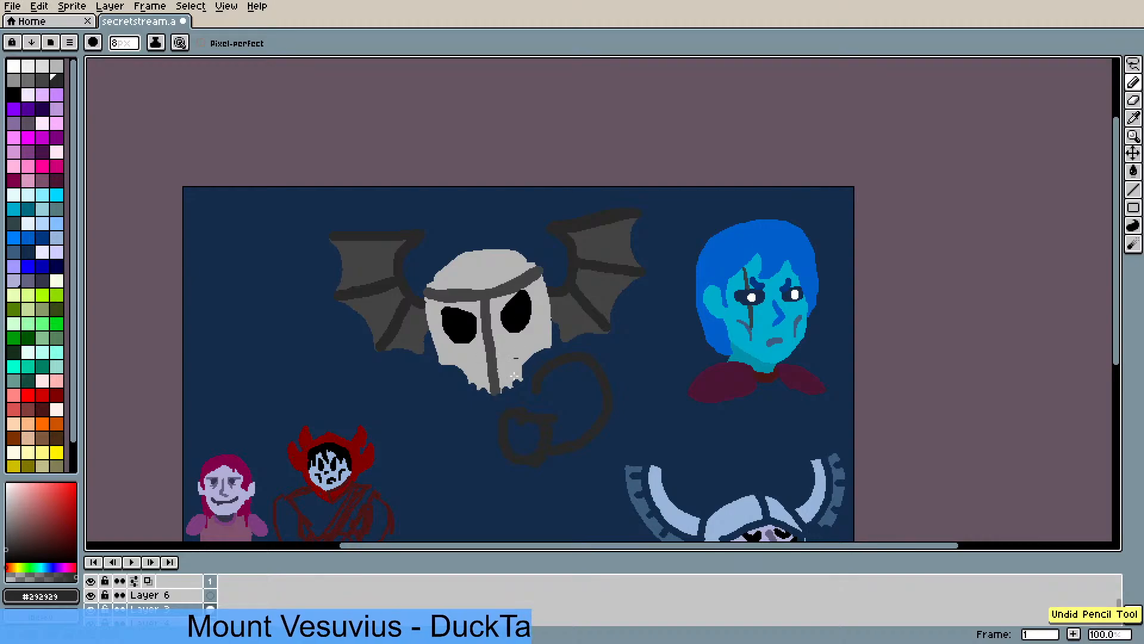
pyautogui.moveTo(463, 452)
pyautogui.mouseDown()
pyautogui.moveTo(477, 470)
pyautogui.moveTo(540, 472)
pyautogui.mouseUp()
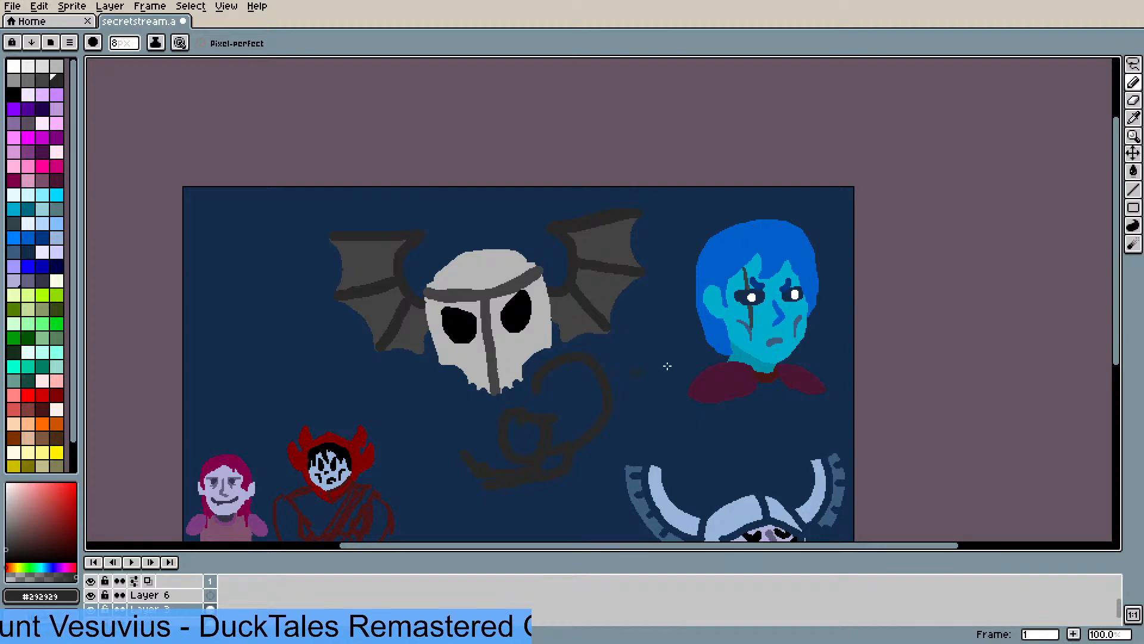
pyautogui.moveTo(1116, 295); pyautogui.dragTo(1111, 347)
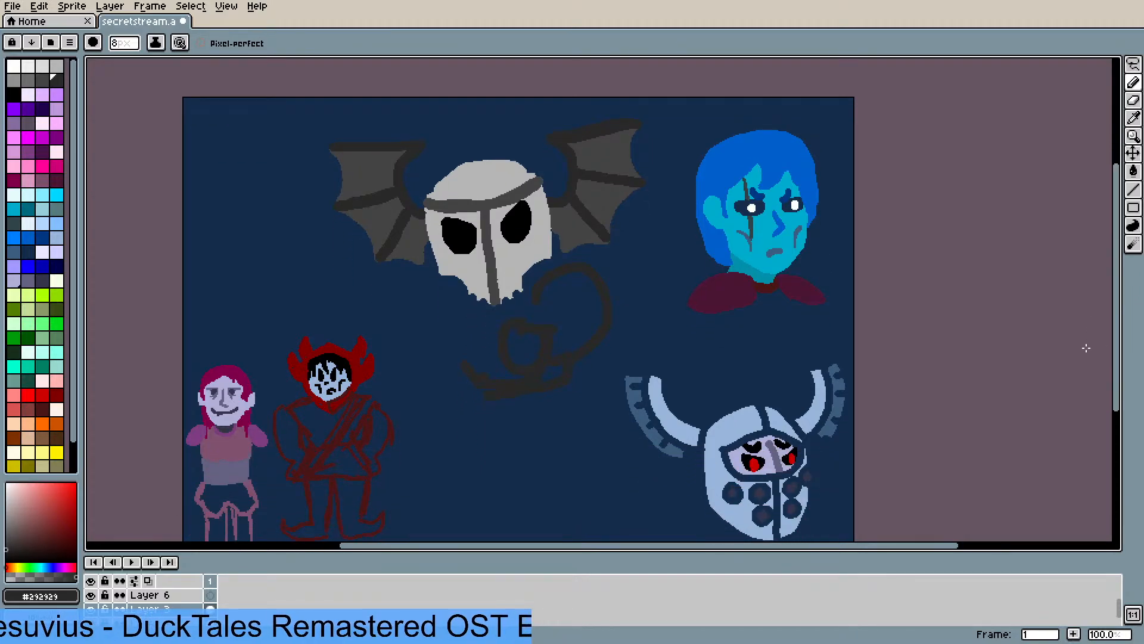
pyautogui.moveTo(484, 400); pyautogui.dragTo(465, 456)
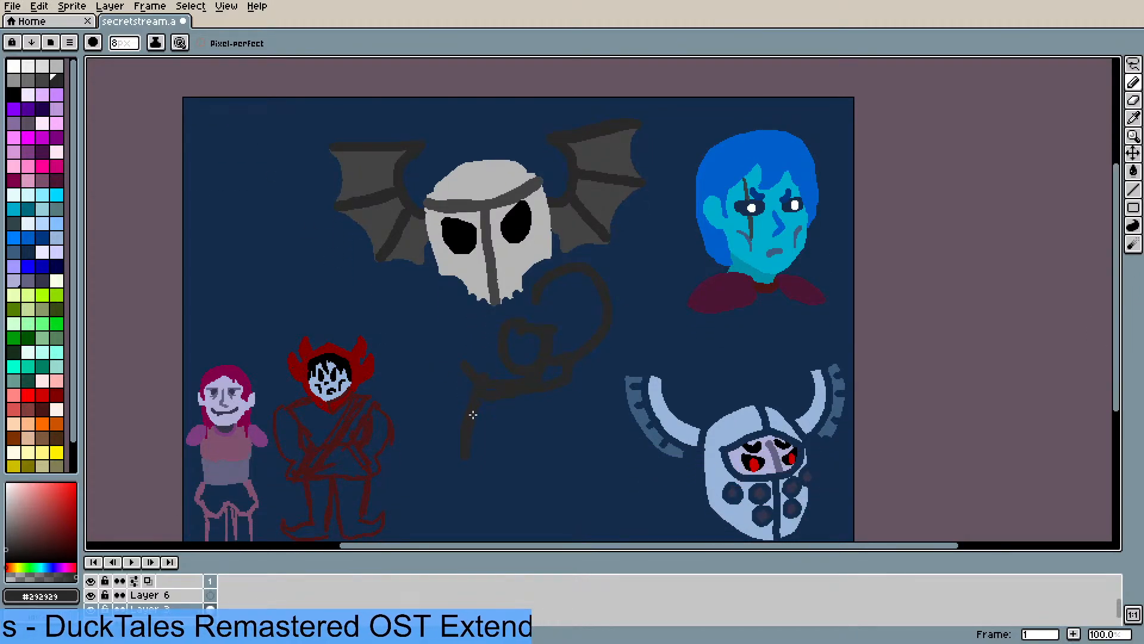
pyautogui.moveTo(566, 386); pyautogui.dragTo(584, 423)
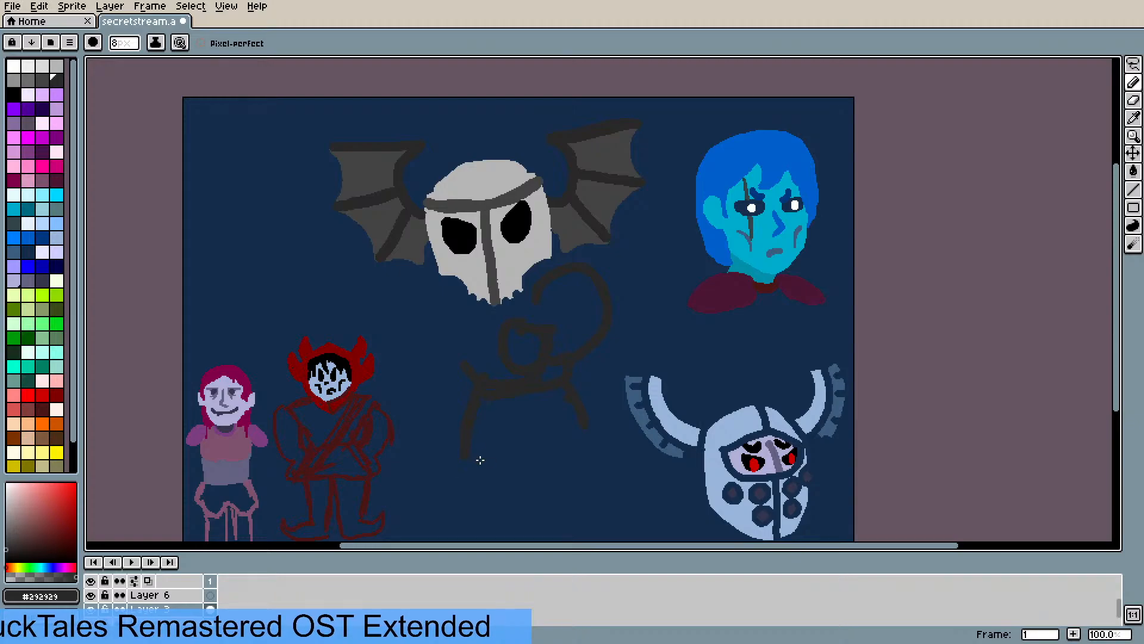
pyautogui.hotkey('ctrl', 'z')
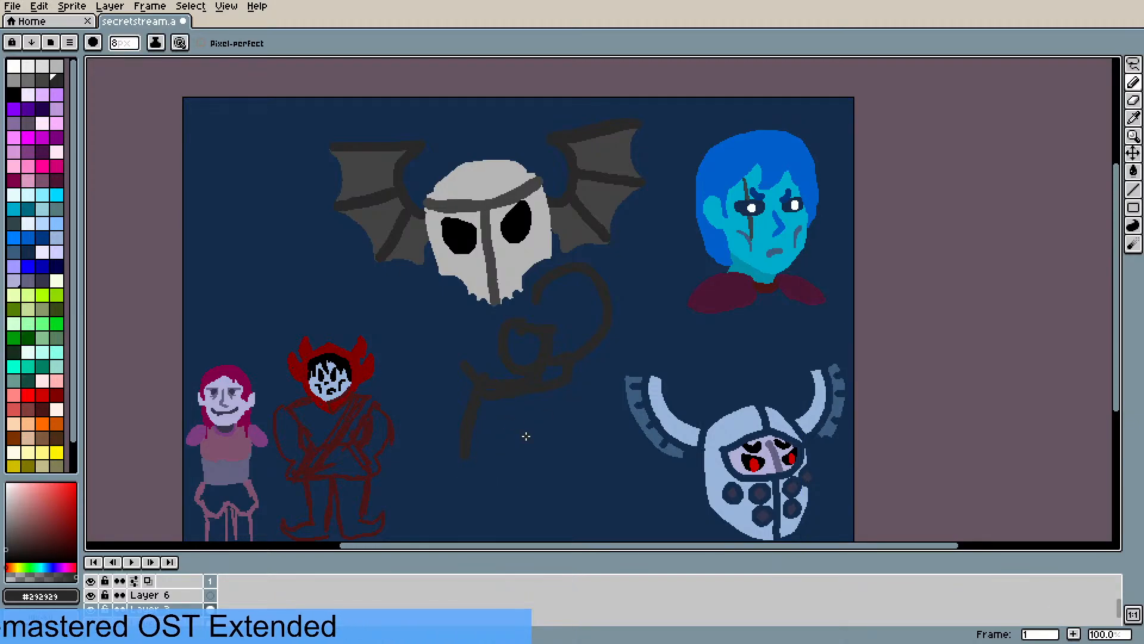
# - Sketch a rounded loop for the other arm below the skull's left cheek in #292929
pyautogui.scroll(-1, 560, 432)
pyautogui.scroll(1, 558, 430)
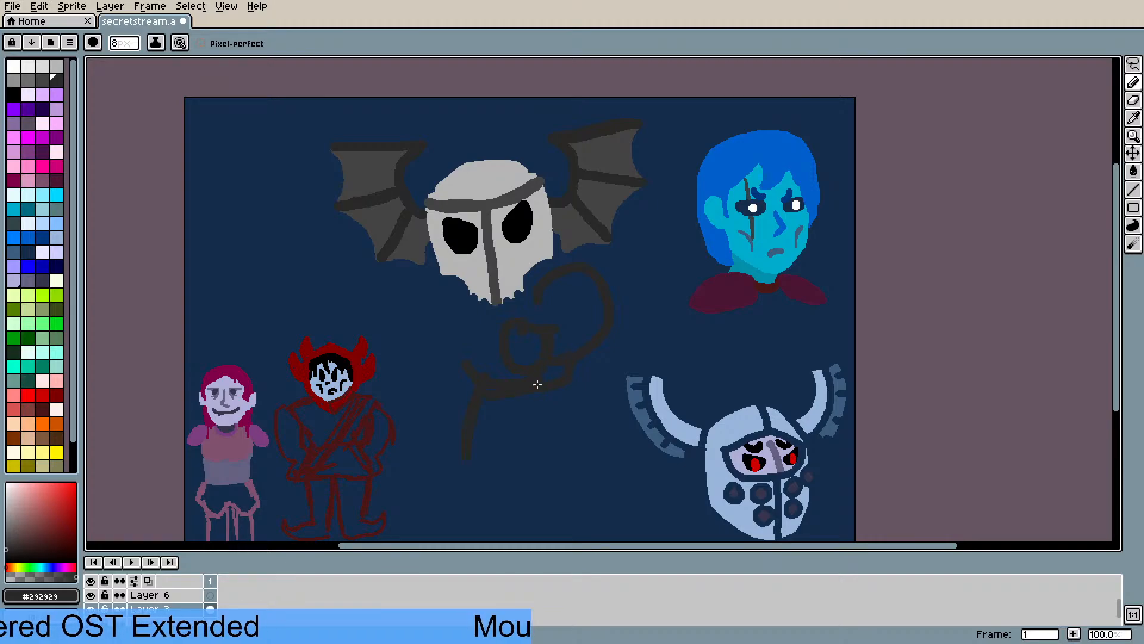
pyautogui.moveTo(1117, 337); pyautogui.dragTo(1116, 367)
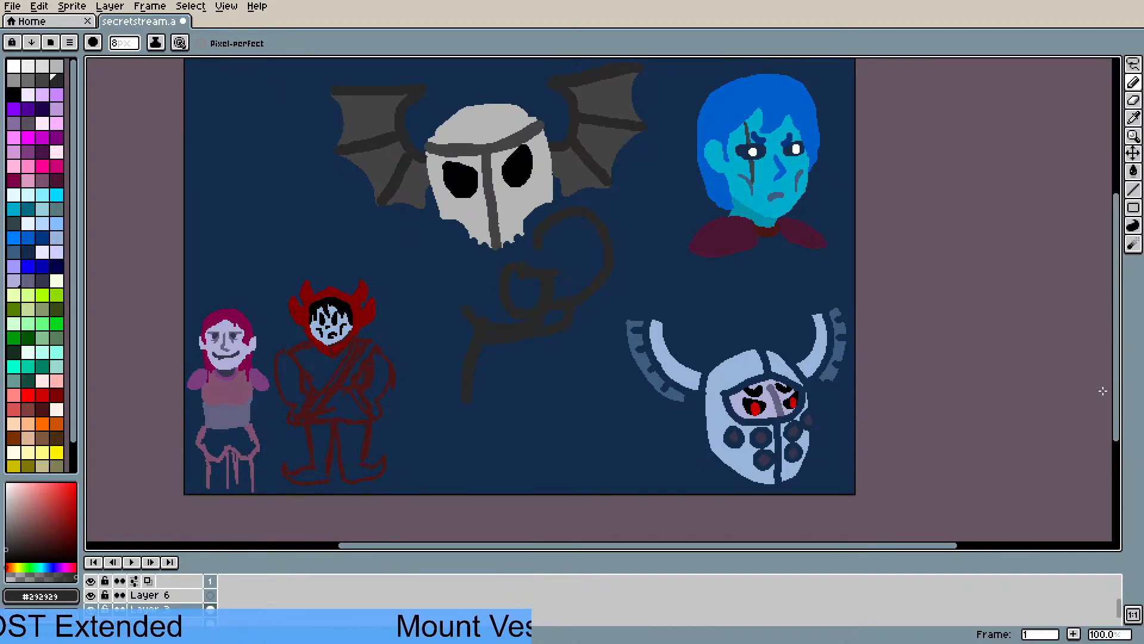
pyautogui.moveTo(462, 247)
pyautogui.mouseDown()
pyautogui.moveTo(443, 277)
pyautogui.moveTo(452, 293)
pyautogui.moveTo(482, 262)
pyautogui.moveTo(439, 261)
pyautogui.moveTo(440, 283)
pyautogui.moveTo(456, 252)
pyautogui.moveTo(438, 279)
pyautogui.moveTo(445, 301)
pyautogui.moveTo(489, 268)
pyautogui.mouseUp()
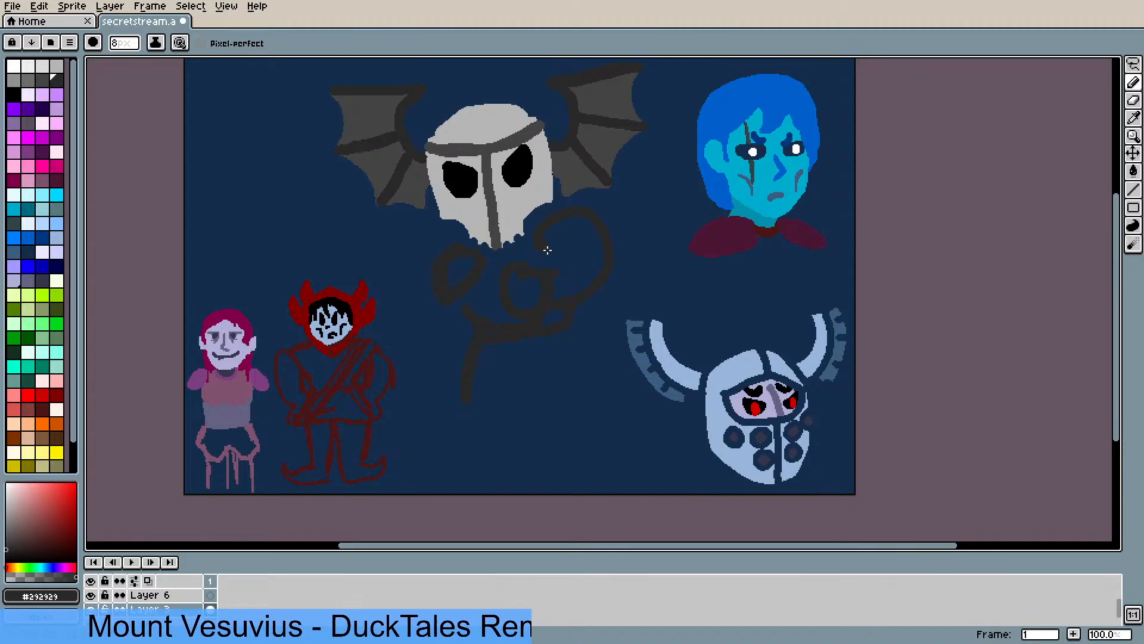
# - Fill both shoulder loops beneath the skull solid in #292929 and remove the leg strokes below the body's lower contour
pyautogui.moveTo(463, 252)
pyautogui.mouseDown()
pyautogui.moveTo(429, 264)
pyautogui.moveTo(438, 303)
pyautogui.moveTo(461, 249)
pyautogui.moveTo(477, 254)
pyautogui.moveTo(459, 273)
pyautogui.mouseUp()
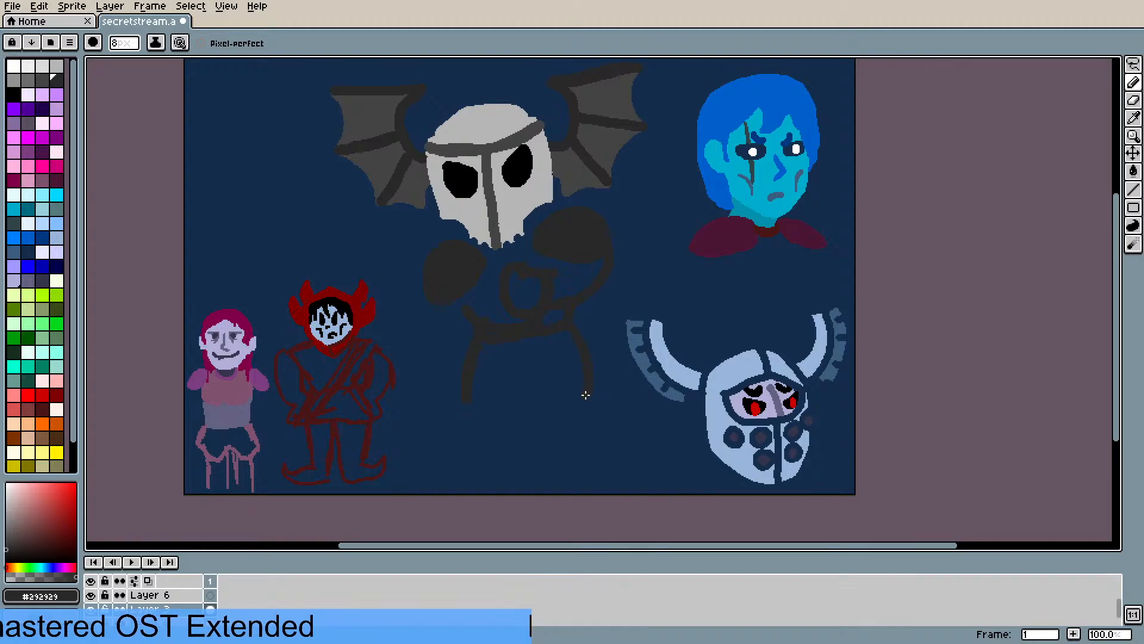
pyautogui.hotkey('ctrl', 'z')
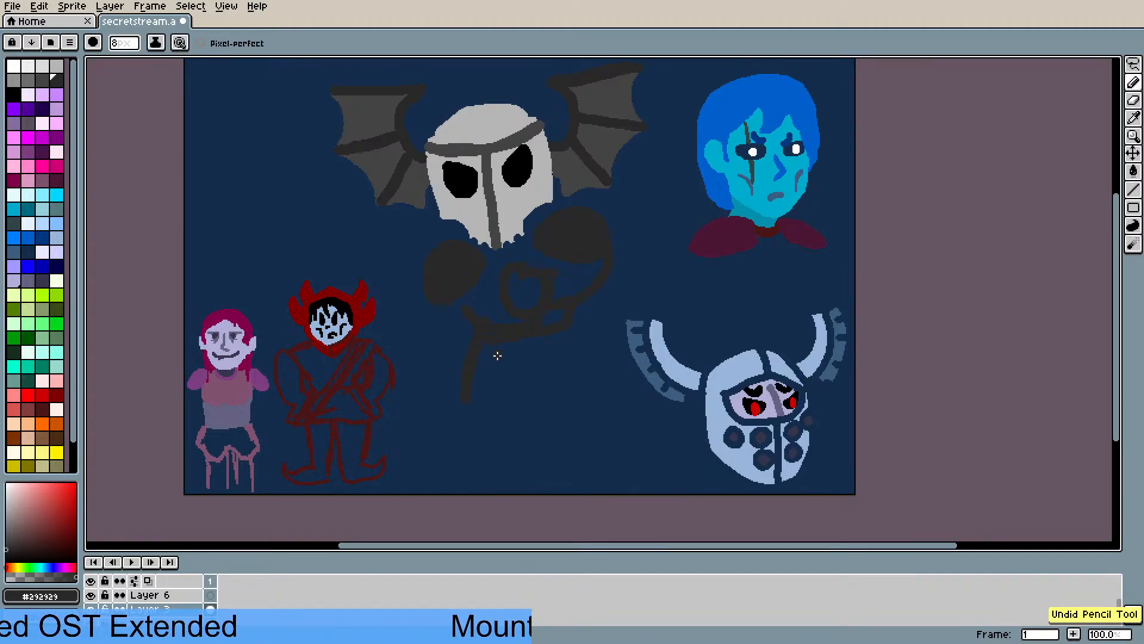
pyautogui.press('b')
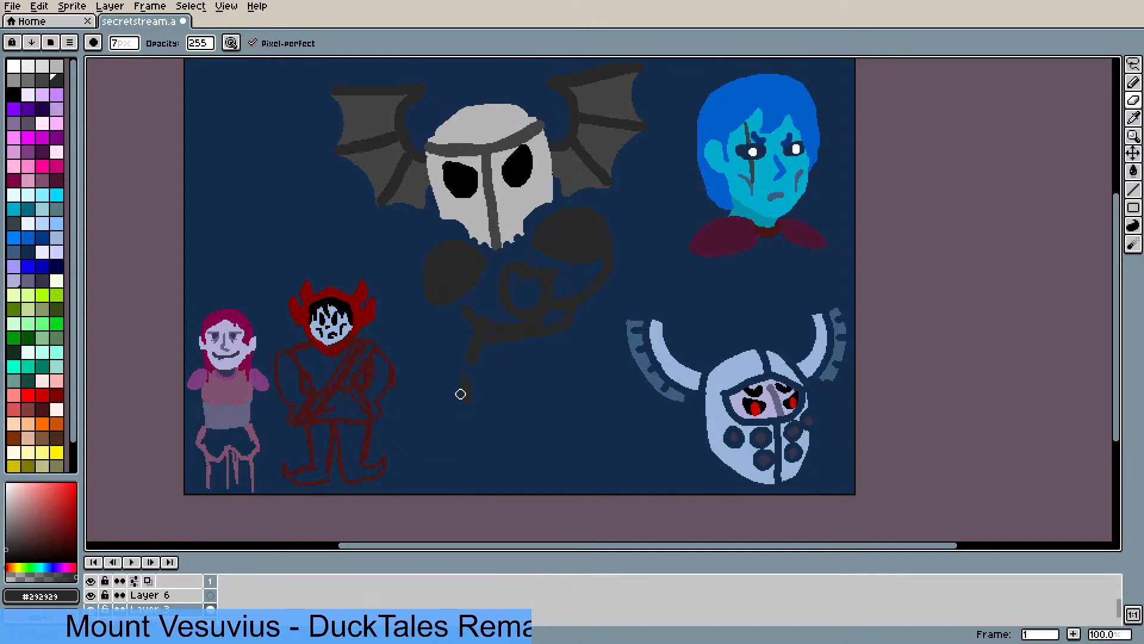
pyautogui.moveTo(459, 393)
pyautogui.mouseDown()
pyautogui.moveTo(471, 403)
pyautogui.moveTo(475, 346)
pyautogui.moveTo(471, 359)
pyautogui.mouseUp()
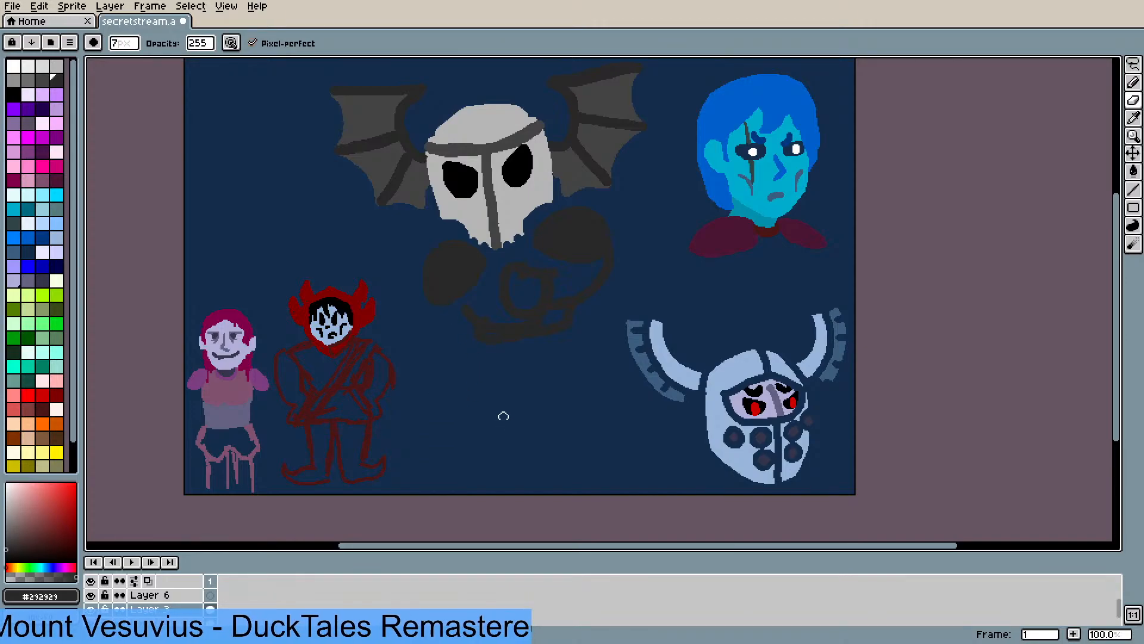
# - Sketch a flared waist skirt and two short legs with pointed boots below the torso in #292929, using an 8 px pencil
pyautogui.press('b')
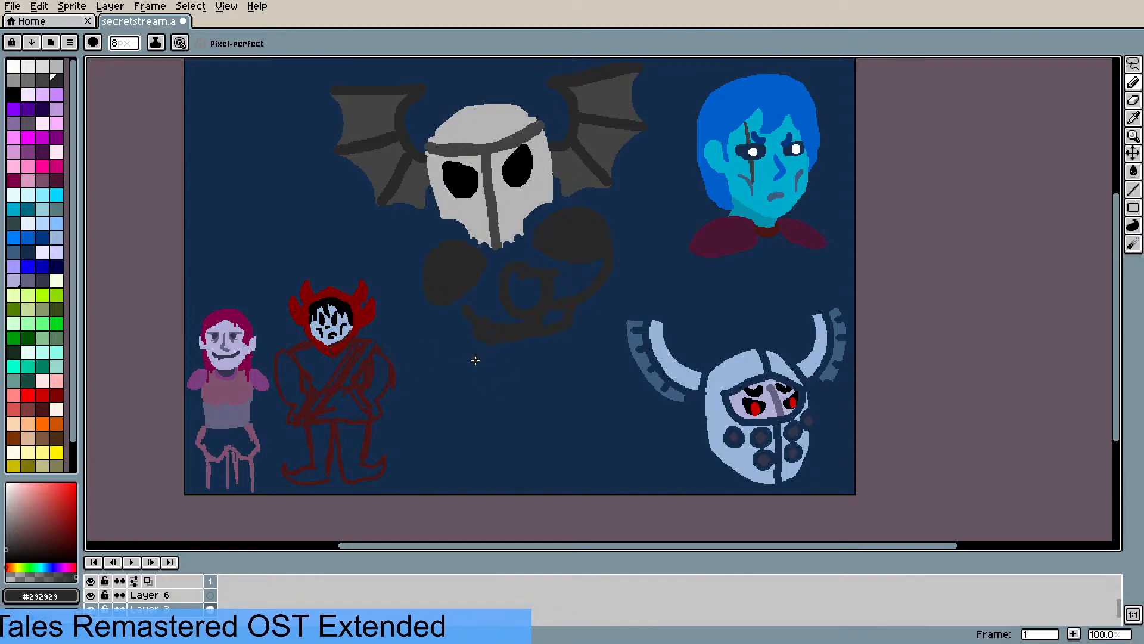
pyautogui.moveTo(480, 337); pyautogui.dragTo(467, 367)
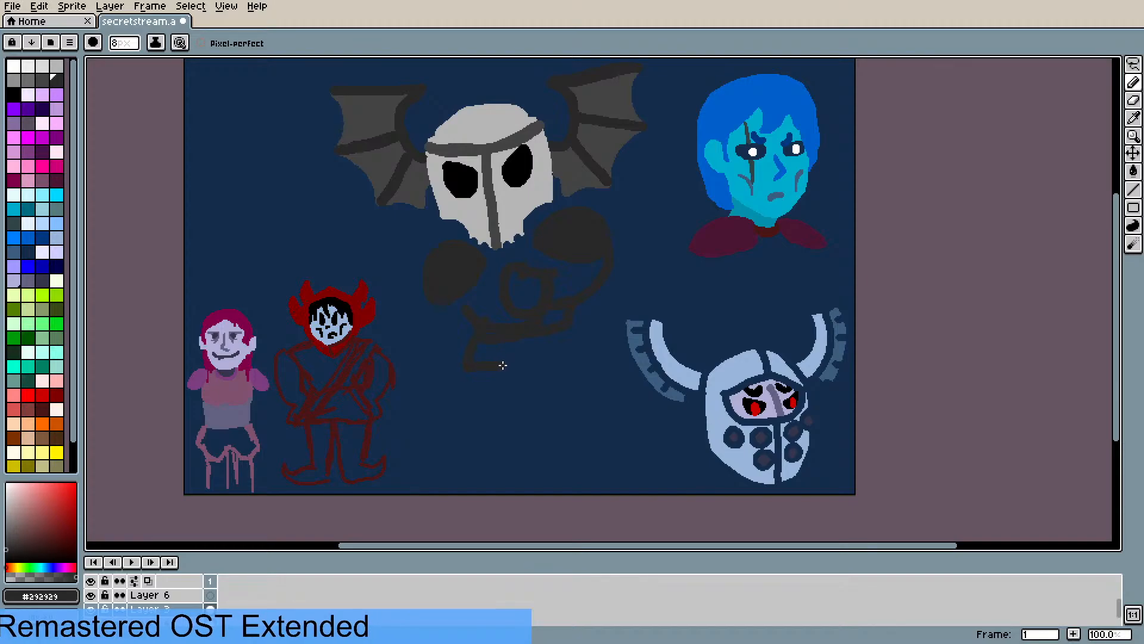
pyautogui.moveTo(543, 350)
pyautogui.mouseDown()
pyautogui.moveTo(579, 358)
pyautogui.moveTo(571, 330)
pyautogui.mouseUp()
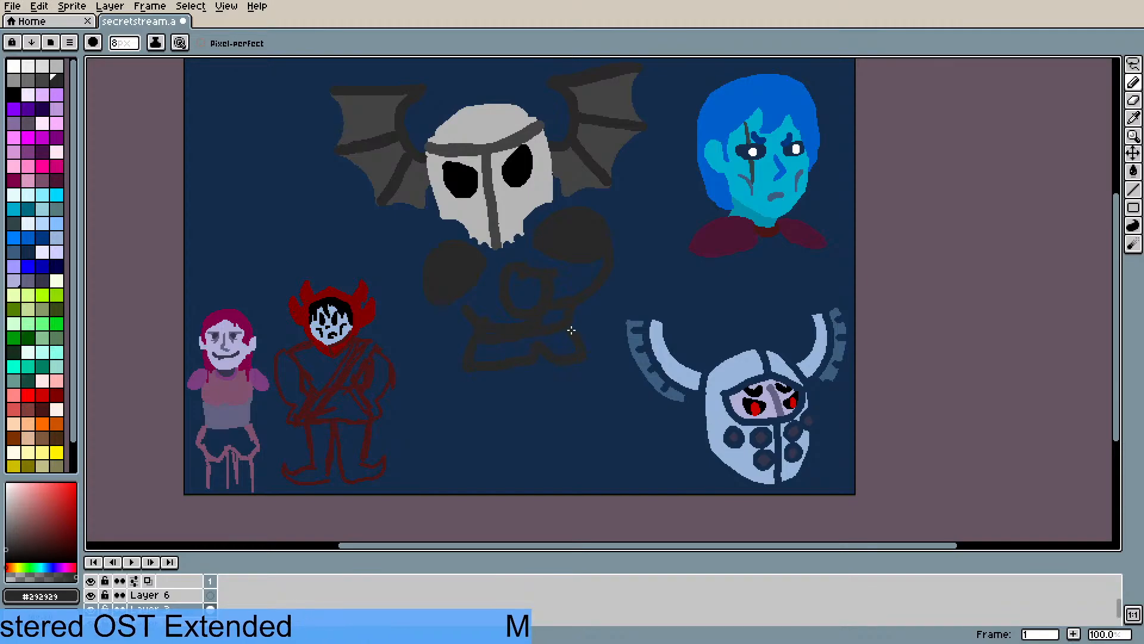
pyautogui.moveTo(477, 369)
pyautogui.mouseDown()
pyautogui.moveTo(470, 394)
pyautogui.moveTo(441, 415)
pyautogui.moveTo(504, 408)
pyautogui.mouseUp()
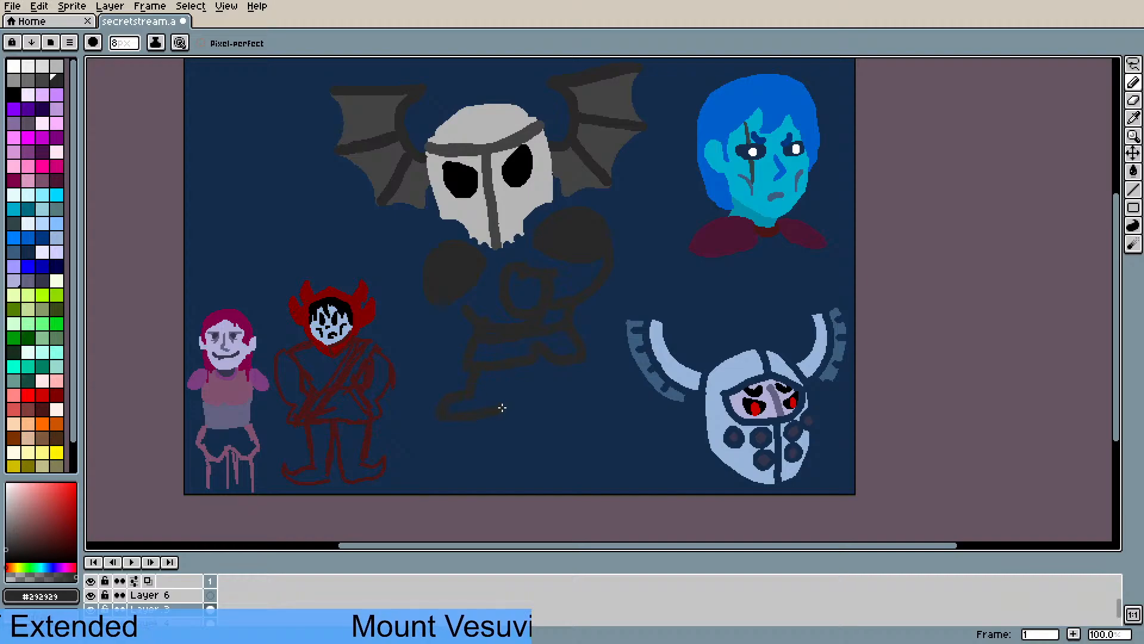
pyautogui.moveTo(534, 366)
pyautogui.mouseDown()
pyautogui.moveTo(541, 399)
pyautogui.moveTo(599, 390)
pyautogui.mouseUp()
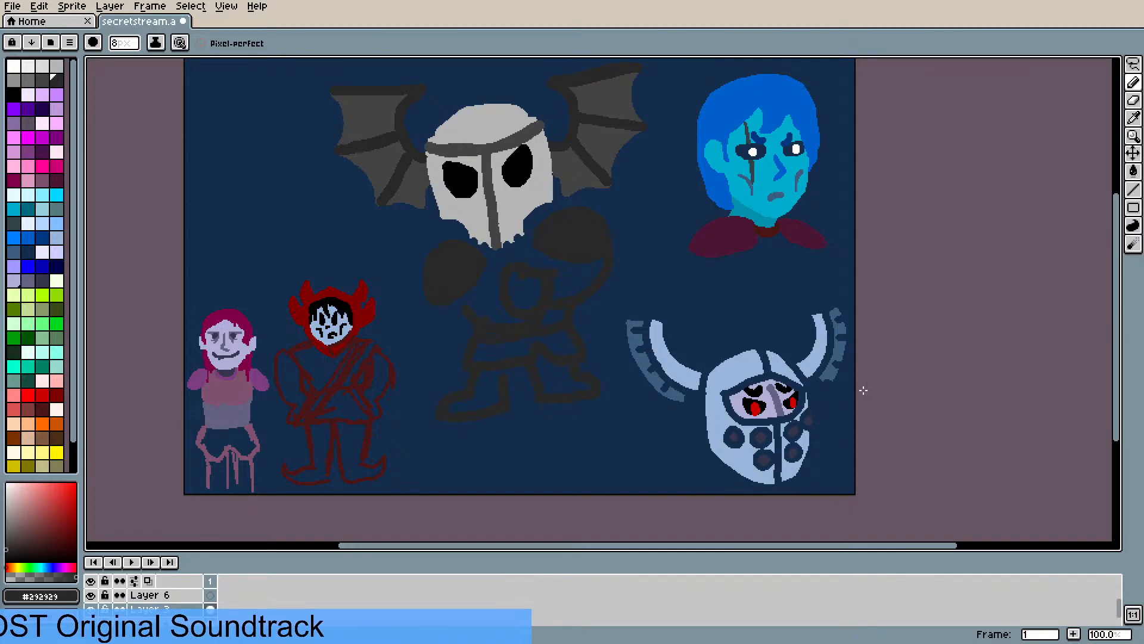
# - Add a new layer to the sprite
pyautogui.moveTo(1118, 406)
pyautogui.mouseDown()
pyautogui.moveTo(1119, 381)
pyautogui.moveTo(1114, 392)
pyautogui.mouseUp()
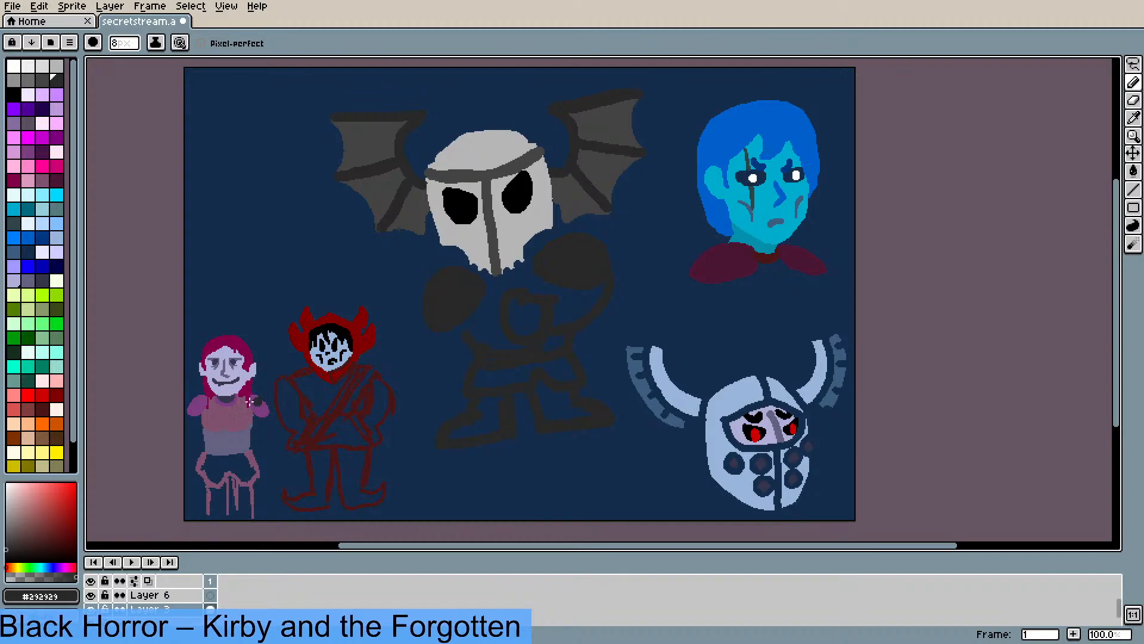
pyautogui.click(113, 7)
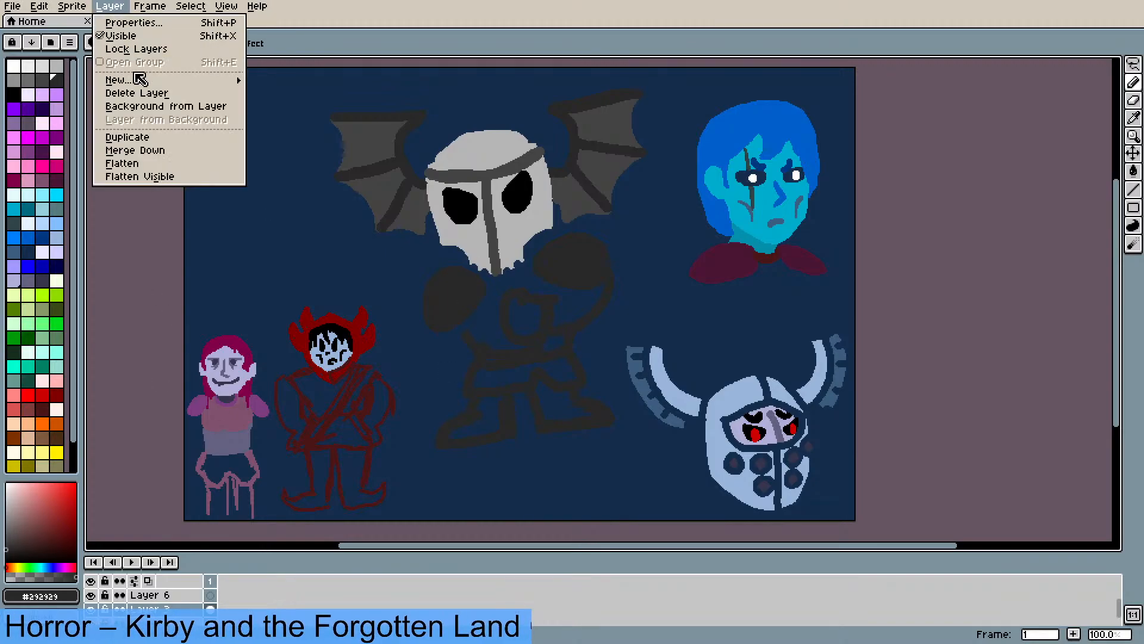
pyautogui.moveTo(144, 83)
pyautogui.click(275, 81)
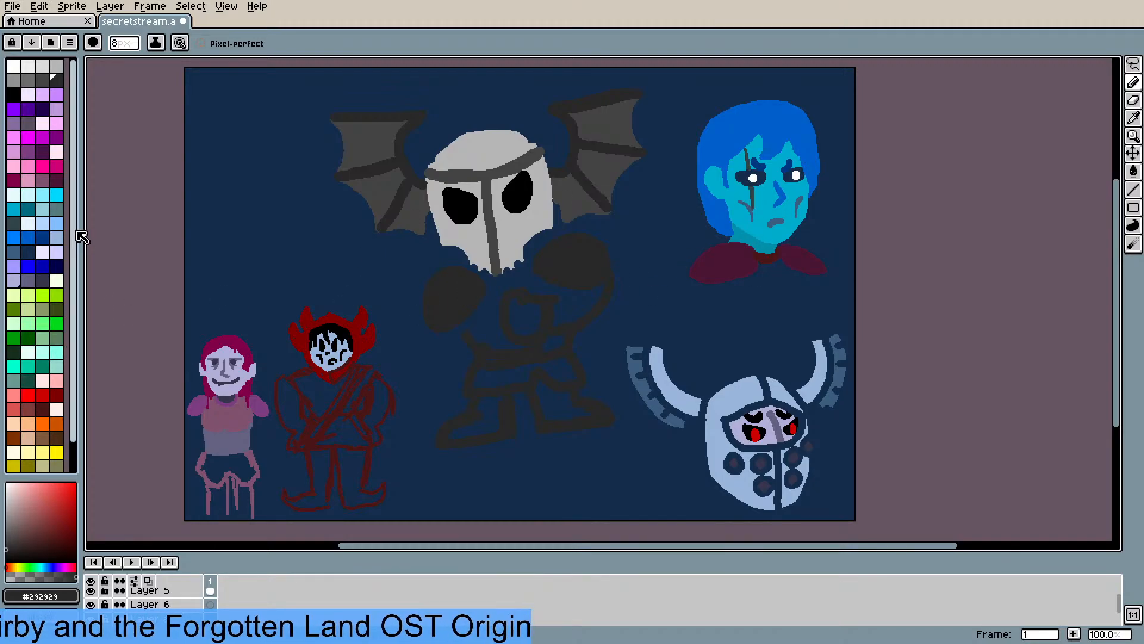
# - Paint a broad mid-grey (Idx-4) sword blade slanting up from the fist past the skull's right side, and trim its tip angular with the eraser
pyautogui.click(41, 65)
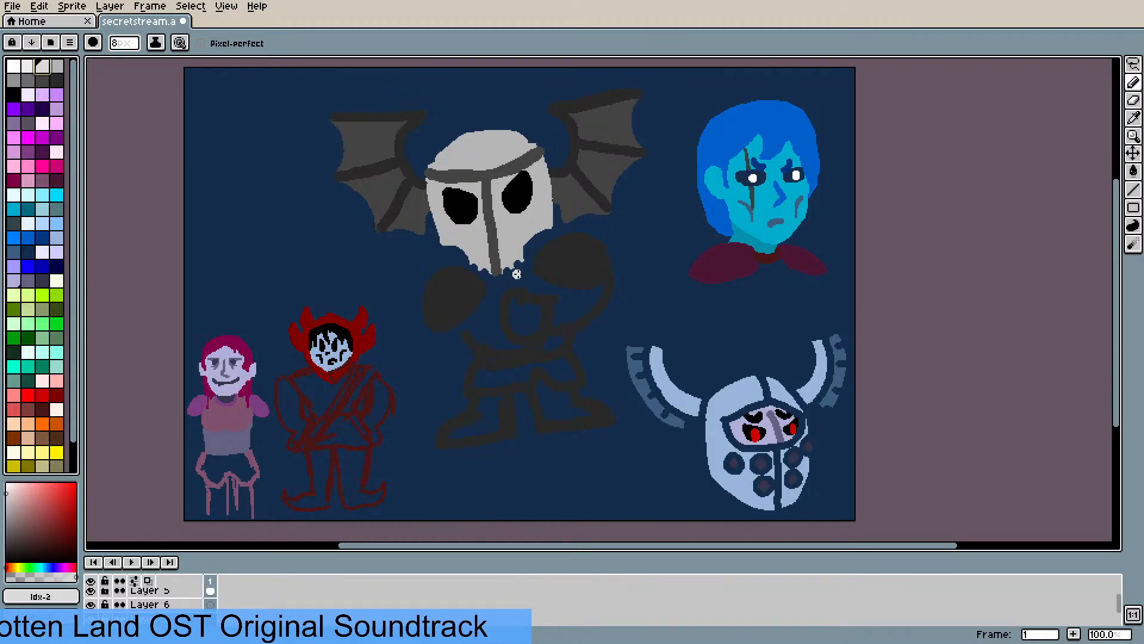
pyautogui.click(14, 82)
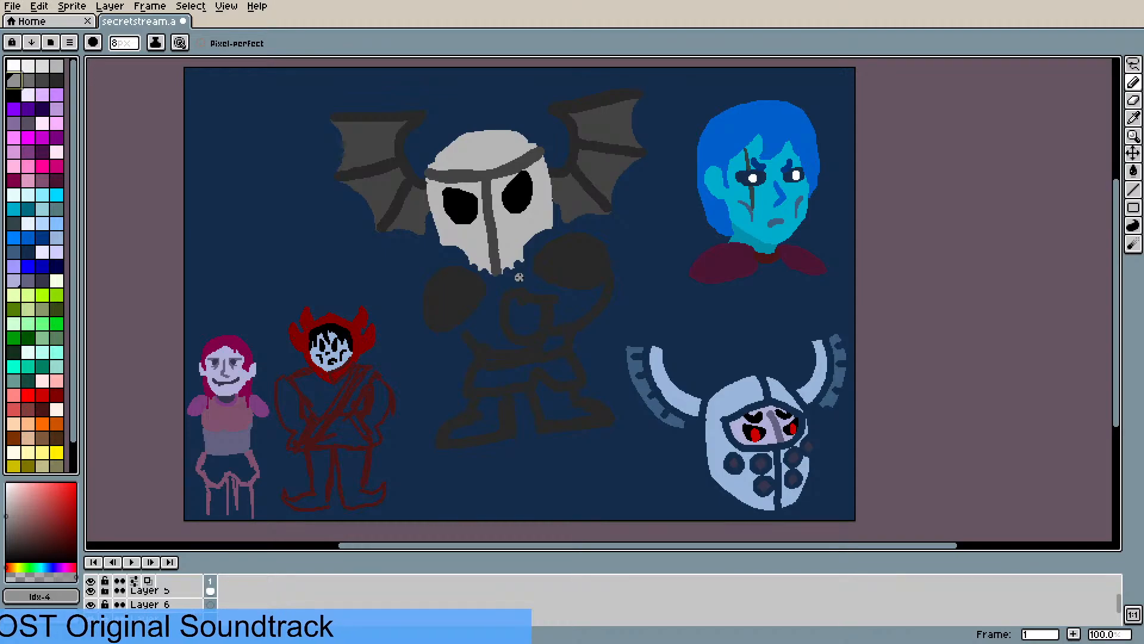
pyautogui.moveTo(522, 288); pyautogui.dragTo(555, 132)
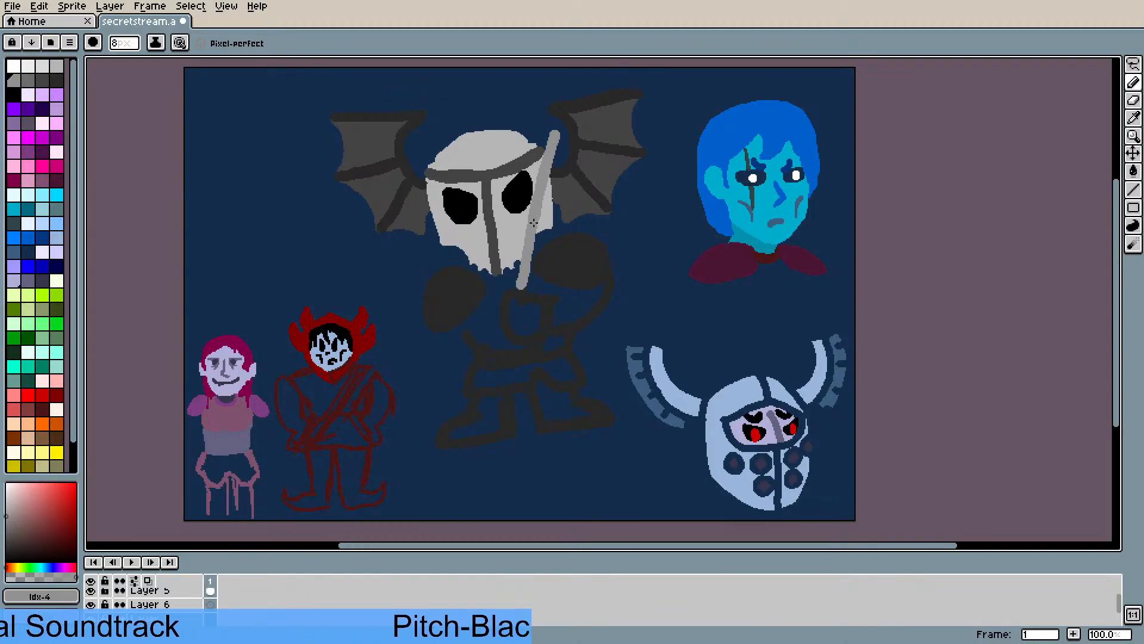
pyautogui.moveTo(532, 289); pyautogui.dragTo(562, 132)
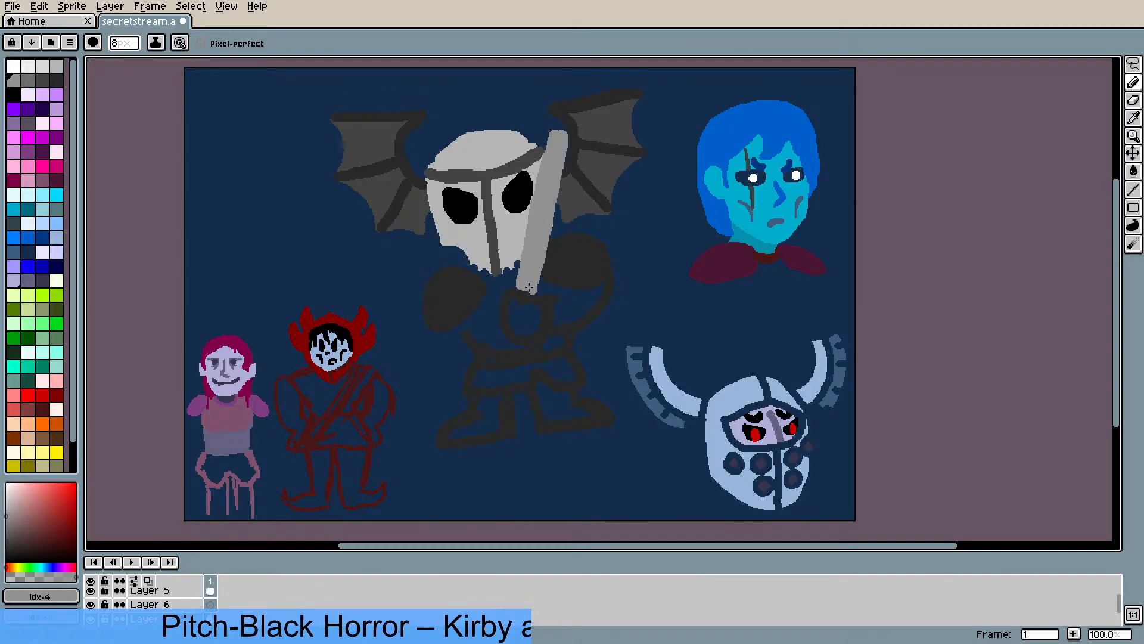
pyautogui.moveTo(554, 133)
pyautogui.mouseDown()
pyautogui.moveTo(569, 129)
pyautogui.moveTo(570, 159)
pyautogui.moveTo(534, 289)
pyautogui.moveTo(541, 269)
pyautogui.mouseUp()
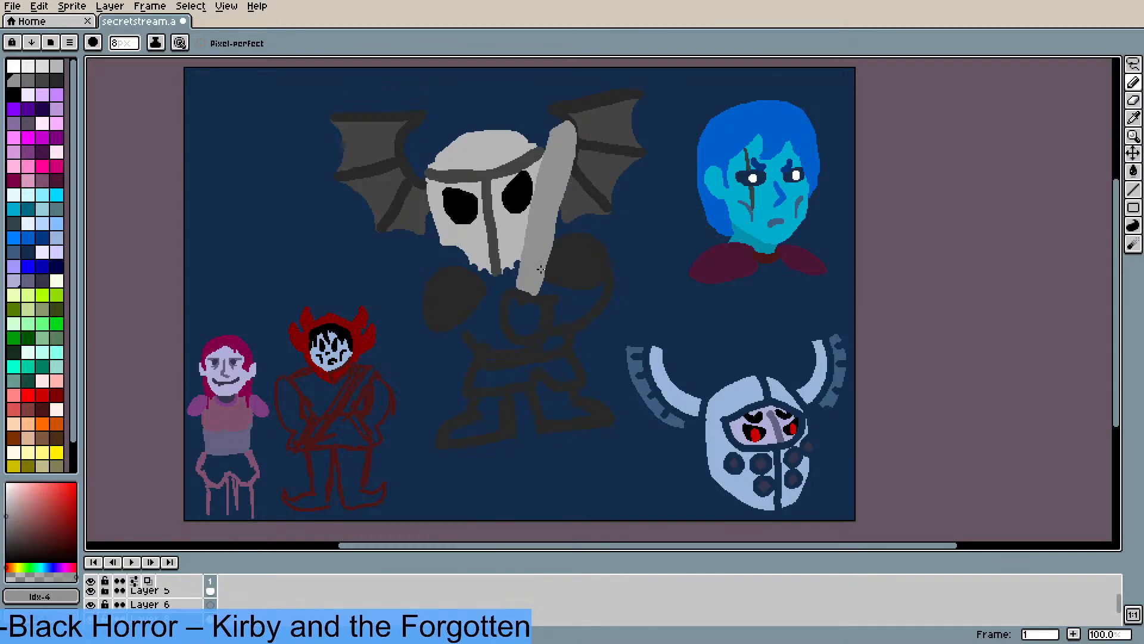
pyautogui.moveTo(553, 221); pyautogui.dragTo(571, 155)
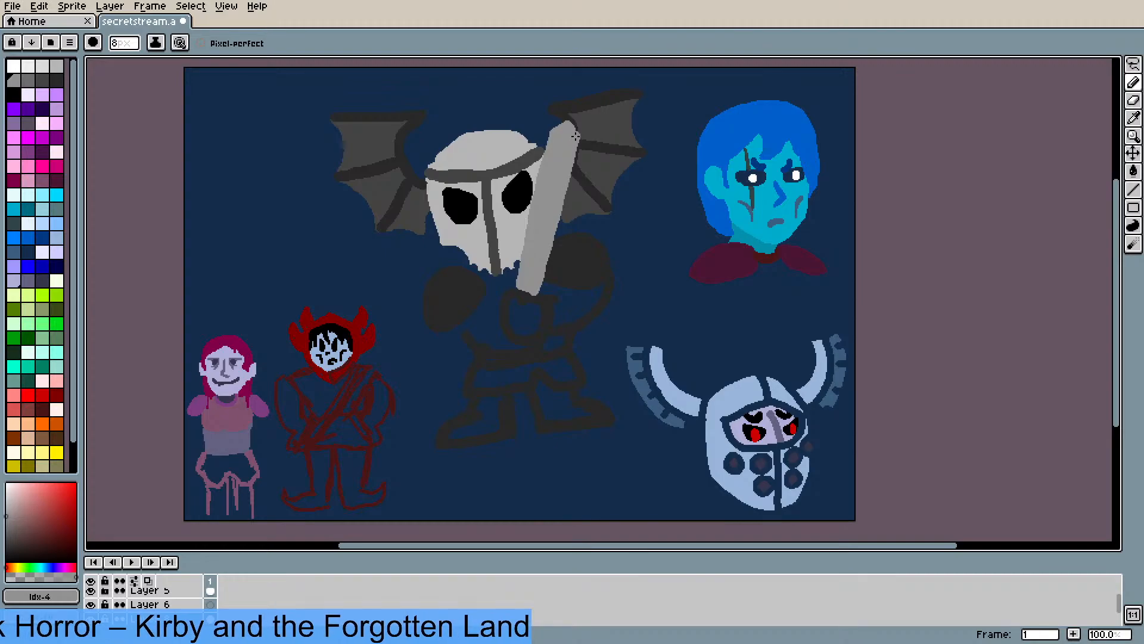
pyautogui.moveTo(556, 224)
pyautogui.mouseDown()
pyautogui.moveTo(539, 291)
pyautogui.moveTo(576, 156)
pyautogui.mouseUp()
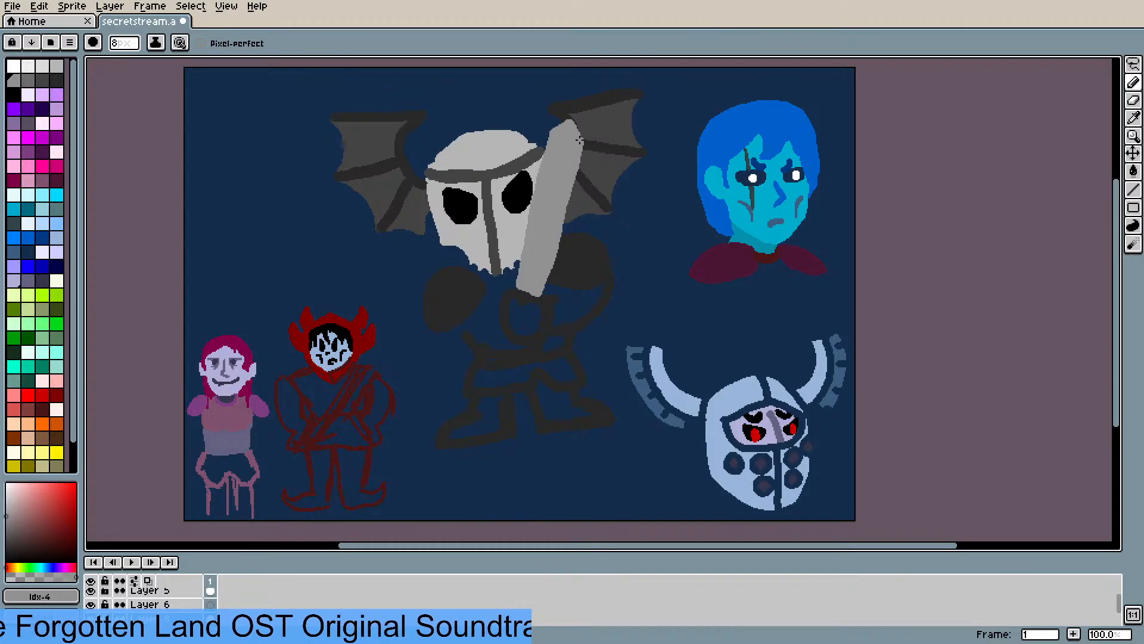
pyautogui.moveTo(579, 140); pyautogui.dragTo(572, 123)
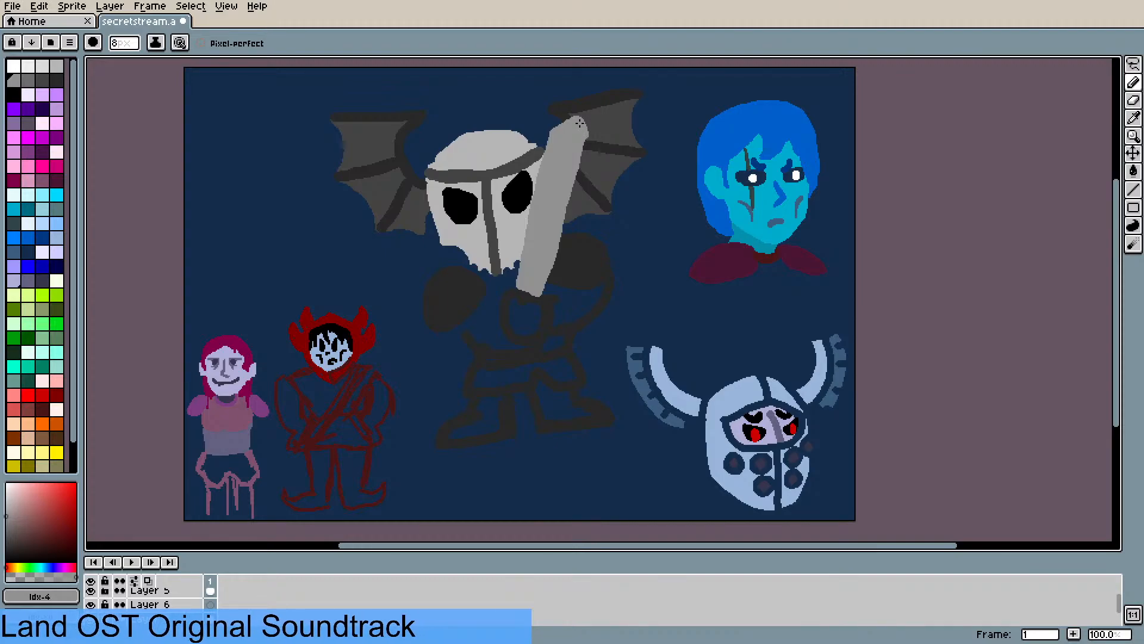
pyautogui.moveTo(585, 138)
pyautogui.mouseDown()
pyautogui.moveTo(581, 127)
pyautogui.moveTo(549, 258)
pyautogui.mouseUp()
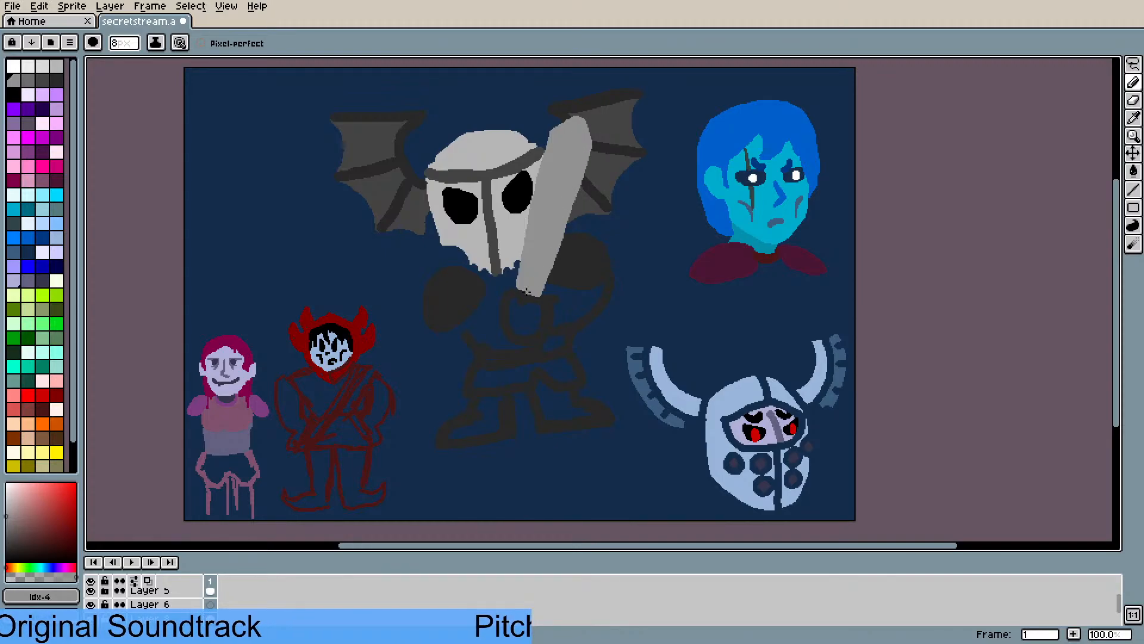
pyautogui.press('b')
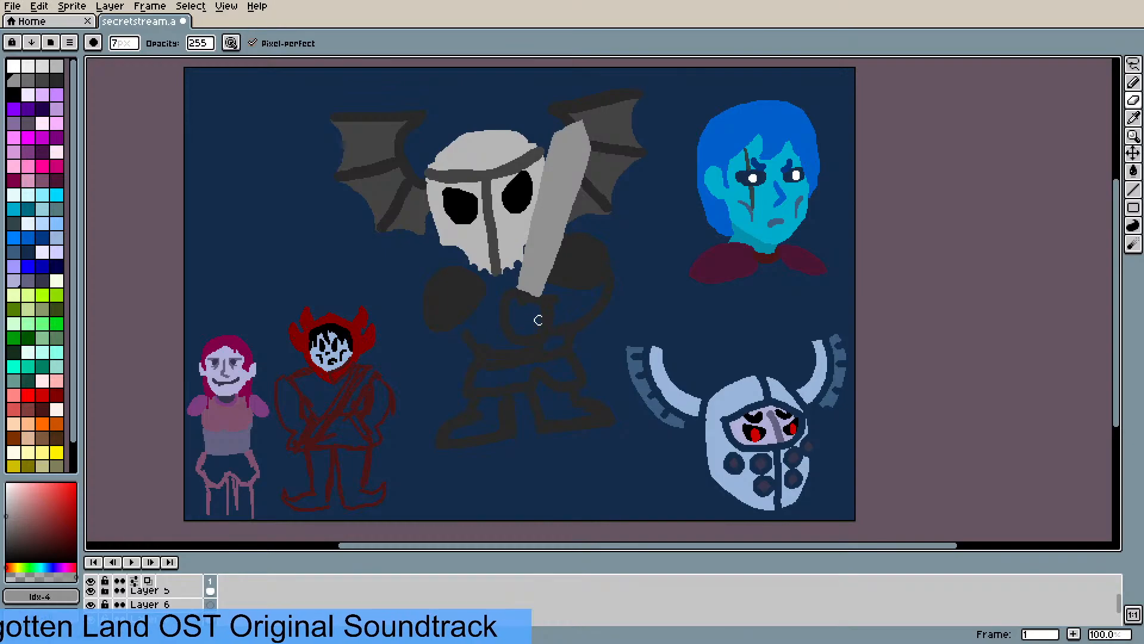
# - Set the pencil colour to the lighter grey palette entry Idx-3
pyautogui.press('i')
pyautogui.click(603, 304)
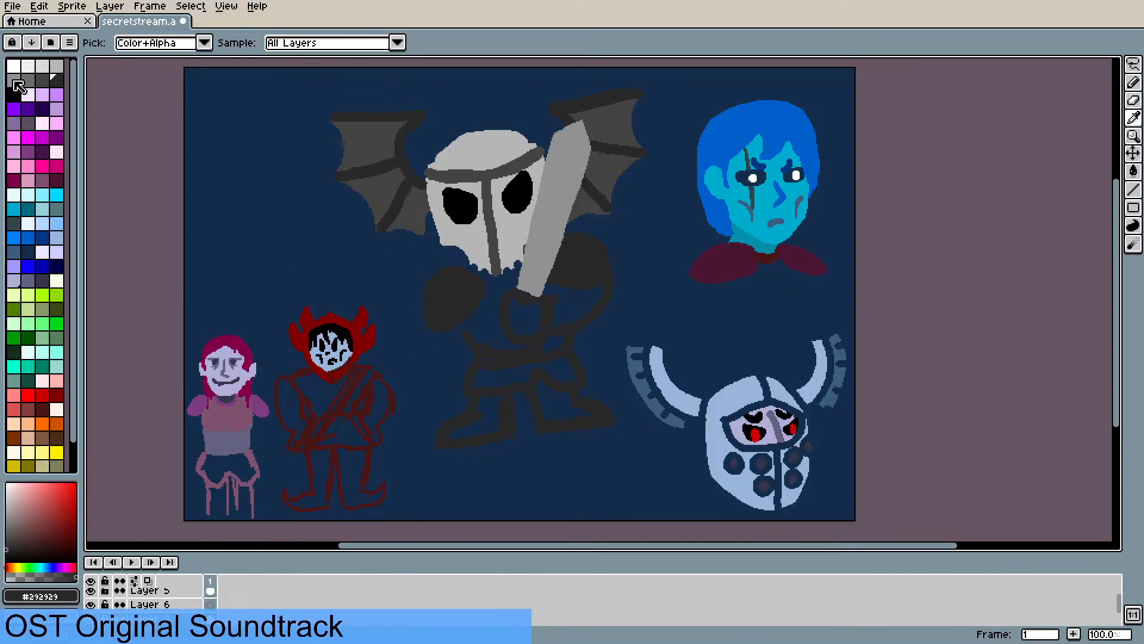
pyautogui.click(57, 66)
pyautogui.press('b')
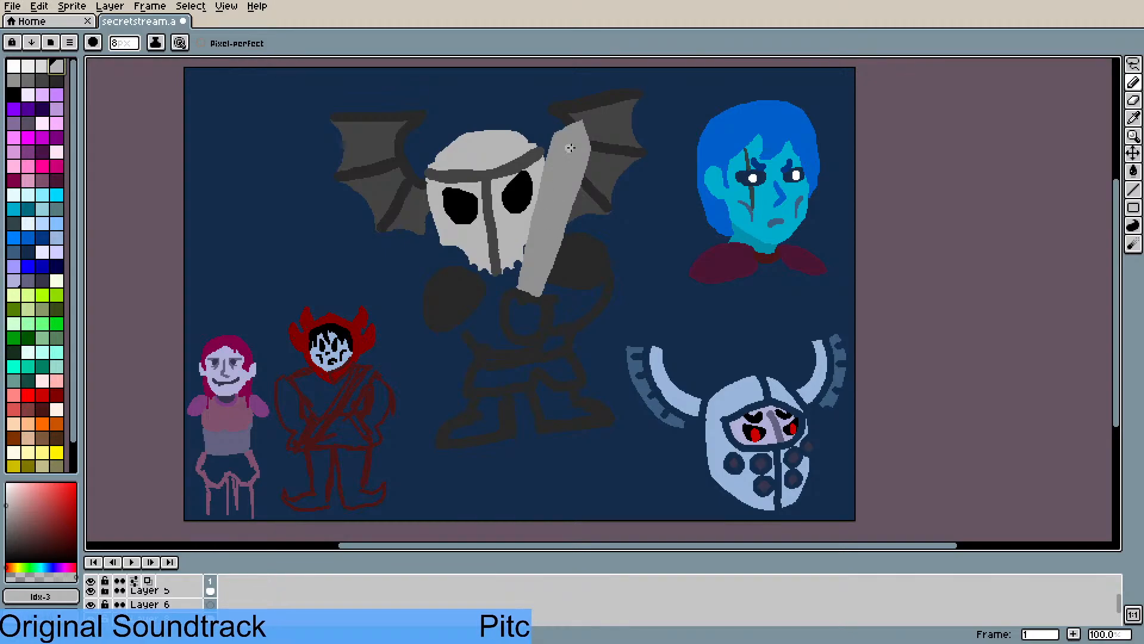
pyautogui.moveTo(571, 134); pyautogui.dragTo(556, 181)
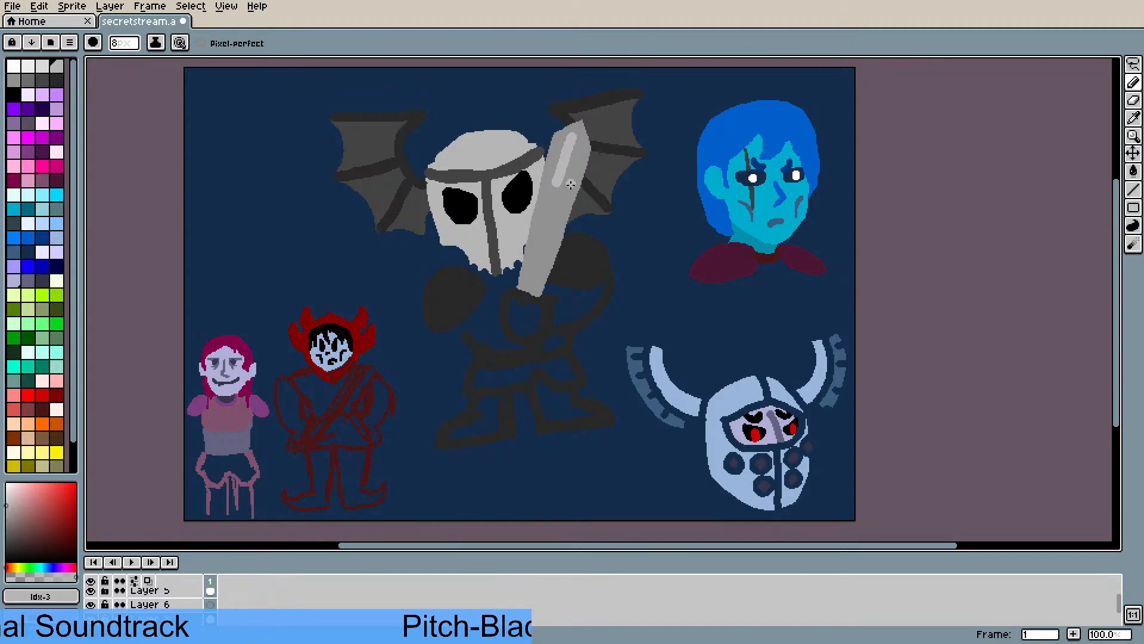
pyautogui.press('ctrl')
pyautogui.press('ctrl')
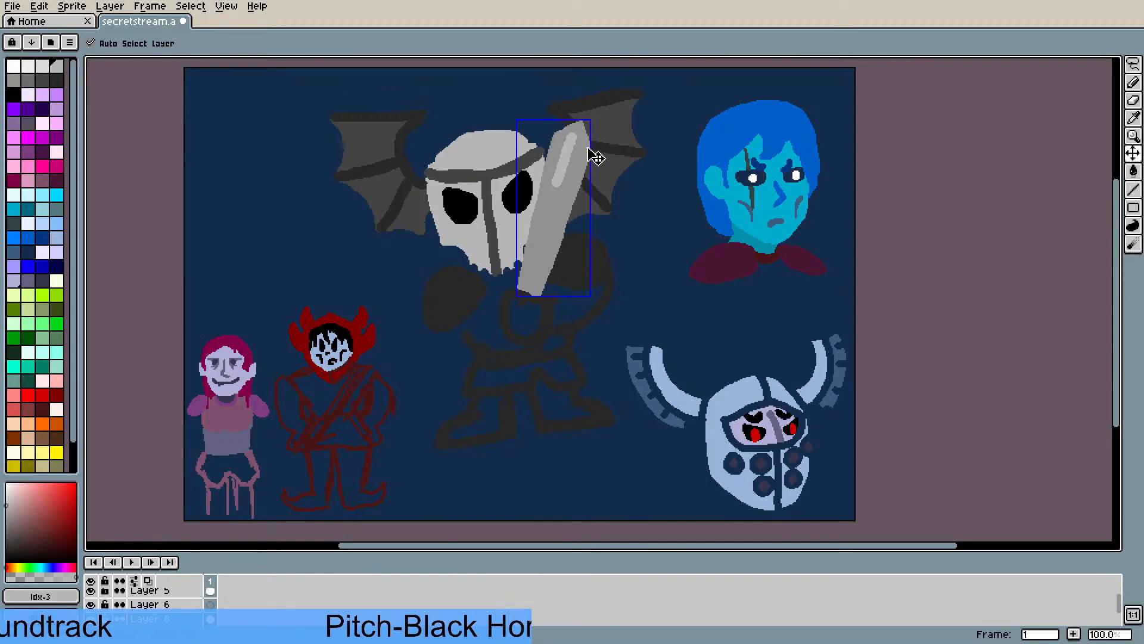
pyautogui.hotkey('ctrl', 'z')
pyautogui.moveTo(577, 129); pyautogui.dragTo(547, 225)
pyautogui.hotkey('ctrl', 'z')
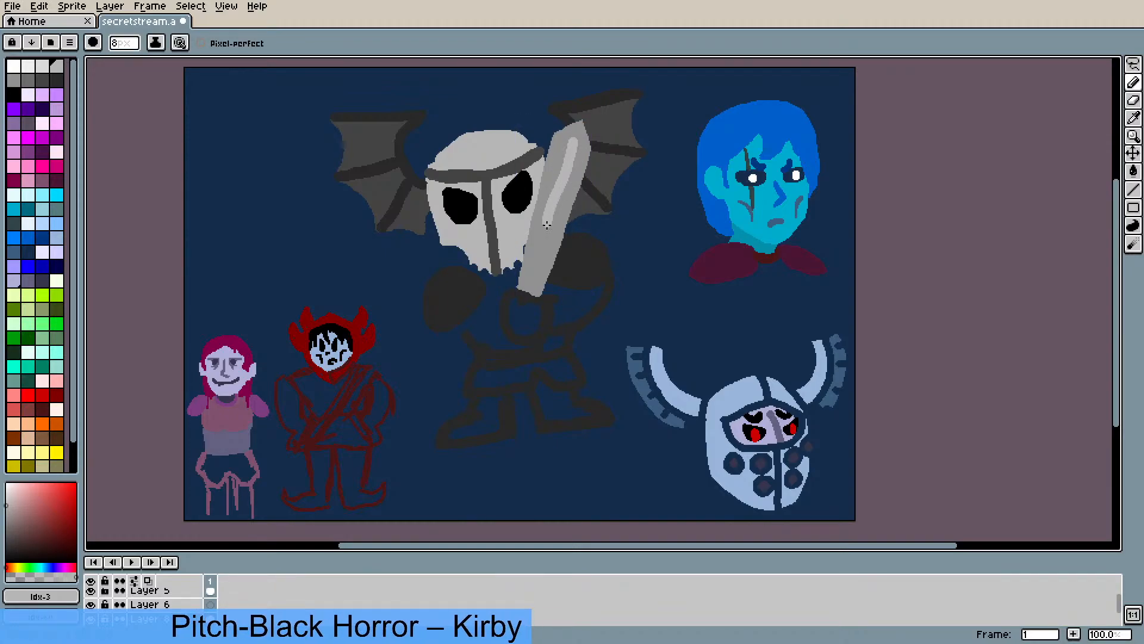
pyautogui.hotkey('ctrl', 'z')
# - Paint a light grey (Idx-3) band down the full length of the blade's right half and erase the overhanging edges
pyautogui.moveTo(533, 289)
pyautogui.mouseDown()
pyautogui.moveTo(580, 125)
pyautogui.moveTo(588, 155)
pyautogui.moveTo(536, 294)
pyautogui.moveTo(552, 262)
pyautogui.moveTo(539, 289)
pyautogui.mouseUp()
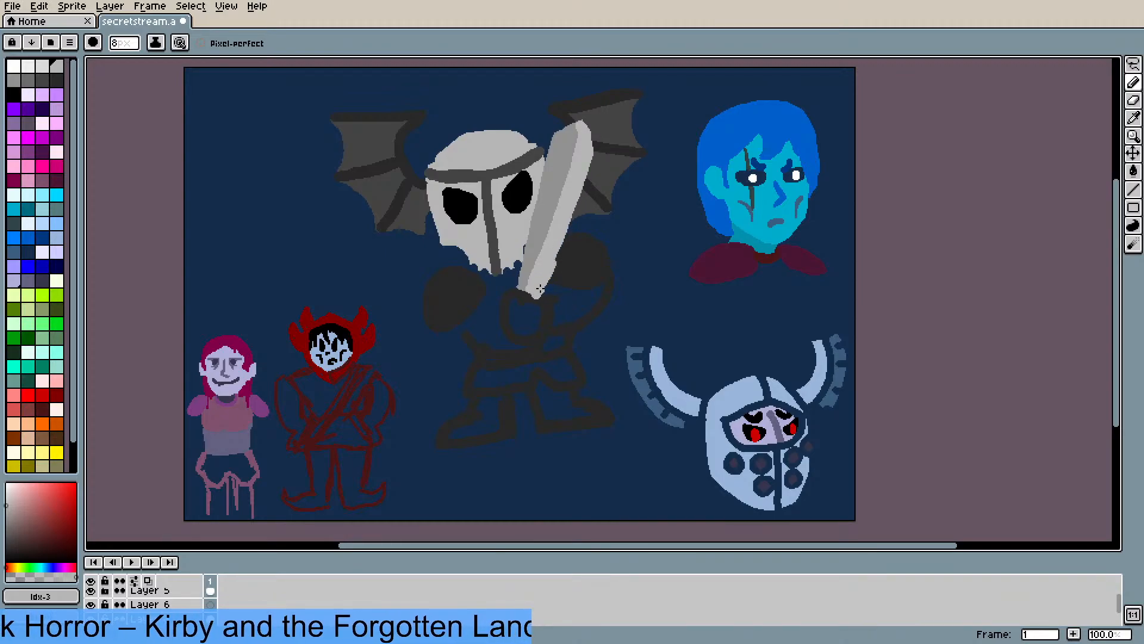
pyautogui.press('b')
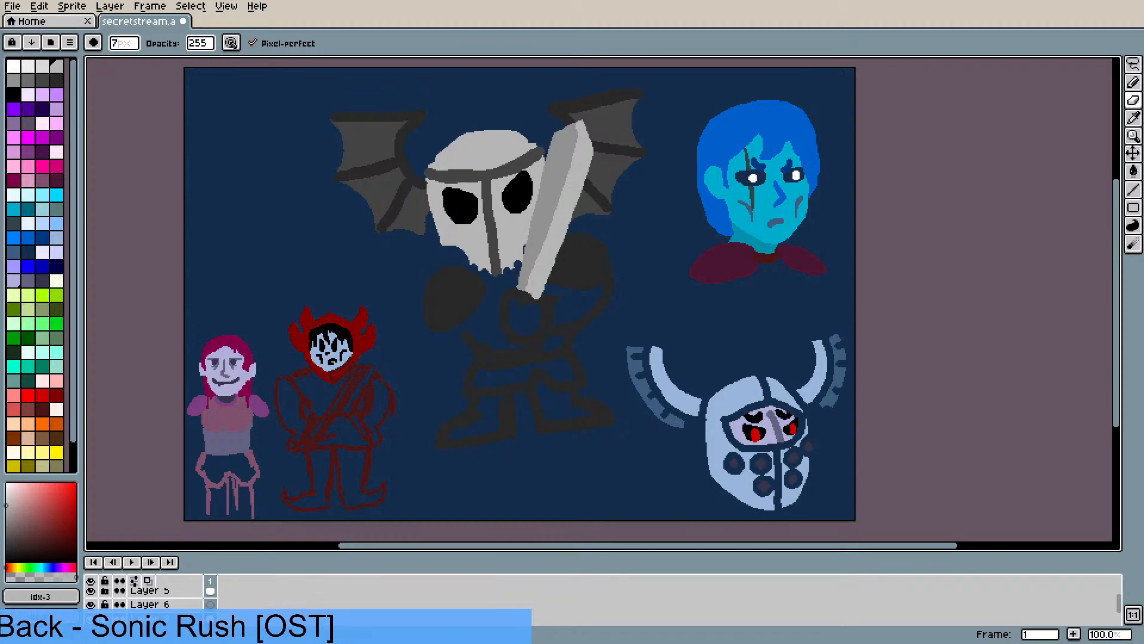
# - Draw a bright pink (Idx-30) curved arrow over the wing from above the skull to the blue-haired head
pyautogui.click(42, 166)
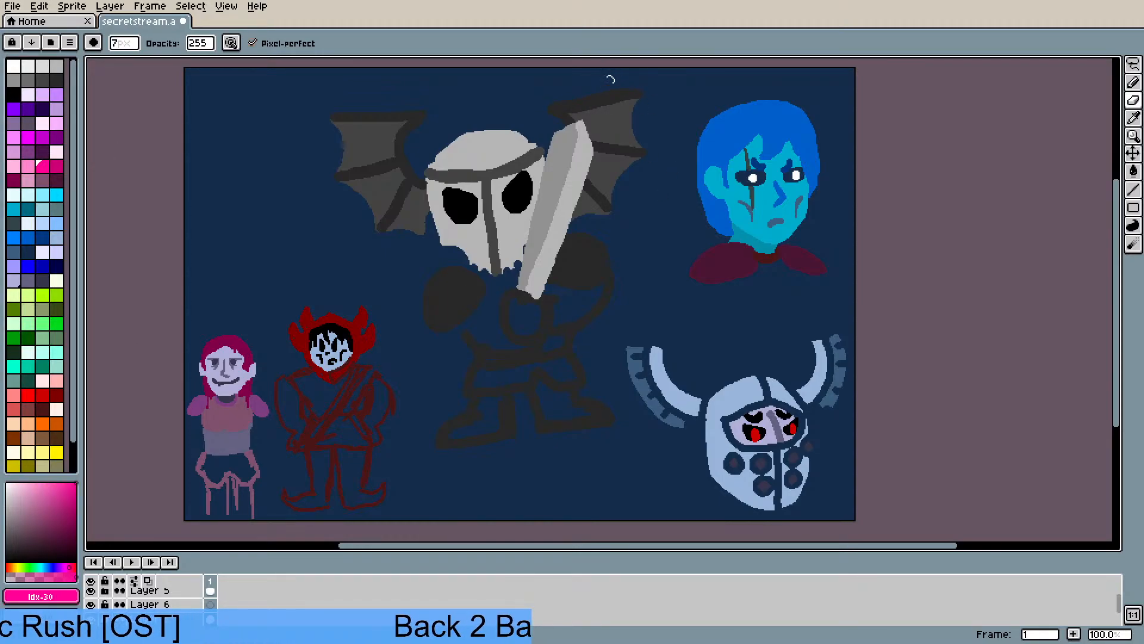
pyautogui.press('b')
pyautogui.moveTo(521, 103)
pyautogui.mouseDown()
pyautogui.moveTo(605, 69)
pyautogui.moveTo(662, 94)
pyautogui.moveTo(681, 123)
pyautogui.moveTo(663, 122)
pyautogui.moveTo(678, 103)
pyautogui.mouseUp()
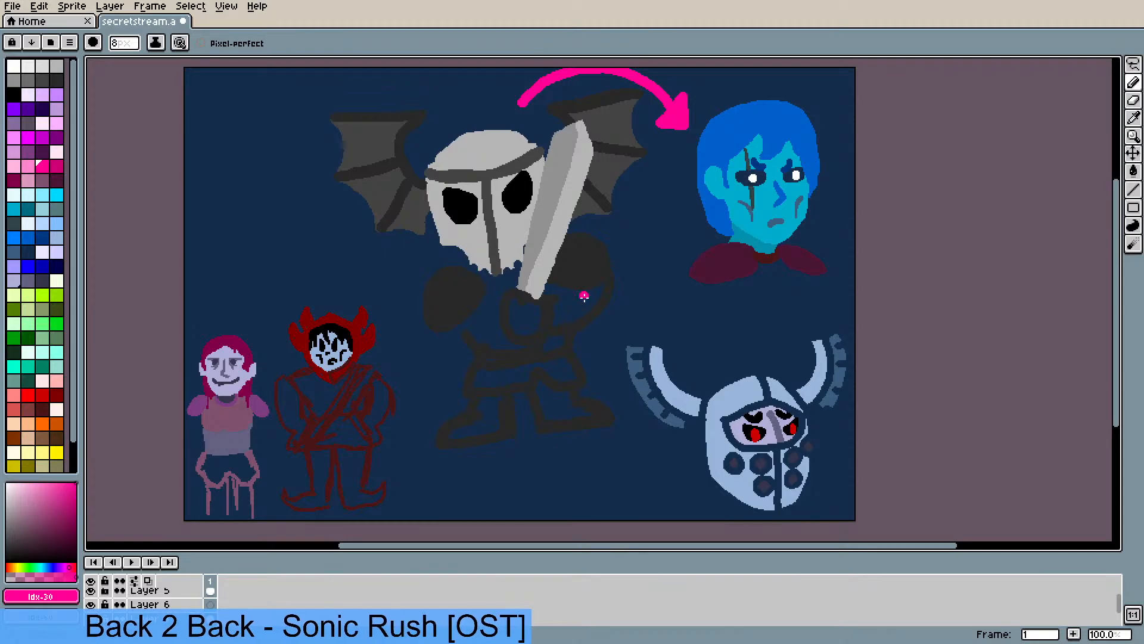
# - Sample the maroon #4a1533 from the blue-haired character's collar and paint the skull character's left shoulder with it
pyautogui.press('i')
pyautogui.click(719, 264)
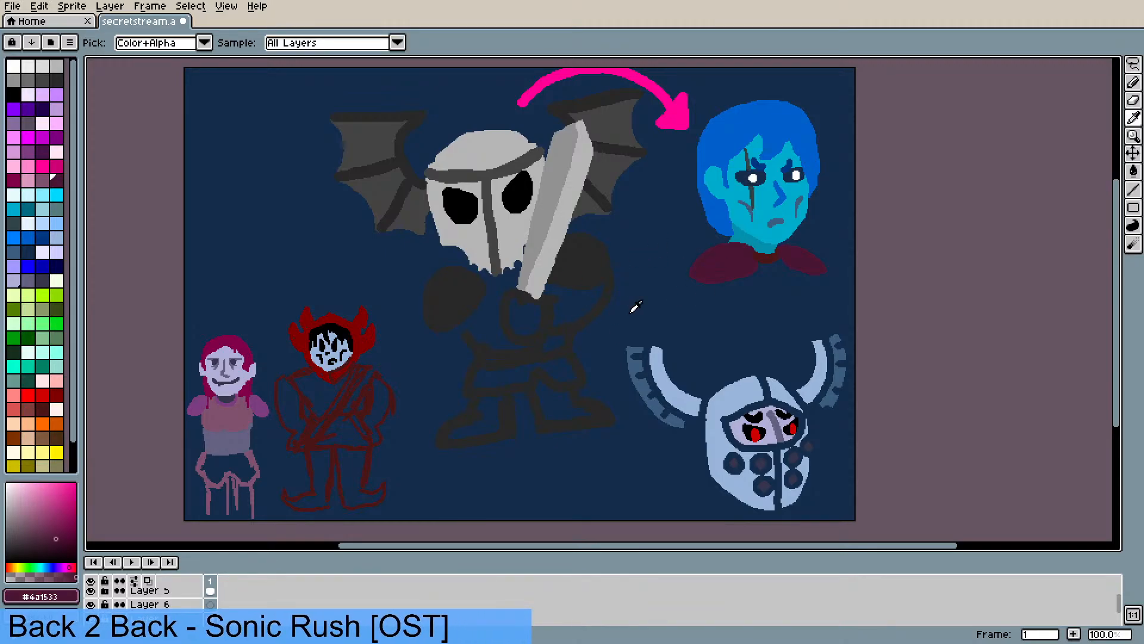
pyautogui.press('b')
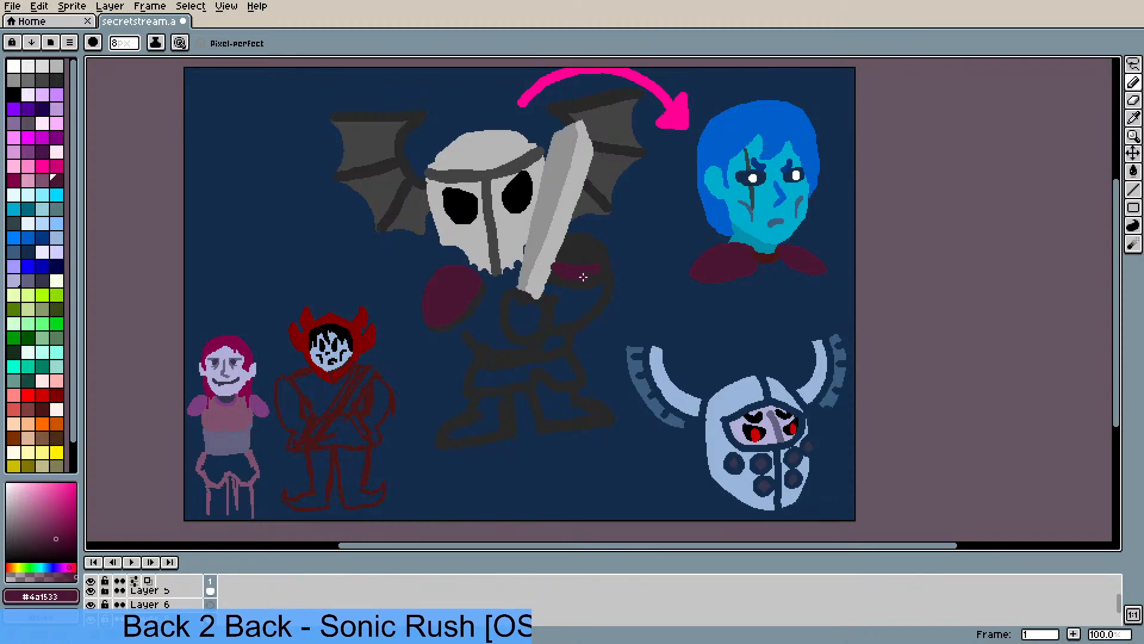
pyautogui.hotkey('ctrl', 'z')
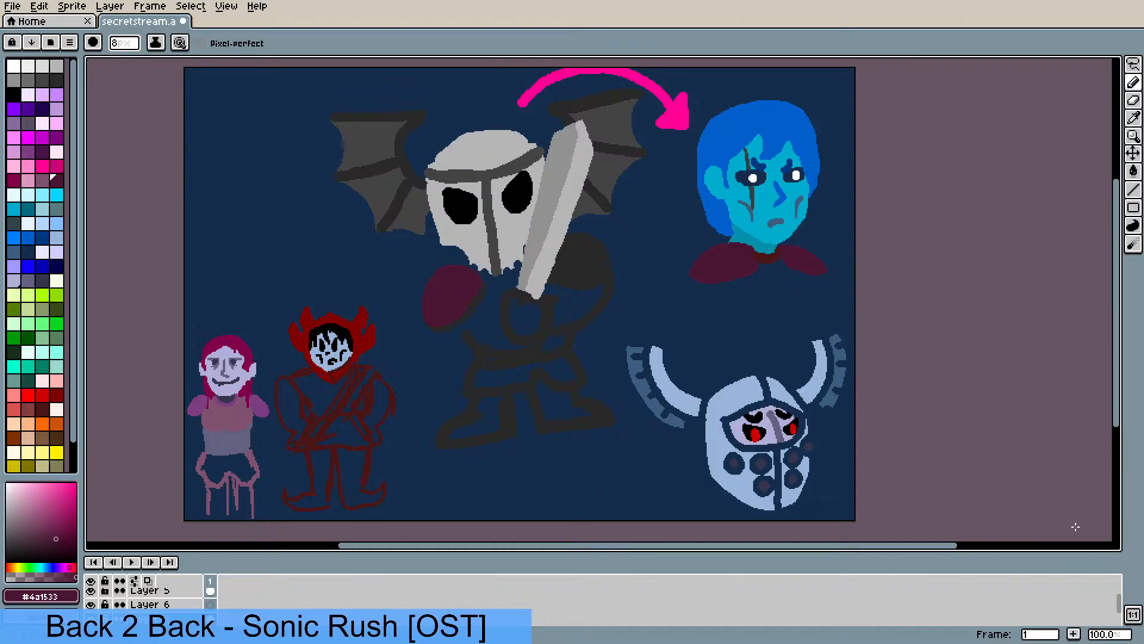
pyautogui.moveTo(1118, 600); pyautogui.dragTo(1121, 611)
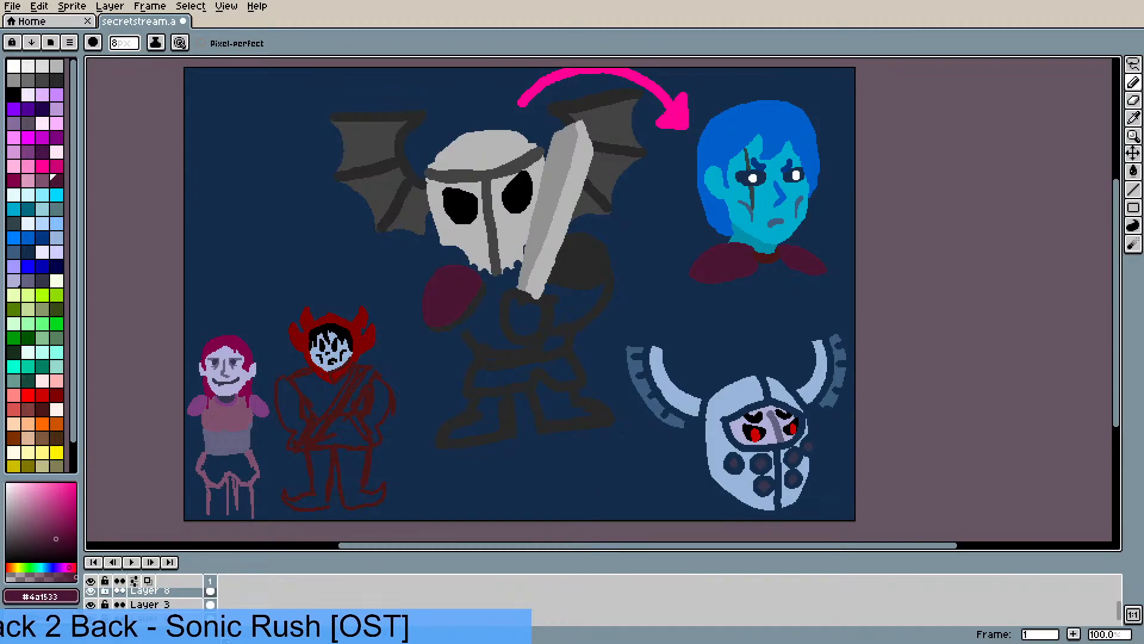
# - Paint the skull character's right shoulder maroon on Layer 3, and sample the grey #919191 from the blade
pyautogui.click(157, 604)
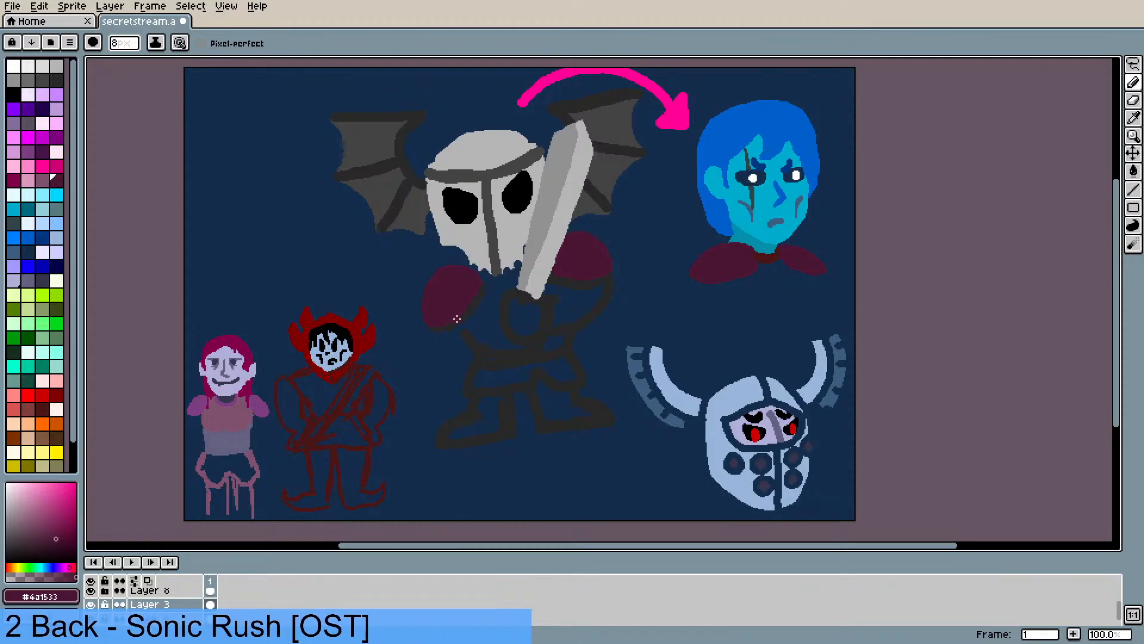
pyautogui.press('i')
pyautogui.click(497, 296)
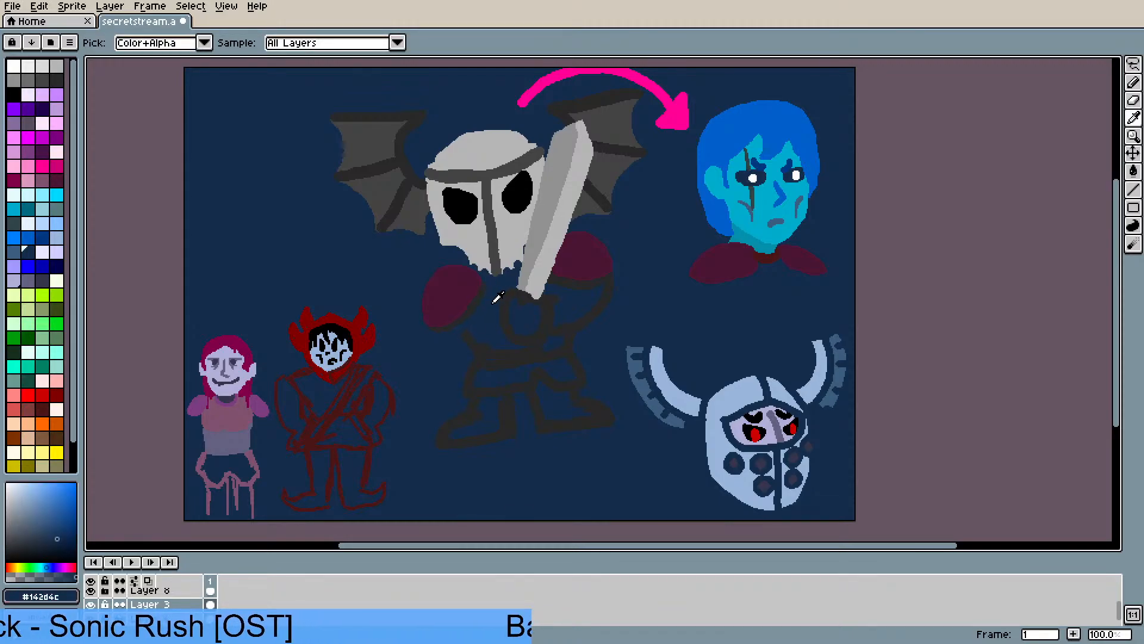
pyautogui.click(555, 178)
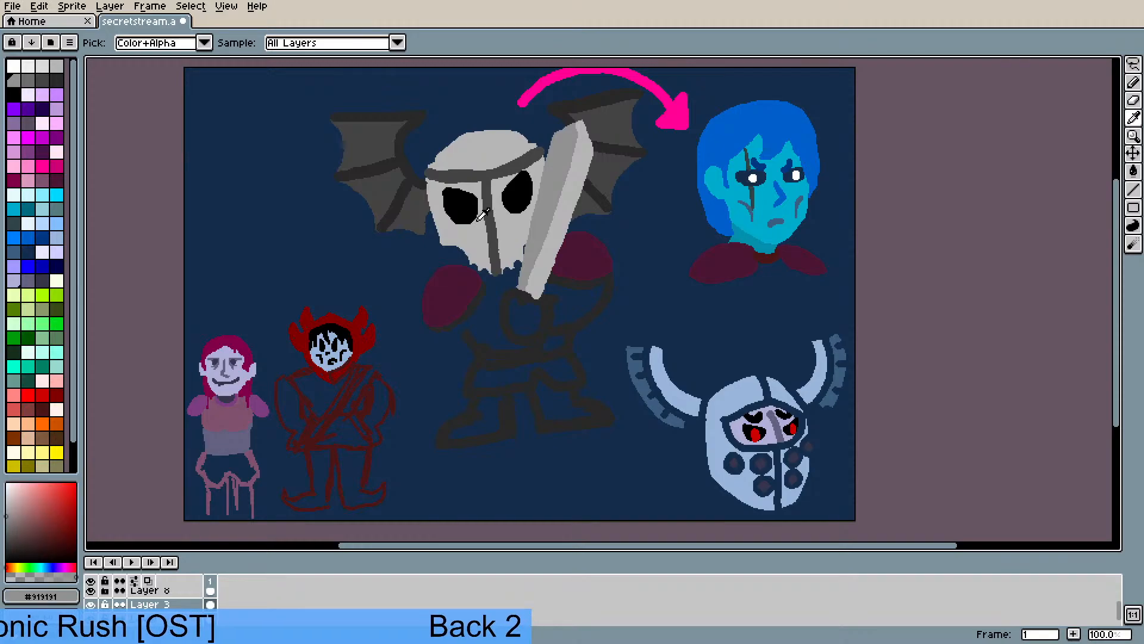
pyautogui.press('b')
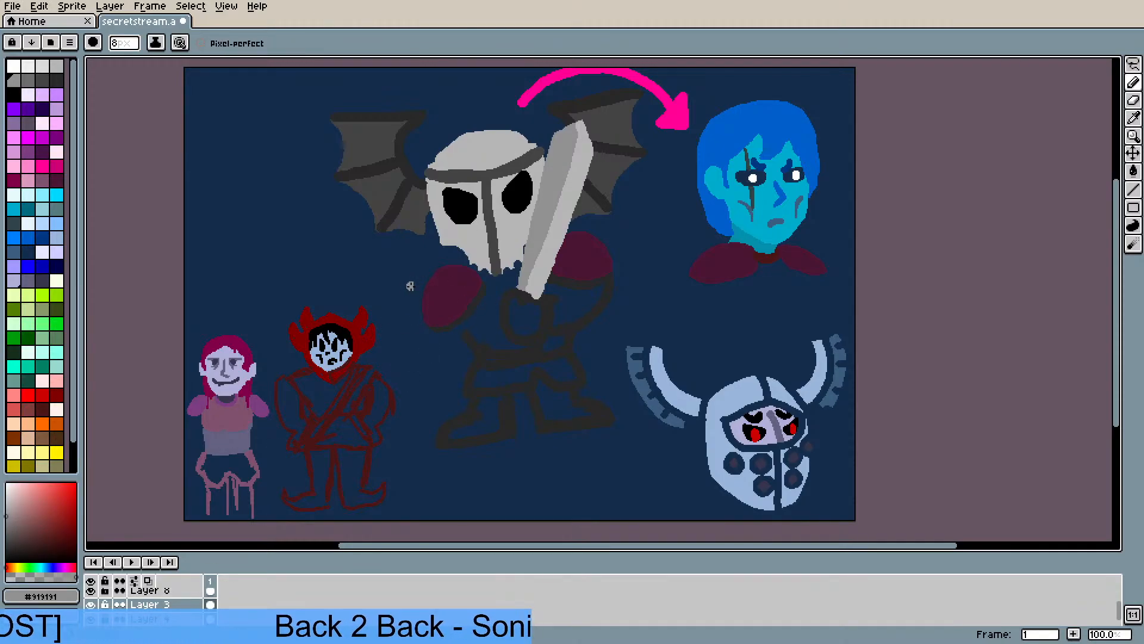
pyautogui.click(426, 291)
pyautogui.hotkey('ctrl', 'z')
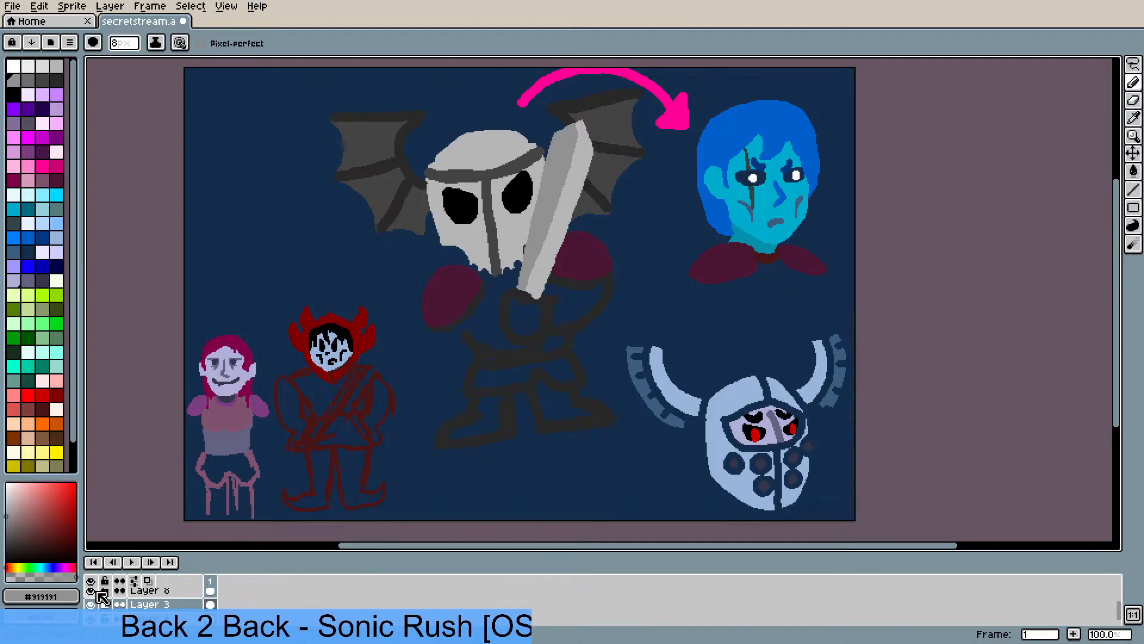
# - Select the maroon left shoulder shape on Layer 8, cut it and paste it onto Layer 3
pyautogui.click(169, 591)
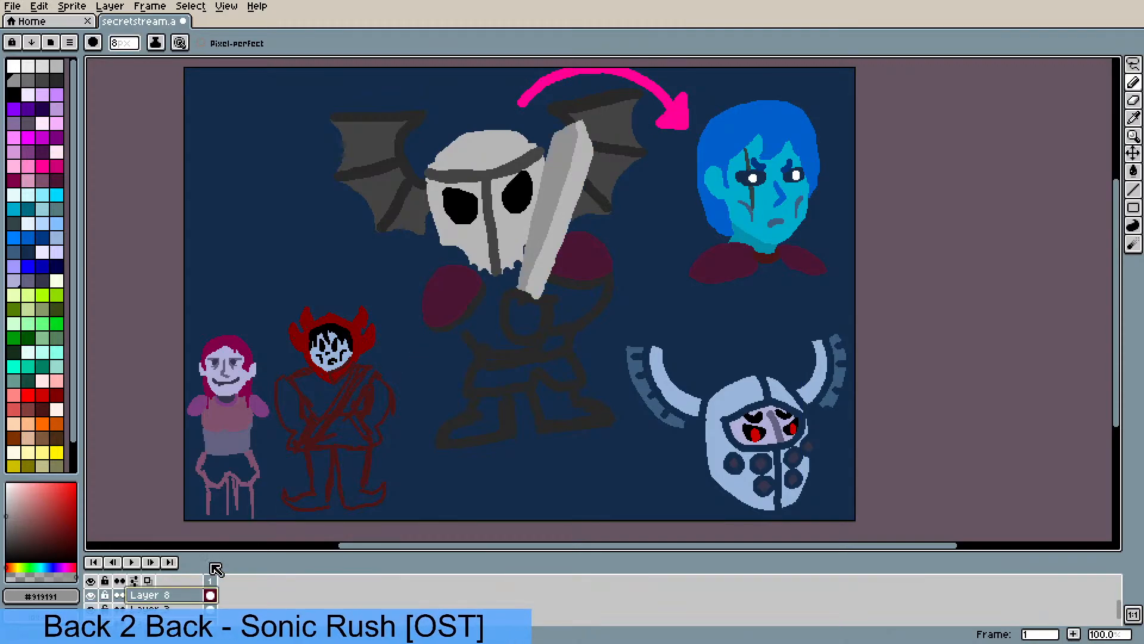
pyautogui.click(1135, 64)
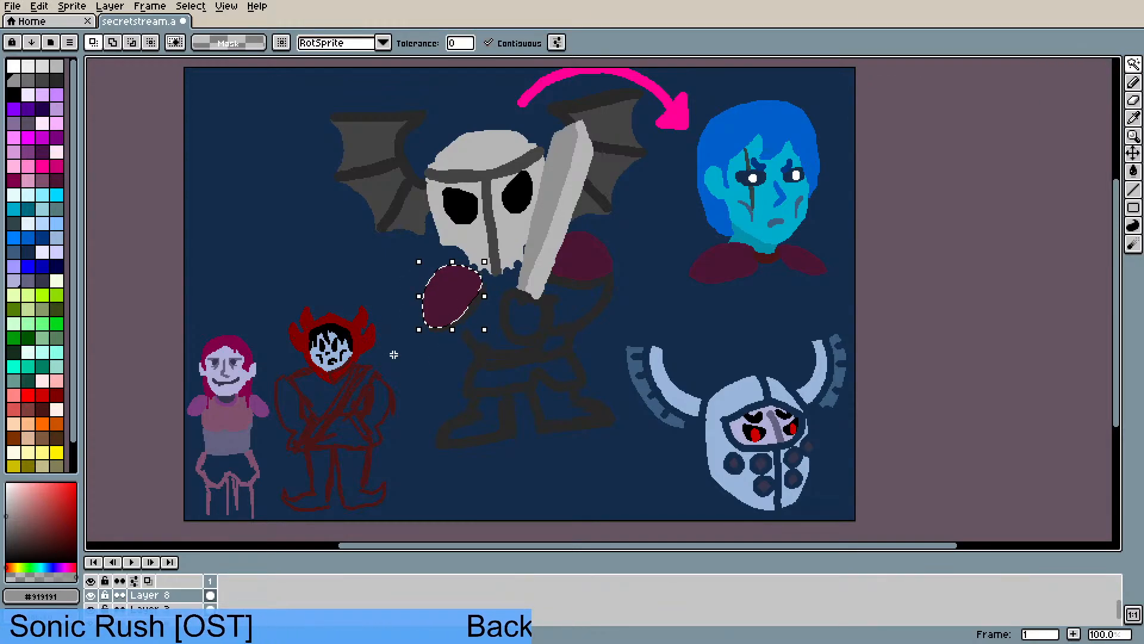
pyautogui.click(39, 6)
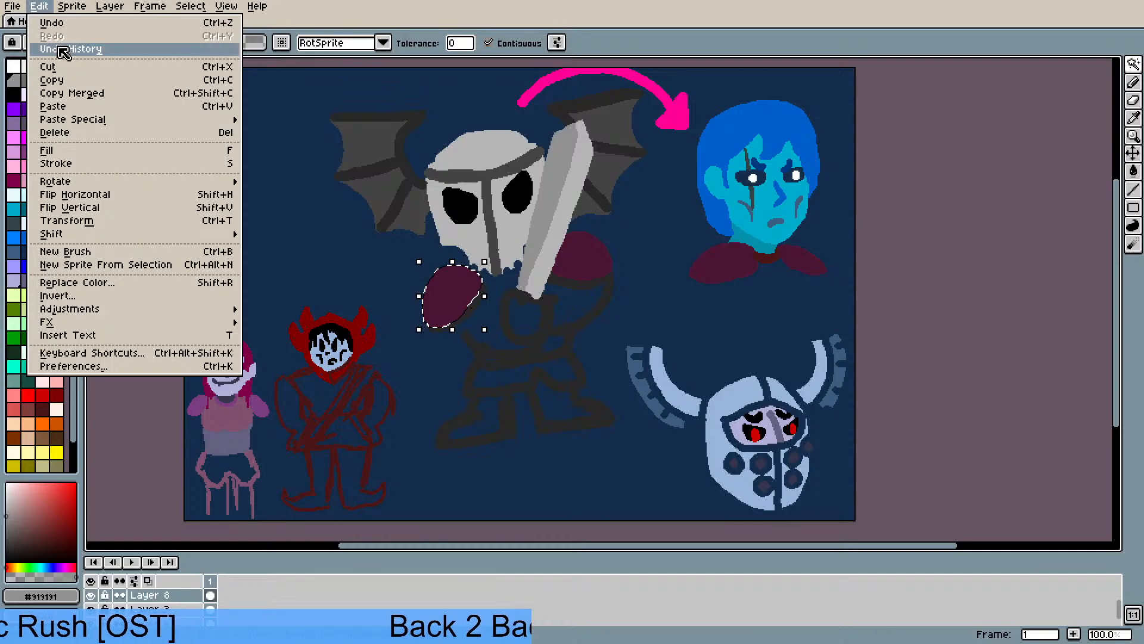
pyautogui.click(62, 68)
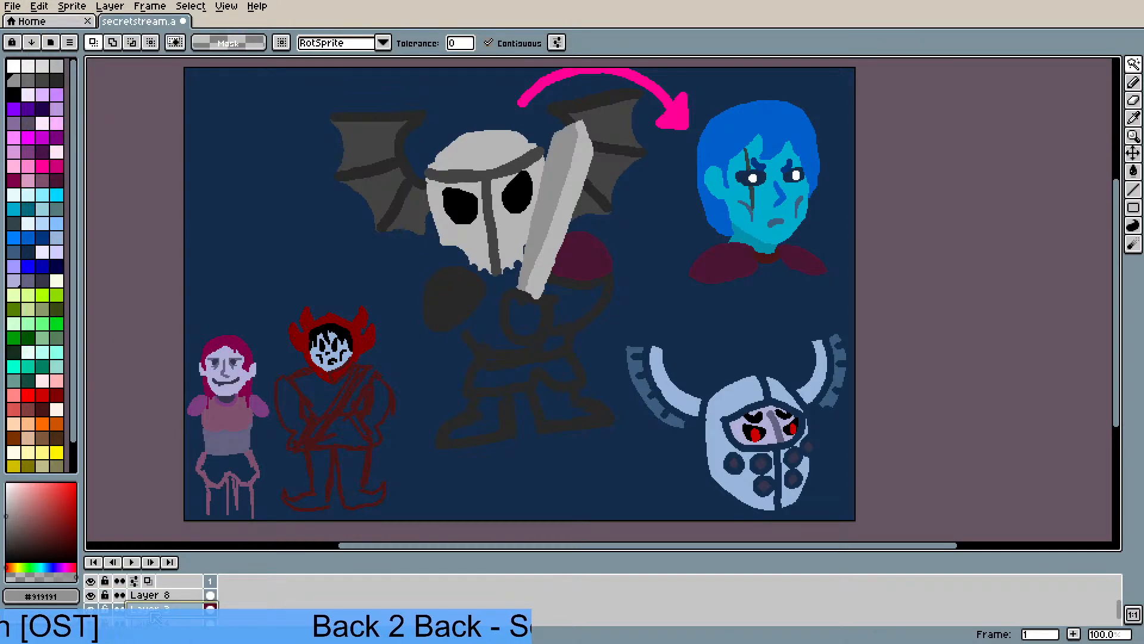
pyautogui.click(38, 6)
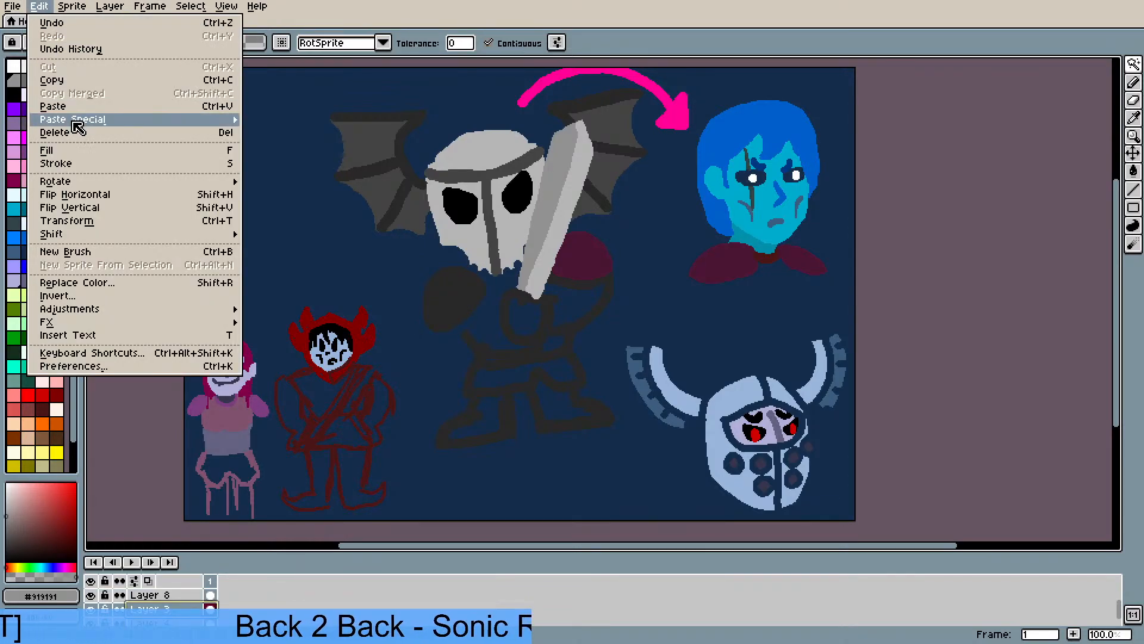
pyautogui.moveTo(71, 119)
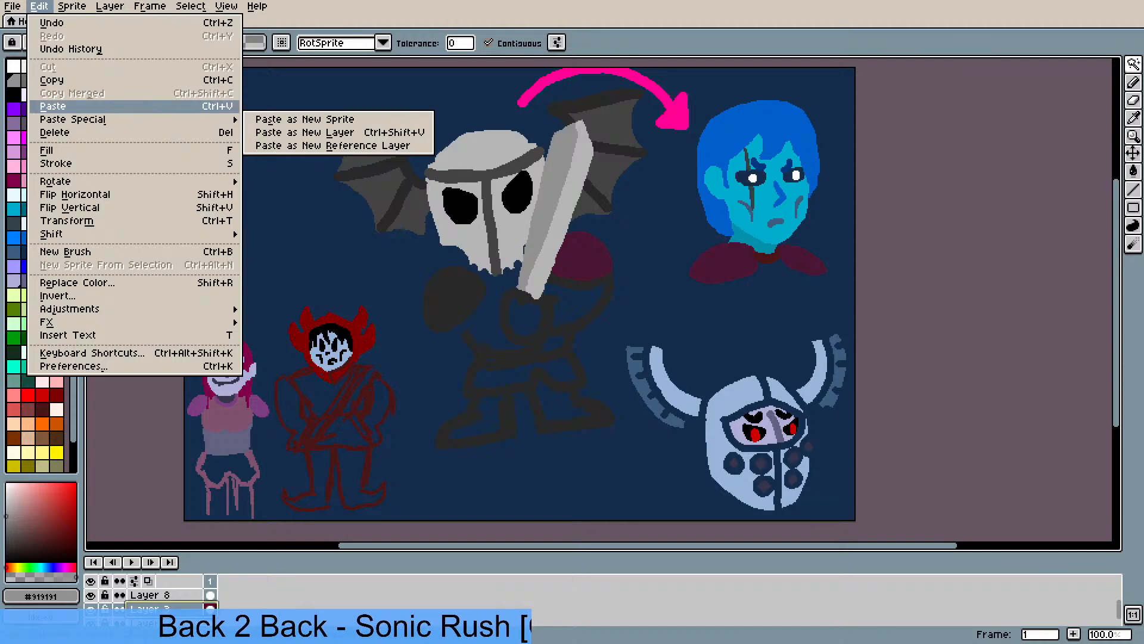
pyautogui.click(119, 106)
pyautogui.click(1002, 249)
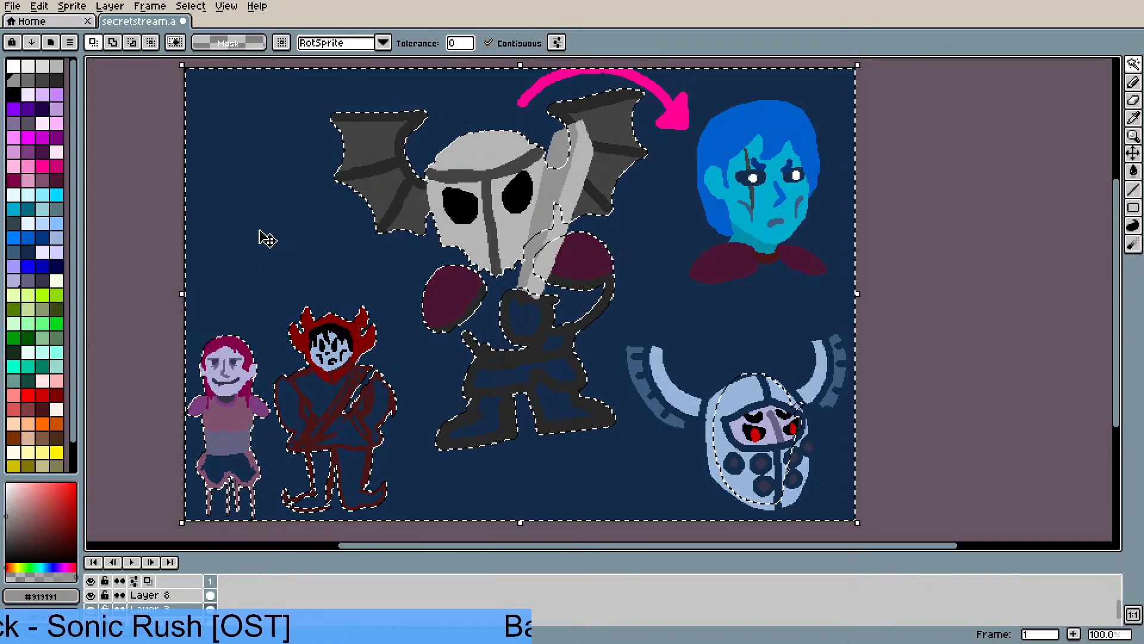
pyautogui.click(116, 198)
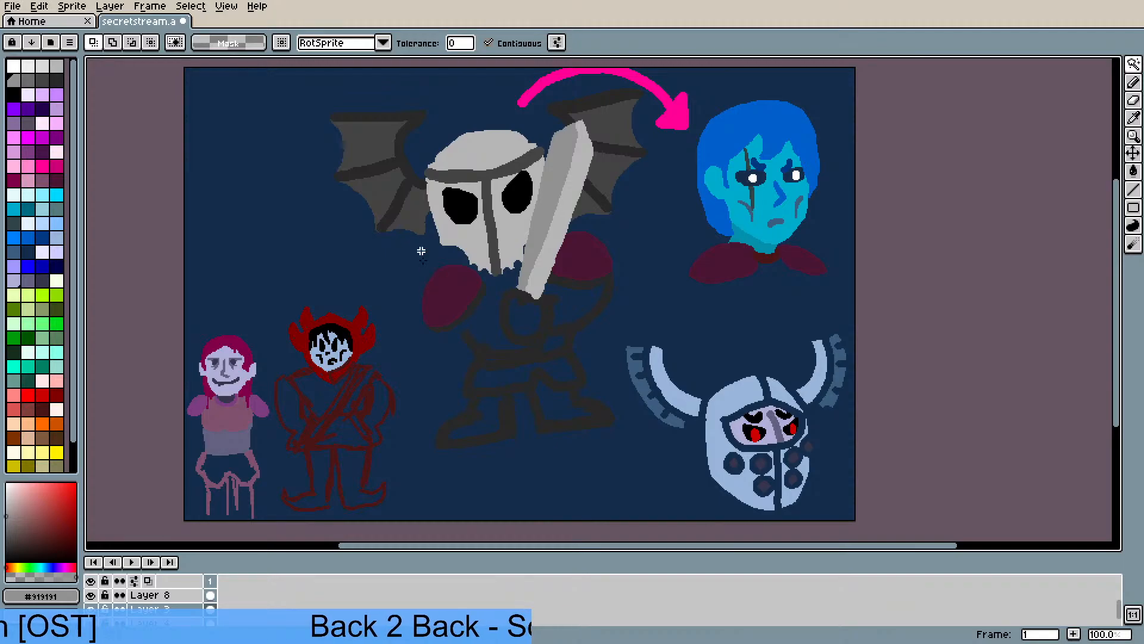
# - Dot three grey #919191 spots on each of the skull character's maroon shoulders with the 8 px pencil
pyautogui.press('b')
pyautogui.moveTo(434, 273)
pyautogui.mouseDown()
pyautogui.moveTo(424, 298)
pyautogui.moveTo(448, 285)
pyautogui.moveTo(428, 290)
pyautogui.moveTo(436, 297)
pyautogui.mouseUp()
pyautogui.hotkey('ctrl', 'z')
pyautogui.hotkey('ctrl', 'z')
pyautogui.hotkey('ctrl', 'z')
pyautogui.click(443, 270)
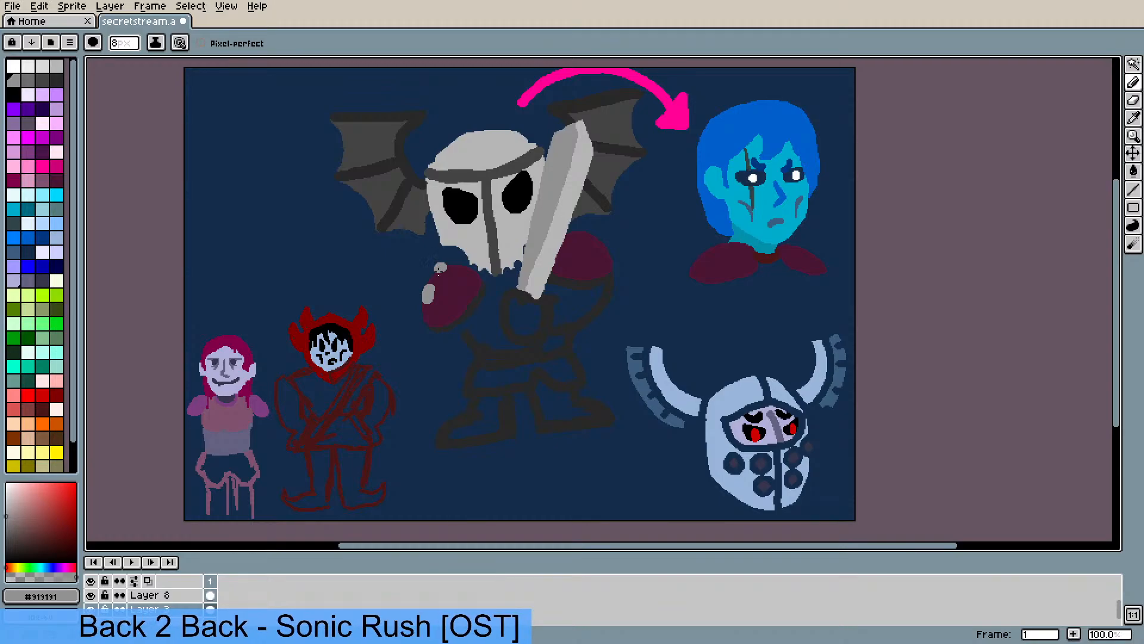
pyautogui.click(453, 284)
pyautogui.click(581, 234)
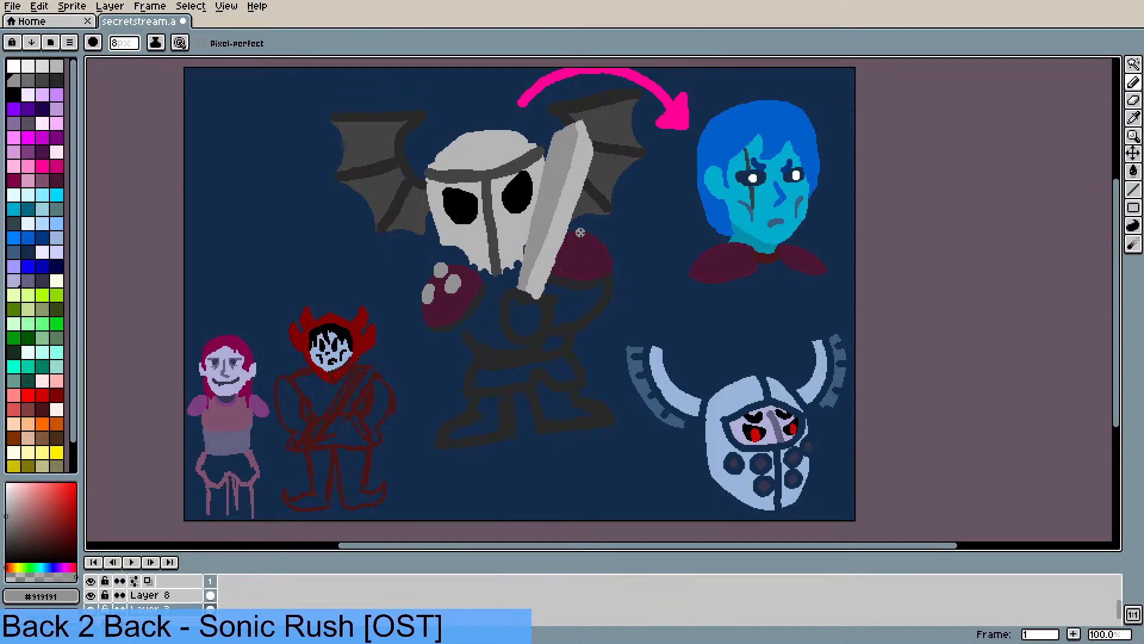
pyautogui.click(613, 249)
pyautogui.click(599, 251)
pyautogui.click(583, 260)
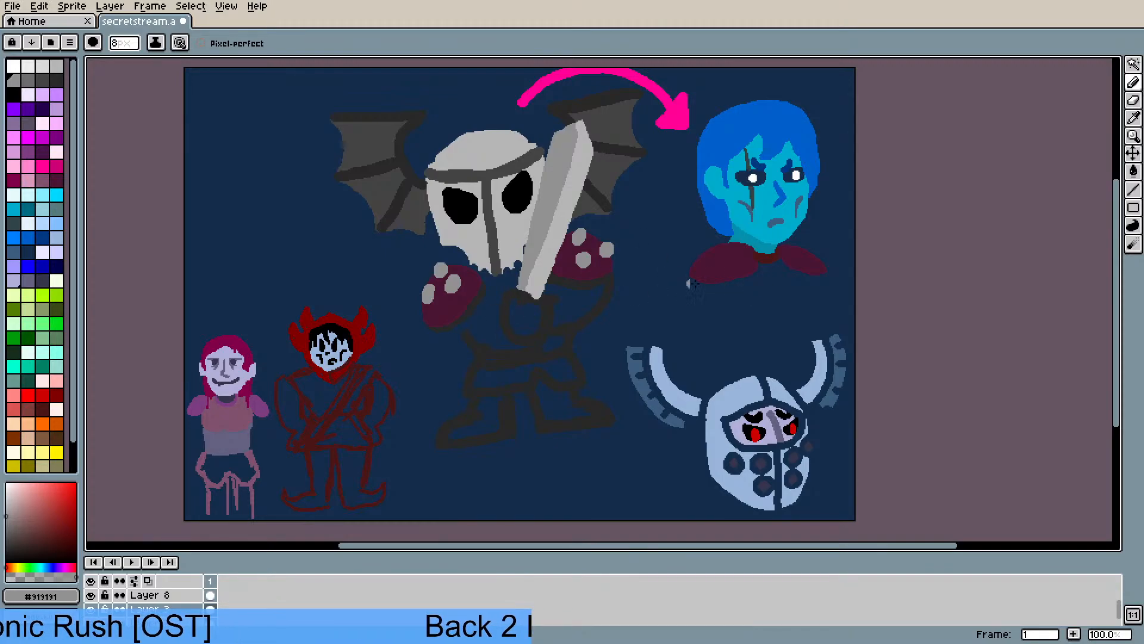
# - Sample the dark red #4a1515 from the blue-haired character's collar and paint a neck band beneath the skull, from left shoulder to blade
pyautogui.press('g')
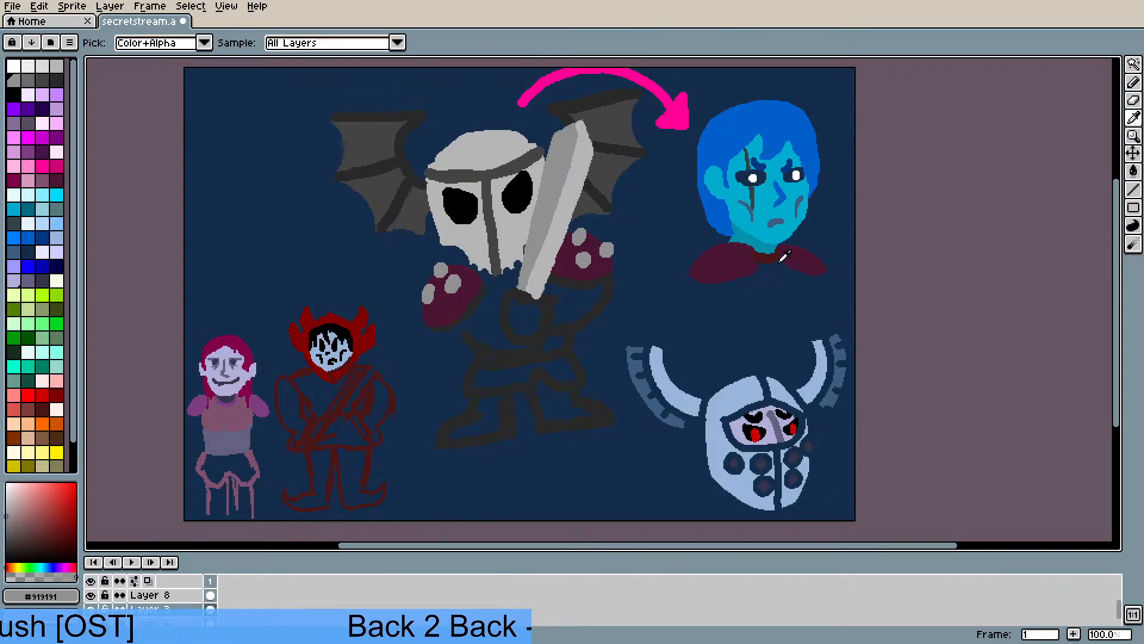
pyautogui.keyDown('alt'); pyautogui.click(782, 256); pyautogui.keyUp('alt')
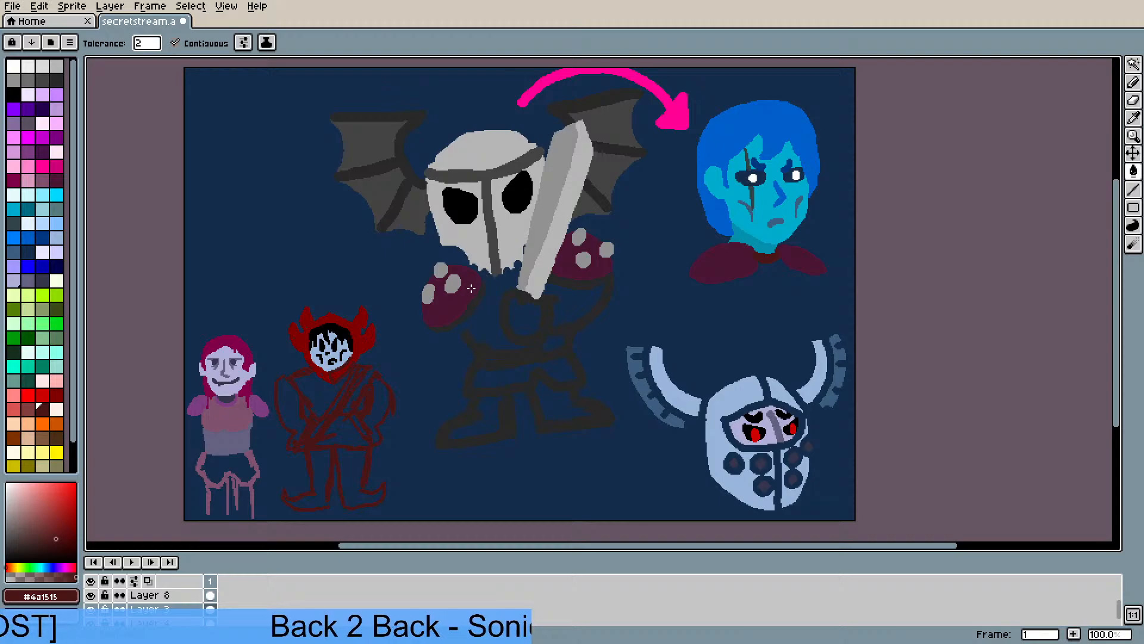
pyautogui.scroll(3, 499, 277)
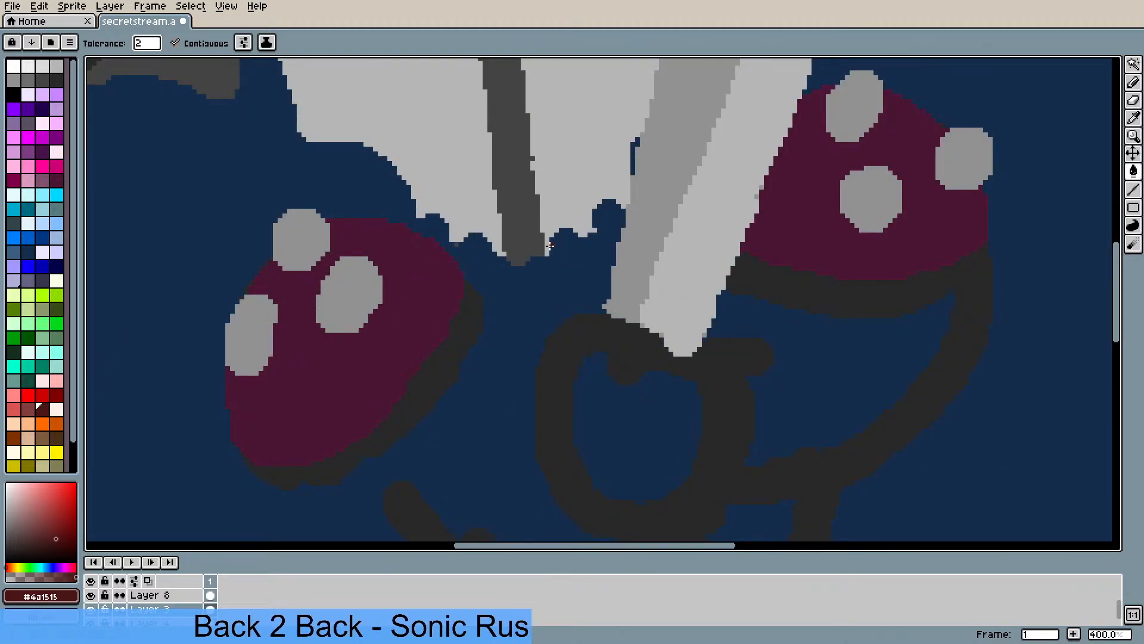
pyautogui.press('b')
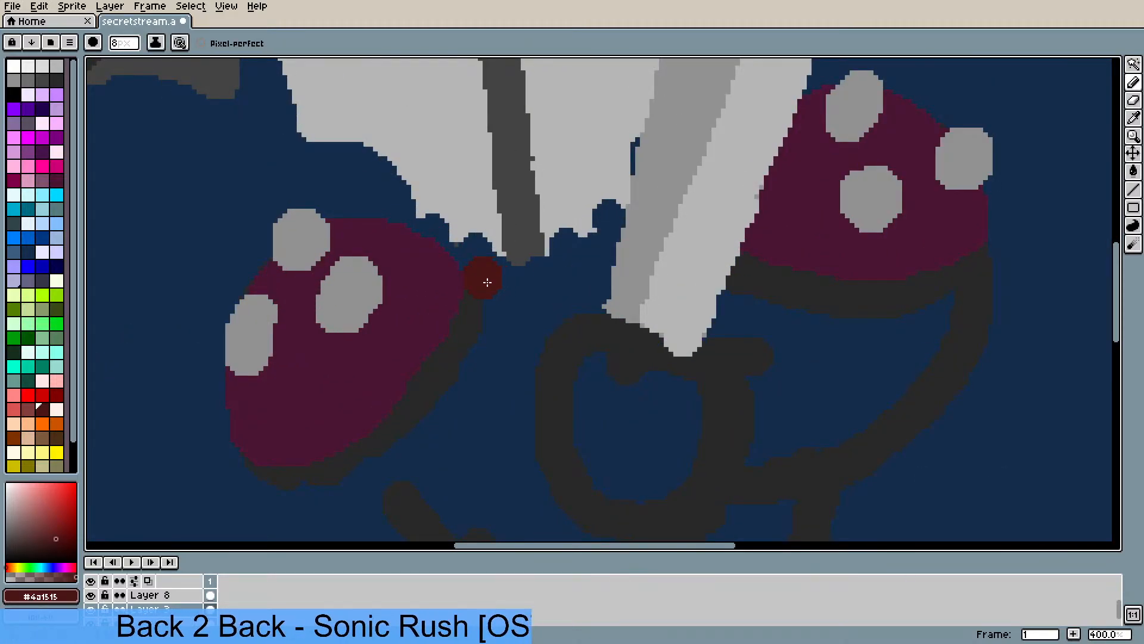
pyautogui.moveTo(488, 282)
pyautogui.mouseDown()
pyautogui.moveTo(579, 274)
pyautogui.moveTo(634, 245)
pyautogui.moveTo(598, 268)
pyautogui.moveTo(520, 283)
pyautogui.mouseUp()
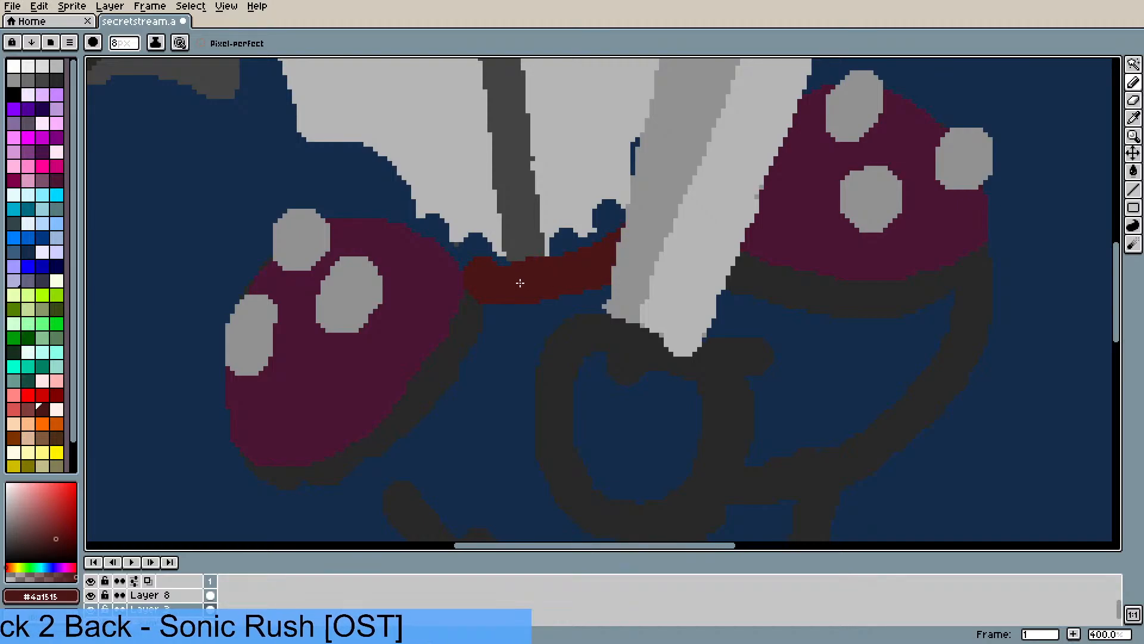
# - Sample the dark grey #292929 and sketch the skull character's left arm and second hand beside the sword grip
pyautogui.scroll(8, 505, 273)
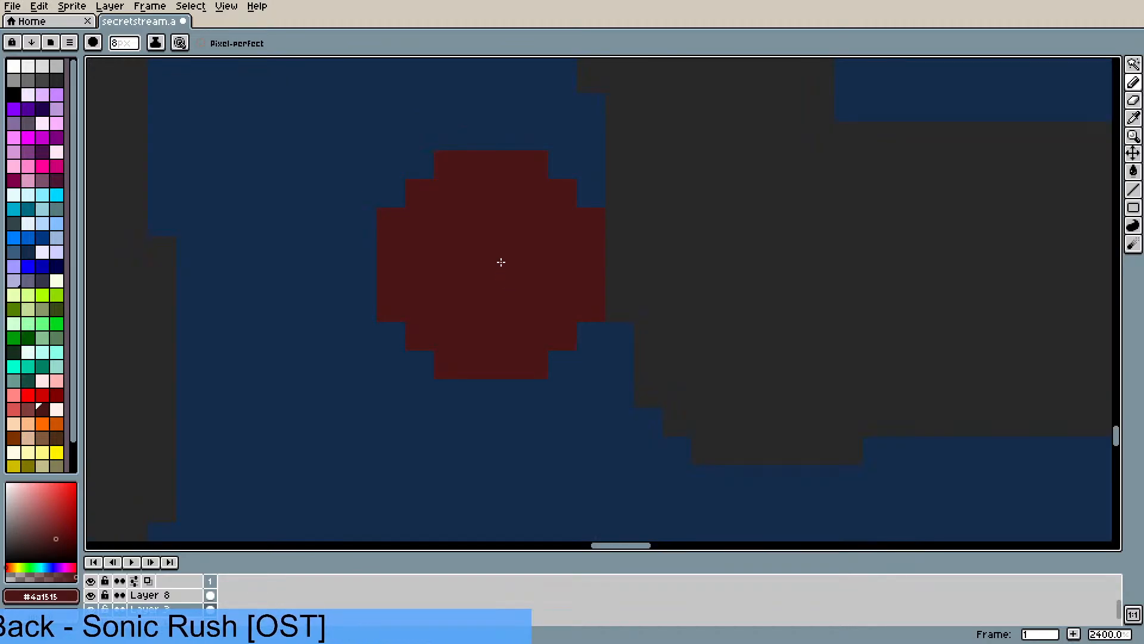
pyautogui.scroll(-8, 504, 214)
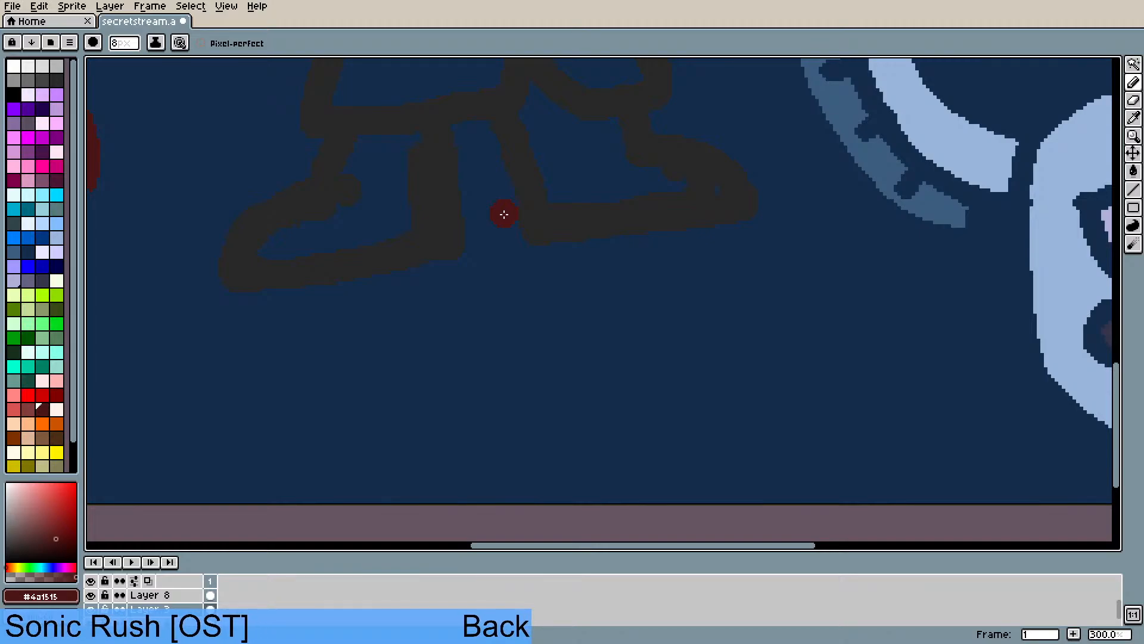
pyautogui.scroll(-2, 504, 214)
pyautogui.scroll(-2, 440, 79)
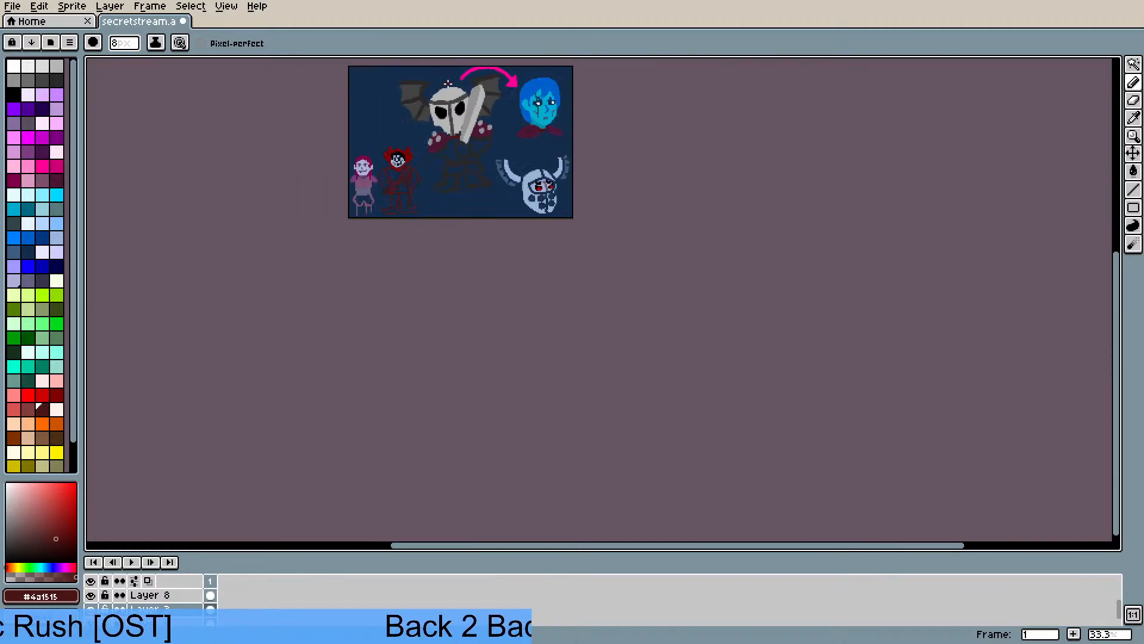
pyautogui.scroll(5, 448, 84)
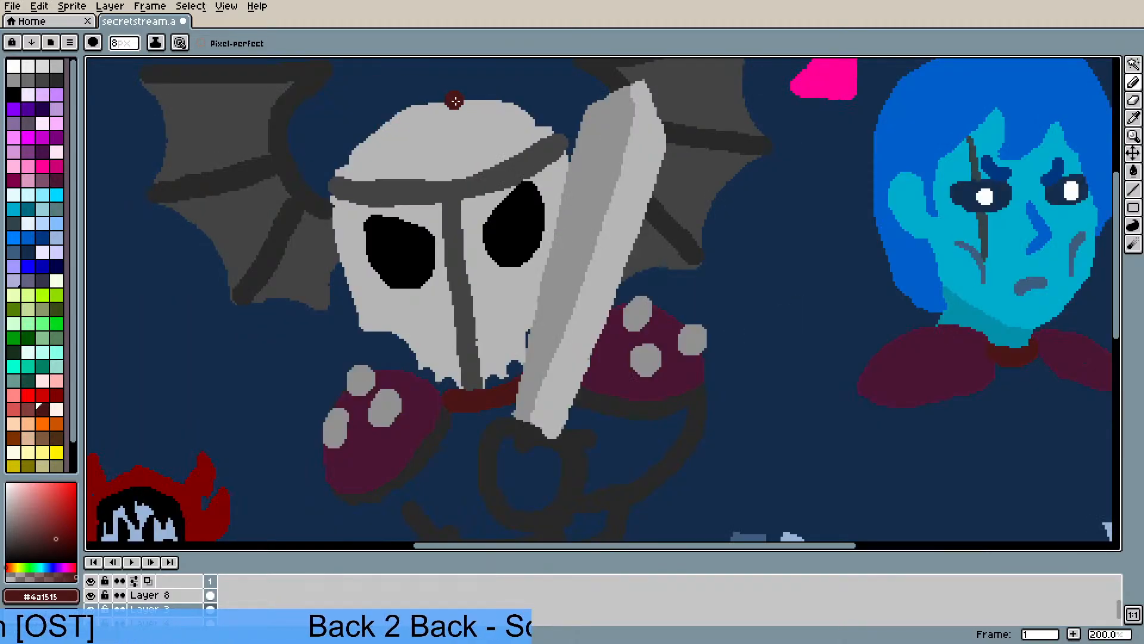
pyautogui.scroll(-1, 455, 101)
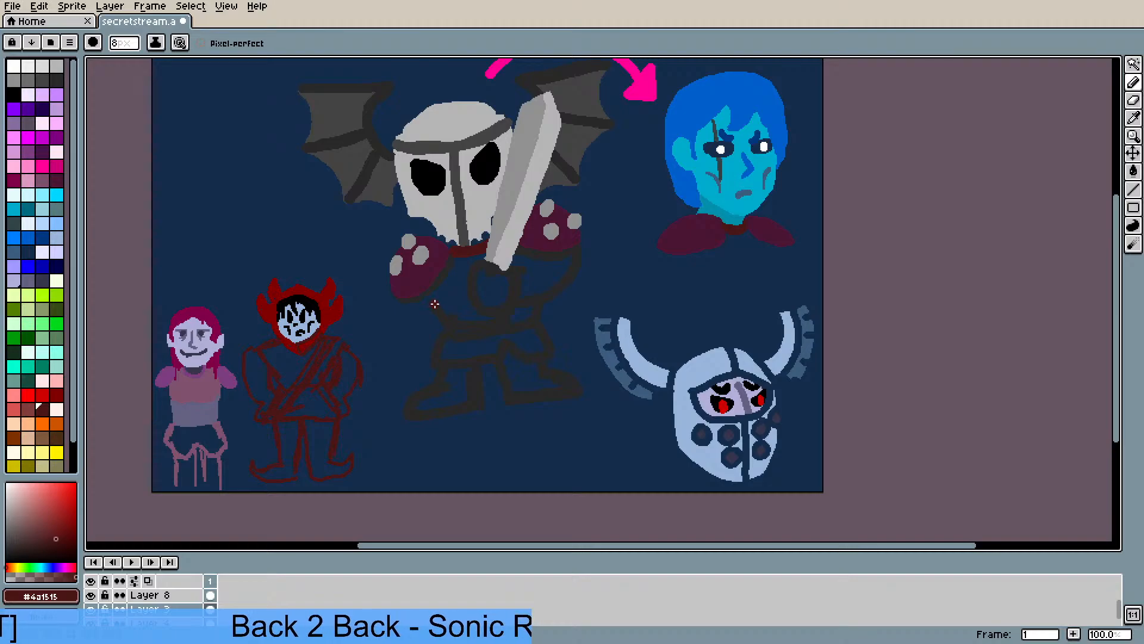
pyautogui.press('i')
pyautogui.press('b')
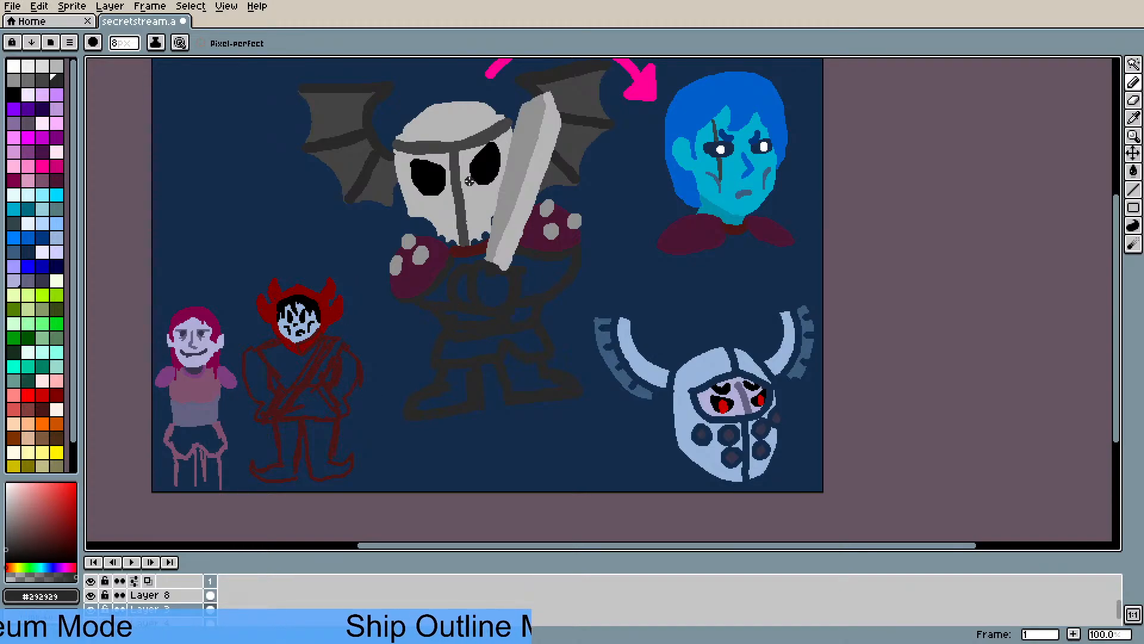
# - Add a new layer and fill the gaps around the skull's lower teeth with dark grey #292929, undoing the stroke along the jaw
pyautogui.scroll(1, 455, 194)
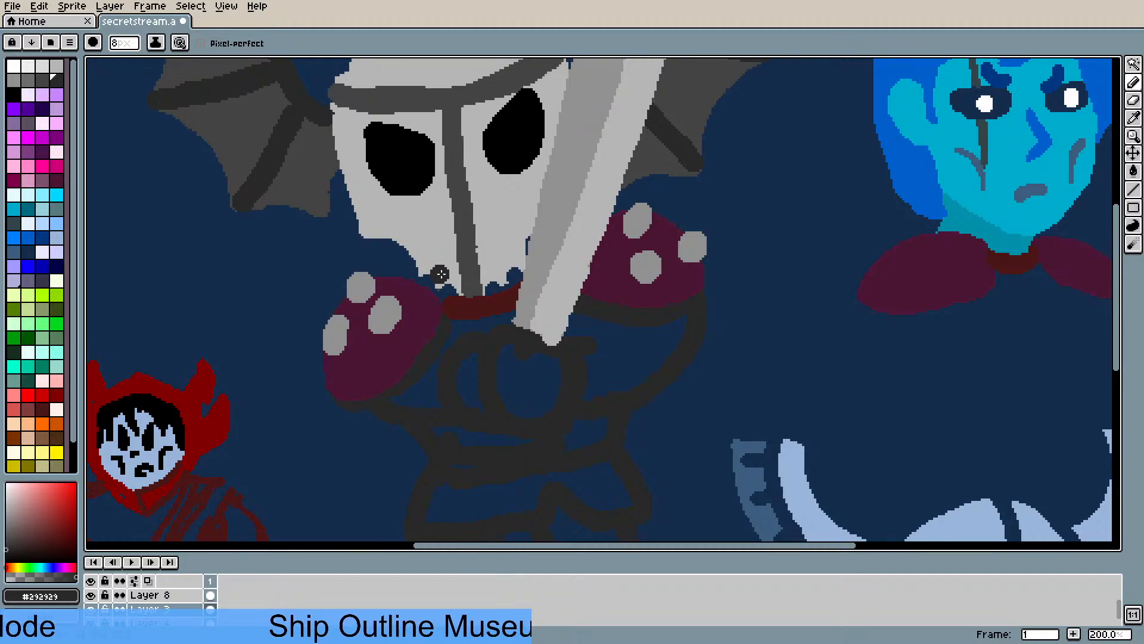
pyautogui.scroll(1, 441, 274)
pyautogui.scroll(-2, 441, 273)
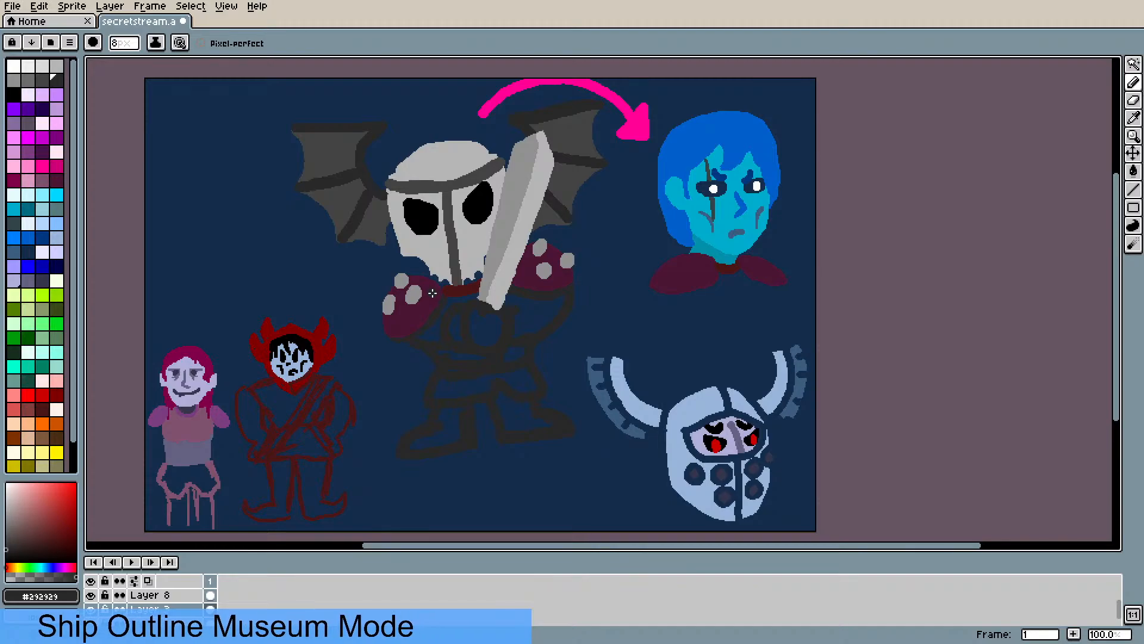
pyautogui.scroll(1, 458, 254)
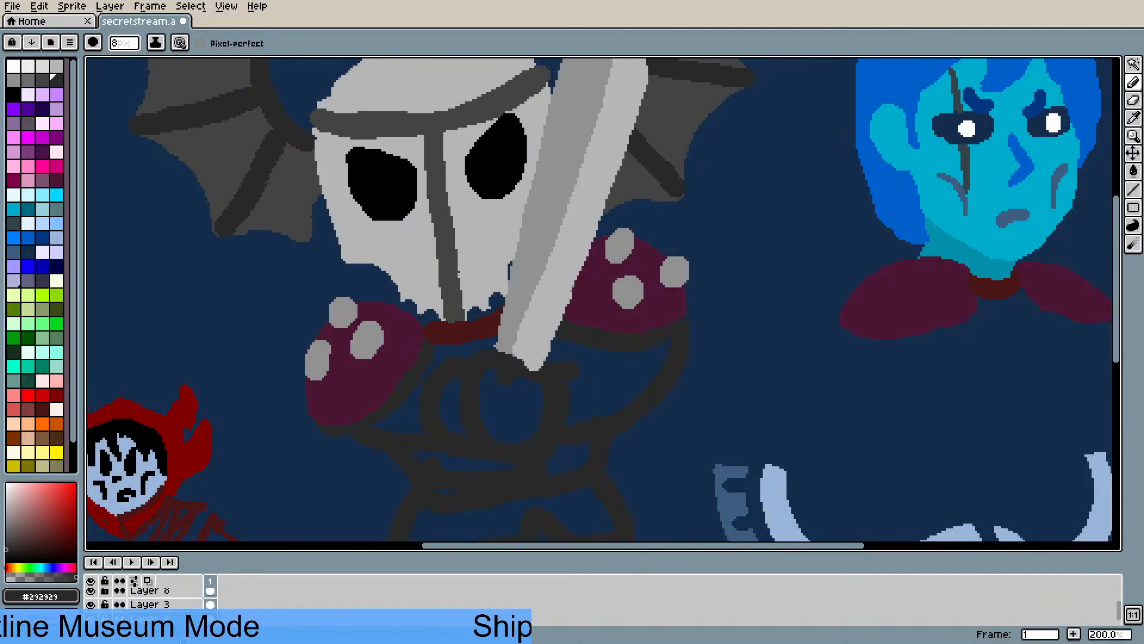
pyautogui.click(110, 6)
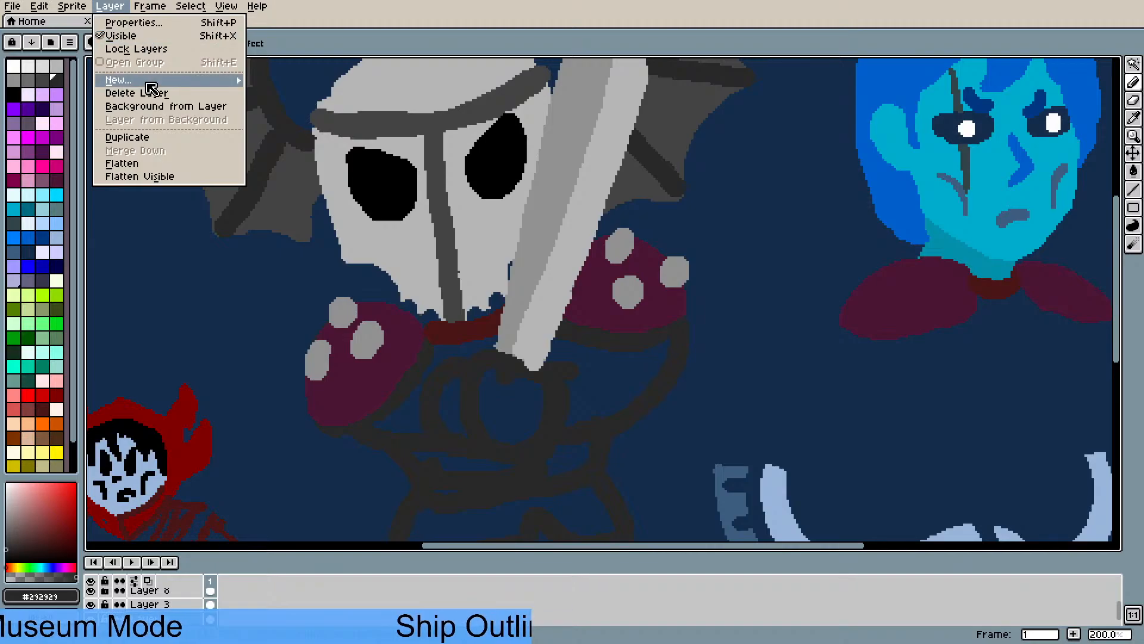
pyautogui.moveTo(151, 90)
pyautogui.click(295, 80)
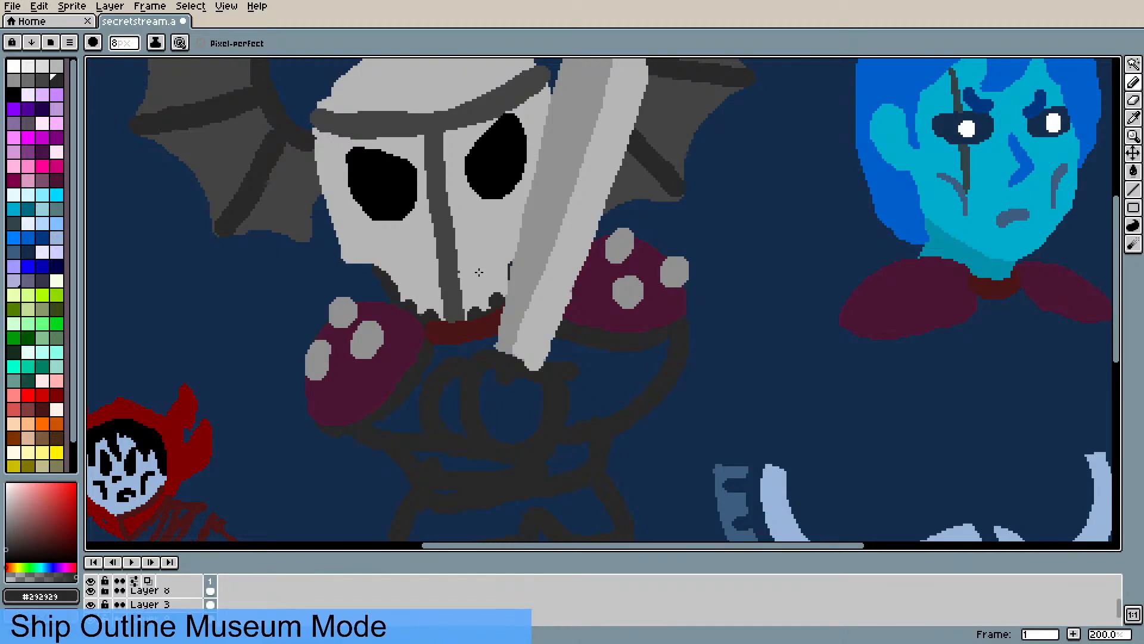
pyautogui.hotkey('ctrl', 'z')
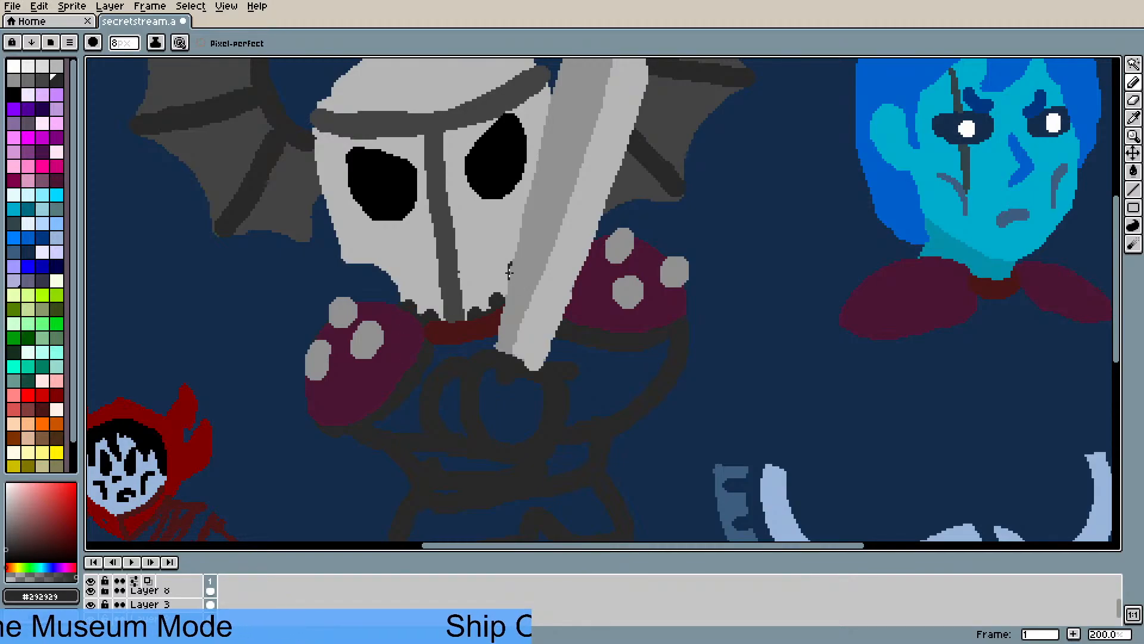
pyautogui.scroll(-2, 554, 302)
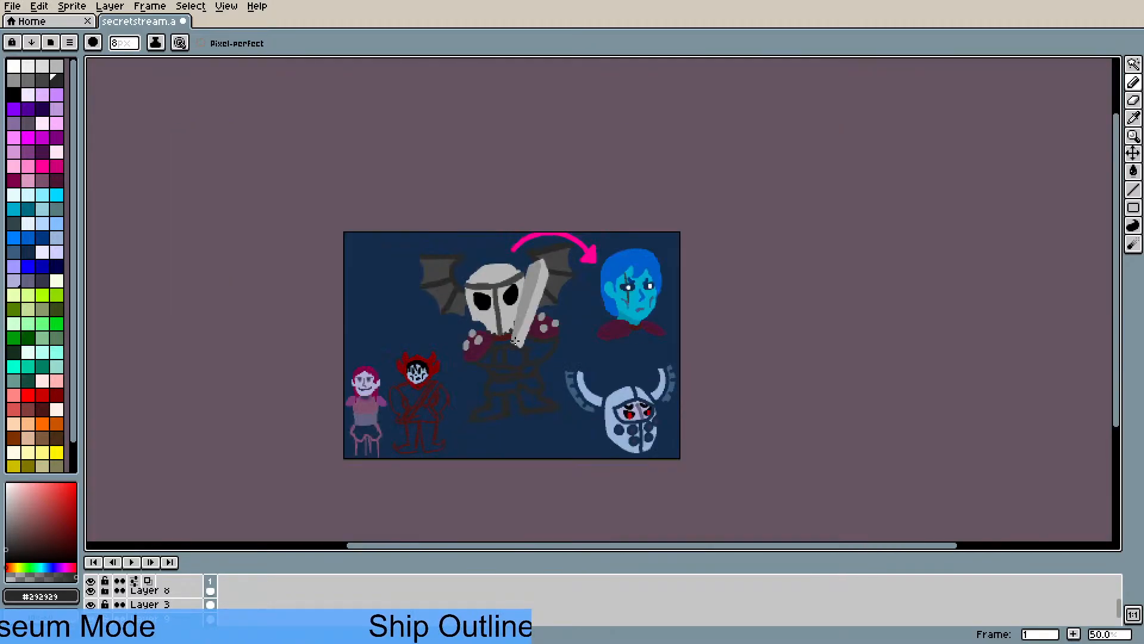
pyautogui.scroll(1, 525, 338)
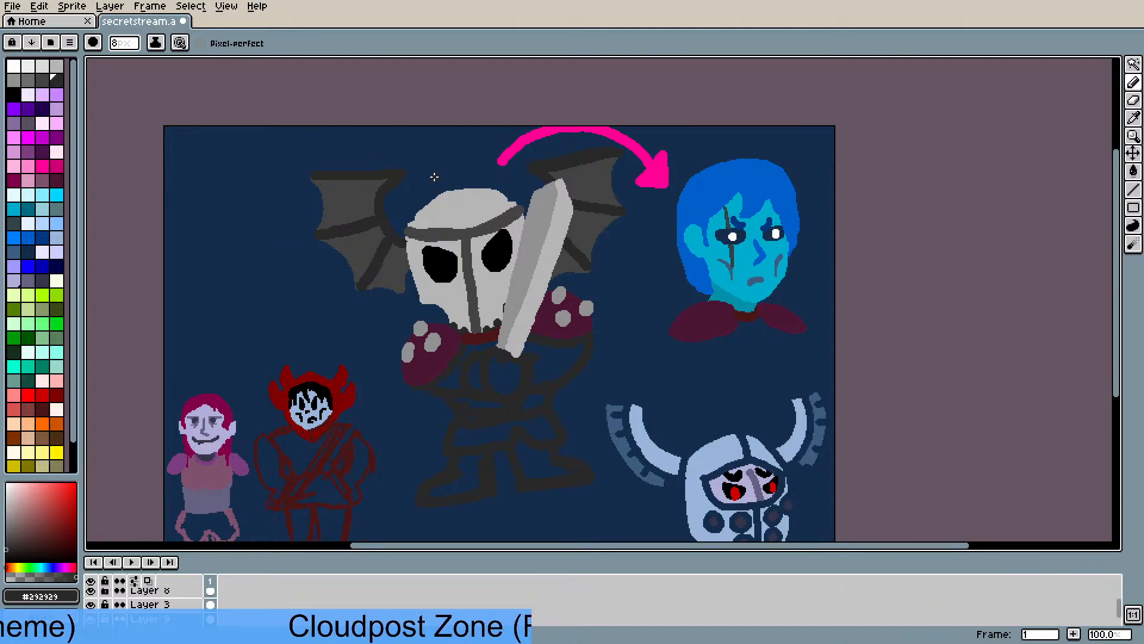
pyautogui.scroll(1, 434, 178)
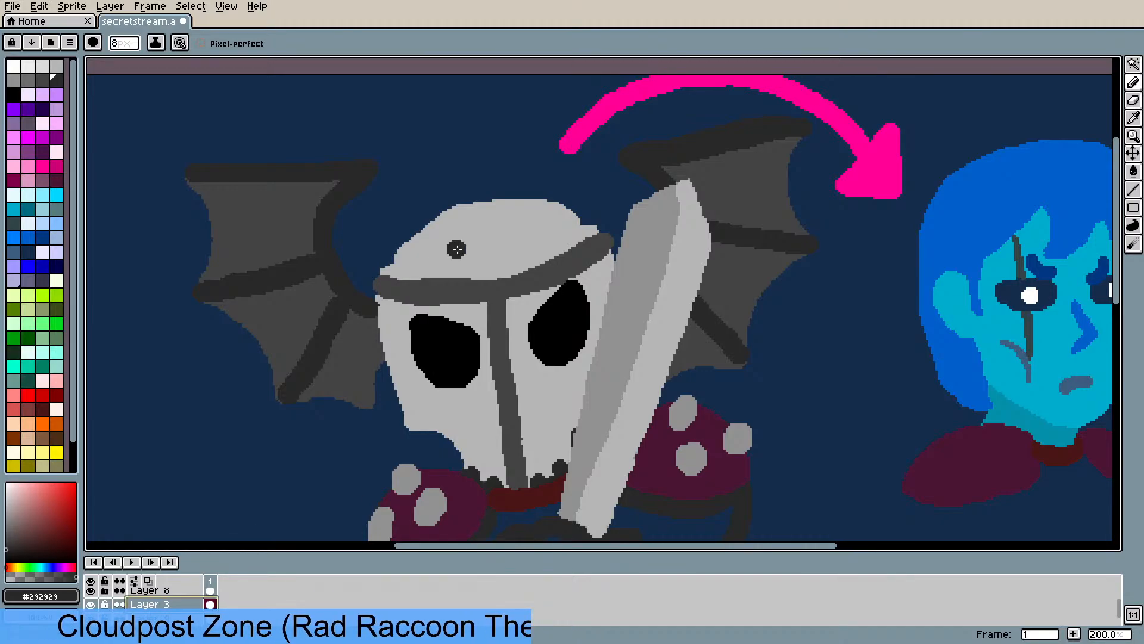
pyautogui.press('i')
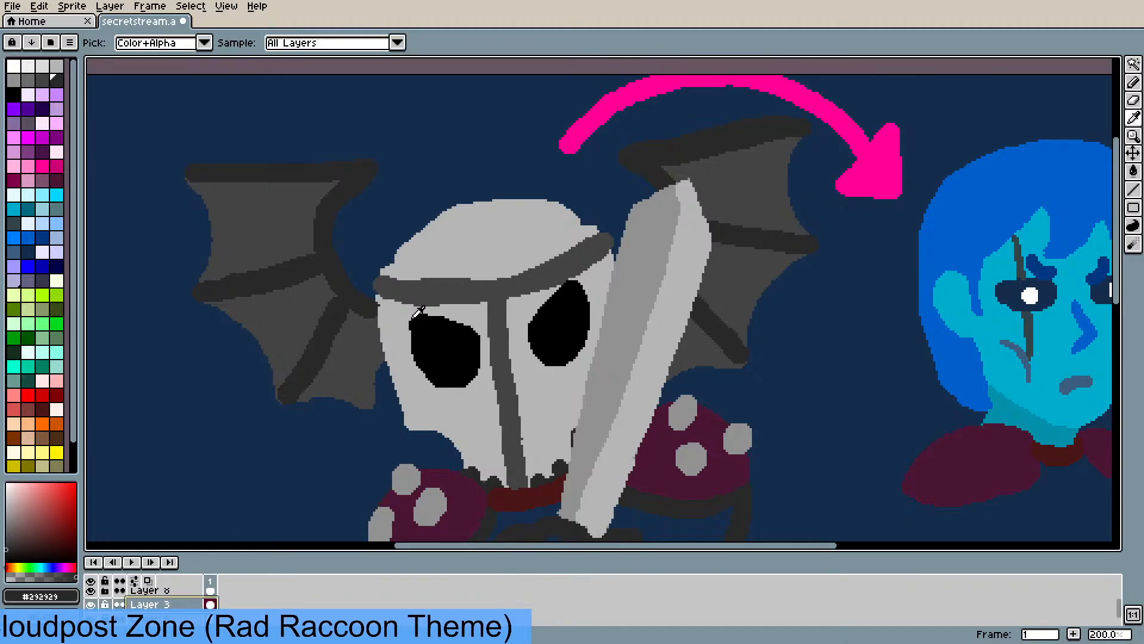
pyautogui.click(453, 250)
pyautogui.press('b')
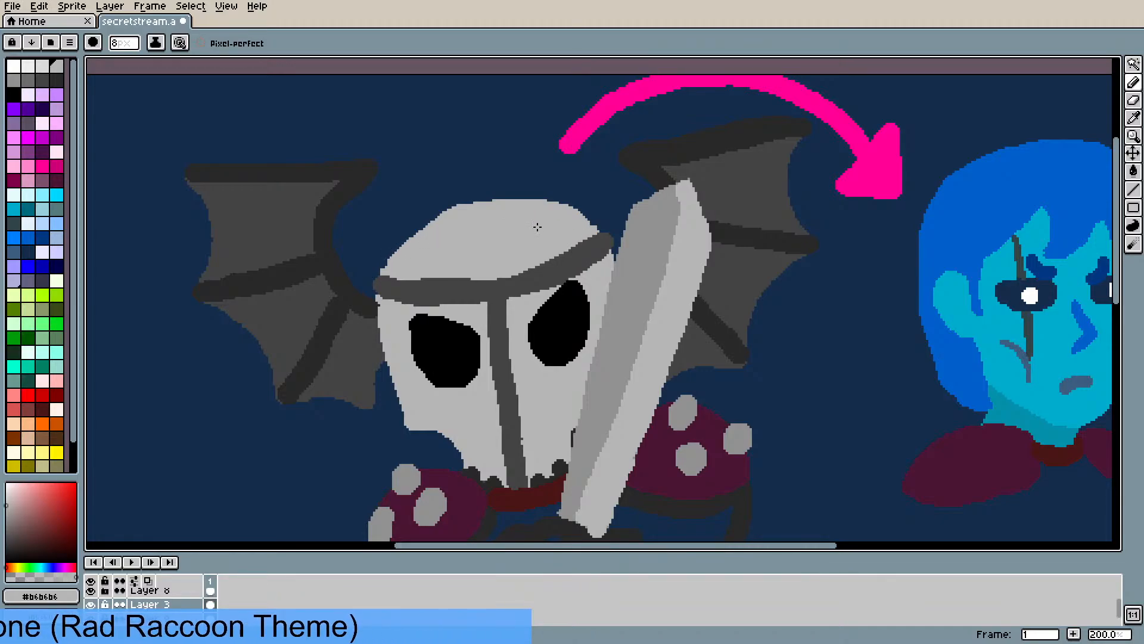
pyautogui.scroll(-2, 423, 317)
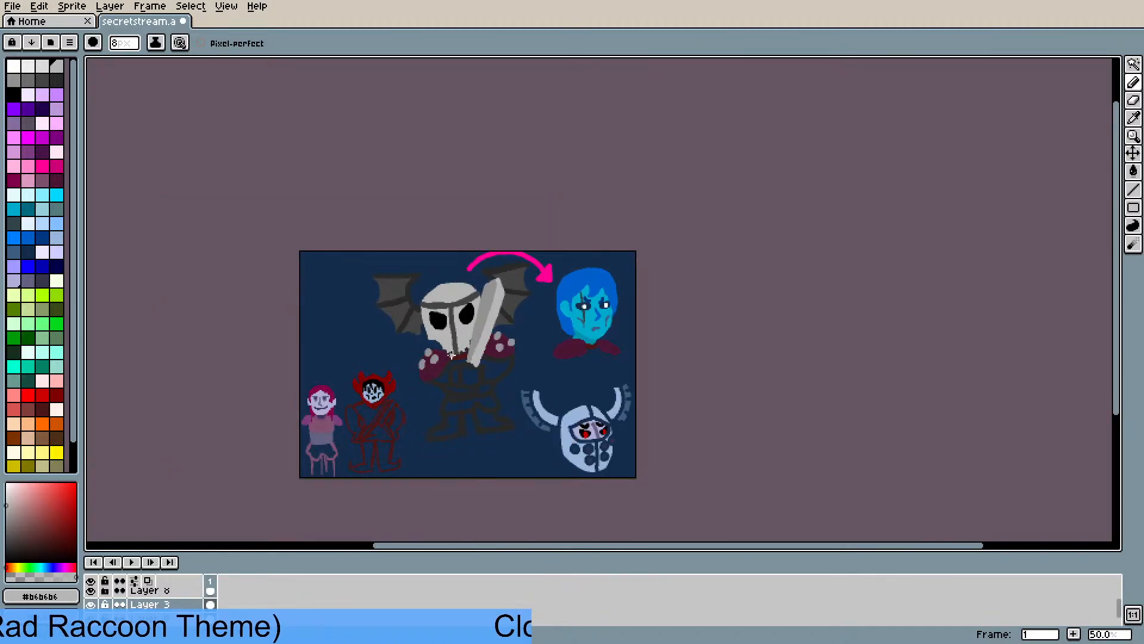
pyautogui.scroll(1, 447, 354)
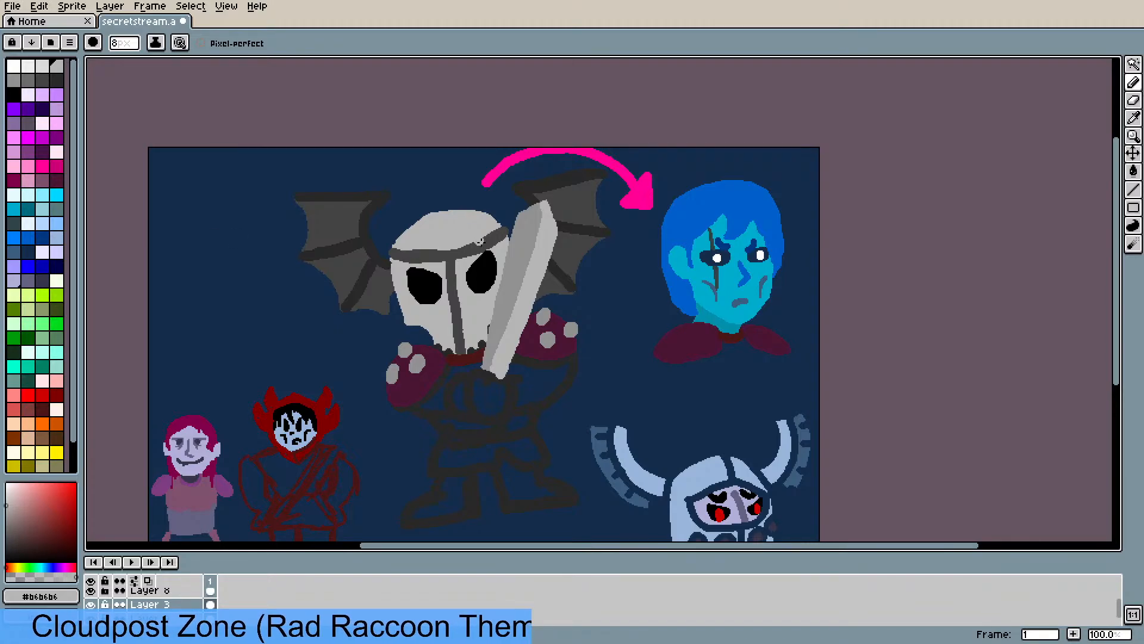
# - Try to bucket-fill the skull character's chest below the neck band with grey Idx-4 and undo it
pyautogui.scroll(1, 513, 506)
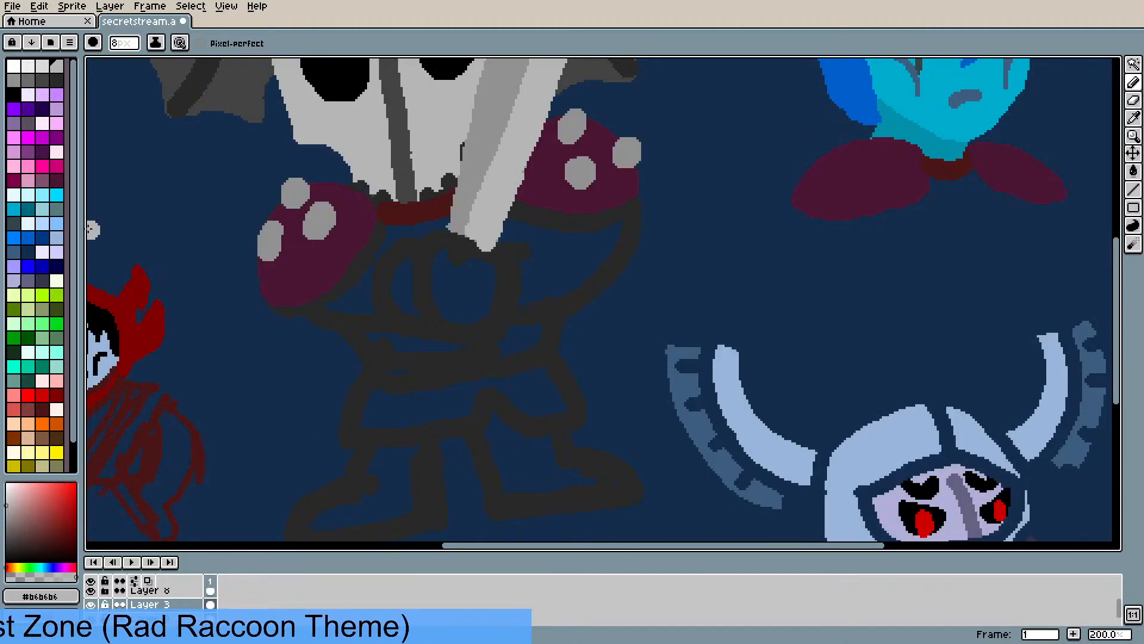
pyautogui.click(18, 85)
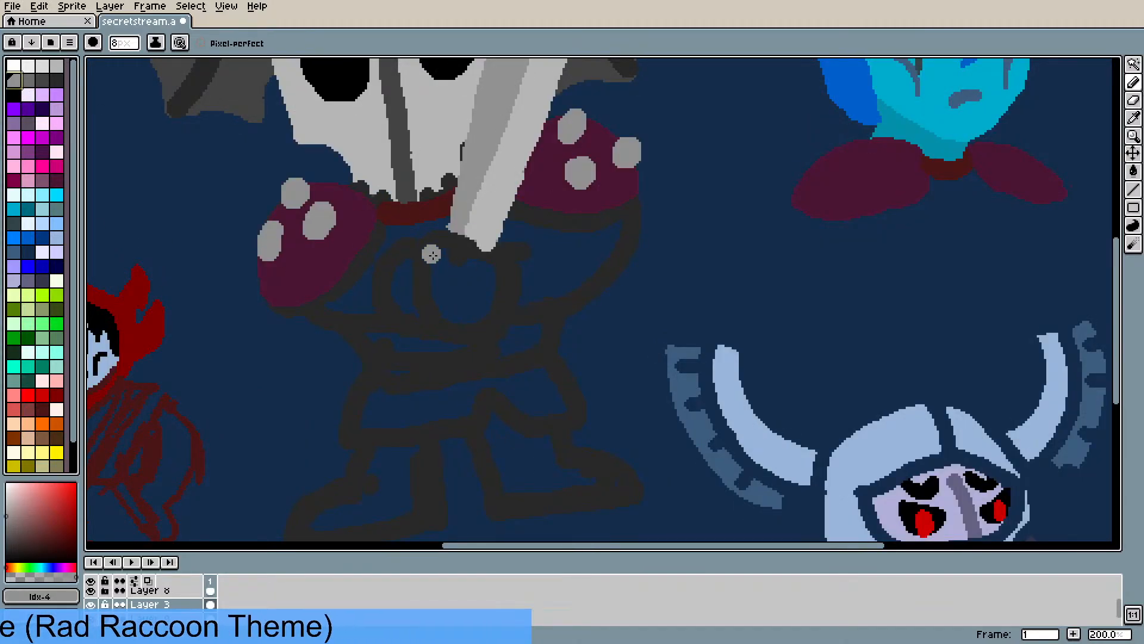
pyautogui.press('g')
pyautogui.click(424, 233)
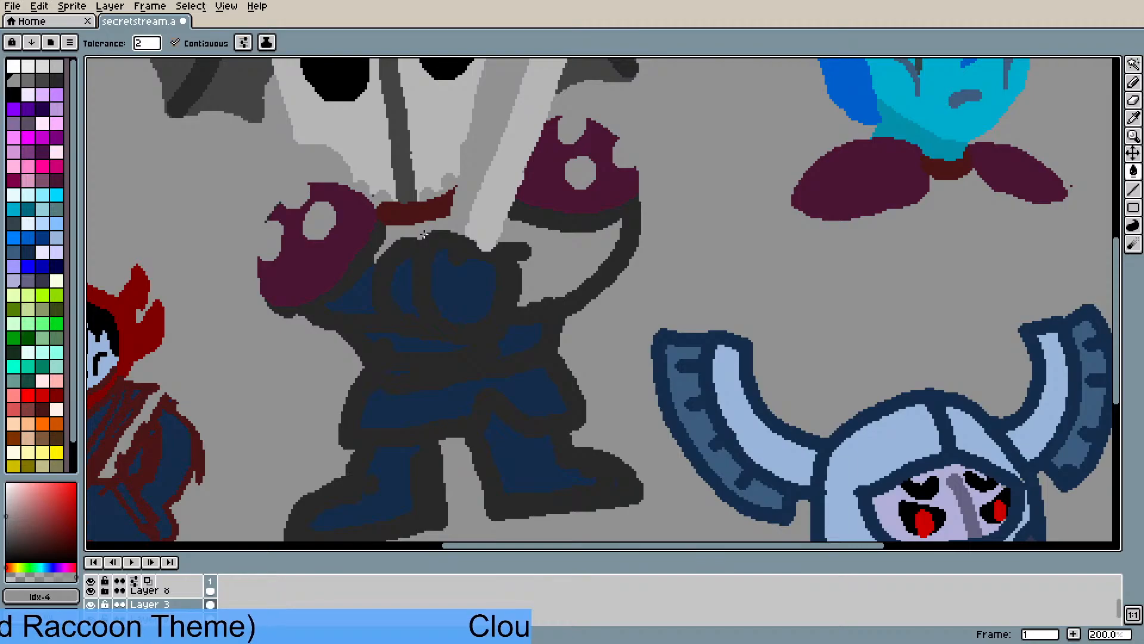
pyautogui.hotkey('ctrl', 'z')
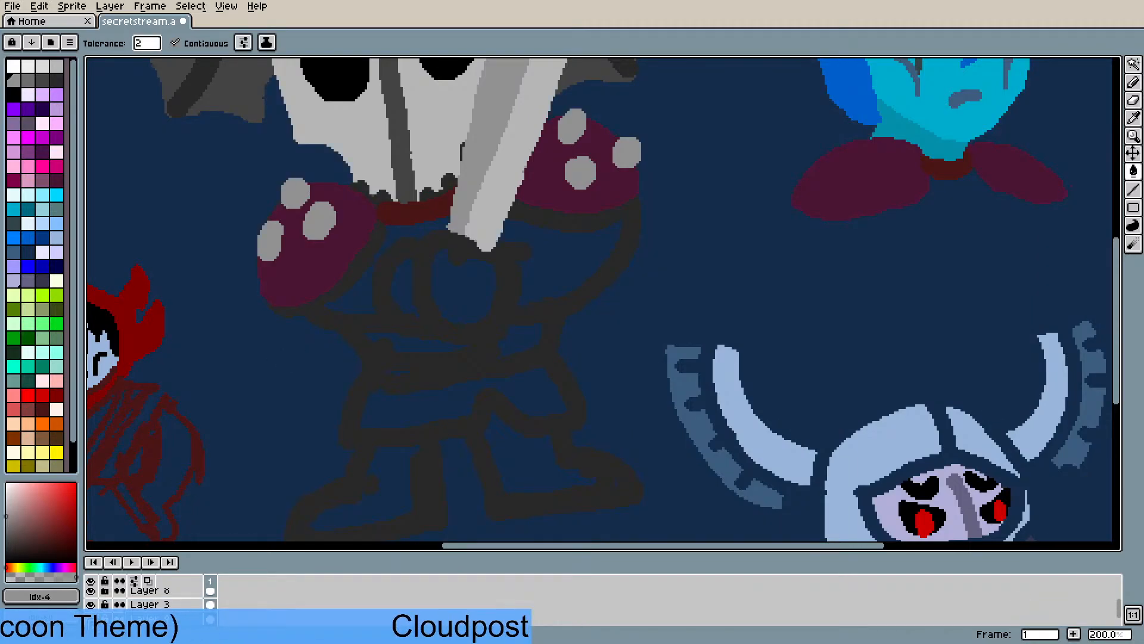
pyautogui.click(92, 604)
pyautogui.click(91, 604)
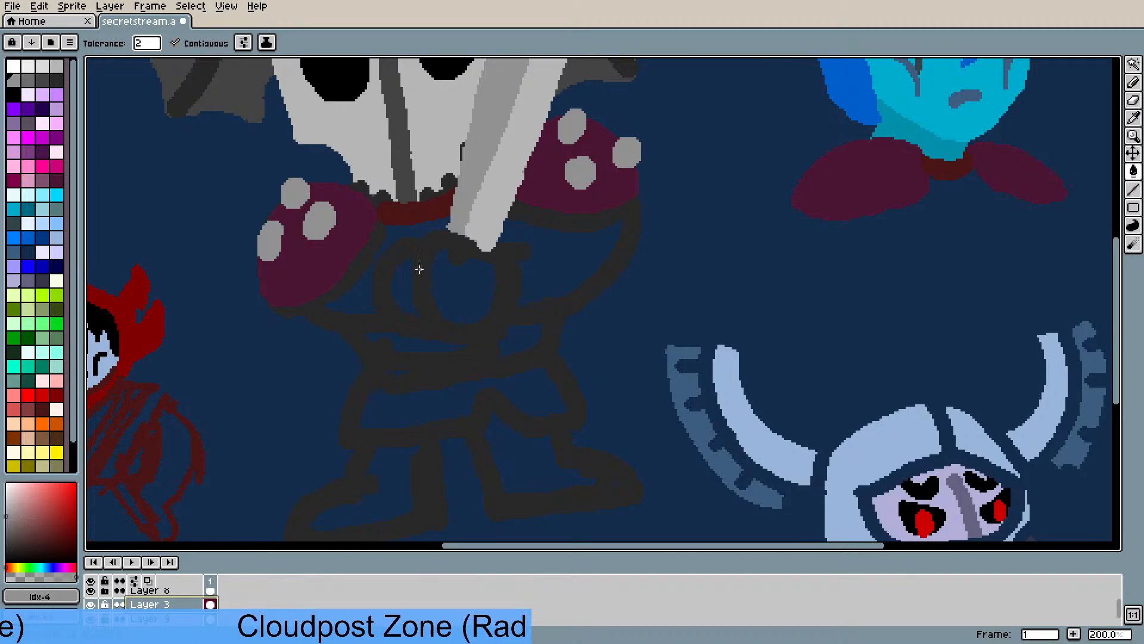
# - Paint the skull character's upper chest grey on both sides of the hands with the 8 px pencil
pyautogui.press('b')
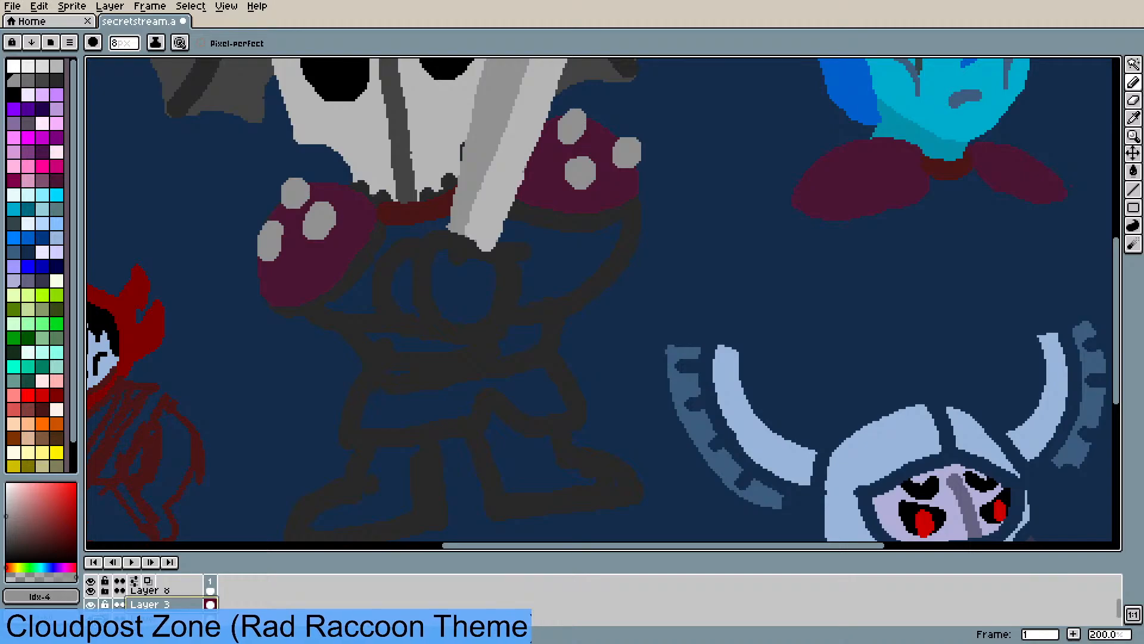
pyautogui.moveTo(346, 282)
pyautogui.mouseDown()
pyautogui.moveTo(367, 312)
pyautogui.moveTo(343, 277)
pyautogui.moveTo(330, 305)
pyautogui.moveTo(349, 311)
pyautogui.moveTo(364, 299)
pyautogui.moveTo(373, 246)
pyautogui.moveTo(409, 239)
pyautogui.moveTo(439, 210)
pyautogui.moveTo(421, 233)
pyautogui.mouseUp()
pyautogui.press('v')
pyautogui.hotkey('ctrl', 'z')
pyautogui.press('b')
pyautogui.moveTo(516, 231)
pyautogui.mouseDown()
pyautogui.moveTo(540, 244)
pyautogui.moveTo(548, 235)
pyautogui.moveTo(522, 264)
pyautogui.moveTo(565, 236)
pyautogui.mouseUp()
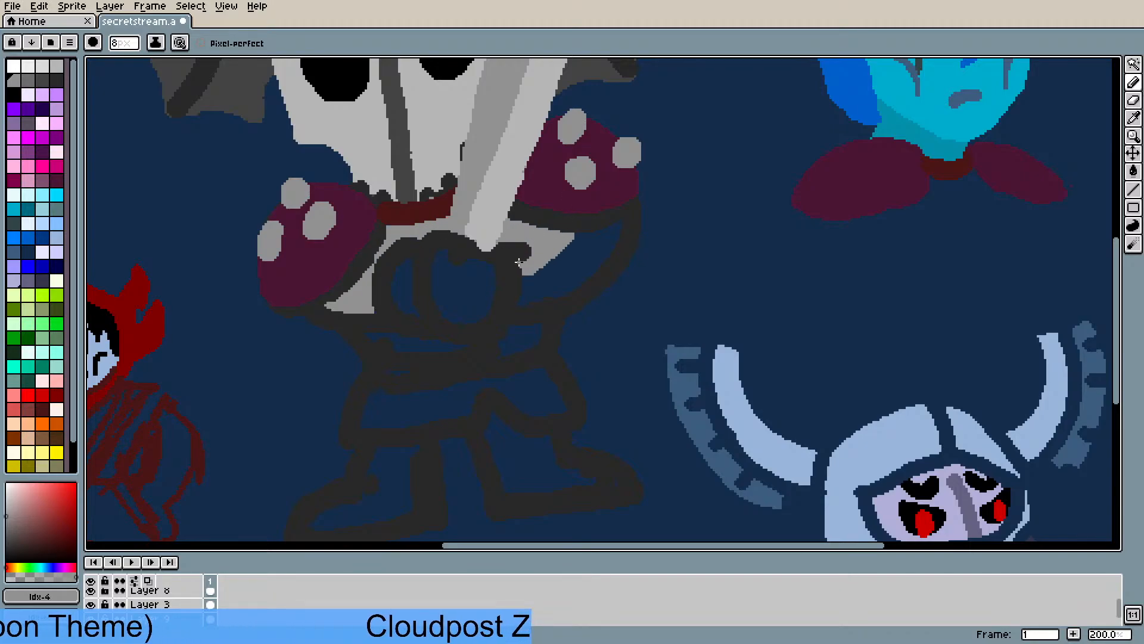
# - Recolour the painted upper chest dark grey Idx-6, trying the lighter Idx-5 first
pyautogui.click(27, 80)
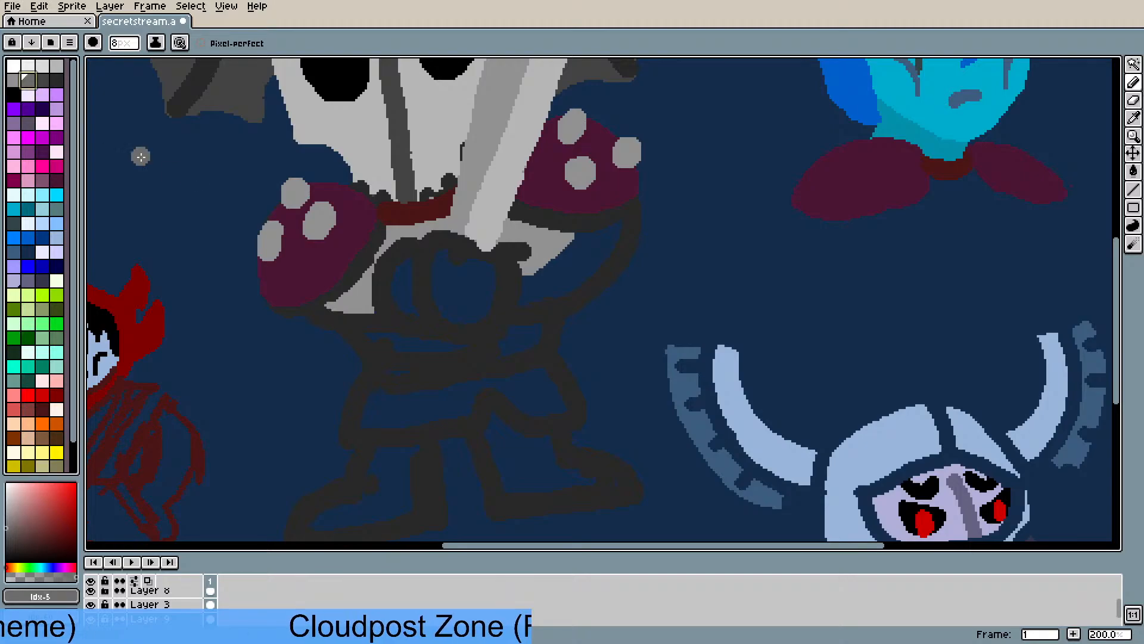
pyautogui.press('g')
pyautogui.click(427, 230)
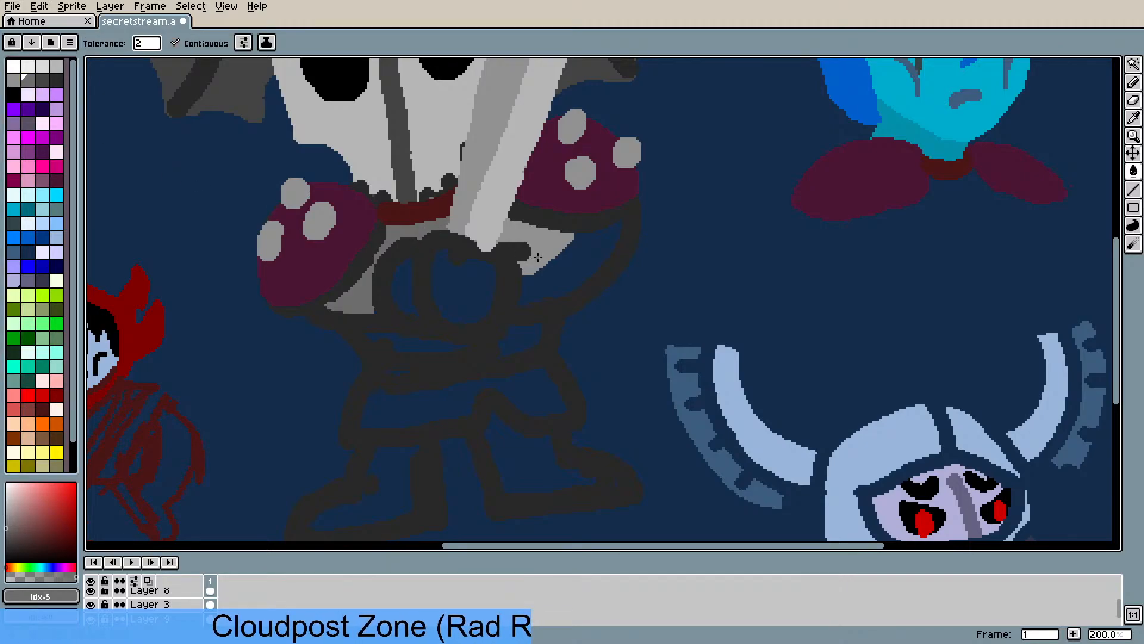
pyautogui.click(42, 79)
pyautogui.click(420, 227)
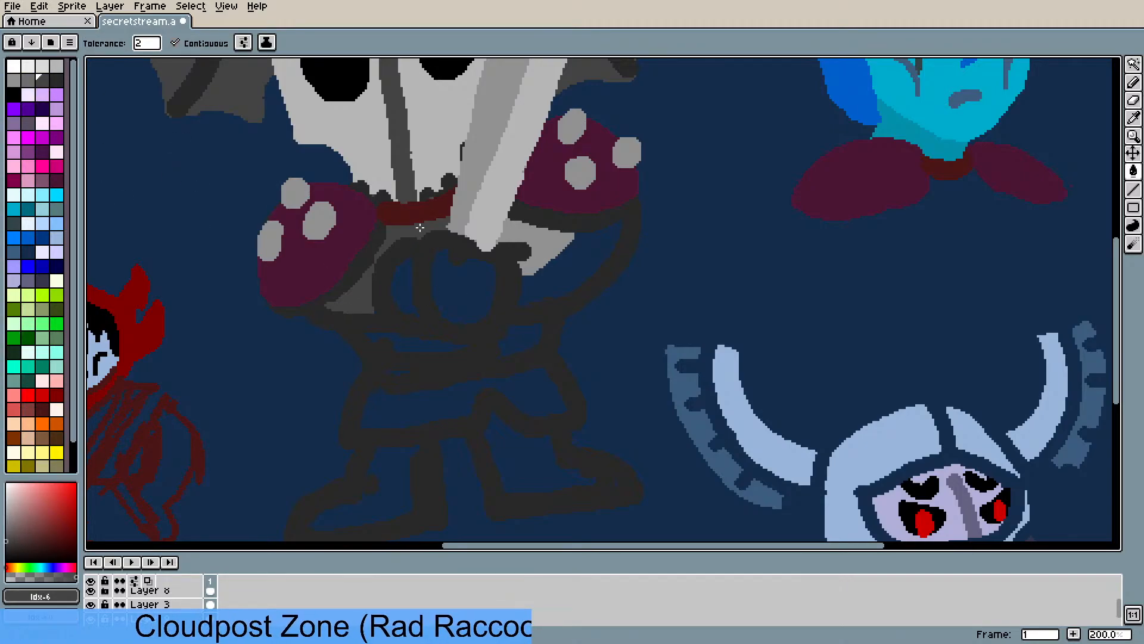
pyautogui.press('b')
pyautogui.moveTo(525, 226)
pyautogui.mouseDown()
pyautogui.moveTo(511, 235)
pyautogui.moveTo(563, 257)
pyautogui.moveTo(535, 270)
pyautogui.mouseUp()
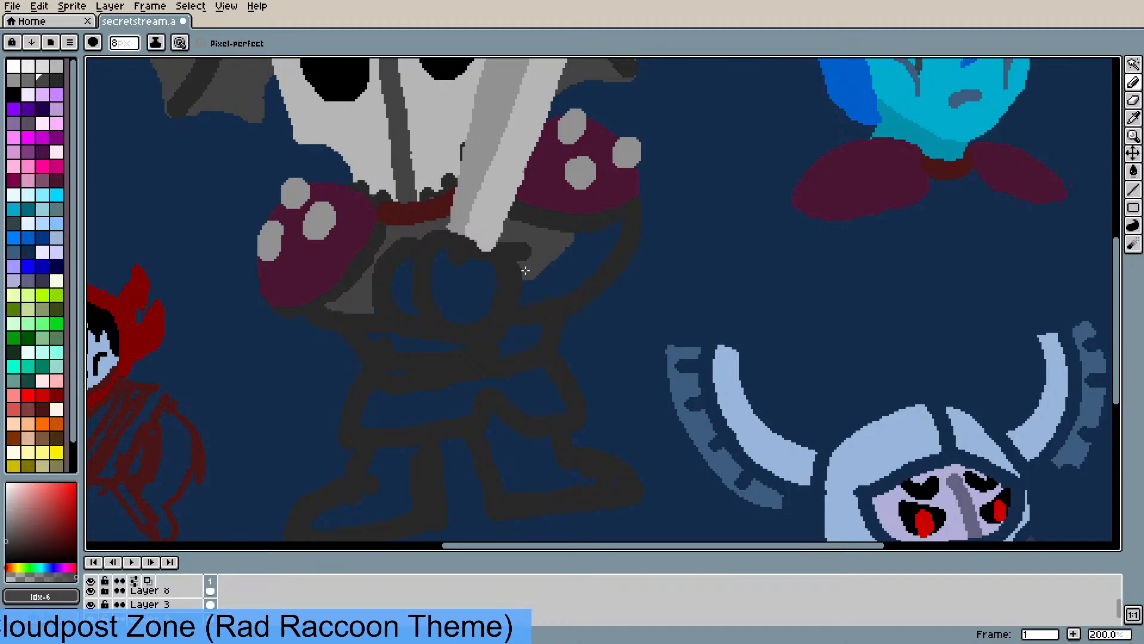
# - Paint the rest of the skull character's torso, waist and raised arm dark grey inside the sketch lines
pyautogui.scroll(-1, 446, 276)
pyautogui.scroll(1, 439, 298)
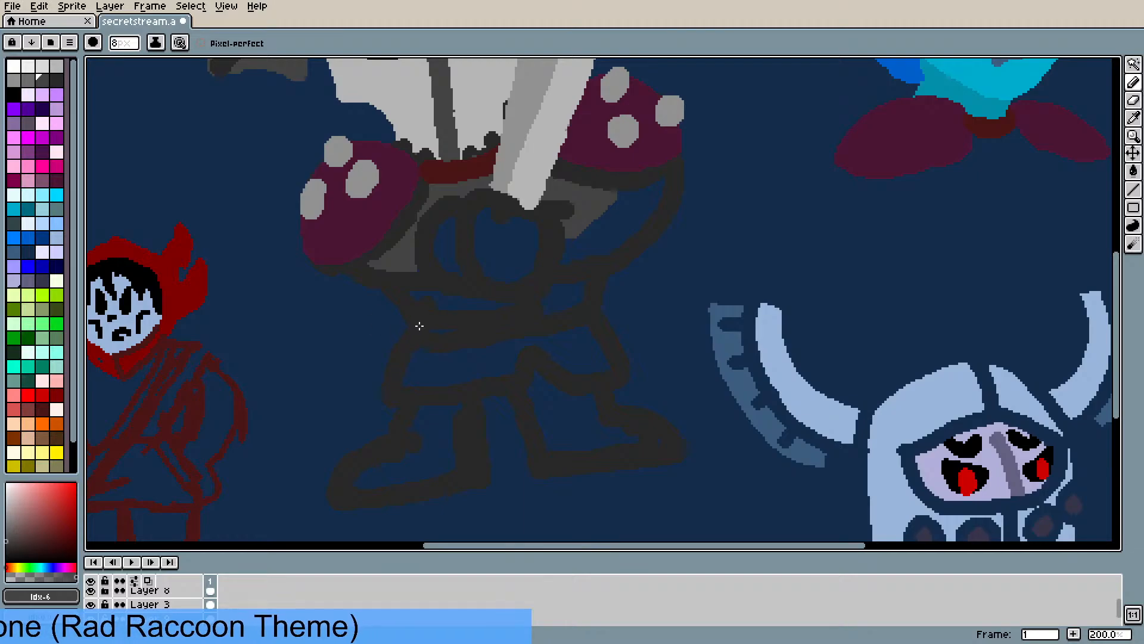
pyautogui.moveTo(418, 297)
pyautogui.mouseDown()
pyautogui.moveTo(455, 317)
pyautogui.moveTo(417, 288)
pyautogui.moveTo(434, 291)
pyautogui.moveTo(443, 313)
pyautogui.moveTo(471, 298)
pyautogui.moveTo(477, 318)
pyautogui.moveTo(535, 294)
pyautogui.moveTo(544, 310)
pyautogui.moveTo(583, 283)
pyautogui.moveTo(570, 299)
pyautogui.moveTo(564, 290)
pyautogui.moveTo(537, 311)
pyautogui.moveTo(441, 323)
pyautogui.moveTo(543, 257)
pyautogui.moveTo(557, 266)
pyautogui.moveTo(612, 201)
pyautogui.moveTo(624, 231)
pyautogui.moveTo(659, 183)
pyautogui.mouseUp()
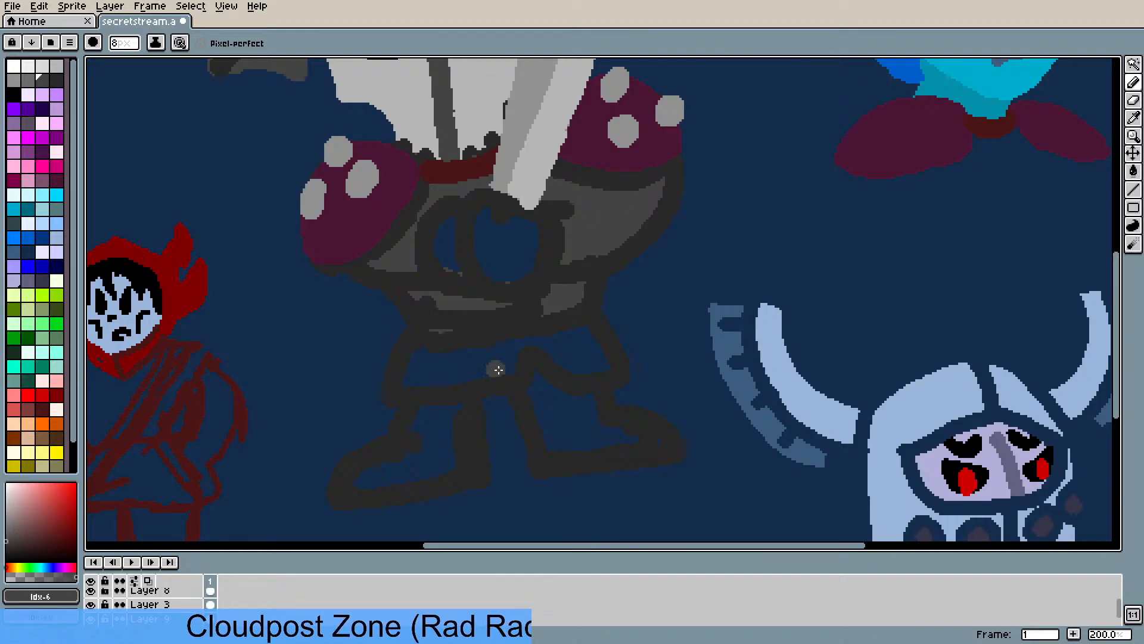
pyautogui.scroll(-2, 516, 295)
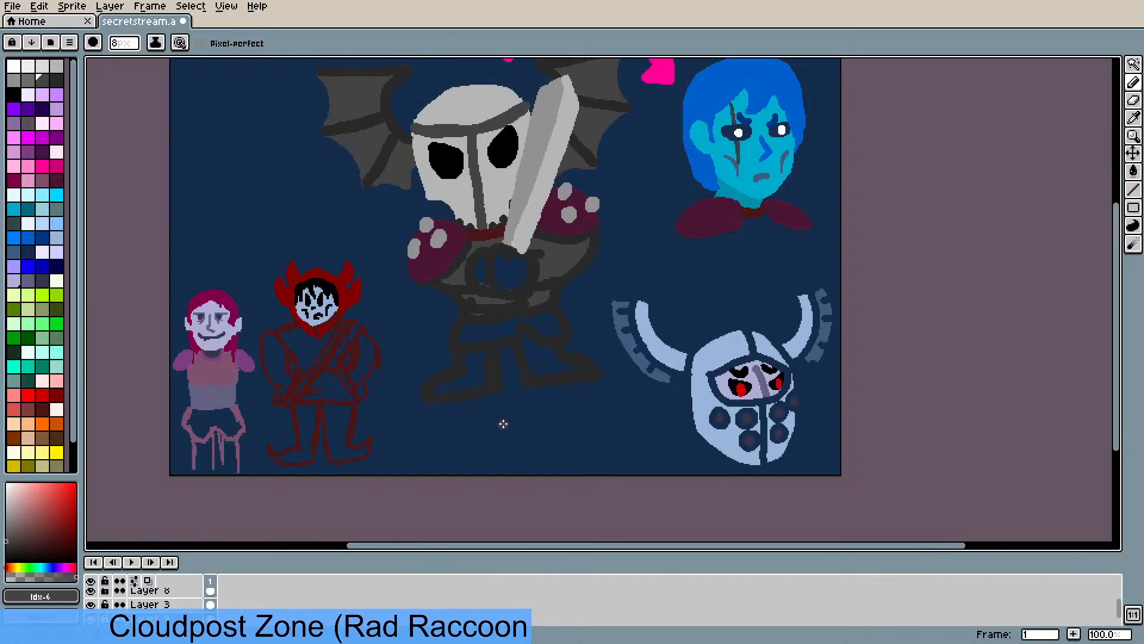
pyautogui.scroll(2, 512, 378)
pyautogui.scroll(-2, 513, 358)
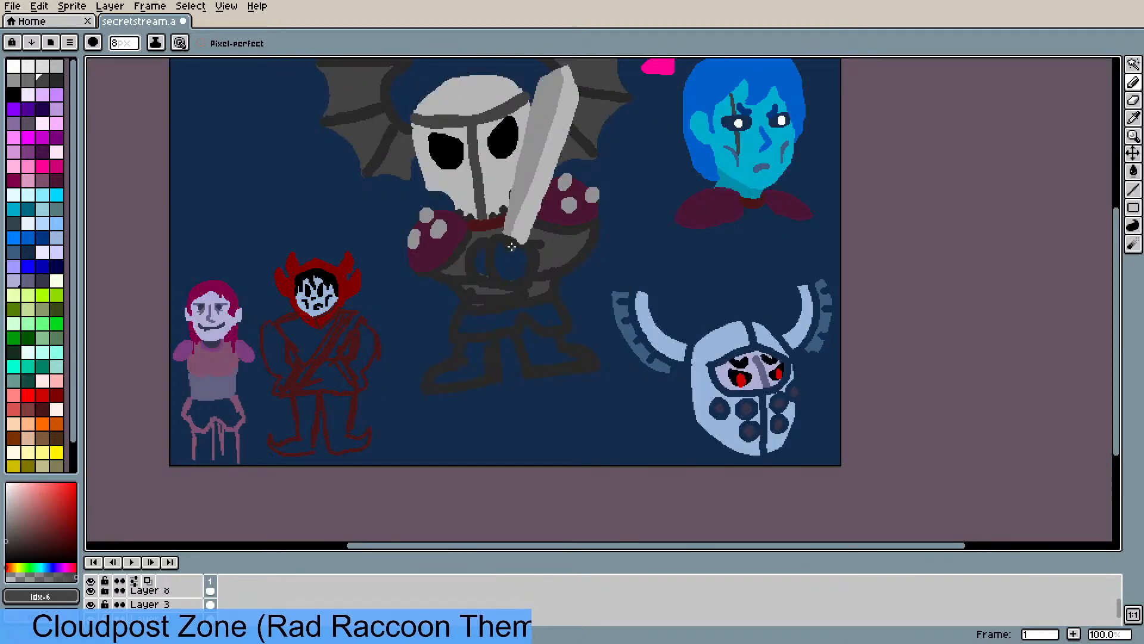
# - Paint both of the skull character's boots maroon Idx-35 inside the sketch lines
pyautogui.scroll(2, 511, 245)
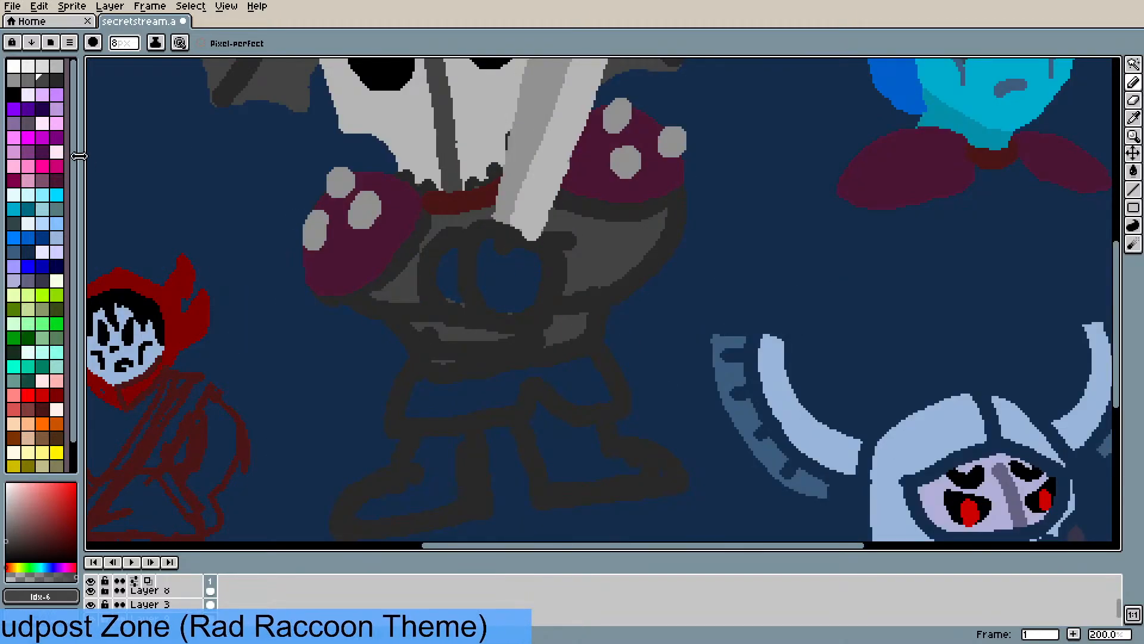
pyautogui.click(58, 185)
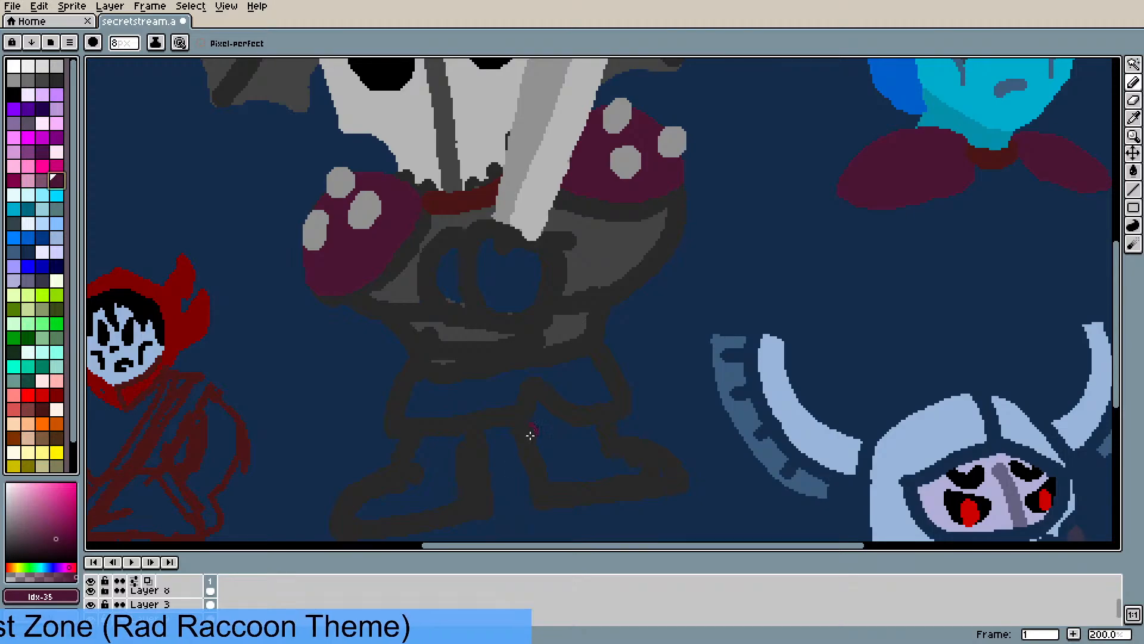
pyautogui.moveTo(407, 488); pyautogui.dragTo(362, 523)
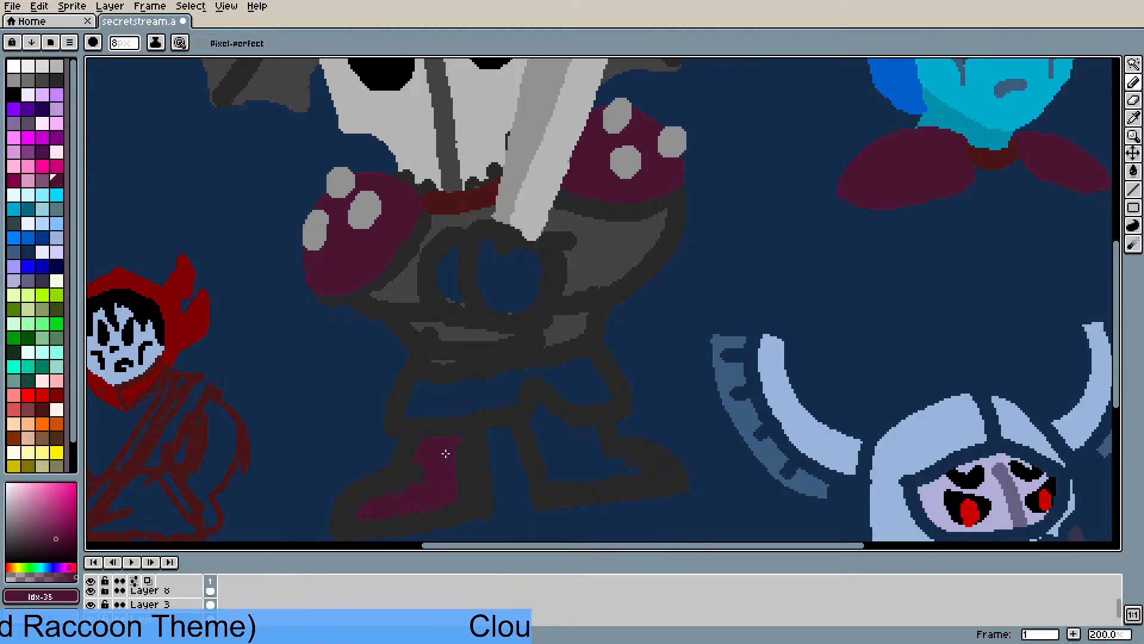
pyautogui.moveTo(528, 411)
pyautogui.mouseDown()
pyautogui.moveTo(543, 442)
pyautogui.moveTo(572, 435)
pyautogui.moveTo(581, 467)
pyautogui.moveTo(606, 456)
pyautogui.moveTo(653, 469)
pyautogui.mouseUp()
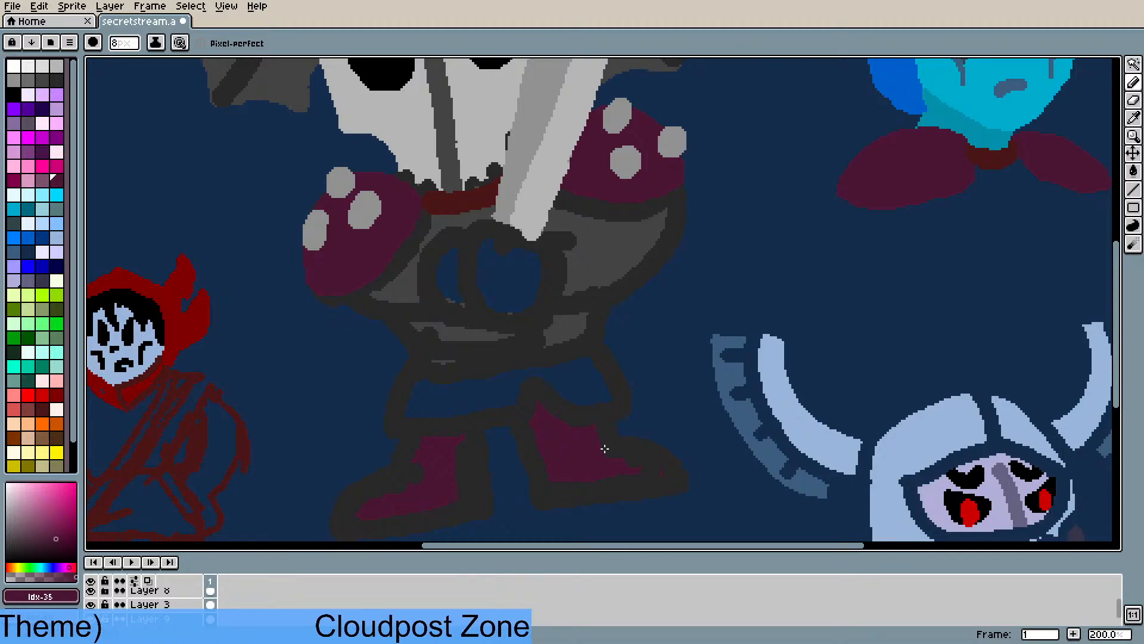
# - Hide and show Layer 3 to check the colouring against the sketch
pyautogui.scroll(-1, 606, 441)
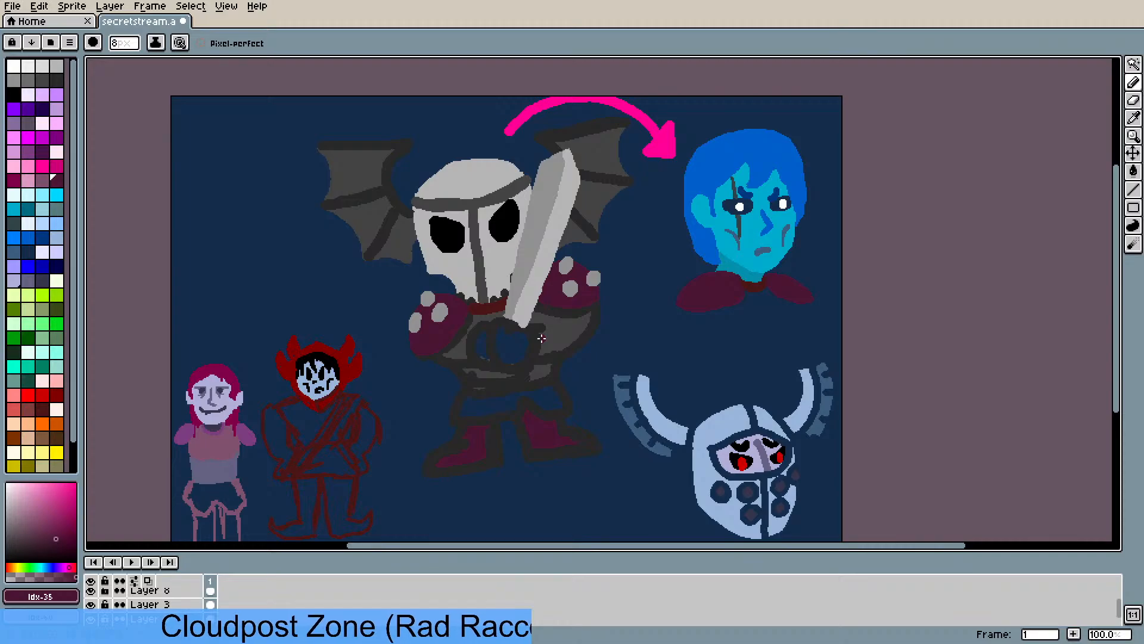
pyautogui.scroll(1, 541, 338)
pyautogui.scroll(-1, 532, 338)
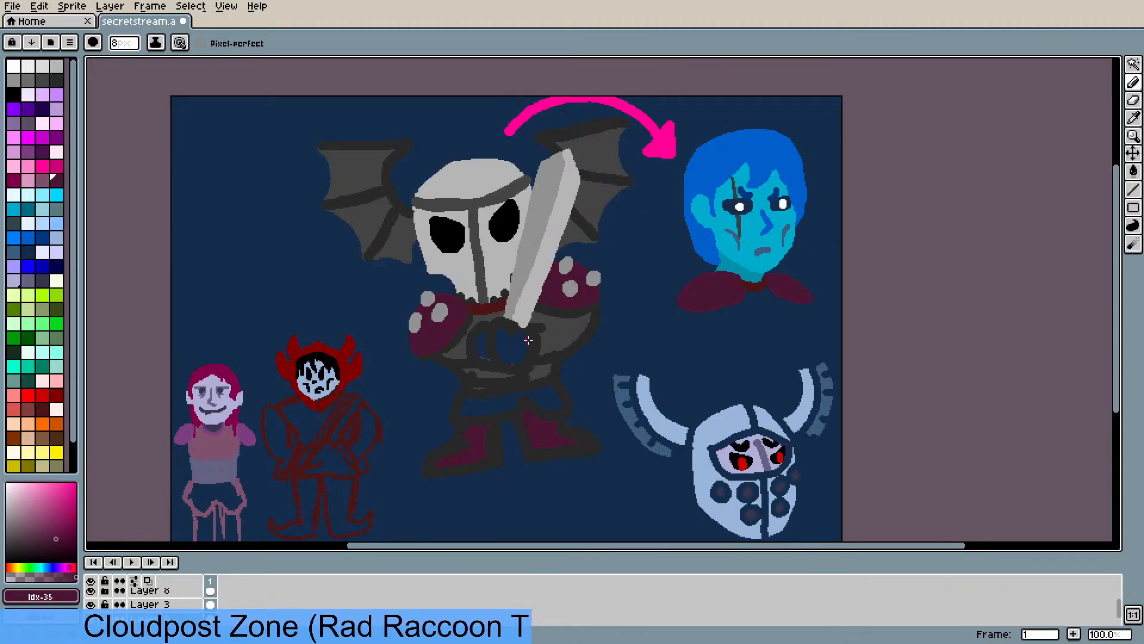
pyautogui.click(91, 605)
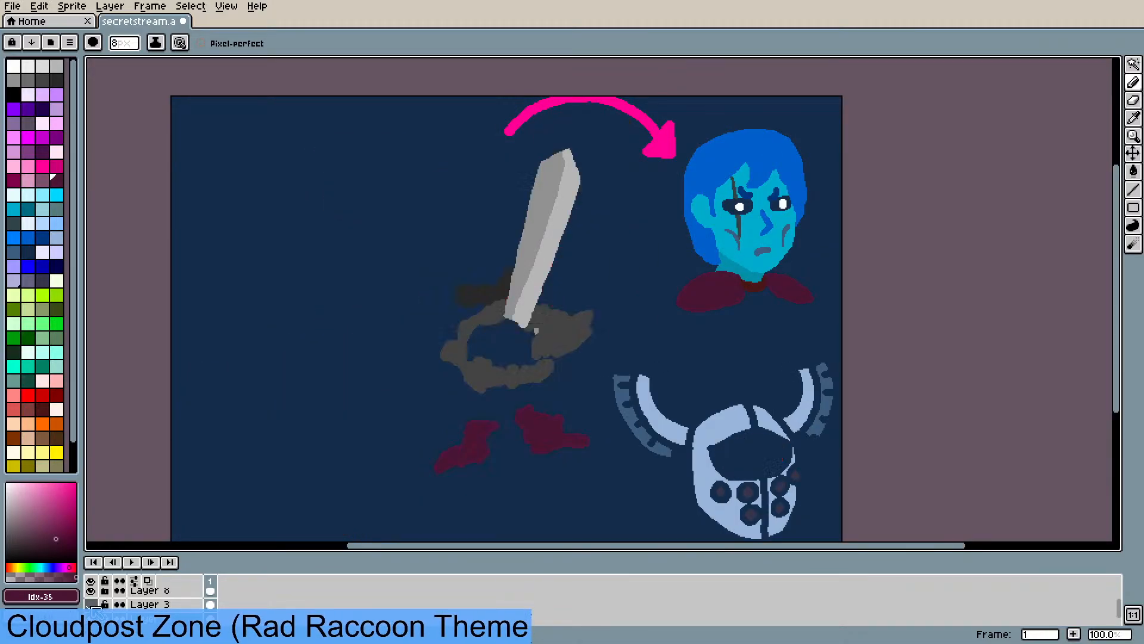
pyautogui.click(90, 604)
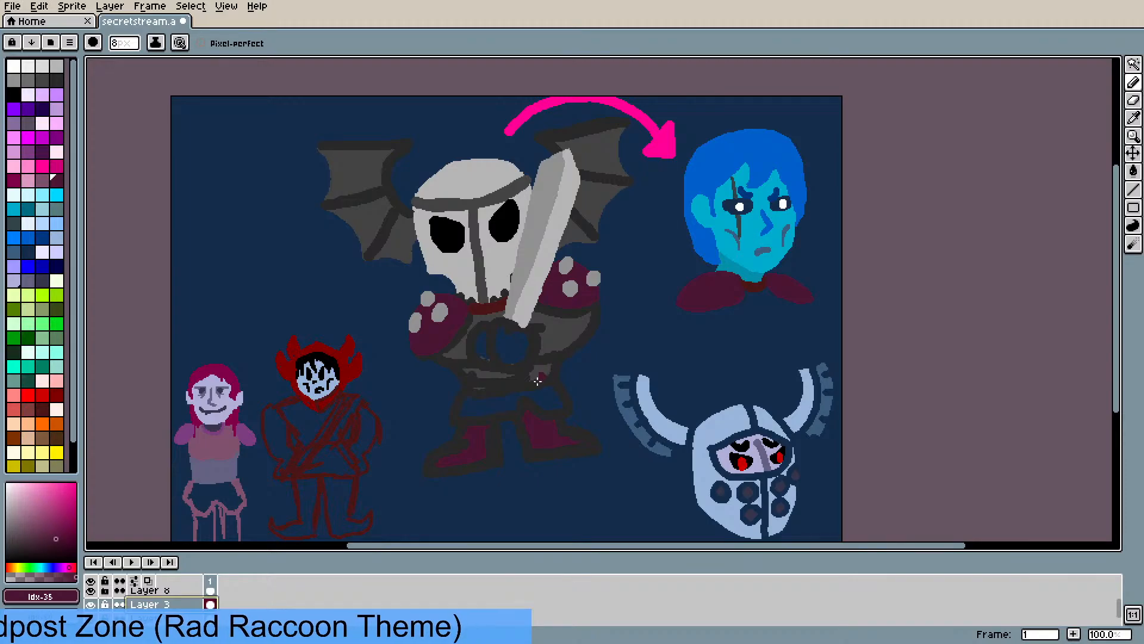
# - Trim the edges of the boots' colour with the 7 px eraser and repaint the gaps with maroon #4a1533
pyautogui.press('b')
pyautogui.scroll(2, 461, 476)
pyautogui.scroll(-1, 462, 473)
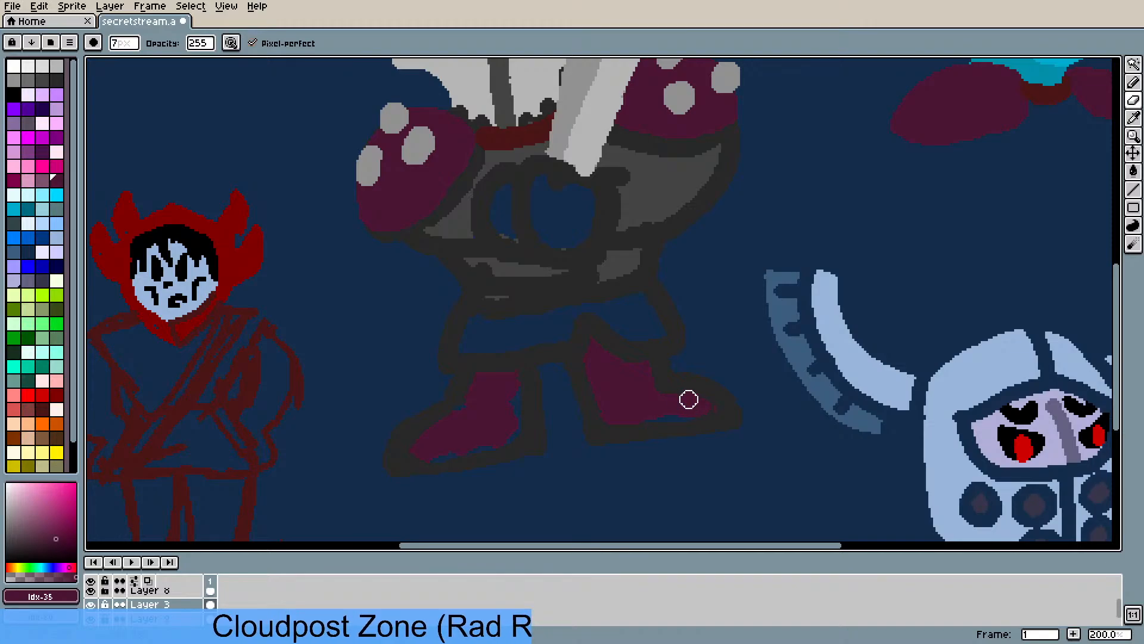
pyautogui.keyDown('alt'); pyautogui.click(501, 422); pyautogui.keyUp('alt')
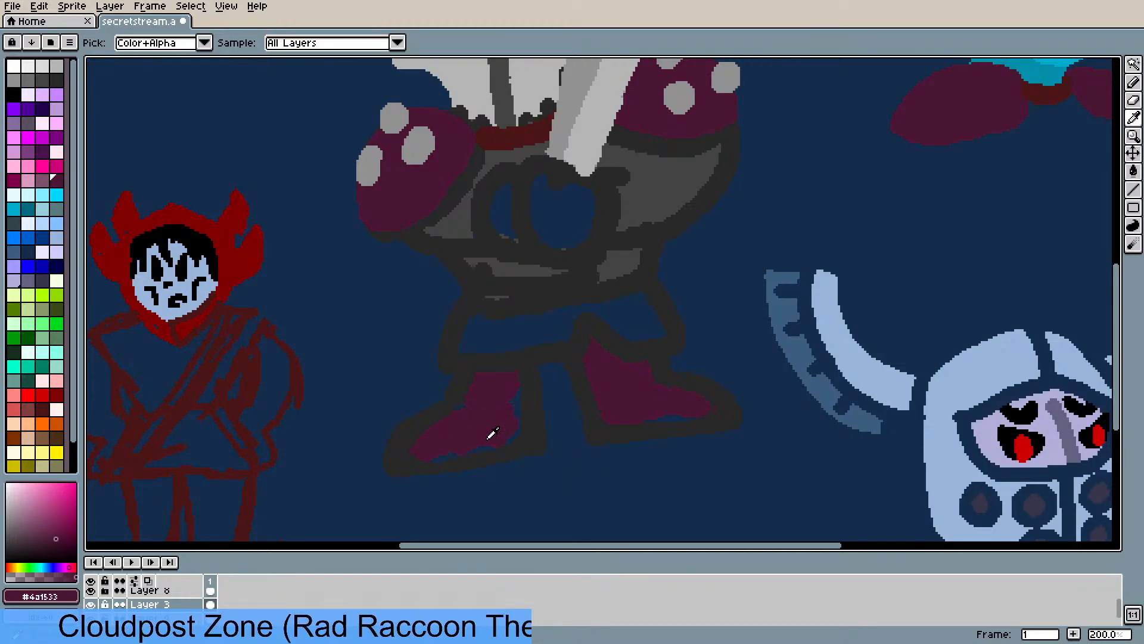
pyautogui.press('b')
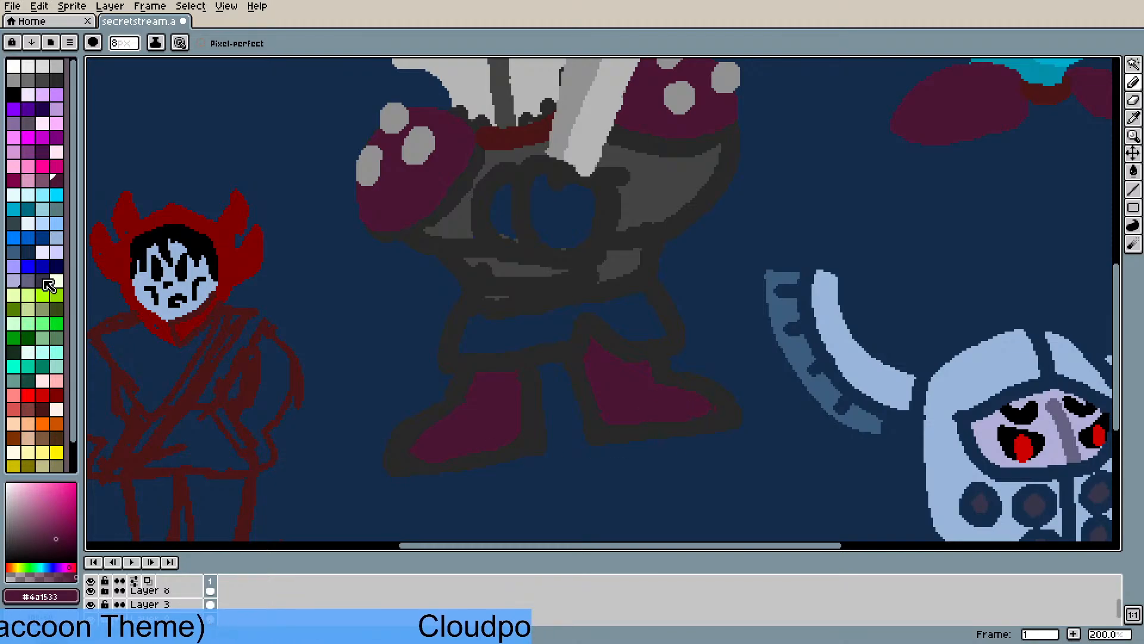
# - Recolour both boots dark purple Idx-26 with the fill tool, trying navy Idx-53 on the left boot first
pyautogui.click(28, 252)
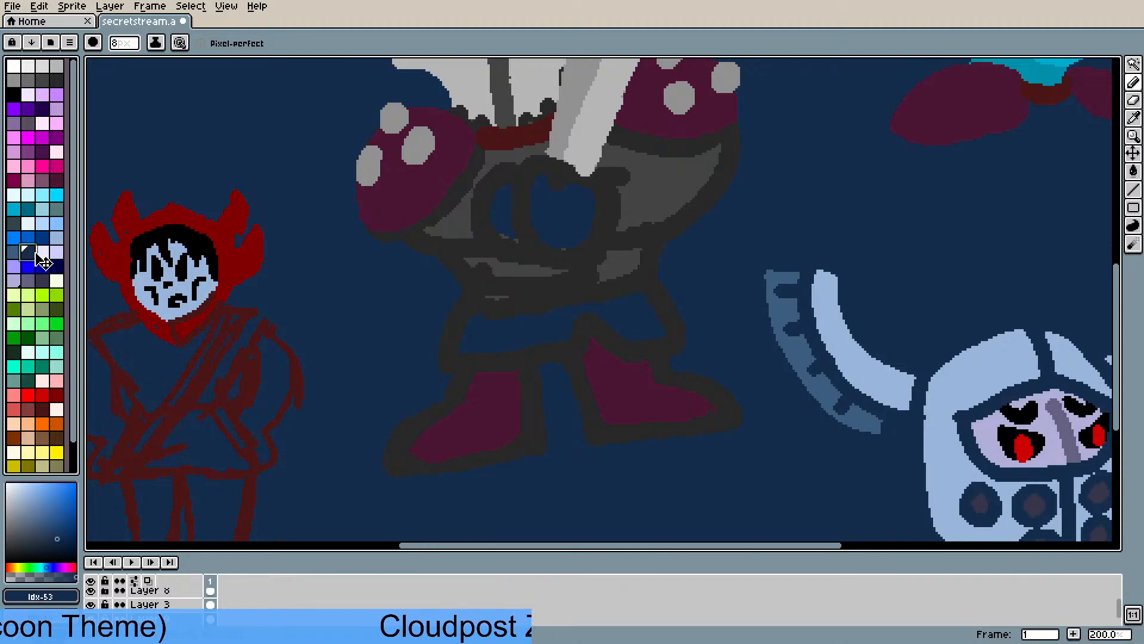
pyautogui.press('g')
pyautogui.click(486, 411)
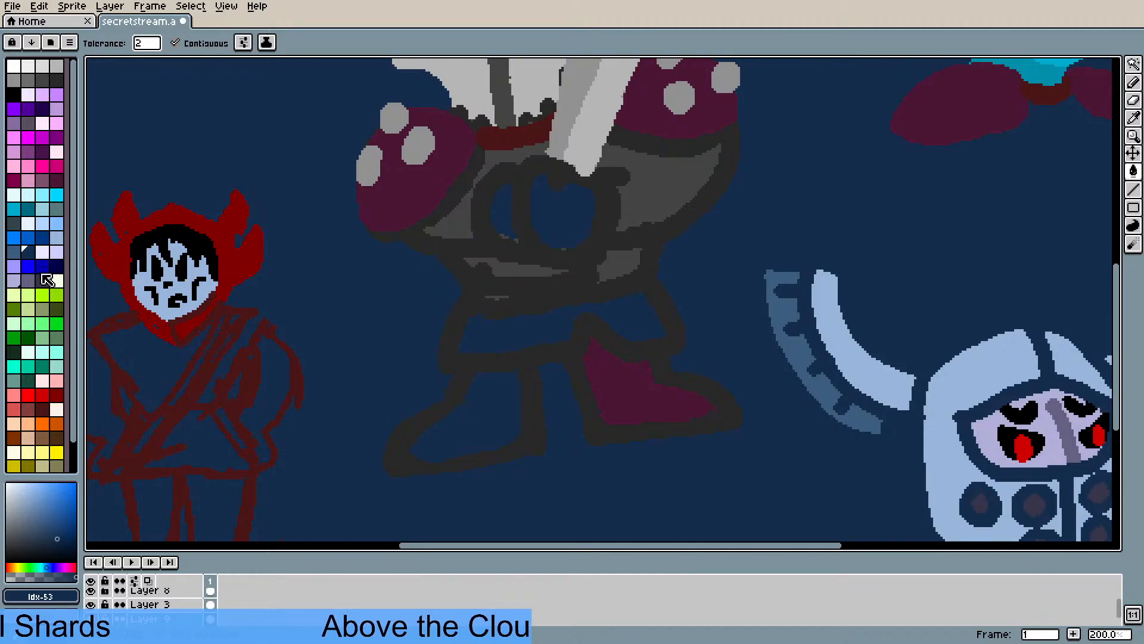
pyautogui.click(42, 152)
pyautogui.click(479, 420)
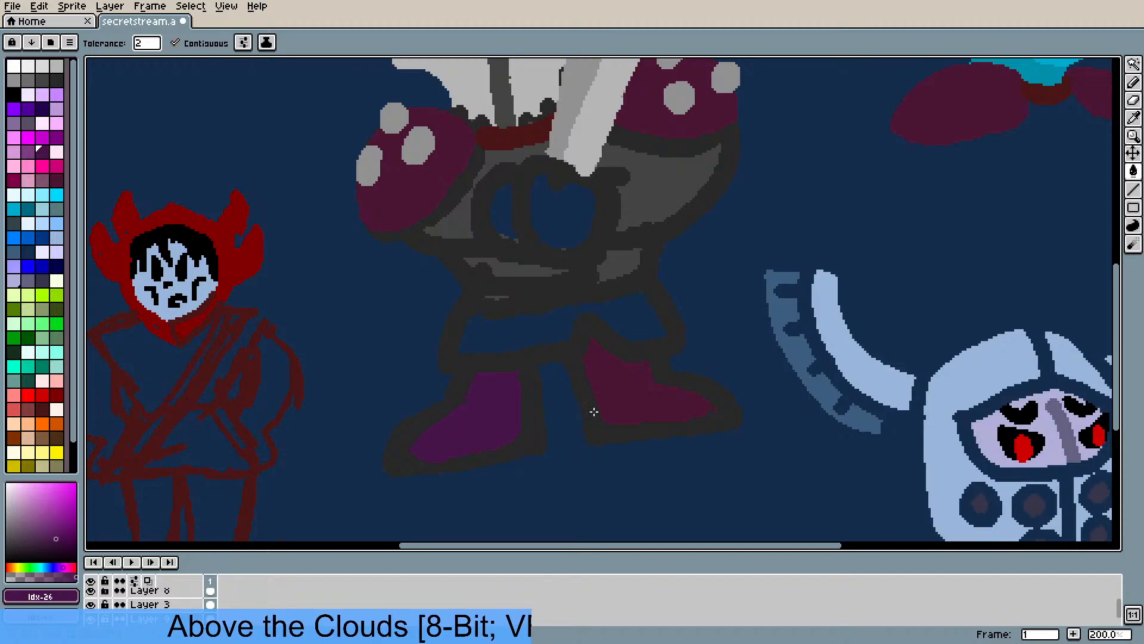
pyautogui.scroll(-2, 604, 389)
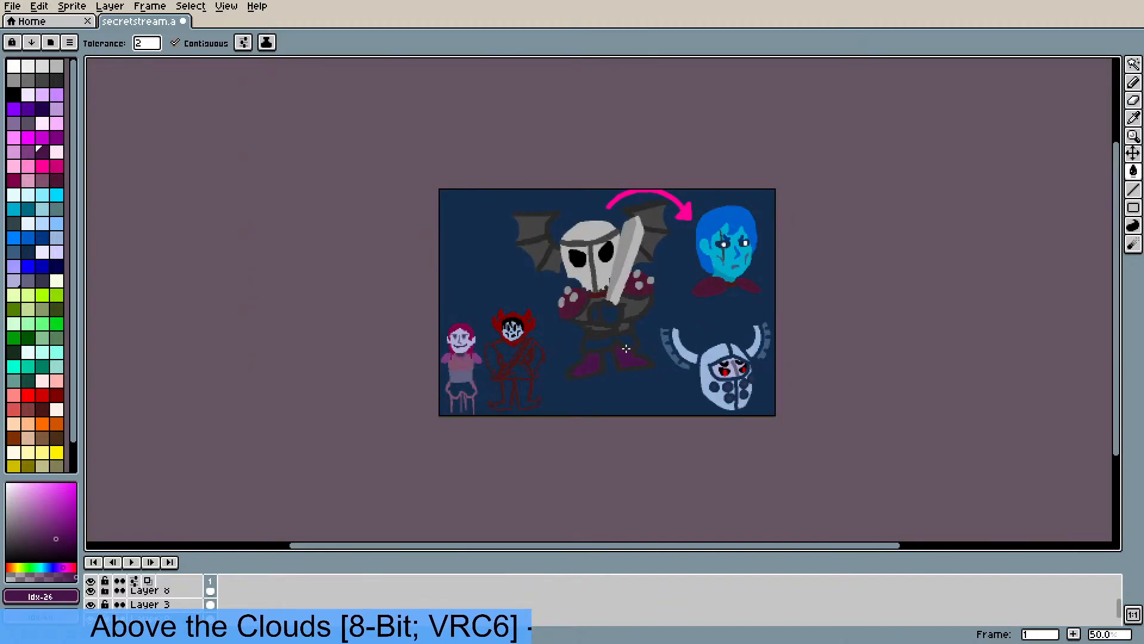
# - Try extending both boots' outlines into curled-up toes with the 8 px pencil in dark grey #292929, and undo them
pyautogui.scroll(2, 626, 349)
pyautogui.scroll(-1, 609, 294)
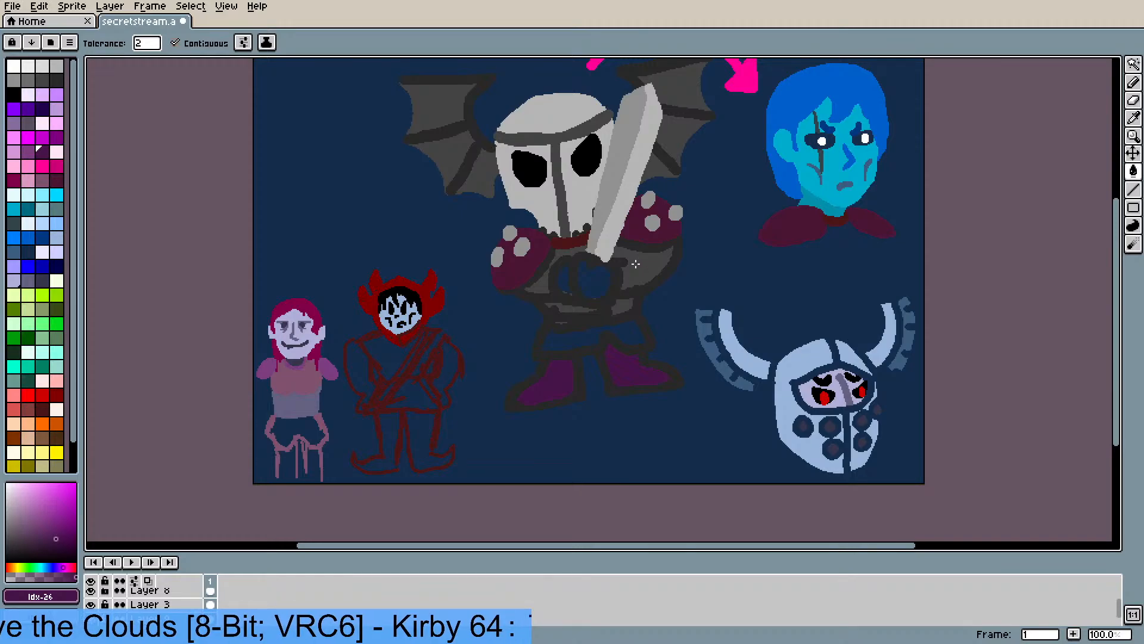
pyautogui.scroll(1, 636, 264)
pyautogui.scroll(-1, 632, 258)
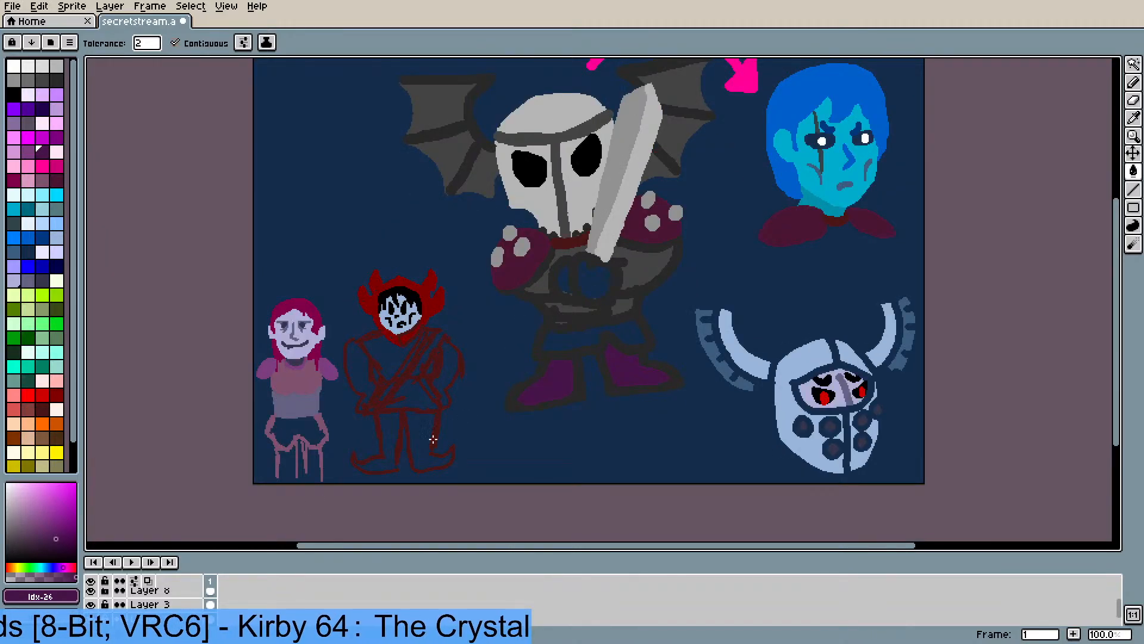
pyautogui.scroll(1, 567, 420)
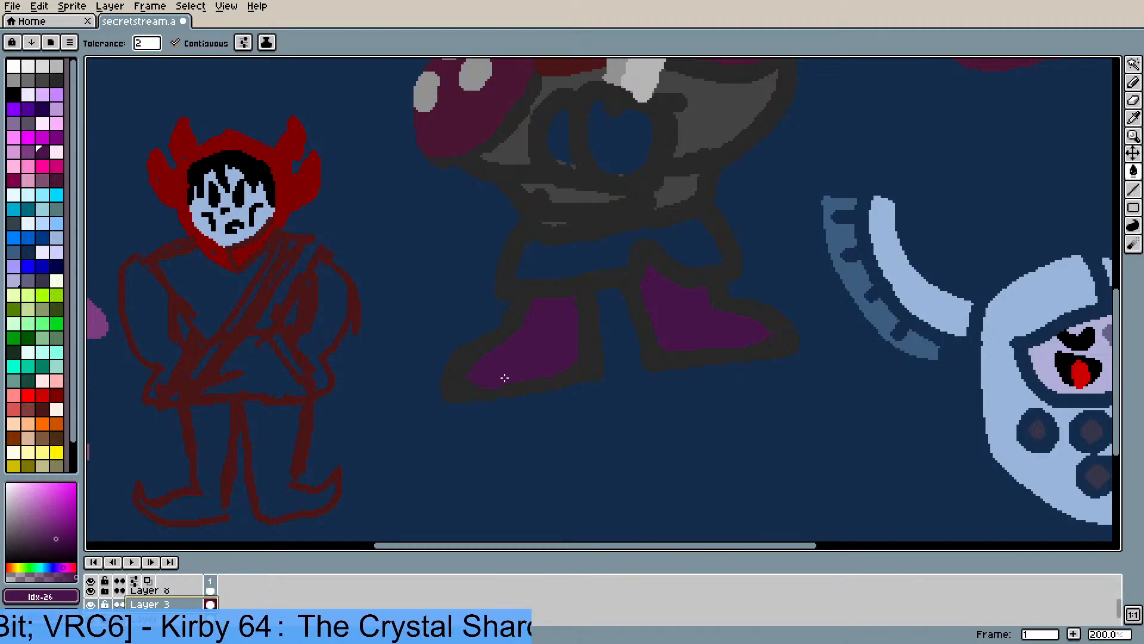
pyautogui.press('b')
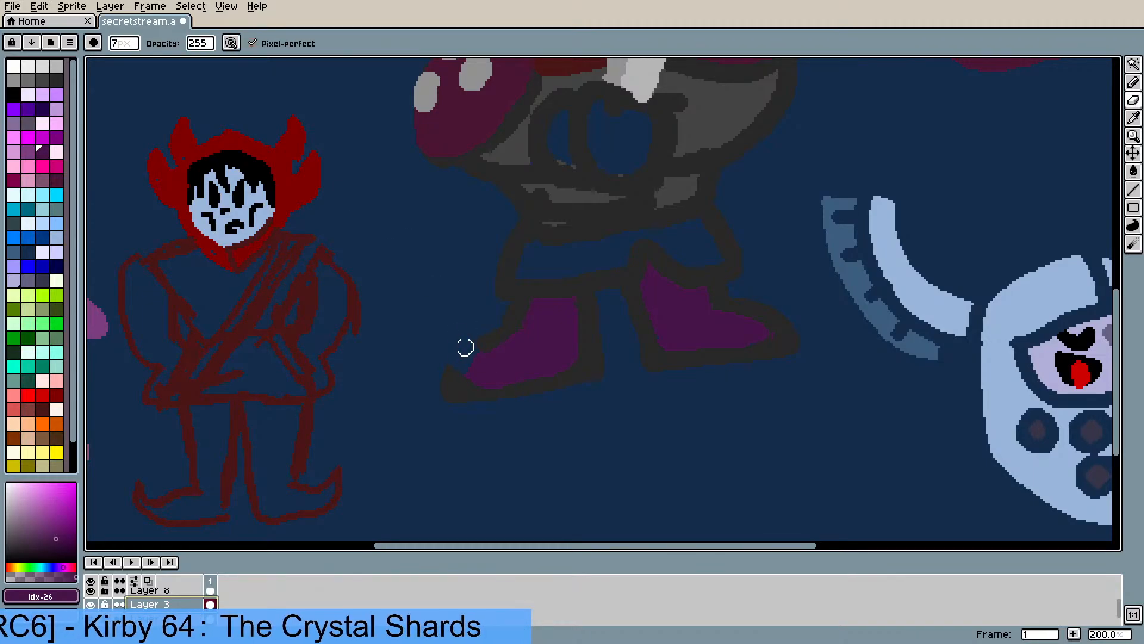
pyautogui.keyDown('alt'); pyautogui.click(464, 382); pyautogui.keyUp('alt')
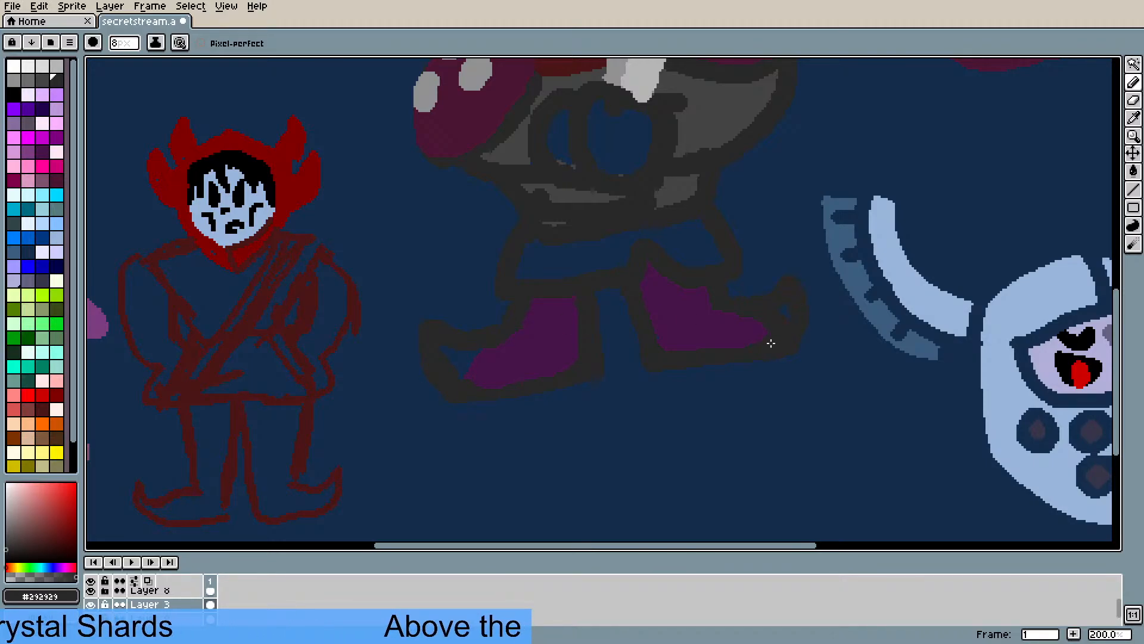
pyautogui.scroll(-2, 795, 264)
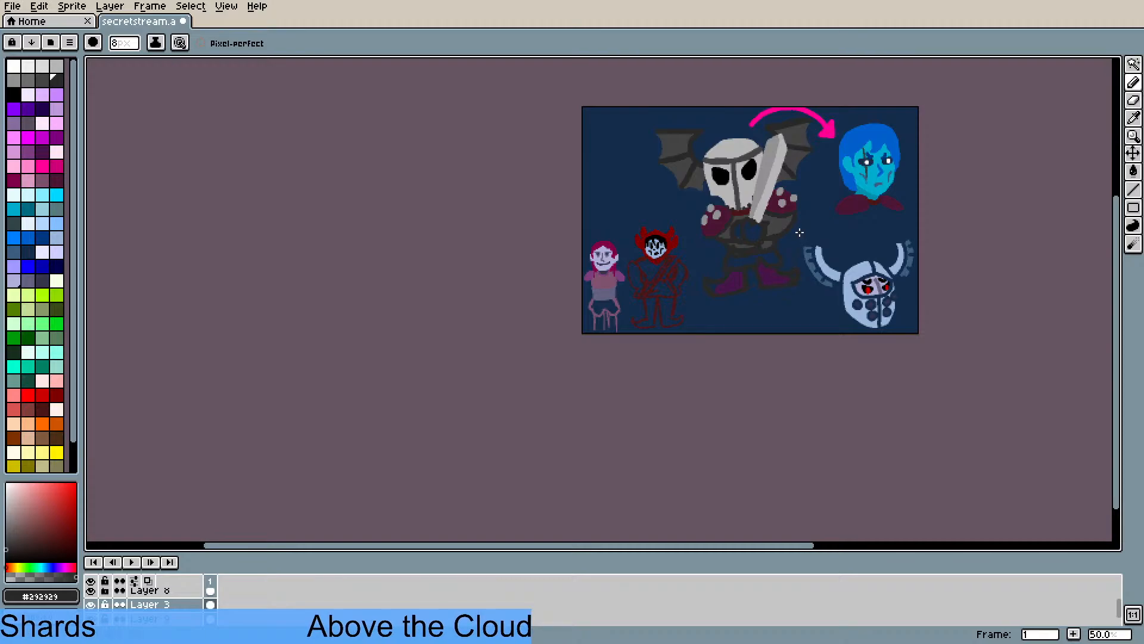
pyautogui.scroll(1, 798, 230)
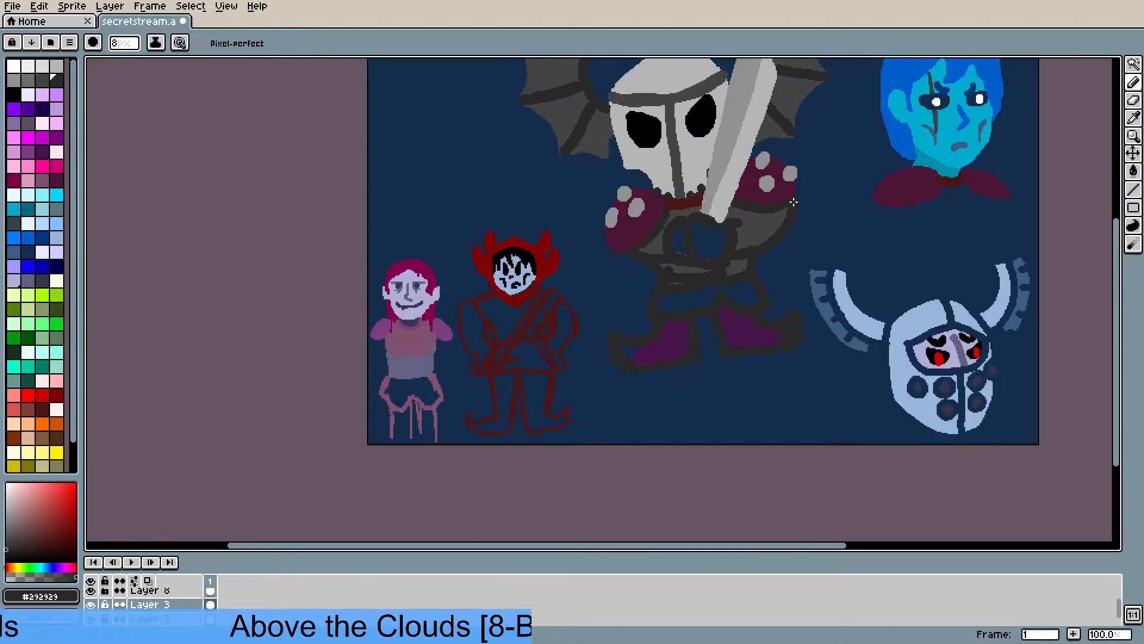
pyautogui.press('ctrl')
pyautogui.hotkey('ctrl', 'z')
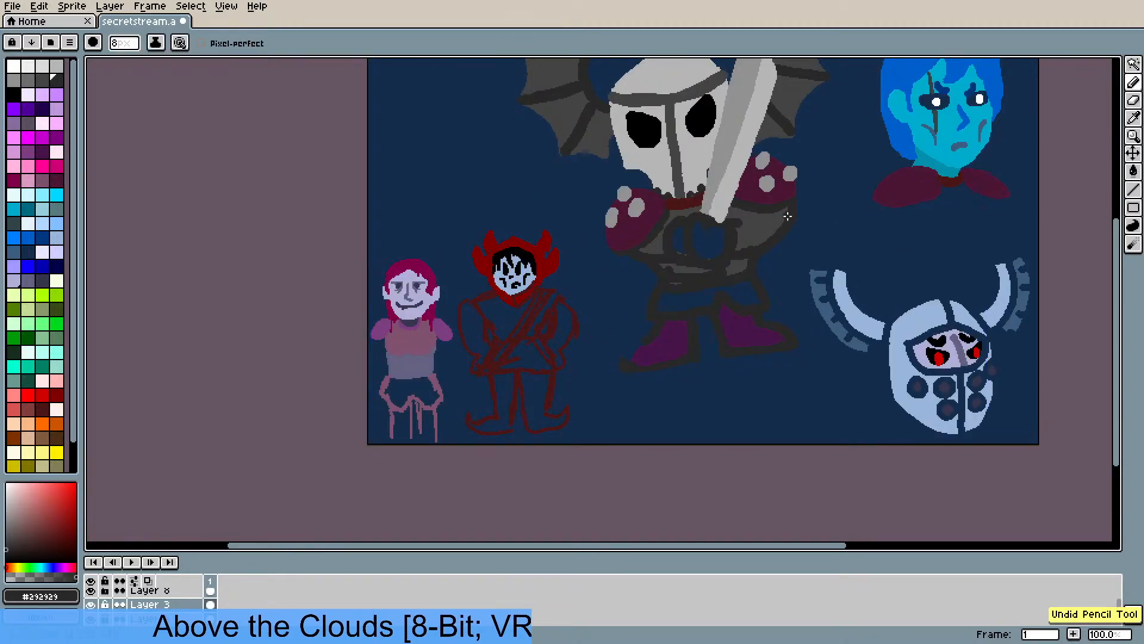
pyautogui.scroll(-1, 796, 215)
pyautogui.scroll(1, 789, 179)
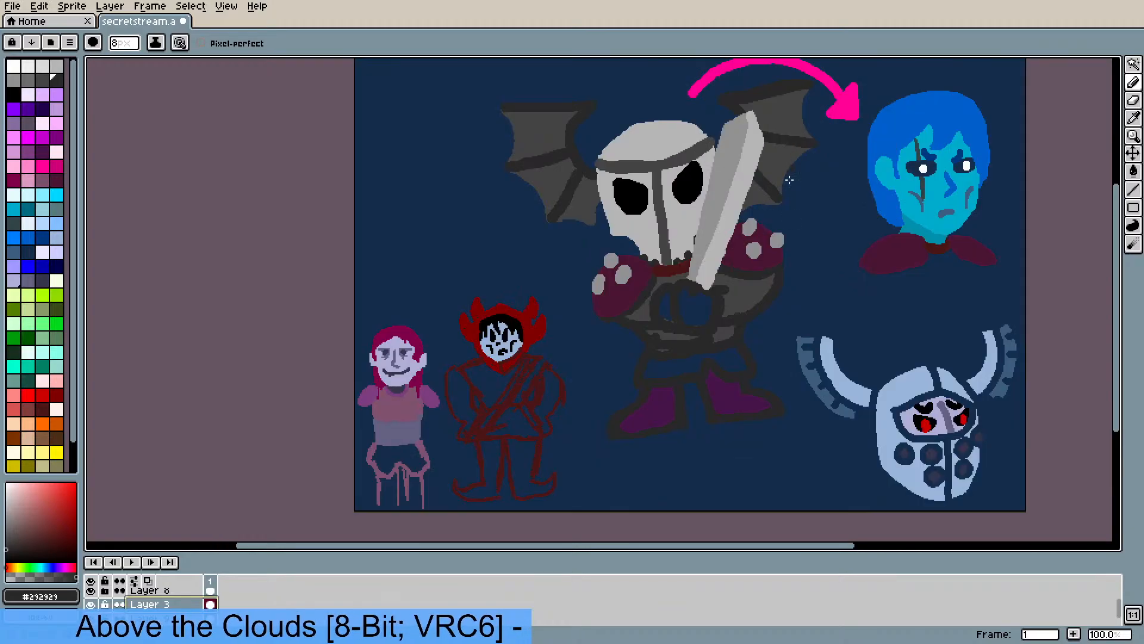
pyautogui.scroll(1, 794, 354)
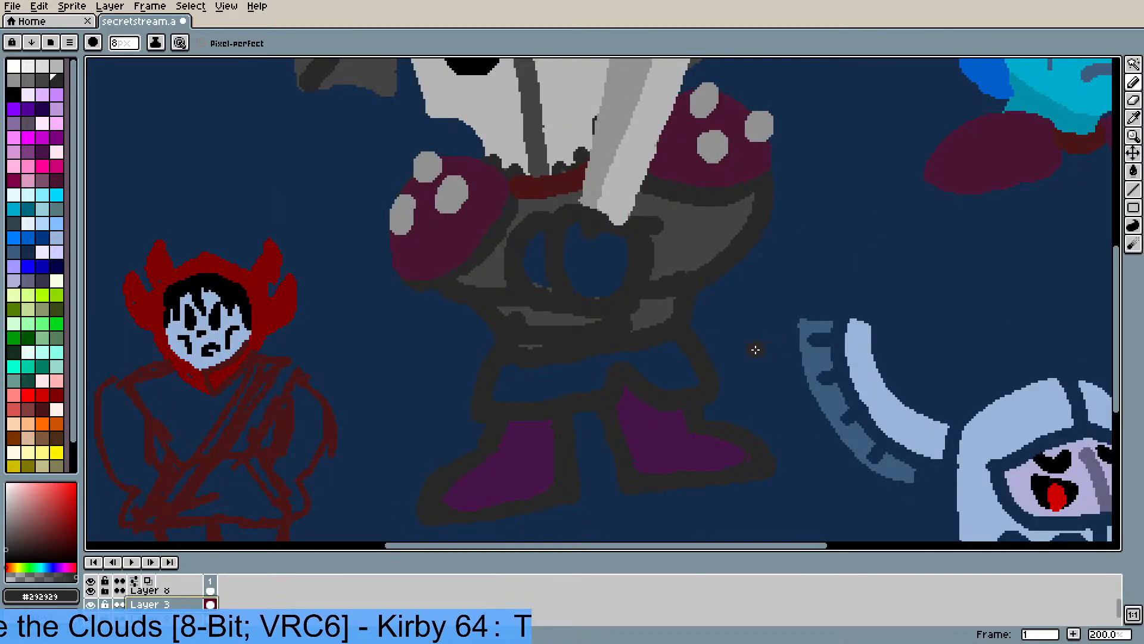
pyautogui.scroll(-1, 677, 342)
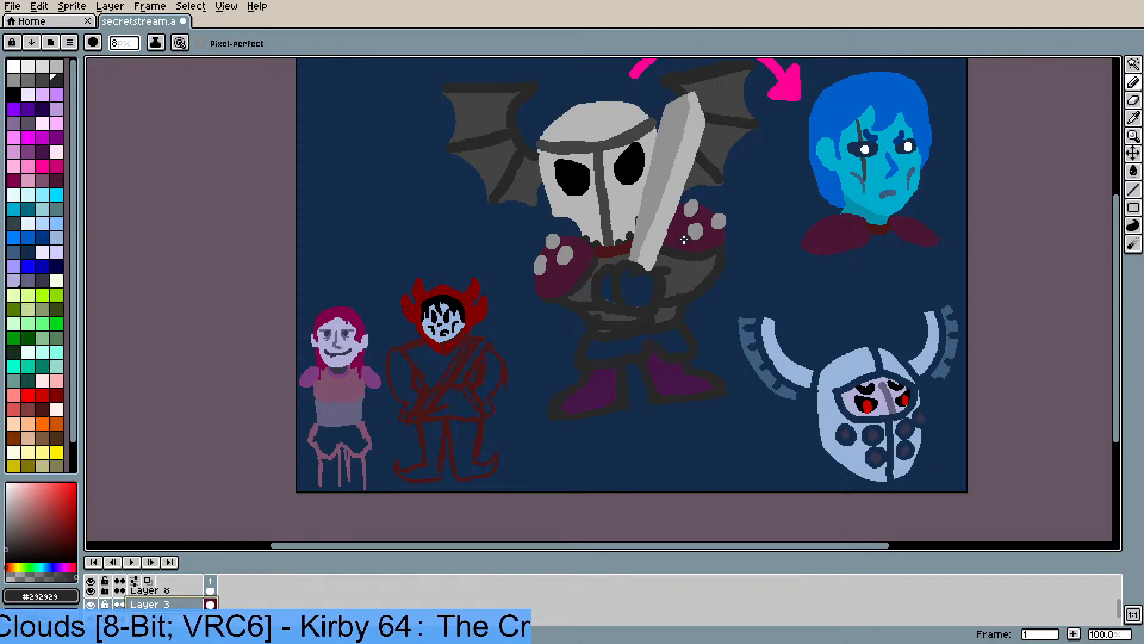
pyautogui.scroll(1, 684, 240)
pyautogui.scroll(-1, 676, 252)
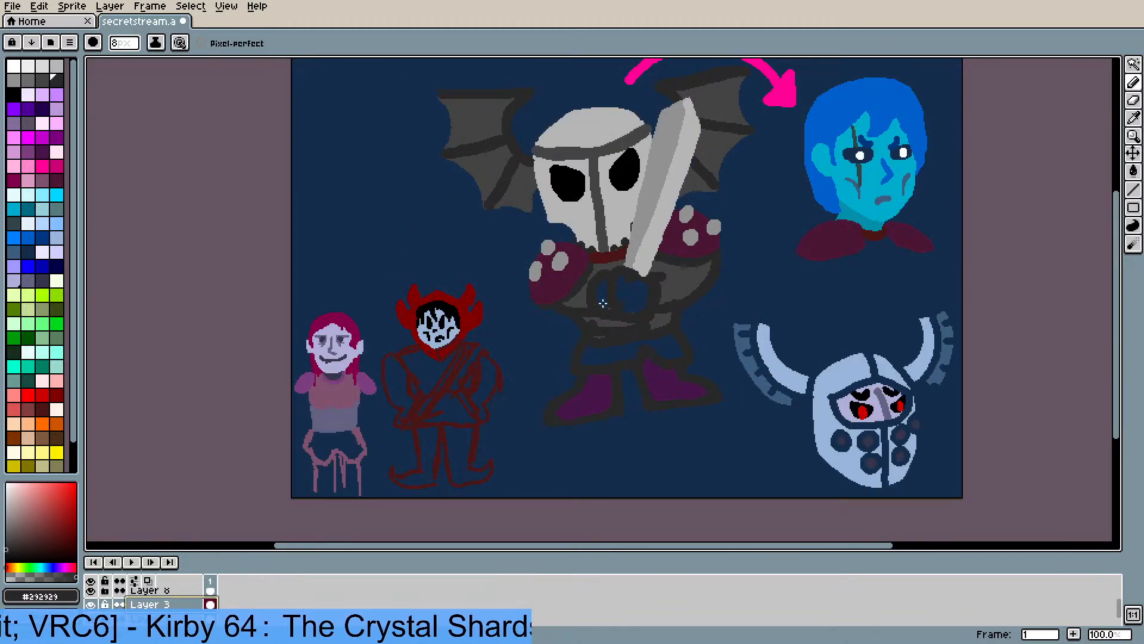
# - Paint the skull character's hands and both boots dark green Idx-89 inside the sketch lines
pyautogui.click(30, 252)
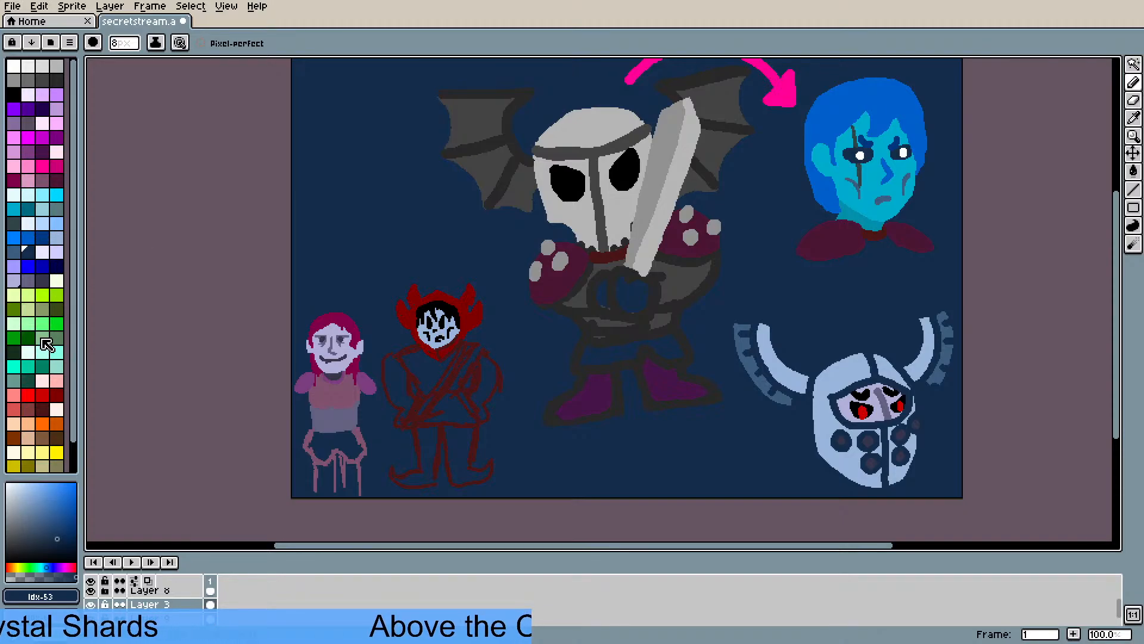
pyautogui.click(24, 377)
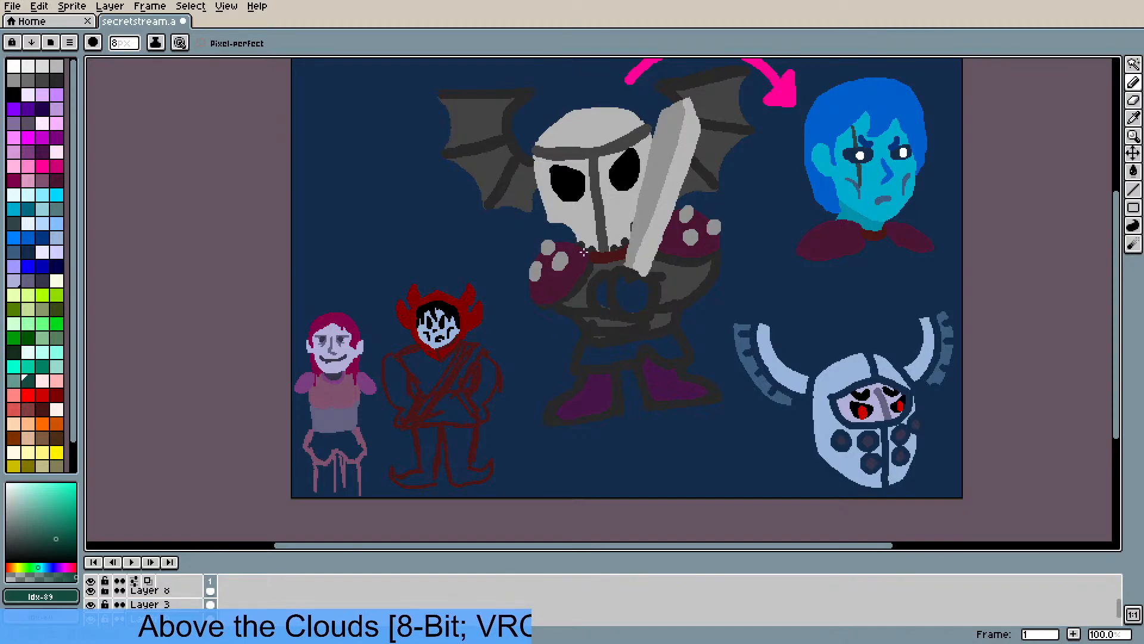
pyautogui.moveTo(606, 280)
pyautogui.mouseDown()
pyautogui.moveTo(601, 298)
pyautogui.moveTo(622, 281)
pyautogui.moveTo(640, 306)
pyautogui.moveTo(643, 291)
pyautogui.mouseUp()
pyautogui.moveTo(592, 390)
pyautogui.mouseDown()
pyautogui.moveTo(605, 385)
pyautogui.moveTo(611, 396)
pyautogui.moveTo(570, 405)
pyautogui.moveTo(581, 415)
pyautogui.mouseUp()
pyautogui.moveTo(656, 379)
pyautogui.mouseDown()
pyautogui.moveTo(647, 365)
pyautogui.moveTo(653, 388)
pyautogui.moveTo(677, 377)
pyautogui.moveTo(694, 389)
pyautogui.moveTo(681, 394)
pyautogui.moveTo(649, 363)
pyautogui.mouseUp()
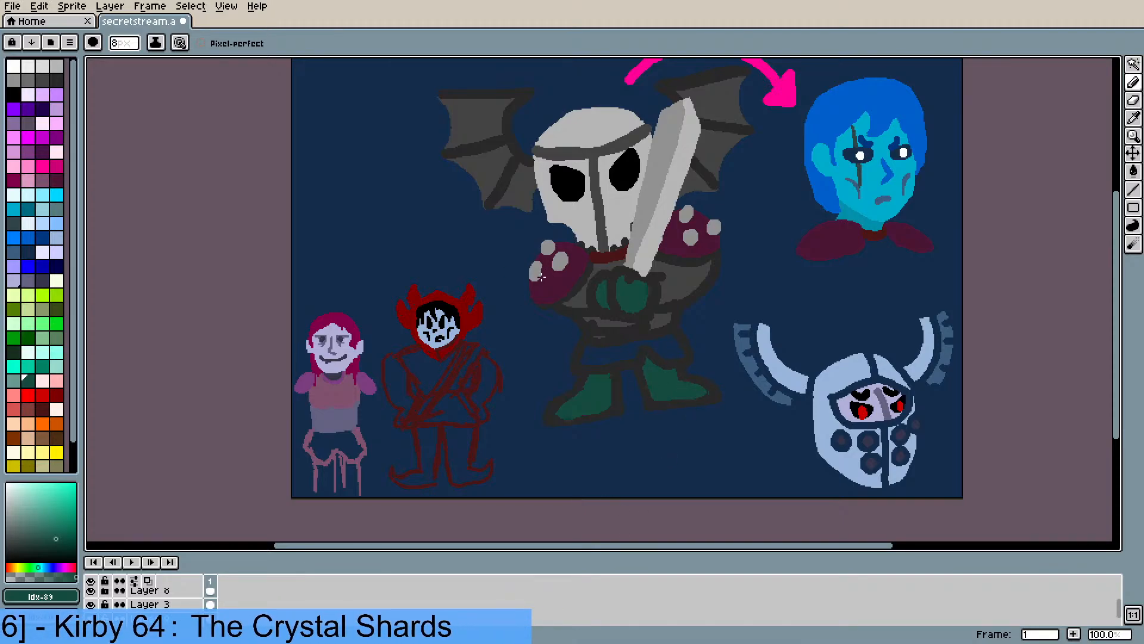
# - Paint the trouser area between the torso and boots dark purple Idx-26
pyautogui.press('i')
pyautogui.click(573, 299)
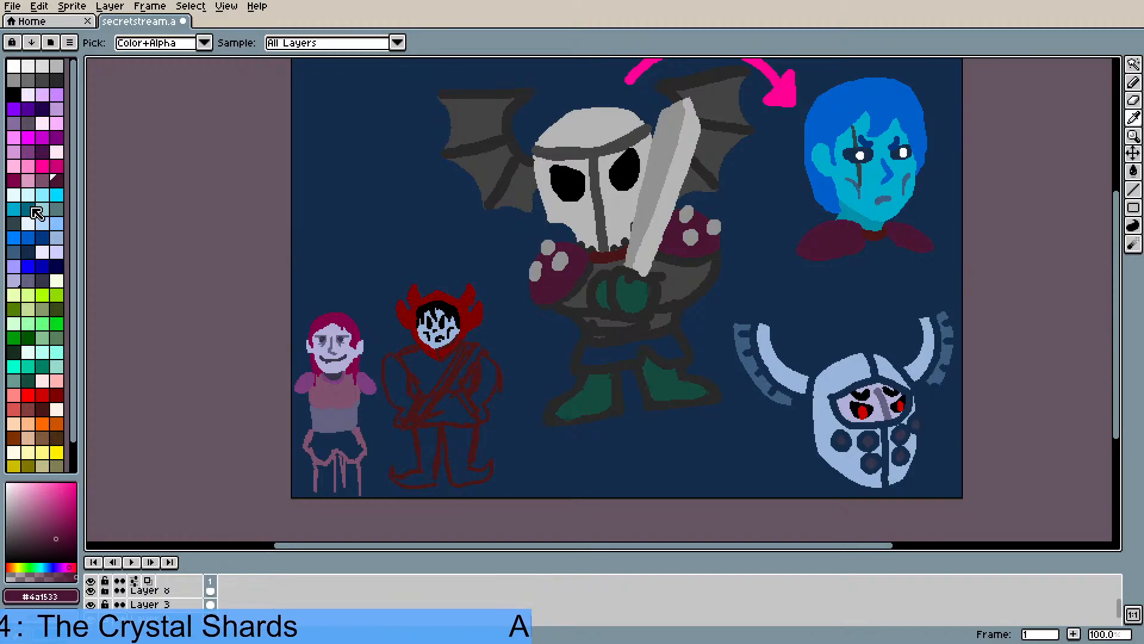
pyautogui.click(43, 152)
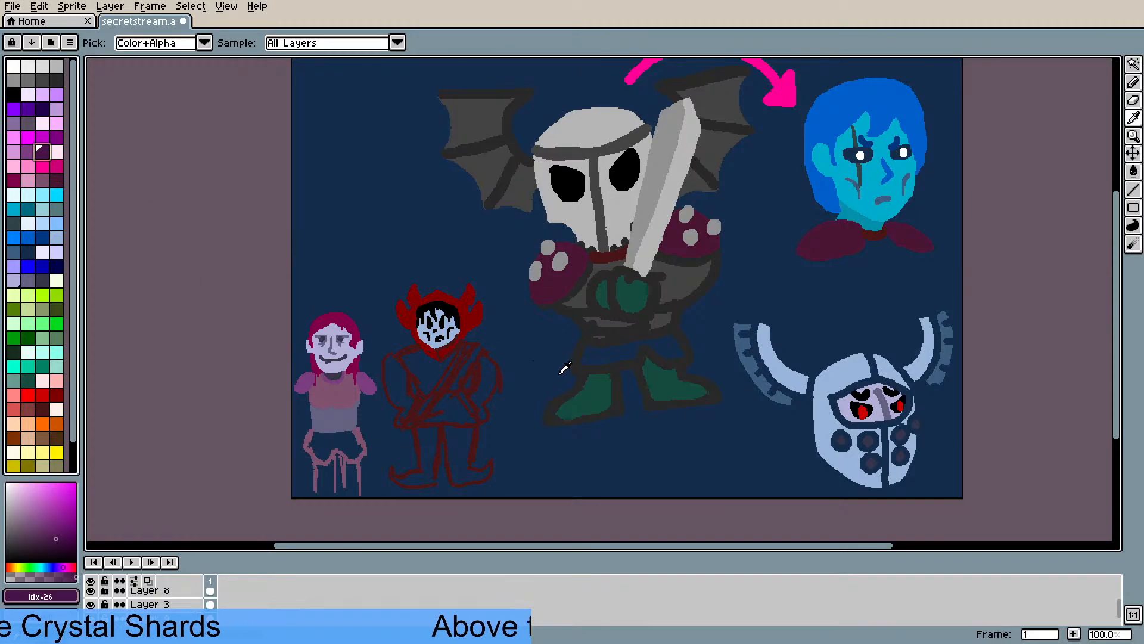
pyautogui.press('b')
pyautogui.moveTo(587, 357)
pyautogui.mouseDown()
pyautogui.moveTo(641, 344)
pyautogui.moveTo(644, 353)
pyautogui.moveTo(666, 339)
pyautogui.mouseUp()
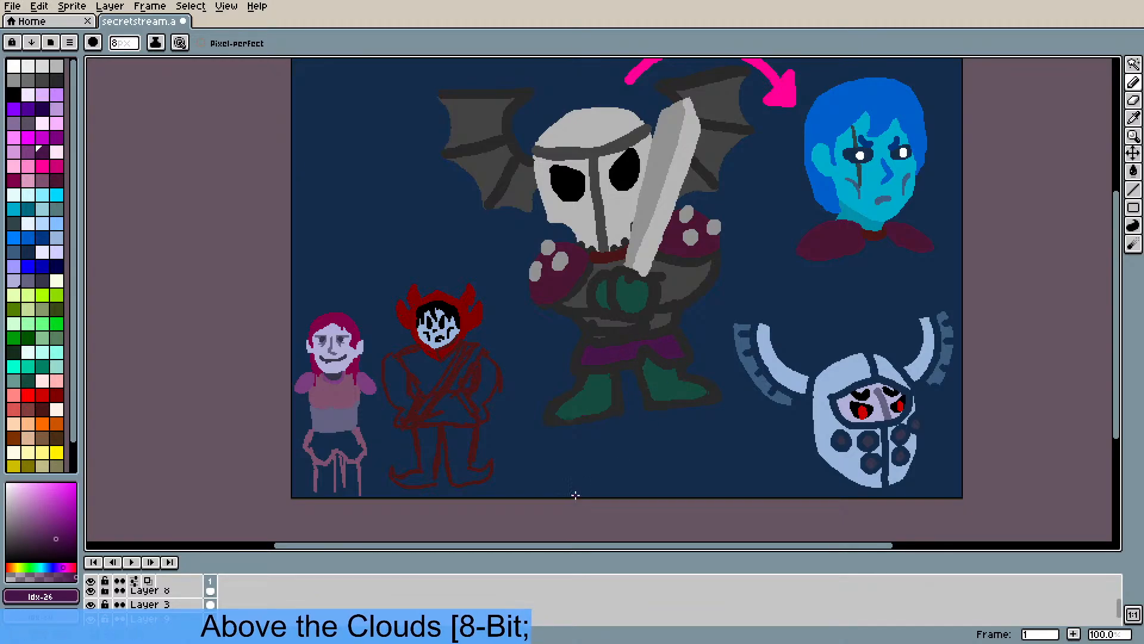
# - Hide and show Layer 3 to check the sketch, and sample the outline's dark grey #292929 for the pencil
pyautogui.scroll(1, 733, 263)
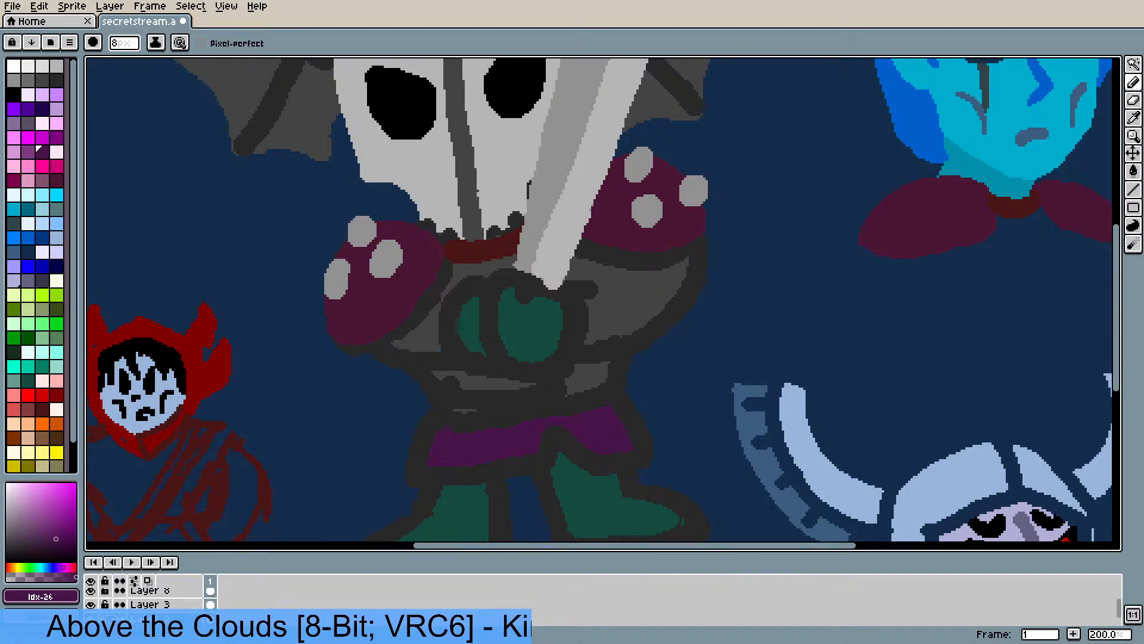
pyautogui.click(90, 604)
pyautogui.click(91, 604)
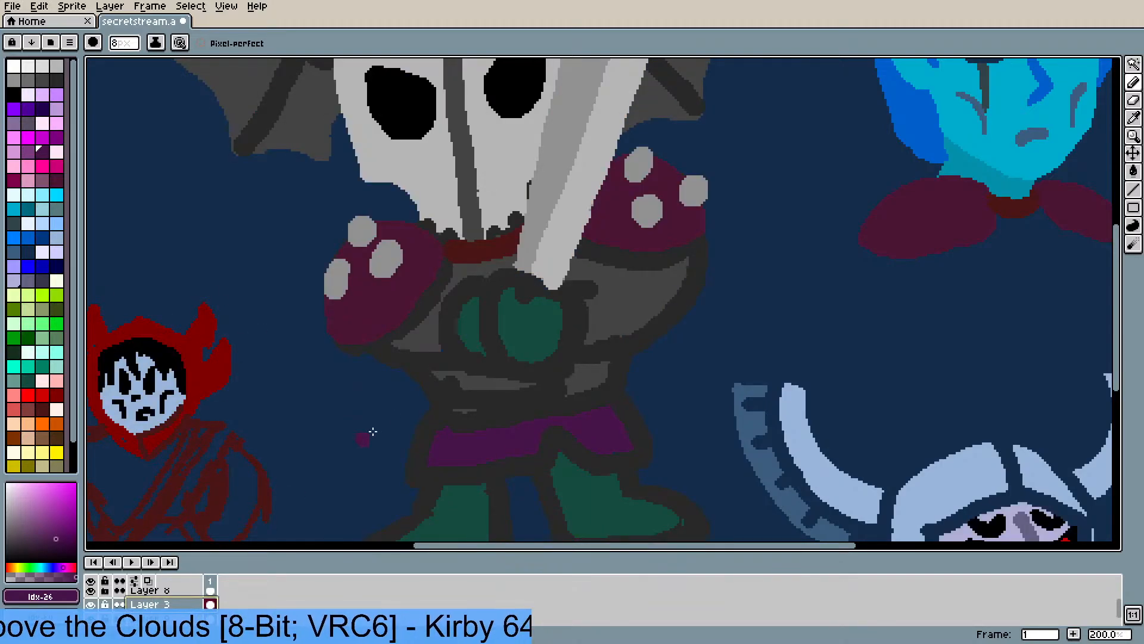
pyautogui.press('i')
pyautogui.click(394, 352)
pyautogui.press('b')
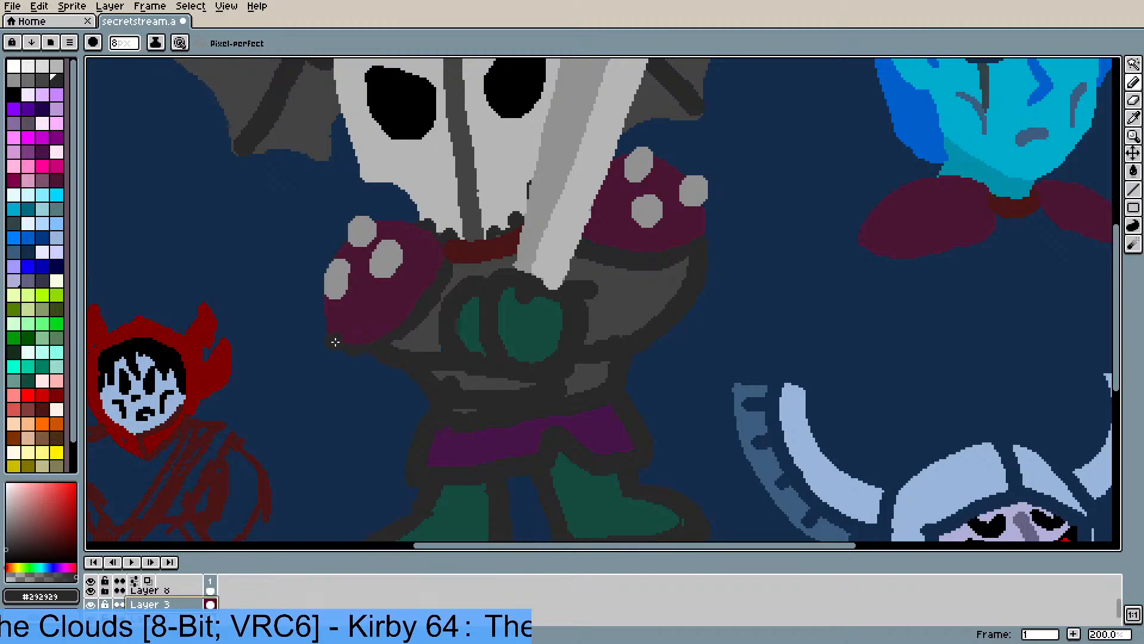
# - Try thick 8 px dark grey outlines around both spotted shoulders, and undo them
pyautogui.moveTo(383, 344)
pyautogui.mouseDown()
pyautogui.moveTo(336, 348)
pyautogui.moveTo(321, 327)
pyautogui.moveTo(314, 290)
pyautogui.moveTo(347, 226)
pyautogui.moveTo(395, 211)
pyautogui.moveTo(420, 219)
pyautogui.moveTo(444, 307)
pyautogui.mouseUp()
pyautogui.hotkey('ctrl', 'z')
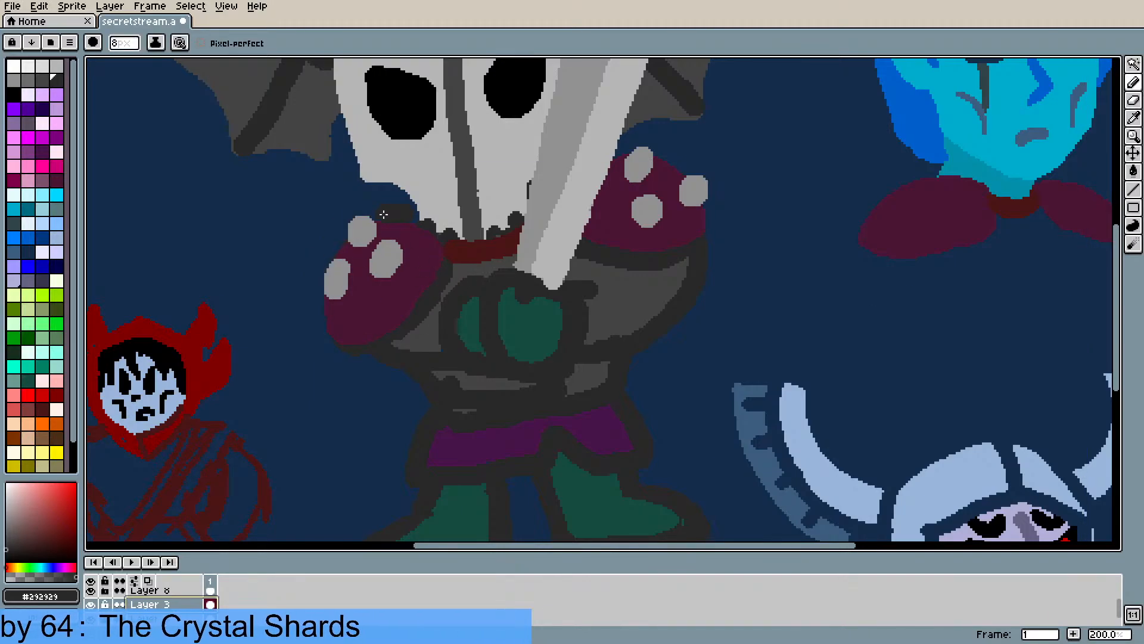
pyautogui.moveTo(383, 215)
pyautogui.mouseDown()
pyautogui.moveTo(335, 255)
pyautogui.moveTo(317, 310)
pyautogui.moveTo(333, 341)
pyautogui.moveTo(388, 364)
pyautogui.mouseUp()
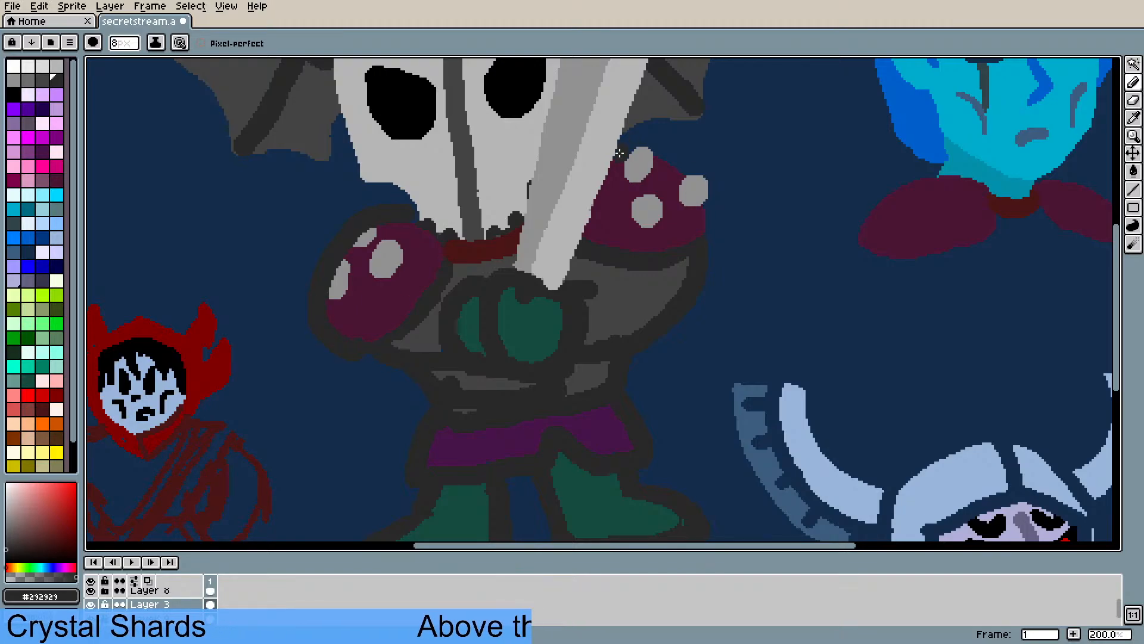
pyautogui.moveTo(622, 149)
pyautogui.mouseDown()
pyautogui.moveTo(651, 148)
pyautogui.moveTo(685, 172)
pyautogui.moveTo(706, 197)
pyautogui.moveTo(708, 239)
pyautogui.mouseUp()
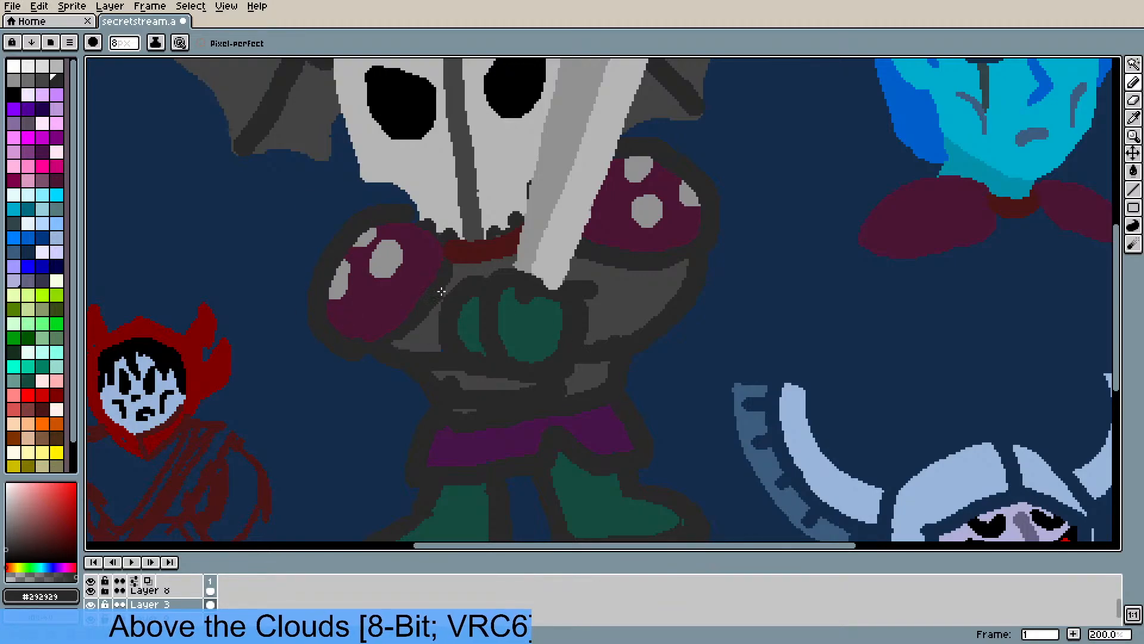
pyautogui.scroll(-2, 441, 294)
pyautogui.scroll(2, 431, 301)
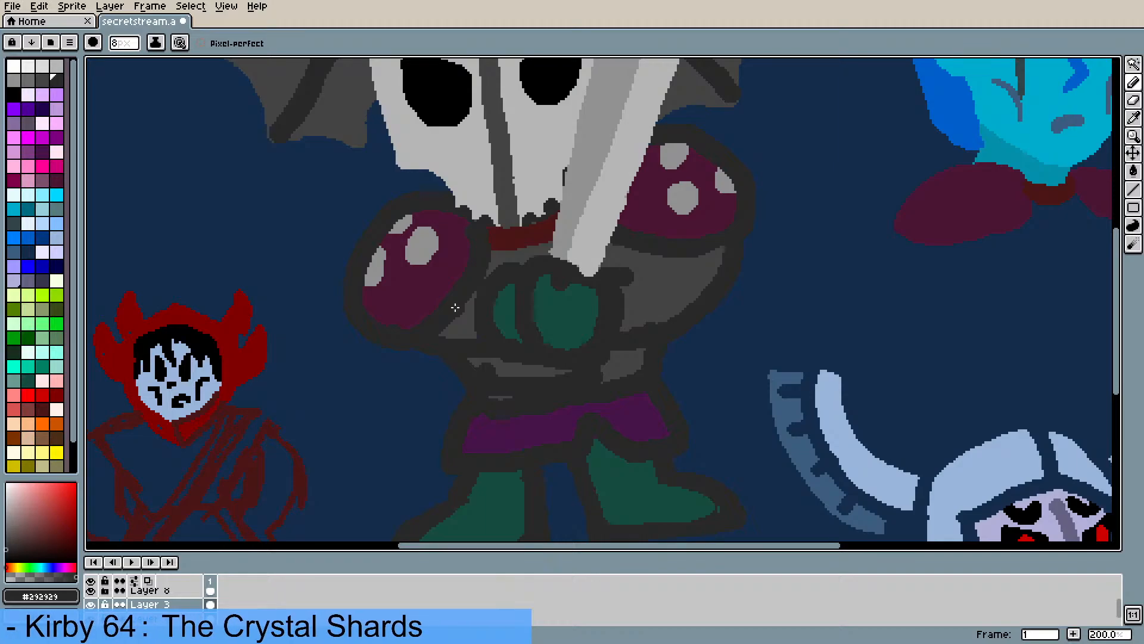
pyautogui.scroll(-2, 461, 303)
pyautogui.scroll(1, 494, 242)
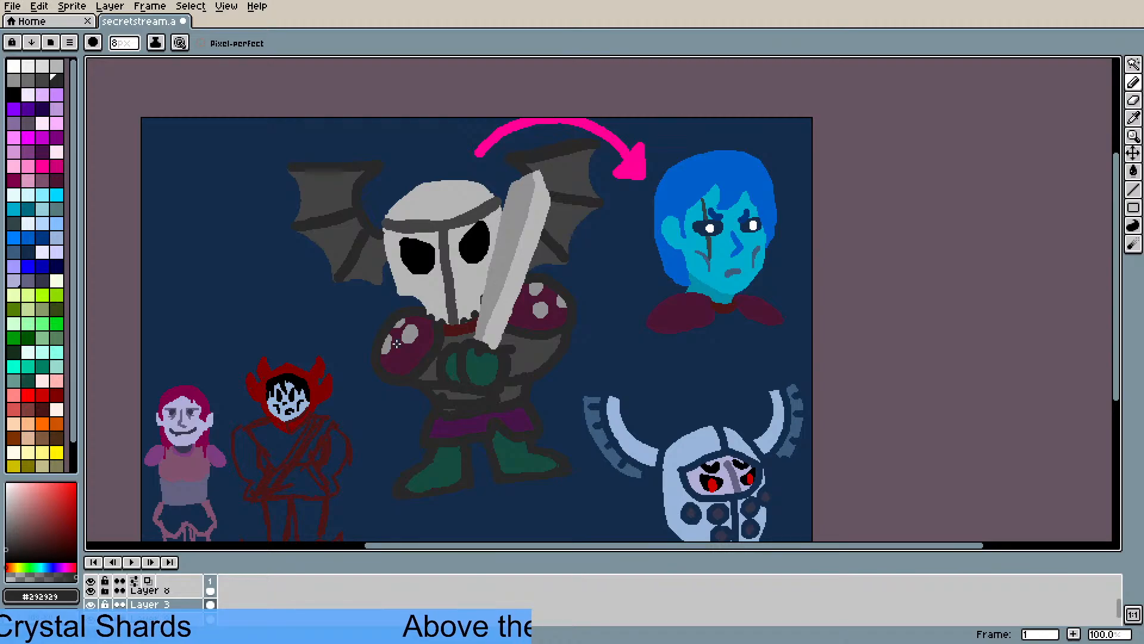
pyautogui.hotkey('ctrl', 'z')
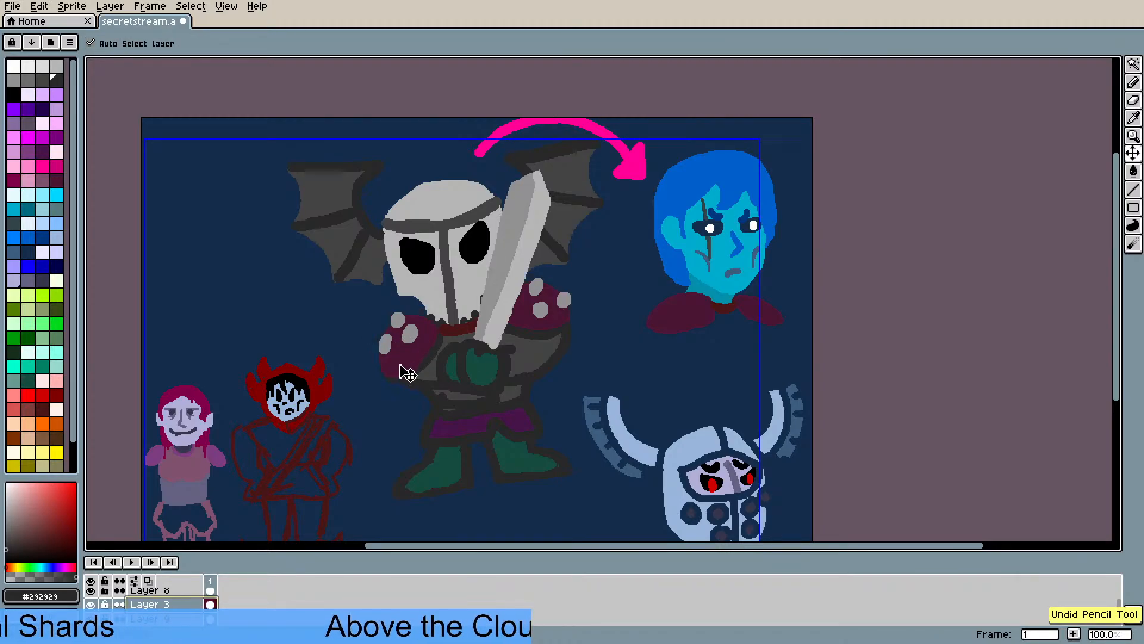
# - Try outlining the shoulder beside the red-hooded figure with a 5 px pencil, and undo the stroke
pyautogui.scroll(1, 378, 349)
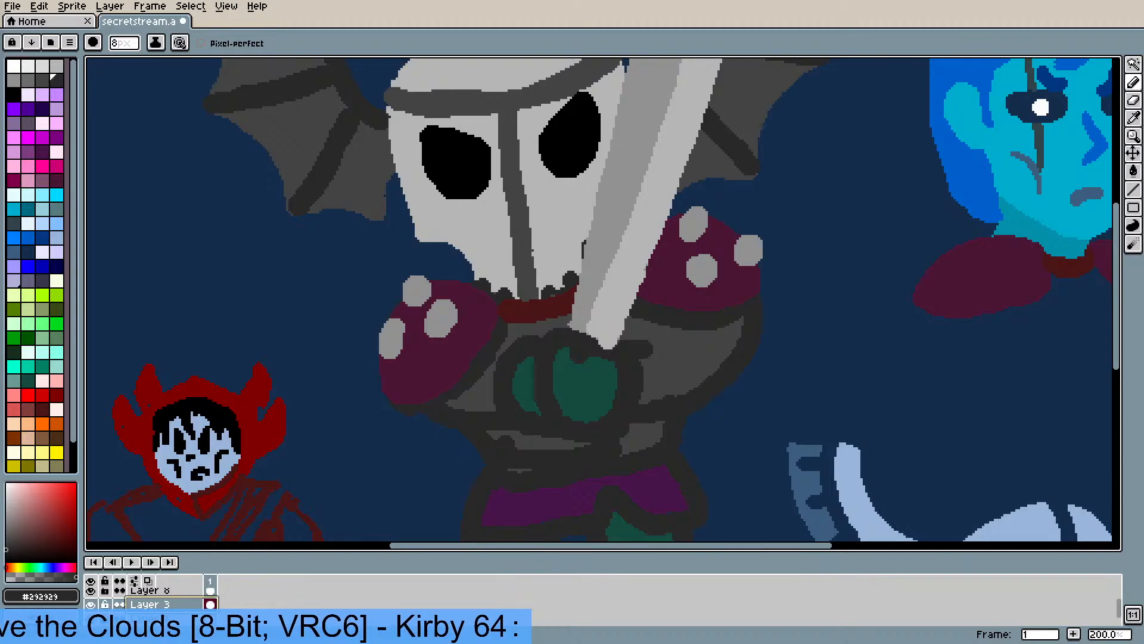
pyautogui.click(123, 43)
pyautogui.write('3')
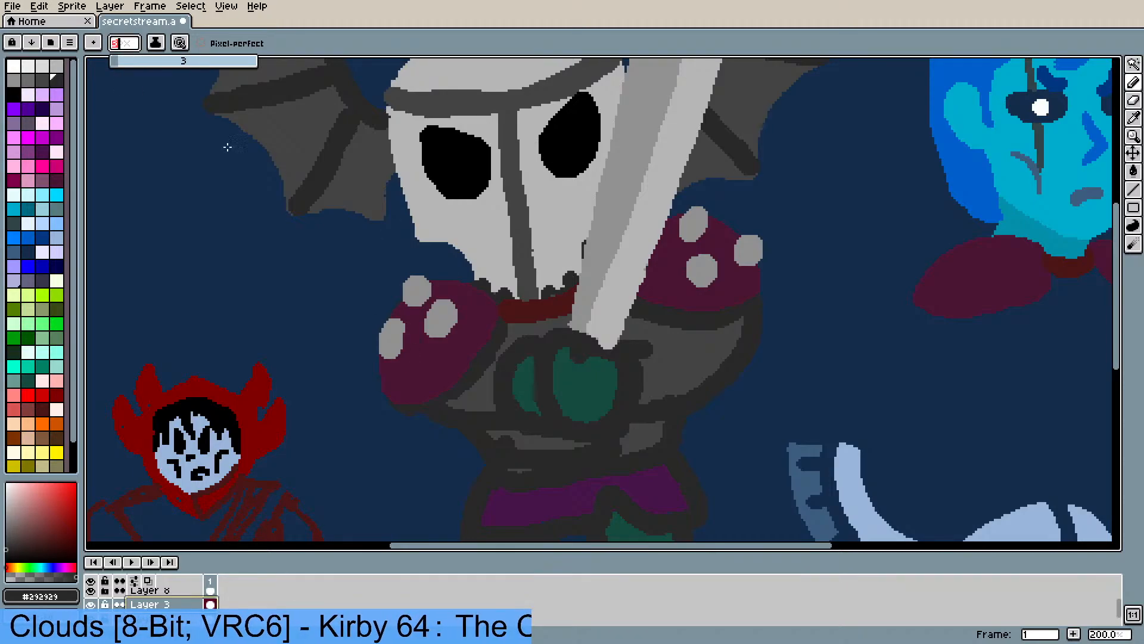
pyautogui.click(121, 61)
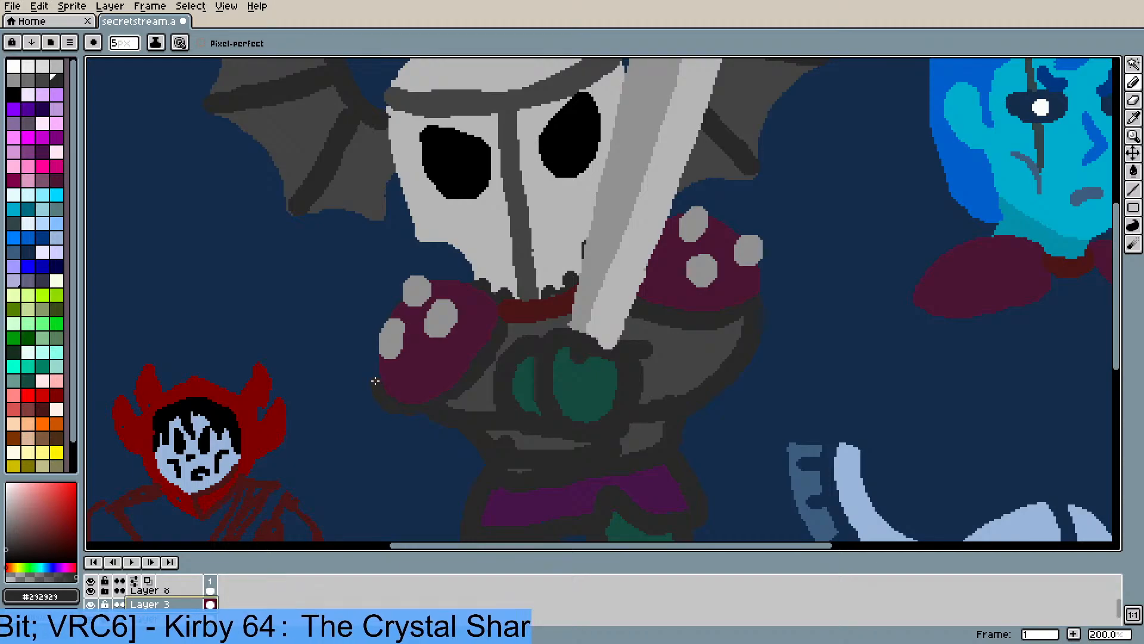
pyautogui.hotkey('ctrl', 'z')
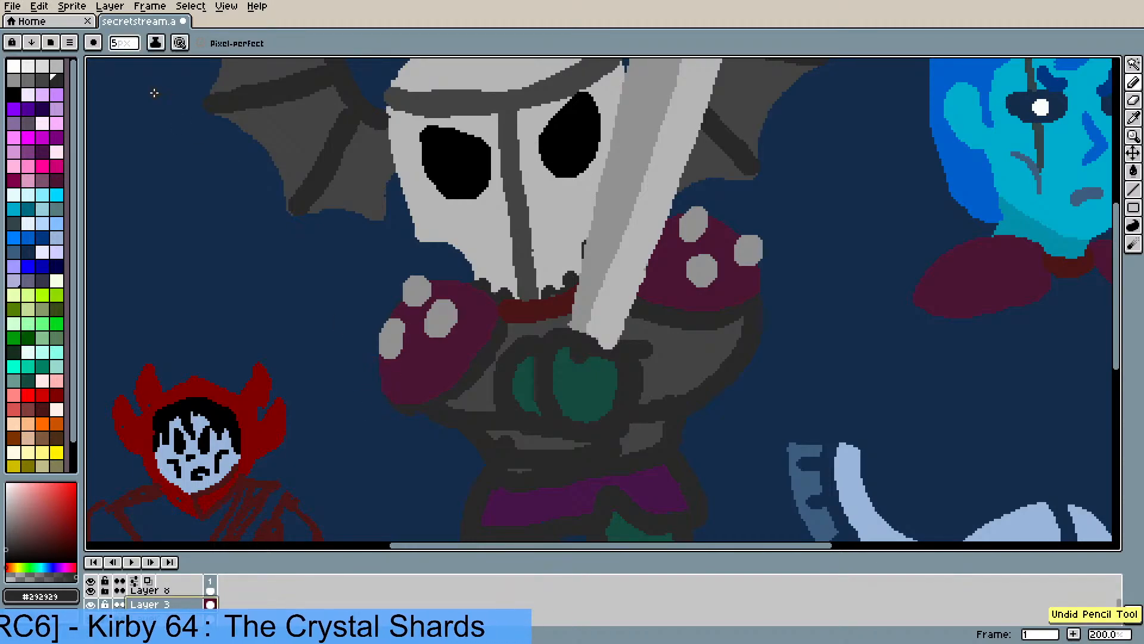
# - Outline both maroon shoulders and their edge spots in dark grey #292929 with a 3 px pencil
pyautogui.click(124, 45)
pyautogui.click(120, 62)
pyautogui.click(118, 62)
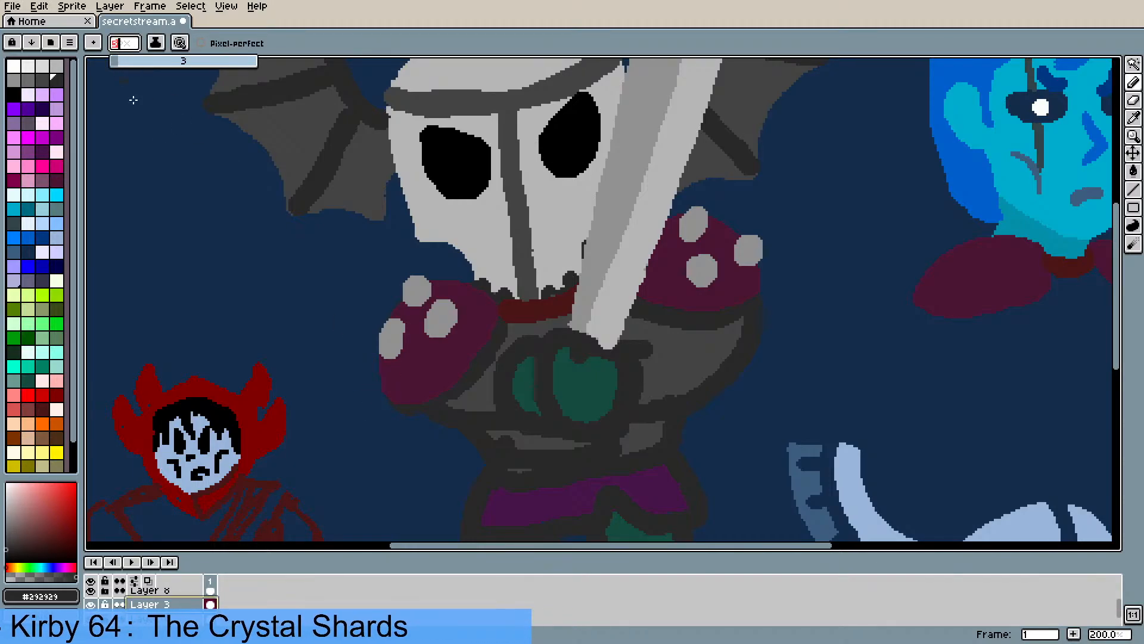
pyautogui.click(399, 409)
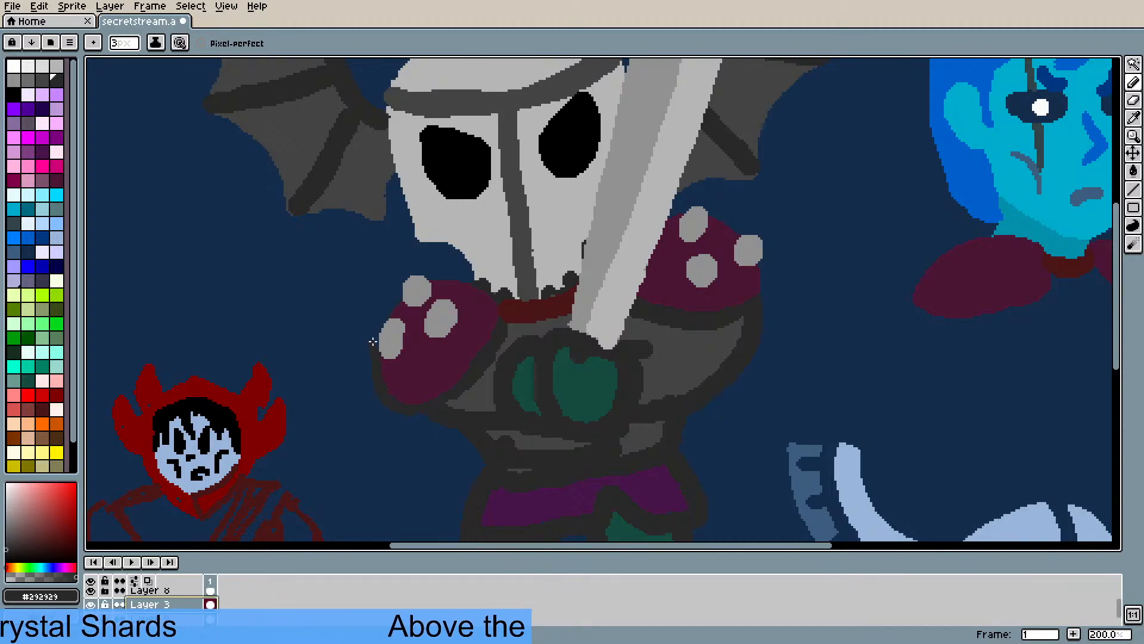
pyautogui.moveTo(373, 342)
pyautogui.mouseDown()
pyautogui.moveTo(388, 322)
pyautogui.moveTo(378, 354)
pyautogui.mouseUp()
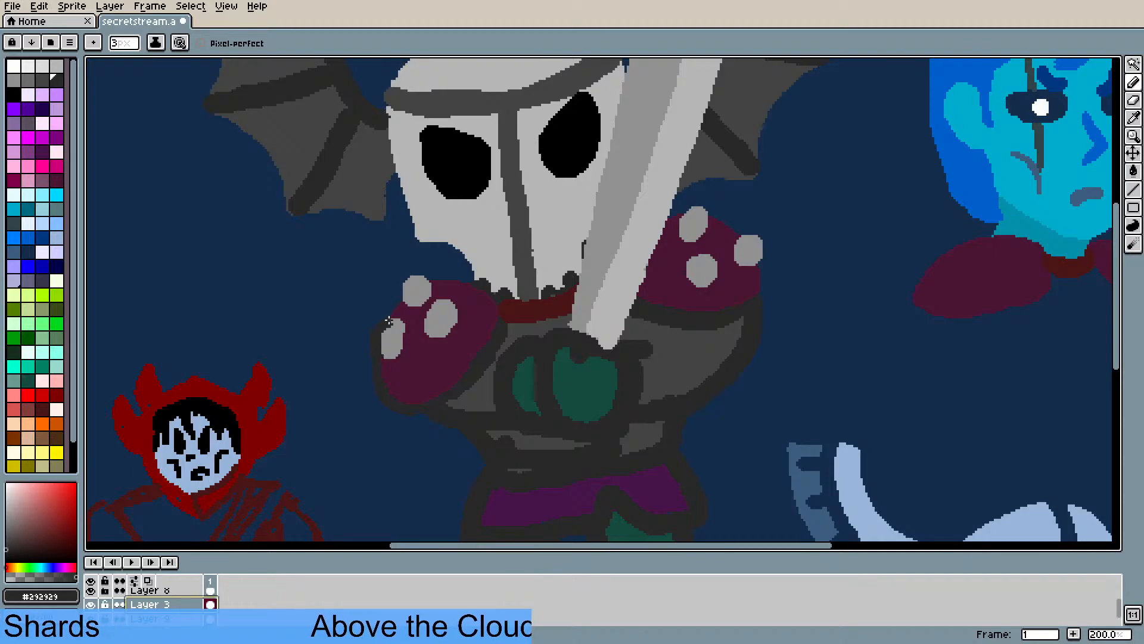
pyautogui.moveTo(388, 313); pyautogui.dragTo(418, 278)
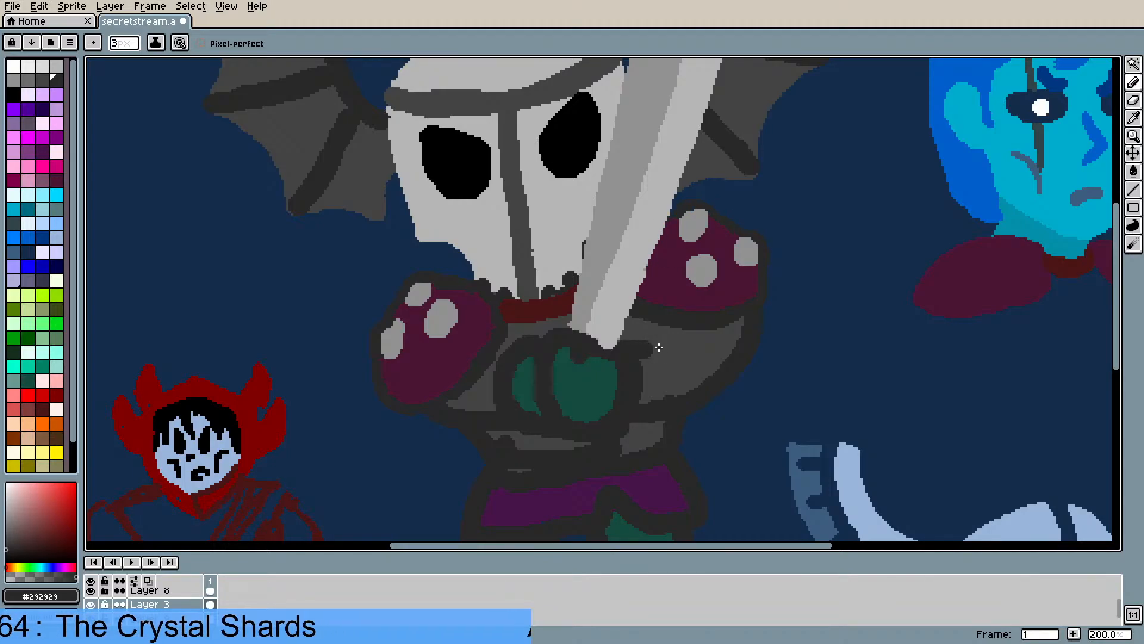
# - Toggle Layer 8 to check the raised sword, and leave it hidden to expose the chest and collar behind it
pyautogui.scroll(-1, 610, 290)
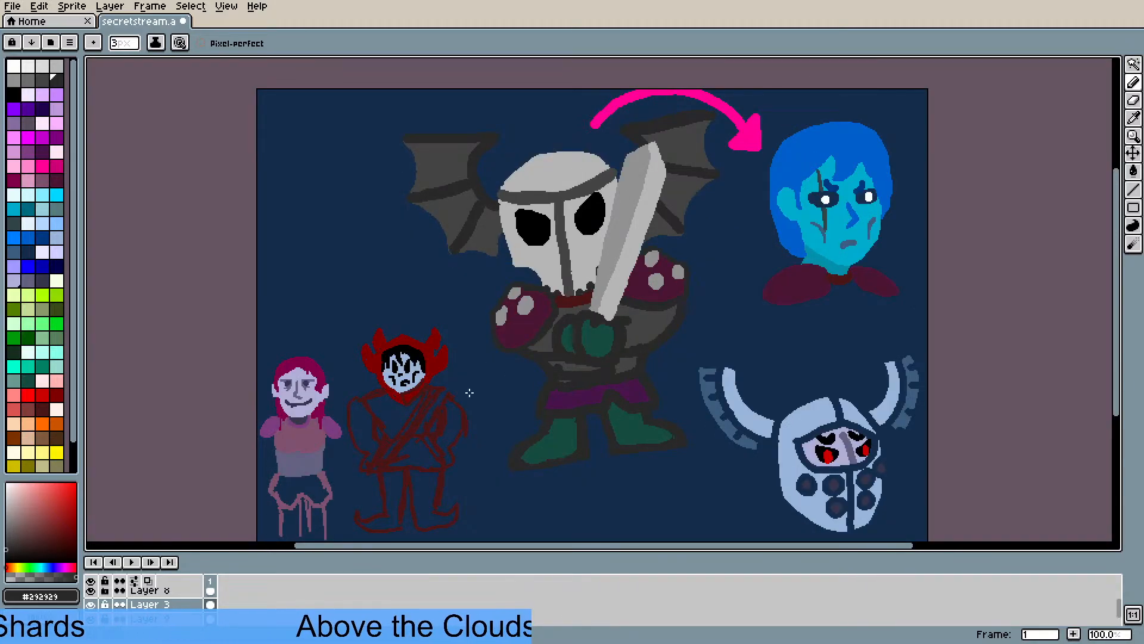
pyautogui.click(91, 590)
pyautogui.click(90, 590)
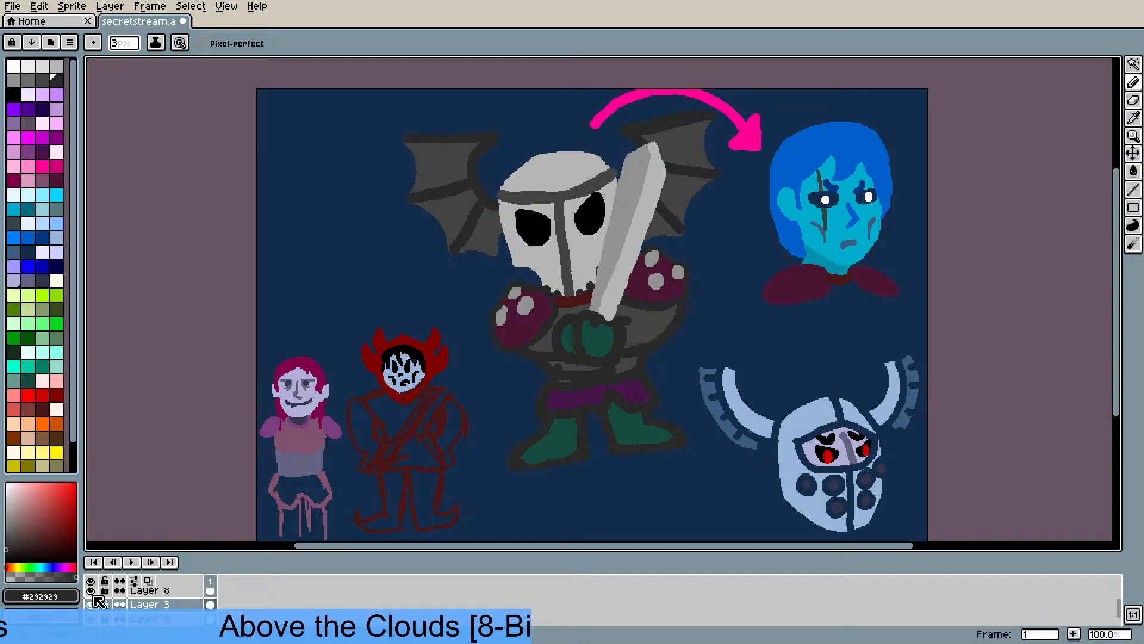
pyautogui.click(90, 590)
pyautogui.scroll(3, 657, 261)
pyautogui.scroll(-1, 657, 261)
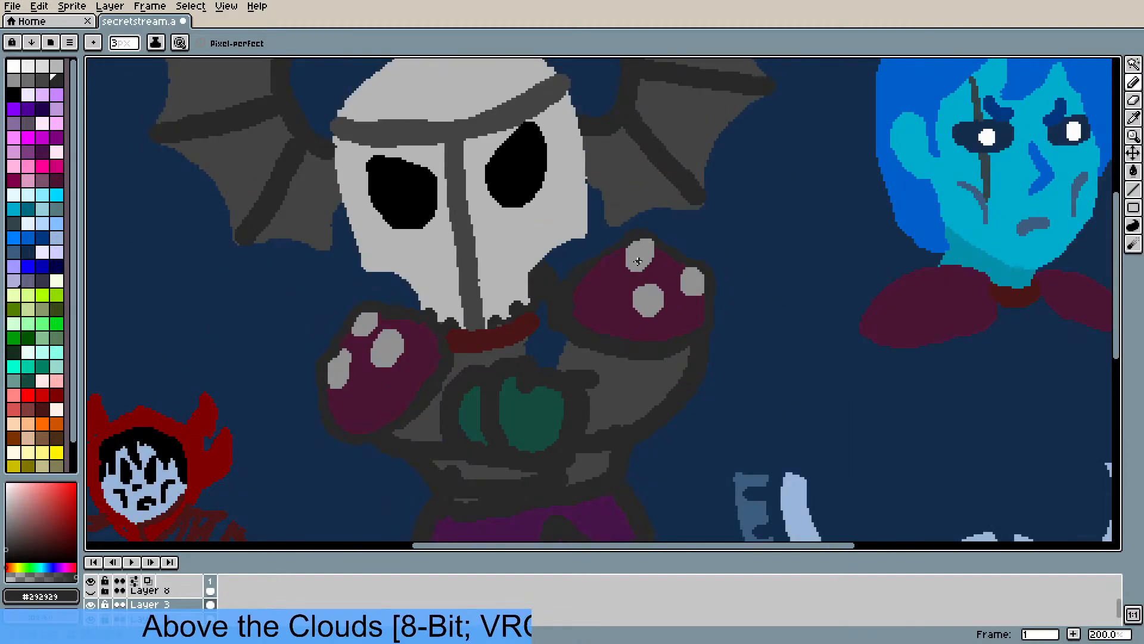
# - Sample the torso grey #444444 and fill the blue gap between the collar and the raised shoulder on Layer 9
pyautogui.press('i')
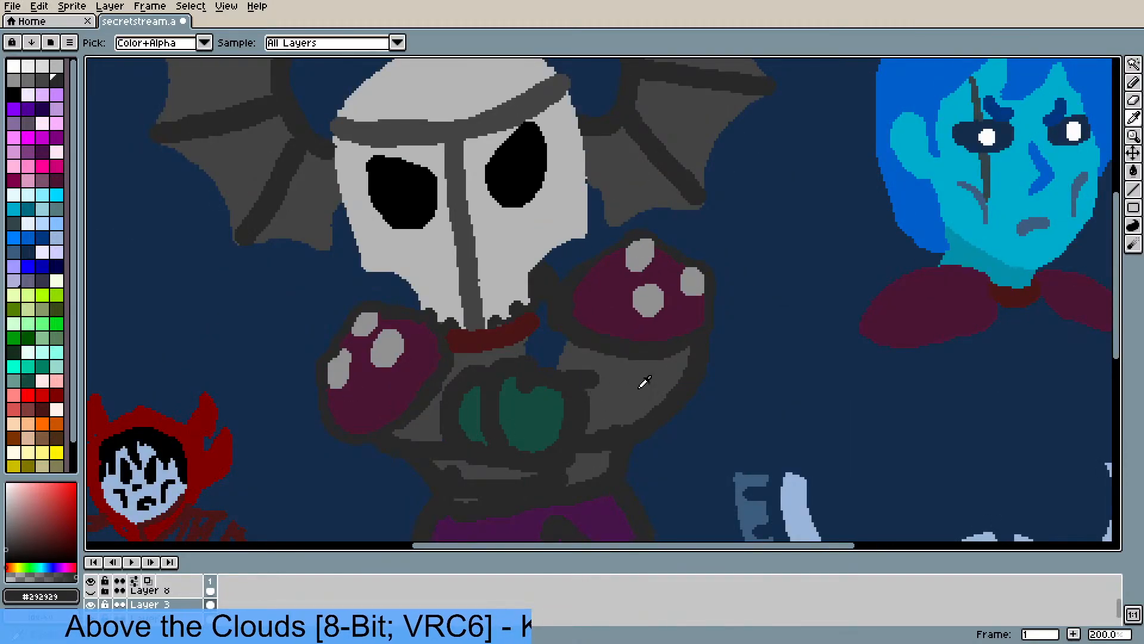
pyautogui.click(631, 379)
pyautogui.press('b')
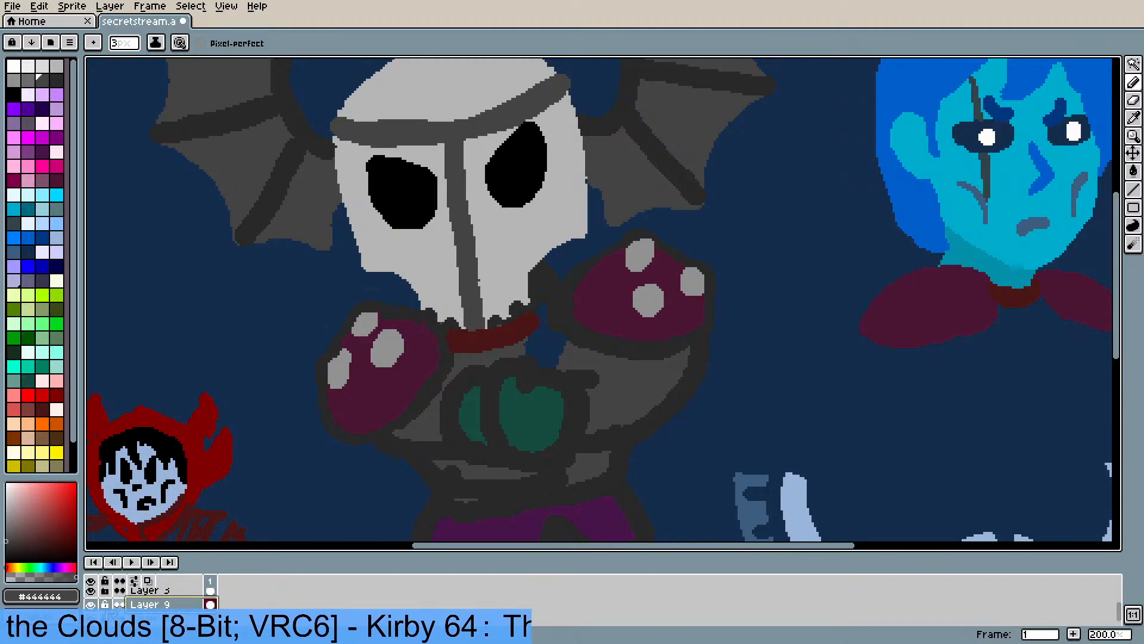
pyautogui.click(90, 604)
pyautogui.click(90, 604)
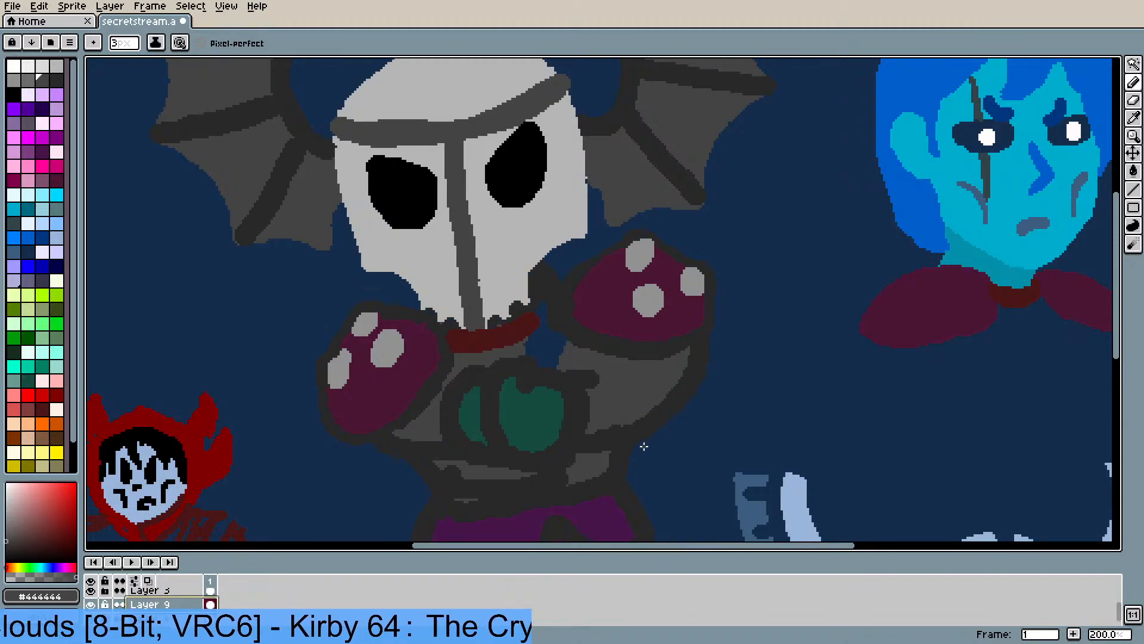
pyautogui.moveTo(535, 352)
pyautogui.mouseDown()
pyautogui.moveTo(563, 340)
pyautogui.moveTo(537, 334)
pyautogui.mouseUp()
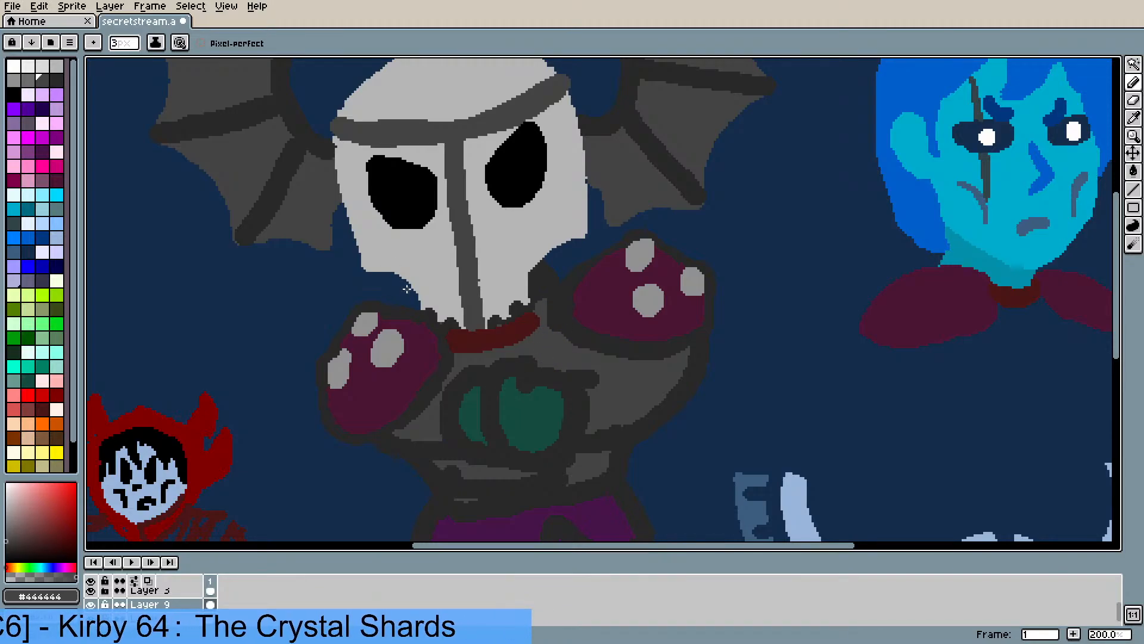
# - Sample the collar's dark red #4a1515 and extend the collar up to the raised shoulder with the 3 px pencil
pyautogui.press('i')
pyautogui.click(518, 329)
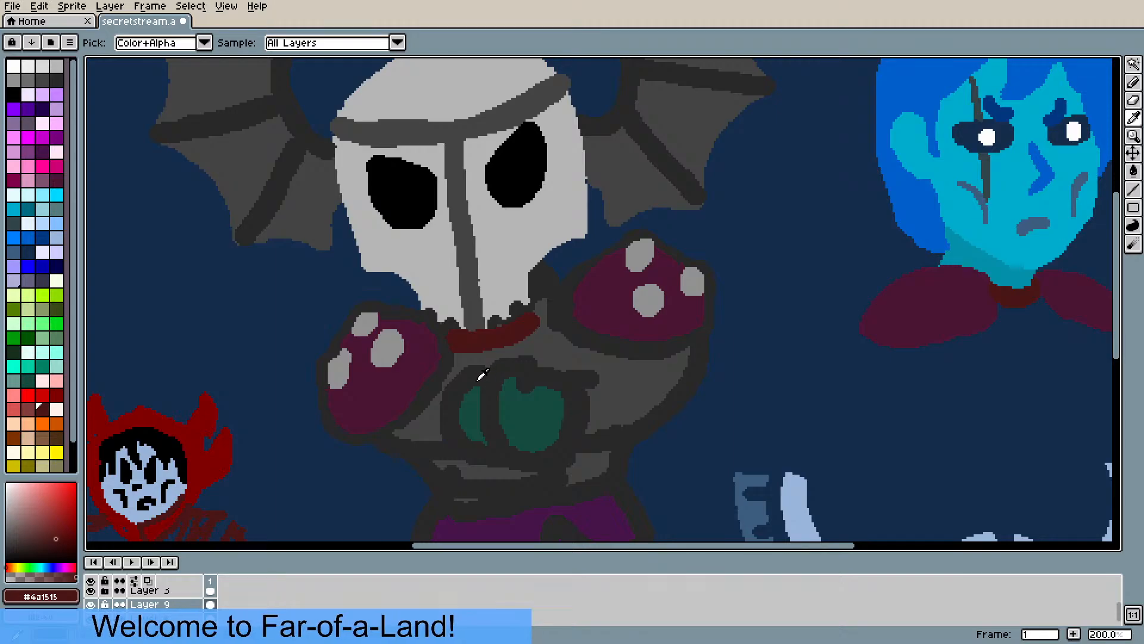
pyautogui.press('b')
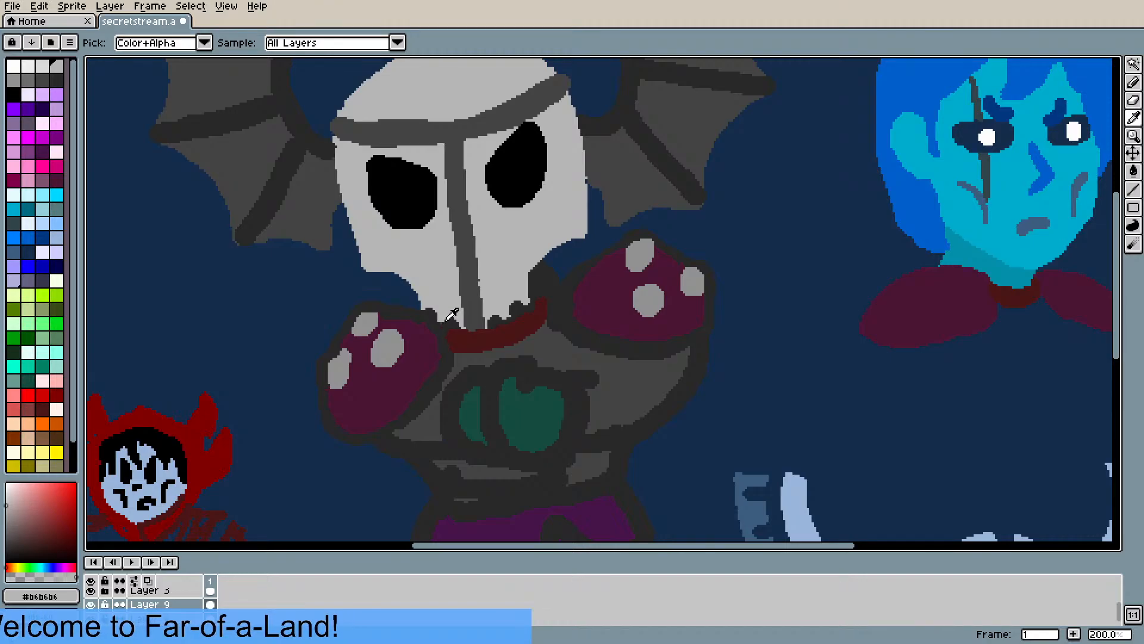
# - Touch up the skull's jagged lower jaw with light grey #b6b6b6 and dark grey #292929 on Layers 9 and 3
pyautogui.keyDown('alt'); pyautogui.click(444, 318); pyautogui.keyUp('alt')
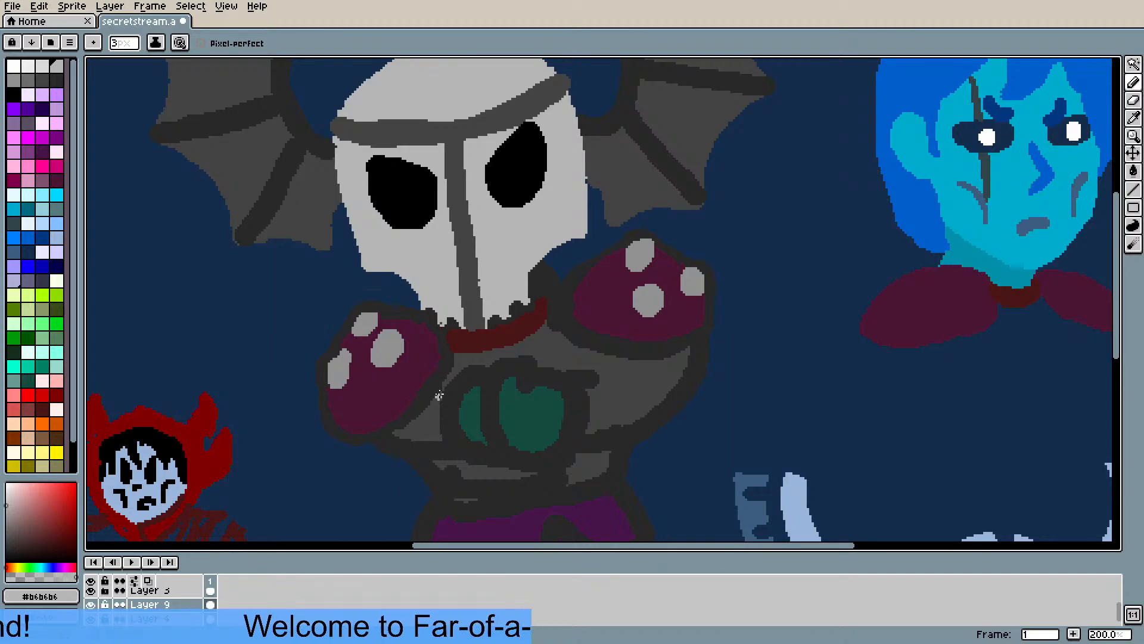
pyautogui.press('i')
pyautogui.click(492, 323)
pyautogui.press('b')
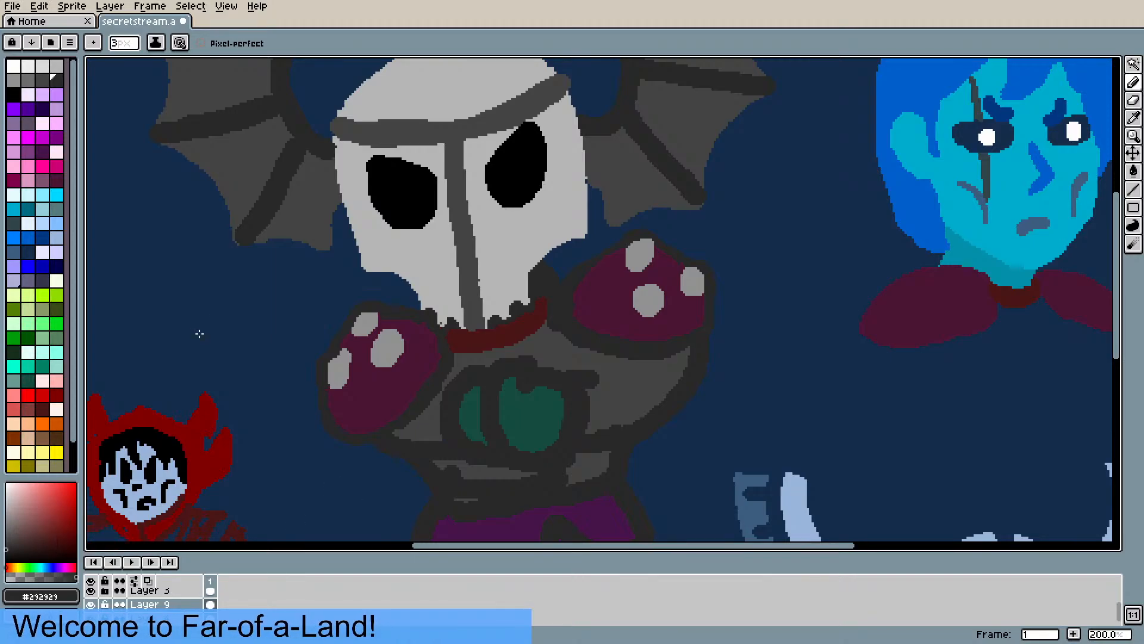
pyautogui.click(91, 592)
pyautogui.click(91, 591)
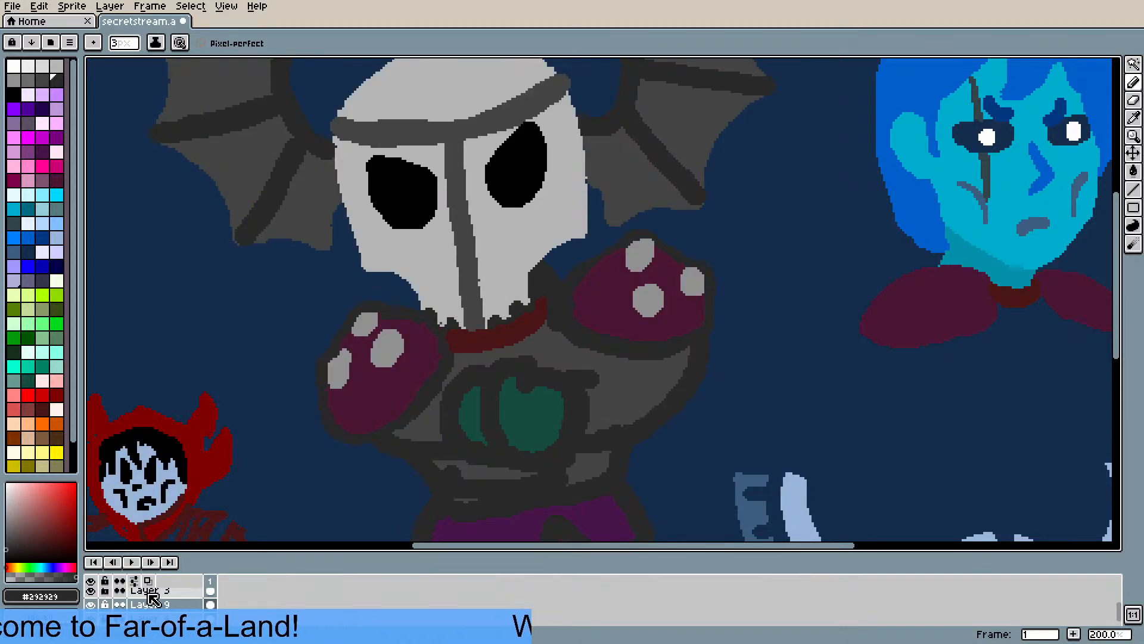
pyautogui.click(154, 593)
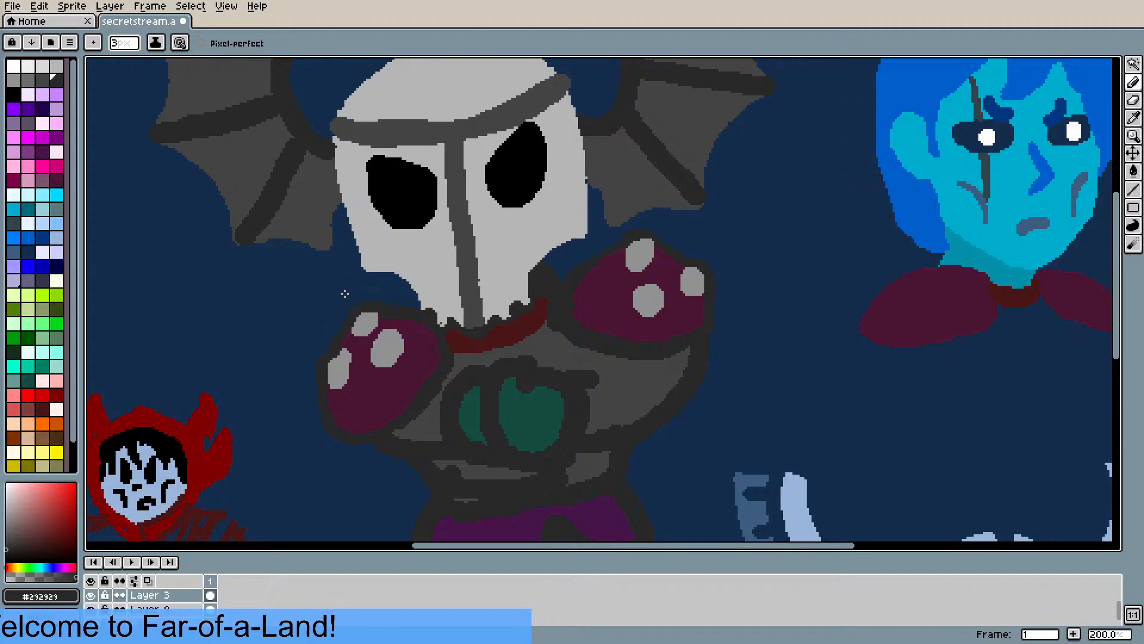
pyautogui.scroll(-1, 344, 294)
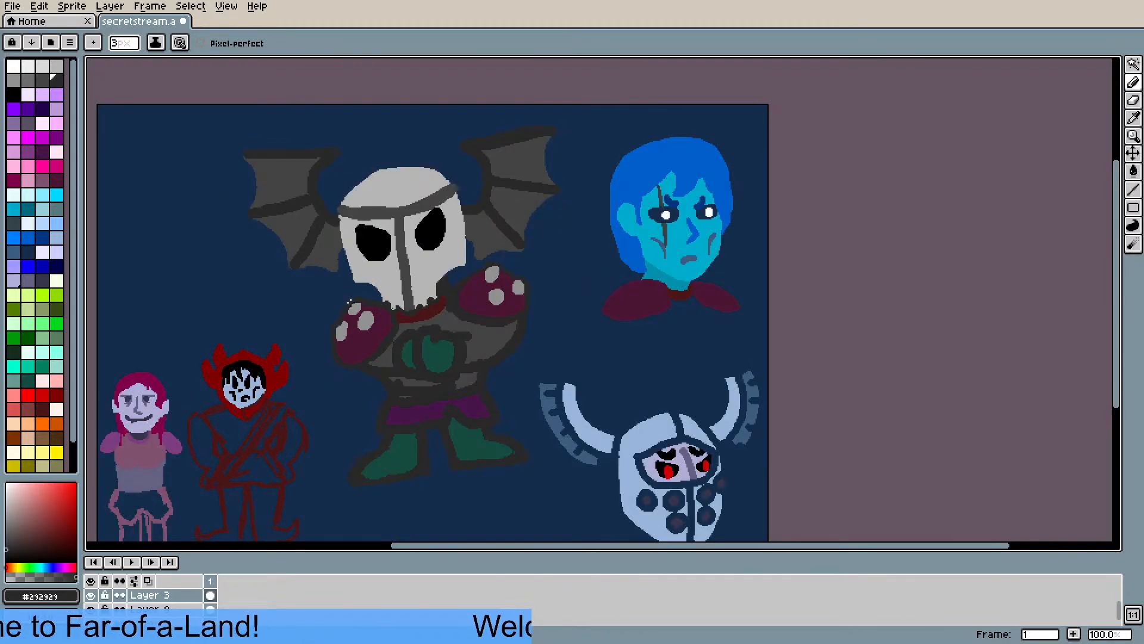
pyautogui.scroll(1, 351, 301)
pyautogui.scroll(1, 447, 298)
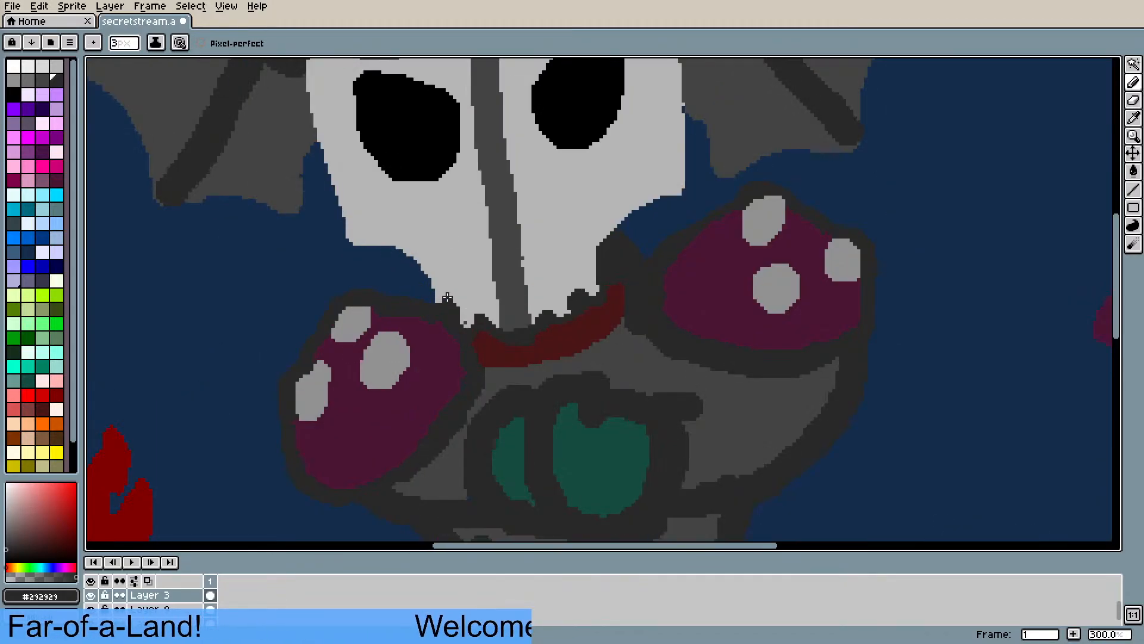
pyautogui.keyDown('alt'); pyautogui.click(464, 280); pyautogui.keyUp('alt')
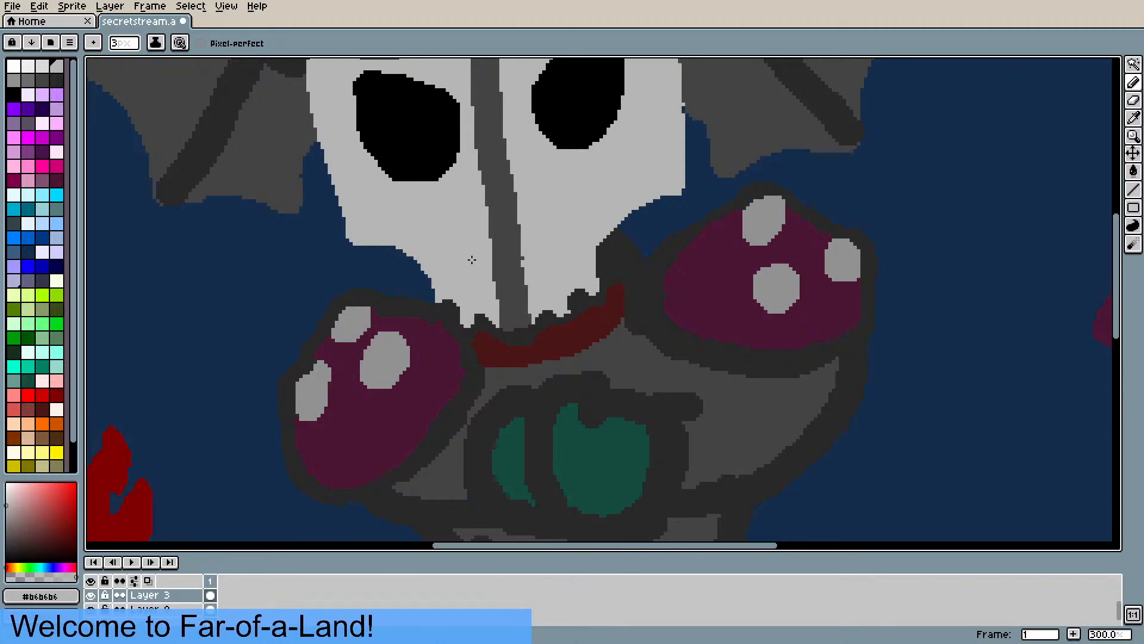
# - Examine the skull-helmet character's body and the whole canvas, toggling layer visibility to compare the artwork
pyautogui.scroll(-2, 567, 221)
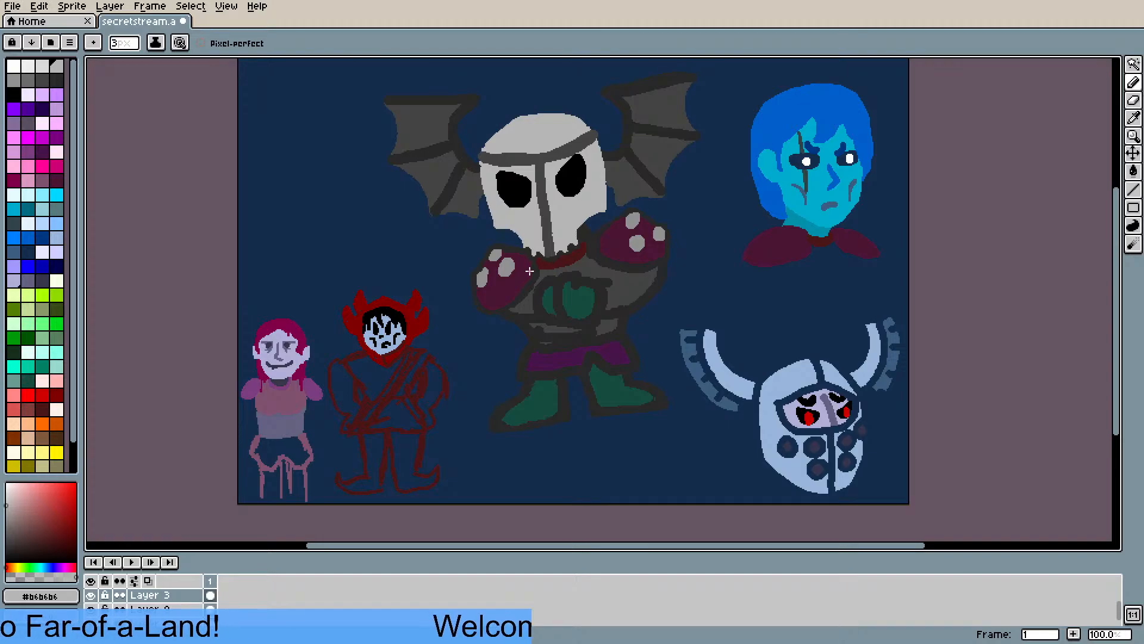
pyautogui.scroll(1, 566, 290)
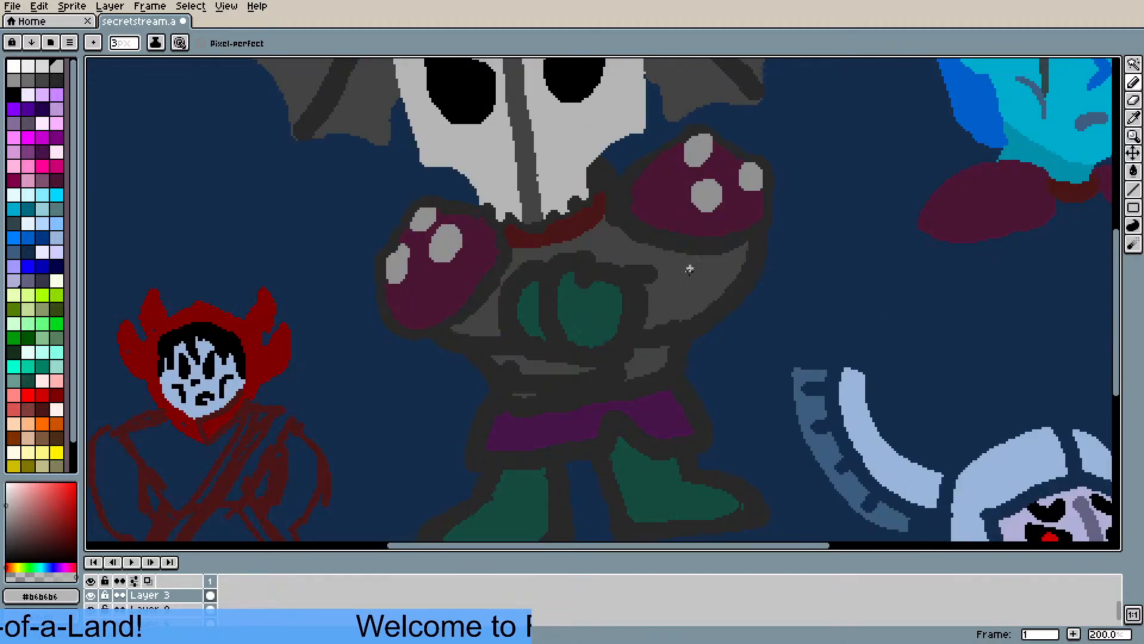
pyautogui.scroll(-1, 565, 304)
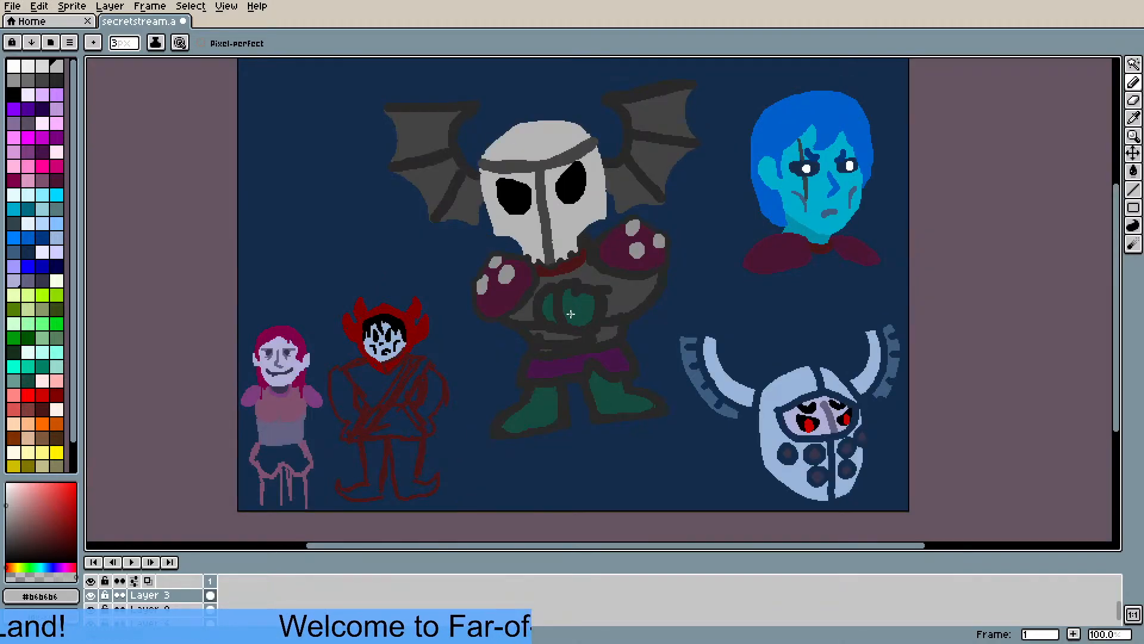
pyautogui.scroll(1, 553, 347)
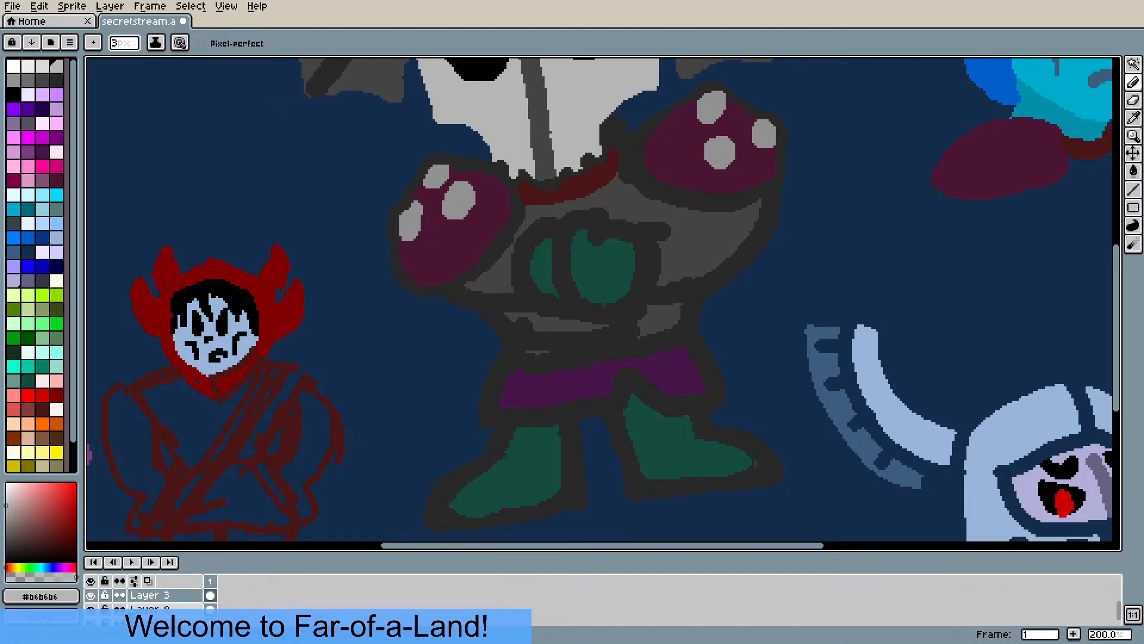
pyautogui.click(91, 624)
pyautogui.click(91, 624)
pyautogui.click(91, 624)
pyautogui.click(91, 624)
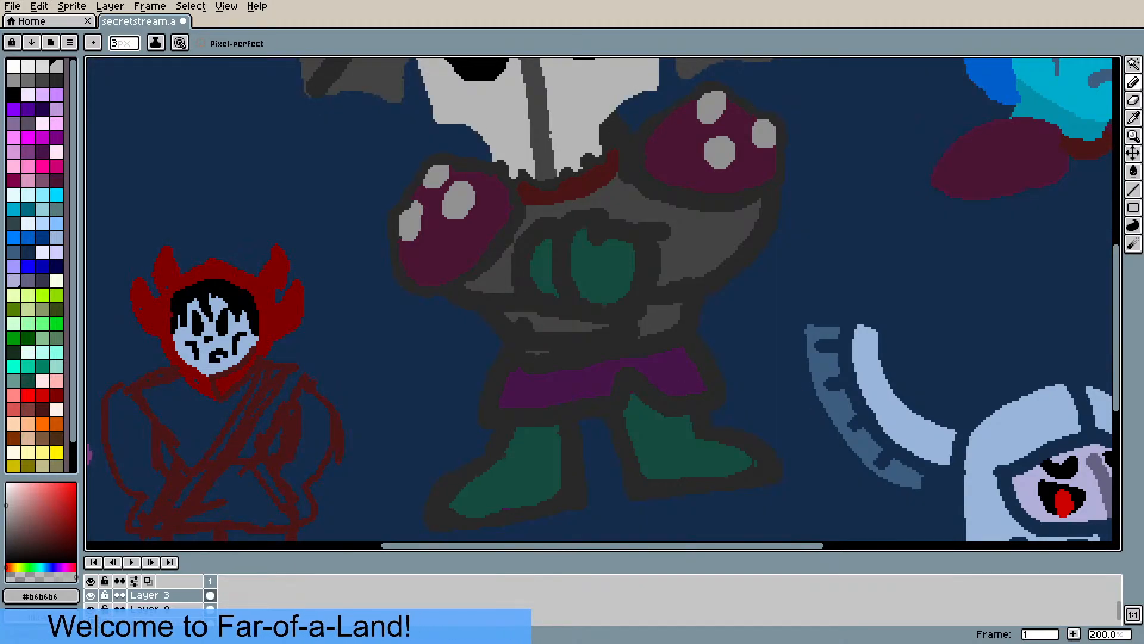
pyautogui.click(91, 609)
pyautogui.click(91, 609)
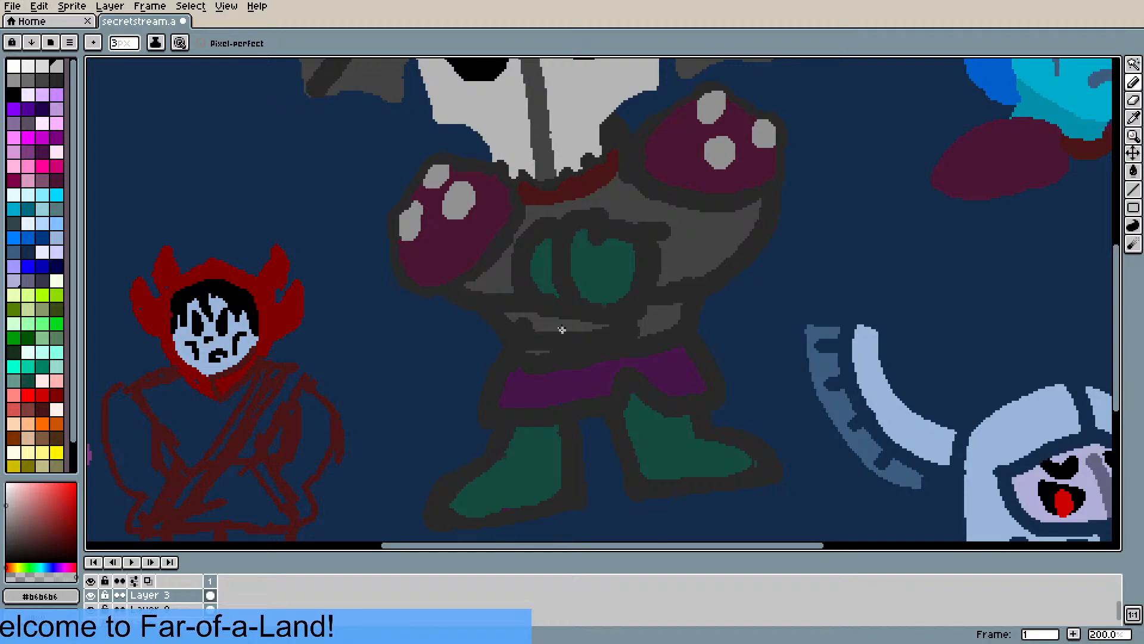
pyautogui.scroll(-1, 562, 323)
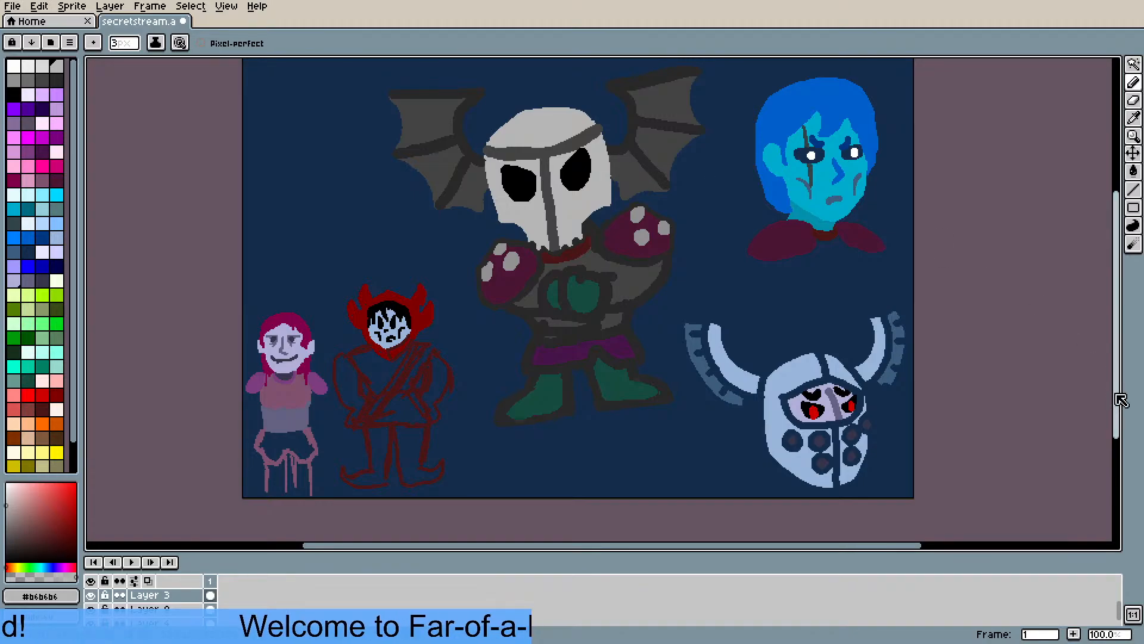
pyautogui.moveTo(1116, 388); pyautogui.dragTo(1083, 373)
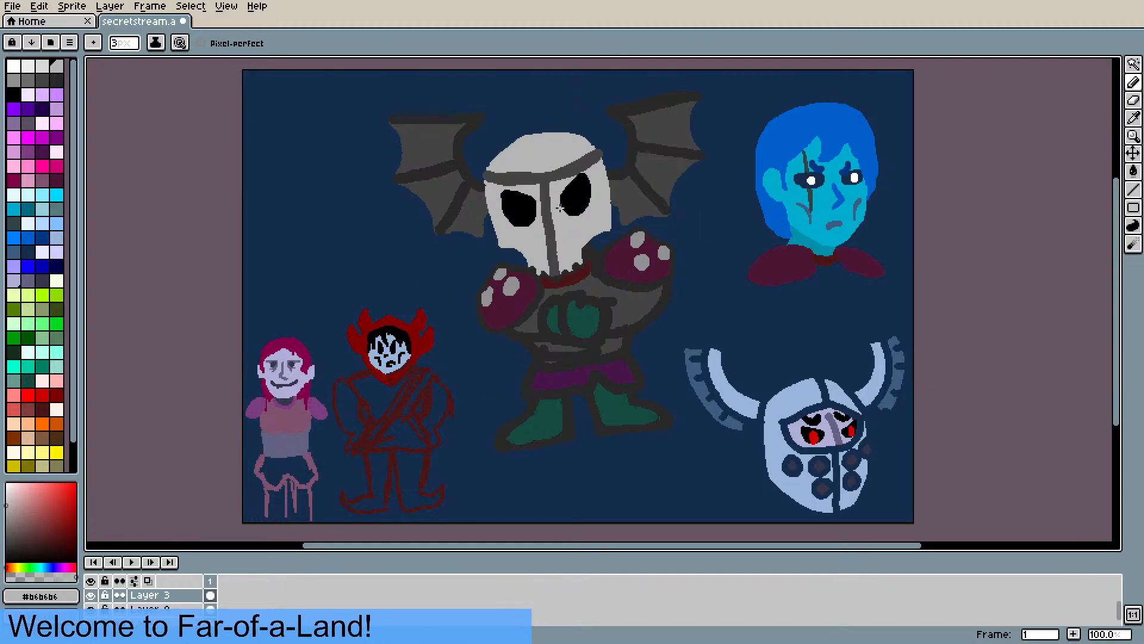
pyautogui.scroll(1, 532, 353)
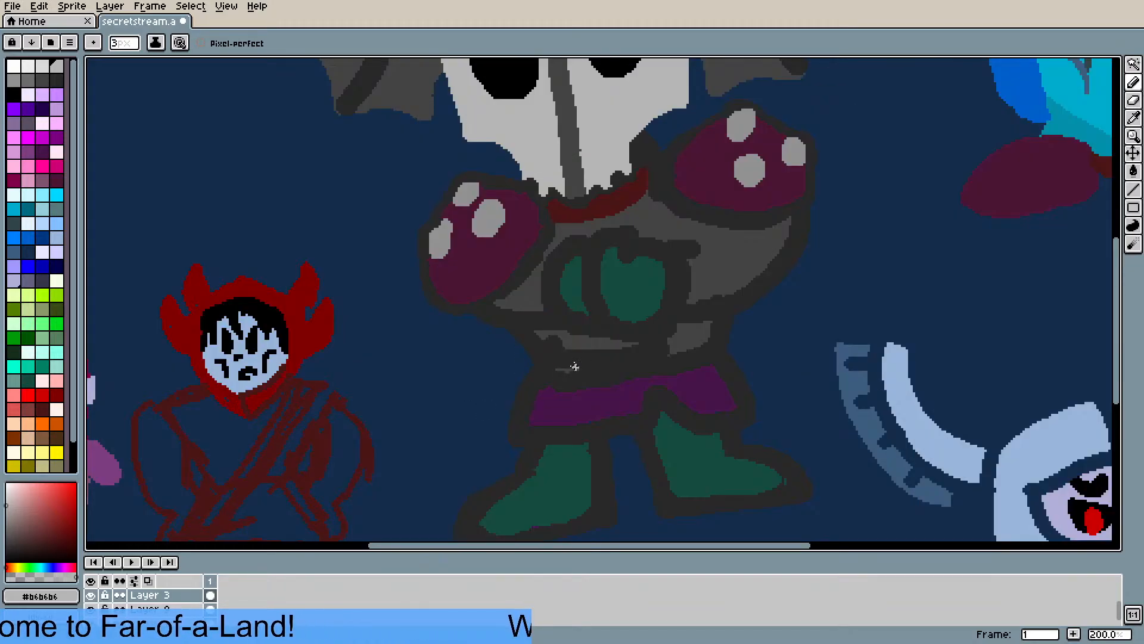
# - Toggle Layers 3 and 9 to locate the waist outline, and erase its extra strokes from Layer 3 with a 7 px eraser
pyautogui.click(91, 595)
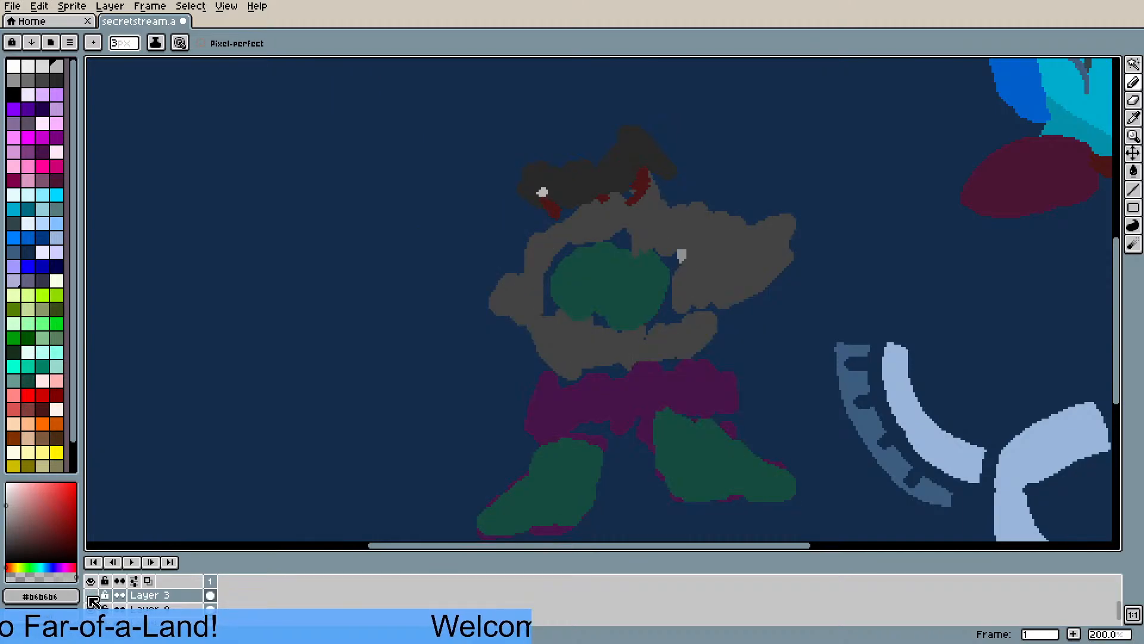
pyautogui.click(90, 595)
pyautogui.click(91, 606)
pyautogui.click(90, 606)
pyautogui.click(91, 607)
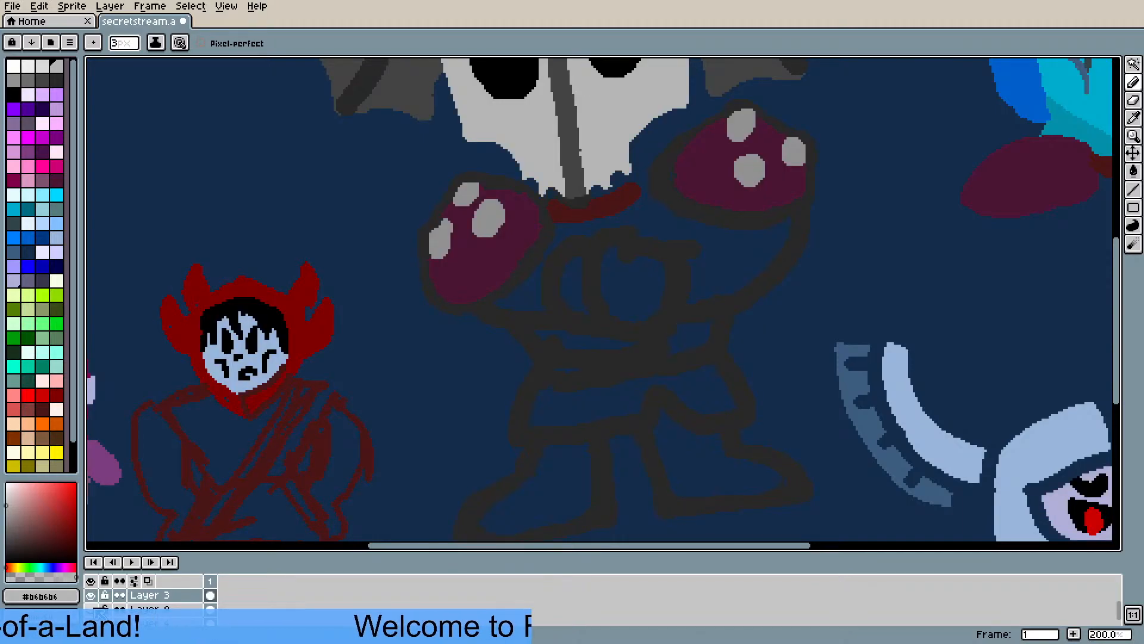
pyautogui.click(90, 606)
pyautogui.click(91, 606)
pyautogui.click(91, 594)
pyautogui.click(91, 606)
pyautogui.click(93, 595)
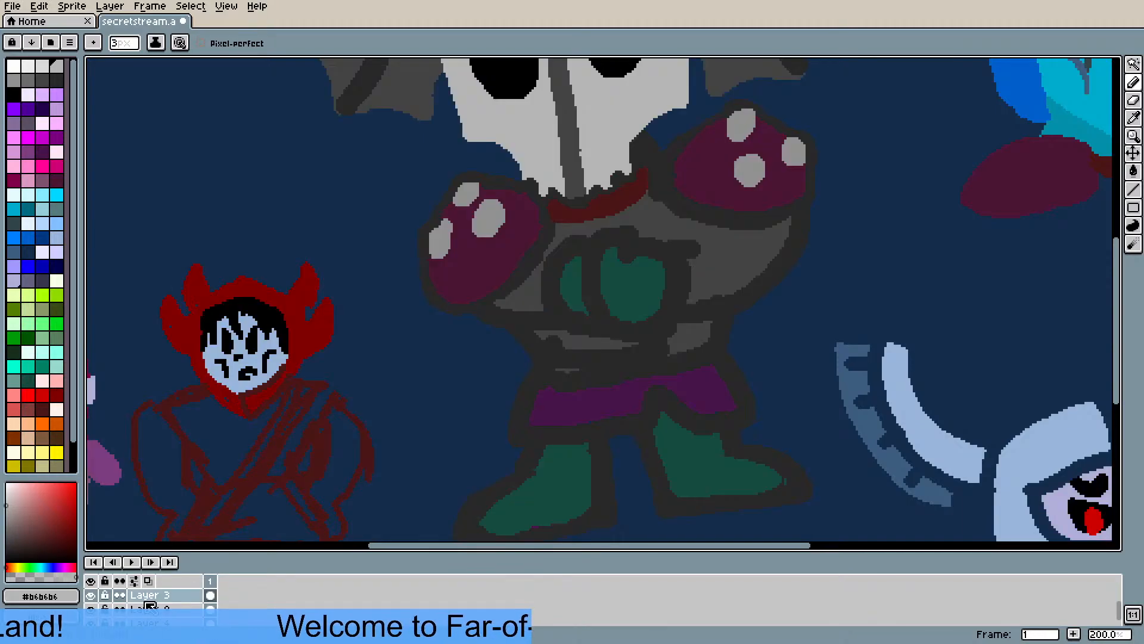
pyautogui.press('b')
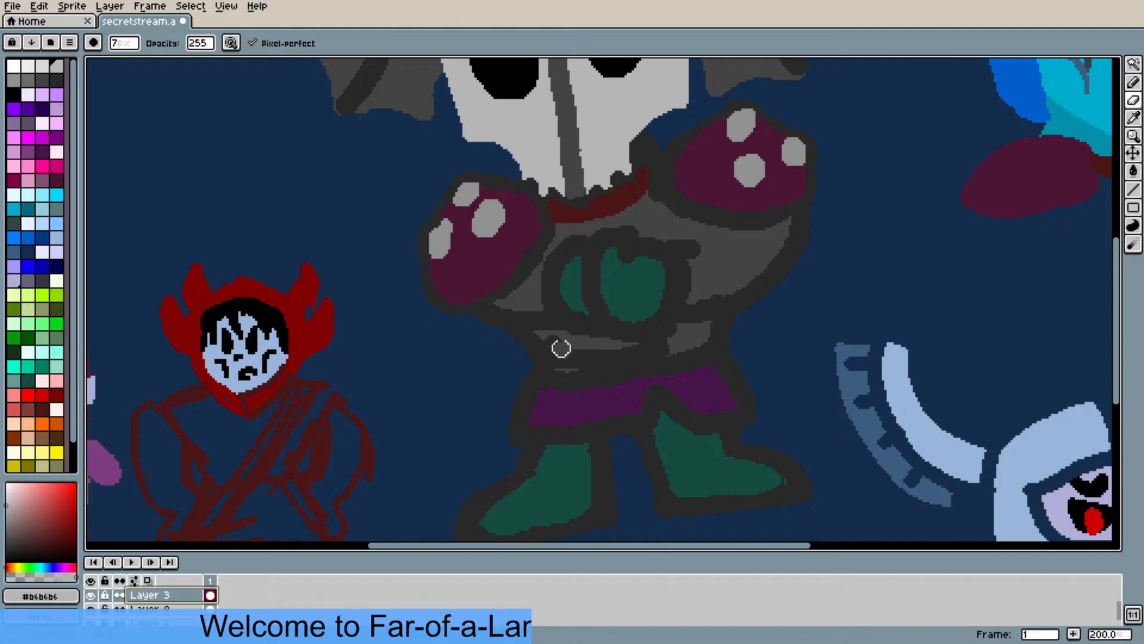
pyautogui.moveTo(554, 348)
pyautogui.mouseDown()
pyautogui.moveTo(565, 360)
pyautogui.moveTo(661, 345)
pyautogui.moveTo(592, 355)
pyautogui.moveTo(549, 340)
pyautogui.moveTo(561, 360)
pyautogui.mouseUp()
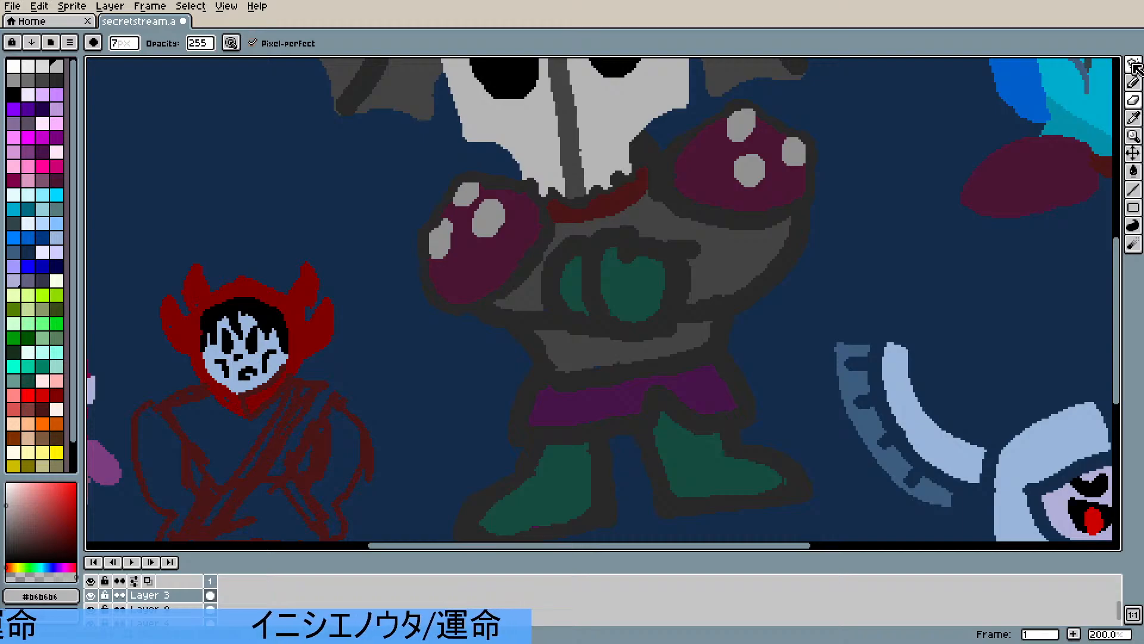
# - Sample the outline's dark grey #292929 and sharpen the cuff corner beside the larger green hand with the 3 px pencil
pyautogui.click(1134, 81)
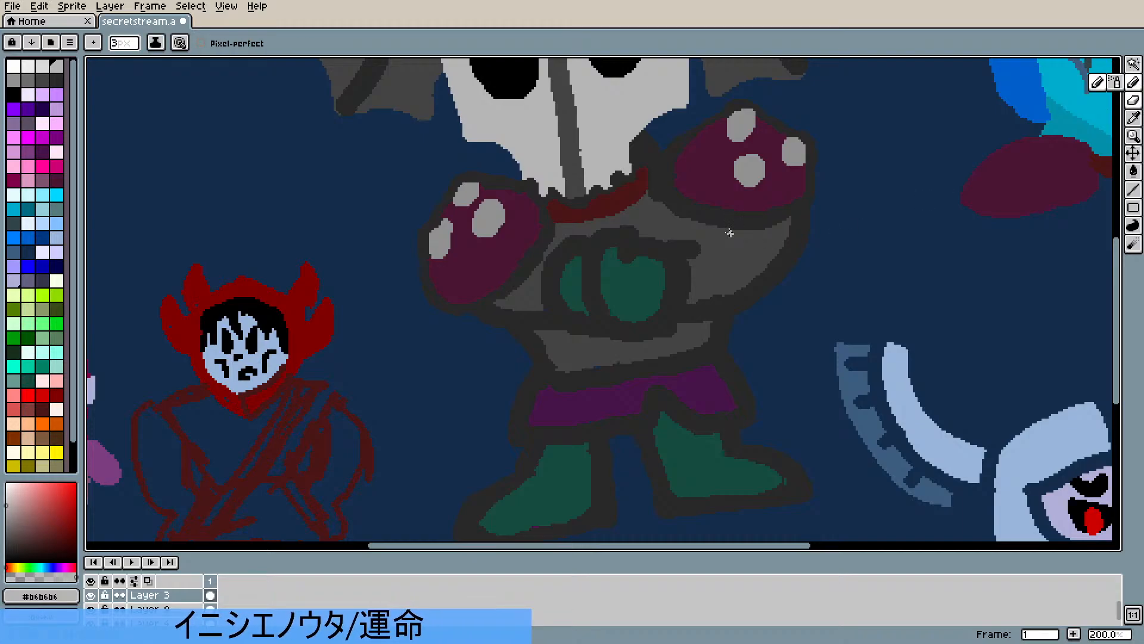
pyautogui.keyDown('alt'); pyautogui.click(680, 261); pyautogui.keyUp('alt')
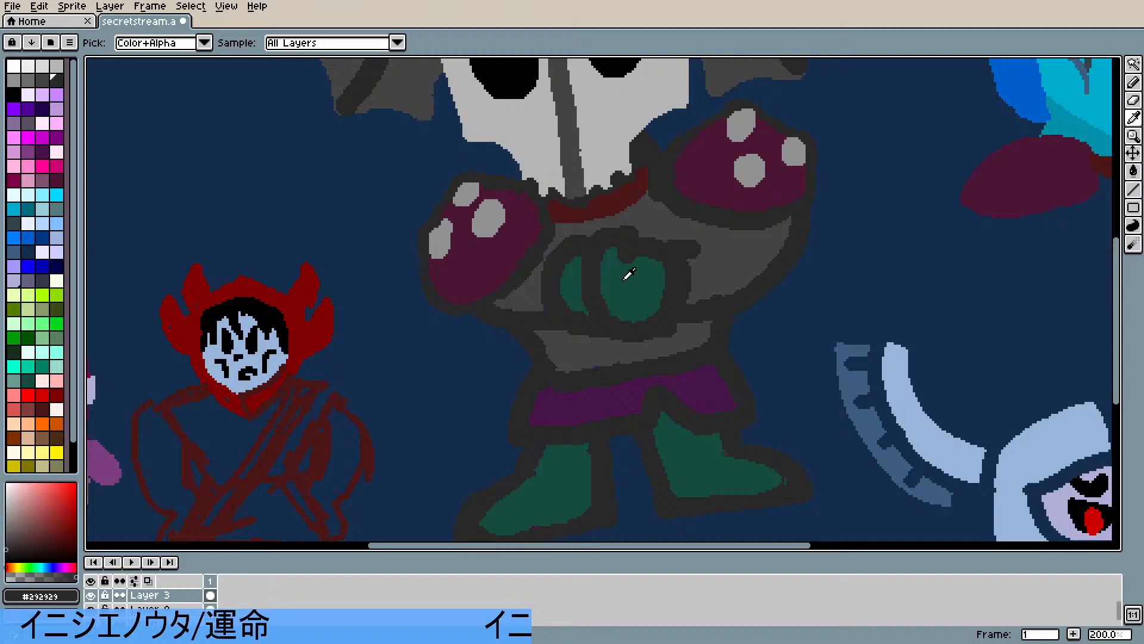
pyautogui.moveTo(695, 242); pyautogui.dragTo(704, 237)
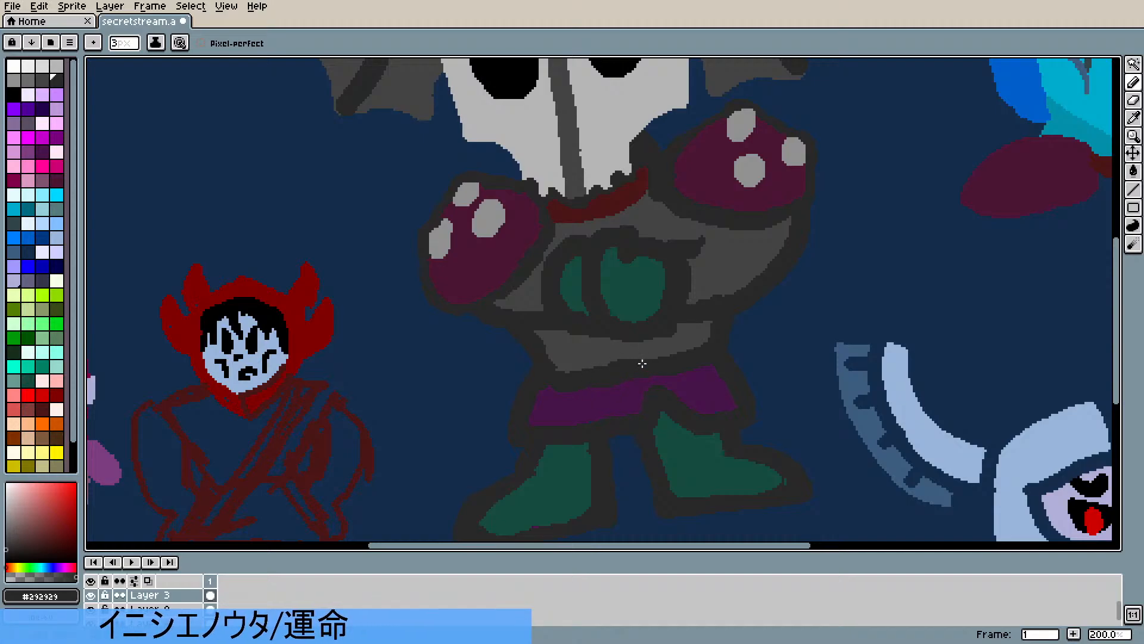
pyautogui.press('e')
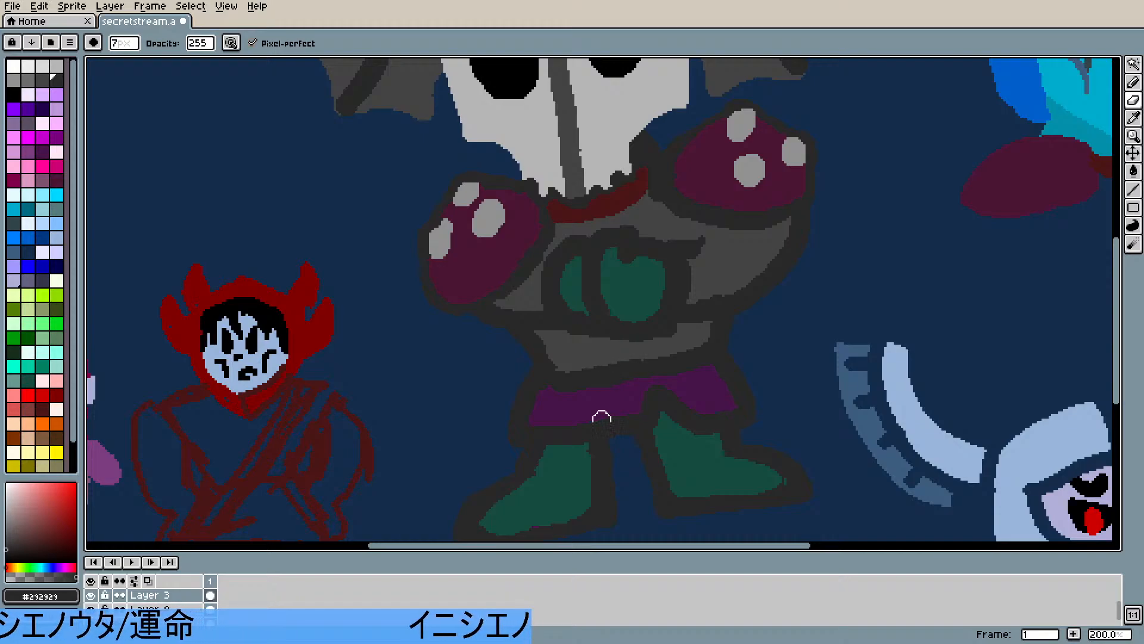
pyautogui.press('i')
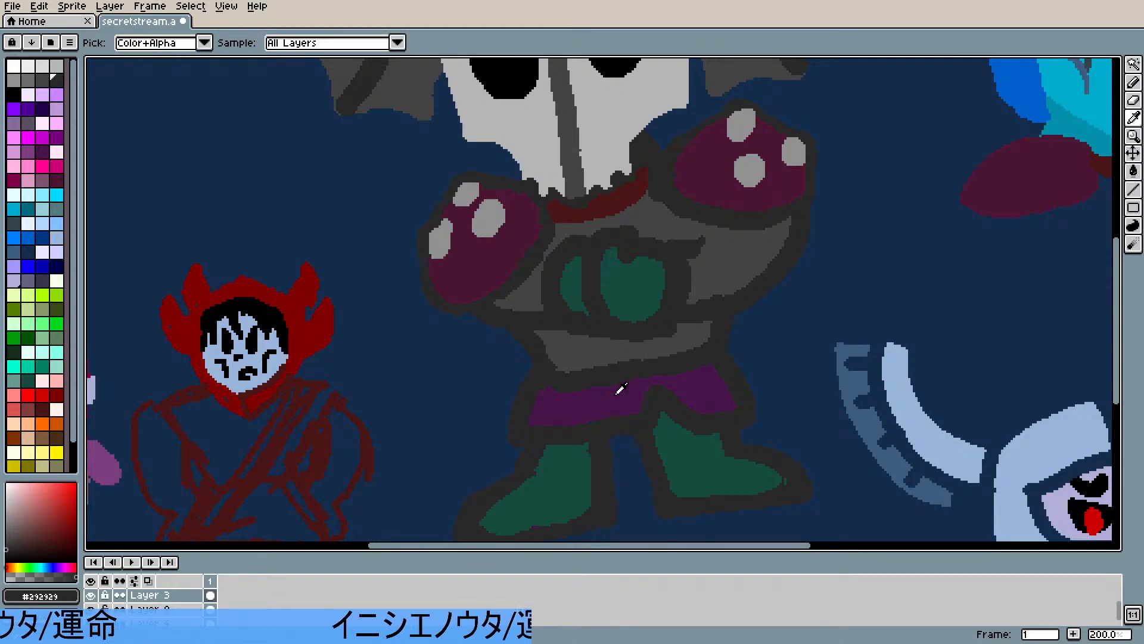
# - Sample the skirt's purple #47154a for the pencil, and show the hidden sword and pink arrow layers again
pyautogui.click(621, 403)
pyautogui.press('b')
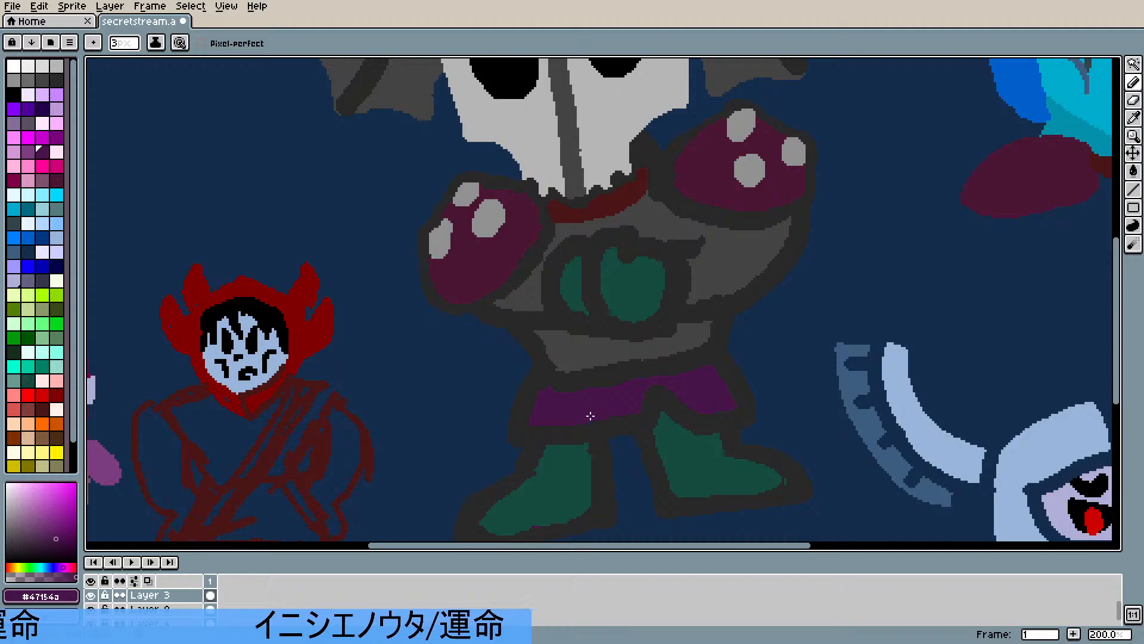
pyautogui.scroll(-1, 555, 409)
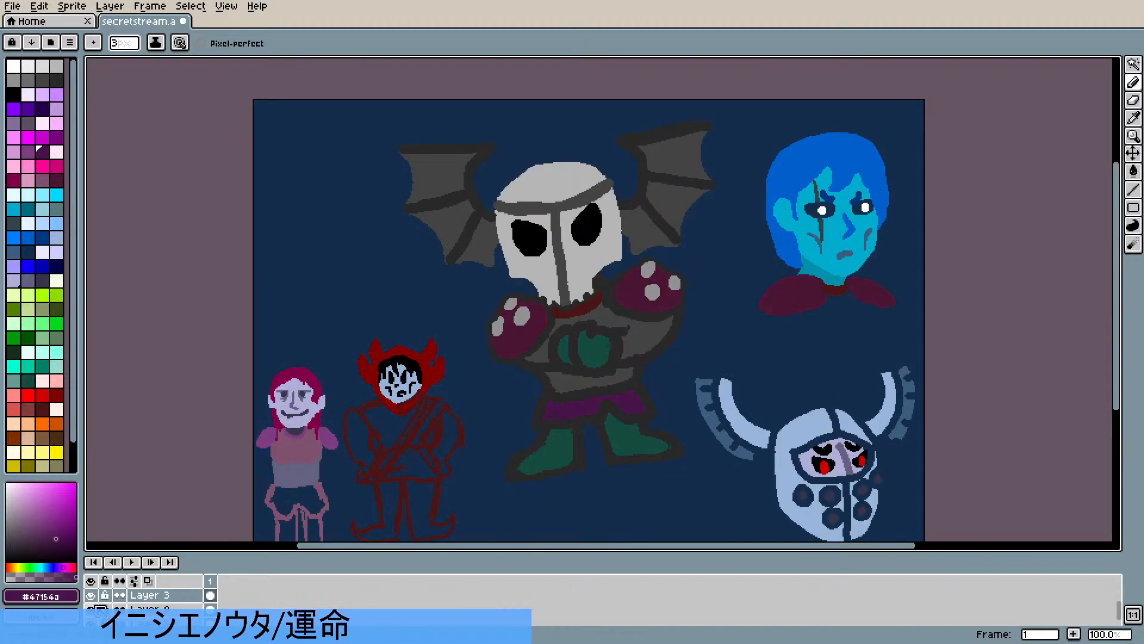
pyautogui.click(94, 606)
pyautogui.click(92, 596)
pyautogui.click(93, 606)
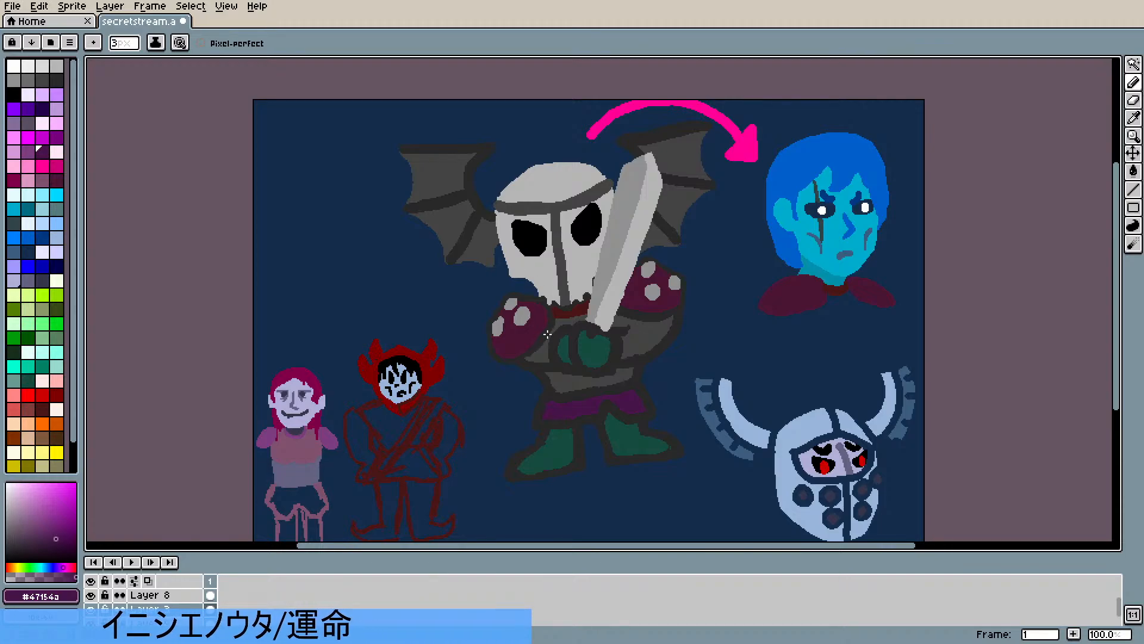
# - Examine the whole canvas, toggling Layer 3's visibility and comparing the skull-helmet character with the other characters around it
pyautogui.scroll(-1, 547, 335)
pyautogui.scroll(1, 550, 343)
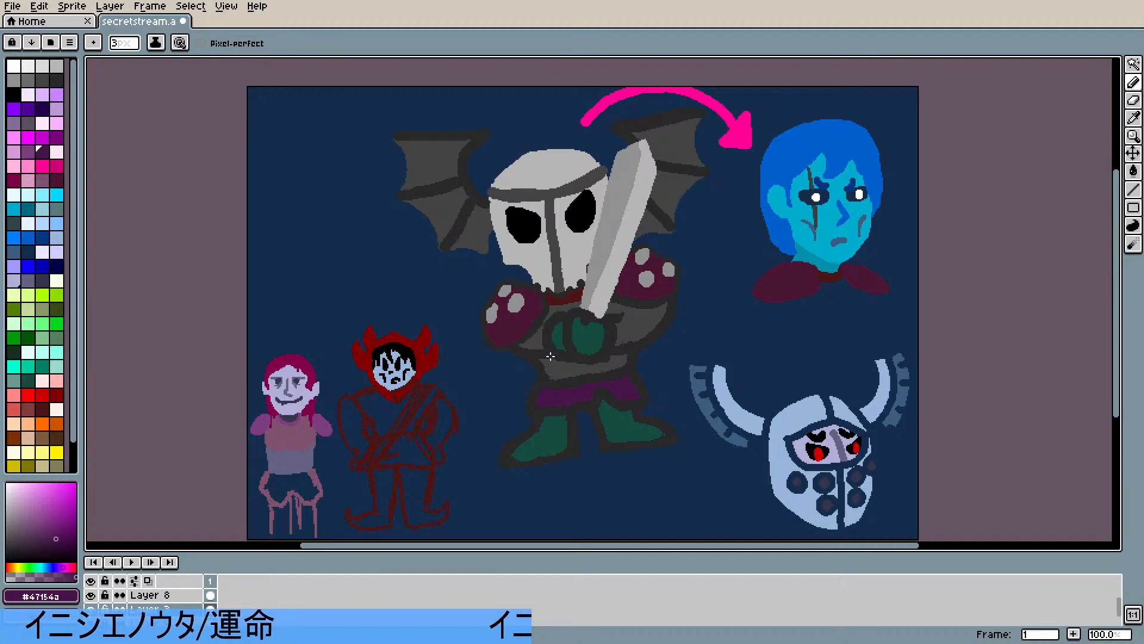
pyautogui.click(90, 609)
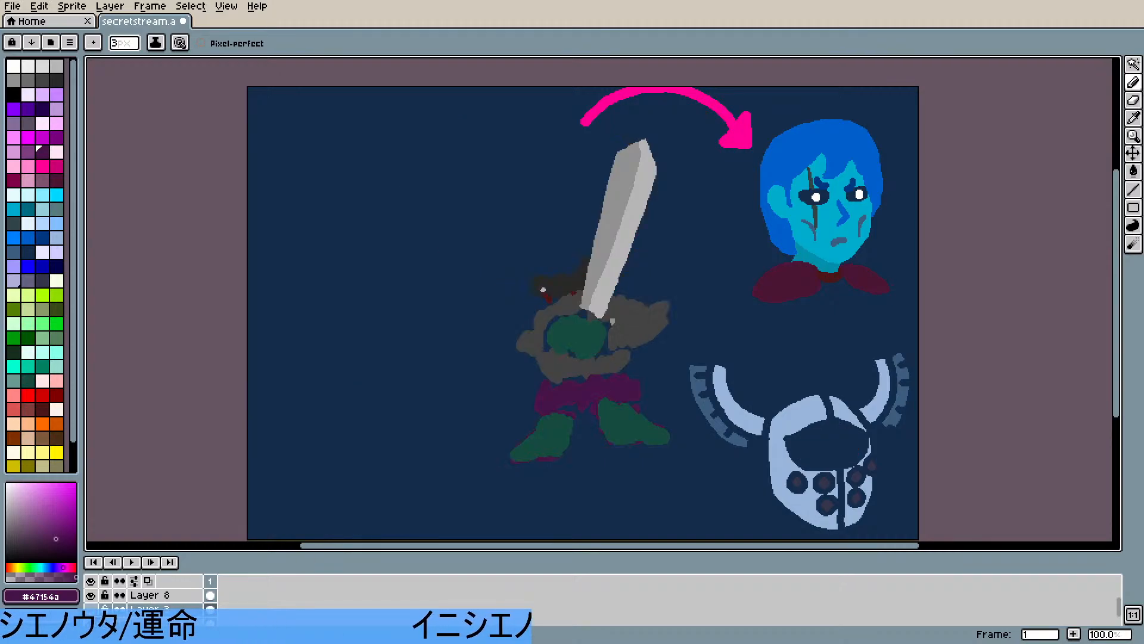
pyautogui.click(90, 609)
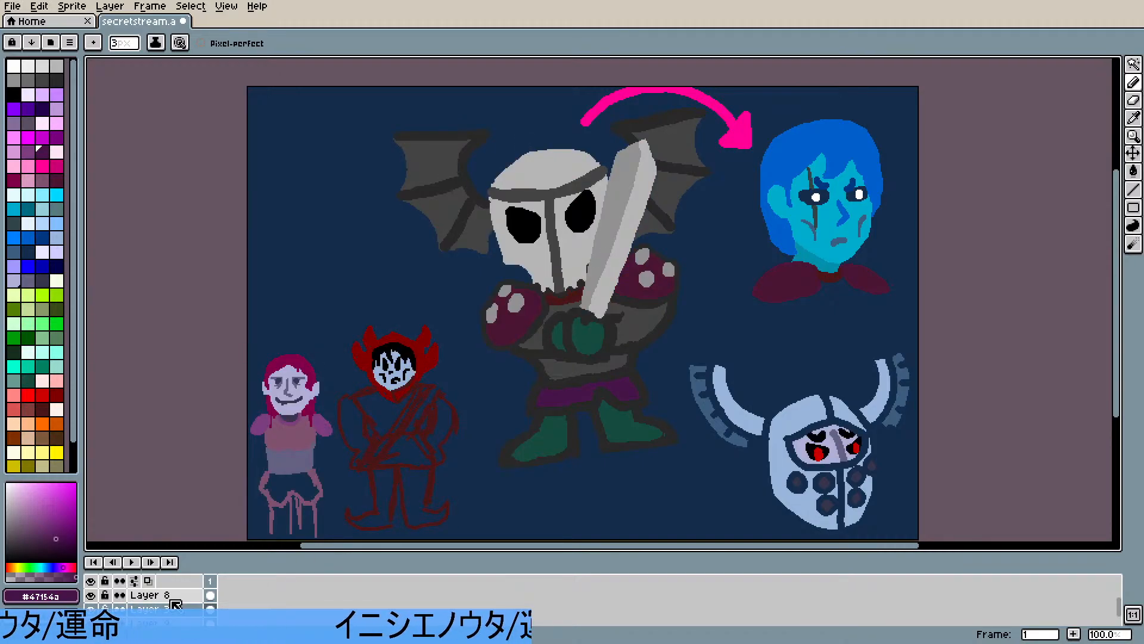
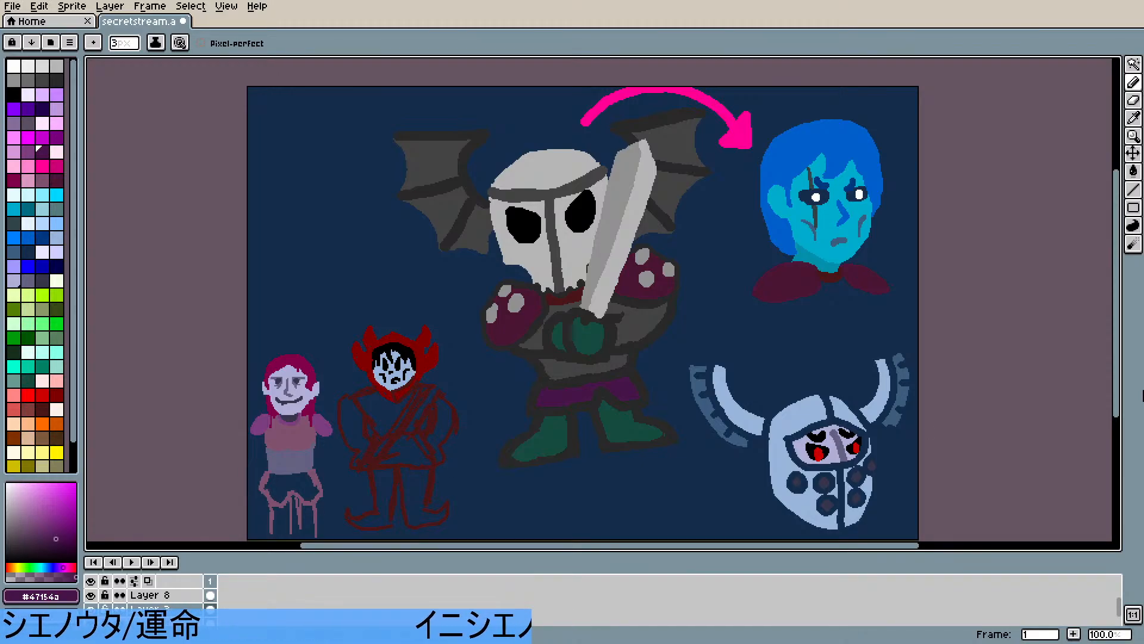
pyautogui.moveTo(1118, 278); pyautogui.dragTo(1118, 285)
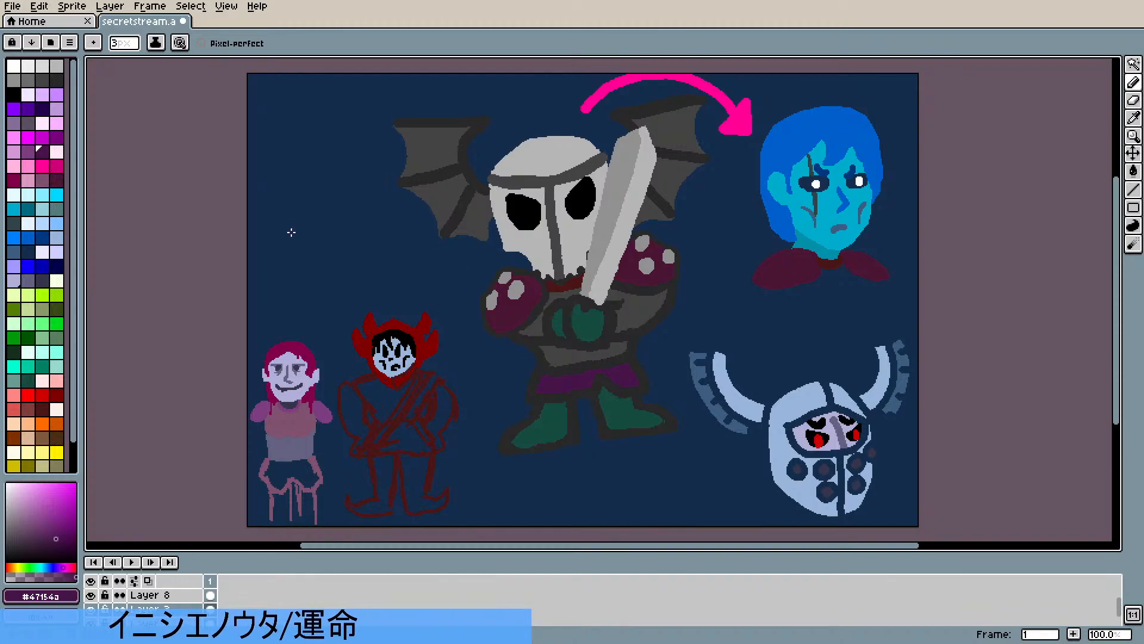
pyautogui.scroll(1, 278, 158)
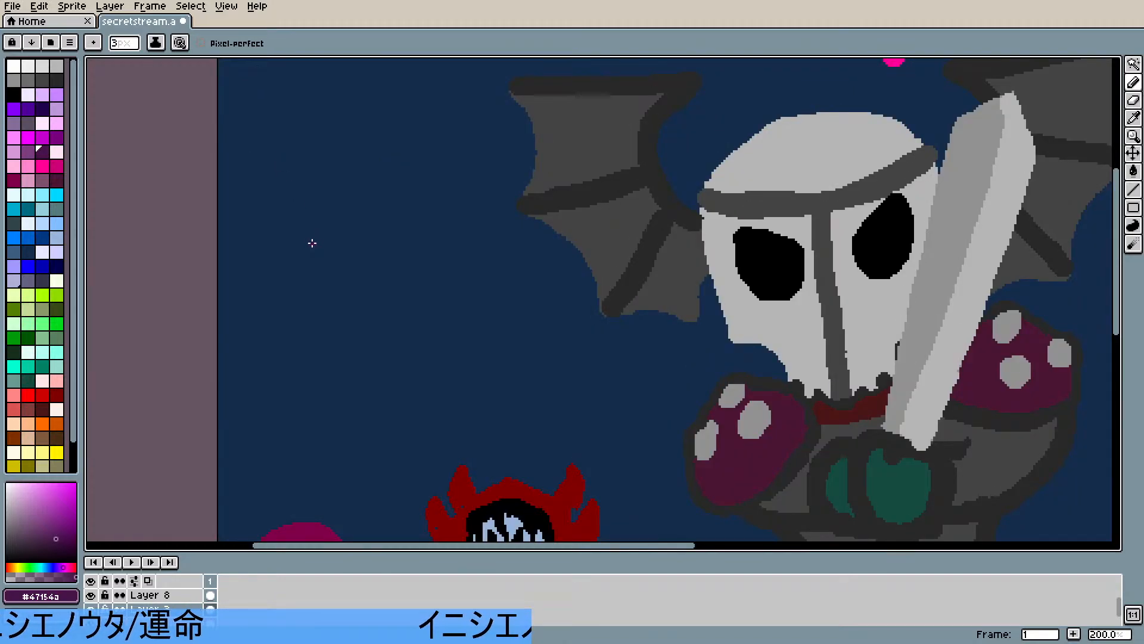
pyautogui.scroll(-1, 310, 247)
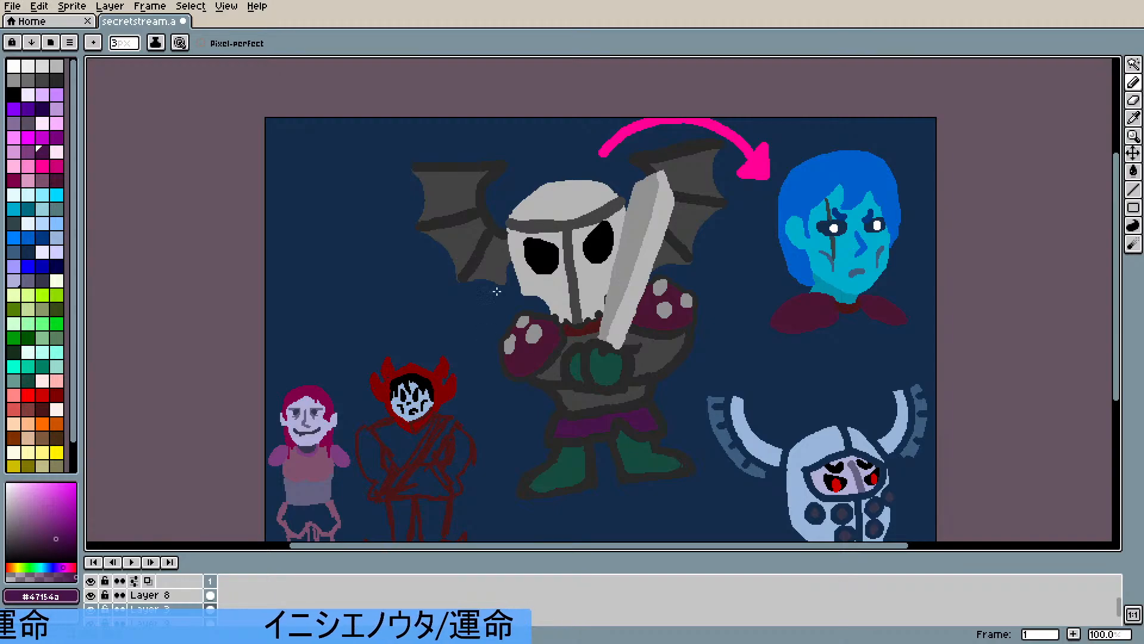
pyautogui.scroll(-1, 573, 438)
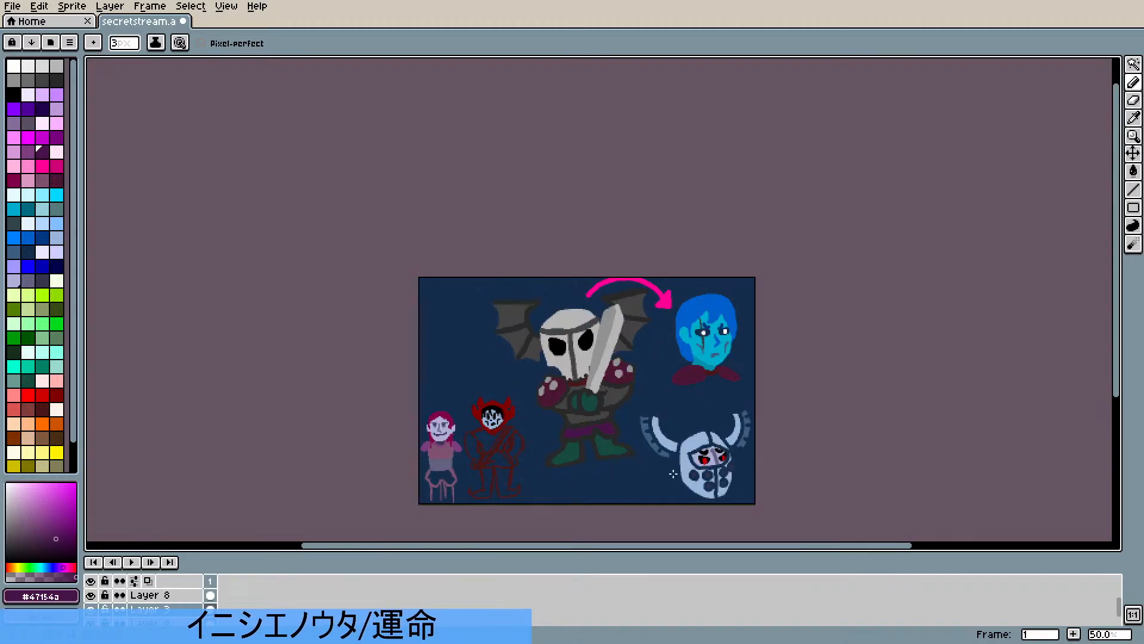
pyautogui.scroll(1, 475, 427)
pyautogui.scroll(1, 475, 229)
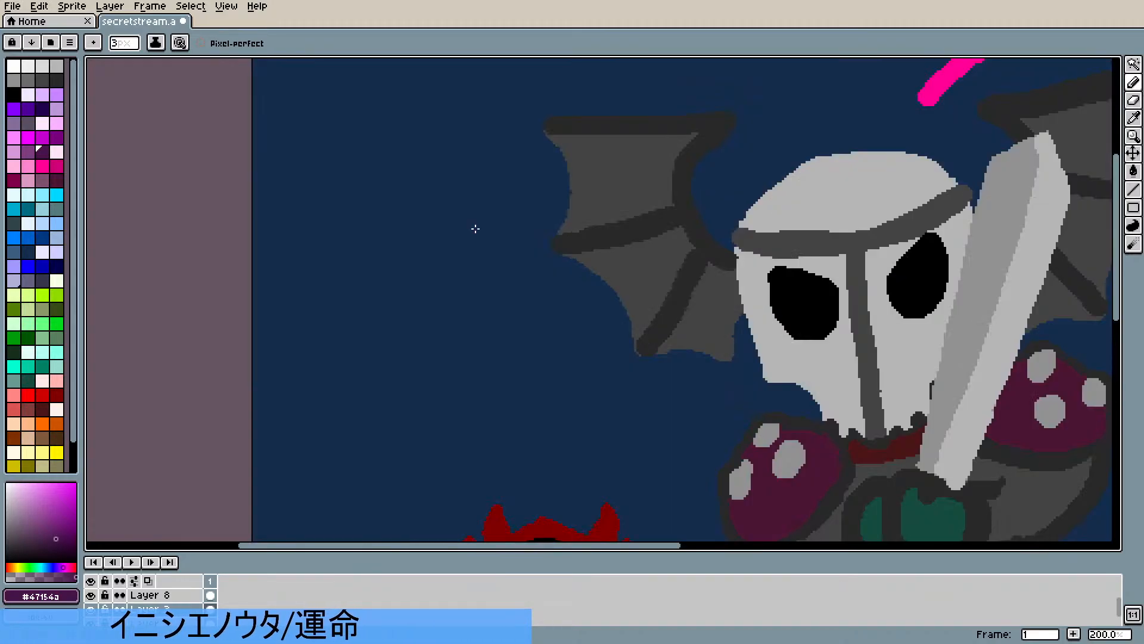
pyautogui.scroll(-1, 475, 229)
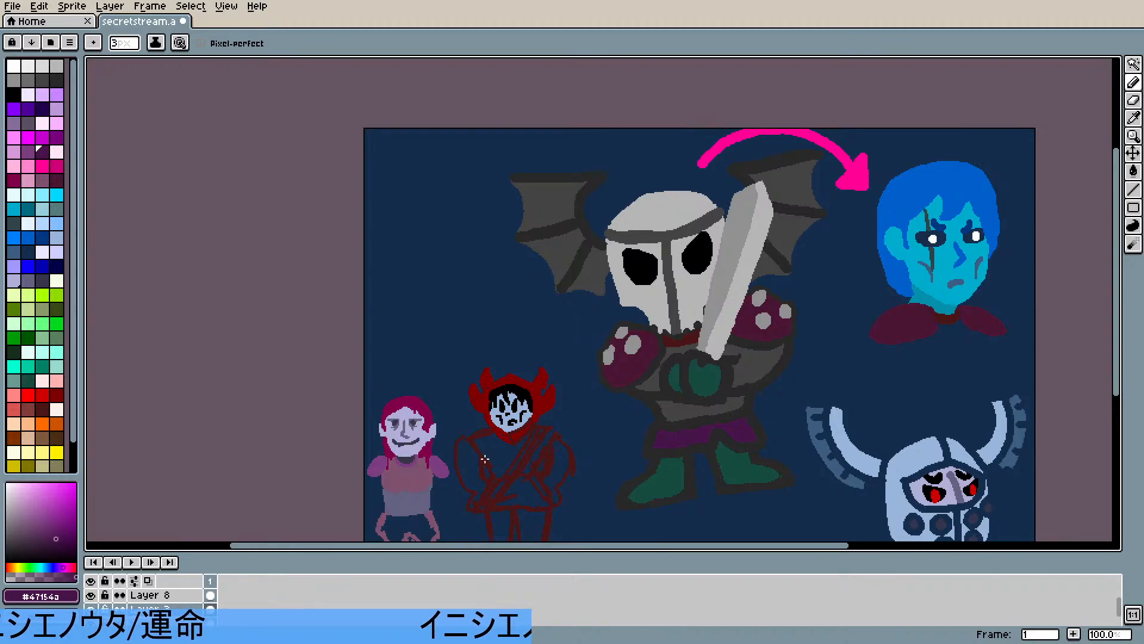
pyautogui.scroll(1, 485, 459)
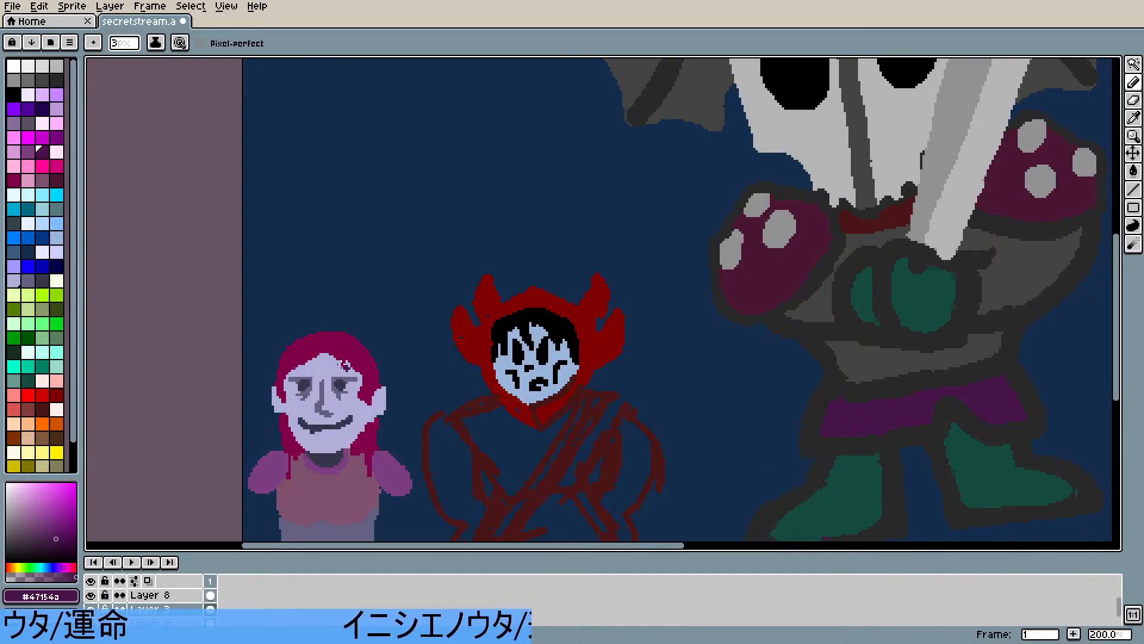
pyautogui.scroll(-2, 534, 358)
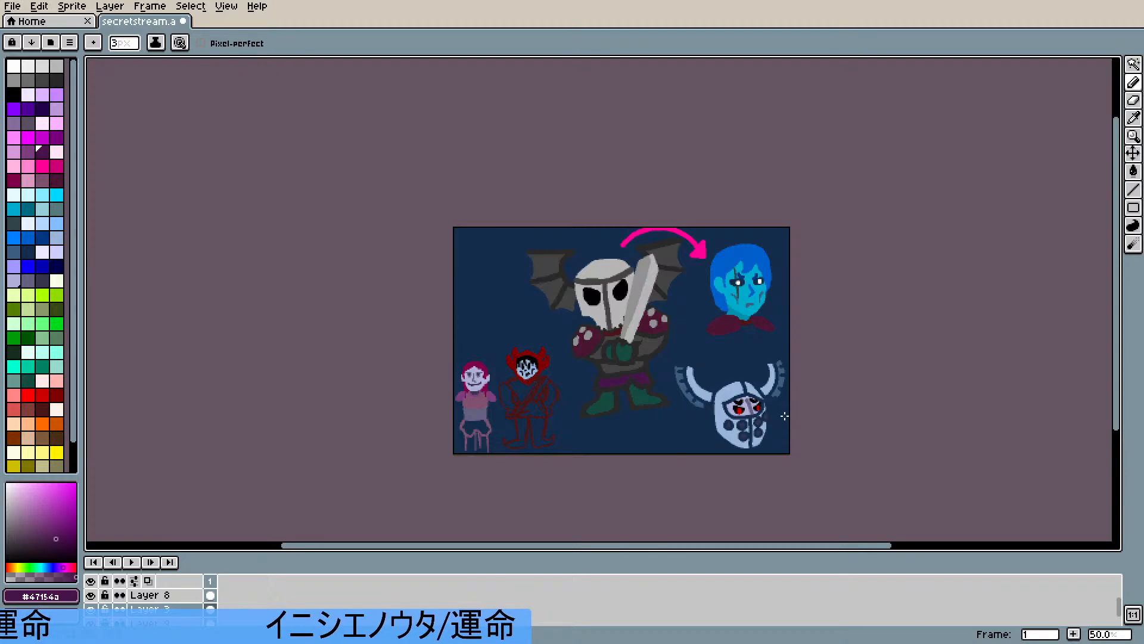
pyautogui.scroll(2, 785, 416)
pyautogui.scroll(-1, 730, 408)
pyautogui.scroll(-1, 226, 325)
pyautogui.scroll(2, 177, 317)
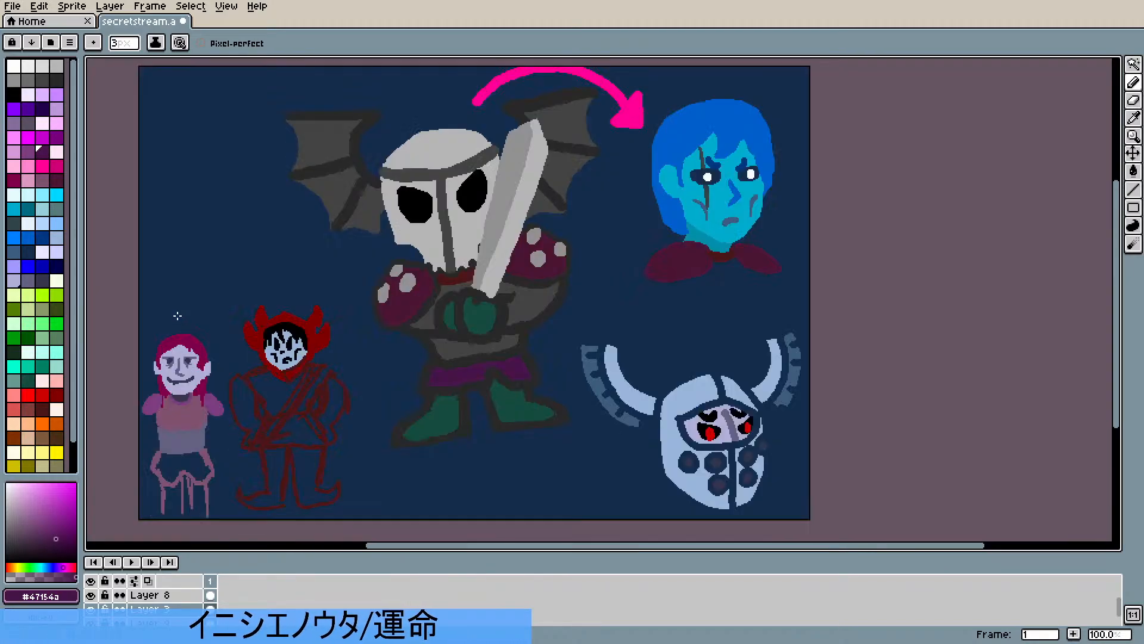
pyautogui.scroll(-2, 188, 298)
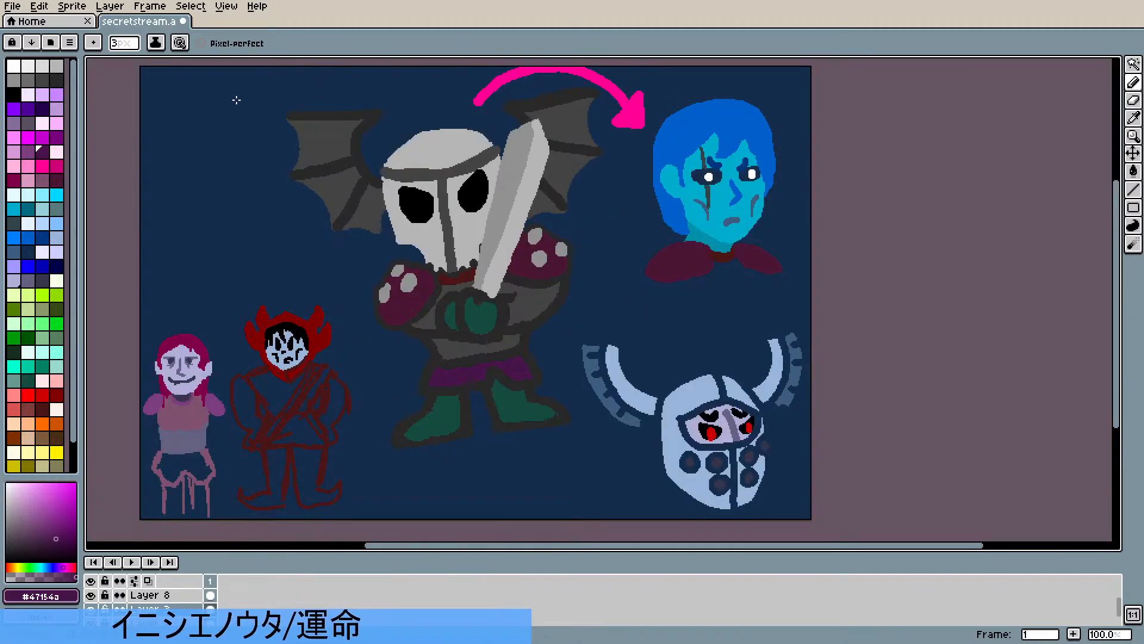
pyautogui.scroll(2, 235, 105)
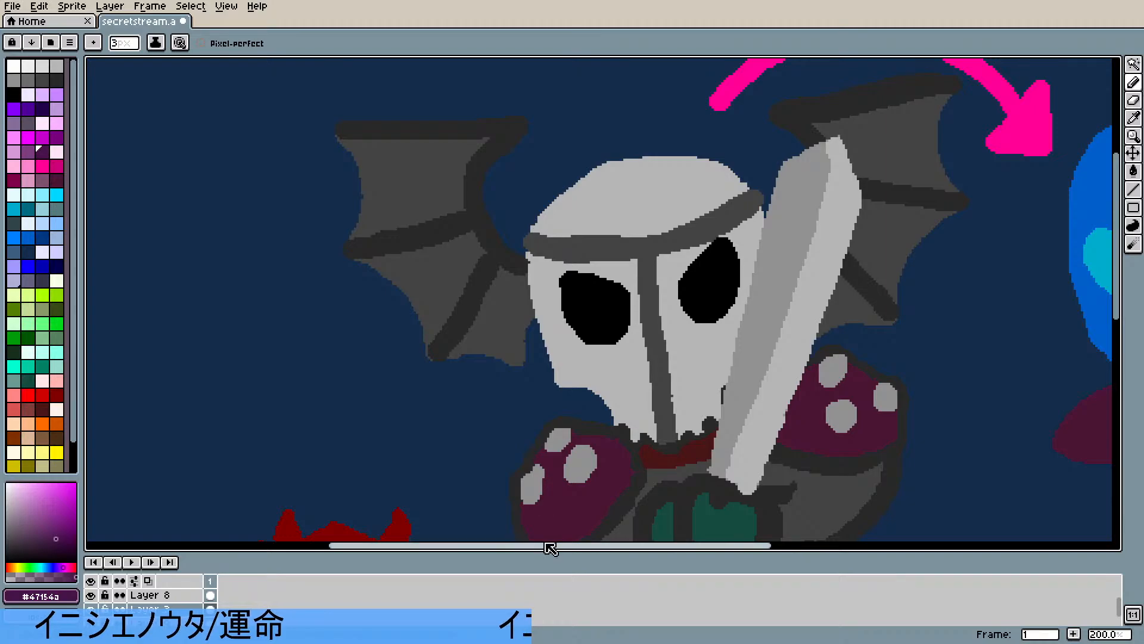
pyautogui.moveTo(549, 545); pyautogui.dragTo(478, 551)
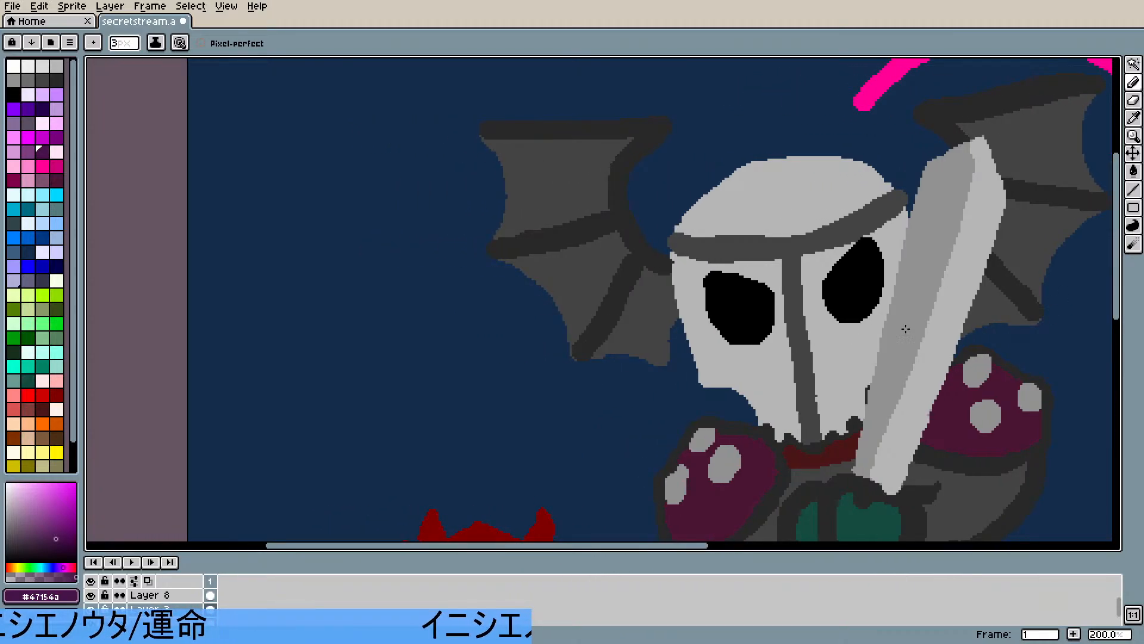
pyautogui.scroll(-1, 164, 235)
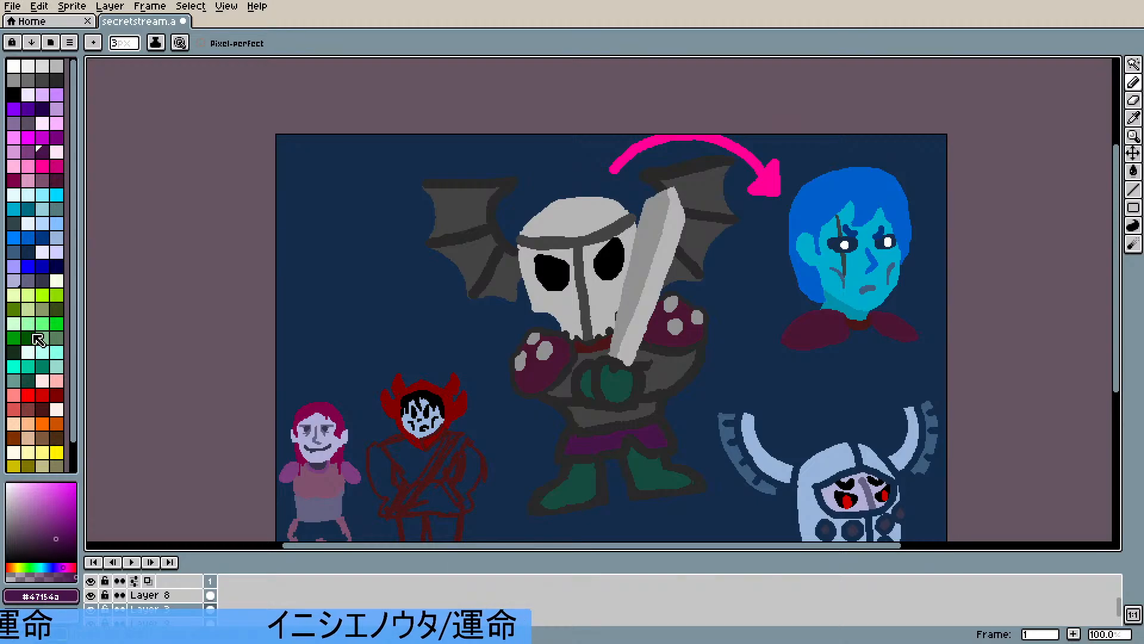
# - Choose the light aqua palette colour Idx-83 as the drawing colour
pyautogui.click(56, 351)
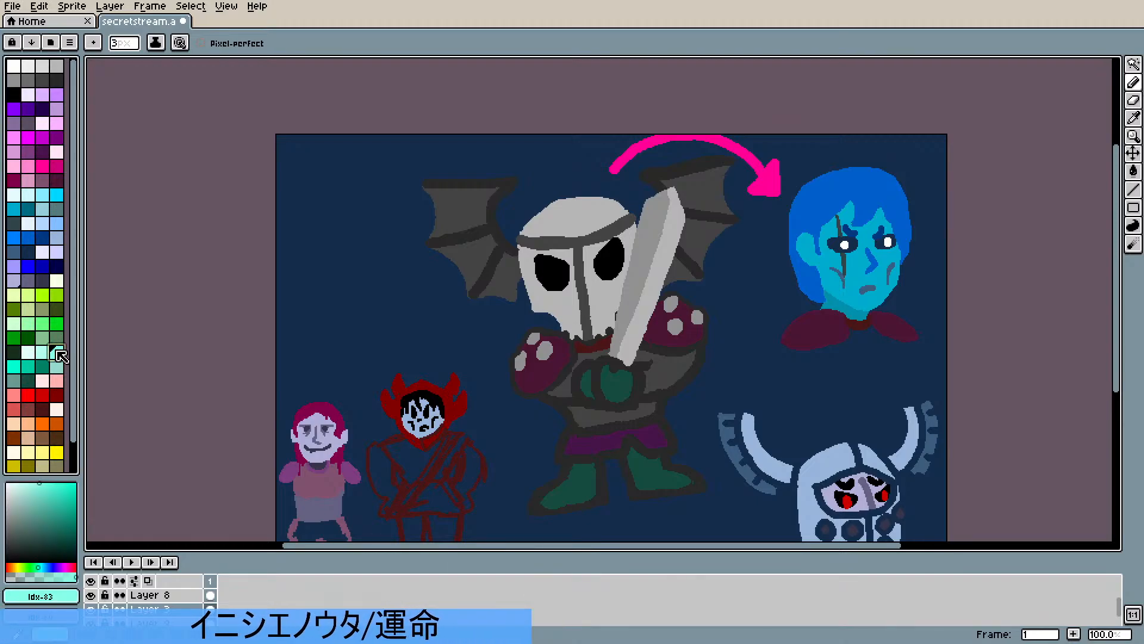
pyautogui.scroll(1, 486, 300)
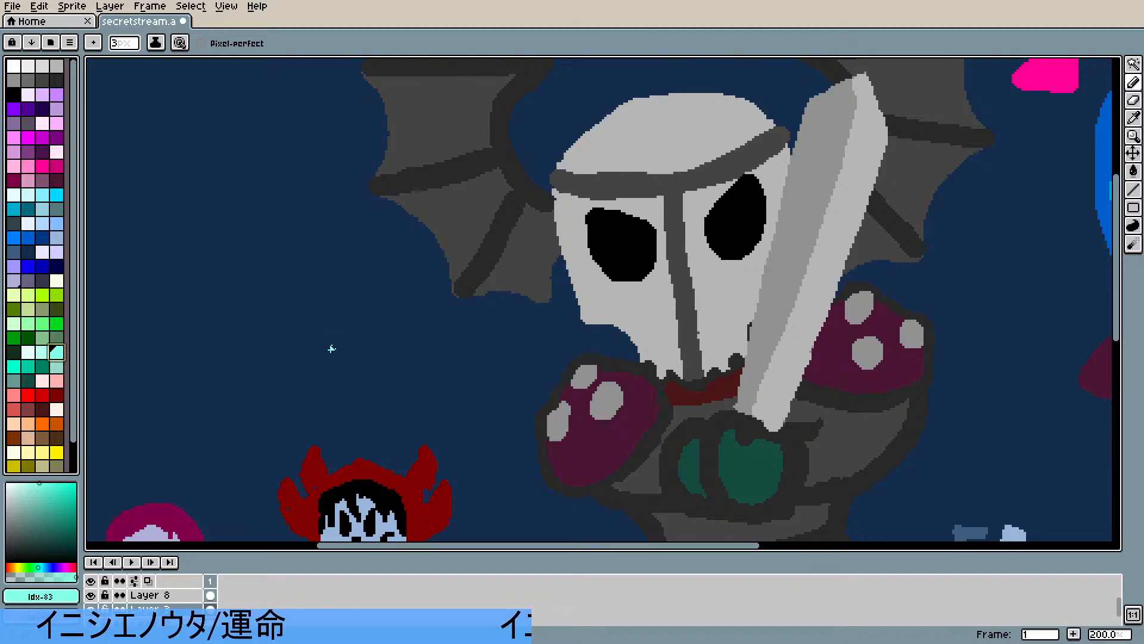
pyautogui.scroll(-2, 284, 328)
pyautogui.scroll(1, 360, 354)
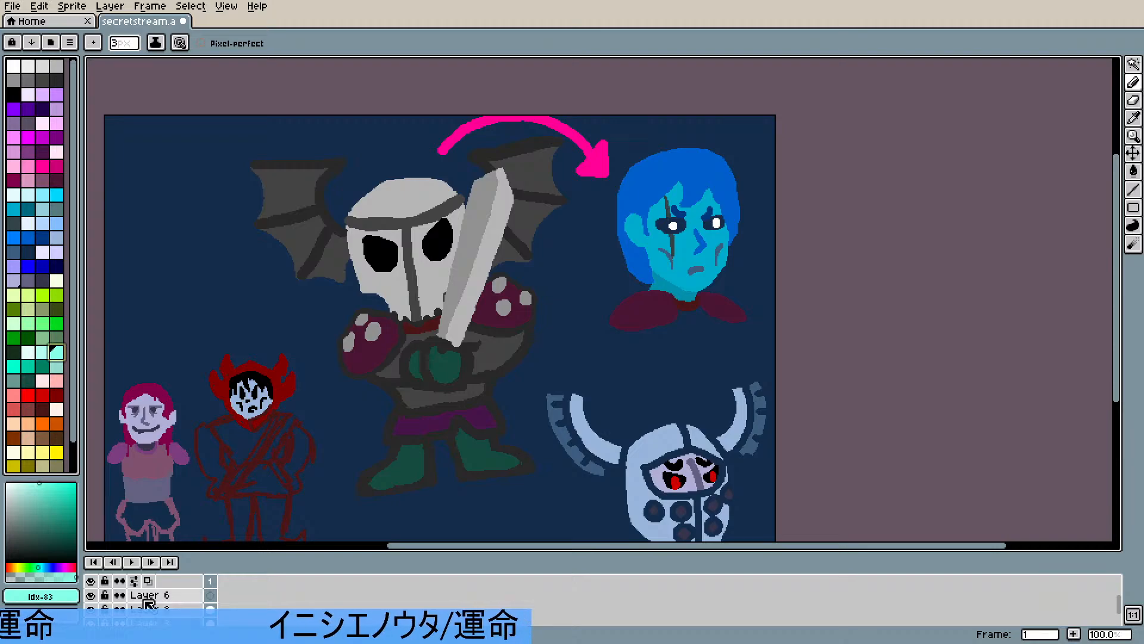
# - Enlarge the layer list, check Layer 4's contents by toggling its visibility, and rename that layer BG
pyautogui.moveTo(197, 553); pyautogui.dragTo(173, 492)
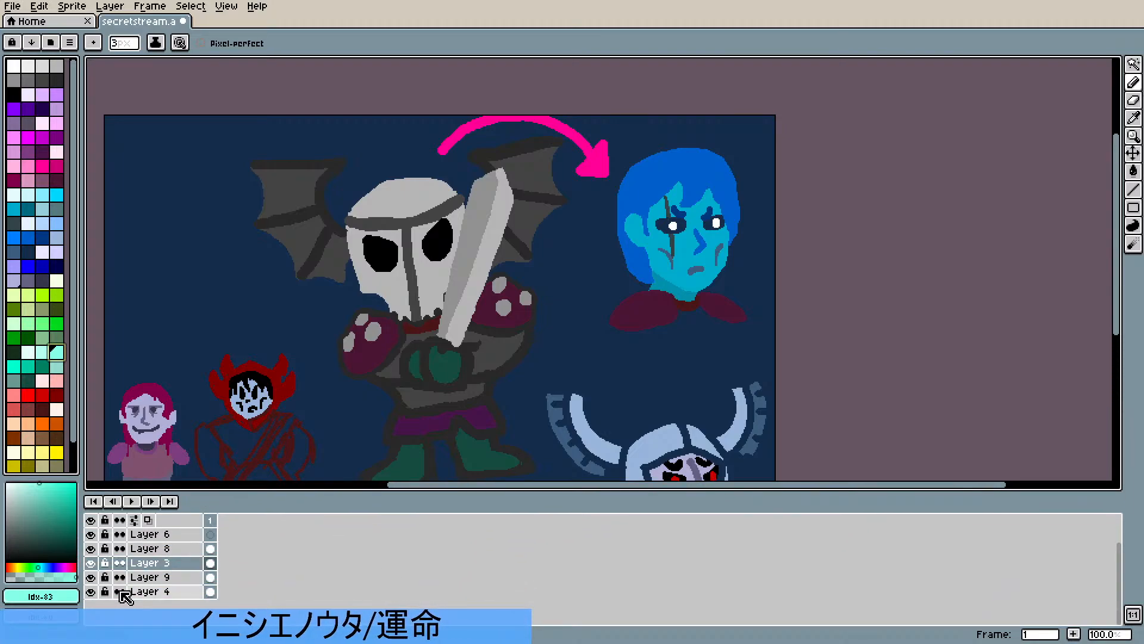
pyautogui.click(90, 591)
pyautogui.click(91, 591)
pyautogui.doubleClick(146, 591)
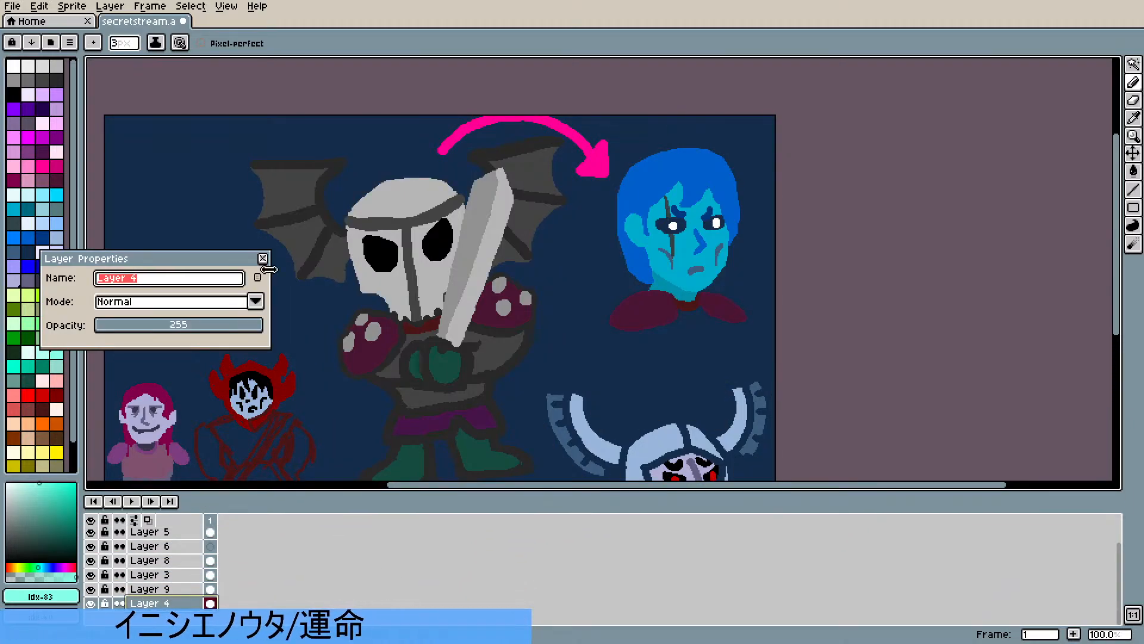
pyautogui.write('BG')
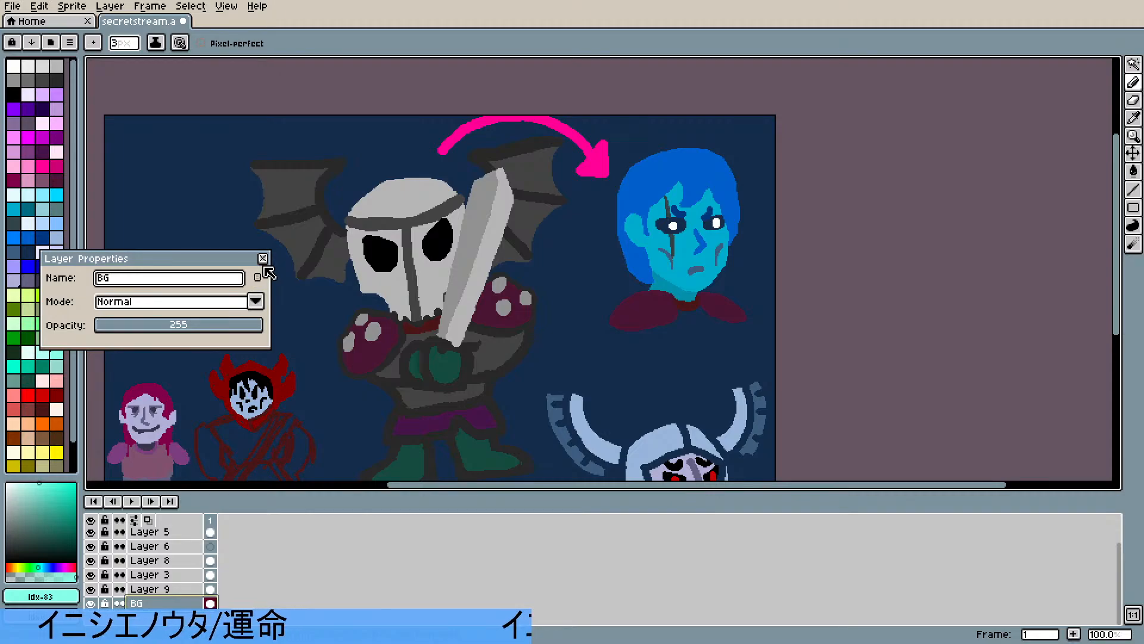
pyautogui.click(262, 258)
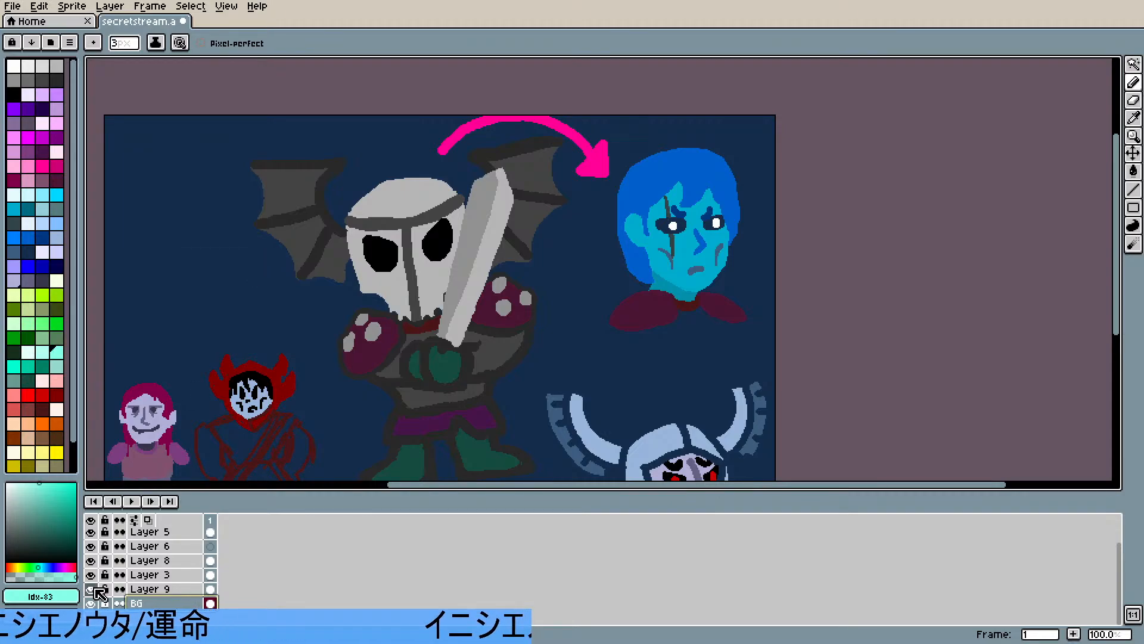
# - Rename Layer 9 as Colour
pyautogui.doubleClick(153, 590)
pyautogui.write('C')
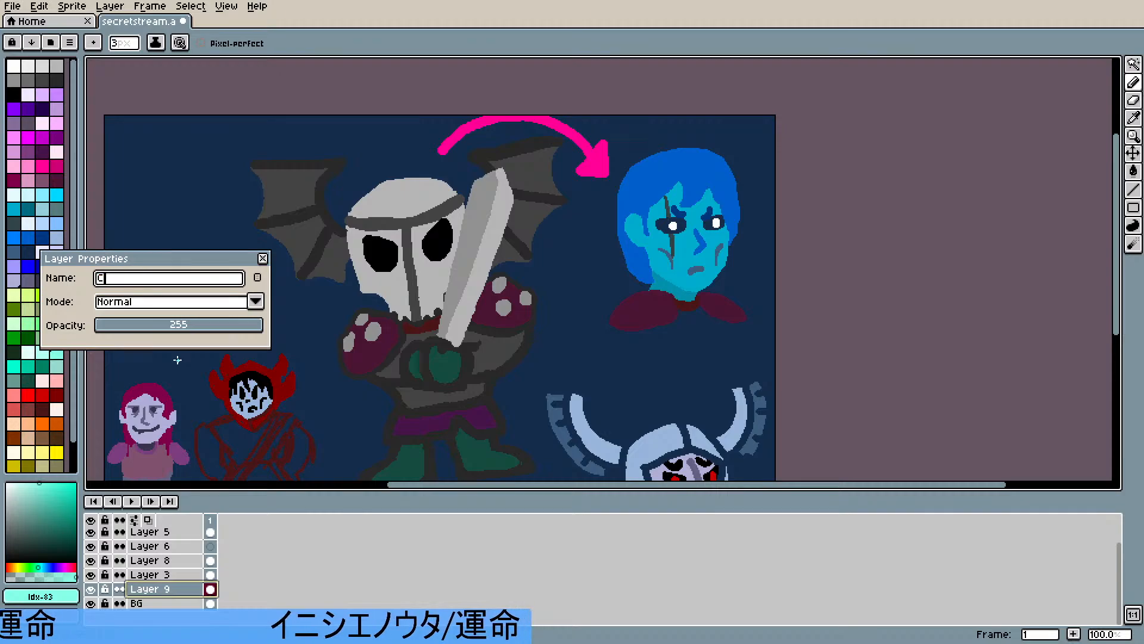
pyautogui.write('olour')
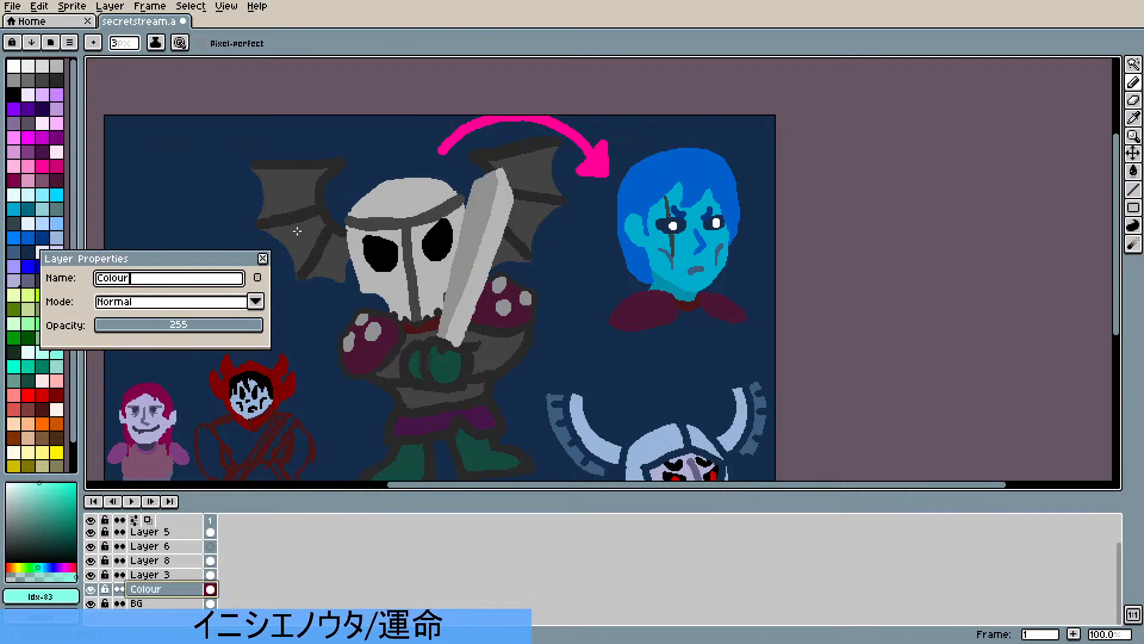
pyautogui.click(262, 258)
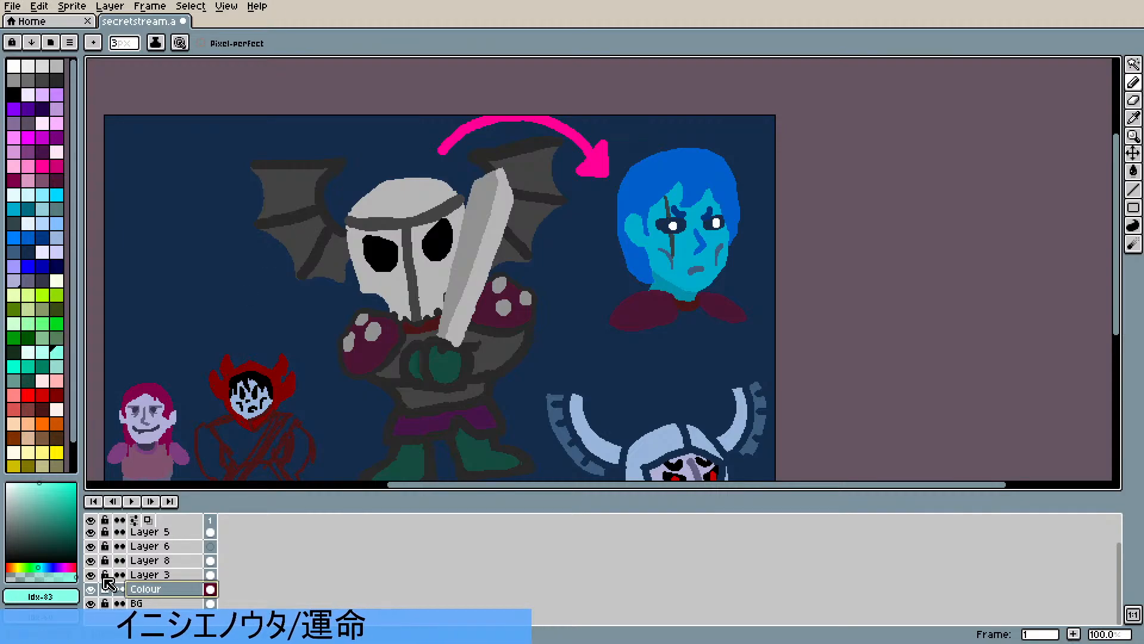
# - Lasso the bat-winged skull-helmet character on Layer 3 and cut it out of that layer
pyautogui.click(156, 575)
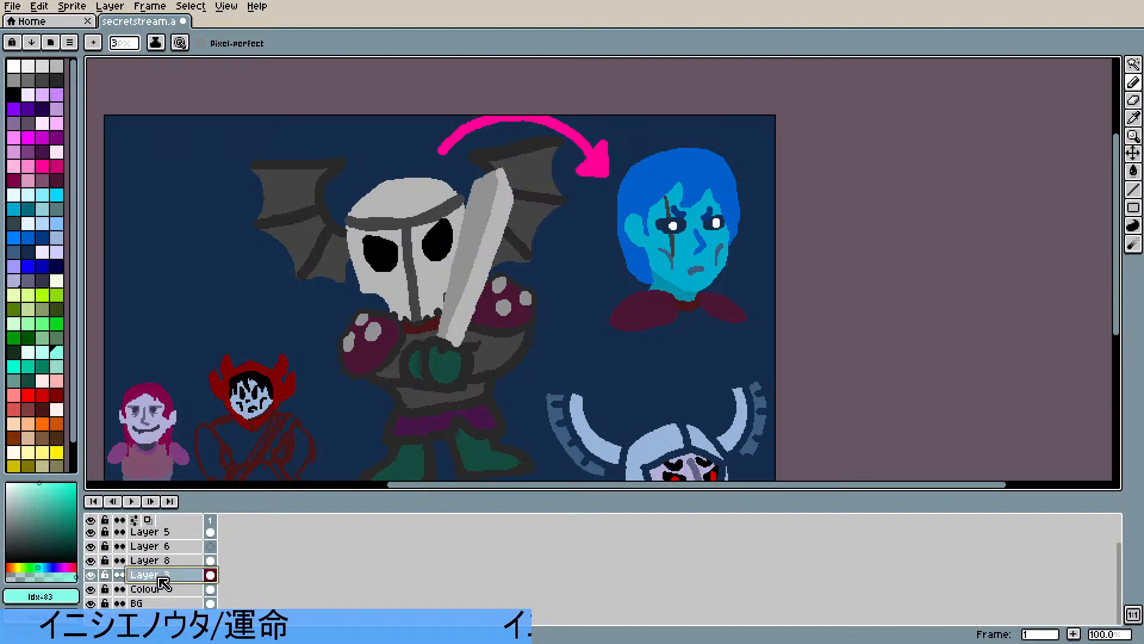
pyautogui.scroll(-2, 259, 480)
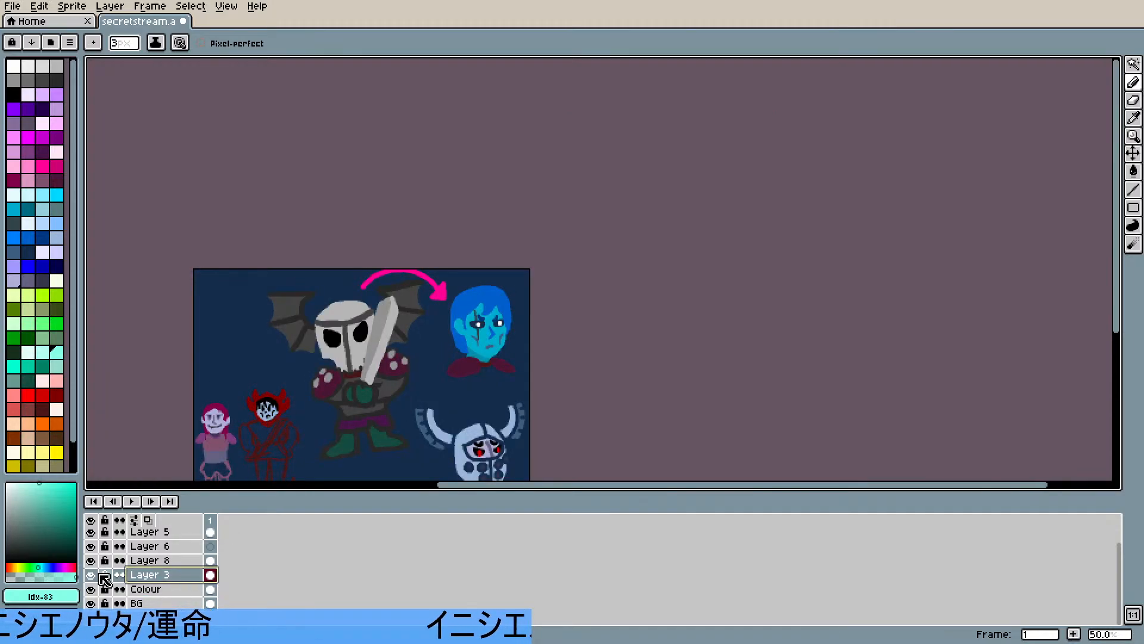
pyautogui.click(96, 575)
pyautogui.click(95, 575)
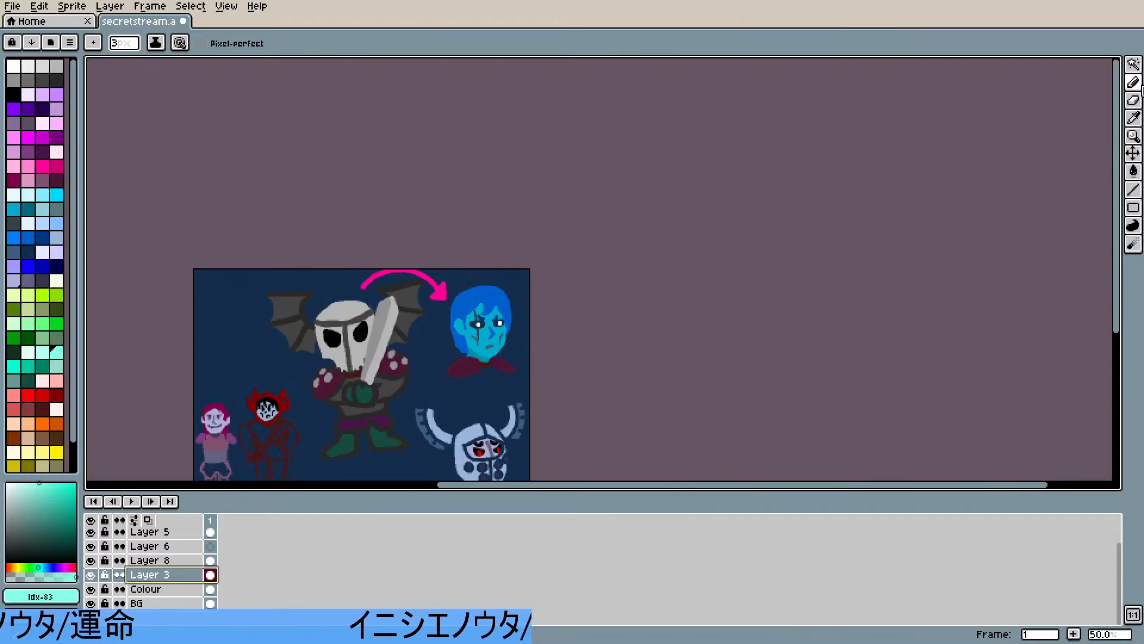
pyautogui.click(1134, 64)
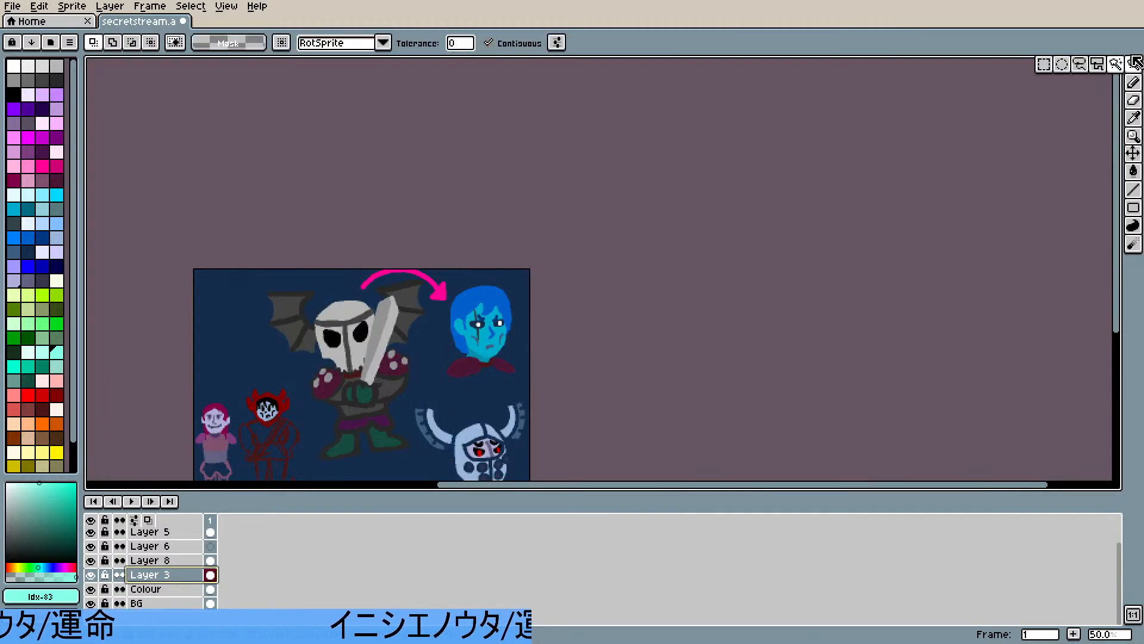
pyautogui.click(1086, 67)
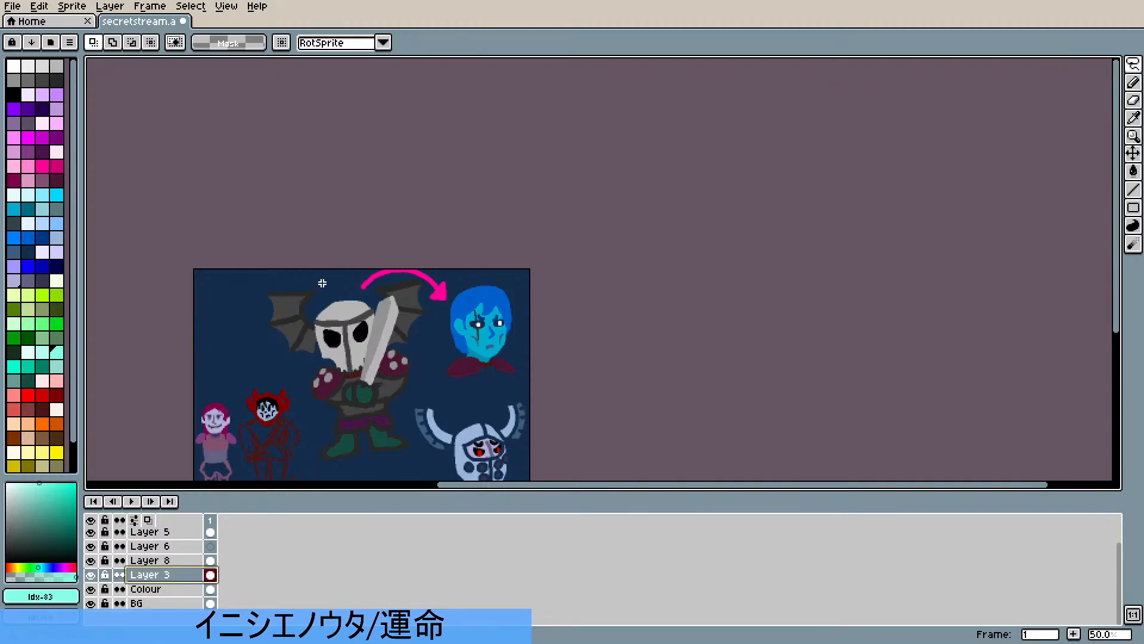
pyautogui.moveTo(327, 277)
pyautogui.mouseDown()
pyautogui.moveTo(273, 277)
pyautogui.moveTo(255, 305)
pyautogui.mouseUp()
pyautogui.moveTo(273, 359)
pyautogui.mouseDown()
pyautogui.moveTo(306, 411)
pyautogui.moveTo(309, 457)
pyautogui.moveTo(398, 467)
pyautogui.moveTo(416, 454)
pyautogui.moveTo(403, 407)
pyautogui.moveTo(457, 269)
pyautogui.mouseUp()
pyautogui.moveTo(368, 258); pyautogui.dragTo(329, 277)
pyautogui.click(70, 7)
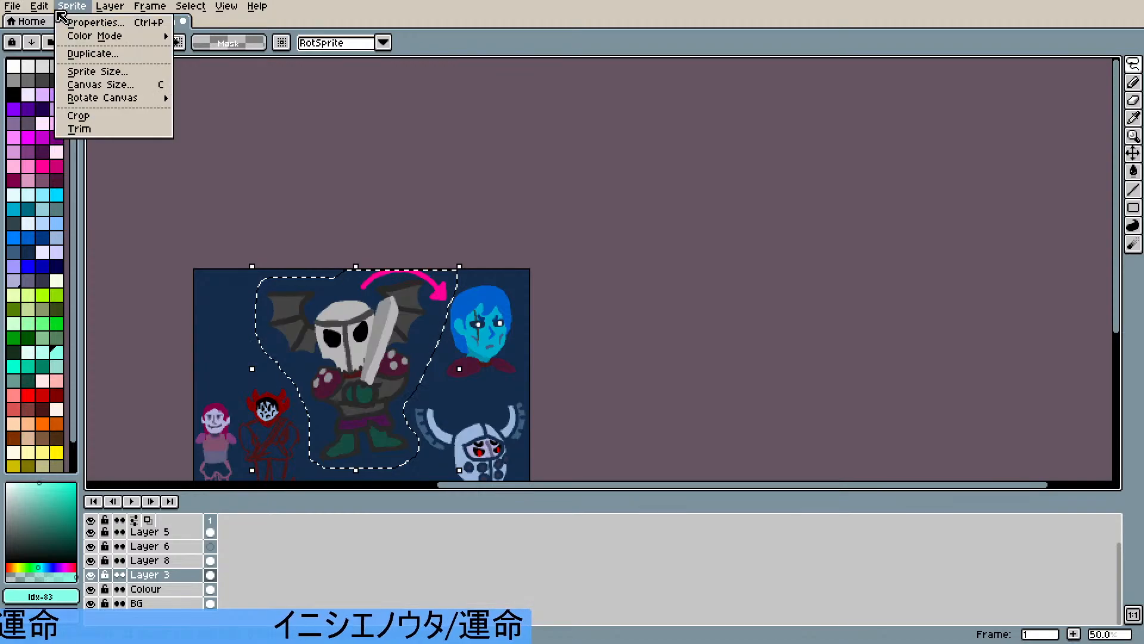
pyautogui.click(39, 5)
pyautogui.click(64, 71)
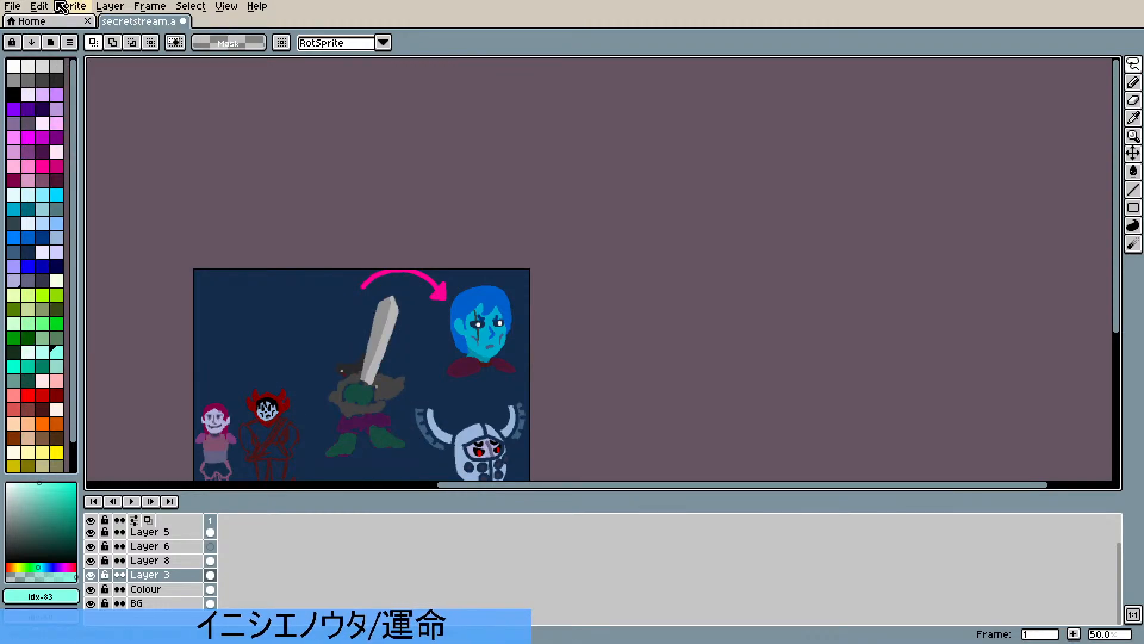
pyautogui.click(39, 6)
pyautogui.click(99, 113)
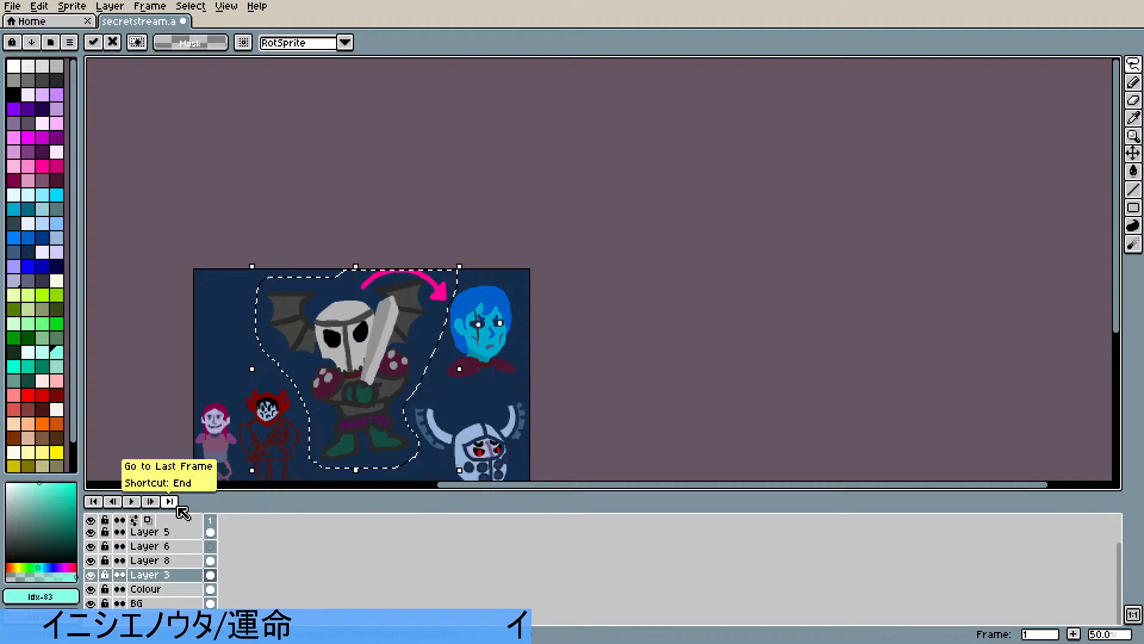
pyautogui.hotkey('ctrl', 'z')
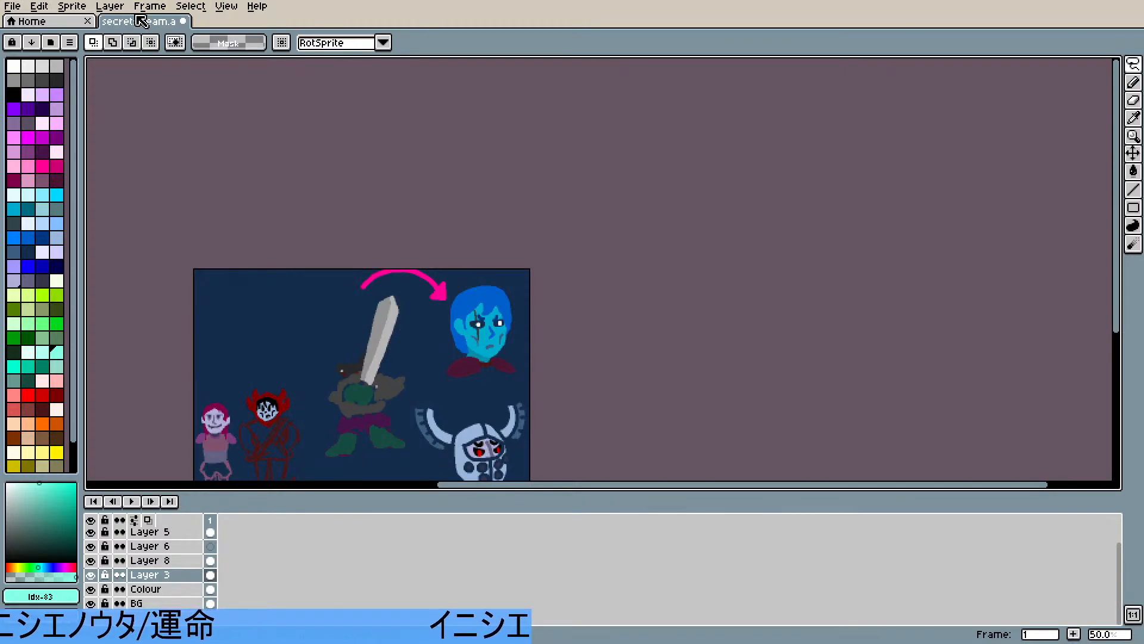
# - Create a new layer directly above Layer 3 and paste the cut skull-helmet character into it
pyautogui.click(110, 7)
pyautogui.moveTo(167, 83)
pyautogui.click(278, 81)
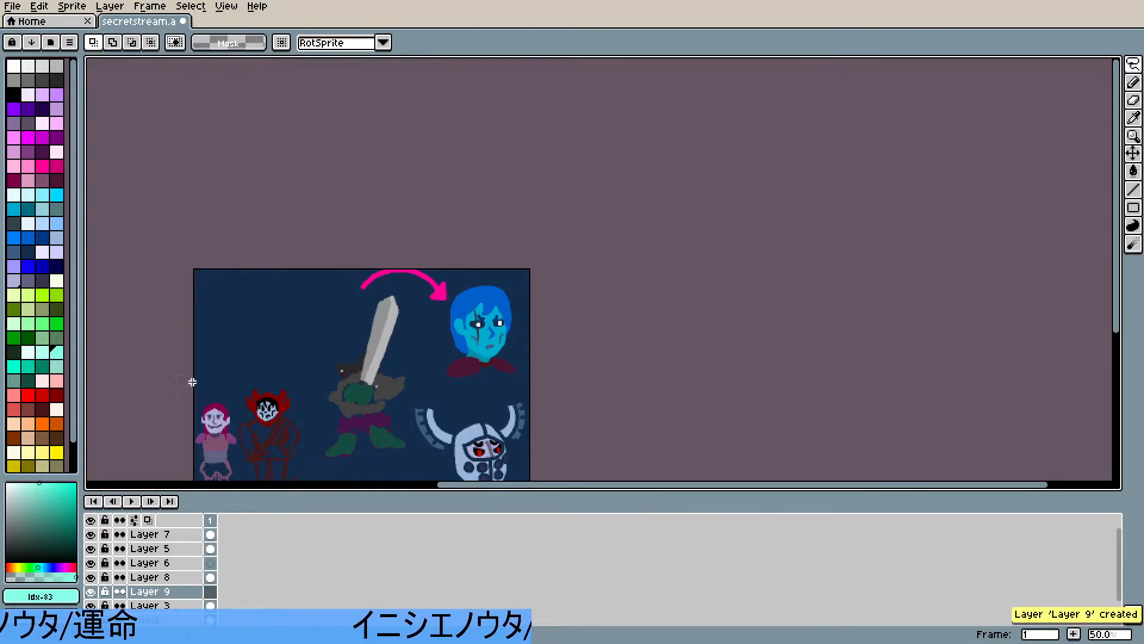
pyautogui.hotkey('shift', 'p')
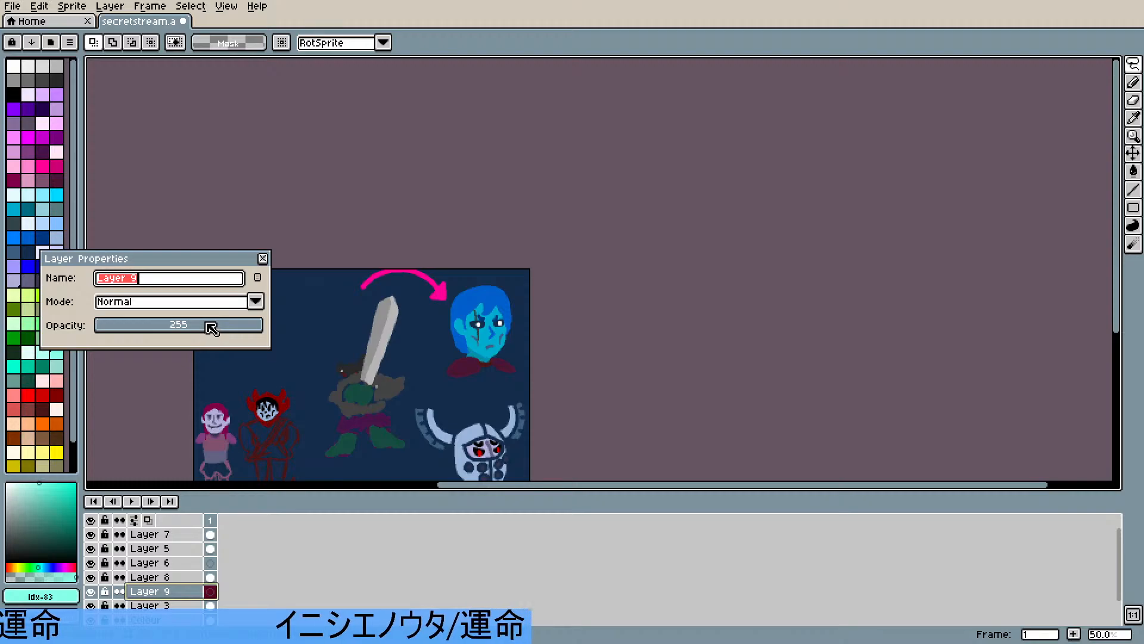
pyautogui.click(263, 259)
pyautogui.hotkey('ctrl', 'v')
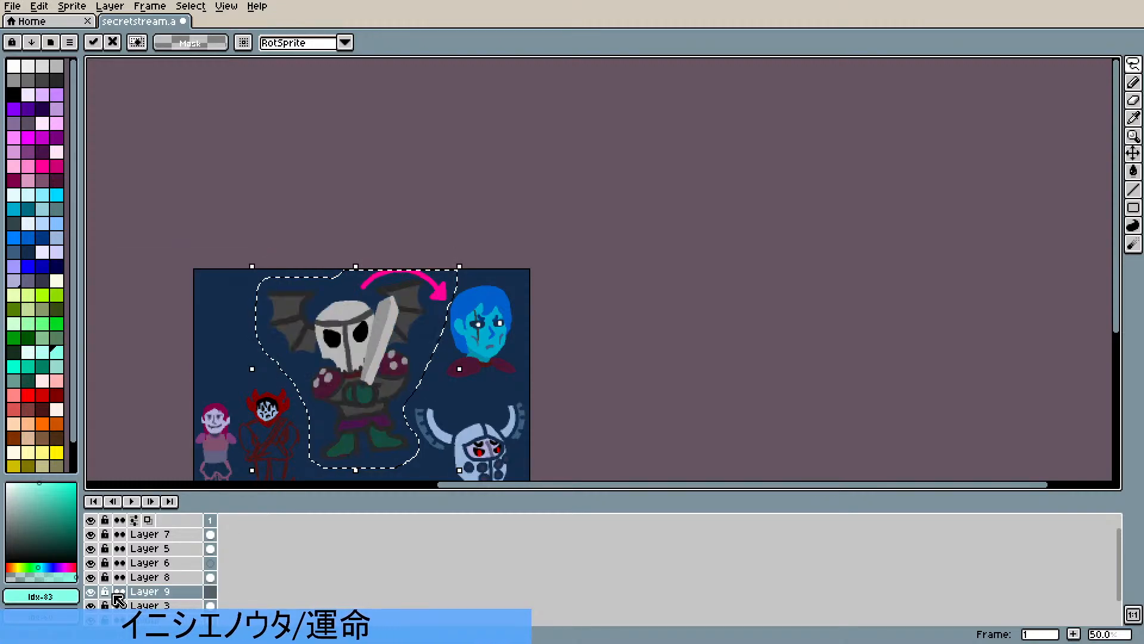
# - Rename the pasted character's layer as Outline and clear the selection
pyautogui.hotkey('shift', 'p')
pyautogui.write('Outline')
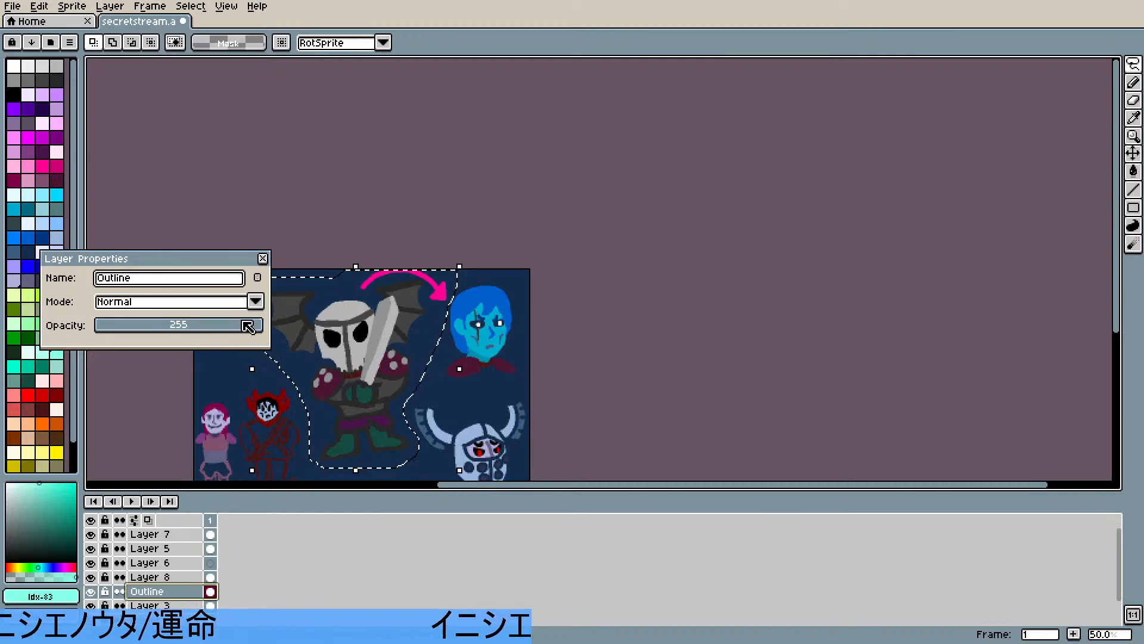
pyautogui.hotkey('ctrl', 'd')
pyautogui.click(262, 258)
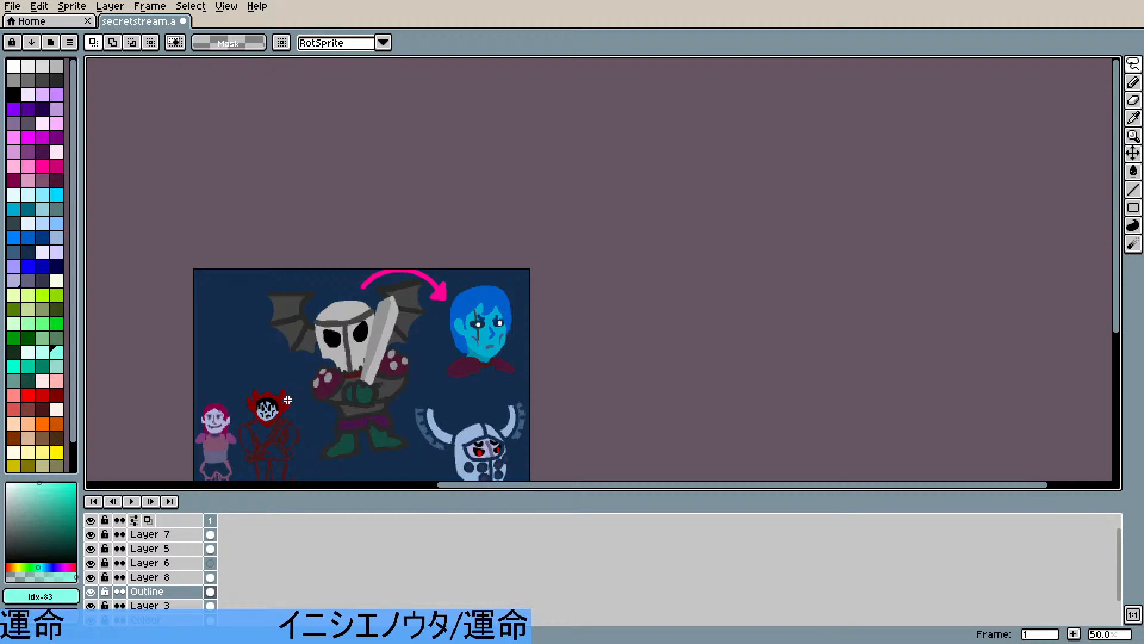
# - Examine what Layers 8, 3, 6 and 5 contain by toggling their visibility, including the face beneath the horned helmet
pyautogui.scroll(1, 251, 439)
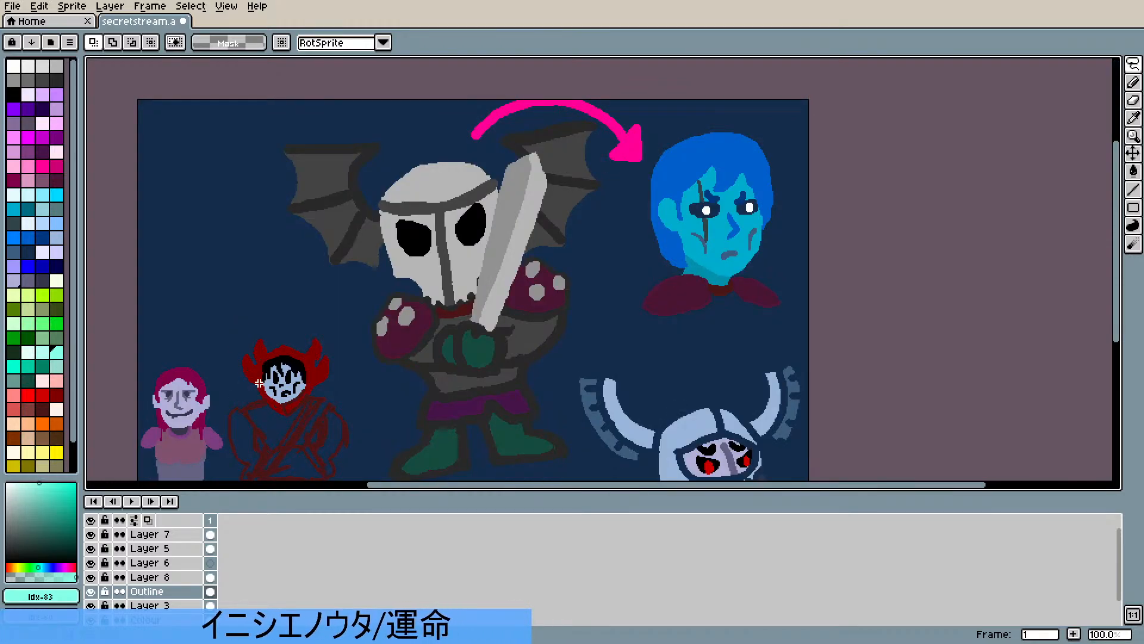
pyautogui.scroll(-1, 260, 356)
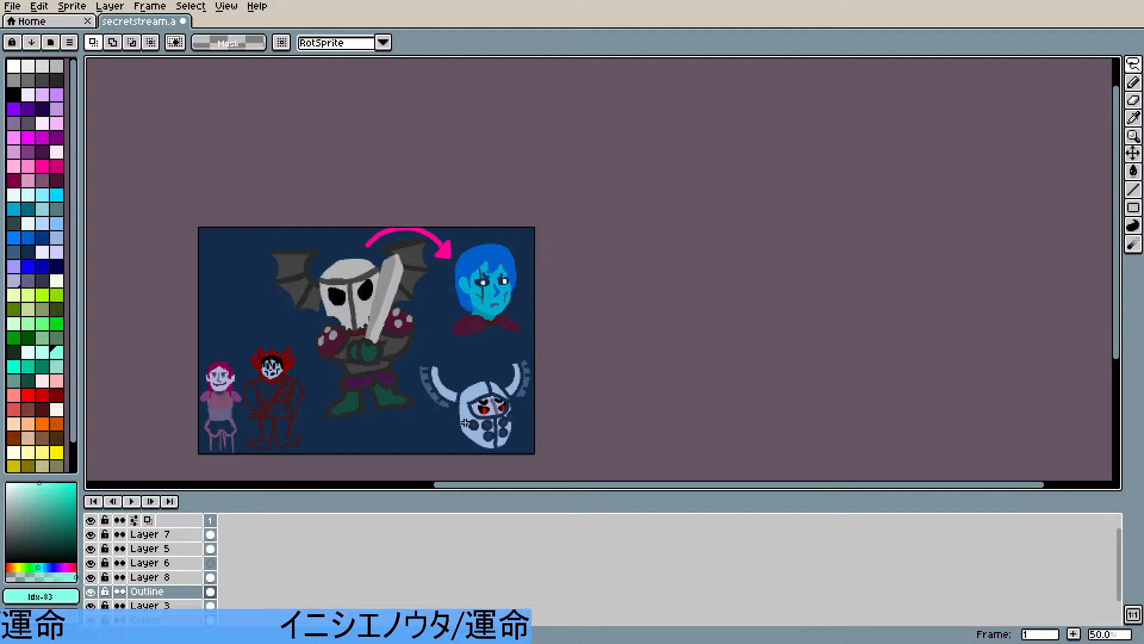
pyautogui.click(92, 577)
pyautogui.click(92, 577)
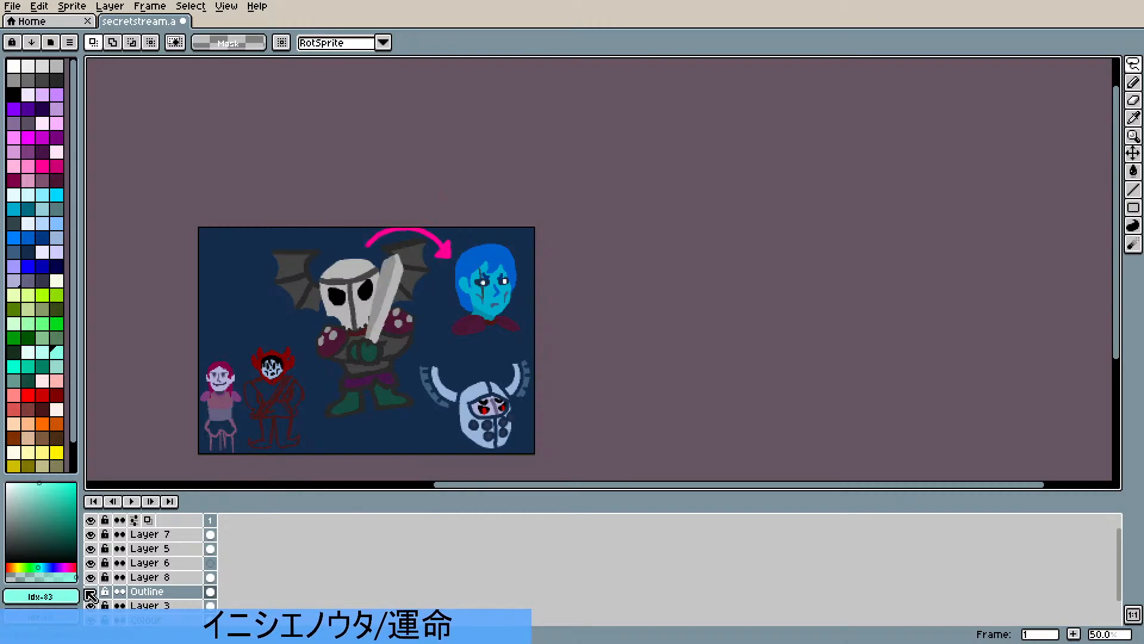
pyautogui.click(92, 606)
pyautogui.click(93, 606)
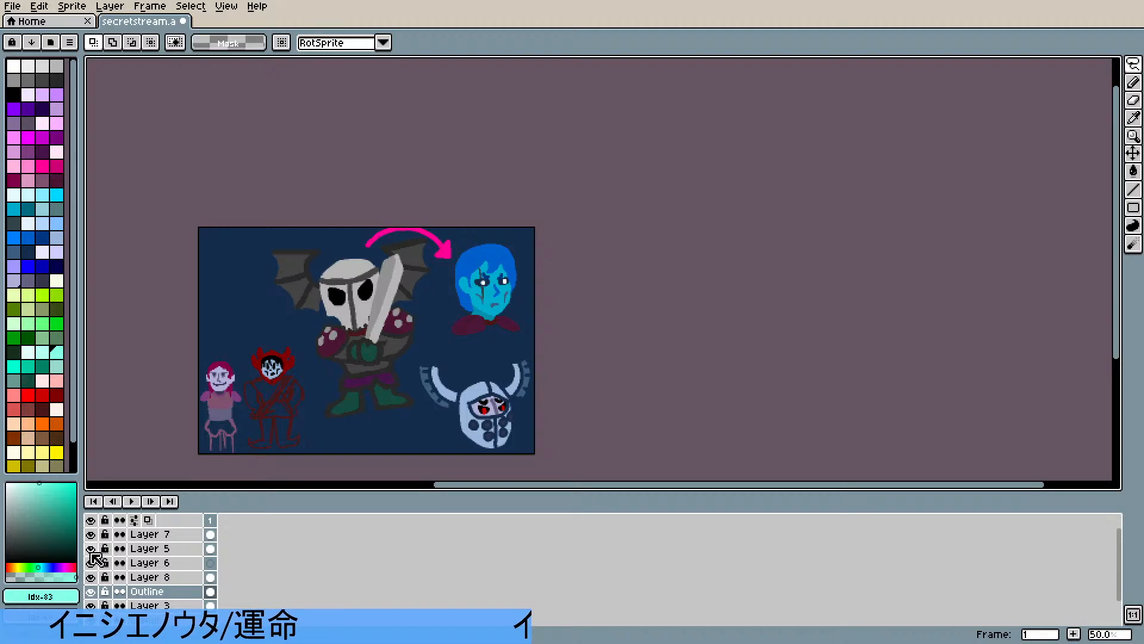
pyautogui.click(90, 563)
pyautogui.click(91, 549)
pyautogui.scroll(2, 584, 428)
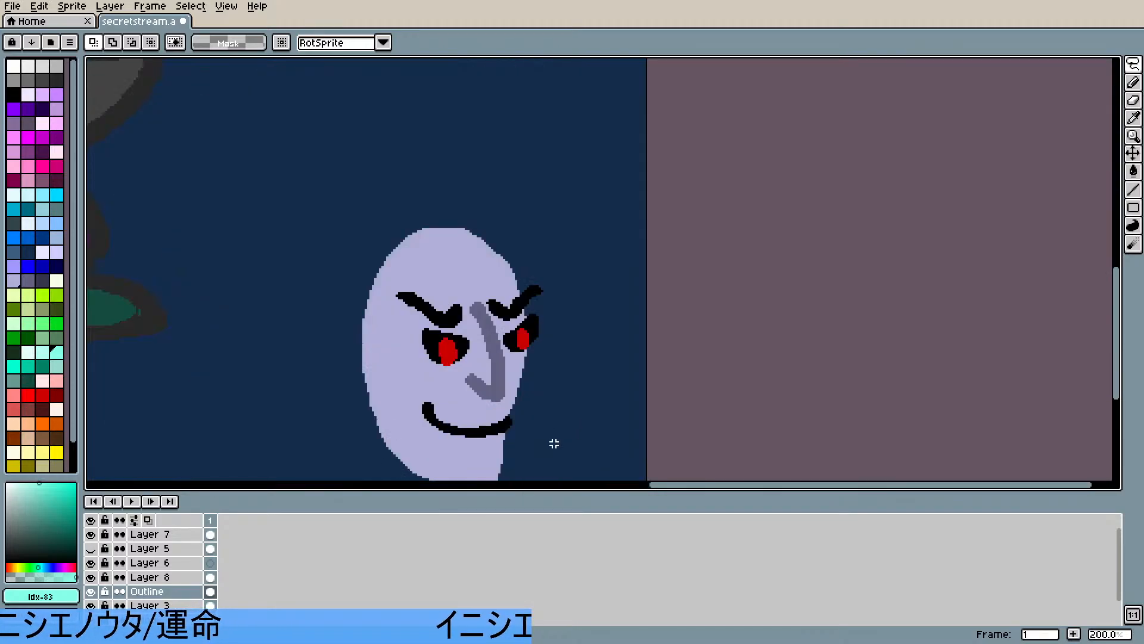
pyautogui.scroll(-2, 616, 468)
pyautogui.scroll(2, 617, 472)
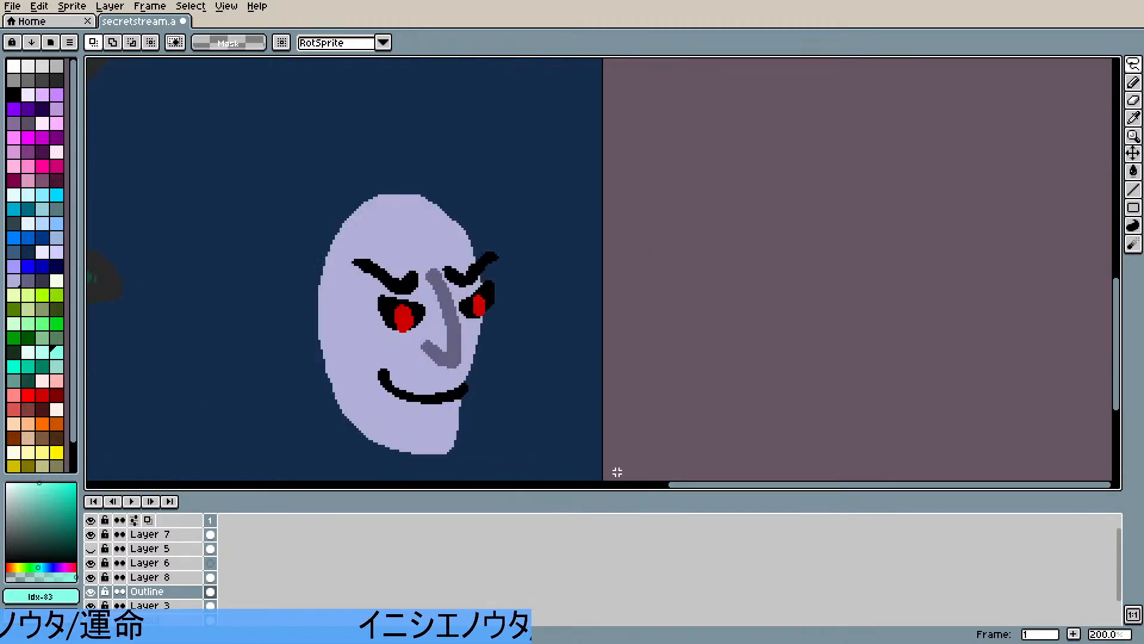
pyautogui.scroll(-1, 615, 470)
pyautogui.click(91, 549)
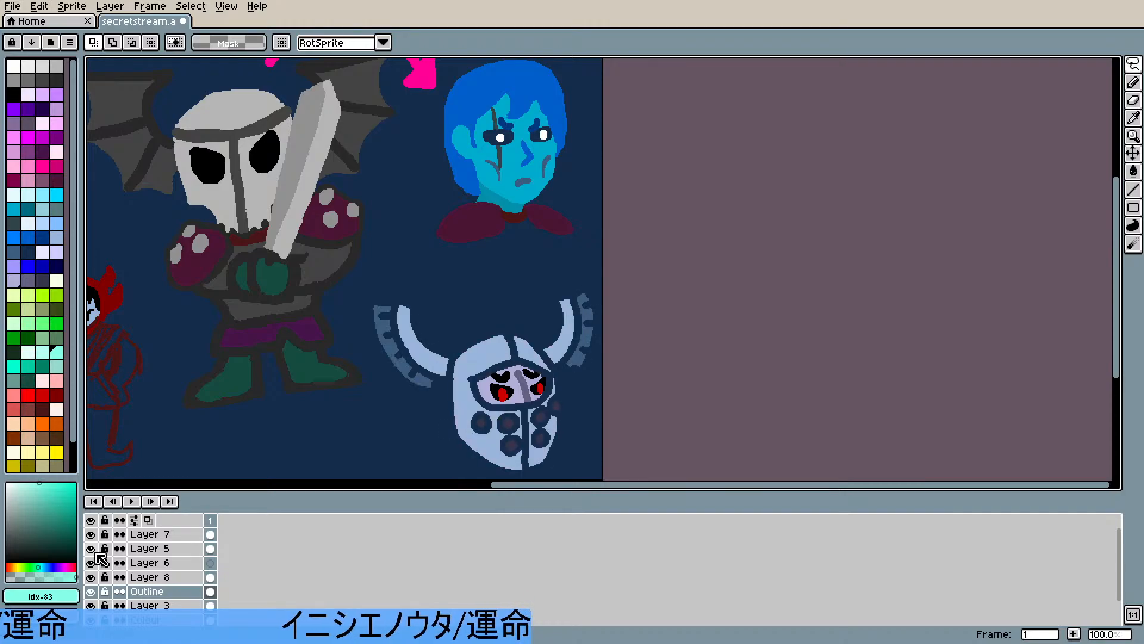
pyautogui.scroll(-2, 331, 391)
pyautogui.scroll(1, 325, 392)
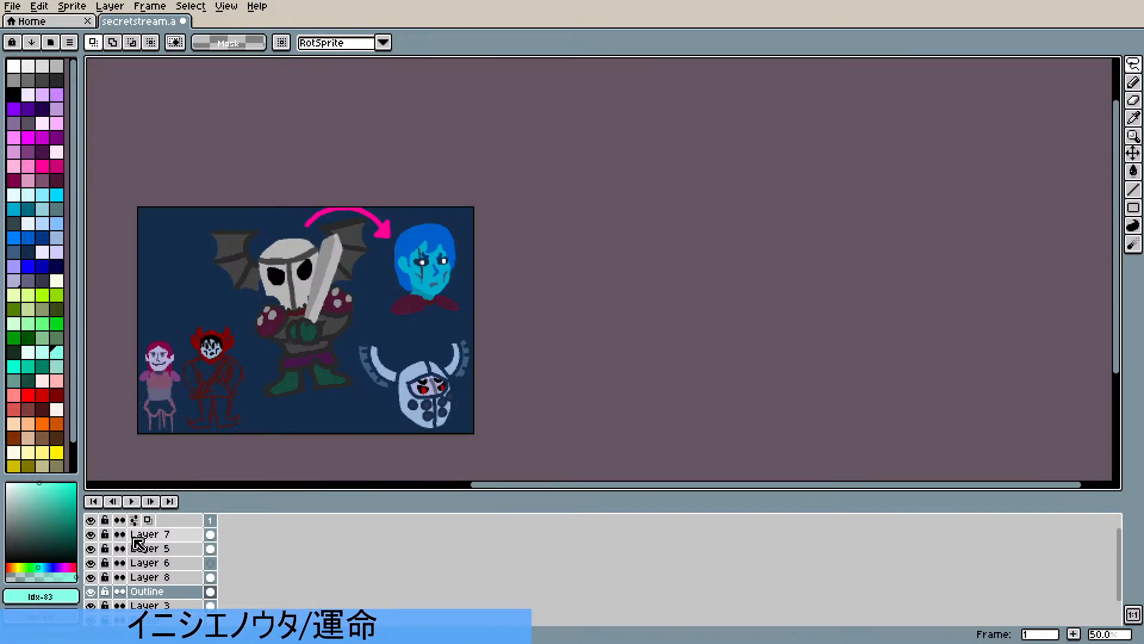
# - Rename Layer 3 as Old Sketches
pyautogui.scroll(-2, 128, 575)
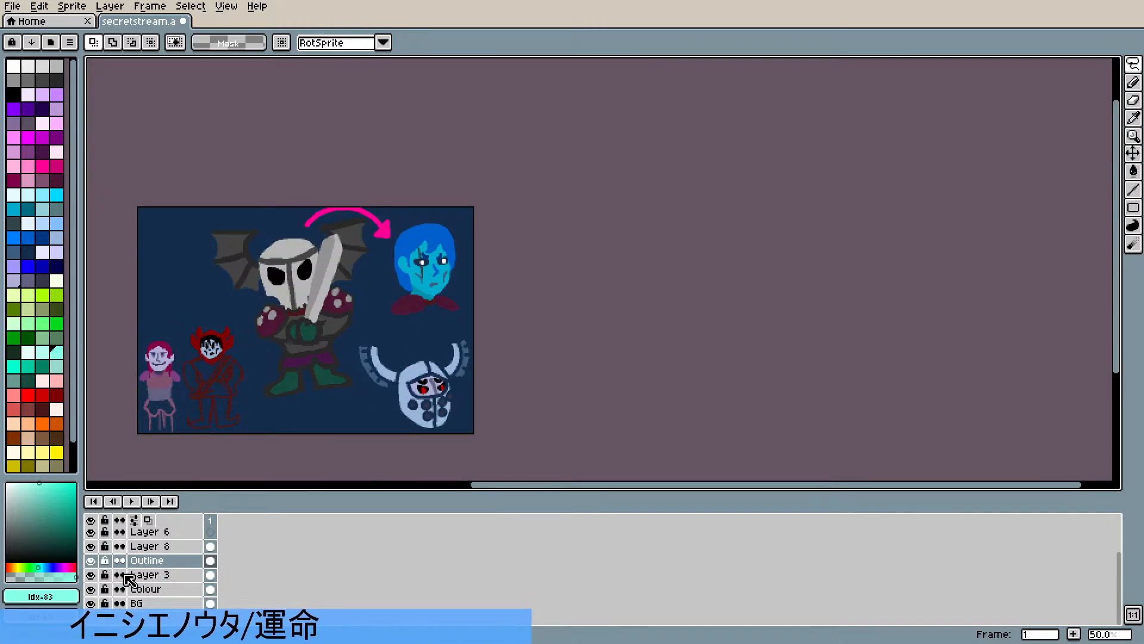
pyautogui.click(161, 575)
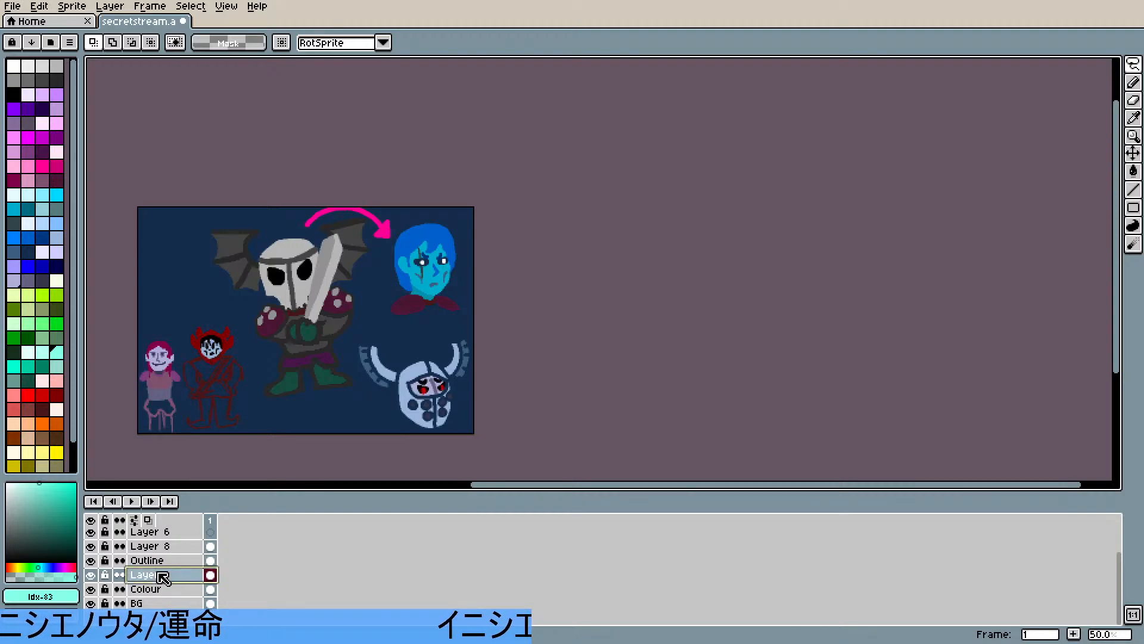
pyautogui.rightClick(159, 576)
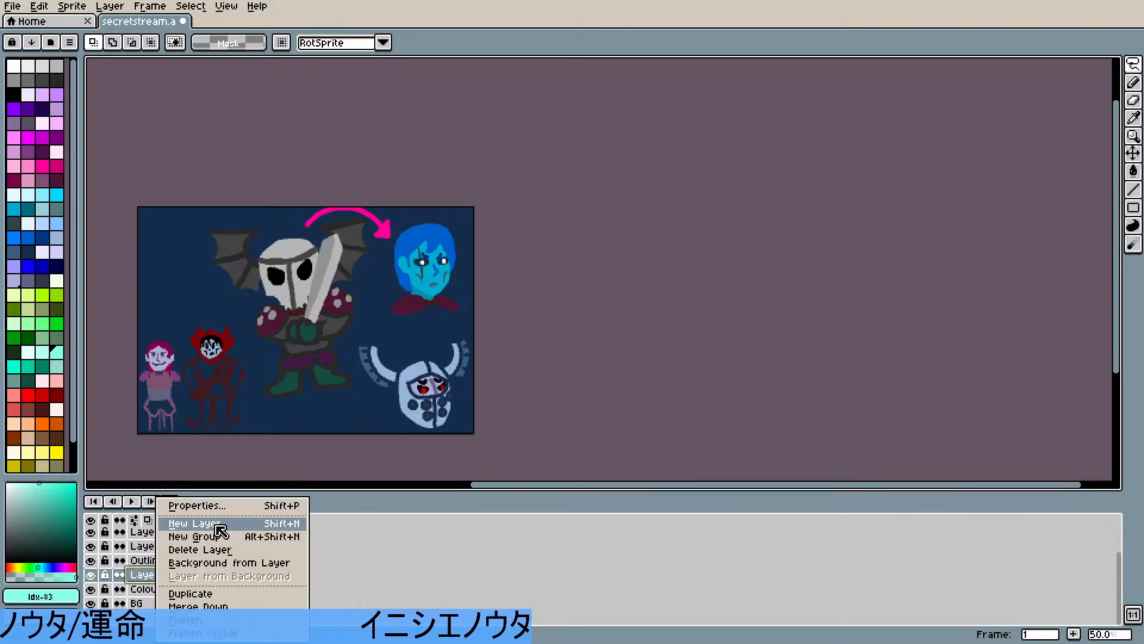
pyautogui.click(221, 510)
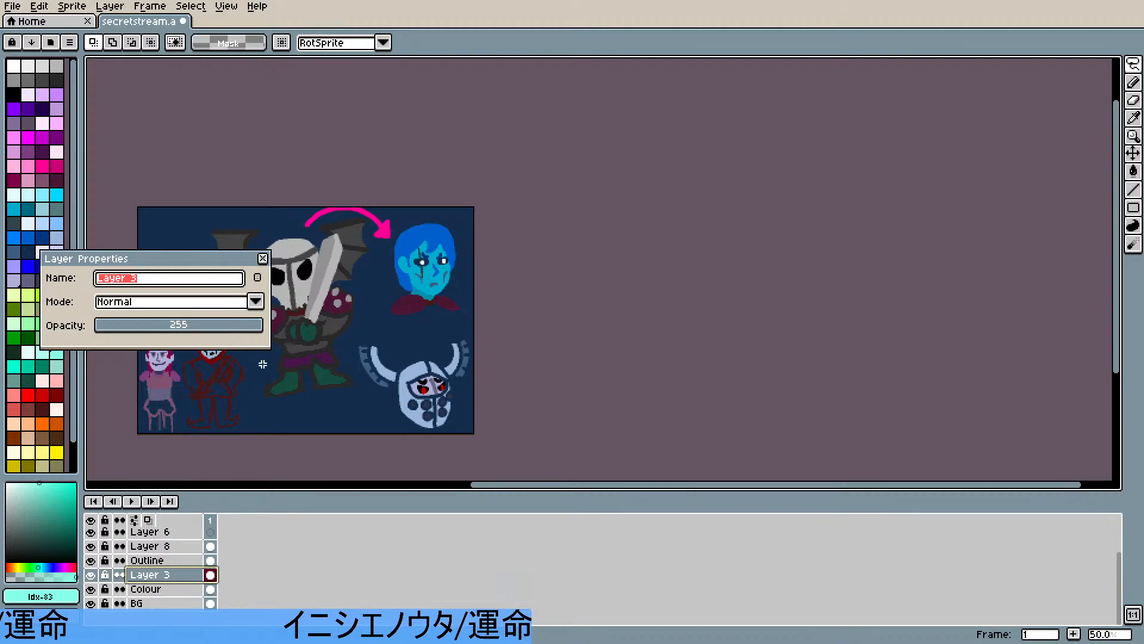
pyautogui.write('Old de')
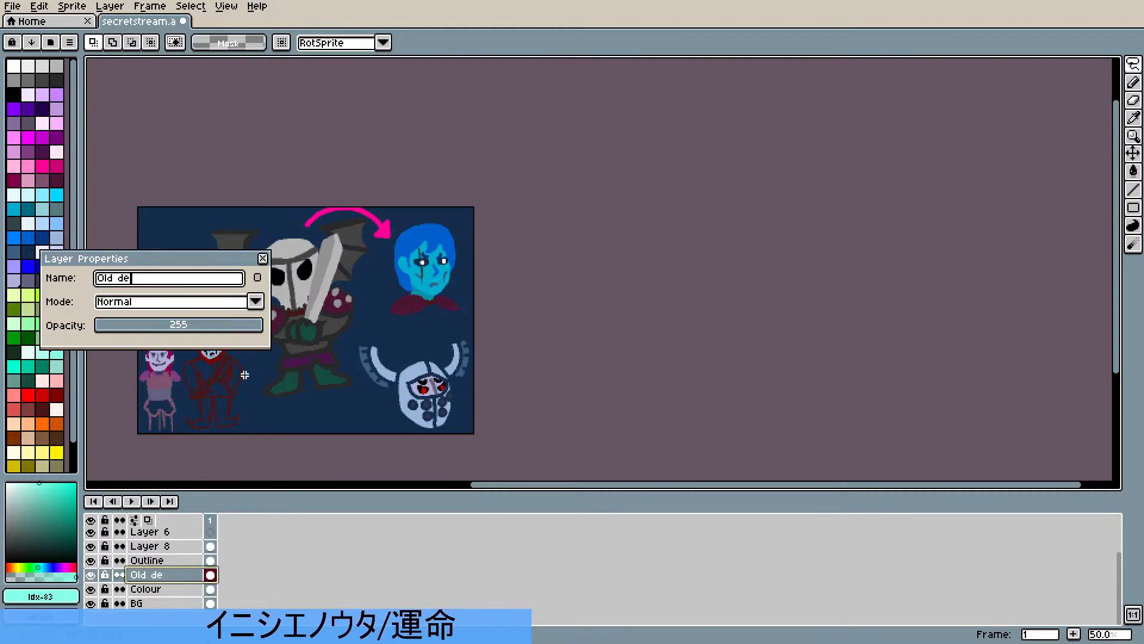
pyautogui.write('Sketches')
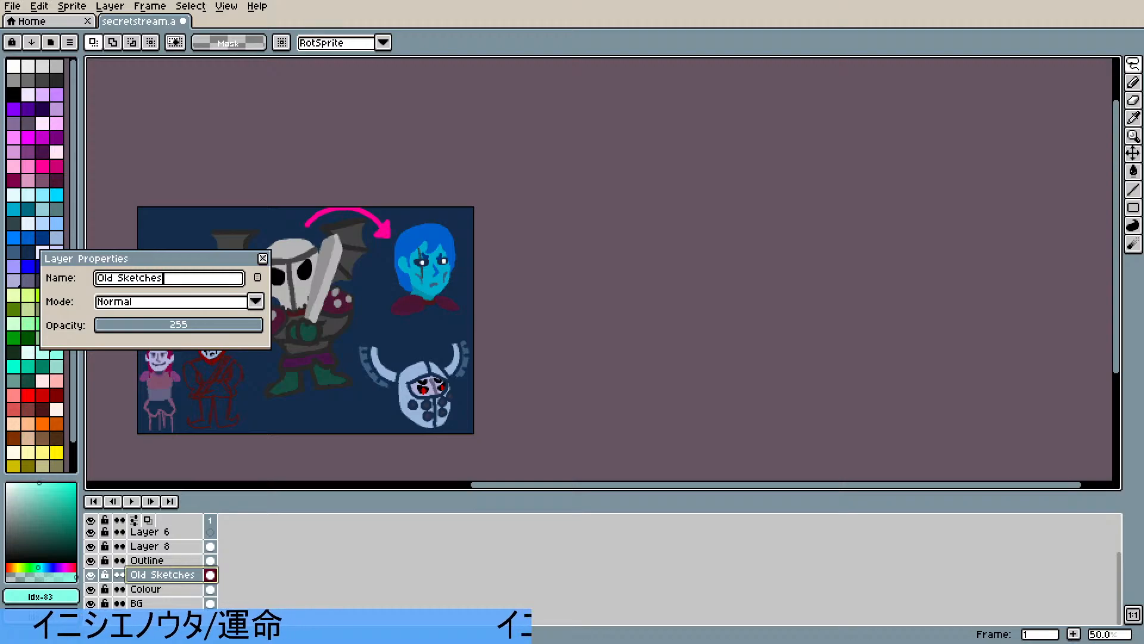
pyautogui.click(262, 258)
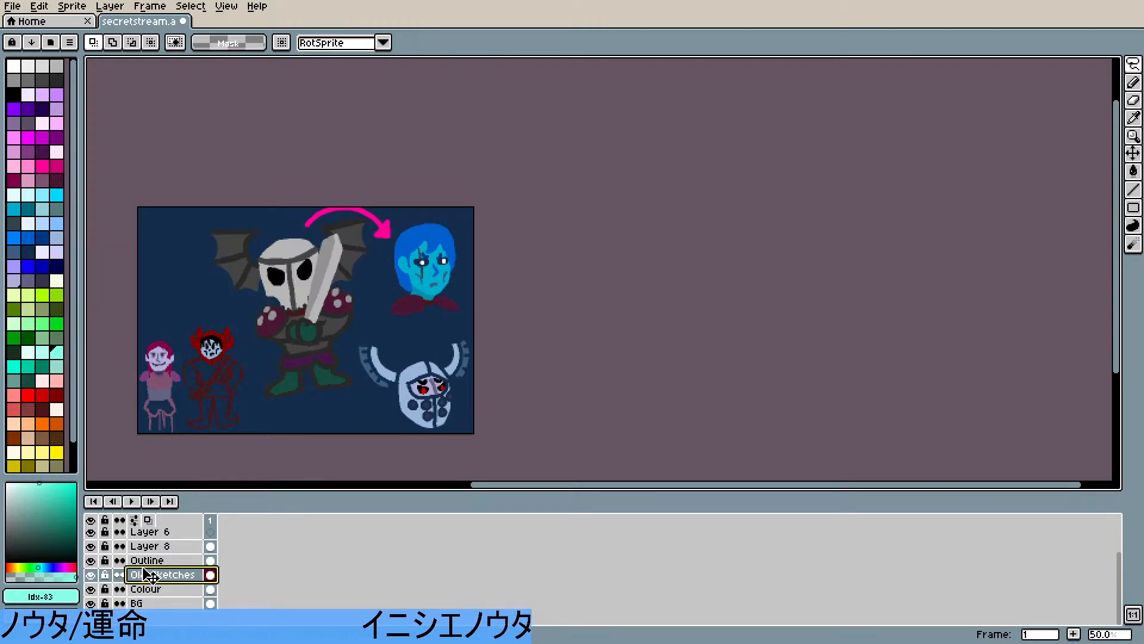
# - Check Layer 8's contents by toggling its visibility and rename that layer Sword
pyautogui.scroll(1, 143, 570)
pyautogui.click(91, 561)
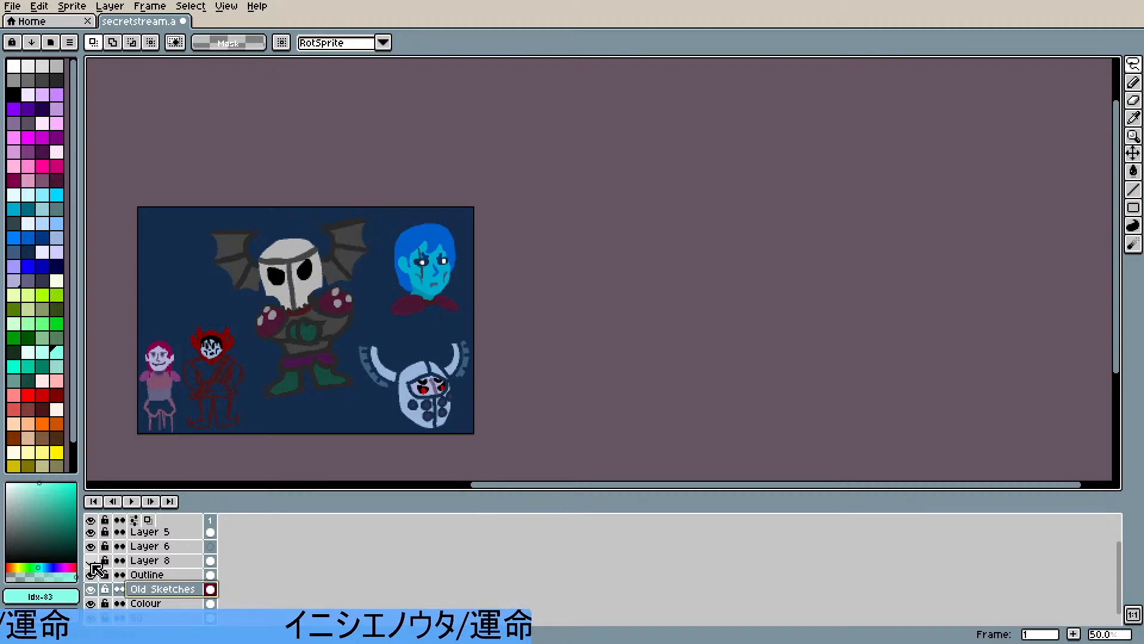
pyautogui.click(91, 561)
pyautogui.click(91, 562)
pyautogui.click(91, 562)
pyautogui.click(149, 561)
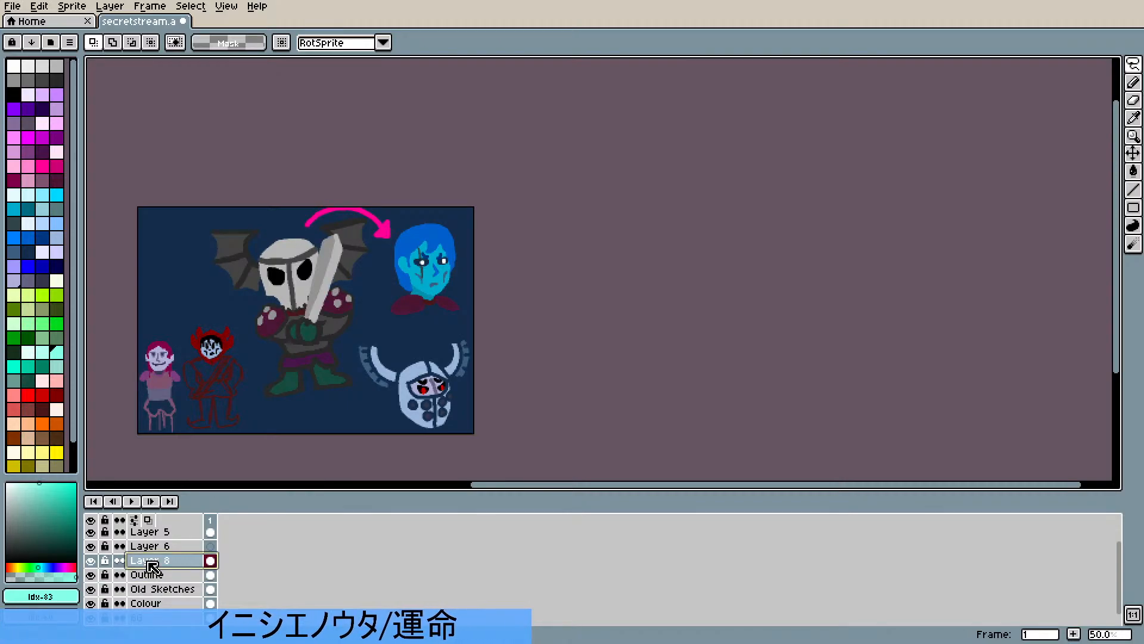
pyautogui.rightClick(154, 562)
pyautogui.click(190, 506)
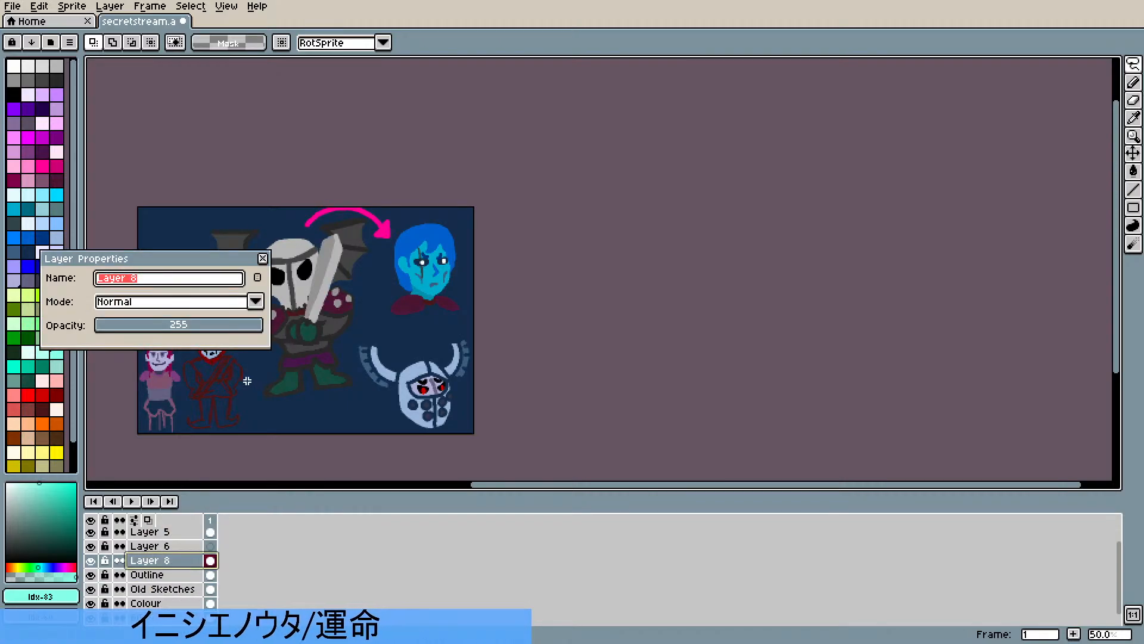
pyautogui.write('Sword')
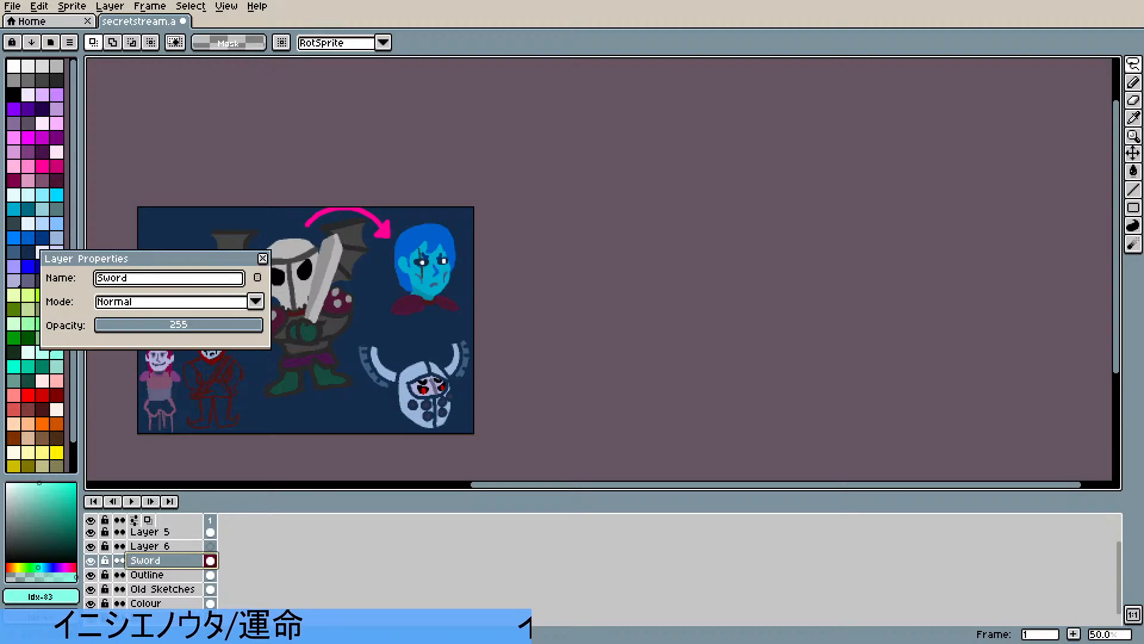
pyautogui.click(262, 258)
# - Select the pink curved arrow on the Sword layer with the Magic Wand and delete it
pyautogui.scroll(2, 324, 198)
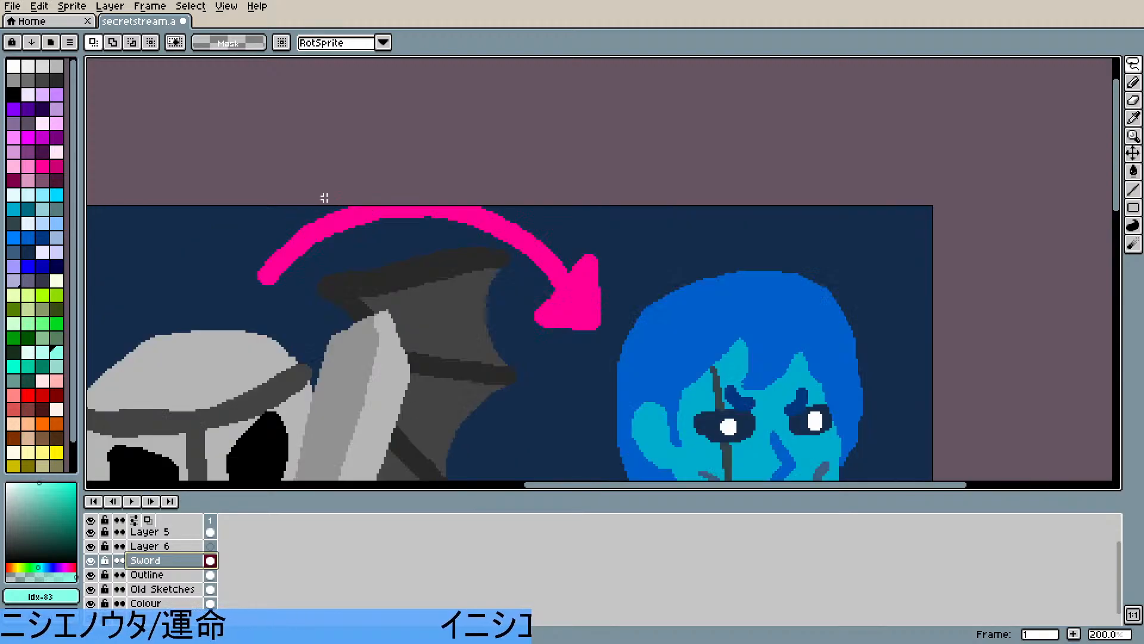
pyautogui.click(1133, 63)
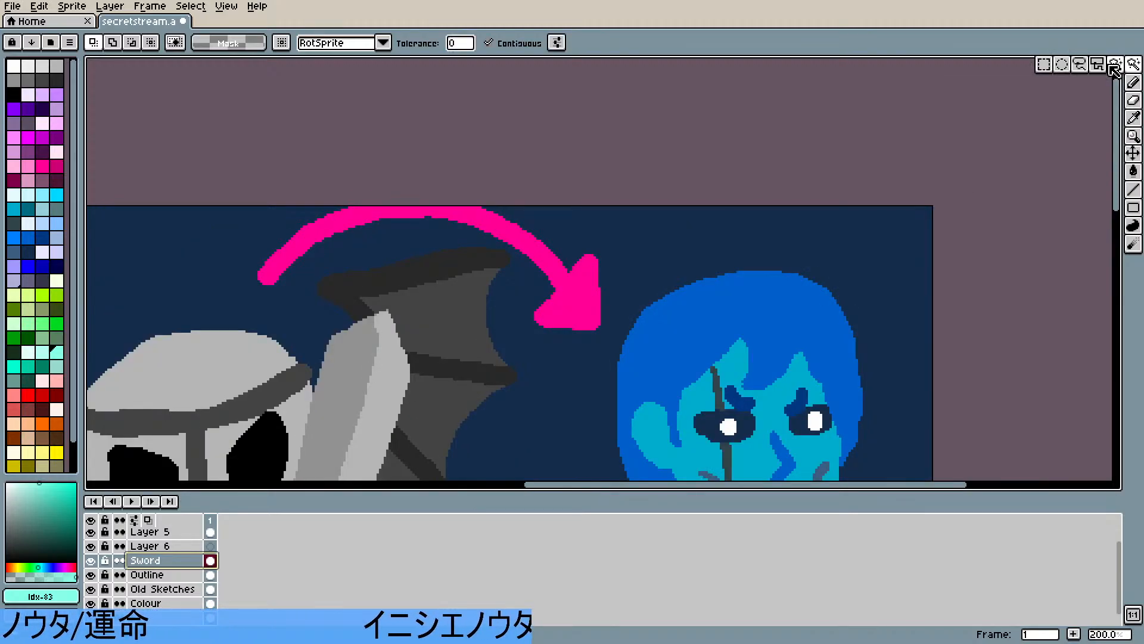
pyautogui.click(543, 249)
pyautogui.press('Delete')
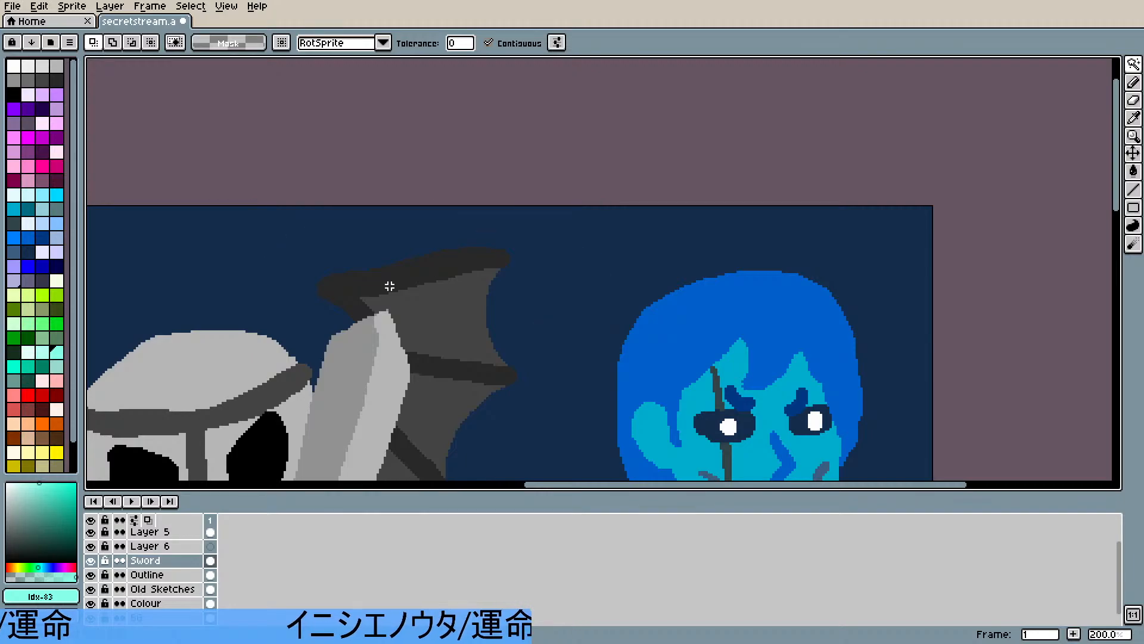
# - Check Layer 6's contents by toggling its visibility and hiding every other artwork layer, leaving only Layer 6 and the background shown
pyautogui.scroll(-2, 321, 349)
pyautogui.scroll(1, 107, 569)
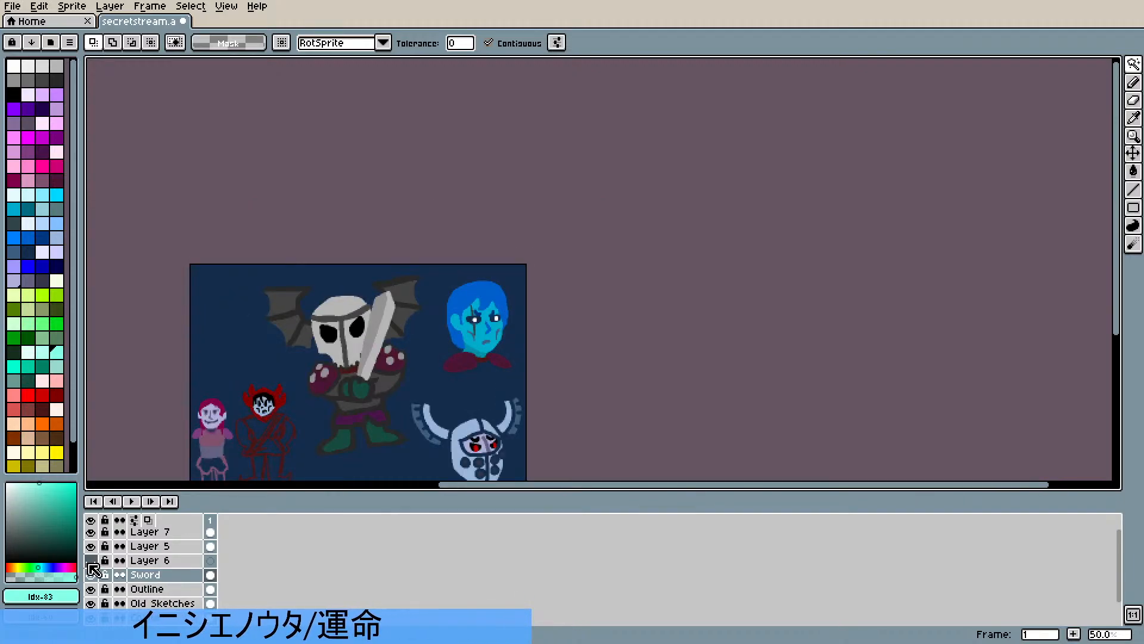
pyautogui.click(90, 561)
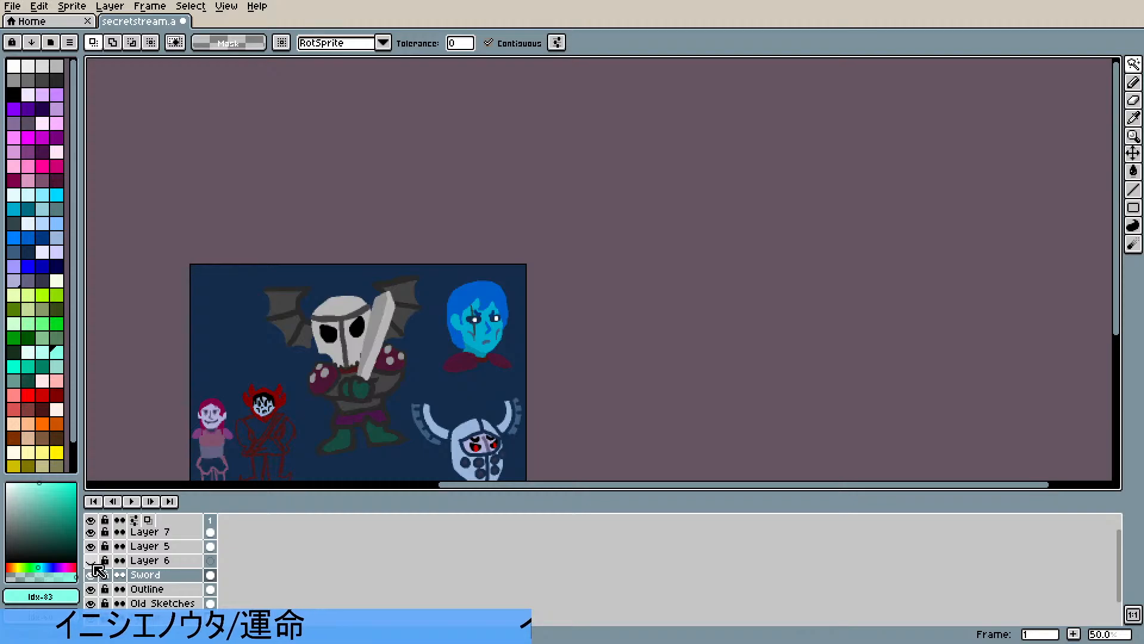
pyautogui.scroll(1, 340, 422)
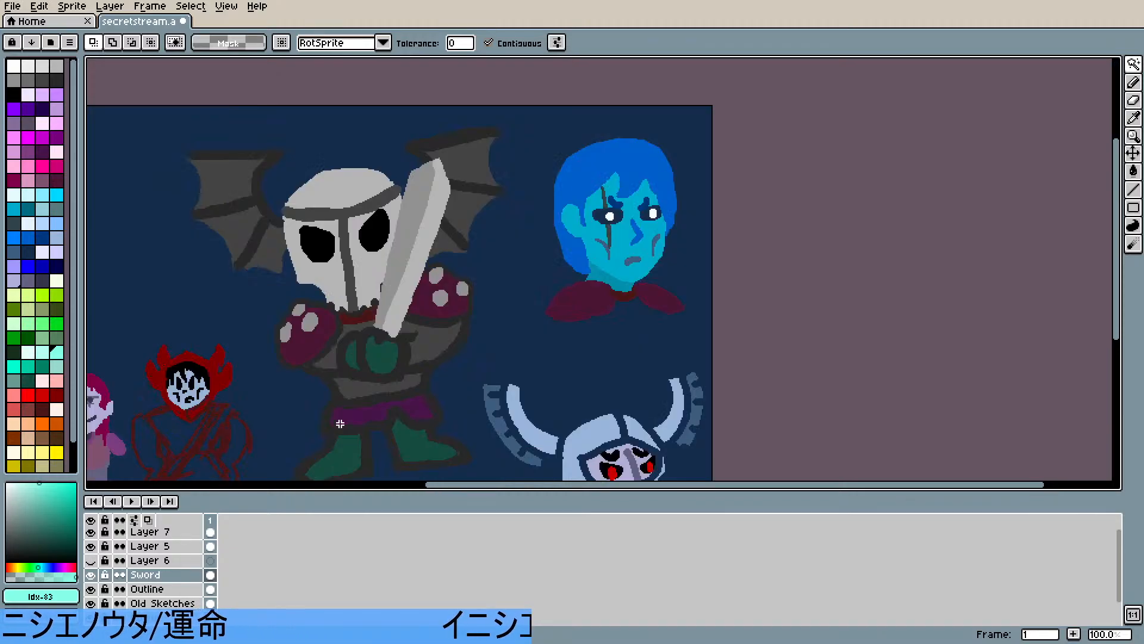
pyautogui.click(94, 561)
pyautogui.moveTo(92, 573); pyautogui.dragTo(92, 617)
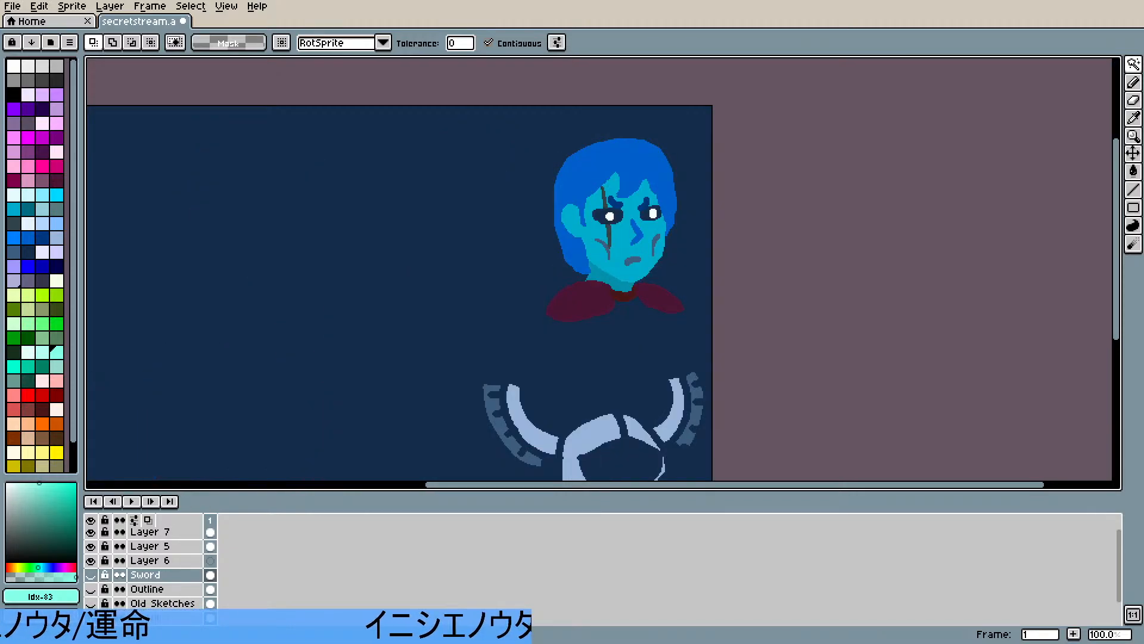
pyautogui.click(93, 546)
pyautogui.click(91, 532)
pyautogui.scroll(-2, 312, 335)
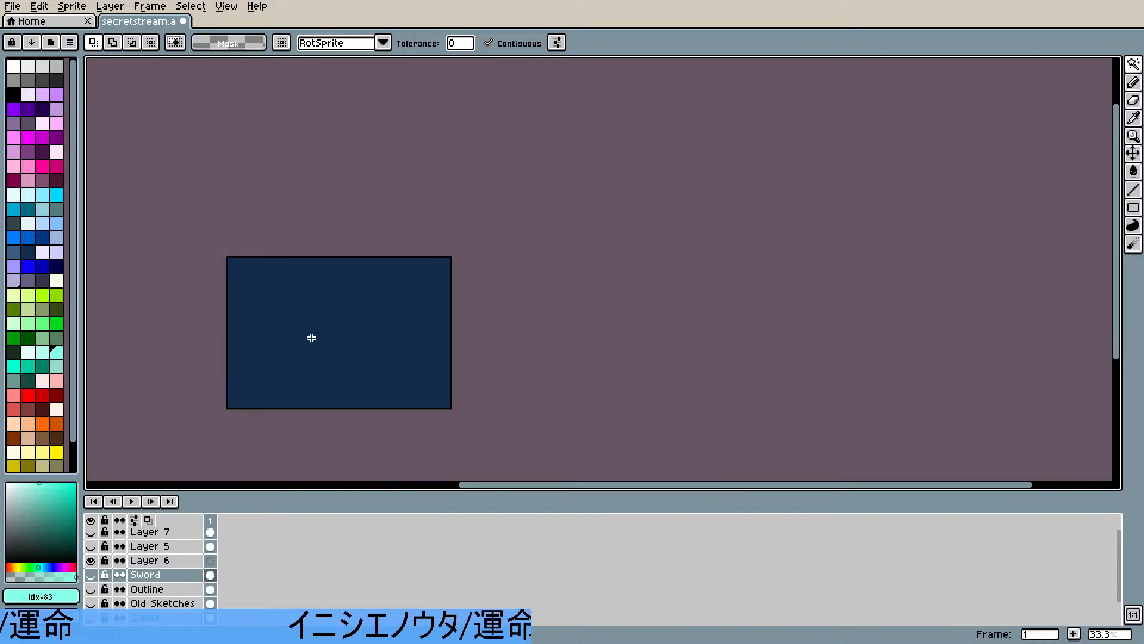
# - Delete the empty Layer 6
pyautogui.scroll(1, 312, 335)
pyautogui.click(167, 561)
pyautogui.rightClick(167, 561)
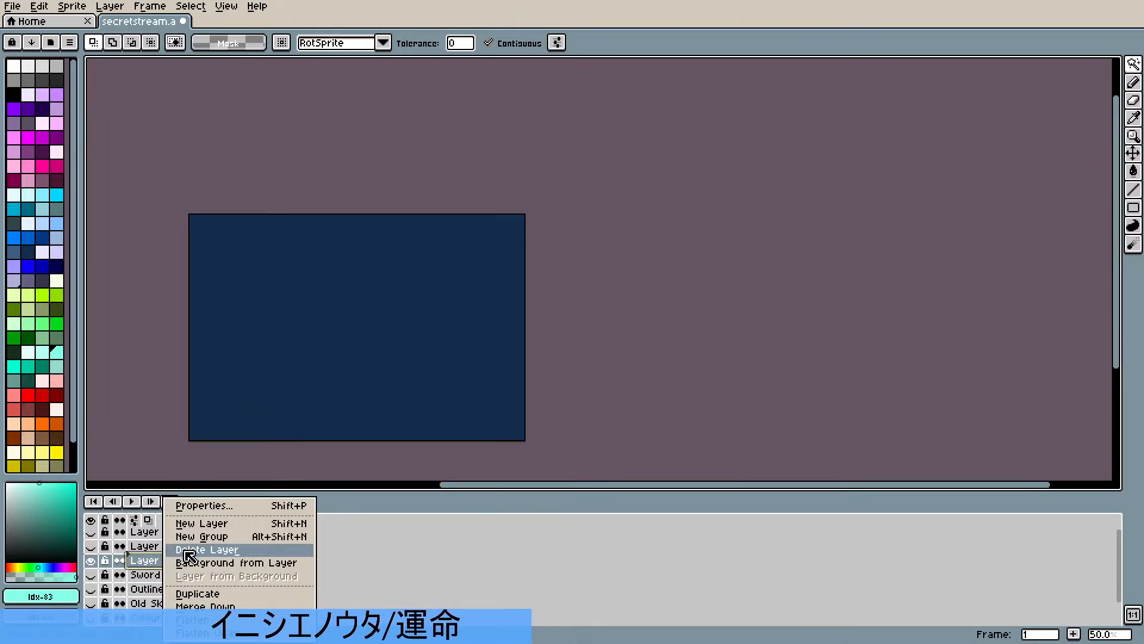
pyautogui.click(224, 549)
# - Show Layer 5 with the horned helmet, rename it Old Helm, and move it directly below the Outline layer
pyautogui.click(90, 546)
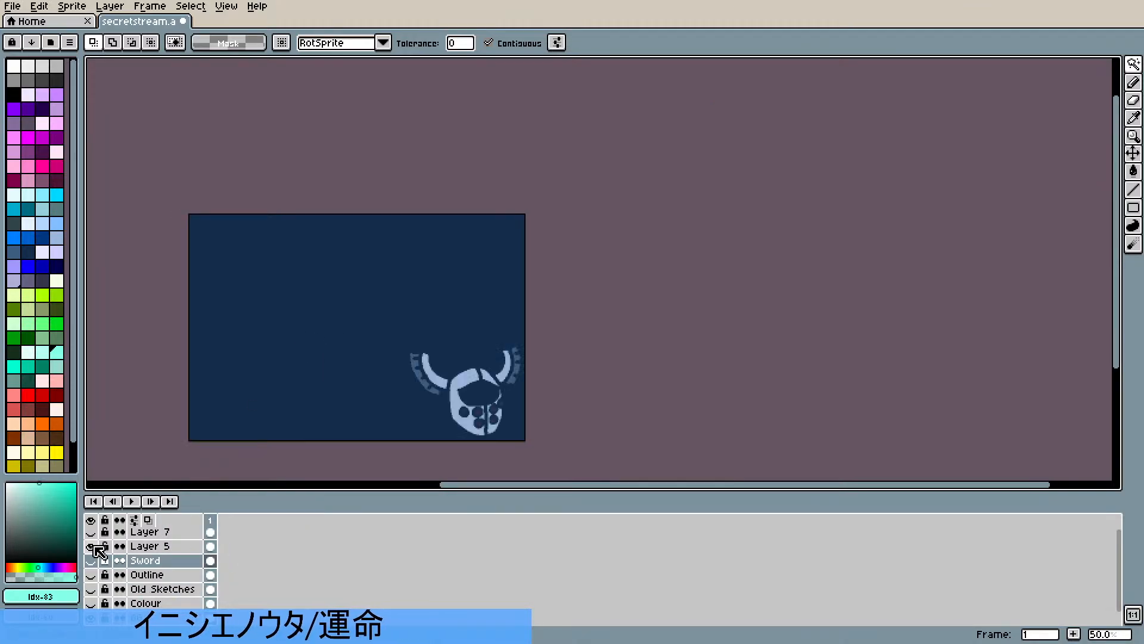
pyautogui.click(91, 546)
pyautogui.click(91, 546)
pyautogui.click(148, 547)
pyautogui.rightClick(147, 547)
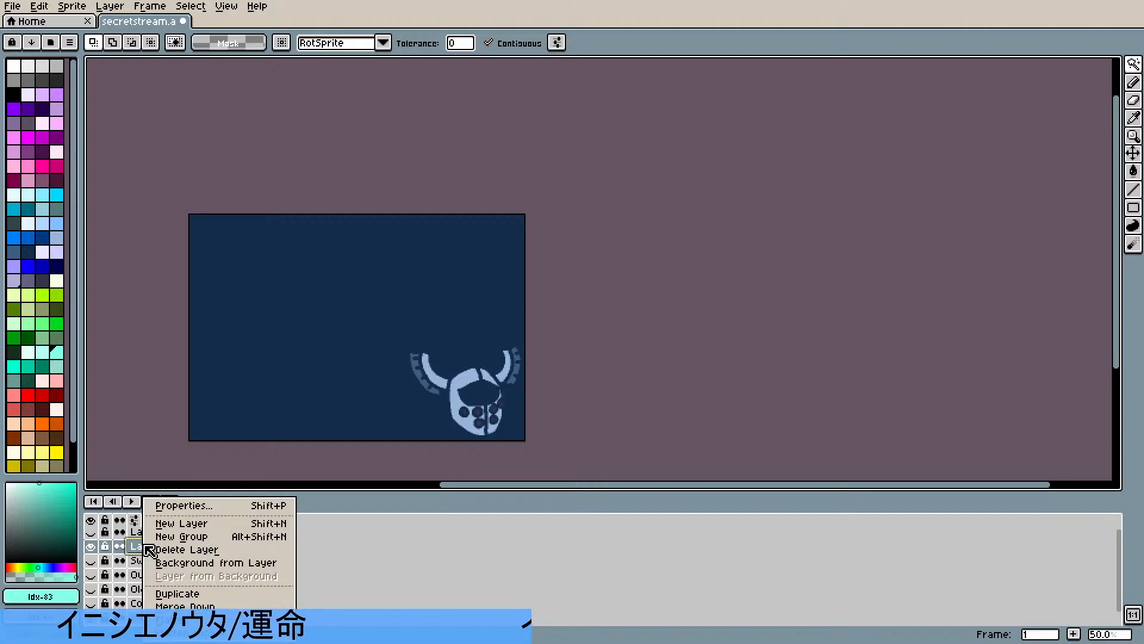
pyautogui.click(201, 525)
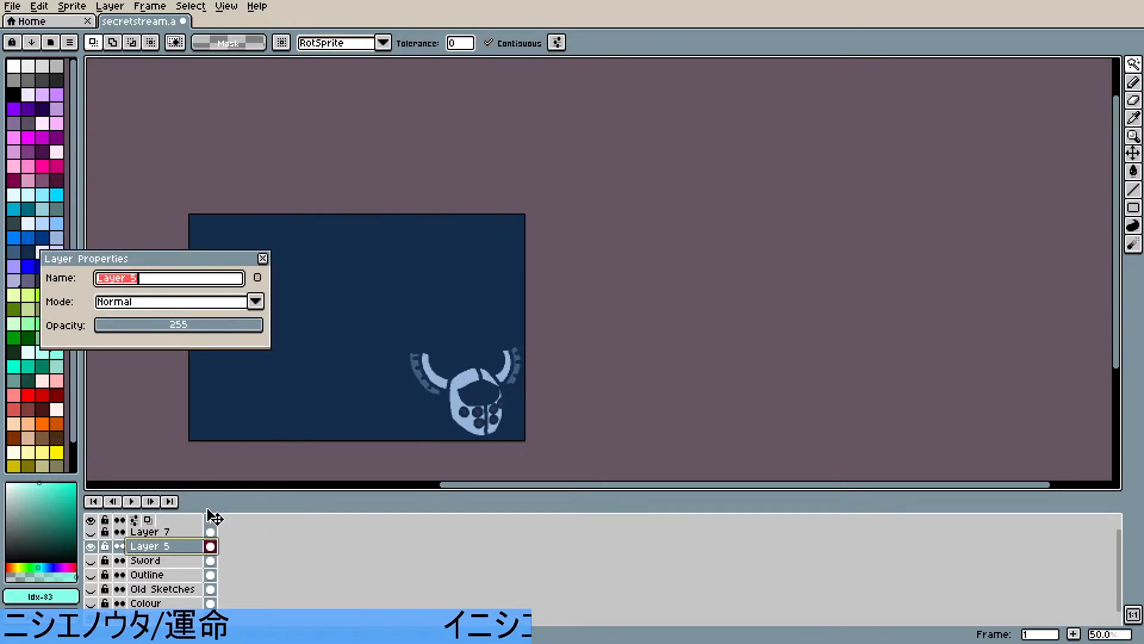
pyautogui.write('Old')
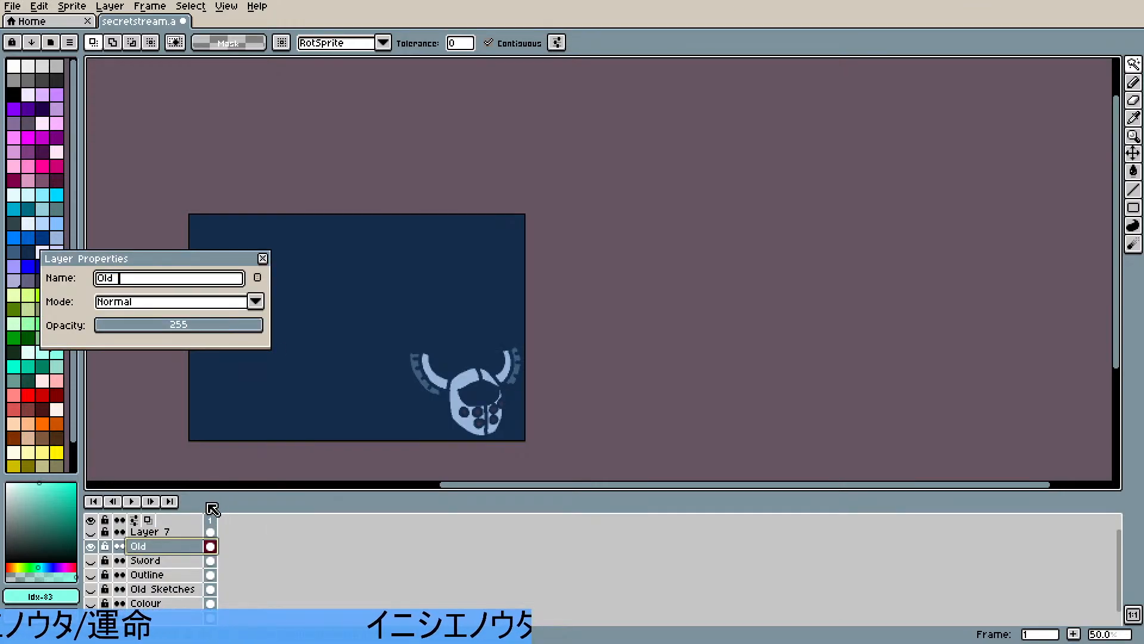
pyautogui.write(' Sktec')
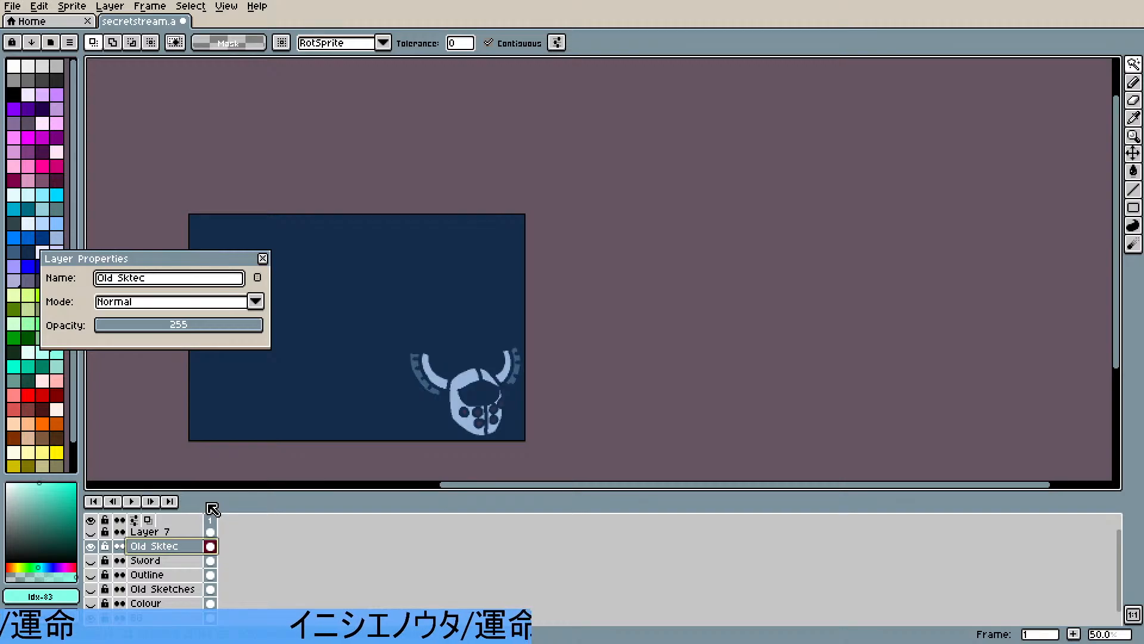
pyautogui.write('hes')
pyautogui.press('BackSpace')
pyautogui.press('BackSpace')
pyautogui.press('BackSpace')
pyautogui.press('BackSpace')
pyautogui.press('BackSpace')
pyautogui.press('BackSpace')
pyautogui.press('BackSpace')
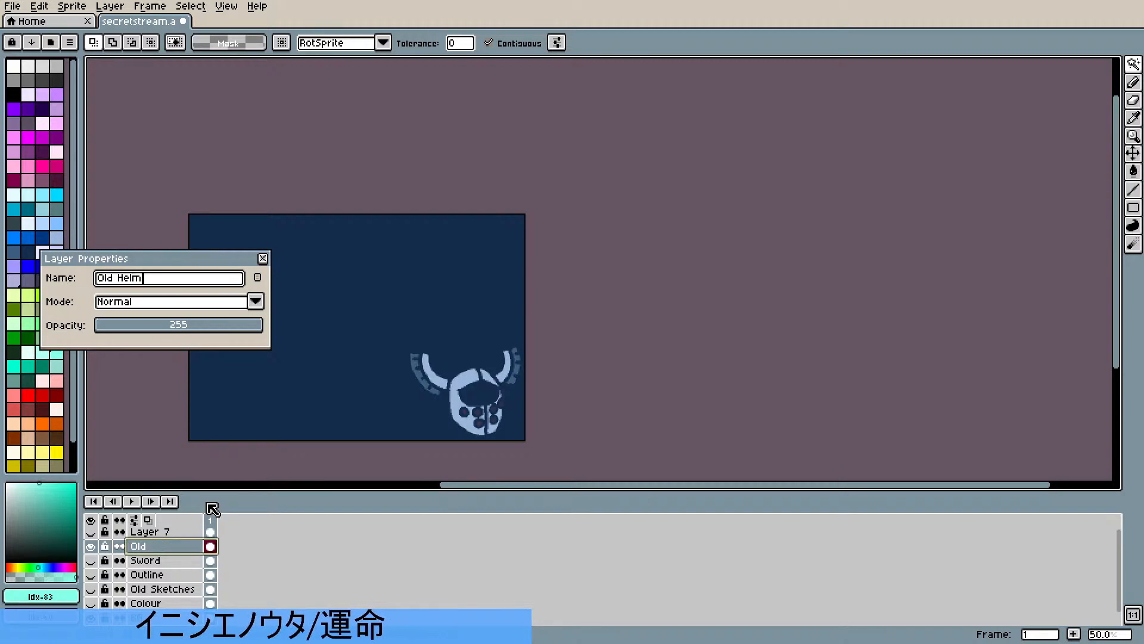
pyautogui.click(262, 259)
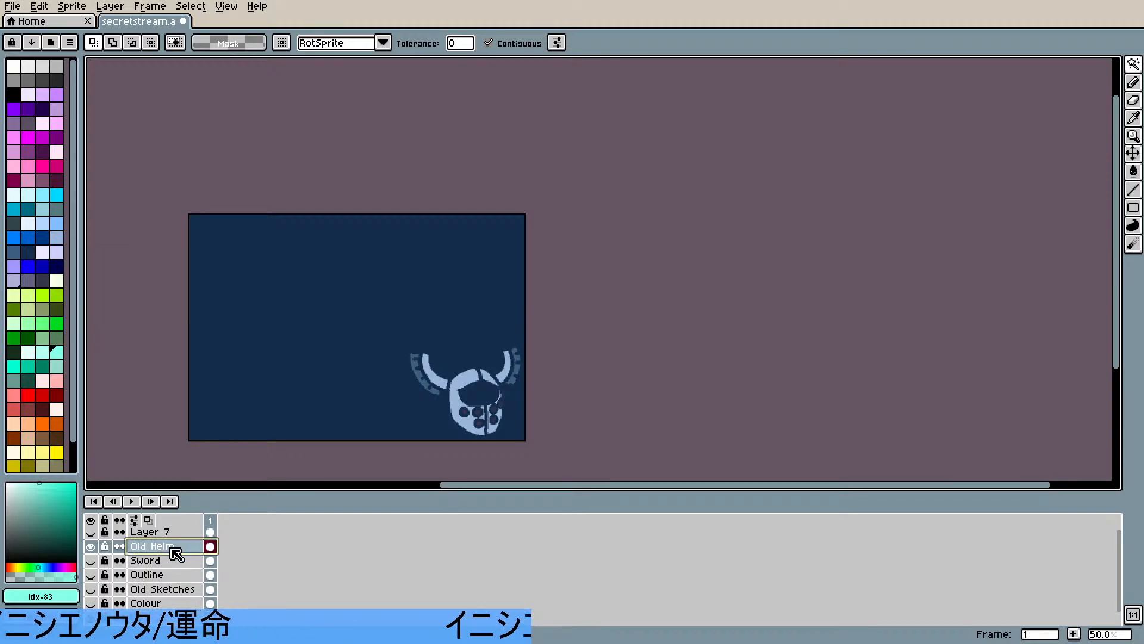
pyautogui.moveTo(176, 554); pyautogui.dragTo(161, 573)
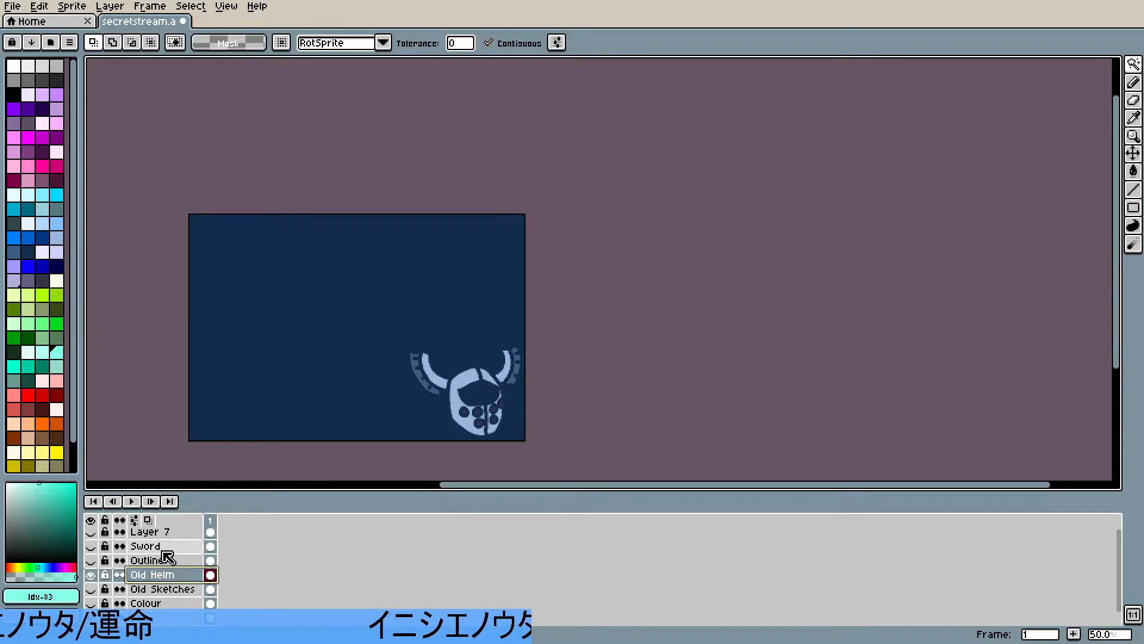
# - Show Layer 7 with the blue-haired head and move it between the Old Helm and Old Sketches layers
pyautogui.click(91, 532)
pyautogui.click(91, 531)
pyautogui.click(90, 531)
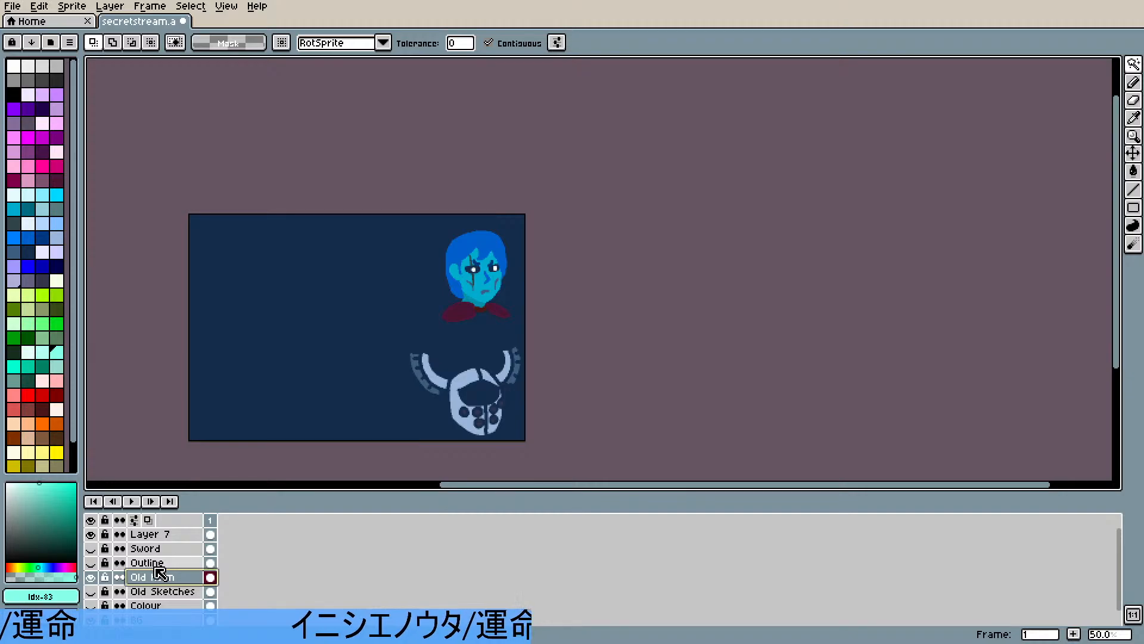
pyautogui.scroll(-1, 161, 571)
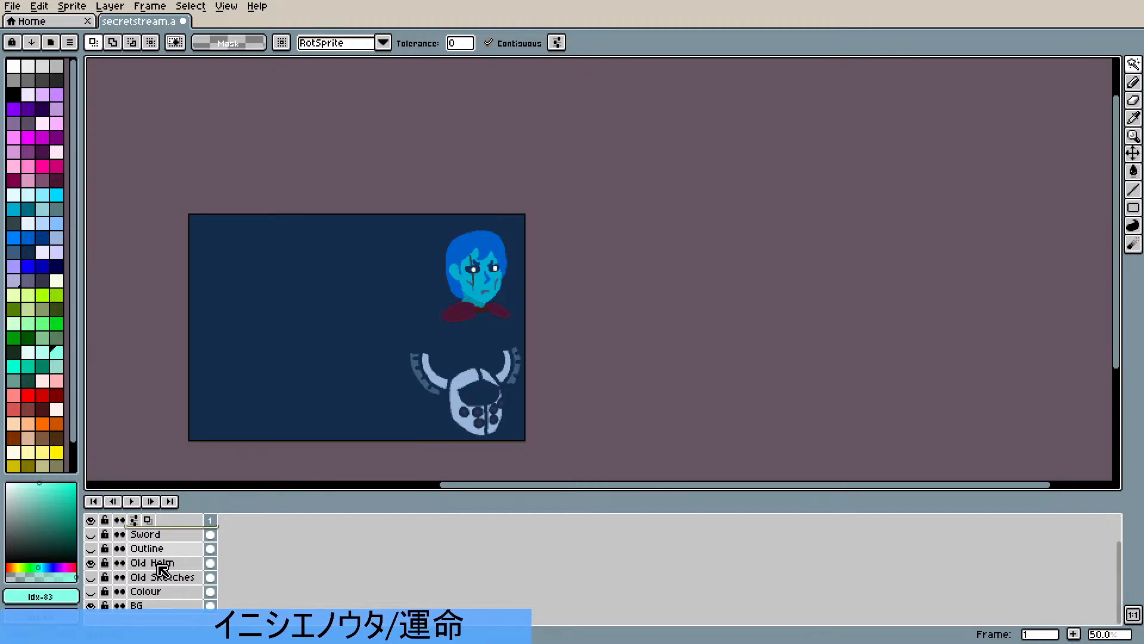
pyautogui.scroll(1, 162, 570)
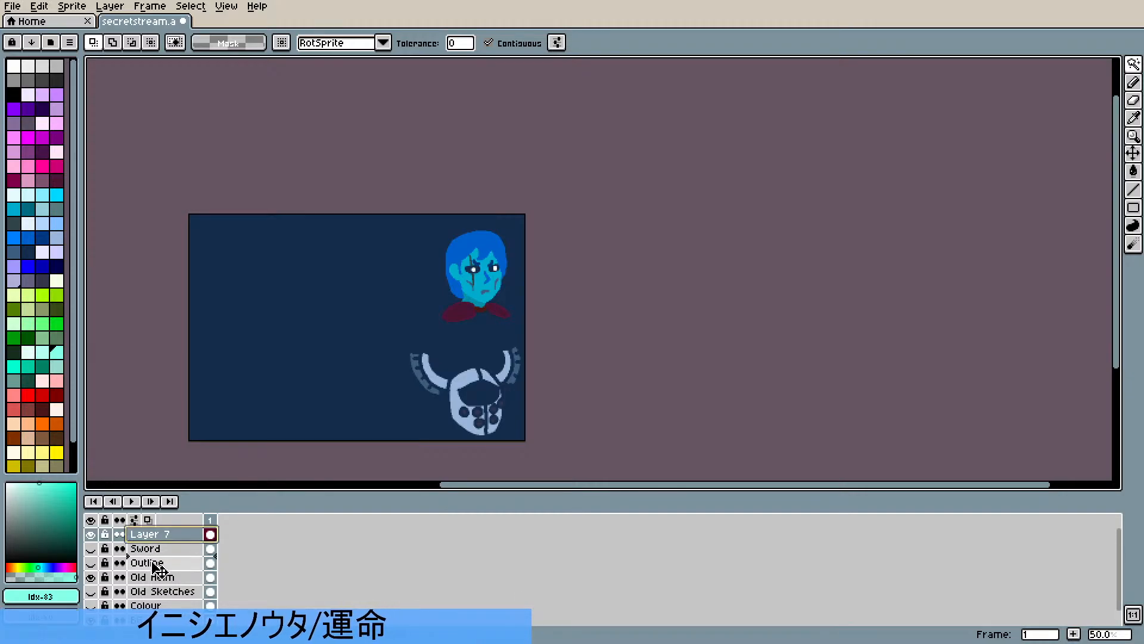
pyautogui.moveTo(161, 592); pyautogui.dragTo(159, 586)
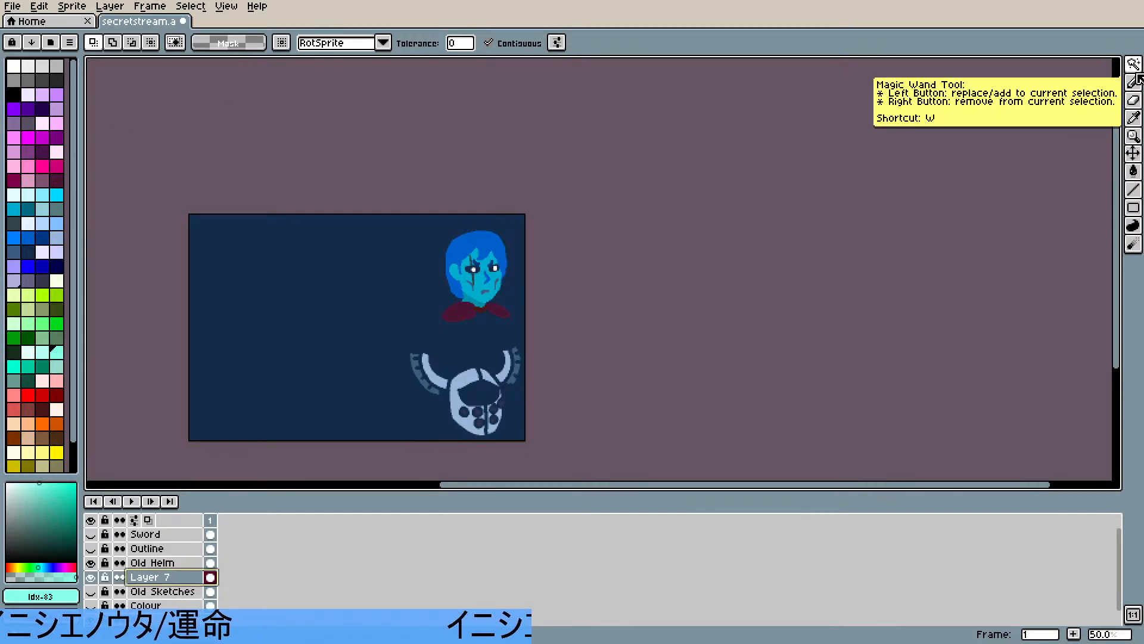
# - Select the blue-haired head on Layer 7 with the Rectangular Marquee and cut it
pyautogui.moveTo(1133, 69); pyautogui.dragTo(1041, 66)
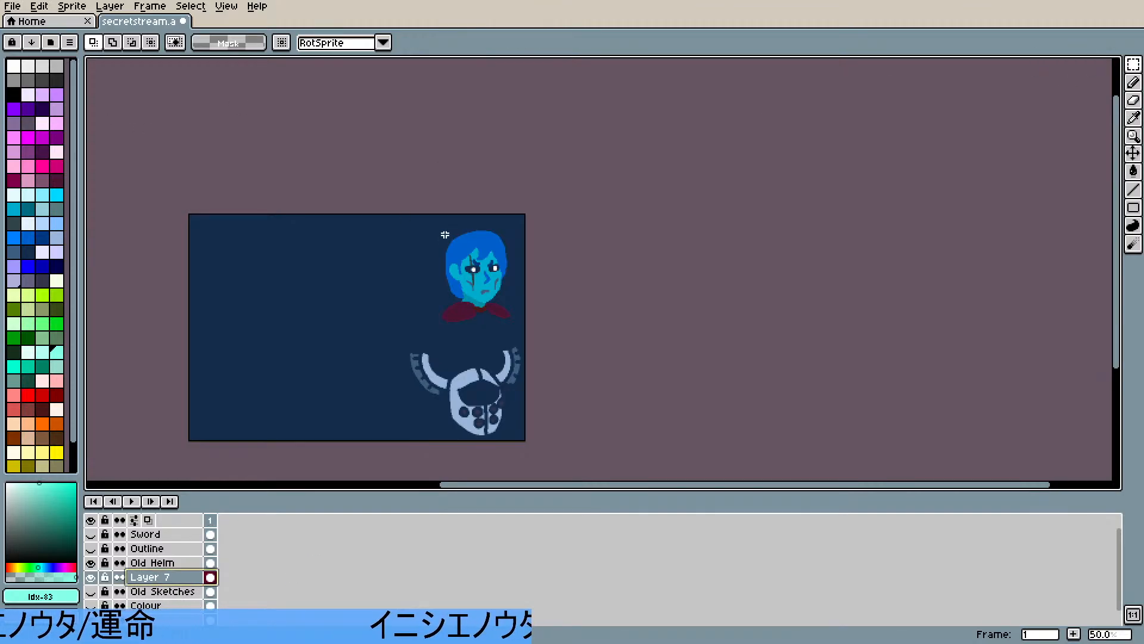
pyautogui.moveTo(416, 216); pyautogui.dragTo(527, 328)
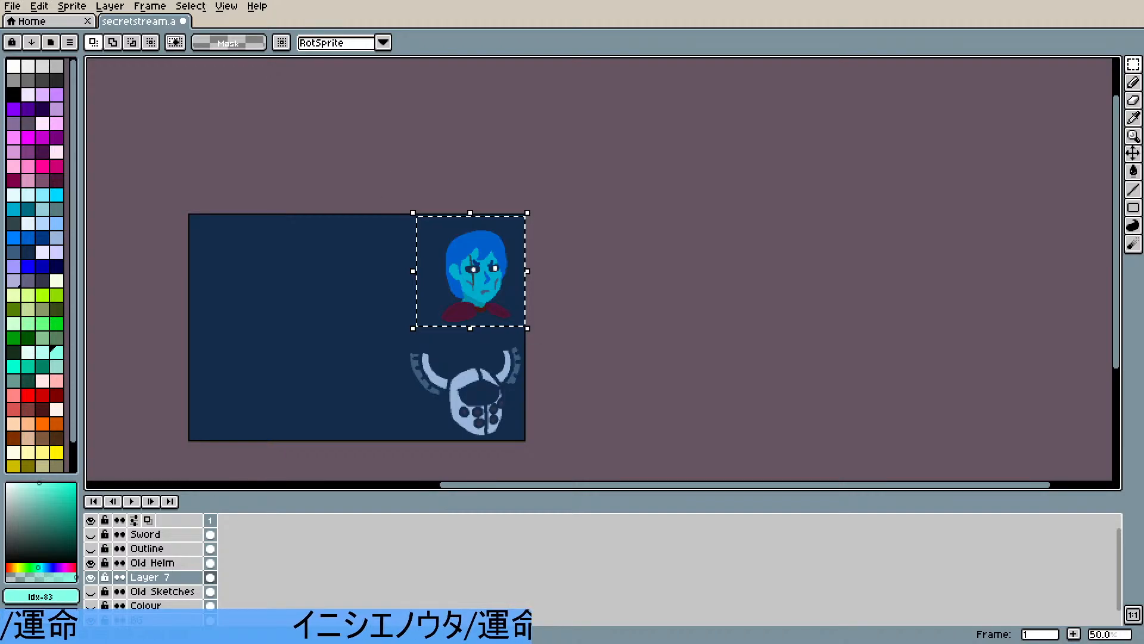
pyautogui.click(39, 6)
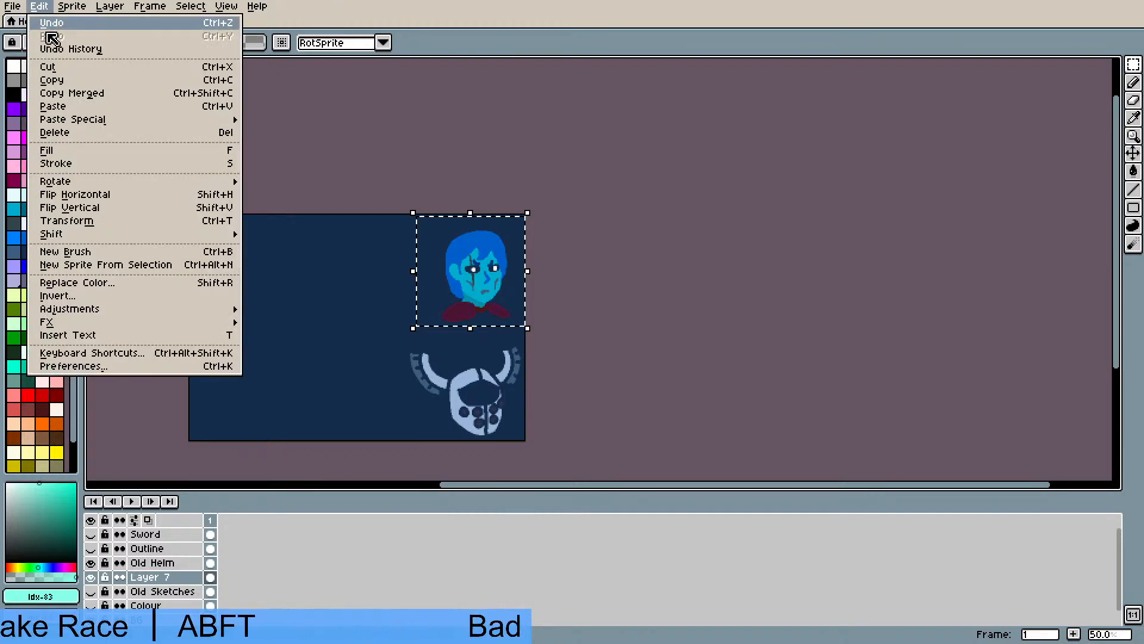
pyautogui.click(67, 70)
# - Paste the blue-haired head onto the visible Old Sketches layer and shift it slightly towards the canvas's upper-right corner
pyautogui.click(161, 593)
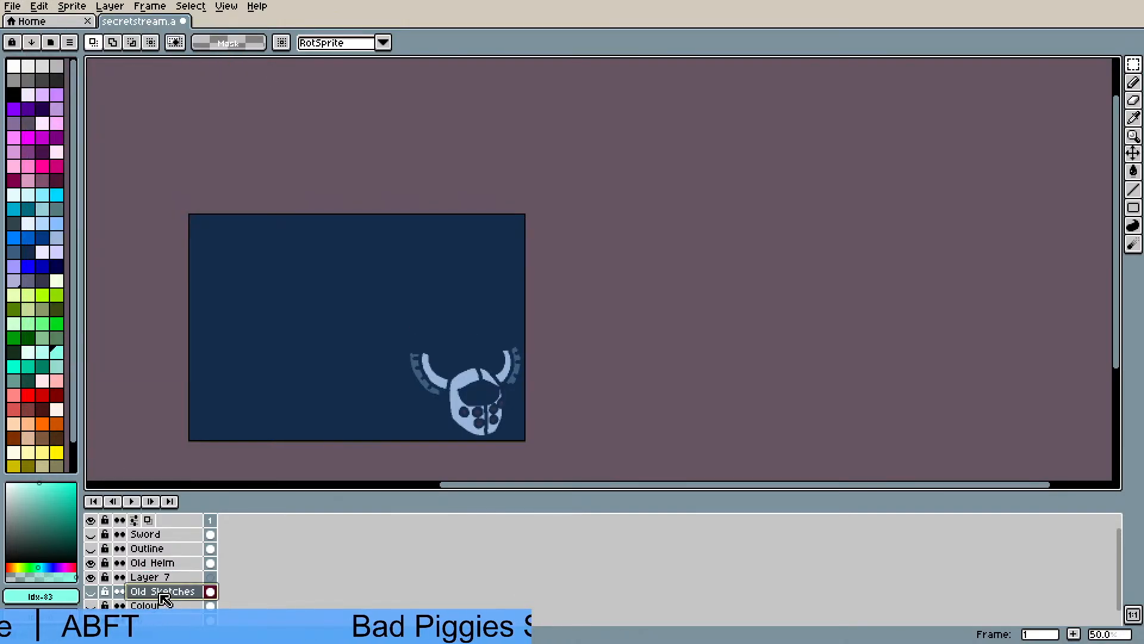
pyautogui.click(95, 593)
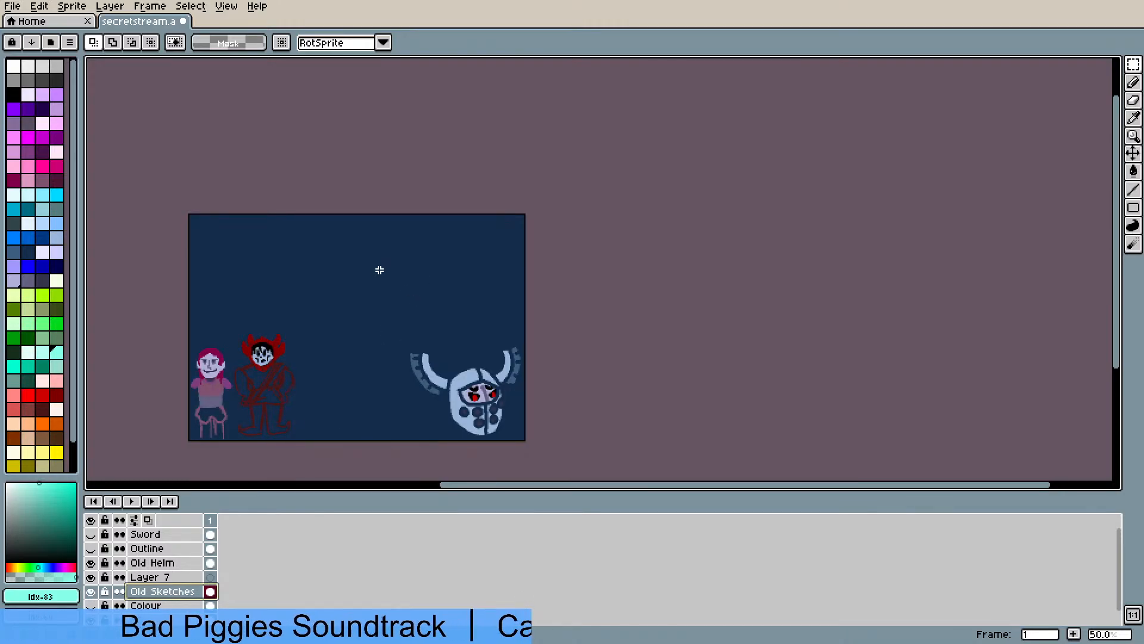
pyautogui.hotkey('ctrl', 'v')
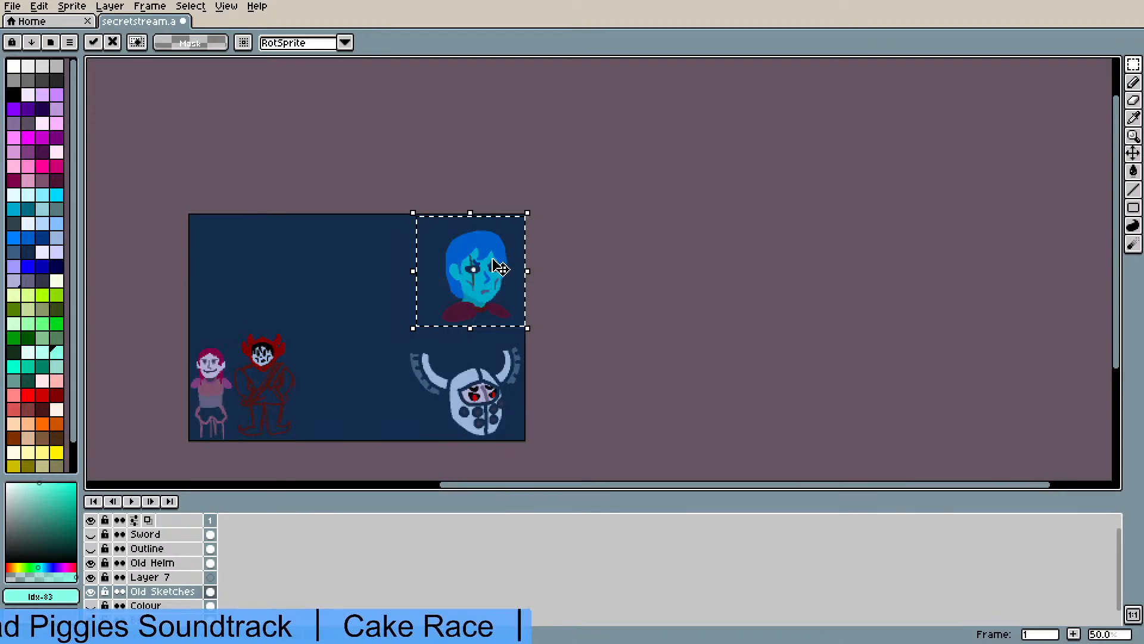
pyautogui.moveTo(500, 268)
pyautogui.mouseDown()
pyautogui.moveTo(392, 279)
pyautogui.moveTo(479, 269)
pyautogui.moveTo(506, 261)
pyautogui.moveTo(502, 252)
pyautogui.mouseUp()
pyautogui.click(713, 309)
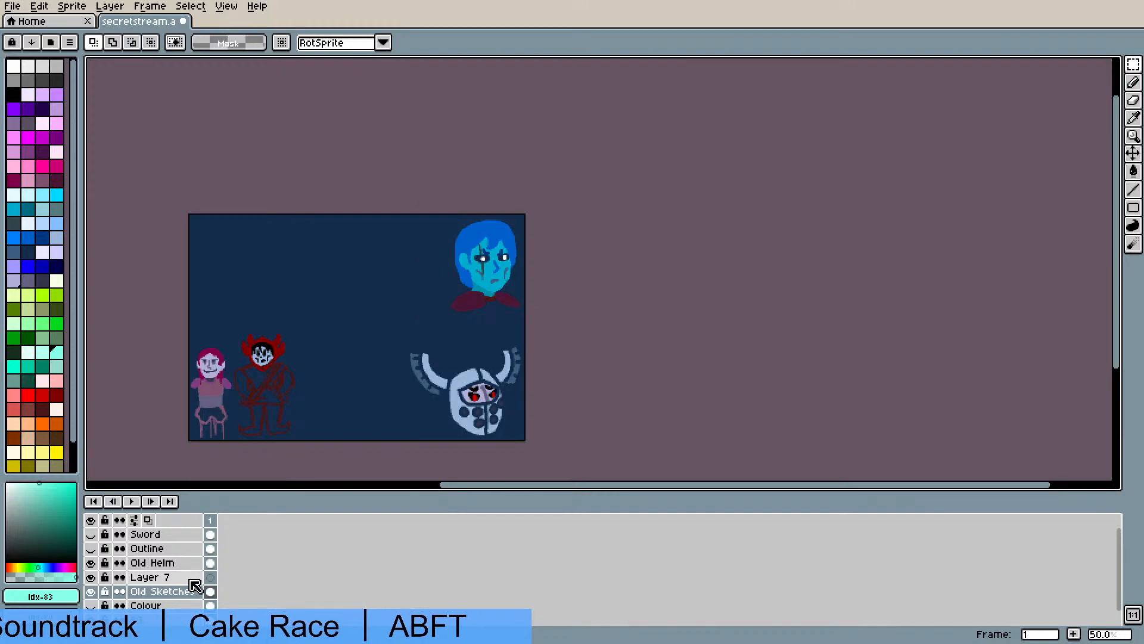
# - Move the emptied Layer 7 to the top of the layer stack and hide Old Helm and Old Sketches
pyautogui.click(177, 577)
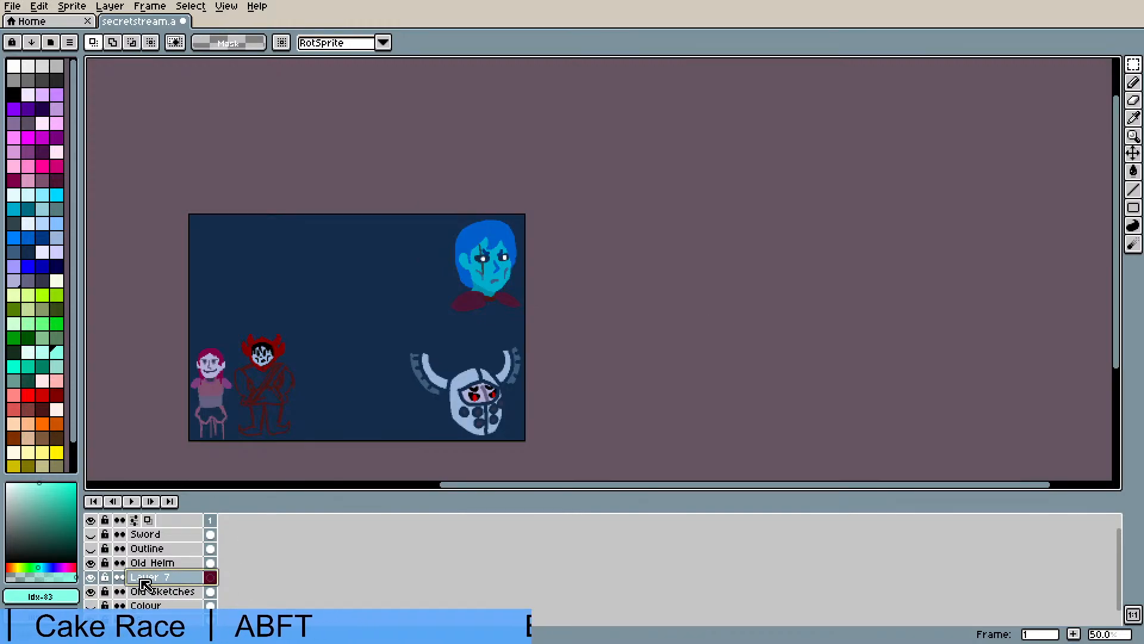
pyautogui.moveTo(145, 582); pyautogui.dragTo(161, 534)
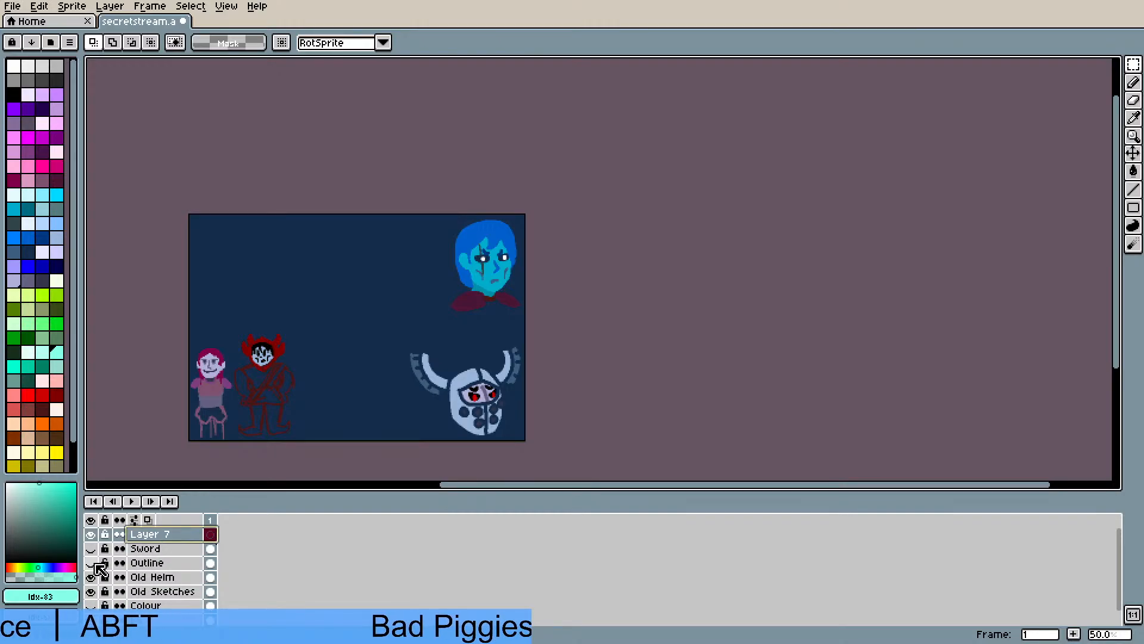
pyautogui.click(91, 578)
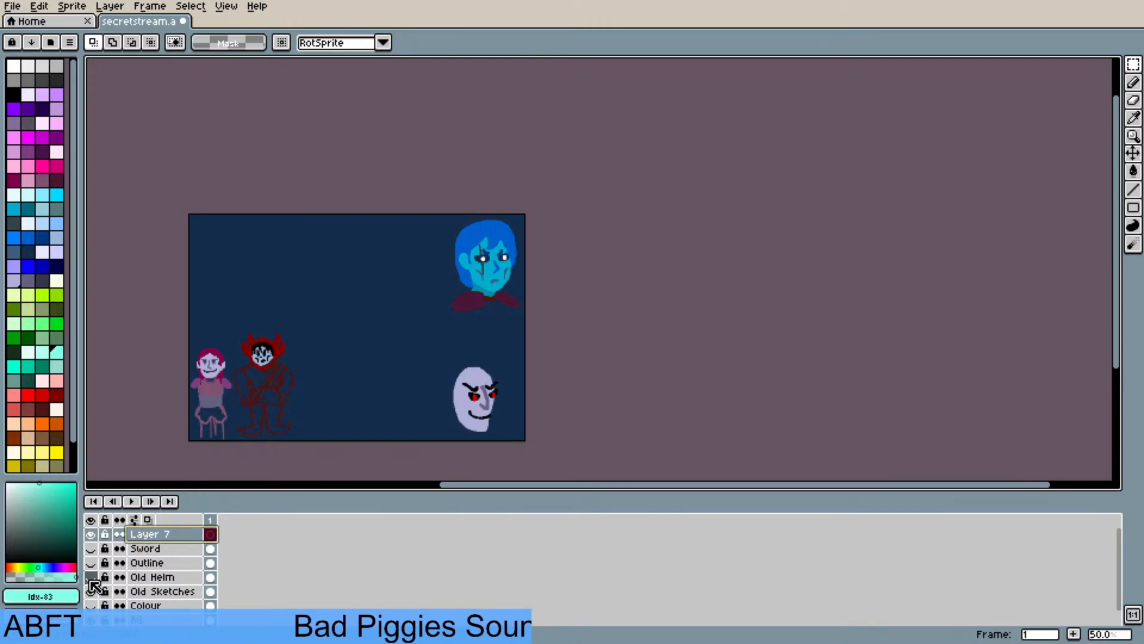
pyautogui.click(92, 592)
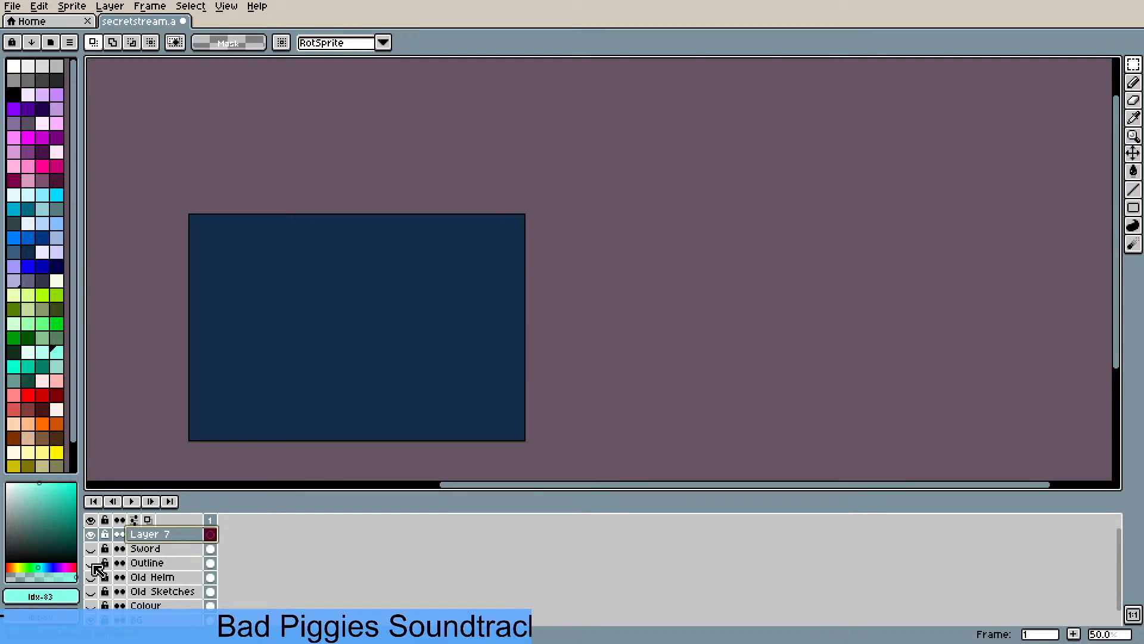
# - Move the Colour layer directly below Outline and make the Colour, Outline and Sword layers visible
pyautogui.click(92, 605)
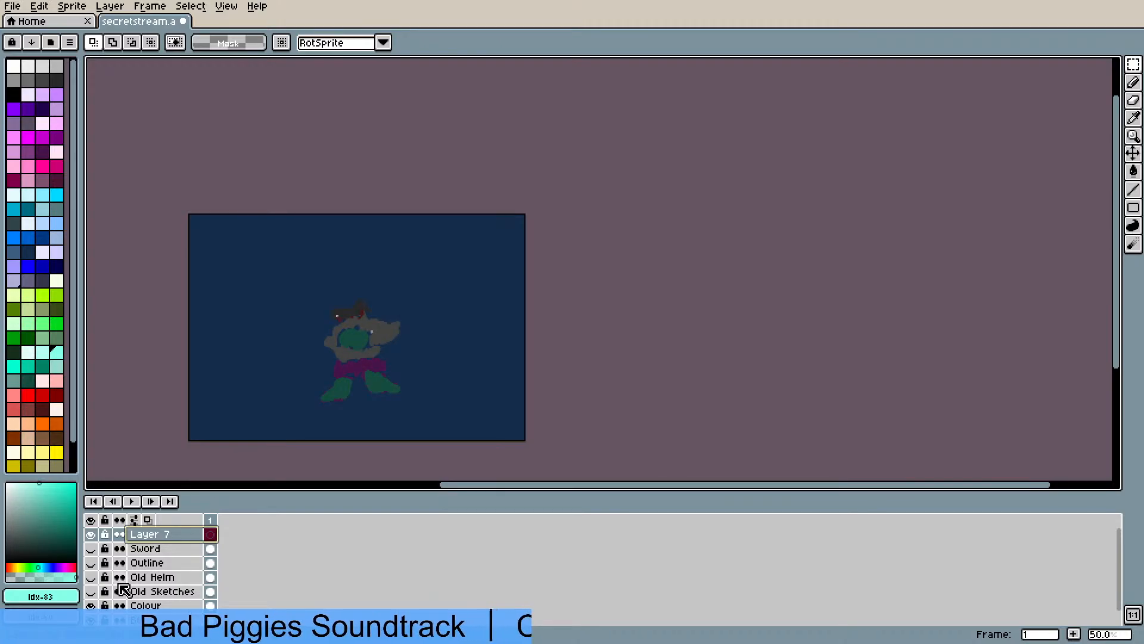
pyautogui.click(150, 606)
pyautogui.moveTo(150, 605); pyautogui.dragTo(154, 577)
pyautogui.click(92, 561)
pyautogui.click(92, 550)
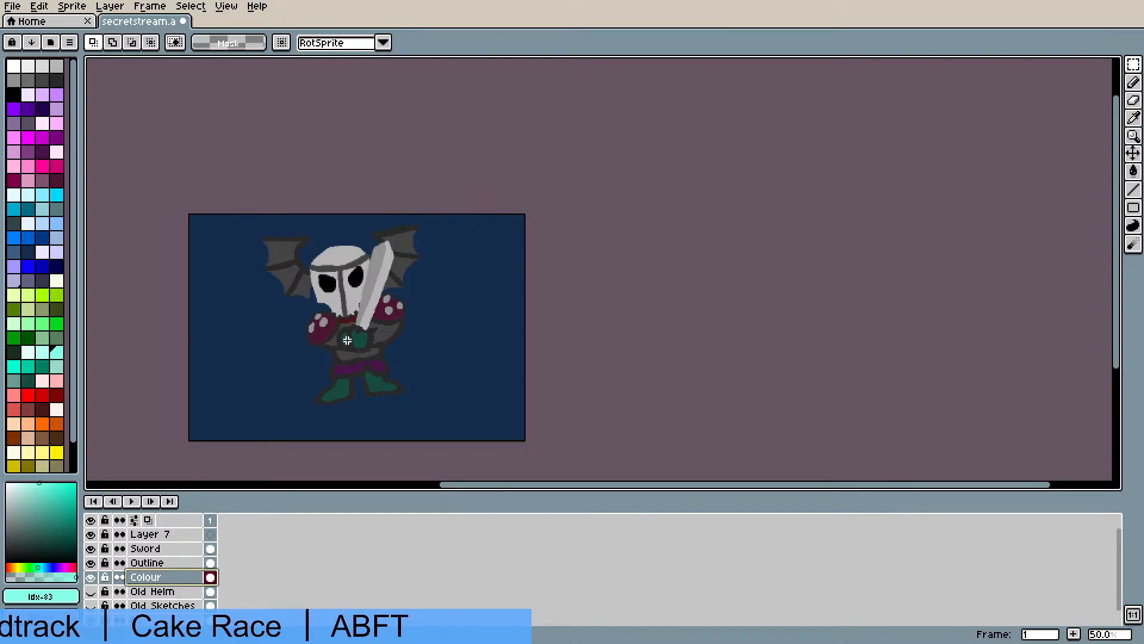
pyautogui.scroll(1, 338, 334)
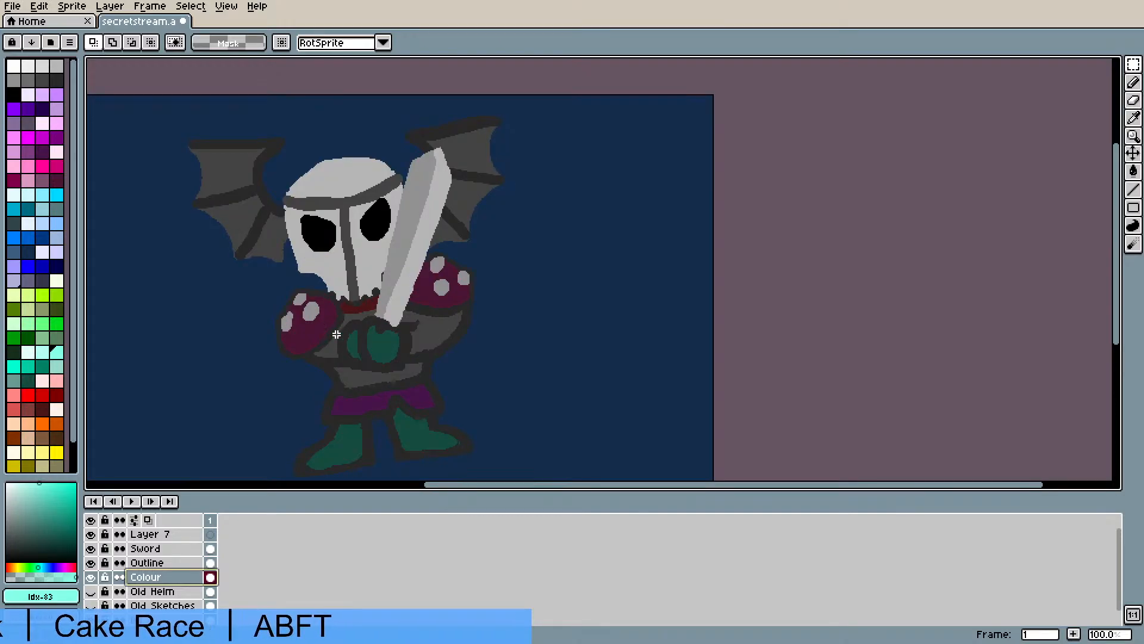
pyautogui.scroll(-1, 336, 334)
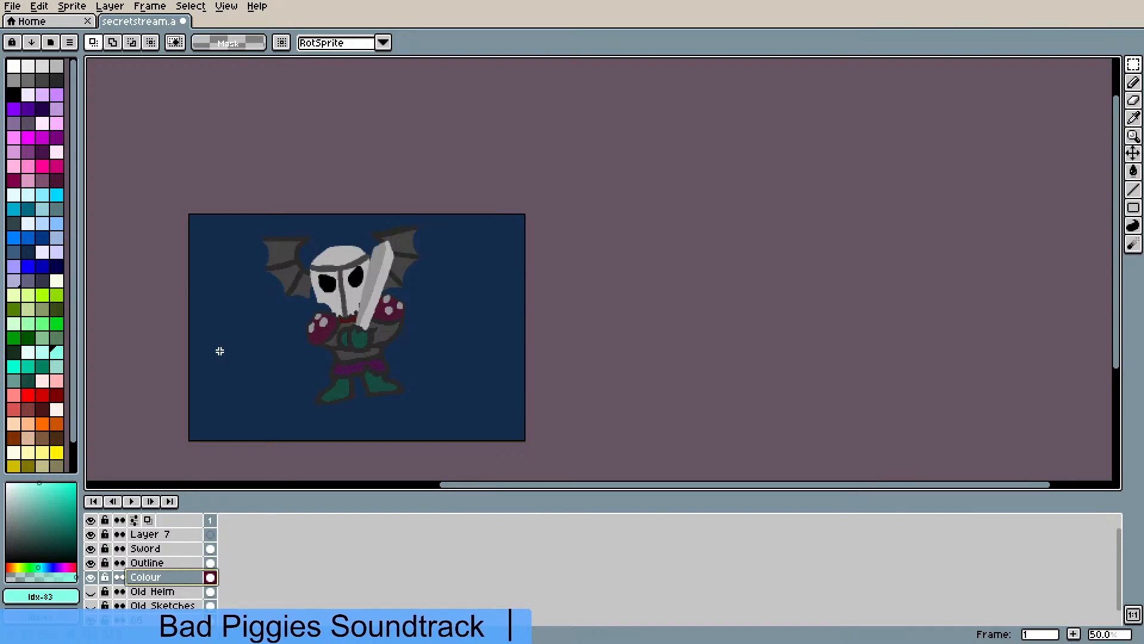
pyautogui.scroll(1, 220, 351)
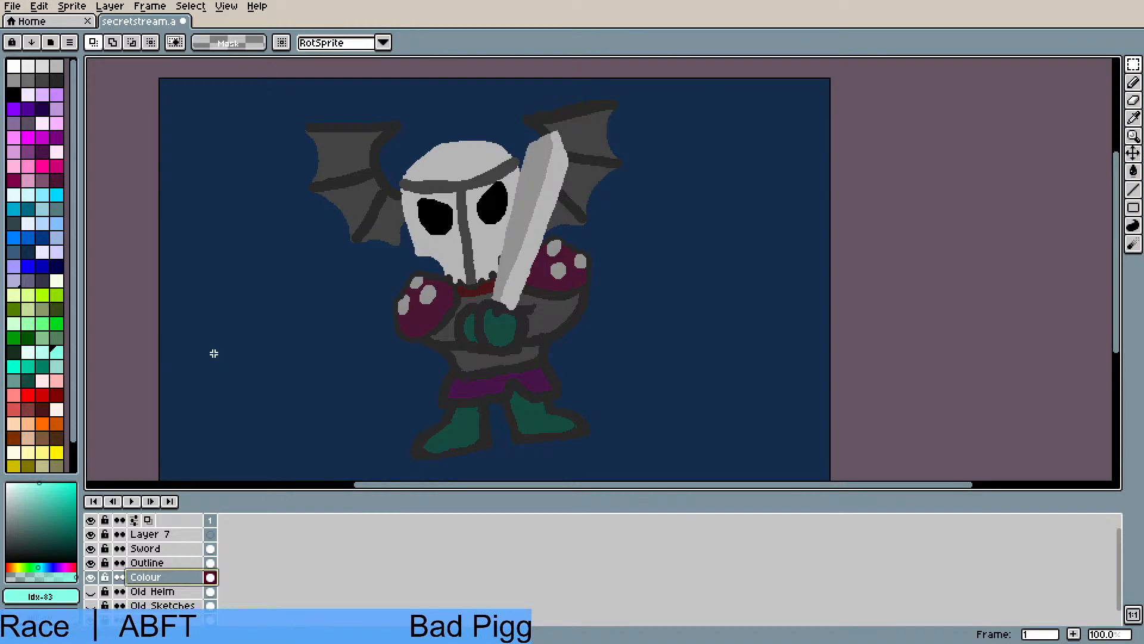
pyautogui.scroll(-1, 214, 354)
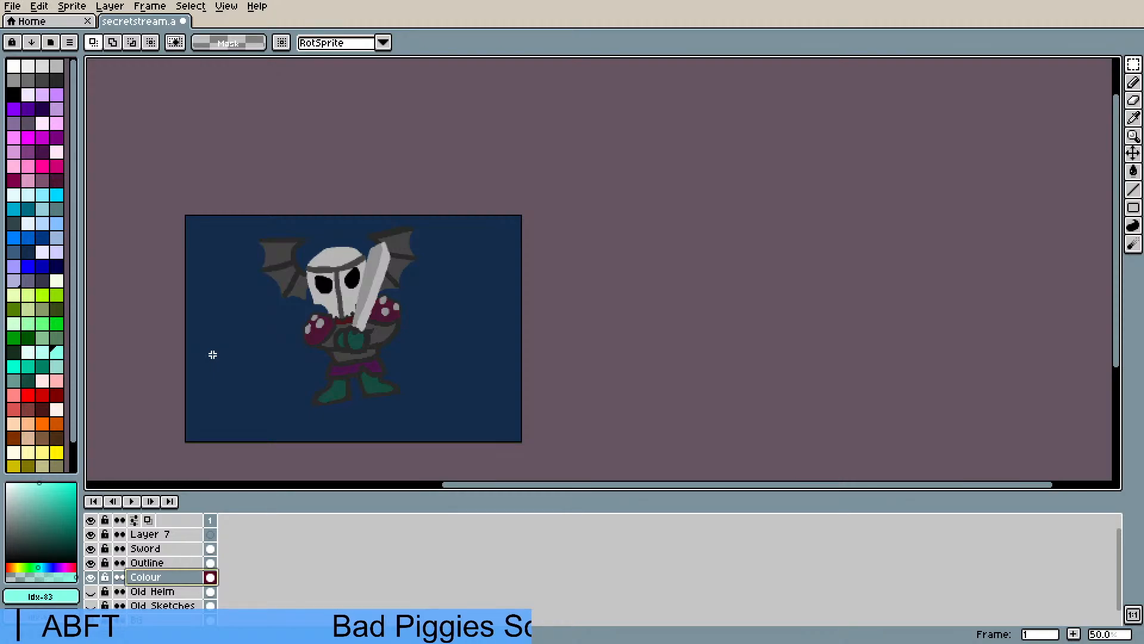
pyautogui.scroll(1, 213, 355)
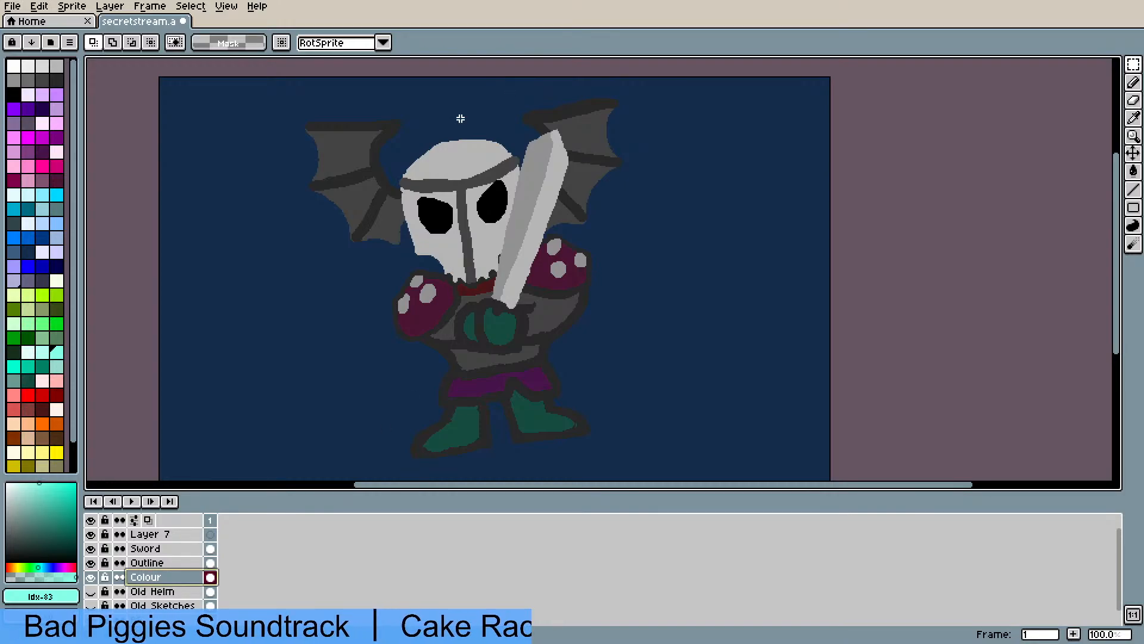
# - Select the skull helmet and both bat wings on the Outline layer with the Magic Wand and cut them
pyautogui.click(97, 564)
pyautogui.click(97, 564)
pyautogui.click(149, 562)
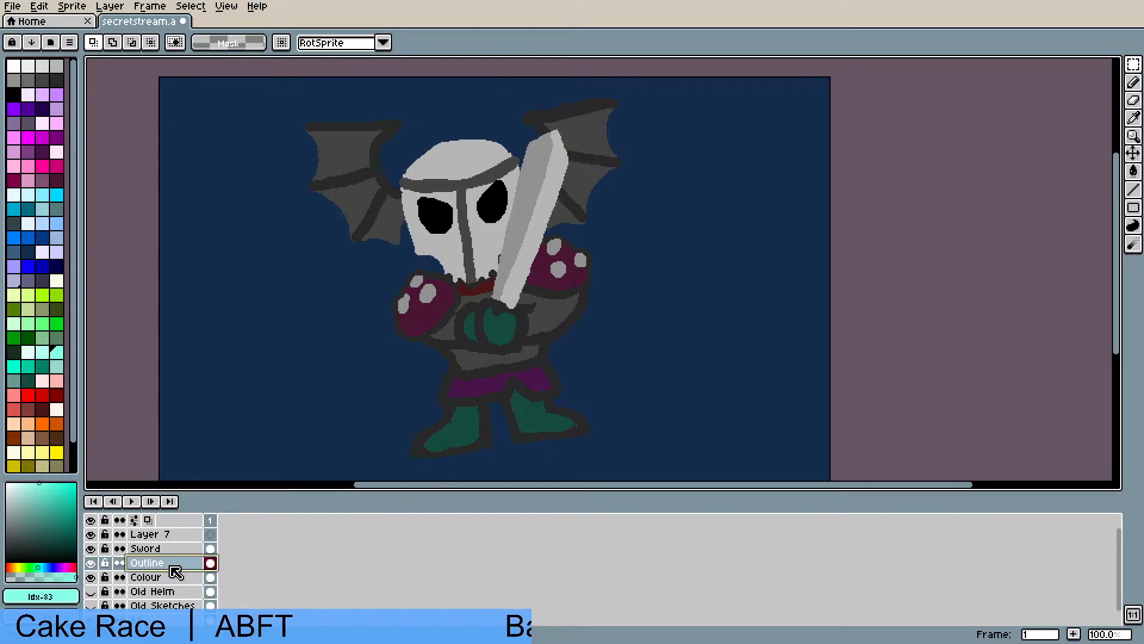
pyautogui.moveTo(1133, 64)
pyautogui.mouseDown()
pyautogui.moveTo(1101, 66)
pyautogui.moveTo(1118, 66)
pyautogui.mouseUp()
pyautogui.click(491, 218)
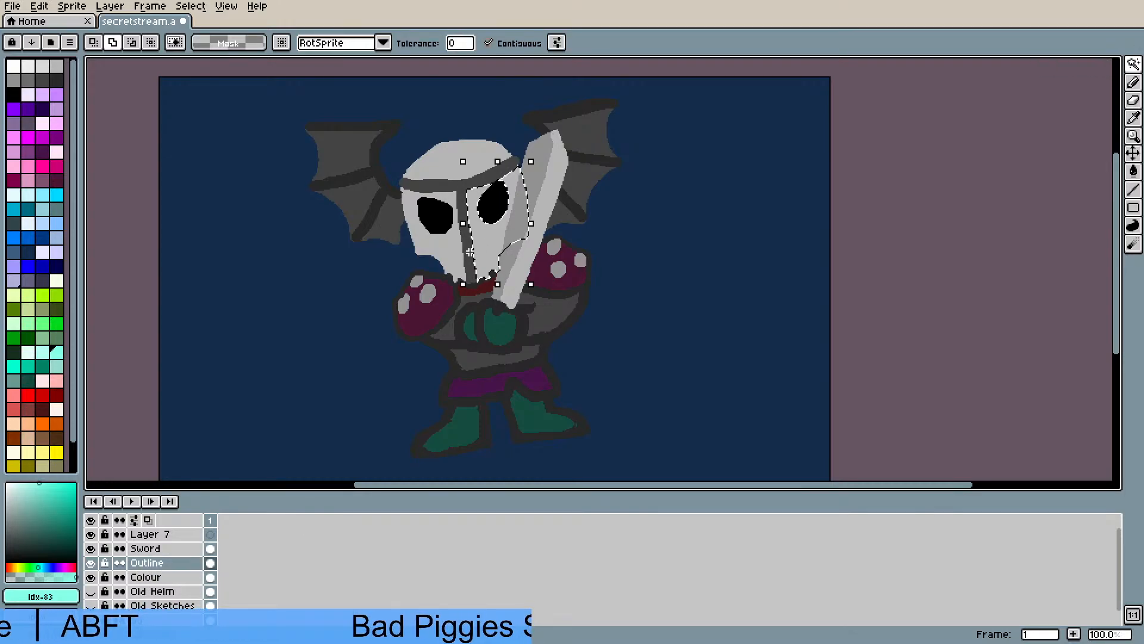
pyautogui.click(491, 218)
pyautogui.click(442, 227)
pyautogui.click(442, 243)
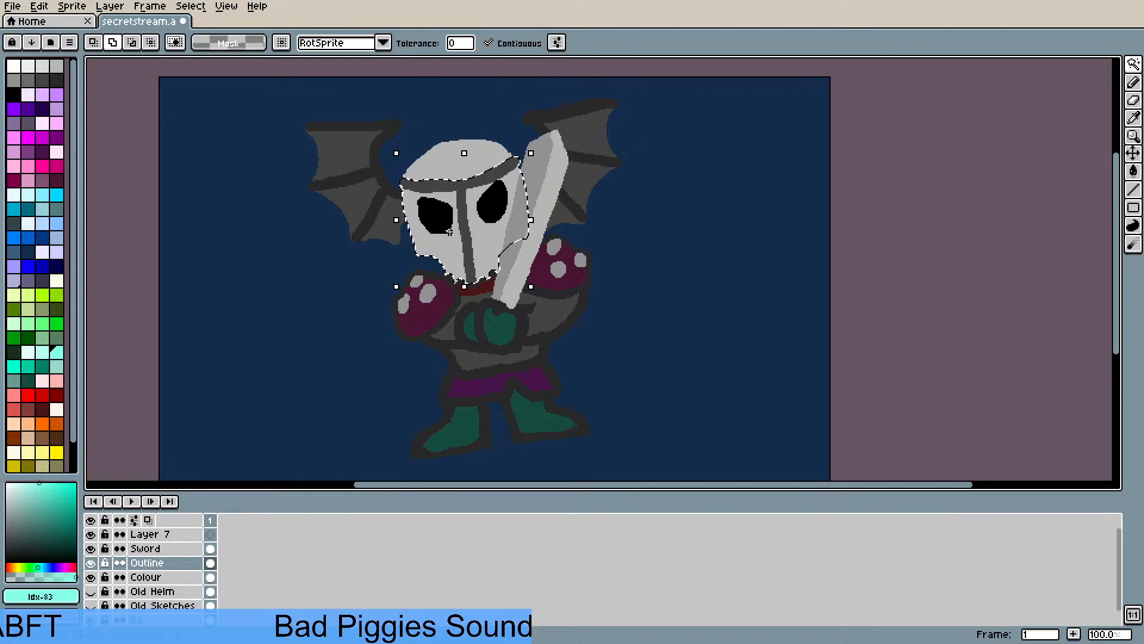
pyautogui.click(465, 165)
pyautogui.click(367, 182)
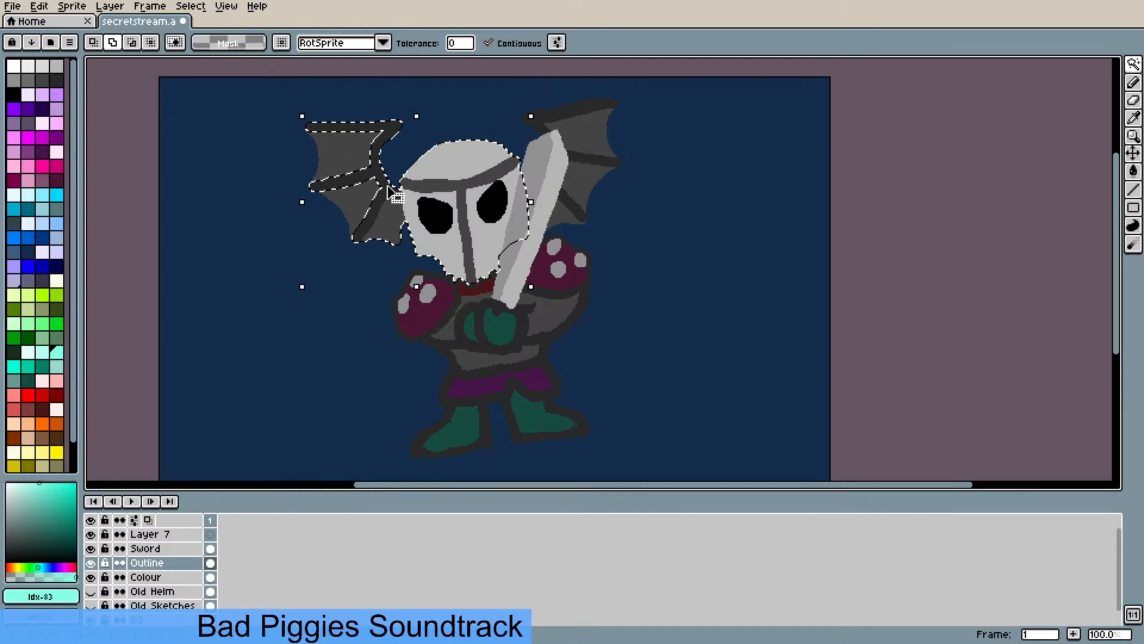
pyautogui.click(587, 128)
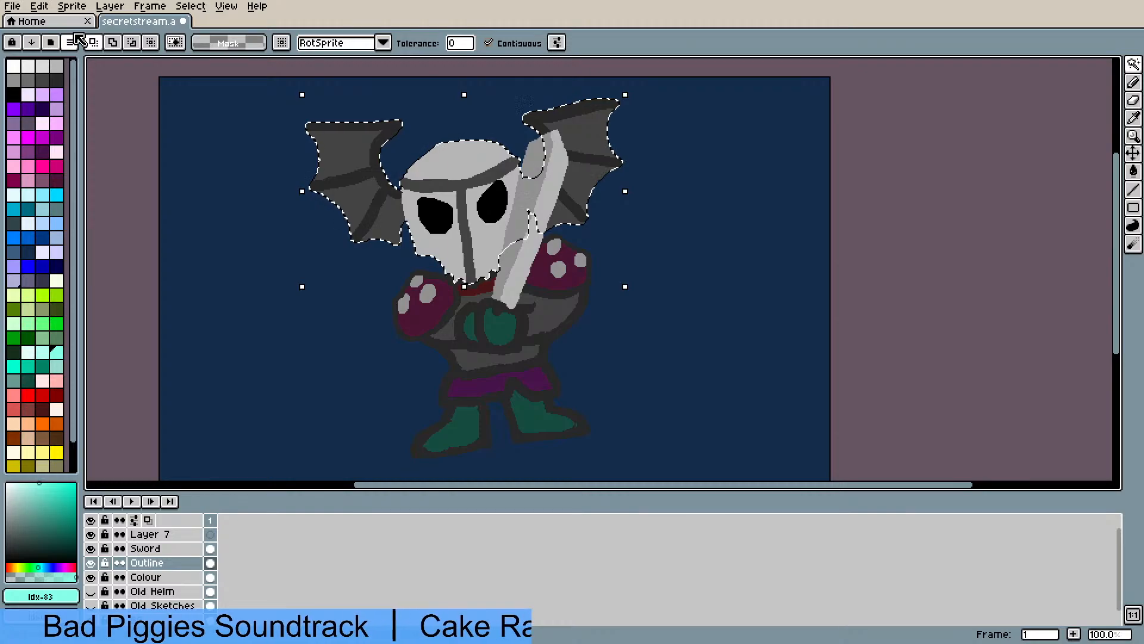
pyautogui.click(39, 7)
pyautogui.click(51, 67)
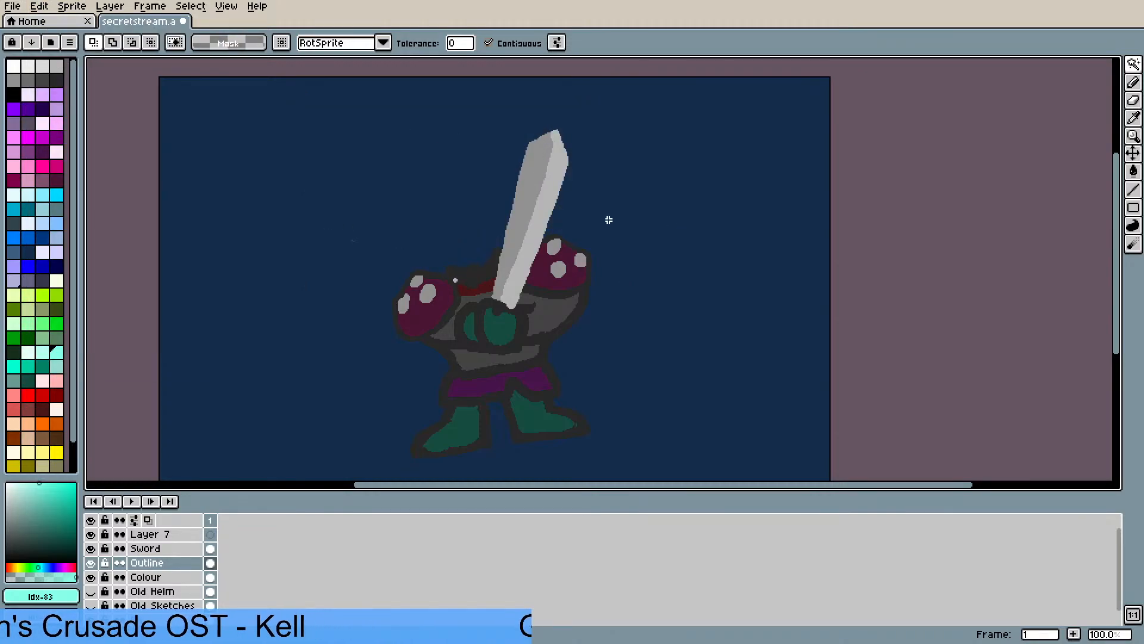
# - Move Layer 7 between Sword and Outline and paste the winged skull helmet onto it
pyautogui.click(72, 7)
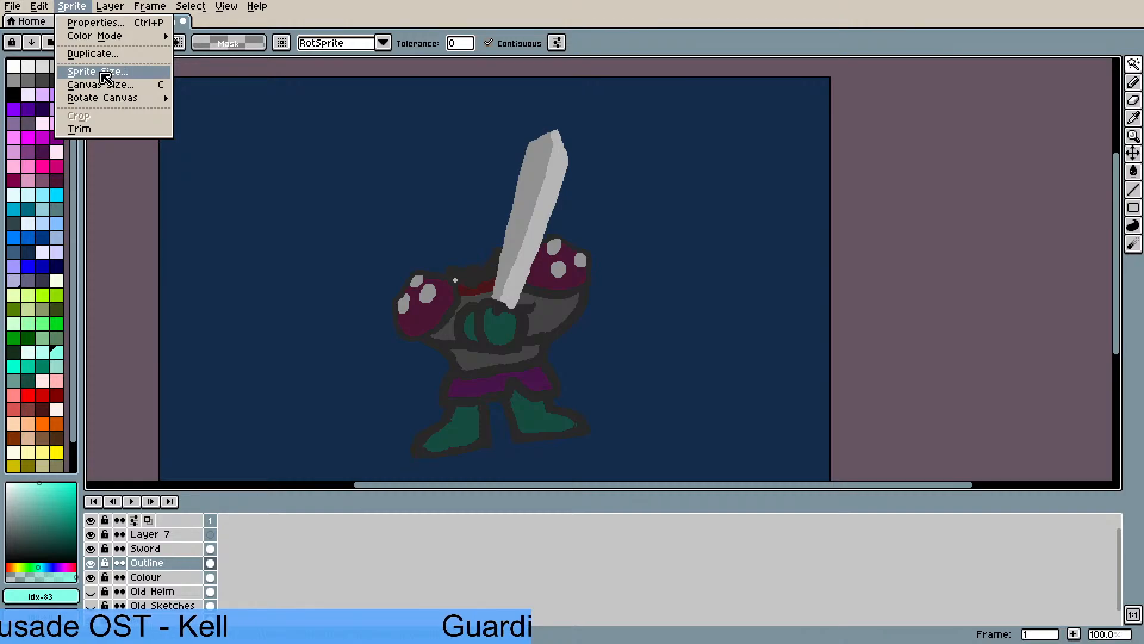
pyautogui.click(160, 540)
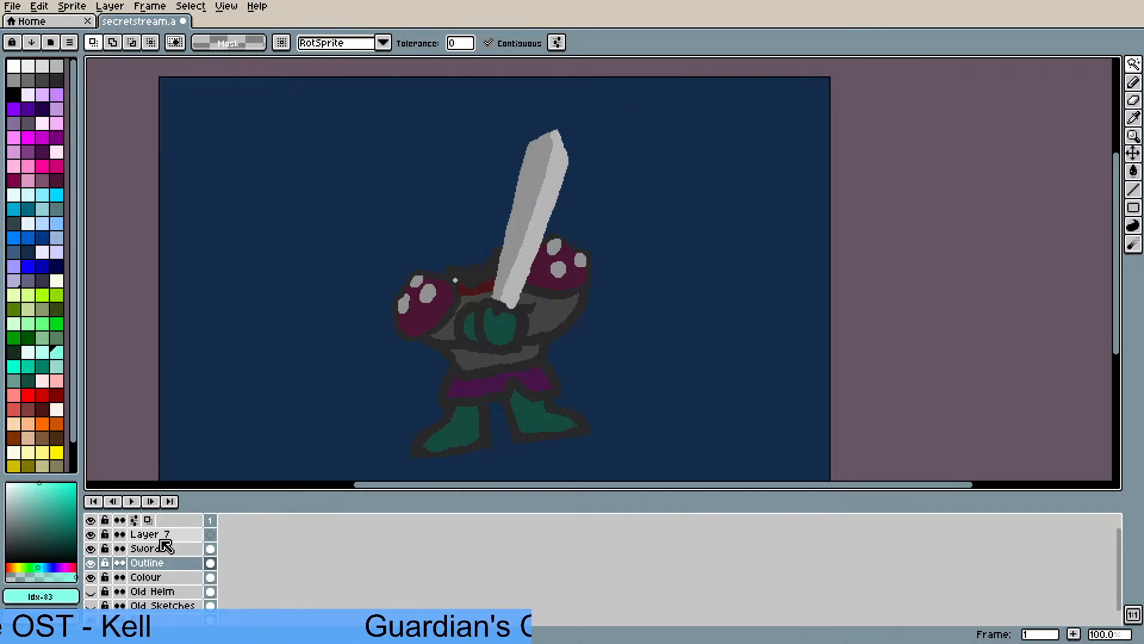
pyautogui.click(168, 536)
pyautogui.moveTo(168, 541); pyautogui.dragTo(160, 564)
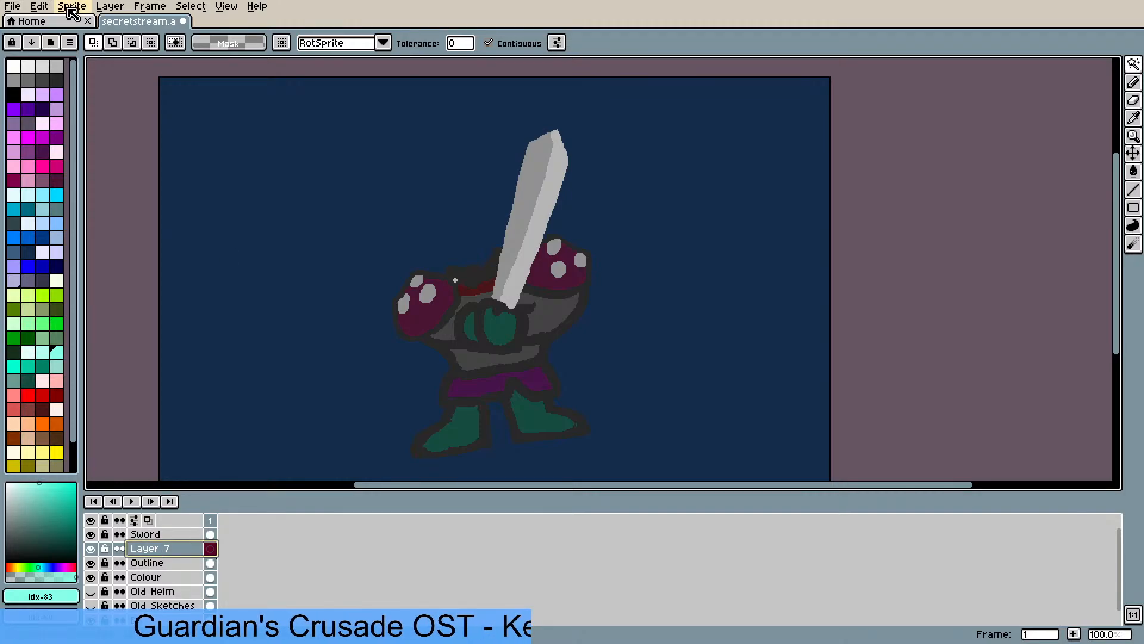
pyautogui.click(43, 7)
pyautogui.click(67, 108)
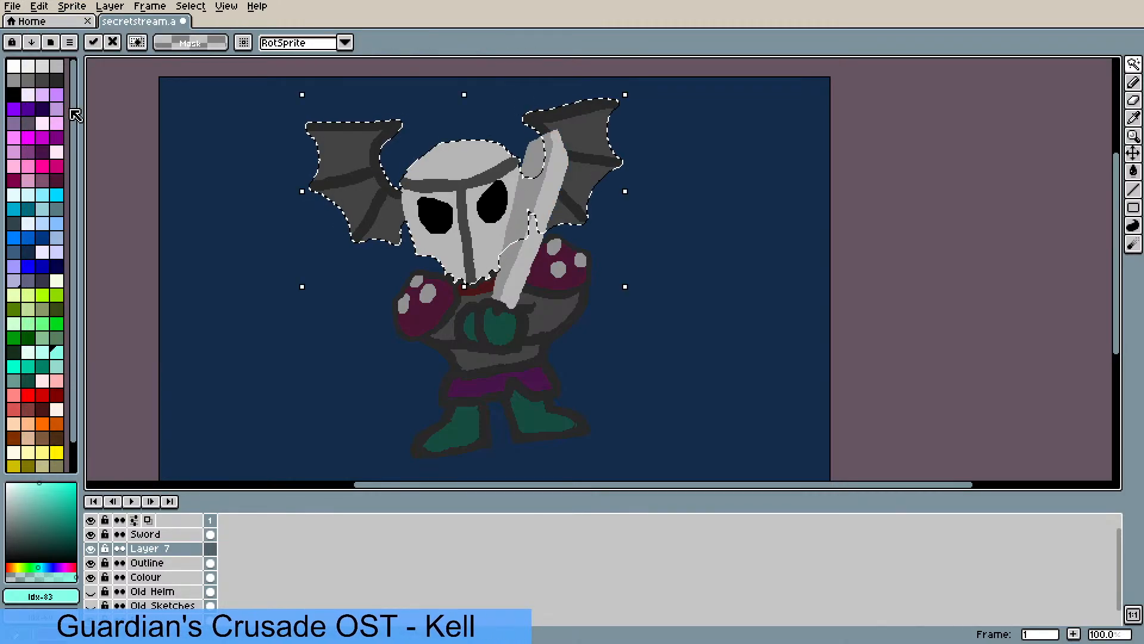
# - Rename Layer 7 as Helm and clear the selection
pyautogui.rightClick(176, 554)
pyautogui.click(210, 506)
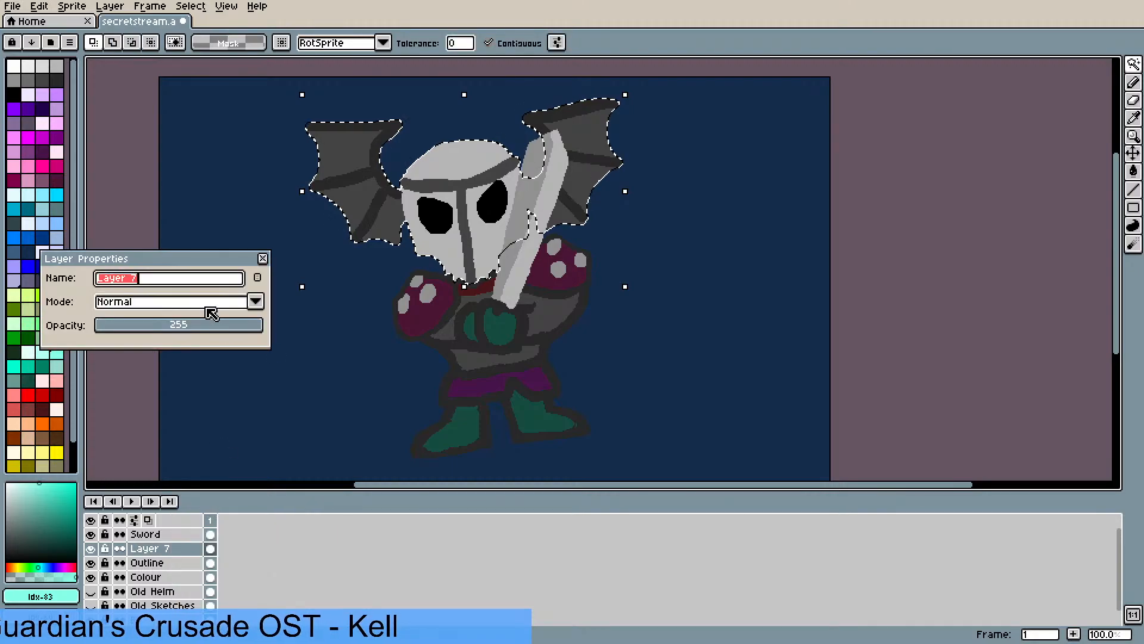
pyautogui.write('Helm')
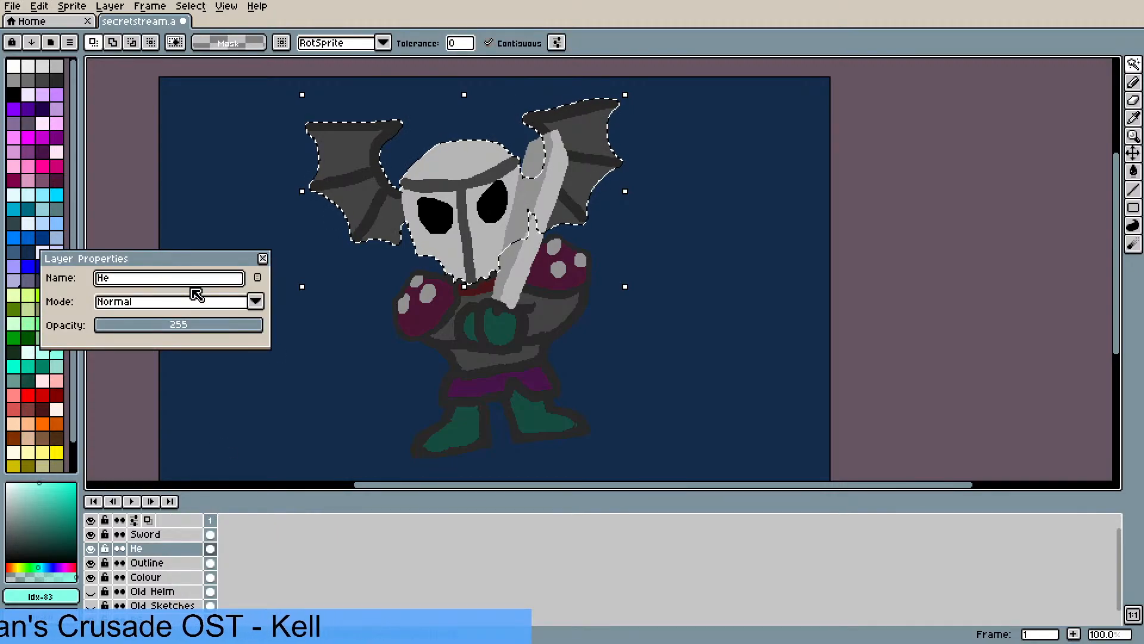
pyautogui.click(263, 258)
pyautogui.hotkey('ctrl', 'a')
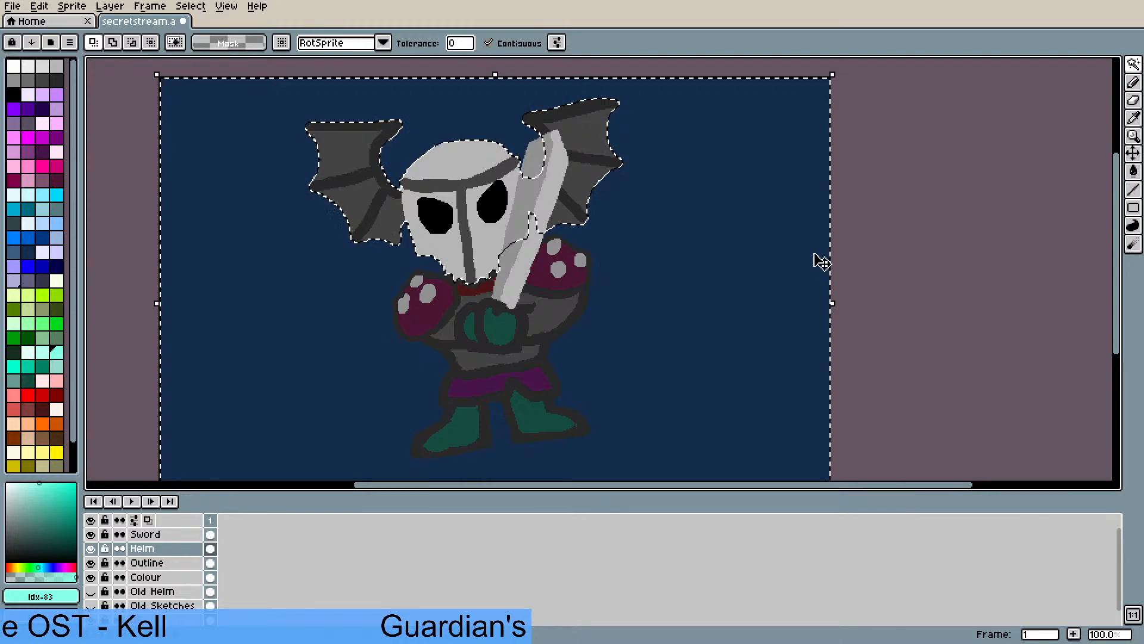
pyautogui.hotkey('ctrl', 'd')
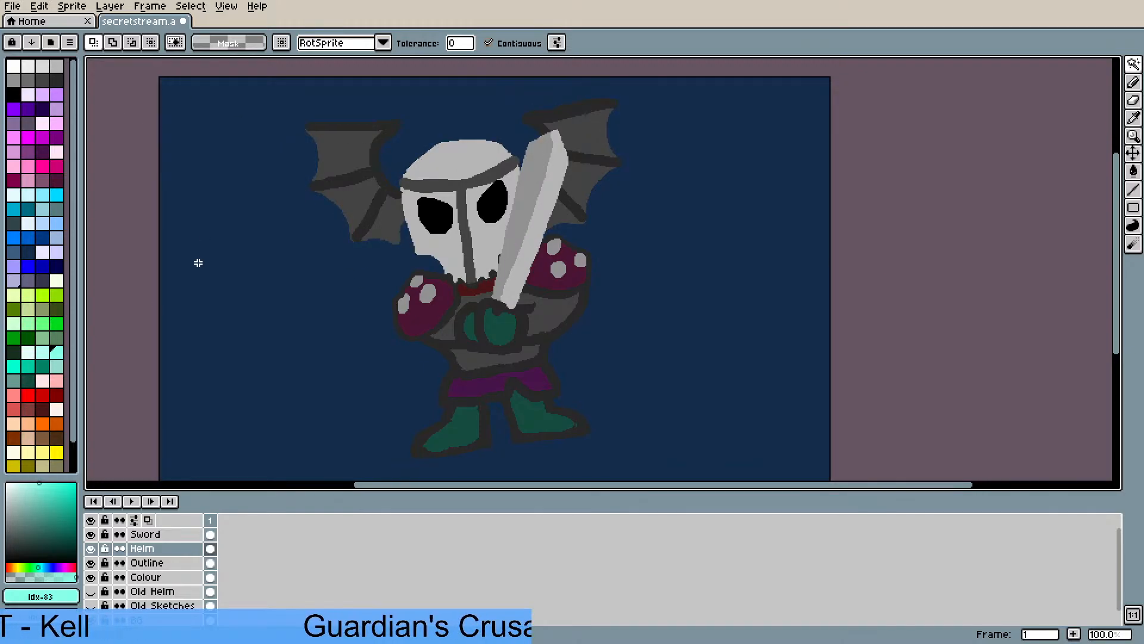
# - Switch the Helm layer's visibility off and on repeatedly to compare the figure with and without its helmet
pyautogui.click(91, 548)
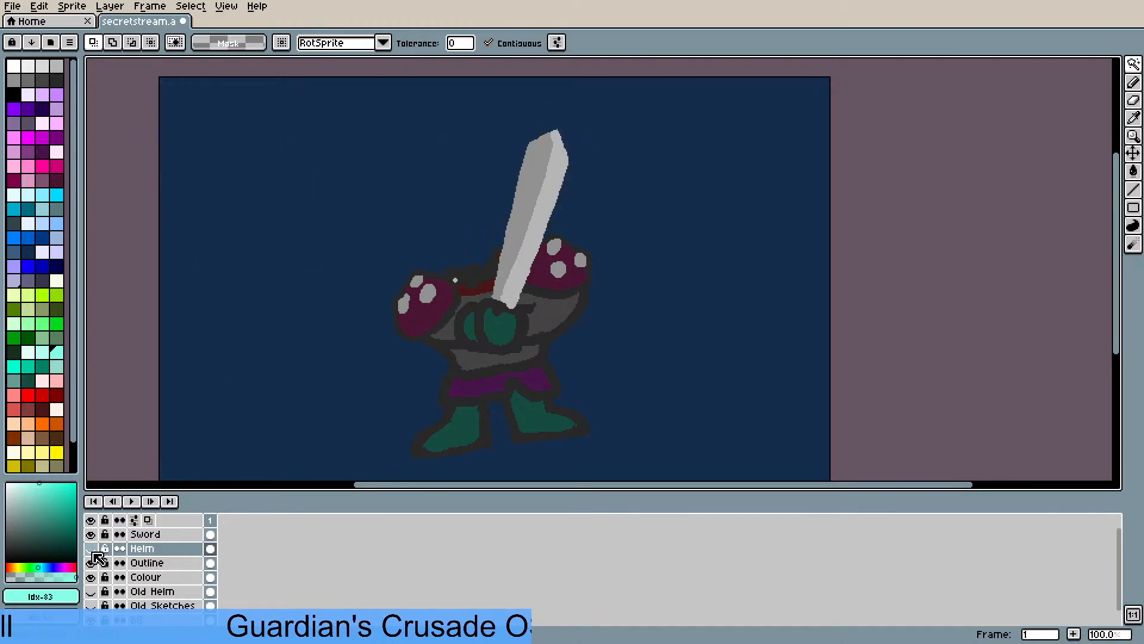
pyautogui.click(91, 549)
pyautogui.click(91, 549)
pyautogui.click(91, 548)
pyautogui.click(91, 548)
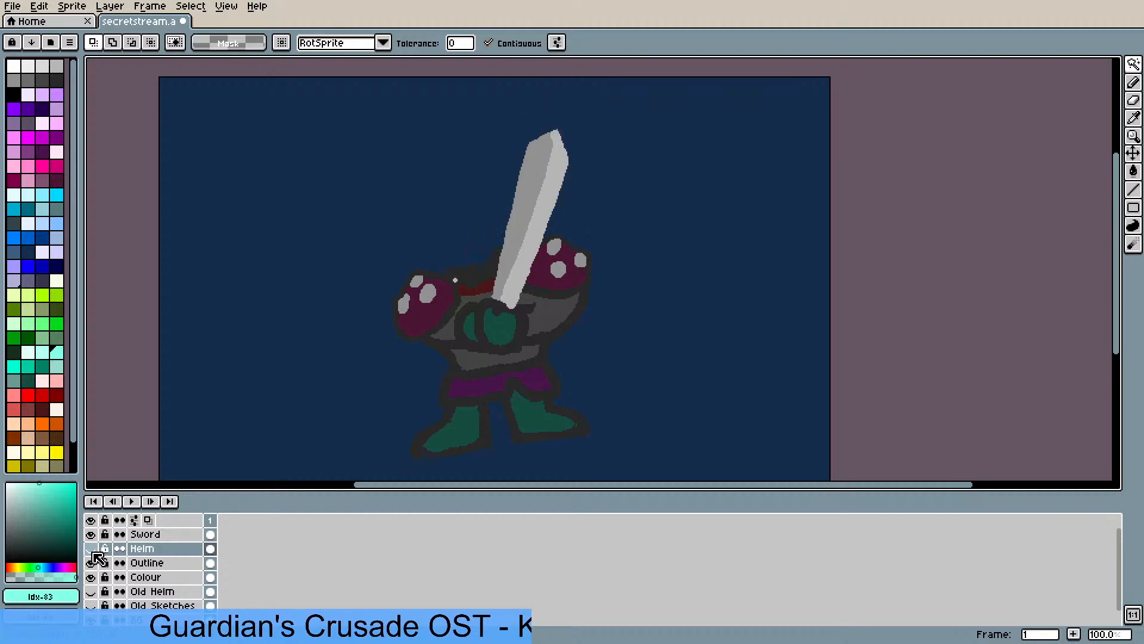
pyautogui.click(91, 548)
pyautogui.click(91, 548)
pyautogui.click(91, 548)
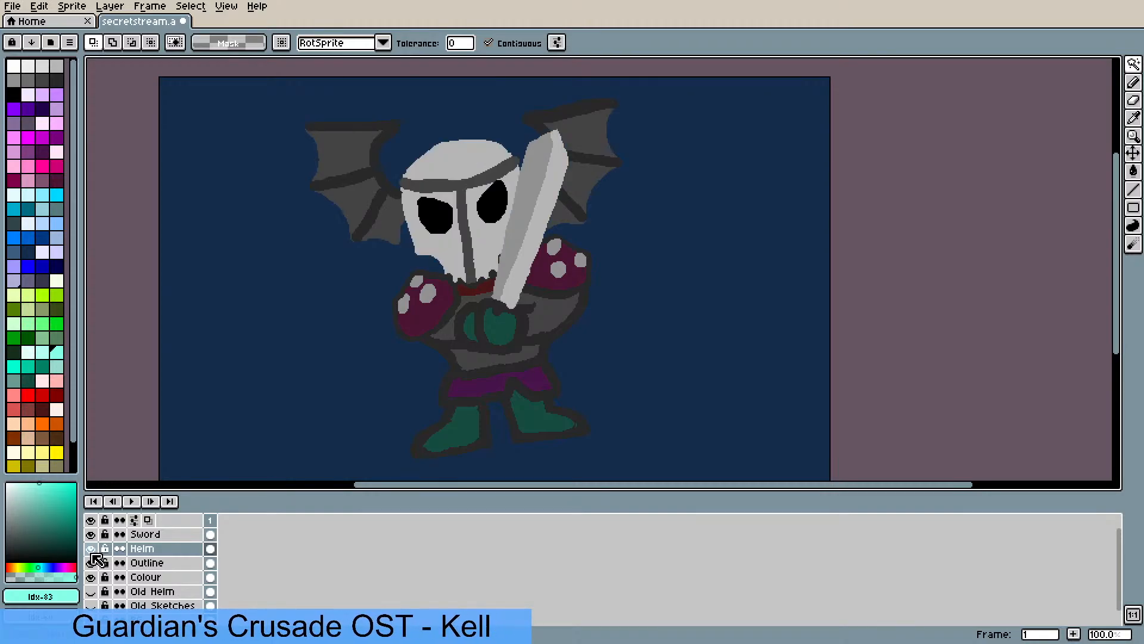
pyautogui.click(92, 551)
pyautogui.click(91, 551)
pyautogui.click(92, 551)
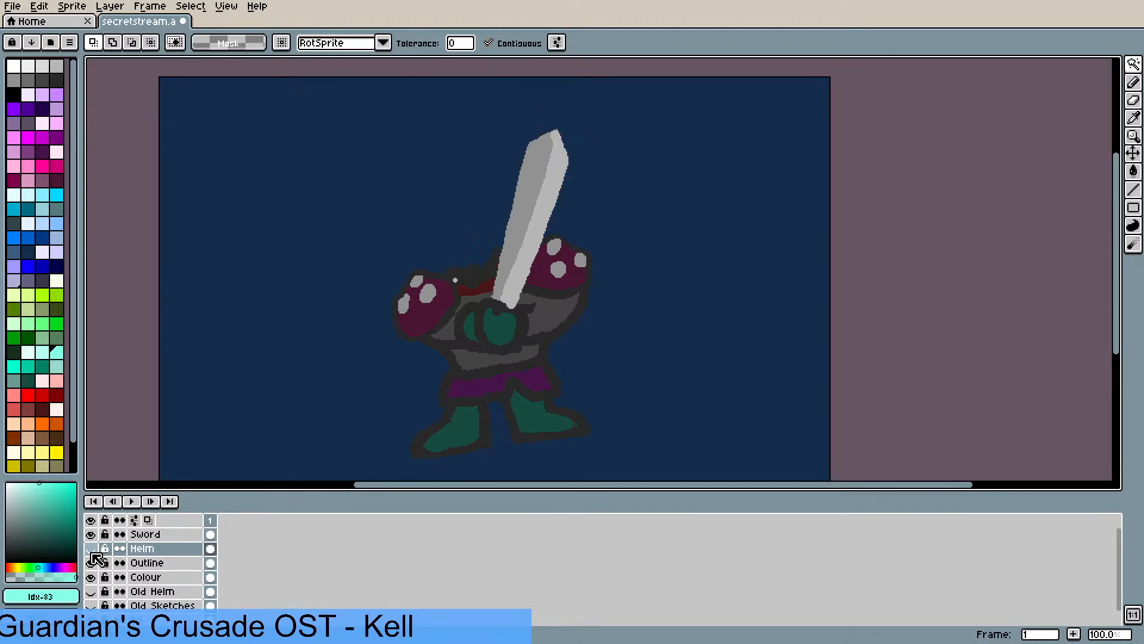
pyautogui.click(92, 551)
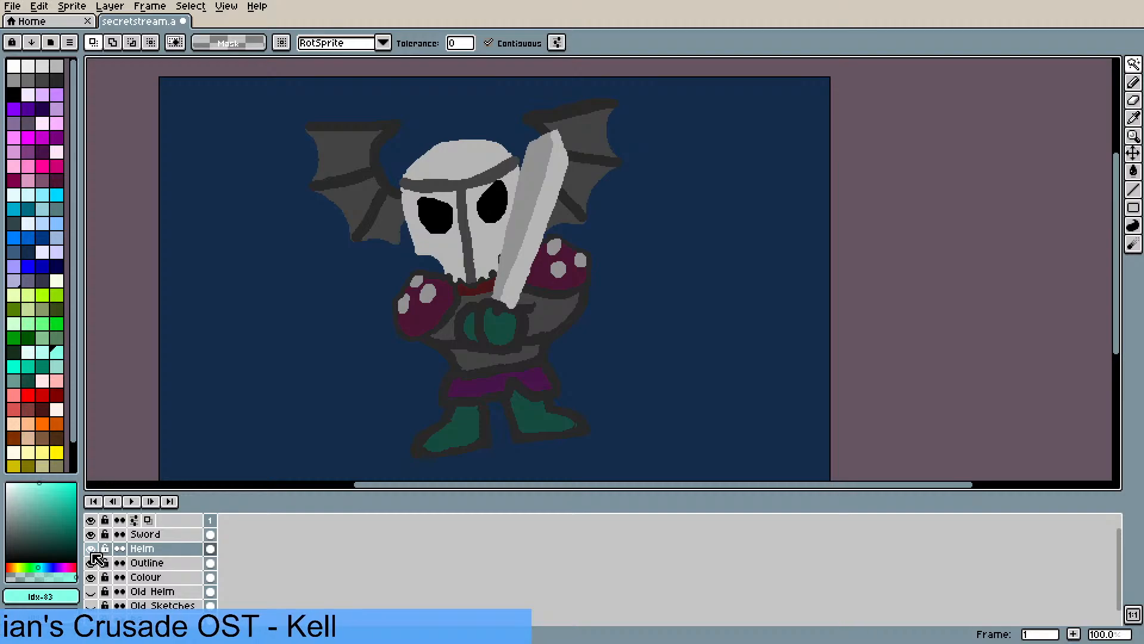
# - Hide the Helm layer and make Outline the active layer with the Eraser selected
pyautogui.click(92, 549)
pyautogui.click(91, 563)
pyautogui.click(91, 562)
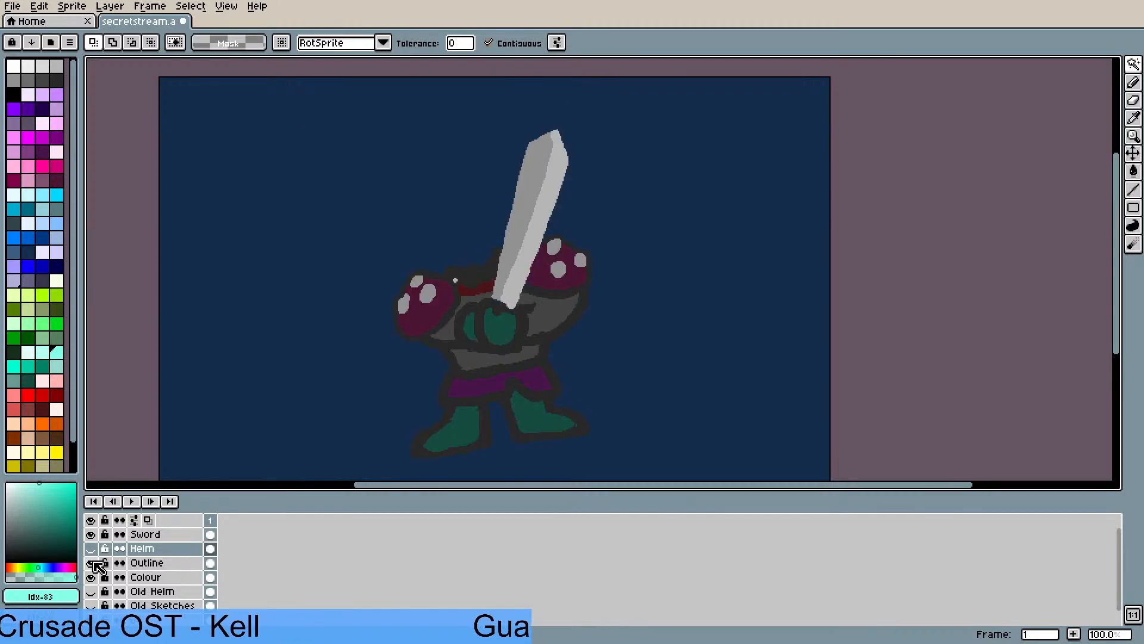
pyautogui.click(91, 562)
pyautogui.click(91, 563)
pyautogui.click(143, 563)
pyautogui.press('b')
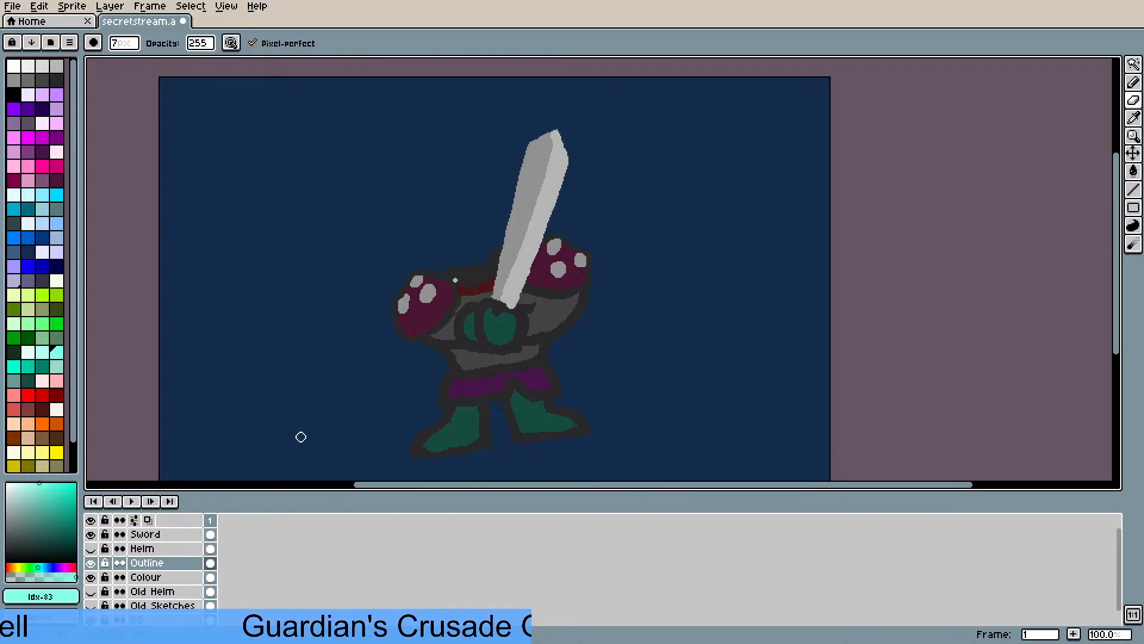
pyautogui.click(93, 549)
pyautogui.click(92, 549)
pyautogui.click(92, 549)
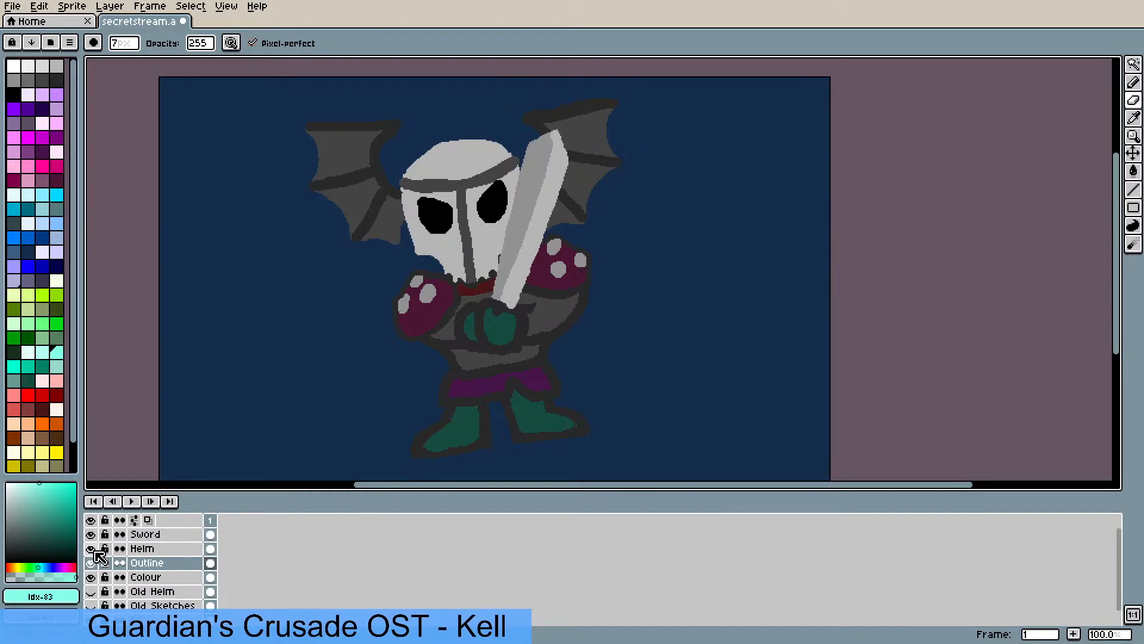
pyautogui.click(93, 549)
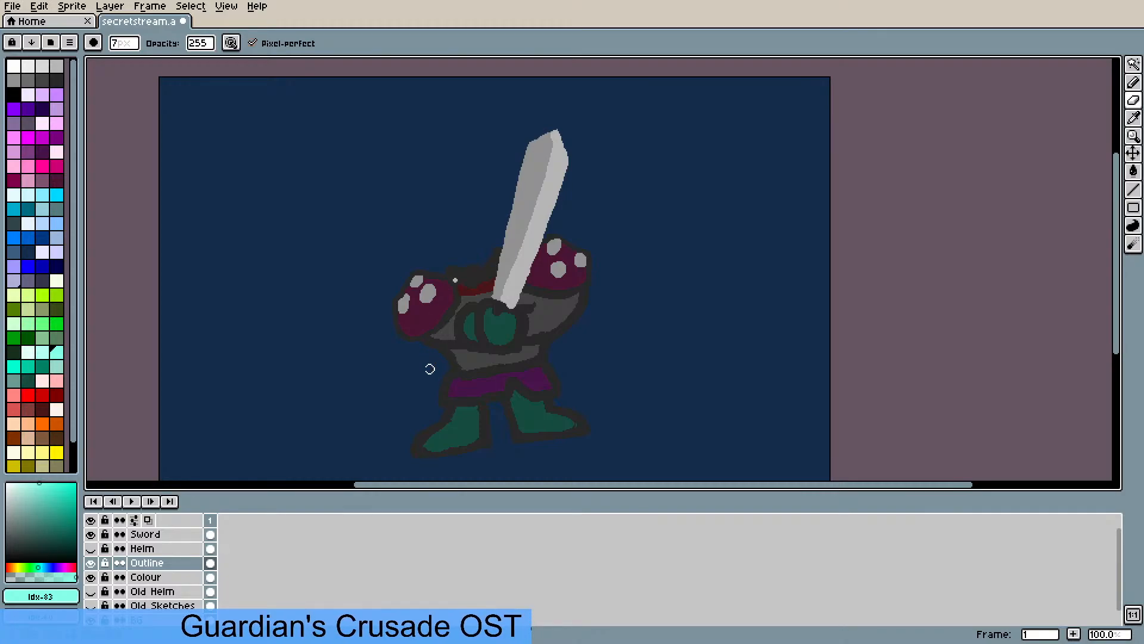
# - Make the Old Sketches layer visible again while keeping Outline active
pyautogui.scroll(1, 485, 196)
pyautogui.scroll(-1, 481, 212)
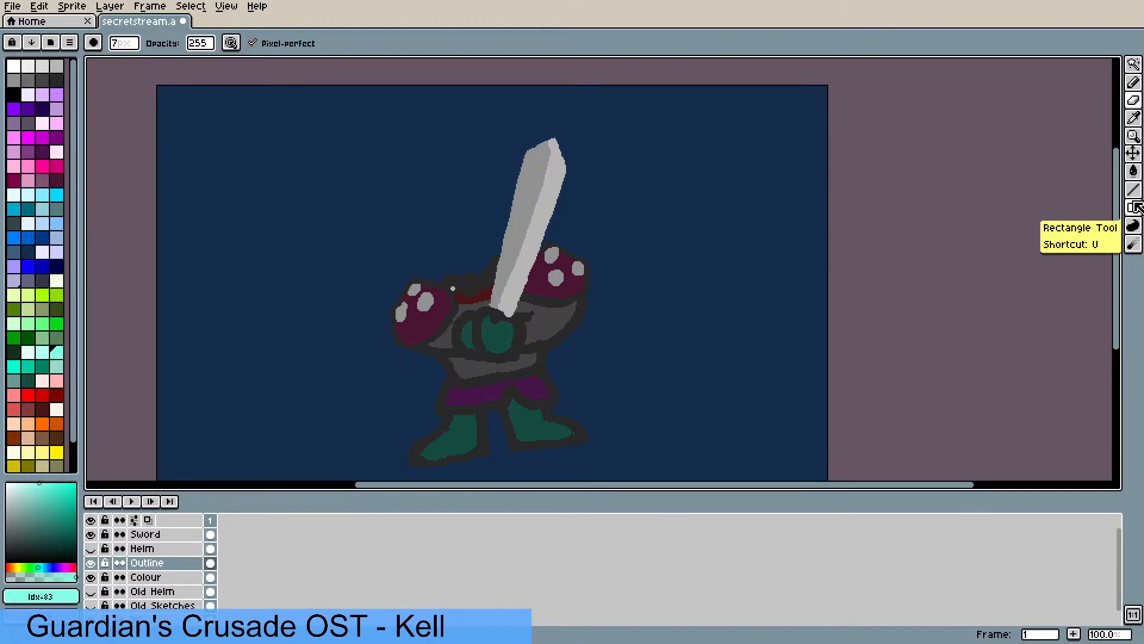
pyautogui.moveTo(1115, 215); pyautogui.dragTo(1118, 218)
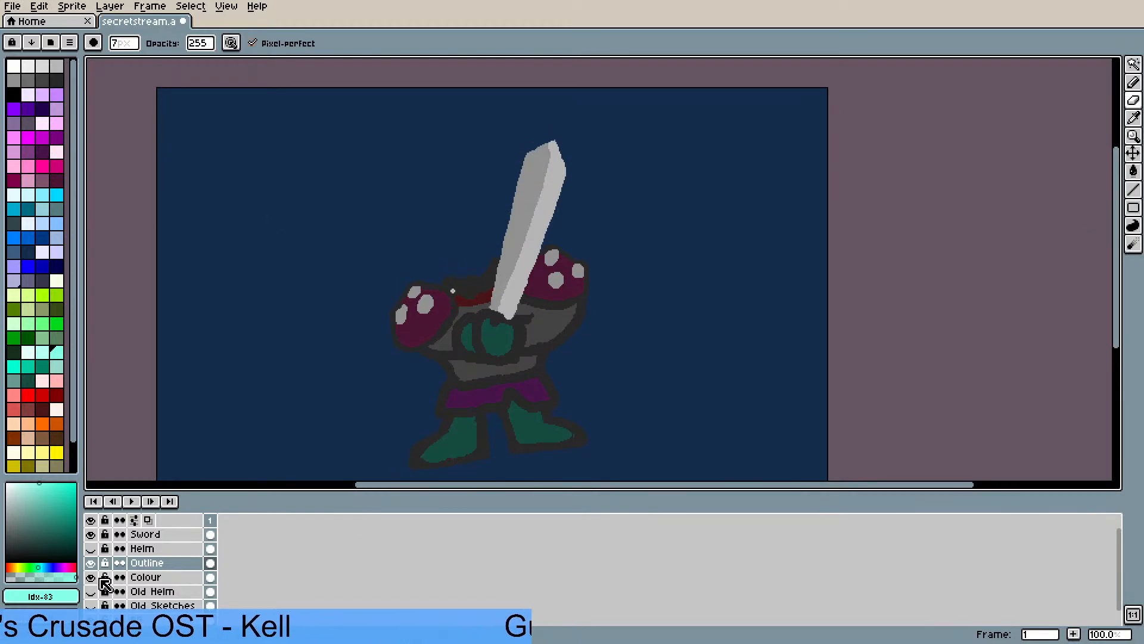
pyautogui.scroll(-1, 104, 583)
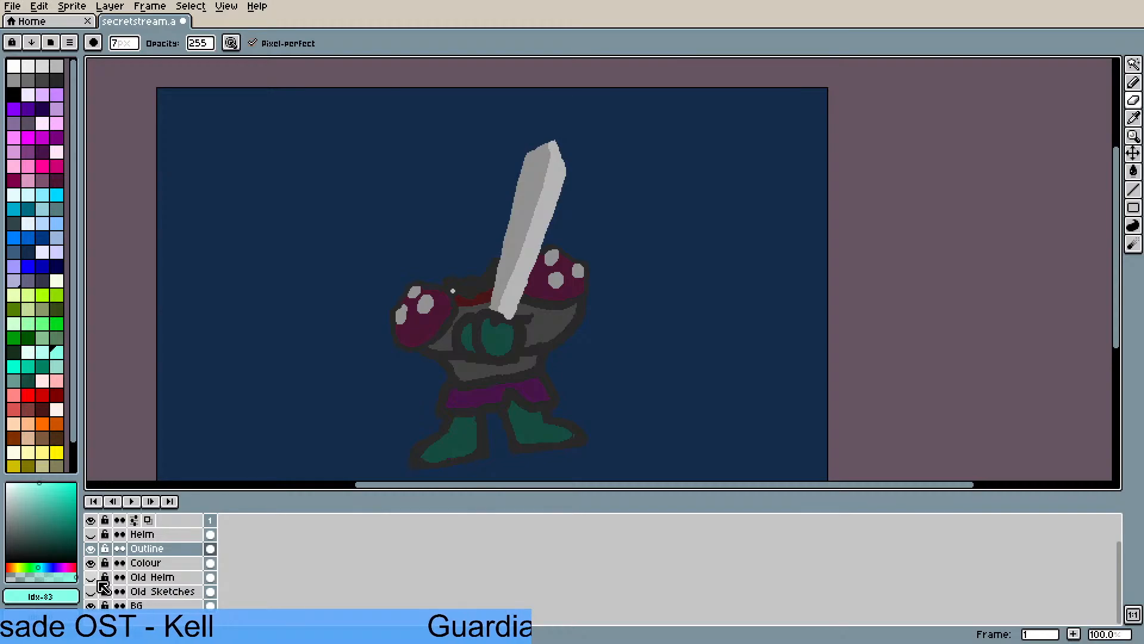
pyautogui.click(90, 591)
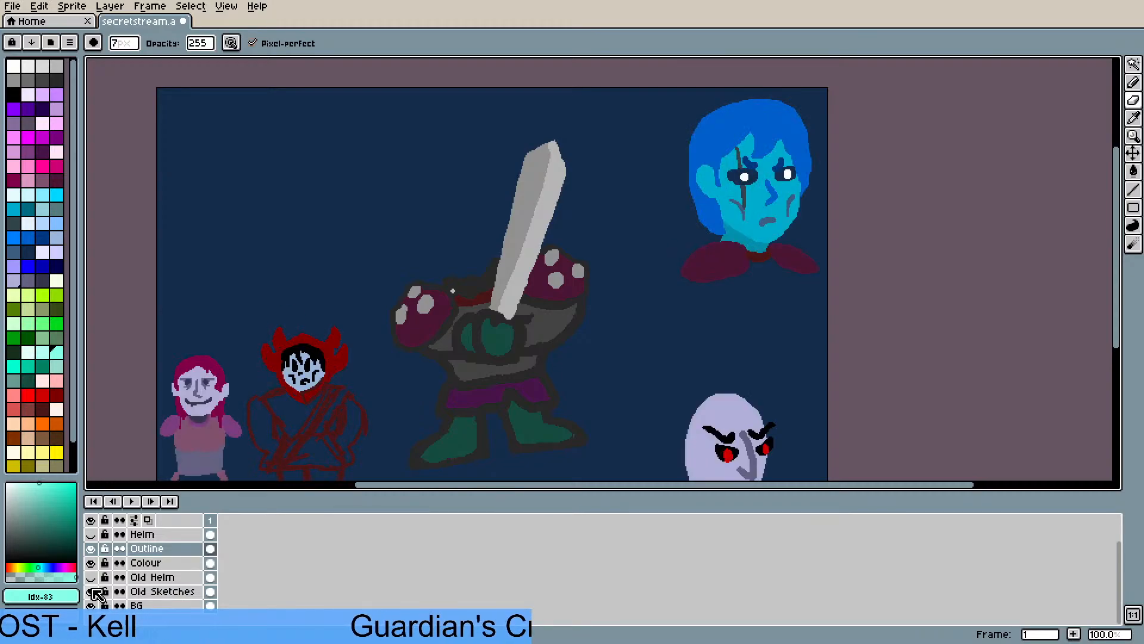
pyautogui.click(90, 591)
pyautogui.click(91, 591)
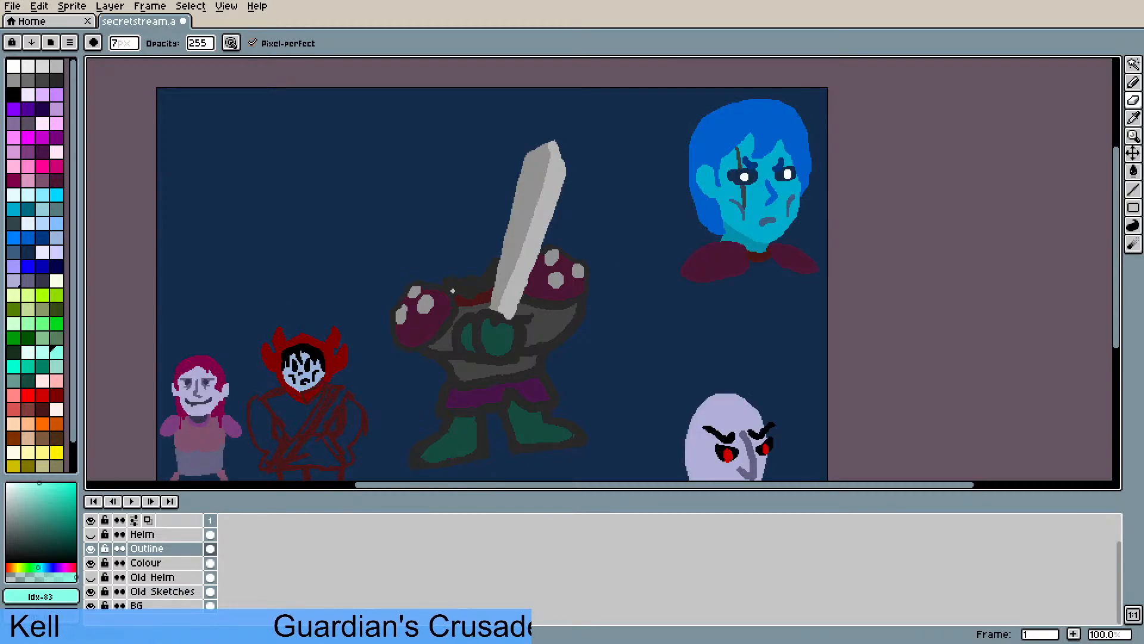
# - Create a new layer directly above Outline
pyautogui.scroll(1, 187, 569)
pyautogui.click(170, 562)
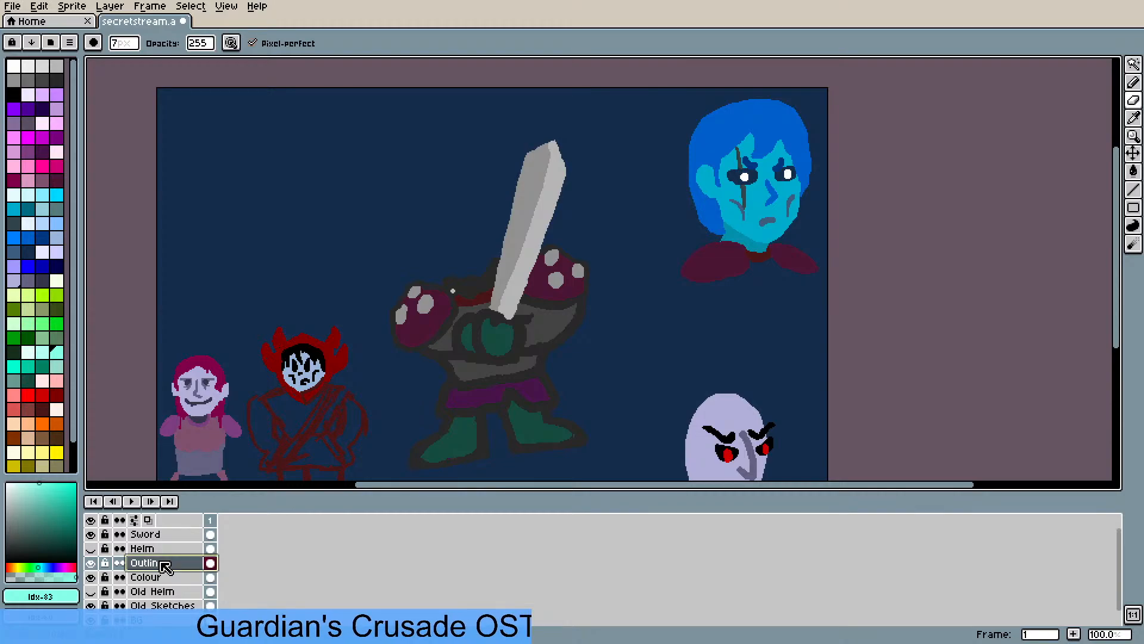
pyautogui.rightClick(162, 566)
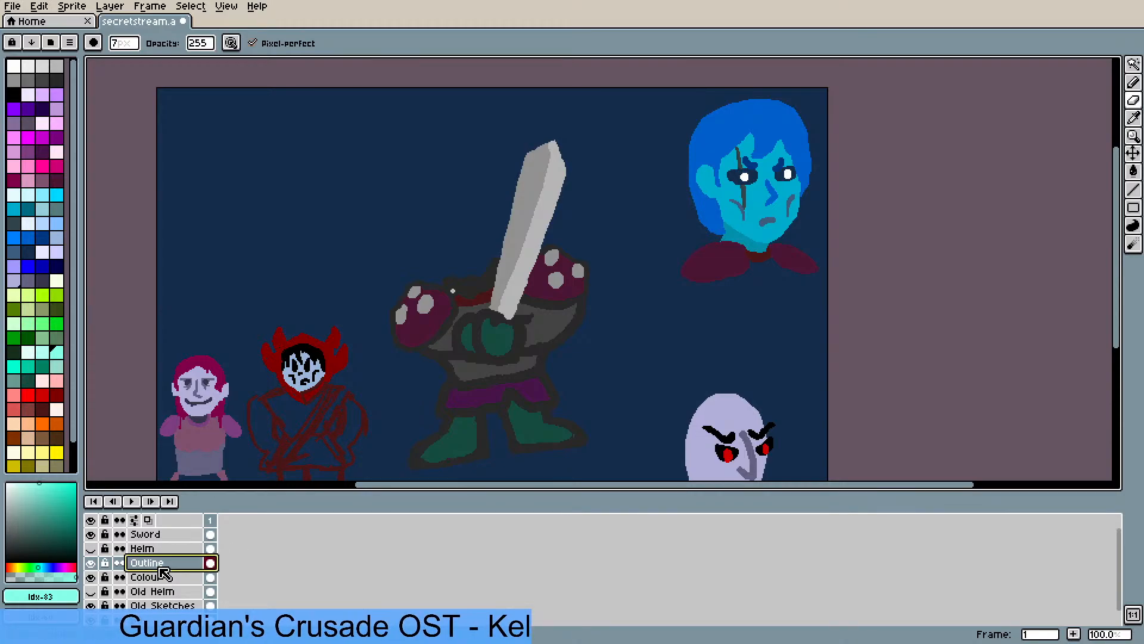
pyautogui.click(203, 524)
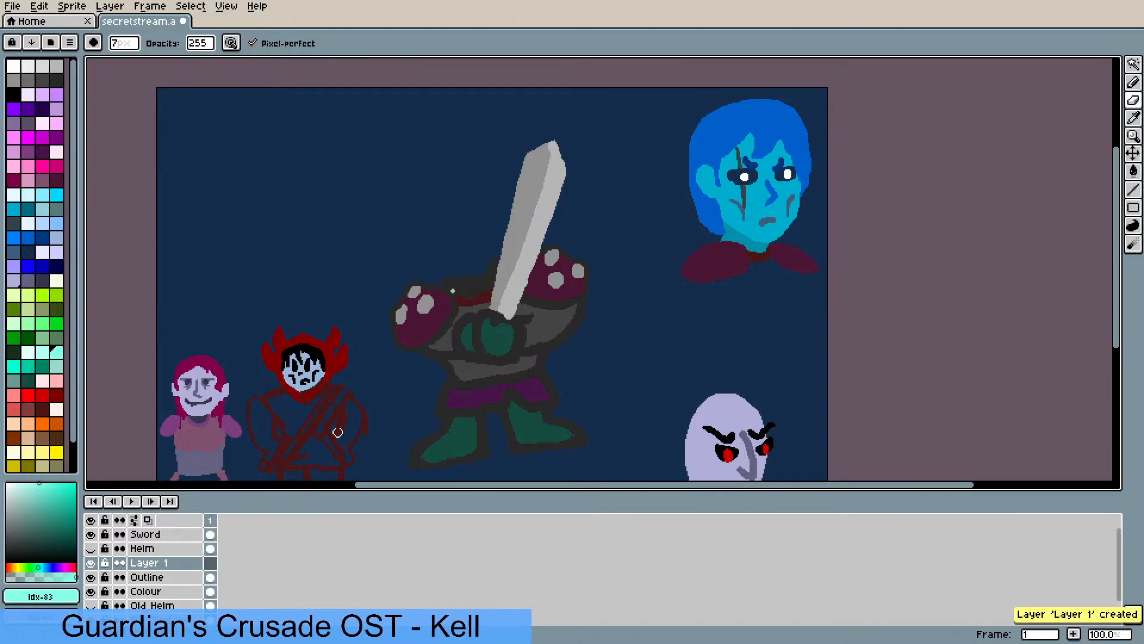
# - On Layer 1, draw the neck curve above the collar with a 5 px brush in teal #038faa sampled from the blue-haired portrait
pyautogui.click(160, 567)
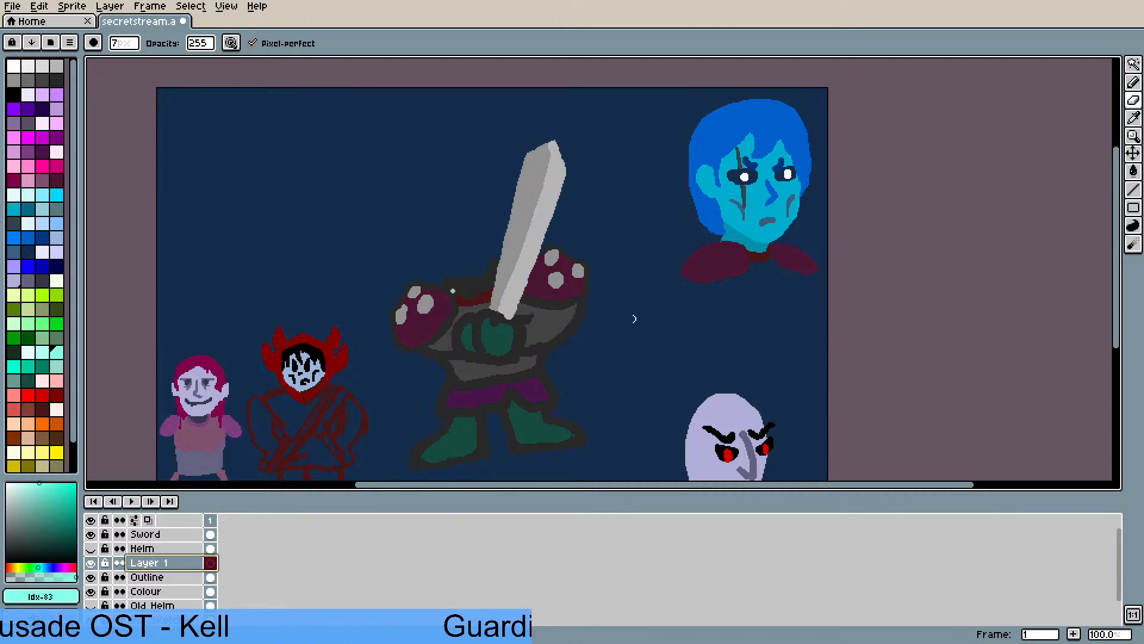
pyautogui.press('i')
pyautogui.click(739, 232)
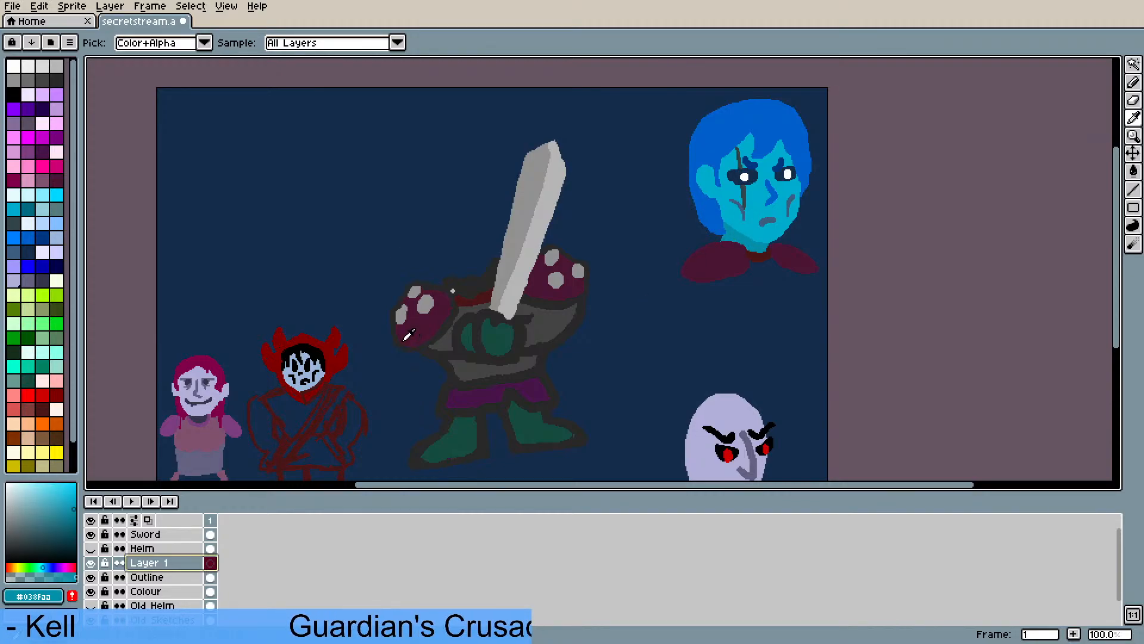
pyautogui.press('b')
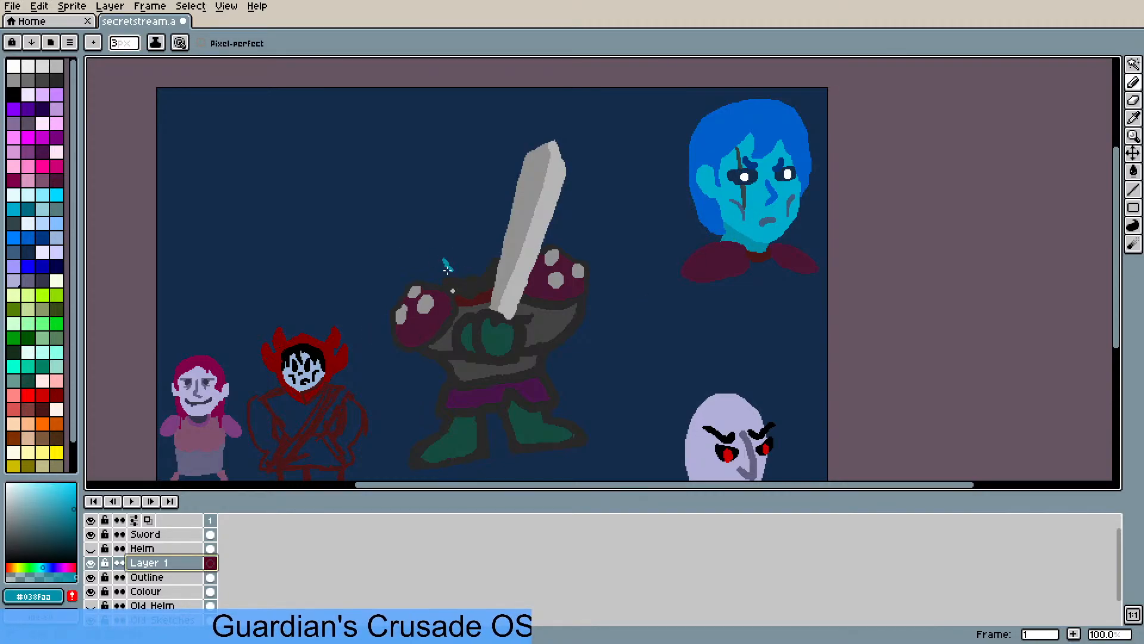
pyautogui.moveTo(447, 270); pyautogui.dragTo(450, 271)
pyautogui.click(122, 46)
pyautogui.click(123, 62)
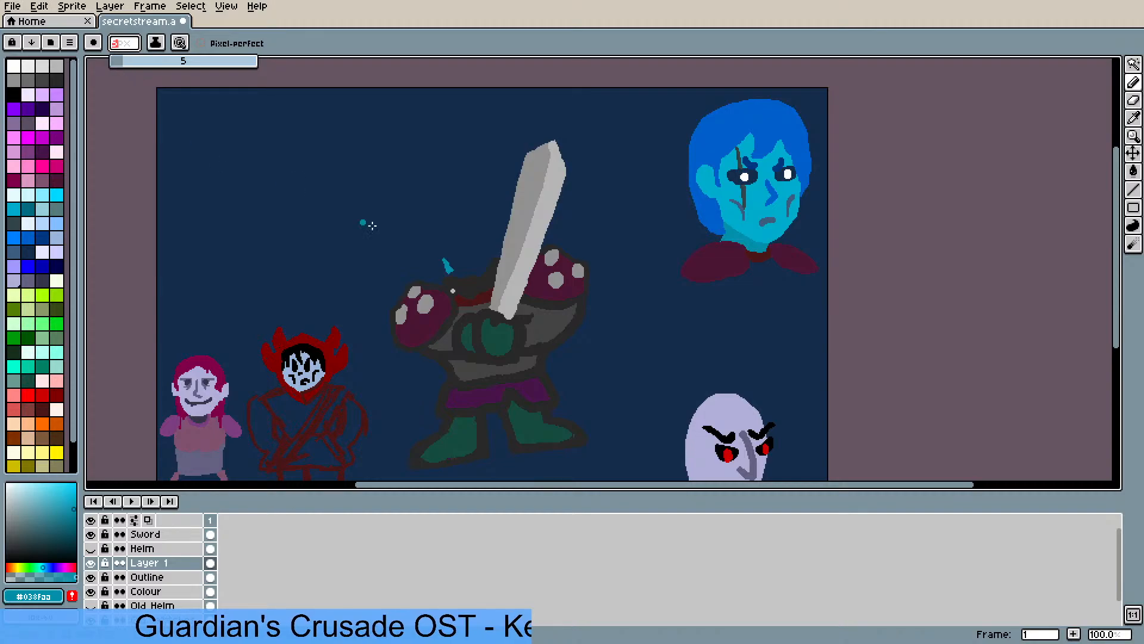
pyautogui.click(450, 268)
pyautogui.moveTo(449, 269)
pyautogui.mouseDown()
pyautogui.moveTo(480, 277)
pyautogui.moveTo(492, 260)
pyautogui.mouseUp()
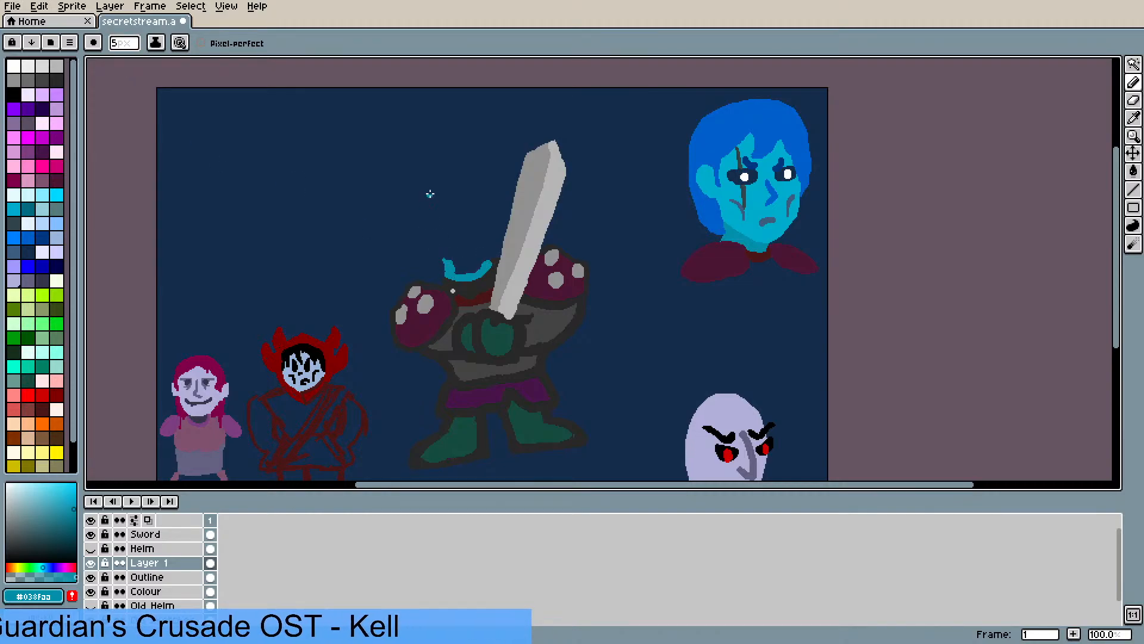
# - Check the head placement against the Helm layer, then outline a rounded head above the neck and fill head and neck with teal
pyautogui.click(91, 548)
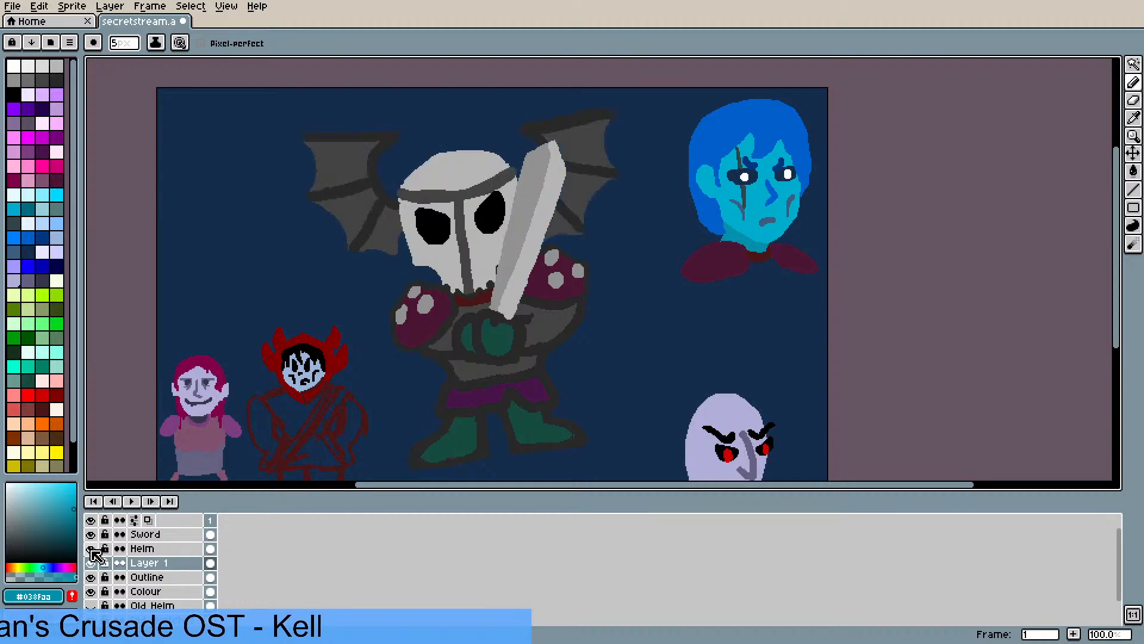
pyautogui.click(91, 548)
pyautogui.moveTo(426, 174)
pyautogui.mouseDown()
pyautogui.moveTo(423, 237)
pyautogui.moveTo(454, 261)
pyautogui.moveTo(487, 257)
pyautogui.moveTo(430, 249)
pyautogui.moveTo(418, 194)
pyautogui.moveTo(461, 176)
pyautogui.moveTo(499, 197)
pyautogui.moveTo(490, 177)
pyautogui.moveTo(458, 169)
pyautogui.moveTo(424, 181)
pyautogui.moveTo(416, 235)
pyautogui.moveTo(440, 258)
pyautogui.moveTo(487, 255)
pyautogui.moveTo(499, 198)
pyautogui.moveTo(500, 232)
pyautogui.moveTo(485, 259)
pyautogui.moveTo(456, 265)
pyautogui.moveTo(429, 256)
pyautogui.moveTo(413, 195)
pyautogui.moveTo(448, 164)
pyautogui.moveTo(499, 191)
pyautogui.mouseUp()
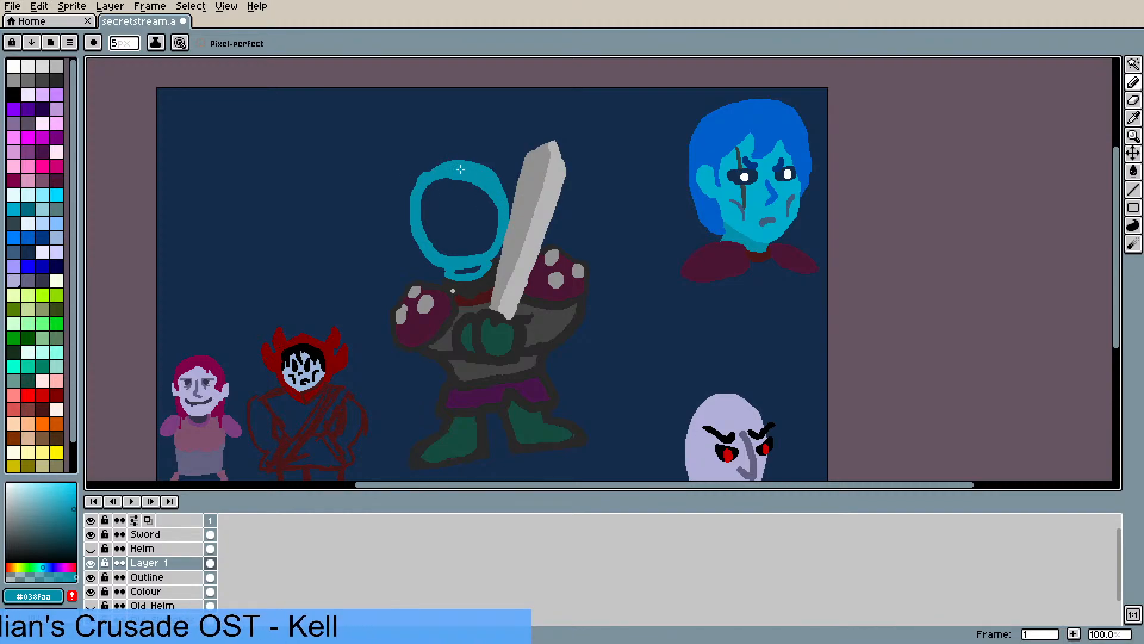
pyautogui.press('g')
pyautogui.click(467, 227)
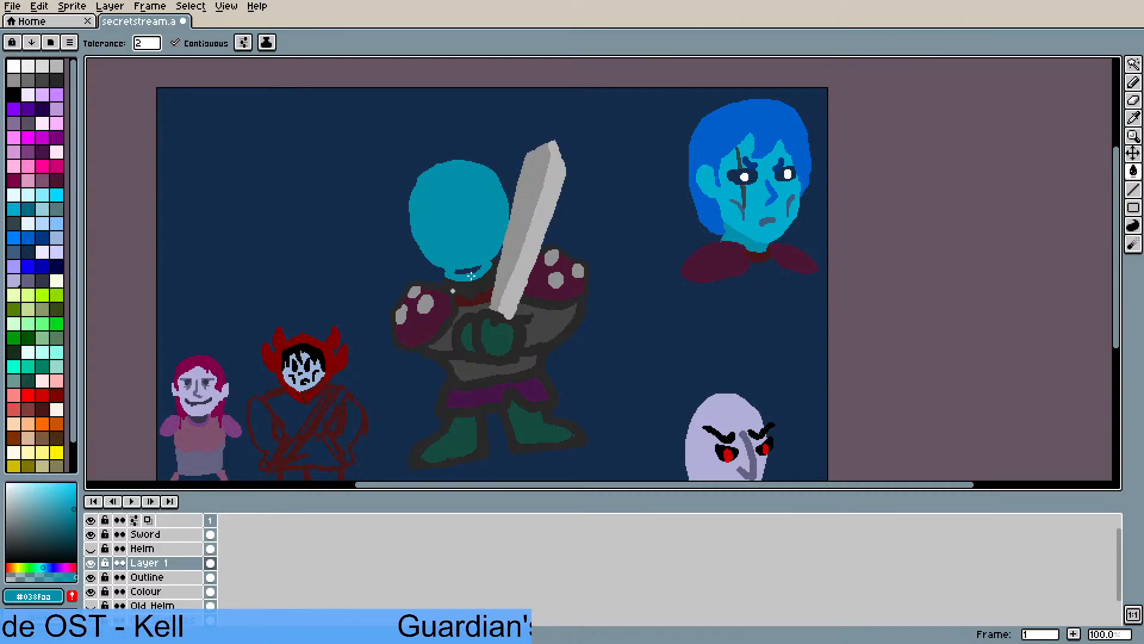
pyautogui.click(471, 275)
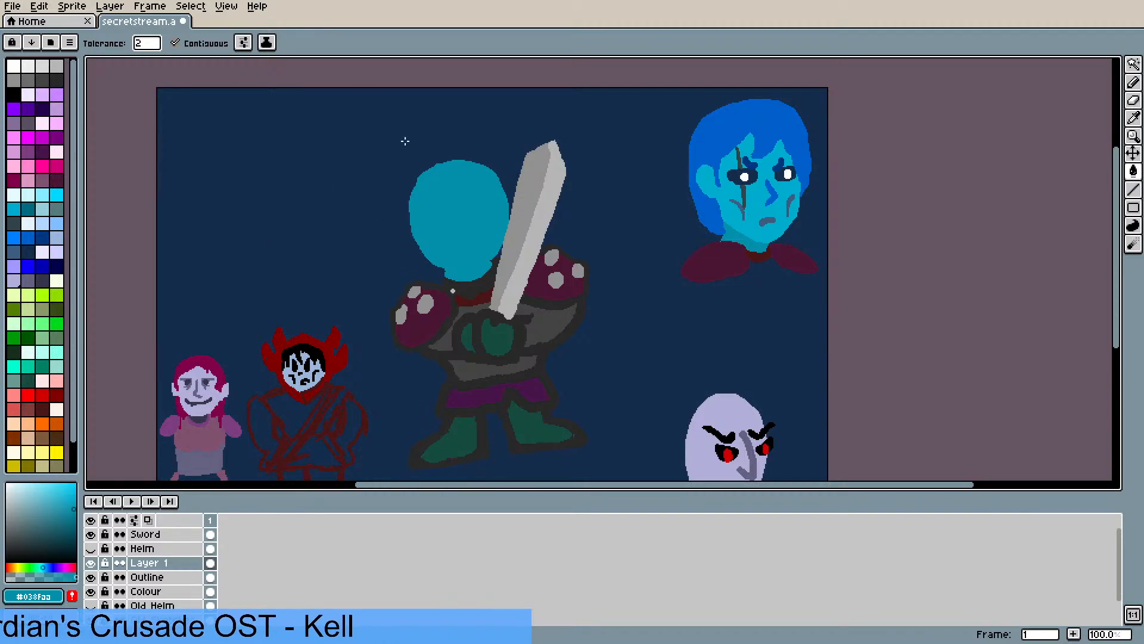
# - Paint over the stray light dot on the collar with dark grey #292929 sampled from the collar
pyautogui.press('b')
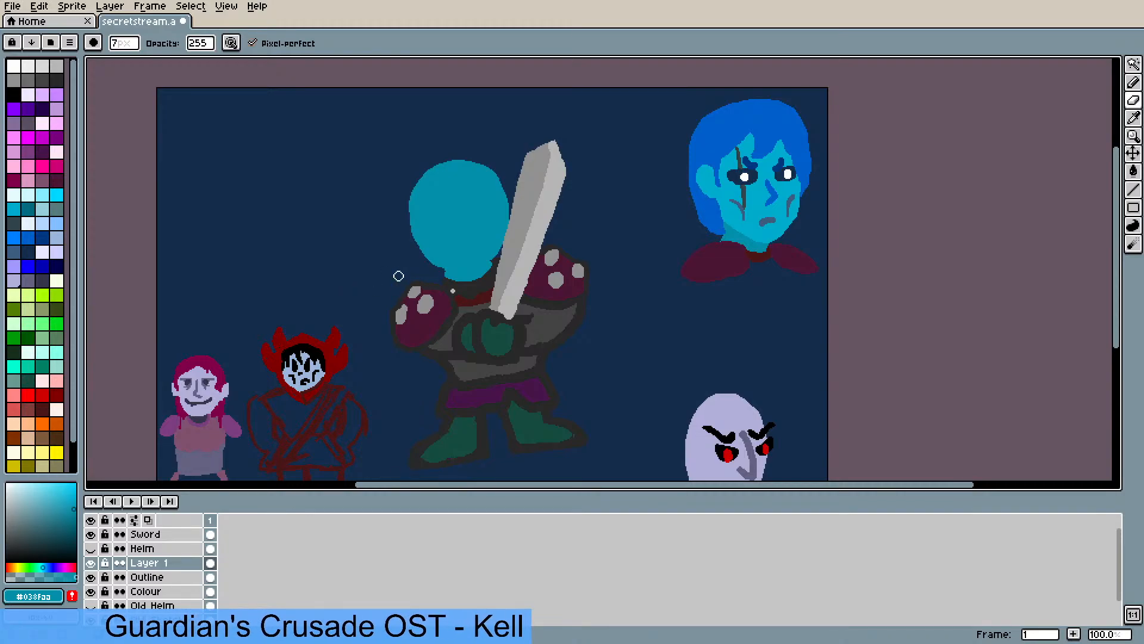
pyautogui.scroll(1, 411, 274)
pyautogui.scroll(1, 566, 282)
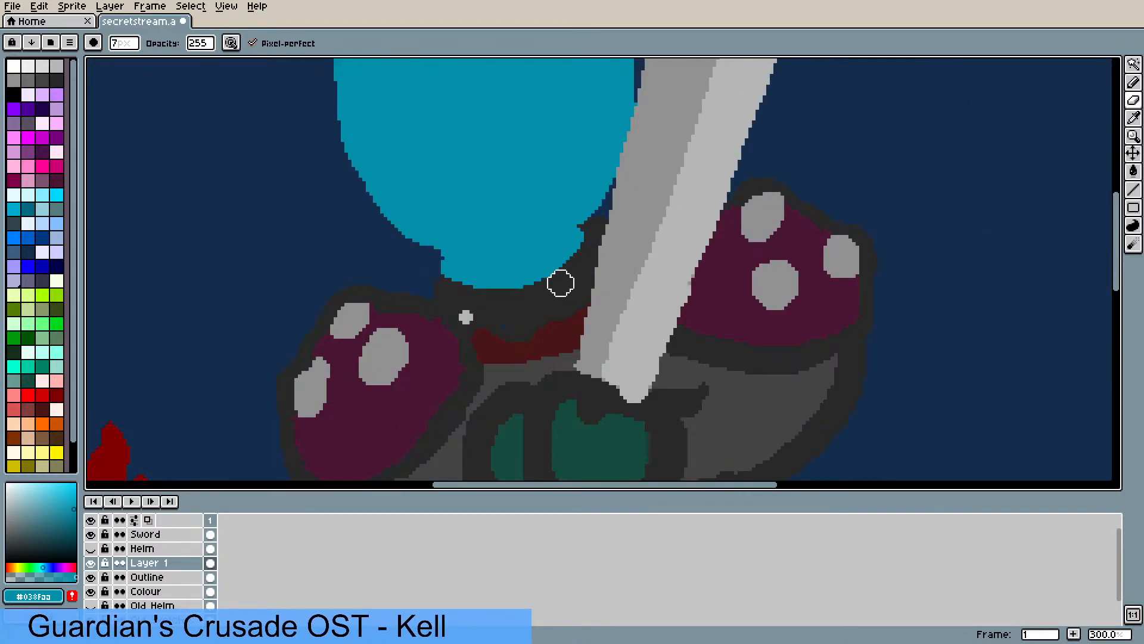
pyautogui.scroll(1, 560, 283)
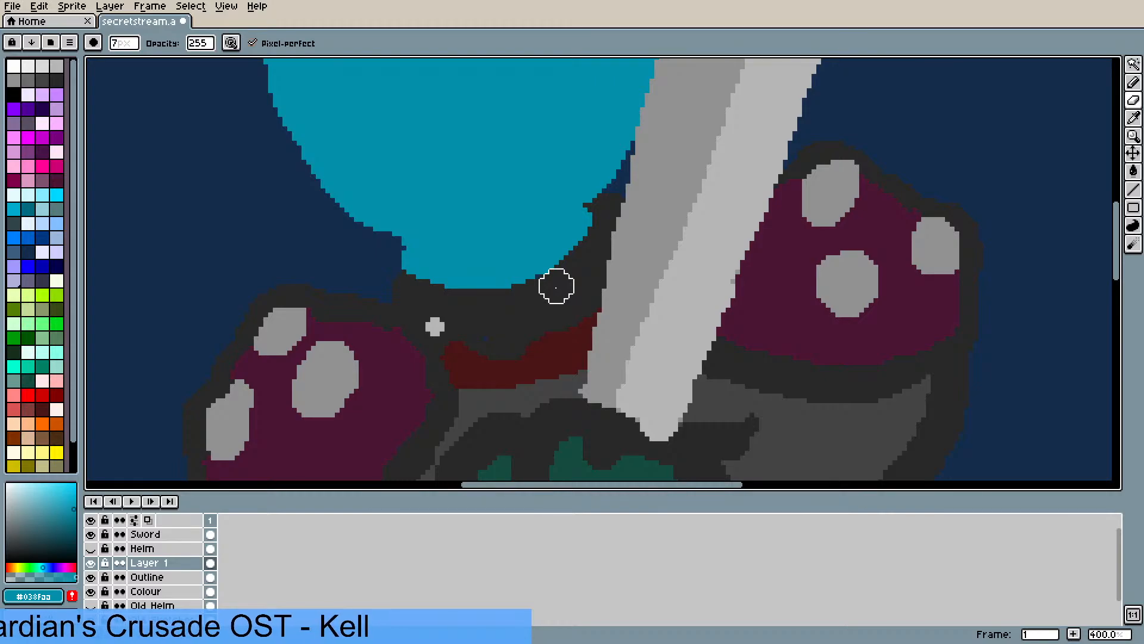
pyautogui.press('i')
pyautogui.click(511, 319)
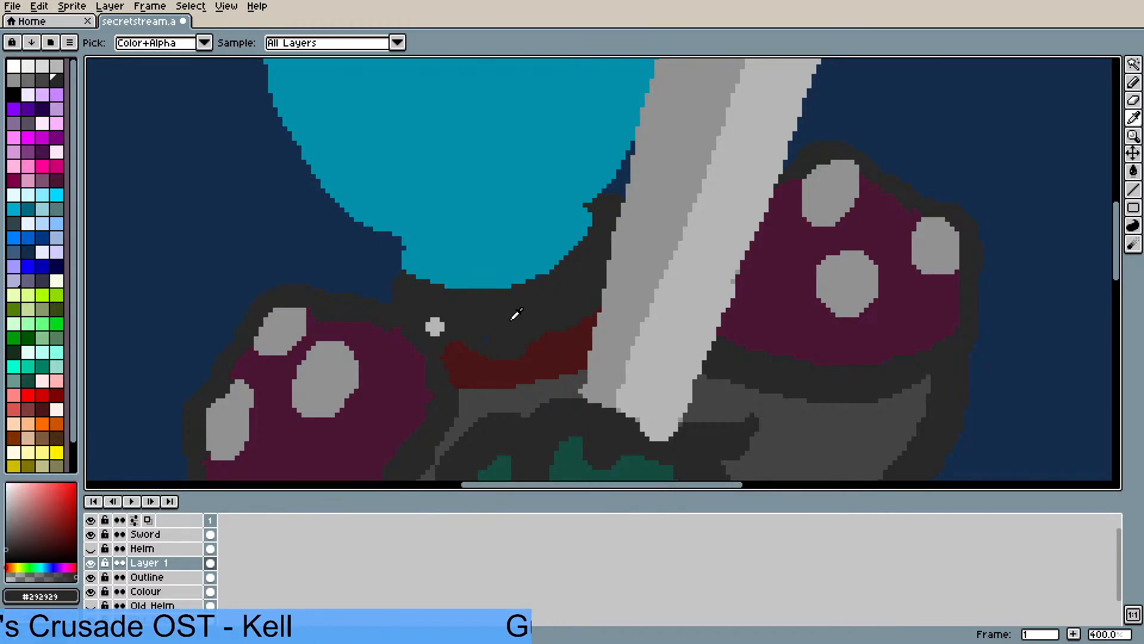
pyautogui.press('b')
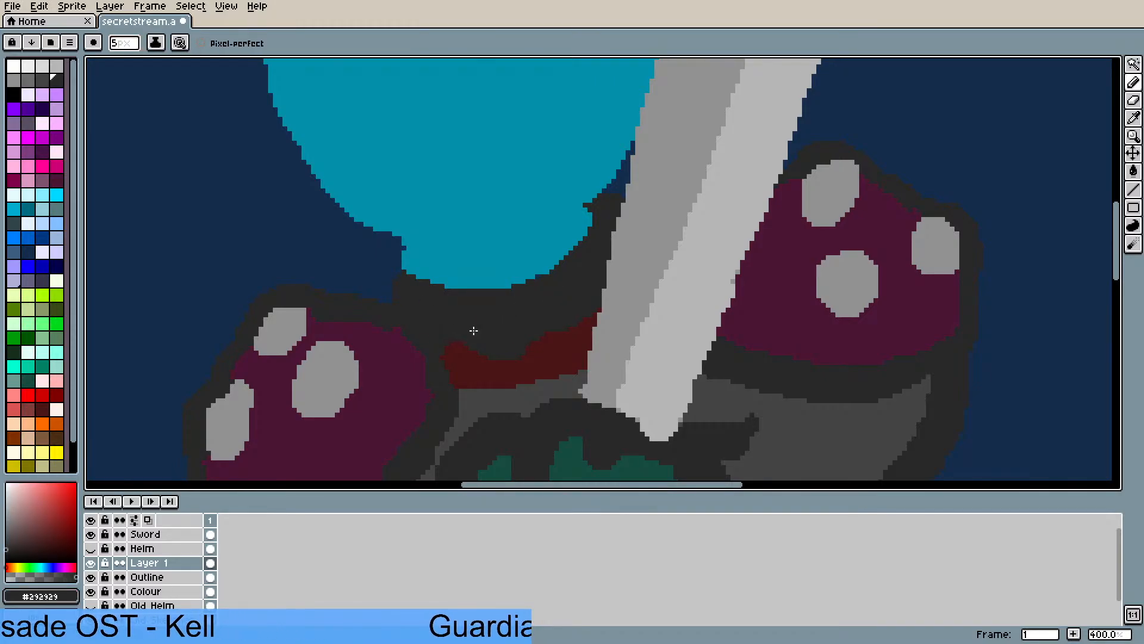
pyautogui.scroll(-1, 480, 305)
pyautogui.scroll(-2, 482, 296)
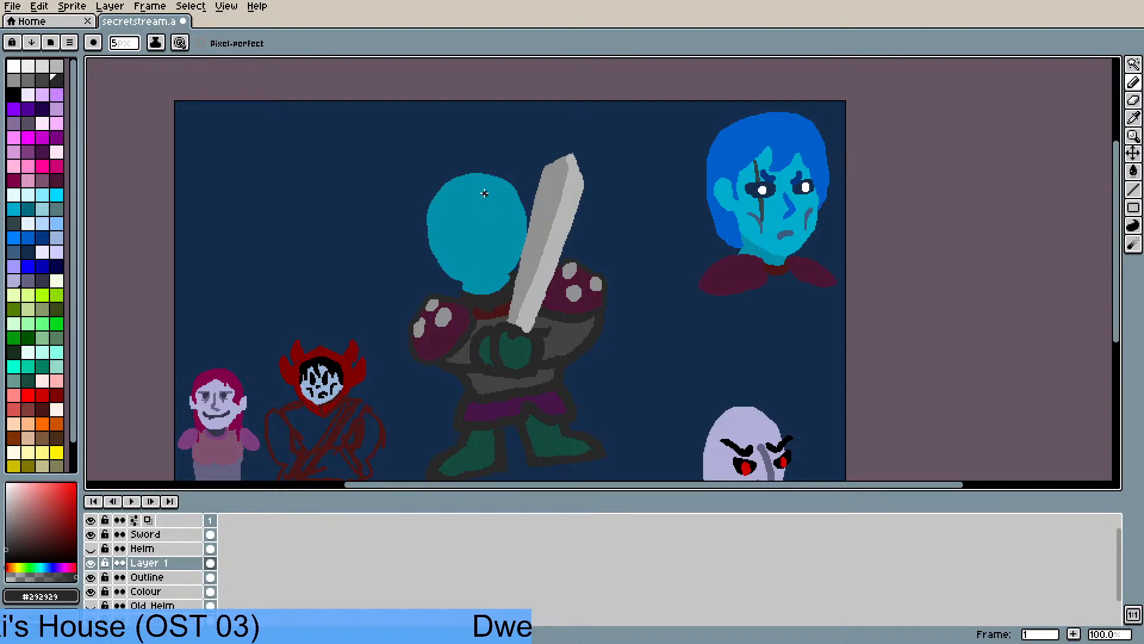
pyautogui.scroll(1, 480, 194)
pyautogui.scroll(-1, 477, 200)
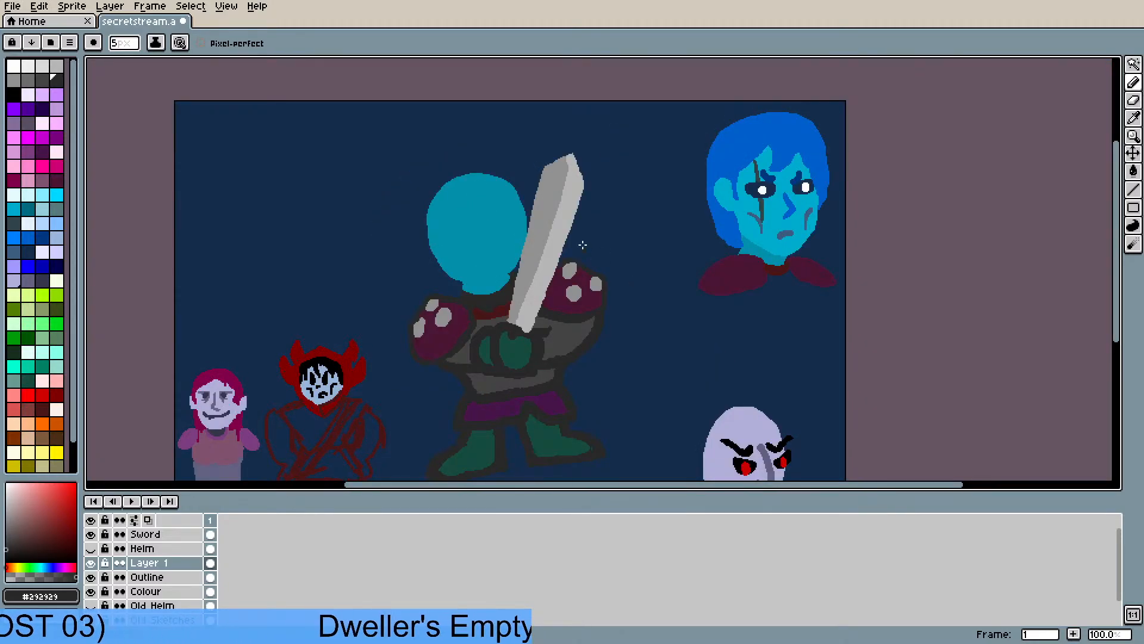
# - Sample the portrait's lighter cyan skin colour, draw the jawline above the neck and fill the head with it
pyautogui.press('i')
pyautogui.click(773, 230)
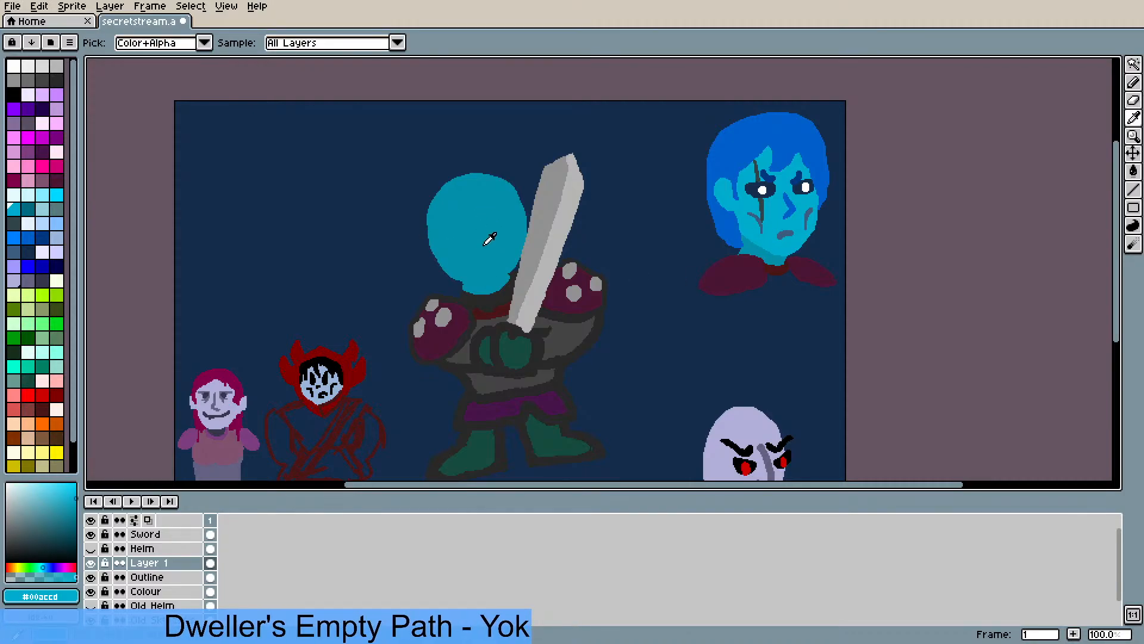
pyautogui.press('b')
pyautogui.moveTo(462, 254)
pyautogui.mouseDown()
pyautogui.moveTo(456, 270)
pyautogui.moveTo(441, 256)
pyautogui.moveTo(466, 279)
pyautogui.moveTo(509, 264)
pyautogui.mouseUp()
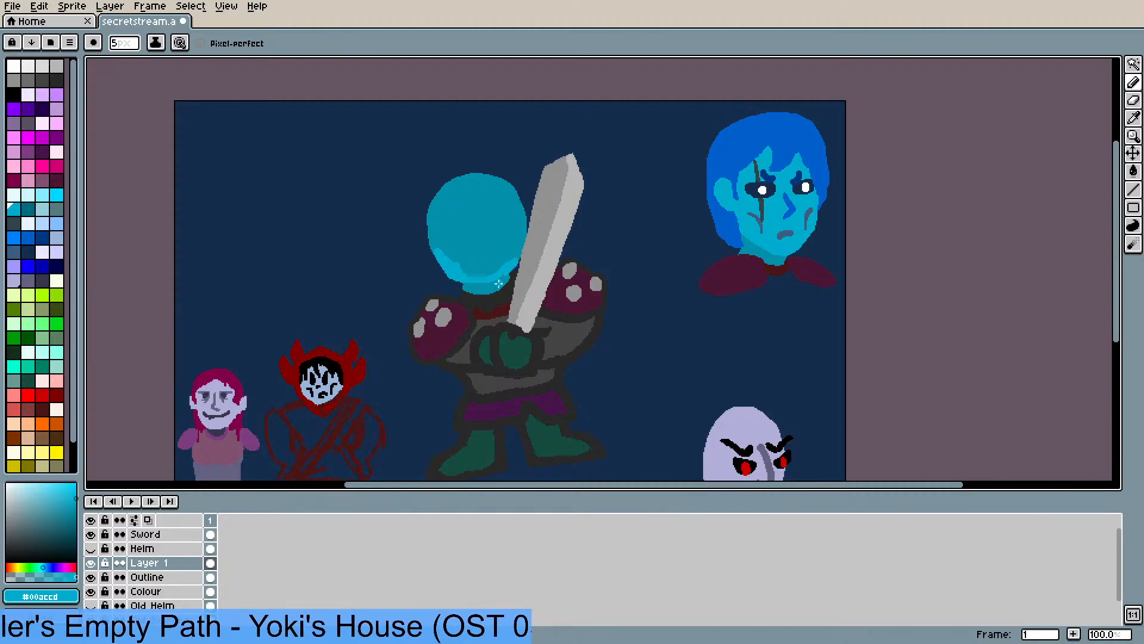
pyautogui.press('g')
pyautogui.click(503, 268)
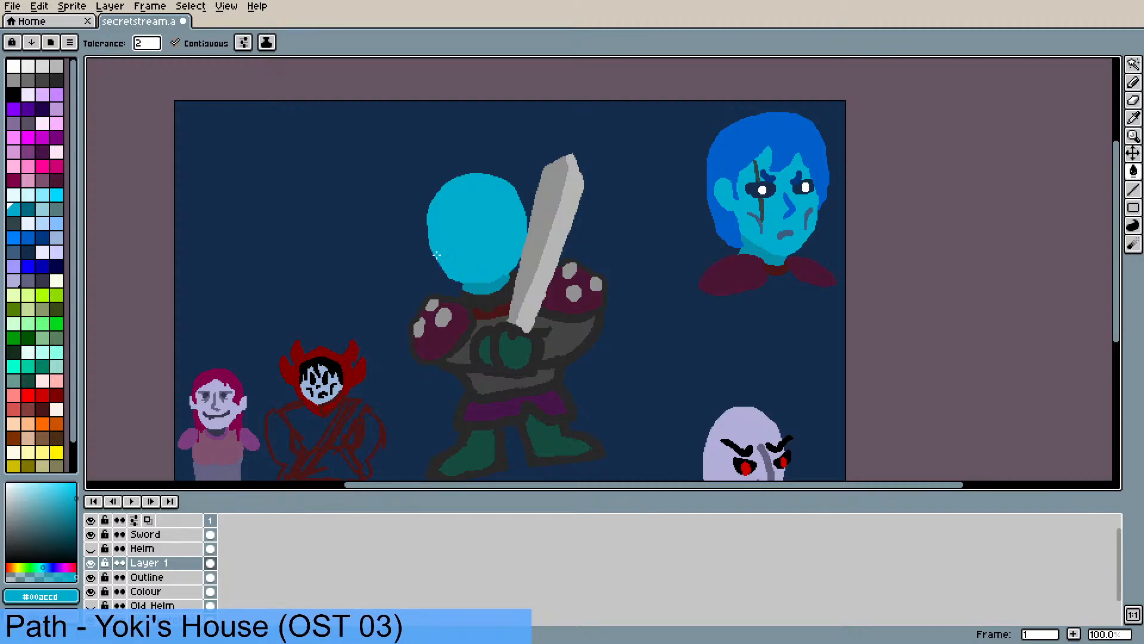
pyautogui.press('b')
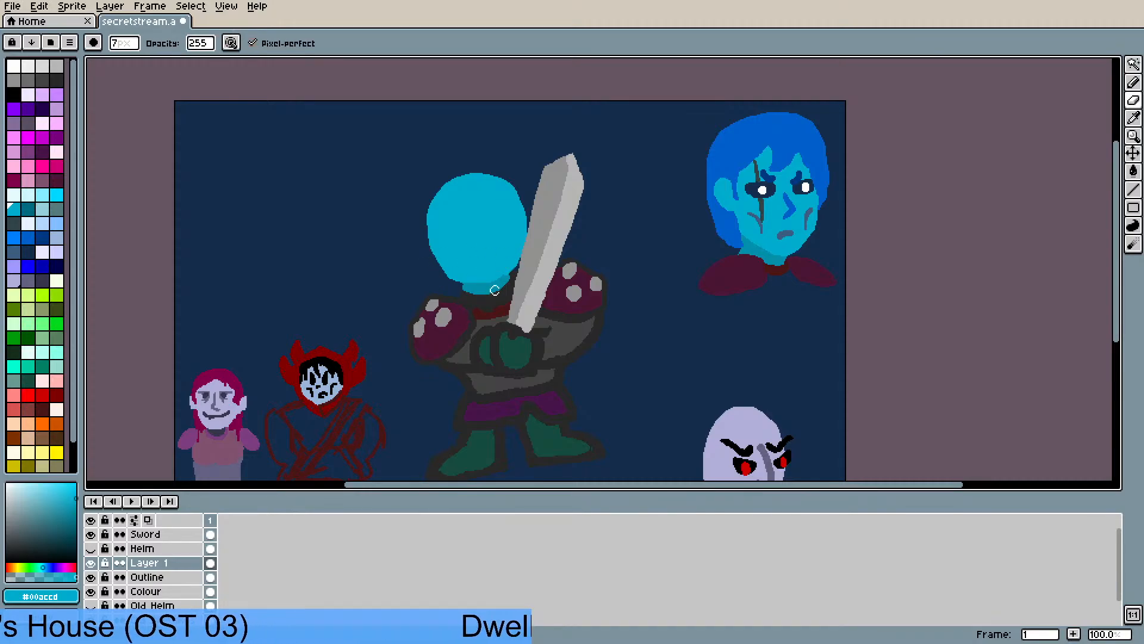
# - Draw two slanted eye sockets and a curved smiling mouth on the head in dark navy #142d4c sampled from the portrait
pyautogui.press('i')
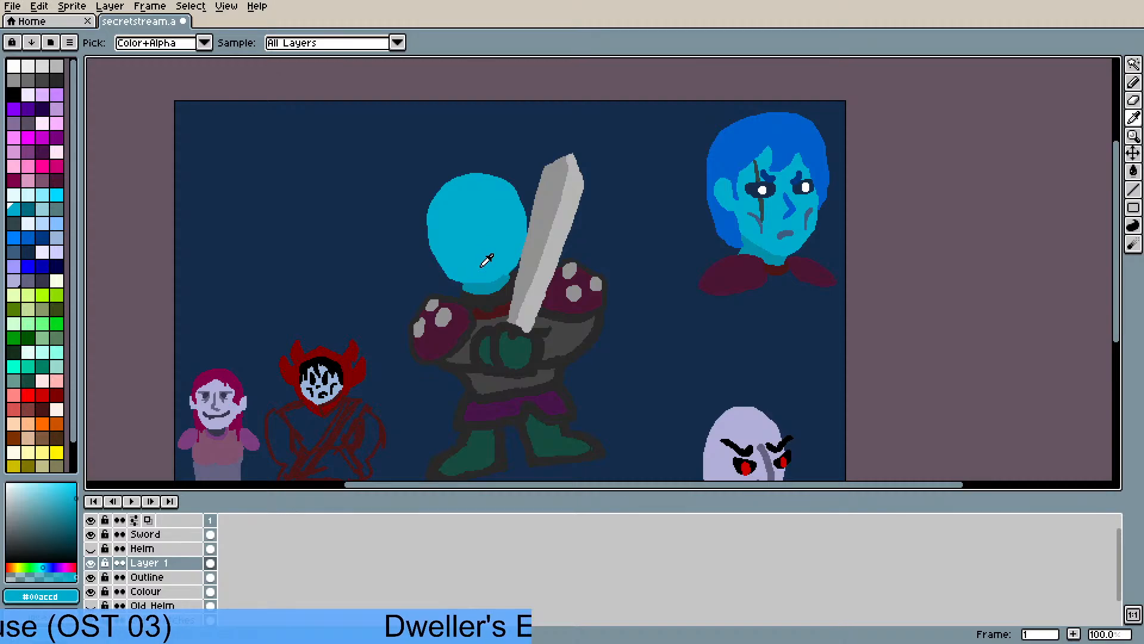
pyautogui.press('b')
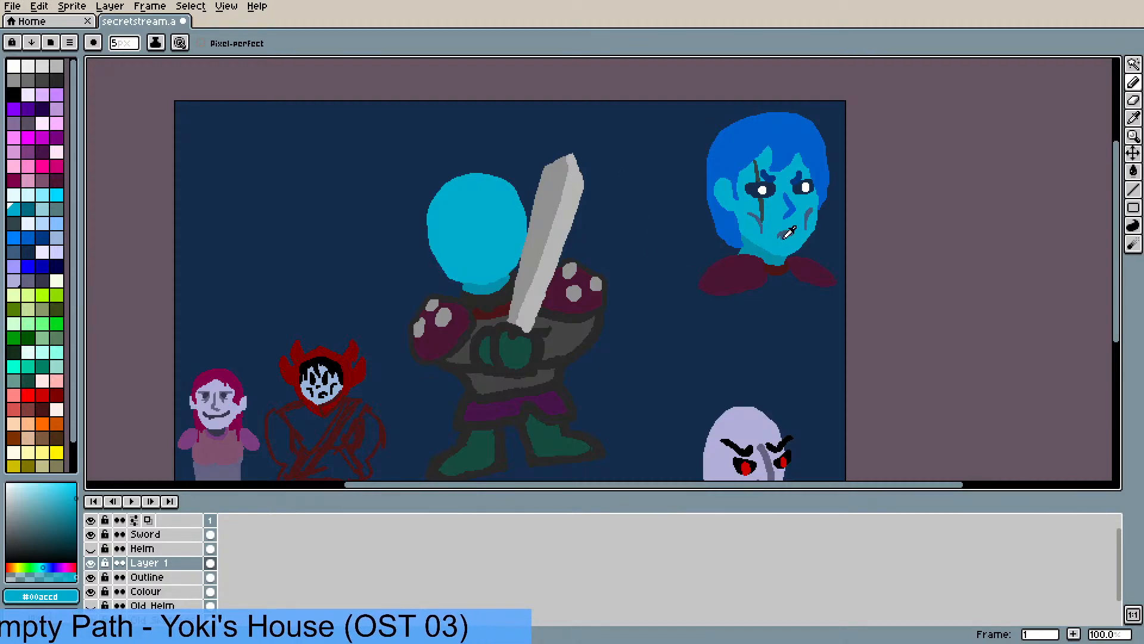
pyautogui.press('i')
pyautogui.click(762, 191)
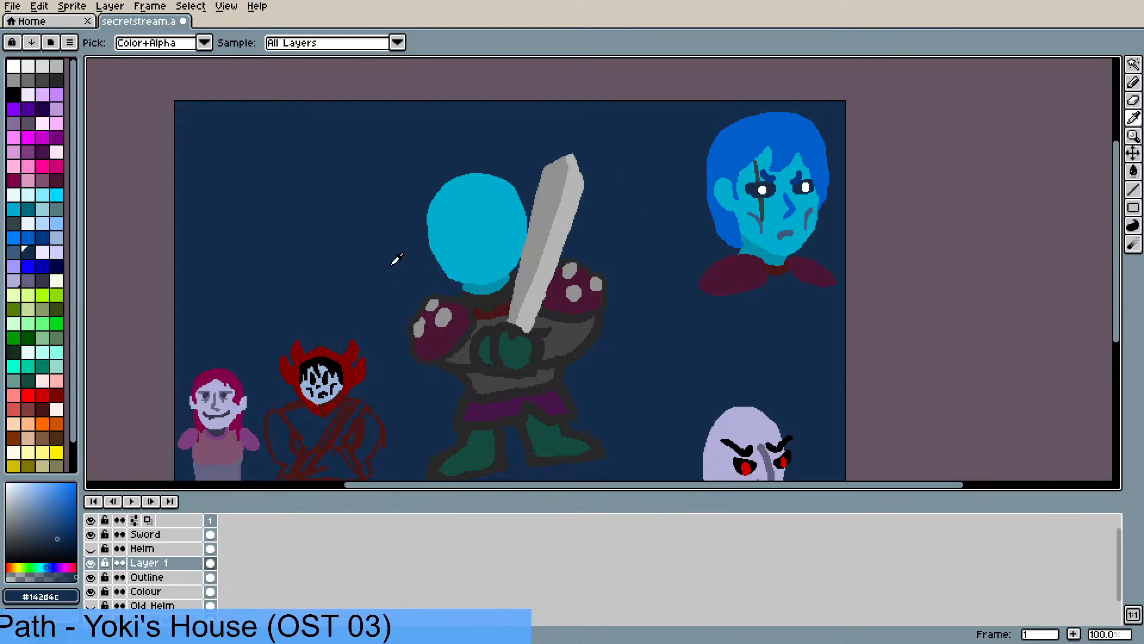
pyautogui.press('b')
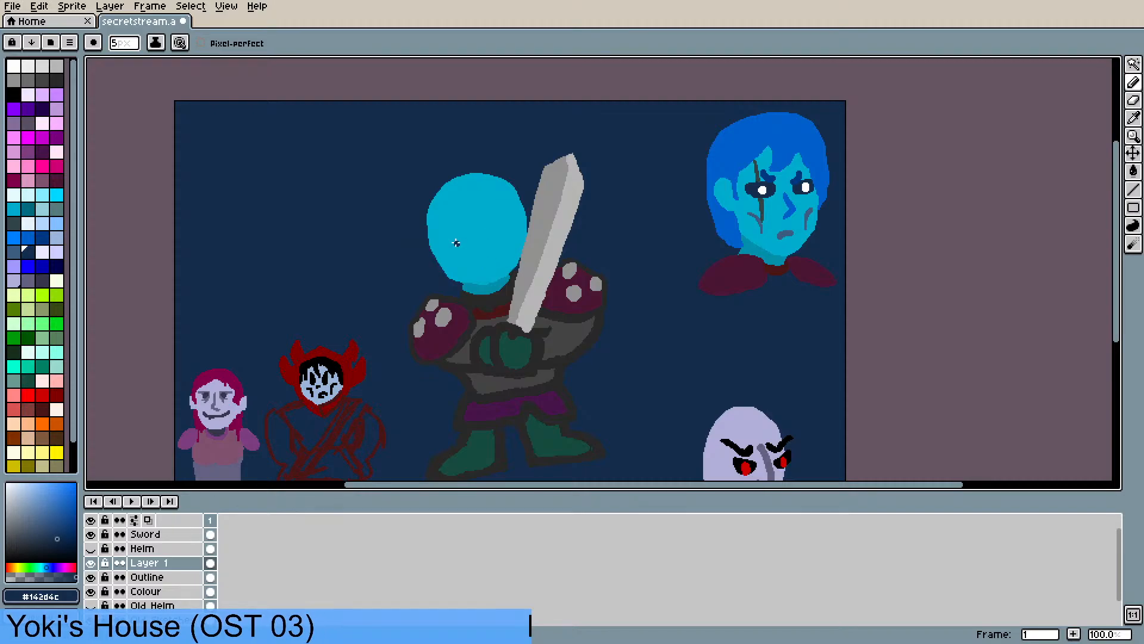
pyautogui.moveTo(486, 225)
pyautogui.mouseDown()
pyautogui.moveTo(502, 221)
pyautogui.moveTo(452, 235)
pyautogui.mouseUp()
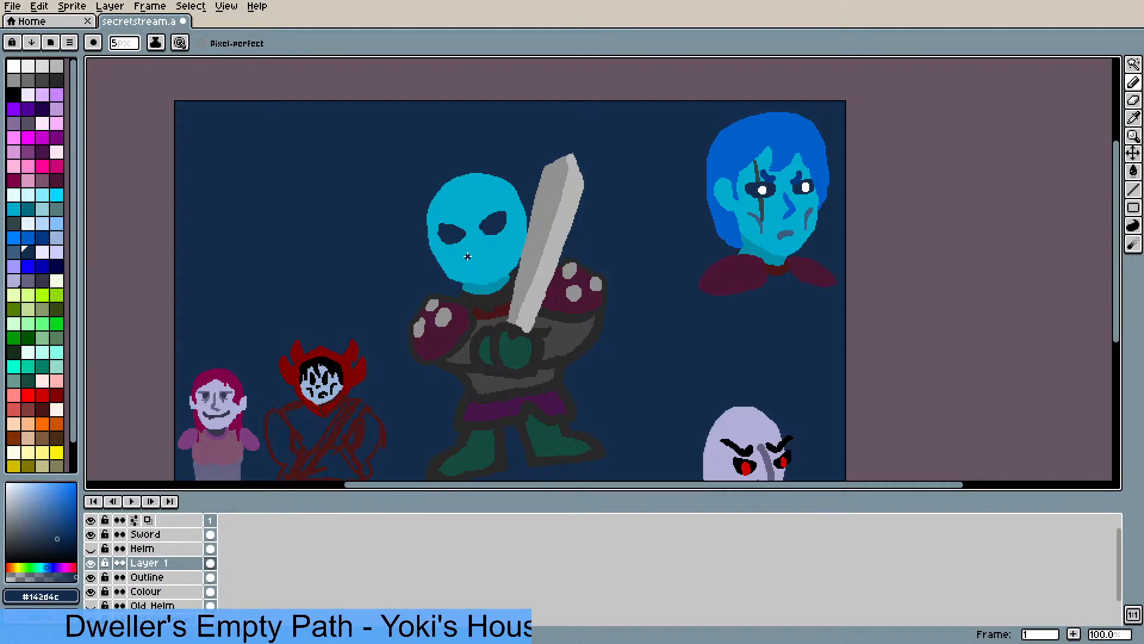
pyautogui.moveTo(468, 256)
pyautogui.mouseDown()
pyautogui.moveTo(487, 262)
pyautogui.moveTo(490, 252)
pyautogui.mouseUp()
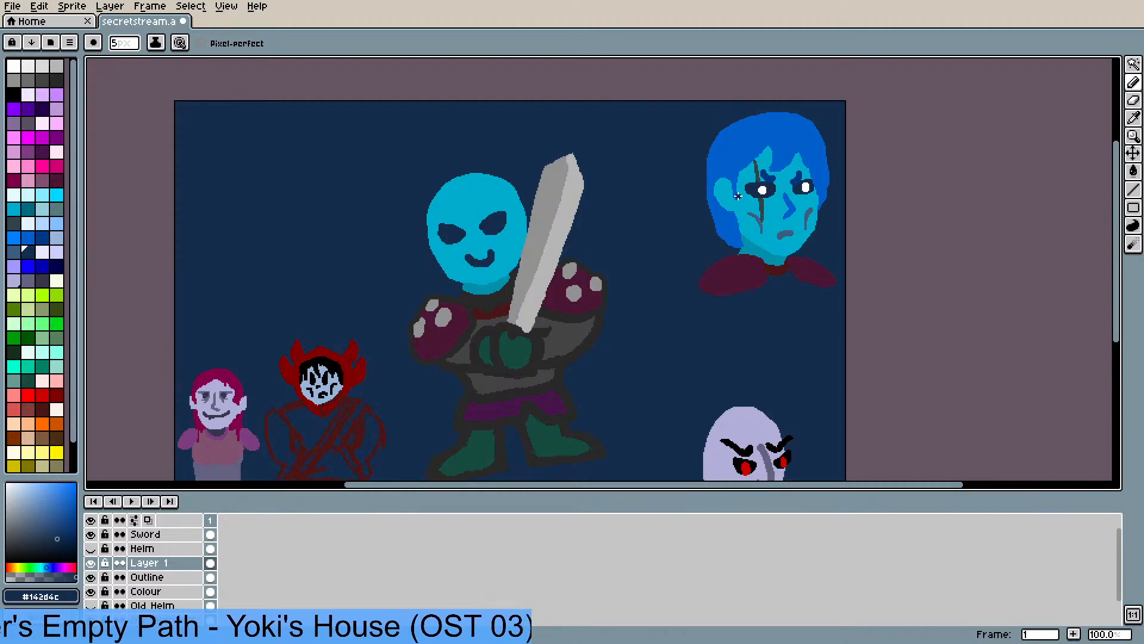
# - Add a round white pupil to each eye using #fefefe sampled from the portrait's eye
pyautogui.press('i')
pyautogui.click(763, 189)
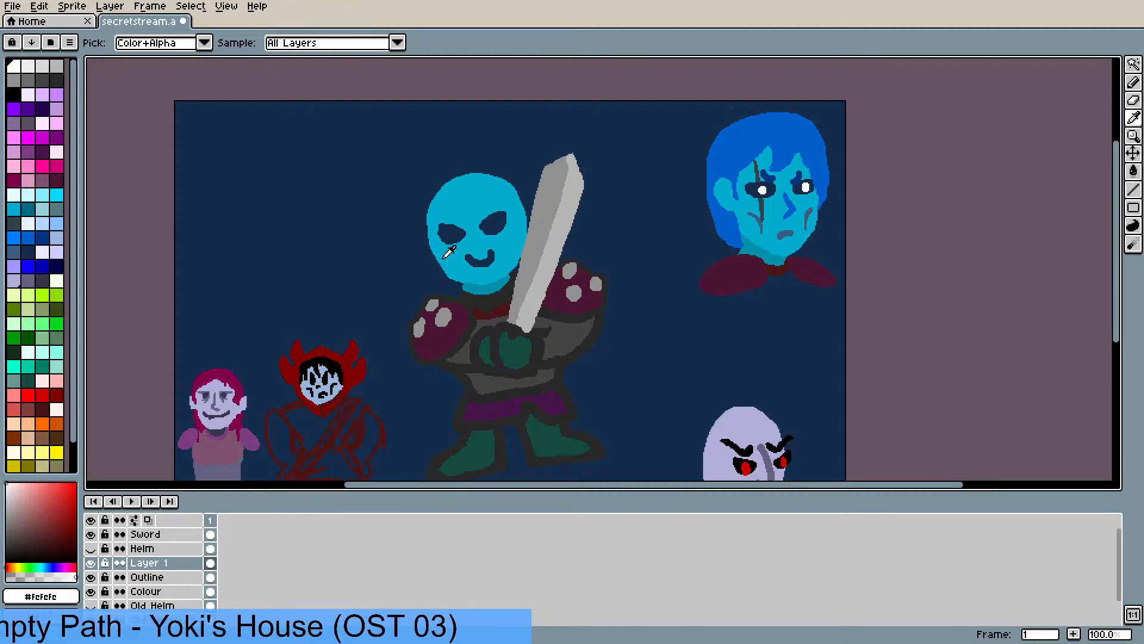
pyautogui.press('b')
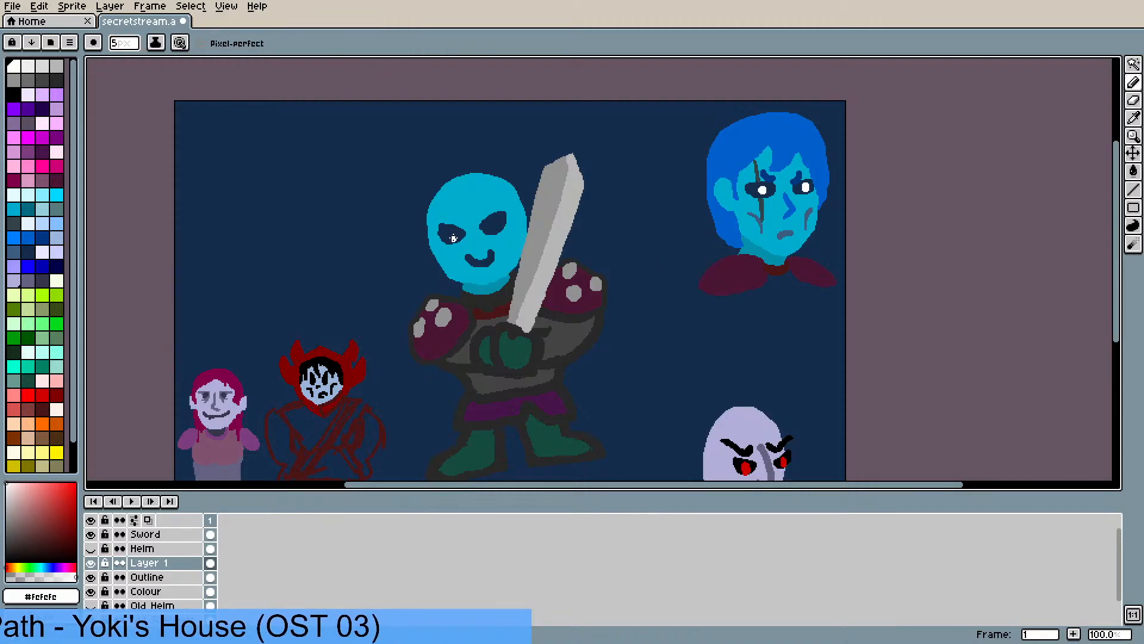
pyautogui.click(492, 225)
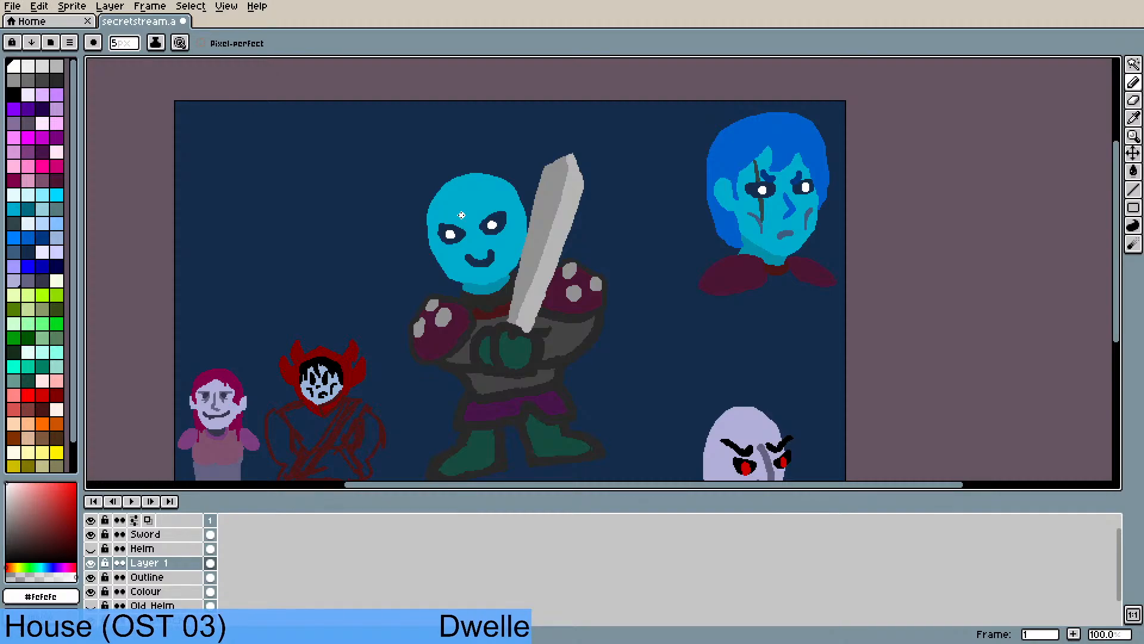
# - Set the brush to 1 px and extend both white pupils upward into pointed, flame-like shapes
pyautogui.scroll(2, 455, 206)
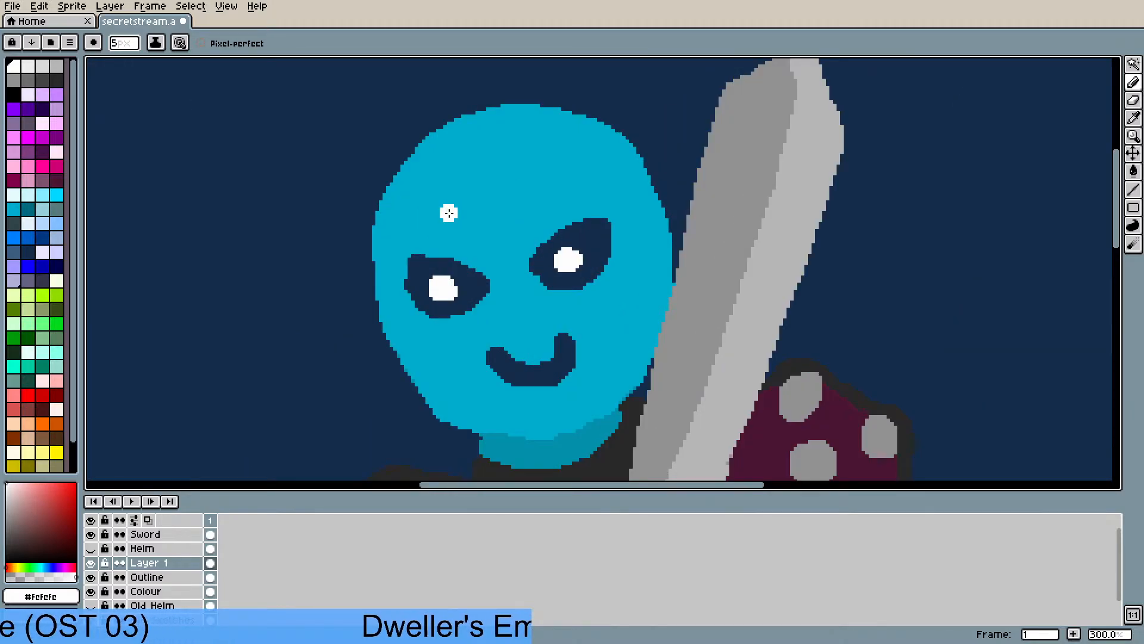
pyautogui.click(124, 43)
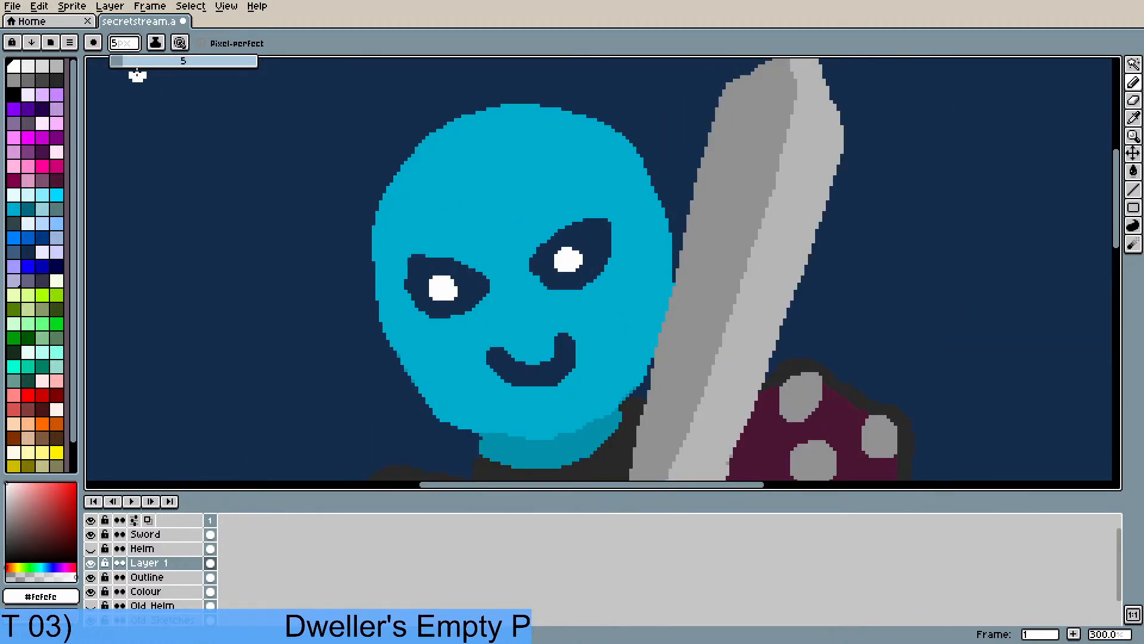
pyautogui.moveTo(117, 61); pyautogui.dragTo(111, 61)
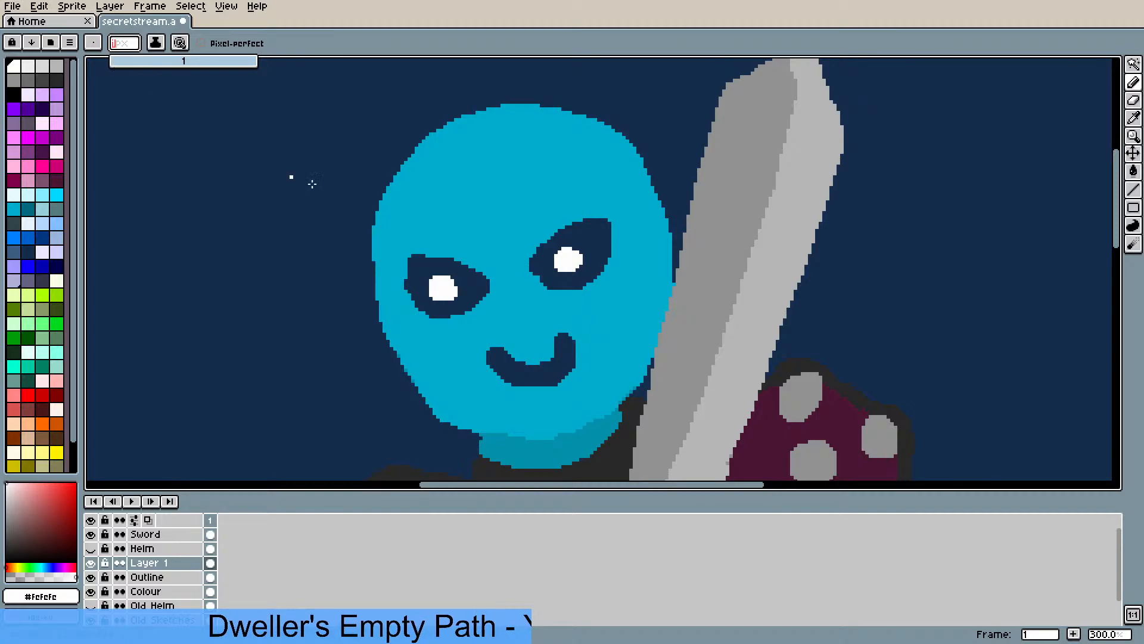
pyautogui.moveTo(437, 290)
pyautogui.mouseDown()
pyautogui.moveTo(427, 248)
pyautogui.moveTo(434, 280)
pyautogui.moveTo(434, 263)
pyautogui.moveTo(450, 281)
pyautogui.moveTo(444, 271)
pyautogui.mouseUp()
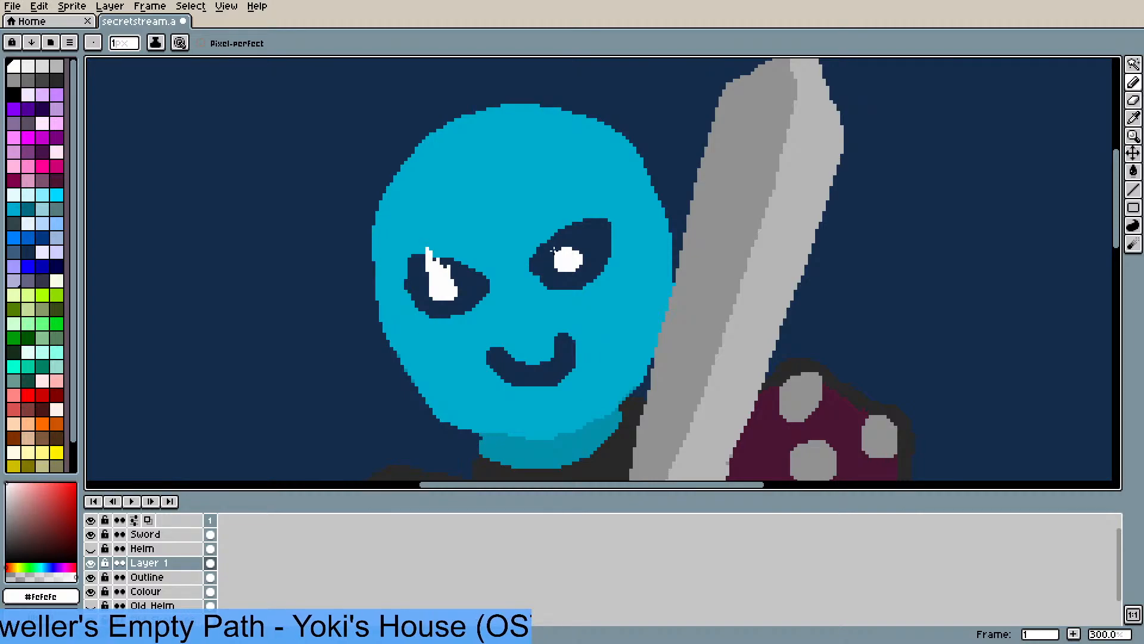
pyautogui.moveTo(553, 249)
pyautogui.mouseDown()
pyautogui.moveTo(547, 227)
pyautogui.moveTo(559, 246)
pyautogui.mouseUp()
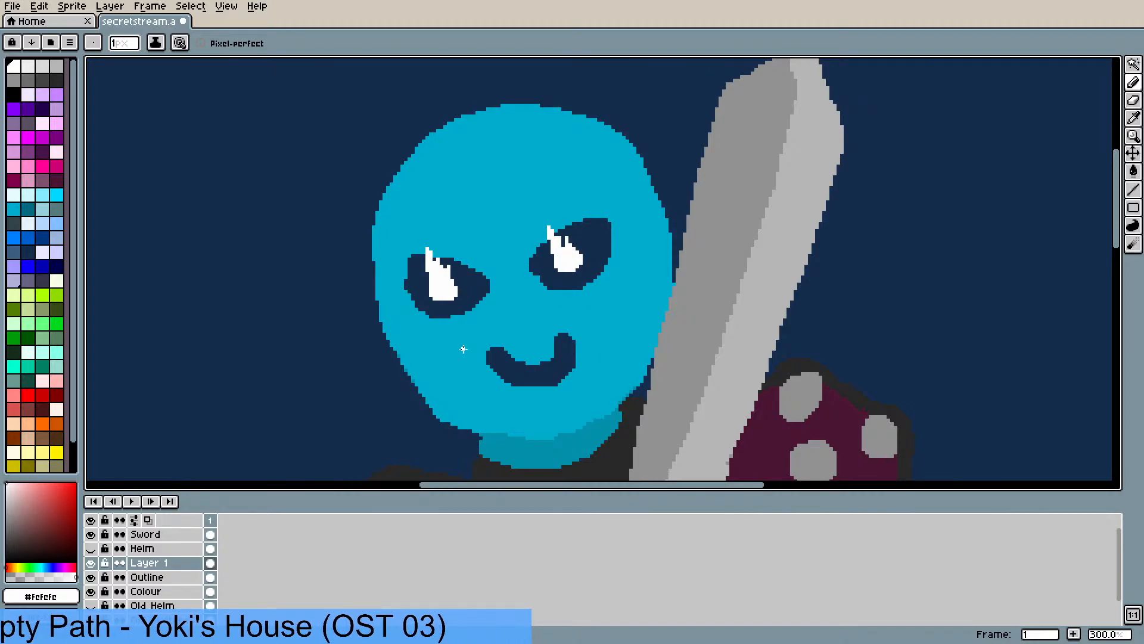
pyautogui.scroll(-2, 435, 316)
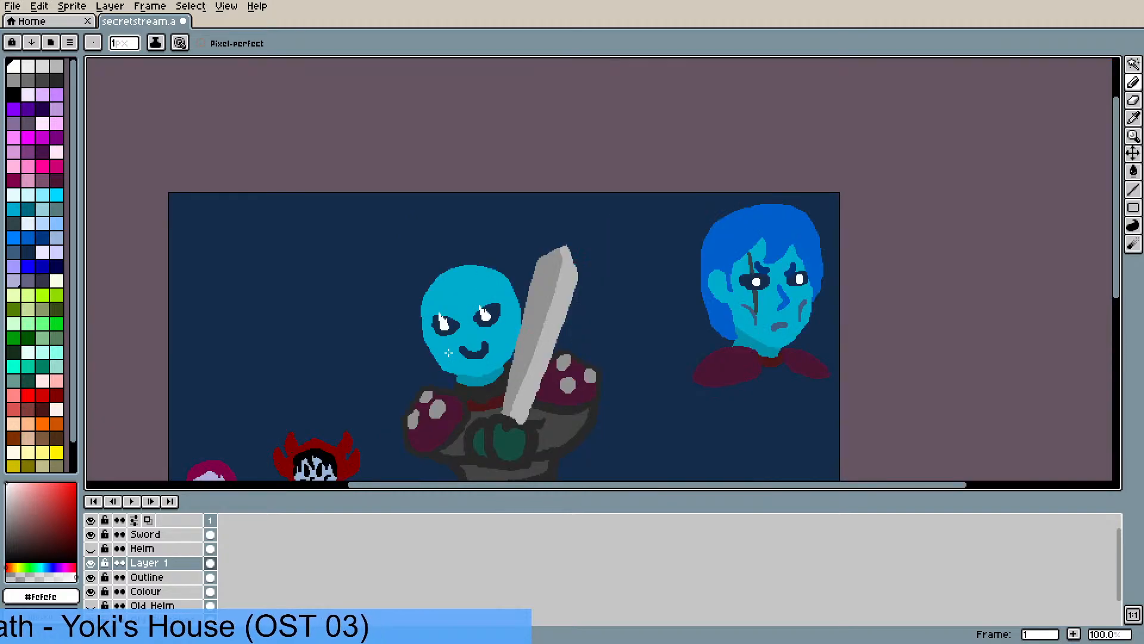
# - Sample the eye socket's navy #142d4c and carve a thin notch between the flame points of the left eye's white pupil
pyautogui.scroll(1, 451, 335)
pyautogui.scroll(2, 427, 295)
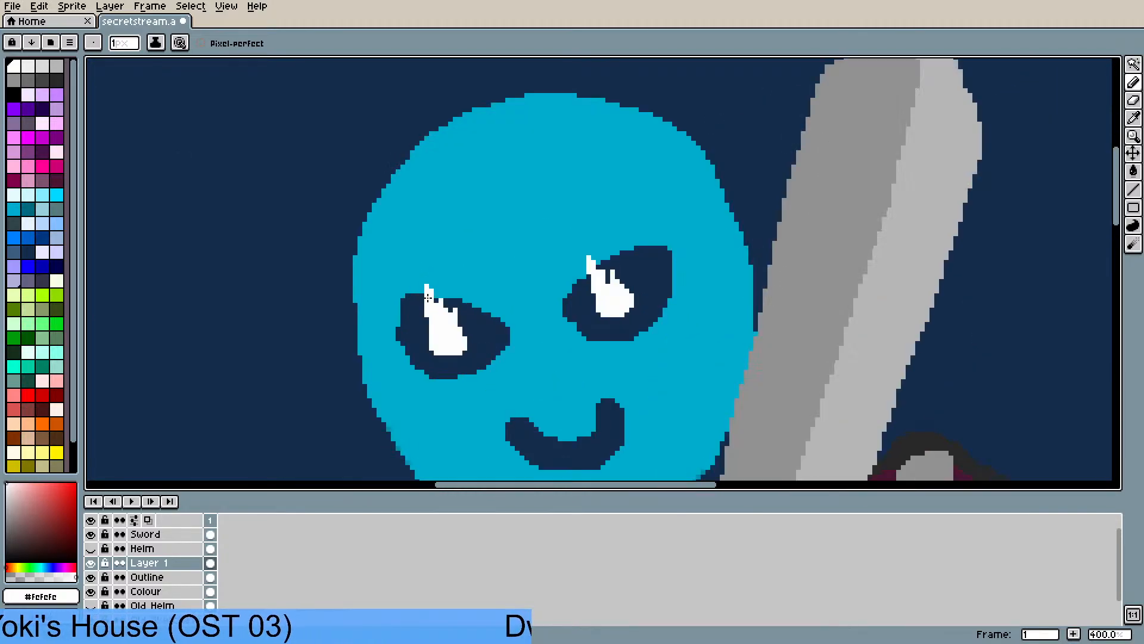
pyautogui.keyDown('alt'); pyautogui.click(487, 324); pyautogui.keyUp('alt')
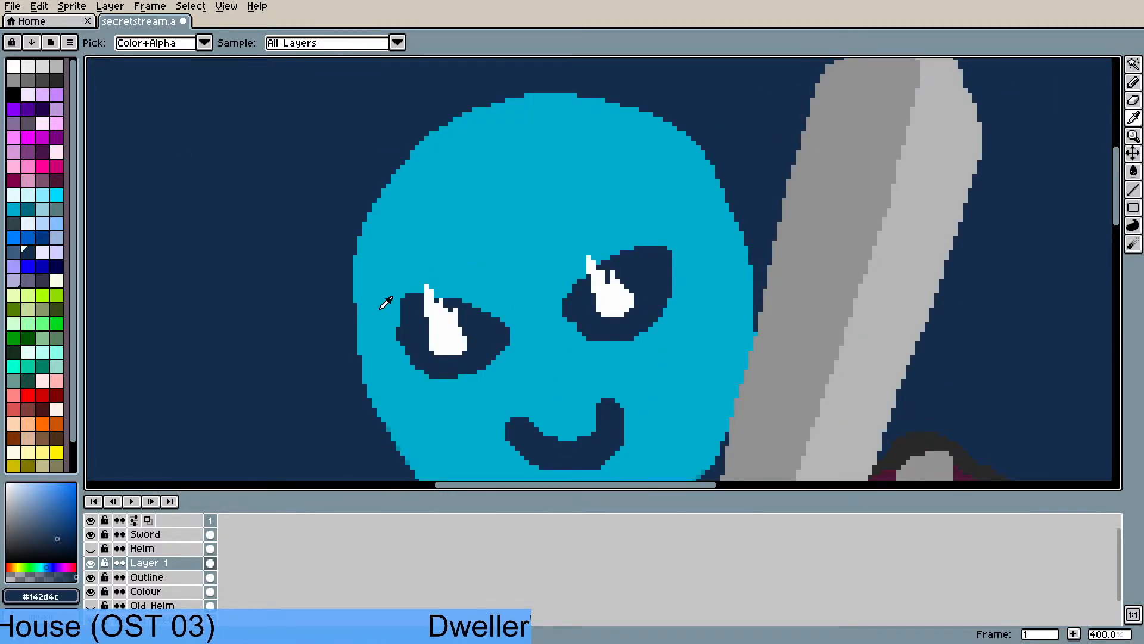
pyautogui.moveTo(450, 312)
pyautogui.mouseDown()
pyautogui.moveTo(438, 307)
pyautogui.moveTo(439, 317)
pyautogui.mouseUp()
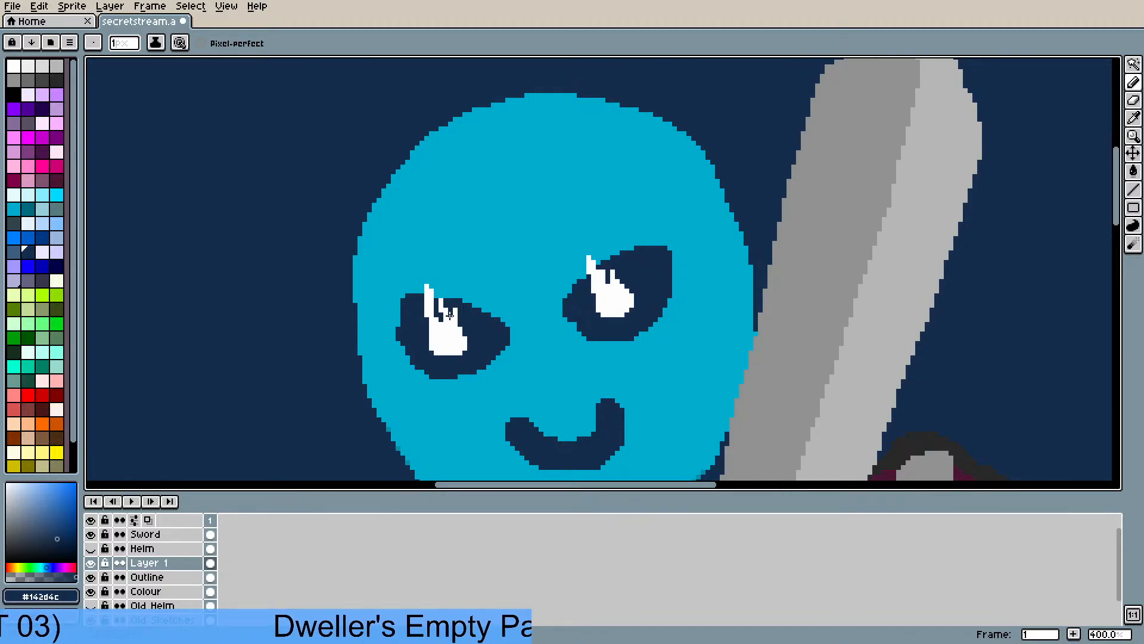
pyautogui.scroll(-3, 451, 332)
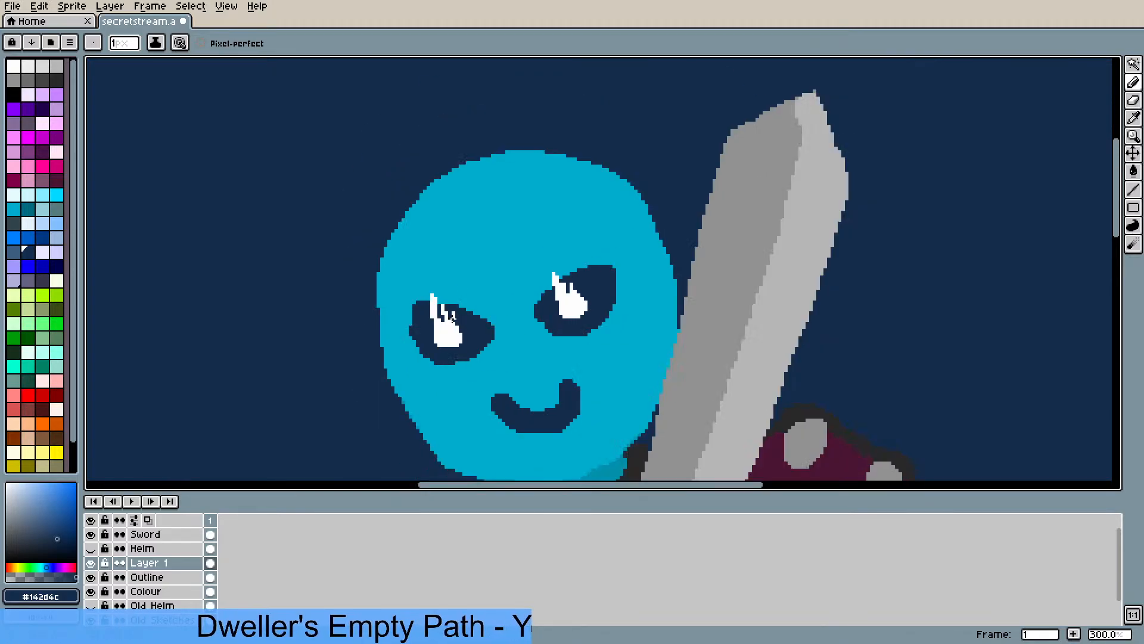
pyautogui.scroll(1, 511, 318)
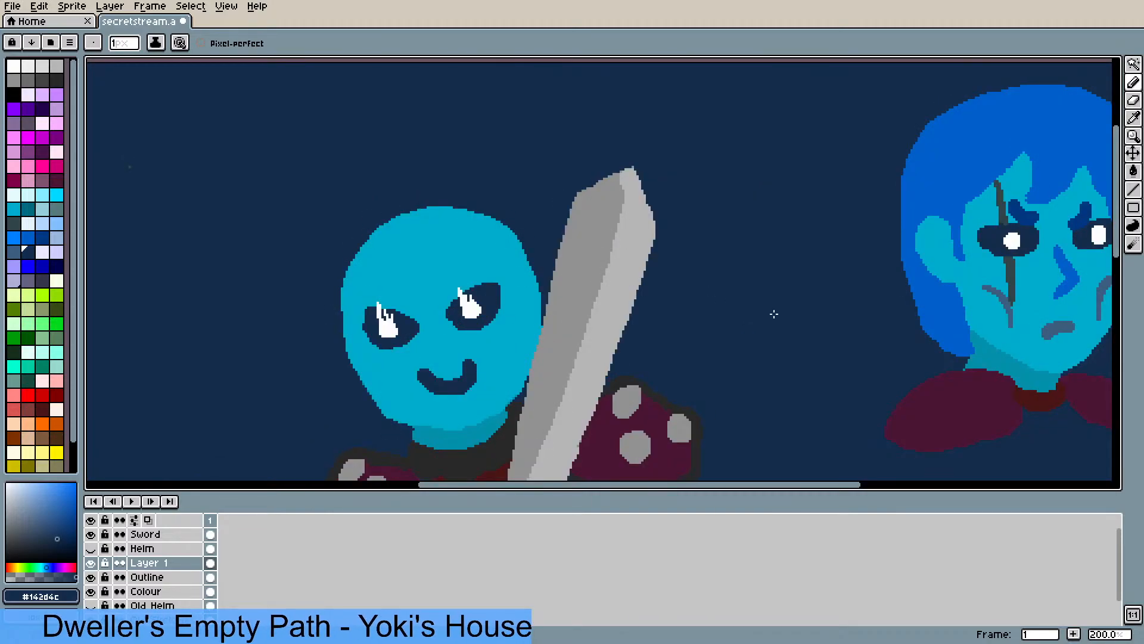
# - Sample the blue #005fca from the portrait's nose and draw a small curved nose line above the mouth
pyautogui.press('u')
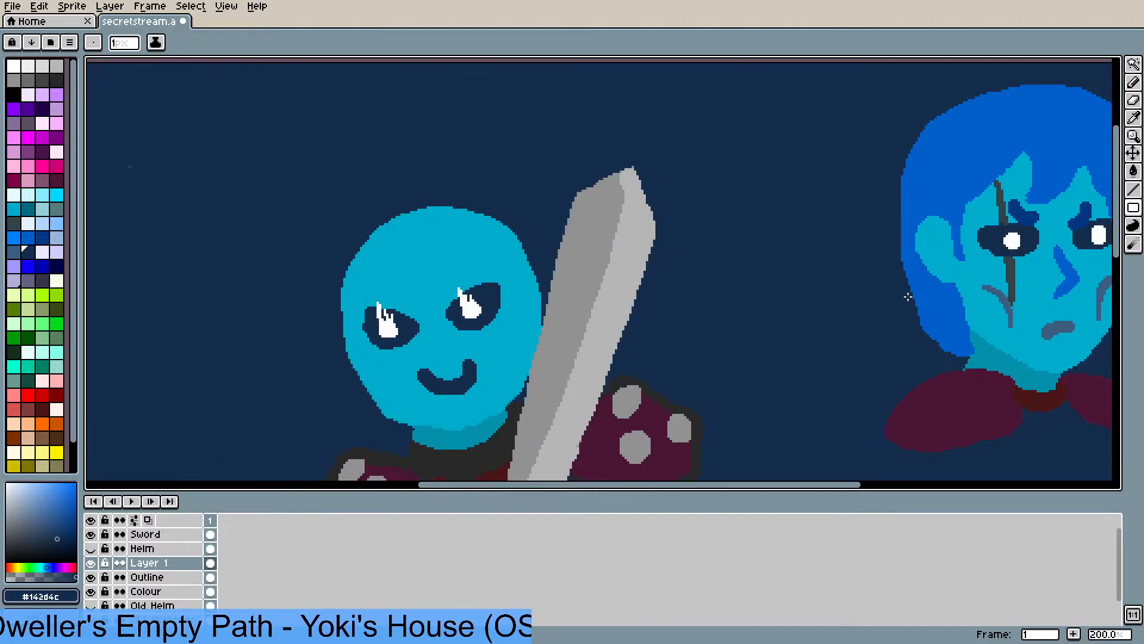
pyautogui.press('i')
pyautogui.click(1066, 269)
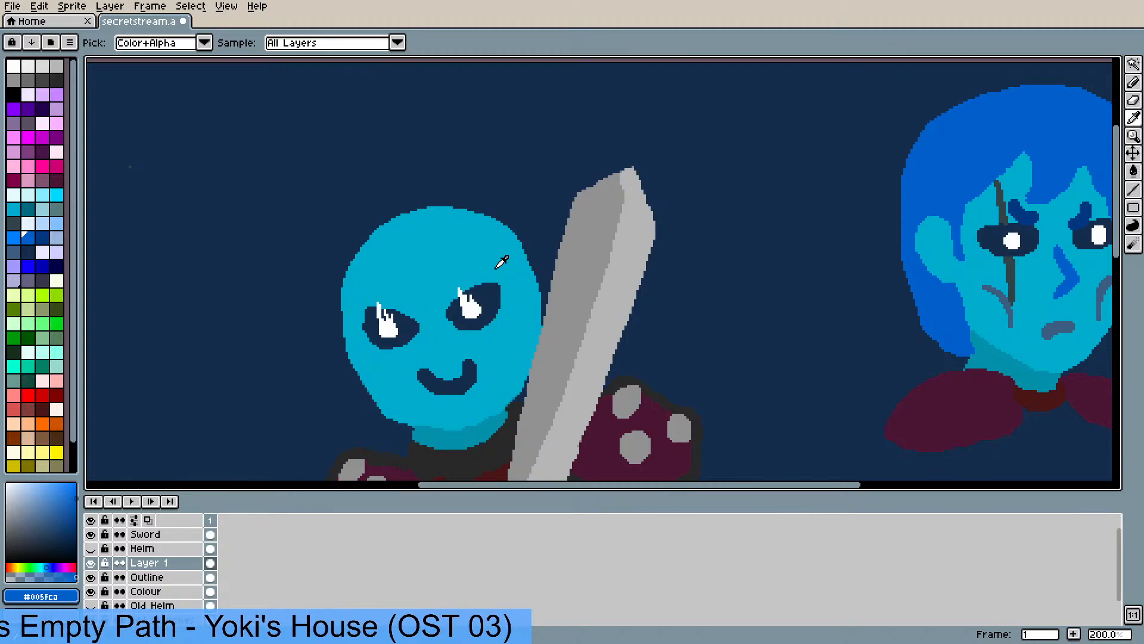
pyautogui.press('b')
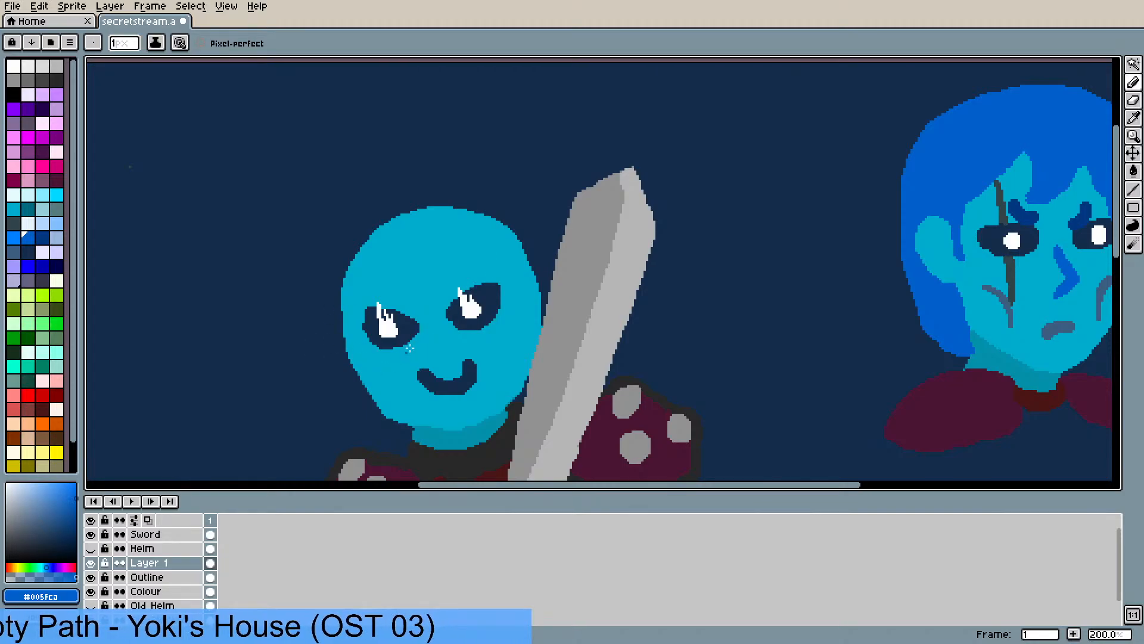
pyautogui.moveTo(428, 345); pyautogui.dragTo(427, 355)
# - Set the brush to 2 px and thicken the nose into a short hooked shape between the eyes and mouth
pyautogui.click(132, 44)
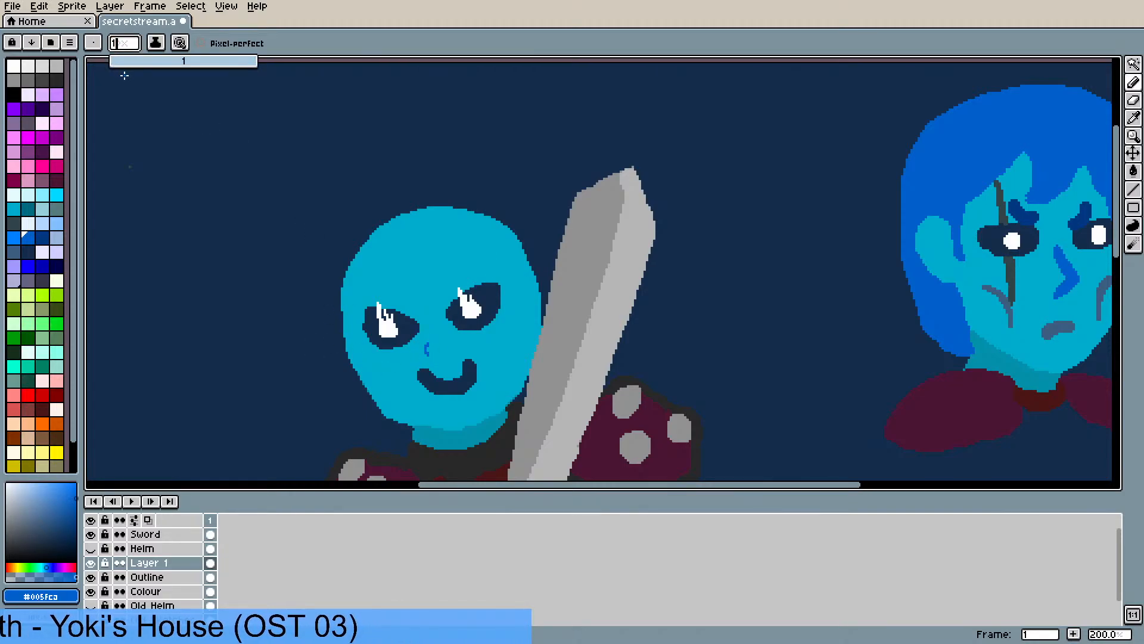
pyautogui.click(121, 61)
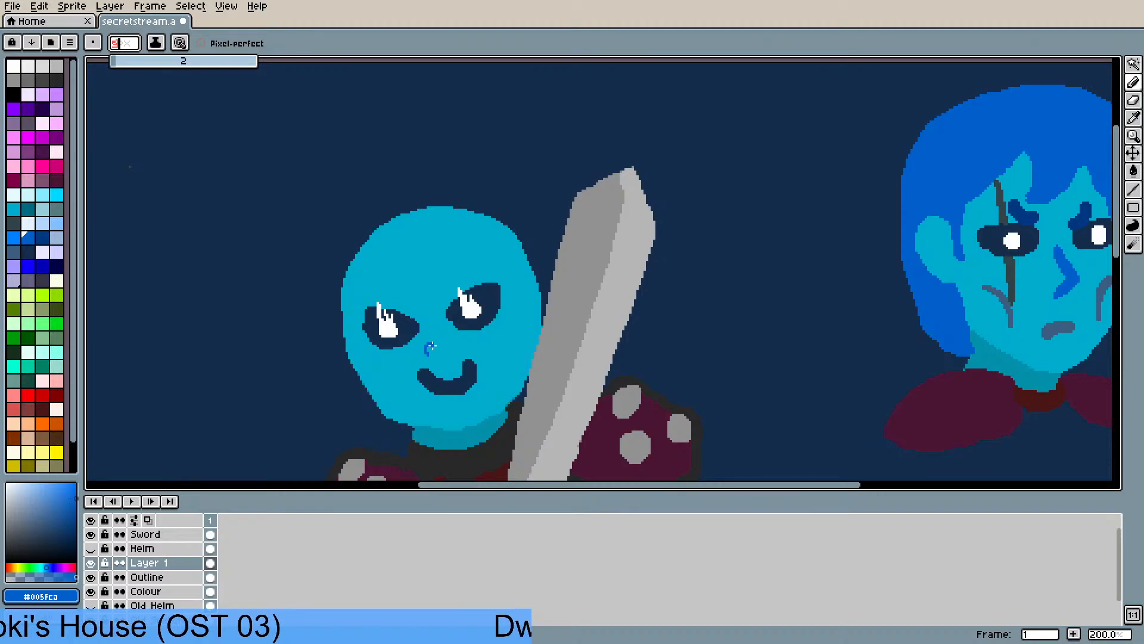
pyautogui.moveTo(429, 338); pyautogui.dragTo(440, 355)
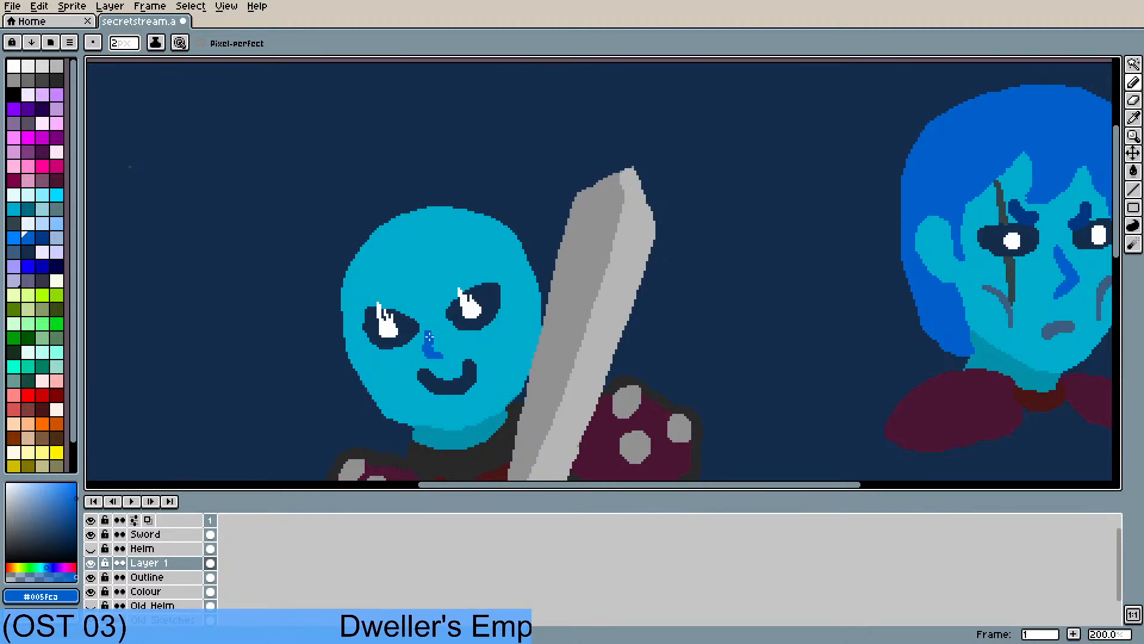
pyautogui.hotkey('ctrl', 'z')
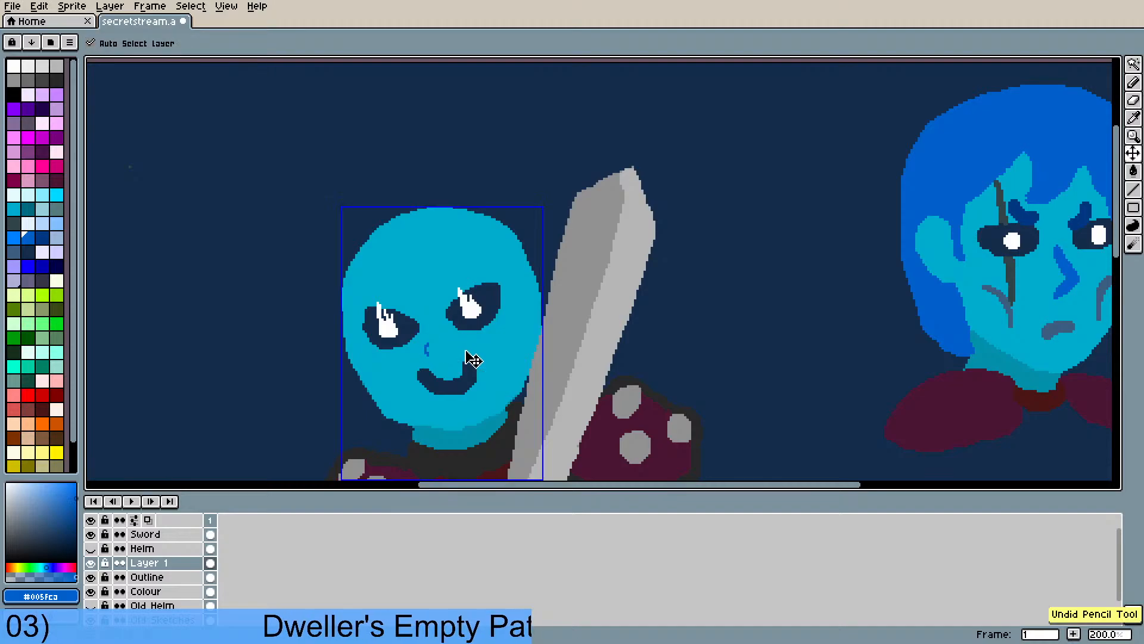
pyautogui.moveTo(430, 341); pyautogui.dragTo(432, 342)
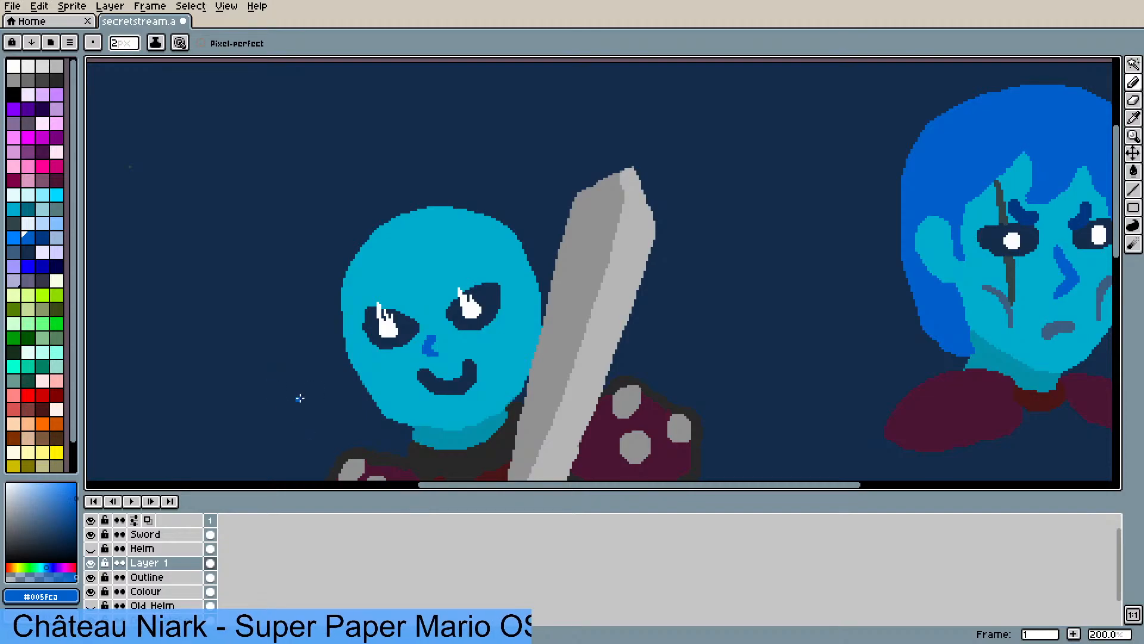
pyautogui.scroll(-2, 442, 237)
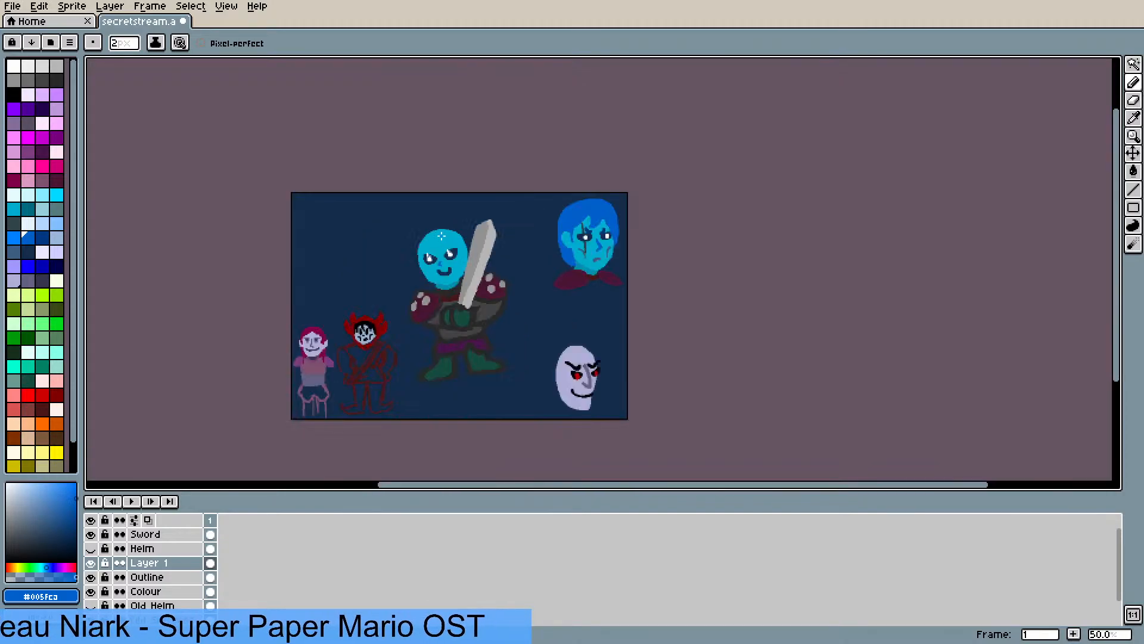
# - Draw the nose of the sword-wielding figure with a blue 2 px pencil stroke between the eyes and mouth
pyautogui.scroll(1, 443, 233)
pyautogui.scroll(1, 457, 230)
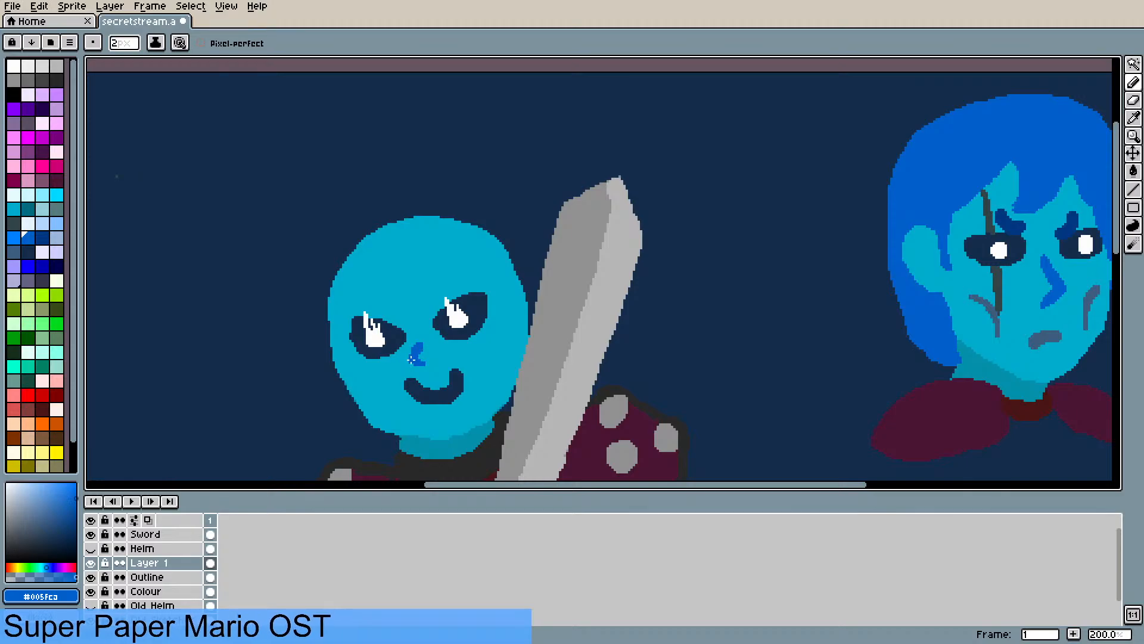
pyautogui.moveTo(412, 358); pyautogui.dragTo(422, 366)
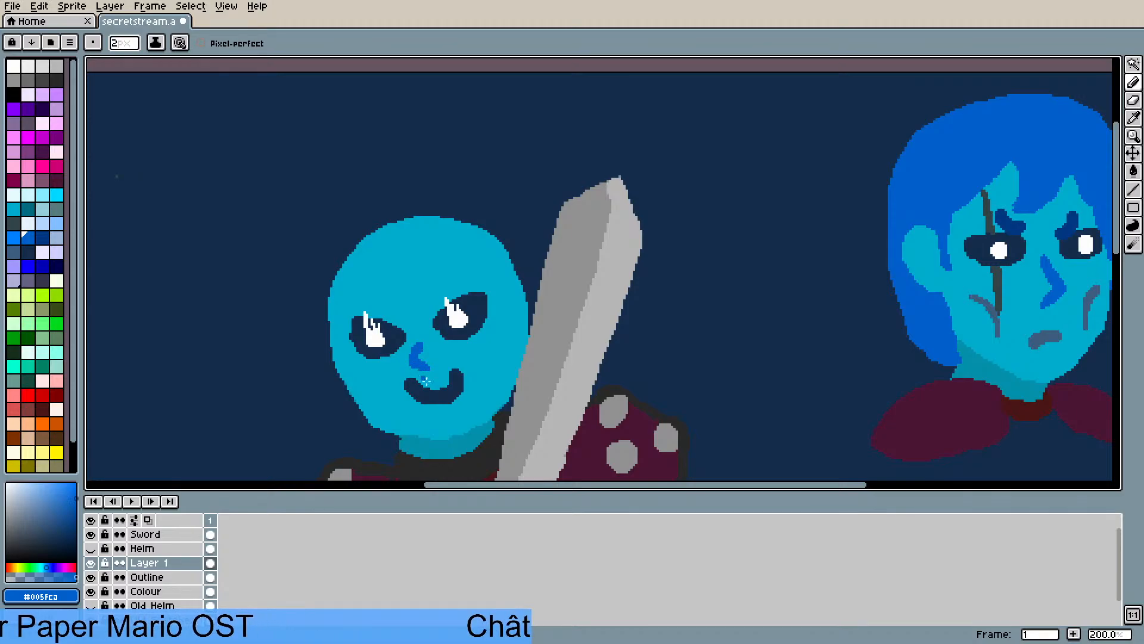
pyautogui.scroll(-2, 411, 394)
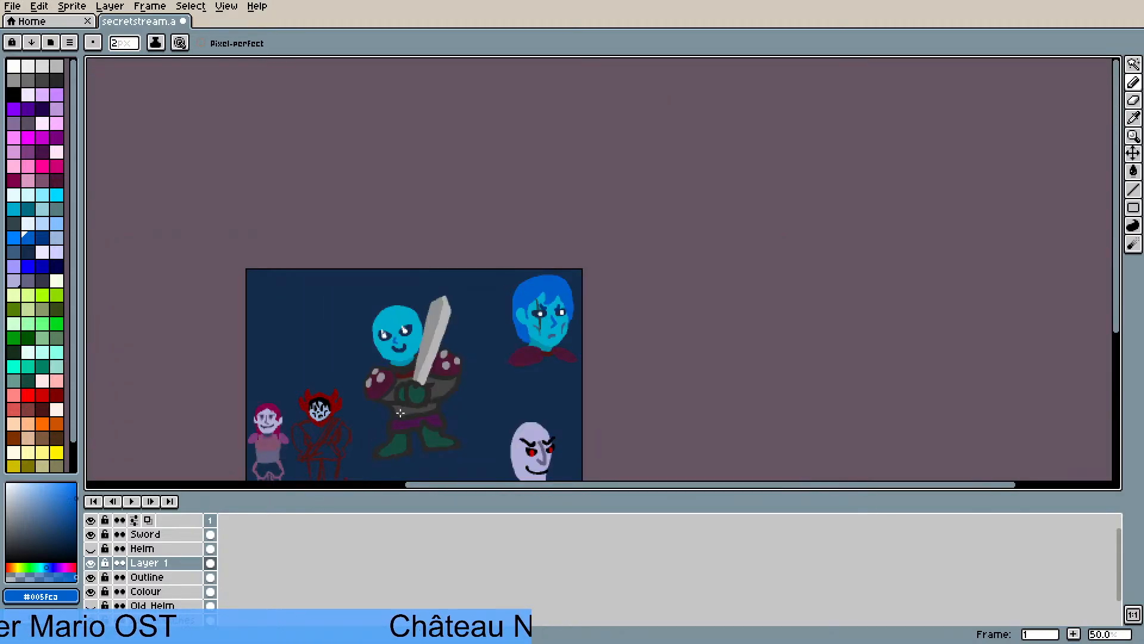
# - Remove the sword-wielding figure's mouth by filling it with the cyan skin colour sampled from the face
pyautogui.scroll(2, 400, 413)
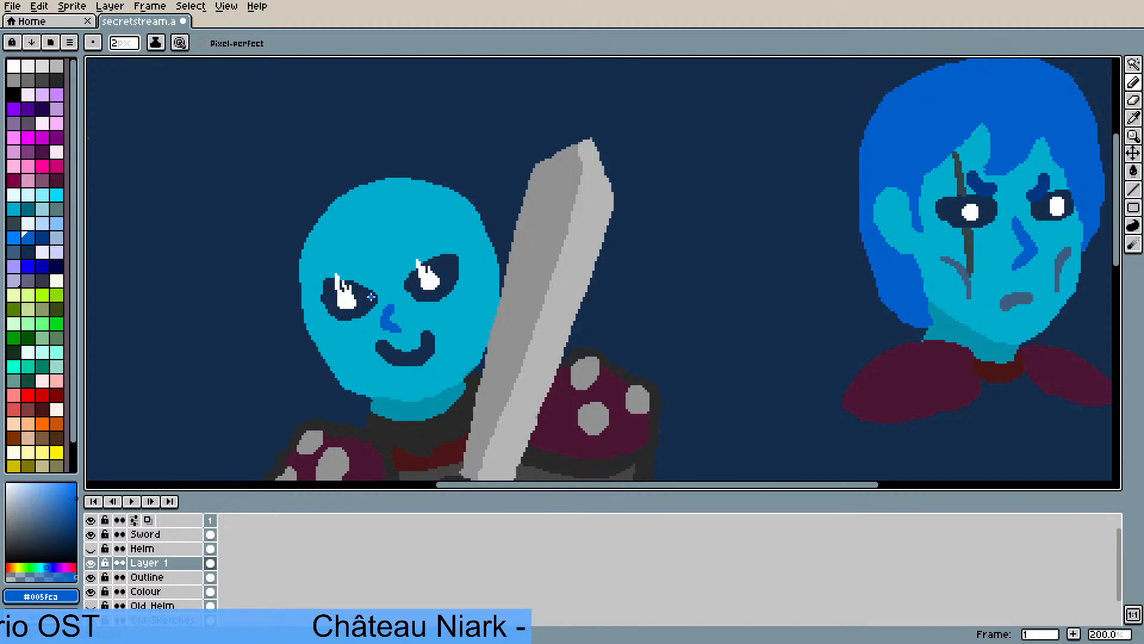
pyautogui.press('i')
pyautogui.click(440, 338)
pyautogui.press('g')
pyautogui.click(417, 363)
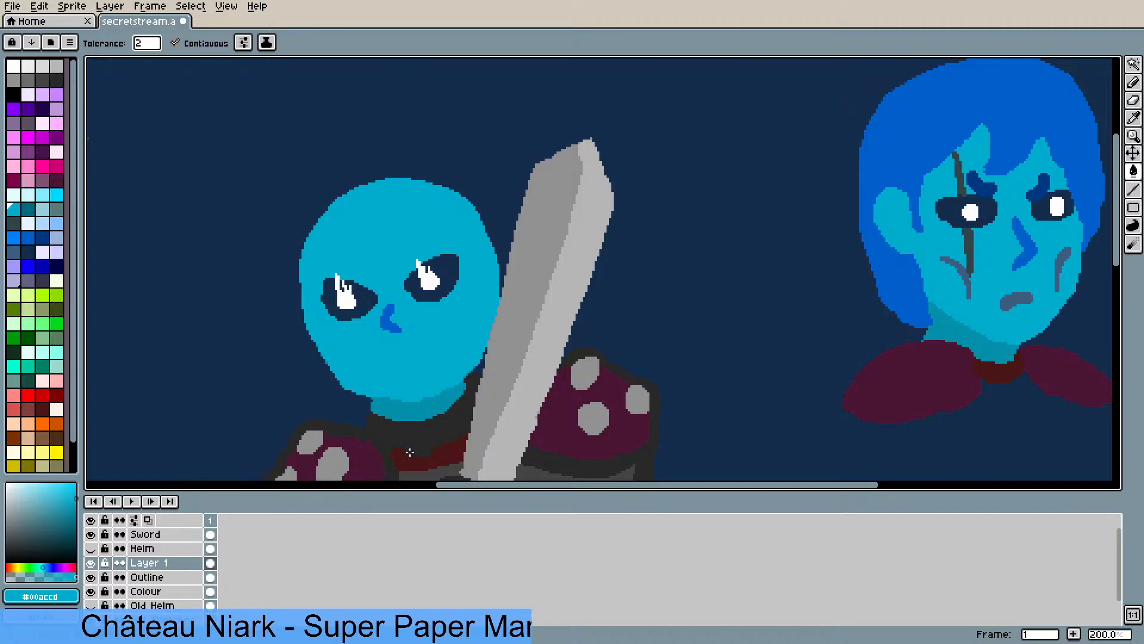
# - Try pencil strokes on the sword-wielding figure's face in the dark blue sampled from the eye, and undo them
pyautogui.press('i')
pyautogui.click(460, 270)
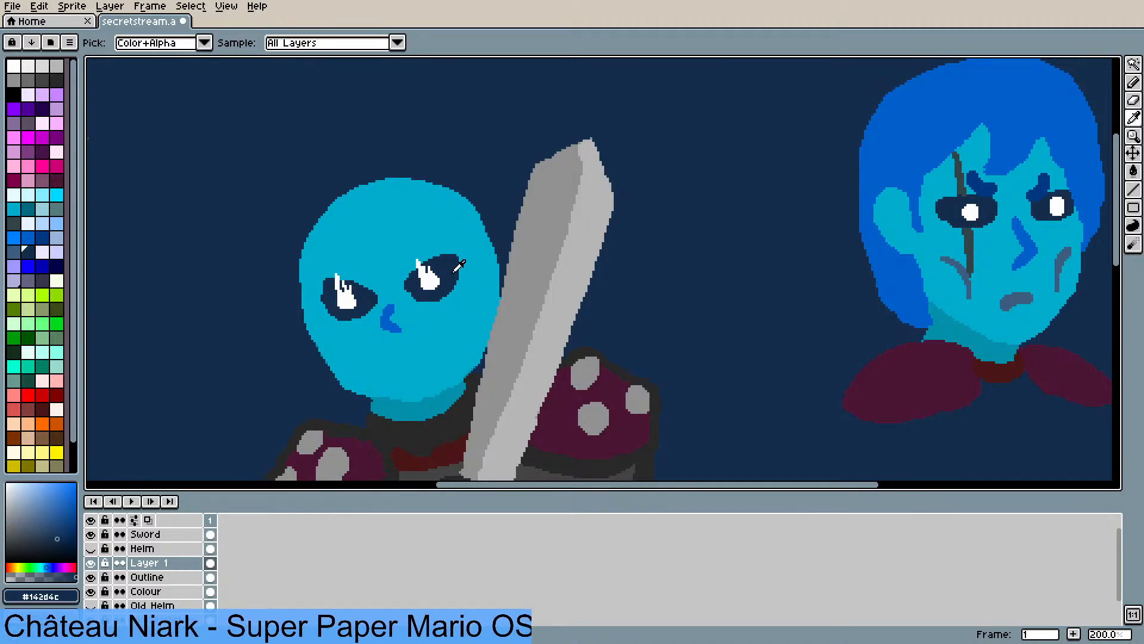
pyautogui.press('b')
pyautogui.moveTo(466, 309)
pyautogui.mouseDown()
pyautogui.moveTo(452, 312)
pyautogui.moveTo(450, 347)
pyautogui.moveTo(451, 318)
pyautogui.mouseUp()
pyautogui.moveTo(334, 329); pyautogui.dragTo(362, 369)
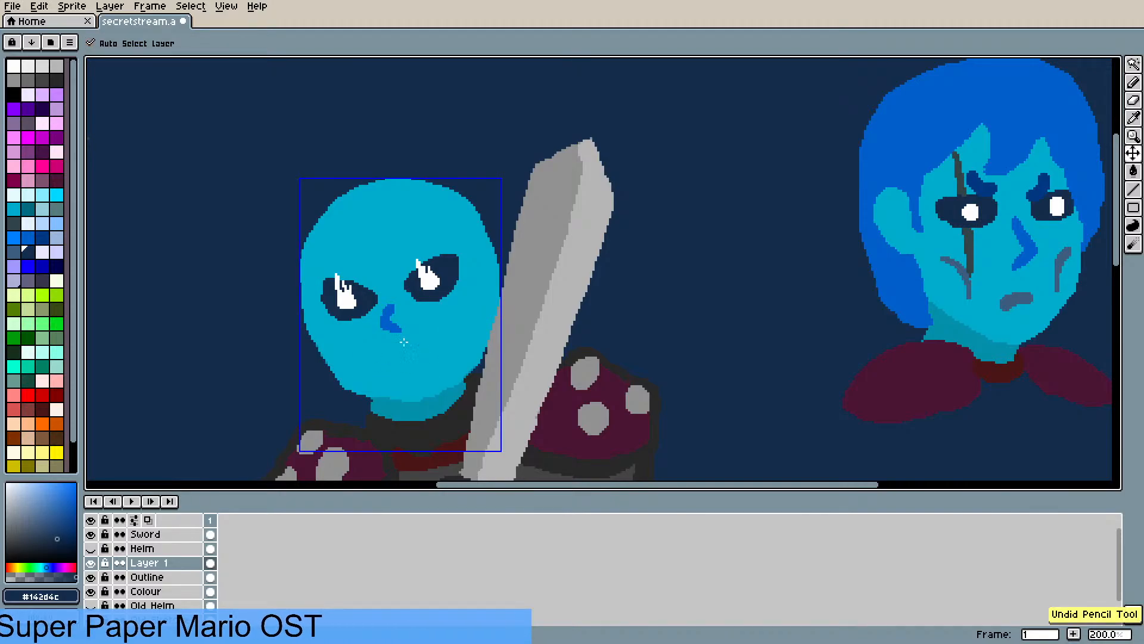
# - Try a 3 px stroke on the bald head's forehead in the blue sampled from the portrait's hair, and undo it
pyautogui.scroll(-1, 442, 318)
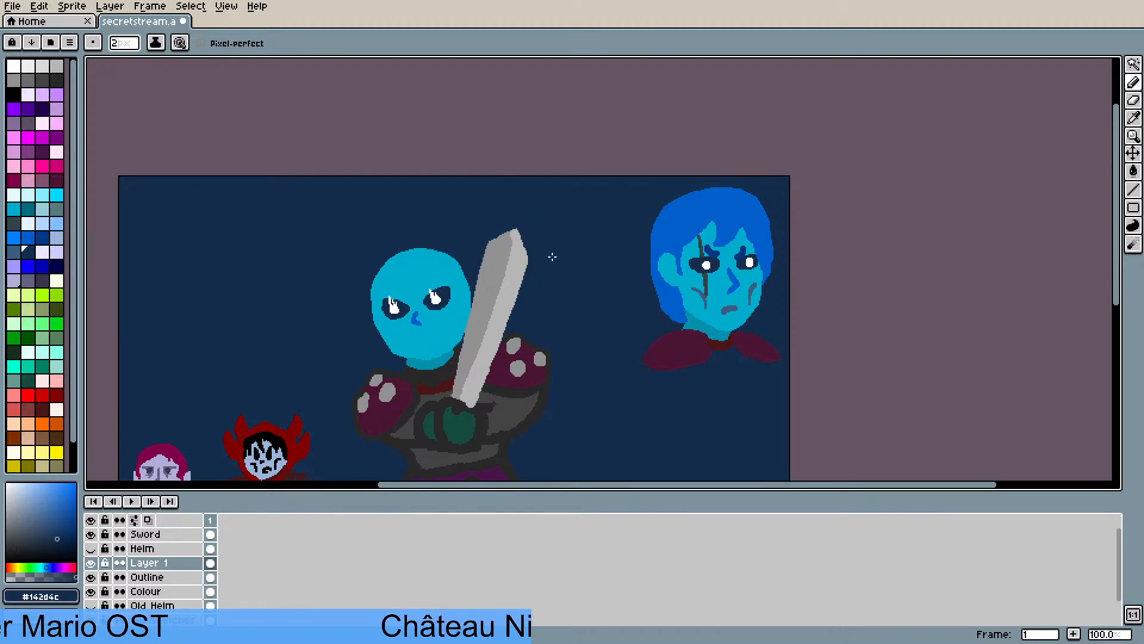
pyautogui.press('i')
pyautogui.click(702, 243)
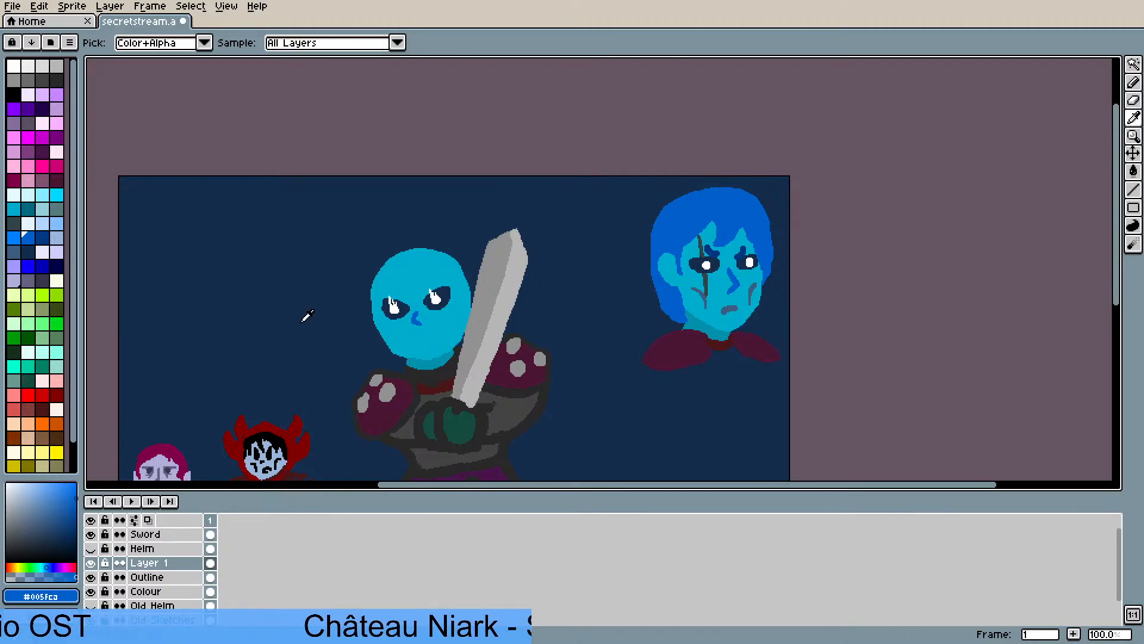
pyautogui.press('b')
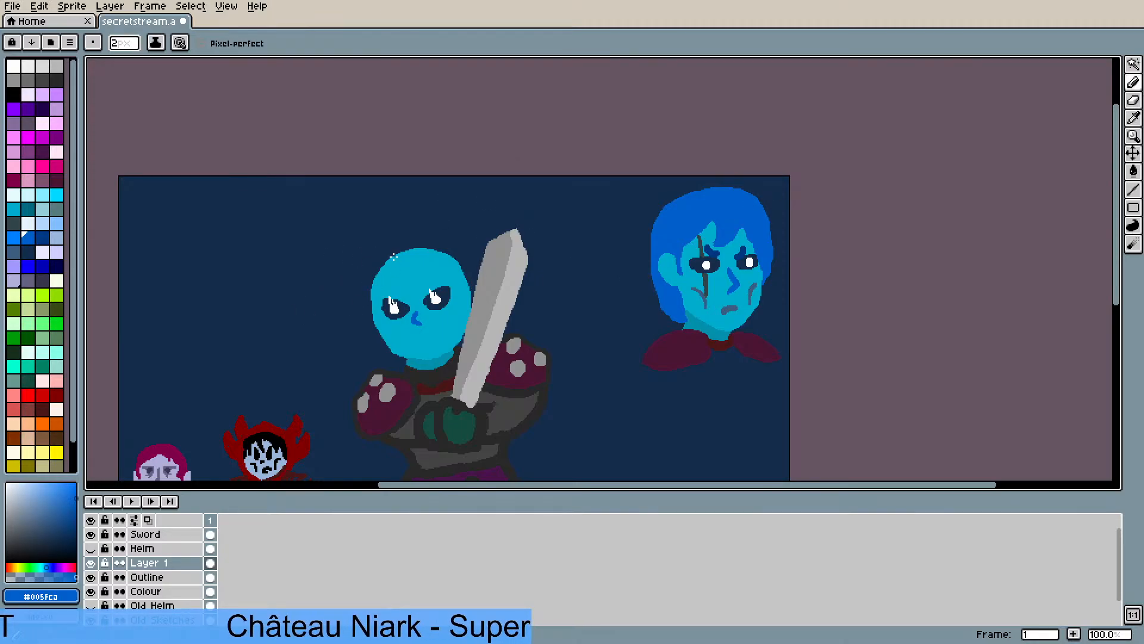
pyautogui.click(124, 43)
pyautogui.moveTo(114, 64); pyautogui.dragTo(120, 64)
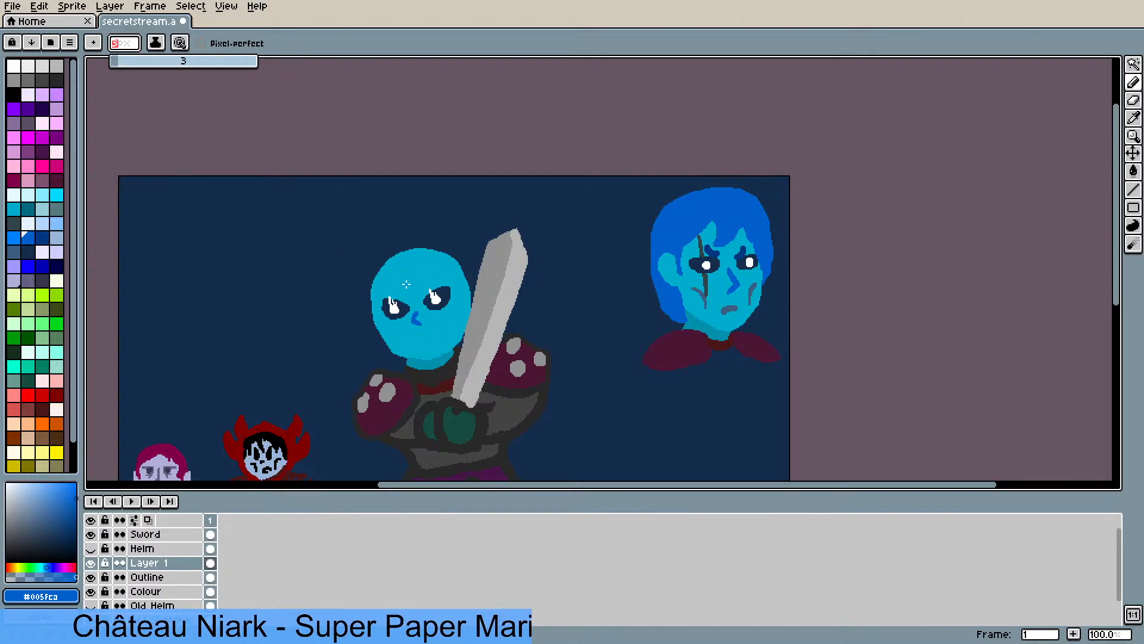
pyautogui.click(415, 267)
pyautogui.moveTo(415, 267); pyautogui.dragTo(416, 298)
pyautogui.press('v')
pyautogui.press('b')
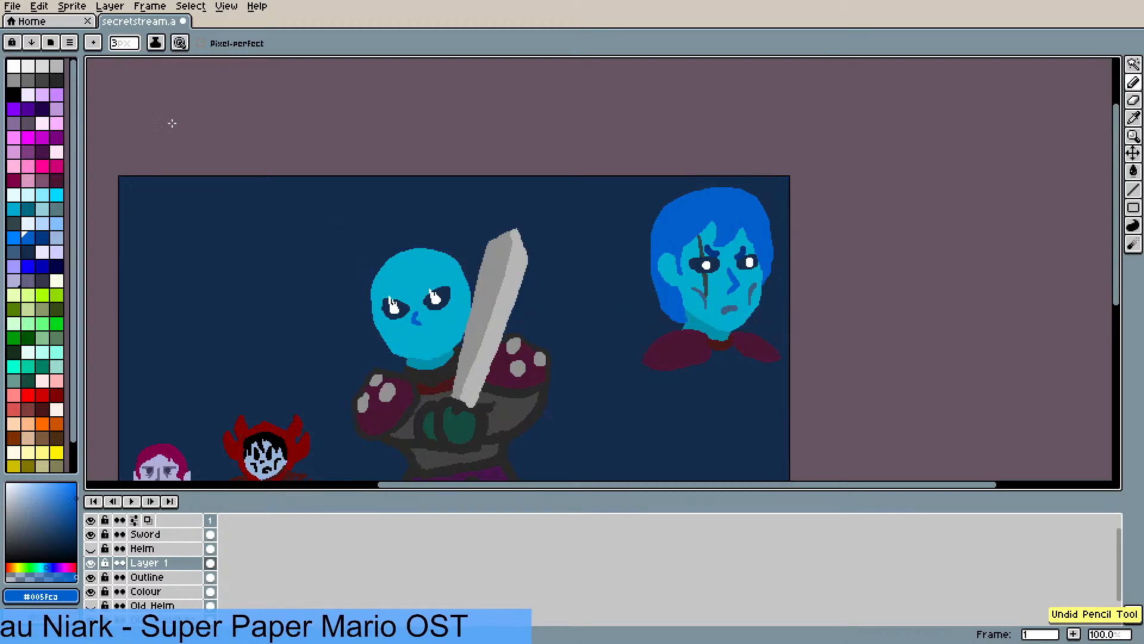
# - Try painting blue hair with a forehead curl on the bald head using a 5 px brush and fills, and undo it
pyautogui.click(123, 43)
pyautogui.click(123, 58)
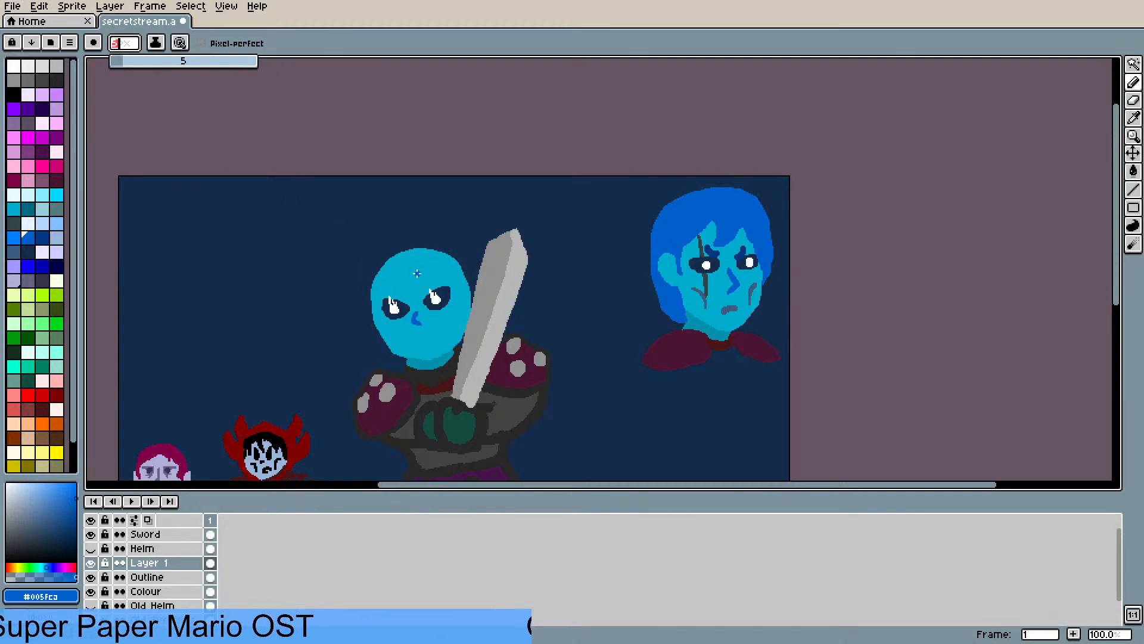
pyautogui.moveTo(410, 262)
pyautogui.mouseDown()
pyautogui.moveTo(413, 295)
pyautogui.moveTo(398, 289)
pyautogui.moveTo(414, 286)
pyautogui.moveTo(412, 273)
pyautogui.moveTo(394, 276)
pyautogui.moveTo(372, 306)
pyautogui.moveTo(376, 278)
pyautogui.moveTo(405, 256)
pyautogui.moveTo(385, 265)
pyautogui.moveTo(416, 251)
pyautogui.moveTo(404, 251)
pyautogui.moveTo(377, 275)
pyautogui.moveTo(421, 249)
pyautogui.moveTo(453, 262)
pyautogui.moveTo(460, 301)
pyautogui.mouseUp()
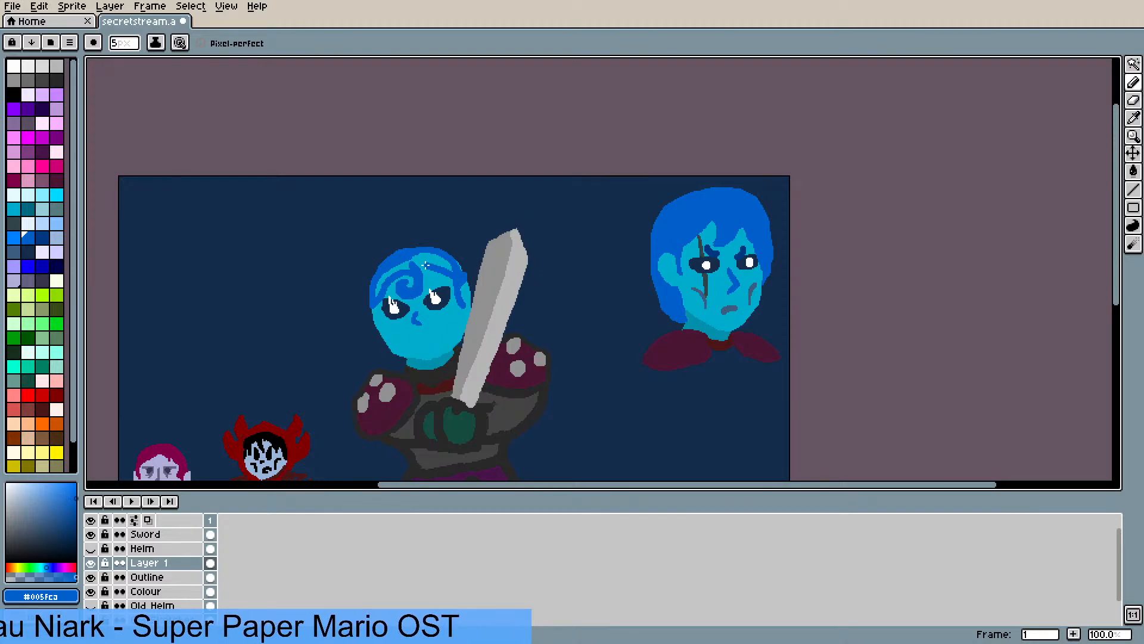
pyautogui.press('g')
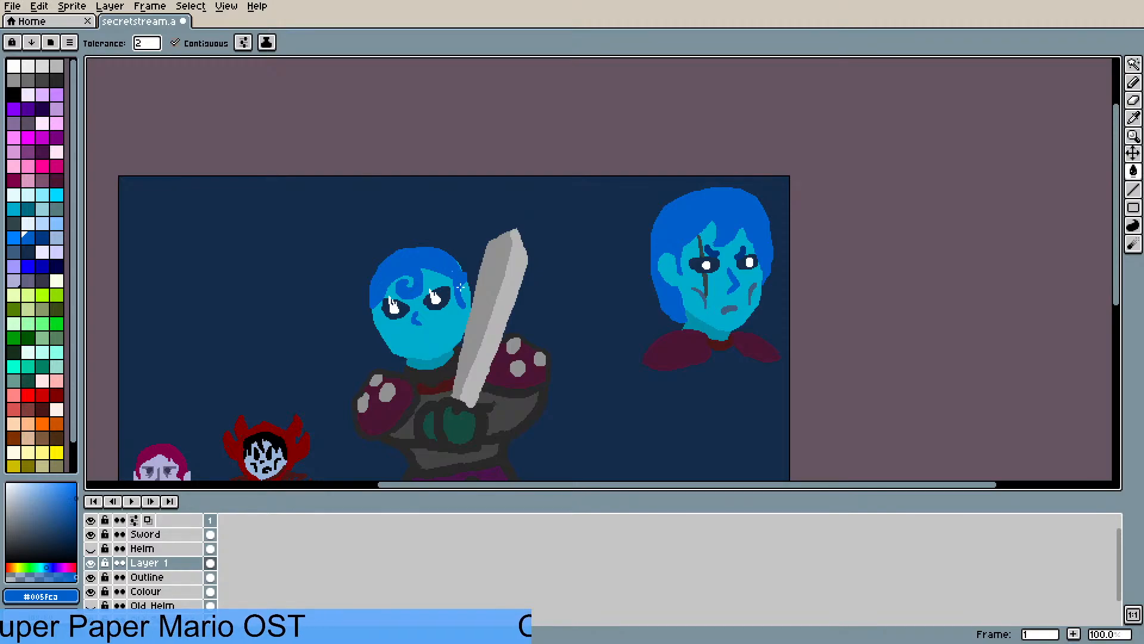
pyautogui.press('b')
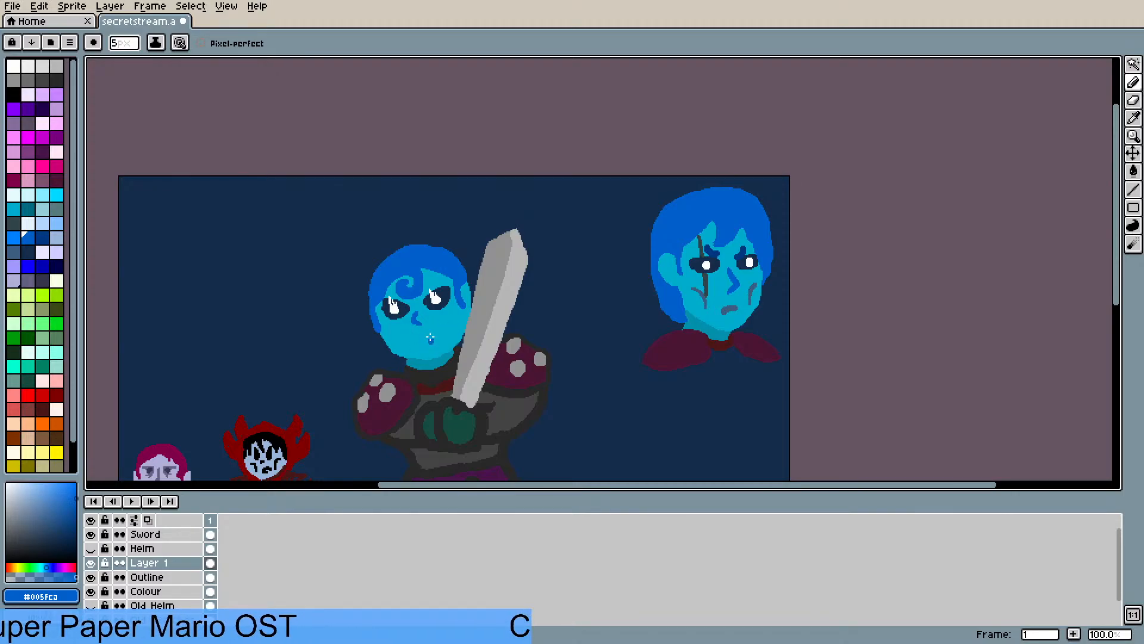
pyautogui.hotkey('ctrl', 'z')
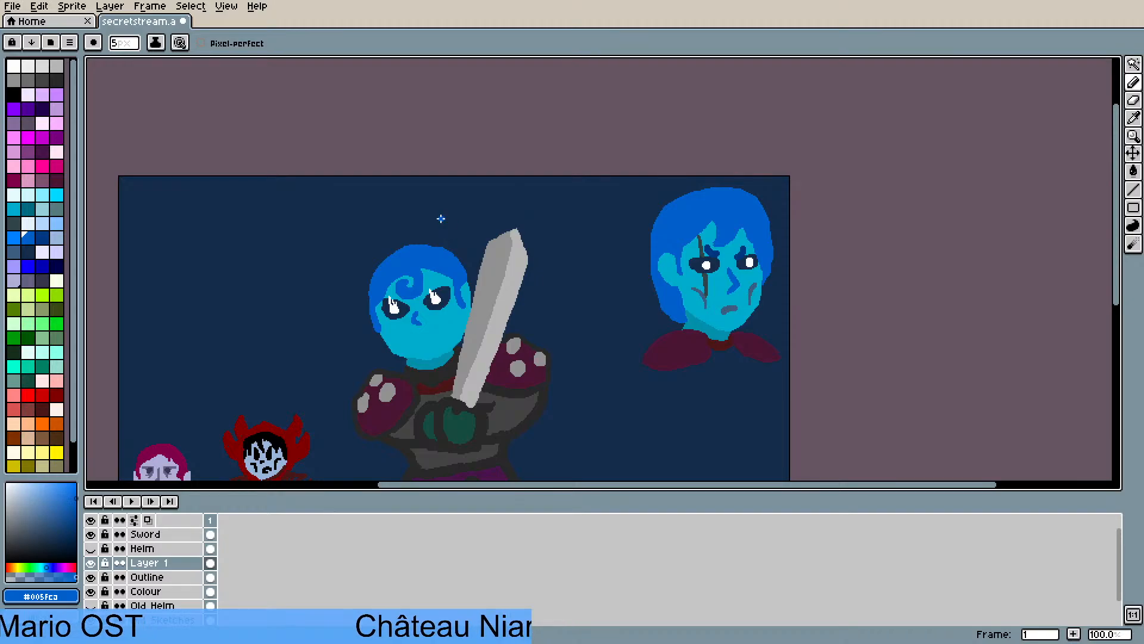
pyautogui.hotkey('ctrl', 'z')
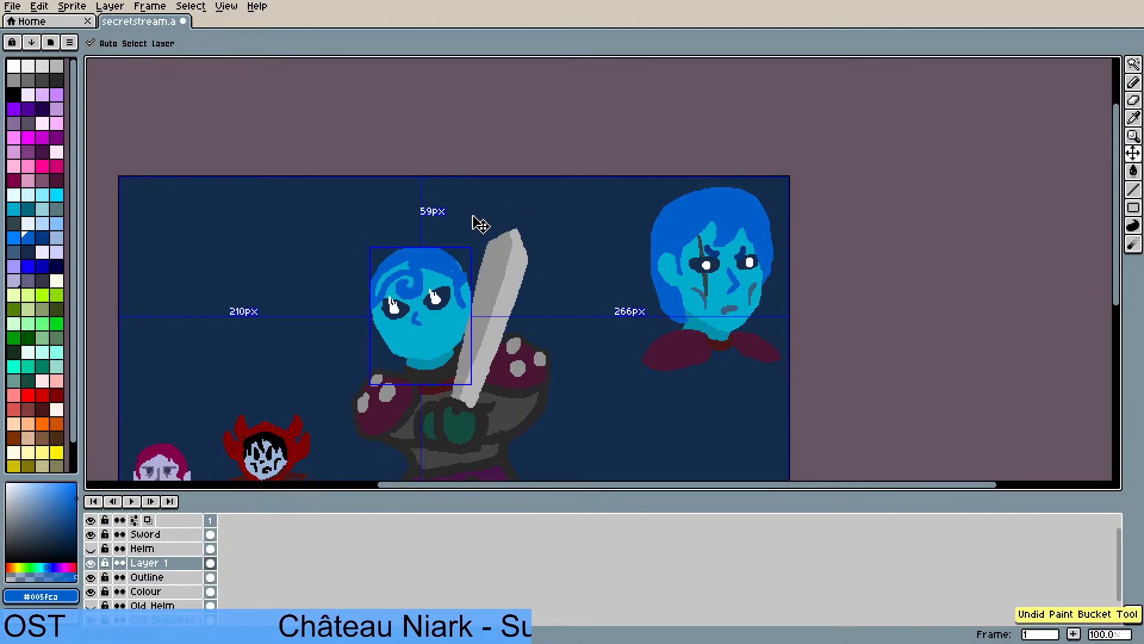
pyautogui.hotkey('ctrl', 'z')
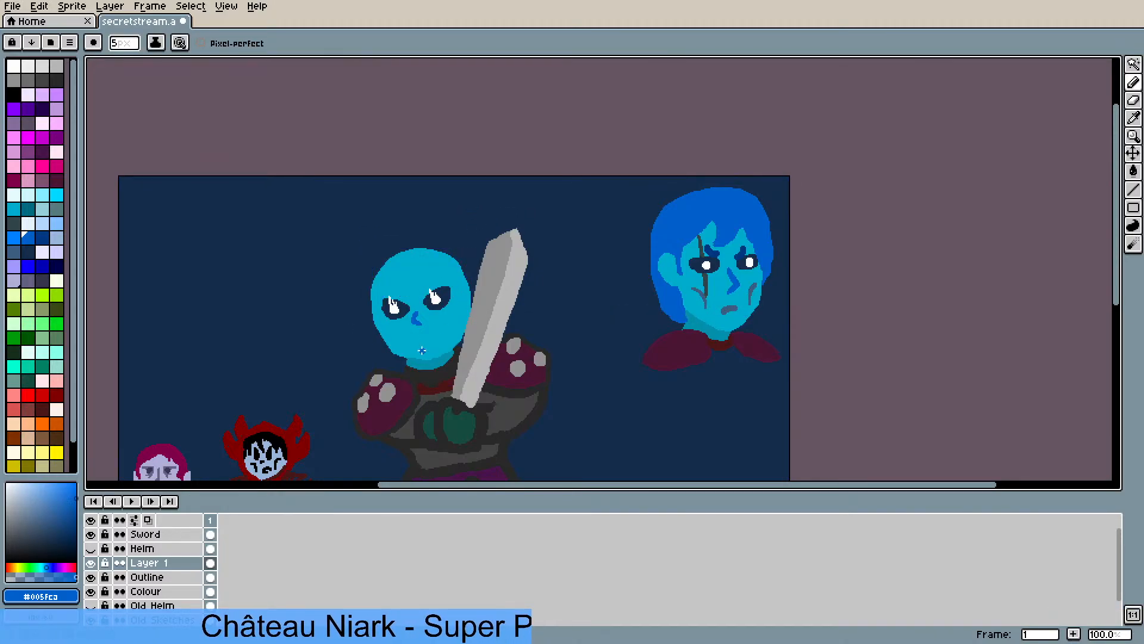
# - Select both eyes of the sword-wielding figure by colour area with the Magic Wand
pyautogui.press('b')
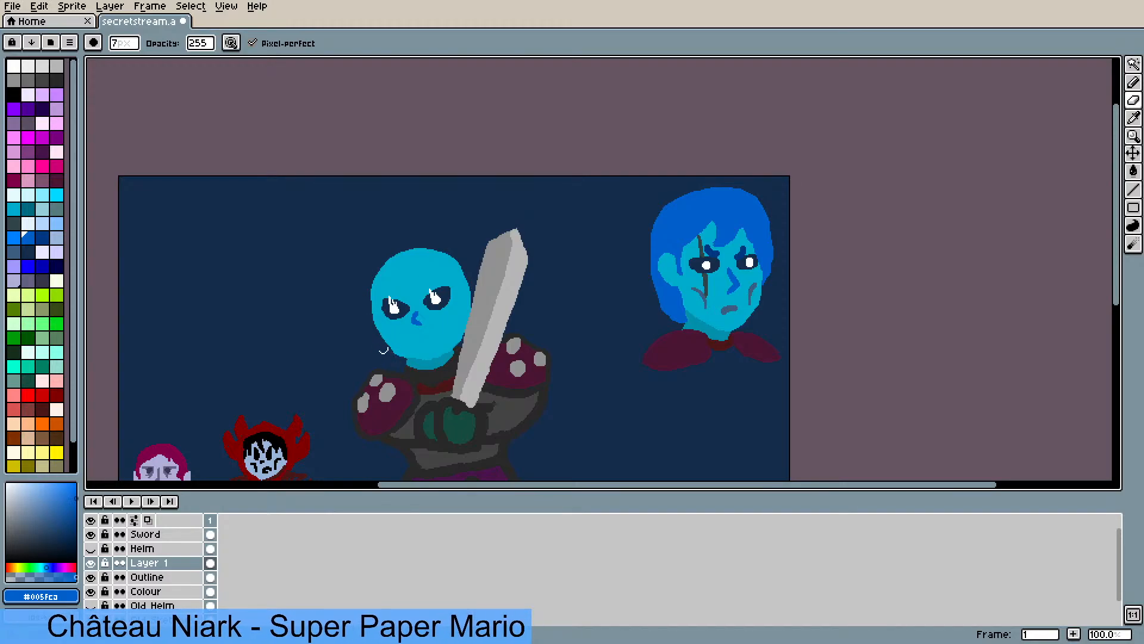
pyautogui.scroll(-1, 278, 342)
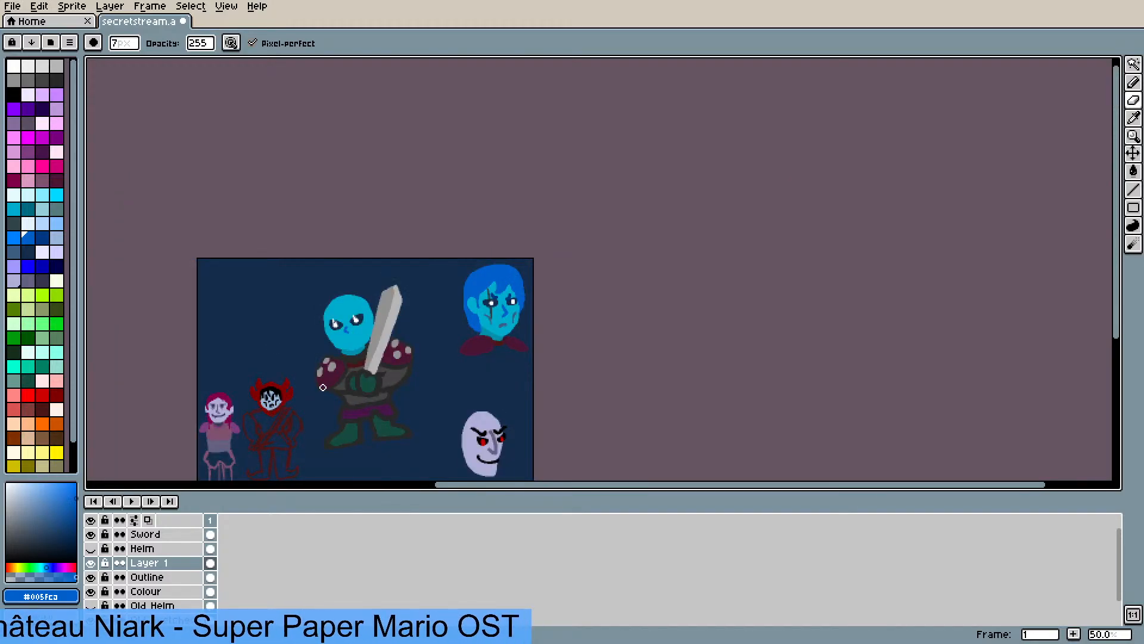
pyautogui.scroll(1, 345, 389)
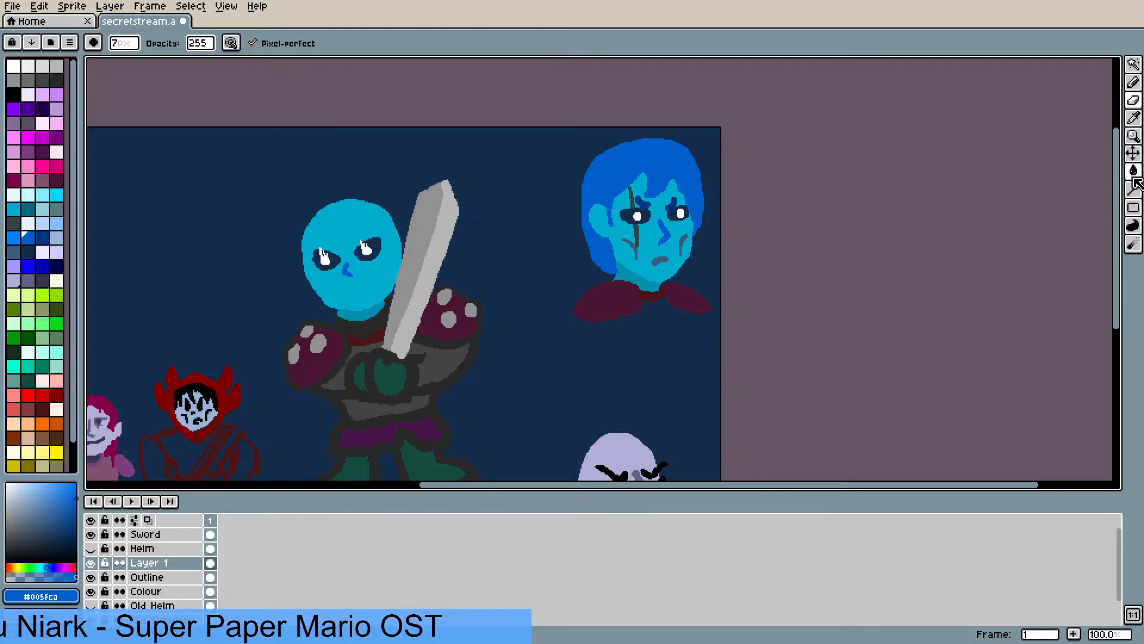
pyautogui.moveTo(1116, 167); pyautogui.dragTo(1110, 198)
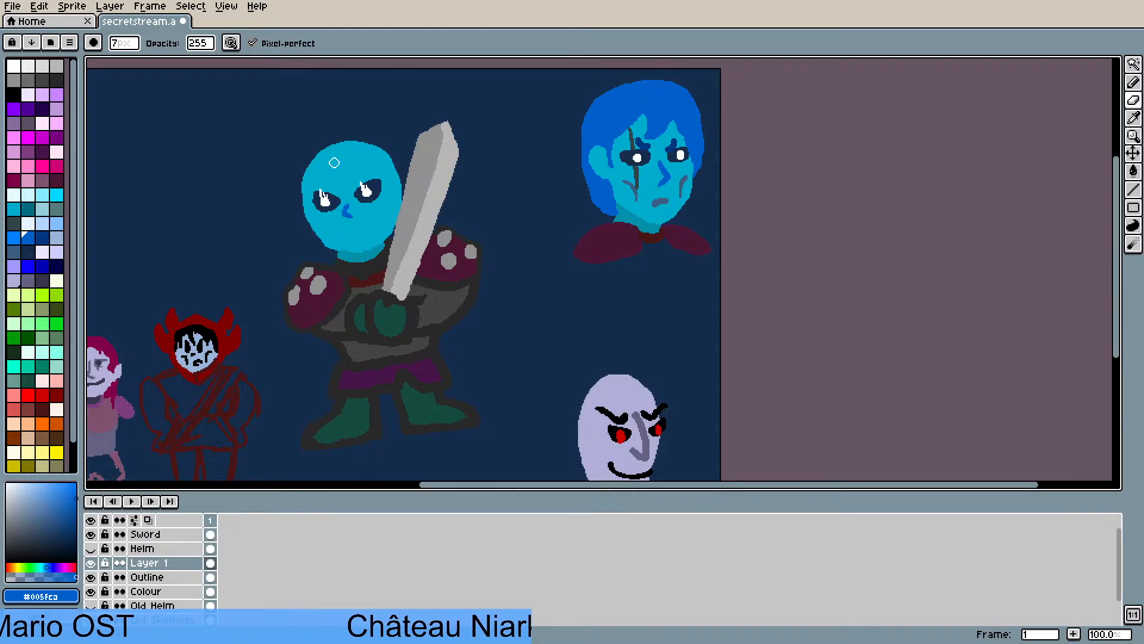
pyautogui.scroll(1, 346, 144)
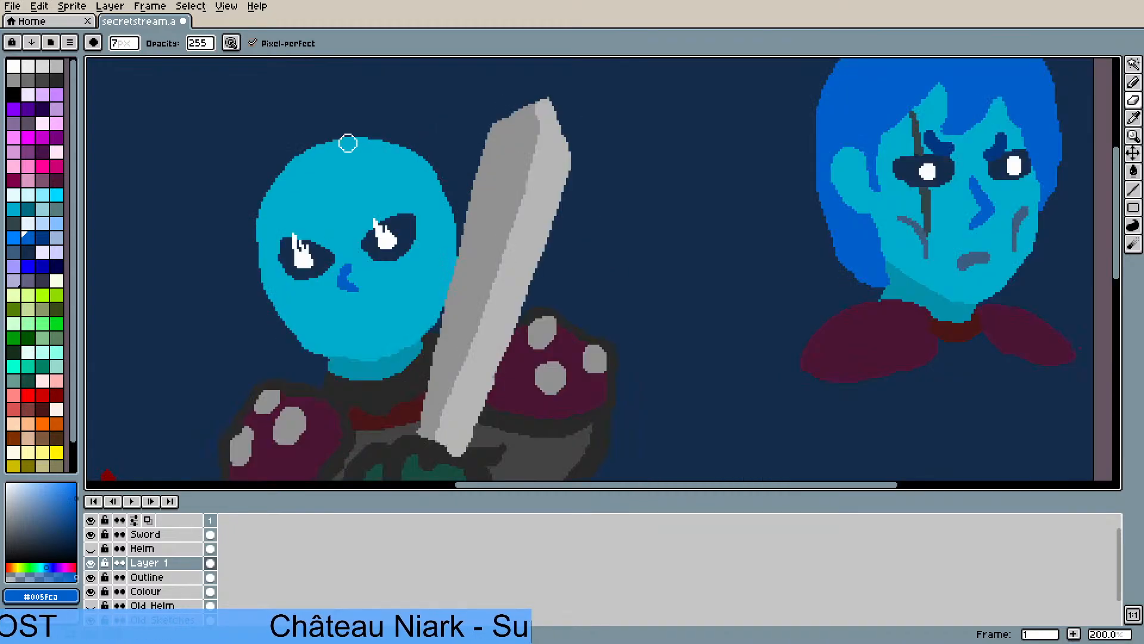
pyautogui.scroll(-1, 348, 144)
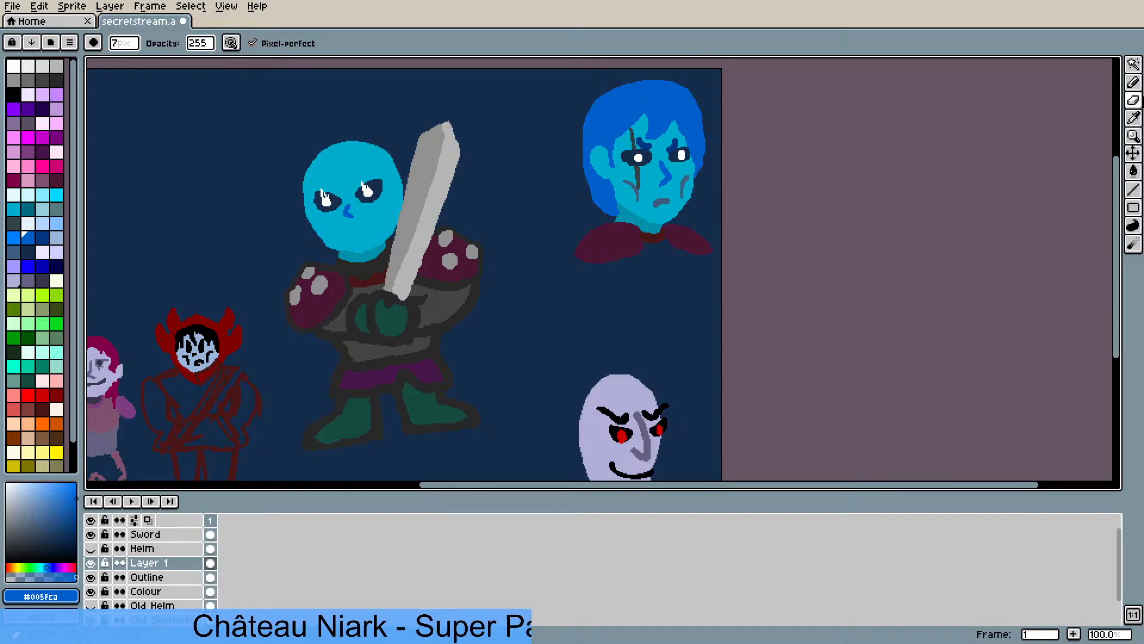
pyautogui.press('w')
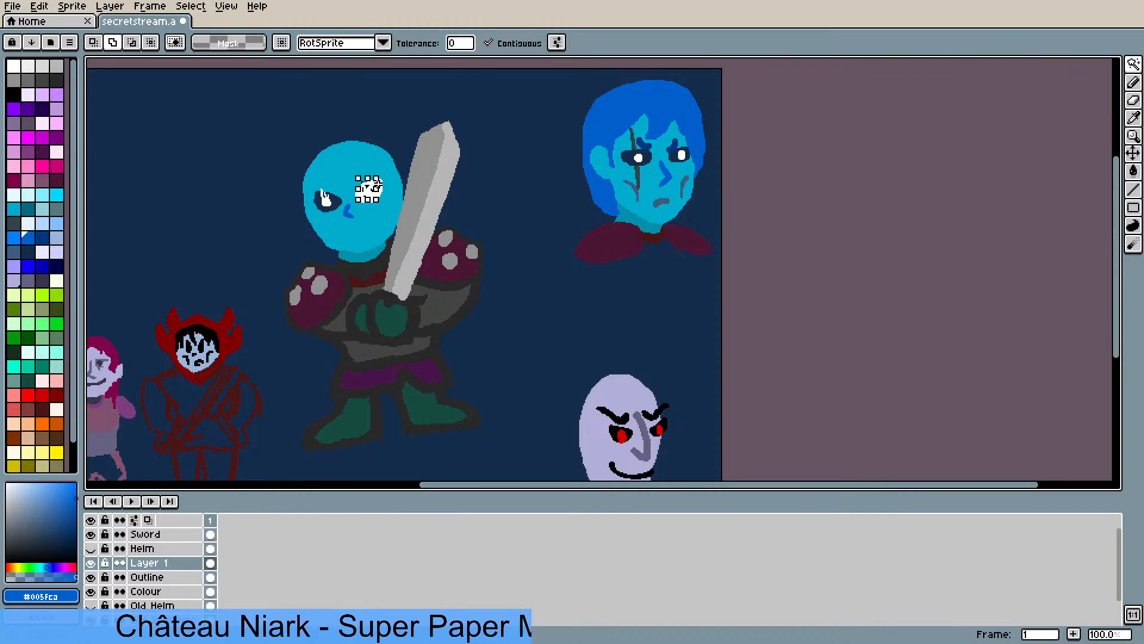
pyautogui.keyDown('shift'); pyautogui.click(322, 193); pyautogui.keyUp('shift')
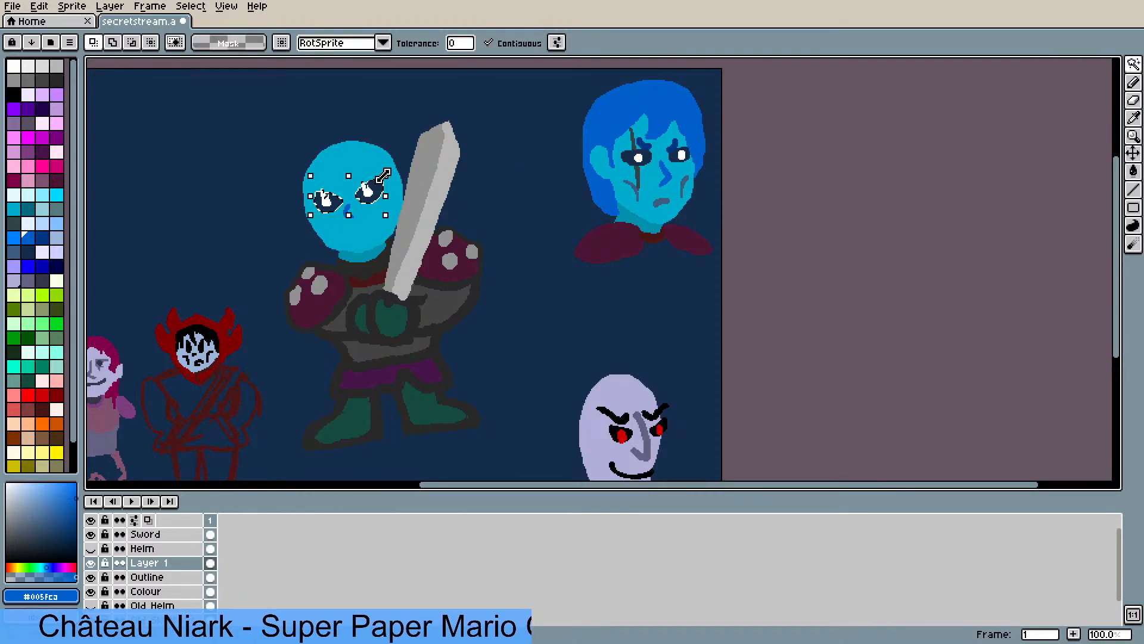
# - Try enlarging the selected eyes and shifting them slightly on the face, and undo the transformation
pyautogui.moveTo(383, 175)
pyautogui.mouseDown()
pyautogui.moveTo(424, 166)
pyautogui.moveTo(380, 182)
pyautogui.moveTo(389, 190)
pyautogui.moveTo(396, 169)
pyautogui.mouseUp()
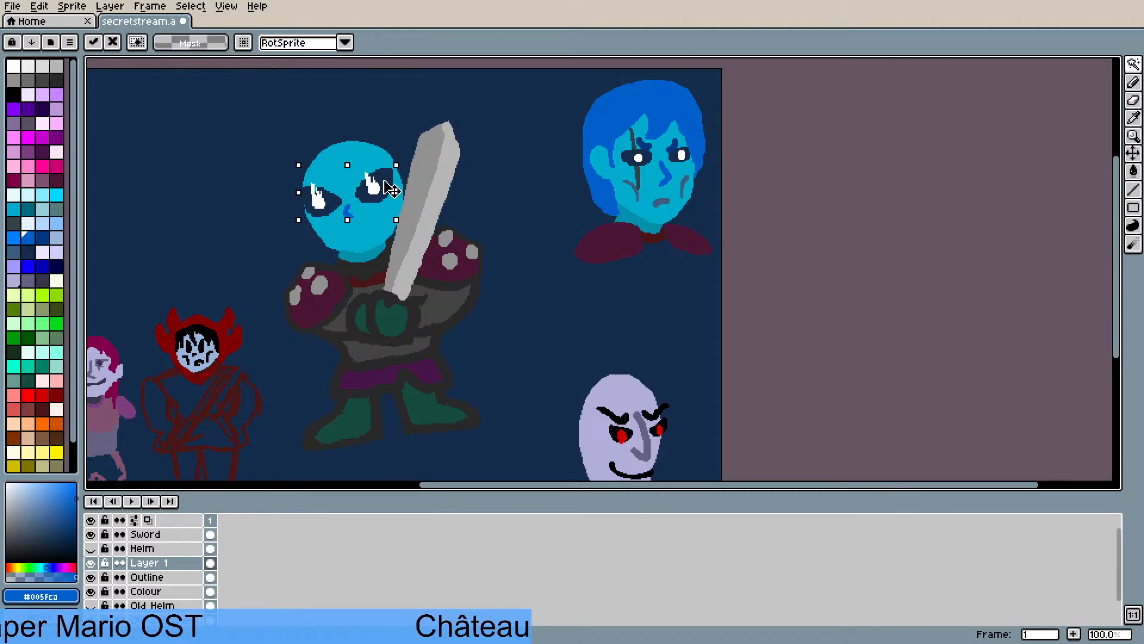
pyautogui.moveTo(393, 188); pyautogui.dragTo(391, 184)
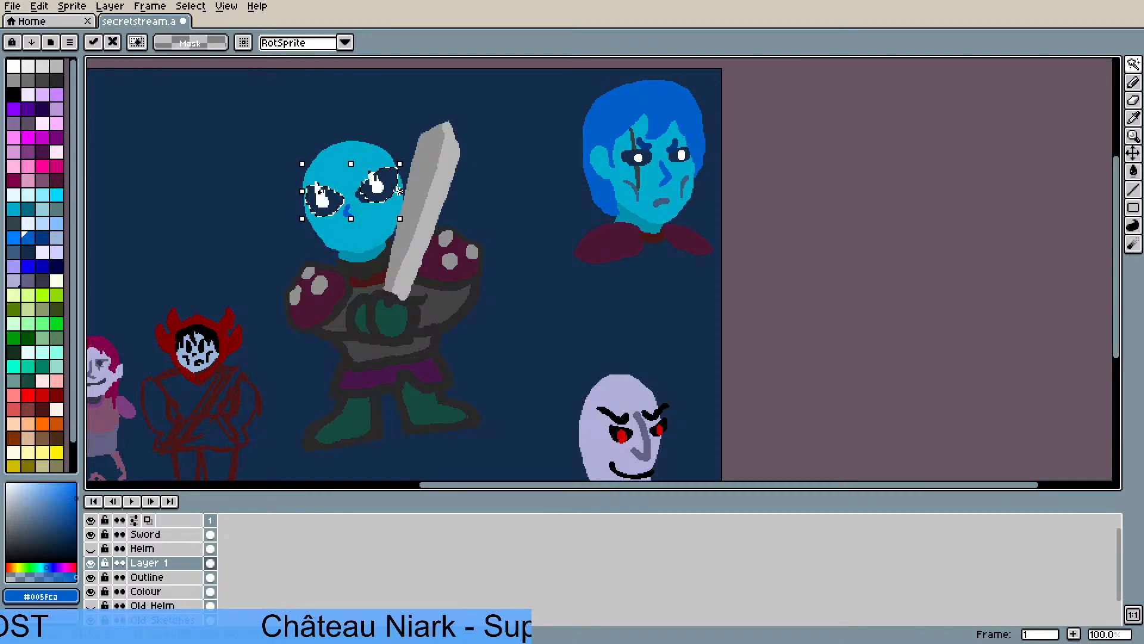
pyautogui.press('Return')
pyautogui.click(435, 206)
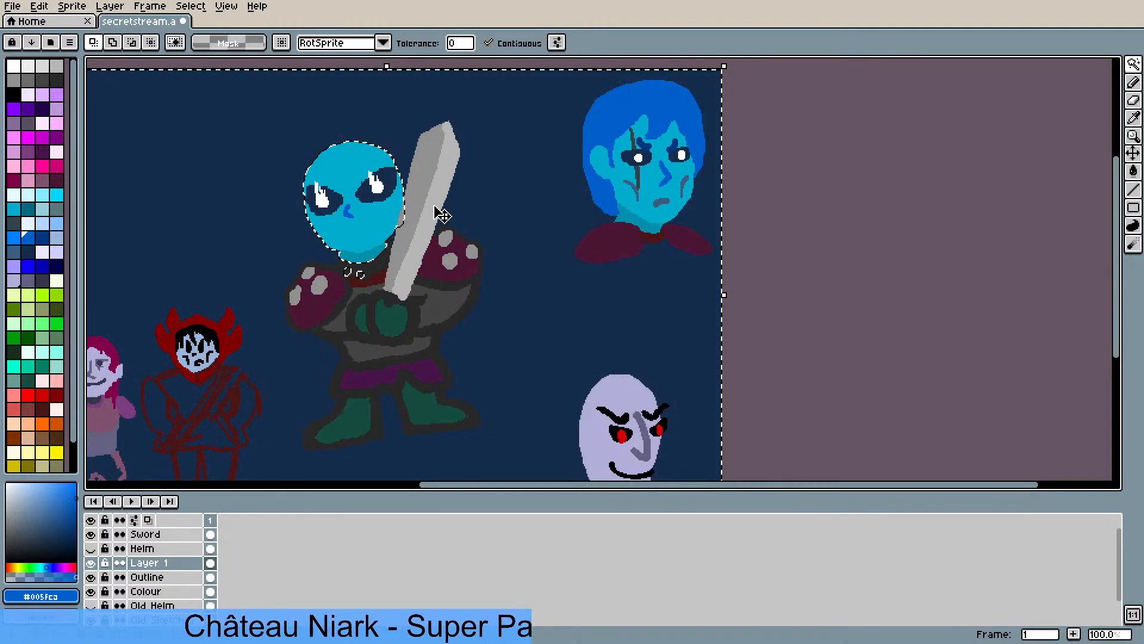
pyautogui.hotkey('ctrl', 'd')
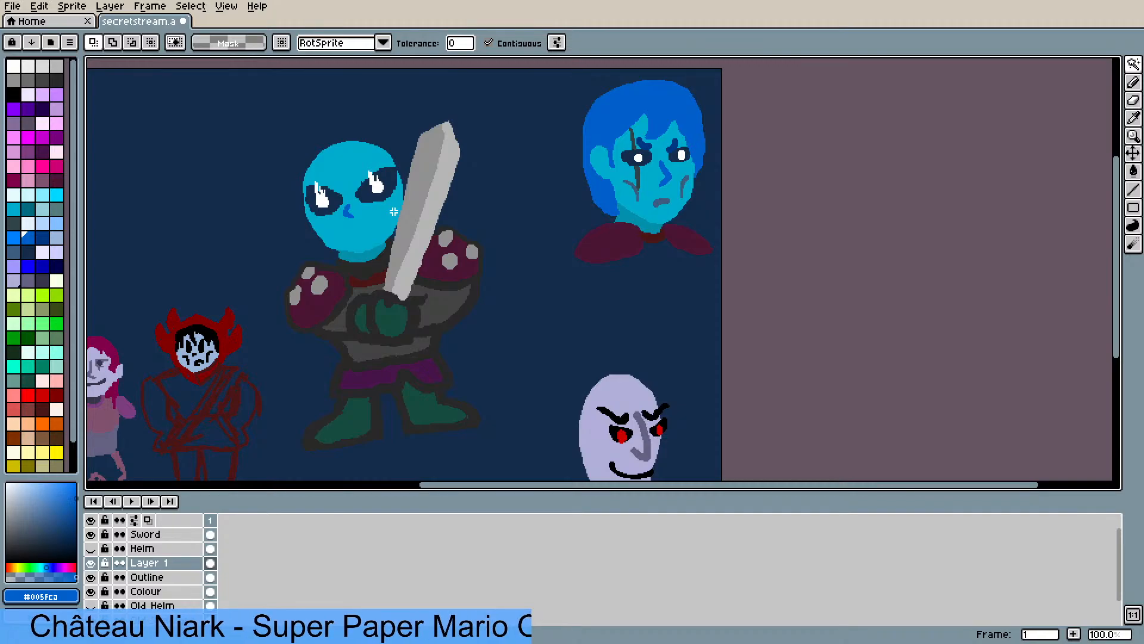
pyautogui.hotkey('ctrl', 'z')
pyautogui.hotkey('ctrl', 'z')
pyautogui.hotkey('ctrl', 'z')
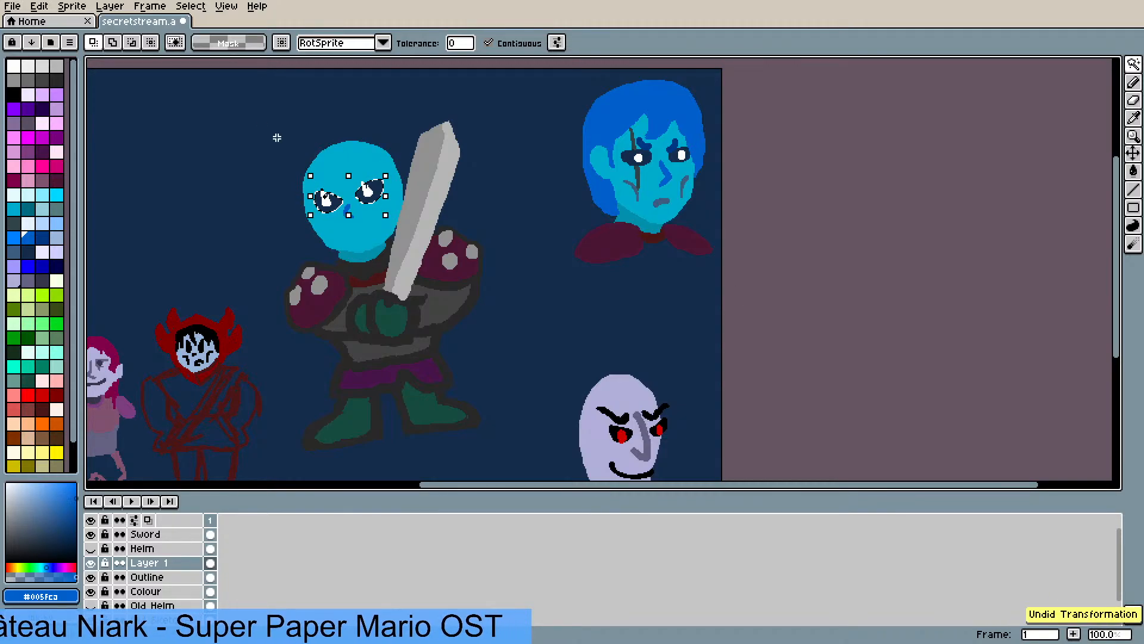
# - Cut the selected eyes, paste them back onto the face and stretch them taller
pyautogui.click(39, 6)
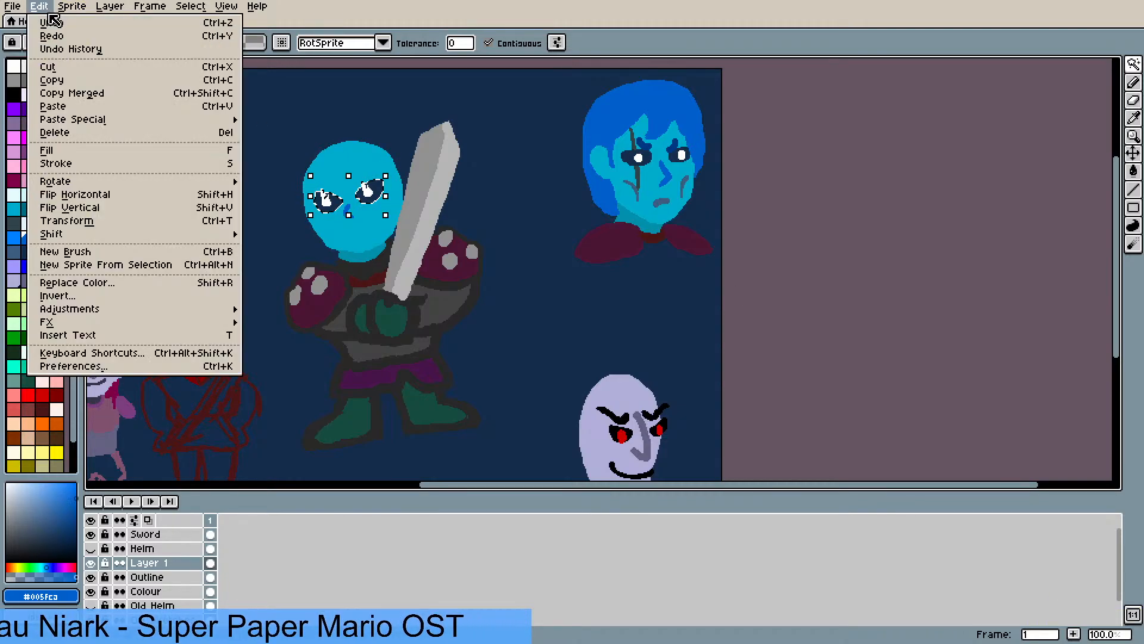
pyautogui.click(53, 66)
pyautogui.click(39, 6)
pyautogui.click(82, 109)
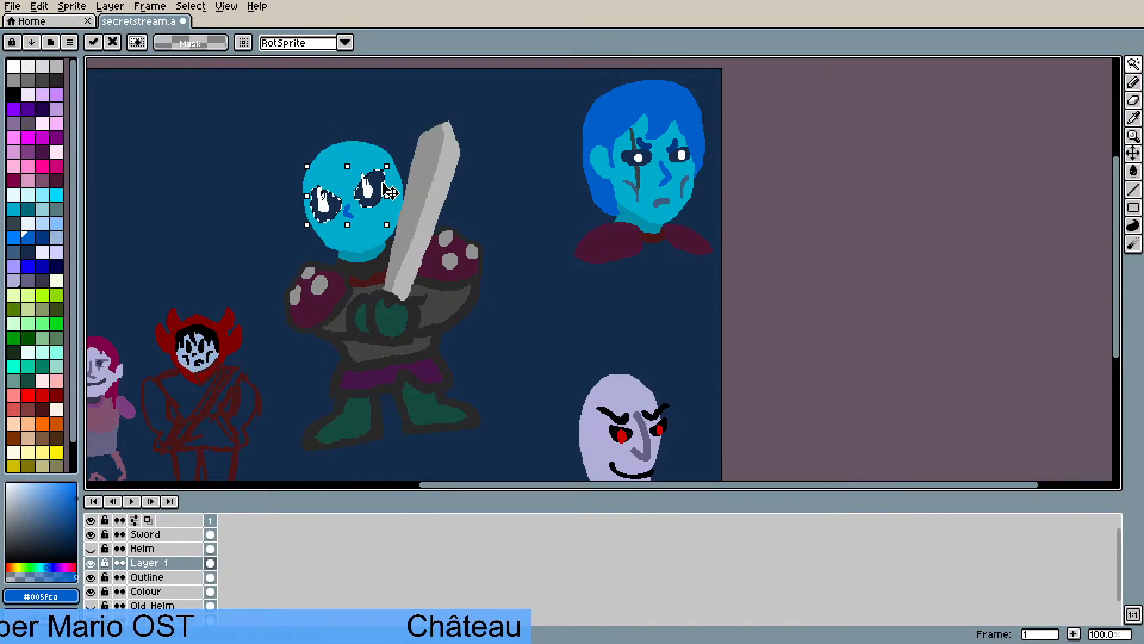
pyautogui.press('w')
pyautogui.click(399, 205)
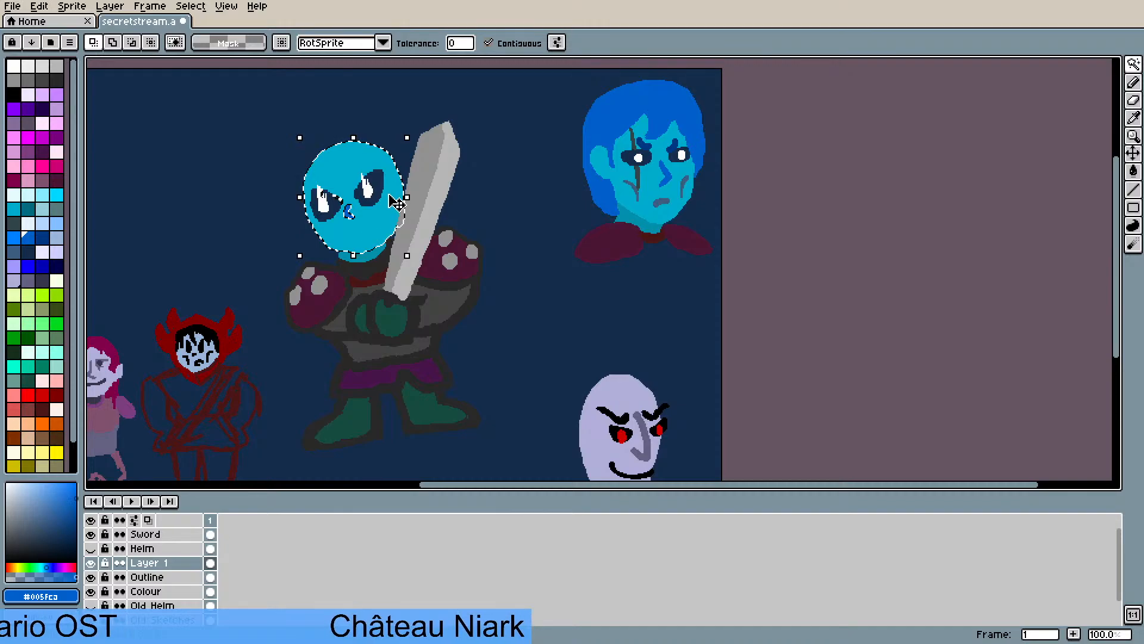
# - Undo the last change to the eyes, shift them slightly across the face and rotate them a little
pyautogui.hotkey('ctrl', 'z')
pyautogui.moveTo(387, 195); pyautogui.dragTo(395, 196)
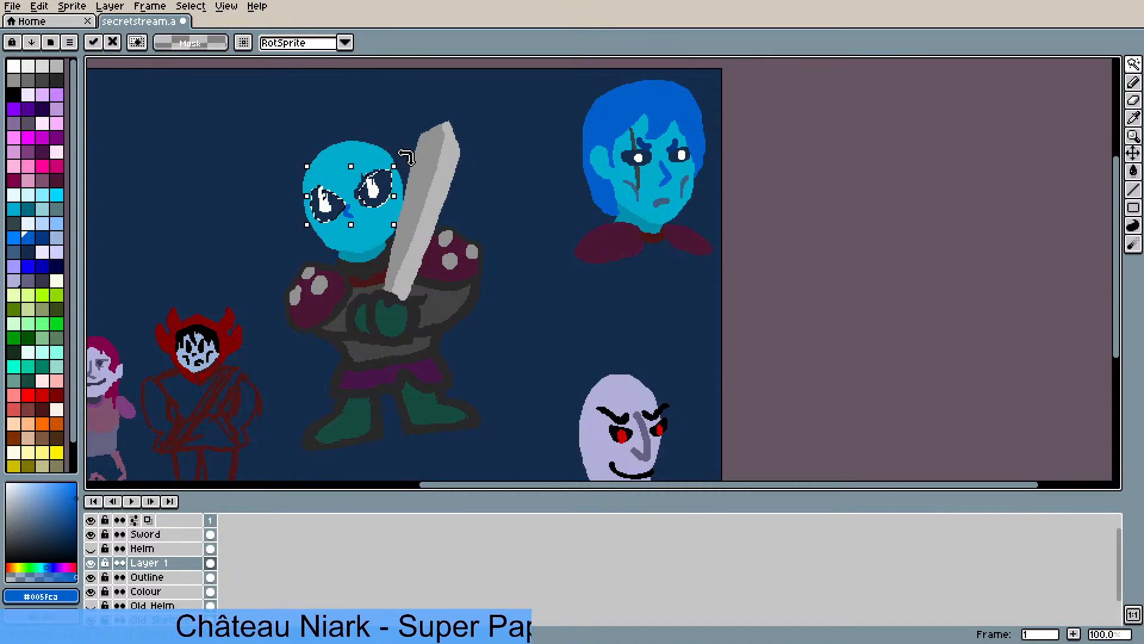
pyautogui.moveTo(405, 156); pyautogui.dragTo(385, 179)
pyautogui.click(409, 128)
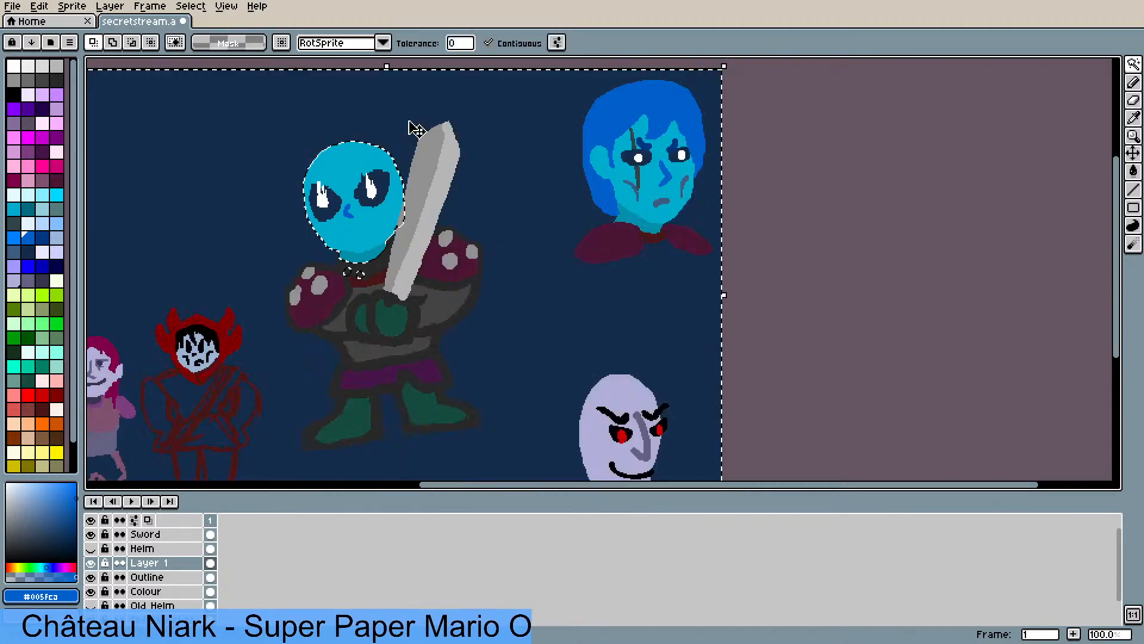
# - Undo the stray pencil mark beside the figure's head and clear the selection
pyautogui.scroll(2, 324, 165)
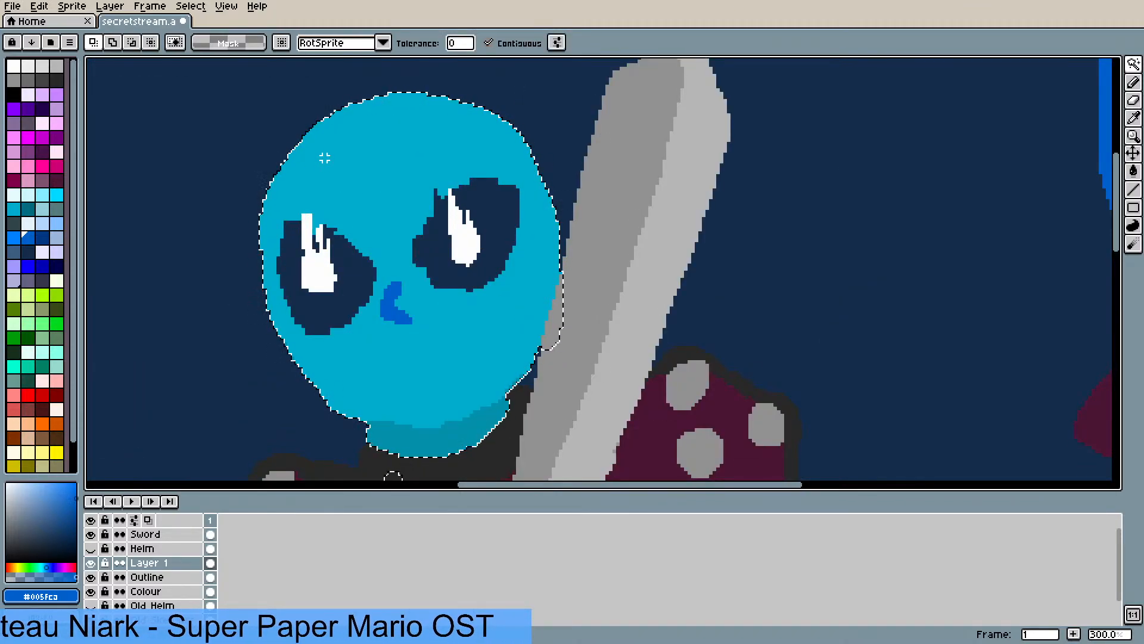
pyautogui.hotkey('ctrl', 't')
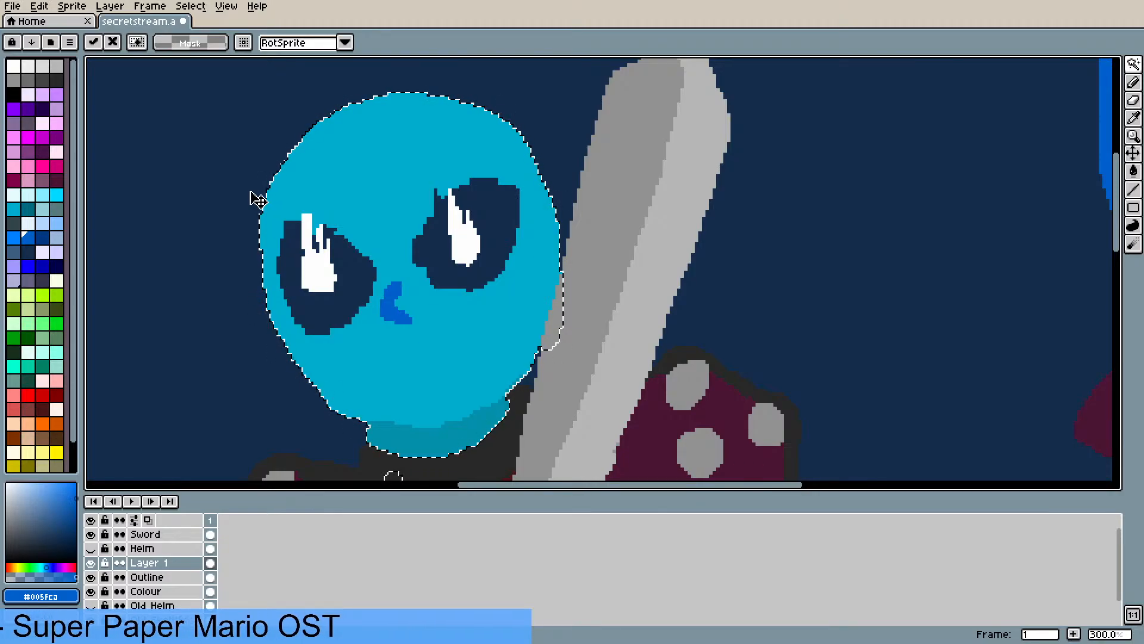
pyautogui.hotkey('ctrl', 'd')
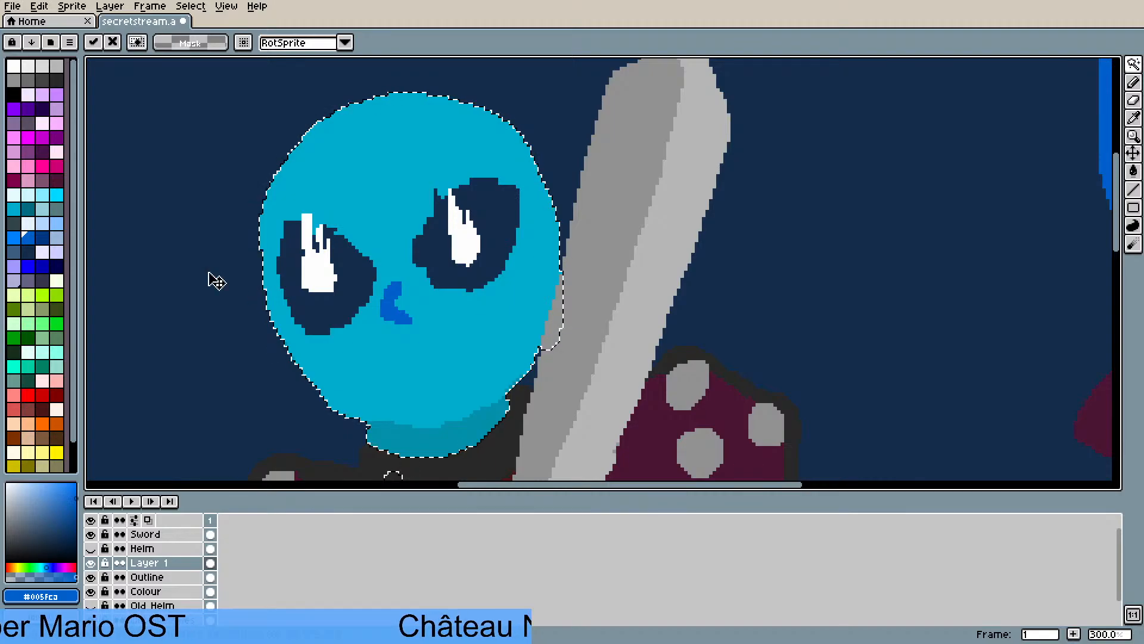
pyautogui.press('b')
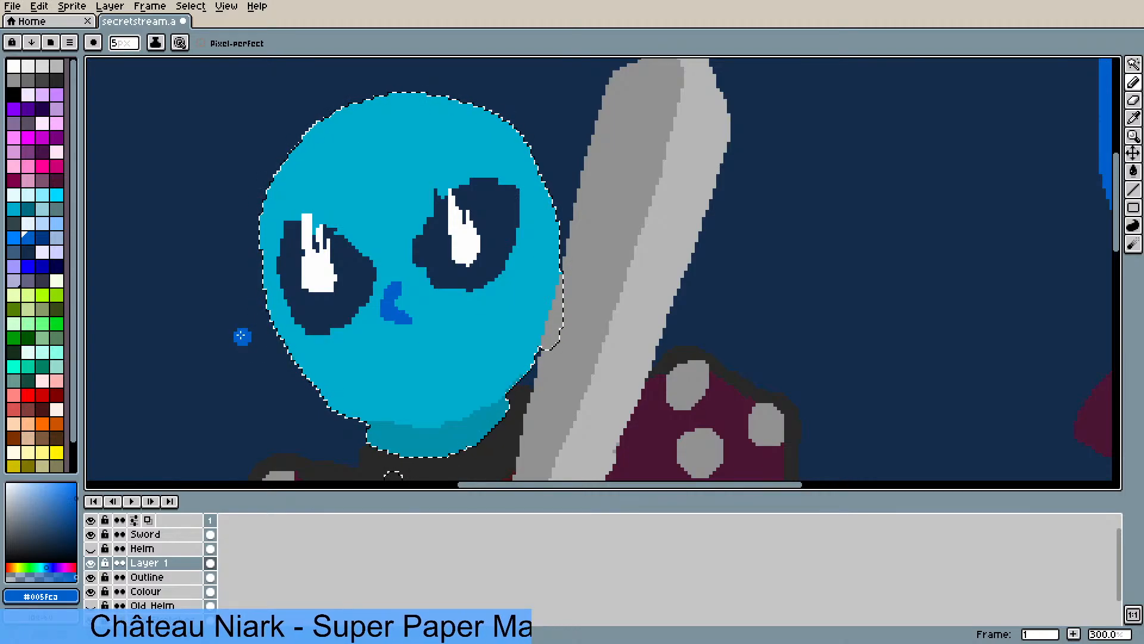
pyautogui.scroll(-2, 238, 314)
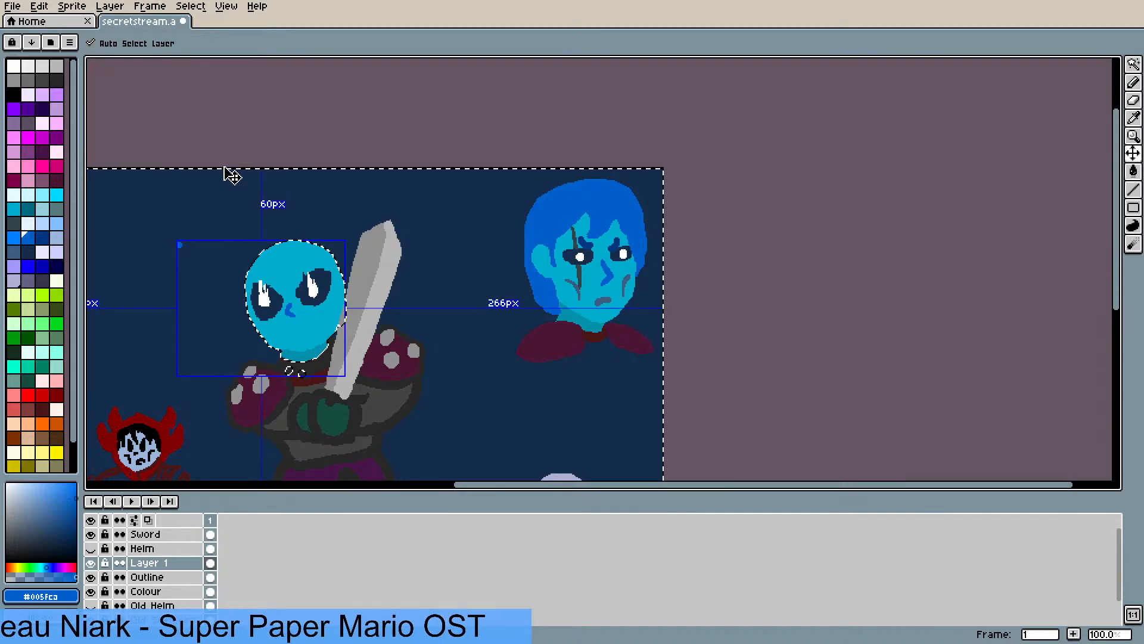
pyautogui.hotkey('ctrl', 'z')
pyautogui.hotkey('ctrl', 'z')
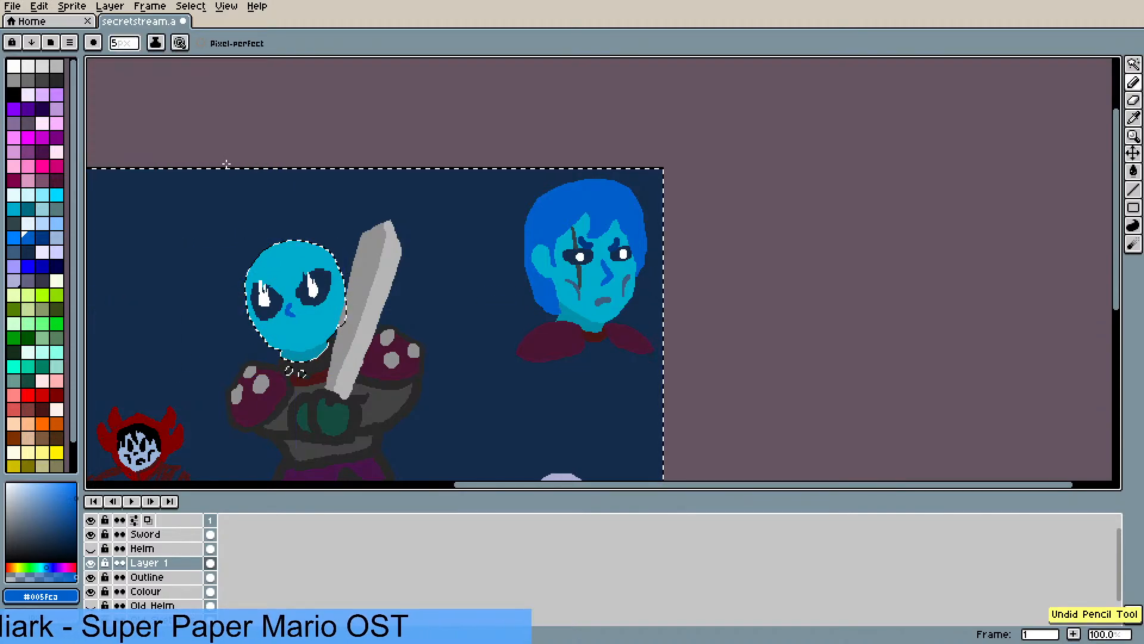
pyautogui.hotkey('ctrl', 'd')
pyautogui.scroll(1, 179, 306)
pyautogui.scroll(-1, 180, 309)
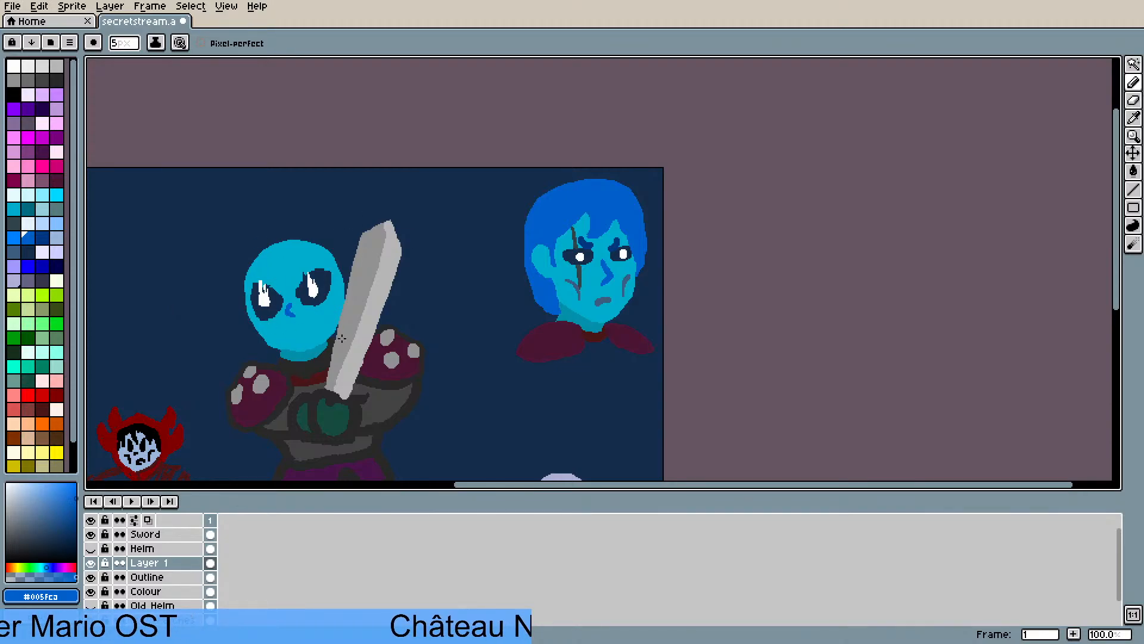
# - Paint a downturned mouth below the nose with the 5 px brush in colour #3c5d7f, sampled from the portrait's mouth
pyautogui.press('alt')
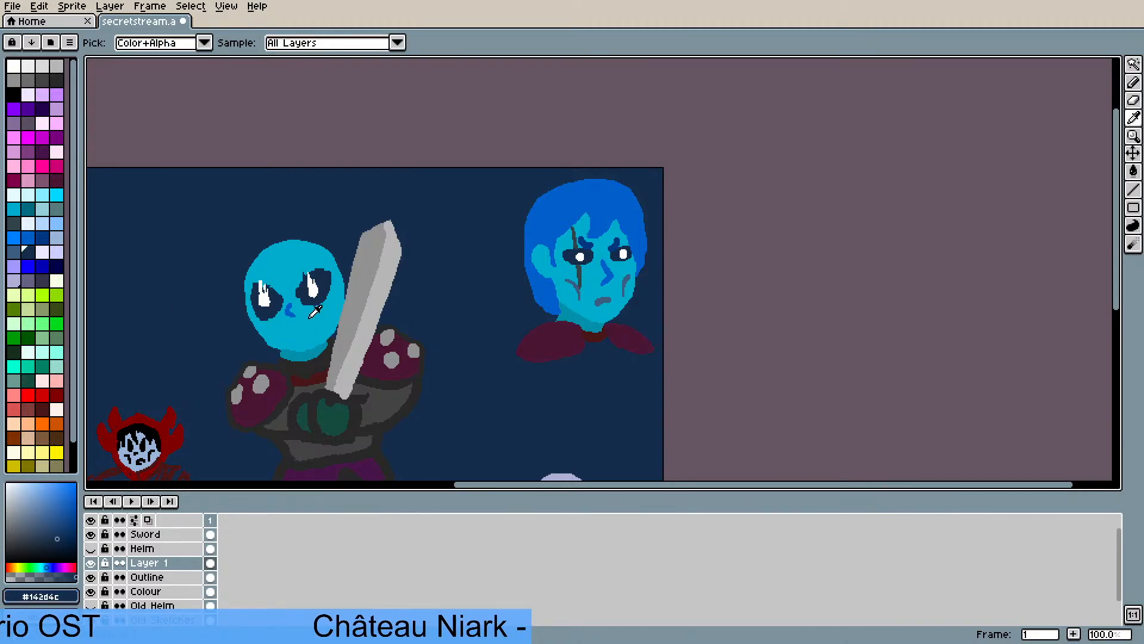
pyautogui.click(314, 312)
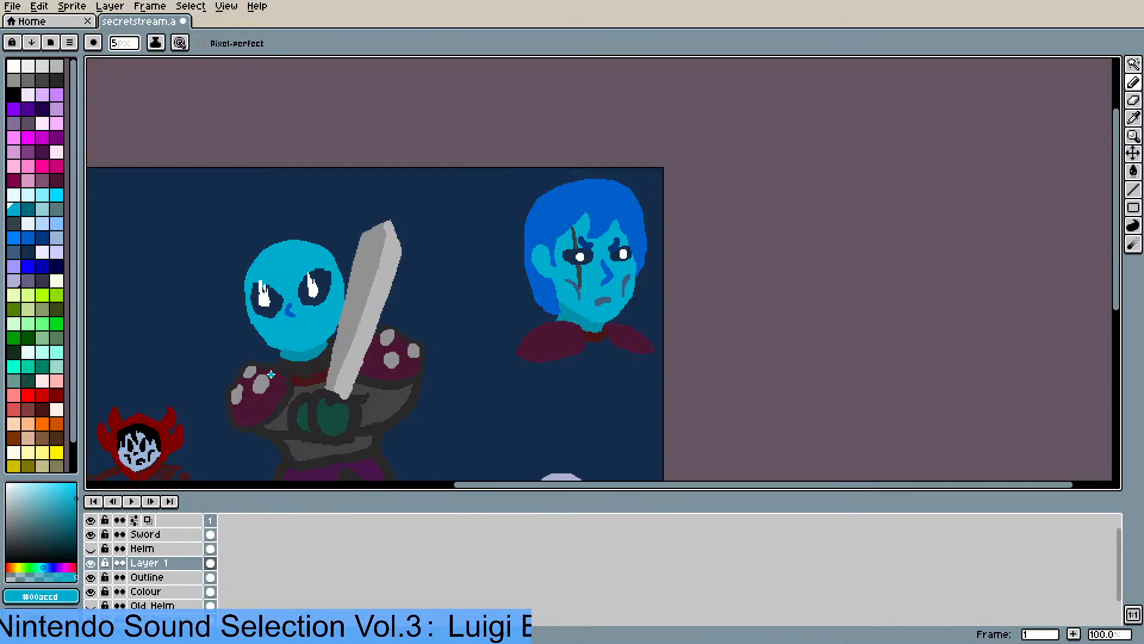
pyautogui.scroll(1, 270, 374)
pyautogui.scroll(-1, 270, 375)
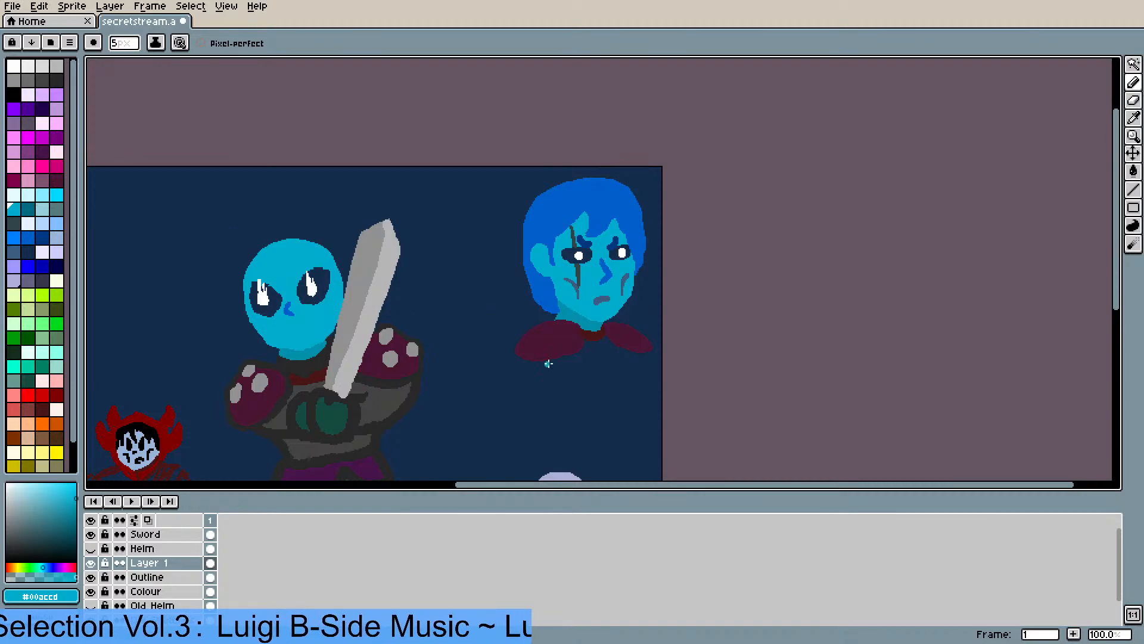
pyautogui.press('i')
pyautogui.click(604, 298)
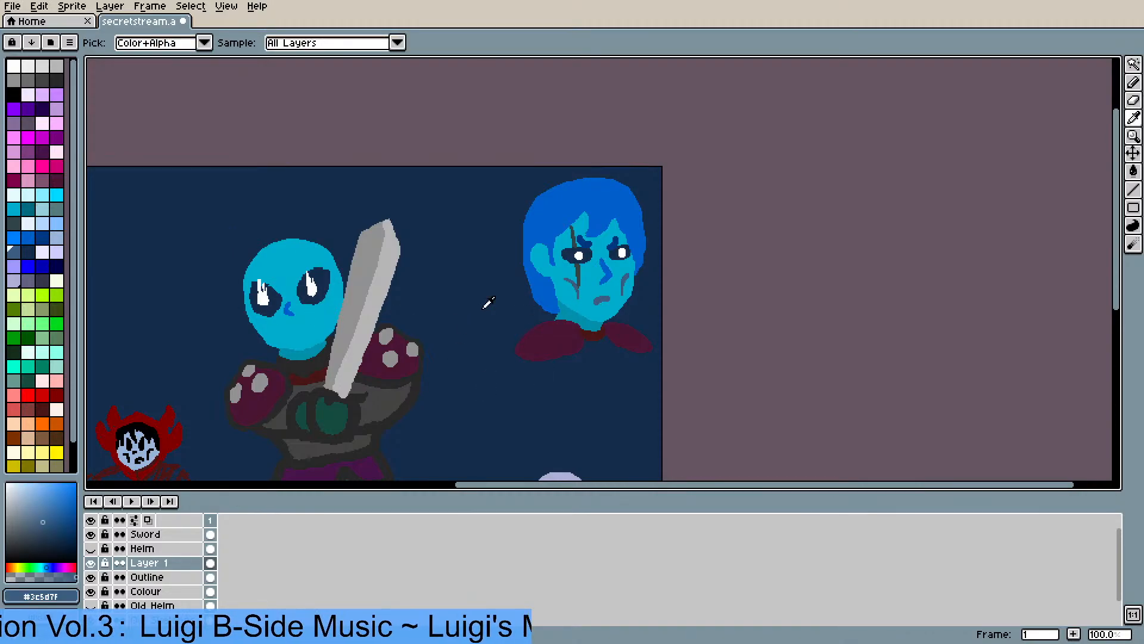
pyautogui.press('b')
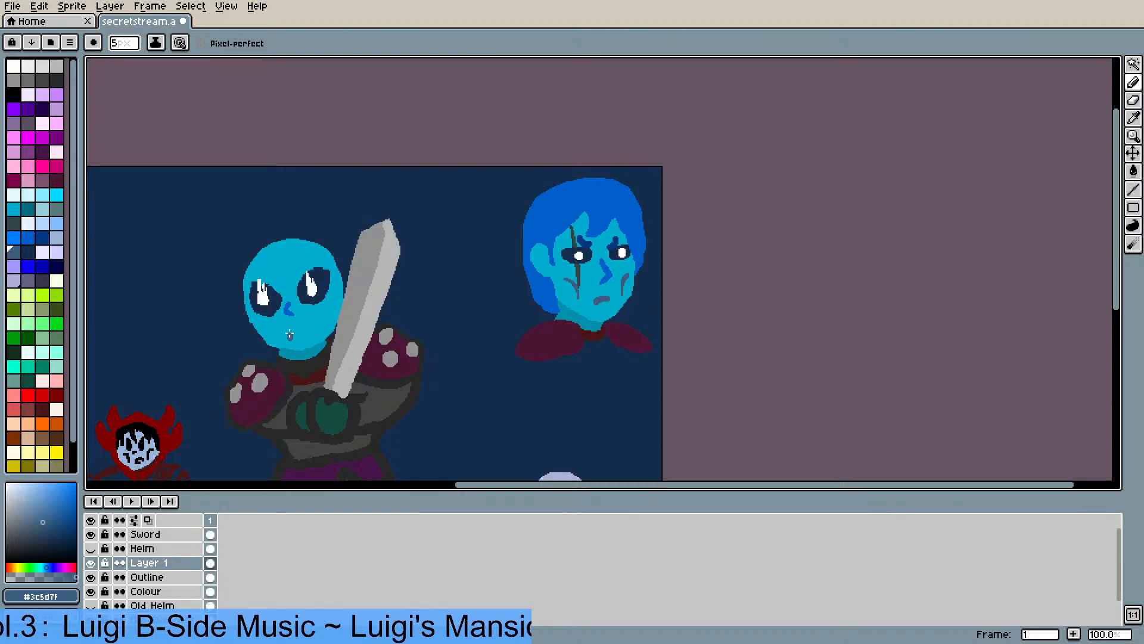
pyautogui.moveTo(290, 335); pyautogui.dragTo(312, 327)
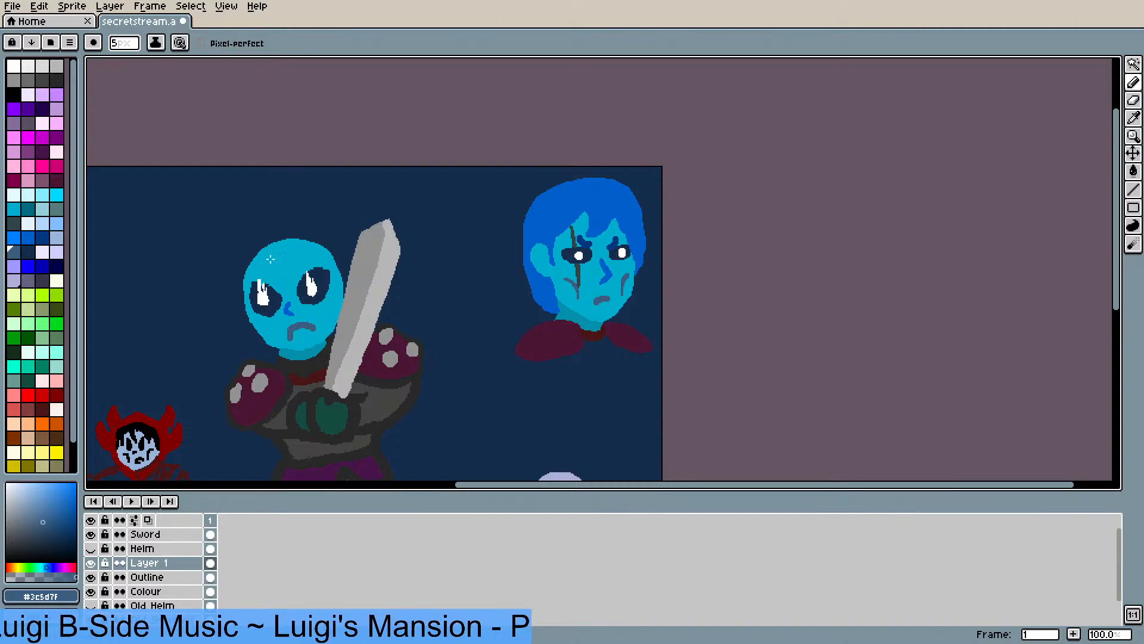
# - Paint two thick eyebrows above the inner corners of the eyes in dark blue #003781, sampled from the portrait's brow
pyautogui.press('i')
pyautogui.click(585, 241)
pyautogui.press('b')
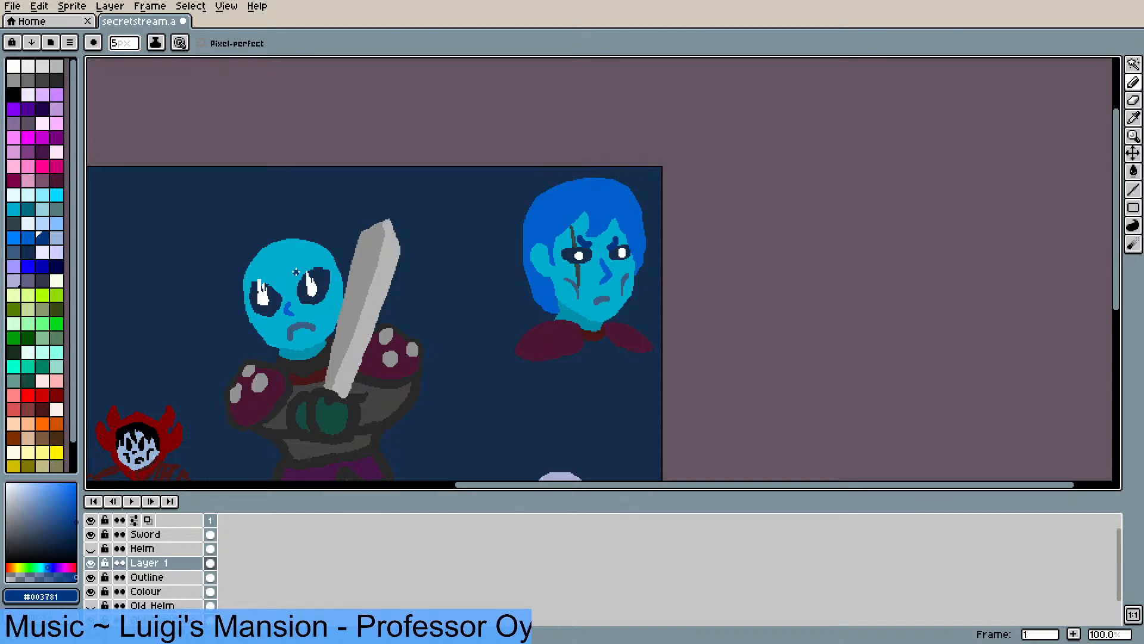
pyautogui.moveTo(301, 264)
pyautogui.mouseDown()
pyautogui.moveTo(304, 273)
pyautogui.moveTo(275, 284)
pyautogui.moveTo(268, 275)
pyautogui.mouseUp()
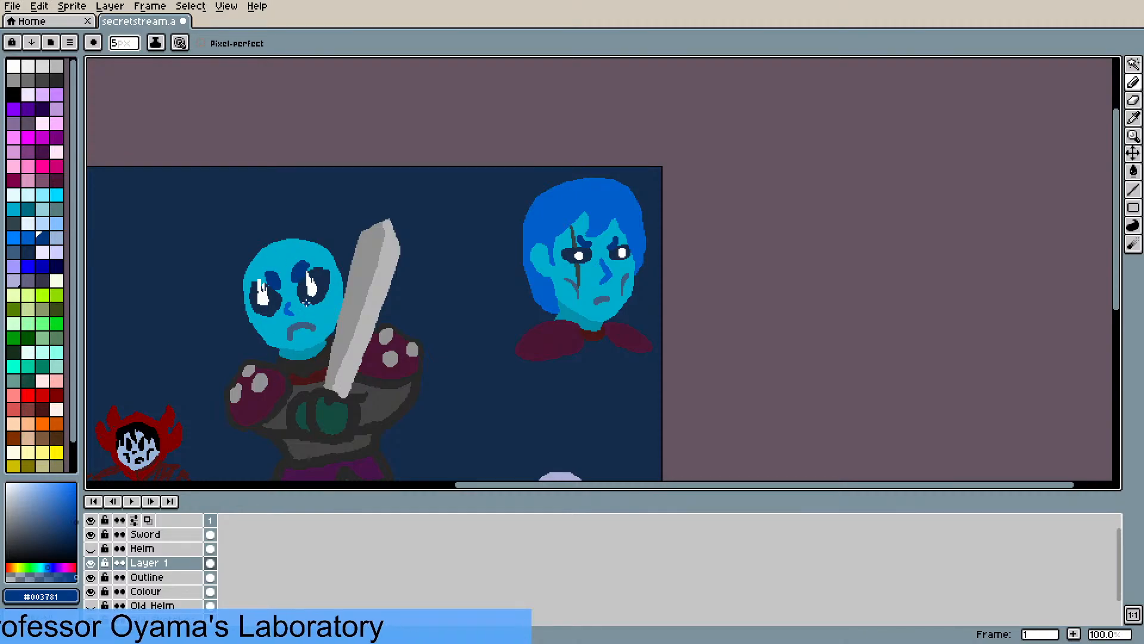
# - Outline a rounded cap of hair around the top of the head in the portrait's hair colour #005fca and fill it
pyautogui.press('alt')
pyautogui.keyDown('alt'); pyautogui.click(559, 214); pyautogui.keyUp('alt')
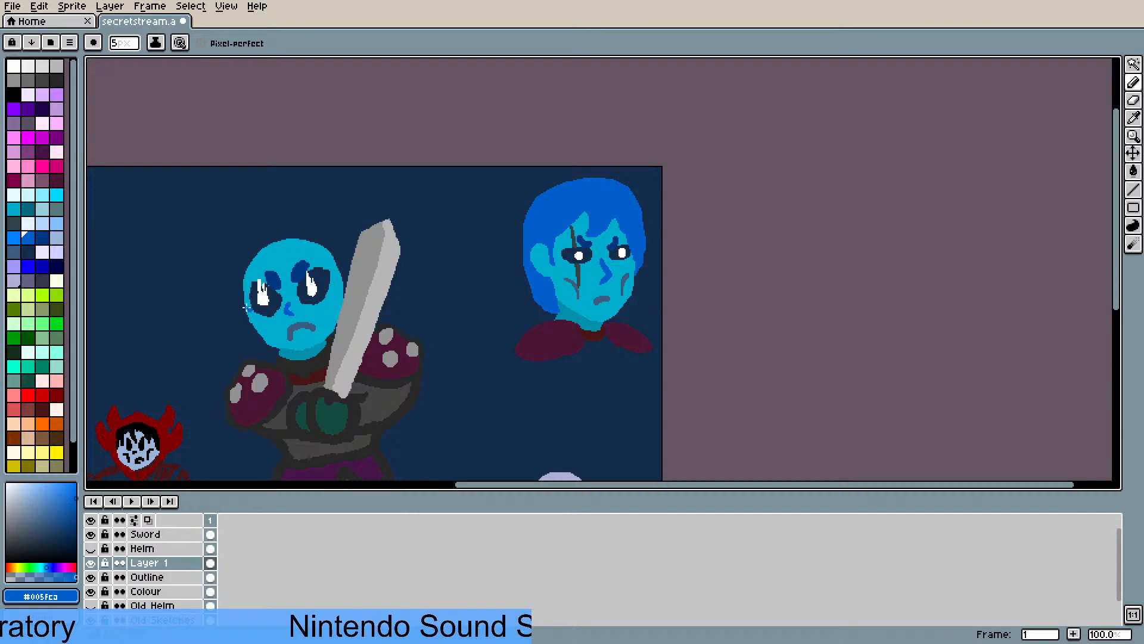
pyautogui.moveTo(257, 328)
pyautogui.mouseDown()
pyautogui.moveTo(235, 271)
pyautogui.moveTo(278, 227)
pyautogui.moveTo(328, 235)
pyautogui.moveTo(346, 267)
pyautogui.moveTo(342, 308)
pyautogui.moveTo(336, 271)
pyautogui.moveTo(310, 252)
pyautogui.moveTo(248, 273)
pyautogui.moveTo(248, 322)
pyautogui.moveTo(237, 290)
pyautogui.mouseUp()
pyautogui.press('g')
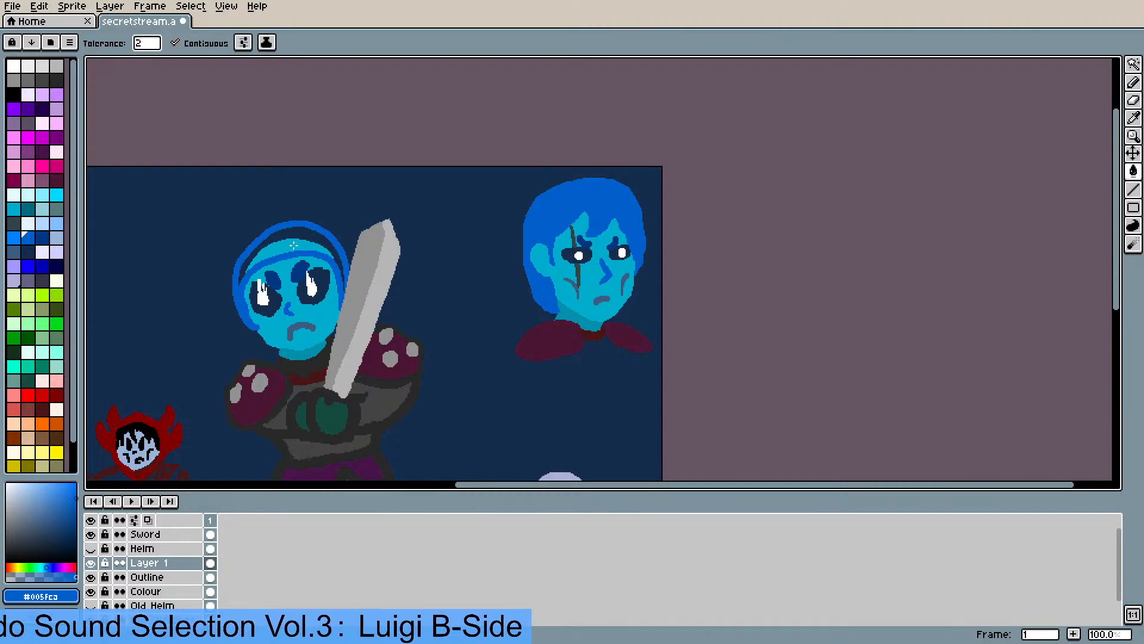
pyautogui.click(290, 231)
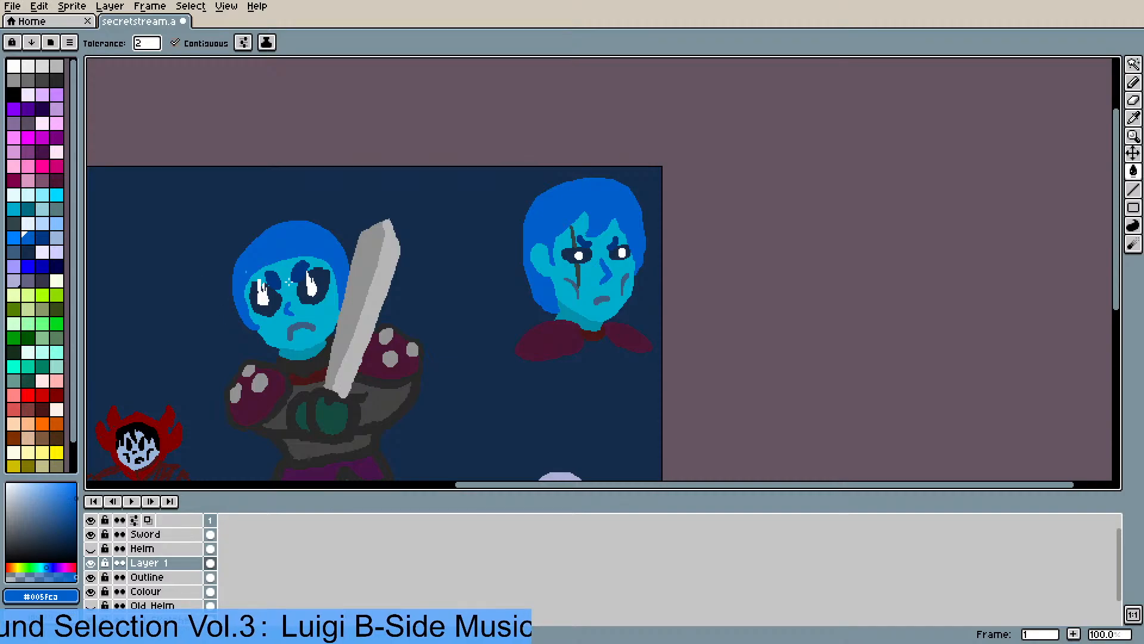
# - Extend the blue hair down the side of the face next to the sword with the 5 px brush
pyautogui.press('b')
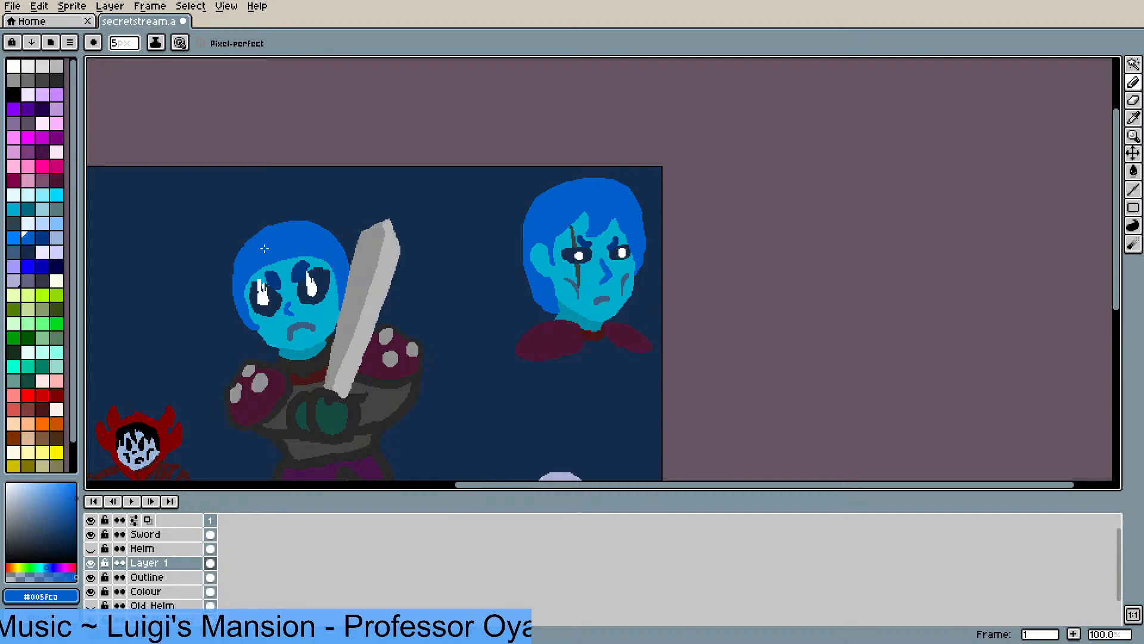
pyautogui.scroll(1, 264, 248)
pyautogui.scroll(-2, 264, 248)
pyautogui.scroll(2, 265, 248)
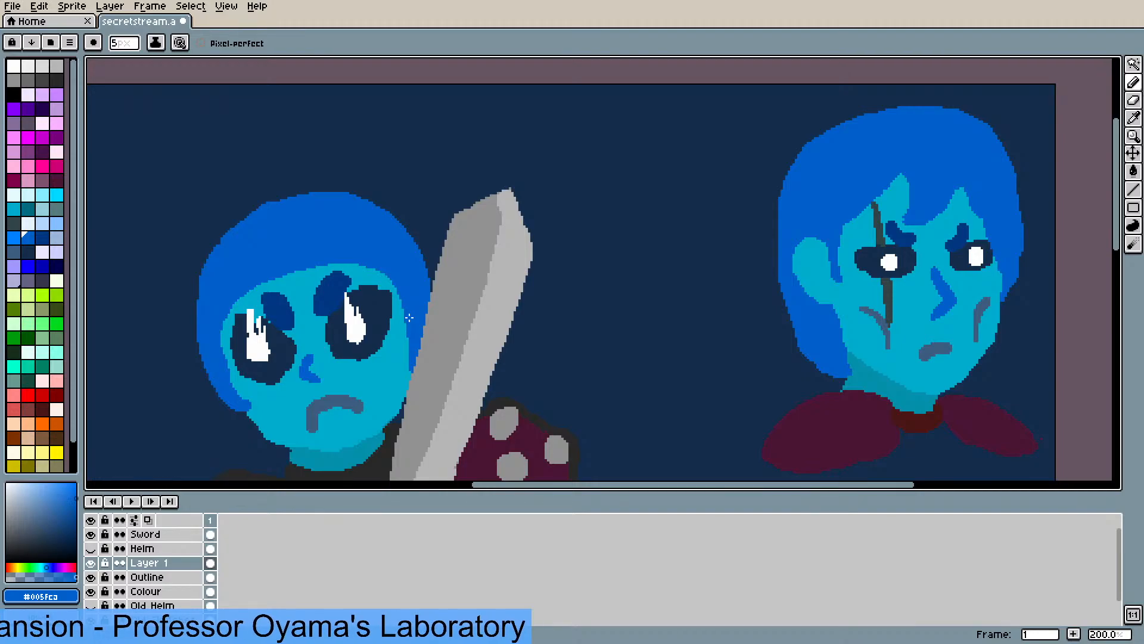
pyautogui.moveTo(407, 345); pyautogui.dragTo(409, 325)
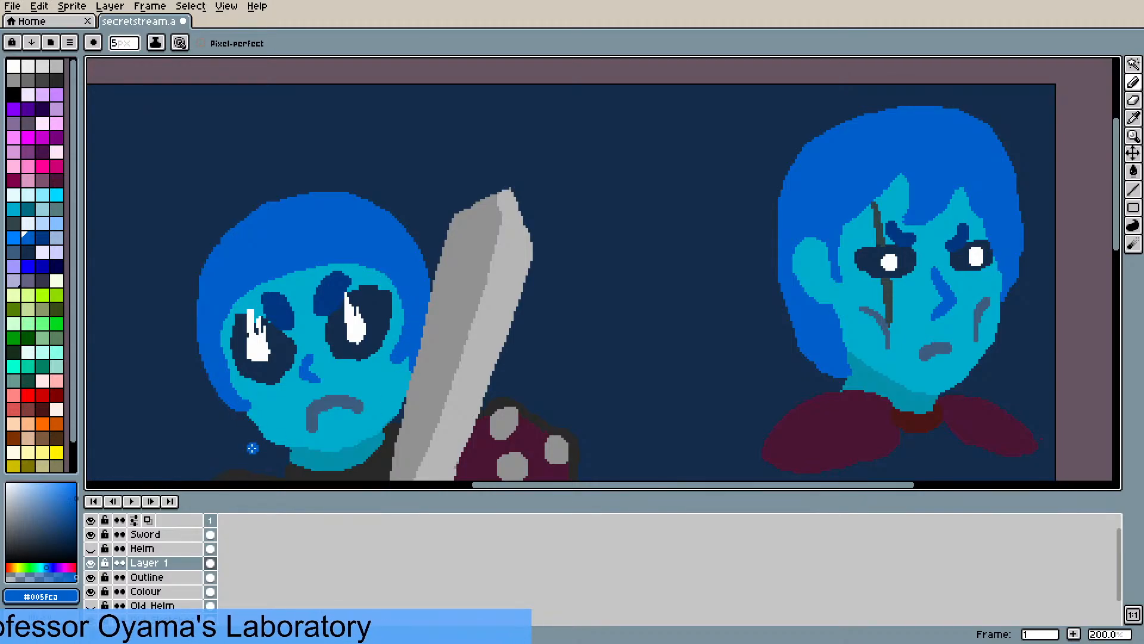
pyautogui.scroll(-2, 252, 448)
pyautogui.scroll(1, 248, 444)
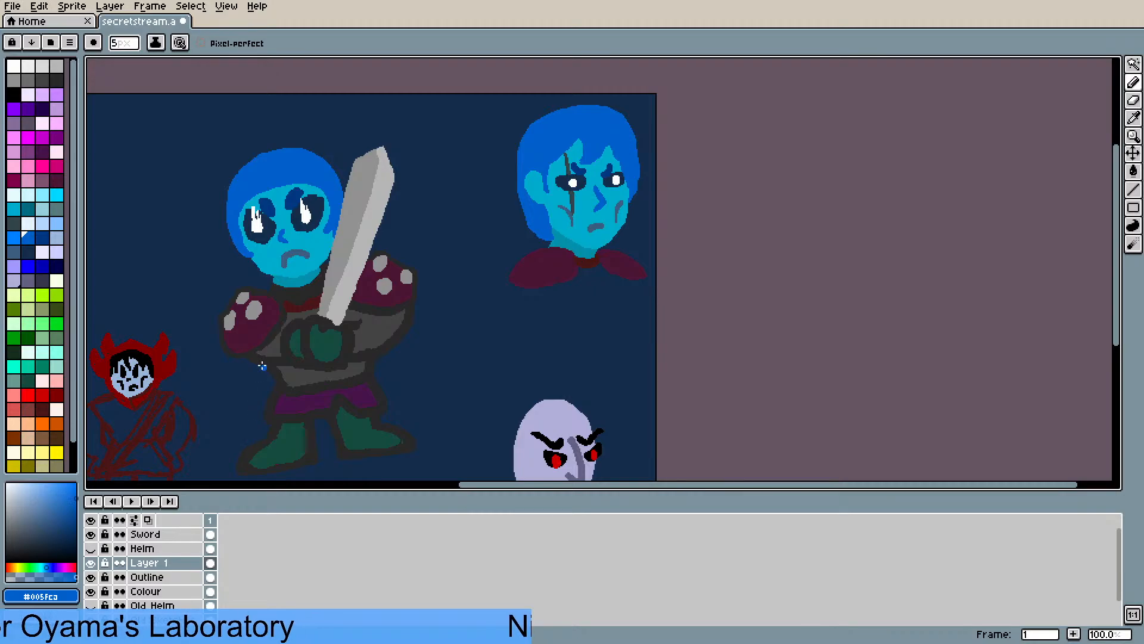
# - Widen the blue hair along its outer edge on the side away from the sword and over the crown
pyautogui.scroll(1, 177, 227)
pyautogui.scroll(-1, 184, 217)
pyautogui.scroll(1, 194, 117)
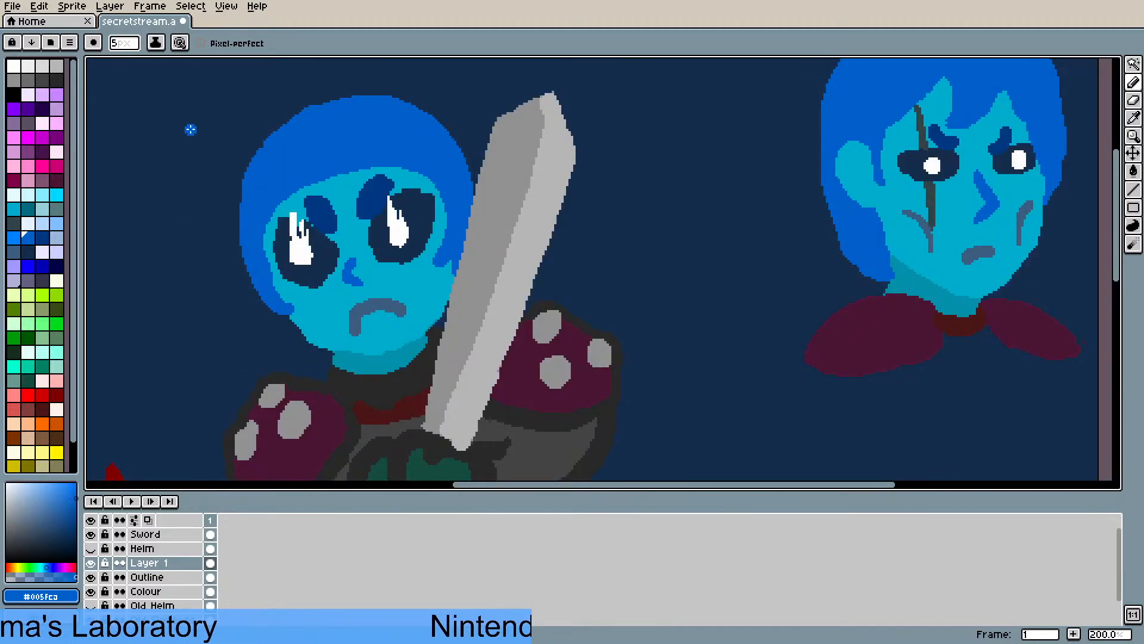
pyautogui.scroll(1, 267, 293)
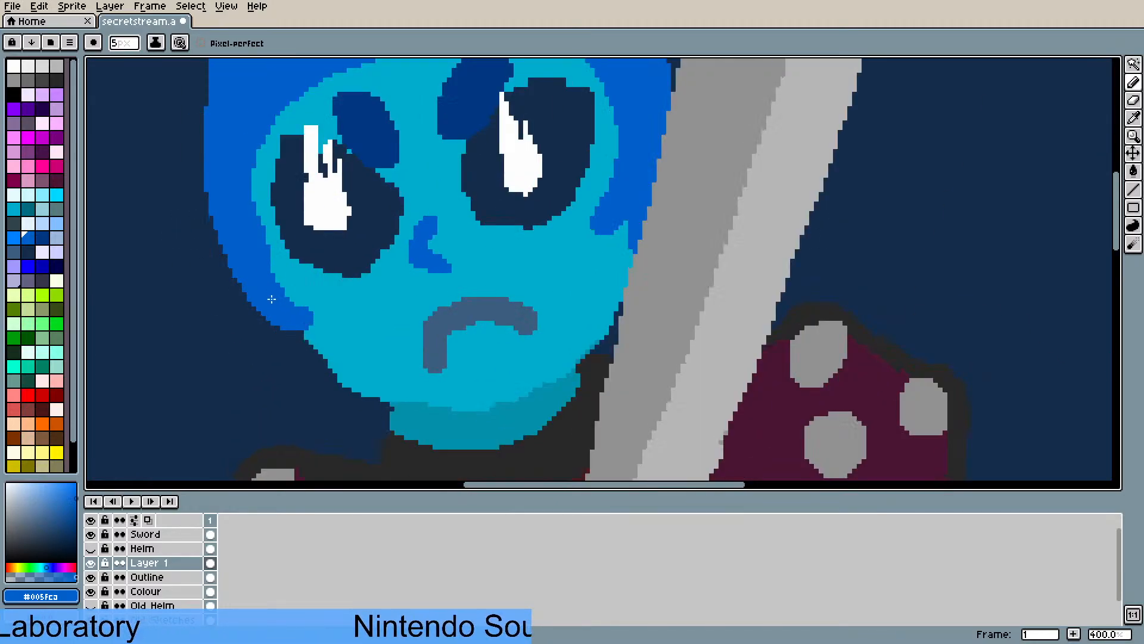
pyautogui.scroll(-1, 253, 292)
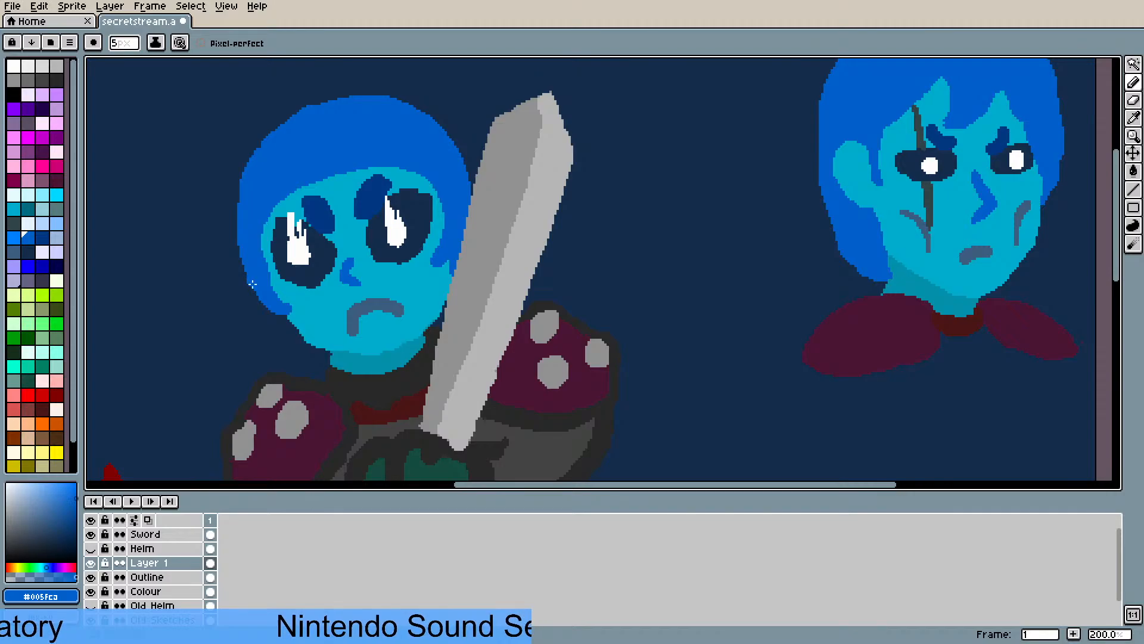
pyautogui.moveTo(266, 300)
pyautogui.mouseDown()
pyautogui.moveTo(244, 271)
pyautogui.moveTo(233, 182)
pyautogui.moveTo(259, 144)
pyautogui.moveTo(314, 103)
pyautogui.moveTo(375, 96)
pyautogui.mouseUp()
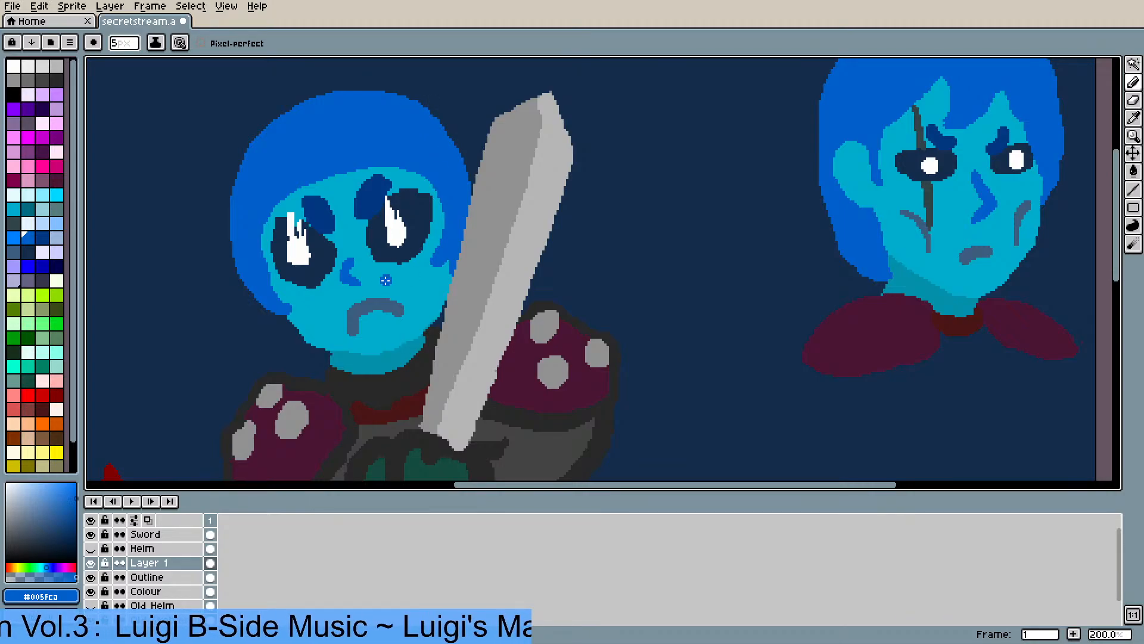
# - Toggle the Helm layer's visibility repeatedly to compare the helmet with the face and hair underneath, leaving it hidden
pyautogui.scroll(-1, 390, 264)
pyautogui.scroll(-1, 390, 264)
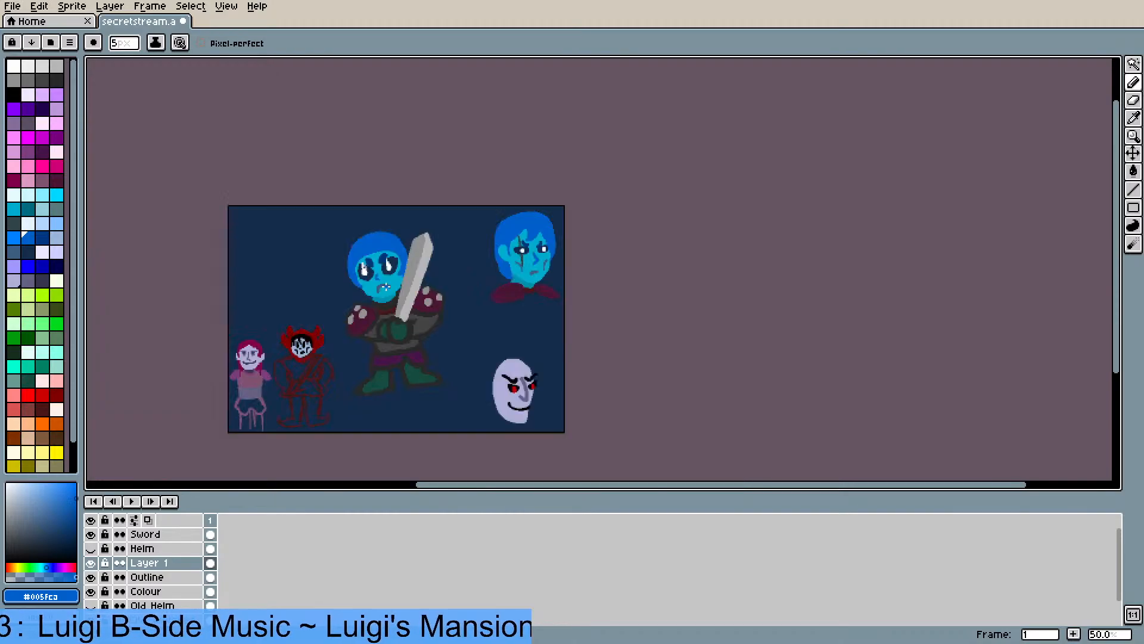
pyautogui.scroll(1, 380, 310)
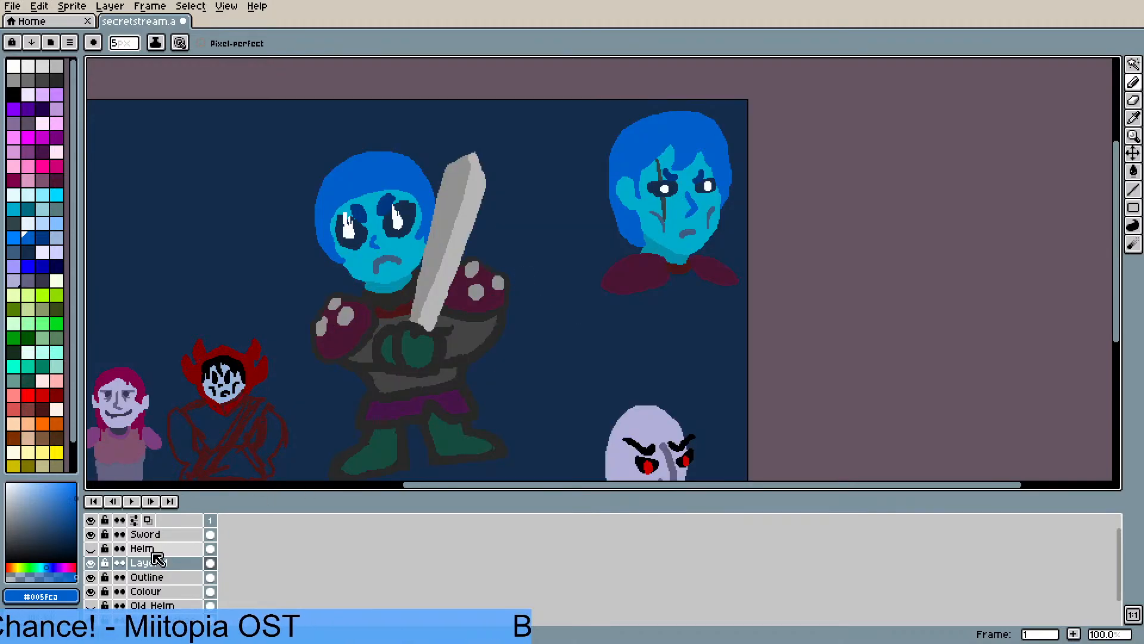
pyautogui.click(90, 548)
pyautogui.click(90, 549)
pyautogui.click(90, 549)
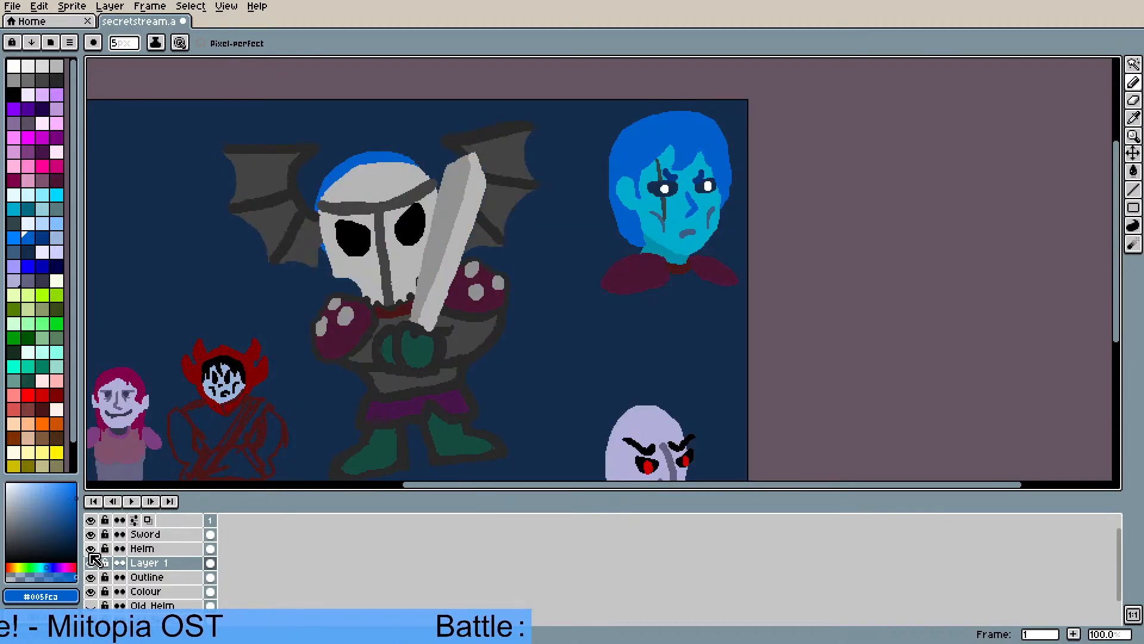
pyautogui.click(90, 548)
pyautogui.click(90, 548)
pyautogui.click(90, 548)
pyautogui.click(90, 551)
pyautogui.click(90, 551)
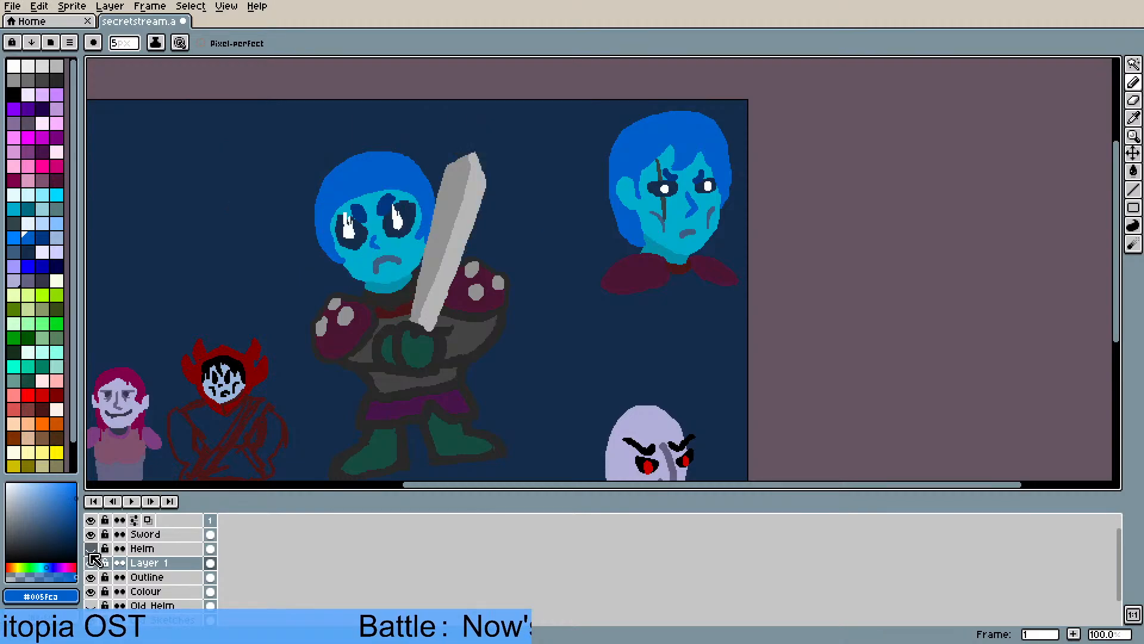
pyautogui.click(90, 551)
pyautogui.click(90, 551)
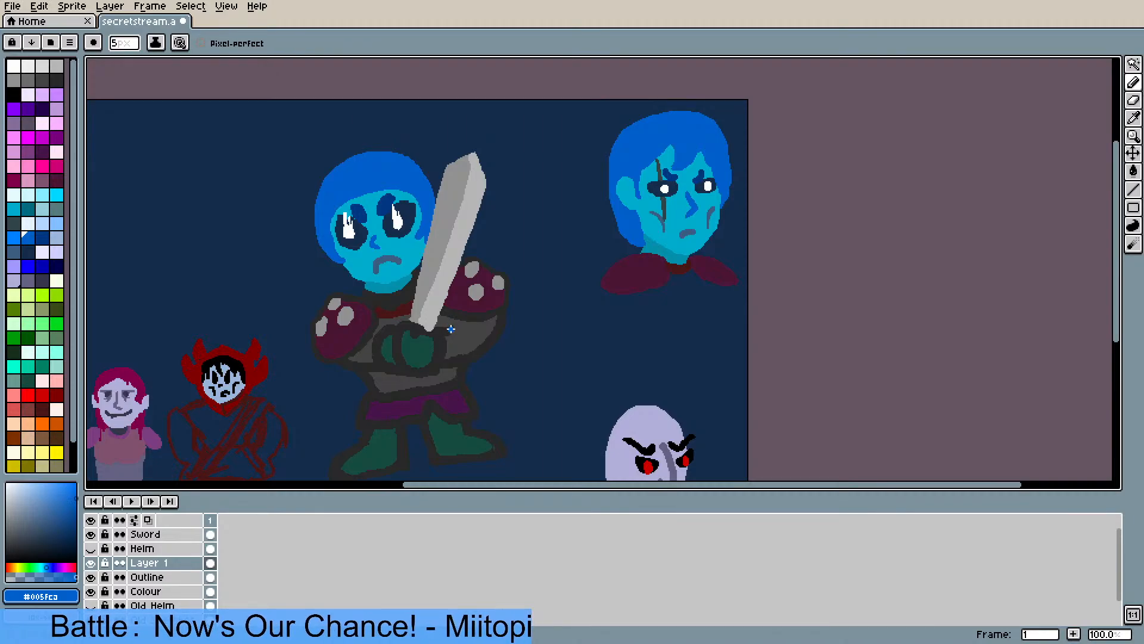
# - Select the sword-bearer's whole head with the Magic Wand, adding the hair, eyebrows, eyes, nose and face to one selection
pyautogui.click(1134, 65)
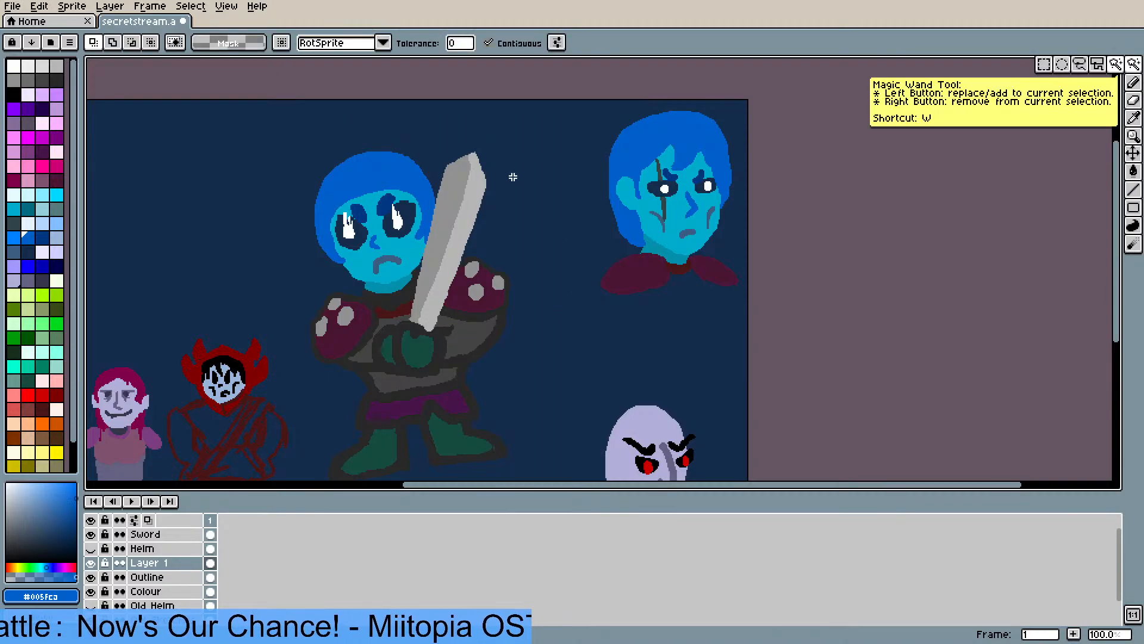
pyautogui.click(343, 177)
pyautogui.scroll(2, 364, 215)
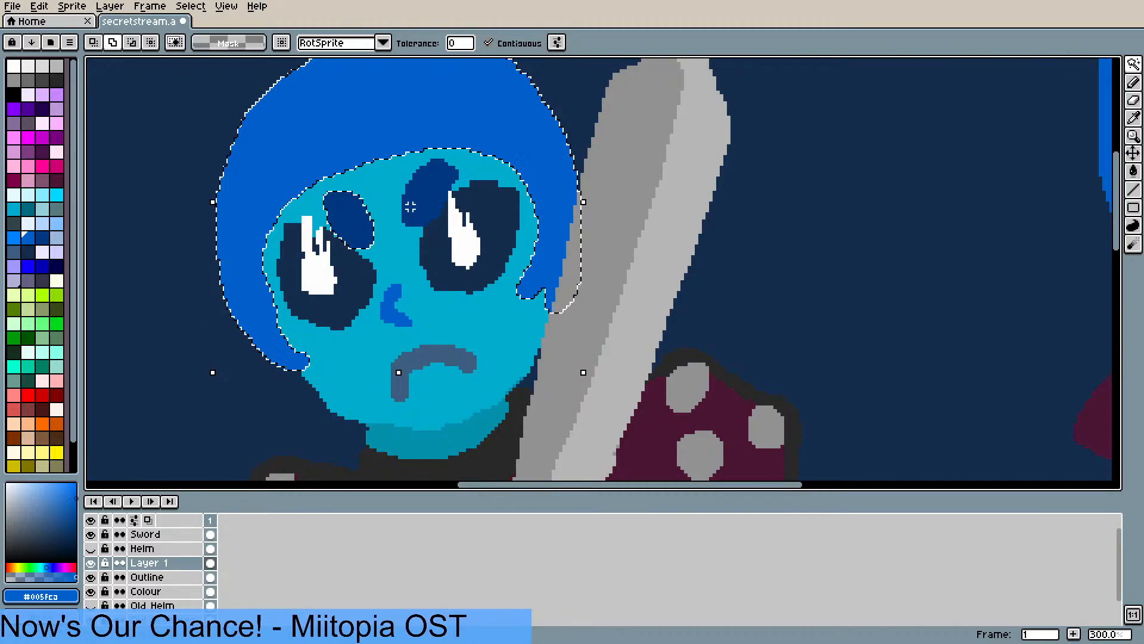
pyautogui.click(356, 281)
pyautogui.click(322, 278)
pyautogui.click(390, 307)
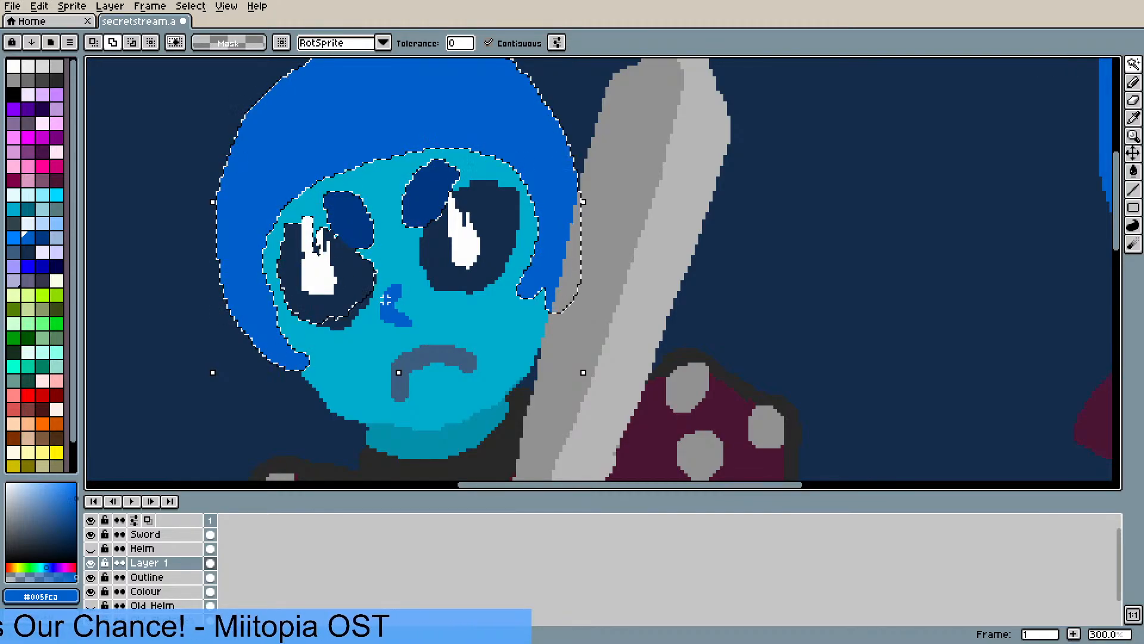
pyautogui.click(439, 233)
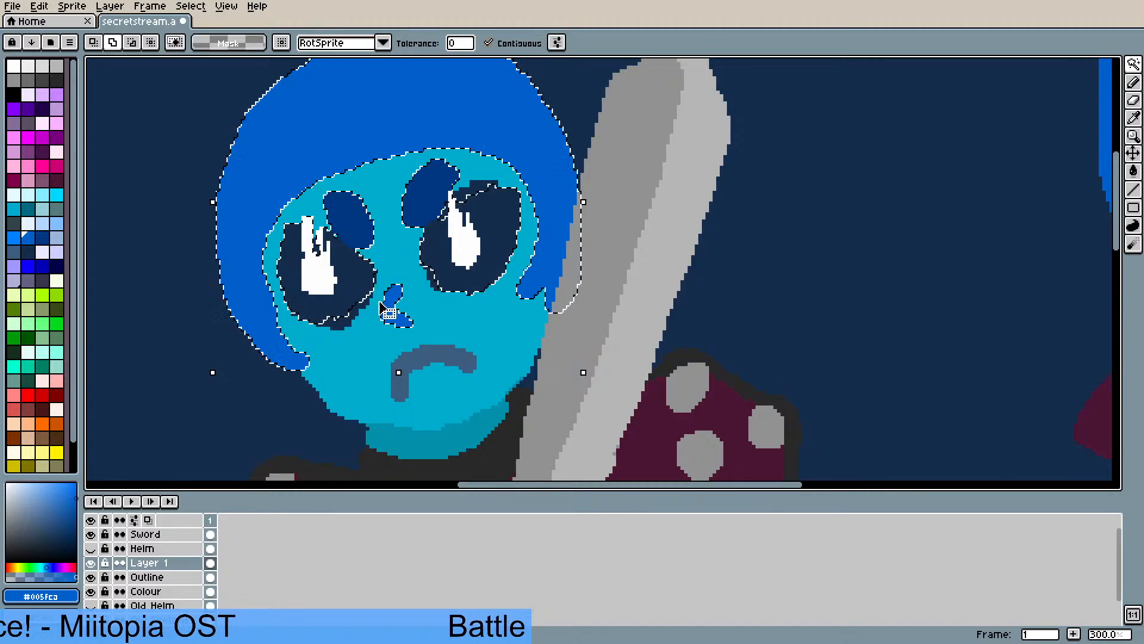
pyautogui.keyDown('shift'); pyautogui.click(416, 361); pyautogui.keyUp('shift')
pyautogui.keyDown('shift'); pyautogui.click(428, 336); pyautogui.keyUp('shift')
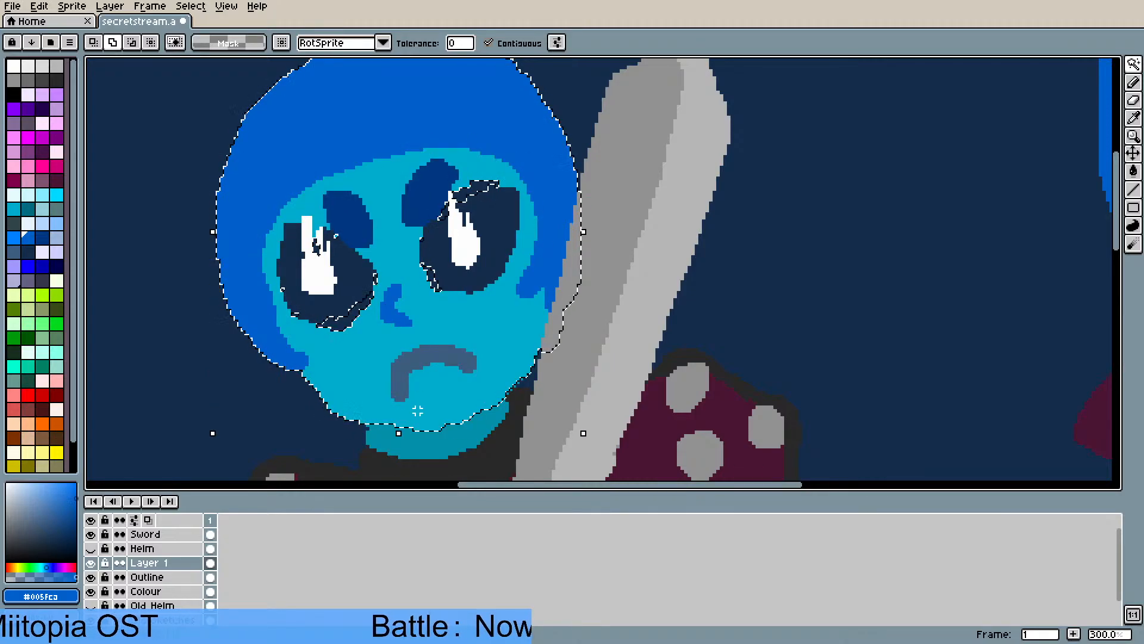
# - Squeeze the selected head slightly narrower from the side away from the sword, checking it against the Helm layer, and deselect it
pyautogui.scroll(-2, 407, 428)
pyautogui.moveTo(398, 328); pyautogui.dragTo(404, 301)
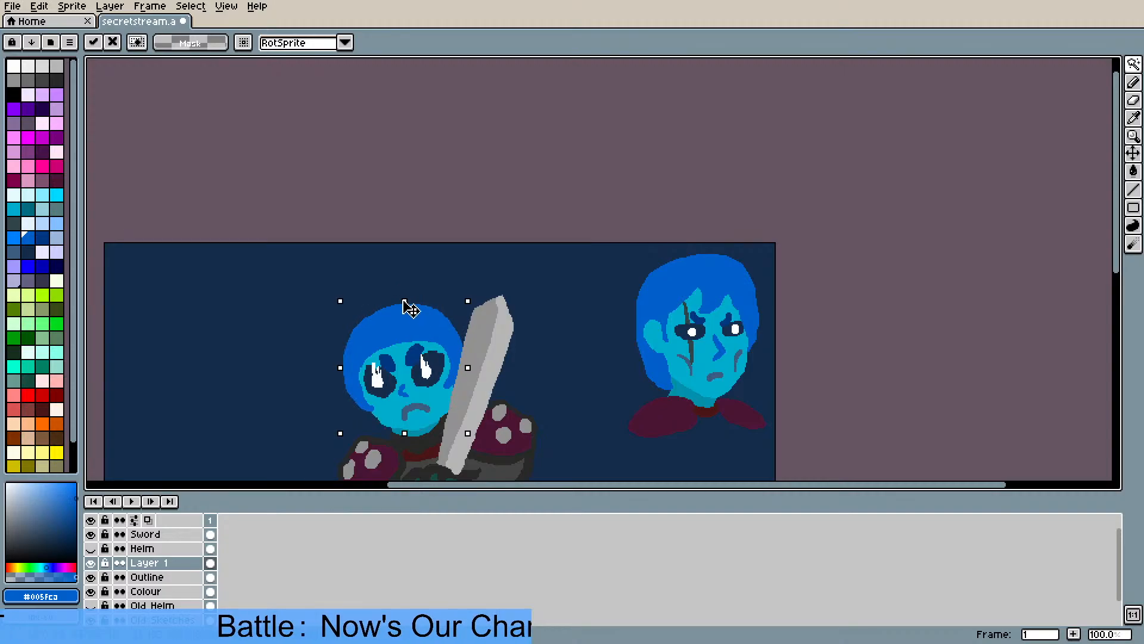
pyautogui.moveTo(397, 355); pyautogui.dragTo(403, 283)
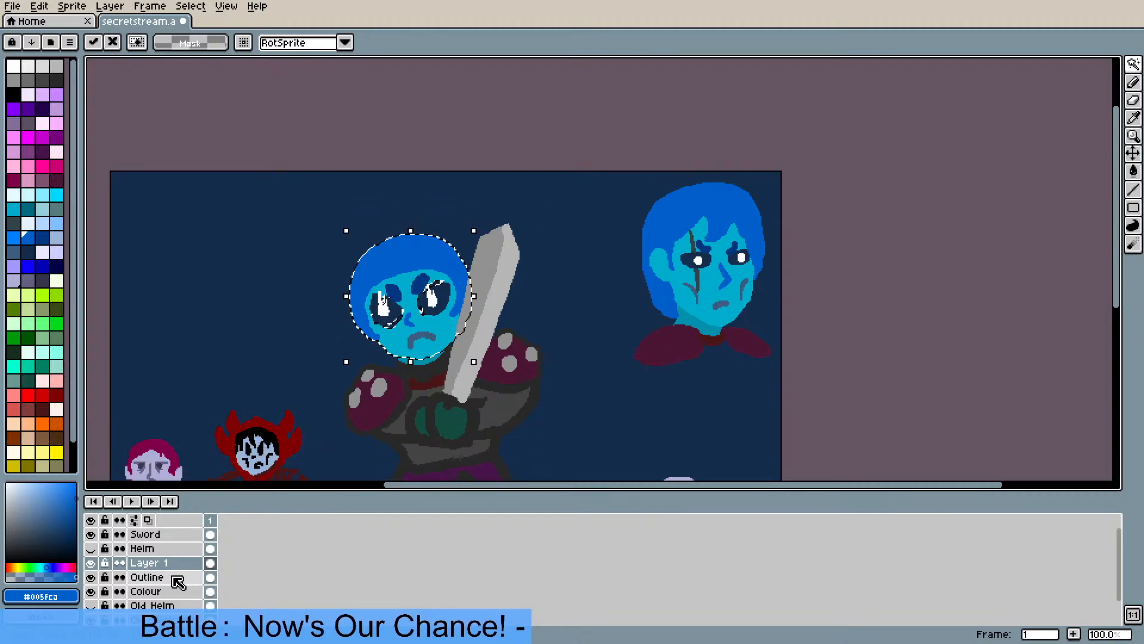
pyautogui.click(91, 549)
pyautogui.click(92, 549)
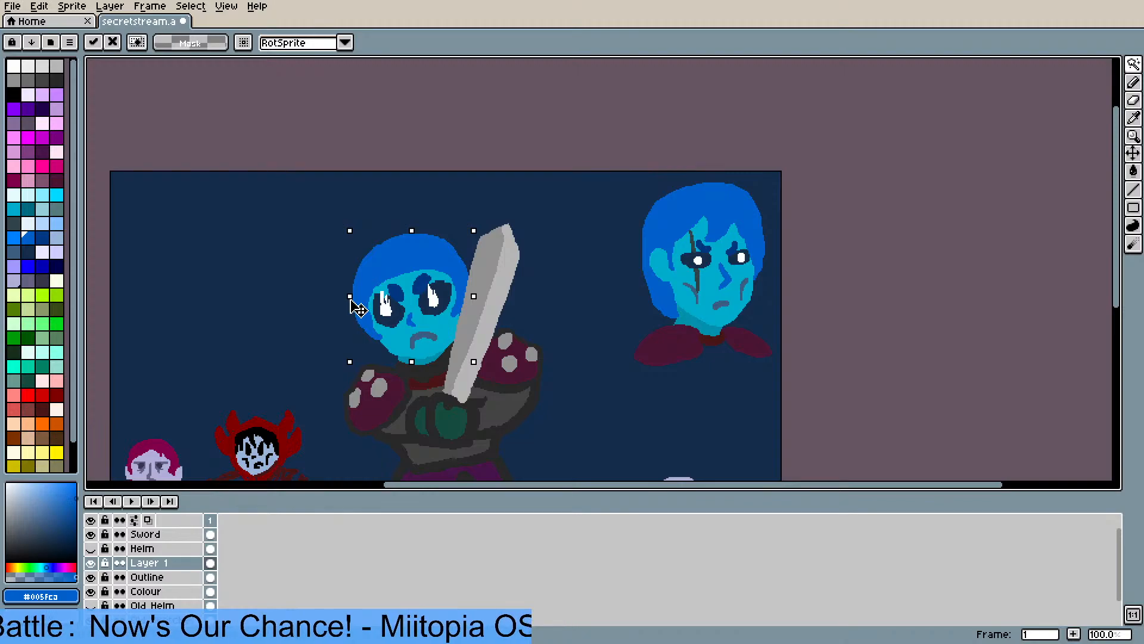
pyautogui.click(91, 549)
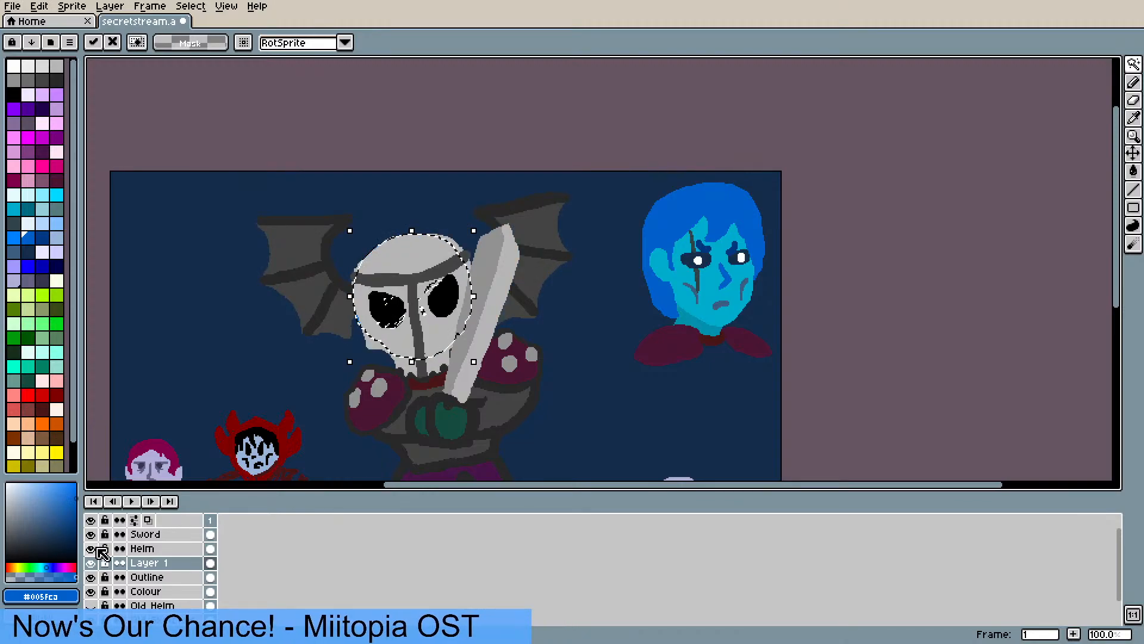
pyautogui.click(92, 549)
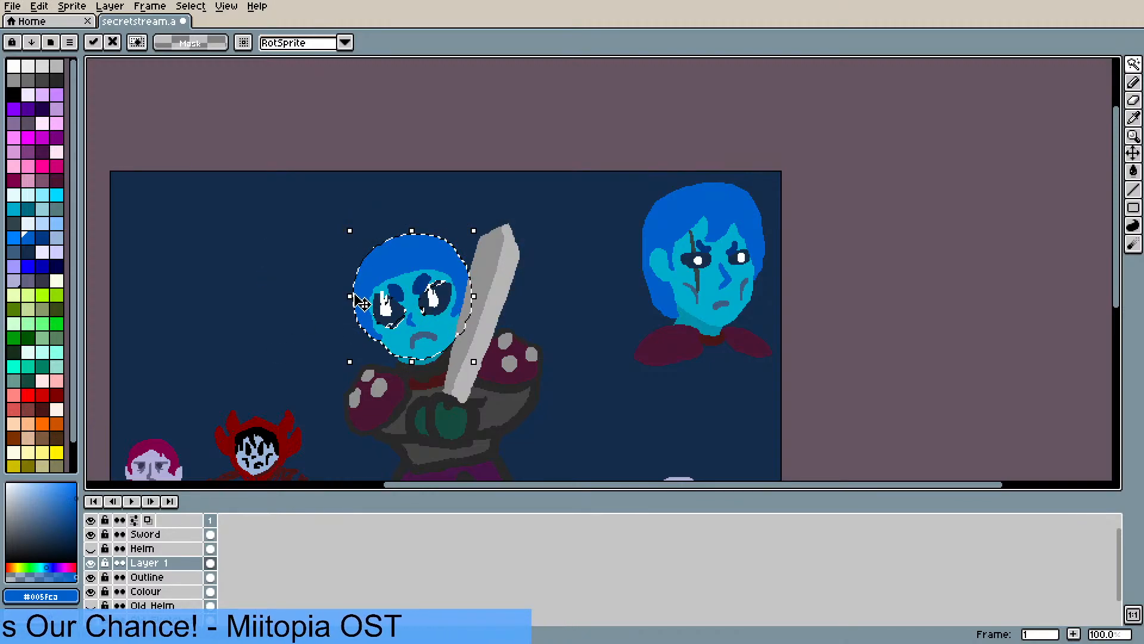
pyautogui.hotkey('ctrl', 'a')
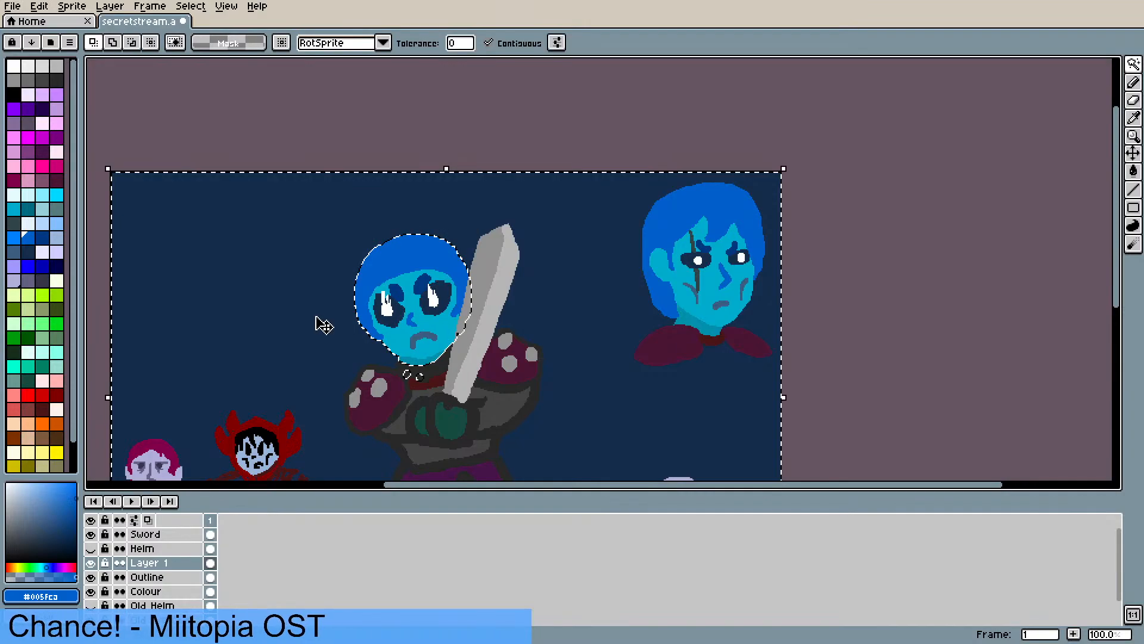
pyautogui.scroll(-2, 319, 326)
pyautogui.scroll(1, 329, 344)
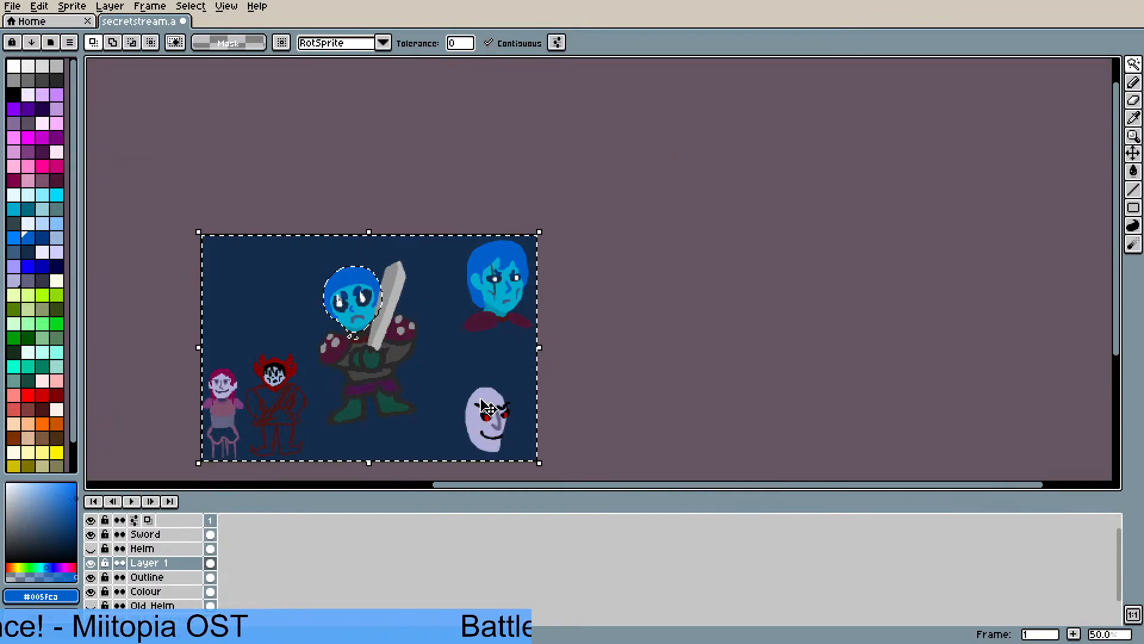
pyautogui.hotkey('ctrl', 'd')
pyautogui.scroll(1, 408, 400)
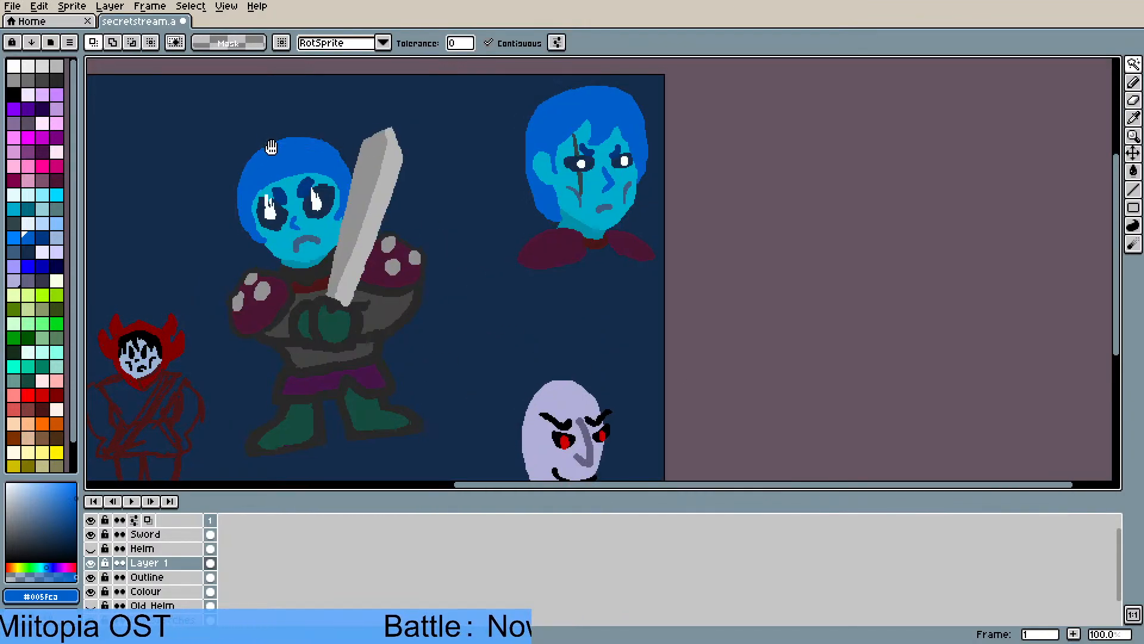
# - Trim the top edge of the blue hair with the 7 px eraser so it fits beneath the helmet on the Helm layer
pyautogui.moveTo(271, 147); pyautogui.dragTo(322, 152)
pyautogui.scroll(1, 328, 242)
pyautogui.click(92, 549)
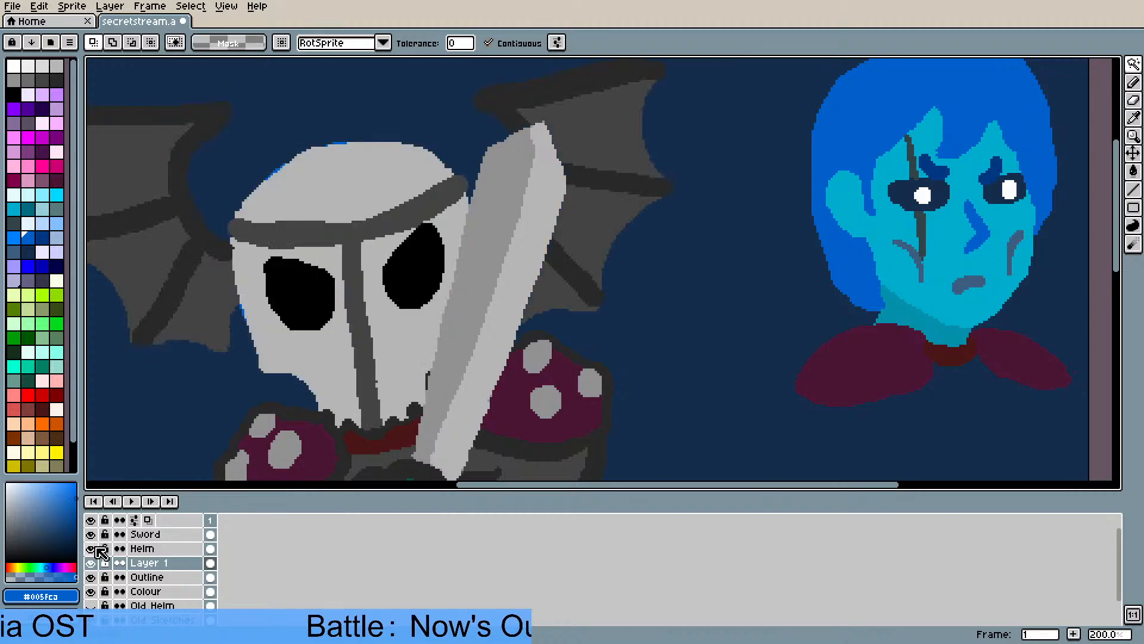
pyautogui.click(91, 549)
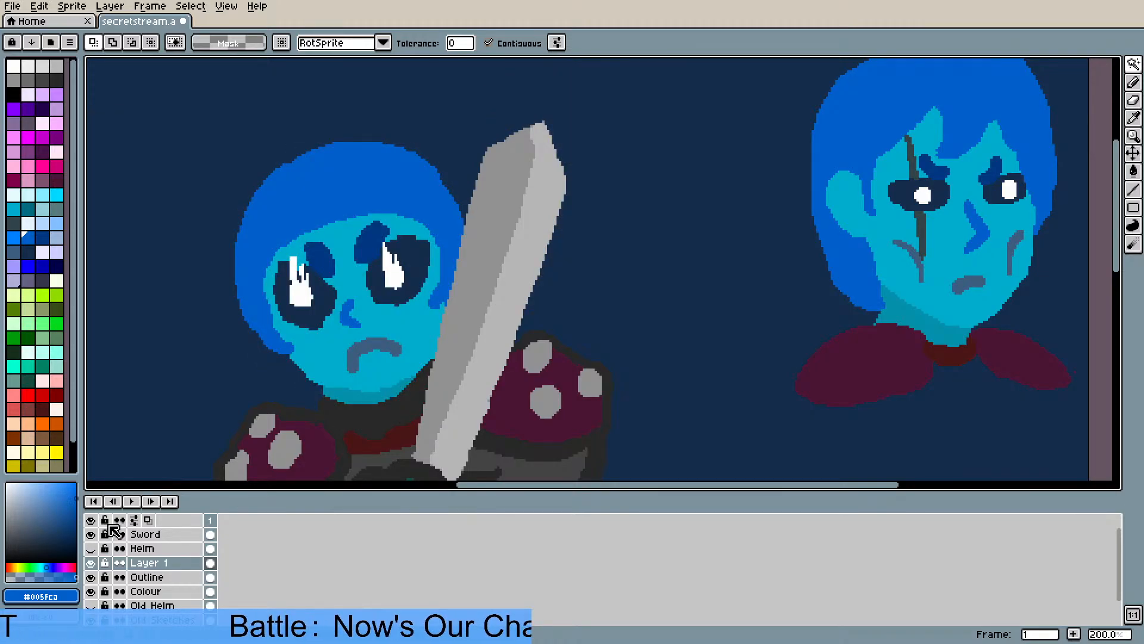
pyautogui.press('i')
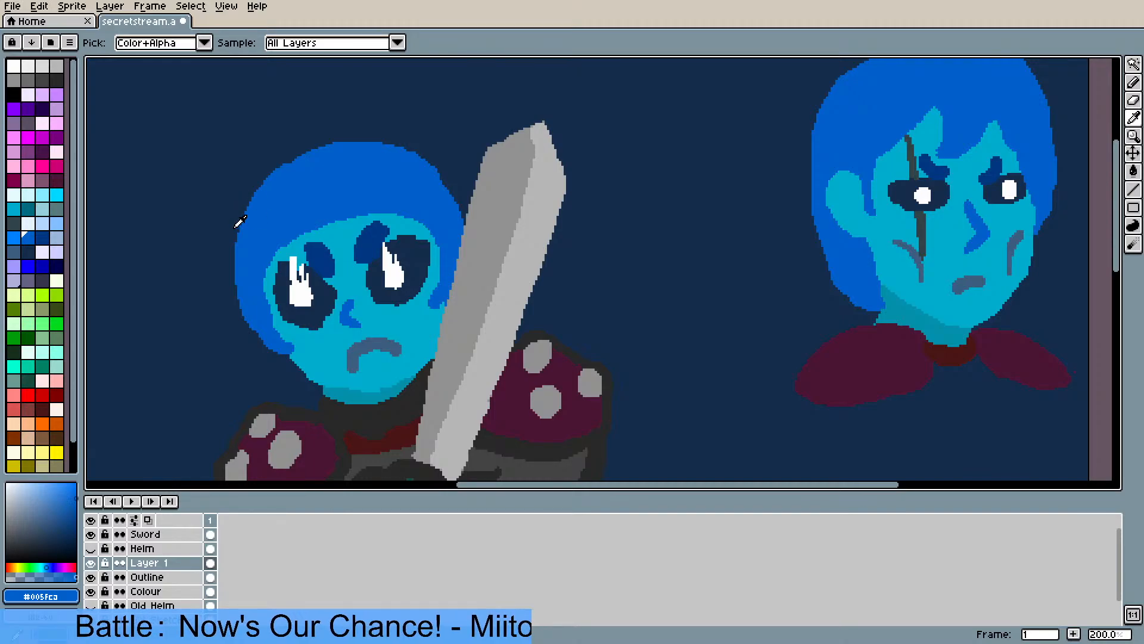
pyautogui.press('b')
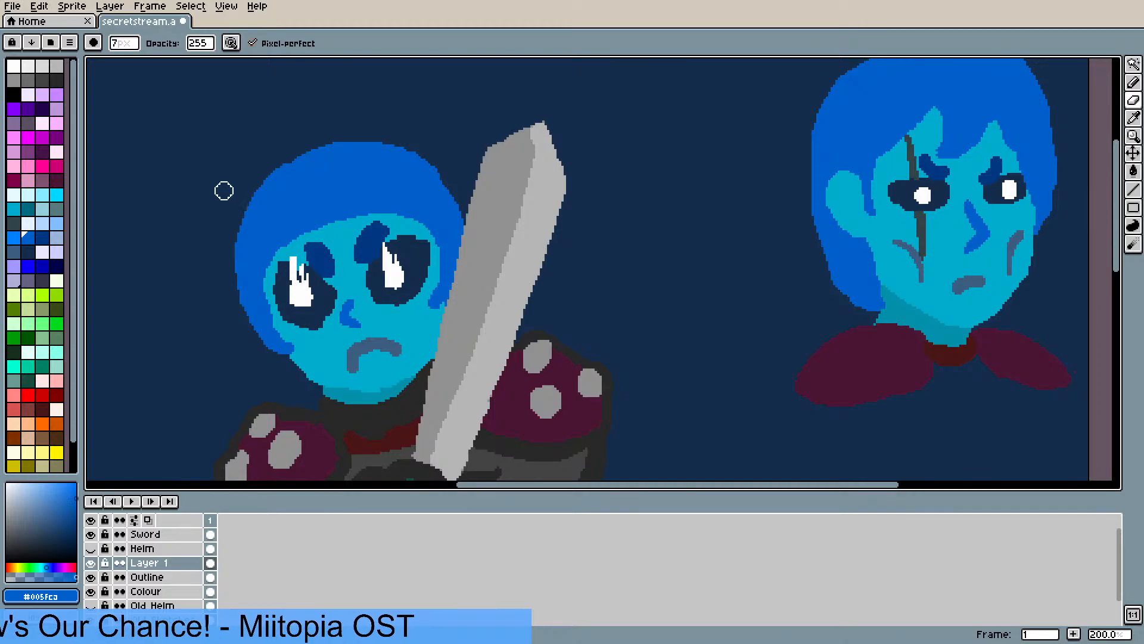
pyautogui.hotkey('ctrl', 'z')
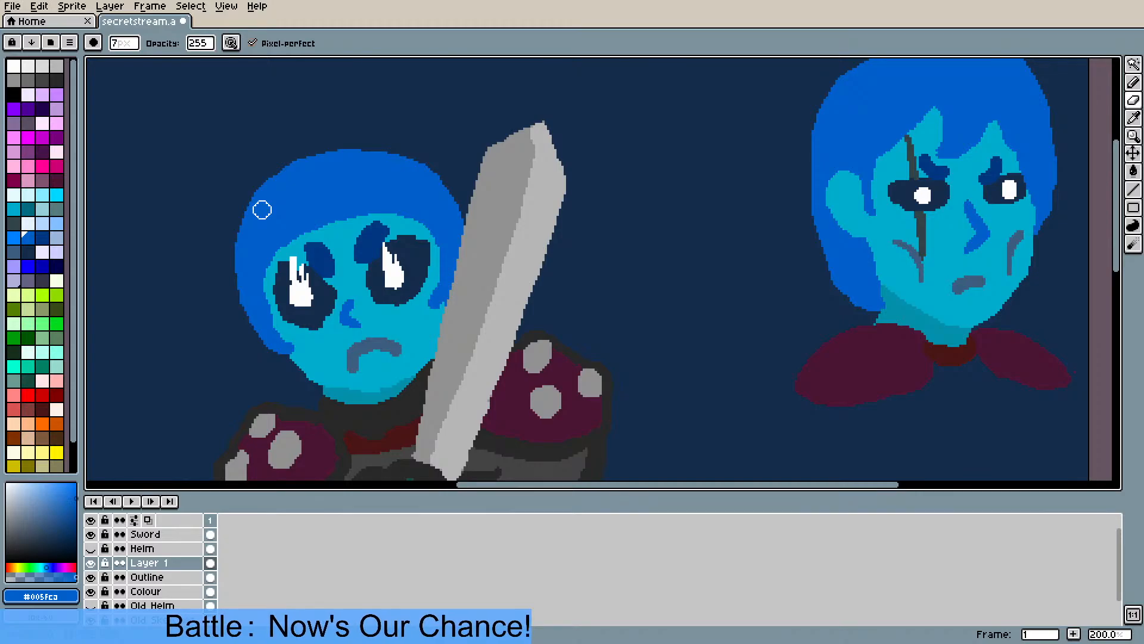
pyautogui.scroll(-1, 228, 237)
pyautogui.click(91, 549)
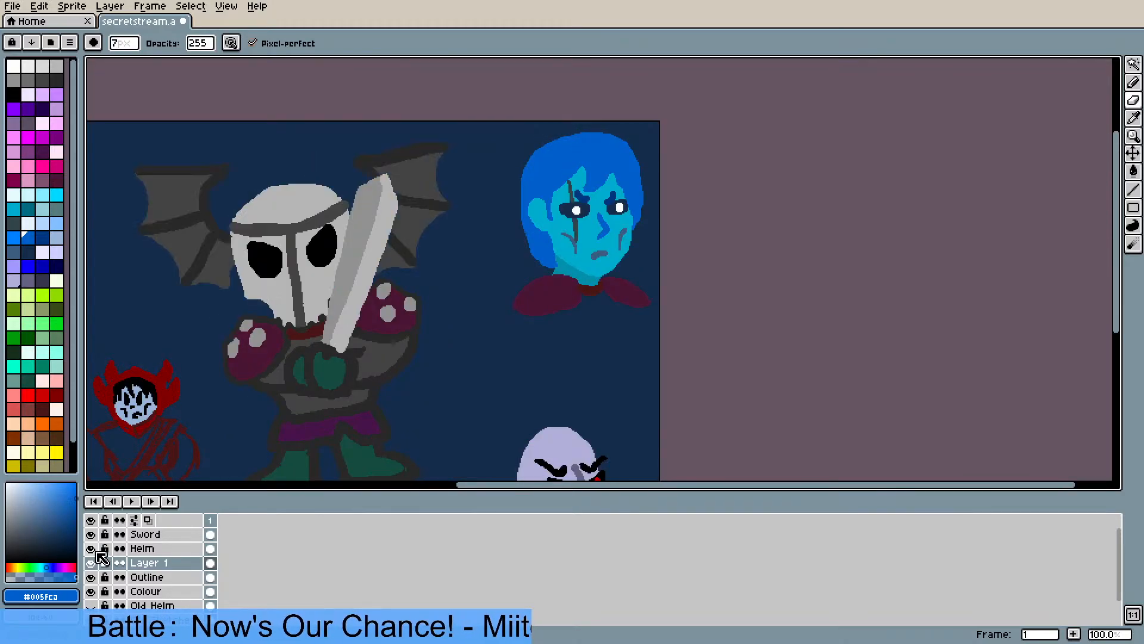
pyautogui.click(91, 548)
# - Toggle the Helm layer's visibility repeatedly to compare the helmet with the trimmed hair and face, leaving the helmet shown
pyautogui.scroll(-2, 282, 385)
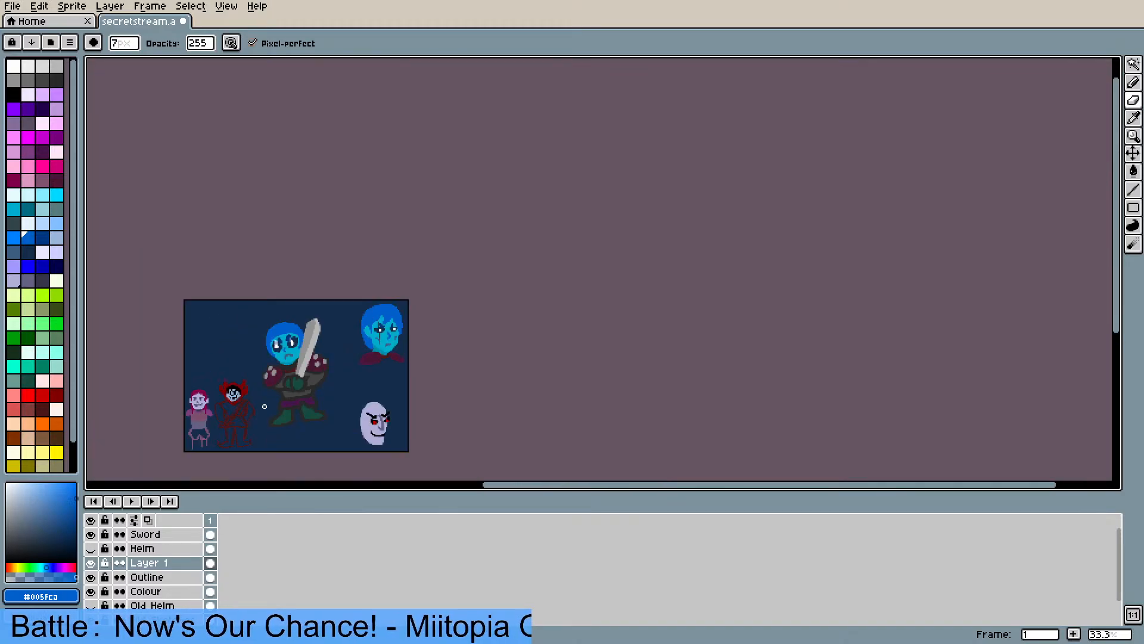
pyautogui.scroll(2, 362, 332)
pyautogui.moveTo(405, 277); pyautogui.dragTo(358, 338)
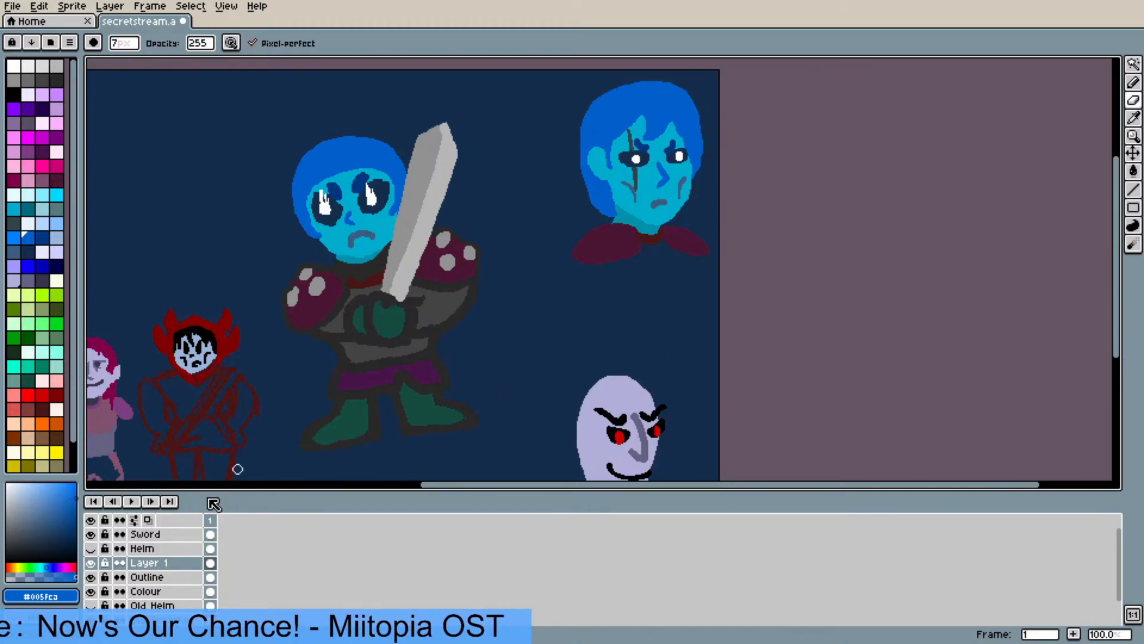
pyautogui.click(91, 549)
pyautogui.click(91, 549)
pyautogui.click(91, 549)
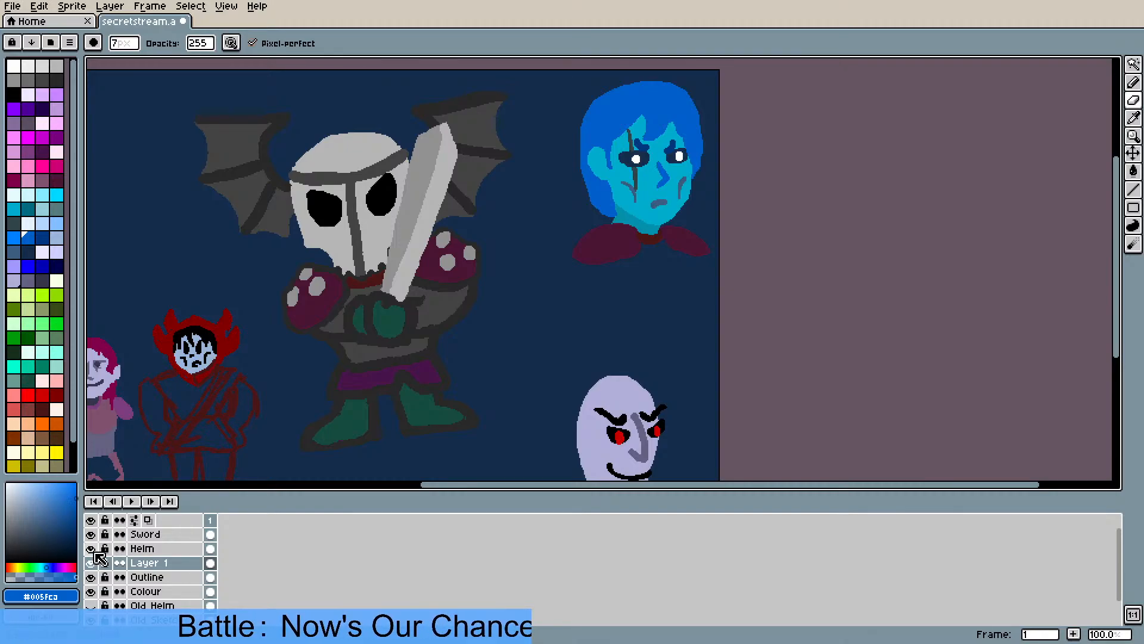
pyautogui.click(90, 549)
pyautogui.click(91, 548)
pyautogui.click(91, 549)
pyautogui.click(90, 548)
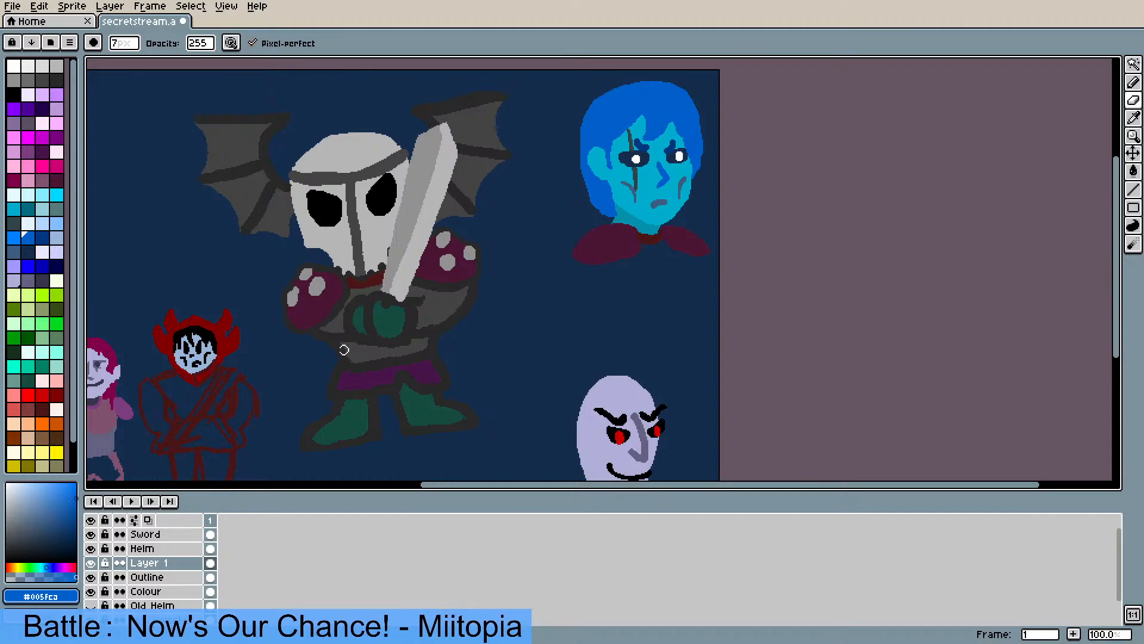
pyautogui.click(91, 549)
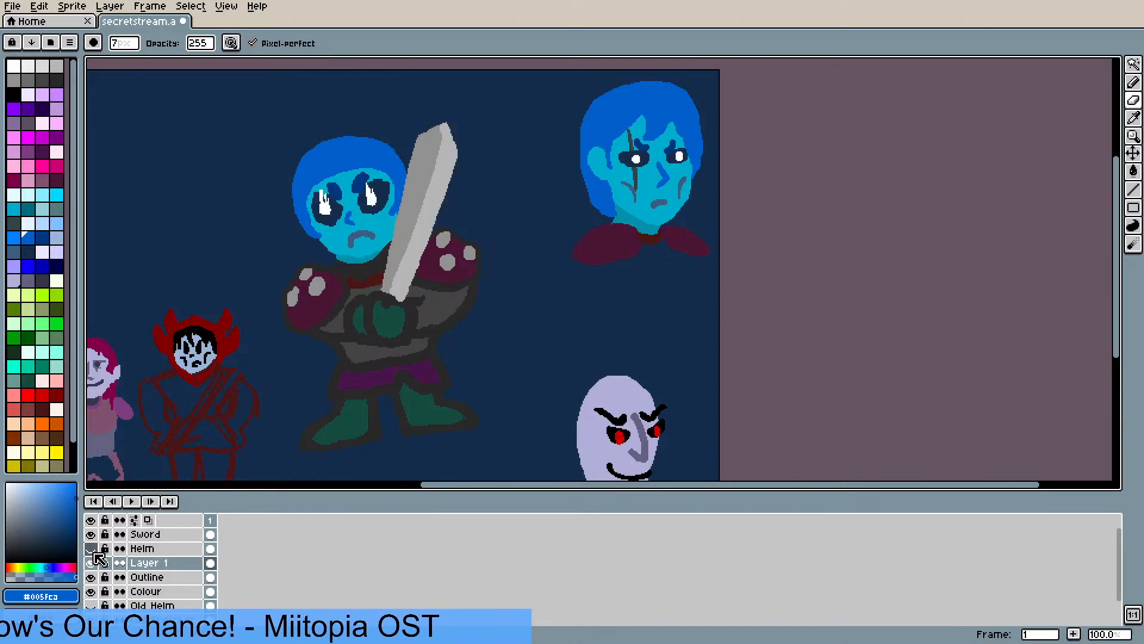
pyautogui.click(90, 548)
pyautogui.click(92, 550)
pyautogui.click(91, 550)
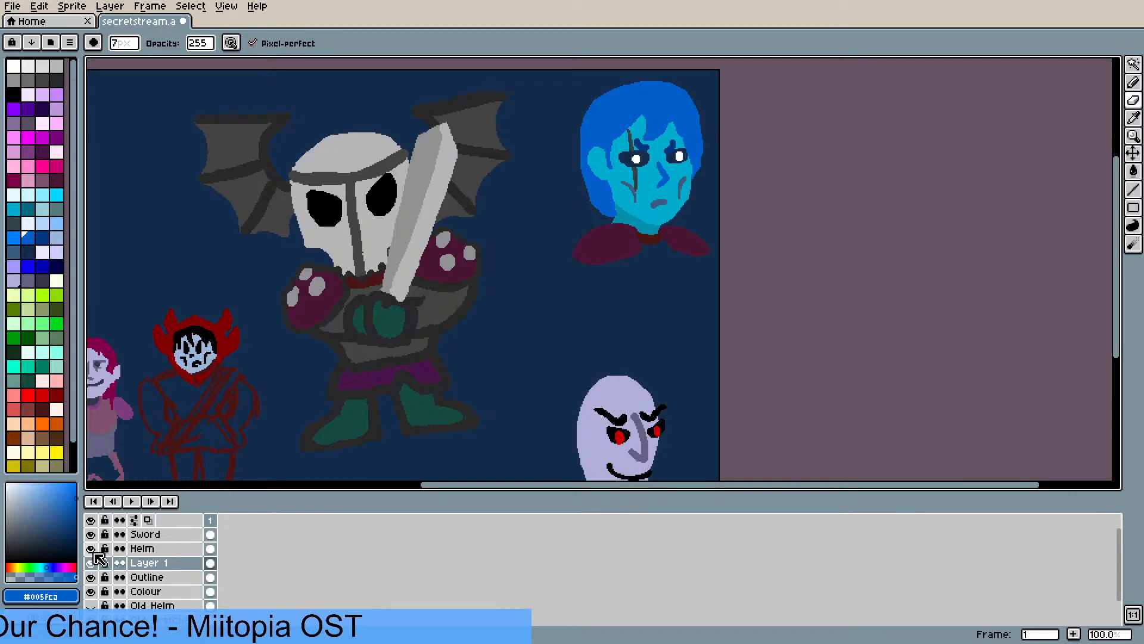
pyautogui.click(92, 549)
pyautogui.click(92, 550)
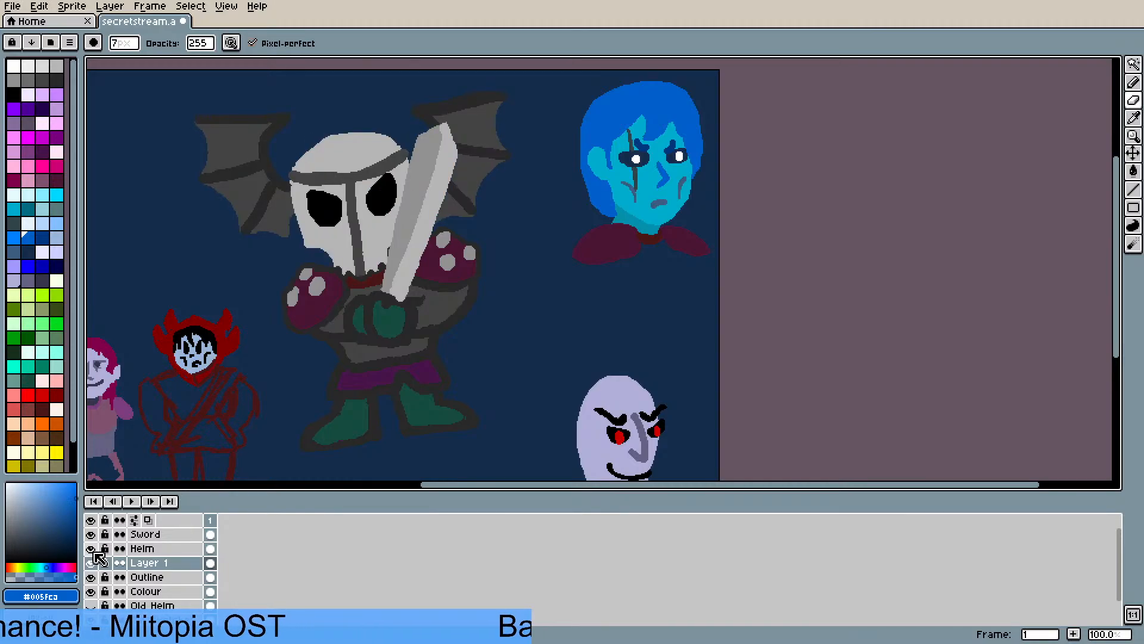
pyautogui.click(91, 550)
pyautogui.click(92, 549)
pyautogui.click(91, 549)
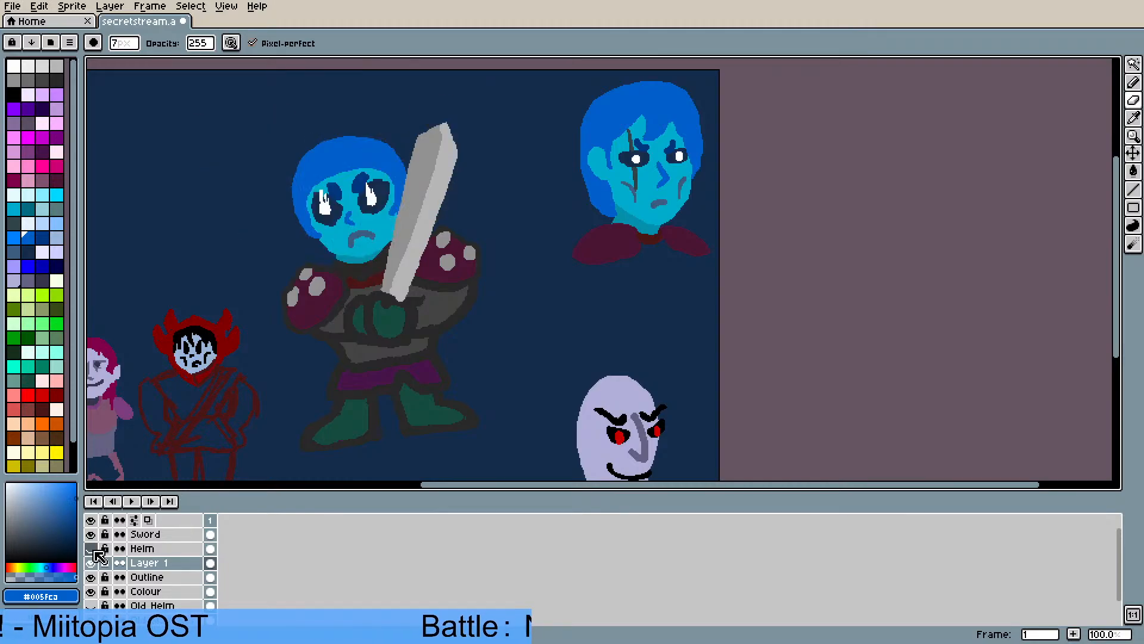
pyautogui.click(92, 549)
pyautogui.scroll(-2, 324, 378)
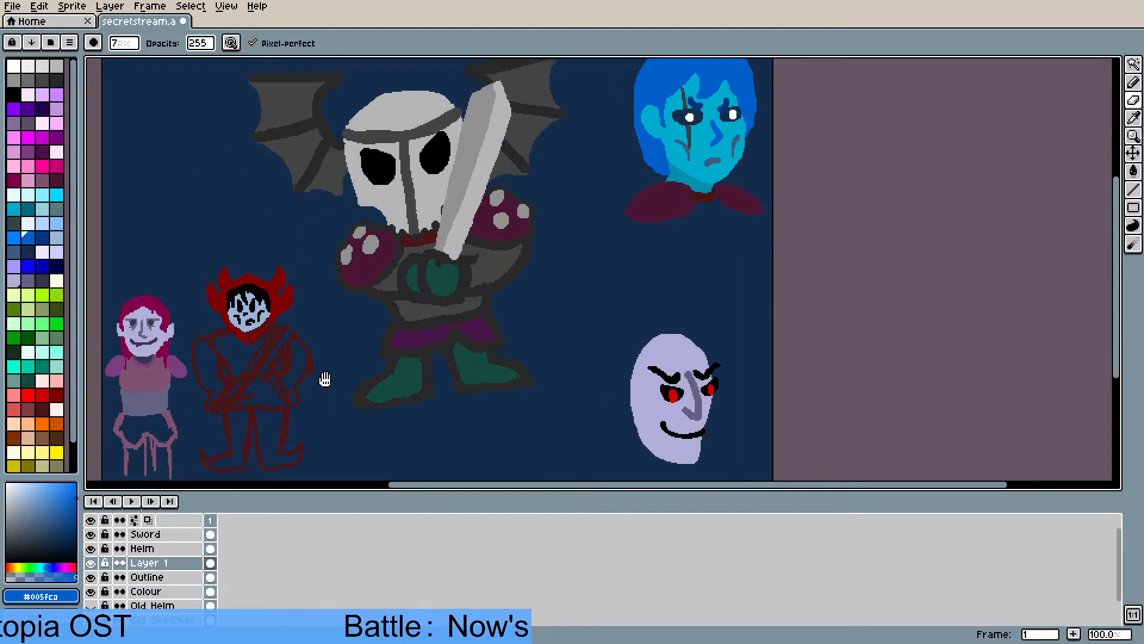
pyautogui.scroll(2, 536, 329)
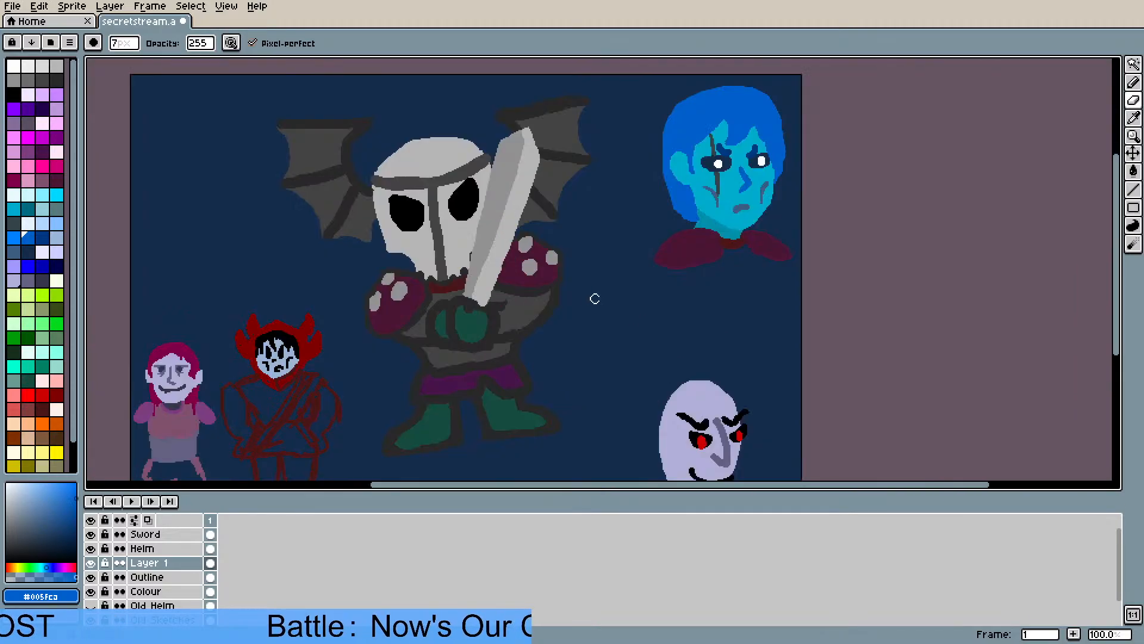
pyautogui.moveTo(629, 280); pyautogui.dragTo(579, 323)
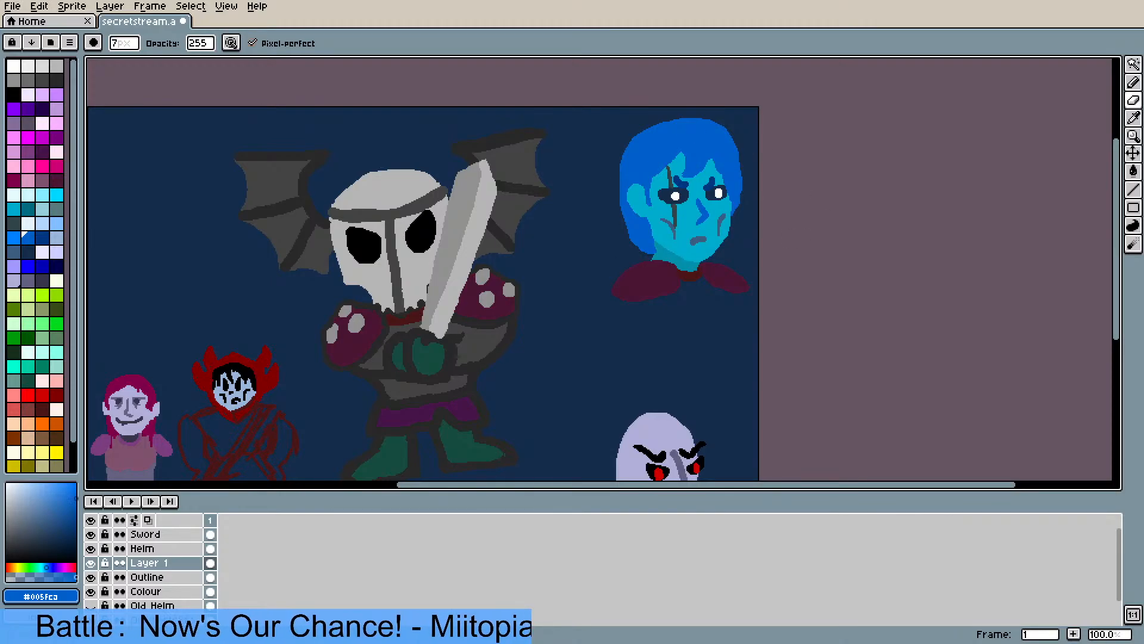
pyautogui.click(90, 548)
pyautogui.click(91, 549)
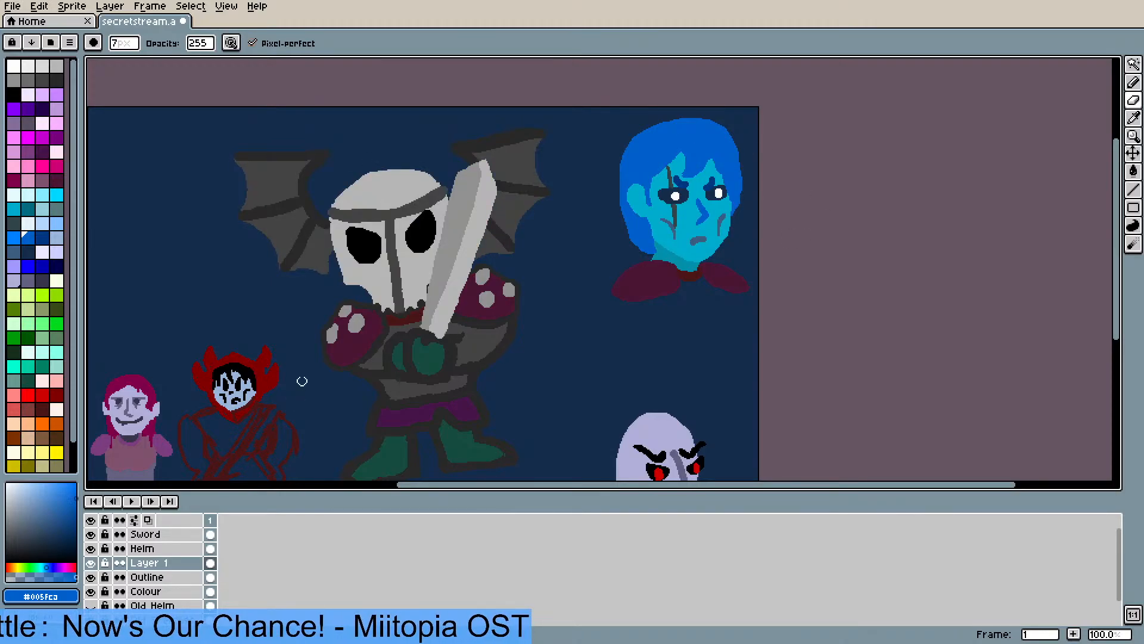
pyautogui.moveTo(302, 381); pyautogui.dragTo(354, 340)
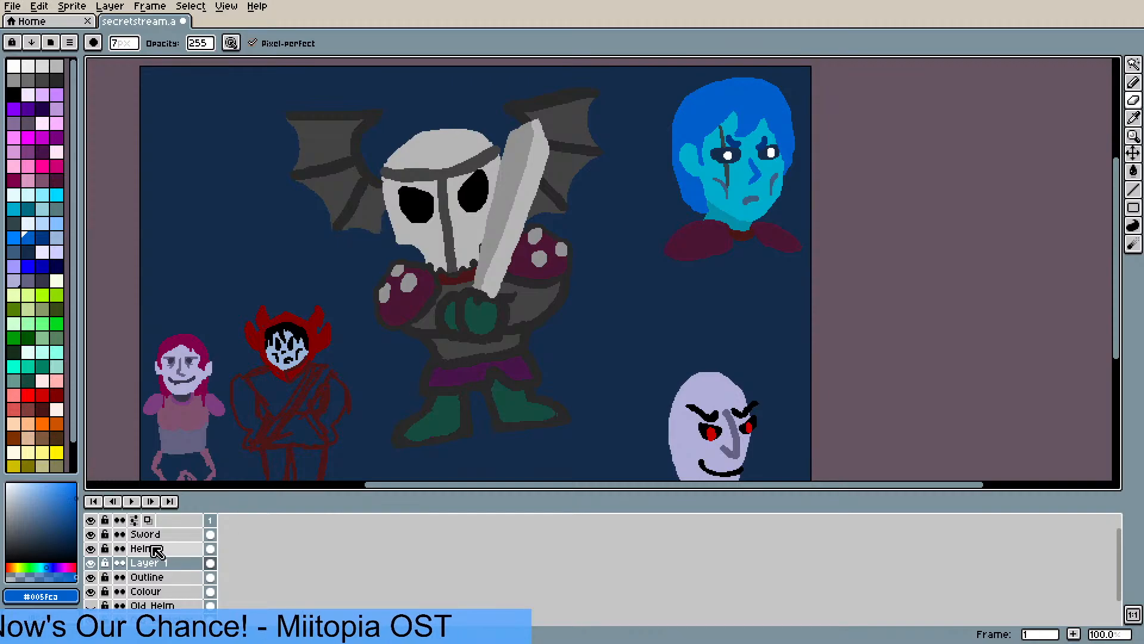
pyautogui.click(94, 552)
pyautogui.click(94, 552)
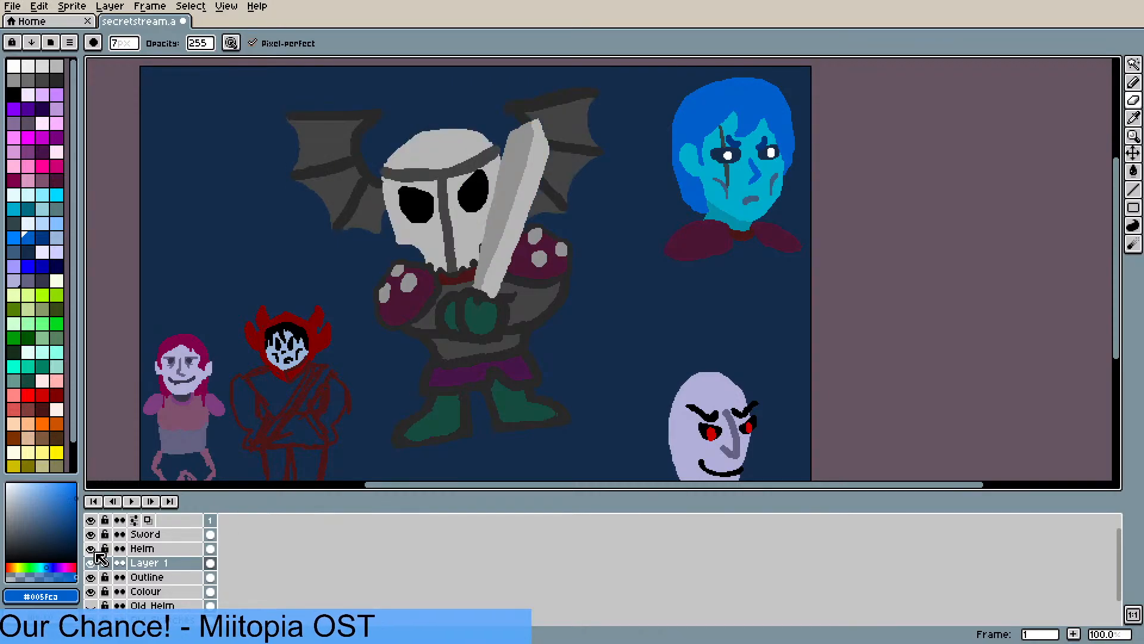
# - Show the Old Helm layer to put the horned helmet on the pale red-eyed head
pyautogui.moveTo(251, 338); pyautogui.dragTo(301, 284)
pyautogui.scroll(-2, 293, 291)
pyautogui.scroll(2, 417, 251)
pyautogui.moveTo(380, 235); pyautogui.dragTo(470, 207)
pyautogui.click(95, 606)
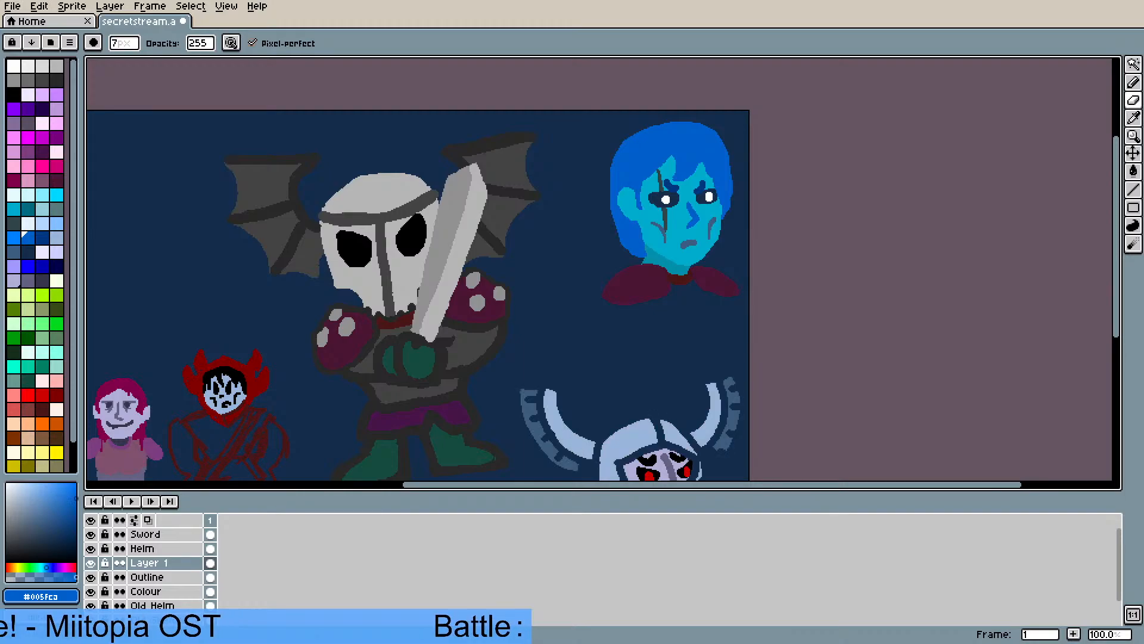
pyautogui.scroll(-1, 371, 358)
pyautogui.moveTo(372, 358); pyautogui.dragTo(406, 334)
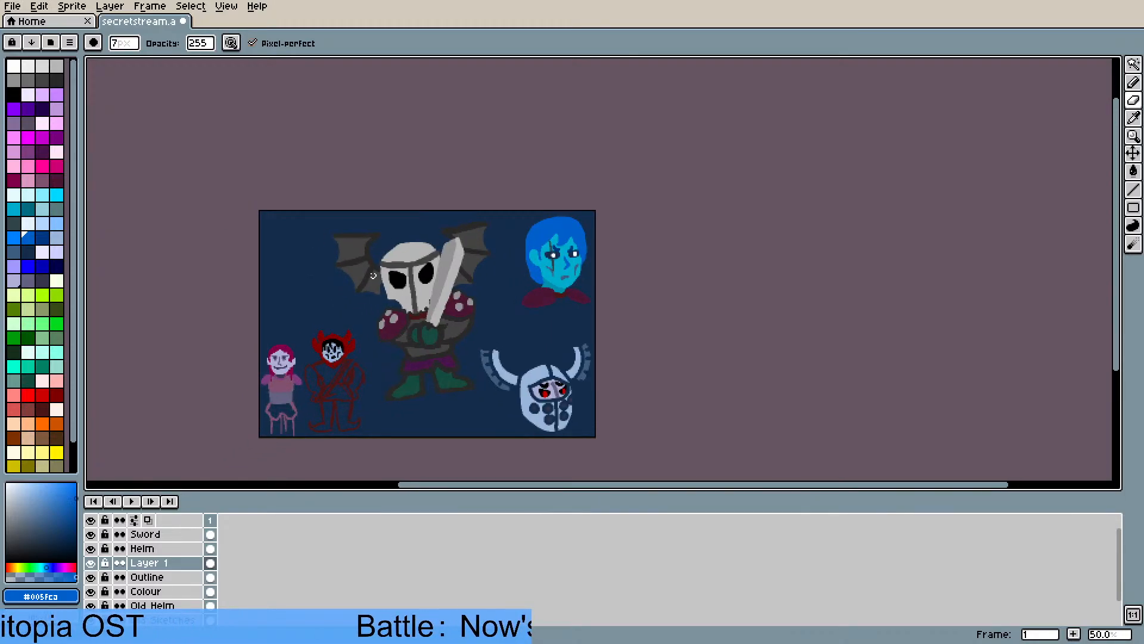
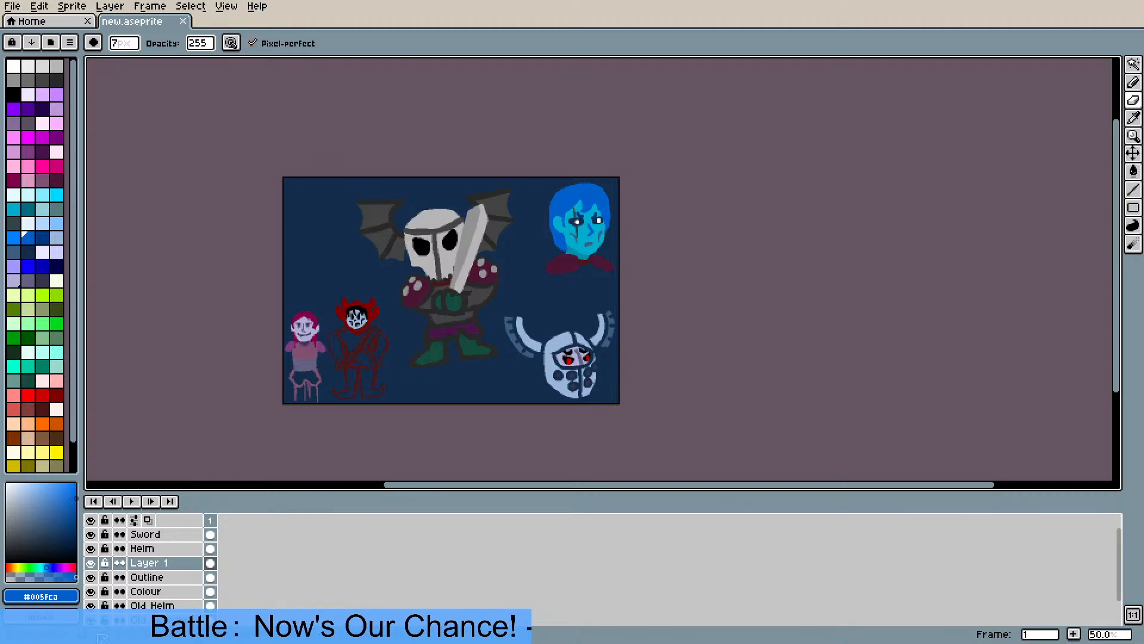
# - Delete the Old Helm and Old Sketches layers, leaving only the sword-wielding character on the background
pyautogui.scroll(-2, 179, 580)
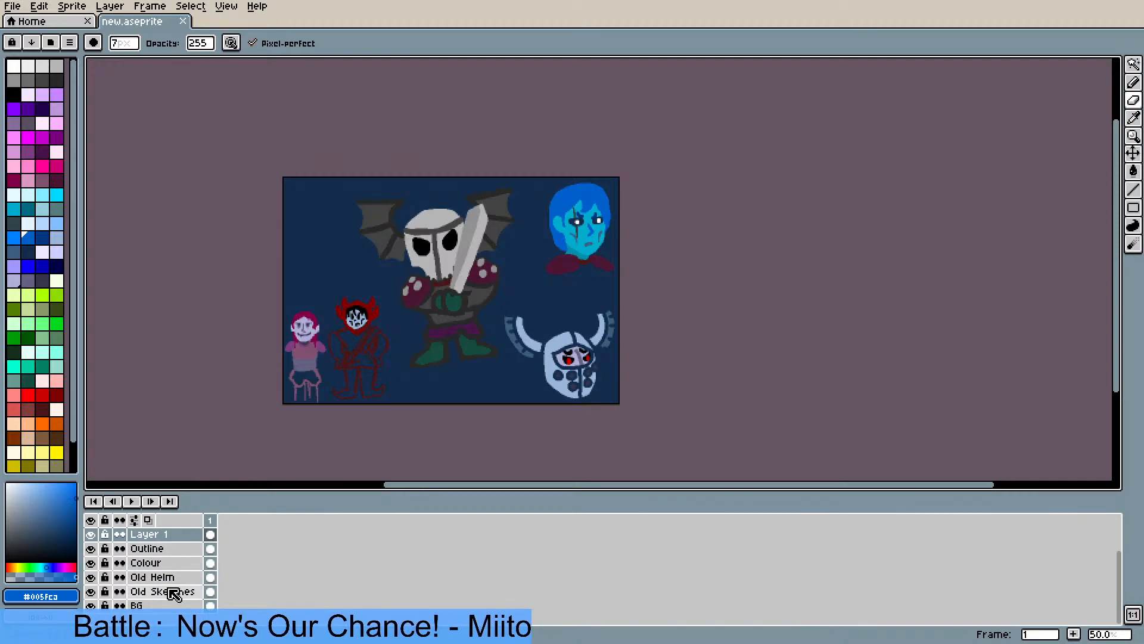
pyautogui.click(172, 591)
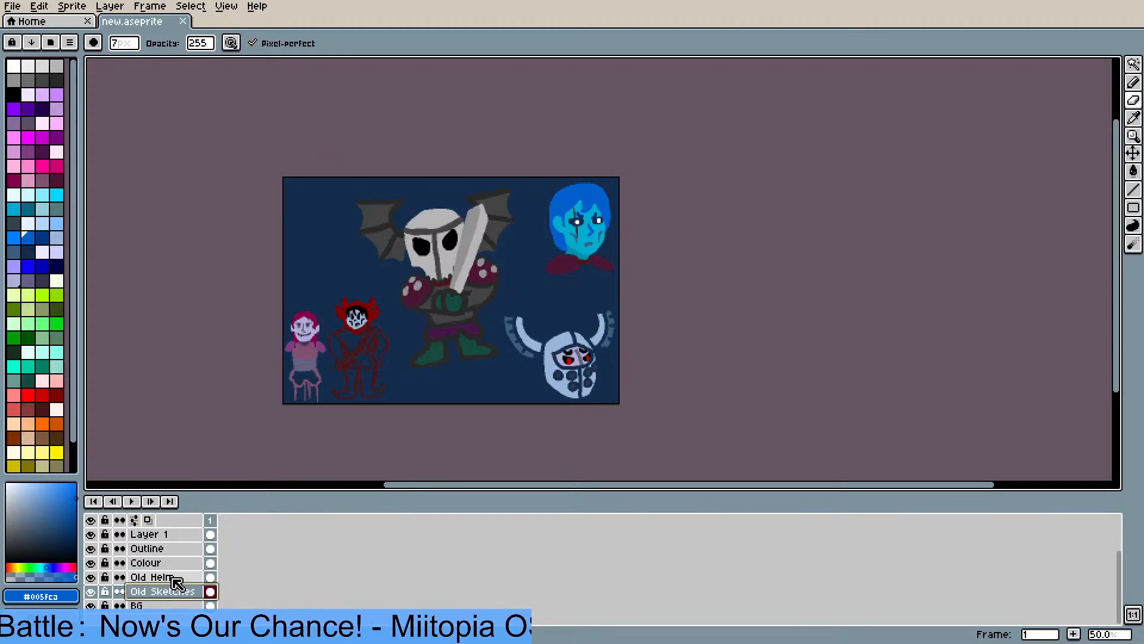
pyautogui.keyDown('shift'); pyautogui.click(184, 578); pyautogui.keyUp('shift')
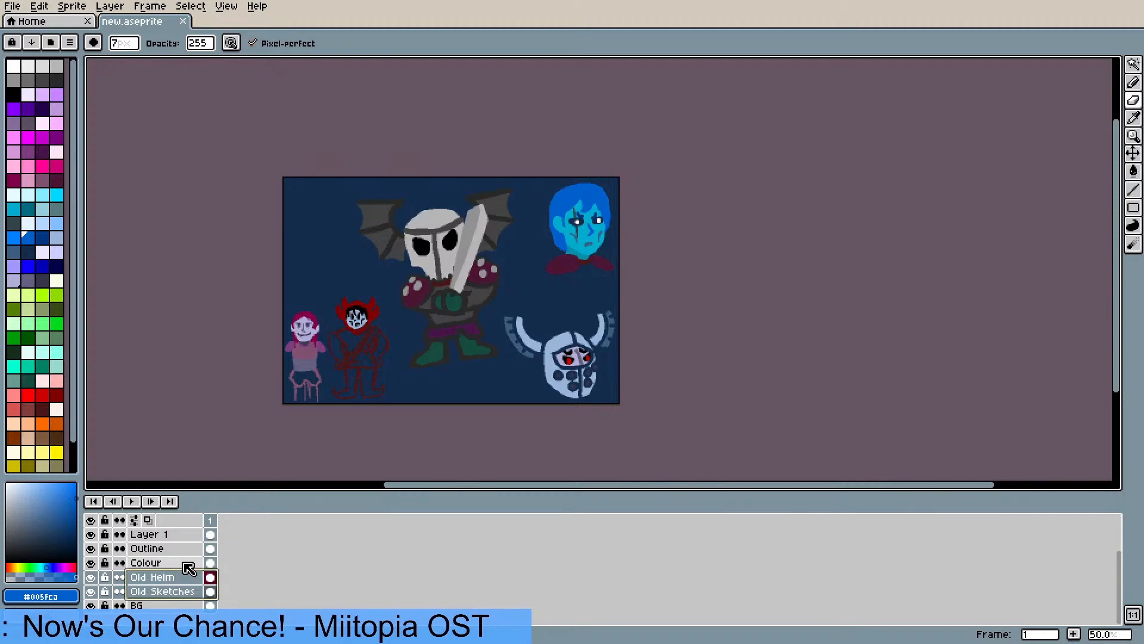
pyautogui.press('Delete')
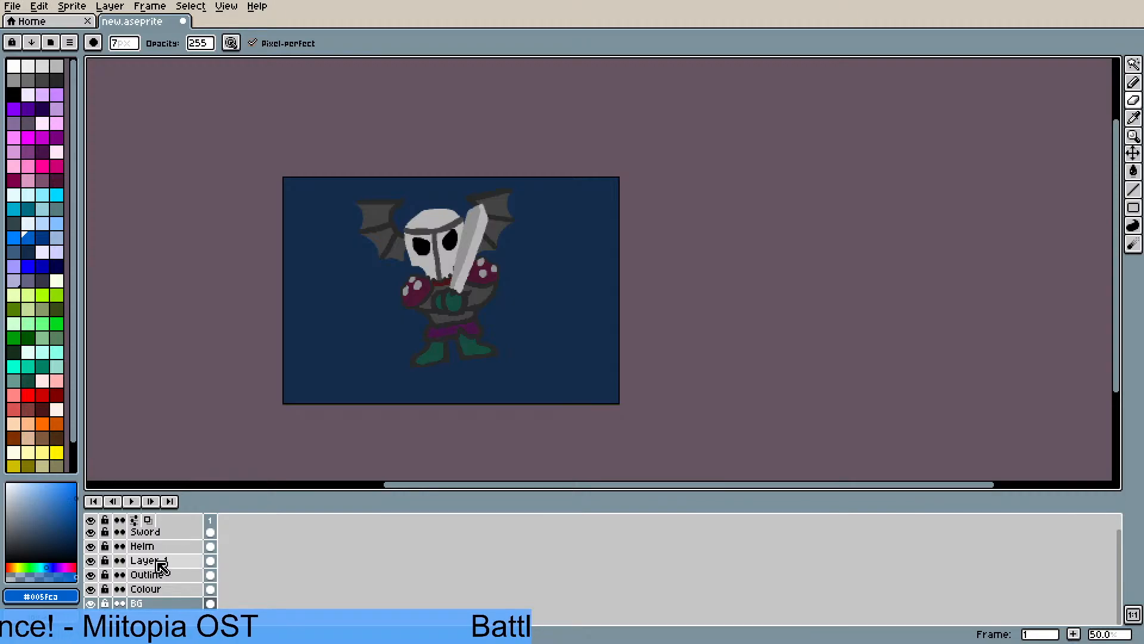
# - Select the Sword, Helm, Layer 1, Outline and Colour layers together and move the whole character to the canvas's left side, slightly lower
pyautogui.scroll(1, 160, 565)
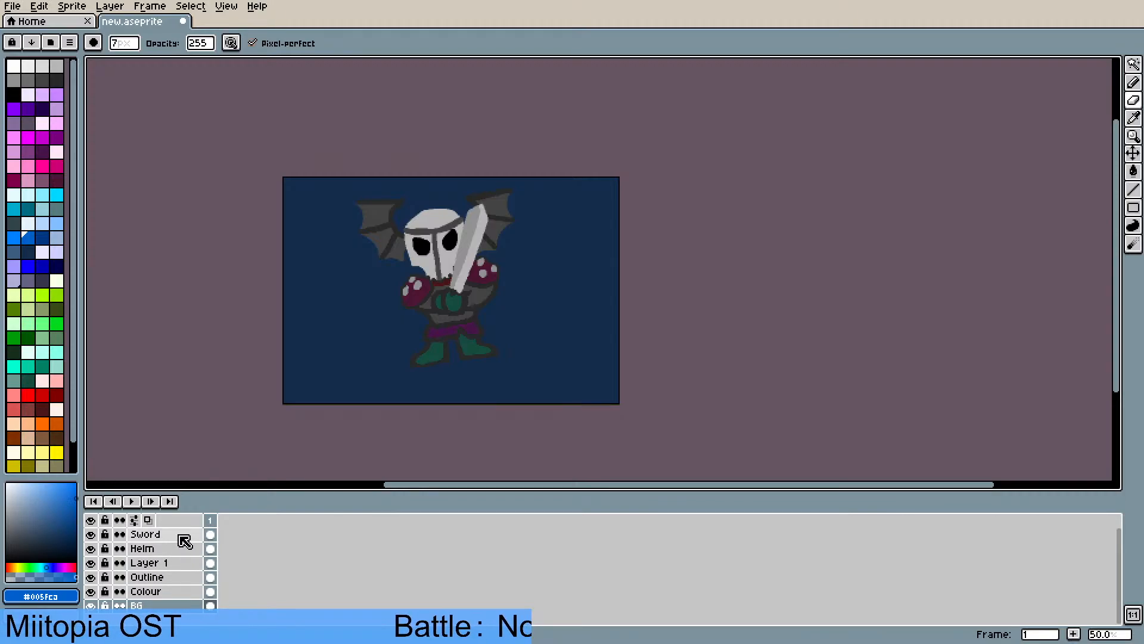
pyautogui.click(91, 534)
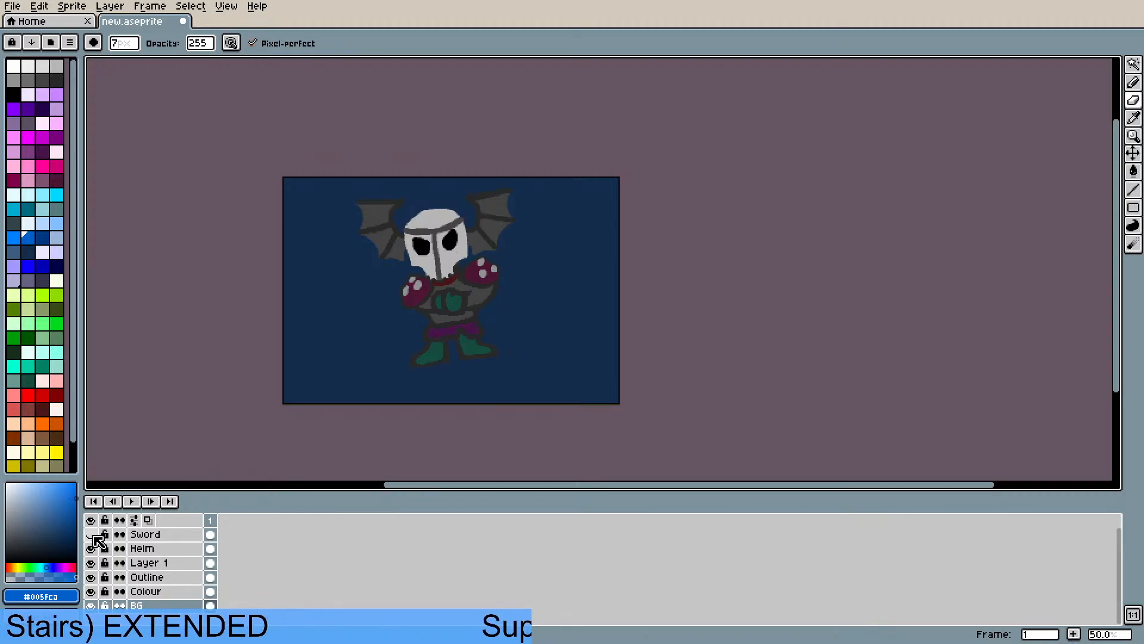
pyautogui.click(92, 534)
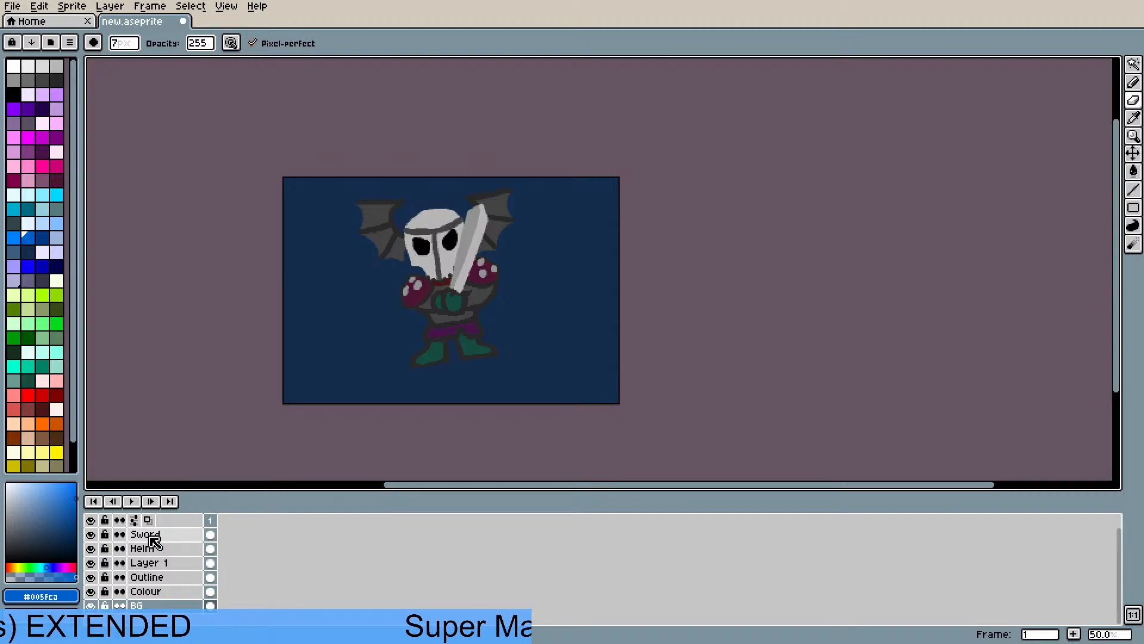
pyautogui.click(151, 536)
pyautogui.keyDown('ctrl'); pyautogui.click(162, 589); pyautogui.keyUp('ctrl')
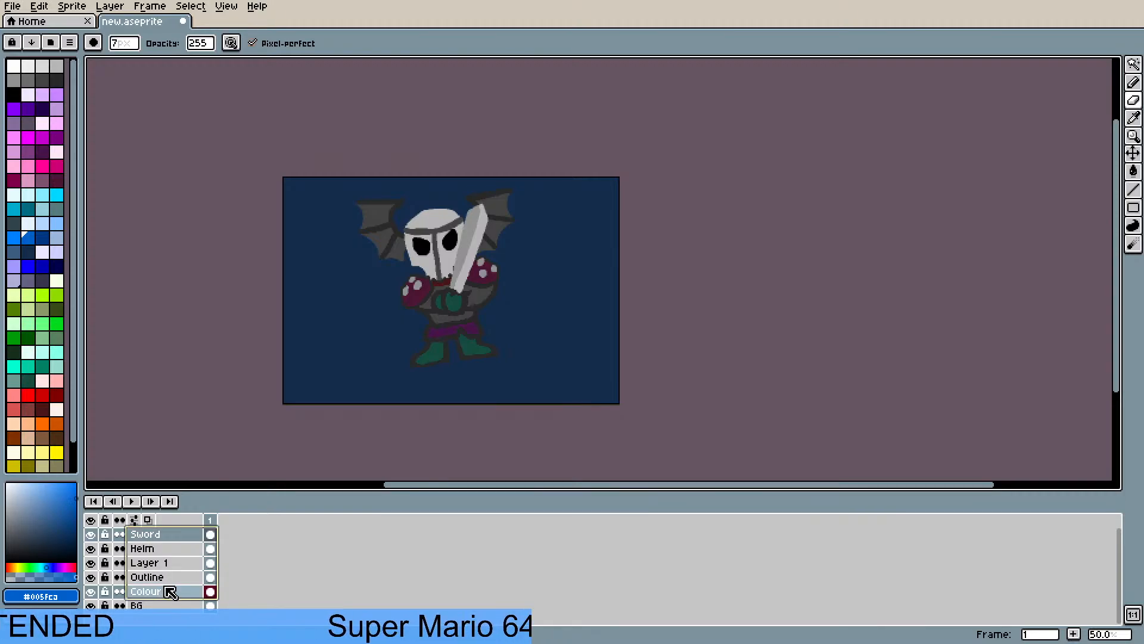
pyautogui.keyDown('ctrl'); pyautogui.click(173, 550); pyautogui.keyUp('ctrl')
pyautogui.keyDown('ctrl'); pyautogui.click(173, 561); pyautogui.keyUp('ctrl')
pyautogui.keyDown('ctrl'); pyautogui.click(171, 576); pyautogui.keyUp('ctrl')
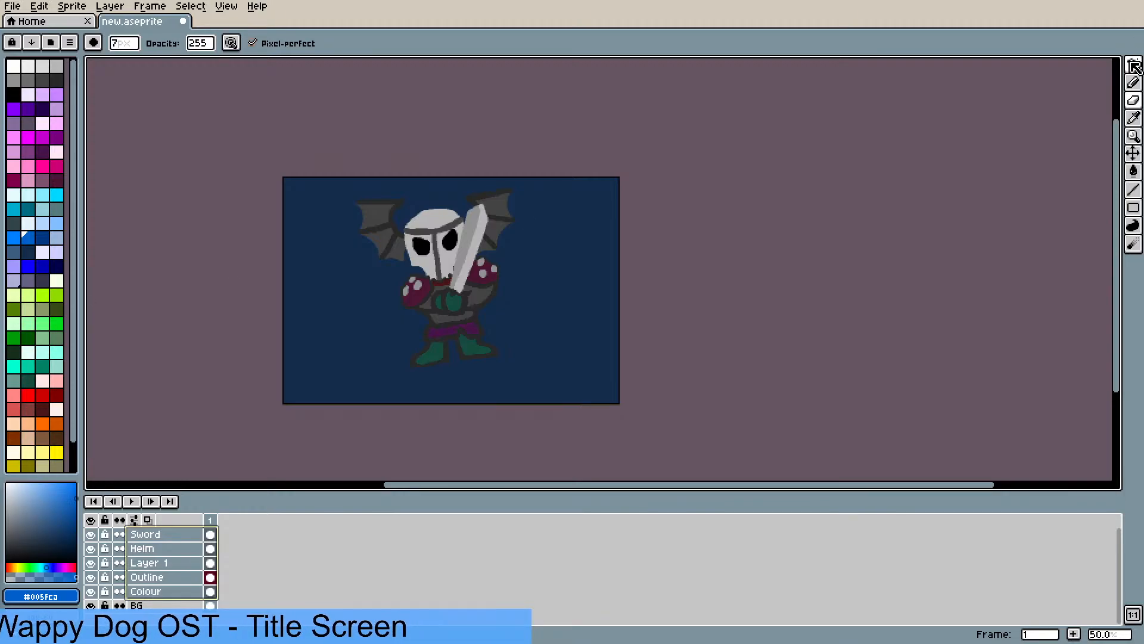
pyautogui.click(1135, 154)
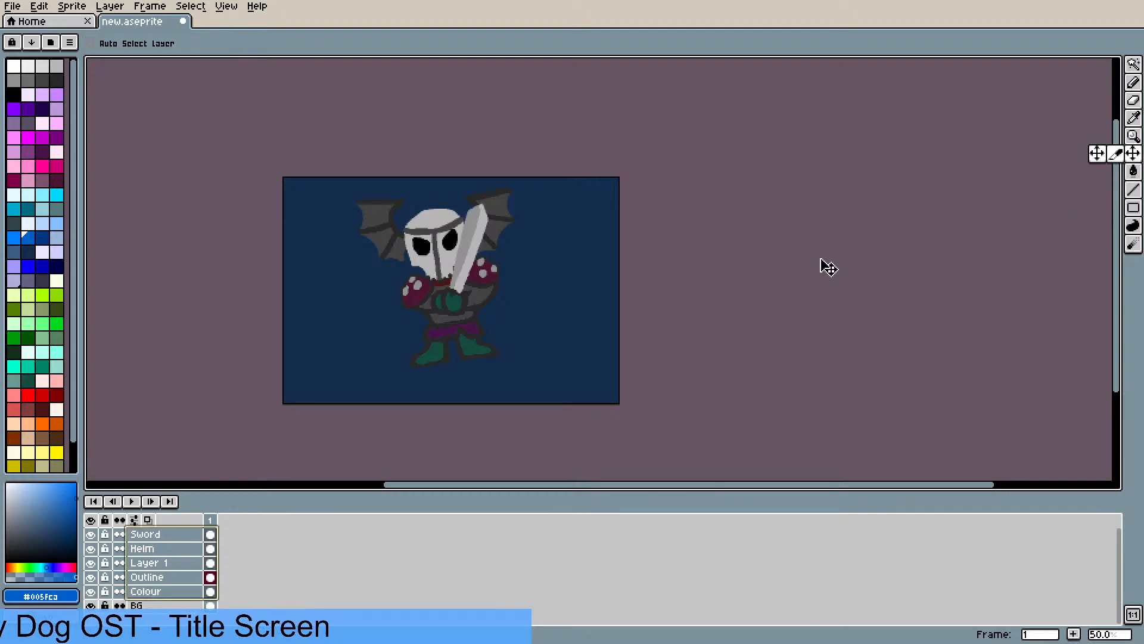
pyautogui.moveTo(452, 276); pyautogui.dragTo(388, 292)
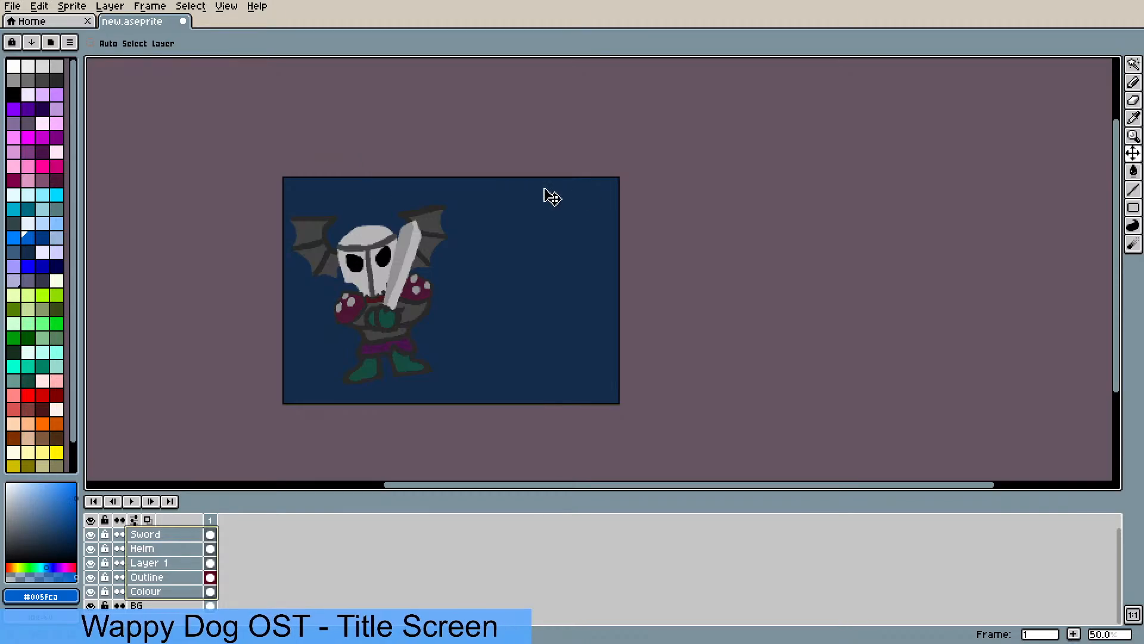
# - Examine the repositioned character's placement on the canvas, both up close and at 50% zoom
pyautogui.scroll(1, 366, 268)
pyautogui.scroll(-1, 356, 294)
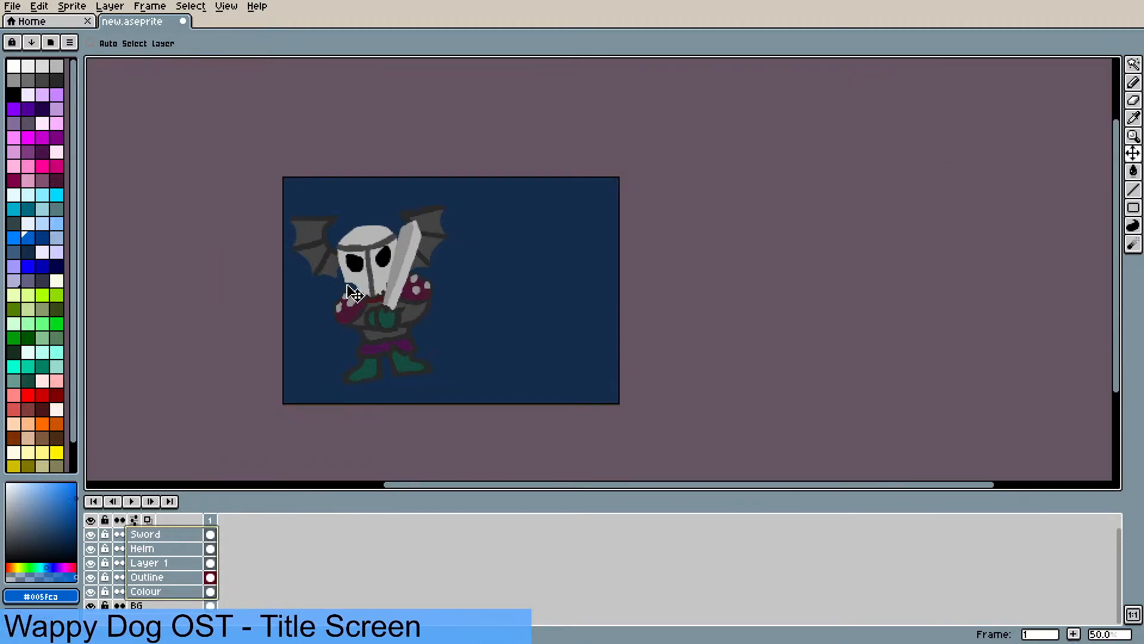
pyautogui.scroll(1, 468, 312)
pyautogui.scroll(-1, 433, 335)
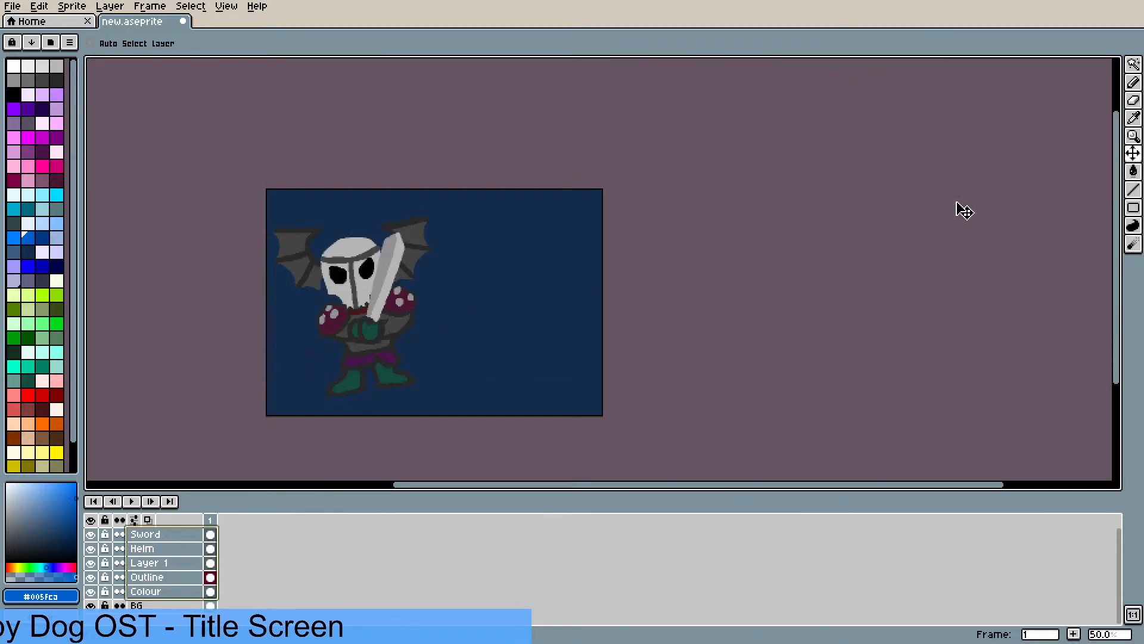
pyautogui.scroll(1, 966, 209)
pyautogui.scroll(-1, 602, 314)
pyautogui.scroll(1, 298, 403)
pyautogui.scroll(-1, 298, 404)
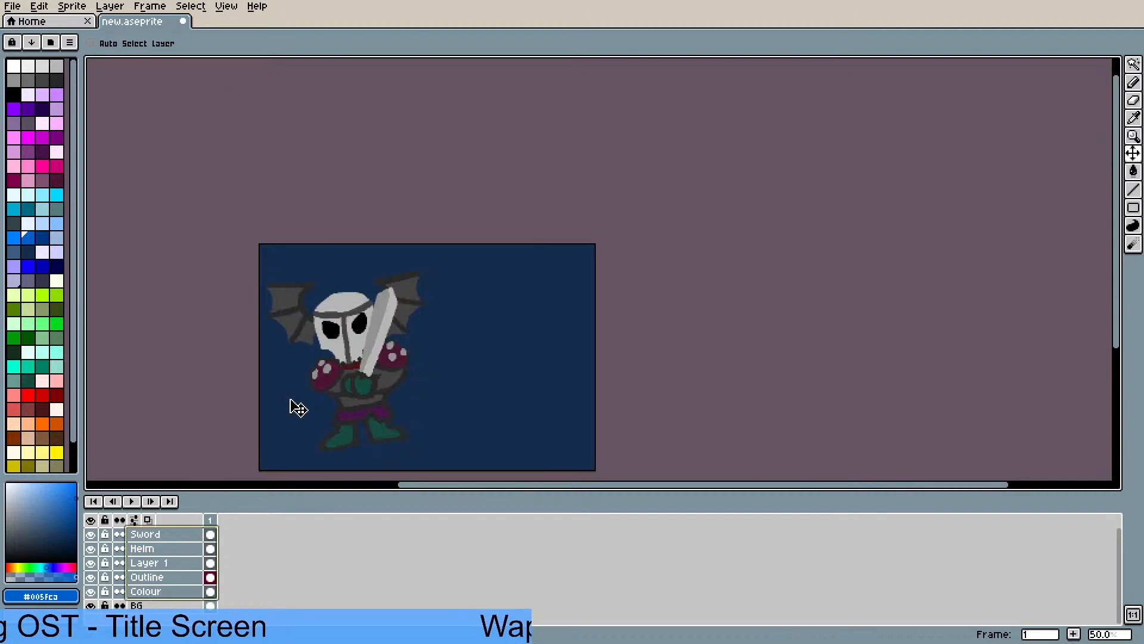
pyautogui.moveTo(1119, 219); pyautogui.dragTo(1118, 252)
pyautogui.scroll(1, 411, 387)
pyautogui.moveTo(834, 486); pyautogui.dragTo(766, 492)
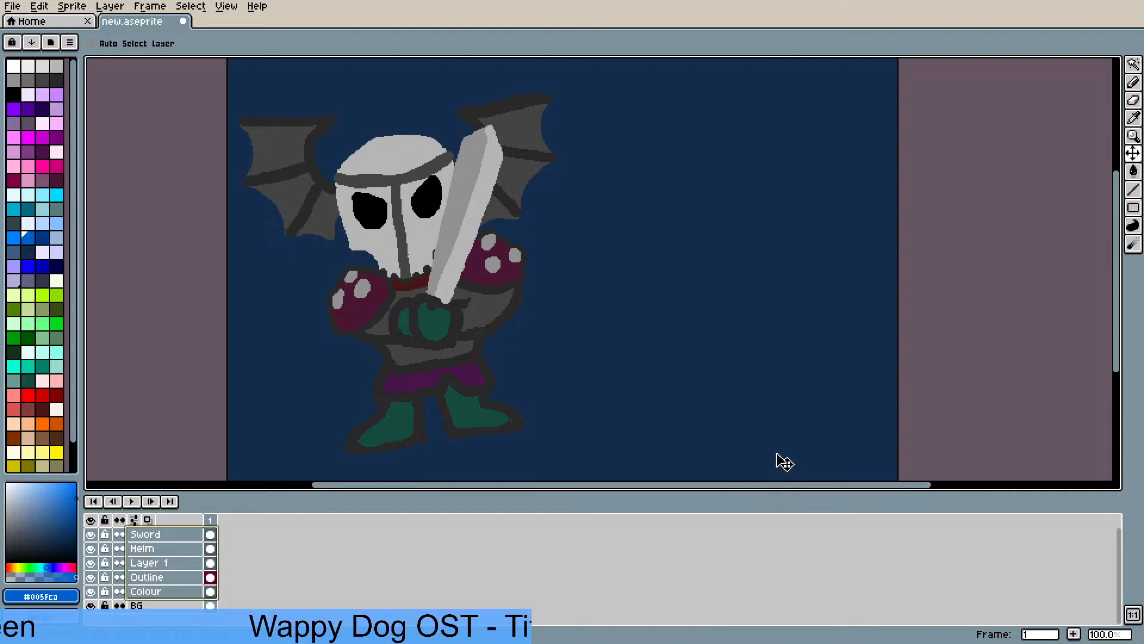
pyautogui.scroll(-1, 778, 458)
pyautogui.moveTo(1115, 238); pyautogui.dragTo(1114, 251)
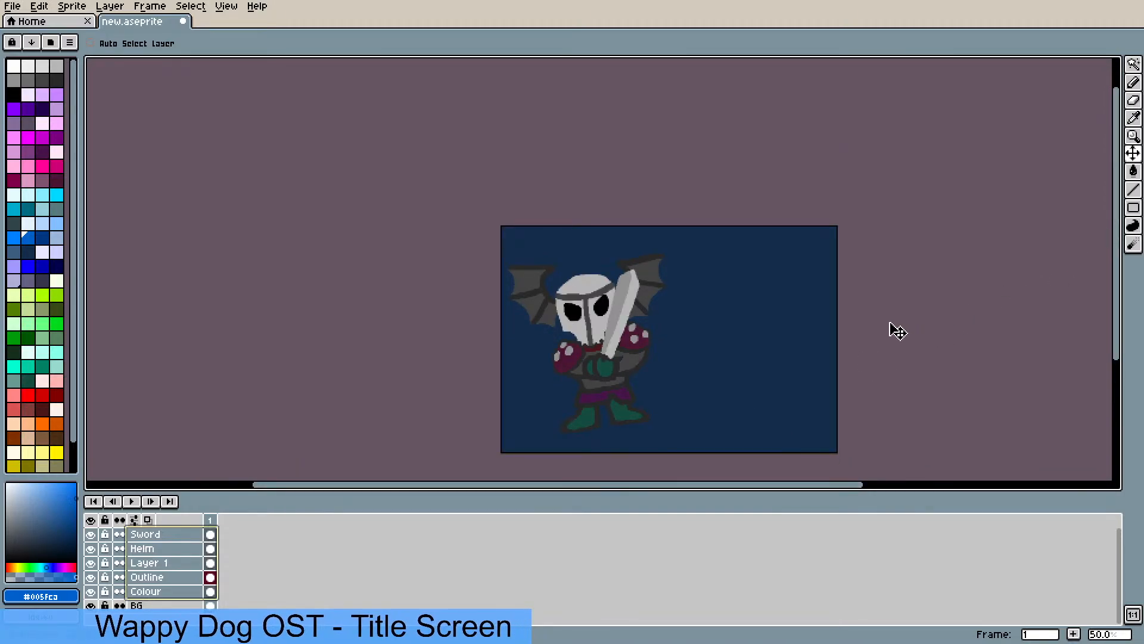
# - Try twice to duplicate the five selected character layers together, undoing the duplication each time
pyautogui.rightClick(179, 549)
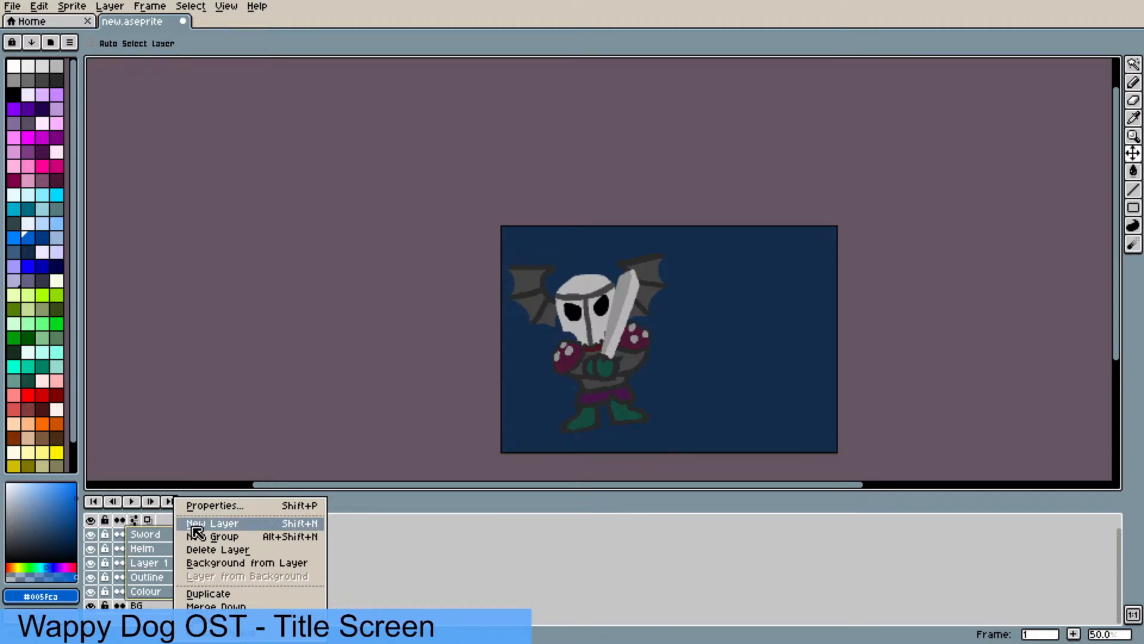
pyautogui.click(229, 594)
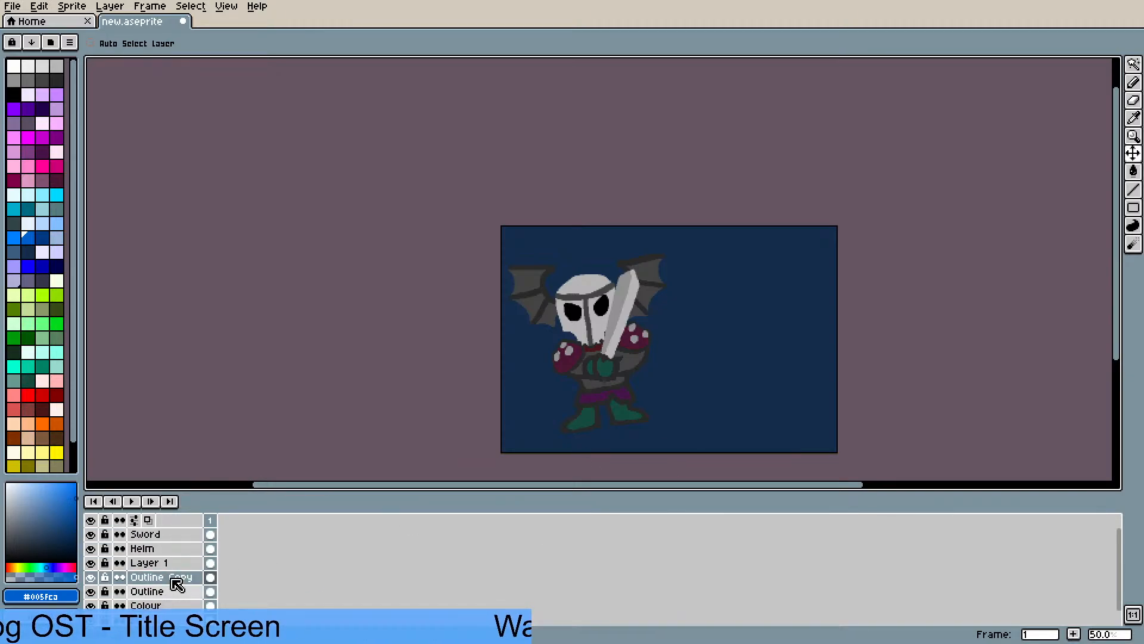
pyautogui.click(170, 536)
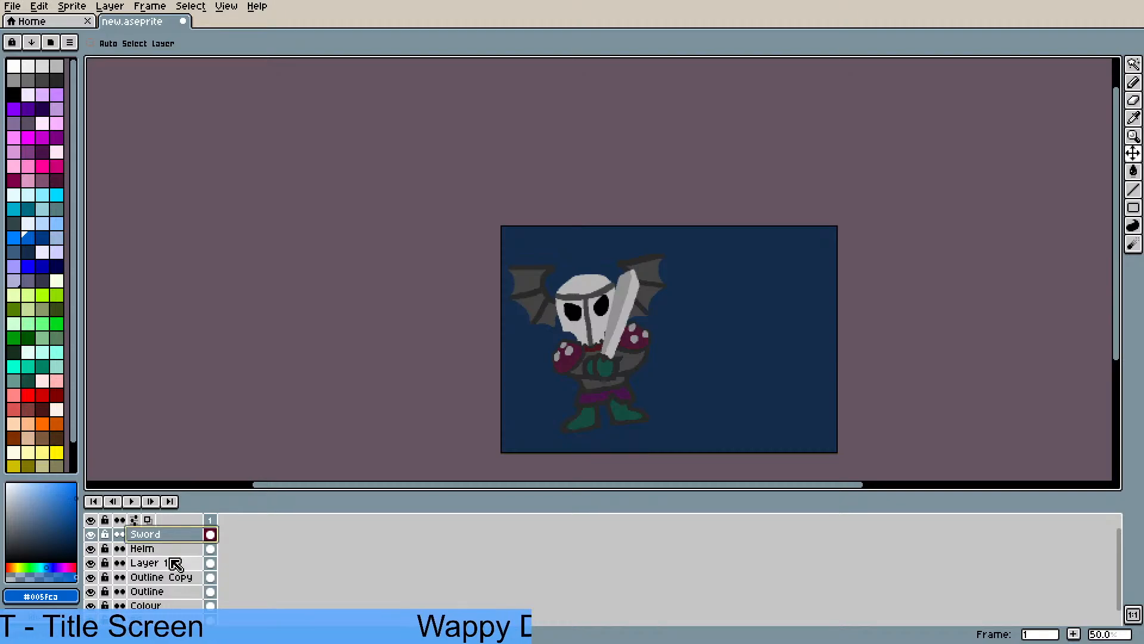
pyautogui.scroll(-1, 173, 573)
pyautogui.scroll(1, 190, 596)
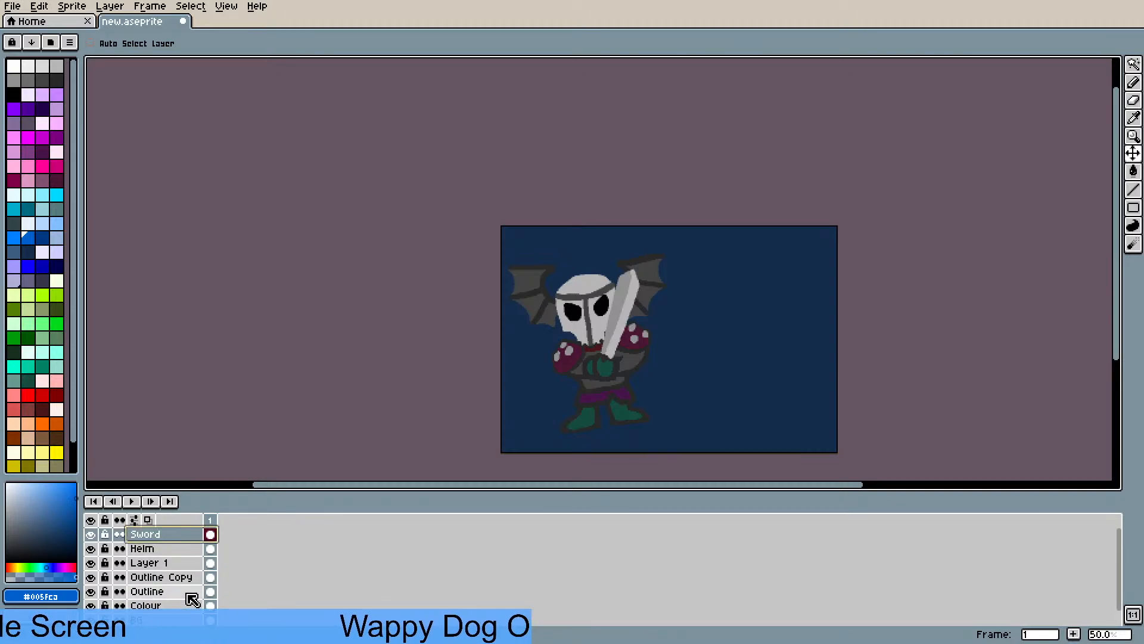
pyautogui.hotkey('ctrl', 'z')
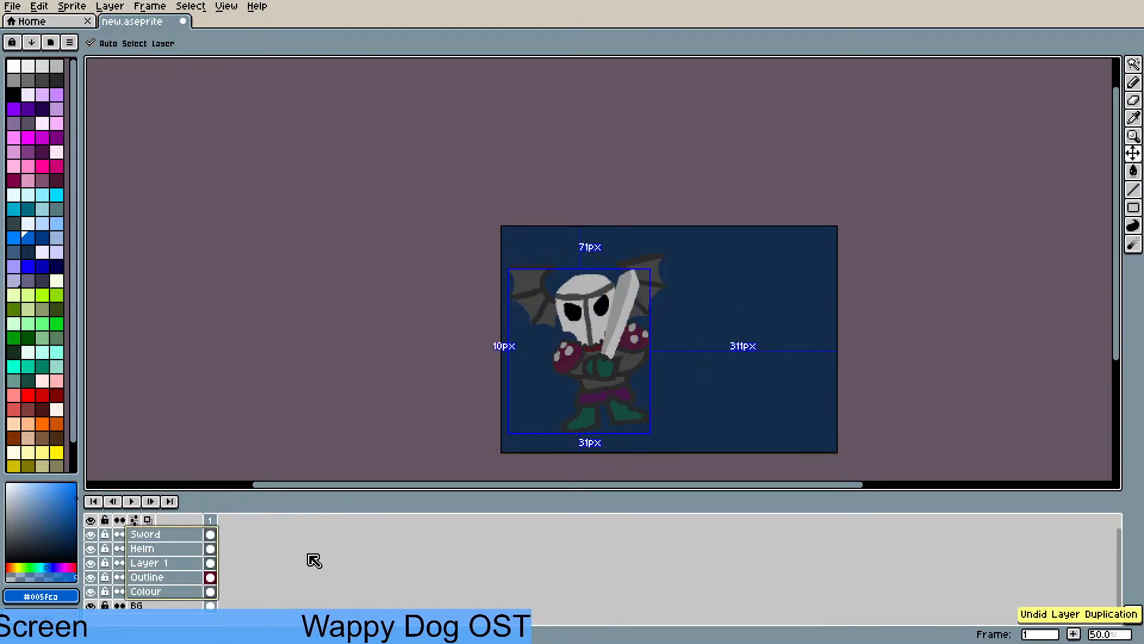
pyautogui.rightClick(170, 585)
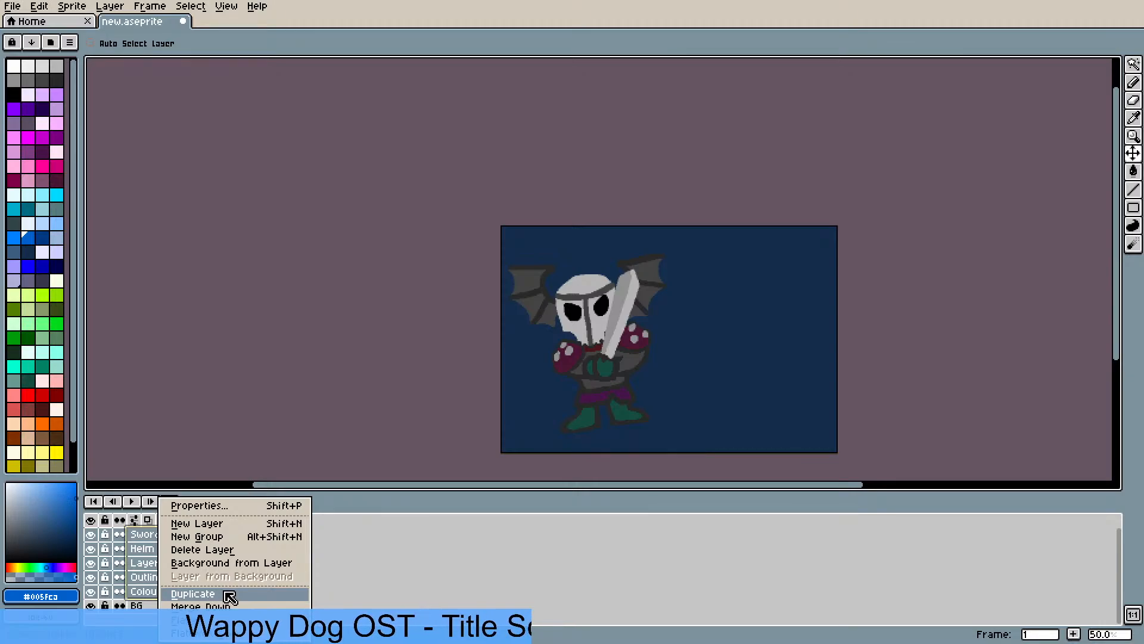
pyautogui.click(192, 594)
pyautogui.hotkey('ctrl', 'z')
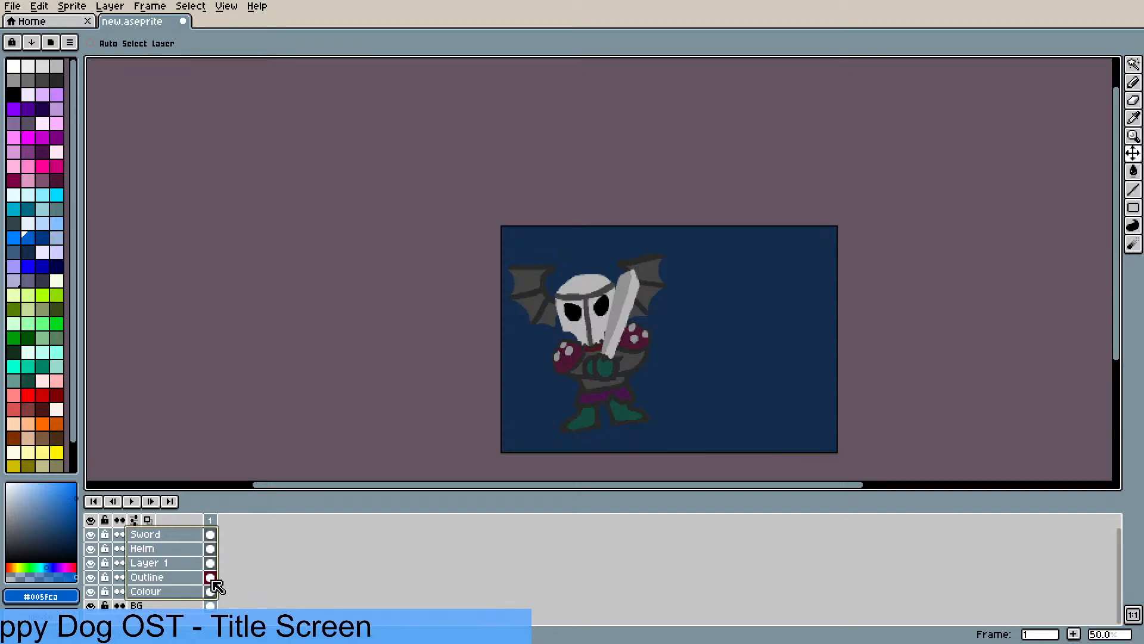
# - Duplicate the Helm layer on its own
pyautogui.click(160, 593)
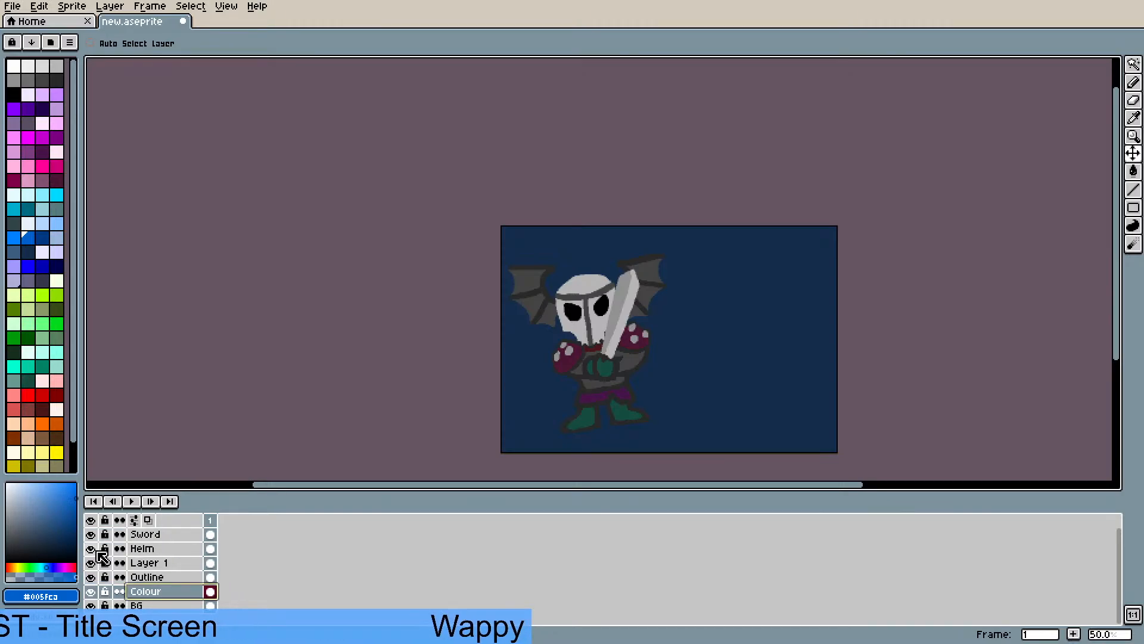
pyautogui.rightClick(158, 549)
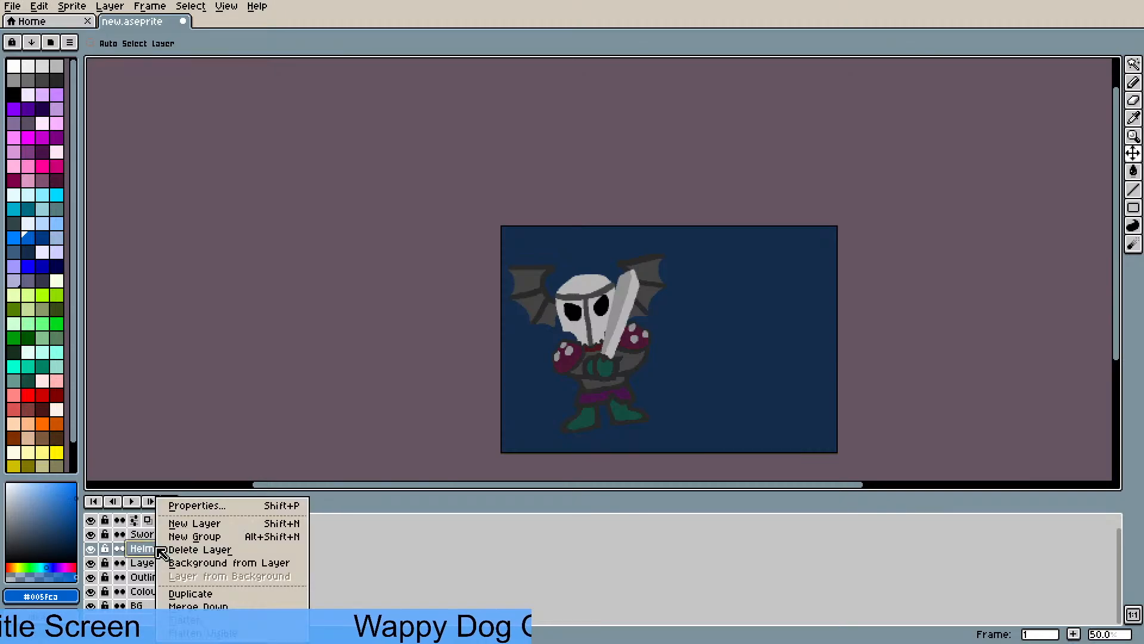
pyautogui.click(224, 593)
# - Try deleting the original Helm layer beneath its copy, and undo the removal
pyautogui.moveTo(179, 566); pyautogui.dragTo(163, 568)
pyautogui.press('Delete')
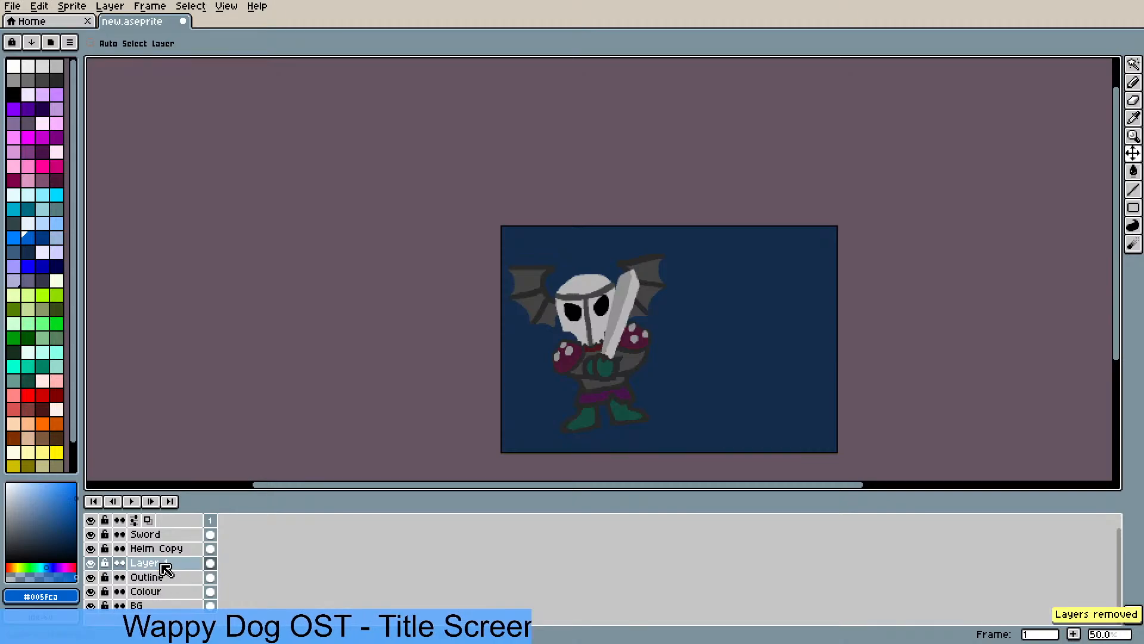
pyautogui.hotkey('ctrl', 'z')
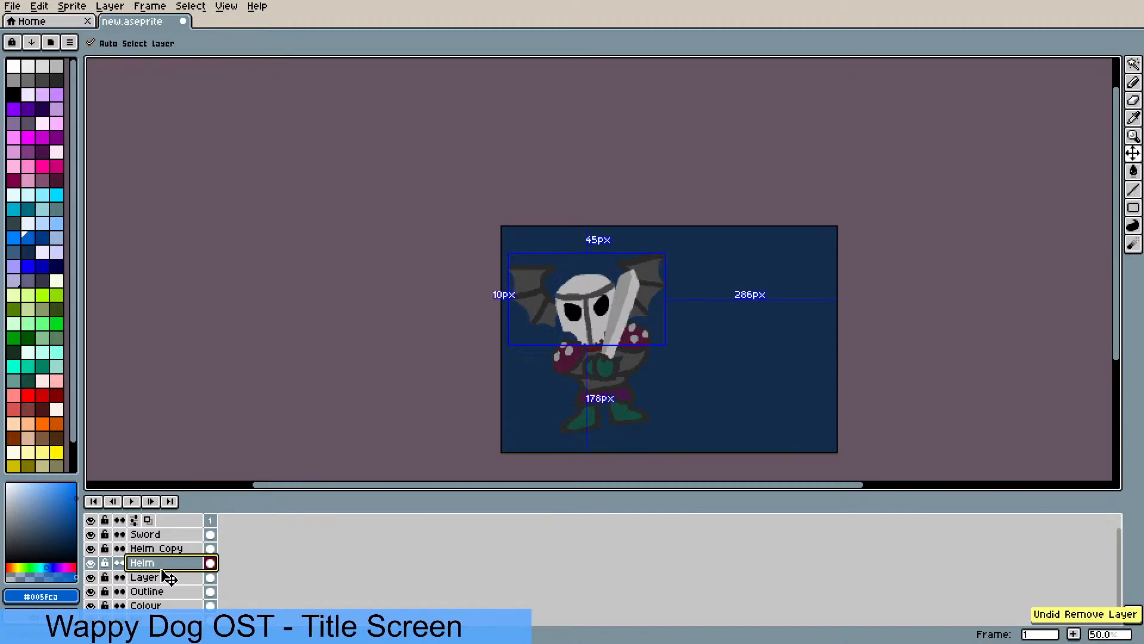
# - Select the layers from Helm to Colour and apply Merge Down, merging Layer 1 into the Outline layer
pyautogui.keyDown('shift'); pyautogui.click(161, 605); pyautogui.keyUp('shift')
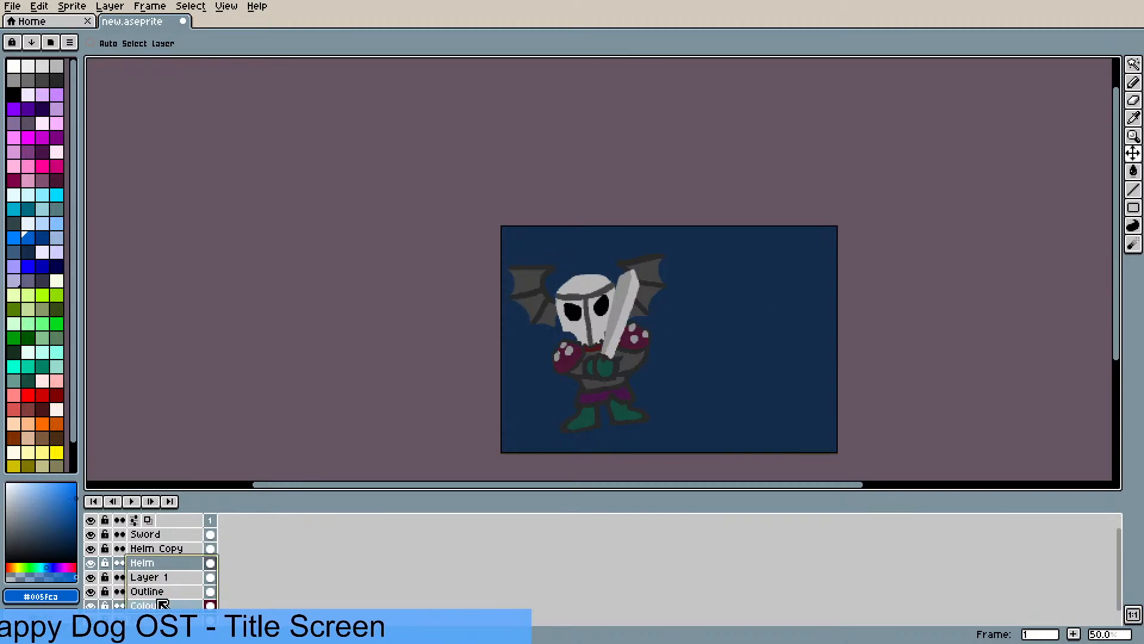
pyautogui.rightClick(170, 589)
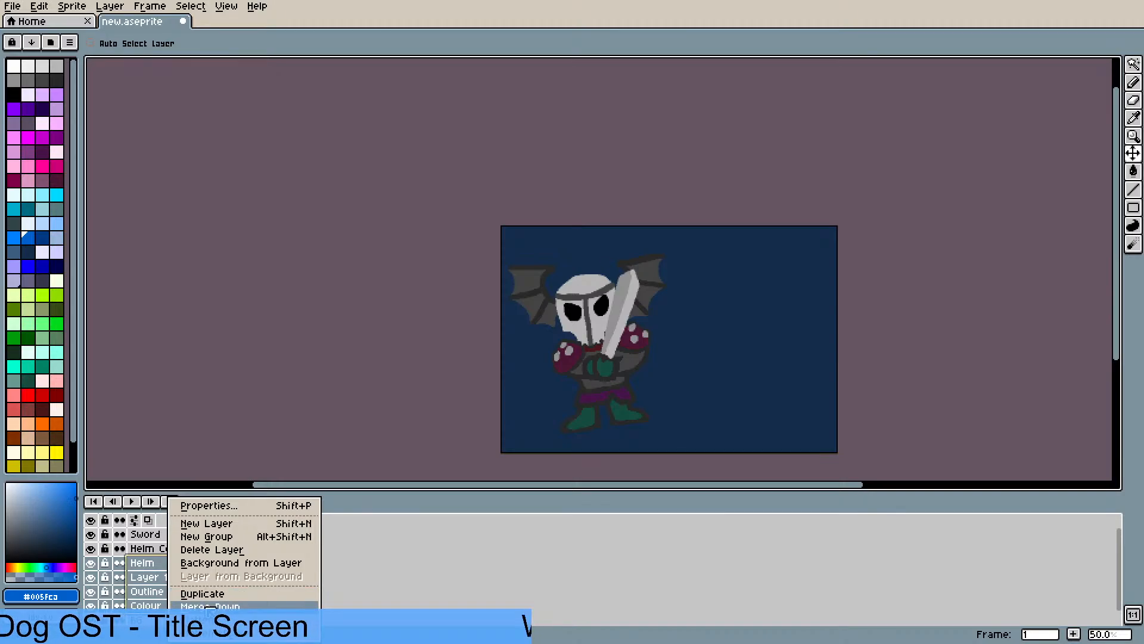
pyautogui.click(211, 607)
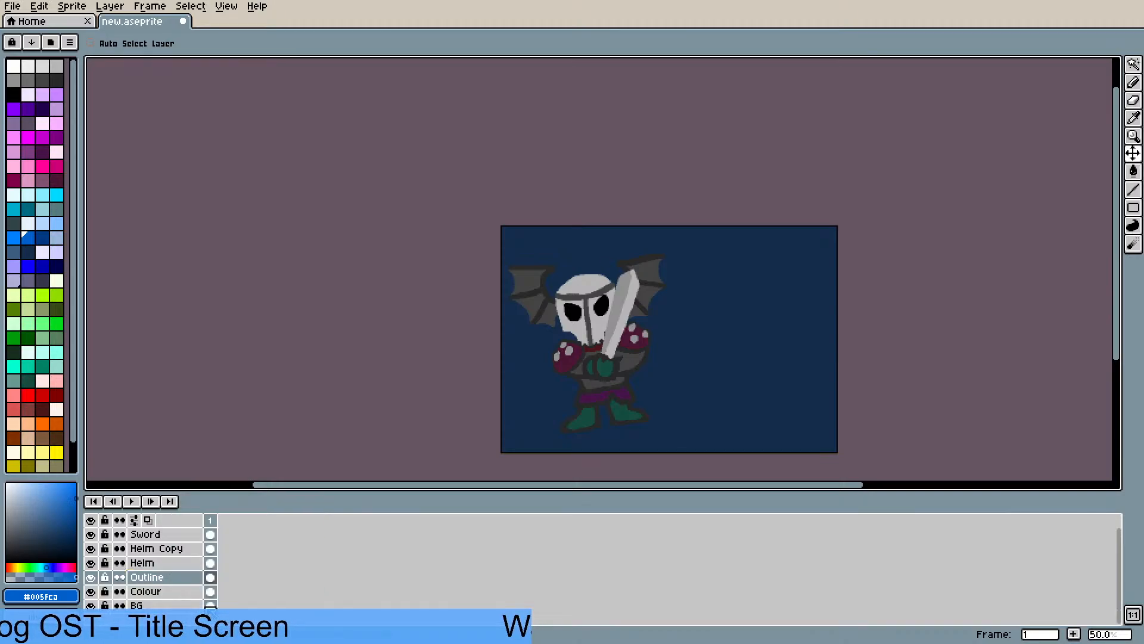
# - Duplicate the merged Outline layer
pyautogui.click(171, 564)
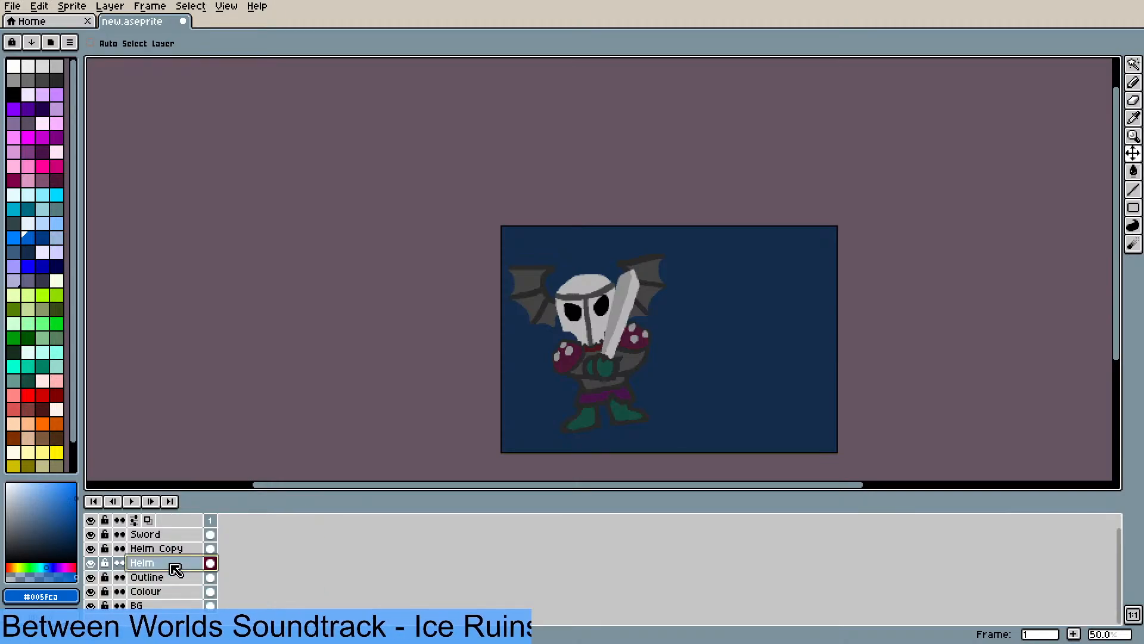
pyautogui.click(93, 560)
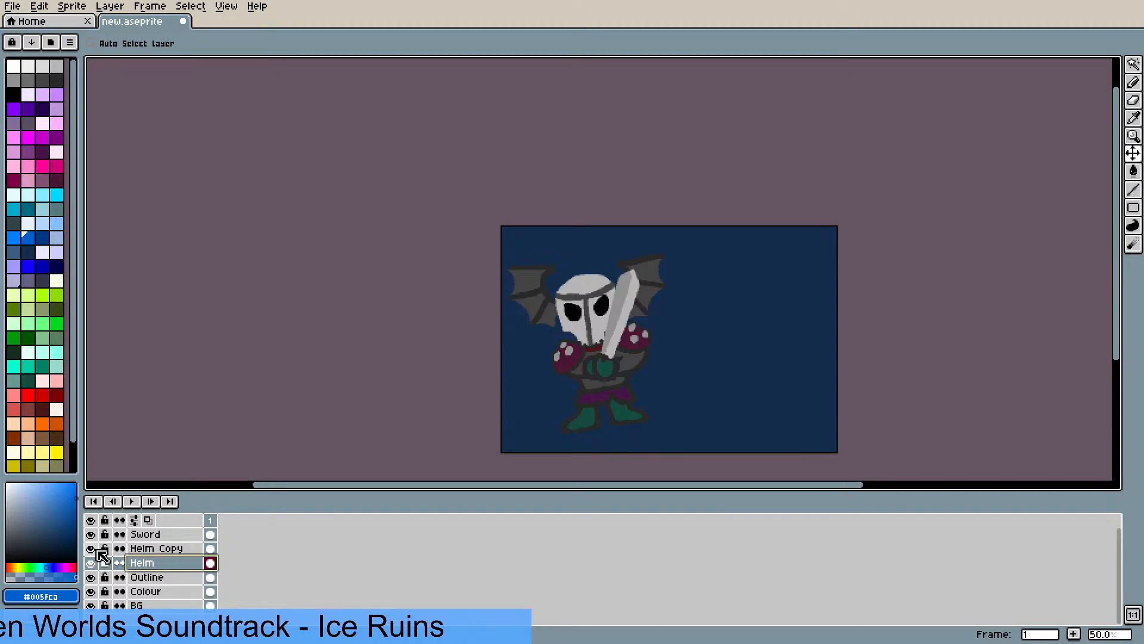
pyautogui.click(149, 577)
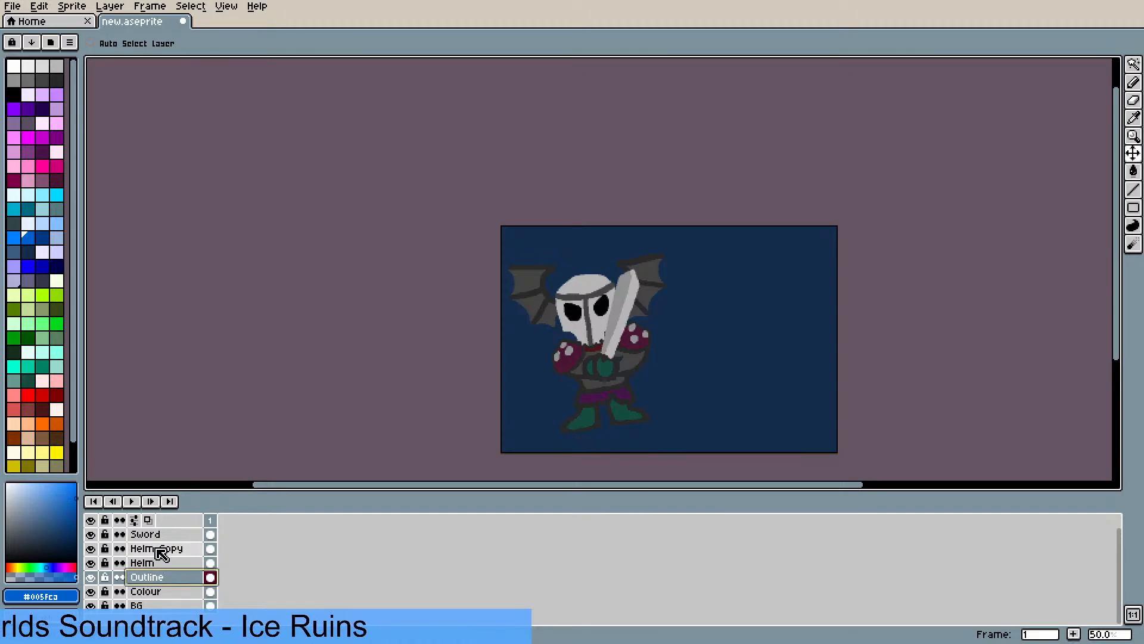
pyautogui.rightClick(148, 582)
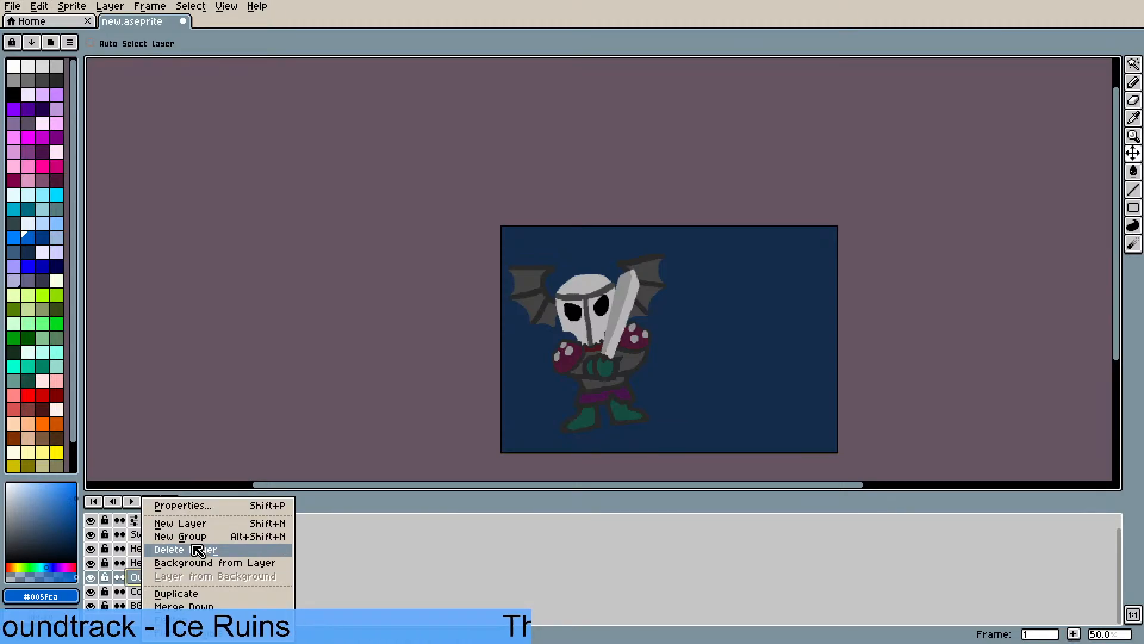
pyautogui.click(197, 597)
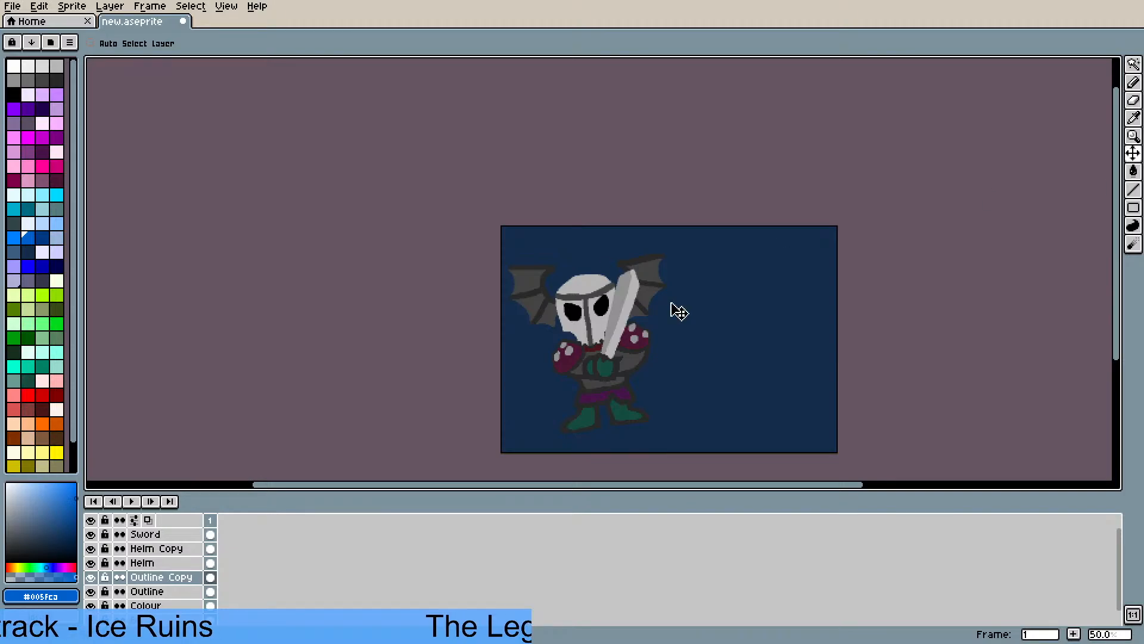
# - Try moving the Outline Copy artwork on its own to the right of the original character, and undo the move
pyautogui.moveTo(636, 342); pyautogui.dragTo(768, 337)
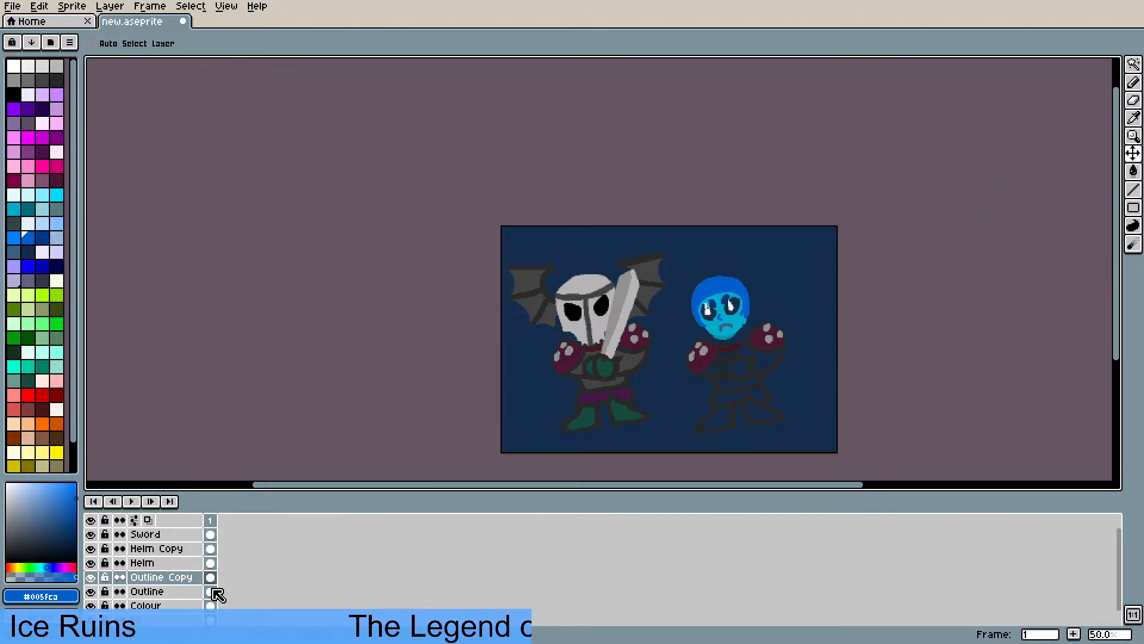
pyautogui.click(160, 593)
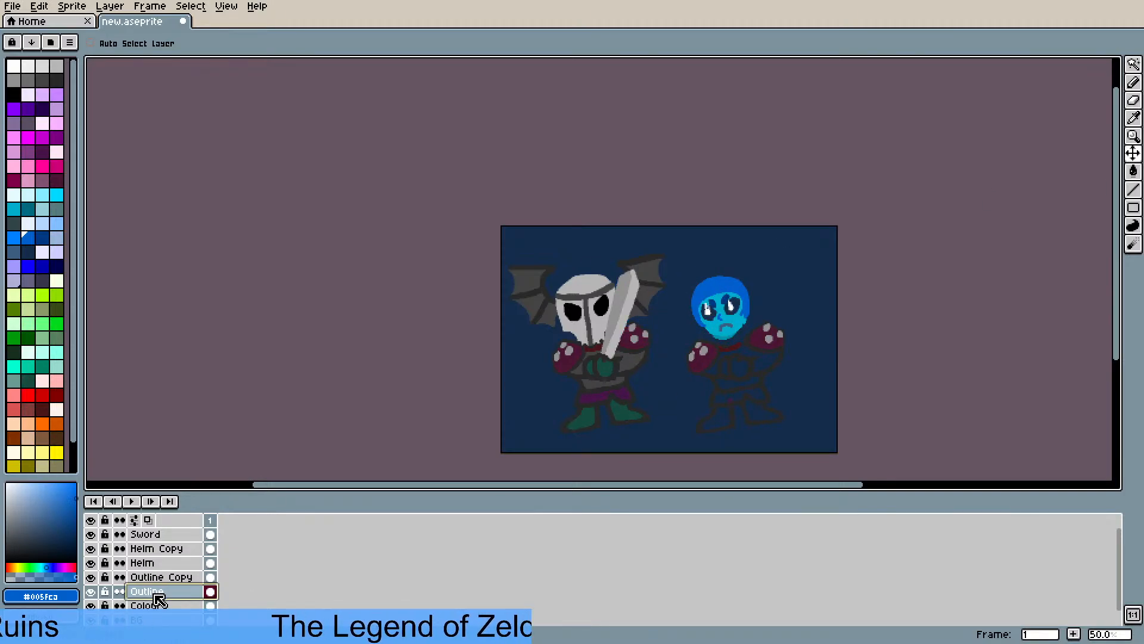
pyautogui.hotkey('ctrl', 'z')
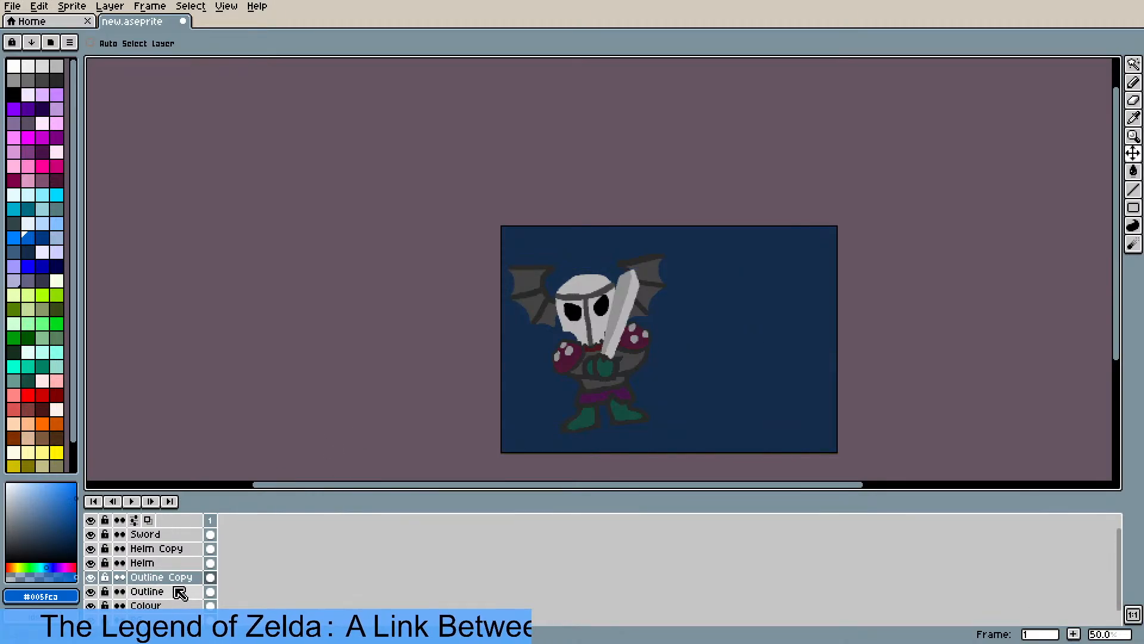
# - Toggle the visibility of the Outline Copy, Outline and Colour layers to check which parts of the character each one holds
pyautogui.click(96, 575)
pyautogui.click(93, 565)
pyautogui.click(91, 564)
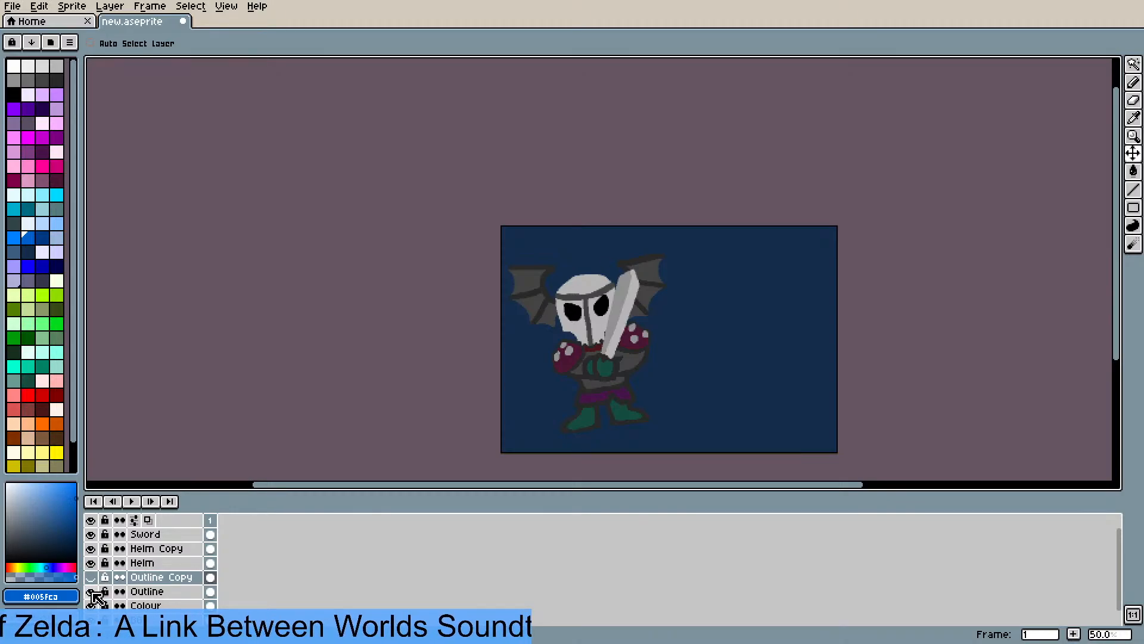
pyautogui.click(91, 592)
pyautogui.click(91, 593)
pyautogui.click(91, 593)
pyautogui.click(91, 593)
pyautogui.click(91, 594)
pyautogui.click(92, 596)
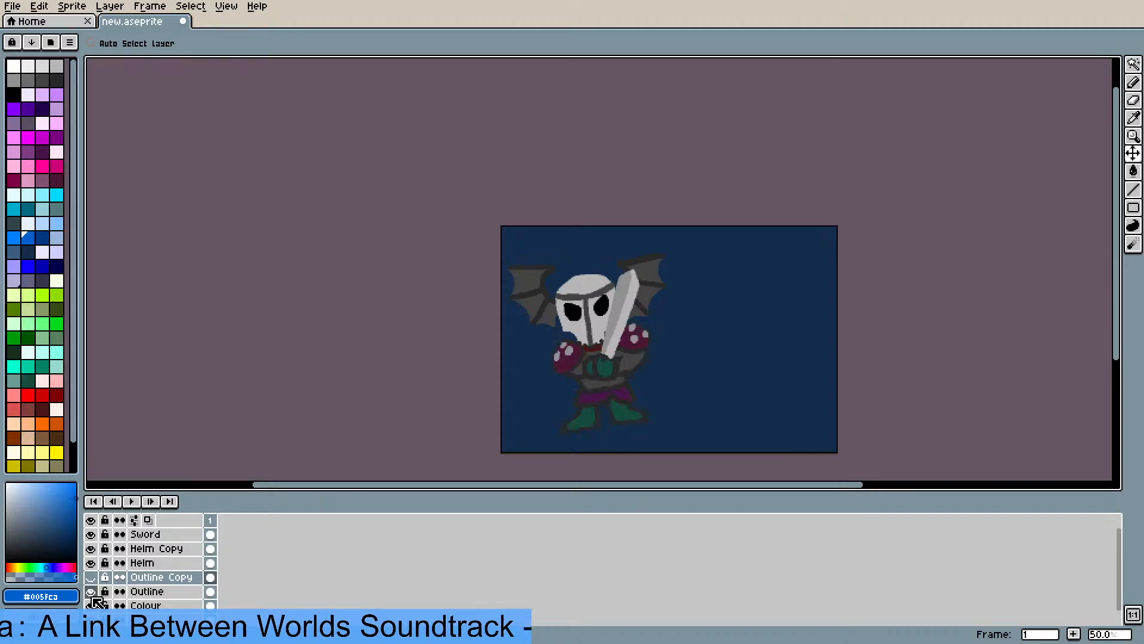
pyautogui.click(92, 593)
pyautogui.click(92, 594)
pyautogui.click(91, 605)
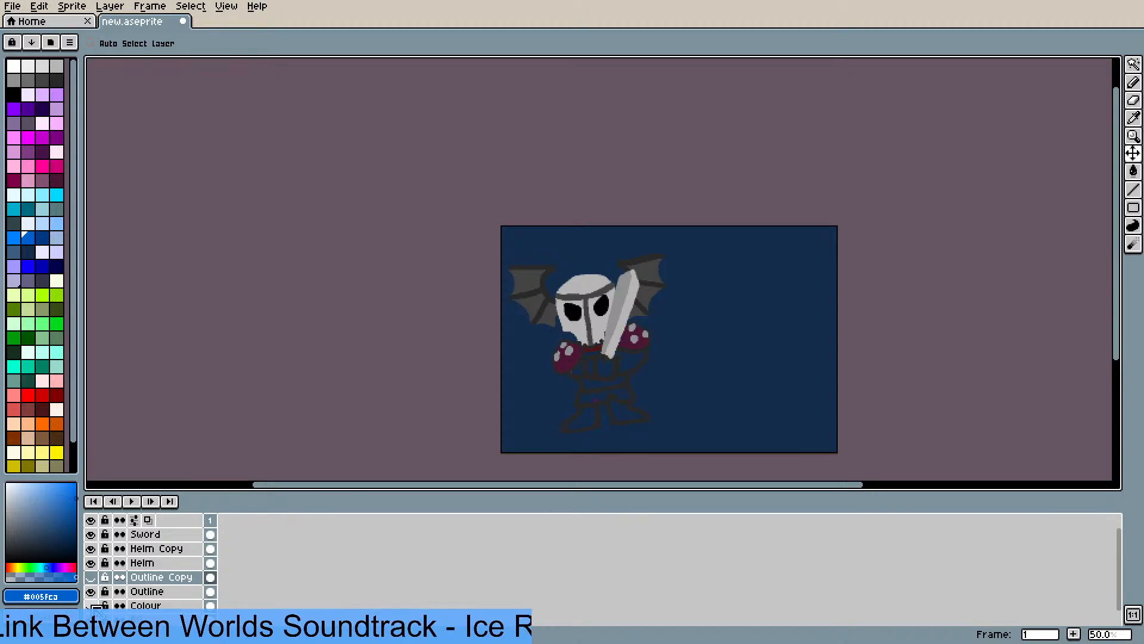
pyautogui.click(91, 605)
pyautogui.click(91, 595)
pyautogui.click(91, 594)
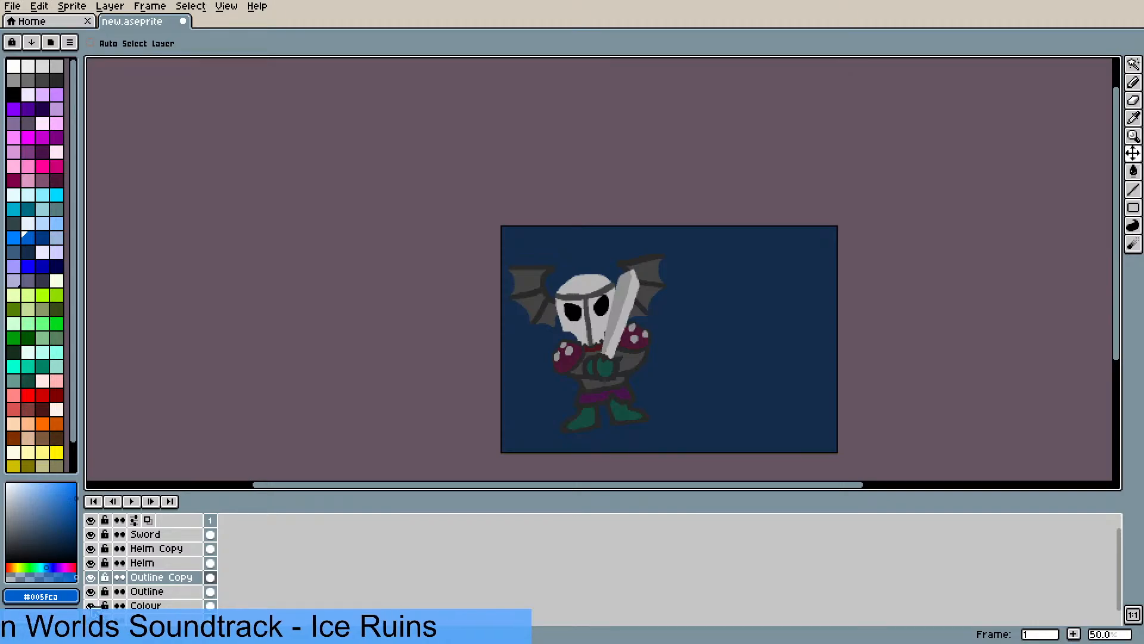
pyautogui.click(92, 605)
pyautogui.click(92, 605)
# - Duplicate the Colour layer beneath Outline Copy and move both copies together to the empty area right of the original character
pyautogui.rightClick(153, 607)
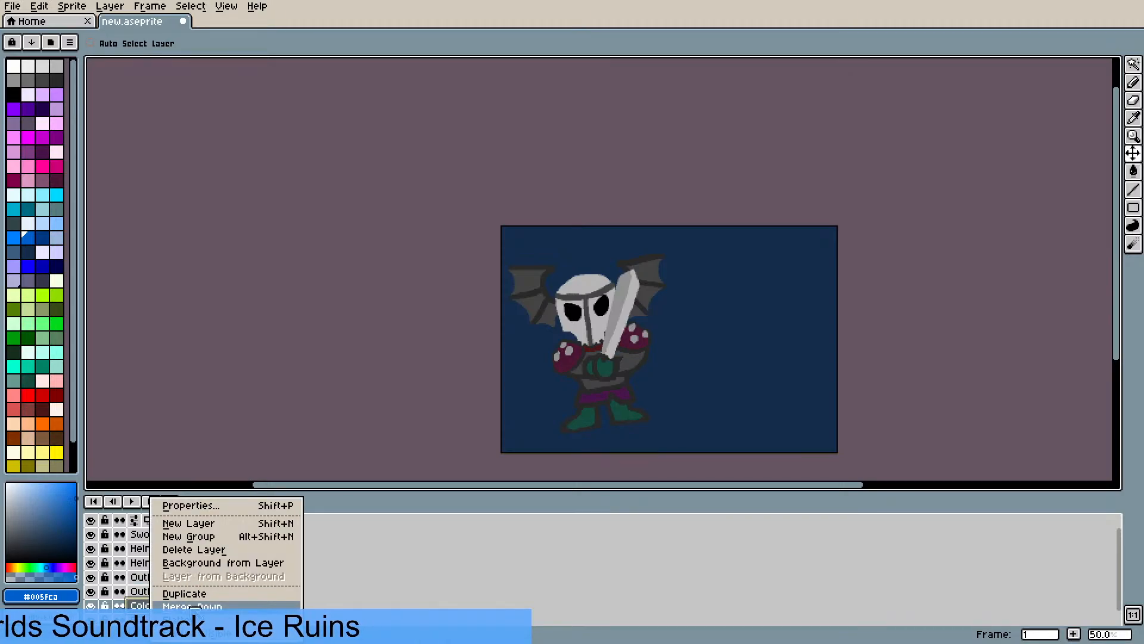
pyautogui.click(199, 596)
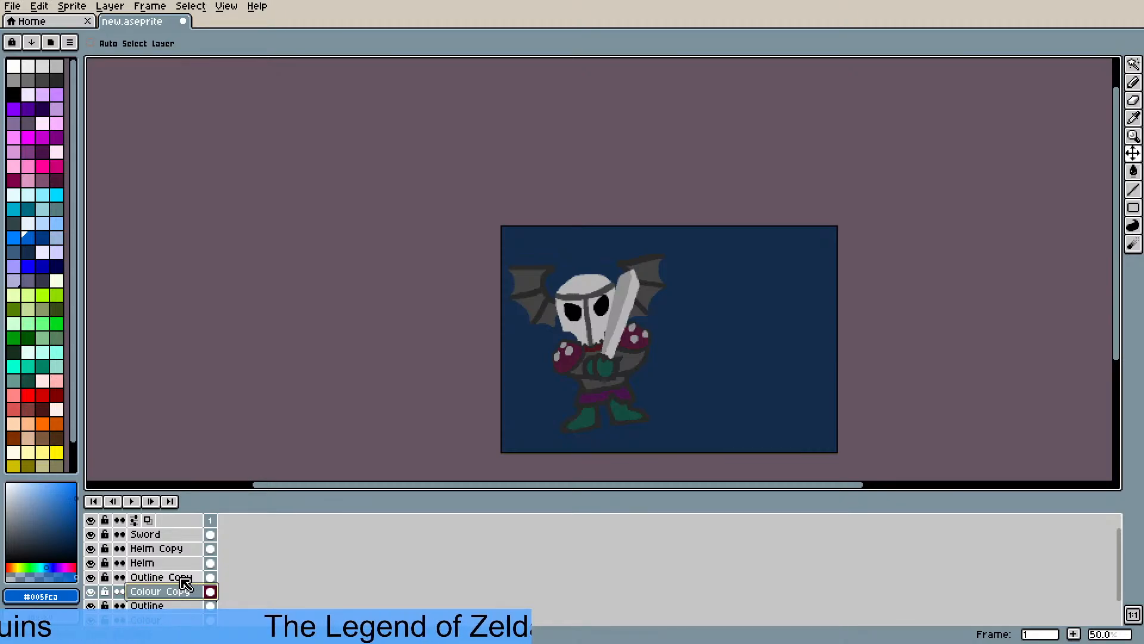
pyautogui.keyDown('shift'); pyautogui.click(182, 578); pyautogui.keyUp('shift')
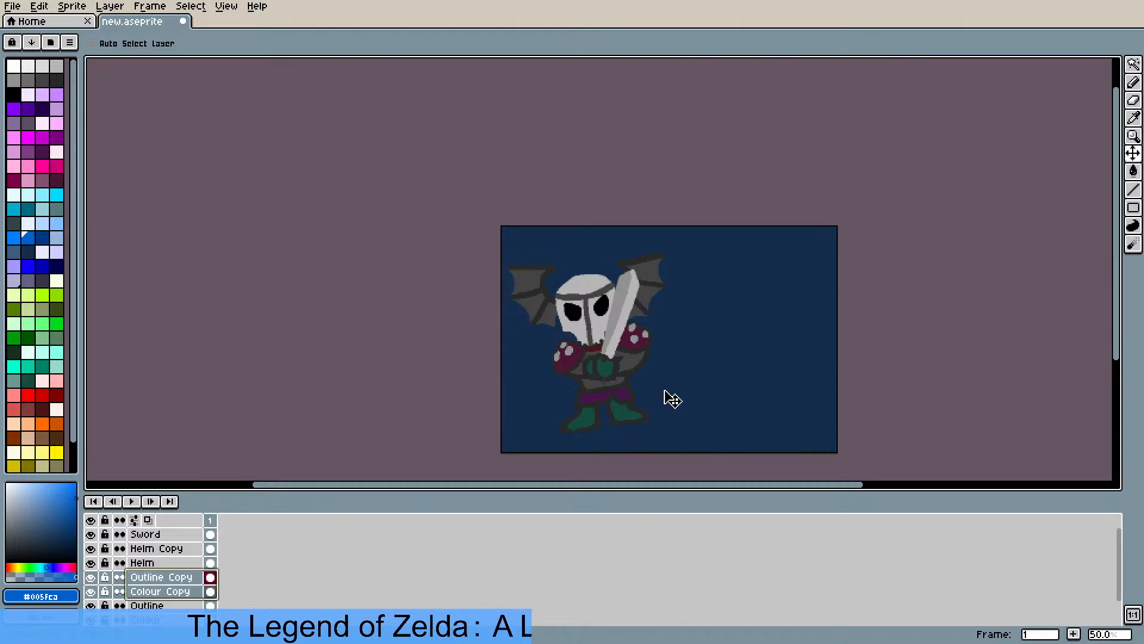
pyautogui.moveTo(621, 388); pyautogui.dragTo(759, 384)
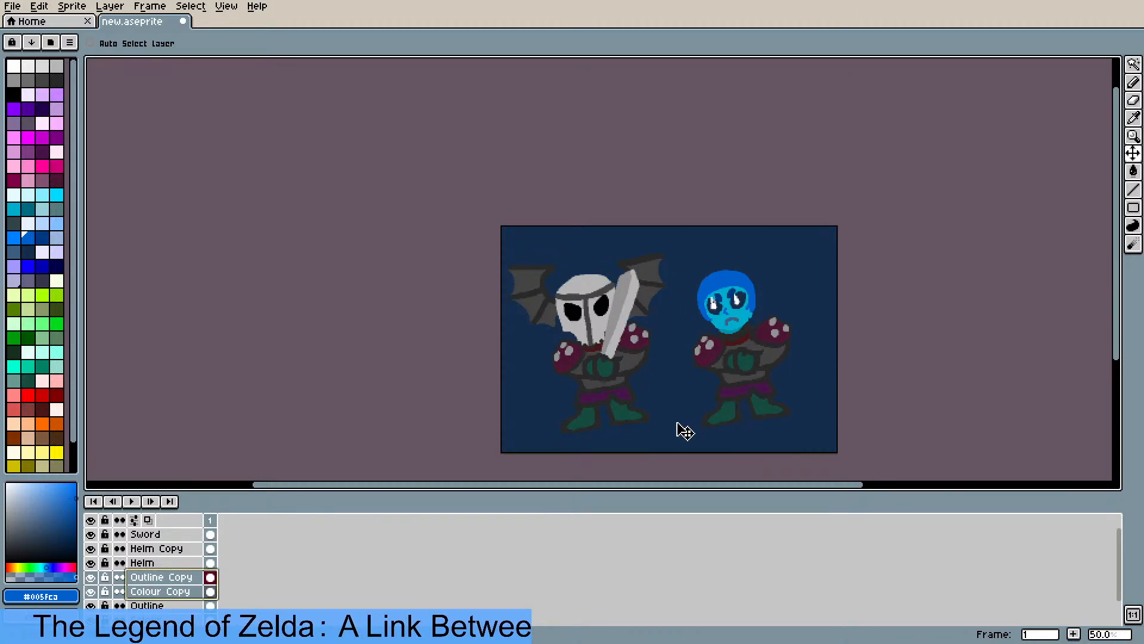
pyautogui.scroll(1, 831, 406)
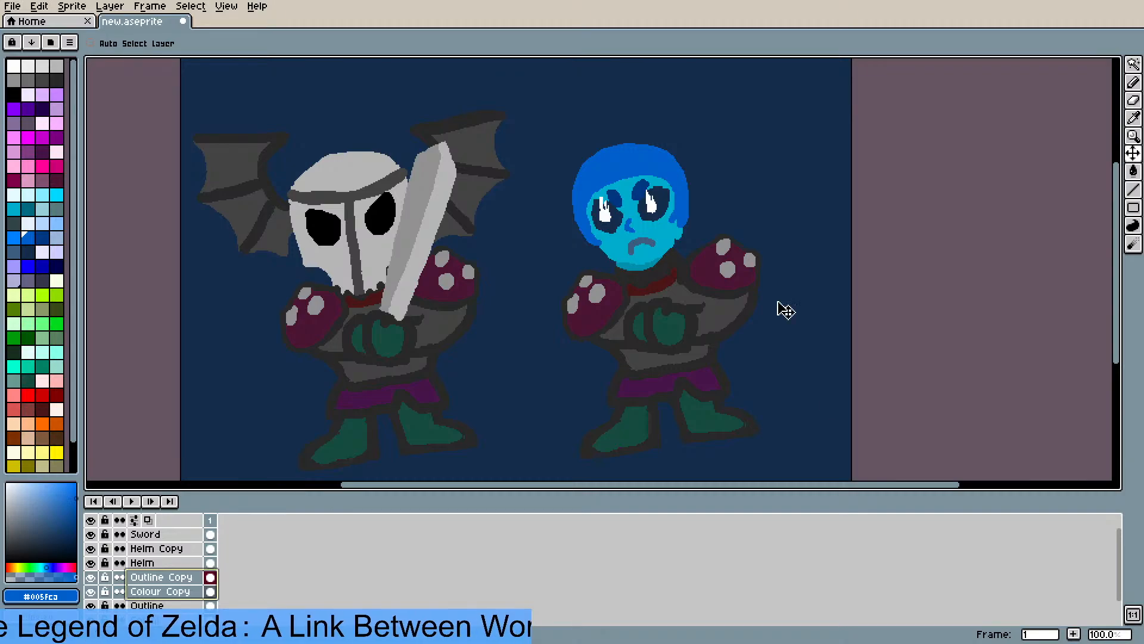
# - Make Outline Copy the active layer and hide the Helm Copy layer
pyautogui.click(171, 581)
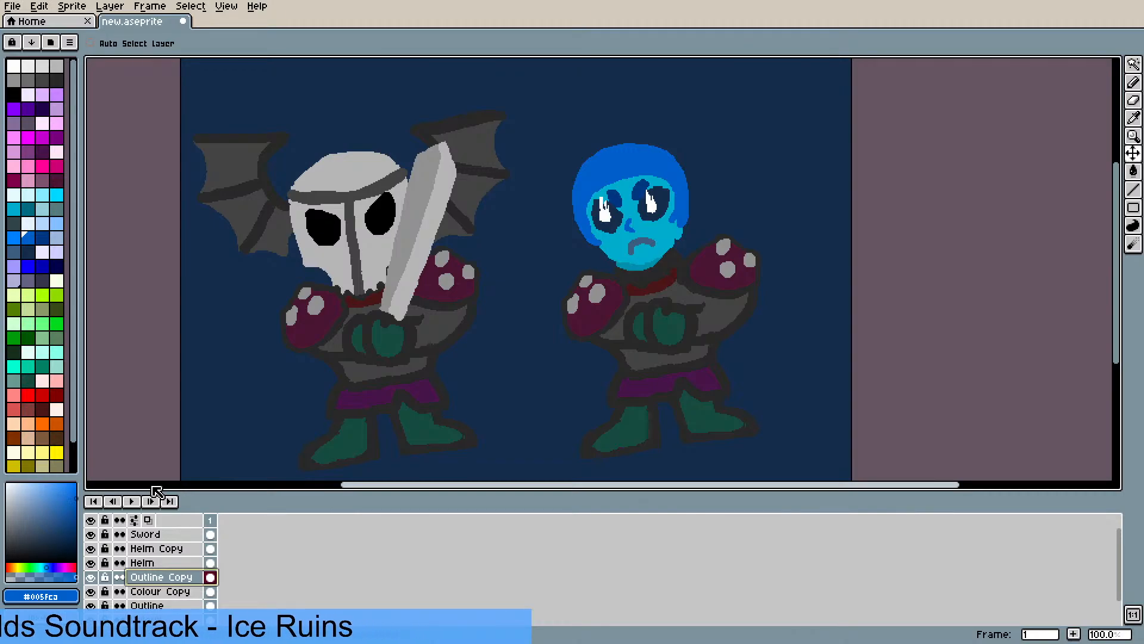
pyautogui.scroll(1, 686, 262)
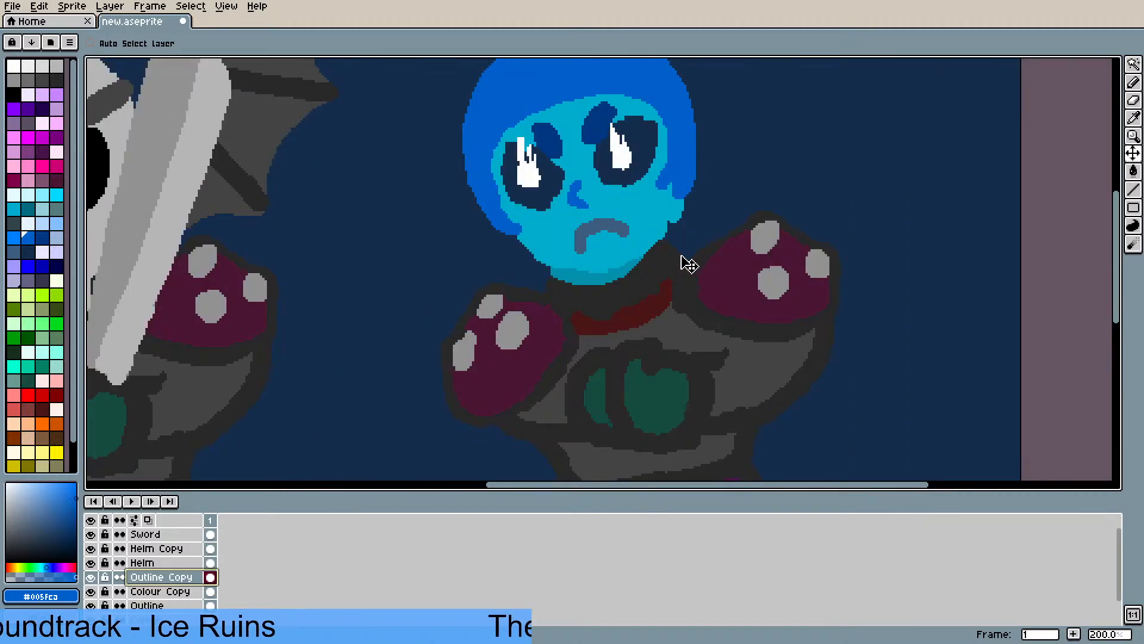
pyautogui.scroll(-1, 689, 264)
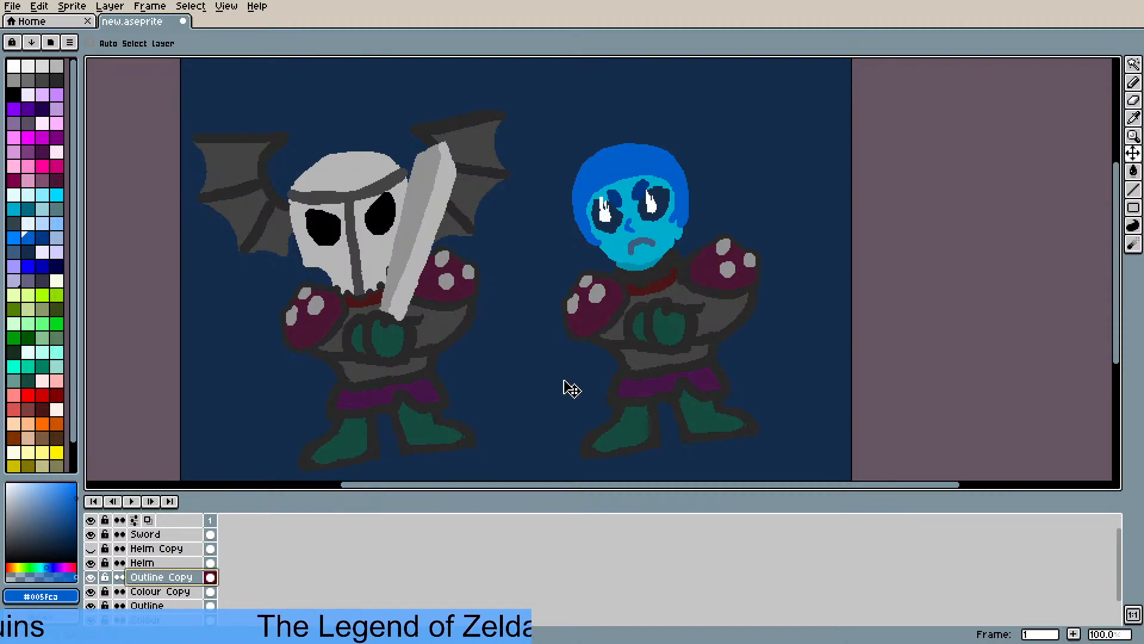
pyautogui.scroll(-1, 569, 387)
pyautogui.scroll(1, 632, 377)
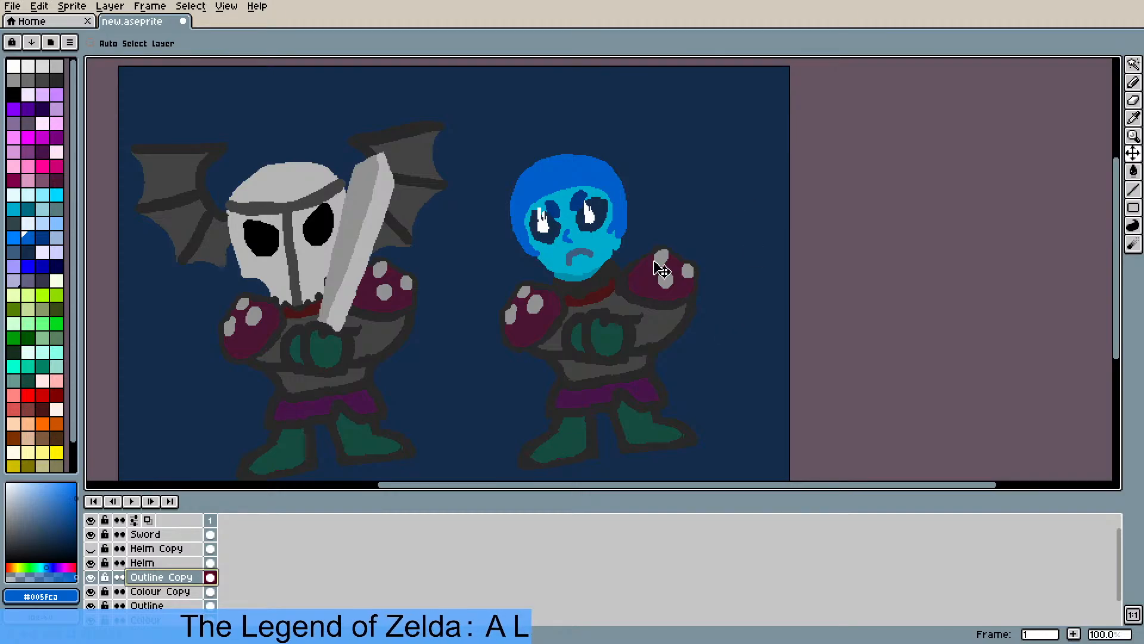
# - Sample the second character's light blue face colour and erase the ear protruding below the hair with the 7 px eraser
pyautogui.scroll(1, 697, 215)
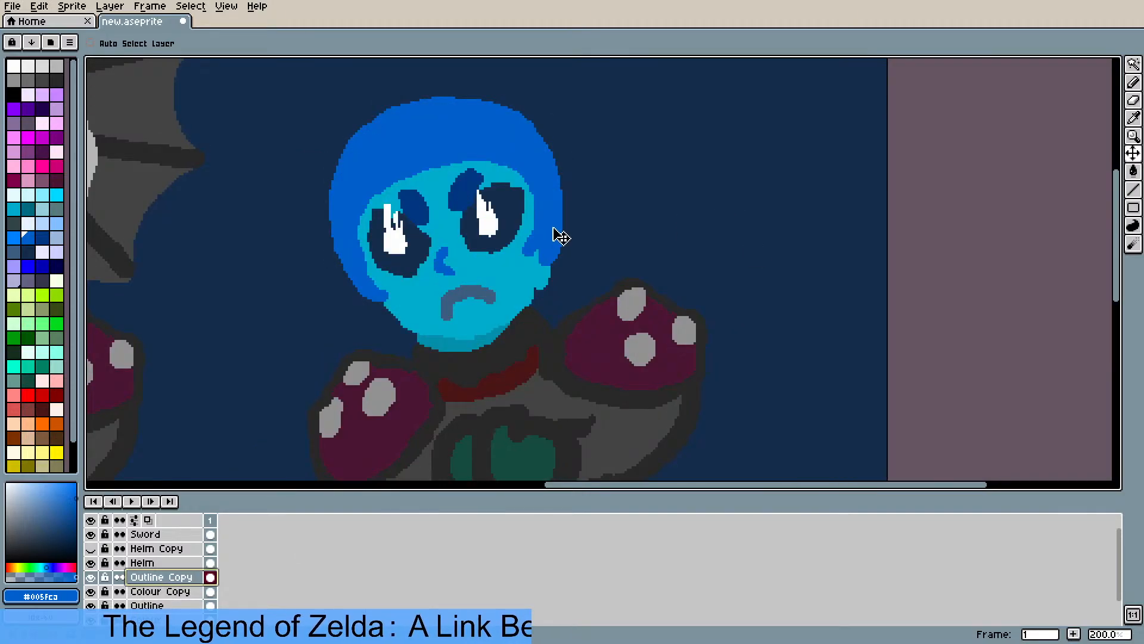
pyautogui.press('i')
pyautogui.click(519, 268)
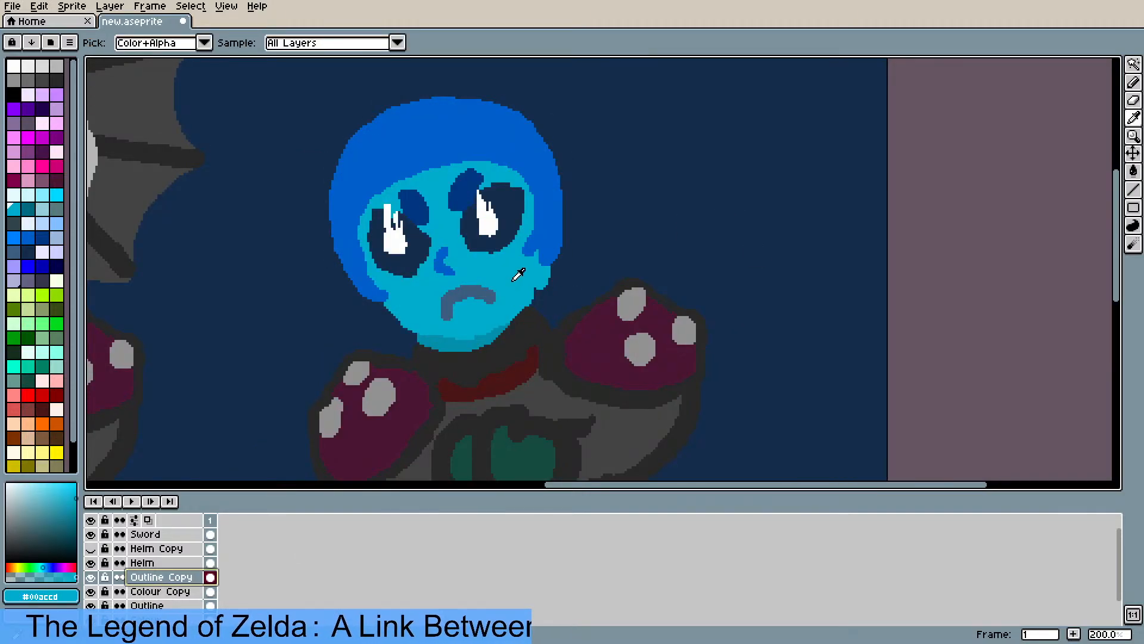
pyautogui.press('b')
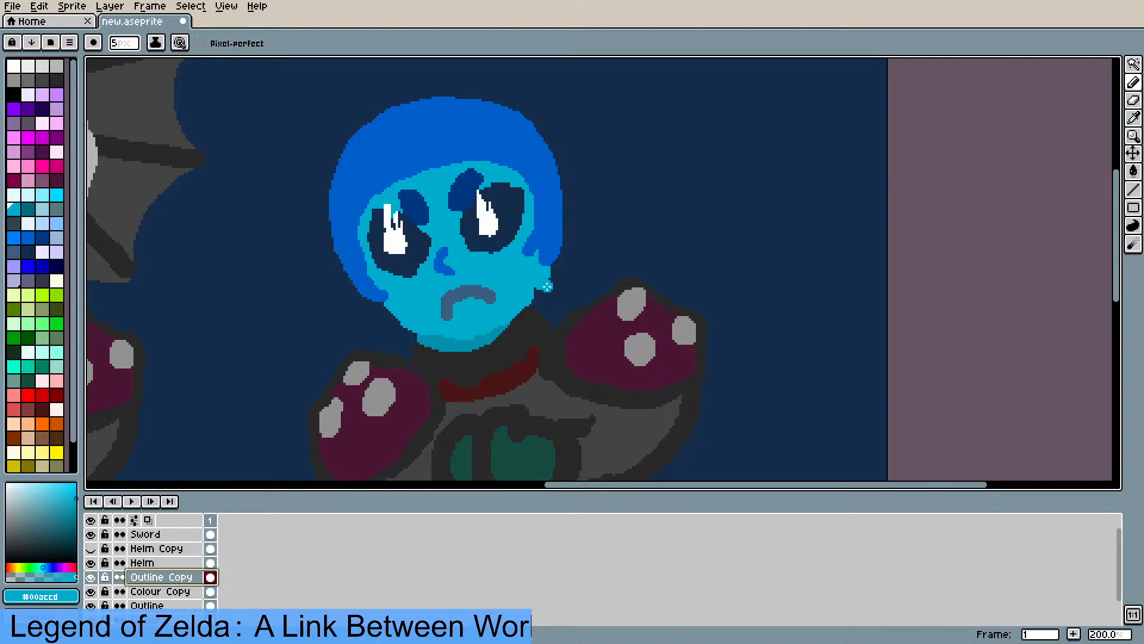
pyautogui.press('e')
pyautogui.moveTo(555, 290)
pyautogui.mouseDown()
pyautogui.moveTo(559, 269)
pyautogui.moveTo(547, 282)
pyautogui.mouseUp()
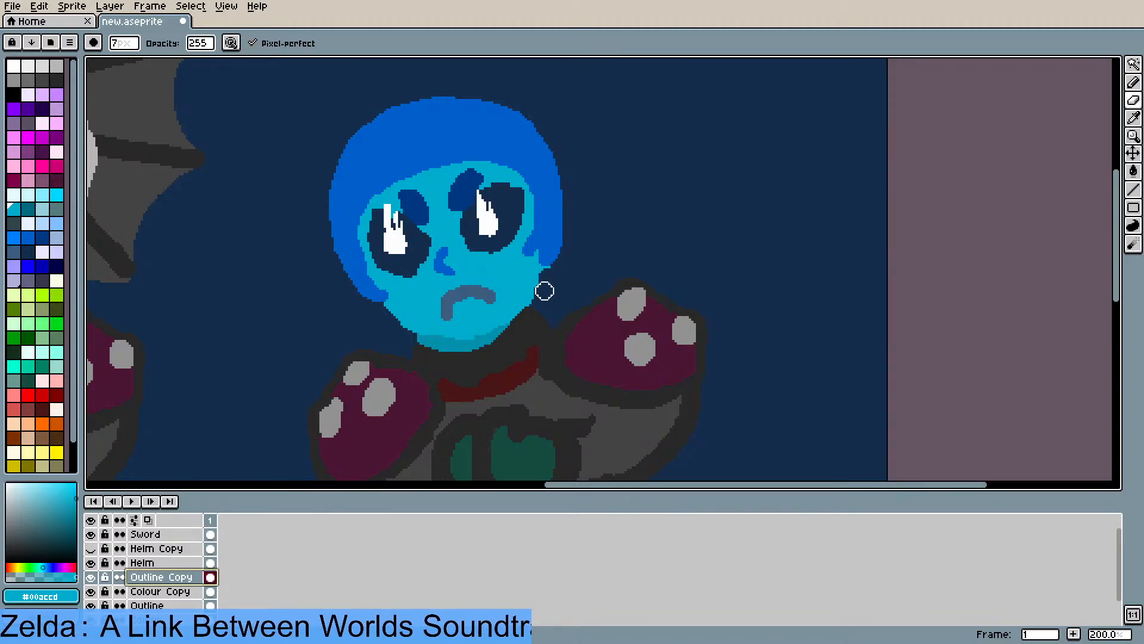
pyautogui.click(572, 281)
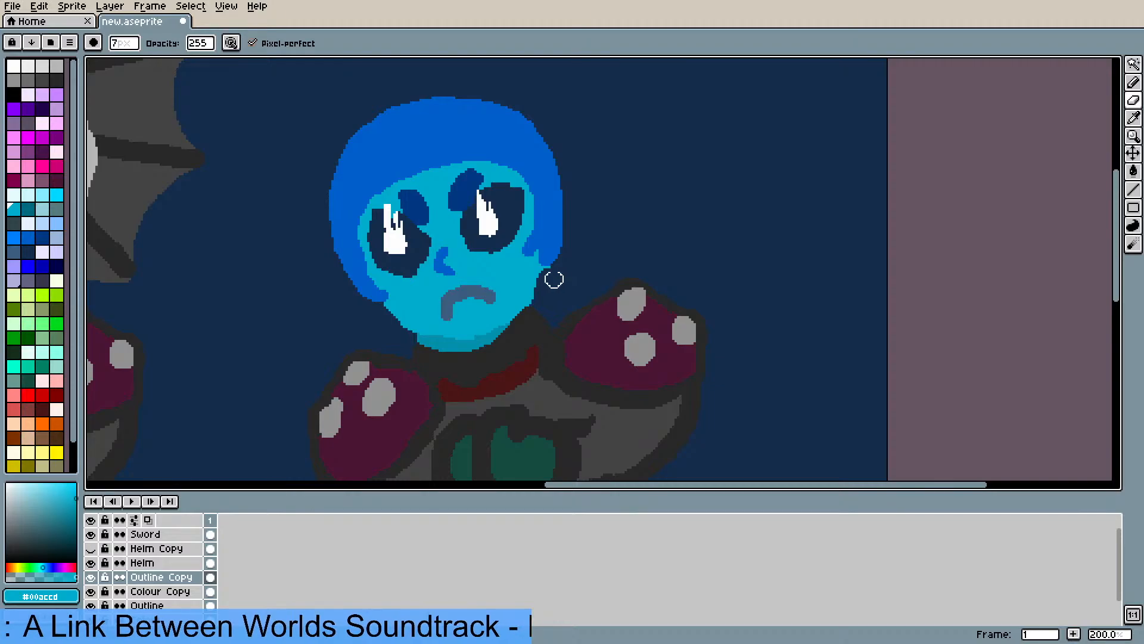
# - Examine the second character's cleaned face edge up close and compare both characters side by side
pyautogui.scroll(2, 544, 272)
pyautogui.press('b')
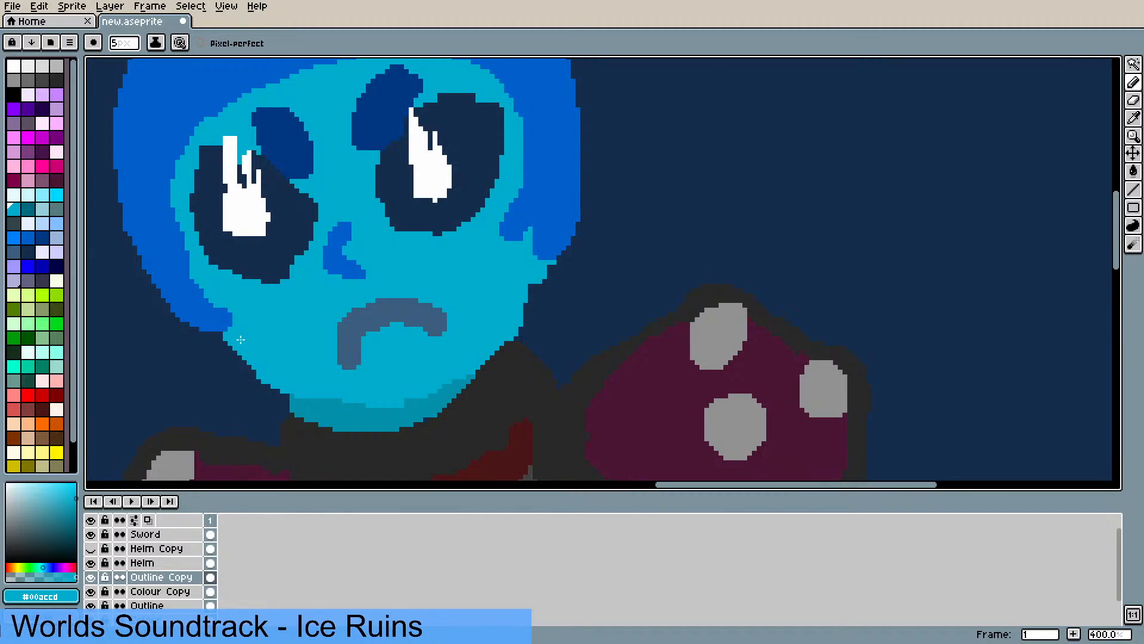
pyautogui.scroll(-1, 242, 338)
pyautogui.scroll(-1, 301, 314)
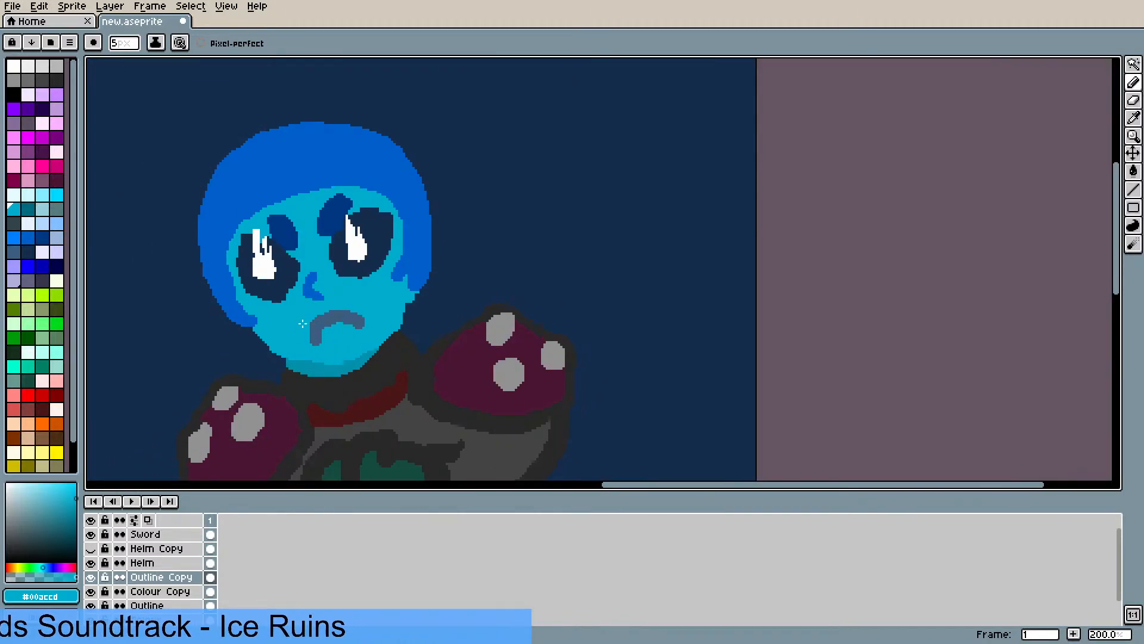
pyautogui.scroll(-1, 303, 323)
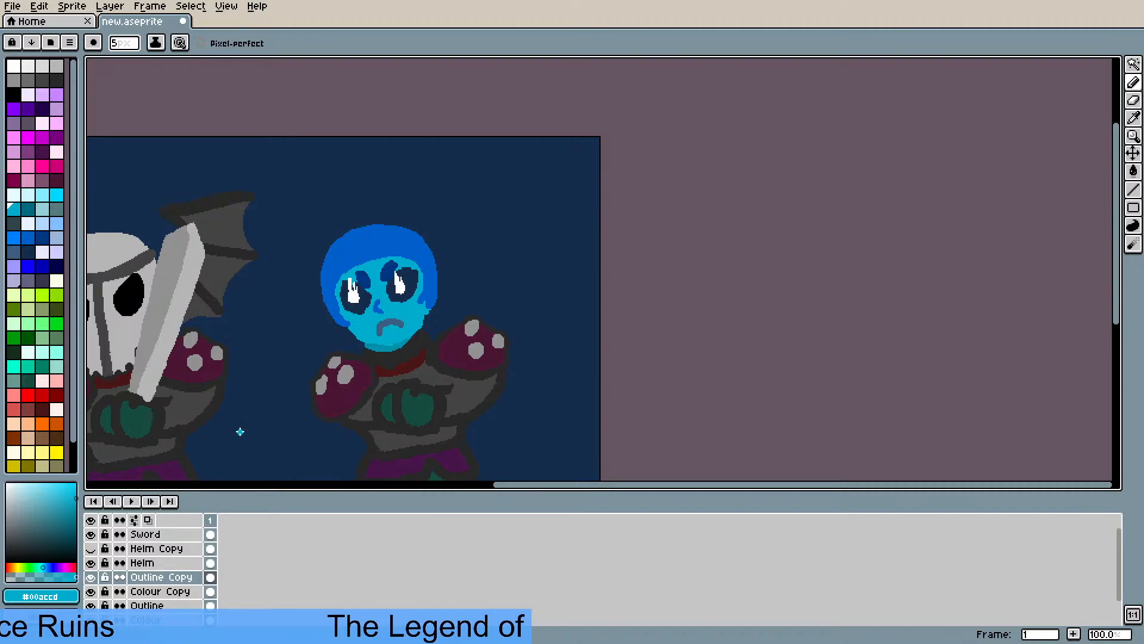
pyautogui.moveTo(544, 485); pyautogui.dragTo(389, 489)
pyautogui.scroll(-1, 477, 375)
pyautogui.scroll(-1, 457, 451)
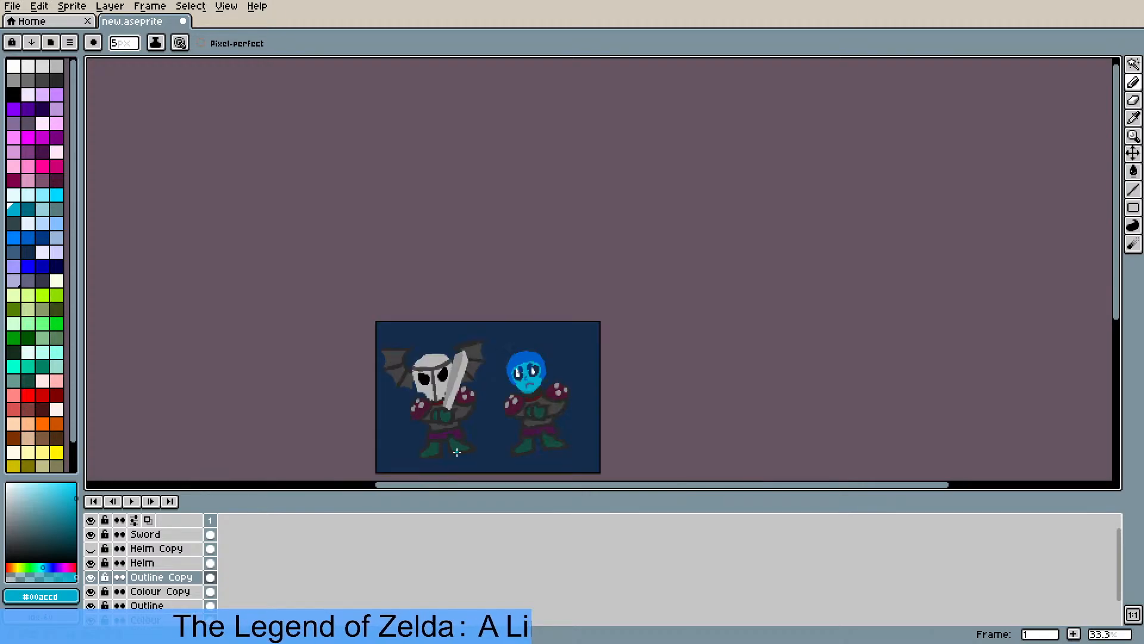
pyautogui.scroll(2, 458, 455)
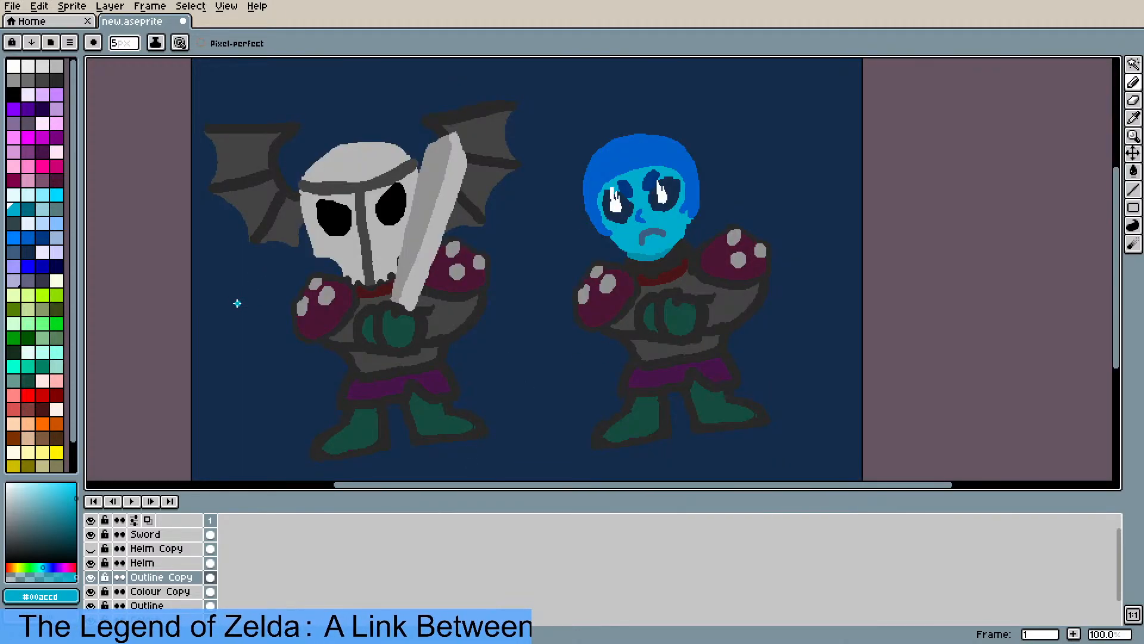
pyautogui.scroll(-1, 237, 313)
pyautogui.scroll(1, 238, 314)
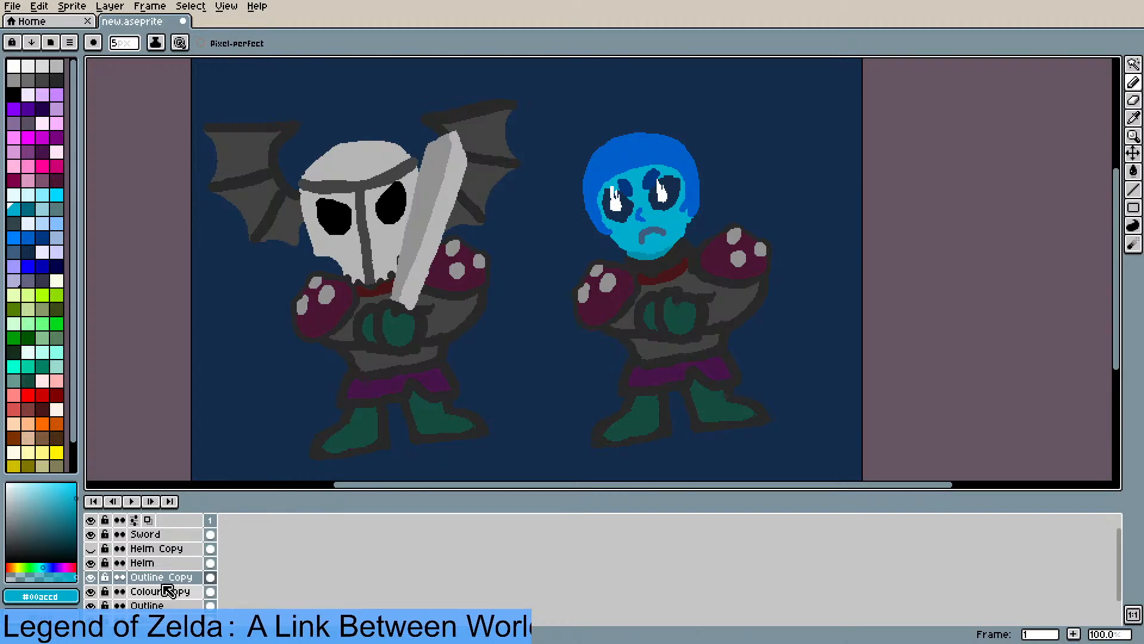
# - Duplicate the Sword layer and activate the Move tool for the copy
pyautogui.rightClick(159, 535)
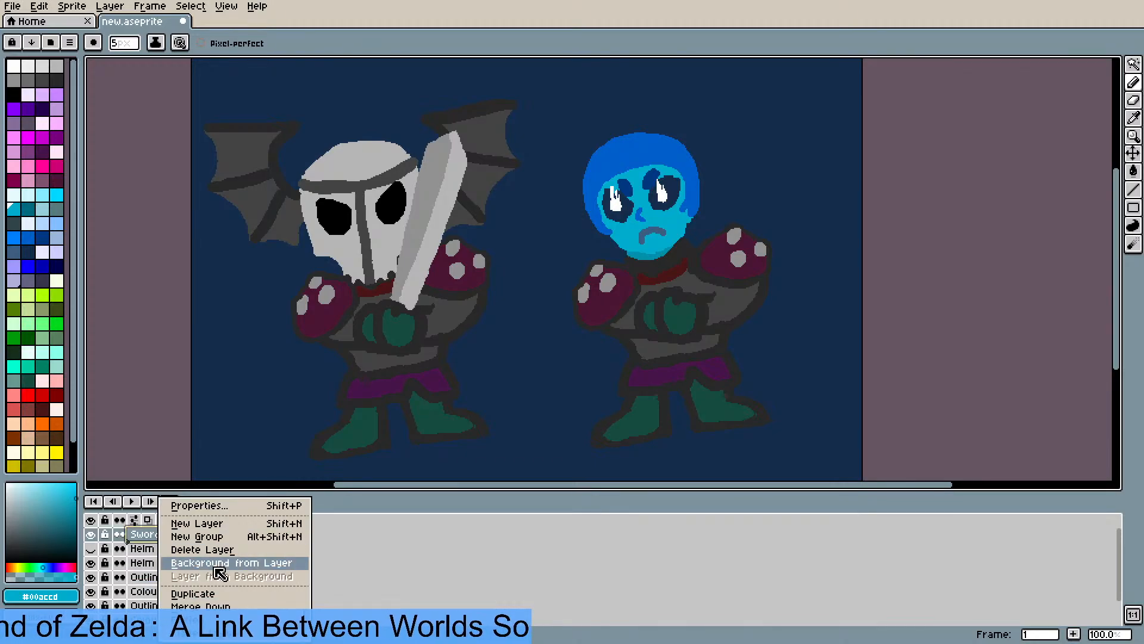
pyautogui.click(217, 593)
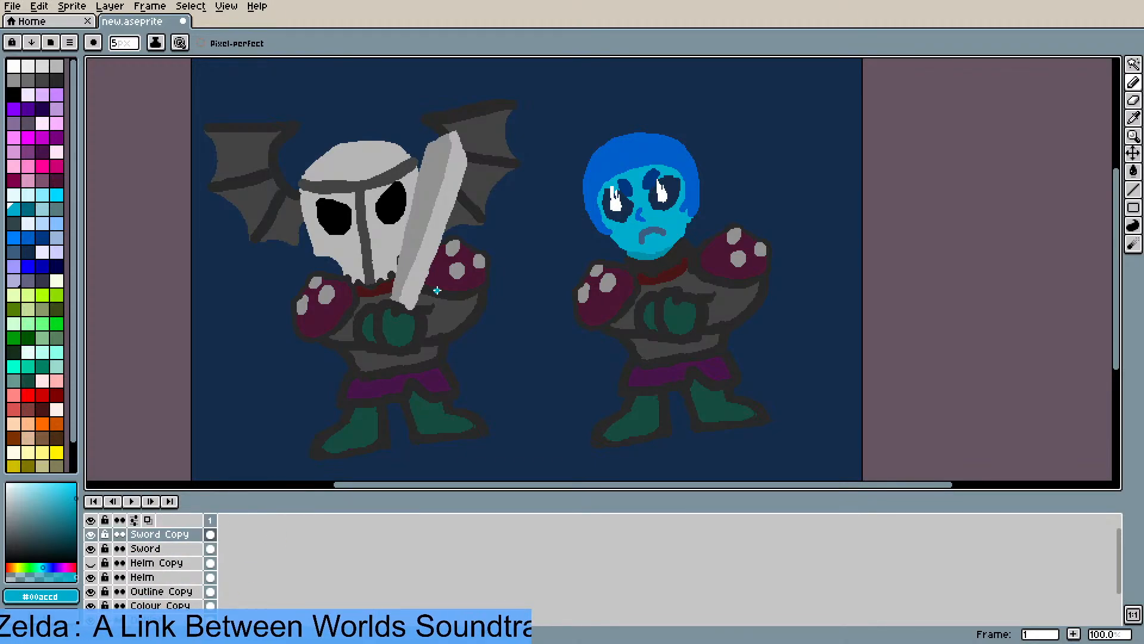
pyautogui.click(1133, 153)
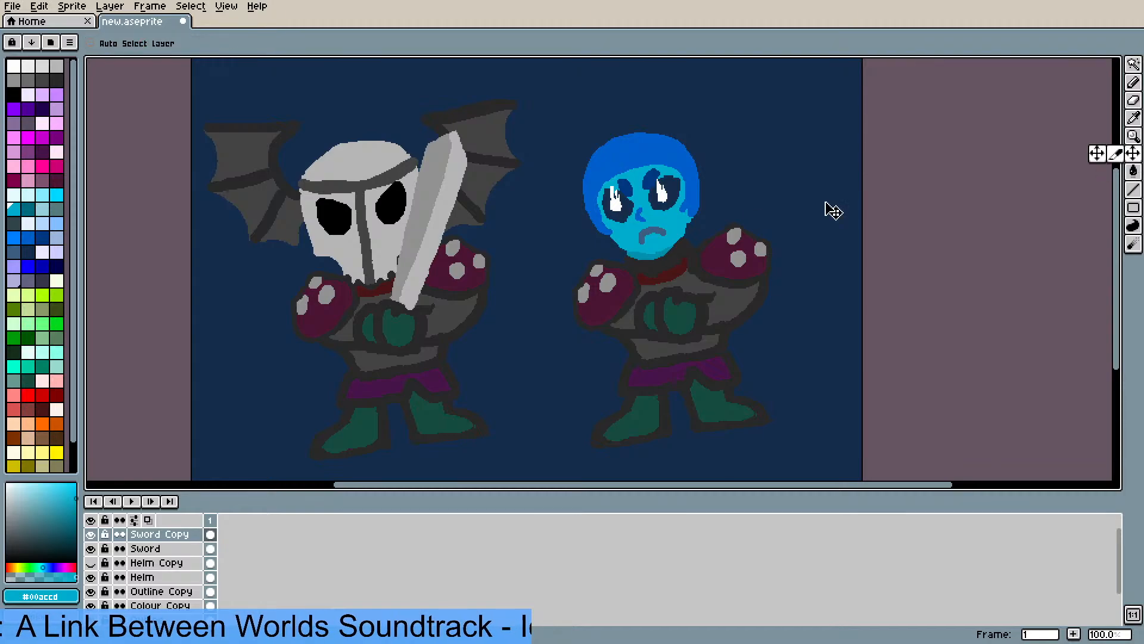
# - Move the Sword Copy layer's sword across the canvas into the second character's hands
pyautogui.moveTo(432, 258); pyautogui.dragTo(714, 247)
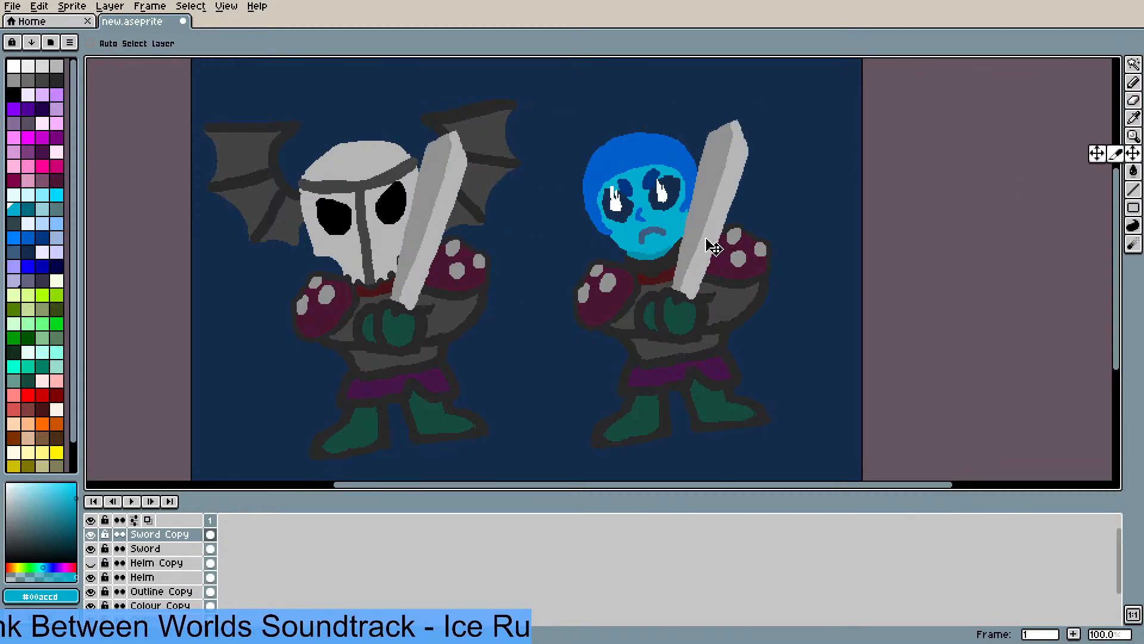
pyautogui.scroll(-1, 550, 358)
pyautogui.scroll(1, 549, 360)
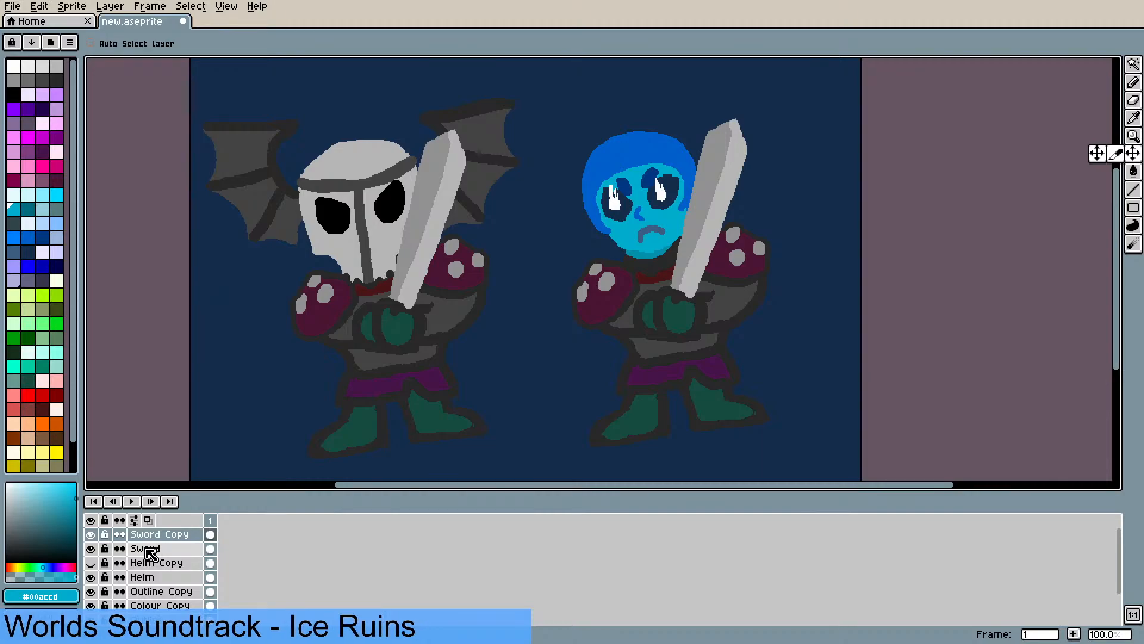
pyautogui.scroll(-3, 150, 552)
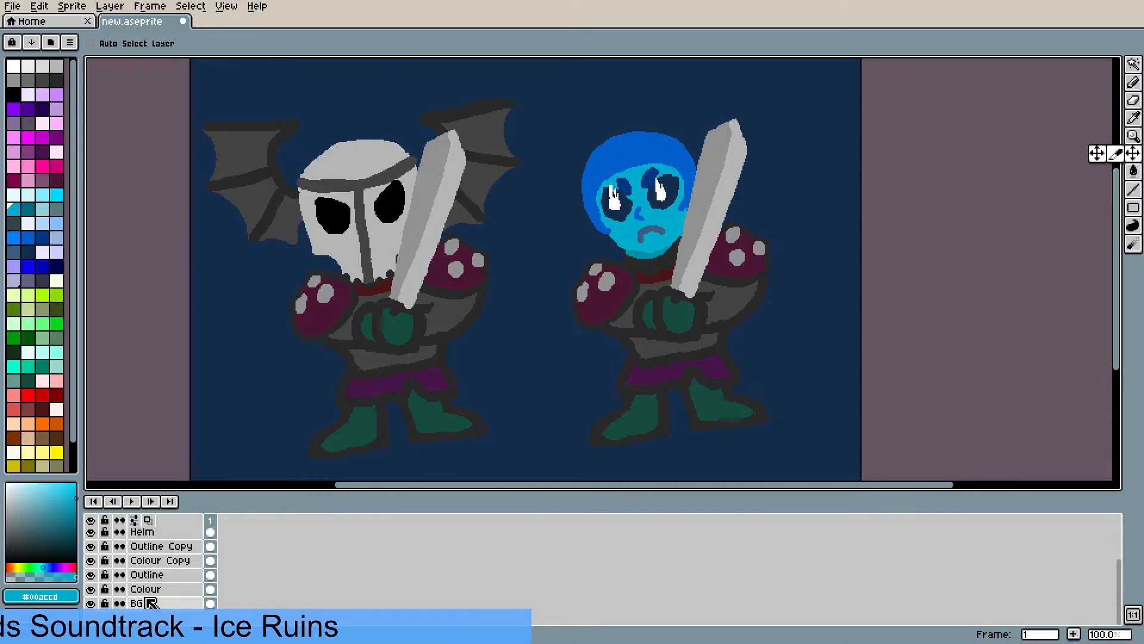
pyautogui.click(145, 588)
pyautogui.moveTo(409, 299); pyautogui.dragTo(415, 311)
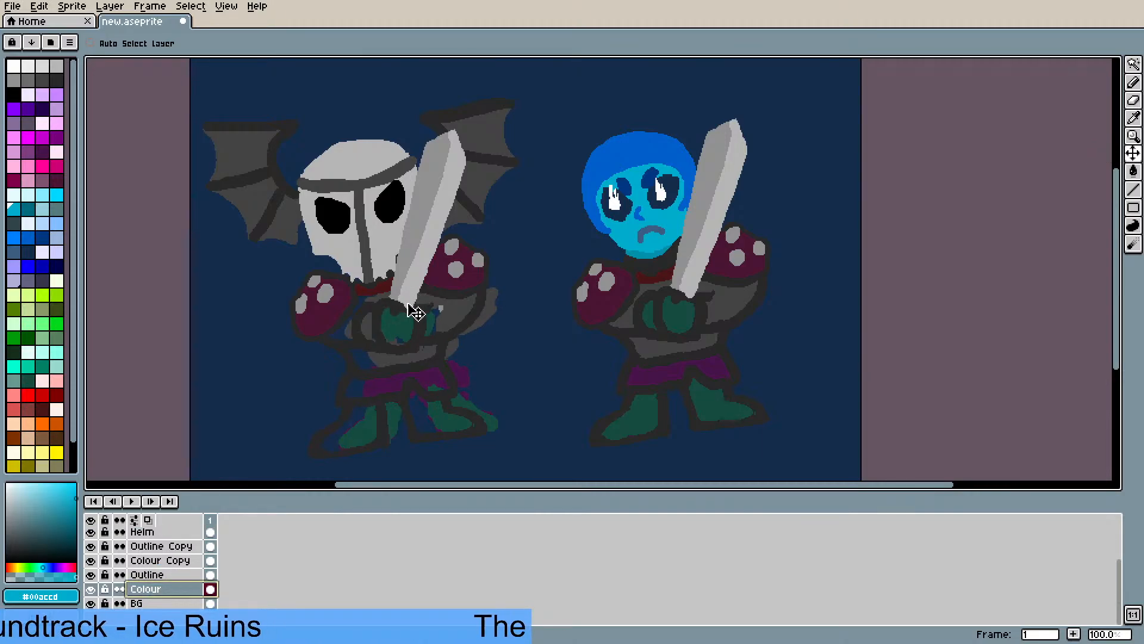
pyautogui.press('ctrl')
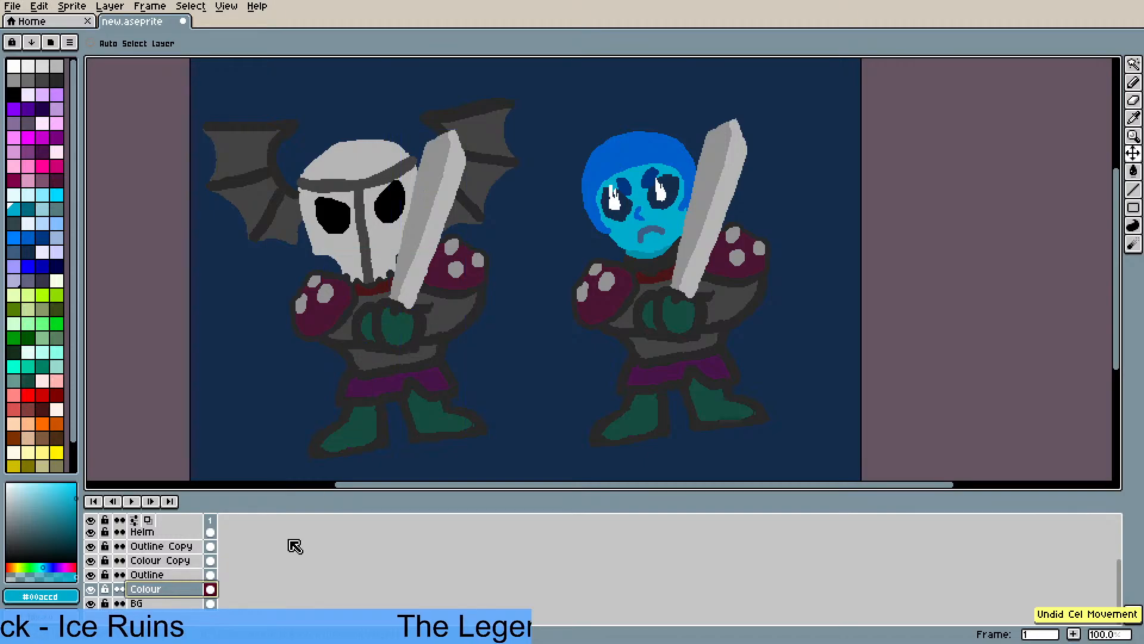
# - Select all character layers above BG and shift them together slightly to the right so both characters sit more centrally on the canvas
pyautogui.scroll(3, 179, 573)
pyautogui.click(164, 536)
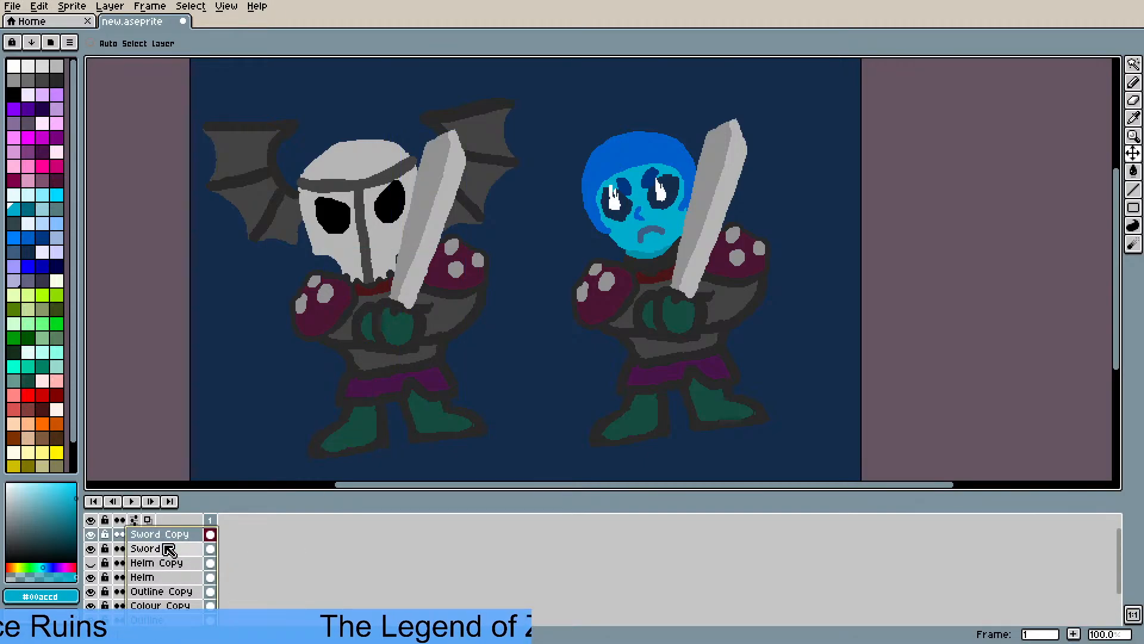
pyautogui.click(173, 577)
pyautogui.scroll(-1, 174, 591)
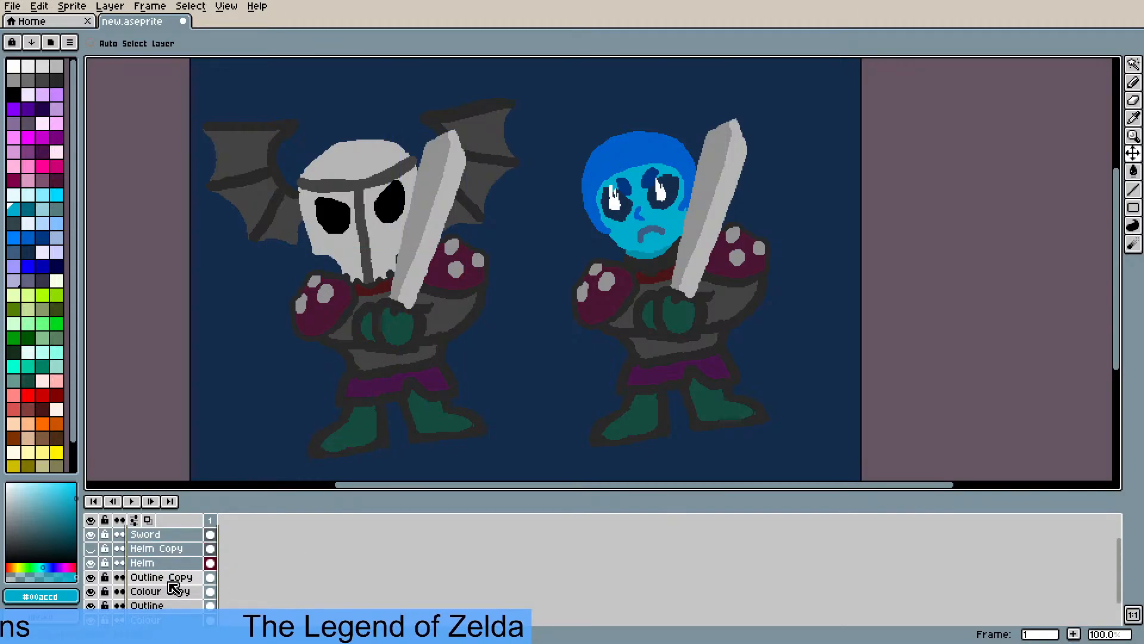
pyautogui.click(174, 593)
pyautogui.moveTo(401, 358); pyautogui.dragTo(421, 357)
pyautogui.scroll(-1, 427, 358)
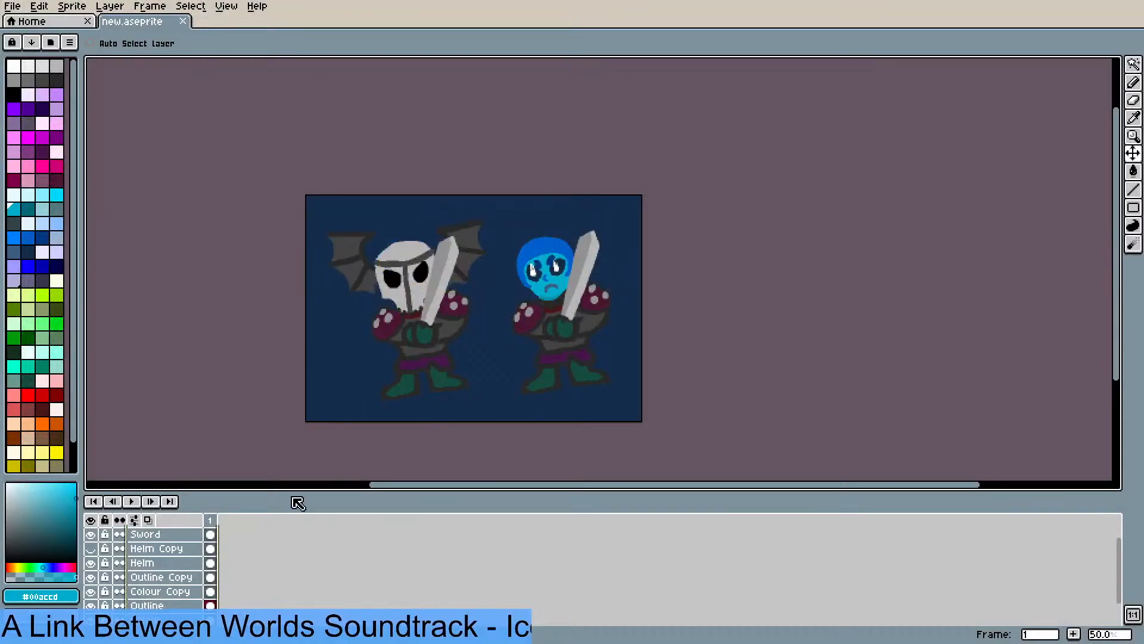
# - Delete the Colour, Outline, Colour Copy, Outline Copy and Sword layers
pyautogui.scroll(-2, 161, 539)
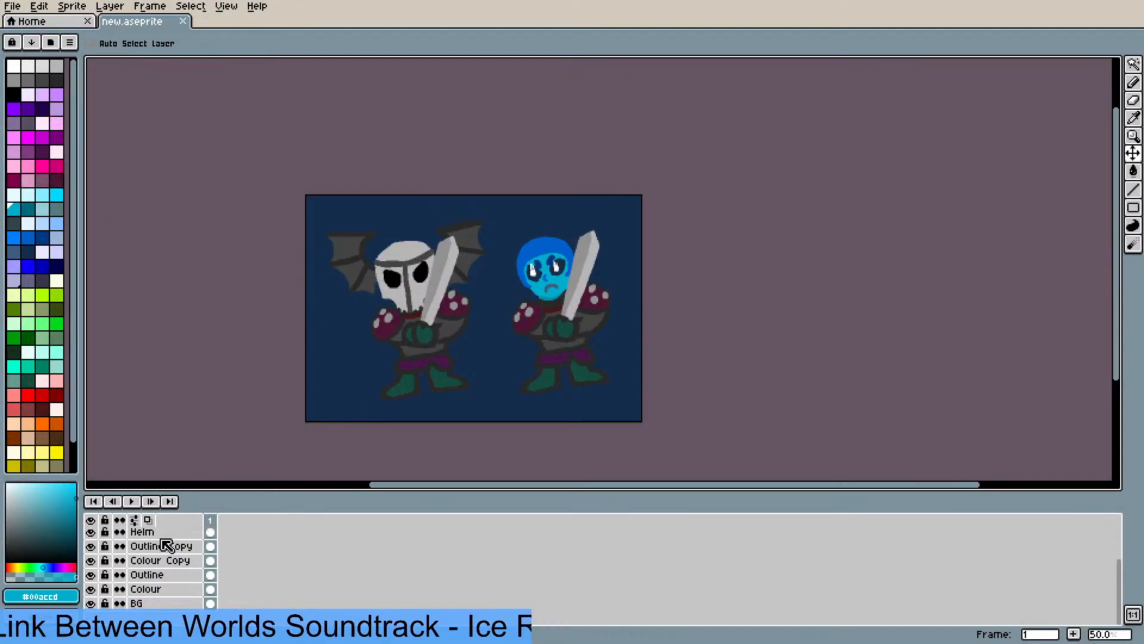
pyautogui.click(156, 588)
pyautogui.press('Delete')
pyautogui.click(167, 587)
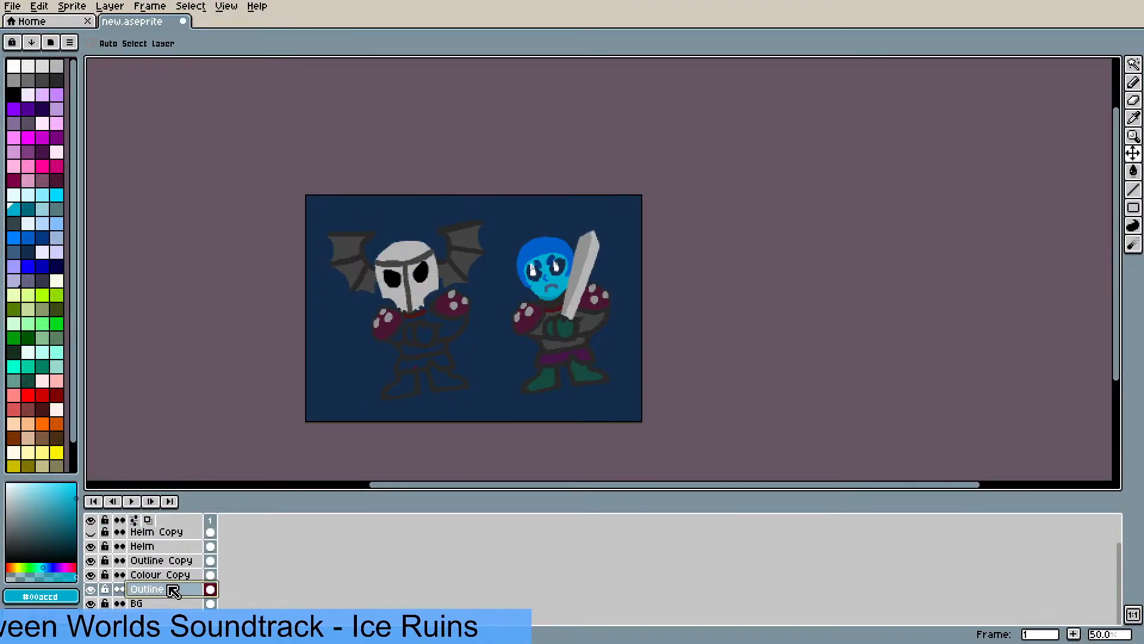
pyautogui.press('Delete')
pyautogui.click(163, 587)
pyautogui.press('Delete')
pyautogui.click(167, 573)
pyautogui.press('Delete')
# - Delete the Helm, Helm Copy and Sword Copy layers, leaving only the BG layer
pyautogui.click(175, 563)
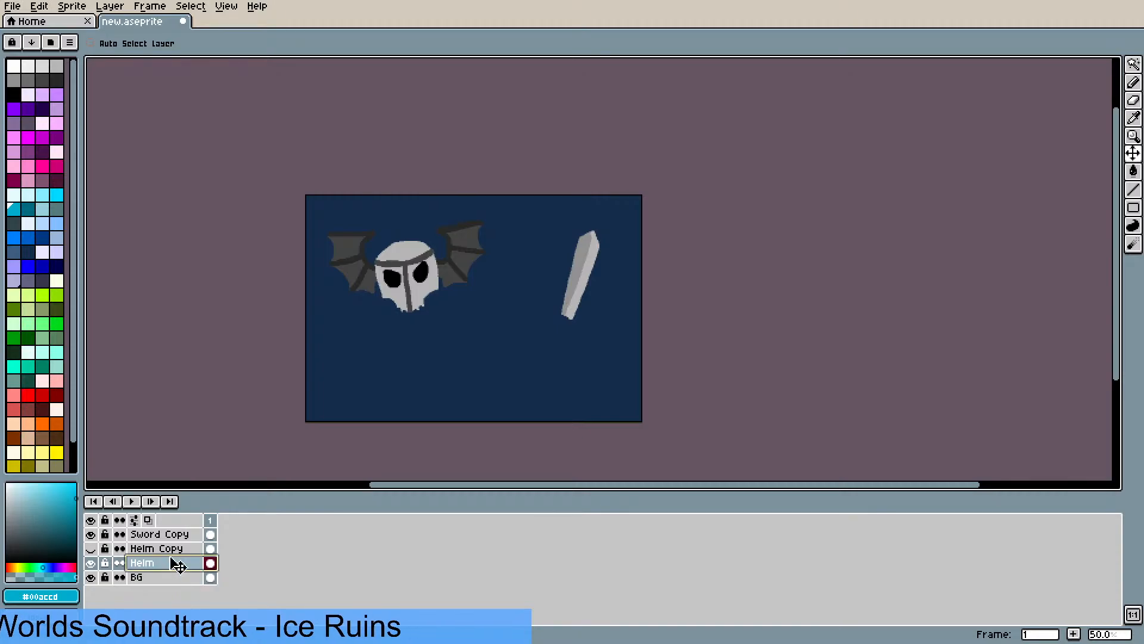
pyautogui.press('Delete')
pyautogui.click(178, 548)
pyautogui.press('Delete')
pyautogui.click(178, 535)
pyautogui.press('Delete')
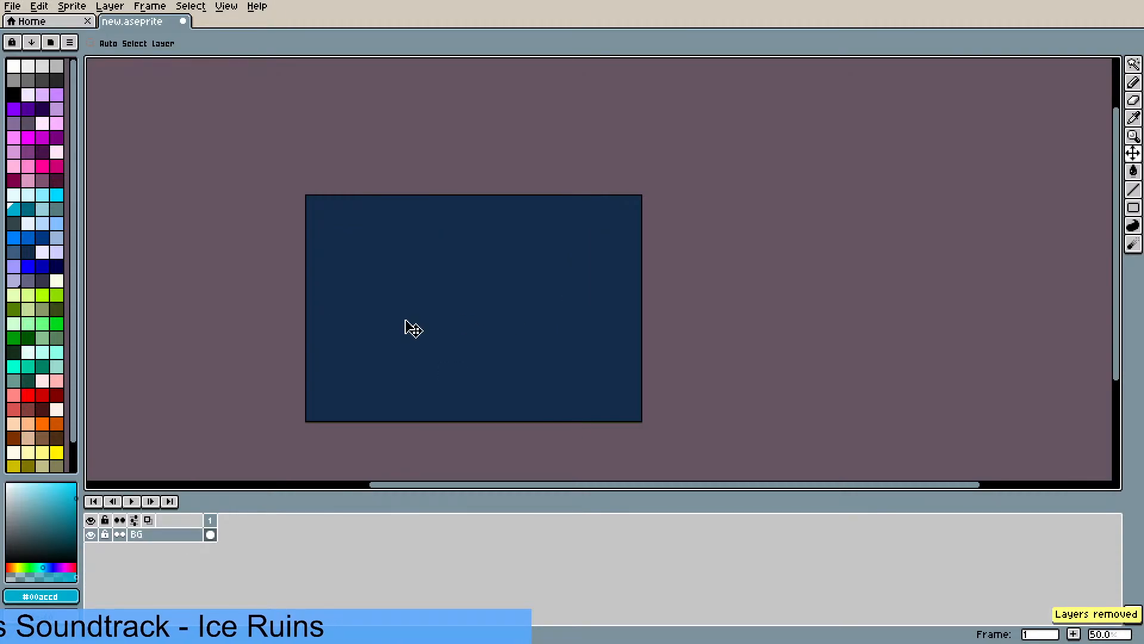
# - Try light mint Idx-82, yellow Idx-110 and pale yellow Idx-109 as fill colours for the BG layer
pyautogui.scroll(-2, 38, 334)
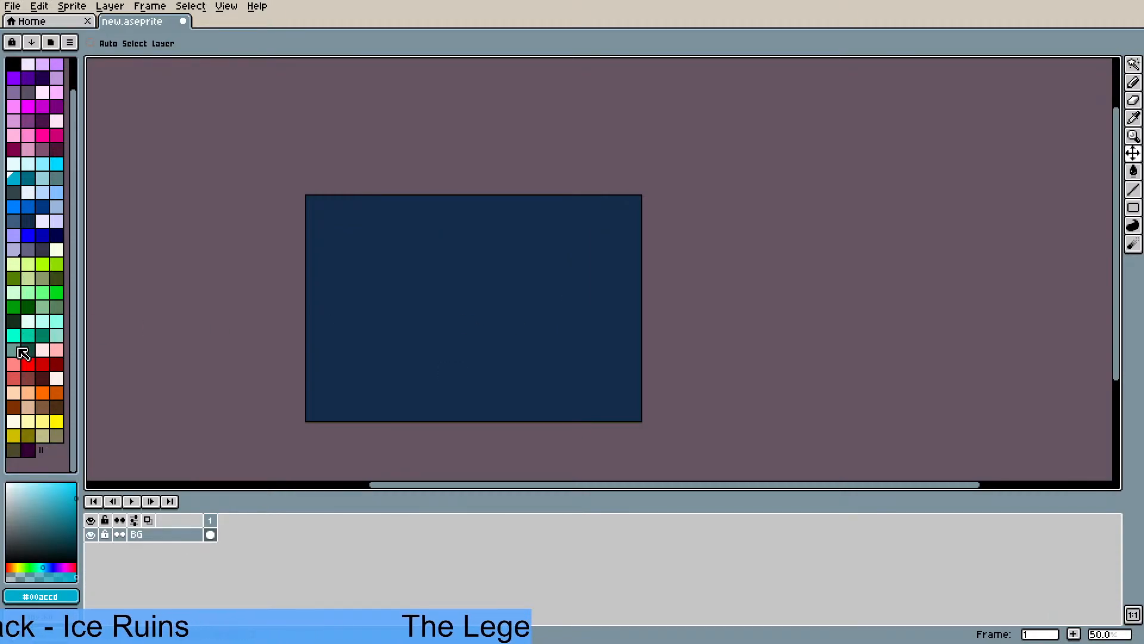
pyautogui.click(42, 321)
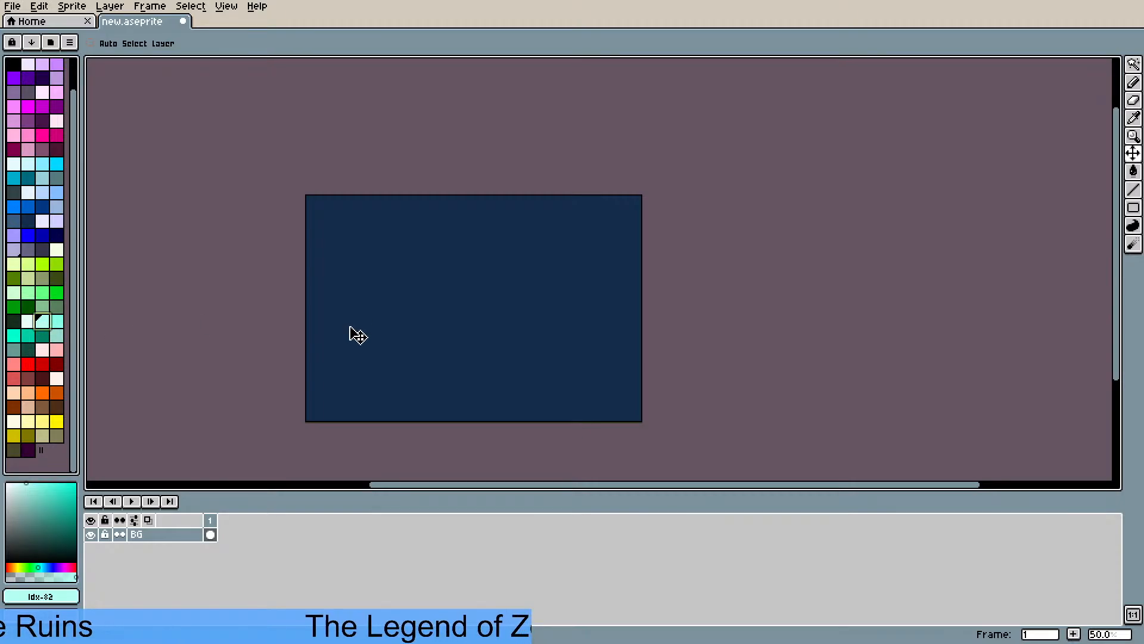
pyautogui.press('g')
pyautogui.click(408, 331)
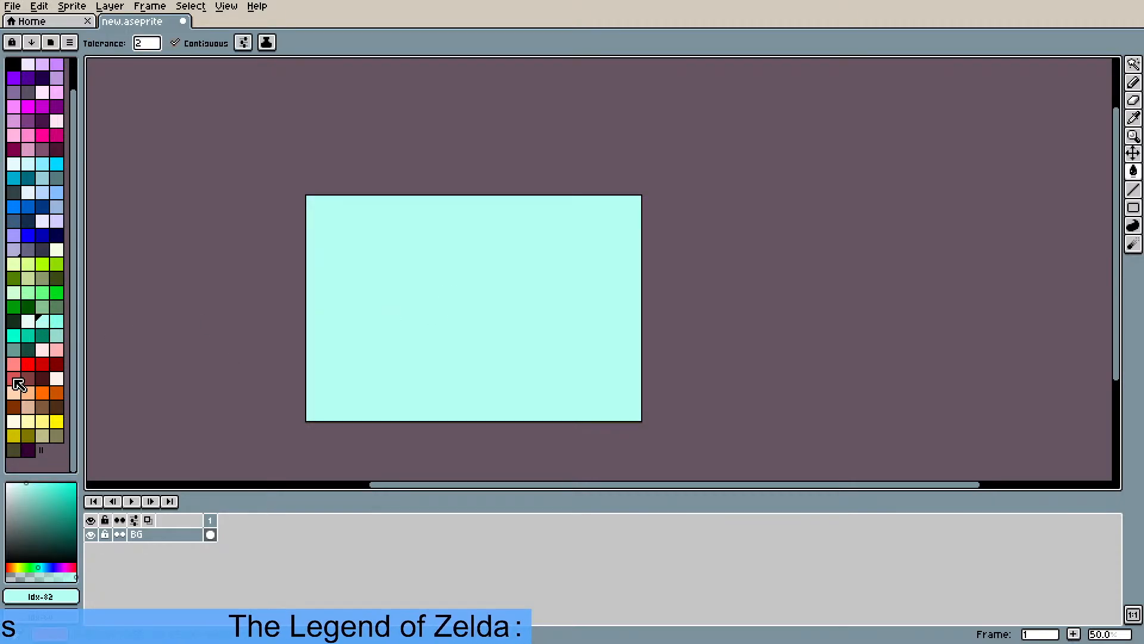
pyautogui.click(42, 422)
pyautogui.click(367, 325)
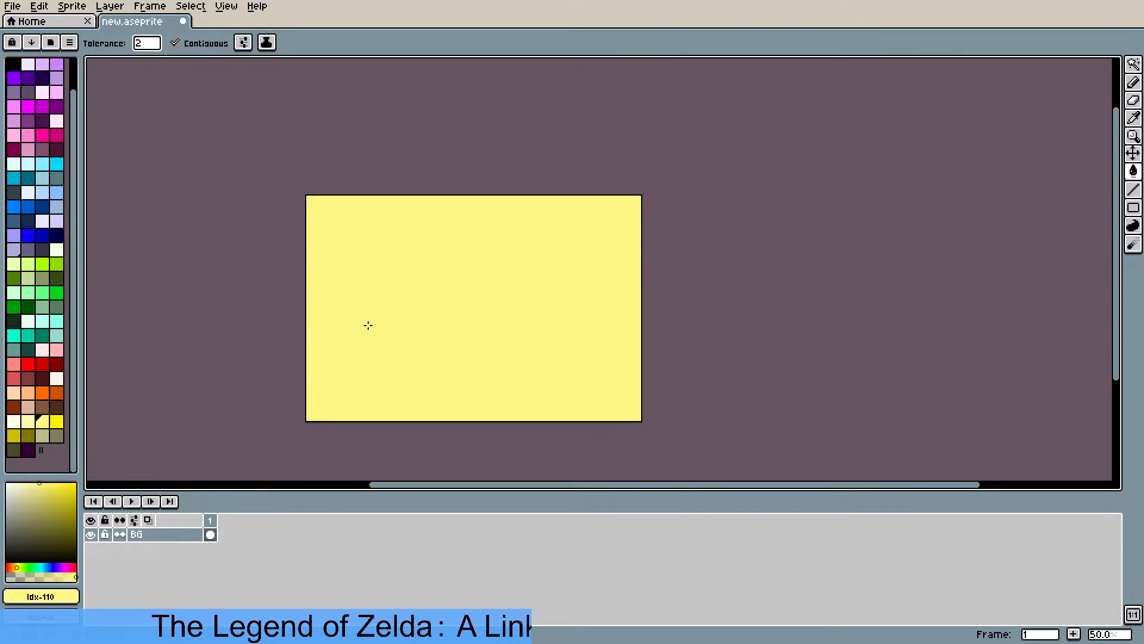
pyautogui.click(42, 437)
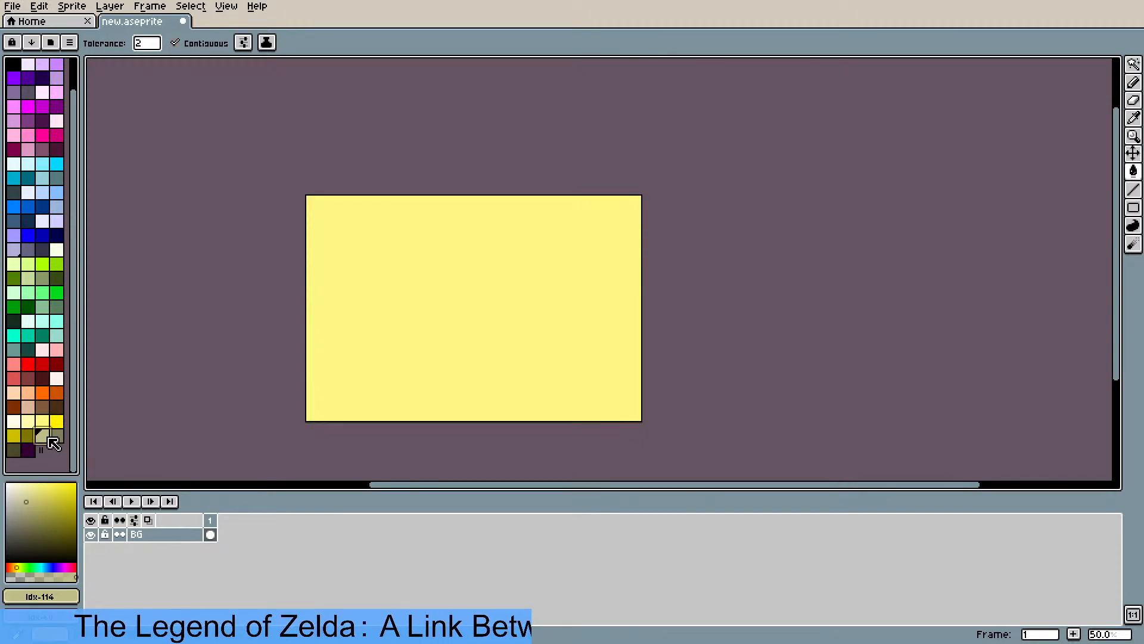
pyautogui.click(28, 422)
pyautogui.click(469, 342)
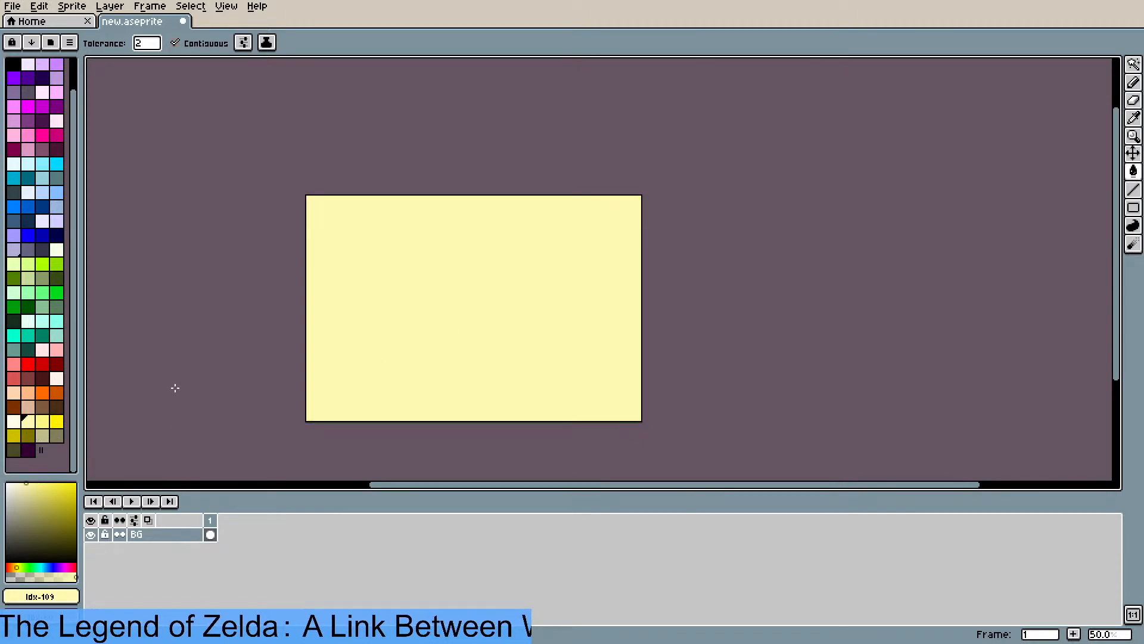
# - Fill the BG layer with the muted light teal colour Idx-87
pyautogui.click(57, 336)
pyautogui.click(413, 307)
pyautogui.scroll(1, 425, 357)
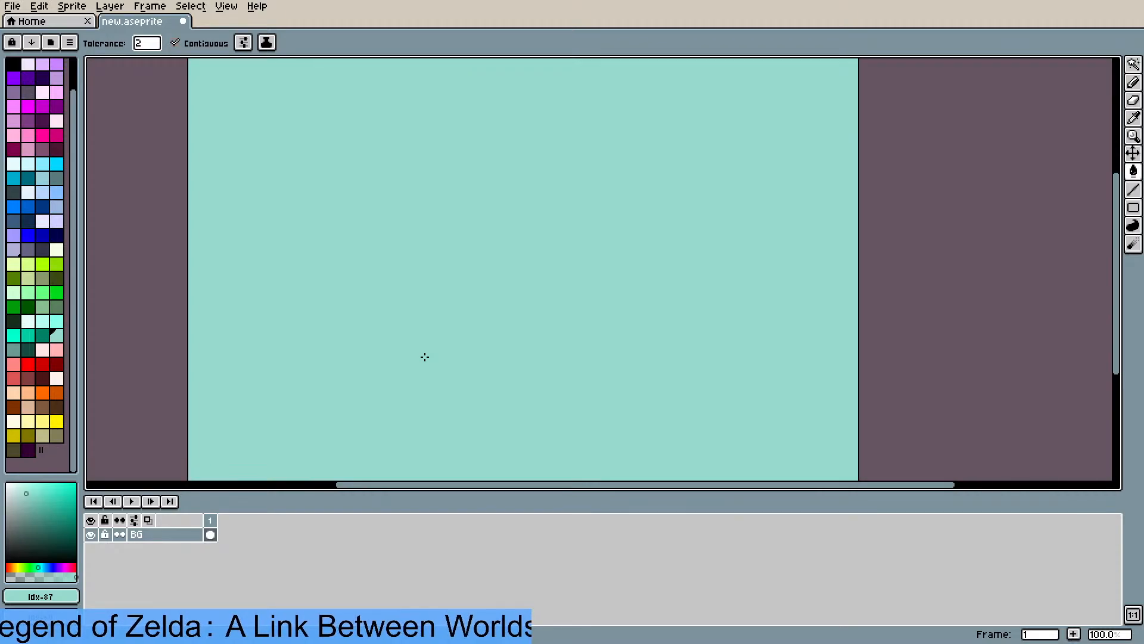
pyautogui.scroll(-1, 424, 356)
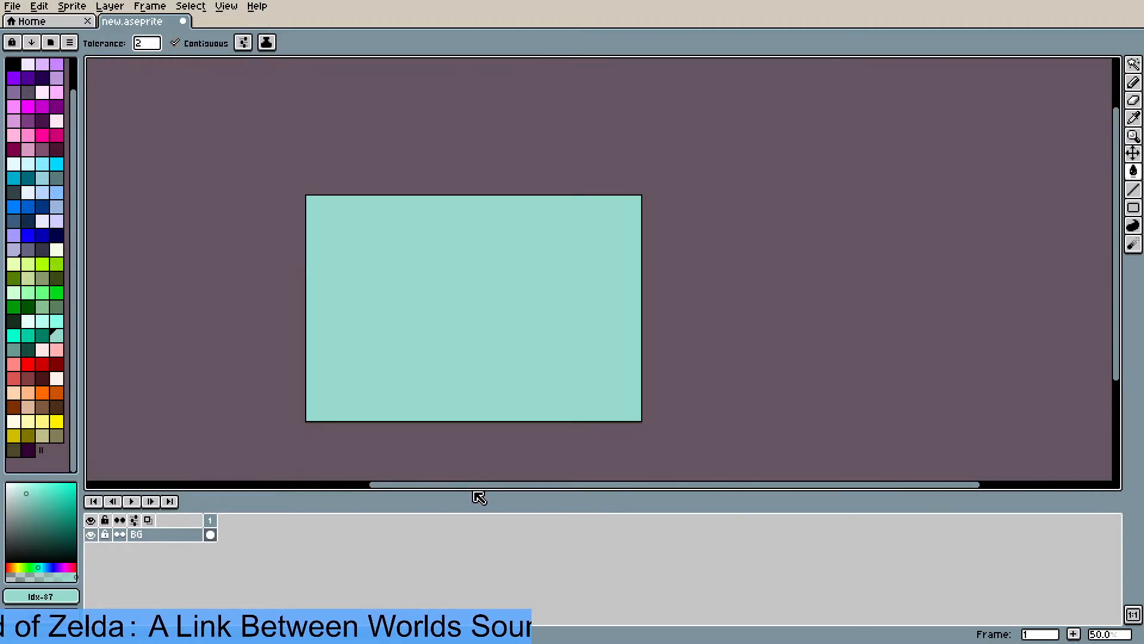
# - Shrink the timeline to enlarge the canvas area and add a new layer above BG
pyautogui.moveTo(470, 490); pyautogui.dragTo(470, 539)
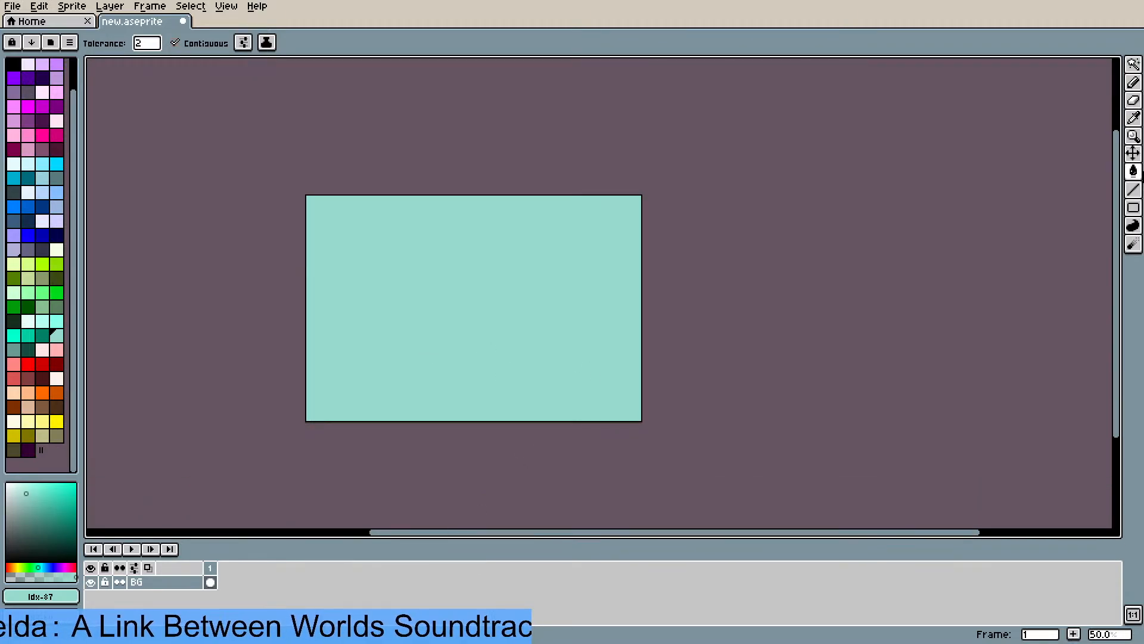
pyautogui.click(109, 6)
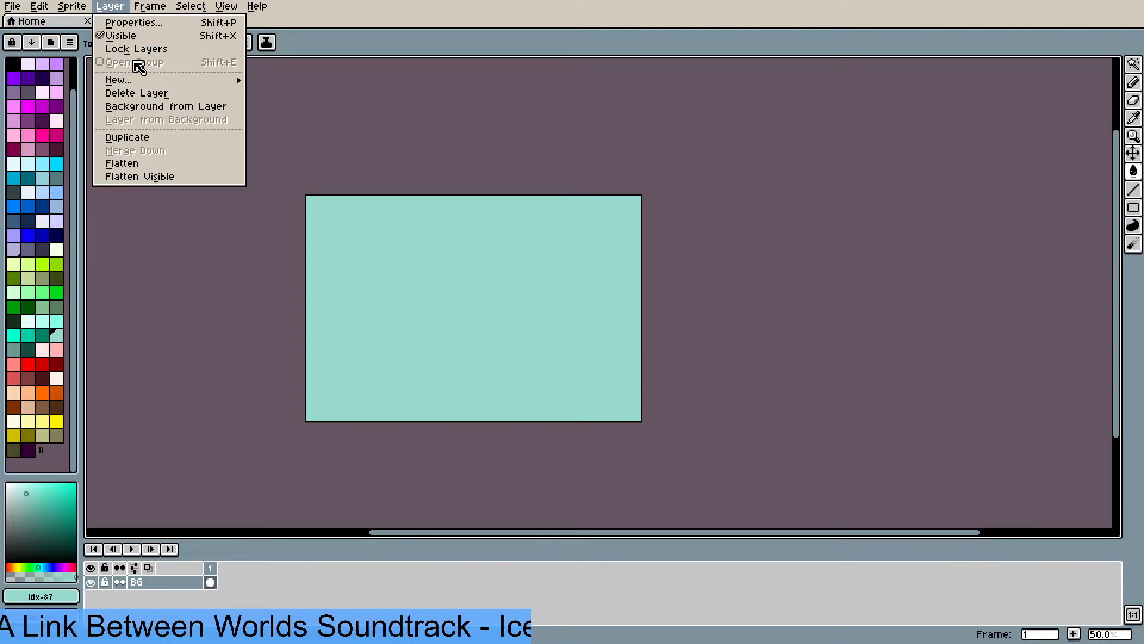
pyautogui.moveTo(149, 79)
pyautogui.click(294, 81)
pyautogui.scroll(1, 424, 249)
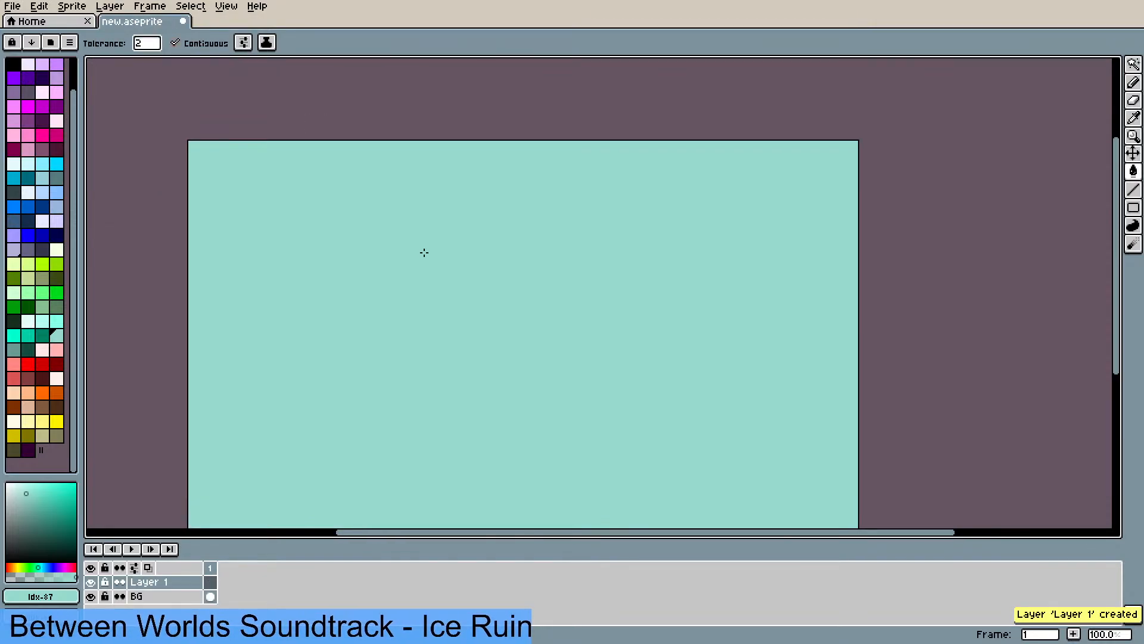
pyautogui.moveTo(1116, 173); pyautogui.dragTo(1115, 203)
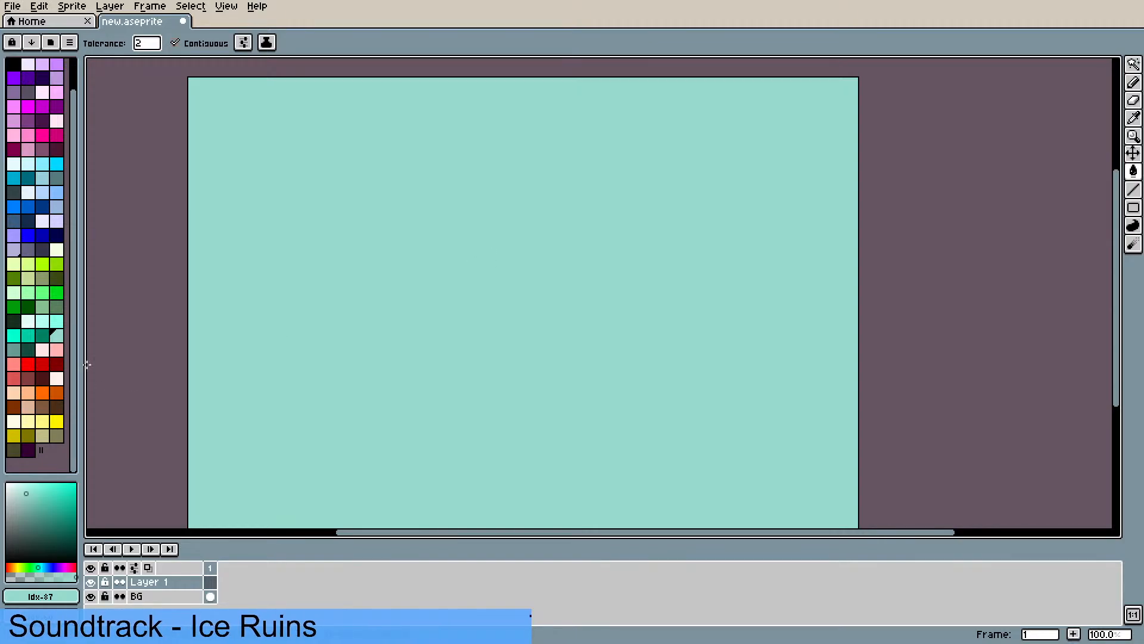
# - Choose the dark yellow colour Idx-112 and activate the 5 px Pencil tool for drawing on Layer 1
pyautogui.click(52, 423)
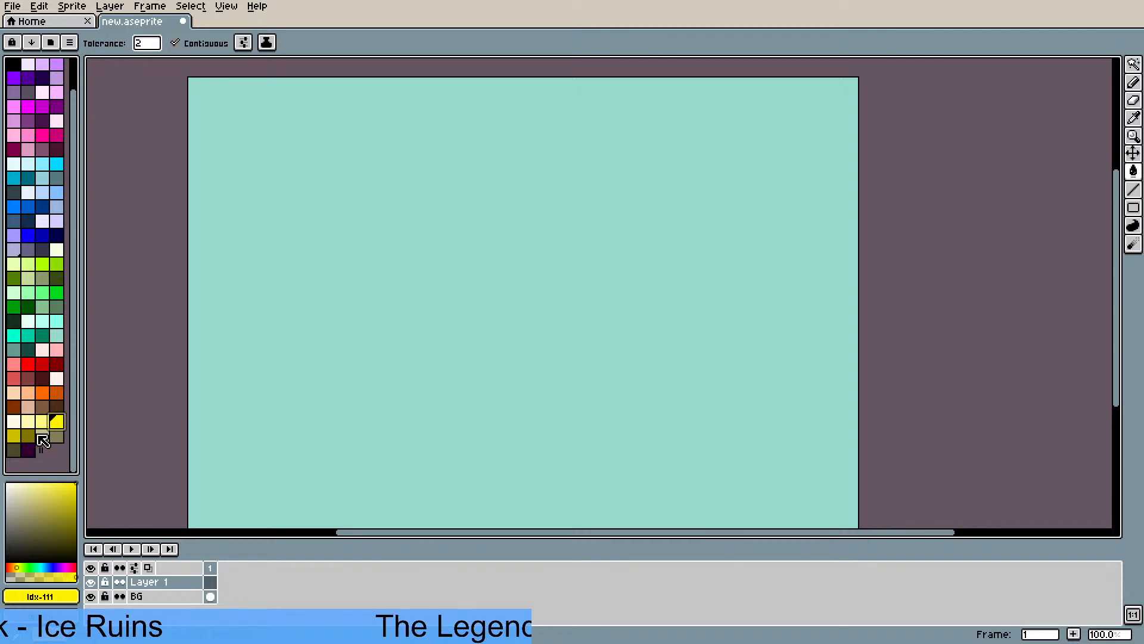
pyautogui.click(17, 436)
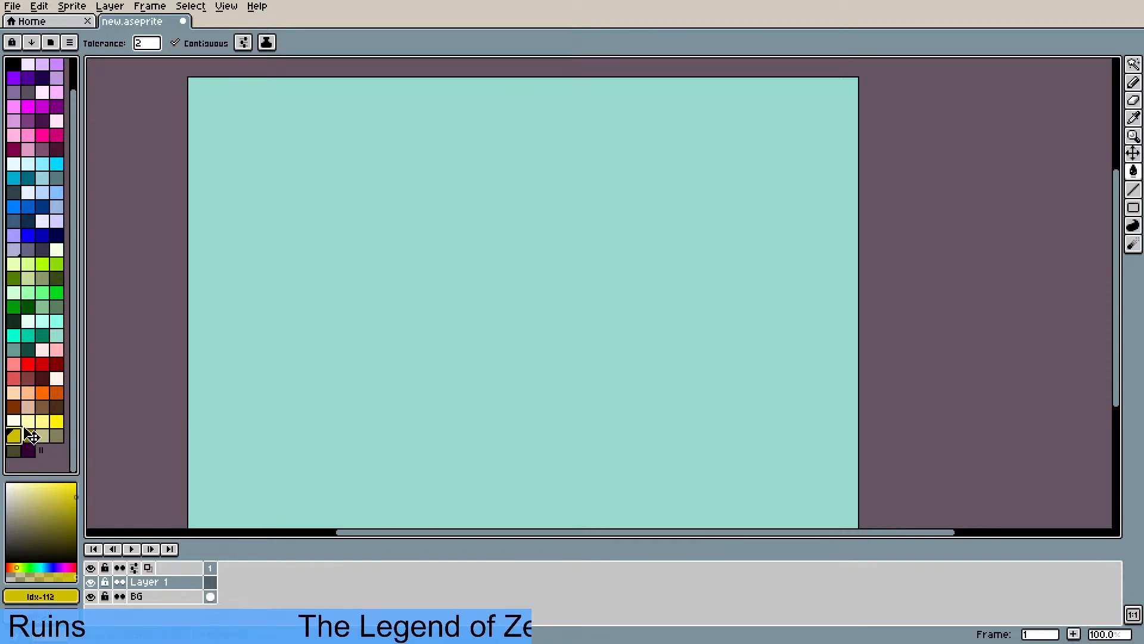
pyautogui.click(415, 246)
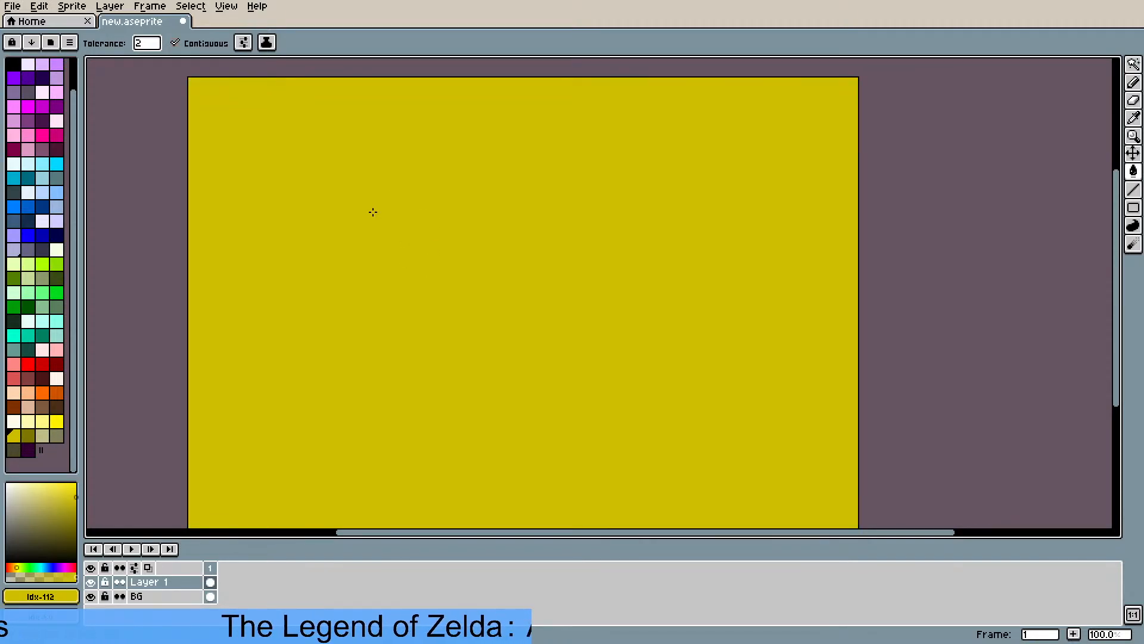
pyautogui.hotkey('ctrl', 'z')
pyautogui.press('b')
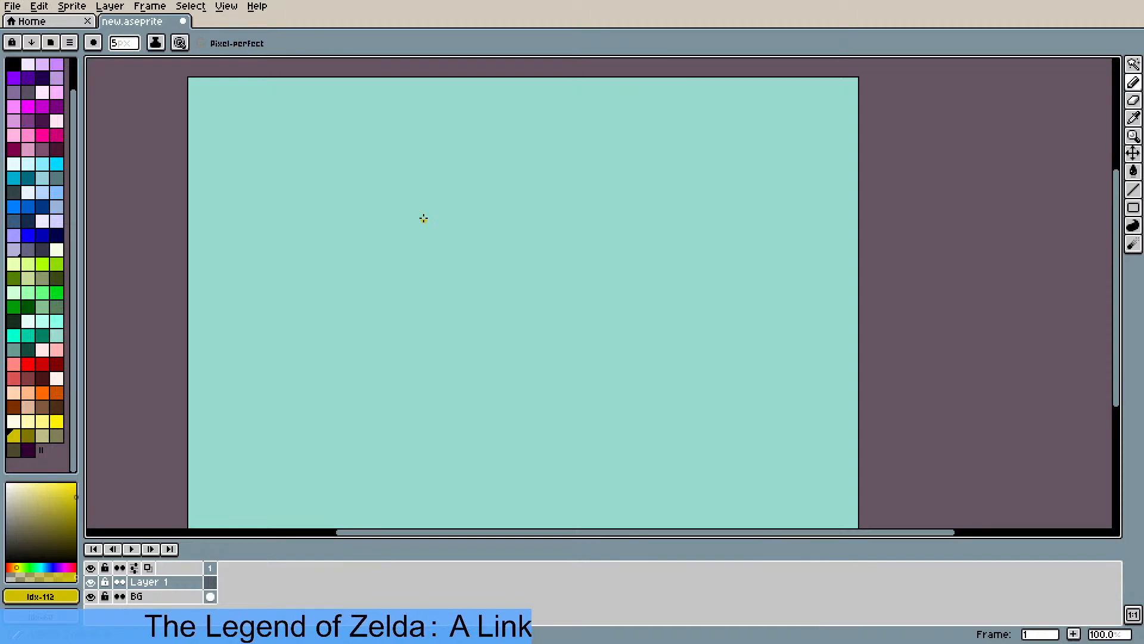
# - Draw two long, rounded, solid dark yellow rabbit ears that taper and converge at their lower ends on Layer 1
pyautogui.moveTo(423, 202)
pyautogui.mouseDown()
pyautogui.moveTo(410, 298)
pyautogui.moveTo(403, 248)
pyautogui.moveTo(405, 266)
pyautogui.moveTo(408, 234)
pyautogui.moveTo(407, 286)
pyautogui.moveTo(425, 209)
pyautogui.mouseUp()
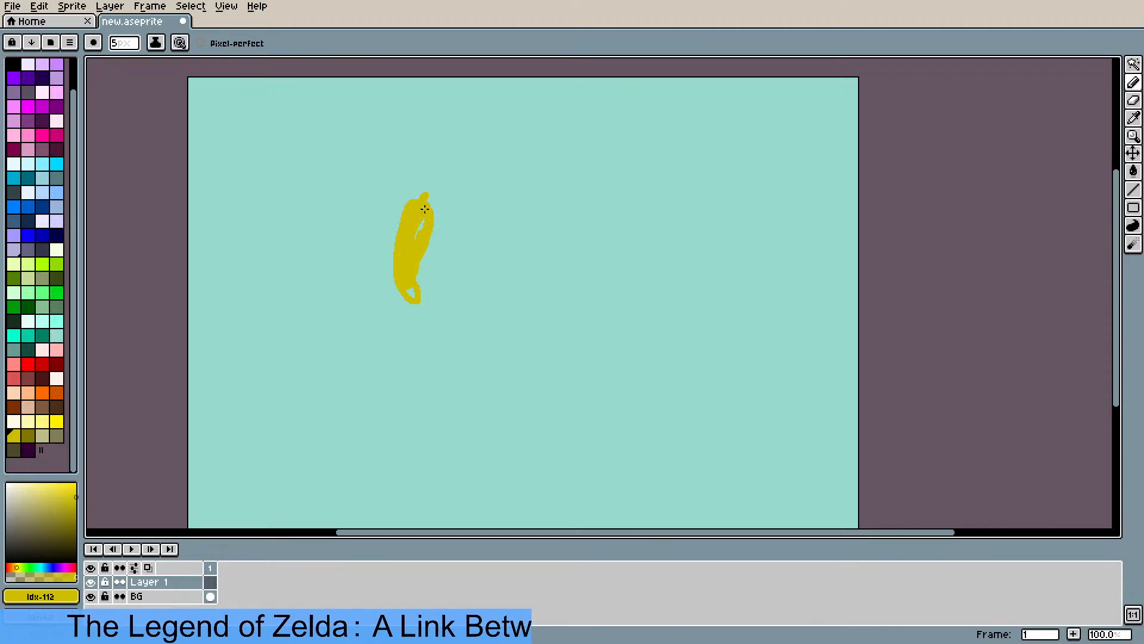
pyautogui.moveTo(403, 262)
pyautogui.mouseDown()
pyautogui.moveTo(413, 221)
pyautogui.moveTo(434, 211)
pyautogui.mouseUp()
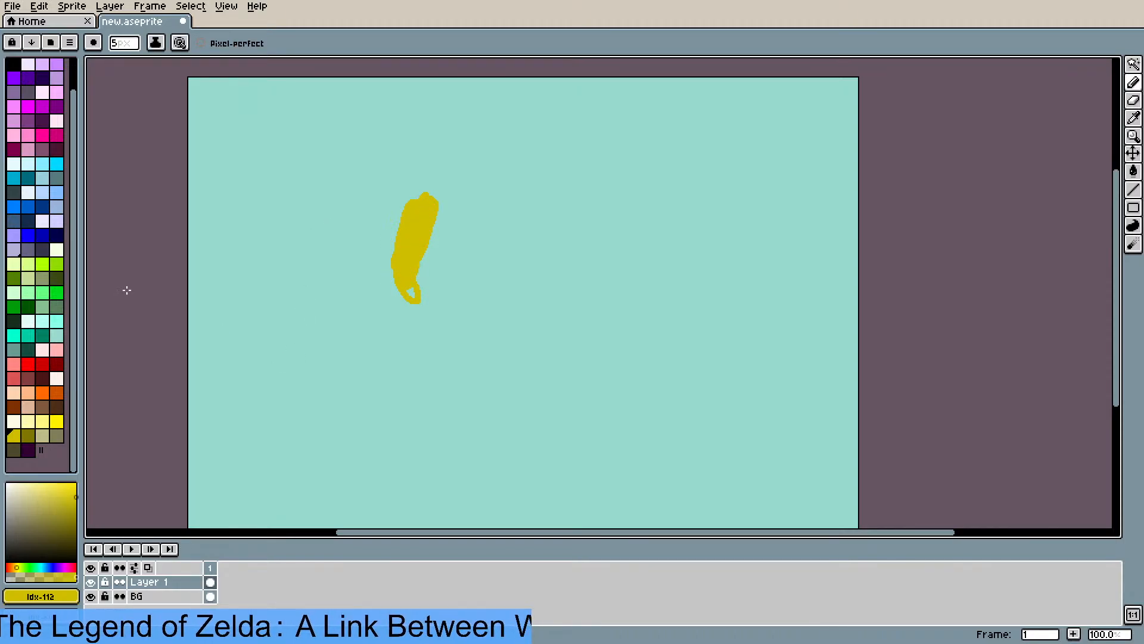
pyautogui.press('ctrl')
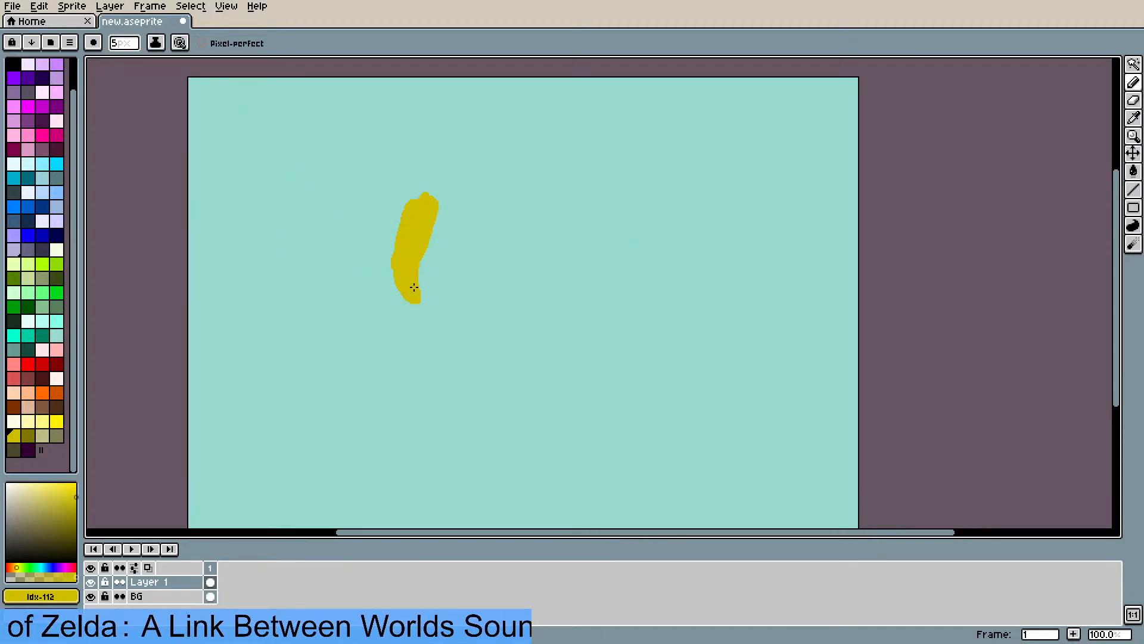
pyautogui.moveTo(414, 287)
pyautogui.mouseDown()
pyautogui.moveTo(437, 196)
pyautogui.moveTo(411, 210)
pyautogui.moveTo(430, 194)
pyautogui.moveTo(388, 244)
pyautogui.moveTo(398, 292)
pyautogui.mouseUp()
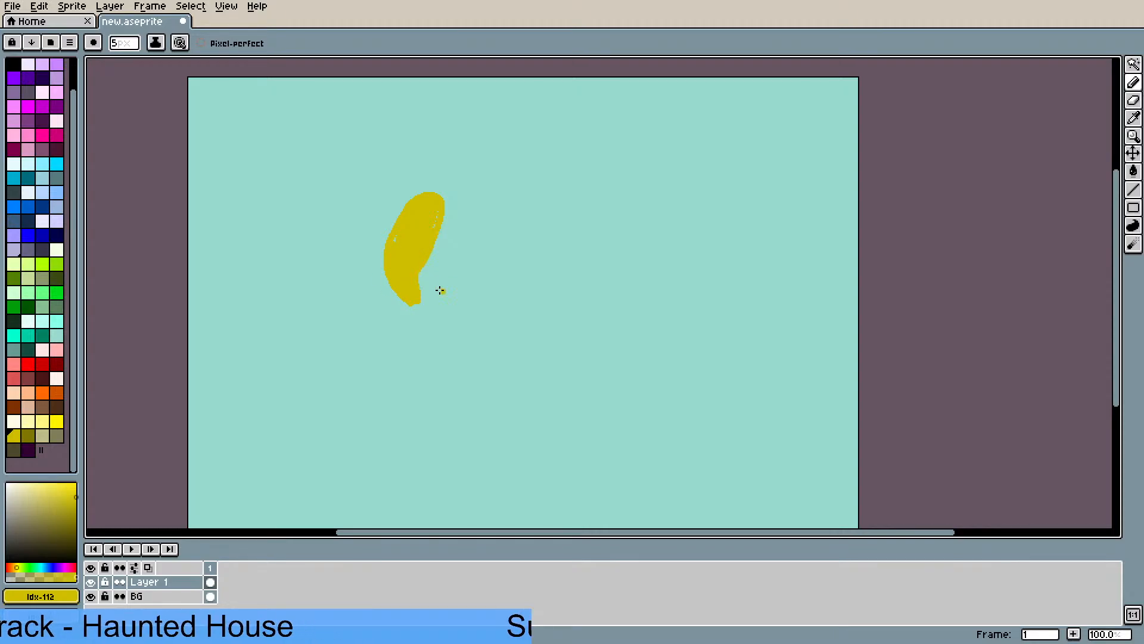
pyautogui.moveTo(424, 304)
pyautogui.mouseDown()
pyautogui.moveTo(472, 243)
pyautogui.moveTo(475, 210)
pyautogui.moveTo(501, 200)
pyautogui.moveTo(512, 234)
pyautogui.moveTo(496, 261)
pyautogui.moveTo(426, 306)
pyautogui.moveTo(466, 276)
pyautogui.moveTo(489, 236)
pyautogui.moveTo(471, 248)
pyautogui.moveTo(483, 207)
pyautogui.moveTo(482, 239)
pyautogui.moveTo(496, 231)
pyautogui.moveTo(482, 264)
pyautogui.mouseUp()
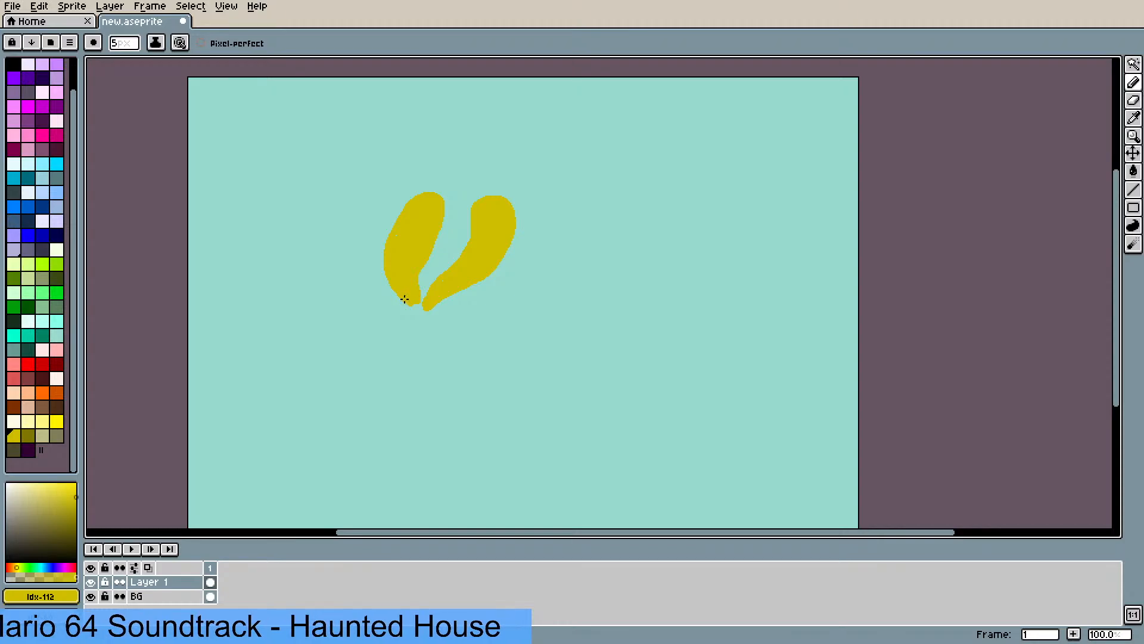
# - Outline a rounded rabbit head with a protruding muzzle below the ears and fill it with dark yellow Idx-112
pyautogui.moveTo(405, 298)
pyautogui.mouseDown()
pyautogui.moveTo(372, 347)
pyautogui.moveTo(377, 388)
pyautogui.moveTo(436, 391)
pyautogui.moveTo(461, 366)
pyautogui.moveTo(470, 333)
pyautogui.moveTo(444, 302)
pyautogui.moveTo(470, 323)
pyautogui.moveTo(456, 379)
pyautogui.mouseUp()
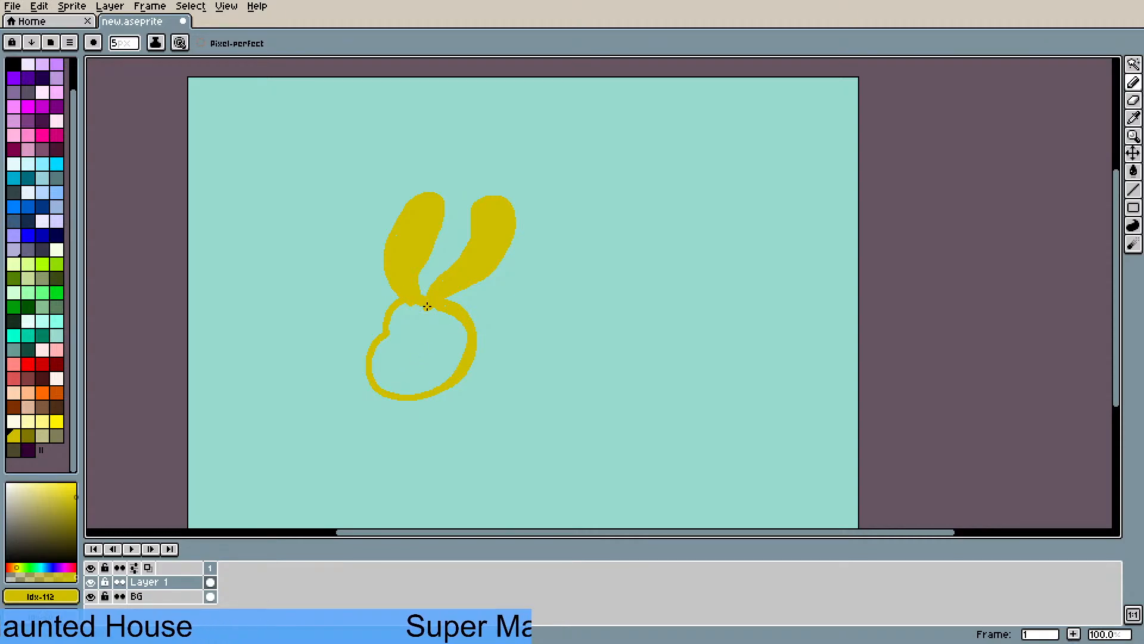
pyautogui.press('g')
pyautogui.click(432, 363)
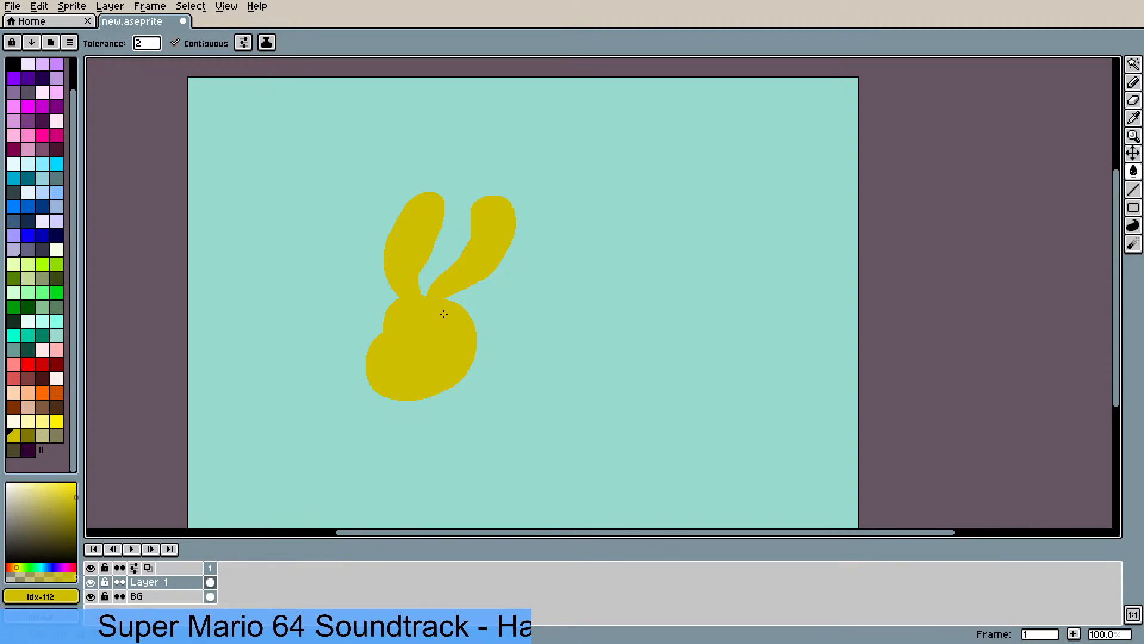
# - Draw a small solid eye with short upper lashes on the right of the rabbit's face in dark Idx-62
pyautogui.press('b')
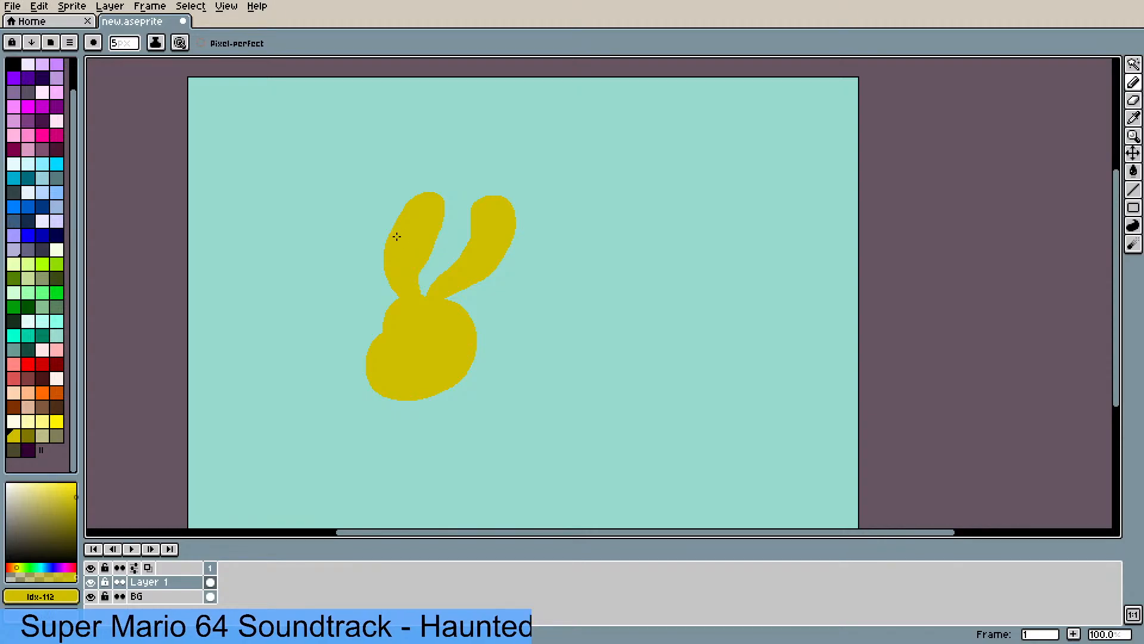
pyautogui.click(42, 422)
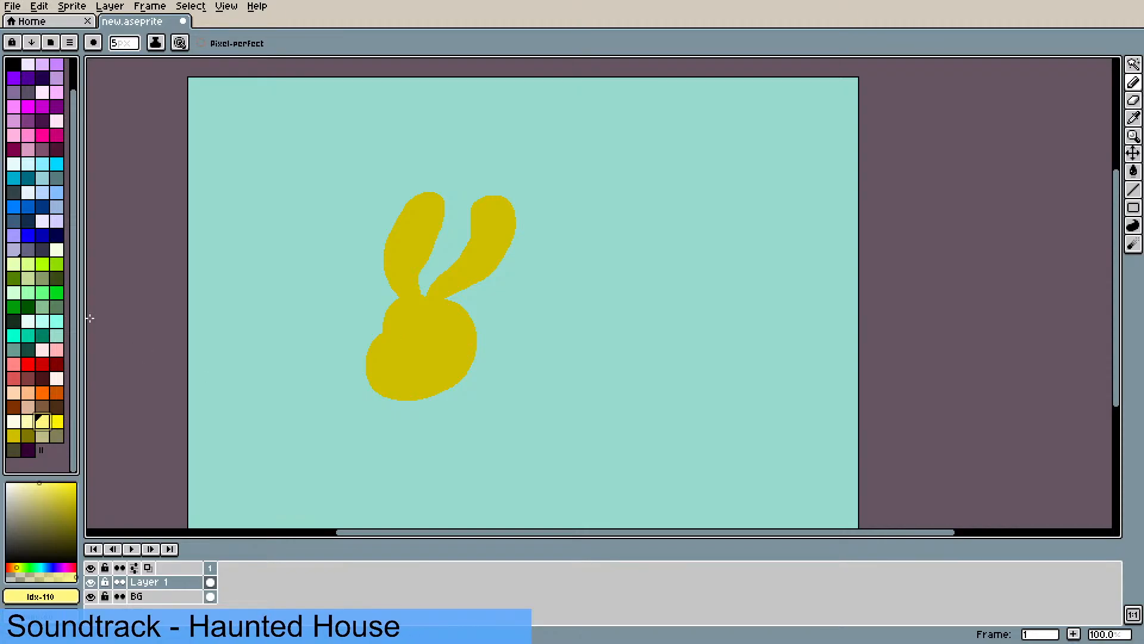
pyautogui.click(42, 249)
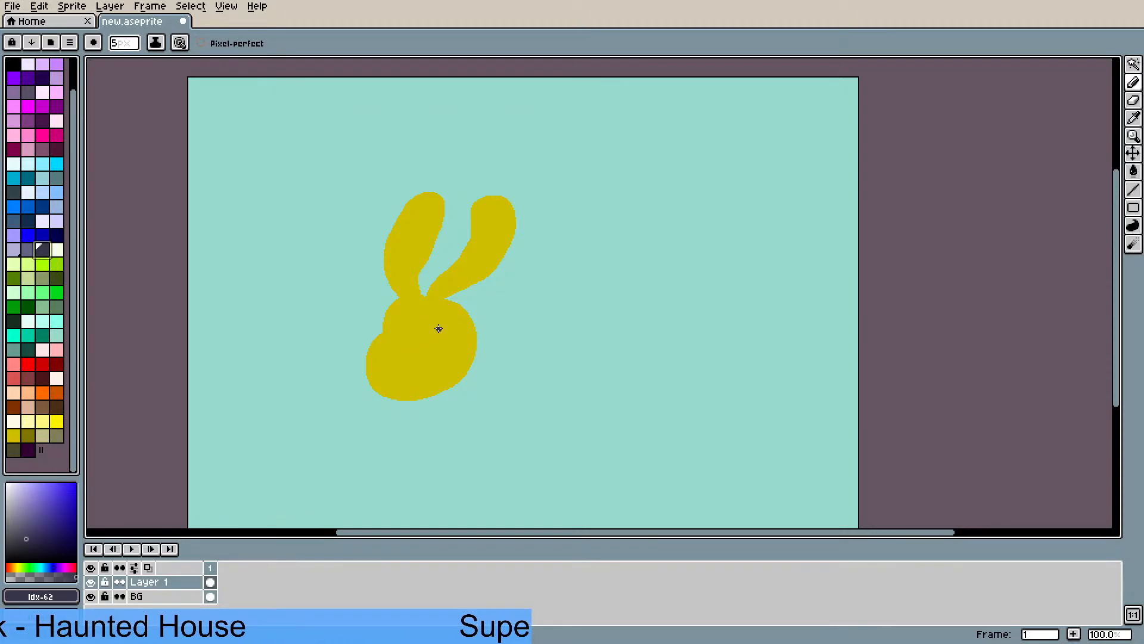
pyautogui.moveTo(438, 328)
pyautogui.mouseDown()
pyautogui.moveTo(432, 339)
pyautogui.moveTo(448, 345)
pyautogui.mouseUp()
pyautogui.moveTo(437, 330); pyautogui.dragTo(452, 340)
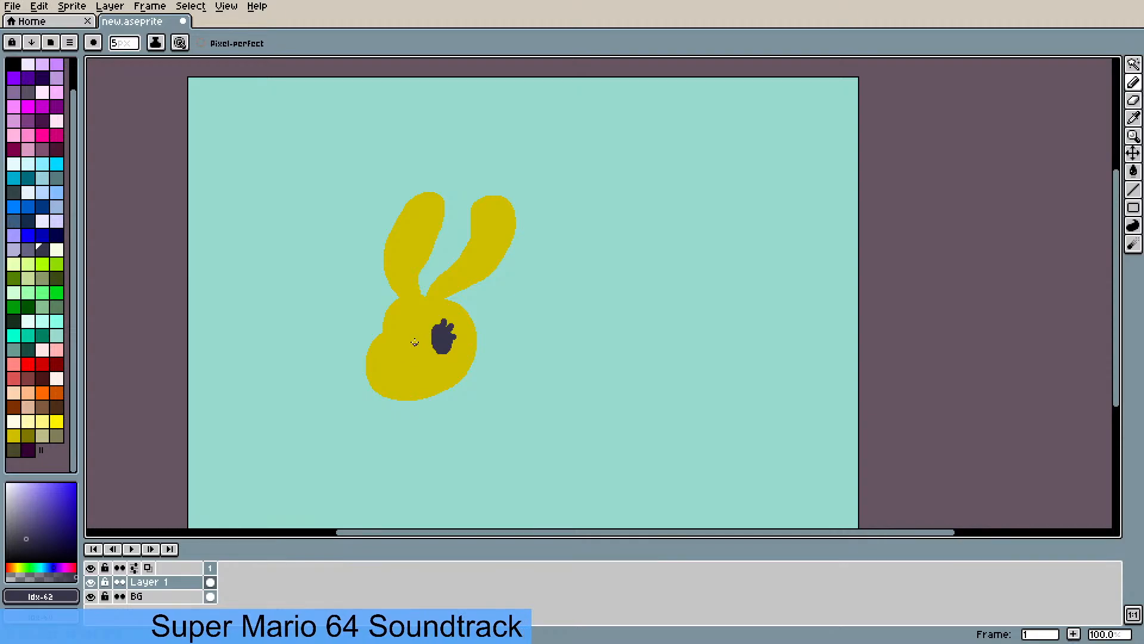
# - Draw a larger round eye overlapping the left edge of the rabbit's face and fill it with dark Idx-62
pyautogui.moveTo(401, 346); pyautogui.dragTo(406, 331)
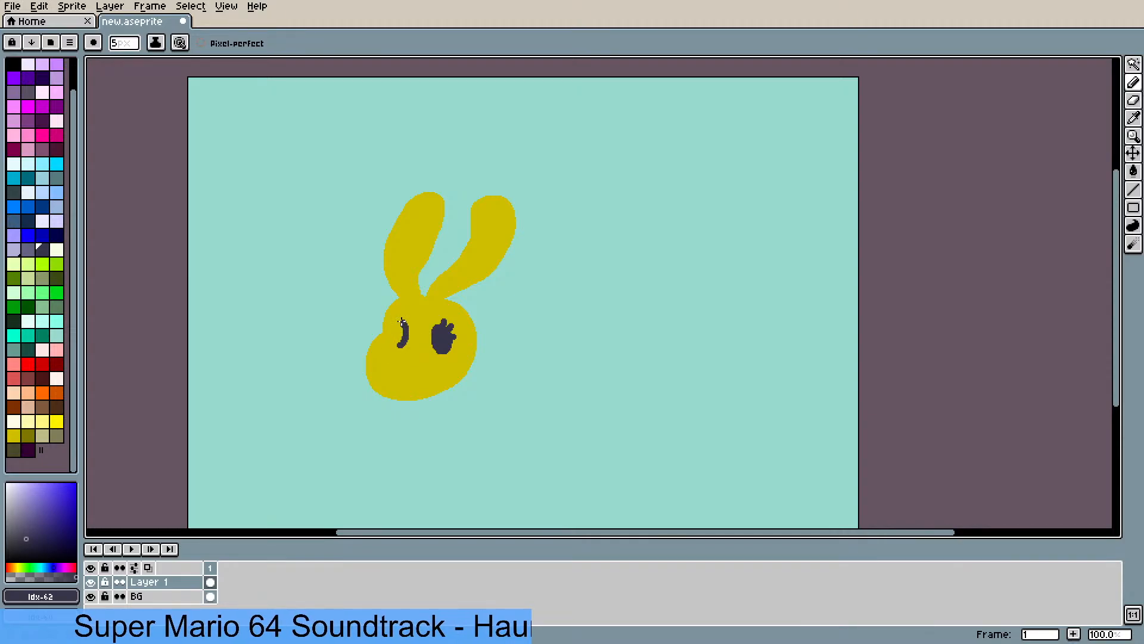
pyautogui.hotkey('ctrl', 'z')
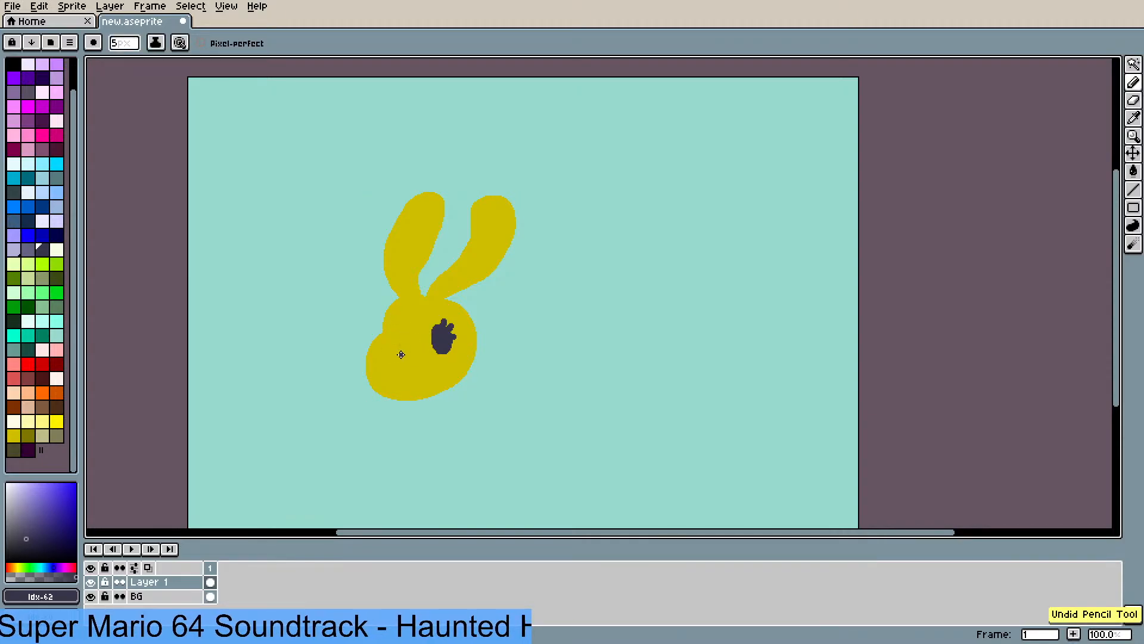
pyautogui.moveTo(385, 344)
pyautogui.mouseDown()
pyautogui.moveTo(413, 330)
pyautogui.moveTo(386, 313)
pyautogui.moveTo(380, 338)
pyautogui.moveTo(395, 347)
pyautogui.mouseUp()
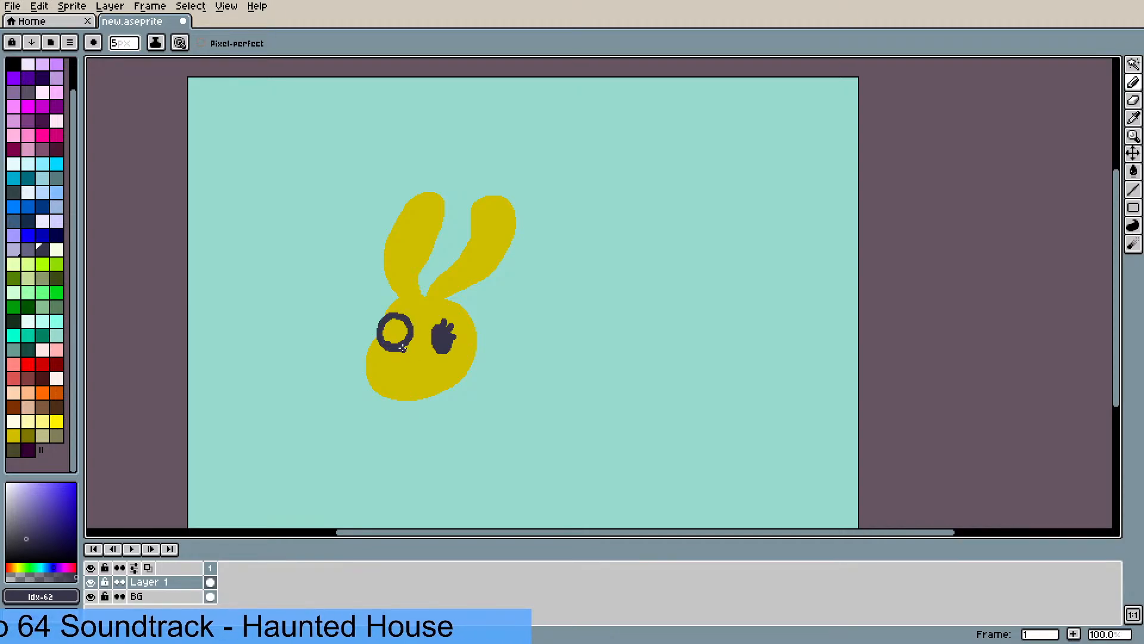
pyautogui.press('g')
pyautogui.click(395, 339)
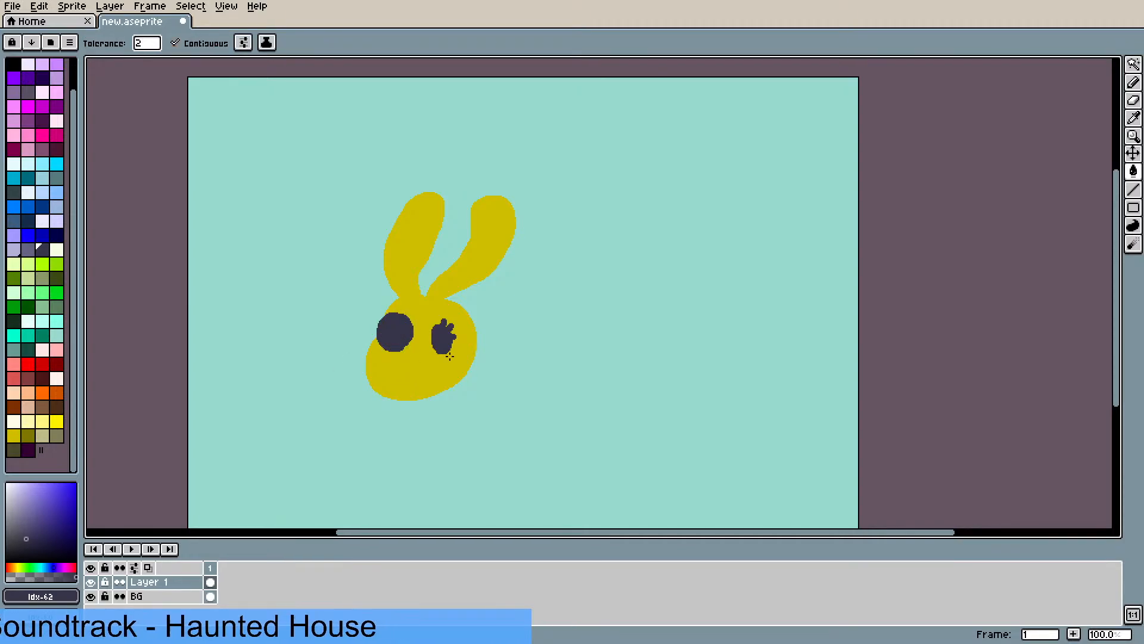
# - Sample the rabbit's dark yellow face colour and paint a small notched pupil inside the large round eye
pyautogui.press('i')
pyautogui.click(417, 368)
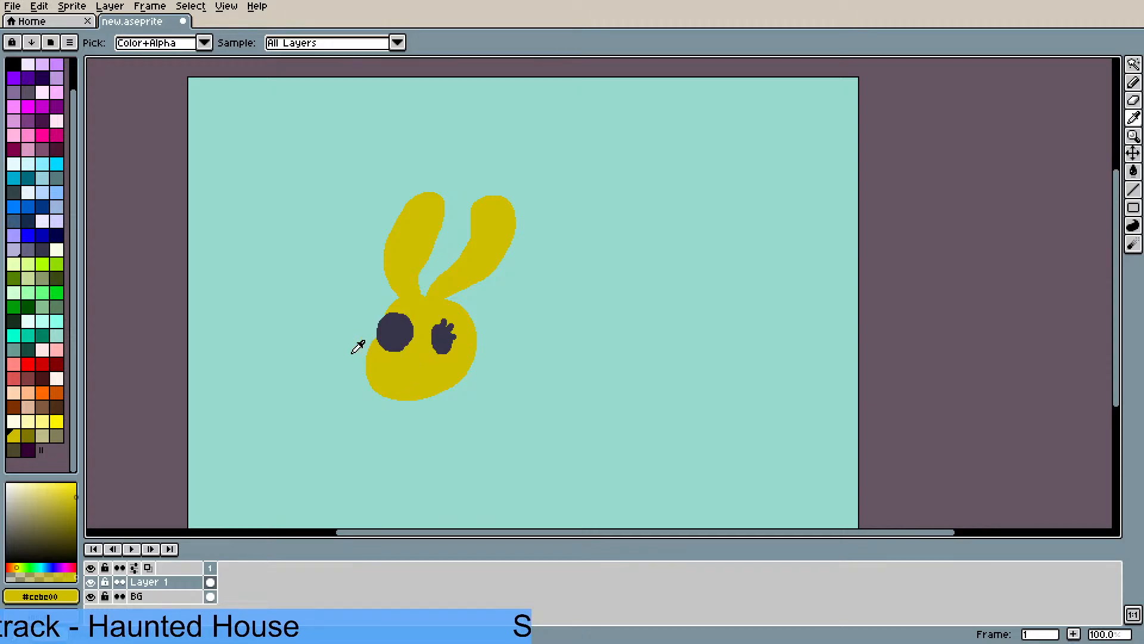
pyautogui.press('b')
pyautogui.moveTo(395, 329); pyautogui.dragTo(393, 332)
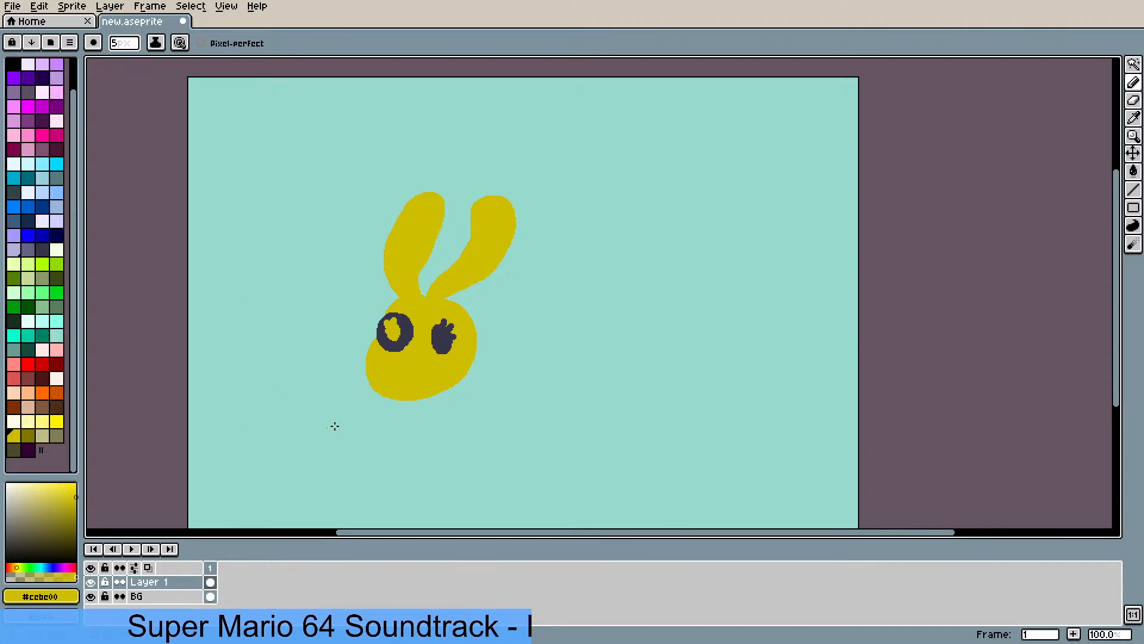
# - Paint pink Idx-91 blush ovals on both of the rabbit's cheeks, below the eyes
pyautogui.click(57, 351)
pyautogui.moveTo(448, 365); pyautogui.dragTo(440, 364)
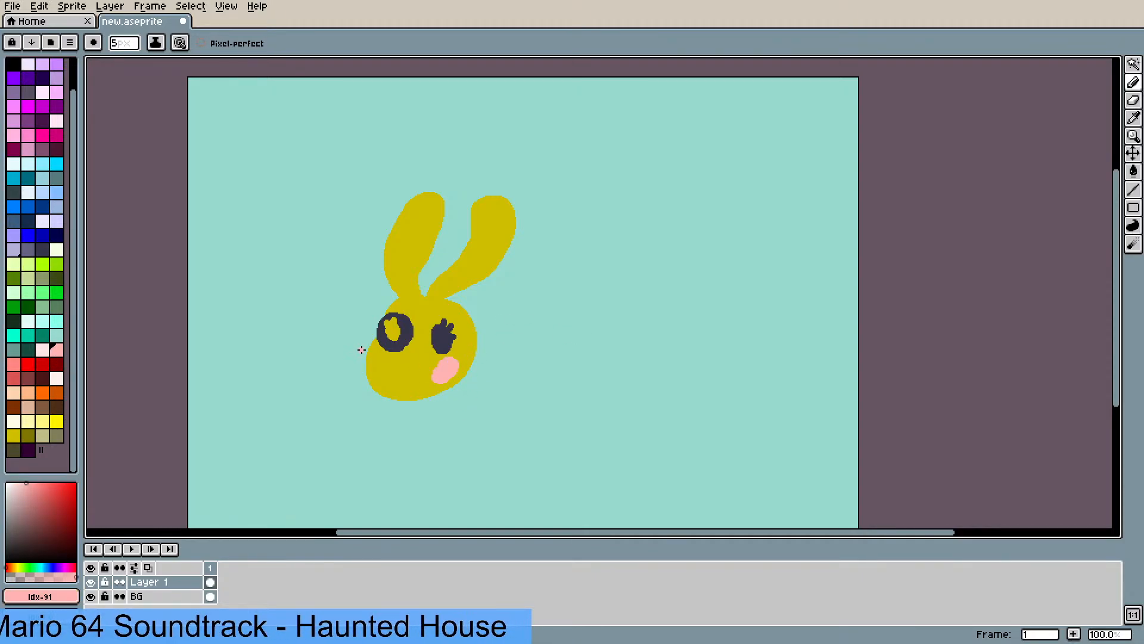
pyautogui.moveTo(361, 350); pyautogui.dragTo(369, 360)
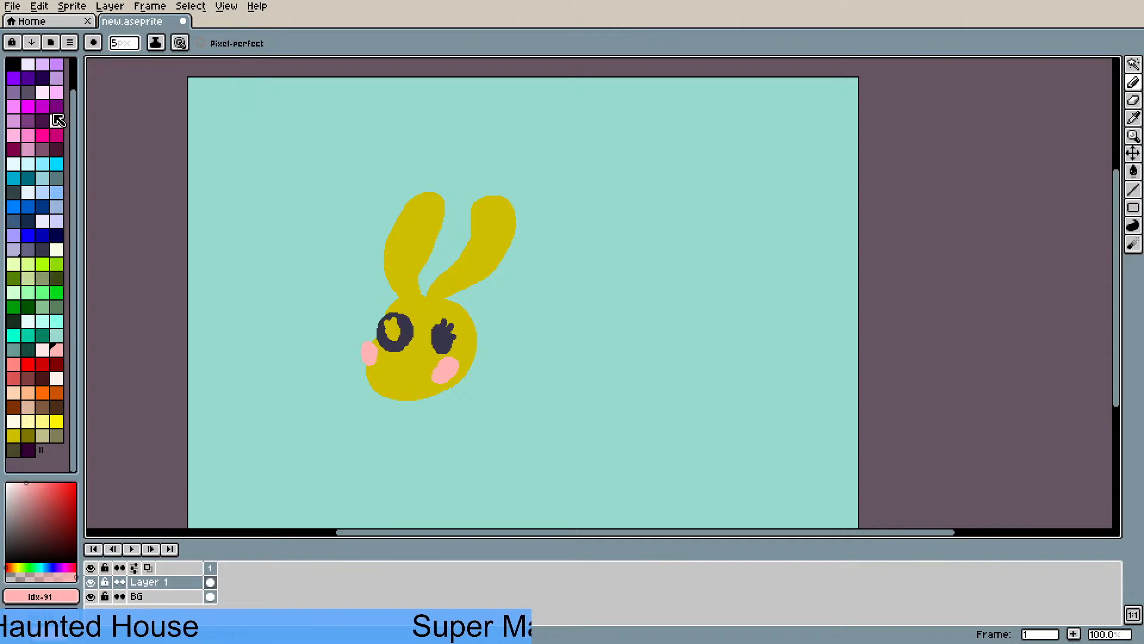
# - Sample the dark eye colour and draw a short, wide nose and a curved smile on the rabbit's muzzle
pyautogui.press('i')
pyautogui.click(411, 334)
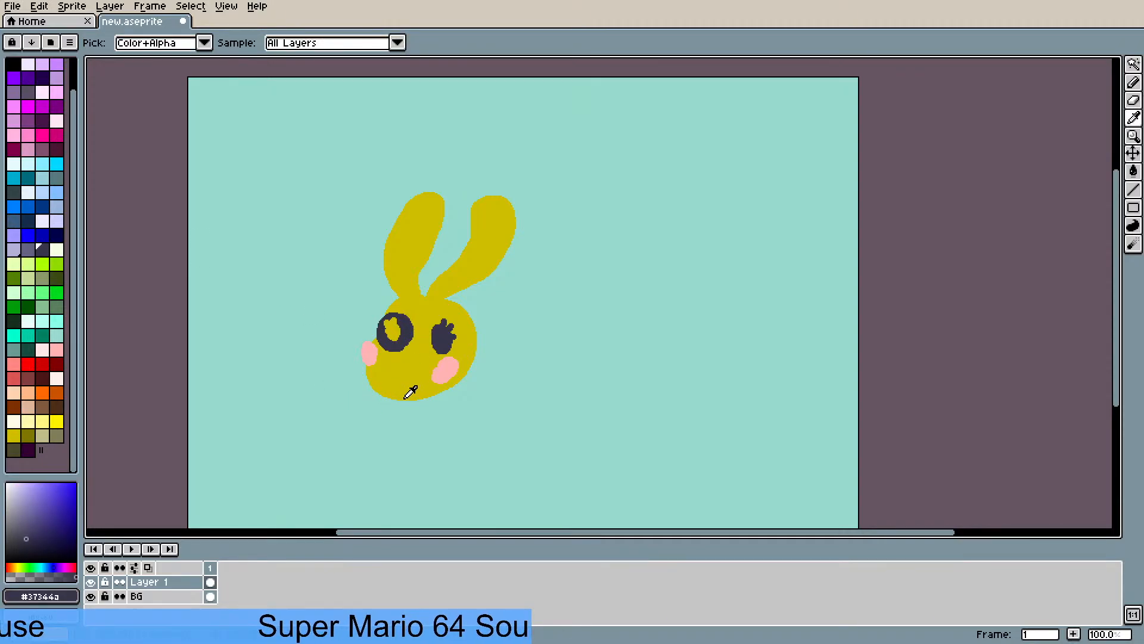
pyautogui.press('b')
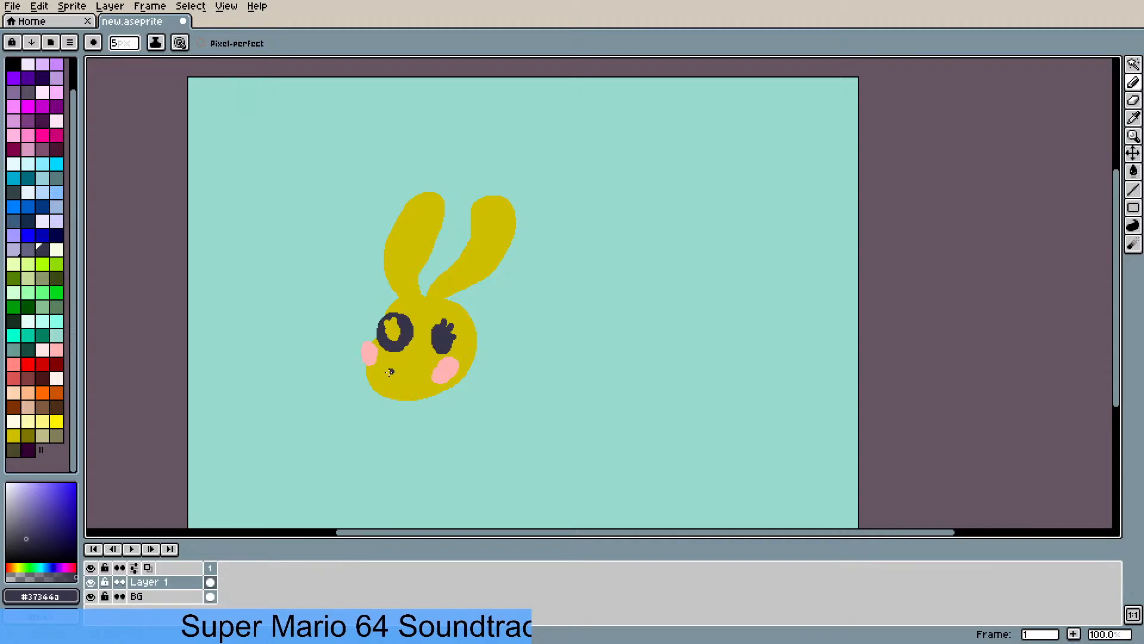
pyautogui.moveTo(397, 361); pyautogui.dragTo(411, 376)
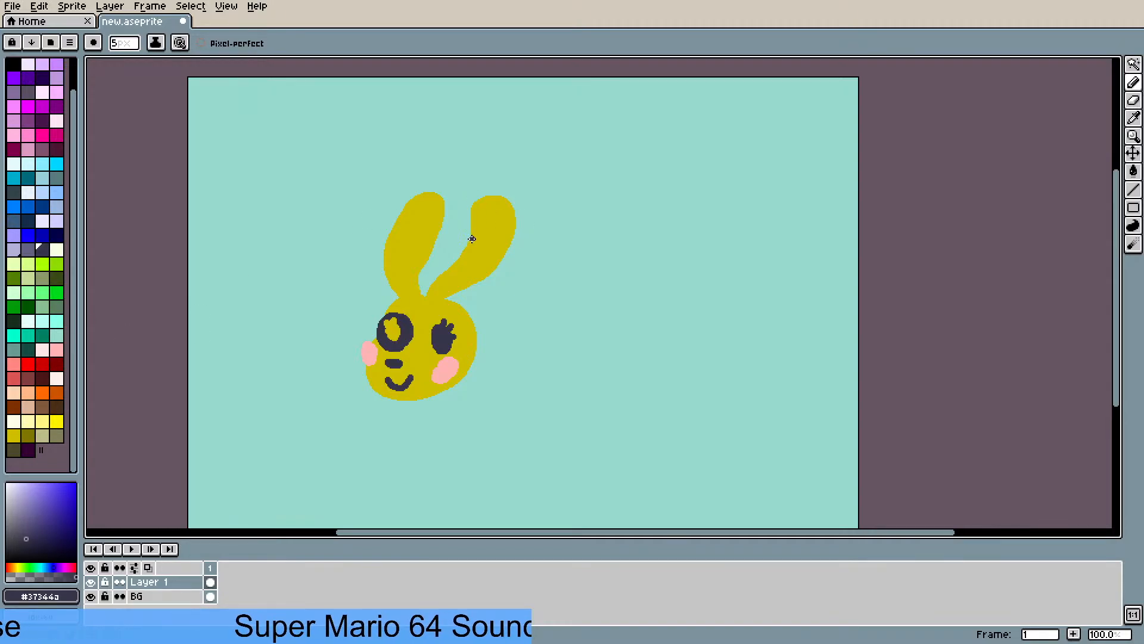
# - Outline and fill dark #37344a tips on both rabbit ears, and smooth their outer edges
pyautogui.moveTo(470, 243)
pyautogui.mouseDown()
pyautogui.moveTo(514, 212)
pyautogui.moveTo(505, 197)
pyautogui.moveTo(478, 204)
pyautogui.moveTo(469, 232)
pyautogui.mouseUp()
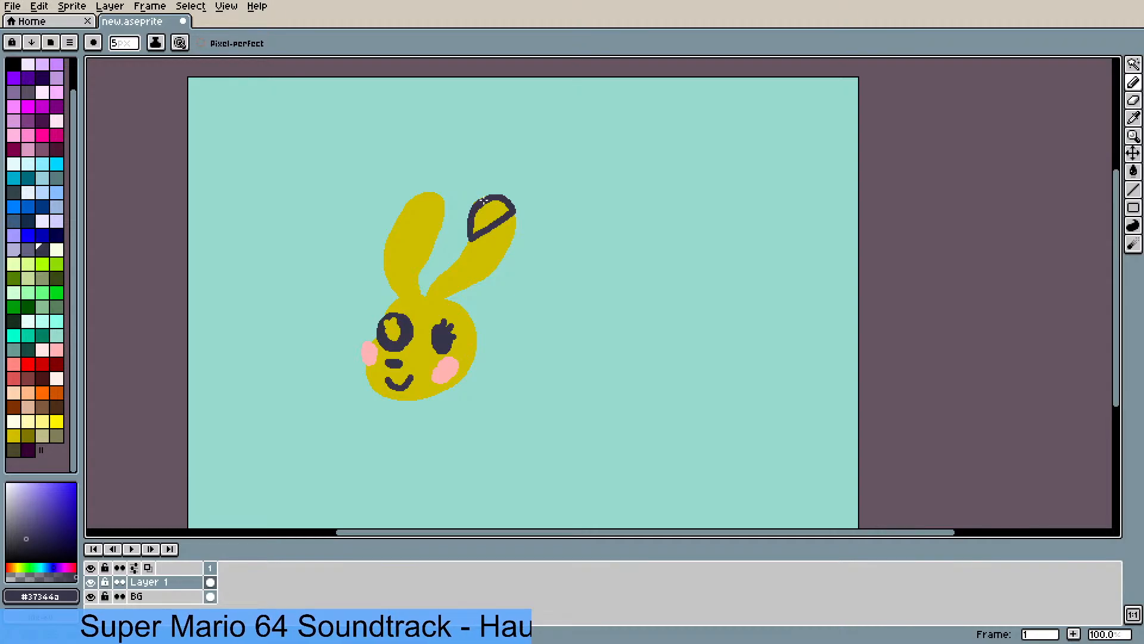
pyautogui.moveTo(432, 234)
pyautogui.mouseDown()
pyautogui.moveTo(411, 200)
pyautogui.moveTo(433, 196)
pyautogui.moveTo(440, 213)
pyautogui.moveTo(438, 198)
pyautogui.moveTo(423, 197)
pyautogui.moveTo(439, 203)
pyautogui.moveTo(437, 236)
pyautogui.moveTo(430, 193)
pyautogui.mouseUp()
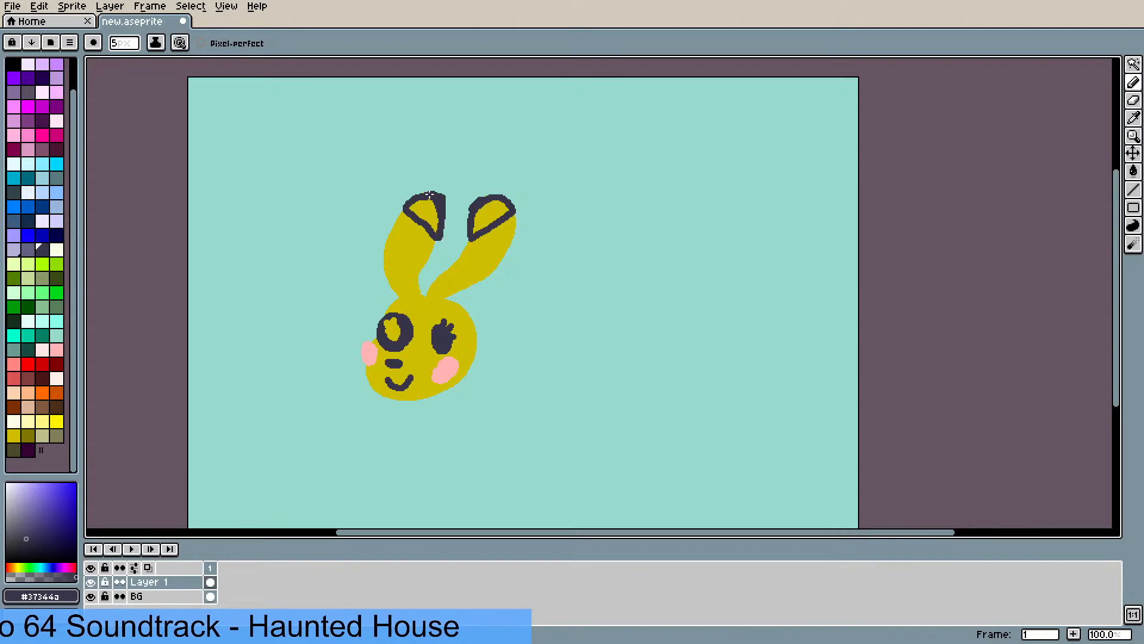
pyautogui.press('g')
pyautogui.click(433, 224)
pyautogui.click(494, 215)
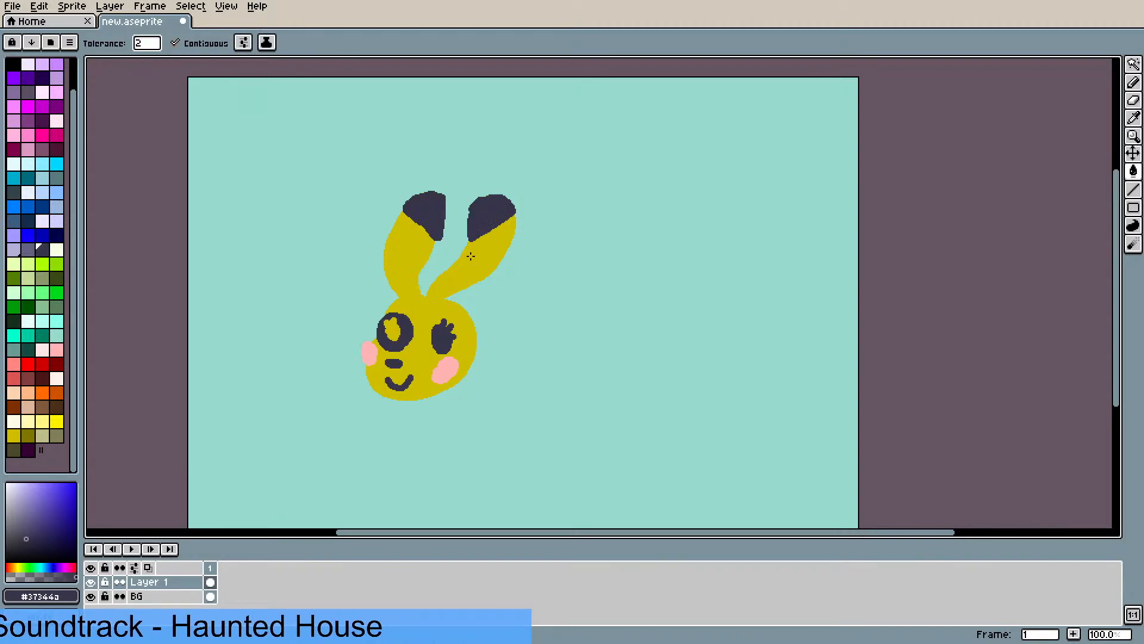
pyautogui.press('b')
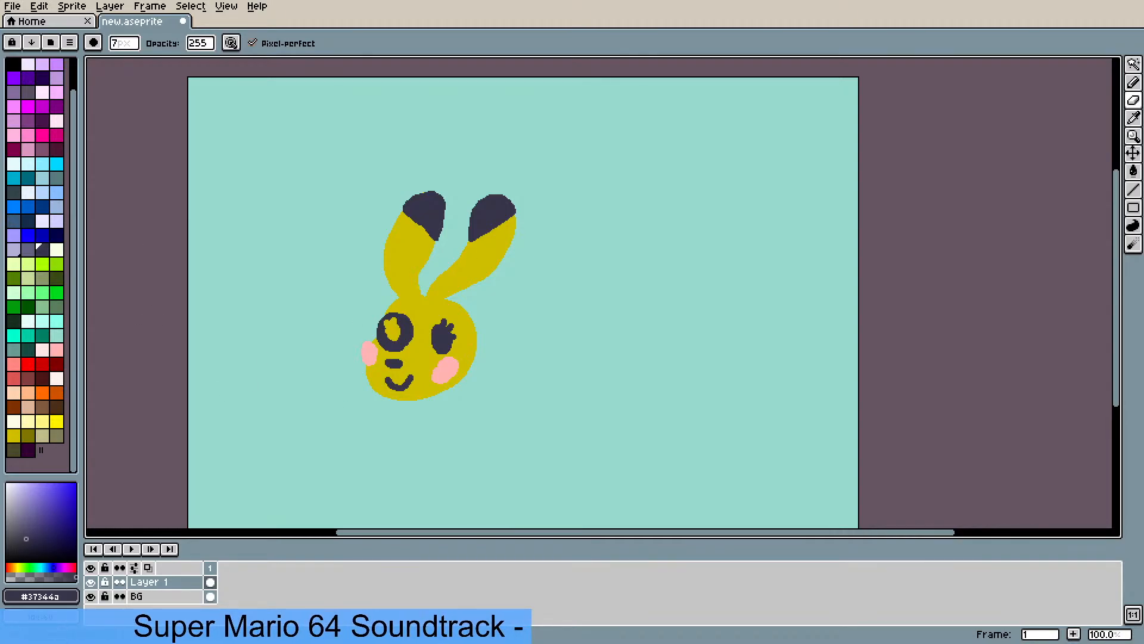
# - Paint tapering pale pink Idx-90 inner-ear shapes from the base of both ears up into the dark tips
pyautogui.click(42, 352)
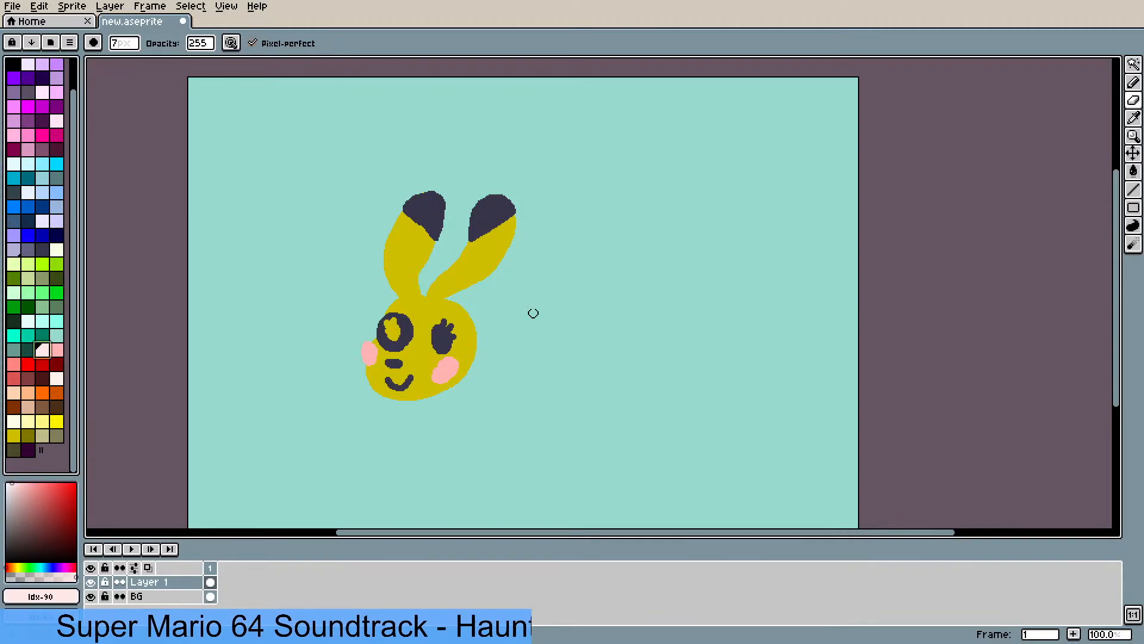
pyautogui.press('b')
pyautogui.moveTo(436, 295)
pyautogui.mouseDown()
pyautogui.moveTo(485, 226)
pyautogui.moveTo(499, 227)
pyautogui.moveTo(489, 255)
pyautogui.moveTo(443, 290)
pyautogui.mouseUp()
pyautogui.moveTo(483, 254)
pyautogui.mouseDown()
pyautogui.moveTo(486, 233)
pyautogui.moveTo(493, 243)
pyautogui.mouseUp()
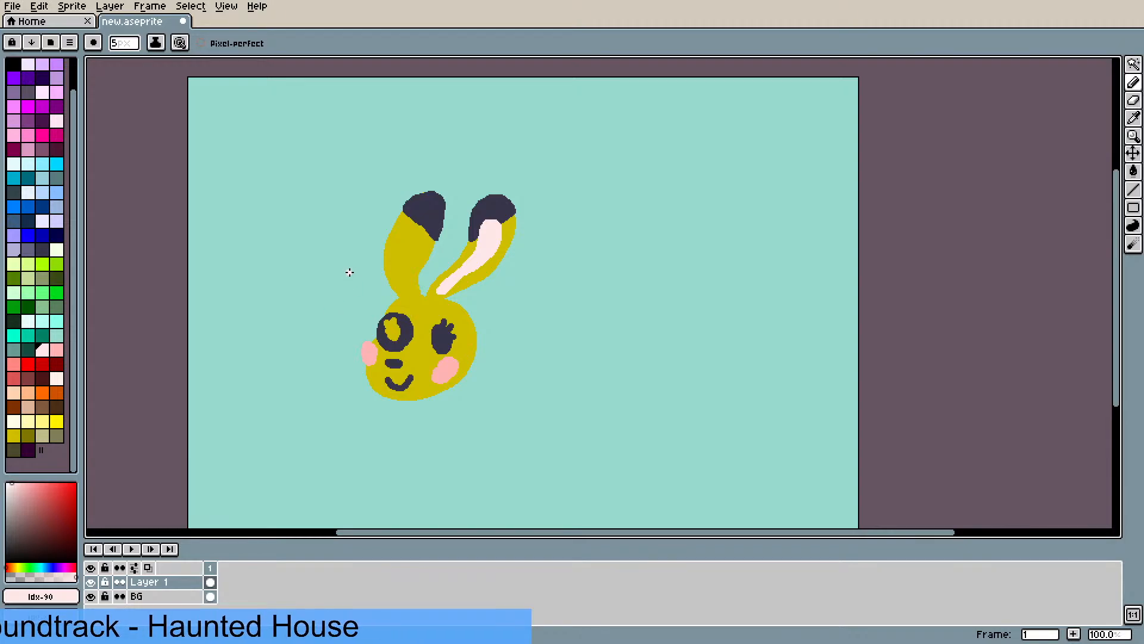
pyautogui.moveTo(405, 292)
pyautogui.mouseDown()
pyautogui.moveTo(395, 247)
pyautogui.moveTo(421, 213)
pyautogui.moveTo(403, 282)
pyautogui.moveTo(419, 223)
pyautogui.mouseUp()
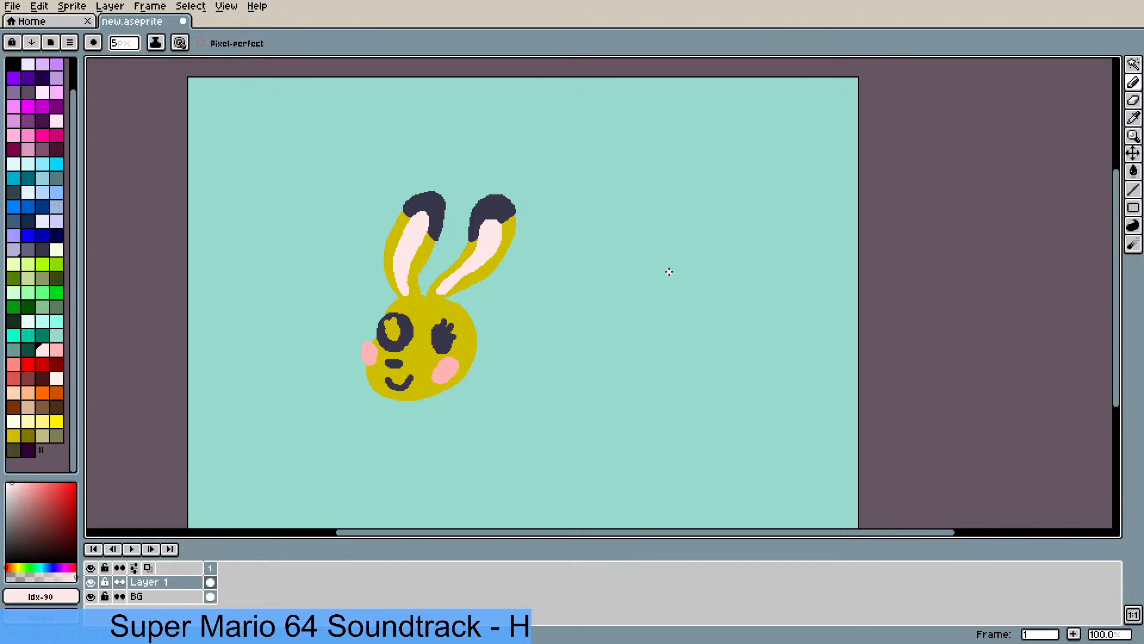
# - Outline a second rounded head with a protruding muzzle right of the rabbit and fill it with light yellow Idx-110
pyautogui.moveTo(416, 533)
pyautogui.mouseDown()
pyautogui.moveTo(447, 535)
pyautogui.moveTo(430, 533)
pyautogui.mouseUp()
pyautogui.scroll(1, 390, 428)
pyautogui.scroll(-1, 390, 428)
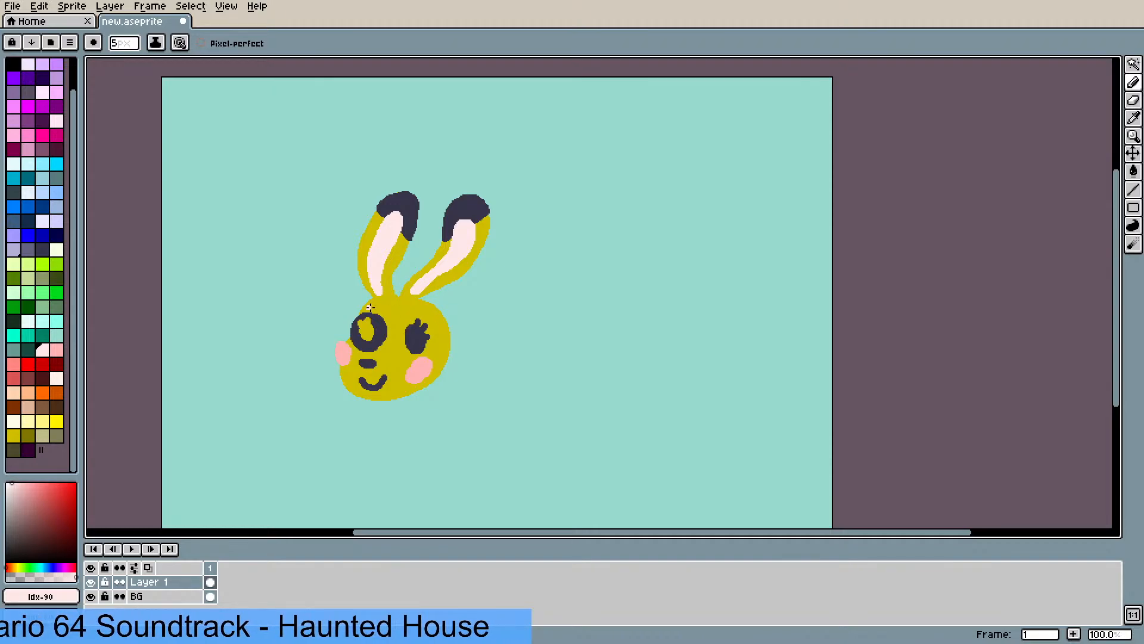
pyautogui.moveTo(585, 385); pyautogui.dragTo(478, 375)
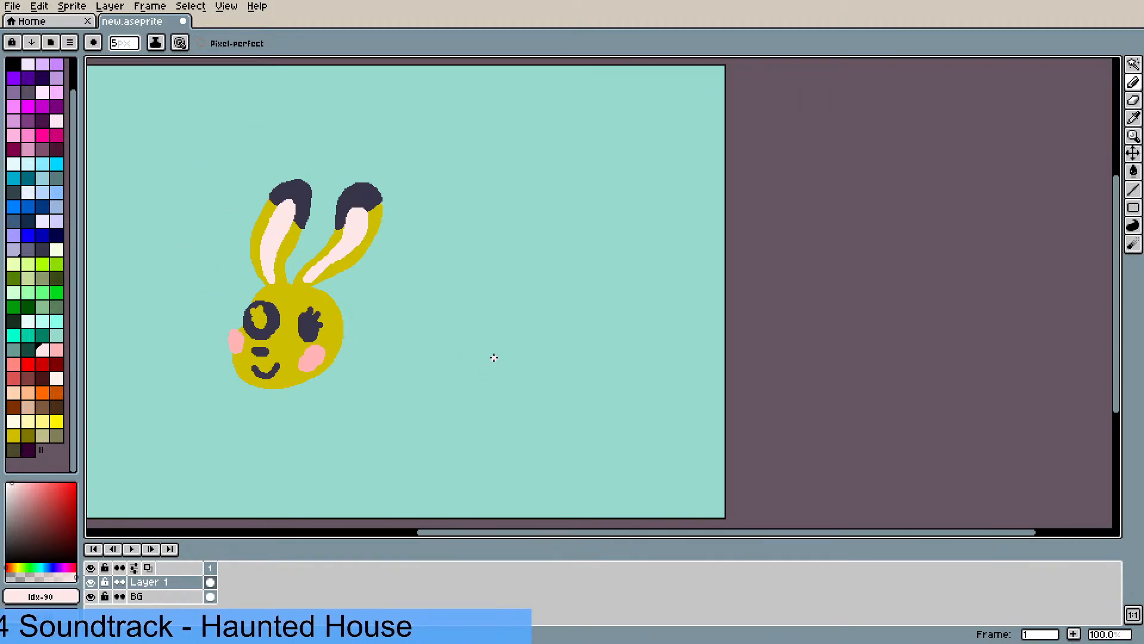
pyautogui.press('i')
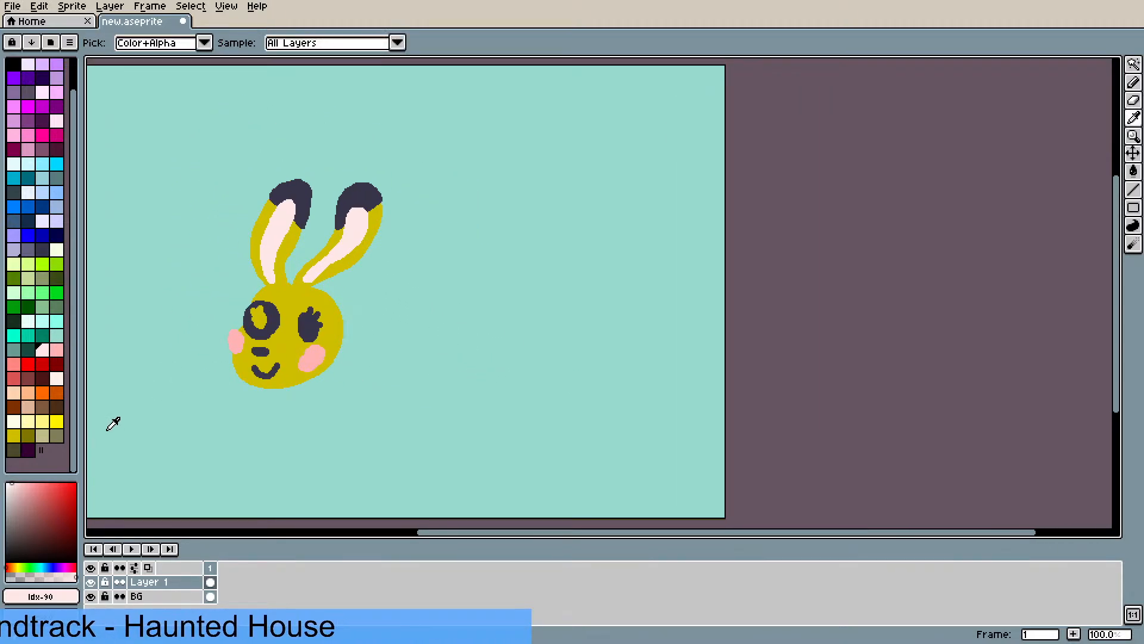
pyautogui.click(41, 421)
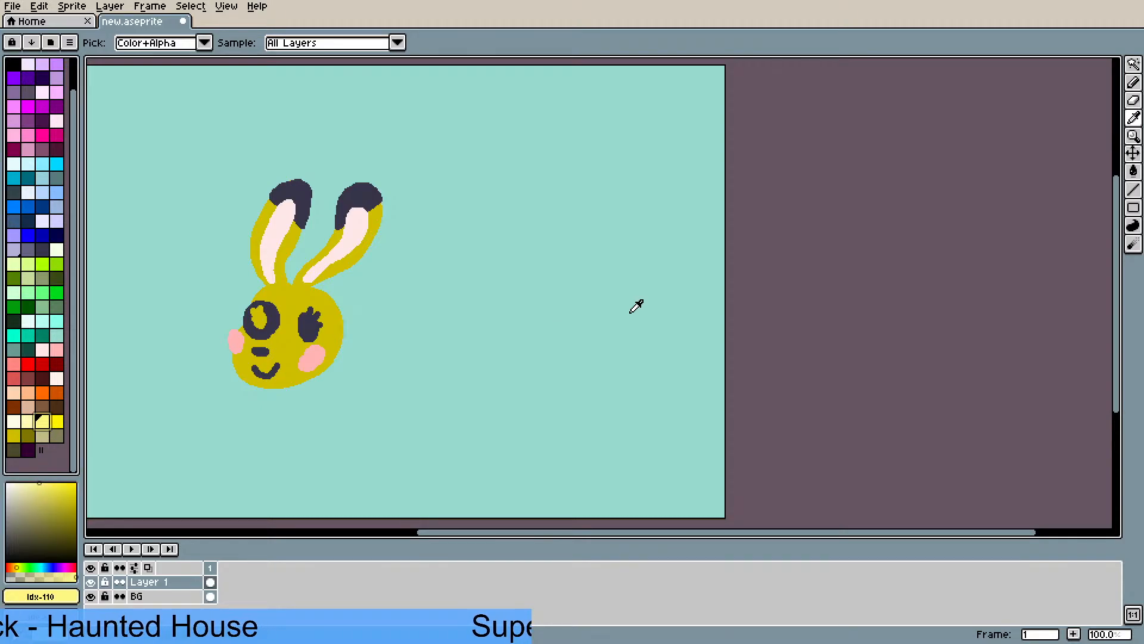
pyautogui.press('b')
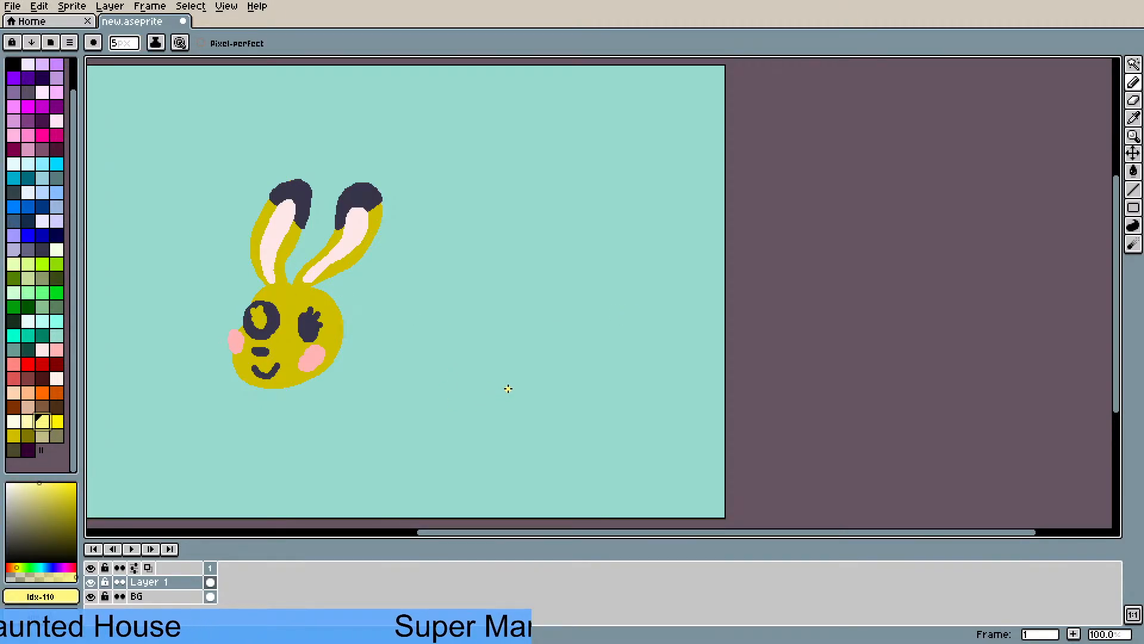
pyautogui.moveTo(507, 388)
pyautogui.mouseDown()
pyautogui.moveTo(461, 365)
pyautogui.moveTo(460, 343)
pyautogui.moveTo(494, 288)
pyautogui.moveTo(544, 271)
pyautogui.moveTo(574, 290)
pyautogui.moveTo(575, 355)
pyautogui.moveTo(542, 387)
pyautogui.moveTo(473, 394)
pyautogui.moveTo(456, 357)
pyautogui.moveTo(481, 320)
pyautogui.mouseUp()
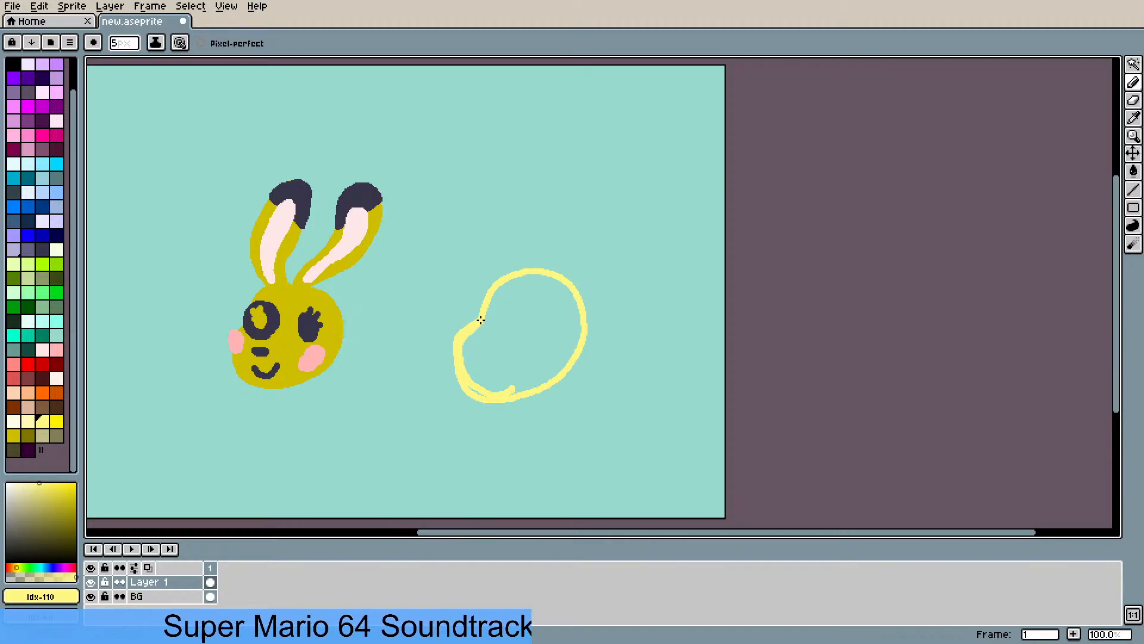
pyautogui.press('g')
pyautogui.click(519, 354)
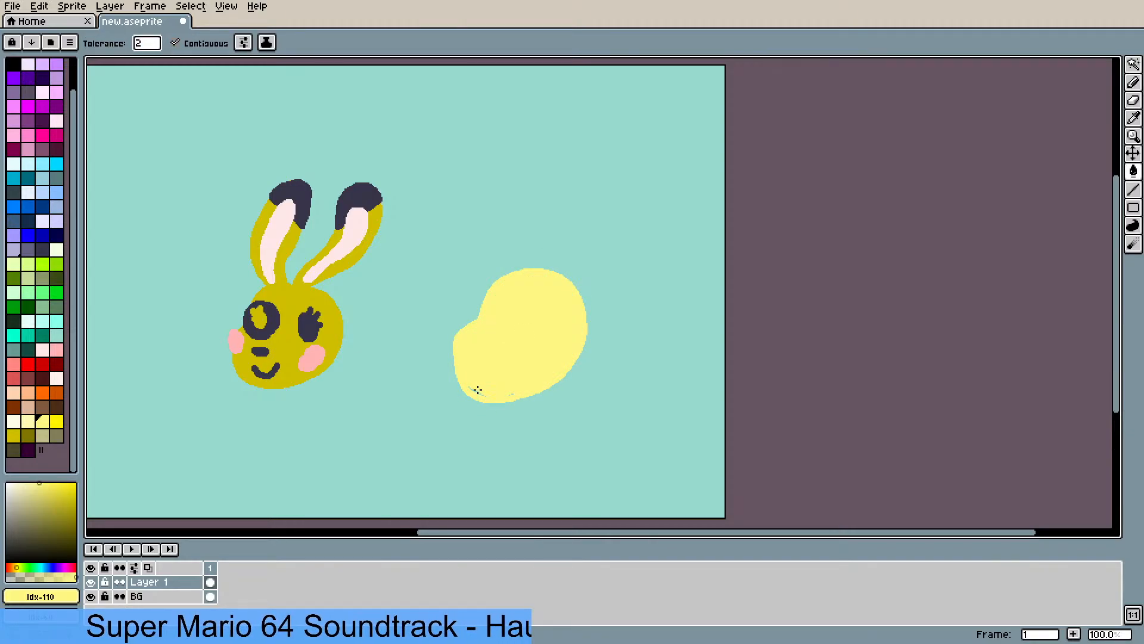
# - Patch the gaps in the light yellow head and trim its muzzle and lower edge with the 7 px Eraser
pyautogui.press('b')
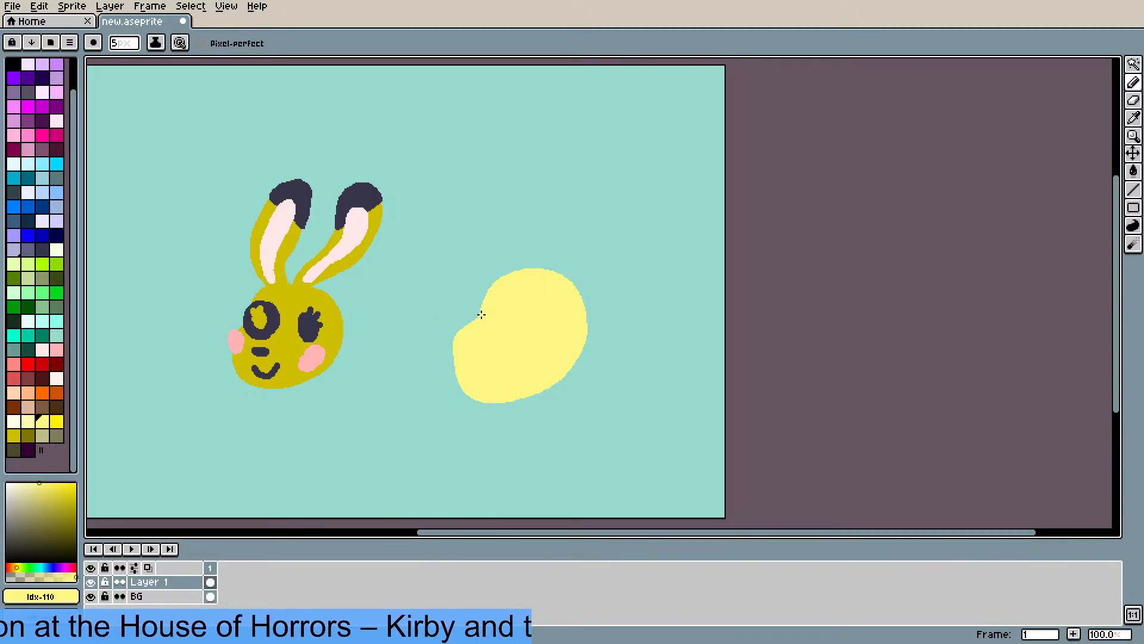
pyautogui.press('e')
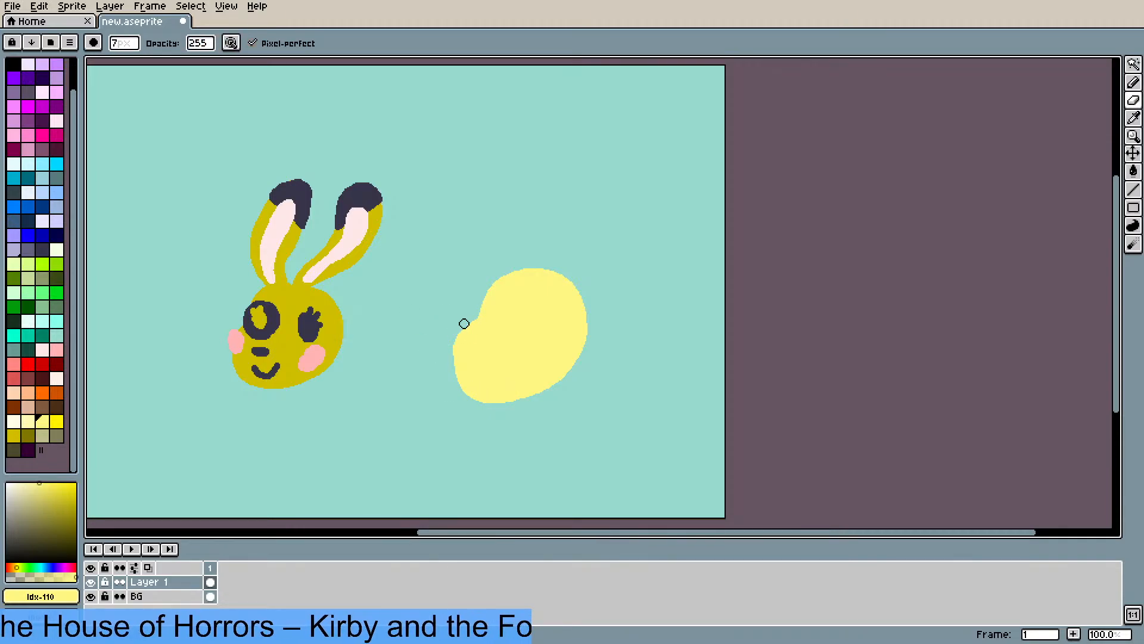
pyautogui.moveTo(464, 323)
pyautogui.mouseDown()
pyautogui.moveTo(455, 388)
pyautogui.moveTo(450, 360)
pyautogui.moveTo(469, 390)
pyautogui.moveTo(535, 402)
pyautogui.moveTo(459, 393)
pyautogui.moveTo(477, 401)
pyautogui.moveTo(455, 371)
pyautogui.mouseUp()
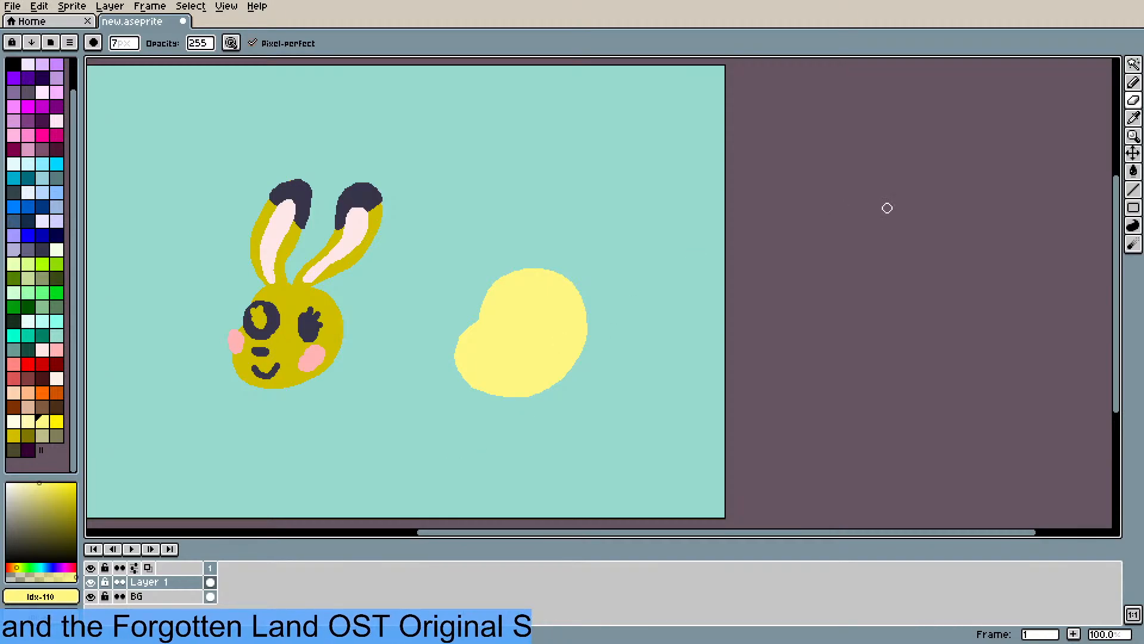
# - Outline a slanted stick-like neck below the light yellow head and fill it with olive-brown Idx-115
pyautogui.moveTo(1116, 255); pyautogui.dragTo(1114, 275)
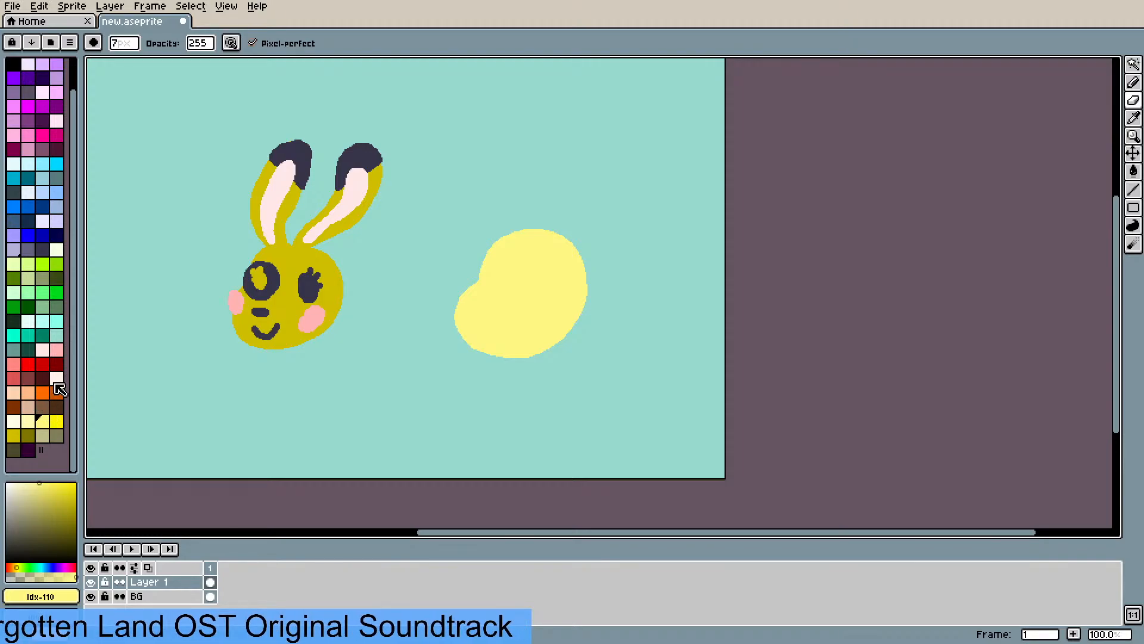
pyautogui.click(56, 435)
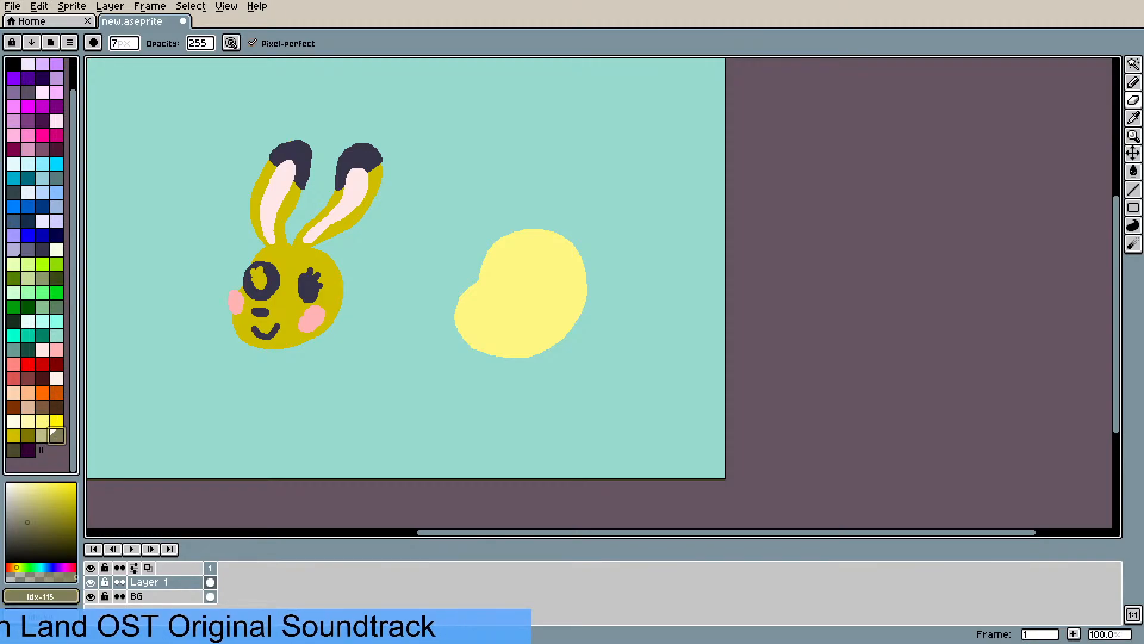
pyautogui.press('b')
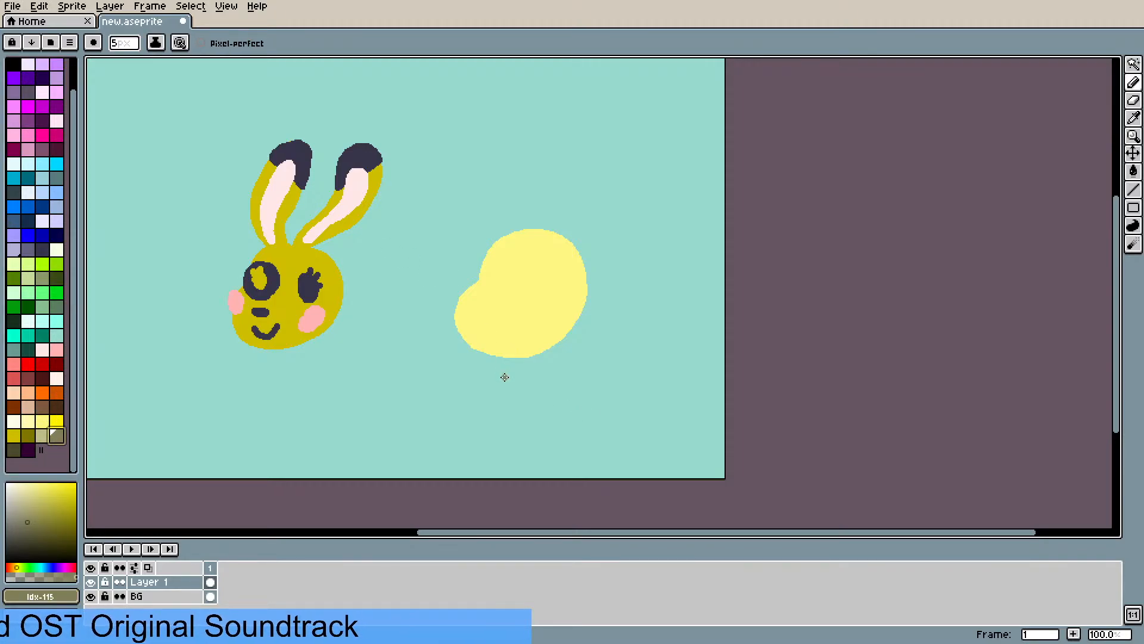
pyautogui.moveTo(497, 359)
pyautogui.mouseDown()
pyautogui.moveTo(510, 419)
pyautogui.moveTo(525, 423)
pyautogui.moveTo(526, 360)
pyautogui.mouseUp()
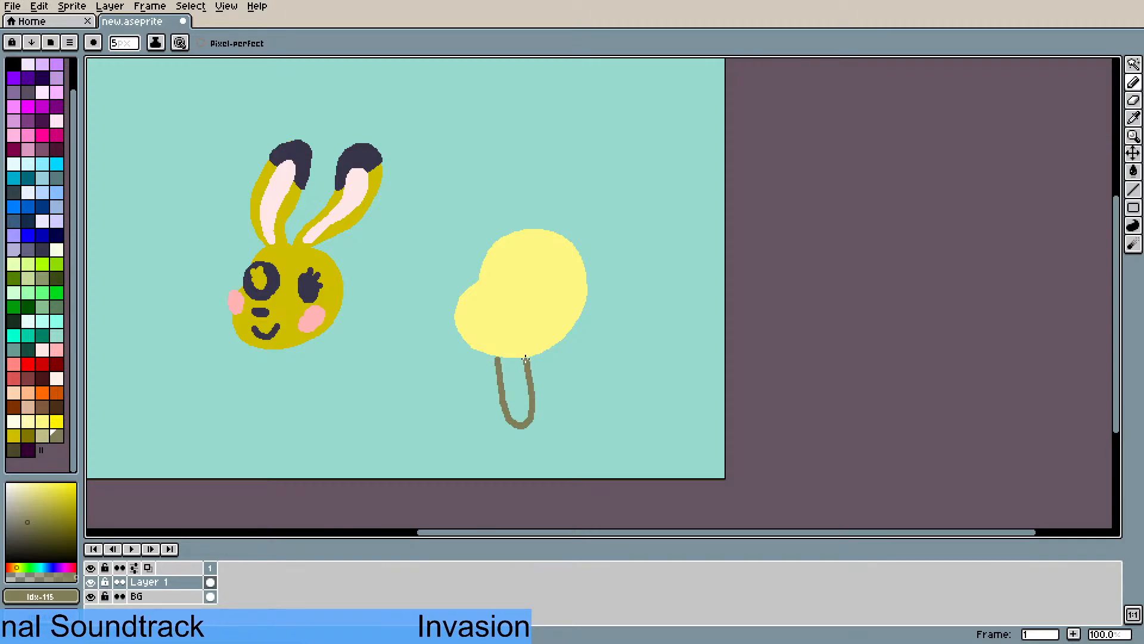
pyautogui.hotkey('ctrl', 'z')
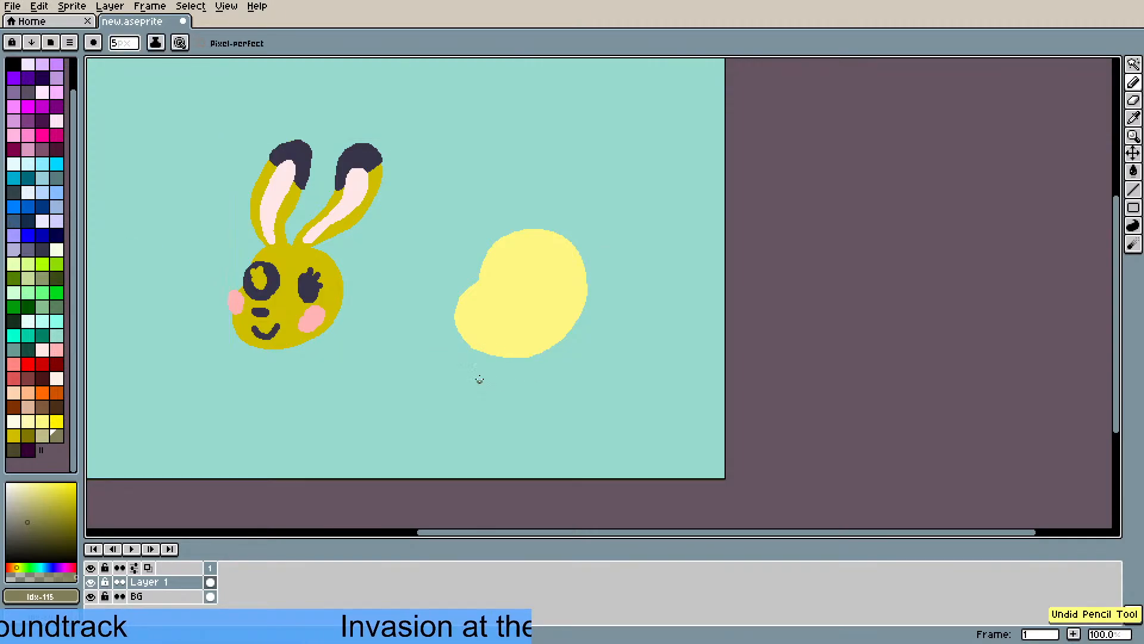
pyautogui.moveTo(484, 357); pyautogui.dragTo(477, 408)
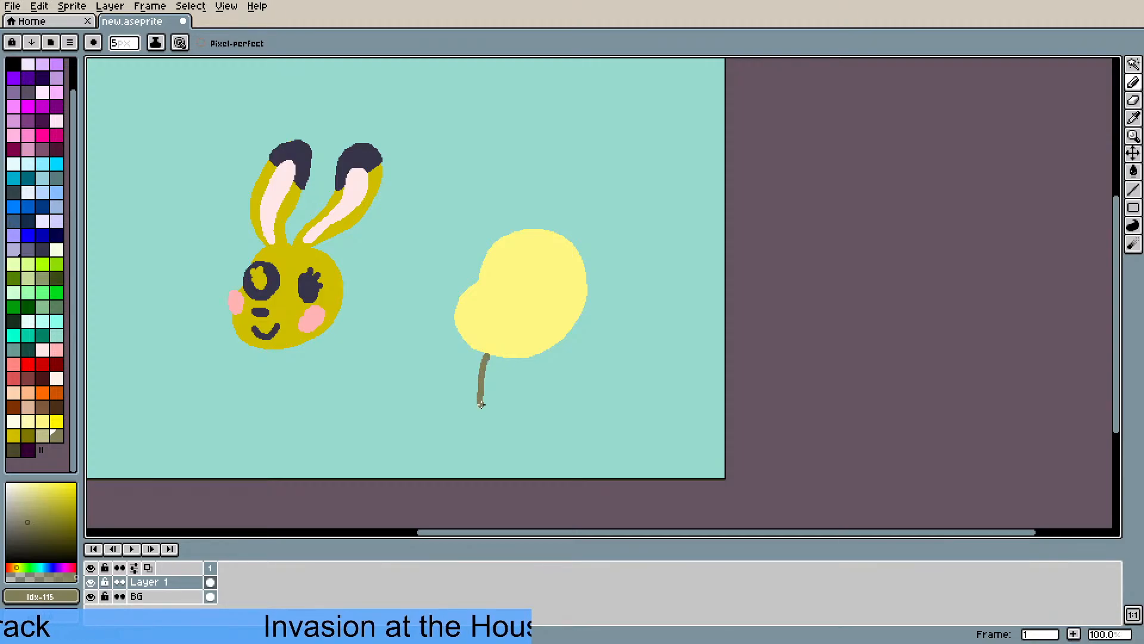
pyautogui.hotkey('ctrl', 'z')
pyautogui.moveTo(486, 356)
pyautogui.mouseDown()
pyautogui.moveTo(461, 404)
pyautogui.moveTo(471, 422)
pyautogui.moveTo(515, 357)
pyautogui.moveTo(484, 377)
pyautogui.moveTo(472, 426)
pyautogui.moveTo(484, 425)
pyautogui.moveTo(514, 365)
pyautogui.mouseUp()
pyautogui.hotkey('ctrl', 'z')
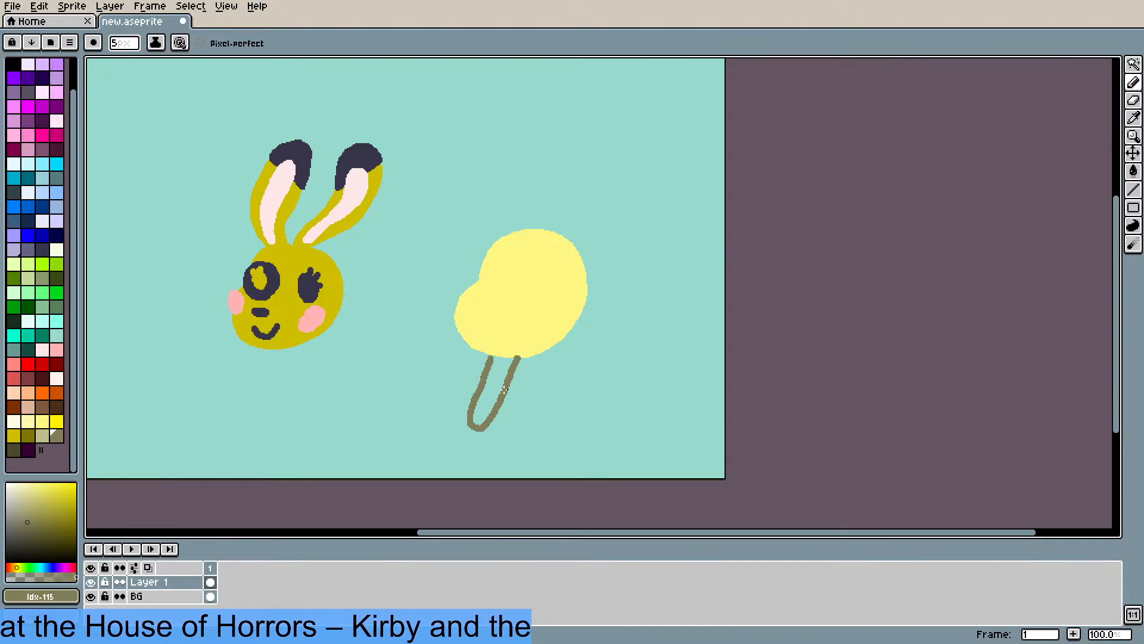
pyautogui.press('g')
pyautogui.click(498, 406)
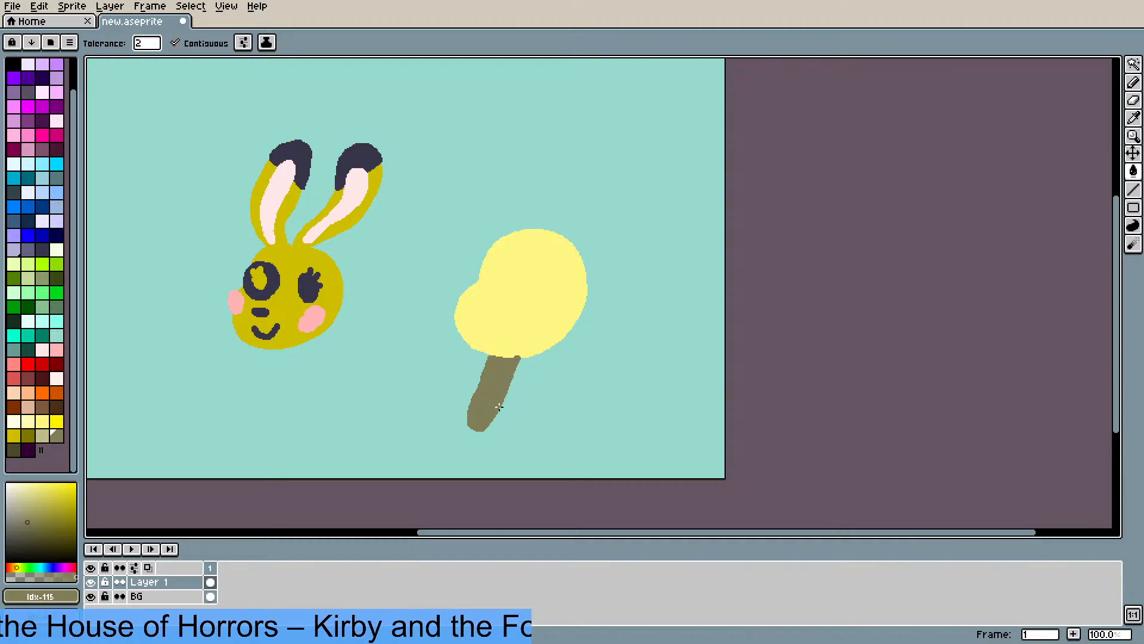
# - Smooth the light yellow head's lower edge with sampled #FFF783 and trim its top edge with the 7 px Eraser
pyautogui.press('i')
pyautogui.click(547, 332)
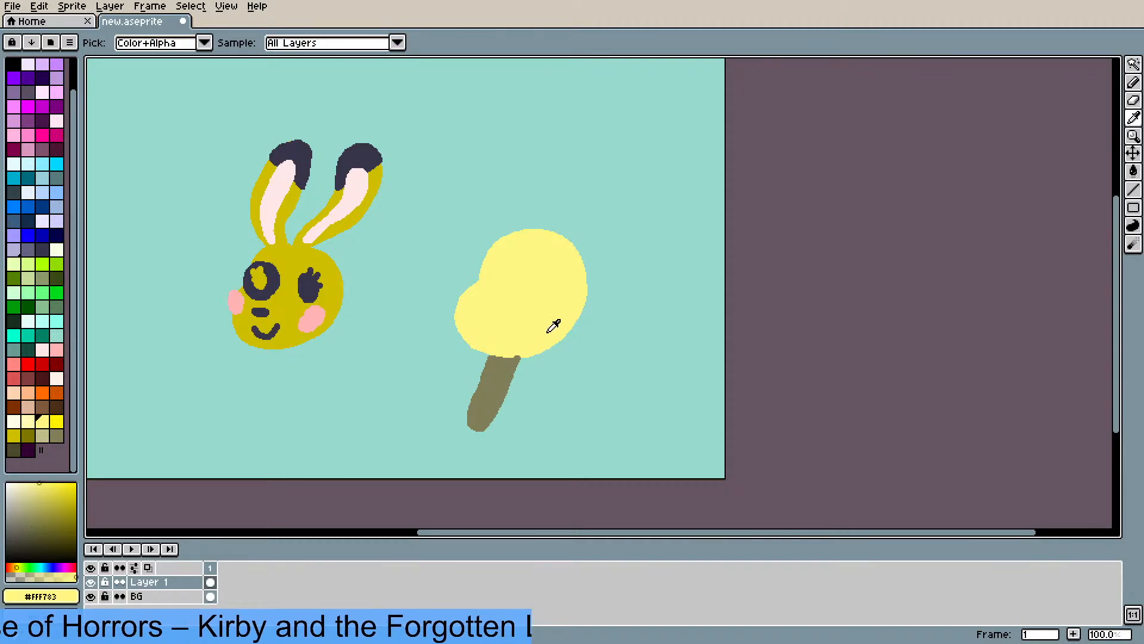
pyautogui.press('b')
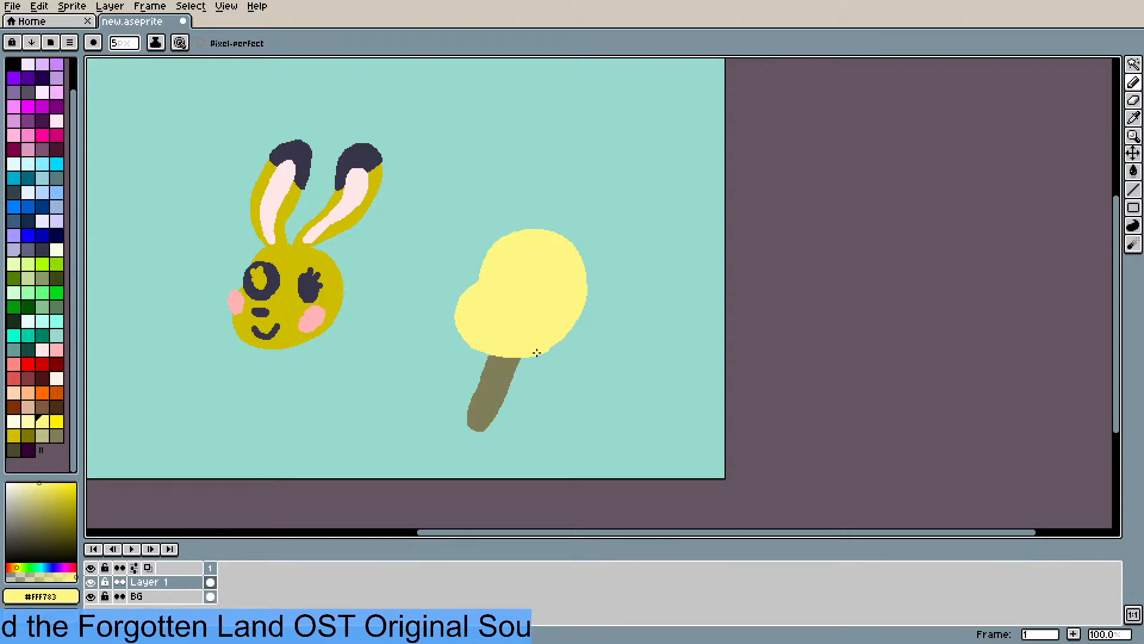
pyautogui.moveTo(552, 346); pyautogui.dragTo(567, 332)
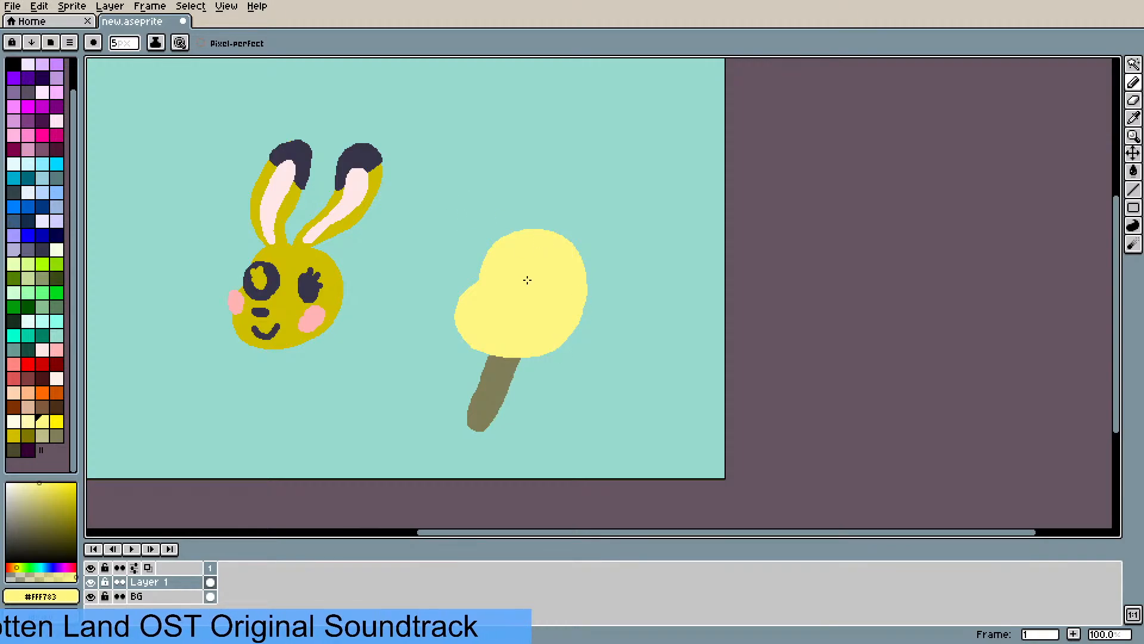
pyautogui.press('b')
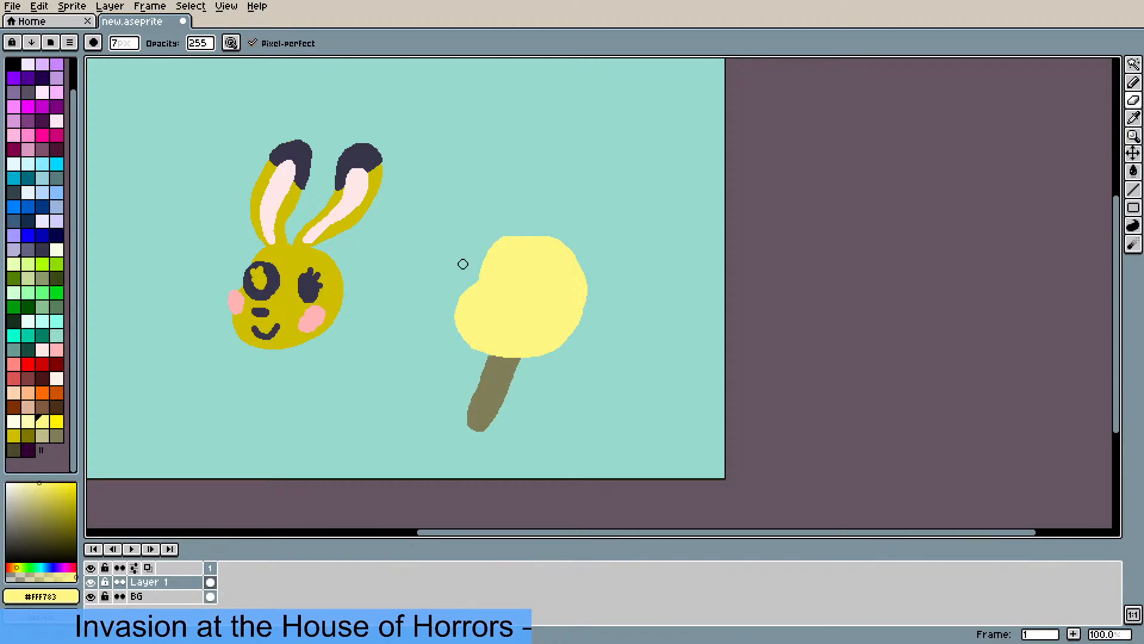
# - Outline a long ear slanting up from the top of the light yellow head and fill it with #FFF783
pyautogui.press('i')
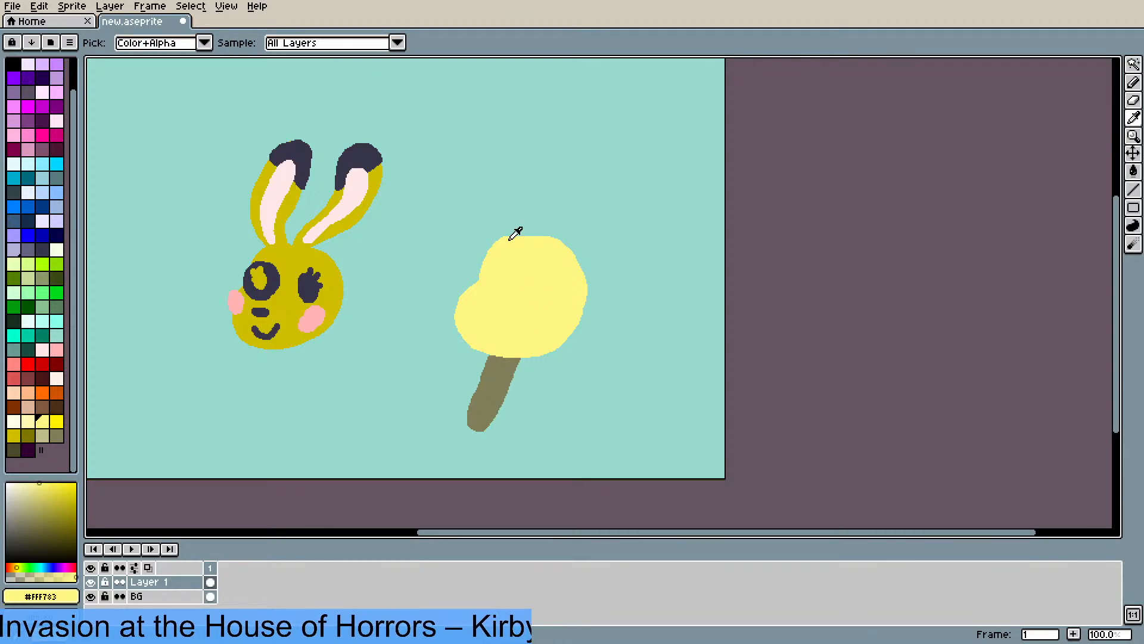
pyautogui.press('b')
pyautogui.moveTo(517, 227)
pyautogui.mouseDown()
pyautogui.moveTo(545, 177)
pyautogui.moveTo(574, 165)
pyautogui.moveTo(607, 186)
pyautogui.moveTo(573, 268)
pyautogui.mouseUp()
pyautogui.press('g')
pyautogui.click(580, 195)
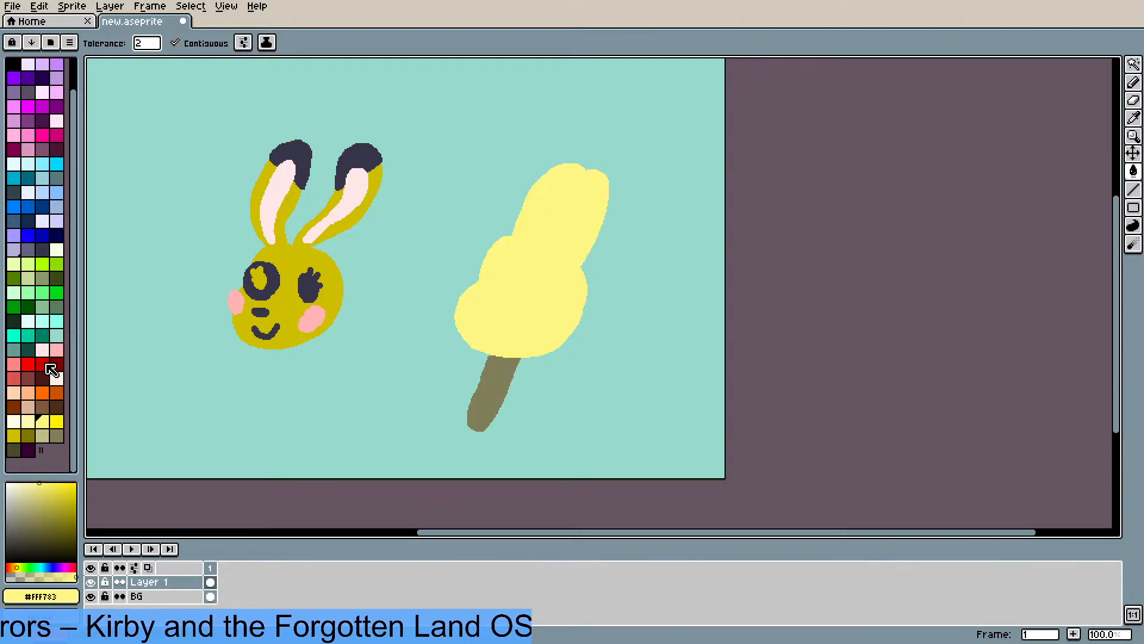
# - Outline an inner-ear shape inside the light yellow ear and fill it with pale yellow Idx-109
pyautogui.click(13, 393)
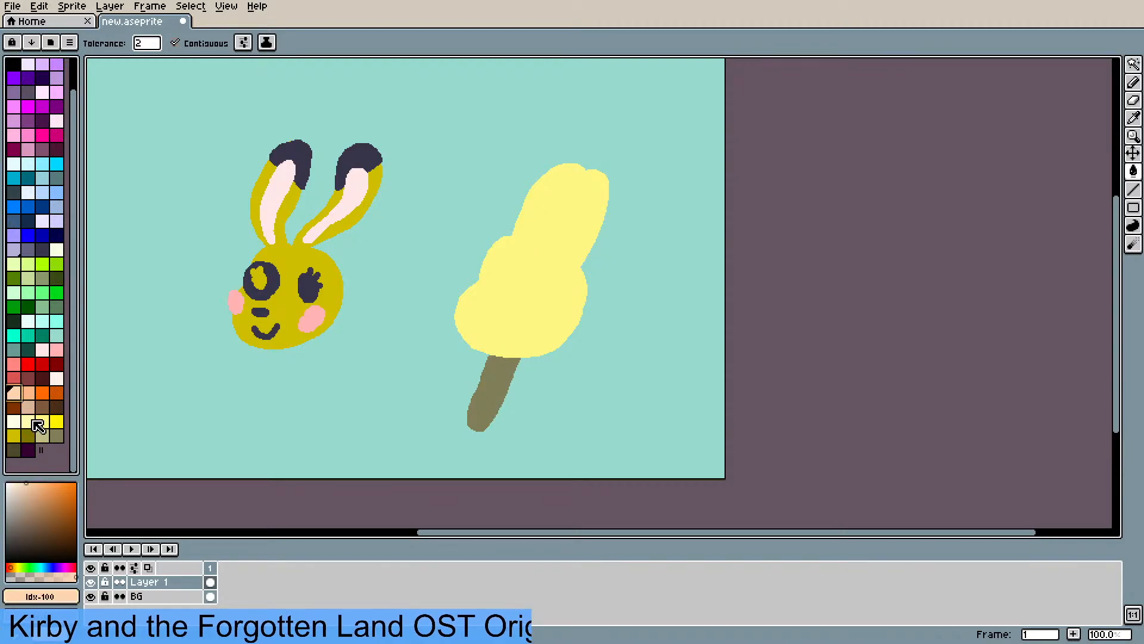
pyautogui.click(28, 421)
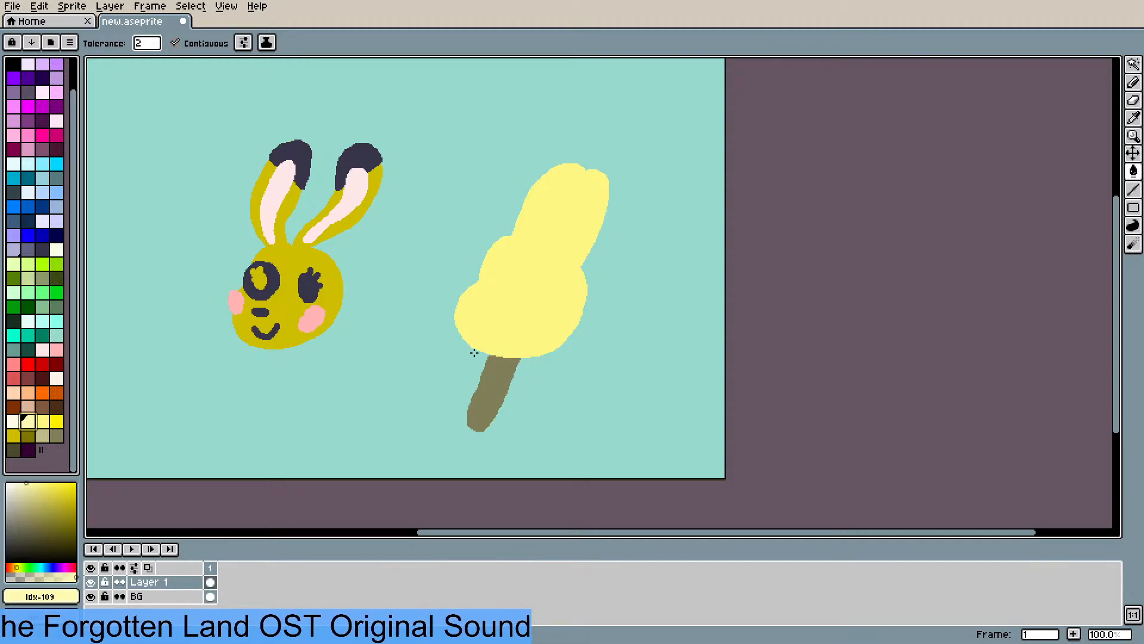
pyautogui.press('b')
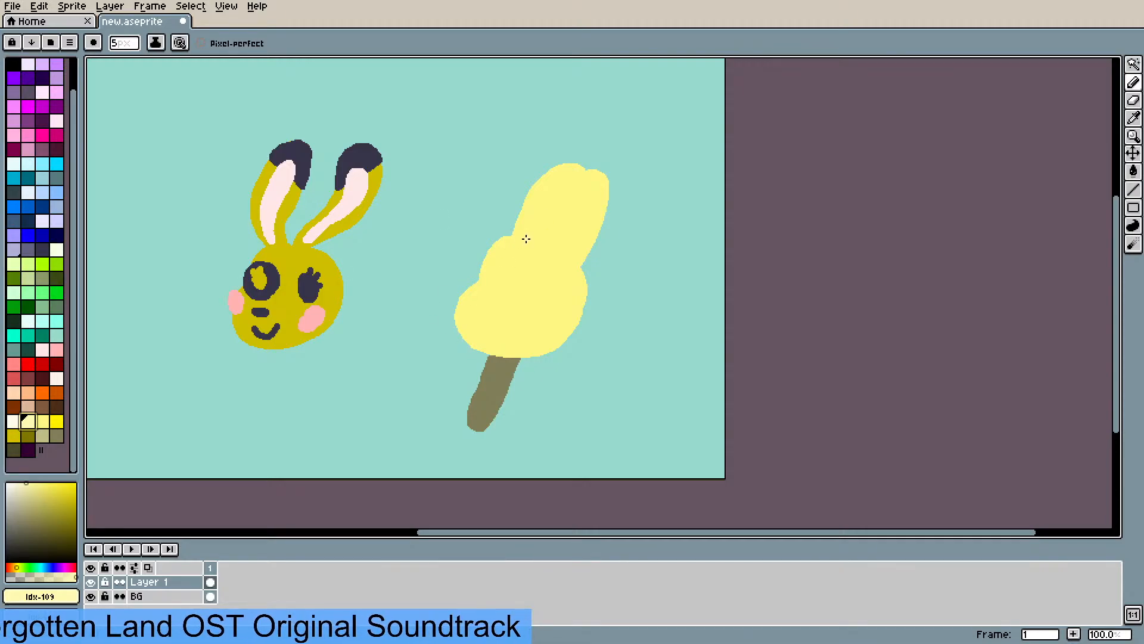
pyautogui.moveTo(526, 239); pyautogui.dragTo(525, 233)
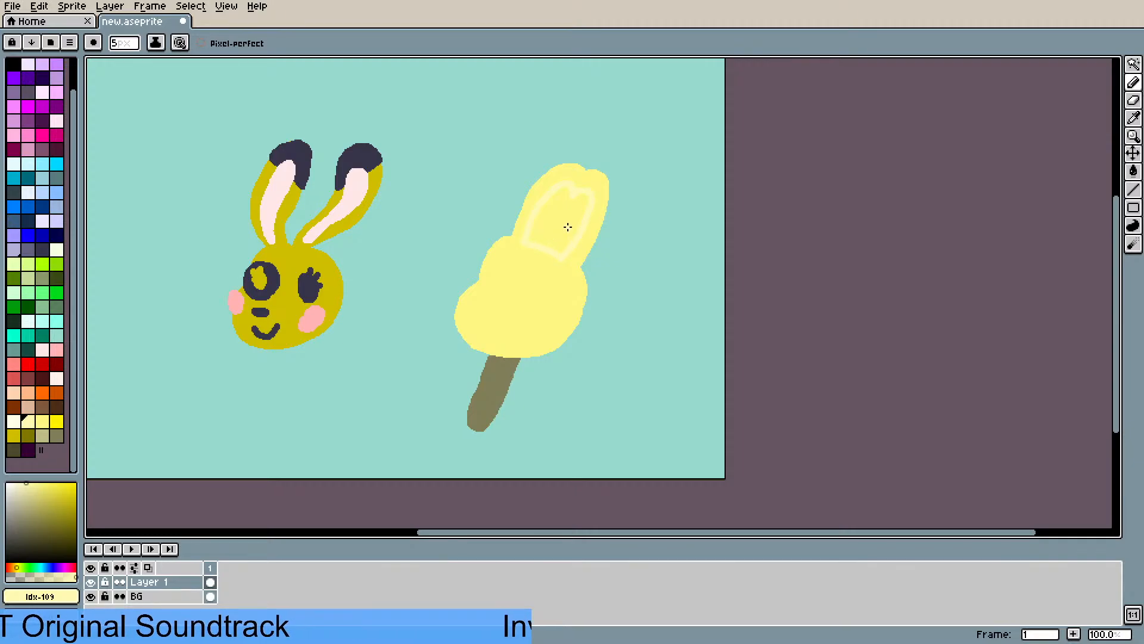
pyautogui.press('g')
pyautogui.click(570, 241)
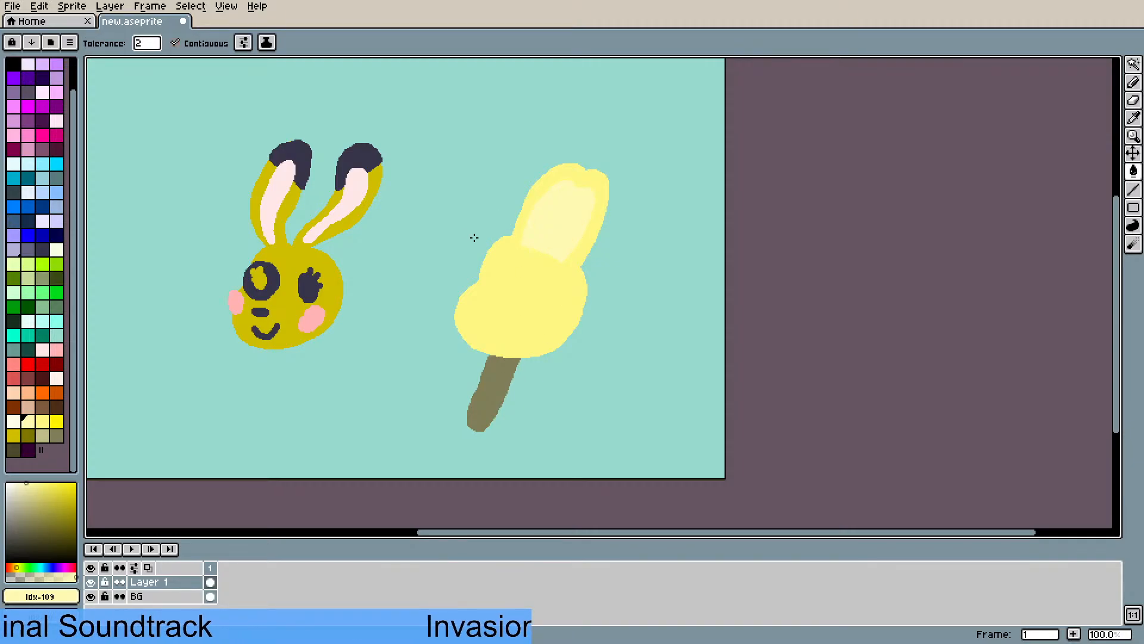
# - Trim the top of the light yellow head beside the ear base with the 7 px Eraser and select red Idx-93
pyautogui.press('b')
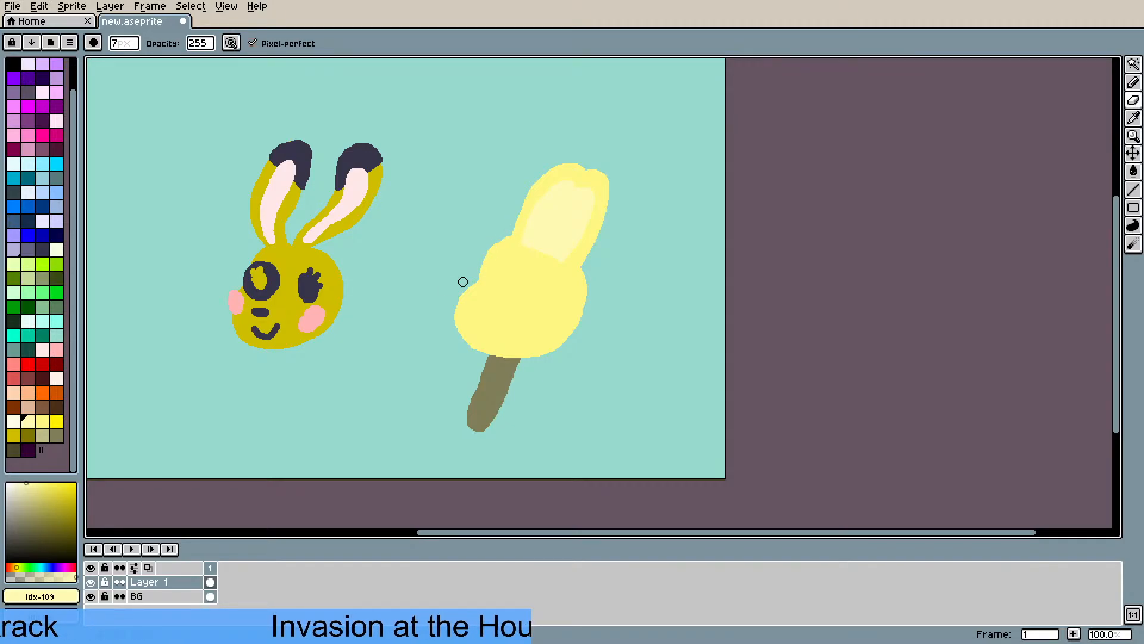
pyautogui.scroll(1, 72, 295)
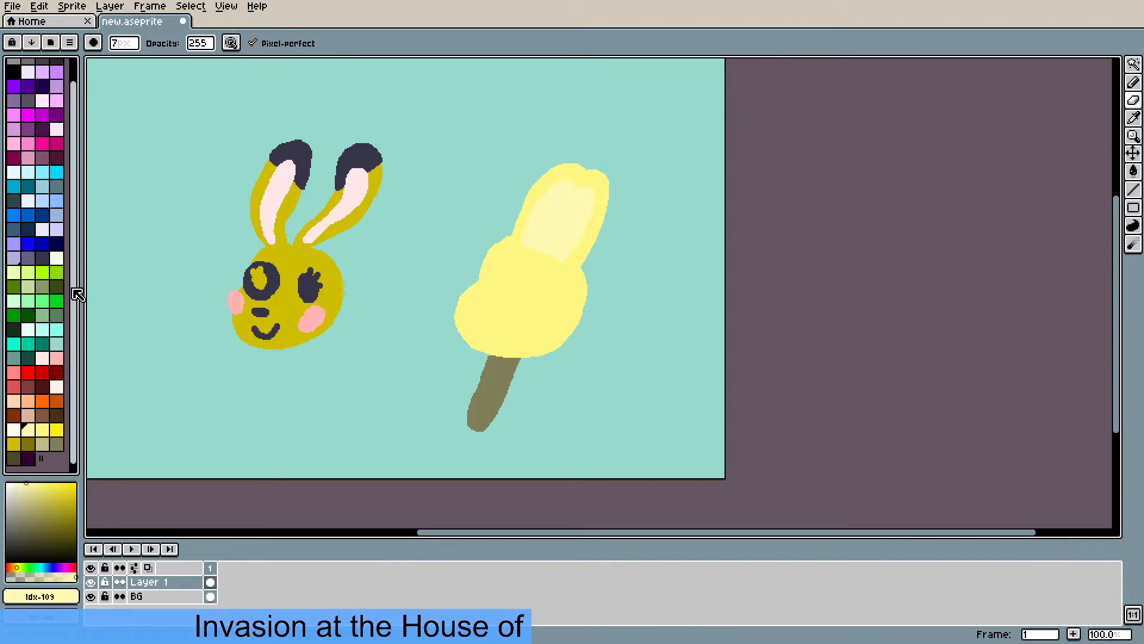
pyautogui.scroll(-1, 77, 286)
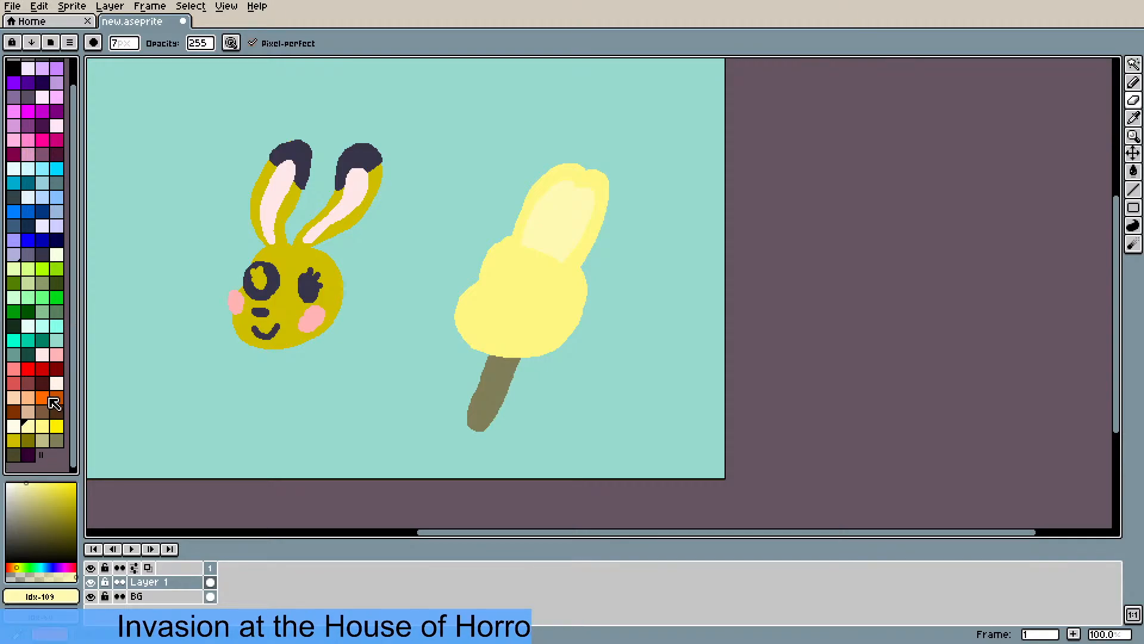
pyautogui.click(31, 373)
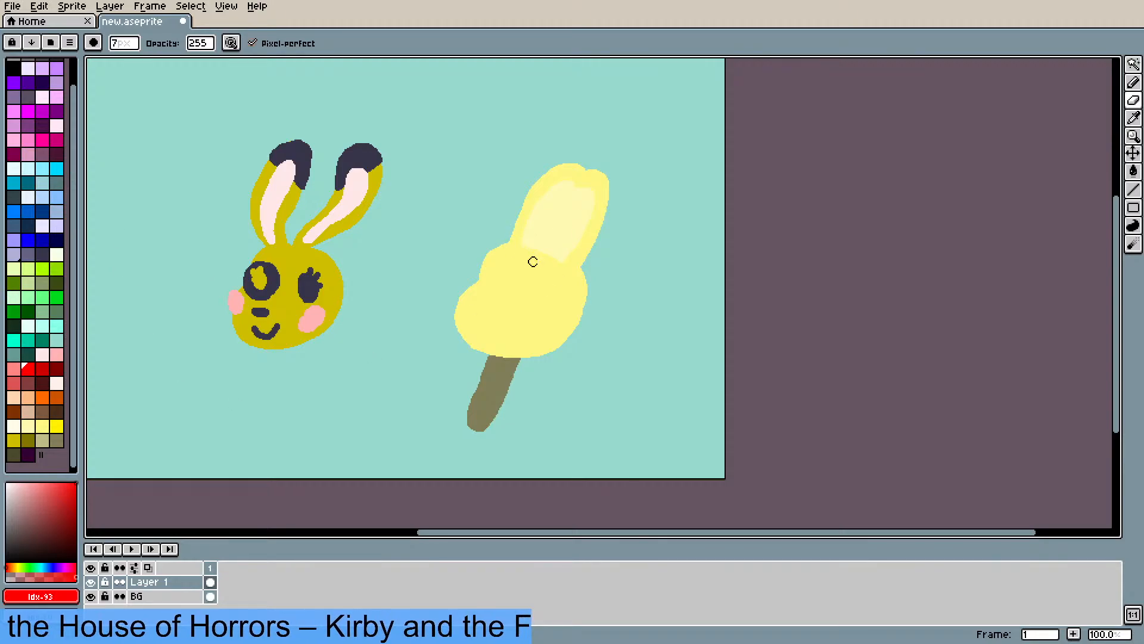
pyautogui.press('i')
pyautogui.click(563, 231)
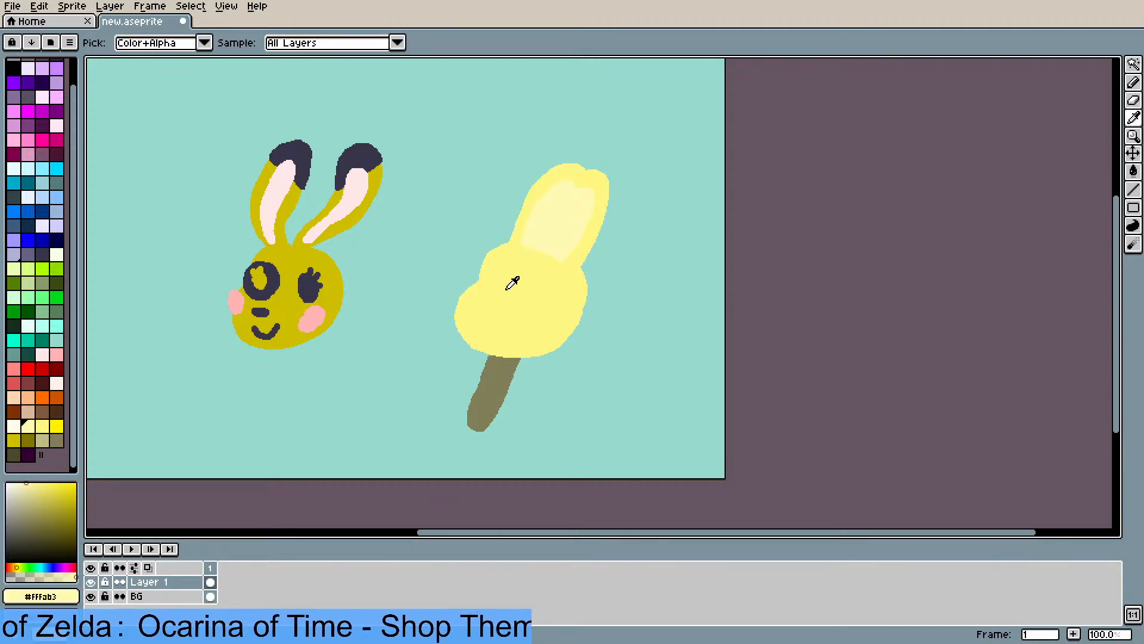
pyautogui.press('b')
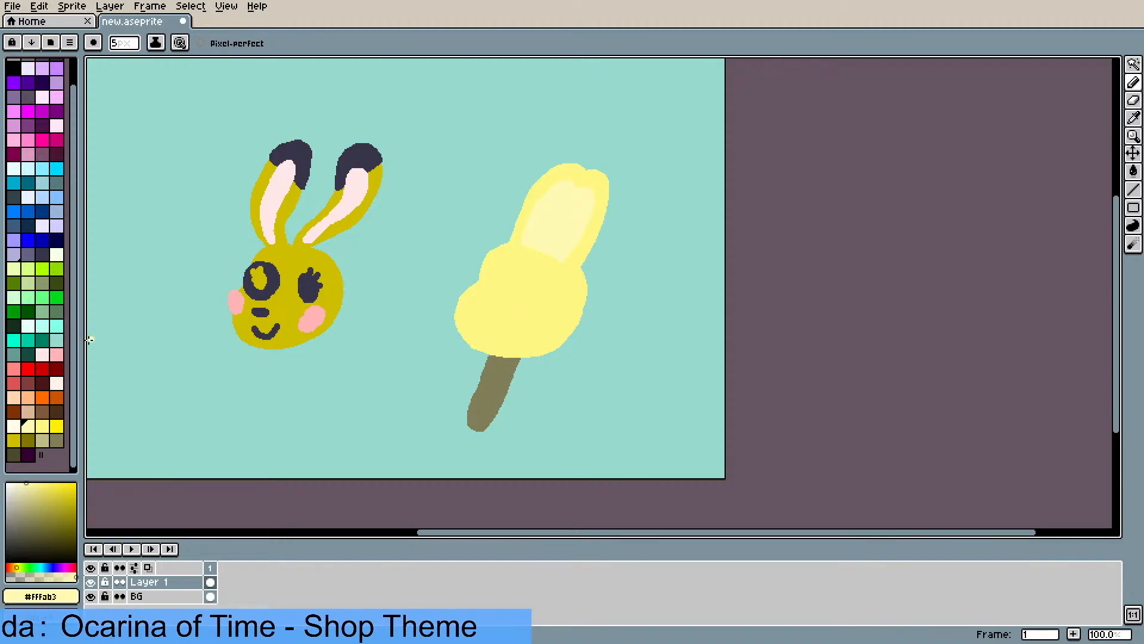
pyautogui.click(56, 411)
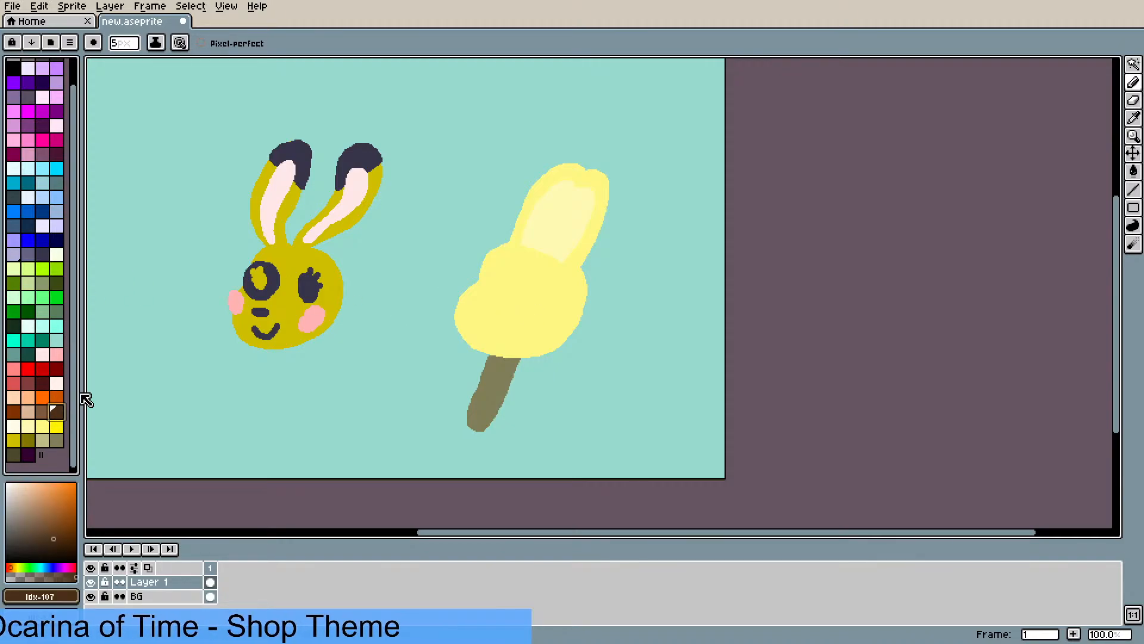
pyautogui.moveTo(530, 304); pyautogui.dragTo(543, 287)
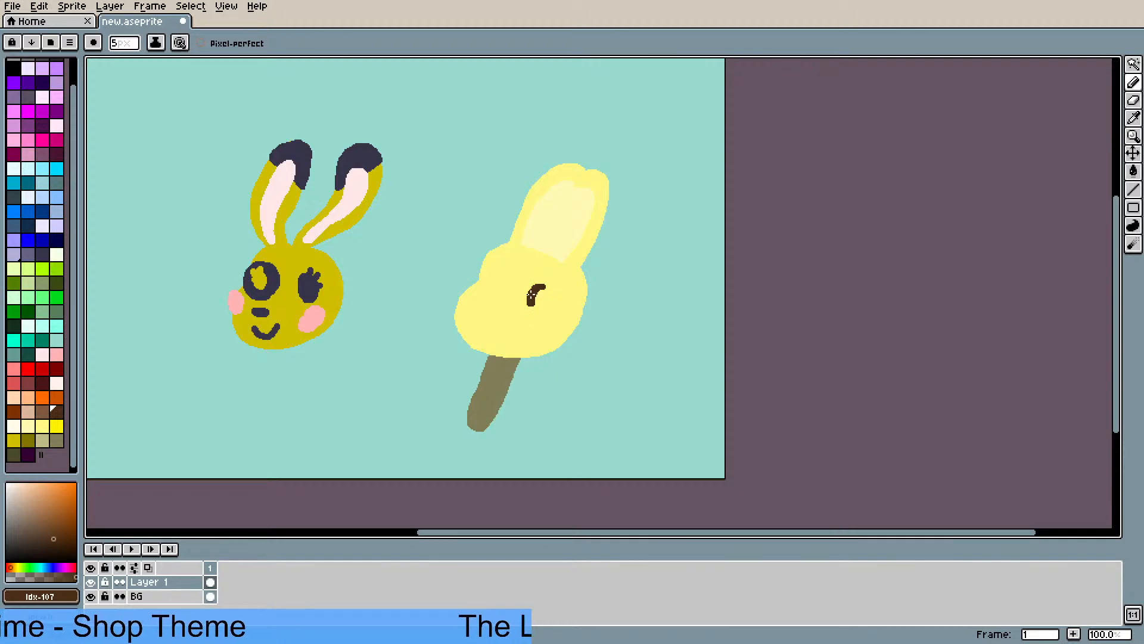
pyautogui.moveTo(534, 308)
pyautogui.mouseDown()
pyautogui.moveTo(553, 302)
pyautogui.moveTo(534, 293)
pyautogui.moveTo(555, 294)
pyautogui.moveTo(559, 278)
pyautogui.moveTo(554, 290)
pyautogui.mouseUp()
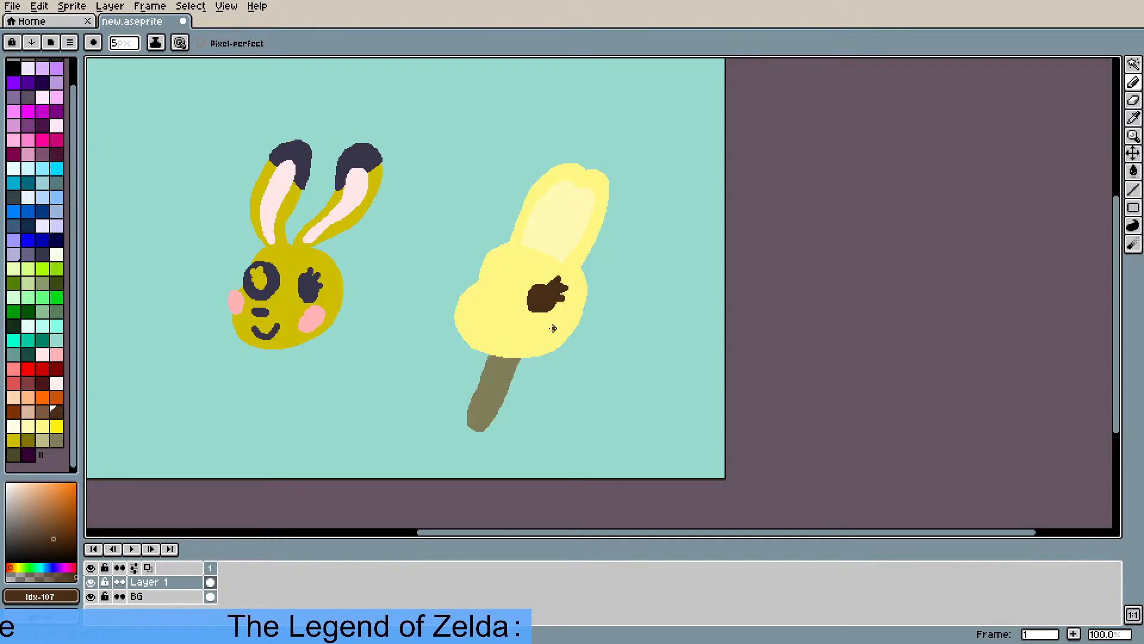
pyautogui.hotkey('ctrl', 'z')
pyautogui.hotkey('ctrl', 'z')
pyautogui.hotkey('ctrl', 'z')
pyautogui.hotkey('ctrl', 'z')
pyautogui.hotkey('ctrl', 'z')
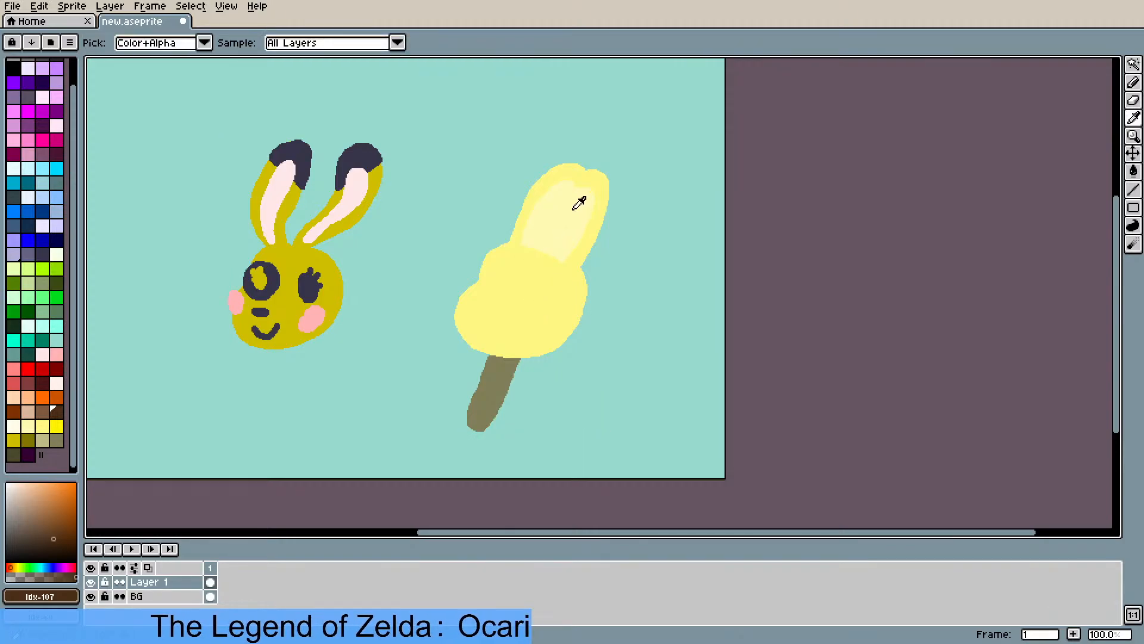
# - Paint an oval eye with three lashes on the light yellow head in the inner-ear colour #FFFAB3
pyautogui.click(579, 203)
pyautogui.press('b')
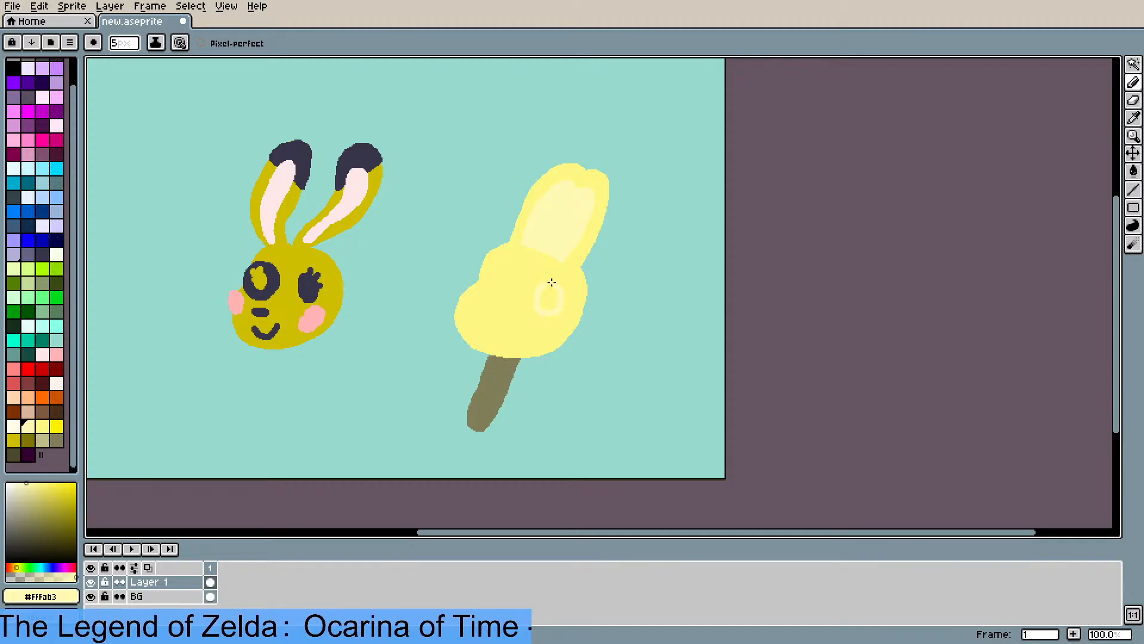
pyautogui.hotkey('ctrl', 'z')
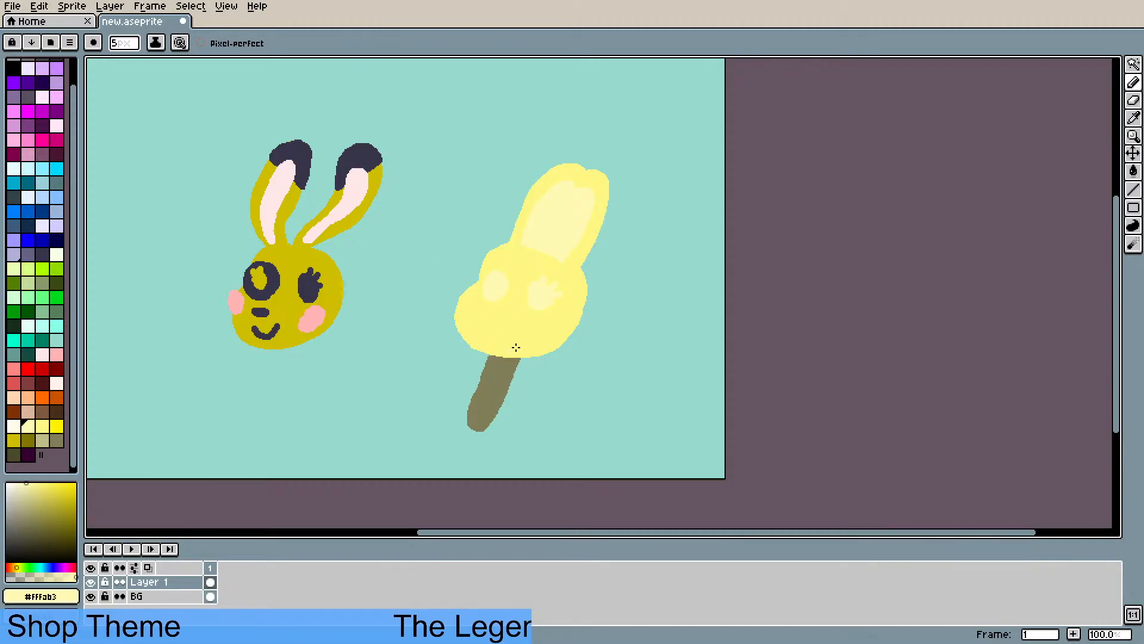
pyautogui.hotkey('ctrl', 'z')
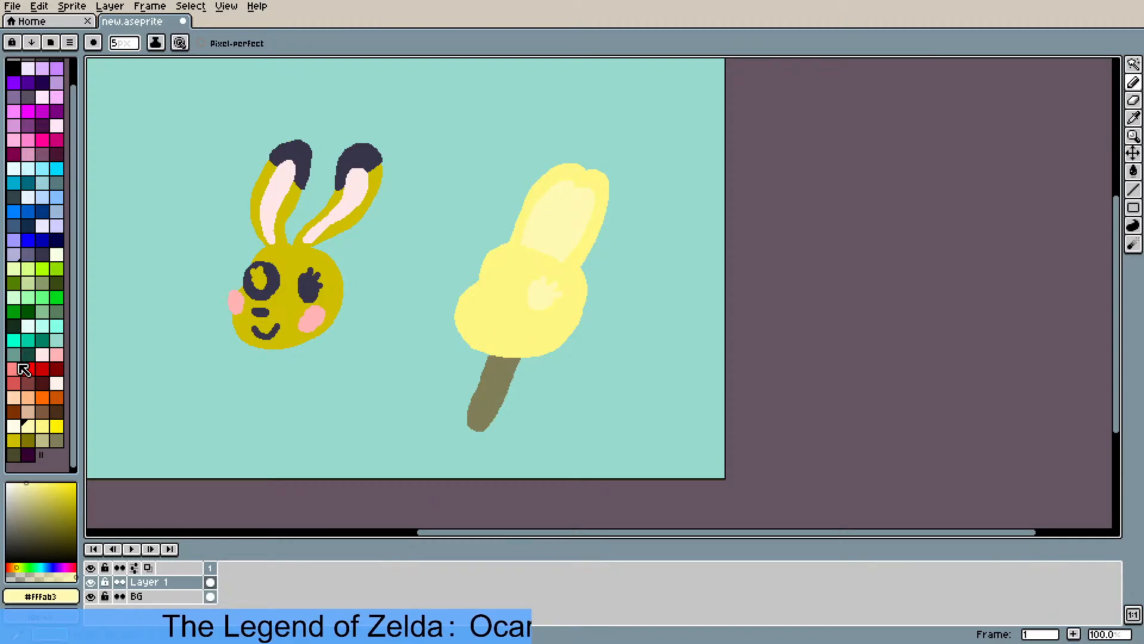
pyautogui.click(15, 371)
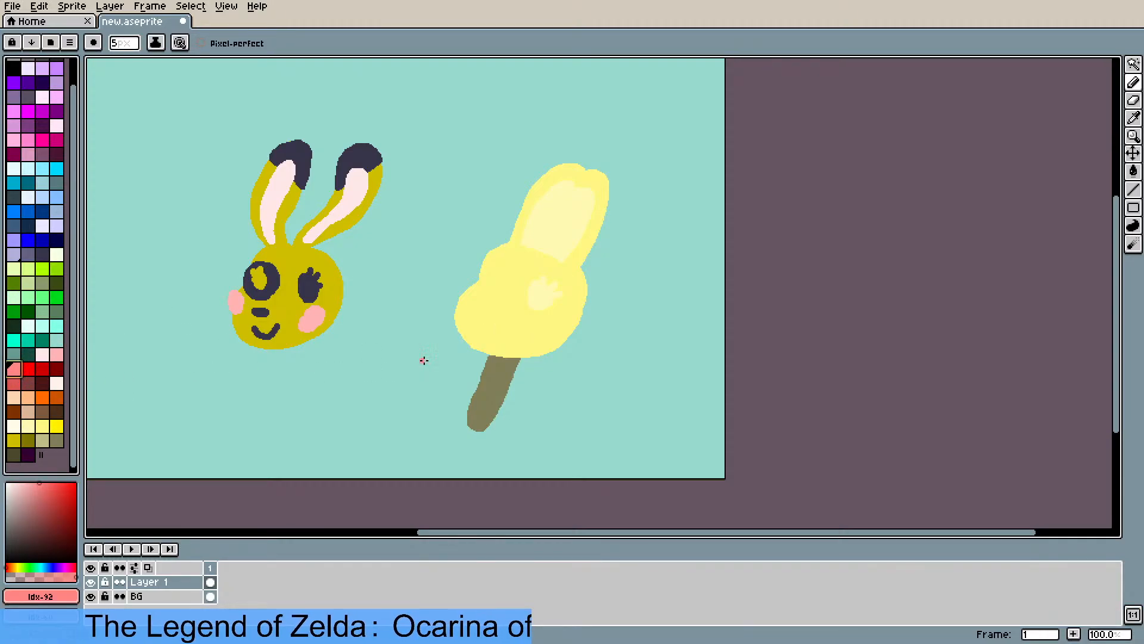
pyautogui.moveTo(535, 298)
pyautogui.mouseDown()
pyautogui.moveTo(547, 297)
pyautogui.moveTo(534, 304)
pyautogui.mouseUp()
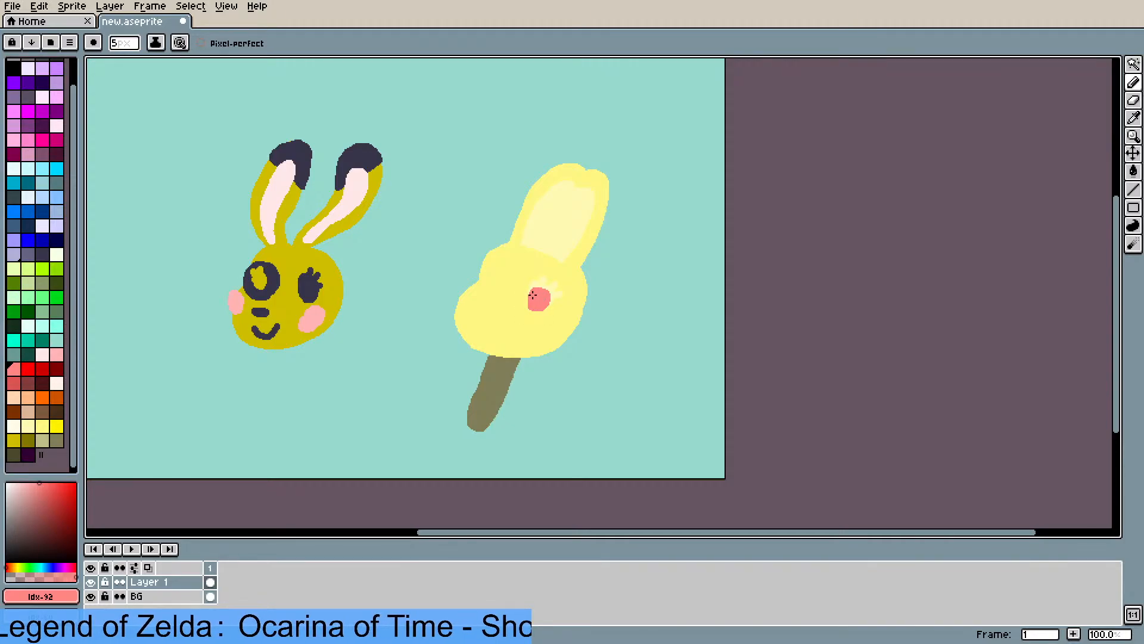
pyautogui.hotkey('ctrl', 'z')
pyautogui.scroll(1, 544, 280)
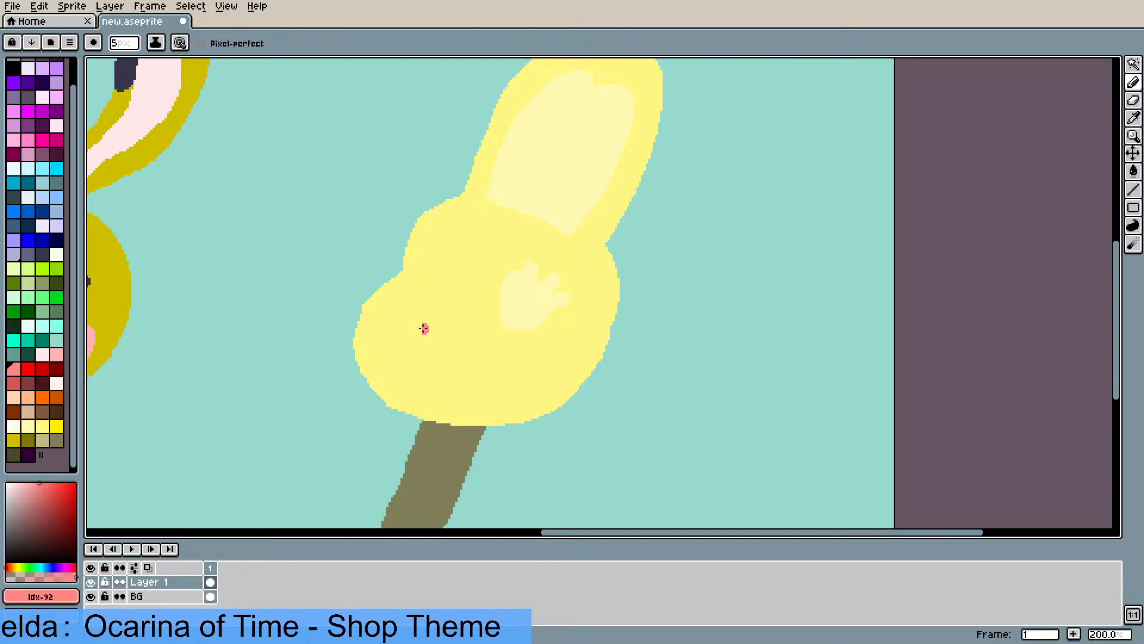
# - Paint an oval red Idx-96 iris inside the pale-lashed eye and add a light red Idx-92 highlight at its top
pyautogui.moveTo(506, 295)
pyautogui.mouseDown()
pyautogui.moveTo(523, 320)
pyautogui.moveTo(530, 287)
pyautogui.moveTo(502, 311)
pyautogui.moveTo(508, 301)
pyautogui.mouseUp()
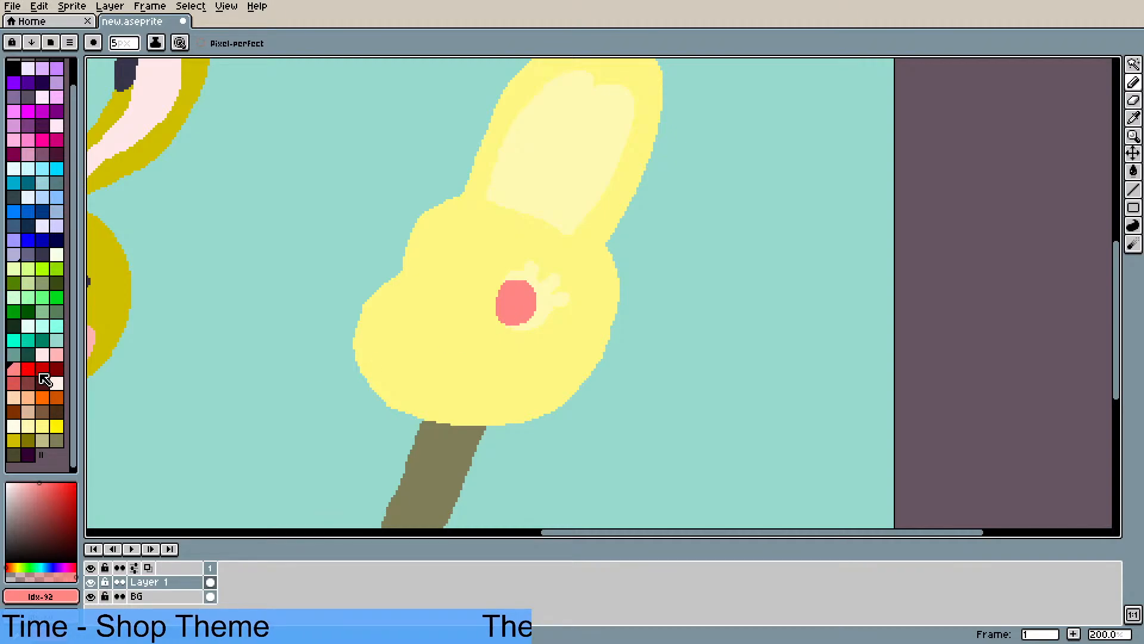
pyautogui.click(13, 383)
pyautogui.moveTo(518, 290)
pyautogui.mouseDown()
pyautogui.moveTo(529, 307)
pyautogui.moveTo(514, 284)
pyautogui.moveTo(500, 304)
pyautogui.moveTo(514, 325)
pyautogui.moveTo(526, 292)
pyautogui.moveTo(521, 313)
pyautogui.mouseUp()
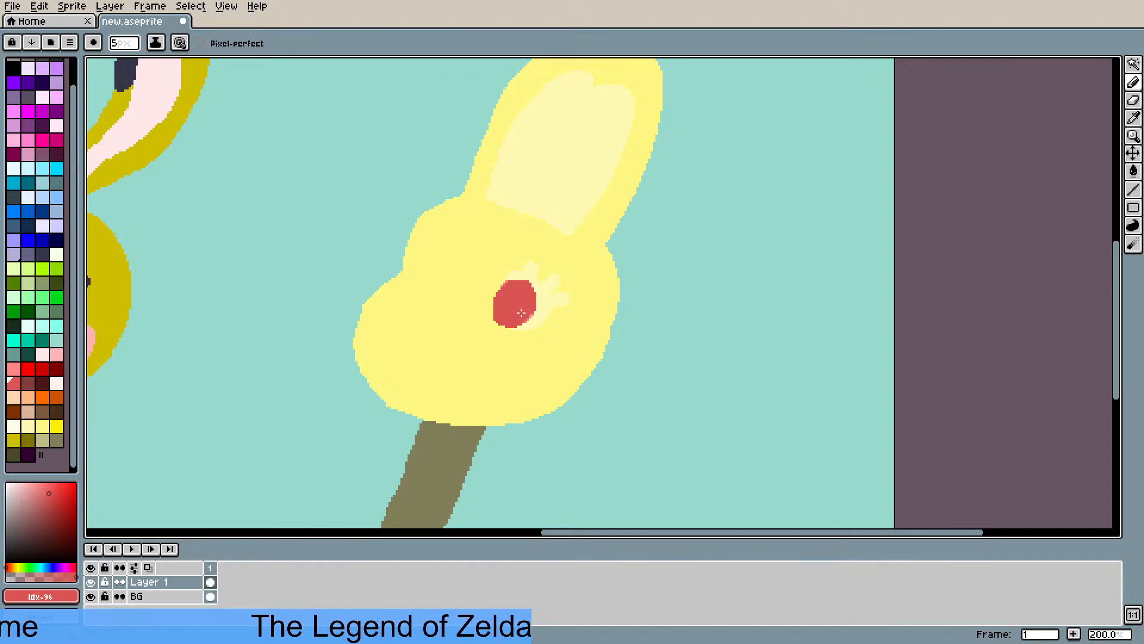
pyautogui.click(13, 369)
pyautogui.moveTo(516, 291); pyautogui.dragTo(515, 293)
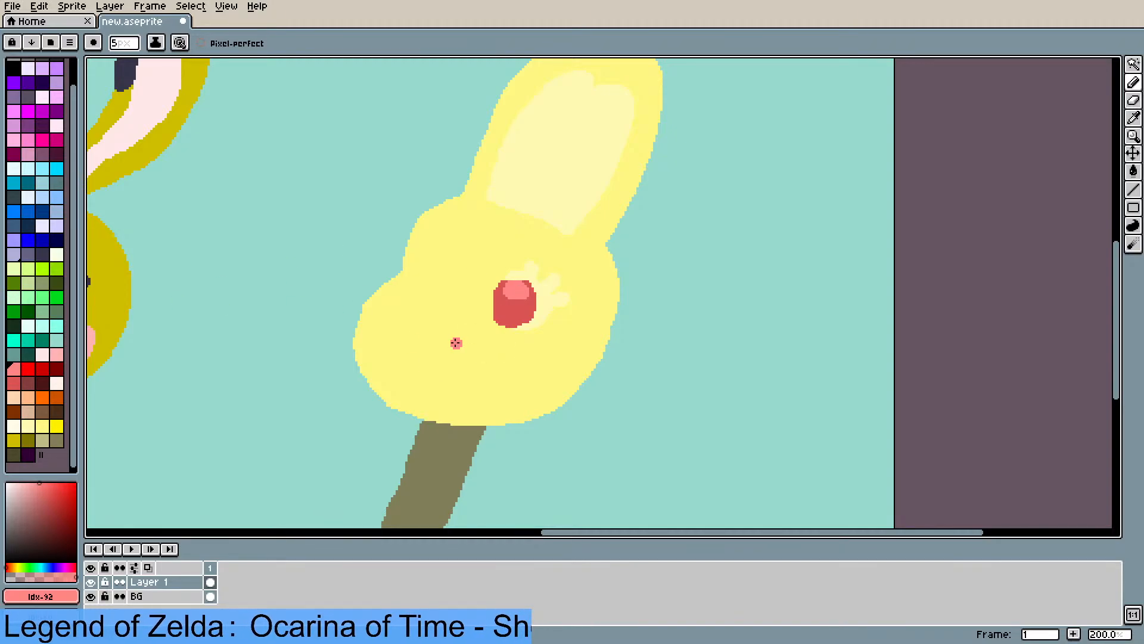
# - Paint a second, rounded eye with small lashes in brown Idx-106 at the front edge of the light yellow head
pyautogui.scroll(-2, 455, 340)
pyautogui.scroll(2, 448, 325)
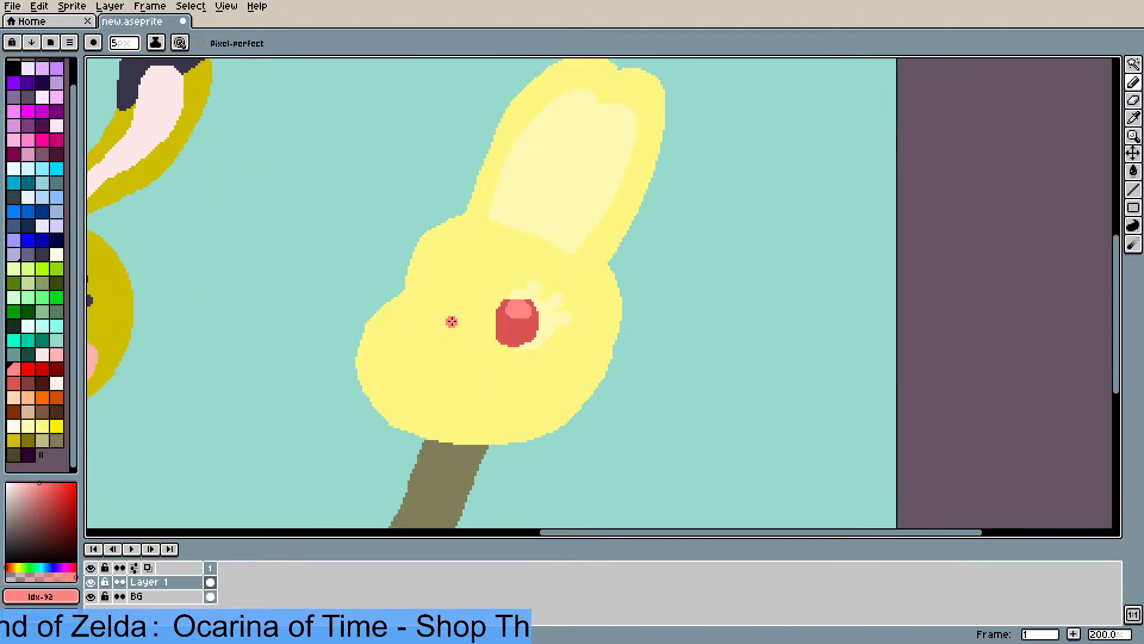
pyautogui.click(43, 411)
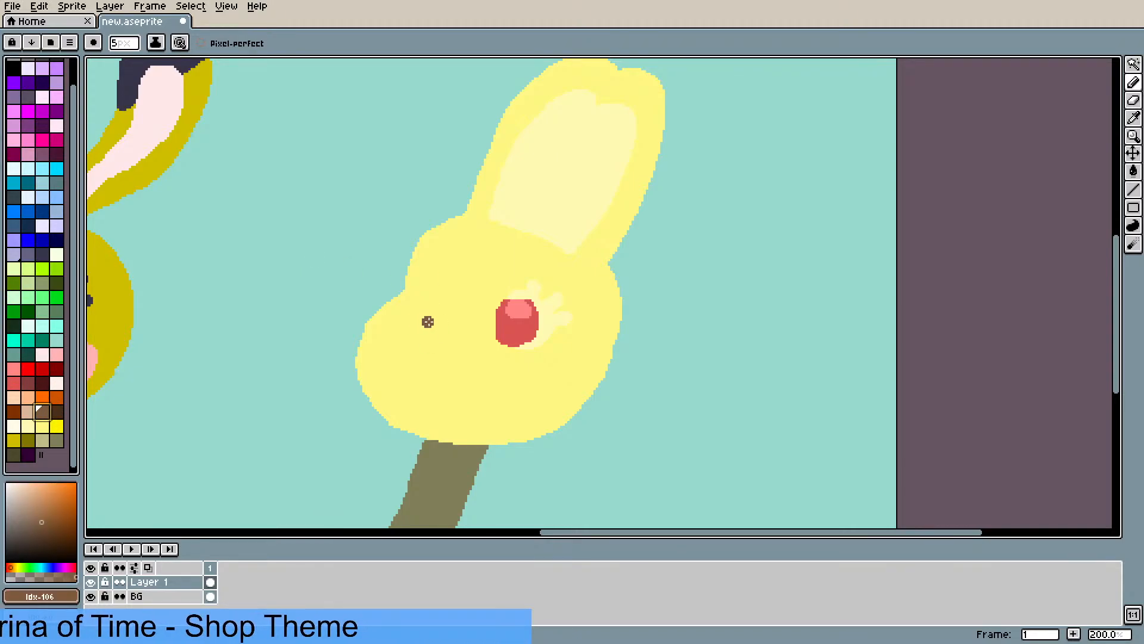
pyautogui.moveTo(462, 310)
pyautogui.mouseDown()
pyautogui.moveTo(429, 326)
pyautogui.moveTo(409, 311)
pyautogui.moveTo(435, 266)
pyautogui.moveTo(450, 274)
pyautogui.moveTo(456, 308)
pyautogui.moveTo(453, 283)
pyautogui.moveTo(438, 275)
pyautogui.moveTo(441, 308)
pyautogui.moveTo(427, 309)
pyautogui.moveTo(425, 266)
pyautogui.moveTo(440, 279)
pyautogui.moveTo(459, 264)
pyautogui.moveTo(455, 278)
pyautogui.moveTo(471, 274)
pyautogui.moveTo(457, 289)
pyautogui.moveTo(475, 295)
pyautogui.moveTo(460, 322)
pyautogui.mouseUp()
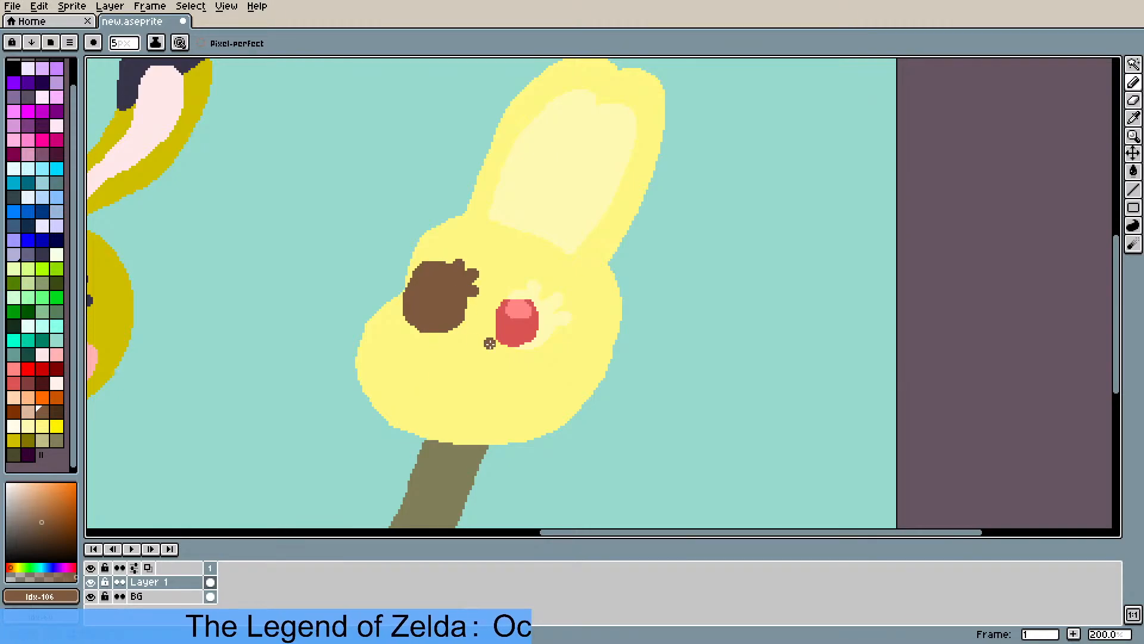
# - Sample the existing iris red #DB5554 and paint an oval iris inside the brown eye
pyautogui.press('i')
pyautogui.click(522, 326)
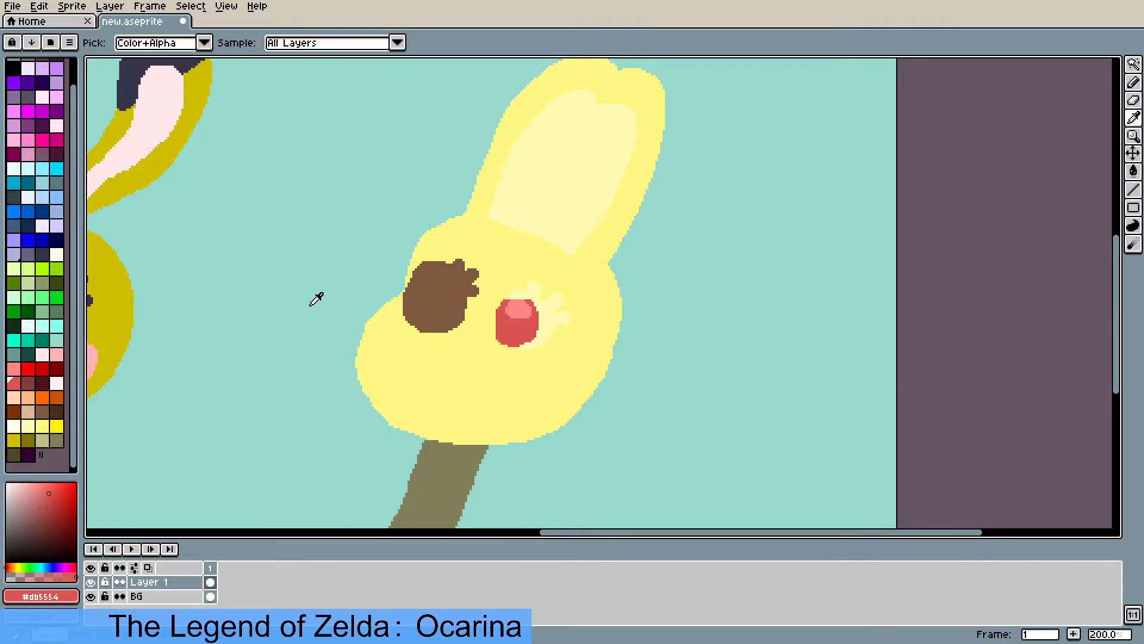
pyautogui.press('b')
pyautogui.moveTo(424, 289)
pyautogui.mouseDown()
pyautogui.moveTo(428, 313)
pyautogui.moveTo(443, 300)
pyautogui.moveTo(437, 290)
pyautogui.mouseUp()
pyautogui.scroll(-2, 417, 316)
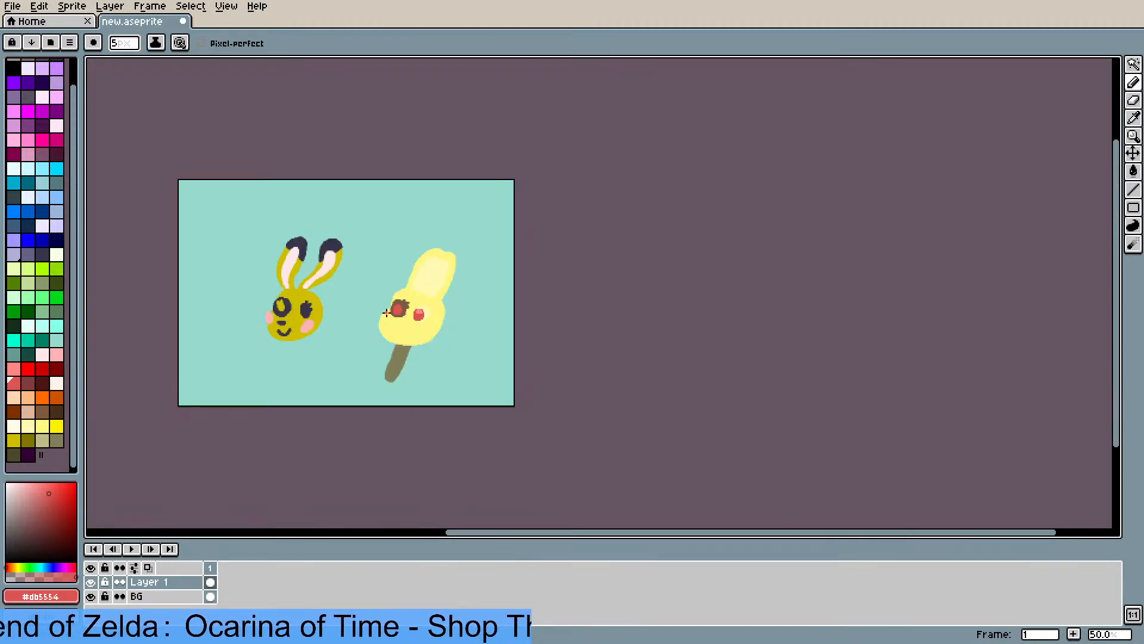
pyautogui.scroll(1, 386, 313)
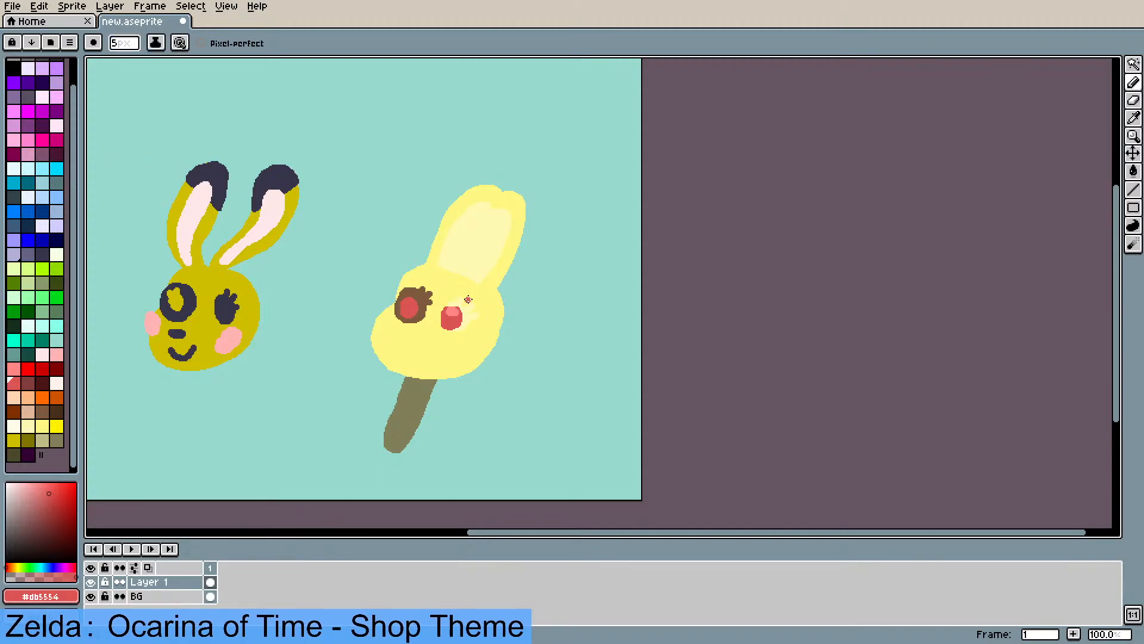
# - Round off the top of the pale-lashed eye's red iris with a 1 px brush in #DB5554
pyautogui.scroll(2, 469, 300)
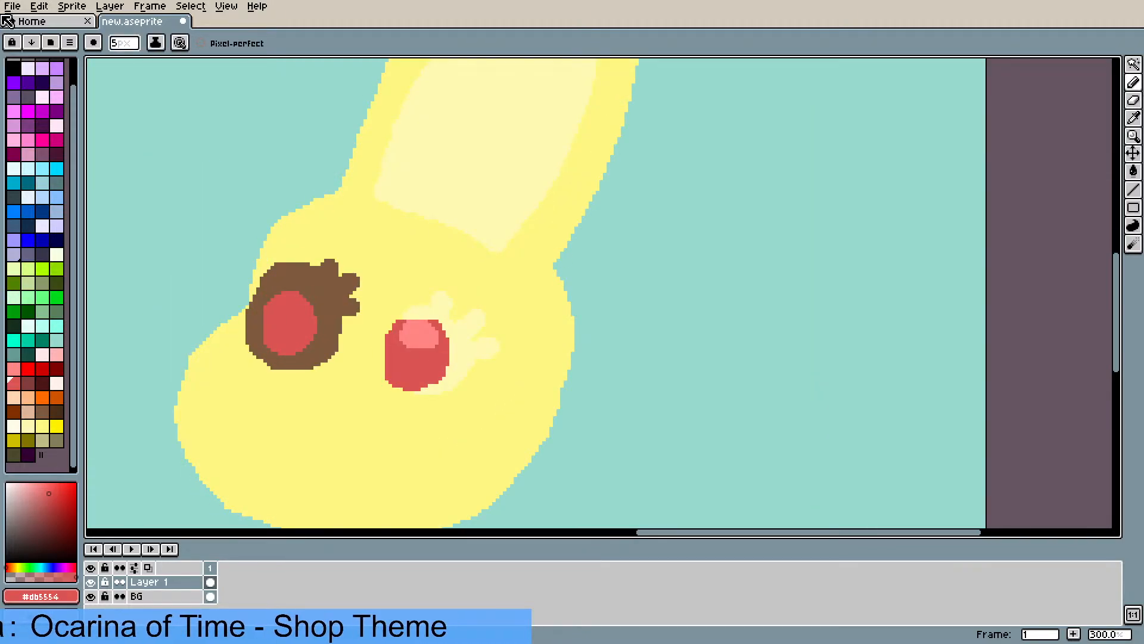
pyautogui.moveTo(122, 46); pyautogui.dragTo(119, 65)
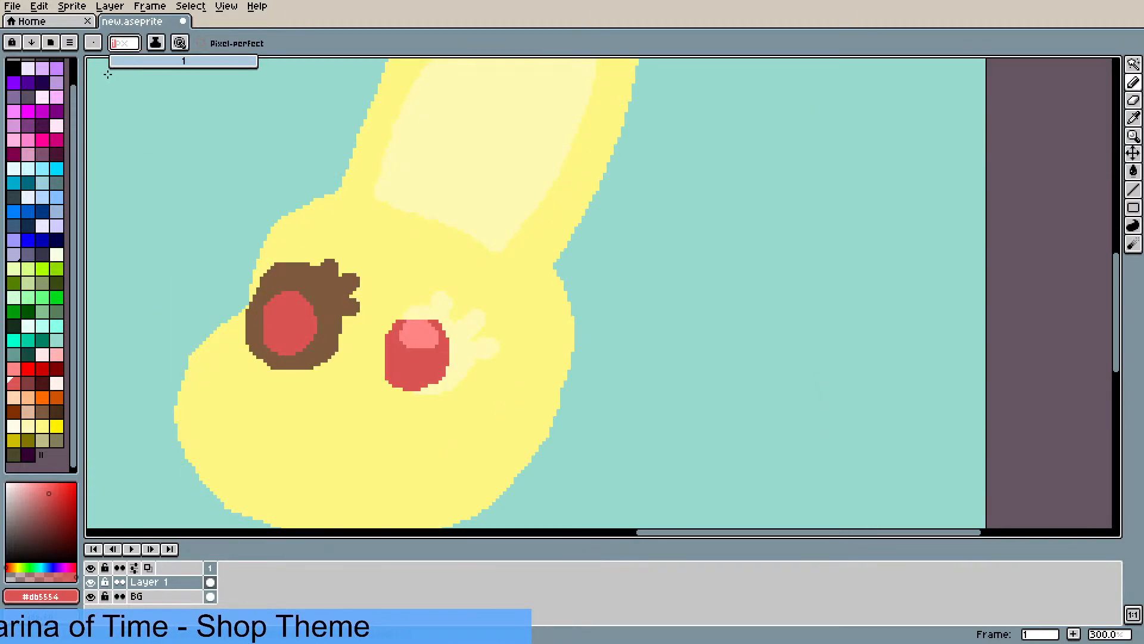
pyautogui.moveTo(403, 321); pyautogui.dragTo(415, 314)
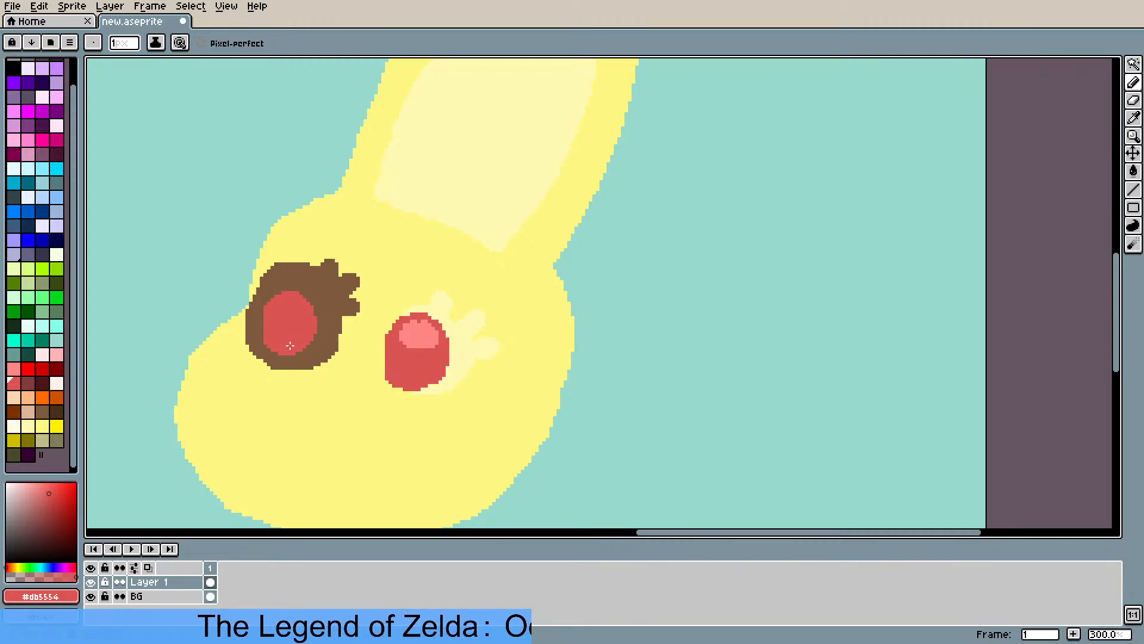
pyautogui.scroll(-1, 271, 391)
pyautogui.scroll(1, 274, 388)
pyautogui.scroll(-1, 275, 388)
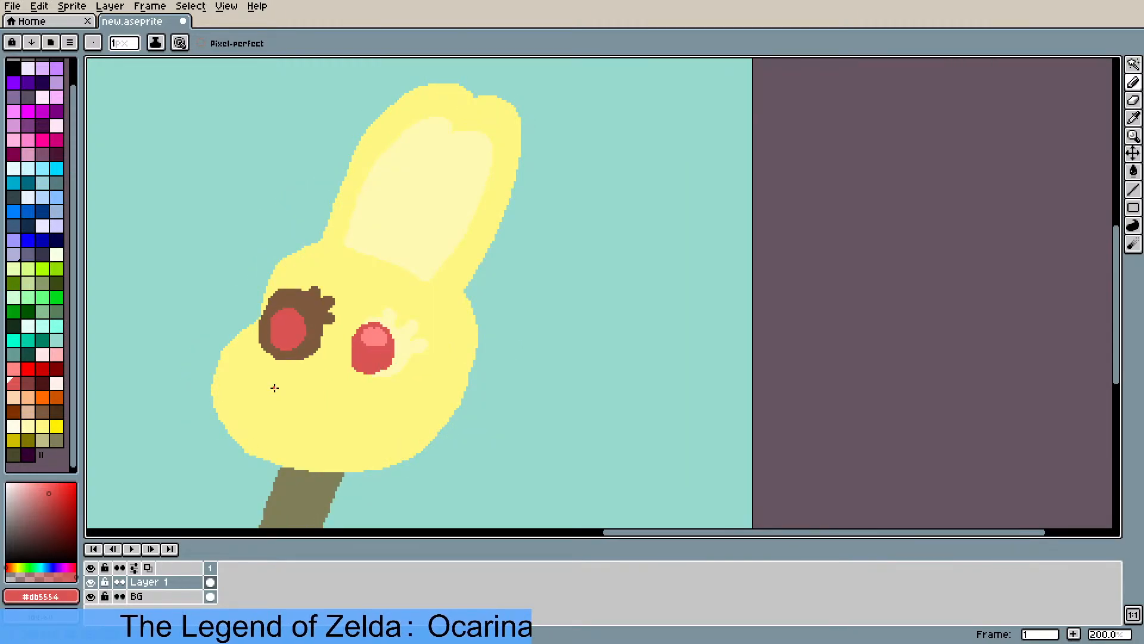
pyautogui.scroll(1, 276, 387)
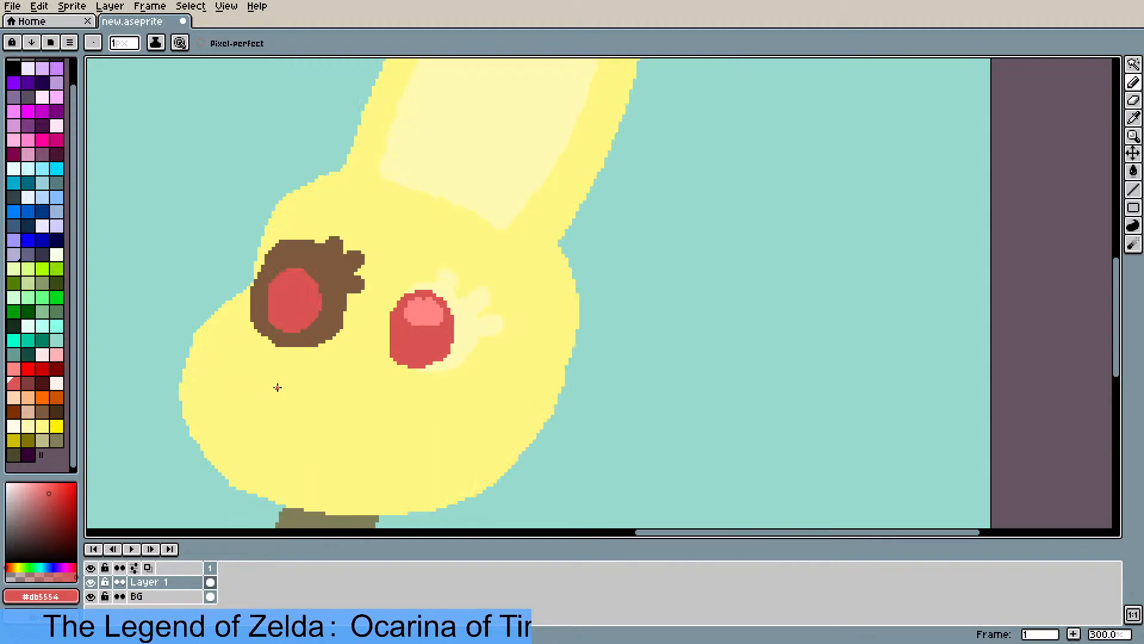
# - Add a light red highlight to the brown eye's iris with a 2 px brush, sampling the other eye's highlight colour
pyautogui.press('i')
pyautogui.click(442, 307)
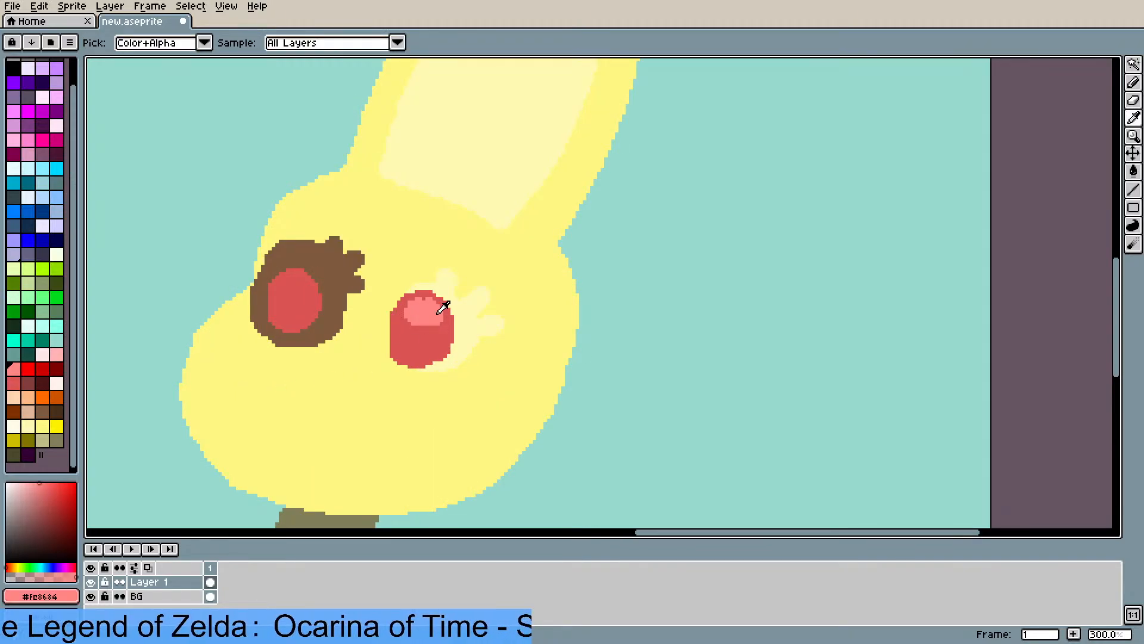
pyautogui.press('b')
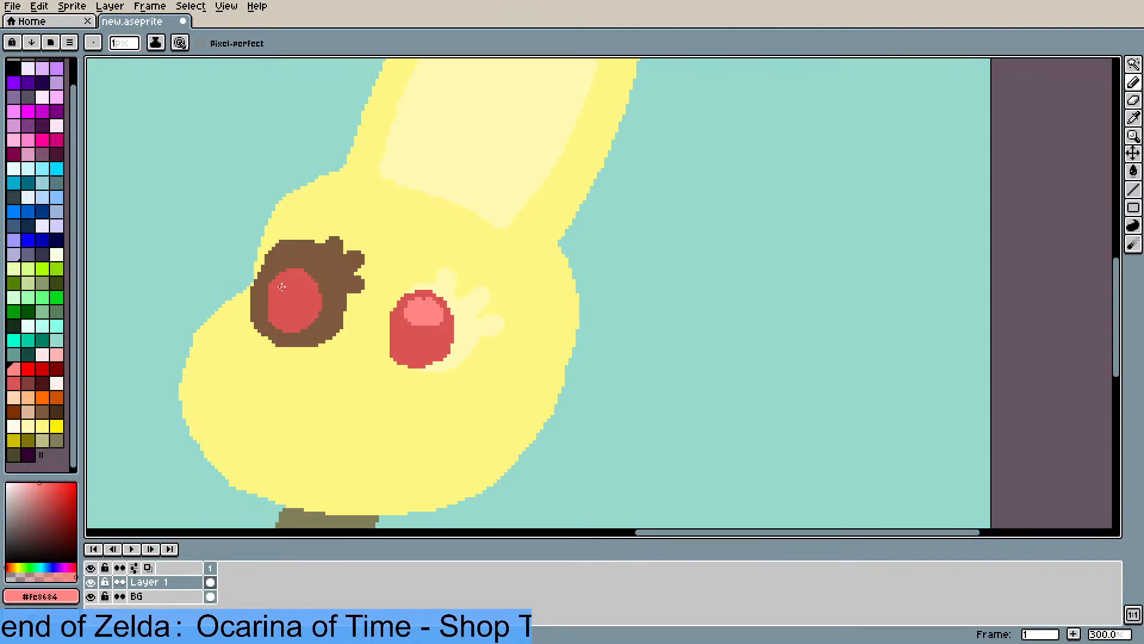
pyautogui.click(124, 46)
pyautogui.click(118, 61)
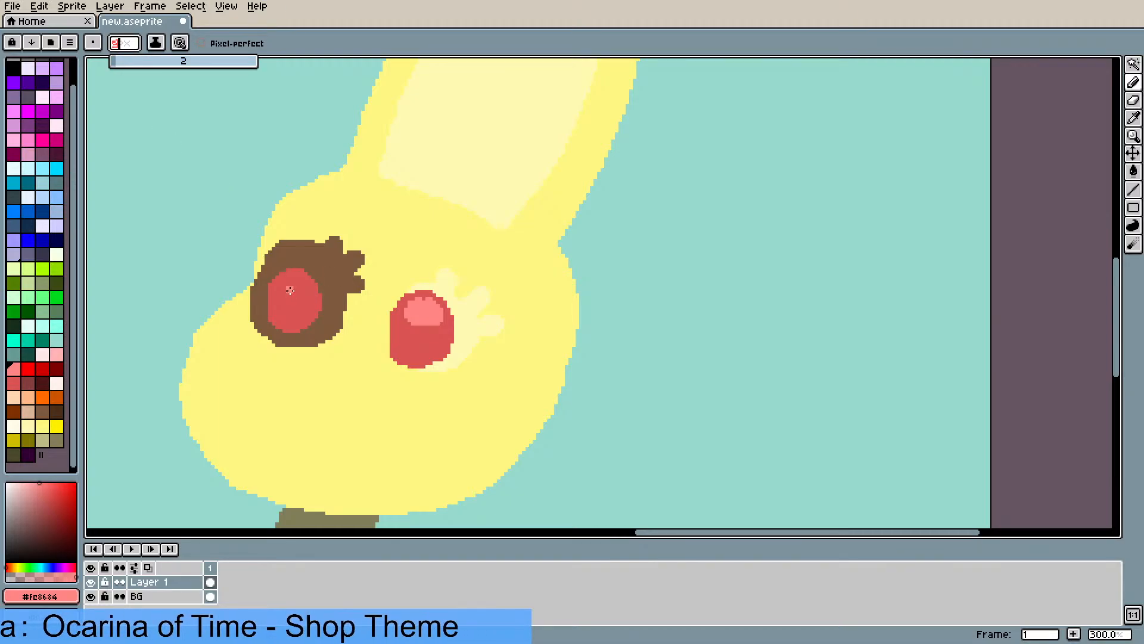
pyautogui.moveTo(289, 286); pyautogui.dragTo(310, 298)
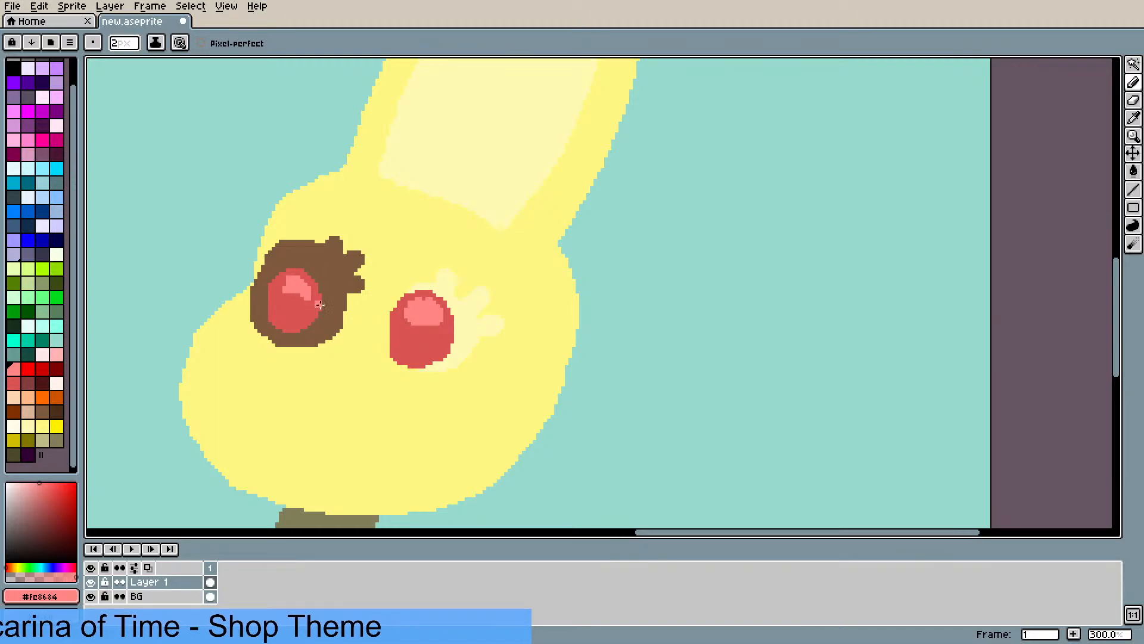
pyautogui.scroll(-2, 321, 302)
pyautogui.scroll(1, 329, 308)
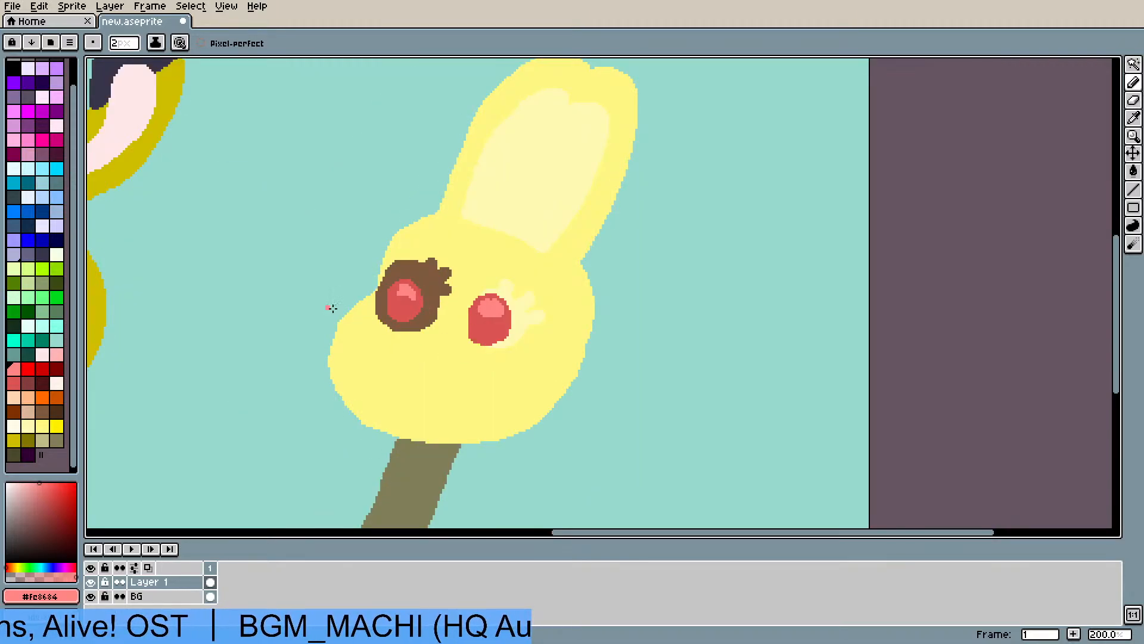
# - Trim the lower edge of the pale-lashed eye's red iris with the sampled head colour #FFF783
pyautogui.scroll(1, 466, 329)
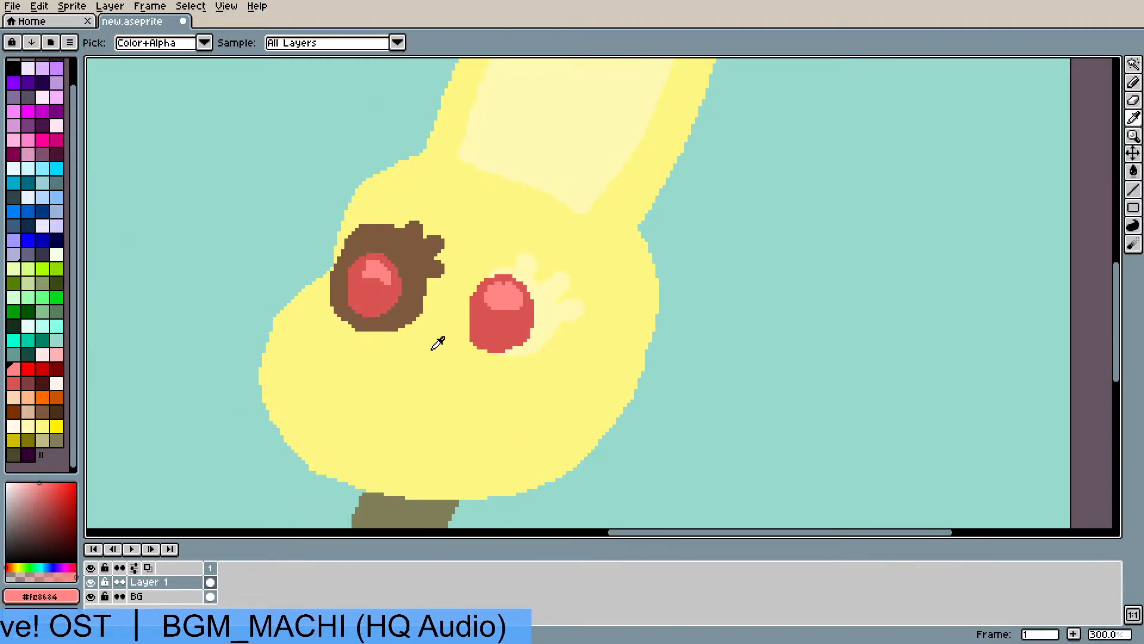
pyautogui.keyDown('alt'); pyautogui.click(445, 334); pyautogui.keyUp('alt')
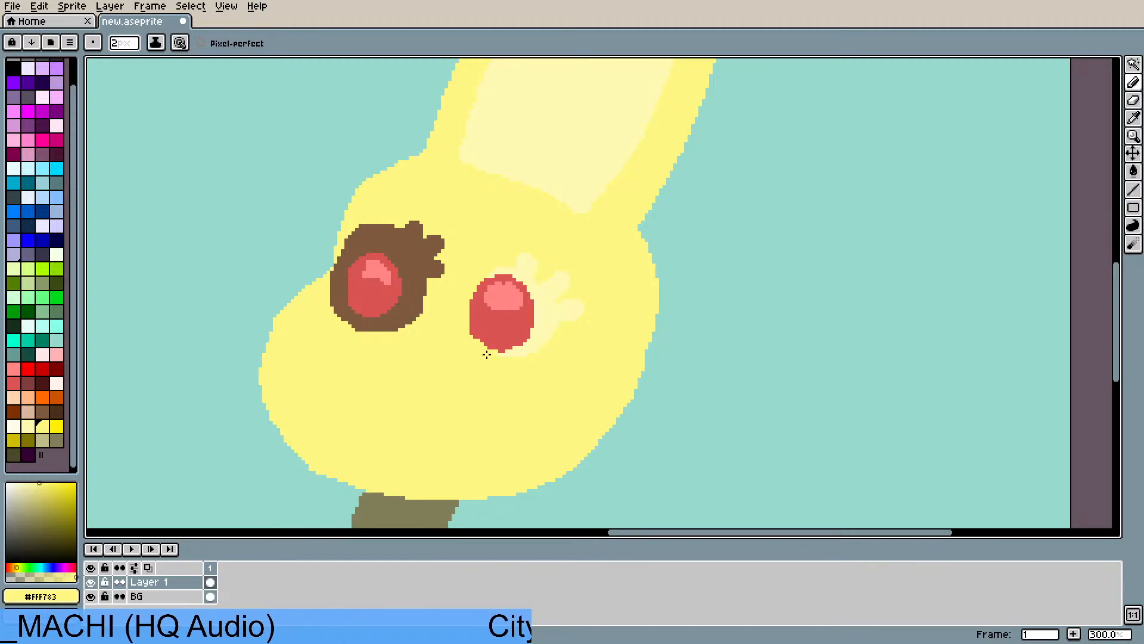
pyautogui.scroll(-2, 457, 349)
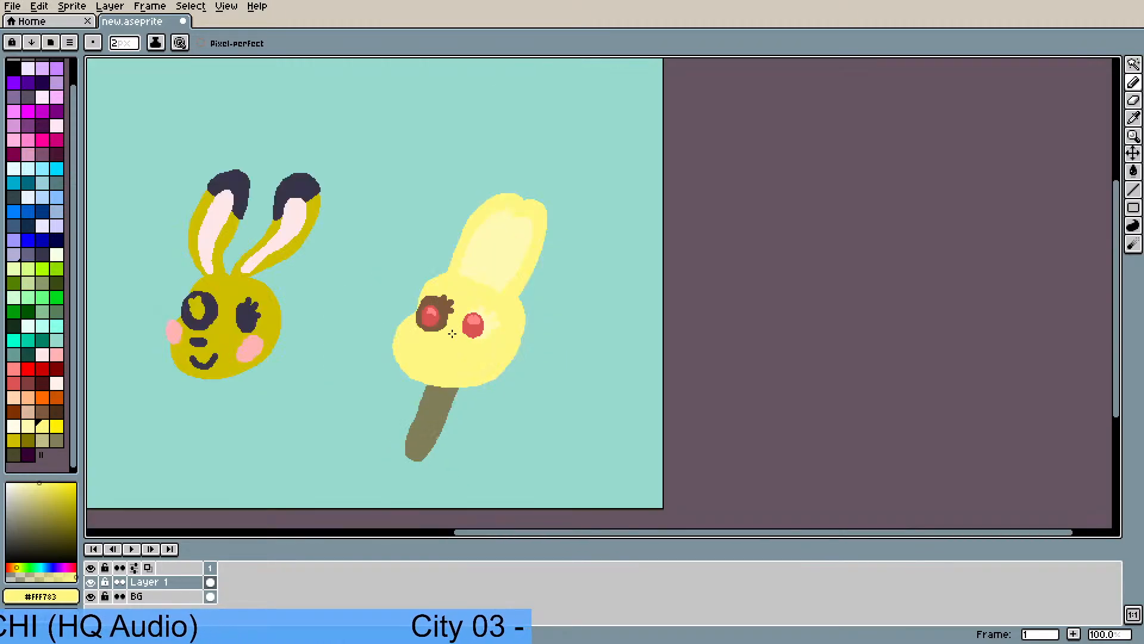
pyautogui.scroll(1, 452, 333)
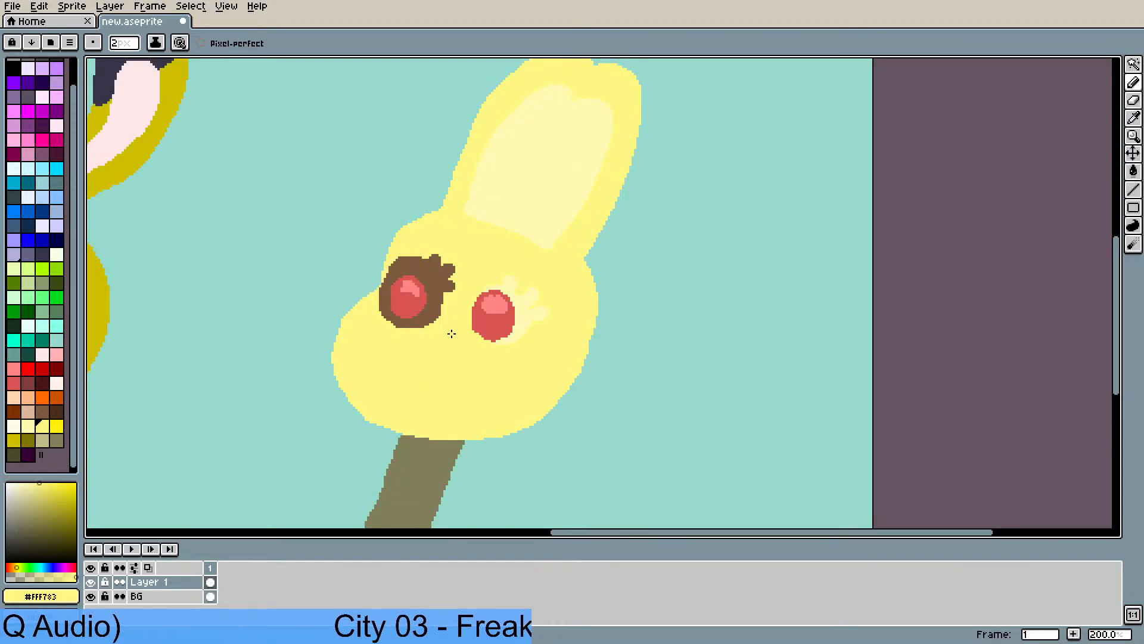
# - Paint a round nose below the eyes in the sampled iris red #DB5554
pyautogui.keyDown('alt'); pyautogui.click(496, 329); pyautogui.keyUp('alt')
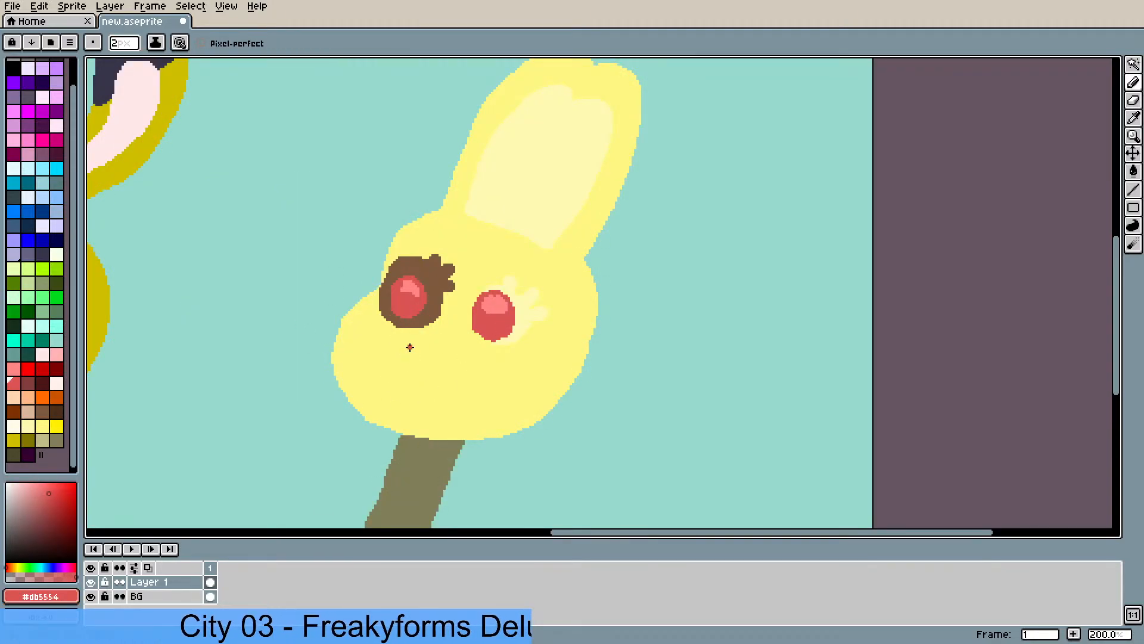
pyautogui.moveTo(409, 347)
pyautogui.mouseDown()
pyautogui.moveTo(399, 367)
pyautogui.moveTo(420, 358)
pyautogui.moveTo(410, 354)
pyautogui.moveTo(426, 365)
pyautogui.mouseUp()
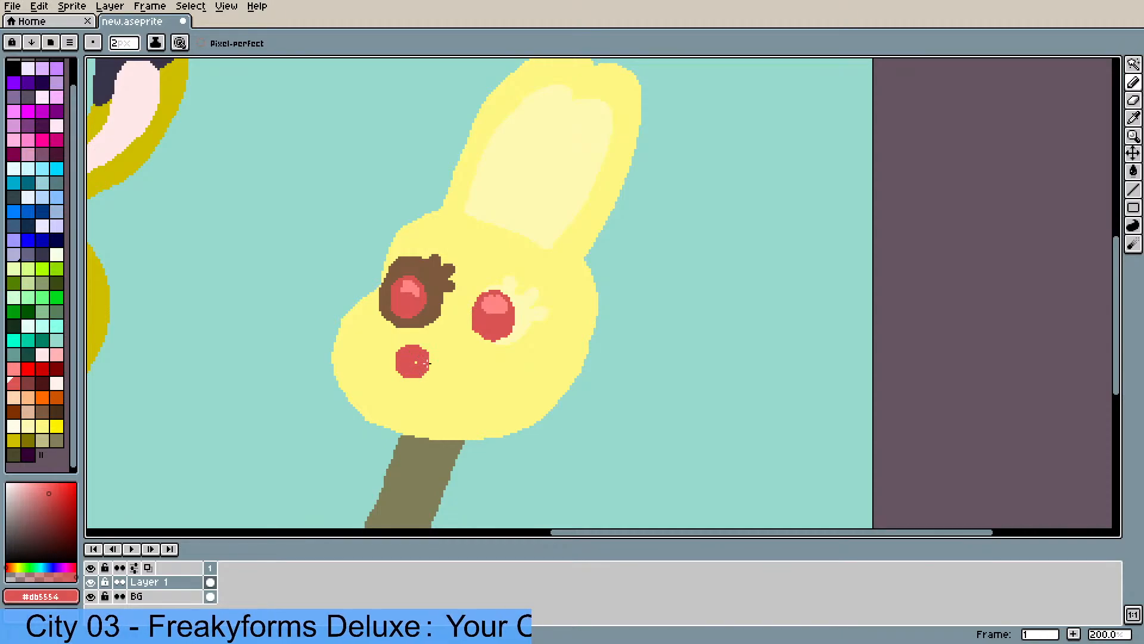
pyautogui.moveTo(408, 377)
pyautogui.mouseDown()
pyautogui.moveTo(424, 355)
pyautogui.moveTo(427, 374)
pyautogui.moveTo(412, 380)
pyautogui.moveTo(398, 373)
pyautogui.moveTo(400, 355)
pyautogui.moveTo(420, 383)
pyautogui.mouseUp()
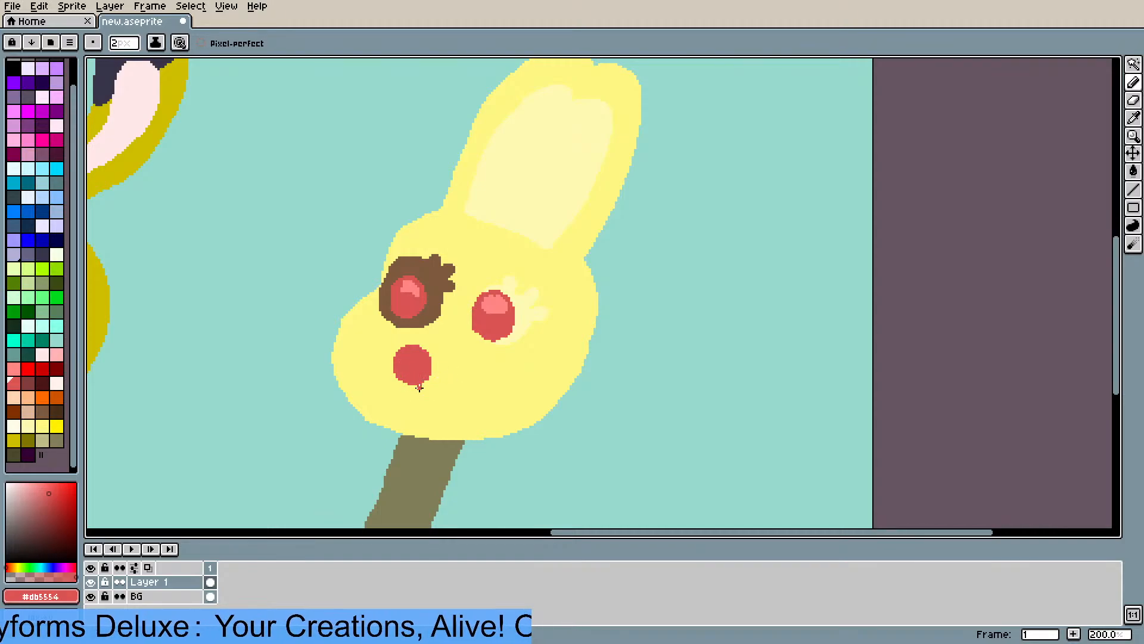
# - Add a small highlight near the top of the red nose in the light red sampled from the brown eye's highlight
pyautogui.press('i')
pyautogui.click(413, 287)
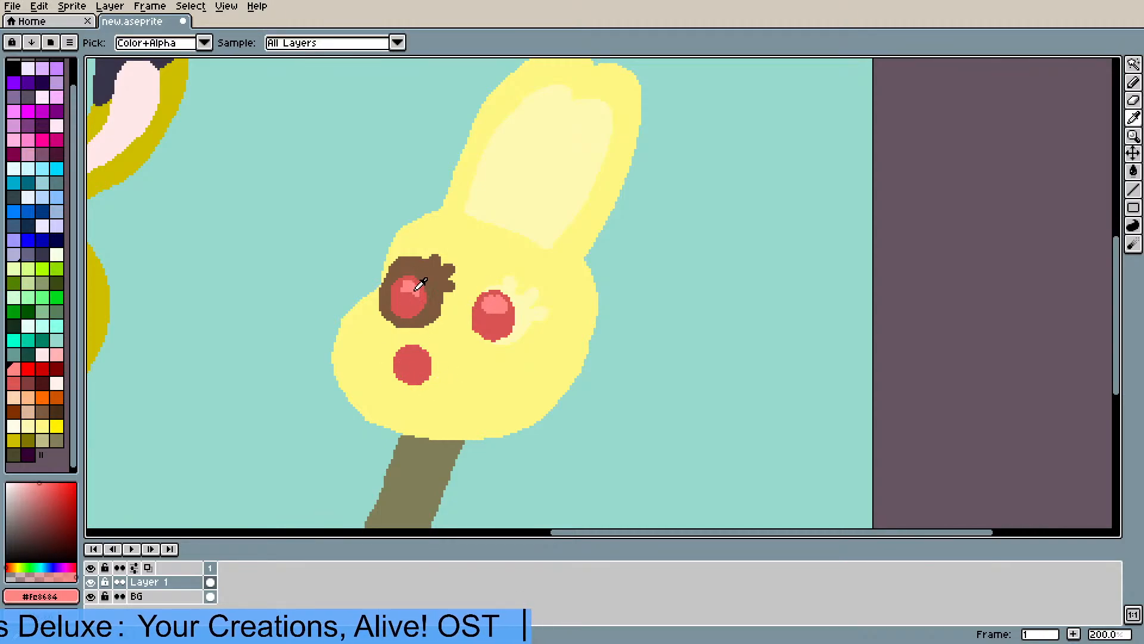
pyautogui.press('b')
pyautogui.moveTo(415, 358); pyautogui.dragTo(414, 359)
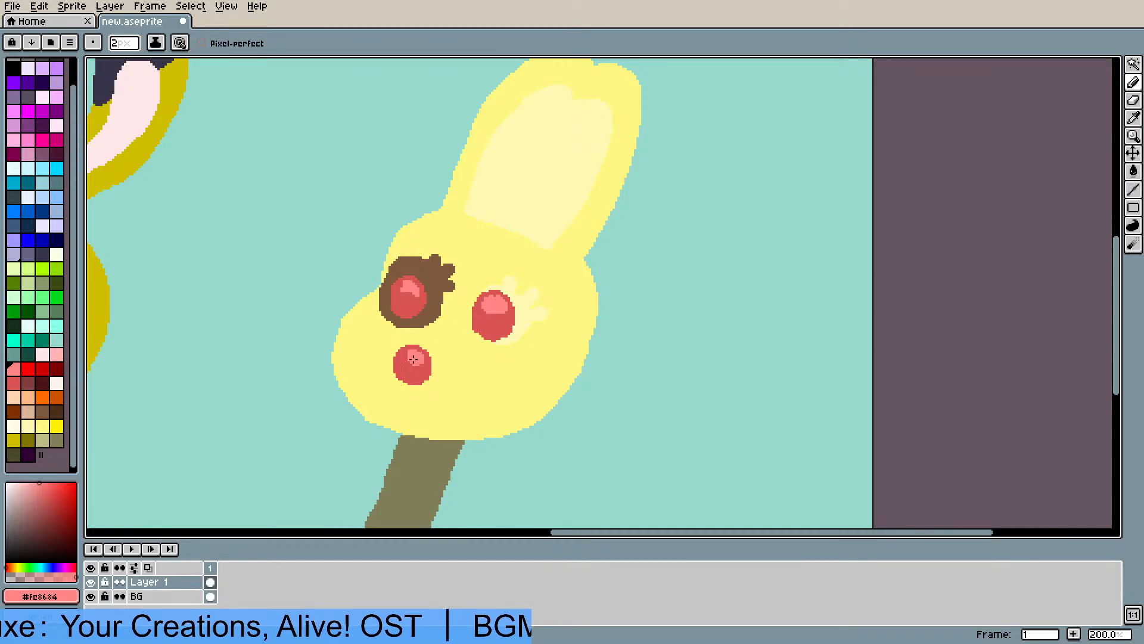
# - Reshape the highlight on the pale-lashed eye's iris using the sampled red #DB5554
pyautogui.press('i')
pyautogui.click(495, 324)
pyautogui.press('b')
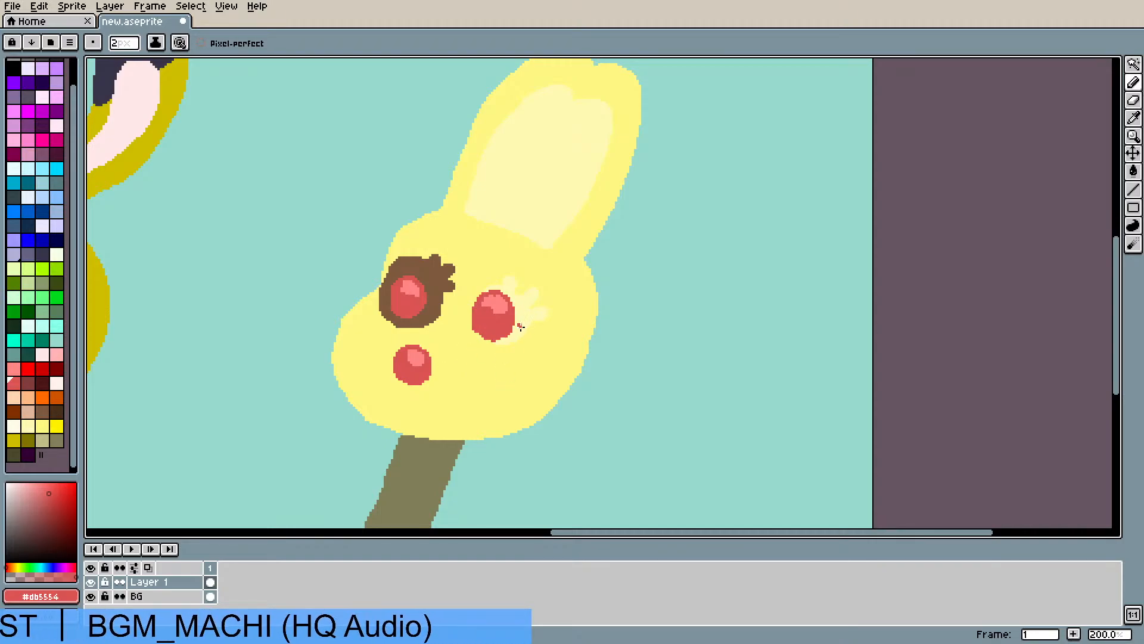
# - Paint a wide smiling mouth under the nose with a 4 px brush in the sampled pale yellow #FFFAB3
pyautogui.press('i')
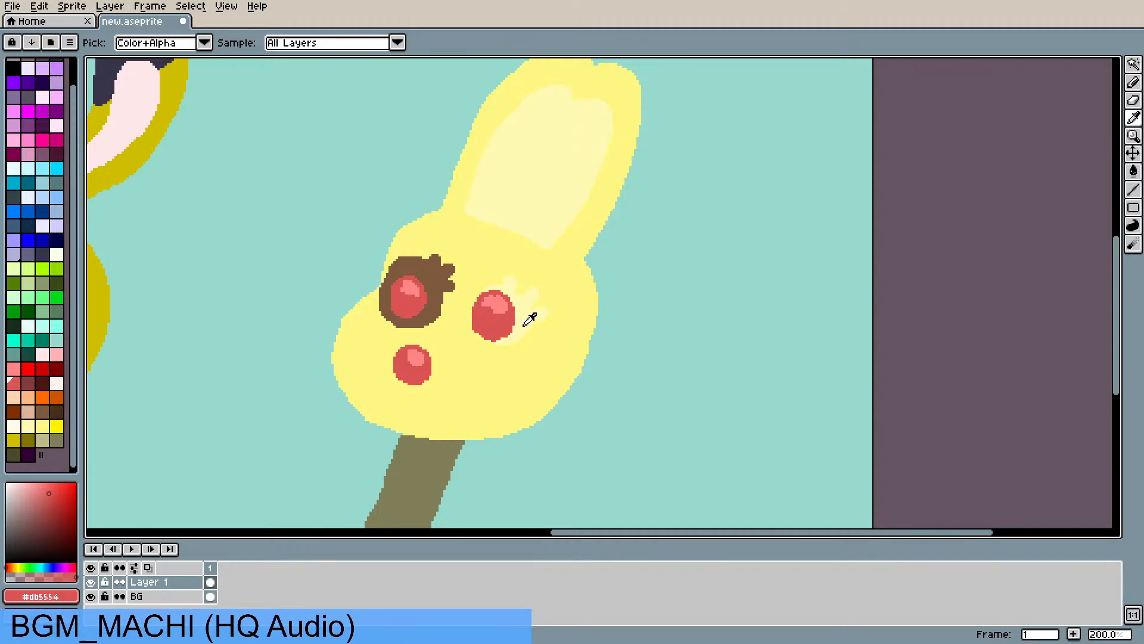
pyautogui.click(527, 319)
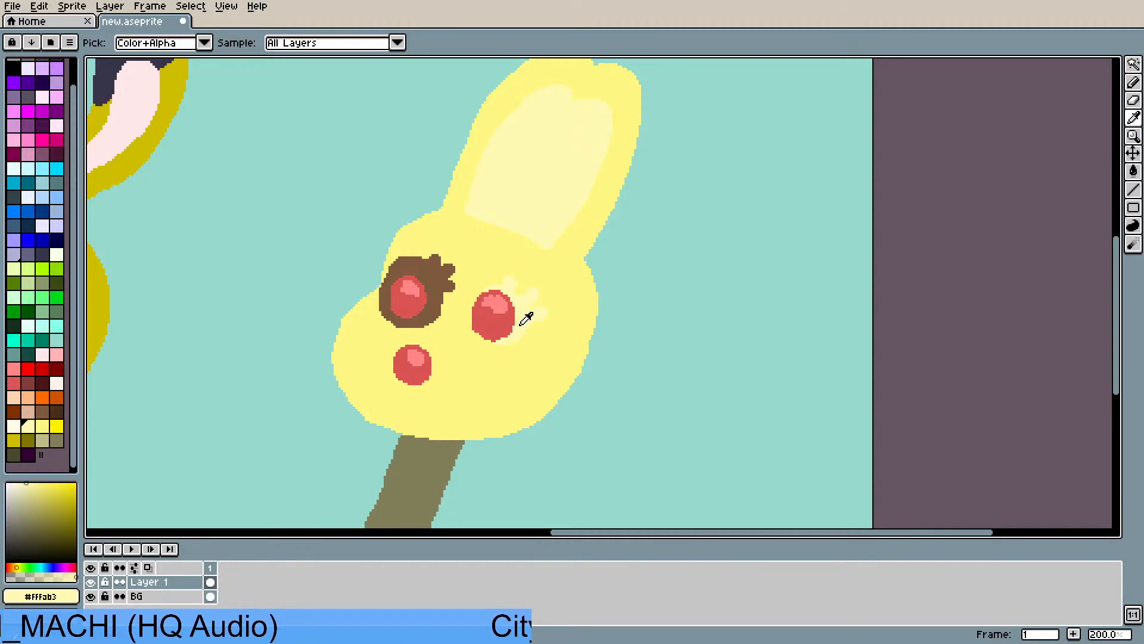
pyautogui.press('b')
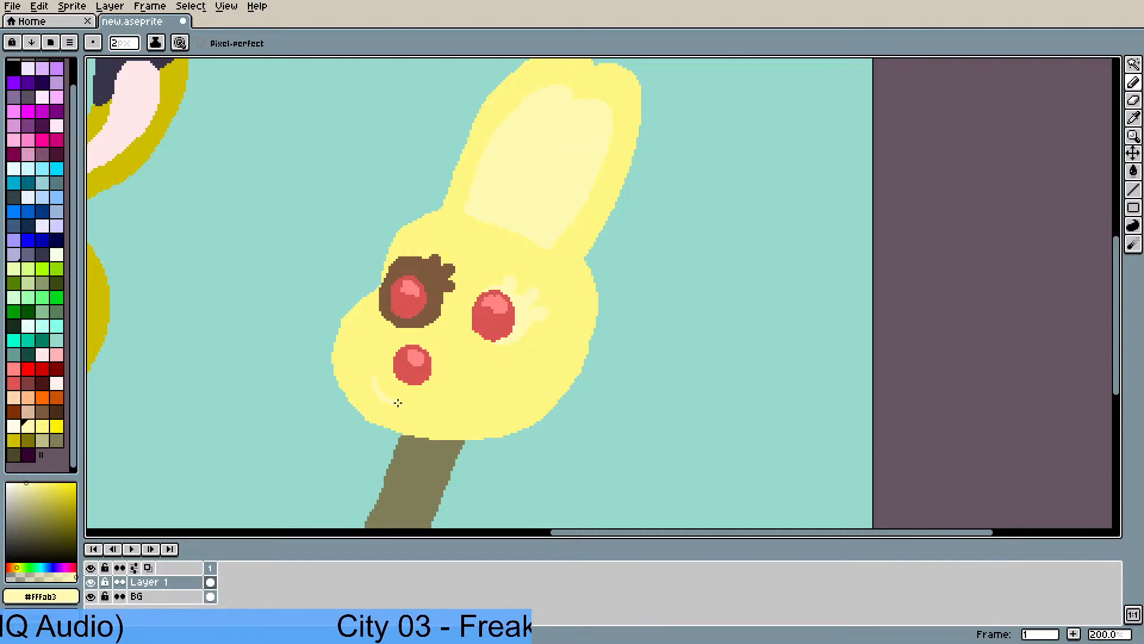
pyautogui.moveTo(122, 41); pyautogui.dragTo(121, 59)
pyautogui.moveTo(362, 357); pyautogui.dragTo(372, 385)
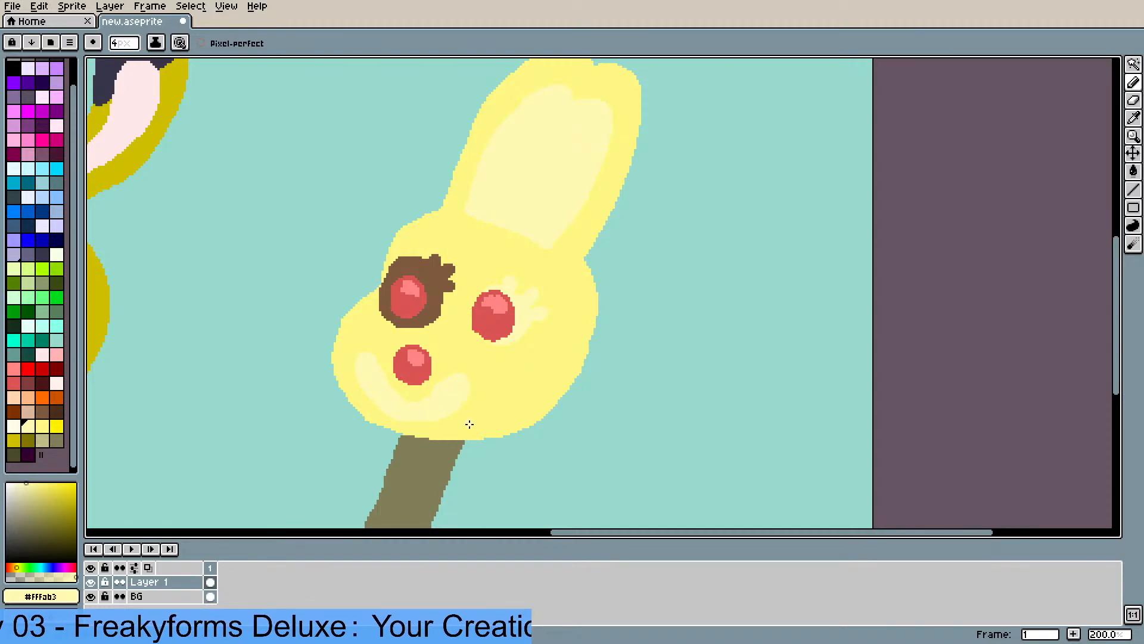
pyautogui.scroll(-4, 470, 423)
pyautogui.scroll(3, 480, 414)
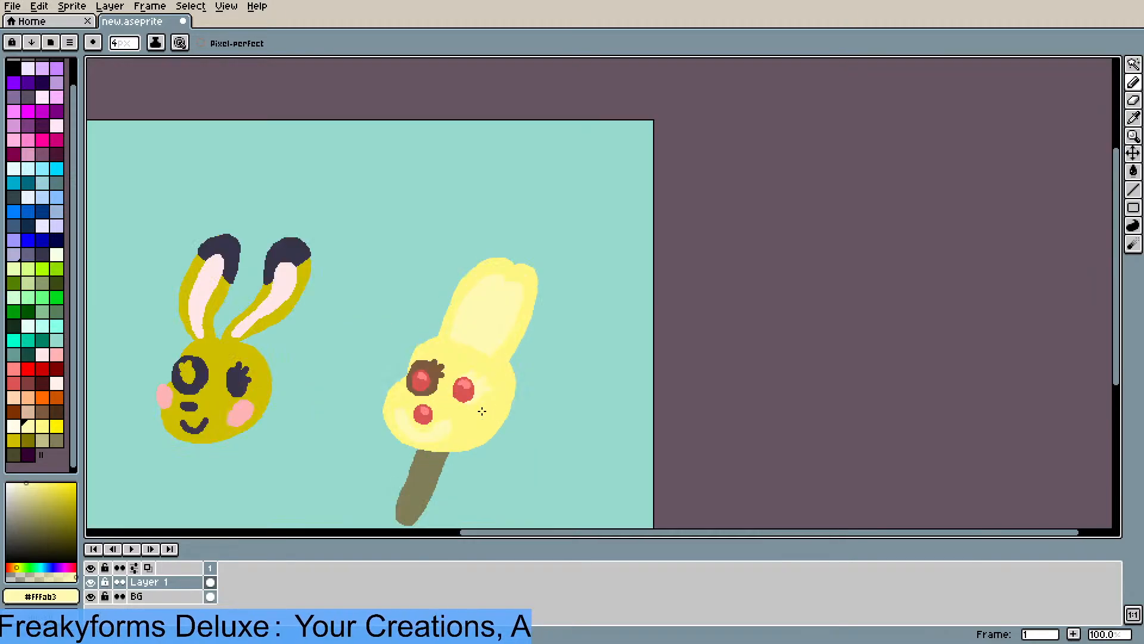
pyautogui.moveTo(489, 399); pyautogui.dragTo(549, 299)
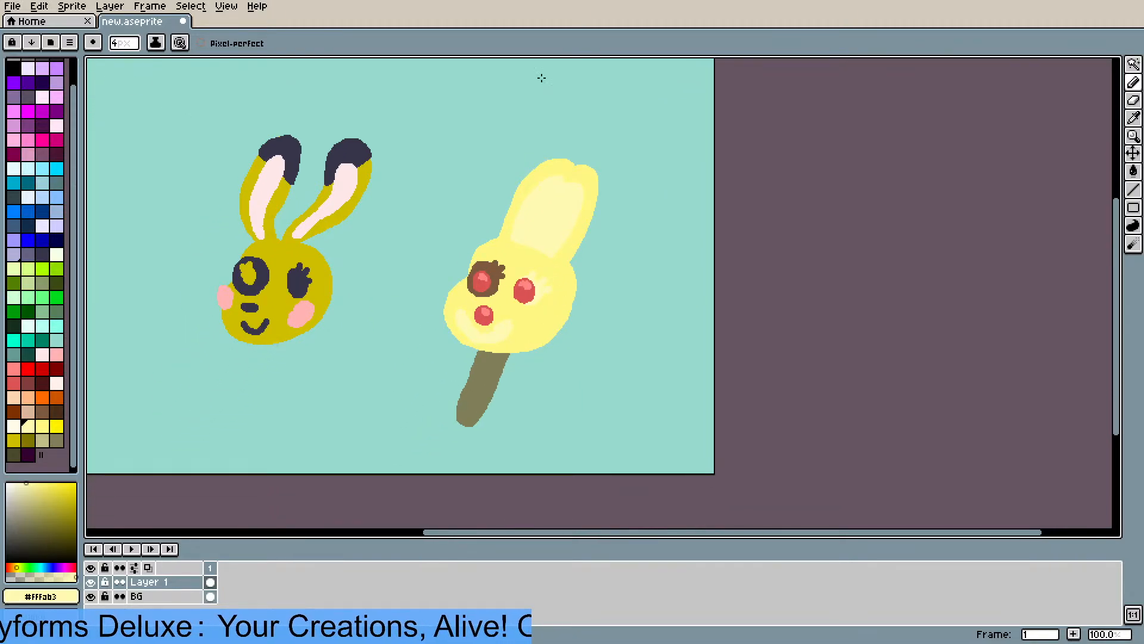
# - Select the light yellow character with a rectangular marquee and move it toward the canvas's upper-right corner
pyautogui.click(1133, 63)
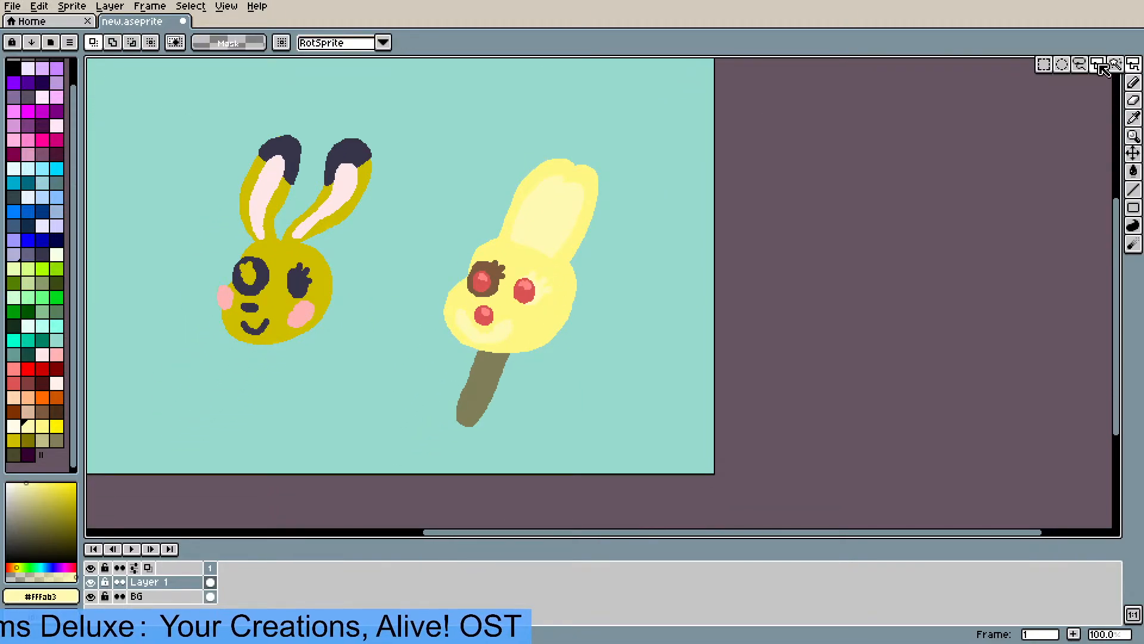
pyautogui.click(1049, 66)
pyautogui.moveTo(407, 125); pyautogui.dragTo(641, 463)
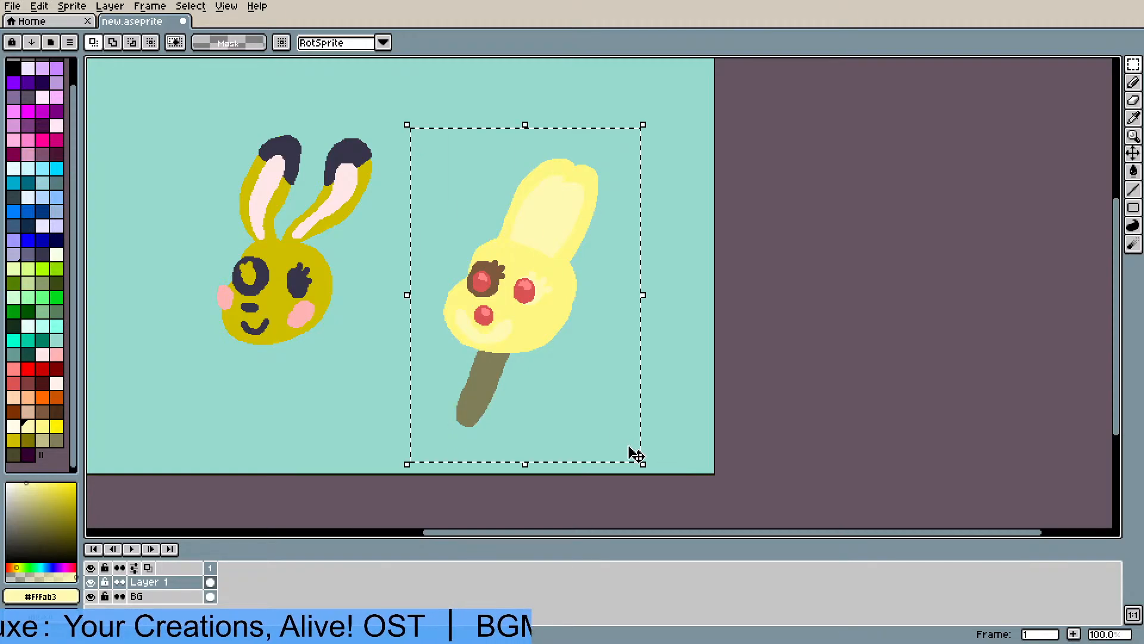
pyautogui.moveTo(532, 346); pyautogui.dragTo(620, 260)
# - Select the dark yellow rabbit head with a rectangular marquee and delete it from the canvas
pyautogui.moveTo(432, 299); pyautogui.dragTo(423, 352)
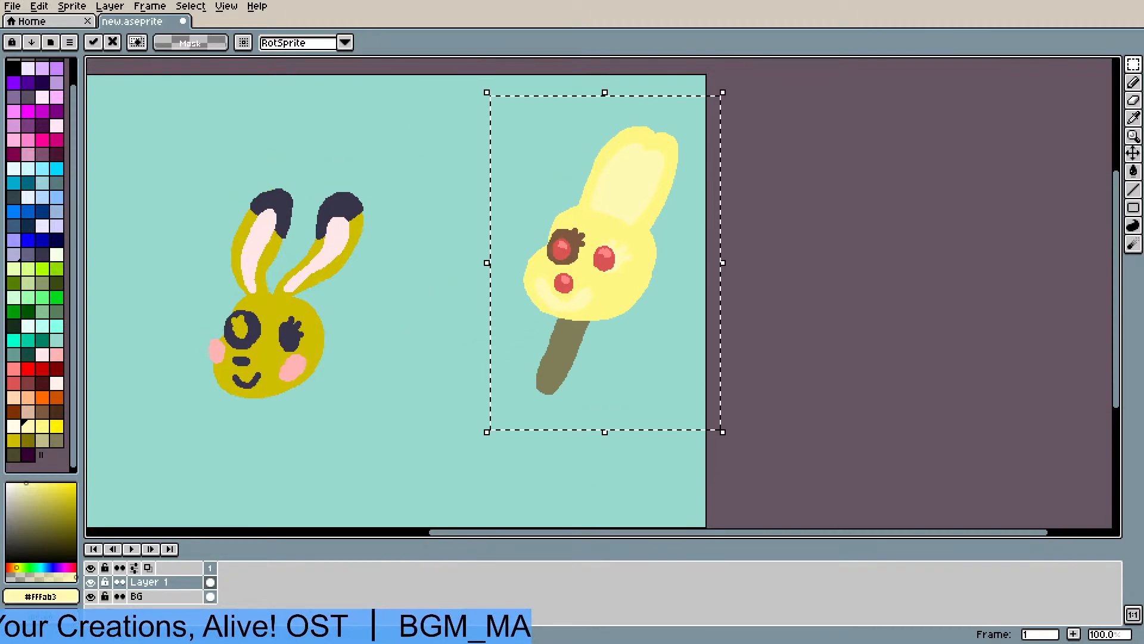
pyautogui.moveTo(182, 161); pyautogui.dragTo(410, 460)
pyautogui.press('Delete')
# - Reselect the light yellow character, shift it slightly further up into the canvas corner, and drop the selection
pyautogui.moveTo(664, 307); pyautogui.dragTo(558, 338)
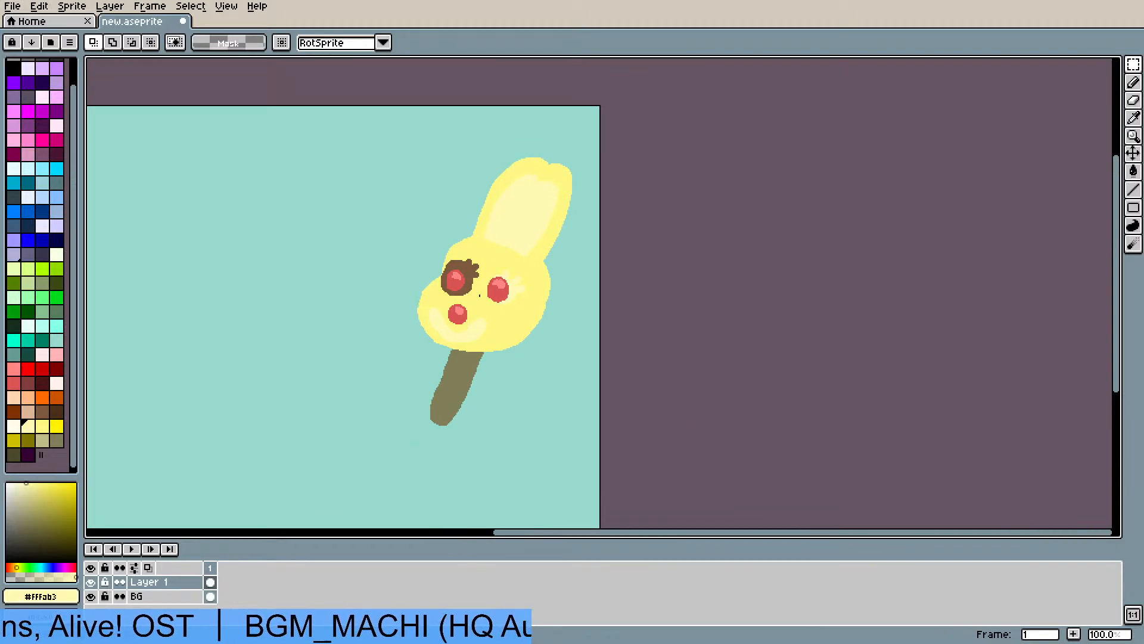
pyautogui.moveTo(368, 123); pyautogui.dragTo(605, 489)
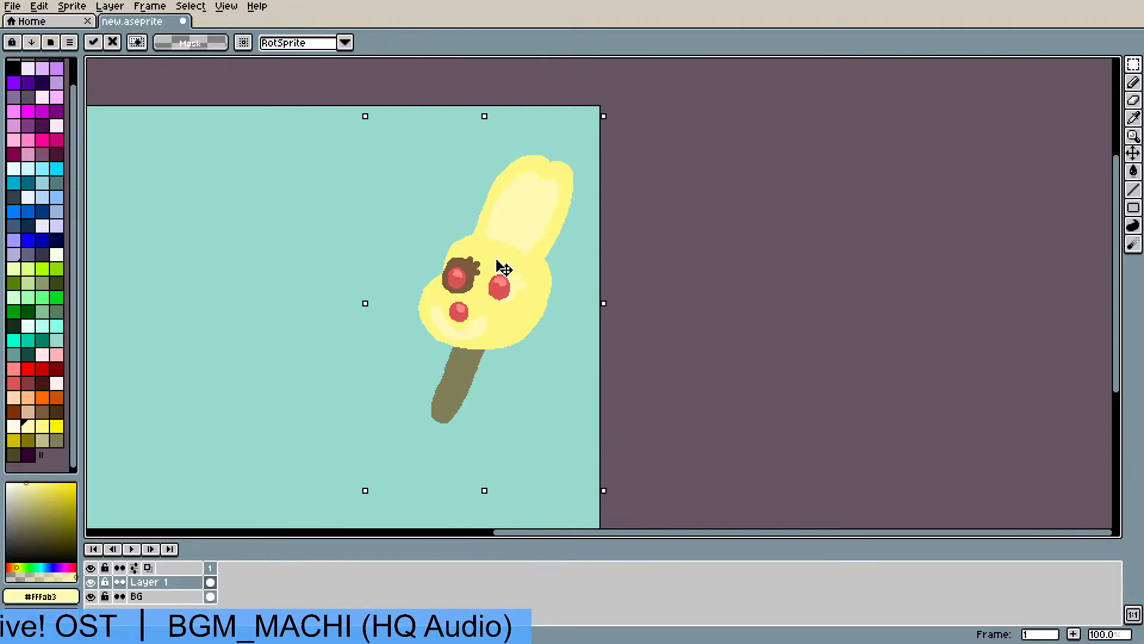
pyautogui.moveTo(504, 270); pyautogui.dragTo(511, 237)
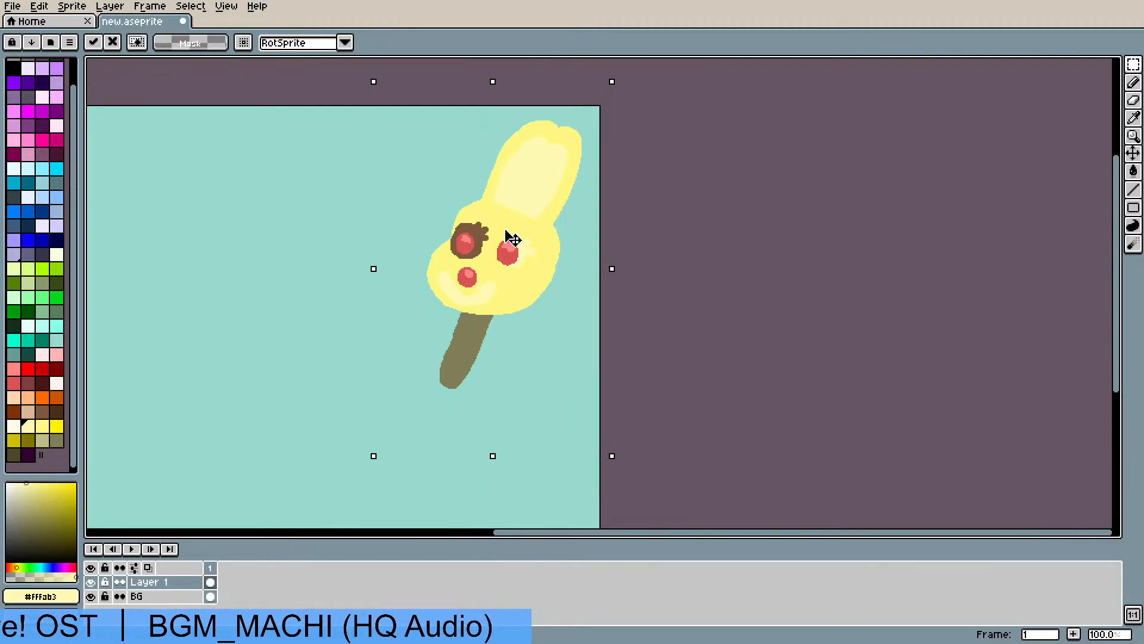
pyautogui.click(348, 237)
pyautogui.moveTo(341, 254); pyautogui.dragTo(363, 243)
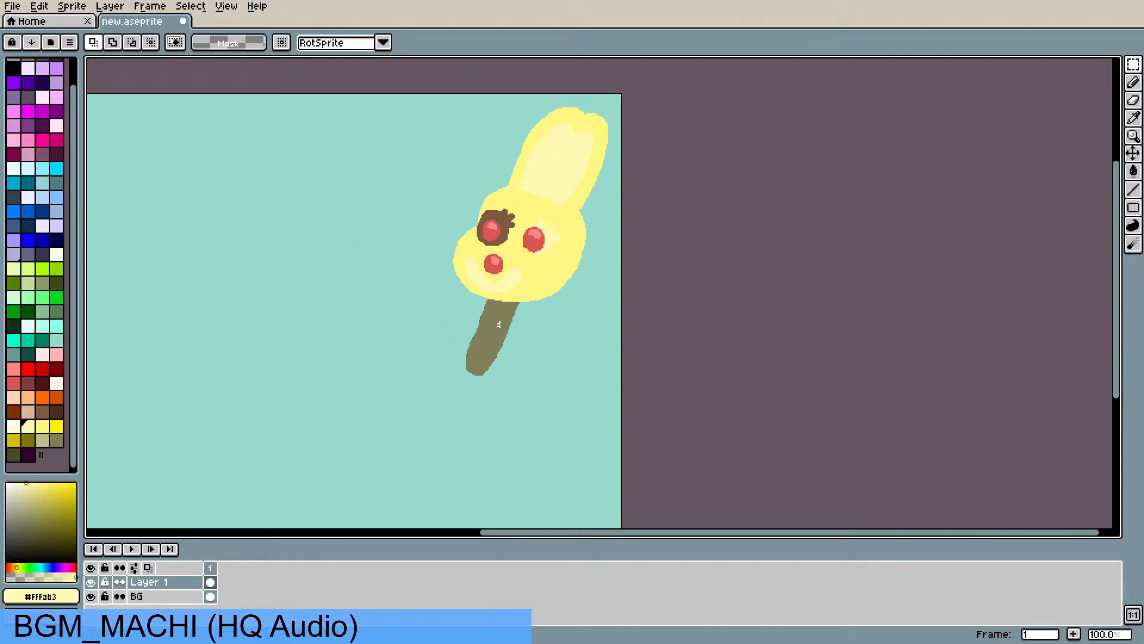
# - Fill the stick below the head with the lighter khaki palette colour Idx-114
pyautogui.scroll(1, 514, 339)
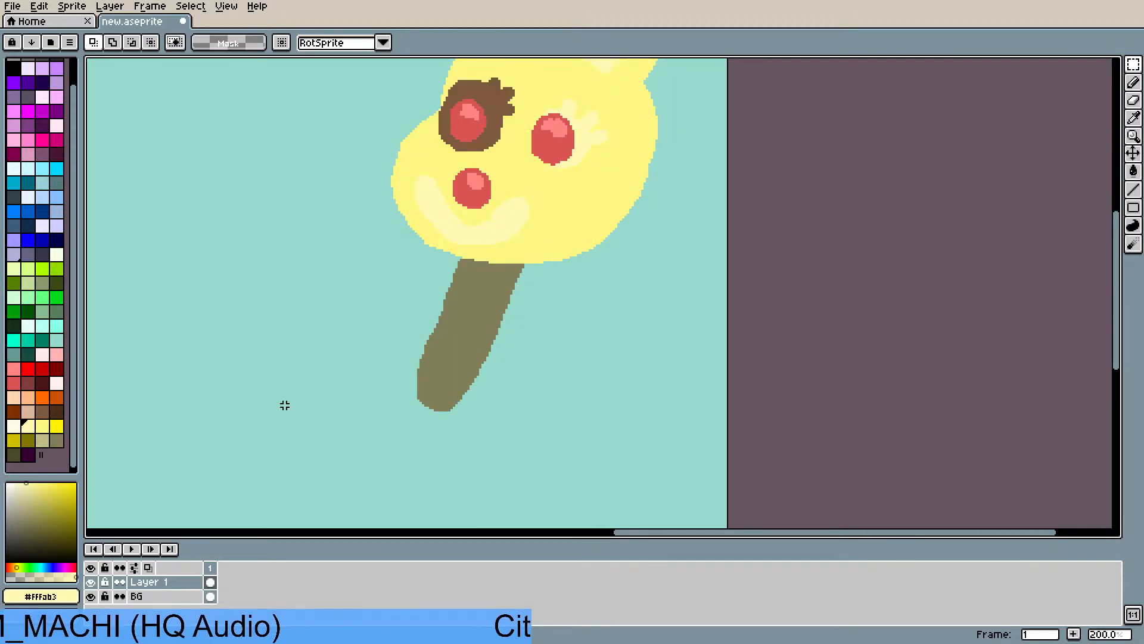
pyautogui.click(43, 440)
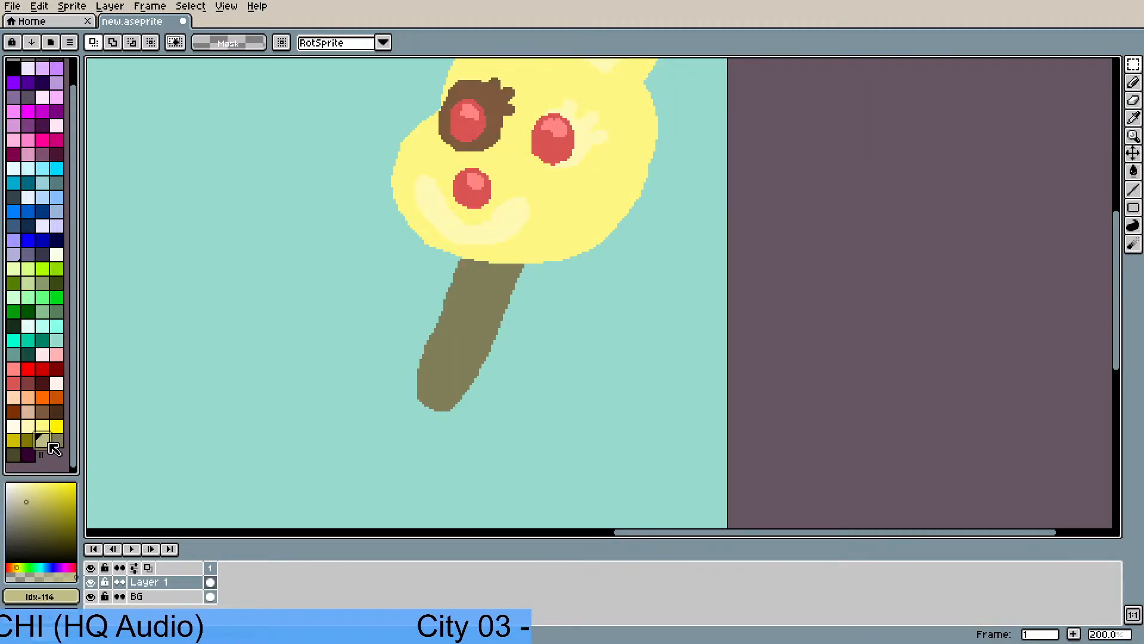
pyautogui.press('g')
pyautogui.click(462, 298)
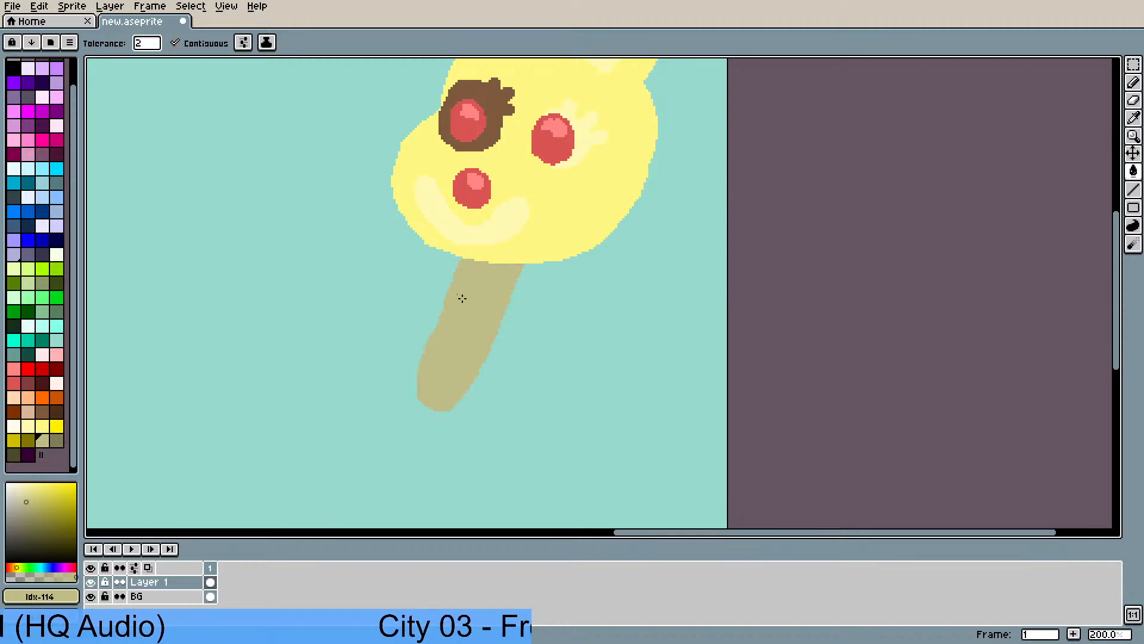
# - Try painting short wood-grain strokes along the stick in the darker khaki Idx-115 with a 4 px brush
pyautogui.click(57, 439)
pyautogui.press('b')
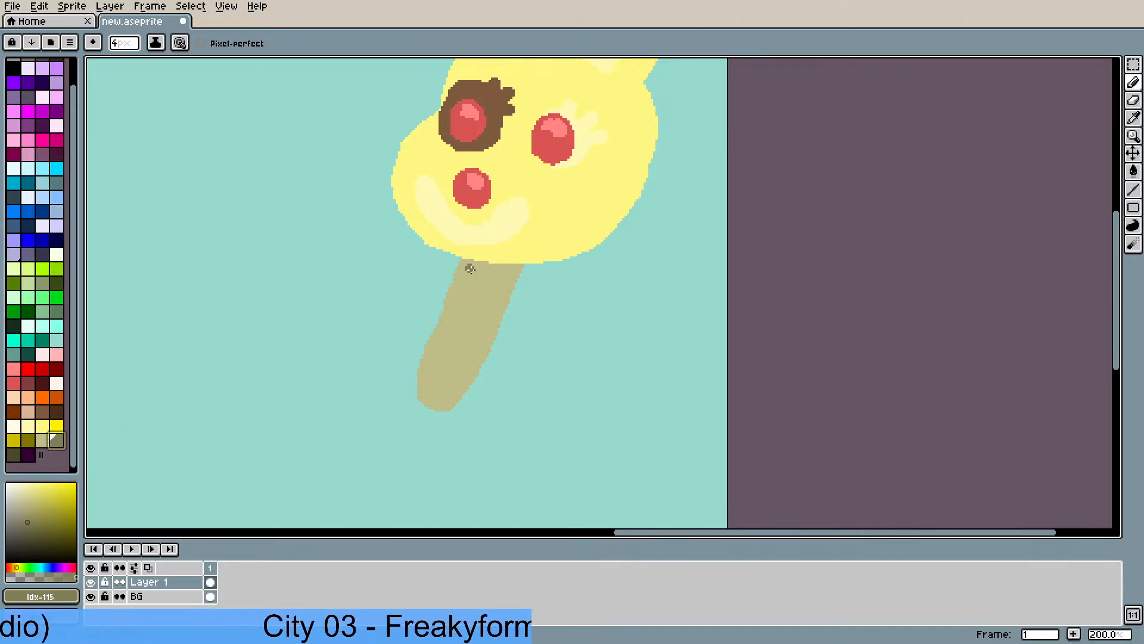
pyautogui.moveTo(470, 264); pyautogui.dragTo(451, 322)
pyautogui.moveTo(486, 288); pyautogui.dragTo(460, 376)
pyautogui.moveTo(448, 341); pyautogui.dragTo(437, 367)
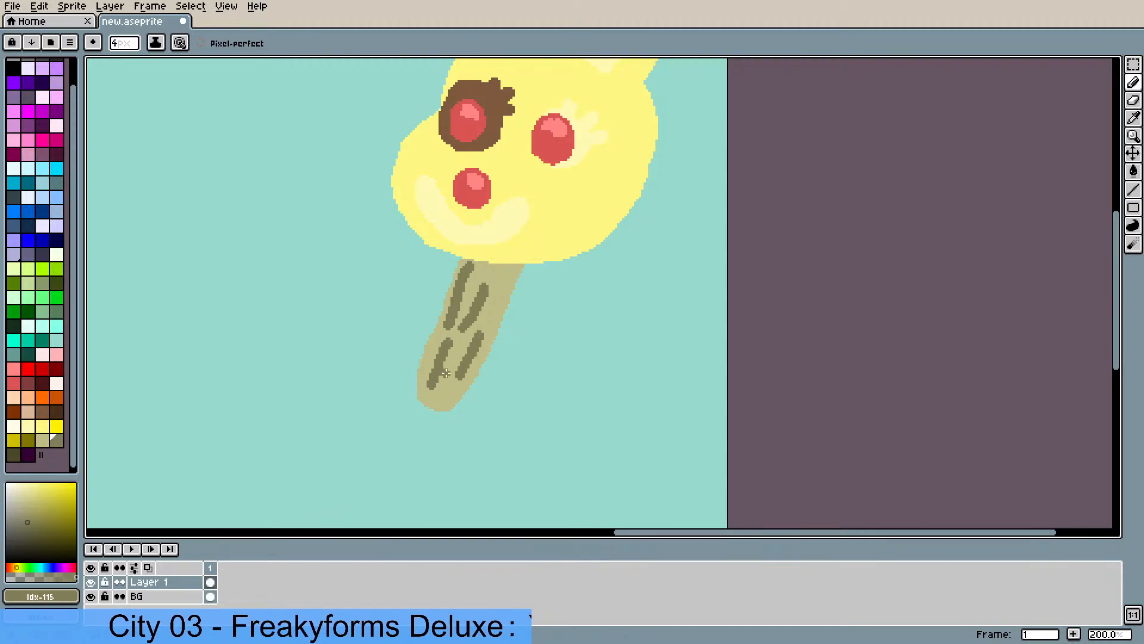
# - Undo the wood-grain strokes and the stick's colour fill
pyautogui.scroll(-2, 470, 305)
pyautogui.scroll(1, 469, 304)
pyautogui.hotkey('ctrl', 'z')
pyautogui.hotkey('ctrl', 'z')
pyautogui.hotkey('ctrl', 'z')
pyautogui.hotkey('ctrl', 'z')
pyautogui.hotkey('ctrl', 'z')
pyautogui.hotkey('ctrl', 'z')
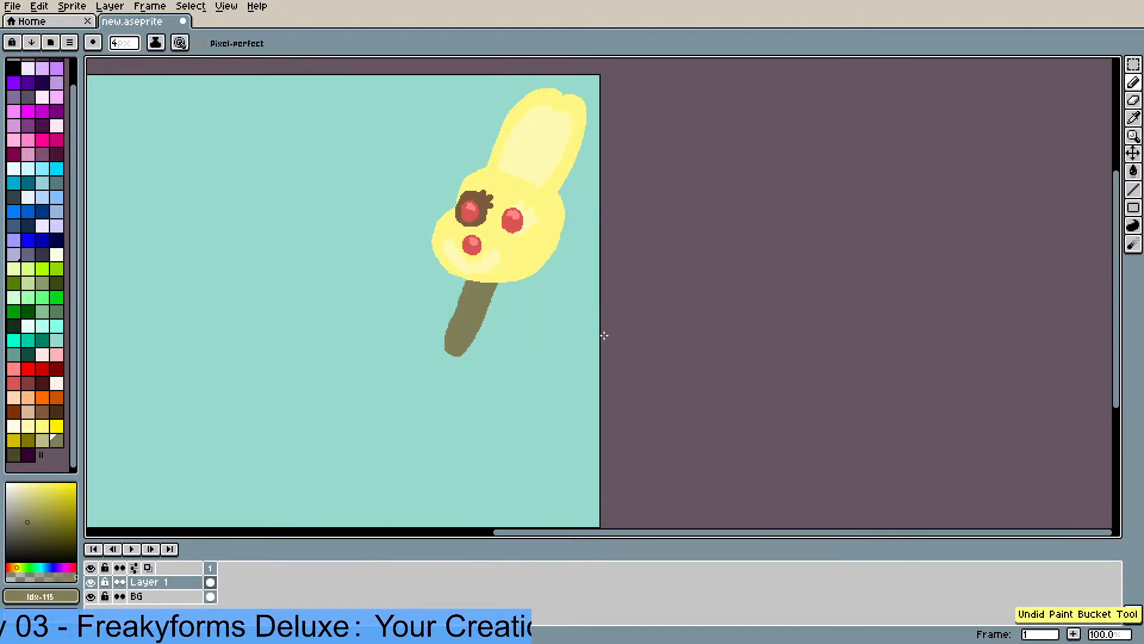
# - Recolour the whole stick with the lighter khaki Idx-114, leaving it without grain strokes
pyautogui.click(42, 441)
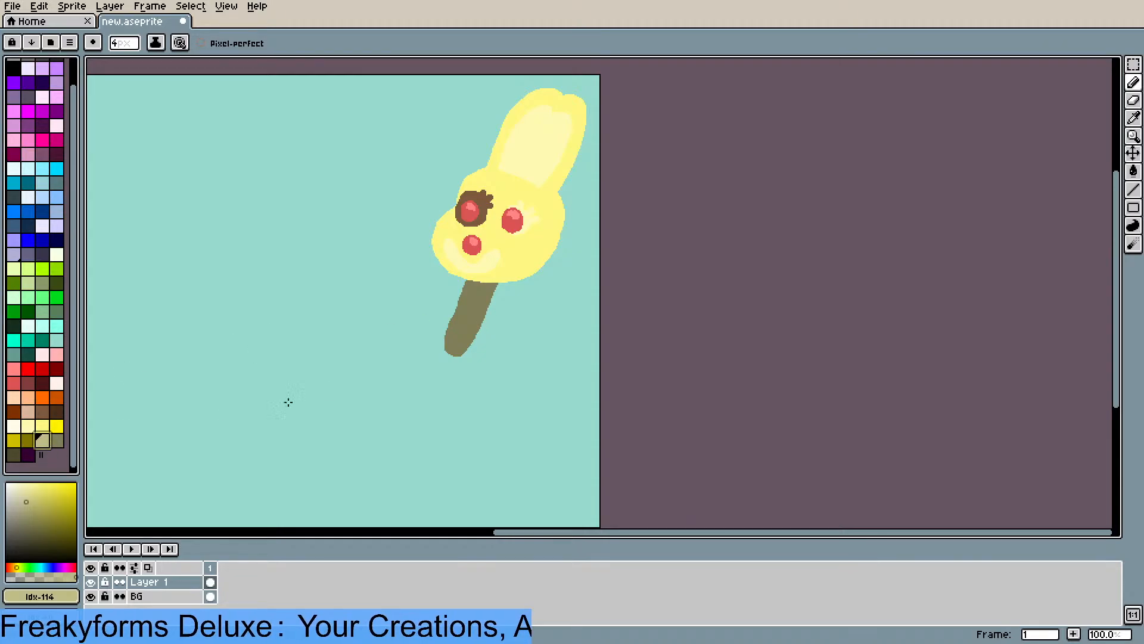
pyautogui.press('g')
pyautogui.click(457, 324)
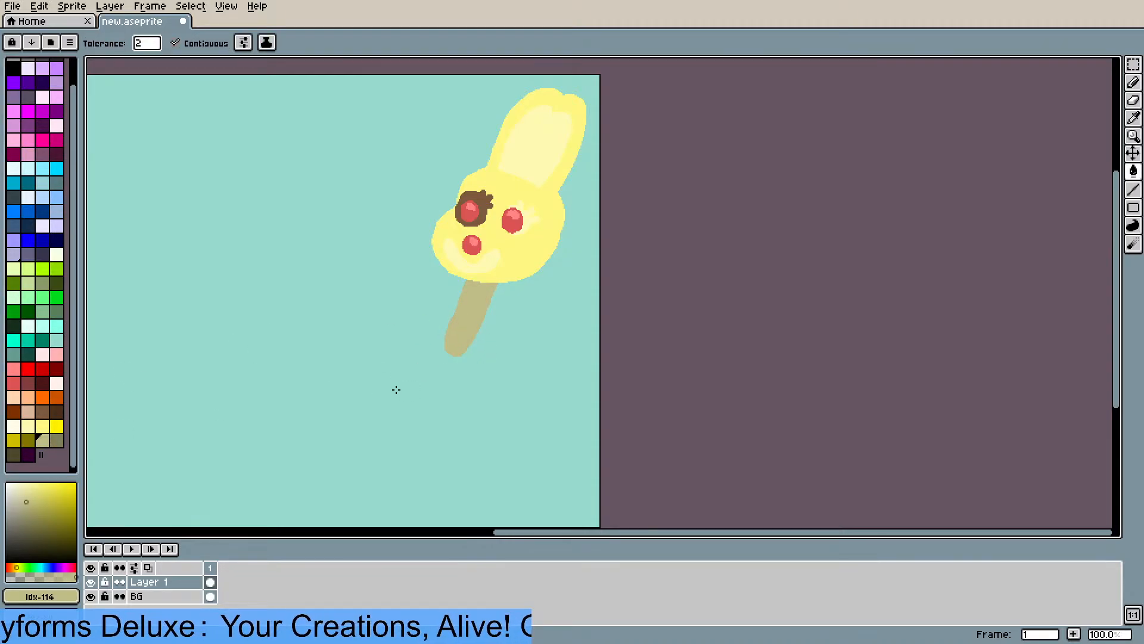
pyautogui.scroll(-1, 412, 386)
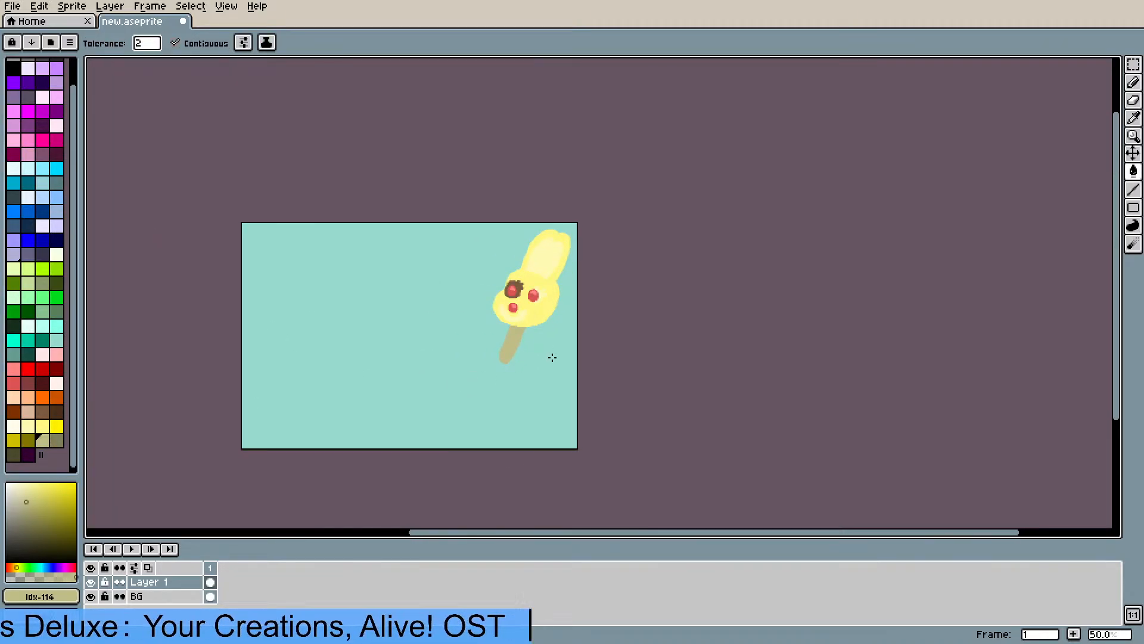
pyautogui.scroll(1, 529, 363)
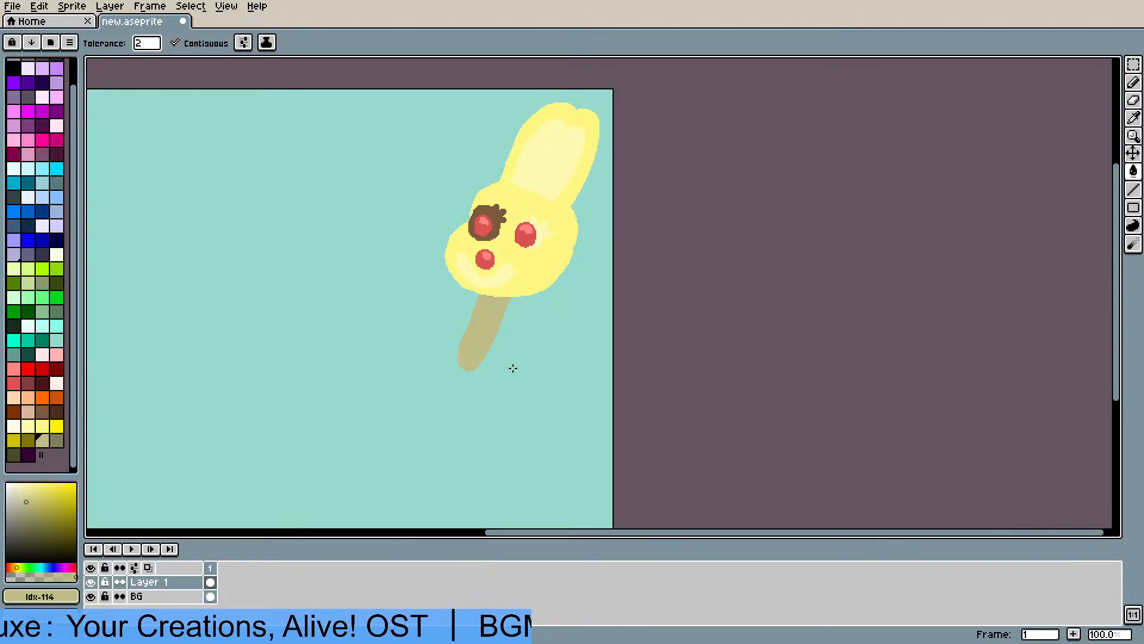
pyautogui.scroll(-1, 513, 368)
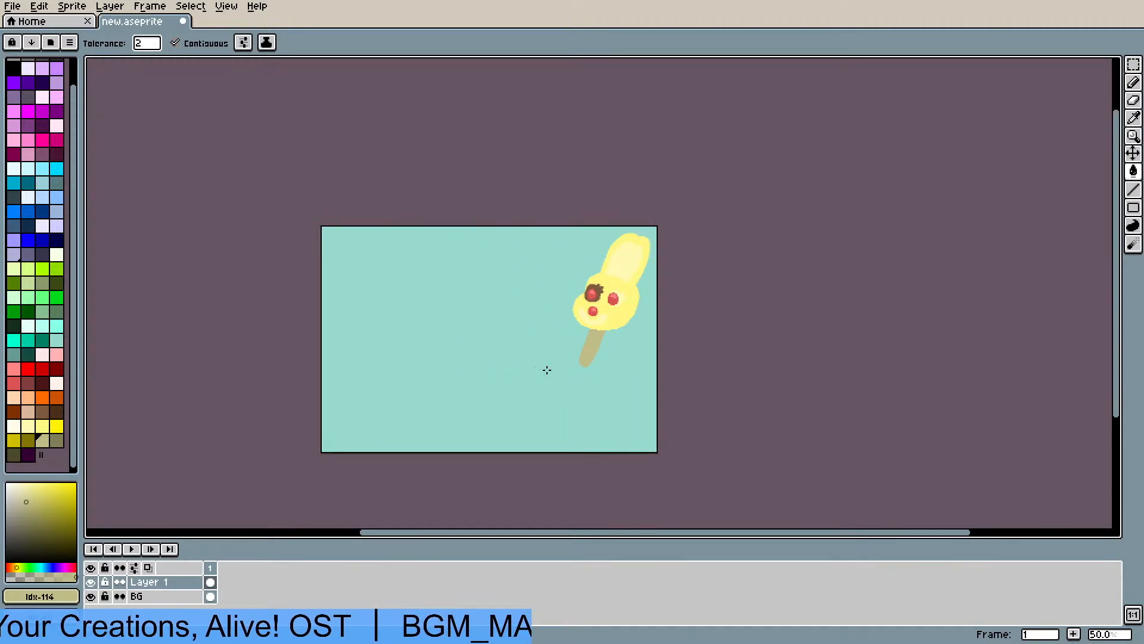
pyautogui.scroll(1, 545, 369)
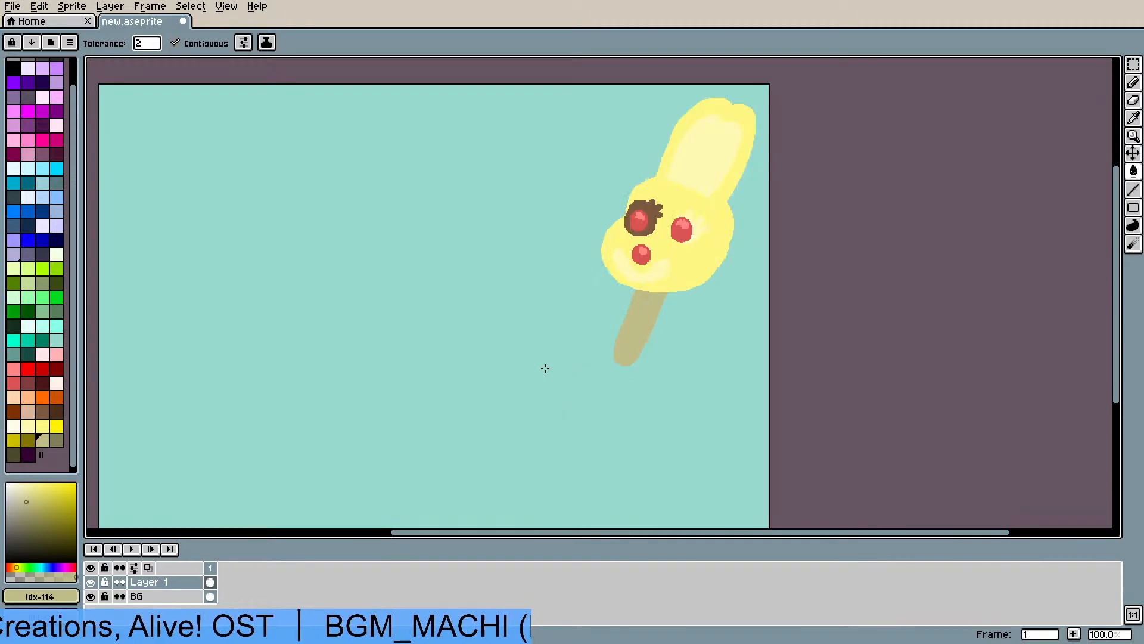
# - Try filling the brown lashed patch around the eye with the darker brown Idx-107, then undo it
pyautogui.moveTo(528, 369); pyautogui.dragTo(427, 403)
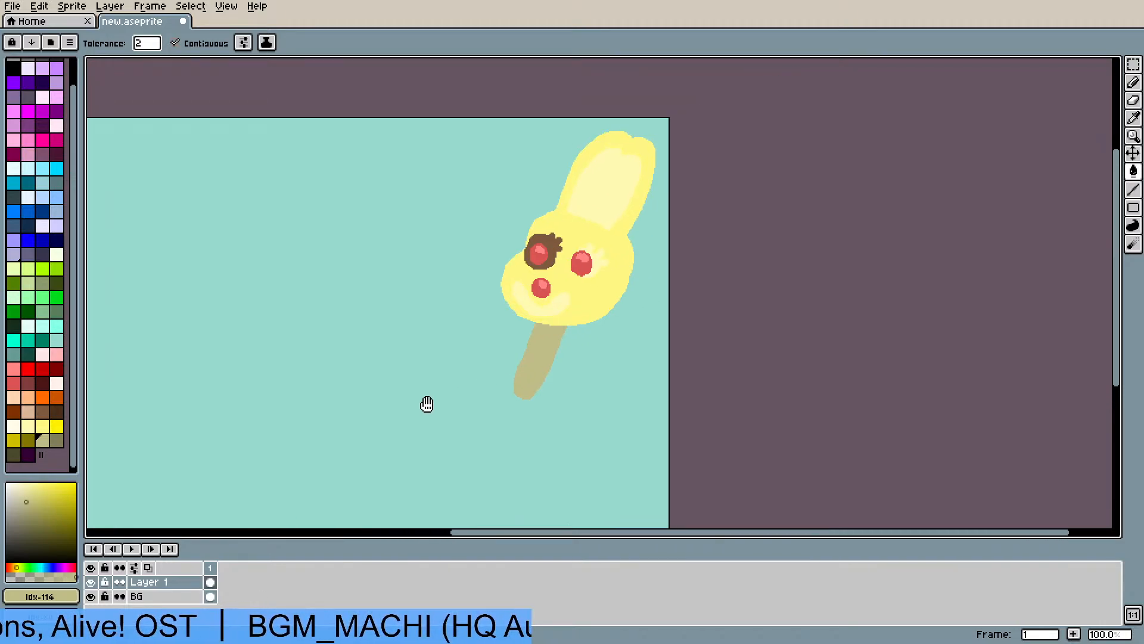
pyautogui.moveTo(642, 157); pyautogui.dragTo(573, 264)
pyautogui.scroll(1, 559, 289)
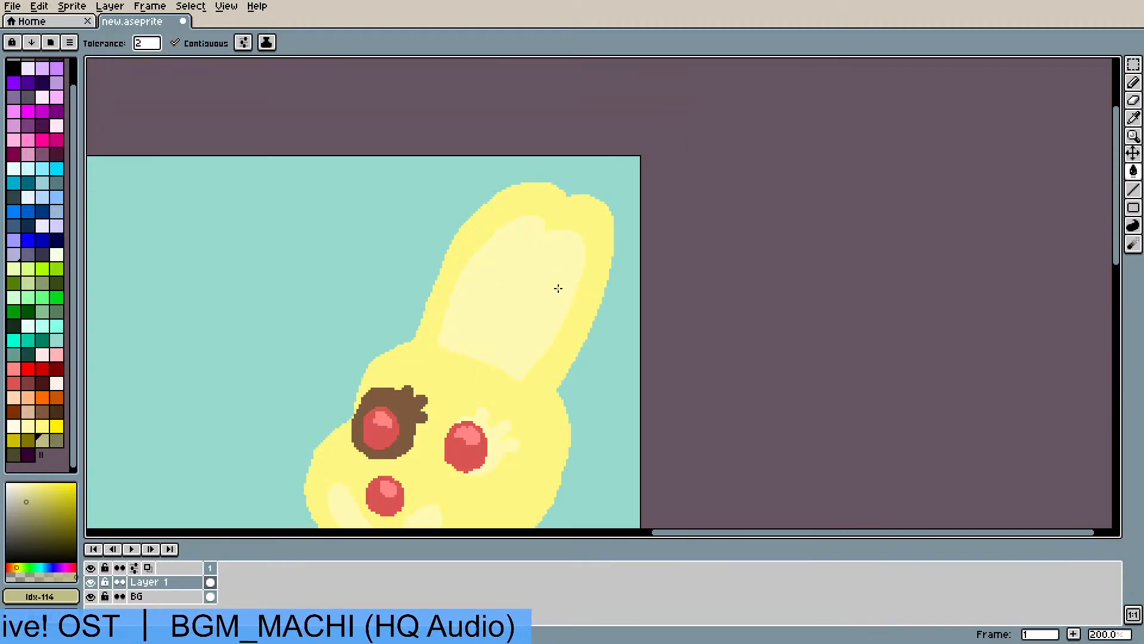
pyautogui.click(56, 411)
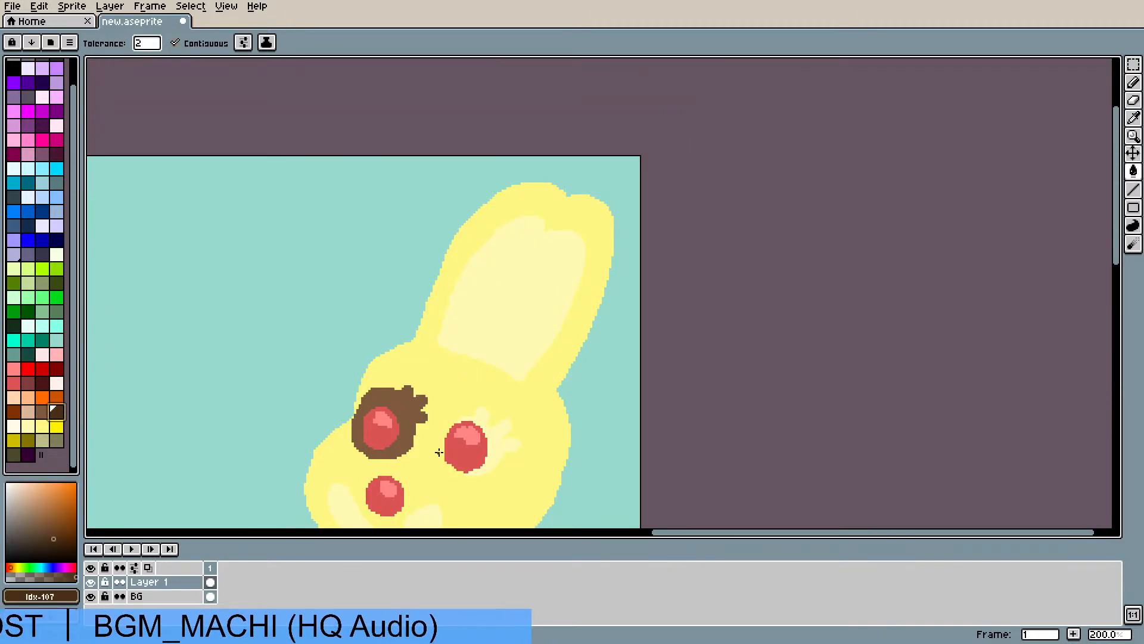
pyautogui.click(405, 412)
pyautogui.hotkey('ctrl', 'z')
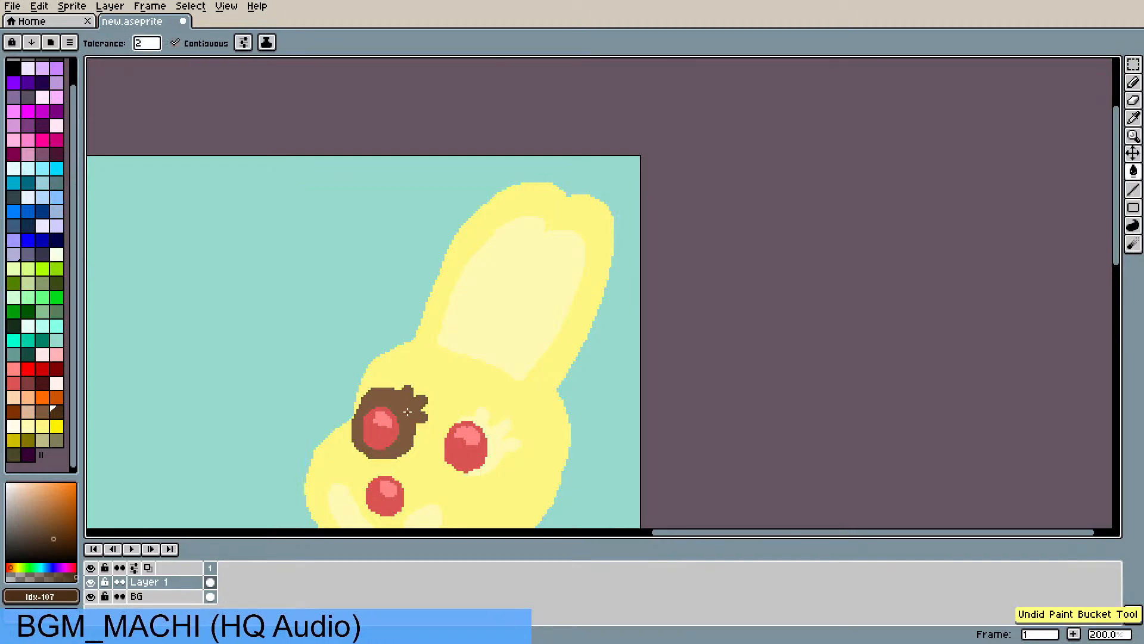
# - Outline a dripping chocolate coating over the ear tips in the sampled eye-patch brown #7E5A3D and fill it in
pyautogui.press('i')
pyautogui.click(409, 409)
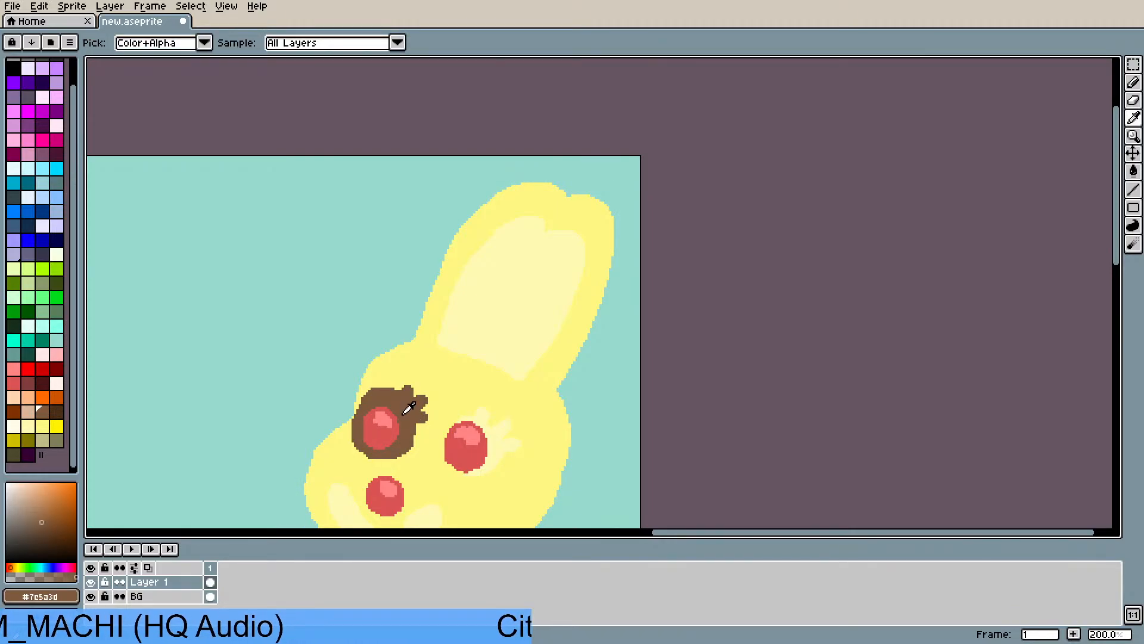
pyautogui.press('b')
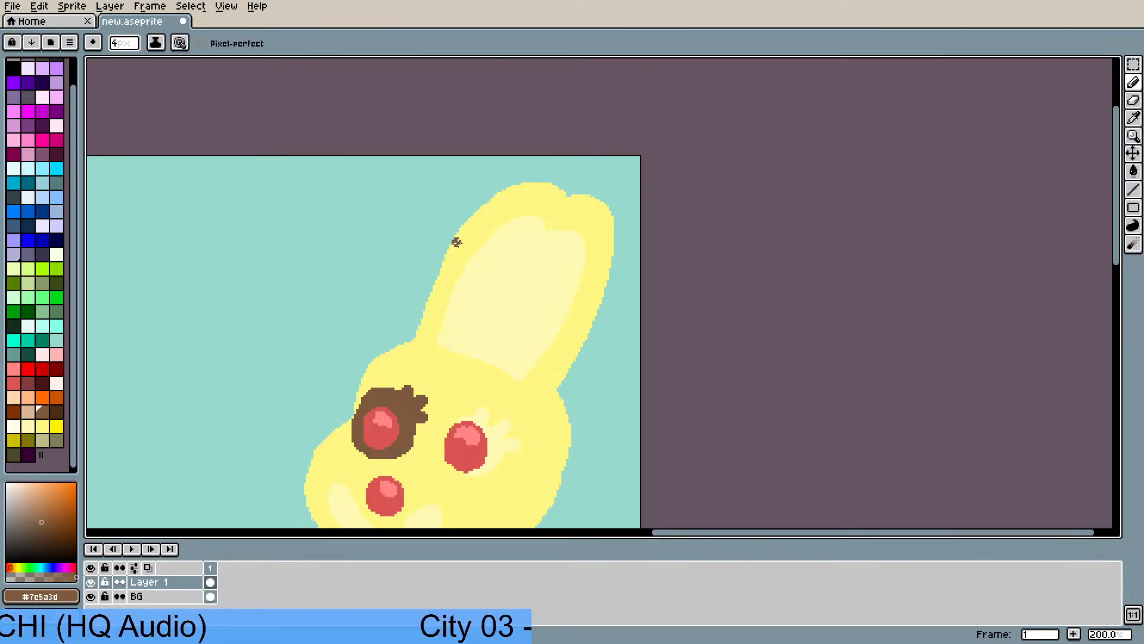
pyautogui.moveTo(456, 243)
pyautogui.mouseDown()
pyautogui.moveTo(529, 266)
pyautogui.moveTo(592, 313)
pyautogui.moveTo(610, 222)
pyautogui.moveTo(593, 197)
pyautogui.moveTo(529, 182)
pyautogui.moveTo(456, 241)
pyautogui.mouseUp()
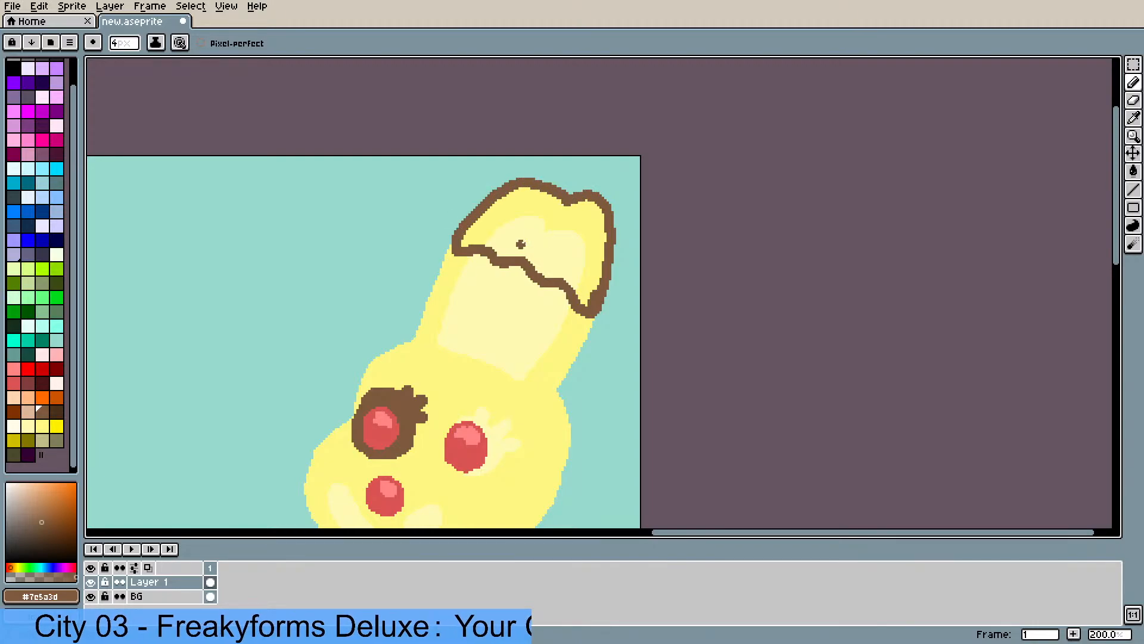
pyautogui.press('g')
pyautogui.click(553, 218)
pyautogui.click(535, 255)
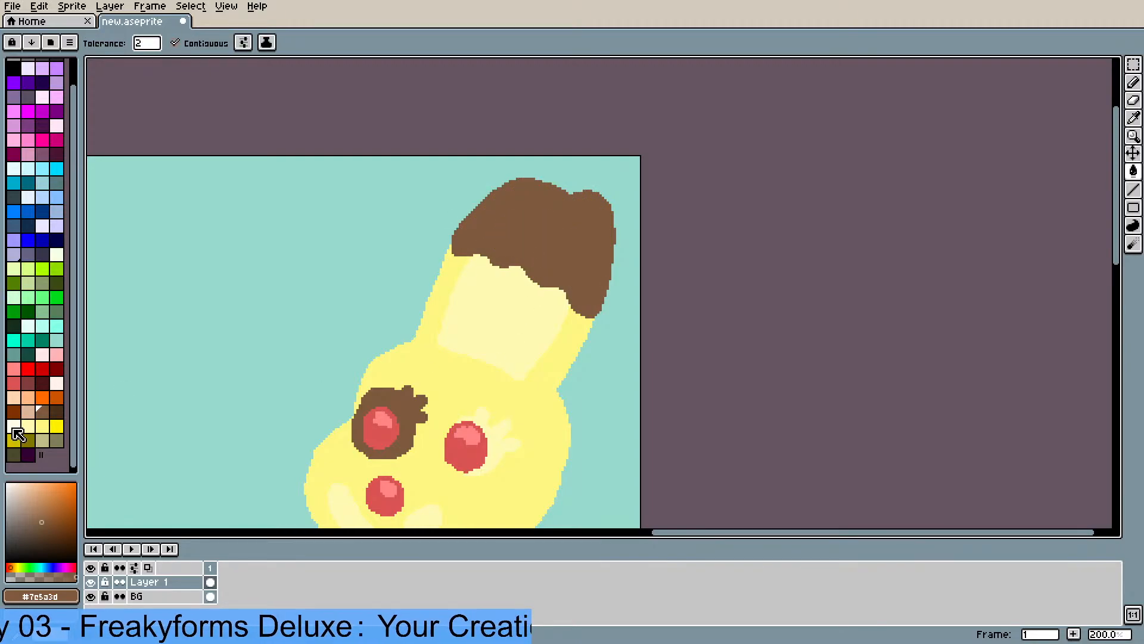
# - Paint faint highlight strokes on the chocolate-coated ear tips in a brown slightly lighter than Idx-106
pyautogui.click(56, 412)
pyautogui.press('b')
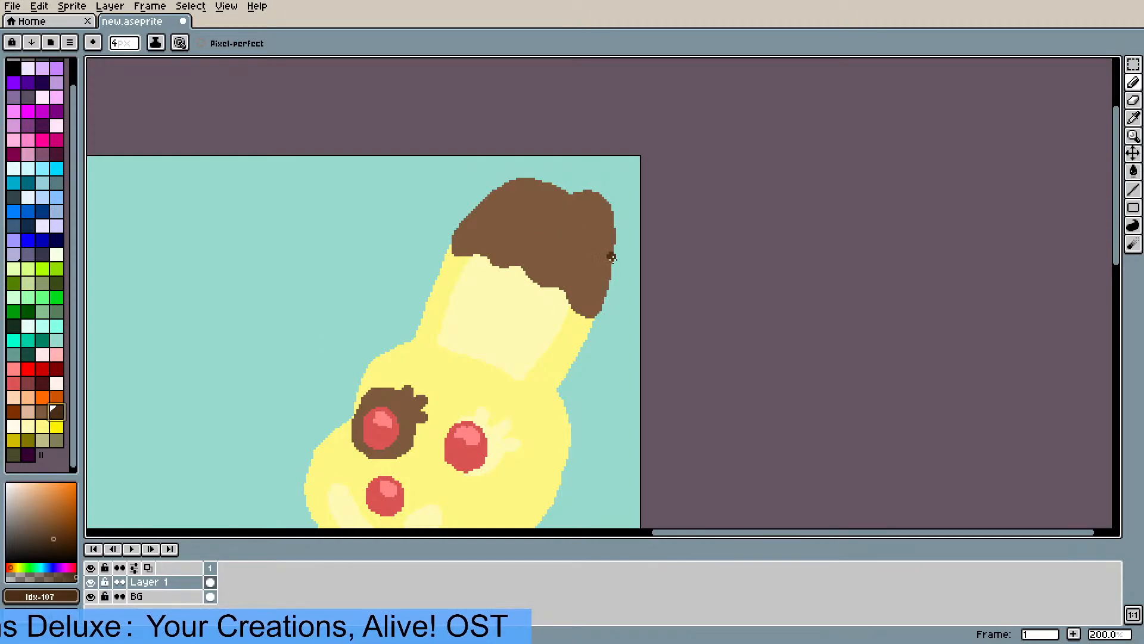
pyautogui.click(41, 411)
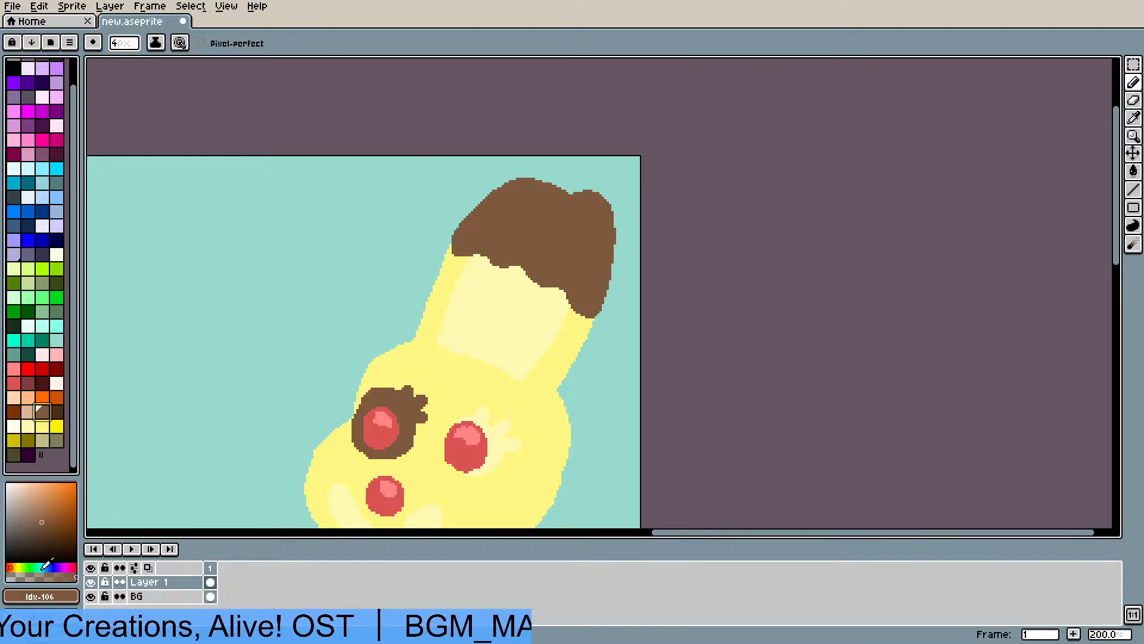
pyautogui.click(42, 518)
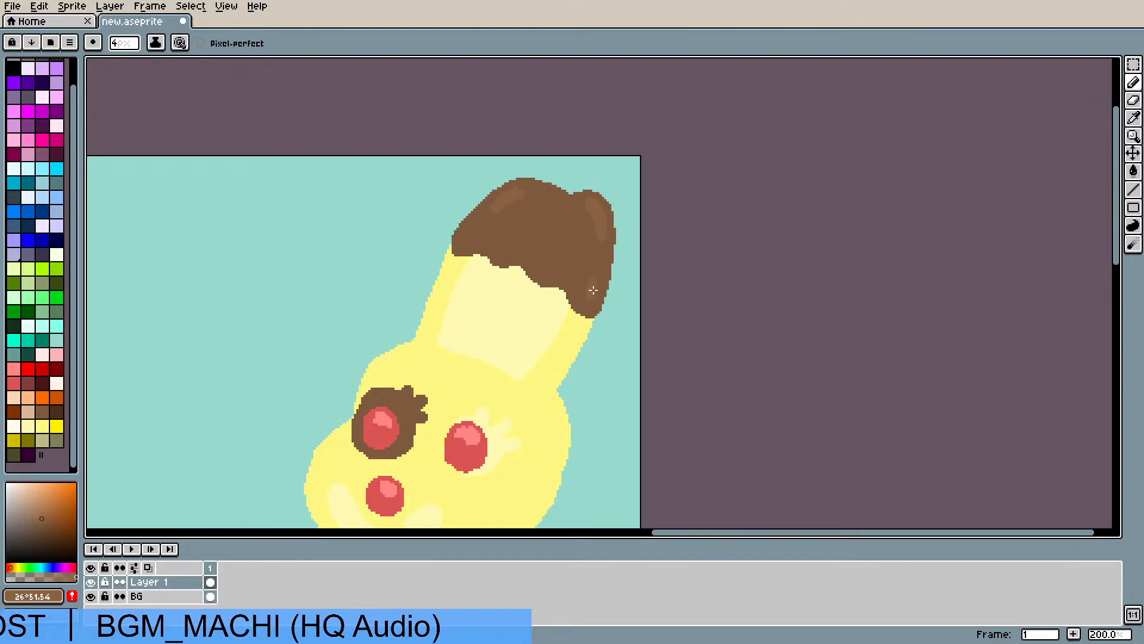
pyautogui.scroll(-2, 580, 268)
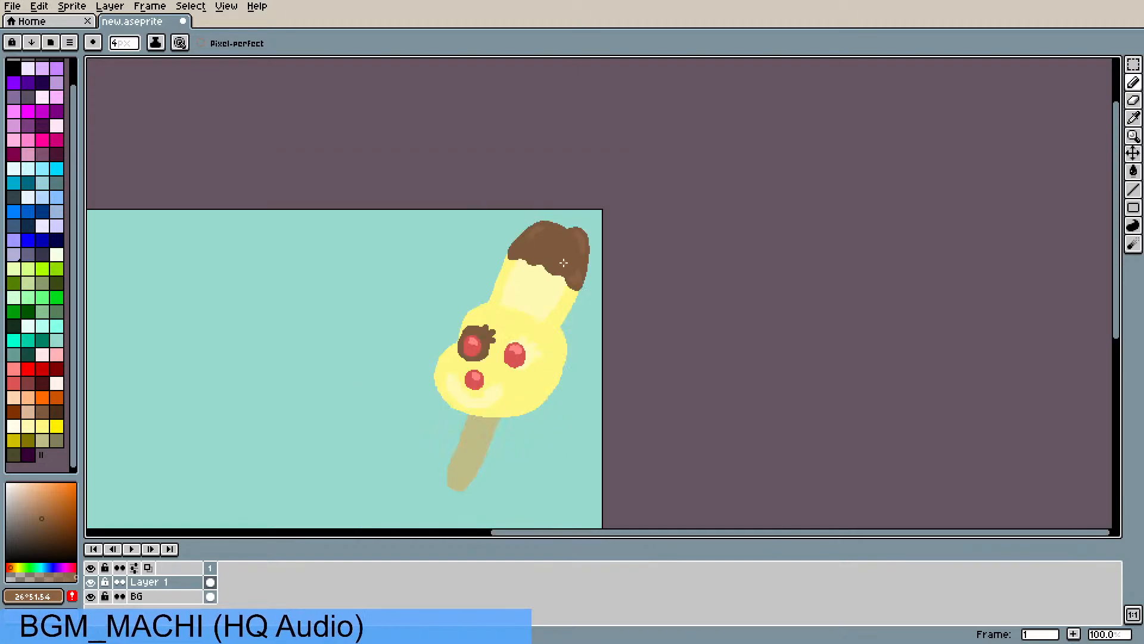
pyautogui.scroll(1, 523, 318)
pyautogui.moveTo(433, 343); pyautogui.dragTo(497, 304)
pyautogui.moveTo(323, 325); pyautogui.dragTo(384, 319)
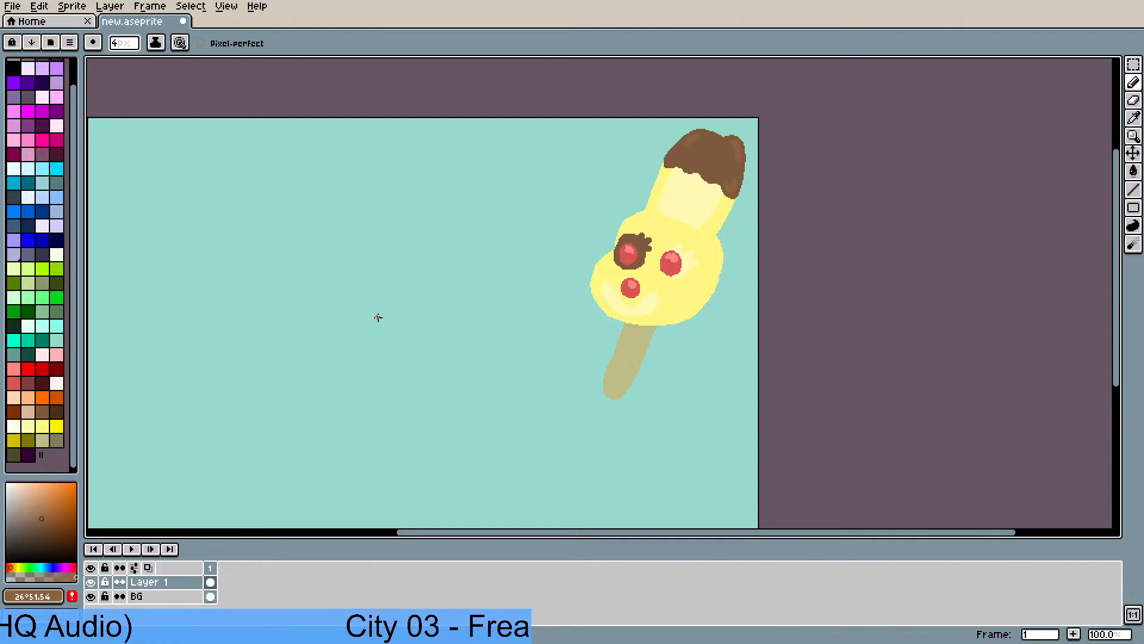
pyautogui.moveTo(481, 348); pyautogui.dragTo(504, 327)
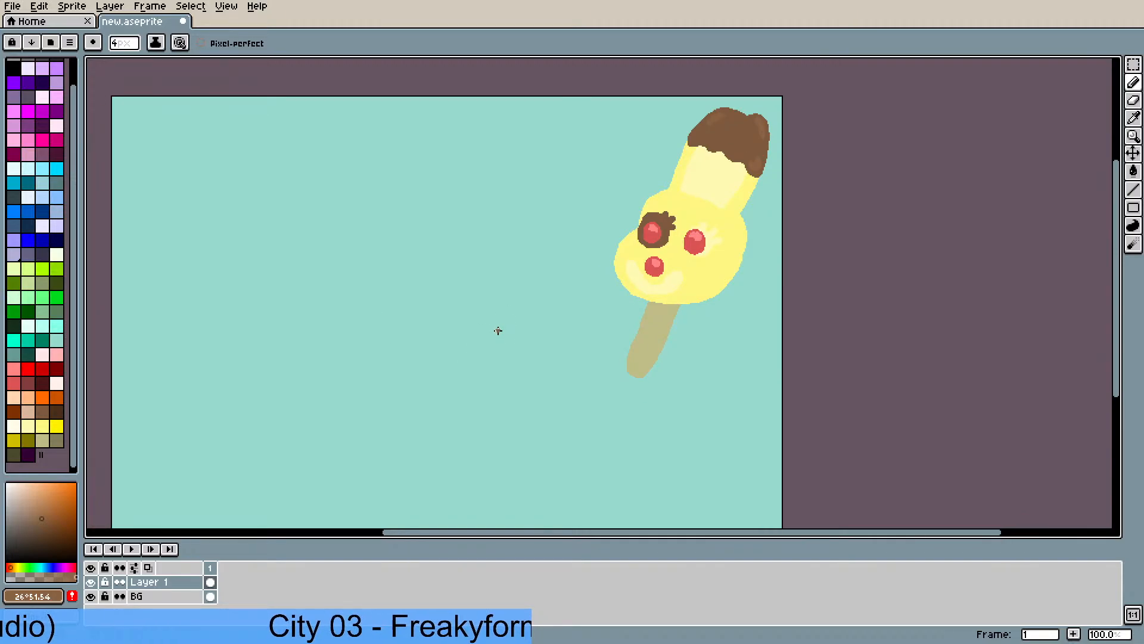
# - Touch up the pale rim beneath the rabbit's unpatched eye in its sampled pale yellow #FFFAB3 with a 2 px pencil
pyautogui.scroll(2, 760, 241)
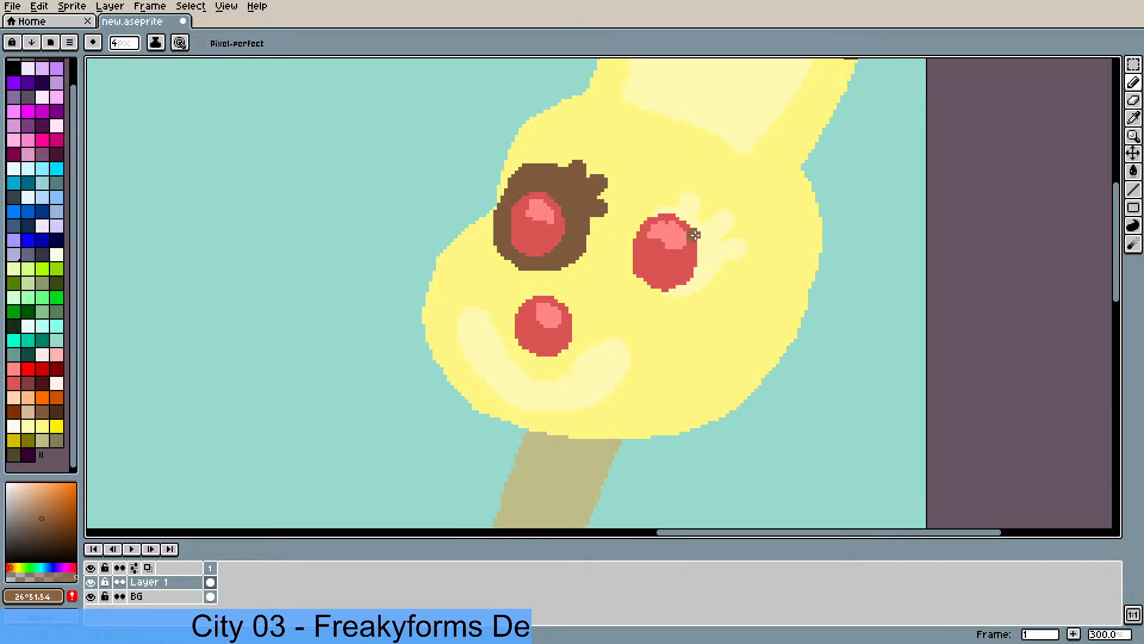
pyautogui.press('i')
pyautogui.click(702, 274)
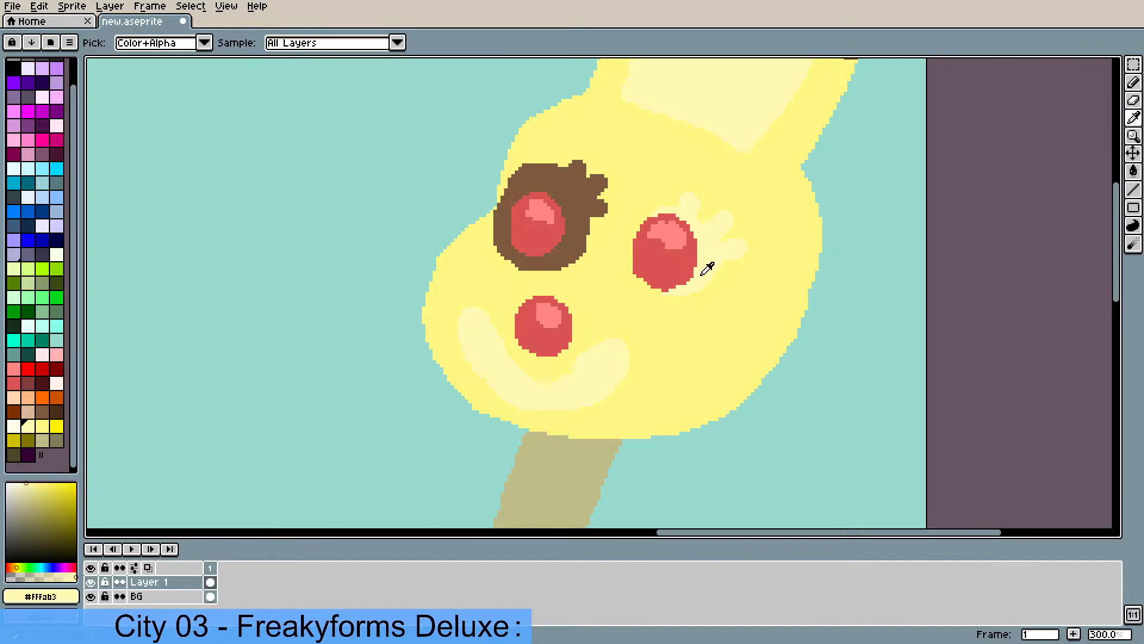
pyautogui.press('b')
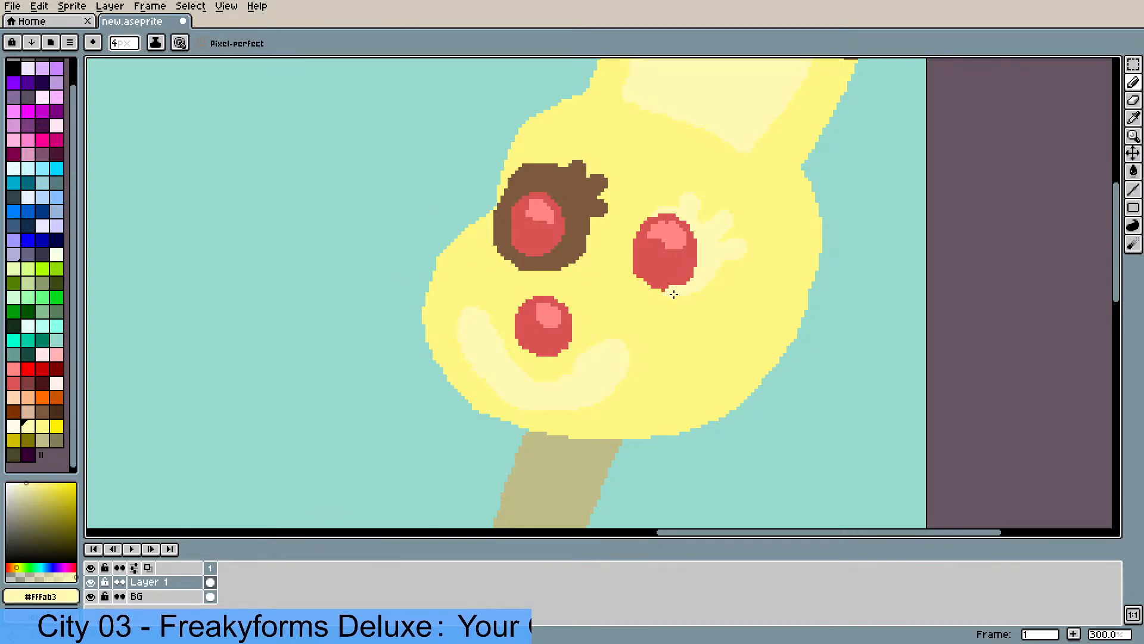
pyautogui.moveTo(121, 42); pyautogui.dragTo(114, 67)
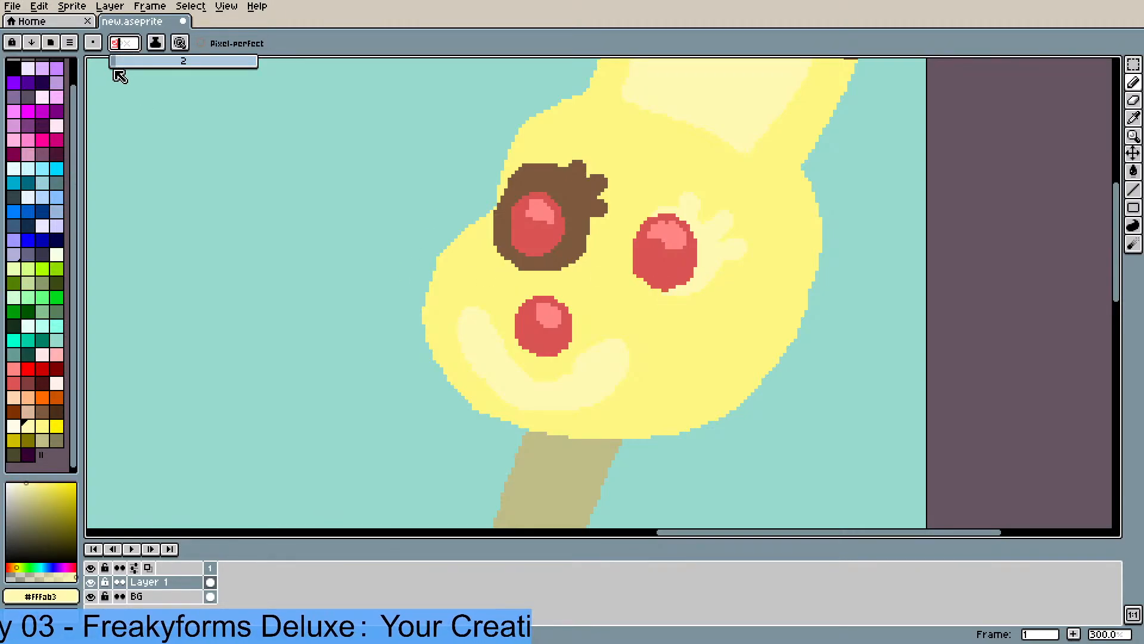
pyautogui.click(681, 289)
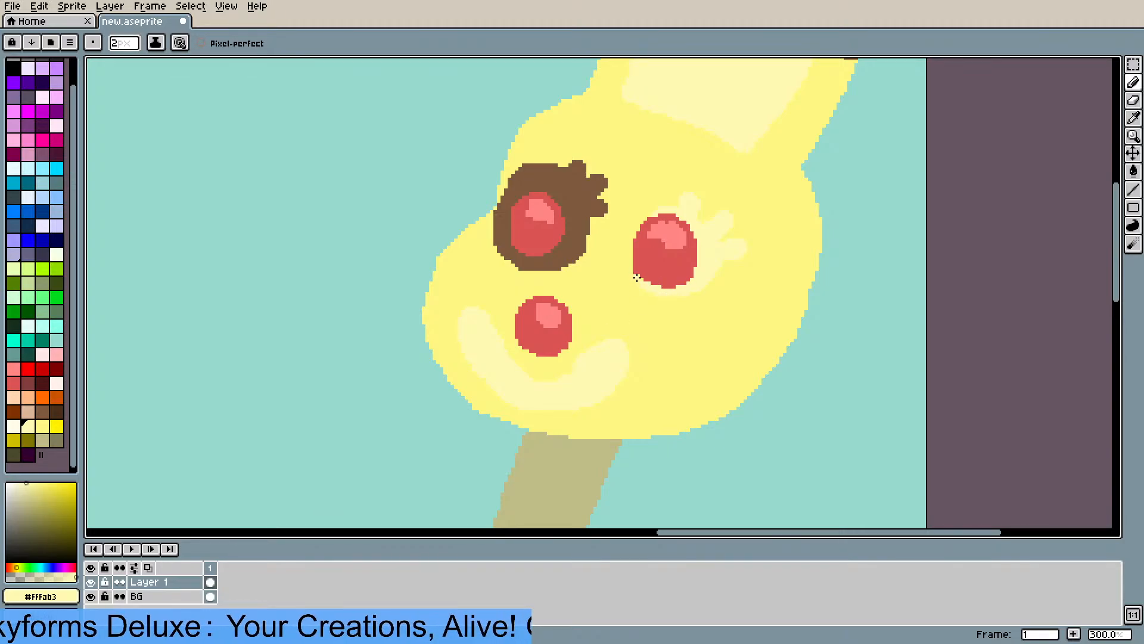
pyautogui.press('e')
pyautogui.moveTo(625, 271); pyautogui.dragTo(621, 275)
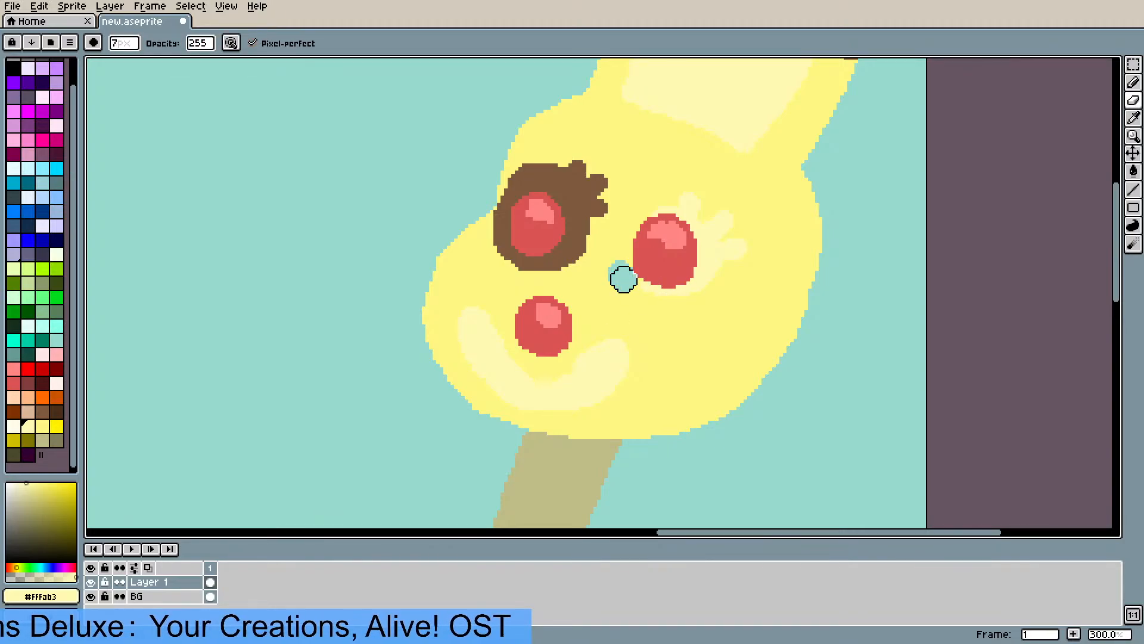
pyautogui.press('v')
pyautogui.hotkey('ctrl', 'z')
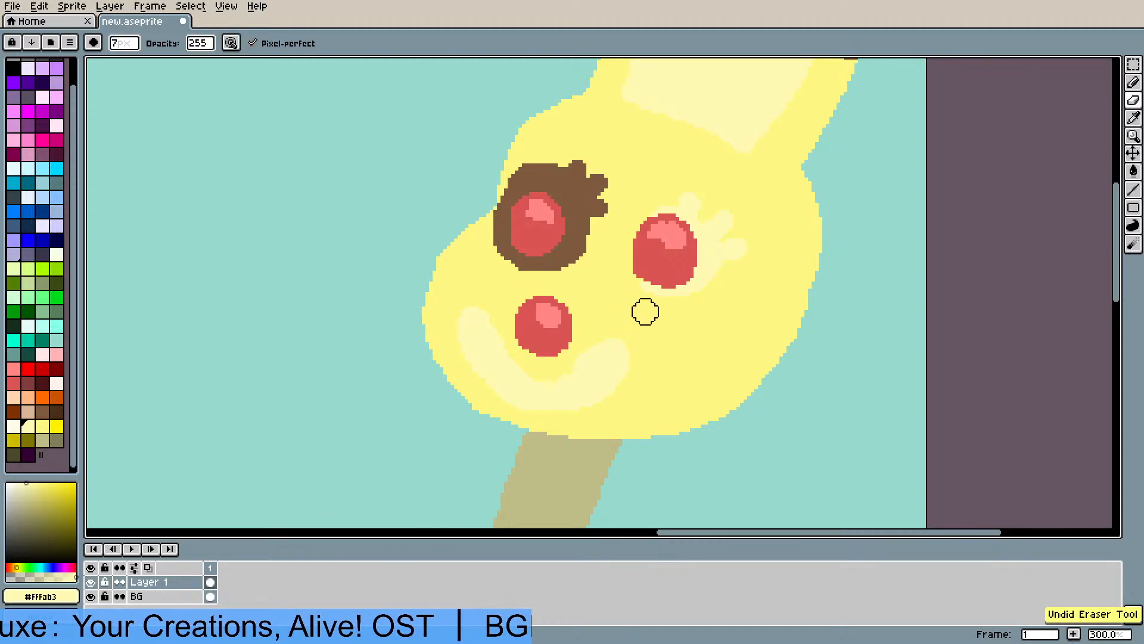
pyautogui.keyDown('alt'); pyautogui.click(633, 291); pyautogui.keyUp('alt')
pyautogui.press('b')
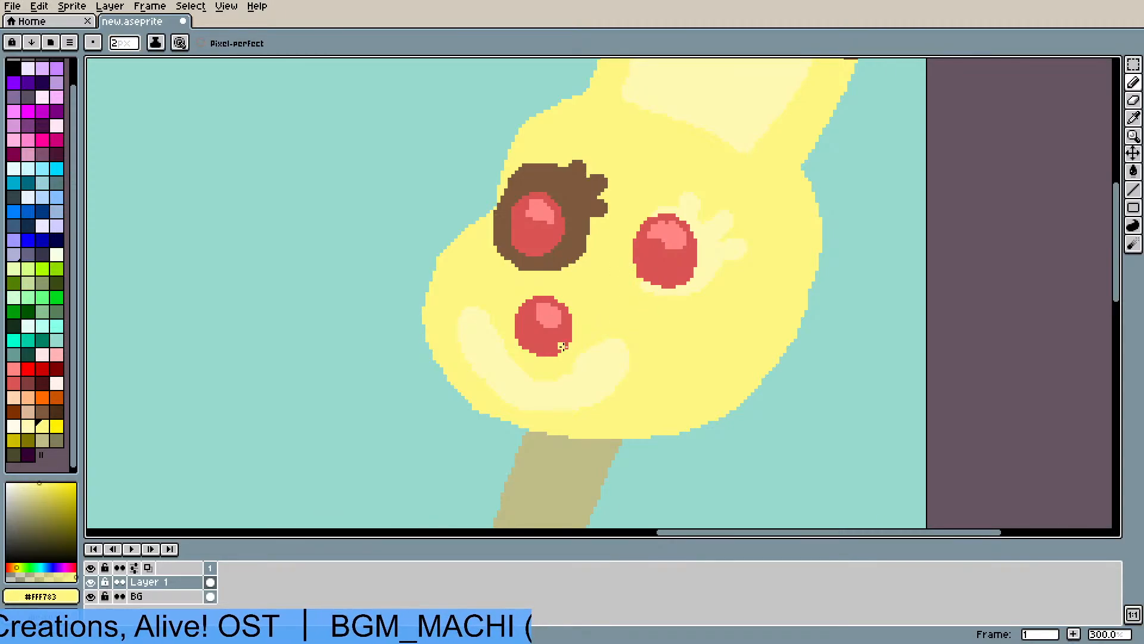
pyautogui.scroll(-1, 562, 346)
pyautogui.moveTo(497, 346); pyautogui.dragTo(601, 289)
pyautogui.scroll(-1, 649, 276)
pyautogui.scroll(1, 595, 273)
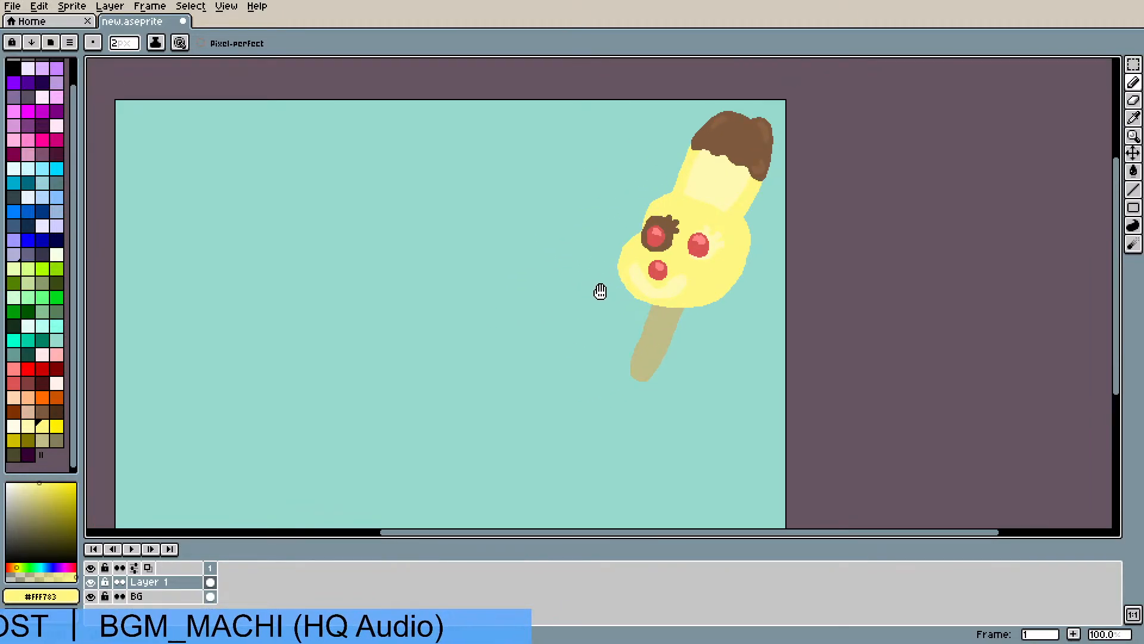
pyautogui.moveTo(485, 312); pyautogui.dragTo(539, 338)
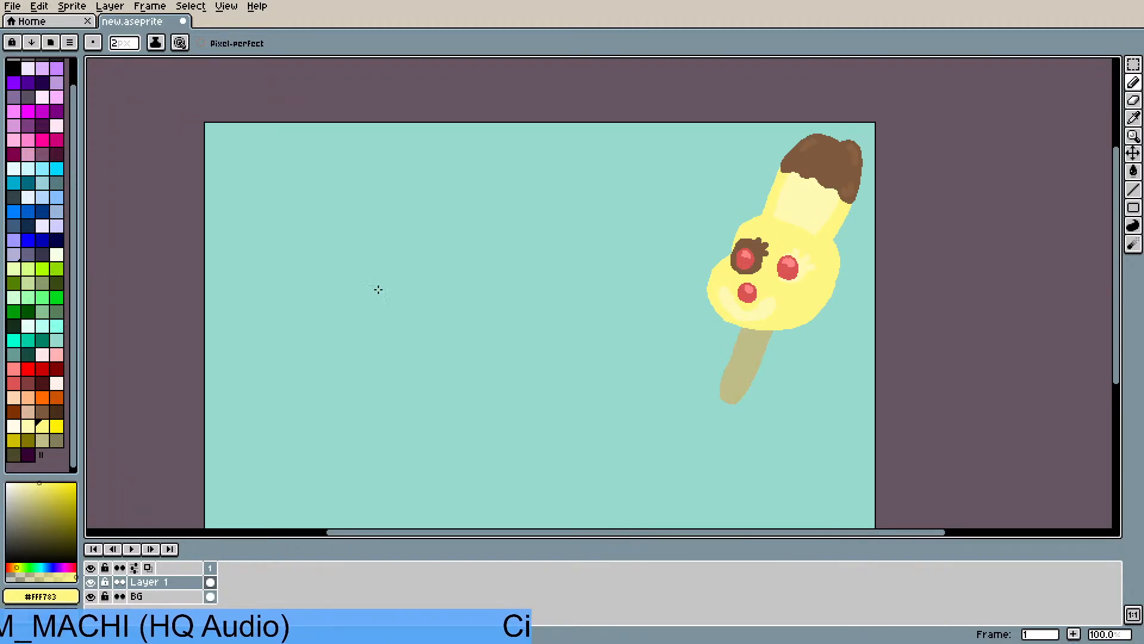
# - Choose the light blue Idx-51 and set the pencil size to 5 px, leaving no test mark on the empty background
pyautogui.click(57, 212)
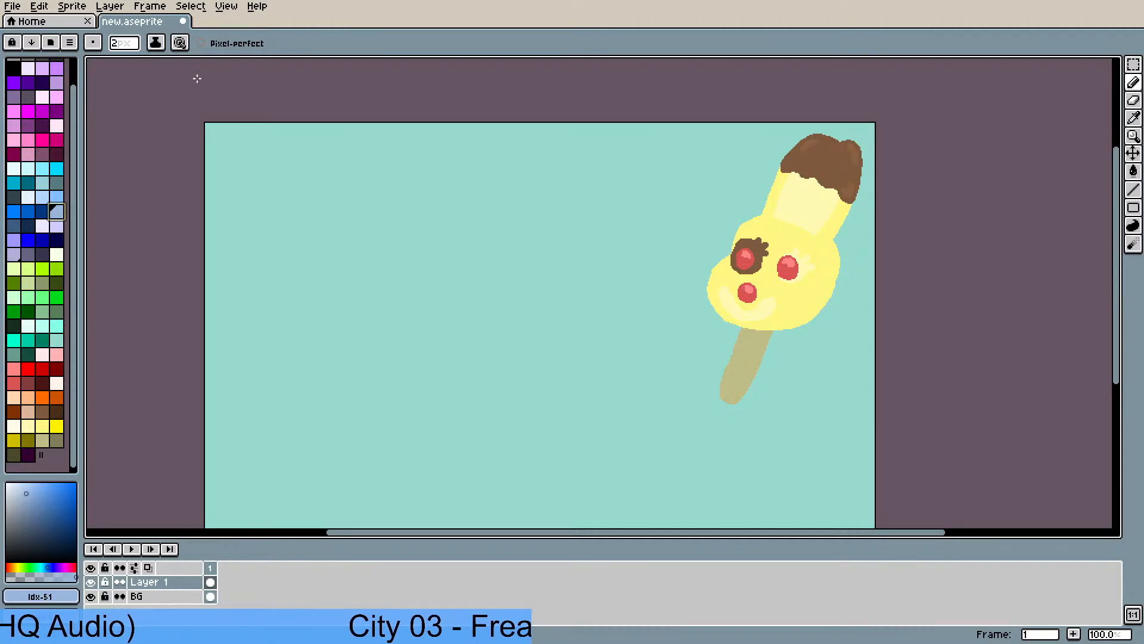
pyautogui.click(123, 43)
pyautogui.click(121, 61)
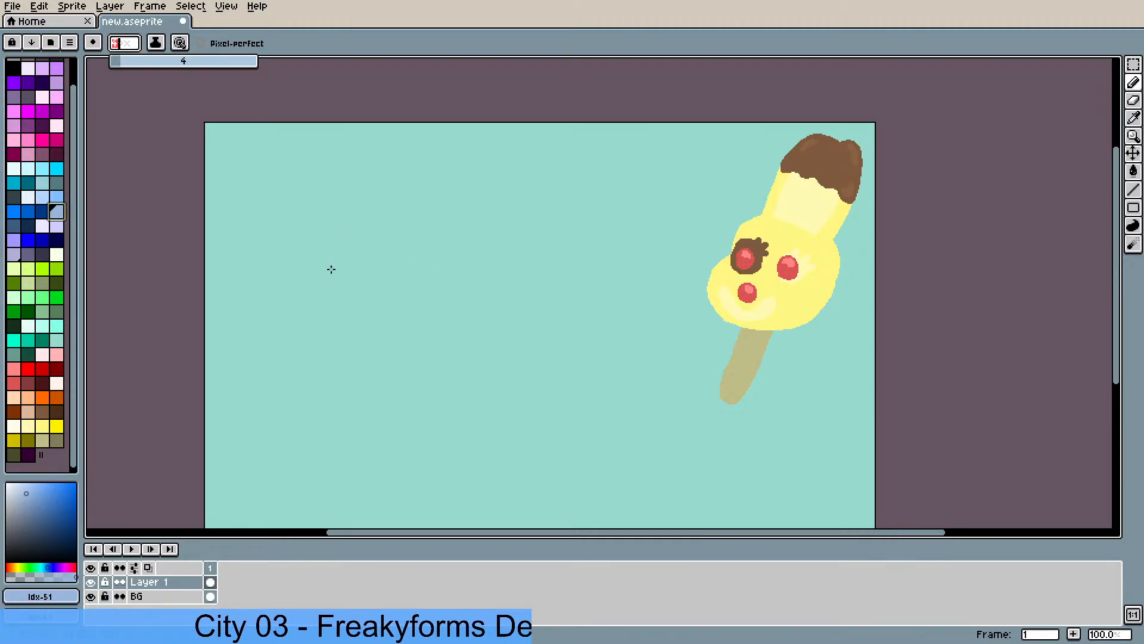
pyautogui.click(346, 281)
pyautogui.hotkey('ctrl', 'z')
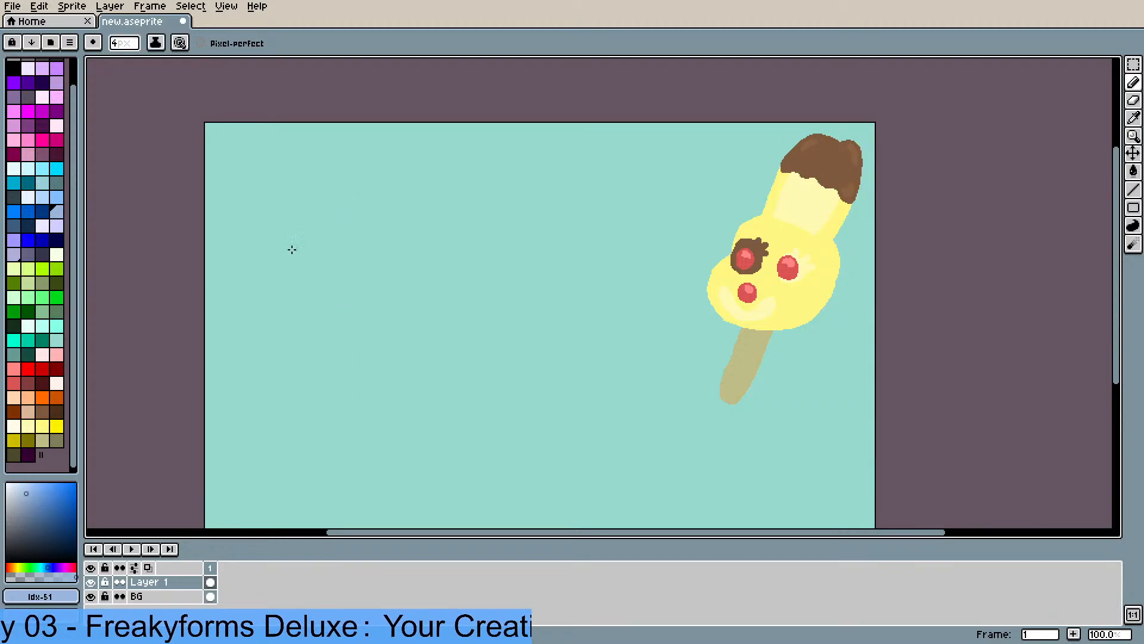
pyautogui.click(124, 42)
pyautogui.click(123, 59)
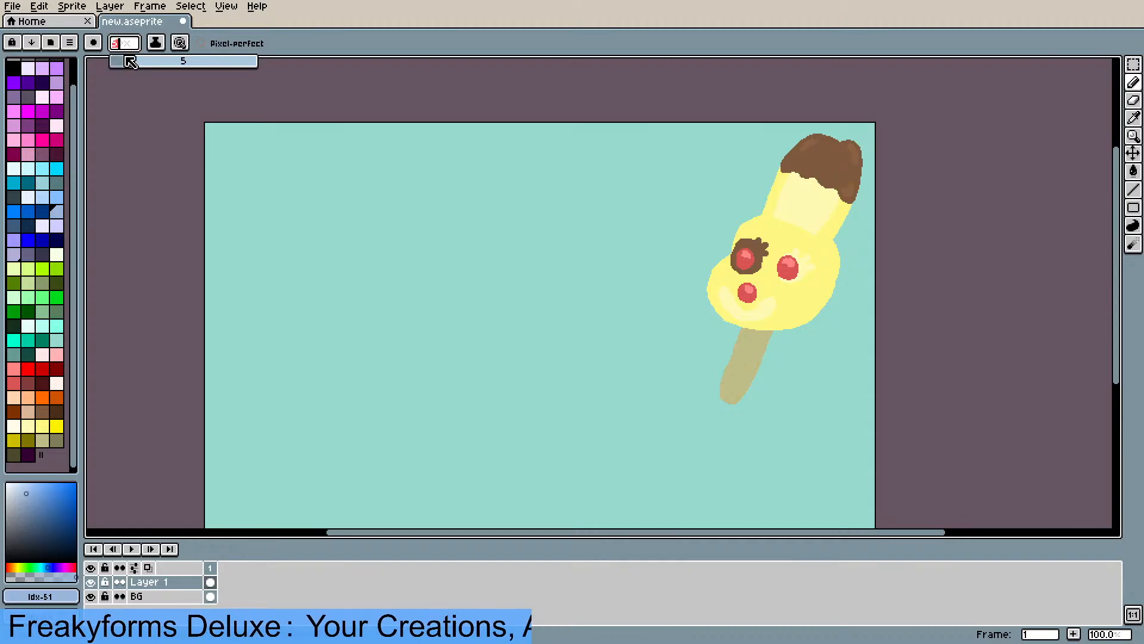
pyautogui.moveTo(379, 332)
pyautogui.mouseDown()
pyautogui.moveTo(325, 311)
pyautogui.moveTo(317, 290)
pyautogui.moveTo(315, 273)
pyautogui.moveTo(342, 247)
pyautogui.moveTo(424, 272)
pyautogui.moveTo(434, 292)
pyautogui.moveTo(415, 332)
pyautogui.moveTo(326, 313)
pyautogui.moveTo(309, 278)
pyautogui.moveTo(315, 252)
pyautogui.moveTo(363, 226)
pyautogui.moveTo(416, 266)
pyautogui.moveTo(427, 291)
pyautogui.moveTo(419, 318)
pyautogui.moveTo(359, 336)
pyautogui.mouseUp()
pyautogui.hotkey('ctrl', 'z')
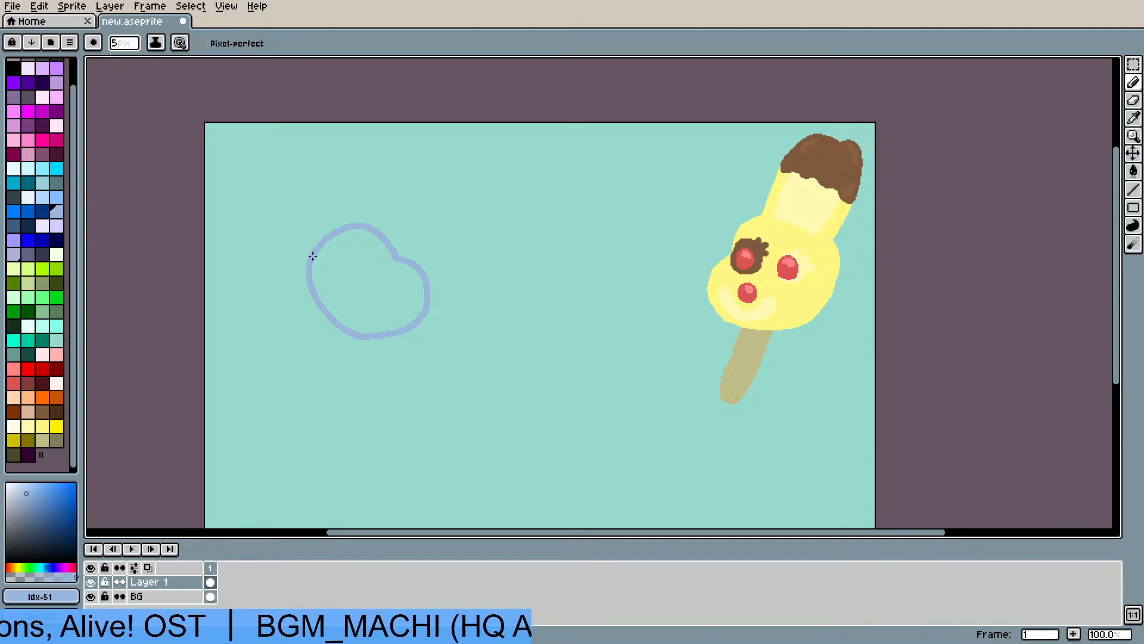
pyautogui.moveTo(314, 256)
pyautogui.mouseDown()
pyautogui.moveTo(295, 259)
pyautogui.moveTo(288, 285)
pyautogui.moveTo(320, 306)
pyautogui.mouseUp()
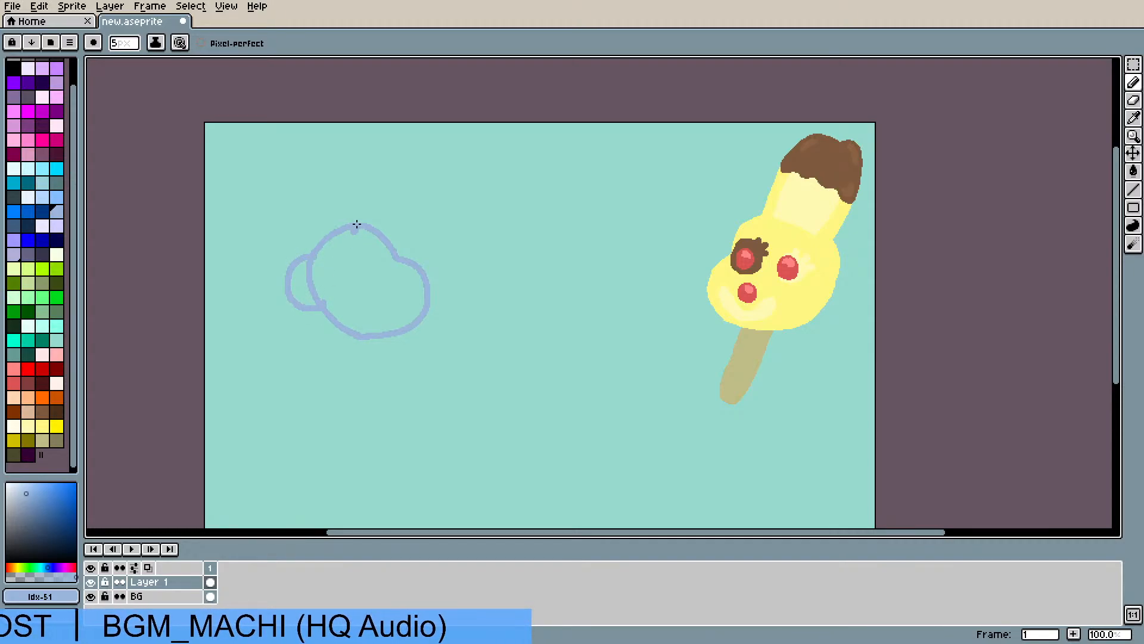
pyautogui.moveTo(357, 224)
pyautogui.mouseDown()
pyautogui.moveTo(405, 235)
pyautogui.moveTo(387, 283)
pyautogui.moveTo(403, 279)
pyautogui.moveTo(388, 288)
pyautogui.moveTo(342, 271)
pyautogui.moveTo(348, 283)
pyautogui.moveTo(379, 263)
pyautogui.mouseUp()
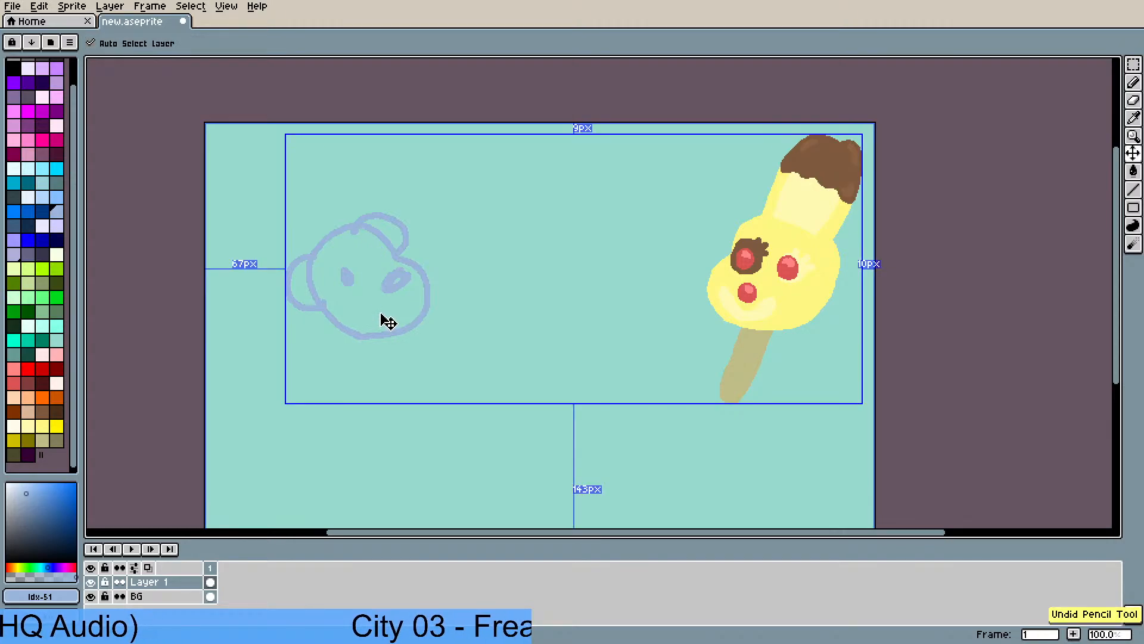
pyautogui.hotkey('ctrl', 'z')
pyautogui.hotkey('ctrl', 'z')
pyautogui.hotkey('ctrl', 'z')
pyautogui.hotkey('ctrl', 'z')
pyautogui.hotkey('ctrl', 'z')
pyautogui.hotkey('ctrl', 'z')
pyautogui.hotkey('ctrl', 'z')
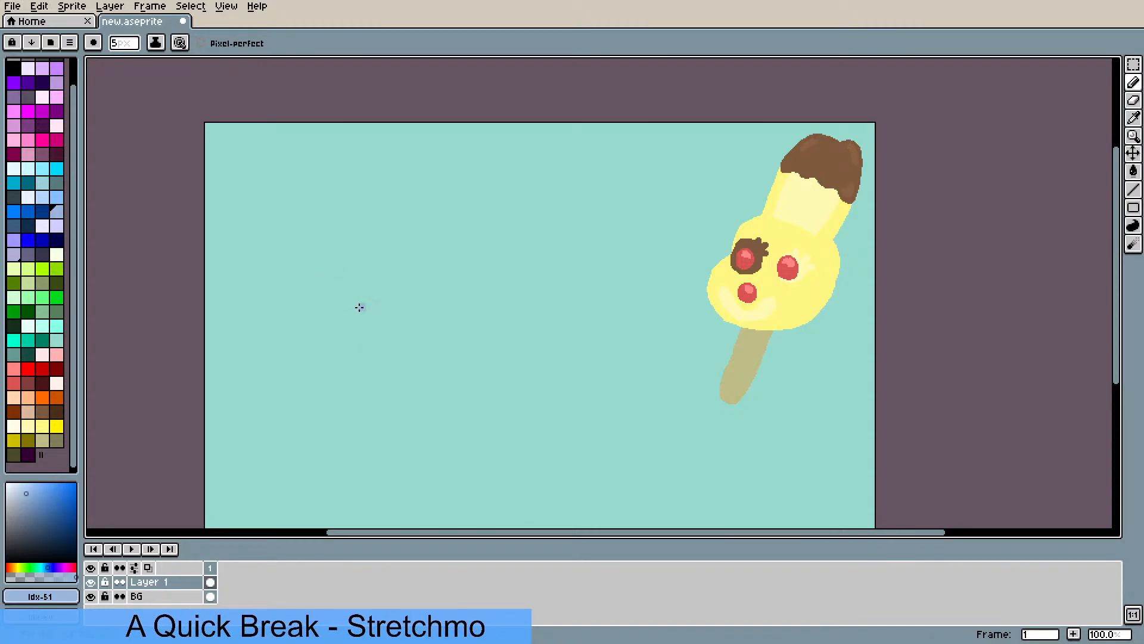
pyautogui.moveTo(363, 306); pyautogui.dragTo(335, 297)
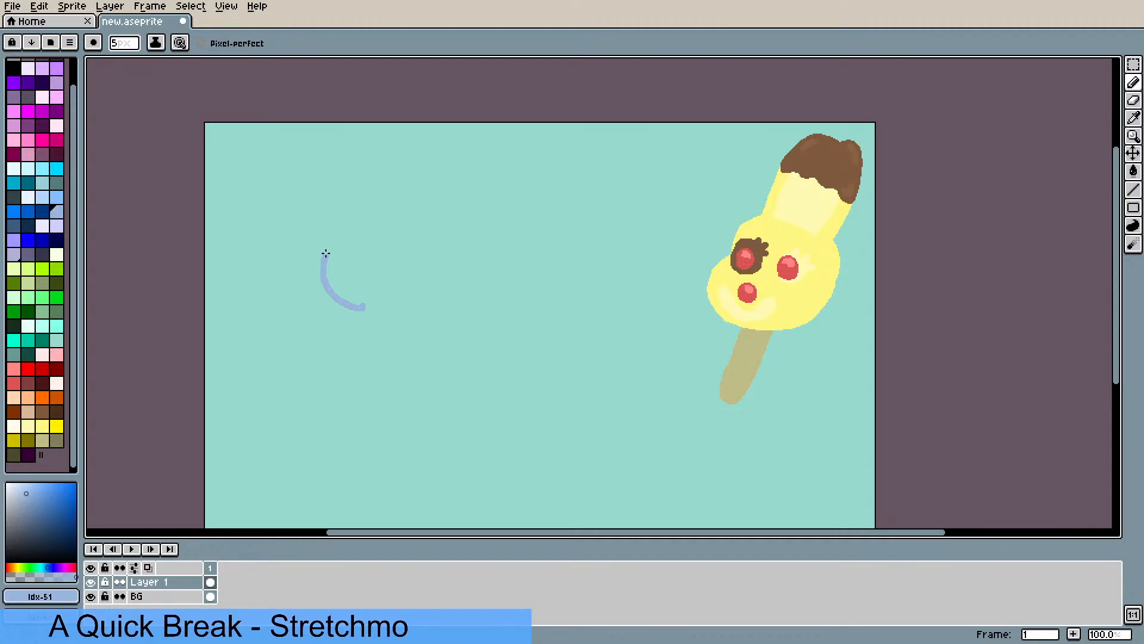
pyautogui.moveTo(326, 253)
pyautogui.mouseDown()
pyautogui.moveTo(337, 236)
pyautogui.moveTo(362, 236)
pyautogui.moveTo(373, 261)
pyautogui.moveTo(360, 271)
pyautogui.moveTo(334, 263)
pyautogui.moveTo(352, 287)
pyautogui.moveTo(341, 292)
pyautogui.moveTo(340, 278)
pyautogui.mouseUp()
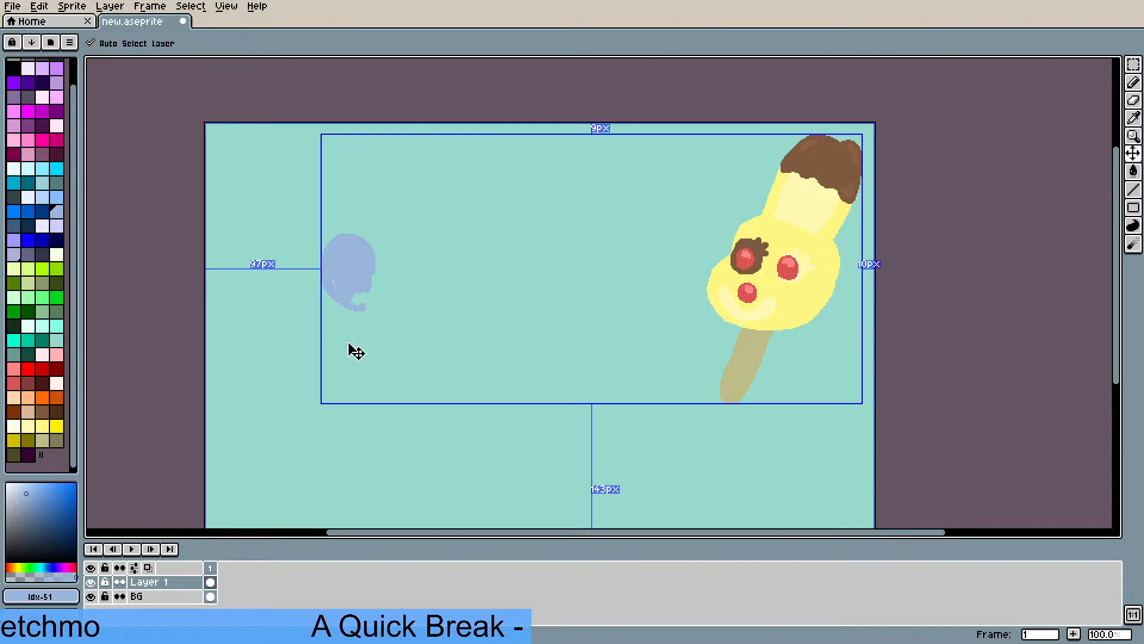
pyautogui.hotkey('ctrl', 'z')
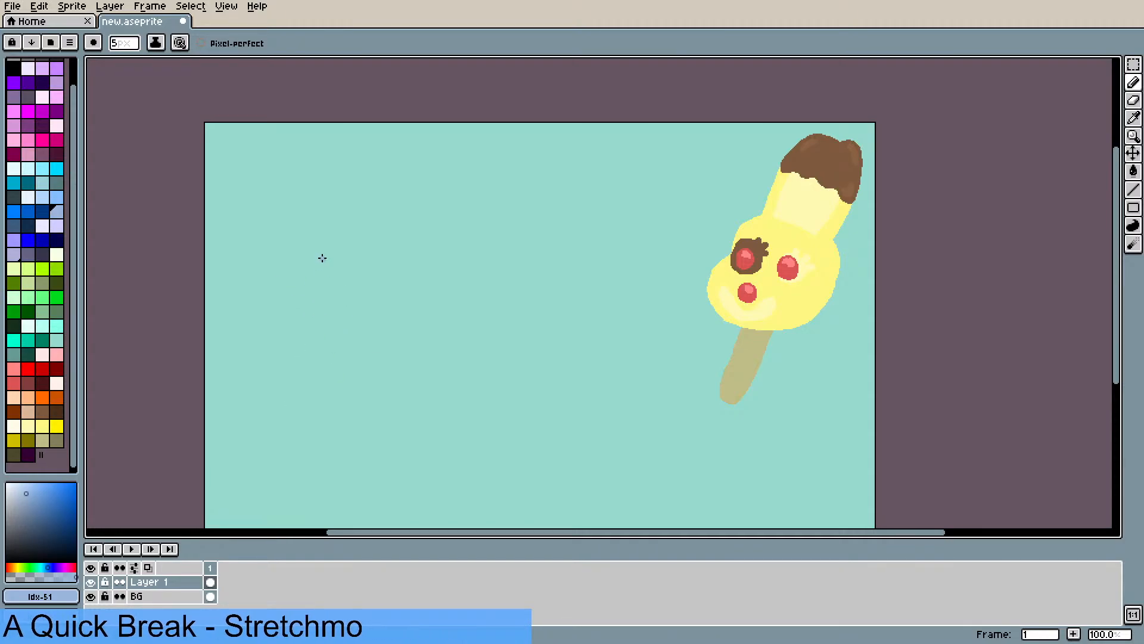
pyautogui.moveTo(330, 257)
pyautogui.mouseDown()
pyautogui.moveTo(311, 294)
pyautogui.moveTo(333, 290)
pyautogui.moveTo(323, 301)
pyautogui.moveTo(352, 337)
pyautogui.moveTo(380, 337)
pyautogui.moveTo(408, 320)
pyautogui.moveTo(410, 296)
pyautogui.moveTo(370, 251)
pyautogui.moveTo(332, 255)
pyautogui.moveTo(389, 256)
pyautogui.mouseUp()
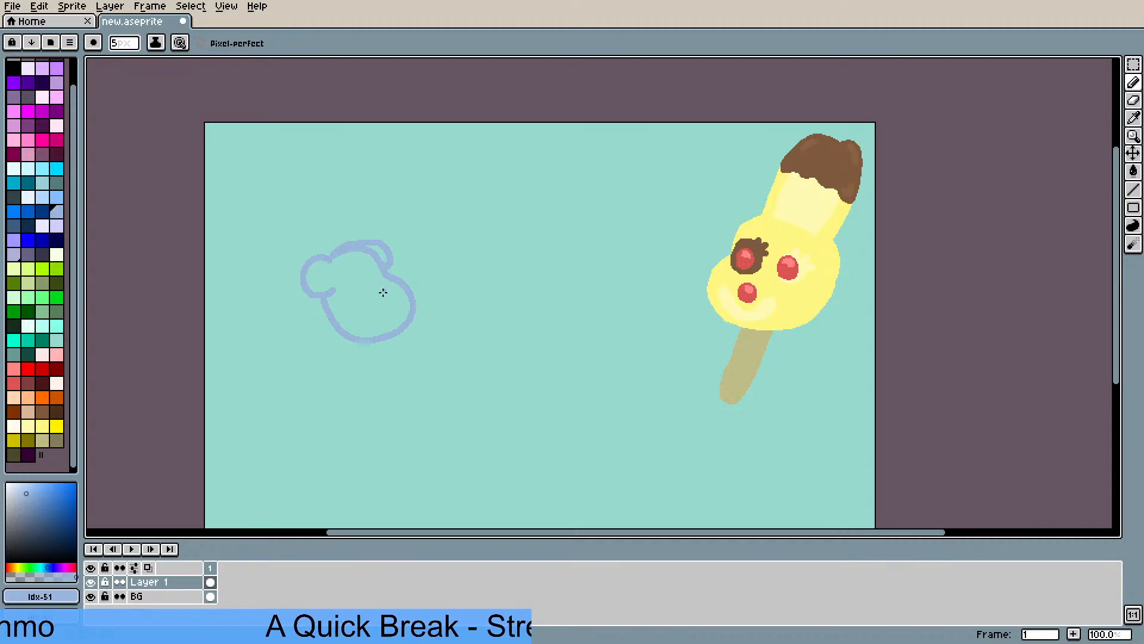
pyautogui.hotkey('ctrl', 'z')
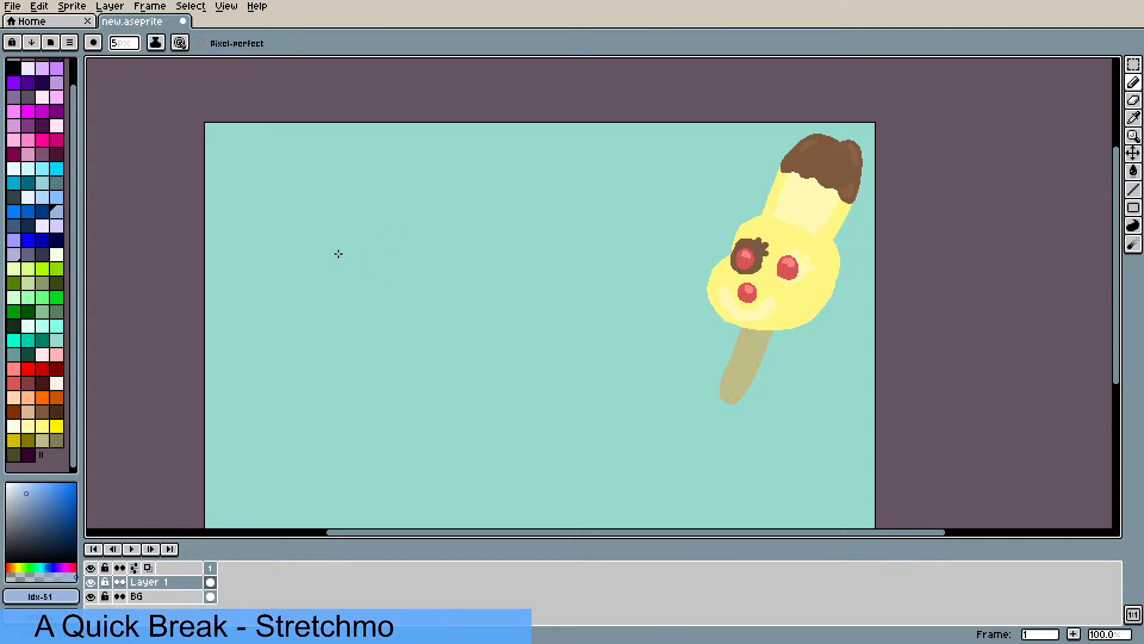
pyautogui.moveTo(338, 253)
pyautogui.mouseDown()
pyautogui.moveTo(375, 318)
pyautogui.moveTo(408, 311)
pyautogui.moveTo(426, 286)
pyautogui.moveTo(406, 229)
pyautogui.moveTo(430, 268)
pyautogui.moveTo(424, 299)
pyautogui.moveTo(404, 315)
pyautogui.moveTo(369, 316)
pyautogui.moveTo(327, 247)
pyautogui.mouseUp()
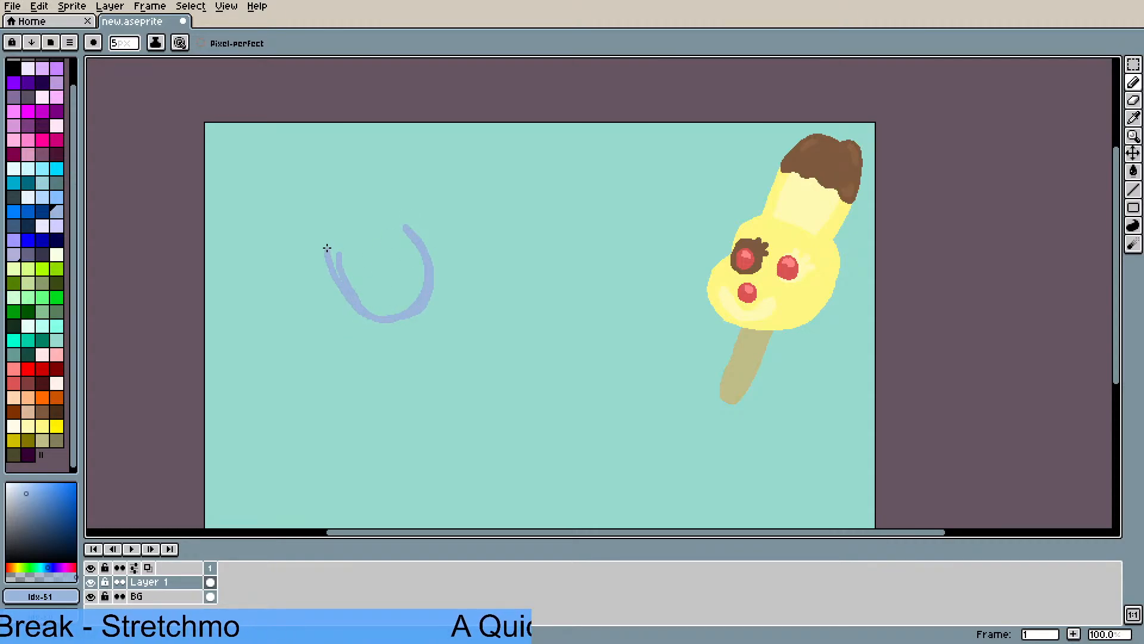
pyautogui.hotkey('ctrl', 'z')
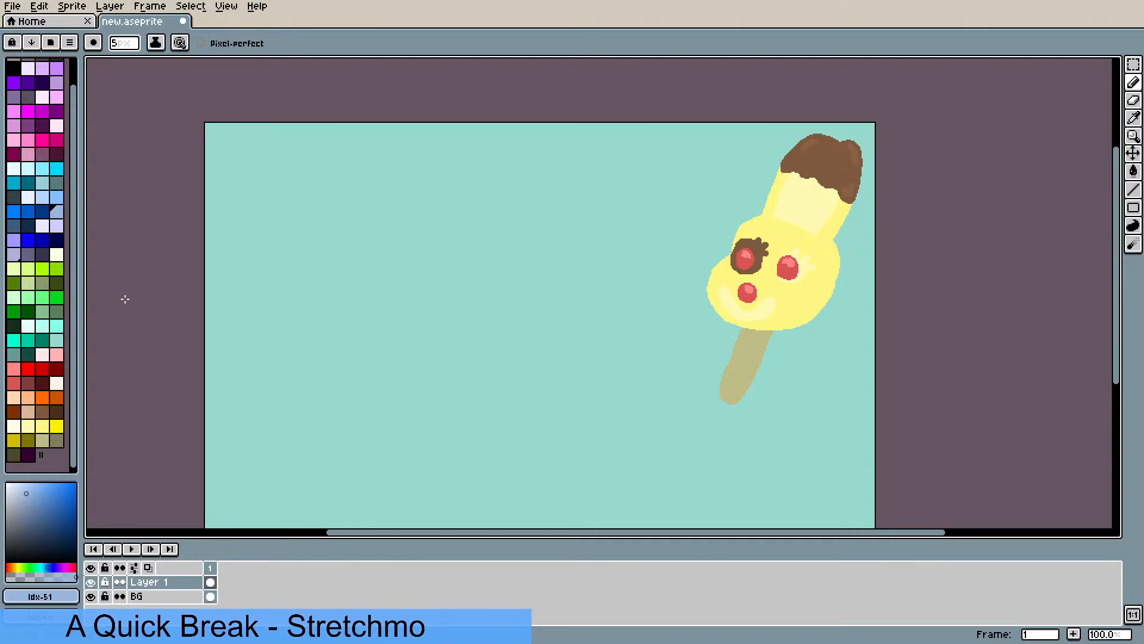
# - Outline a closed, tilted, rounded heart-like shape in the bright blue Idx-40 on the empty background beside the ice pop
pyautogui.click(27, 212)
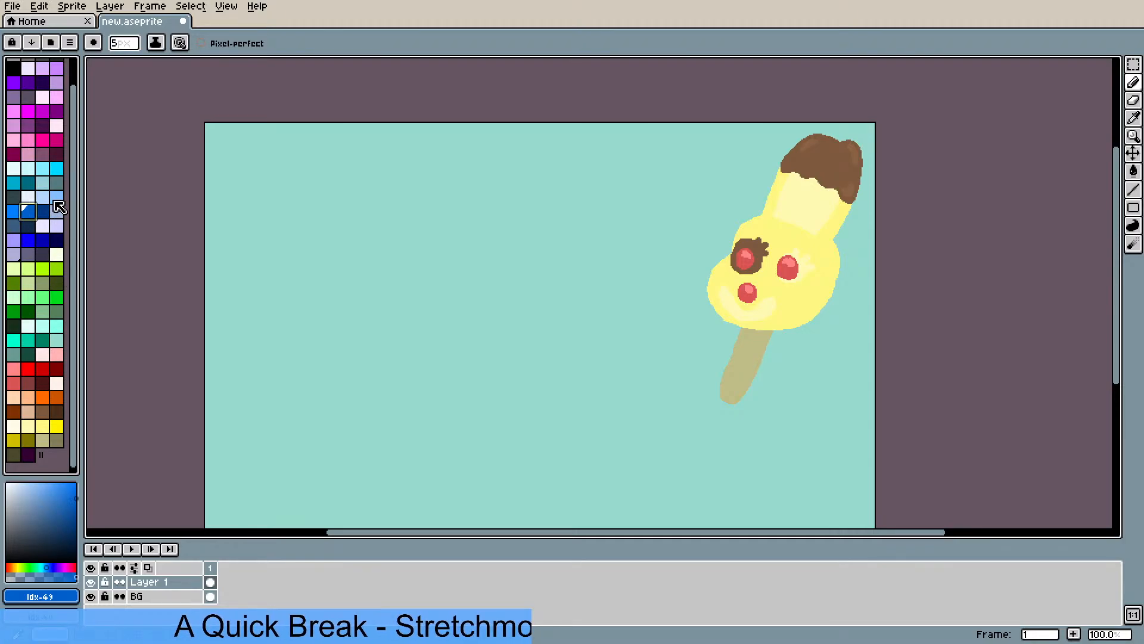
pyautogui.click(14, 183)
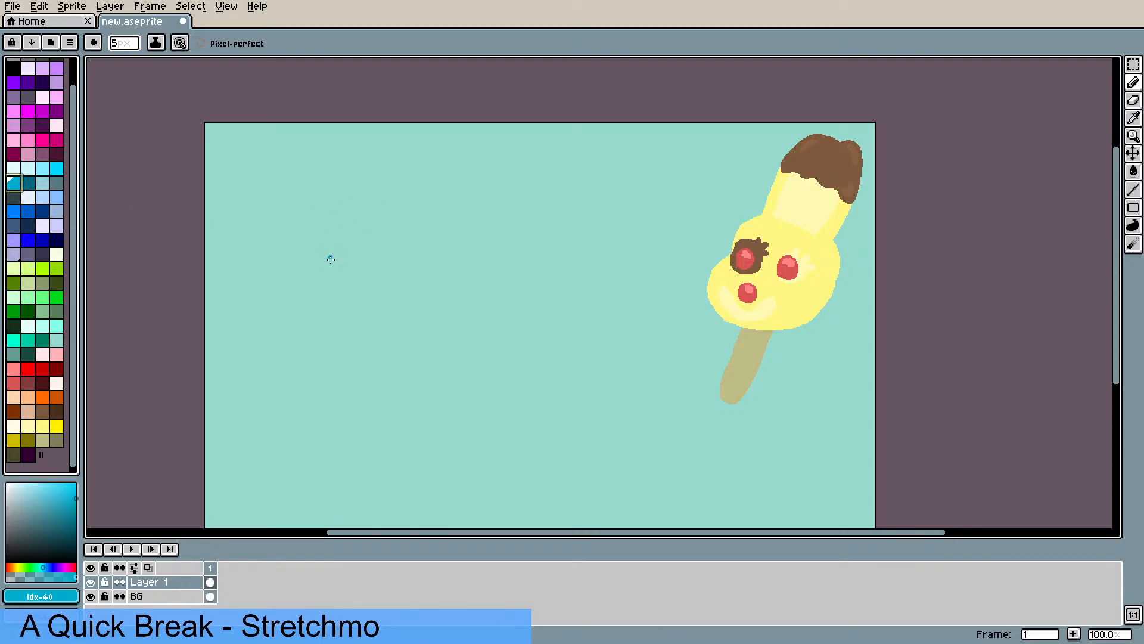
pyautogui.moveTo(332, 252)
pyautogui.mouseDown()
pyautogui.moveTo(354, 217)
pyautogui.moveTo(396, 215)
pyautogui.moveTo(407, 254)
pyautogui.moveTo(438, 259)
pyautogui.moveTo(448, 285)
pyautogui.moveTo(429, 311)
pyautogui.moveTo(387, 321)
pyautogui.moveTo(362, 313)
pyautogui.moveTo(336, 252)
pyautogui.mouseUp()
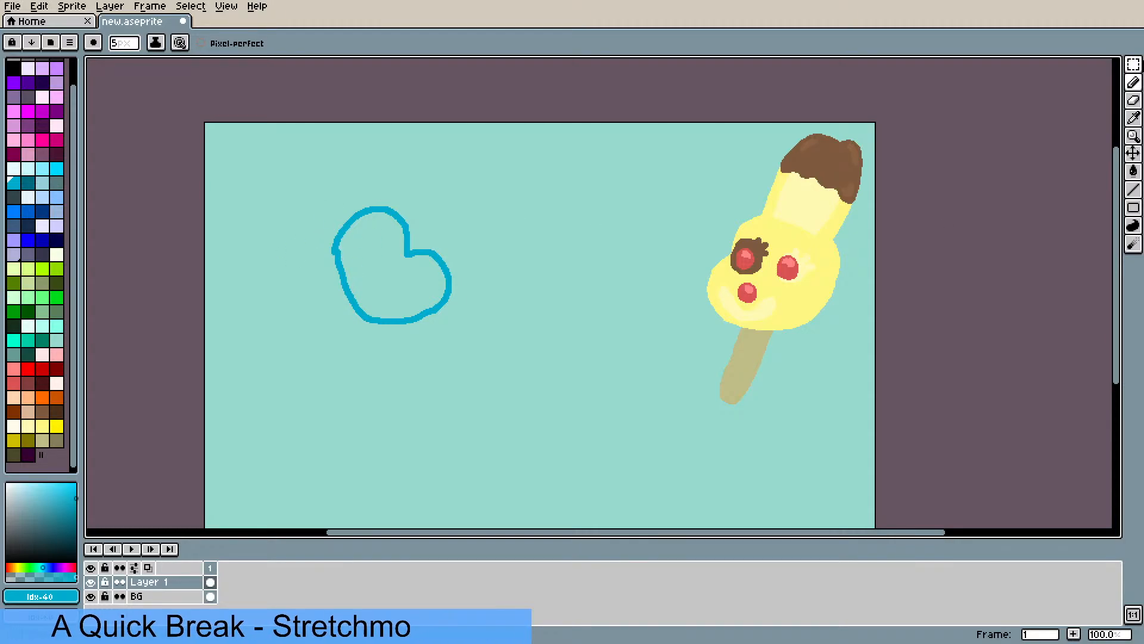
# - Enlarge the blue heart-like outline and fill its interior with the same blue Idx-40
pyautogui.click(1134, 64)
pyautogui.moveTo(295, 185); pyautogui.dragTo(547, 434)
pyautogui.moveTo(457, 330); pyautogui.dragTo(432, 318)
pyautogui.click(559, 295)
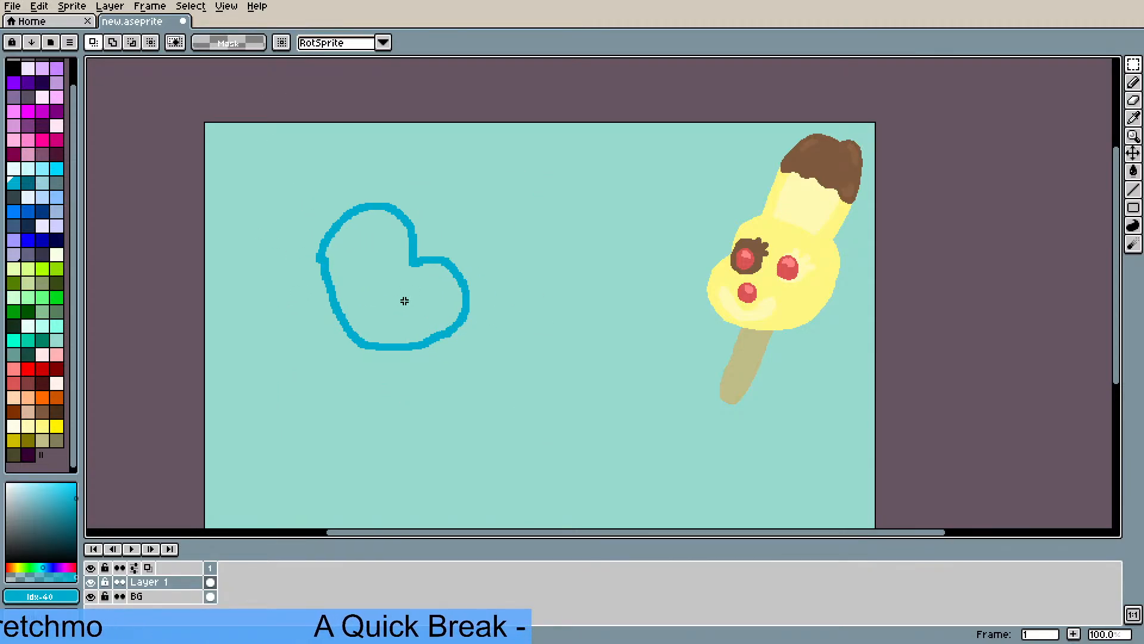
pyautogui.press('g')
pyautogui.click(385, 298)
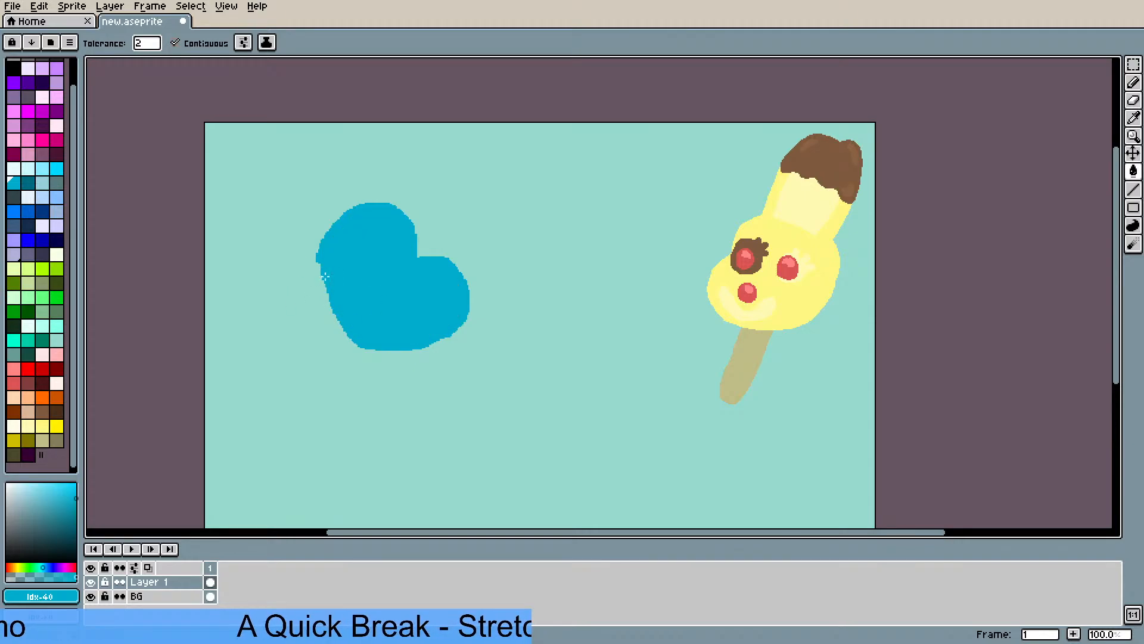
pyautogui.press('b')
pyautogui.scroll(-2, 314, 248)
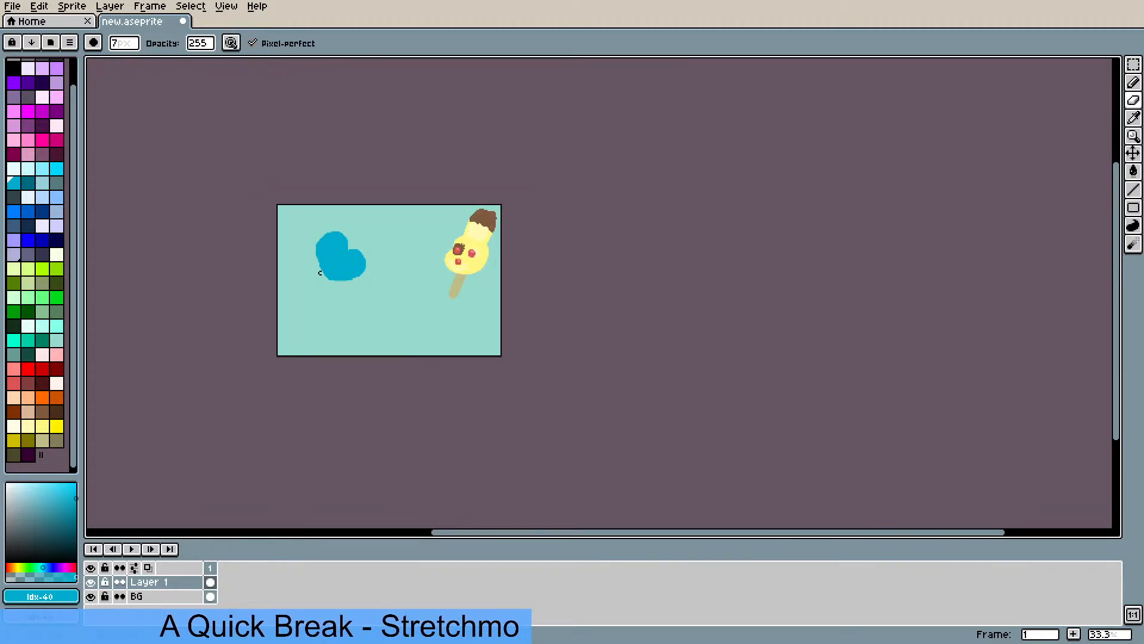
pyautogui.scroll(3, 306, 248)
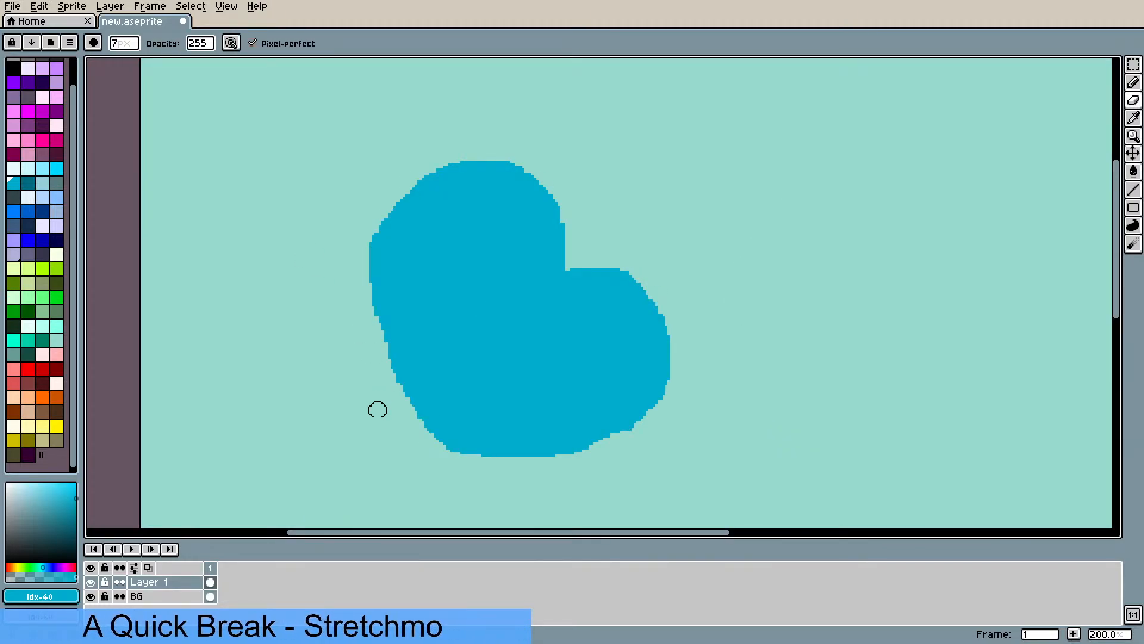
pyautogui.scroll(-3, 470, 426)
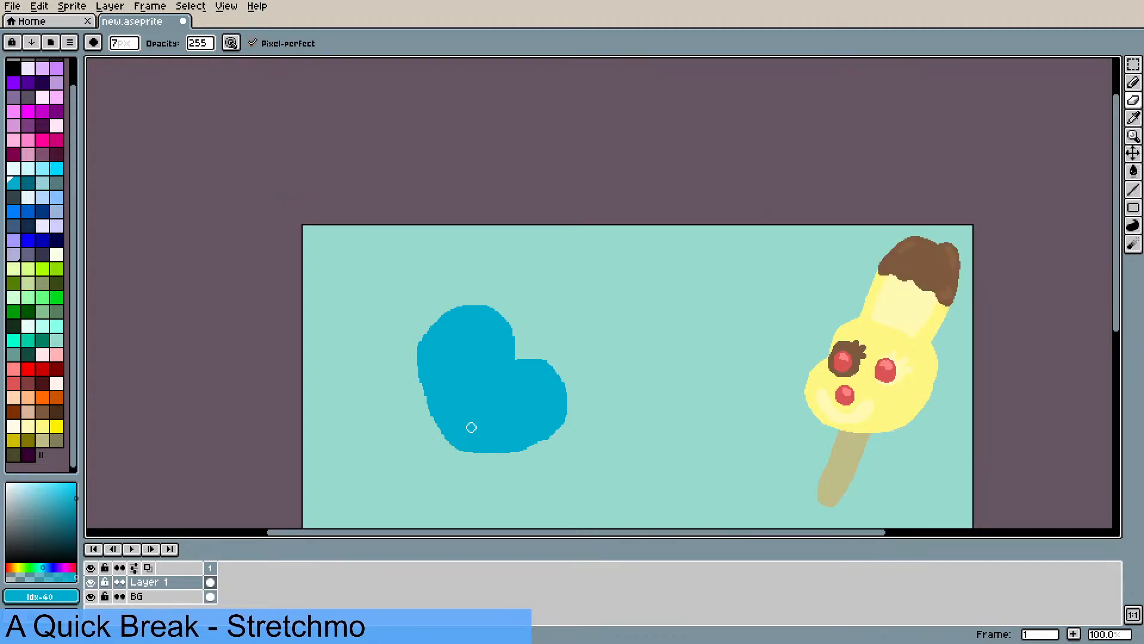
pyautogui.scroll(3, 454, 375)
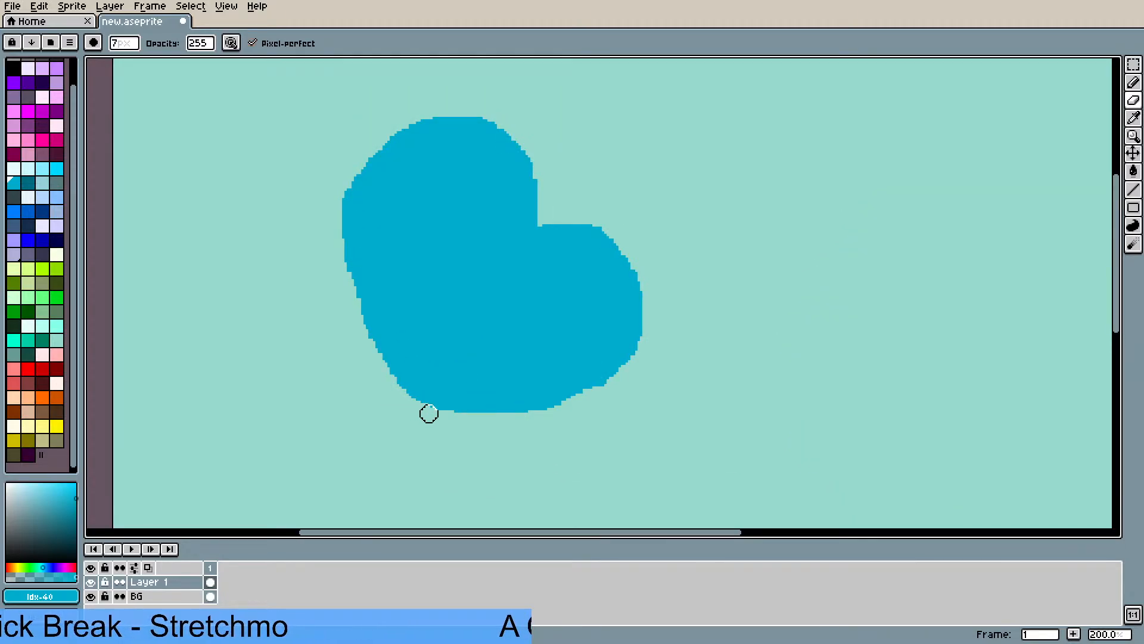
pyautogui.scroll(-1, 448, 380)
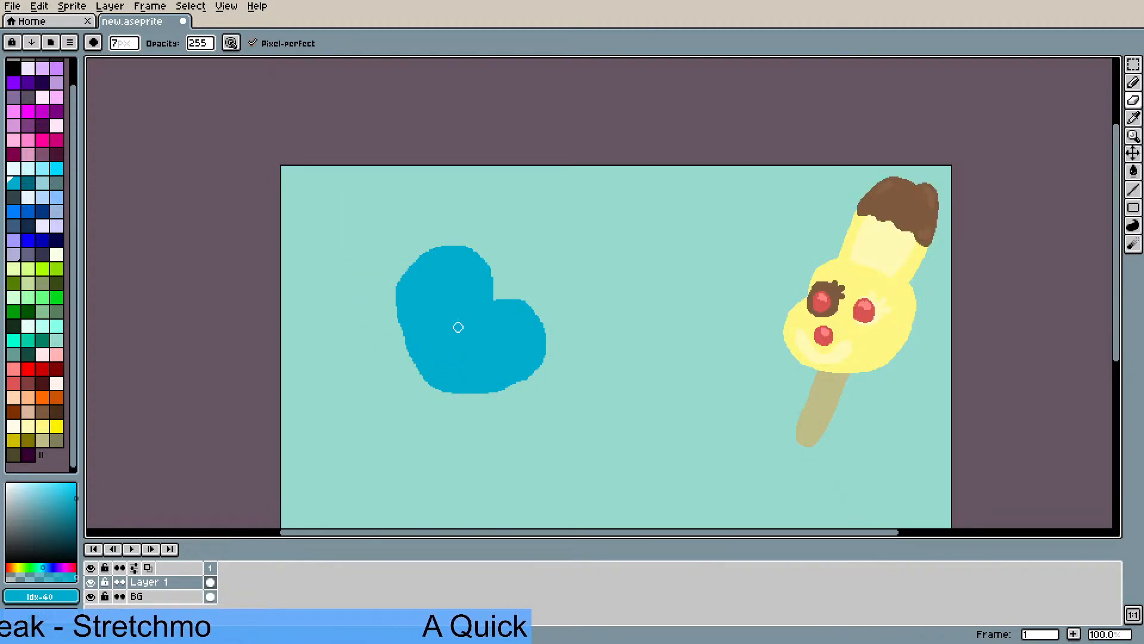
# - Refill the heart-like shape beside the ice pop with the light blue Idx-47
pyautogui.click(57, 197)
pyautogui.press('g')
pyautogui.click(449, 331)
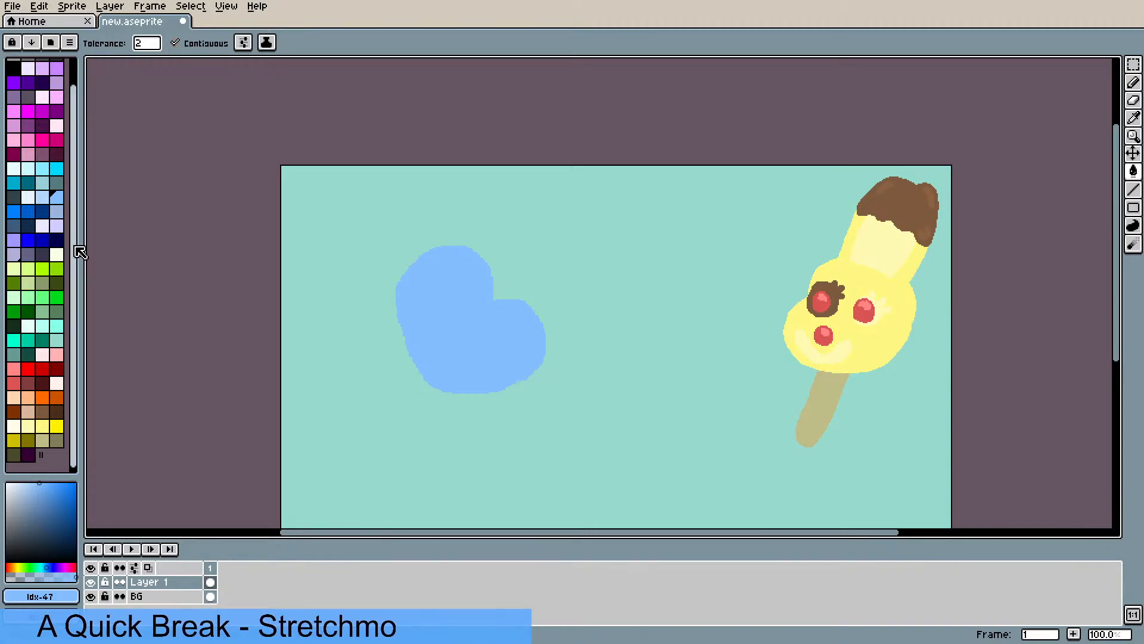
# - Trim the outer edge of the heart-like shape's smaller lobe with the 7 px eraser
pyautogui.moveTo(76, 250); pyautogui.dragTo(82, 227)
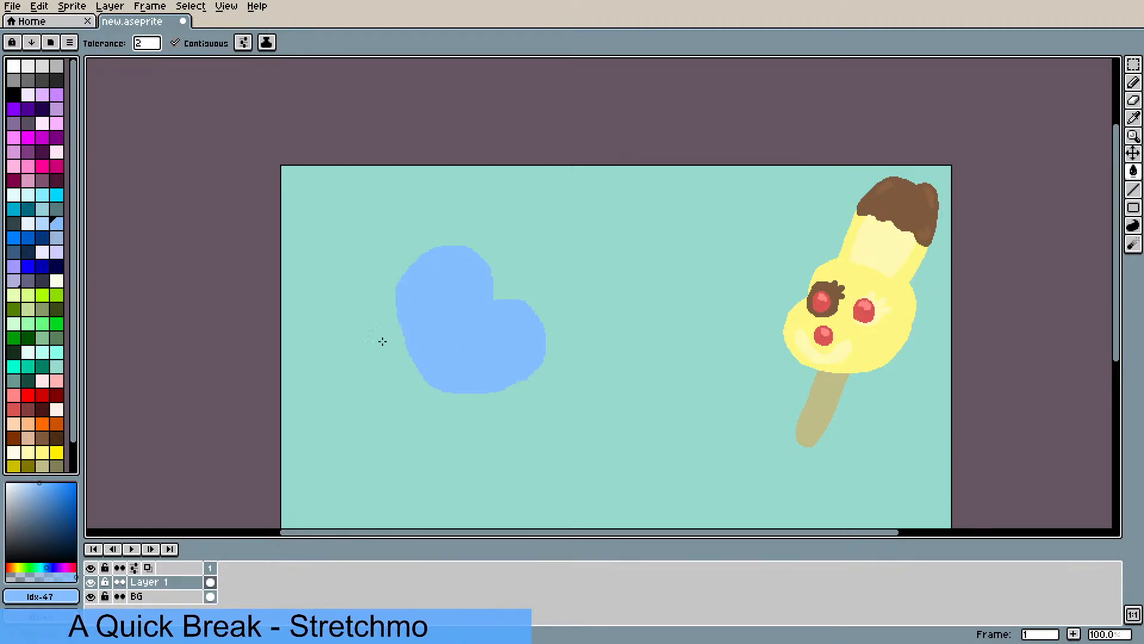
pyautogui.press('b')
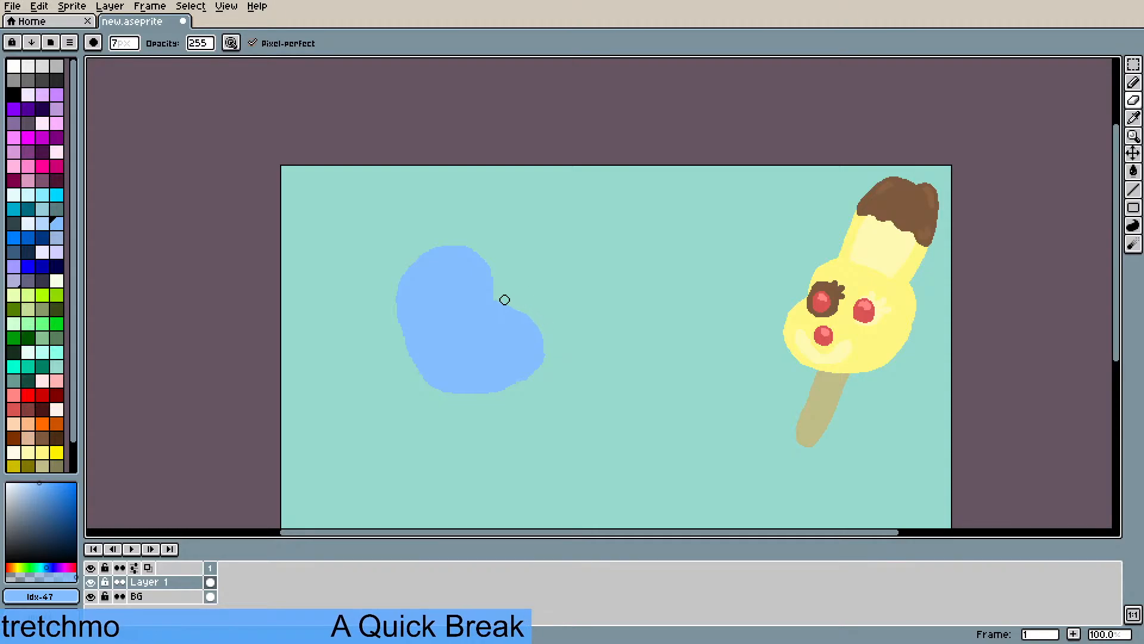
pyautogui.moveTo(552, 356); pyautogui.dragTo(535, 318)
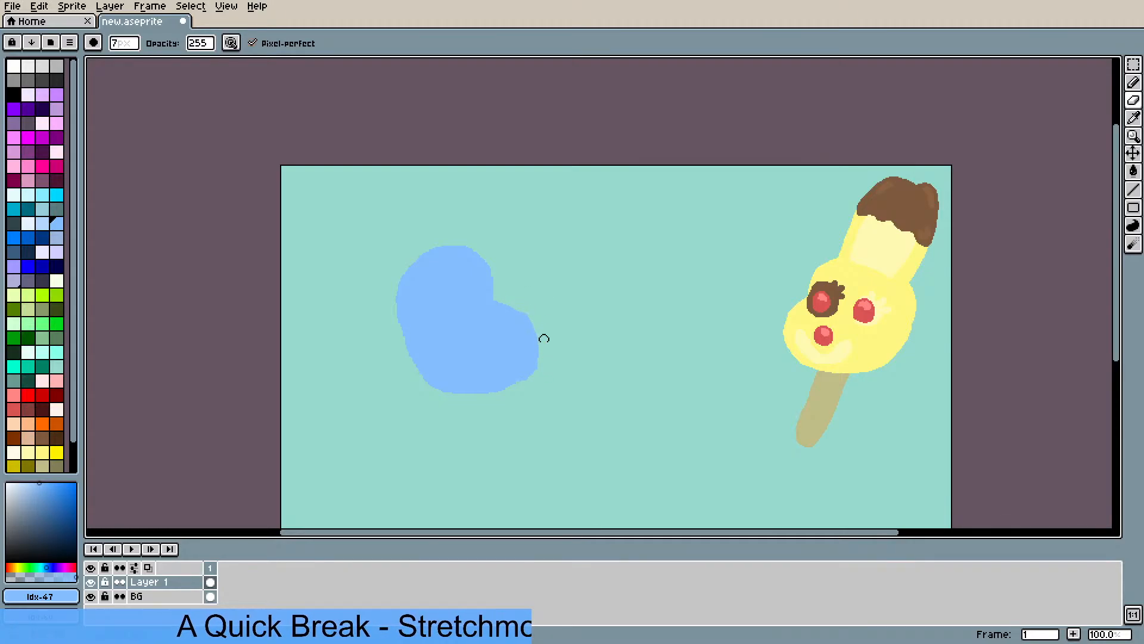
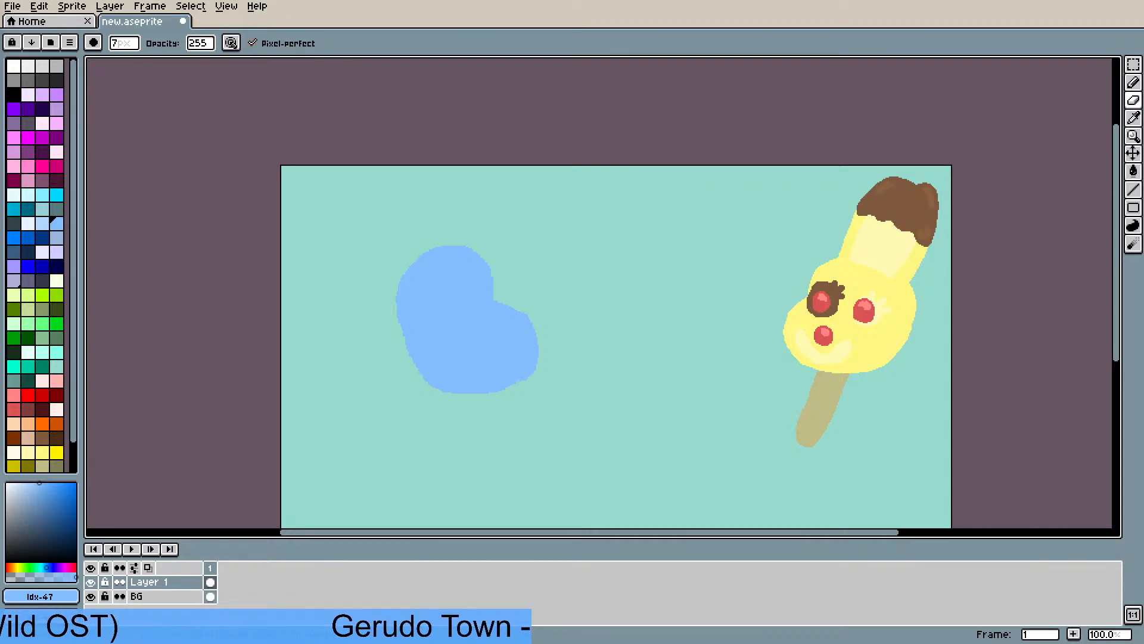
# - Fill the trimmed shape with the muted blue Idx-51
pyautogui.click(58, 239)
pyautogui.press('g')
pyautogui.click(478, 361)
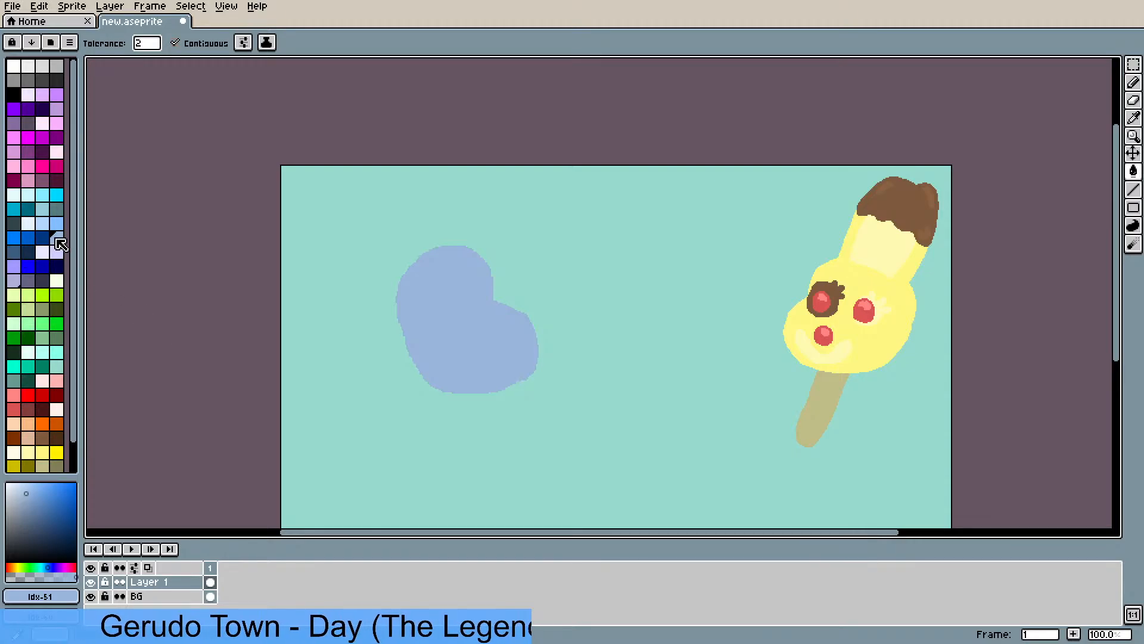
# - Try the lighter blue Idx-46 and a custom paler blue as the shape's fill, and return it to Idx-51
pyautogui.click(43, 223)
pyautogui.click(470, 347)
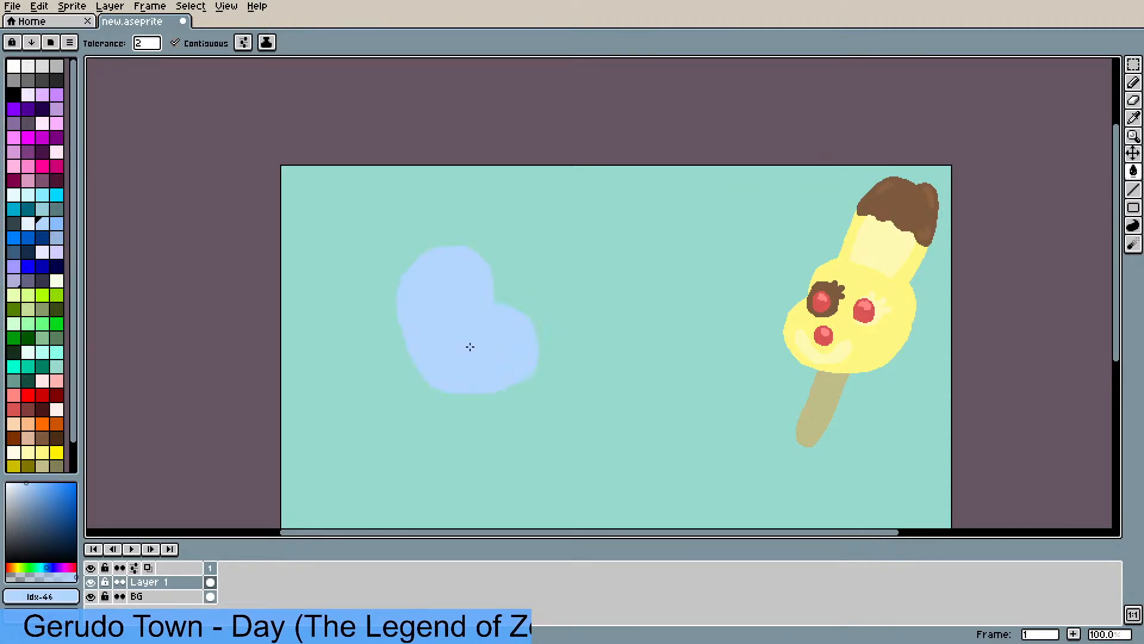
pyautogui.click(19, 485)
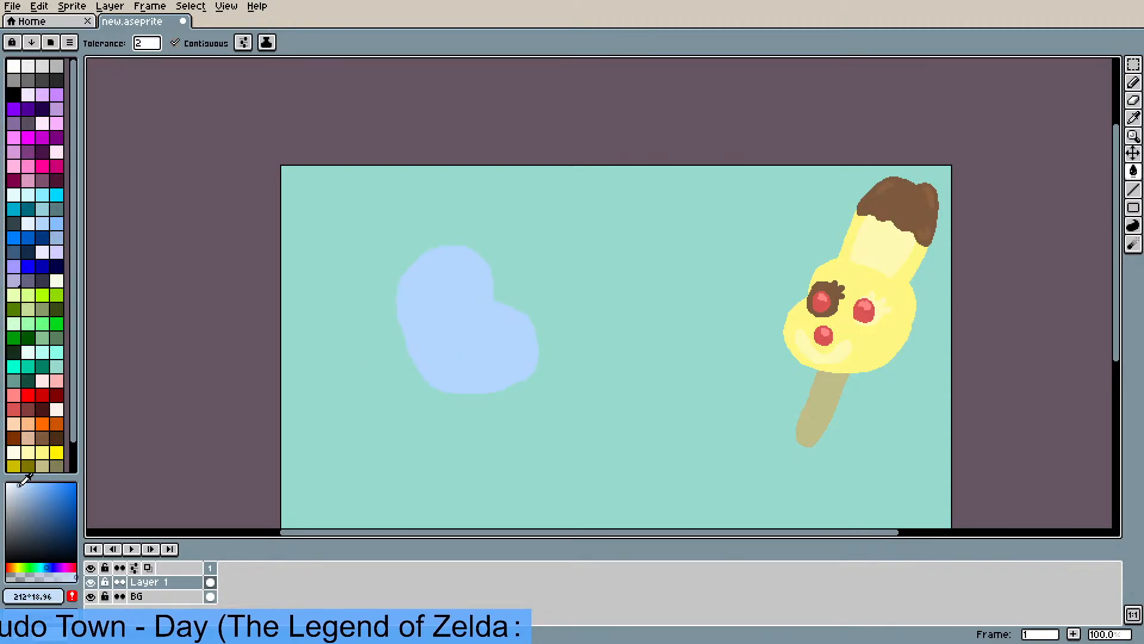
pyautogui.click(469, 346)
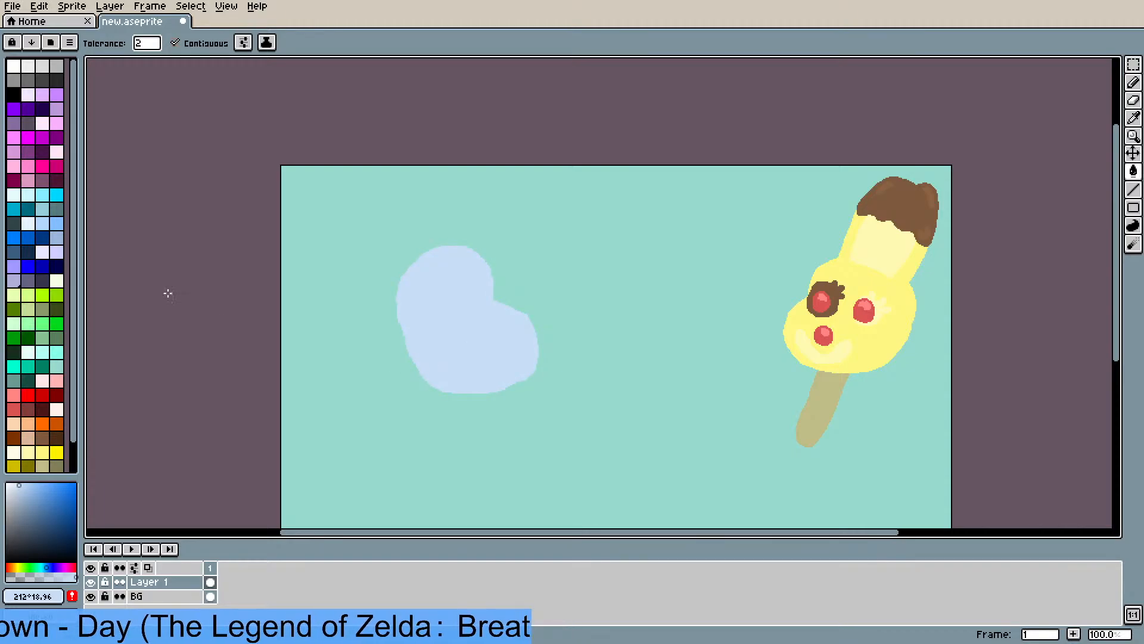
pyautogui.click(57, 238)
pyautogui.click(463, 337)
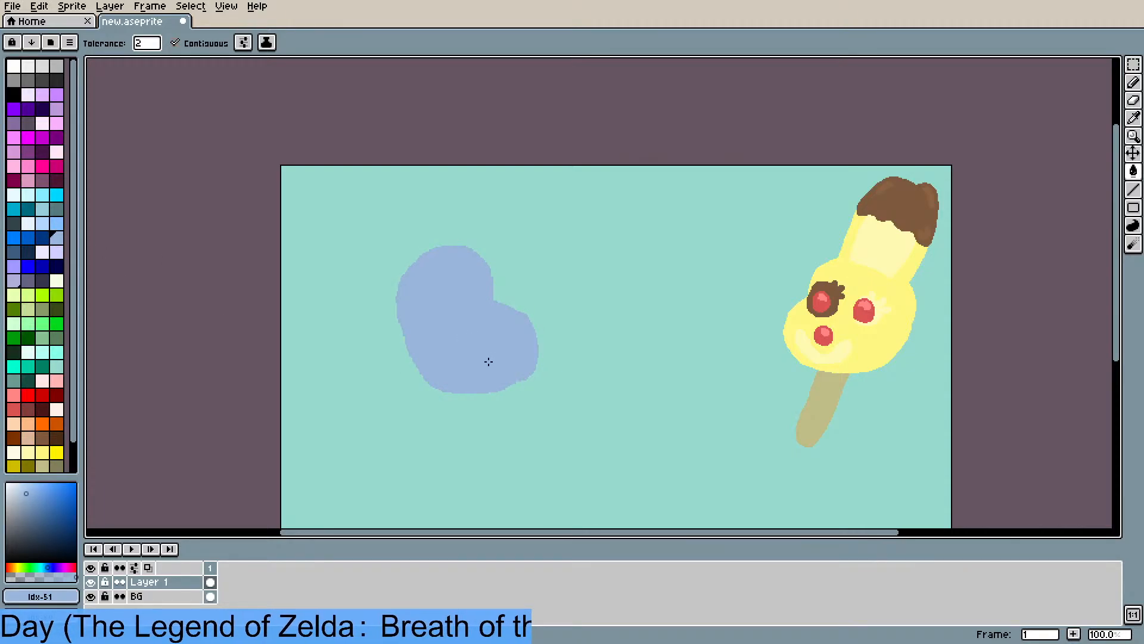
pyautogui.scroll(1, 487, 324)
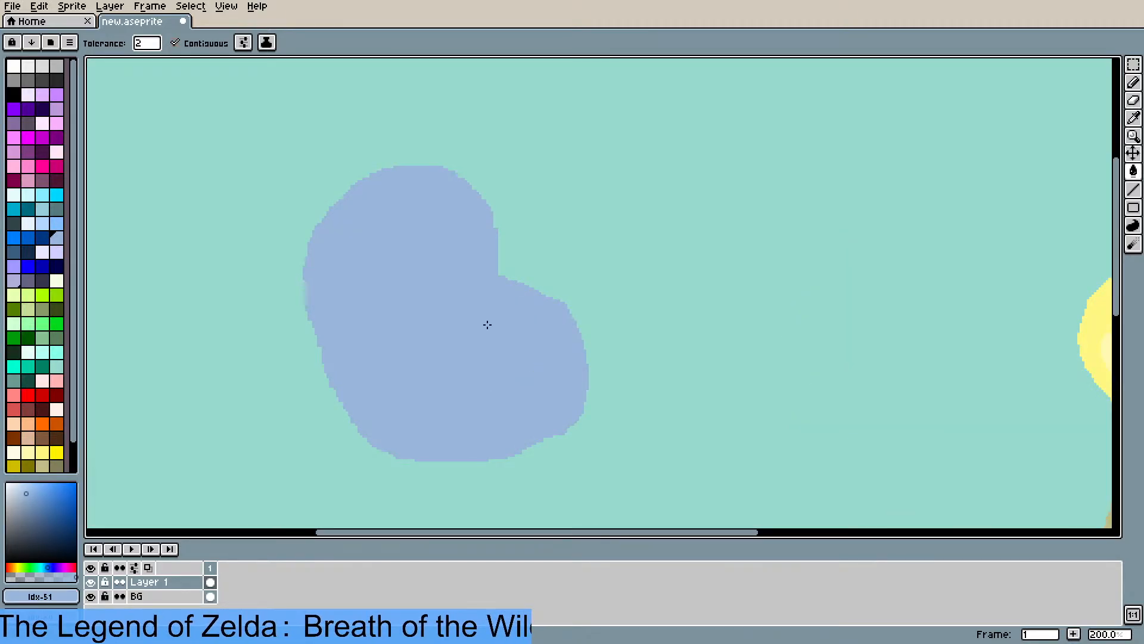
pyautogui.scroll(-1, 488, 324)
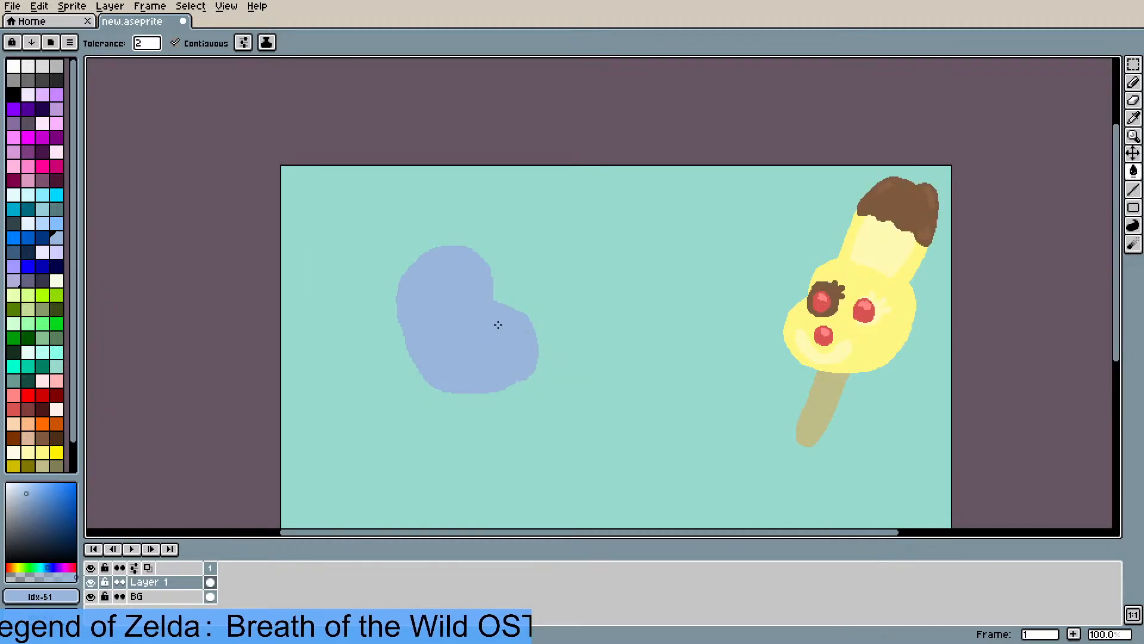
pyautogui.scroll(1, 498, 324)
pyautogui.scroll(-1, 499, 324)
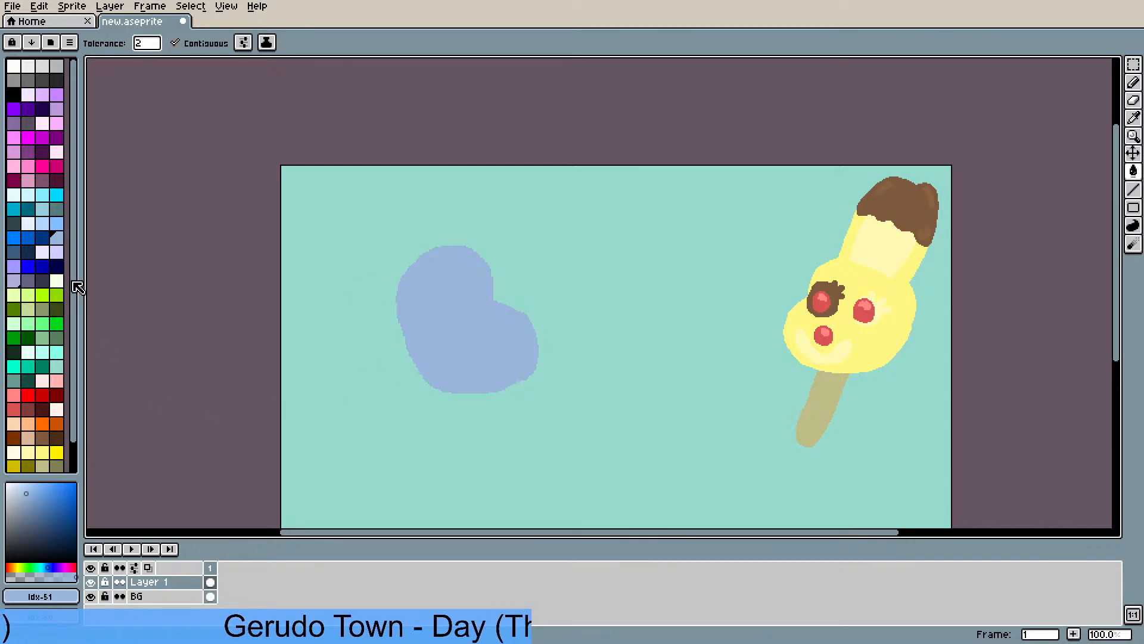
pyautogui.scroll(-1, 82, 336)
pyautogui.moveTo(78, 331); pyautogui.dragTo(75, 313)
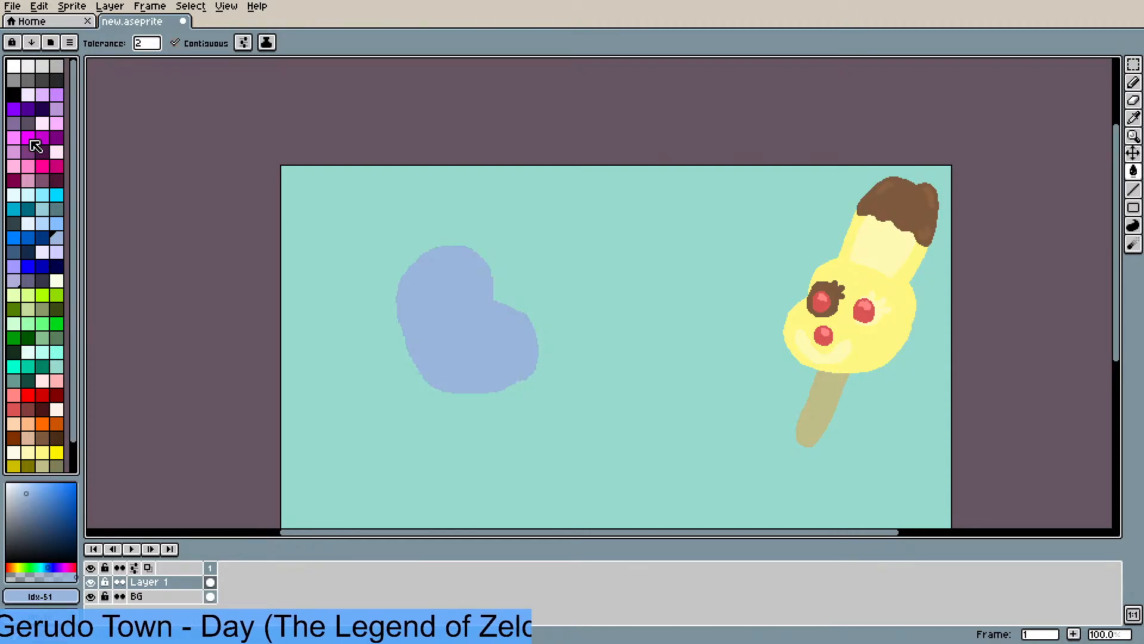
# - Paint three round dark brown Idx-107 spots on the blue shape's upper lobe with the 5 px pencil, undoing the last stray mark
pyautogui.click(57, 437)
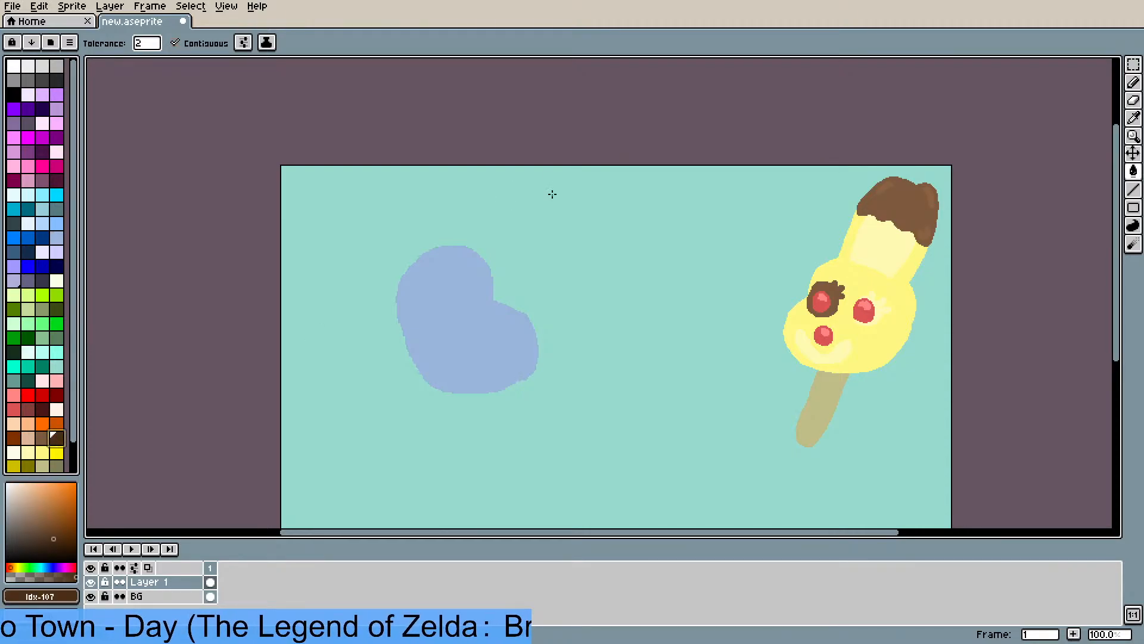
pyautogui.scroll(1, 450, 244)
pyautogui.moveTo(445, 334); pyautogui.dragTo(382, 278)
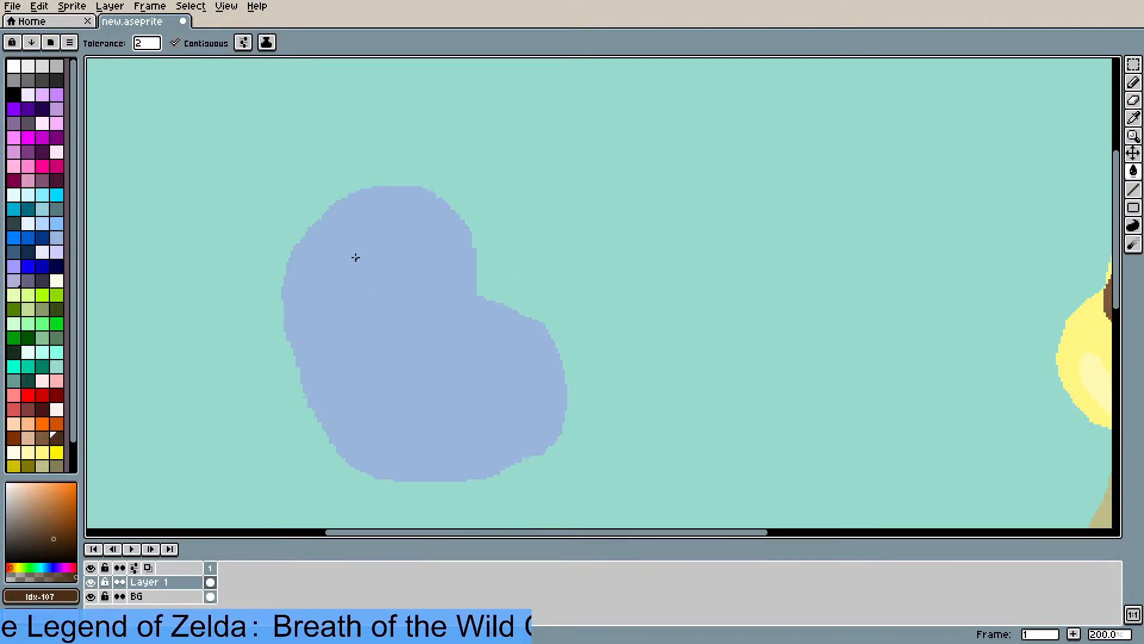
pyautogui.press('b')
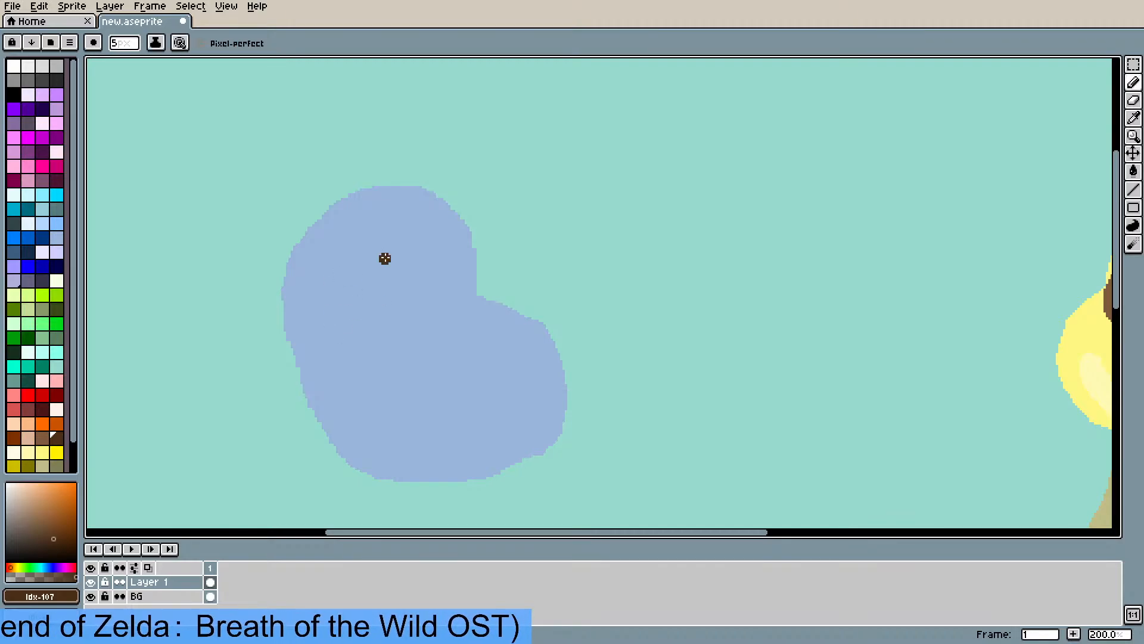
pyautogui.moveTo(355, 258)
pyautogui.mouseDown()
pyautogui.moveTo(364, 274)
pyautogui.moveTo(356, 253)
pyautogui.moveTo(369, 251)
pyautogui.moveTo(352, 266)
pyautogui.mouseUp()
pyautogui.moveTo(458, 249); pyautogui.dragTo(444, 262)
pyautogui.moveTo(439, 208)
pyautogui.mouseDown()
pyautogui.moveTo(430, 227)
pyautogui.moveTo(423, 210)
pyautogui.moveTo(425, 227)
pyautogui.mouseUp()
pyautogui.hotkey('ctrl', 'z')
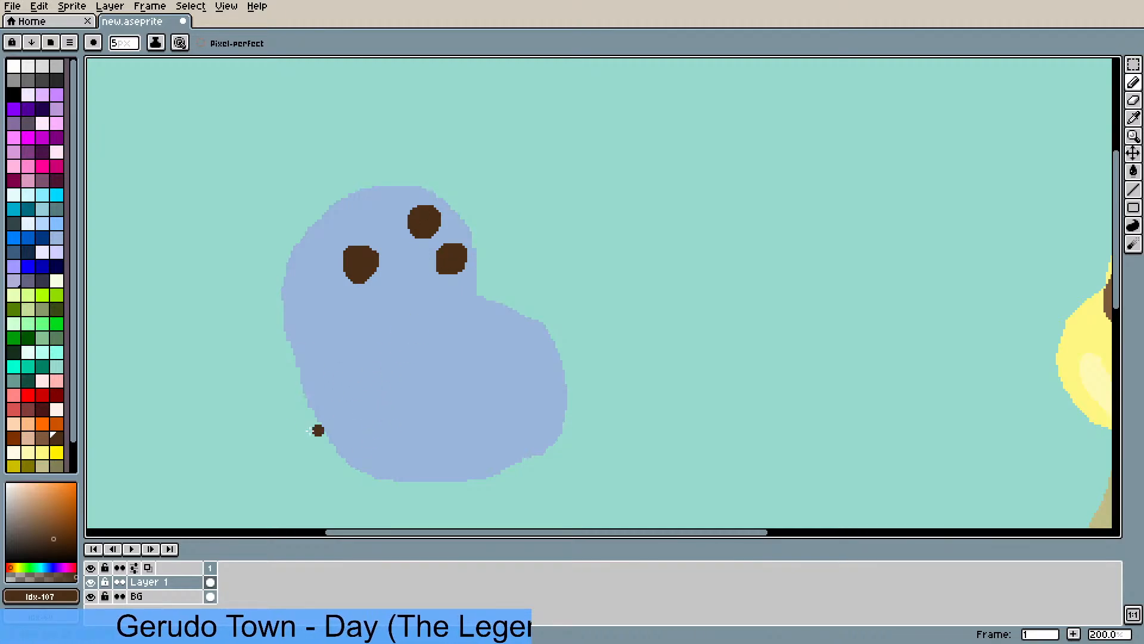
# - Choose the dark navy blue Idx-53 for the 5 px pencil
pyautogui.click(28, 252)
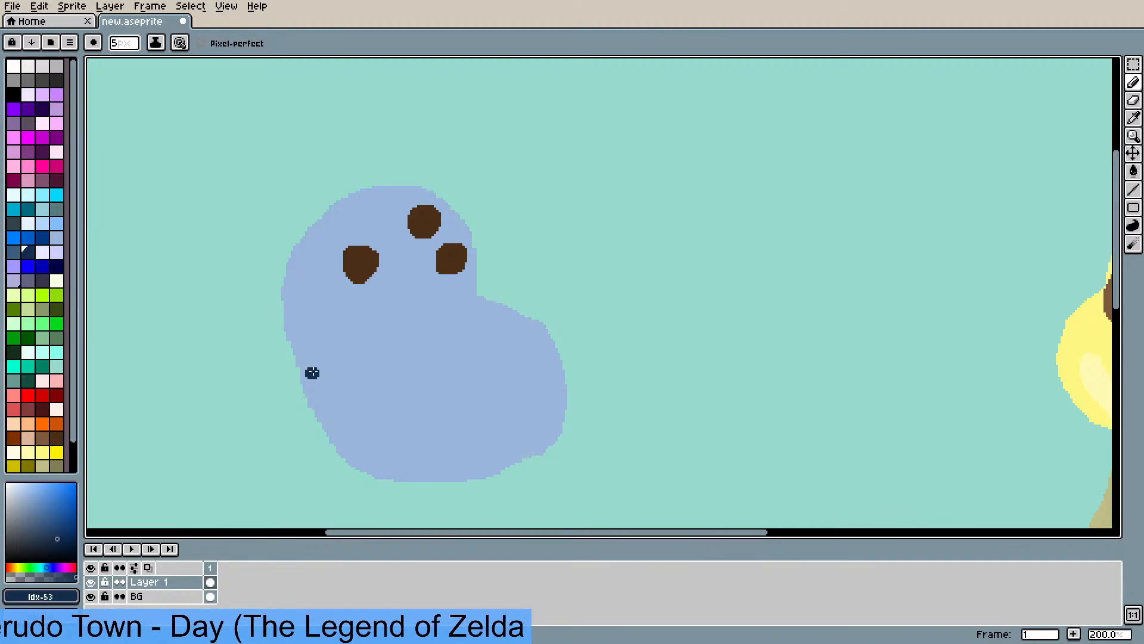
# - Paint two curved dark navy shading strokes on the blue body, one across the lower chest and one by the right-hand bulge
pyautogui.moveTo(311, 373)
pyautogui.mouseDown()
pyautogui.moveTo(374, 394)
pyautogui.moveTo(418, 382)
pyautogui.moveTo(415, 393)
pyautogui.moveTo(353, 398)
pyautogui.moveTo(311, 375)
pyautogui.mouseUp()
pyautogui.moveTo(487, 306)
pyautogui.mouseDown()
pyautogui.moveTo(483, 378)
pyautogui.moveTo(502, 356)
pyautogui.moveTo(499, 307)
pyautogui.mouseUp()
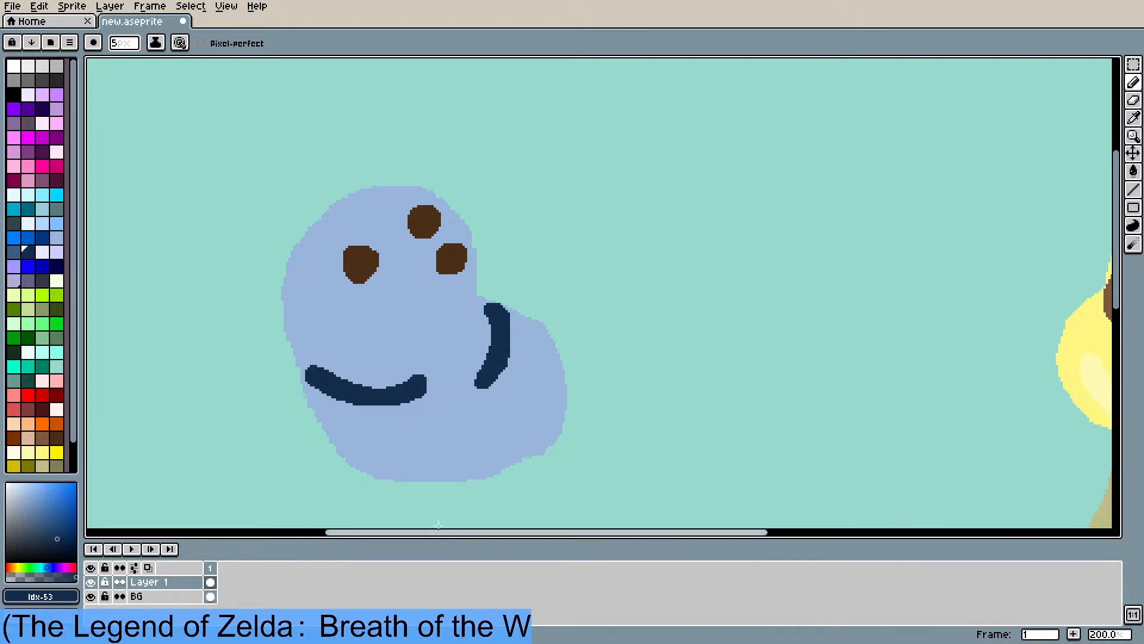
pyautogui.moveTo(420, 472); pyautogui.dragTo(492, 447)
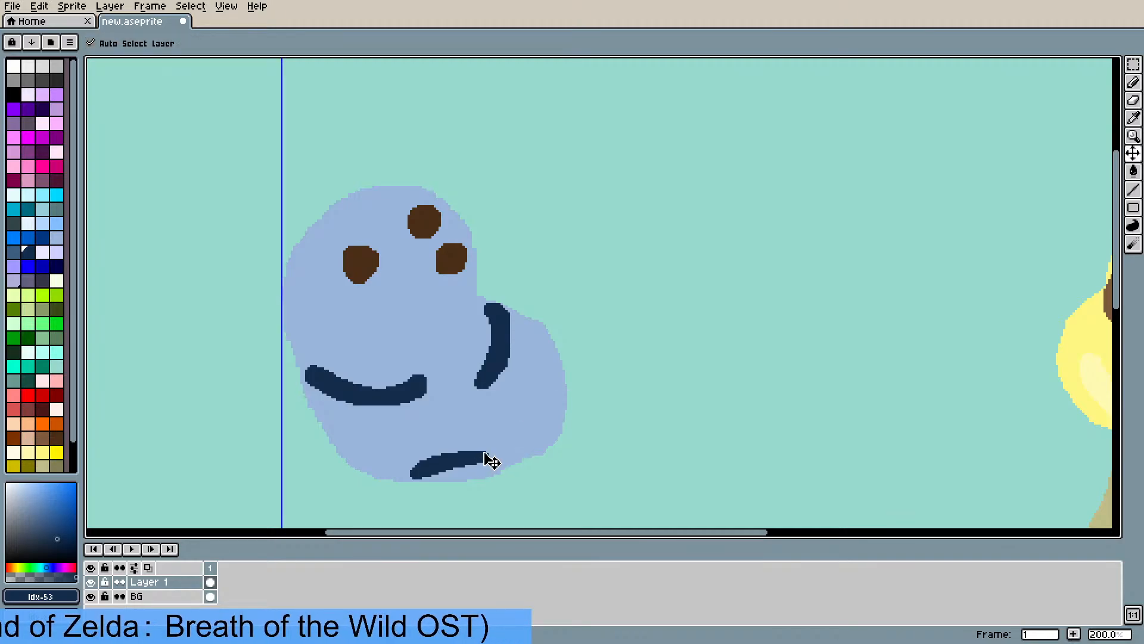
pyautogui.hotkey('ctrl', 'z')
# - Trim and round off the right edge of the blue body with the 7 px eraser
pyautogui.scroll(-2, 490, 427)
pyautogui.scroll(1, 486, 455)
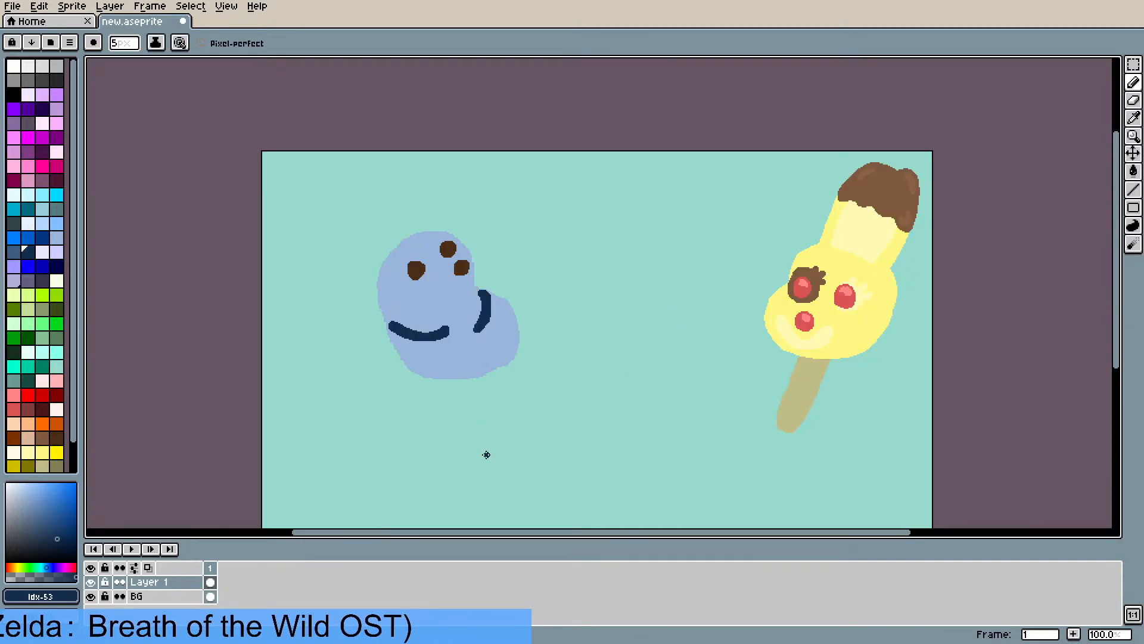
pyautogui.scroll(1, 497, 370)
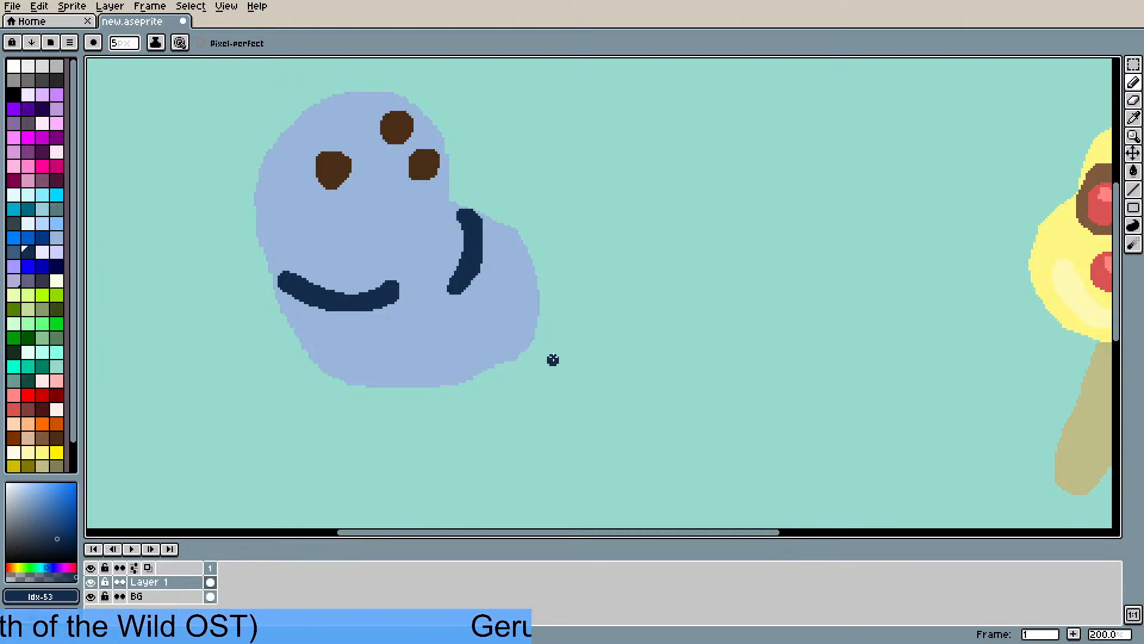
pyautogui.press('b')
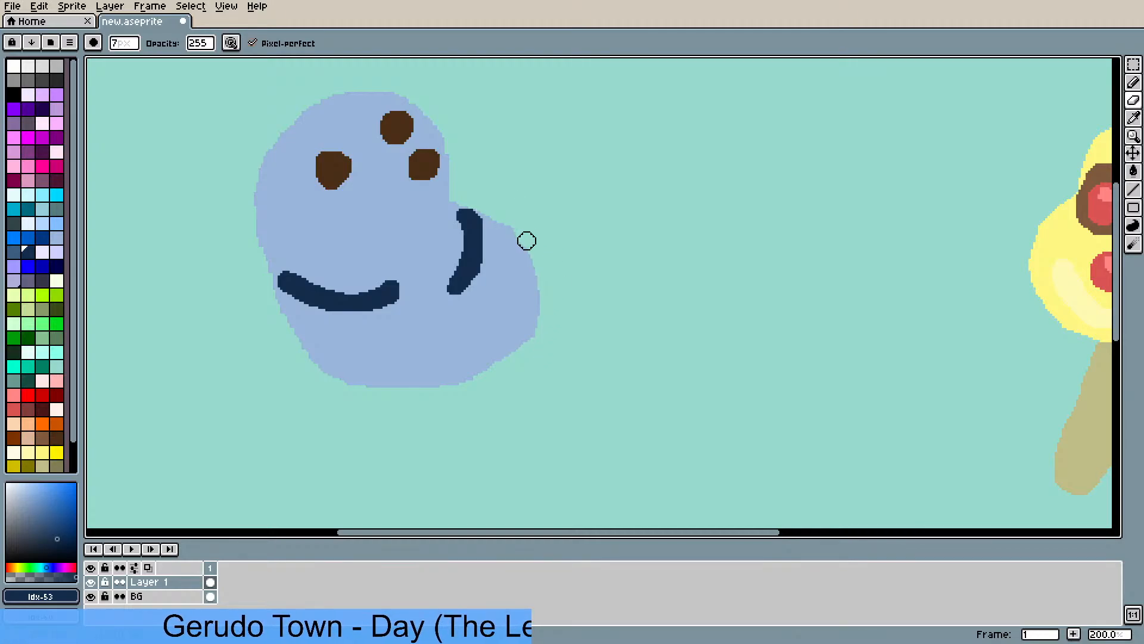
pyautogui.moveTo(515, 220)
pyautogui.mouseDown()
pyautogui.moveTo(539, 298)
pyautogui.moveTo(522, 350)
pyautogui.moveTo(503, 368)
pyautogui.mouseUp()
pyautogui.scroll(-2, 396, 416)
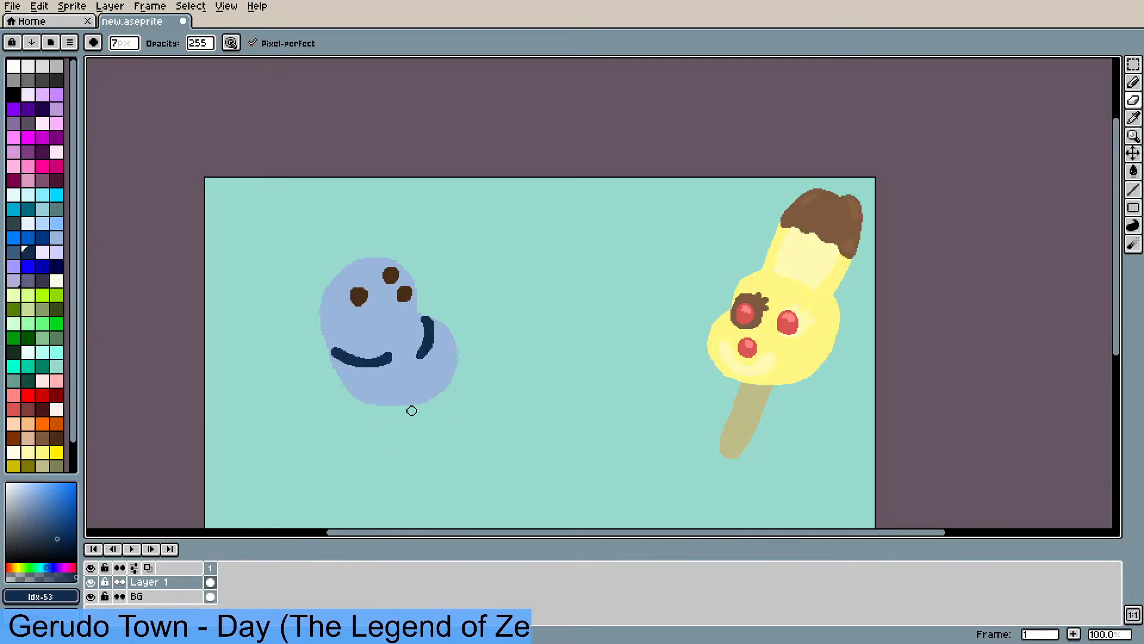
# - Recolour both navy shading strokes with the lighter slate blue palette colour Idx-52
pyautogui.scroll(2, 411, 405)
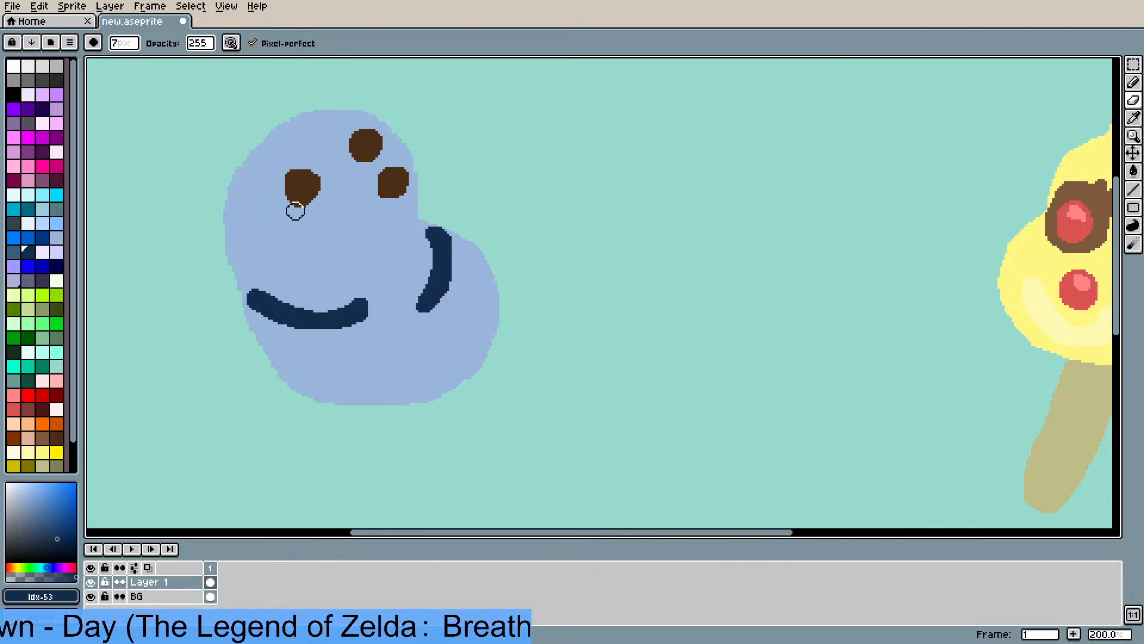
pyautogui.click(14, 251)
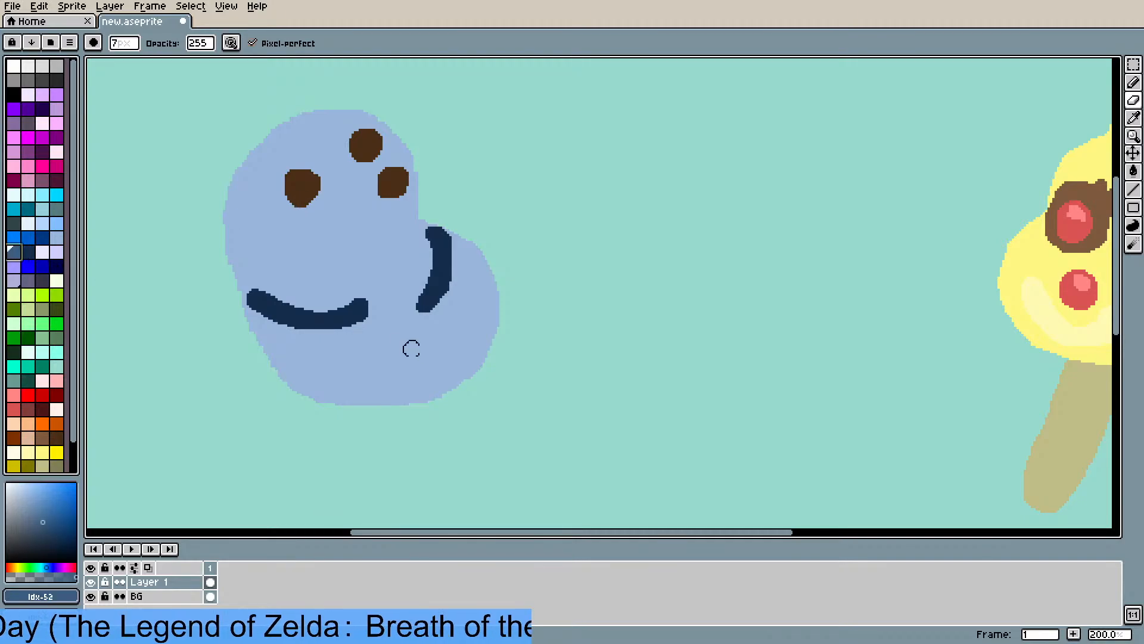
pyautogui.press('g')
pyautogui.click(305, 319)
pyautogui.click(439, 293)
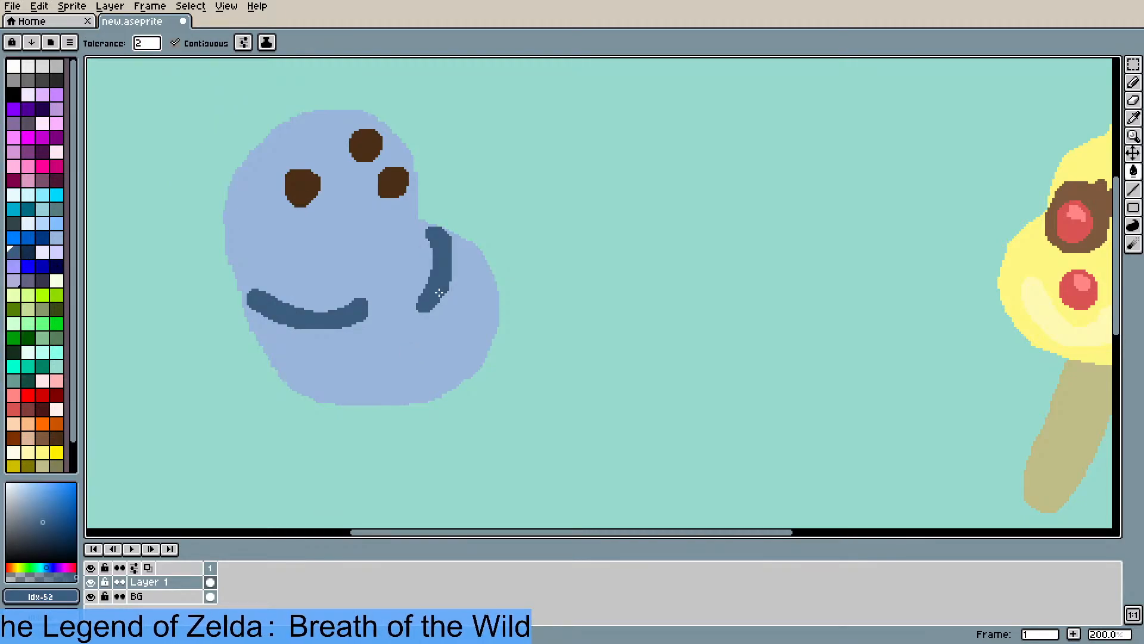
# - Thicken the chest stroke along its underside and the right-hand stroke along its outer edge with the 5 px pencil
pyautogui.scroll(-1, 371, 304)
pyautogui.scroll(1, 375, 253)
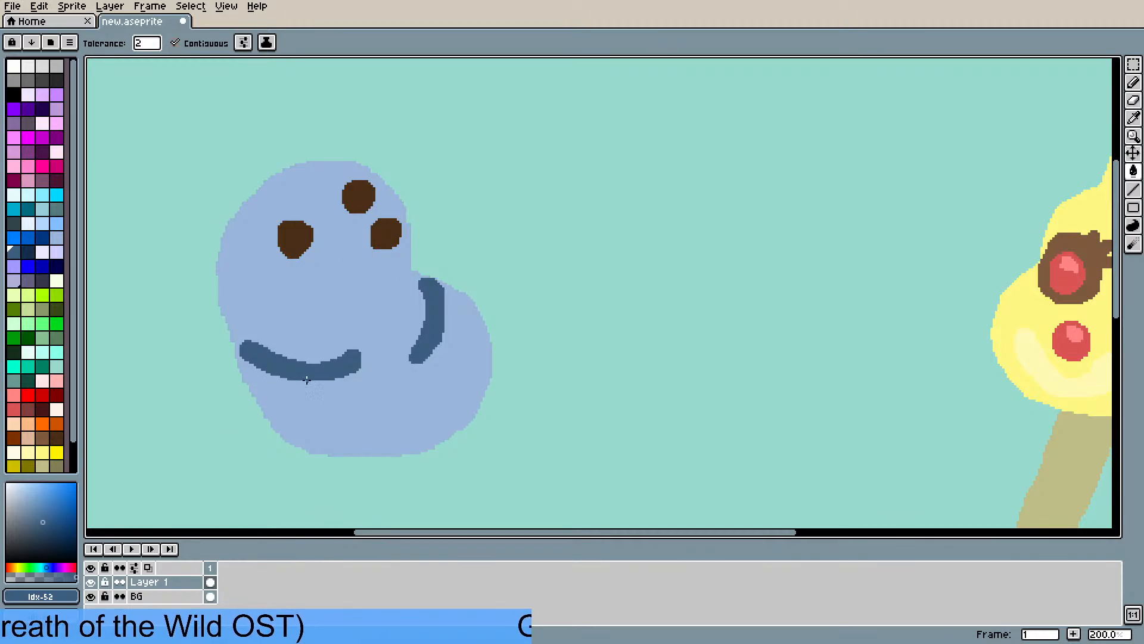
pyautogui.press('b')
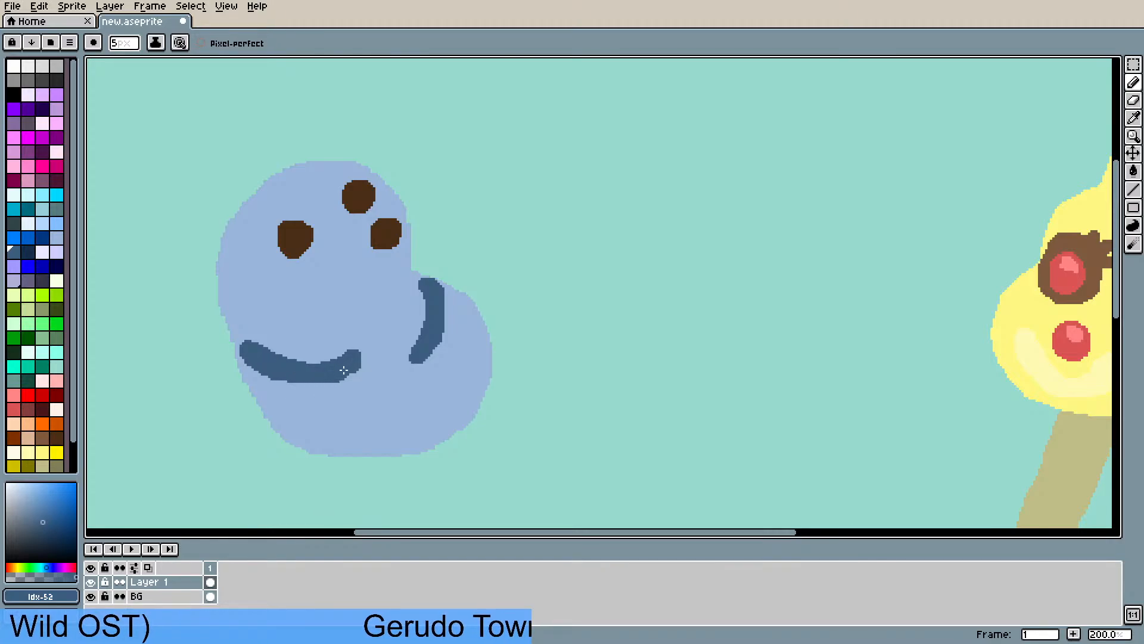
pyautogui.moveTo(347, 366)
pyautogui.mouseDown()
pyautogui.moveTo(336, 387)
pyautogui.moveTo(298, 392)
pyautogui.moveTo(268, 375)
pyautogui.mouseUp()
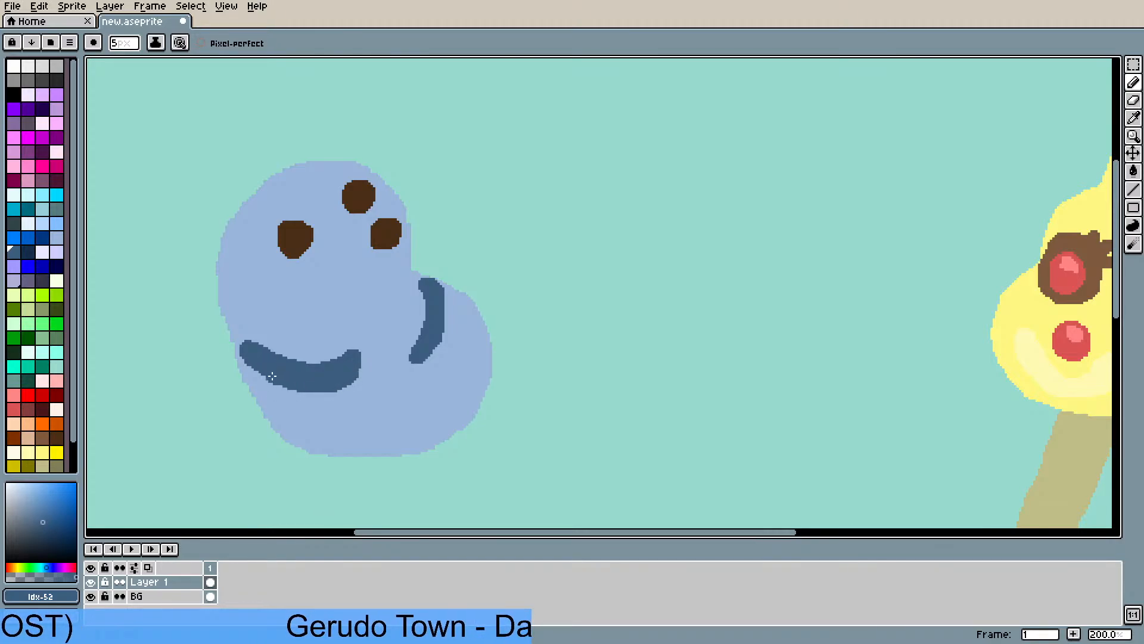
pyautogui.moveTo(421, 356)
pyautogui.mouseDown()
pyautogui.moveTo(441, 328)
pyautogui.moveTo(434, 287)
pyautogui.mouseUp()
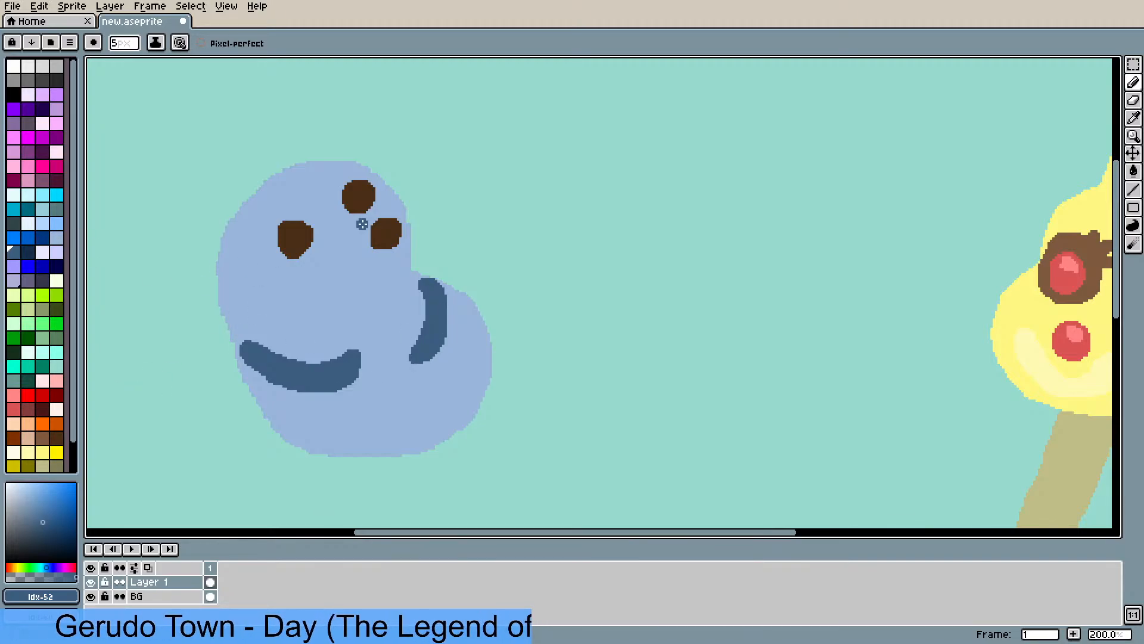
pyautogui.scroll(-1, 585, 279)
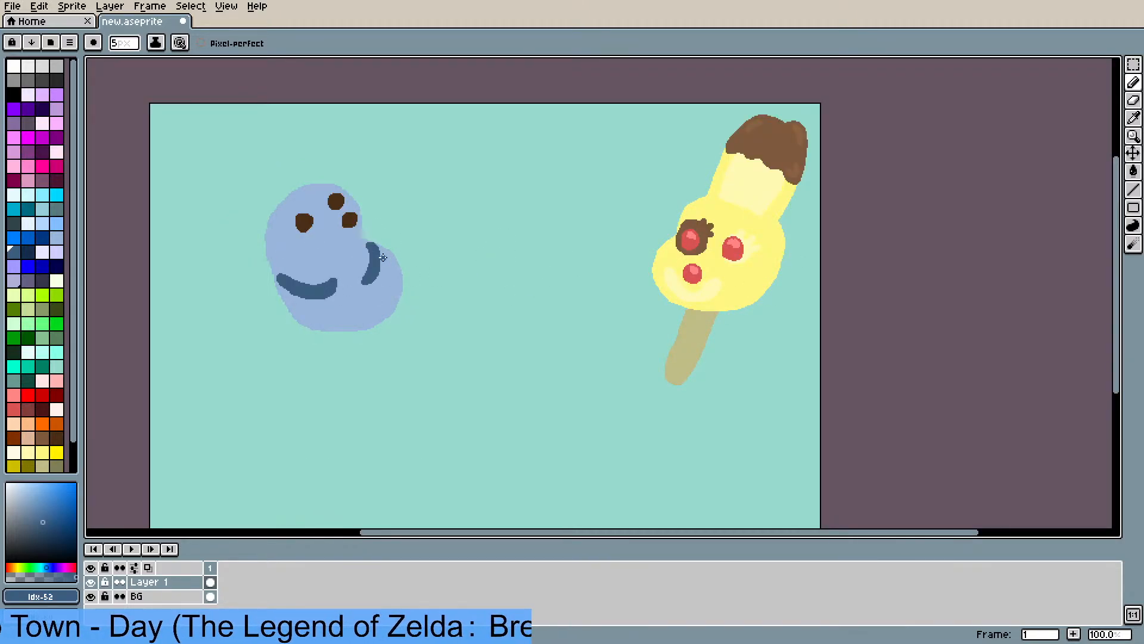
pyautogui.scroll(1, 382, 257)
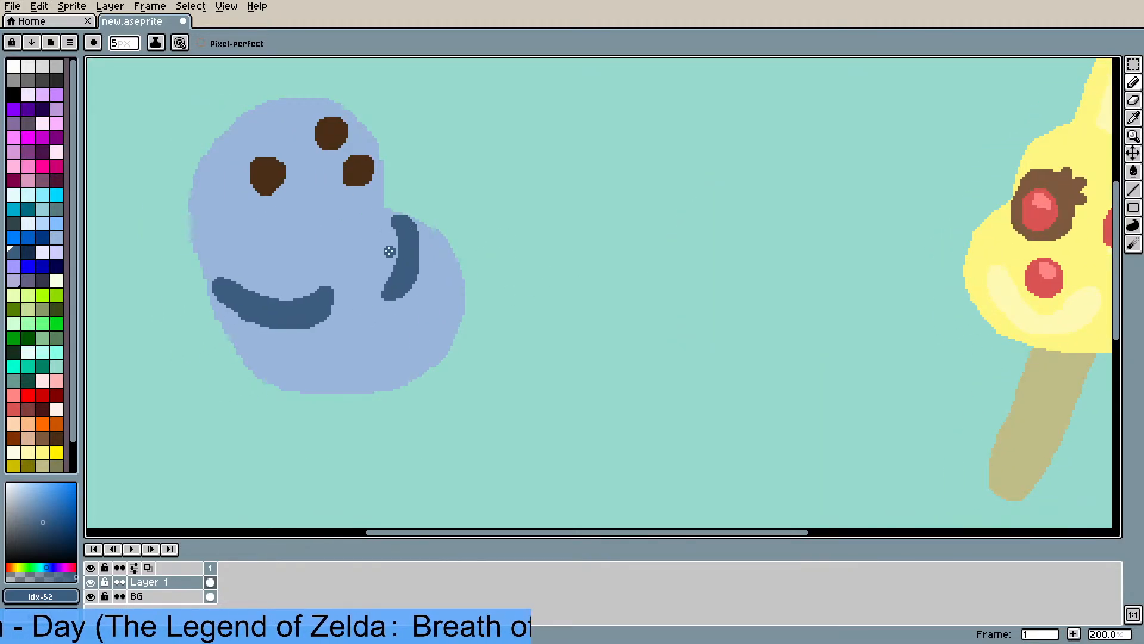
# - Mix a medium blue (#5378a6) from the sampled body colour and fill both shading strokes with it
pyautogui.moveTo(381, 245); pyautogui.dragTo(423, 264)
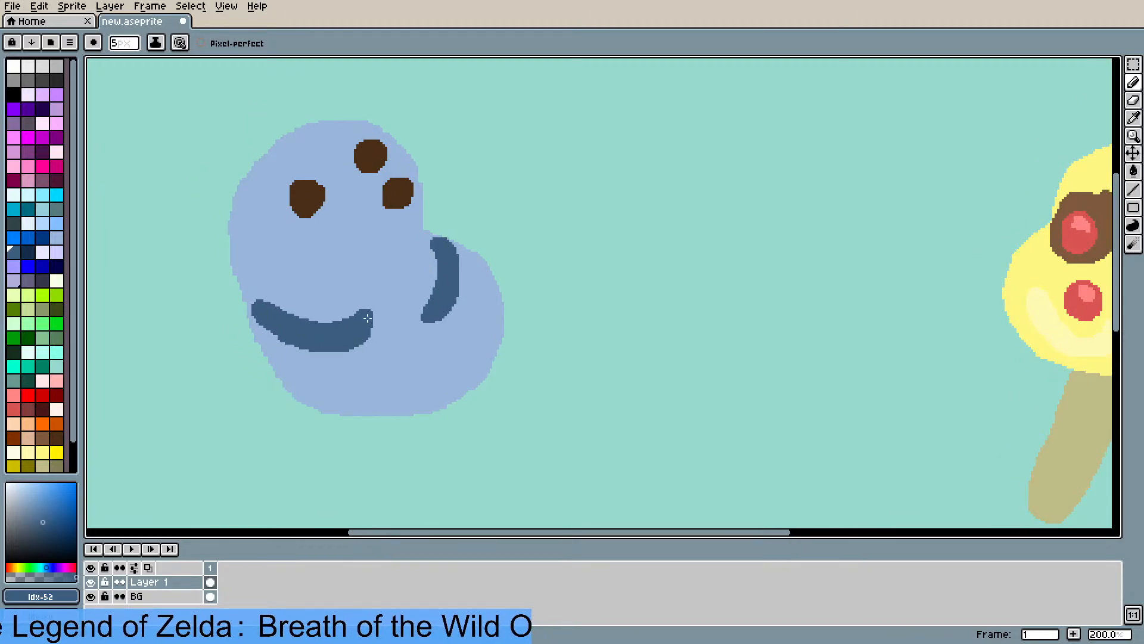
pyautogui.keyDown('alt'); pyautogui.click(388, 288); pyautogui.keyUp('alt')
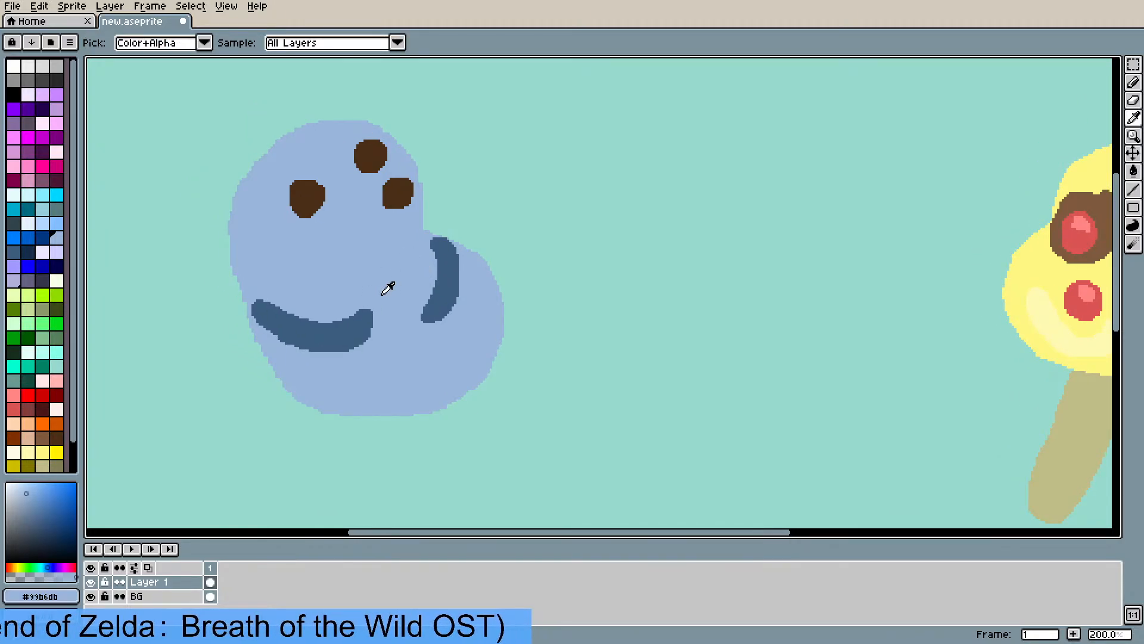
pyautogui.click(26, 504)
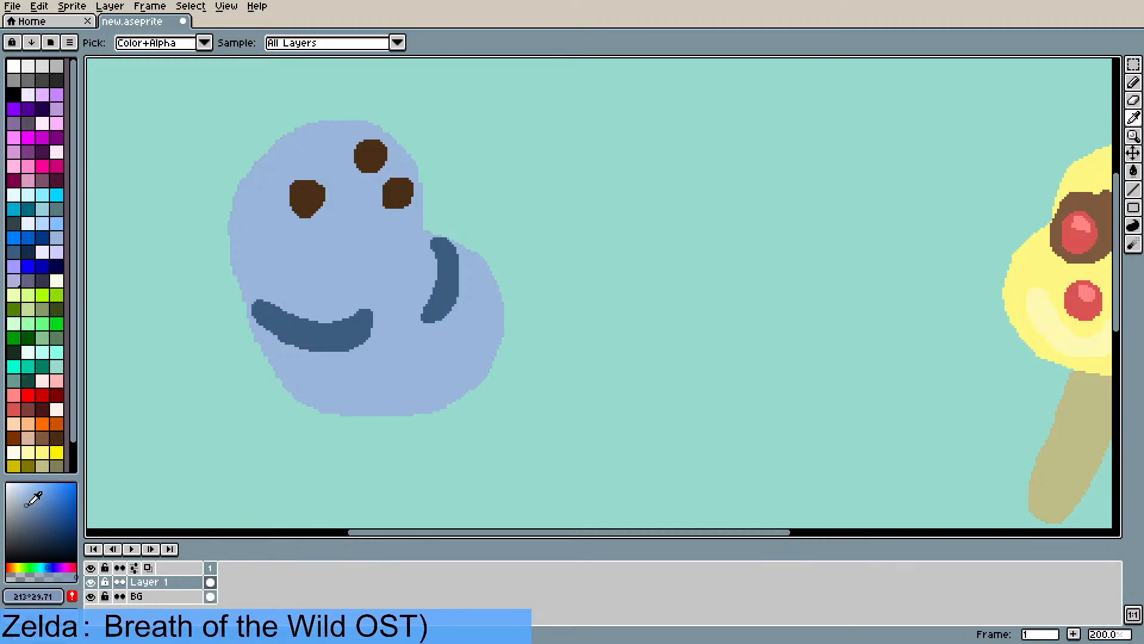
pyautogui.moveTo(26, 504); pyautogui.dragTo(32, 505)
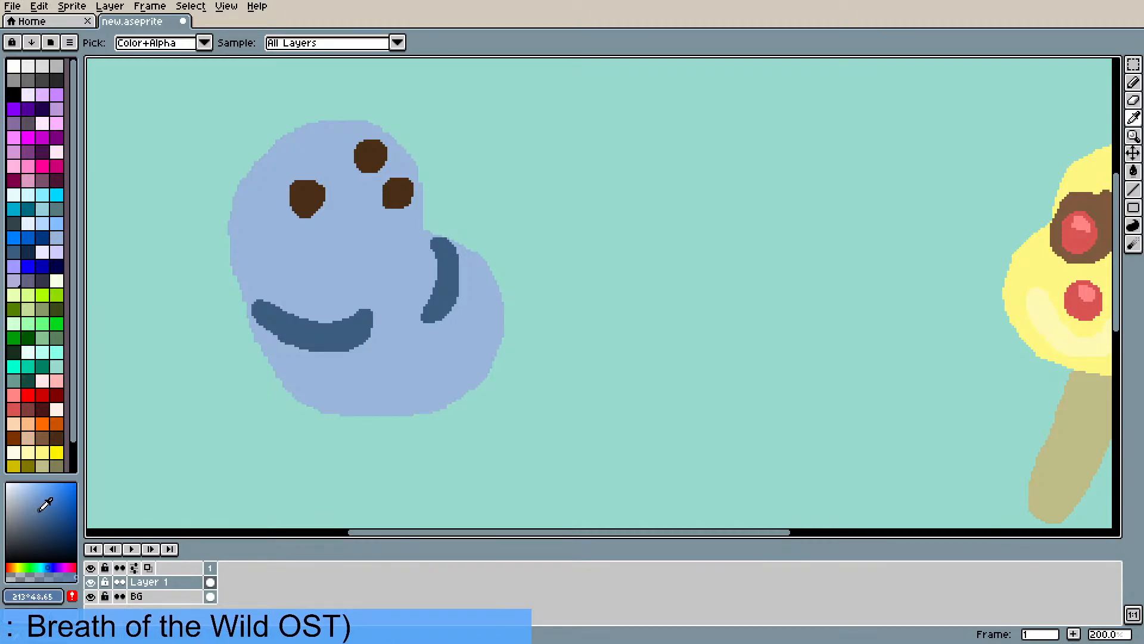
pyautogui.press('g')
pyautogui.click(327, 344)
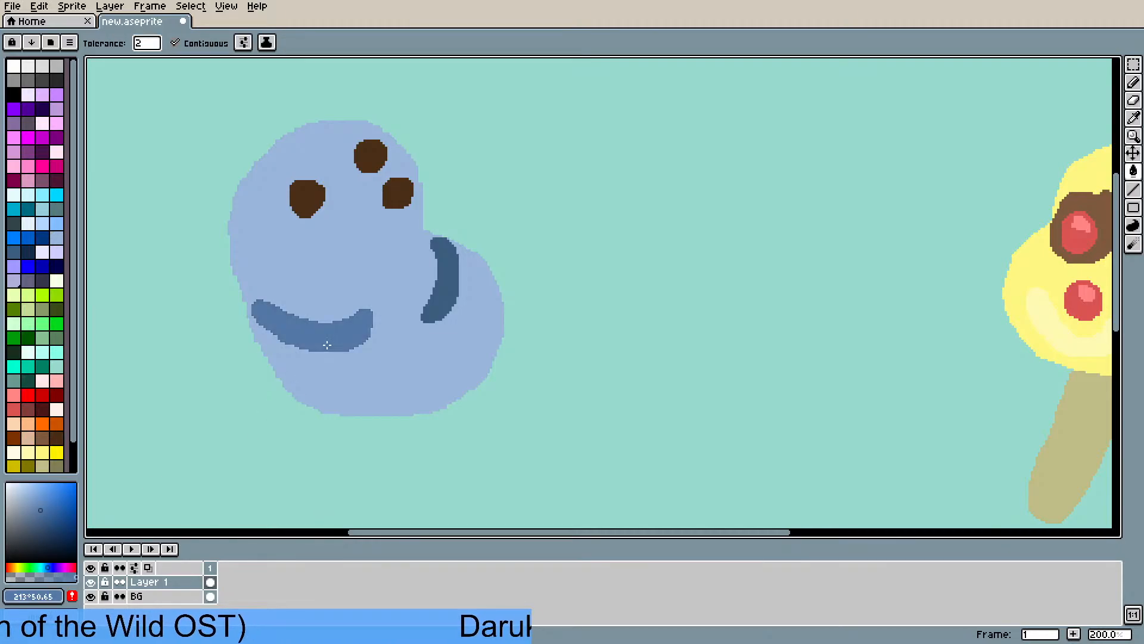
pyautogui.click(437, 300)
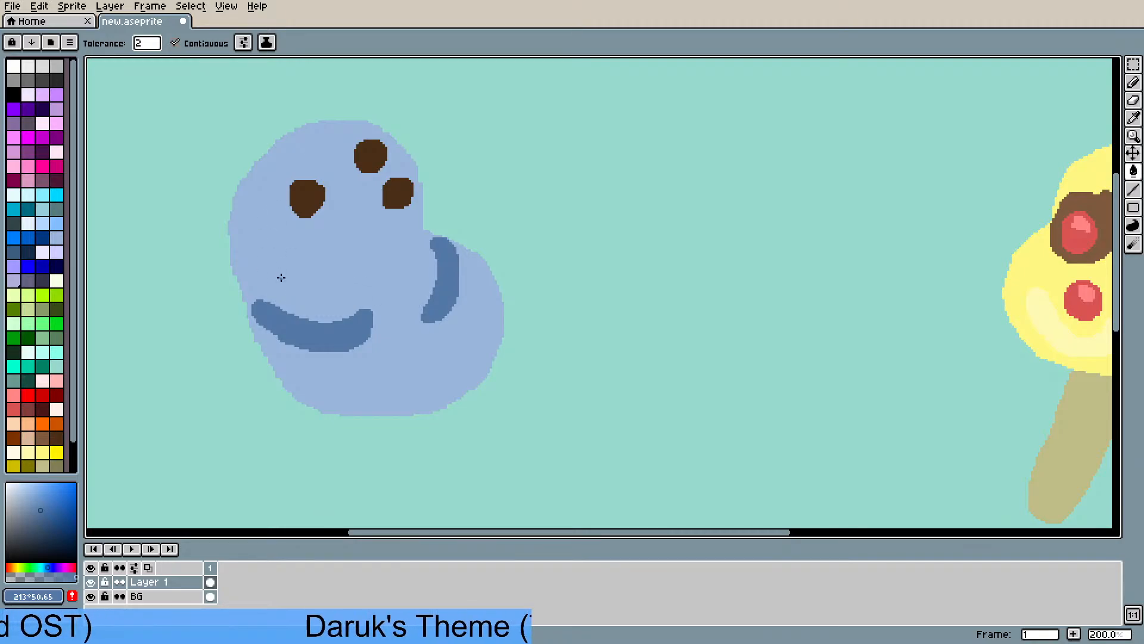
# - Outline two rounded ears on the head in the body colour #99b6db, one on each side
pyautogui.press('i')
pyautogui.click(255, 265)
pyautogui.press('b')
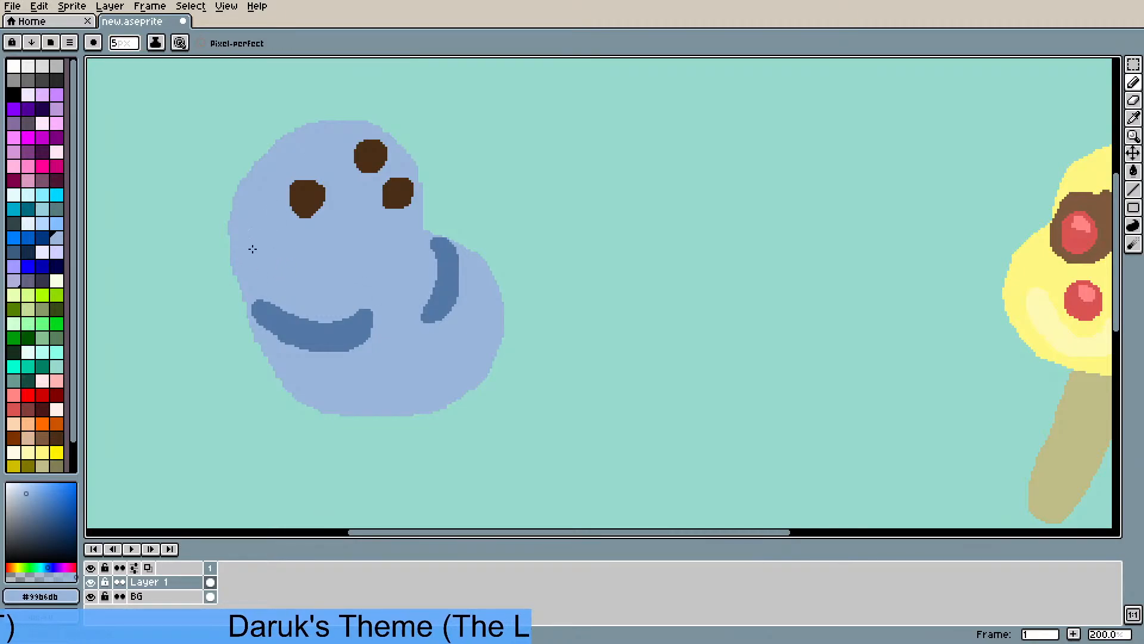
pyautogui.moveTo(253, 248)
pyautogui.mouseDown()
pyautogui.moveTo(223, 236)
pyautogui.moveTo(196, 181)
pyautogui.moveTo(209, 161)
pyautogui.moveTo(251, 167)
pyautogui.mouseUp()
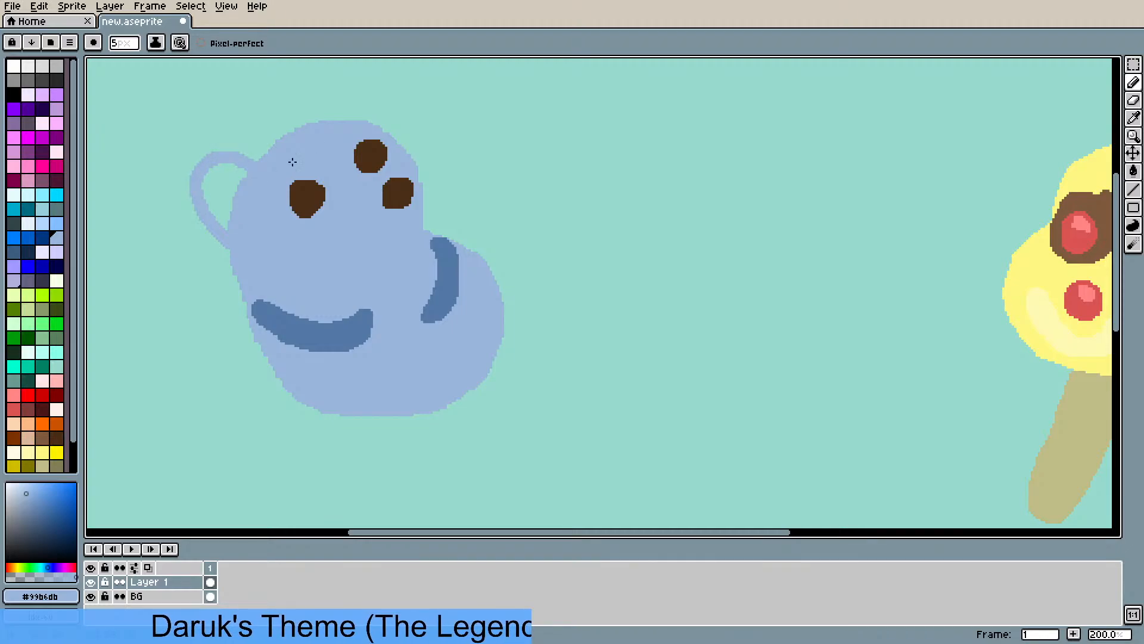
pyautogui.moveTo(330, 128)
pyautogui.mouseDown()
pyautogui.moveTo(343, 97)
pyautogui.moveTo(377, 75)
pyautogui.moveTo(405, 94)
pyautogui.moveTo(404, 148)
pyautogui.moveTo(378, 157)
pyautogui.moveTo(406, 131)
pyautogui.moveTo(393, 103)
pyautogui.mouseUp()
pyautogui.hotkey('ctrl', 'z')
pyautogui.hotkey('ctrl', 'z')
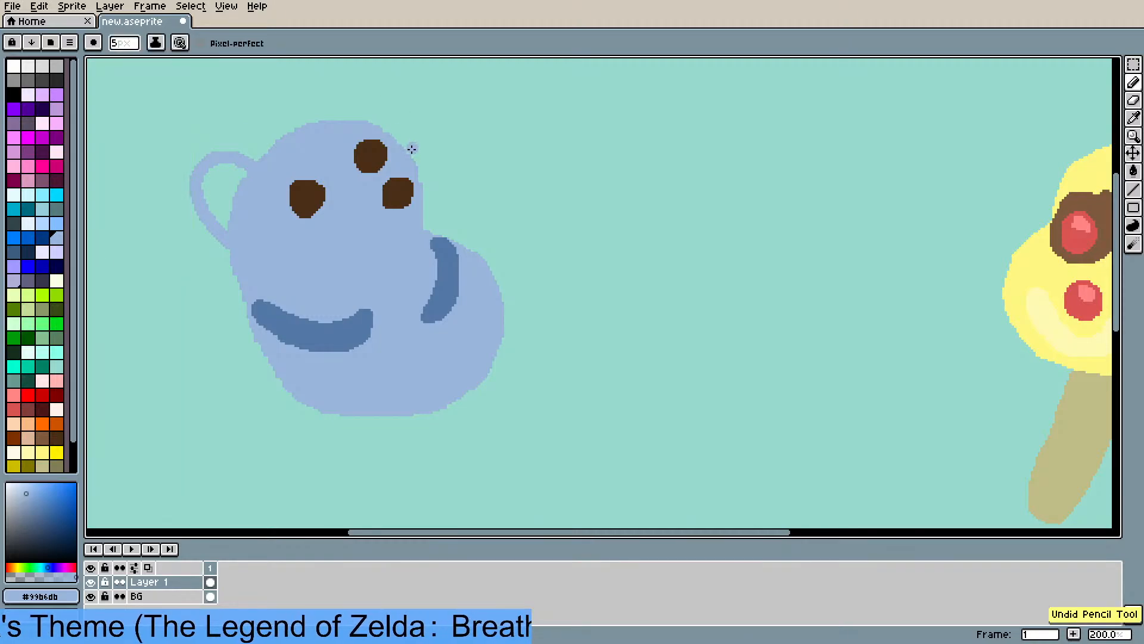
pyautogui.moveTo(409, 156)
pyautogui.mouseDown()
pyautogui.moveTo(410, 129)
pyautogui.moveTo(386, 96)
pyautogui.moveTo(361, 95)
pyautogui.moveTo(339, 135)
pyautogui.mouseUp()
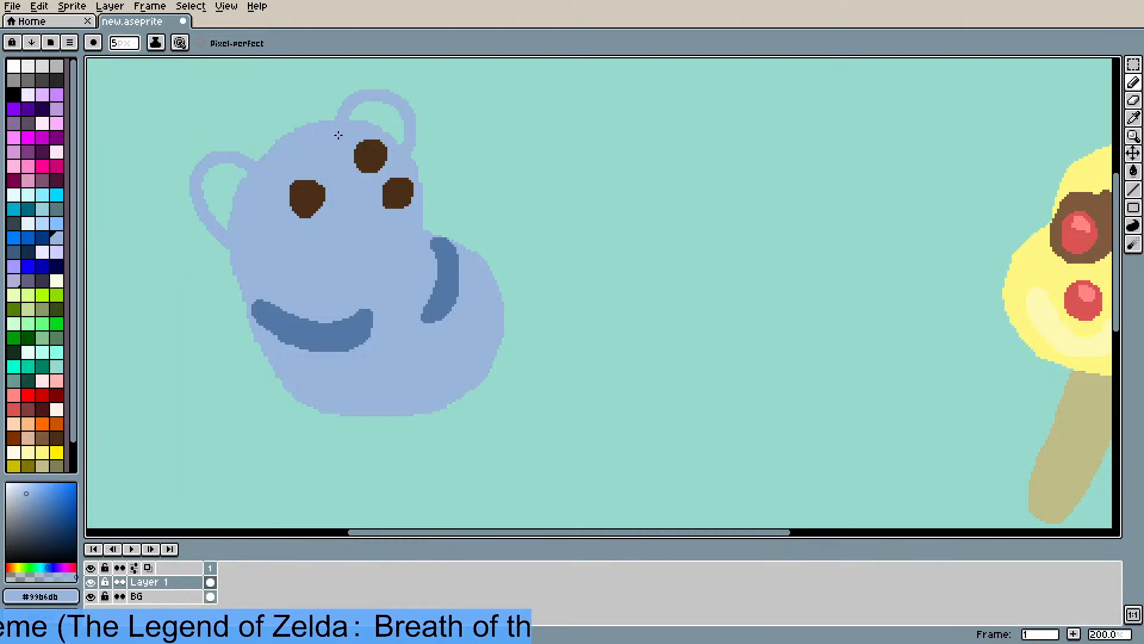
# - Fill the insides of both ear outlines with the body colour #99b6db
pyautogui.press('g')
pyautogui.click(234, 191)
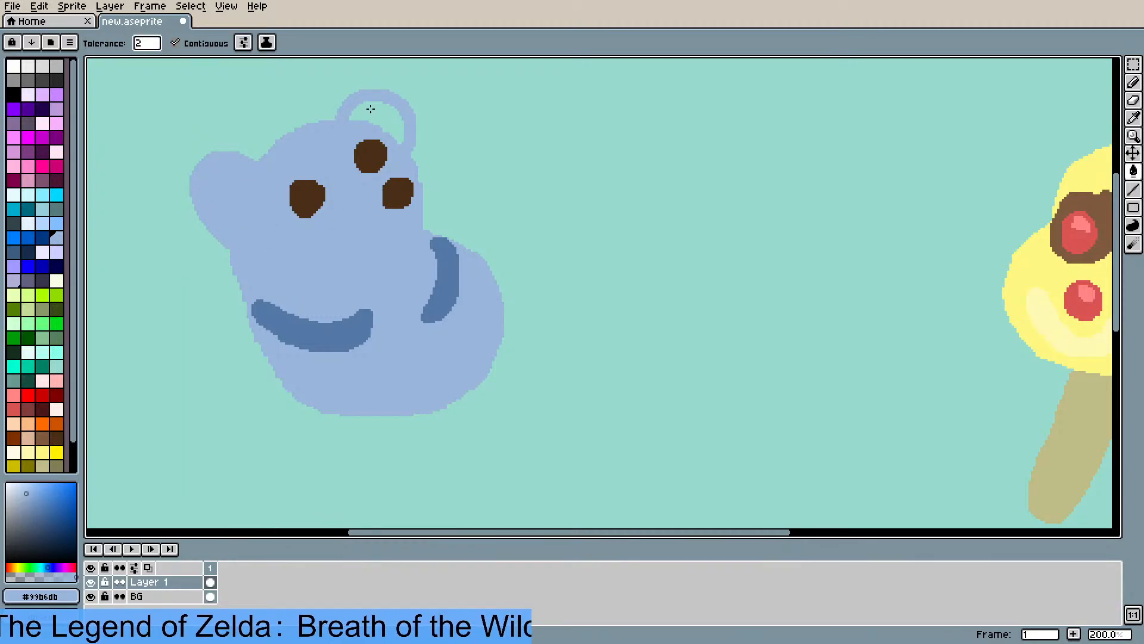
pyautogui.click(370, 109)
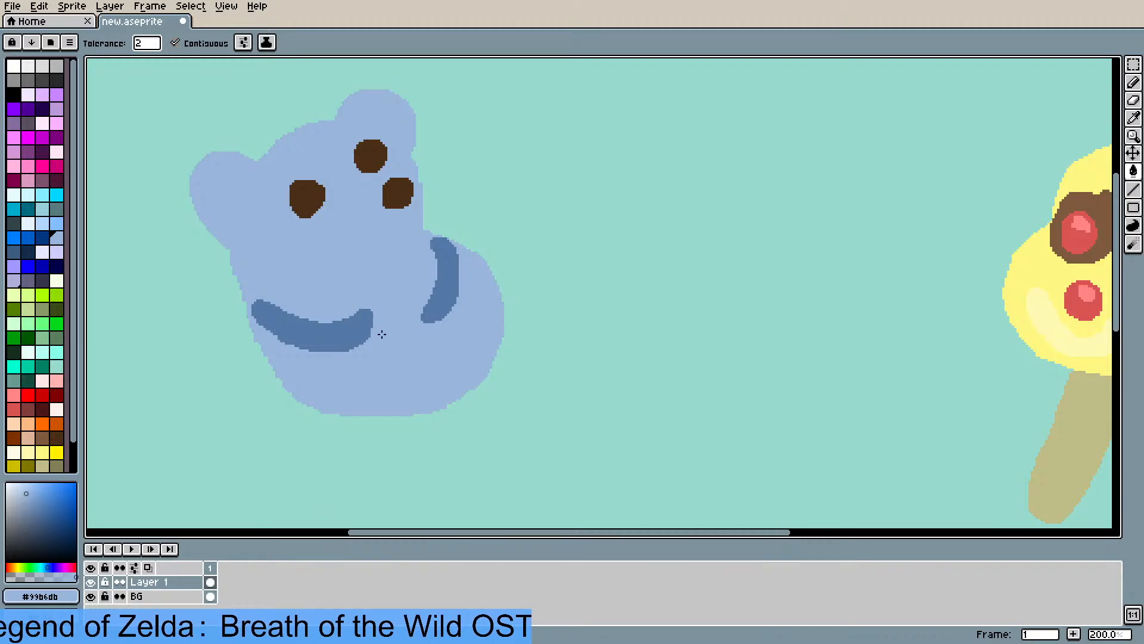
# - Paint the inner area of both ears in the medium blue #5378a6 sampled from the shading stroke
pyautogui.press('i')
pyautogui.click(326, 345)
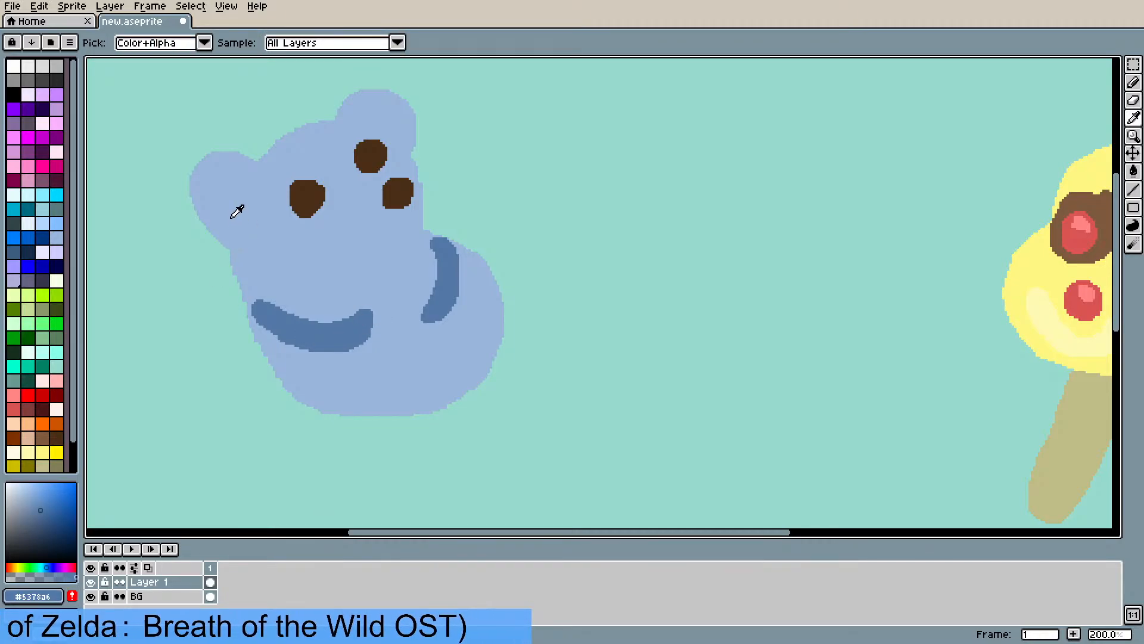
pyautogui.press('b')
pyautogui.moveTo(229, 200)
pyautogui.mouseDown()
pyautogui.moveTo(211, 176)
pyautogui.moveTo(245, 179)
pyautogui.moveTo(220, 179)
pyautogui.mouseUp()
pyautogui.moveTo(392, 130)
pyautogui.mouseDown()
pyautogui.moveTo(377, 104)
pyautogui.moveTo(356, 122)
pyautogui.moveTo(399, 134)
pyautogui.moveTo(363, 109)
pyautogui.mouseUp()
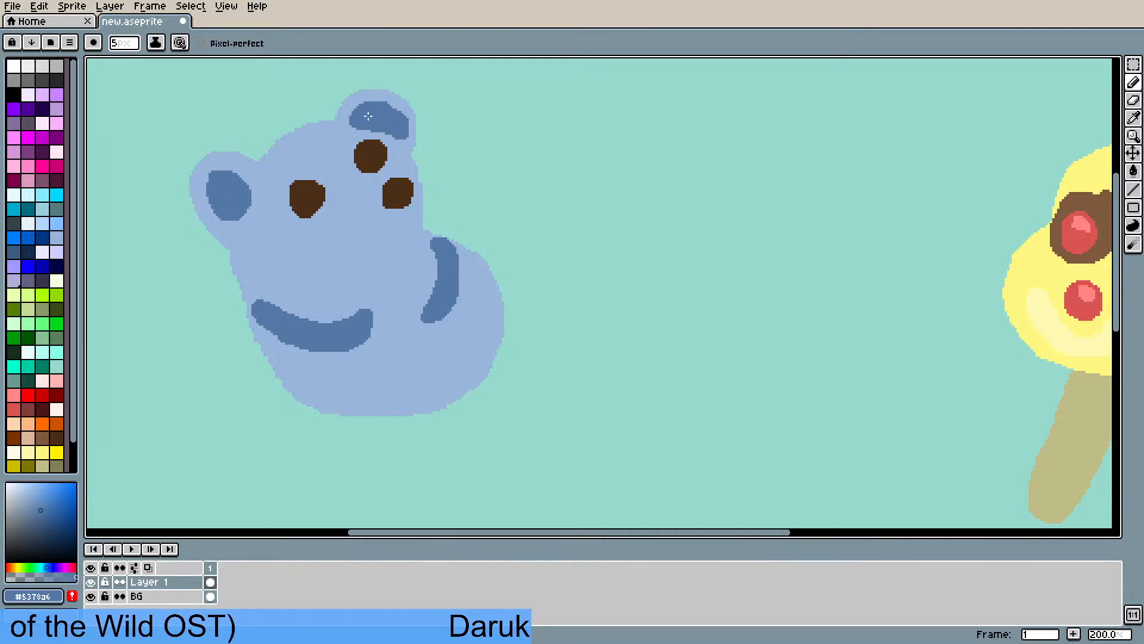
pyautogui.scroll(-1, 381, 281)
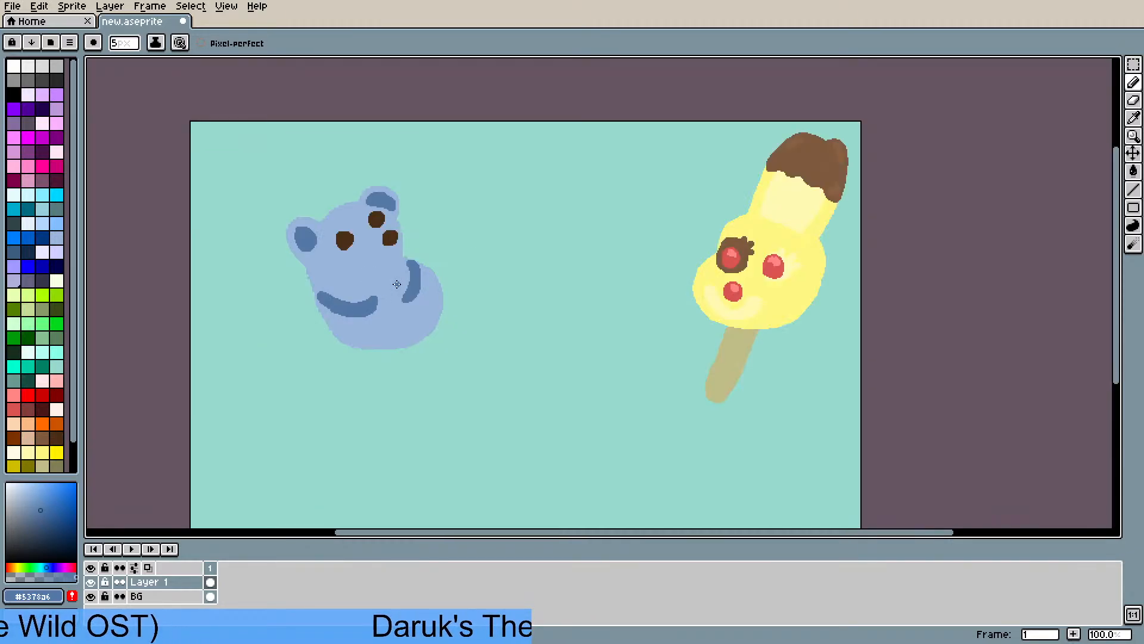
# - Shorten the right-hand shading stroke by painting over its upper end with the sampled body colour #99b6db
pyautogui.scroll(1, 397, 284)
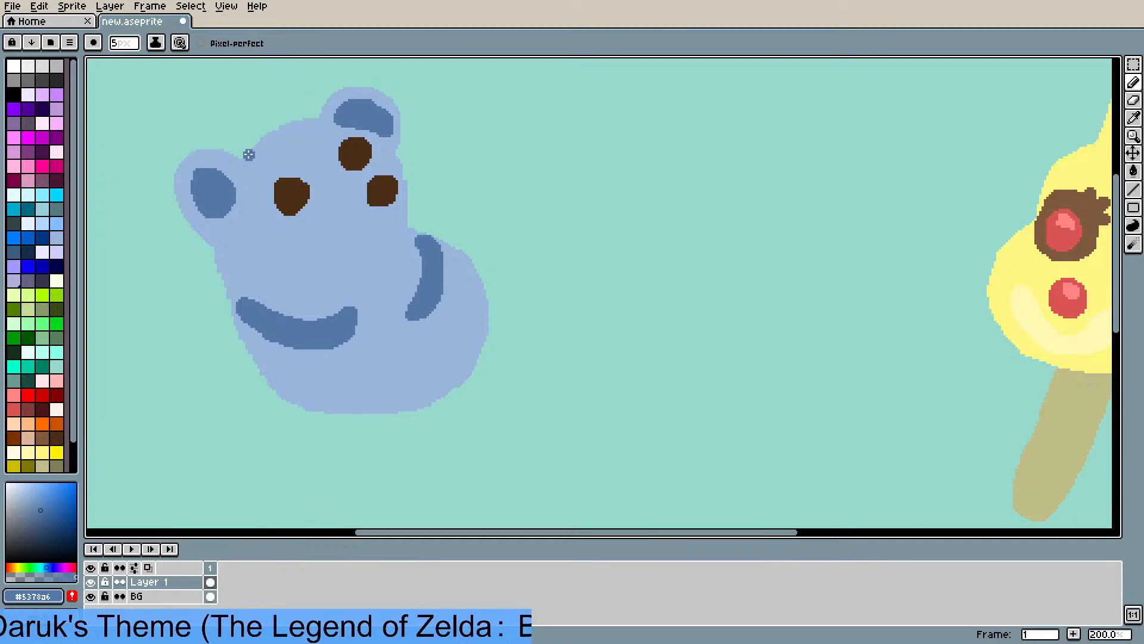
pyautogui.scroll(-1, 167, 185)
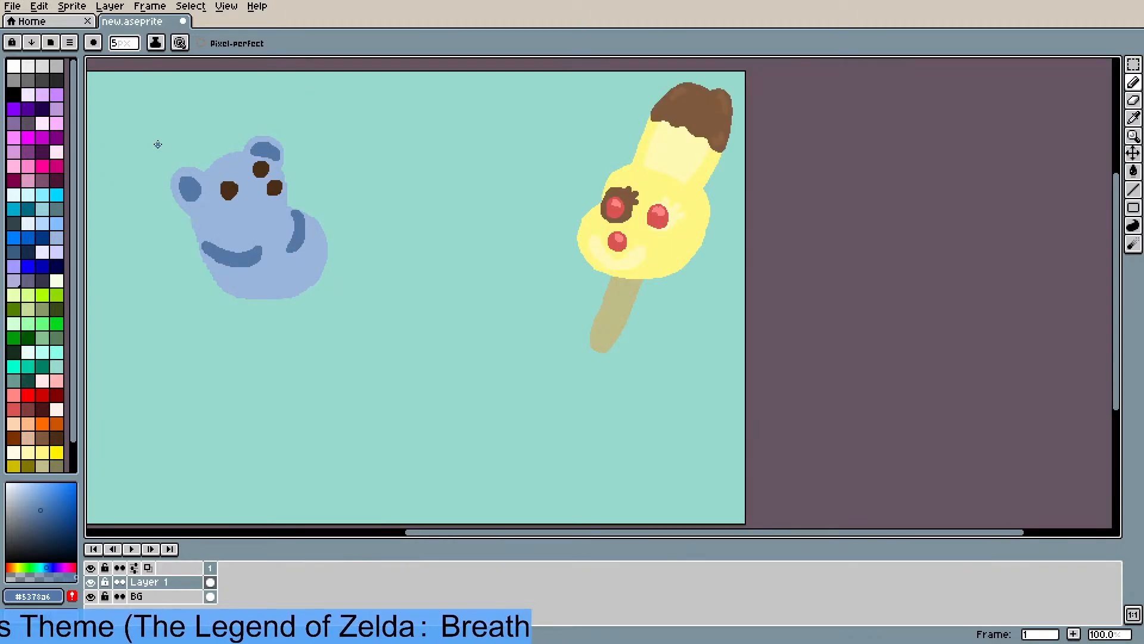
pyautogui.scroll(1, 166, 143)
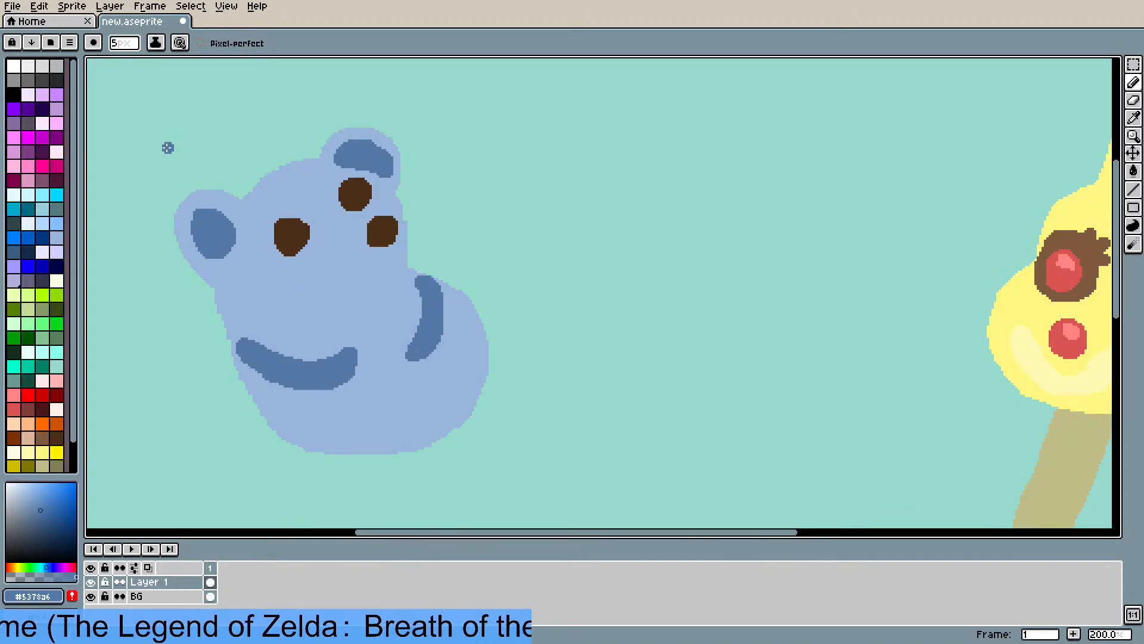
pyautogui.keyDown('alt'); pyautogui.click(457, 359); pyautogui.keyUp('alt')
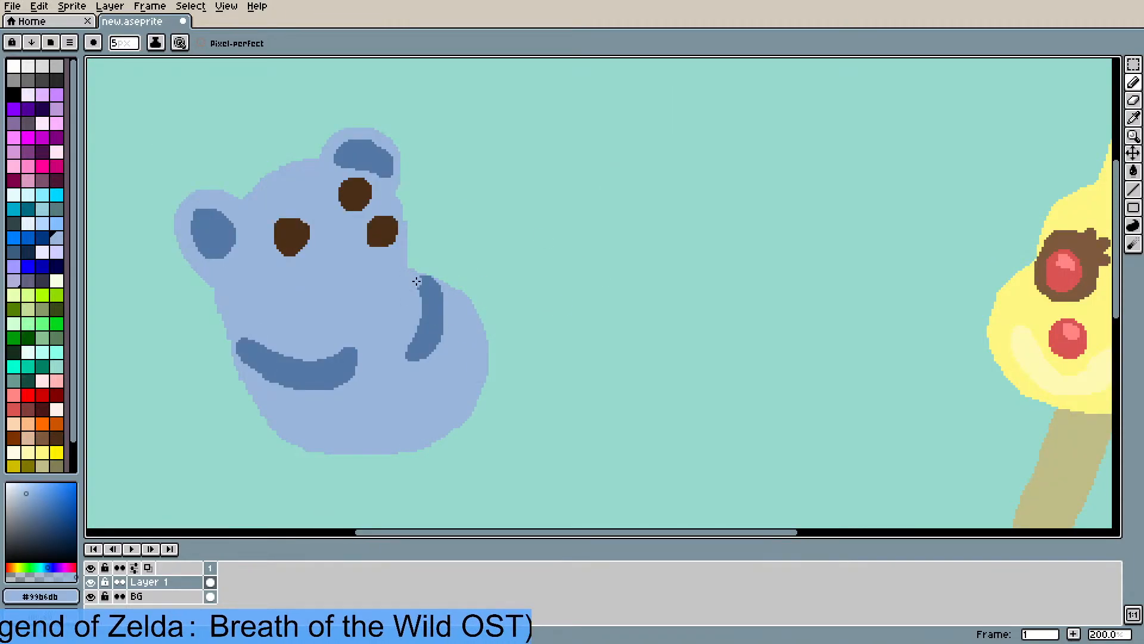
pyautogui.moveTo(416, 281); pyautogui.dragTo(443, 291)
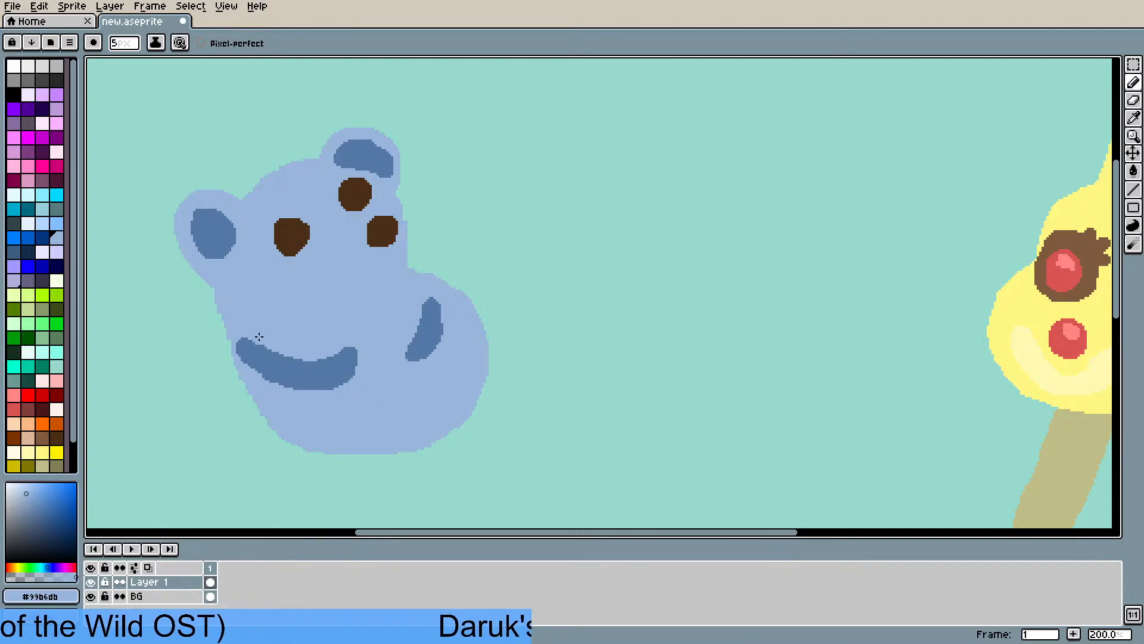
# - Trim the left end of the mouth stroke in the body colour #99b6db and refill the three brown eyes with palette colour Idx-53
pyautogui.moveTo(251, 333)
pyautogui.mouseDown()
pyautogui.moveTo(238, 342)
pyautogui.moveTo(241, 365)
pyautogui.mouseUp()
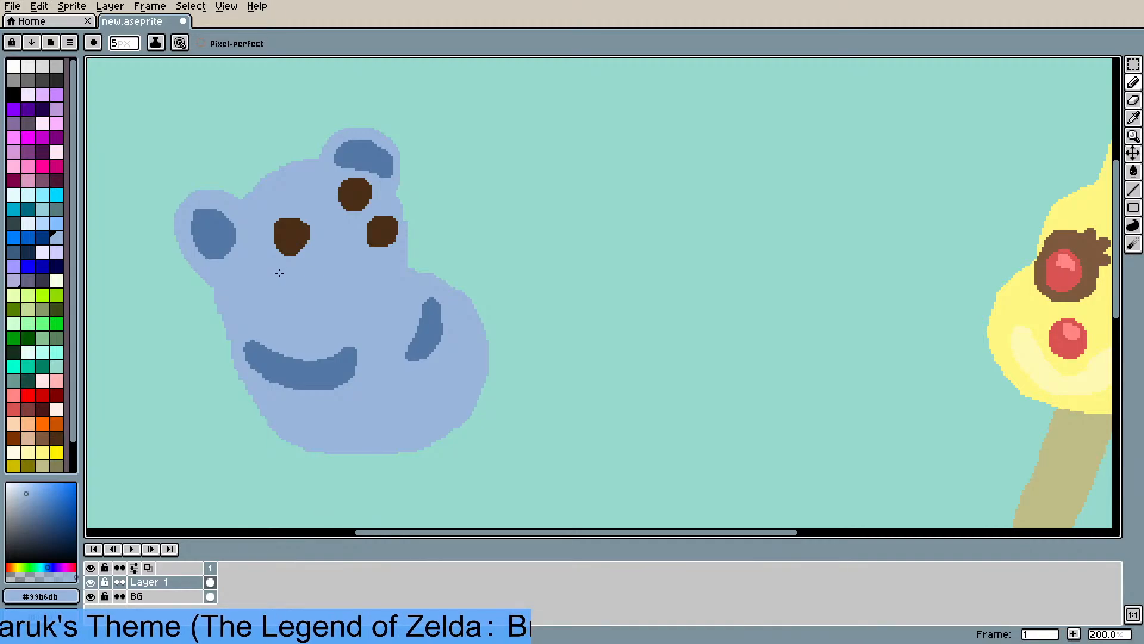
pyautogui.click(28, 253)
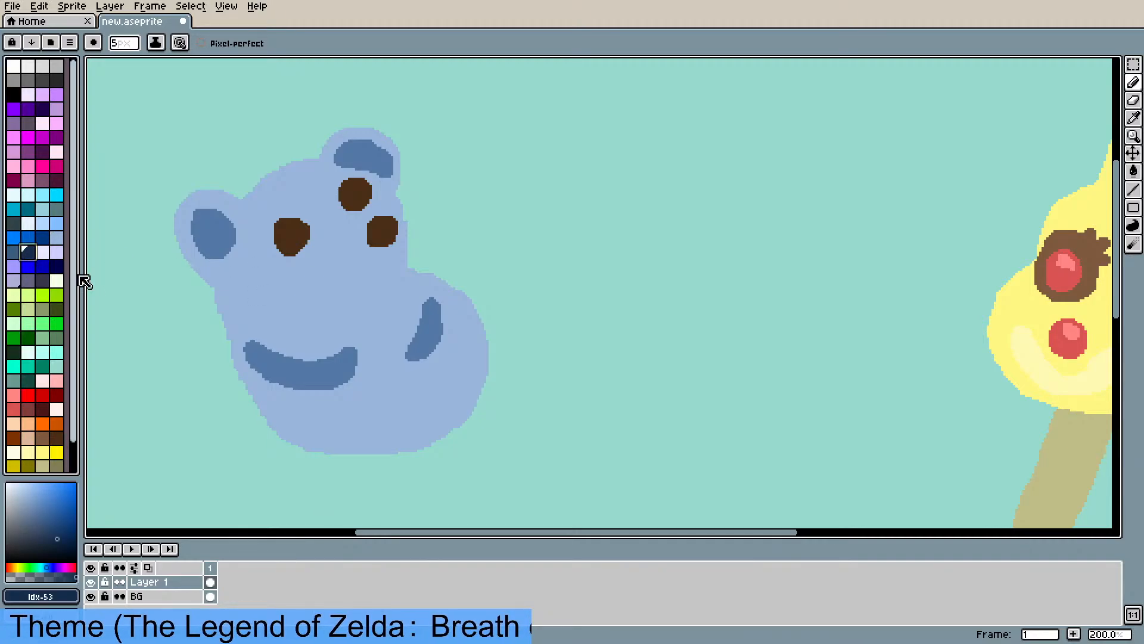
pyautogui.press('g')
pyautogui.click(292, 235)
pyautogui.click(355, 194)
pyautogui.click(380, 241)
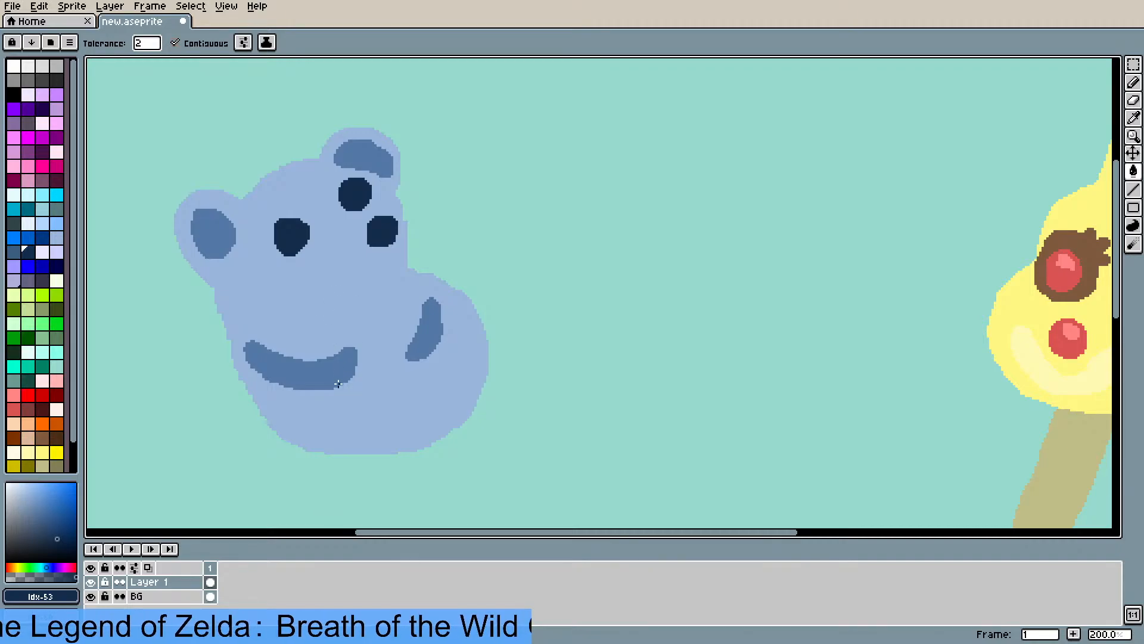
# - Slim the body's lower-right edge with the 7 px eraser and round out the left eye in the sampled dark navy #142d4c
pyautogui.press('b')
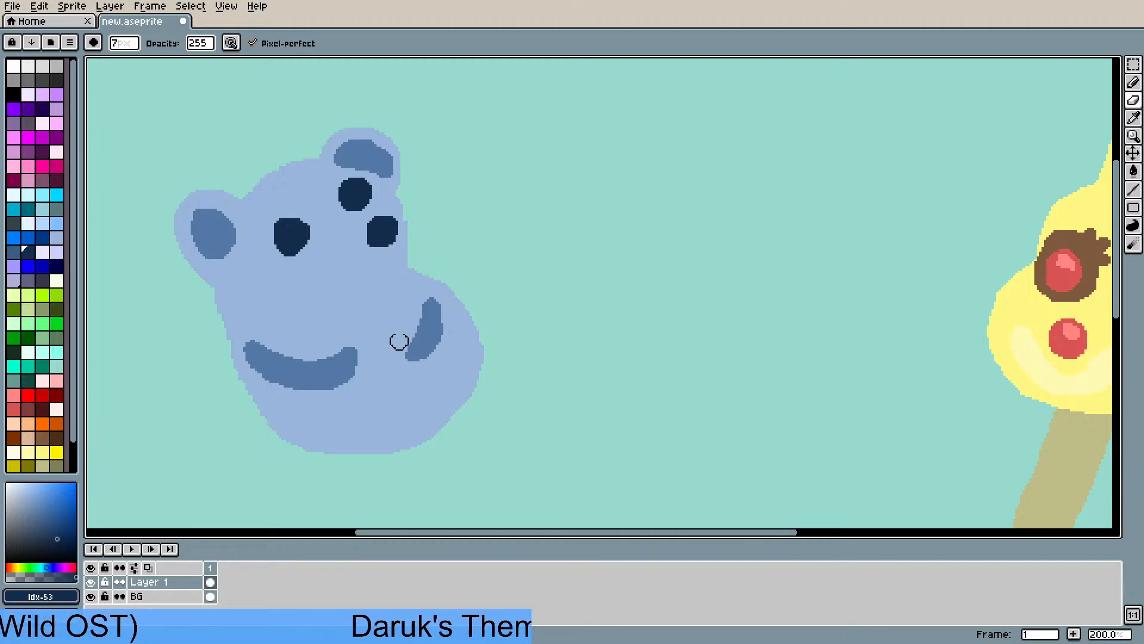
pyautogui.scroll(2, 291, 230)
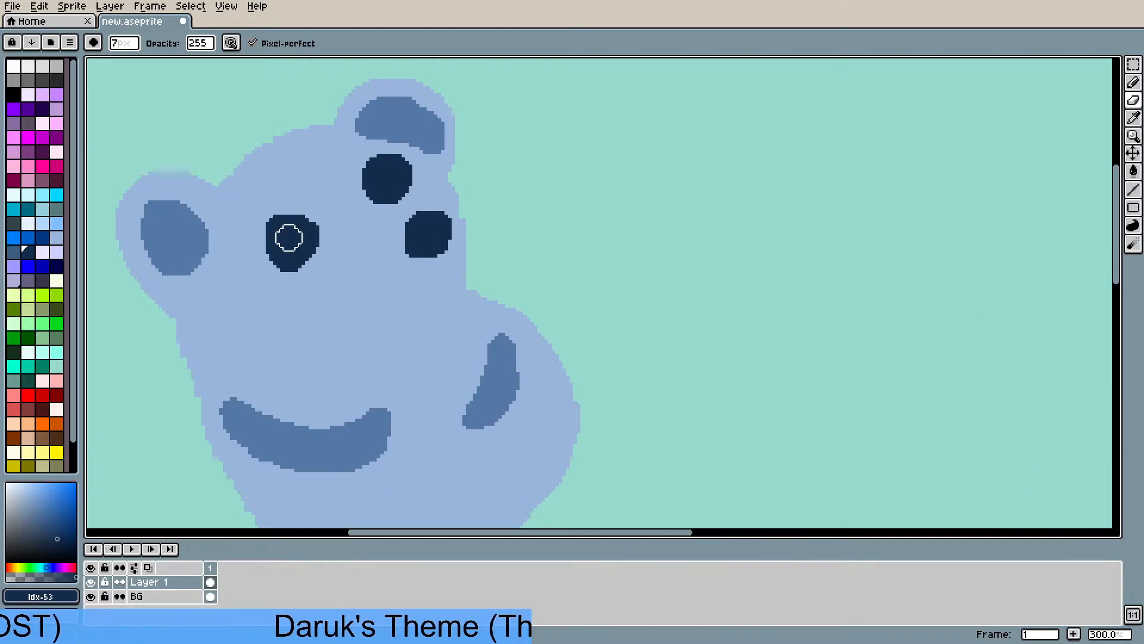
pyautogui.moveTo(280, 231); pyautogui.dragTo(341, 347)
pyautogui.scroll(1, 340, 347)
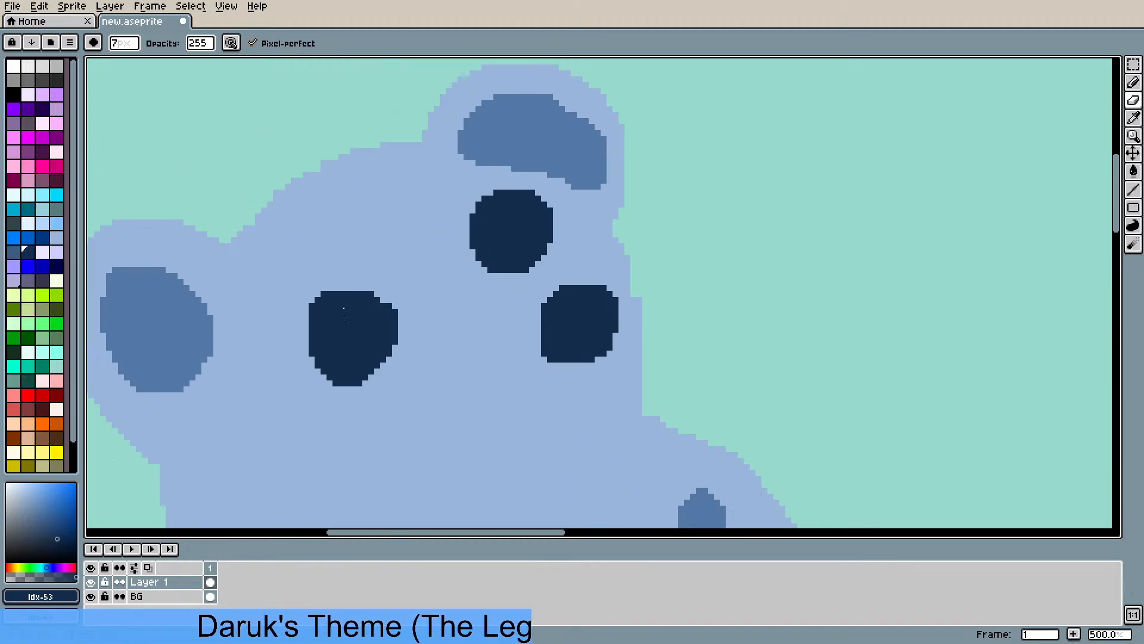
pyautogui.press('i')
pyautogui.click(365, 333)
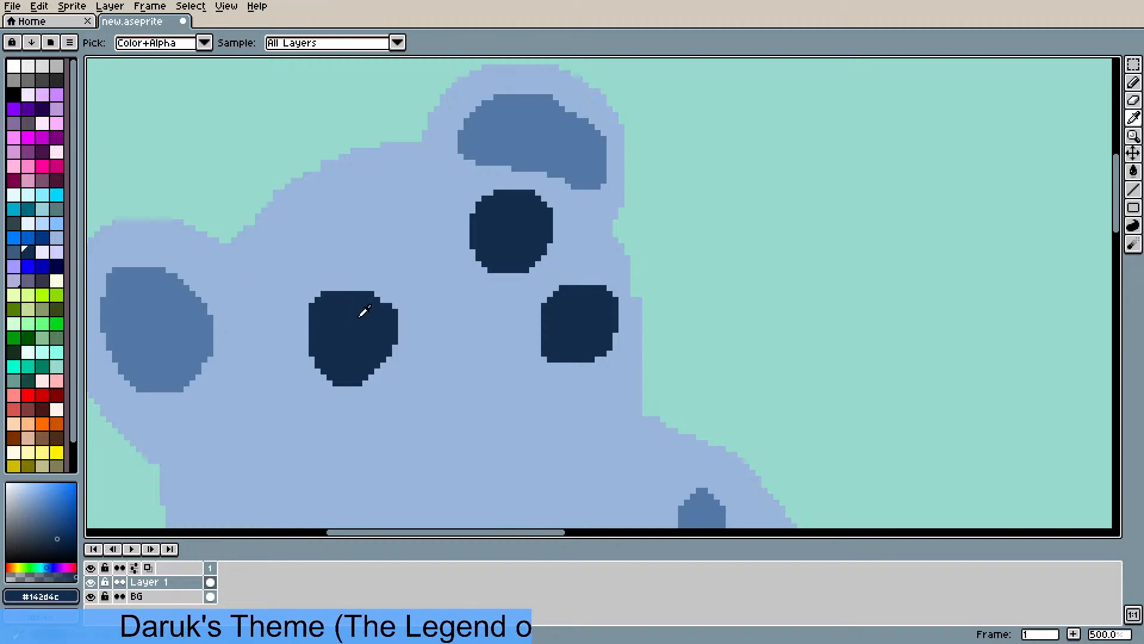
pyautogui.press('b')
pyautogui.moveTo(377, 344)
pyautogui.mouseDown()
pyautogui.moveTo(365, 362)
pyautogui.moveTo(380, 345)
pyautogui.mouseUp()
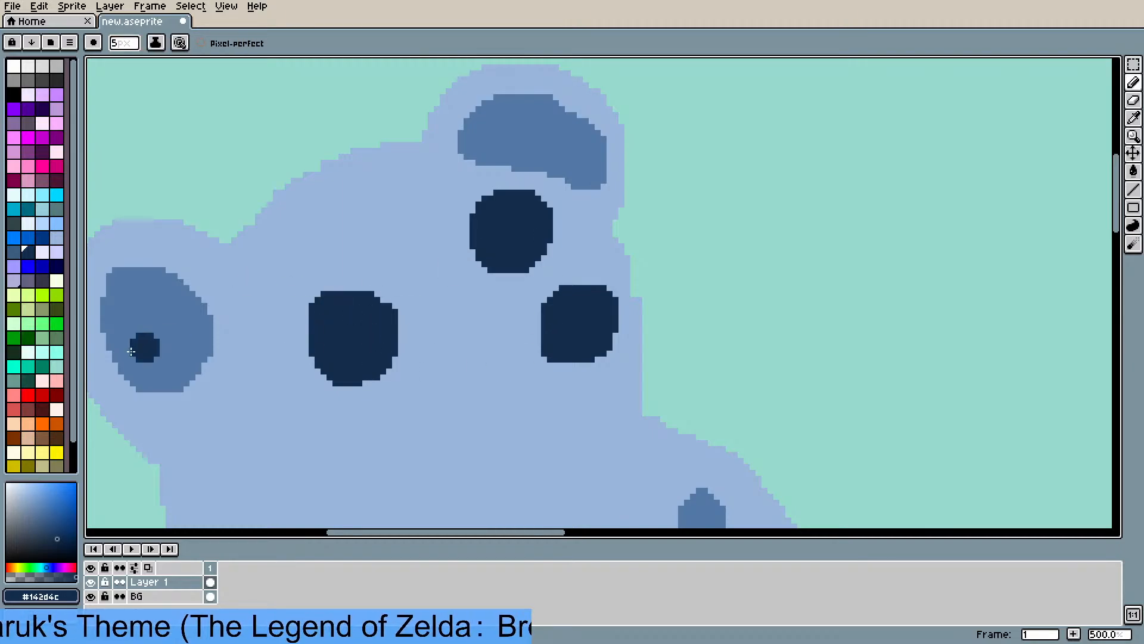
# - Paint a small highlight near the top of each of the three eyes in palette colour Idx-52 with a 2 px brush
pyautogui.click(14, 251)
pyautogui.click(139, 197)
pyautogui.click(124, 42)
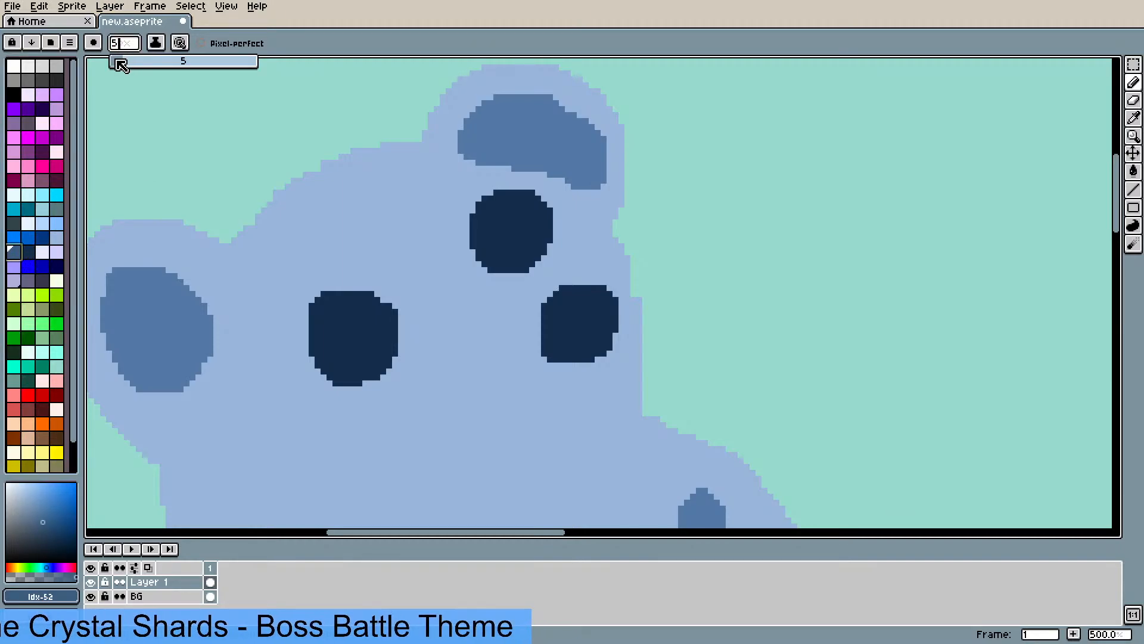
pyautogui.click(115, 61)
pyautogui.moveTo(357, 321)
pyautogui.mouseDown()
pyautogui.moveTo(336, 311)
pyautogui.moveTo(345, 325)
pyautogui.moveTo(355, 318)
pyautogui.mouseUp()
pyautogui.moveTo(519, 205); pyautogui.dragTo(513, 208)
pyautogui.click(527, 233)
pyautogui.moveTo(581, 322)
pyautogui.mouseDown()
pyautogui.moveTo(577, 307)
pyautogui.moveTo(564, 316)
pyautogui.moveTo(586, 302)
pyautogui.mouseUp()
pyautogui.scroll(-4, 401, 365)
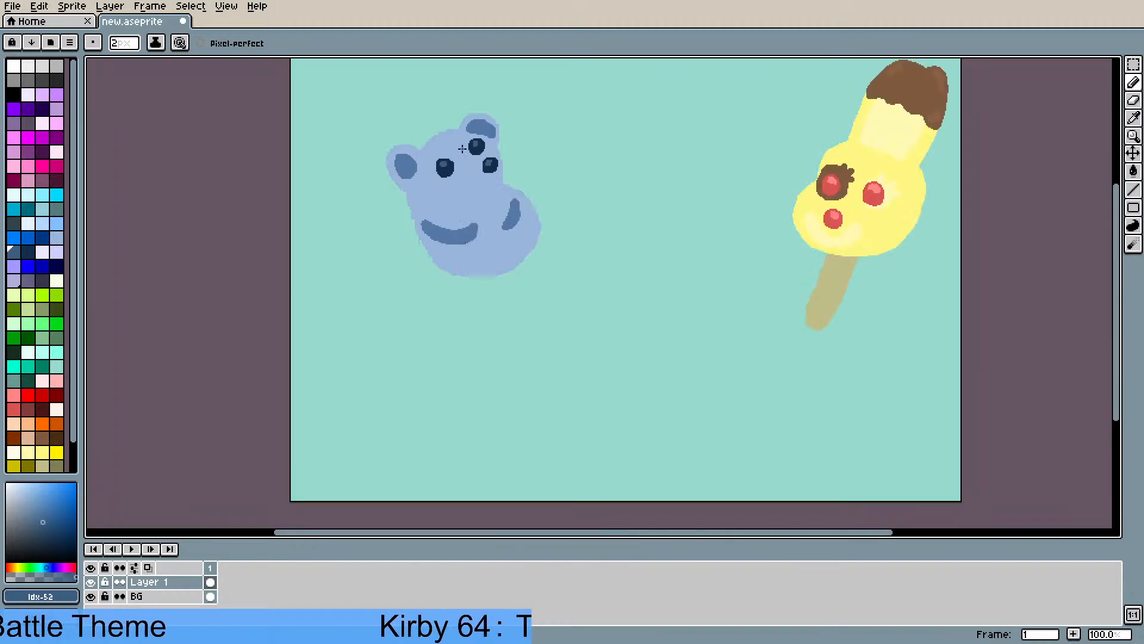
# - Widen the upper end of the right-hand shading stroke in its sampled colour #5378a6
pyautogui.moveTo(453, 167); pyautogui.dragTo(418, 242)
pyautogui.scroll(1, 418, 243)
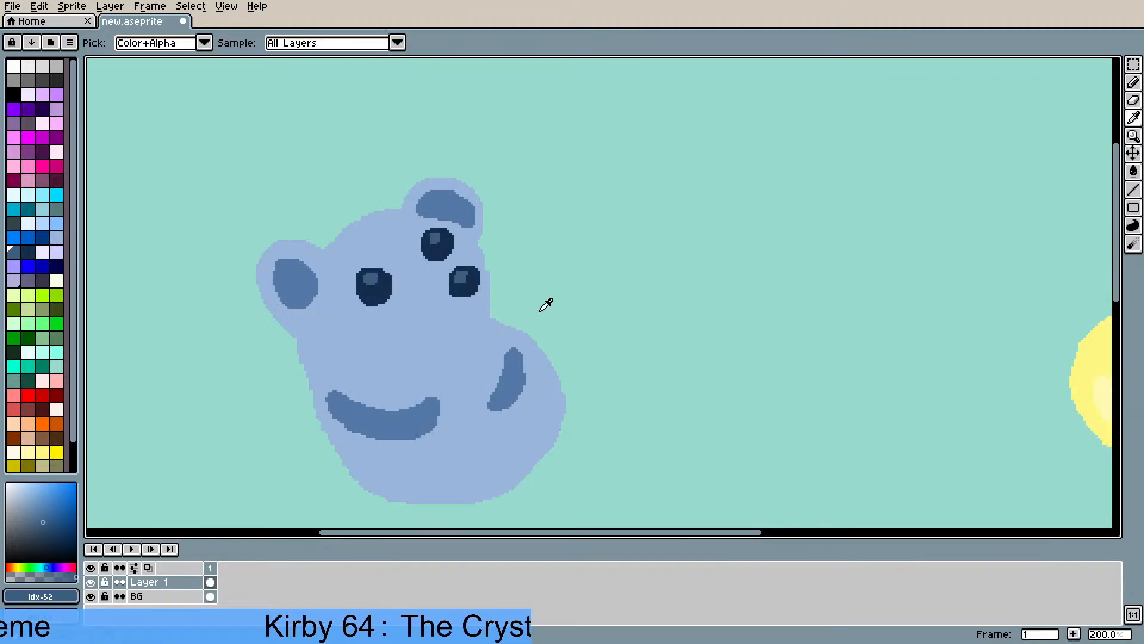
pyautogui.keyDown('alt'); pyautogui.click(513, 358); pyautogui.keyUp('alt')
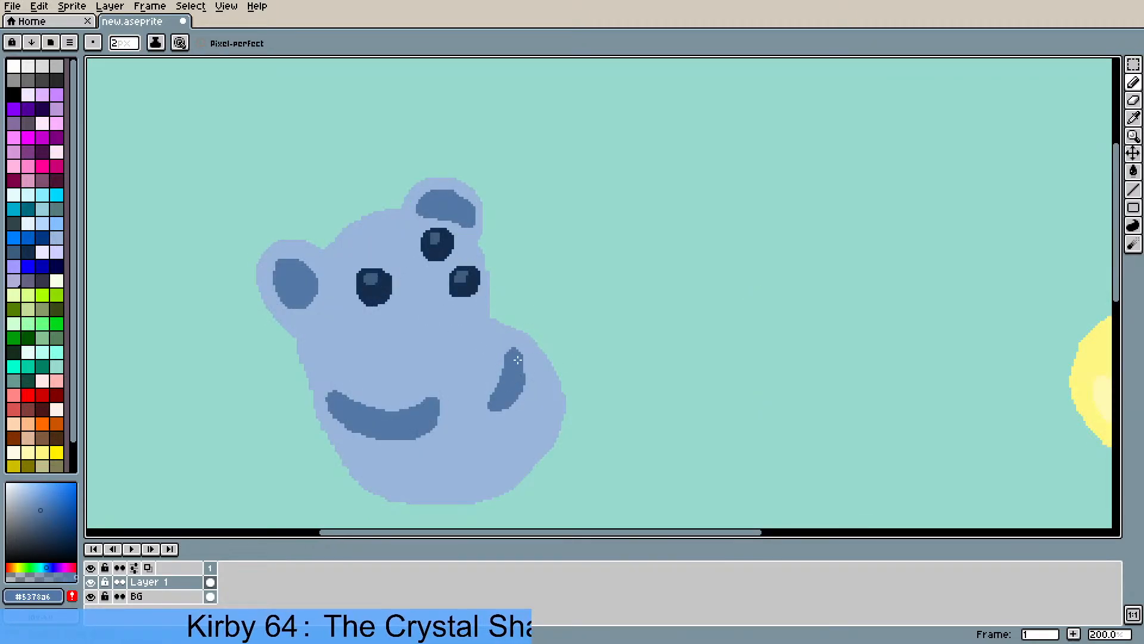
pyautogui.moveTo(523, 353); pyautogui.dragTo(521, 377)
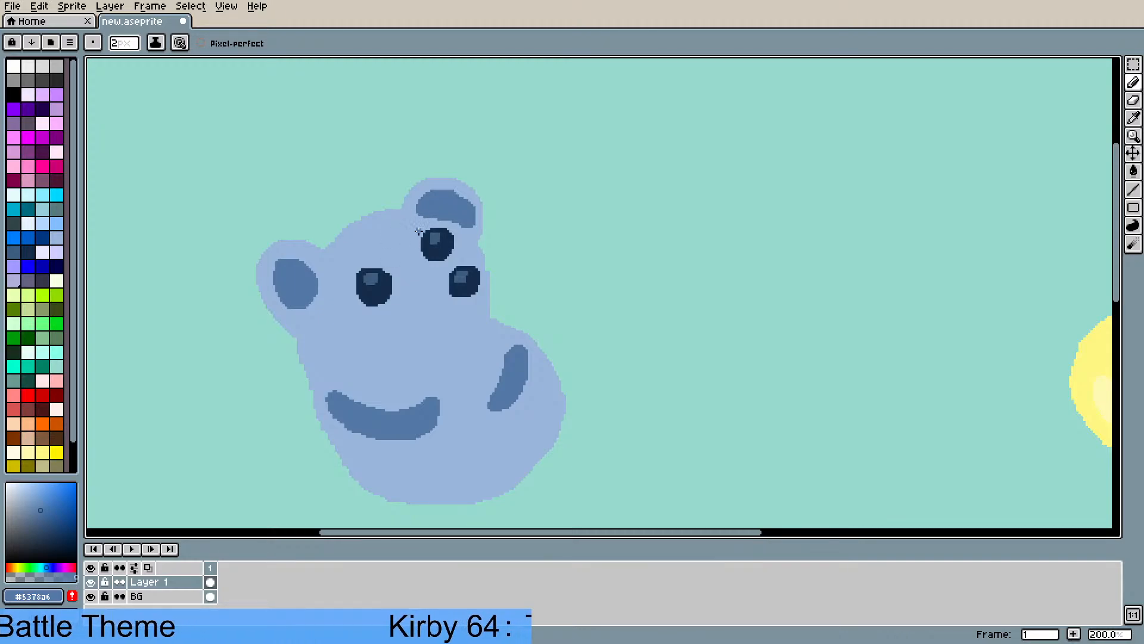
# - Refill both inner ears, the mouth stroke and the right-hand shading stroke with the lighter blue #6286b2
pyautogui.press('i')
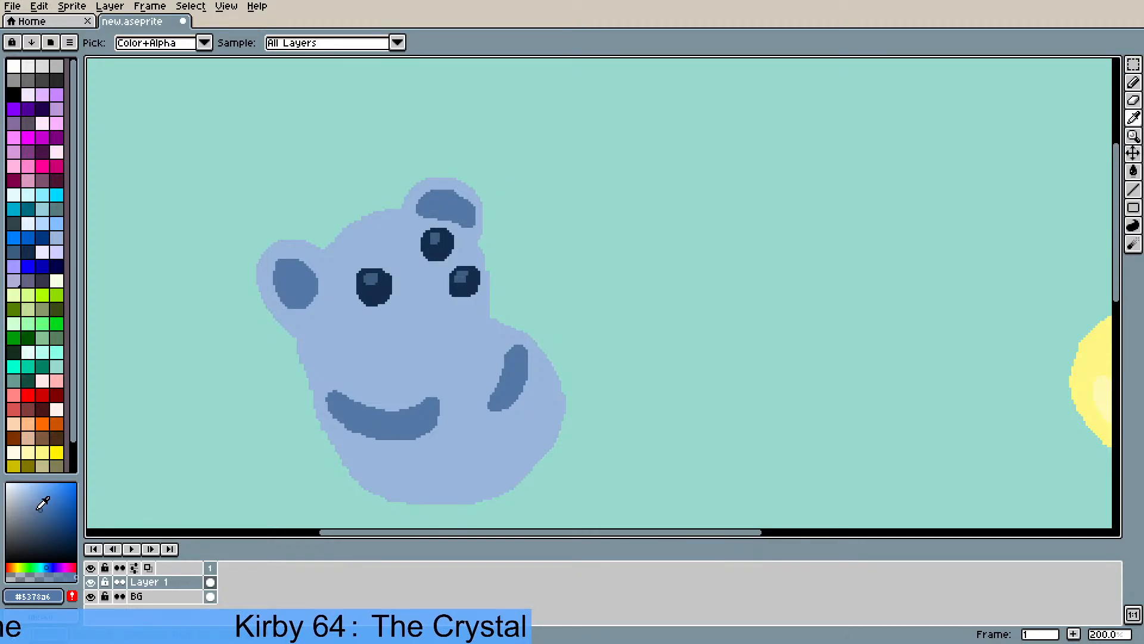
pyautogui.press('g')
pyautogui.click(310, 292)
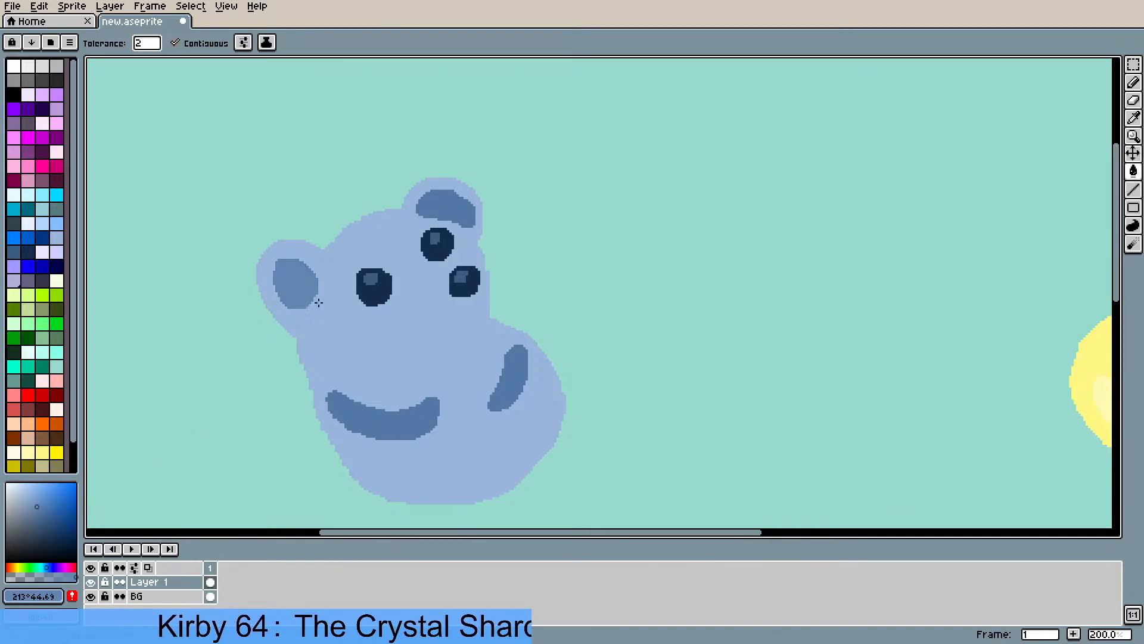
pyautogui.click(446, 220)
pyautogui.click(407, 418)
pyautogui.click(503, 399)
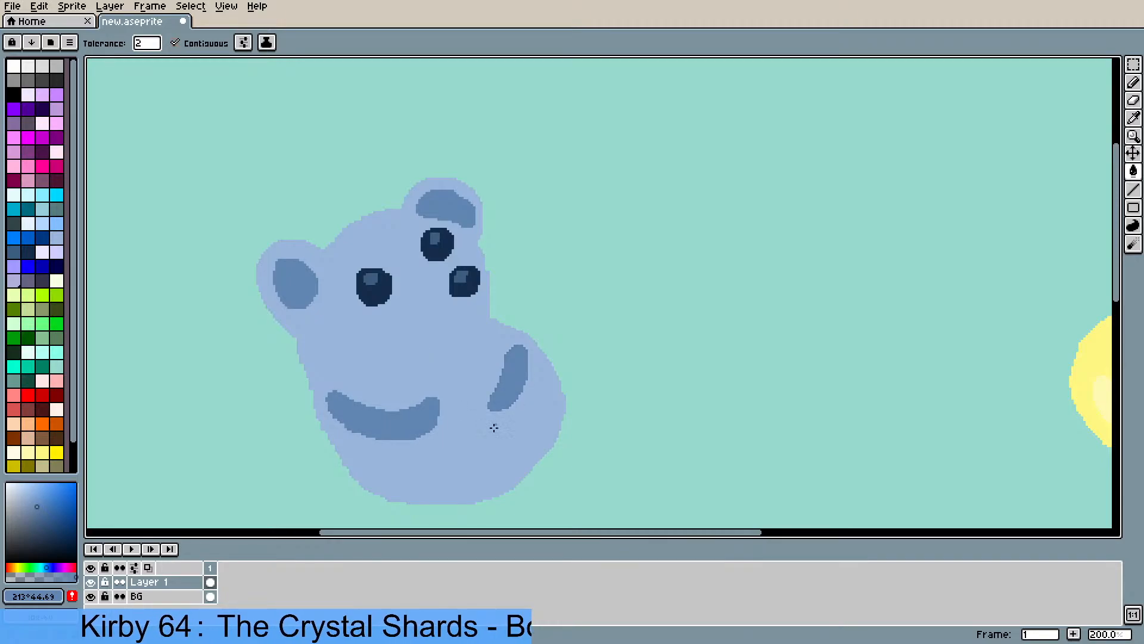
# - Extend the right end of the mouth stroke slightly with the 2 px brush in #6286b2
pyautogui.scroll(-2, 540, 417)
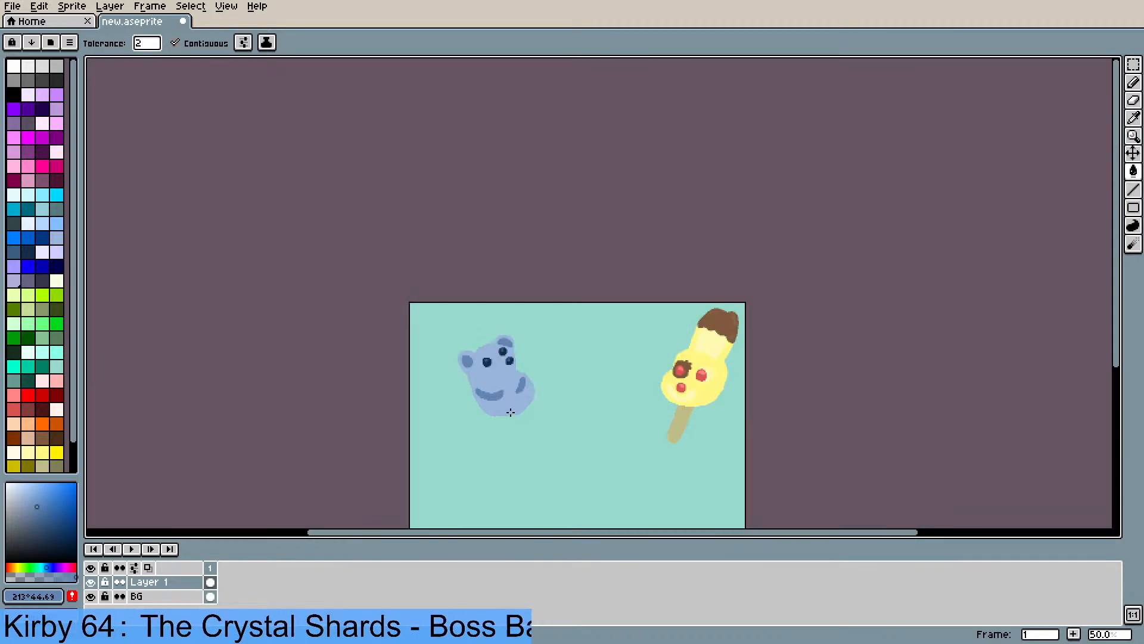
pyautogui.scroll(2, 512, 411)
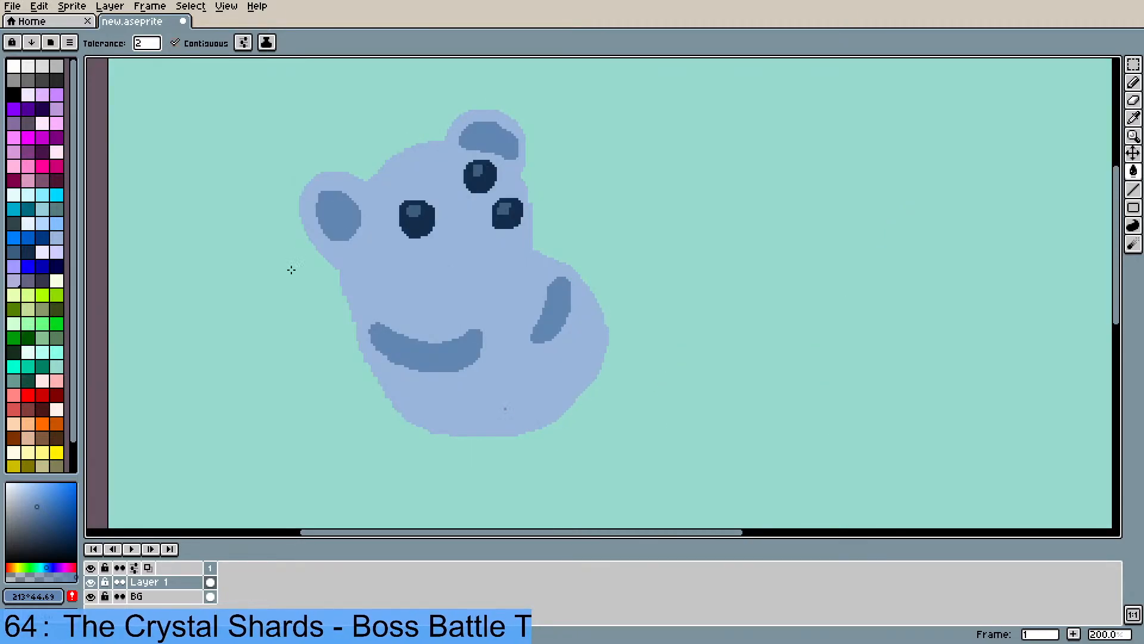
pyautogui.press('b')
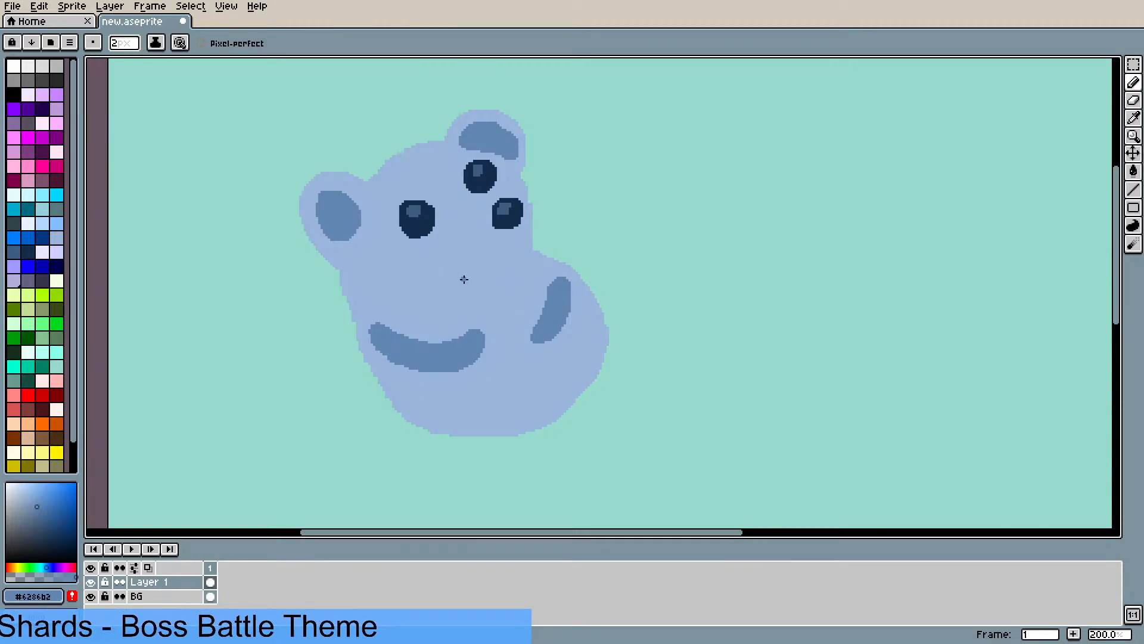
# - Select the yellow popsicle's stick with the Magic Wand and place a copy of it below the blue body
pyautogui.scroll(-2, 469, 279)
pyautogui.scroll(1, 575, 296)
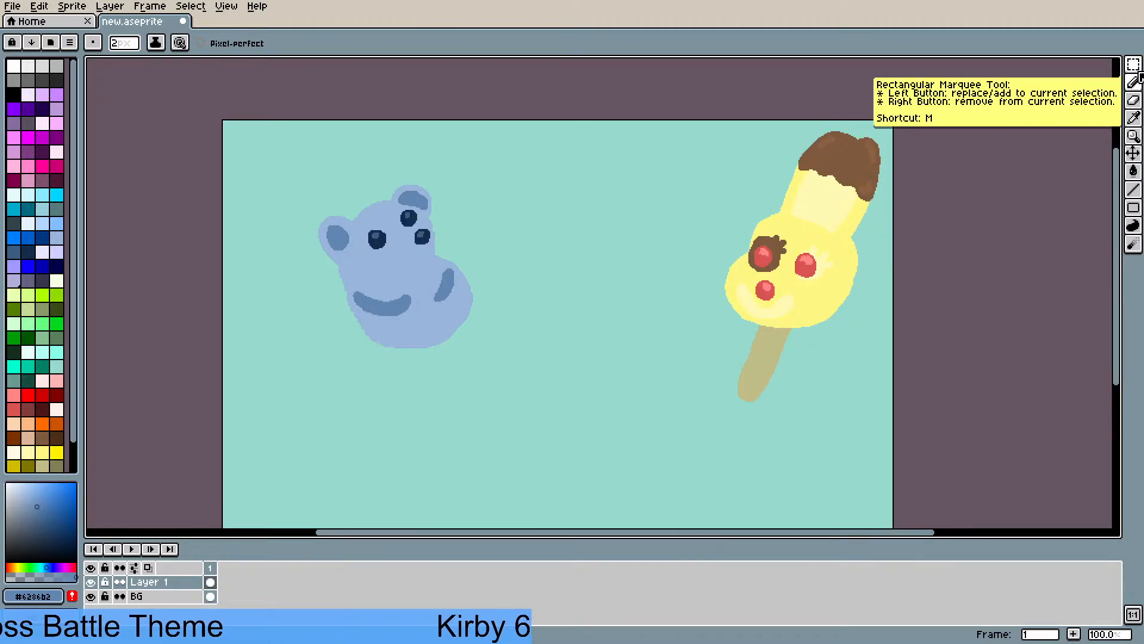
pyautogui.moveTo(1133, 64)
pyautogui.mouseDown()
pyautogui.moveTo(1104, 76)
pyautogui.moveTo(1115, 64)
pyautogui.mouseUp()
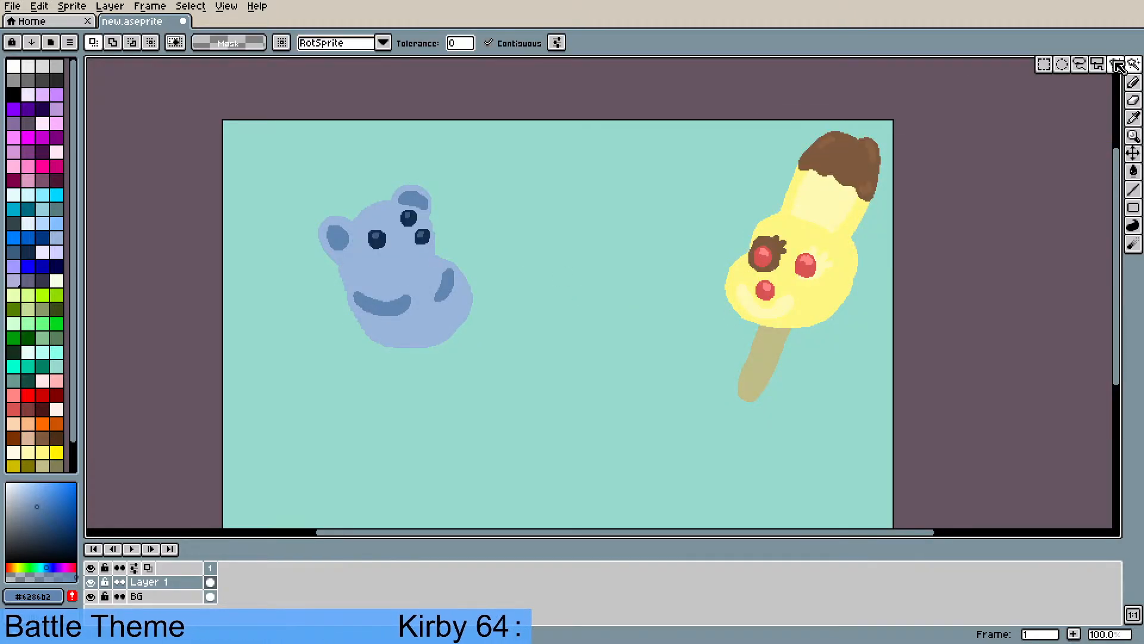
pyautogui.click(760, 358)
pyautogui.click(735, 366)
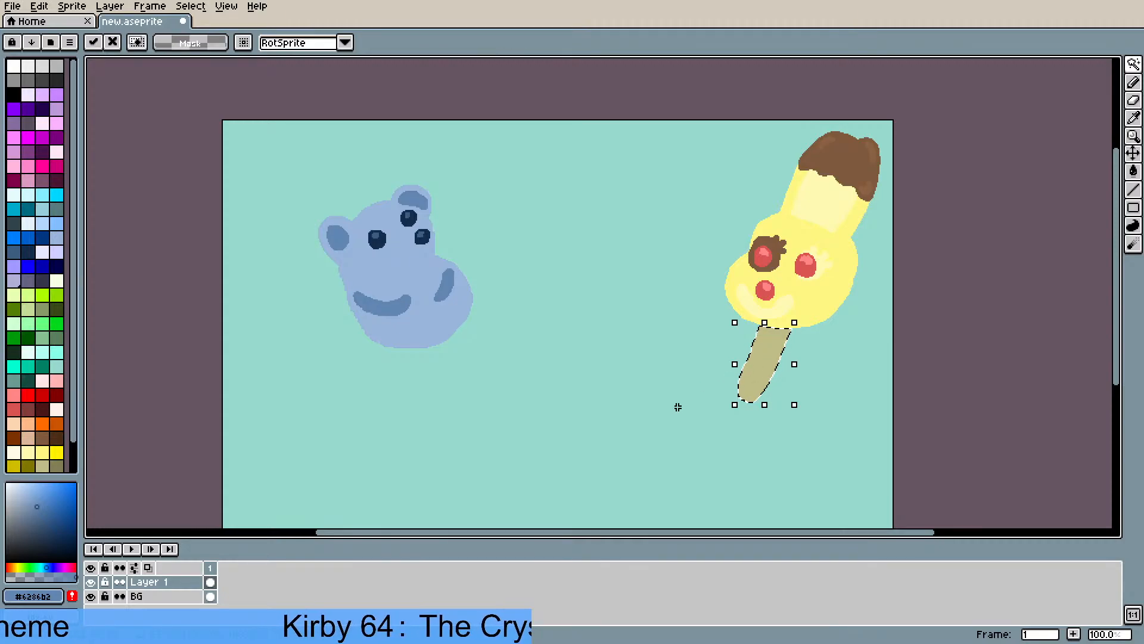
pyautogui.moveTo(766, 365); pyautogui.dragTo(446, 381)
pyautogui.click(495, 327)
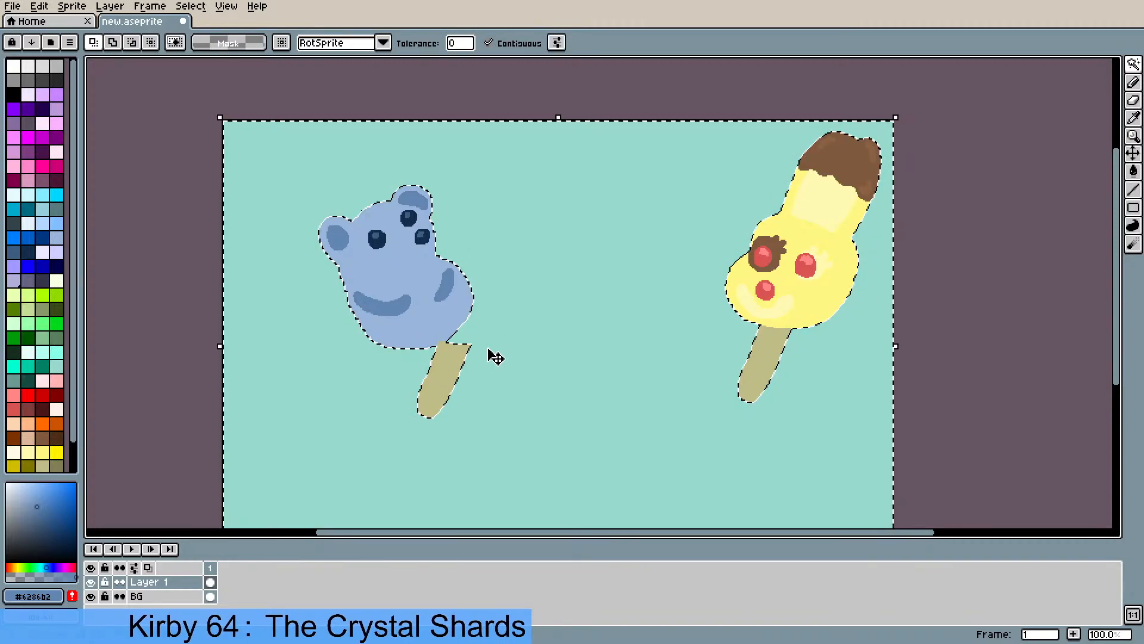
# - Bring back the selection of the copied stick, and rotate it so it slants down to the right beneath the blue body
pyautogui.hotkey('ctrl', 'd')
pyautogui.click(466, 364)
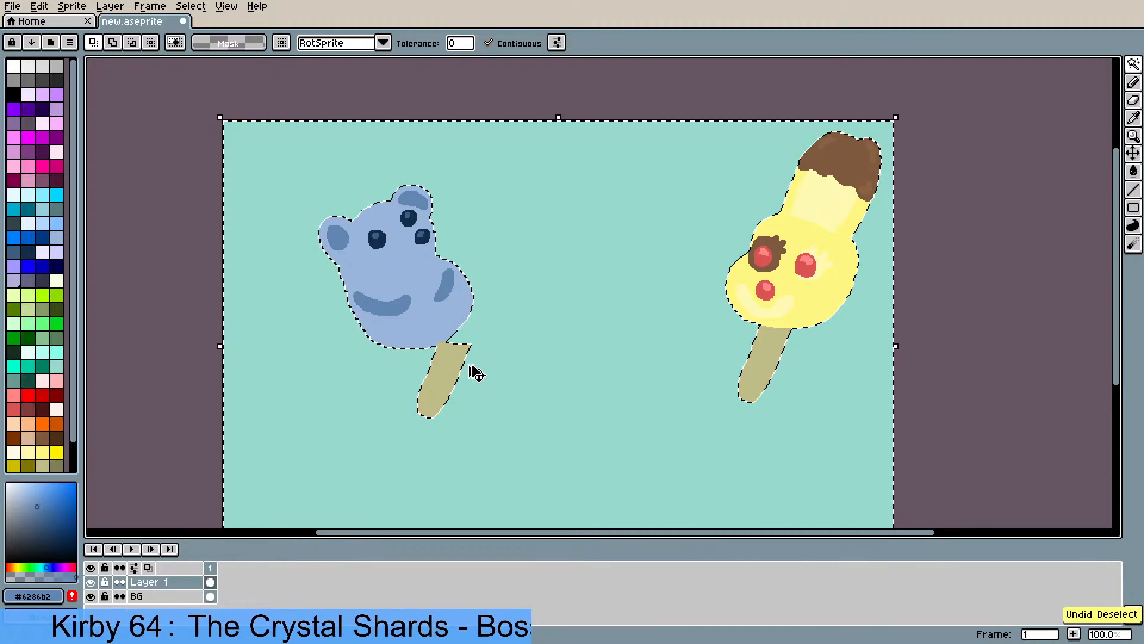
pyautogui.click(464, 381)
pyautogui.click(461, 386)
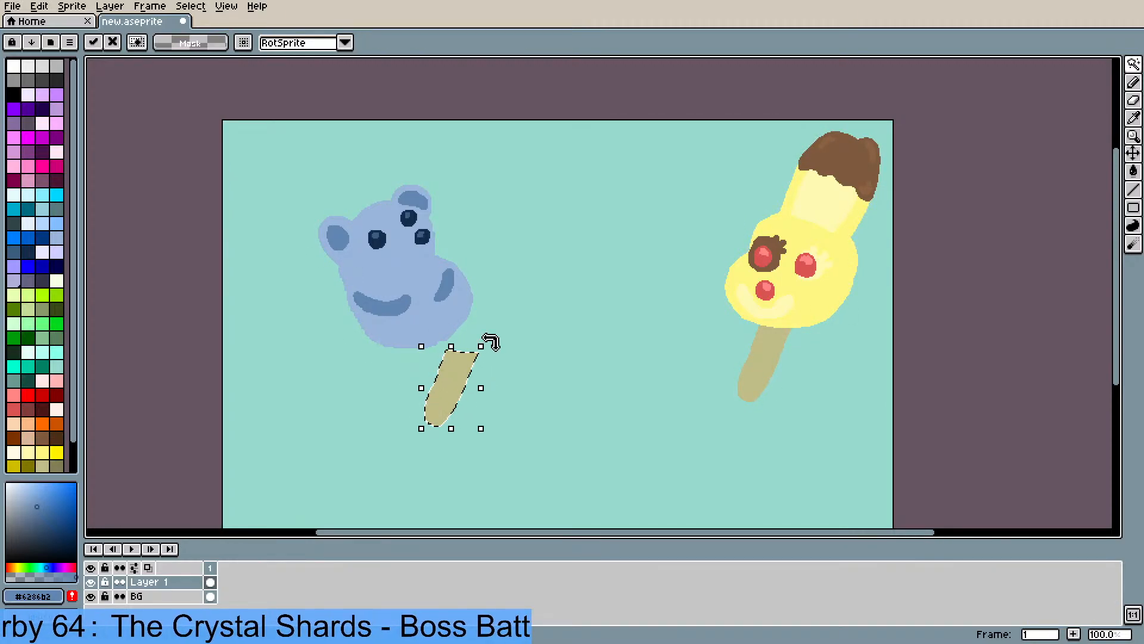
pyautogui.moveTo(490, 342); pyautogui.dragTo(461, 363)
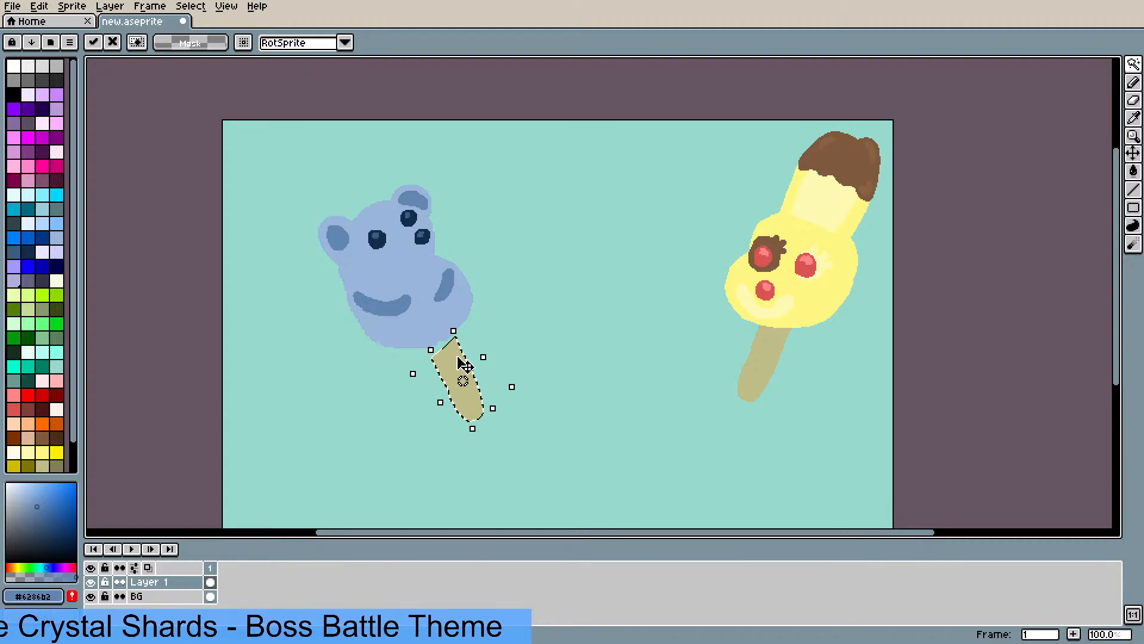
pyautogui.press('Return')
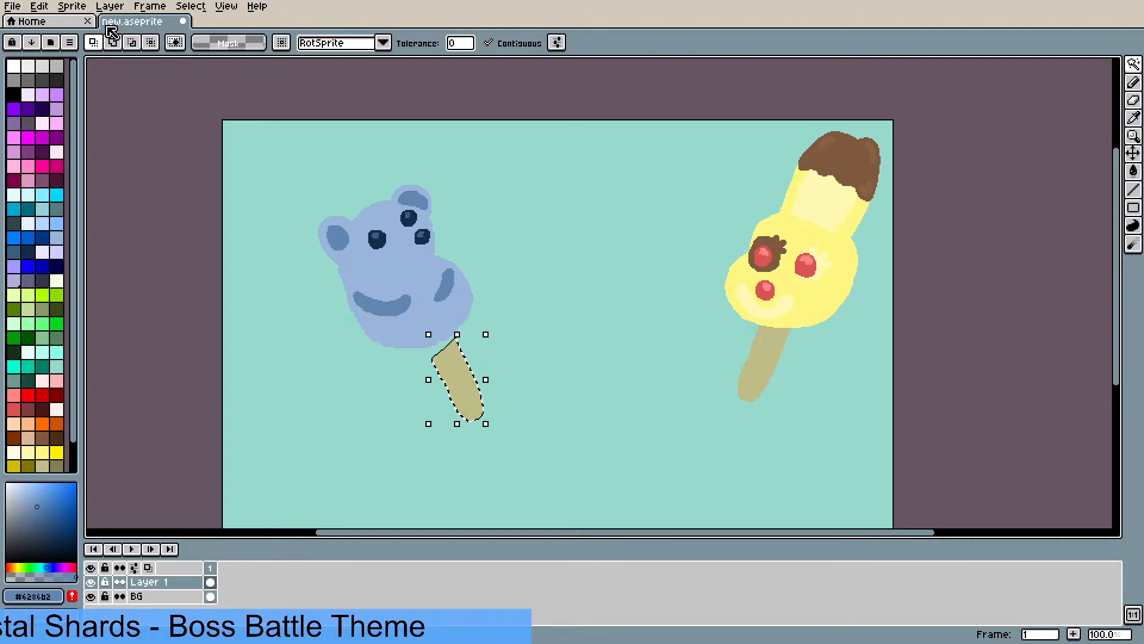
# - Shorten the copied stick, move it up against the underside of the blue body, and clear the selection
pyautogui.click(460, 335)
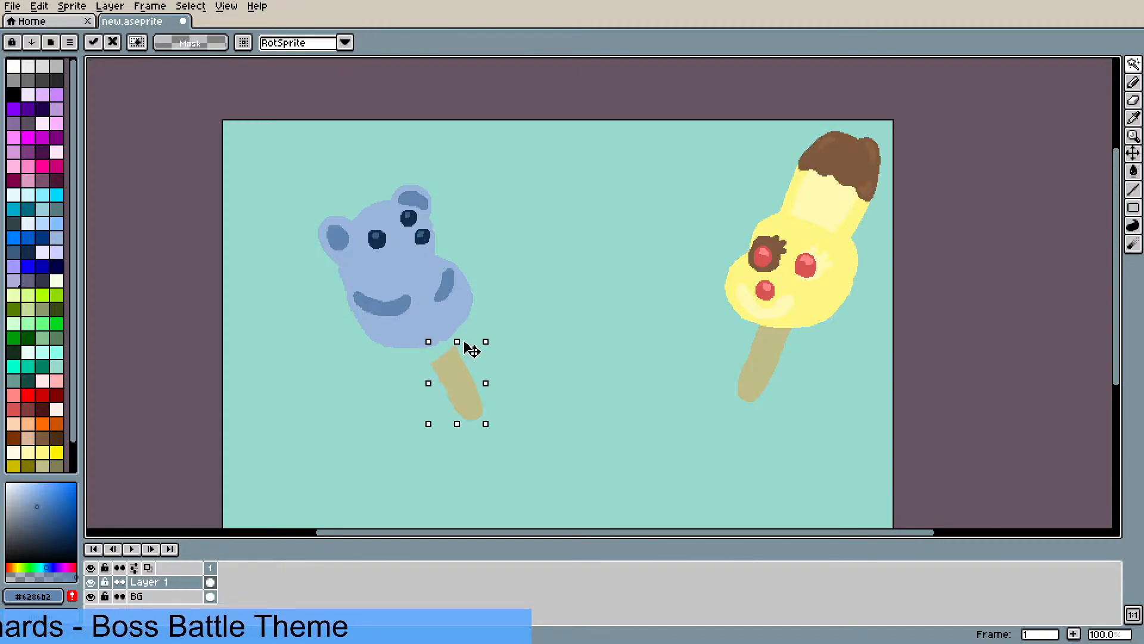
pyautogui.moveTo(469, 365); pyautogui.dragTo(464, 358)
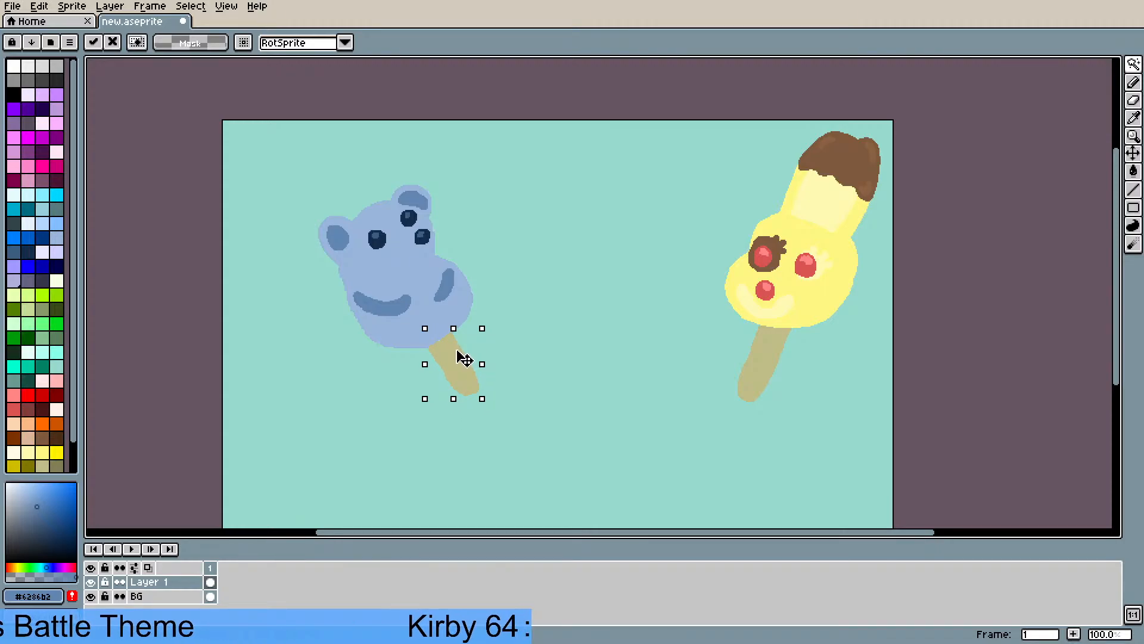
pyautogui.press('w')
pyautogui.click(539, 340)
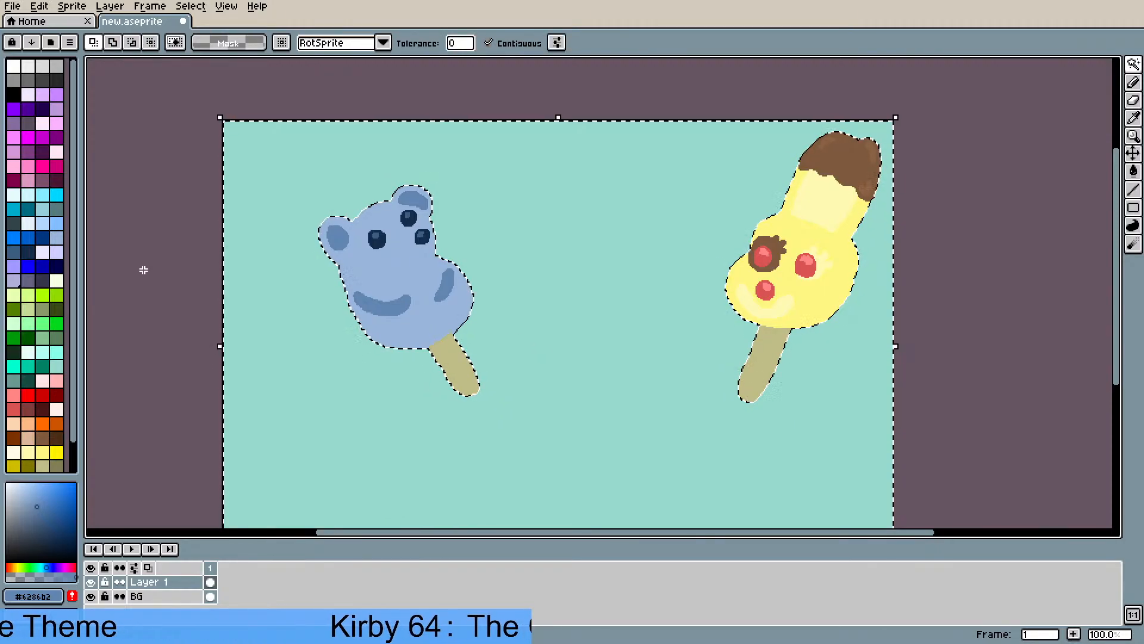
pyautogui.hotkey('ctrl', 'd')
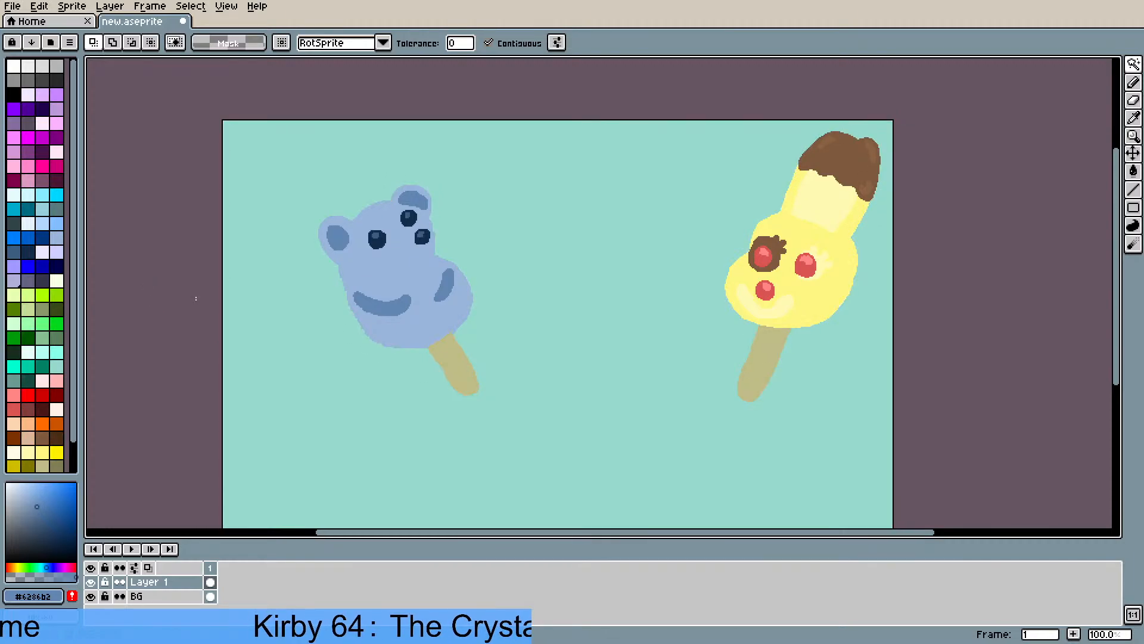
# - Slim the blue body's lower-left and right contours with the 7 px eraser
pyautogui.scroll(-1, 261, 277)
pyautogui.moveTo(374, 344); pyautogui.dragTo(460, 313)
pyautogui.scroll(1, 459, 312)
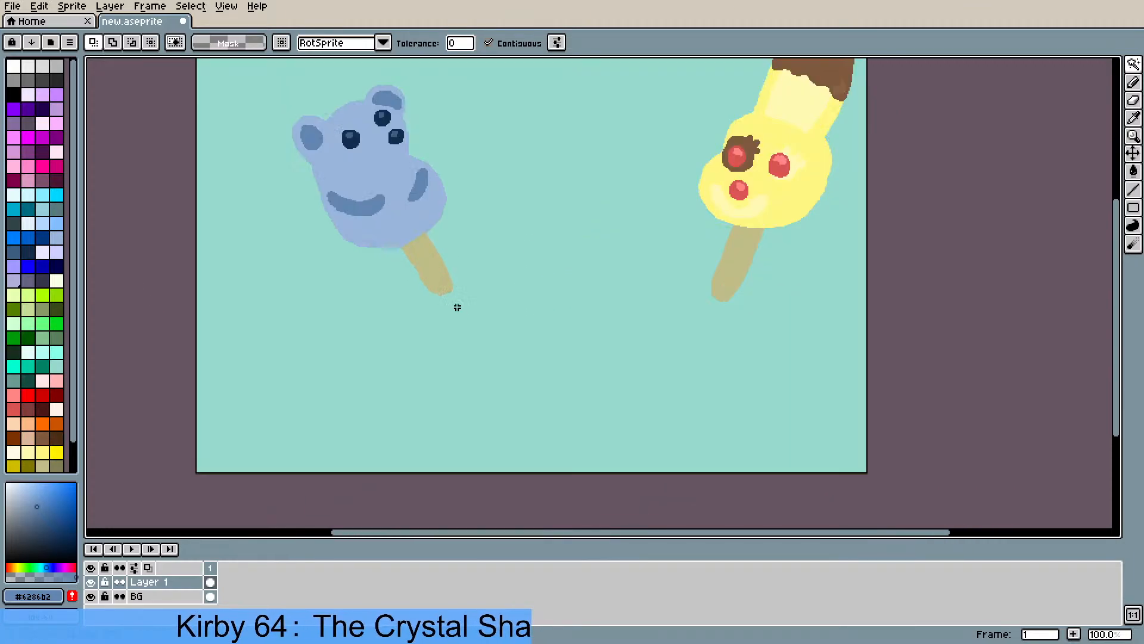
pyautogui.moveTo(430, 230); pyautogui.dragTo(489, 341)
pyautogui.scroll(1, 489, 341)
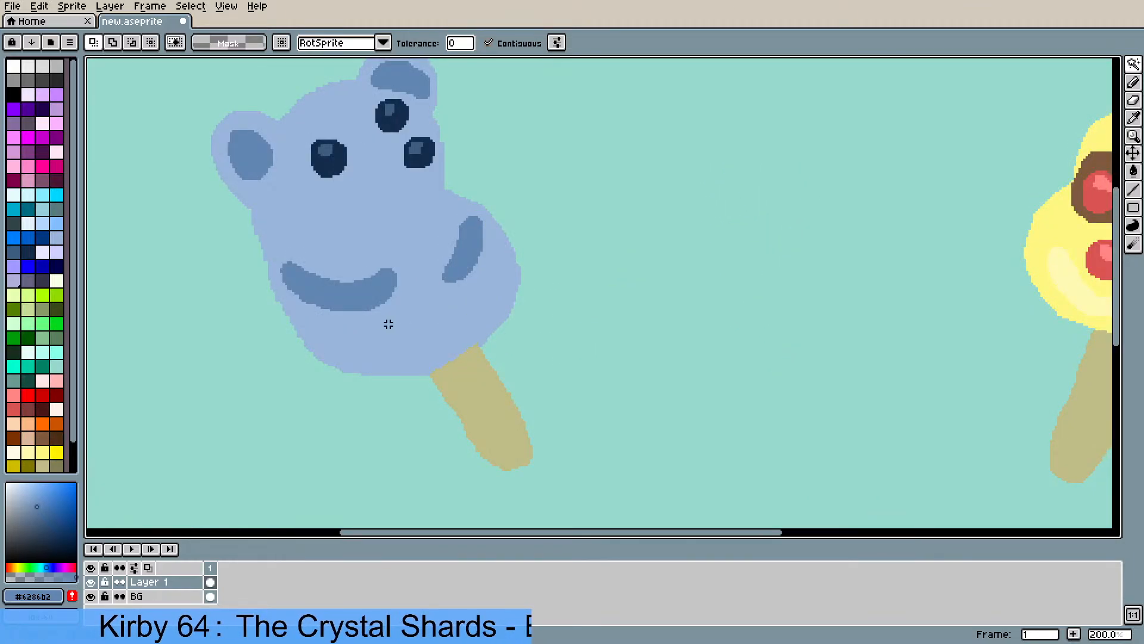
pyautogui.press('b')
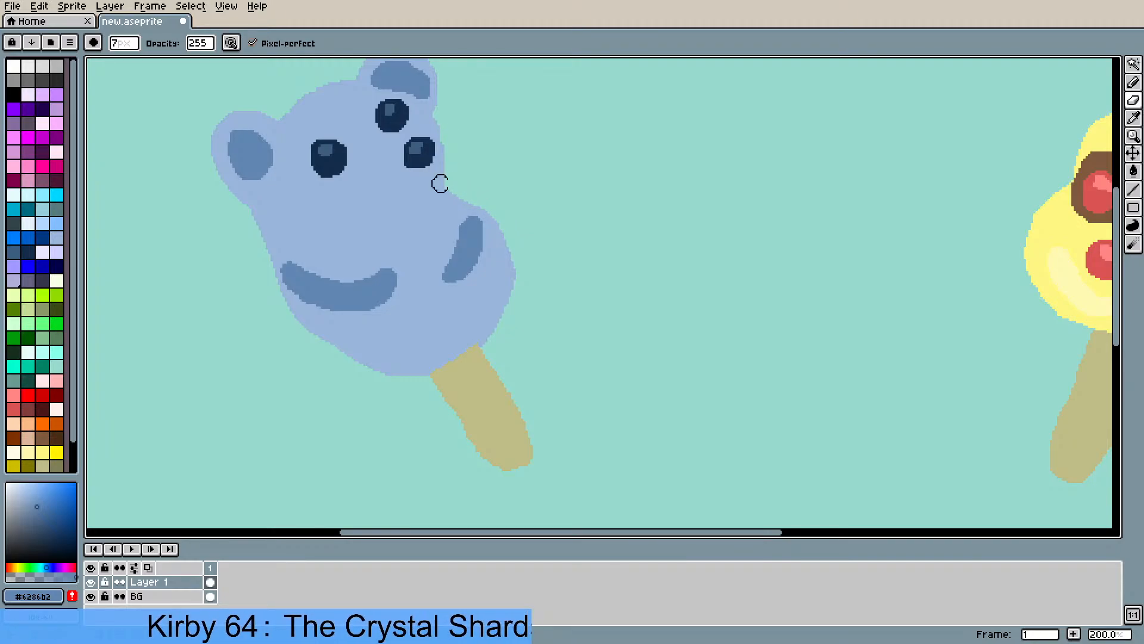
# - Round out the right side of the head and the lower-left body contour with a 2 px pencil in the body blue #99b6db
pyautogui.press('i')
pyautogui.click(392, 155)
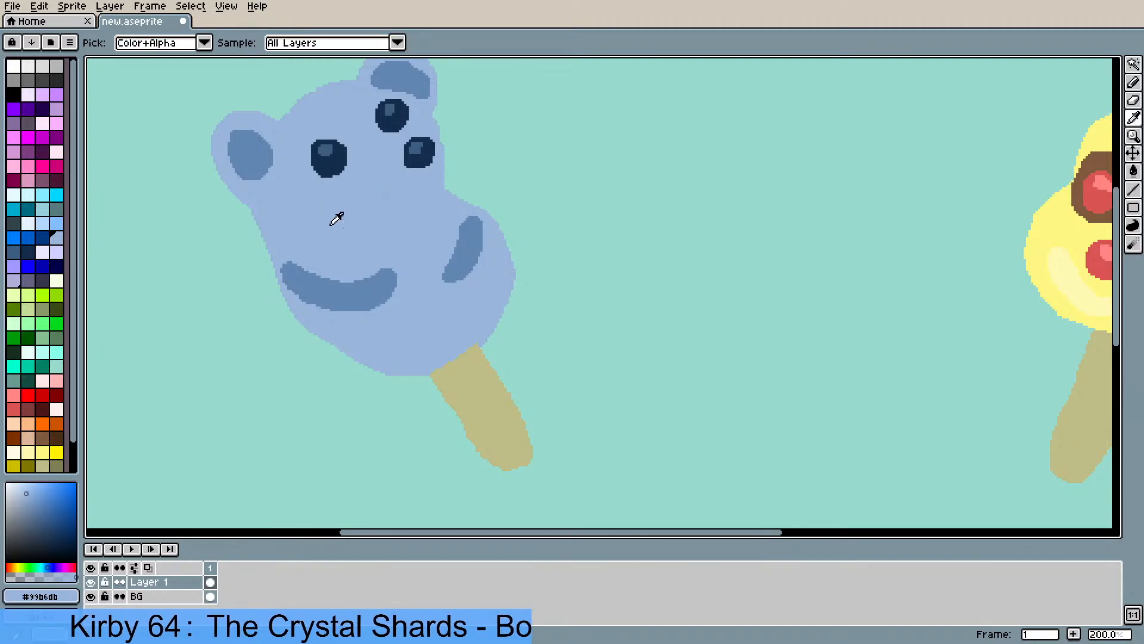
pyautogui.press('b')
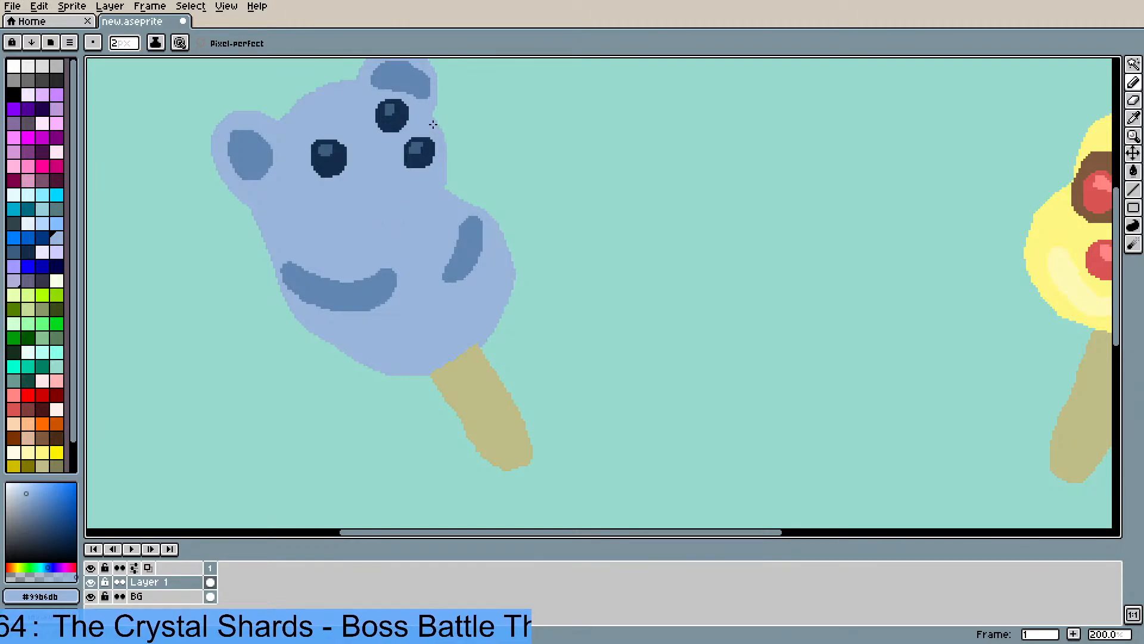
pyautogui.moveTo(433, 124)
pyautogui.mouseDown()
pyautogui.moveTo(451, 149)
pyautogui.moveTo(445, 184)
pyautogui.mouseUp()
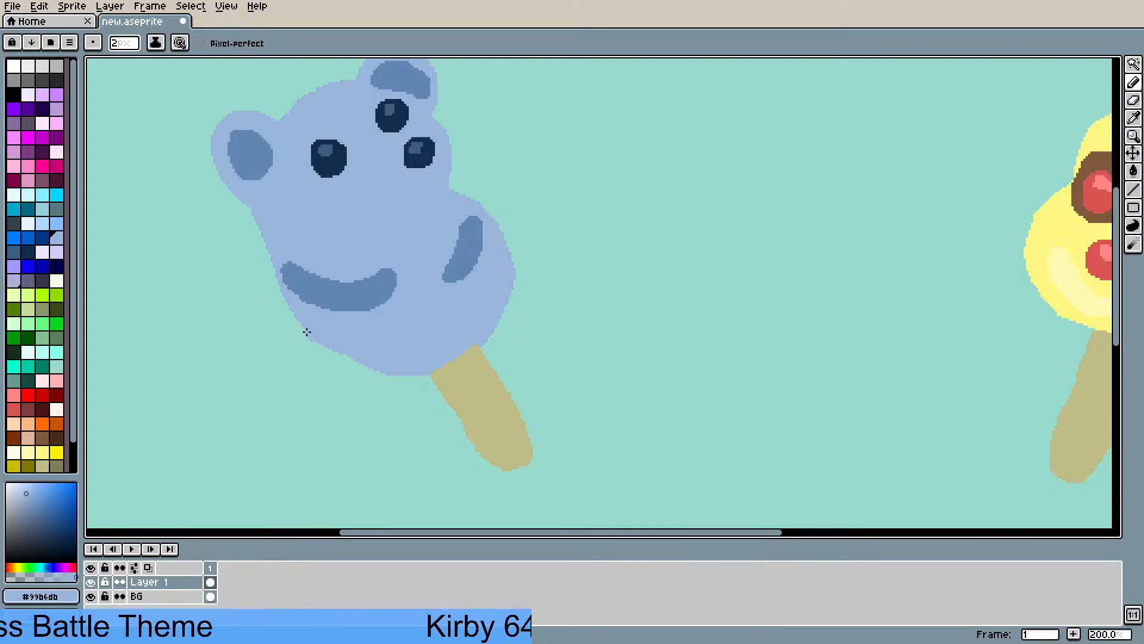
pyautogui.moveTo(311, 335); pyautogui.dragTo(361, 367)
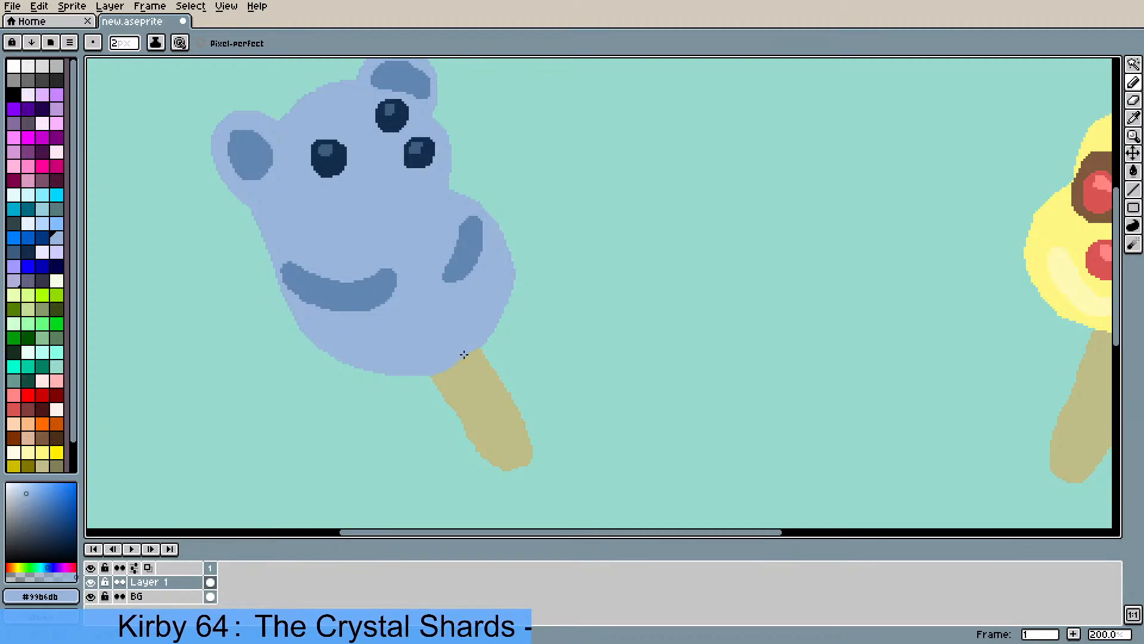
# - Select the whole blue popsicle character with a rectangular marquee, move it to the canvas's lower-left corner, and clear the selection
pyautogui.scroll(-1, 403, 370)
pyautogui.moveTo(403, 370); pyautogui.dragTo(345, 344)
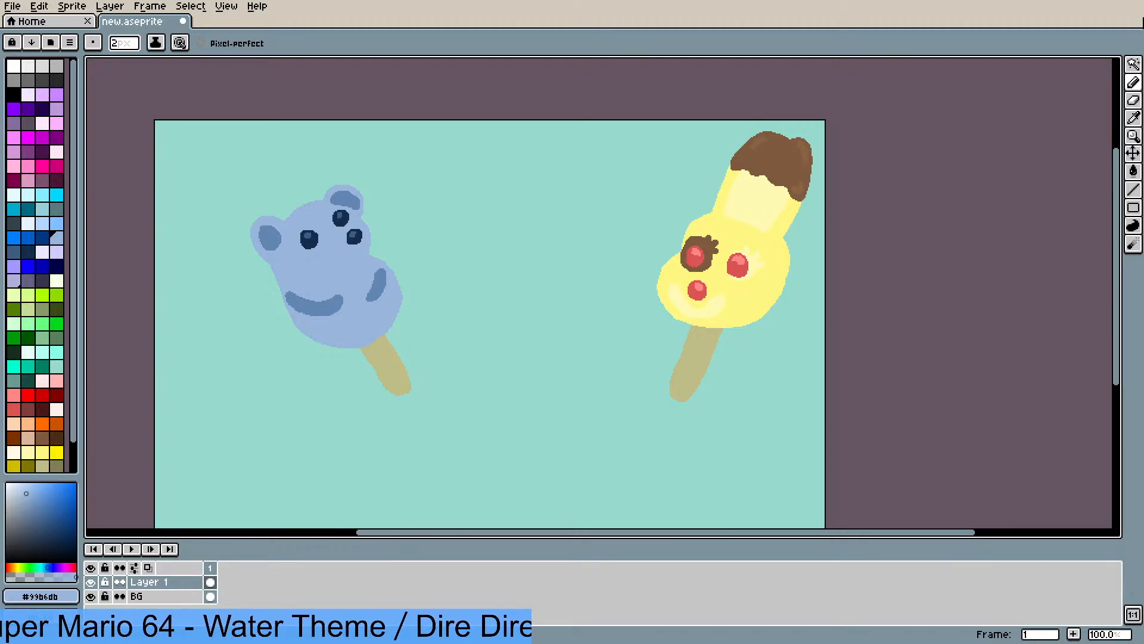
pyautogui.click(1133, 64)
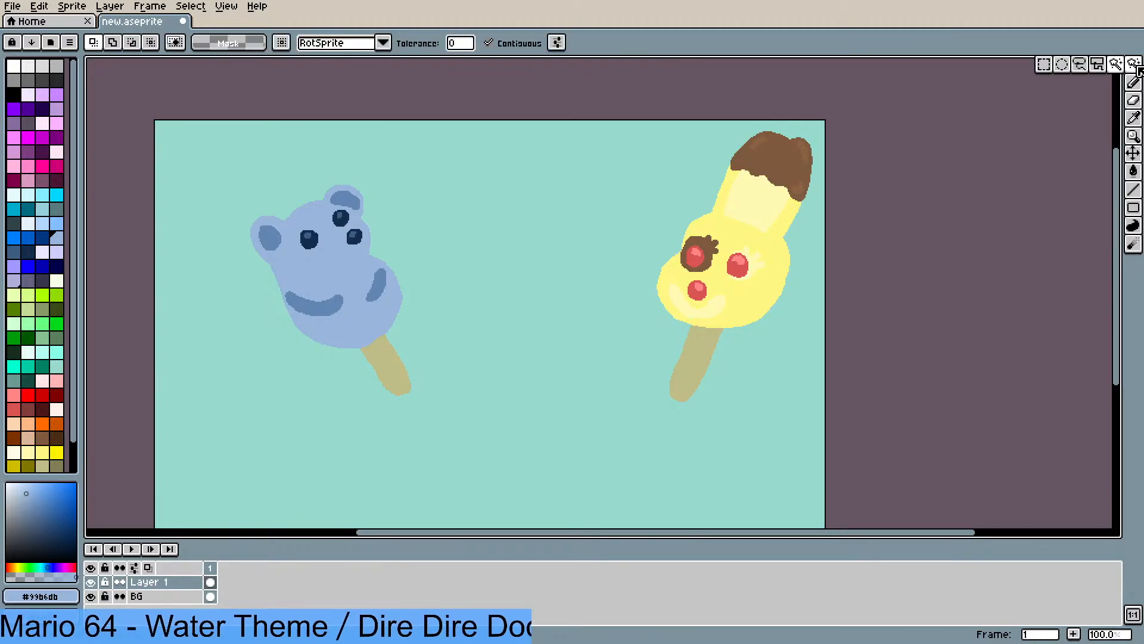
pyautogui.click(1044, 65)
pyautogui.moveTo(233, 163); pyautogui.dragTo(480, 475)
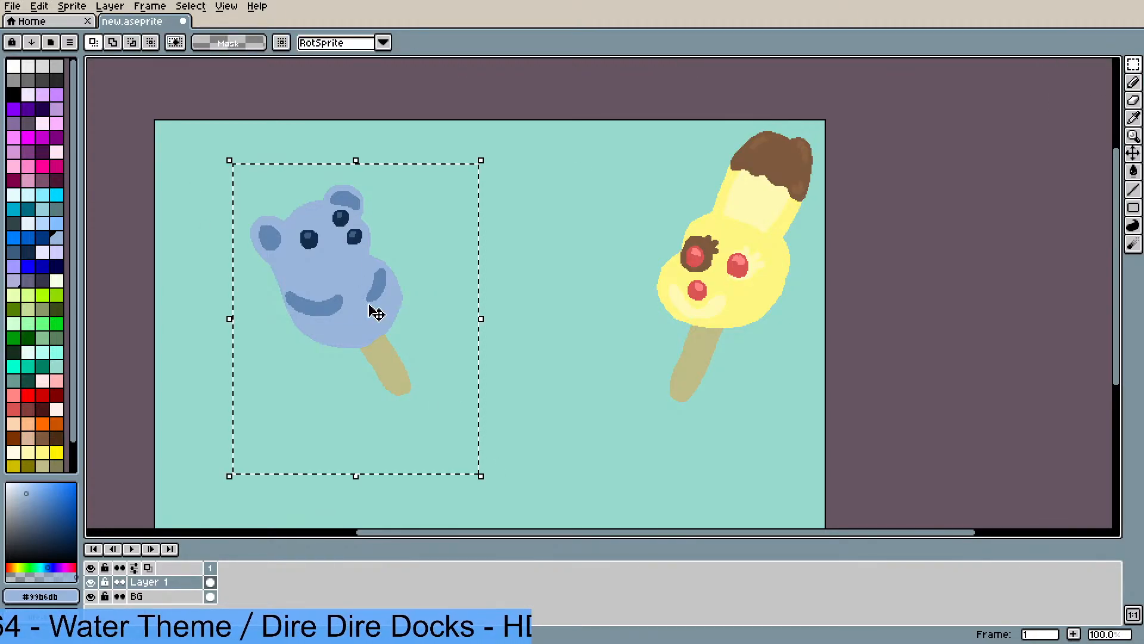
pyautogui.moveTo(373, 312); pyautogui.dragTo(391, 279)
pyautogui.moveTo(390, 280); pyautogui.dragTo(361, 329)
pyautogui.click(510, 218)
pyautogui.moveTo(503, 223); pyautogui.dragTo(416, 253)
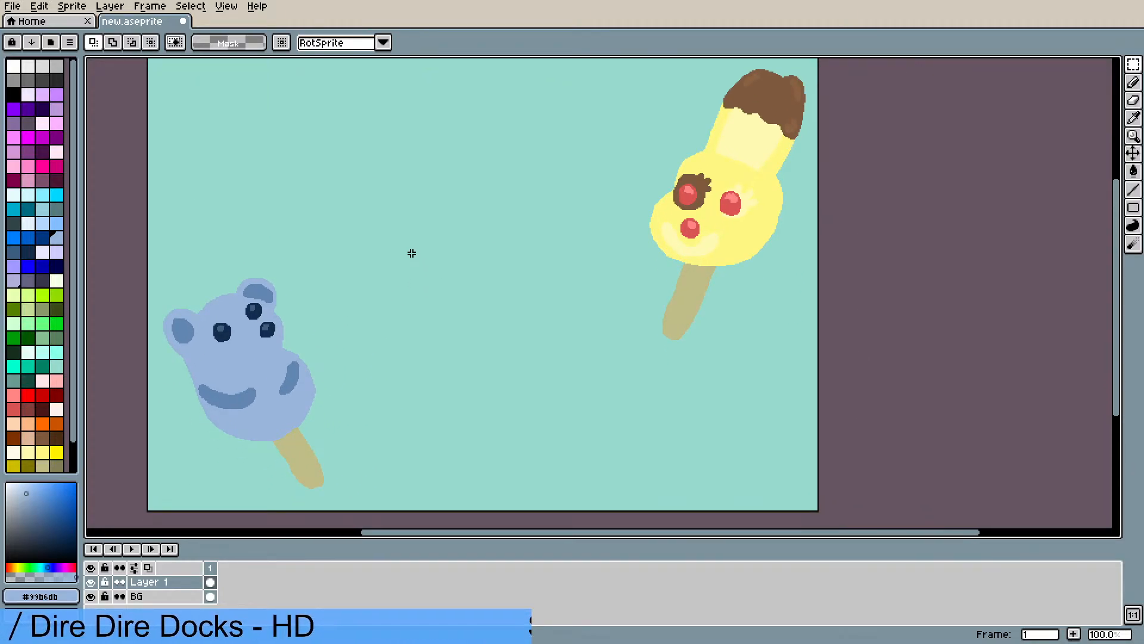
# - Draw a tilted rounded-square outline in bright blue (Idx-48) with a 4 px pencil in the upper middle of the canvas
pyautogui.click(14, 237)
pyautogui.press('b')
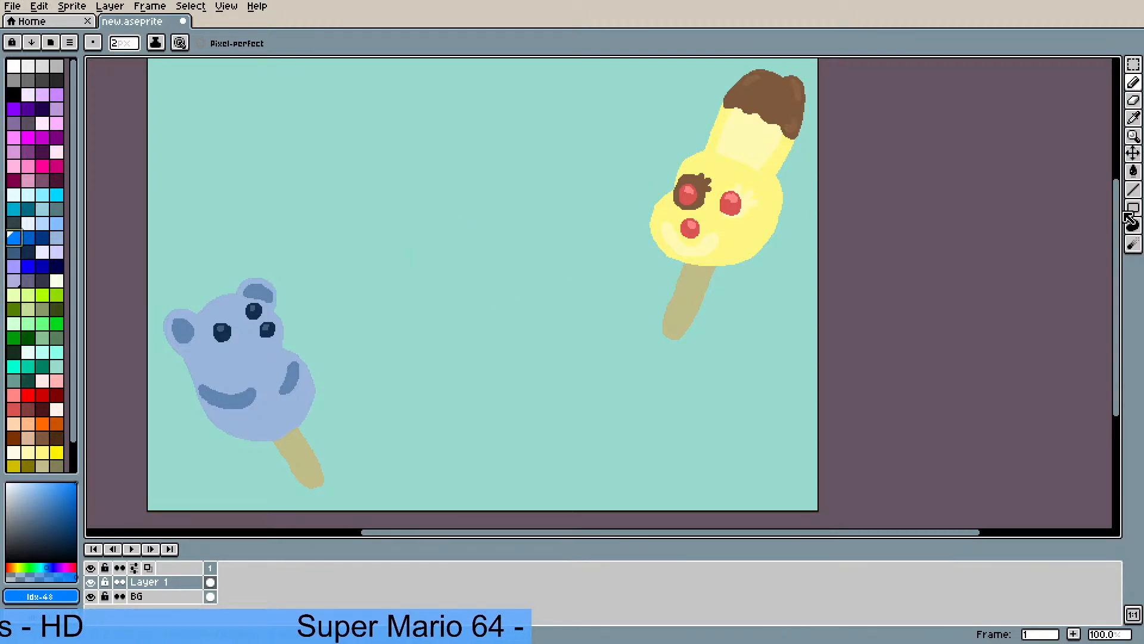
pyautogui.scroll(3, 930, 250)
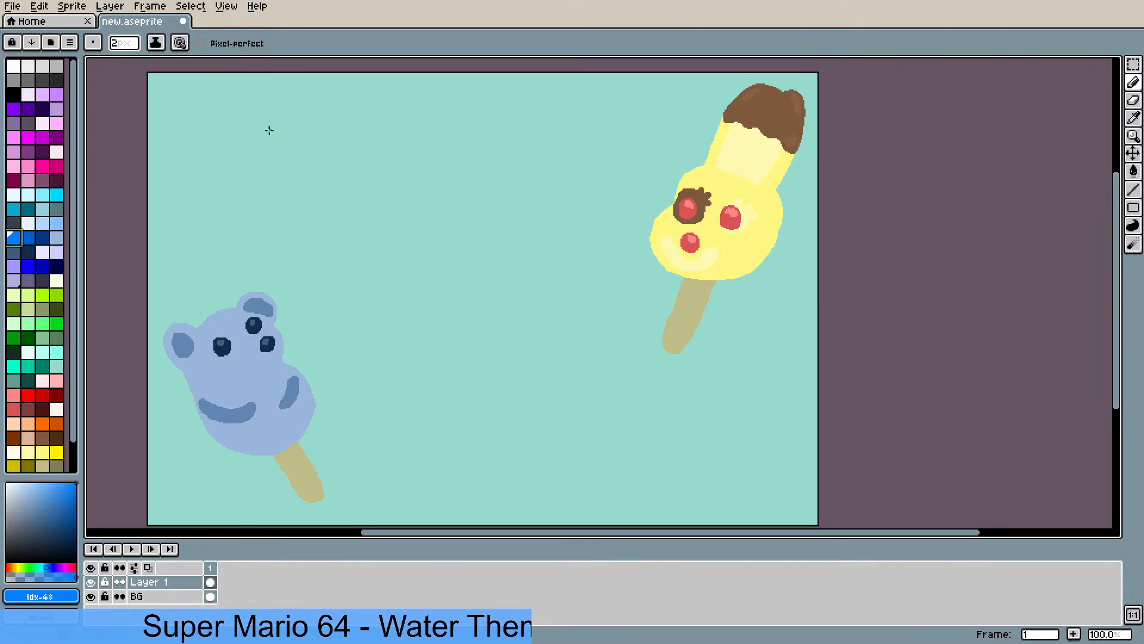
pyautogui.click(124, 44)
pyautogui.moveTo(116, 62); pyautogui.dragTo(122, 62)
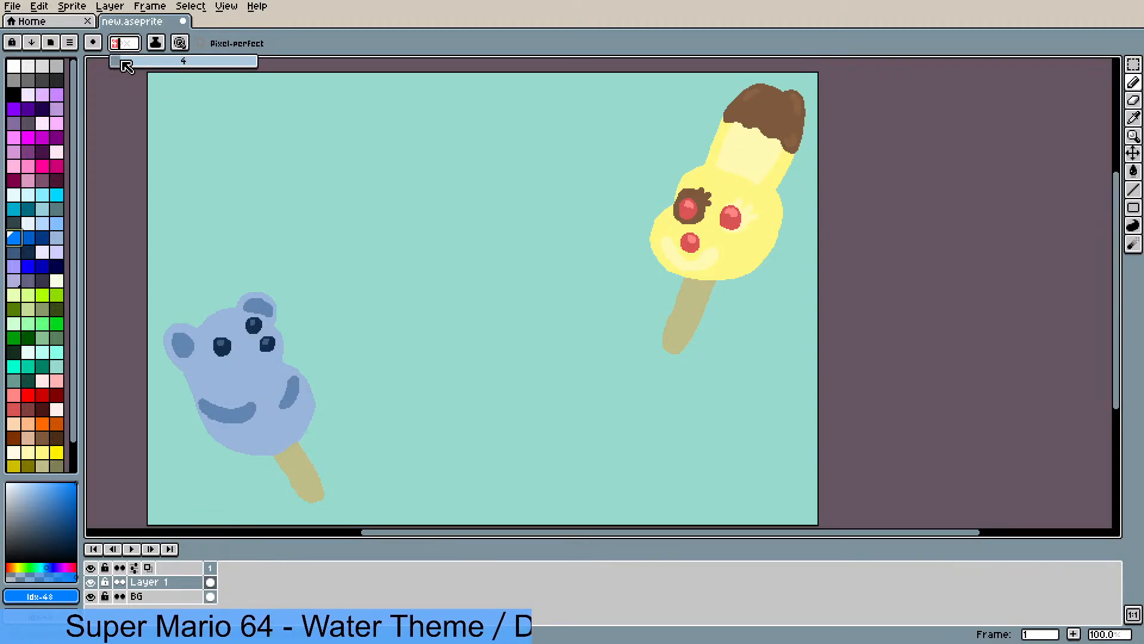
pyautogui.moveTo(377, 135)
pyautogui.mouseDown()
pyautogui.moveTo(333, 171)
pyautogui.moveTo(363, 253)
pyautogui.moveTo(390, 267)
pyautogui.moveTo(422, 263)
pyautogui.moveTo(481, 236)
pyautogui.moveTo(487, 218)
pyautogui.moveTo(452, 147)
pyautogui.moveTo(423, 130)
pyautogui.mouseUp()
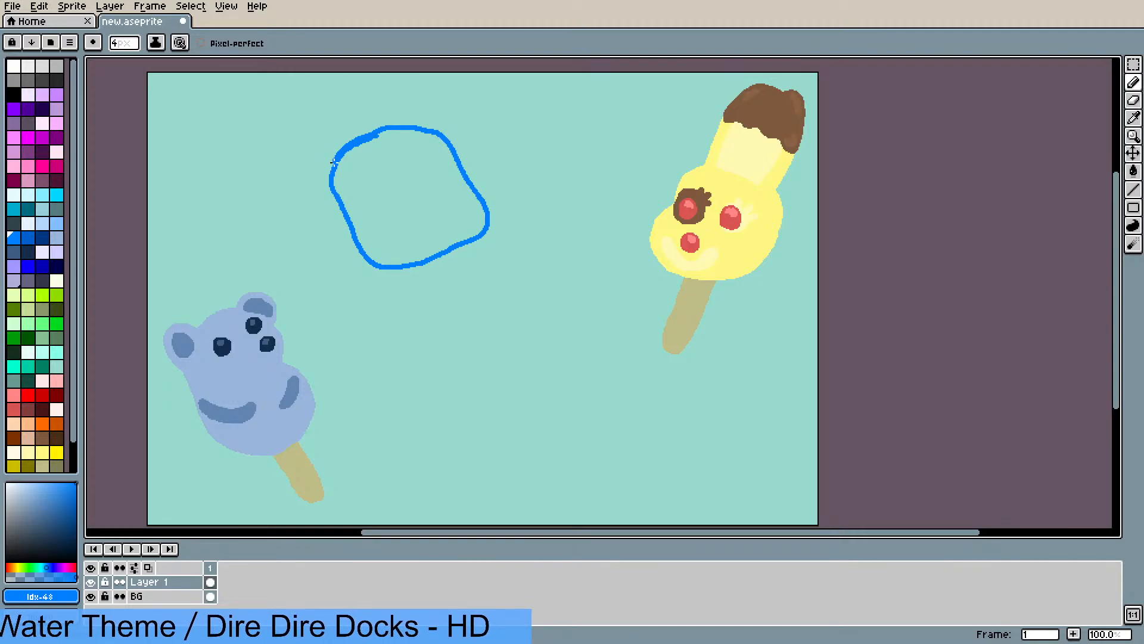
pyautogui.moveTo(343, 218); pyautogui.dragTo(359, 253)
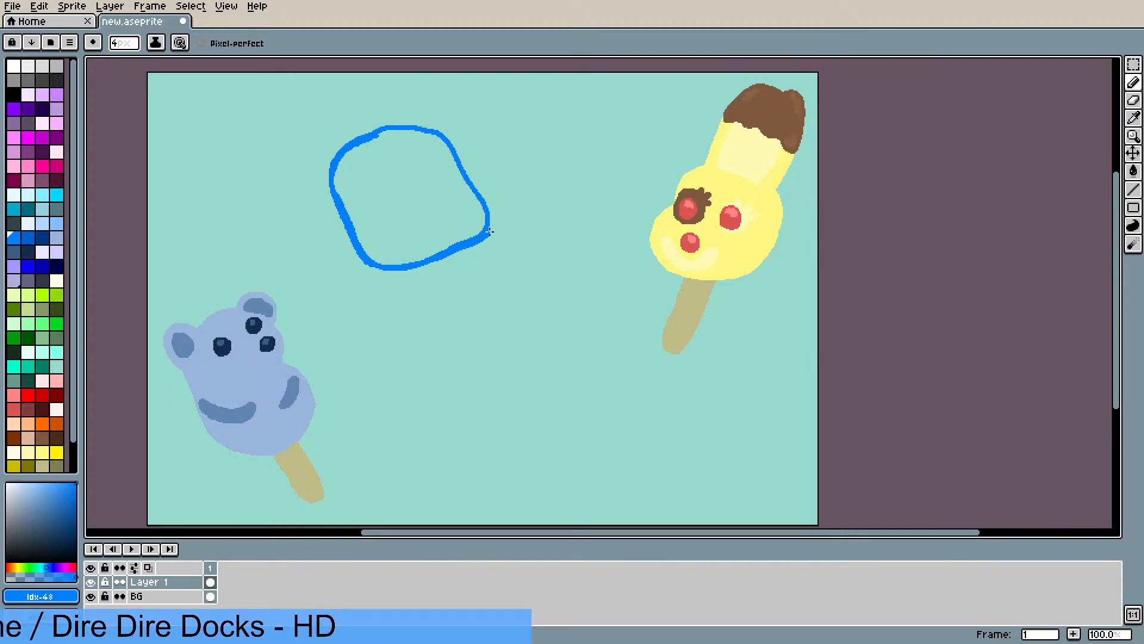
pyautogui.moveTo(487, 200)
pyautogui.mouseDown()
pyautogui.moveTo(446, 130)
pyautogui.moveTo(392, 125)
pyautogui.mouseUp()
# - Fill the rounded square with bright blue, close the remaining gaps, and trim its right edge with the 7 px eraser
pyautogui.press('g')
pyautogui.click(429, 198)
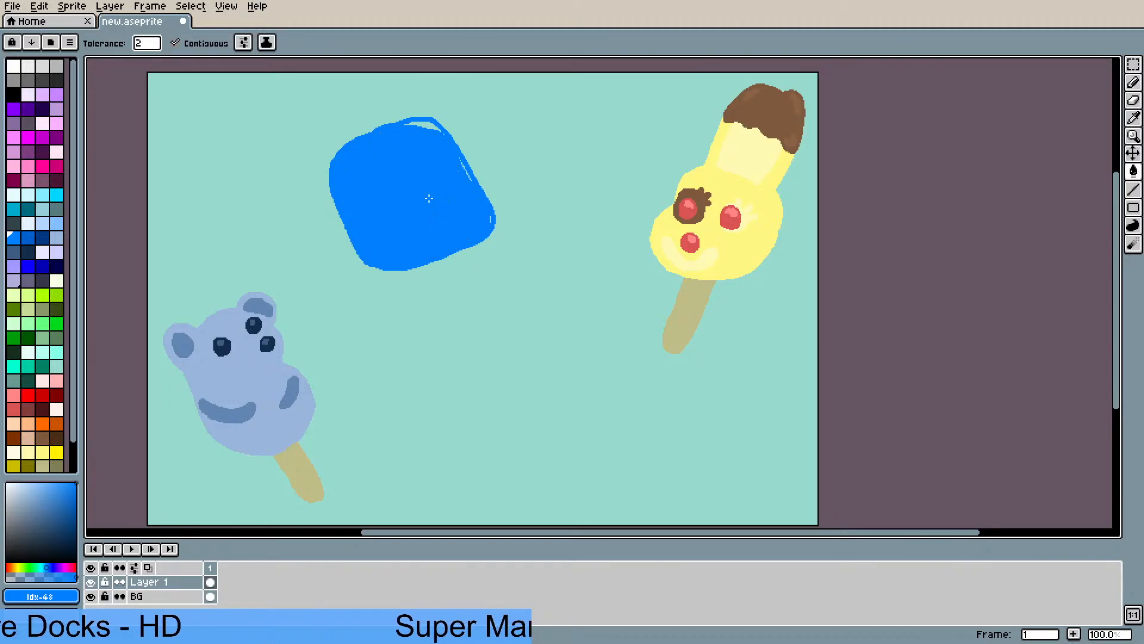
pyautogui.click(426, 115)
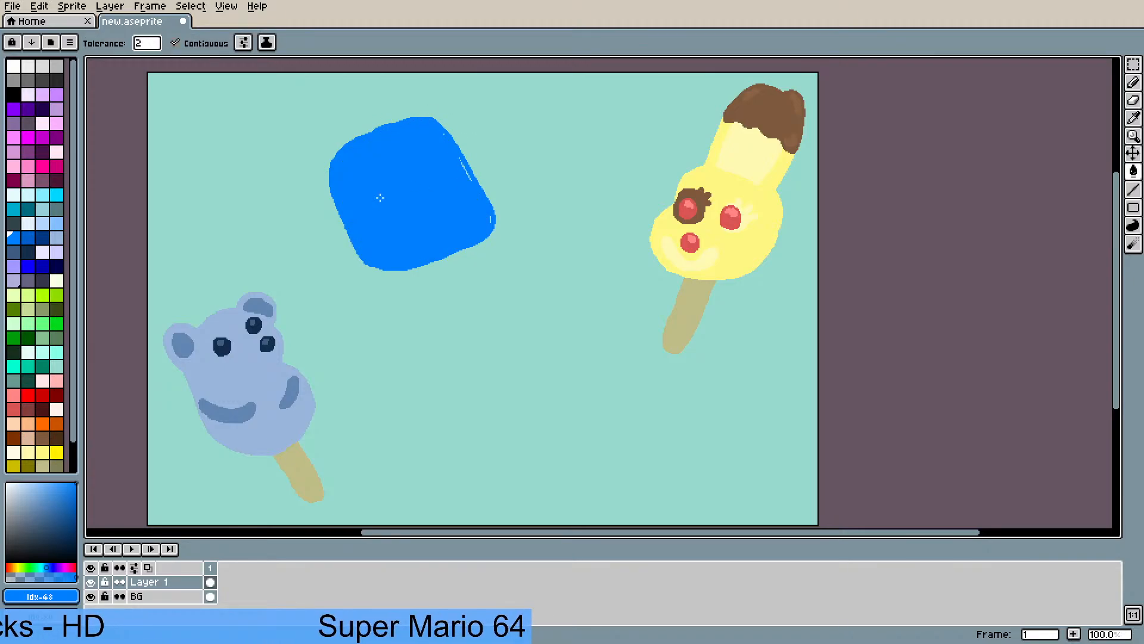
pyautogui.press('b')
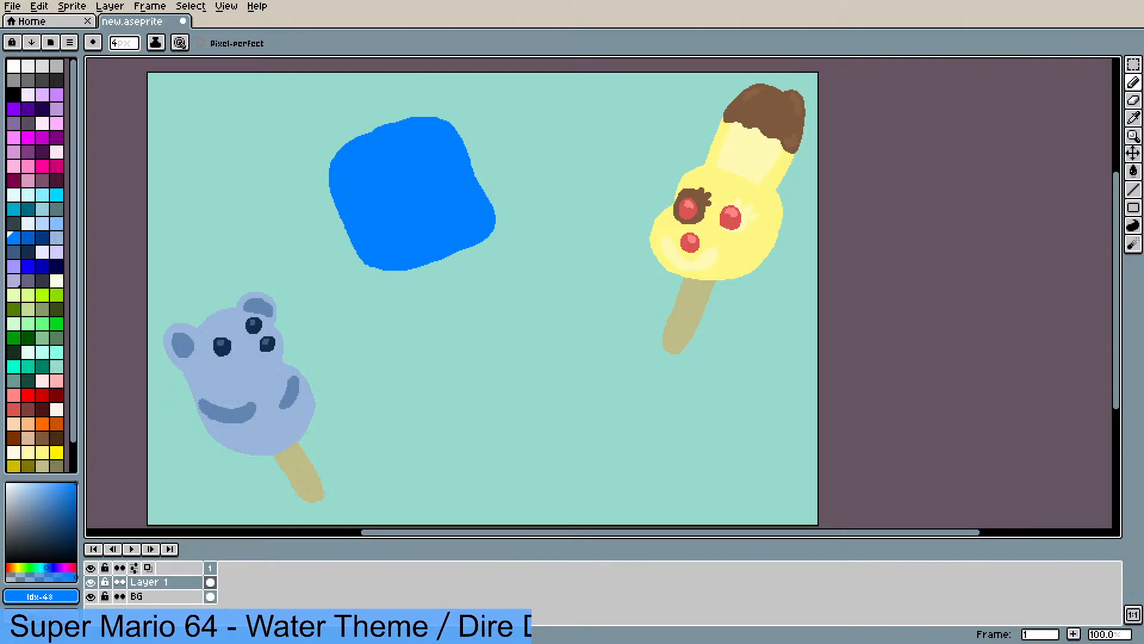
pyautogui.press('e')
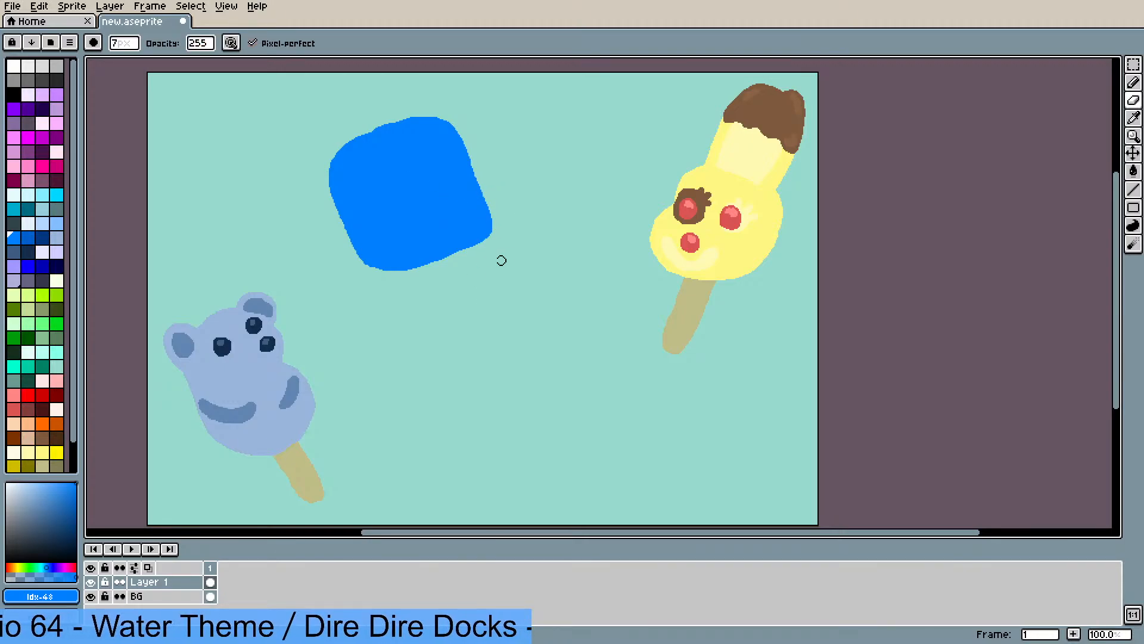
pyautogui.moveTo(496, 209)
pyautogui.mouseDown()
pyautogui.moveTo(475, 256)
pyautogui.moveTo(492, 205)
pyautogui.mouseUp()
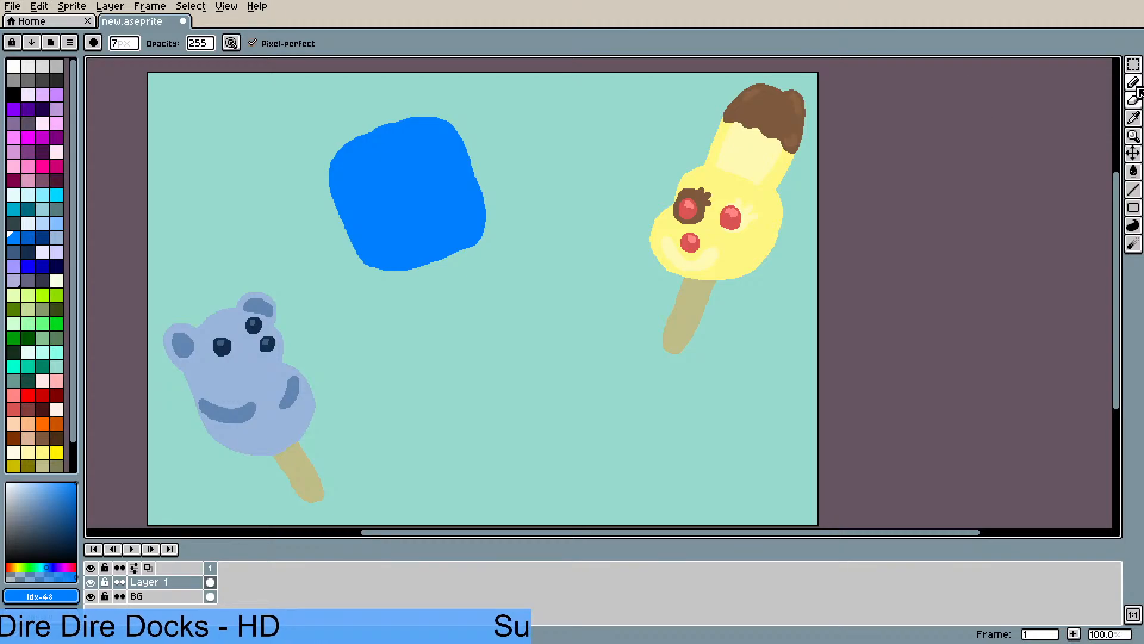
# - Select the blue rounded square, move it to the middle of the canvas, rotate it upright, and clear the selection
pyautogui.click(1133, 64)
pyautogui.click(409, 167)
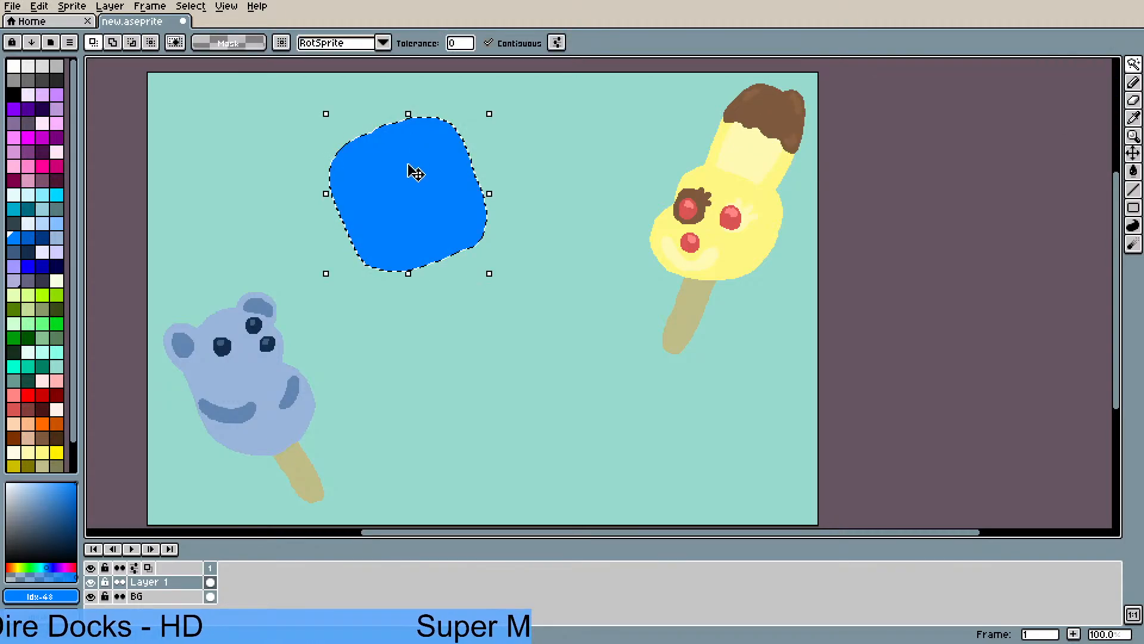
pyautogui.moveTo(411, 170); pyautogui.dragTo(488, 261)
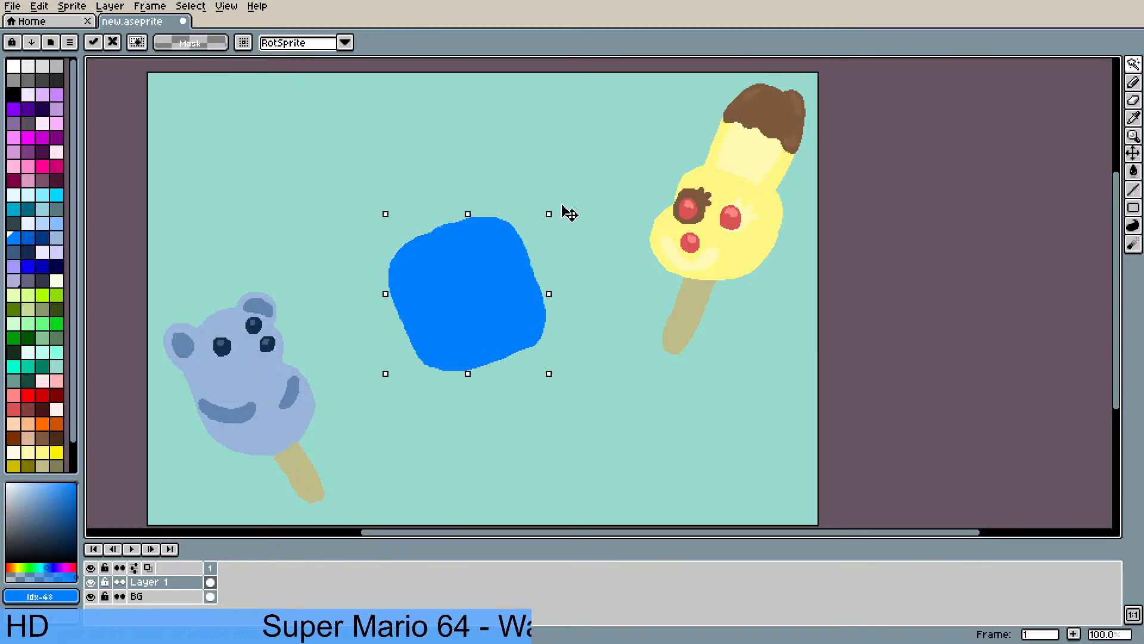
pyautogui.moveTo(569, 213); pyautogui.dragTo(600, 238)
pyautogui.click(616, 312)
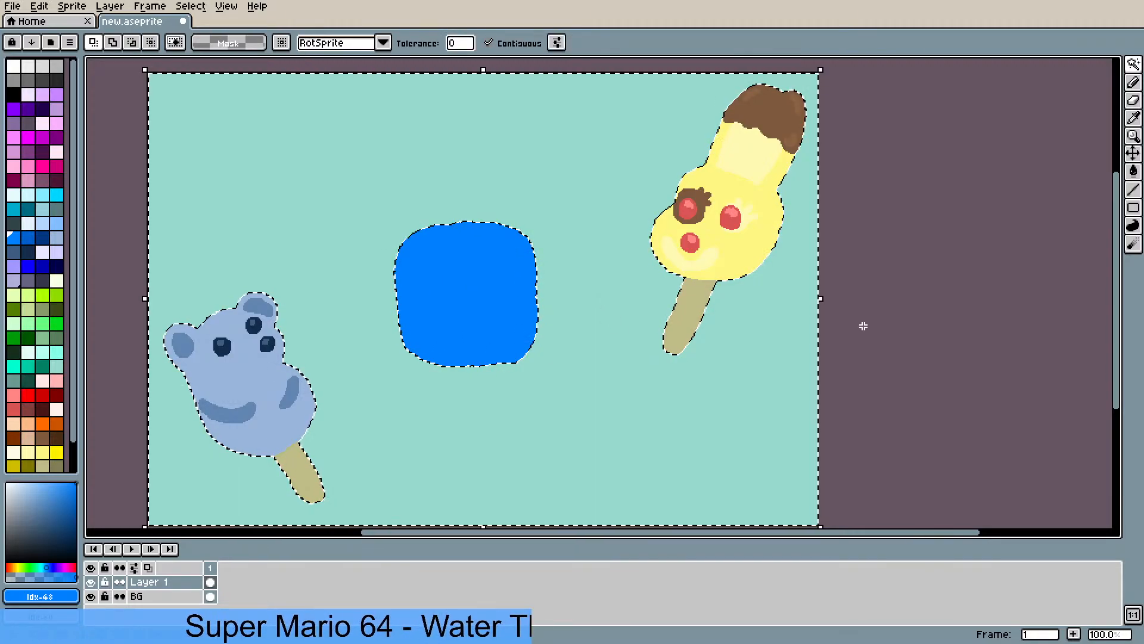
pyautogui.hotkey('ctrl', 'd')
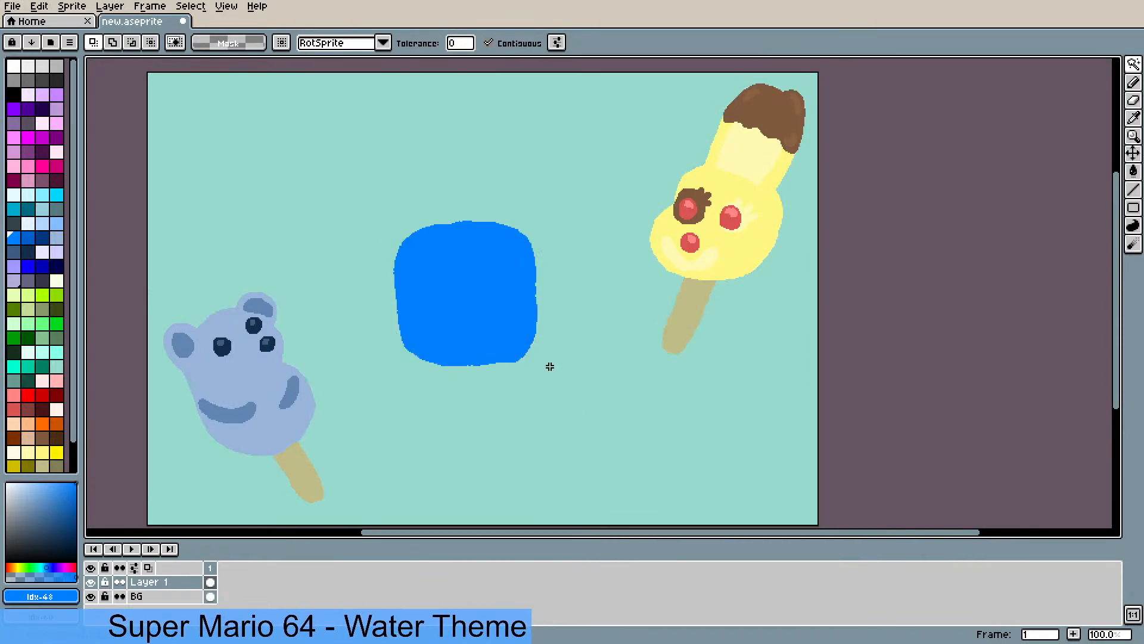
# - Try the darker blue (Idx-49) as the rounded square's fill, and refill it with the bright blue (Idx-48)
pyautogui.scroll(1, 535, 369)
pyautogui.scroll(-2, 534, 366)
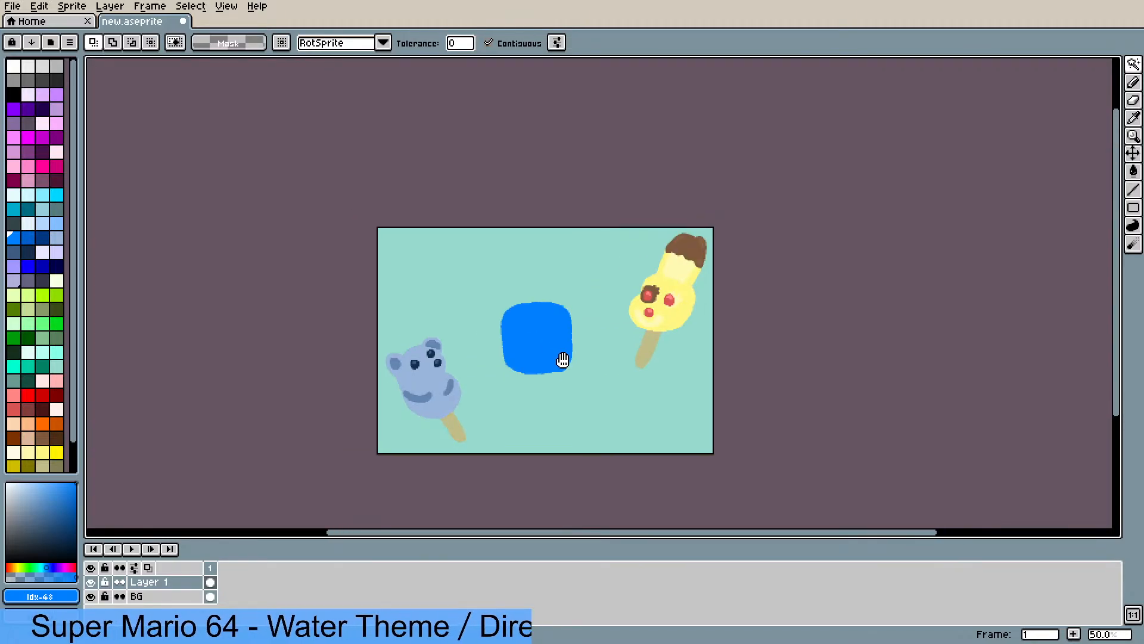
pyautogui.scroll(1, 532, 352)
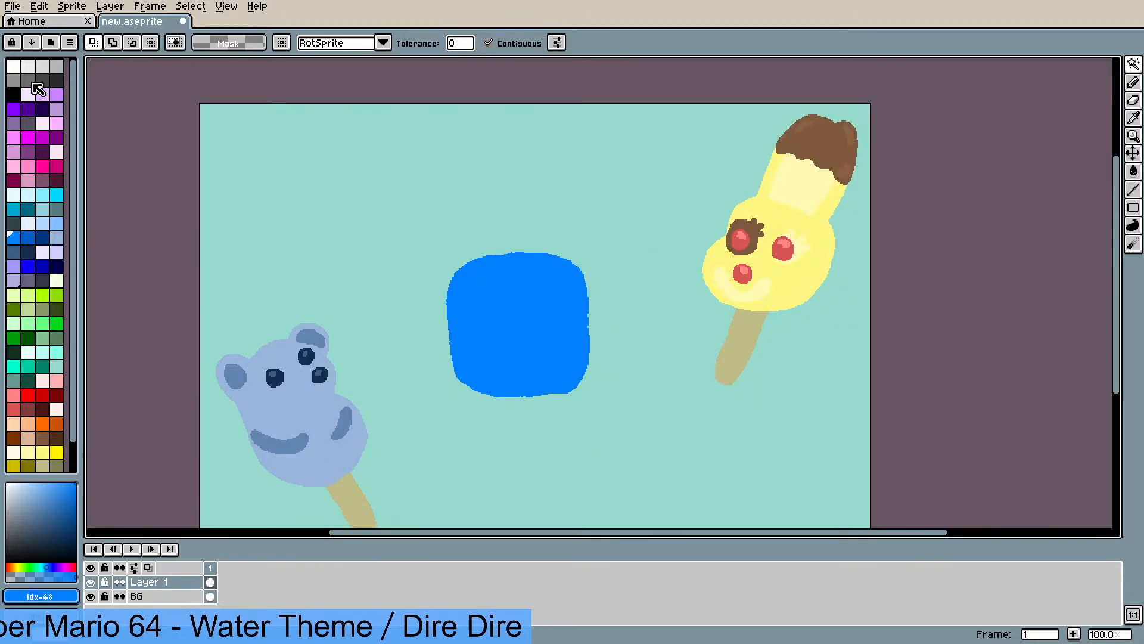
pyautogui.click(27, 237)
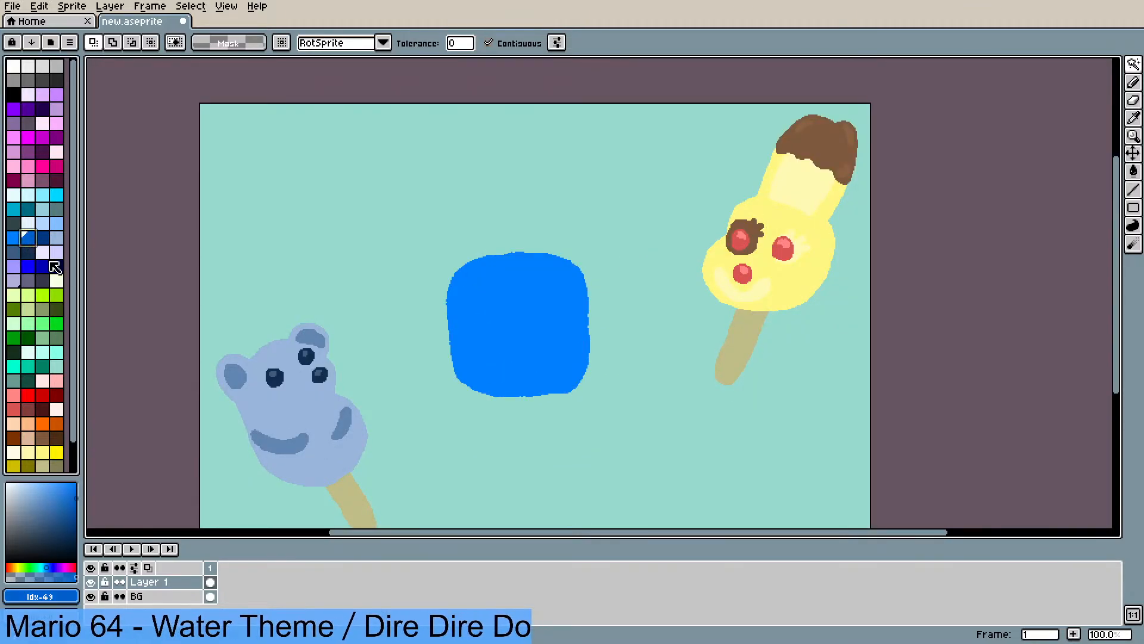
pyautogui.press('g')
pyautogui.click(515, 306)
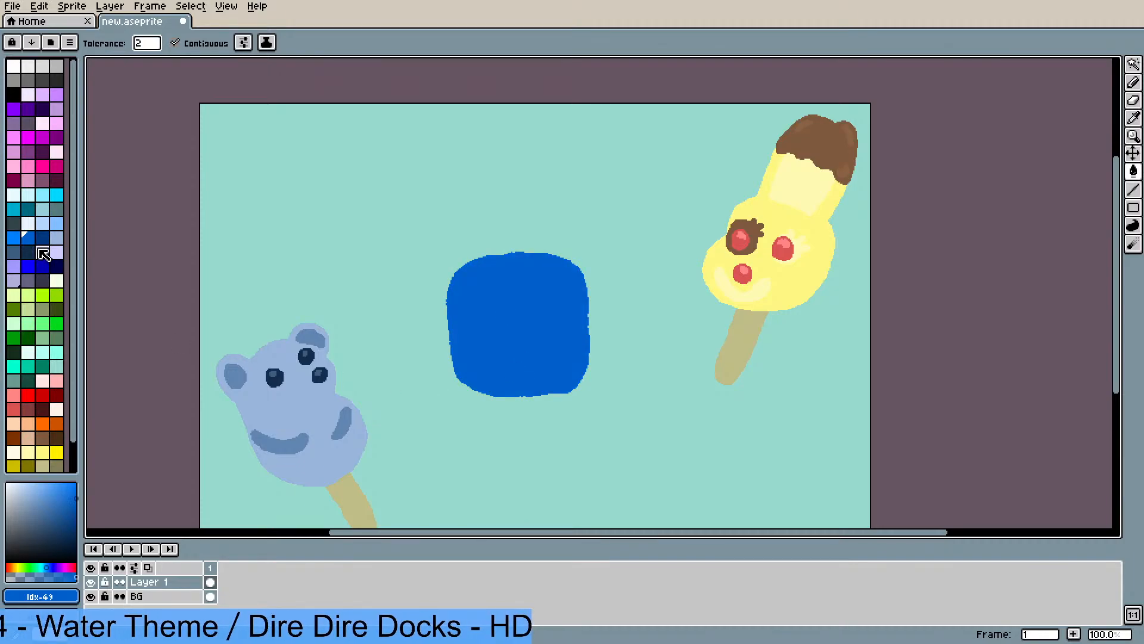
pyautogui.click(13, 237)
pyautogui.click(476, 304)
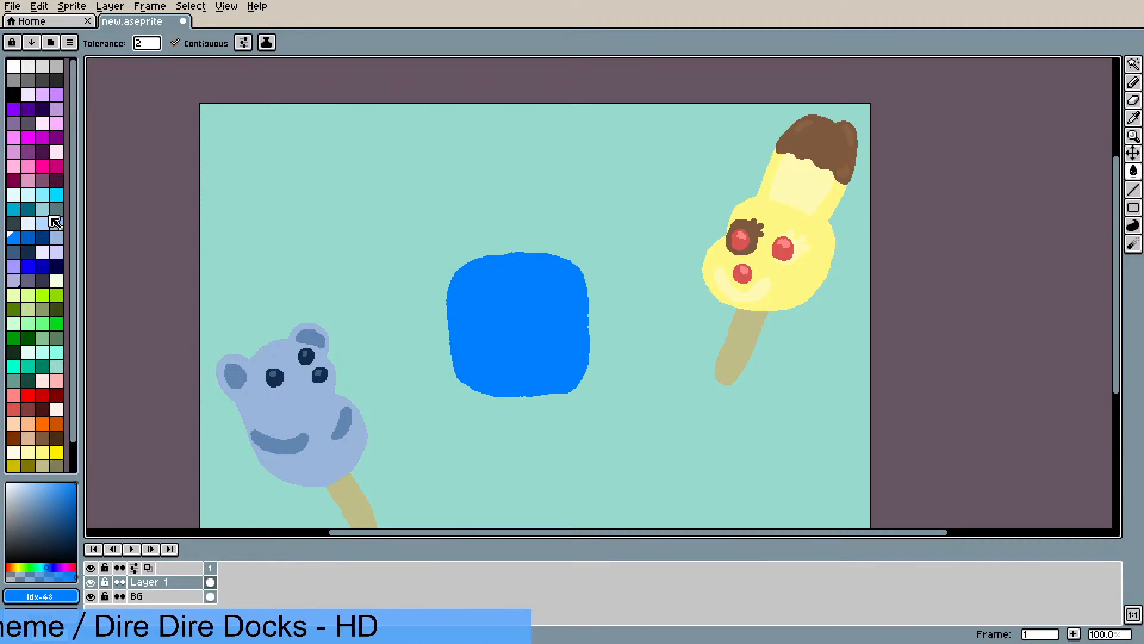
# - Draw a smaller rounded square inside the blue one with the 4 px pencil in the yellow popsicle's pale yellow #fffab3, and fill it
pyautogui.click(58, 282)
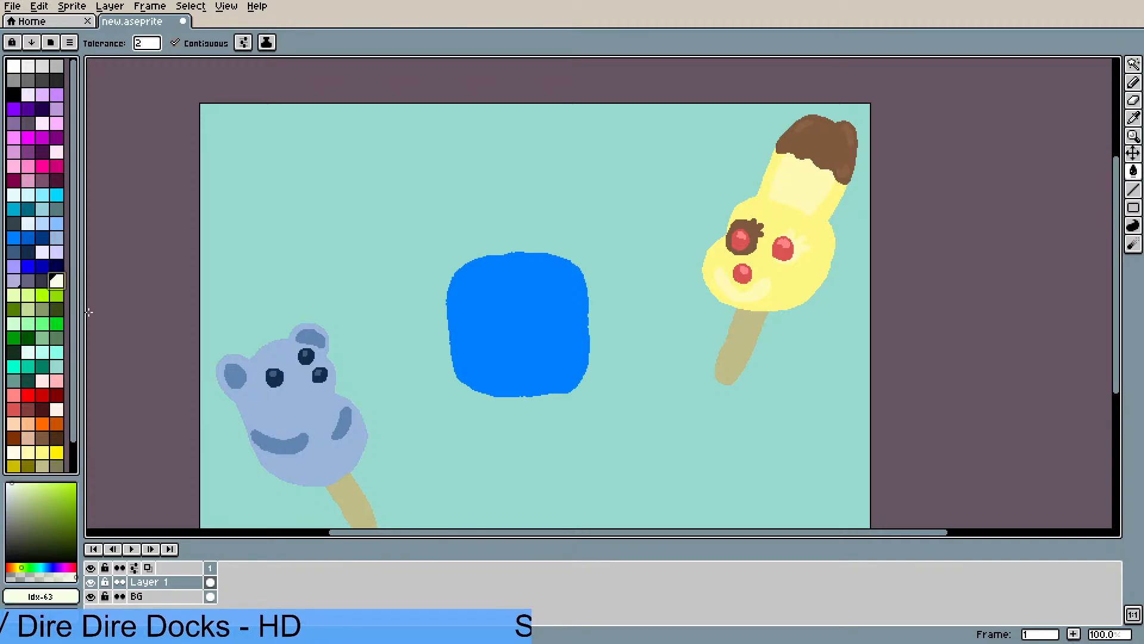
pyautogui.press('i')
pyautogui.click(806, 174)
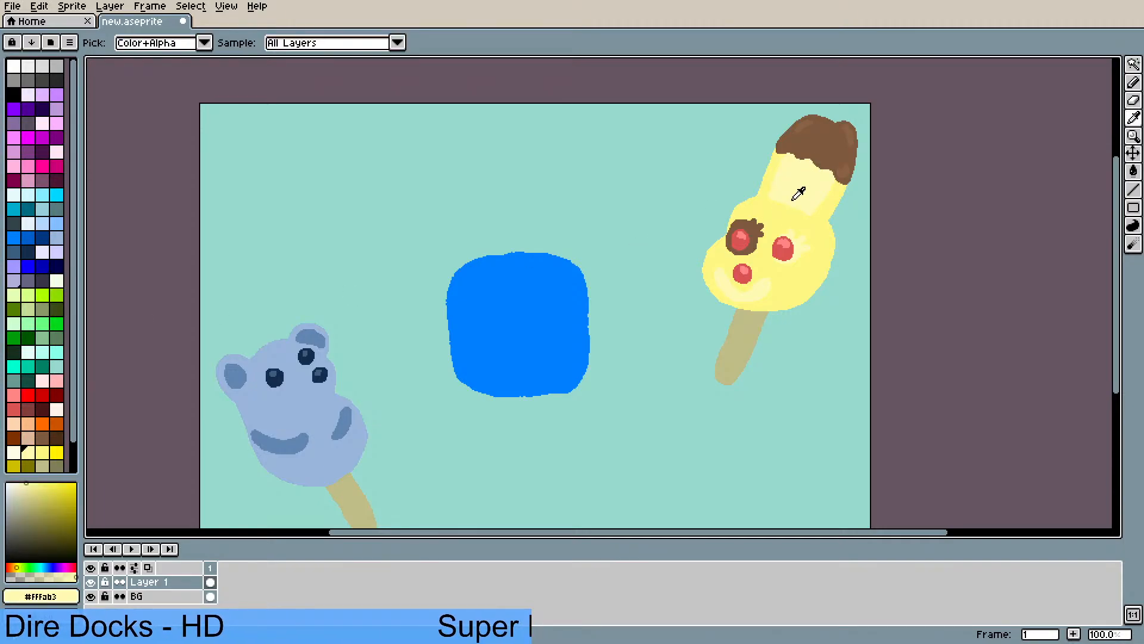
pyautogui.press('b')
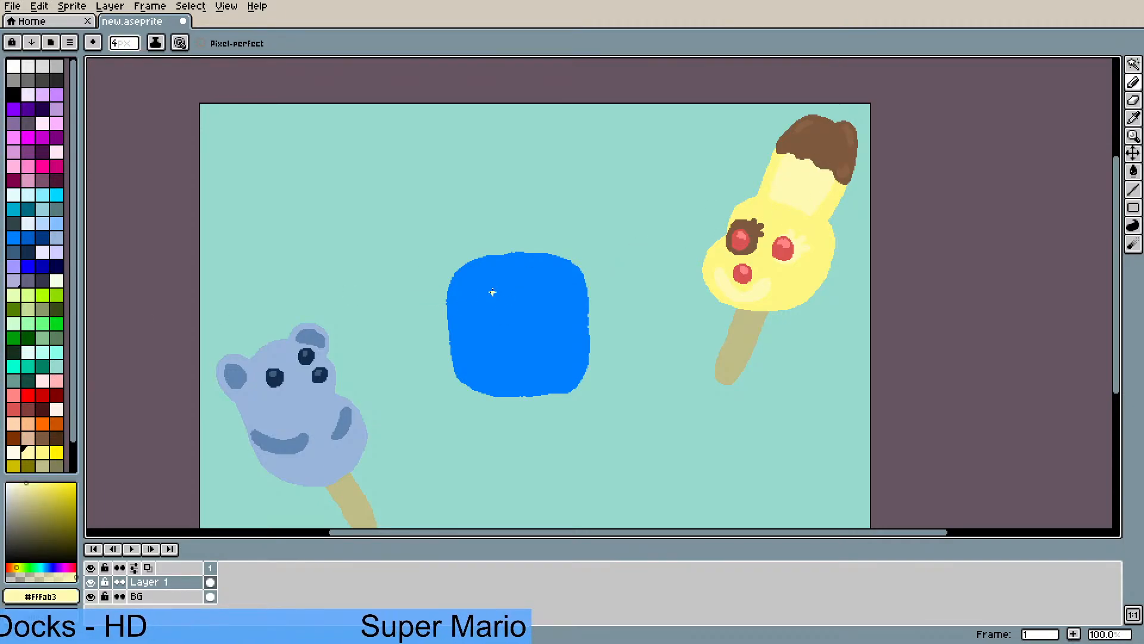
pyautogui.moveTo(485, 281)
pyautogui.mouseDown()
pyautogui.moveTo(466, 305)
pyautogui.moveTo(479, 359)
pyautogui.moveTo(503, 377)
pyautogui.moveTo(562, 370)
pyautogui.moveTo(575, 337)
pyautogui.moveTo(570, 290)
pyautogui.moveTo(534, 269)
pyautogui.mouseUp()
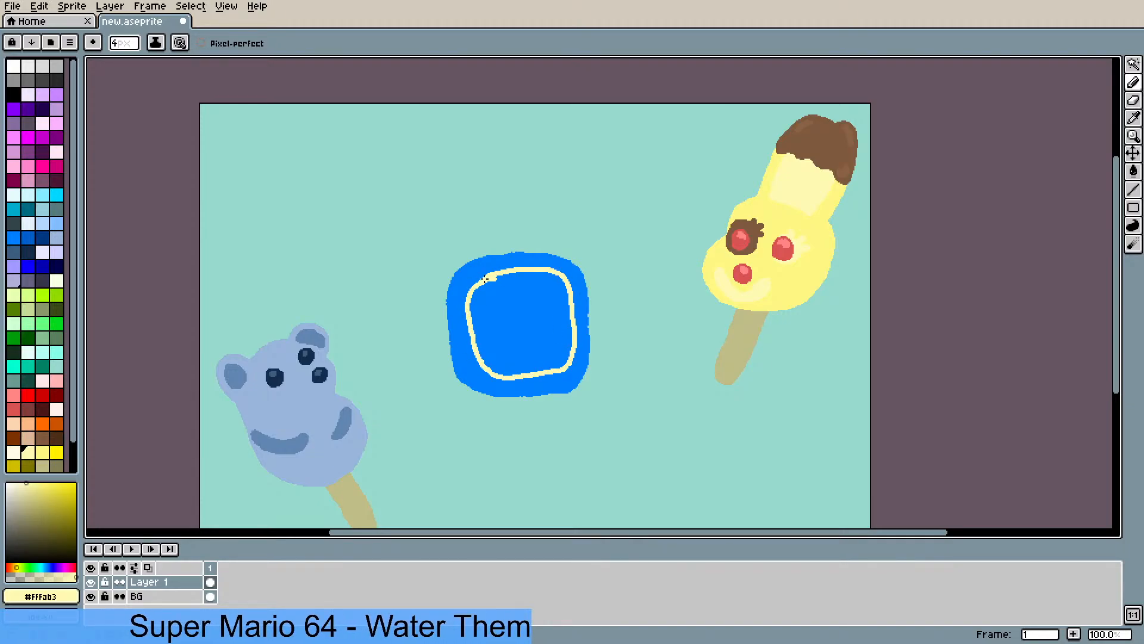
pyautogui.press('g')
pyautogui.click(550, 350)
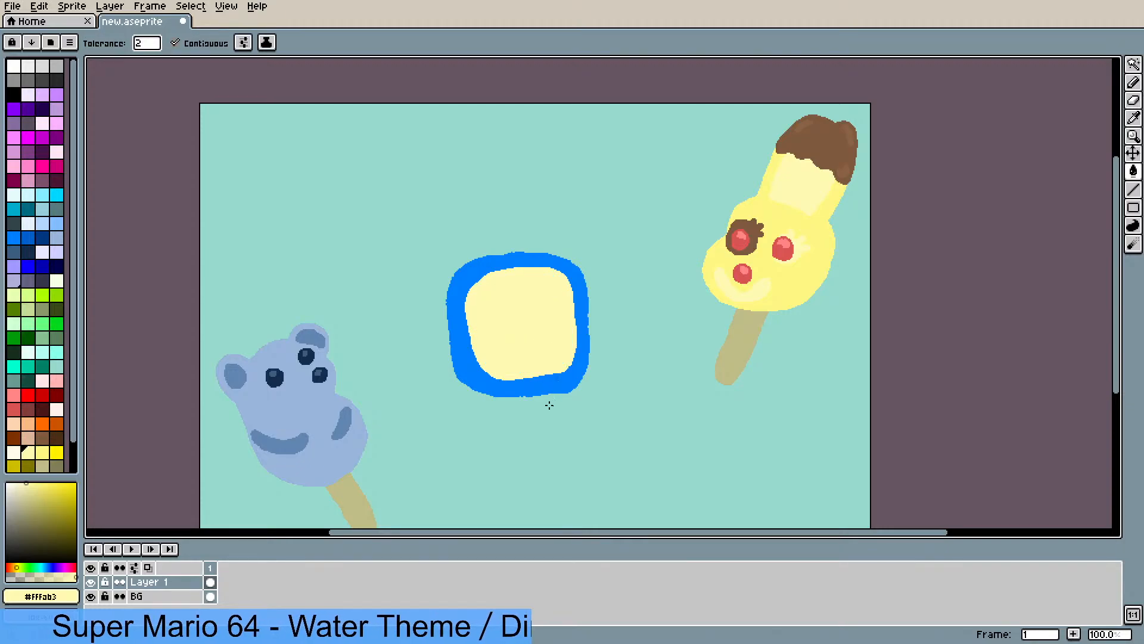
# - Select the pale yellow inner shape, nudge it slightly down within the blue square, and clear the selection
pyautogui.click(1132, 64)
pyautogui.click(546, 327)
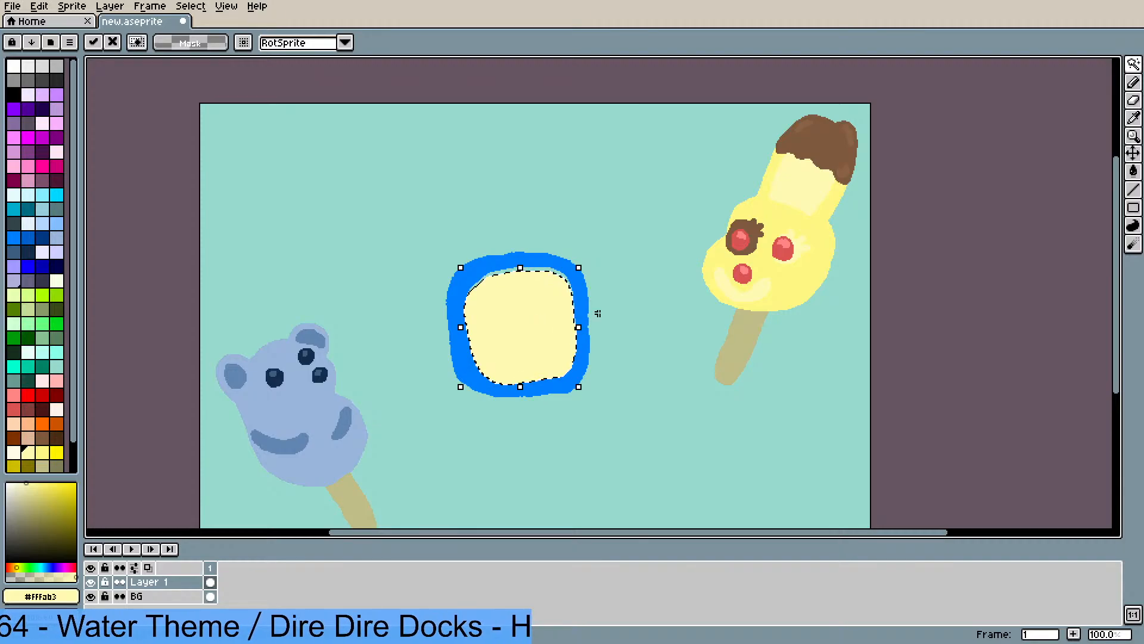
pyautogui.click(620, 317)
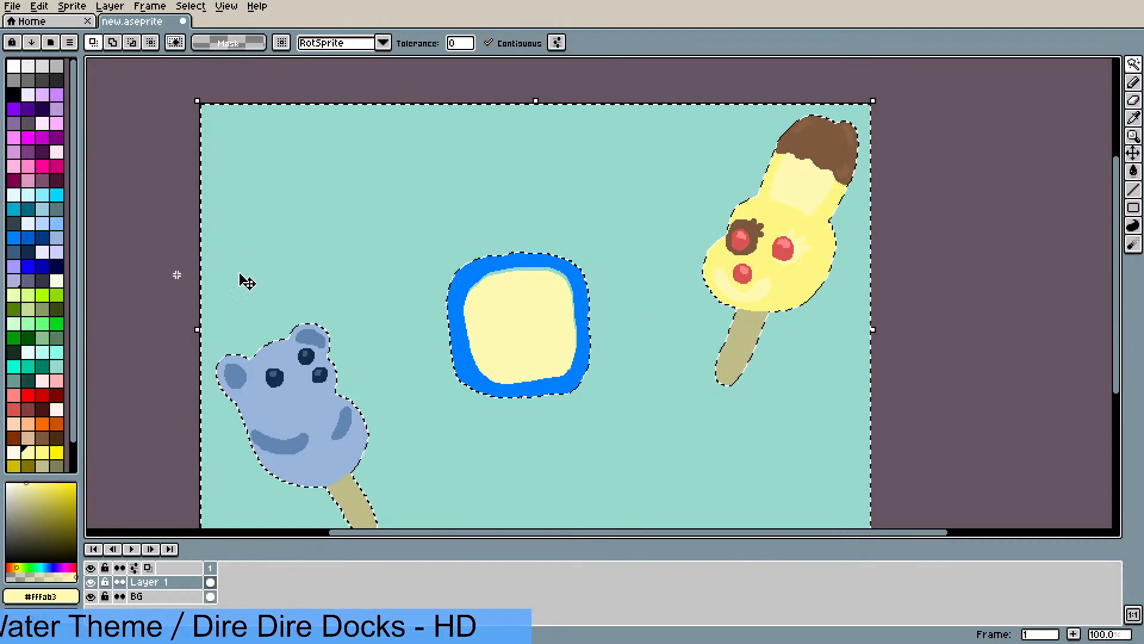
pyautogui.hotkey('ctrl', 'd')
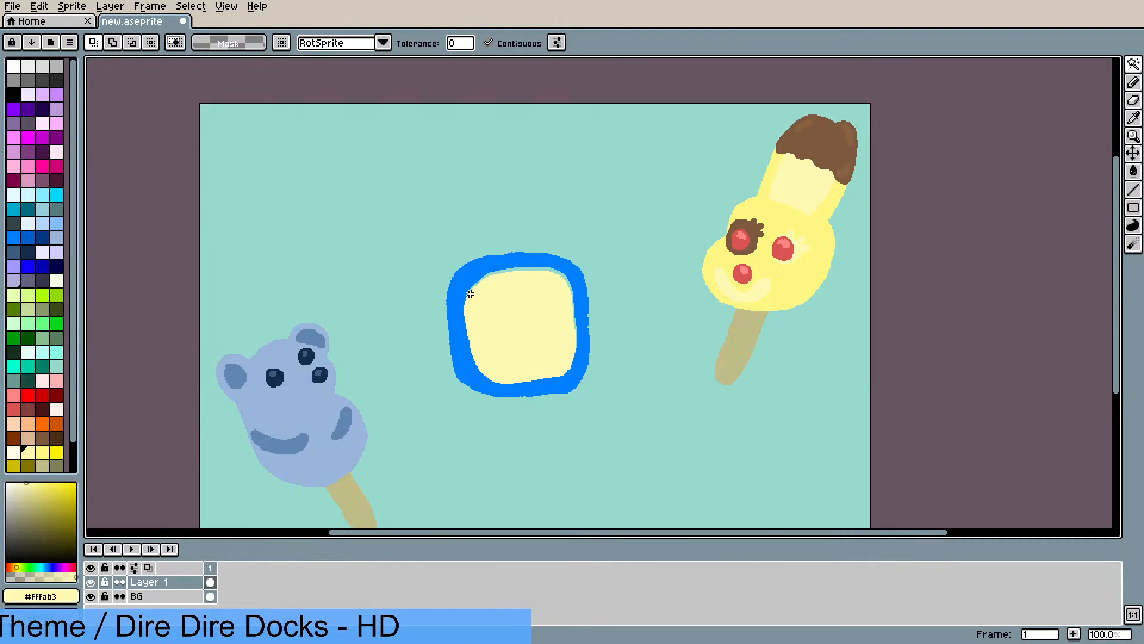
# - Fill the teal gap between the pale yellow centre and its frame with bright blue #007fff, and touch up the inner edge
pyautogui.scroll(1, 471, 294)
pyautogui.press('i')
pyautogui.click(587, 231)
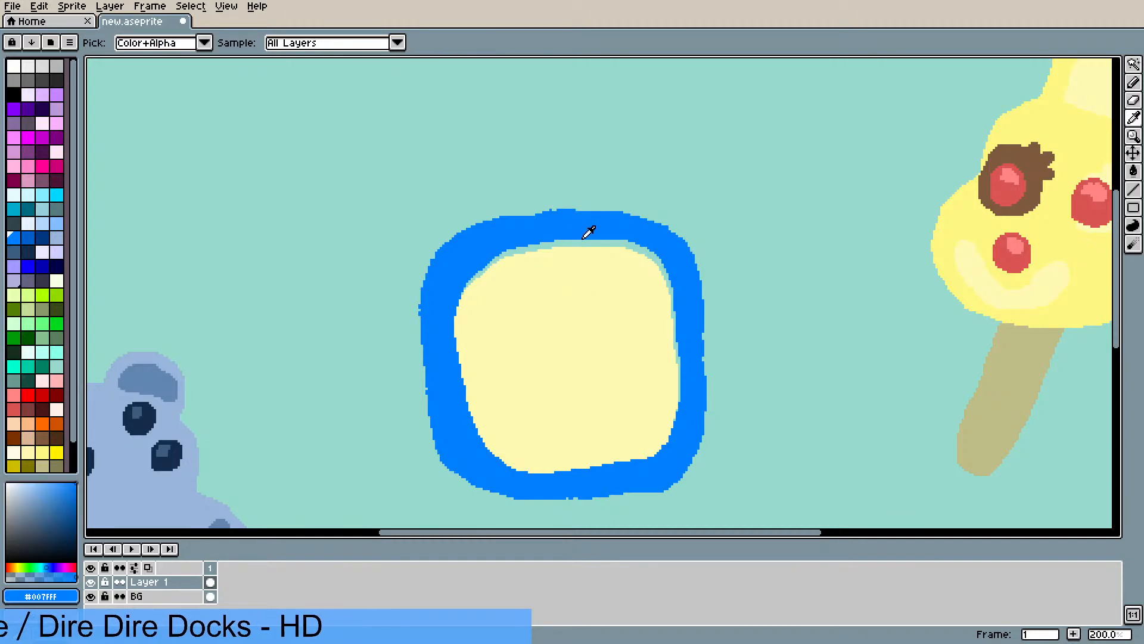
pyautogui.press('g')
pyautogui.click(582, 245)
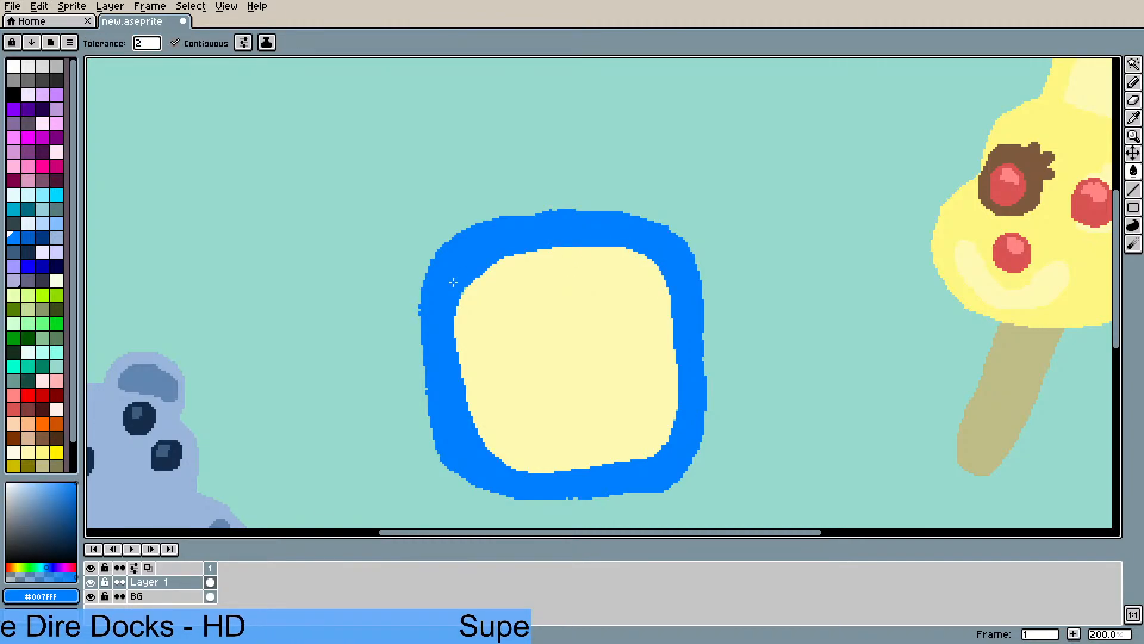
pyautogui.moveTo(453, 282); pyautogui.dragTo(424, 228)
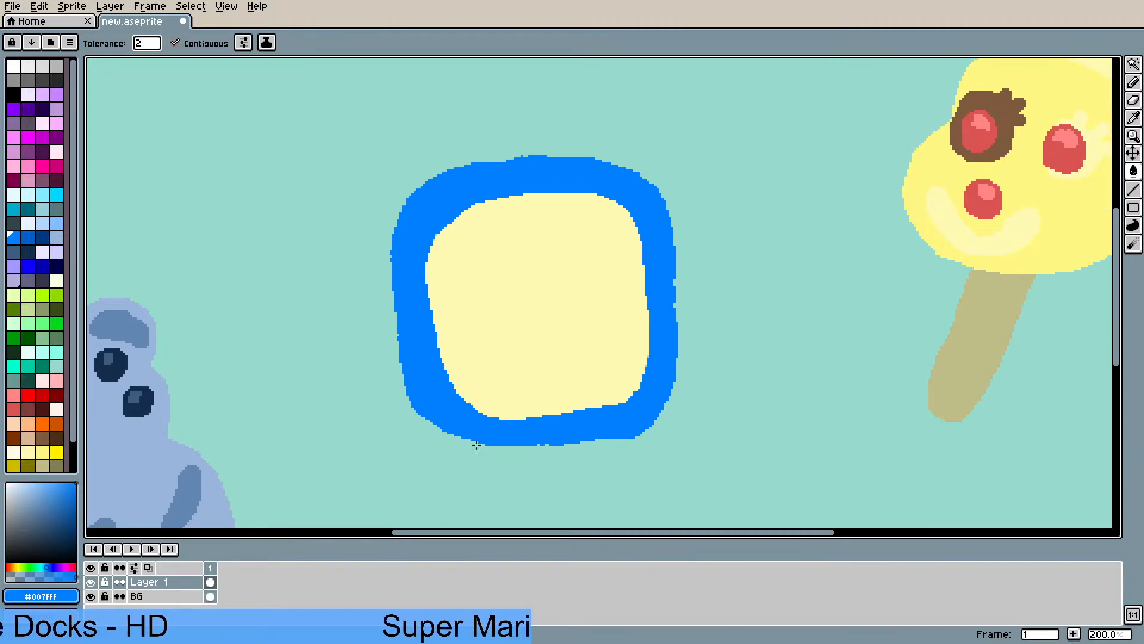
pyautogui.press('i')
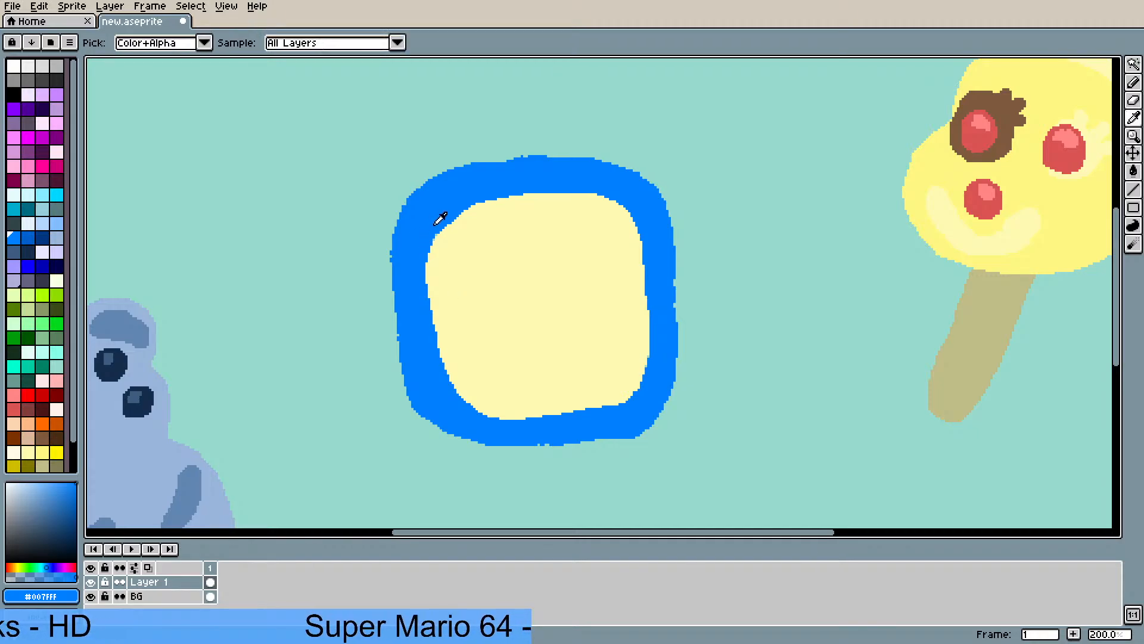
pyautogui.press('b')
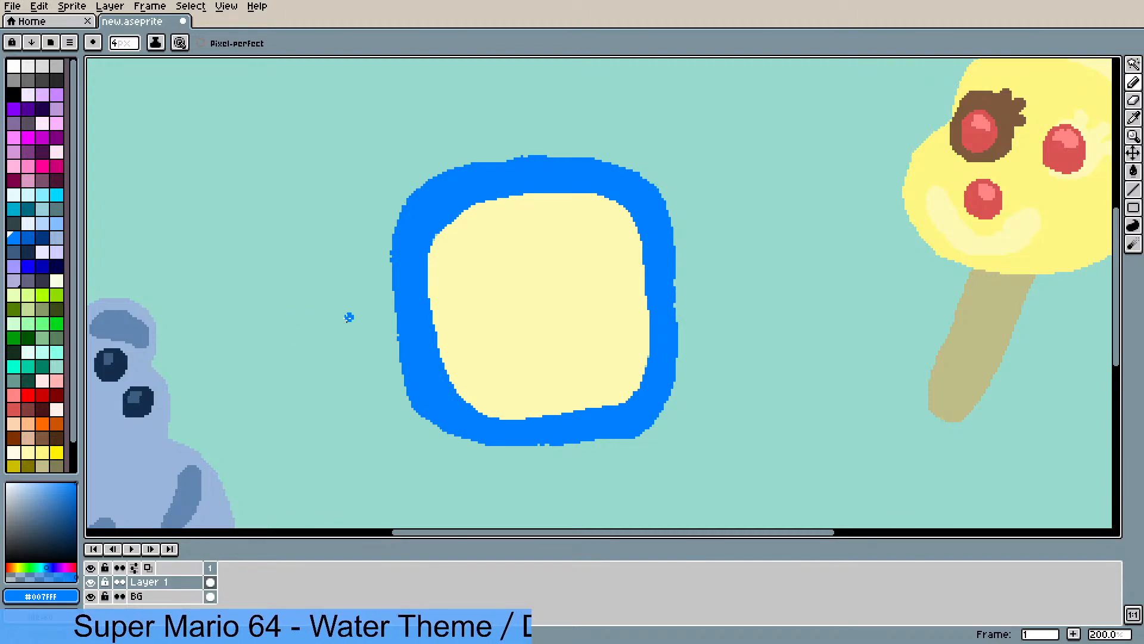
# - Draw two round eyes on the pale yellow face with the 4 px pencil in the yellow popsicle's eye red #db5554
pyautogui.click(28, 395)
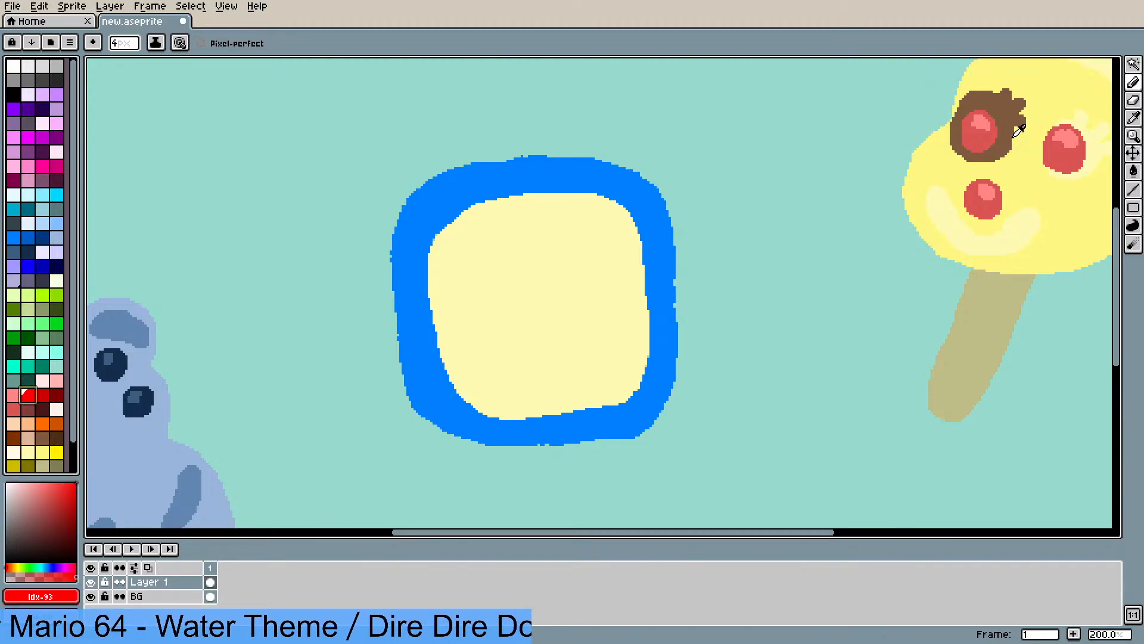
pyautogui.press('i')
pyautogui.click(981, 128)
pyautogui.press('b')
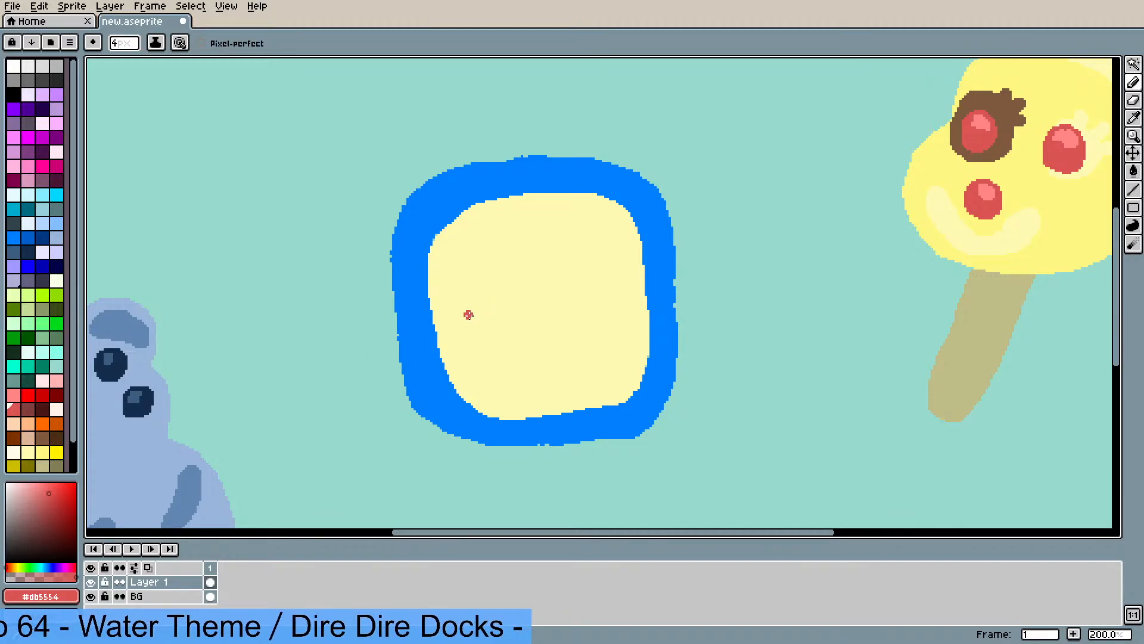
pyautogui.moveTo(474, 301)
pyautogui.mouseDown()
pyautogui.moveTo(465, 309)
pyautogui.moveTo(497, 320)
pyautogui.moveTo(477, 301)
pyautogui.moveTo(484, 320)
pyautogui.mouseUp()
pyautogui.moveTo(593, 257)
pyautogui.mouseDown()
pyautogui.moveTo(589, 286)
pyautogui.moveTo(582, 253)
pyautogui.moveTo(601, 262)
pyautogui.moveTo(587, 269)
pyautogui.mouseUp()
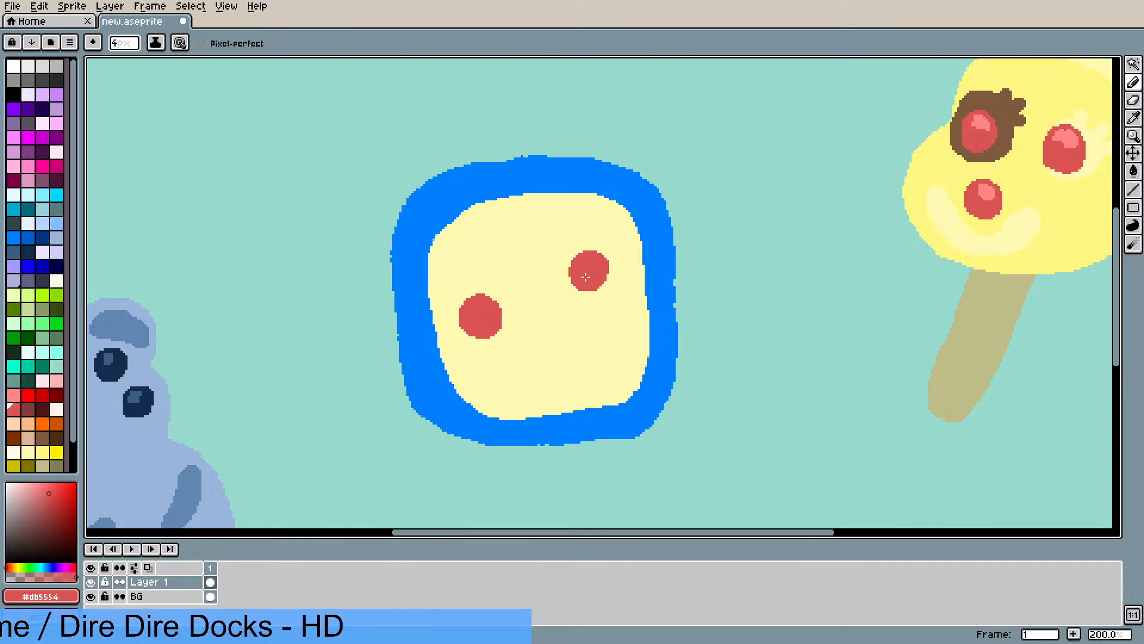
pyautogui.click(501, 294)
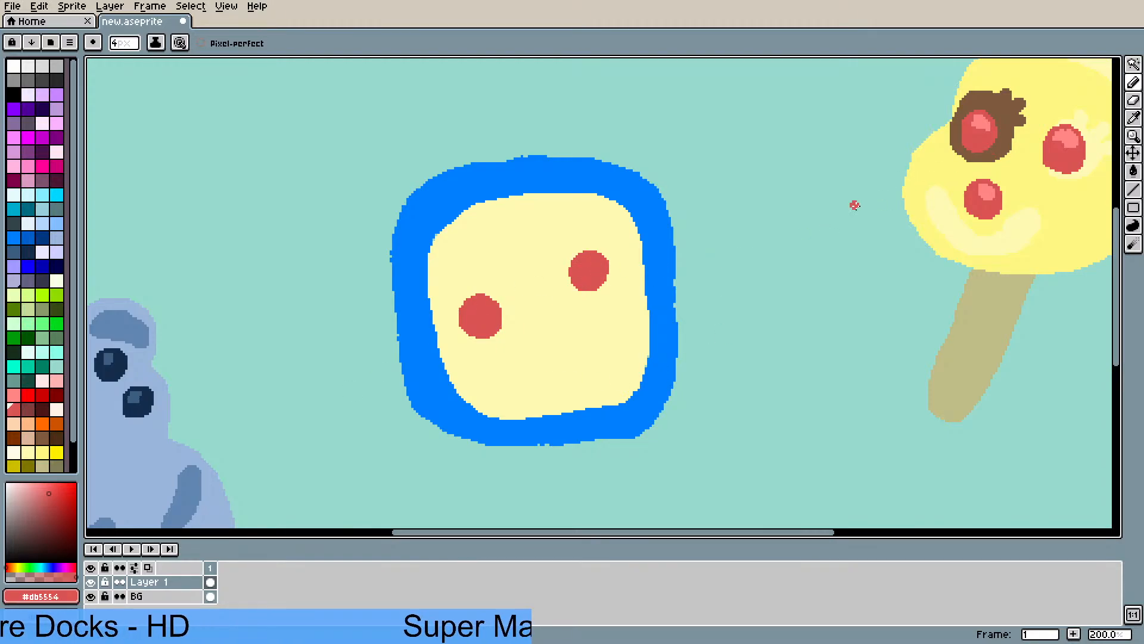
# - Draw a curved, solid smiling mouth below the eyes in the brown sampled from the yellow popsicle's eye patch
pyautogui.press('i')
pyautogui.click(985, 101)
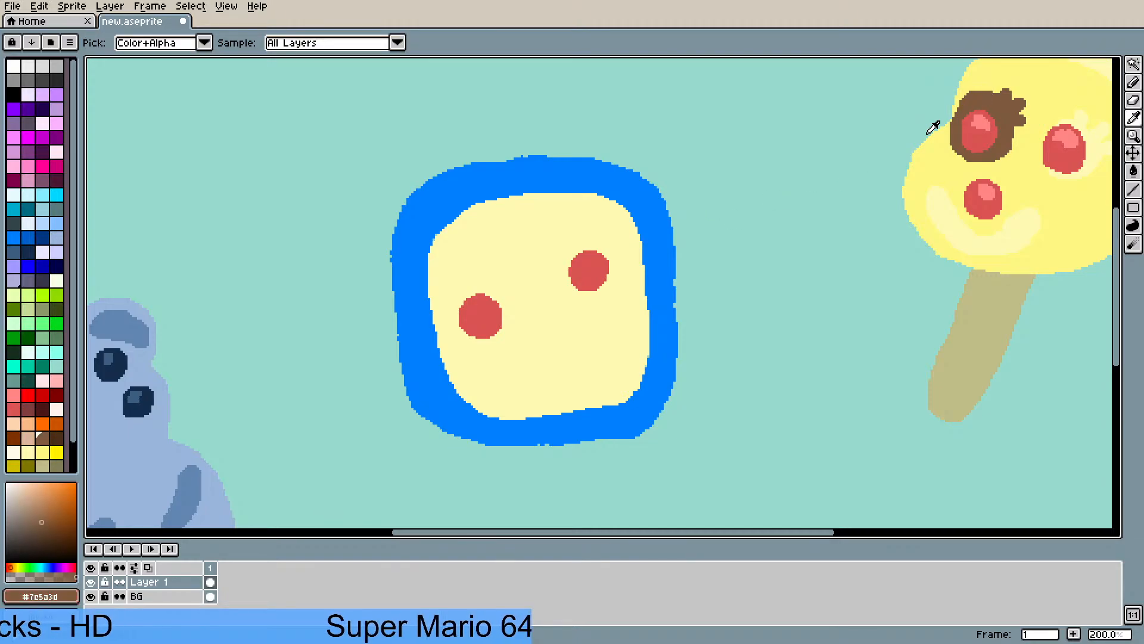
pyautogui.press('b')
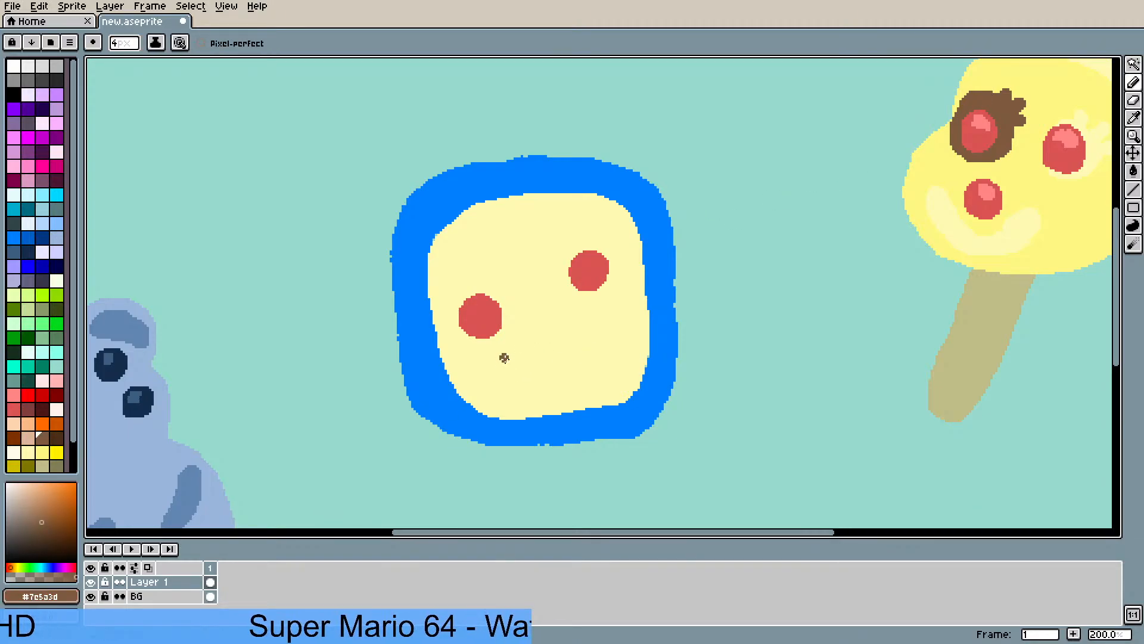
pyautogui.moveTo(503, 360)
pyautogui.mouseDown()
pyautogui.moveTo(521, 395)
pyautogui.moveTo(556, 394)
pyautogui.moveTo(594, 364)
pyautogui.moveTo(528, 345)
pyautogui.moveTo(541, 353)
pyautogui.moveTo(507, 354)
pyautogui.moveTo(509, 382)
pyautogui.moveTo(554, 394)
pyautogui.moveTo(589, 366)
pyautogui.moveTo(593, 335)
pyautogui.moveTo(578, 329)
pyautogui.moveTo(540, 351)
pyautogui.moveTo(577, 333)
pyautogui.moveTo(589, 341)
pyautogui.moveTo(580, 360)
pyautogui.moveTo(530, 359)
pyautogui.moveTo(511, 375)
pyautogui.moveTo(516, 357)
pyautogui.moveTo(540, 374)
pyautogui.moveTo(535, 388)
pyautogui.moveTo(572, 376)
pyautogui.moveTo(520, 378)
pyautogui.moveTo(544, 389)
pyautogui.moveTo(548, 358)
pyautogui.moveTo(514, 351)
pyautogui.moveTo(505, 361)
pyautogui.moveTo(509, 384)
pyautogui.moveTo(564, 389)
pyautogui.moveTo(589, 366)
pyautogui.moveTo(589, 340)
pyautogui.moveTo(557, 358)
pyautogui.moveTo(582, 350)
pyautogui.moveTo(567, 376)
pyautogui.moveTo(511, 366)
pyautogui.mouseUp()
pyautogui.hotkey('ctrl', 'z')
pyautogui.hotkey('ctrl', 'z')
pyautogui.hotkey('ctrl', 'z')
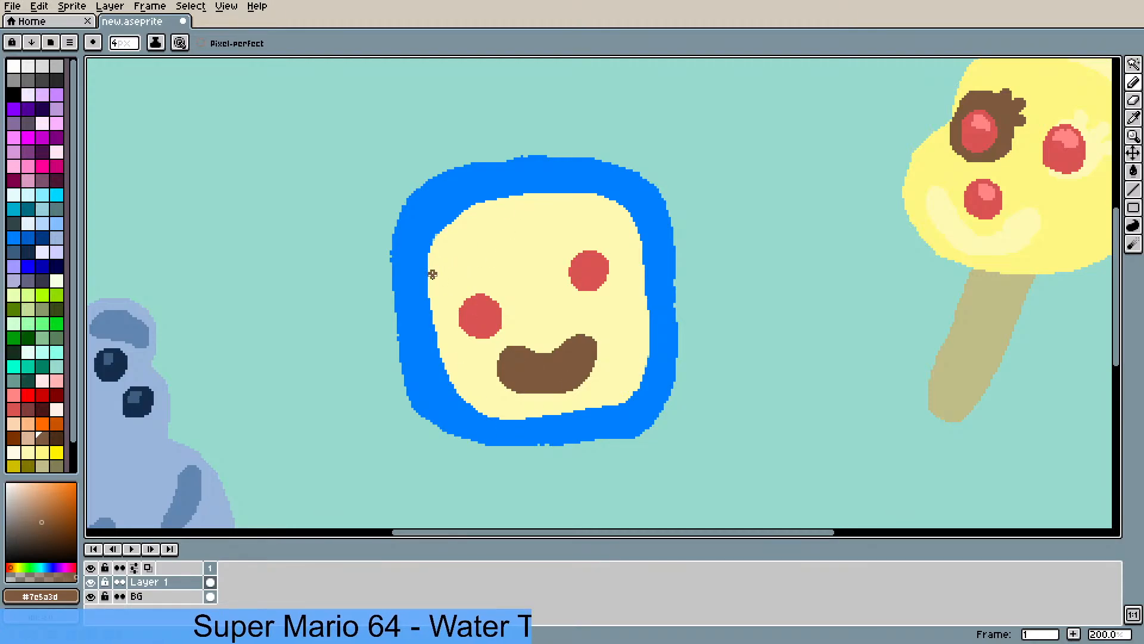
# - Outline a brown hair cap across the upper part of the face above the eyes, and fill it with the same brown
pyautogui.moveTo(433, 274)
pyautogui.mouseDown()
pyautogui.moveTo(447, 229)
pyautogui.moveTo(490, 202)
pyautogui.moveTo(578, 191)
pyautogui.moveTo(619, 205)
pyautogui.moveTo(632, 225)
pyautogui.moveTo(624, 241)
pyautogui.moveTo(435, 275)
pyautogui.mouseUp()
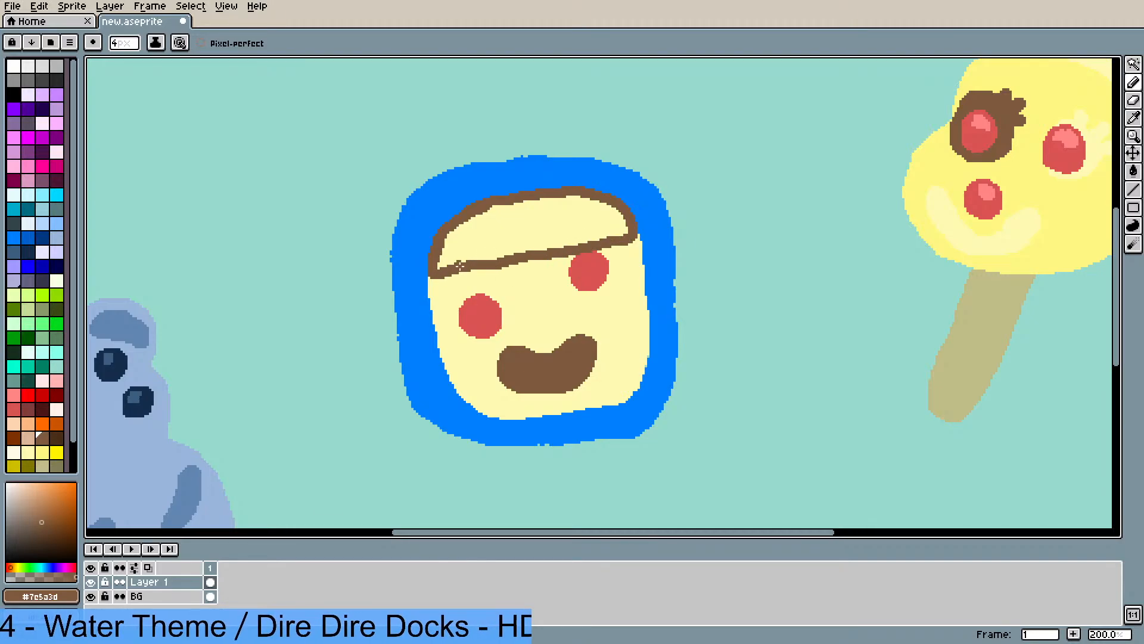
pyautogui.press('g')
pyautogui.click(508, 255)
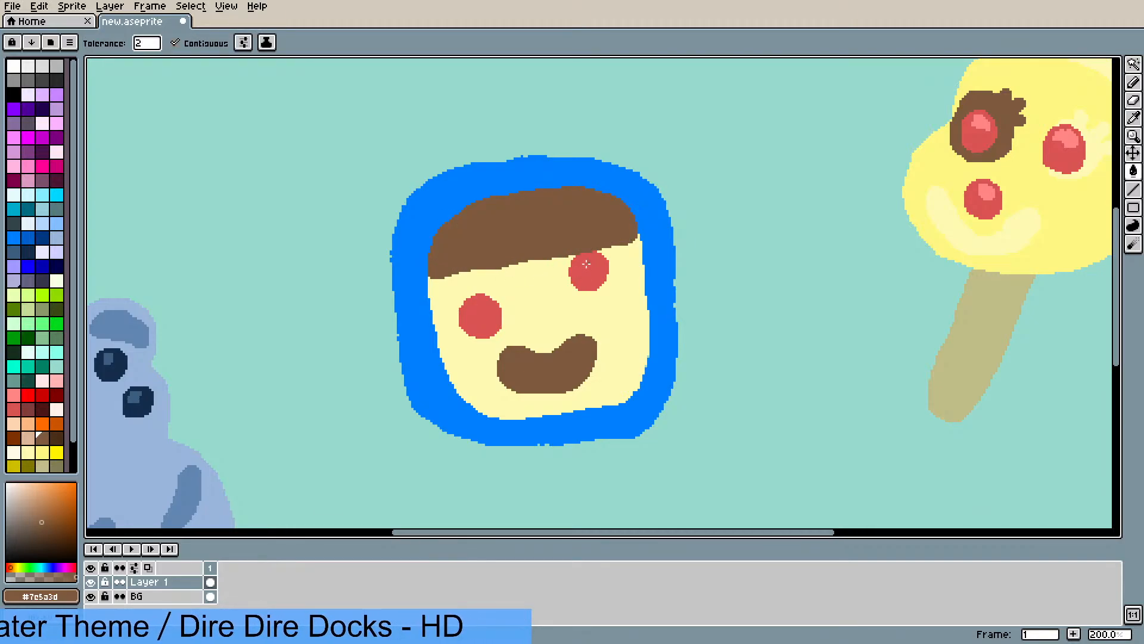
# - Rework the higher eye in red #db5554 so it is a full circle overlapping the edge of the brown hair
pyautogui.press('i')
pyautogui.click(593, 267)
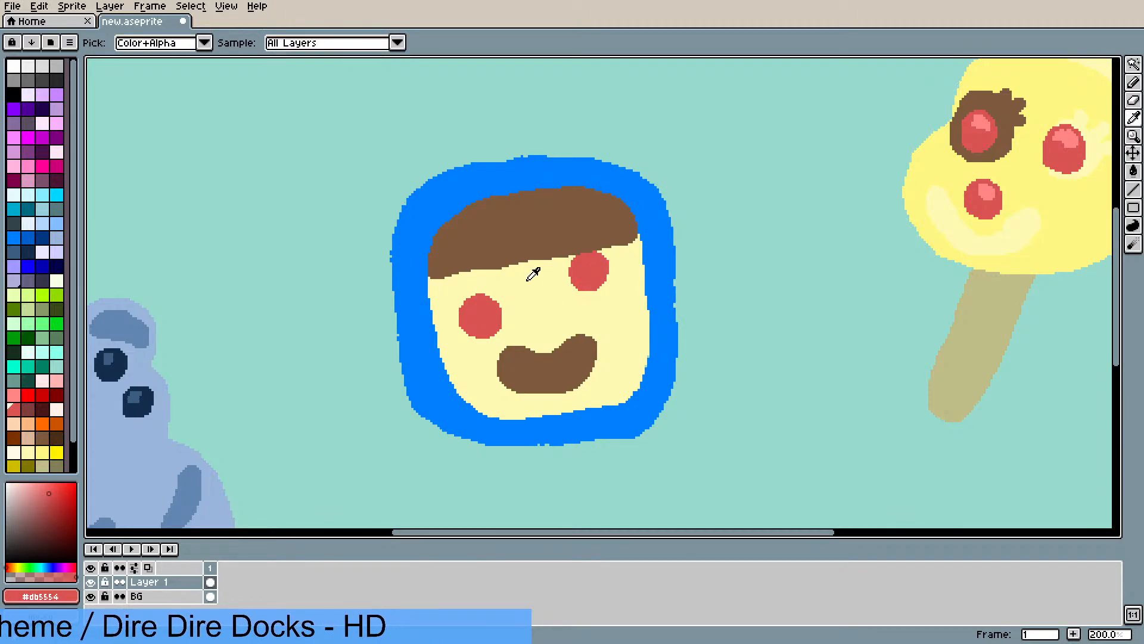
pyautogui.press('b')
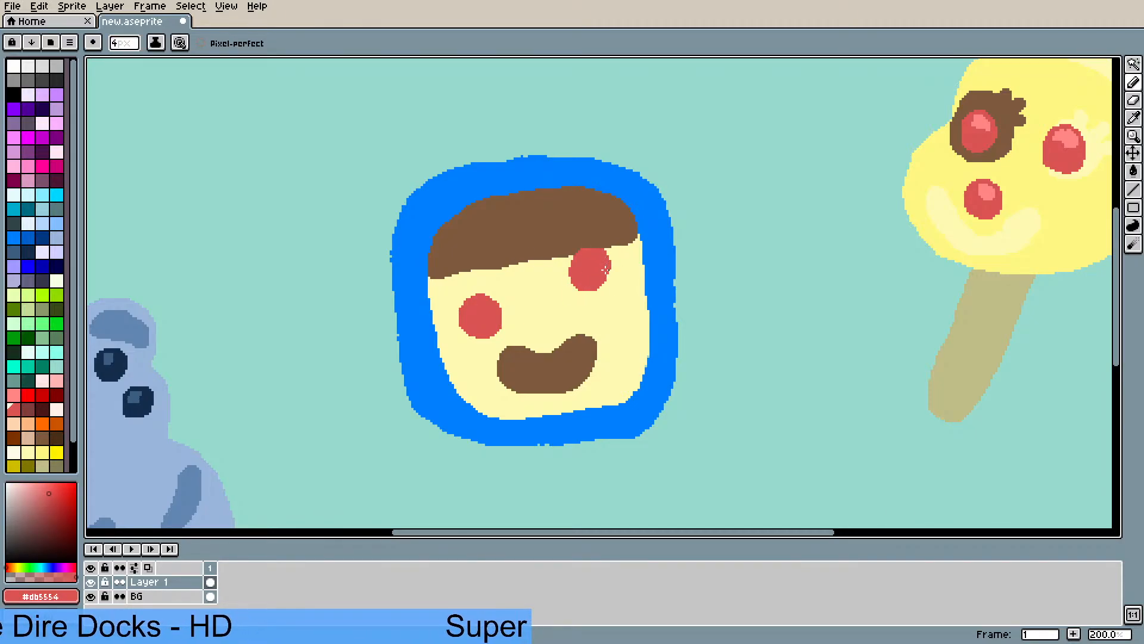
pyautogui.hotkey('ctrl', 'z')
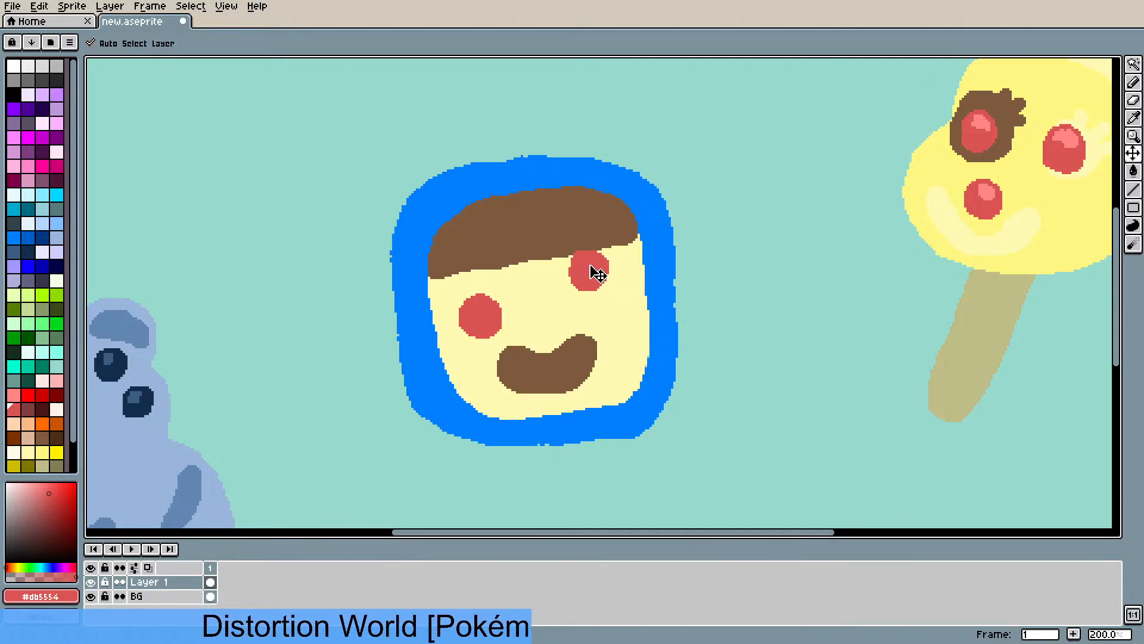
pyautogui.hotkey('ctrl', 'z')
pyautogui.hotkey('ctrl', 'z')
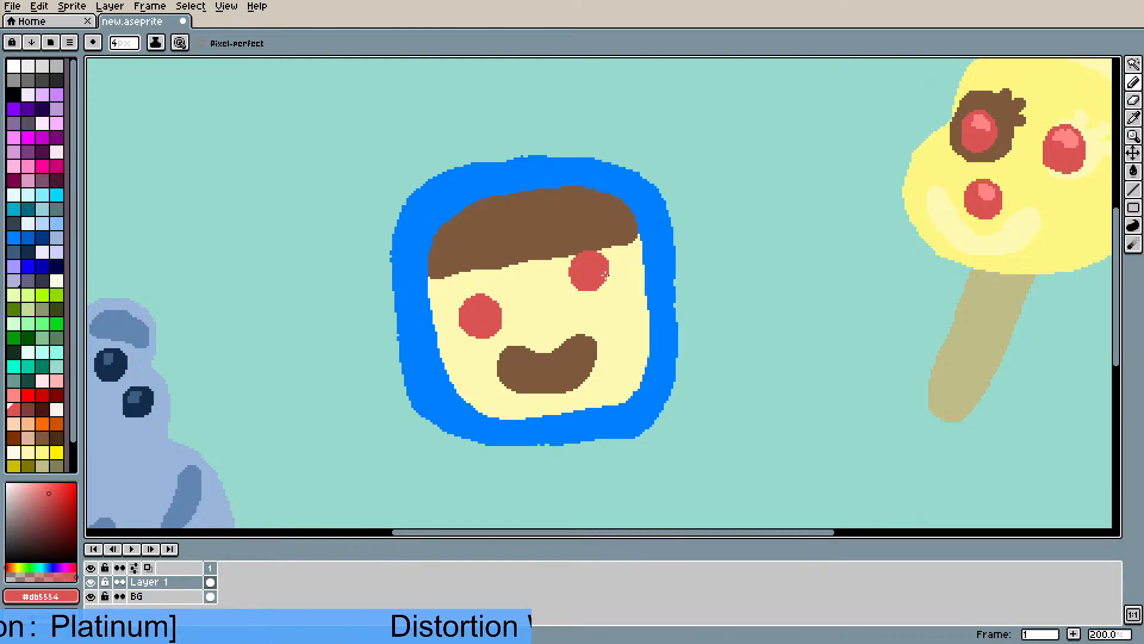
pyautogui.hotkey('ctrl', 'z')
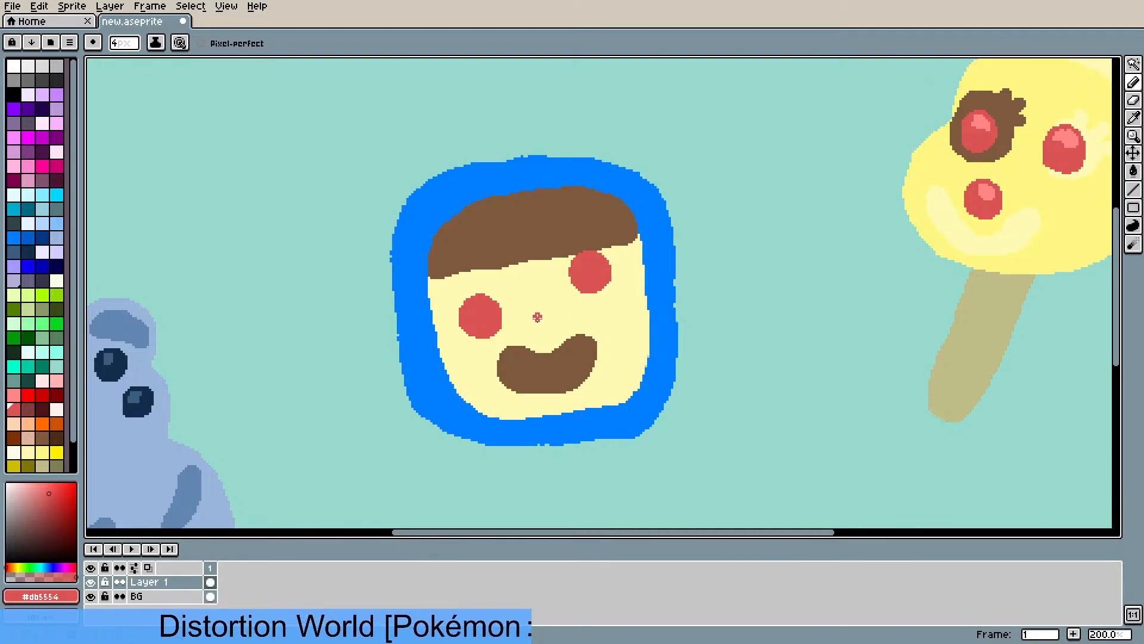
pyautogui.scroll(-1, 569, 323)
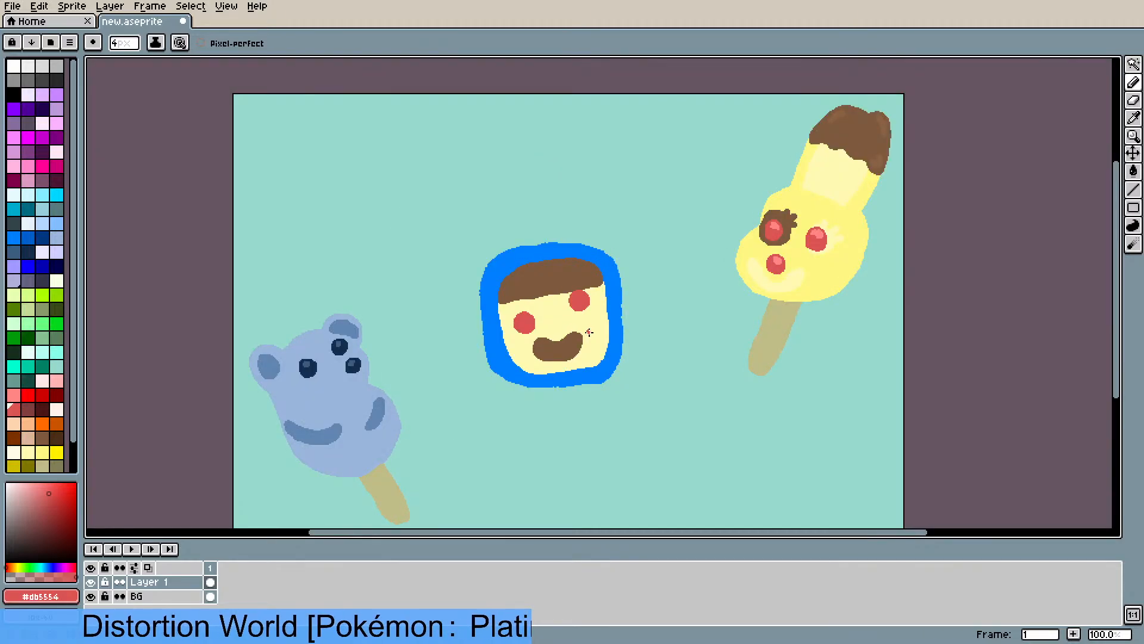
pyautogui.scroll(1, 595, 355)
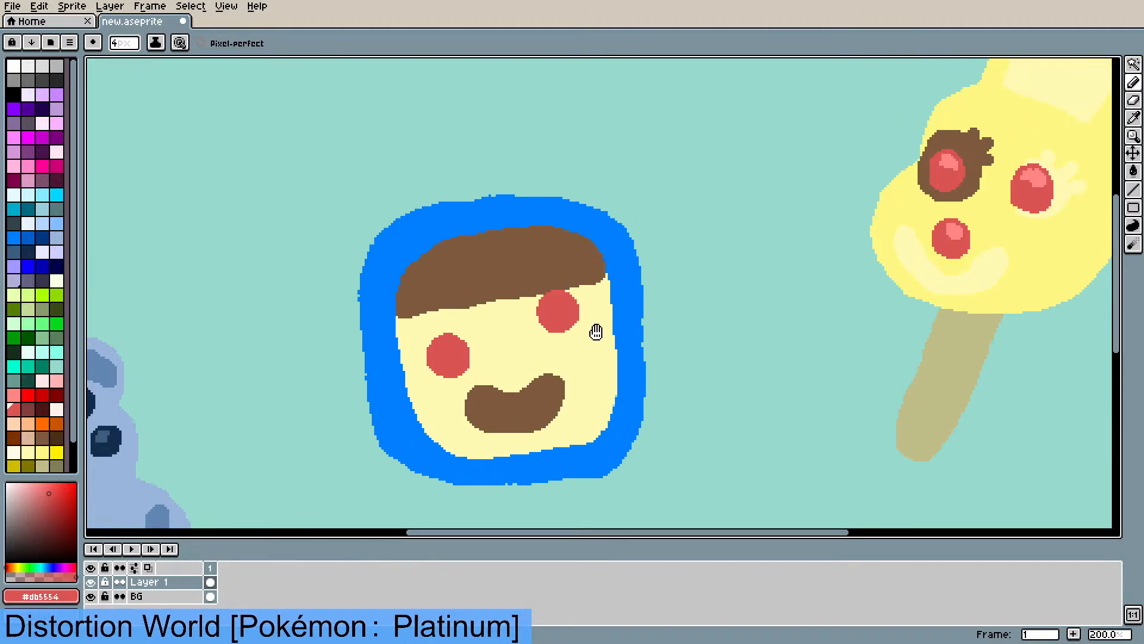
pyautogui.scroll(-1, 597, 332)
pyautogui.scroll(1, 597, 332)
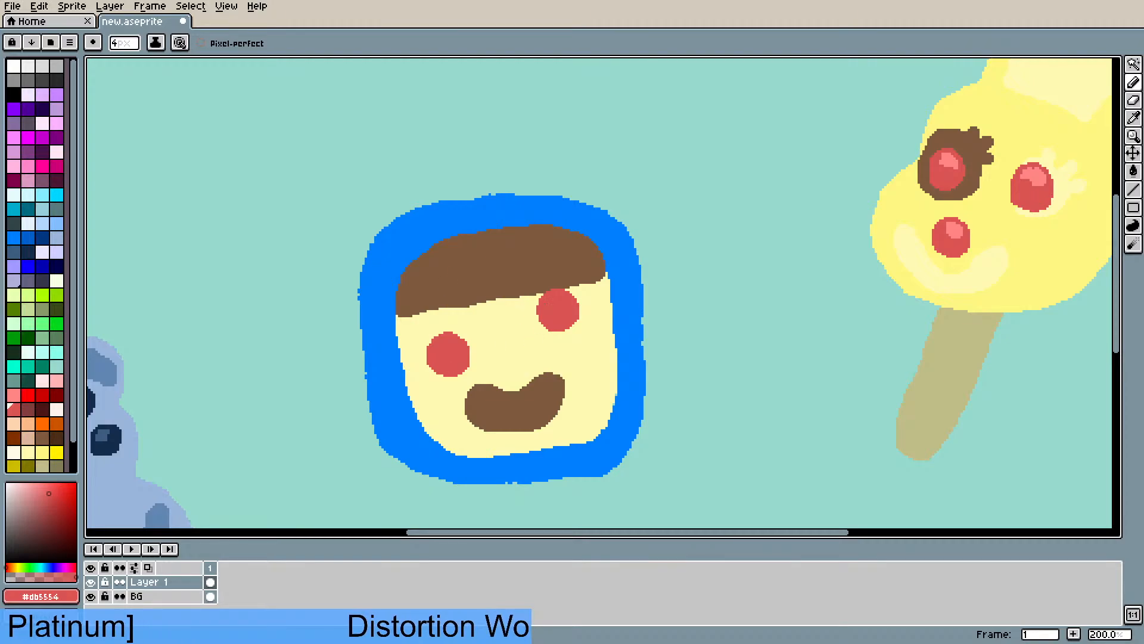
pyautogui.keyDown('alt'); pyautogui.click(982, 279); pyautogui.keyUp('alt')
pyautogui.press('g')
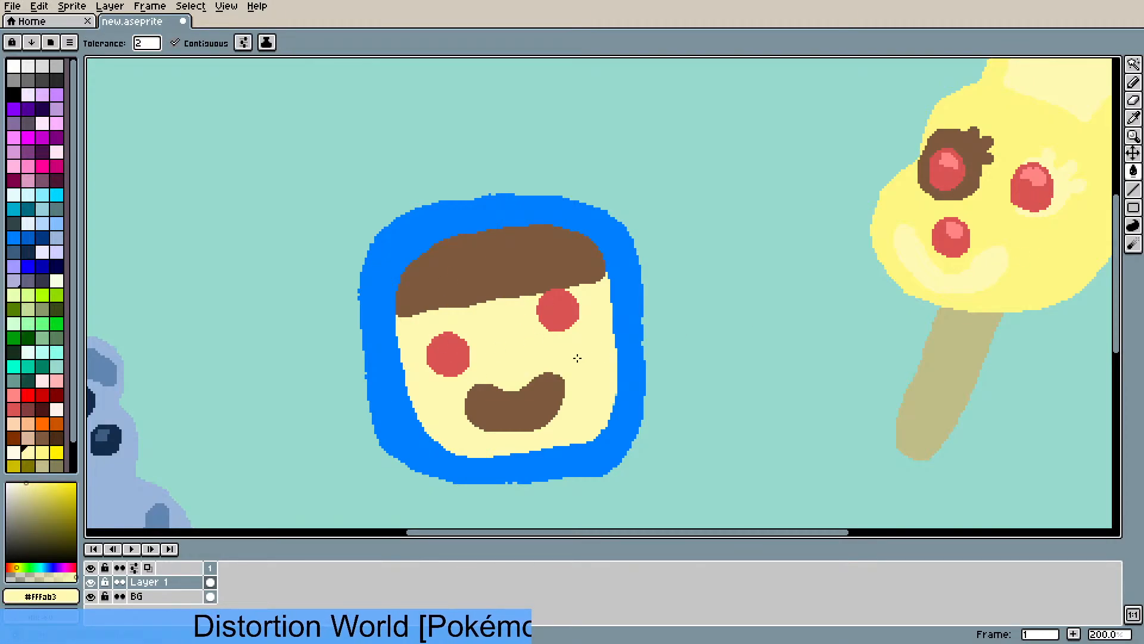
pyautogui.scroll(-1, 578, 356)
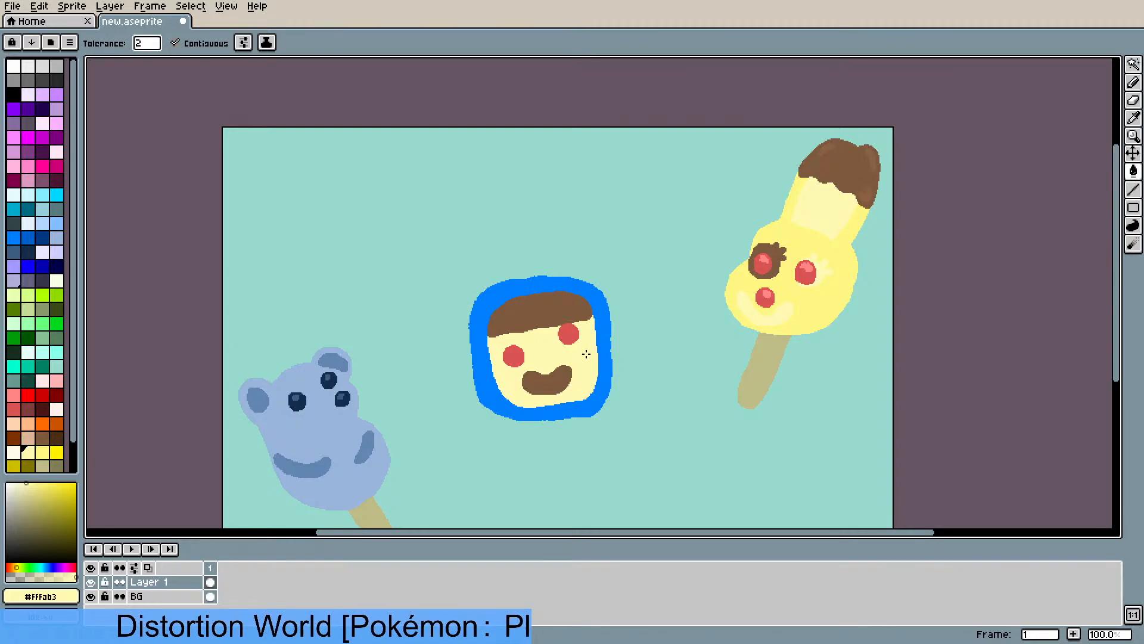
pyautogui.scroll(1, 587, 354)
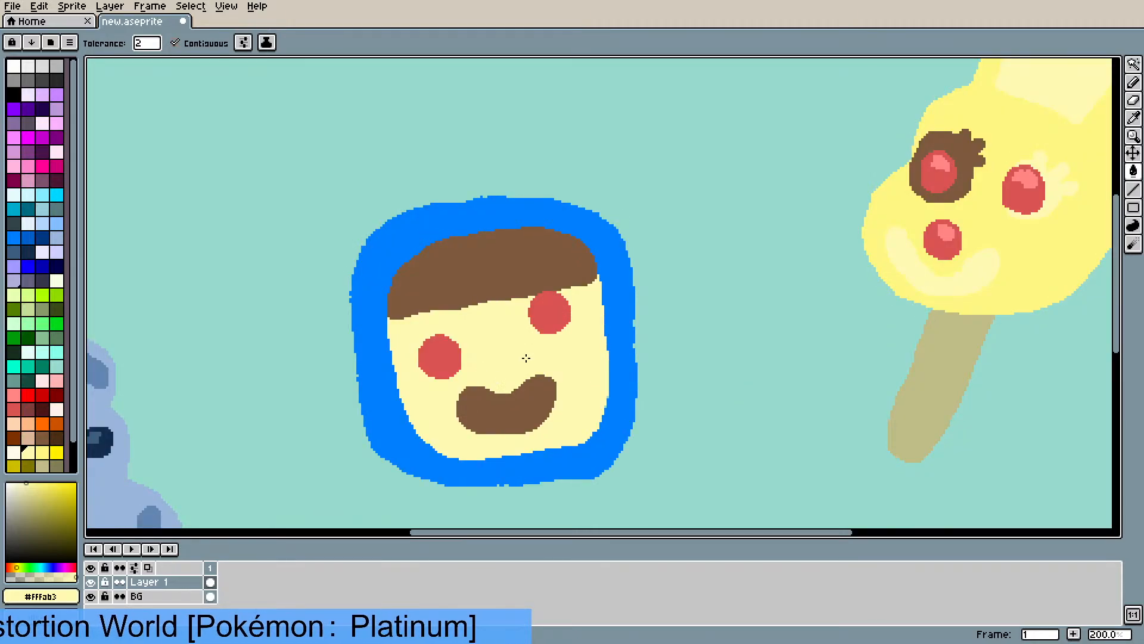
# - Smooth and round out the upper outer edge of the blue frame with the 4 px pencil in blue #007fff
pyautogui.keyDown('alt'); pyautogui.click(415, 226); pyautogui.keyUp('alt')
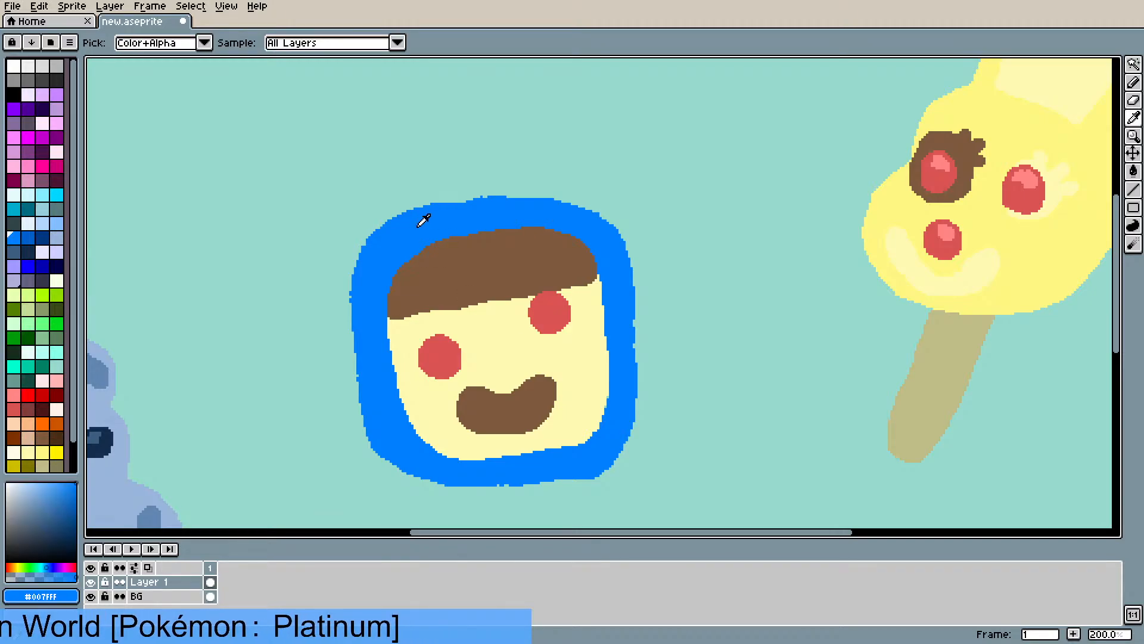
pyautogui.press('b')
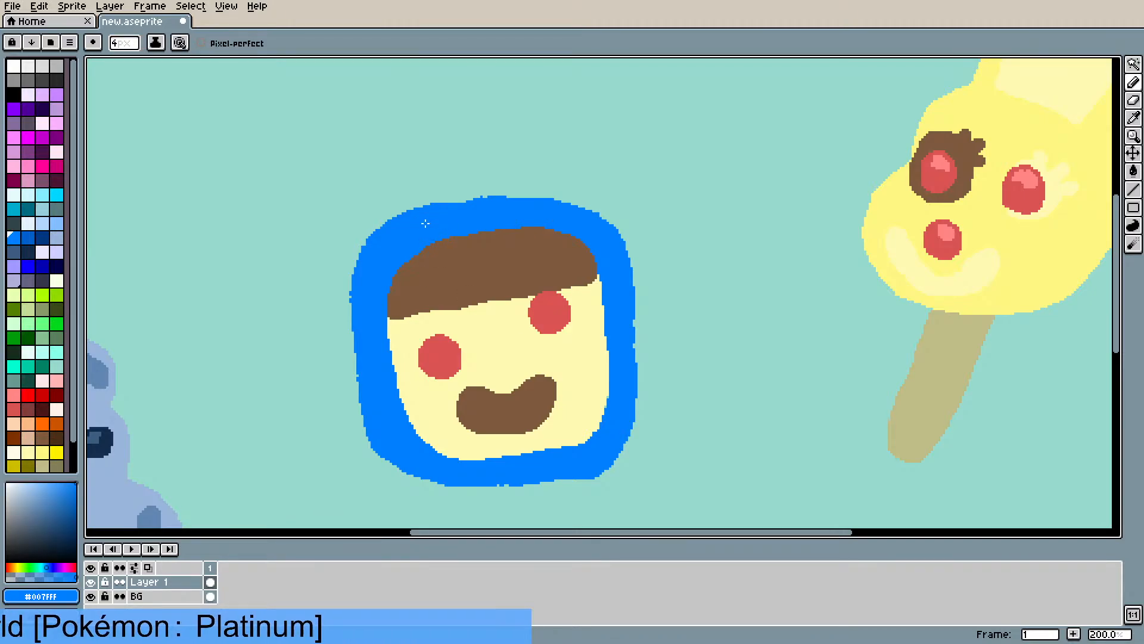
pyautogui.moveTo(455, 205)
pyautogui.mouseDown()
pyautogui.moveTo(552, 199)
pyautogui.moveTo(594, 222)
pyautogui.moveTo(564, 200)
pyautogui.moveTo(548, 199)
pyautogui.moveTo(598, 227)
pyautogui.moveTo(584, 204)
pyautogui.moveTo(609, 233)
pyautogui.mouseUp()
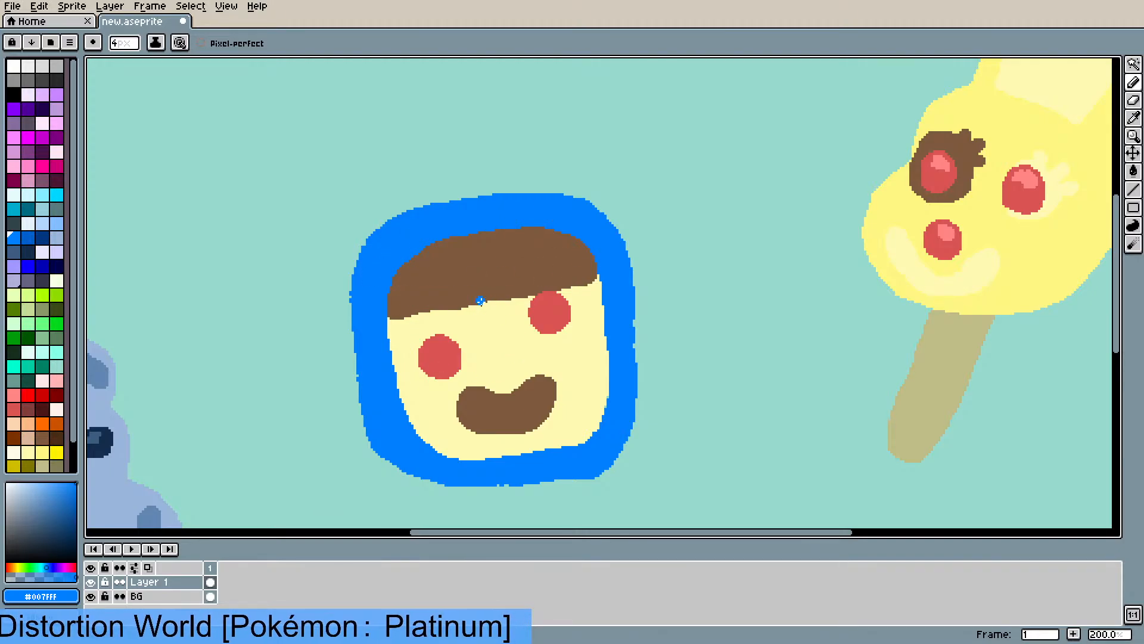
# - Paint a small highlight on each of the two red eyes in the light red sampled from the yellow popsicle's eye
pyautogui.press('i')
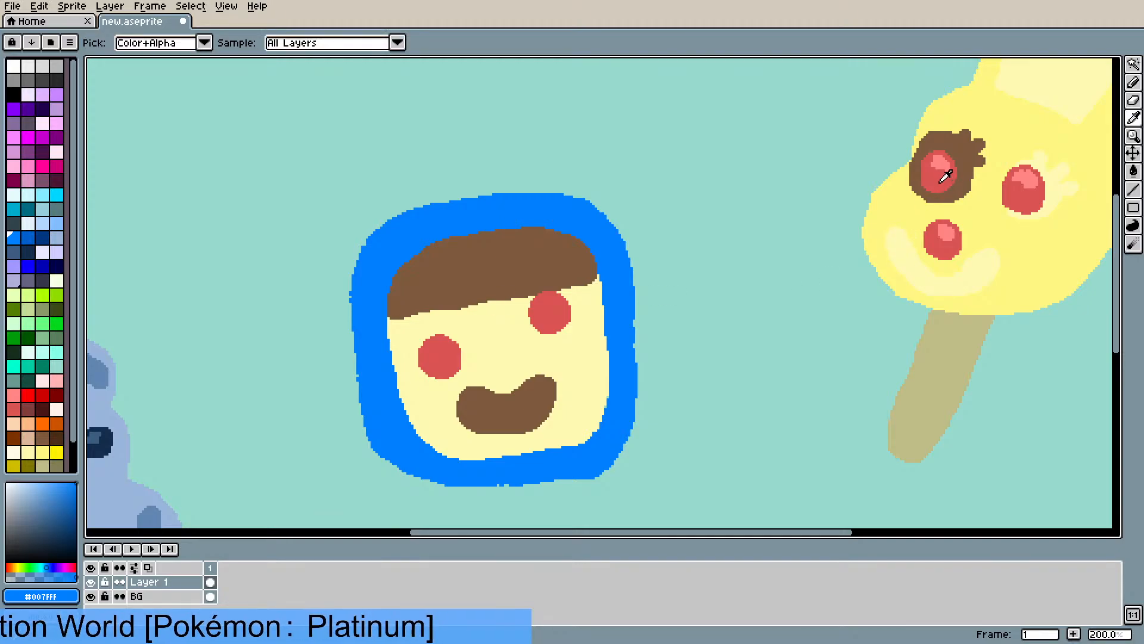
pyautogui.click(942, 160)
pyautogui.press('b')
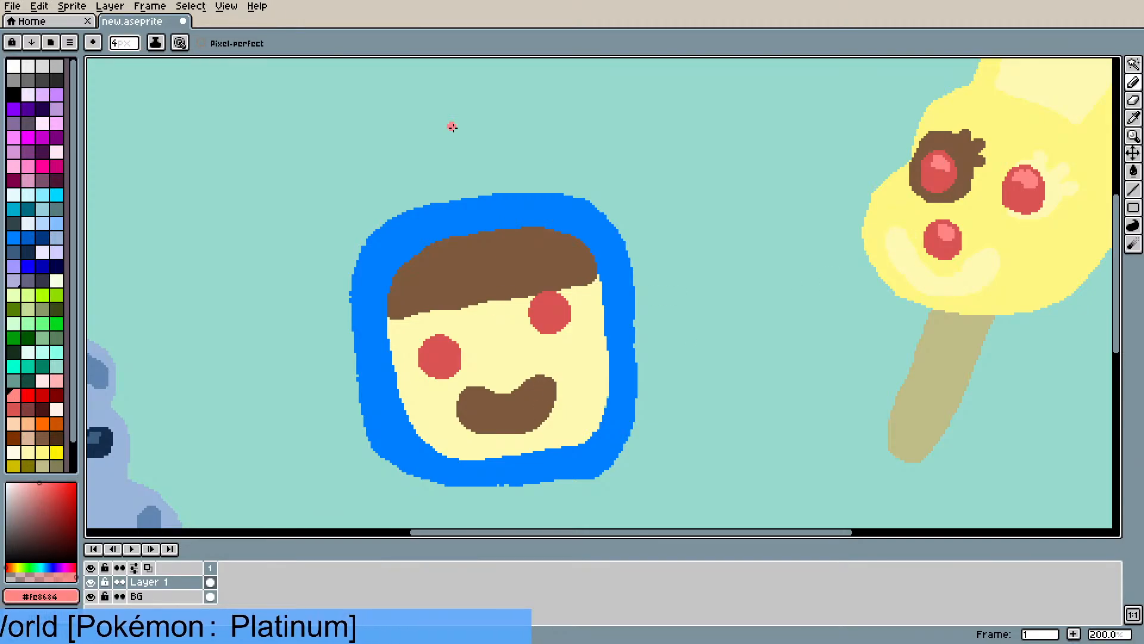
pyautogui.click(430, 174)
pyautogui.hotkey('ctrl', 'z')
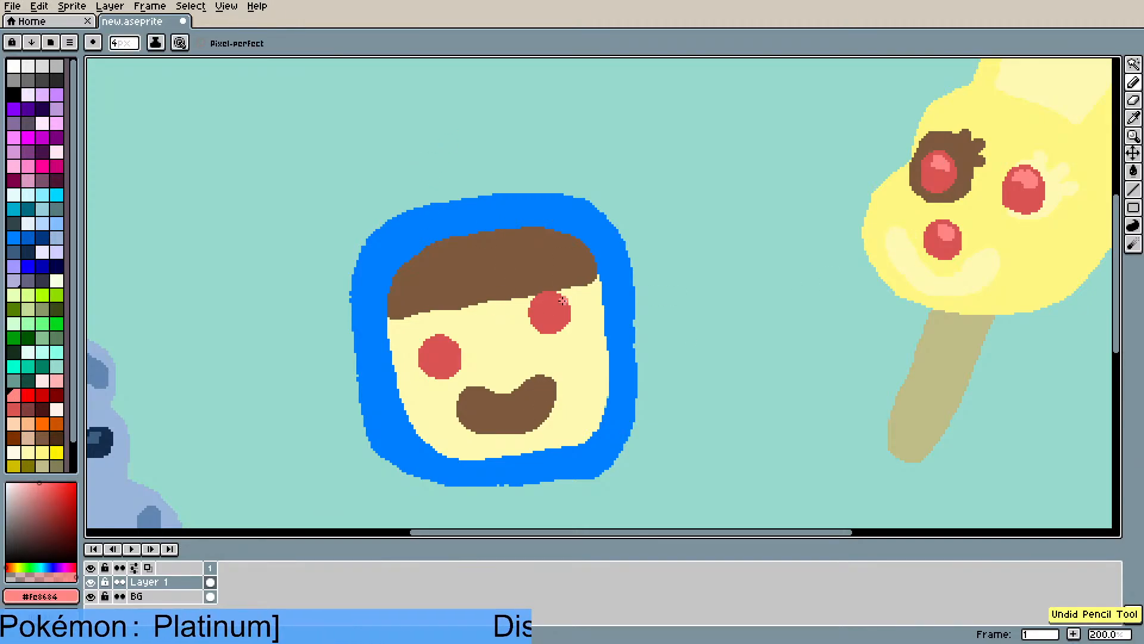
pyautogui.moveTo(548, 303); pyautogui.dragTo(556, 307)
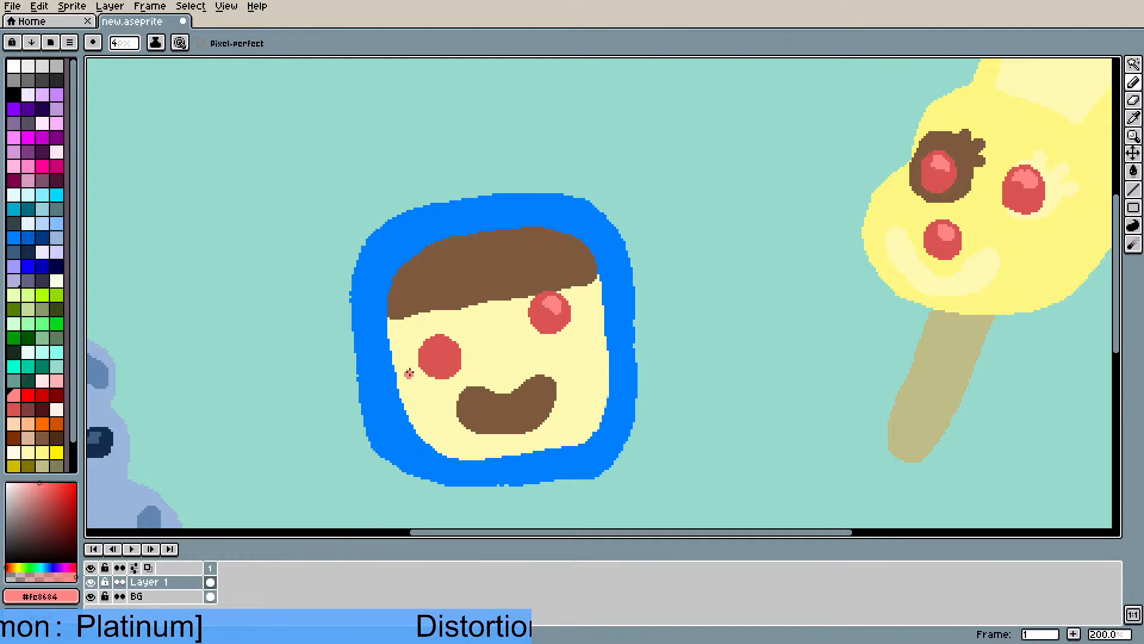
pyautogui.moveTo(437, 351); pyautogui.dragTo(448, 348)
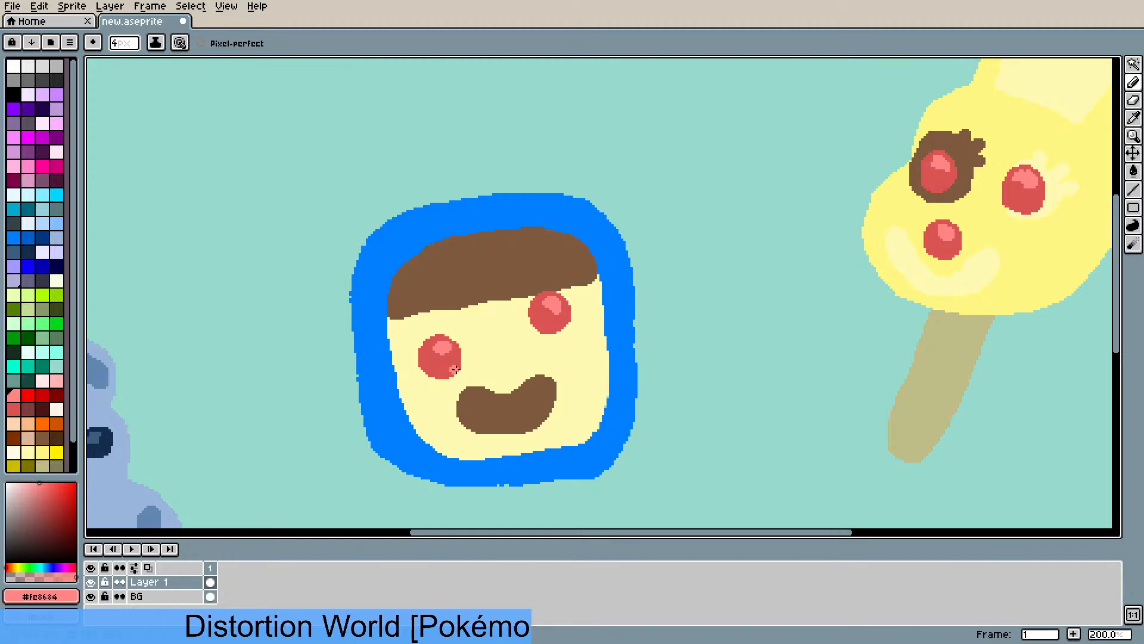
# - Try painting a red #db5554 dot on each of the two upper corners of the blue-framed face
pyautogui.keyDown('alt'); pyautogui.click(444, 369); pyautogui.keyUp('alt')
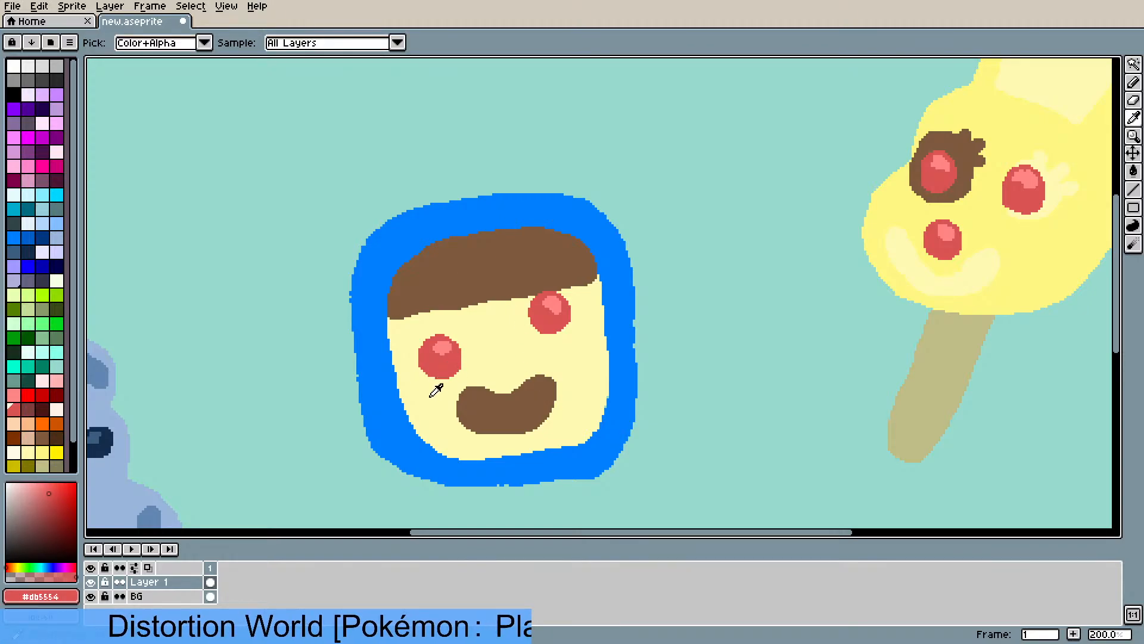
pyautogui.moveTo(389, 247)
pyautogui.mouseDown()
pyautogui.moveTo(381, 269)
pyautogui.moveTo(409, 264)
pyautogui.mouseUp()
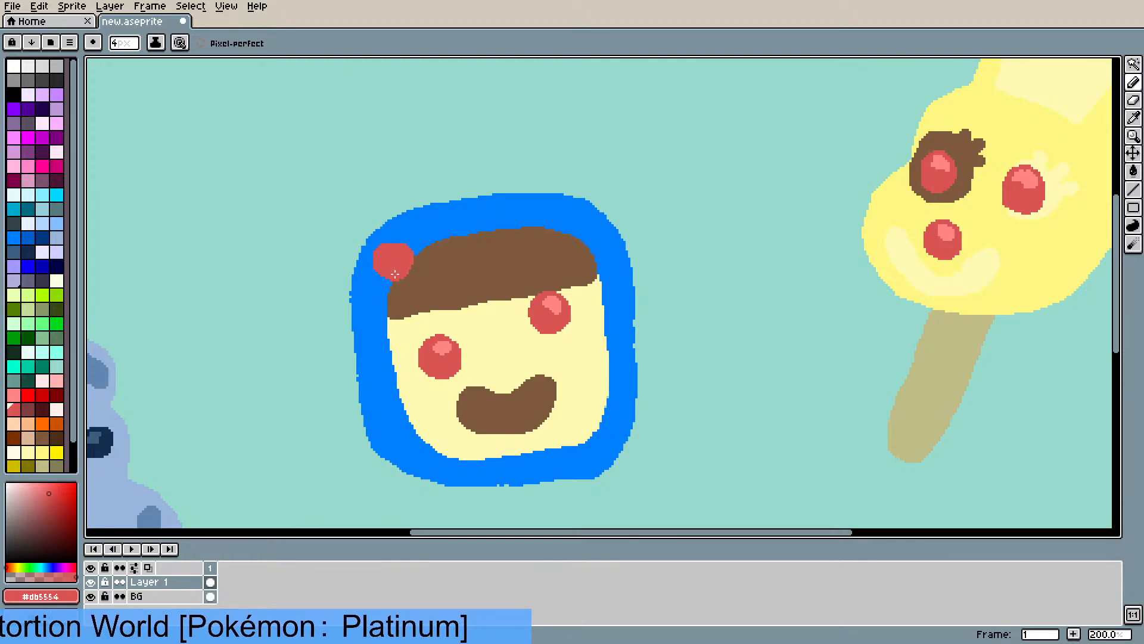
pyautogui.moveTo(573, 224)
pyautogui.mouseDown()
pyautogui.moveTo(563, 244)
pyautogui.moveTo(569, 231)
pyautogui.mouseUp()
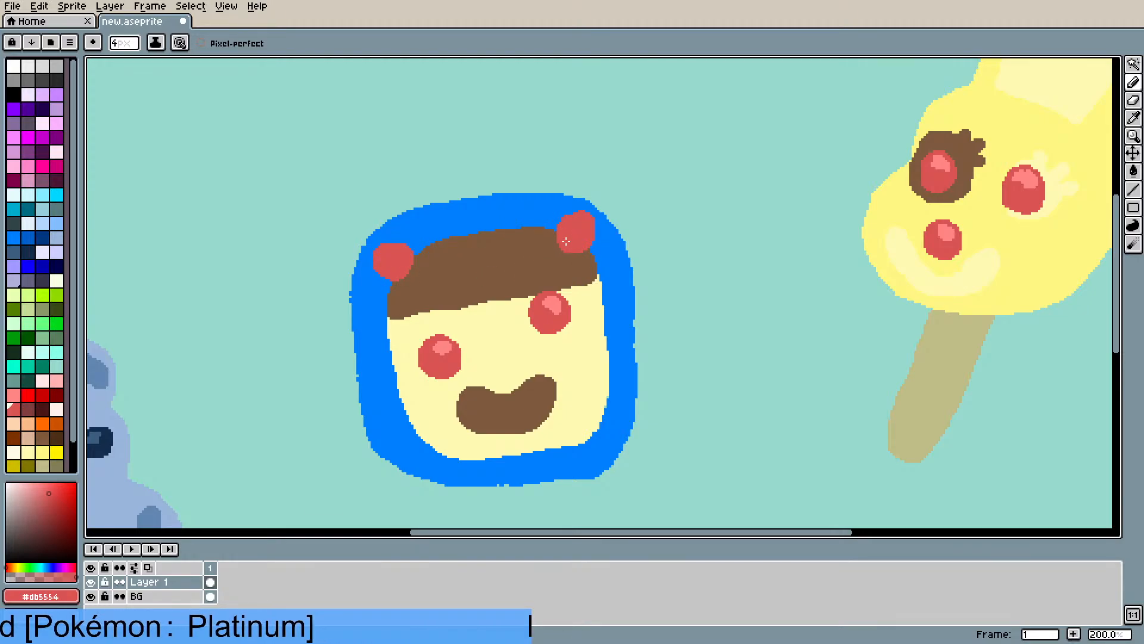
pyautogui.scroll(-1, 582, 233)
pyautogui.moveTo(652, 367); pyautogui.dragTo(652, 341)
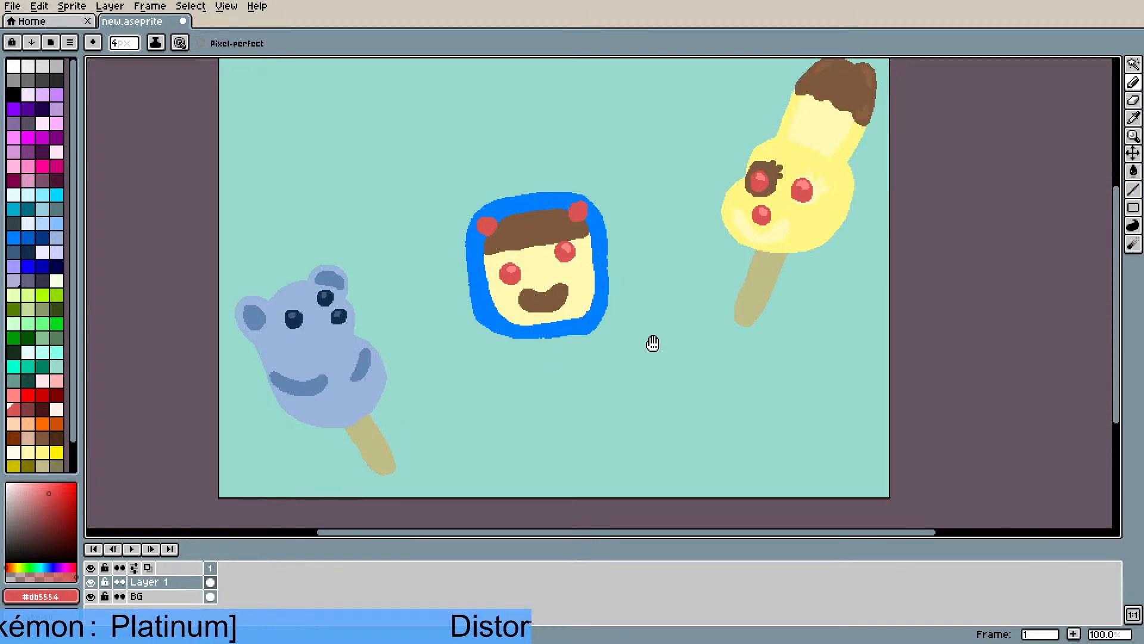
pyautogui.hotkey('ctrl', 'z')
pyautogui.hotkey('ctrl', 'z')
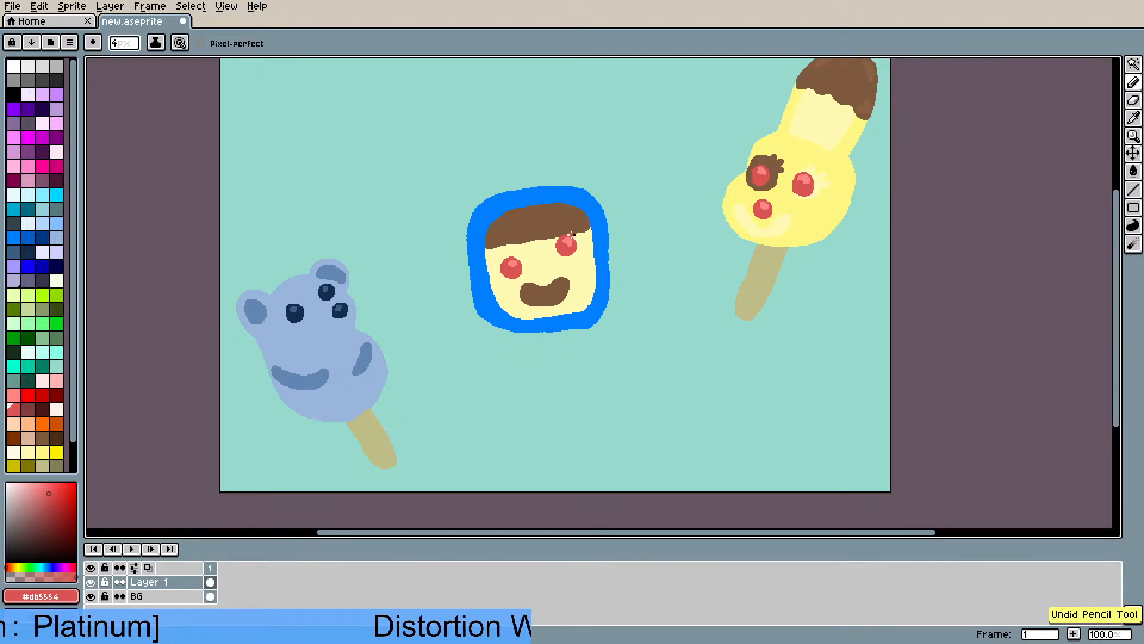
# - Extend the brown hair beside the higher eye down to the blue frame, using brown #7e5a3d sampled from the hair
pyautogui.scroll(1, 571, 233)
pyautogui.scroll(-1, 571, 234)
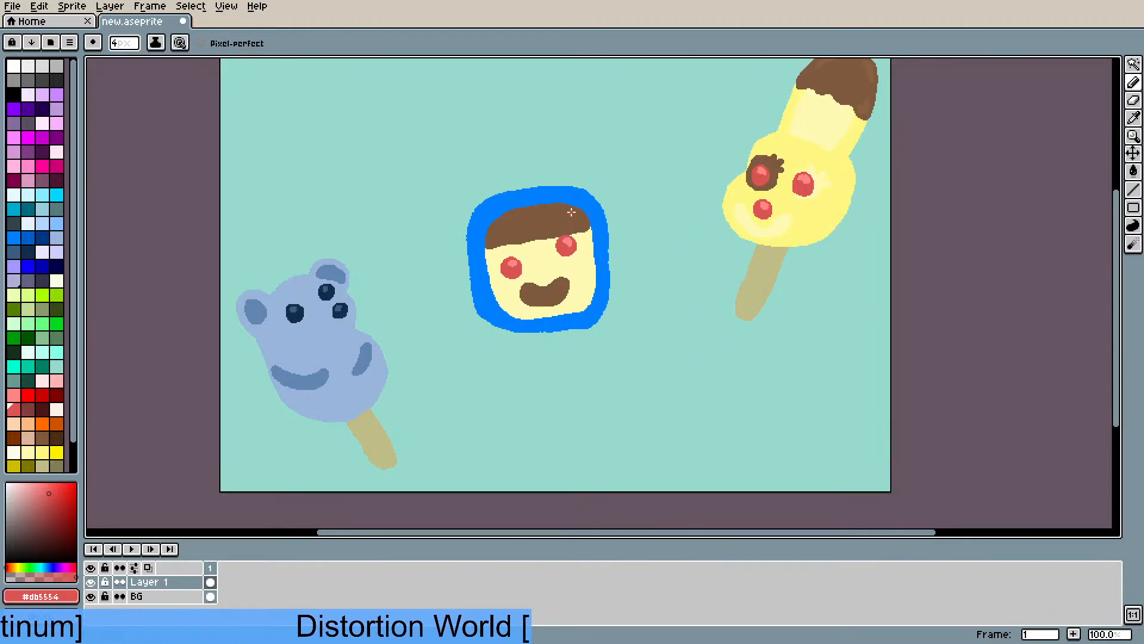
pyautogui.scroll(1, 571, 212)
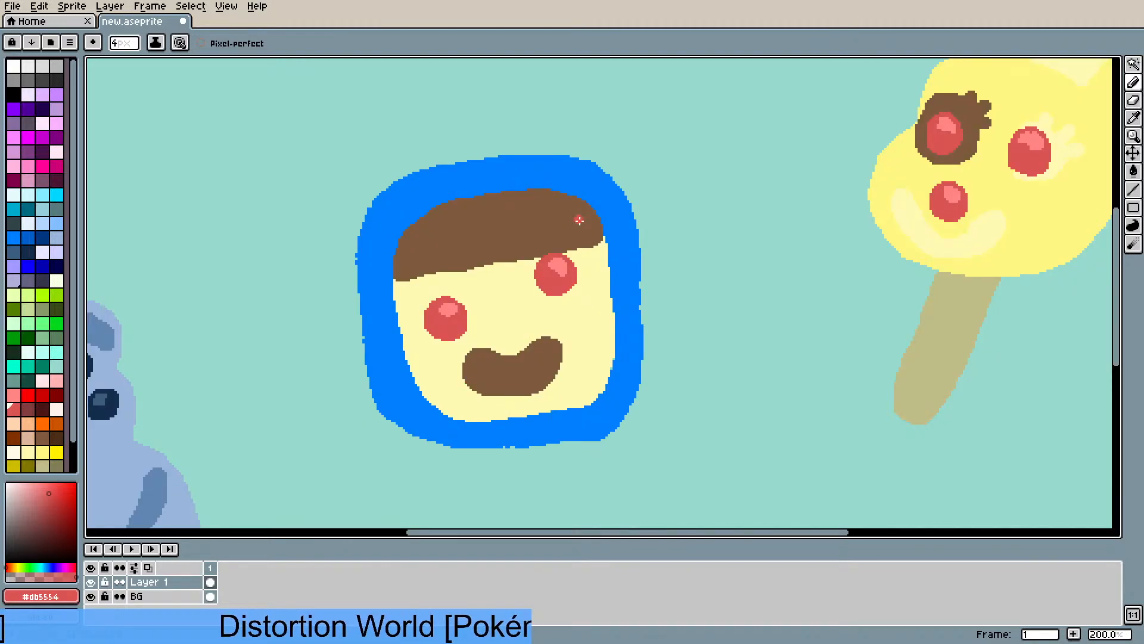
pyautogui.moveTo(580, 220); pyautogui.dragTo(639, 190)
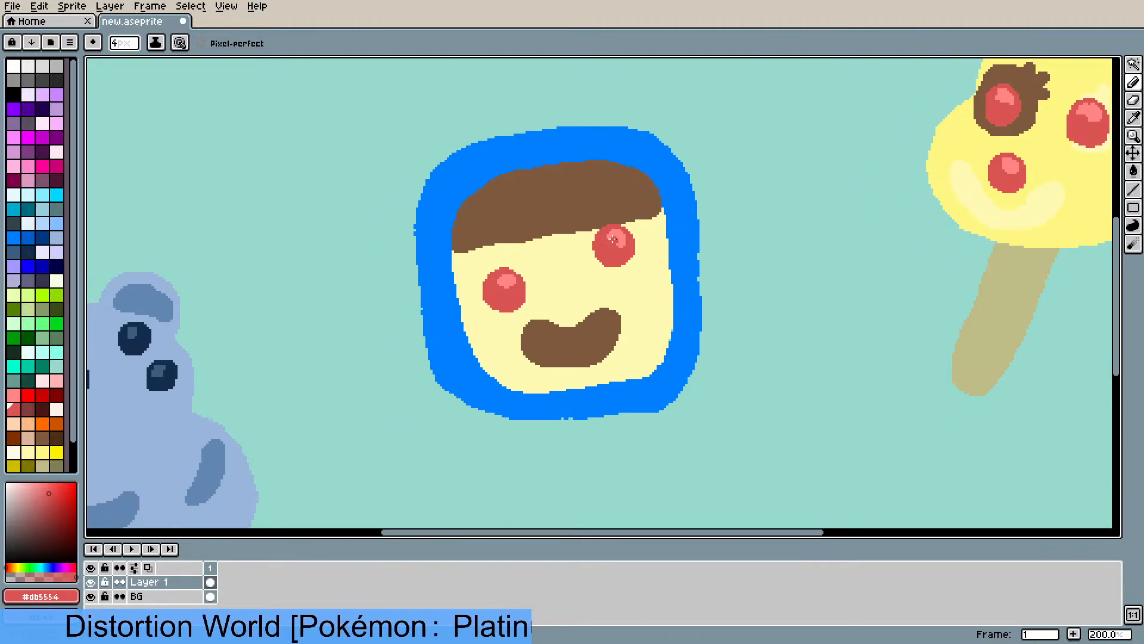
pyautogui.press('i')
pyautogui.click(620, 200)
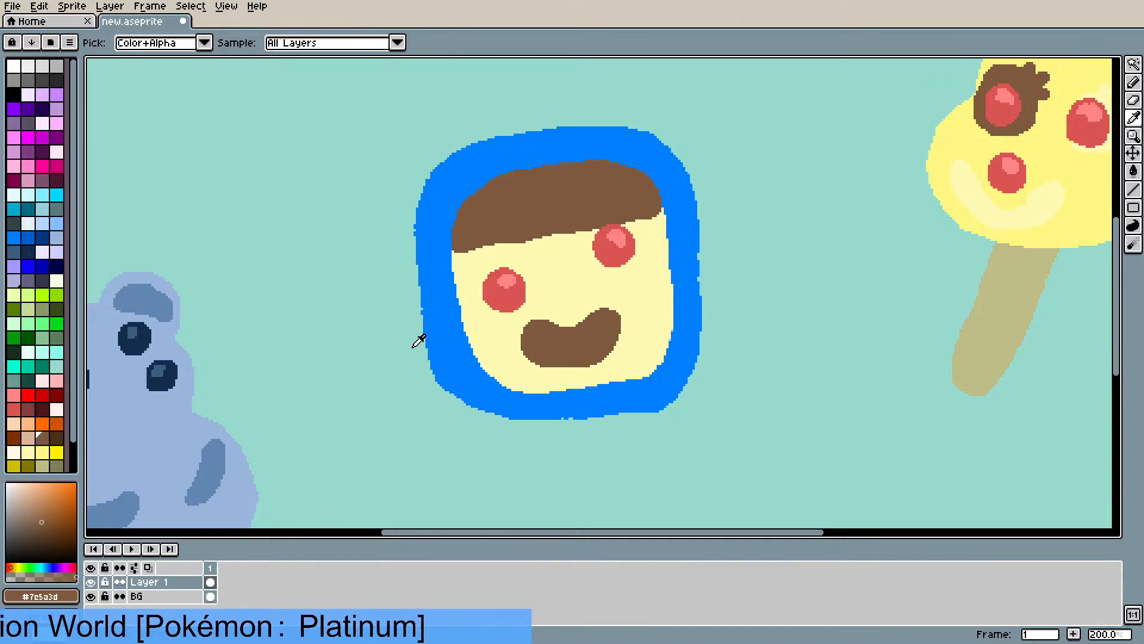
pyautogui.press('b')
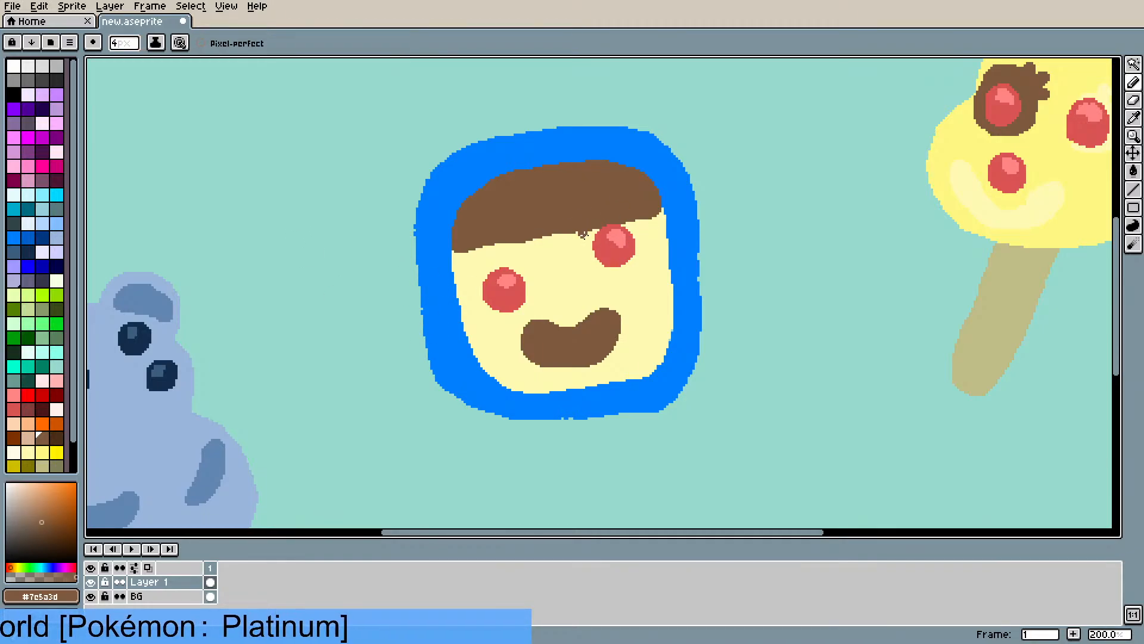
pyautogui.moveTo(653, 217); pyautogui.dragTo(647, 219)
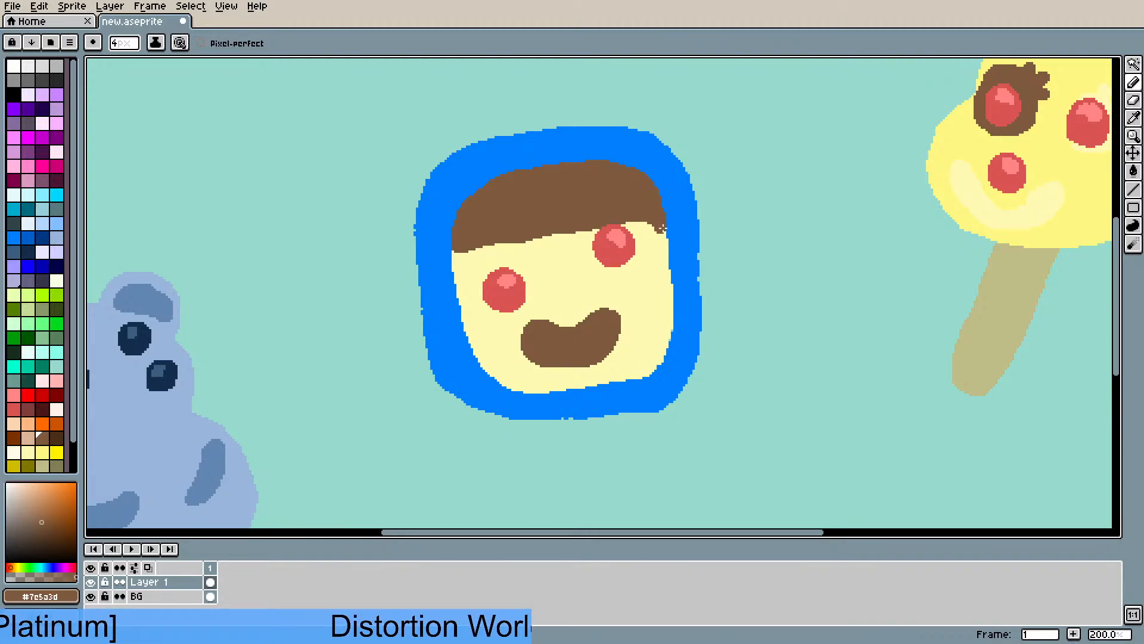
pyautogui.moveTo(659, 207); pyautogui.dragTo(656, 197)
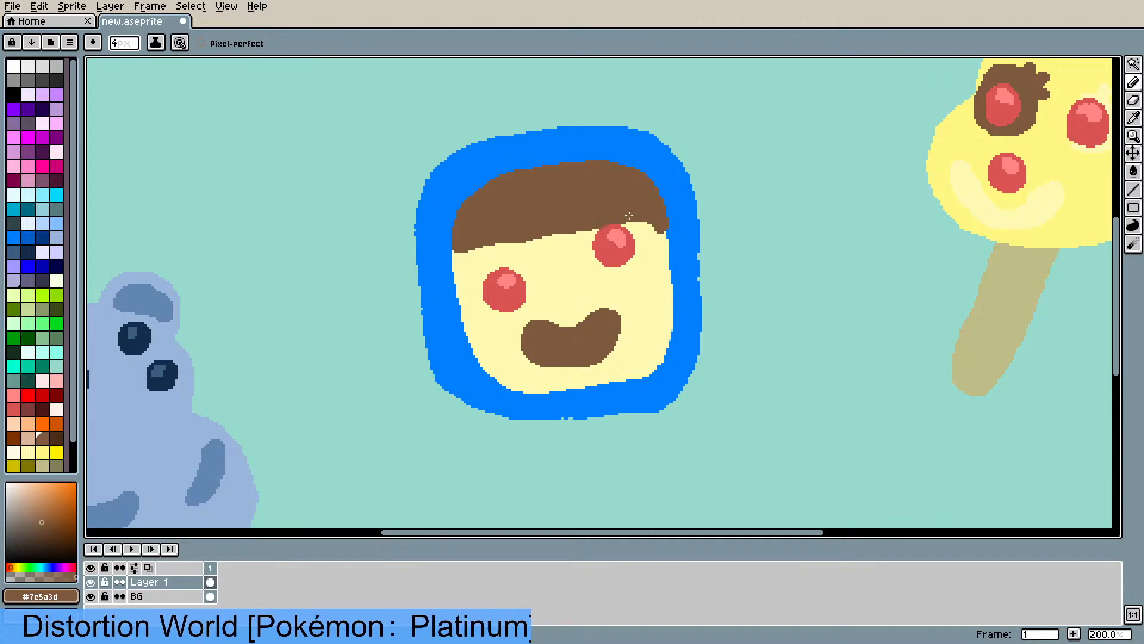
# - Paint a pale cream arc above the lower eye in palette colour 108, and fill the gap between arc and eye
pyautogui.press('i')
pyautogui.click(579, 285)
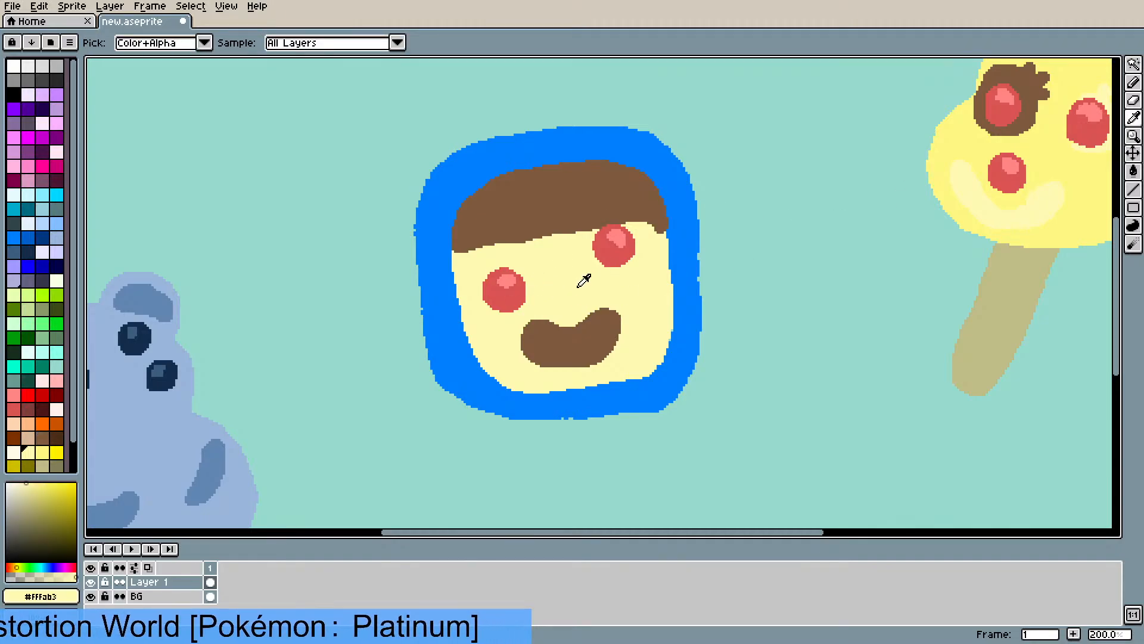
pyautogui.click(13, 452)
pyautogui.press('b')
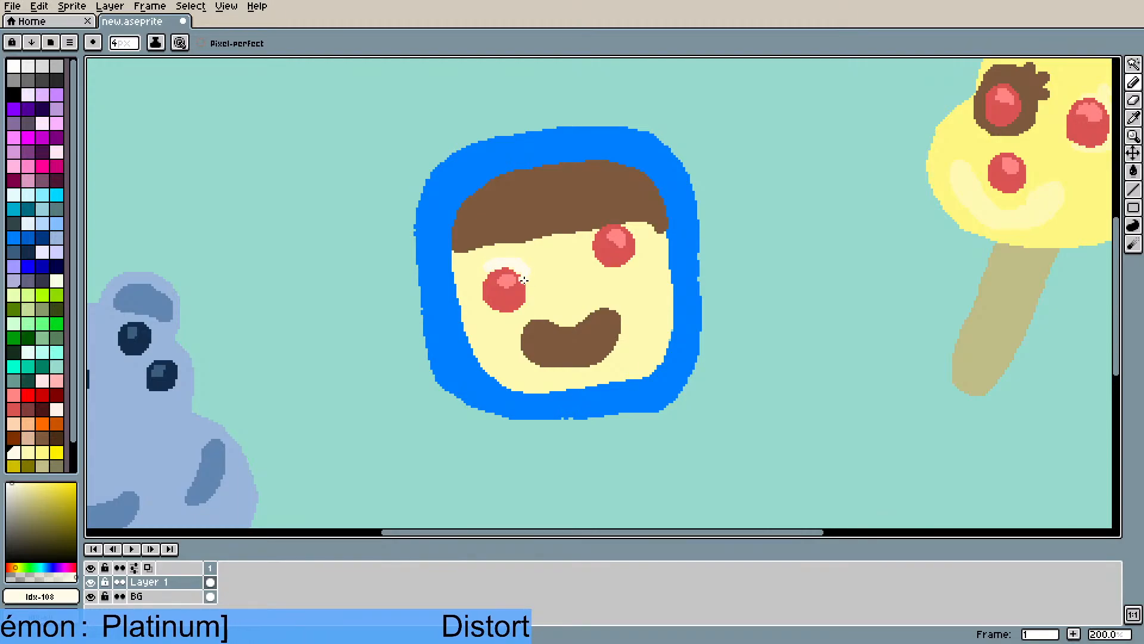
pyautogui.hotkey('ctrl', 'z')
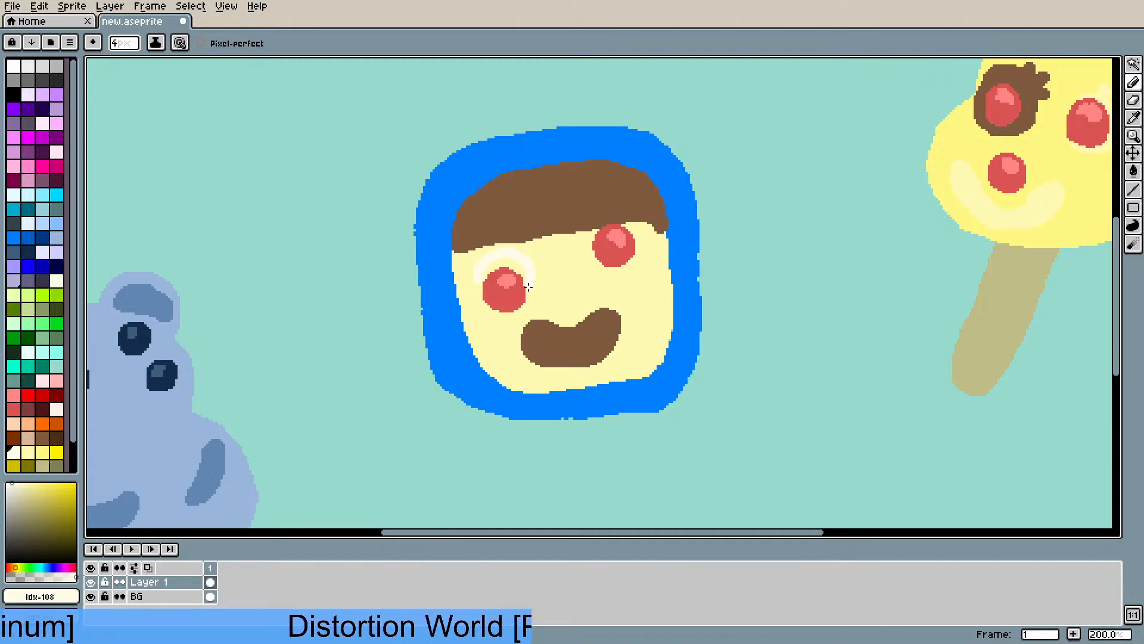
pyautogui.press('g')
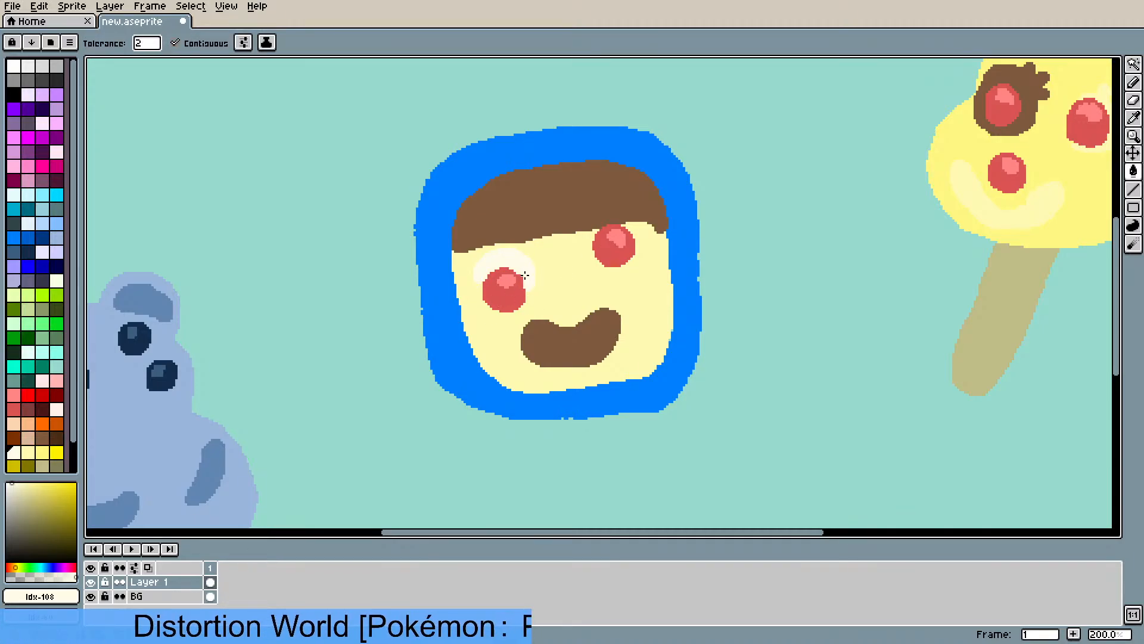
pyautogui.press('i')
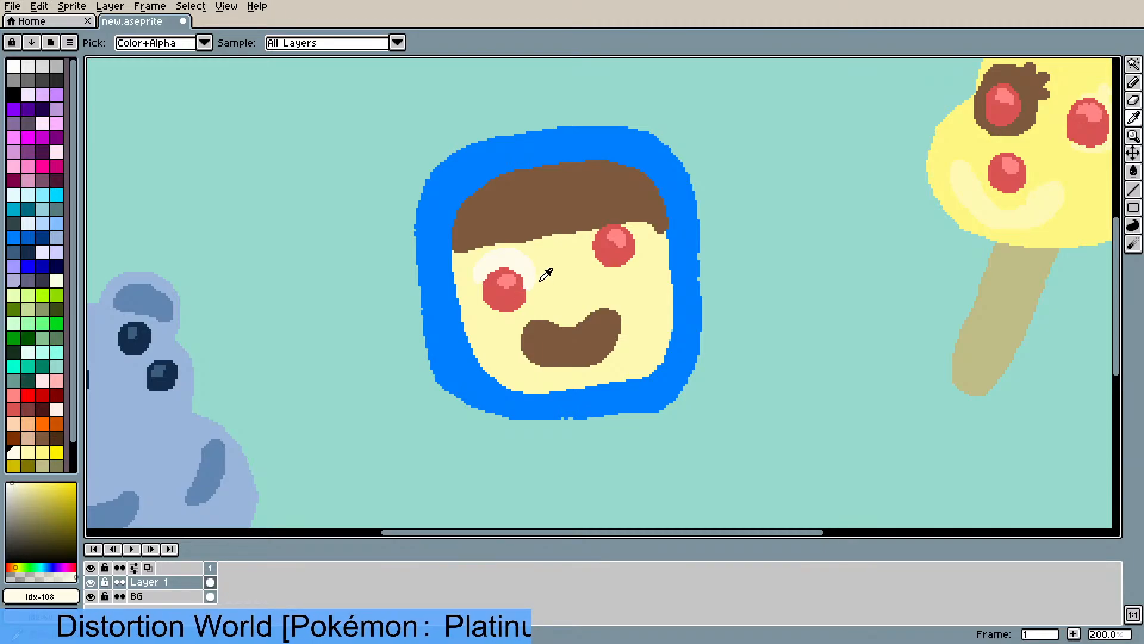
pyautogui.click(521, 289)
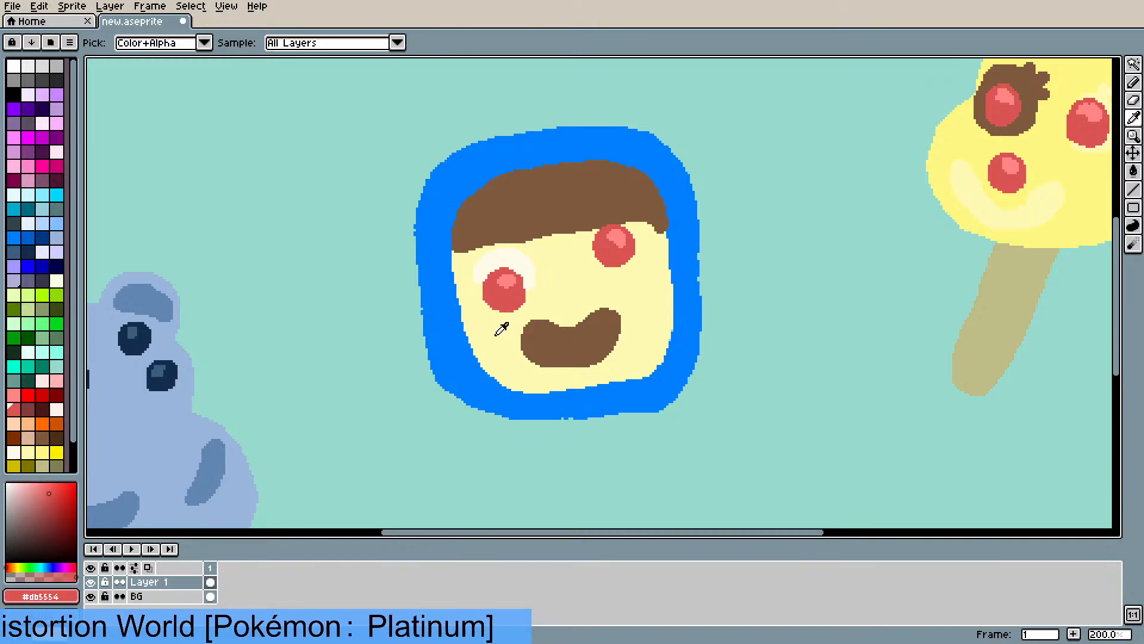
pyautogui.press('b')
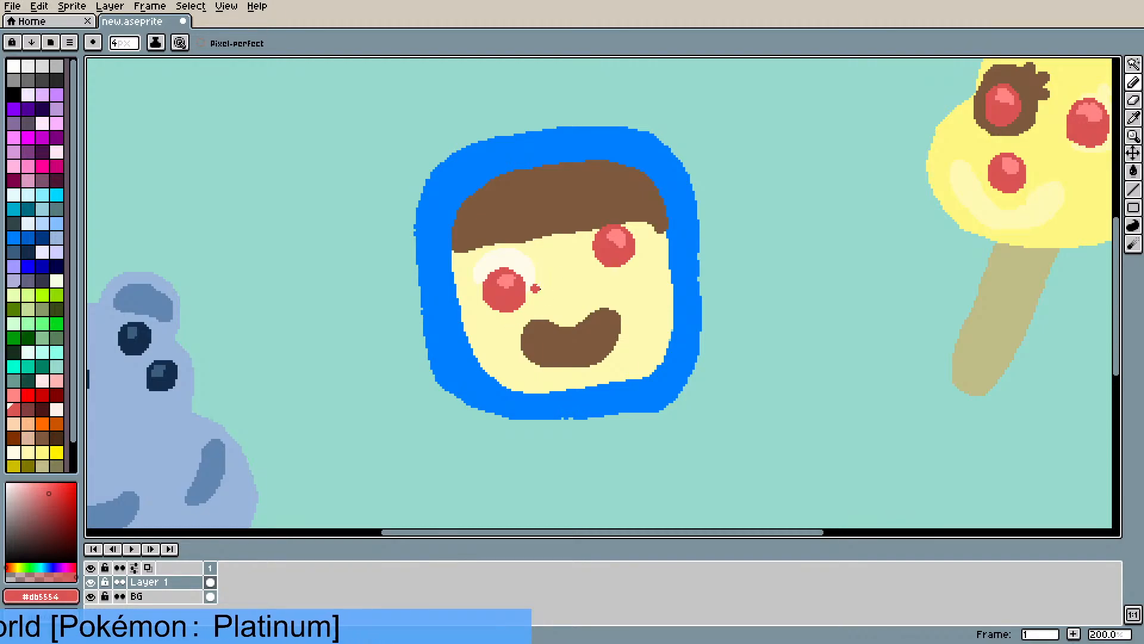
# - Draw a ring around the higher red eye in the pale cream sampled from the lower eye's white, overlapping the hair
pyautogui.press('i')
pyautogui.click(525, 260)
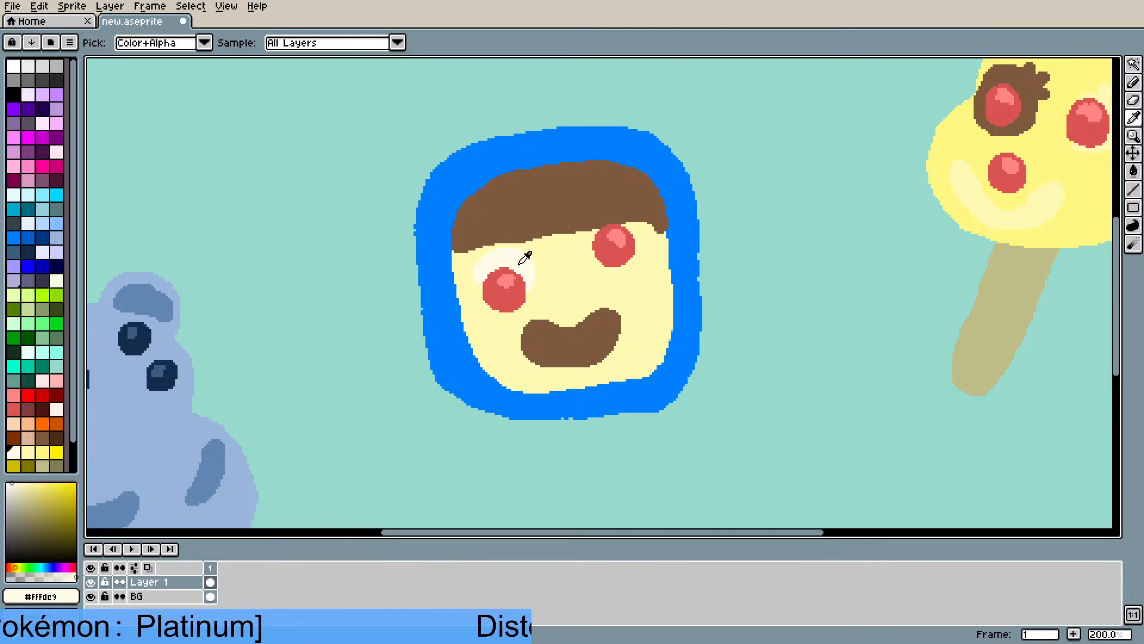
pyautogui.scroll(2, 669, 188)
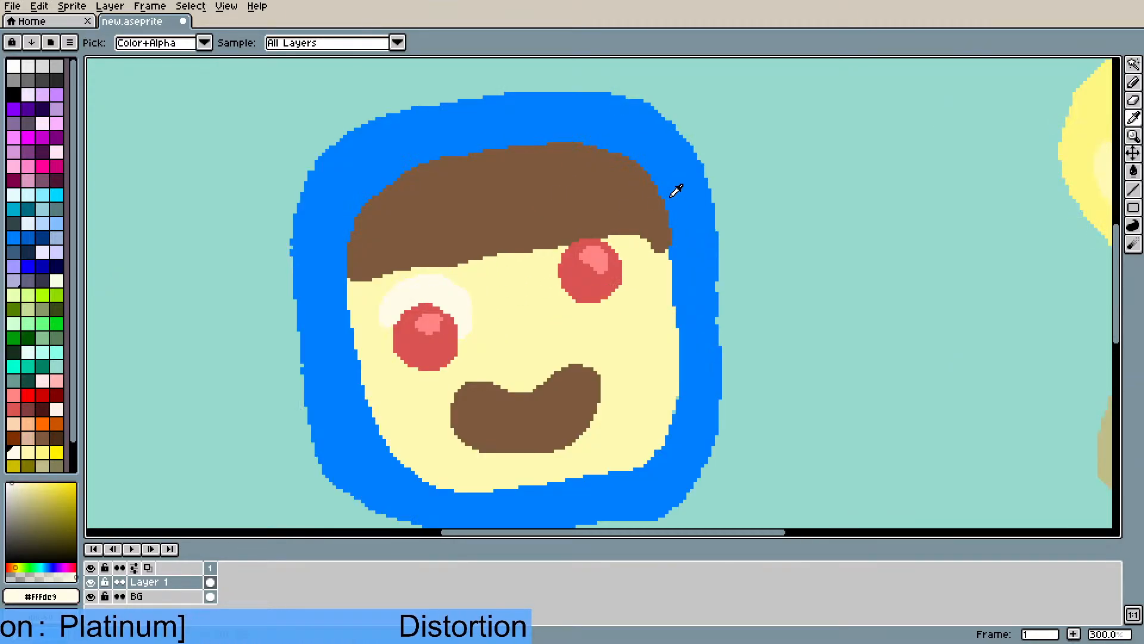
pyautogui.press('b')
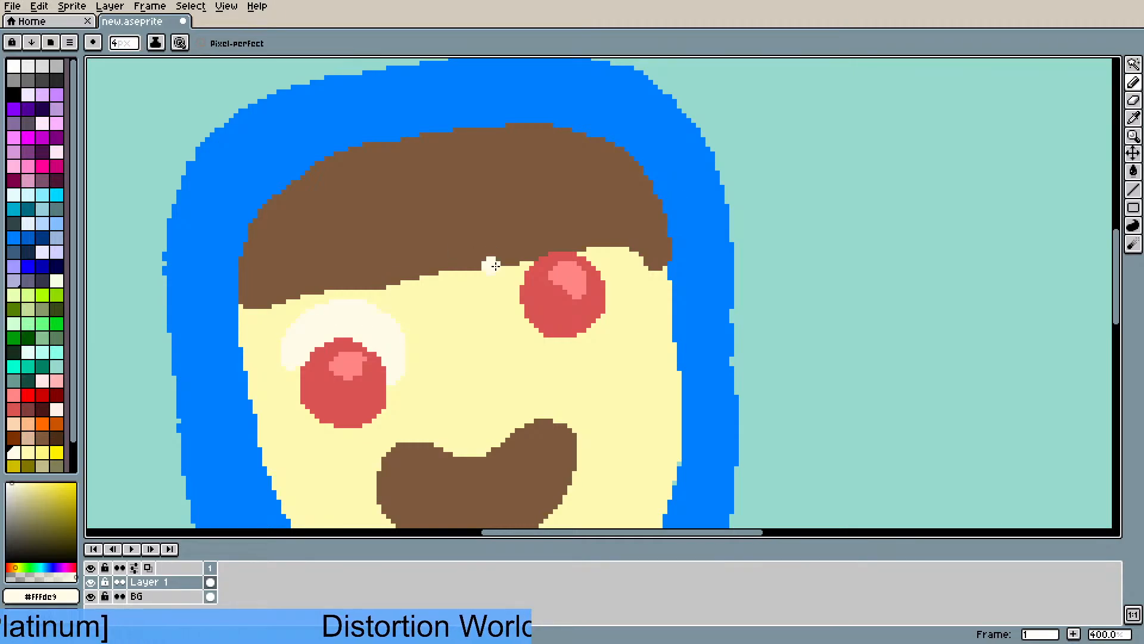
pyautogui.moveTo(509, 275)
pyautogui.mouseDown()
pyautogui.moveTo(556, 232)
pyautogui.moveTo(581, 234)
pyautogui.moveTo(619, 280)
pyautogui.mouseUp()
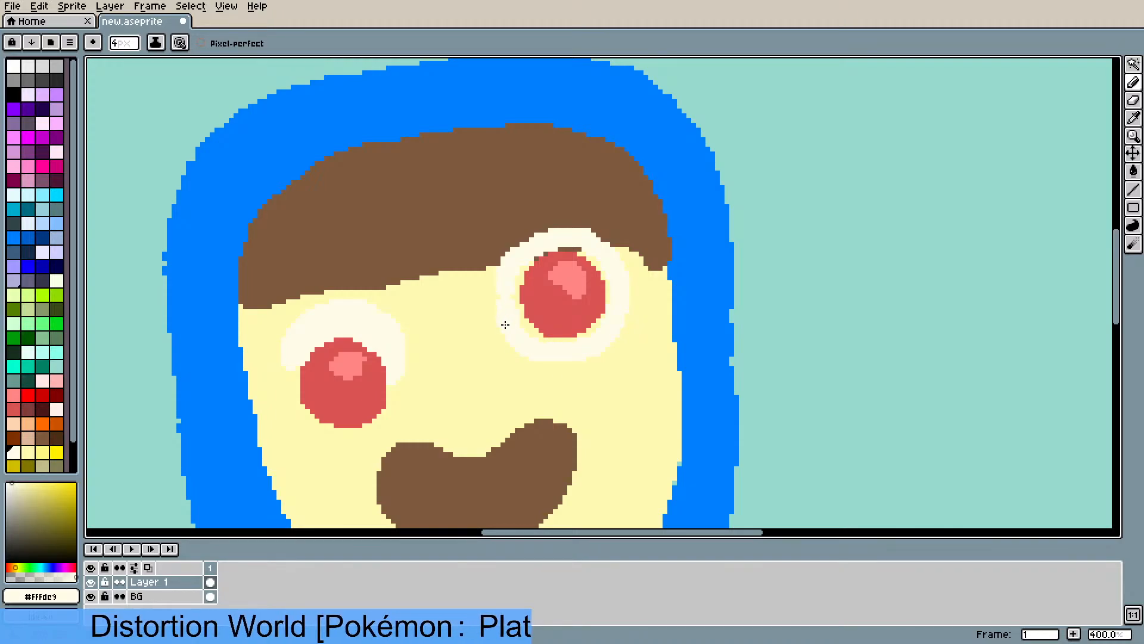
# - Fill the leftover yellow and brown gaps between the cream ring and the higher red eye with the same cream
pyautogui.click(553, 299)
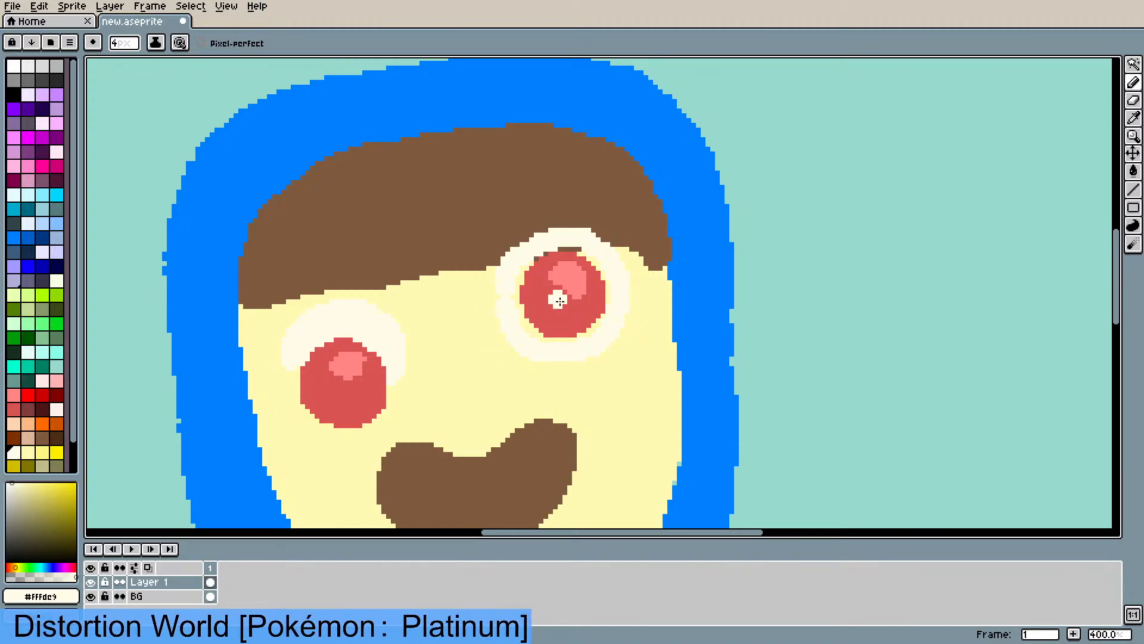
pyautogui.scroll(2, 557, 299)
pyautogui.scroll(1, 559, 302)
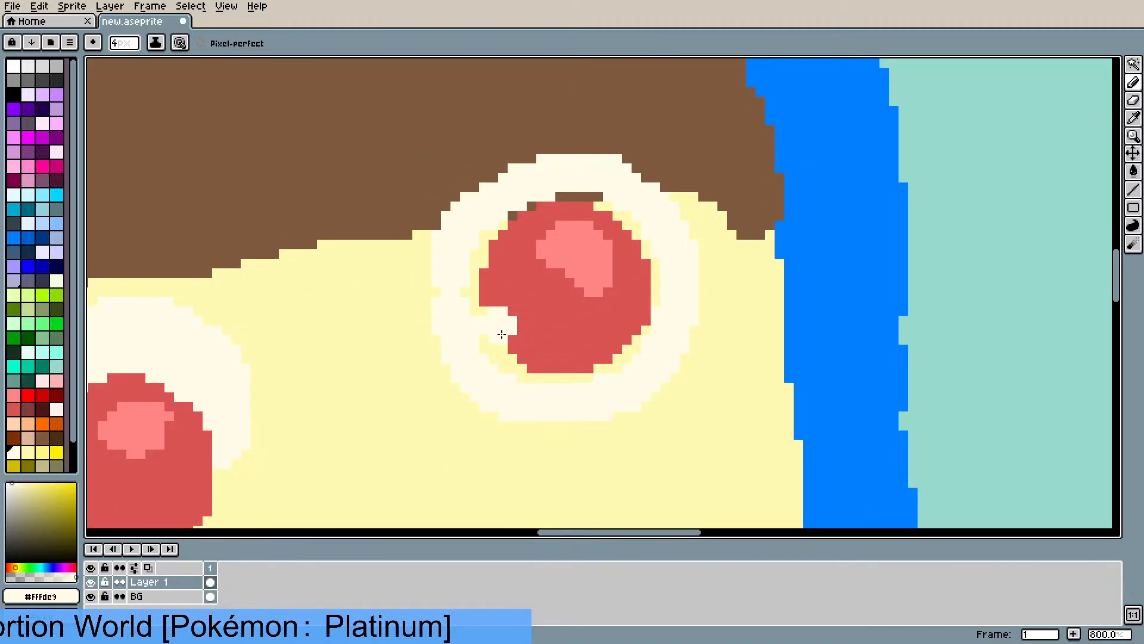
pyautogui.press('g')
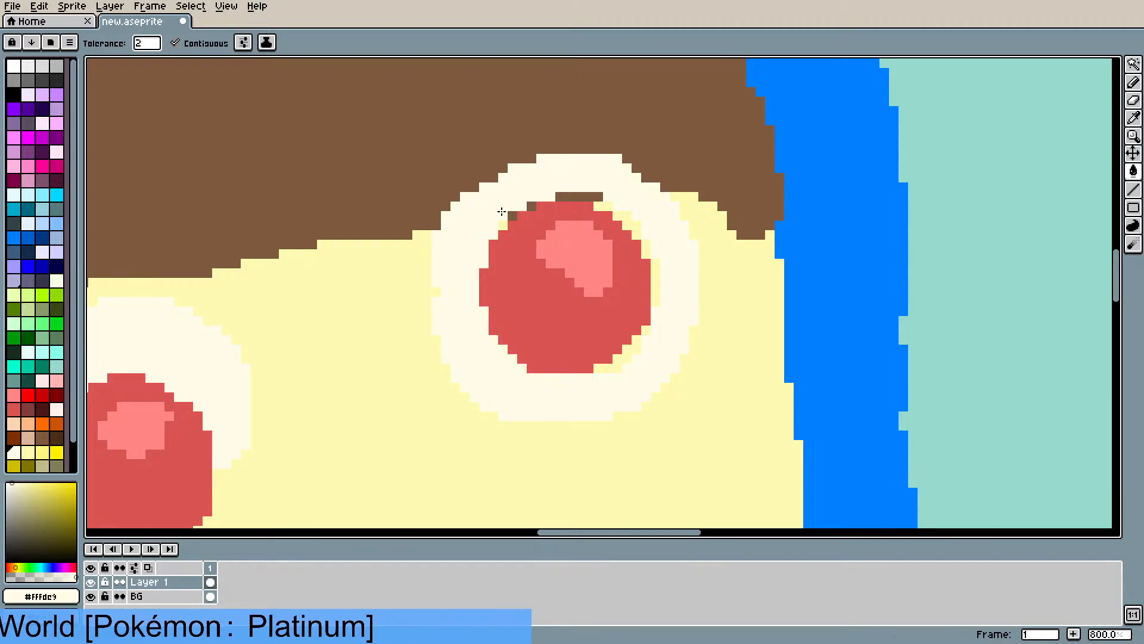
pyautogui.click(513, 216)
pyautogui.click(531, 207)
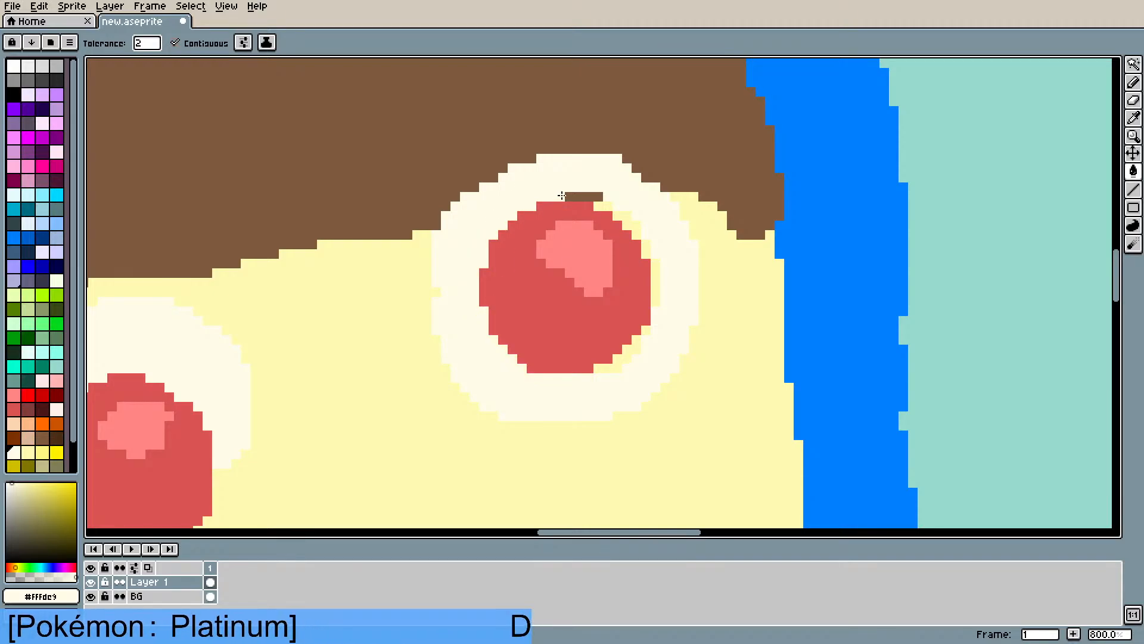
pyautogui.click(581, 196)
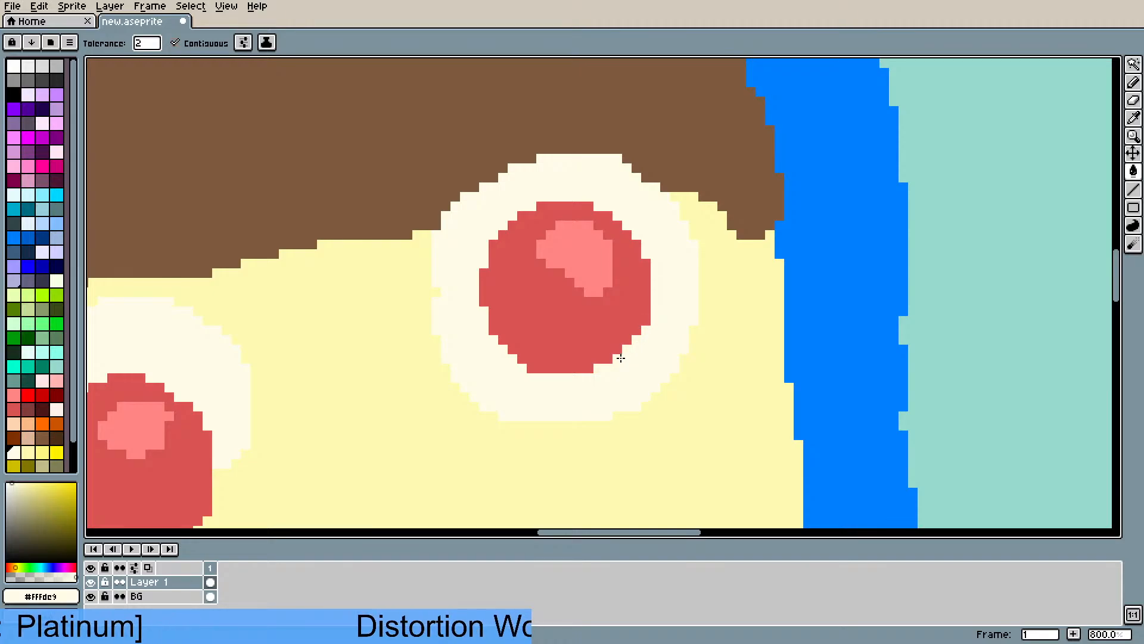
# - Extend the cream white of the lower eye slightly down both sides of the red circle, reducing the pencil to 2 px
pyautogui.scroll(-3, 620, 357)
pyautogui.scroll(2, 568, 311)
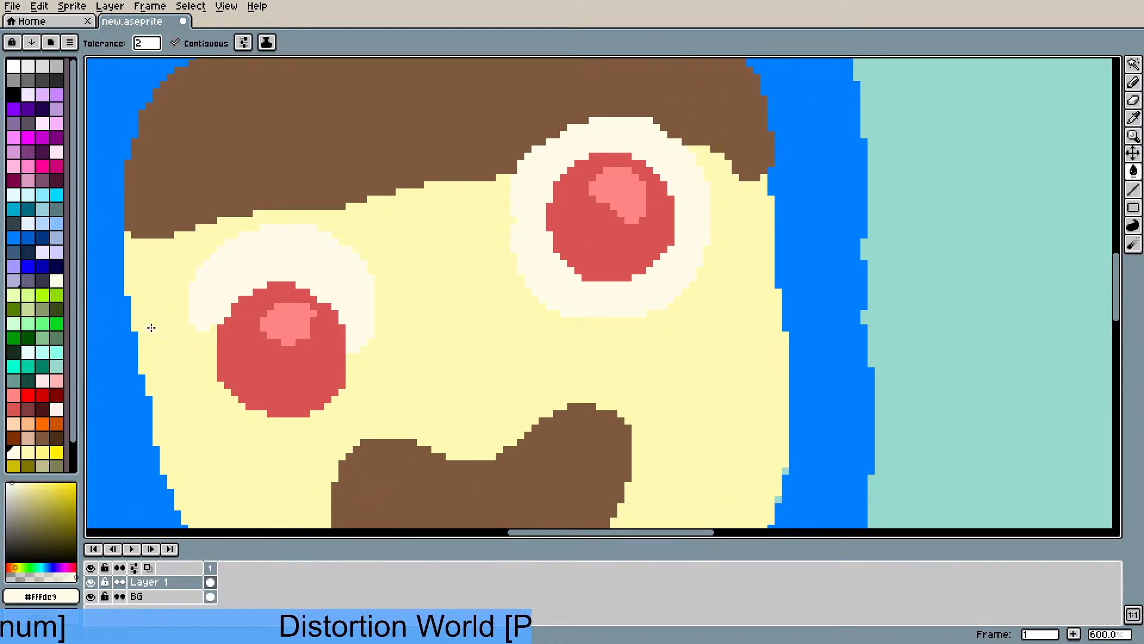
pyautogui.scroll(3, 151, 327)
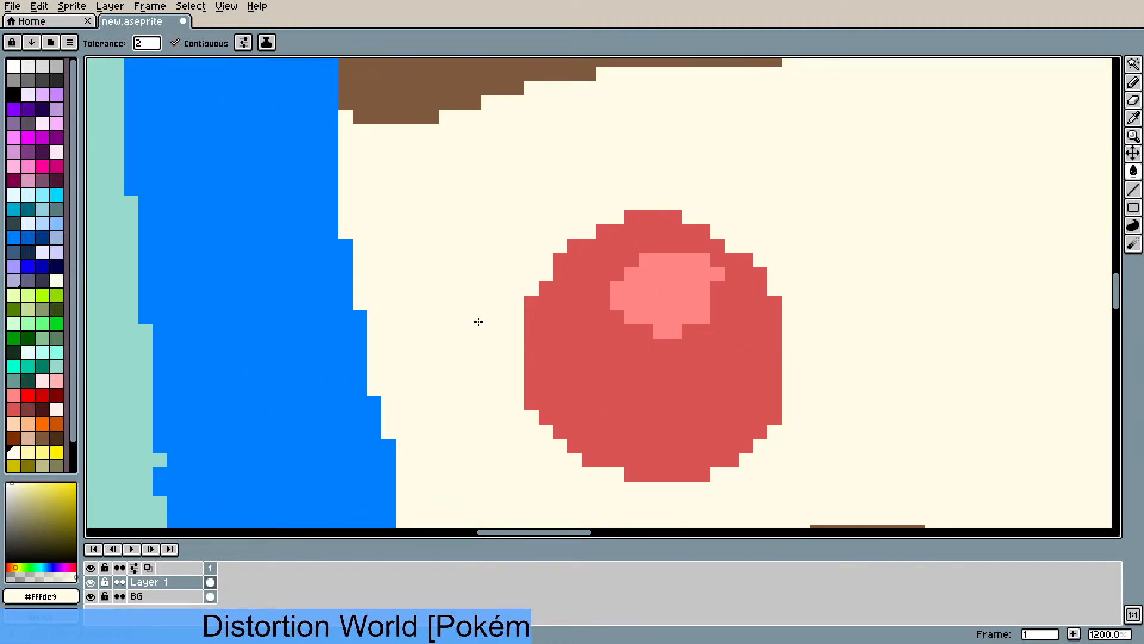
pyautogui.hotkey('ctrl', 'z')
pyautogui.press('b')
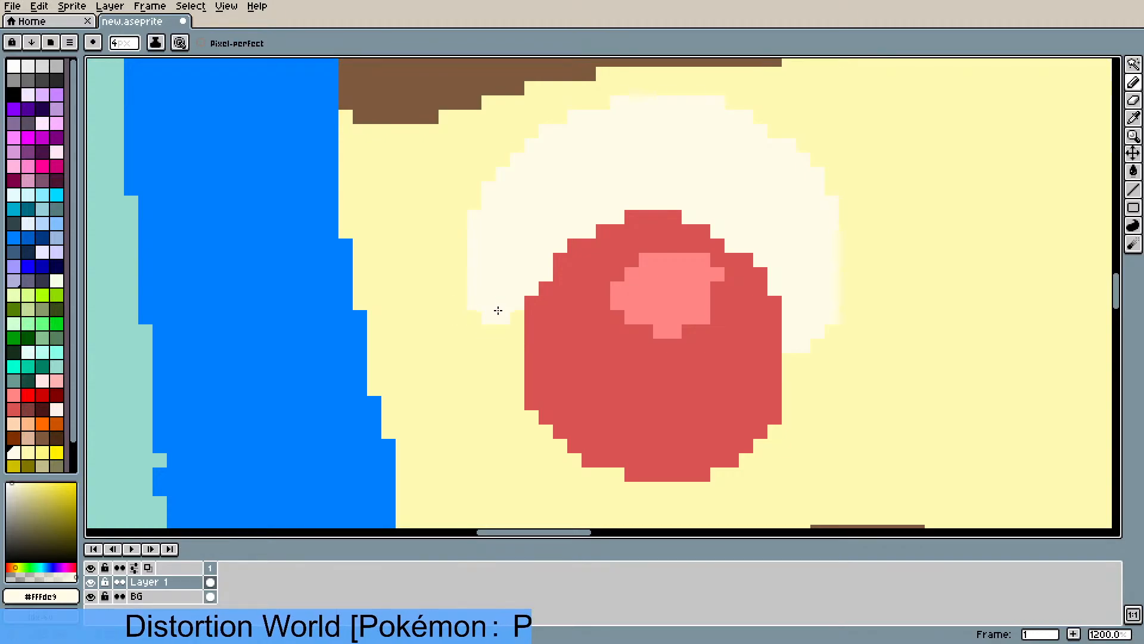
pyautogui.click(120, 42)
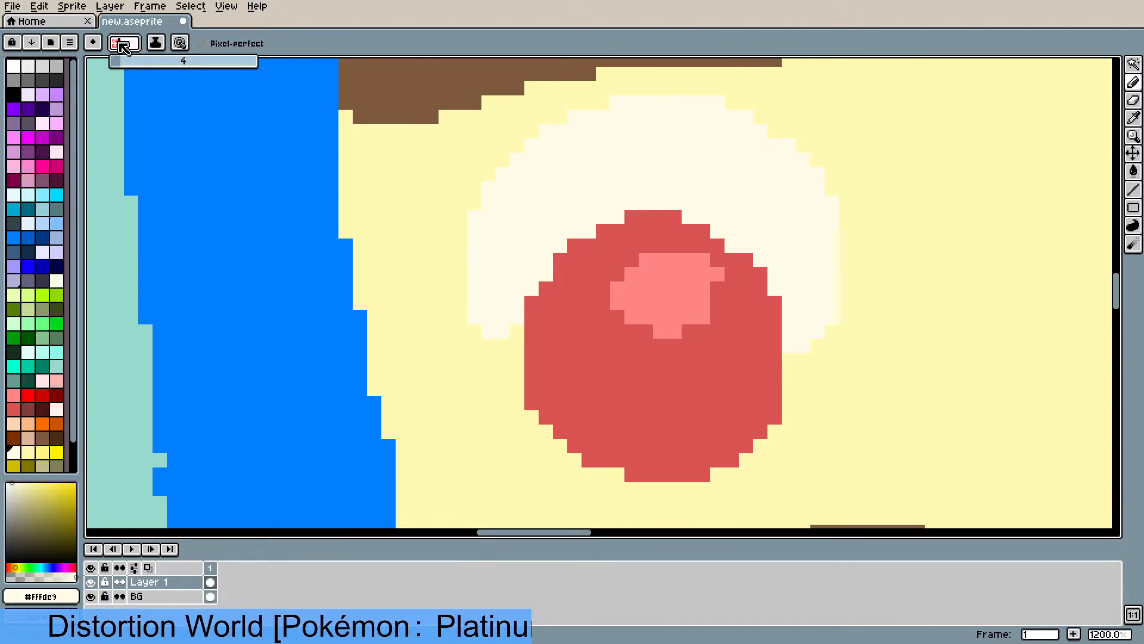
pyautogui.moveTo(123, 61); pyautogui.dragTo(116, 64)
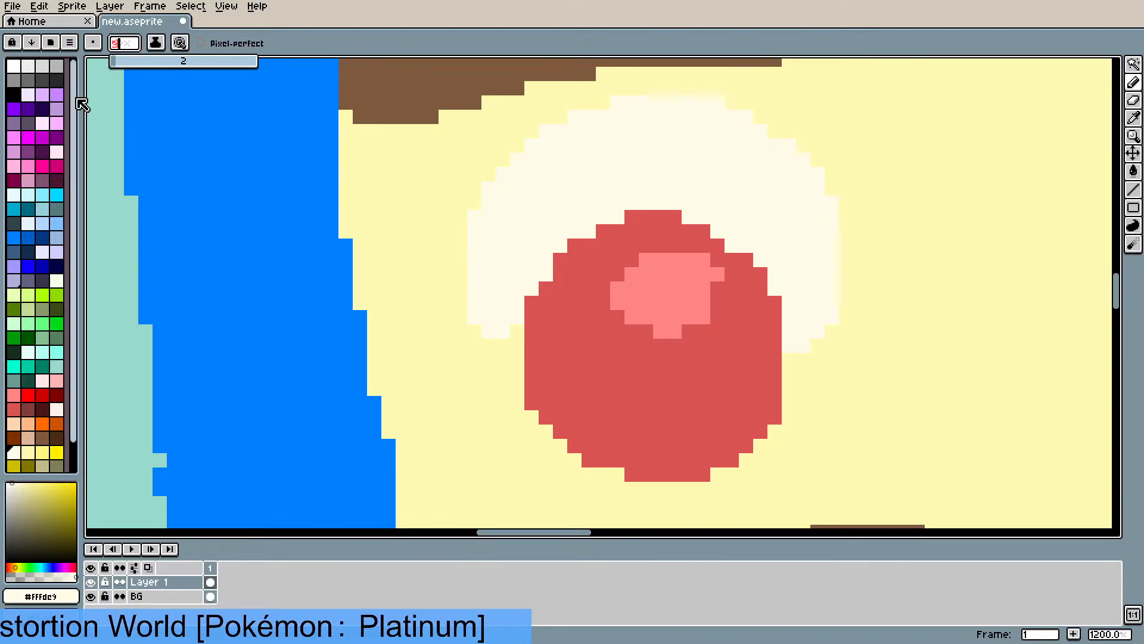
pyautogui.click(515, 340)
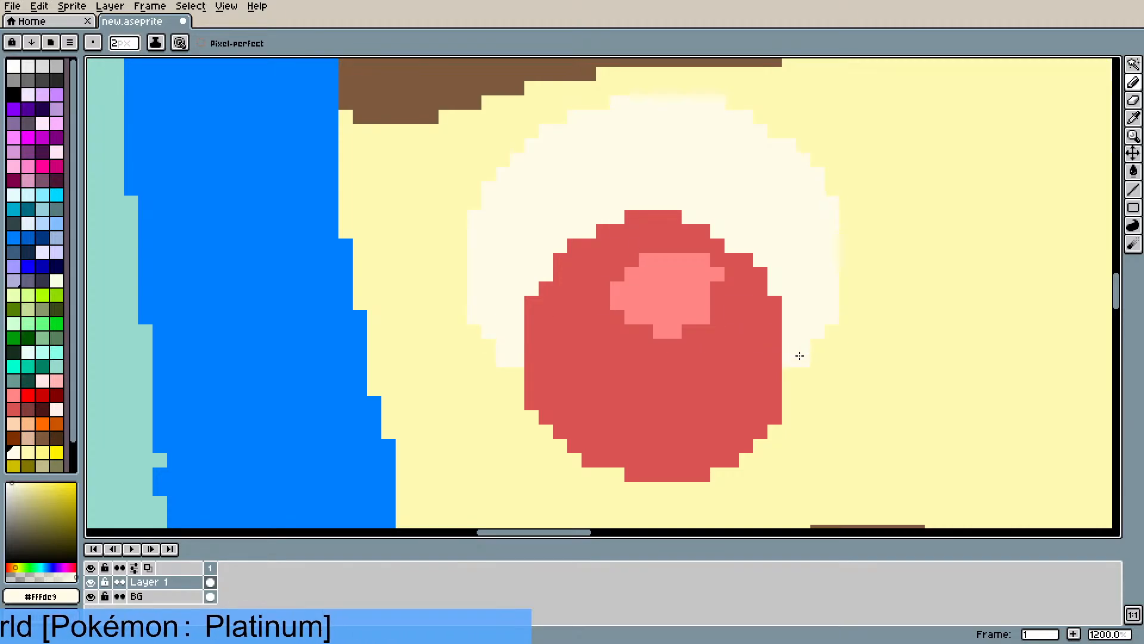
pyautogui.scroll(-5, 806, 342)
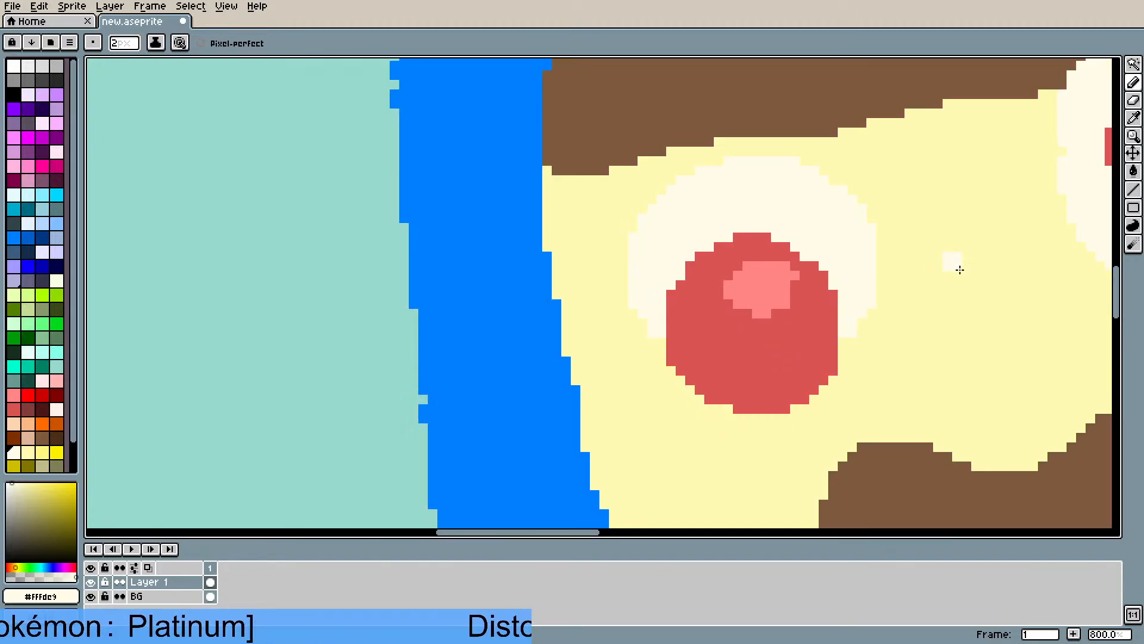
# - Select the higher red eye by colour, highlight included, and shift it slightly up and right within its cream ring
pyautogui.scroll(-2, 532, 204)
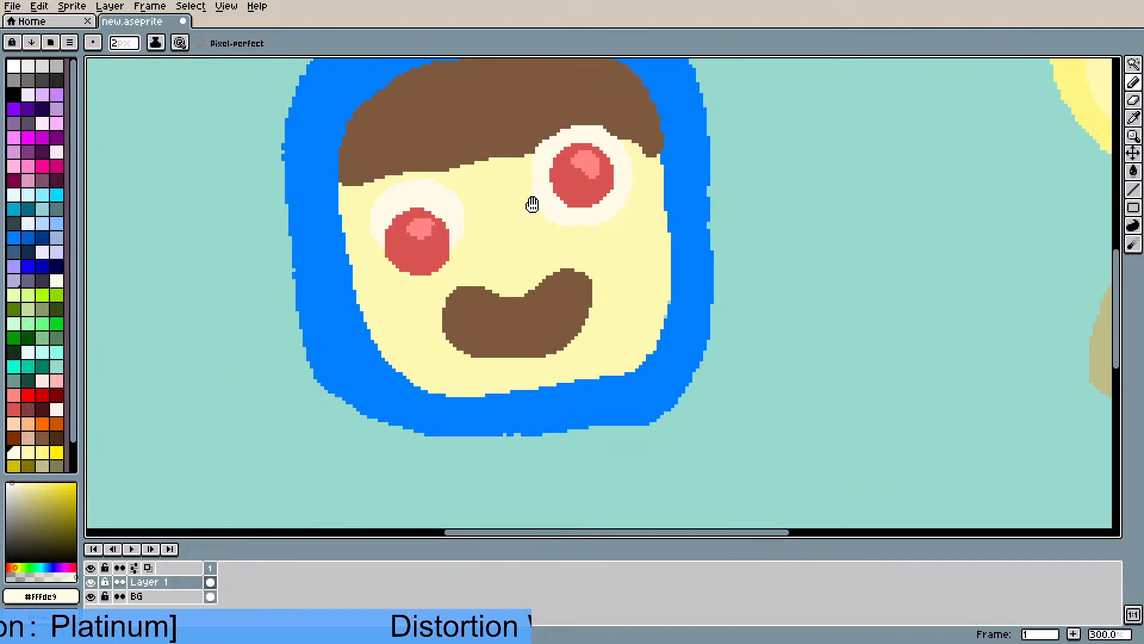
pyautogui.scroll(2, 579, 274)
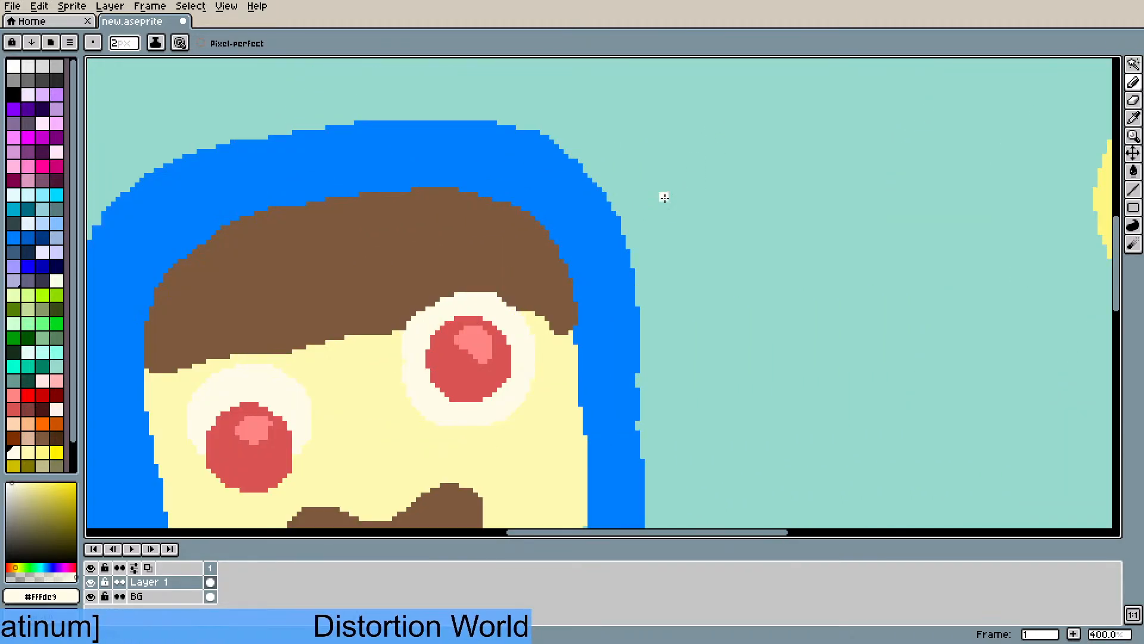
pyautogui.click(1134, 66)
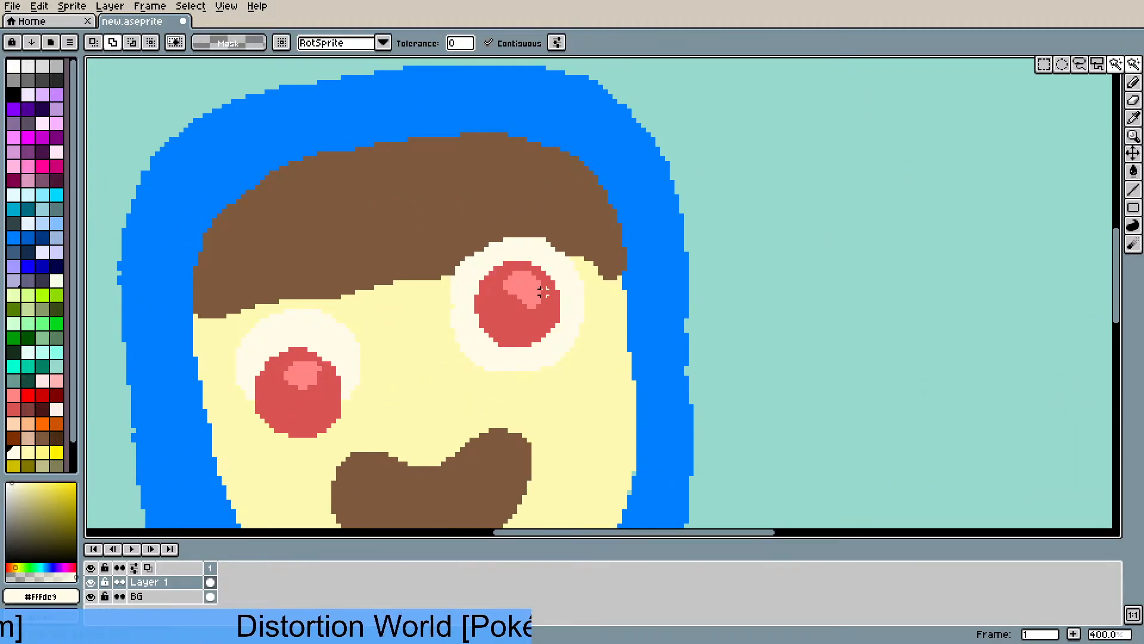
pyautogui.click(536, 289)
pyautogui.moveTo(533, 328)
pyautogui.mouseDown()
pyautogui.moveTo(543, 319)
pyautogui.moveTo(533, 314)
pyautogui.mouseUp()
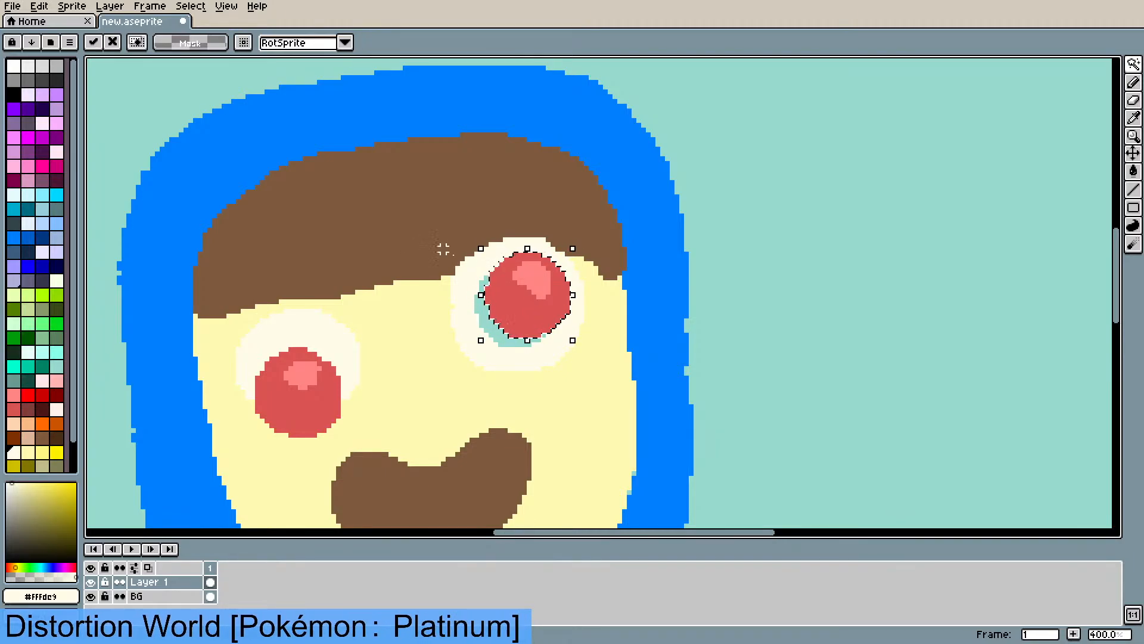
# - Clear the selection and fill the teal gap left beside the moved red eye with the cream of its ring
pyautogui.press('i')
pyautogui.press('g')
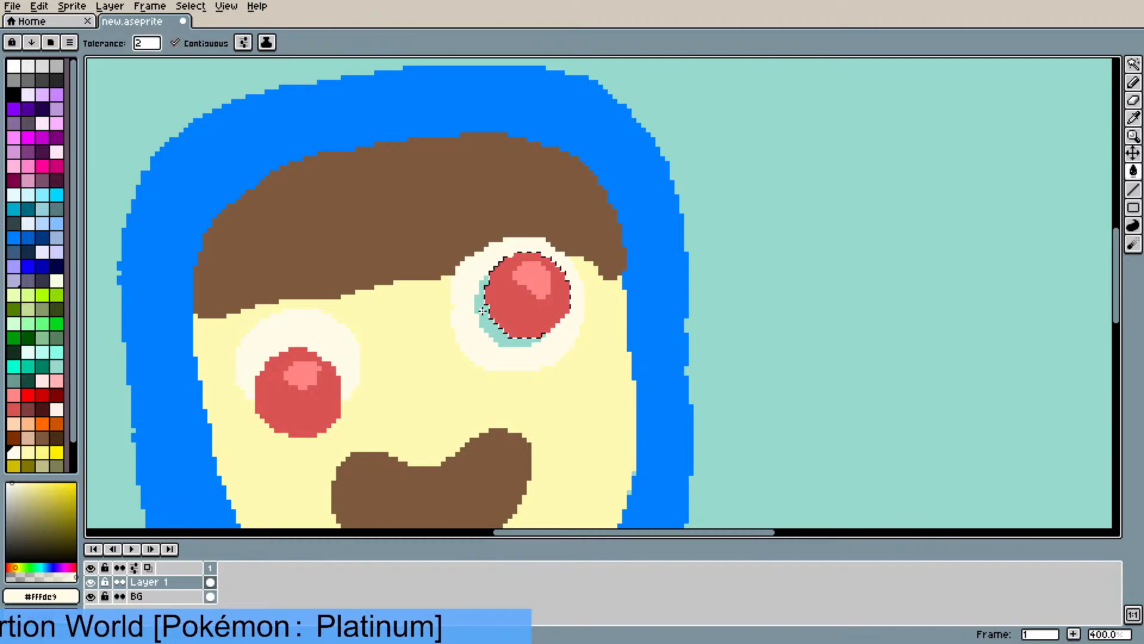
pyautogui.hotkey('ctrl', 'z')
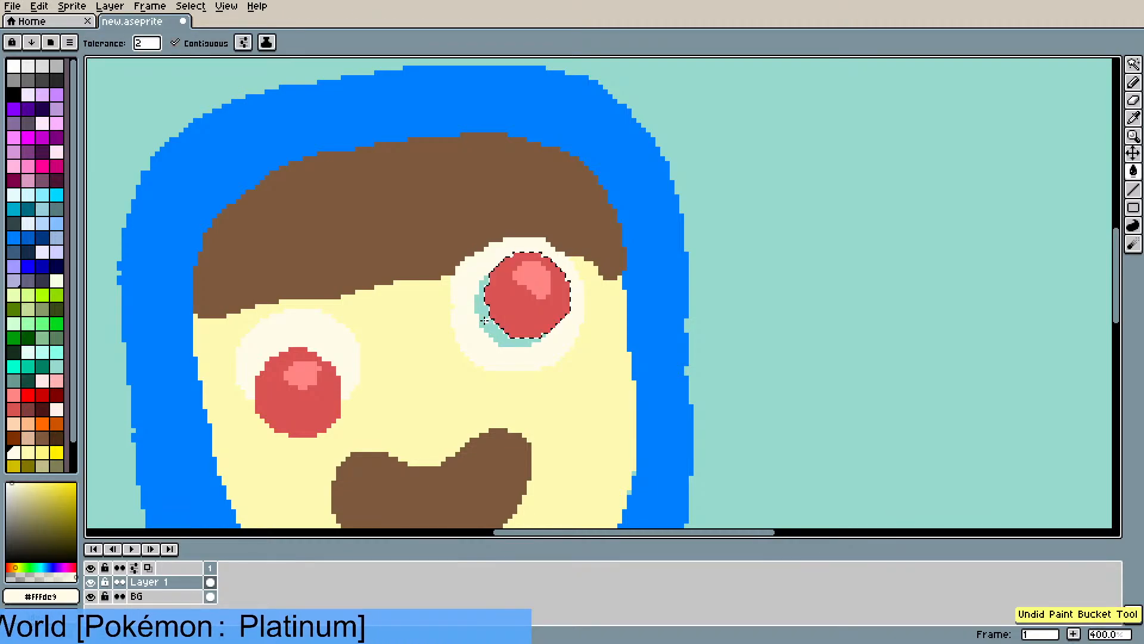
pyautogui.press('v')
pyautogui.hotkey('ctrl', 'd')
pyautogui.click(485, 322)
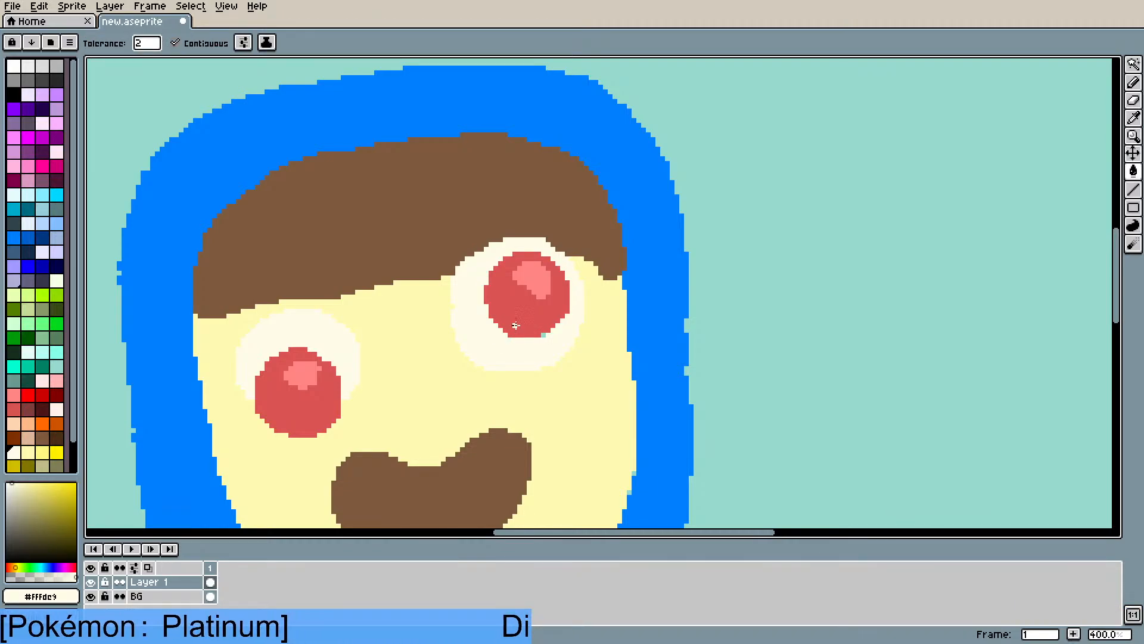
# - Touch up the frame's lower-left corner in its sampled blue #007FFF and erase stray pixels along the outer edge
pyautogui.scroll(-4, 544, 336)
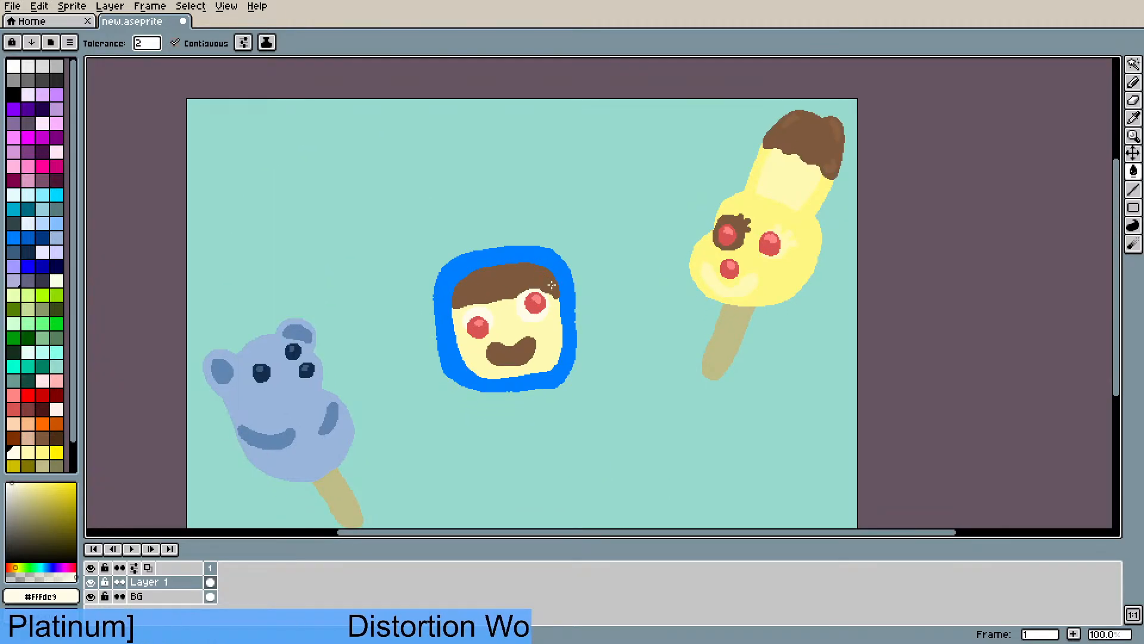
pyautogui.scroll(2, 551, 285)
pyautogui.scroll(-2, 521, 325)
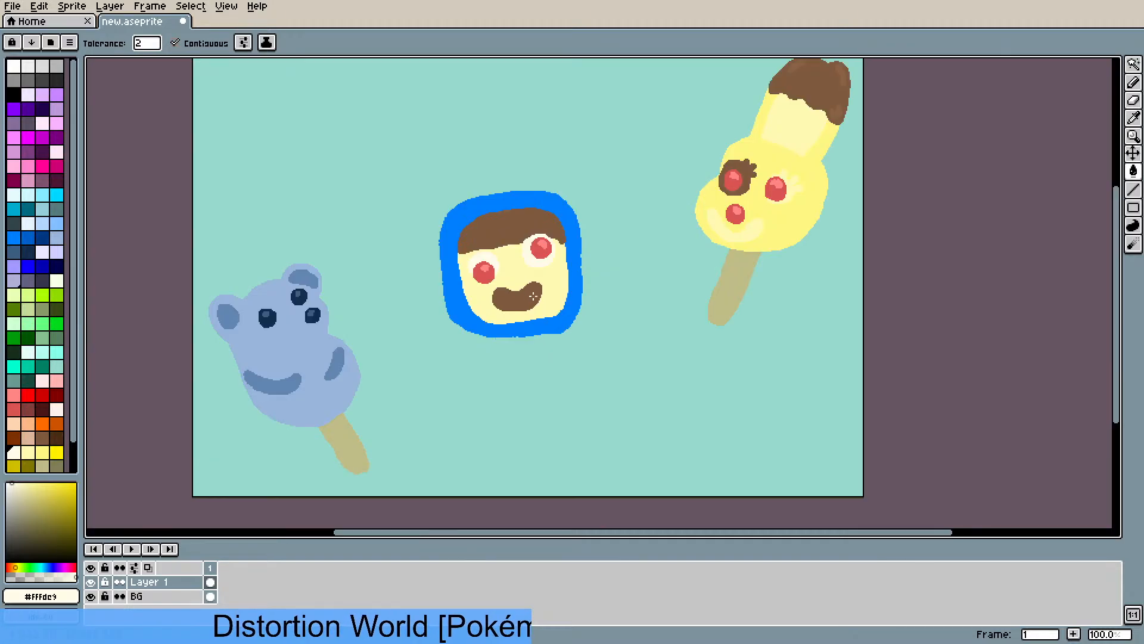
pyautogui.moveTo(533, 316); pyautogui.dragTo(539, 286)
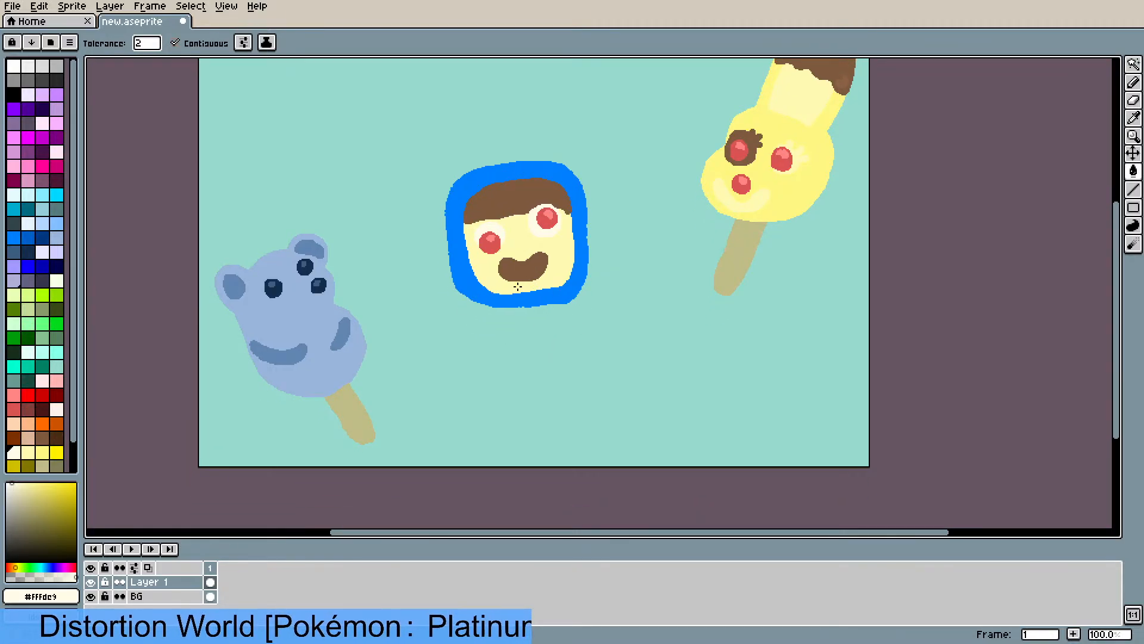
pyautogui.press('i')
pyautogui.click(463, 283)
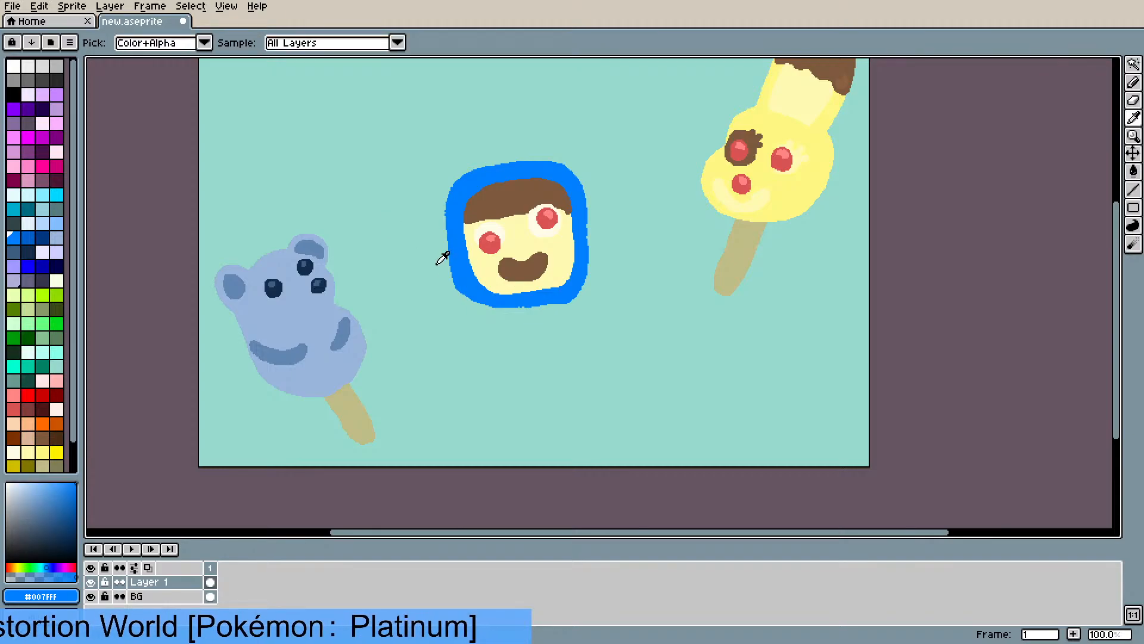
pyautogui.press('b')
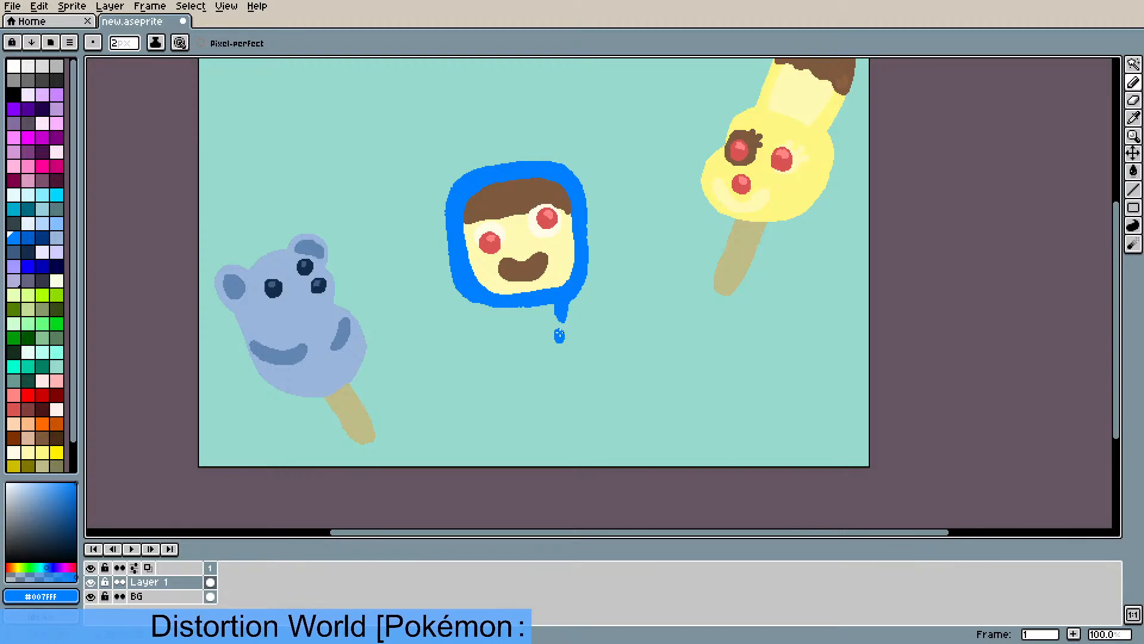
pyautogui.hotkey('ctrl', 'z')
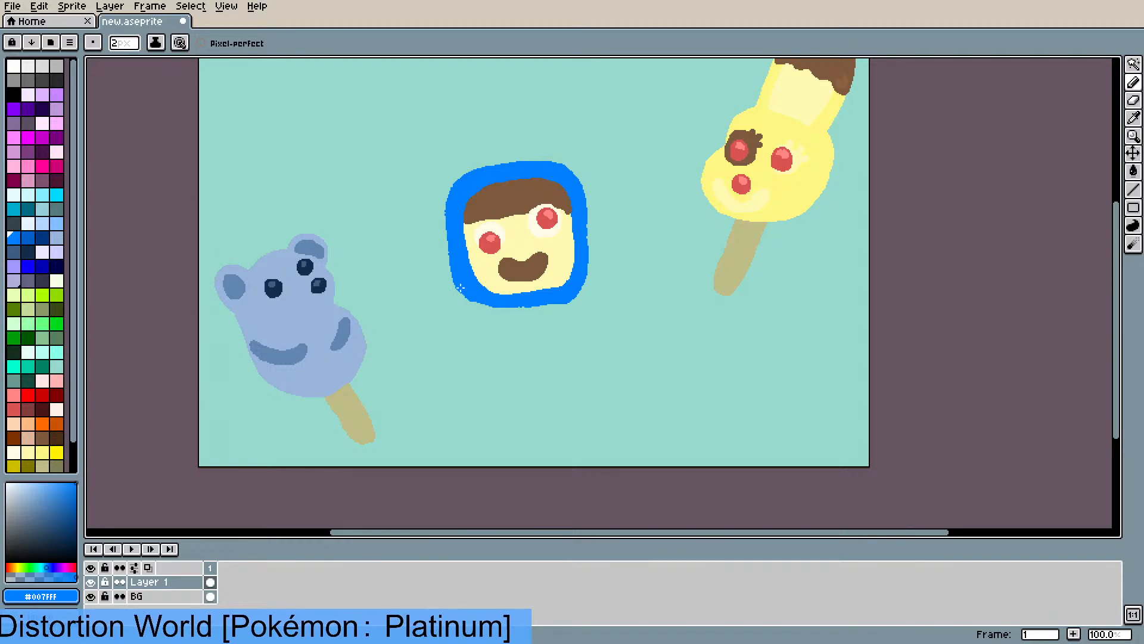
pyautogui.moveTo(461, 289); pyautogui.dragTo(486, 306)
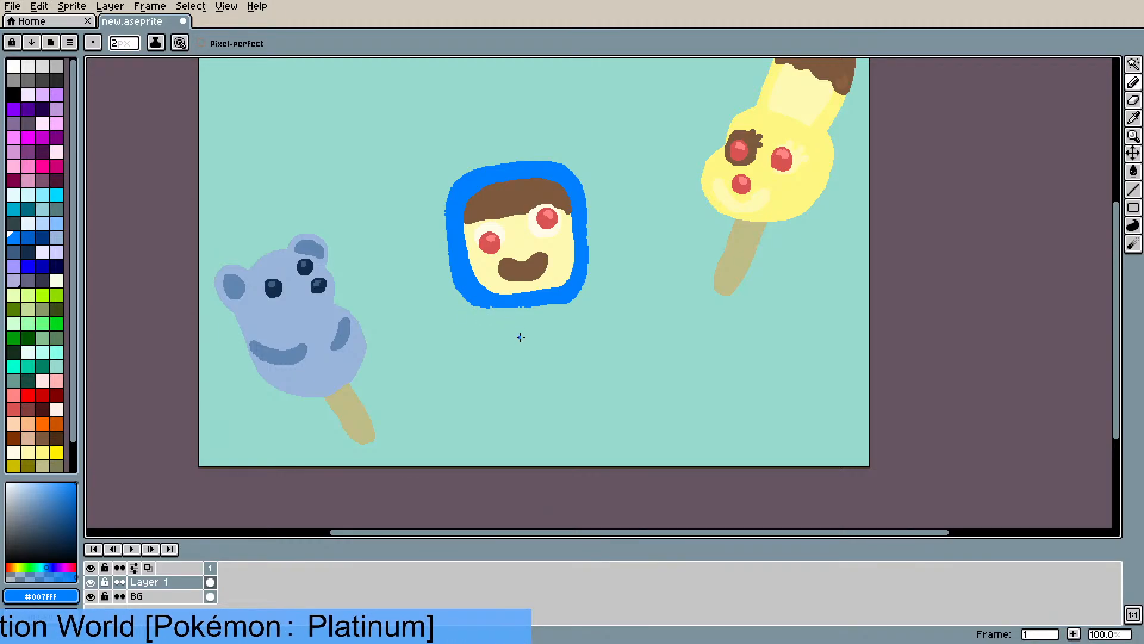
pyautogui.scroll(2, 482, 303)
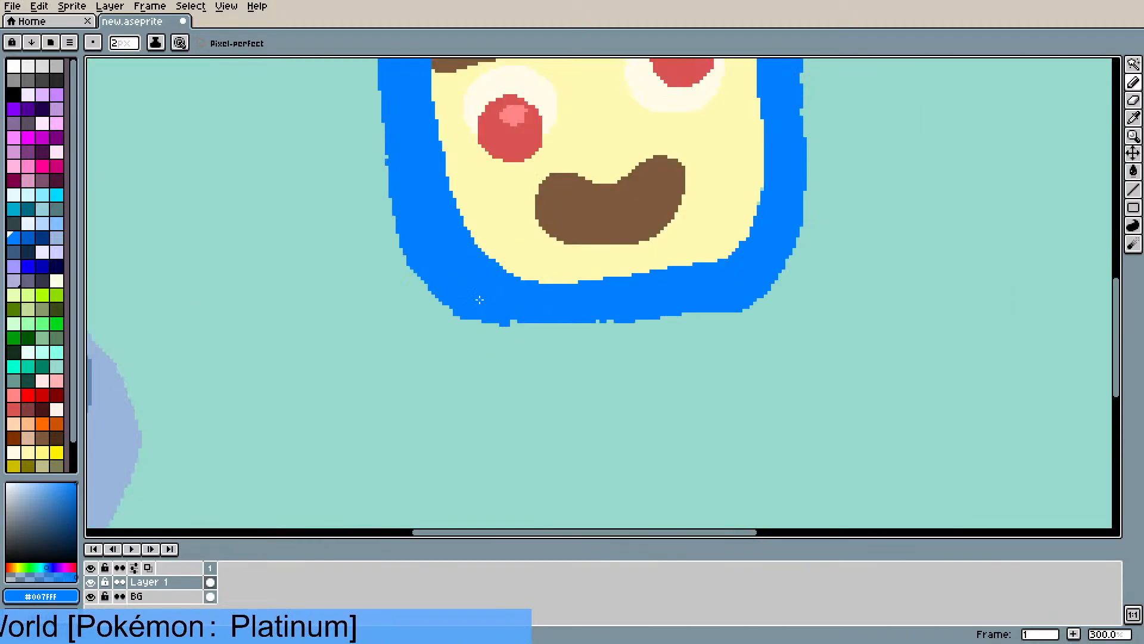
pyautogui.press('b')
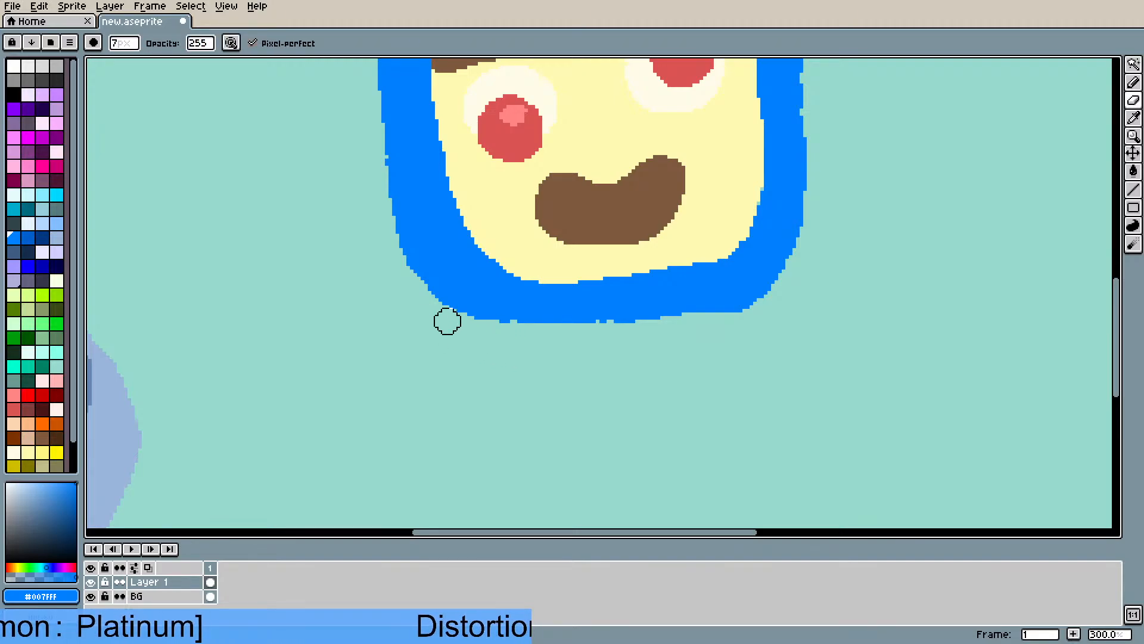
# - Select the yellow popsicle's tan stick by colour and place a copy of it below the blue-framed face
pyautogui.scroll(-2, 618, 356)
pyautogui.moveTo(623, 350); pyautogui.dragTo(455, 314)
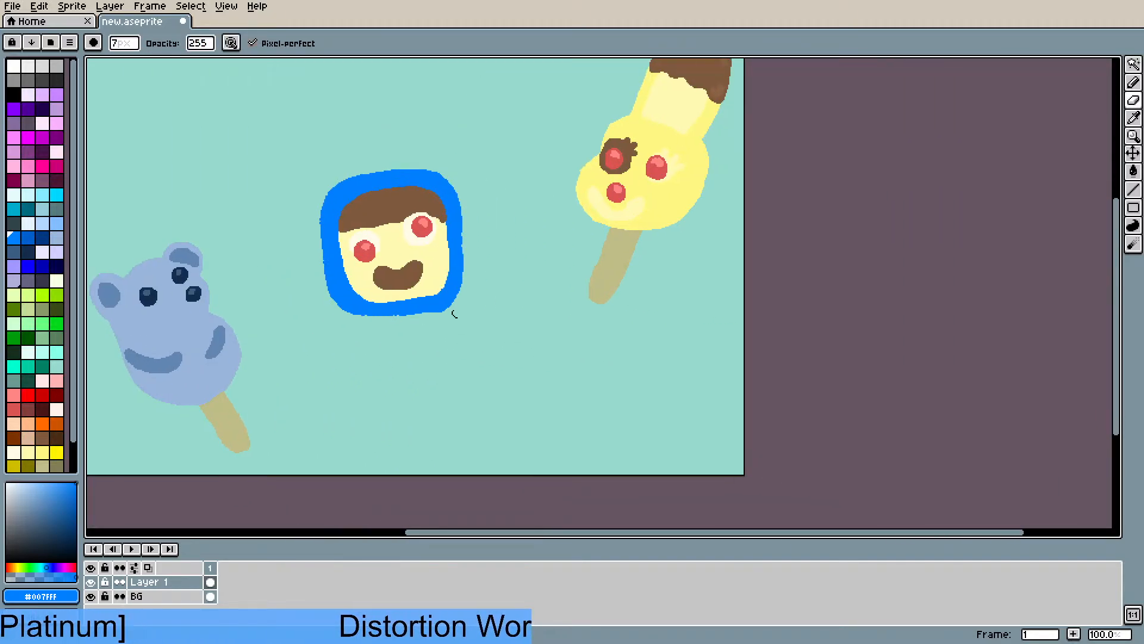
pyautogui.keyDown('alt'); pyautogui.click(609, 256); pyautogui.keyUp('alt')
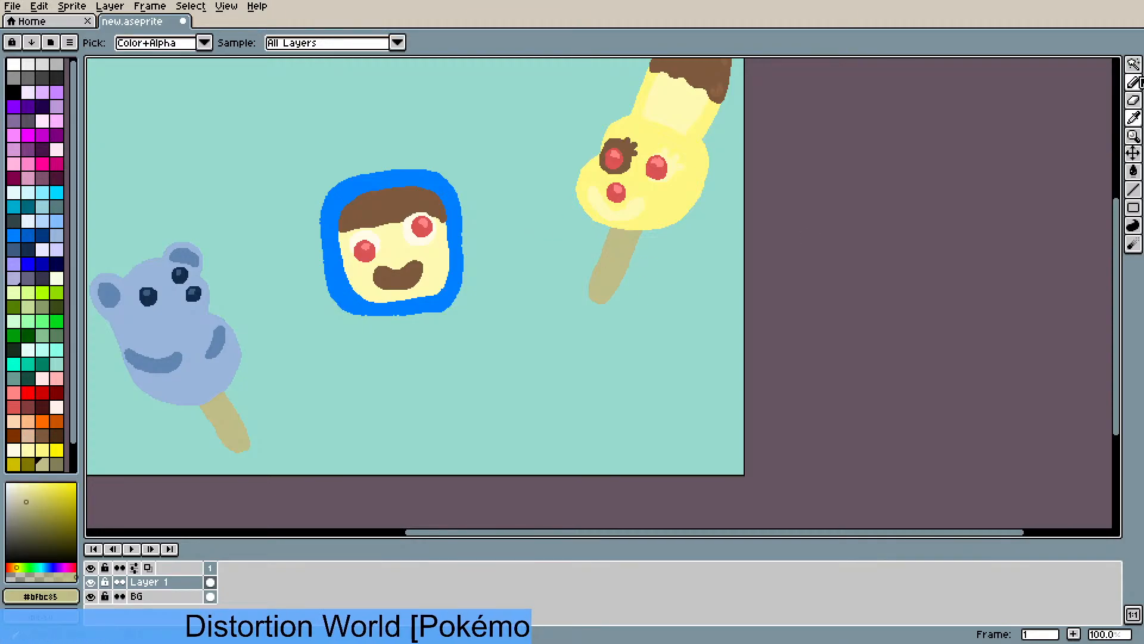
pyautogui.click(1134, 64)
pyautogui.click(621, 280)
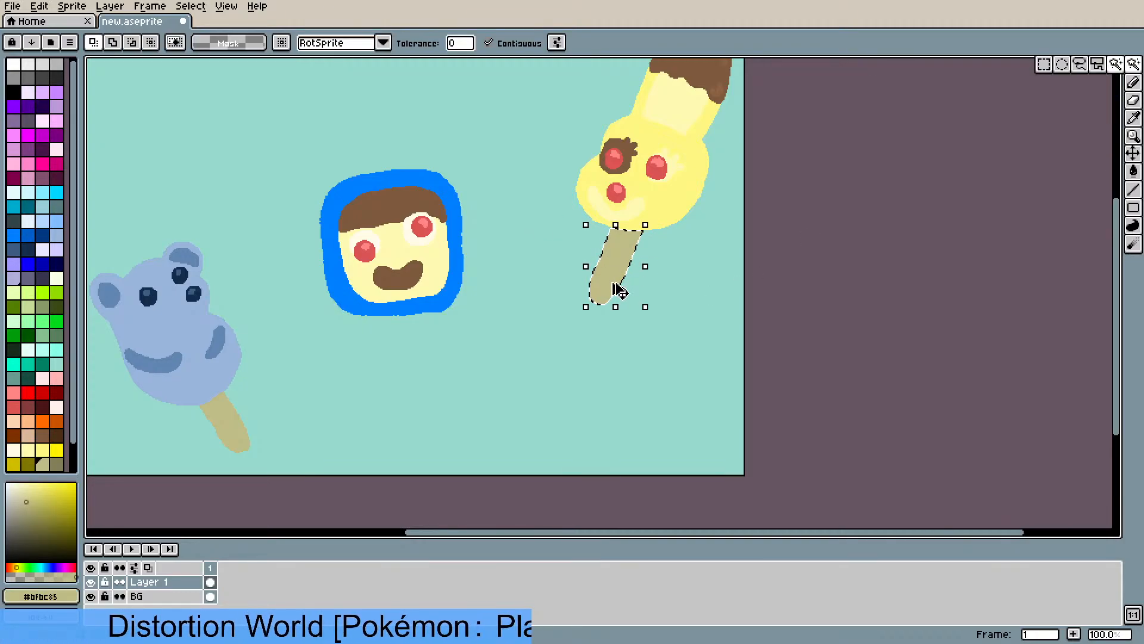
pyautogui.moveTo(618, 283); pyautogui.dragTo(414, 383)
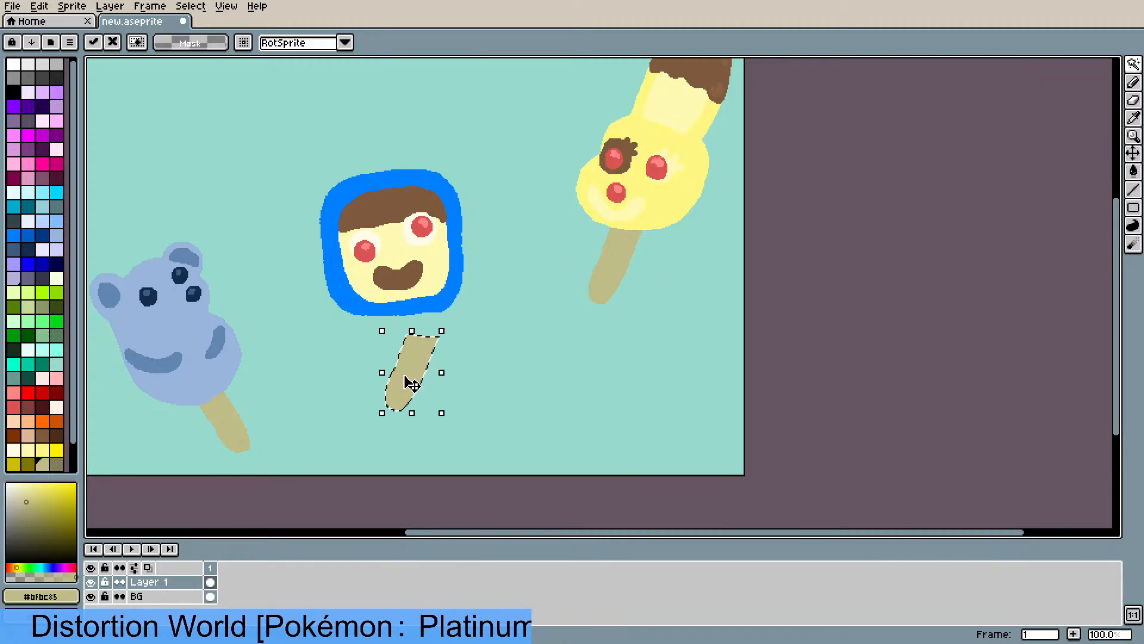
# - Rotate the copied stick upright, set it against the blue frame's lower edge, and deselect it
pyautogui.moveTo(480, 334); pyautogui.dragTo(413, 346)
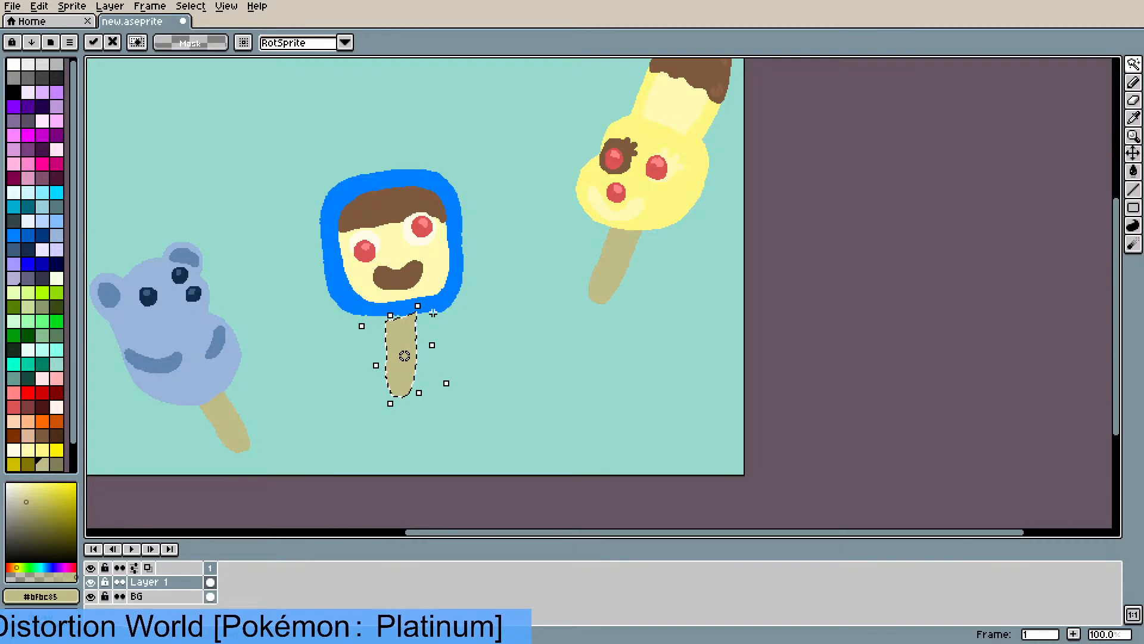
pyautogui.scroll(2, 444, 307)
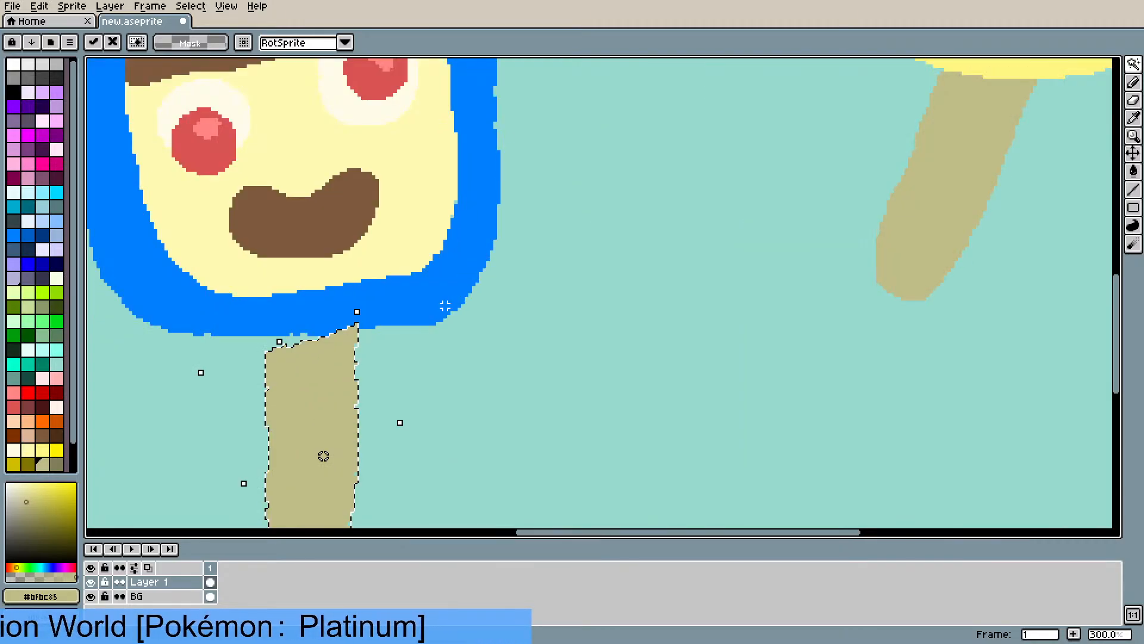
pyautogui.moveTo(390, 333); pyautogui.dragTo(494, 307)
pyautogui.click(511, 341)
pyautogui.hotkey('ctrl', 'd')
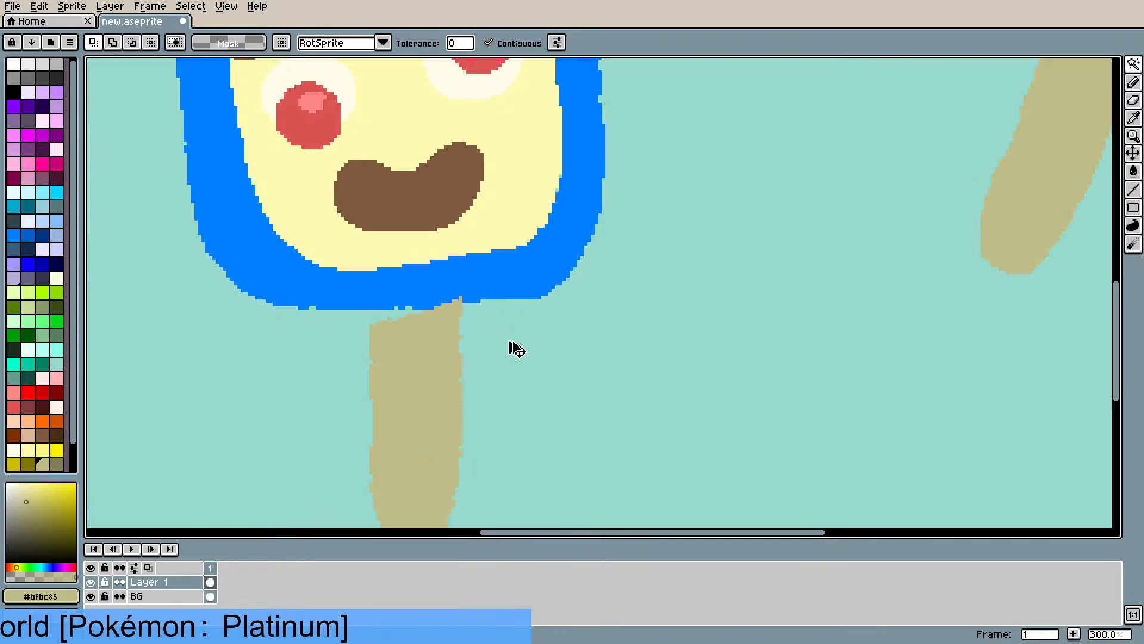
# - Paint the gap between the stick's slanted top and the blue frame in the stick's tan #BFBC85
pyautogui.press('i')
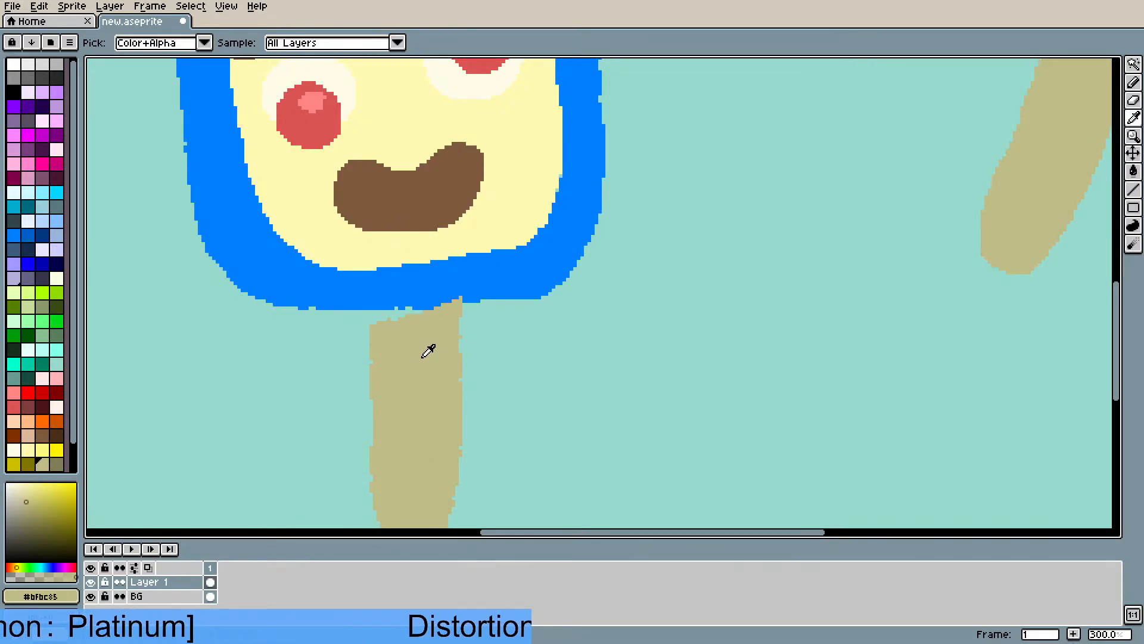
pyautogui.press('b')
pyautogui.moveTo(374, 316); pyautogui.dragTo(399, 316)
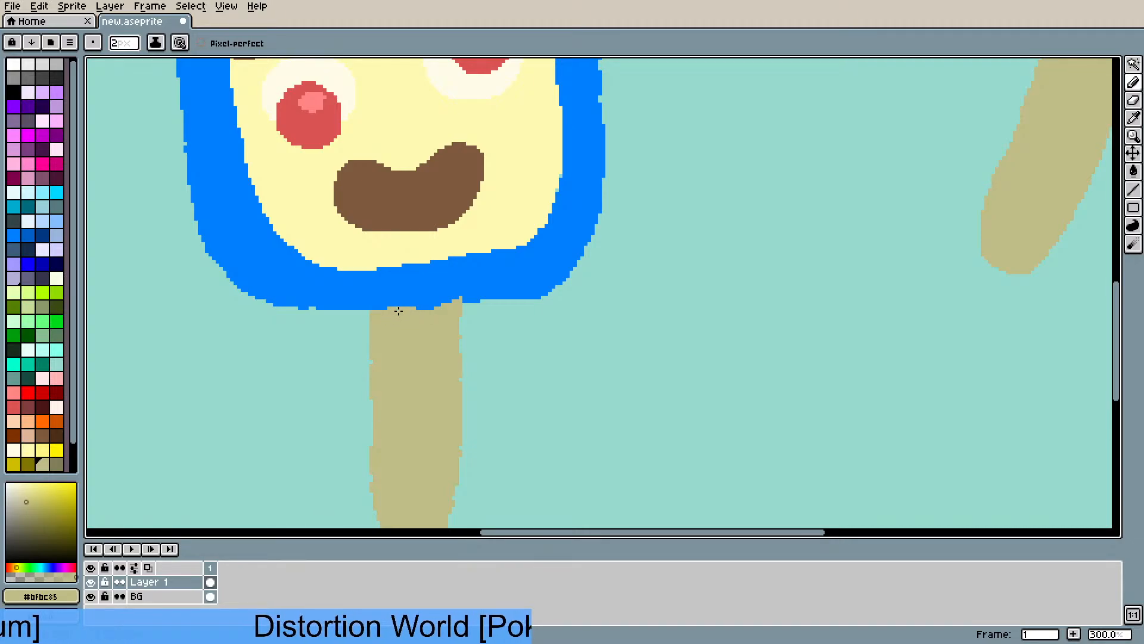
# - Redraw the frame's lower edge over the top of the stick in the sampled frame blue
pyautogui.press('i')
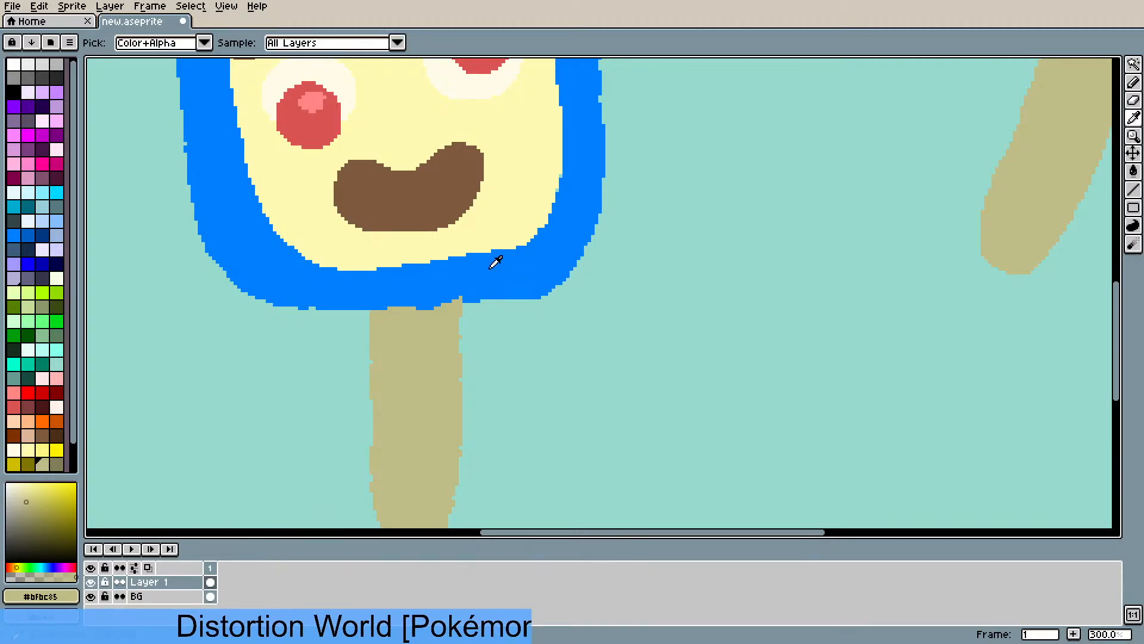
pyautogui.click(493, 258)
pyautogui.press('b')
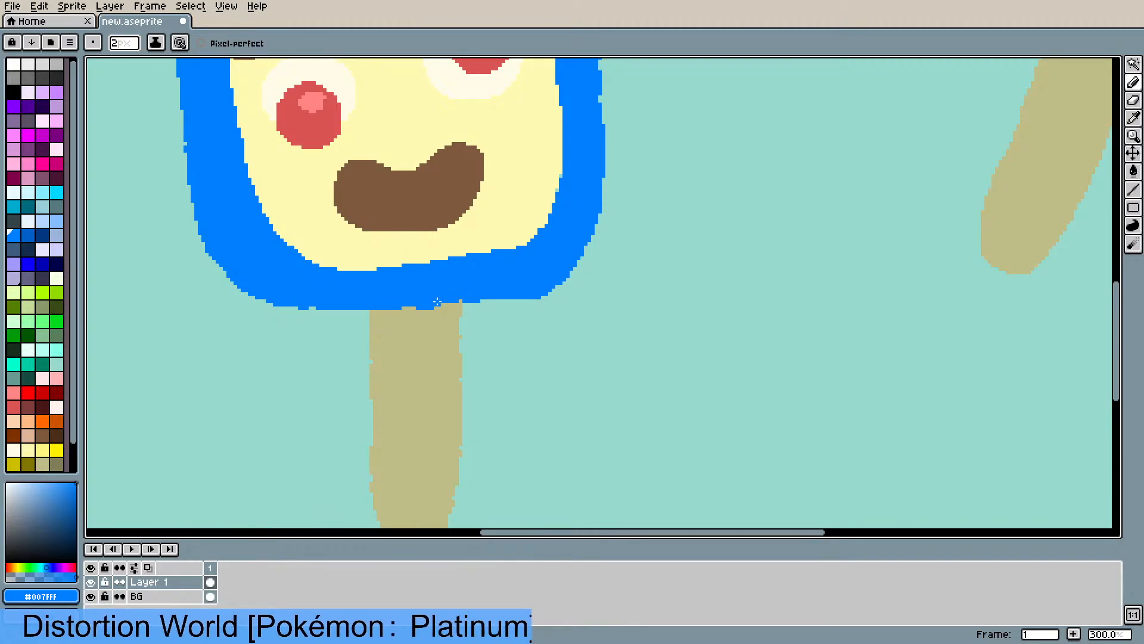
pyautogui.moveTo(405, 304); pyautogui.dragTo(462, 299)
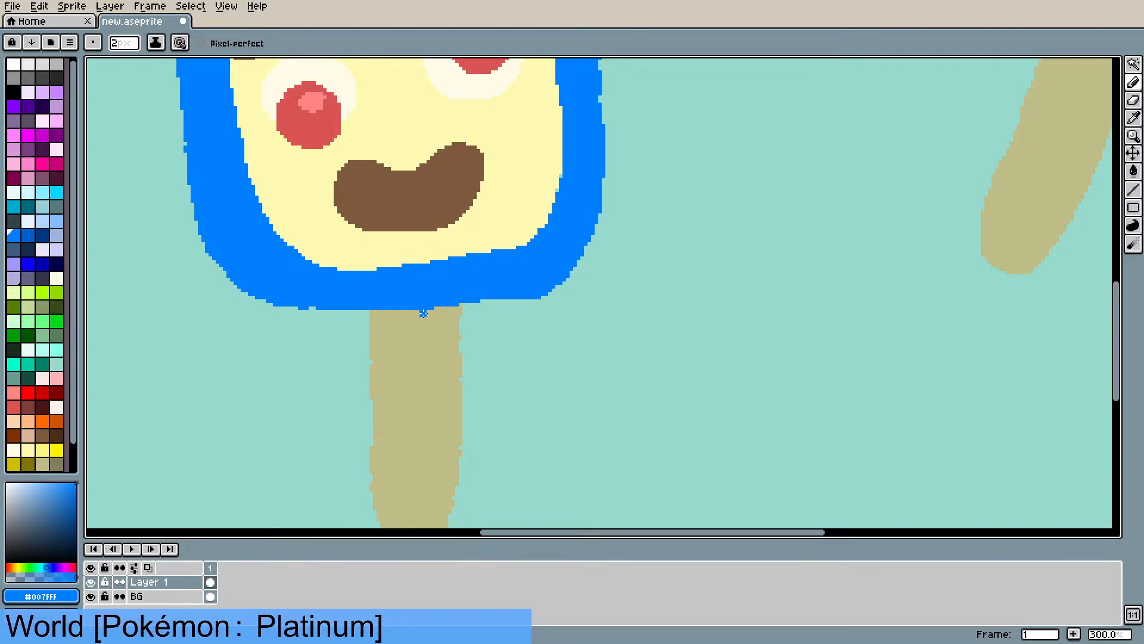
pyautogui.scroll(-5, 502, 307)
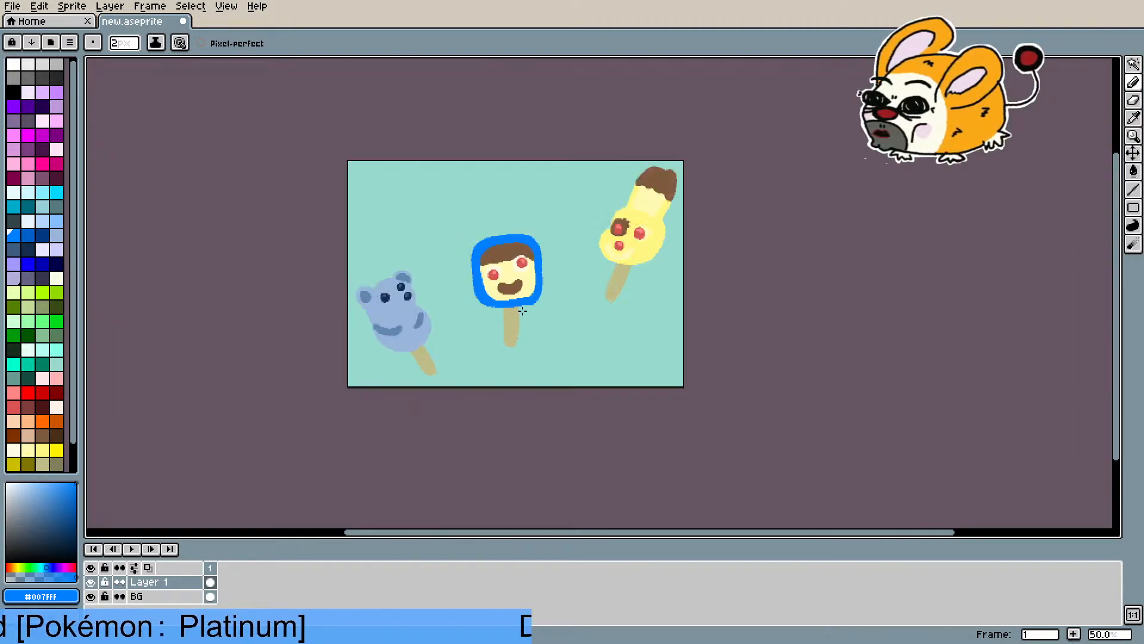
# - Select the blue-framed face with its stick, move it up closer to the yellow popsicle, and deselect it
pyautogui.moveTo(505, 329)
pyautogui.mouseDown()
pyautogui.moveTo(500, 345)
pyautogui.moveTo(513, 329)
pyautogui.mouseUp()
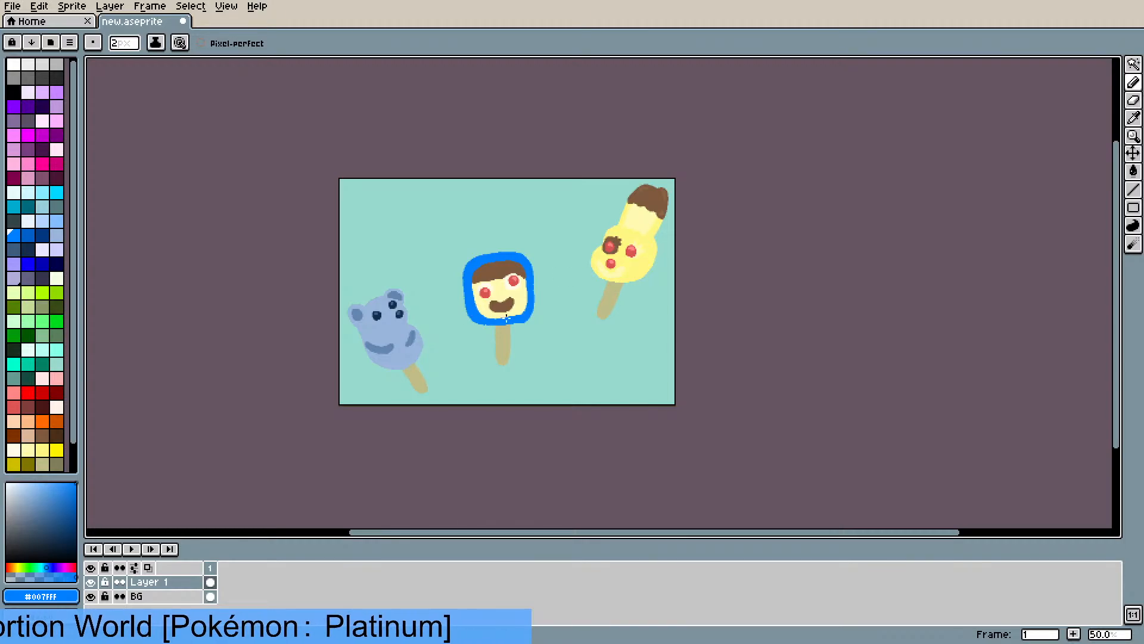
pyautogui.scroll(1, 471, 307)
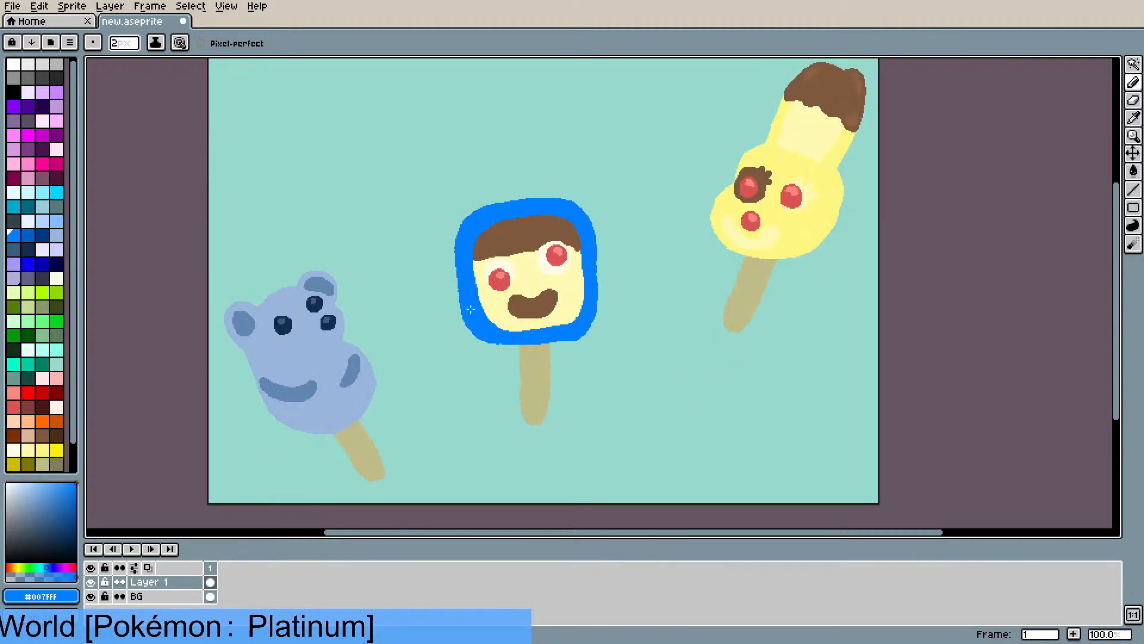
pyautogui.scroll(-1, 437, 333)
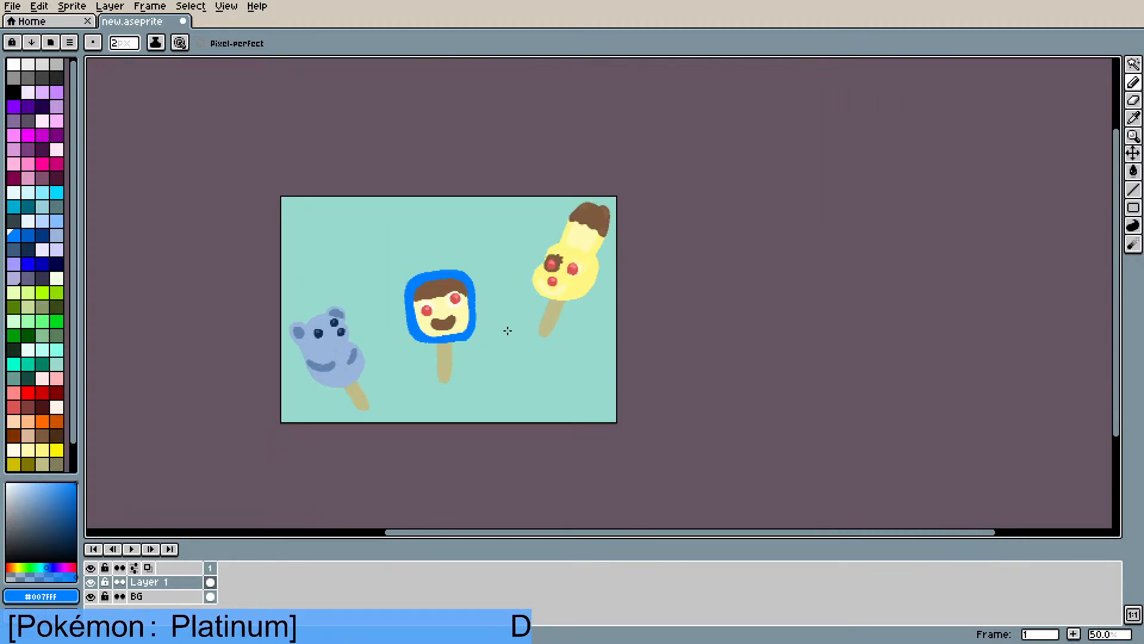
pyautogui.scroll(1, 500, 332)
pyautogui.scroll(-1, 500, 330)
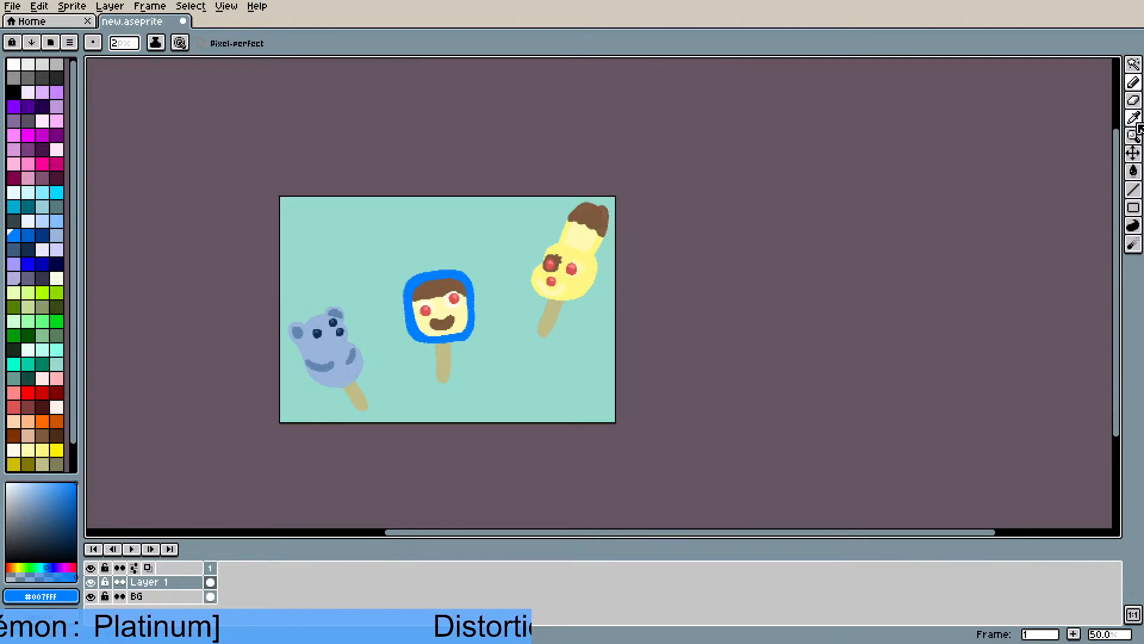
pyautogui.click(1133, 64)
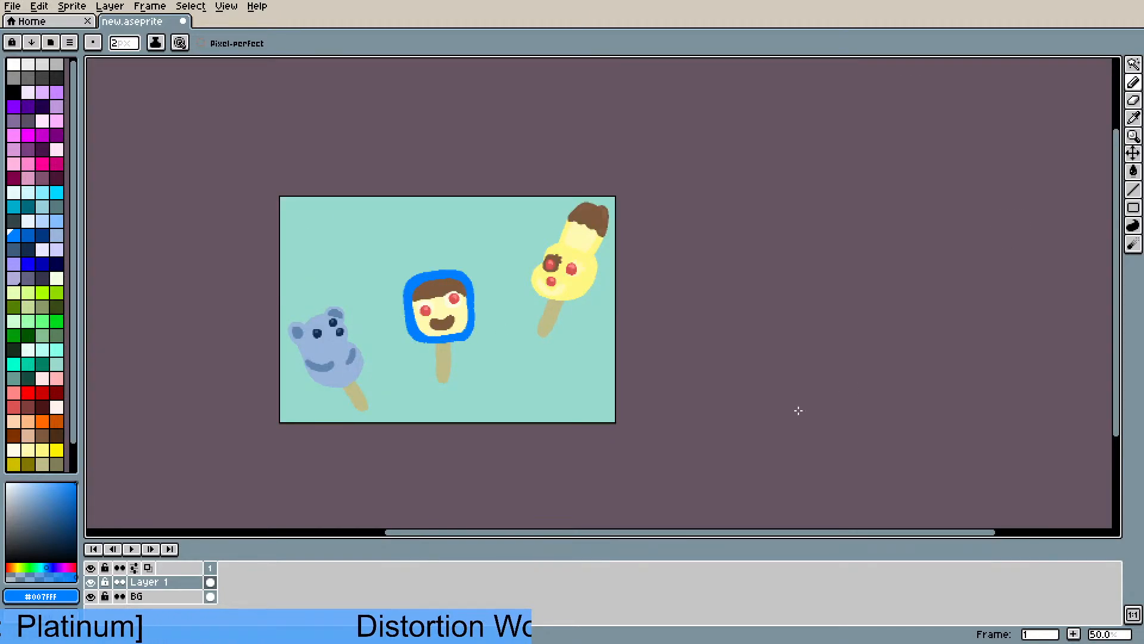
pyautogui.click(1134, 64)
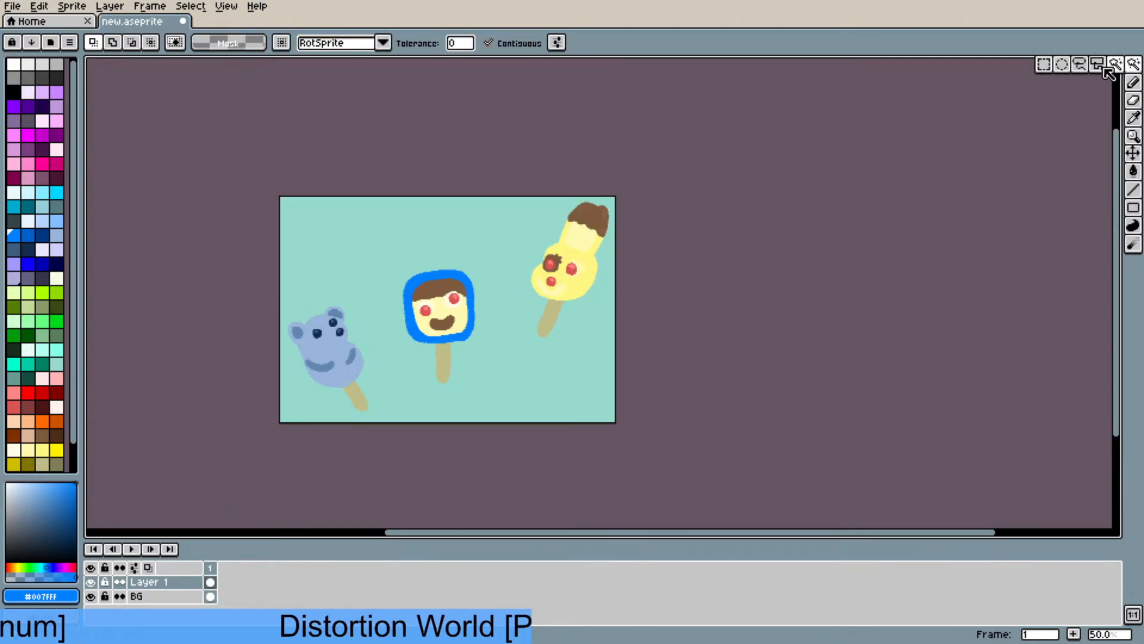
pyautogui.moveTo(388, 258); pyautogui.dragTo(505, 403)
pyautogui.moveTo(469, 360); pyautogui.dragTo(506, 329)
pyautogui.click(490, 189)
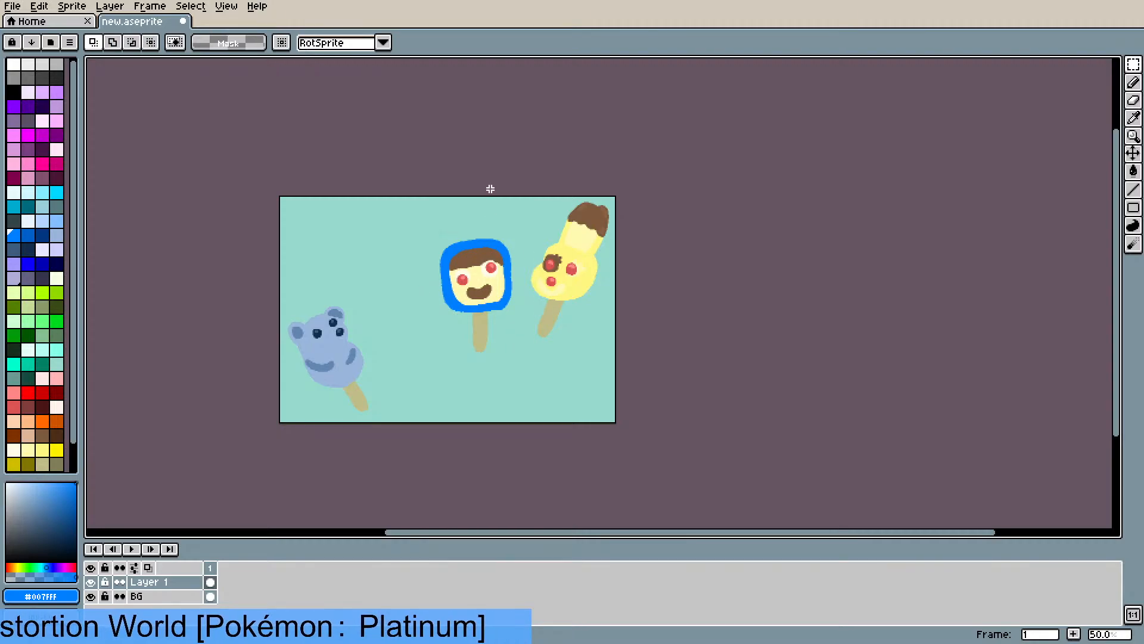
# - Outline a rounded body with a raised bump at its upper left above the blue bear, using a 5 px light green (Idx-73) pencil, and fill it
pyautogui.scroll(2, 502, 334)
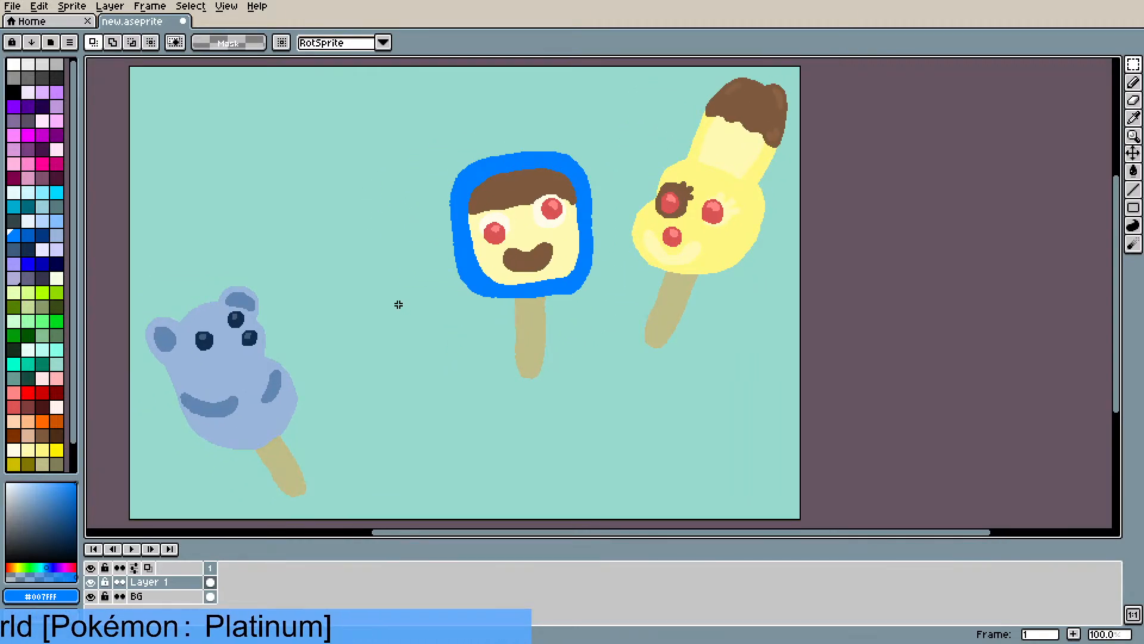
pyautogui.moveTo(401, 288); pyautogui.dragTo(446, 340)
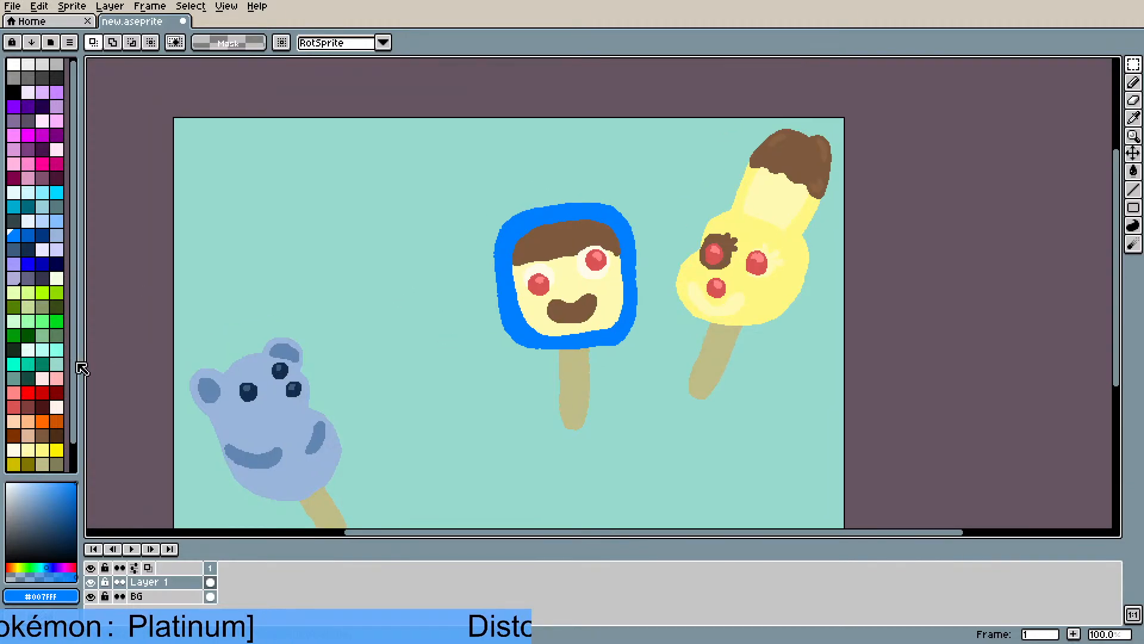
pyautogui.click(27, 321)
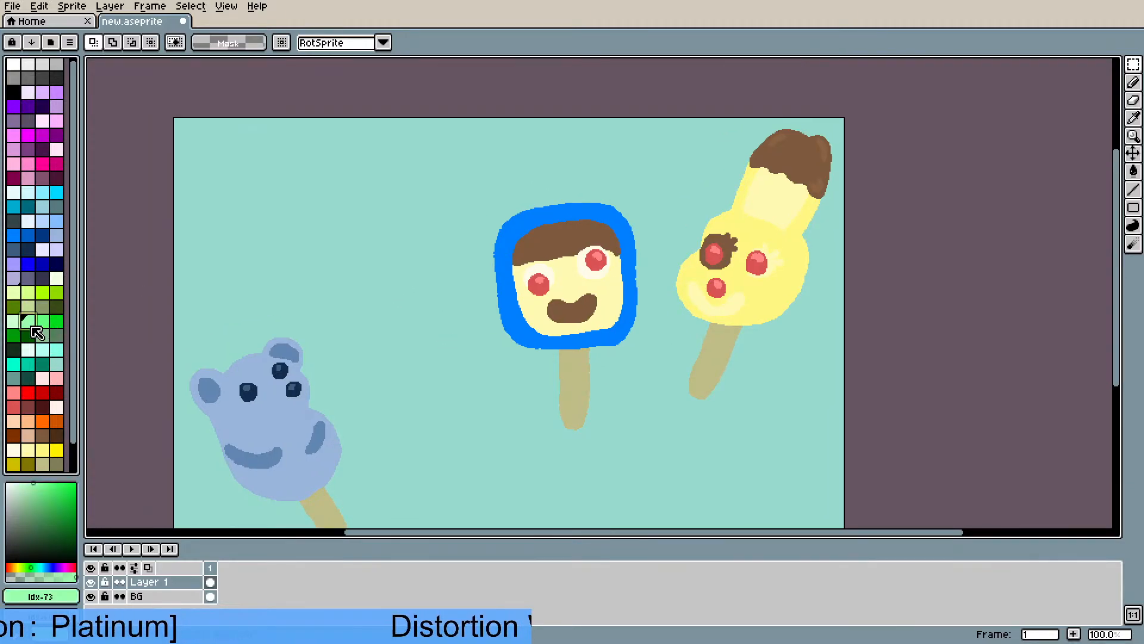
pyautogui.press('b')
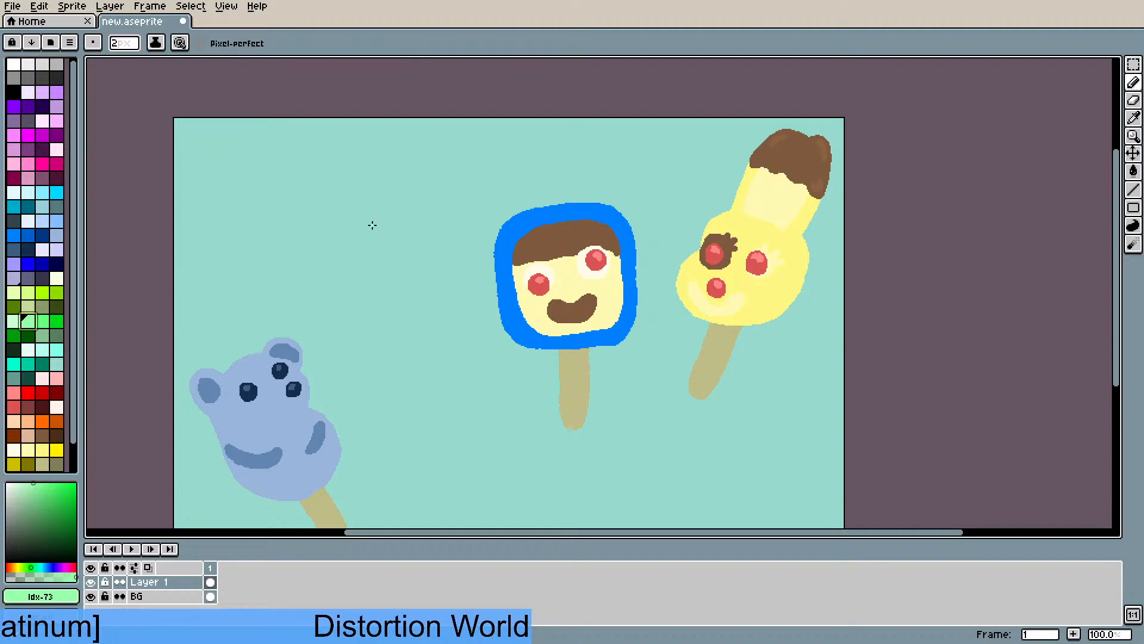
pyautogui.click(124, 43)
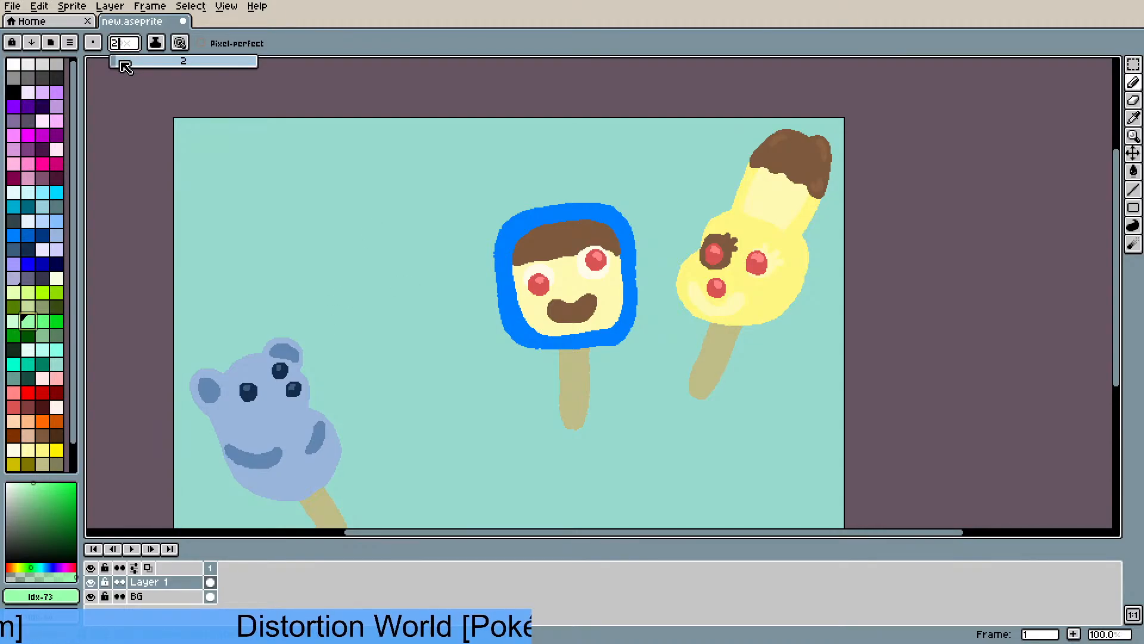
pyautogui.click(120, 61)
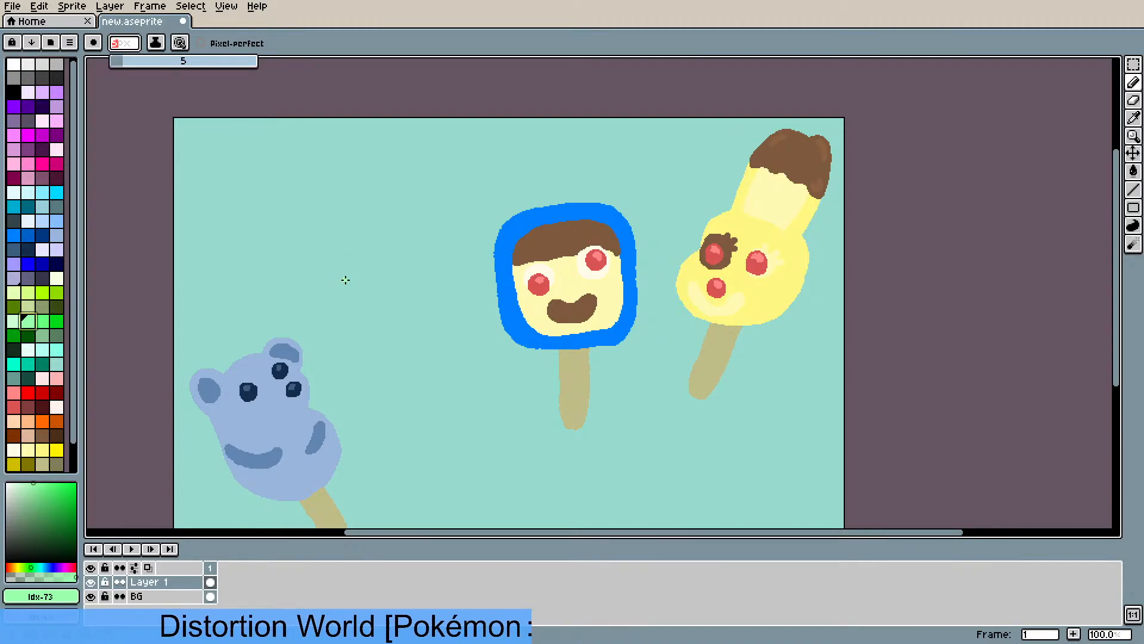
pyautogui.moveTo(353, 291)
pyautogui.mouseDown()
pyautogui.moveTo(331, 221)
pyautogui.moveTo(363, 193)
pyautogui.moveTo(408, 196)
pyautogui.moveTo(429, 244)
pyautogui.moveTo(428, 302)
pyautogui.moveTo(394, 318)
pyautogui.moveTo(368, 312)
pyautogui.moveTo(330, 254)
pyautogui.moveTo(318, 208)
pyautogui.moveTo(339, 185)
pyautogui.moveTo(353, 193)
pyautogui.moveTo(323, 216)
pyautogui.mouseUp()
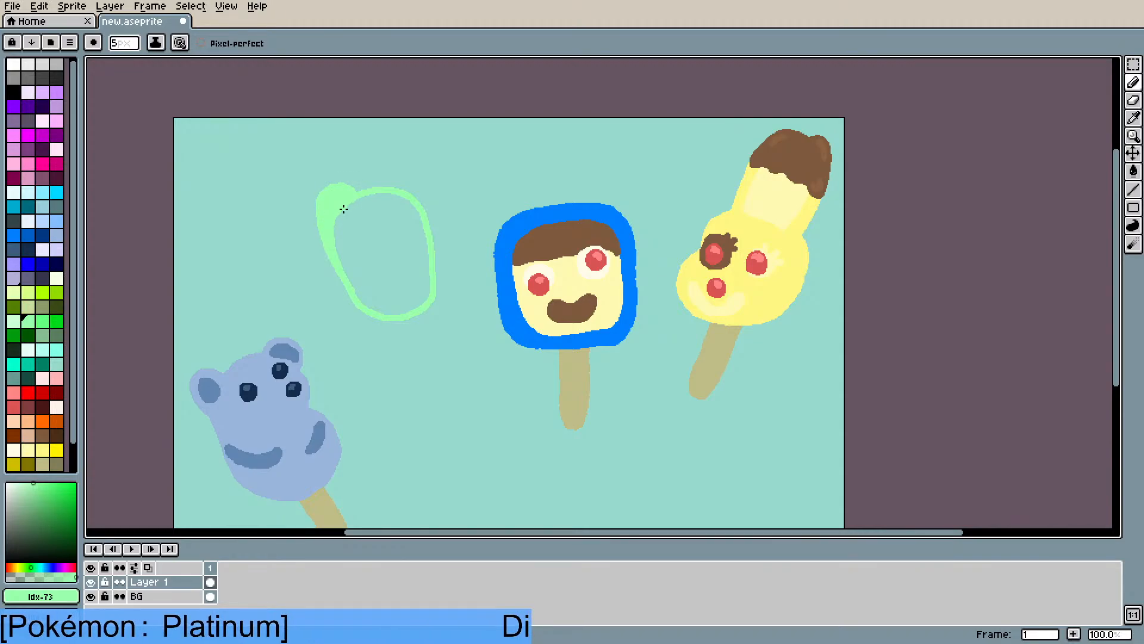
pyautogui.press('g')
pyautogui.click(387, 240)
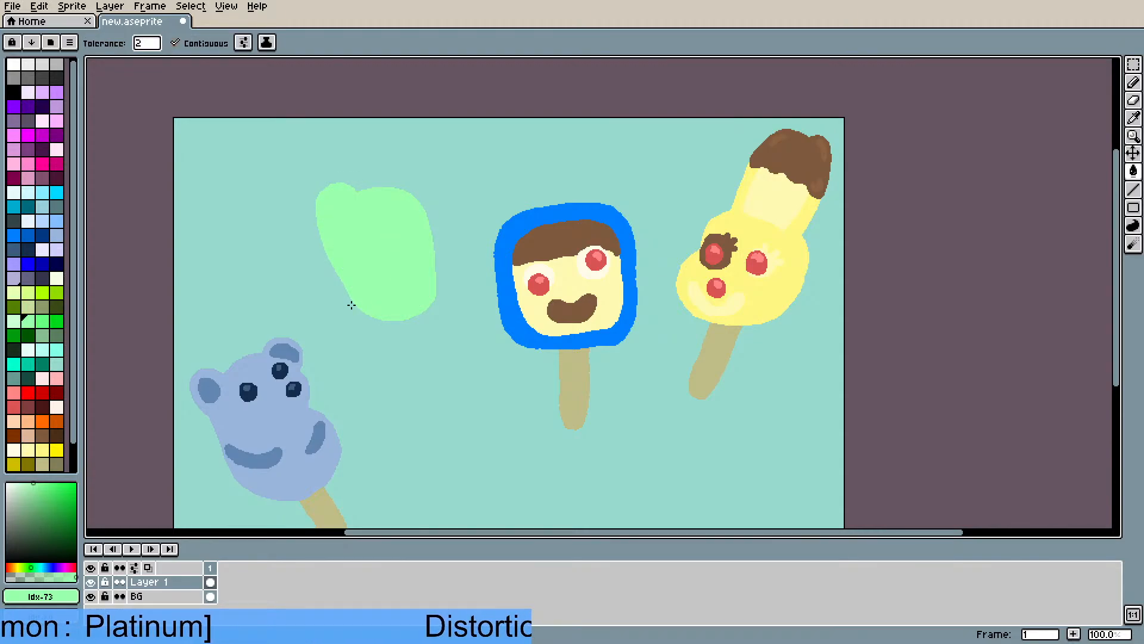
# - Select only the green shape, rotate it slightly clockwise so it stands more upright, and deselect it
pyautogui.hotkey('ctrl', 't')
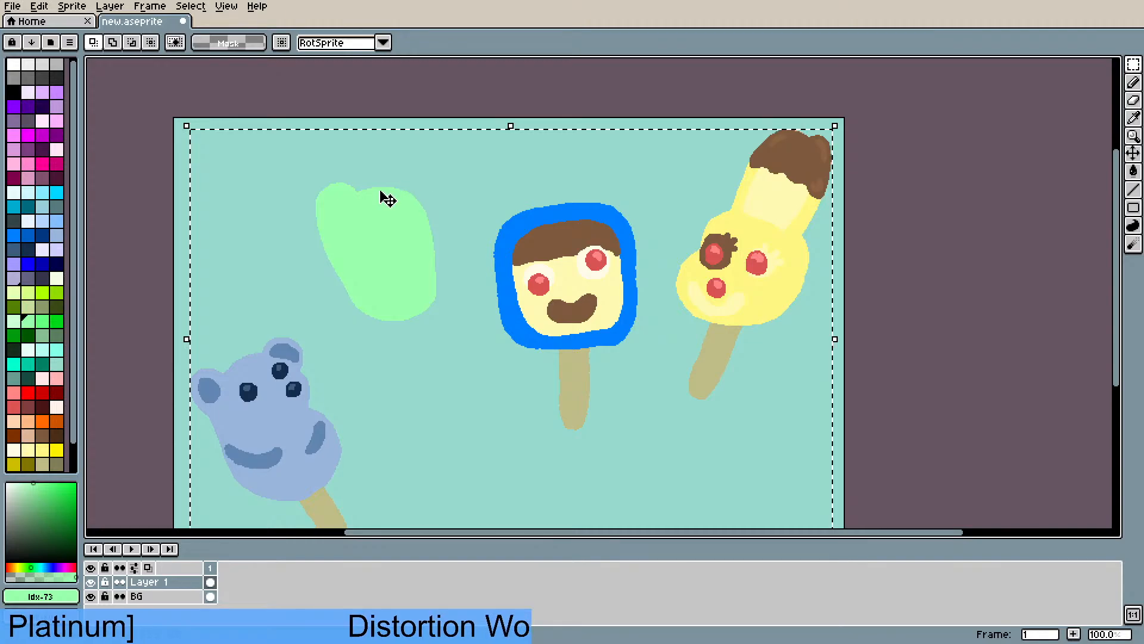
pyautogui.click(132, 153)
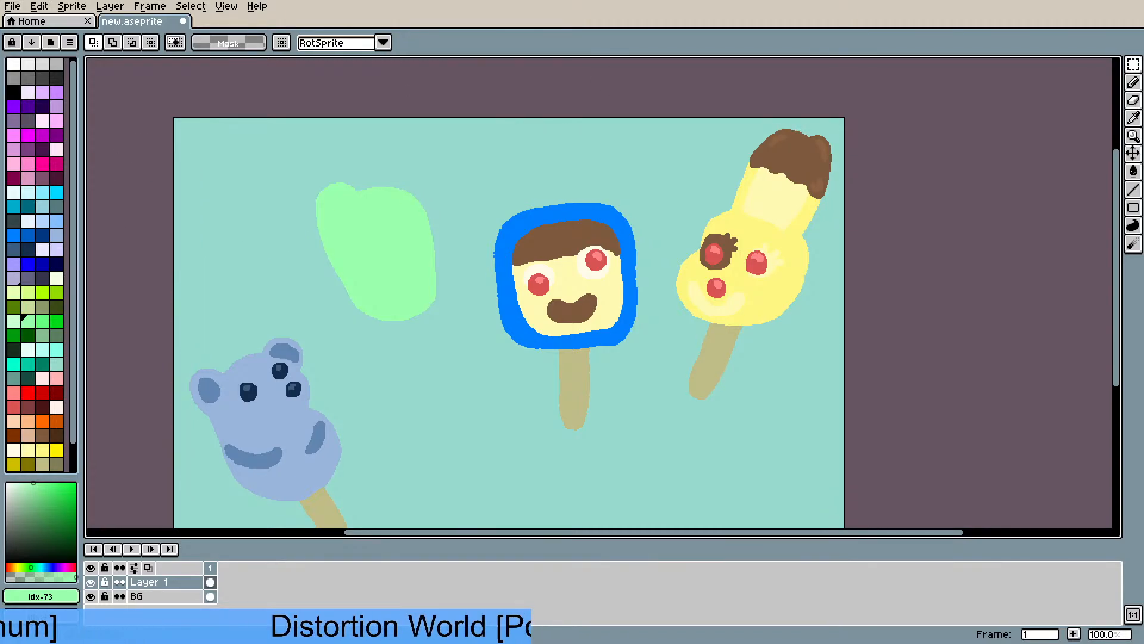
pyautogui.moveTo(297, 161); pyautogui.dragTo(461, 329)
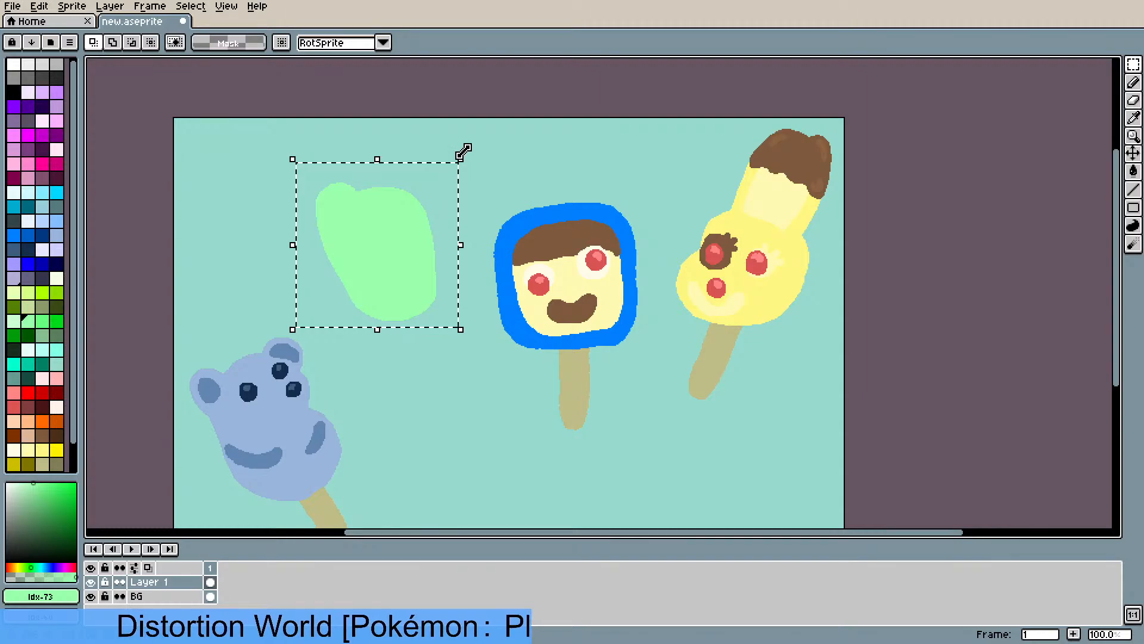
pyautogui.moveTo(480, 154); pyautogui.dragTo(494, 190)
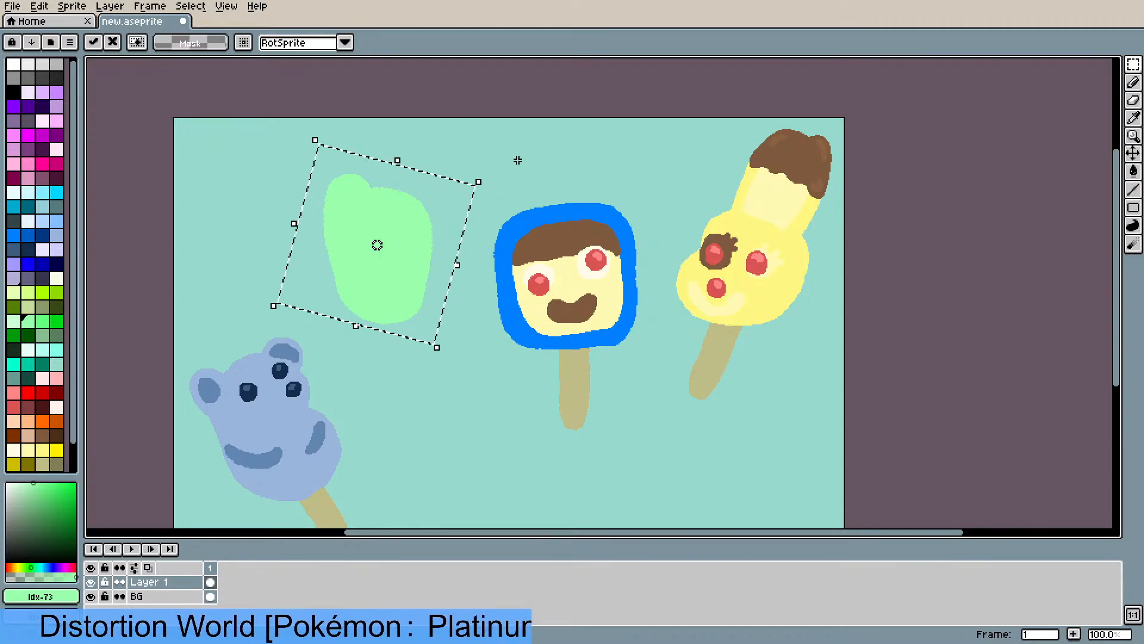
pyautogui.click(494, 189)
# - Erase the rounded lower end of the green shape with the 7 px eraser to leave a flat base
pyautogui.press('b')
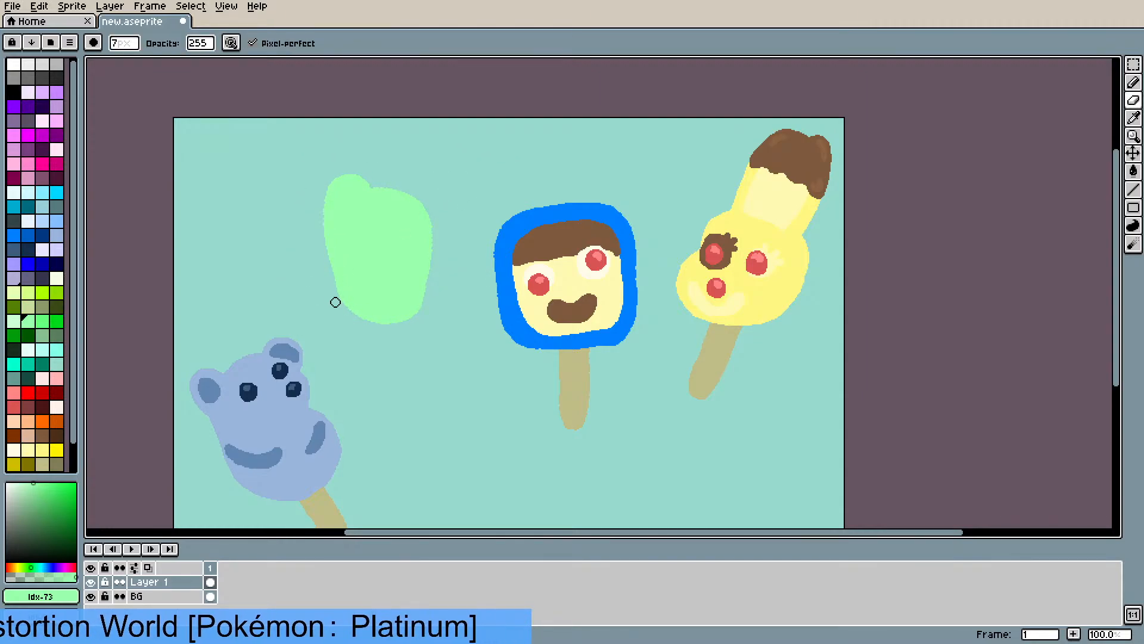
pyautogui.moveTo(330, 293); pyautogui.dragTo(462, 294)
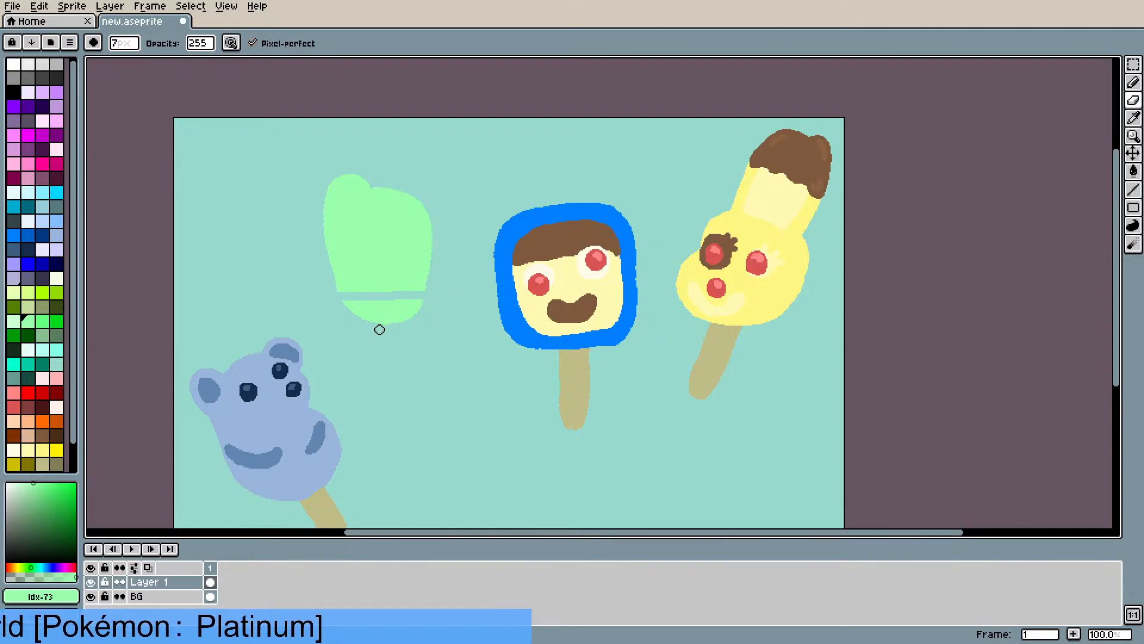
pyautogui.moveTo(424, 304)
pyautogui.mouseDown()
pyautogui.moveTo(341, 304)
pyautogui.moveTo(438, 306)
pyautogui.moveTo(341, 307)
pyautogui.moveTo(417, 312)
pyautogui.mouseUp()
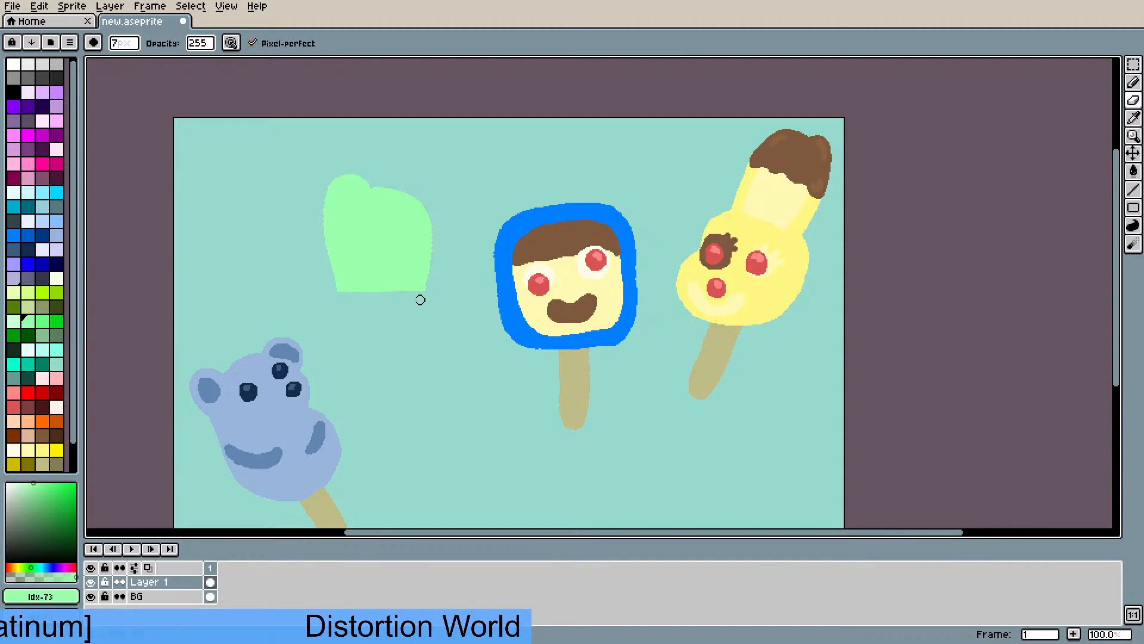
# - Select the green shape, stretch it slightly taller and wider, shift it toward the blue-framed face, and deselect it
pyautogui.scroll(1, 394, 307)
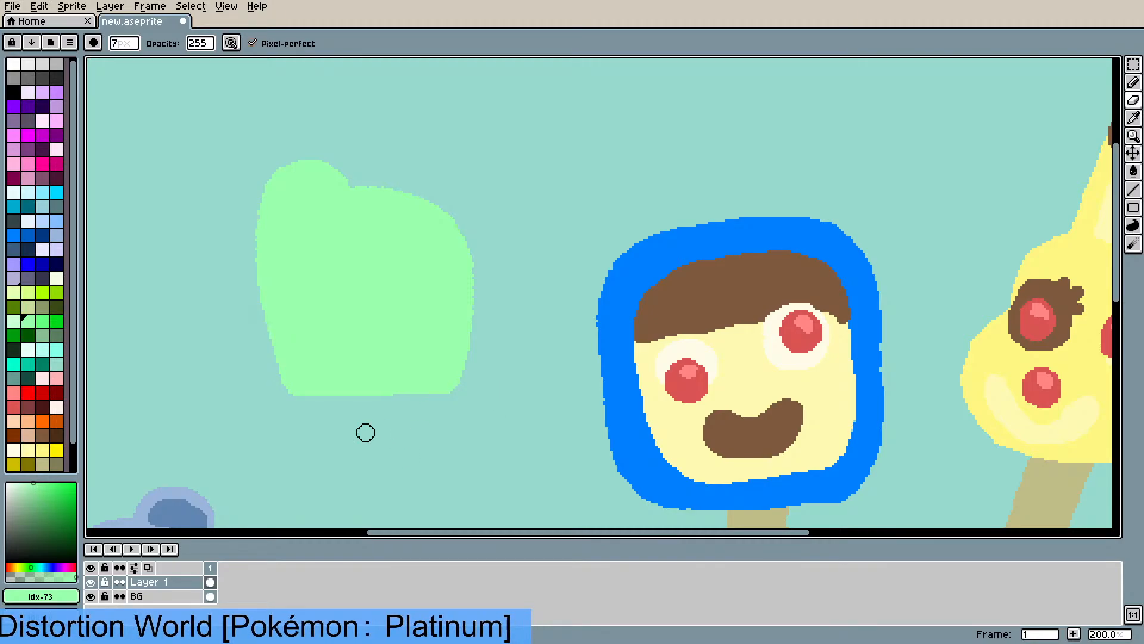
pyautogui.scroll(-2, 411, 459)
pyautogui.scroll(1, 427, 437)
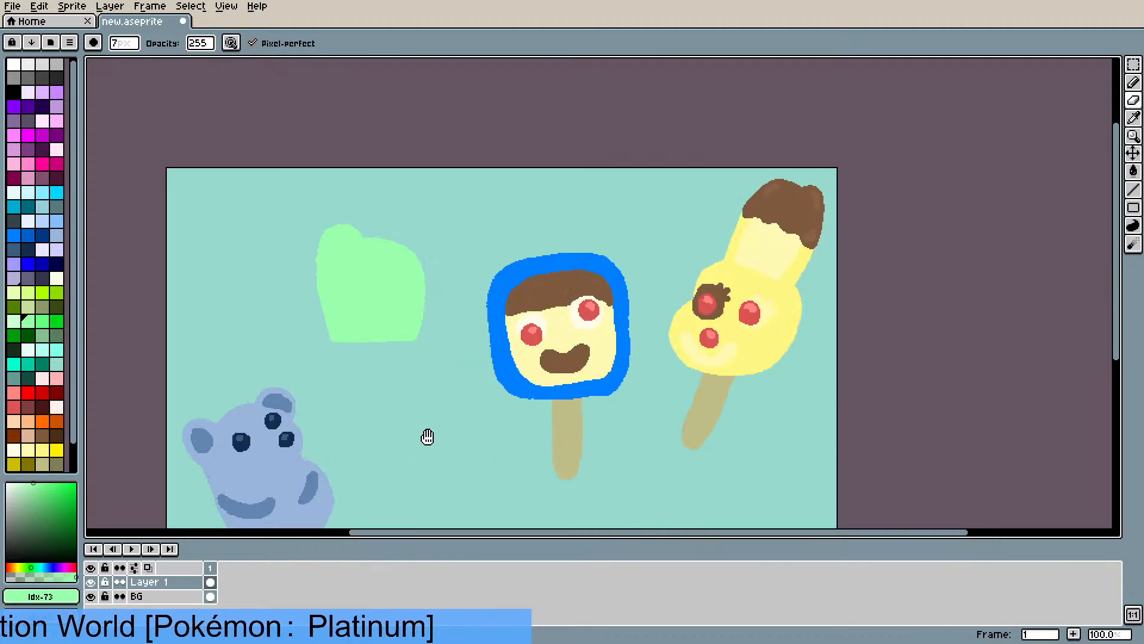
pyautogui.moveTo(427, 437); pyautogui.dragTo(529, 424)
pyautogui.press('m')
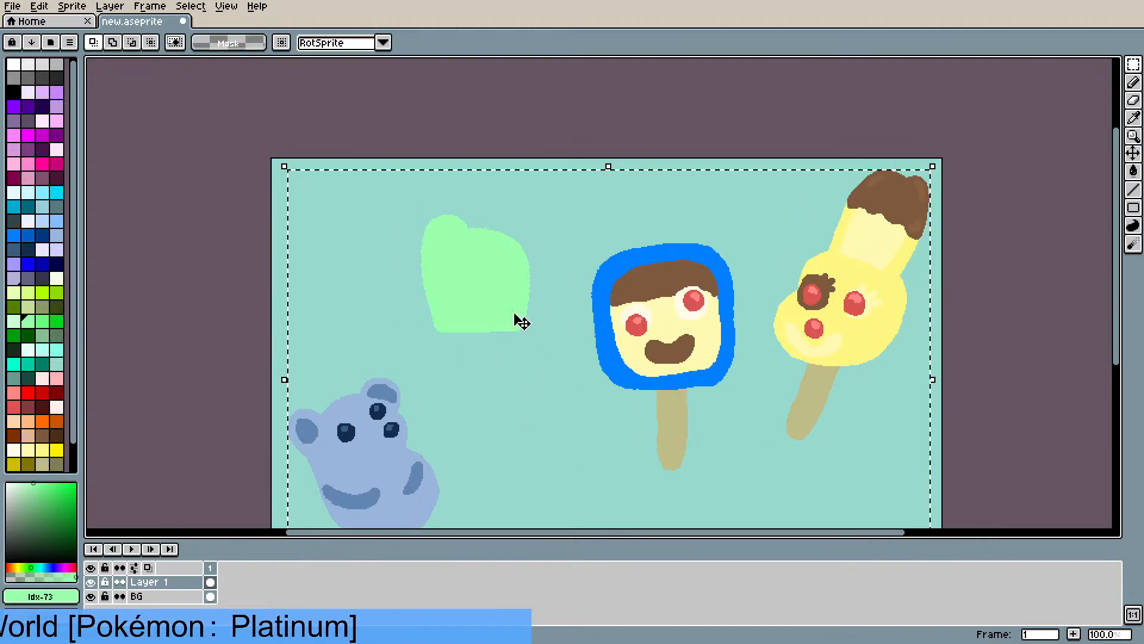
pyautogui.hotkey('ctrl', 'd')
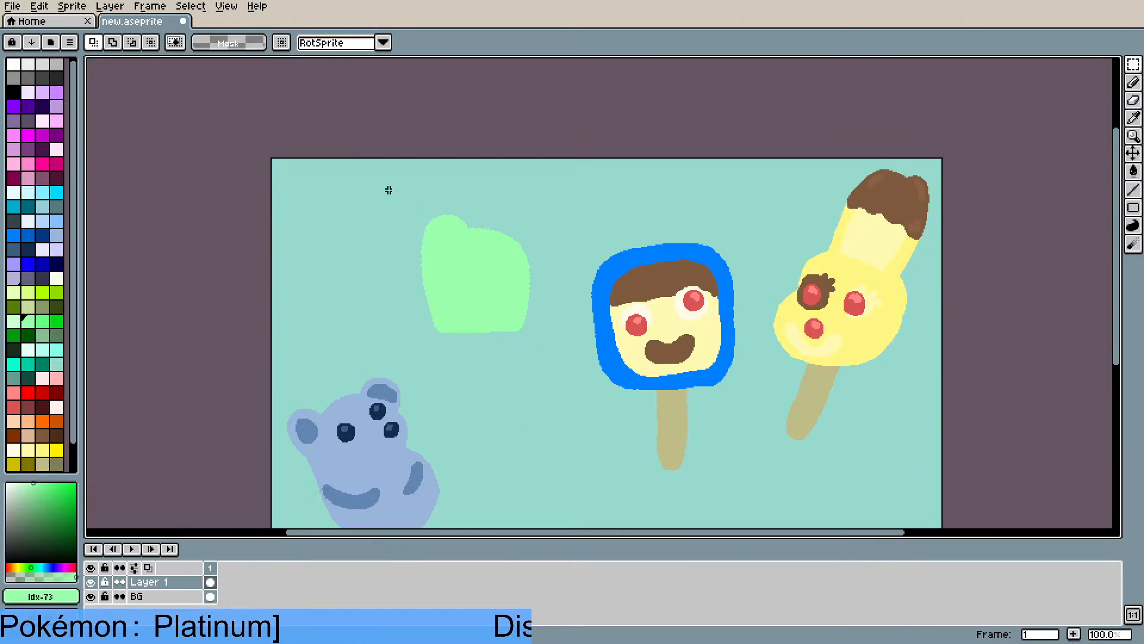
pyautogui.moveTo(413, 199); pyautogui.dragTo(557, 371)
pyautogui.click(487, 372)
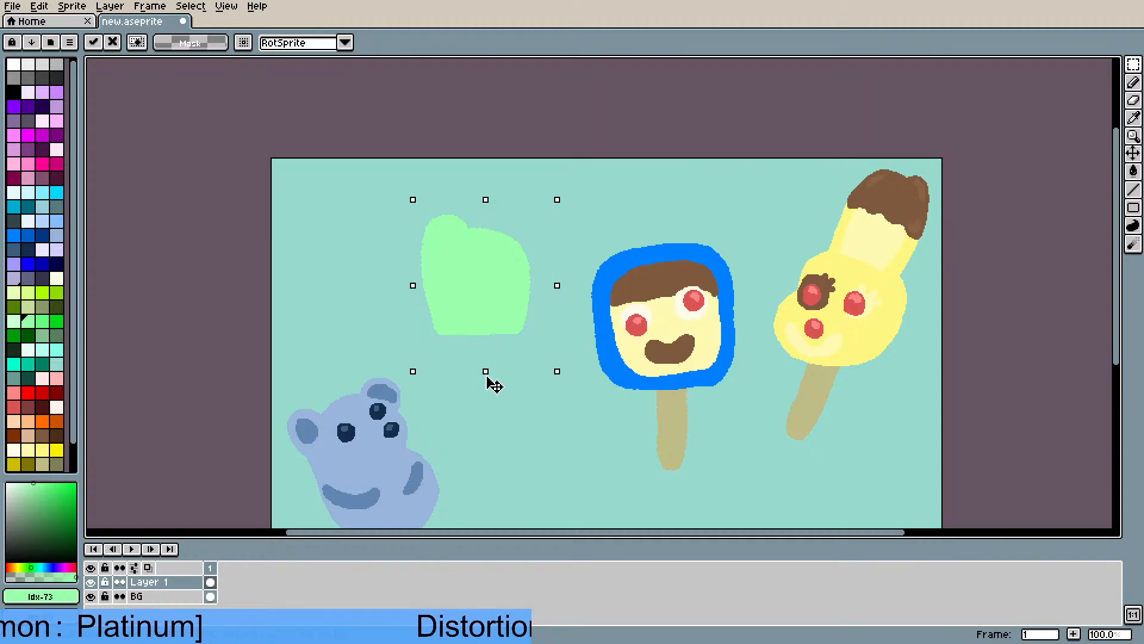
pyautogui.moveTo(487, 377); pyautogui.dragTo(501, 383)
pyautogui.moveTo(556, 293)
pyautogui.mouseDown()
pyautogui.moveTo(573, 299)
pyautogui.moveTo(563, 305)
pyautogui.mouseUp()
pyautogui.moveTo(457, 291)
pyautogui.mouseDown()
pyautogui.moveTo(471, 309)
pyautogui.moveTo(466, 301)
pyautogui.mouseUp()
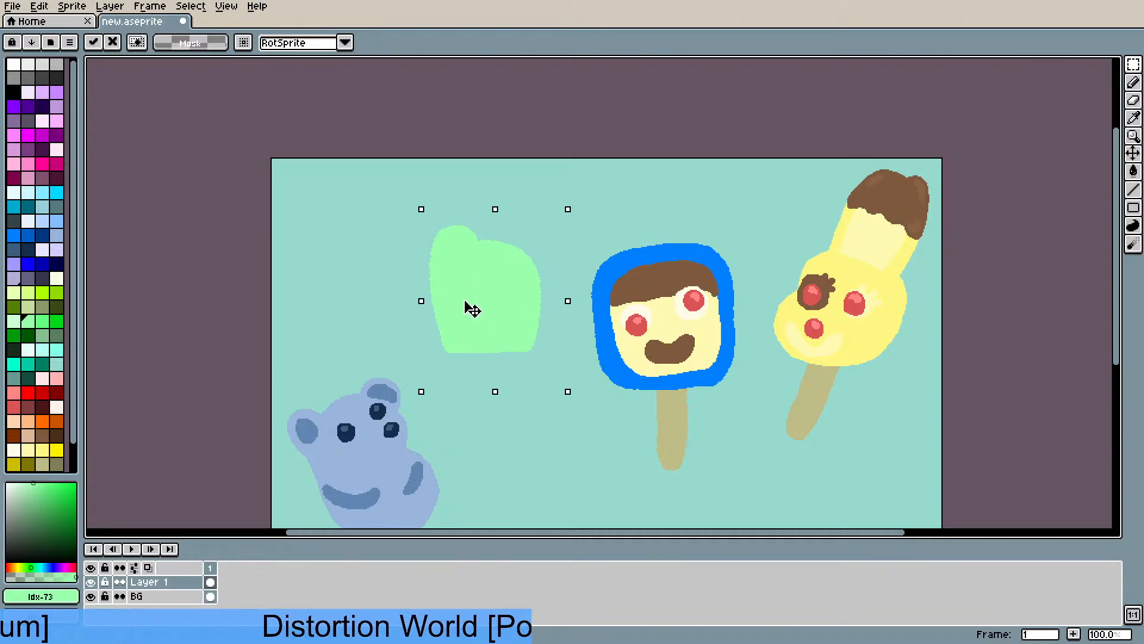
pyautogui.click(357, 293)
# - Sample the shape's green #99FFAC and paint along its left side and upper bump to make them fuller and smoother
pyautogui.scroll(1, 491, 280)
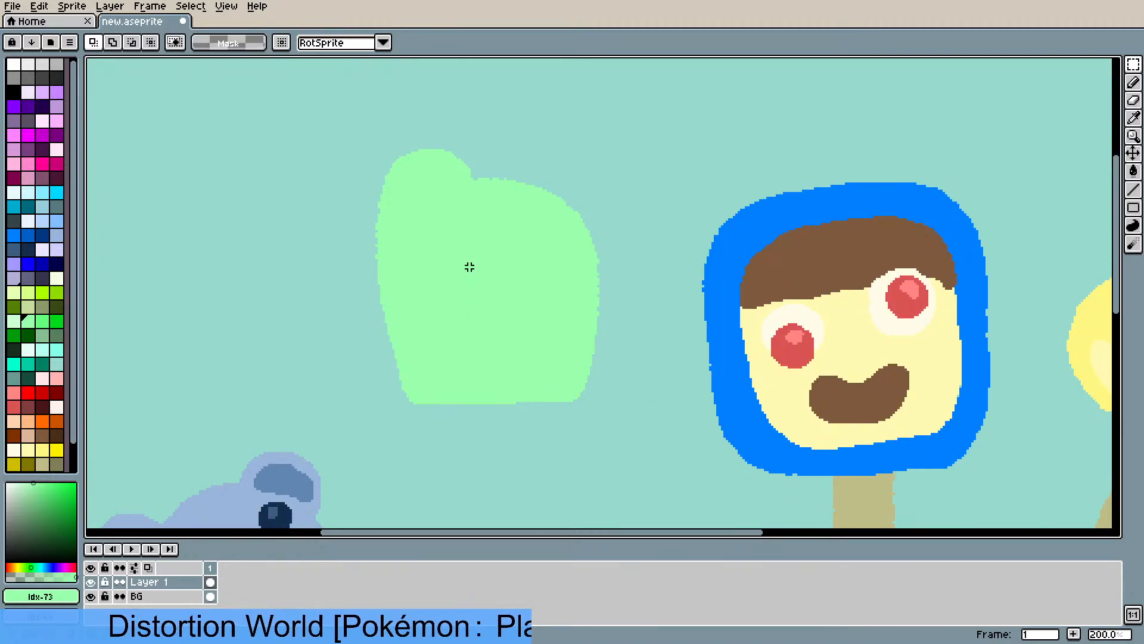
pyautogui.press('i')
pyautogui.click(456, 271)
pyautogui.press('b')
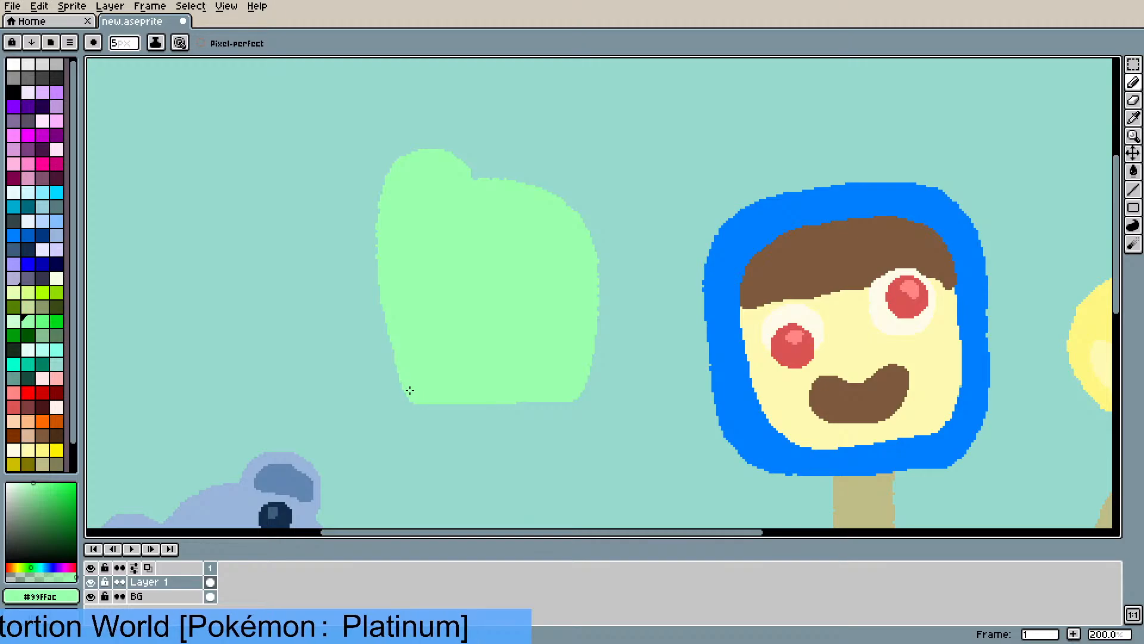
pyautogui.moveTo(385, 319); pyautogui.dragTo(380, 205)
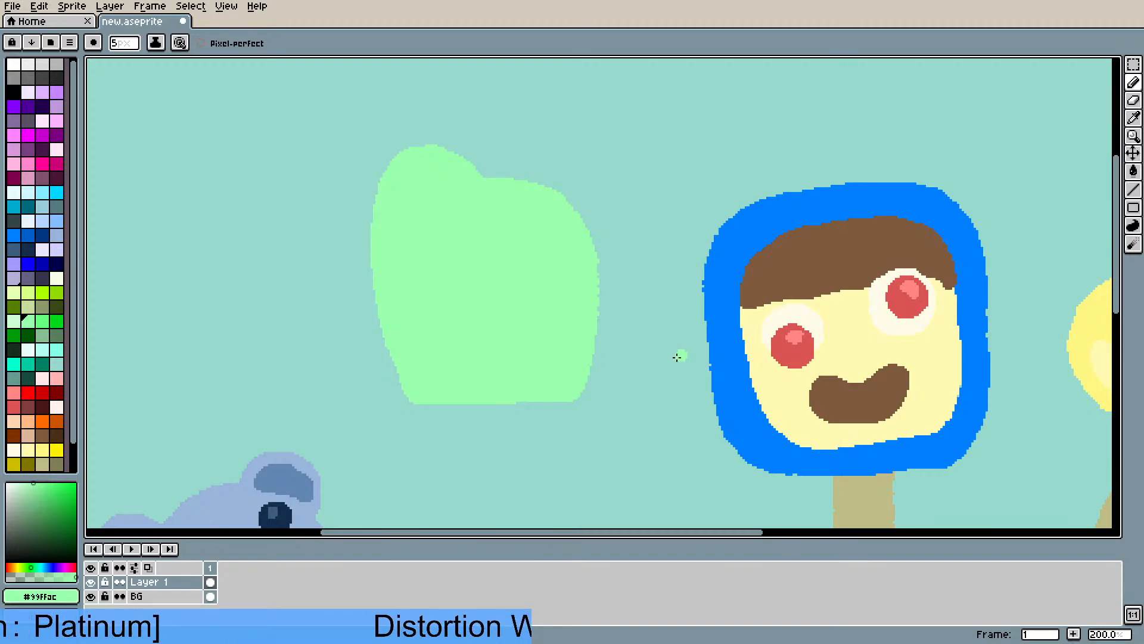
# - Trim the flat base of the green shape with the 7 px eraser, softening its lower right corner
pyautogui.scroll(-2, 584, 280)
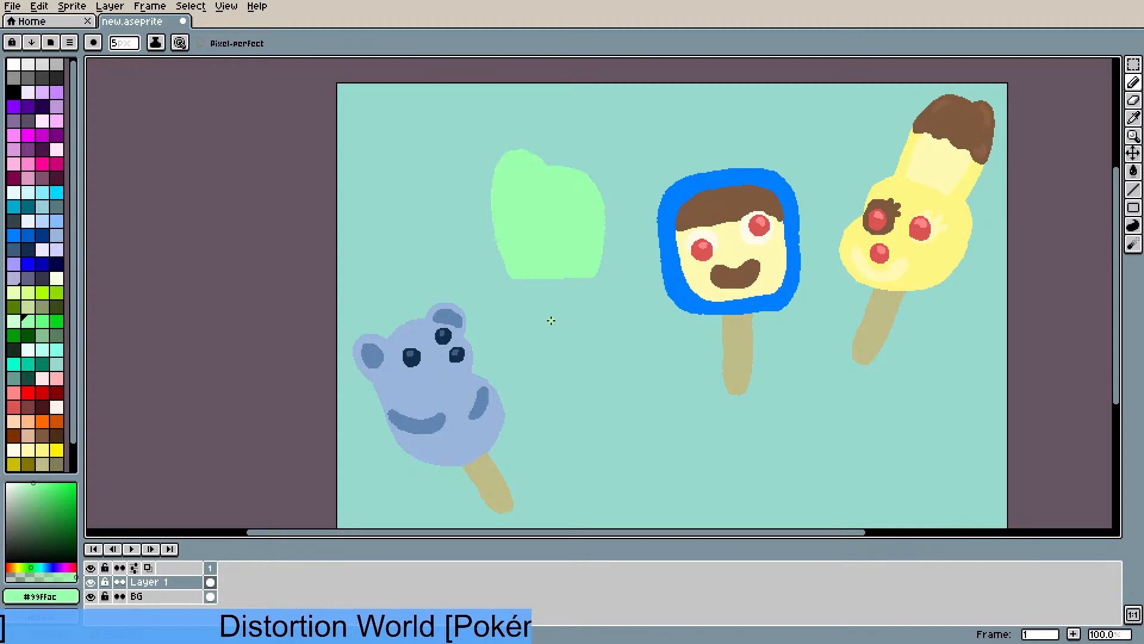
pyautogui.scroll(2, 558, 319)
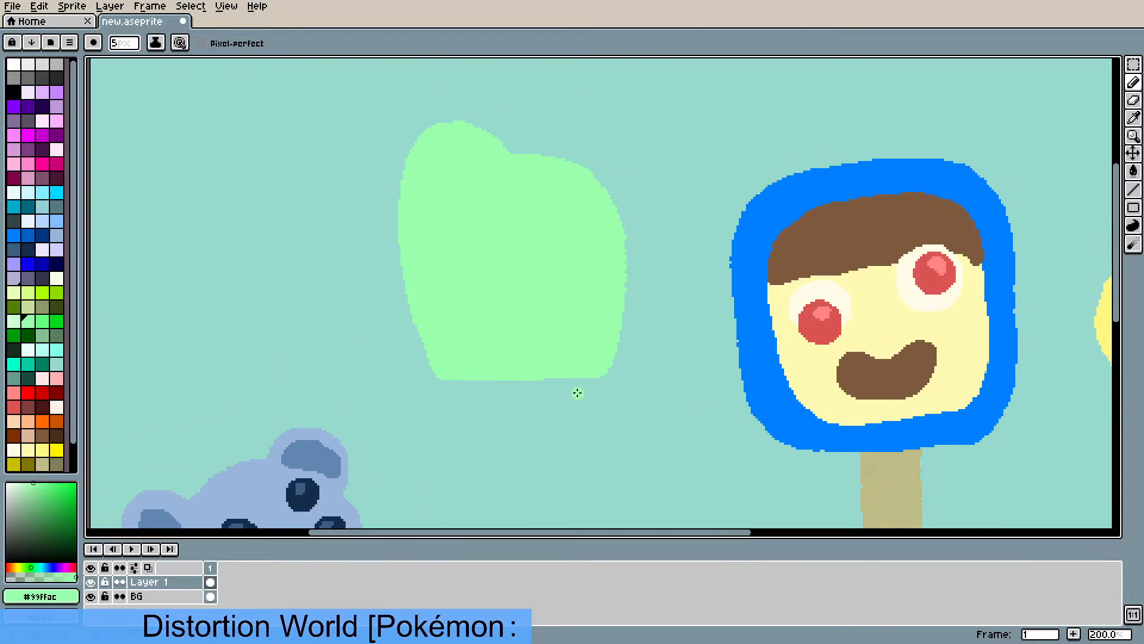
pyautogui.press('b')
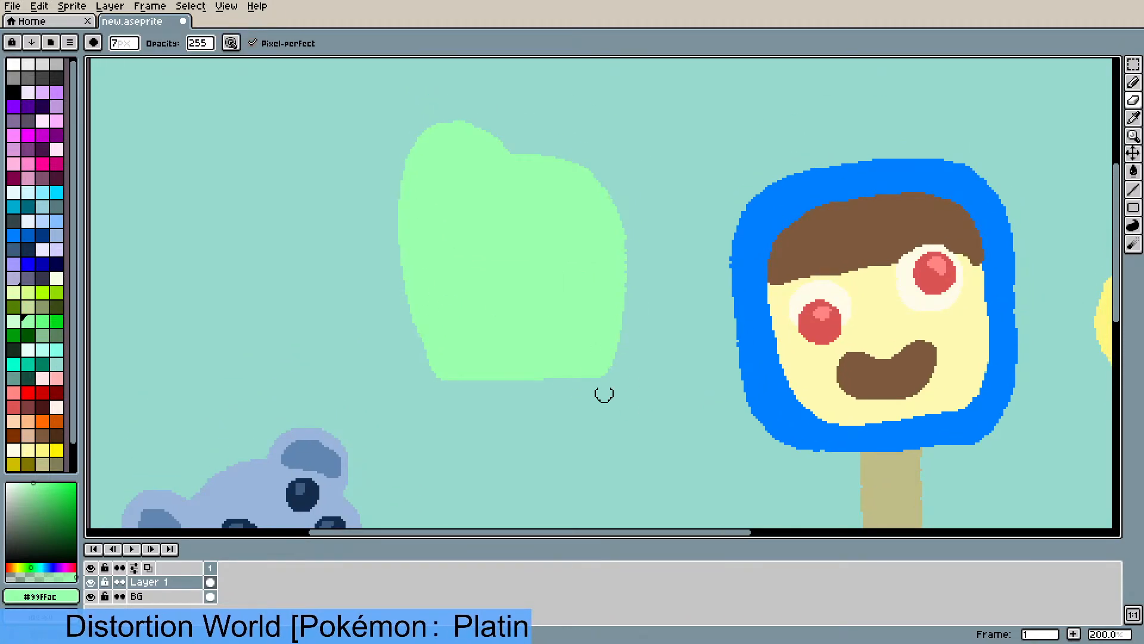
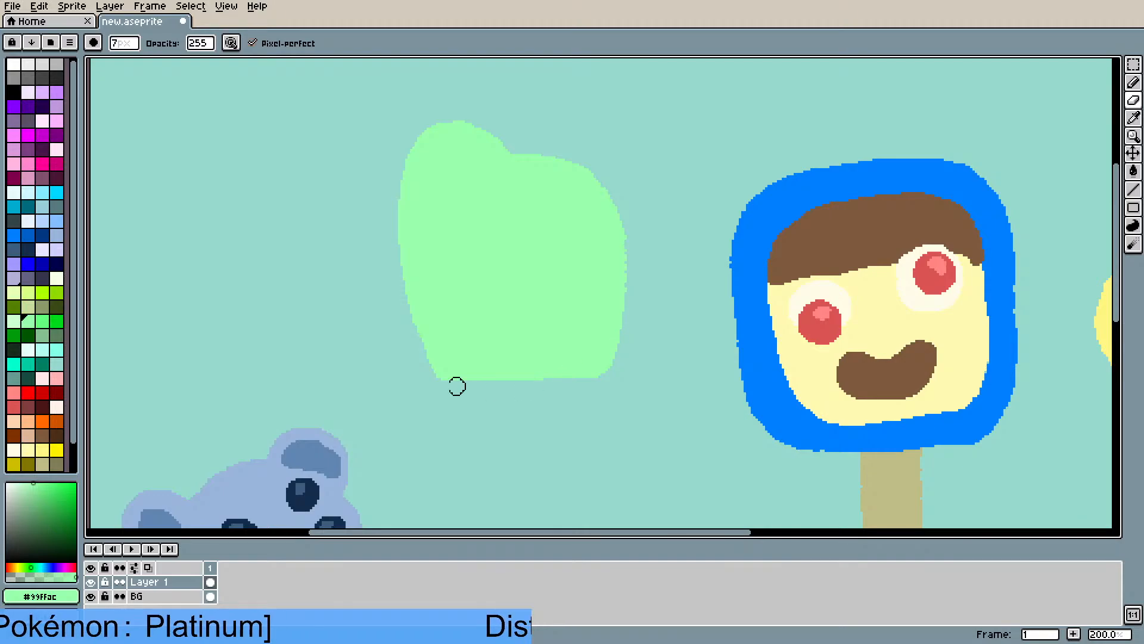
# - Sample the pale yellow #FFFAB3 from the blue-framed face, then outline and fill a wide smiling mouth on the green shape
pyautogui.press('i')
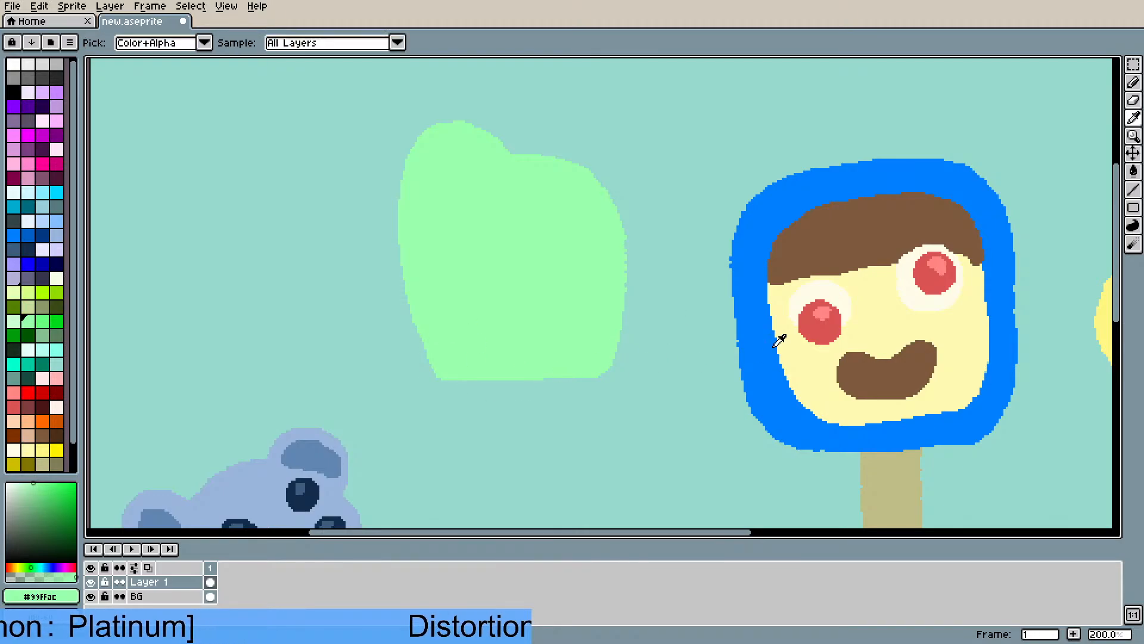
pyautogui.click(852, 325)
pyautogui.press('b')
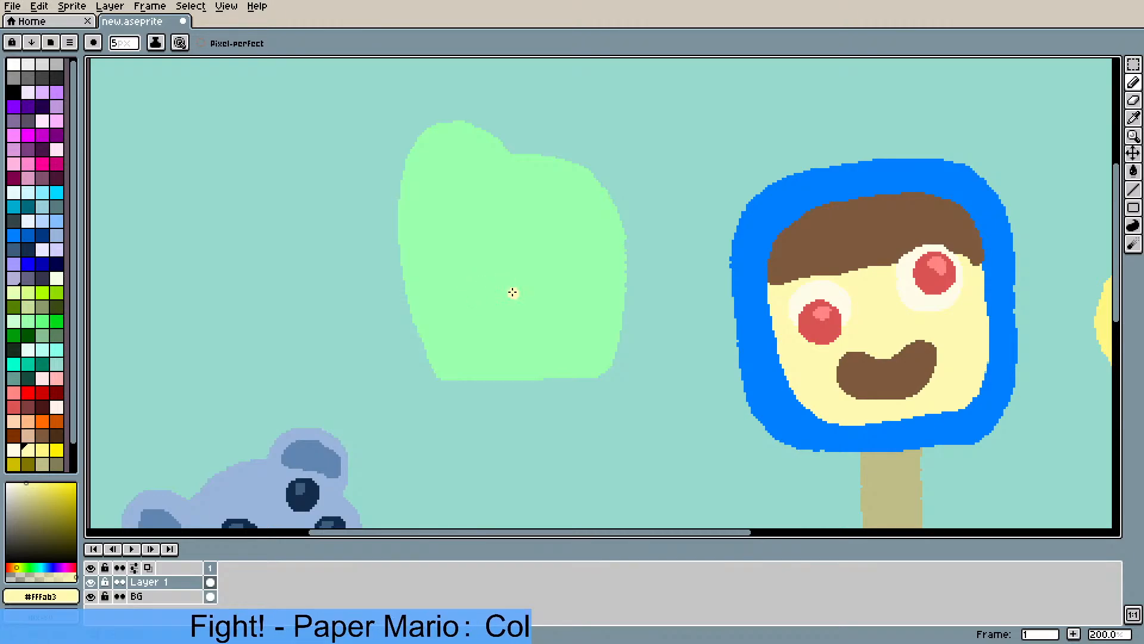
pyautogui.moveTo(523, 292)
pyautogui.mouseDown()
pyautogui.moveTo(496, 295)
pyautogui.moveTo(438, 268)
pyautogui.moveTo(452, 307)
pyautogui.moveTo(487, 320)
pyautogui.moveTo(549, 309)
pyautogui.moveTo(565, 280)
pyautogui.moveTo(525, 293)
pyautogui.mouseUp()
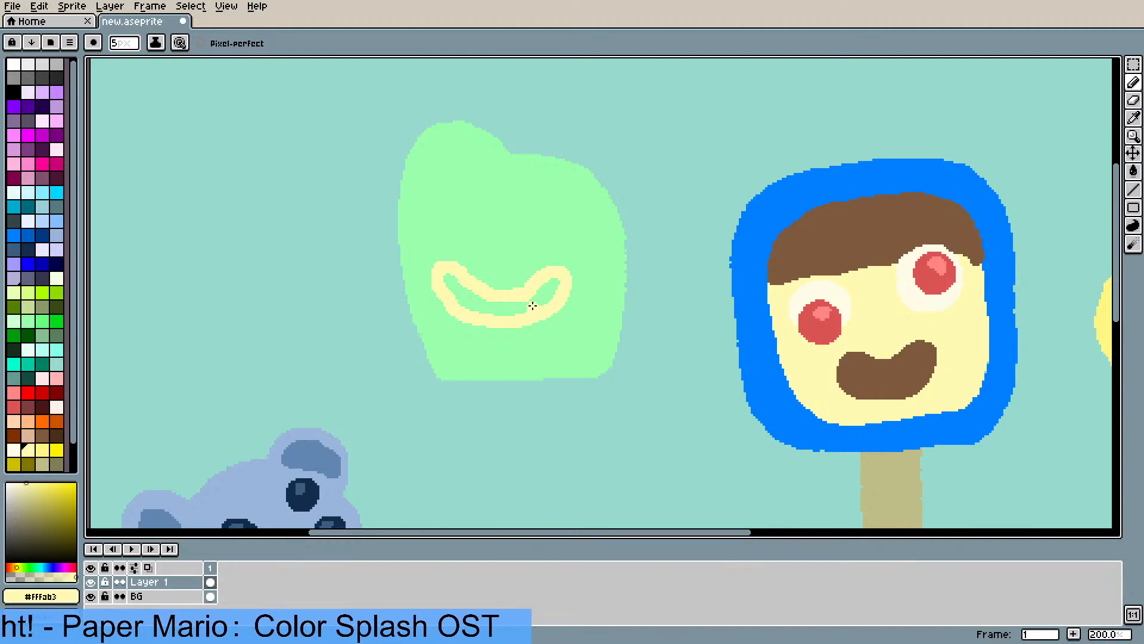
pyautogui.press('g')
pyautogui.click(519, 303)
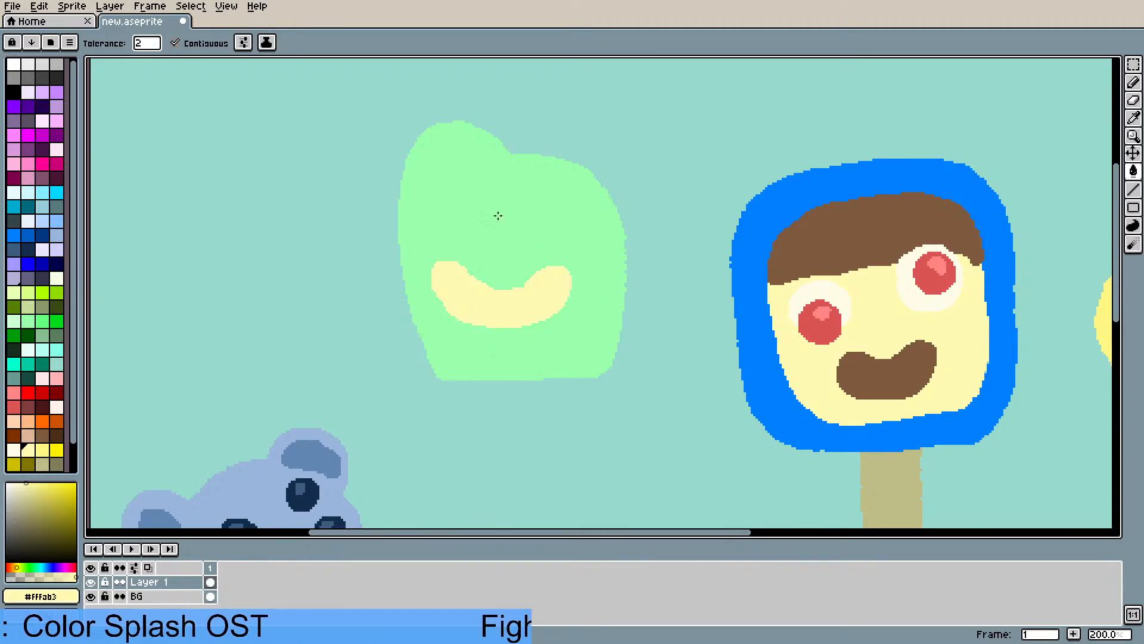
# - Outline and fill a round pale yellow eye above the right end of the green character's mouth
pyautogui.click(540, 201)
pyautogui.hotkey('ctrl', 'z')
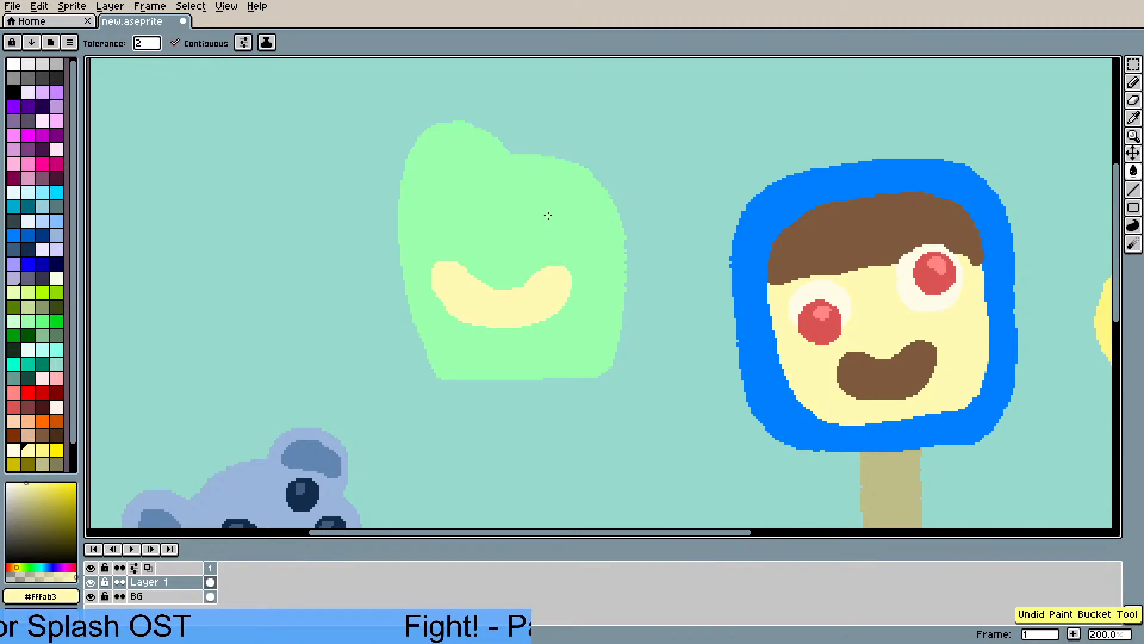
pyautogui.press('b')
pyautogui.moveTo(539, 196)
pyautogui.mouseDown()
pyautogui.moveTo(530, 238)
pyautogui.moveTo(566, 230)
pyautogui.moveTo(562, 205)
pyautogui.moveTo(544, 198)
pyautogui.moveTo(532, 234)
pyautogui.mouseUp()
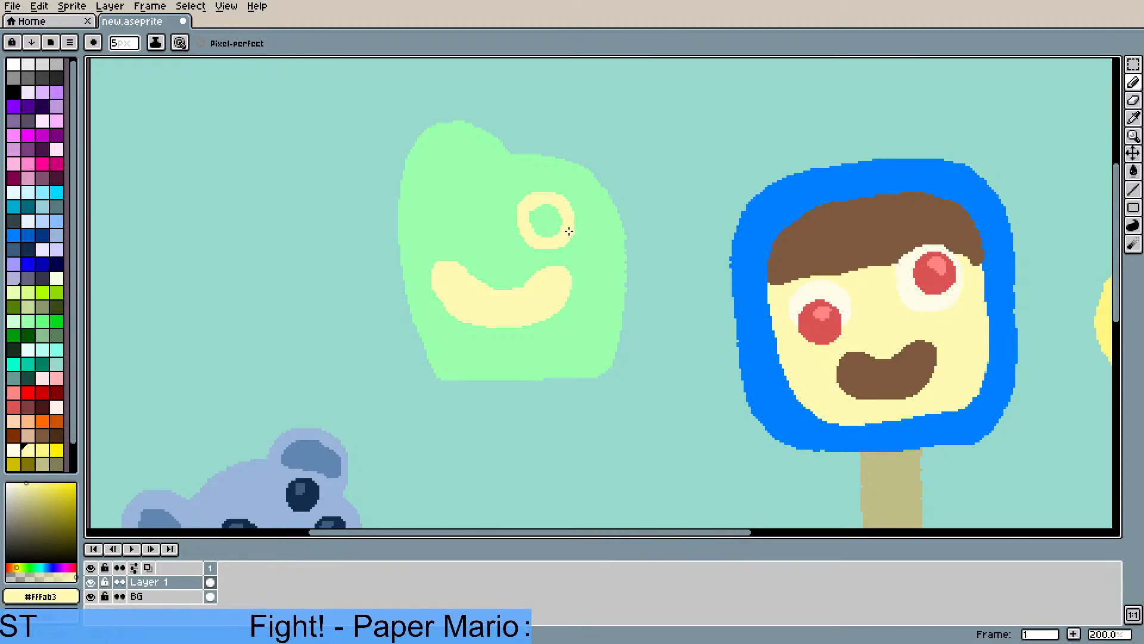
pyautogui.press('g')
pyautogui.click(553, 226)
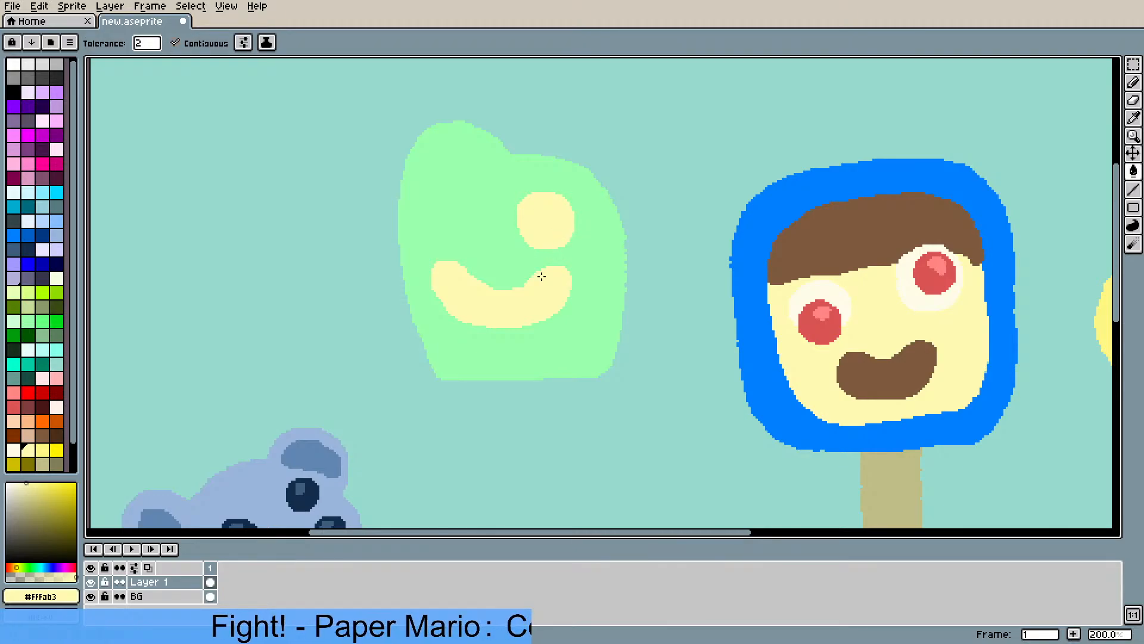
# - Outline and fill a second pale yellow eye above the left end of the mouth, and slightly enlarge the right eye
pyautogui.click(447, 203)
pyautogui.hotkey('ctrl', 'z')
pyautogui.press('b')
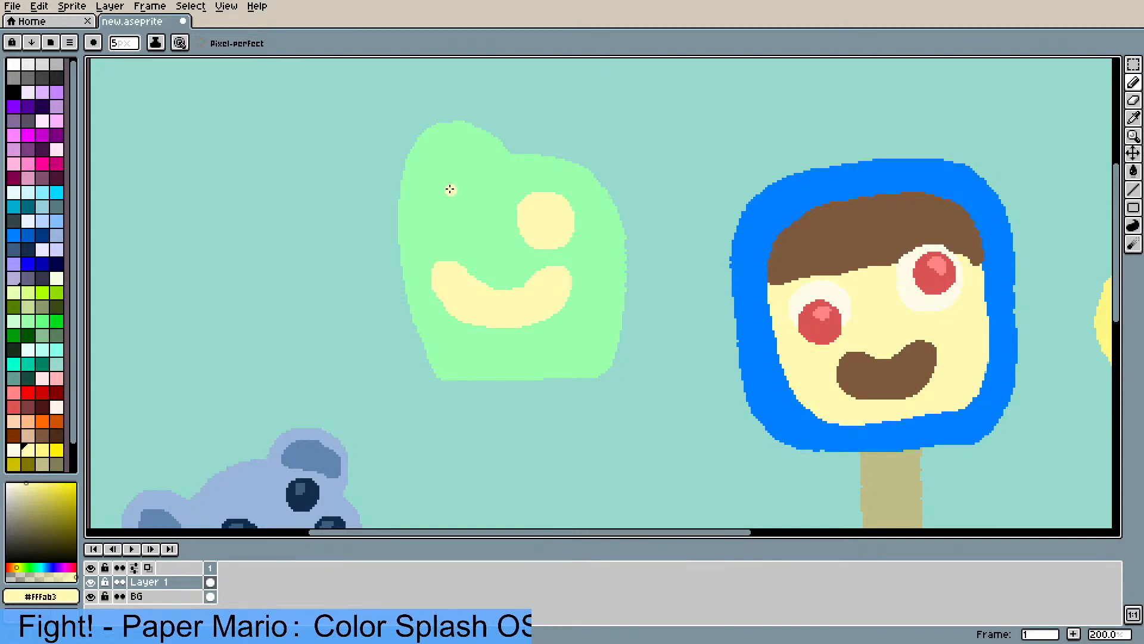
pyautogui.moveTo(447, 189)
pyautogui.mouseDown()
pyautogui.moveTo(433, 210)
pyautogui.moveTo(439, 231)
pyautogui.moveTo(470, 237)
pyautogui.moveTo(486, 222)
pyautogui.moveTo(484, 201)
pyautogui.moveTo(449, 187)
pyautogui.mouseUp()
pyautogui.press('g')
pyautogui.click(474, 226)
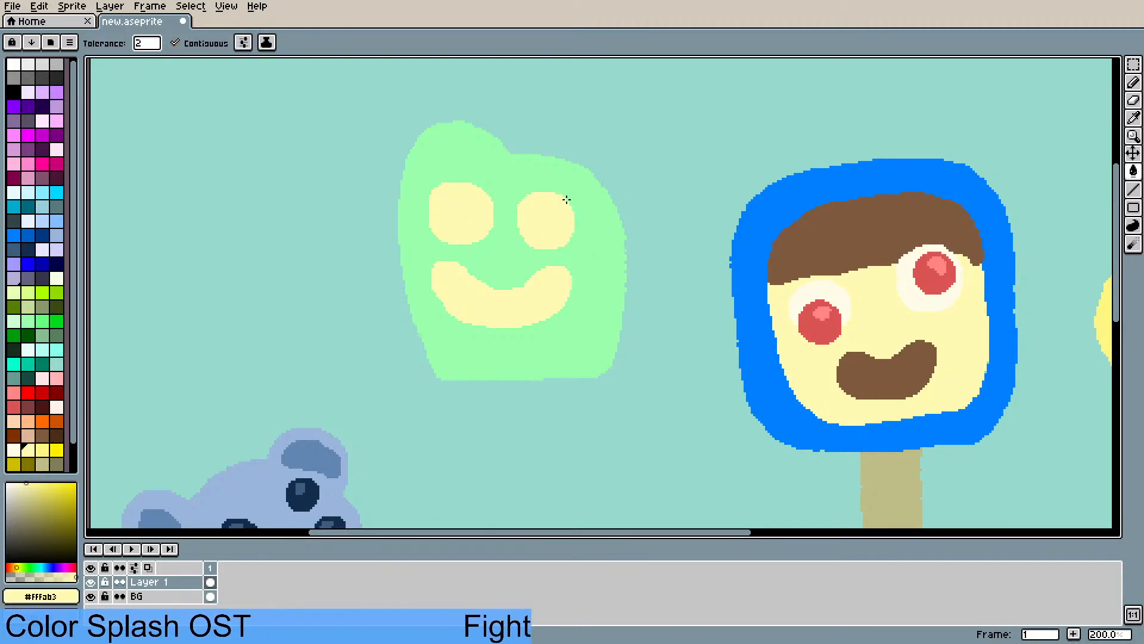
pyautogui.press('b')
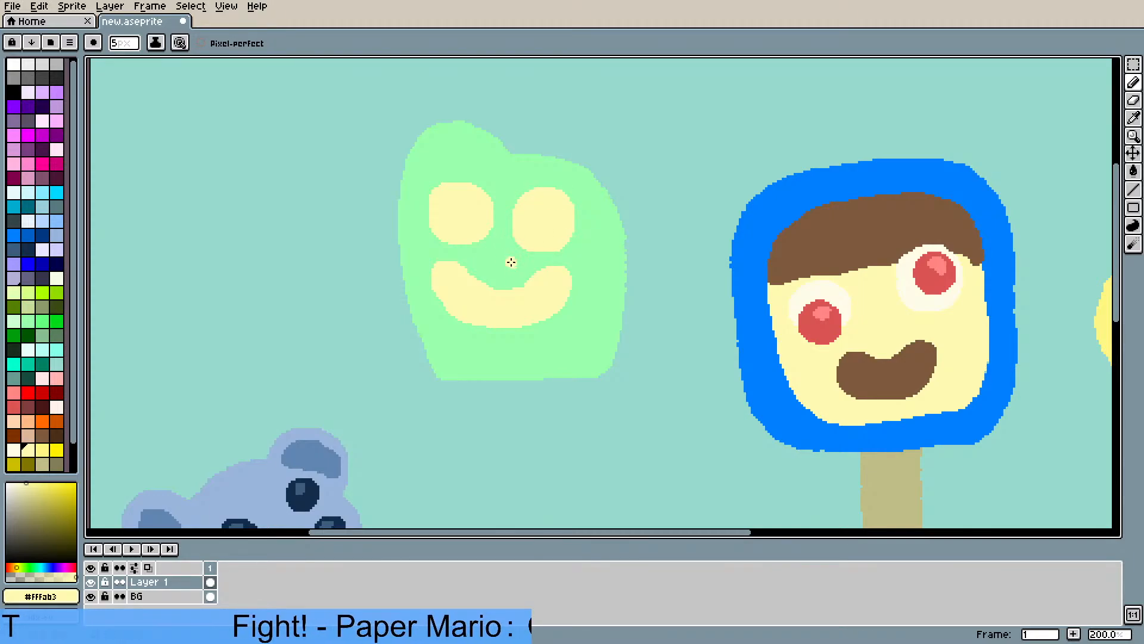
# - Paint a round dark navy pupil over the lower left of the left eye and recolour it bright blue
pyautogui.click(29, 252)
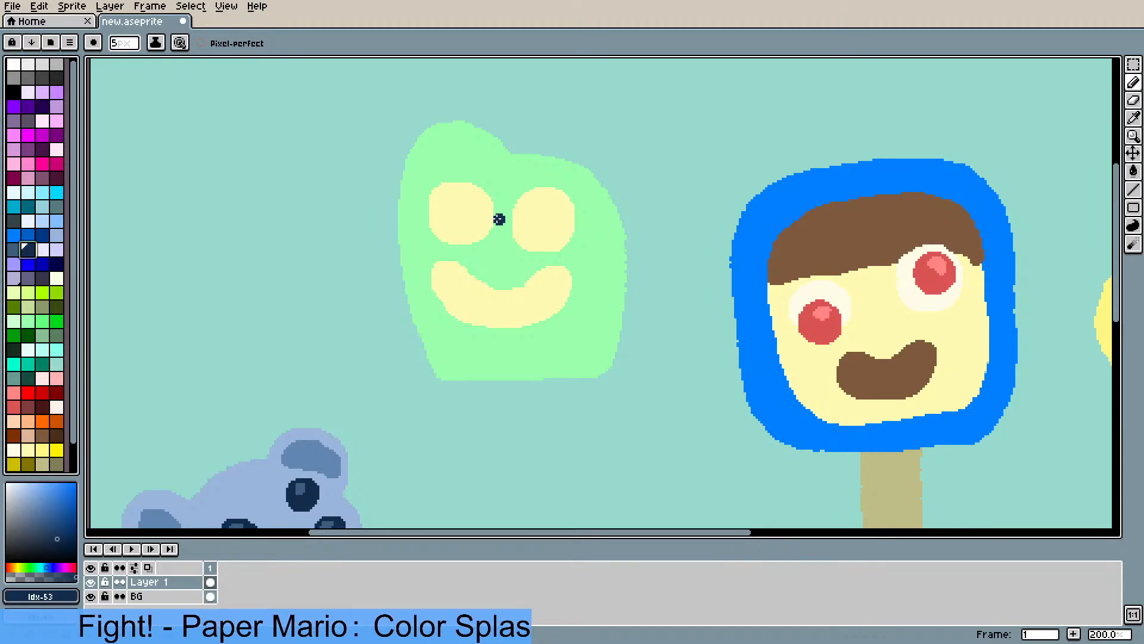
pyautogui.moveTo(445, 202)
pyautogui.mouseDown()
pyautogui.moveTo(433, 209)
pyautogui.moveTo(442, 238)
pyautogui.moveTo(461, 222)
pyautogui.moveTo(440, 209)
pyautogui.mouseUp()
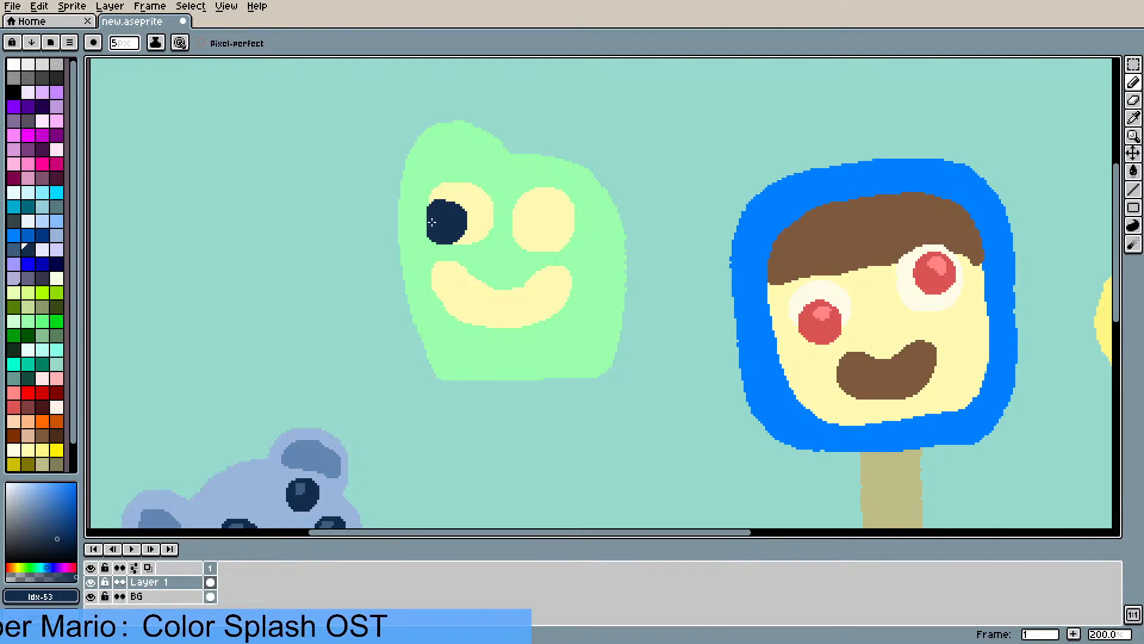
pyautogui.click(13, 235)
pyautogui.press('g')
pyautogui.click(447, 225)
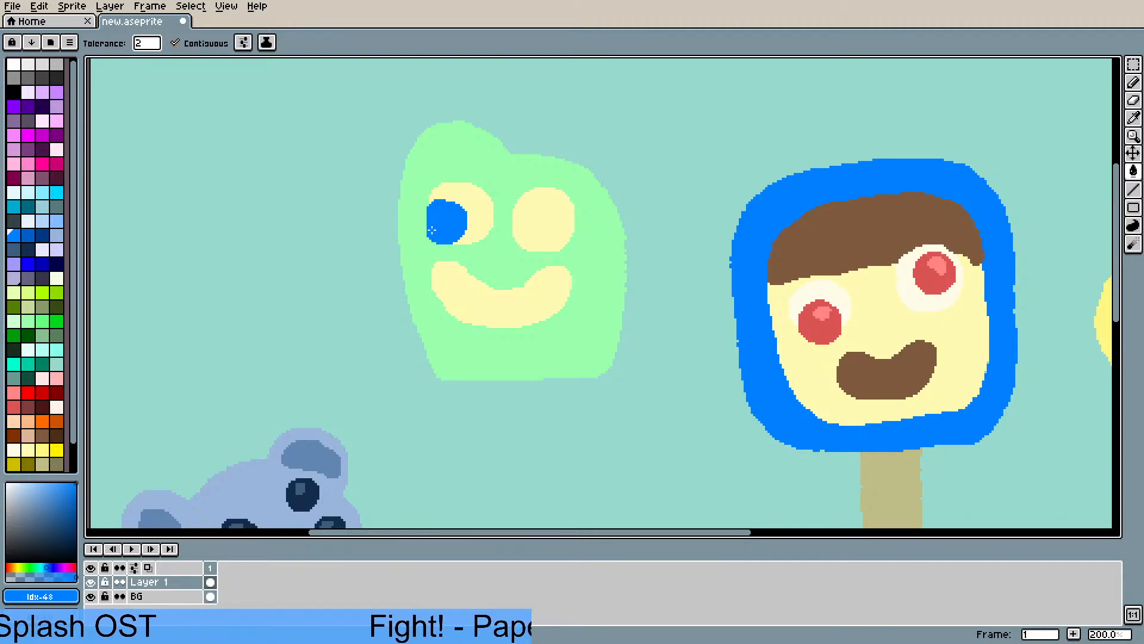
pyautogui.press('b')
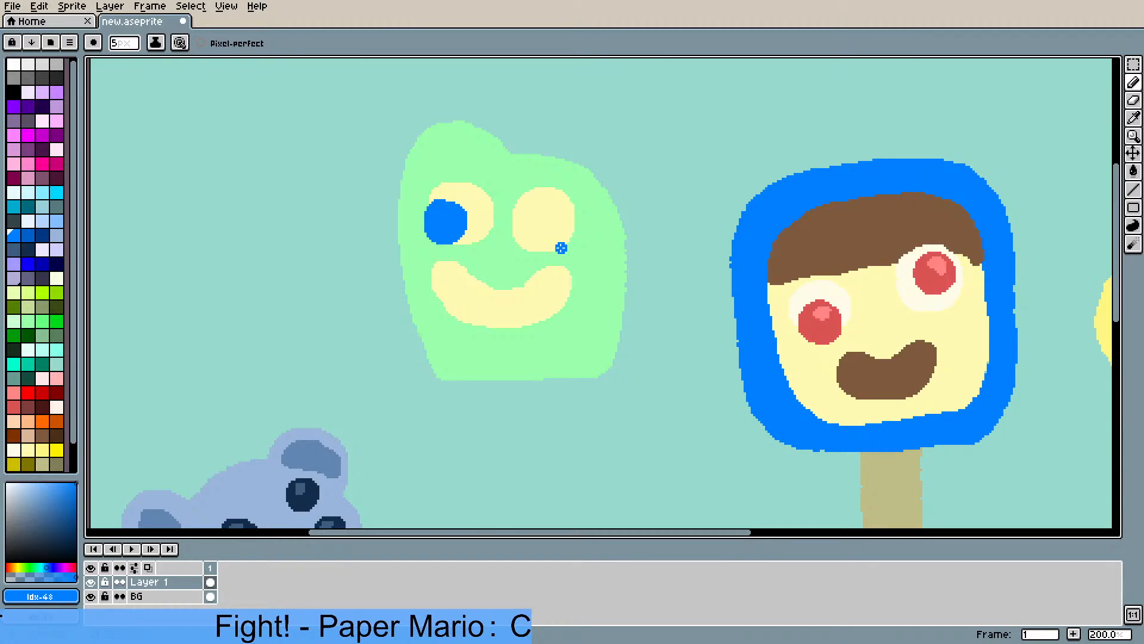
pyautogui.moveTo(590, 240)
pyautogui.mouseDown()
pyautogui.moveTo(582, 233)
pyautogui.moveTo(572, 261)
pyautogui.moveTo(595, 236)
pyautogui.moveTo(584, 246)
pyautogui.mouseUp()
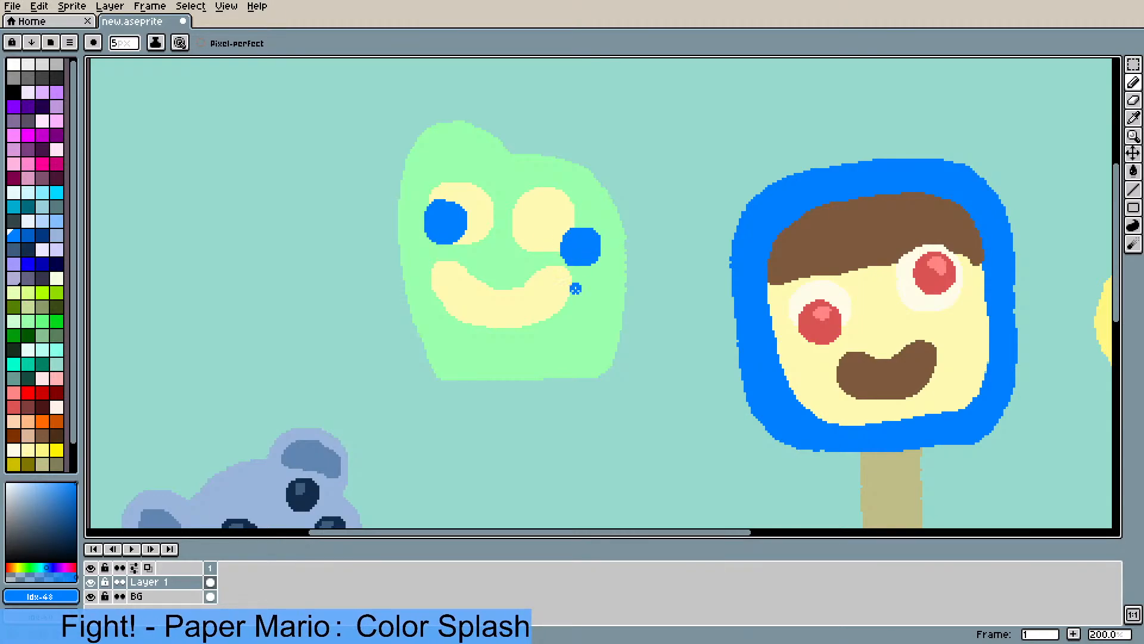
pyautogui.press('v')
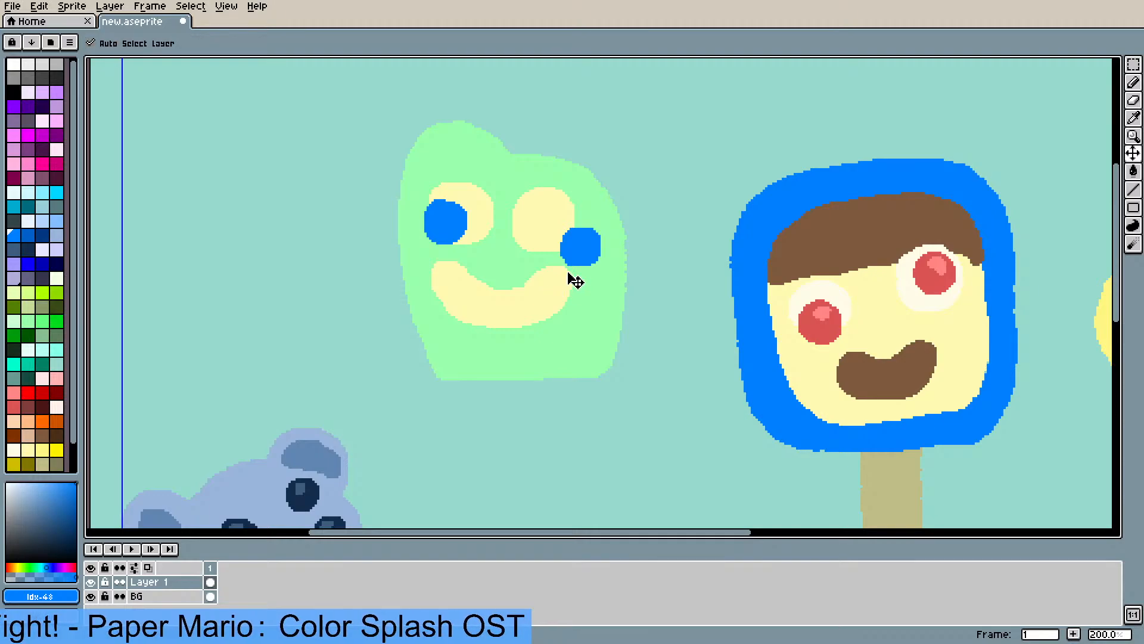
pyautogui.hotkey('ctrl', 'z')
# - Paint a round bright blue pupil between the right eye and the mouth's right end, and add small teal highlights to both pupils
pyautogui.press('b')
pyautogui.moveTo(562, 245)
pyautogui.mouseDown()
pyautogui.moveTo(544, 252)
pyautogui.moveTo(550, 272)
pyautogui.moveTo(575, 265)
pyautogui.moveTo(558, 249)
pyautogui.moveTo(560, 261)
pyautogui.mouseUp()
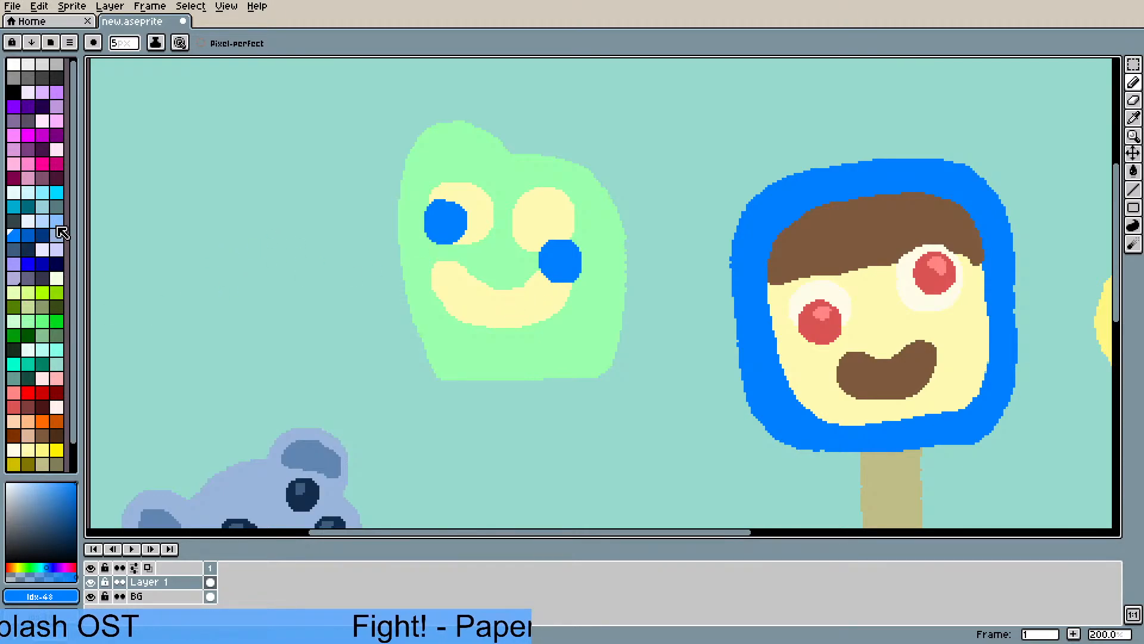
pyautogui.click(15, 209)
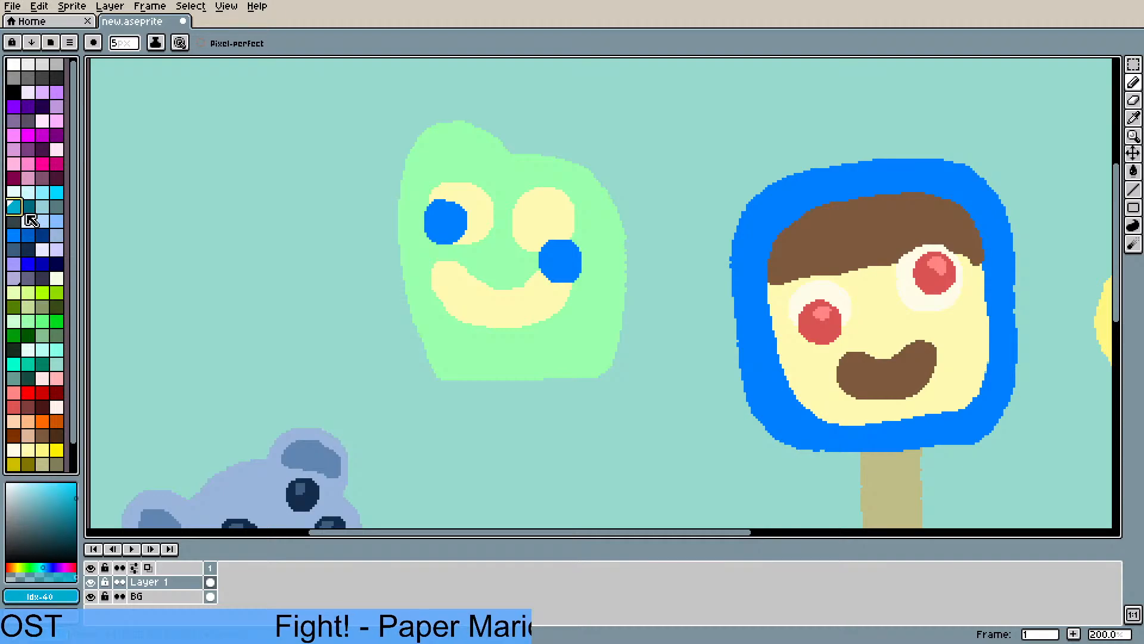
pyautogui.click(448, 210)
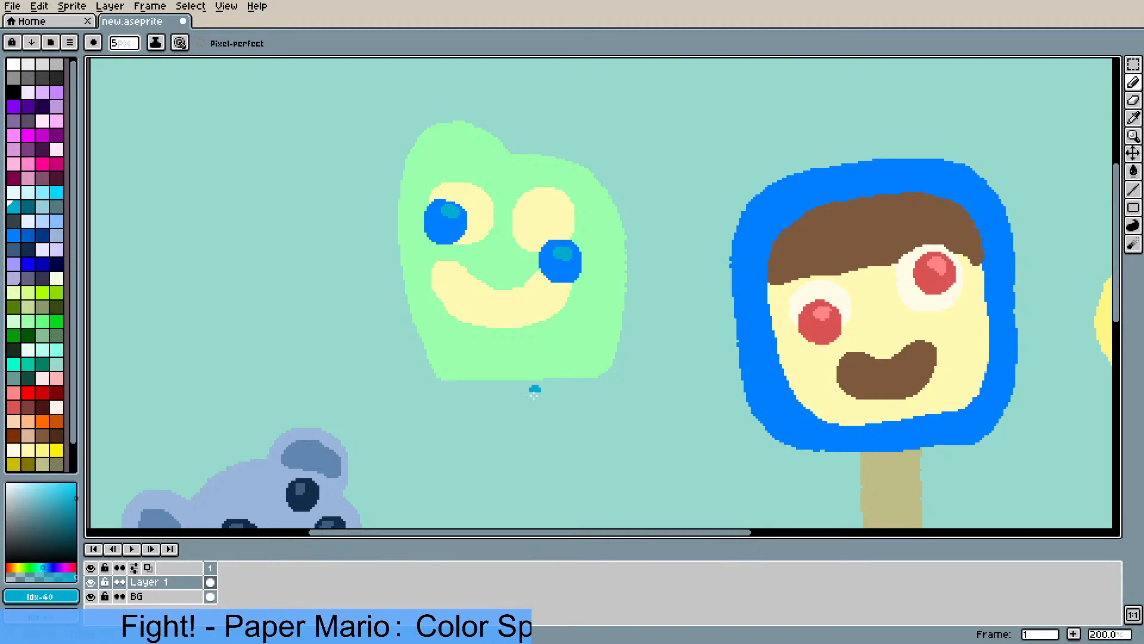
# - Sample the eyes' pale yellow #FFFAB3 and extend both eyes around their blue pupils with the 5 px pencil
pyautogui.scroll(-2, 534, 403)
pyautogui.scroll(1, 583, 394)
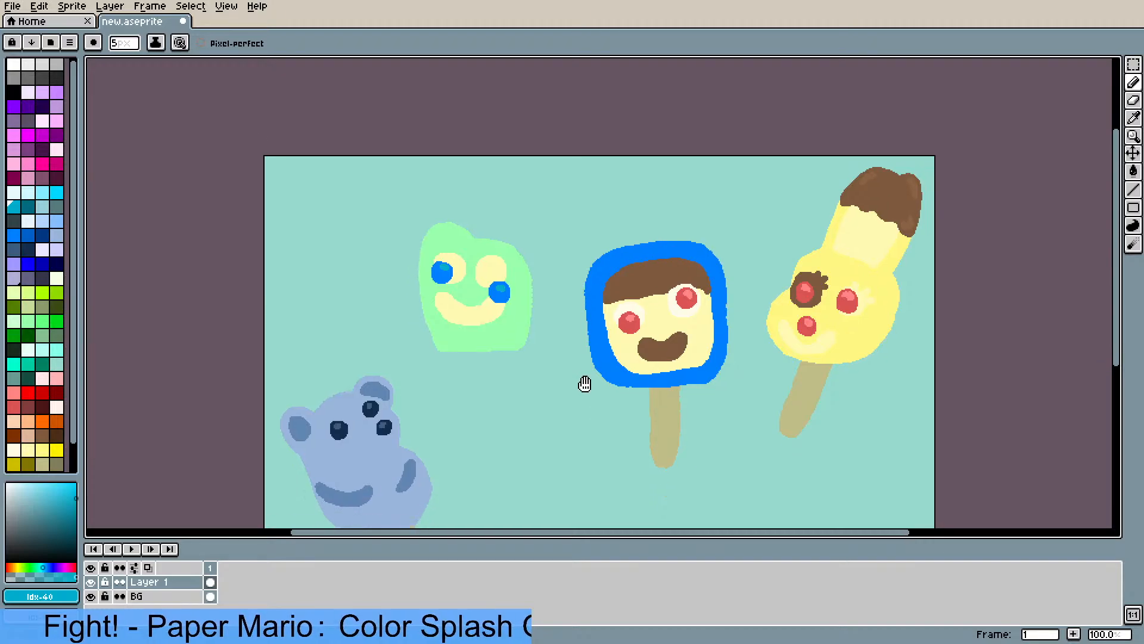
pyautogui.scroll(1, 501, 259)
pyautogui.scroll(1, 488, 325)
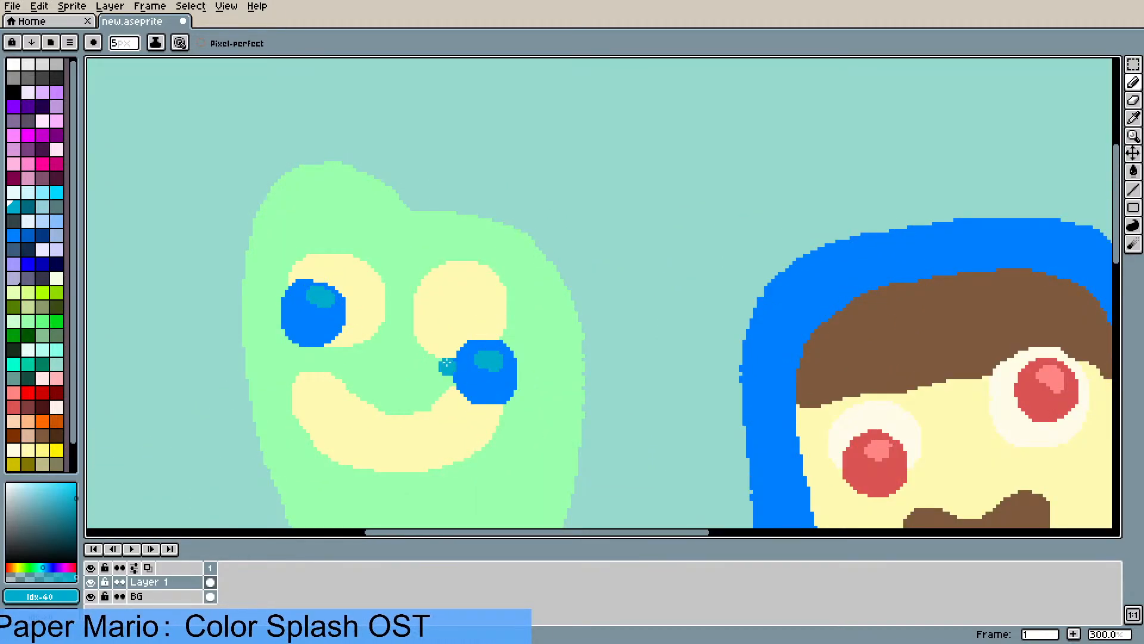
pyautogui.press('i')
pyautogui.click(484, 325)
pyautogui.press('b')
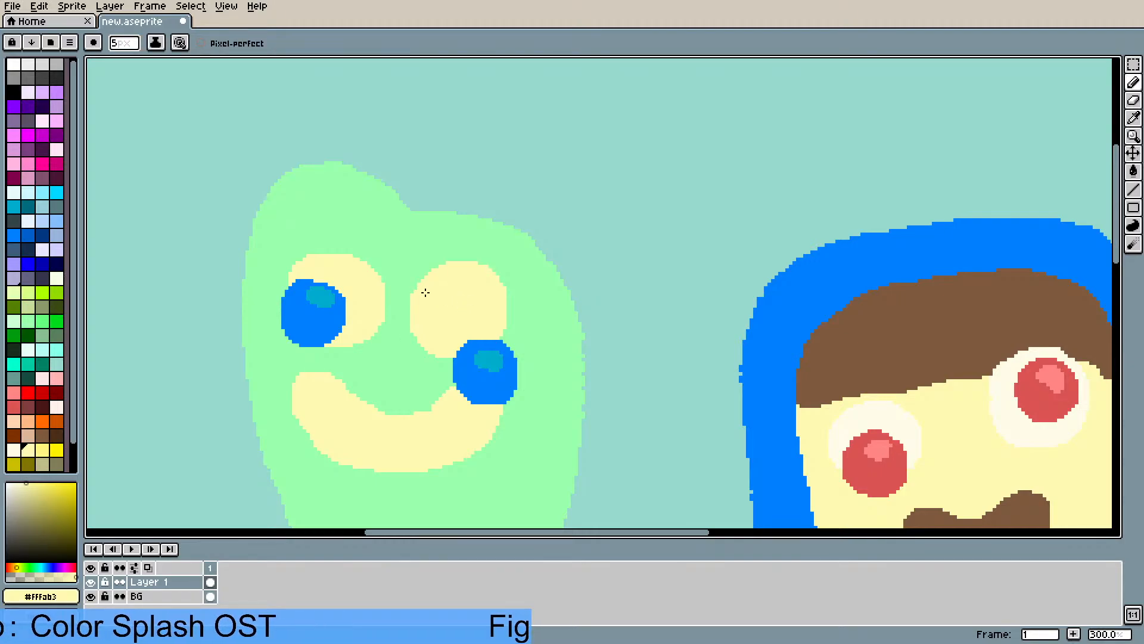
pyautogui.moveTo(499, 297); pyautogui.dragTo(501, 324)
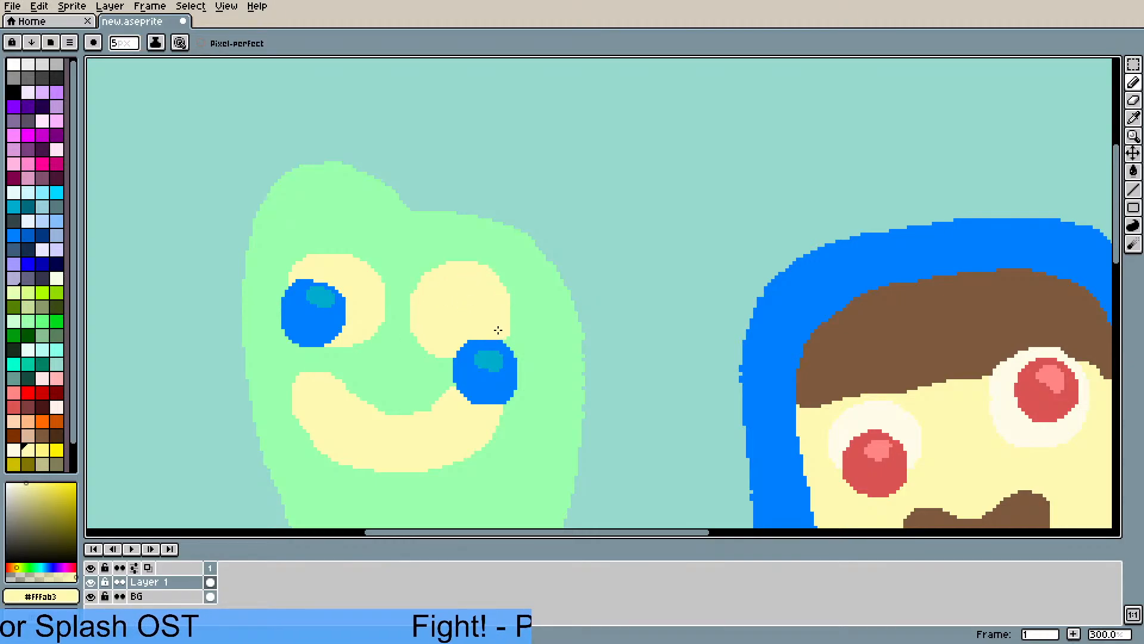
pyautogui.moveTo(433, 347); pyautogui.dragTo(439, 354)
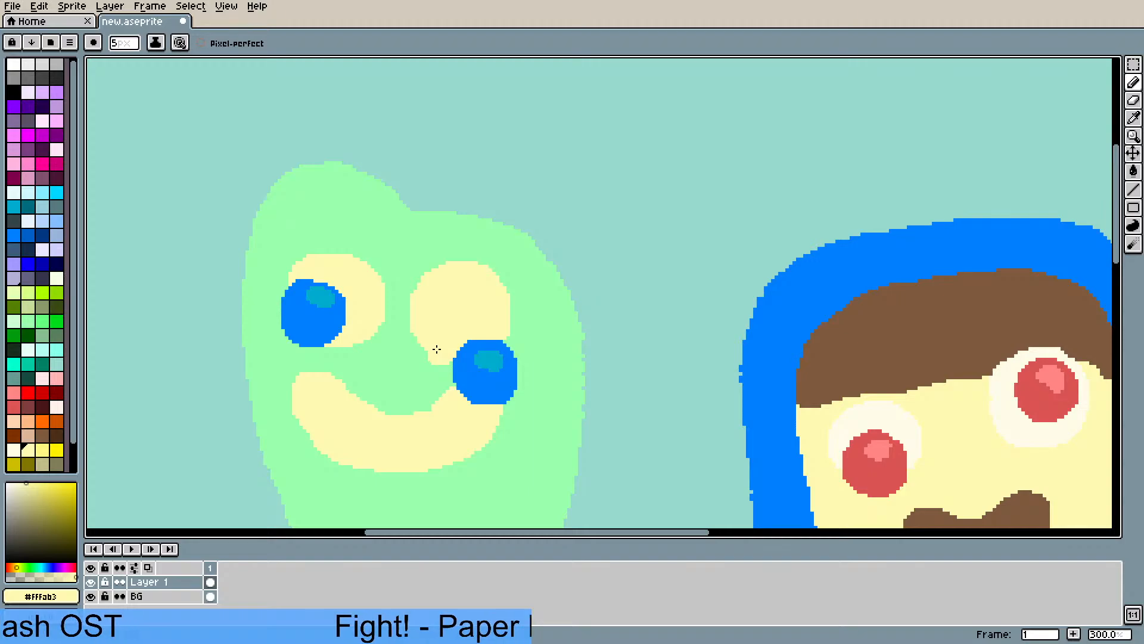
pyautogui.moveTo(344, 345); pyautogui.dragTo(343, 340)
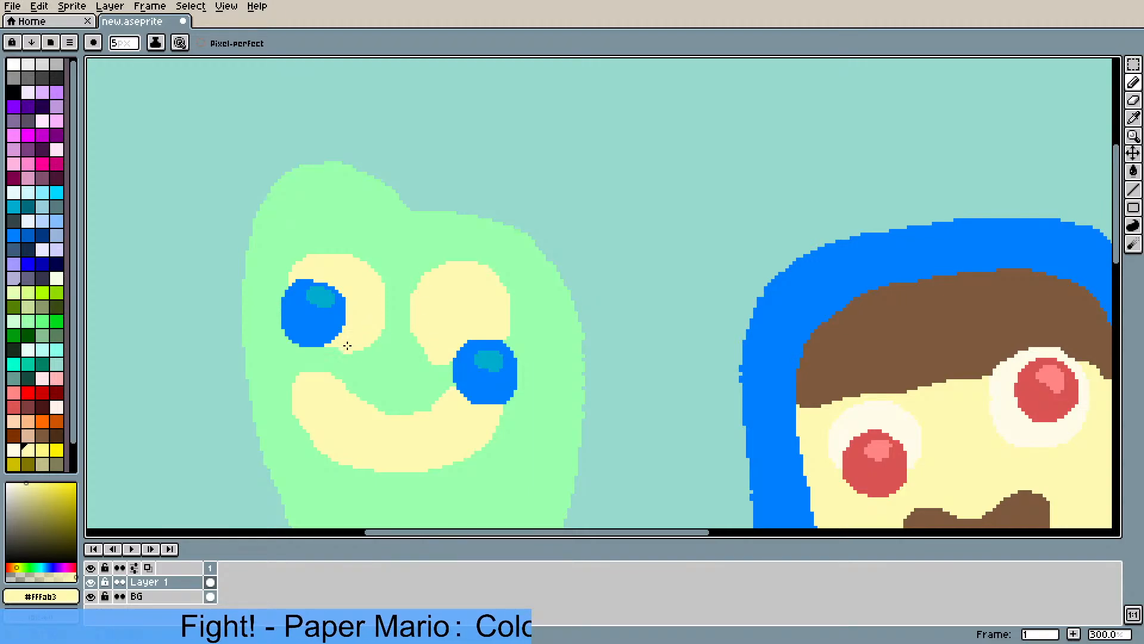
pyautogui.moveTo(347, 346); pyautogui.dragTo(334, 357)
# - Reduce the pencil to 2 px, square off the left eye's lower edge beside its pupil, and erase the stray pale yellow mark outside the character
pyautogui.scroll(-6, 335, 357)
pyautogui.scroll(1, 374, 358)
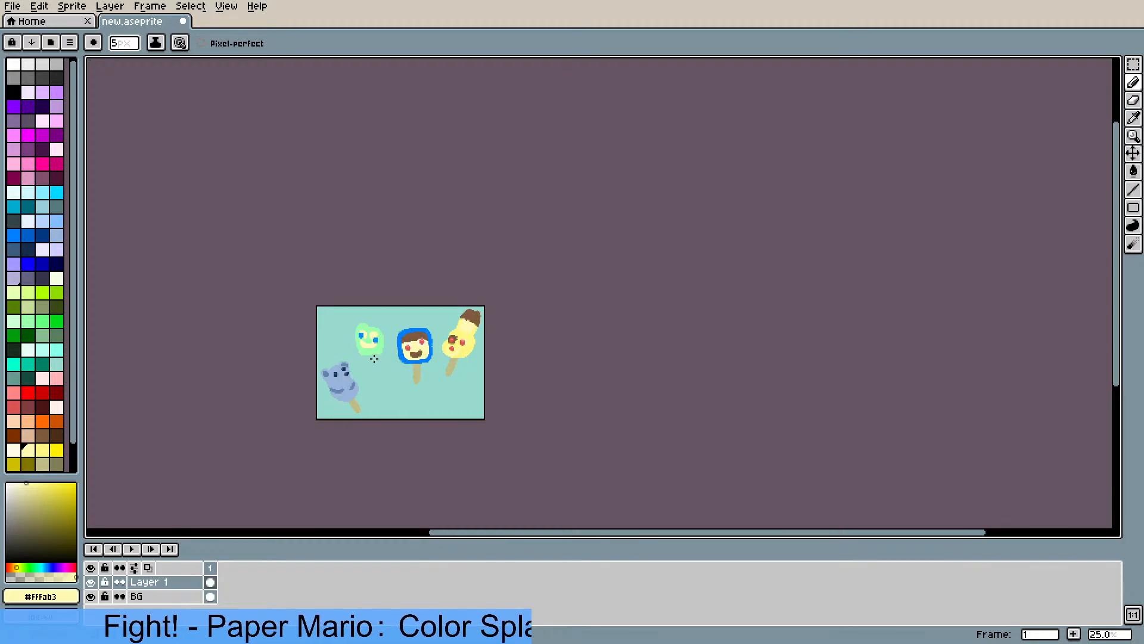
pyautogui.scroll(3, 356, 317)
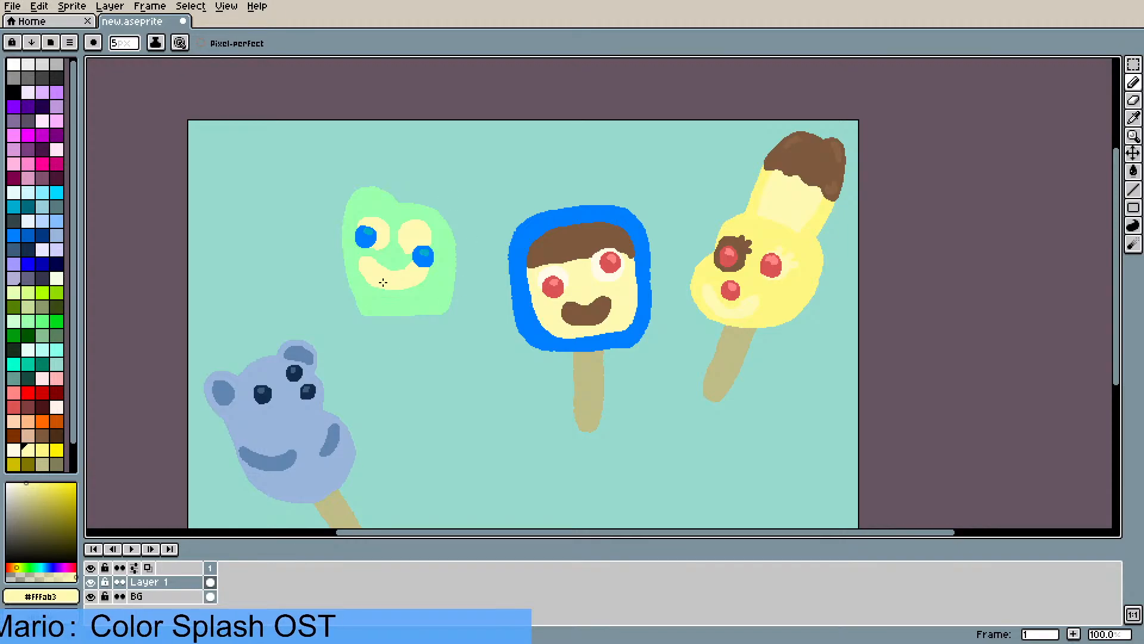
pyautogui.scroll(1, 402, 293)
pyautogui.scroll(1, 475, 409)
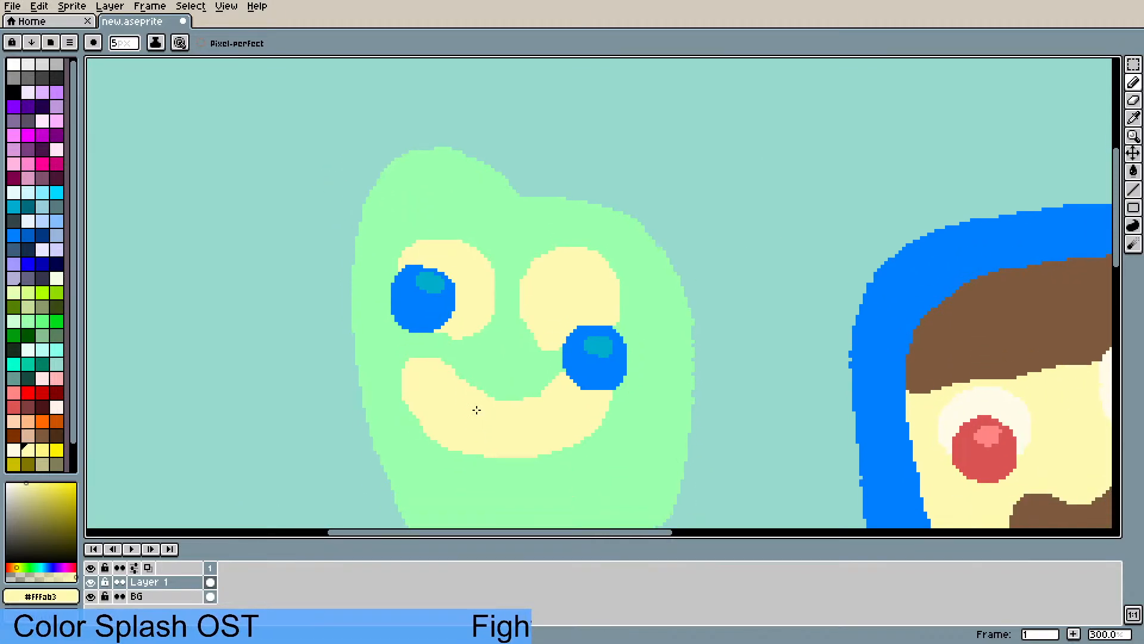
pyautogui.scroll(1, 421, 280)
pyautogui.click(122, 44)
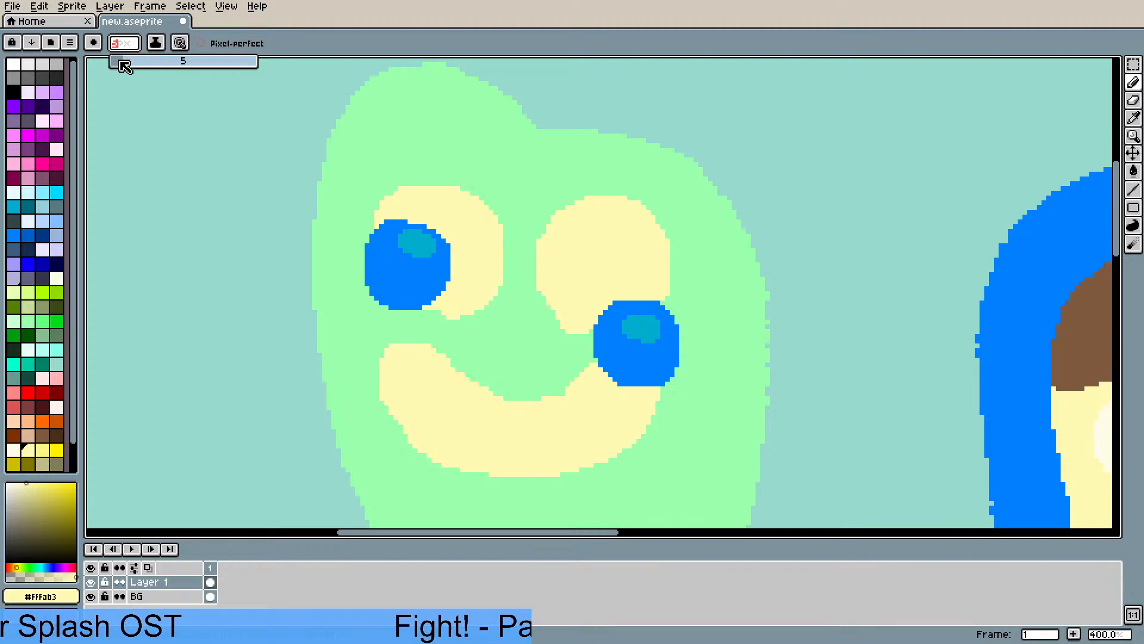
pyautogui.moveTo(120, 63); pyautogui.dragTo(115, 62)
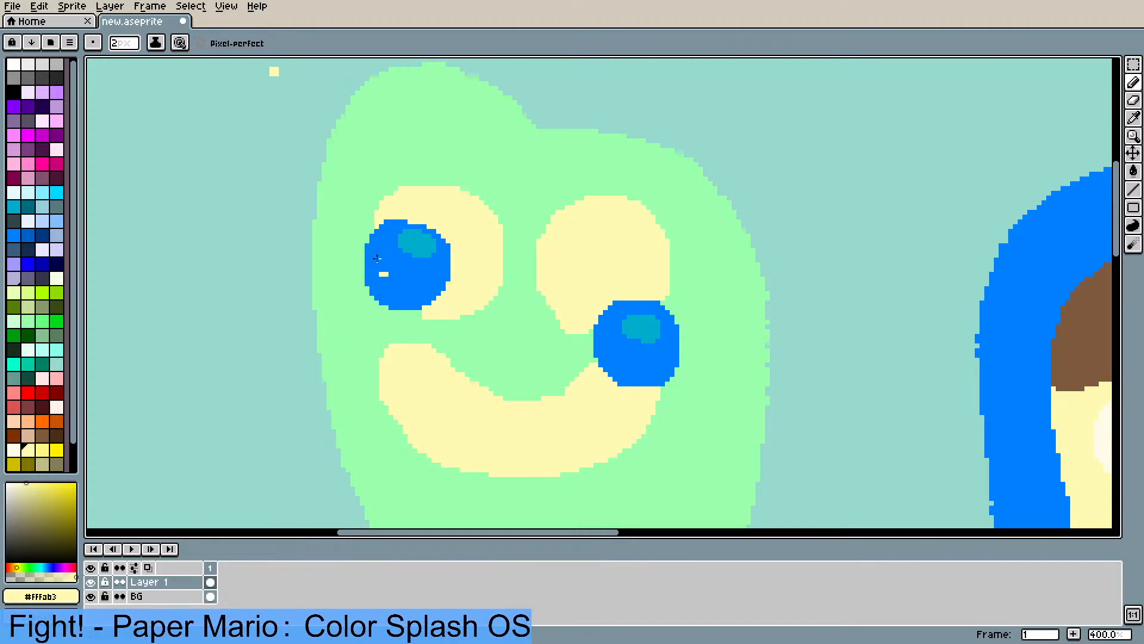
pyautogui.press('b')
pyautogui.click(272, 78)
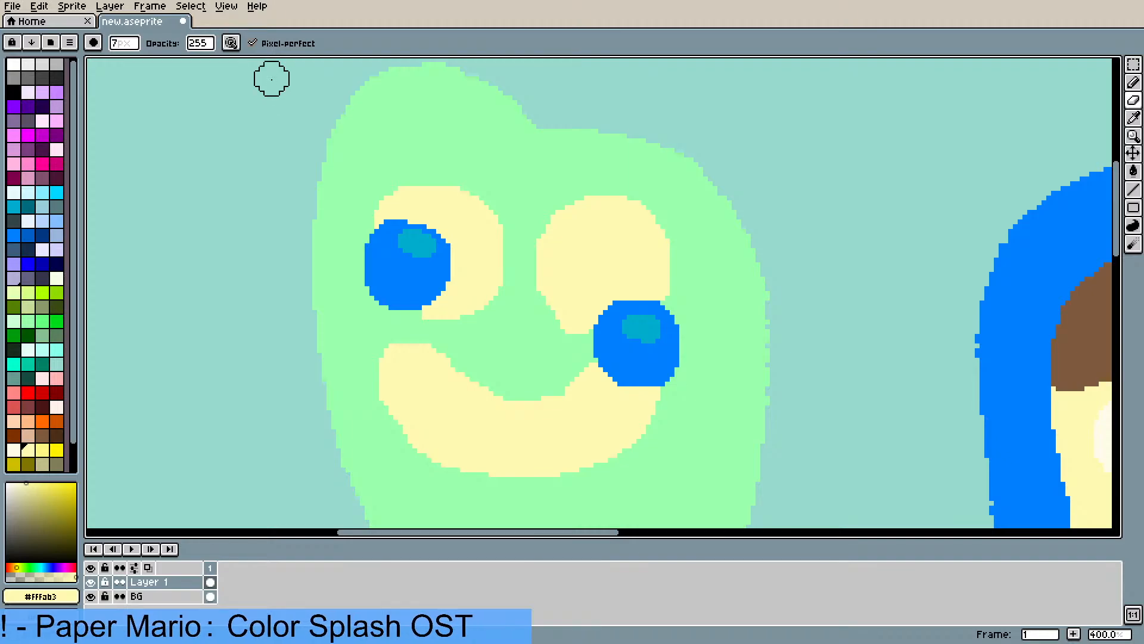
# - Extend the green character's left eye slightly beneath its blue pupil with the 2 px pencil in pale yellow #FFFAB3
pyautogui.press('b')
pyautogui.click(124, 43)
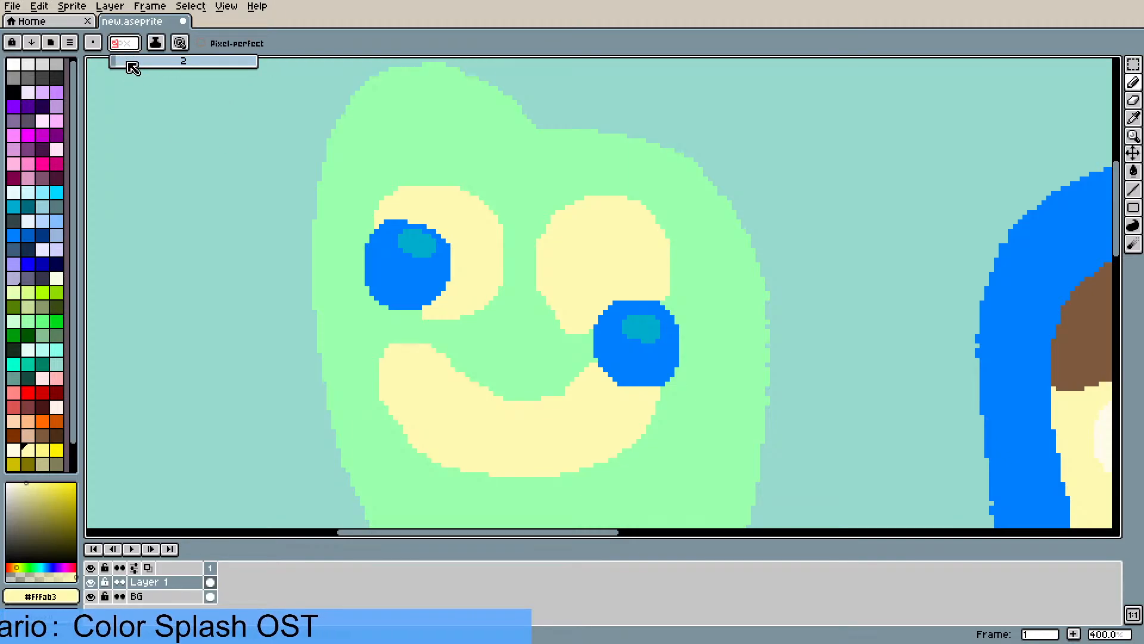
pyautogui.click(429, 323)
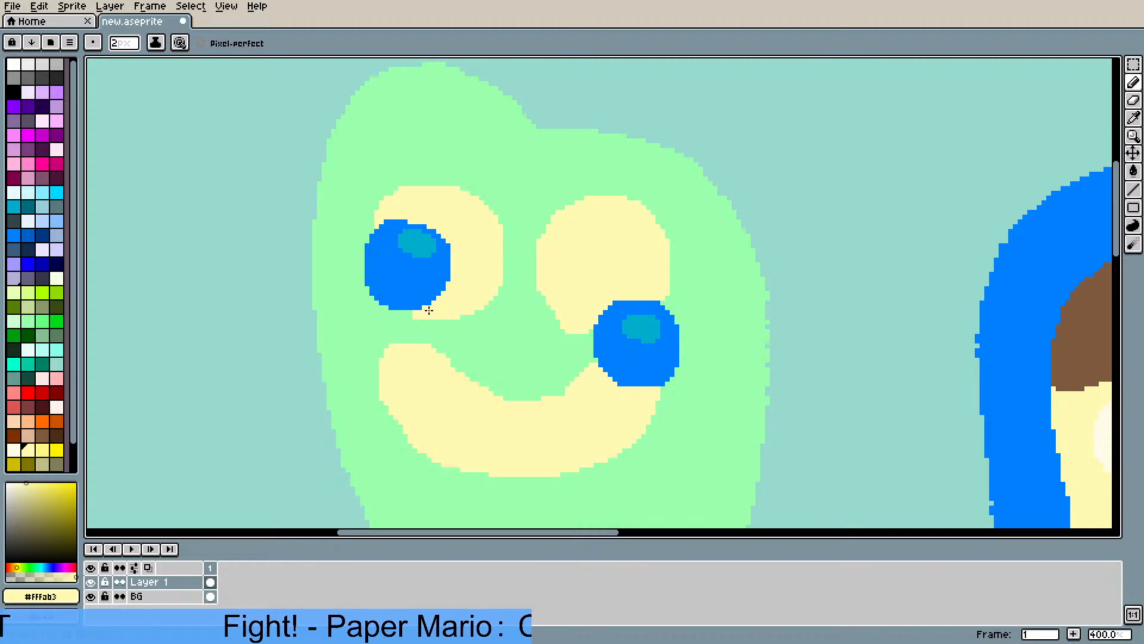
# - Paint a small rounded pale yellow nose between the green character's eyes, just above the smile, with the 2 px pencil
pyautogui.scroll(-4, 429, 311)
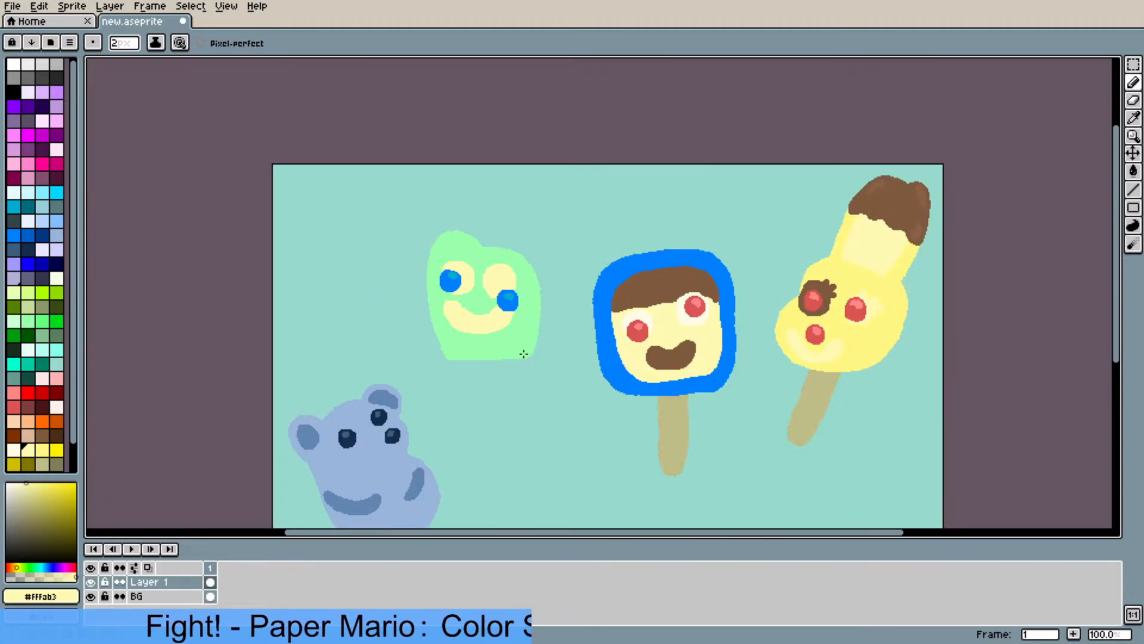
pyautogui.scroll(3, 473, 280)
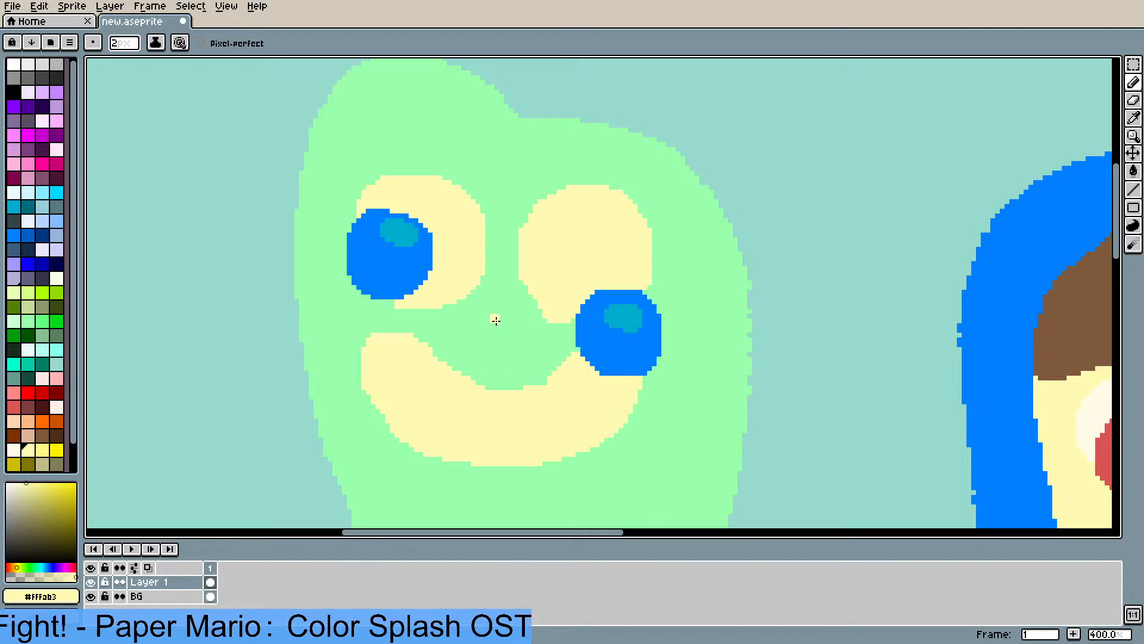
pyautogui.moveTo(493, 317)
pyautogui.mouseDown()
pyautogui.moveTo(497, 347)
pyautogui.moveTo(479, 331)
pyautogui.moveTo(486, 350)
pyautogui.moveTo(511, 346)
pyautogui.moveTo(504, 319)
pyautogui.mouseUp()
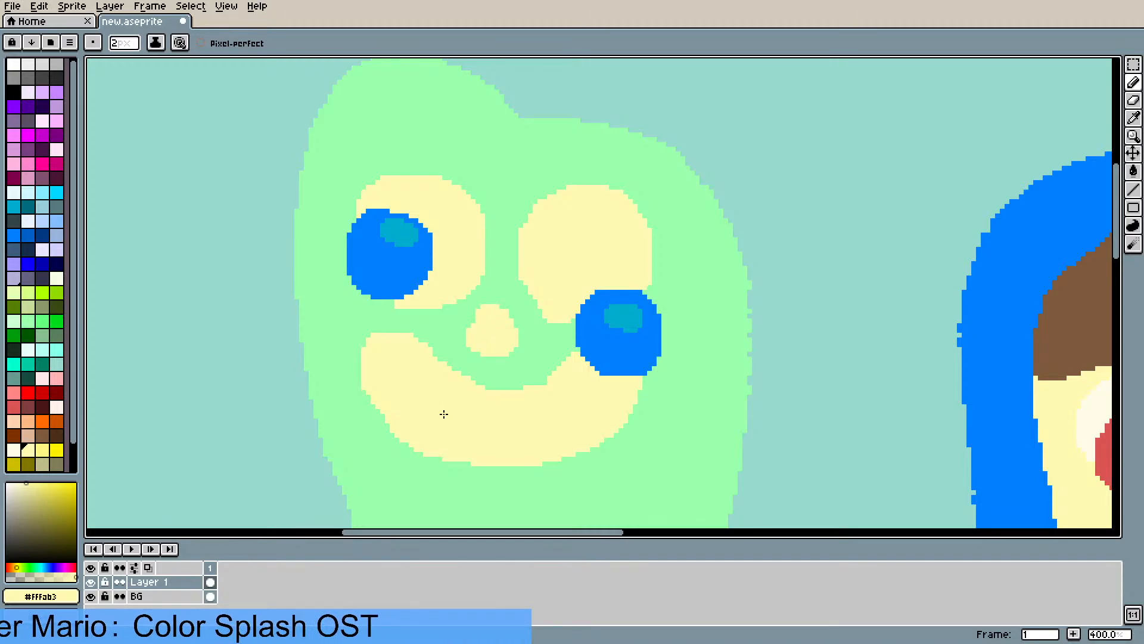
pyautogui.scroll(-3, 444, 413)
# - Round off the lower corners of the green character's body with the 7 px eraser
pyautogui.scroll(2, 456, 178)
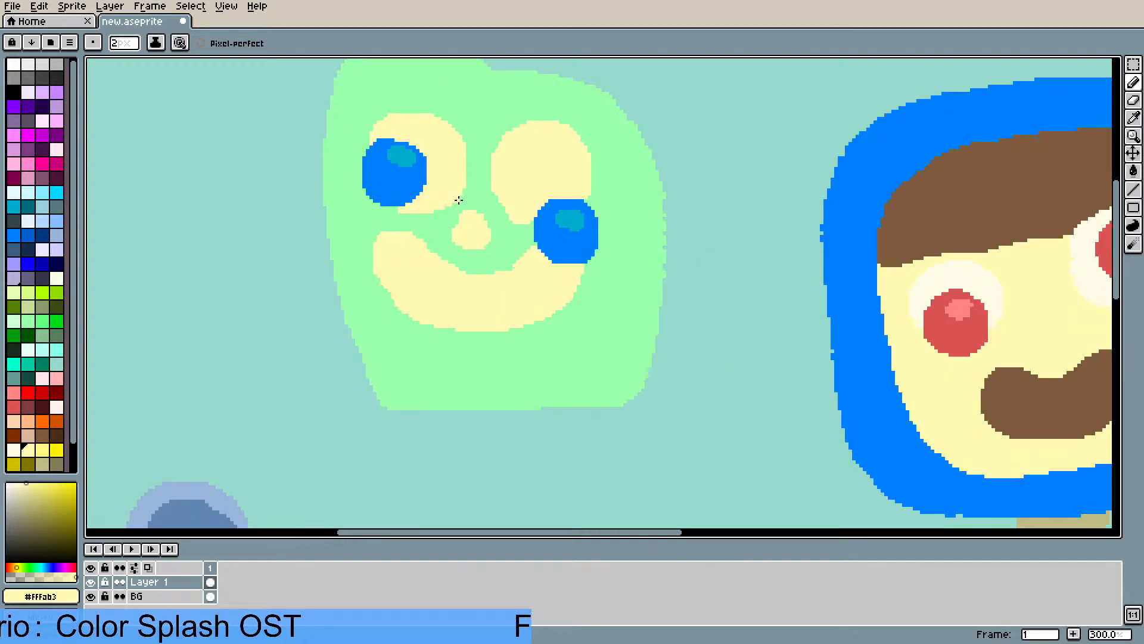
pyautogui.scroll(-3, 584, 274)
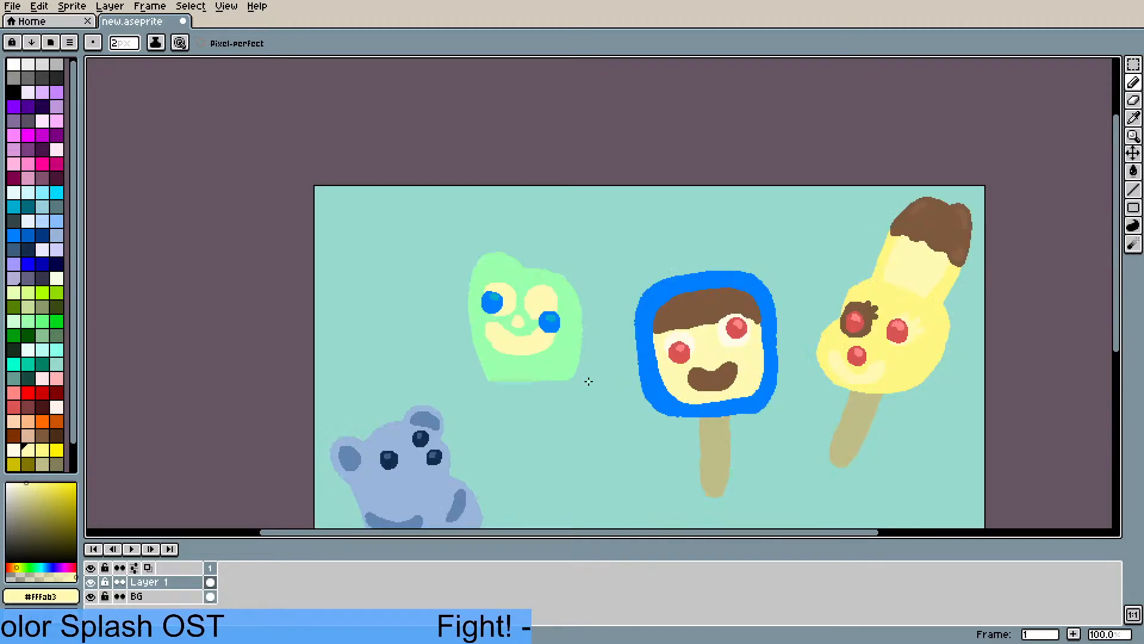
pyautogui.moveTo(589, 382); pyautogui.dragTo(555, 325)
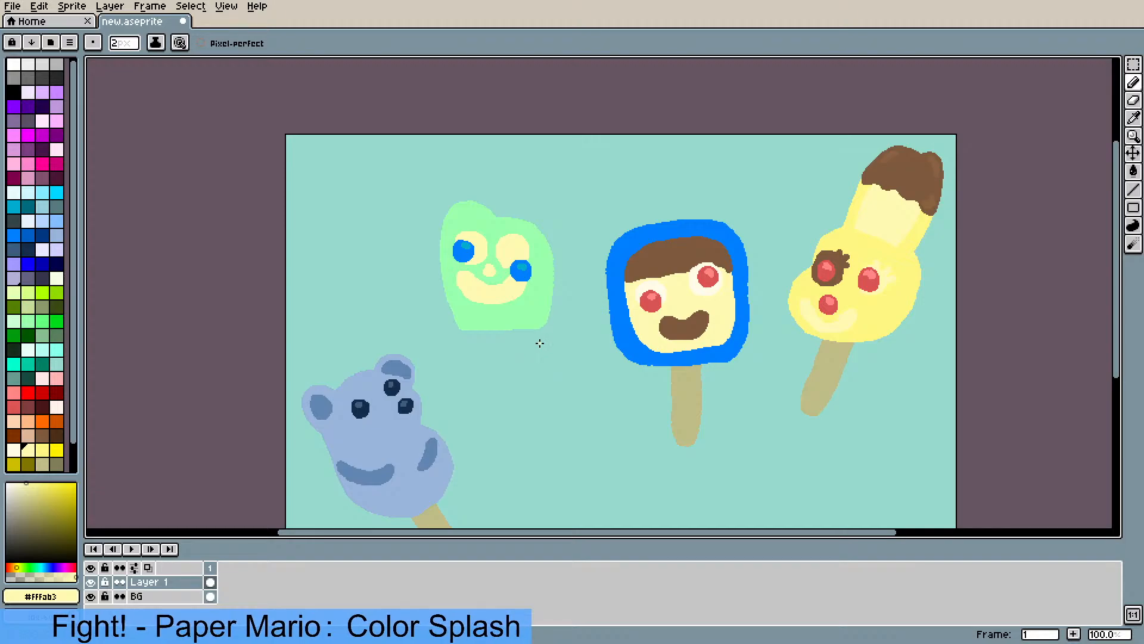
pyautogui.moveTo(717, 429); pyautogui.dragTo(700, 345)
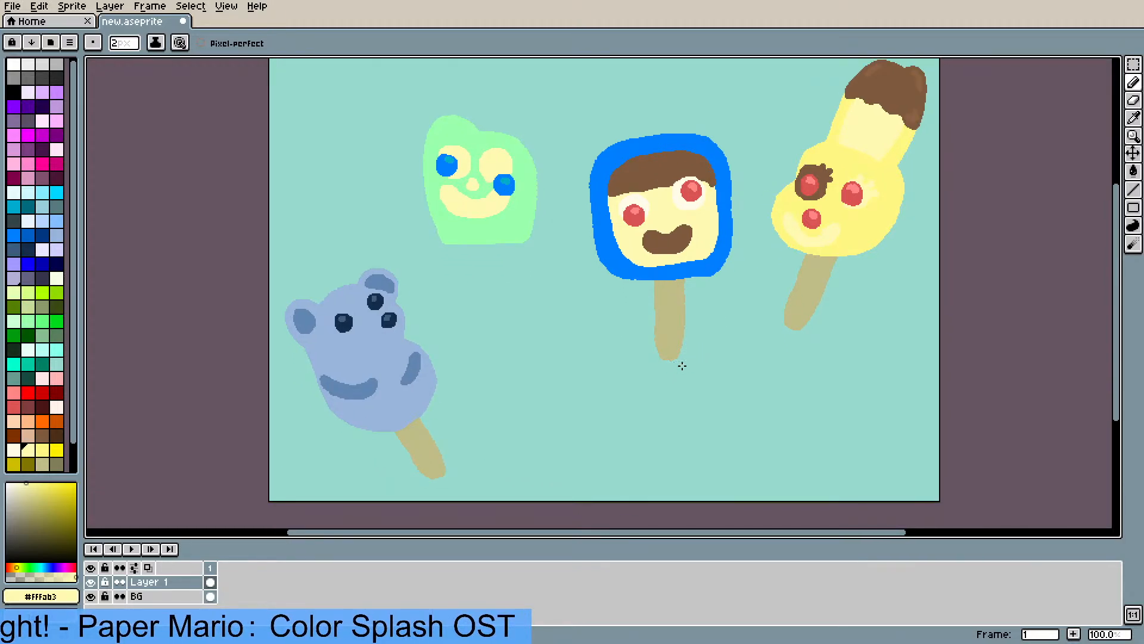
pyautogui.moveTo(605, 300); pyautogui.dragTo(605, 350)
pyautogui.press('b')
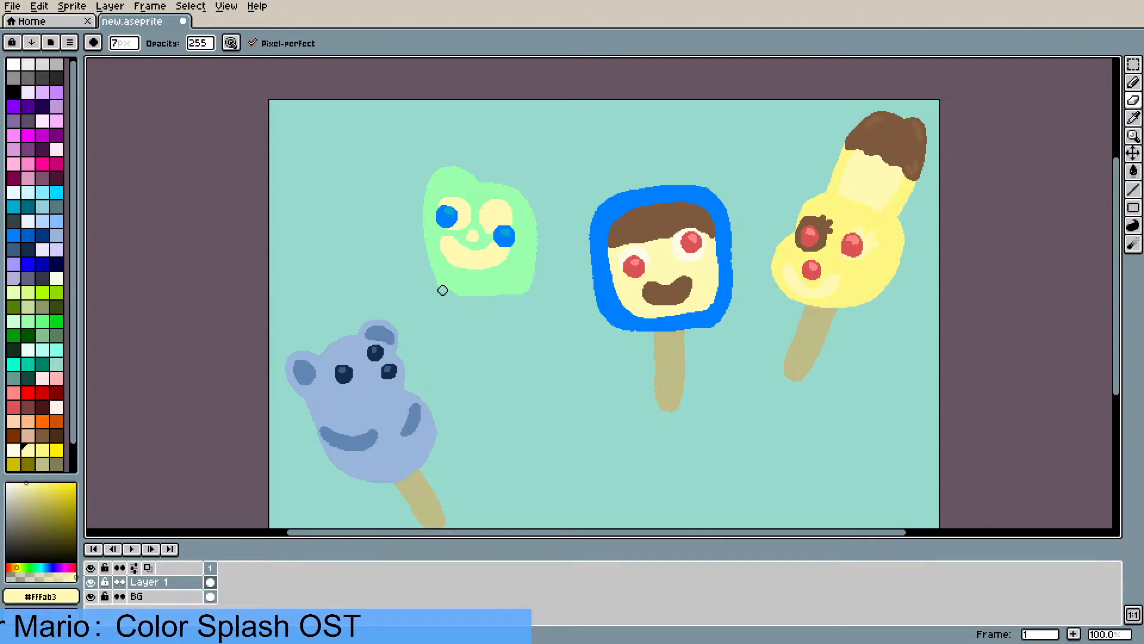
pyautogui.scroll(1, 432, 280)
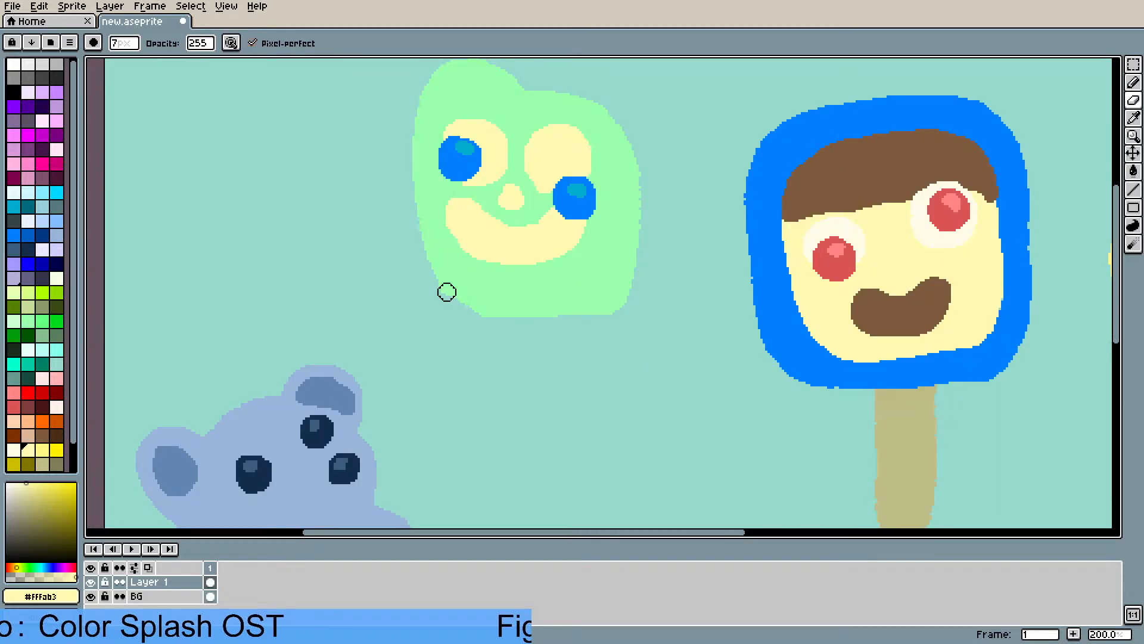
pyautogui.hotkey('ctrl', 'z')
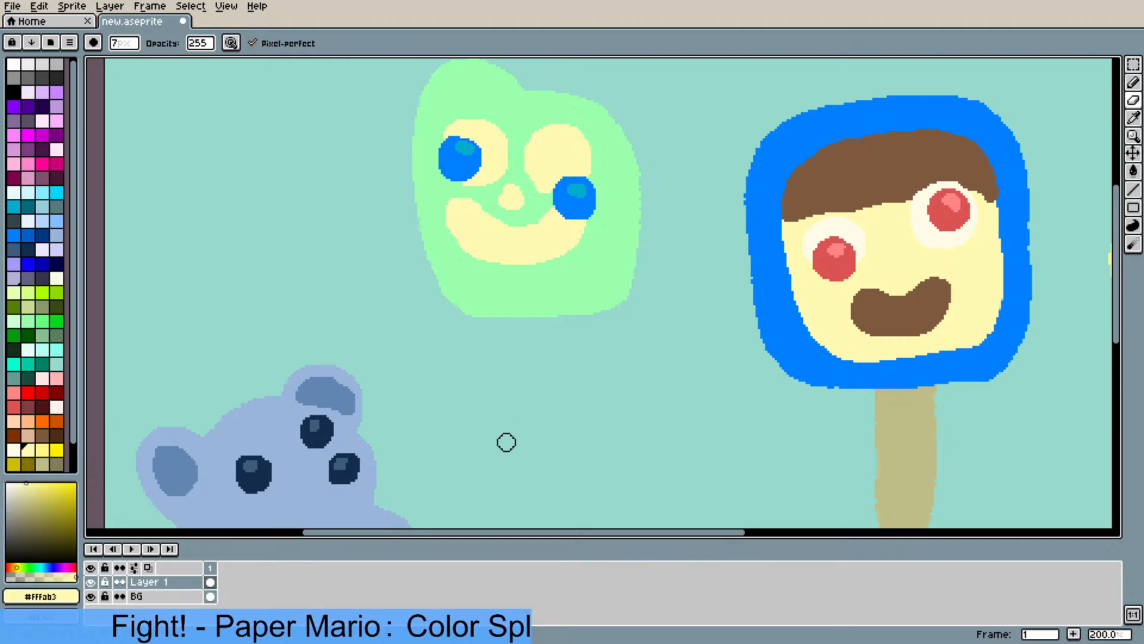
pyautogui.scroll(-2, 409, 388)
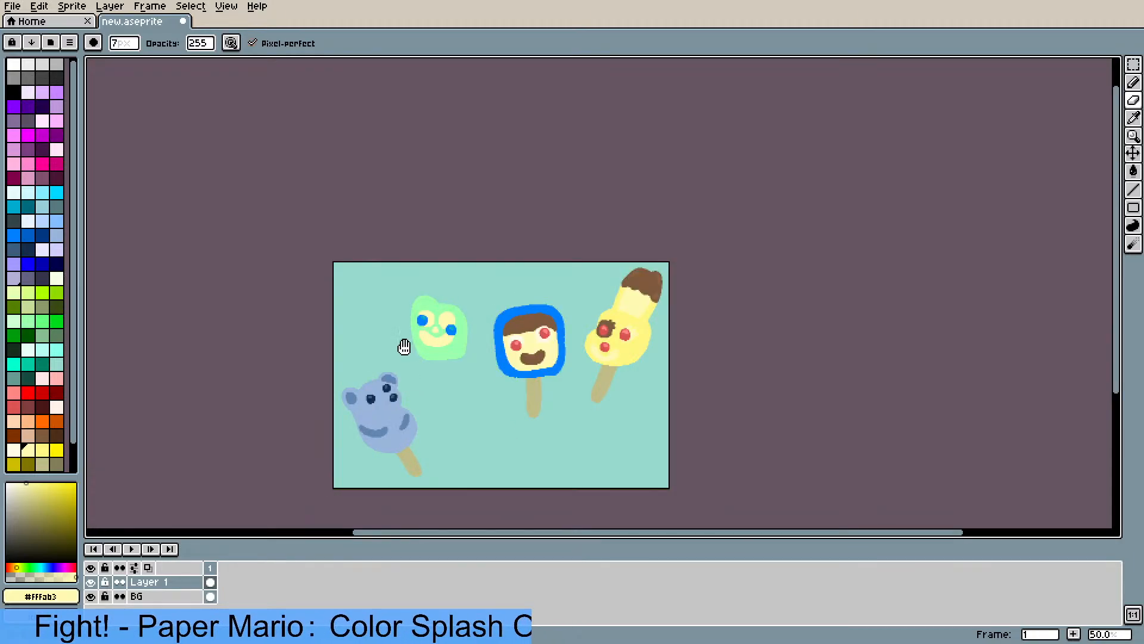
# - Select the blue-framed popsicle's stick with the Magic Wand and place a copy of it in the empty area between that popsicle and the bear
pyautogui.scroll(1, 594, 329)
pyautogui.moveTo(477, 365); pyautogui.dragTo(564, 328)
pyautogui.press('w')
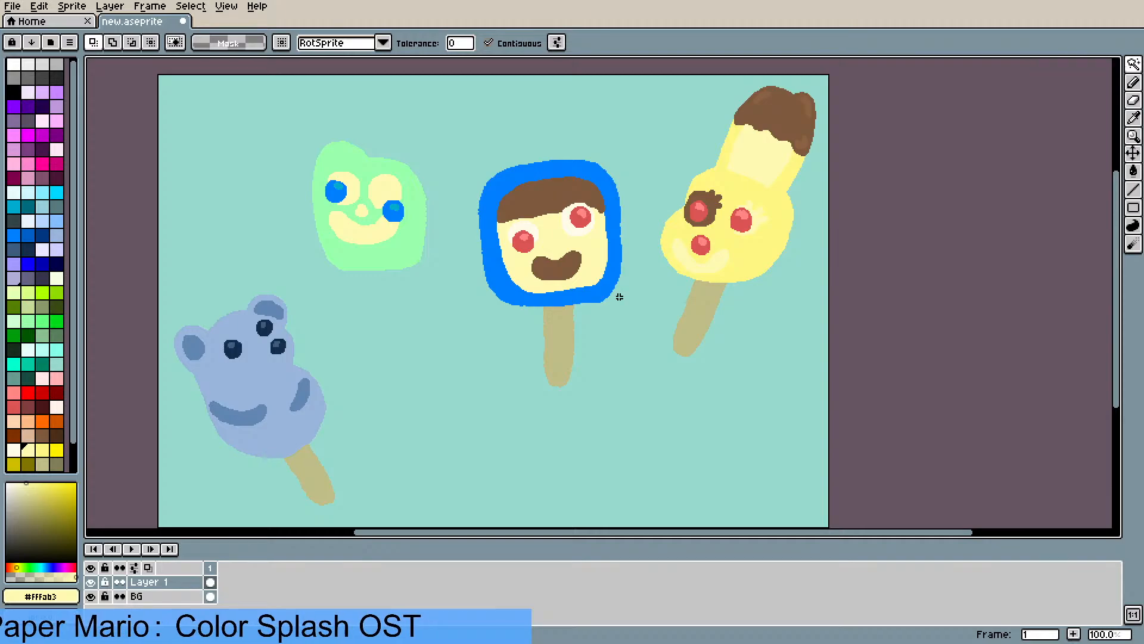
pyautogui.click(552, 343)
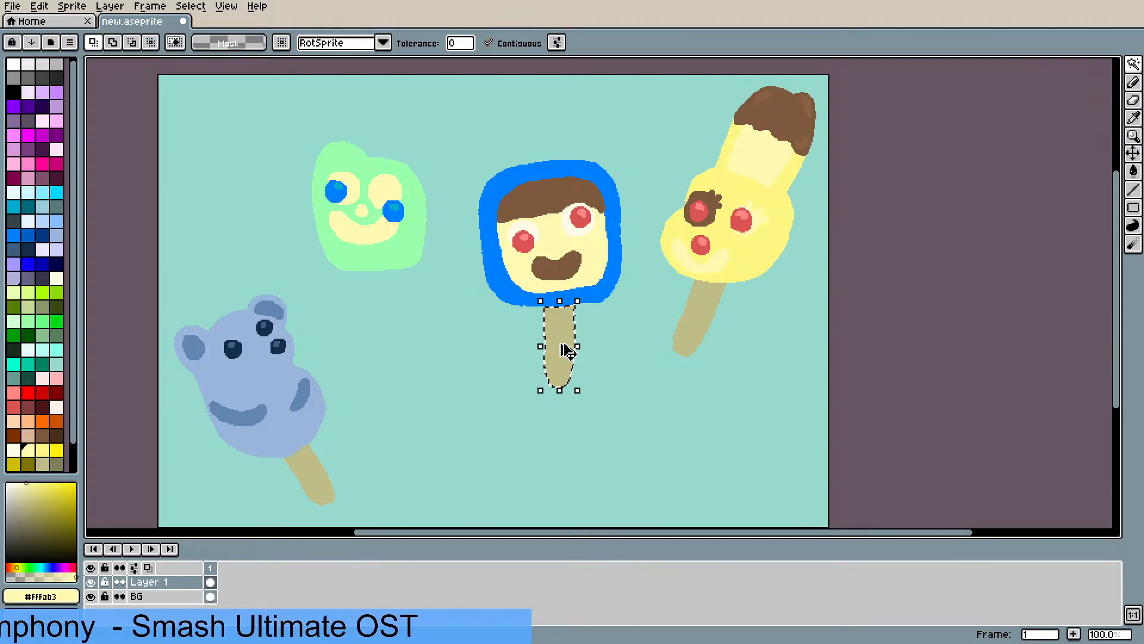
pyautogui.click(561, 343)
pyautogui.moveTo(560, 341); pyautogui.dragTo(432, 353)
# - Flip the copied stick horizontally, fit it slightly tilted under the green body, and clear the selection
pyautogui.click(12, 6)
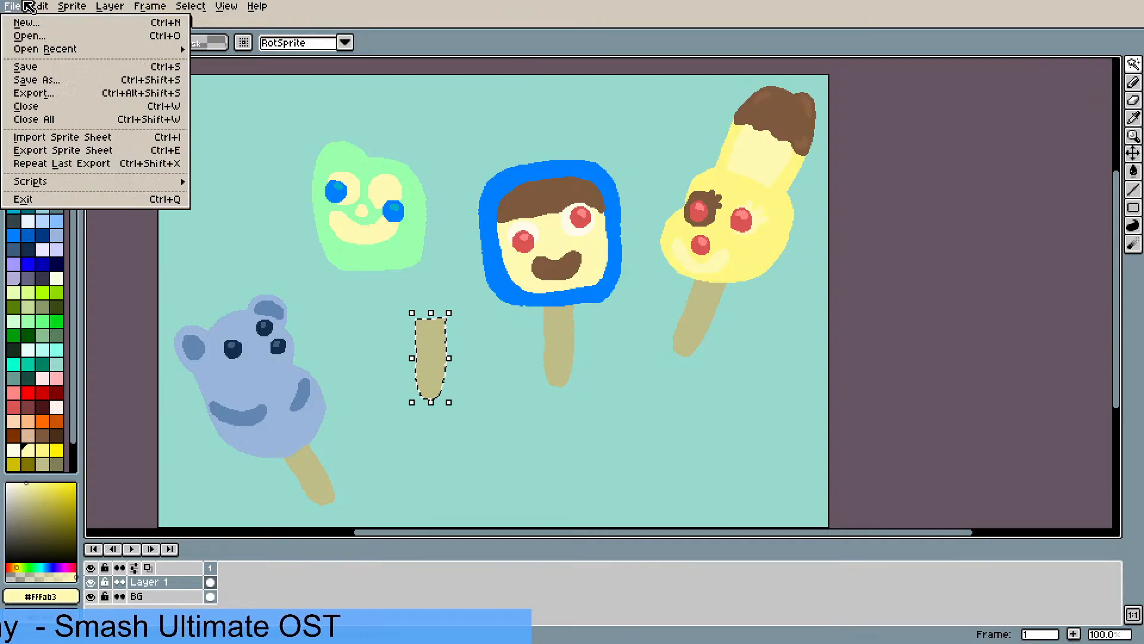
pyautogui.moveTo(39, 6)
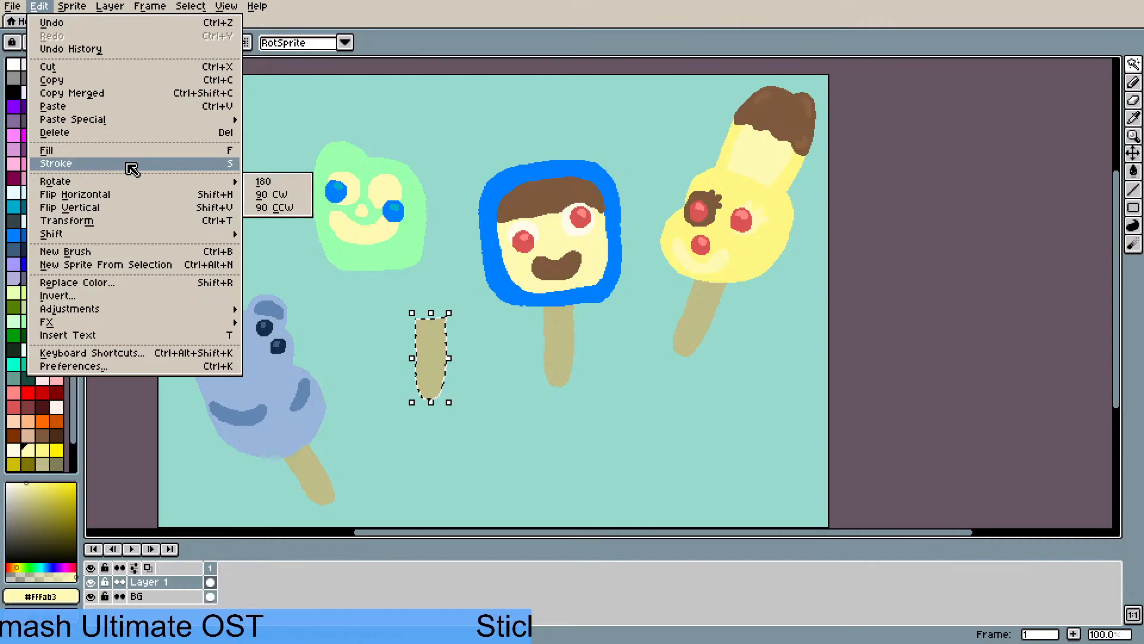
pyautogui.click(132, 194)
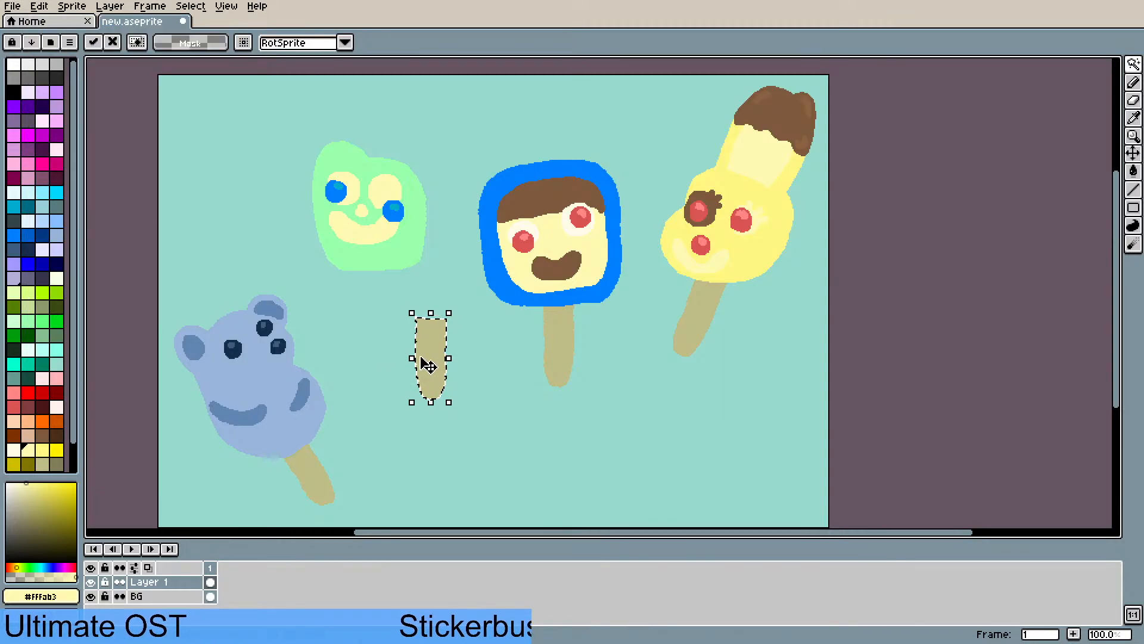
pyautogui.moveTo(426, 362); pyautogui.dragTo(371, 307)
pyautogui.moveTo(398, 252); pyautogui.dragTo(383, 285)
pyautogui.click(473, 311)
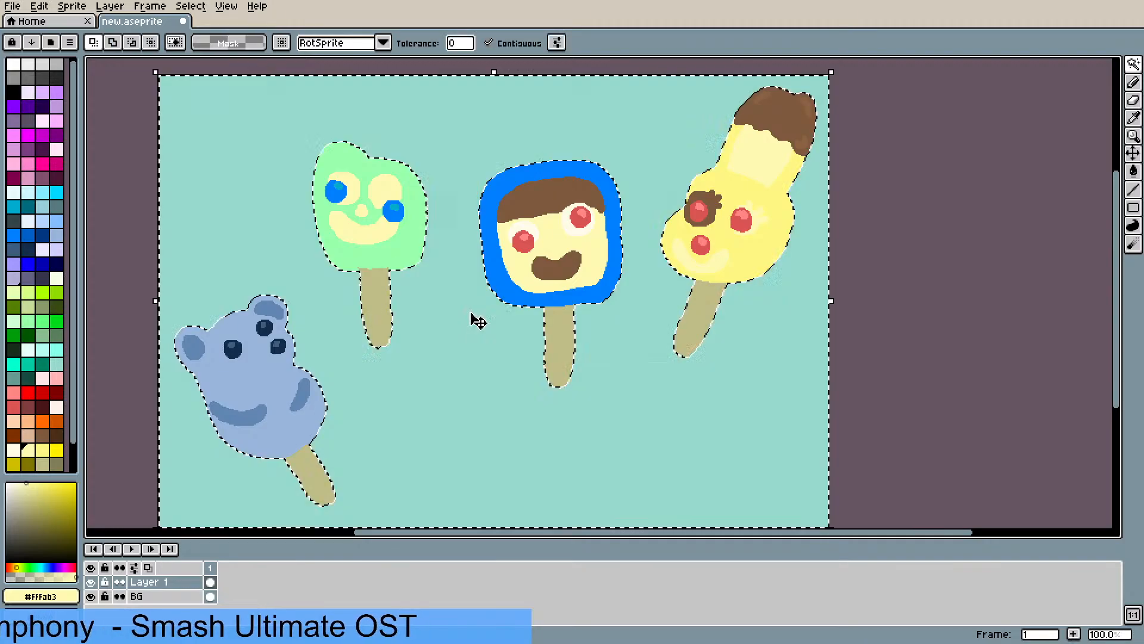
pyautogui.scroll(3, 355, 289)
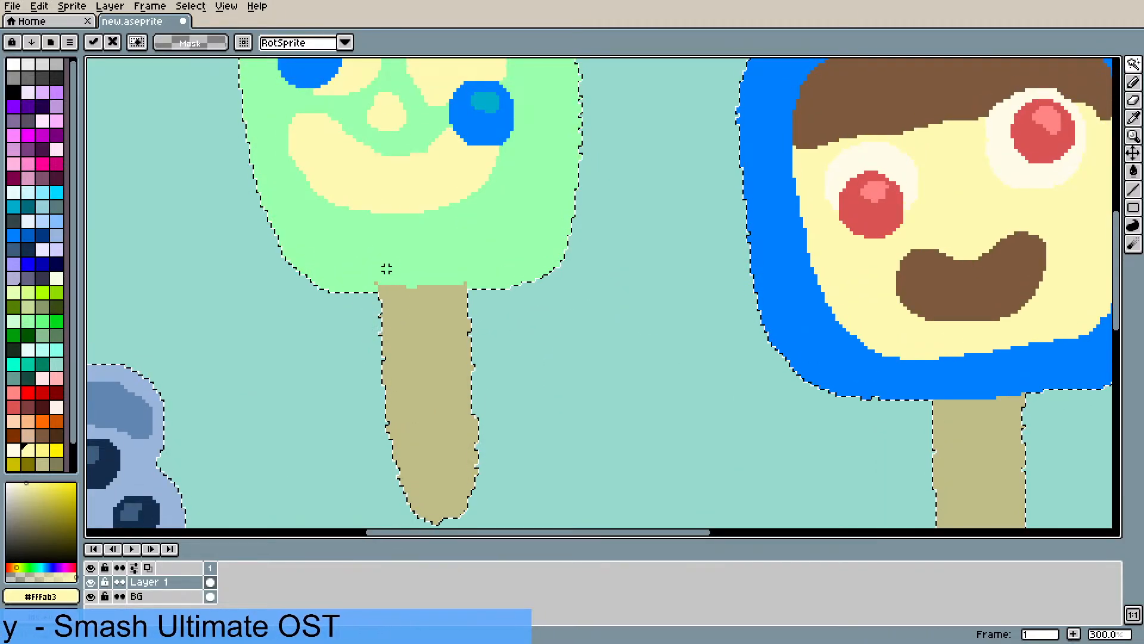
pyautogui.hotkey('ctrl', 'd')
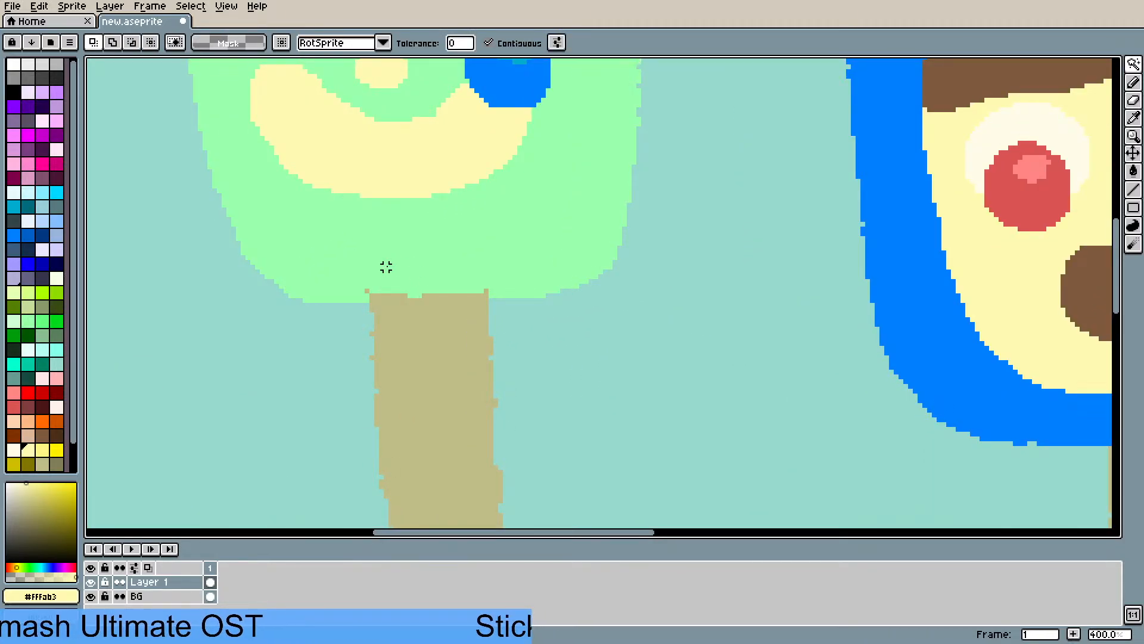
# - Sample the body's light green #99FFAC and even out the edge where the body meets the top of its stick
pyautogui.press('i')
pyautogui.click(483, 232)
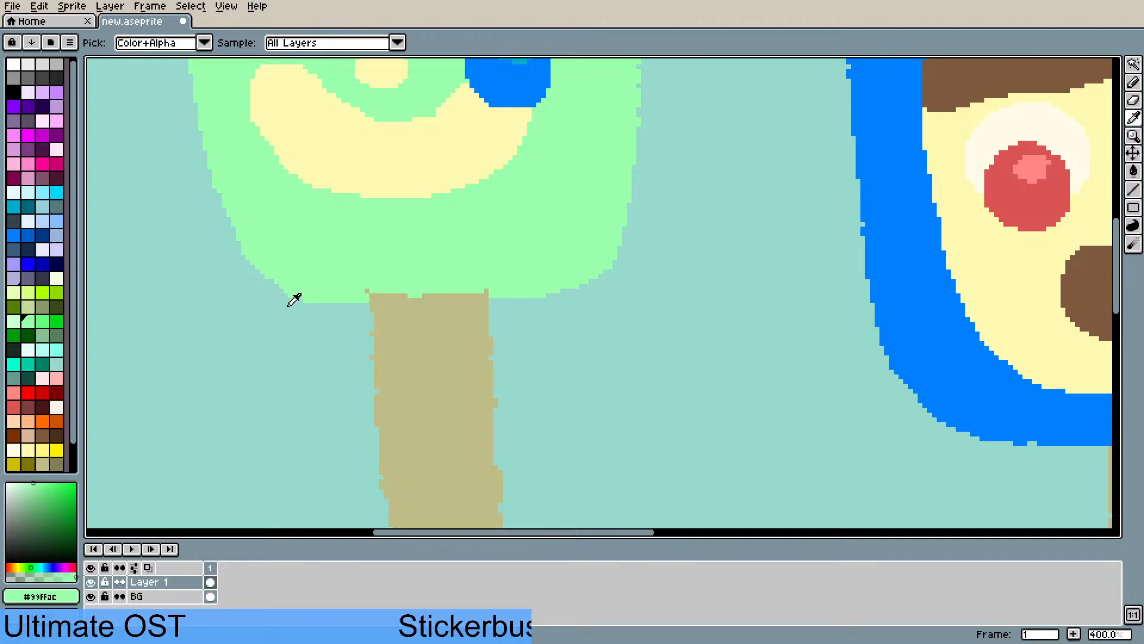
pyautogui.press('b')
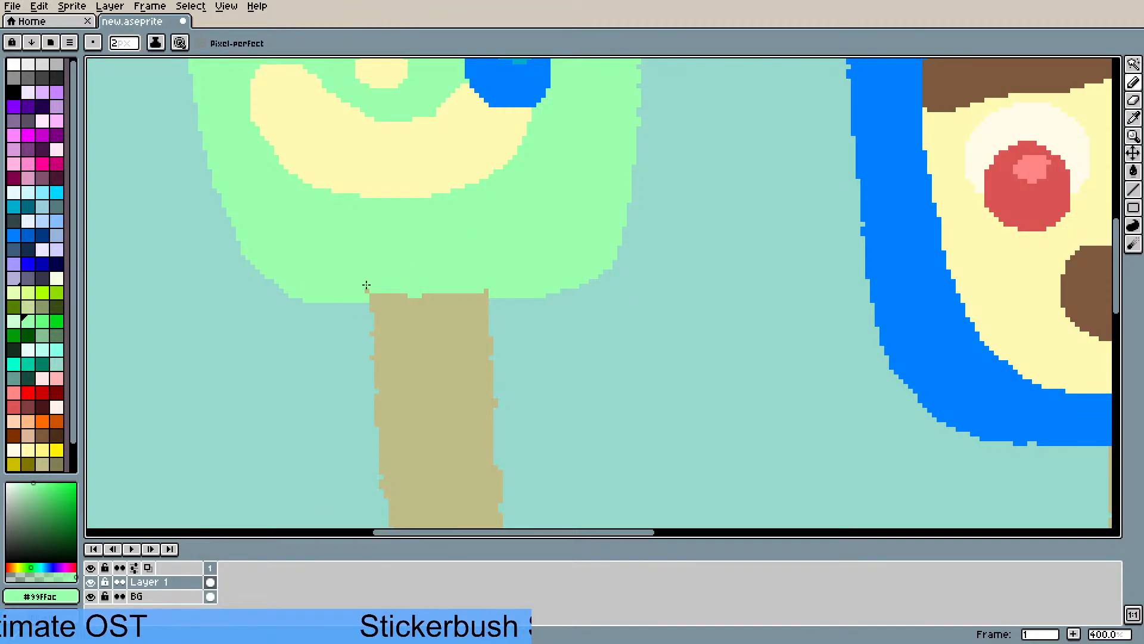
pyautogui.moveTo(387, 293); pyautogui.dragTo(367, 295)
pyautogui.click(403, 295)
pyautogui.click(488, 290)
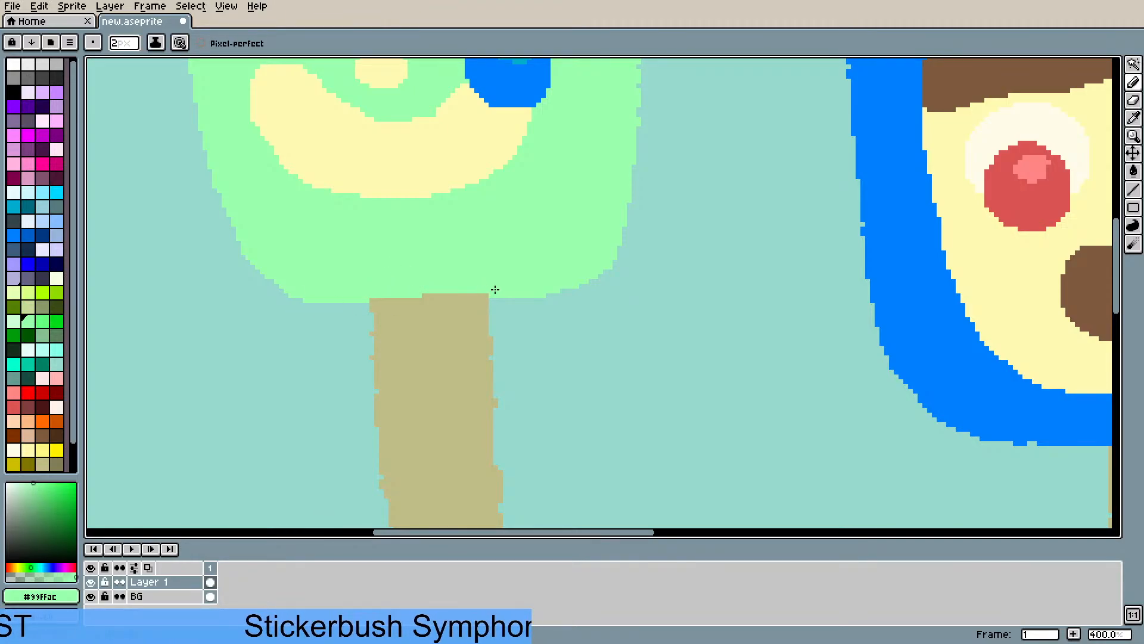
pyautogui.moveTo(481, 295)
pyautogui.mouseDown()
pyautogui.moveTo(418, 295)
pyautogui.moveTo(500, 298)
pyautogui.mouseUp()
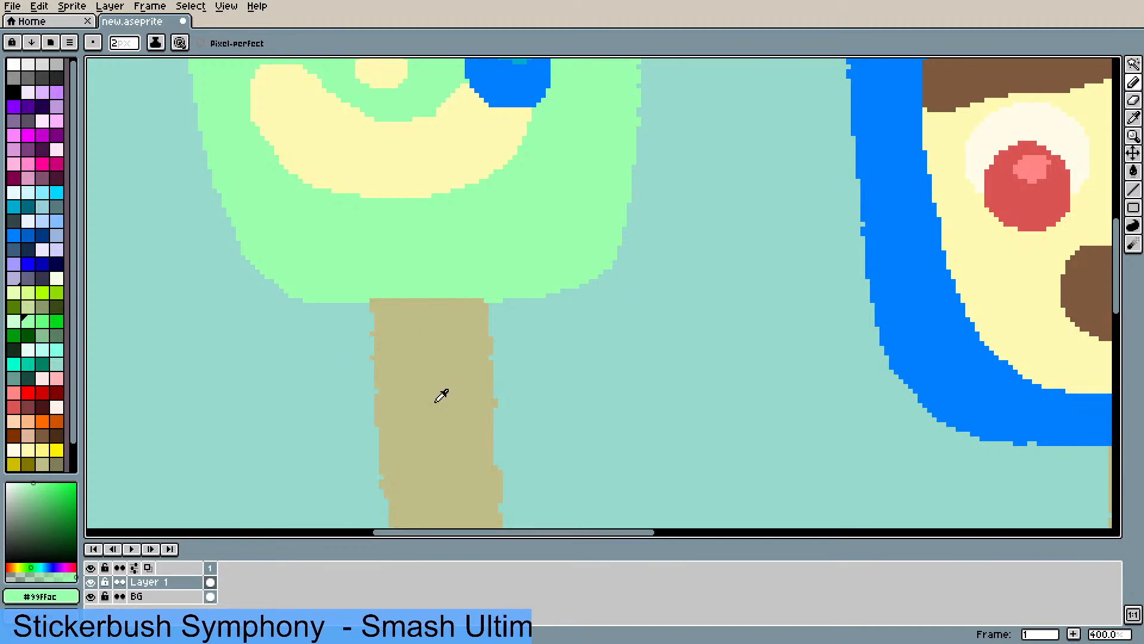
# - Sample the stick's tan #BFBC85 and smooth the jagged edges of the green popsicle's stick with the 2 px pencil
pyautogui.press('i')
pyautogui.click(409, 412)
pyautogui.press('b')
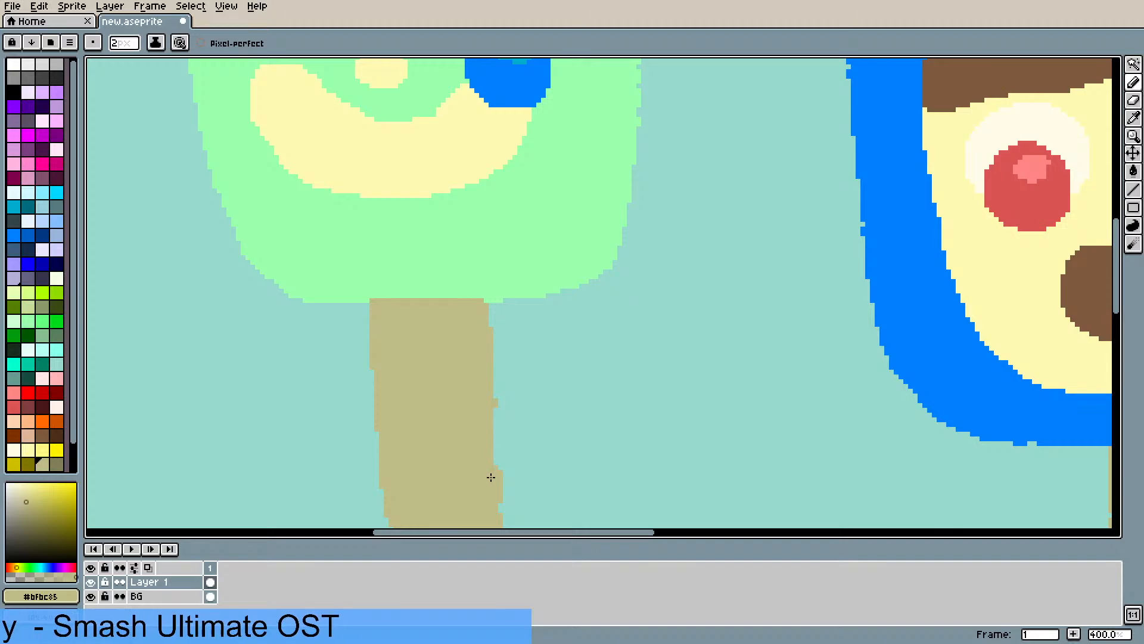
pyautogui.moveTo(493, 477); pyautogui.dragTo(481, 284)
pyautogui.scroll(-2, 487, 388)
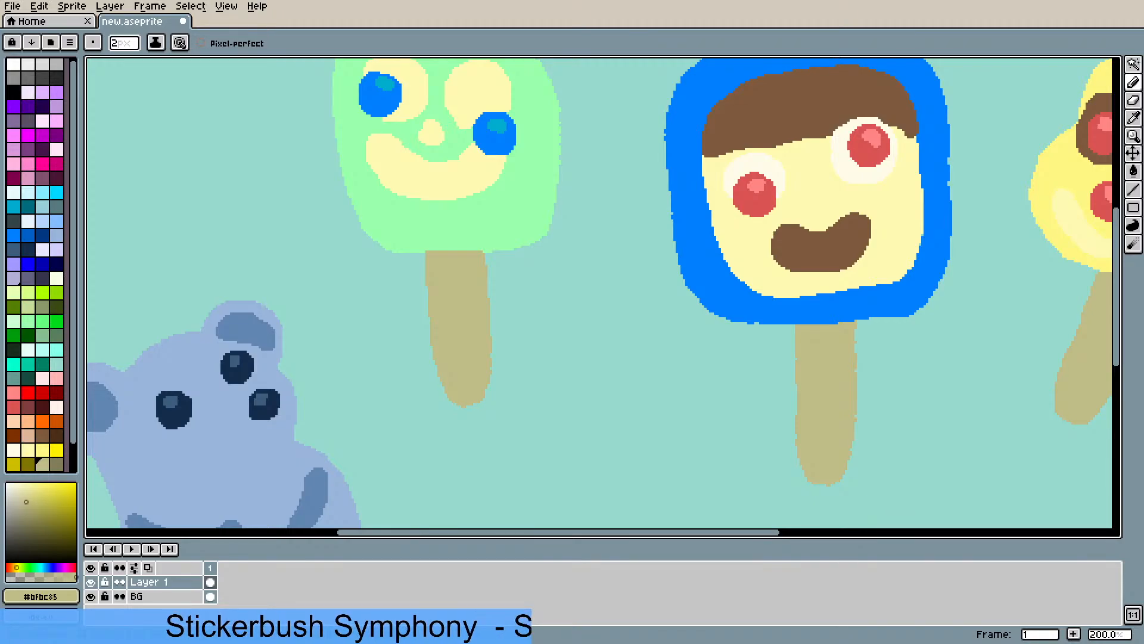
# - Lasso the whole green popsicle and move it to the canvas's upper left corner, above the bear
pyautogui.moveTo(432, 375); pyautogui.dragTo(318, 213)
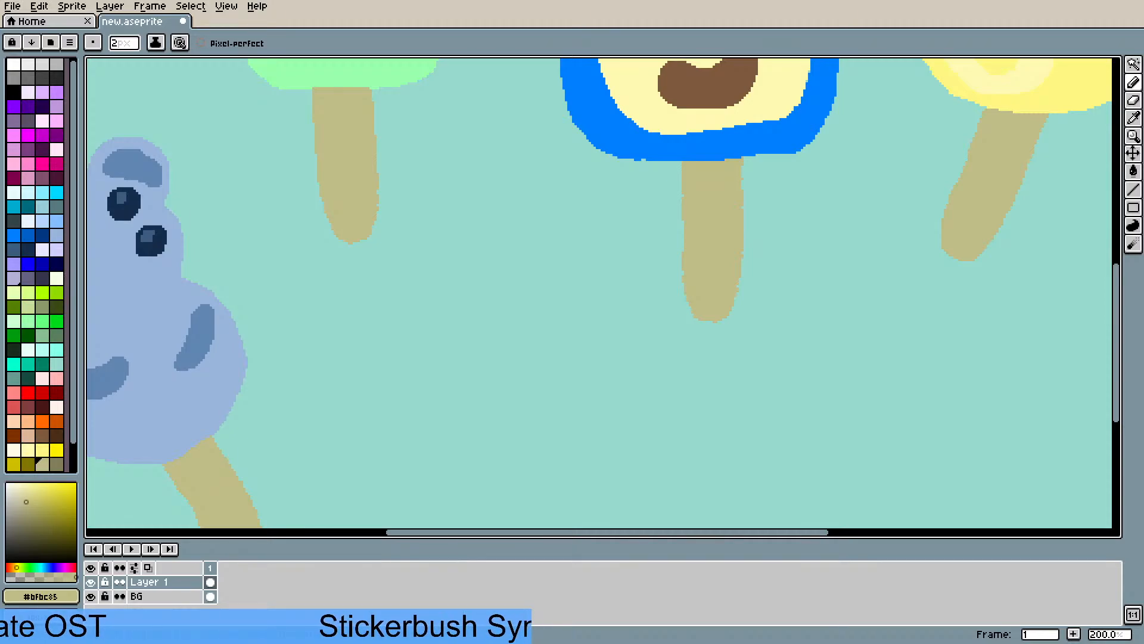
pyautogui.scroll(-3, 519, 199)
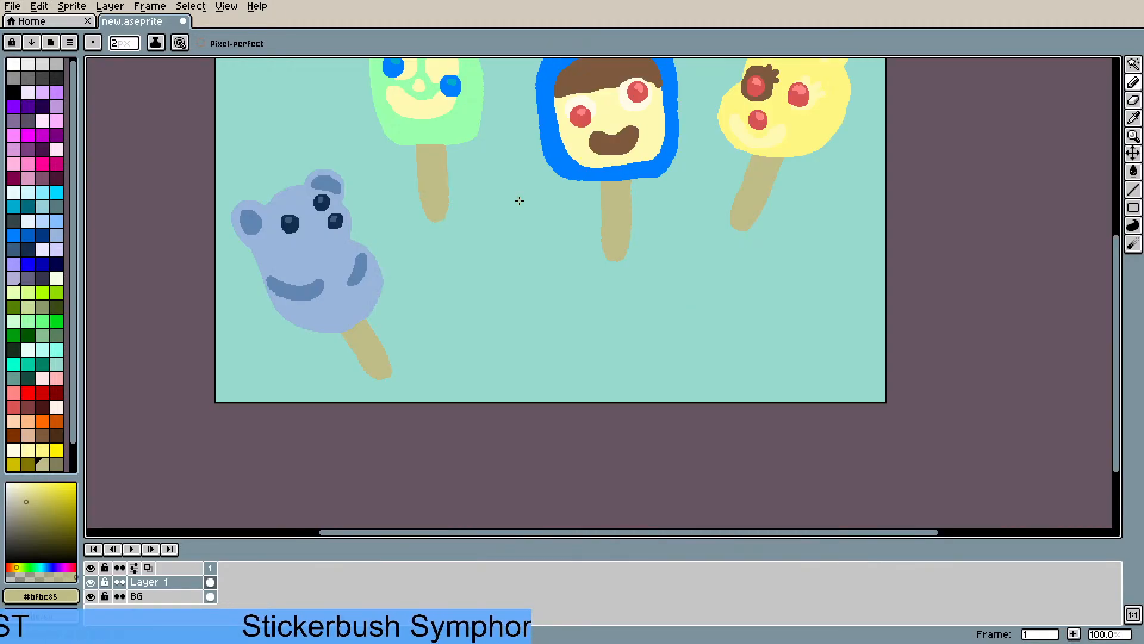
pyautogui.scroll(1, 445, 302)
pyautogui.scroll(-1, 449, 286)
pyautogui.moveTo(449, 286); pyautogui.dragTo(453, 329)
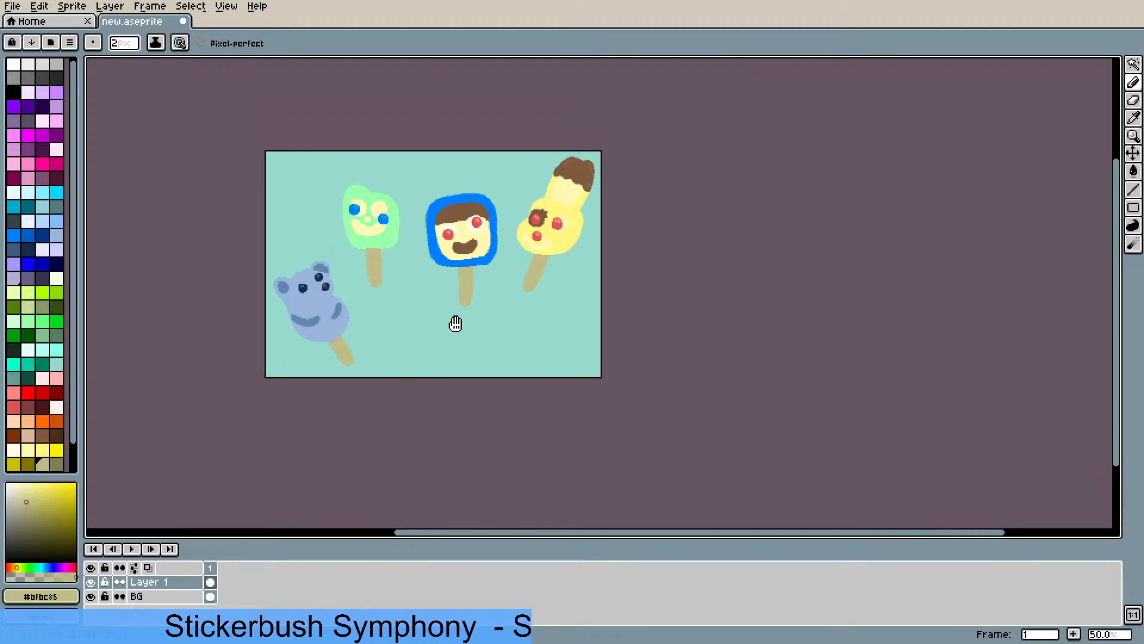
pyautogui.click(1134, 65)
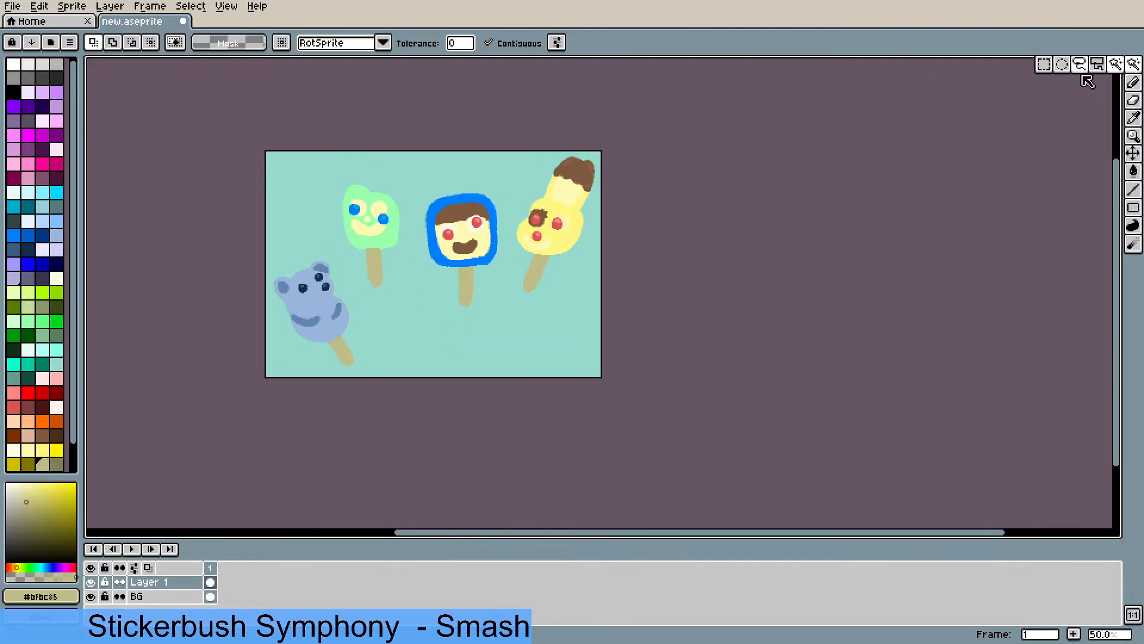
pyautogui.moveTo(409, 270)
pyautogui.mouseDown()
pyautogui.moveTo(402, 177)
pyautogui.moveTo(358, 165)
pyautogui.moveTo(329, 205)
pyautogui.moveTo(356, 296)
pyautogui.moveTo(382, 306)
pyautogui.moveTo(402, 288)
pyautogui.moveTo(386, 254)
pyautogui.moveTo(415, 306)
pyautogui.moveTo(570, 356)
pyautogui.moveTo(538, 324)
pyautogui.moveTo(518, 346)
pyautogui.moveTo(397, 307)
pyautogui.moveTo(359, 228)
pyautogui.moveTo(330, 225)
pyautogui.moveTo(359, 220)
pyautogui.moveTo(318, 227)
pyautogui.mouseUp()
pyautogui.click(418, 271)
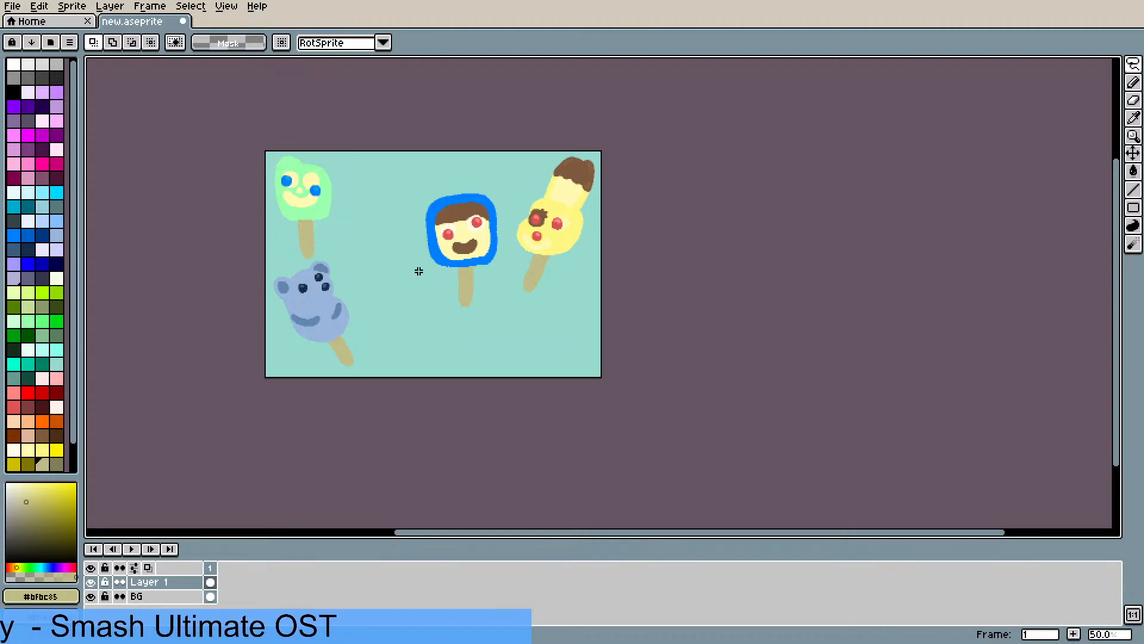
pyautogui.moveTo(418, 289); pyautogui.dragTo(432, 327)
pyautogui.scroll(2, 432, 328)
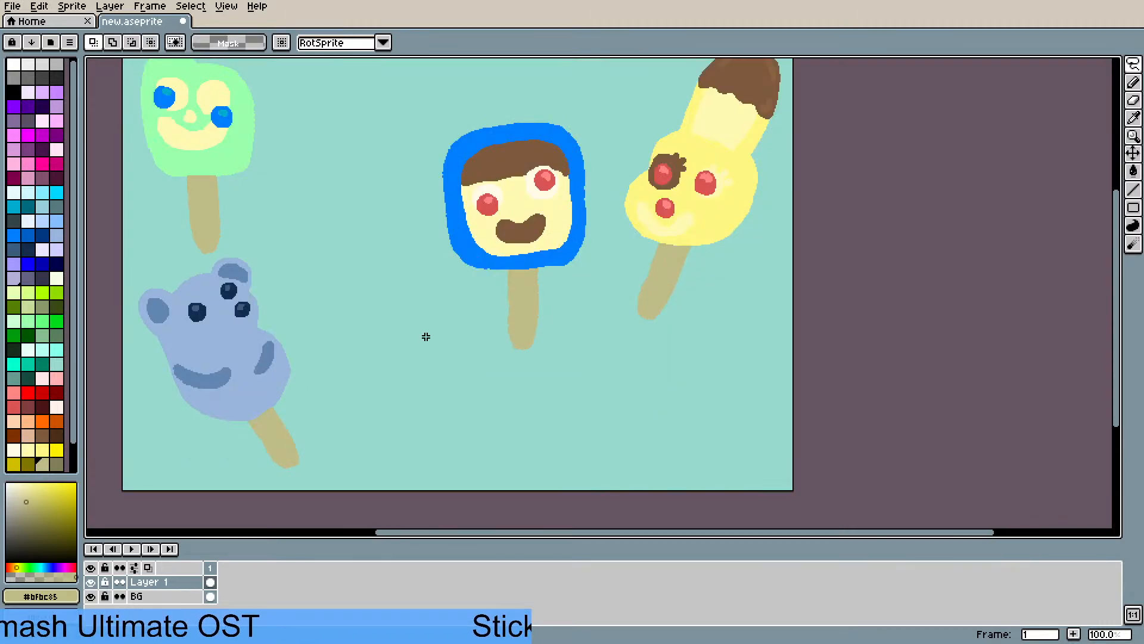
pyautogui.scroll(-2, 426, 334)
pyautogui.click(72, 6)
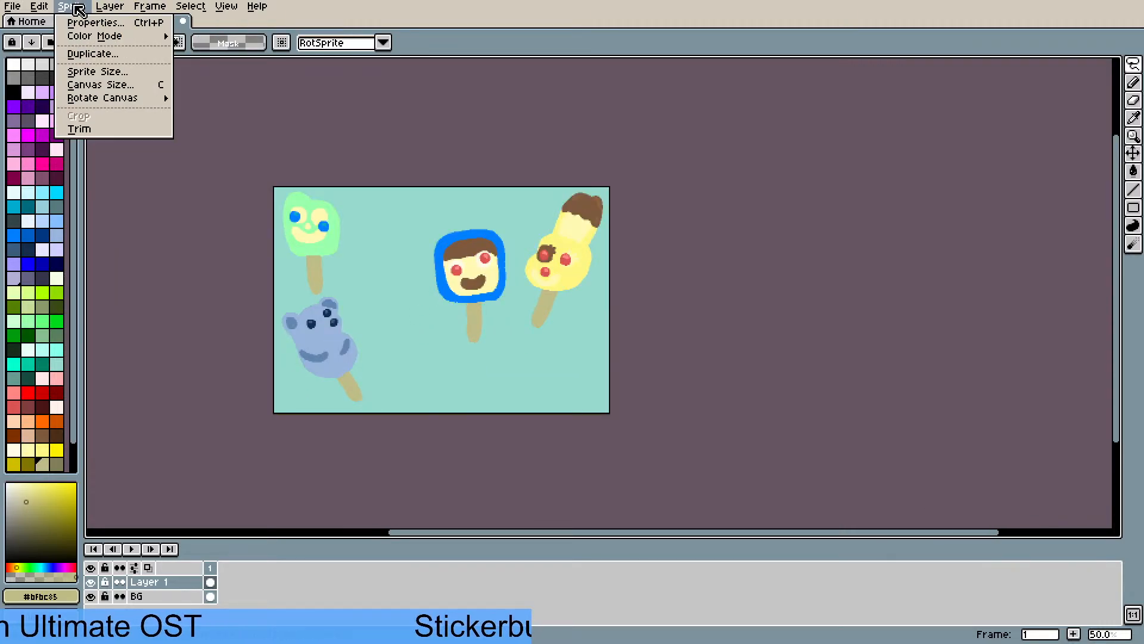
pyautogui.click(103, 70)
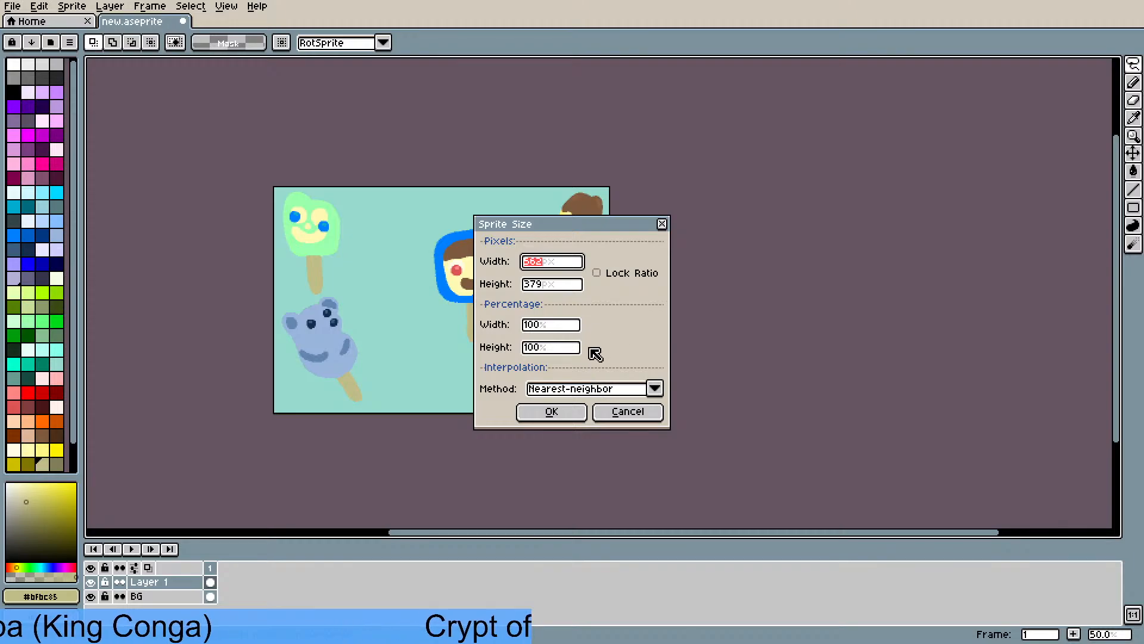
pyautogui.click(662, 224)
# - Extend the canvas upward by 155 px to a size of 562 × 534 px
pyautogui.click(109, 6)
pyautogui.moveTo(72, 6)
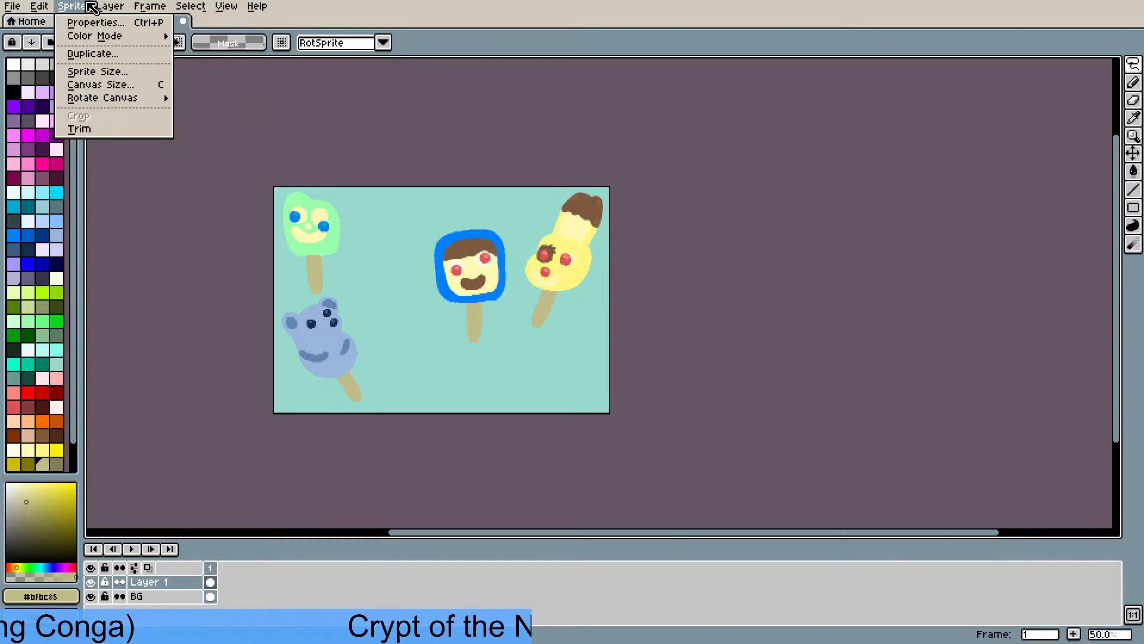
pyautogui.click(128, 91)
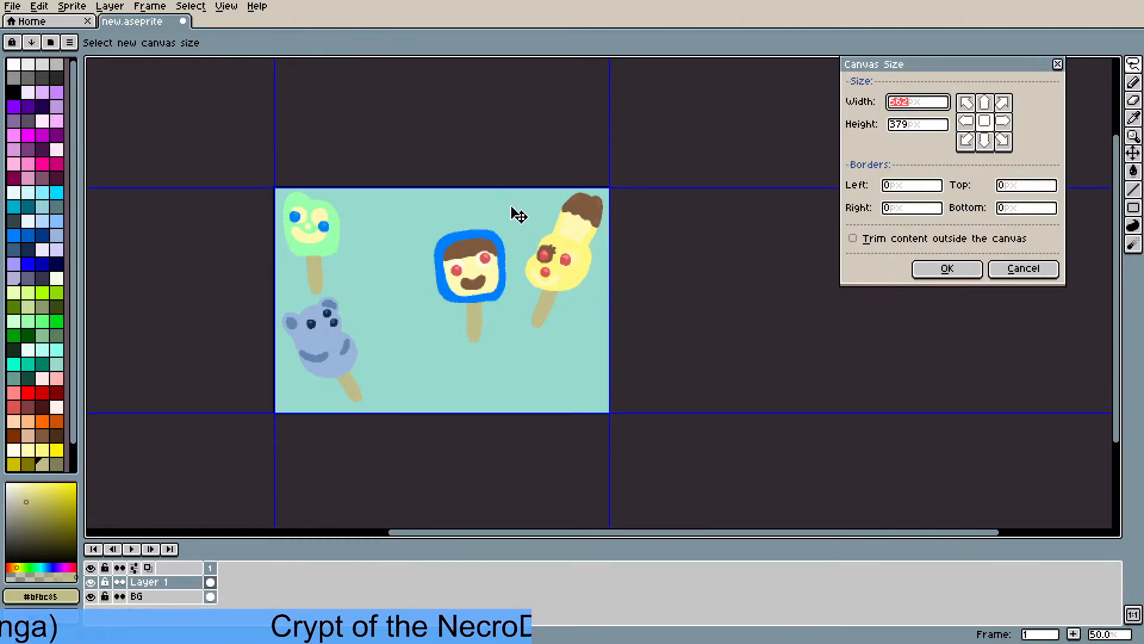
pyautogui.moveTo(485, 186); pyautogui.dragTo(494, 102)
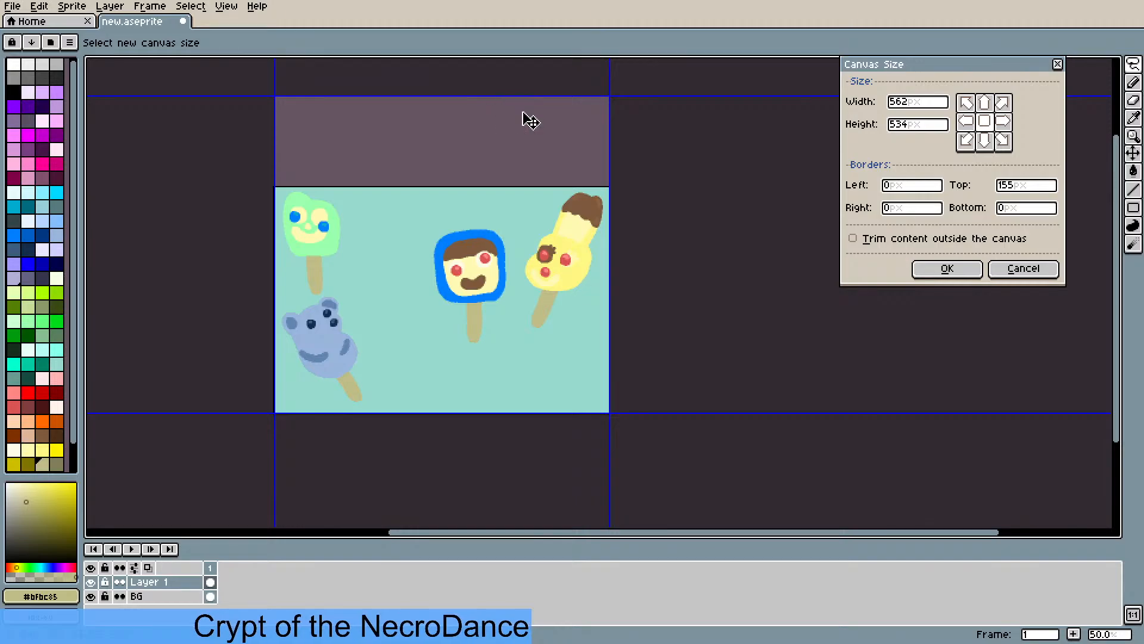
pyautogui.click(947, 268)
# - On the BG layer, sample the background teal #98DACD and fill the new empty area at the canvas's upper edge with it
pyautogui.moveTo(499, 263); pyautogui.dragTo(526, 231)
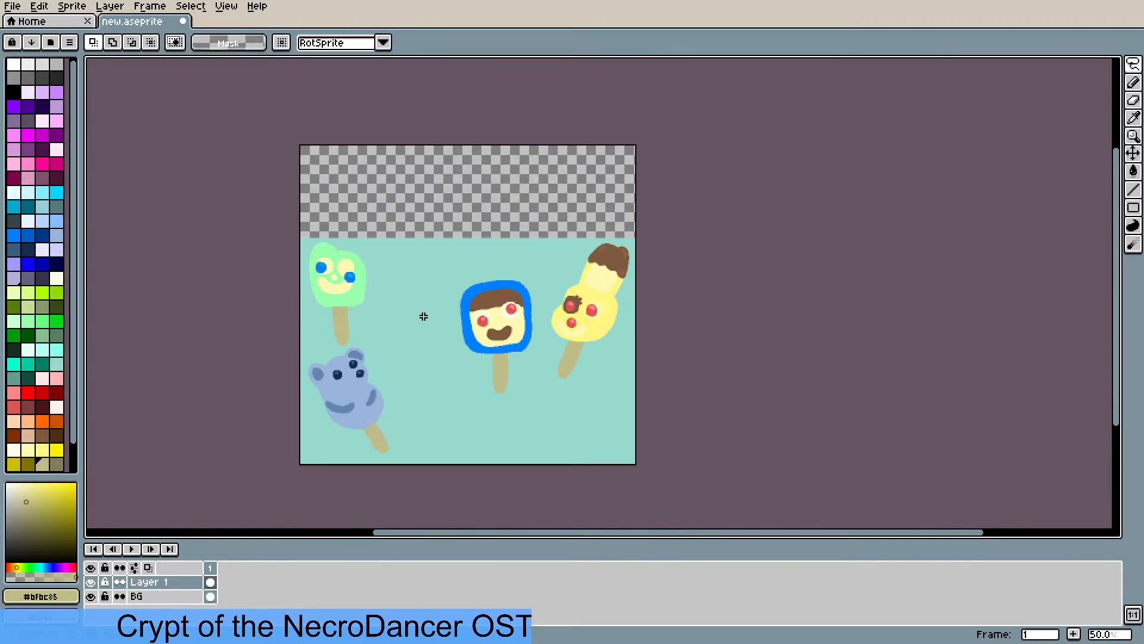
pyautogui.click(176, 594)
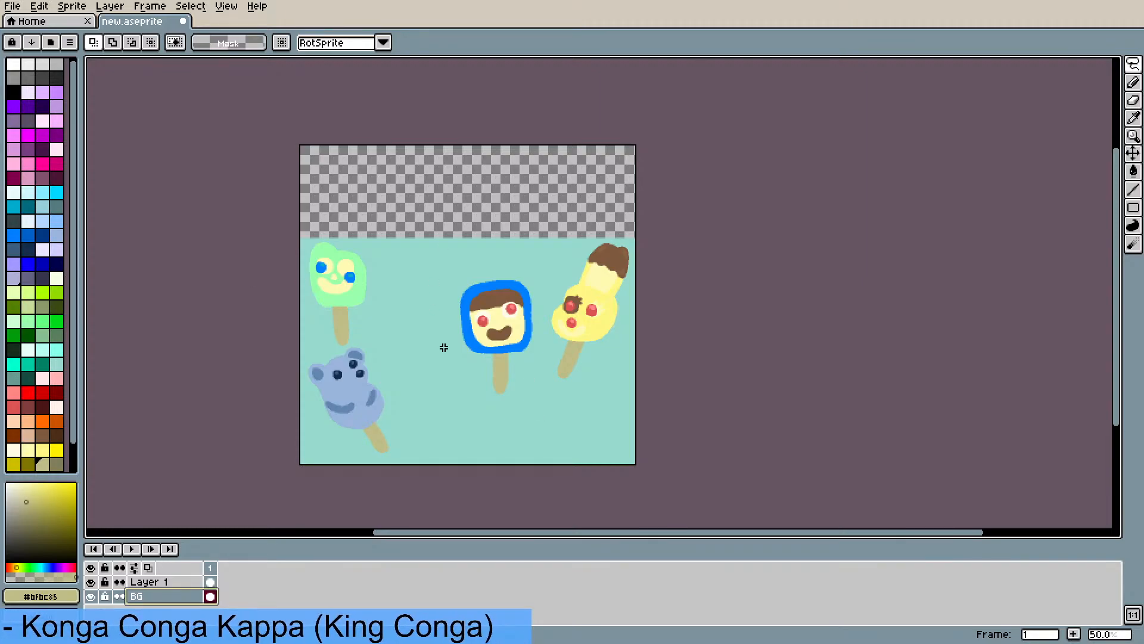
pyautogui.moveTo(421, 367); pyautogui.dragTo(420, 363)
pyautogui.press('g')
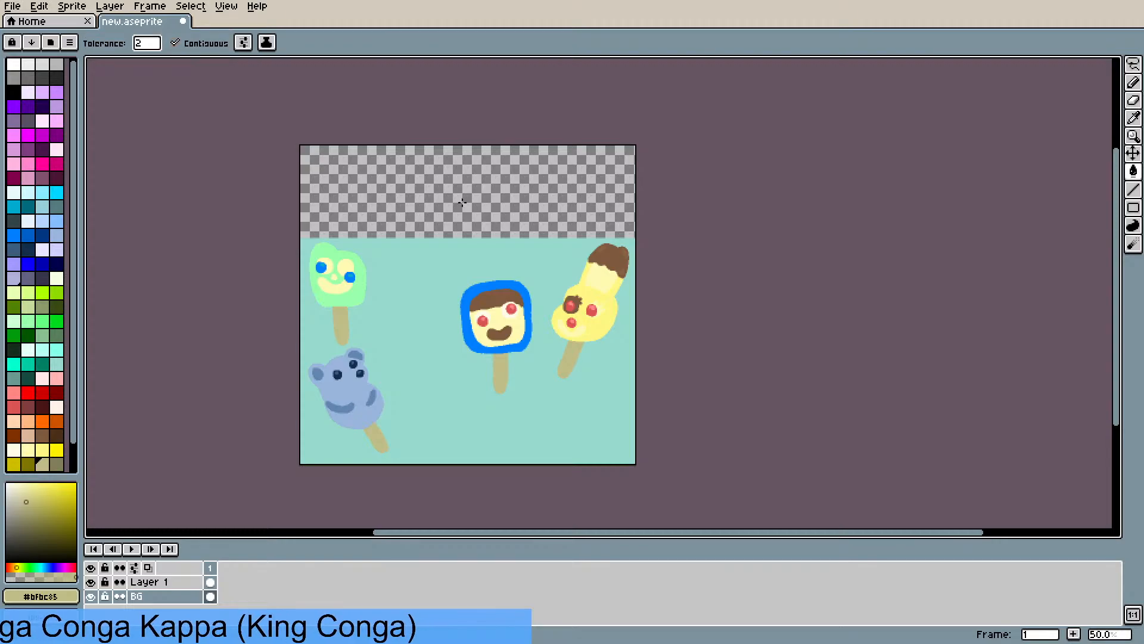
pyautogui.click(458, 208)
pyautogui.keyDown('alt'); pyautogui.click(412, 360); pyautogui.keyUp('alt')
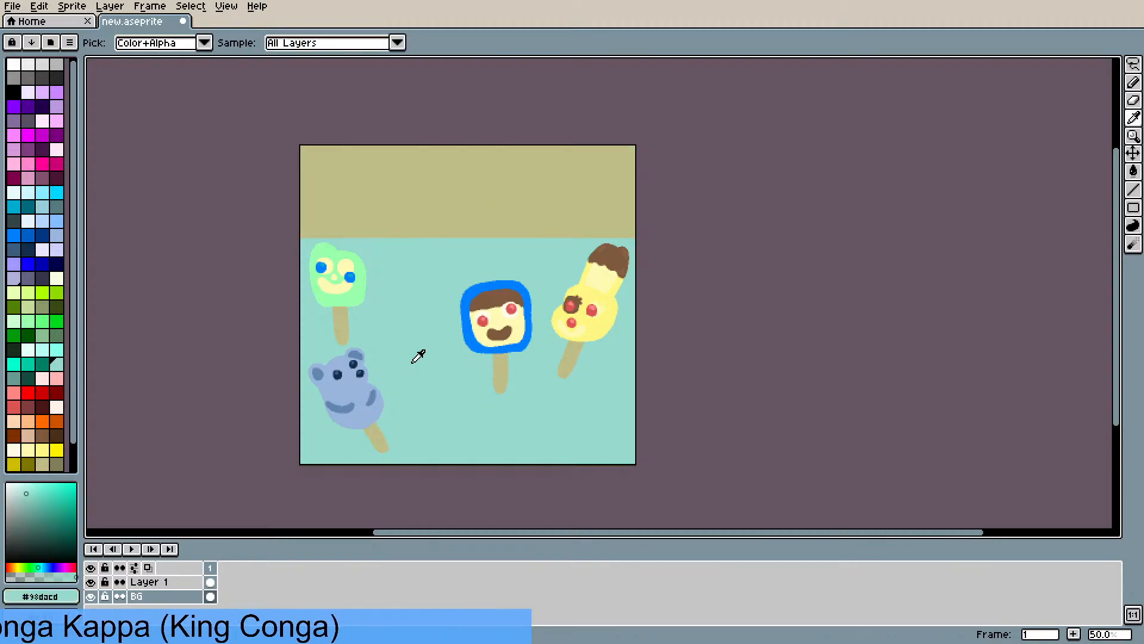
pyautogui.click(450, 221)
# - Sample the bear popsicle's light blue body colour #99B6DB
pyautogui.moveTo(426, 292)
pyautogui.mouseDown()
pyautogui.moveTo(413, 286)
pyautogui.moveTo(459, 320)
pyautogui.mouseUp()
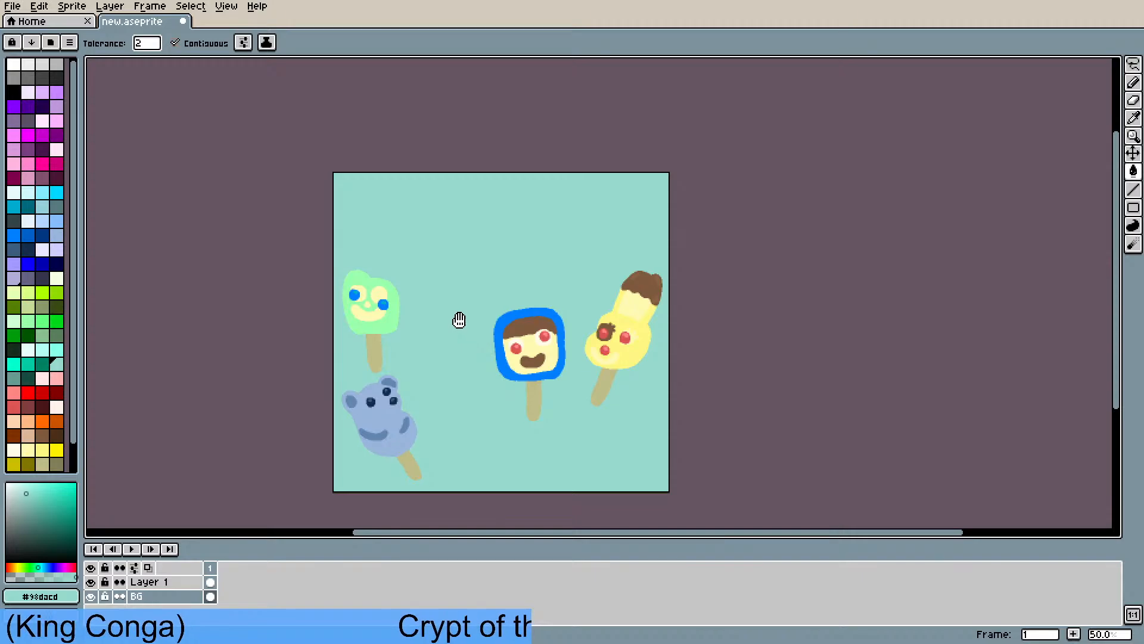
pyautogui.scroll(1, 458, 318)
pyautogui.moveTo(476, 278); pyautogui.dragTo(470, 348)
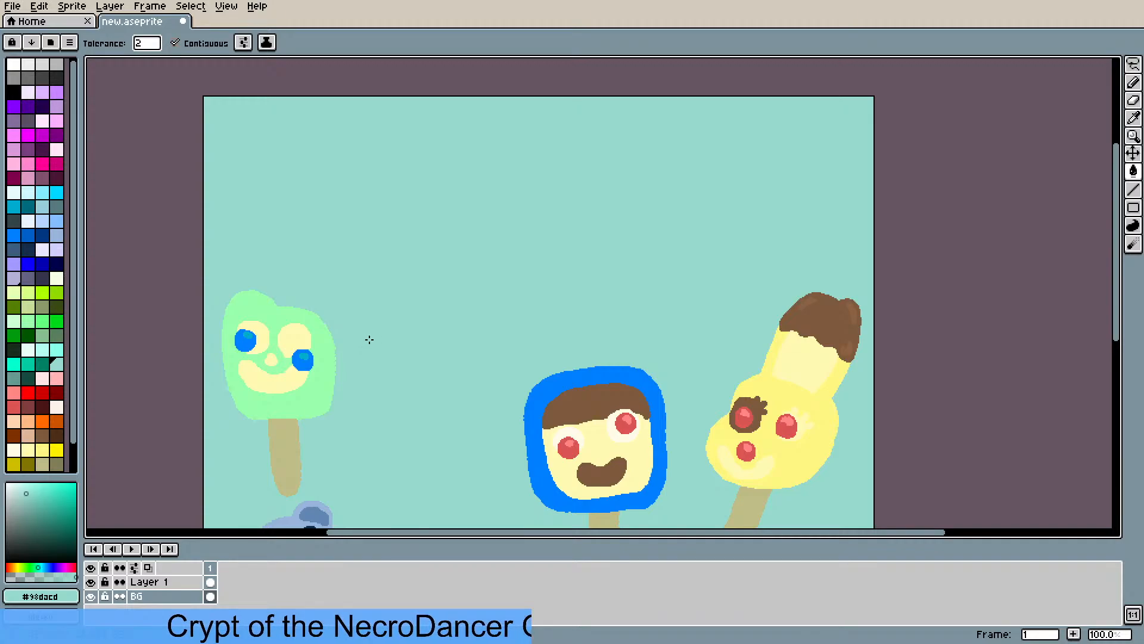
pyautogui.scroll(-1, 370, 339)
pyautogui.scroll(1, 339, 468)
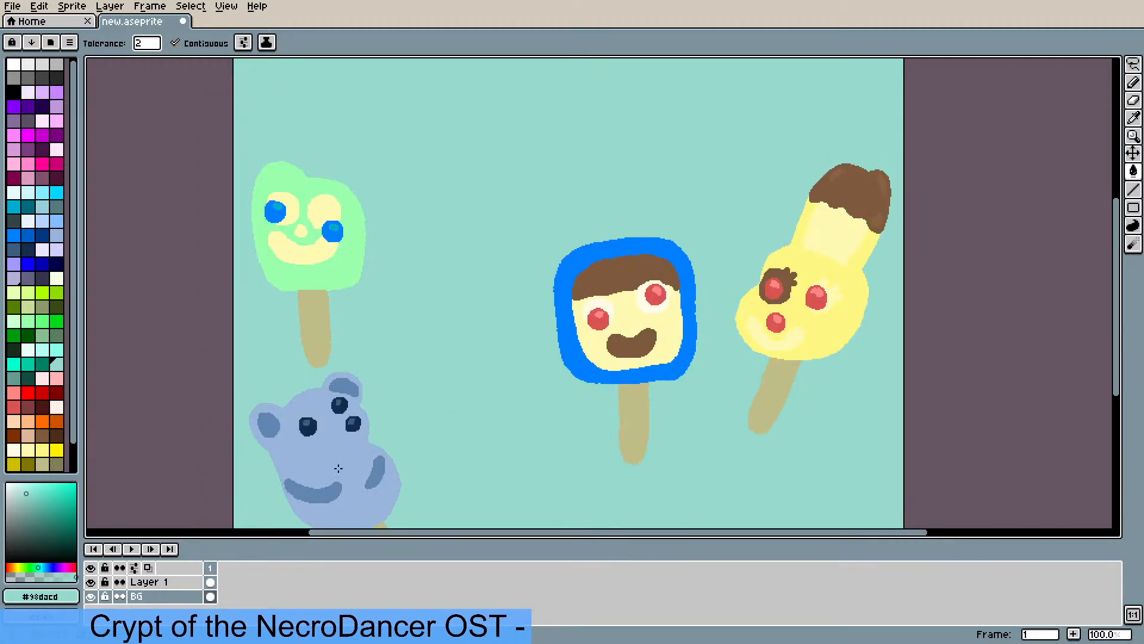
pyautogui.press('i')
pyautogui.click(338, 456)
pyautogui.scroll(-1, 432, 271)
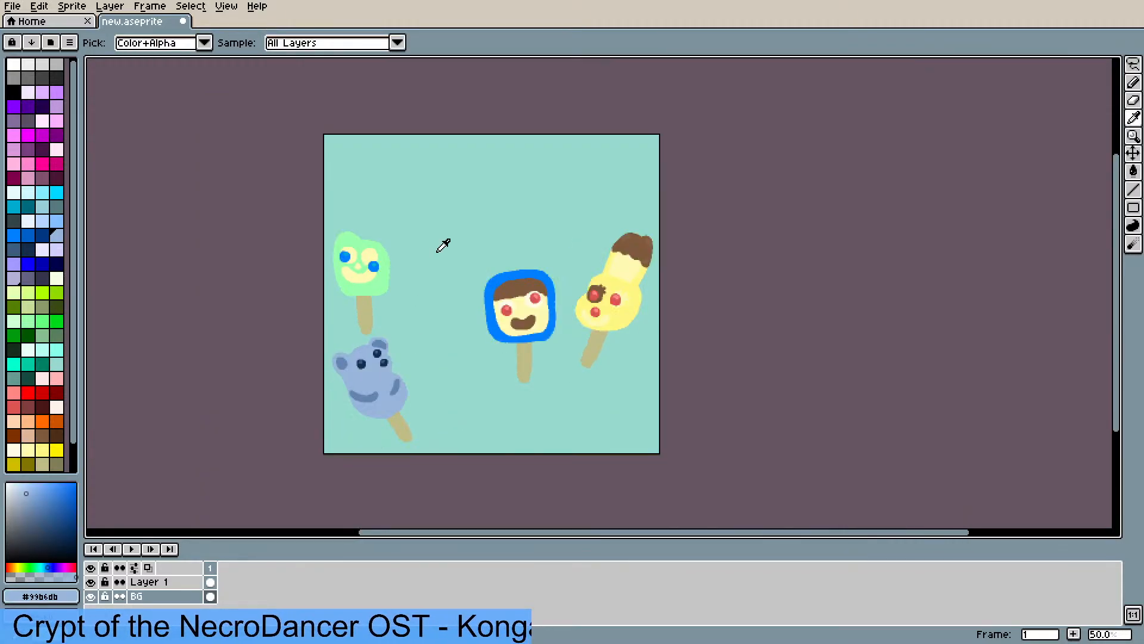
pyautogui.moveTo(443, 236); pyautogui.dragTo(434, 309)
pyautogui.scroll(1, 446, 241)
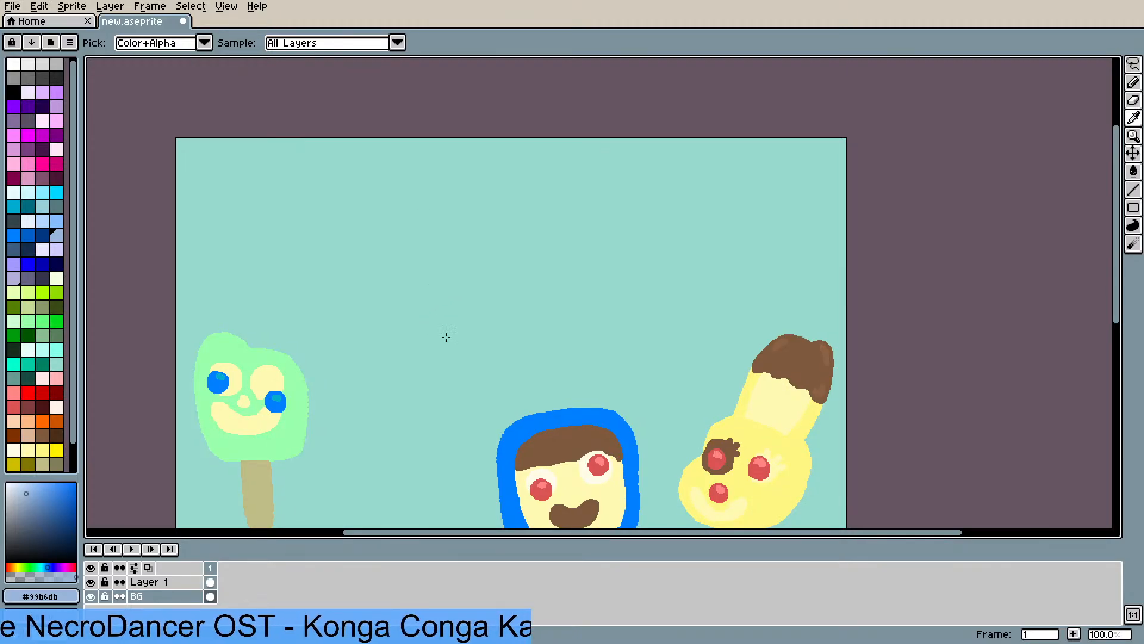
# - Draw a rounded body outline in light purple (Idx-56) with the 5 px pencil, above and between the green and blue-framed popsicles, and fill it
pyautogui.press('b')
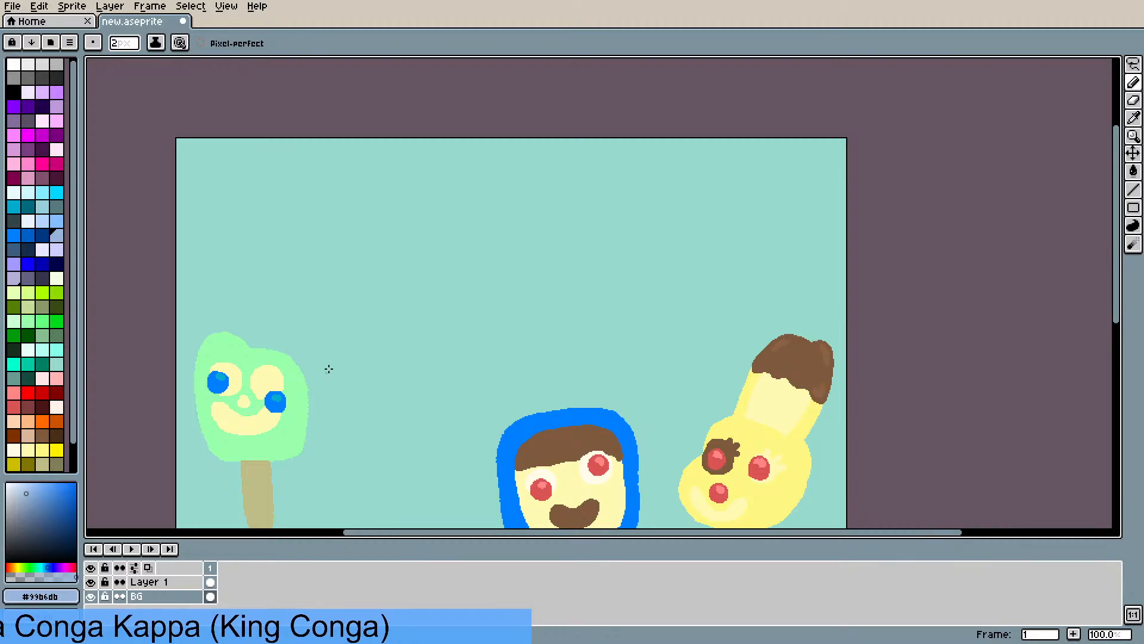
pyautogui.click(14, 264)
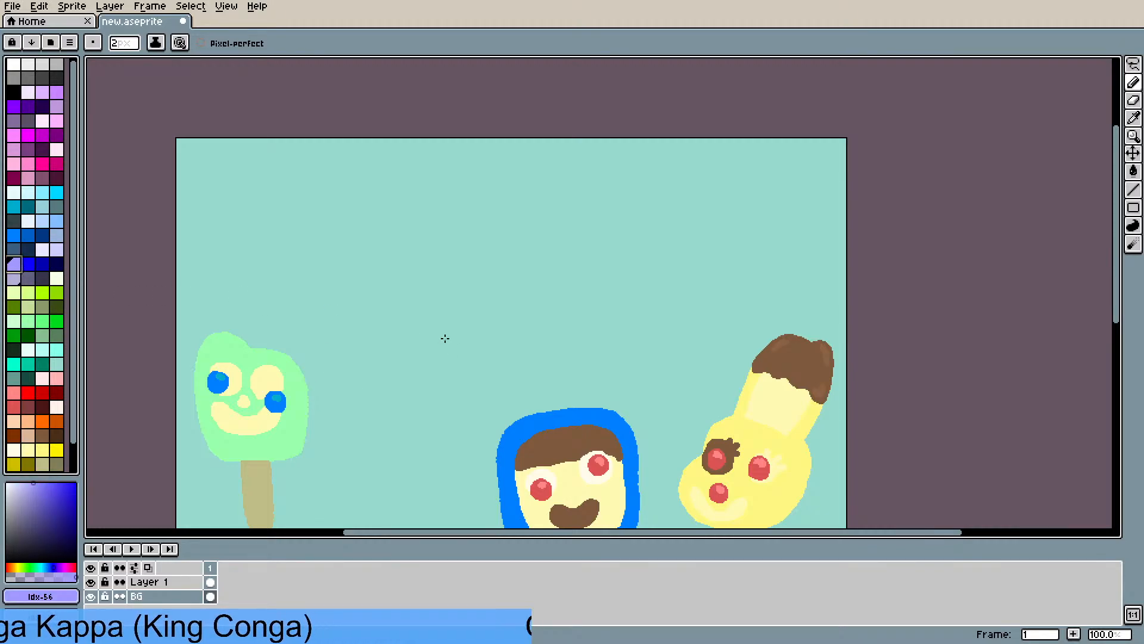
pyautogui.moveTo(500, 327); pyautogui.dragTo(483, 339)
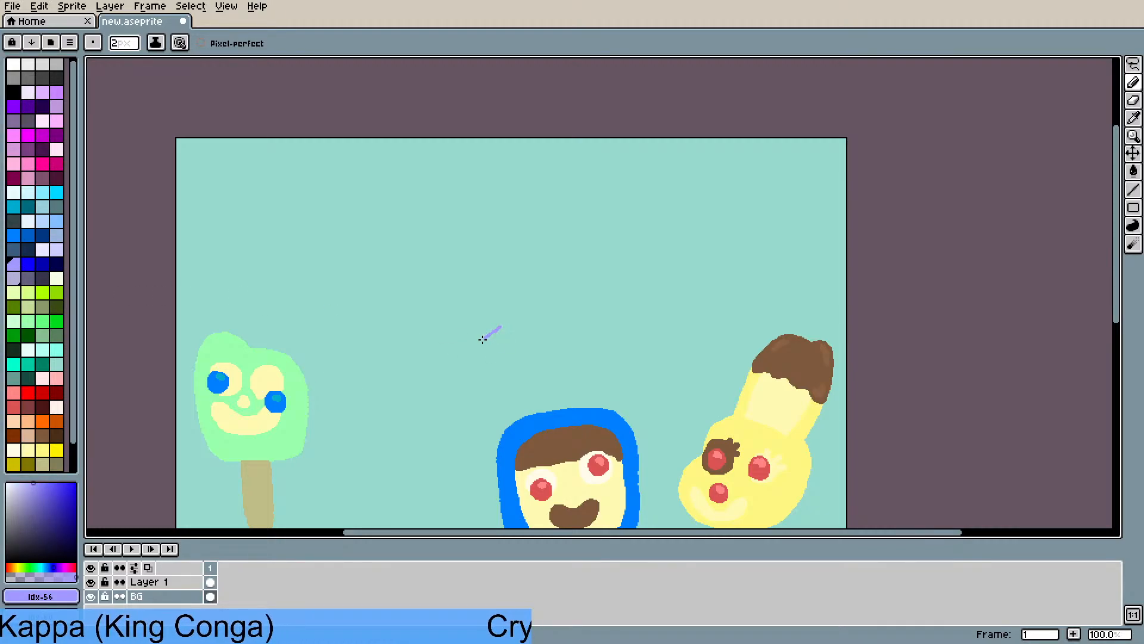
pyautogui.click(129, 44)
pyautogui.moveTo(128, 60); pyautogui.dragTo(123, 61)
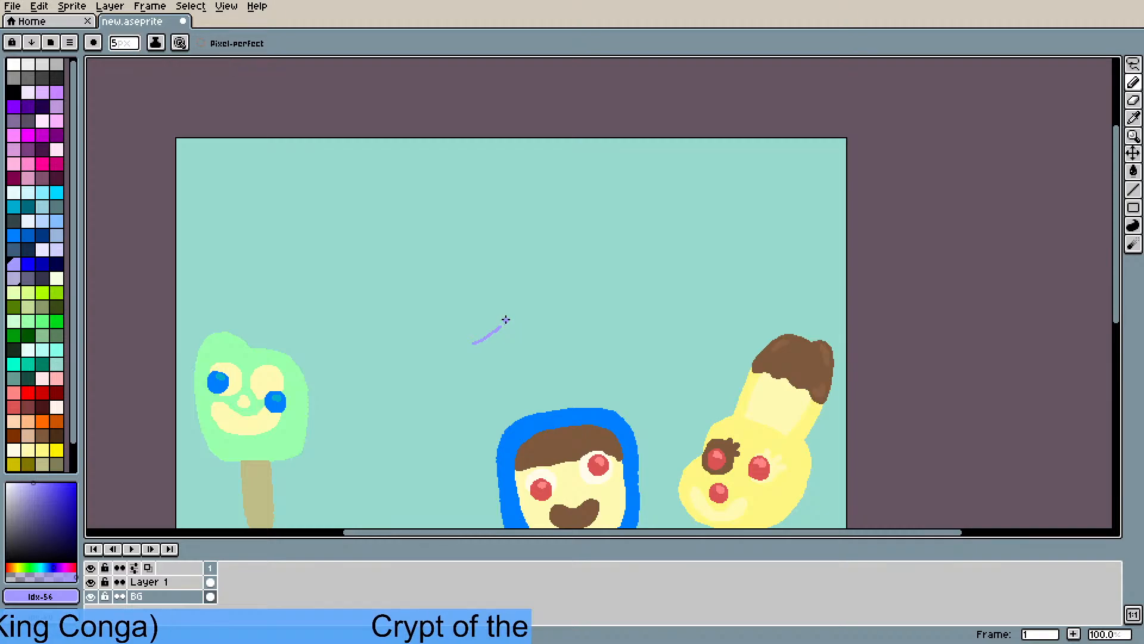
pyautogui.moveTo(478, 336)
pyautogui.mouseDown()
pyautogui.moveTo(442, 345)
pyautogui.moveTo(390, 332)
pyautogui.mouseUp()
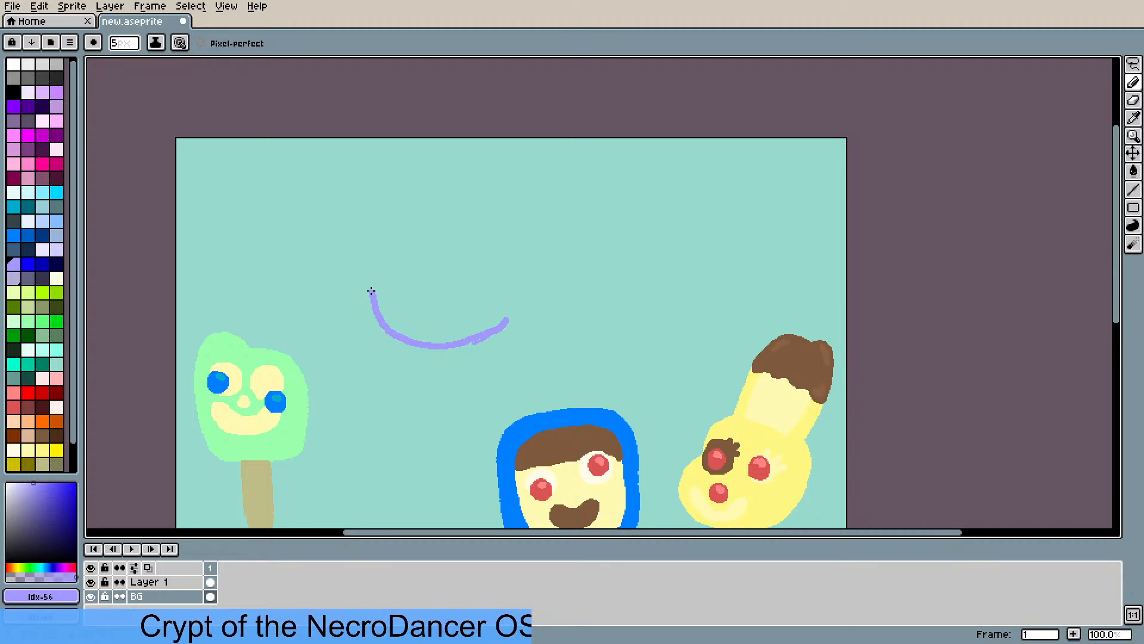
pyautogui.moveTo(369, 255)
pyautogui.mouseDown()
pyautogui.moveTo(405, 214)
pyautogui.moveTo(450, 206)
pyautogui.moveTo(487, 225)
pyautogui.moveTo(512, 289)
pyautogui.moveTo(494, 332)
pyautogui.mouseUp()
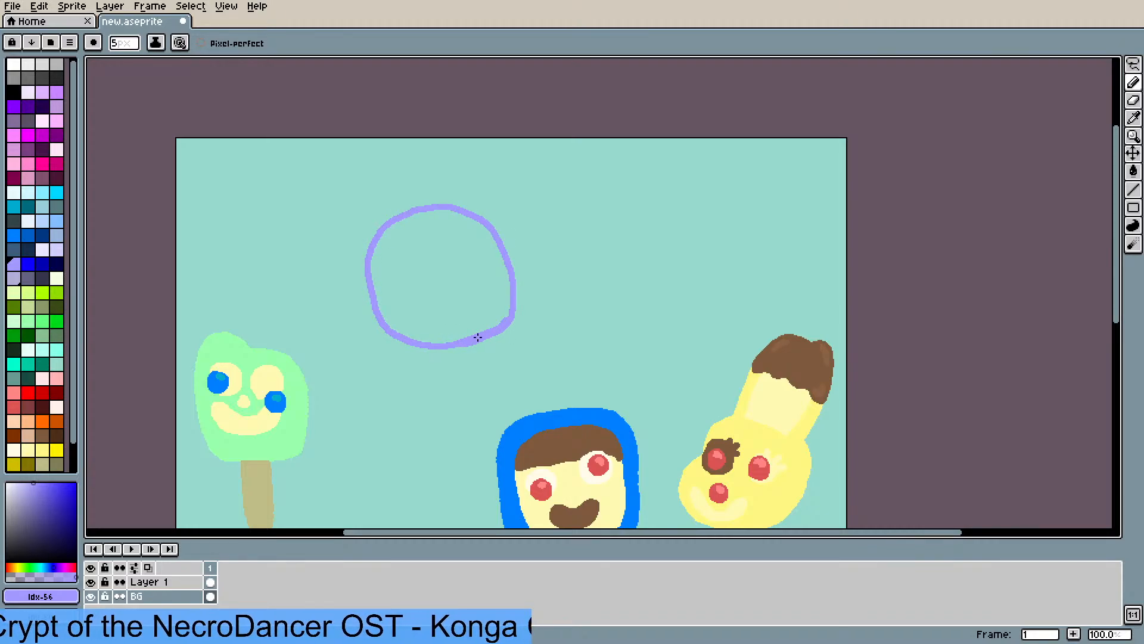
pyautogui.press('g')
pyautogui.click(483, 294)
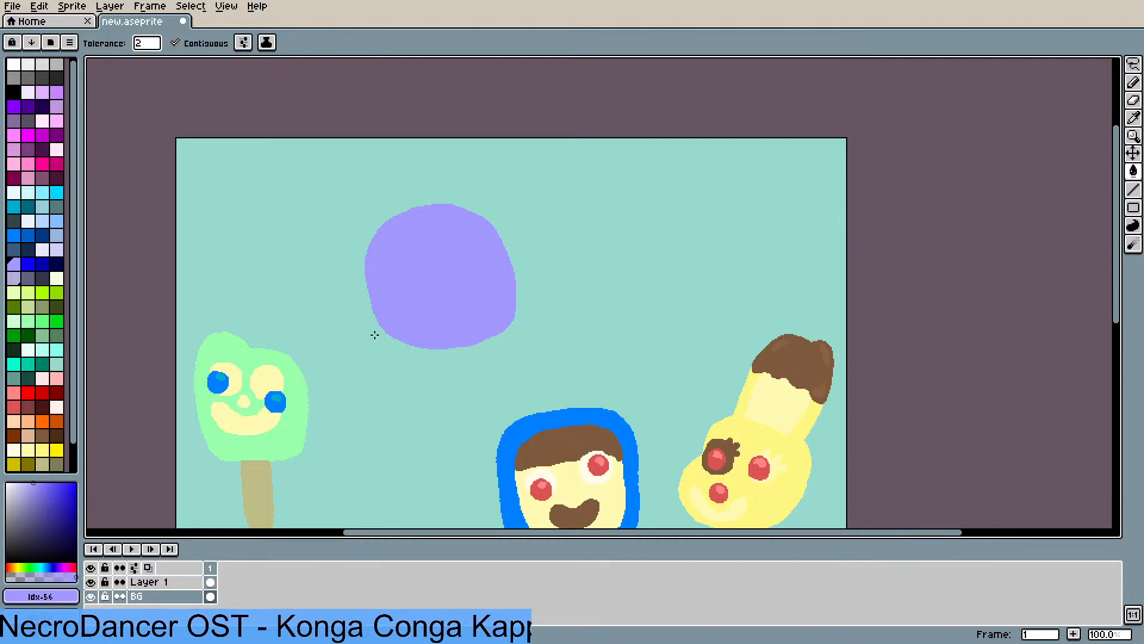
# - Sample the cream #FFFAB3 from the green popsicle's eye and draw two filled round eyes on the purple body
pyautogui.press('i')
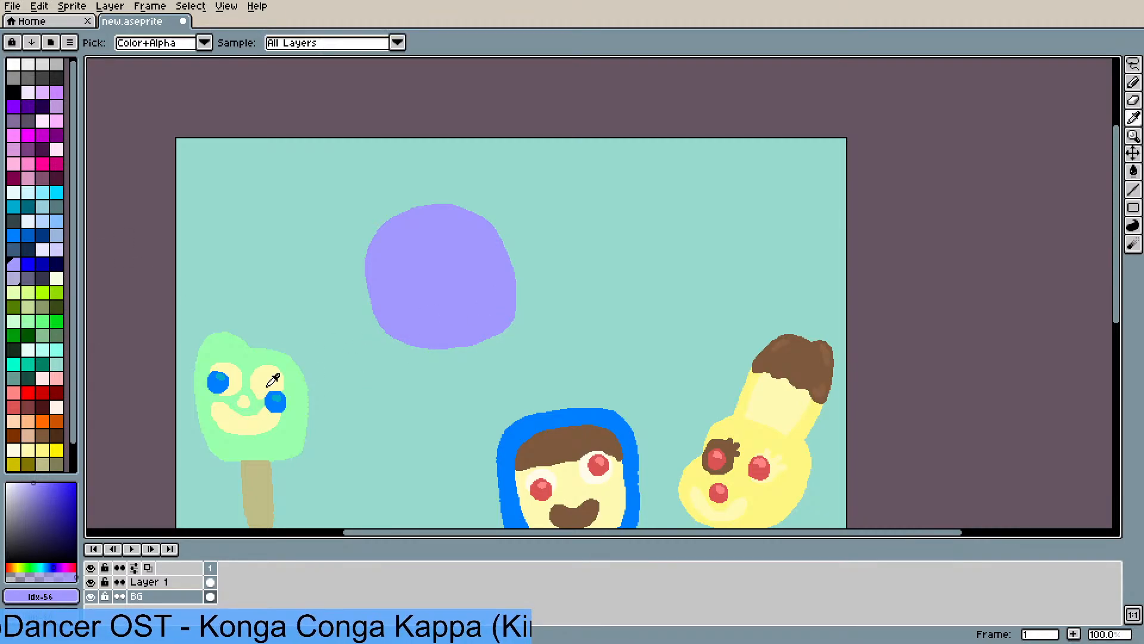
pyautogui.click(273, 377)
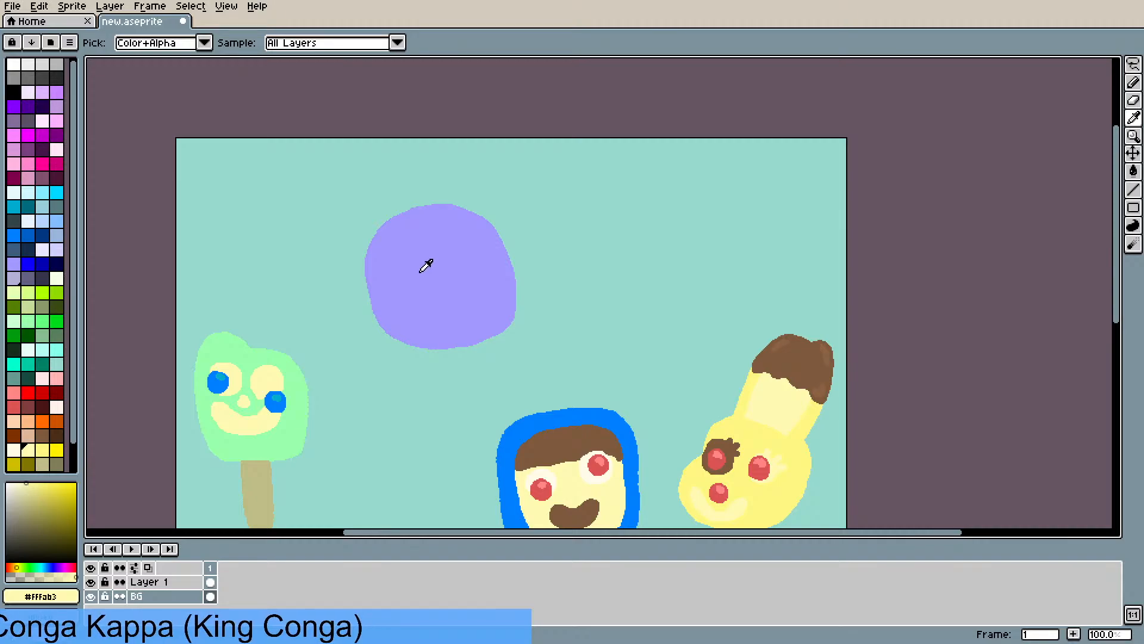
pyautogui.press('b')
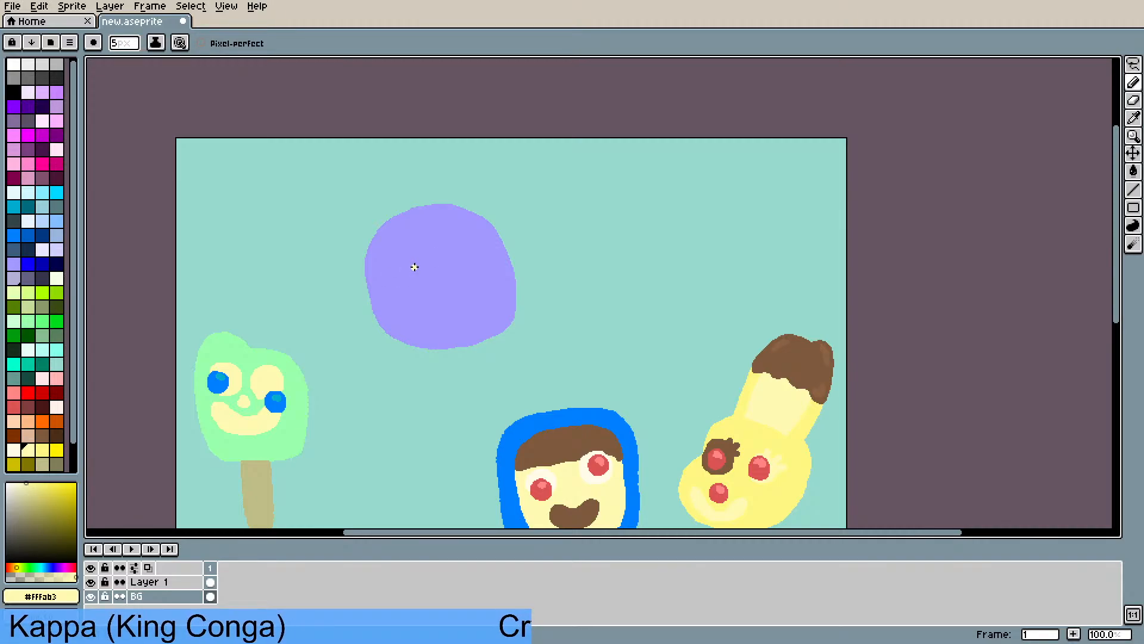
pyautogui.moveTo(420, 268)
pyautogui.mouseDown()
pyautogui.moveTo(385, 259)
pyautogui.moveTo(391, 288)
pyautogui.moveTo(411, 296)
pyautogui.moveTo(419, 262)
pyautogui.mouseUp()
pyautogui.press('g')
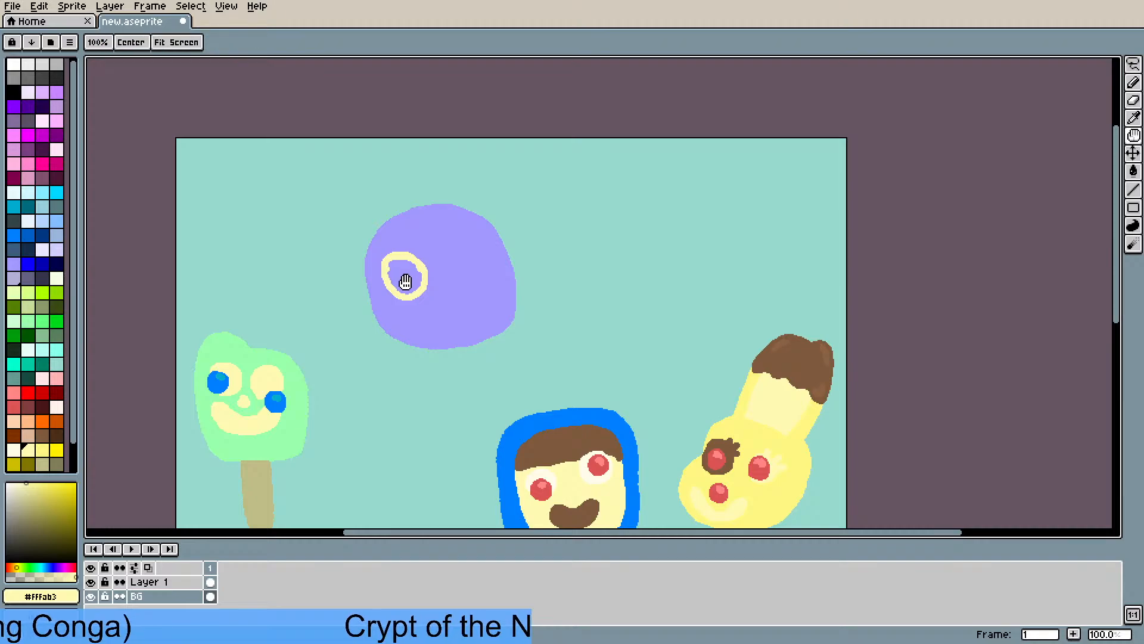
pyautogui.click(420, 286)
pyautogui.press('b')
pyautogui.moveTo(475, 243)
pyautogui.mouseDown()
pyautogui.moveTo(456, 255)
pyautogui.moveTo(460, 283)
pyautogui.moveTo(490, 280)
pyautogui.moveTo(481, 244)
pyautogui.moveTo(469, 249)
pyautogui.mouseUp()
pyautogui.press('g')
pyautogui.click(481, 270)
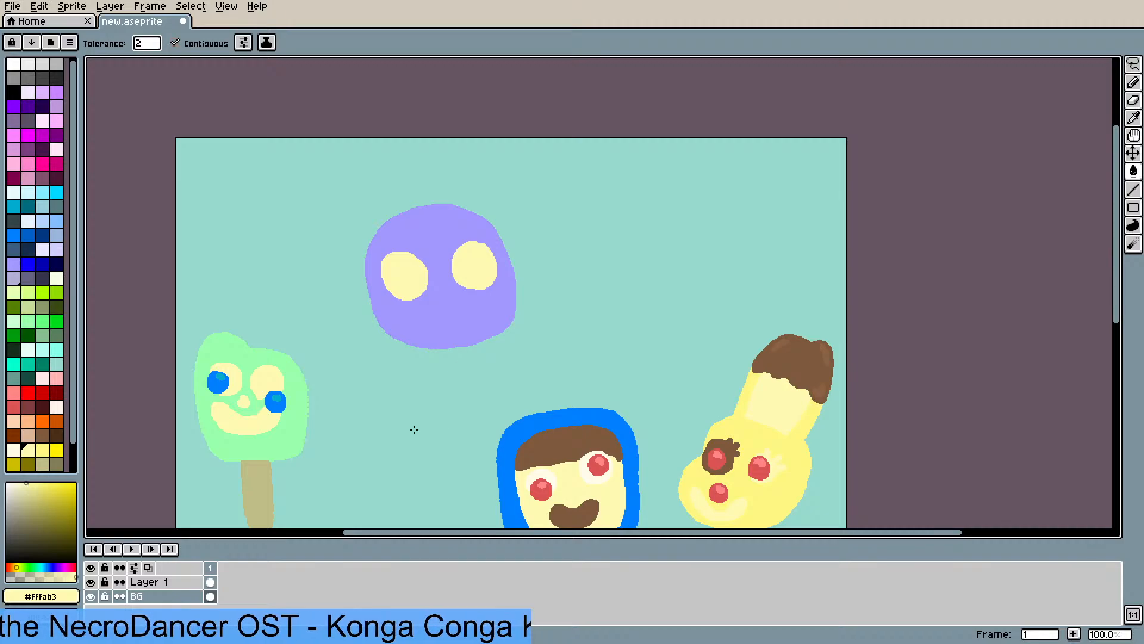
# - Try recolouring the purple body dark olive (Idx-116) and lighter olive (Idx-115), and undo both fills
pyautogui.press('i')
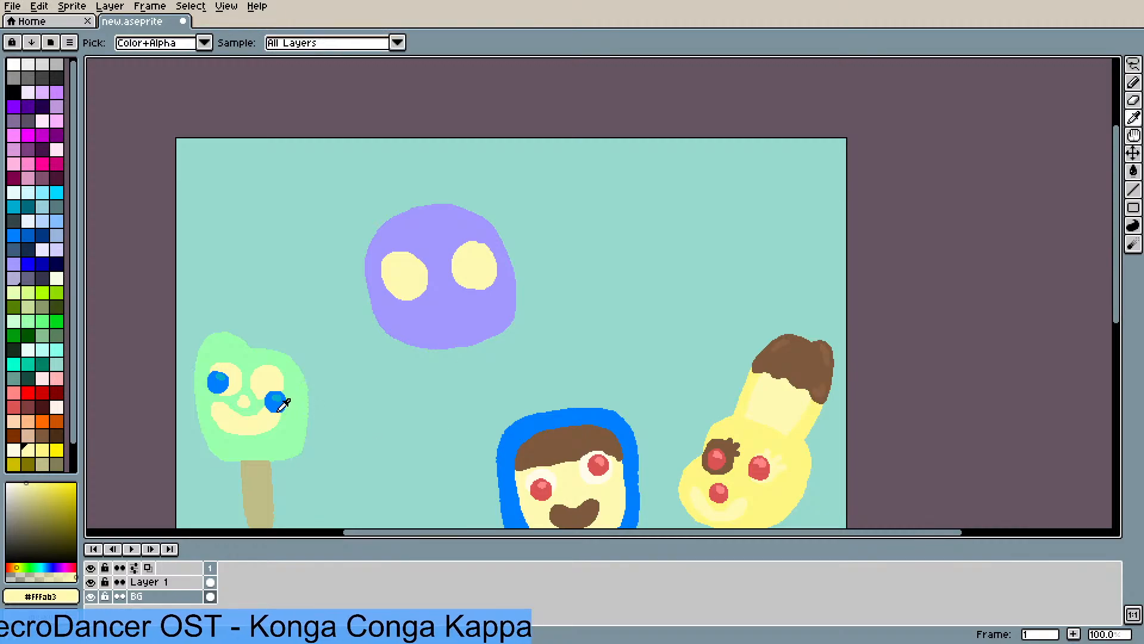
pyautogui.click(276, 401)
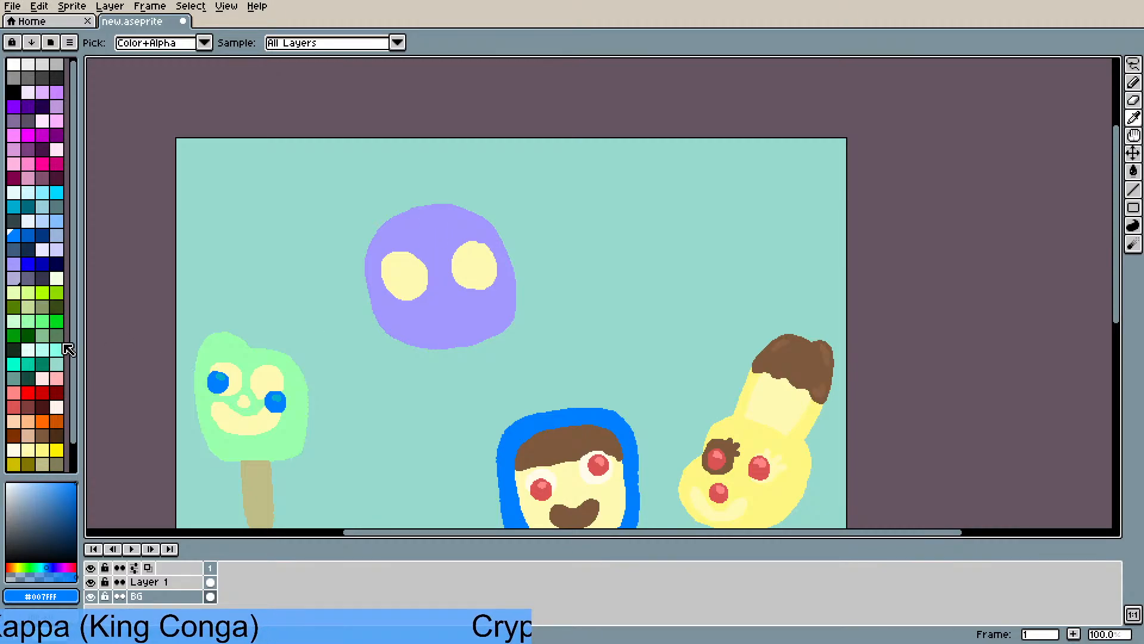
pyautogui.scroll(-2, 69, 347)
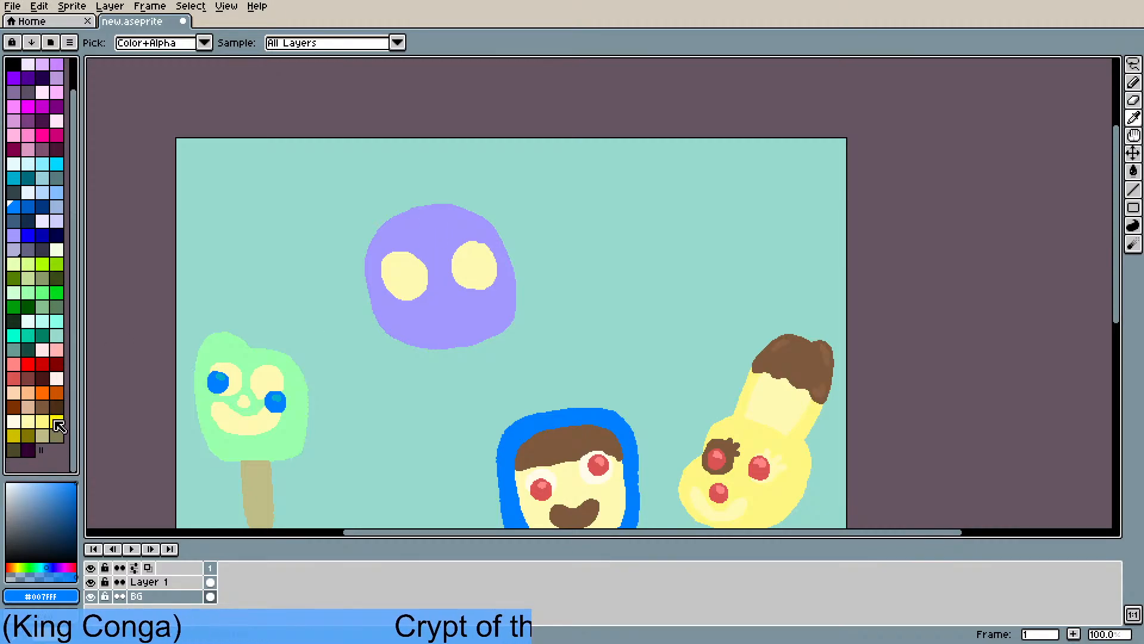
pyautogui.click(13, 450)
pyautogui.press('g')
pyautogui.click(416, 324)
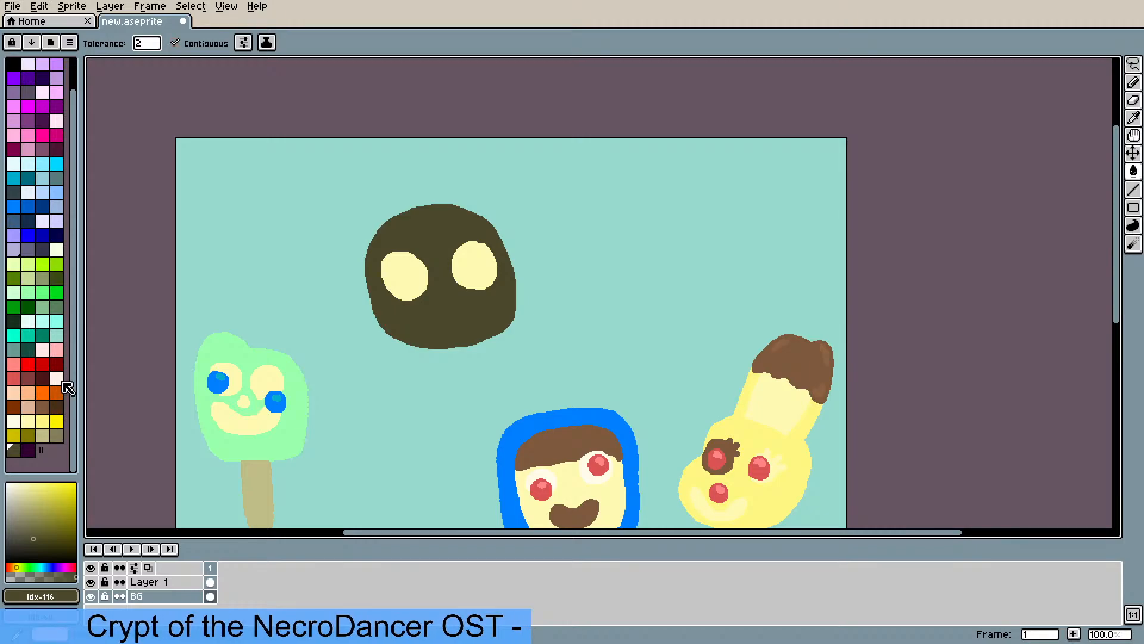
pyautogui.click(57, 435)
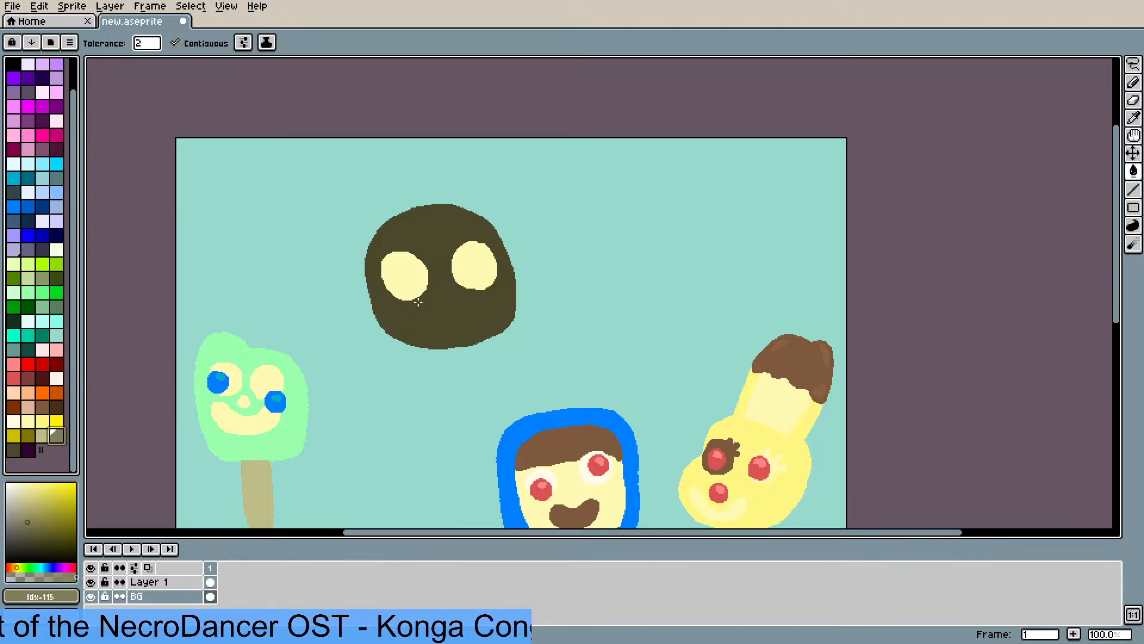
pyautogui.click(431, 320)
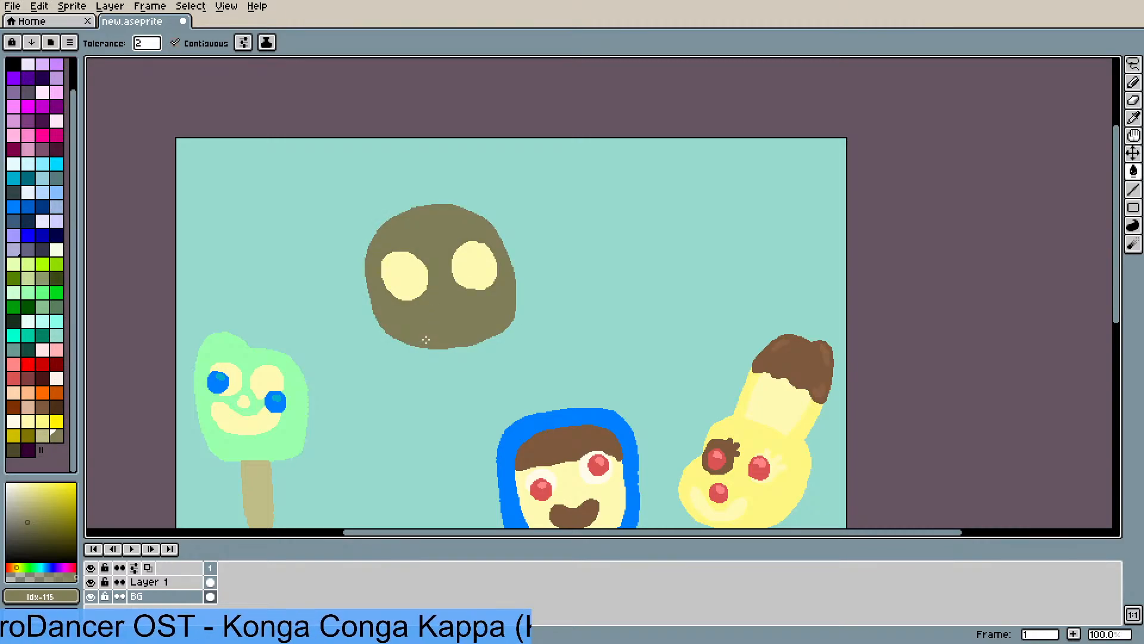
pyautogui.hotkey('ctrl', 'z')
pyautogui.hotkey('ctrl', 'z')
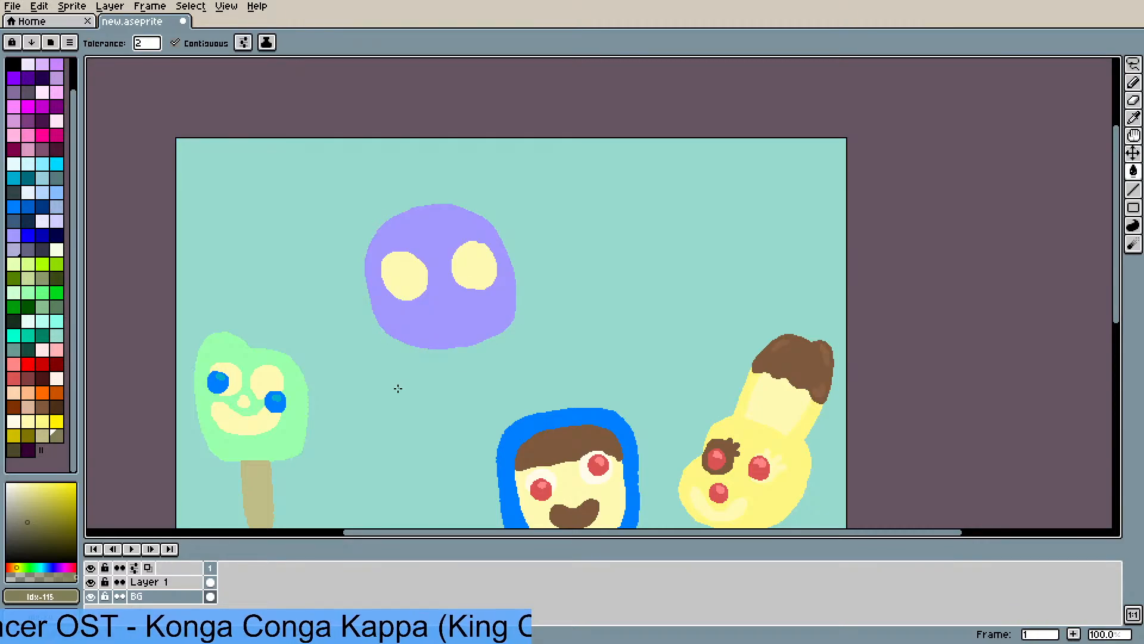
pyautogui.moveTo(1115, 185); pyautogui.dragTo(1112, 241)
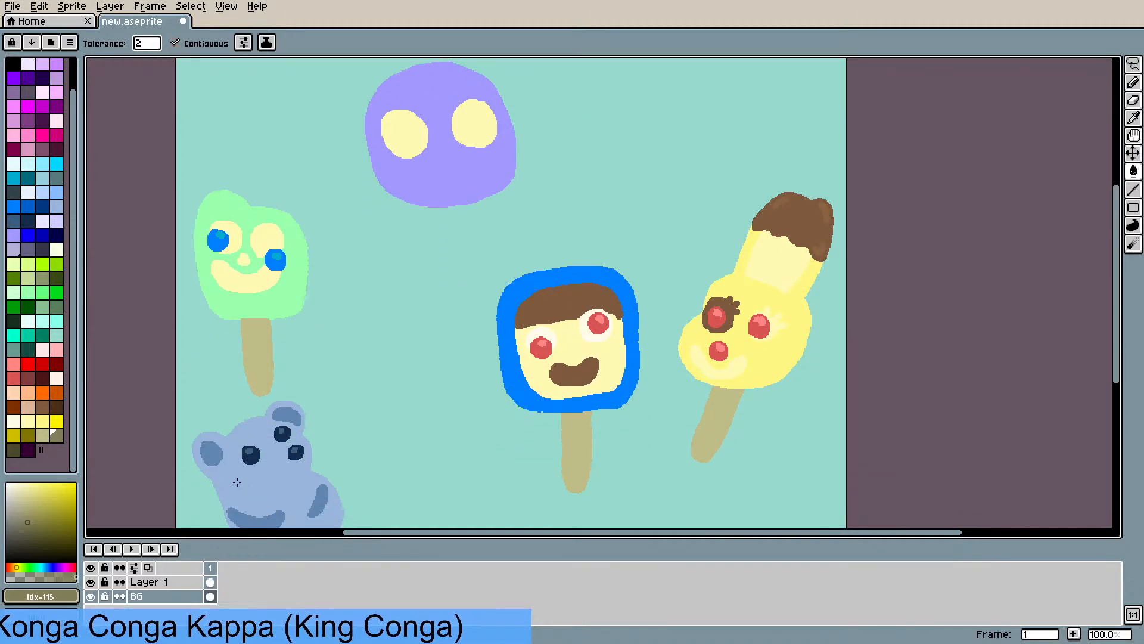
# - Try recolouring the purple body a muted brown (31°31.50) and a slightly lighter brown (31°31.54)
pyautogui.press('i')
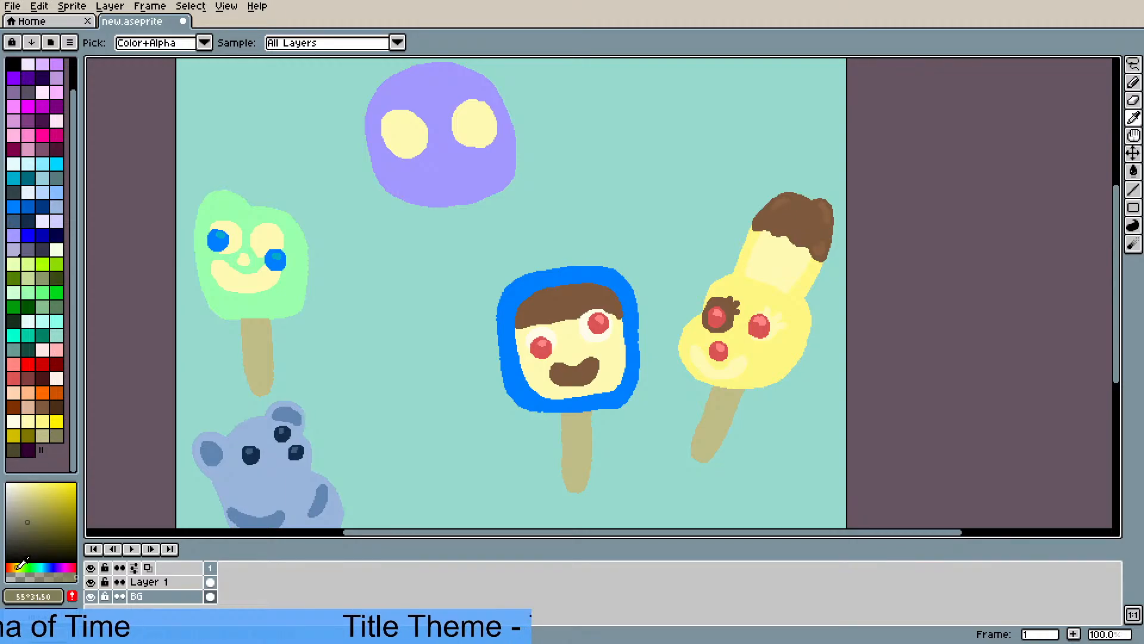
pyautogui.click(25, 565)
pyautogui.moveTo(25, 565); pyautogui.dragTo(12, 566)
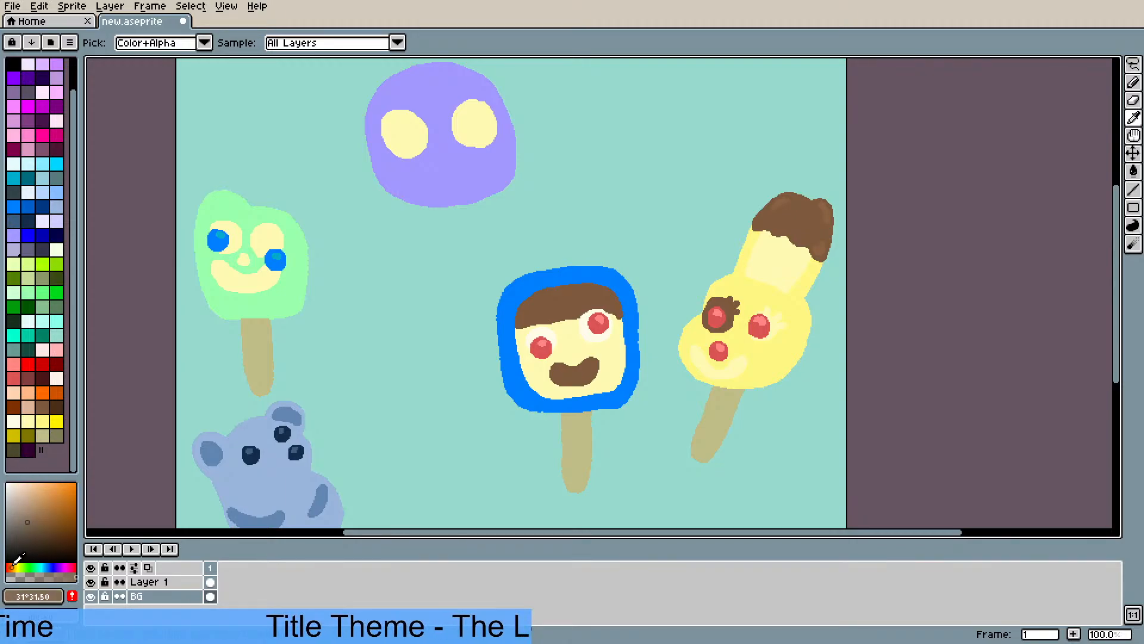
pyautogui.press('g')
pyautogui.click(443, 181)
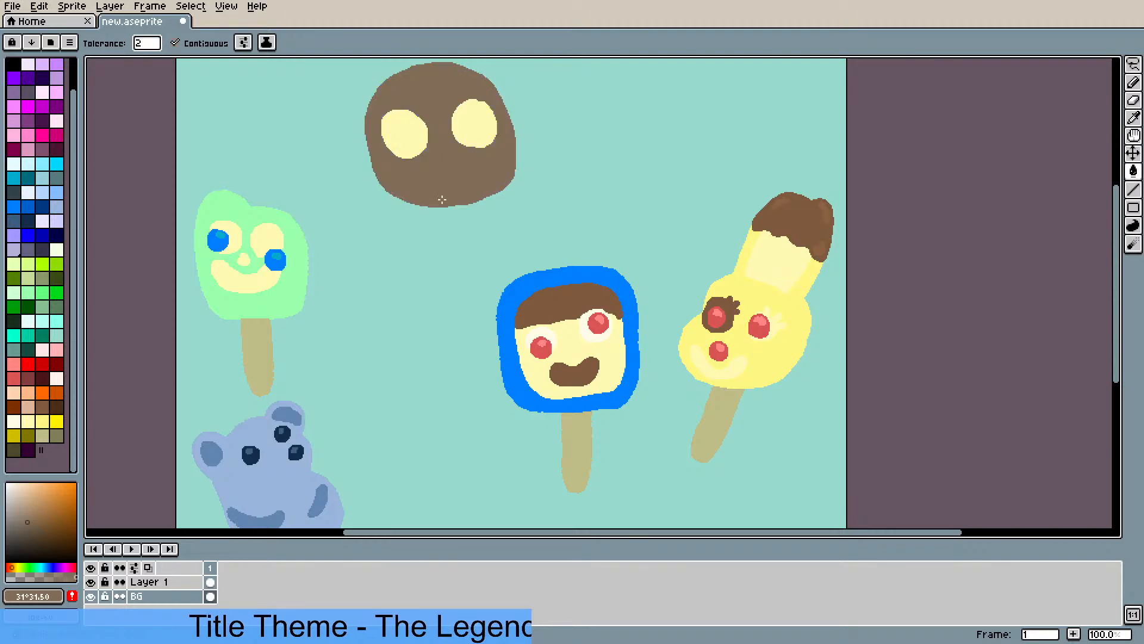
pyautogui.click(27, 519)
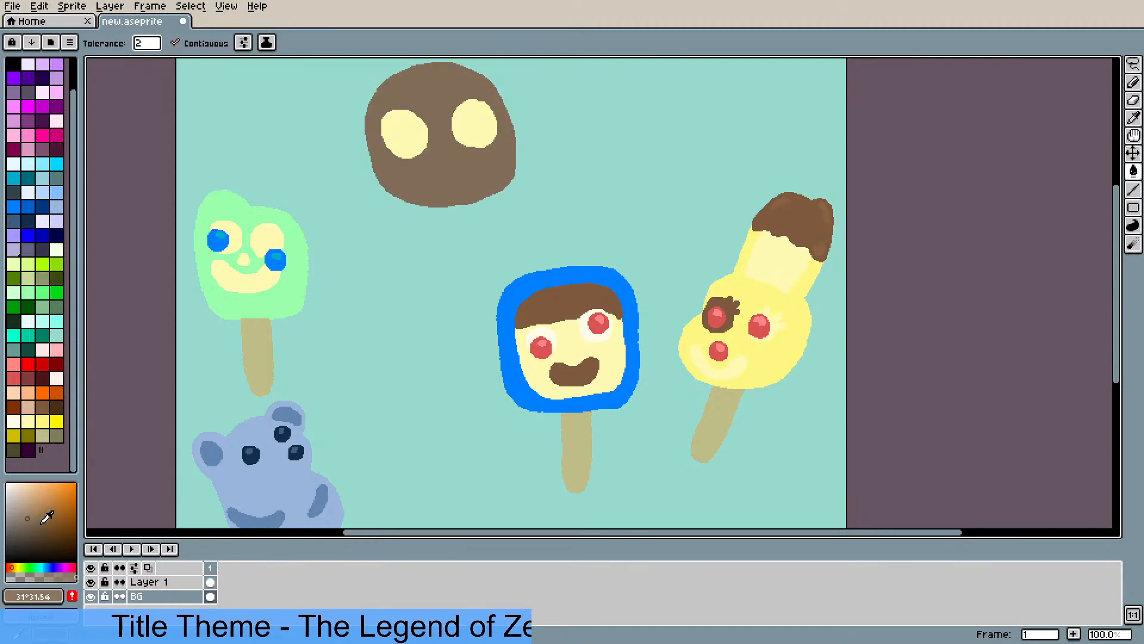
pyautogui.click(440, 169)
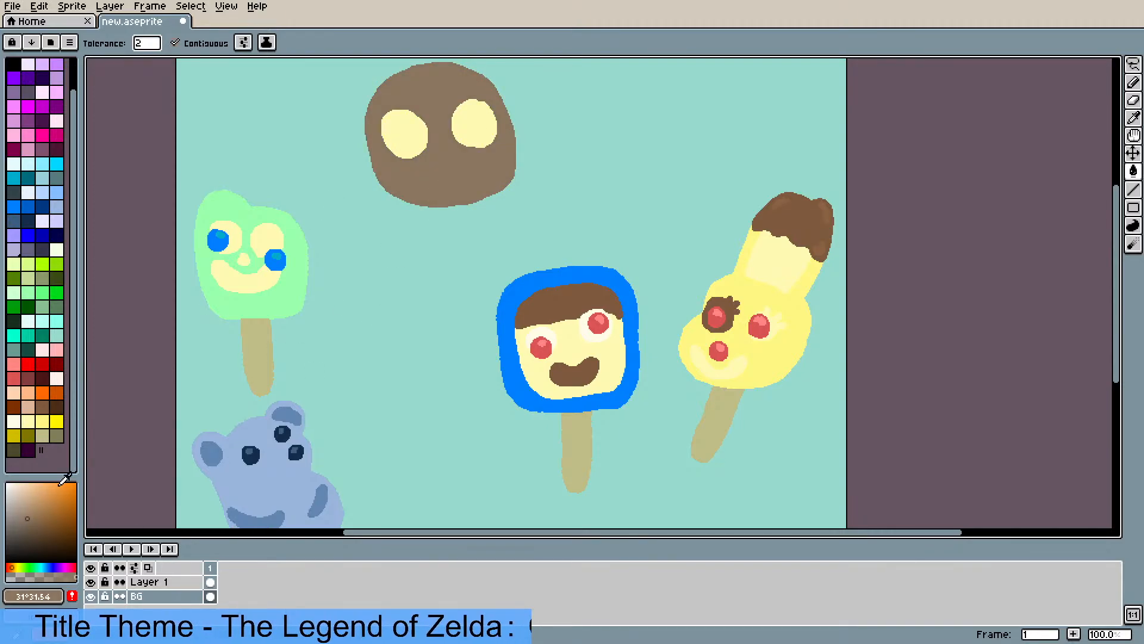
pyautogui.click(23, 511)
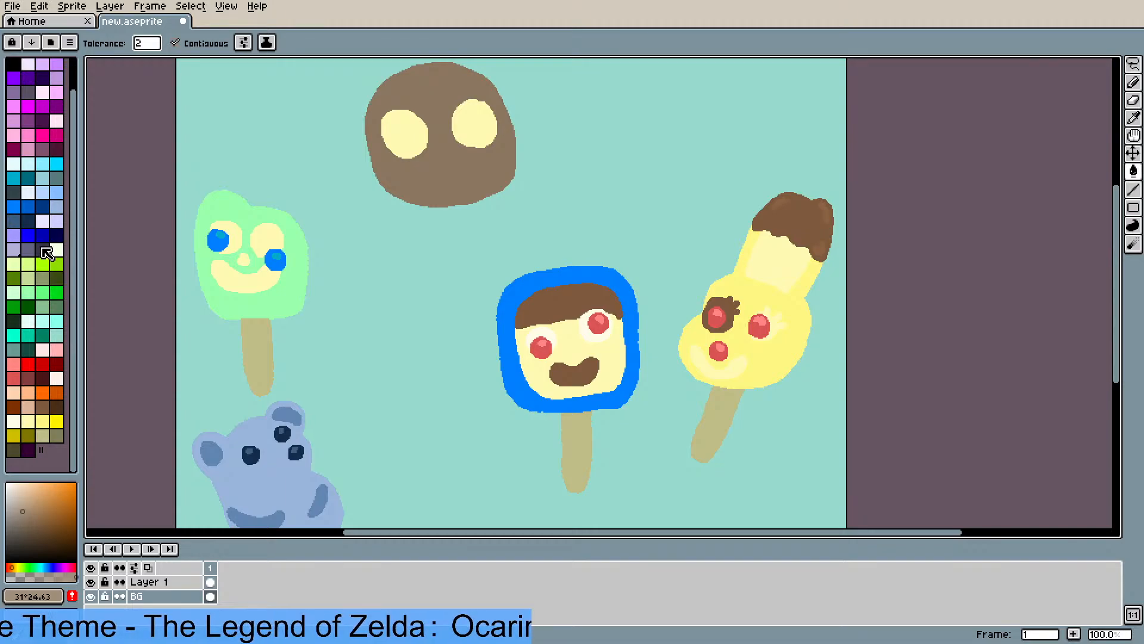
pyautogui.scroll(1, 77, 251)
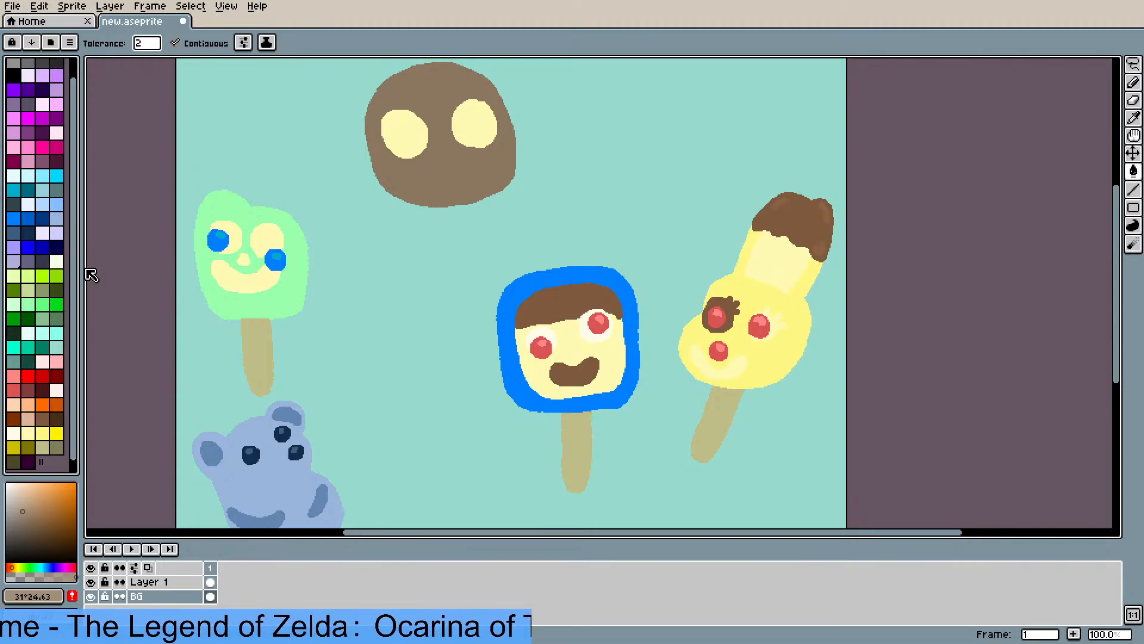
# - Try filling the round body with the bear's light blue #99B6DB, and refill it with purple Idx-56
pyautogui.keyDown('alt'); pyautogui.click(289, 494); pyautogui.keyUp('alt')
pyautogui.click(436, 180)
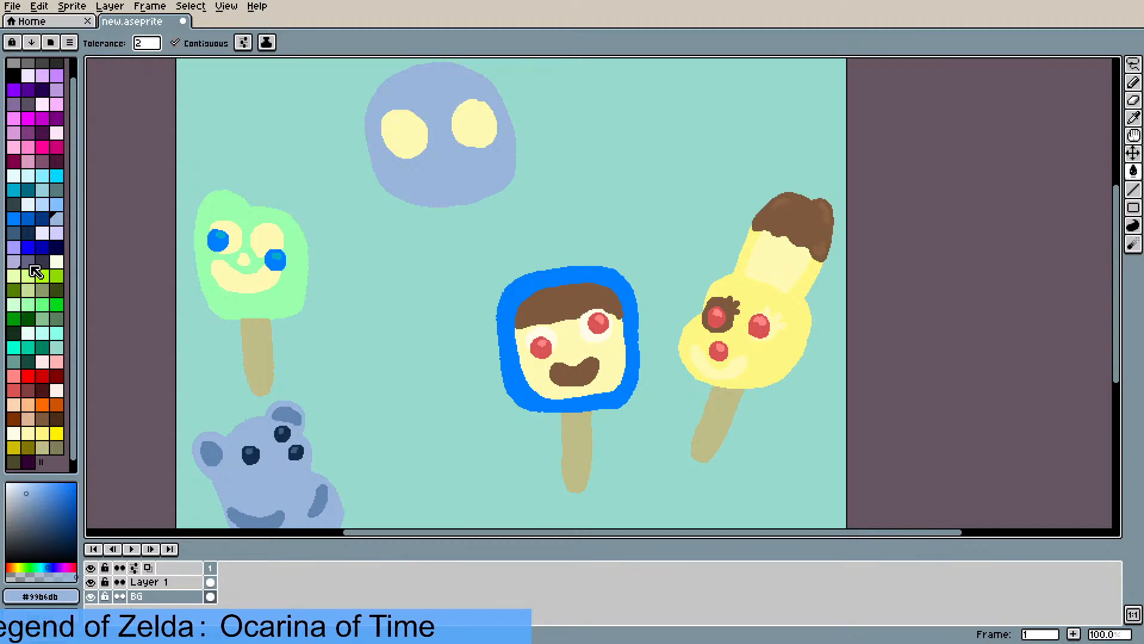
pyautogui.click(13, 246)
pyautogui.click(416, 170)
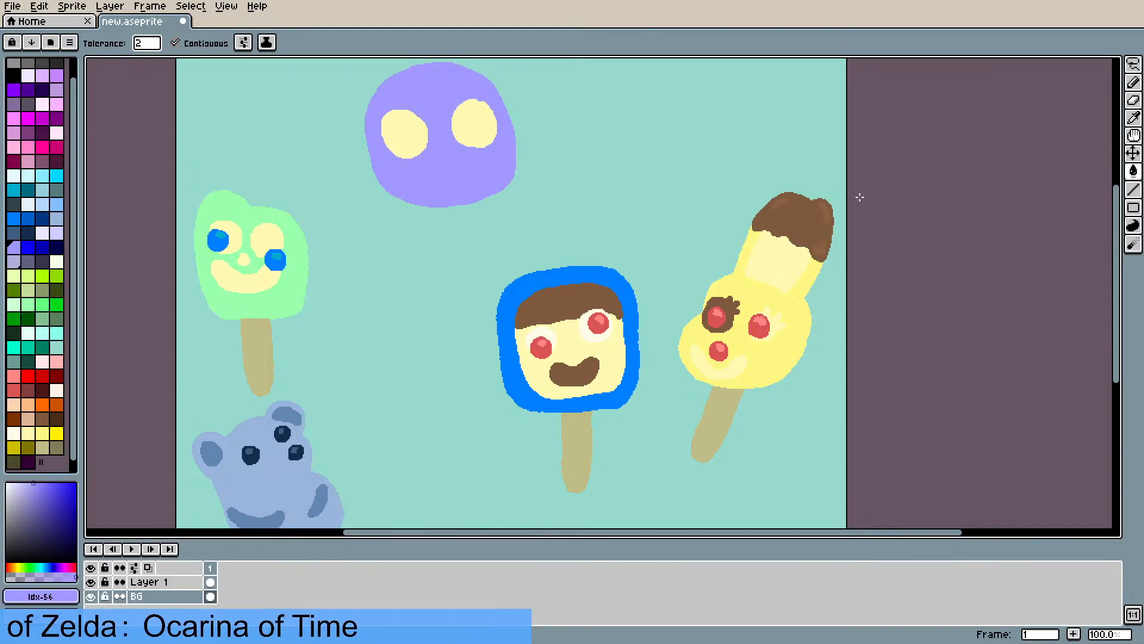
# - Recolour the round body pale lavender (245°25.93) and fill both eyes with off-white #FFFDE9 sampled from the blue-framed popsicle's eye
pyautogui.scroll(2, 704, 339)
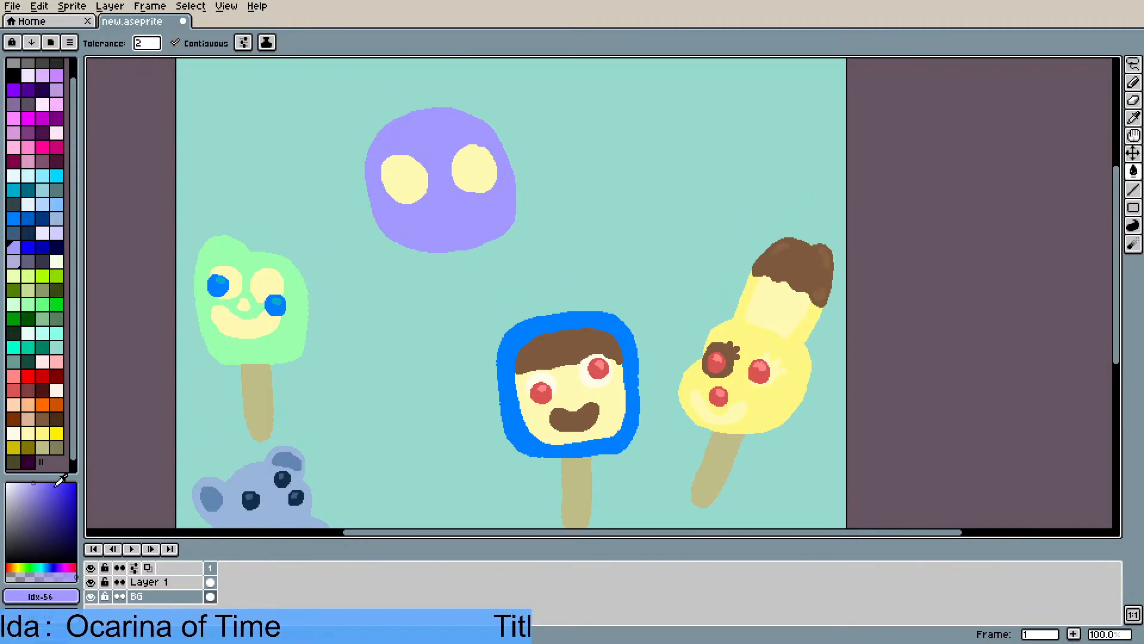
pyautogui.click(30, 491)
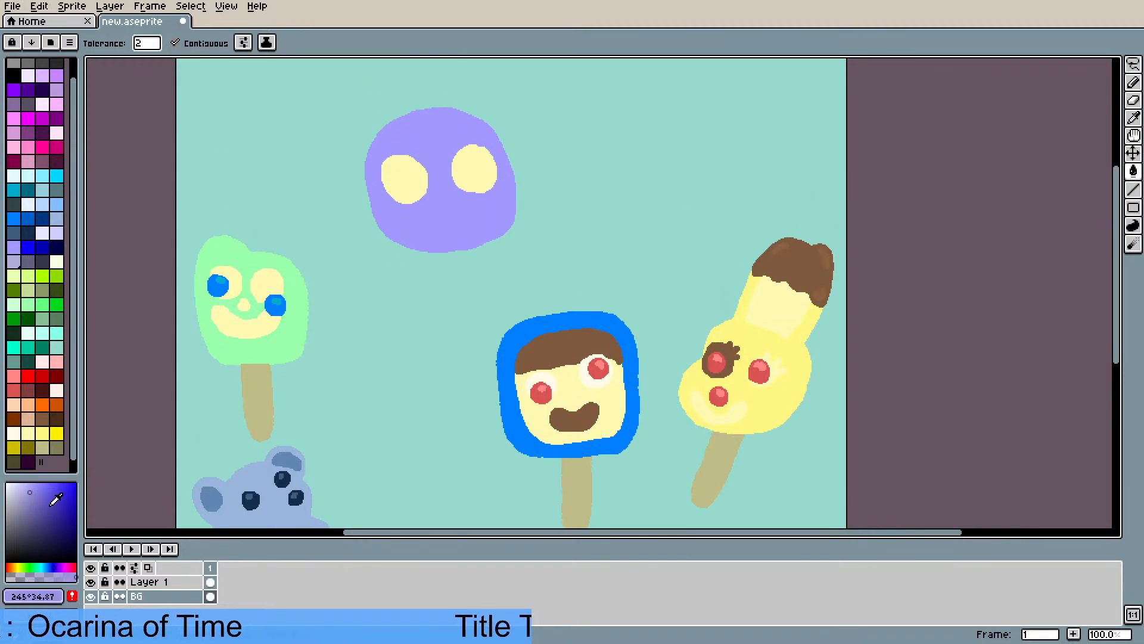
pyautogui.click(442, 213)
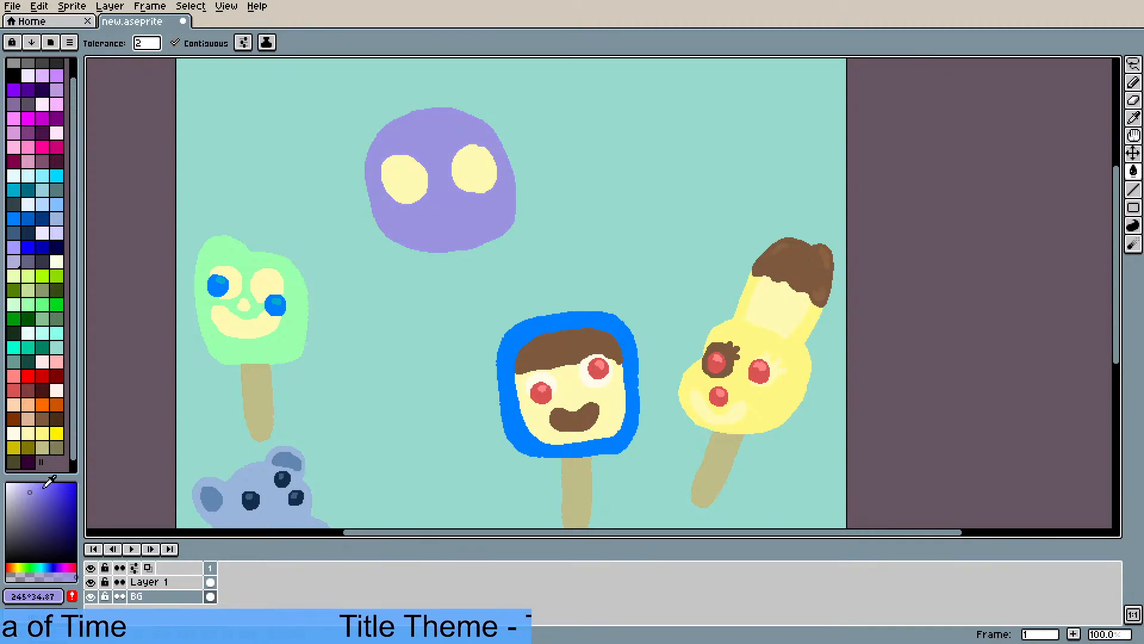
pyautogui.click(23, 489)
pyautogui.click(451, 237)
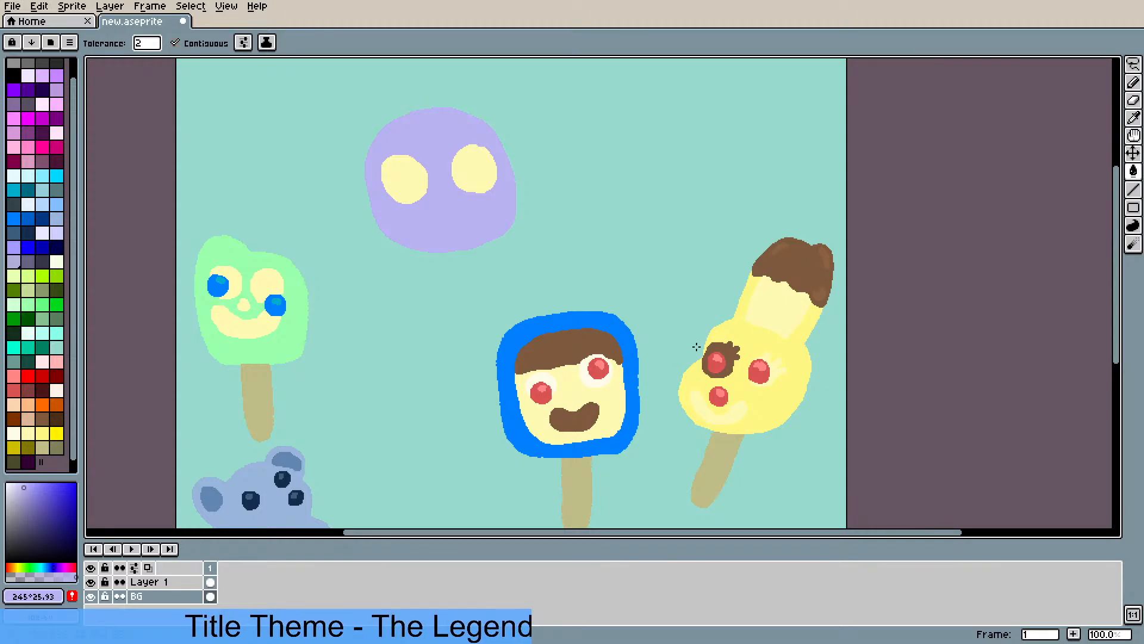
pyautogui.keyDown('alt'); pyautogui.click(593, 374); pyautogui.keyUp('alt')
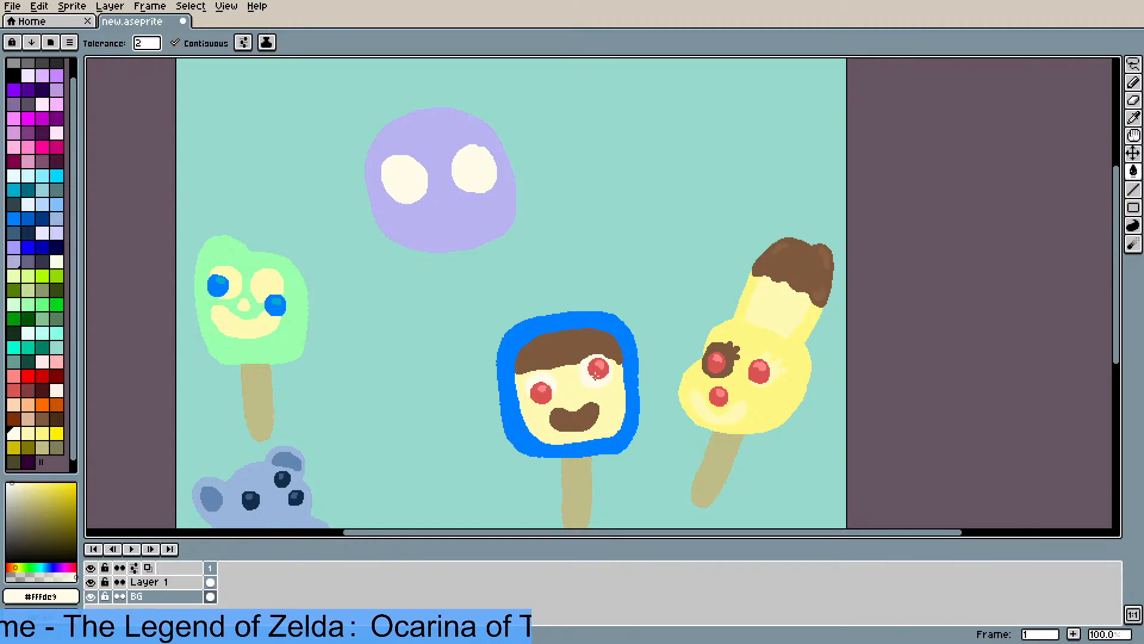
# - Try moving the lavender body with a lasso selection, undo the moves, and deselect it
pyautogui.scroll(2, 990, 277)
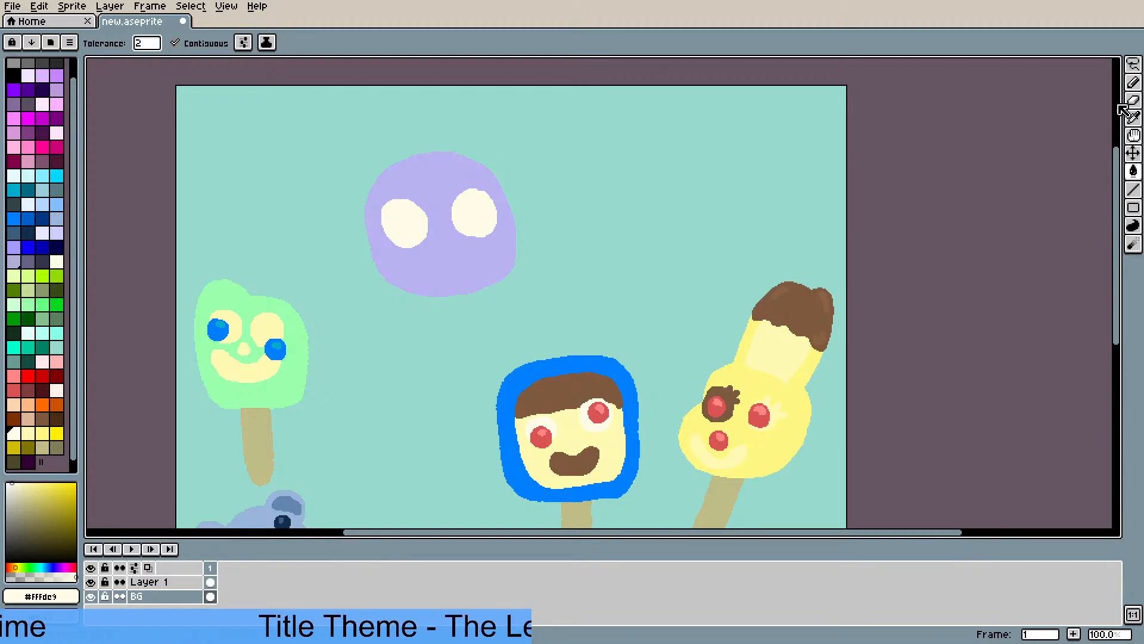
pyautogui.click(1134, 64)
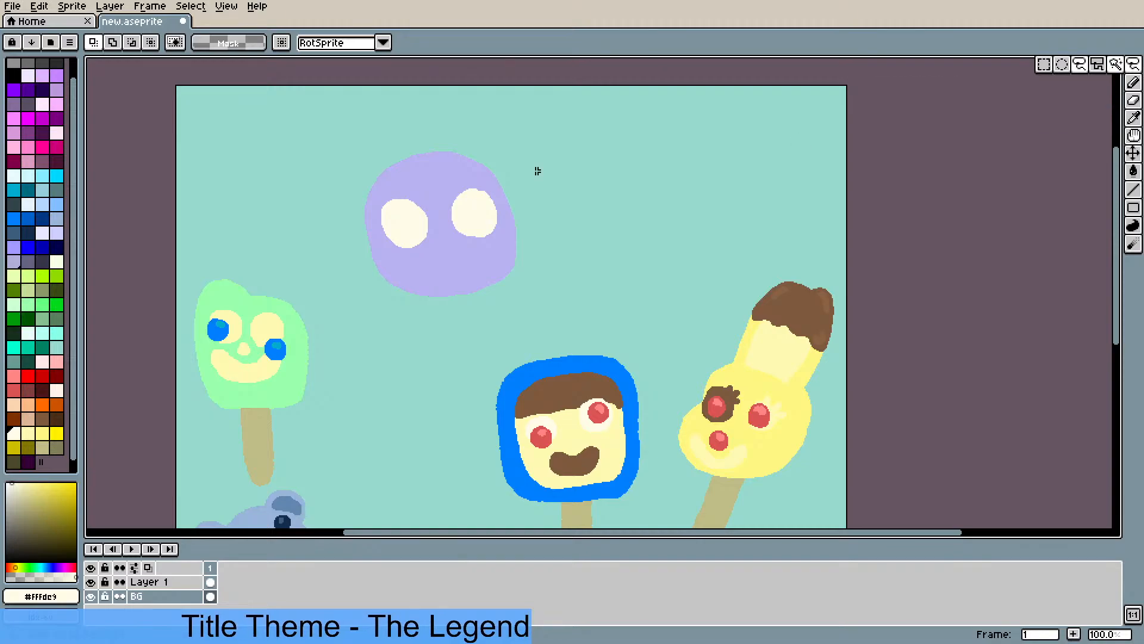
pyautogui.moveTo(542, 156)
pyautogui.mouseDown()
pyautogui.moveTo(528, 141)
pyautogui.moveTo(328, 204)
pyautogui.moveTo(405, 311)
pyautogui.moveTo(545, 164)
pyautogui.mouseUp()
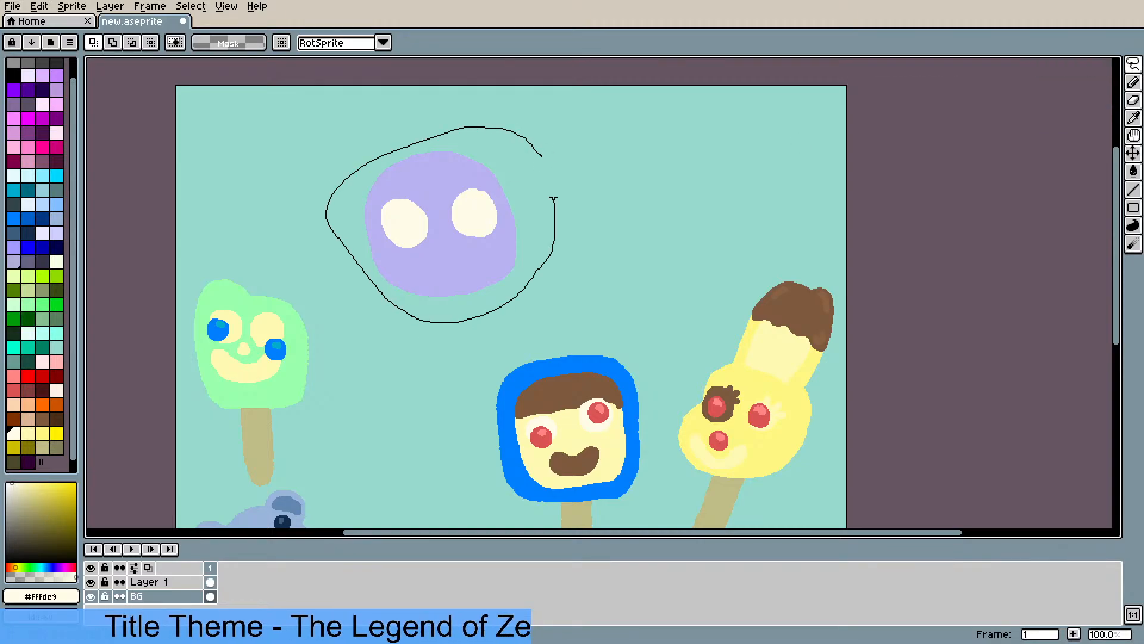
pyautogui.moveTo(429, 223); pyautogui.dragTo(457, 240)
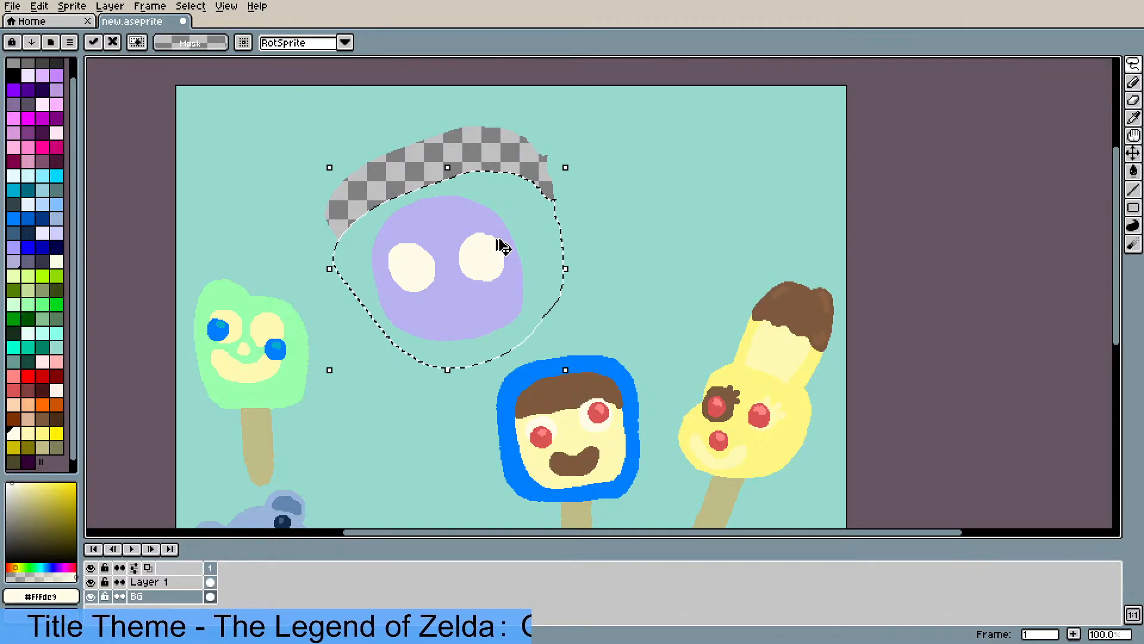
pyautogui.hotkey('ctrl', 'z')
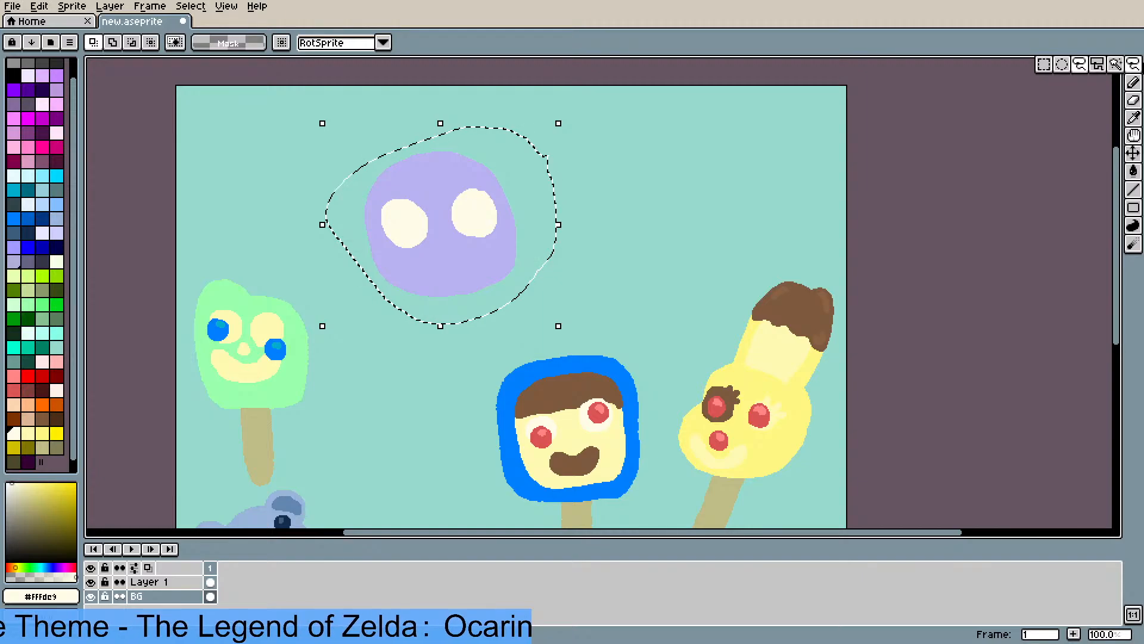
pyautogui.moveTo(435, 270); pyautogui.dragTo(433, 271)
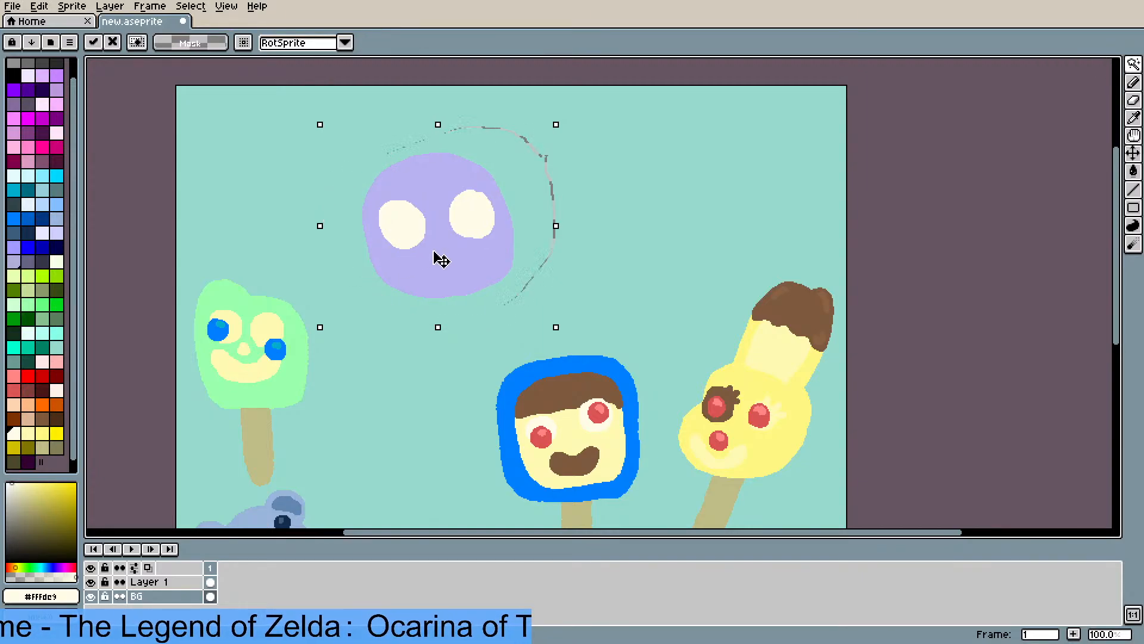
pyautogui.click(383, 143)
pyautogui.hotkey('ctrl', 'z')
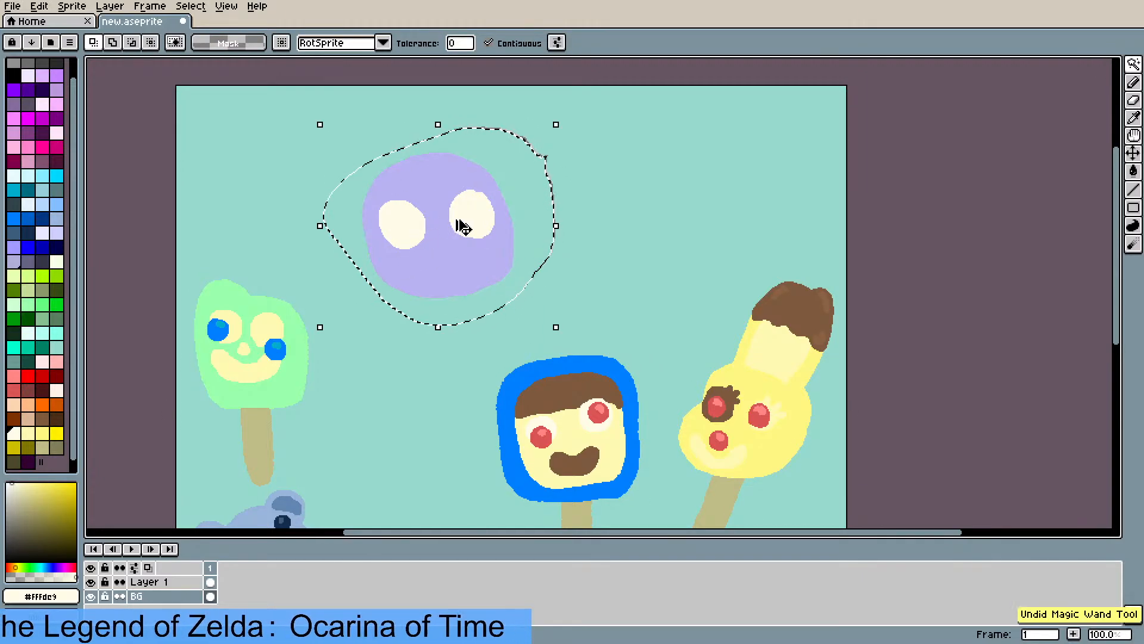
pyautogui.hotkey('ctrl', 'z')
pyautogui.press('d')
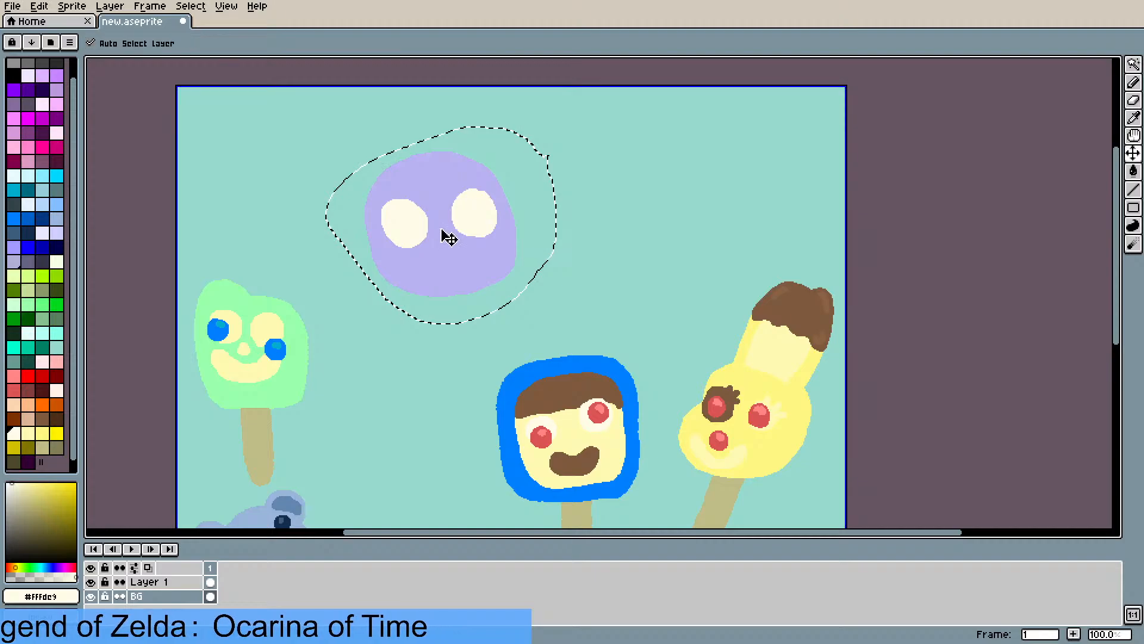
pyautogui.hotkey('ctrl', 'd')
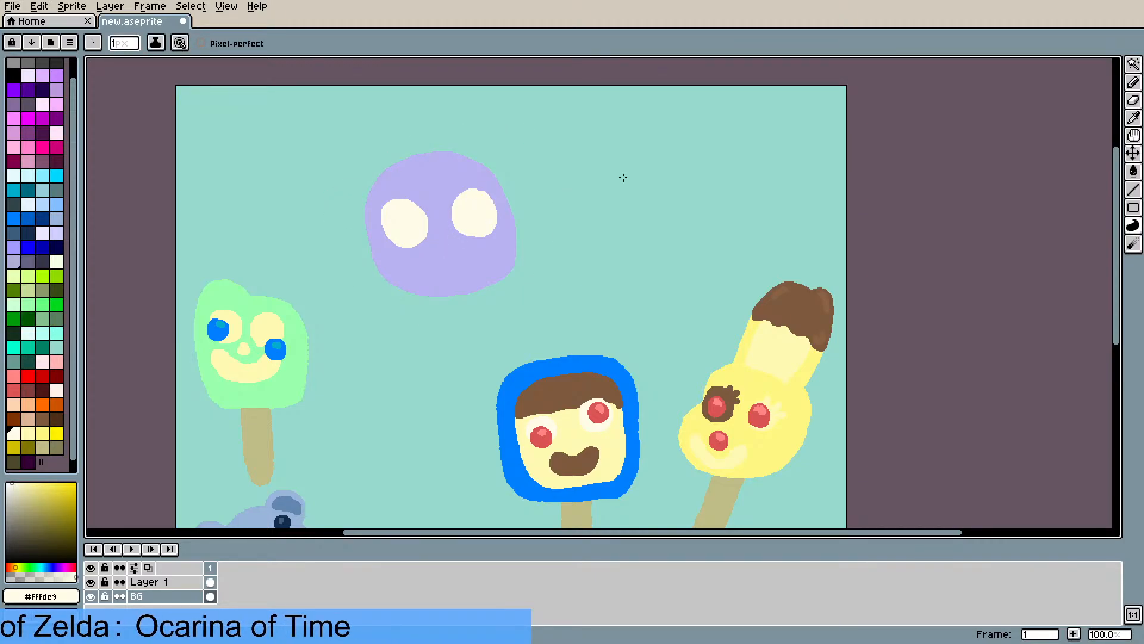
# - Select the lavender body with both eyes using the Magic Wand and cut it from the BG layer
pyautogui.press('w')
pyautogui.click(410, 224)
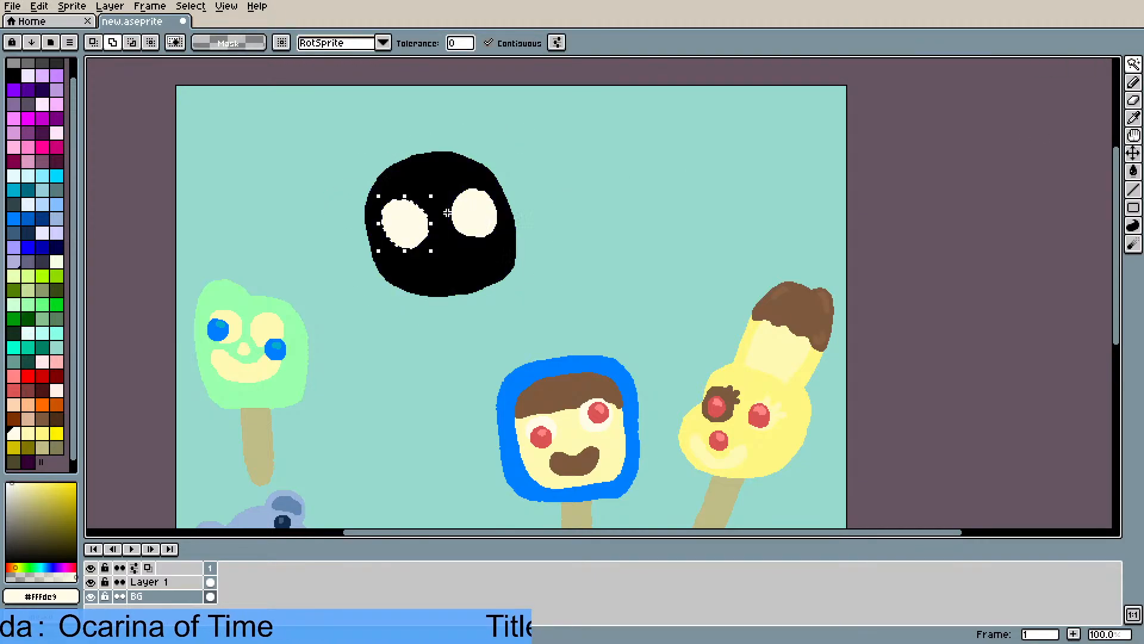
pyautogui.click(447, 212)
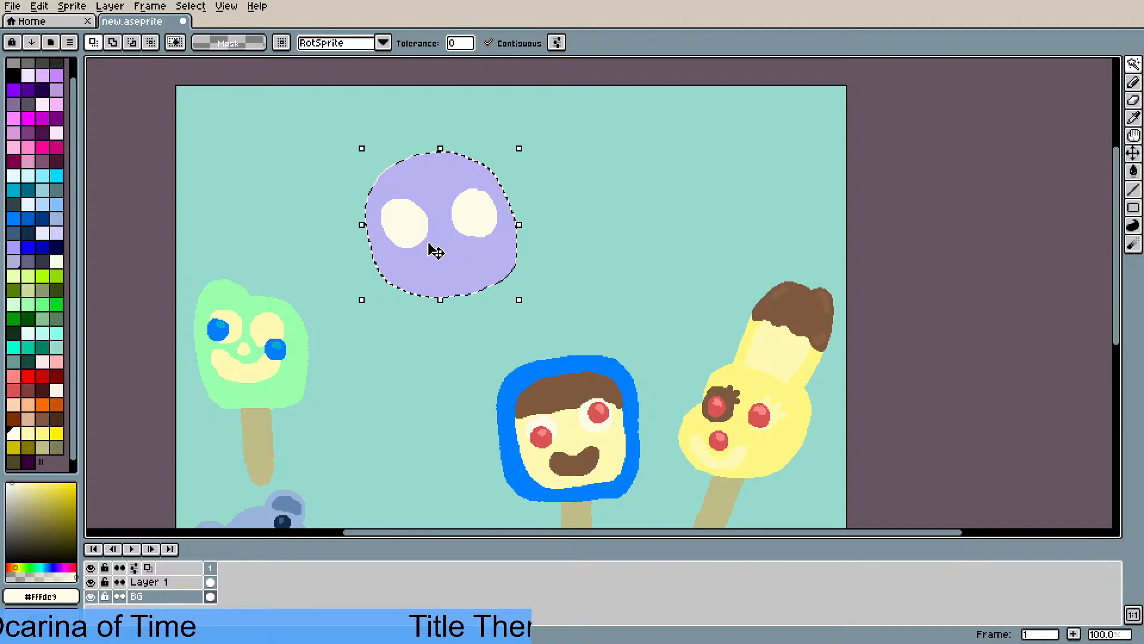
pyautogui.click(38, 6)
pyautogui.click(63, 67)
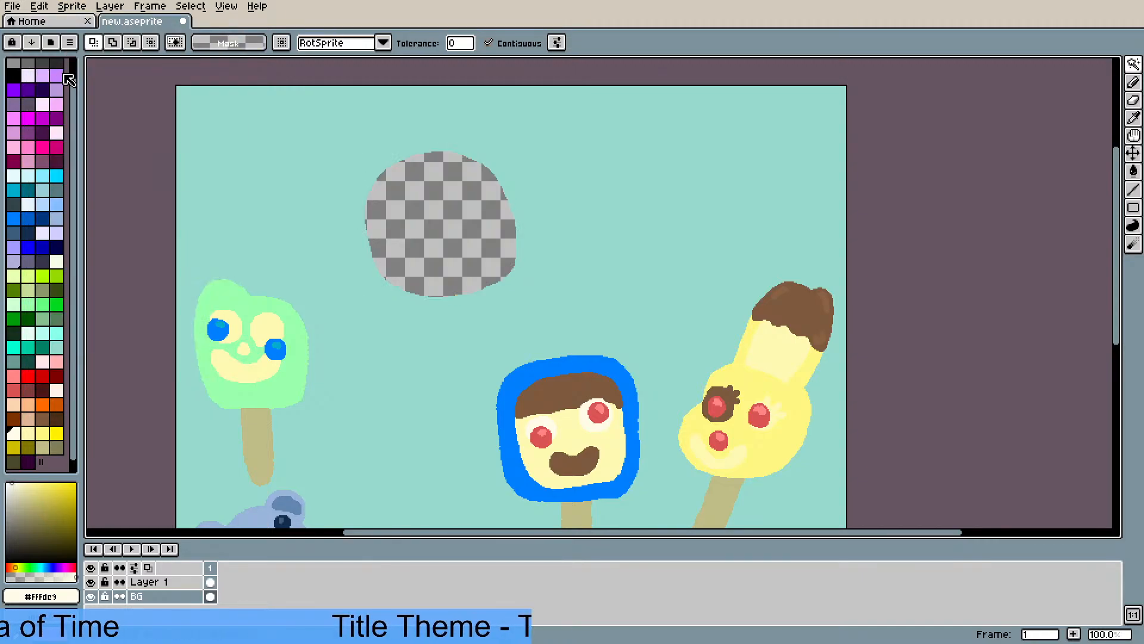
# - Paste the cut lavender body with its eyes onto Layer 1
pyautogui.click(39, 6)
pyautogui.click(179, 596)
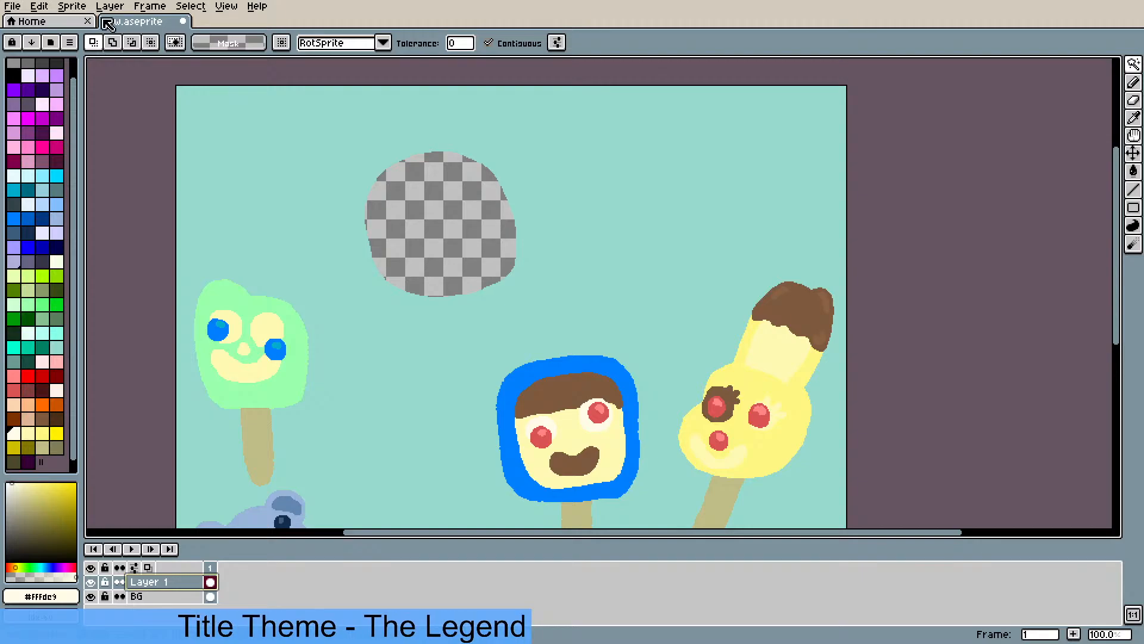
pyautogui.click(53, 6)
pyautogui.moveTo(71, 8)
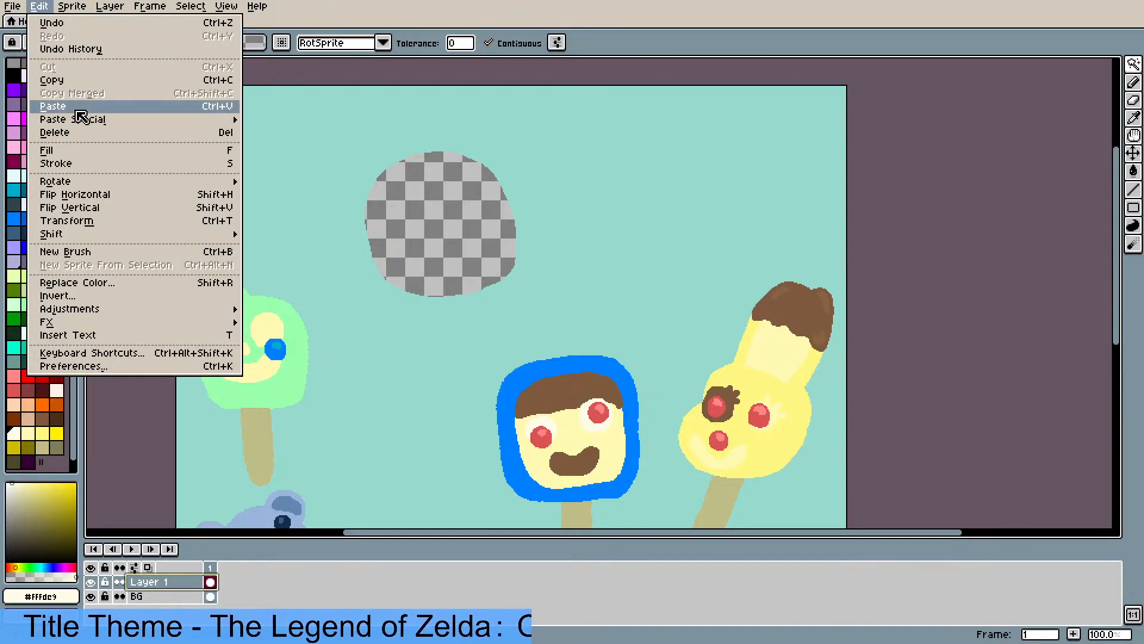
pyautogui.click(116, 106)
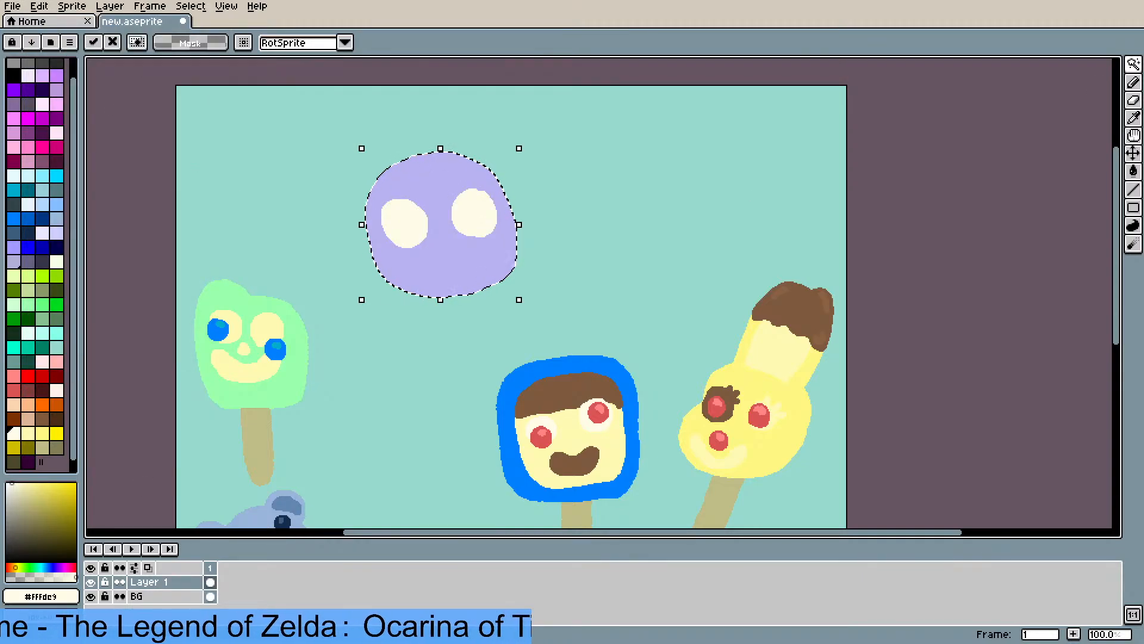
# - With Layer 1 hidden, fill the cut-out hole on the BG layer with the sampled background teal #98DACD, and show Layer 1 again
pyautogui.click(90, 584)
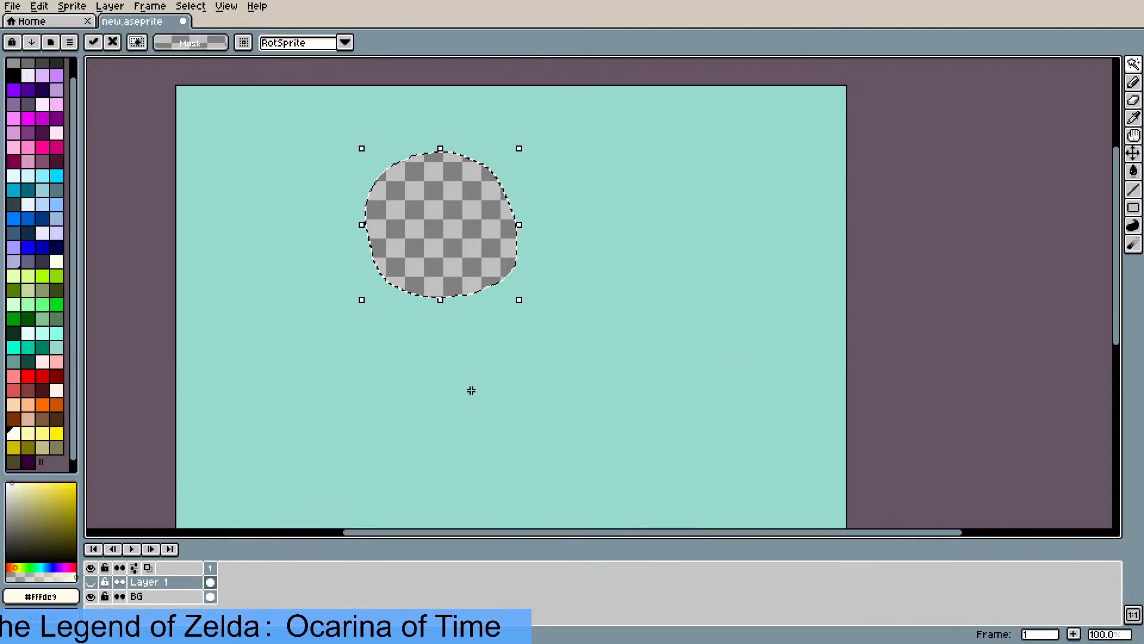
pyautogui.keyDown('alt'); pyautogui.click(469, 388); pyautogui.keyUp('alt')
pyautogui.press('g')
pyautogui.click(453, 267)
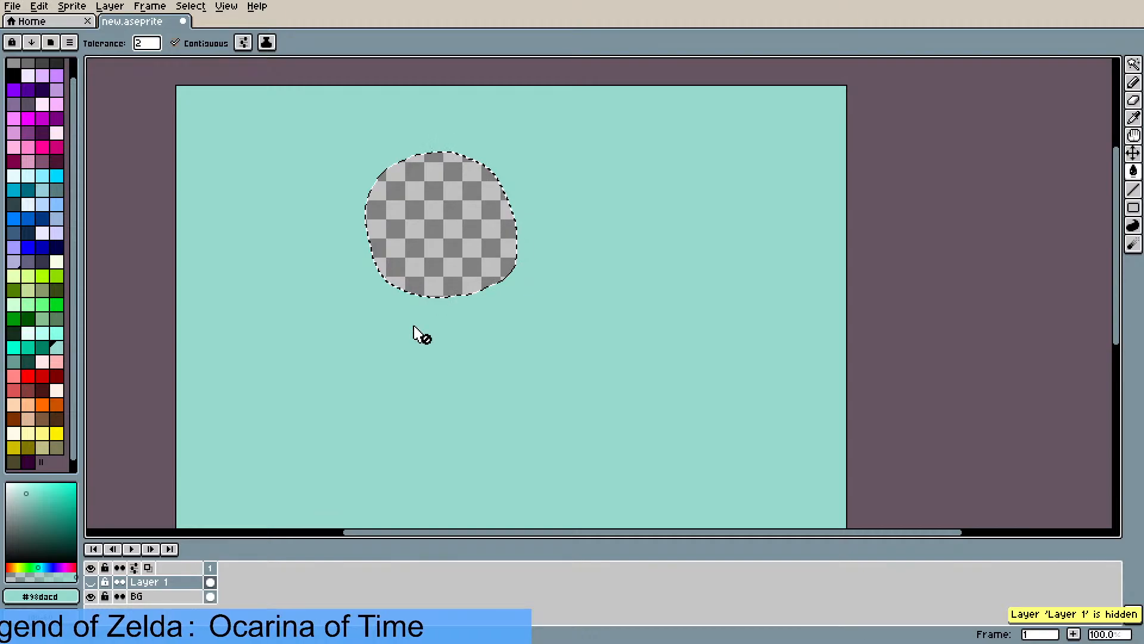
pyautogui.hotkey('ctrl', 'd')
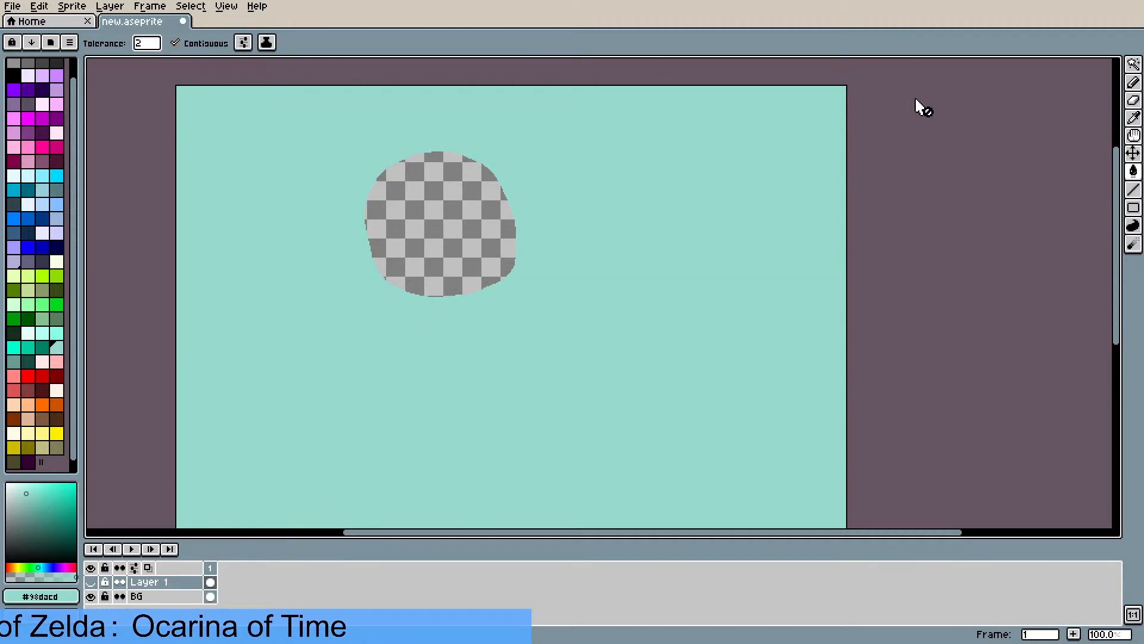
pyautogui.click(1133, 64)
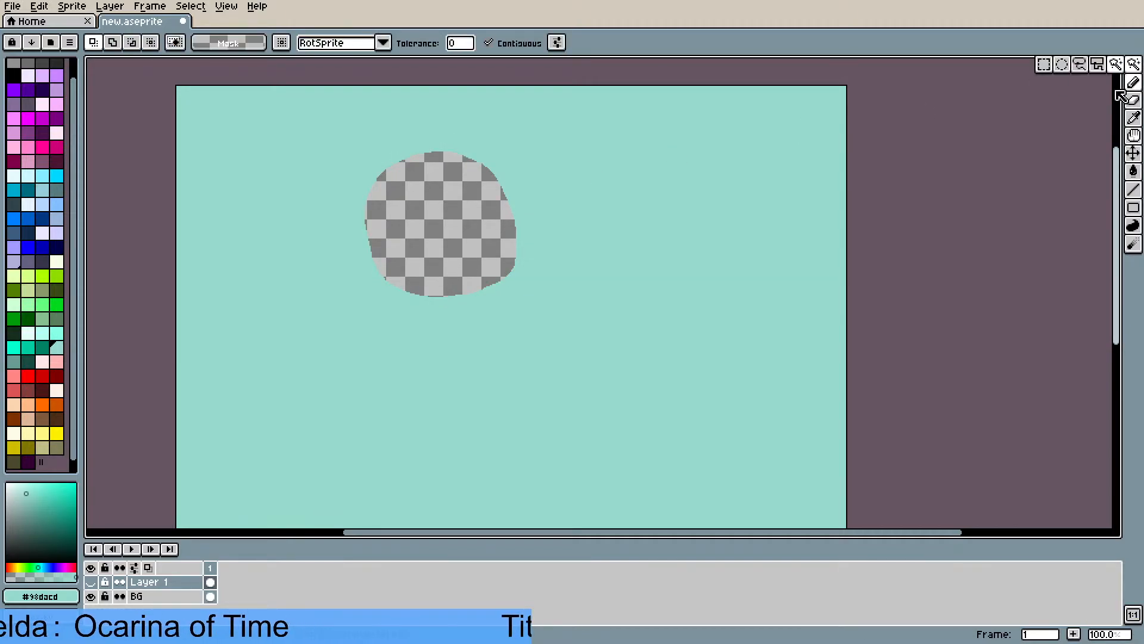
pyautogui.click(1064, 129)
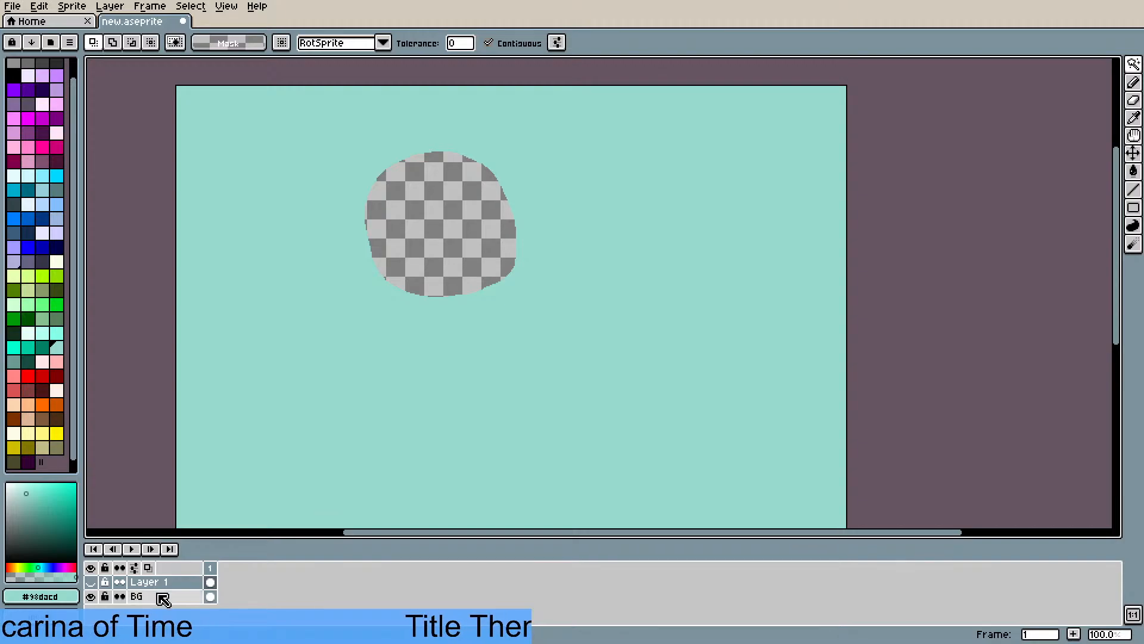
pyautogui.press('g')
pyautogui.click(447, 223)
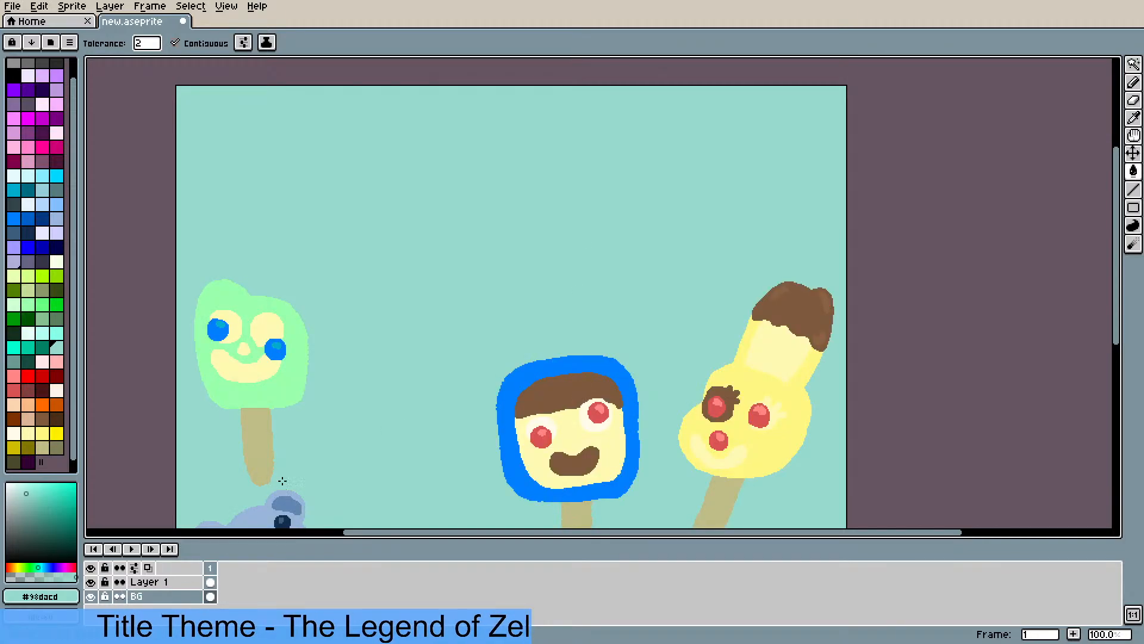
# - Make Layer 1 active, paste the lavender body with its cream eyes there again, and deselect it
pyautogui.click(172, 585)
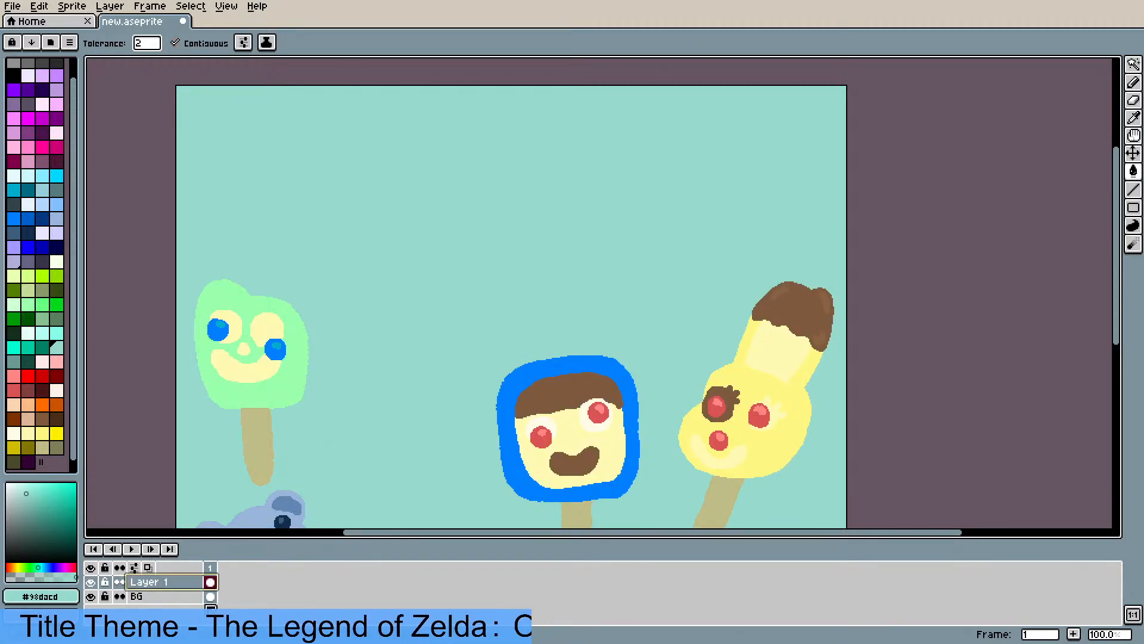
pyautogui.hotkey('ctrl', 'v')
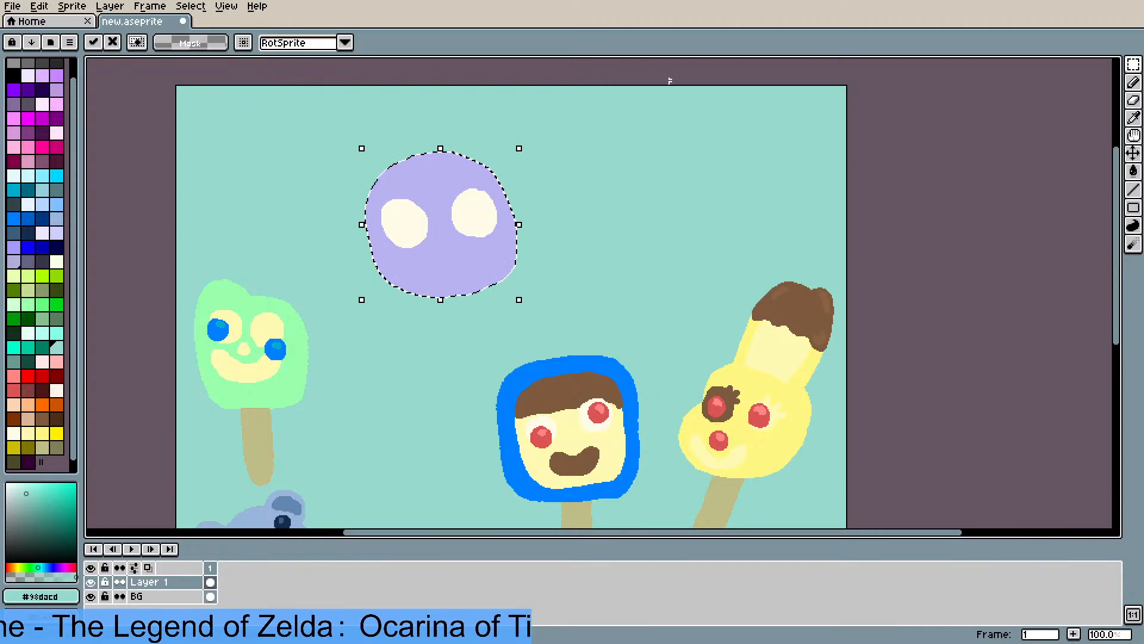
pyautogui.click(649, 86)
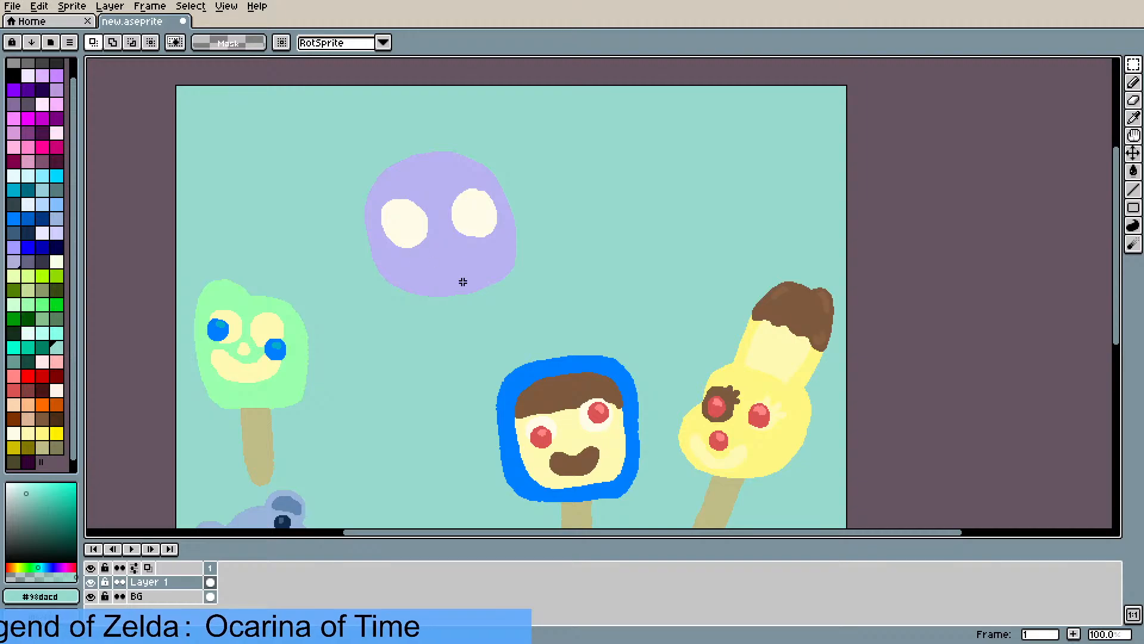
# - With the sampled lavender #B7B2F0 and a 5 px pencil, outline a taller domed head top and a round ear on each side
pyautogui.press('i')
pyautogui.click(472, 213)
pyautogui.press('b')
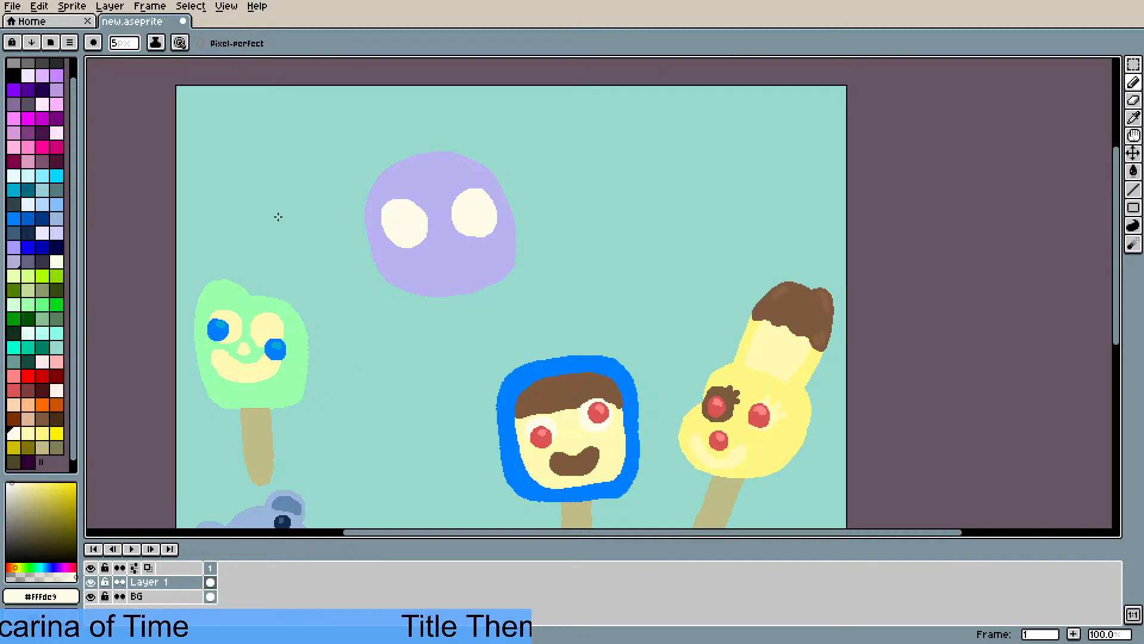
pyautogui.press('i')
pyautogui.click(420, 174)
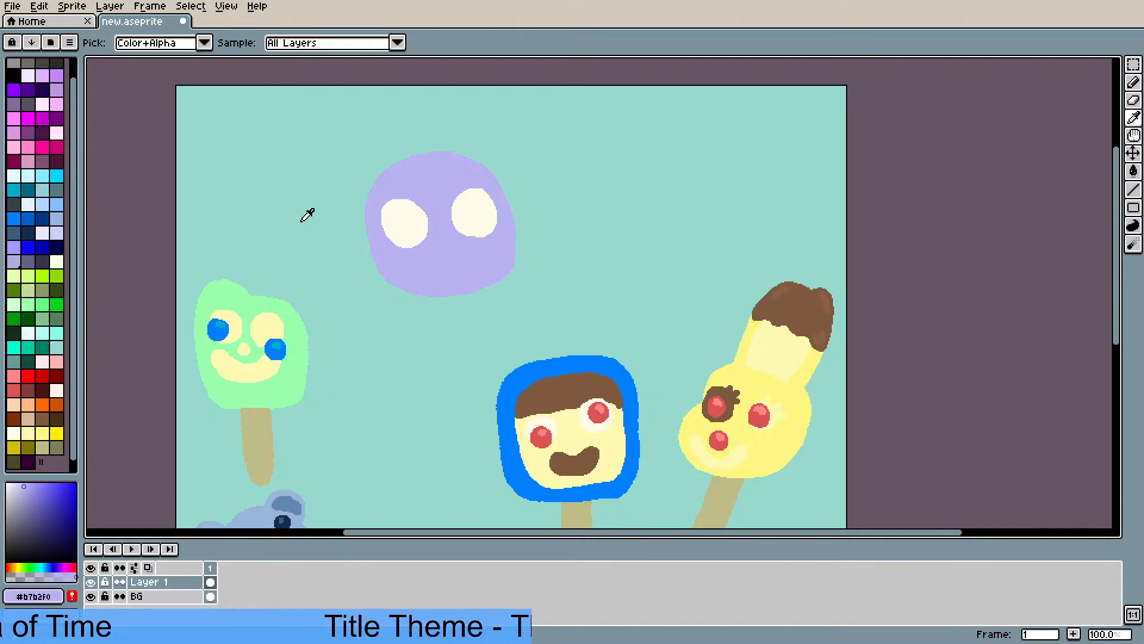
pyautogui.press('b')
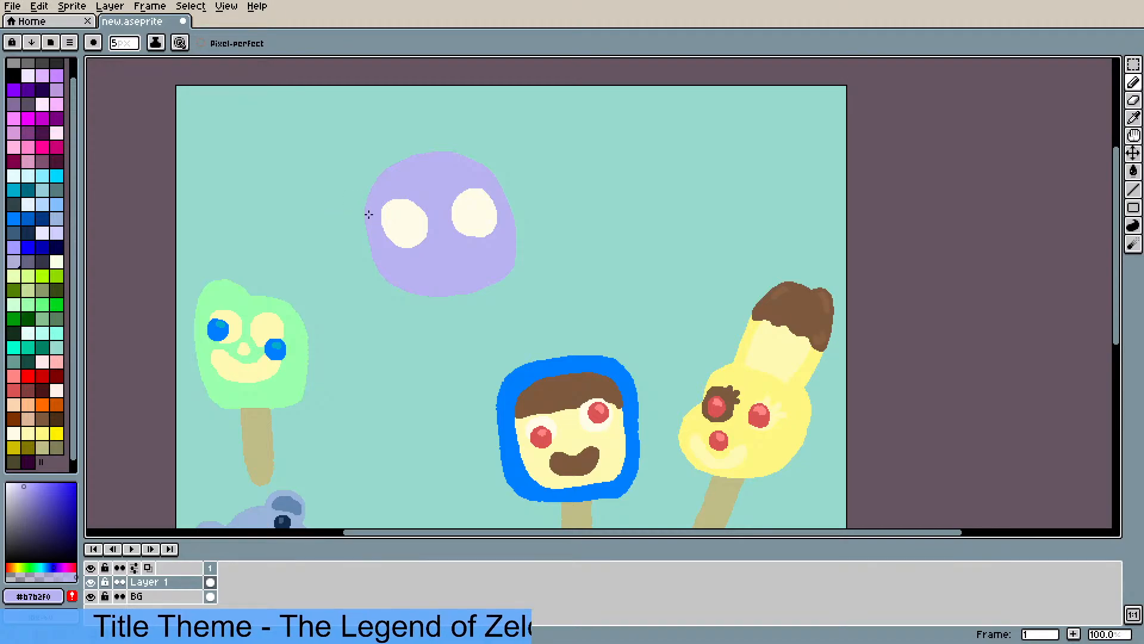
pyautogui.moveTo(355, 220)
pyautogui.mouseDown()
pyautogui.moveTo(349, 188)
pyautogui.moveTo(387, 184)
pyautogui.moveTo(365, 192)
pyautogui.moveTo(401, 120)
pyautogui.mouseUp()
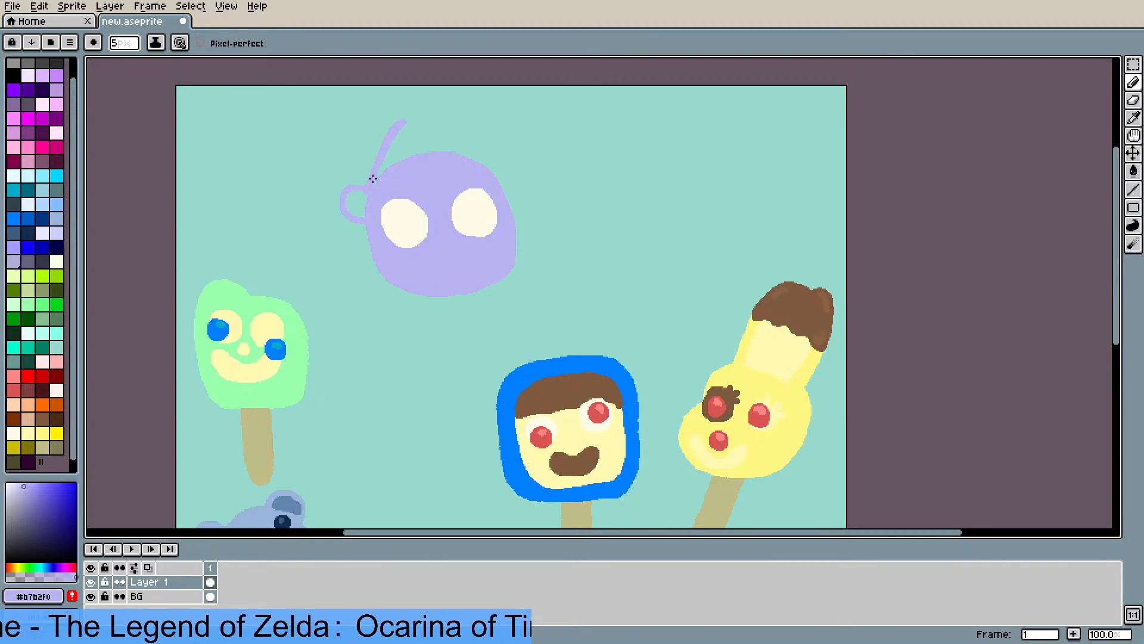
pyautogui.moveTo(359, 185)
pyautogui.mouseDown()
pyautogui.moveTo(395, 127)
pyautogui.moveTo(438, 117)
pyautogui.moveTo(480, 131)
pyautogui.moveTo(525, 173)
pyautogui.moveTo(531, 194)
pyautogui.moveTo(501, 215)
pyautogui.mouseUp()
# - Fill the outlined head top and both ears with the same lavender using the Paint Bucket
pyautogui.press('g')
pyautogui.click(510, 178)
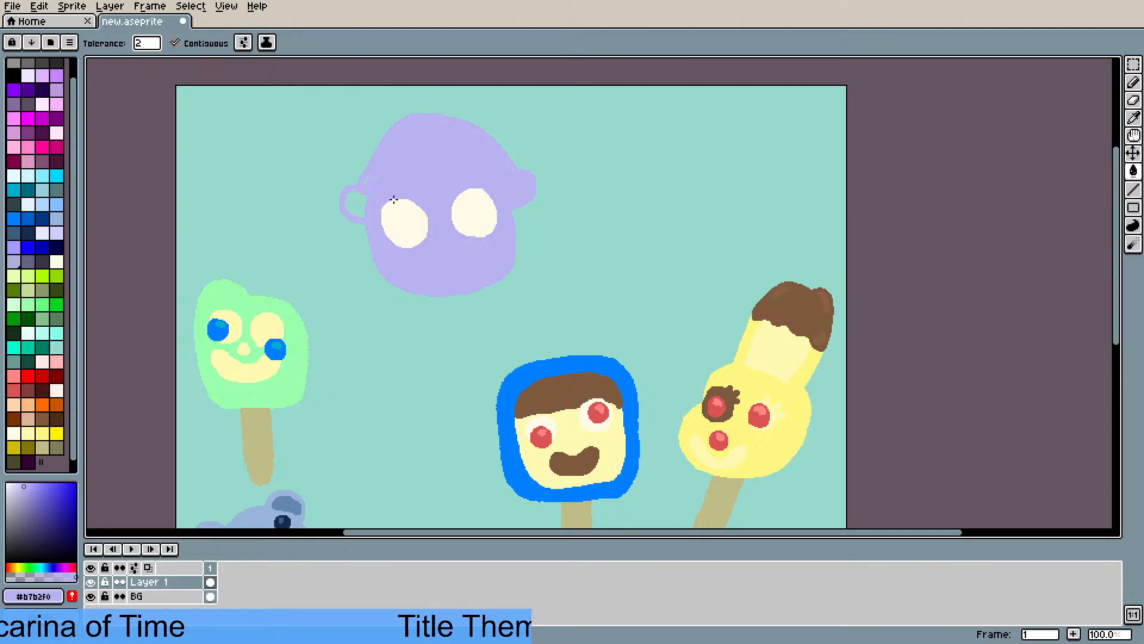
pyautogui.click(369, 192)
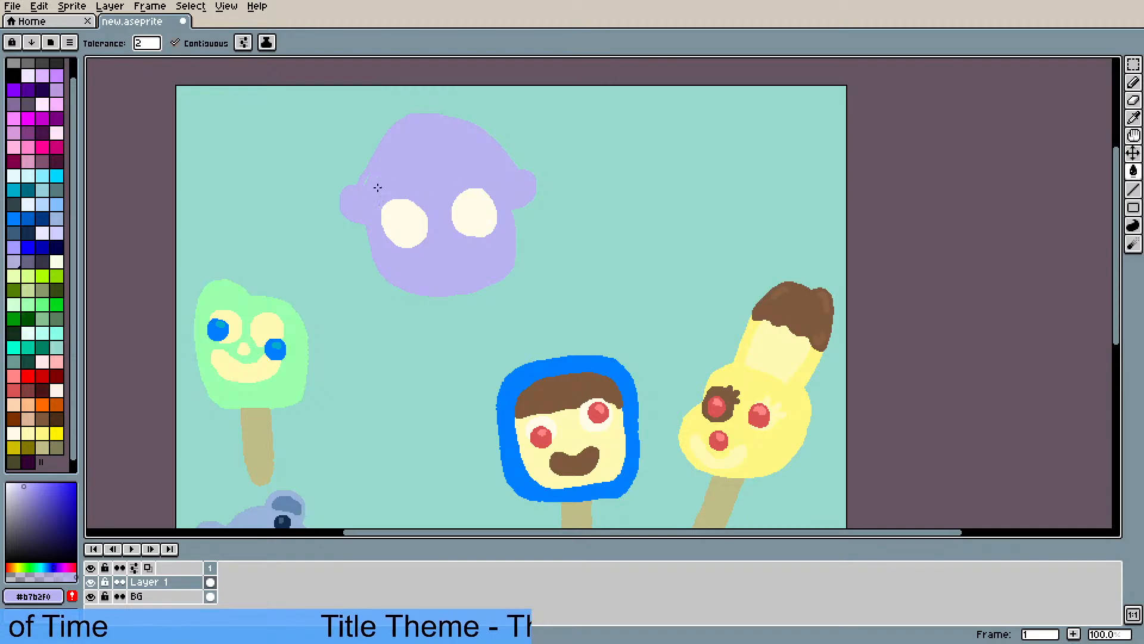
# - Touch up the lavender edges where the ears meet the head with the pencil
pyautogui.press('b')
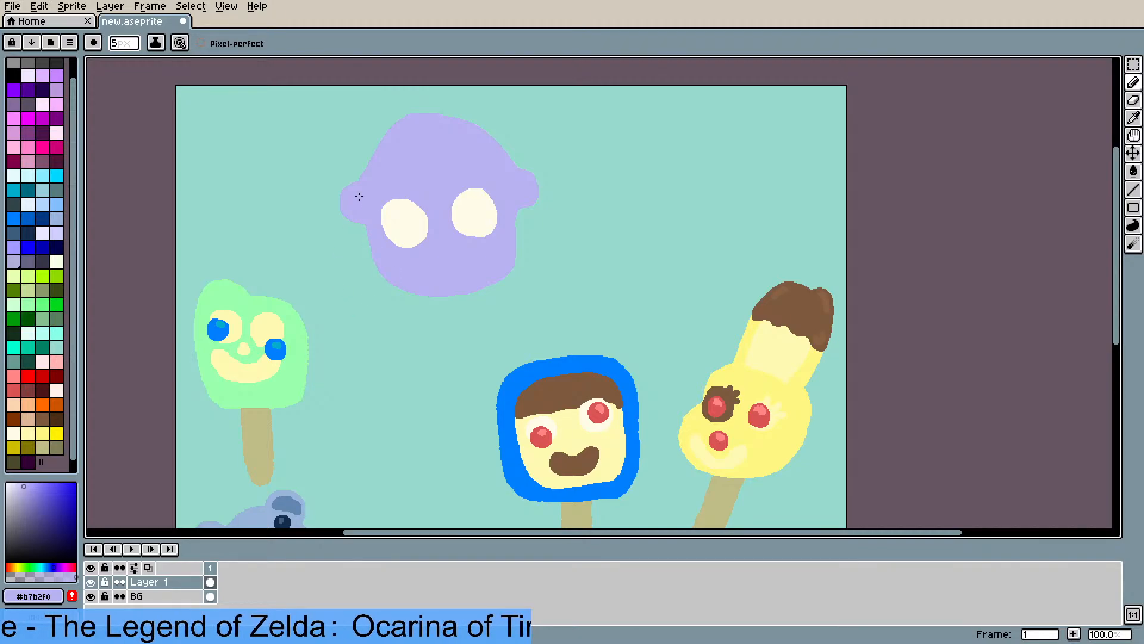
pyautogui.scroll(1, 366, 167)
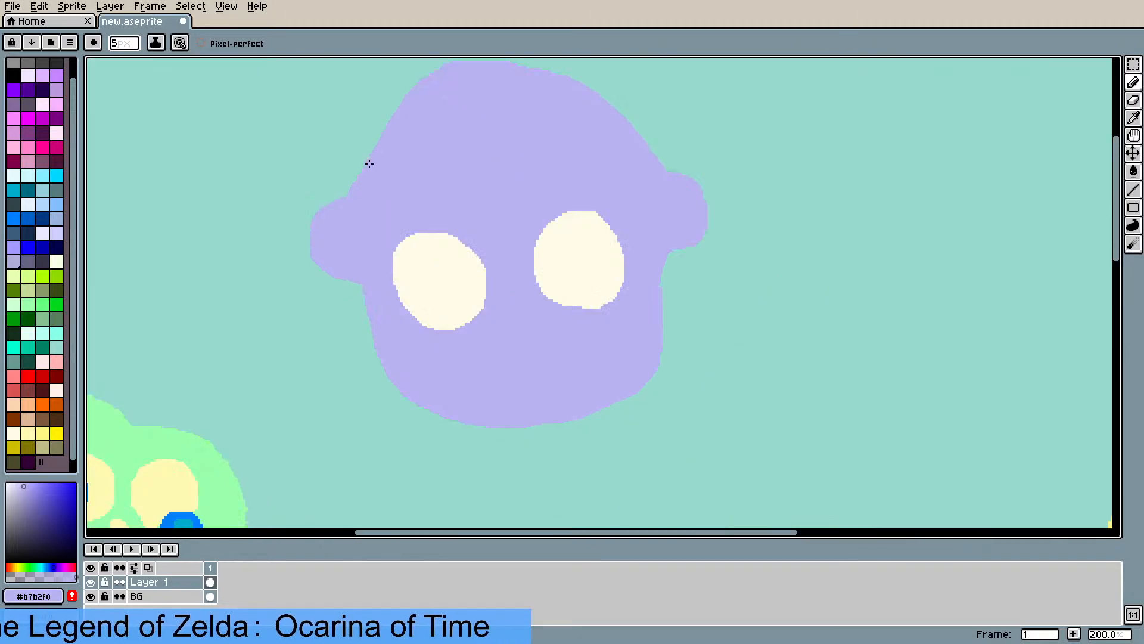
pyautogui.moveTo(388, 204); pyautogui.dragTo(355, 295)
pyautogui.scroll(-1, 363, 267)
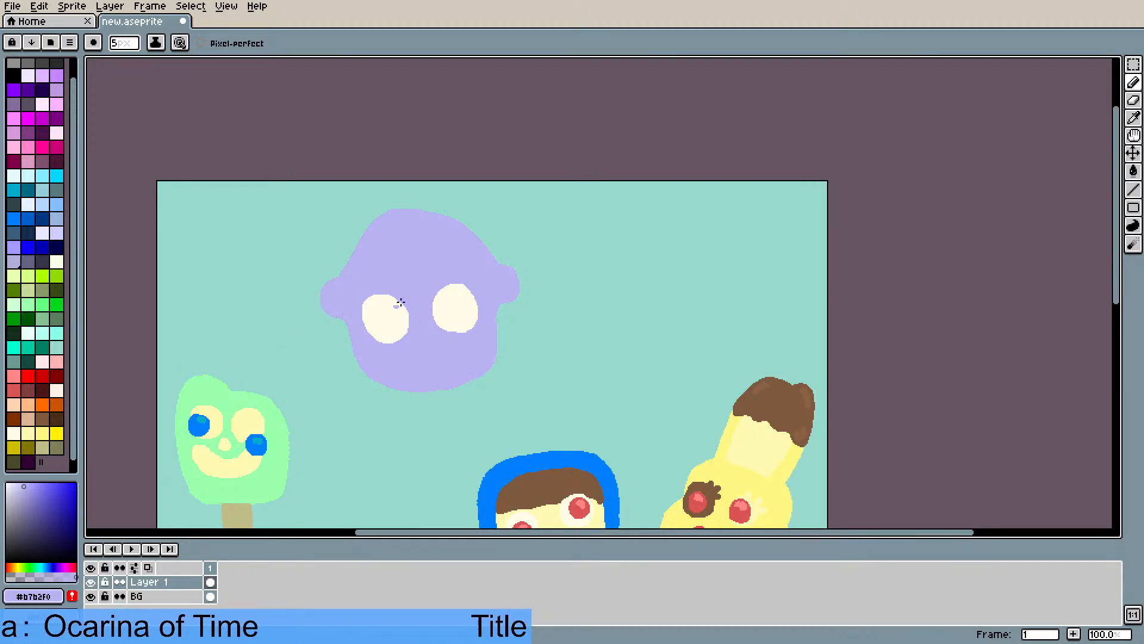
pyautogui.moveTo(705, 297); pyautogui.dragTo(656, 207)
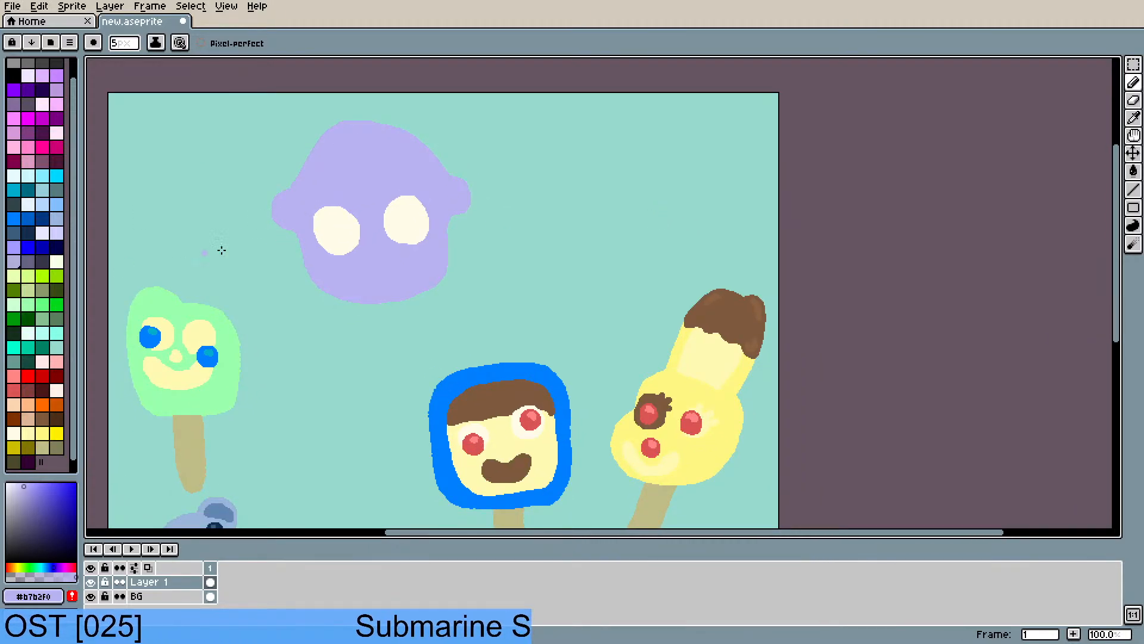
# - Choose a darker violet with hue 244°, saturation 41 and value 77, try short strokes on the upper head, and undo them
pyautogui.press('i')
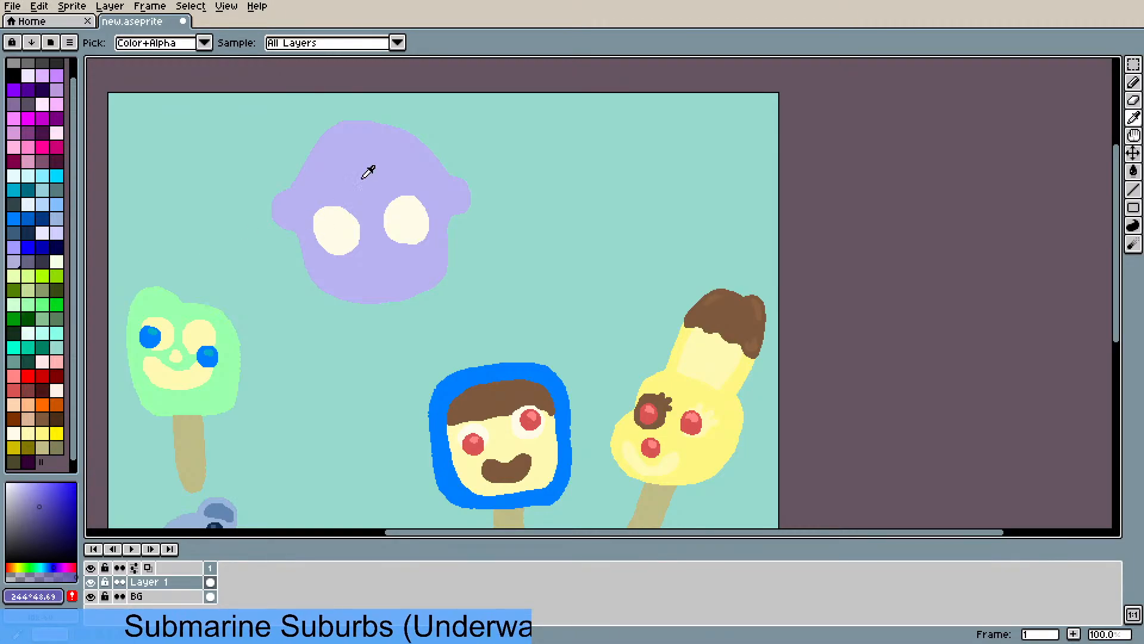
pyautogui.press('b')
pyautogui.moveTo(323, 185); pyautogui.dragTo(329, 173)
pyautogui.hotkey('ctrl', 'z')
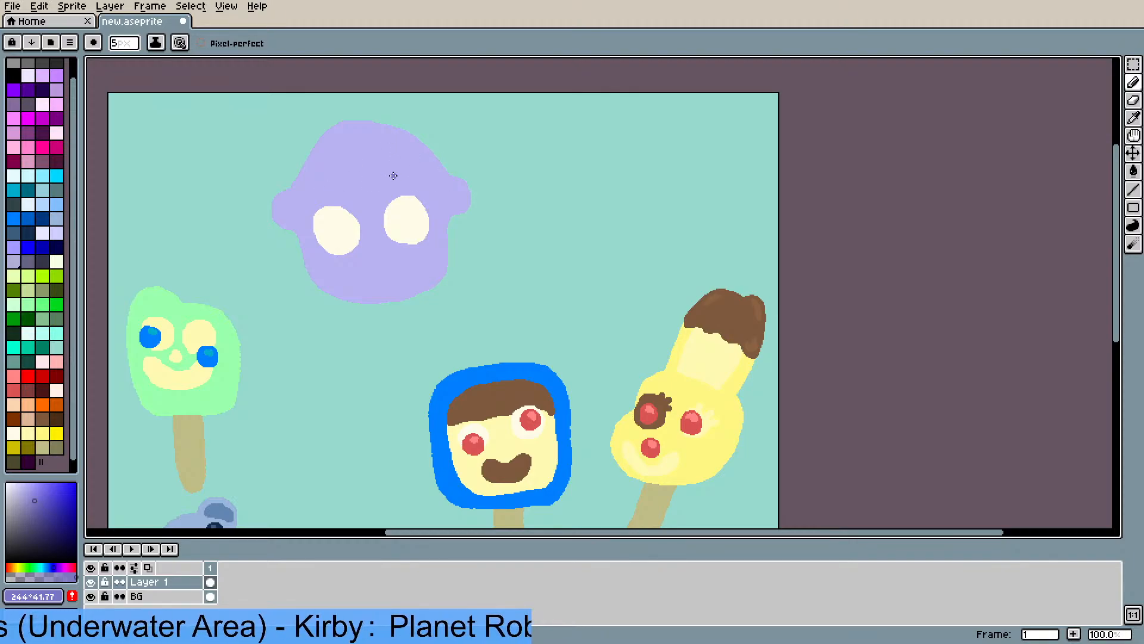
pyautogui.moveTo(379, 156); pyautogui.dragTo(399, 145)
pyautogui.press('v')
pyautogui.hotkey('ctrl', 'z')
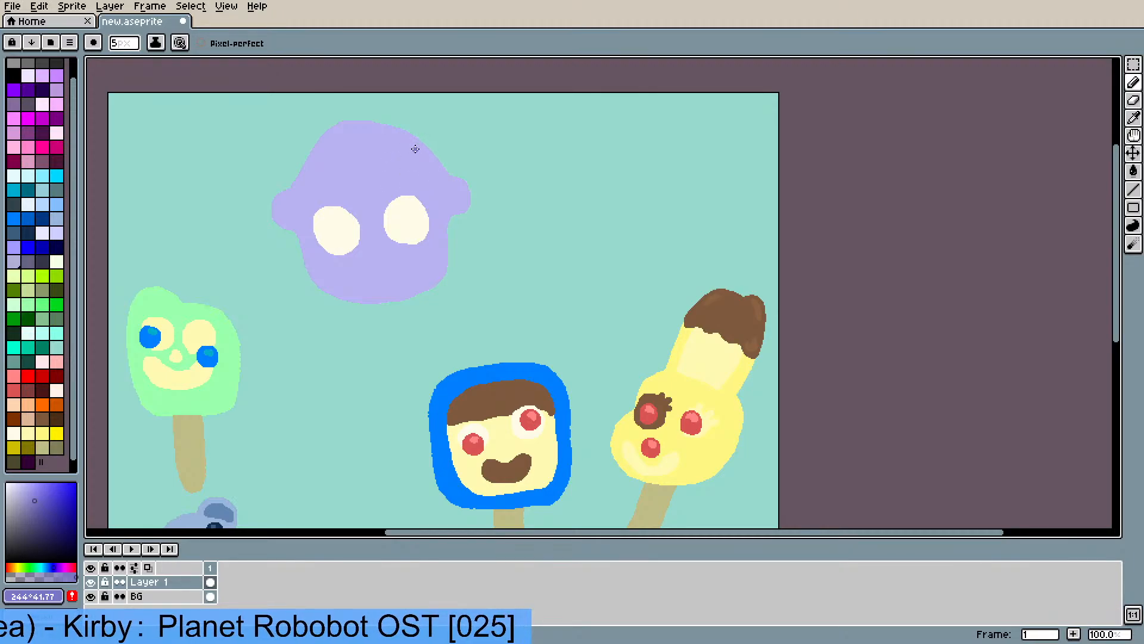
pyautogui.moveTo(419, 149); pyautogui.dragTo(423, 156)
pyautogui.press('z')
pyautogui.hotkey('ctrl', 'z')
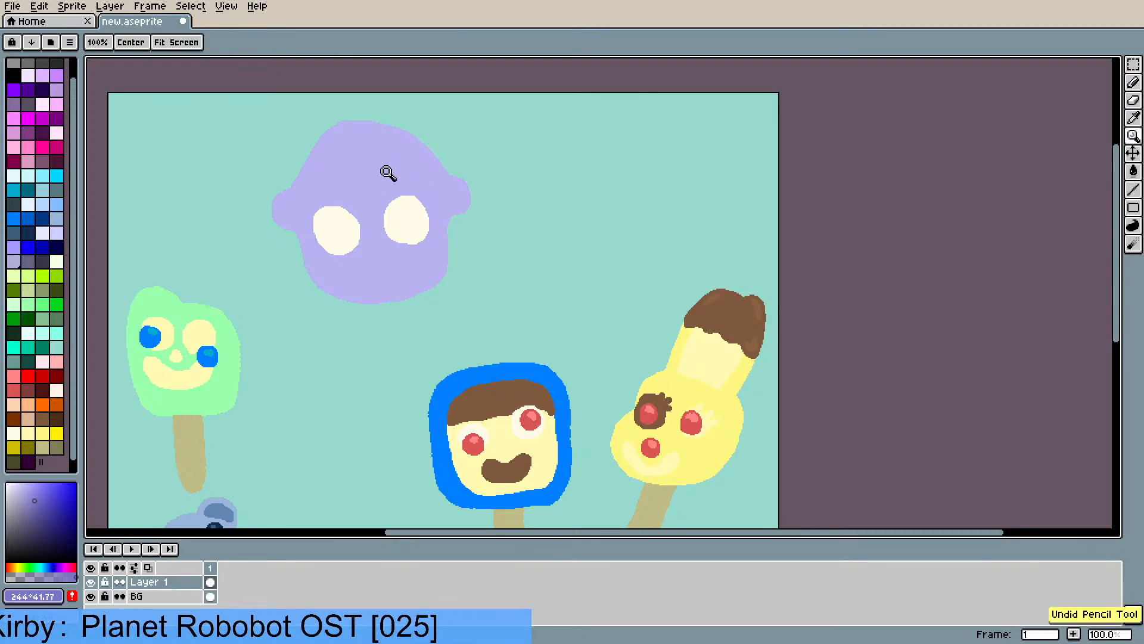
# - With a 6 px pencil, paint a thick dark violet band arching over the eyes from one ear to the other
pyautogui.press('b')
pyautogui.click(124, 43)
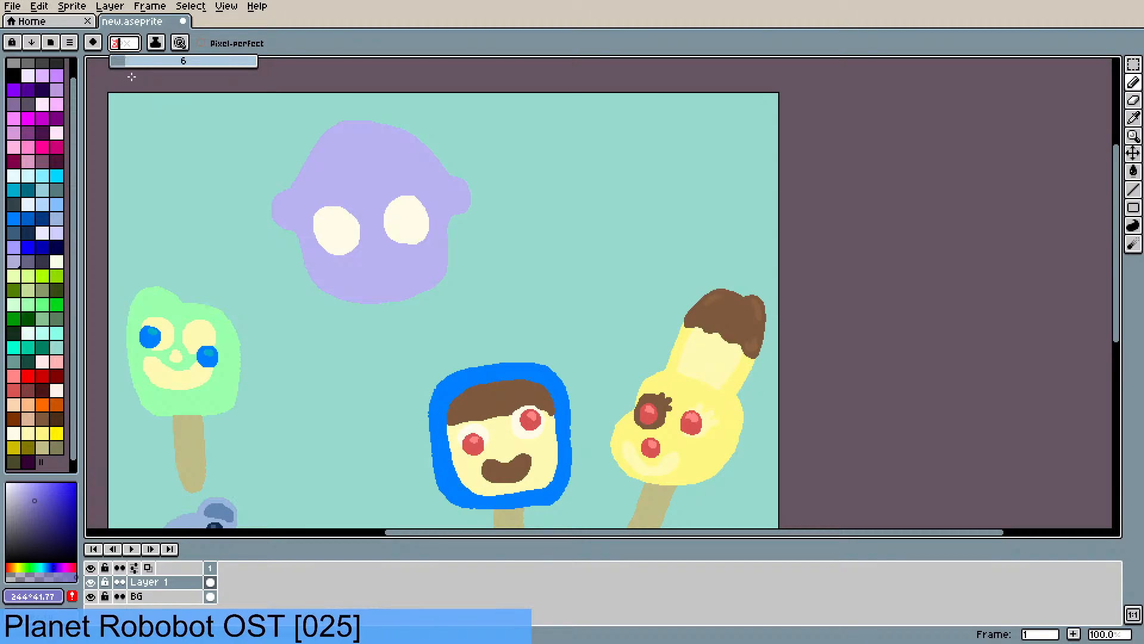
pyautogui.click(310, 183)
pyautogui.moveTo(309, 183)
pyautogui.mouseDown()
pyautogui.moveTo(345, 135)
pyautogui.moveTo(388, 138)
pyautogui.moveTo(461, 191)
pyautogui.moveTo(432, 196)
pyautogui.mouseUp()
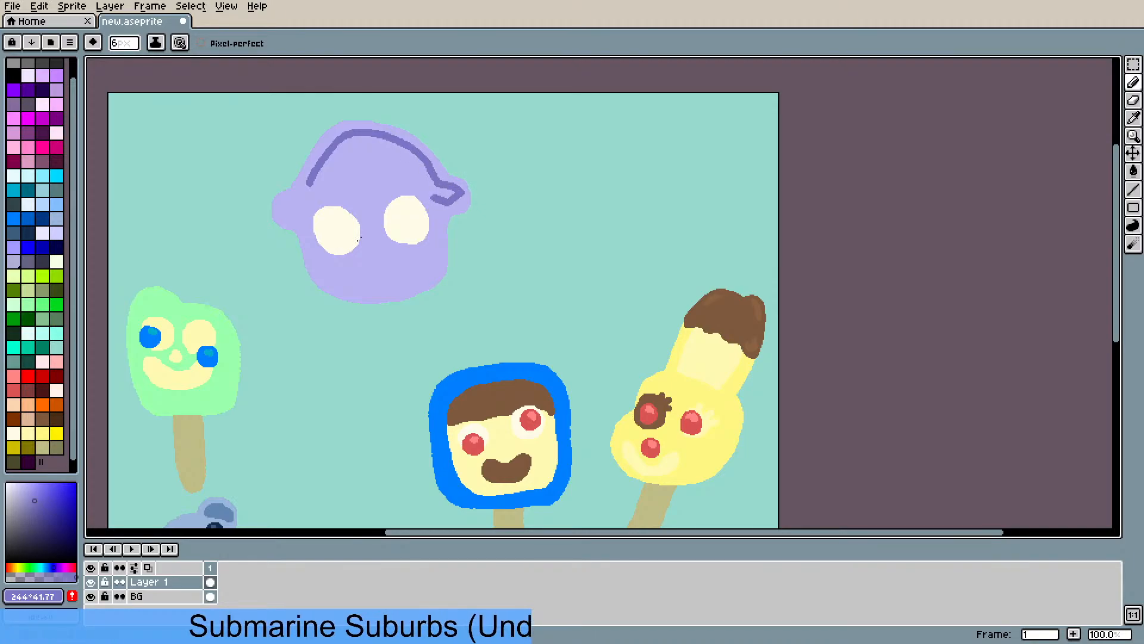
pyautogui.moveTo(308, 194)
pyautogui.mouseDown()
pyautogui.moveTo(344, 147)
pyautogui.moveTo(334, 155)
pyautogui.moveTo(386, 140)
pyautogui.moveTo(349, 148)
pyautogui.moveTo(412, 147)
pyautogui.moveTo(425, 175)
pyautogui.moveTo(457, 193)
pyautogui.moveTo(442, 201)
pyautogui.mouseUp()
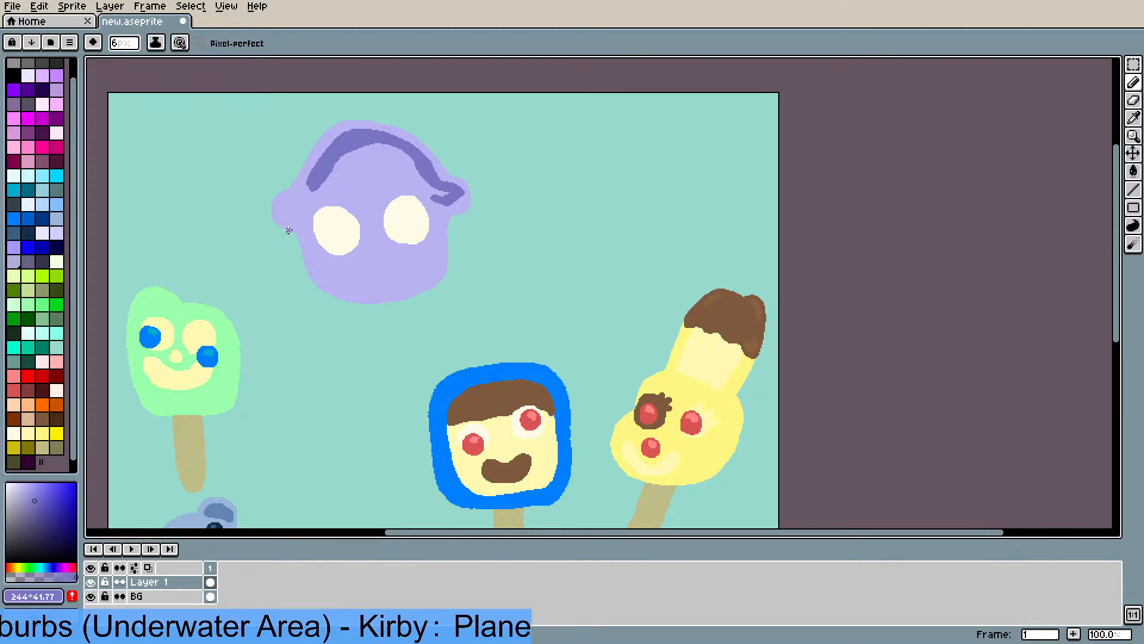
pyautogui.moveTo(313, 188)
pyautogui.mouseDown()
pyautogui.moveTo(284, 202)
pyautogui.moveTo(297, 216)
pyautogui.moveTo(291, 205)
pyautogui.moveTo(311, 185)
pyautogui.moveTo(352, 162)
pyautogui.moveTo(303, 195)
pyautogui.moveTo(300, 211)
pyautogui.moveTo(338, 163)
pyautogui.moveTo(331, 179)
pyautogui.moveTo(374, 146)
pyautogui.moveTo(427, 177)
pyautogui.mouseUp()
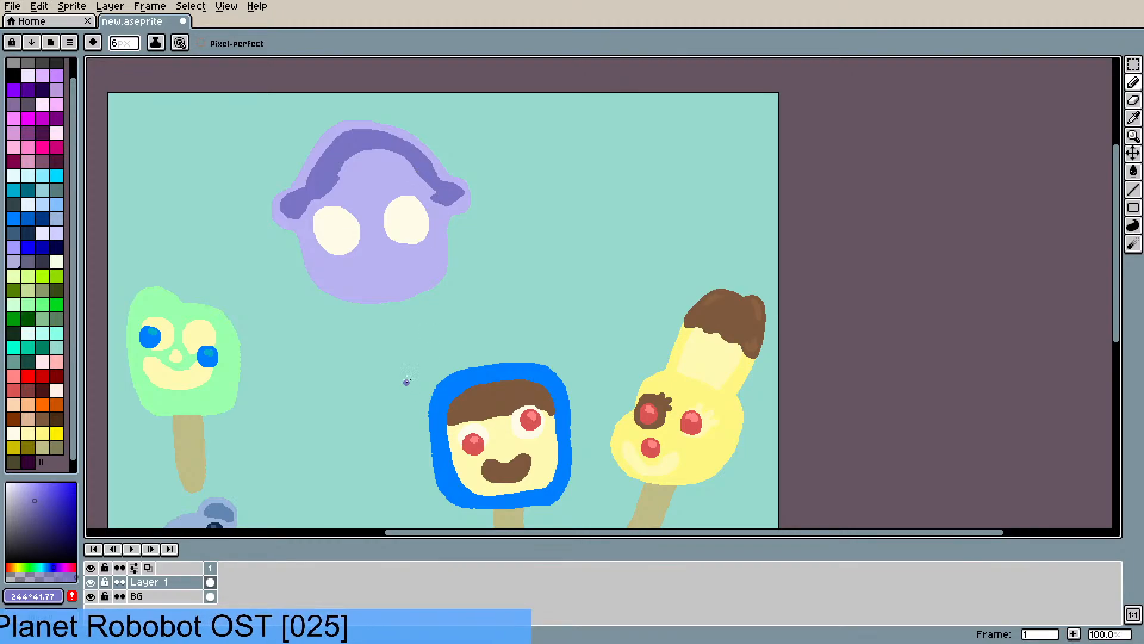
pyautogui.moveTo(304, 207)
pyautogui.mouseDown()
pyautogui.moveTo(371, 151)
pyautogui.moveTo(413, 158)
pyautogui.moveTo(429, 177)
pyautogui.mouseUp()
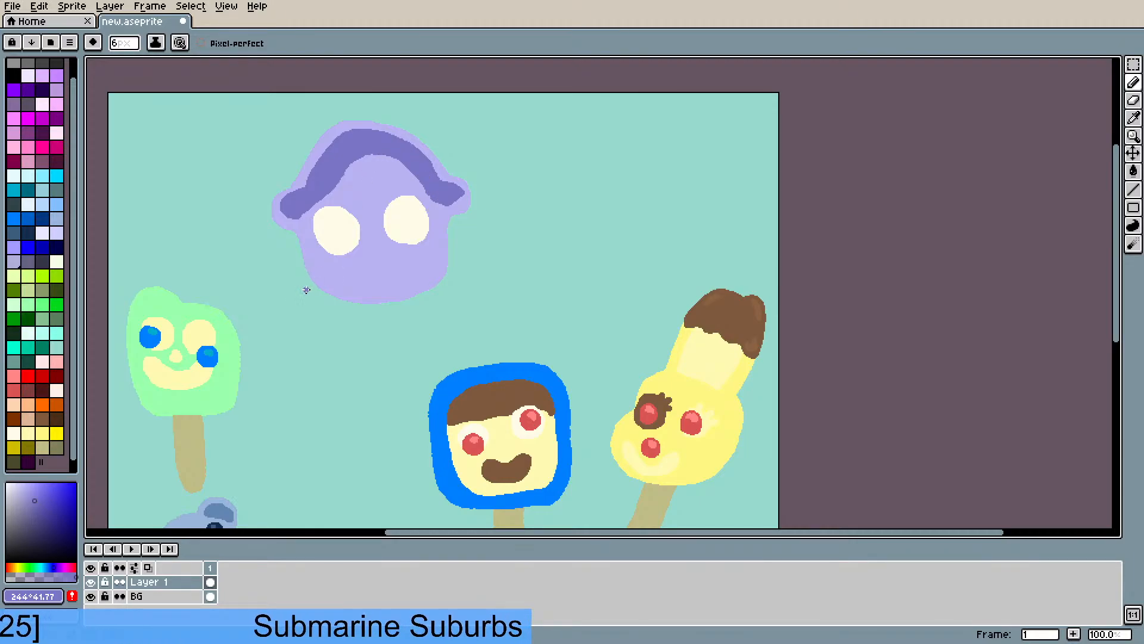
pyautogui.press('v')
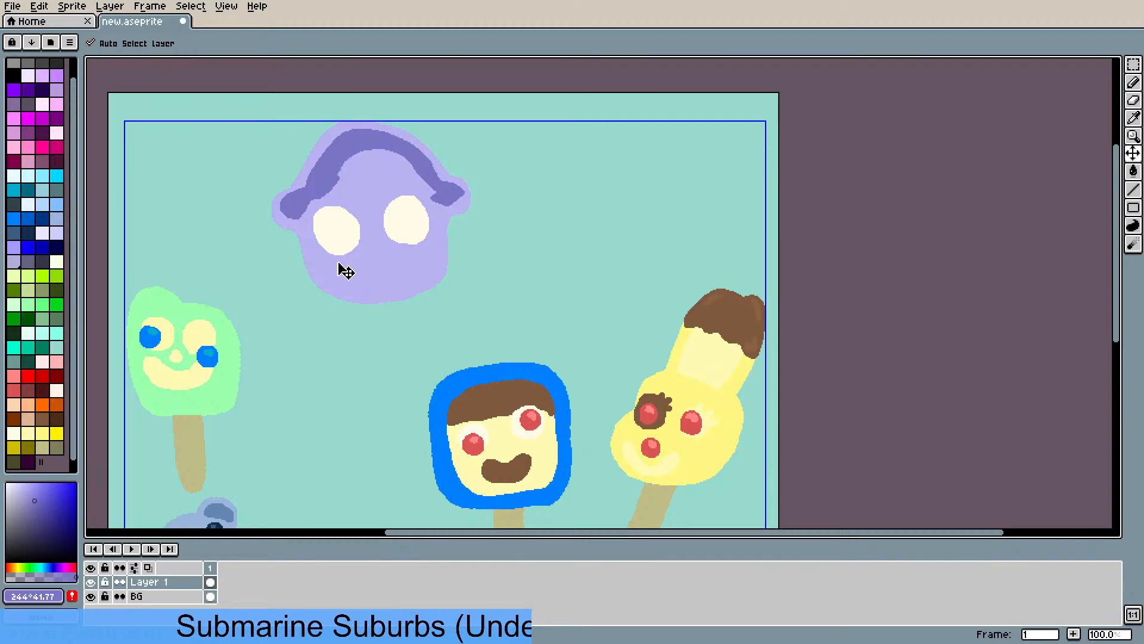
# - Undo the dark purple pencil strokes across the top of the lavender popsicle head
pyautogui.hotkey('ctrl', 'z')
pyautogui.hotkey('ctrl', 'z')
pyautogui.hotkey('ctrl', 'z')
pyautogui.hotkey('ctrl', 'z')
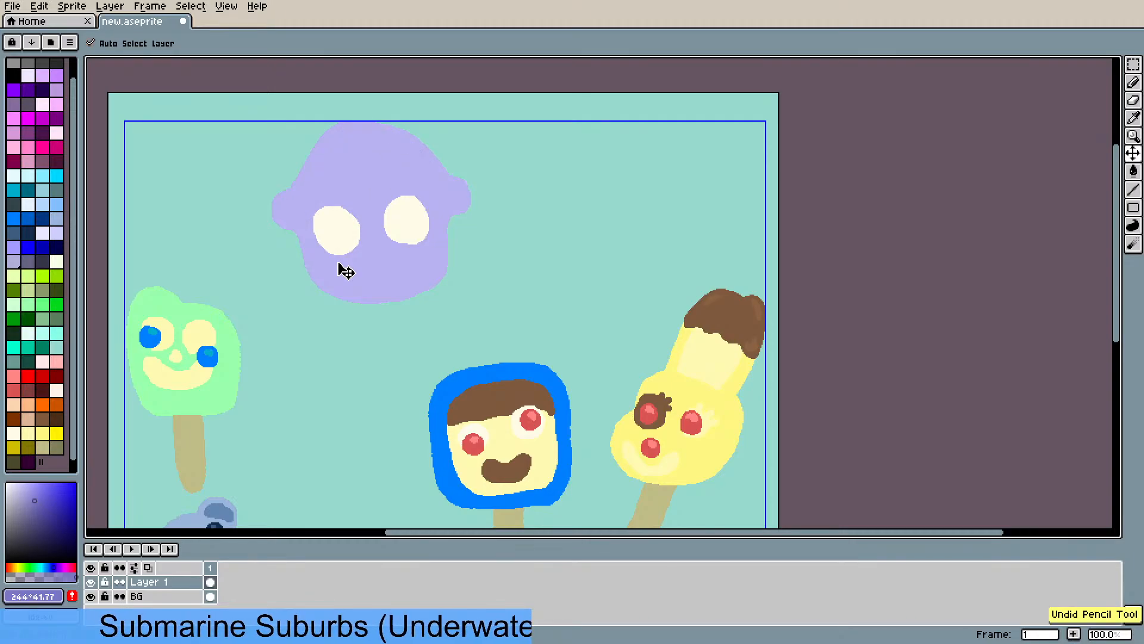
# - Paint a round blue nose between and below the lavender head's eyes, using #007fff sampled from the green popsicle's eye
pyautogui.press('b')
pyautogui.moveTo(360, 197); pyautogui.dragTo(316, 261)
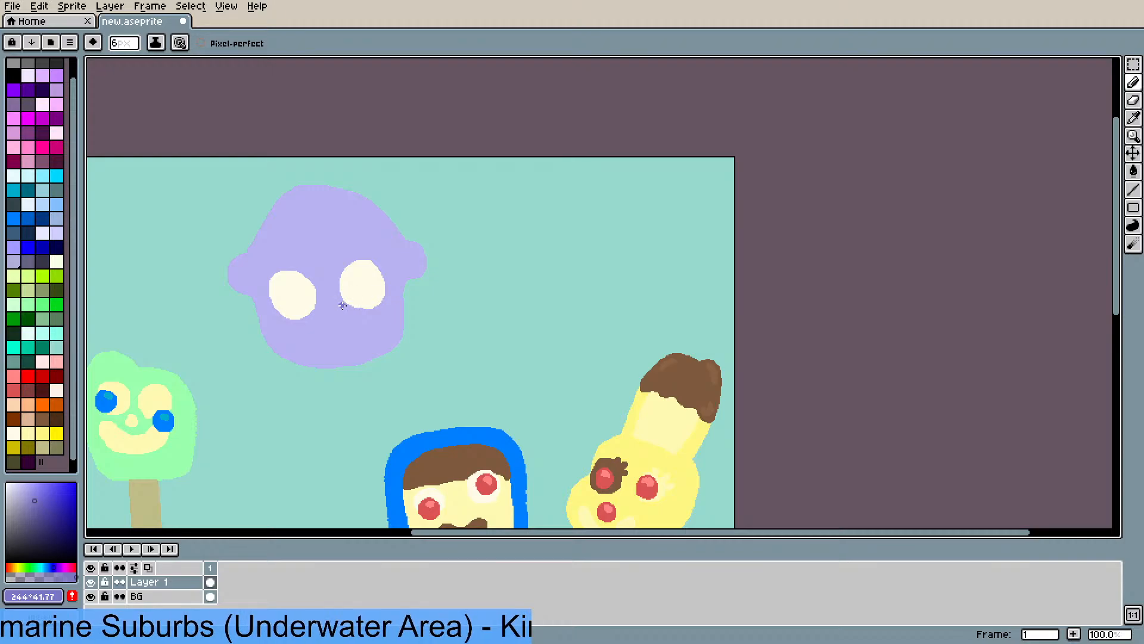
pyautogui.moveTo(342, 307)
pyautogui.mouseDown()
pyautogui.moveTo(378, 238)
pyautogui.moveTo(350, 293)
pyautogui.mouseUp()
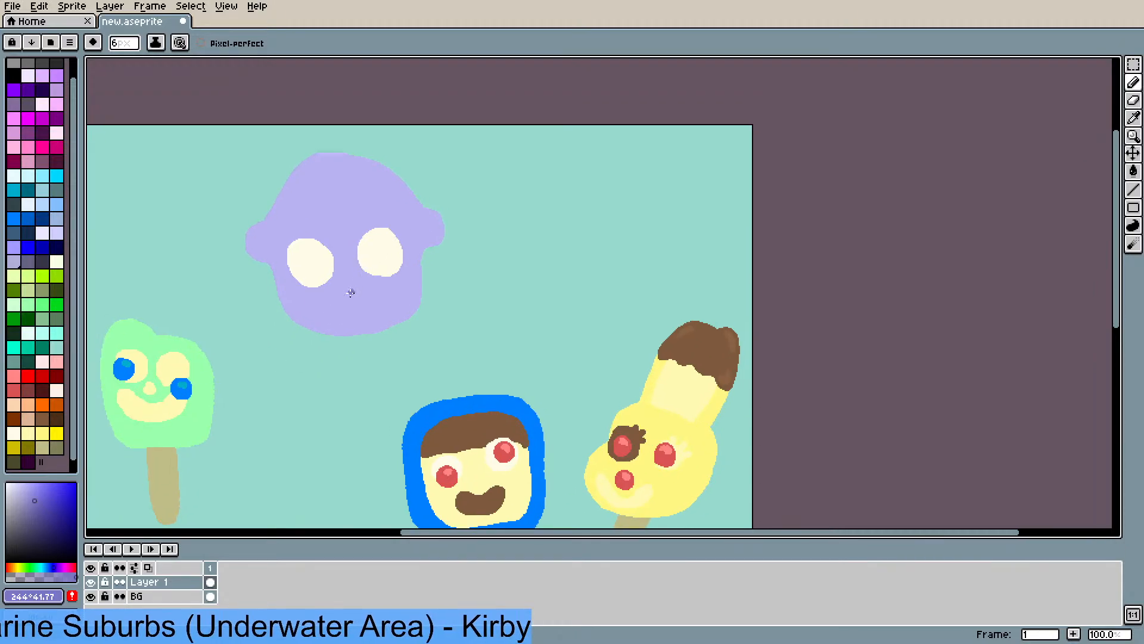
pyautogui.press('i')
pyautogui.click(181, 392)
pyautogui.scroll(1, 408, 271)
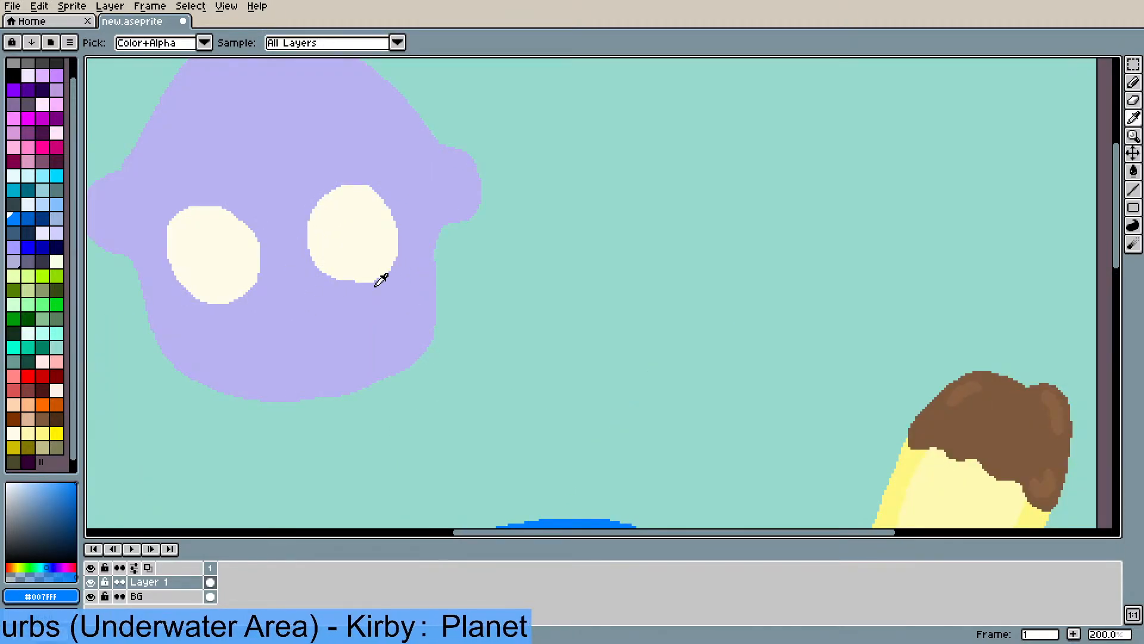
pyautogui.press('b')
pyautogui.moveTo(293, 295)
pyautogui.mouseDown()
pyautogui.moveTo(289, 326)
pyautogui.moveTo(304, 305)
pyautogui.moveTo(279, 308)
pyautogui.moveTo(303, 320)
pyautogui.moveTo(285, 314)
pyautogui.moveTo(286, 297)
pyautogui.moveTo(304, 318)
pyautogui.moveTo(278, 325)
pyautogui.moveTo(282, 305)
pyautogui.moveTo(306, 309)
pyautogui.moveTo(306, 322)
pyautogui.moveTo(286, 326)
pyautogui.moveTo(289, 297)
pyautogui.moveTo(307, 314)
pyautogui.mouseUp()
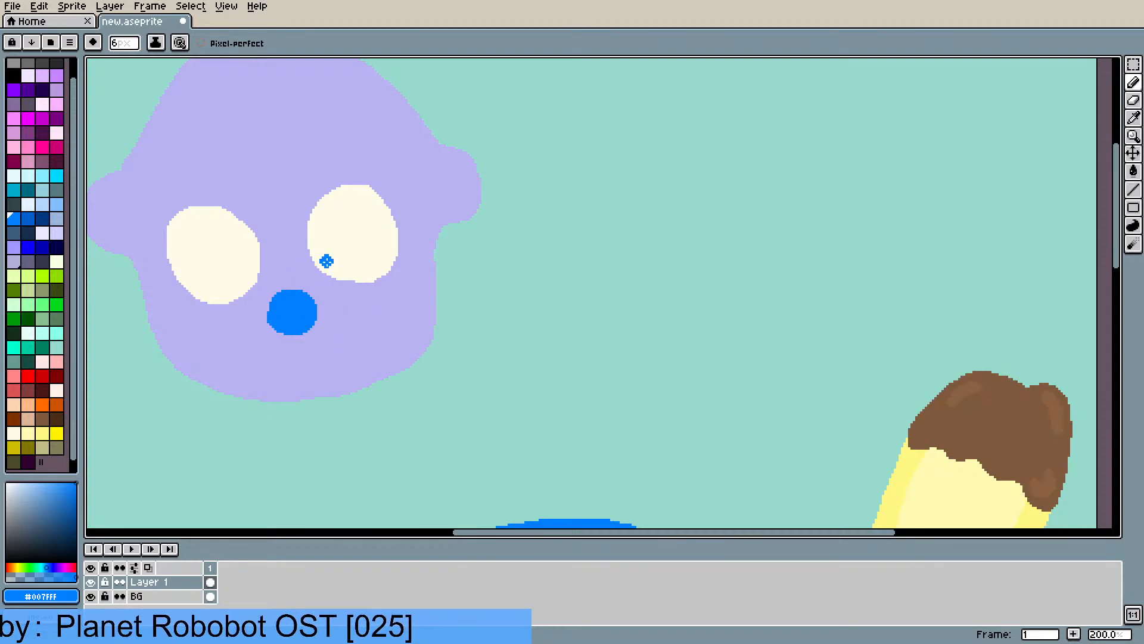
# - Paint a small rounded mouth directly under the blue nose in the cream colour sampled from the lavender head's eye
pyautogui.keyDown('alt'); pyautogui.click(351, 248); pyautogui.keyUp('alt')
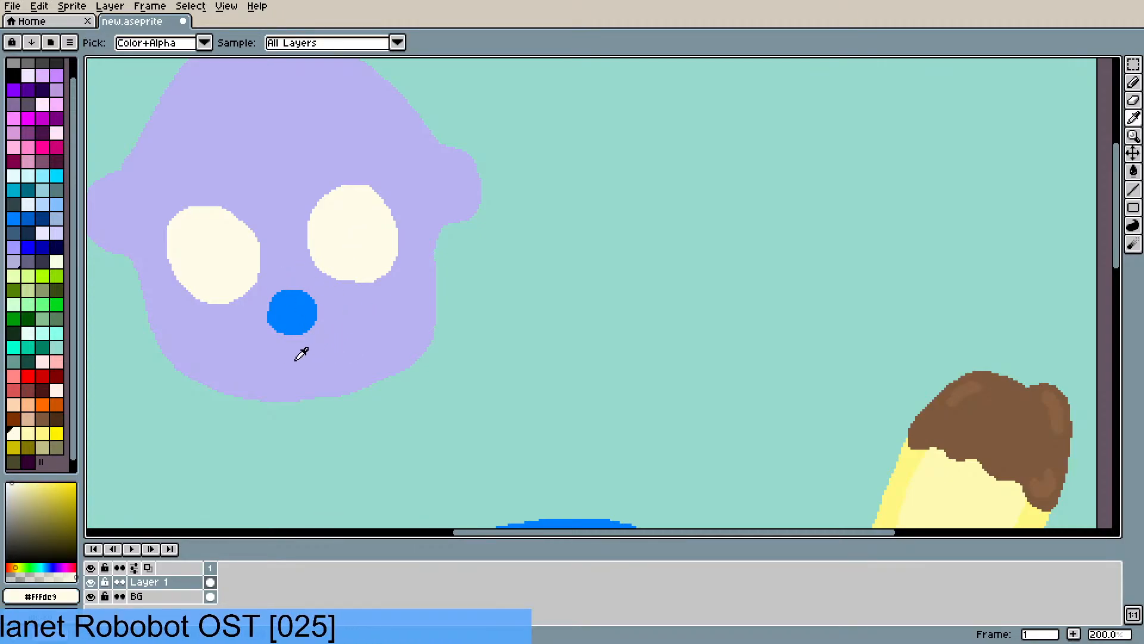
pyautogui.moveTo(270, 353)
pyautogui.mouseDown()
pyautogui.moveTo(298, 373)
pyautogui.moveTo(311, 349)
pyautogui.moveTo(274, 353)
pyautogui.moveTo(299, 363)
pyautogui.moveTo(311, 343)
pyautogui.moveTo(308, 358)
pyautogui.moveTo(296, 343)
pyautogui.moveTo(272, 355)
pyautogui.moveTo(307, 344)
pyautogui.moveTo(281, 342)
pyautogui.mouseUp()
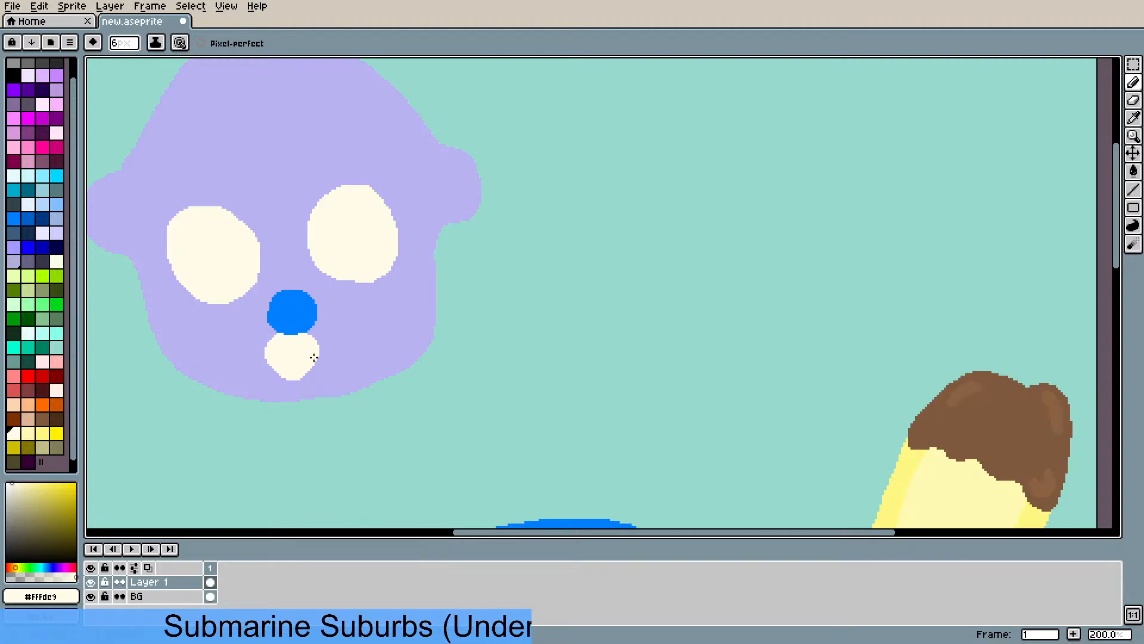
# - Add a small teal highlight to the upper right of the blue nose, sampling the colour from the green popsicle's eye highlight
pyautogui.scroll(-2, 386, 311)
pyautogui.moveTo(347, 337); pyautogui.dragTo(363, 332)
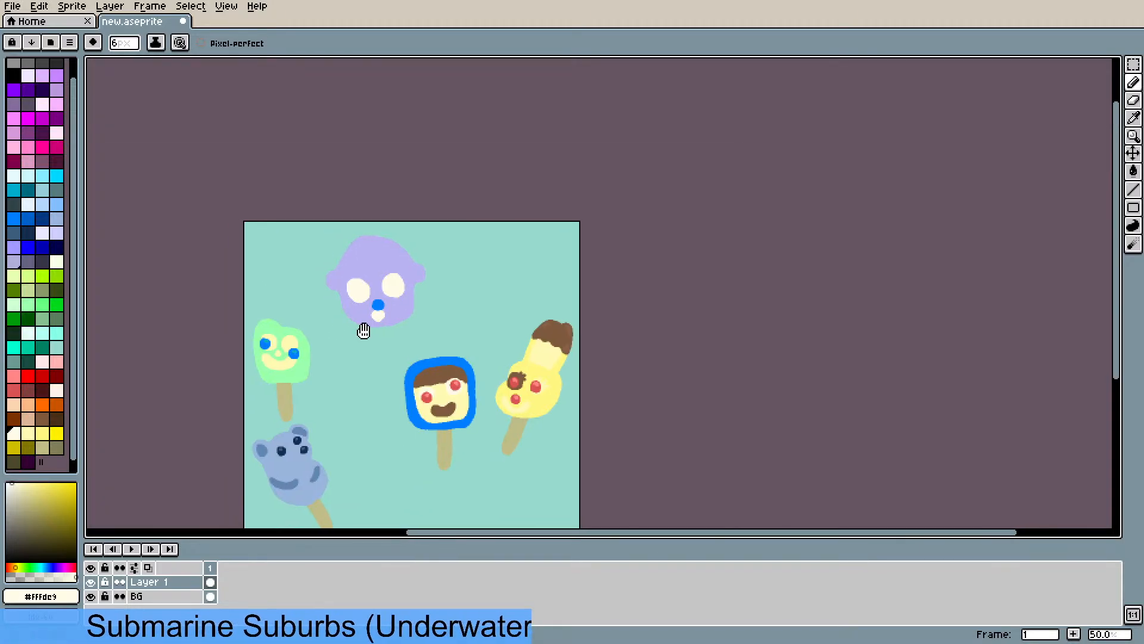
pyautogui.scroll(2, 353, 348)
pyautogui.moveTo(130, 381); pyautogui.dragTo(308, 328)
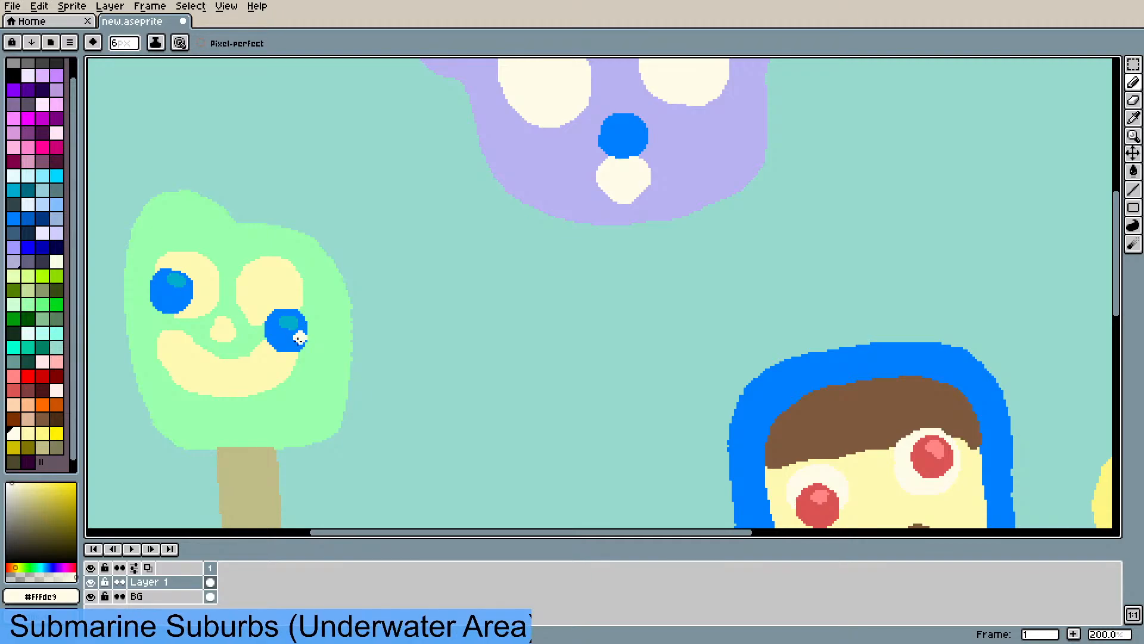
pyautogui.press('i')
pyautogui.click(289, 321)
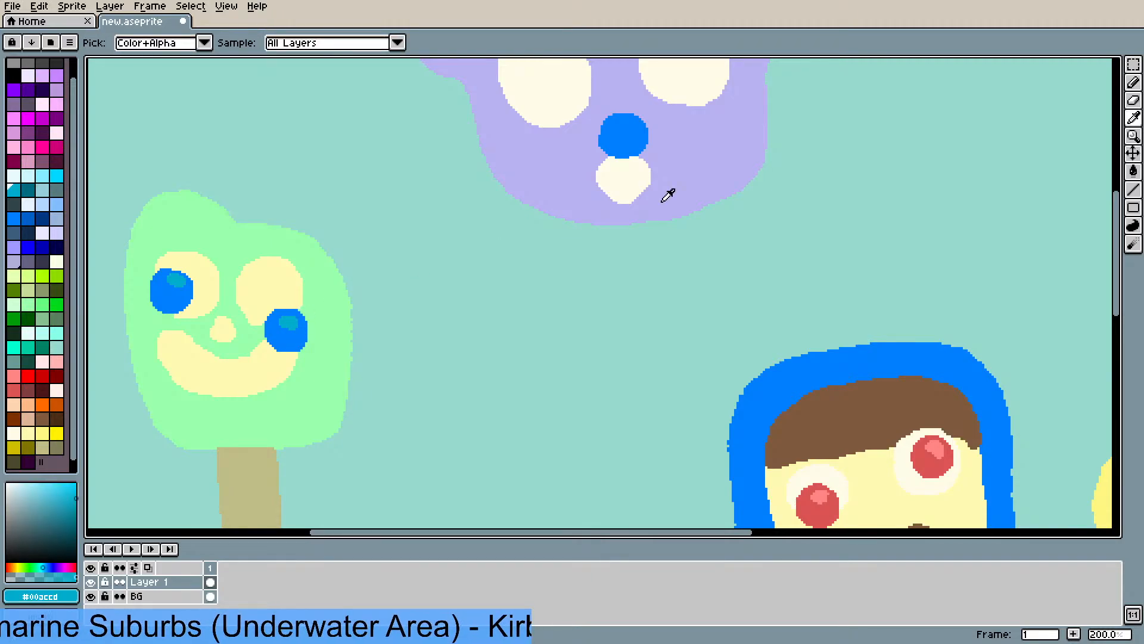
pyautogui.moveTo(668, 196); pyautogui.dragTo(544, 357)
pyautogui.scroll(1, 535, 360)
pyautogui.press('b')
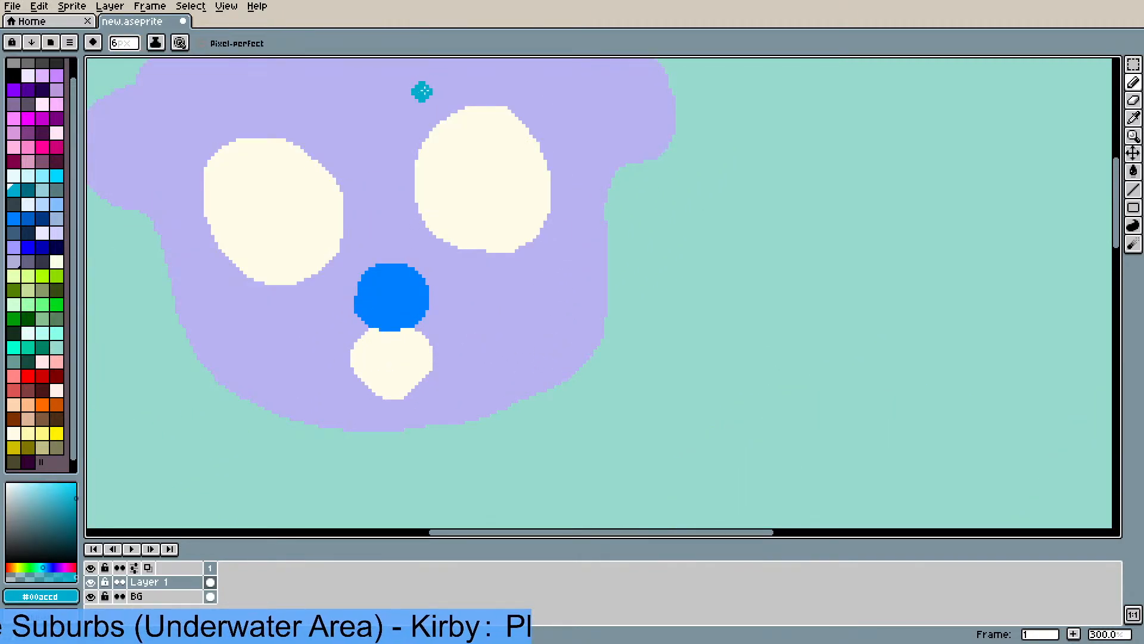
pyautogui.moveTo(403, 282); pyautogui.dragTo(408, 287)
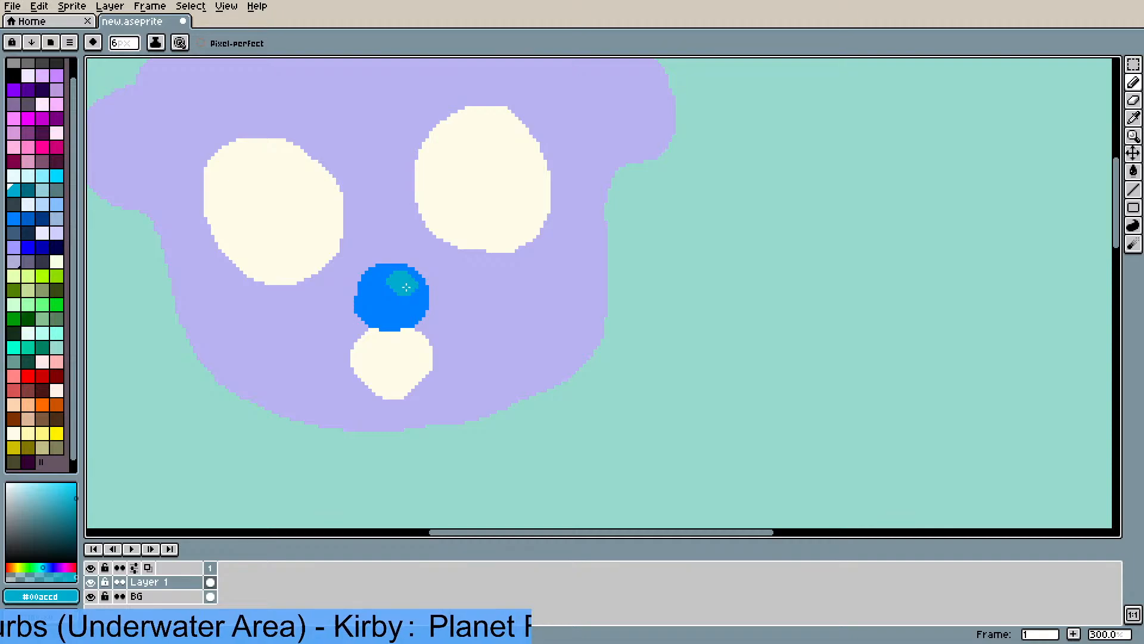
# - Draw a pale yellow #fffab3 spiral inside the lavender head's left eye and extend it around the eye's rim
pyautogui.scroll(-1, 262, 250)
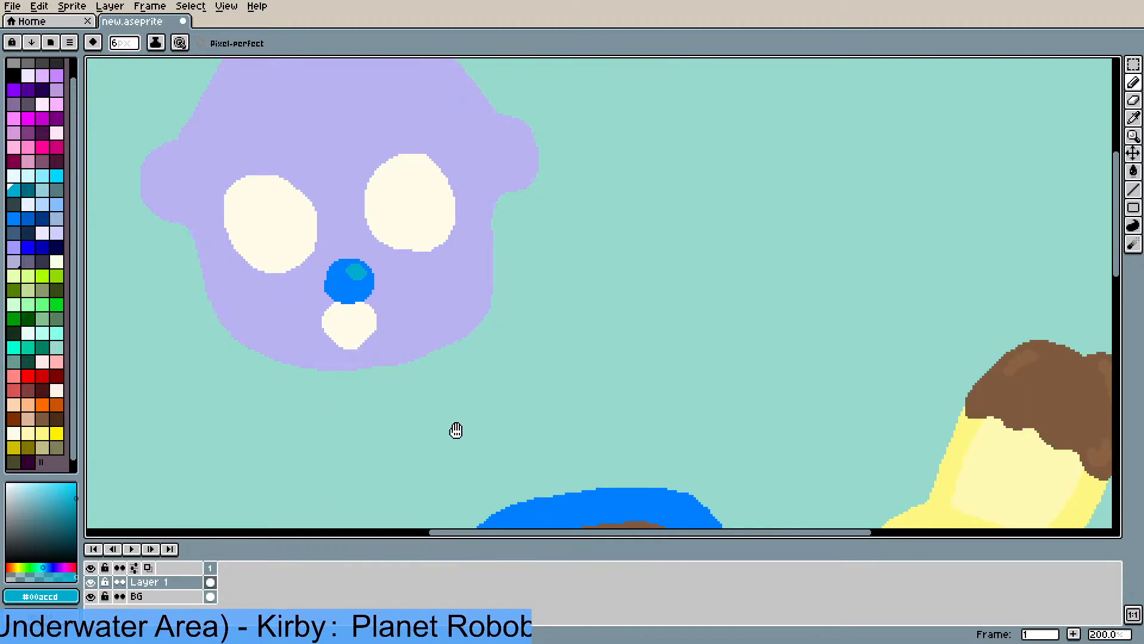
pyautogui.scroll(-3, 477, 434)
pyautogui.press('i')
pyautogui.click(590, 458)
pyautogui.moveTo(396, 255); pyautogui.dragTo(403, 499)
pyautogui.scroll(2, 263, 375)
pyautogui.moveTo(263, 391); pyautogui.dragTo(284, 463)
pyautogui.press('b')
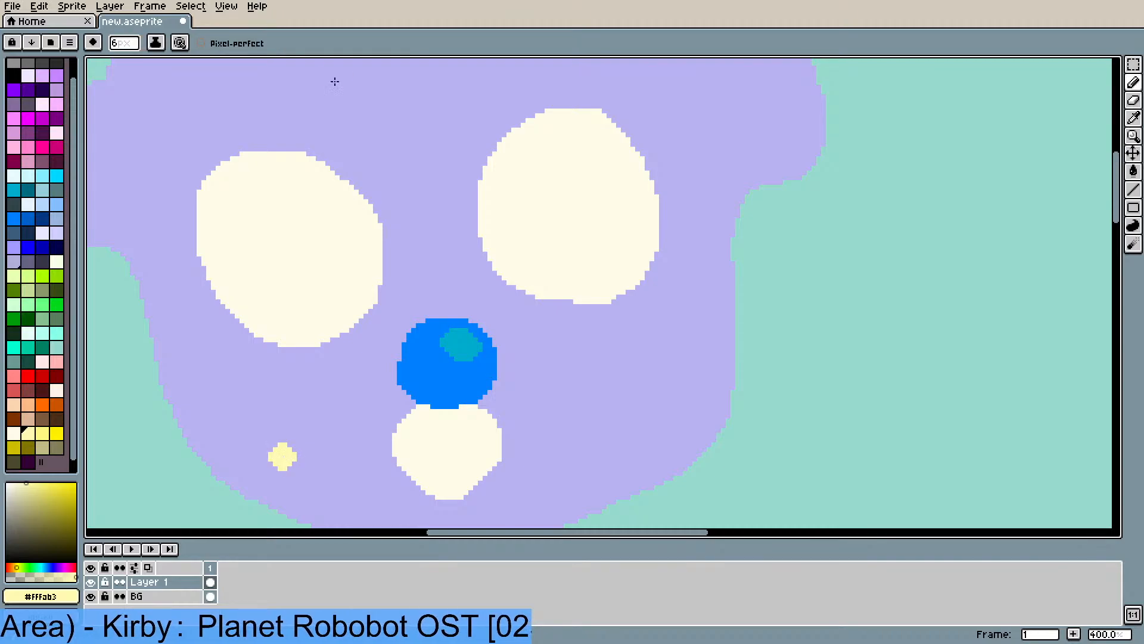
pyautogui.moveTo(366, 255)
pyautogui.mouseDown()
pyautogui.moveTo(362, 303)
pyautogui.moveTo(344, 322)
pyautogui.moveTo(297, 336)
pyautogui.moveTo(259, 328)
pyautogui.moveTo(221, 284)
pyautogui.moveTo(210, 202)
pyautogui.moveTo(238, 170)
pyautogui.moveTo(285, 162)
pyautogui.moveTo(326, 188)
pyautogui.moveTo(321, 246)
pyautogui.mouseUp()
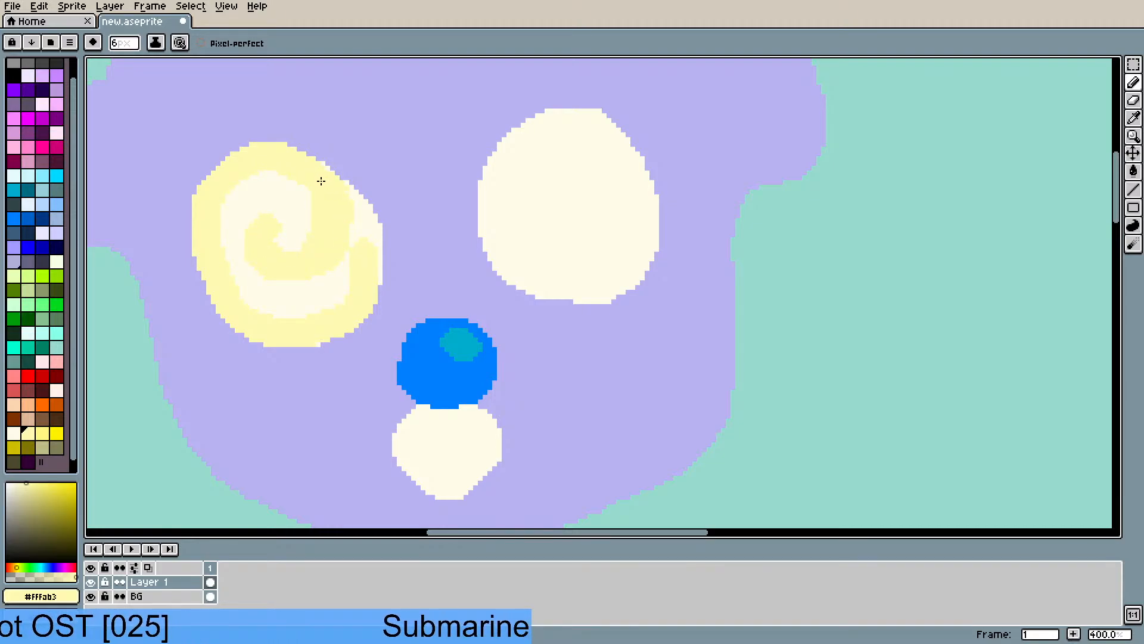
pyautogui.moveTo(322, 181)
pyautogui.mouseDown()
pyautogui.moveTo(297, 160)
pyautogui.moveTo(329, 180)
pyautogui.moveTo(275, 150)
pyautogui.mouseUp()
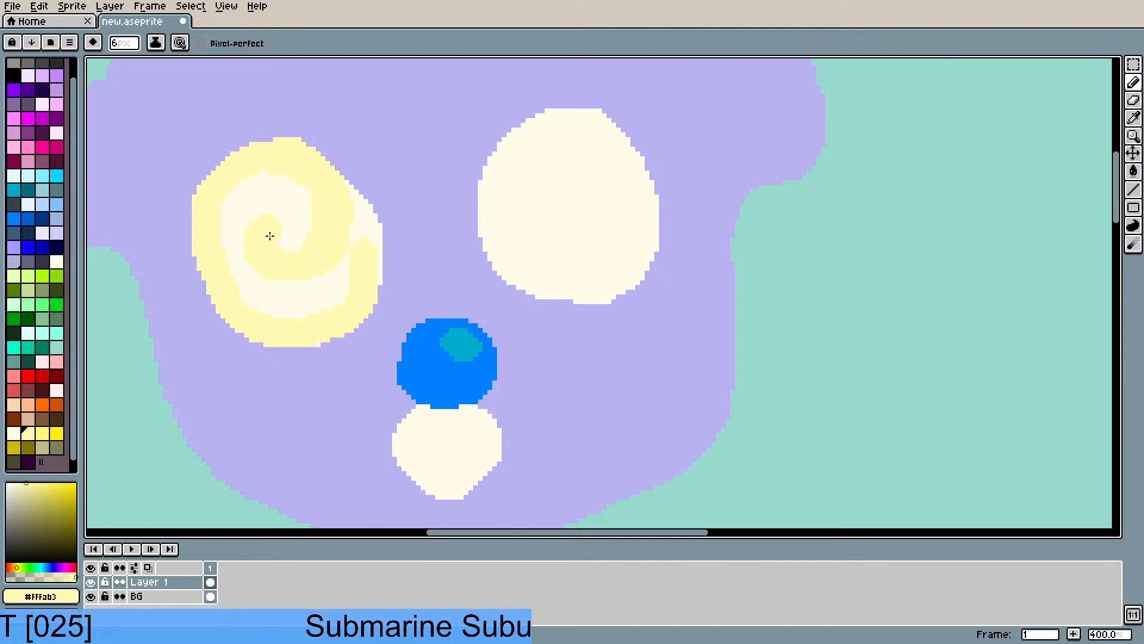
pyautogui.moveTo(384, 263); pyautogui.dragTo(373, 263)
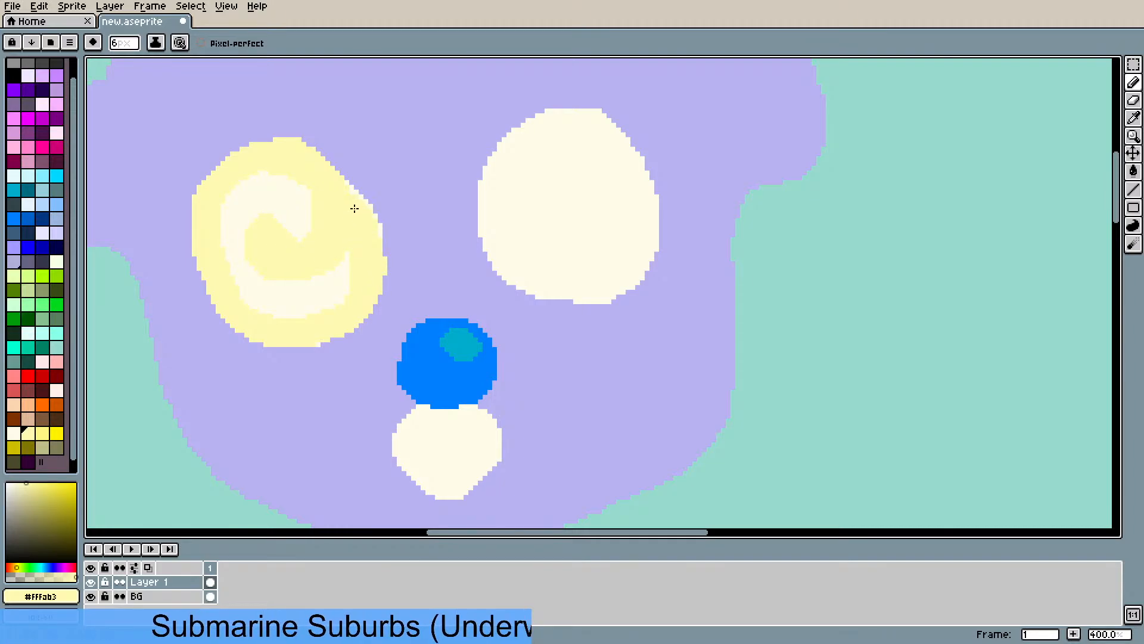
pyautogui.moveTo(369, 234)
pyautogui.mouseDown()
pyautogui.moveTo(349, 184)
pyautogui.moveTo(312, 158)
pyautogui.mouseUp()
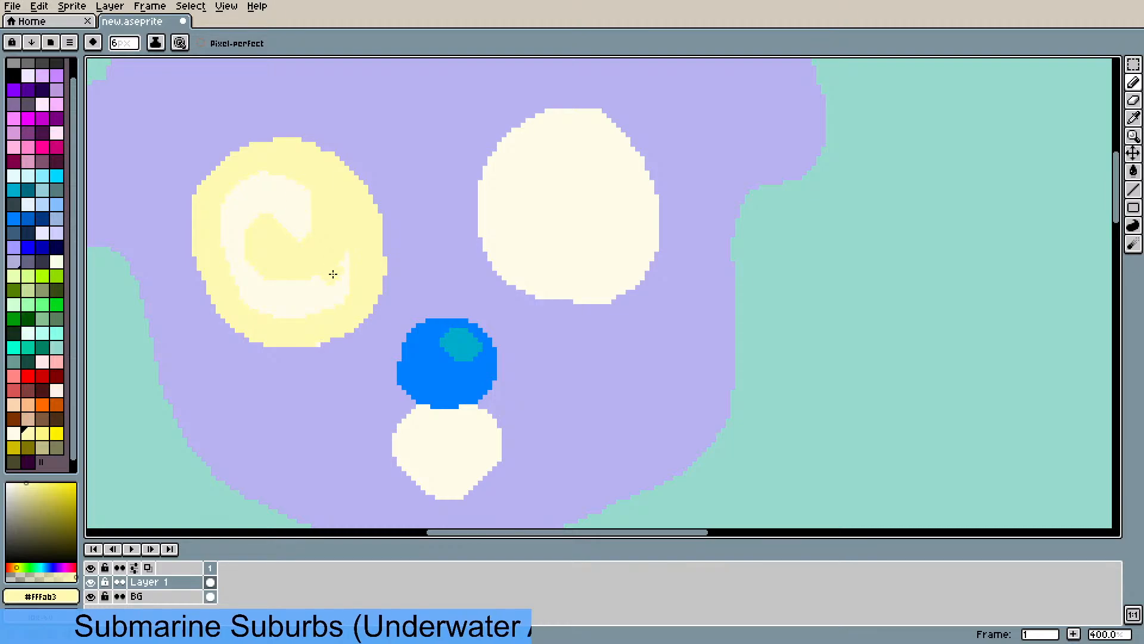
# - Draw a matching pale yellow spiral in the lavender head's right eye and fill in its outer rim
pyautogui.click(454, 194)
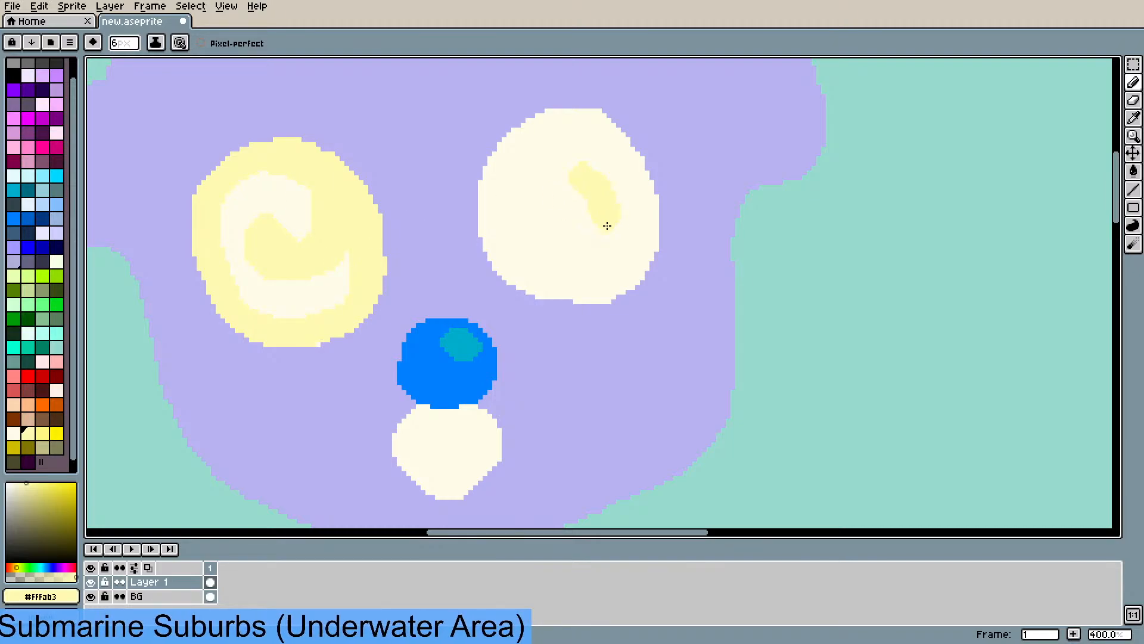
pyautogui.moveTo(577, 266); pyautogui.dragTo(526, 246)
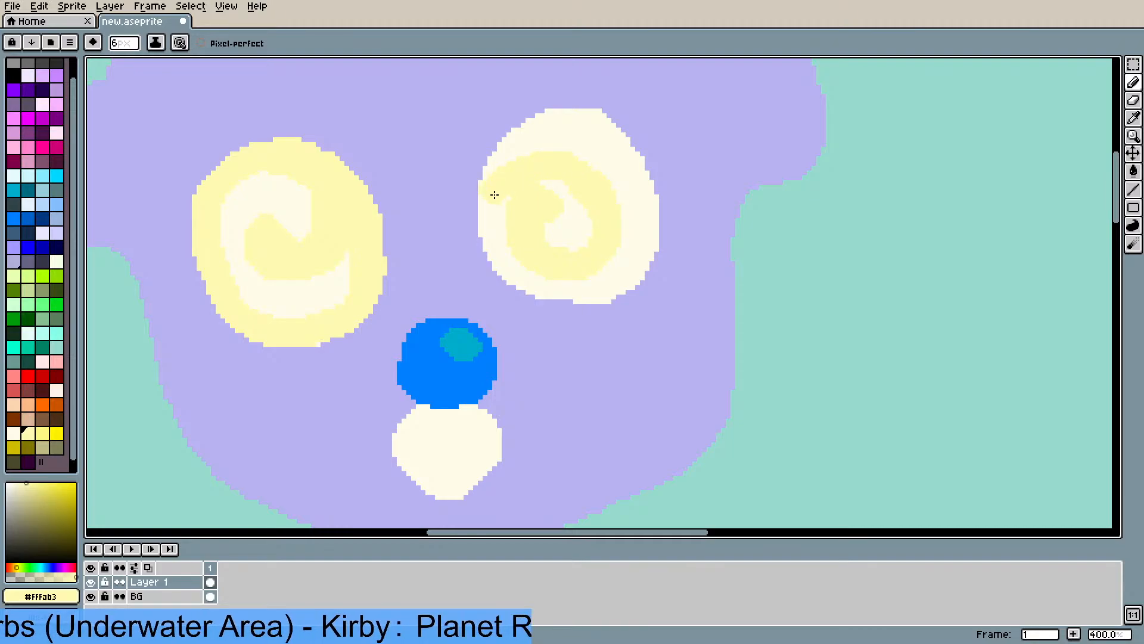
pyautogui.moveTo(495, 194)
pyautogui.mouseDown()
pyautogui.moveTo(479, 240)
pyautogui.moveTo(516, 280)
pyautogui.moveTo(572, 289)
pyautogui.mouseUp()
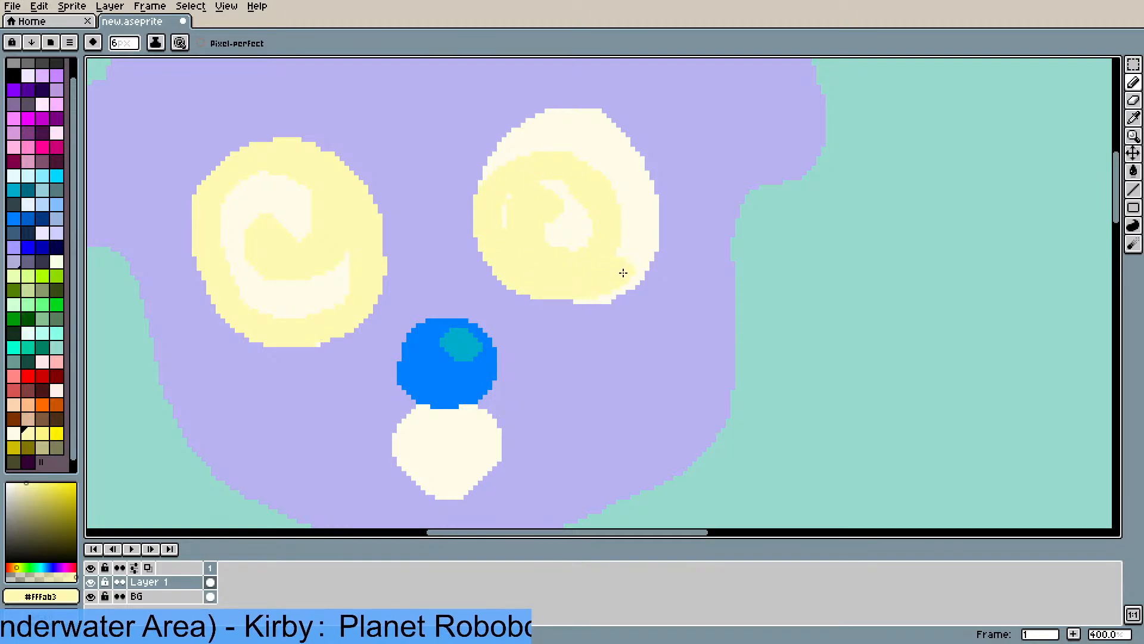
pyautogui.moveTo(647, 232)
pyautogui.mouseDown()
pyautogui.moveTo(641, 176)
pyautogui.moveTo(581, 124)
pyautogui.moveTo(616, 138)
pyautogui.mouseUp()
pyautogui.moveTo(644, 215)
pyautogui.mouseDown()
pyautogui.moveTo(636, 270)
pyautogui.moveTo(563, 293)
pyautogui.moveTo(533, 281)
pyautogui.moveTo(514, 204)
pyautogui.mouseUp()
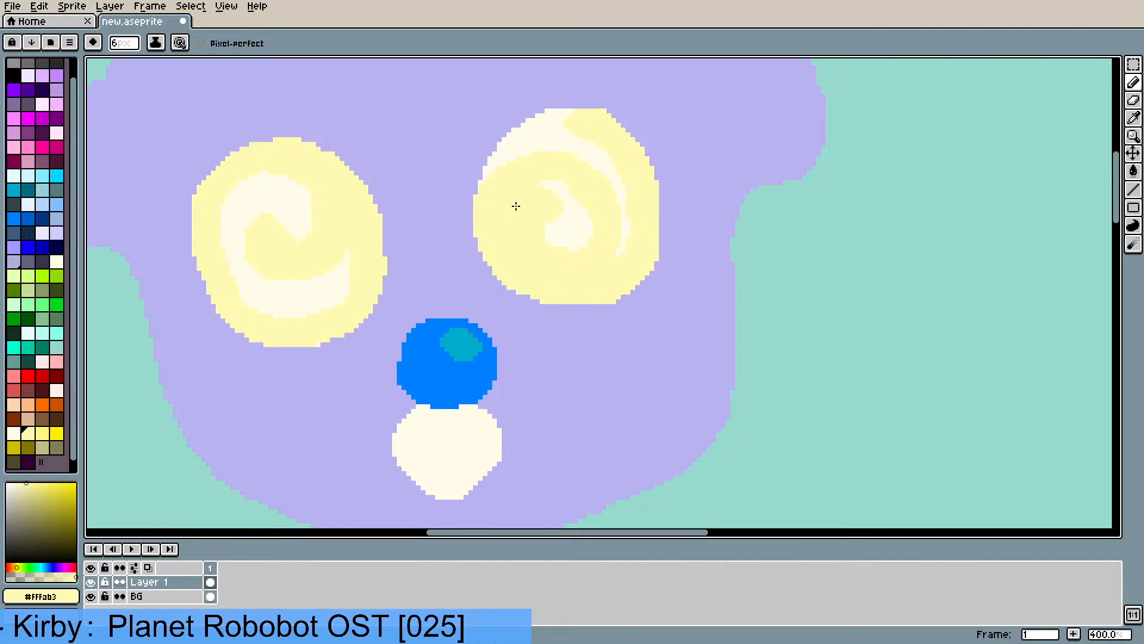
# - Examine the lavender head's face up close and in comparison with the other popsicles on the canvas
pyautogui.scroll(-3, 516, 206)
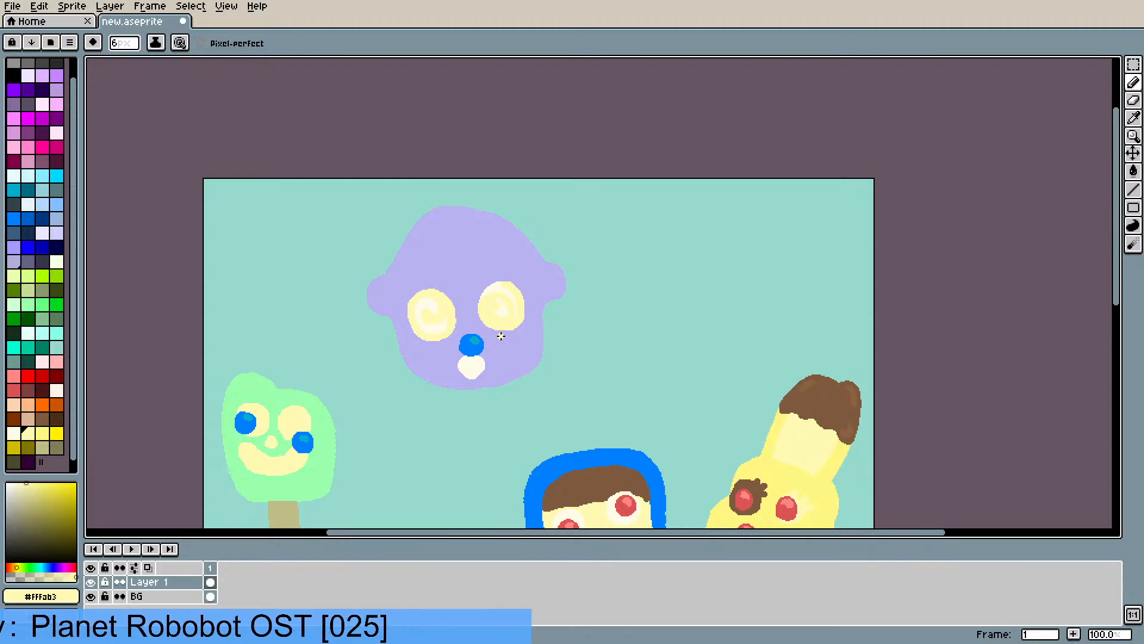
pyautogui.scroll(1, 501, 336)
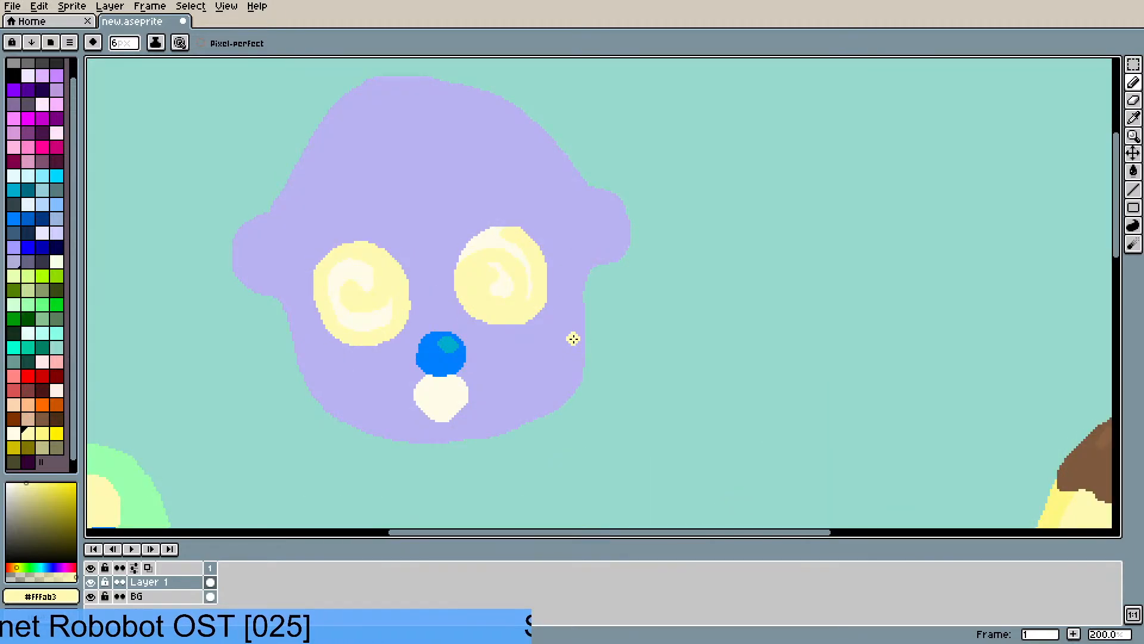
pyautogui.scroll(-1, 574, 338)
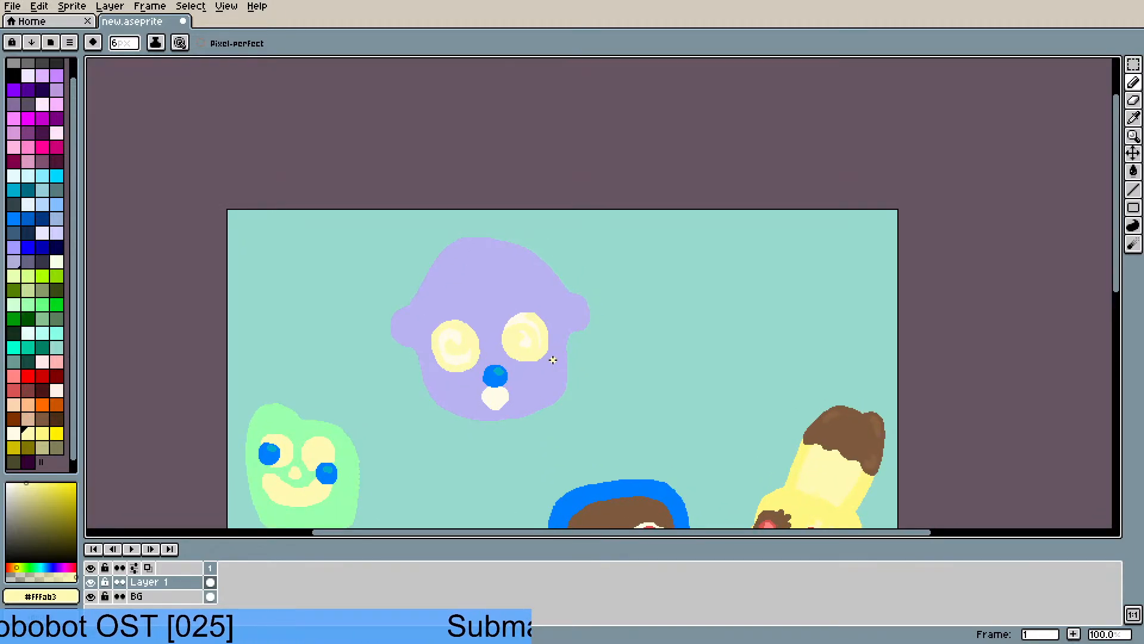
pyautogui.moveTo(553, 360); pyautogui.dragTo(560, 305)
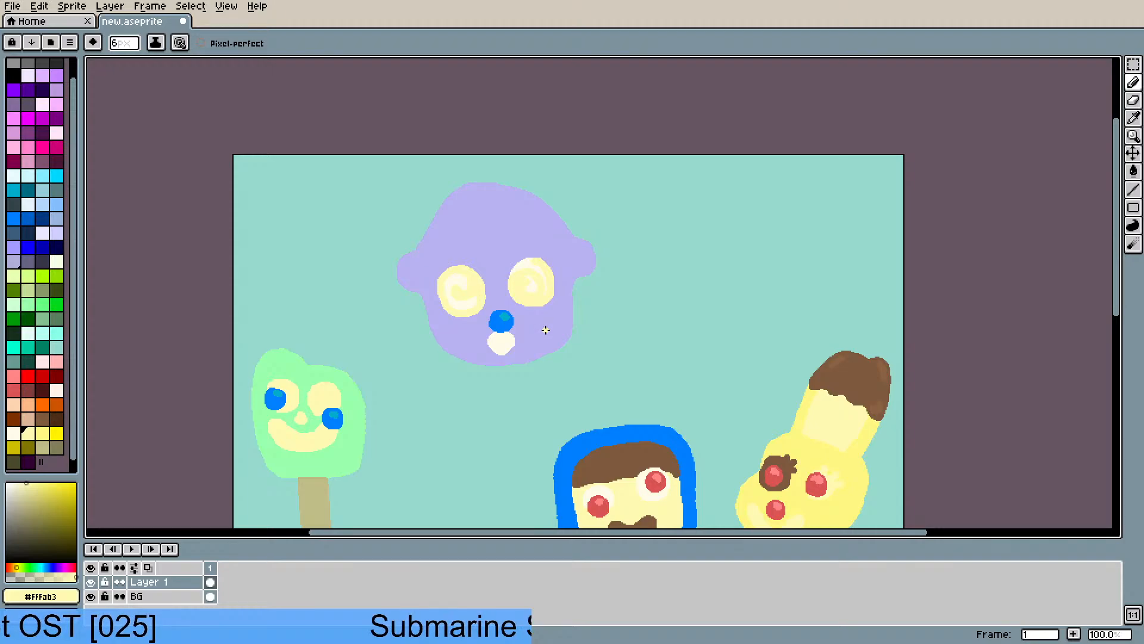
pyautogui.moveTo(565, 322); pyautogui.dragTo(562, 245)
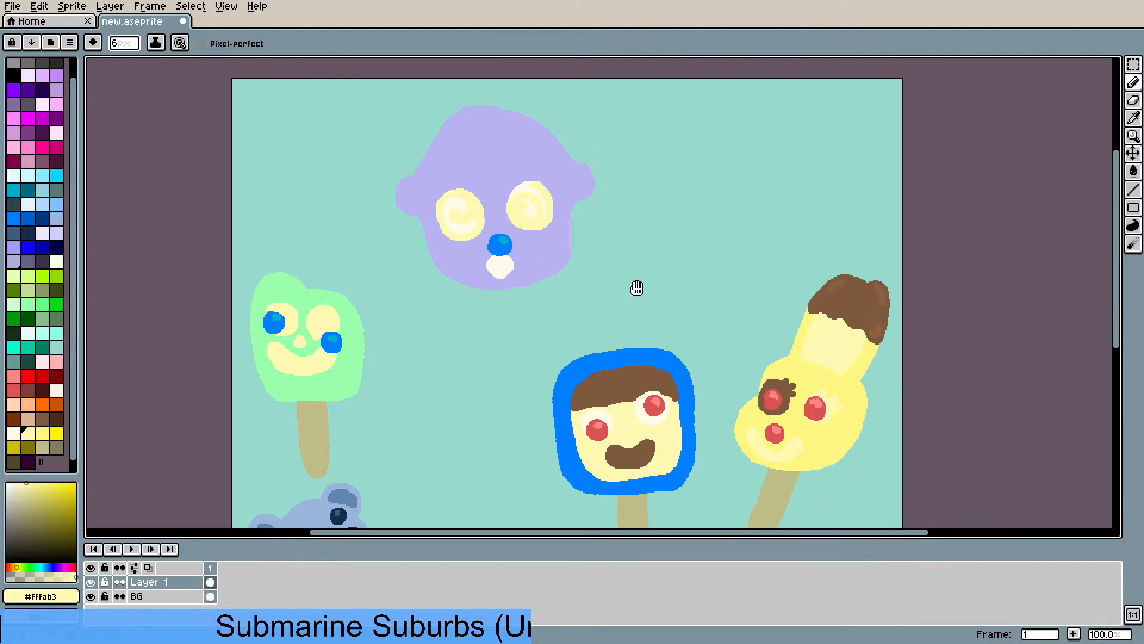
pyautogui.moveTo(637, 288)
pyautogui.mouseDown()
pyautogui.moveTo(626, 242)
pyautogui.moveTo(588, 292)
pyautogui.mouseUp()
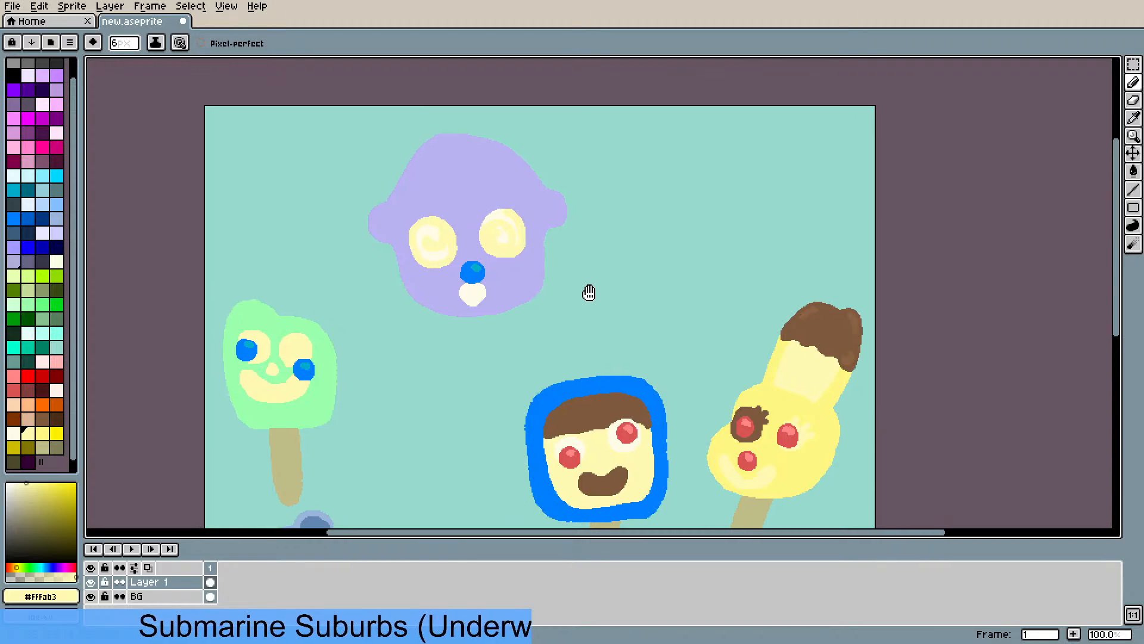
pyautogui.moveTo(502, 237); pyautogui.dragTo(486, 286)
pyautogui.scroll(1, 485, 286)
pyautogui.scroll(-1, 487, 288)
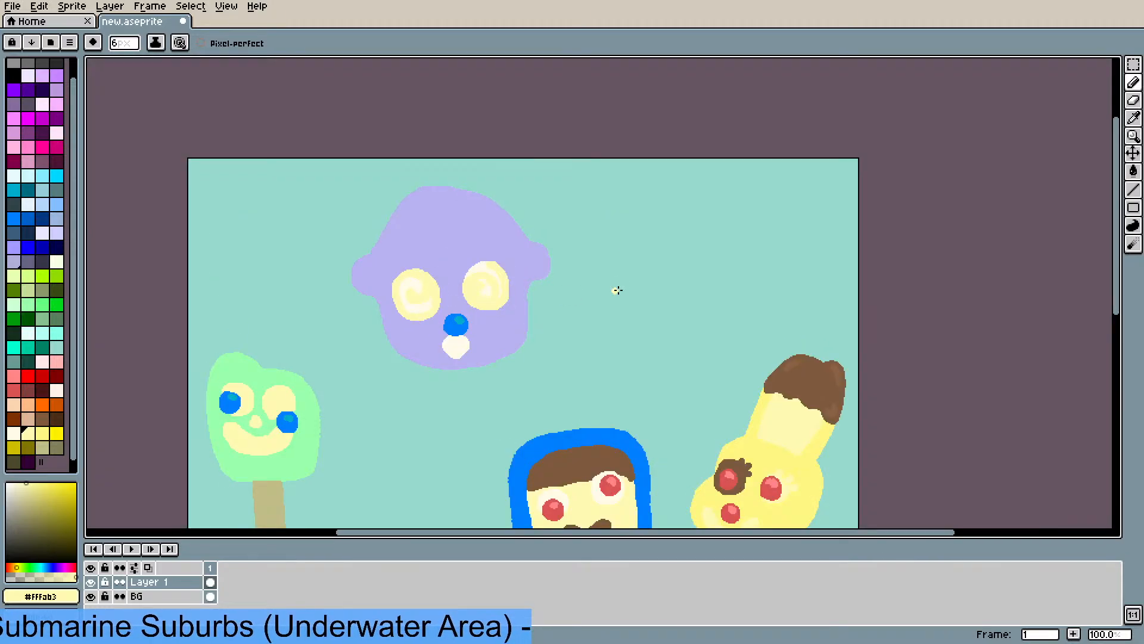
pyautogui.moveTo(620, 292); pyautogui.dragTo(616, 303)
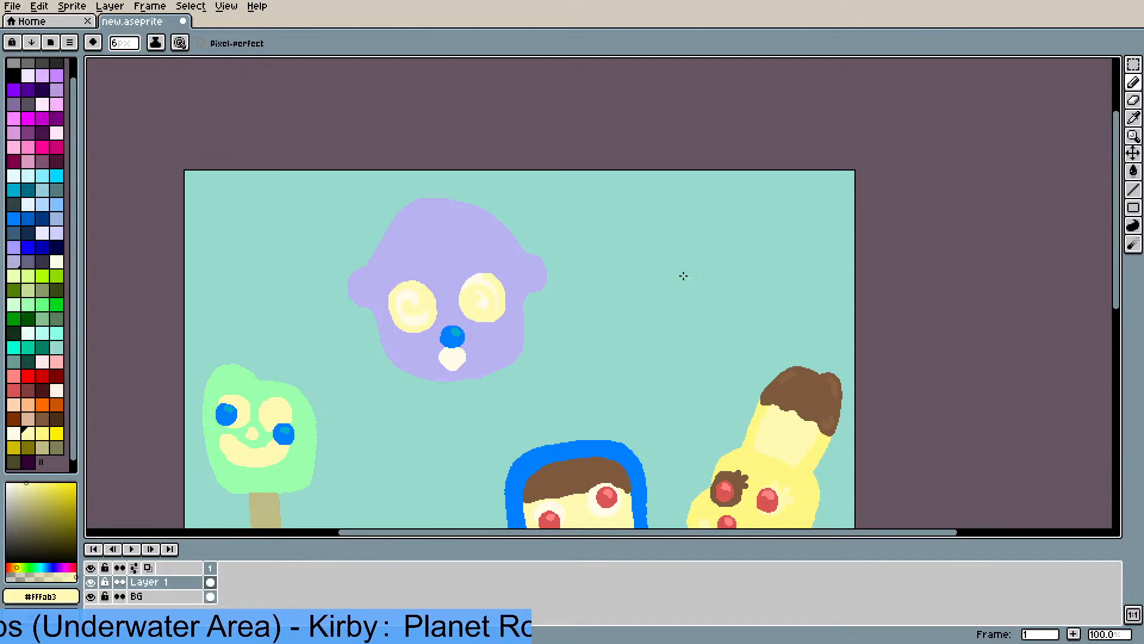
pyautogui.moveTo(434, 239); pyautogui.dragTo(445, 275)
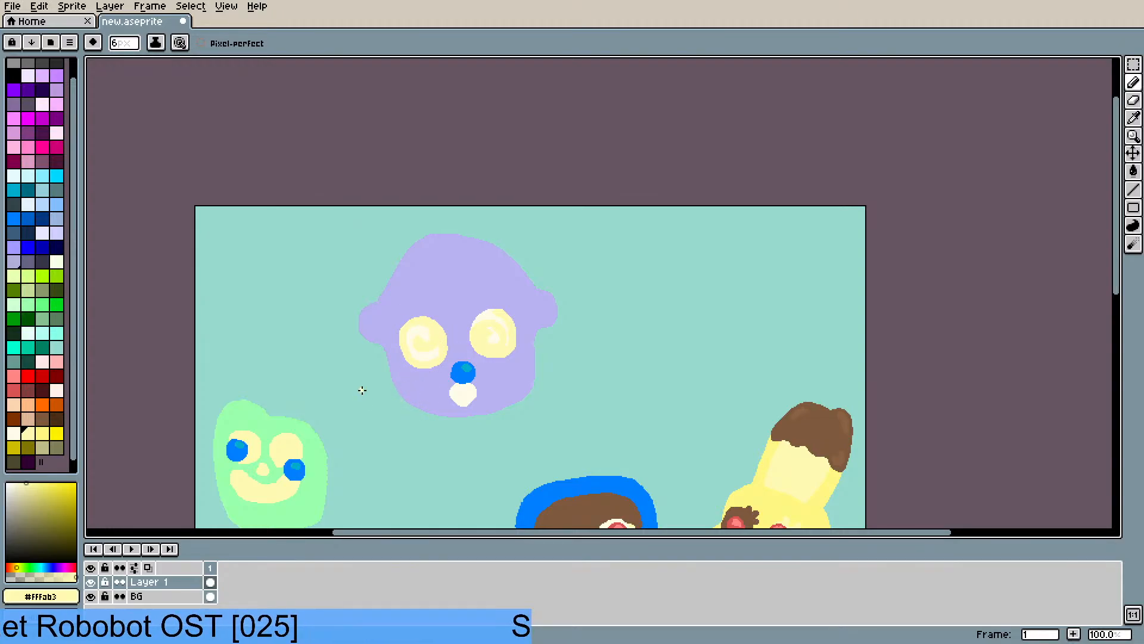
# - View the Sonic popsicle reference photo in the browser window, then return to the popsicle drawing in Aseprite
pyautogui.press('i')
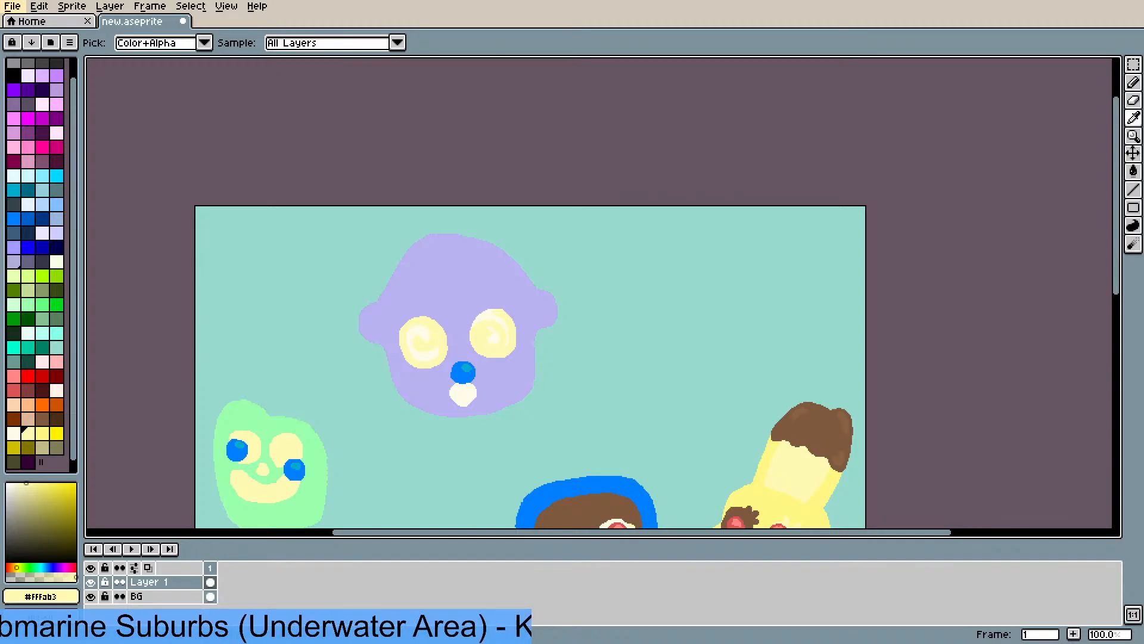
pyautogui.moveTo(742, 110); pyautogui.dragTo(894, 54)
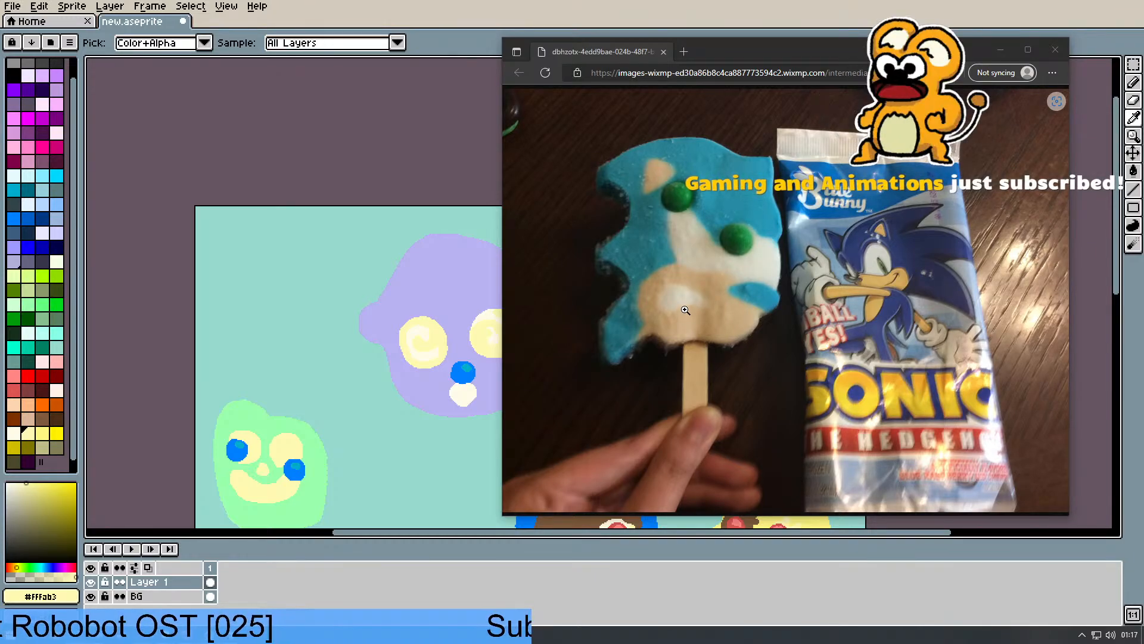
pyautogui.click(469, 55)
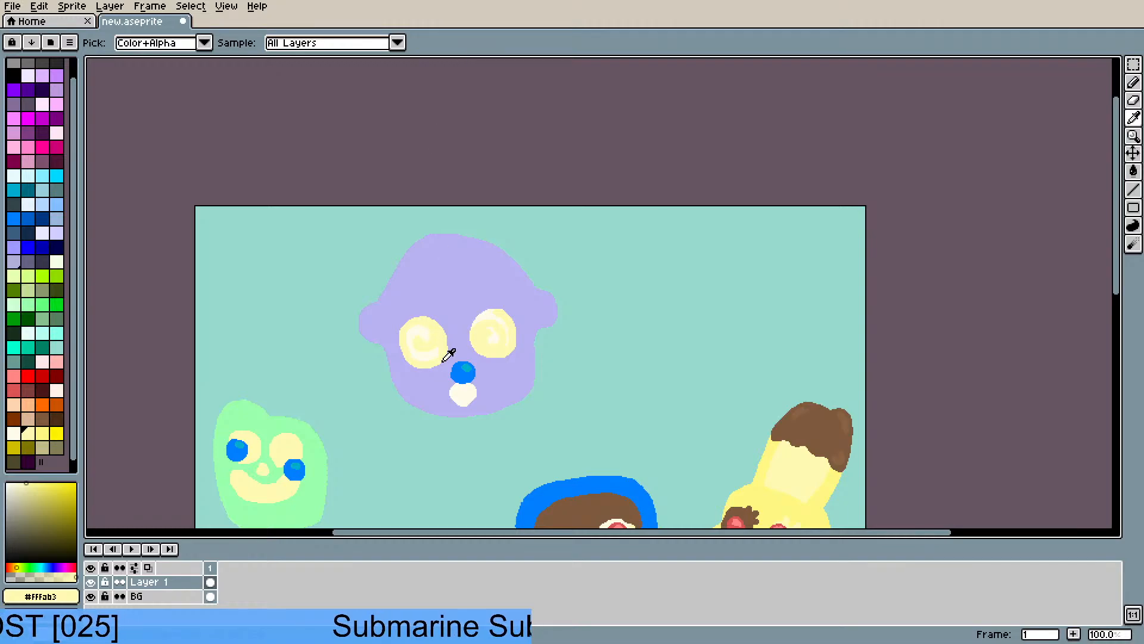
pyautogui.moveTo(447, 354); pyautogui.dragTo(447, 256)
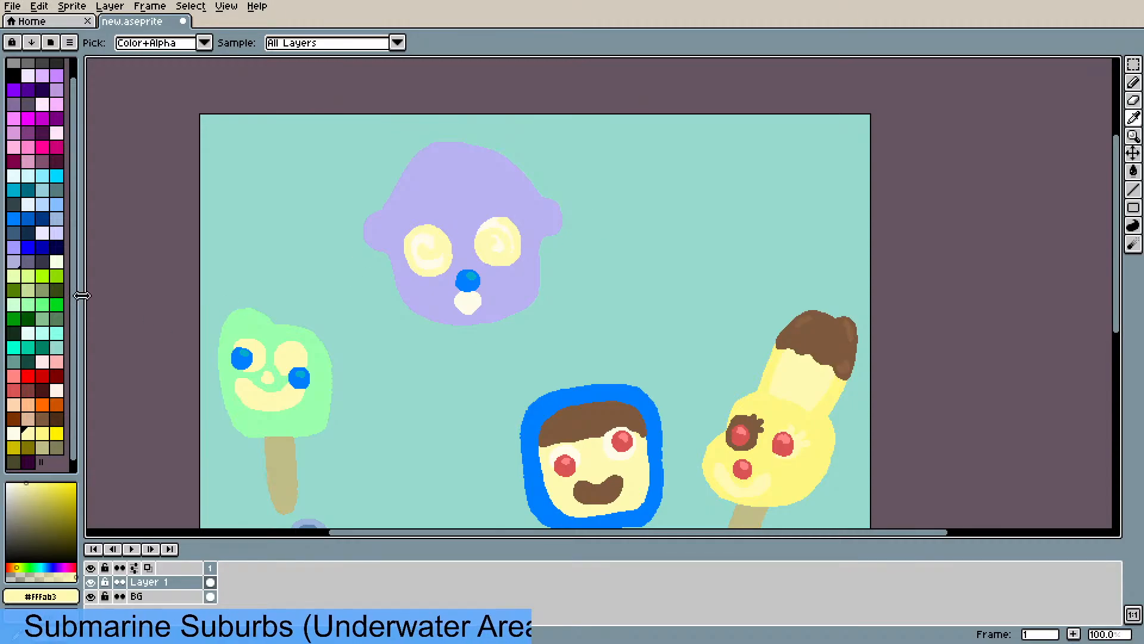
# - Sample the head's lavender #b7b2f0 and paint a small swatch of it on the background beside the head
pyautogui.click(29, 262)
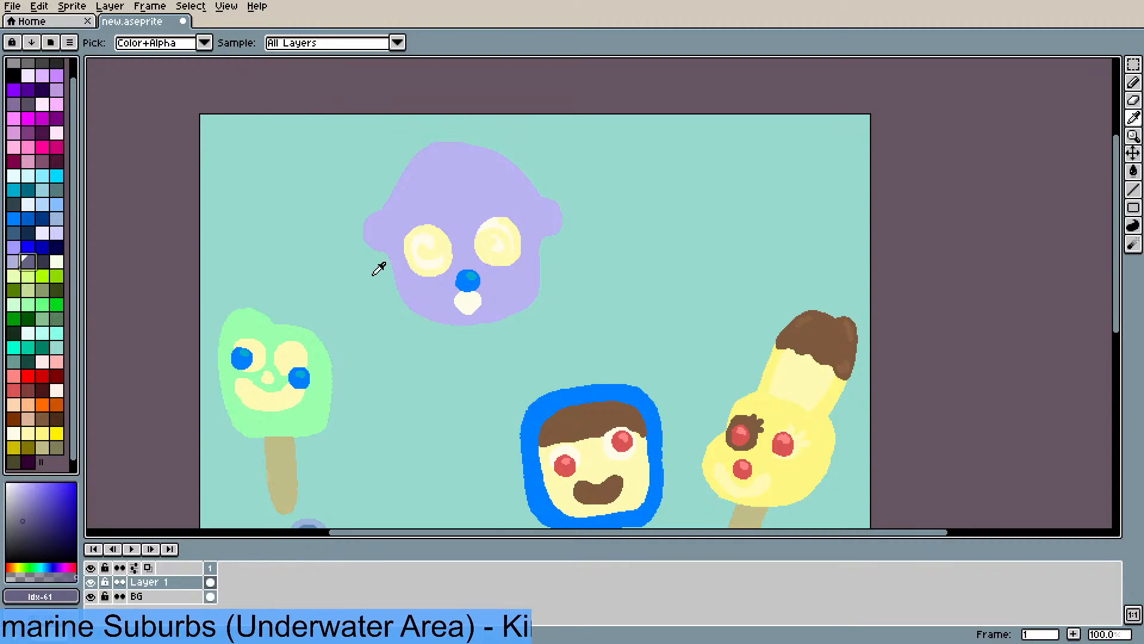
pyautogui.click(430, 179)
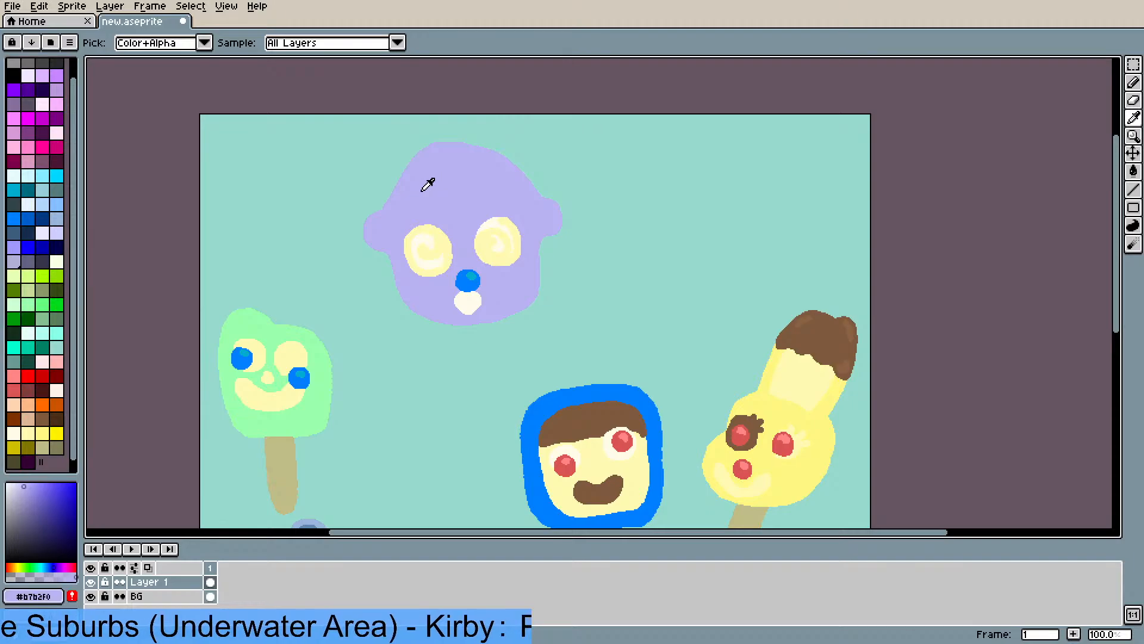
pyautogui.press('g')
pyautogui.click(312, 242)
pyautogui.hotkey('ctrl', 'z')
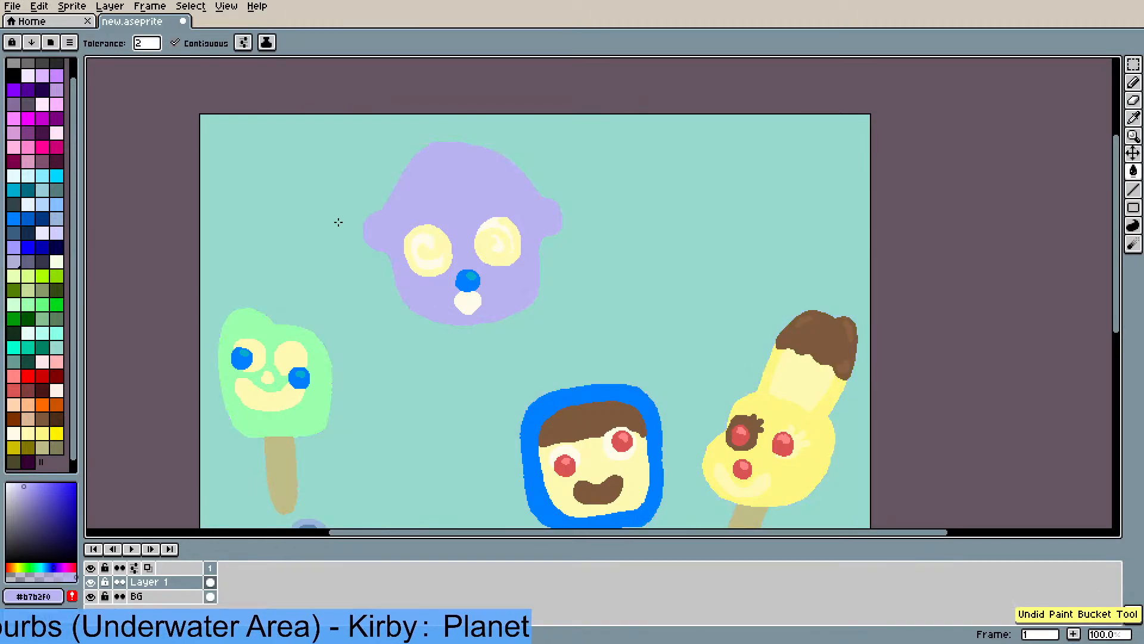
pyautogui.press('b')
pyautogui.moveTo(339, 208); pyautogui.dragTo(326, 224)
# - Fill the lavender head with the dark grey-purple palette colour Idx-61, leaving the eyes, nose and mouth as they are
pyautogui.click(28, 262)
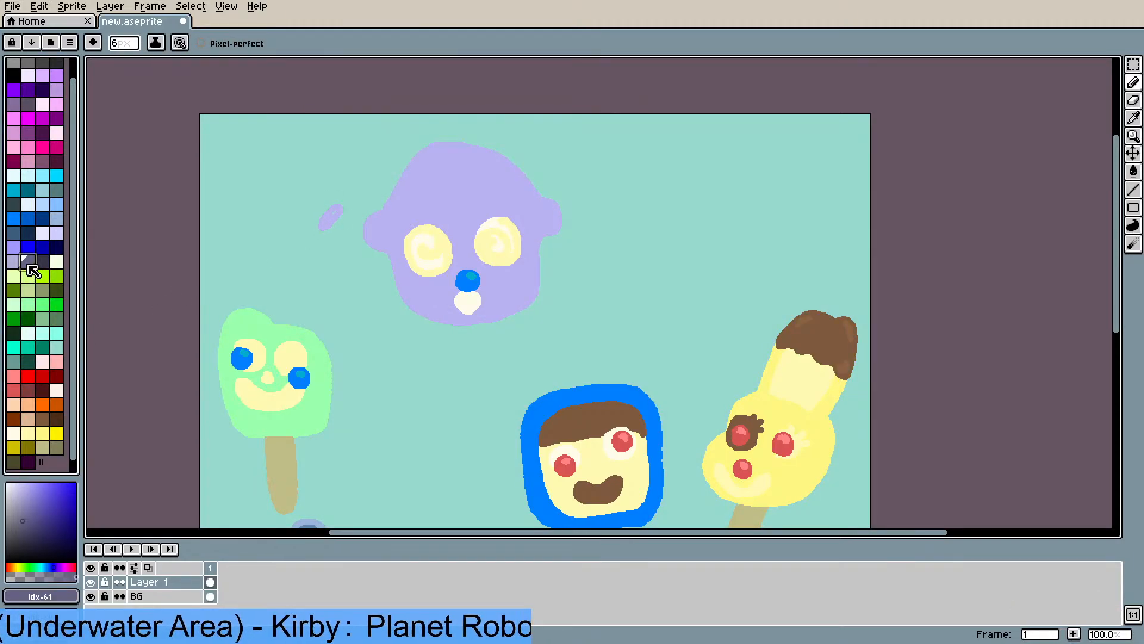
pyautogui.press('g')
pyautogui.click(483, 208)
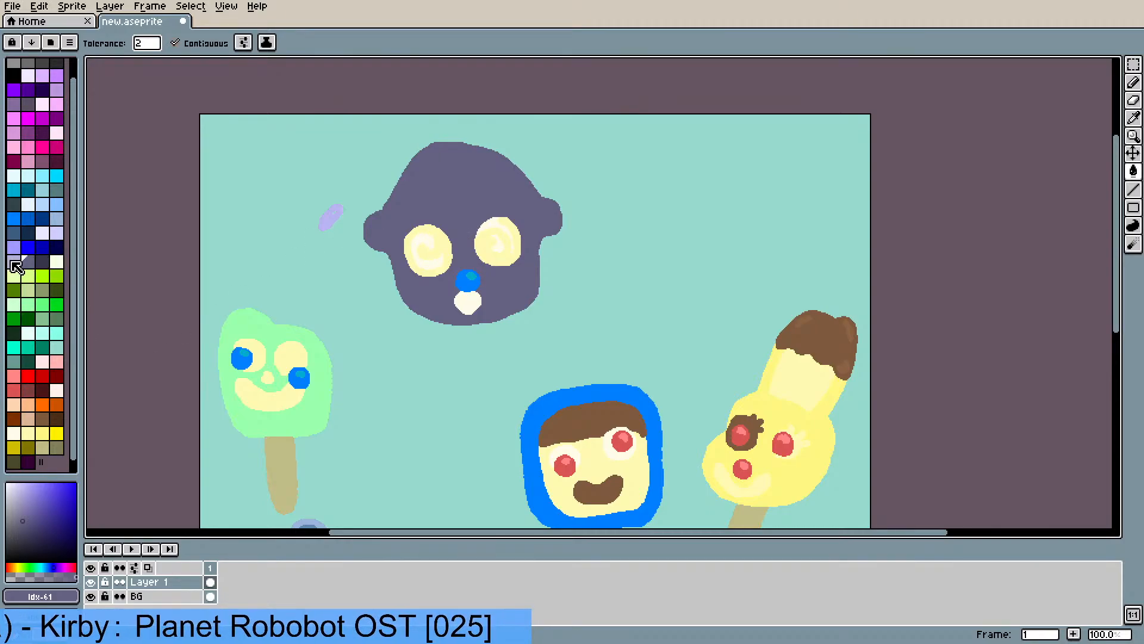
pyautogui.hotkey('ctrl', 'z')
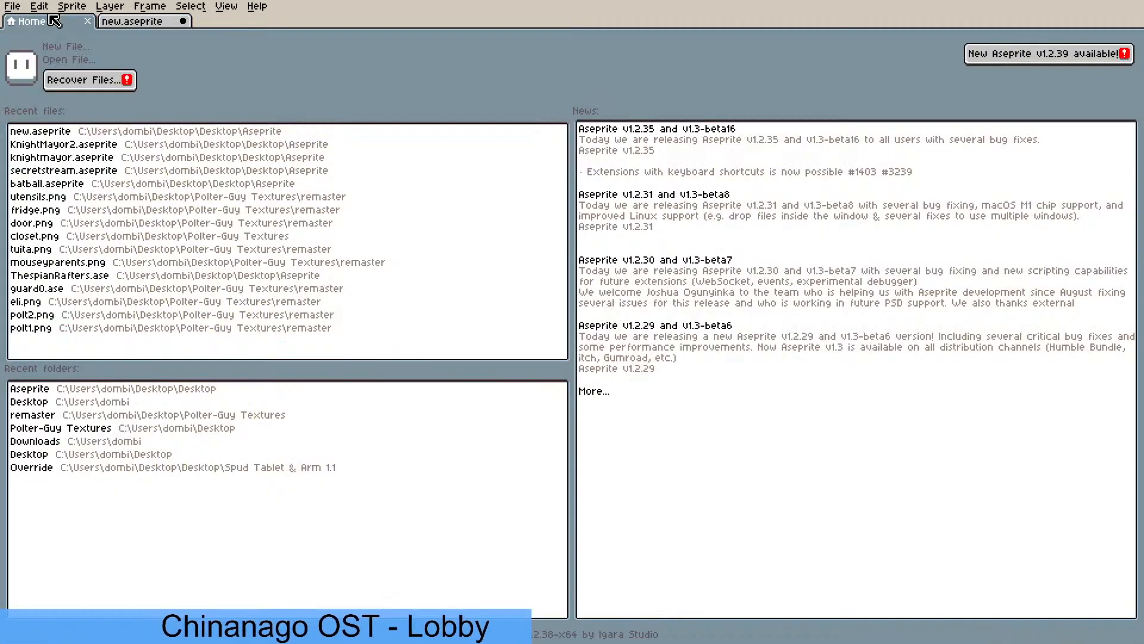
pyautogui.click(54, 22)
pyautogui.click(135, 24)
pyautogui.click(39, 6)
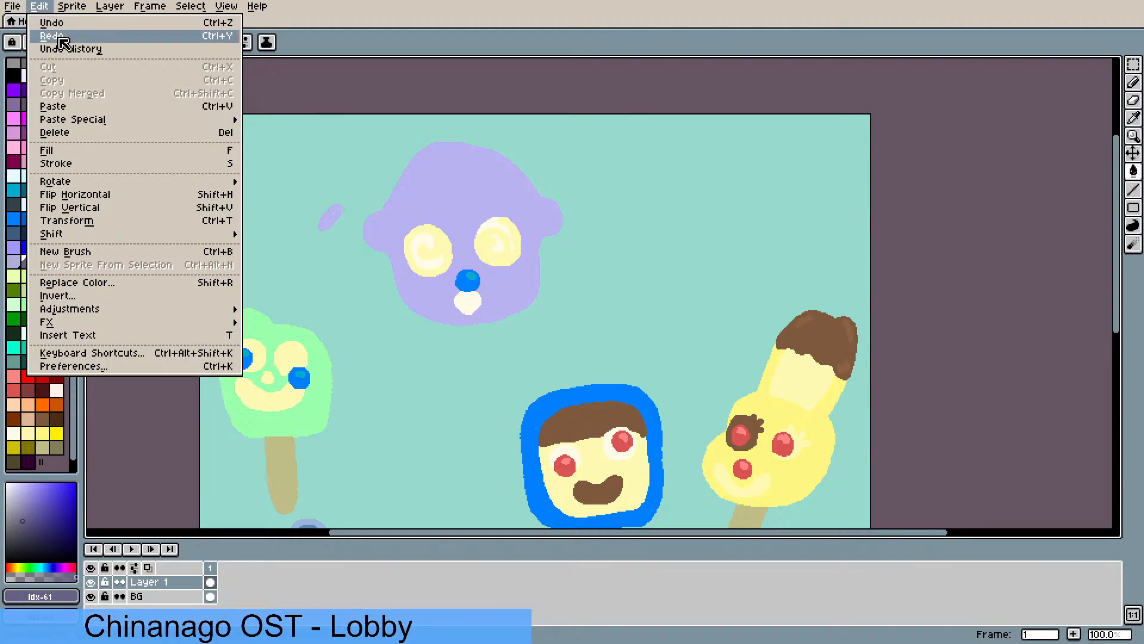
pyautogui.click(36, 36)
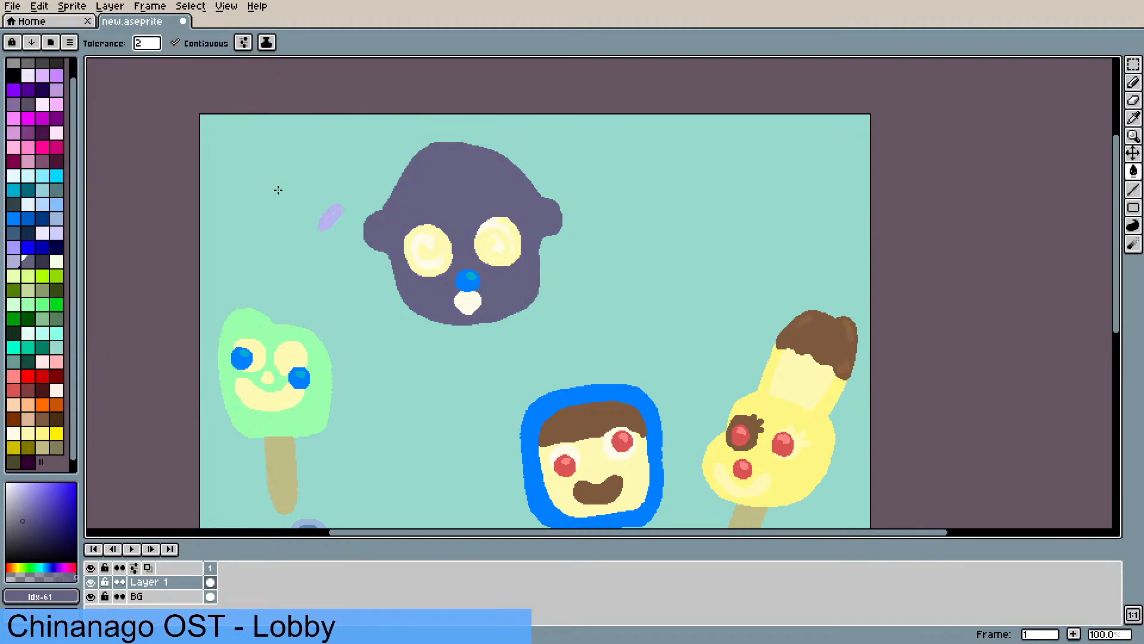
# - Sample lavender from the swatch and draw a dividing line across the dark head at eye level, between and beside the eyes
pyautogui.press('i')
pyautogui.click(332, 215)
pyautogui.press('b')
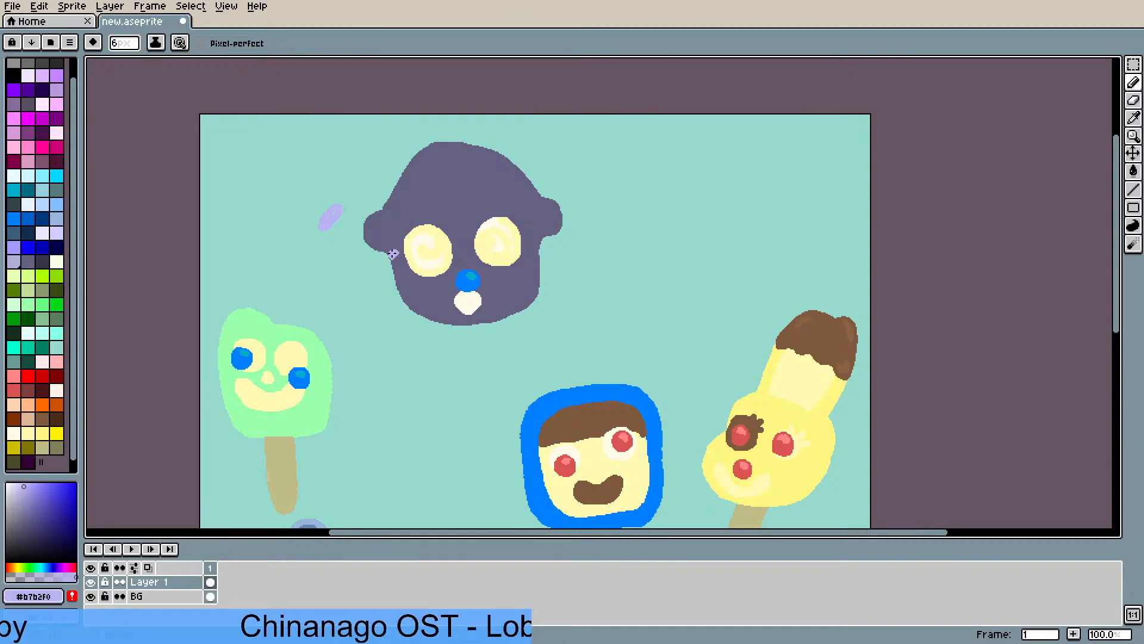
pyautogui.moveTo(450, 244); pyautogui.dragTo(535, 246)
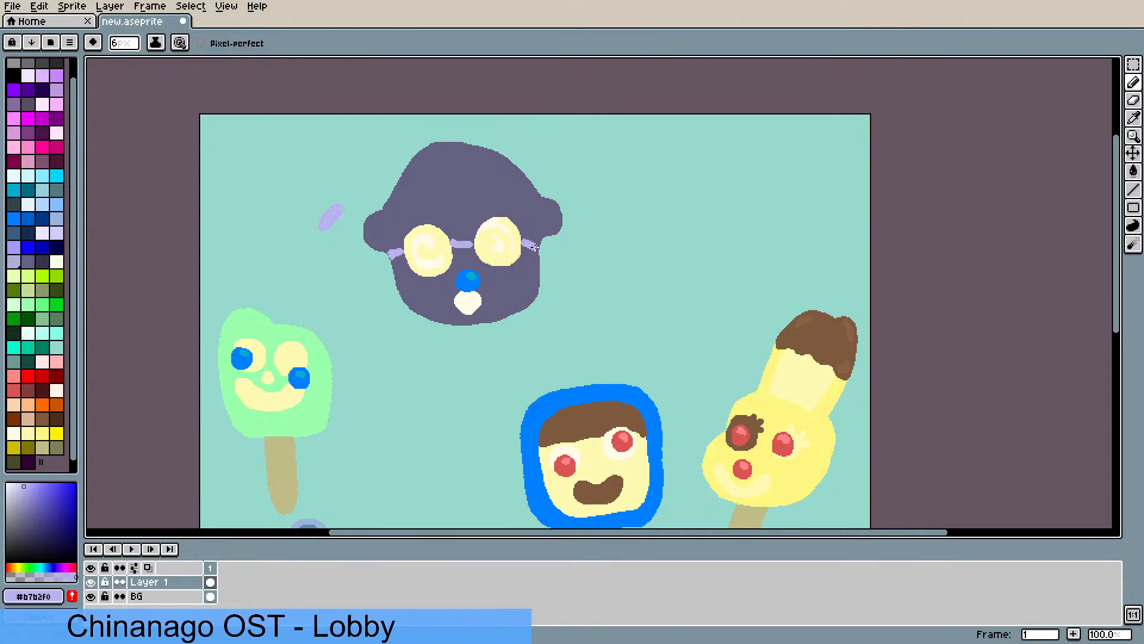
# - Try to fill the face below the dividing line with lavender #b7b2f0
pyautogui.press('g')
pyautogui.click(515, 275)
pyautogui.press('v')
pyautogui.hotkey('ctrl', 'z')
pyautogui.press('g')
pyautogui.click(456, 251)
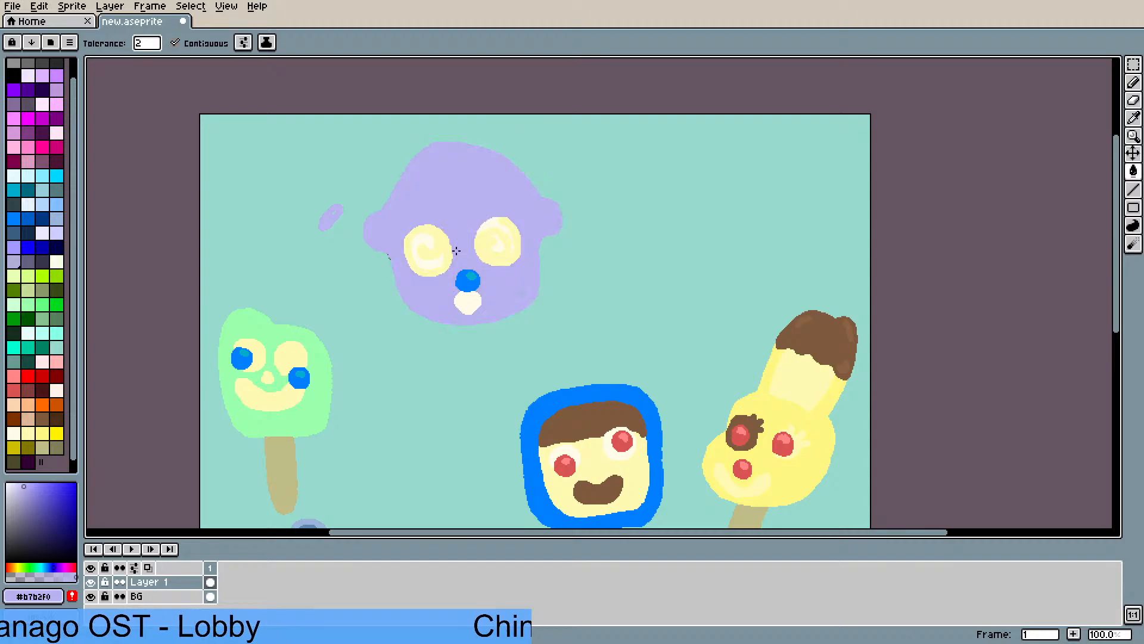
pyautogui.hotkey('ctrl', 'z')
pyautogui.click(468, 251)
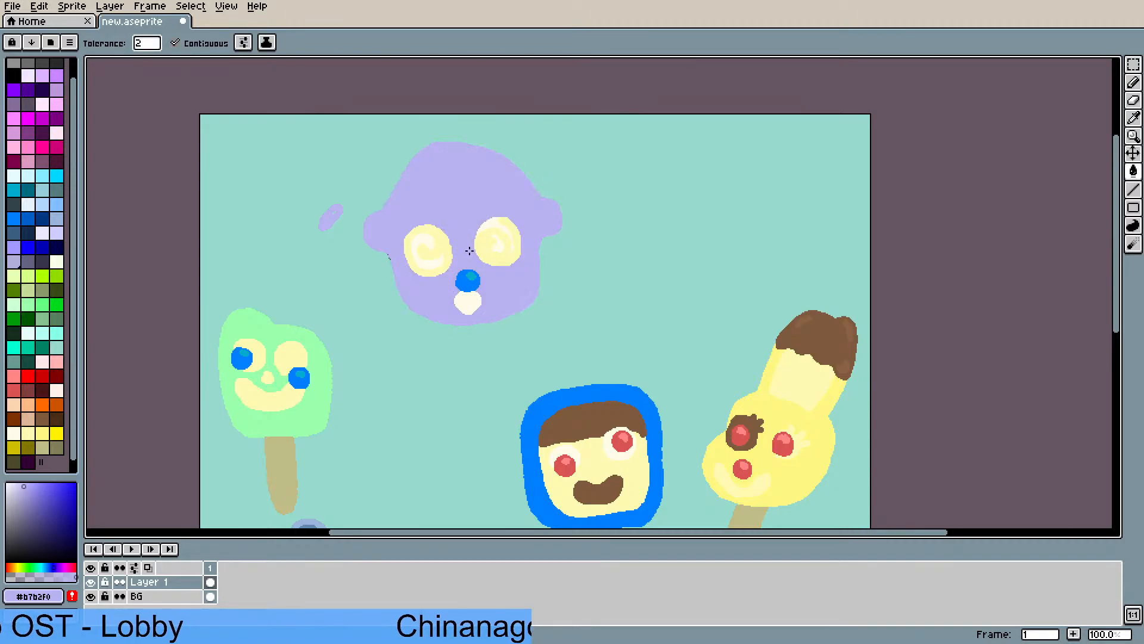
pyautogui.hotkey('ctrl', 'z')
# - Extend the lavender line between the eyes to the right eye's edge and check the dividing line up close for gaps
pyautogui.press('b')
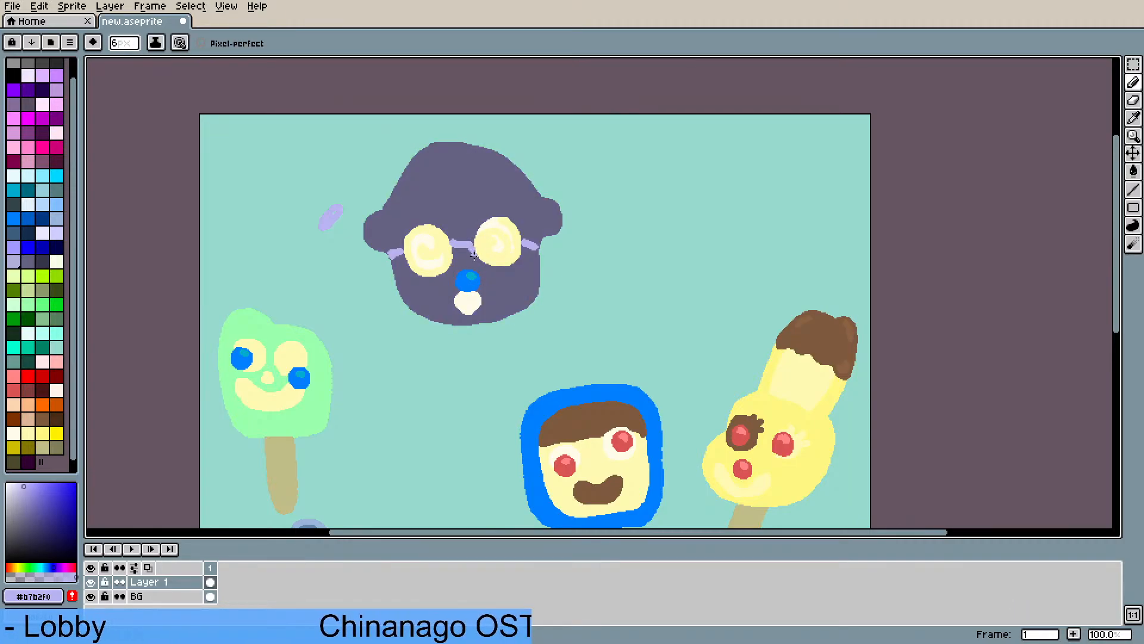
pyautogui.press('v')
pyautogui.hotkey('ctrl', 'y')
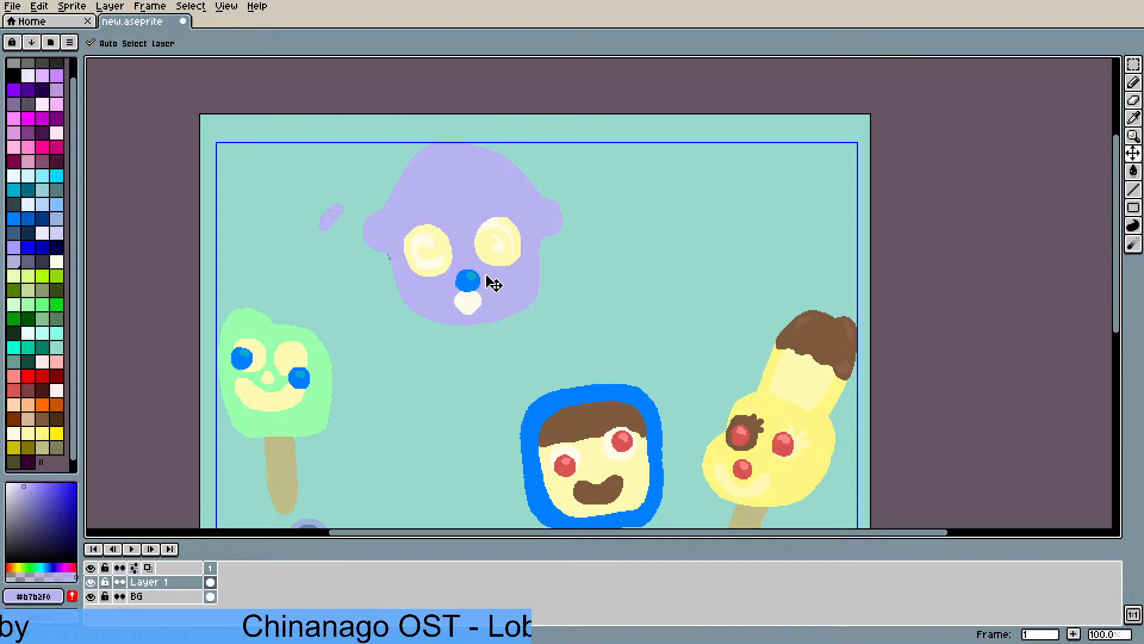
pyautogui.press('g')
pyautogui.hotkey('ctrl', 'z')
pyautogui.scroll(2, 485, 228)
pyautogui.moveTo(485, 228); pyautogui.dragTo(499, 215)
pyautogui.scroll(-1, 499, 215)
pyautogui.scroll(2, 562, 230)
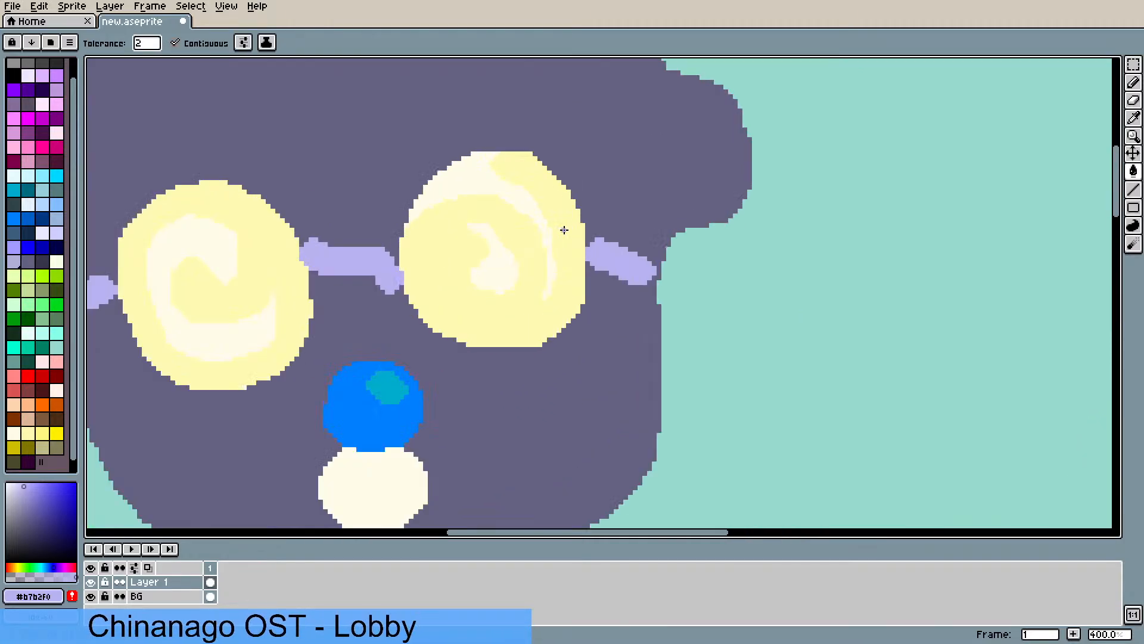
pyautogui.scroll(-1, 564, 230)
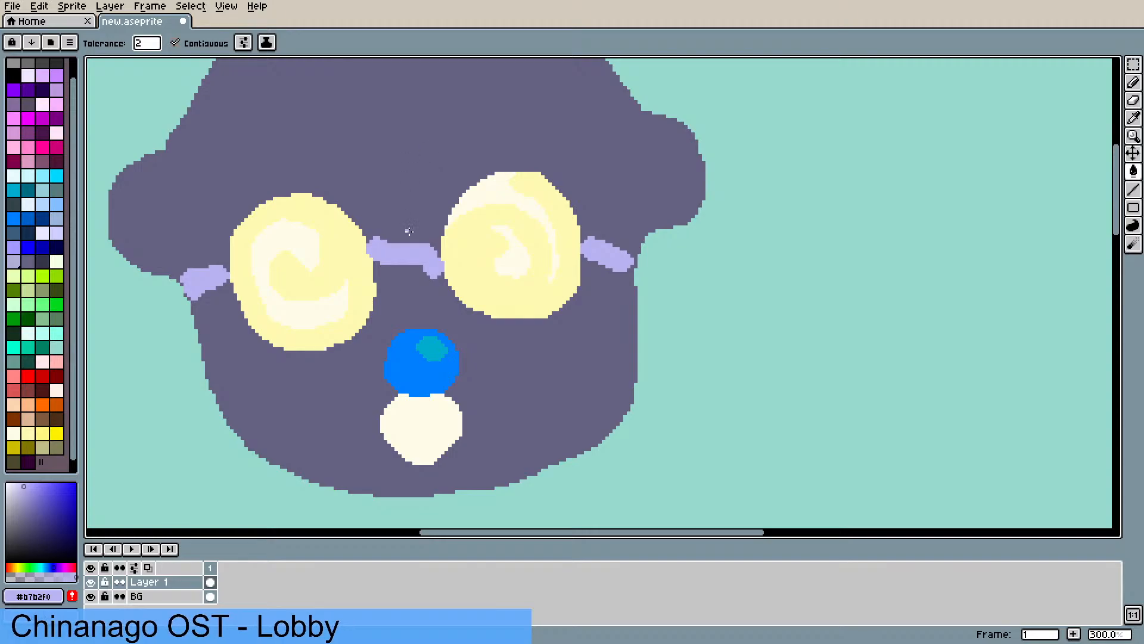
# - Fill only the face below the dividing line with lavender #b7b2f0, keeping the upper head and ears dark
pyautogui.click(624, 271)
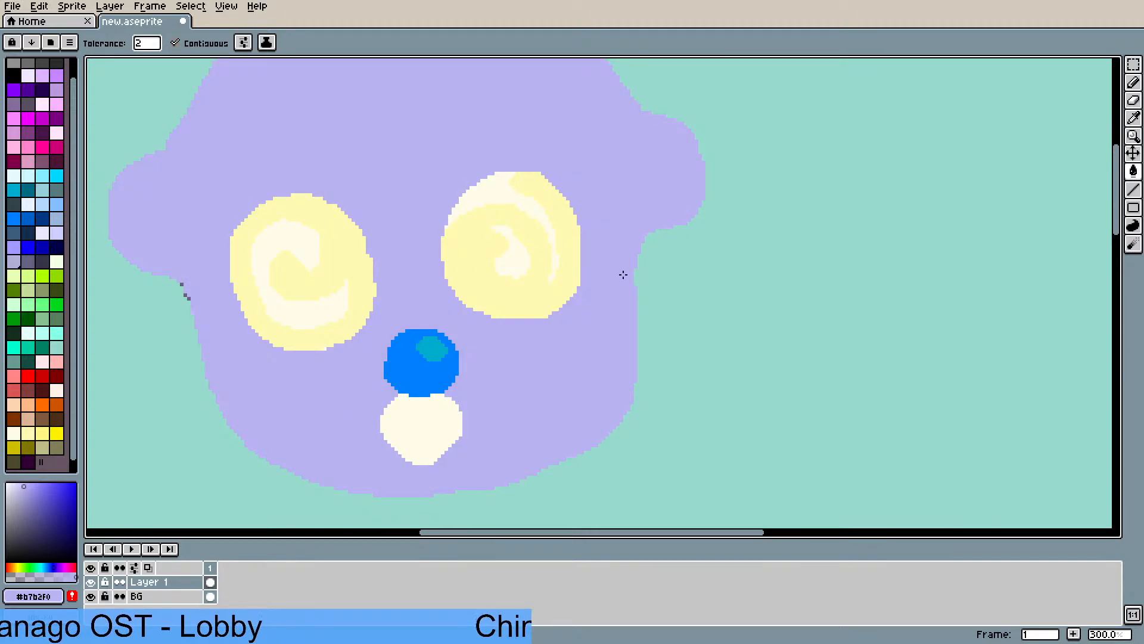
pyautogui.press('b')
pyautogui.hotkey('ctrl', 'z')
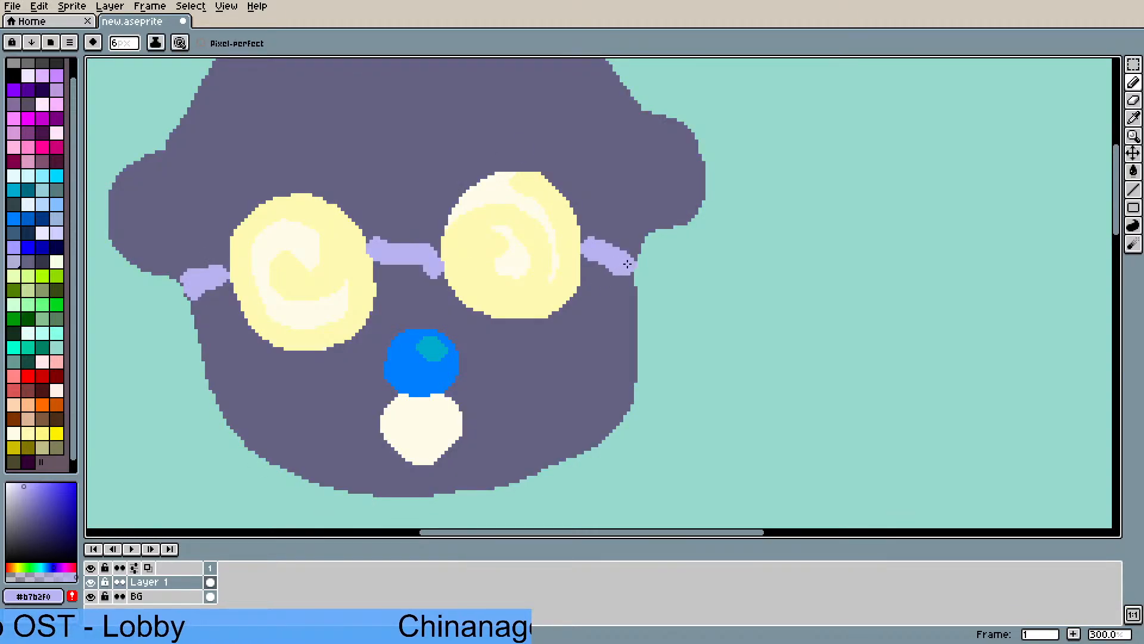
pyautogui.press('g')
pyautogui.click(534, 338)
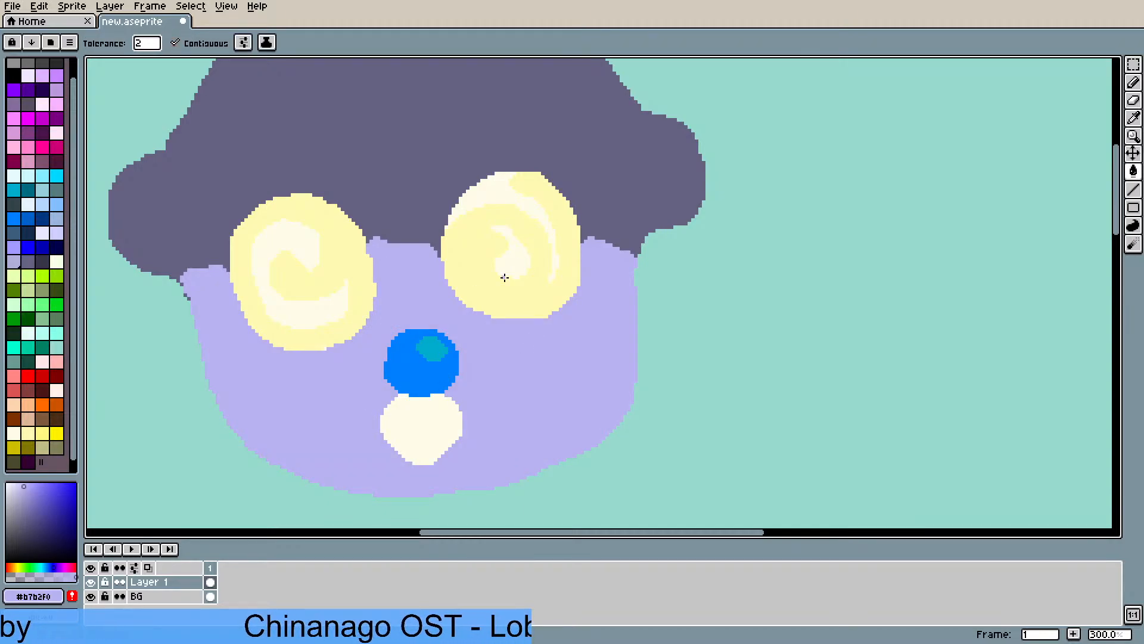
# - Erase the stray dark pixels along the face's left edge just below the ear
pyautogui.scroll(-2, 505, 278)
pyautogui.scroll(2, 495, 281)
pyautogui.moveTo(382, 233); pyautogui.dragTo(523, 292)
pyautogui.scroll(1, 344, 304)
pyautogui.press('b')
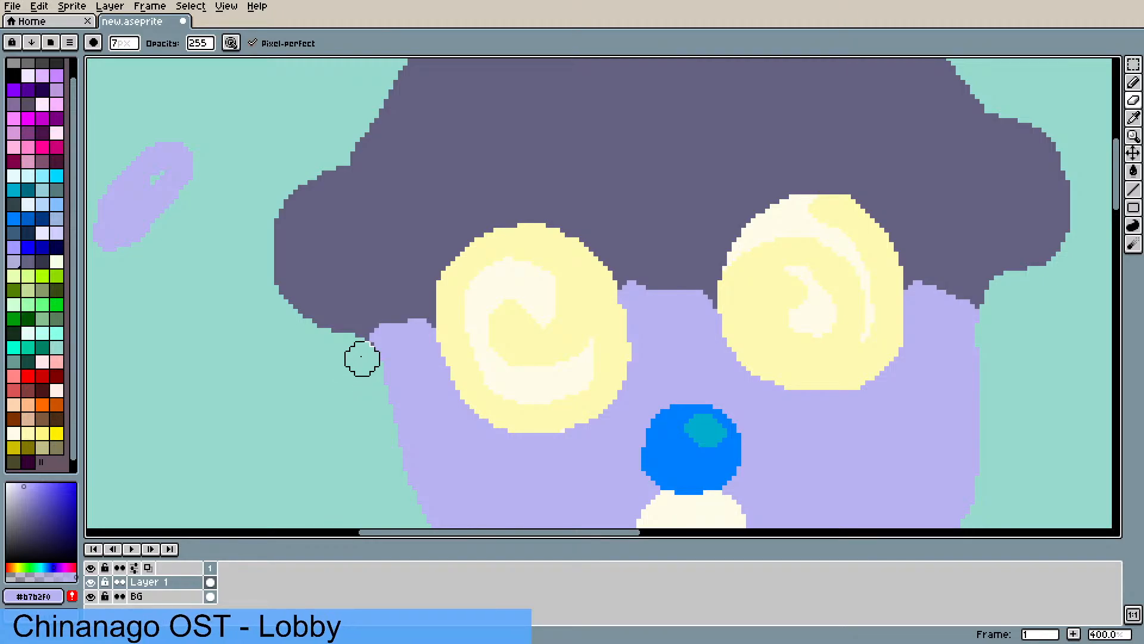
# - Paint pointed lavender fur tufts on the face's left cheek and blend the lower one into the chin
pyautogui.scroll(-2, 294, 379)
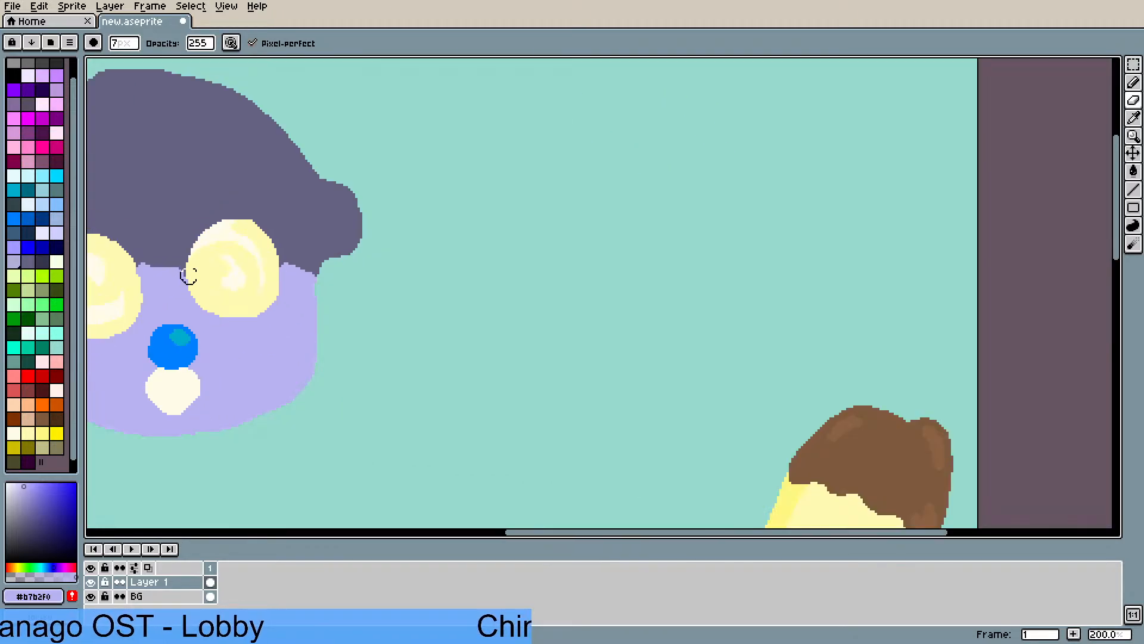
pyautogui.moveTo(188, 275); pyautogui.dragTo(553, 320)
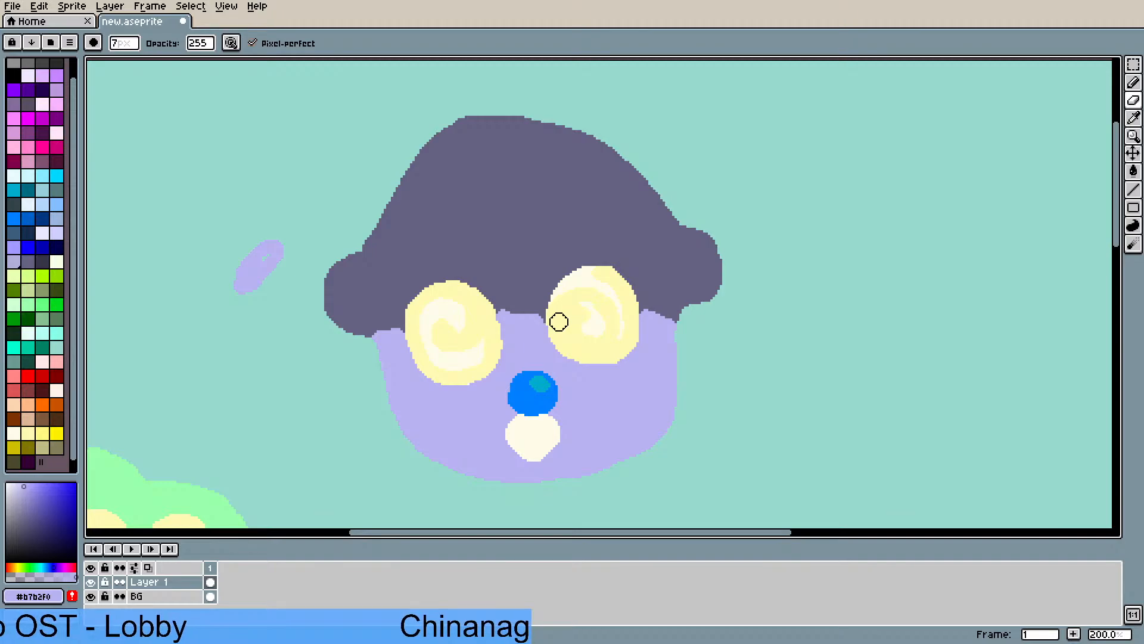
pyautogui.press('i')
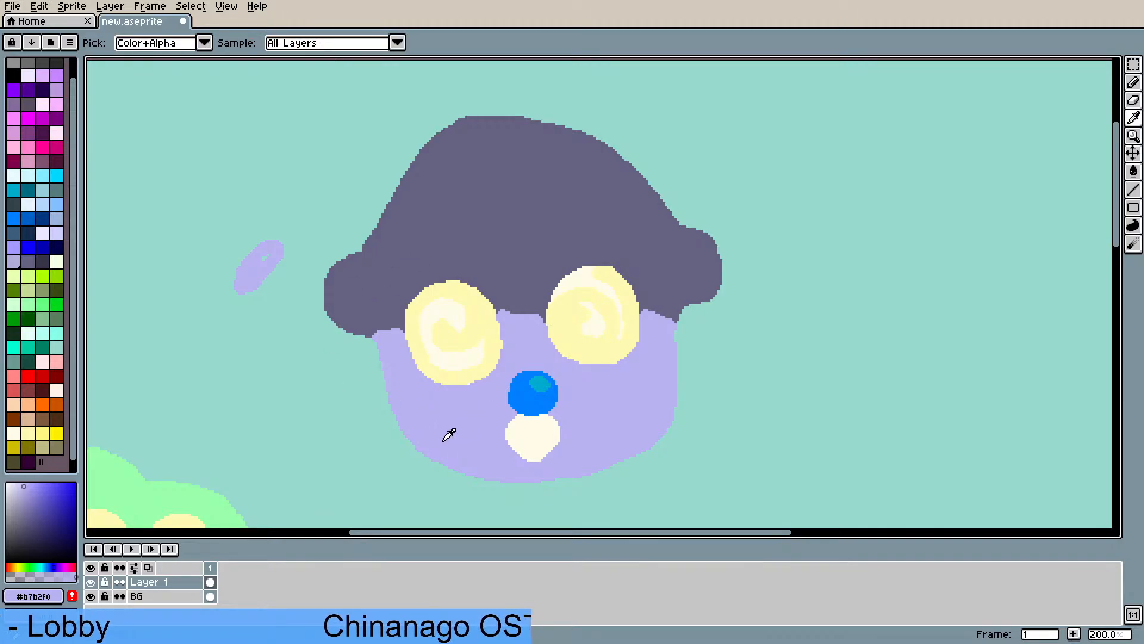
pyautogui.scroll(2, 623, 305)
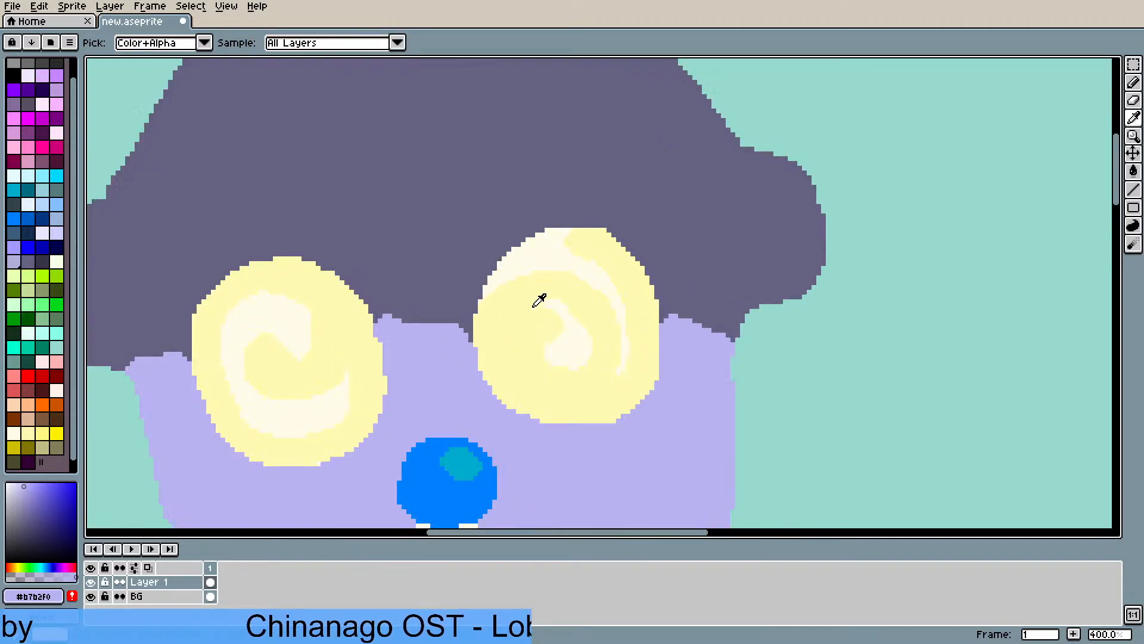
pyautogui.press('b')
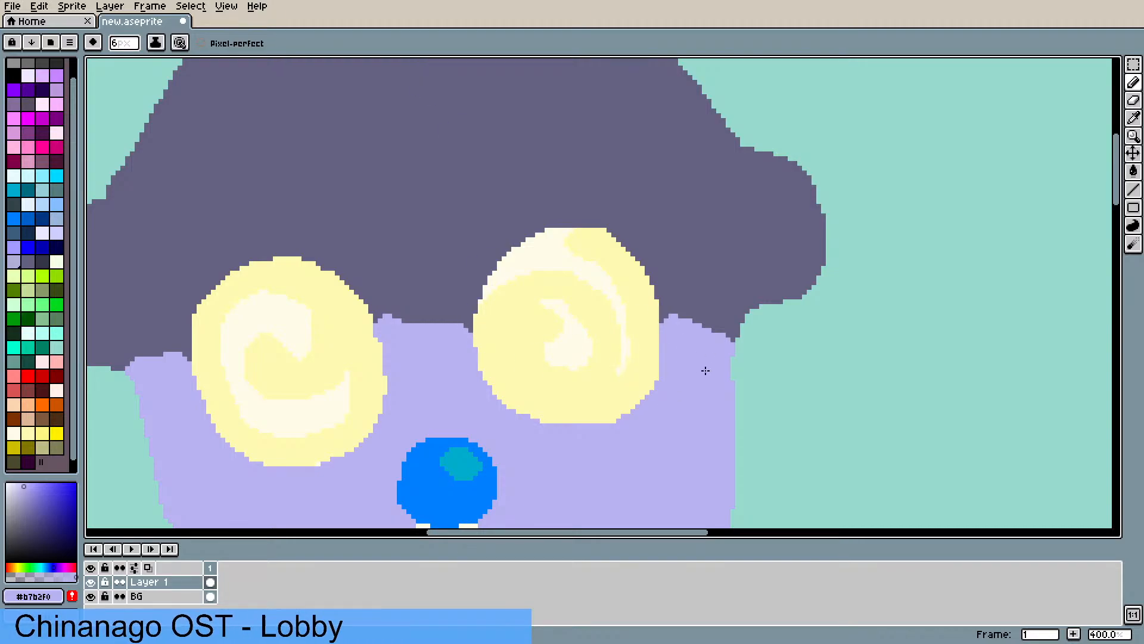
pyautogui.scroll(-2, 705, 368)
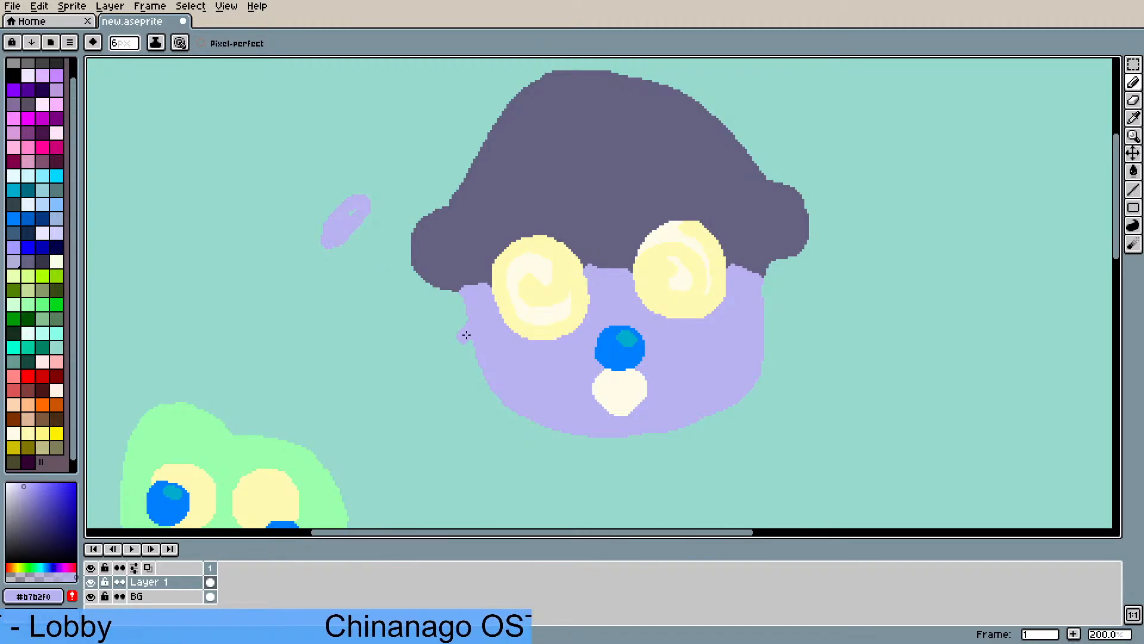
pyautogui.moveTo(460, 340); pyautogui.dragTo(475, 350)
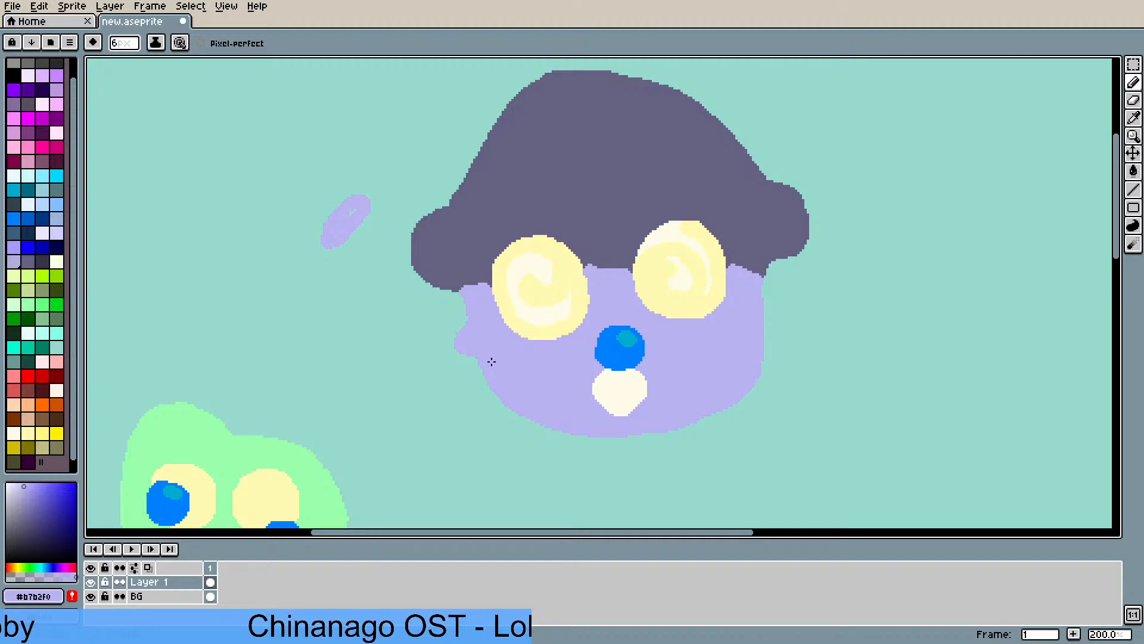
pyautogui.moveTo(486, 377)
pyautogui.mouseDown()
pyautogui.moveTo(465, 387)
pyautogui.moveTo(495, 403)
pyautogui.mouseUp()
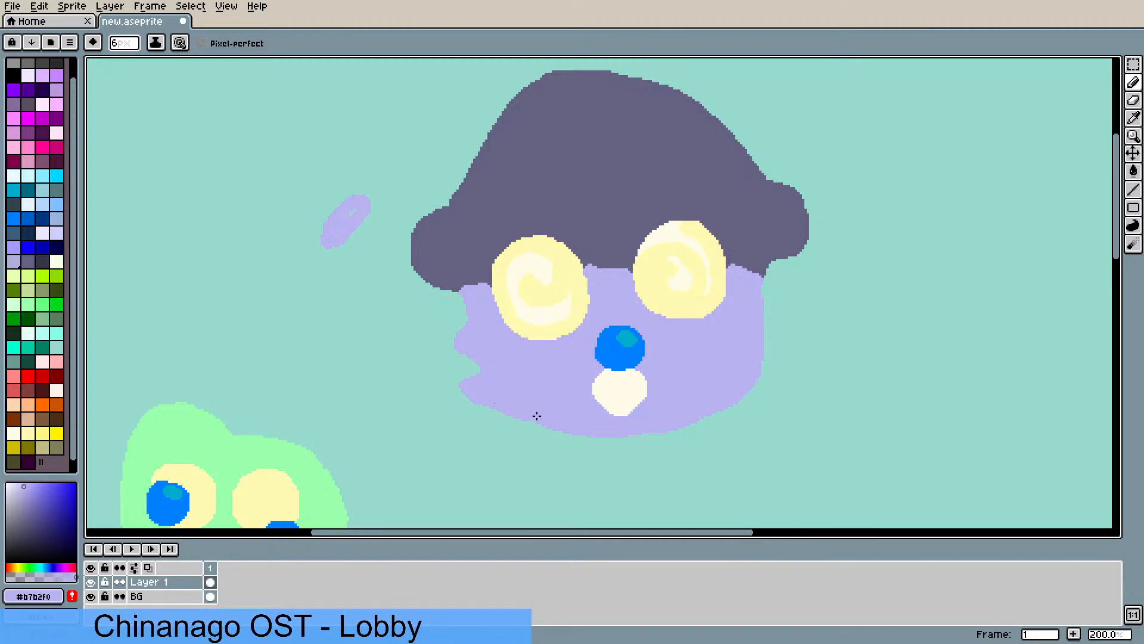
pyautogui.moveTo(565, 428); pyautogui.dragTo(474, 392)
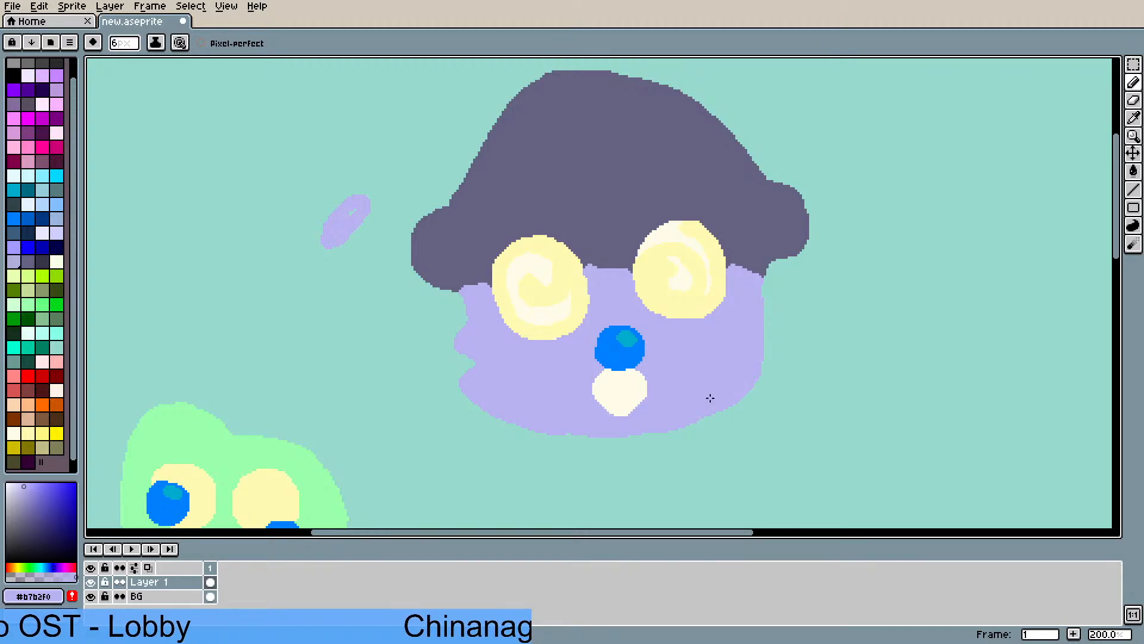
# - Widen the right cheek with lavender fur tufts and trim the chin's lower edge into a smooth curve with the Eraser
pyautogui.moveTo(742, 391)
pyautogui.mouseDown()
pyautogui.moveTo(774, 365)
pyautogui.moveTo(756, 368)
pyautogui.moveTo(773, 333)
pyautogui.moveTo(755, 313)
pyautogui.moveTo(761, 332)
pyautogui.moveTo(759, 290)
pyautogui.mouseUp()
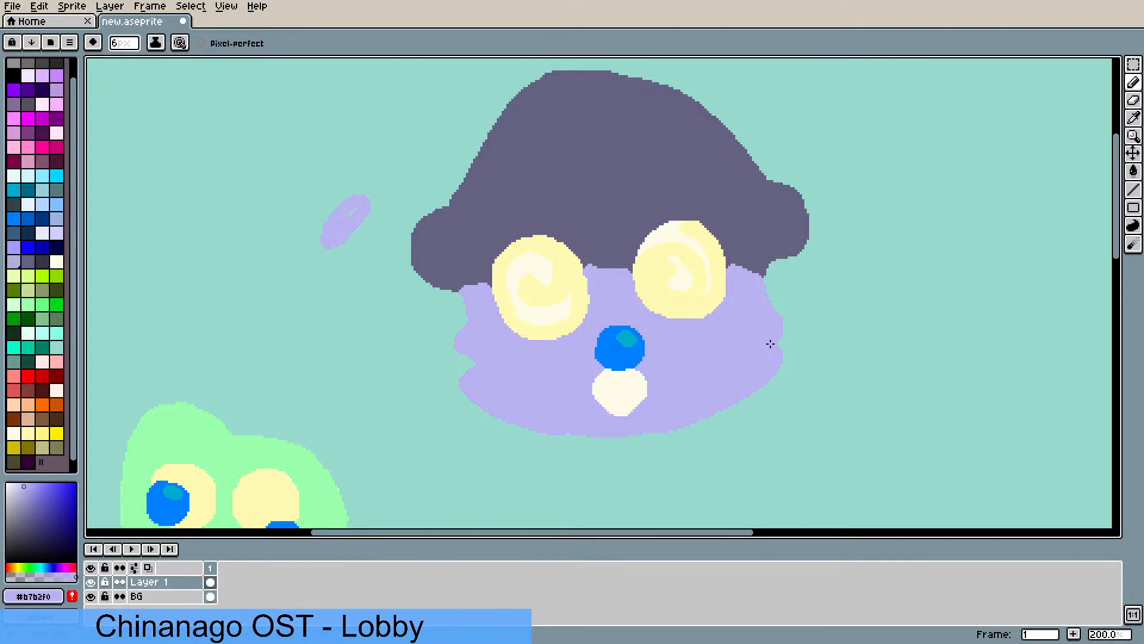
pyautogui.moveTo(770, 344)
pyautogui.mouseDown()
pyautogui.moveTo(785, 366)
pyautogui.moveTo(771, 383)
pyautogui.moveTo(645, 450)
pyautogui.moveTo(630, 361)
pyautogui.moveTo(558, 392)
pyautogui.moveTo(660, 424)
pyautogui.moveTo(569, 430)
pyautogui.mouseUp()
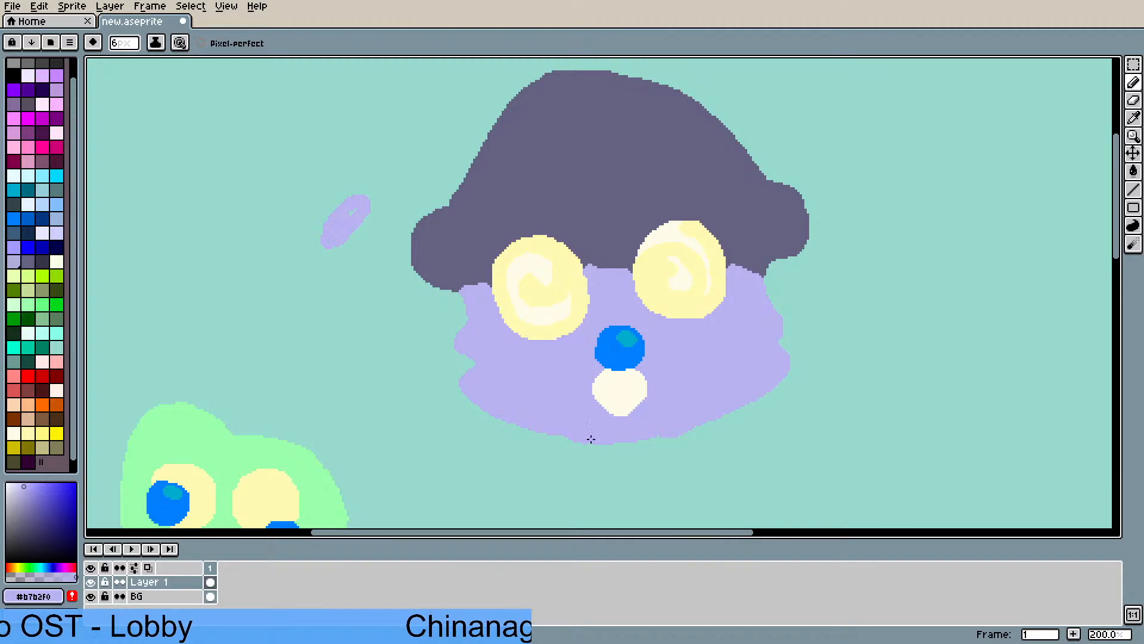
pyautogui.press('e')
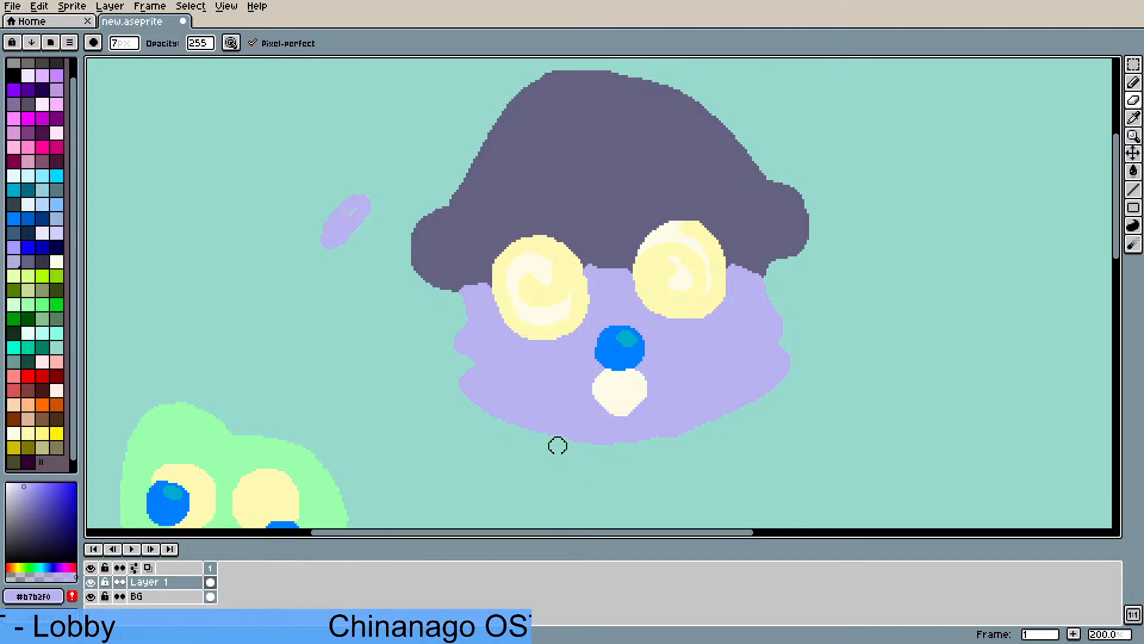
pyautogui.moveTo(557, 445); pyautogui.dragTo(672, 444)
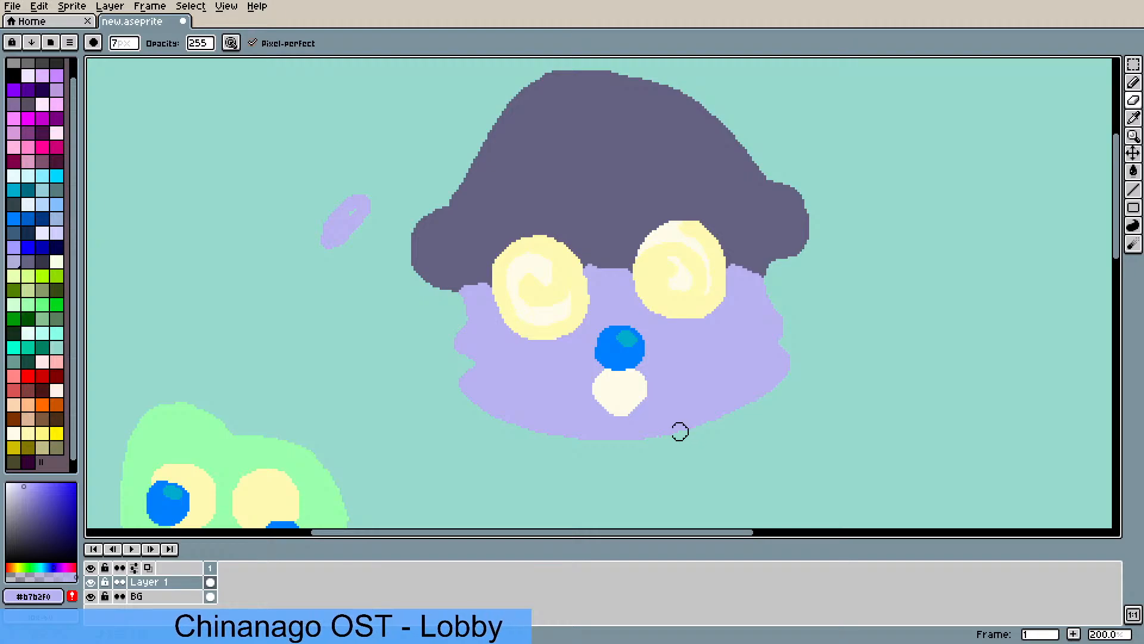
# - Examine the two-tone head up close and in comparison with the other popsicles on the canvas
pyautogui.scroll(-2, 680, 432)
pyautogui.scroll(2, 725, 414)
pyautogui.moveTo(608, 339); pyautogui.dragTo(709, 514)
pyautogui.scroll(-1, 710, 513)
pyautogui.moveTo(611, 394)
pyautogui.mouseDown()
pyautogui.moveTo(627, 363)
pyautogui.moveTo(618, 310)
pyautogui.mouseUp()
pyautogui.scroll(1, 659, 288)
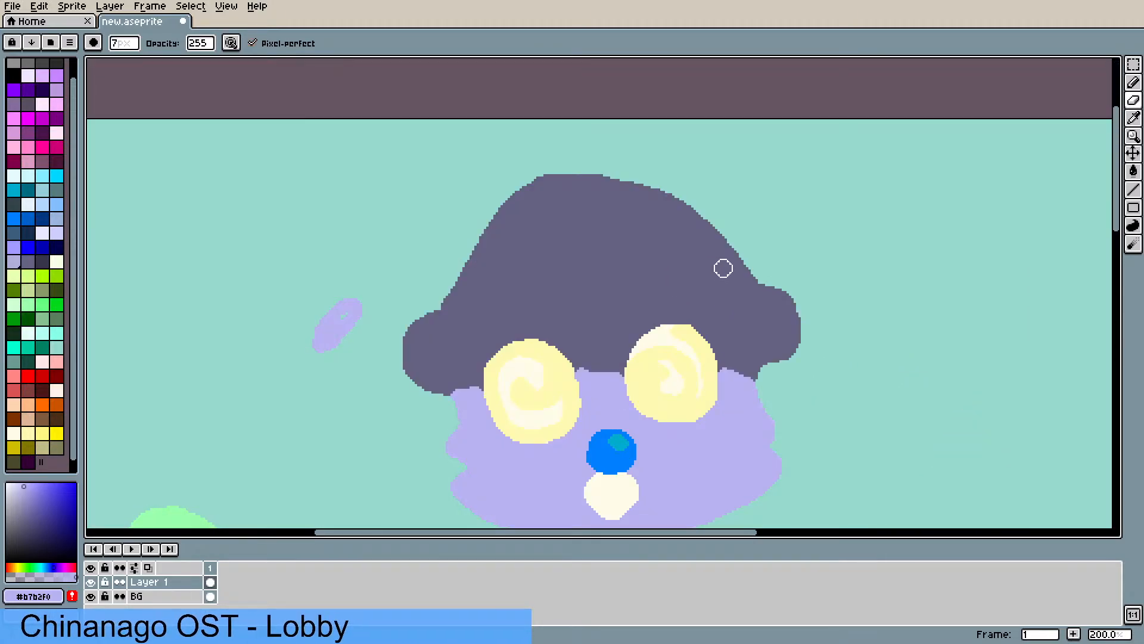
pyautogui.scroll(-1, 713, 275)
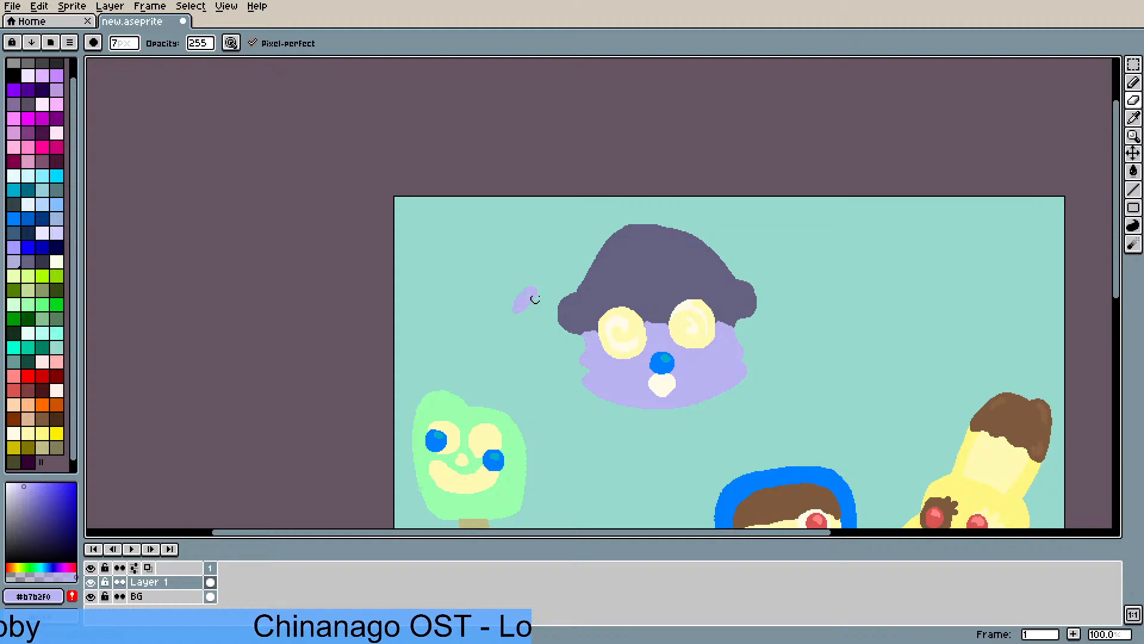
# - Erase the stray lavender mark on the background beside the head's left ear
pyautogui.moveTo(517, 301); pyautogui.dragTo(529, 287)
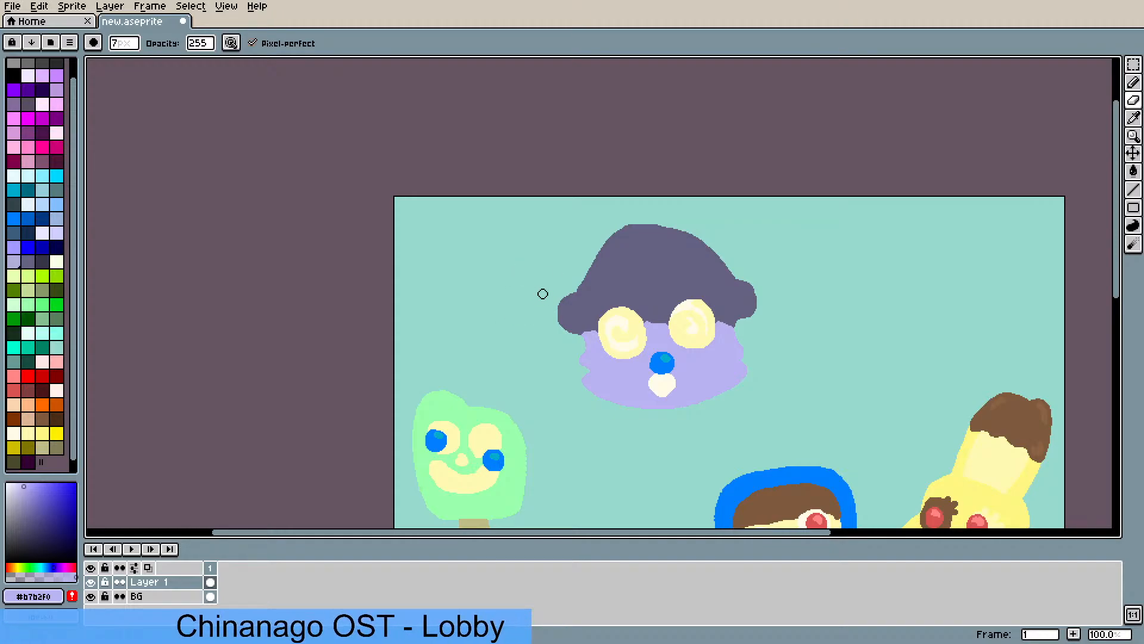
pyautogui.moveTo(696, 274); pyautogui.dragTo(583, 209)
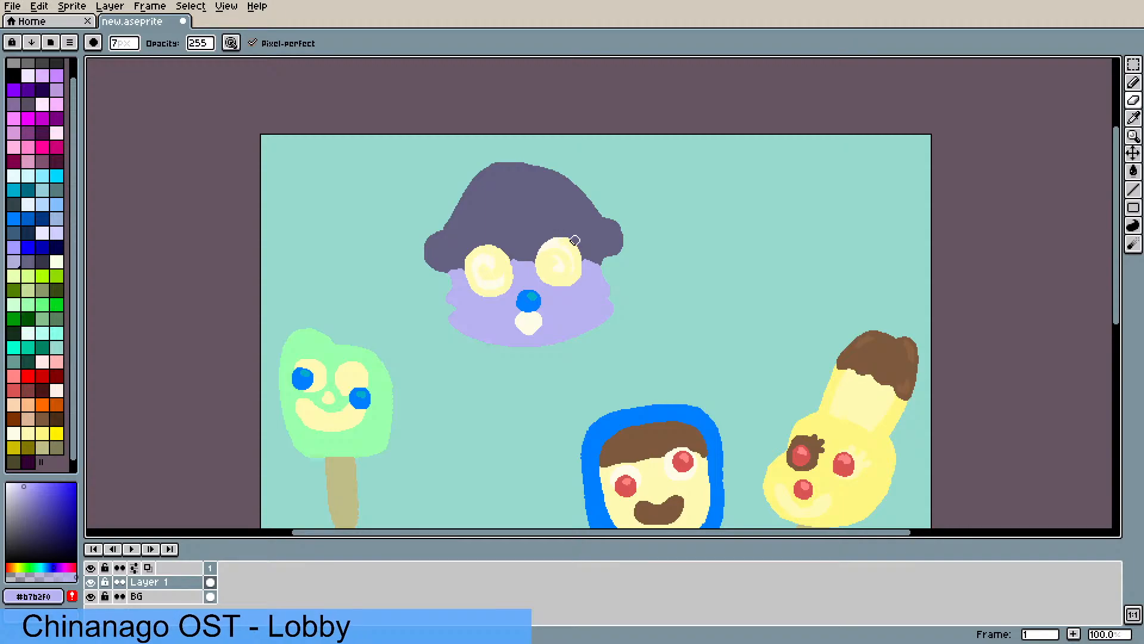
pyautogui.moveTo(439, 339)
pyautogui.mouseDown()
pyautogui.moveTo(430, 276)
pyautogui.moveTo(473, 315)
pyautogui.moveTo(461, 364)
pyautogui.mouseUp()
pyautogui.scroll(-2, 431, 279)
pyautogui.scroll(2, 431, 280)
pyautogui.scroll(1, 462, 364)
pyautogui.moveTo(513, 211)
pyautogui.mouseDown()
pyautogui.moveTo(439, 398)
pyautogui.moveTo(439, 327)
pyautogui.mouseUp()
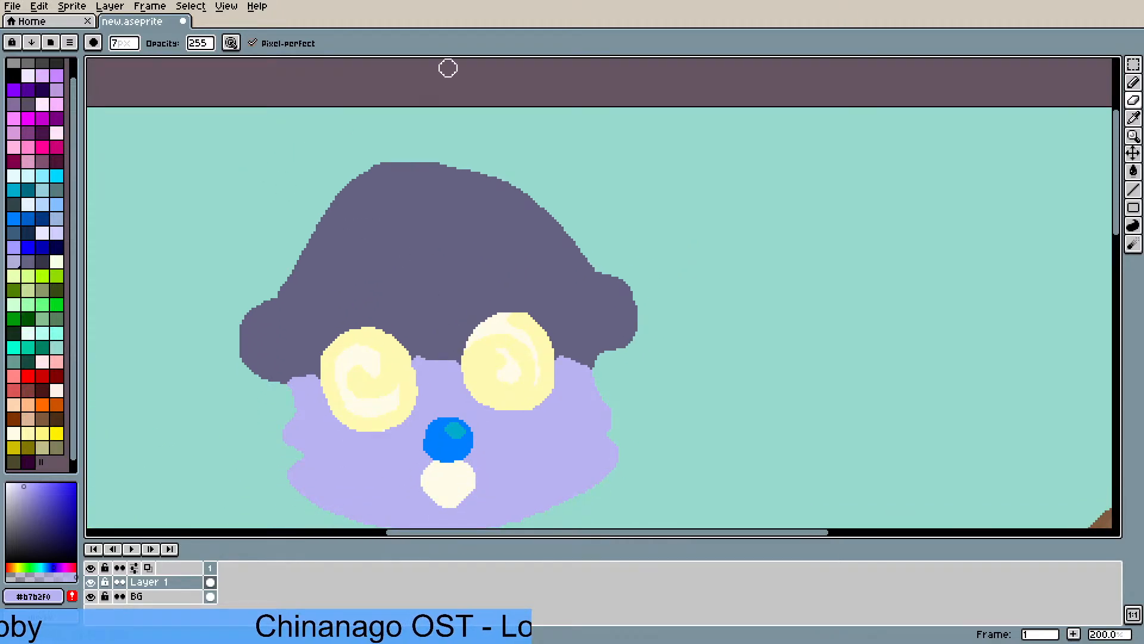
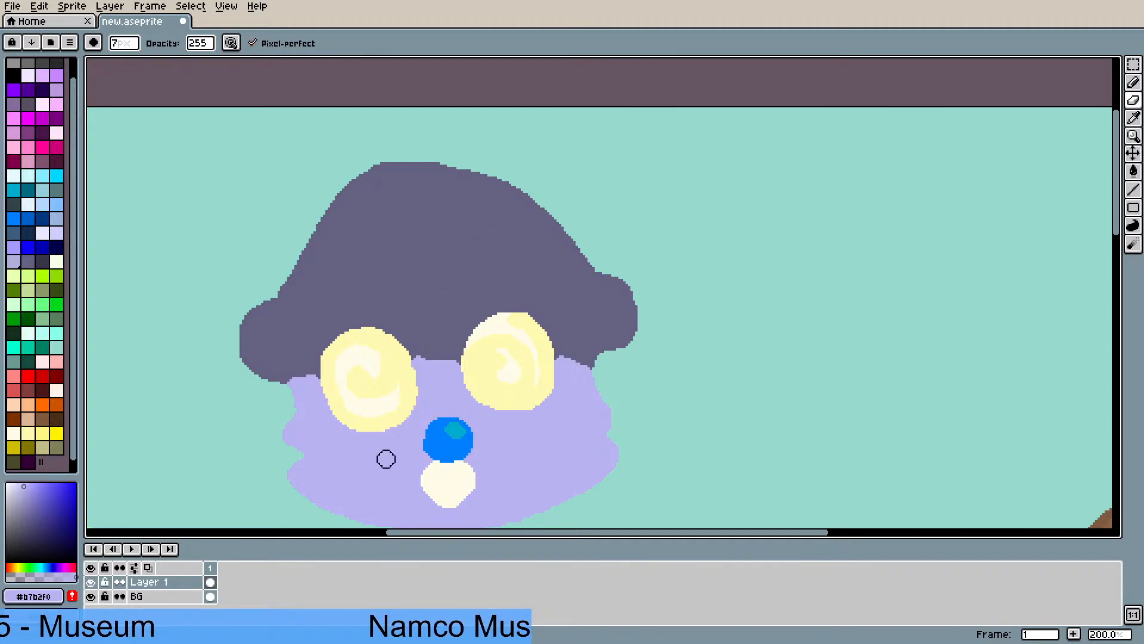
# - Draw a rounded lavender (#b7b2f0) triangle above the left eye with the Pencil and fill it in
pyautogui.press('i')
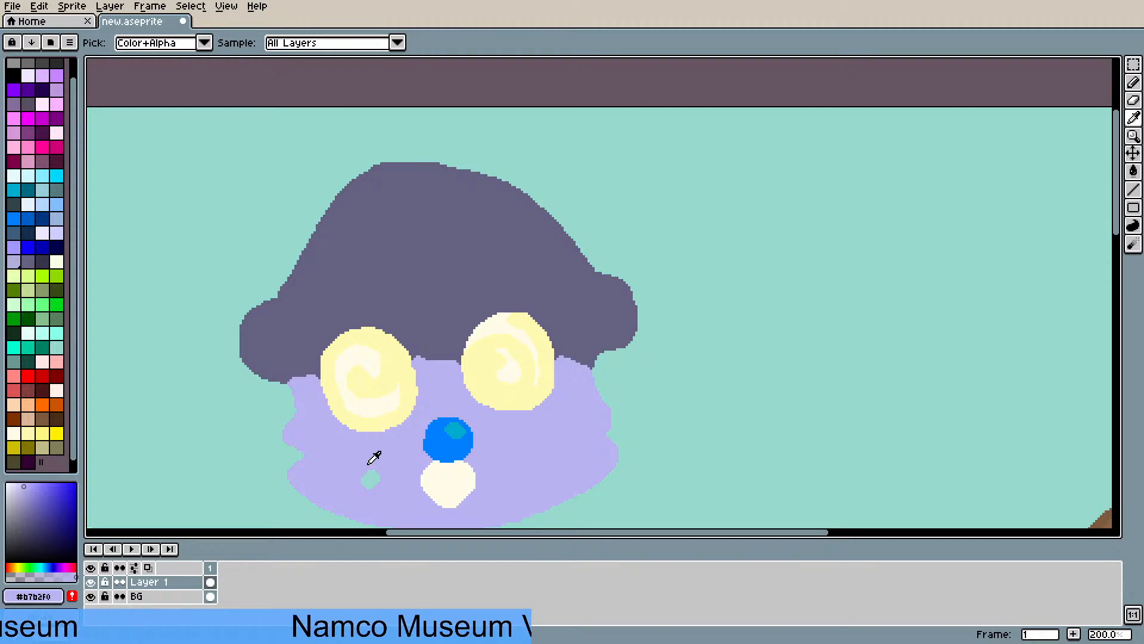
pyautogui.press('b')
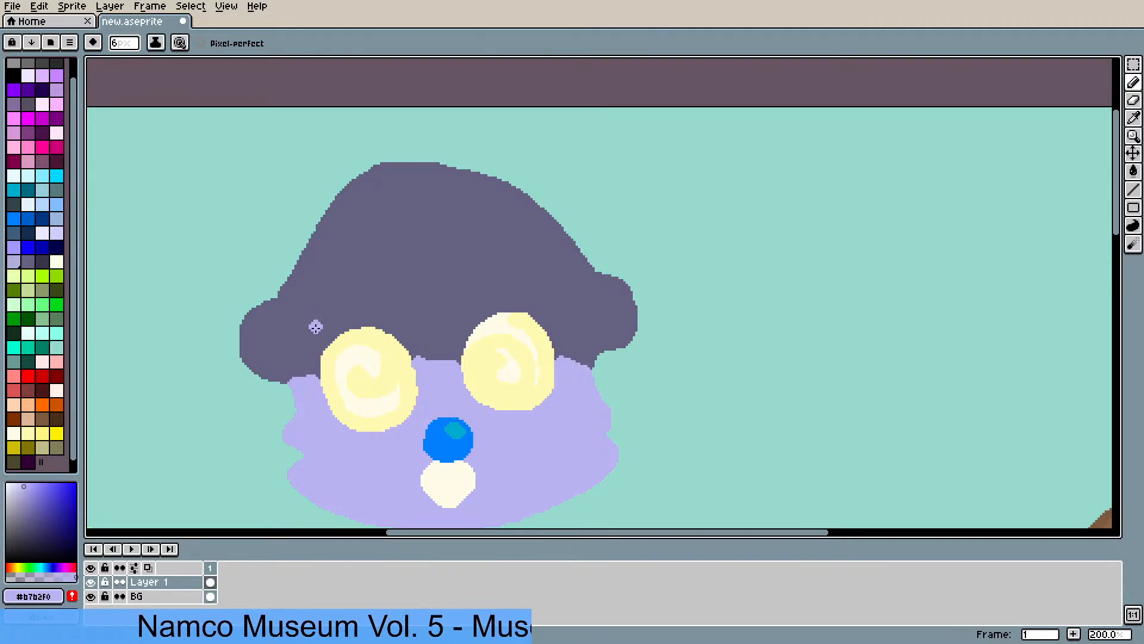
pyautogui.moveTo(307, 343)
pyautogui.mouseDown()
pyautogui.moveTo(343, 244)
pyautogui.moveTo(369, 244)
pyautogui.moveTo(403, 301)
pyautogui.moveTo(399, 318)
pyautogui.moveTo(316, 341)
pyautogui.moveTo(389, 316)
pyautogui.moveTo(382, 305)
pyautogui.mouseUp()
pyautogui.press('g')
pyautogui.click(378, 309)
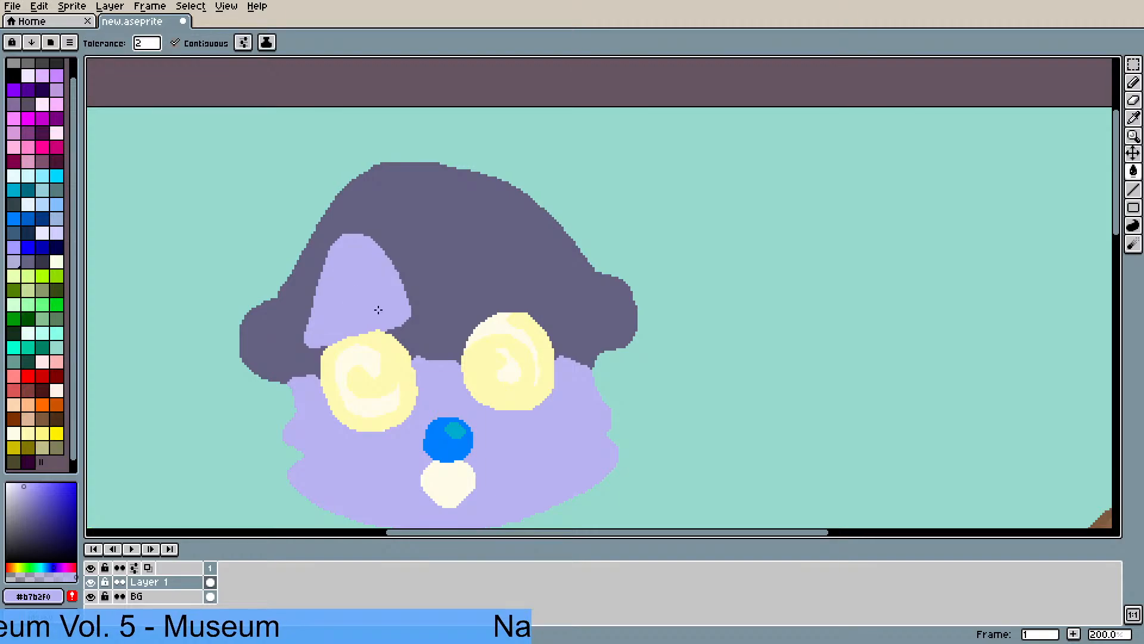
pyautogui.click(466, 318)
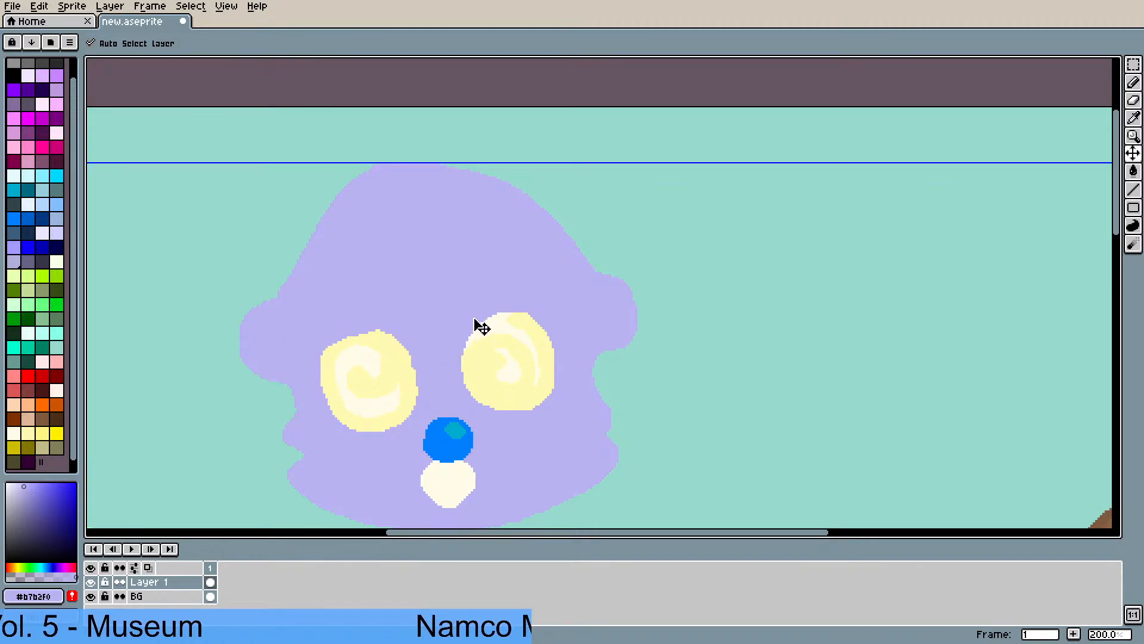
pyautogui.hotkey('ctrl', 'z')
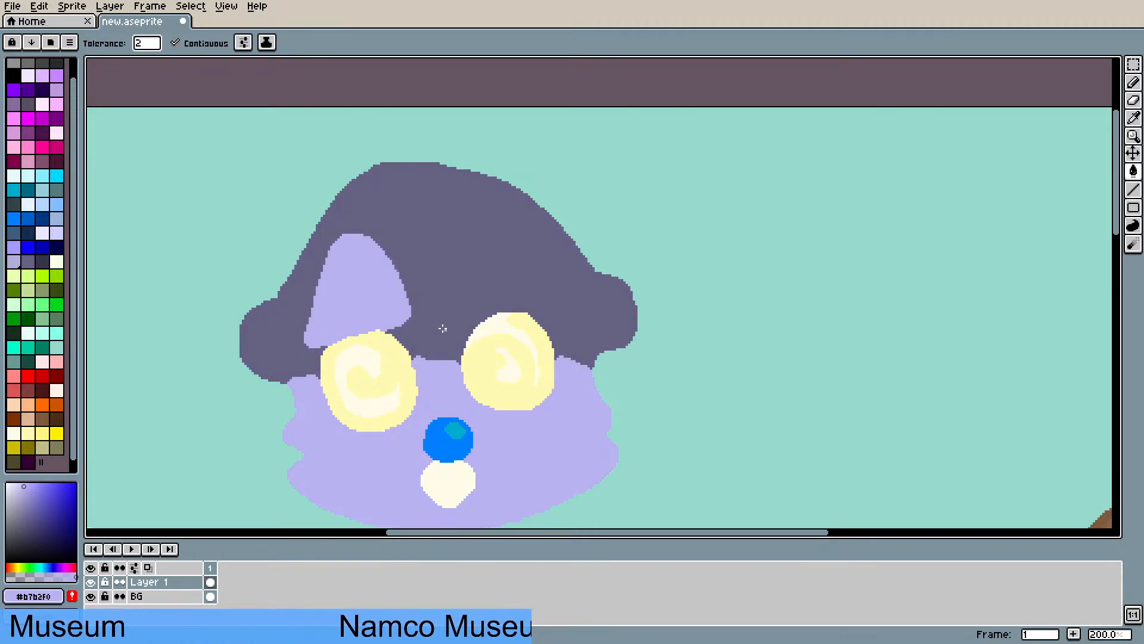
# - Draw a matching lavender triangle above the right eye and fill it in
pyautogui.press('b')
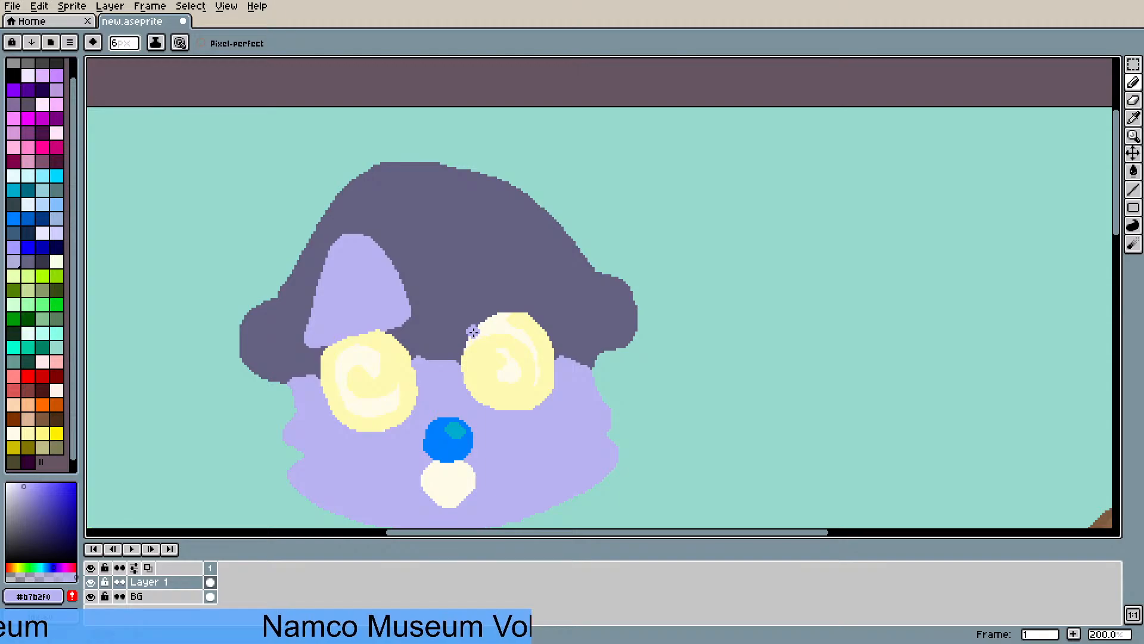
pyautogui.moveTo(468, 320)
pyautogui.mouseDown()
pyautogui.moveTo(460, 328)
pyautogui.moveTo(453, 303)
pyautogui.moveTo(475, 259)
pyautogui.moveTo(502, 243)
pyautogui.moveTo(548, 307)
pyautogui.moveTo(550, 326)
pyautogui.moveTo(534, 320)
pyautogui.mouseUp()
pyautogui.press('g')
pyautogui.click(510, 287)
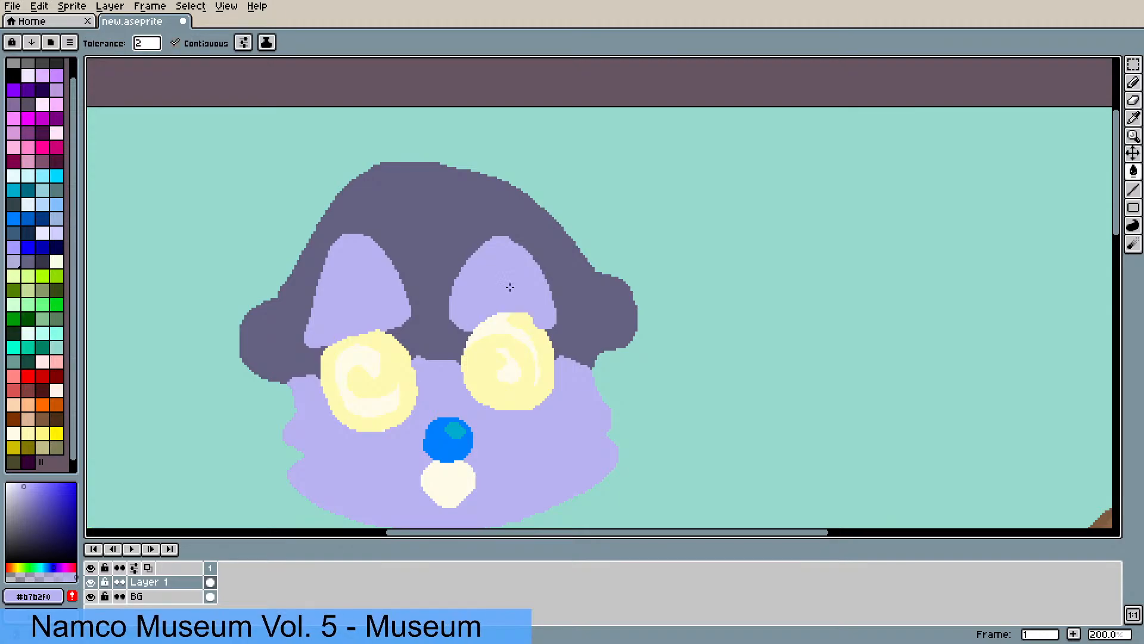
# - Select both spiral eyes with the Magic Wand, move them slightly down the face and deselect
pyautogui.scroll(-1, 411, 276)
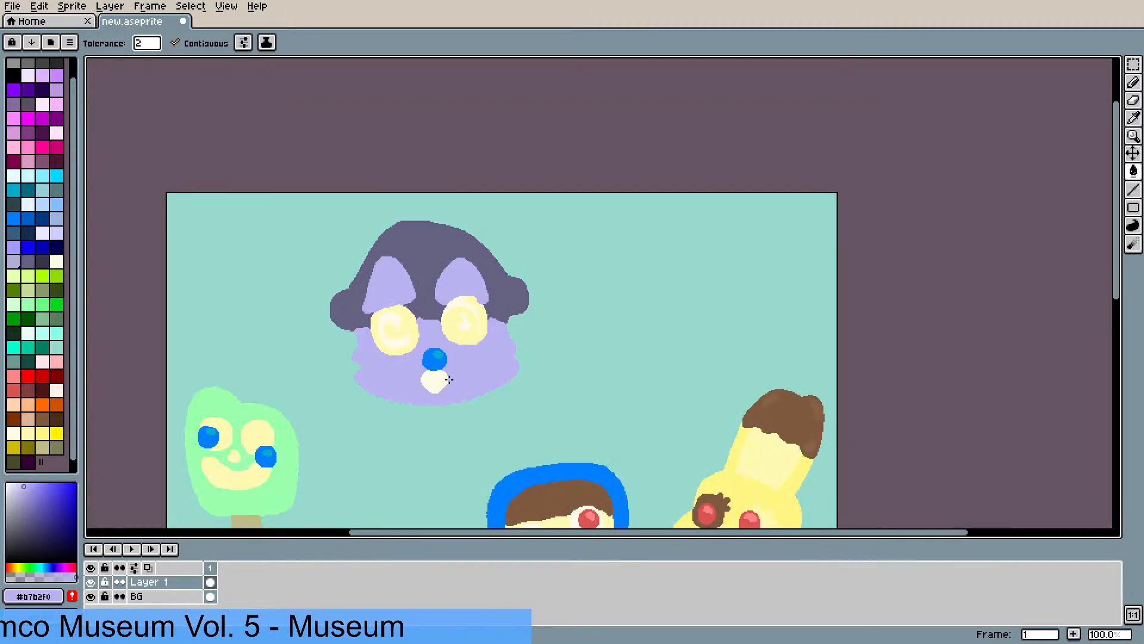
pyautogui.scroll(1, 460, 321)
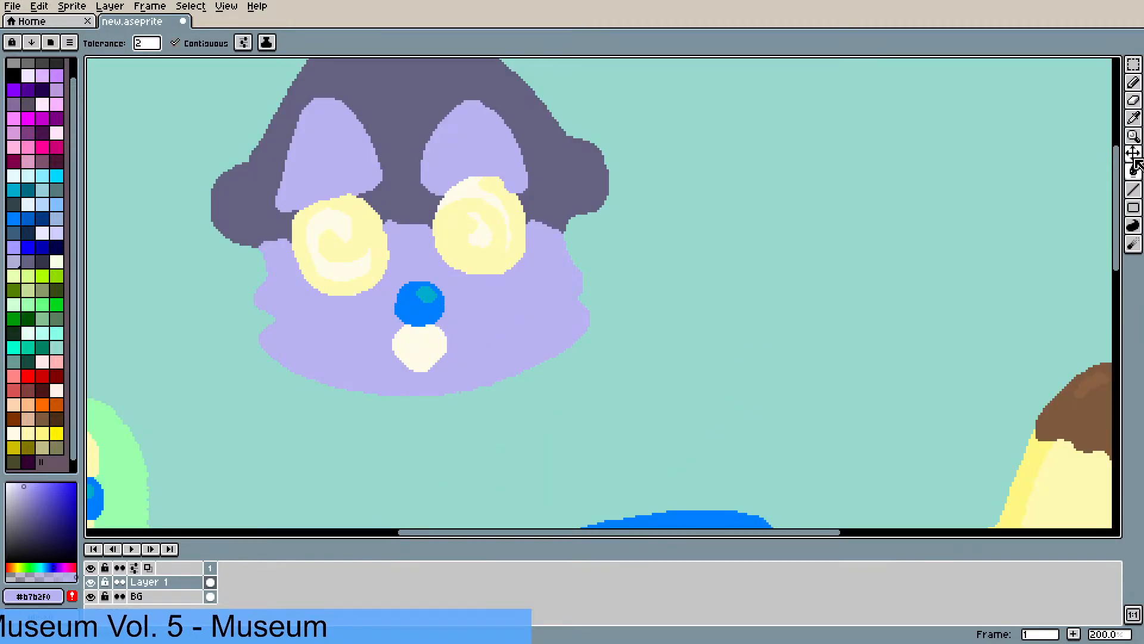
pyautogui.click(1133, 65)
pyautogui.click(1110, 63)
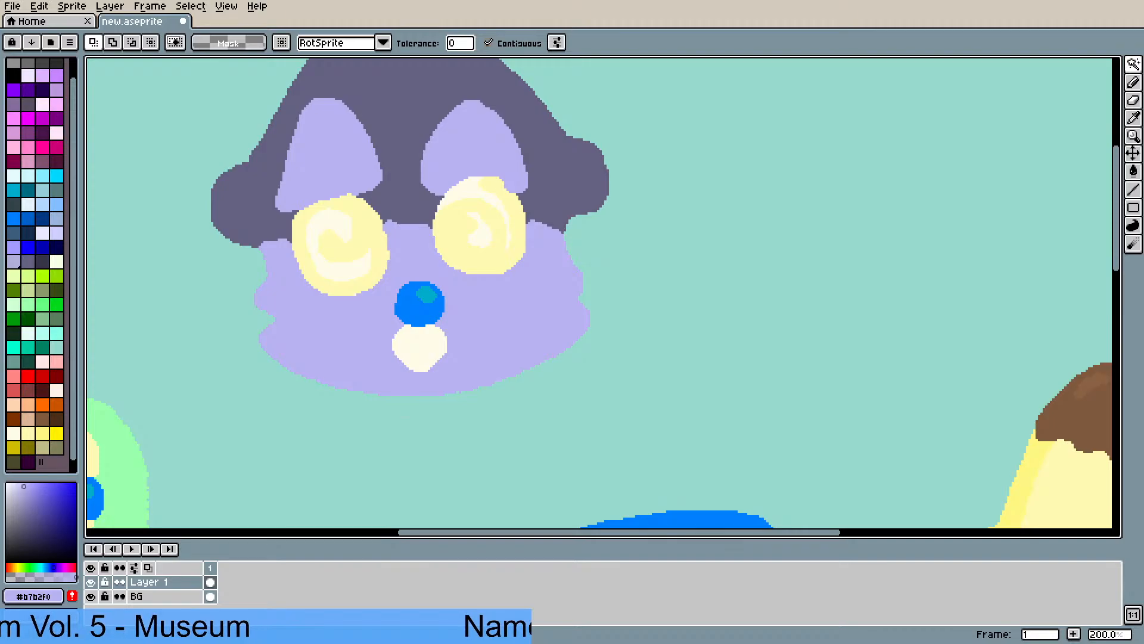
pyautogui.click(331, 221)
pyautogui.keyDown('shift'); pyautogui.click(357, 256); pyautogui.keyUp('shift')
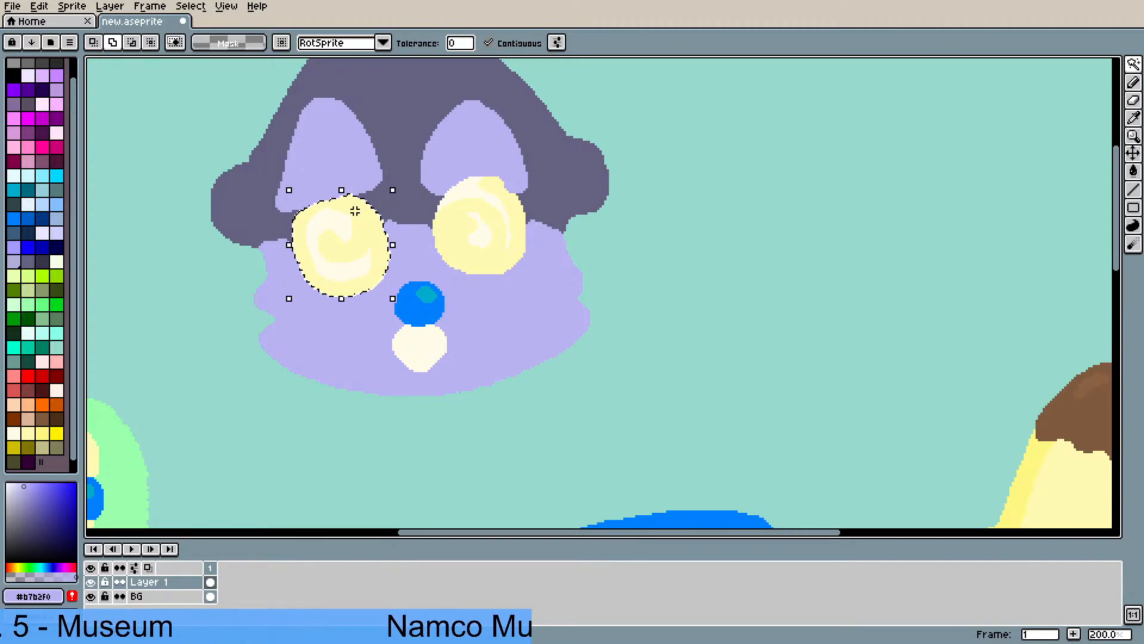
pyautogui.keyDown('shift'); pyautogui.click(497, 202); pyautogui.keyUp('shift')
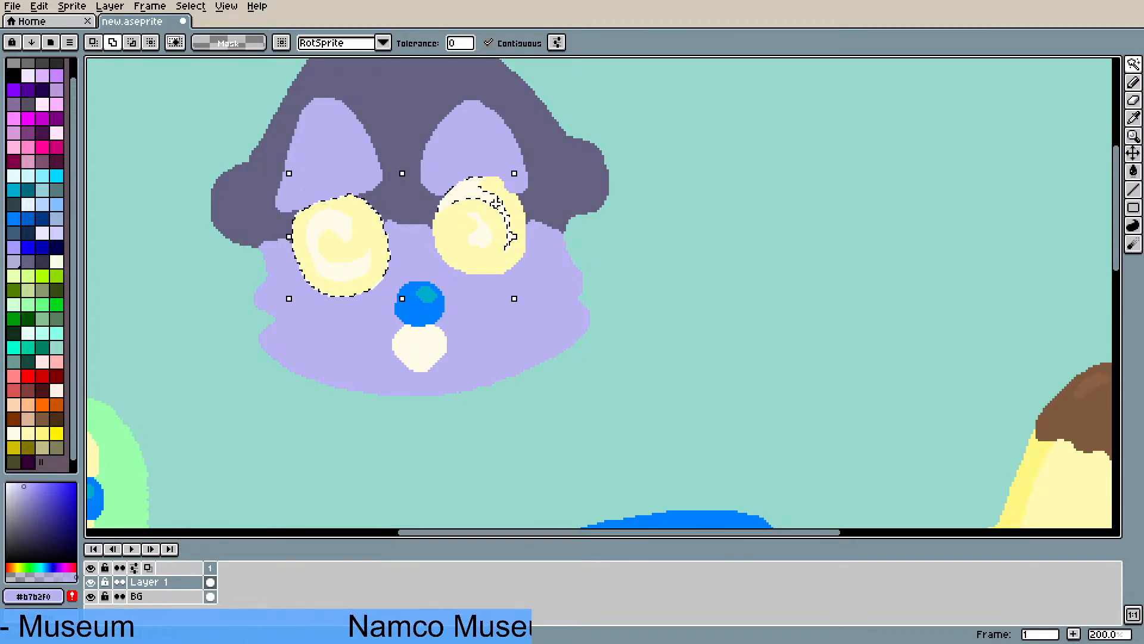
pyautogui.keyDown('shift'); pyautogui.click(484, 233); pyautogui.keyUp('shift')
pyautogui.moveTo(484, 232); pyautogui.dragTo(489, 247)
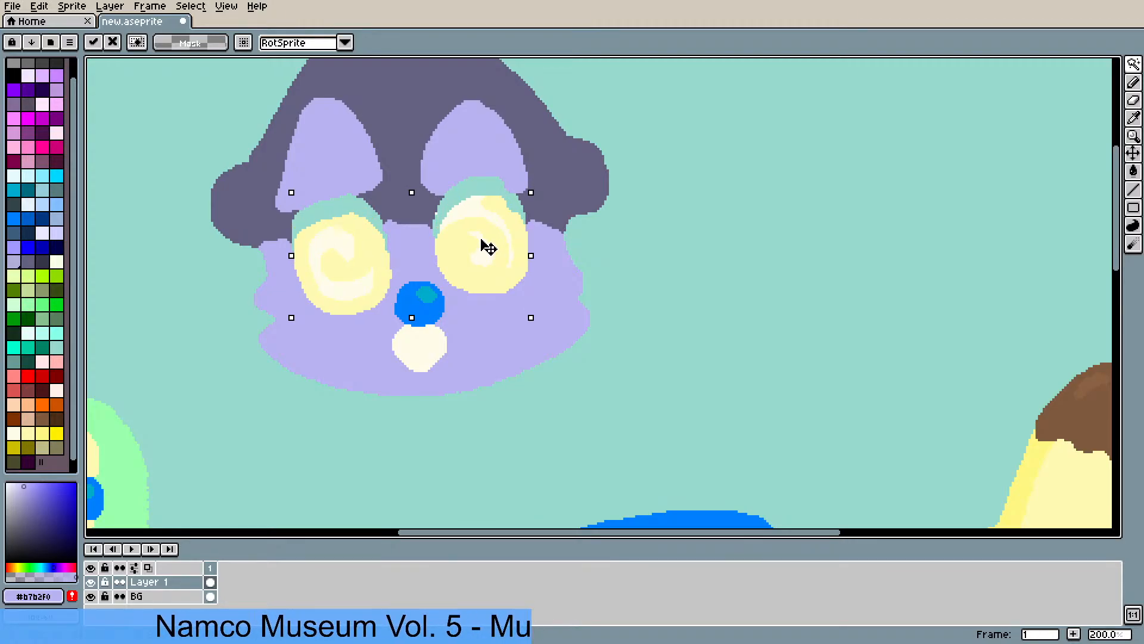
pyautogui.click(193, 233)
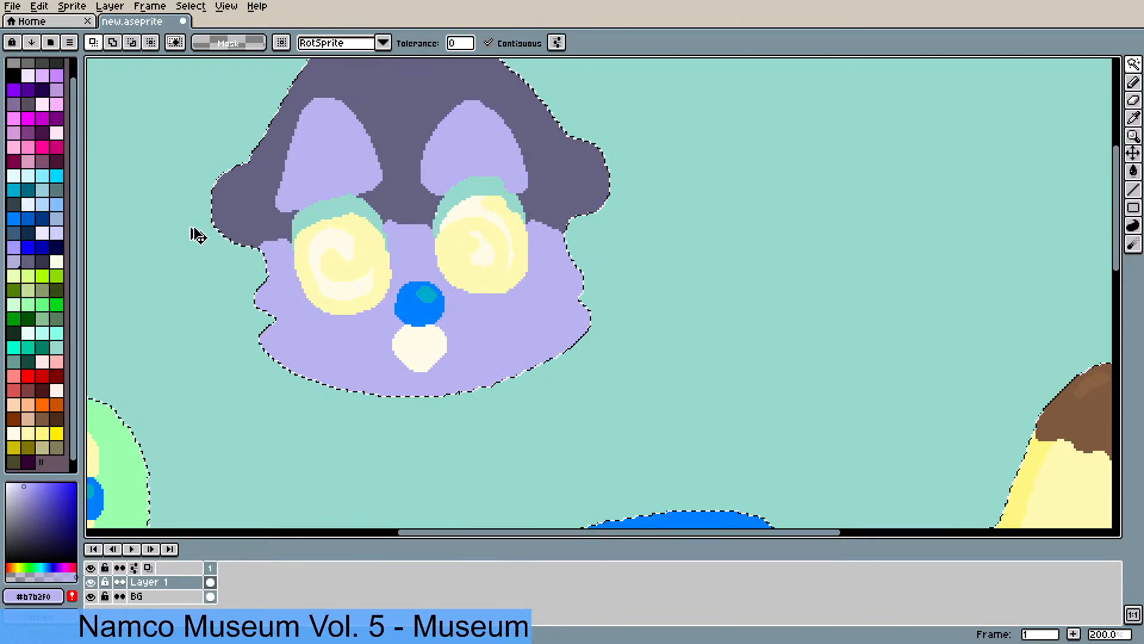
pyautogui.hotkey('ctrl', 'd')
# - Fill the transparent gaps above both eyes with the hat's dark purple (#656182)
pyautogui.scroll(1, 201, 227)
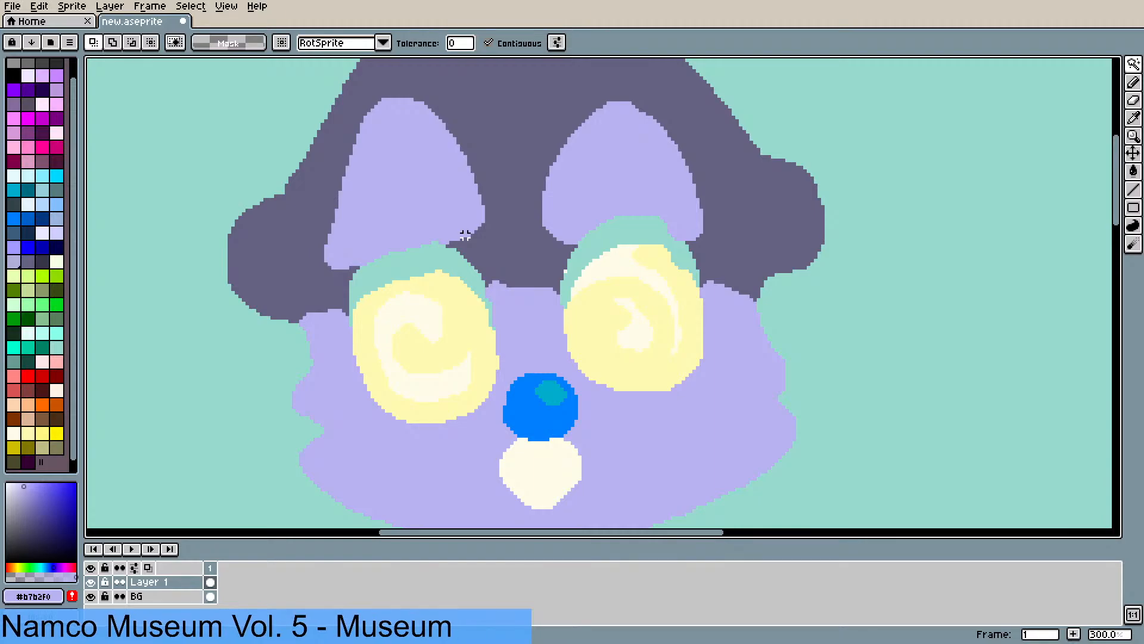
pyautogui.press('i')
pyautogui.click(490, 257)
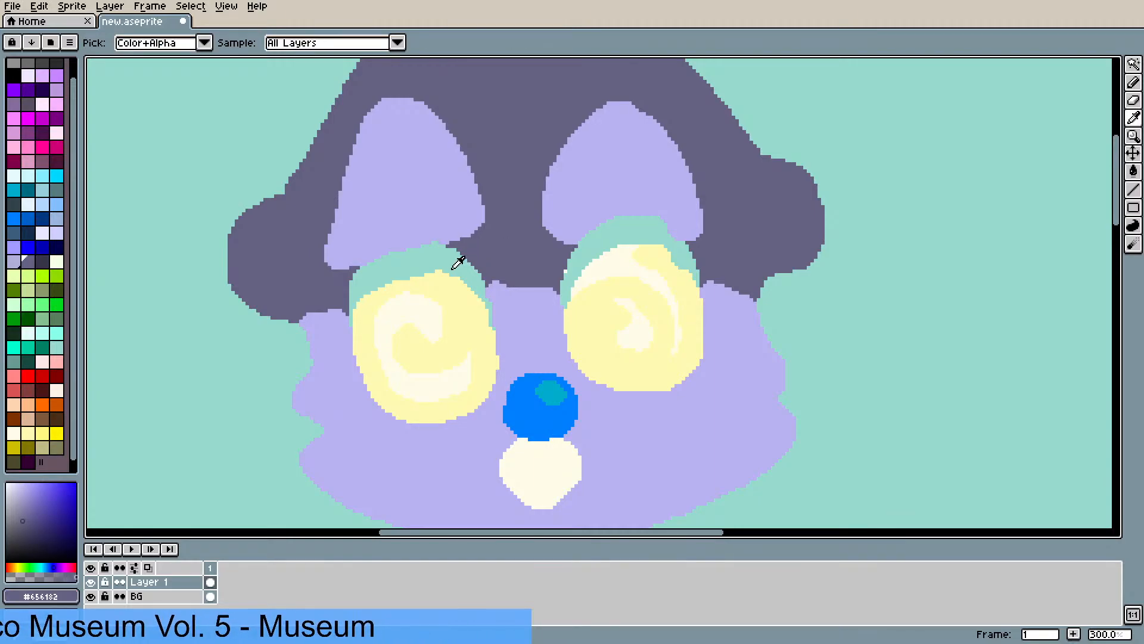
pyautogui.press('g')
pyautogui.click(435, 264)
pyautogui.click(588, 252)
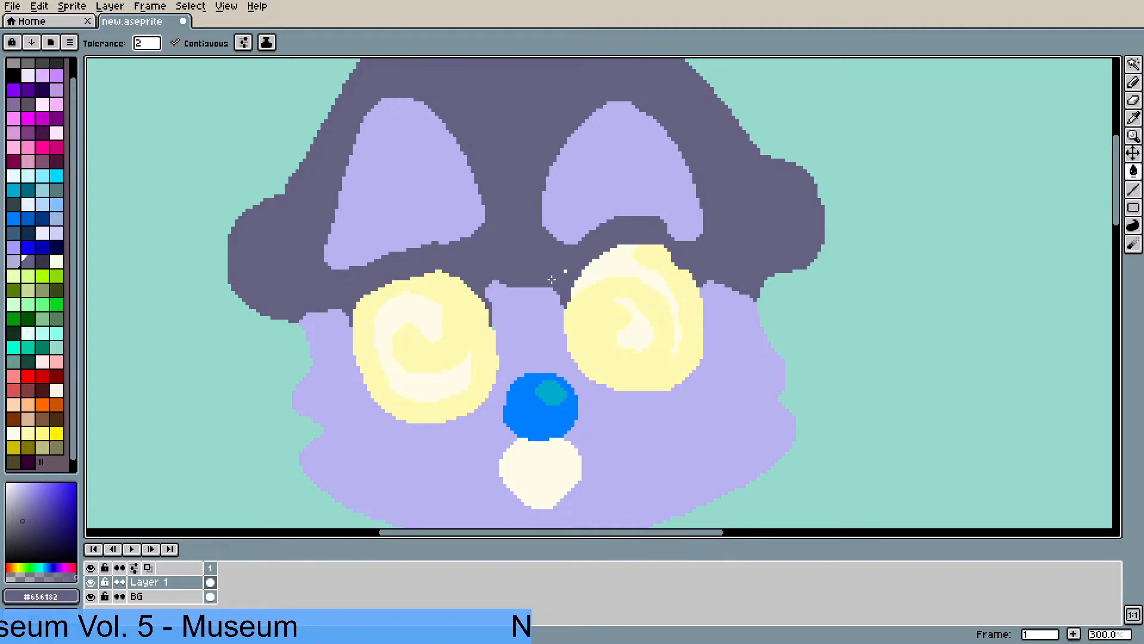
# - Extend the dark purple down between the eyes and cover the stray light pixel there
pyautogui.scroll(1, 536, 266)
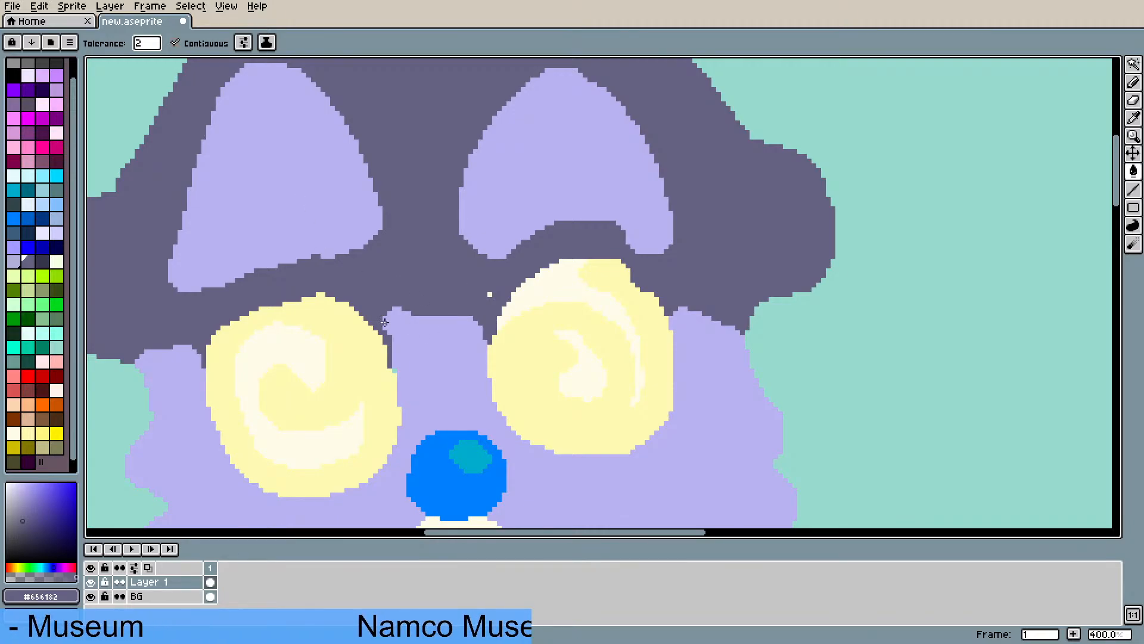
pyautogui.press('b')
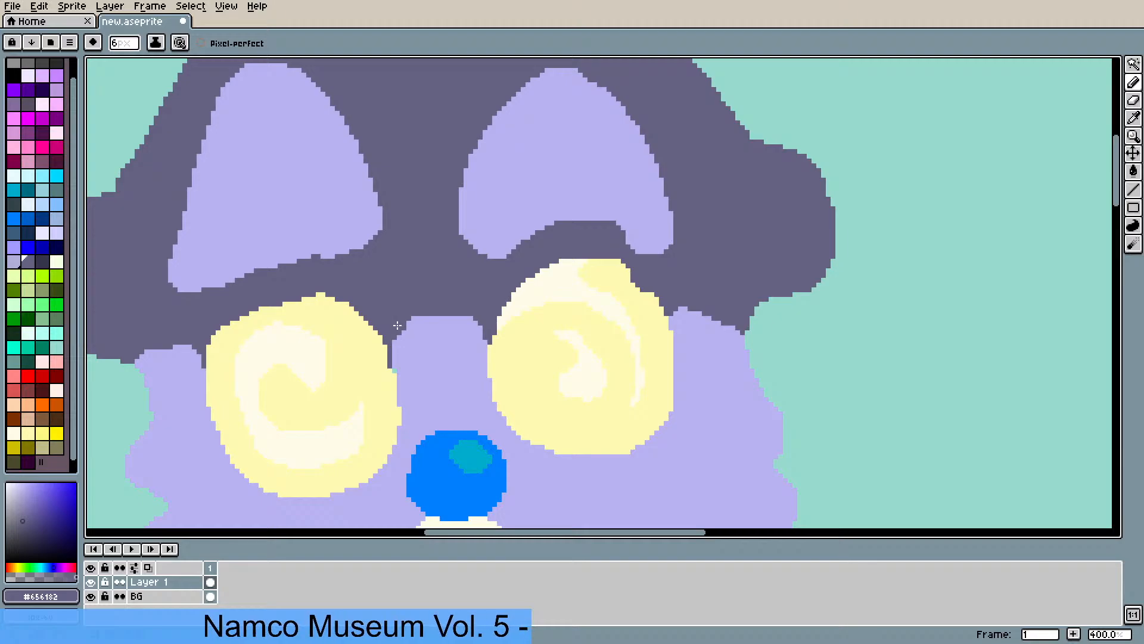
pyautogui.moveTo(395, 328)
pyautogui.mouseDown()
pyautogui.moveTo(484, 311)
pyautogui.moveTo(481, 324)
pyautogui.moveTo(397, 341)
pyautogui.mouseUp()
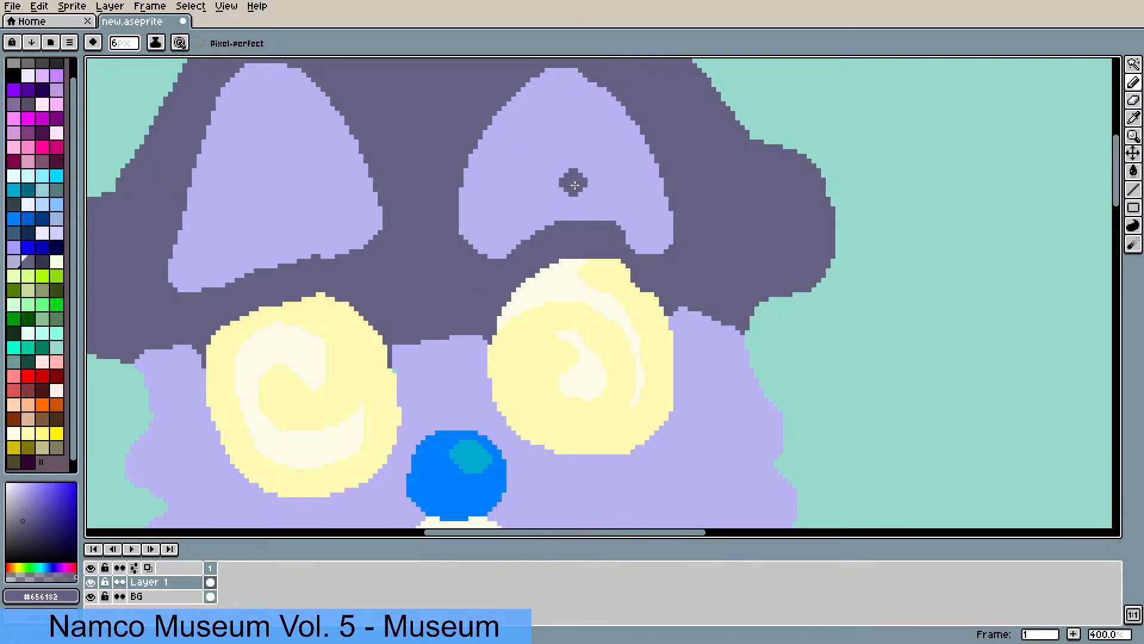
# - Paint lavender into the notch under the right triangle to give it a flat lower edge
pyautogui.press('i')
pyautogui.click(557, 179)
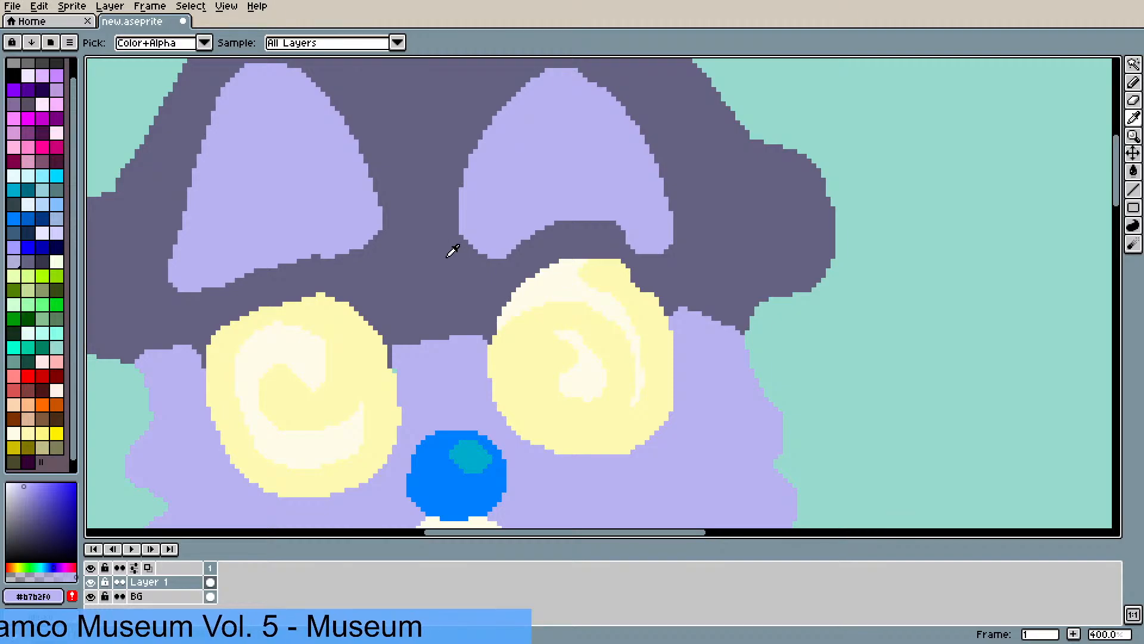
pyautogui.press('b')
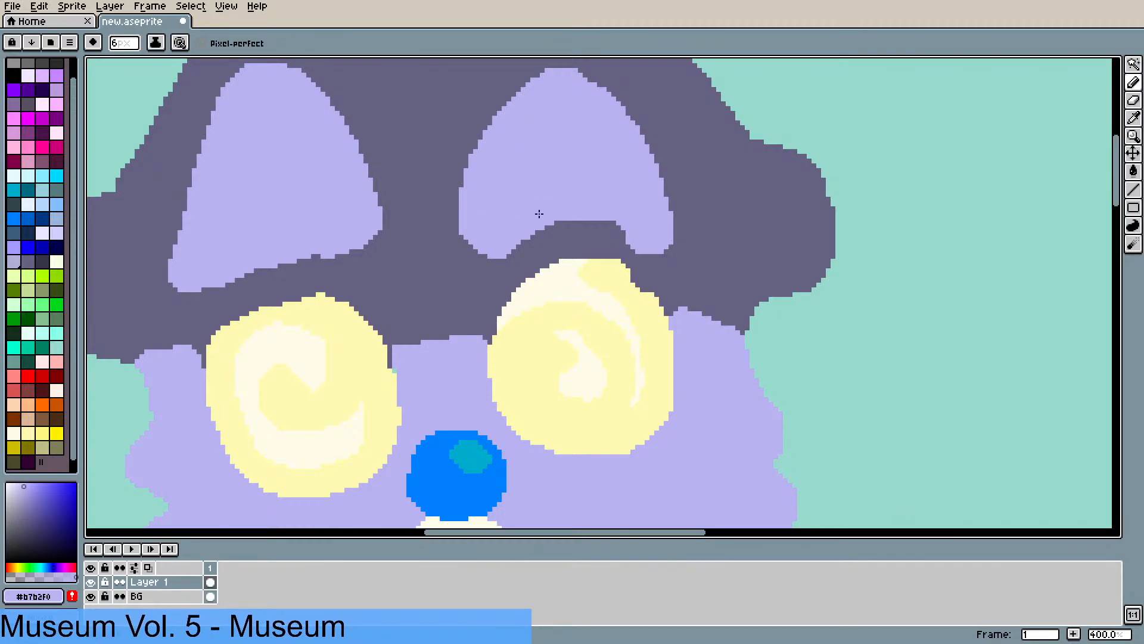
pyautogui.moveTo(590, 224)
pyautogui.mouseDown()
pyautogui.moveTo(540, 232)
pyautogui.moveTo(603, 224)
pyautogui.moveTo(609, 234)
pyautogui.moveTo(518, 239)
pyautogui.mouseUp()
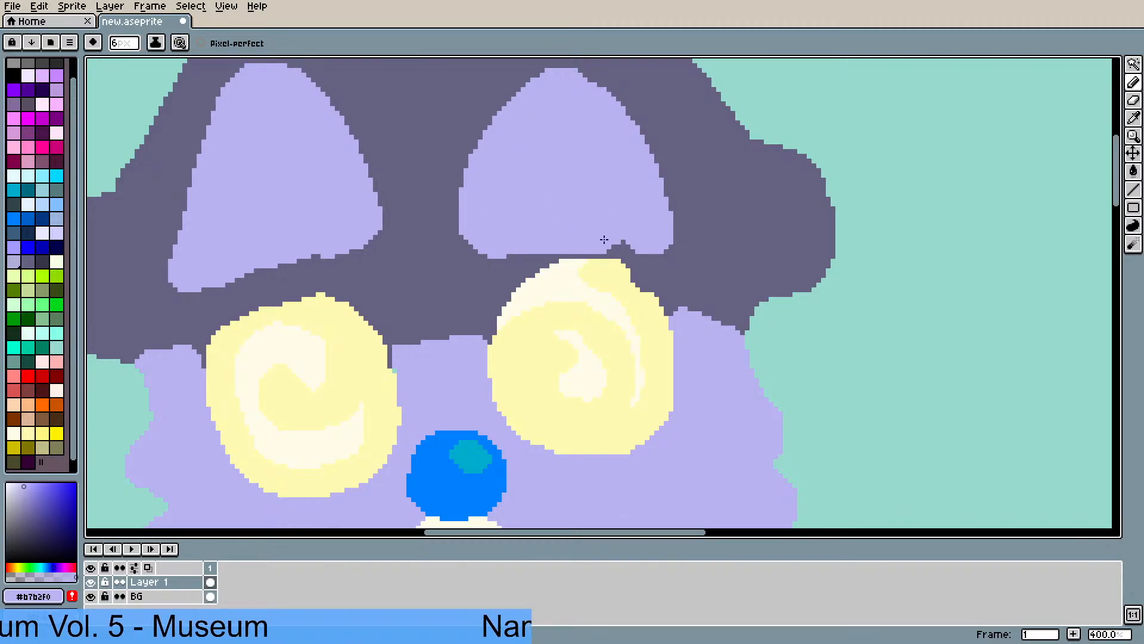
pyautogui.moveTo(604, 239); pyautogui.dragTo(639, 237)
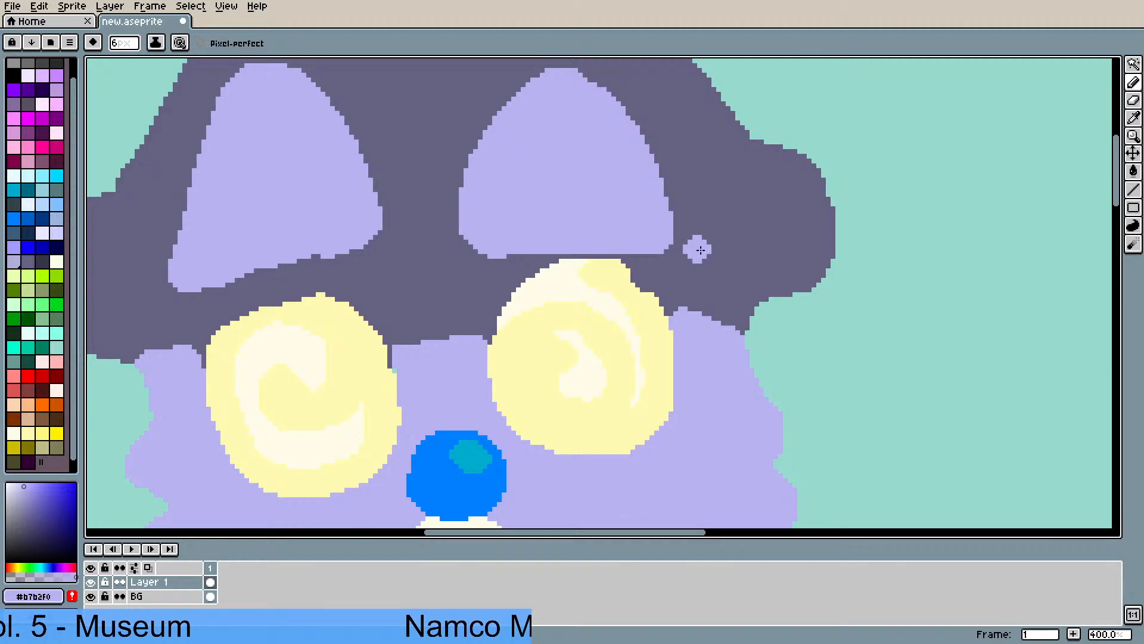
# - Round off the right eye's top edge in dark purple with a 3 px brush
pyautogui.press('i')
pyautogui.click(702, 247)
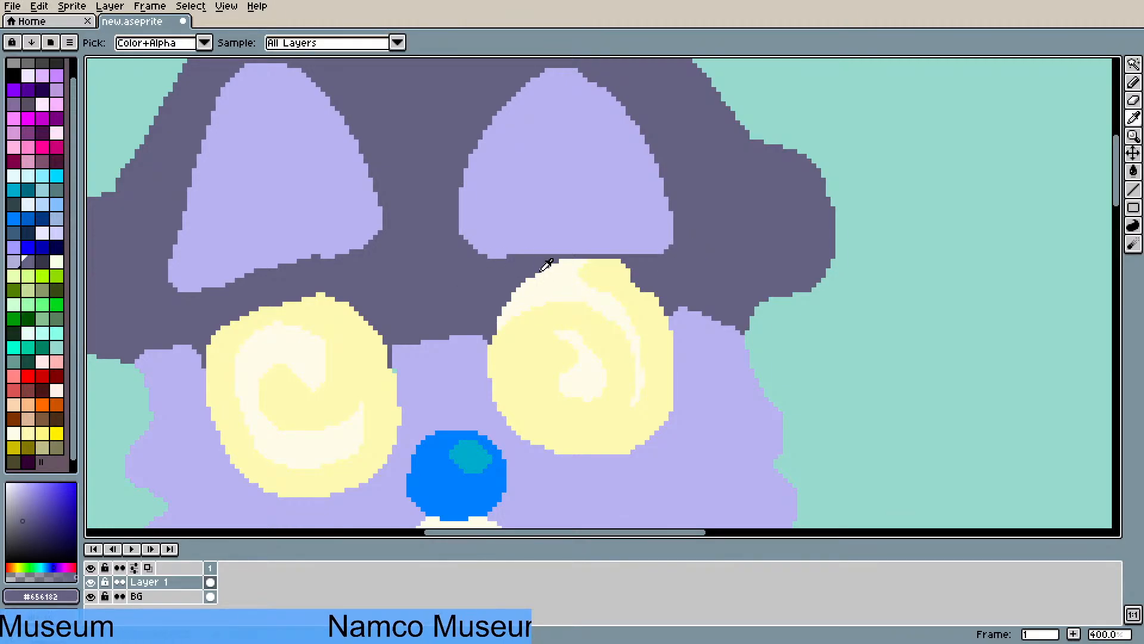
pyautogui.press('b')
pyautogui.moveTo(121, 43); pyautogui.dragTo(118, 59)
pyautogui.moveTo(626, 270); pyautogui.dragTo(543, 266)
# - Paint lavender over the stray dark and background pixels along both sides of the left eye
pyautogui.scroll(-3, 396, 357)
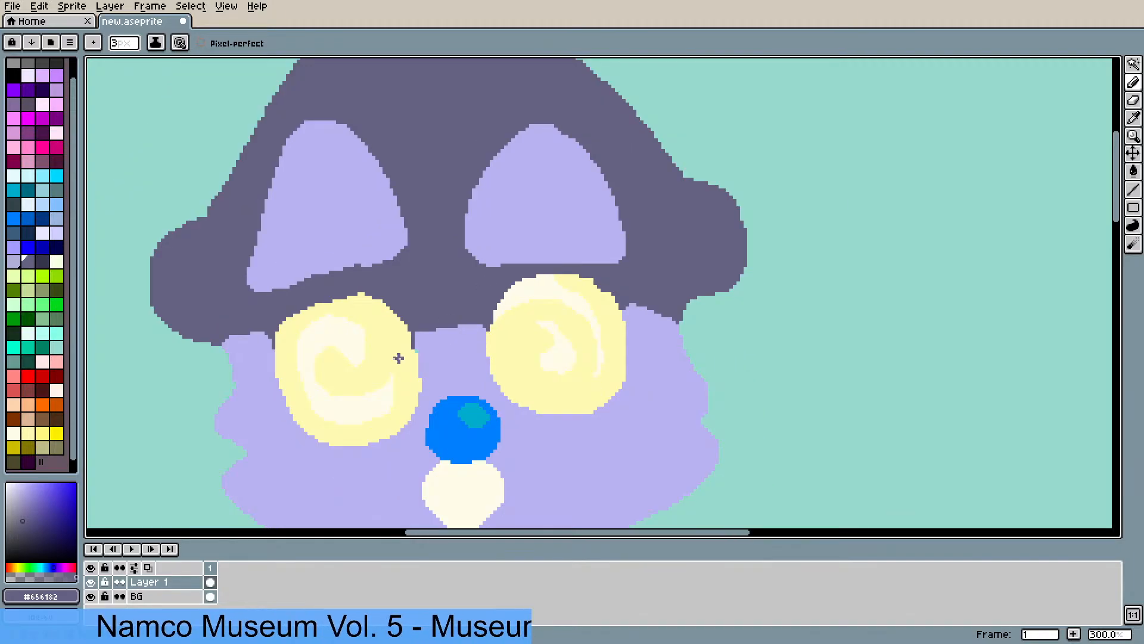
pyautogui.scroll(3, 388, 360)
pyautogui.scroll(1, 480, 327)
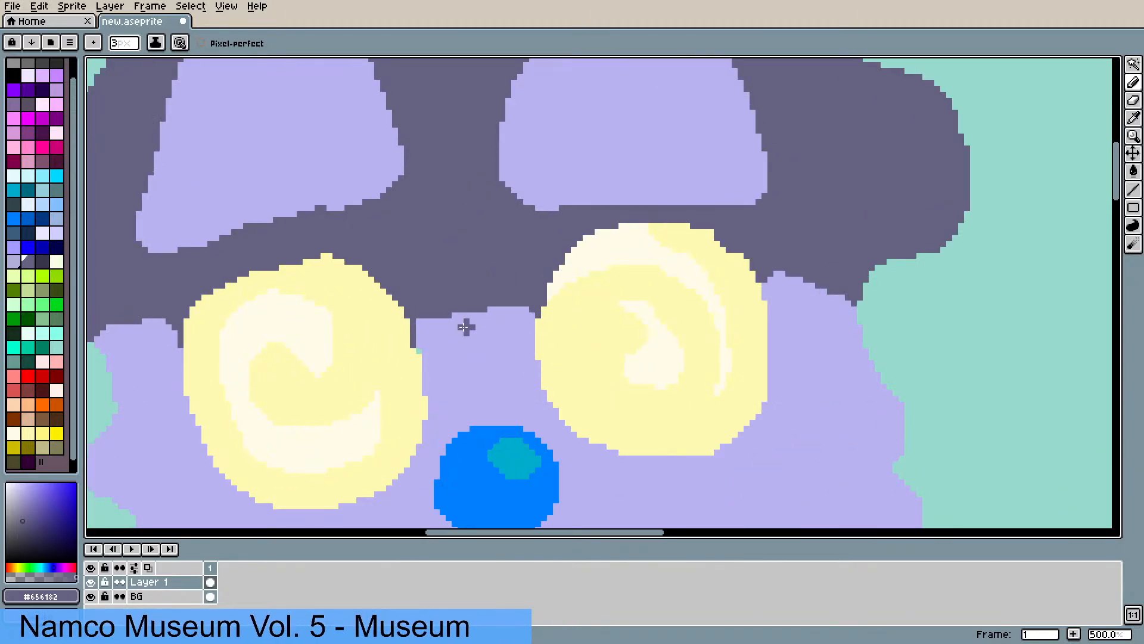
pyautogui.press('i')
pyautogui.click(460, 355)
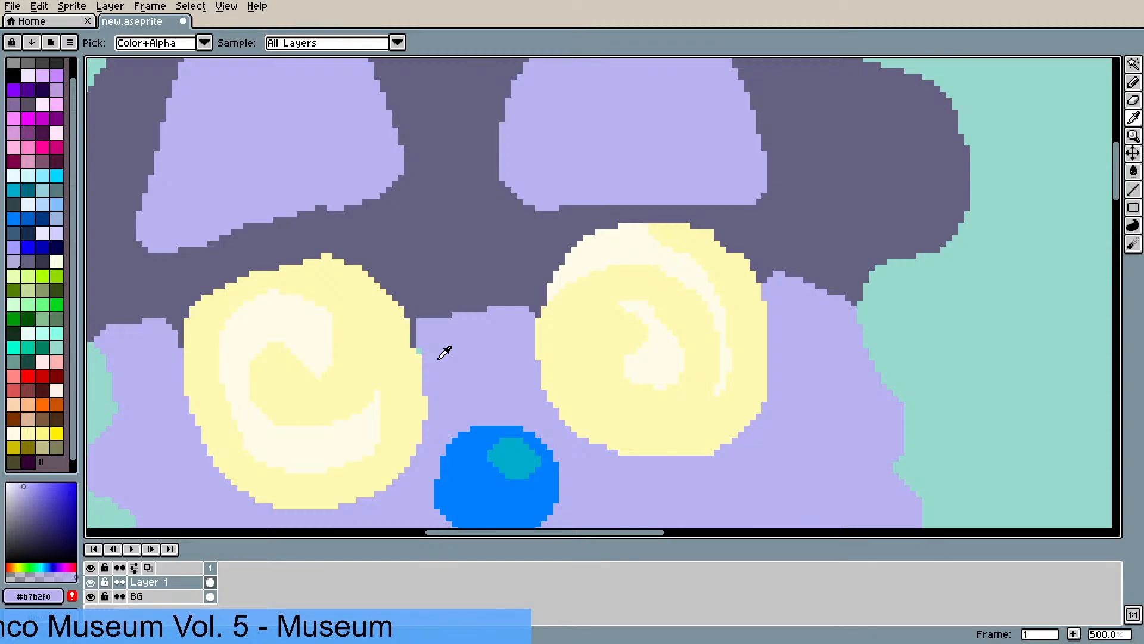
pyautogui.press('b')
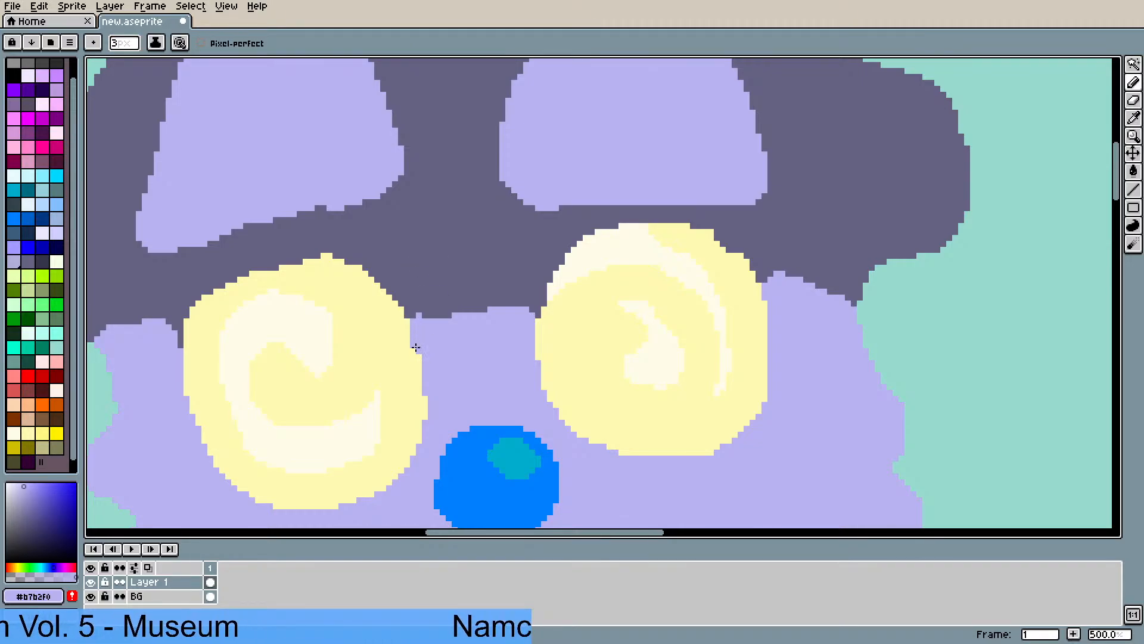
pyautogui.moveTo(167, 354)
pyautogui.mouseDown()
pyautogui.moveTo(178, 338)
pyautogui.moveTo(169, 353)
pyautogui.mouseUp()
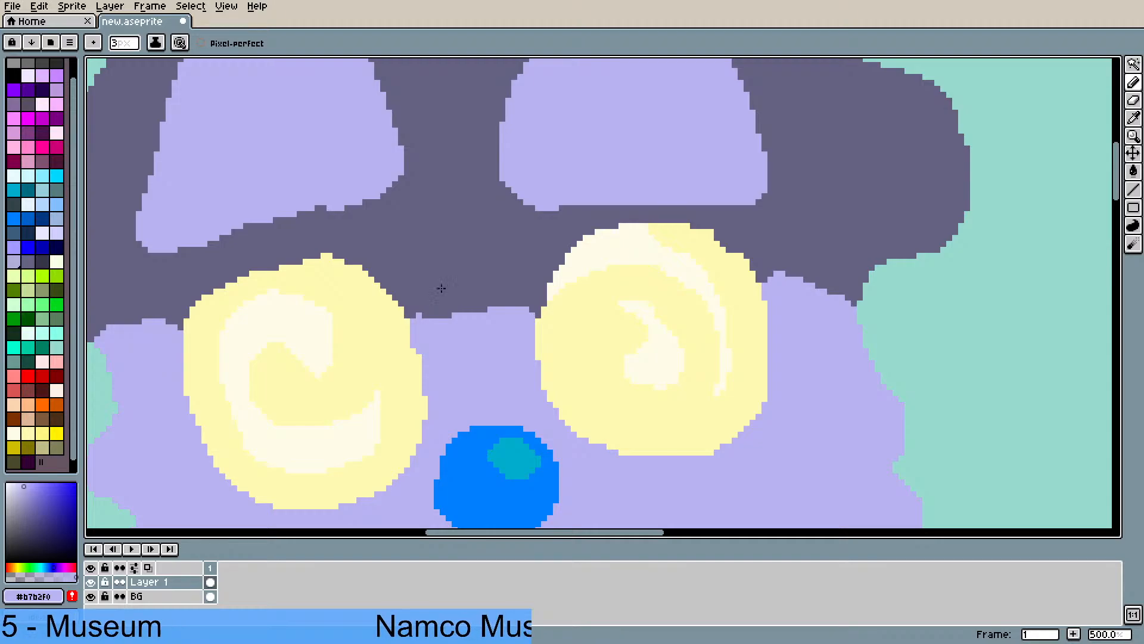
pyautogui.press('i')
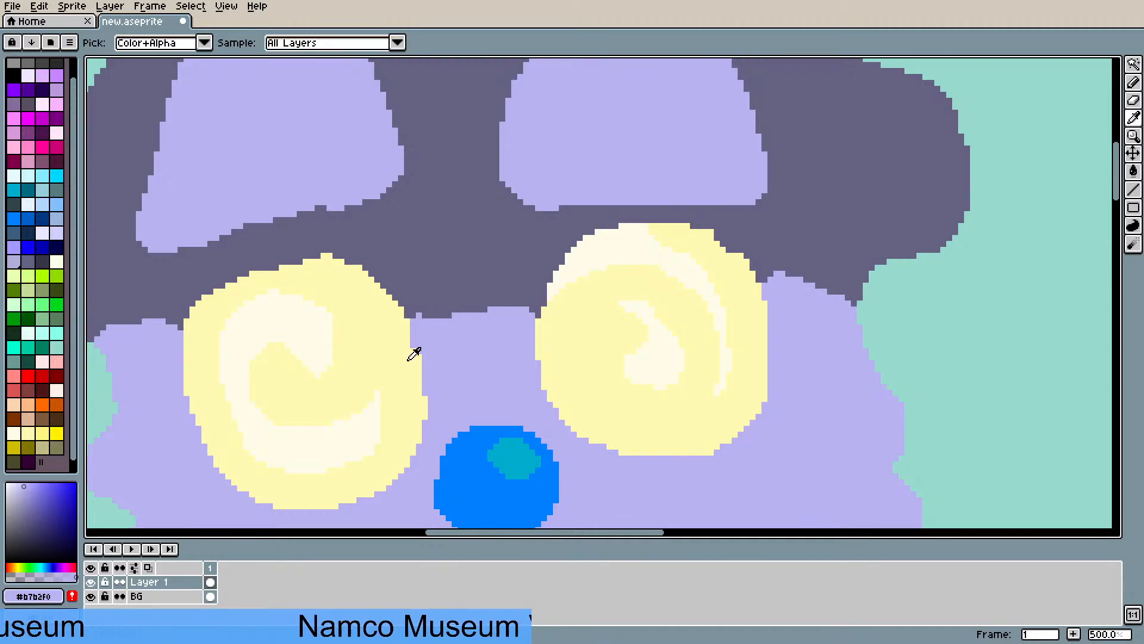
# - Round off the left spiral eye's top edge in the eye's pale yellow with a 3 px brush
pyautogui.click(408, 359)
pyautogui.press('b')
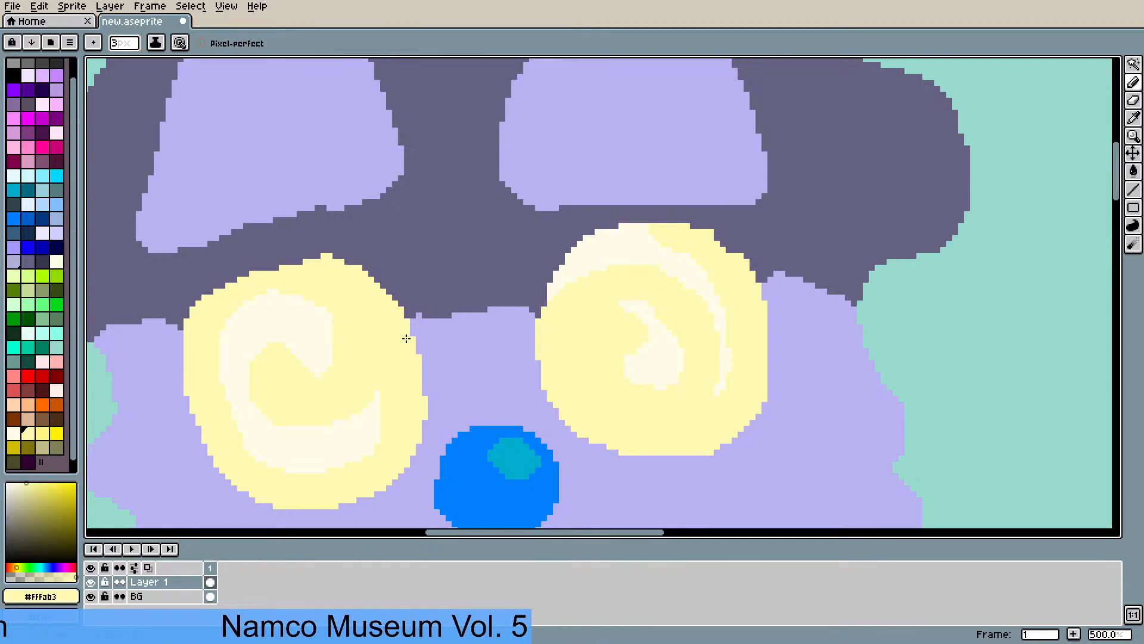
pyautogui.scroll(-3, 392, 352)
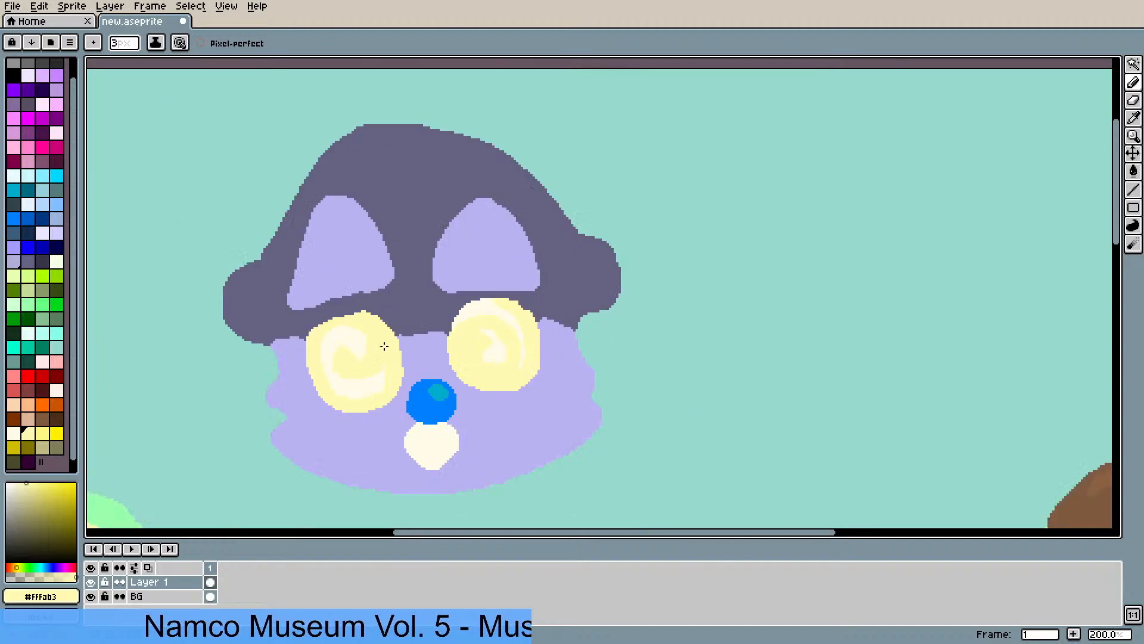
pyautogui.scroll(-1, 339, 308)
pyautogui.scroll(2, 332, 305)
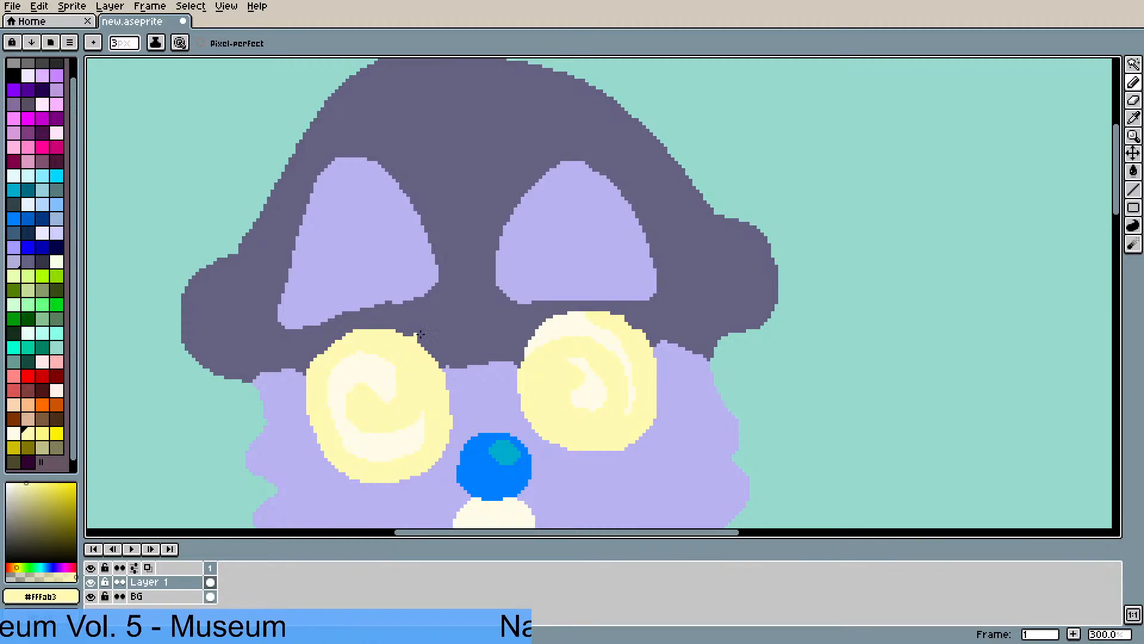
pyautogui.scroll(-2, 421, 335)
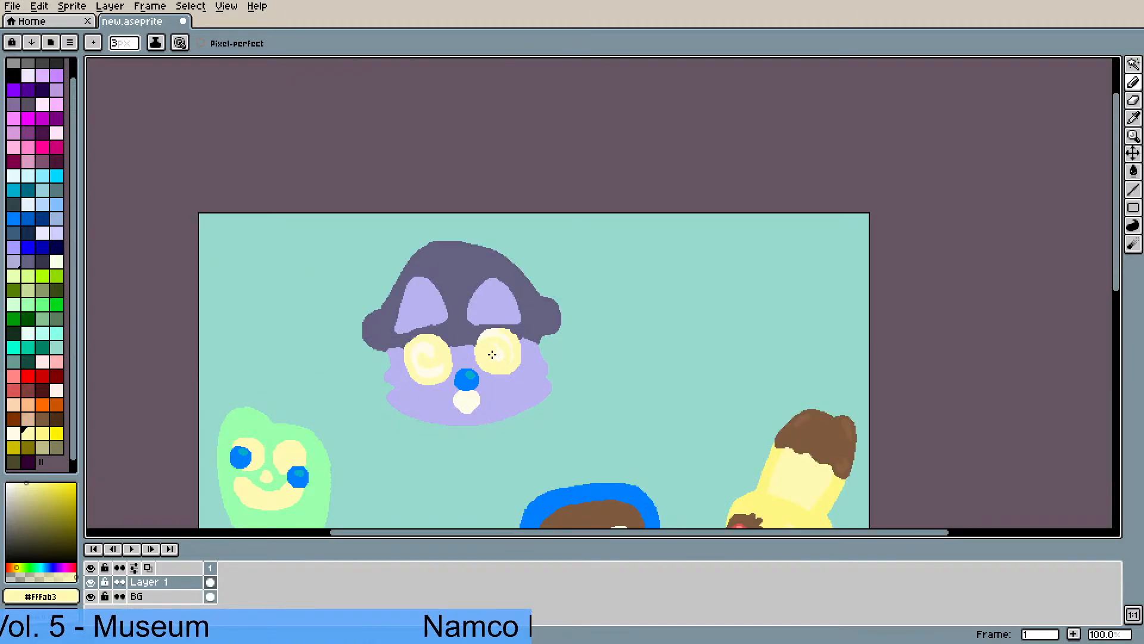
pyautogui.scroll(1, 505, 353)
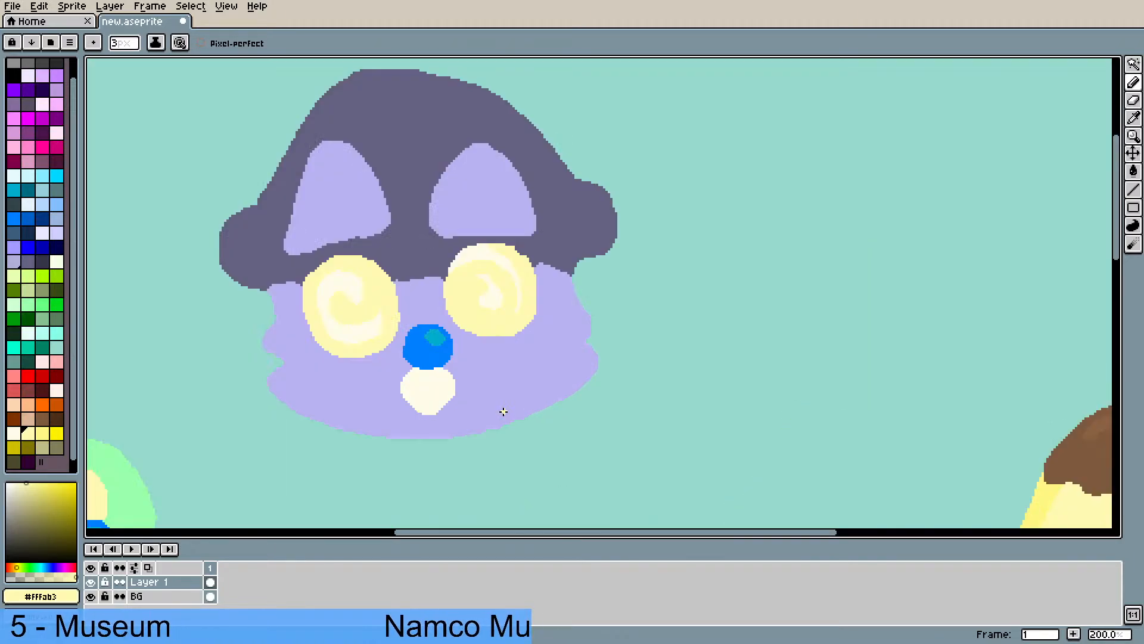
# - Select the blue nose with its highlight and the cream mouth, move them slightly down the face, and deselect them
pyautogui.click(1133, 64)
pyautogui.click(430, 343)
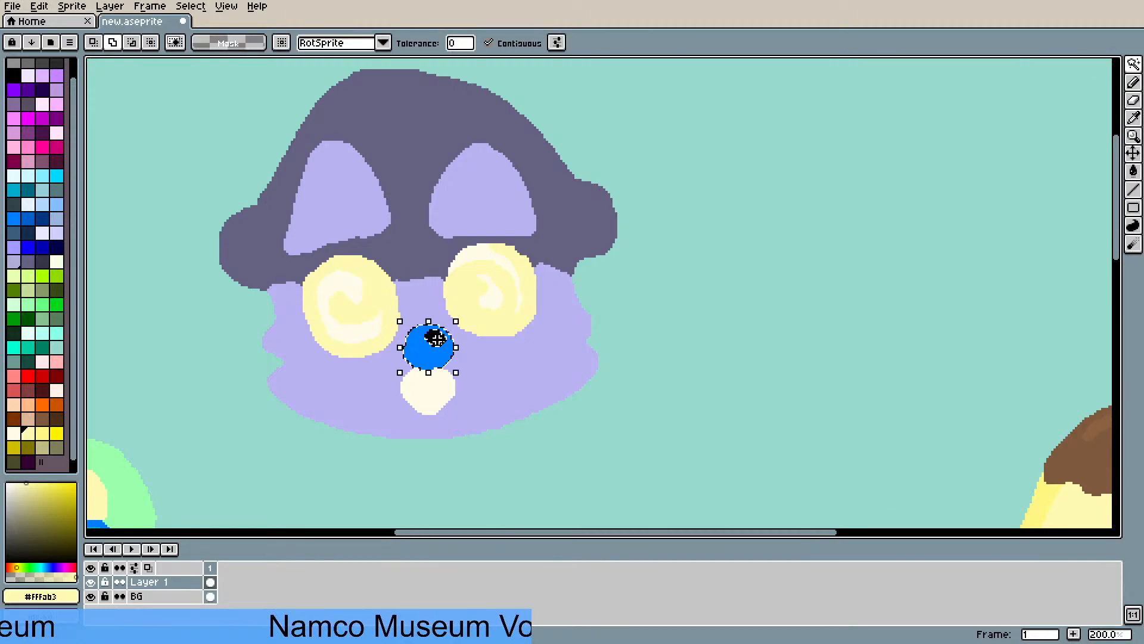
pyautogui.click(434, 390)
pyautogui.moveTo(432, 358); pyautogui.dragTo(431, 367)
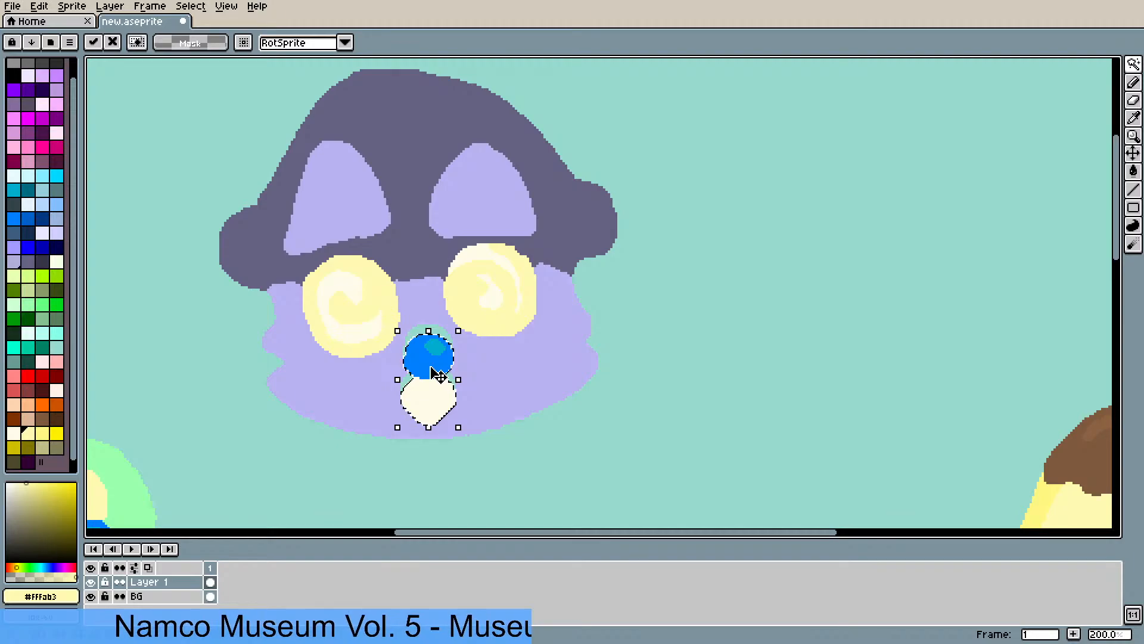
pyautogui.click(672, 358)
pyautogui.hotkey('ctrl', 'd')
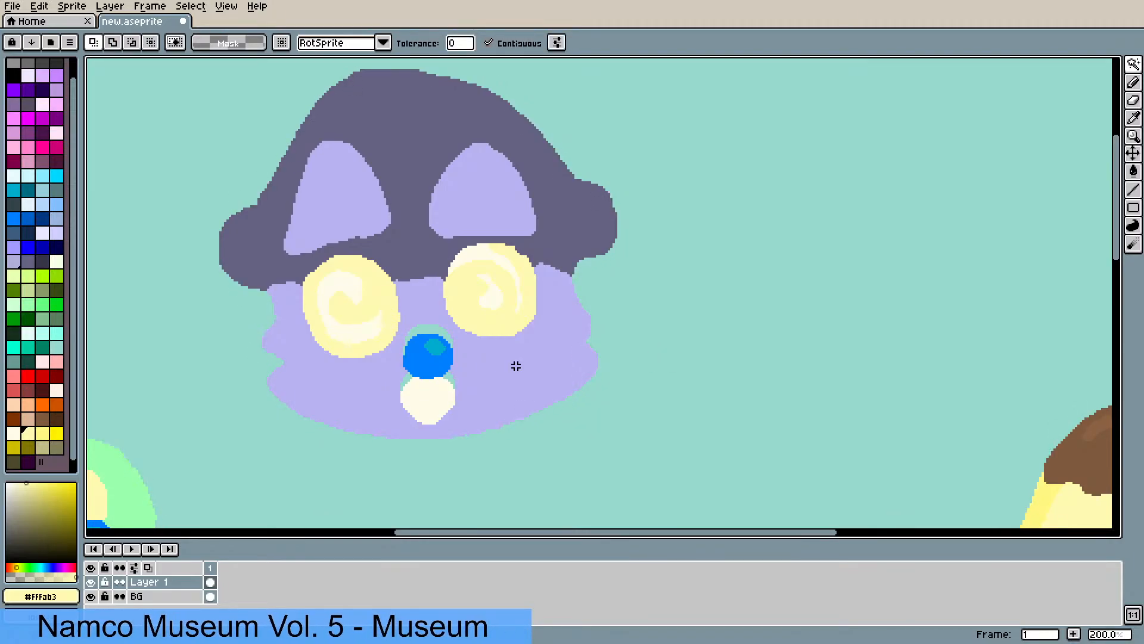
# - Fill the background-coloured gaps around the moved nose and mouth with the face's lavender
pyautogui.scroll(1, 440, 363)
pyautogui.press('i')
pyautogui.click(516, 375)
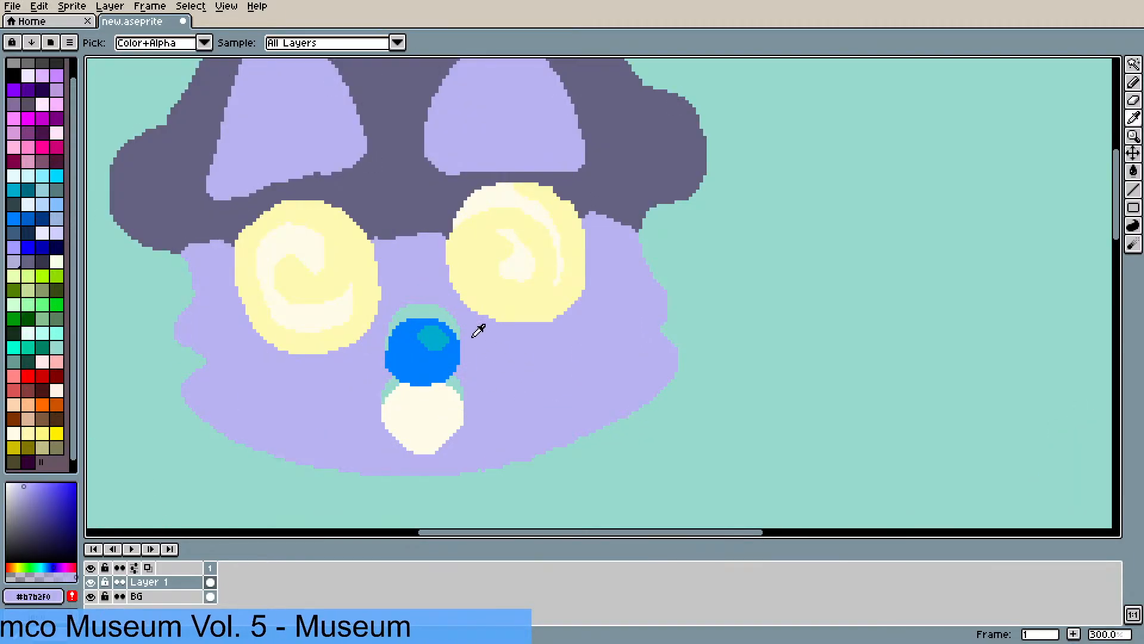
pyautogui.press('g')
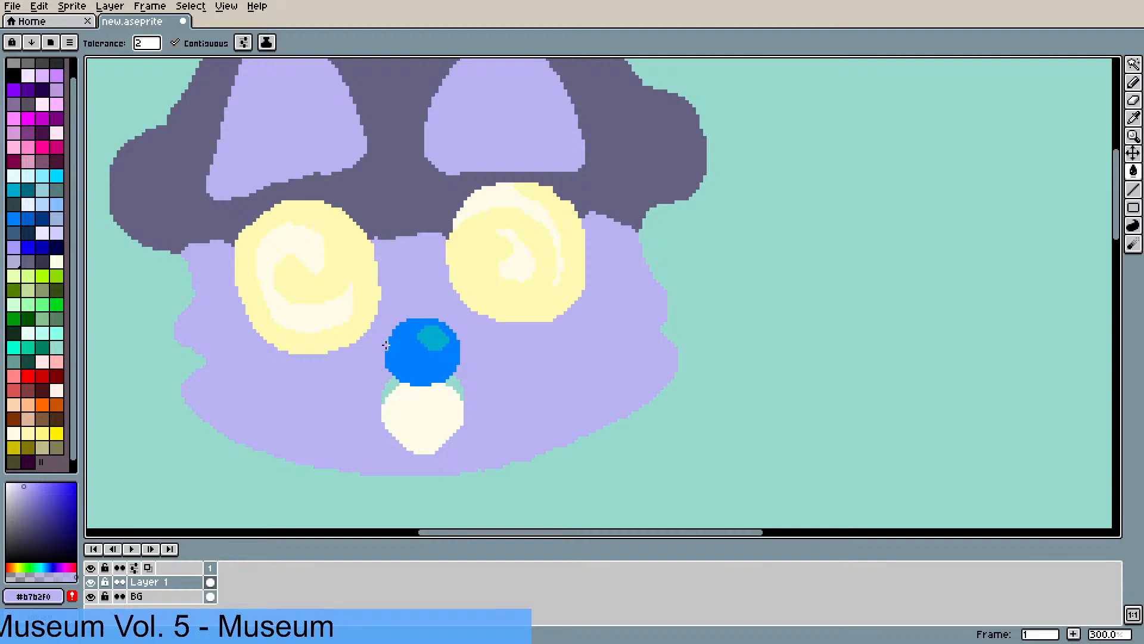
pyautogui.click(392, 382)
pyautogui.click(458, 379)
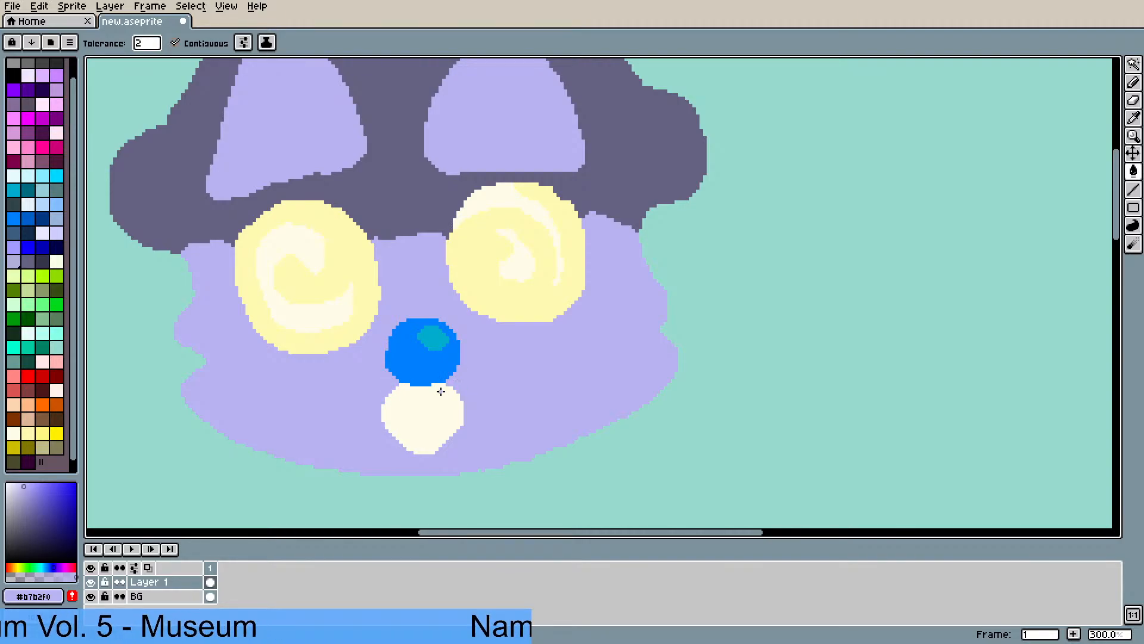
pyautogui.scroll(-3, 441, 391)
pyautogui.scroll(1, 431, 369)
pyautogui.scroll(2, 431, 369)
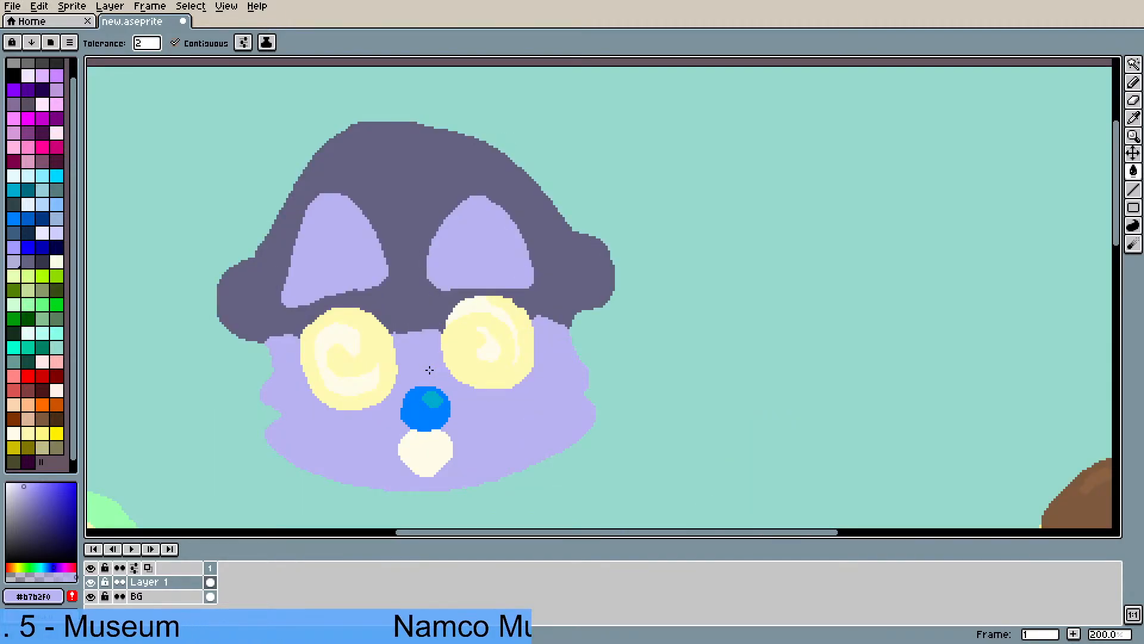
pyautogui.scroll(-1, 427, 339)
# - Try filling the mouth with the eyes' pale yellow, and undo the fill
pyautogui.keyDown('alt'); pyautogui.click(370, 324); pyautogui.keyUp('alt')
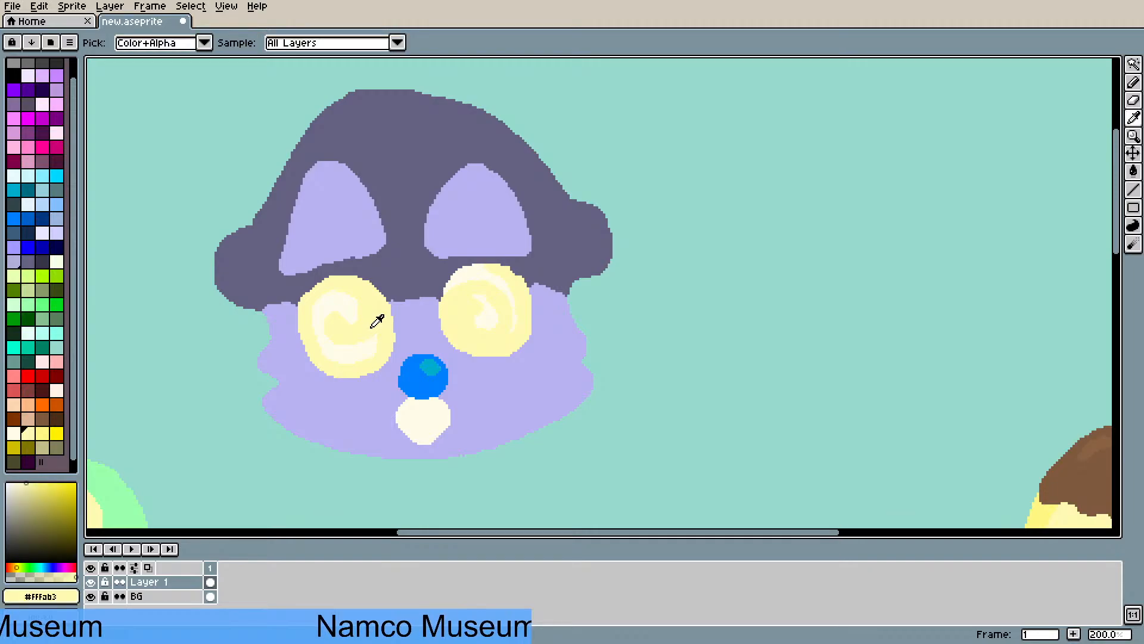
pyautogui.click(409, 410)
pyautogui.scroll(-1, 389, 429)
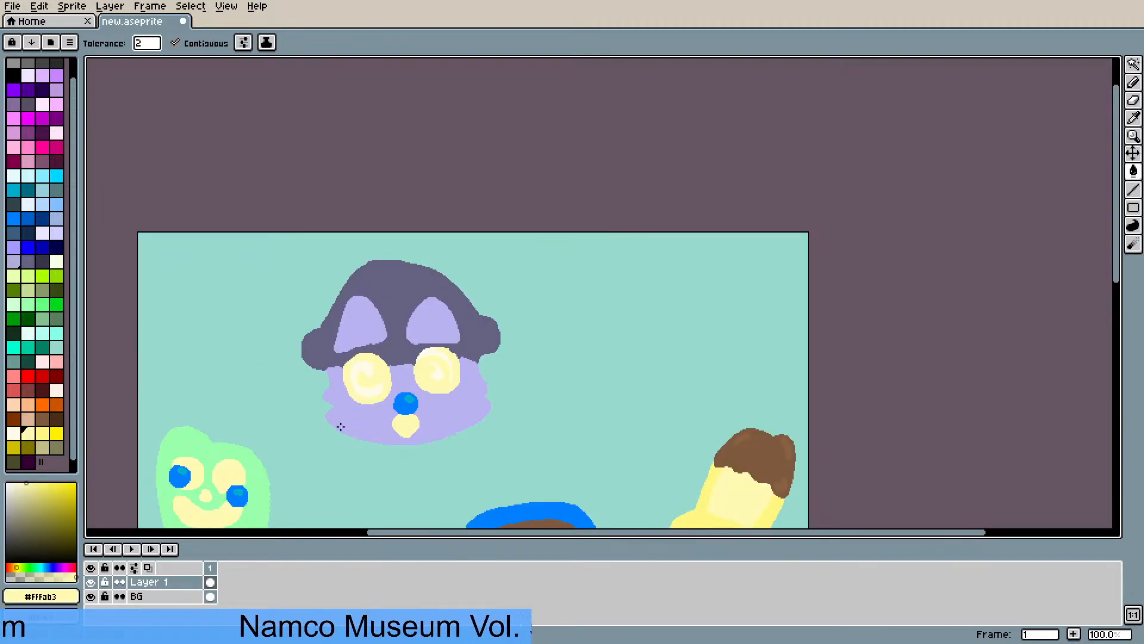
pyautogui.hotkey('ctrl', 'z')
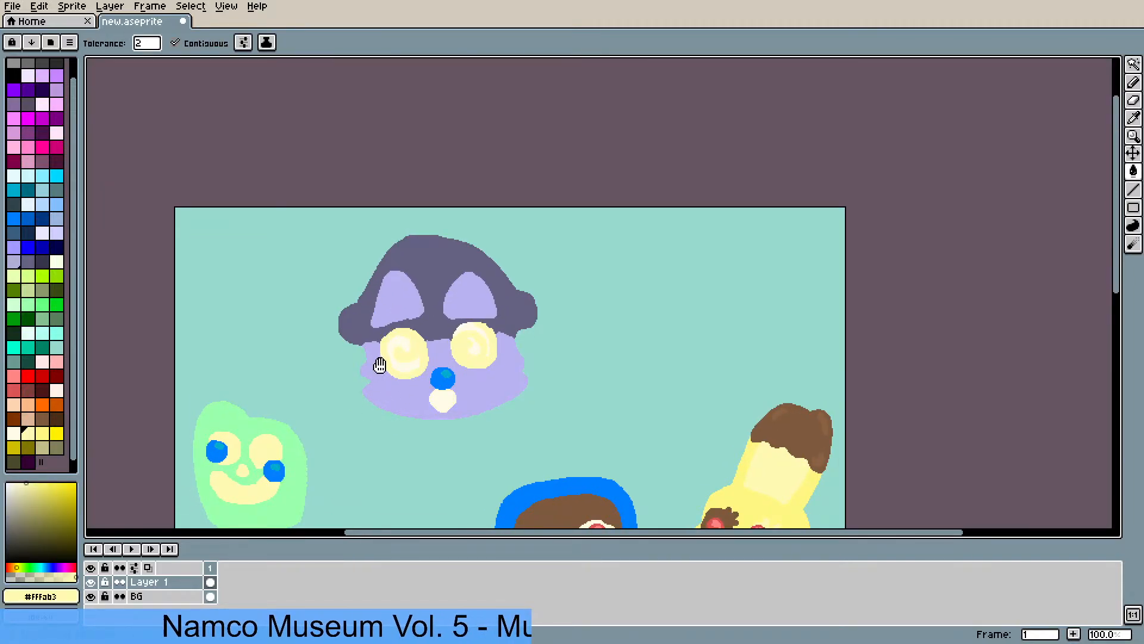
# - Select the whole dark-topped head, reduce its width and height, move it lower on the canvas, and deselect it
pyautogui.scroll(1, 386, 376)
pyautogui.moveTo(448, 293); pyautogui.dragTo(437, 313)
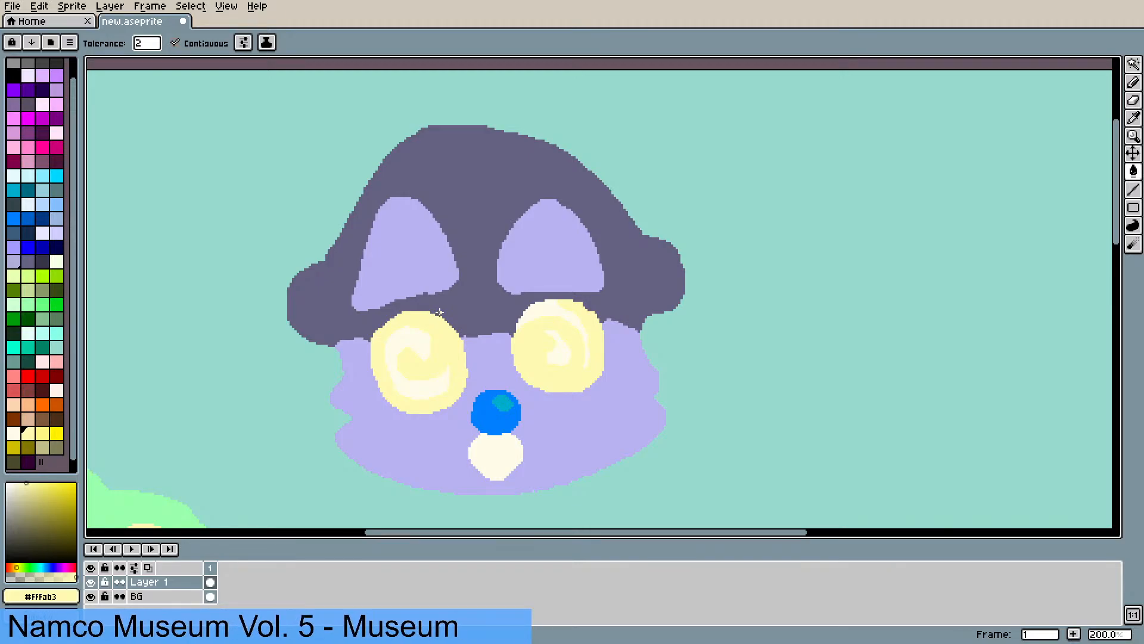
pyautogui.scroll(-2, 439, 312)
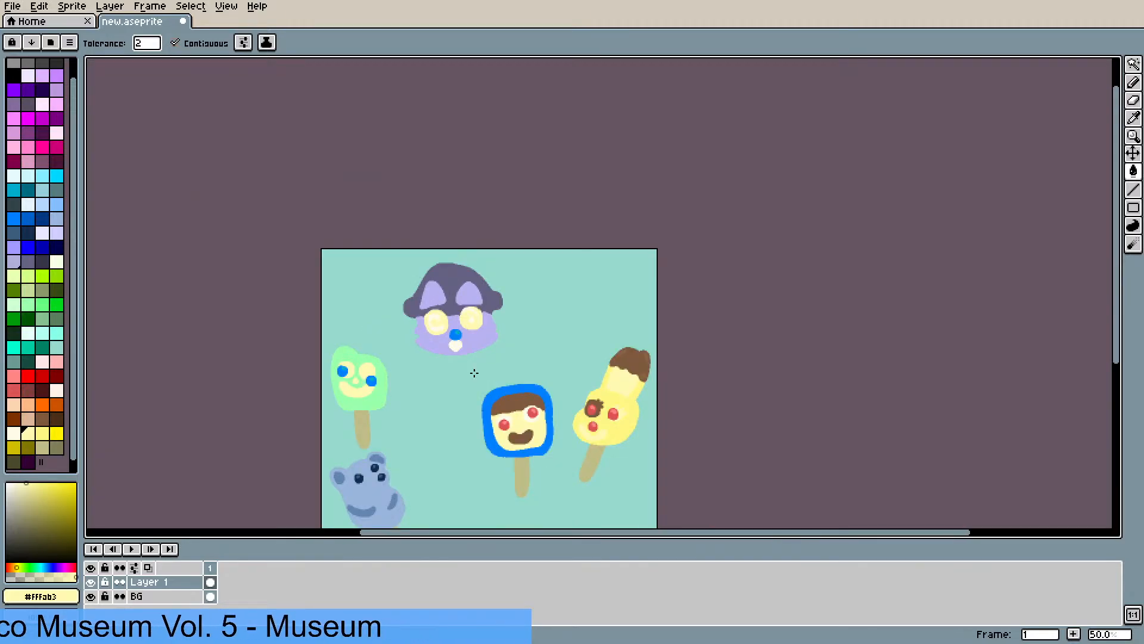
pyautogui.moveTo(473, 373); pyautogui.dragTo(440, 317)
pyautogui.scroll(1, 440, 254)
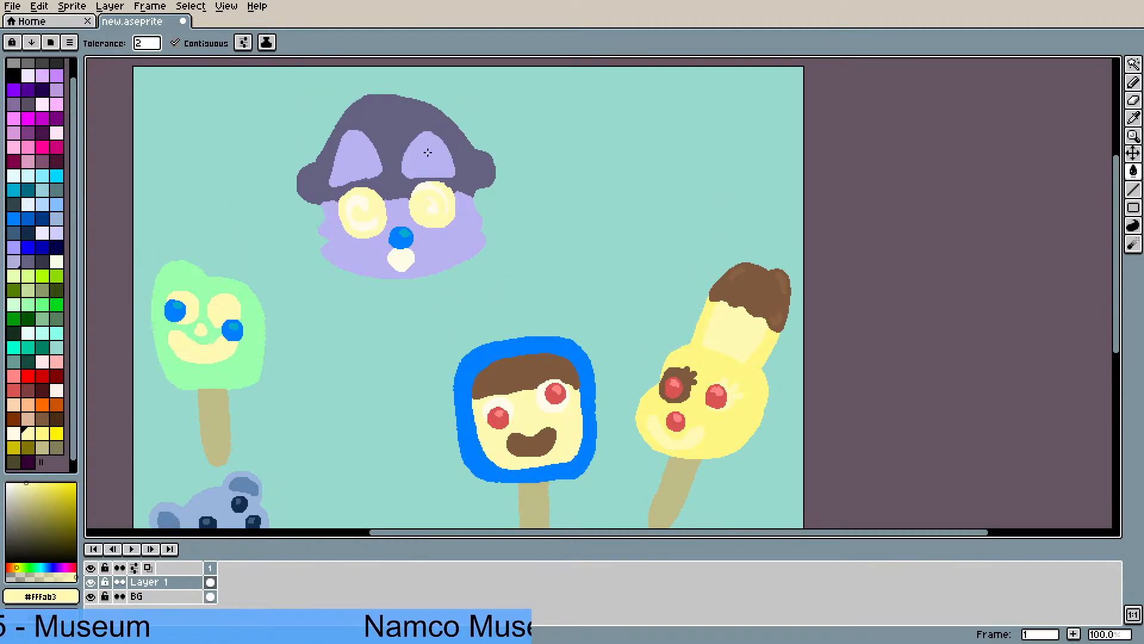
pyautogui.click(1133, 63)
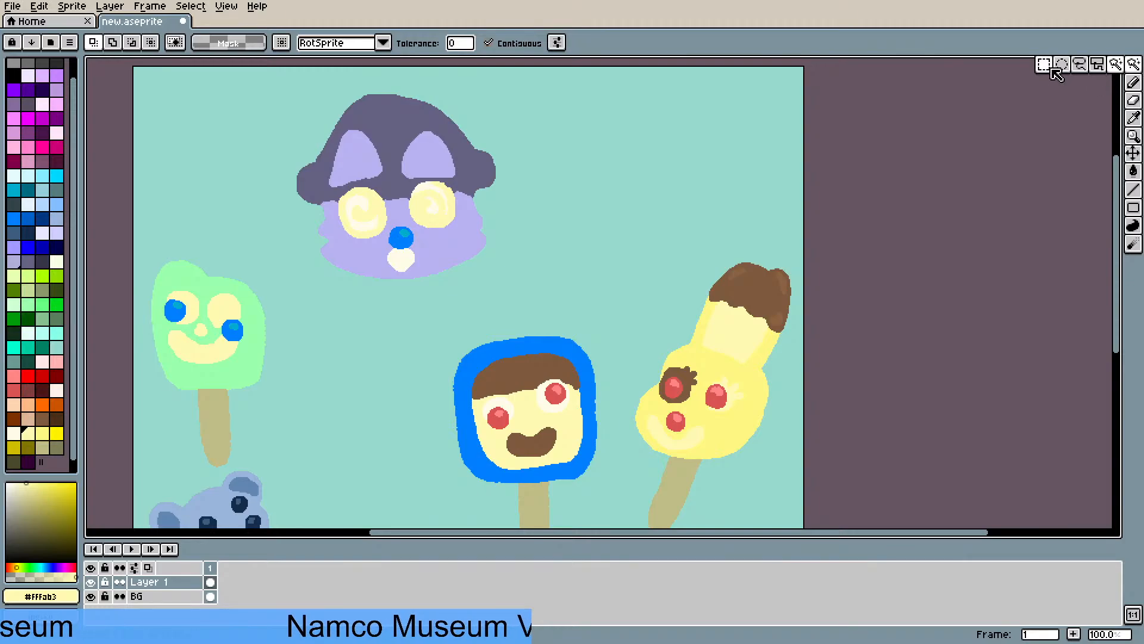
pyautogui.moveTo(291, 83); pyautogui.dragTo(543, 313)
pyautogui.moveTo(449, 248); pyautogui.dragTo(456, 274)
pyautogui.moveTo(531, 232); pyautogui.dragTo(511, 234)
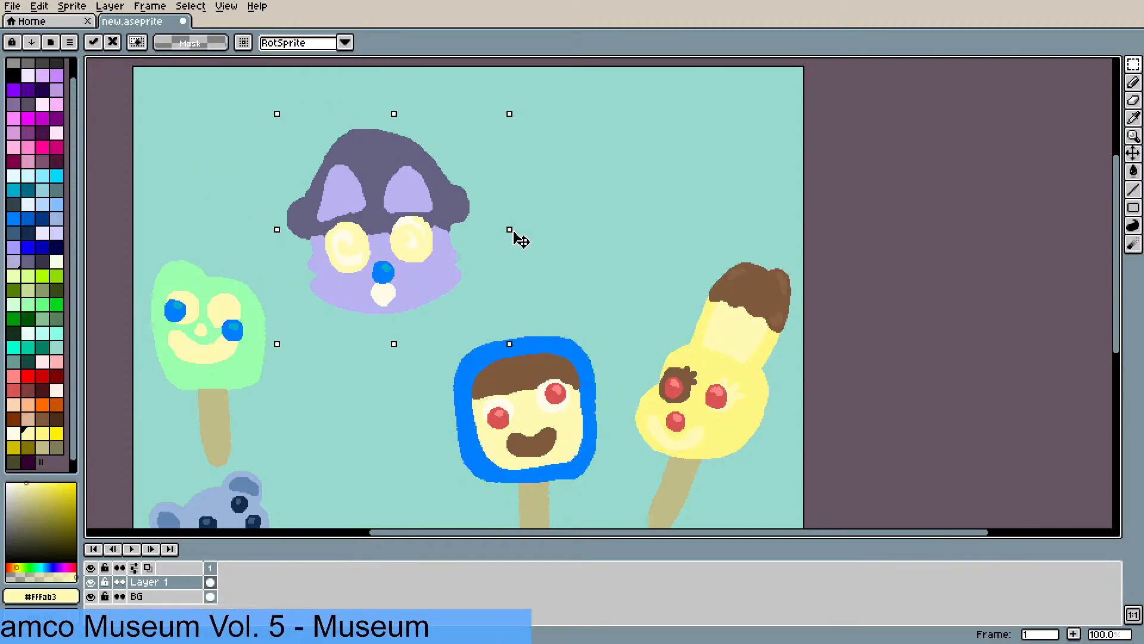
pyautogui.moveTo(394, 114); pyautogui.dragTo(396, 145)
pyautogui.moveTo(387, 208); pyautogui.dragTo(385, 232)
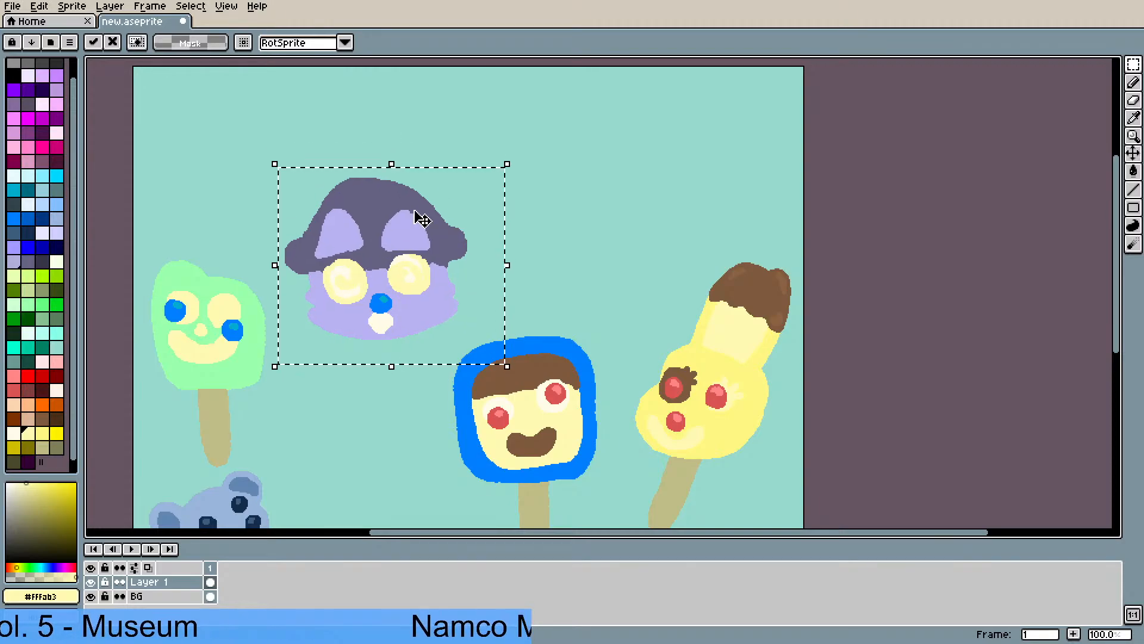
pyautogui.click(550, 196)
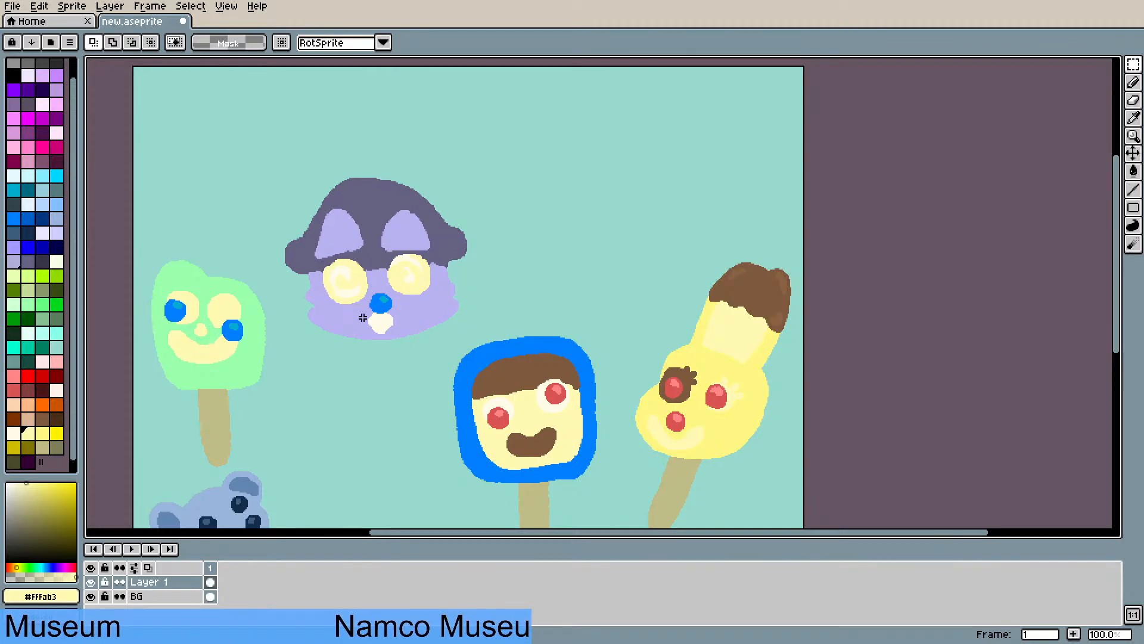
pyautogui.moveTo(366, 314); pyautogui.dragTo(395, 292)
pyautogui.click(465, 268)
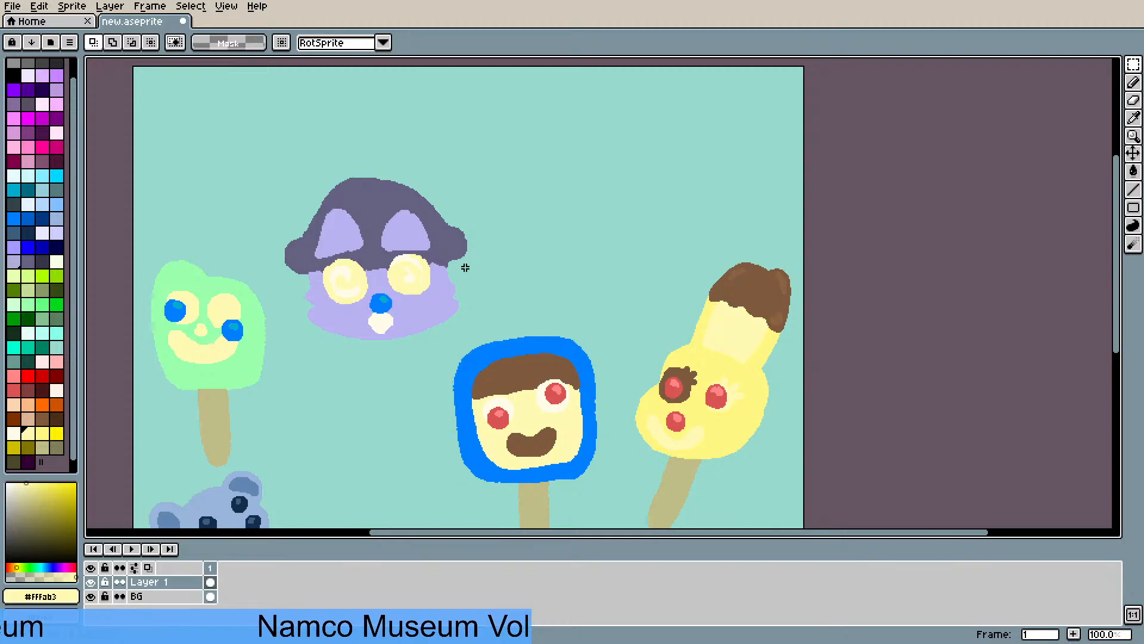
# - Round off the flat crown of the head in its dark purple with a 3 px brush
pyautogui.scroll(1, 431, 171)
pyautogui.scroll(-1, 428, 172)
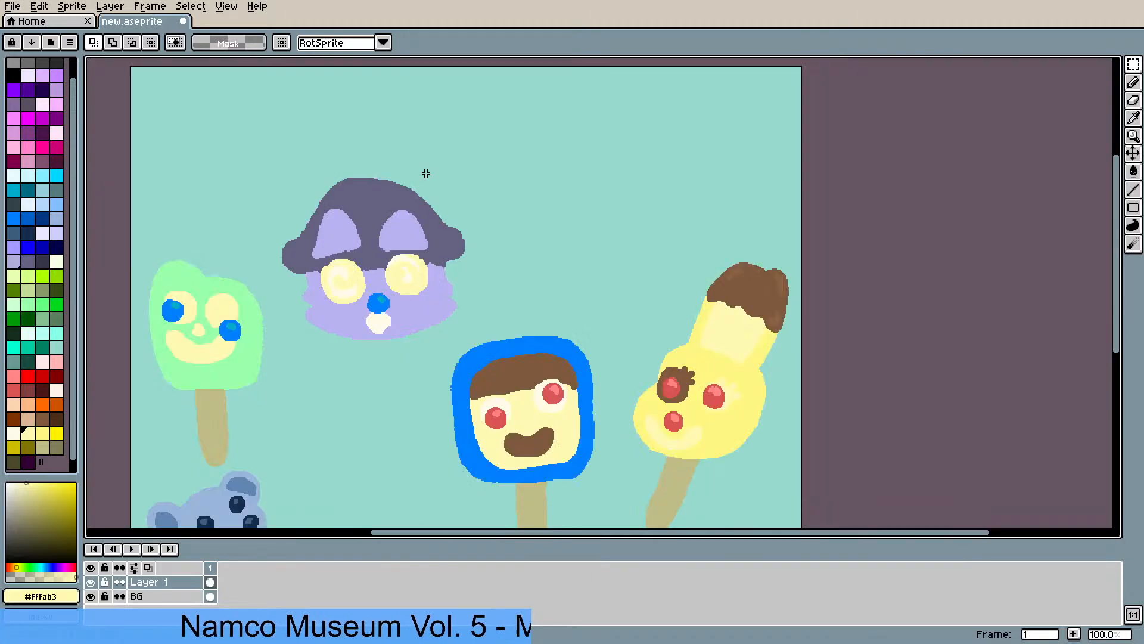
pyautogui.moveTo(426, 174); pyautogui.dragTo(463, 166)
pyautogui.scroll(1, 427, 197)
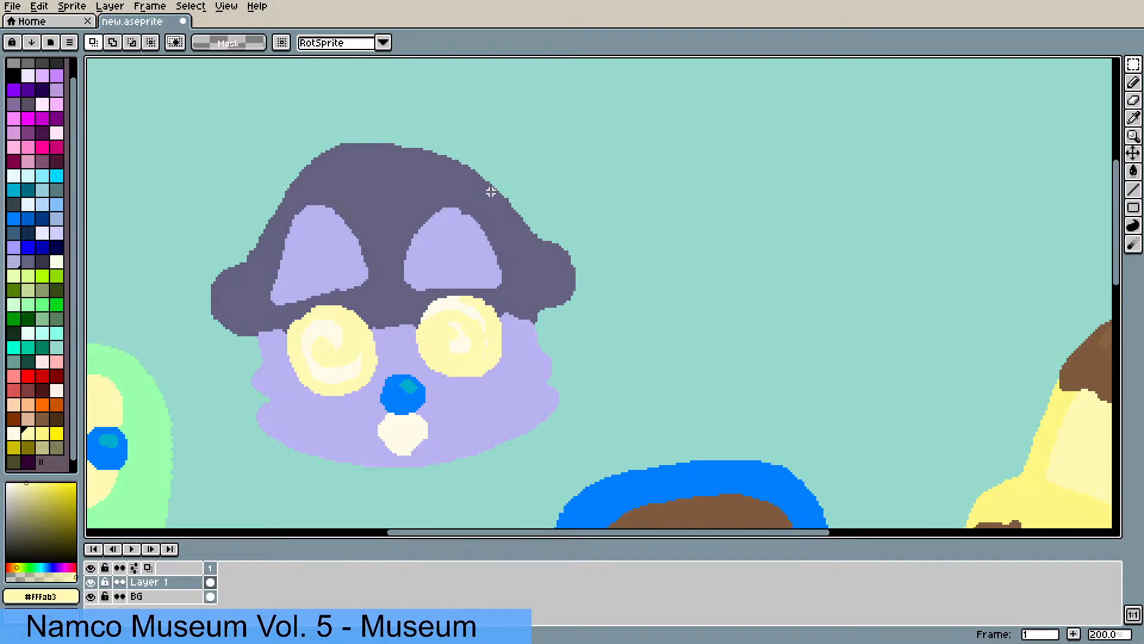
pyautogui.press('i')
pyautogui.click(379, 242)
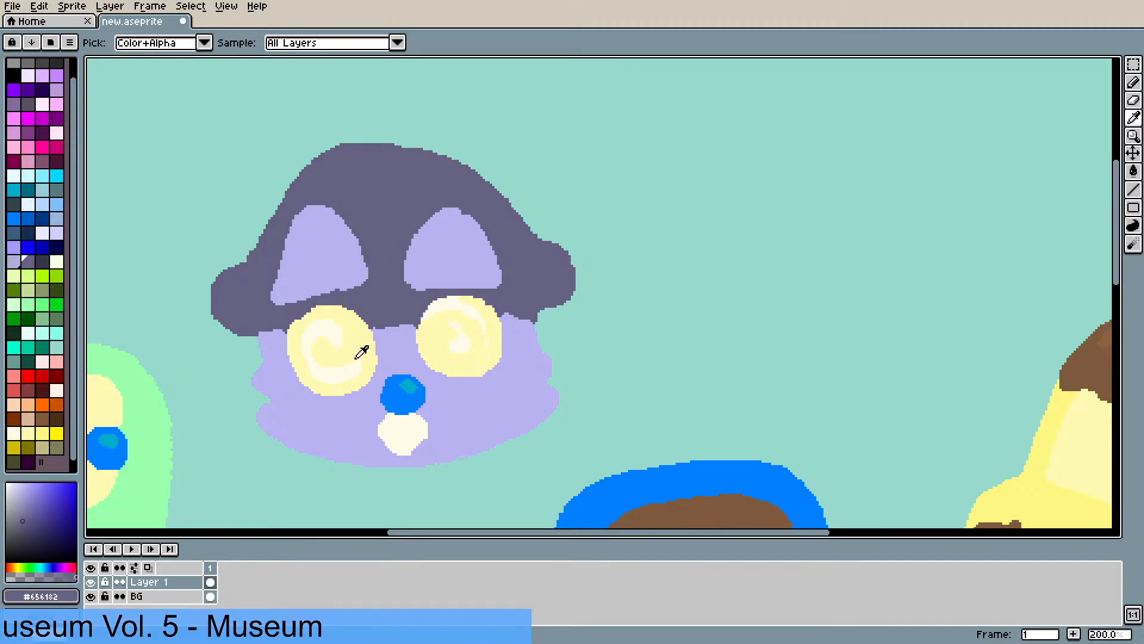
pyautogui.press('b')
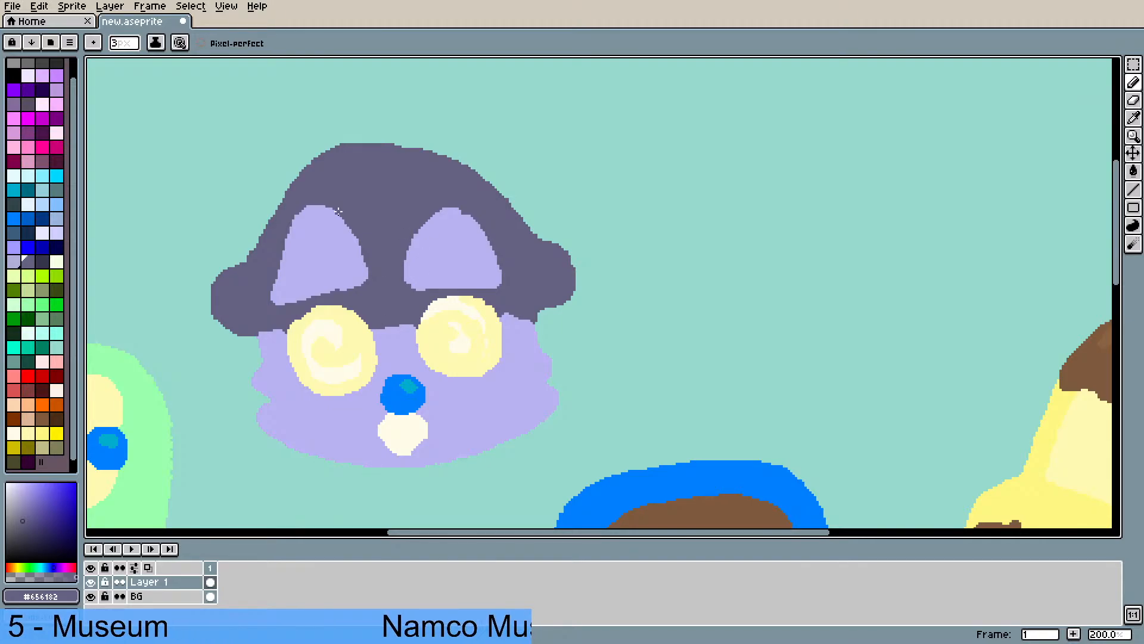
pyautogui.moveTo(366, 138); pyautogui.dragTo(388, 137)
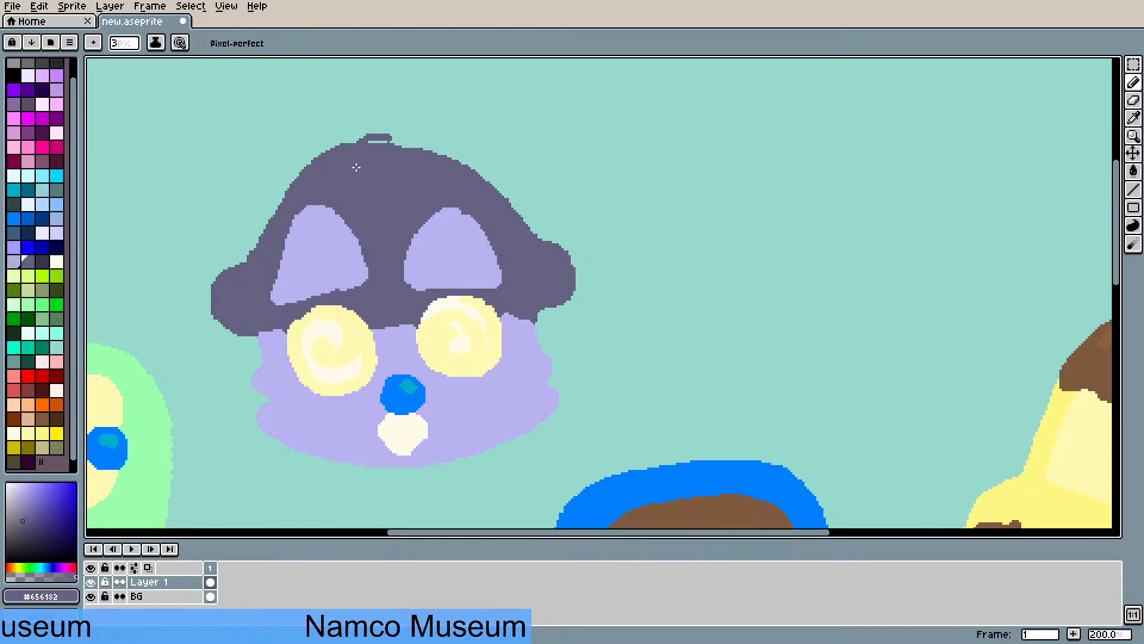
pyautogui.hotkey('ctrl', 'z')
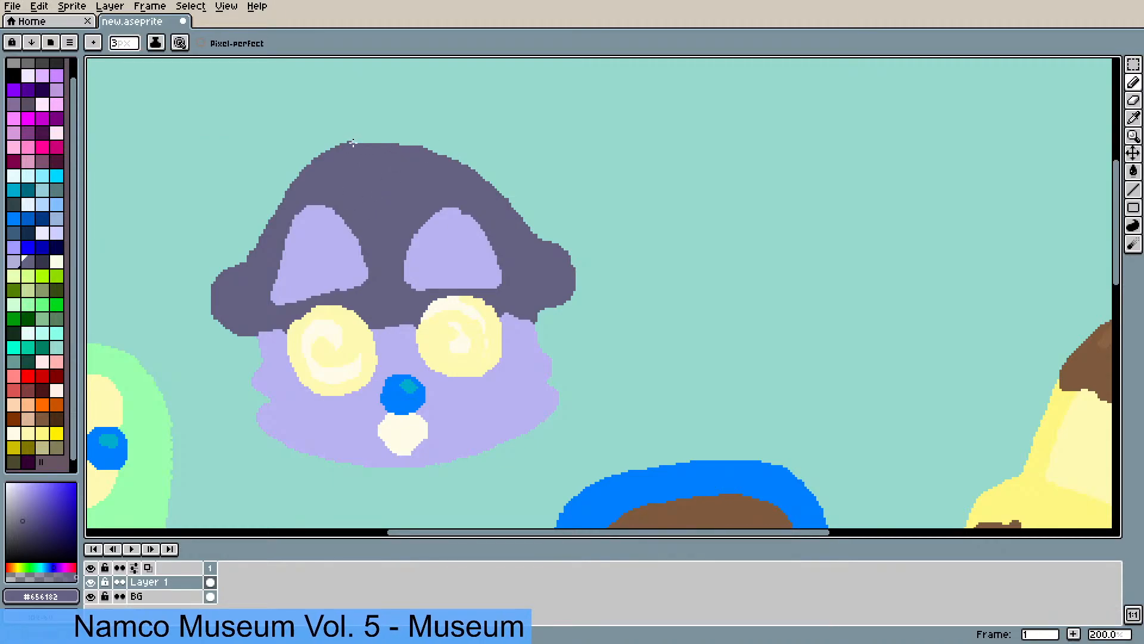
pyautogui.moveTo(352, 143); pyautogui.dragTo(421, 146)
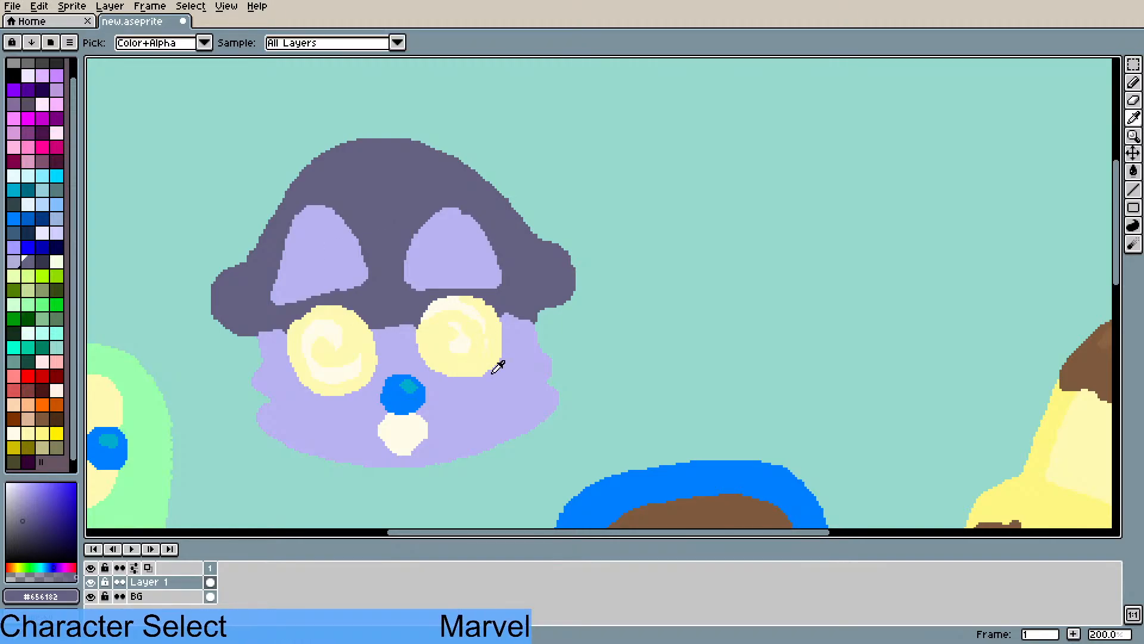
# - Reshape the mouth's lower tip with lavender and cream strokes to give it a rounder end
pyautogui.keyDown('alt'); pyautogui.click(473, 417); pyautogui.keyUp('alt')
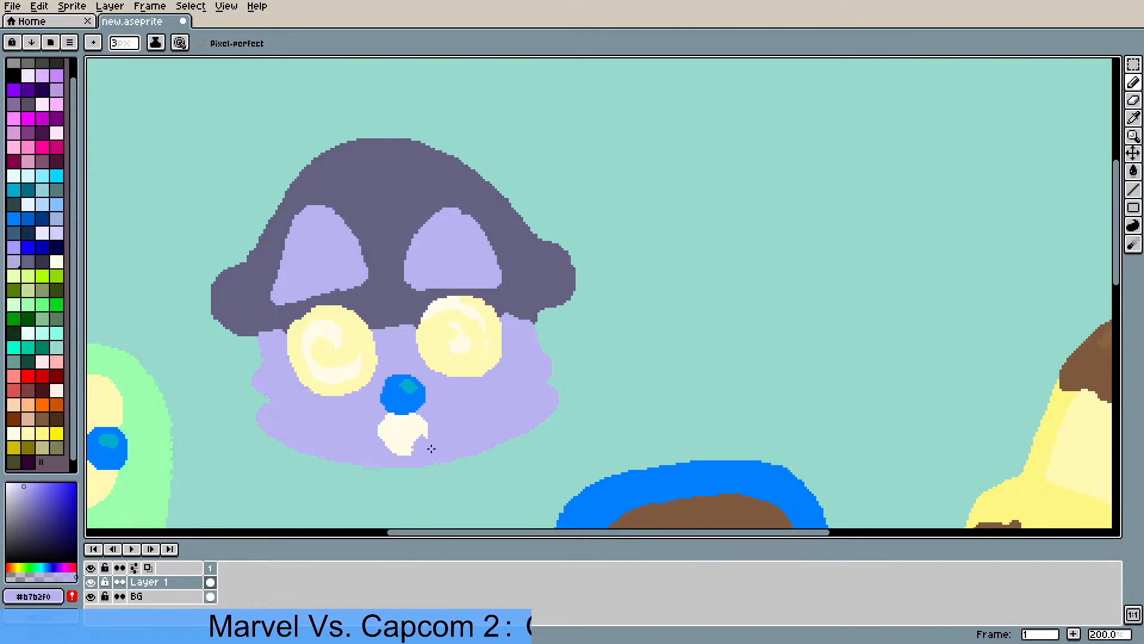
pyautogui.keyDown('alt'); pyautogui.click(412, 452); pyautogui.keyUp('alt')
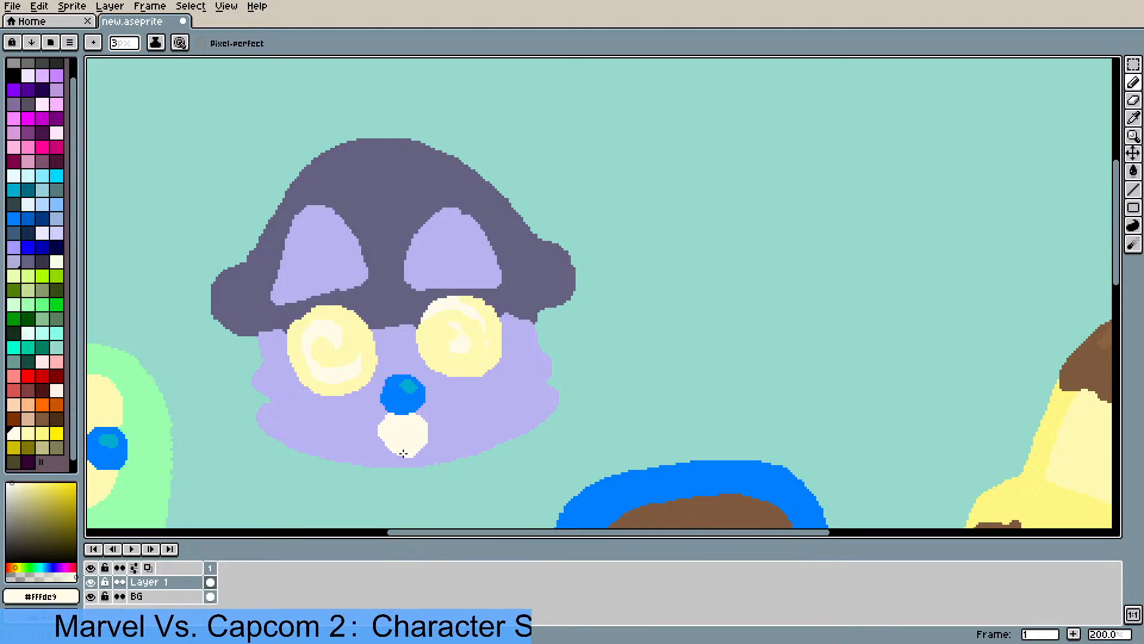
pyautogui.scroll(-1, 454, 467)
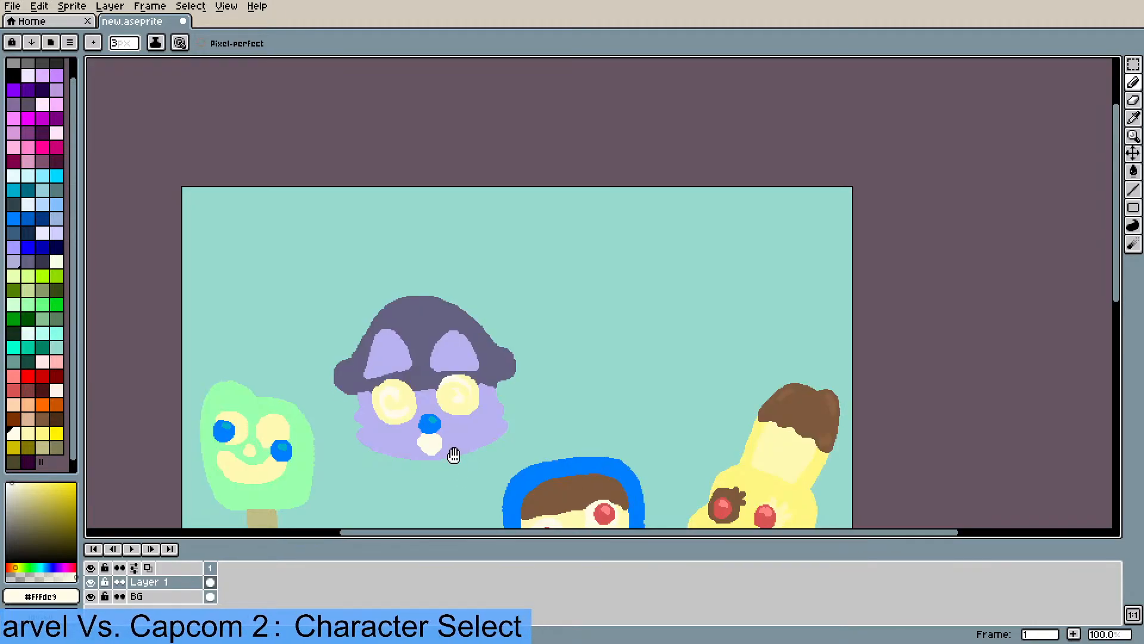
# - Sample the lavender #b7b2f0 from the dark-topped head's ear marking and touch up the edges of the markings with the 3 px brush
pyautogui.moveTo(452, 460); pyautogui.dragTo(529, 387)
pyautogui.scroll(2, 529, 259)
pyautogui.moveTo(448, 269); pyautogui.dragTo(463, 288)
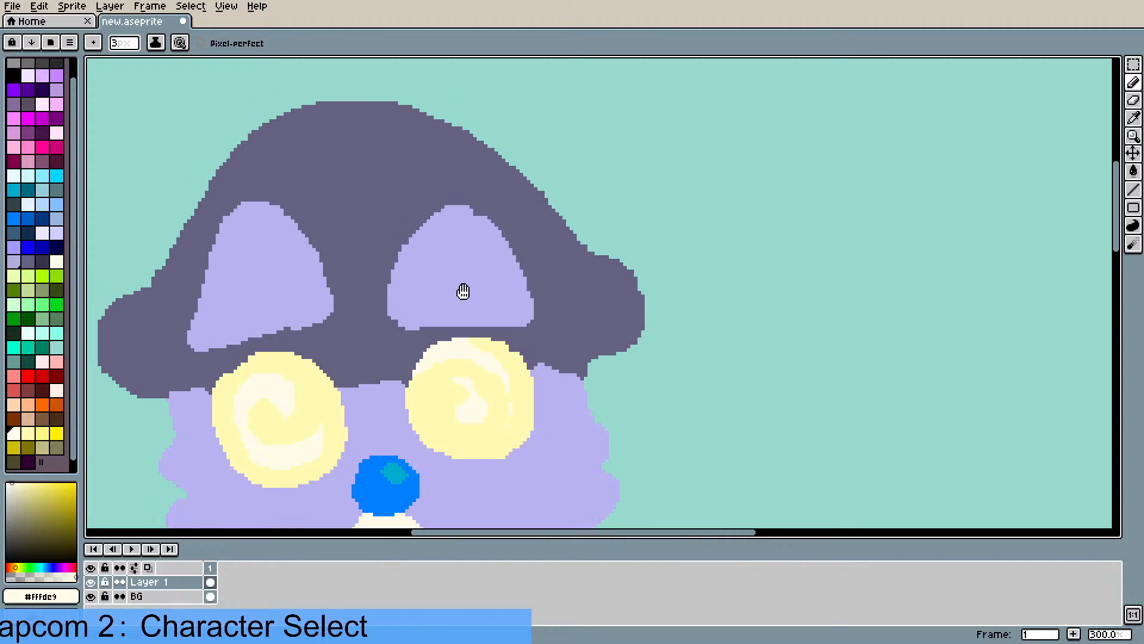
pyautogui.keyDown('alt'); pyautogui.click(470, 267); pyautogui.keyUp('alt')
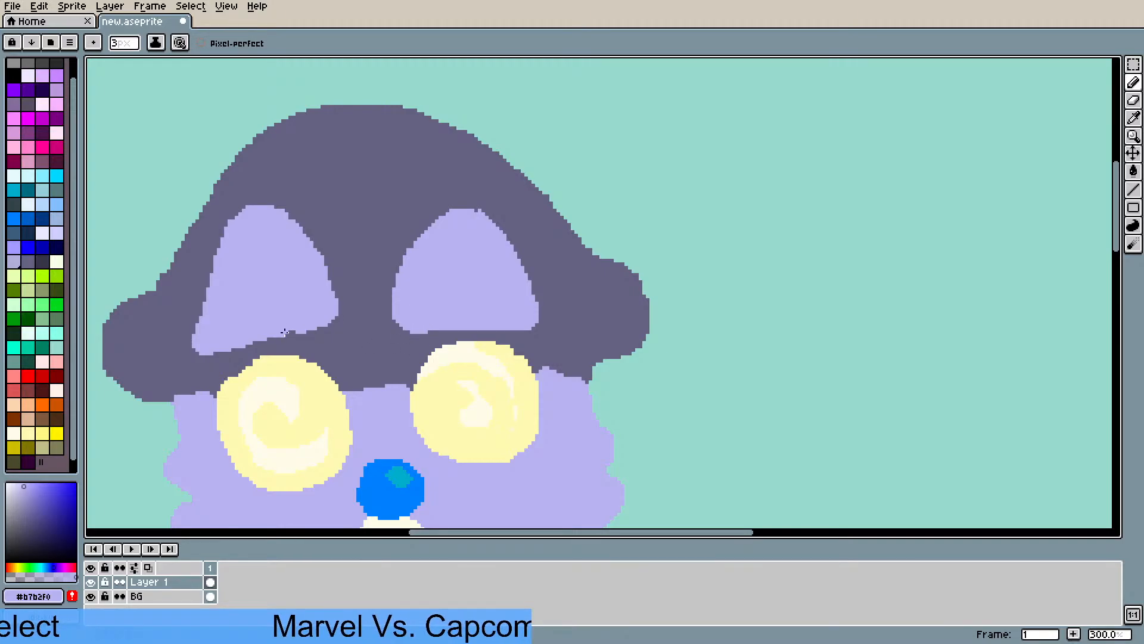
pyautogui.scroll(-2, 306, 365)
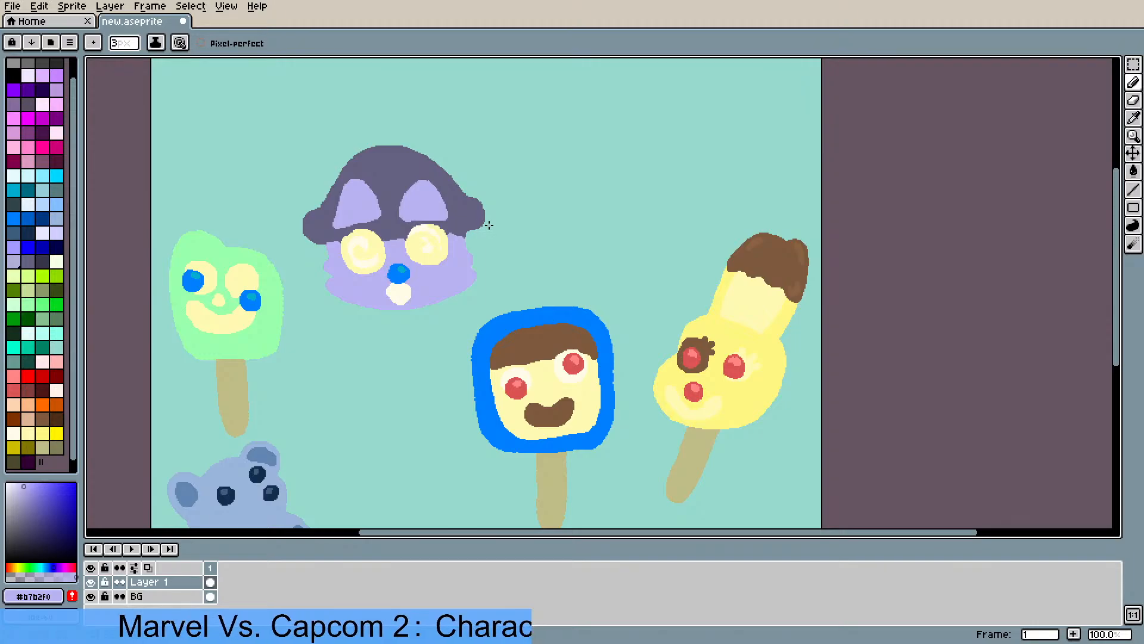
# - Select the stick of the blue-hooded popsicle by colour and place a copy of it beneath the dark-topped head
pyautogui.moveTo(481, 277); pyautogui.dragTo(492, 244)
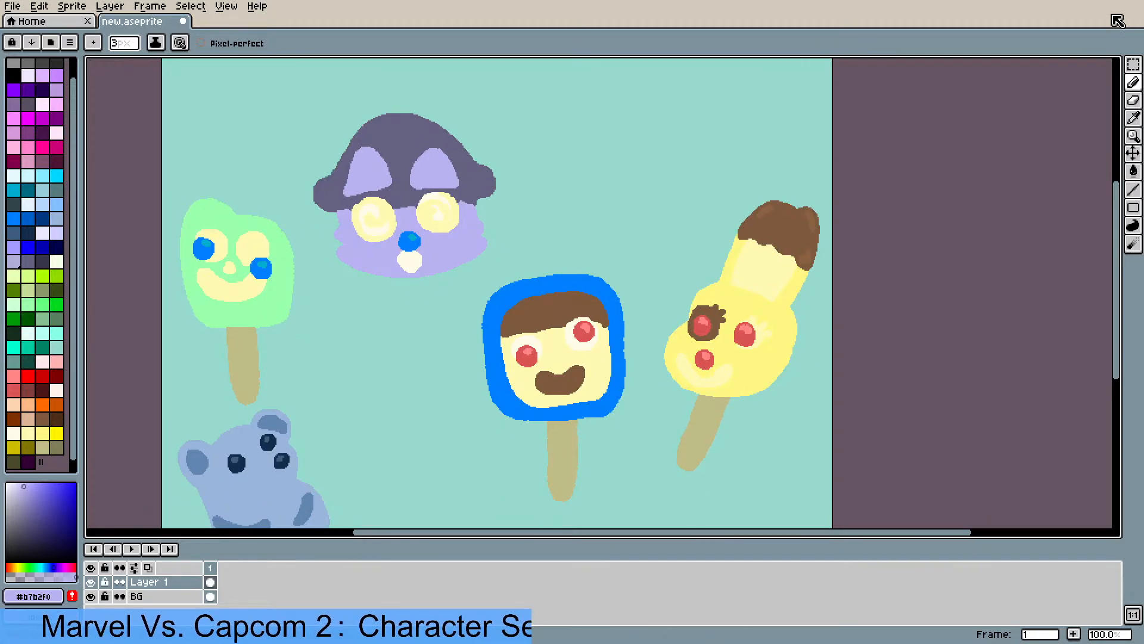
pyautogui.click(1133, 64)
pyautogui.click(1114, 64)
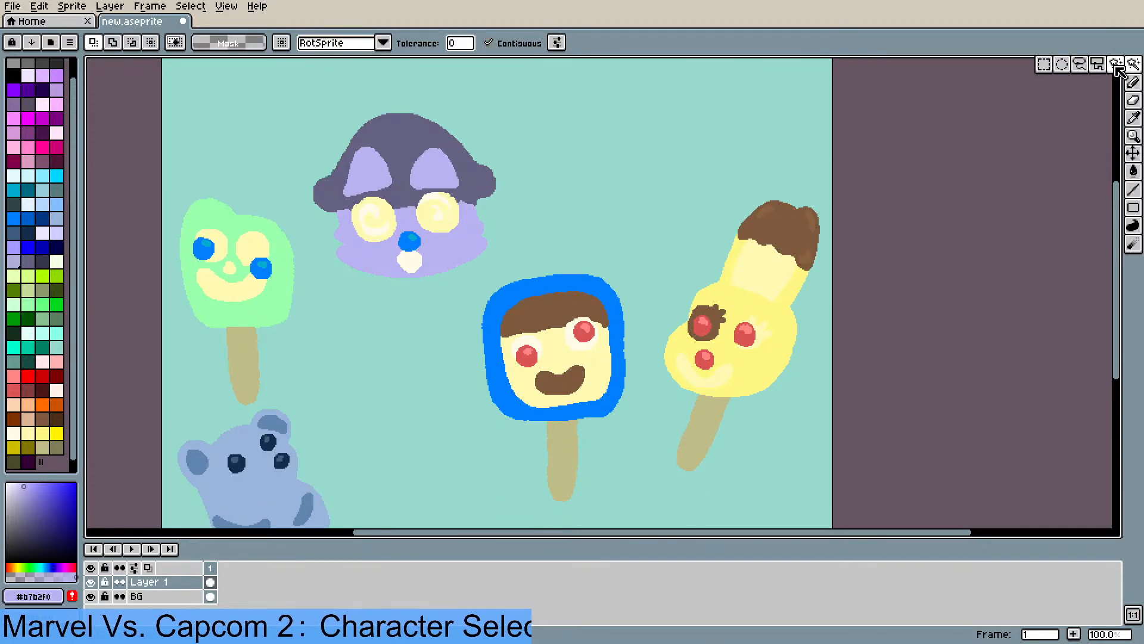
pyautogui.click(560, 459)
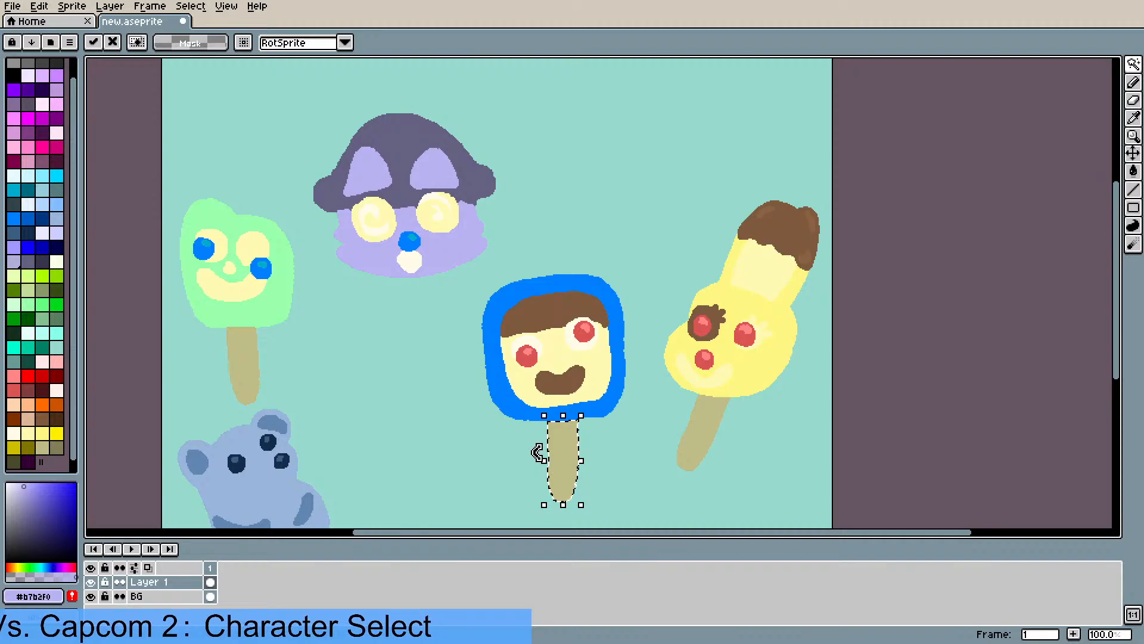
pyautogui.moveTo(560, 453); pyautogui.dragTo(418, 309)
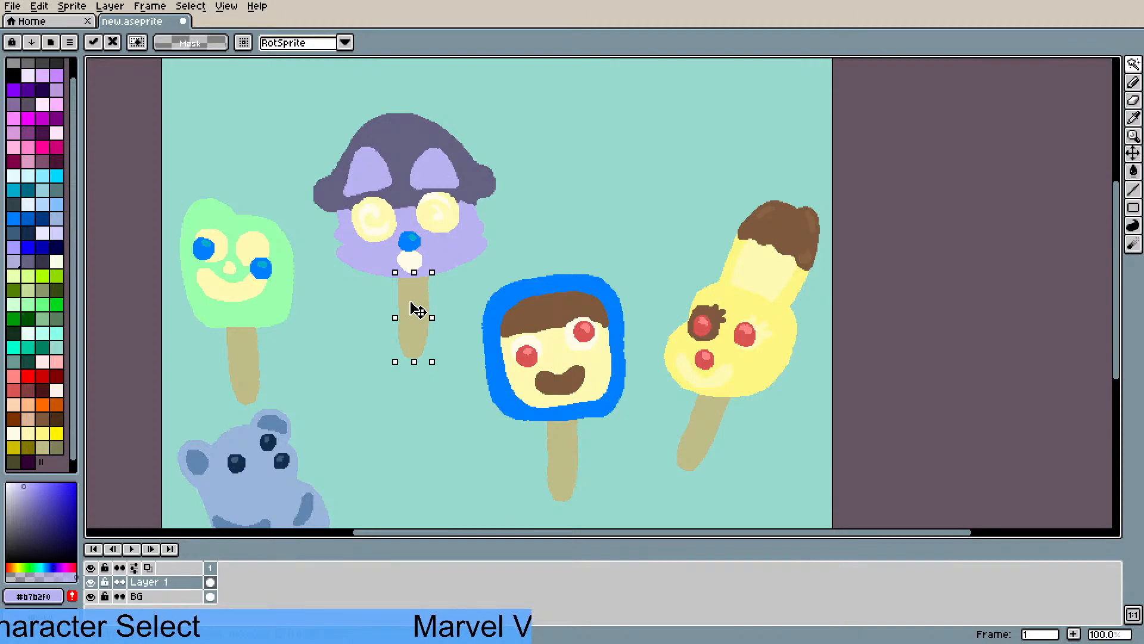
# - Shorten the copied stick from its upper end and move it up against the chin of the dark-topped head
pyautogui.scroll(2, 412, 307)
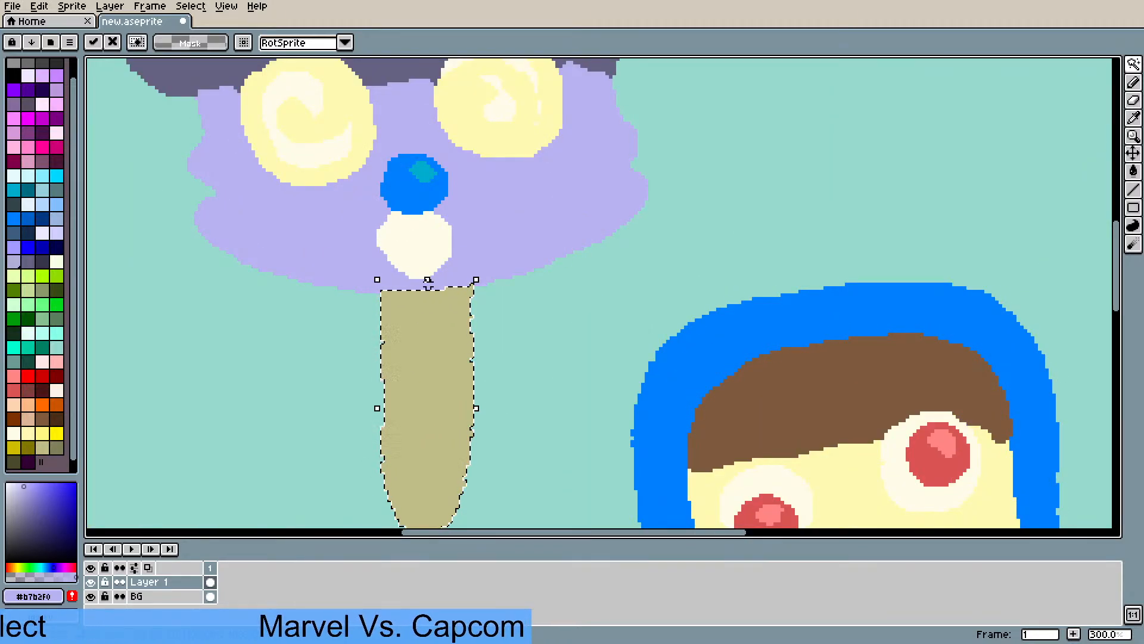
pyautogui.moveTo(427, 279); pyautogui.dragTo(430, 313)
pyautogui.moveTo(425, 366); pyautogui.dragTo(422, 338)
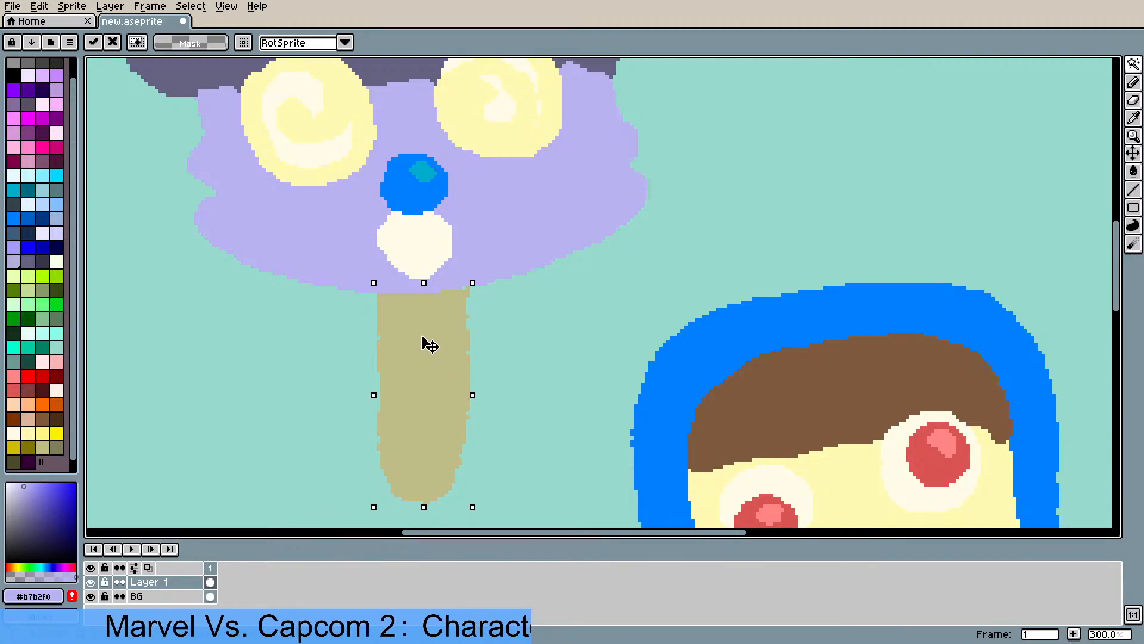
pyautogui.scroll(-2, 425, 343)
pyautogui.scroll(1, 417, 334)
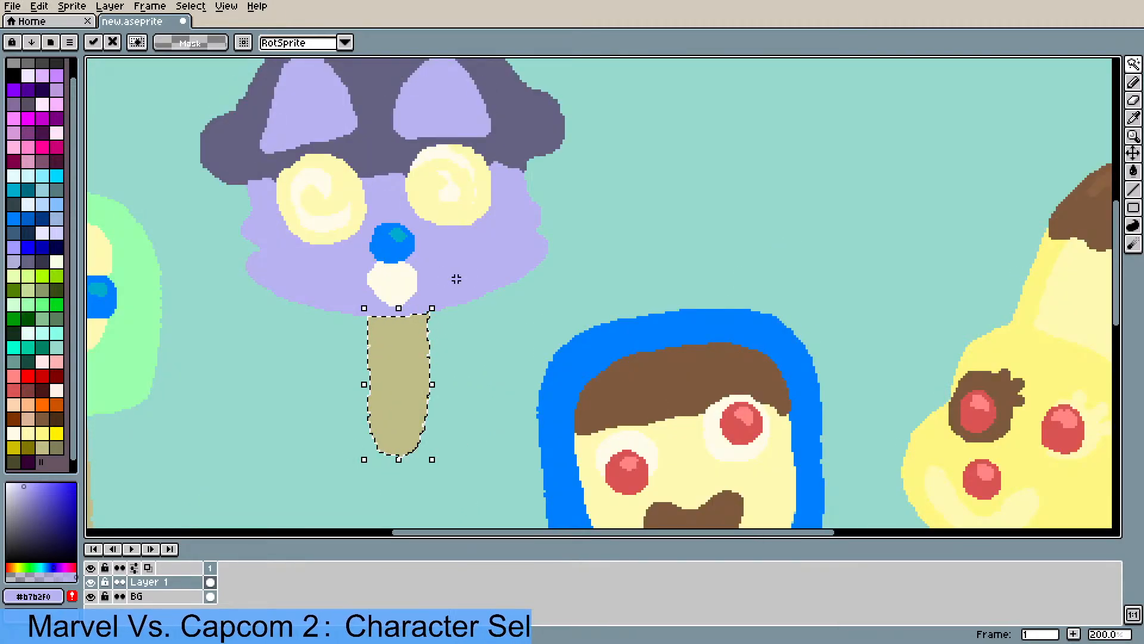
# - Rotate the copied stick slightly, apply the transformation, and clear the selection
pyautogui.moveTo(441, 298); pyautogui.dragTo(434, 304)
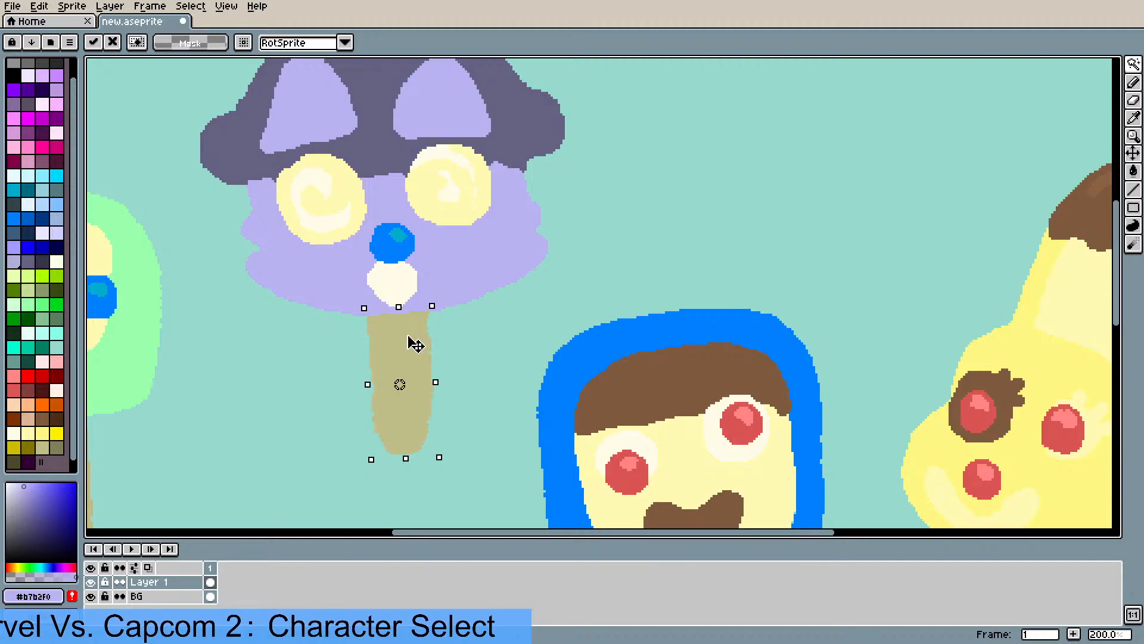
pyautogui.press('Return')
pyautogui.press('w')
pyautogui.click(447, 350)
pyautogui.scroll(-2, 448, 350)
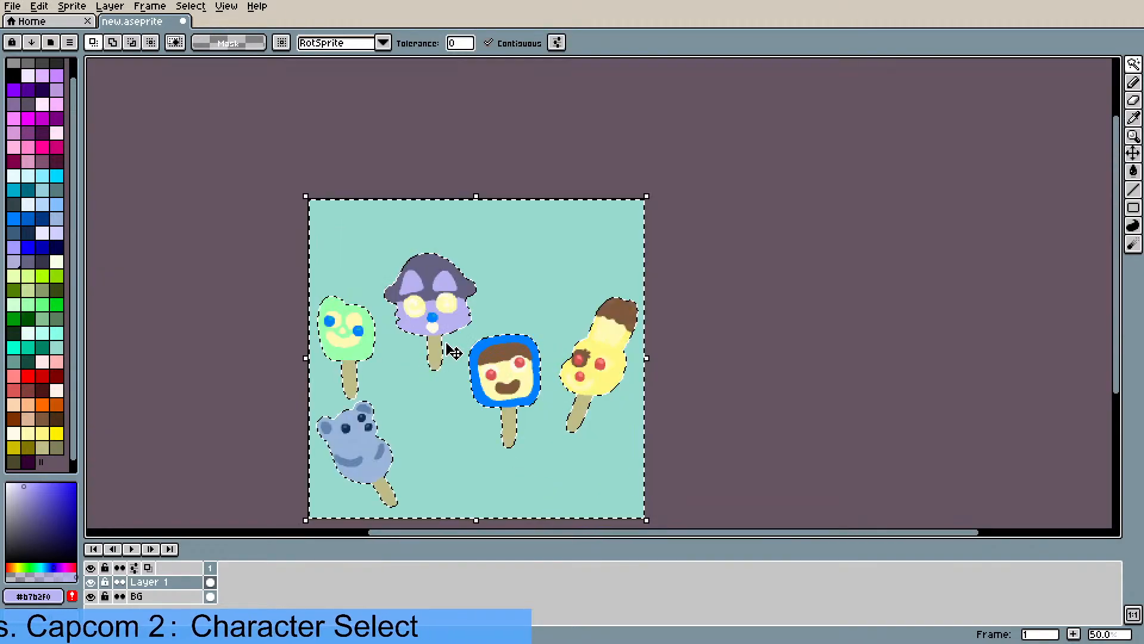
pyautogui.scroll(3, 447, 351)
pyautogui.scroll(-1, 417, 339)
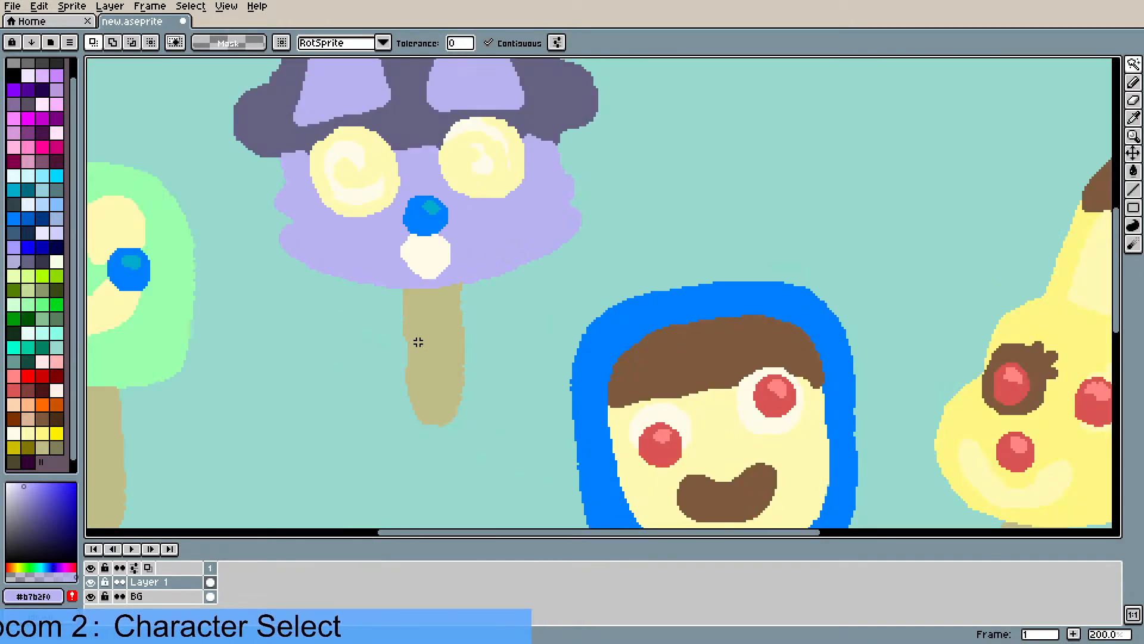
pyautogui.scroll(1, 419, 343)
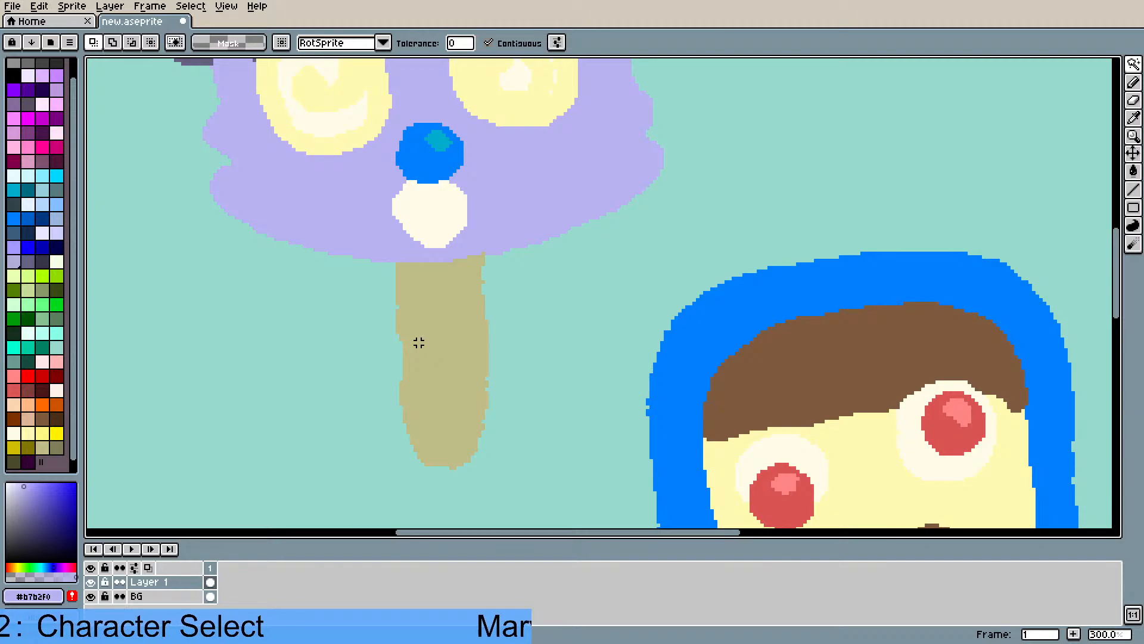
# - Smooth the copied stick's left edge with its tan #bfbc85 and even out where it meets the chin with lavender #b7b2f0
pyautogui.press('b')
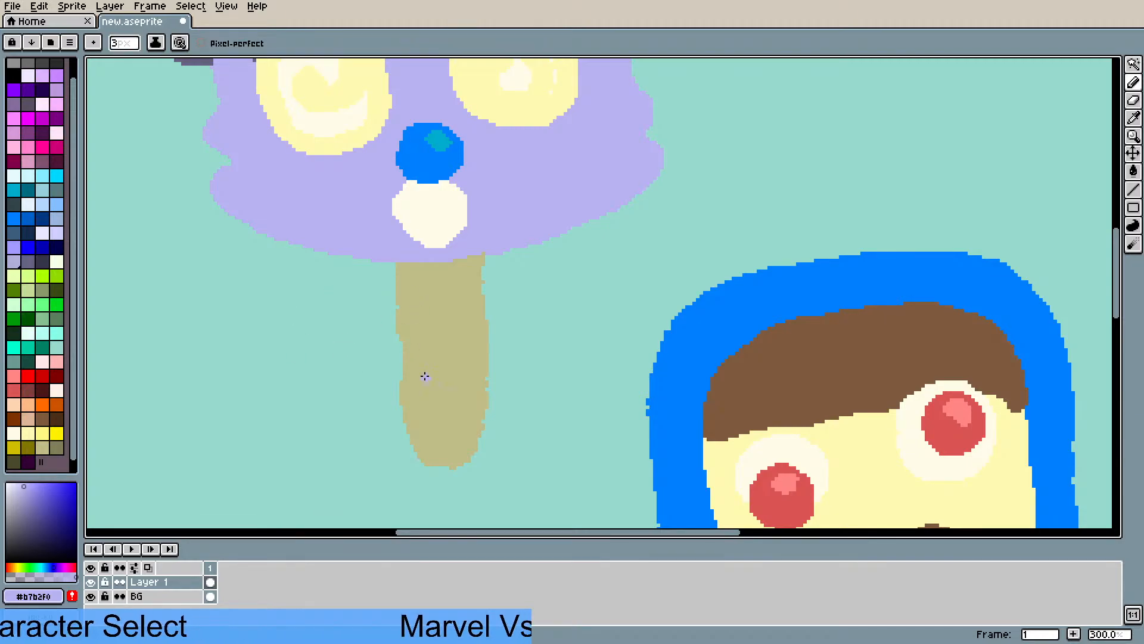
pyautogui.keyDown('alt'); pyautogui.click(436, 339); pyautogui.keyUp('alt')
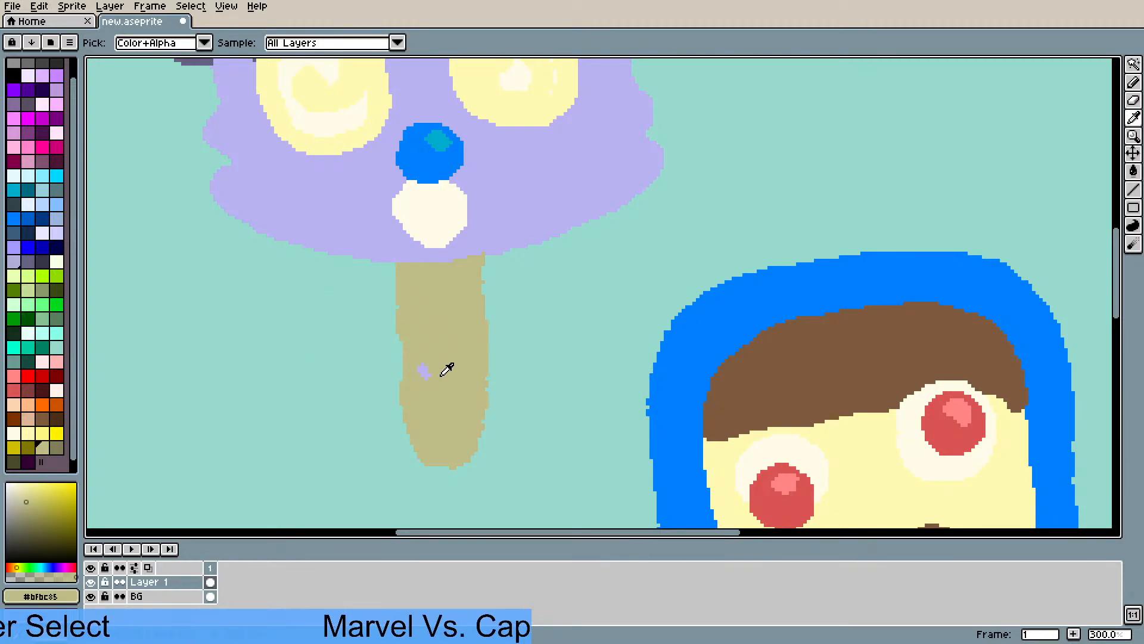
pyautogui.moveTo(401, 345); pyautogui.dragTo(403, 376)
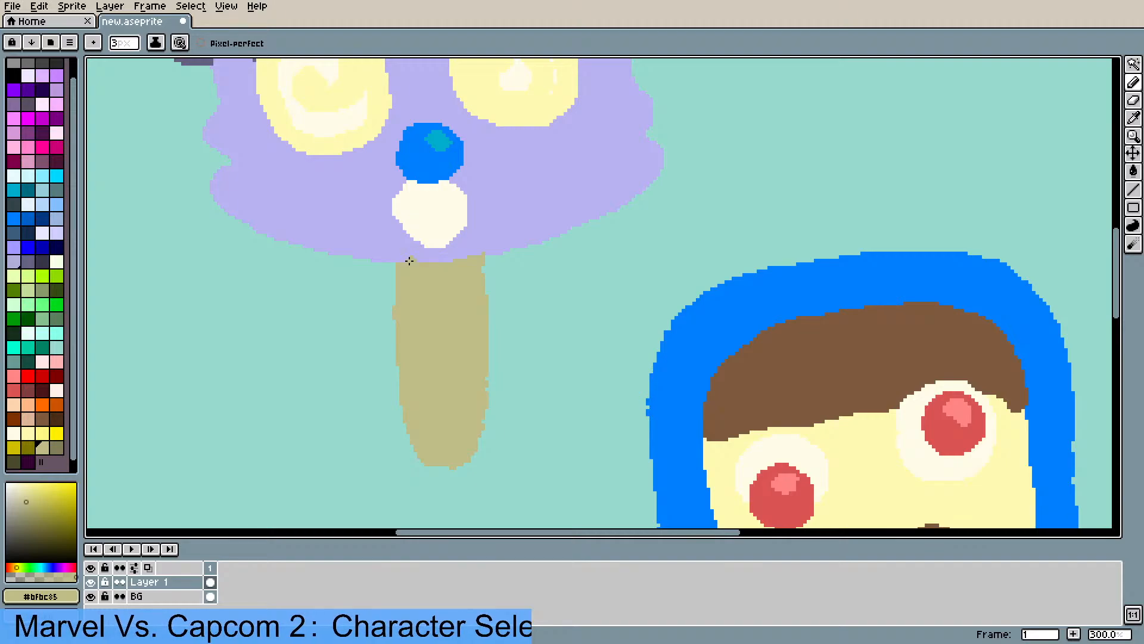
pyautogui.keyDown('alt'); pyautogui.click(505, 215); pyautogui.keyUp('alt')
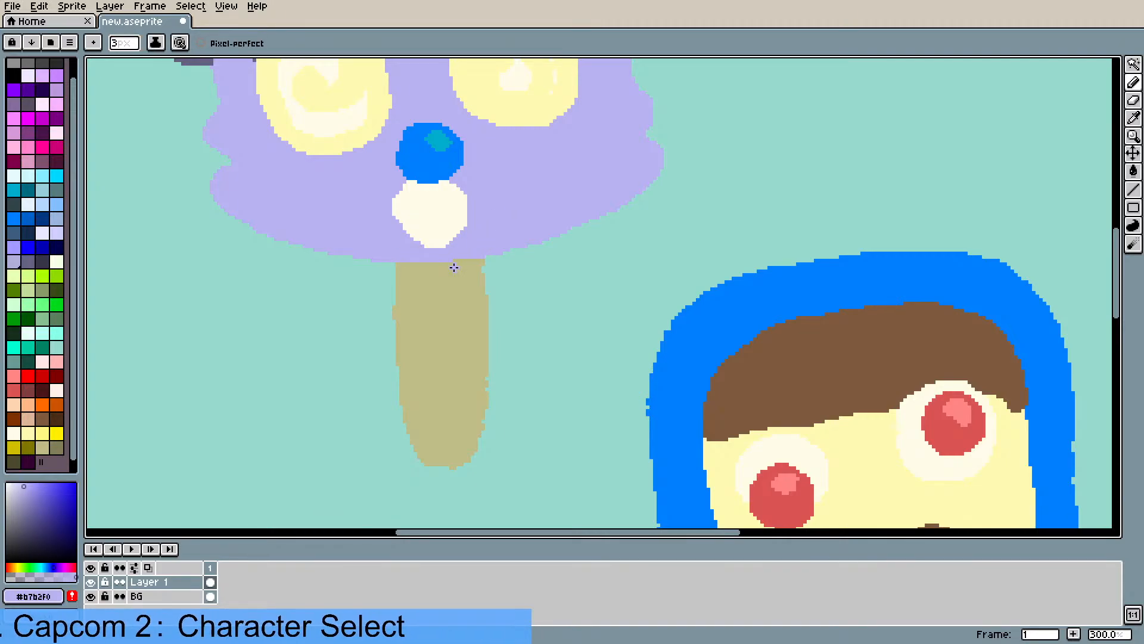
pyautogui.scroll(-3, 472, 274)
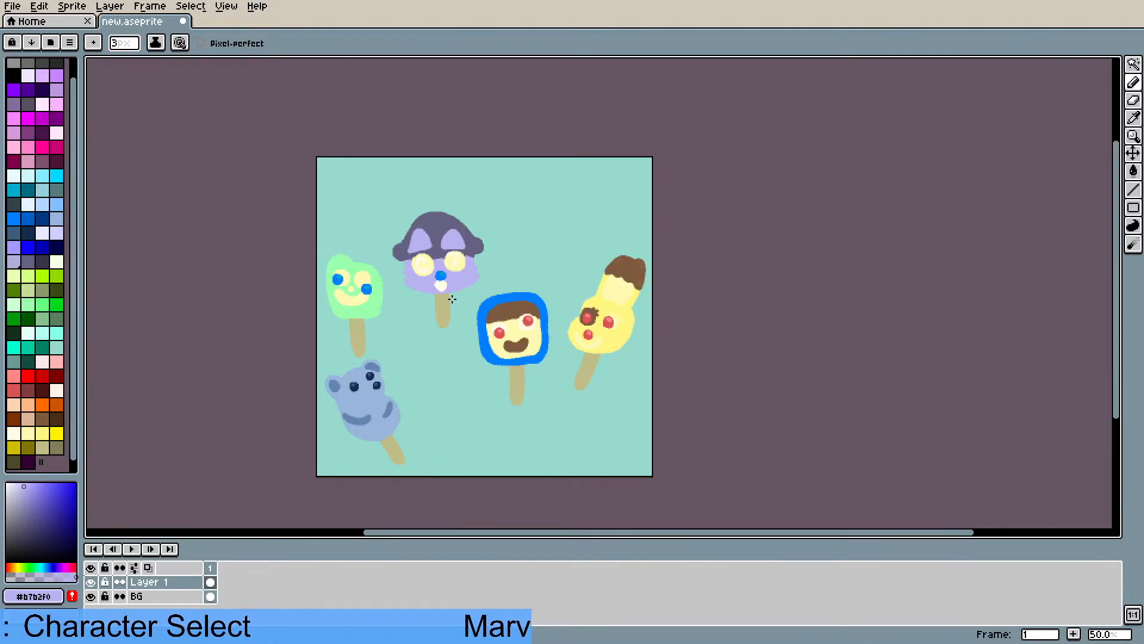
# - Select the whole dark-topped popsicle with a rectangular marquee, move it down beside the blue bear popsicle, and deselect it
pyautogui.scroll(1, 451, 299)
pyautogui.click(1134, 67)
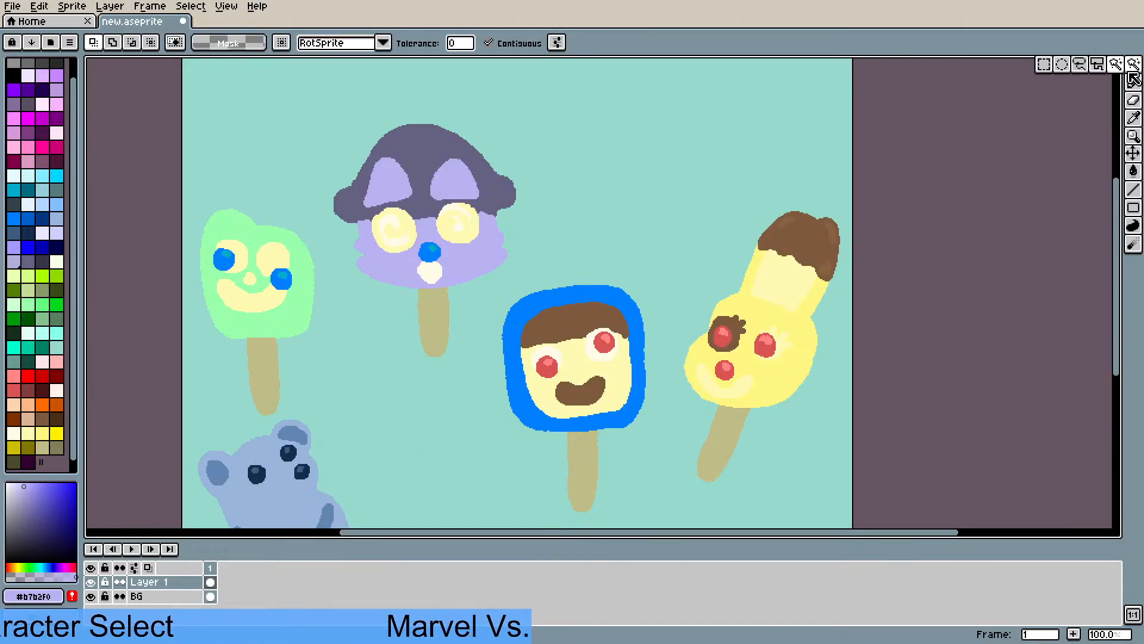
pyautogui.click(1043, 63)
pyautogui.moveTo(314, 113); pyautogui.dragTo(554, 224)
pyautogui.moveTo(470, 368); pyautogui.dragTo(345, 224)
pyautogui.moveTo(527, 285); pyautogui.dragTo(371, 392)
pyautogui.scroll(-1, 357, 251)
pyautogui.click(363, 260)
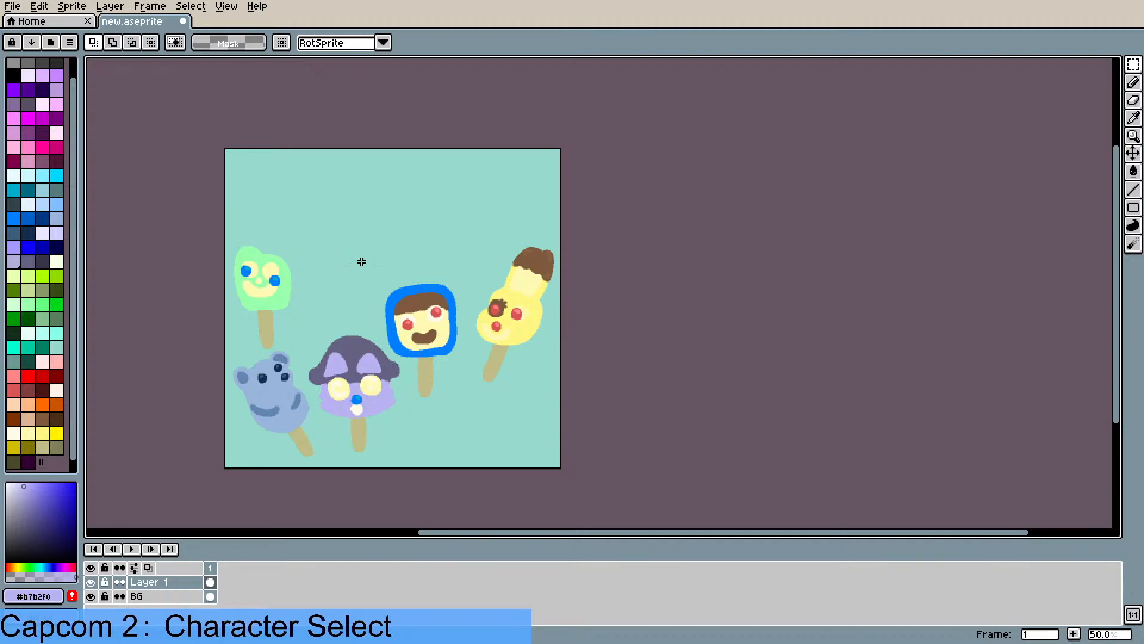
# - Touch up the left swirl eye of the dark-topped popsicle with its pale yellow #fffab3 using the 3 px brush
pyautogui.moveTo(325, 261); pyautogui.dragTo(400, 287)
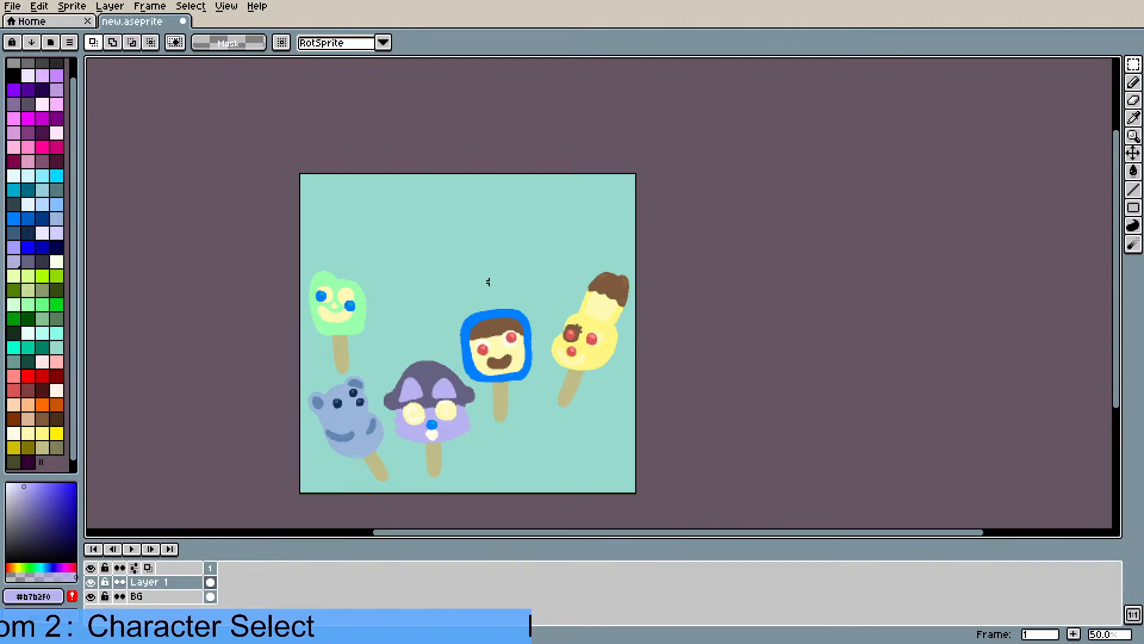
pyautogui.scroll(1, 488, 282)
pyautogui.scroll(-1, 462, 302)
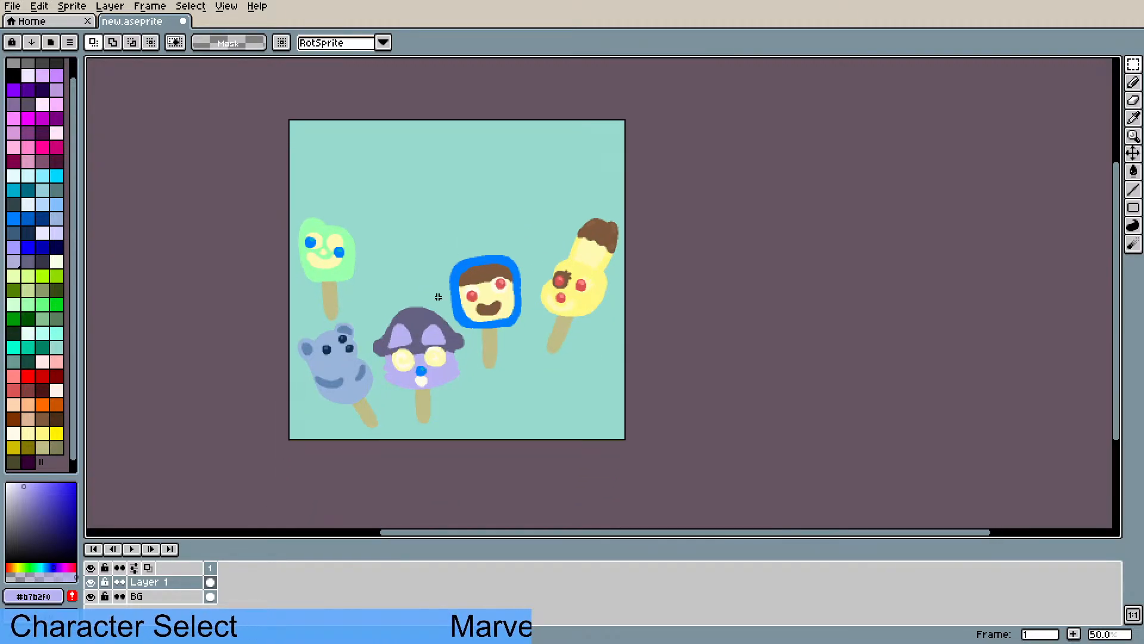
pyautogui.scroll(3, 438, 297)
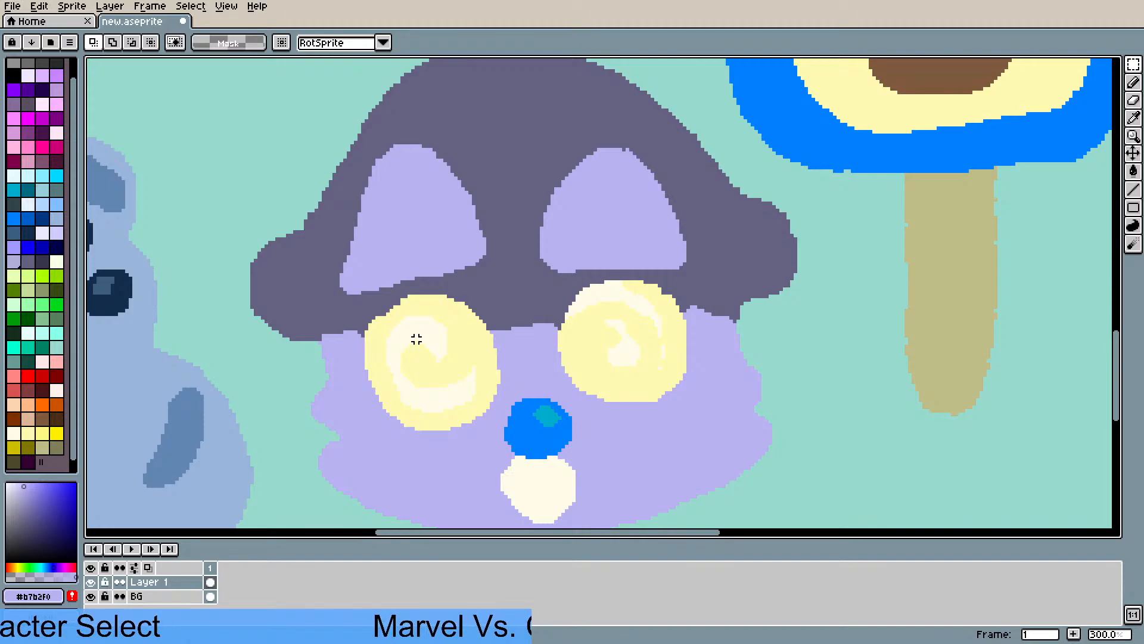
pyautogui.press('i')
pyautogui.click(444, 304)
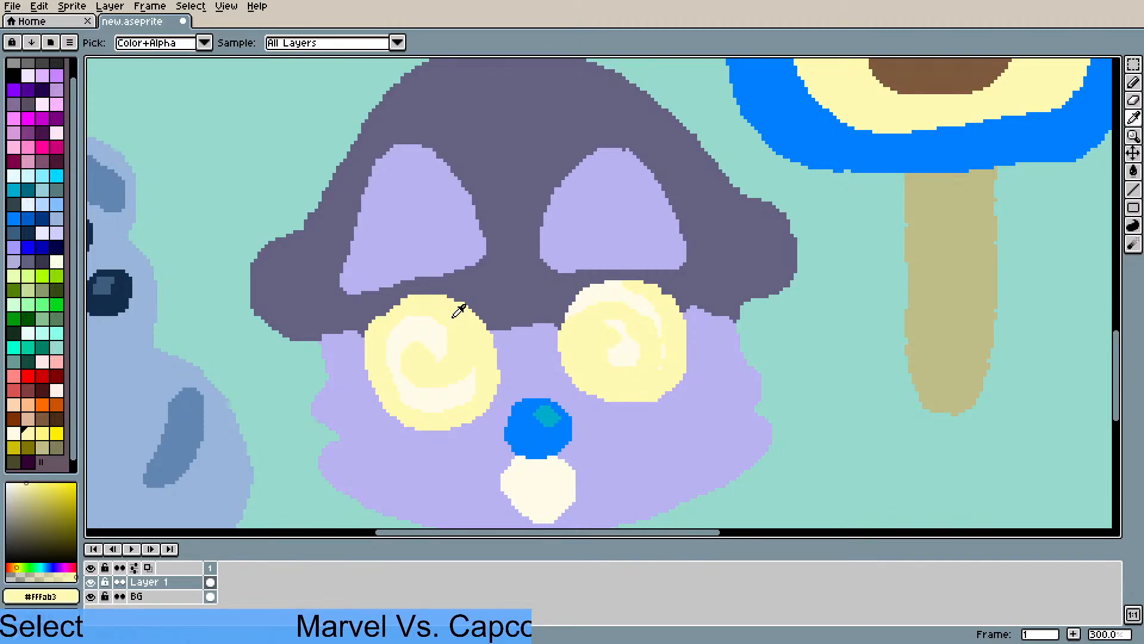
pyautogui.press('b')
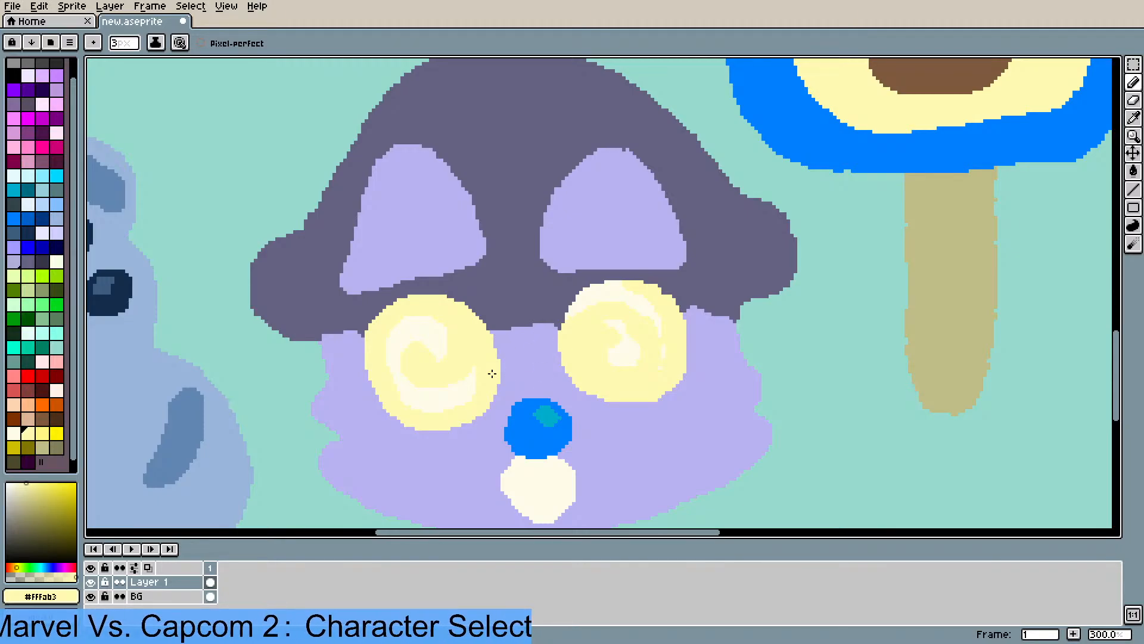
pyautogui.scroll(-1, 492, 370)
pyautogui.scroll(-1, 511, 368)
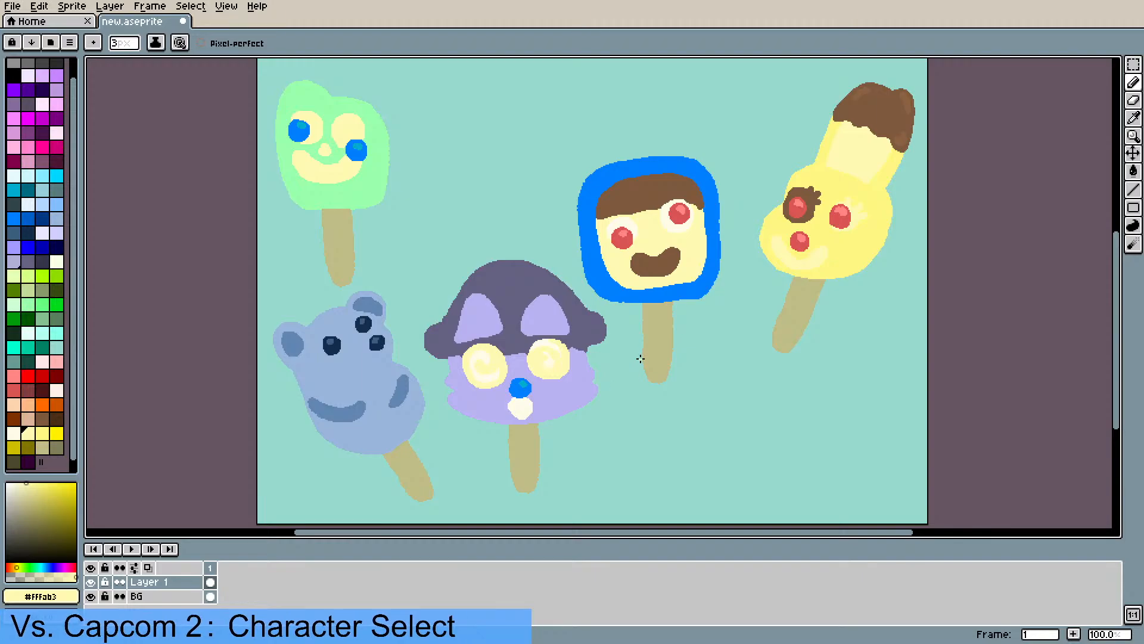
# - Reshape the fur tufts on the right cheek of the dark-topped popsicle with the face's lavender #b7b2f0
pyautogui.moveTo(639, 359); pyautogui.dragTo(603, 359)
pyautogui.scroll(2, 548, 371)
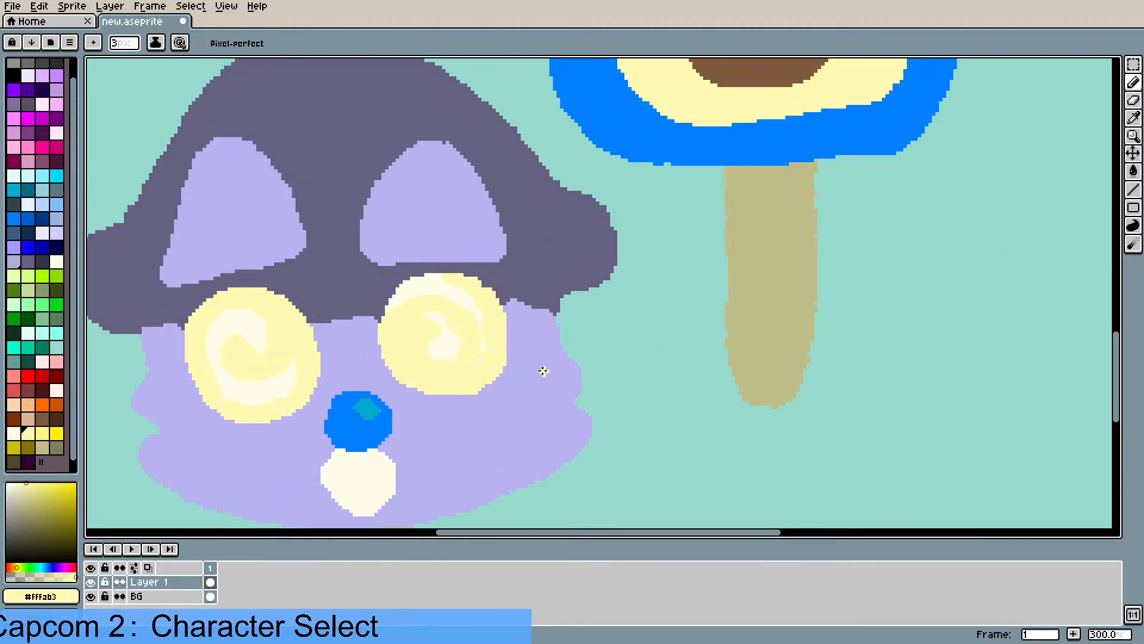
pyautogui.press('i')
pyautogui.click(525, 373)
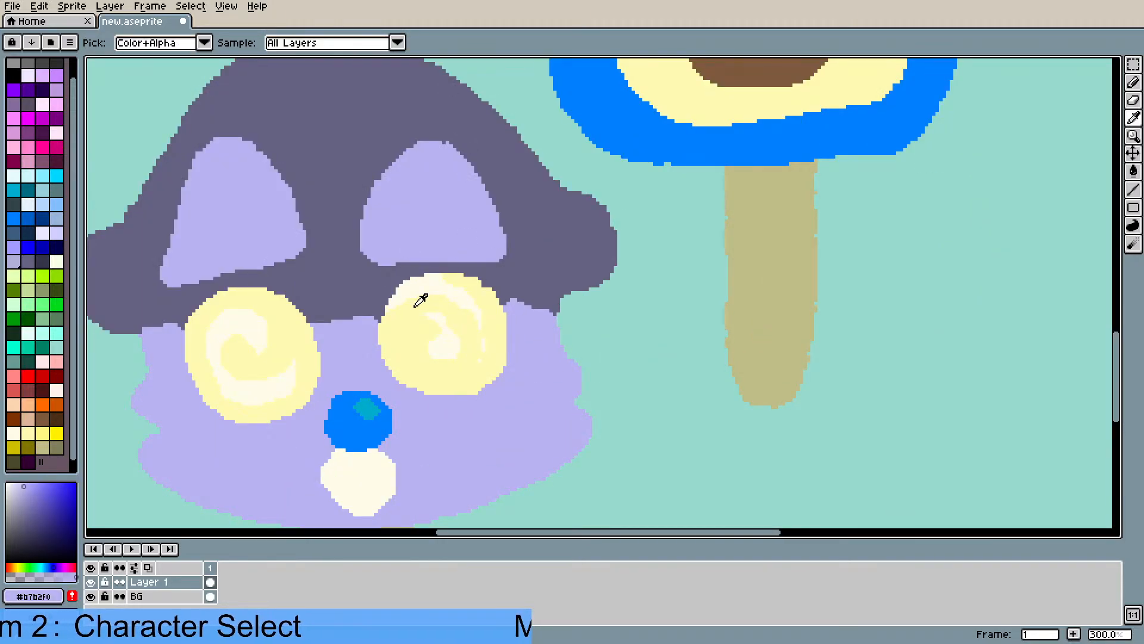
pyautogui.press('b')
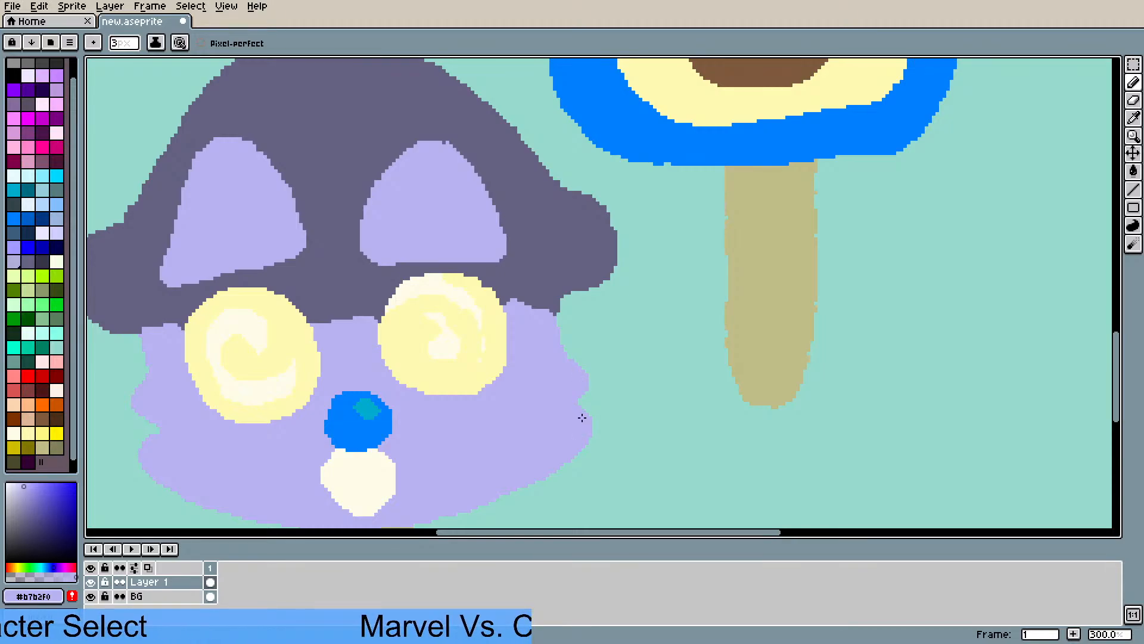
pyautogui.moveTo(592, 433); pyautogui.dragTo(581, 453)
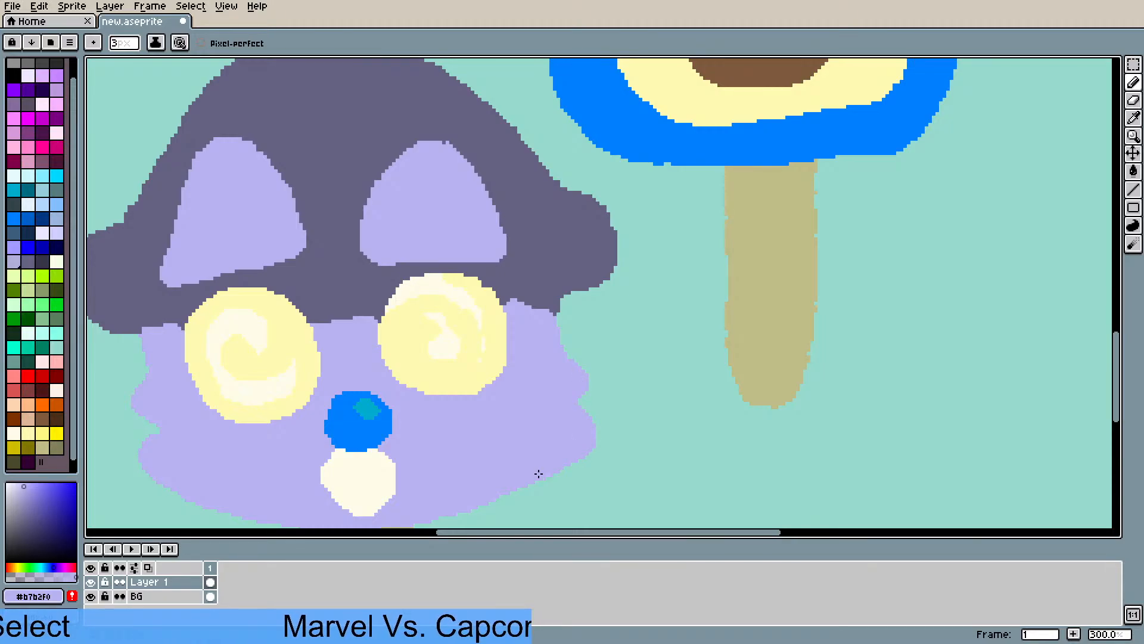
pyautogui.scroll(-2, 534, 417)
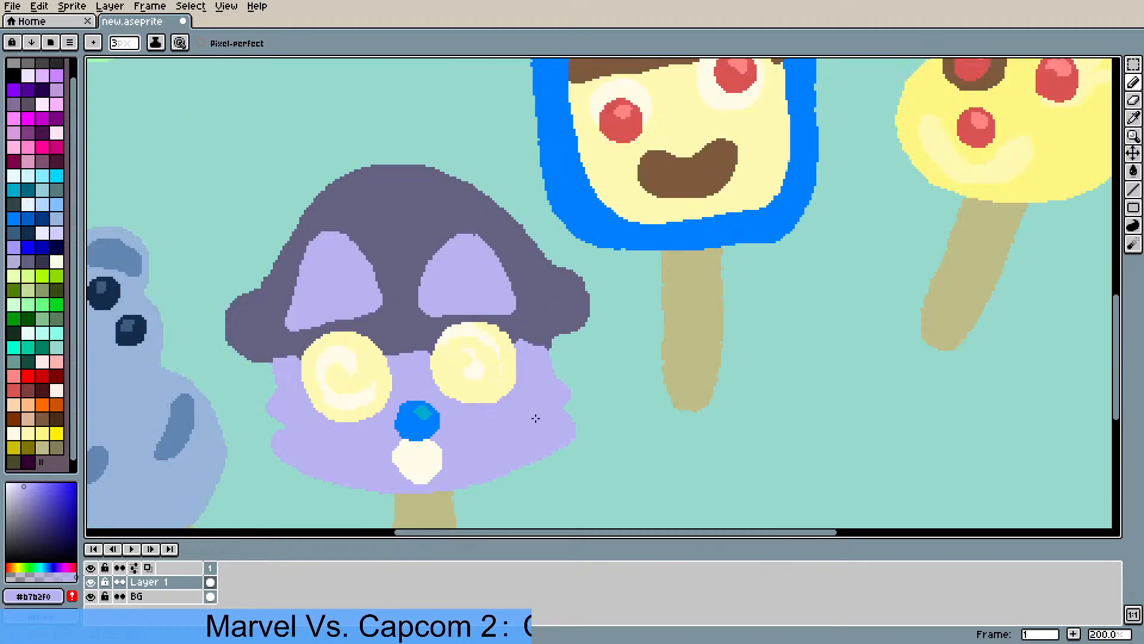
pyautogui.moveTo(541, 378); pyautogui.dragTo(529, 399)
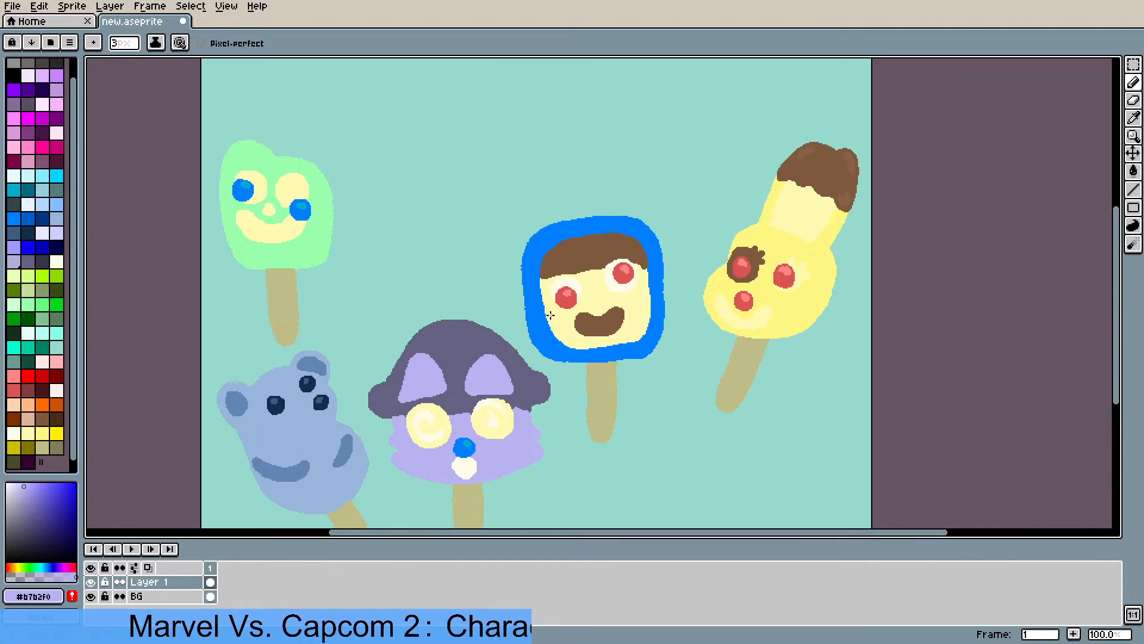
pyautogui.scroll(-1, 551, 315)
pyautogui.moveTo(562, 277); pyautogui.dragTo(525, 377)
pyautogui.scroll(1, 529, 308)
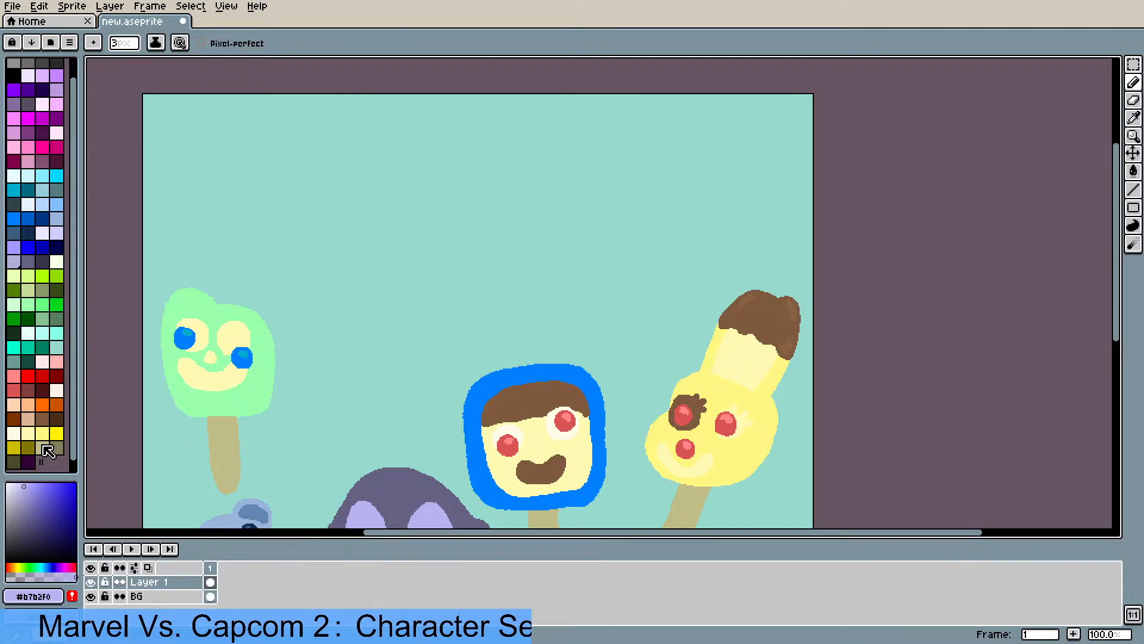
pyautogui.scroll(-3, 332, 385)
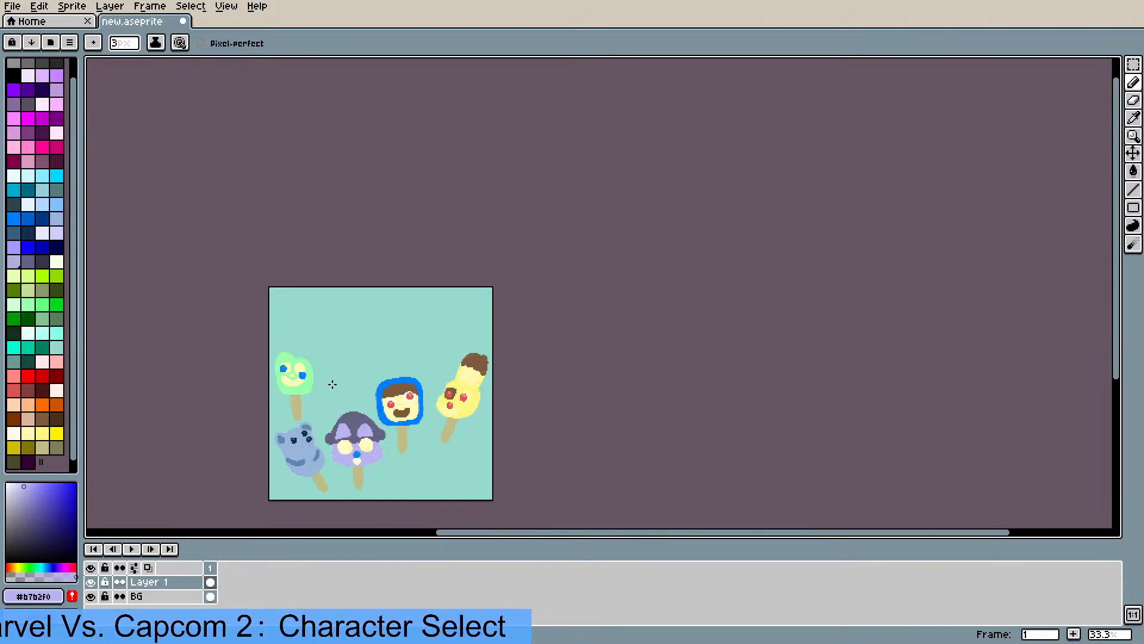
# - Examine the arrangement and finish of the popsicles across the whole canvas
pyautogui.moveTo(332, 384); pyautogui.dragTo(332, 289)
pyautogui.scroll(1, 337, 338)
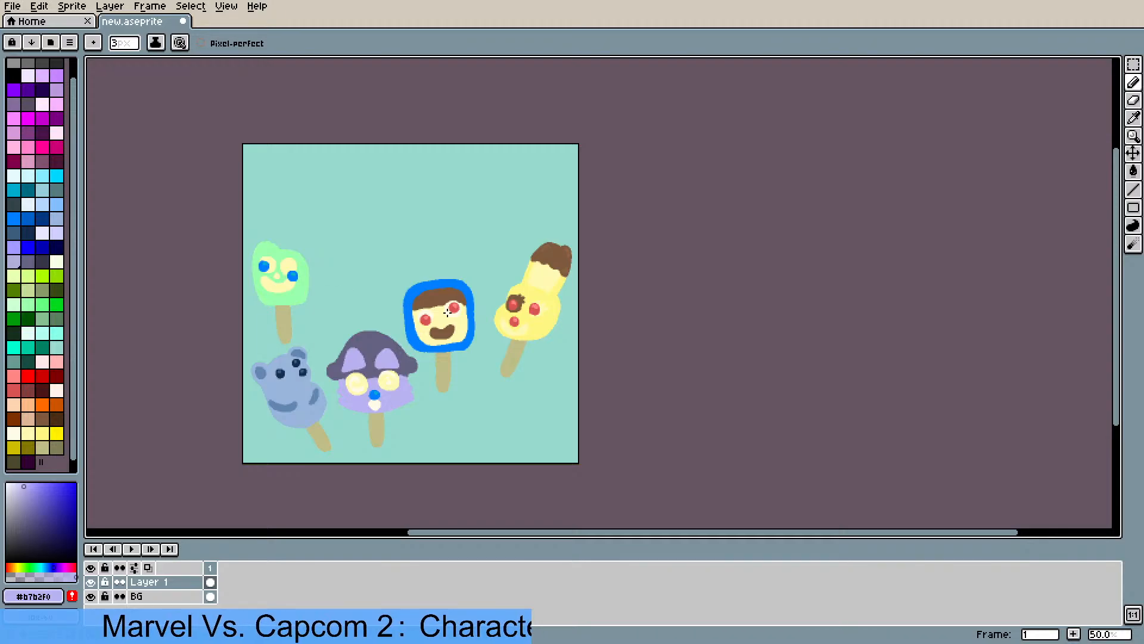
pyautogui.scroll(3, 447, 313)
pyautogui.scroll(-4, 549, 220)
pyautogui.scroll(2, 537, 226)
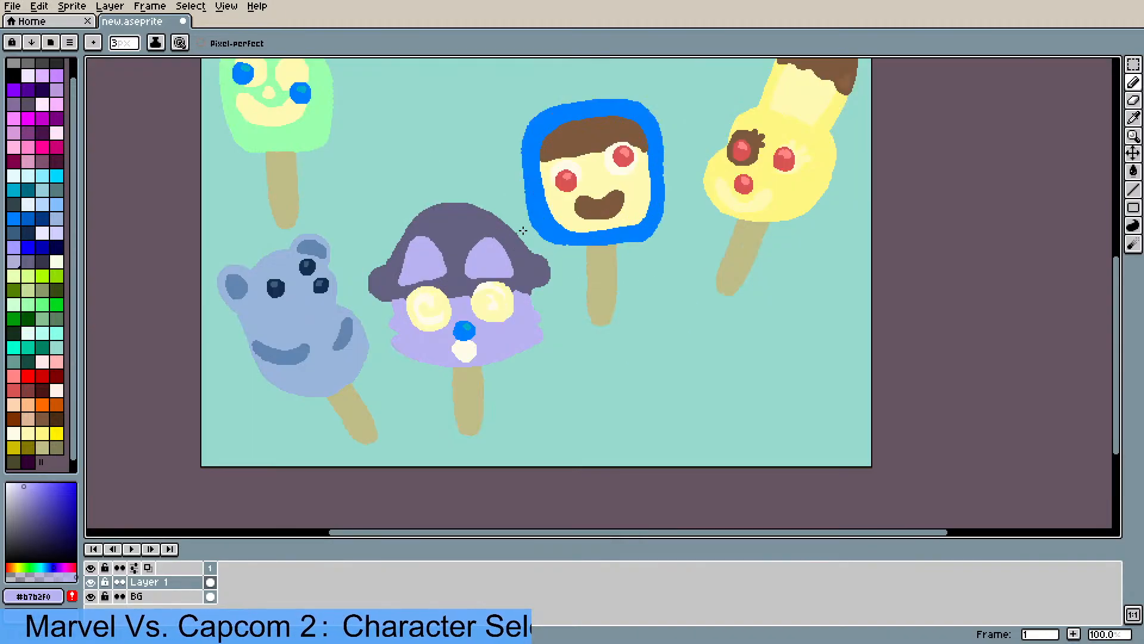
pyautogui.scroll(-1, 460, 335)
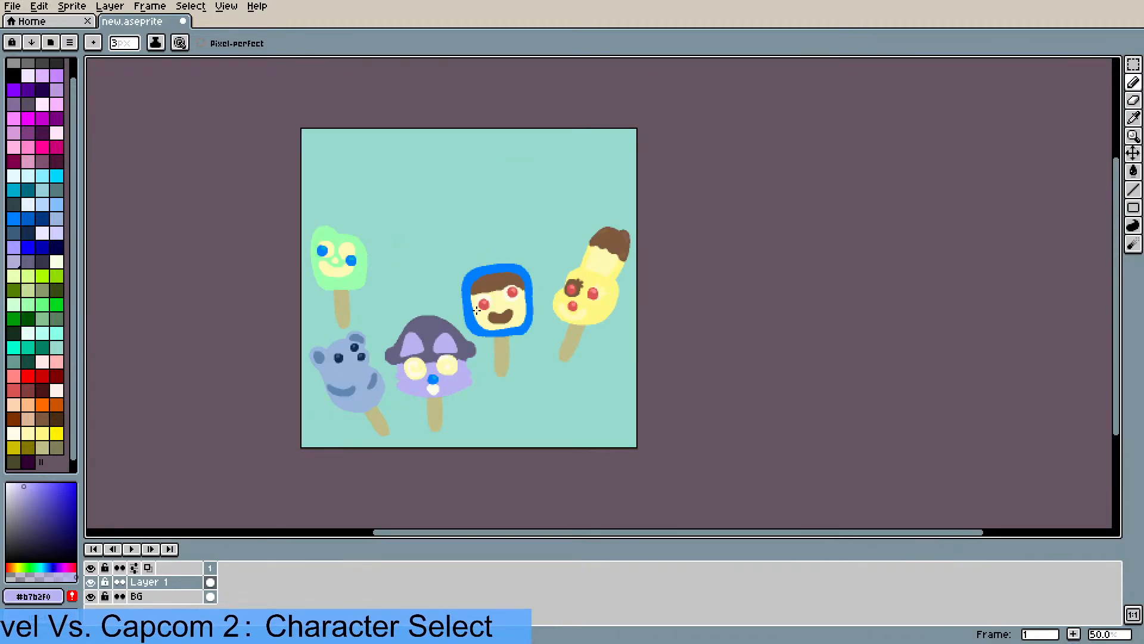
pyautogui.scroll(1, 477, 310)
pyautogui.moveTo(396, 197); pyautogui.dragTo(409, 291)
pyautogui.scroll(-1, 425, 277)
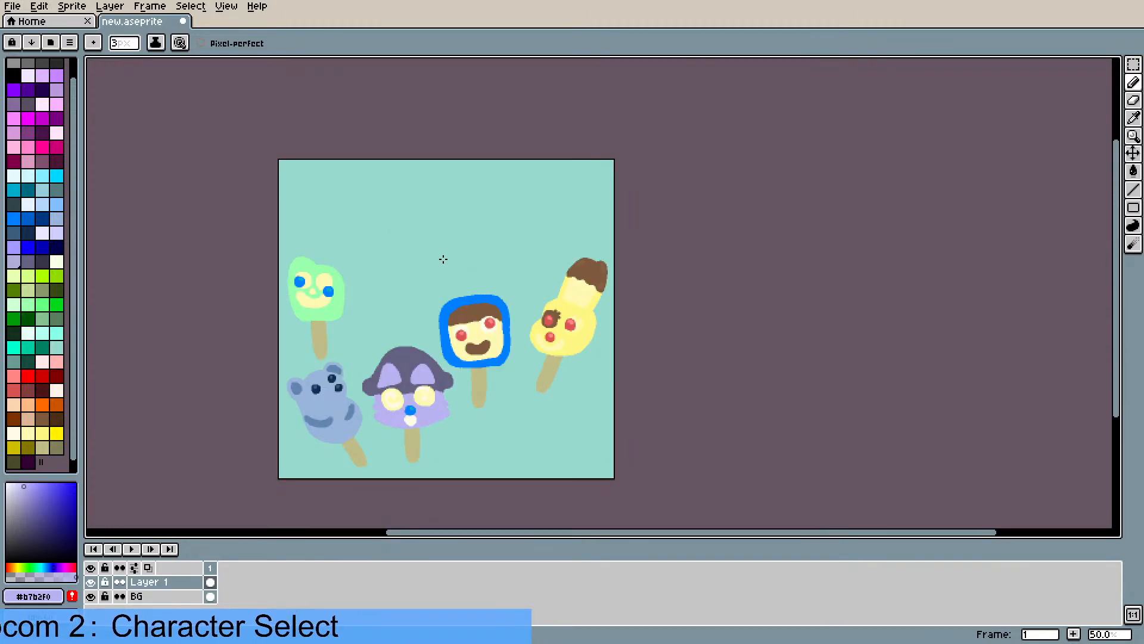
pyautogui.scroll(1, 443, 259)
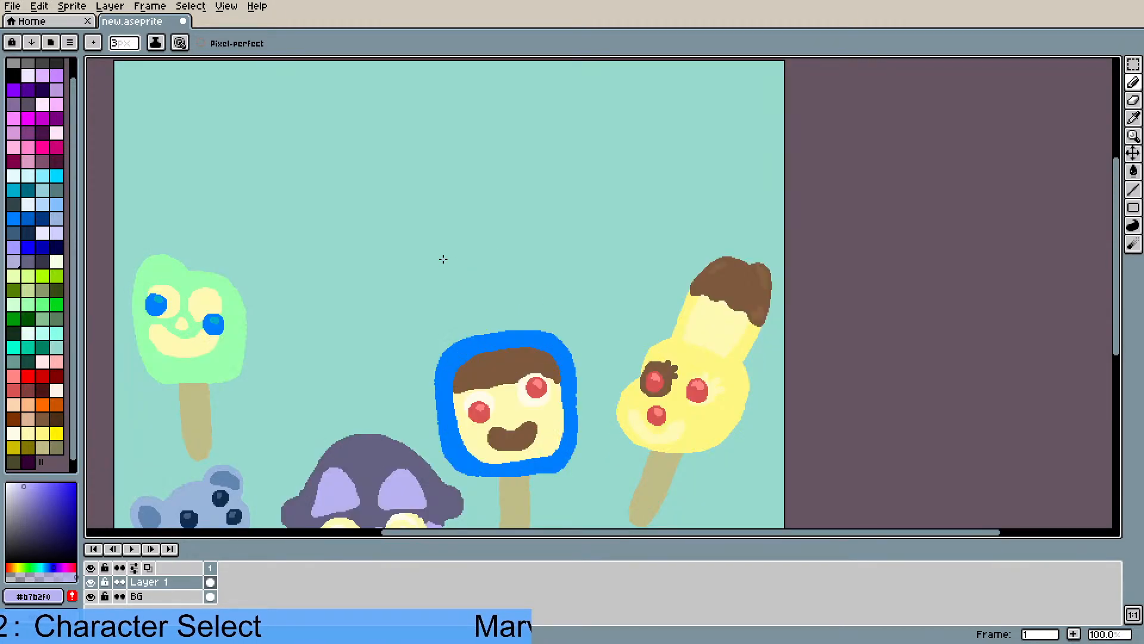
pyautogui.moveTo(431, 275); pyautogui.dragTo(660, 87)
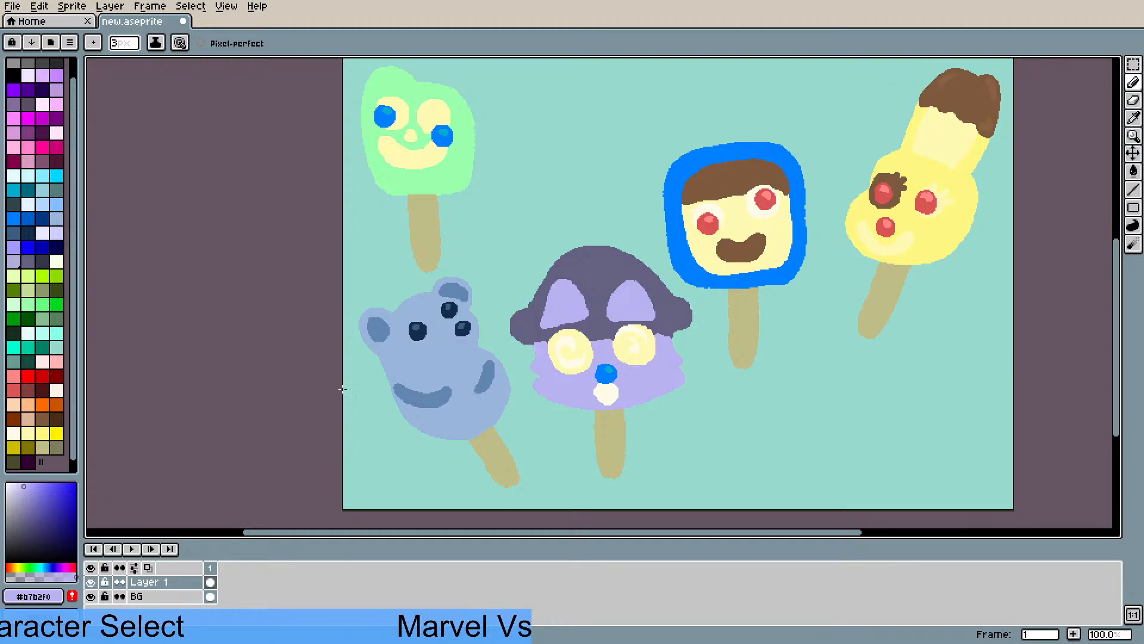
pyautogui.scroll(2, 423, 334)
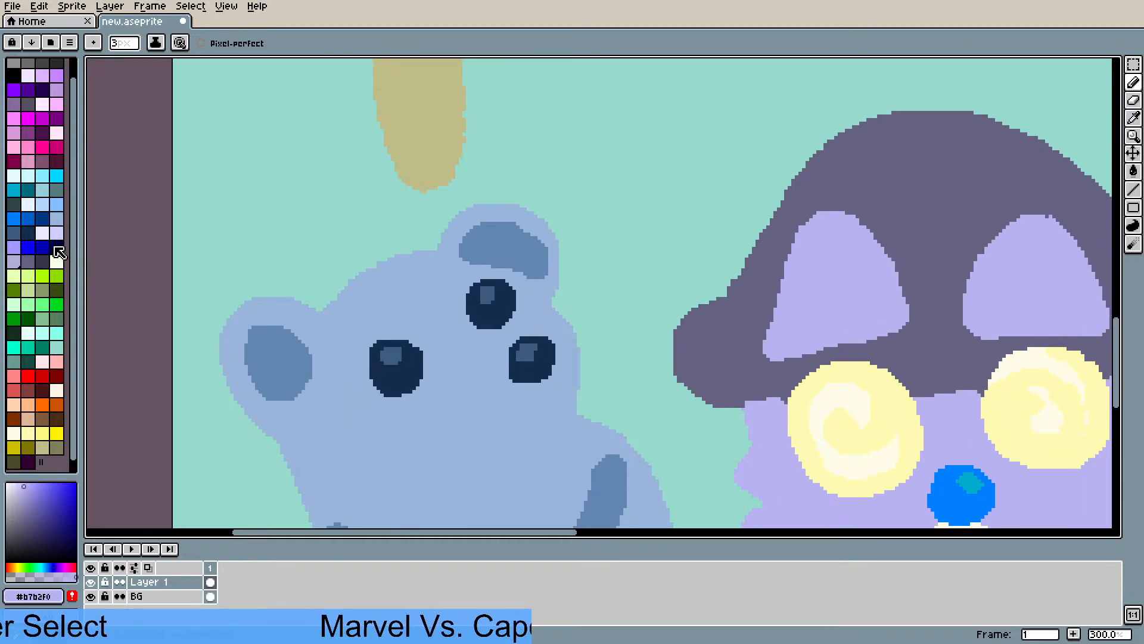
pyautogui.click(27, 233)
pyautogui.press('g')
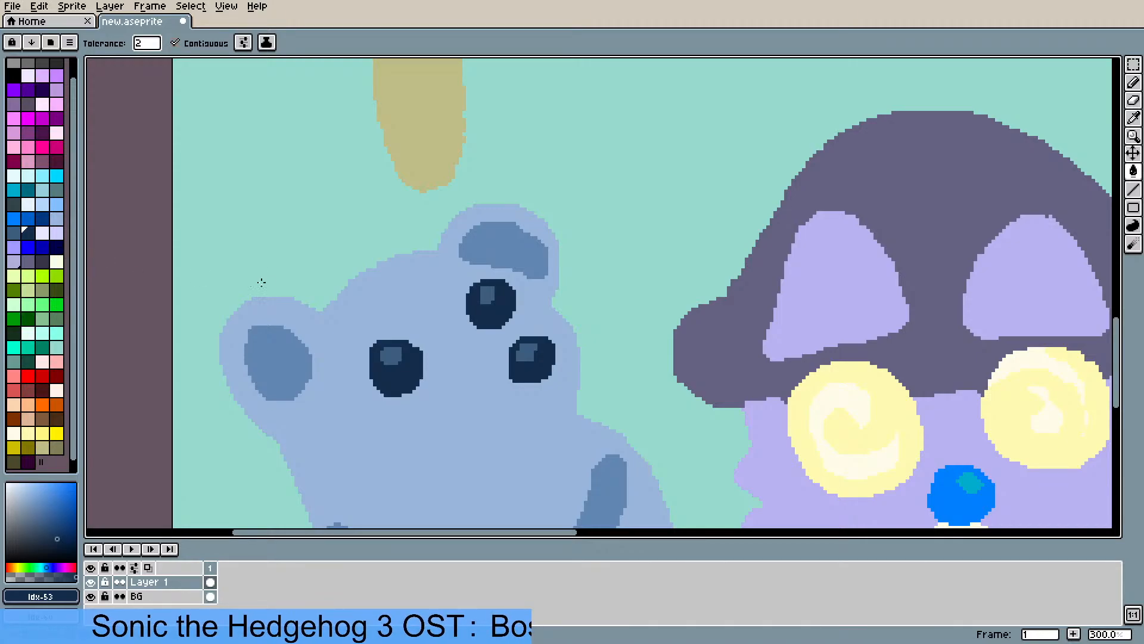
pyautogui.scroll(-1, 387, 280)
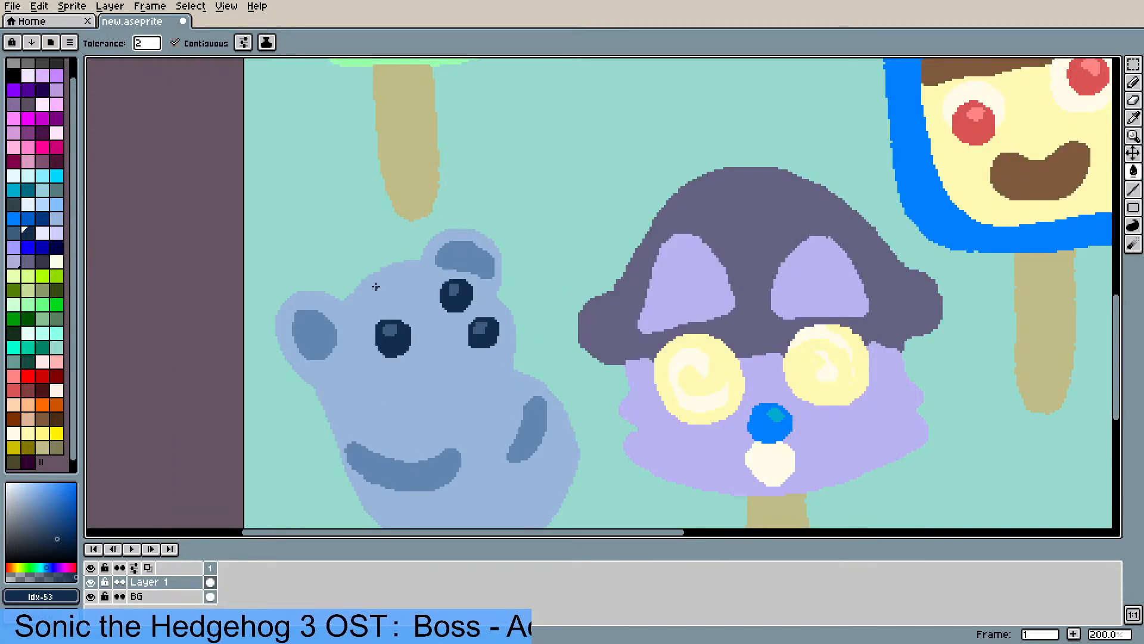
pyautogui.scroll(-1, 375, 285)
pyautogui.moveTo(434, 285); pyautogui.dragTo(341, 314)
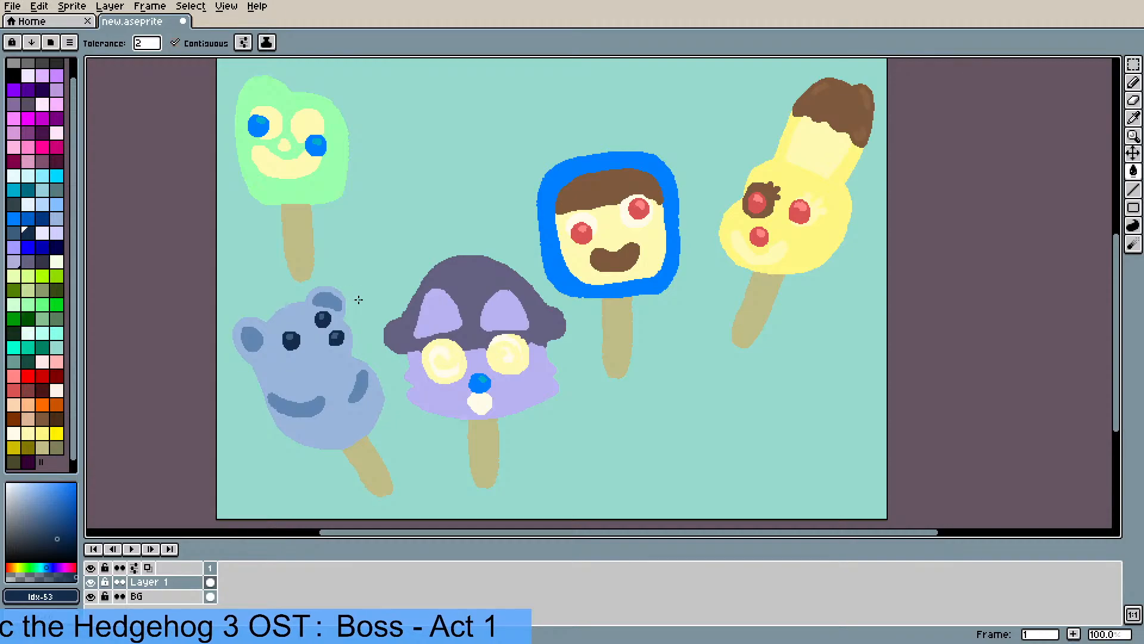
pyautogui.moveTo(396, 266); pyautogui.dragTo(386, 301)
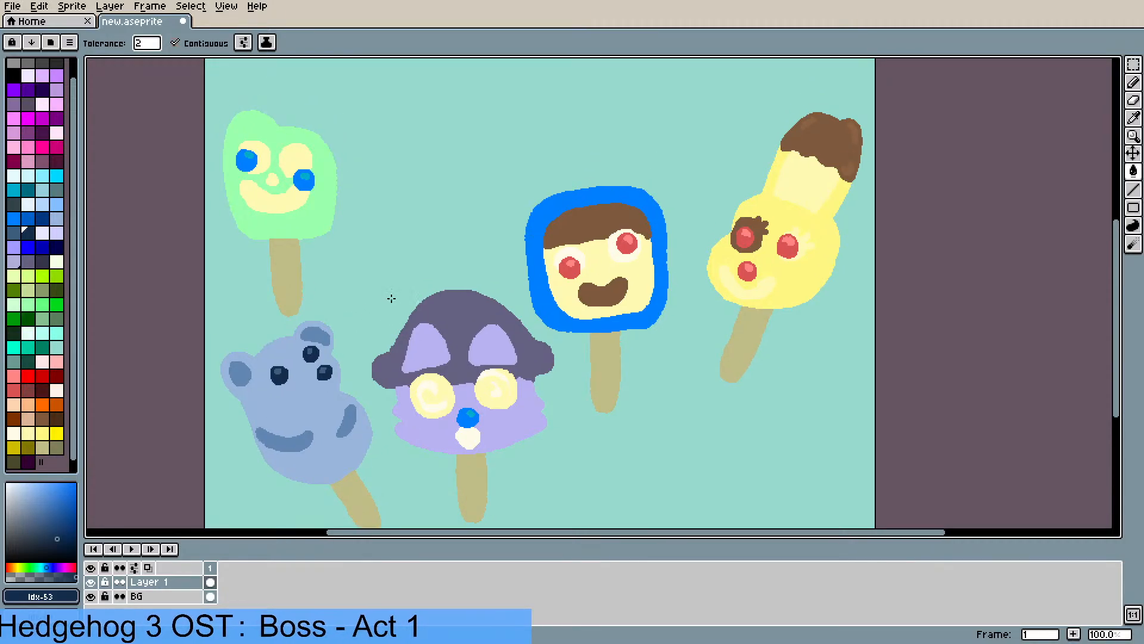
pyautogui.scroll(-1, 391, 298)
pyautogui.moveTo(422, 268); pyautogui.dragTo(408, 291)
pyautogui.scroll(1, 408, 291)
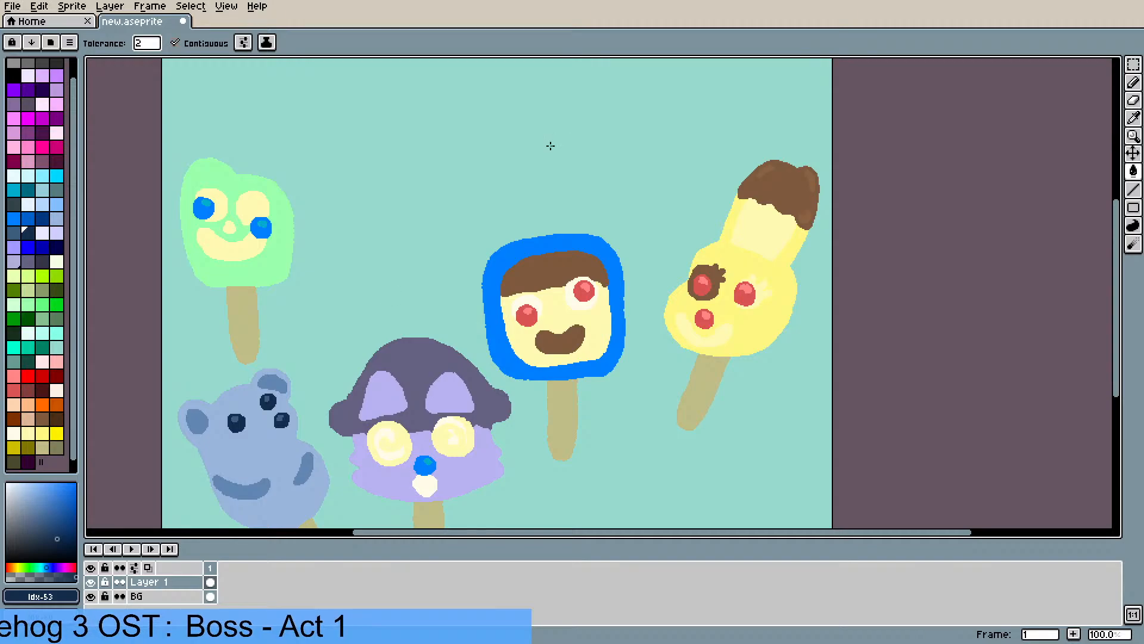
pyautogui.moveTo(549, 159); pyautogui.dragTo(472, 266)
pyautogui.scroll(-2, 474, 278)
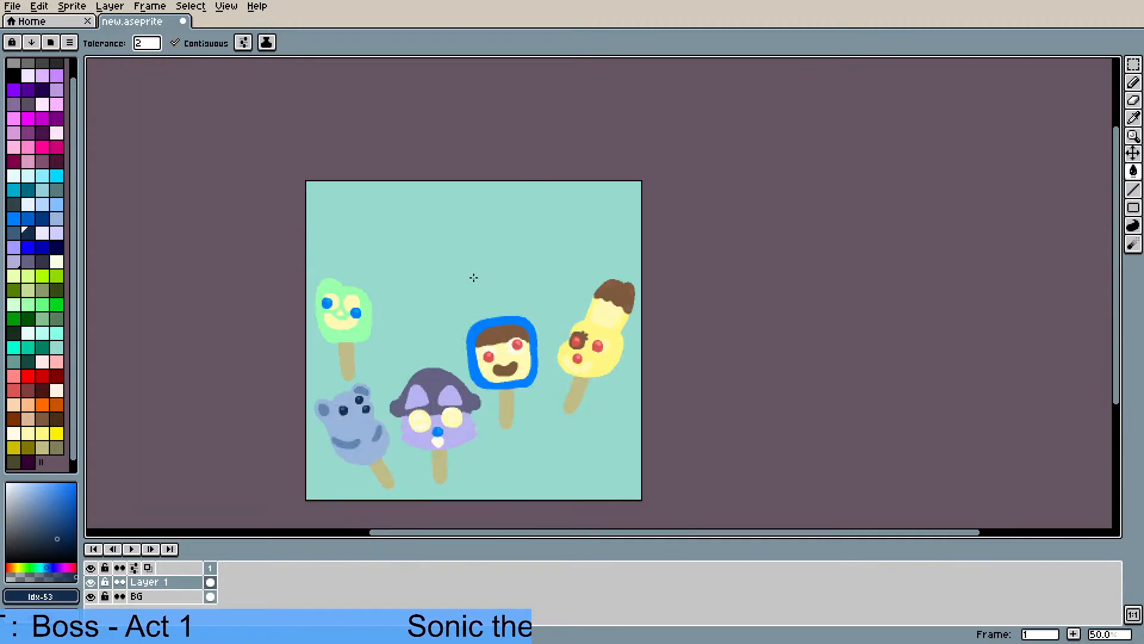
pyautogui.scroll(2, 473, 277)
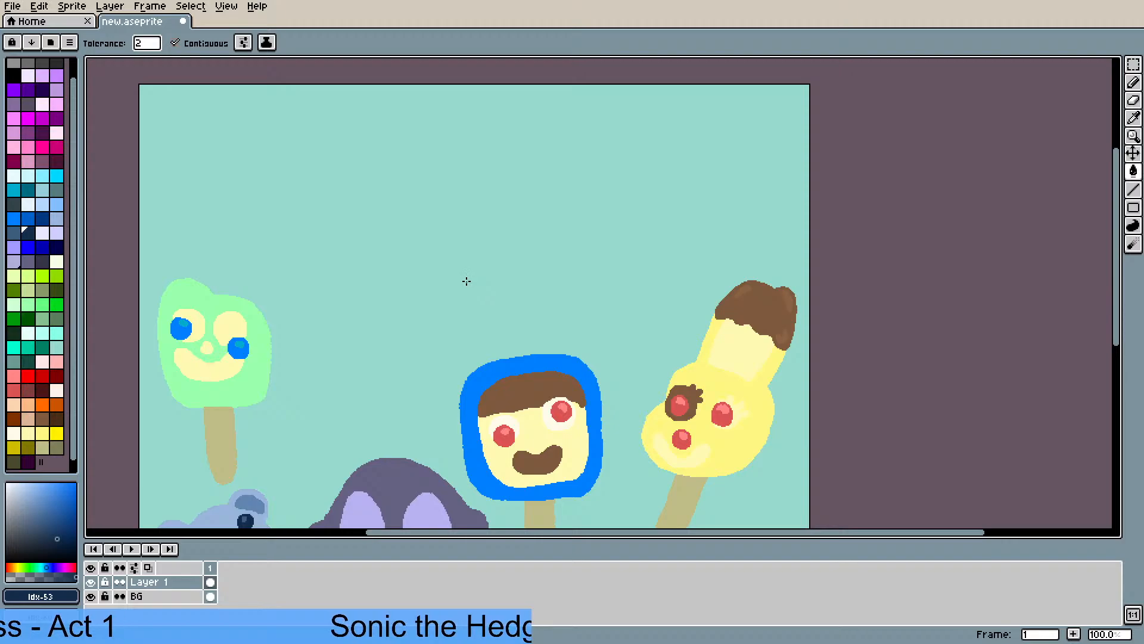
pyautogui.moveTo(466, 281); pyautogui.dragTo(471, 291)
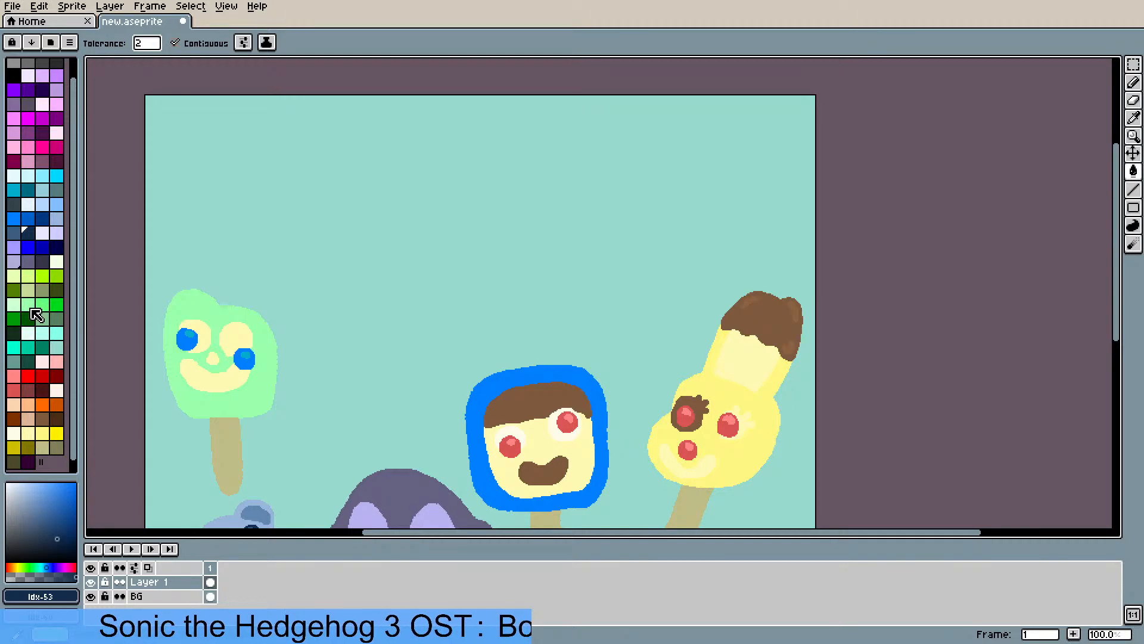
pyautogui.click(42, 405)
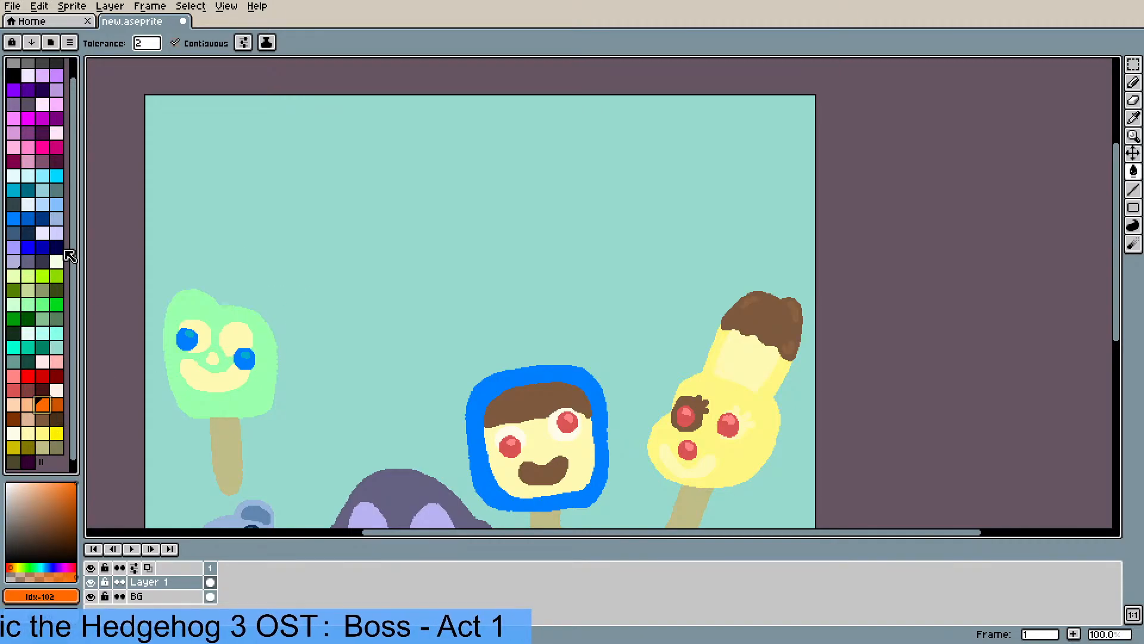
pyautogui.click(42, 190)
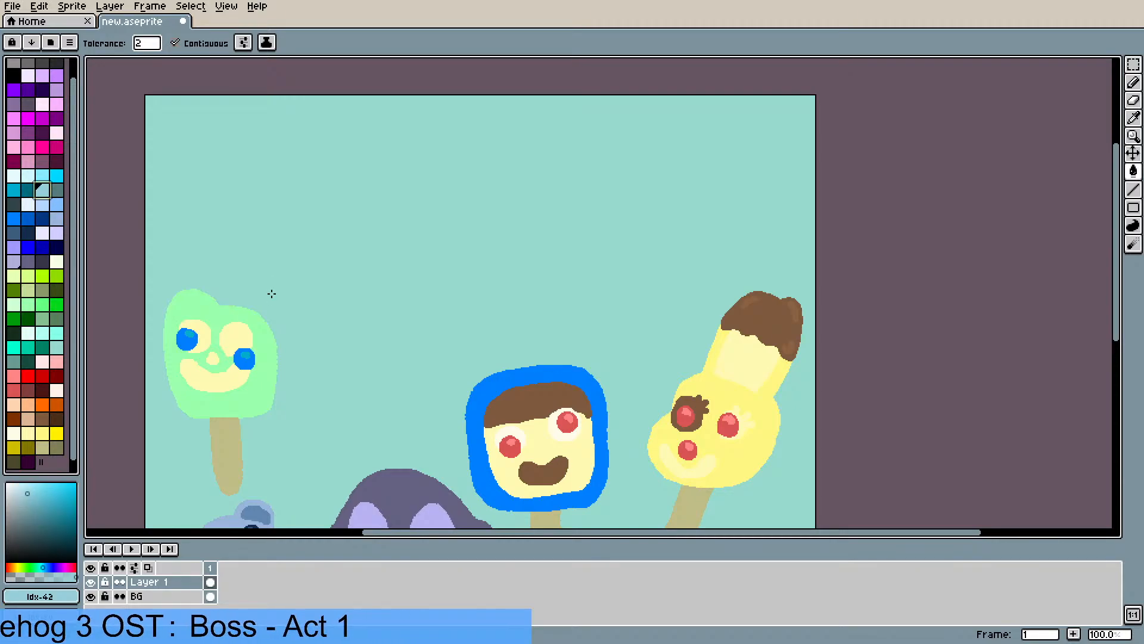
pyautogui.scroll(-3, 278, 274)
pyautogui.scroll(3, 289, 245)
pyautogui.moveTo(292, 242); pyautogui.dragTo(288, 322)
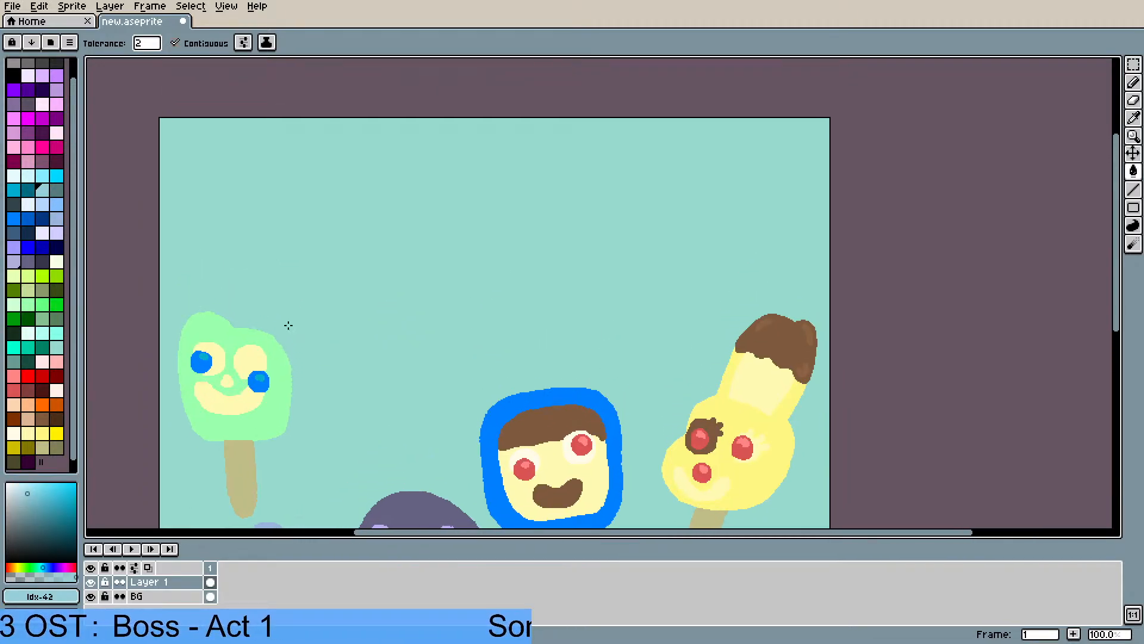
# - Outline the slanted sides and rounded base of a bucket in light blue #99b6db with the 3 px brush, in the empty area above the popsicles
pyautogui.click(57, 219)
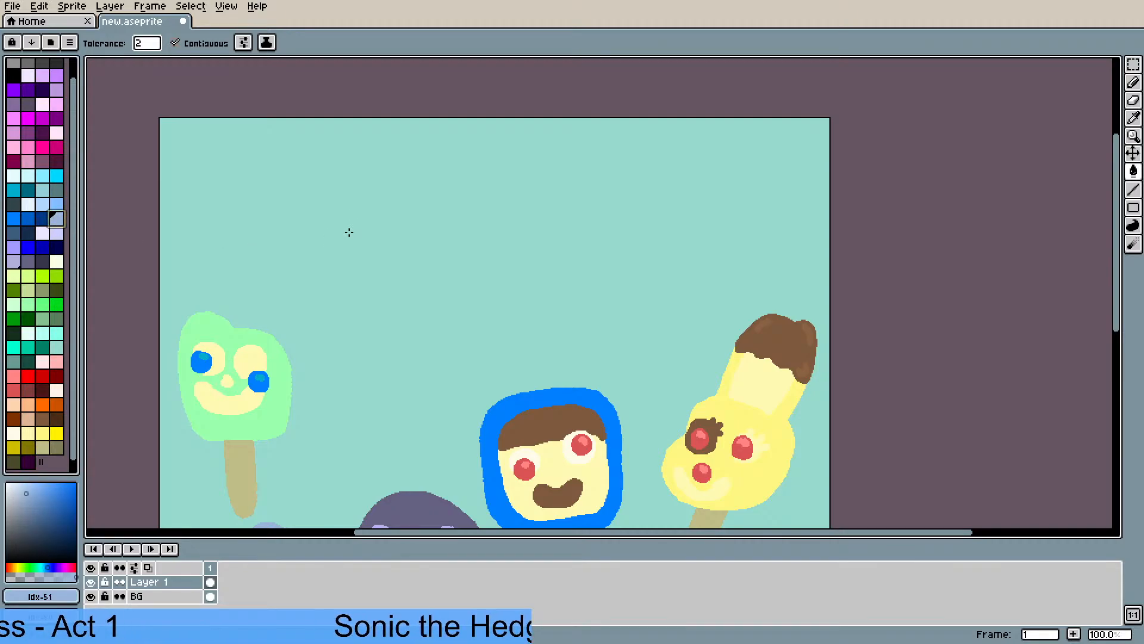
pyautogui.press('b')
pyautogui.moveTo(321, 213); pyautogui.dragTo(356, 329)
pyautogui.press('ctrl')
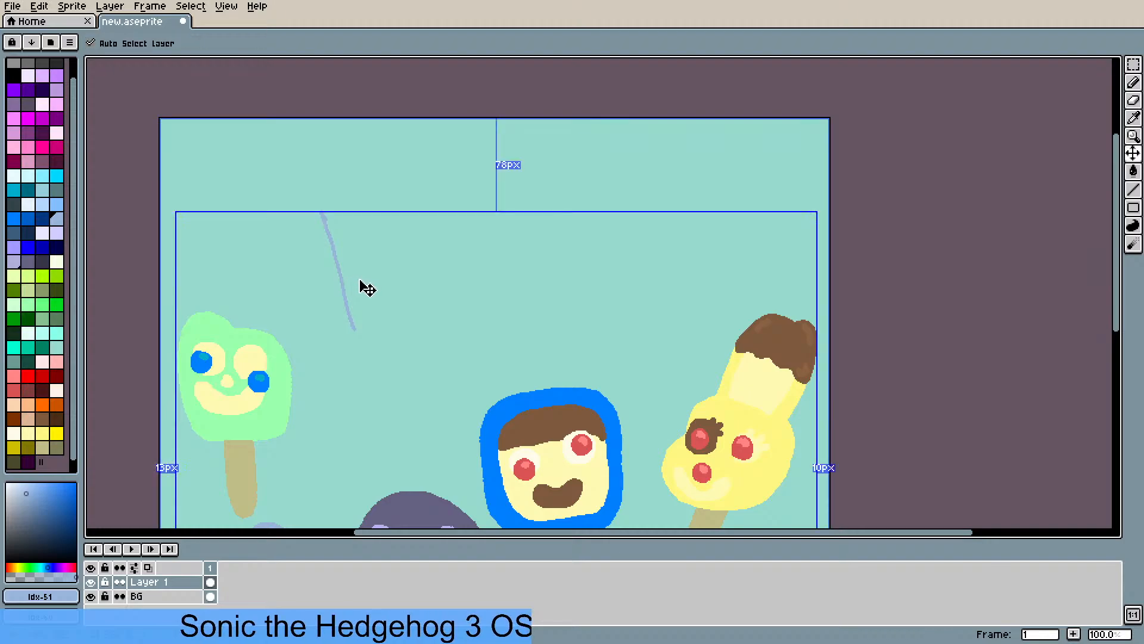
pyautogui.hotkey('ctrl', 'z')
pyautogui.moveTo(331, 205); pyautogui.dragTo(347, 316)
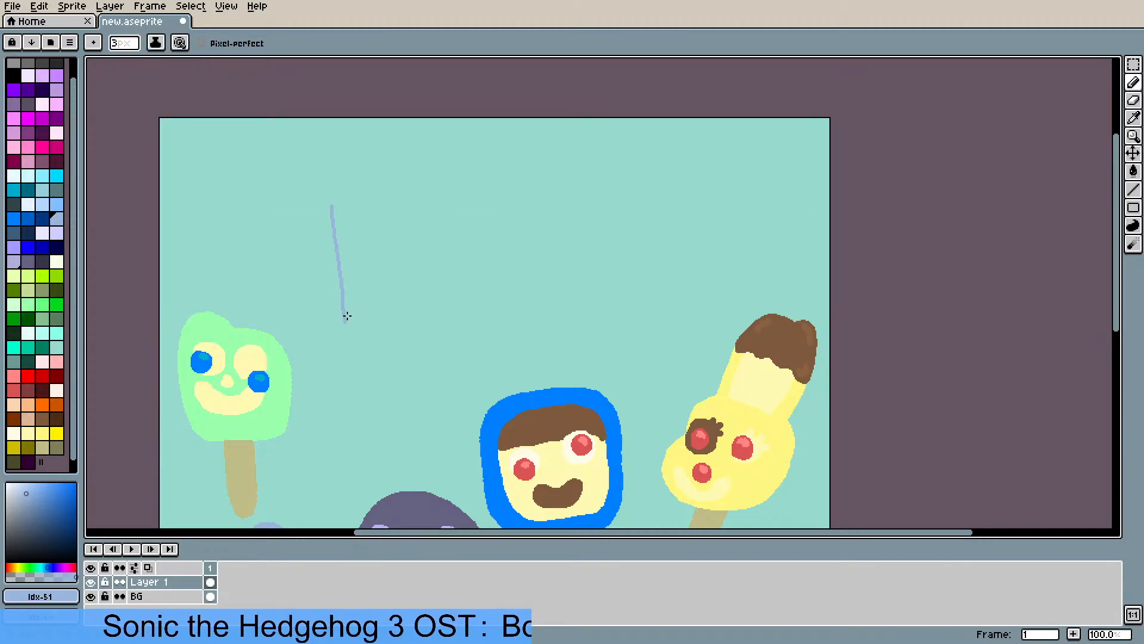
pyautogui.moveTo(466, 205); pyautogui.dragTo(457, 329)
pyautogui.moveTo(343, 322)
pyautogui.mouseDown()
pyautogui.moveTo(350, 340)
pyautogui.moveTo(386, 355)
pyautogui.moveTo(430, 357)
pyautogui.moveTo(453, 331)
pyautogui.mouseUp()
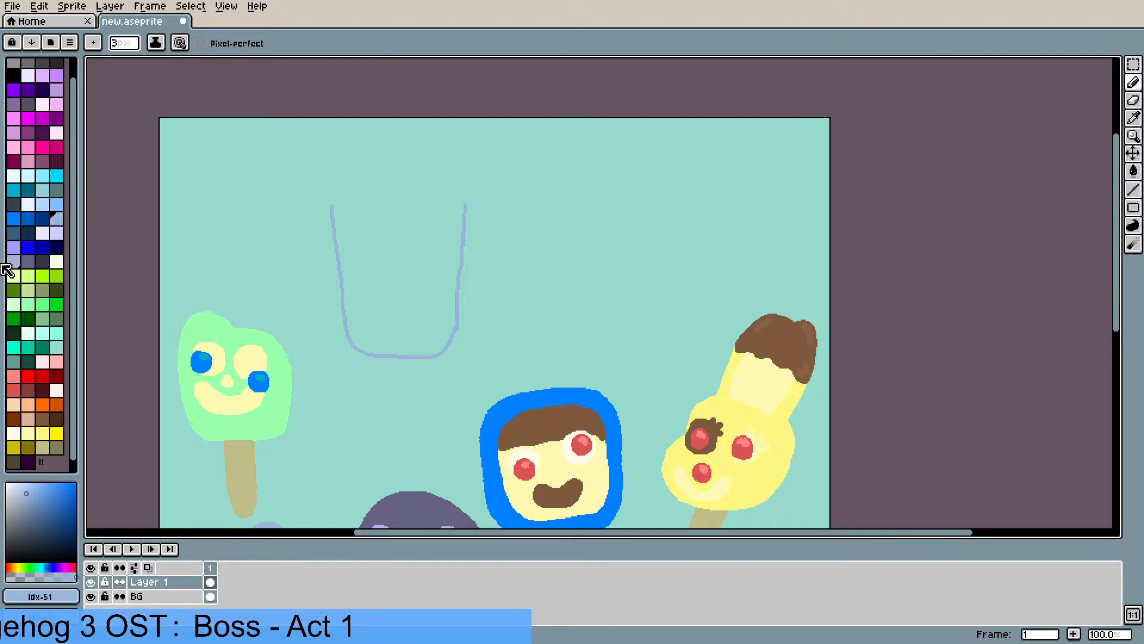
# - Close the top of the bucket outline with a wavy peach #feb984 line and fill the interior with the same peach
pyautogui.click(42, 404)
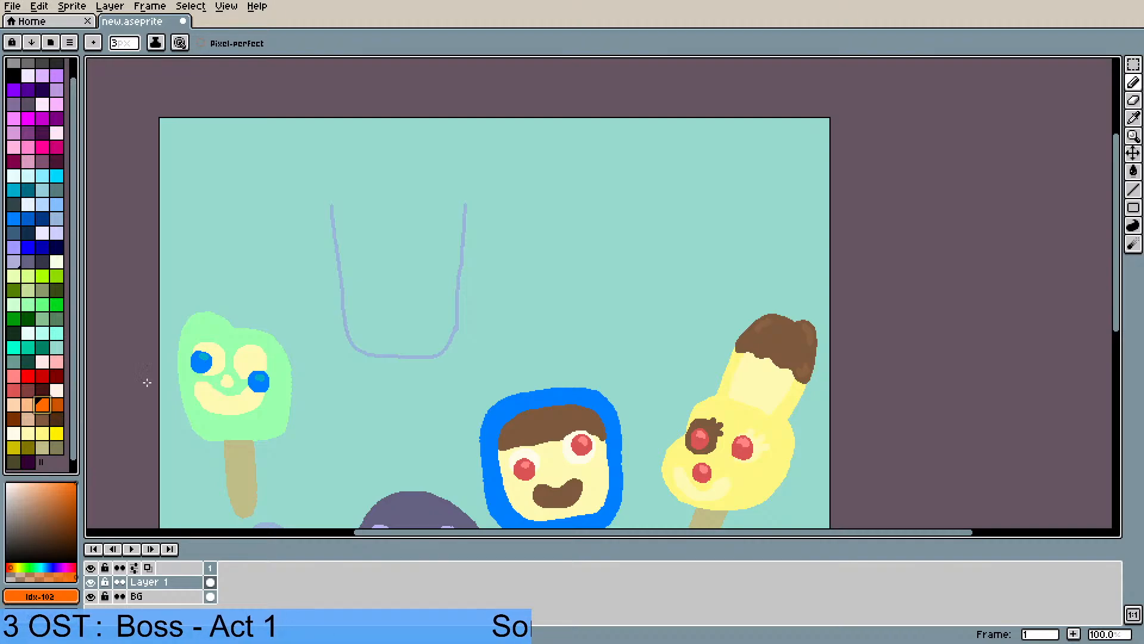
pyautogui.click(28, 405)
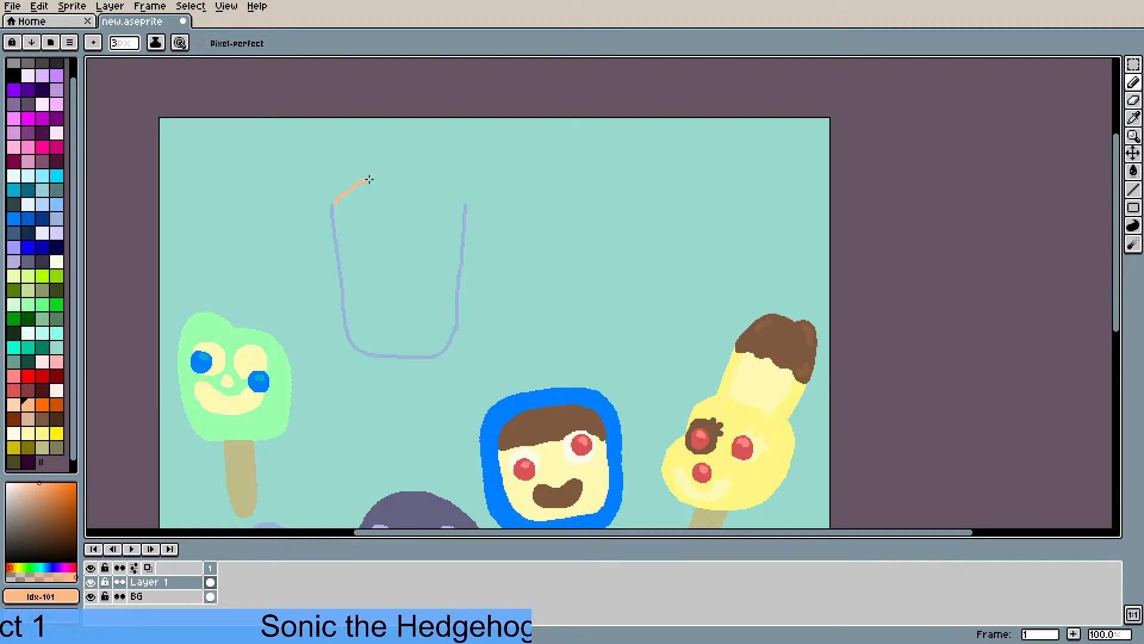
pyautogui.moveTo(369, 180); pyautogui.dragTo(416, 184)
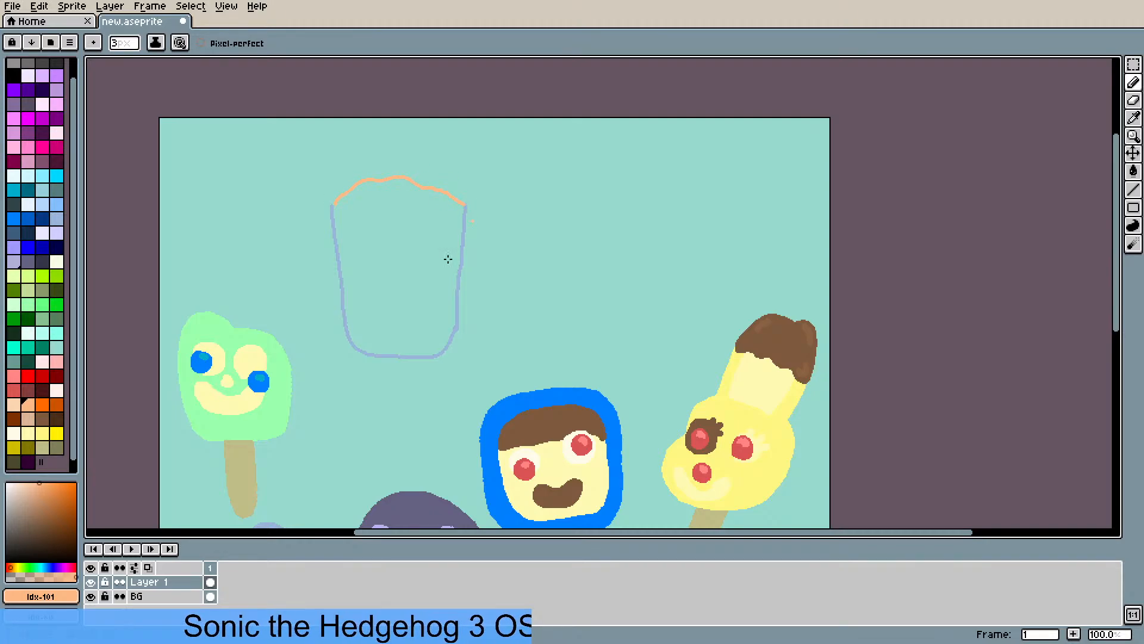
pyautogui.press('g')
pyautogui.click(417, 255)
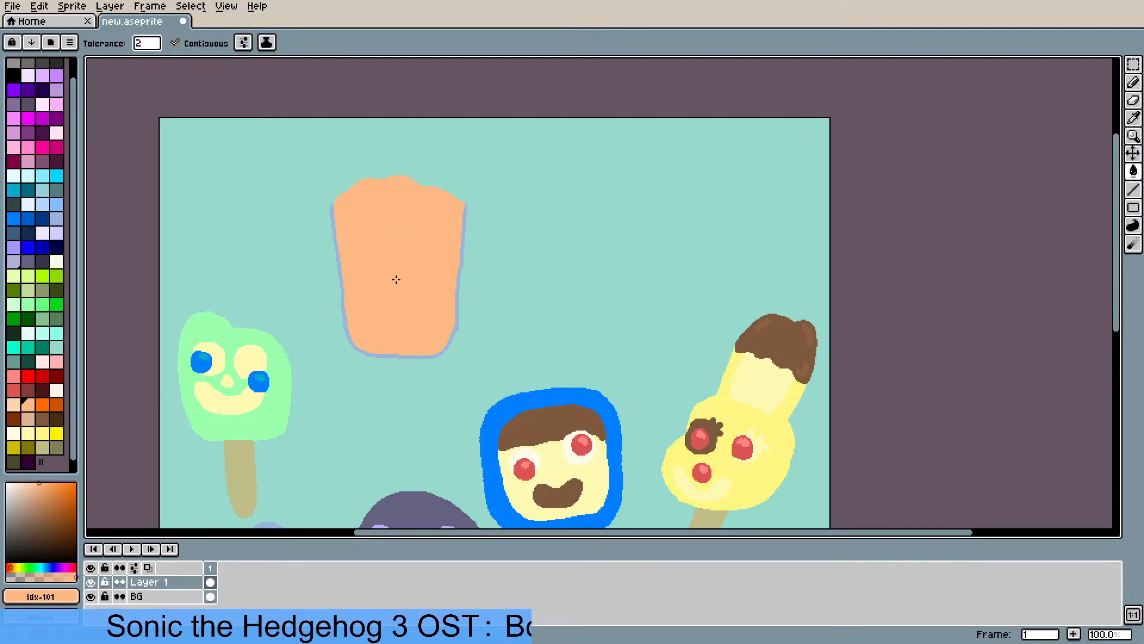
# - Draw a rim line and an arched handle on the bucket in its outline blue #99b6db with a 4 px brush
pyautogui.moveTo(477, 217); pyautogui.dragTo(464, 309)
pyautogui.scroll(2, 466, 311)
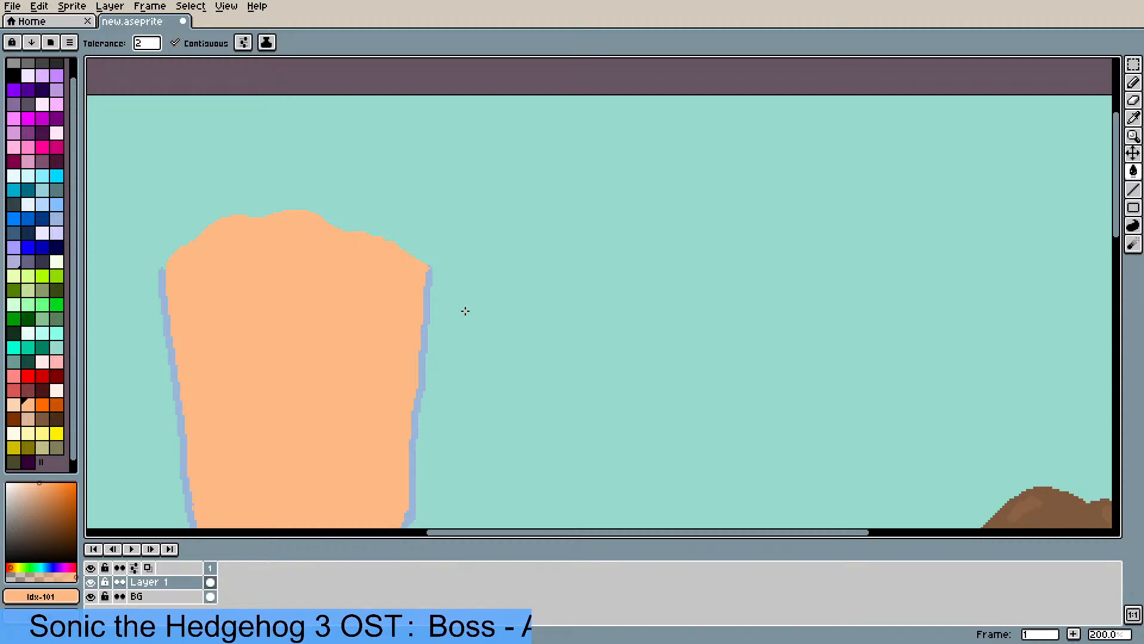
pyautogui.scroll(-2, 464, 311)
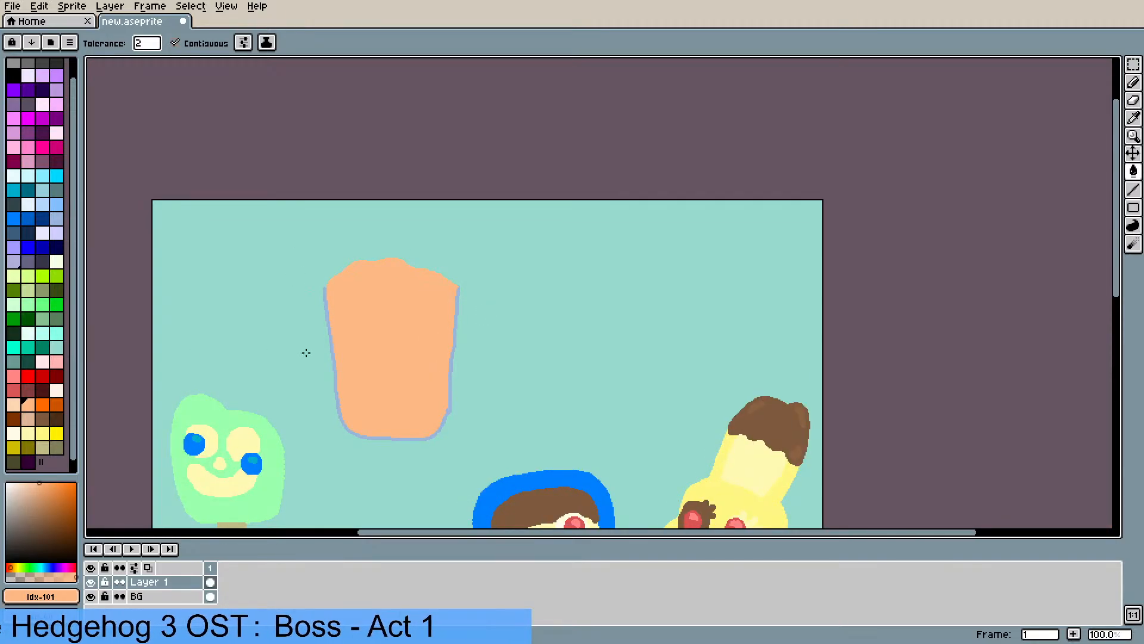
pyautogui.press('i')
pyautogui.click(326, 305)
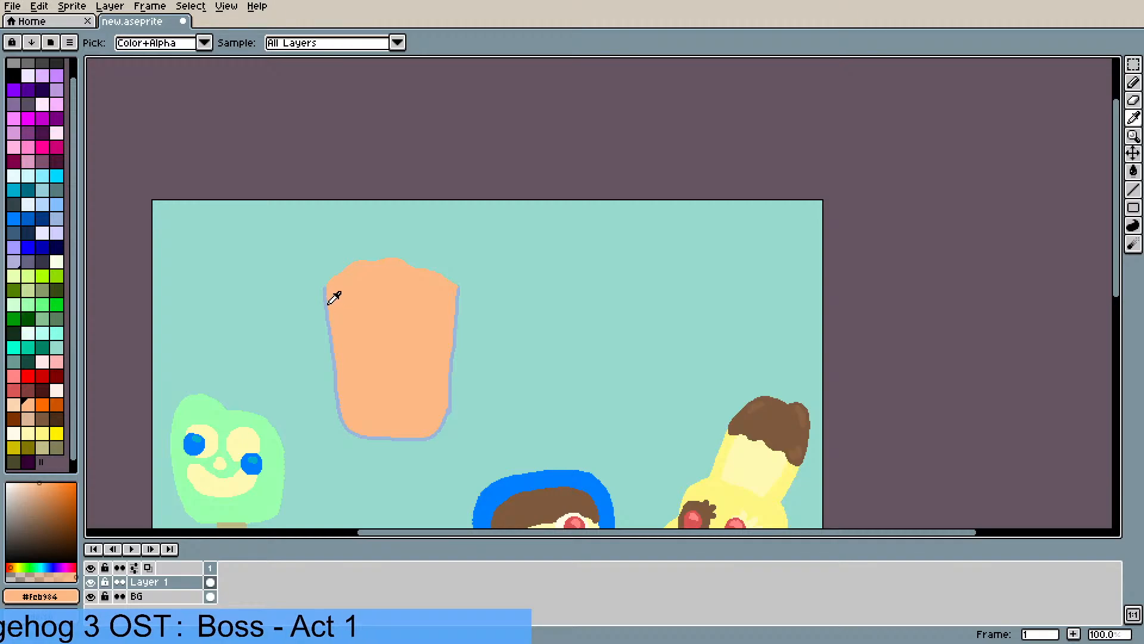
pyautogui.press('b')
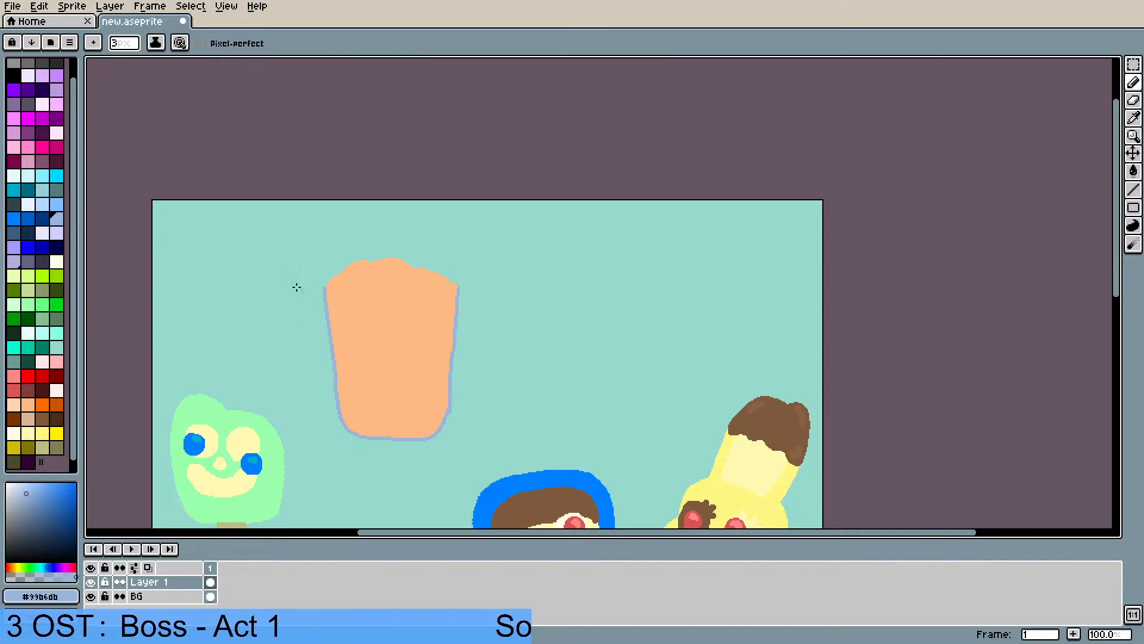
pyautogui.click(122, 44)
pyautogui.click(119, 62)
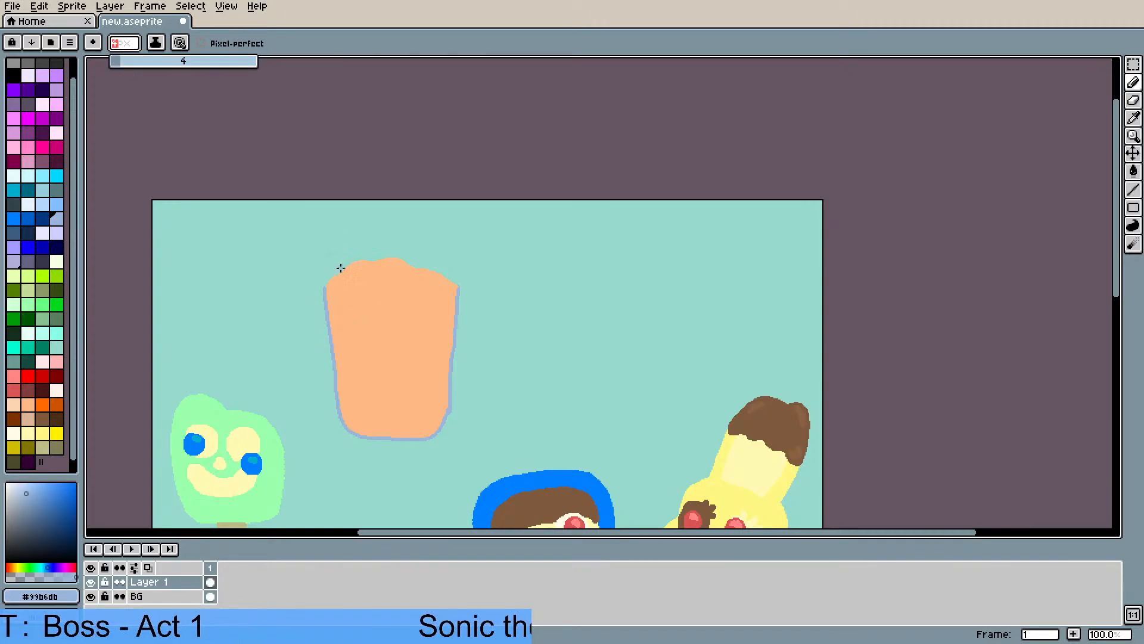
pyautogui.moveTo(323, 287)
pyautogui.mouseDown()
pyautogui.moveTo(459, 286)
pyautogui.moveTo(444, 251)
pyautogui.moveTo(405, 234)
pyautogui.moveTo(363, 244)
pyautogui.moveTo(332, 267)
pyautogui.moveTo(325, 289)
pyautogui.moveTo(344, 250)
pyautogui.moveTo(376, 234)
pyautogui.moveTo(415, 236)
pyautogui.mouseUp()
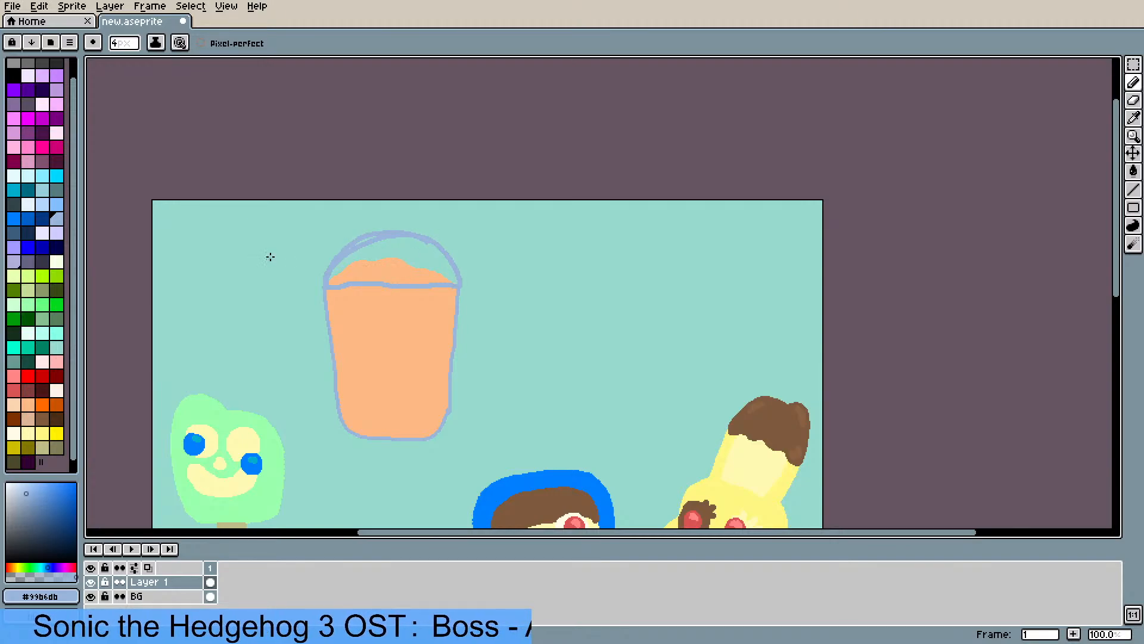
# - Erase the doubled inner line along the left part of the bucket's handle with the 7 px eraser
pyautogui.scroll(2, 270, 257)
pyautogui.press('b')
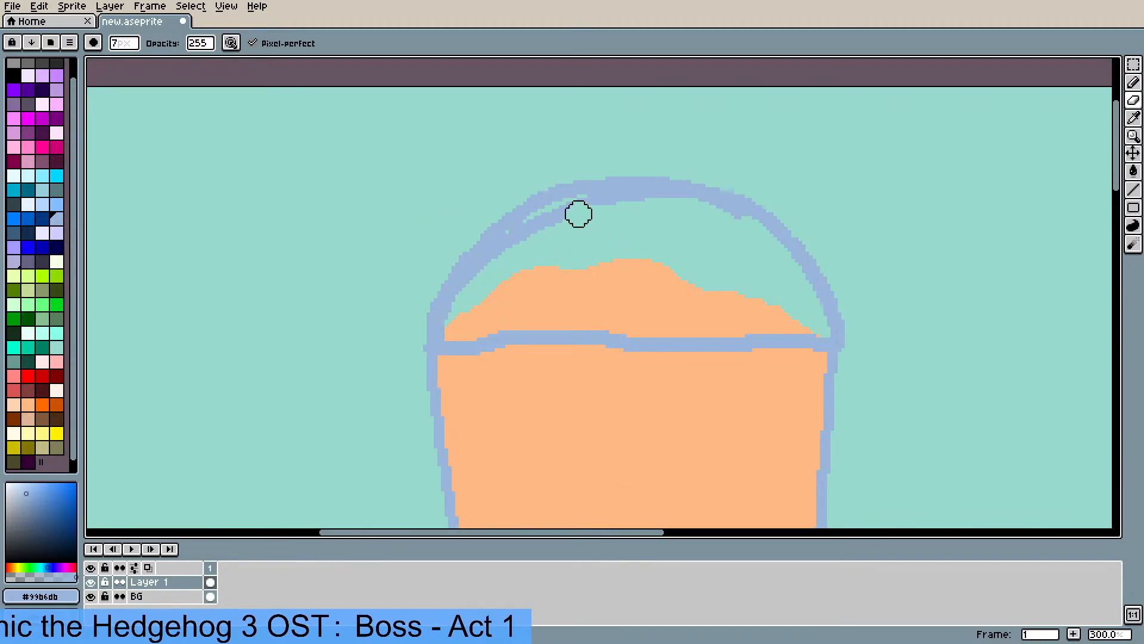
pyautogui.moveTo(578, 214)
pyautogui.mouseDown()
pyautogui.moveTo(647, 213)
pyautogui.moveTo(589, 207)
pyautogui.moveTo(547, 217)
pyautogui.moveTo(478, 281)
pyautogui.moveTo(504, 268)
pyautogui.moveTo(517, 226)
pyautogui.moveTo(484, 159)
pyautogui.moveTo(531, 189)
pyautogui.moveTo(493, 238)
pyautogui.mouseUp()
pyautogui.scroll(-1, 503, 268)
pyautogui.scroll(-1, 592, 230)
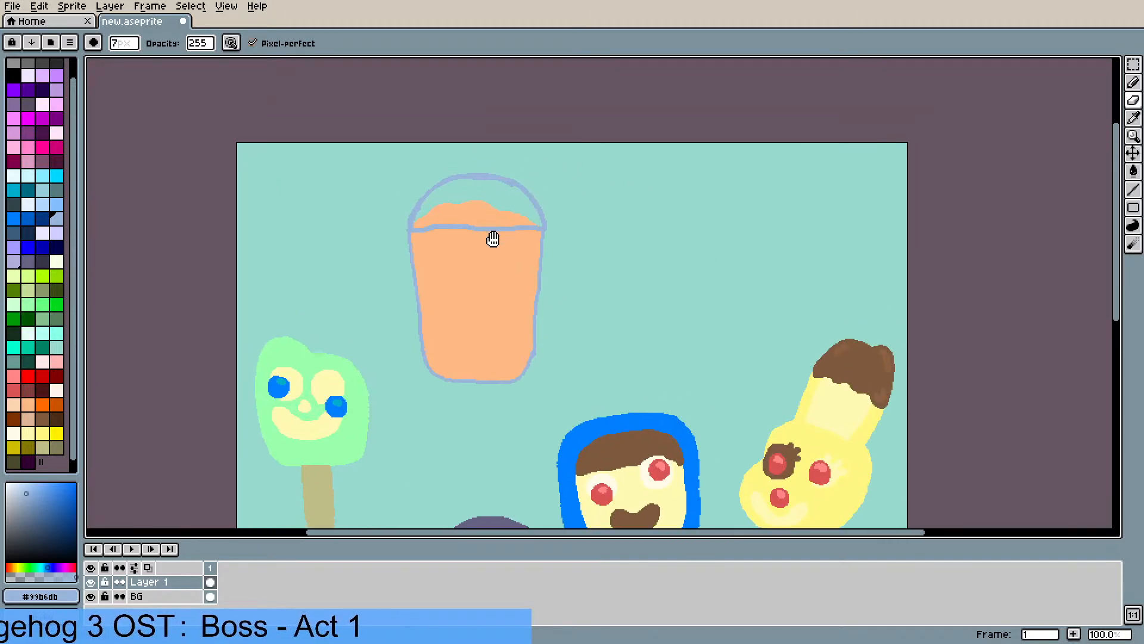
pyautogui.scroll(1, 480, 256)
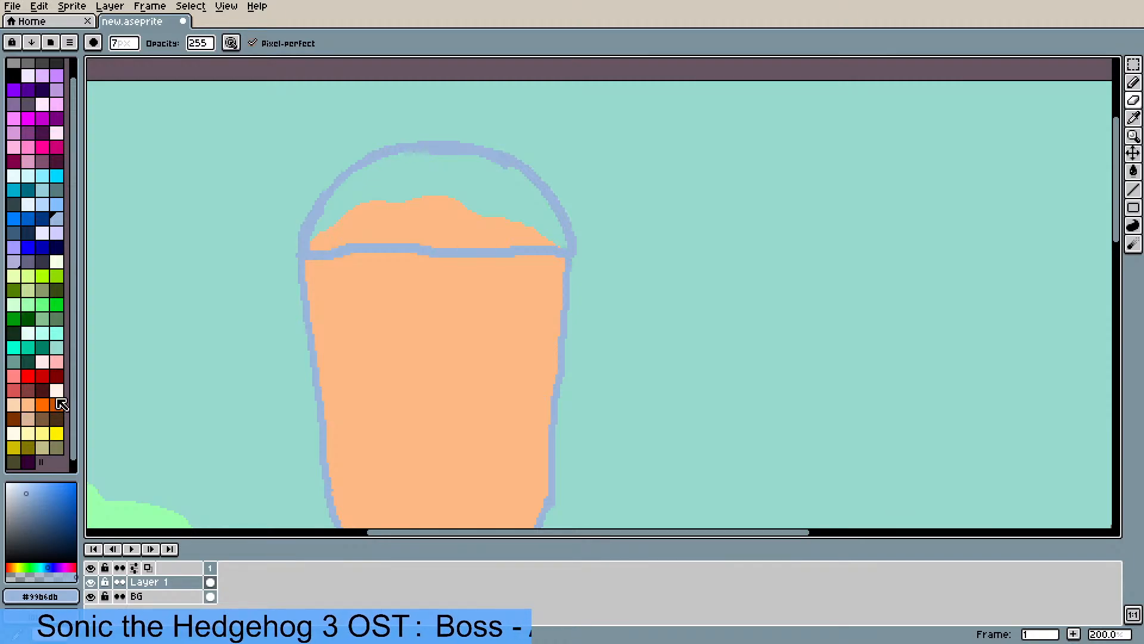
# - Paint two cream oval eyes on the bucket's front in palette colour 108 with the 4 px brush
pyautogui.click(18, 436)
pyautogui.press('e')
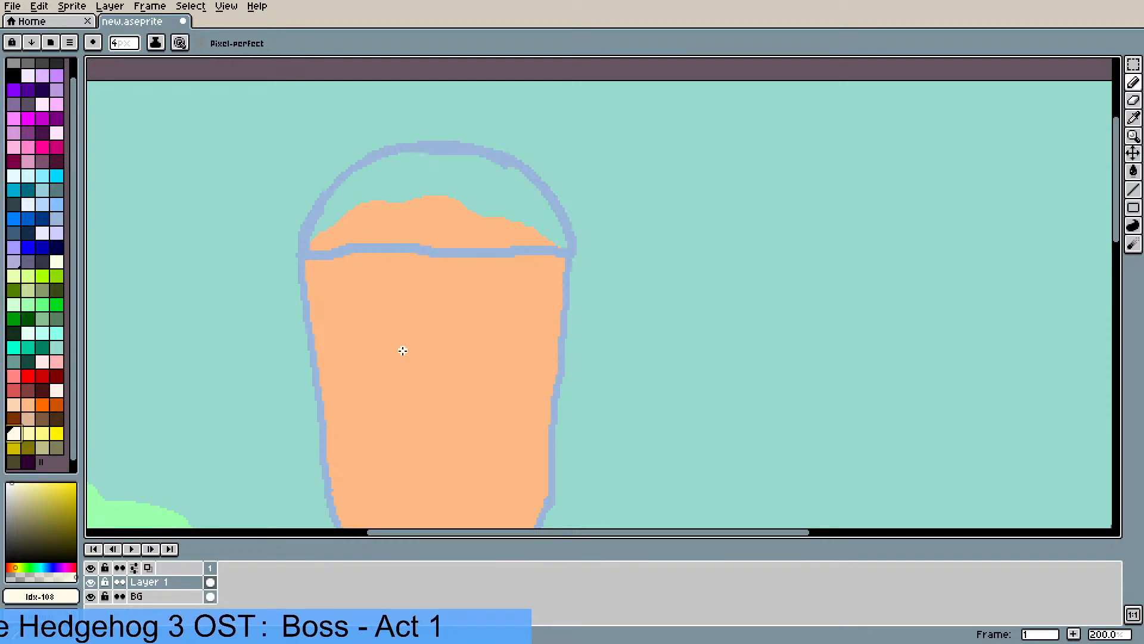
pyautogui.moveTo(371, 385)
pyautogui.mouseDown()
pyautogui.moveTo(362, 354)
pyautogui.moveTo(376, 395)
pyautogui.moveTo(391, 371)
pyautogui.moveTo(360, 345)
pyautogui.moveTo(387, 366)
pyautogui.moveTo(370, 370)
pyautogui.mouseUp()
pyautogui.moveTo(472, 376)
pyautogui.mouseDown()
pyautogui.moveTo(483, 349)
pyautogui.moveTo(494, 366)
pyautogui.mouseUp()
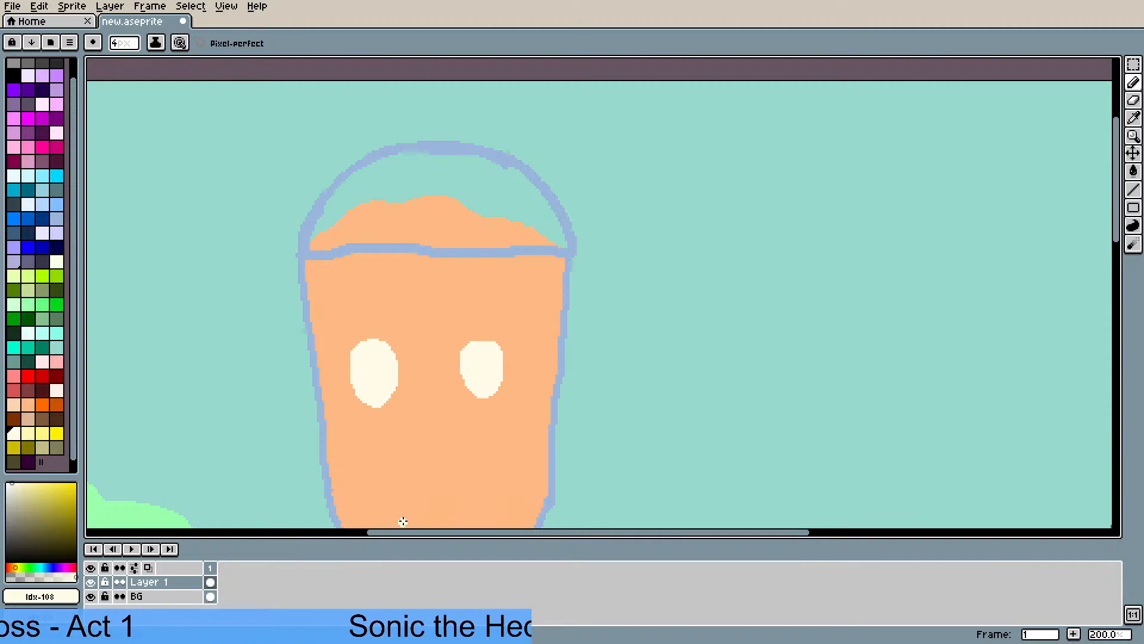
pyautogui.moveTo(463, 351)
pyautogui.mouseDown()
pyautogui.moveTo(472, 388)
pyautogui.moveTo(494, 388)
pyautogui.moveTo(507, 357)
pyautogui.moveTo(483, 337)
pyautogui.moveTo(468, 343)
pyautogui.moveTo(462, 368)
pyautogui.mouseUp()
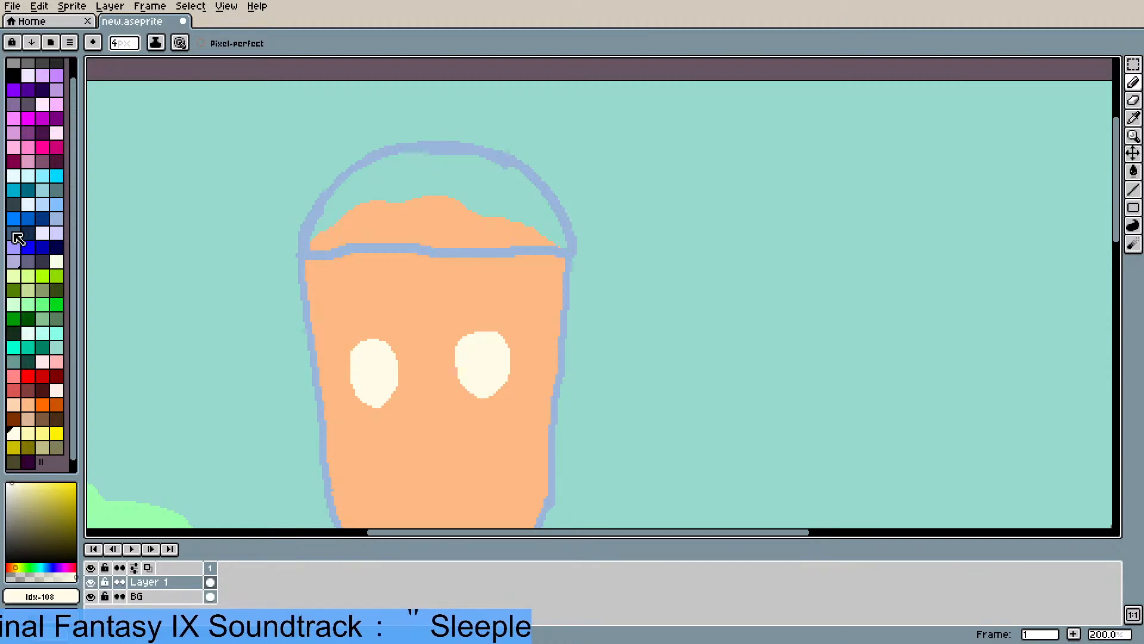
# - Add black pupils to the bucket's eyes and a wide black oval nose between and below them
pyautogui.click(15, 76)
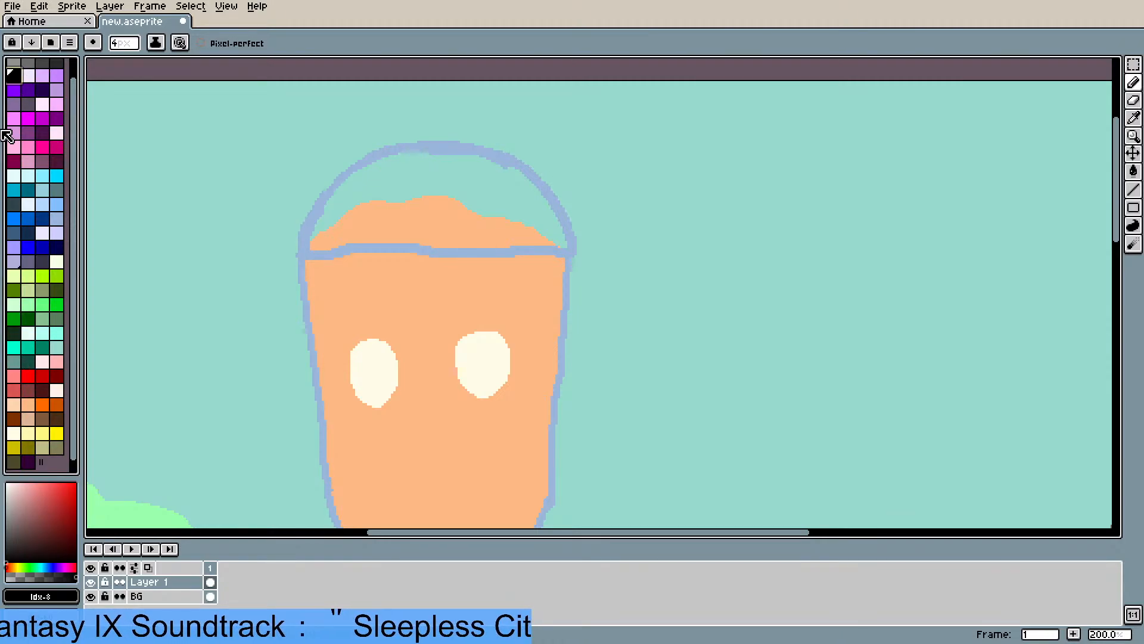
pyautogui.moveTo(372, 374); pyautogui.dragTo(369, 373)
pyautogui.moveTo(481, 363); pyautogui.dragTo(483, 363)
pyautogui.moveTo(427, 414); pyautogui.dragTo(423, 406)
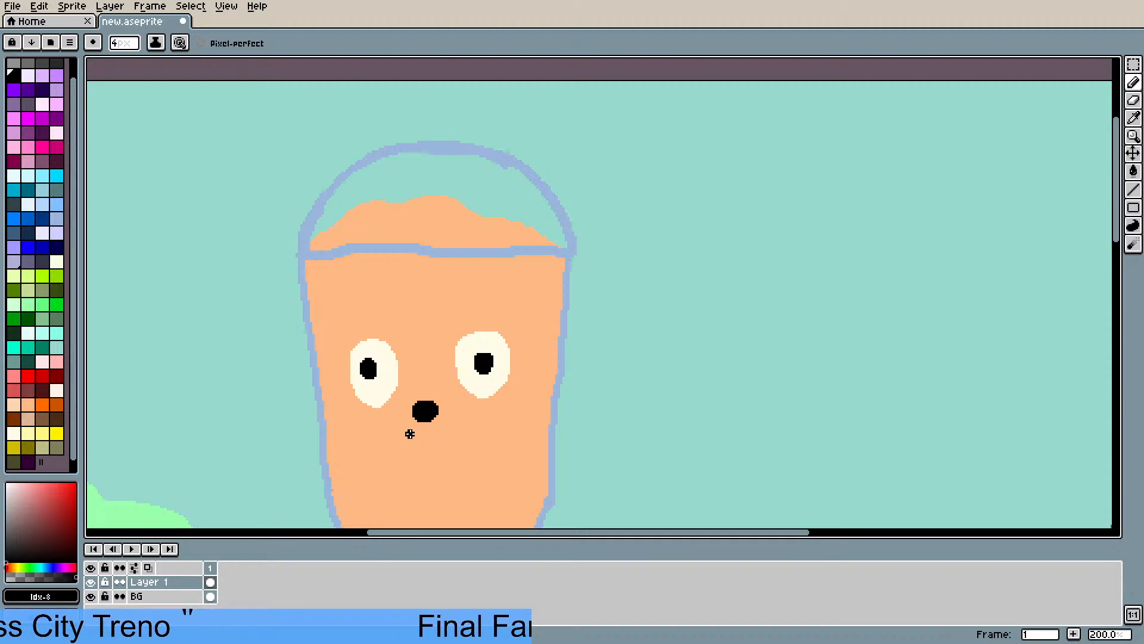
pyautogui.scroll(-1, 460, 429)
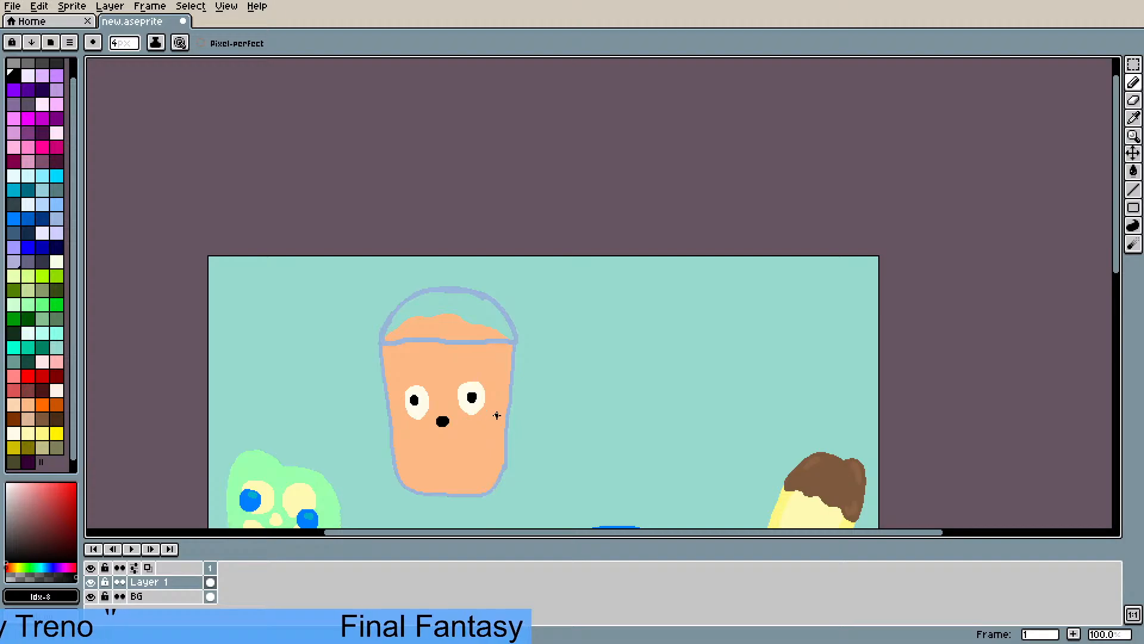
pyautogui.moveTo(495, 399); pyautogui.dragTo(445, 334)
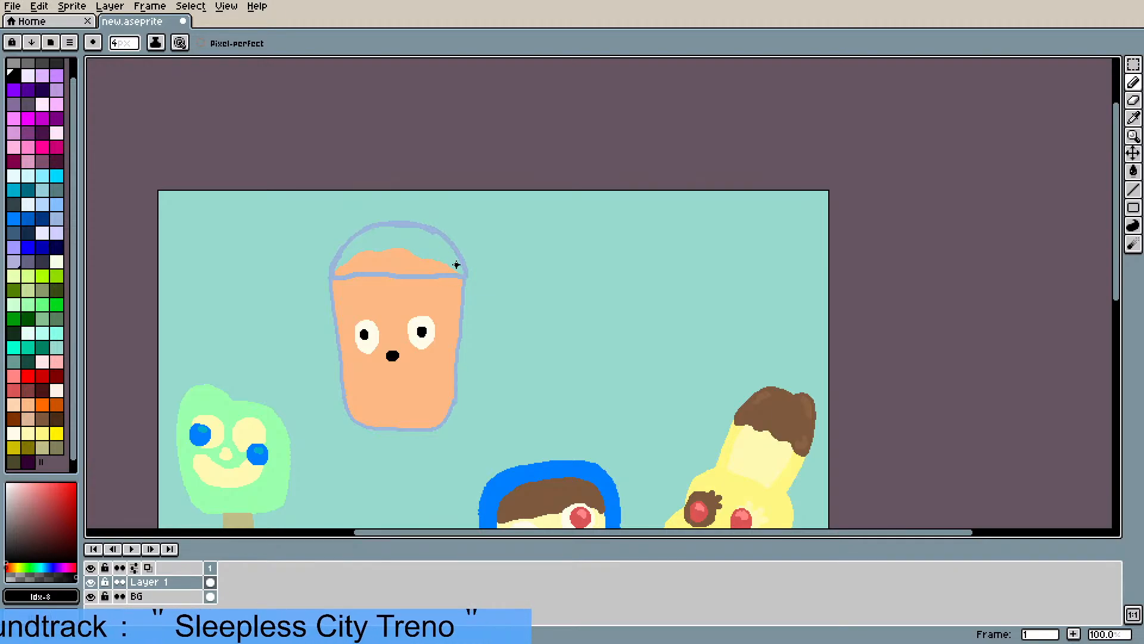
pyautogui.scroll(2, 381, 323)
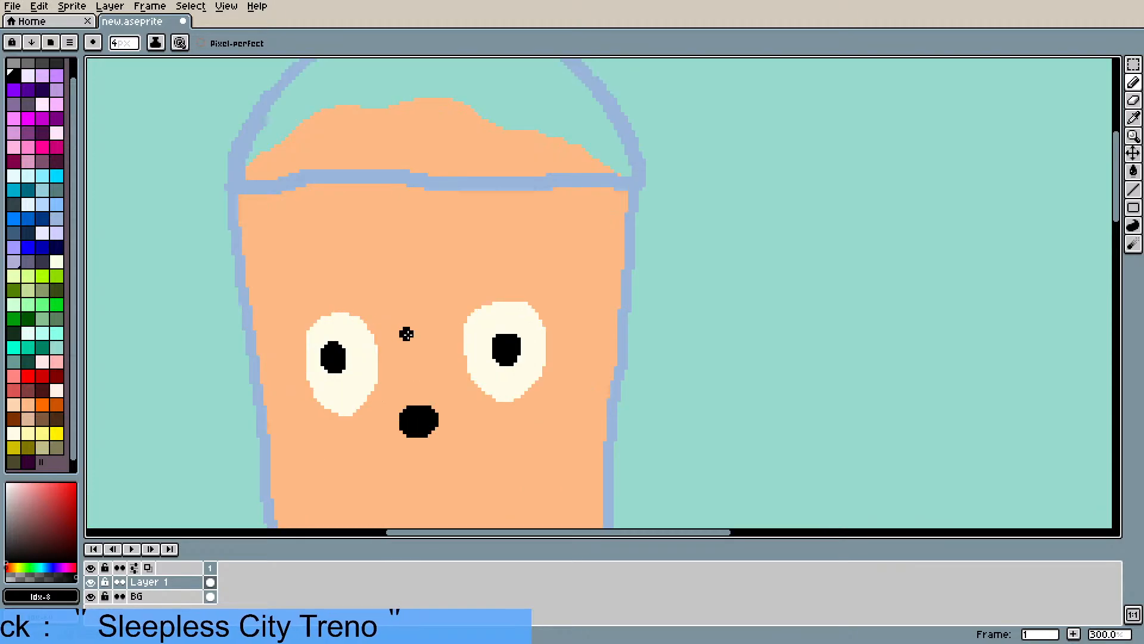
pyautogui.moveTo(403, 338); pyautogui.dragTo(413, 266)
pyautogui.scroll(1, 428, 276)
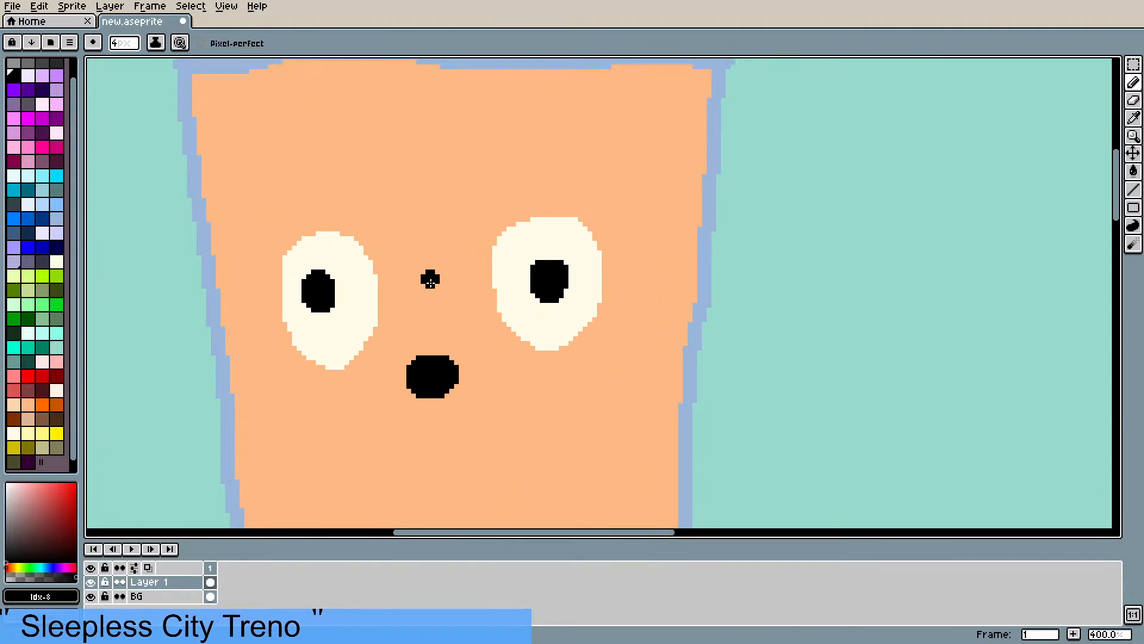
pyautogui.moveTo(451, 372)
pyautogui.mouseDown()
pyautogui.moveTo(460, 369)
pyautogui.moveTo(459, 392)
pyautogui.moveTo(421, 396)
pyautogui.moveTo(410, 377)
pyautogui.moveTo(411, 390)
pyautogui.mouseUp()
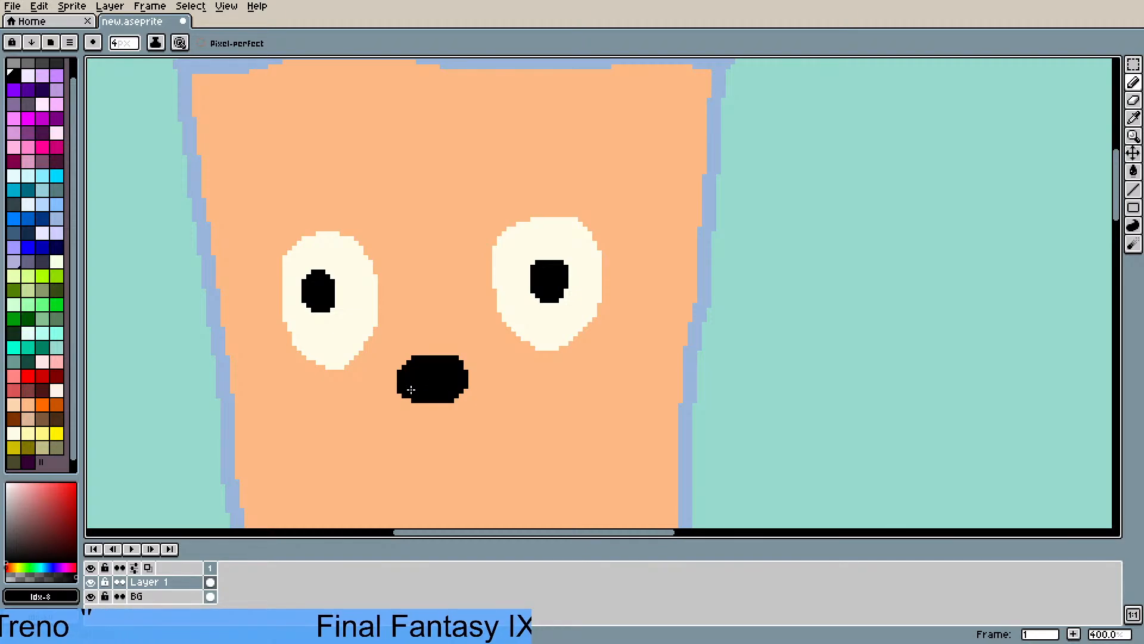
pyautogui.scroll(-2, 412, 392)
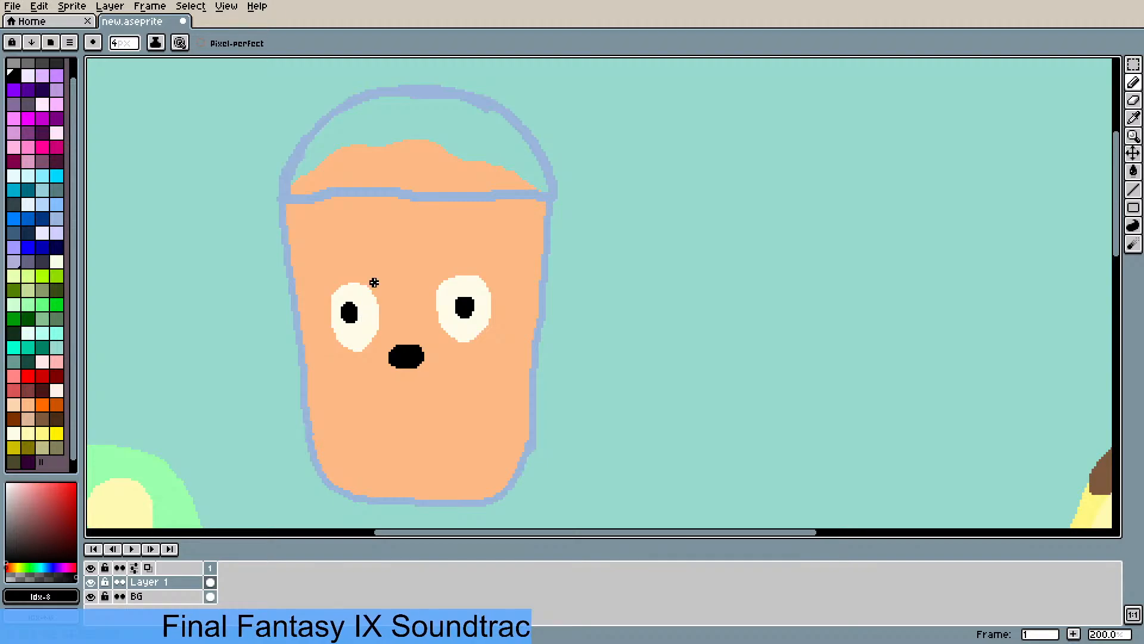
pyautogui.moveTo(398, 213)
pyautogui.mouseDown()
pyautogui.moveTo(395, 238)
pyautogui.moveTo(421, 232)
pyautogui.moveTo(421, 286)
pyautogui.mouseUp()
pyautogui.scroll(-1, 399, 238)
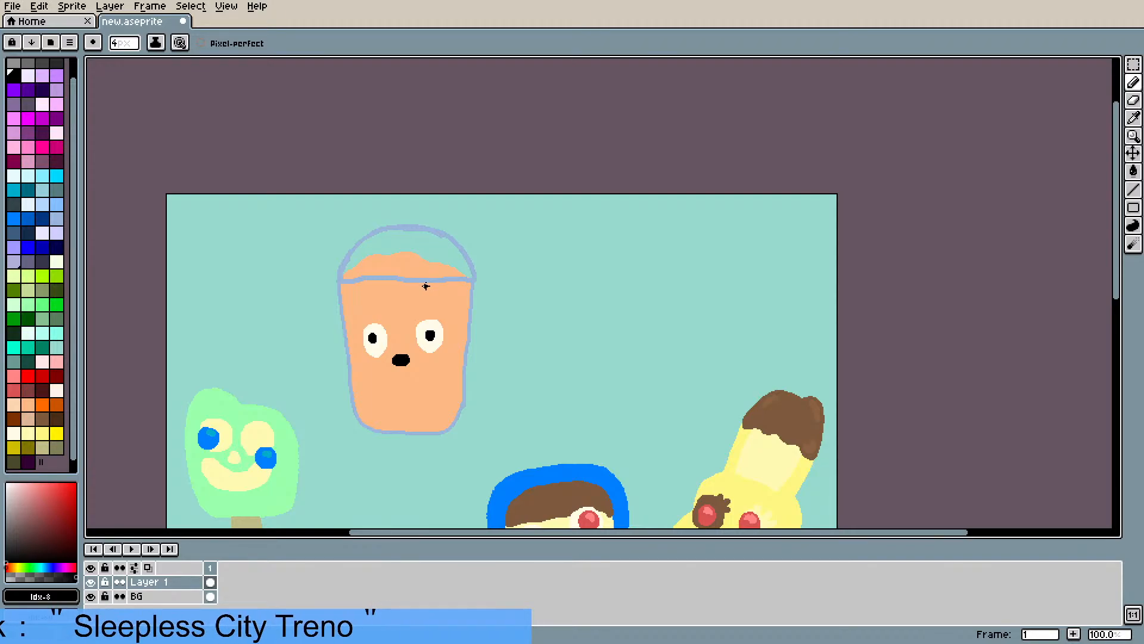
pyautogui.scroll(1, 426, 288)
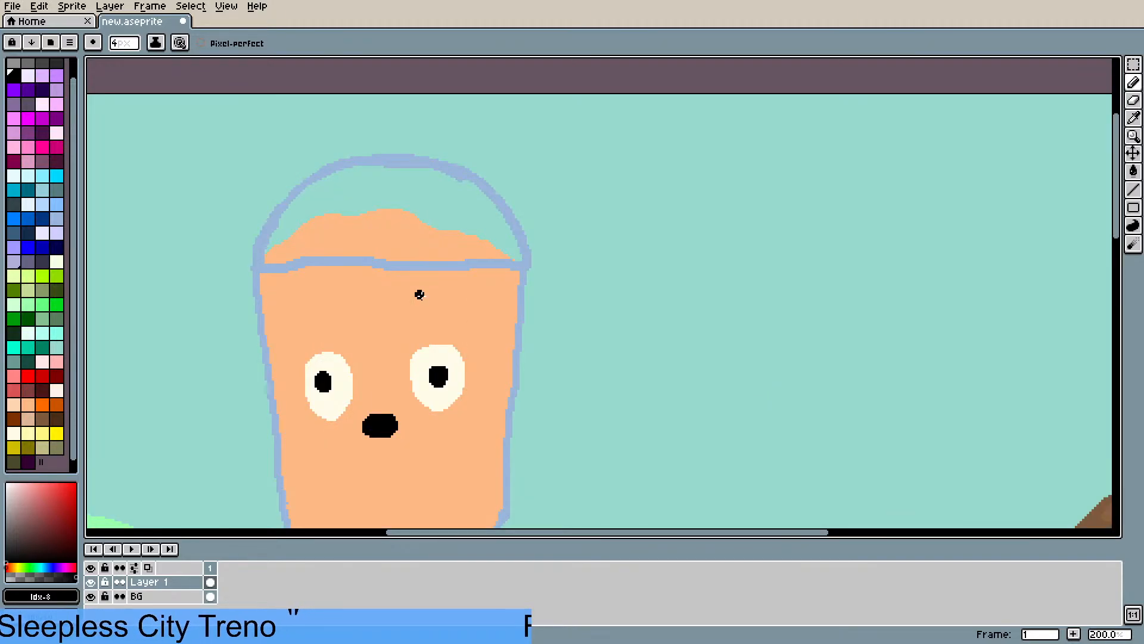
pyautogui.scroll(-1, 426, 297)
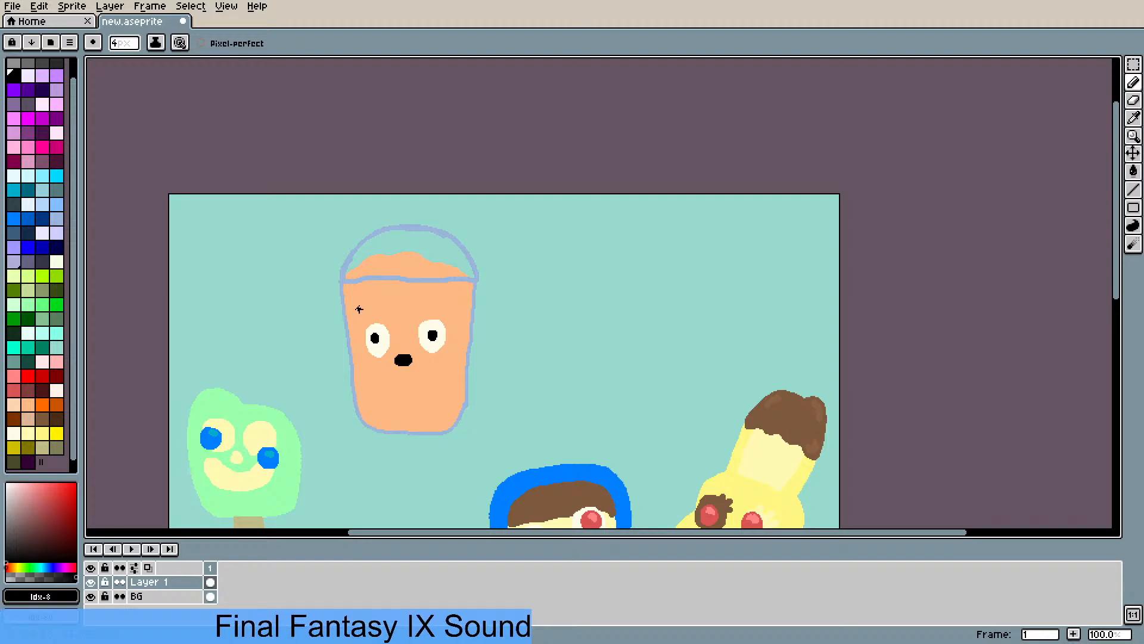
pyautogui.scroll(1, 363, 311)
pyautogui.moveTo(405, 313)
pyautogui.mouseDown()
pyautogui.moveTo(403, 271)
pyautogui.moveTo(416, 312)
pyautogui.mouseUp()
pyautogui.scroll(-1, 408, 276)
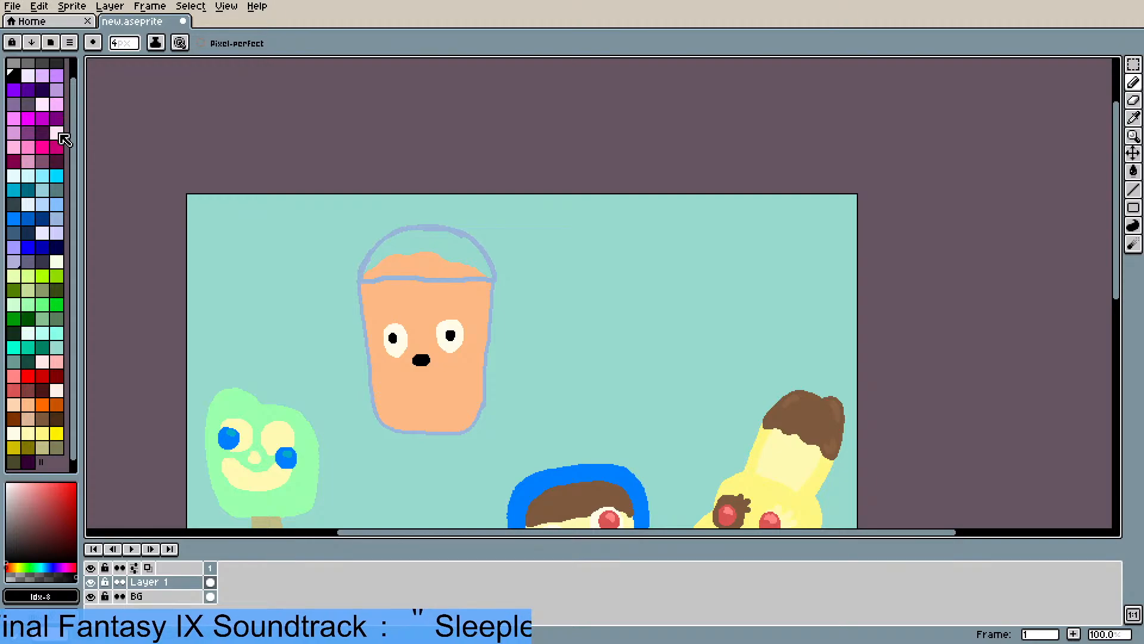
# - Draw a short off-white straw in palette colour 63 rising from the peach filling past the bucket's handle
pyautogui.click(56, 261)
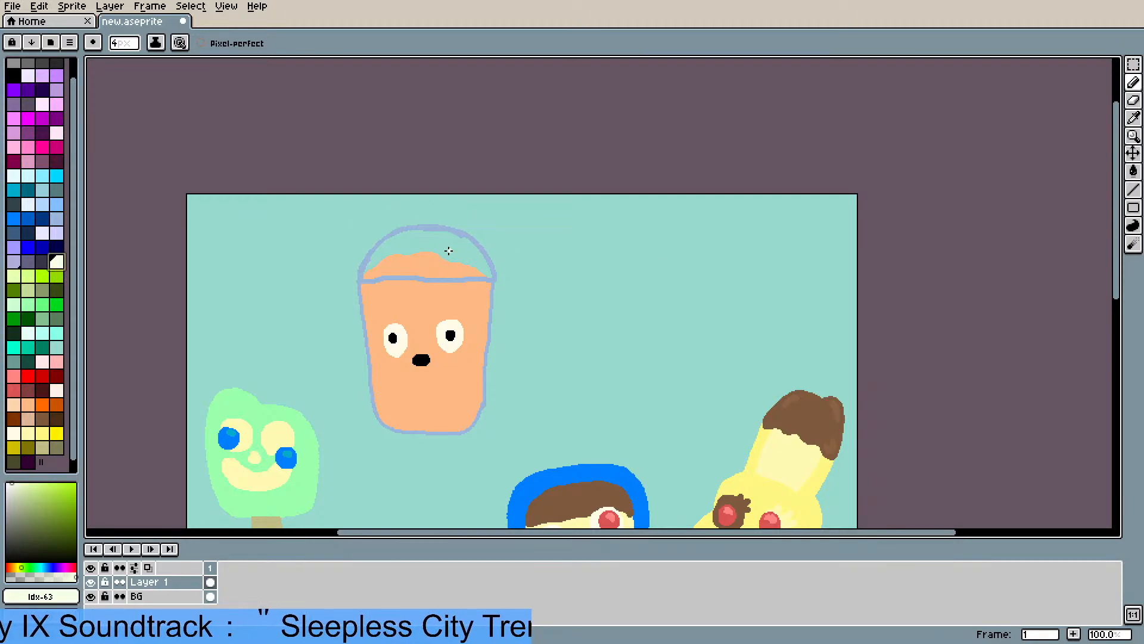
pyautogui.moveTo(439, 268); pyautogui.dragTo(446, 239)
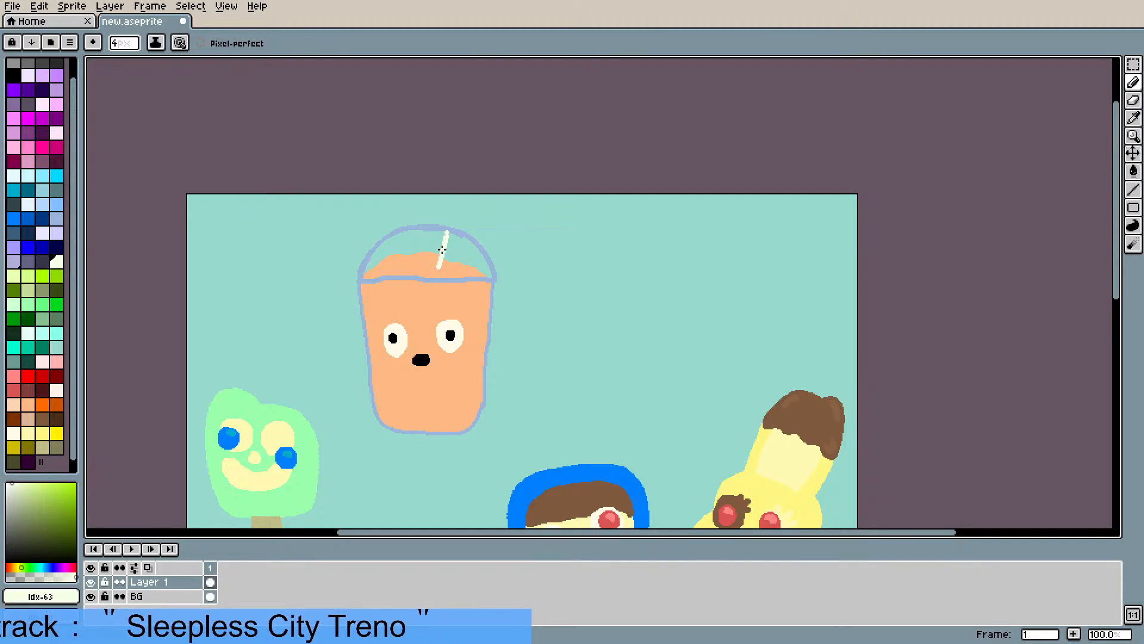
pyautogui.hotkey('ctrl', 'z')
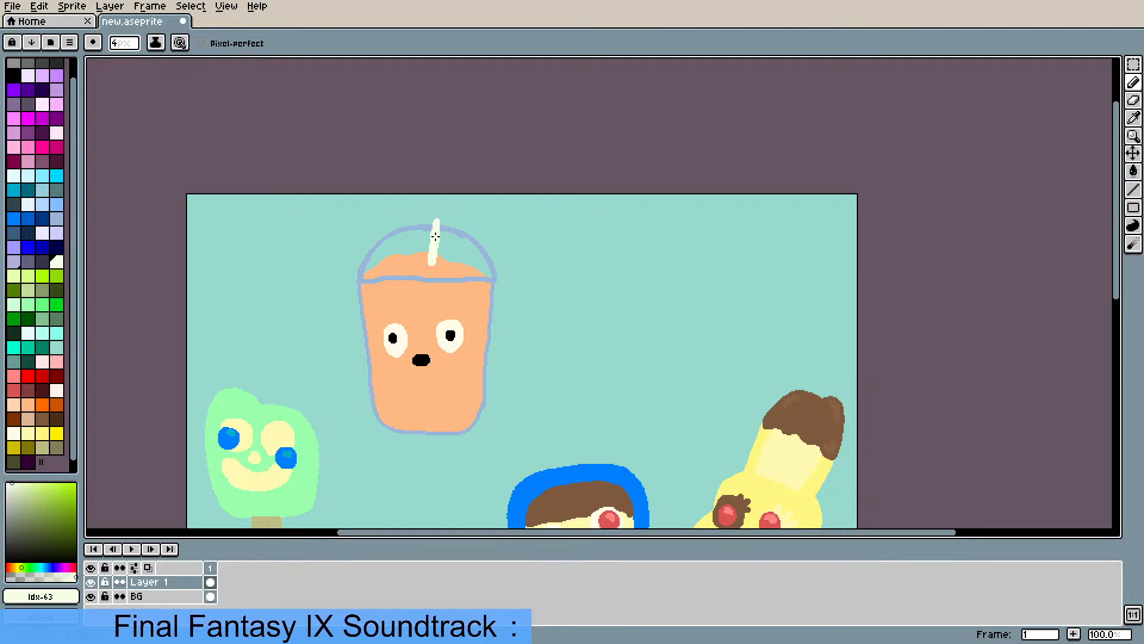
pyautogui.moveTo(441, 217); pyautogui.dragTo(438, 222)
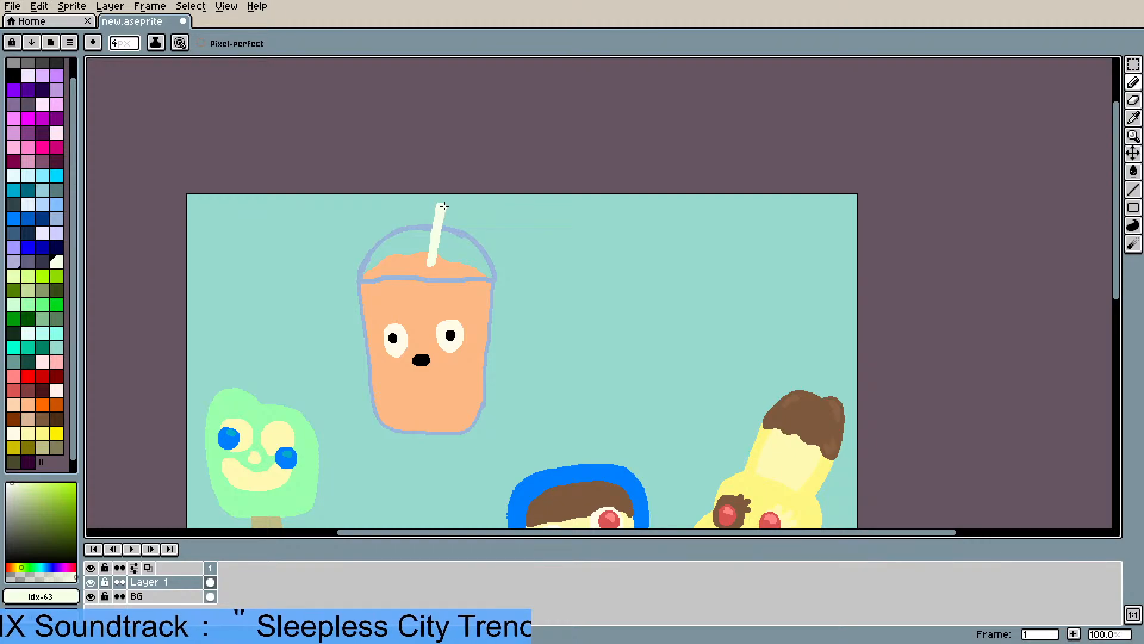
pyautogui.moveTo(447, 208)
pyautogui.mouseDown()
pyautogui.moveTo(462, 223)
pyautogui.moveTo(445, 208)
pyautogui.mouseUp()
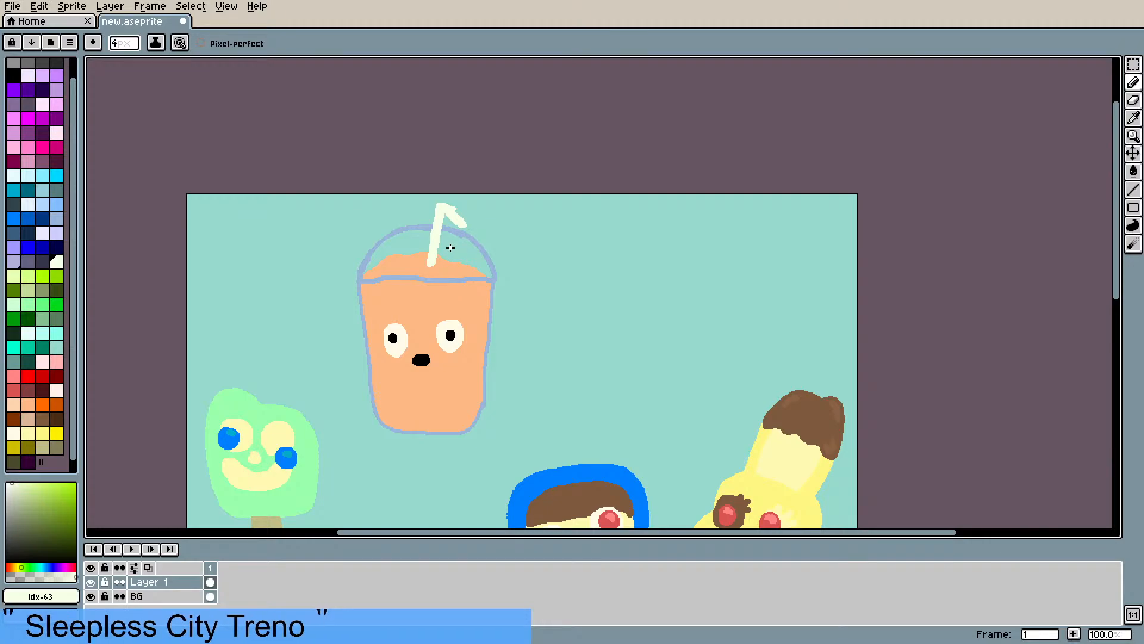
pyautogui.hotkey('ctrl', 'z')
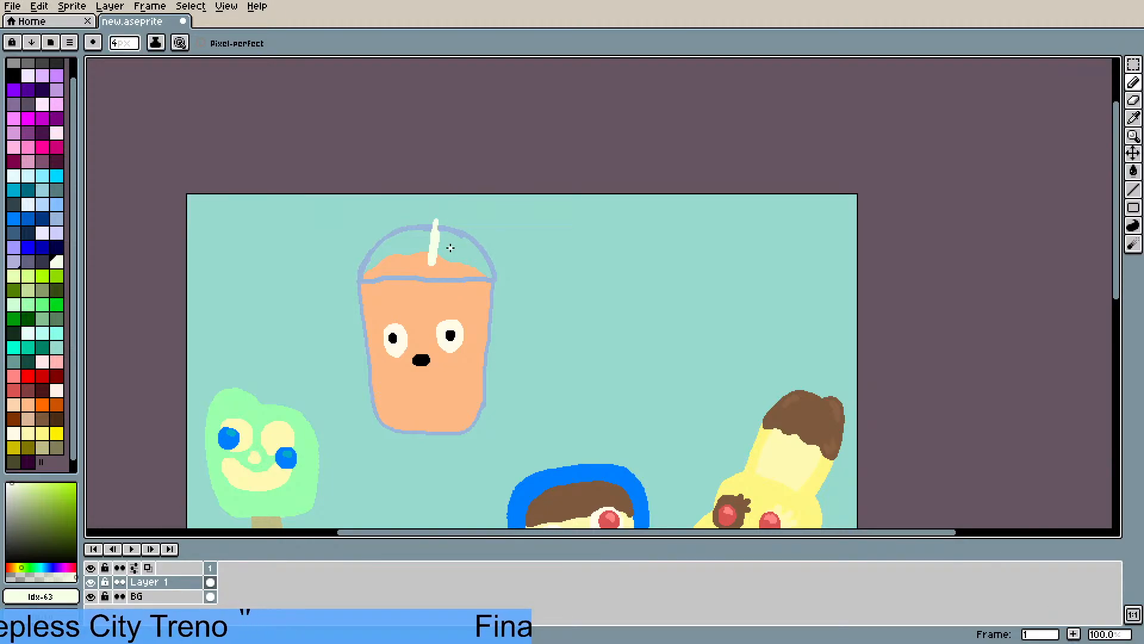
# - Select the whole bucket with its straw and move it slightly down and to the left on the canvas
pyautogui.click(1134, 64)
pyautogui.moveTo(352, 214); pyautogui.dragTo(514, 460)
pyautogui.moveTo(477, 375); pyautogui.dragTo(467, 406)
pyautogui.click(582, 352)
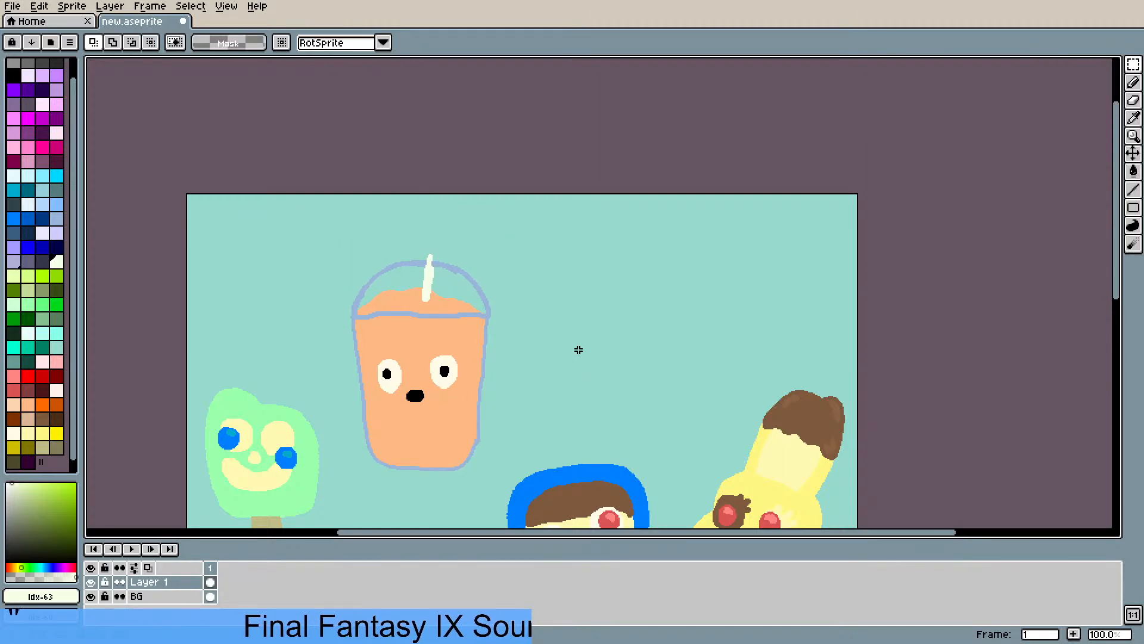
# - Thicken the straw and extend it well above the handle in its own off-white colour with the 4 px brush
pyautogui.scroll(1, 494, 252)
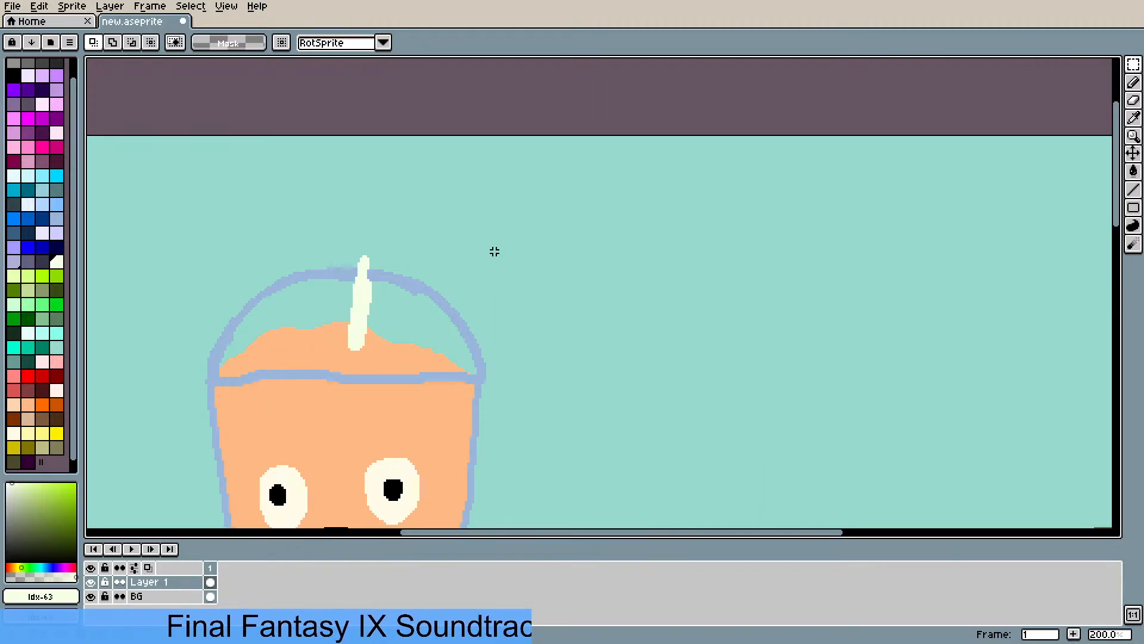
pyautogui.press('i')
pyautogui.click(365, 292)
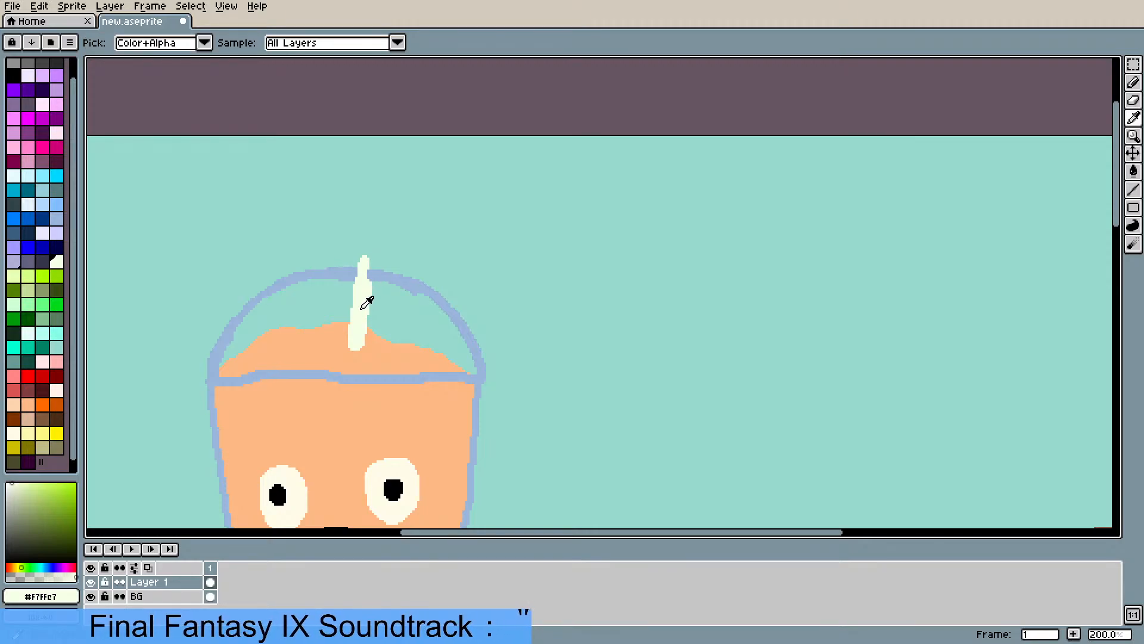
pyautogui.press('b')
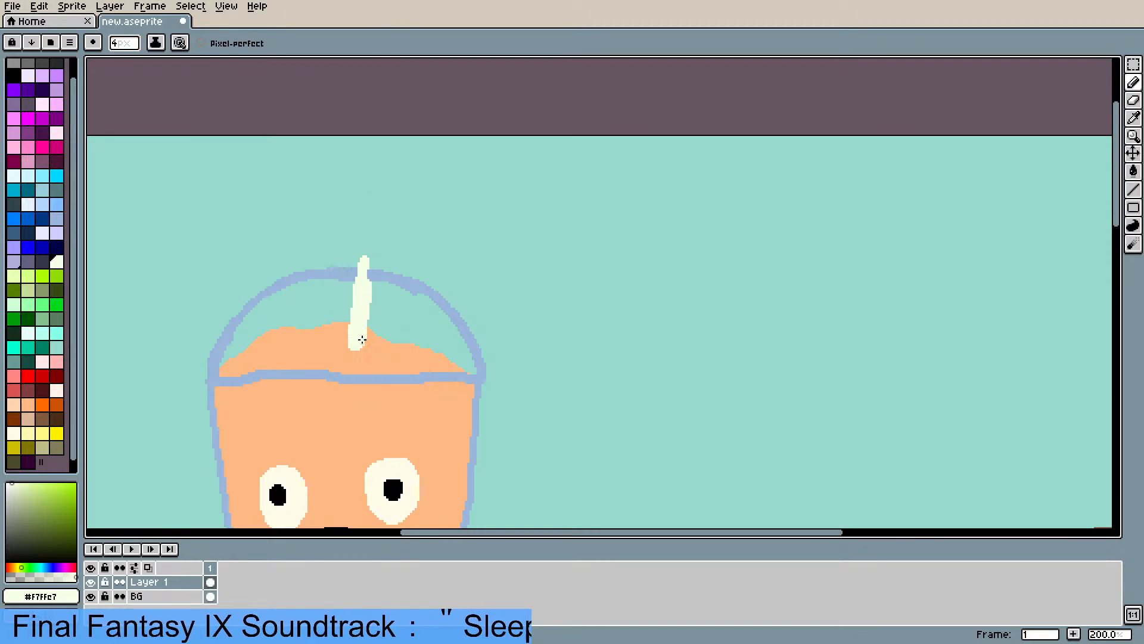
pyautogui.moveTo(361, 339)
pyautogui.mouseDown()
pyautogui.moveTo(361, 230)
pyautogui.moveTo(369, 248)
pyautogui.moveTo(361, 231)
pyautogui.moveTo(372, 223)
pyautogui.moveTo(370, 249)
pyautogui.moveTo(367, 201)
pyautogui.mouseUp()
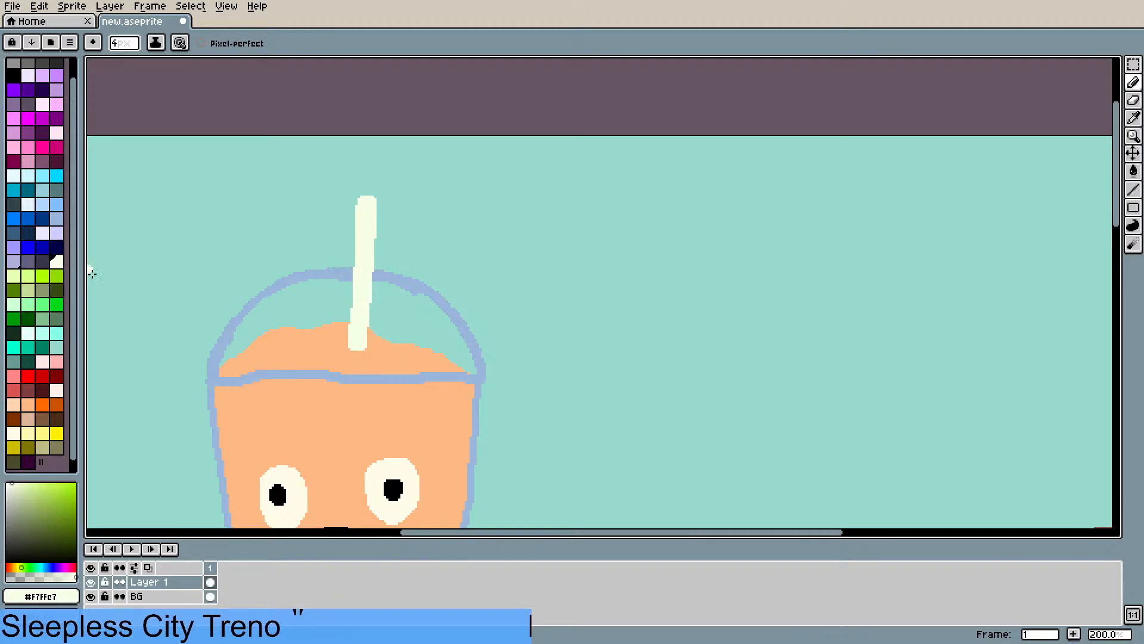
# - Scatter small light peach specks in palette colour 100 over the peach mound on both sides of the straw
pyautogui.press('i')
pyautogui.click(388, 366)
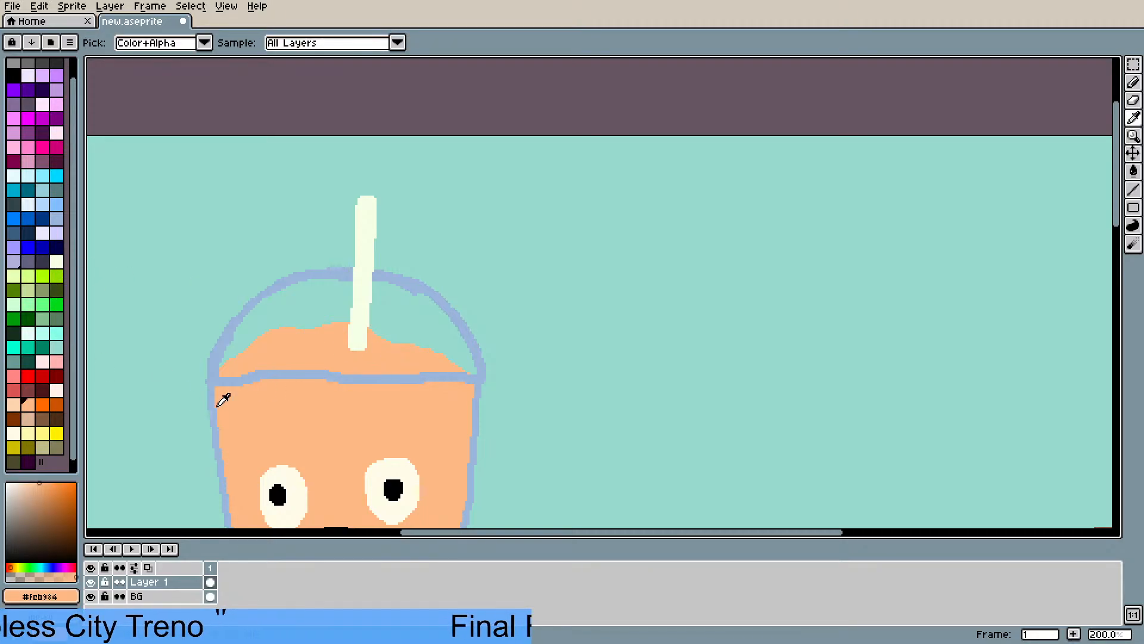
pyautogui.click(14, 406)
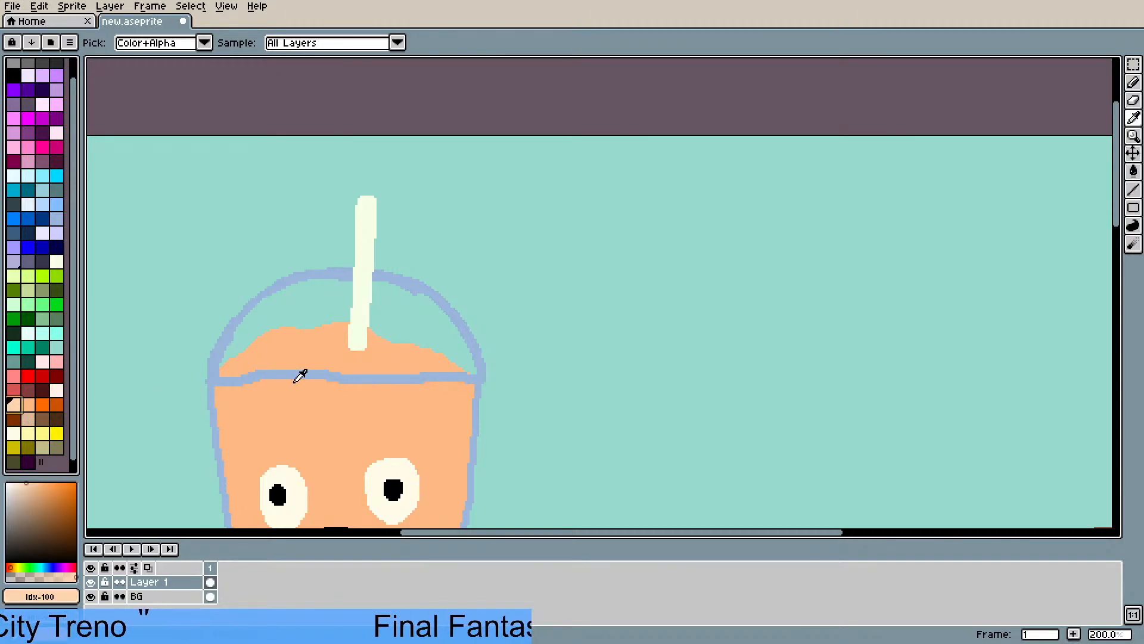
pyautogui.press('b')
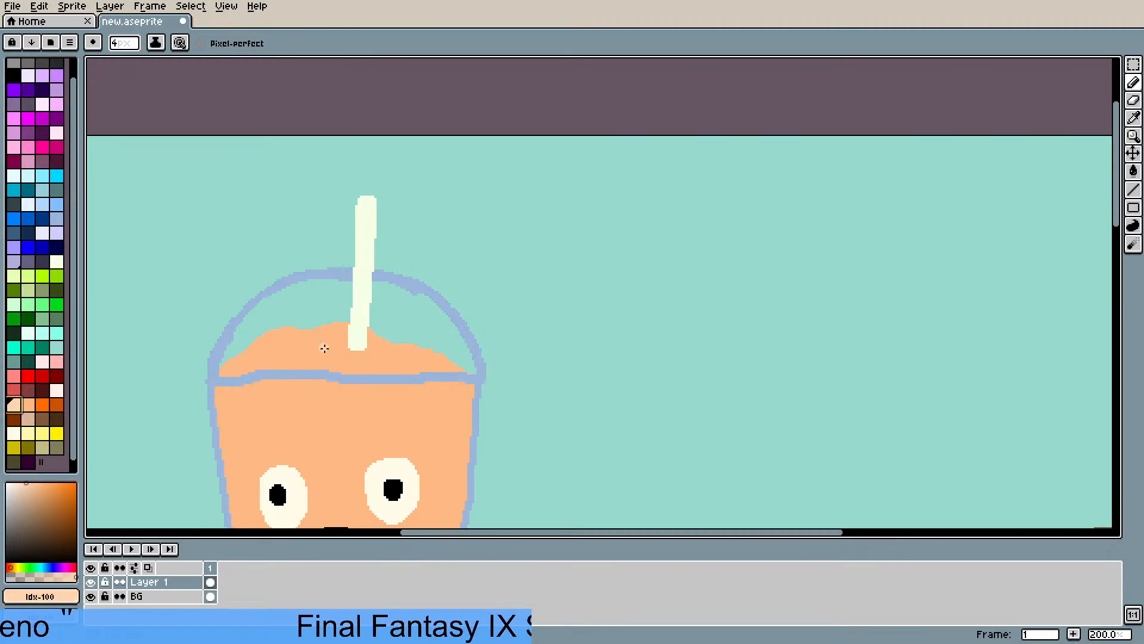
pyautogui.click(312, 346)
pyautogui.click(330, 338)
pyautogui.click(338, 357)
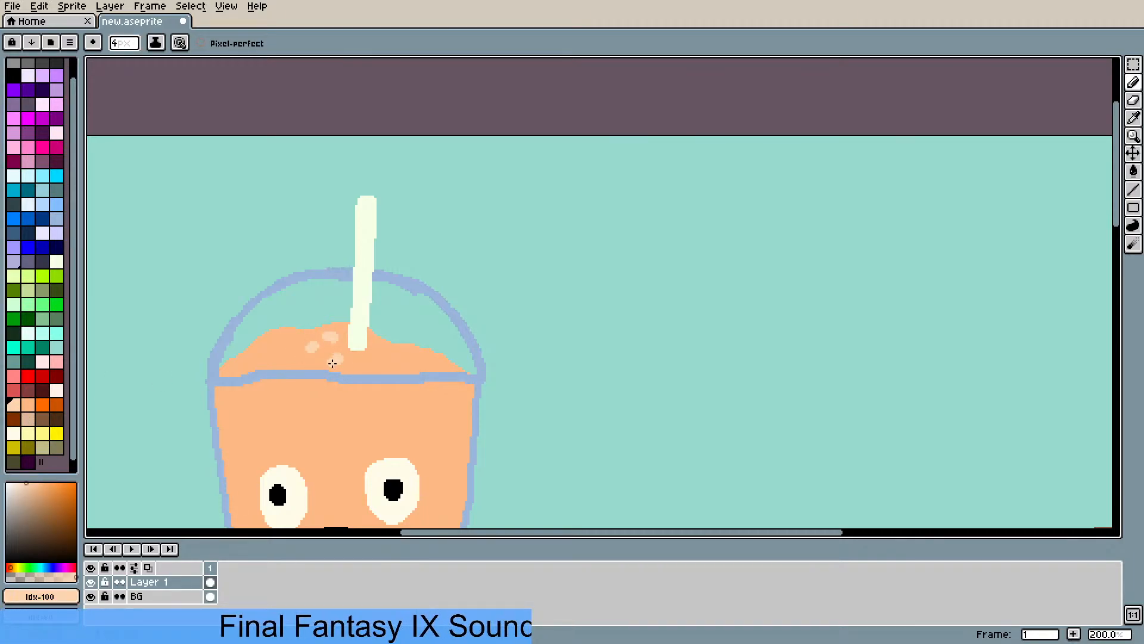
pyautogui.click(276, 350)
pyautogui.click(273, 334)
pyautogui.click(252, 350)
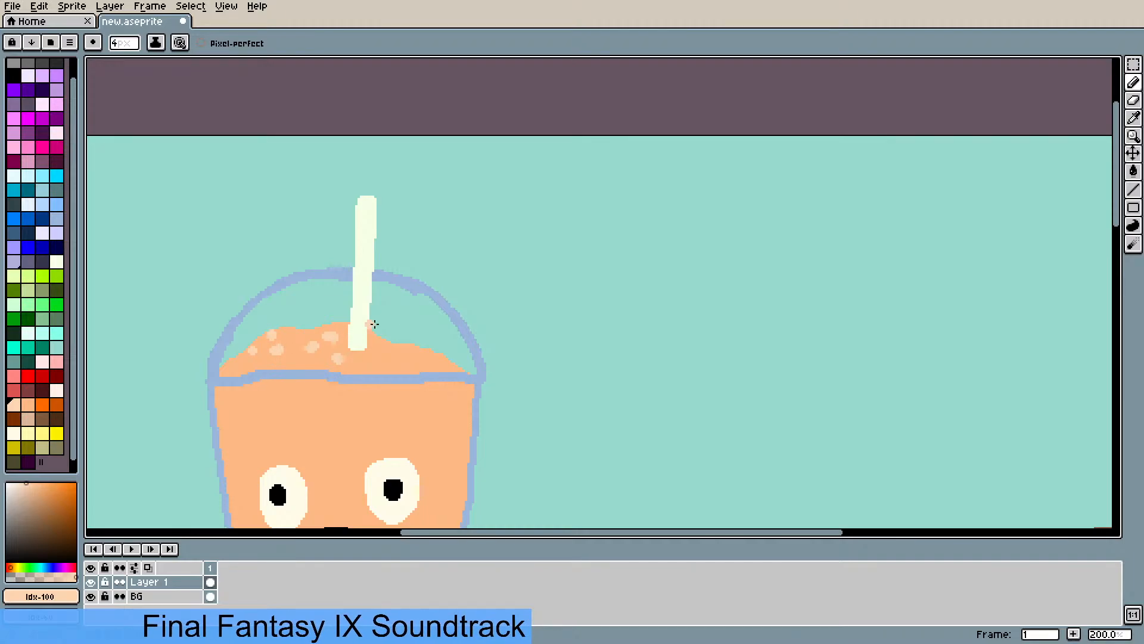
pyautogui.click(376, 348)
pyautogui.click(380, 356)
pyautogui.click(380, 363)
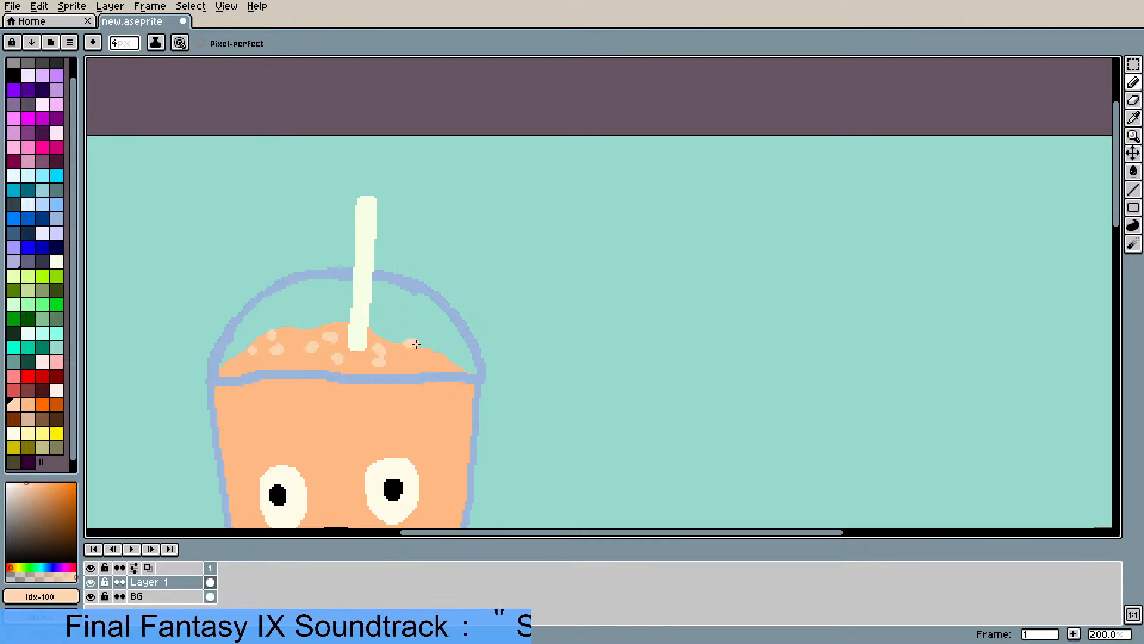
# - Add light peach highlight dabs along the right and left sloping edges of the peach mound
pyautogui.click(434, 358)
pyautogui.click(449, 364)
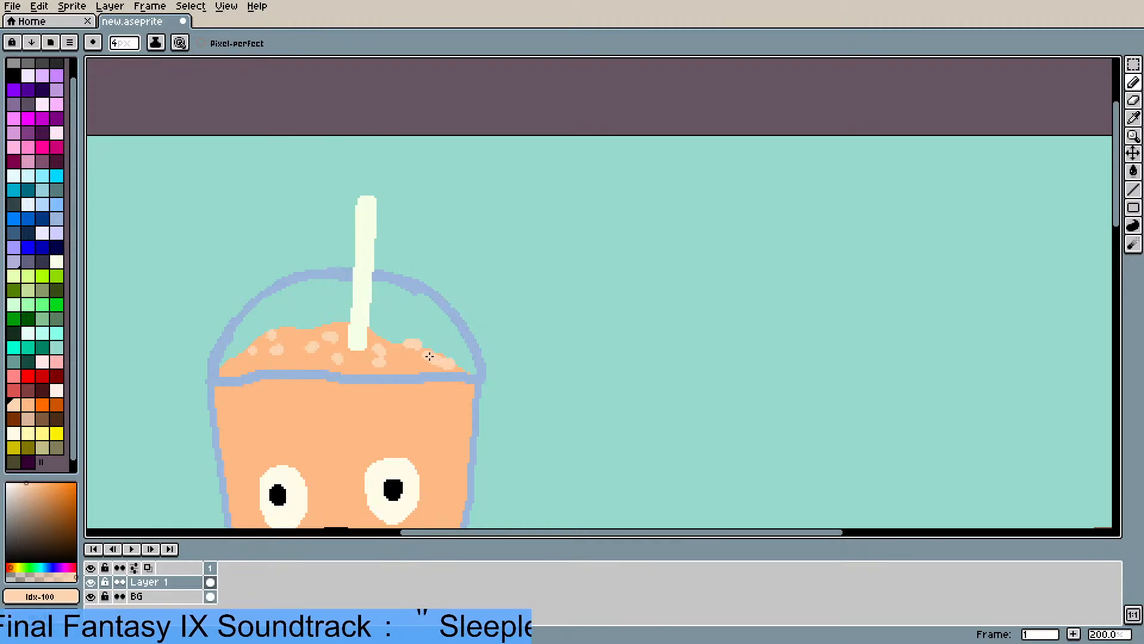
pyautogui.click(441, 358)
pyautogui.click(460, 367)
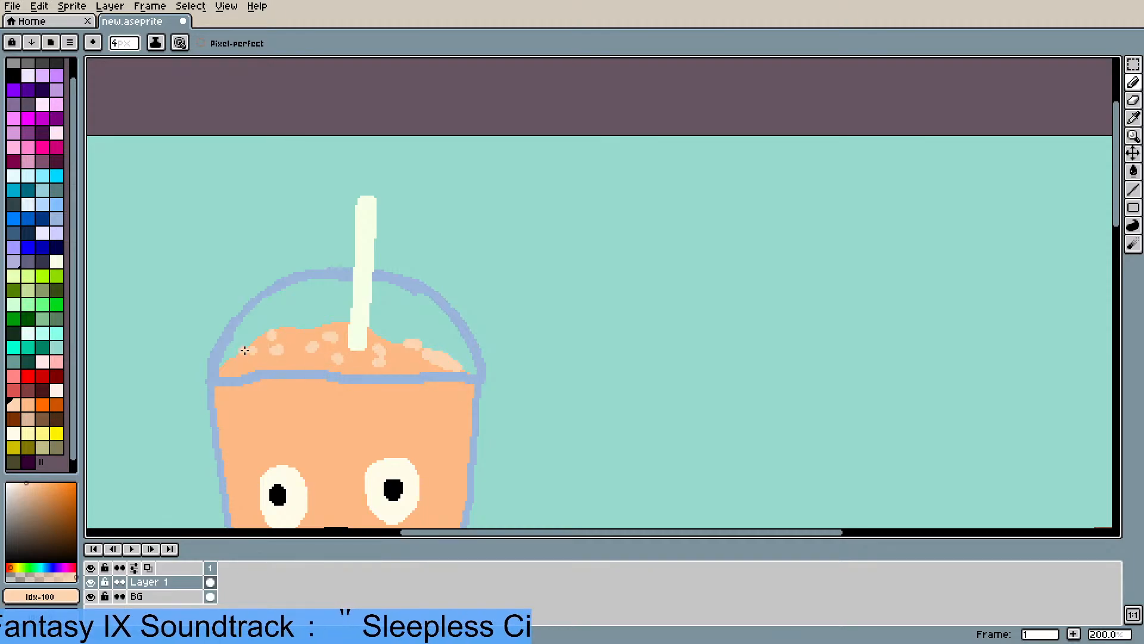
pyautogui.click(243, 362)
pyautogui.click(232, 366)
pyautogui.click(249, 353)
pyautogui.click(265, 342)
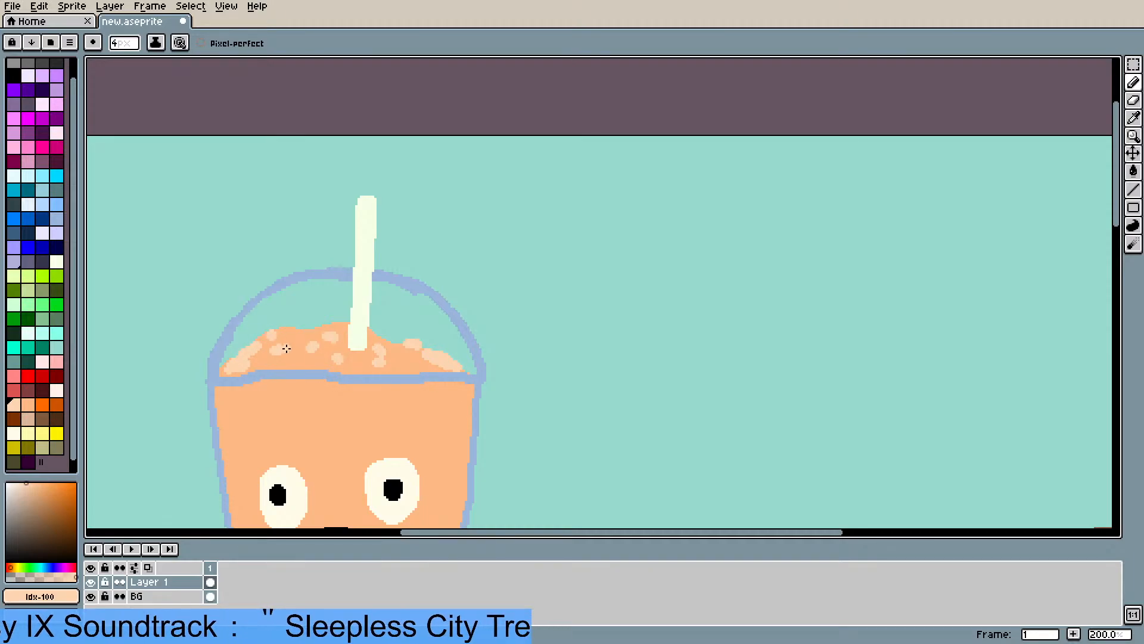
# - Add more light peach dabs along the upper part of the peach mound and over the base of the straw
pyautogui.click(279, 343)
pyautogui.click(285, 330)
pyautogui.moveTo(294, 328)
pyautogui.mouseDown()
pyautogui.moveTo(300, 361)
pyautogui.moveTo(323, 335)
pyautogui.mouseUp()
pyautogui.click(353, 349)
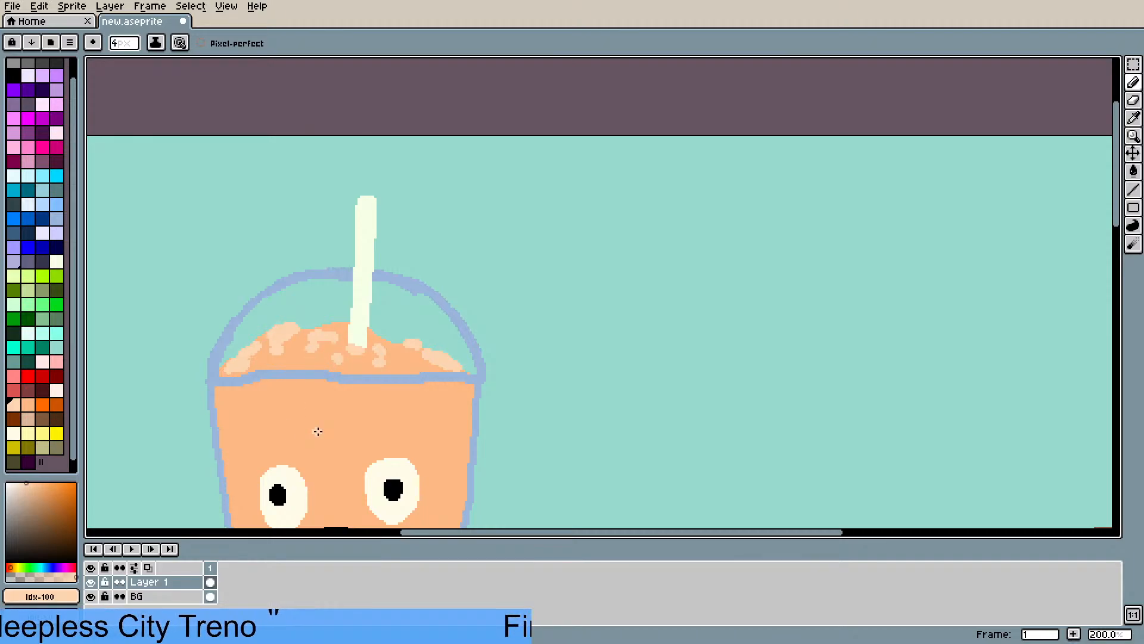
# - Paint pale lavender shine marks in palette colour 54 inside both sides of the dome and down the cup's right side
pyautogui.scroll(-1, 322, 412)
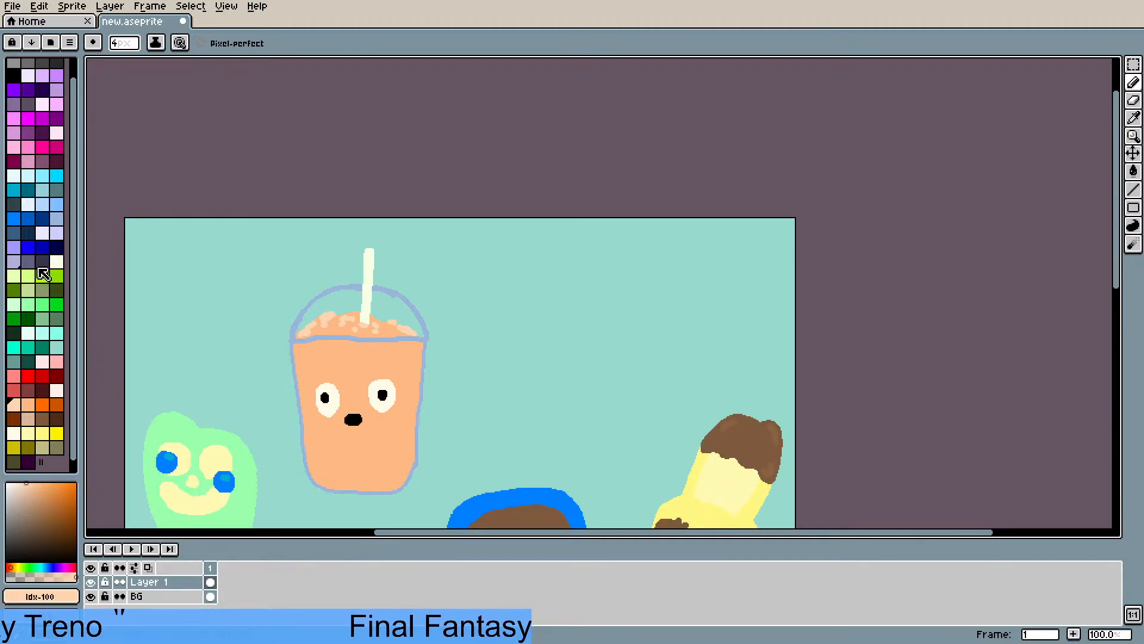
pyautogui.click(48, 234)
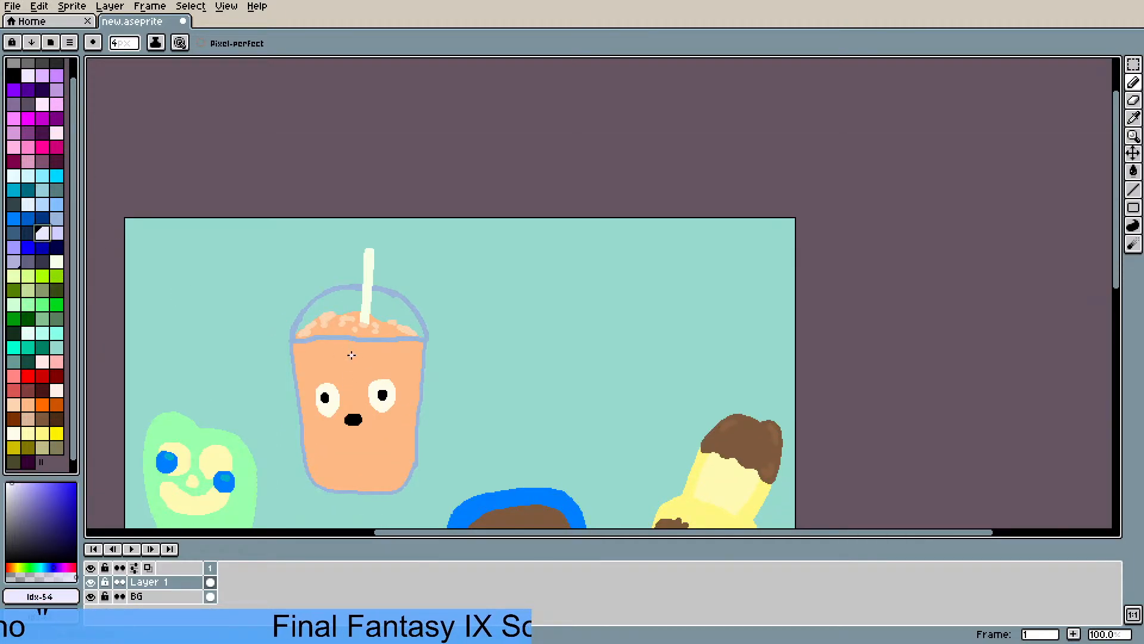
pyautogui.moveTo(407, 316); pyautogui.dragTo(388, 305)
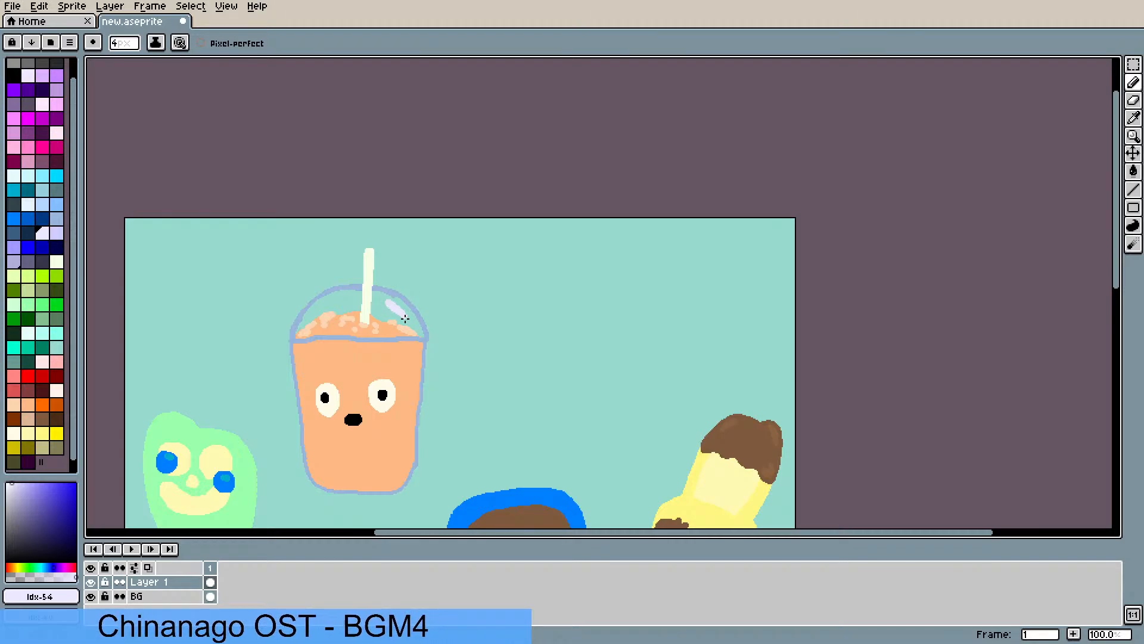
pyautogui.moveTo(318, 307); pyautogui.dragTo(310, 315)
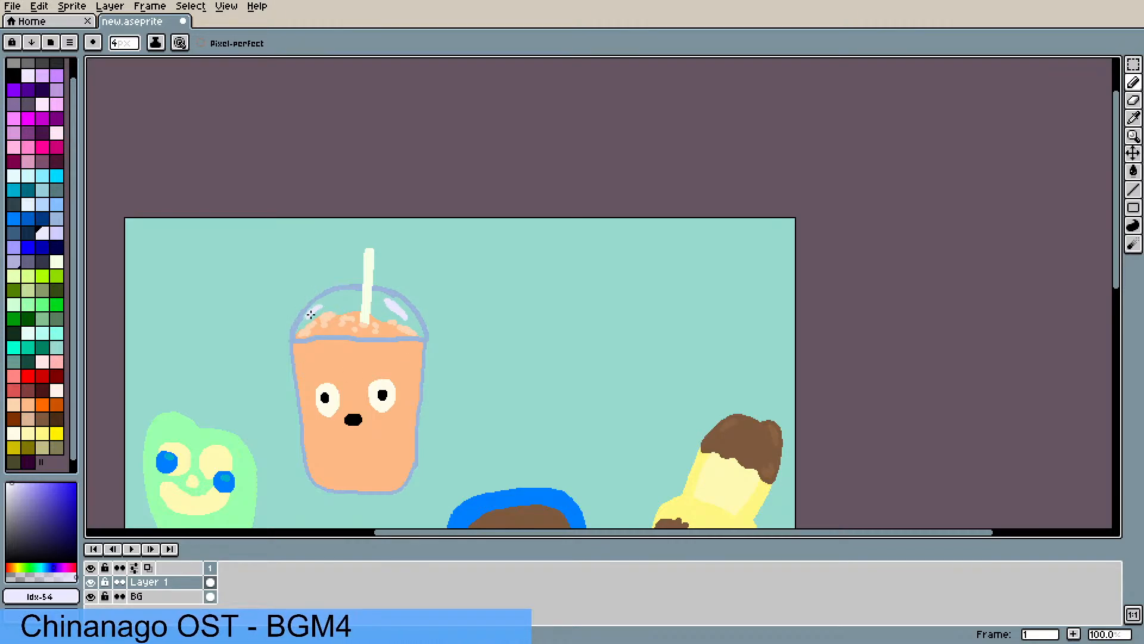
pyautogui.moveTo(410, 416); pyautogui.dragTo(415, 366)
pyautogui.moveTo(403, 434); pyautogui.dragTo(406, 417)
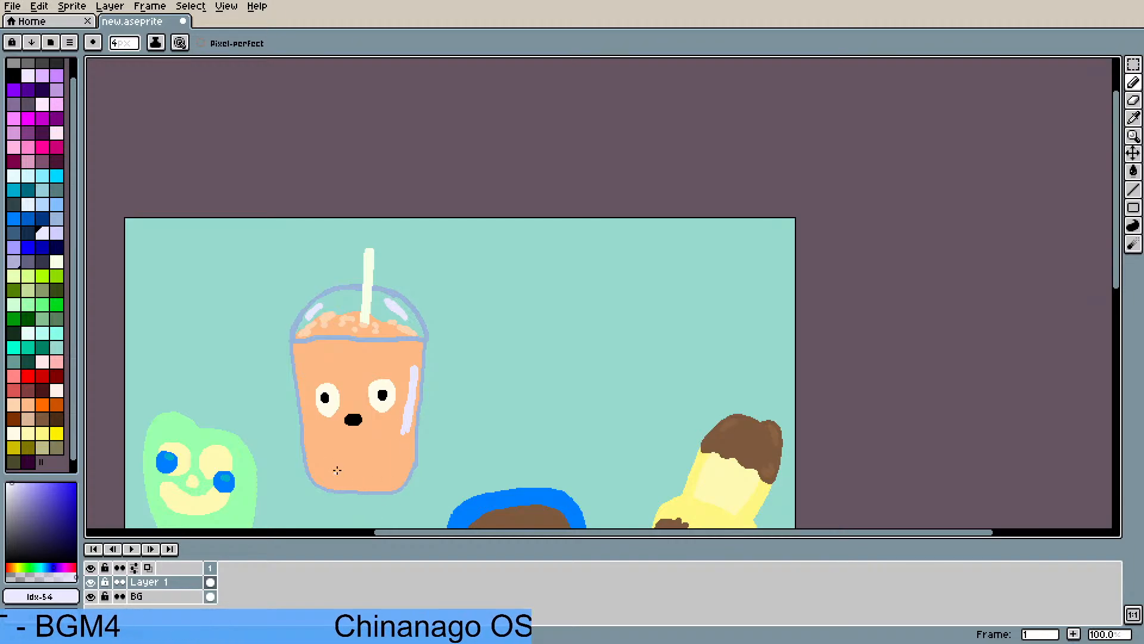
# - Paint five diagonal yellow stripes in palette colour 111 across the straw from its tip to its base
pyautogui.scroll(3, 353, 312)
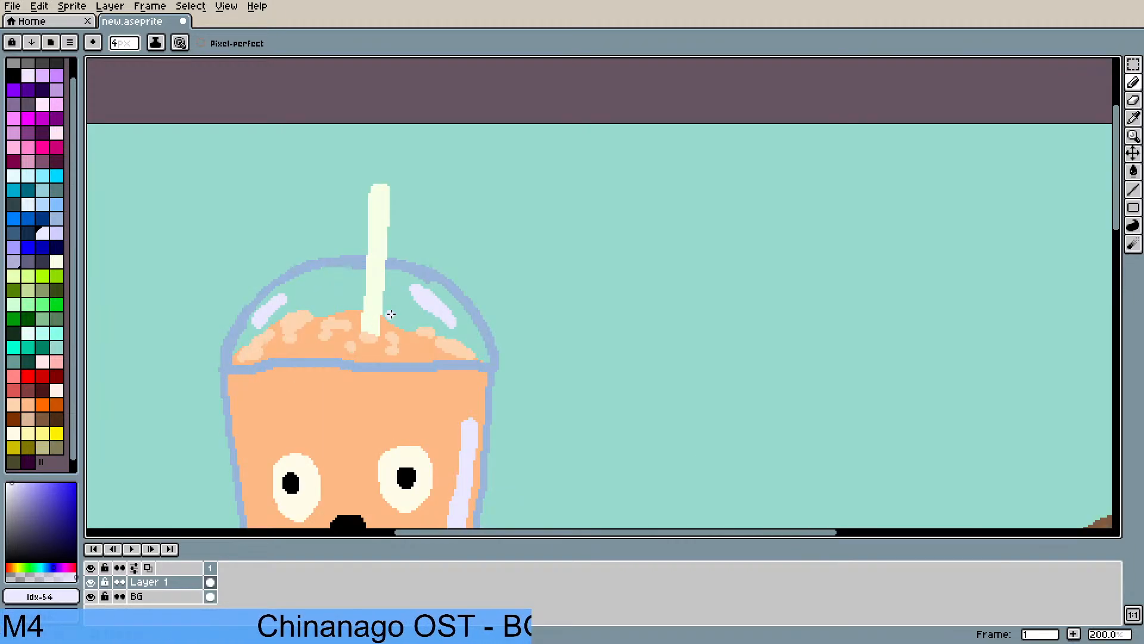
pyautogui.moveTo(406, 327); pyautogui.dragTo(434, 391)
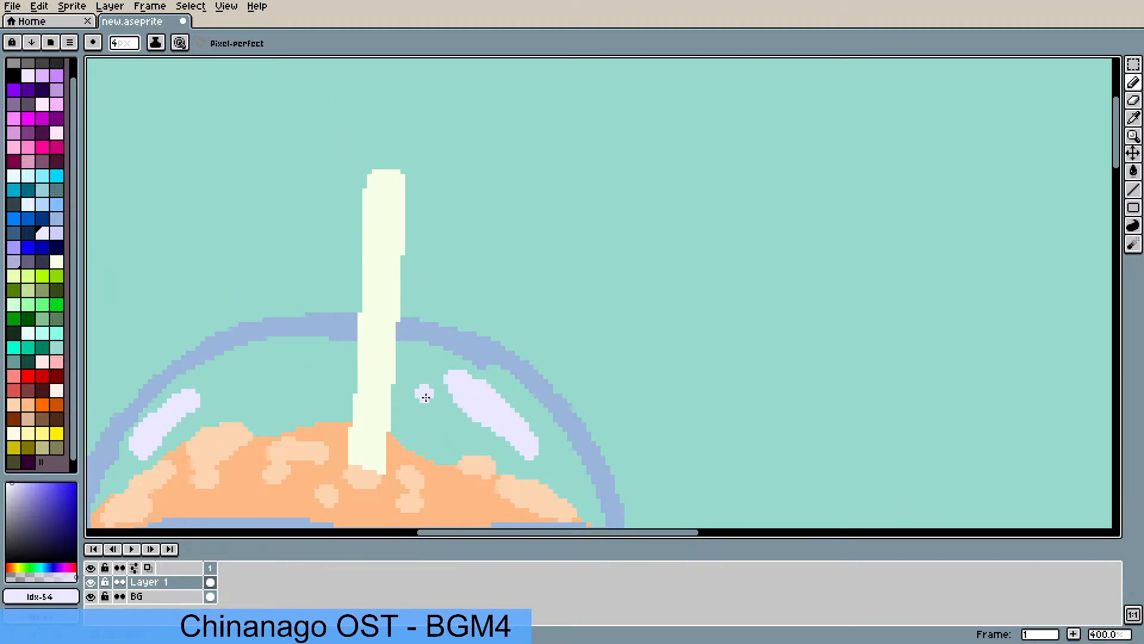
pyautogui.click(53, 436)
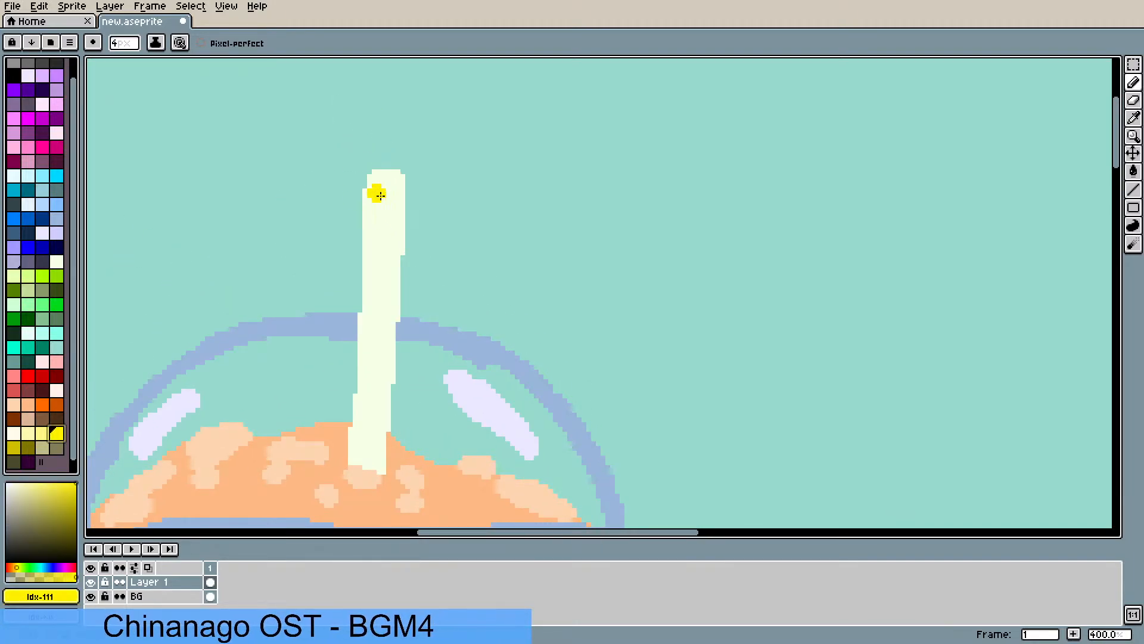
pyautogui.moveTo(370, 187)
pyautogui.mouseDown()
pyautogui.moveTo(397, 213)
pyautogui.moveTo(381, 260)
pyautogui.moveTo(392, 270)
pyautogui.moveTo(373, 300)
pyautogui.moveTo(392, 327)
pyautogui.mouseUp()
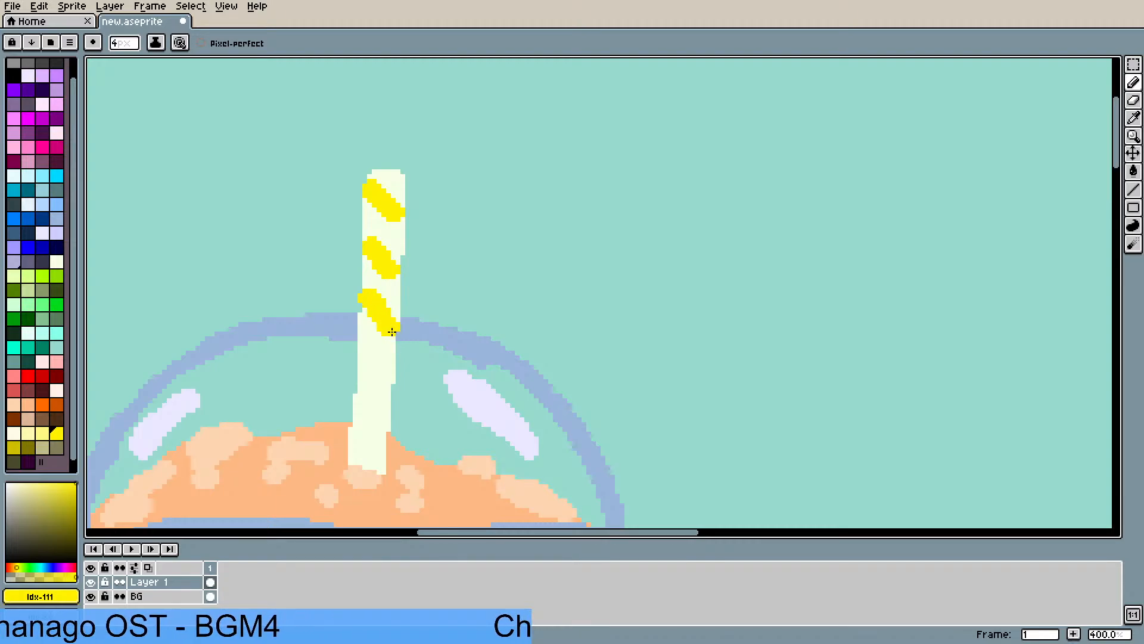
pyautogui.moveTo(377, 381)
pyautogui.mouseDown()
pyautogui.moveTo(365, 363)
pyautogui.moveTo(378, 374)
pyautogui.mouseUp()
pyautogui.moveTo(393, 428)
pyautogui.mouseDown()
pyautogui.moveTo(360, 417)
pyautogui.moveTo(383, 446)
pyautogui.moveTo(357, 427)
pyautogui.mouseUp()
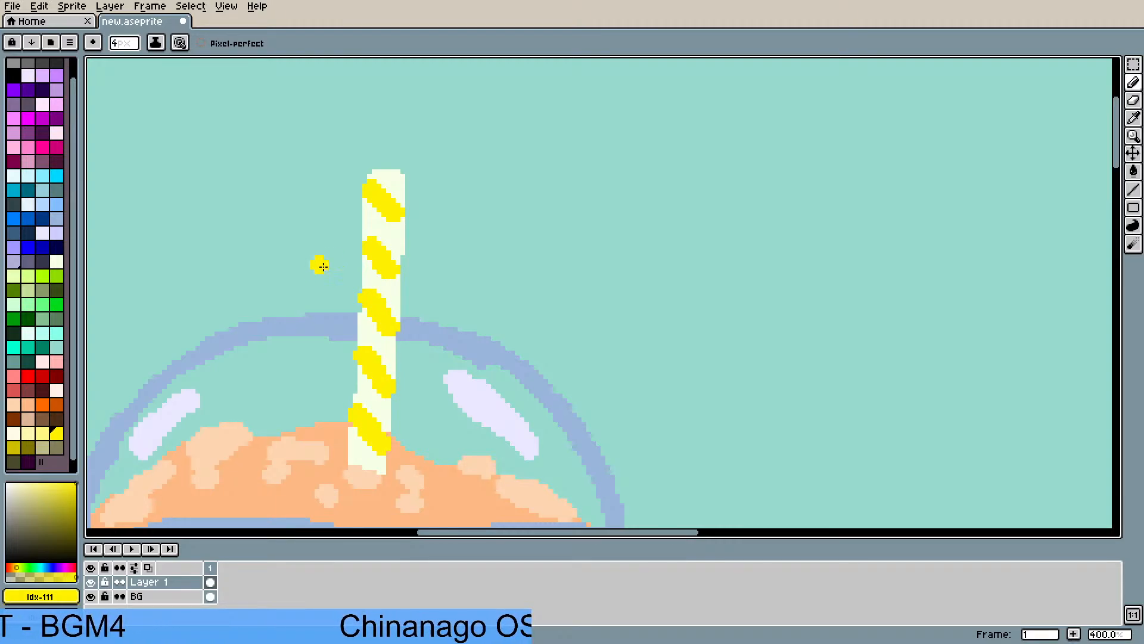
pyautogui.press('r')
pyautogui.click(339, 278)
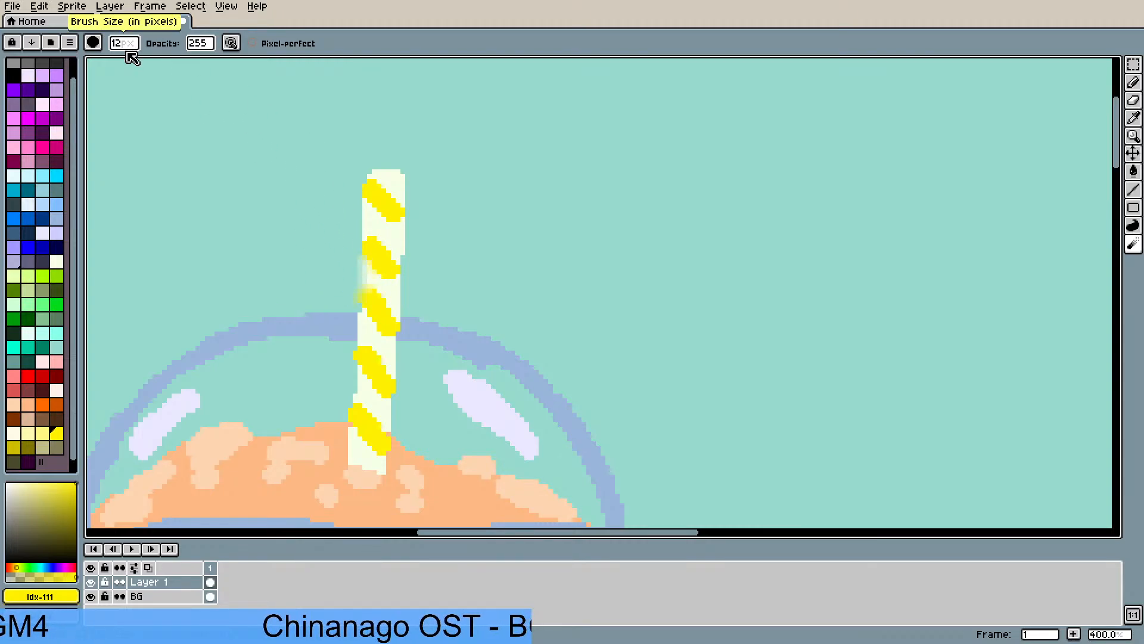
pyautogui.hotkey('ctrl', 'z')
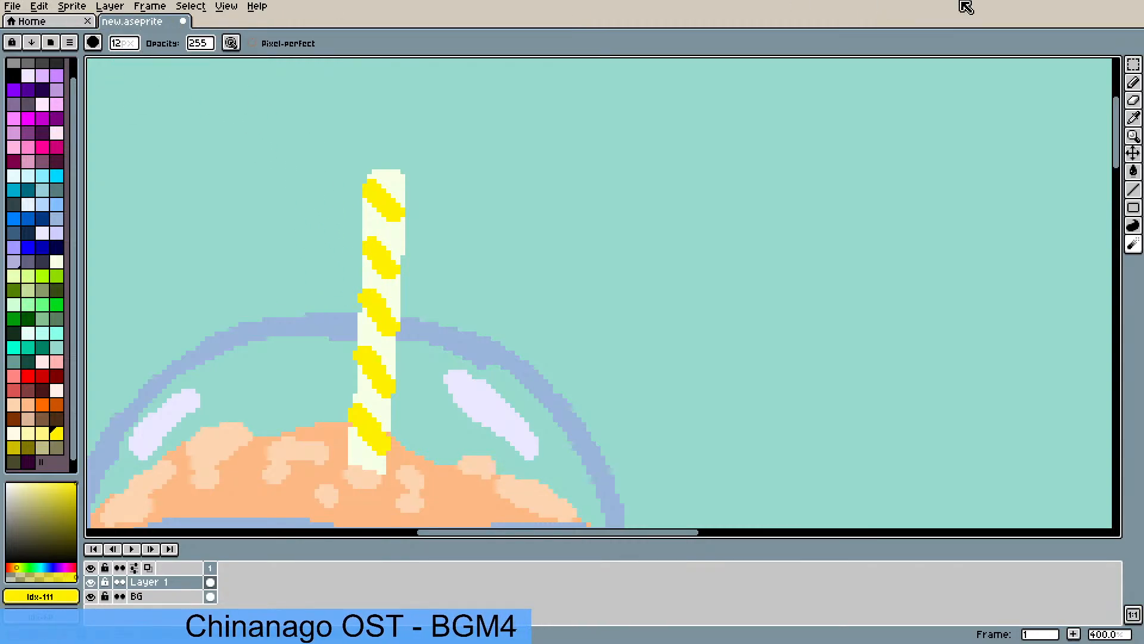
# - Trim the straw's edges and square off its top end with a 3 px eraser
pyautogui.click(1134, 100)
pyautogui.click(136, 49)
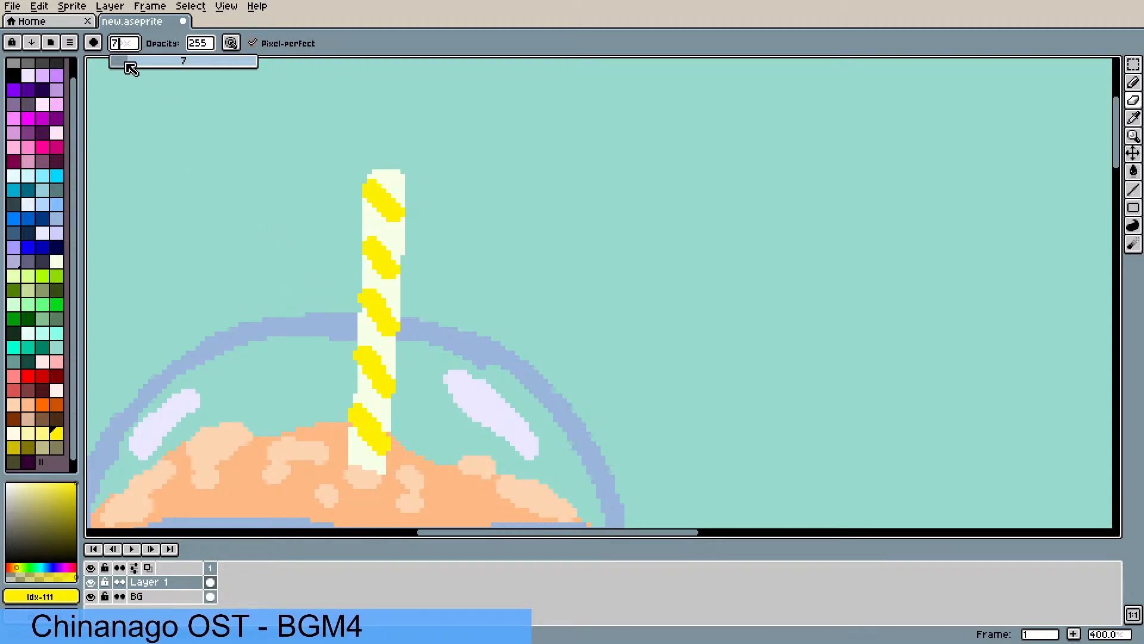
pyautogui.click(121, 64)
pyautogui.moveTo(117, 60); pyautogui.dragTo(119, 62)
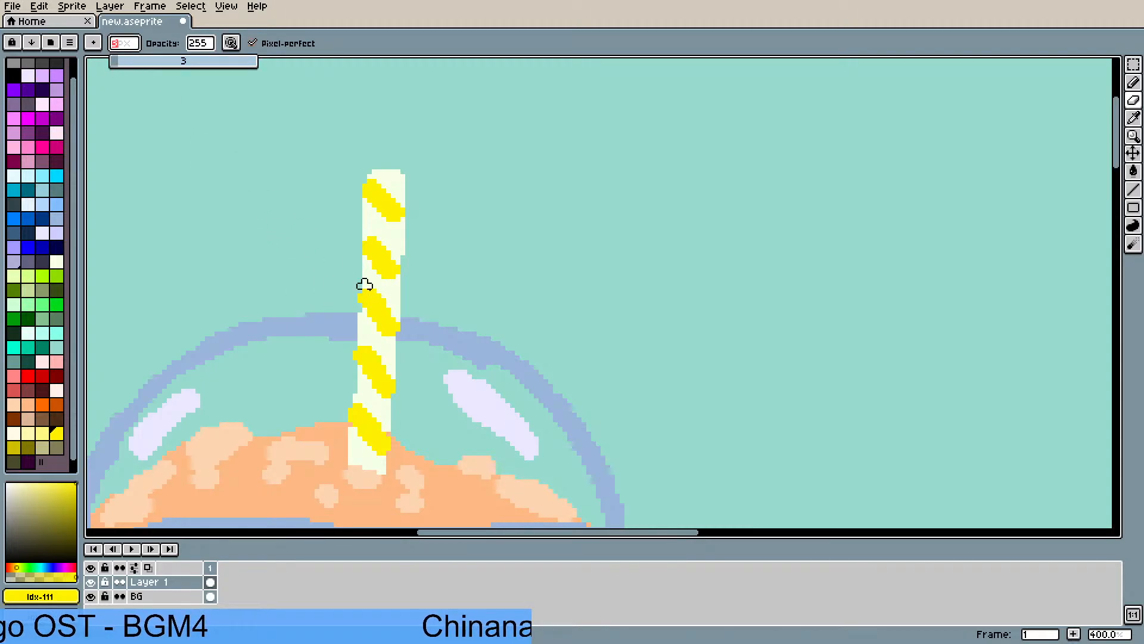
pyautogui.moveTo(355, 302); pyautogui.dragTo(356, 293)
pyautogui.moveTo(413, 263)
pyautogui.mouseDown()
pyautogui.moveTo(413, 176)
pyautogui.moveTo(355, 166)
pyautogui.moveTo(412, 176)
pyautogui.moveTo(364, 176)
pyautogui.mouseUp()
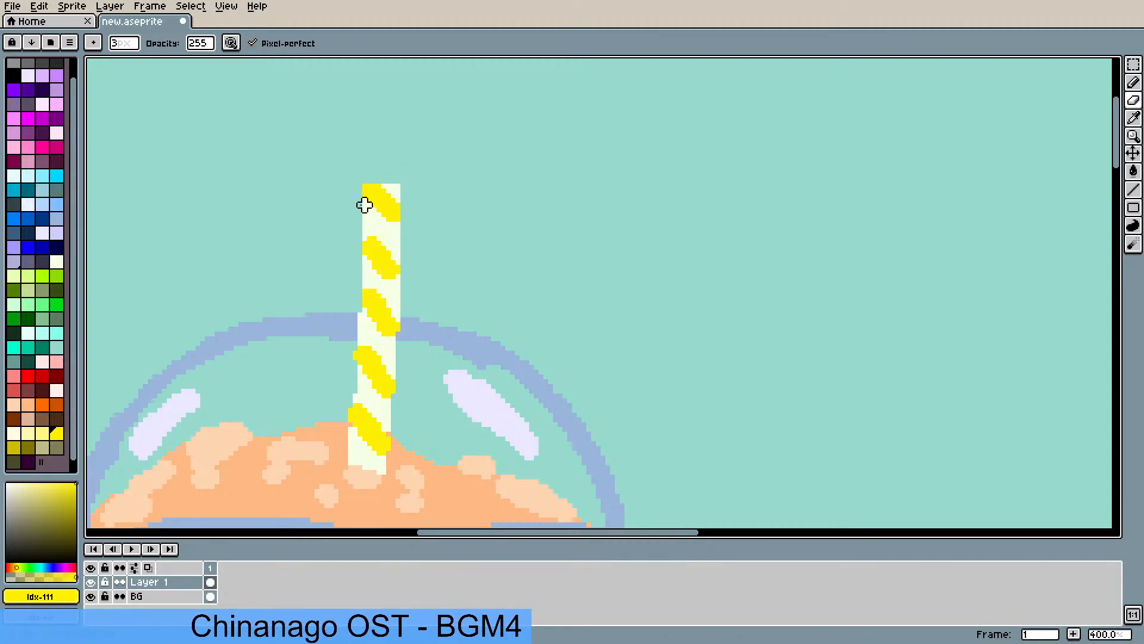
# - Examine the cup's face, outline and striped straw up close and against the popsicles on the whole canvas
pyautogui.scroll(-1, 317, 318)
pyautogui.moveTo(316, 320); pyautogui.dragTo(351, 195)
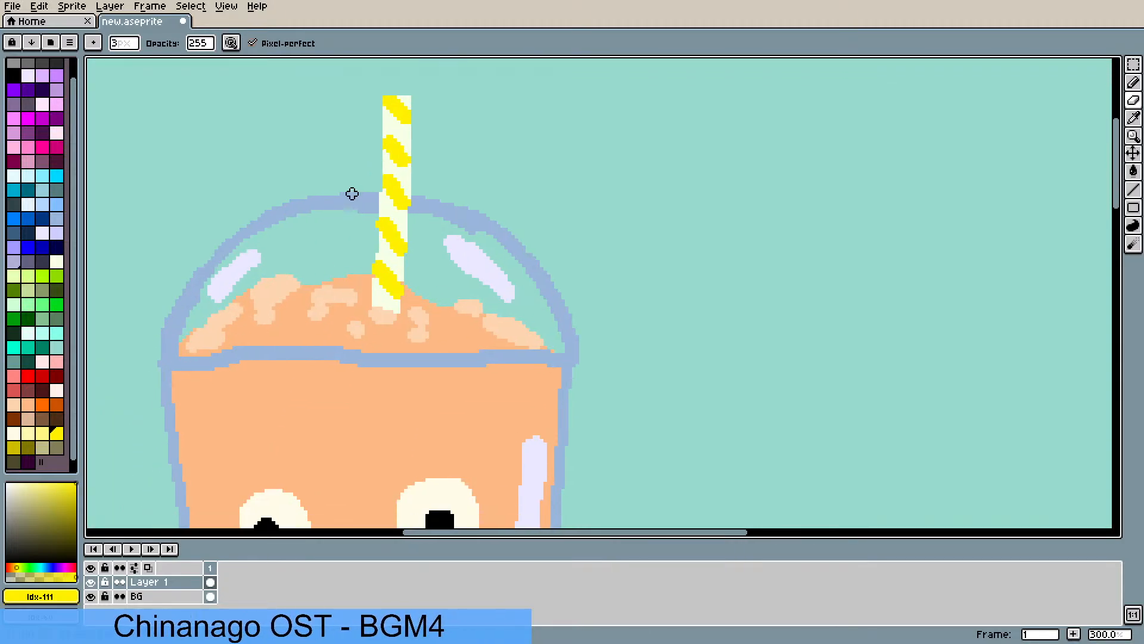
pyautogui.scroll(-2, 352, 198)
pyautogui.moveTo(365, 243); pyautogui.dragTo(363, 290)
pyautogui.scroll(2, 453, 476)
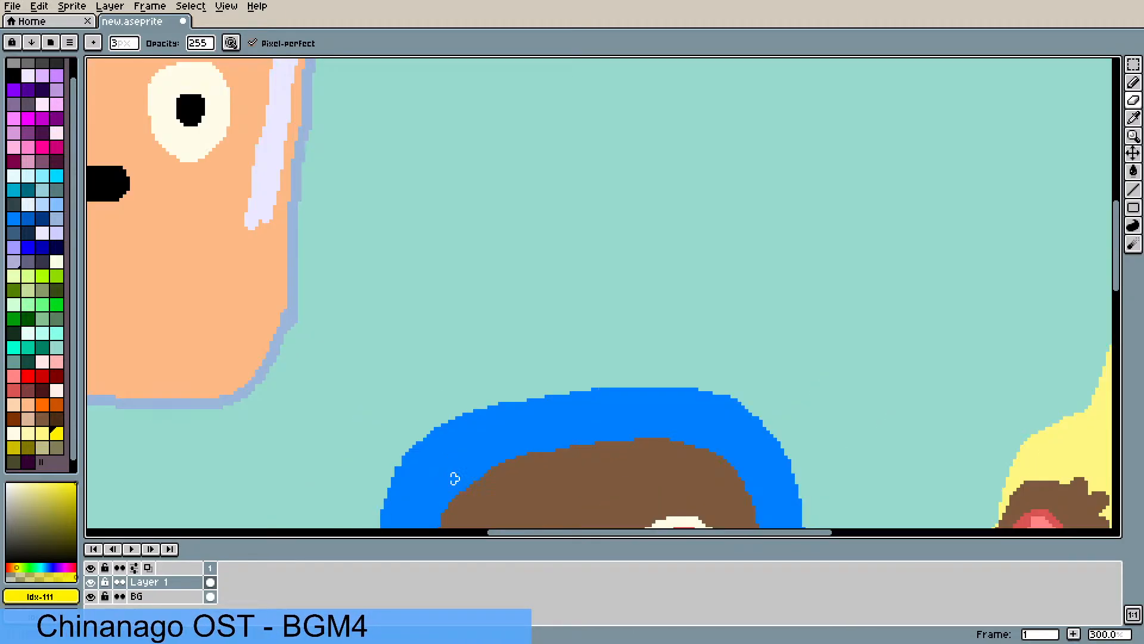
pyautogui.moveTo(315, 357); pyautogui.dragTo(468, 480)
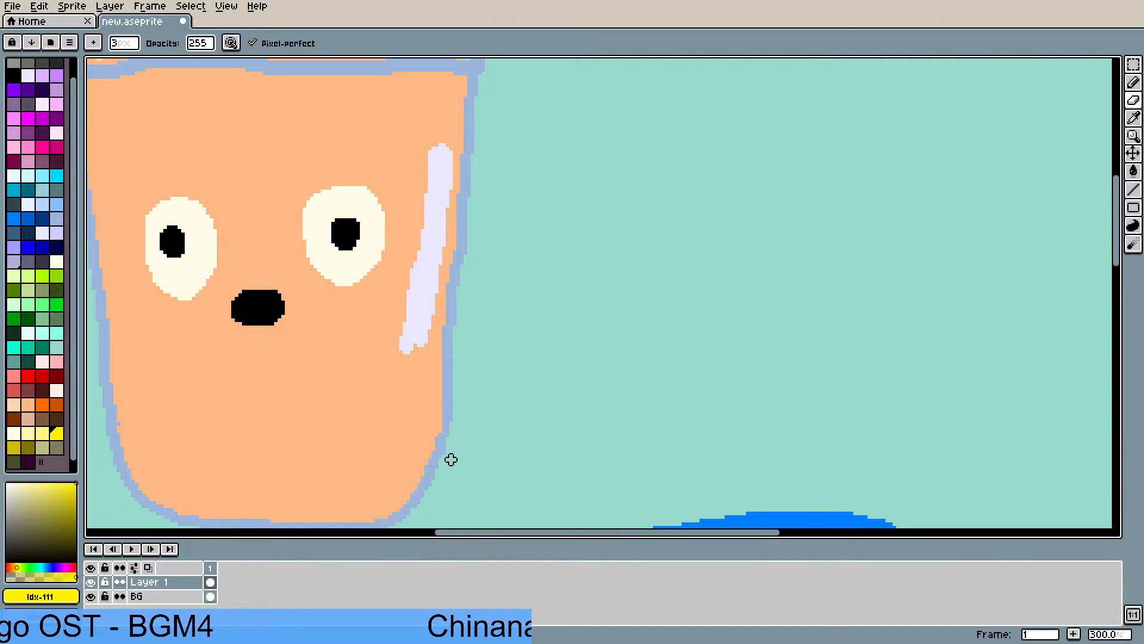
pyautogui.scroll(-2, 449, 459)
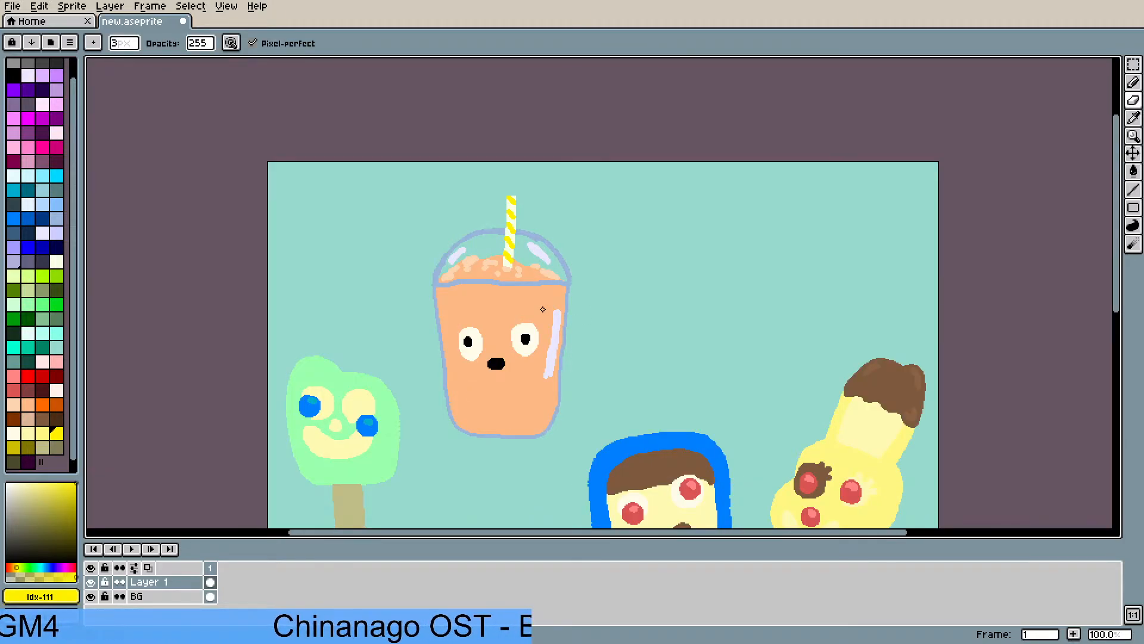
pyautogui.moveTo(541, 315); pyautogui.dragTo(528, 231)
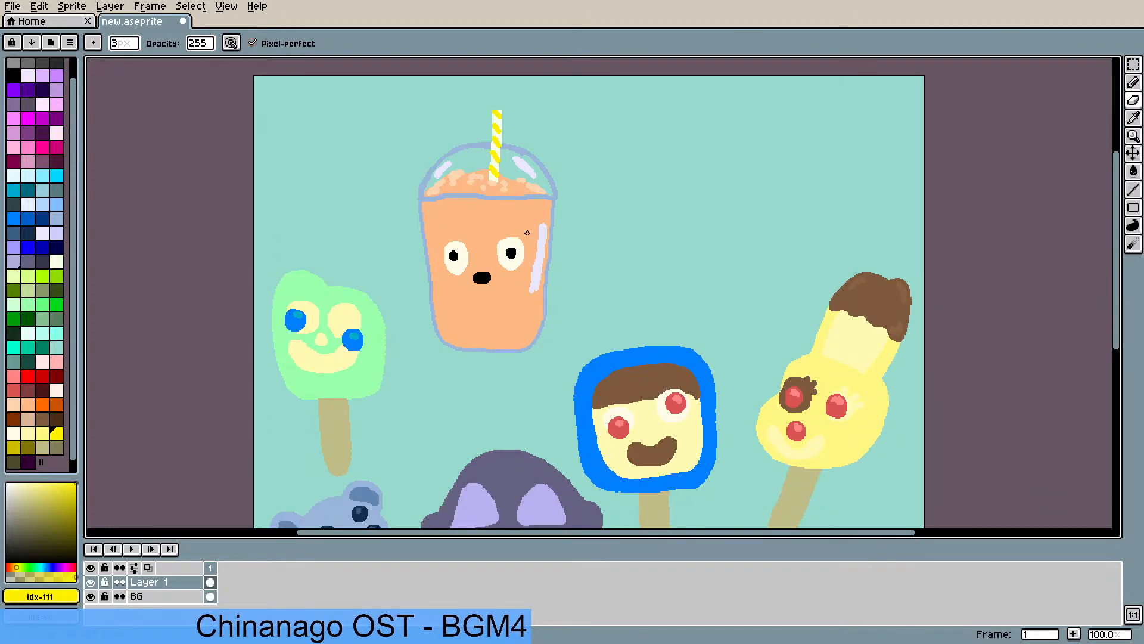
pyautogui.scroll(-1, 528, 231)
pyautogui.moveTo(563, 280); pyautogui.dragTo(638, 334)
pyautogui.scroll(1, 563, 316)
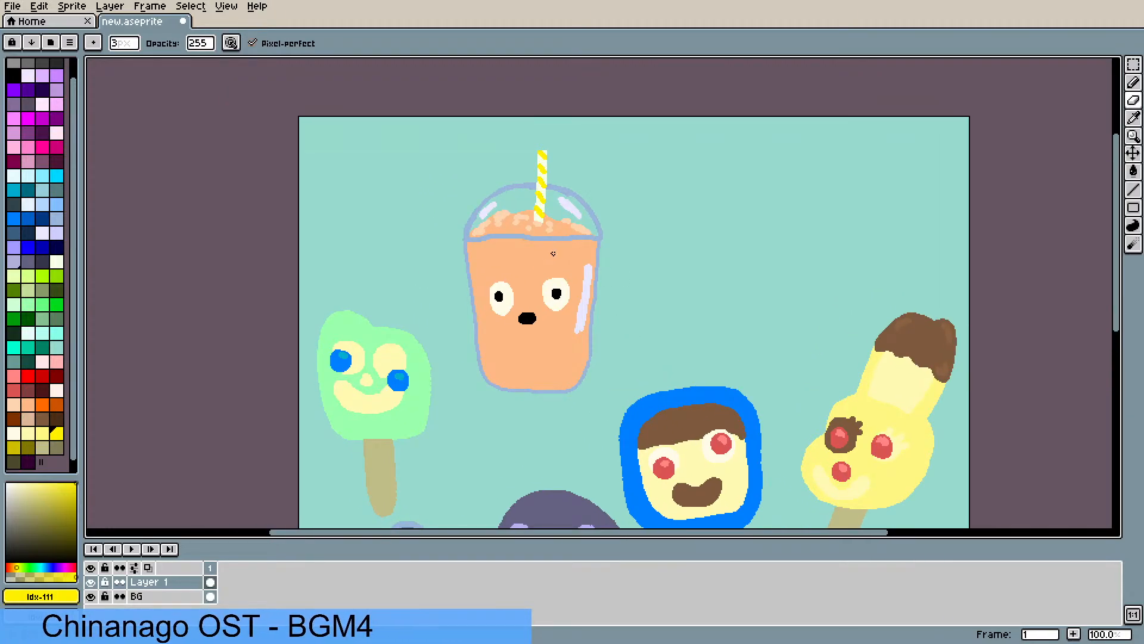
pyautogui.scroll(1, 560, 192)
pyautogui.scroll(-2, 557, 288)
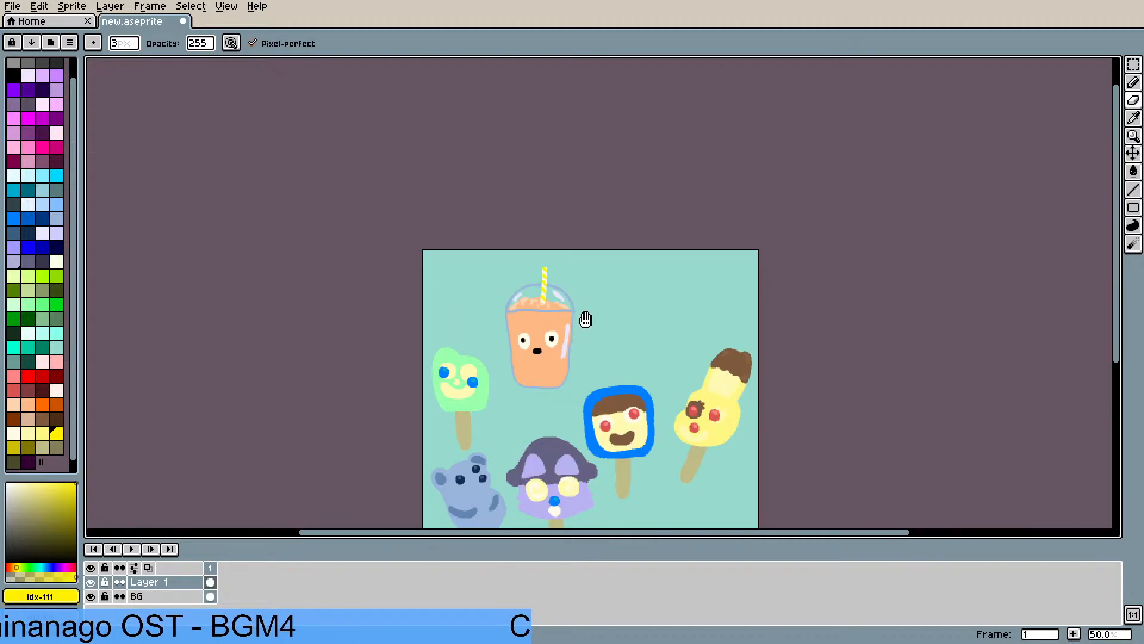
pyautogui.scroll(1, 585, 319)
pyautogui.moveTo(554, 284); pyautogui.dragTo(659, 340)
pyautogui.scroll(1, 589, 310)
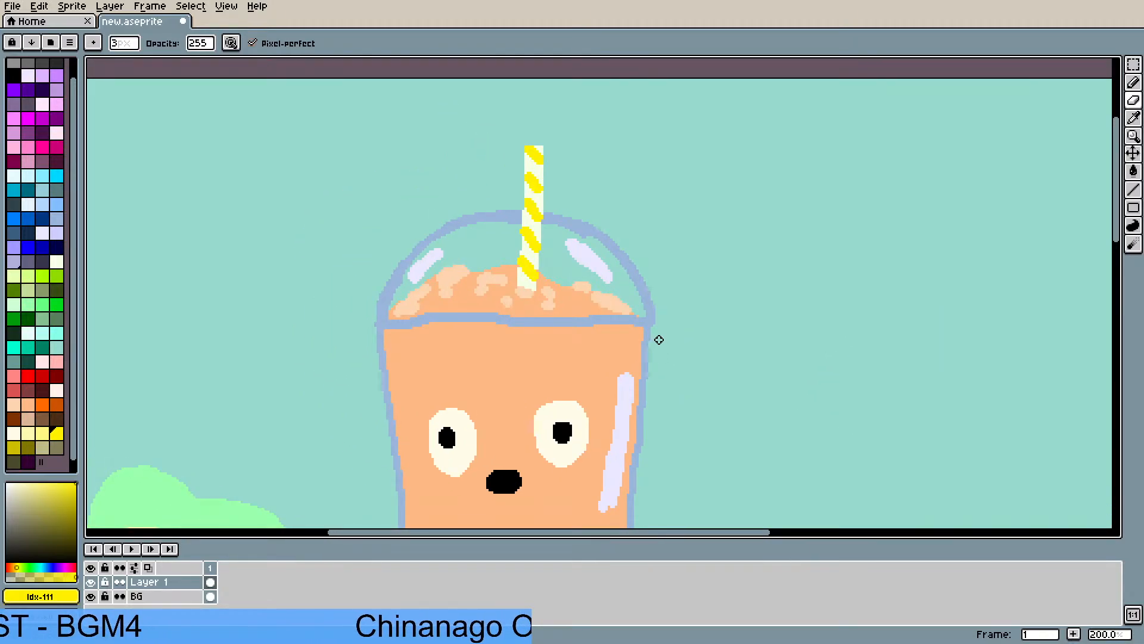
# - Draw and fill two ovals above the cup's eyes in the same cream colour as the eyes
pyautogui.press('i')
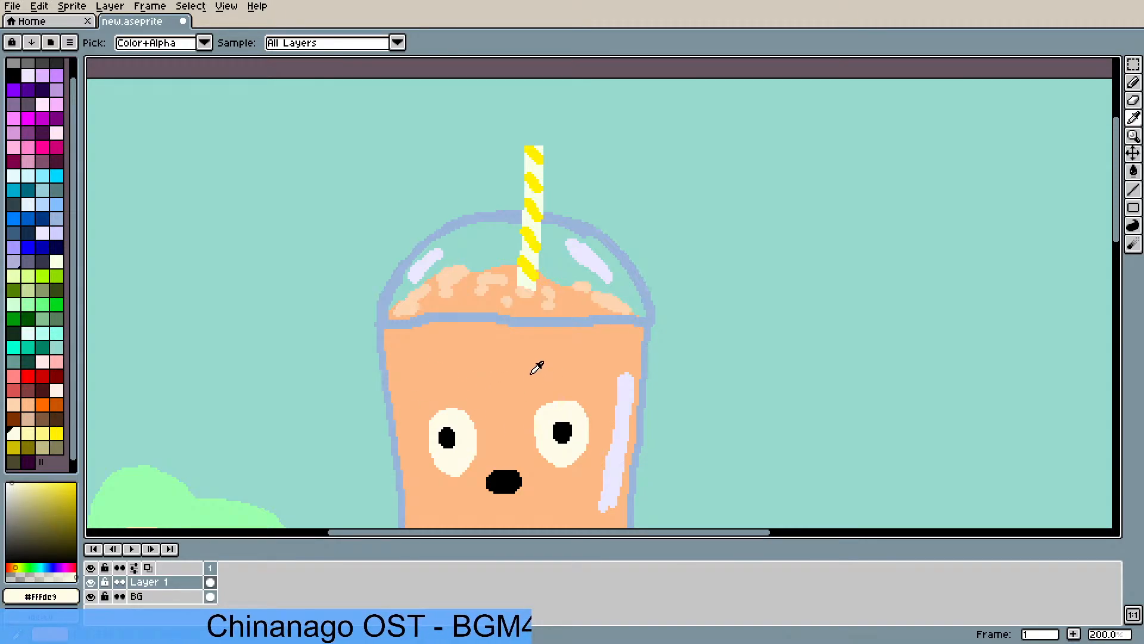
pyautogui.press('b')
pyautogui.moveTo(603, 339)
pyautogui.mouseDown()
pyautogui.moveTo(571, 345)
pyautogui.moveTo(571, 371)
pyautogui.moveTo(601, 375)
pyautogui.moveTo(622, 357)
pyautogui.moveTo(607, 332)
pyautogui.mouseUp()
pyautogui.press('g')
pyautogui.click(603, 370)
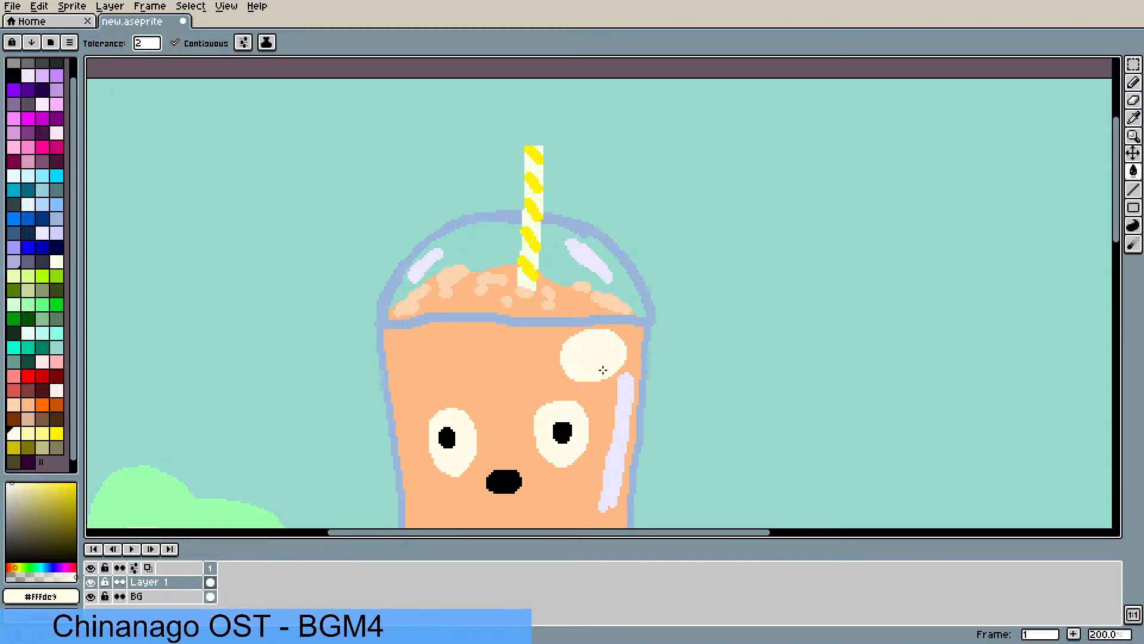
pyautogui.press('b')
pyautogui.moveTo(468, 351)
pyautogui.mouseDown()
pyautogui.moveTo(416, 346)
pyautogui.moveTo(410, 362)
pyautogui.moveTo(443, 383)
pyautogui.moveTo(469, 375)
pyautogui.moveTo(474, 354)
pyautogui.moveTo(427, 340)
pyautogui.mouseUp()
pyautogui.press('g')
pyautogui.click(454, 369)
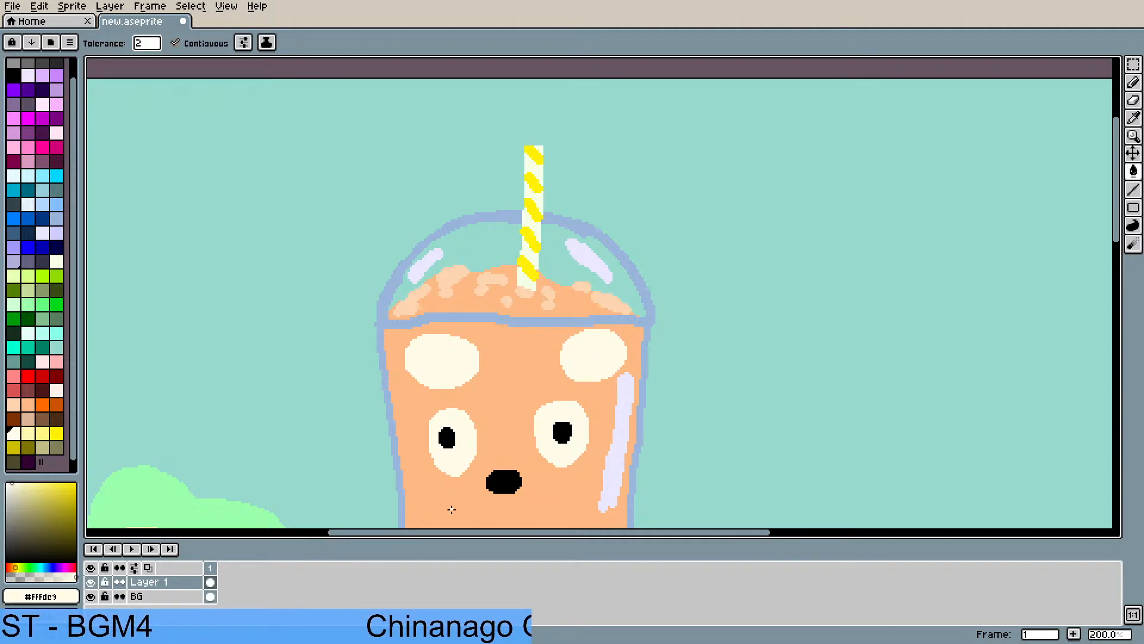
# - Outline both cream ovals above the eyes with orange rings in palette colour 102 using the 4 px brush
pyautogui.scroll(-2, 441, 427)
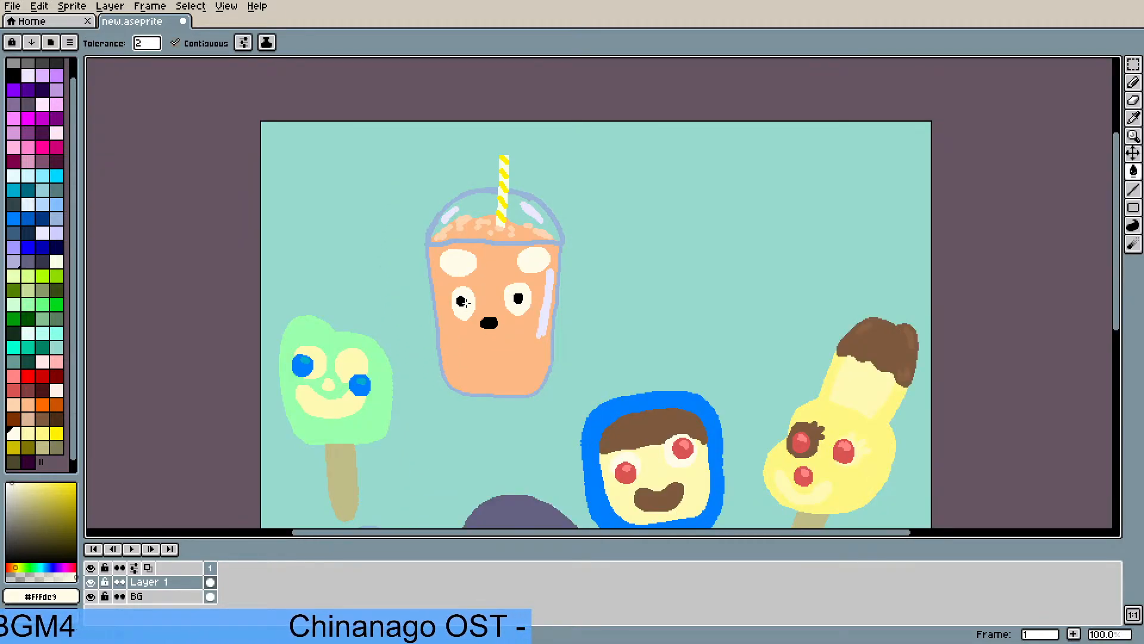
pyautogui.scroll(1, 465, 372)
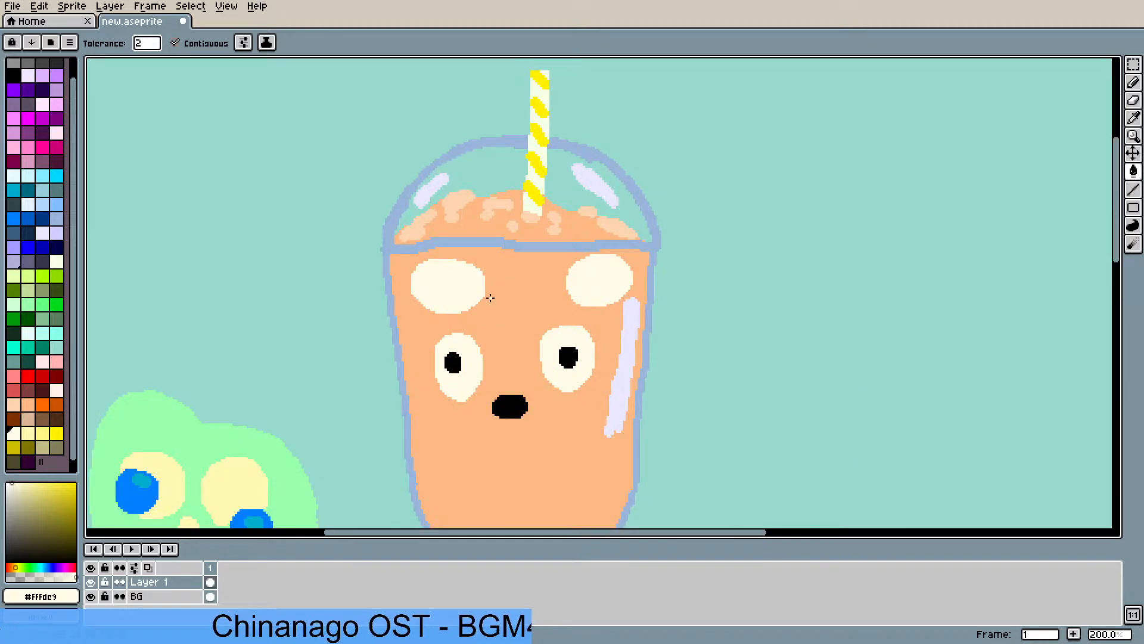
pyautogui.click(41, 405)
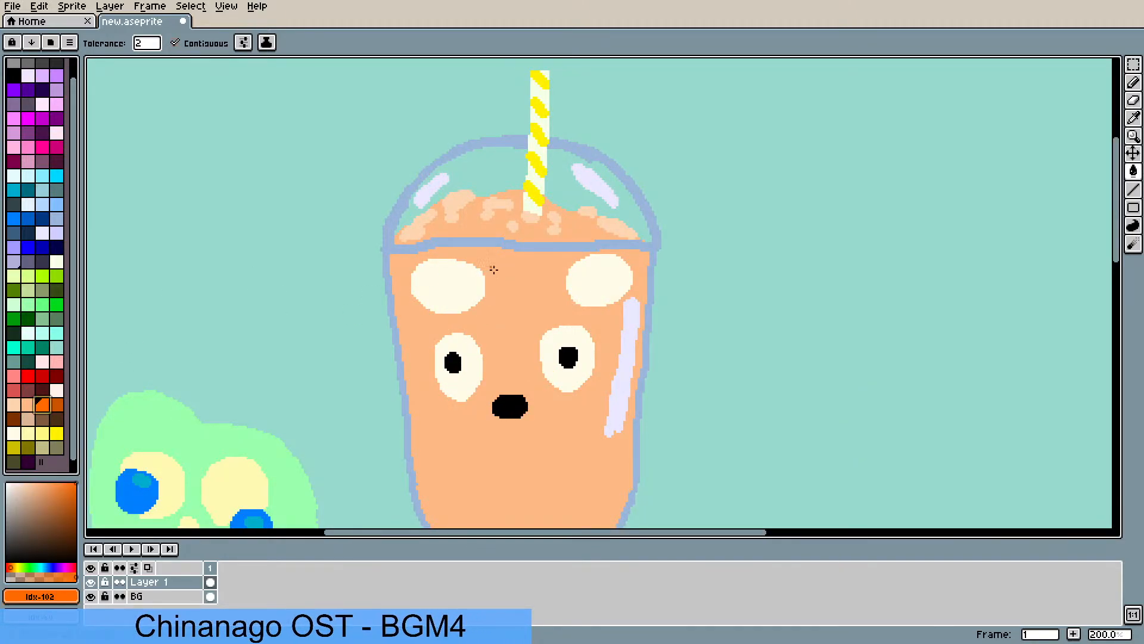
pyautogui.press('b')
pyautogui.moveTo(494, 290)
pyautogui.mouseDown()
pyautogui.moveTo(476, 314)
pyautogui.moveTo(489, 273)
pyautogui.moveTo(464, 252)
pyautogui.moveTo(432, 249)
pyautogui.moveTo(408, 265)
pyautogui.moveTo(410, 305)
pyautogui.moveTo(456, 322)
pyautogui.moveTo(481, 312)
pyautogui.mouseUp()
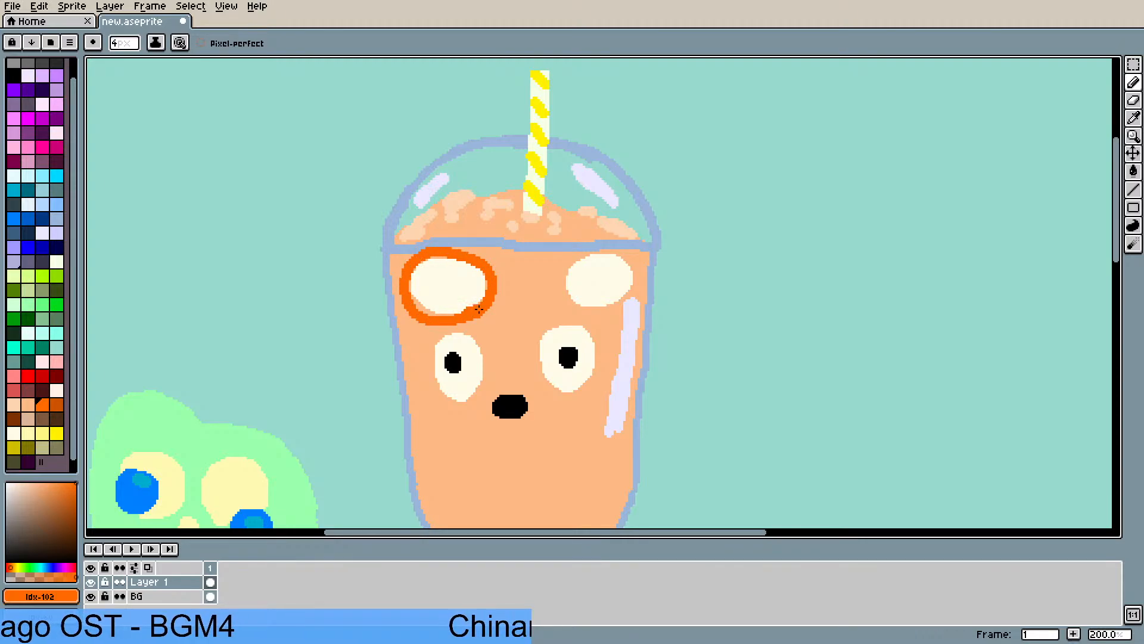
pyautogui.moveTo(560, 279)
pyautogui.mouseDown()
pyautogui.moveTo(577, 255)
pyautogui.moveTo(601, 251)
pyautogui.moveTo(625, 257)
pyautogui.moveTo(640, 291)
pyautogui.moveTo(594, 314)
pyautogui.moveTo(562, 291)
pyautogui.mouseUp()
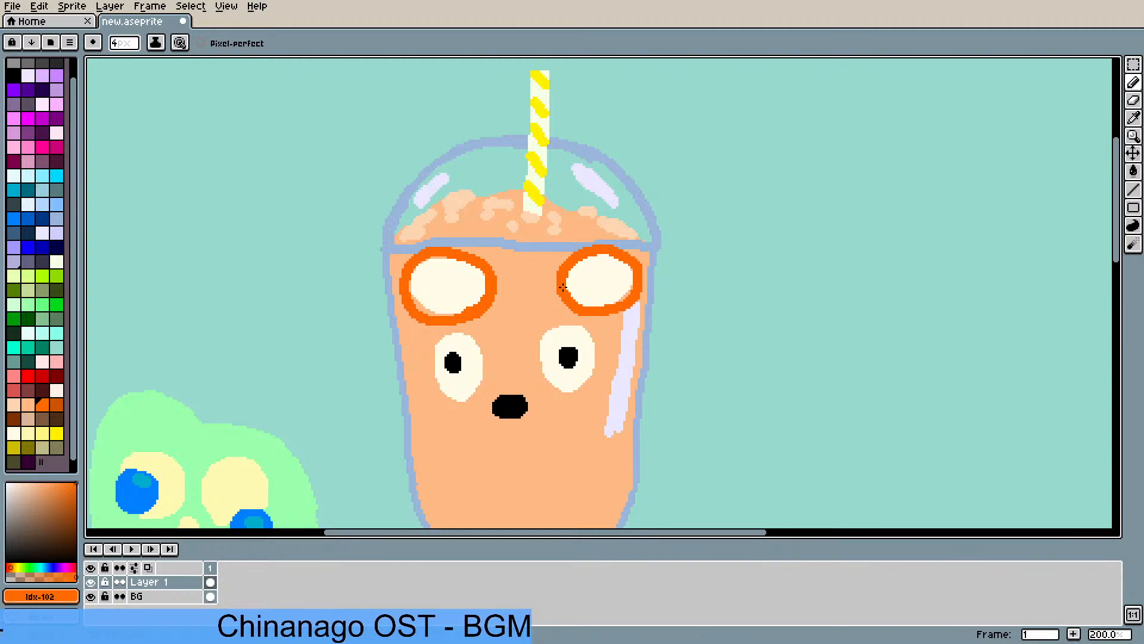
# - Undo the orange rings and the cream ovals above the cup's eyes
pyautogui.scroll(-3, 562, 287)
pyautogui.scroll(3, 587, 305)
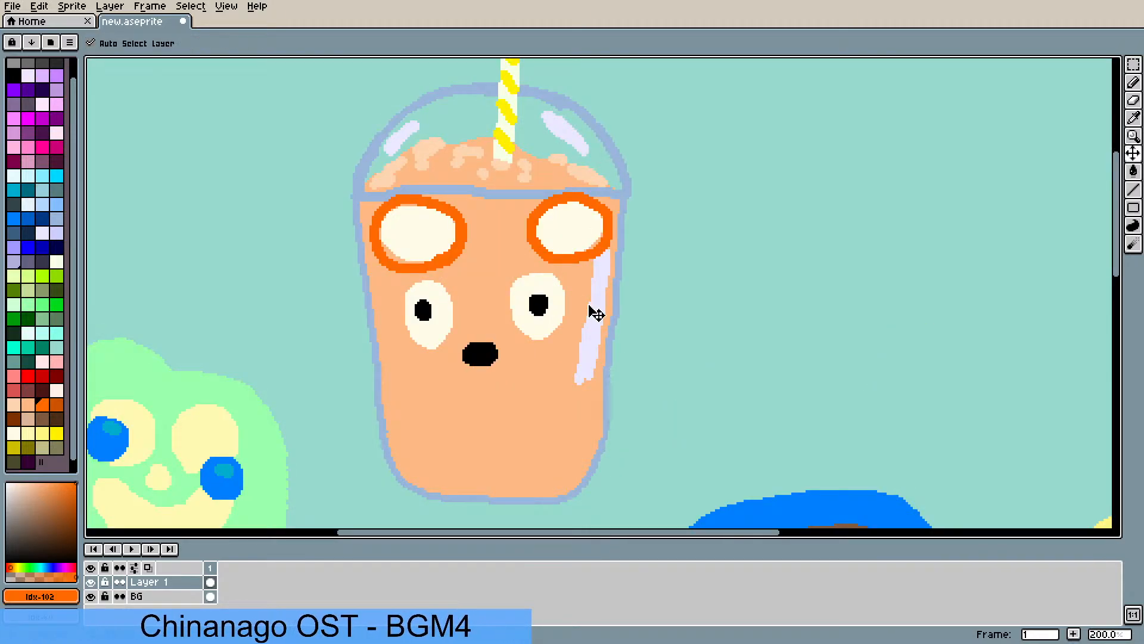
pyautogui.hotkey('ctrl', 'z')
pyautogui.hotkey('ctrl', 'z')
pyautogui.hotkey('ctrl', 'z')
pyautogui.hotkey('ctrl', 'z')
pyautogui.hotkey('ctrl', 'z')
pyautogui.scroll(-2, 586, 321)
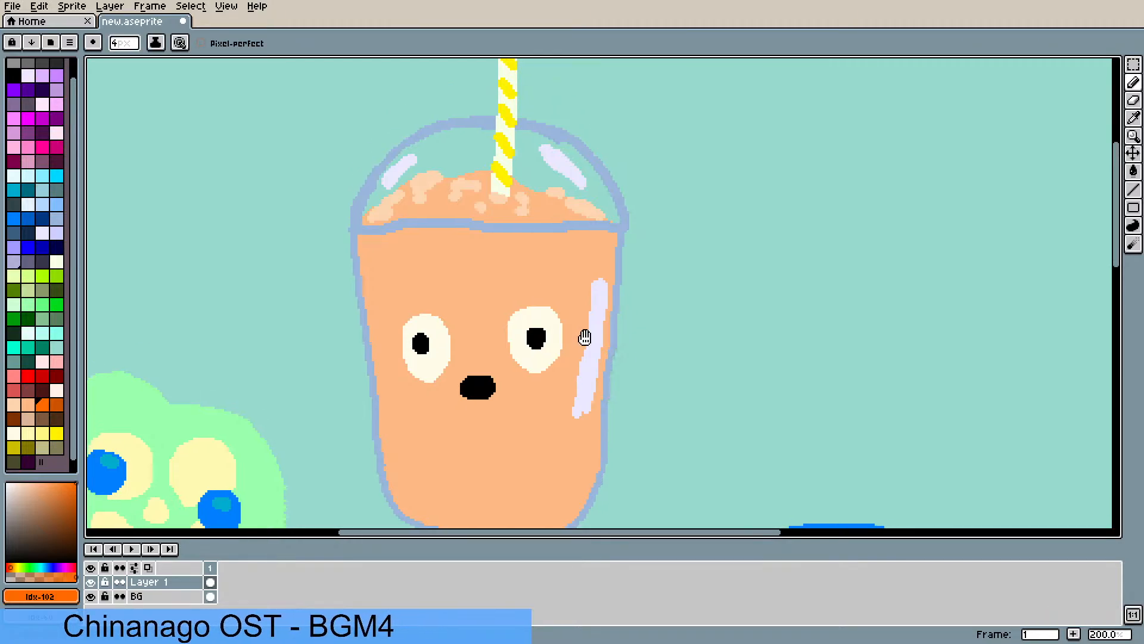
pyautogui.moveTo(580, 325); pyautogui.dragTo(584, 317)
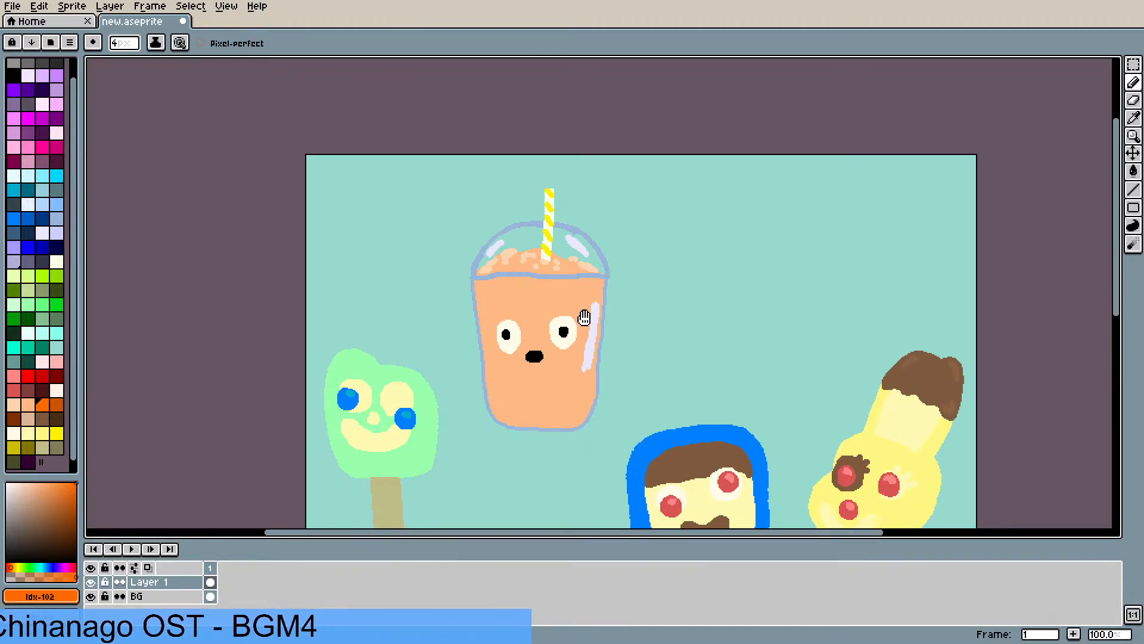
# - Try open orange ear outlines on both sides of the cup's domed lid with the 4 px brush
pyautogui.scroll(2, 585, 322)
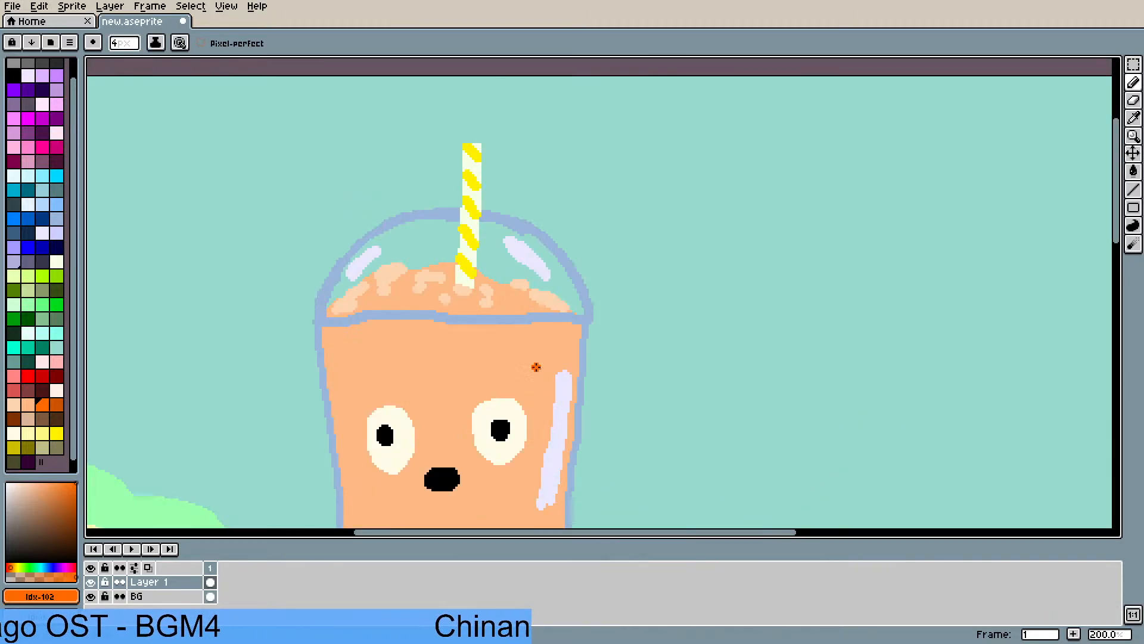
pyautogui.moveTo(536, 378); pyautogui.dragTo(536, 422)
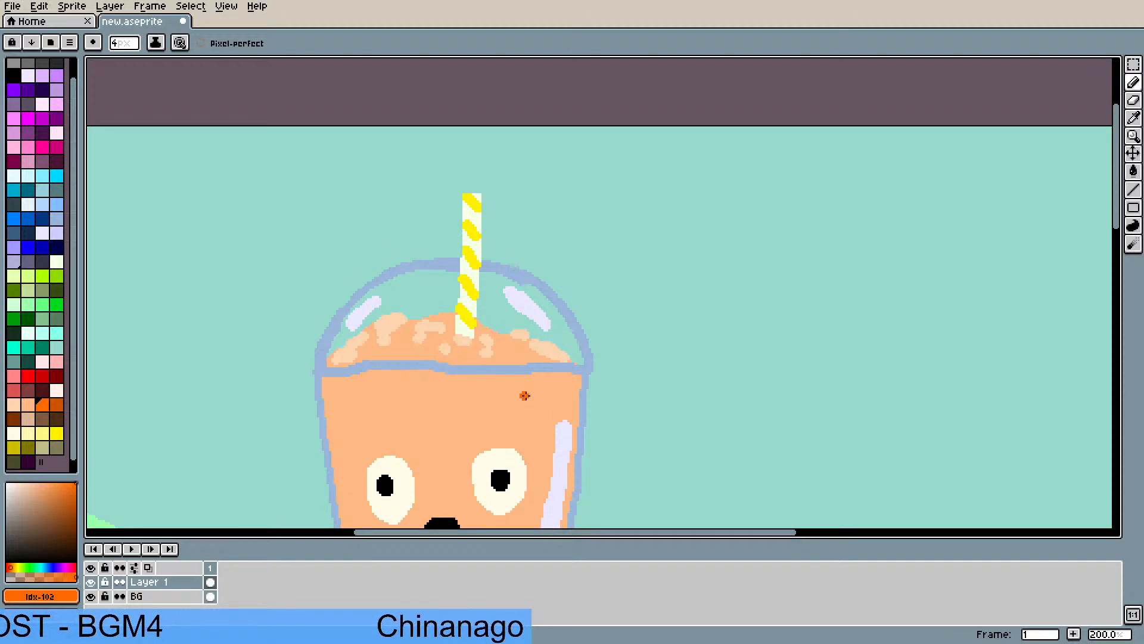
pyautogui.moveTo(545, 382); pyautogui.dragTo(553, 342)
pyautogui.scroll(-2, 562, 331)
pyautogui.scroll(1, 554, 346)
pyautogui.moveTo(575, 276); pyautogui.dragTo(556, 373)
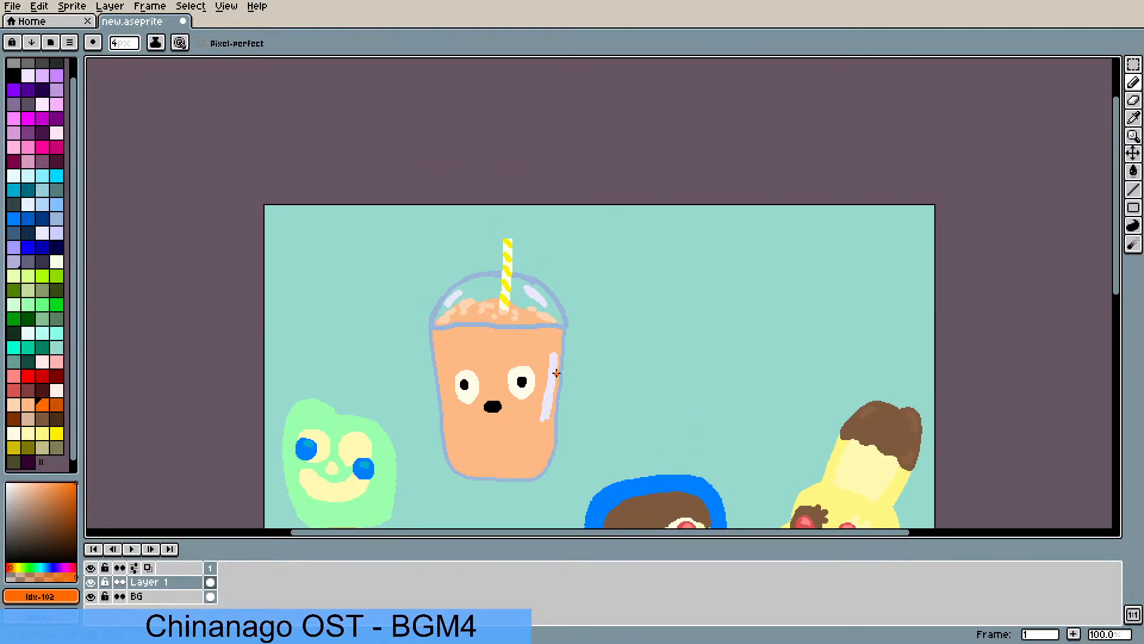
pyautogui.scroll(2, 558, 374)
pyautogui.moveTo(554, 209); pyautogui.dragTo(563, 374)
pyautogui.moveTo(542, 267)
pyautogui.mouseDown()
pyautogui.moveTo(663, 176)
pyautogui.moveTo(690, 285)
pyautogui.moveTo(601, 344)
pyautogui.mouseUp()
pyautogui.moveTo(242, 278)
pyautogui.mouseDown()
pyautogui.moveTo(117, 246)
pyautogui.moveTo(95, 366)
pyautogui.moveTo(170, 409)
pyautogui.mouseUp()
pyautogui.scroll(-2, 184, 417)
pyautogui.moveTo(235, 436); pyautogui.dragTo(458, 263)
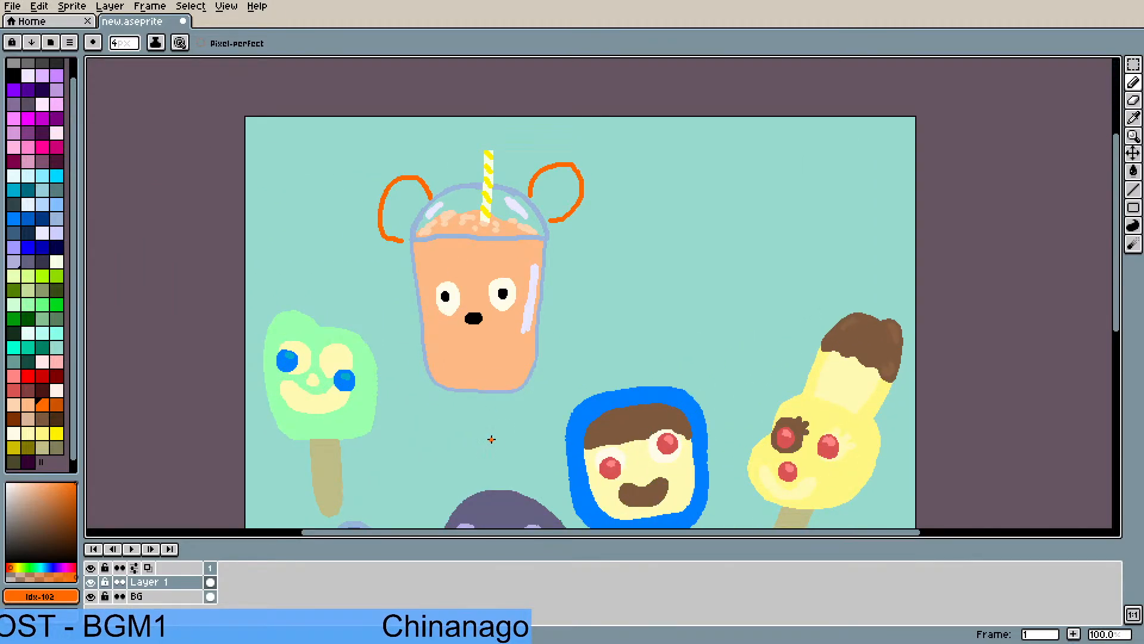
pyautogui.scroll(-1, 501, 325)
pyautogui.scroll(2, 500, 325)
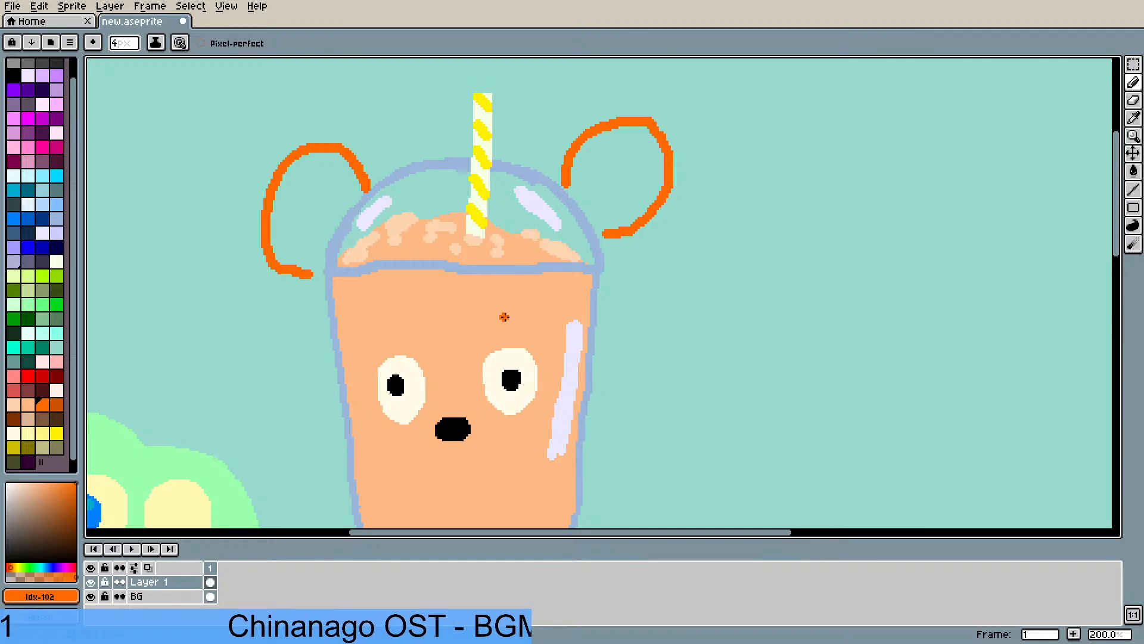
pyautogui.hotkey('ctrl', 'z')
pyautogui.hotkey('ctrl', 'z')
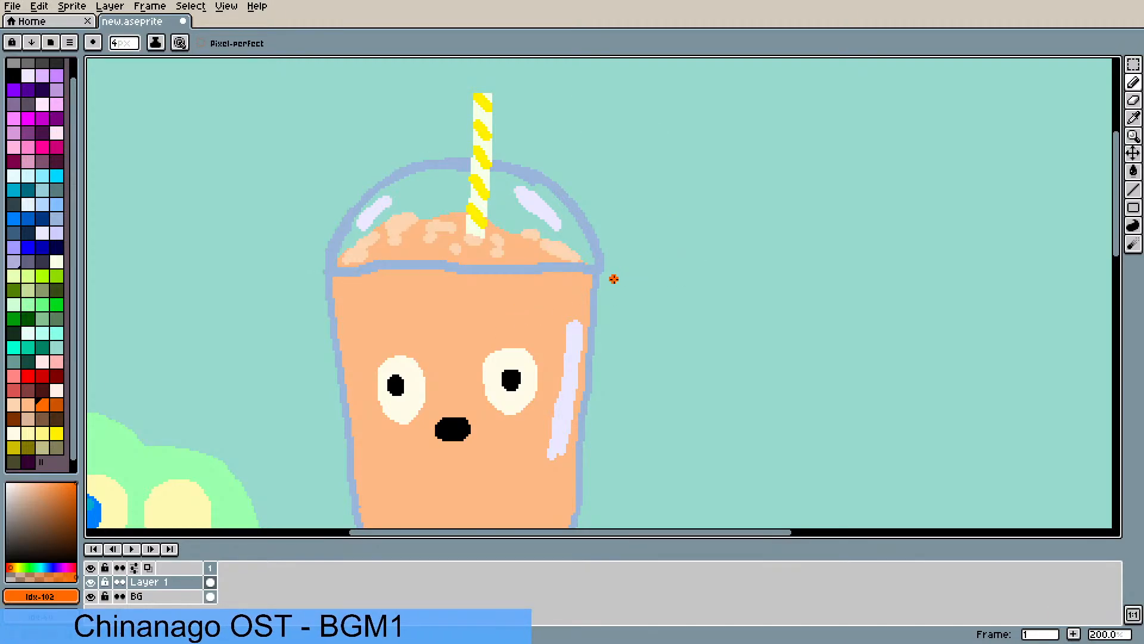
# - Try round orange ears filled solid on both sides of the cup just below the rim
pyautogui.moveTo(603, 273)
pyautogui.mouseDown()
pyautogui.moveTo(654, 260)
pyautogui.moveTo(686, 292)
pyautogui.moveTo(686, 324)
pyautogui.moveTo(661, 352)
pyautogui.moveTo(599, 359)
pyautogui.moveTo(602, 280)
pyautogui.mouseUp()
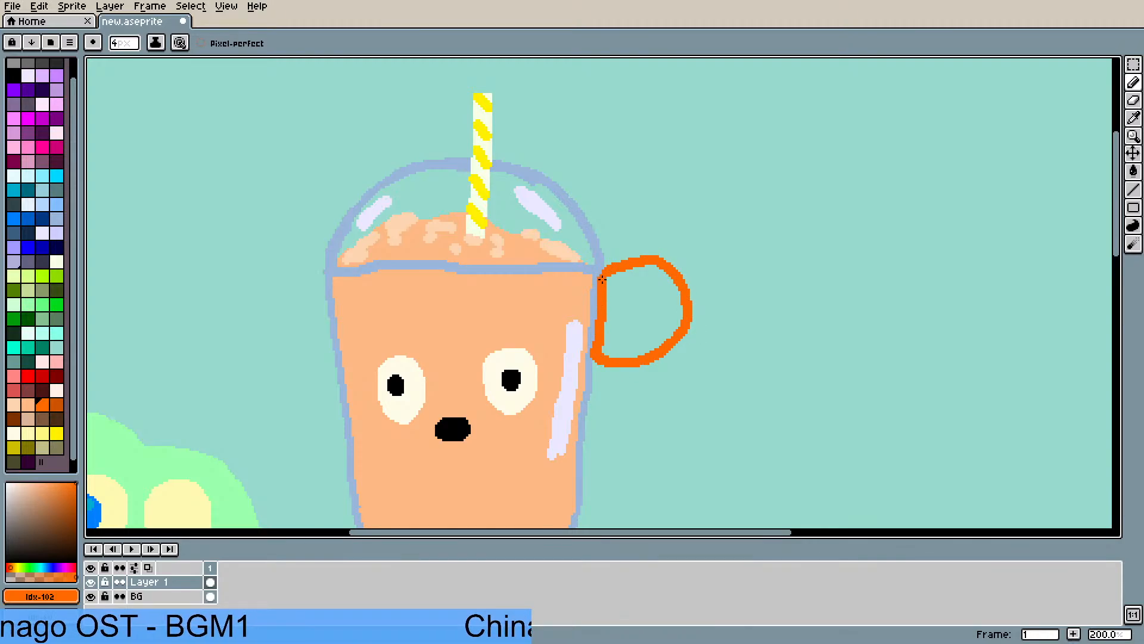
pyautogui.moveTo(328, 272)
pyautogui.mouseDown()
pyautogui.moveTo(274, 270)
pyautogui.moveTo(259, 285)
pyautogui.moveTo(254, 340)
pyautogui.moveTo(279, 367)
pyautogui.moveTo(331, 368)
pyautogui.moveTo(325, 275)
pyautogui.mouseUp()
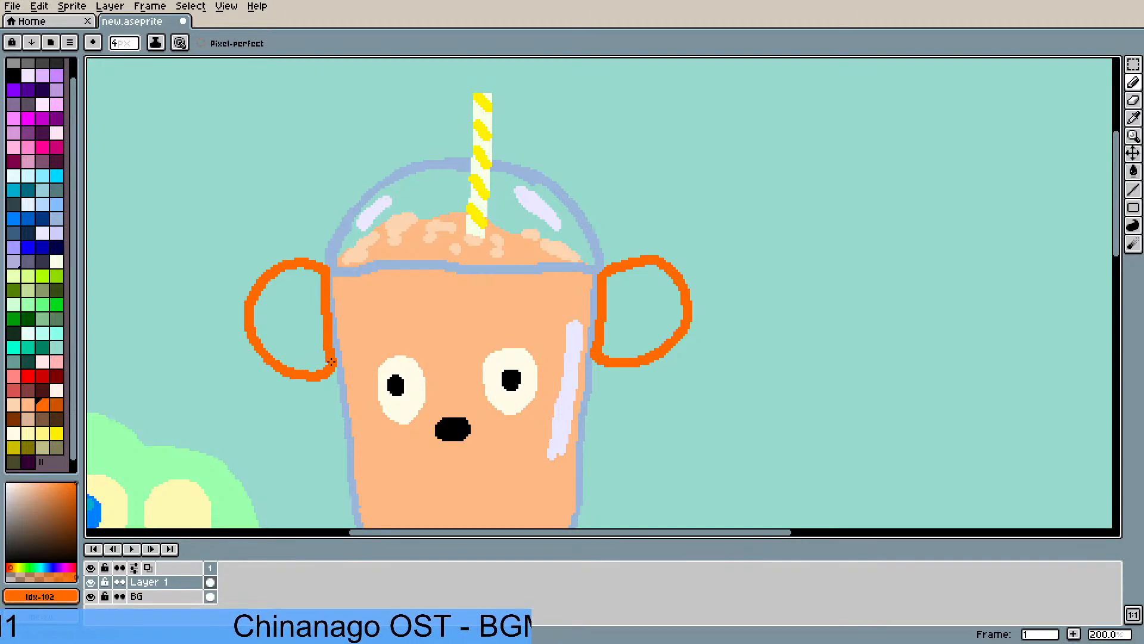
pyautogui.press('g')
pyautogui.click(310, 344)
pyautogui.click(623, 325)
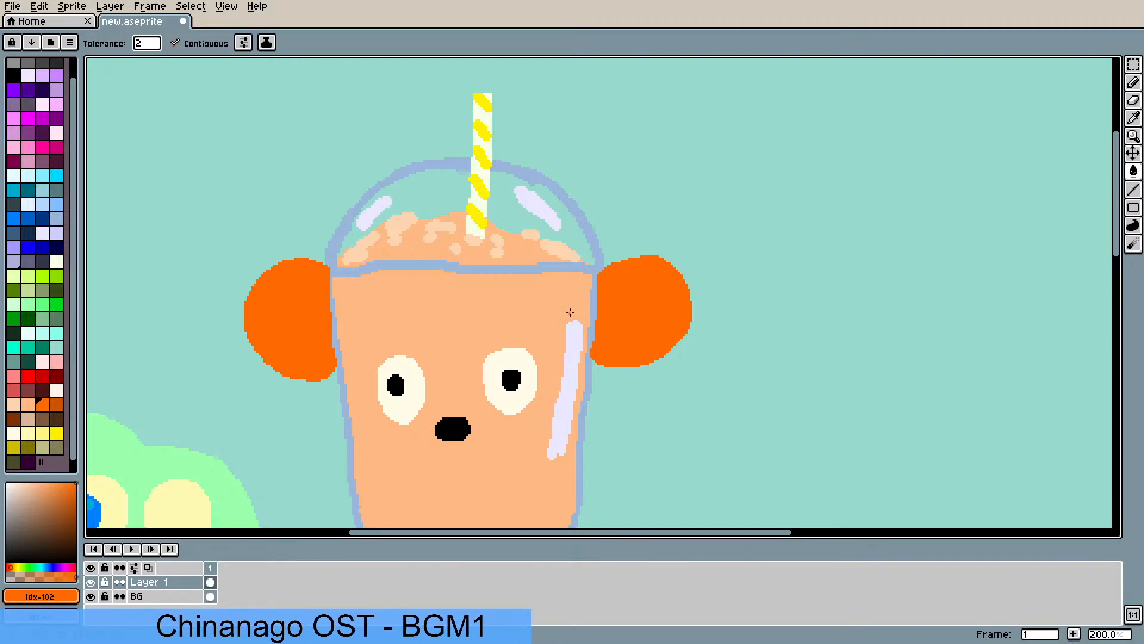
pyautogui.scroll(-1, 570, 313)
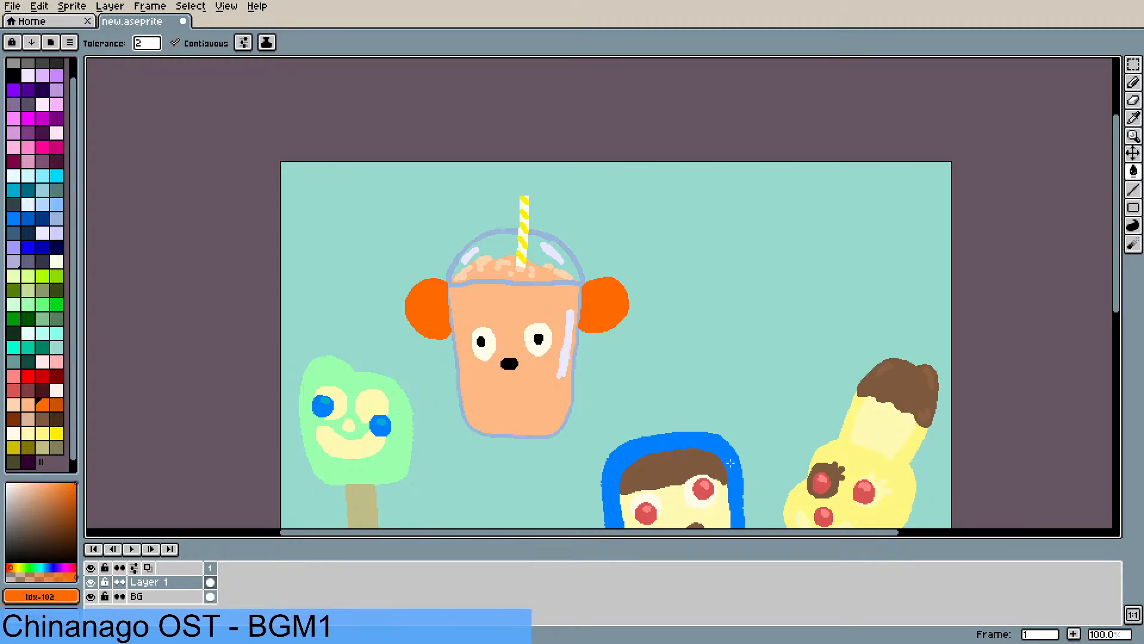
pyautogui.hotkey('ctrl', 'z')
pyautogui.hotkey('ctrl', 'z')
pyautogui.hotkey('ctrl', 'z')
pyautogui.hotkey('ctrl', 'z')
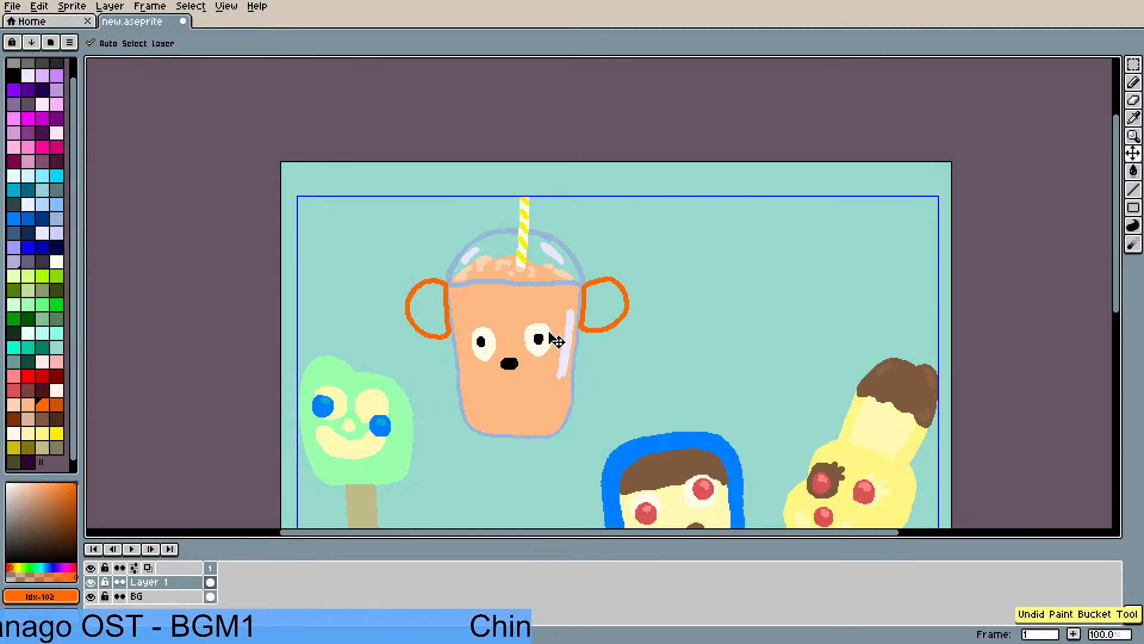
# - Draw two round ears in orange palette colour 102 against the upper sides of the domed lid and fill both solid
pyautogui.moveTo(590, 225); pyautogui.dragTo(580, 314)
pyautogui.scroll(1, 585, 286)
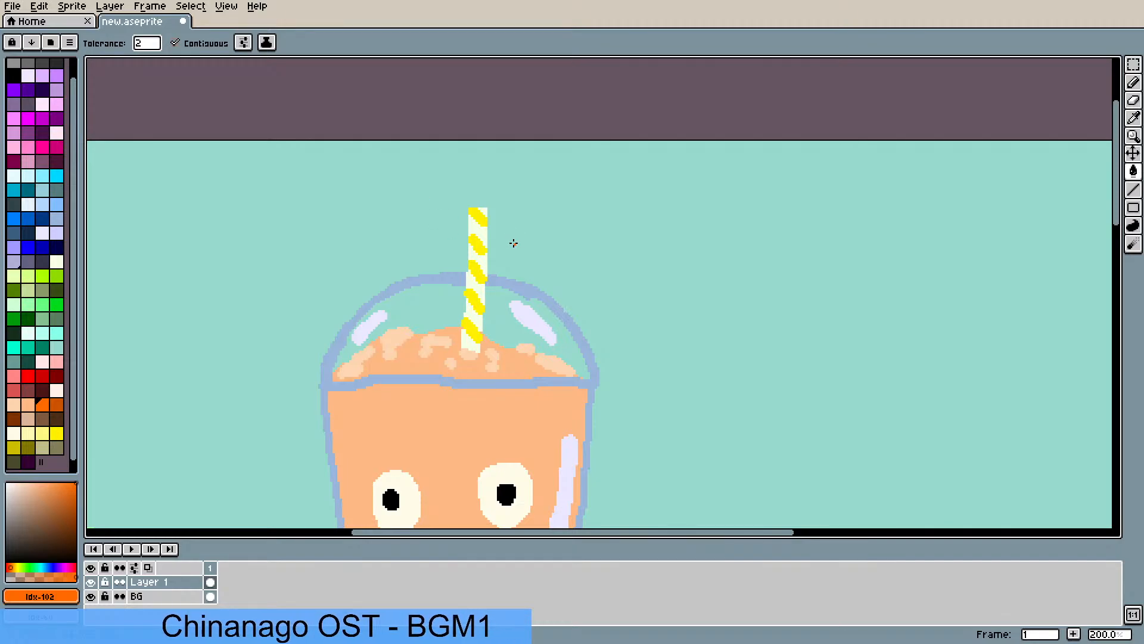
pyautogui.click(530, 280)
pyautogui.hotkey('ctrl', 'z')
pyautogui.press('b')
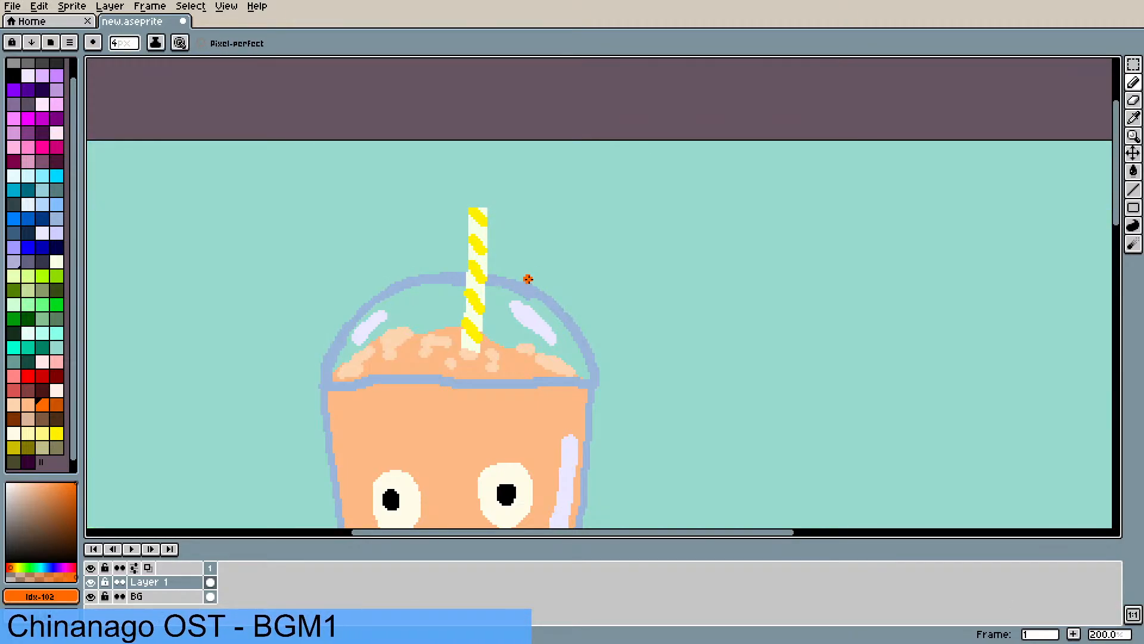
pyautogui.moveTo(528, 277)
pyautogui.mouseDown()
pyautogui.moveTo(530, 247)
pyautogui.moveTo(571, 208)
pyautogui.moveTo(614, 222)
pyautogui.moveTo(635, 266)
pyautogui.moveTo(608, 321)
pyautogui.moveTo(581, 329)
pyautogui.mouseUp()
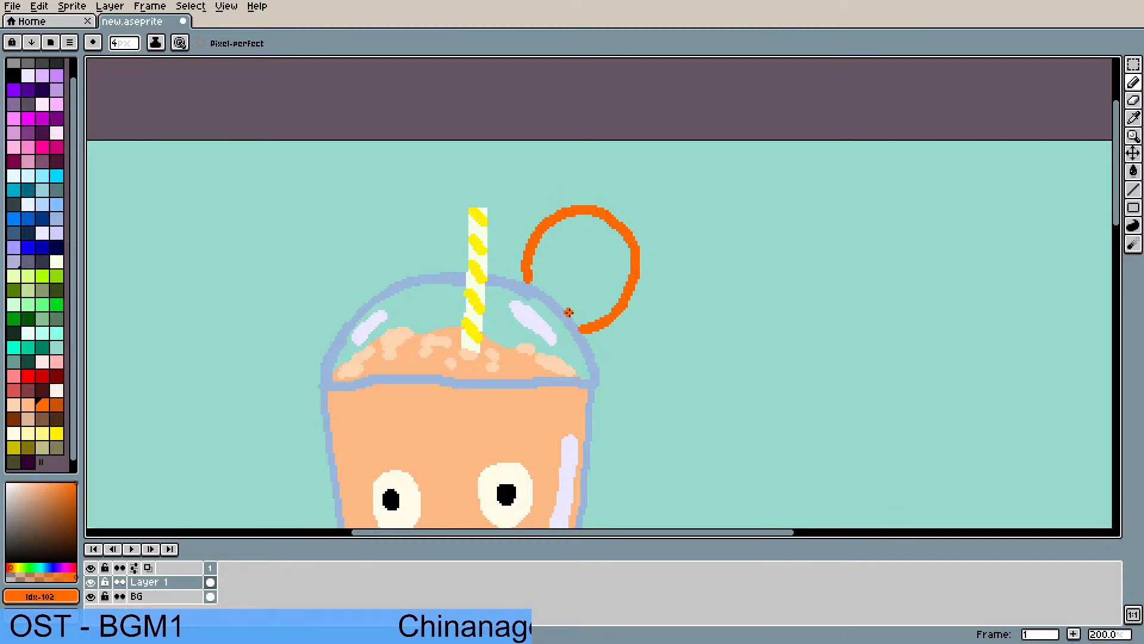
pyautogui.moveTo(321, 346)
pyautogui.mouseDown()
pyautogui.moveTo(286, 294)
pyautogui.moveTo(305, 243)
pyautogui.moveTo(348, 232)
pyautogui.moveTo(377, 257)
pyautogui.moveTo(385, 284)
pyautogui.mouseUp()
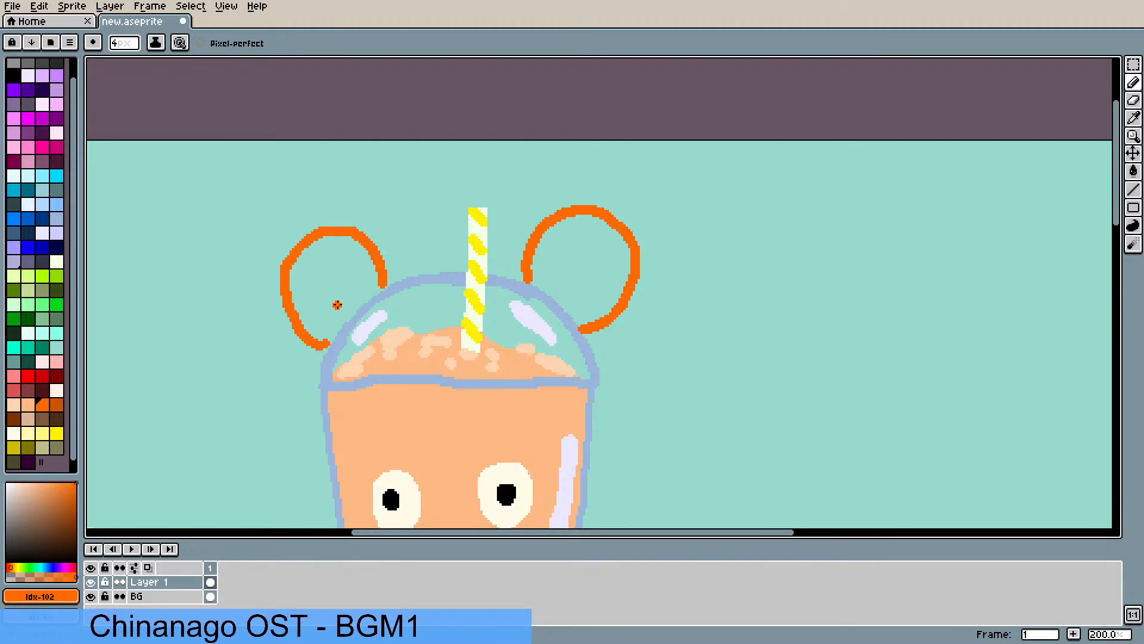
pyautogui.press('g')
pyautogui.click(590, 254)
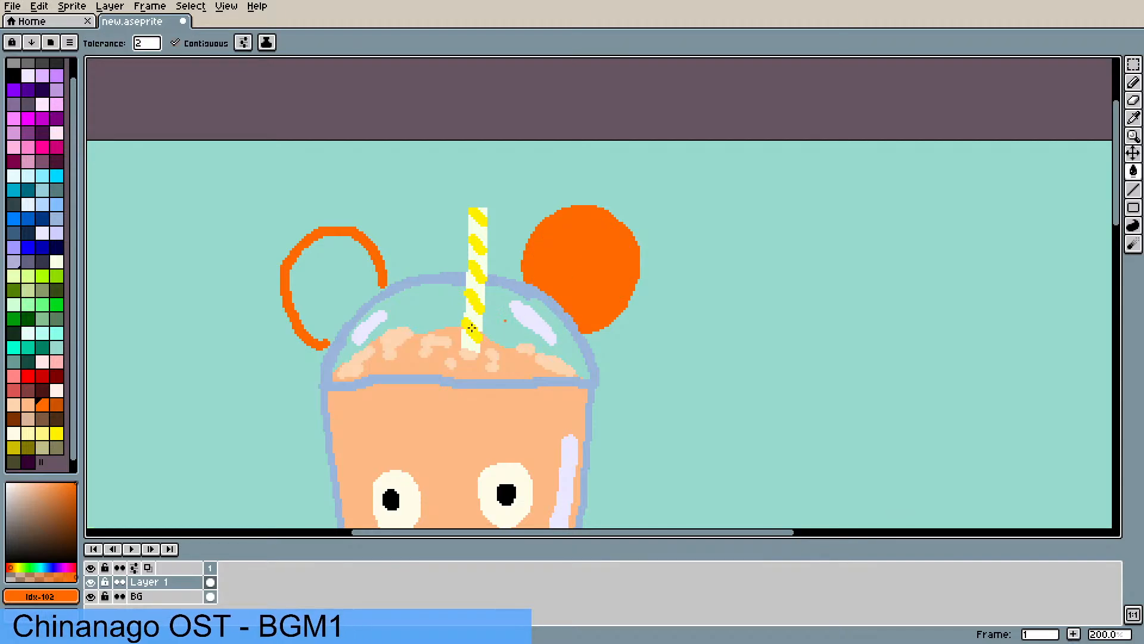
pyautogui.click(376, 291)
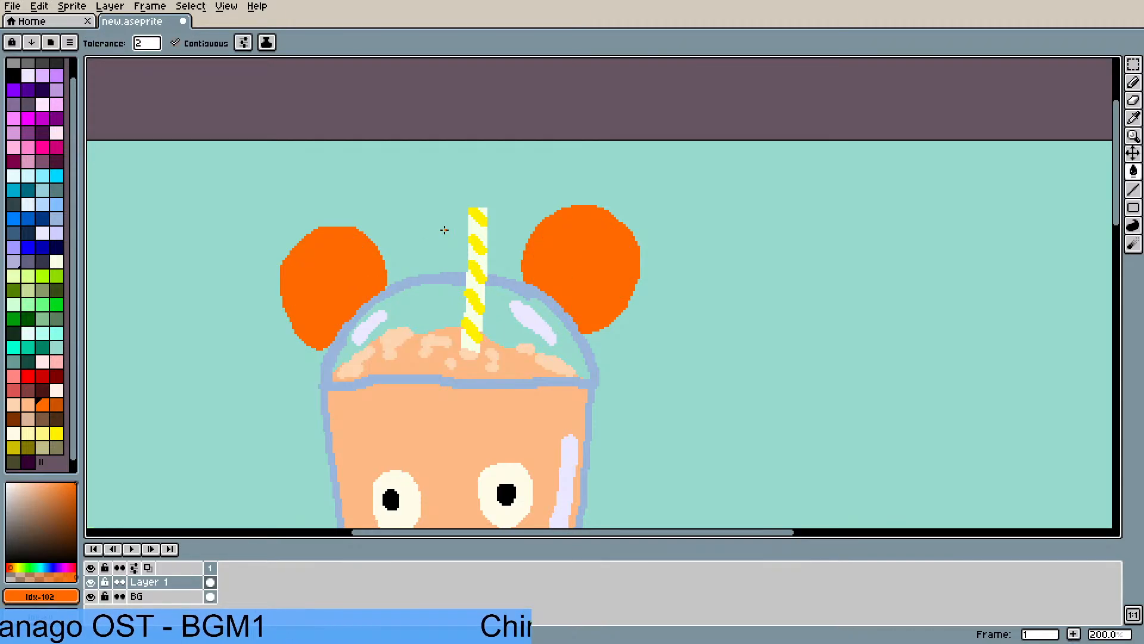
# - Paint the straw opening across the top of the dome in light blue palette colour 46 with the 4 px brush
pyautogui.scroll(-1, 444, 230)
pyautogui.moveTo(447, 294)
pyautogui.mouseDown()
pyautogui.moveTo(450, 340)
pyautogui.moveTo(458, 289)
pyautogui.mouseUp()
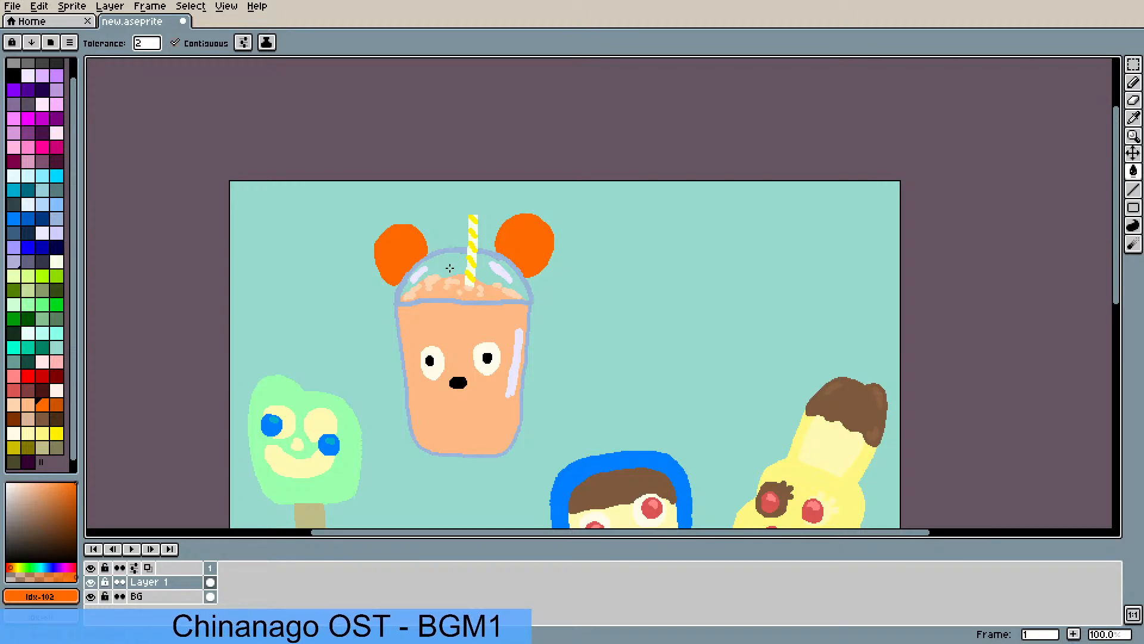
pyautogui.scroll(1, 470, 301)
pyautogui.scroll(-1, 473, 309)
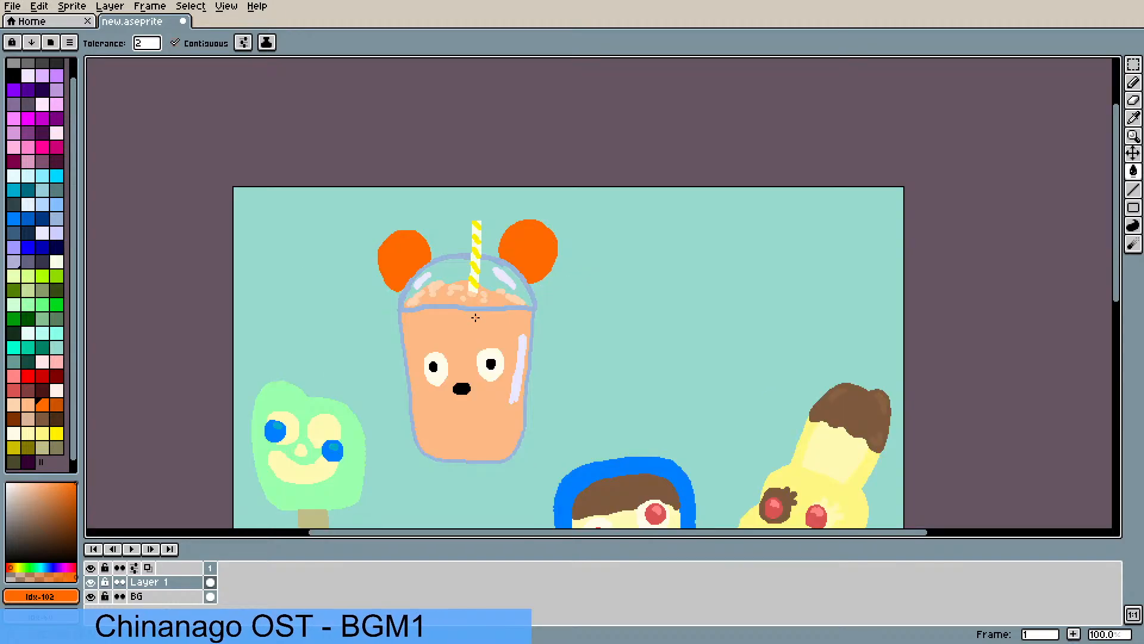
pyautogui.scroll(1, 456, 233)
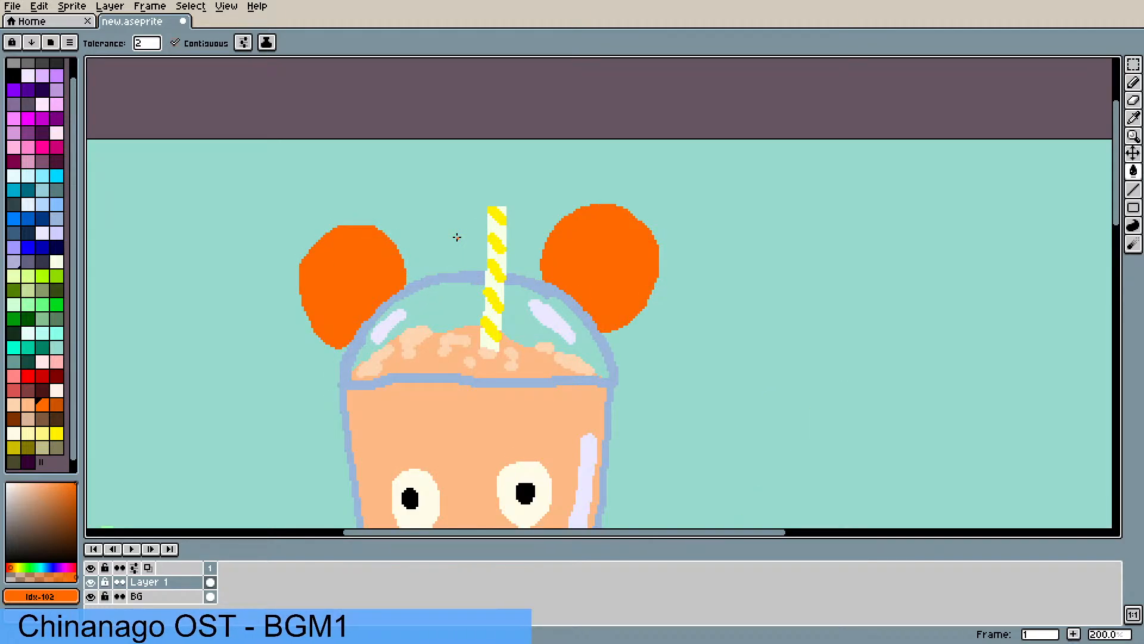
pyautogui.press('i')
pyautogui.click(473, 278)
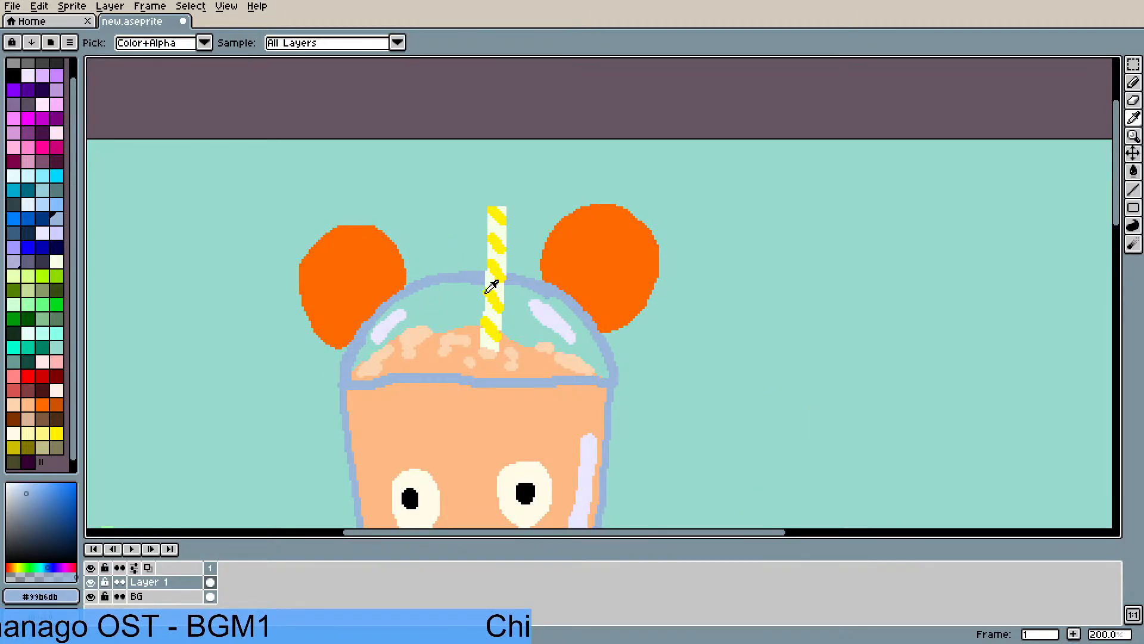
pyautogui.click(45, 210)
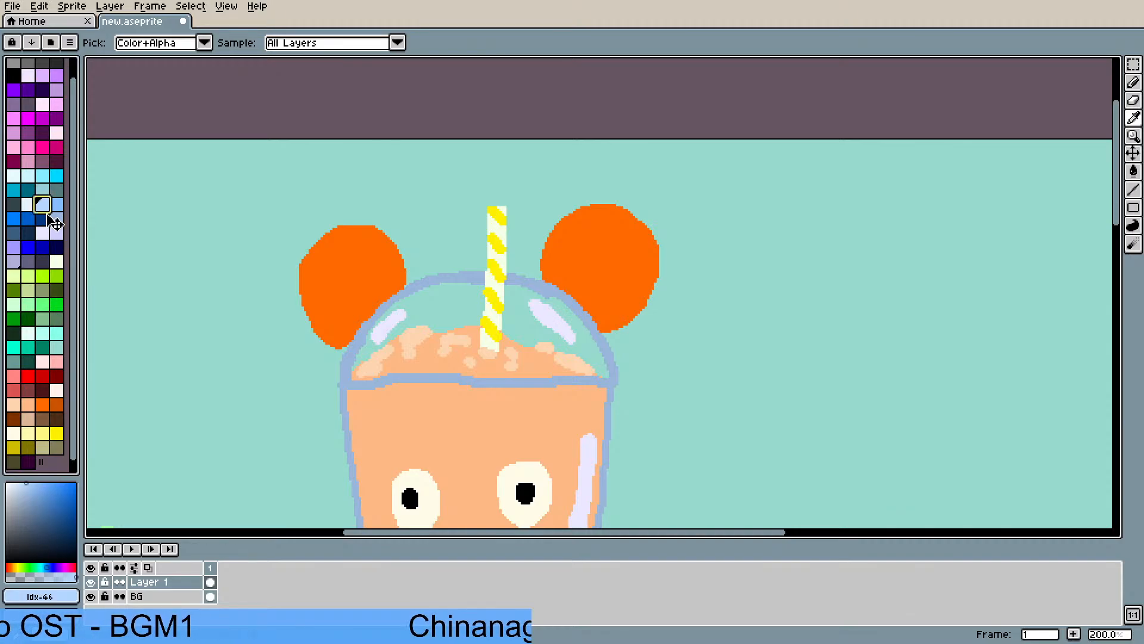
pyautogui.press('b')
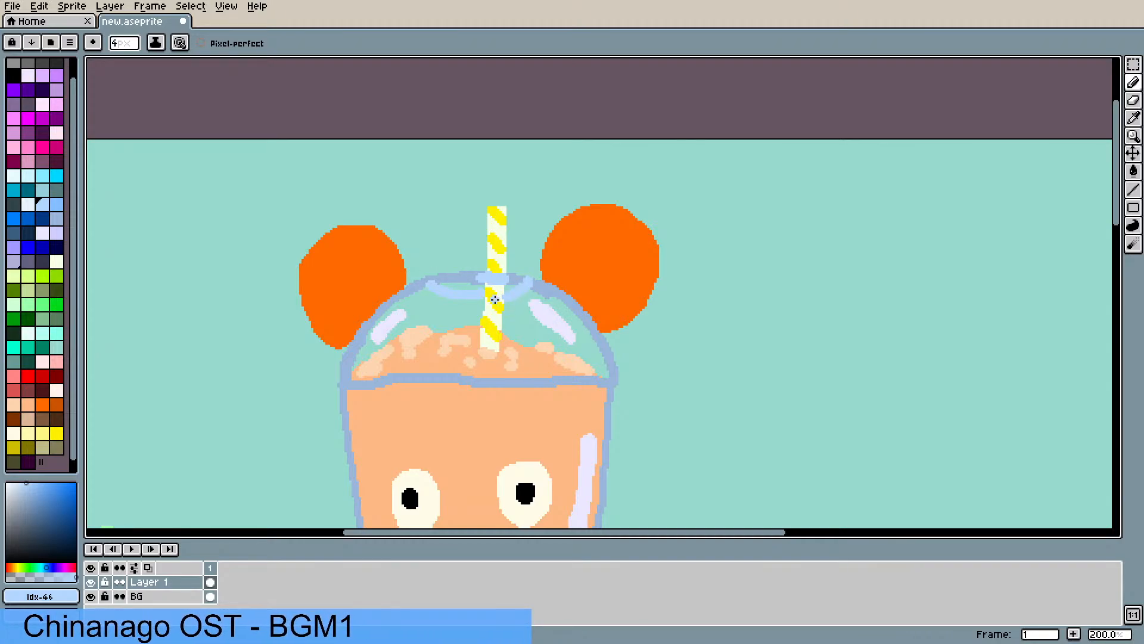
pyautogui.moveTo(483, 296); pyautogui.dragTo(517, 289)
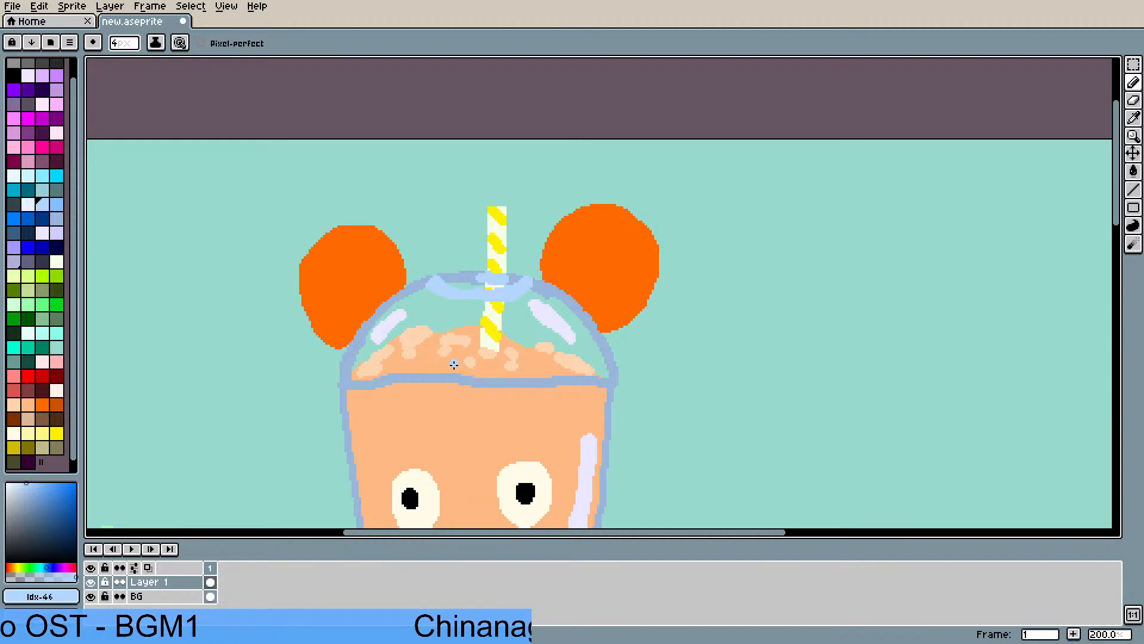
# - Draw and fill a pale peach inner ear in palette colour 100 inside the left orange ear
pyautogui.scroll(-1, 466, 353)
pyautogui.moveTo(517, 386); pyautogui.dragTo(522, 322)
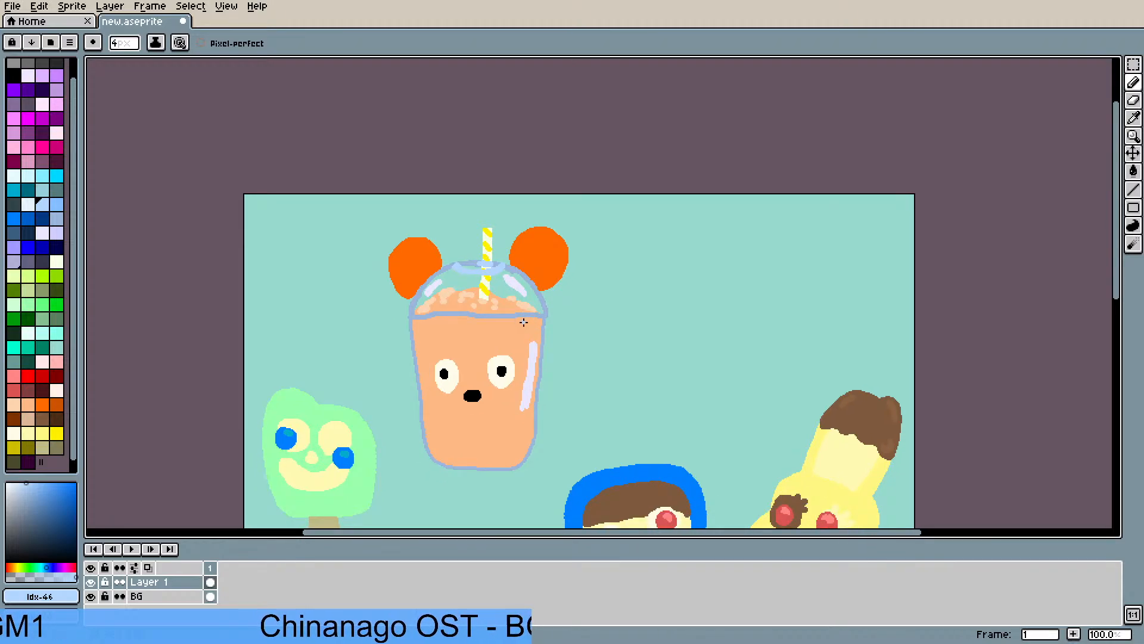
pyautogui.moveTo(521, 283); pyautogui.dragTo(522, 291)
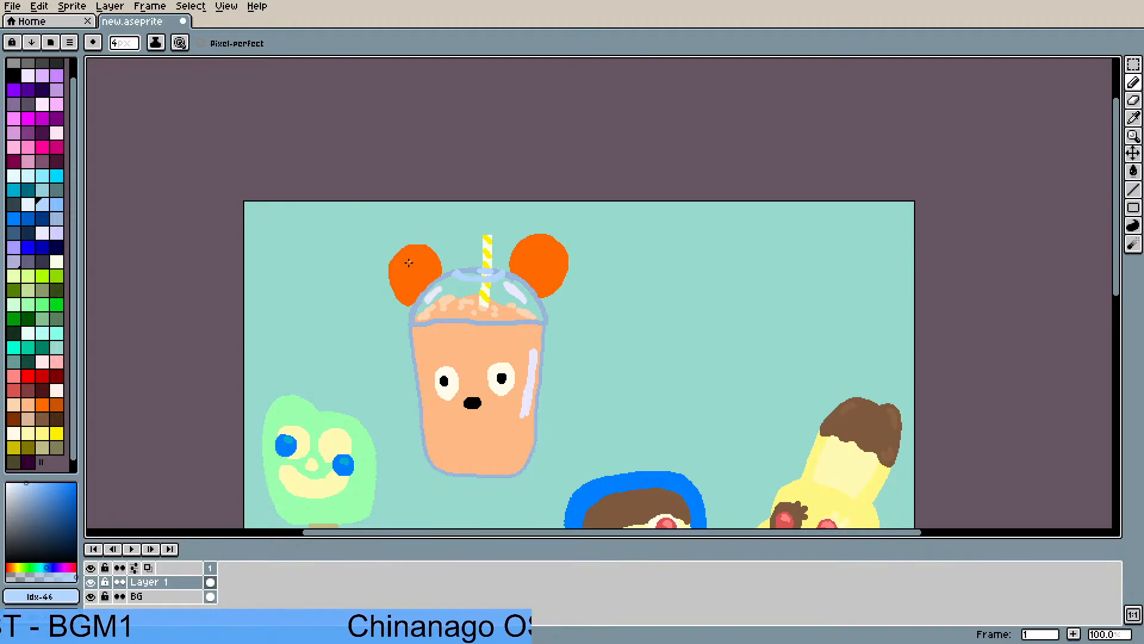
pyautogui.scroll(1, 470, 280)
pyautogui.moveTo(460, 258); pyautogui.dragTo(444, 279)
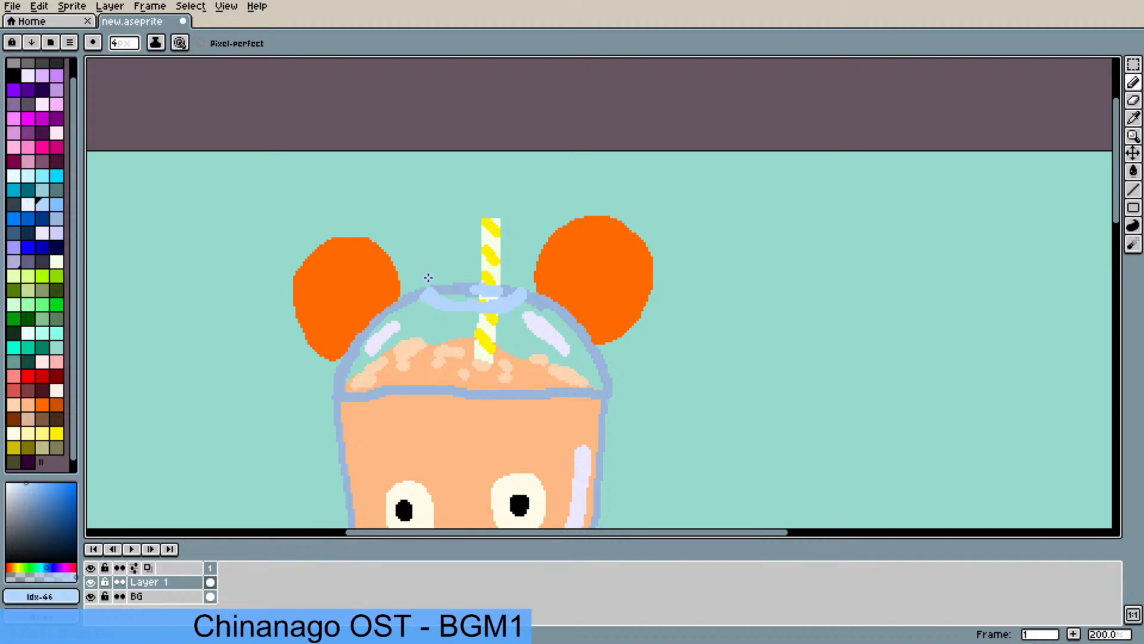
pyautogui.click(14, 406)
pyautogui.moveTo(349, 330)
pyautogui.mouseDown()
pyautogui.moveTo(317, 322)
pyautogui.moveTo(314, 281)
pyautogui.moveTo(358, 264)
pyautogui.moveTo(380, 291)
pyautogui.moveTo(356, 331)
pyautogui.moveTo(363, 324)
pyautogui.mouseUp()
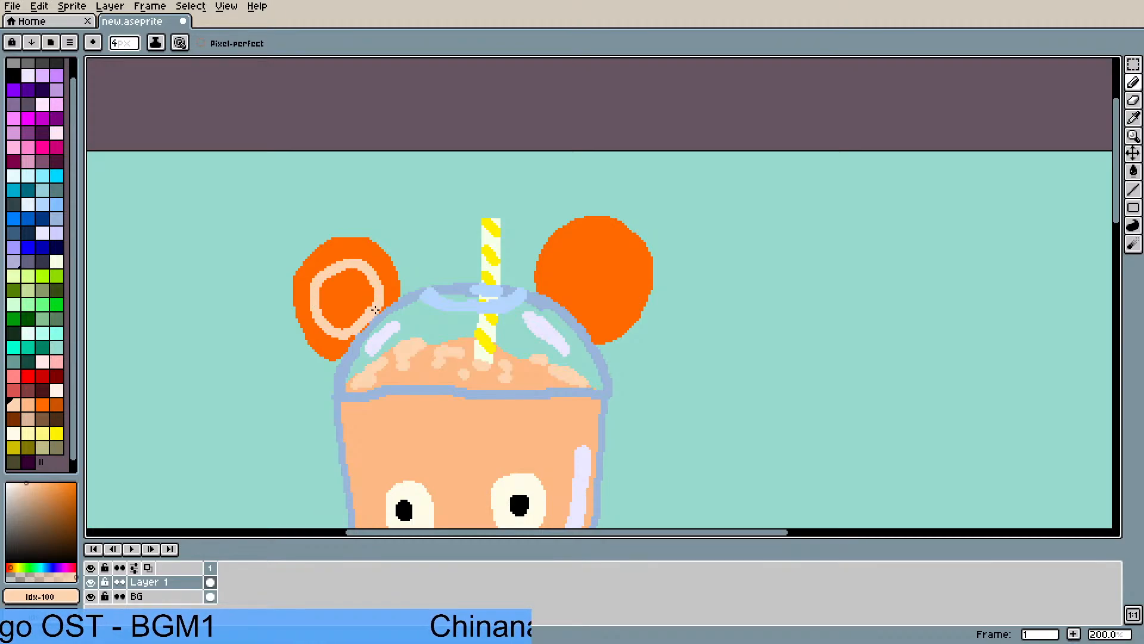
pyautogui.press('g')
pyautogui.click(350, 298)
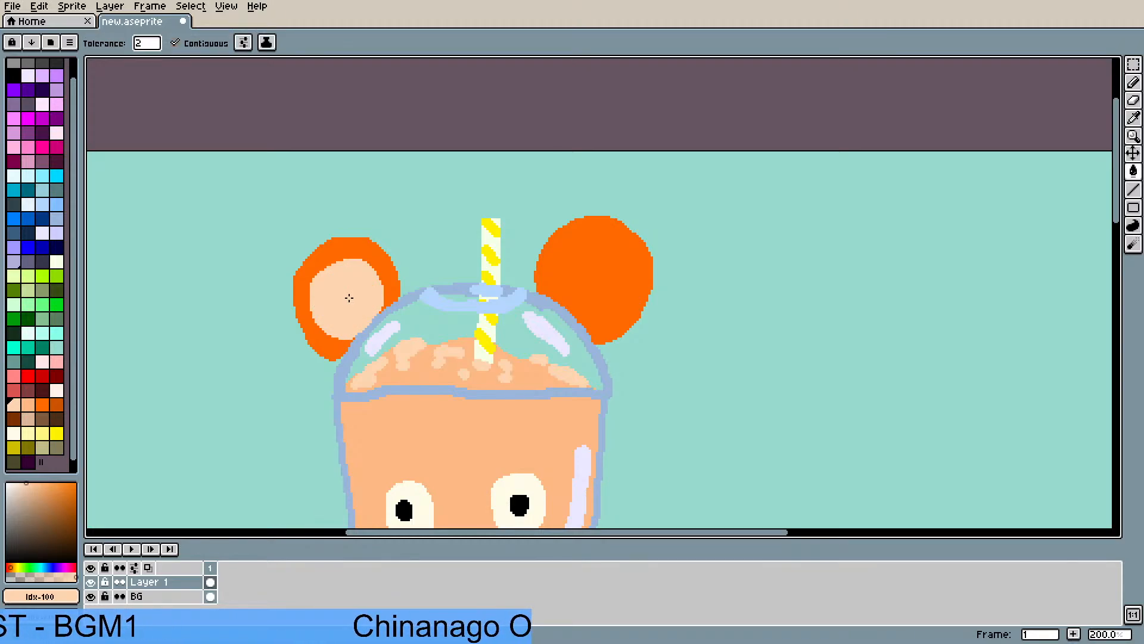
# - Draw, fill and touch up a matching pale peach inner ear inside the right orange ear
pyautogui.press('b')
pyautogui.moveTo(558, 301)
pyautogui.mouseDown()
pyautogui.moveTo(562, 273)
pyautogui.moveTo(584, 256)
pyautogui.moveTo(620, 271)
pyautogui.moveTo(614, 315)
pyautogui.moveTo(587, 328)
pyautogui.moveTo(564, 302)
pyautogui.mouseUp()
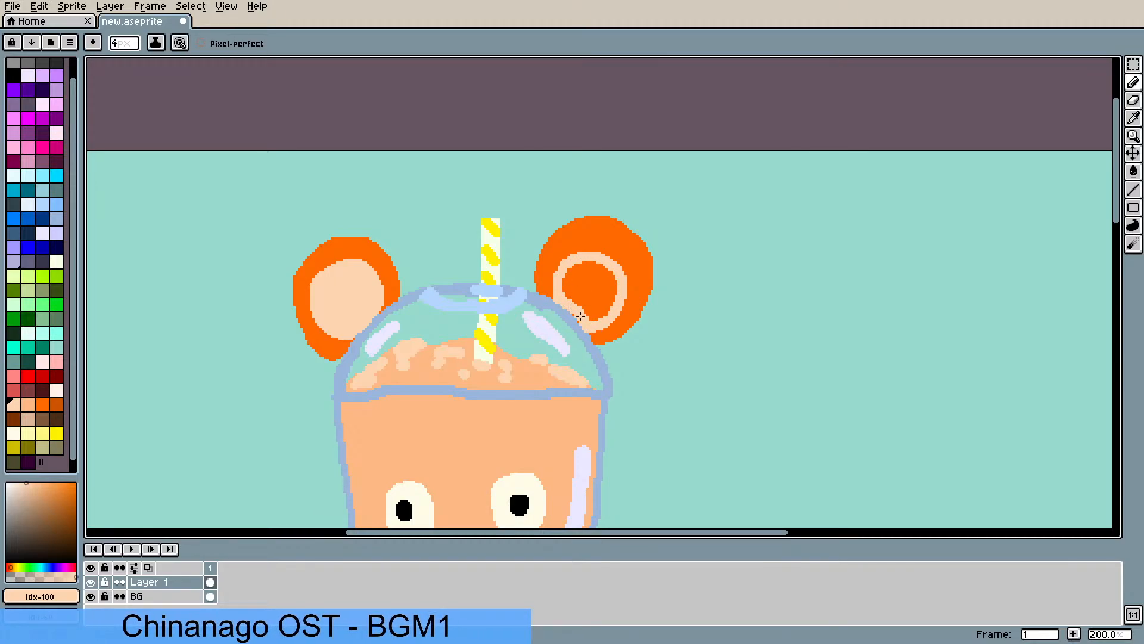
pyautogui.press('g')
pyautogui.click(597, 292)
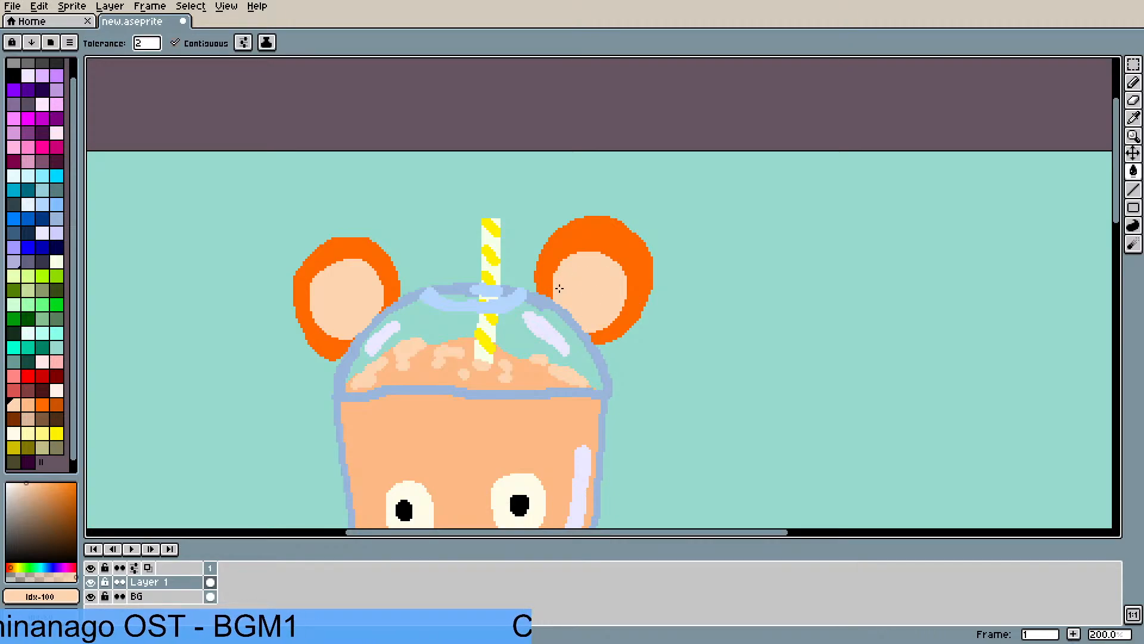
pyautogui.press('b')
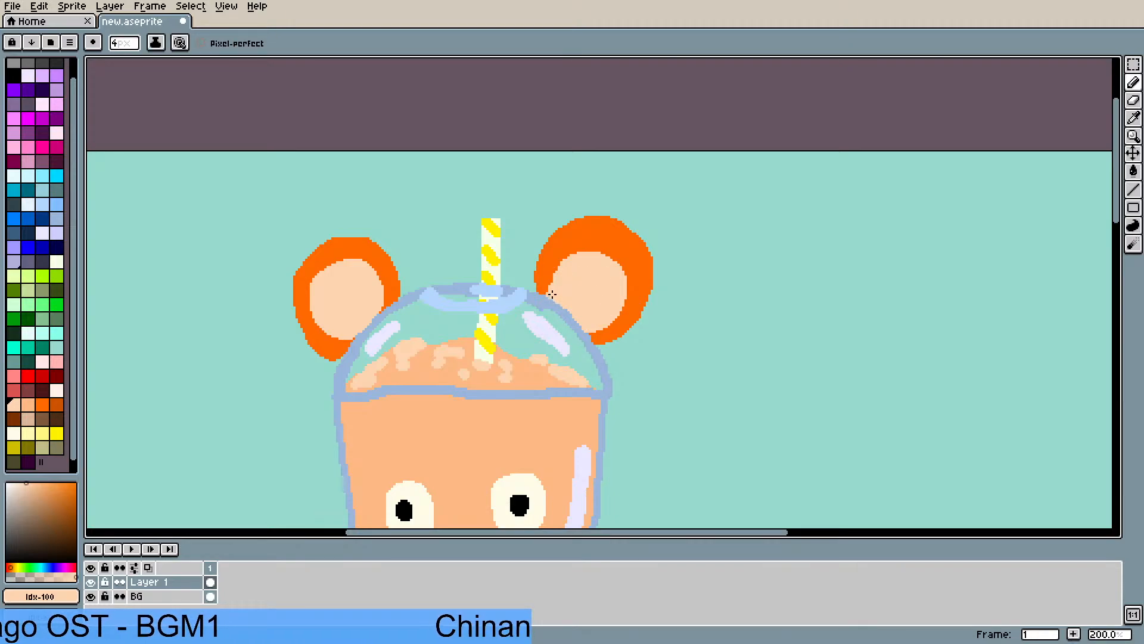
pyautogui.moveTo(564, 269)
pyautogui.mouseDown()
pyautogui.moveTo(604, 252)
pyautogui.moveTo(623, 271)
pyautogui.moveTo(623, 294)
pyautogui.mouseUp()
pyautogui.scroll(-3, 592, 319)
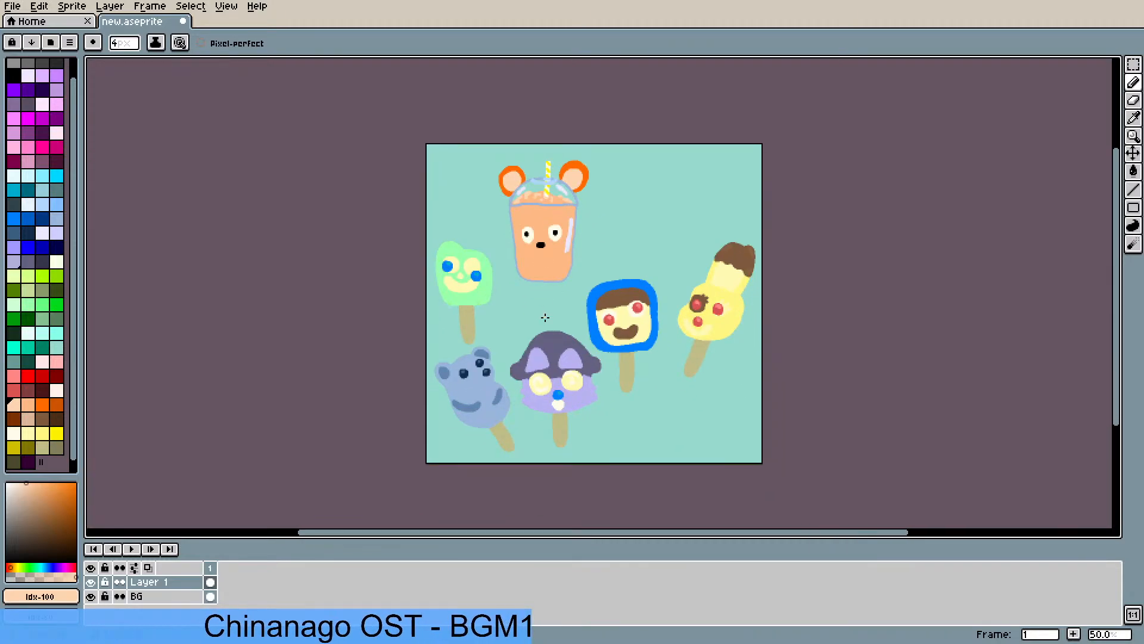
pyautogui.scroll(1, 545, 318)
pyautogui.scroll(-1, 536, 289)
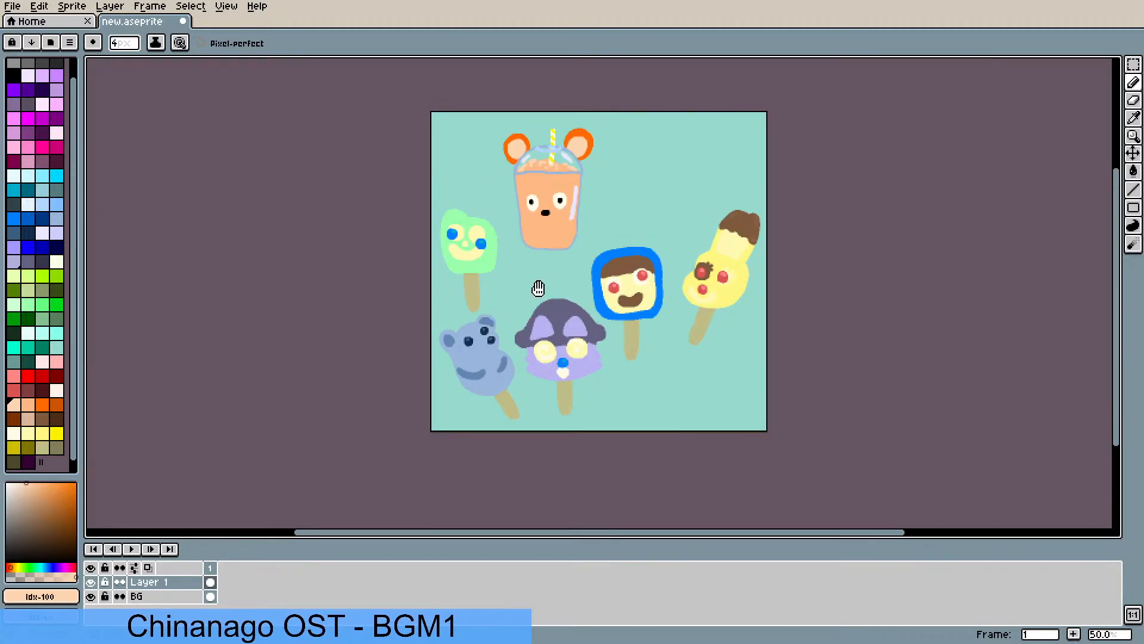
pyautogui.scroll(1, 504, 355)
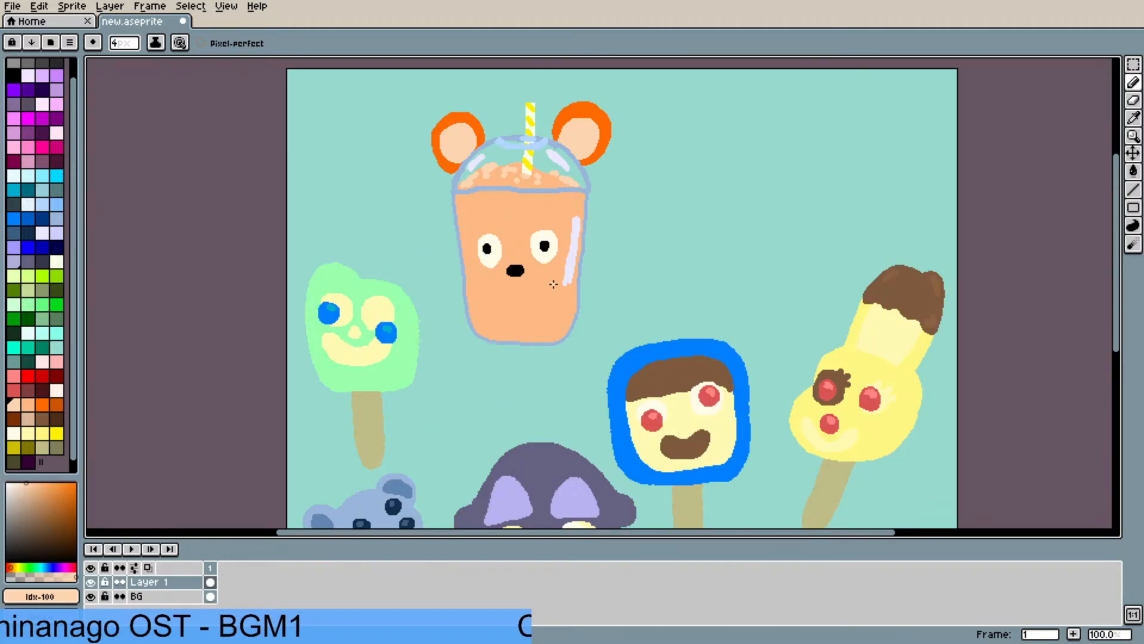
# - Select both eyes with their pupils and the nose on the peach cup, move them higher up the cup, and deselect
pyautogui.scroll(1, 554, 280)
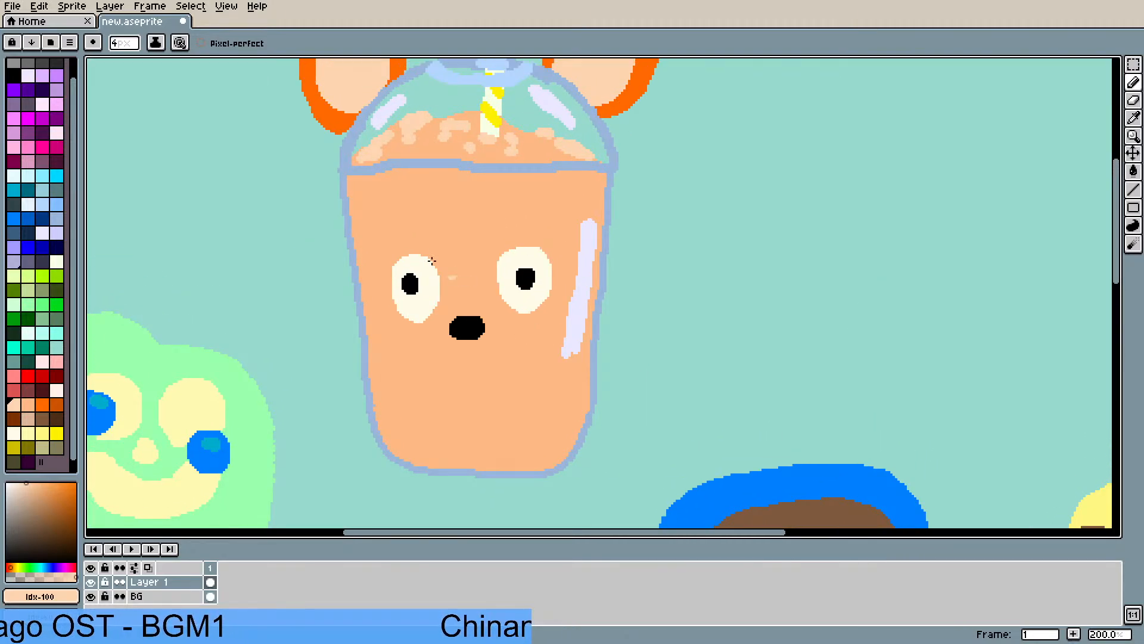
pyautogui.press('w')
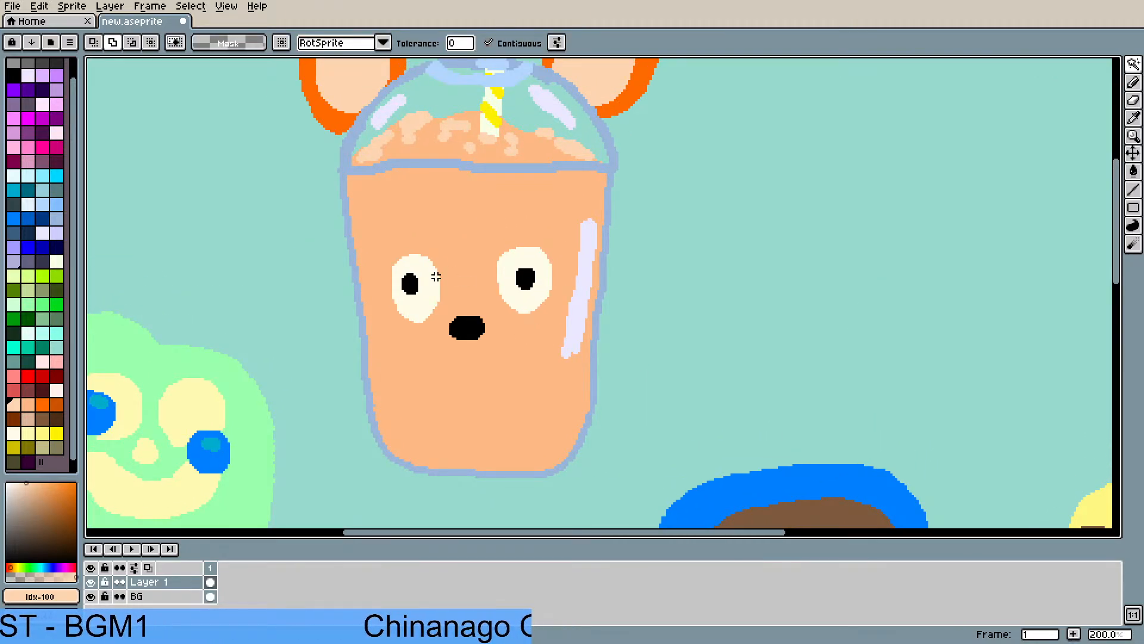
pyautogui.click(413, 285)
pyautogui.click(425, 289)
pyautogui.click(525, 279)
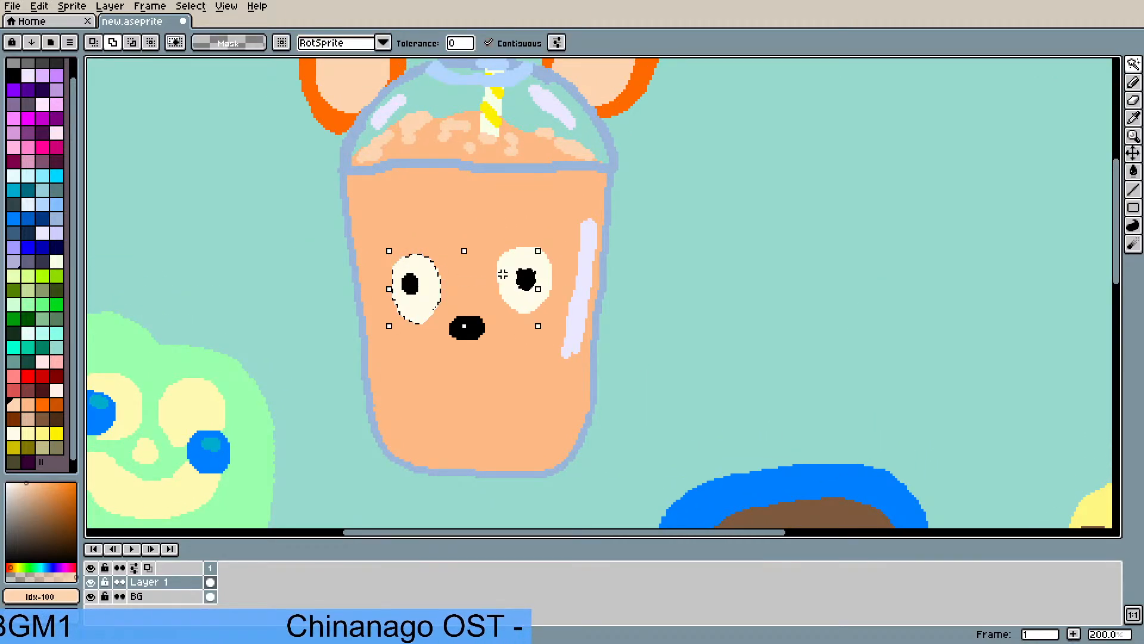
pyautogui.click(504, 275)
pyautogui.click(464, 327)
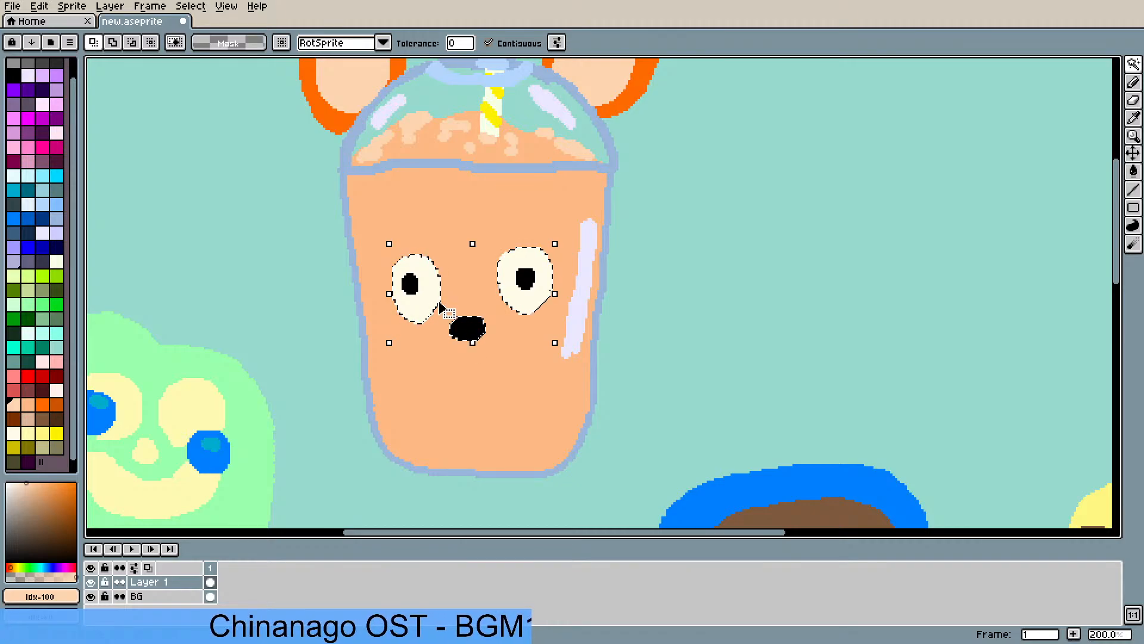
pyautogui.moveTo(474, 338); pyautogui.dragTo(475, 280)
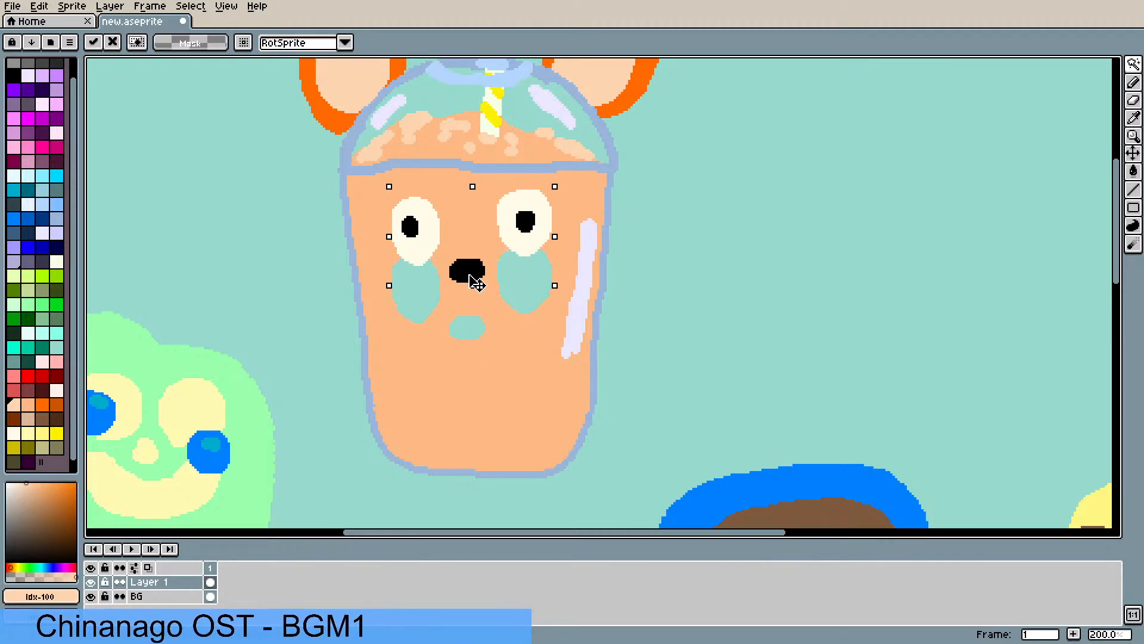
pyautogui.press('w')
pyautogui.click(806, 239)
pyautogui.hotkey('ctrl', 'd')
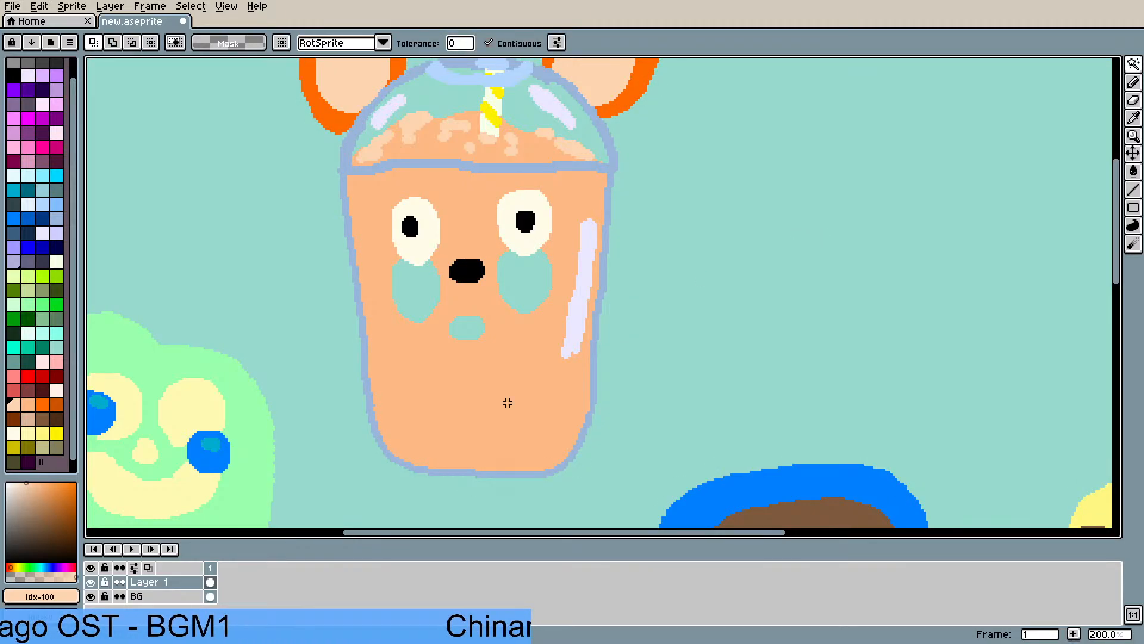
# - Fill the three holes left beneath the cup's eyes and nose with the sampled body peach #feb984
pyautogui.press('i')
pyautogui.click(530, 368)
pyautogui.press('g')
pyautogui.click(524, 306)
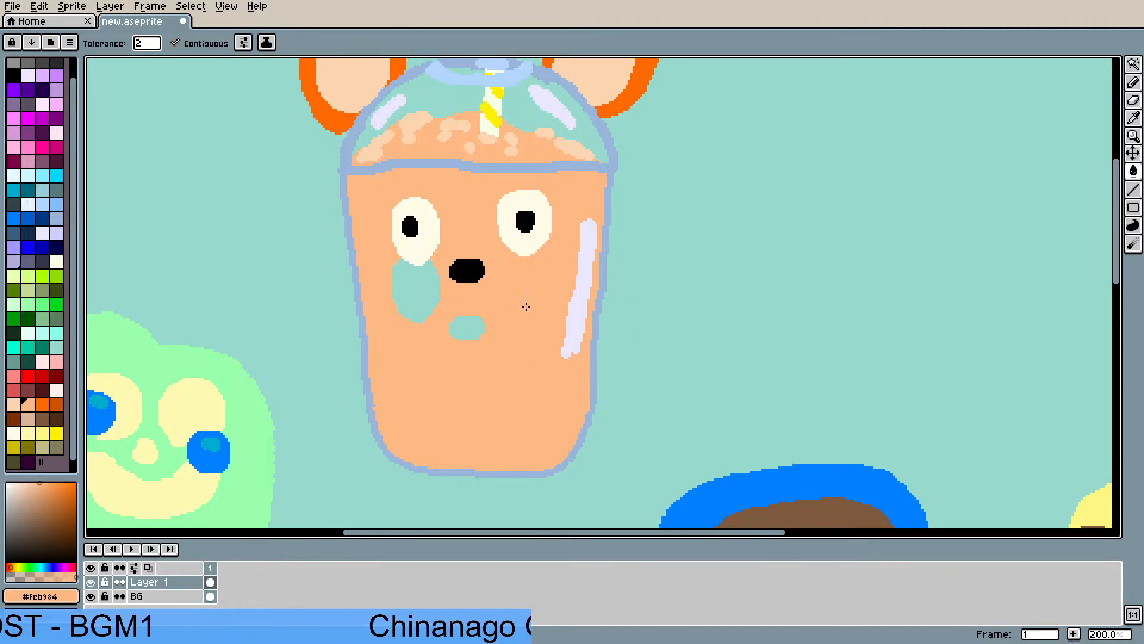
pyautogui.click(429, 301)
pyautogui.click(459, 329)
# - Examine the cup and all the popsicle characters up close and across the whole canvas
pyautogui.scroll(-1, 460, 329)
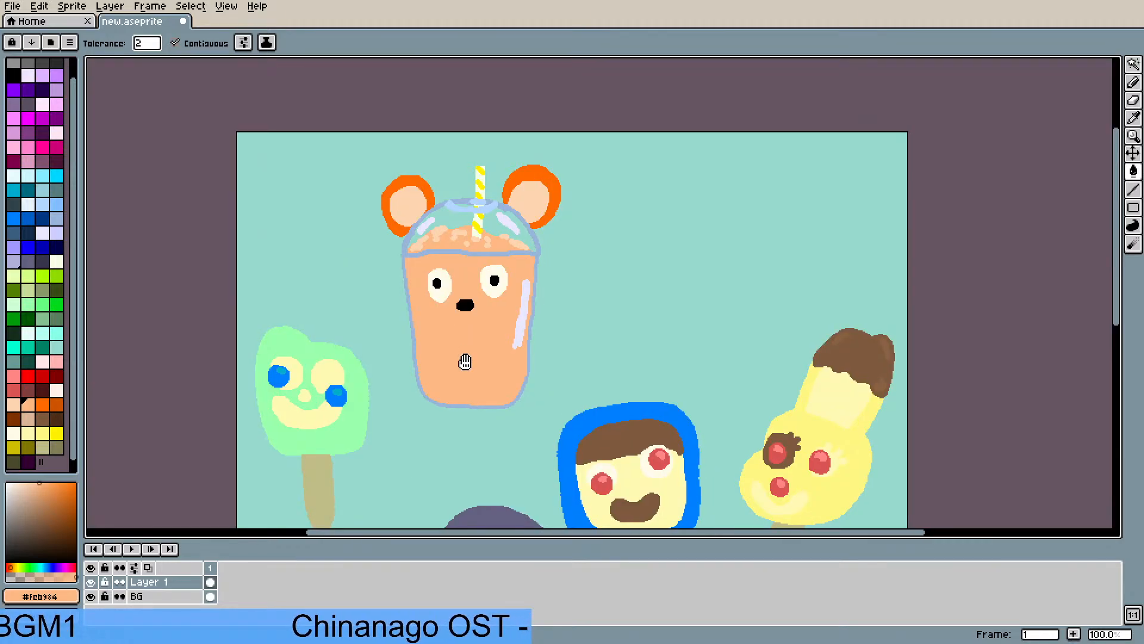
pyautogui.scroll(-1, 462, 360)
pyautogui.moveTo(513, 371); pyautogui.dragTo(508, 401)
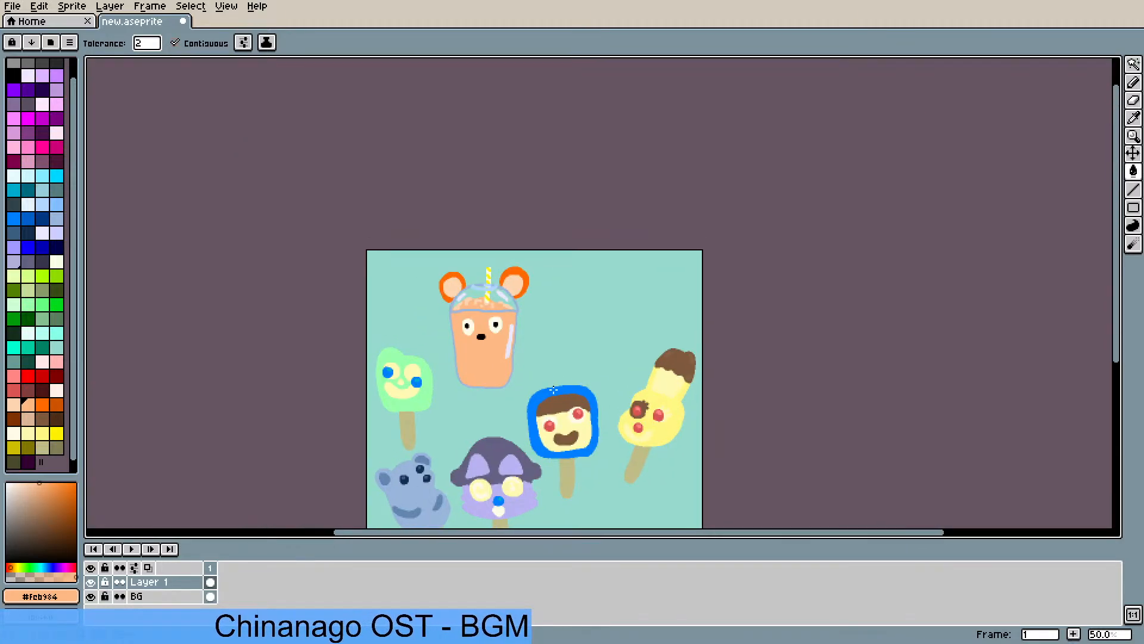
pyautogui.moveTo(551, 360); pyautogui.dragTo(444, 263)
pyautogui.scroll(1, 440, 255)
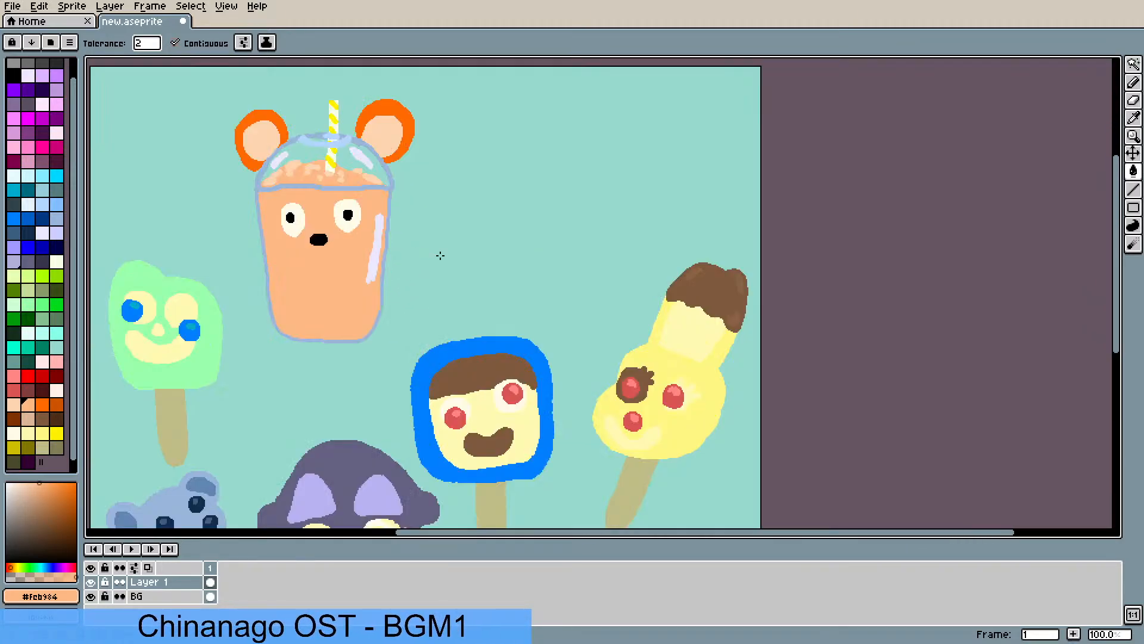
pyautogui.scroll(-1, 440, 255)
pyautogui.scroll(1, 397, 221)
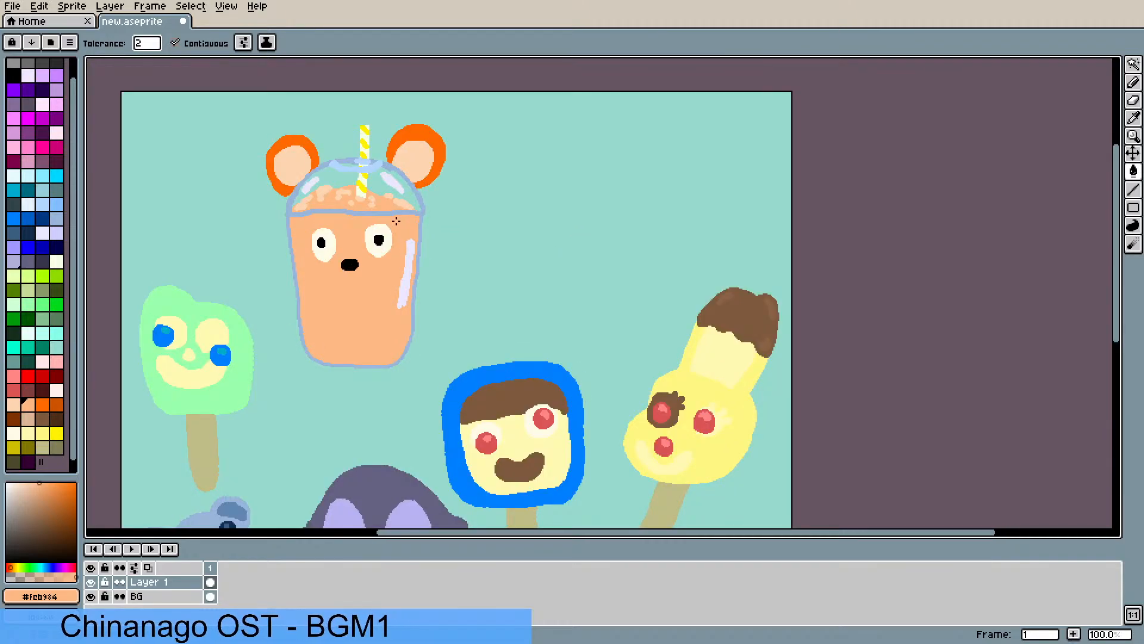
pyautogui.moveTo(397, 221); pyautogui.dragTo(434, 286)
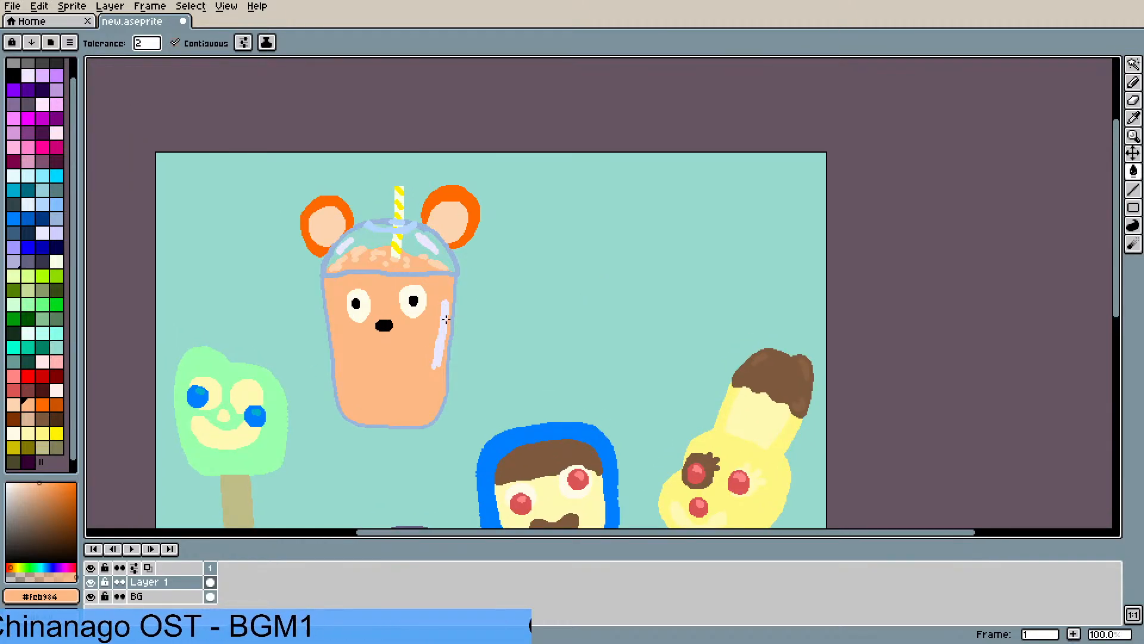
pyautogui.moveTo(435, 327); pyautogui.dragTo(458, 272)
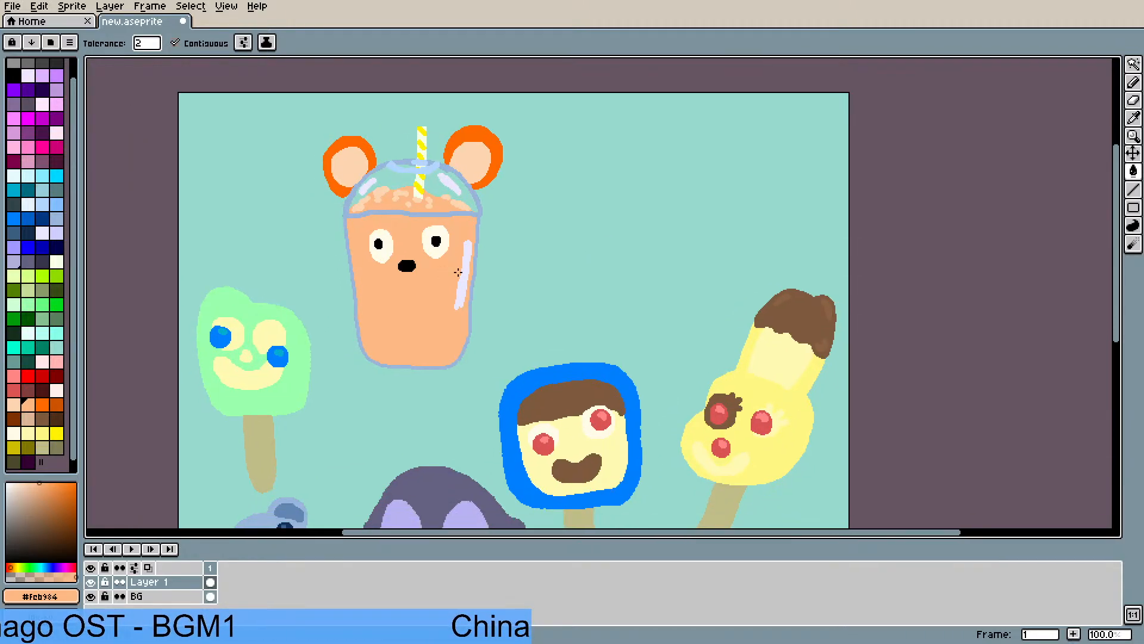
pyautogui.scroll(-1, 437, 348)
pyautogui.moveTo(428, 324); pyautogui.dragTo(373, 316)
pyautogui.scroll(1, 340, 447)
pyautogui.scroll(1, 340, 445)
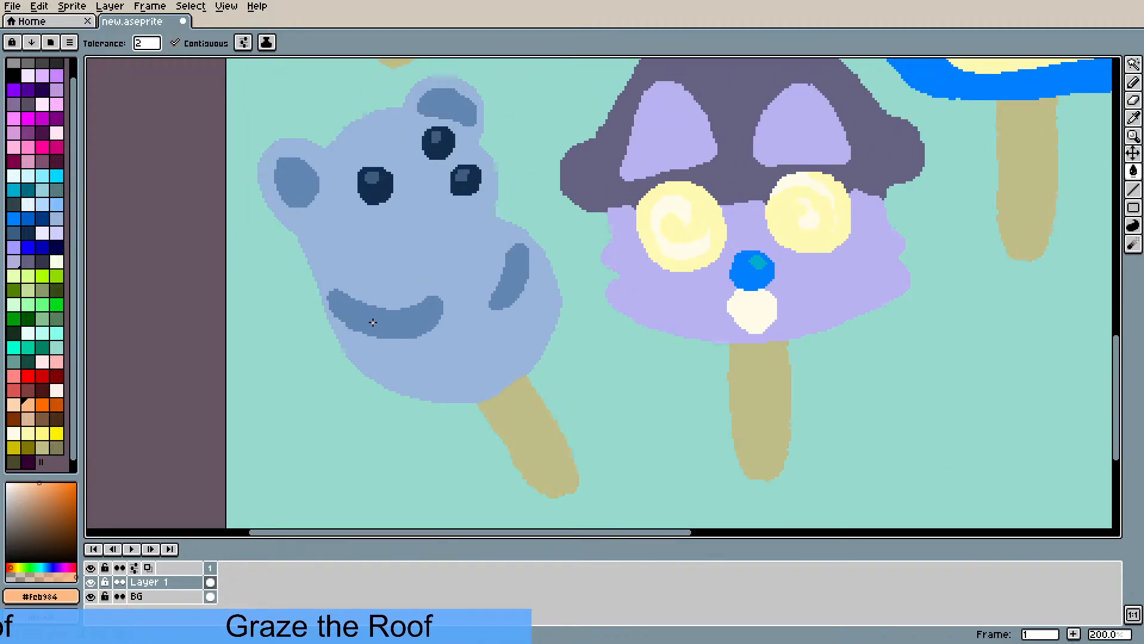
pyautogui.moveTo(416, 278); pyautogui.dragTo(396, 317)
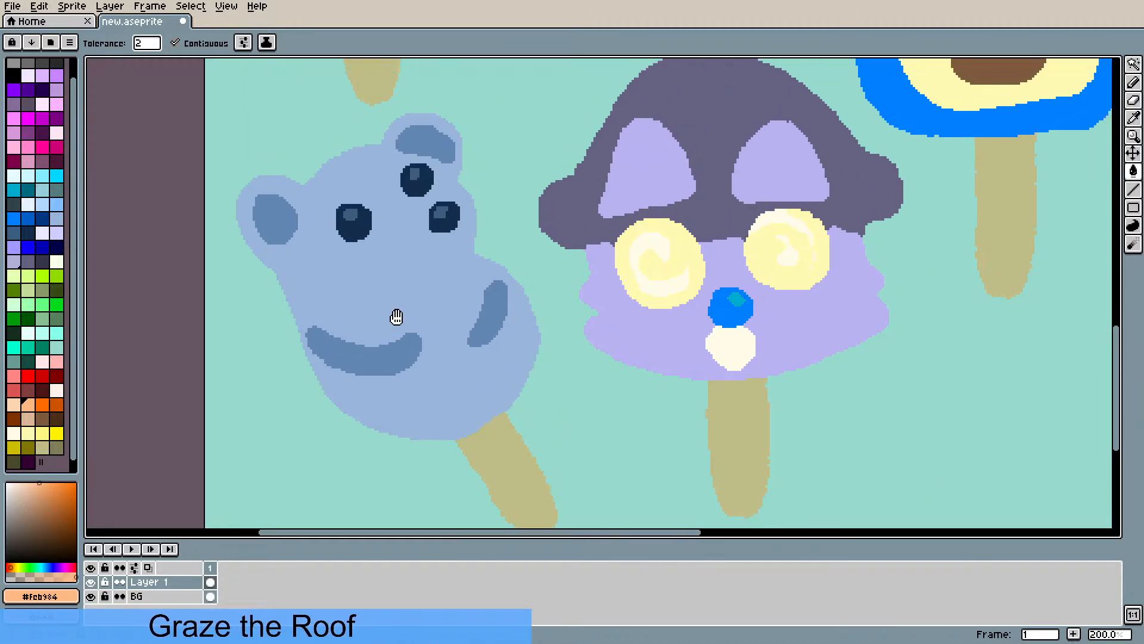
pyautogui.scroll(-1, 457, 312)
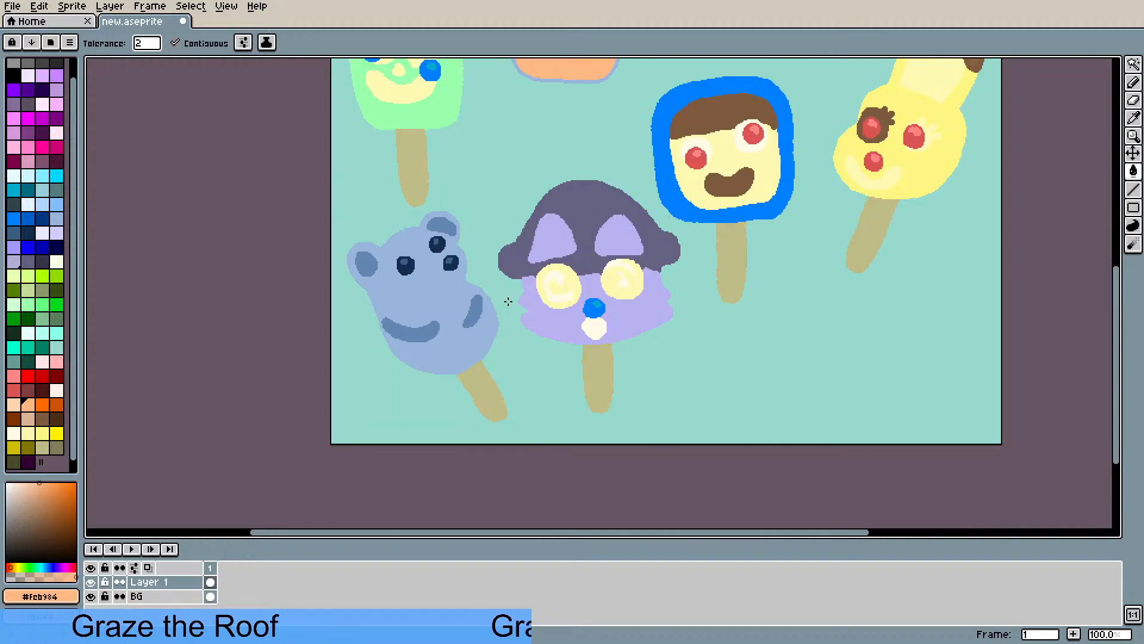
pyautogui.moveTo(549, 274); pyautogui.dragTo(381, 350)
pyautogui.scroll(-1, 392, 382)
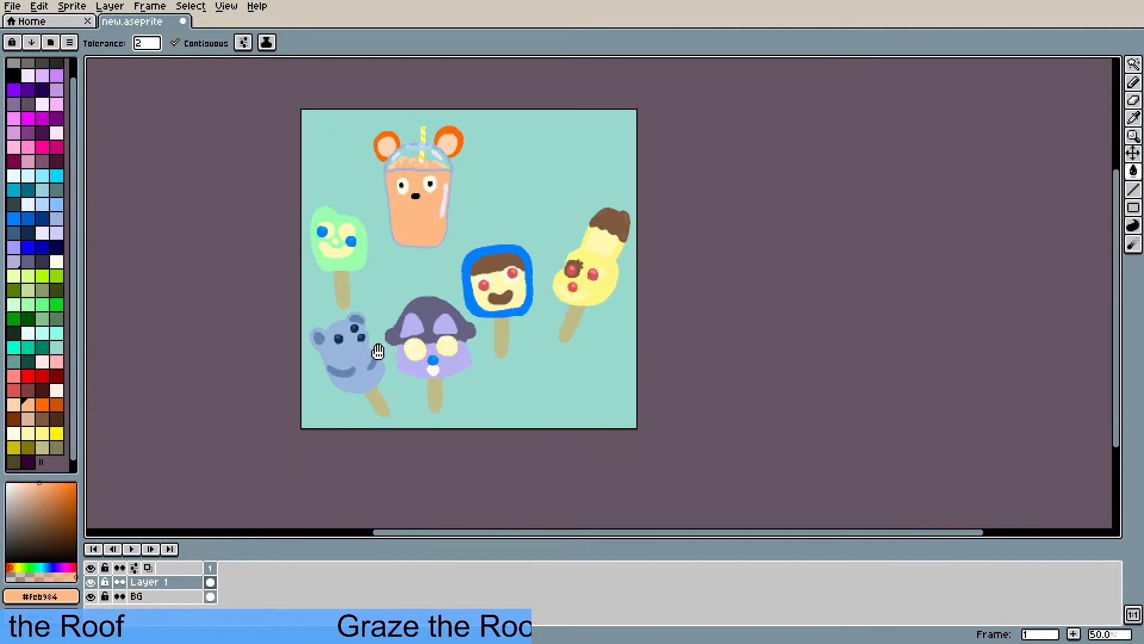
pyautogui.scroll(1, 378, 354)
pyautogui.moveTo(516, 270); pyautogui.dragTo(475, 360)
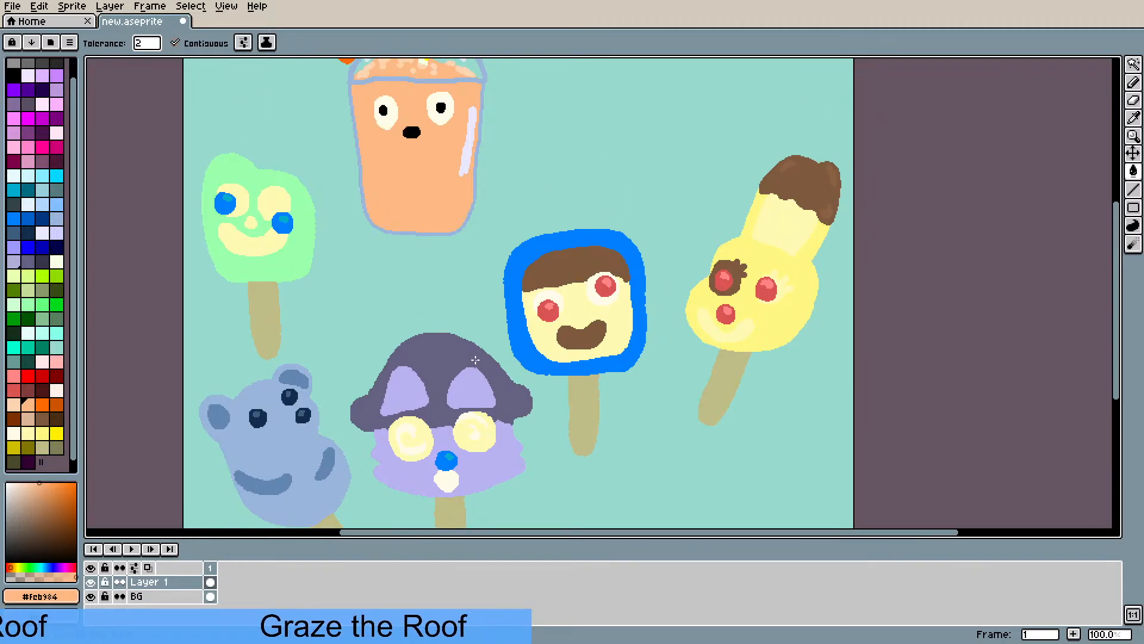
pyautogui.scroll(-1, 475, 361)
pyautogui.scroll(1, 358, 430)
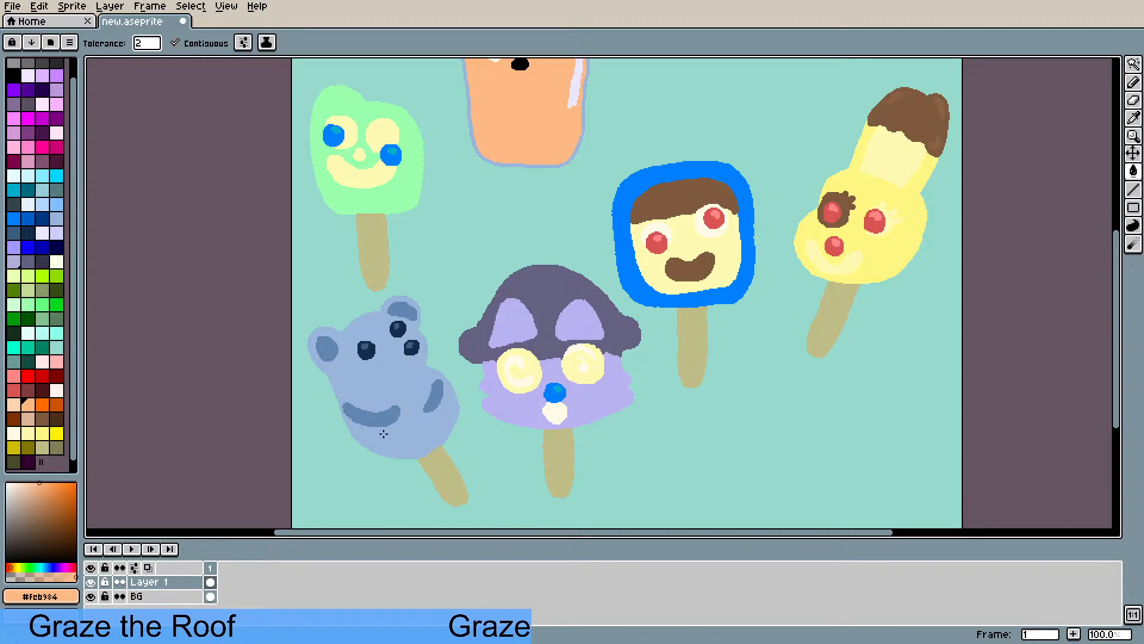
pyautogui.scroll(5, 439, 389)
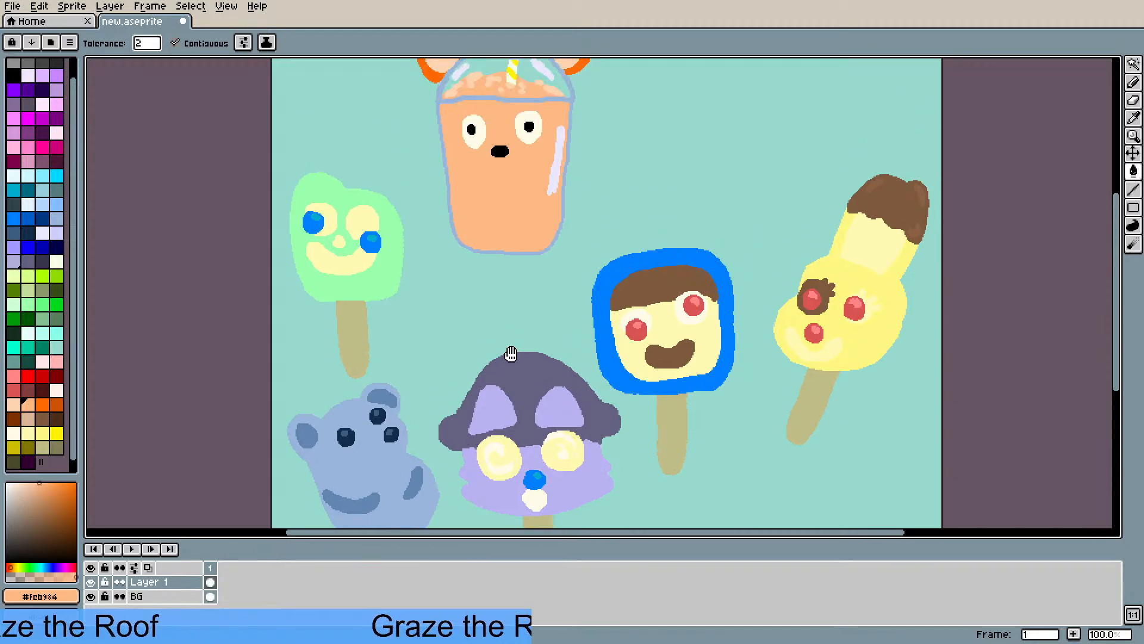
pyautogui.scroll(-2, 532, 290)
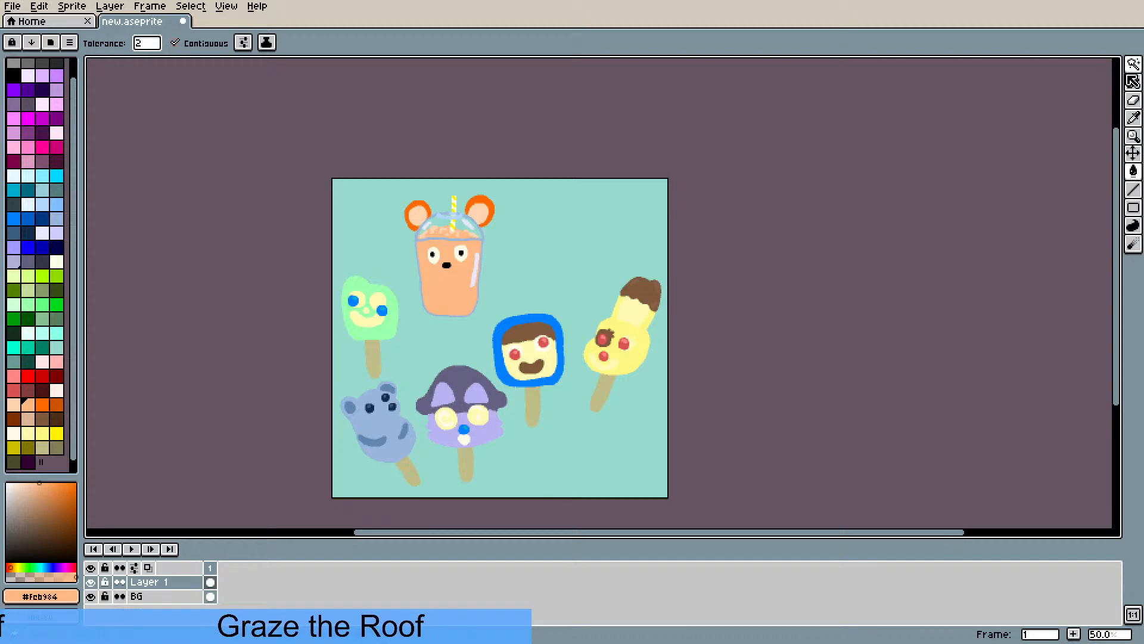
# - Select the whole bear-eared cup with rectangular selections, move it down closer to the popsicles, and deselect
pyautogui.click(1134, 63)
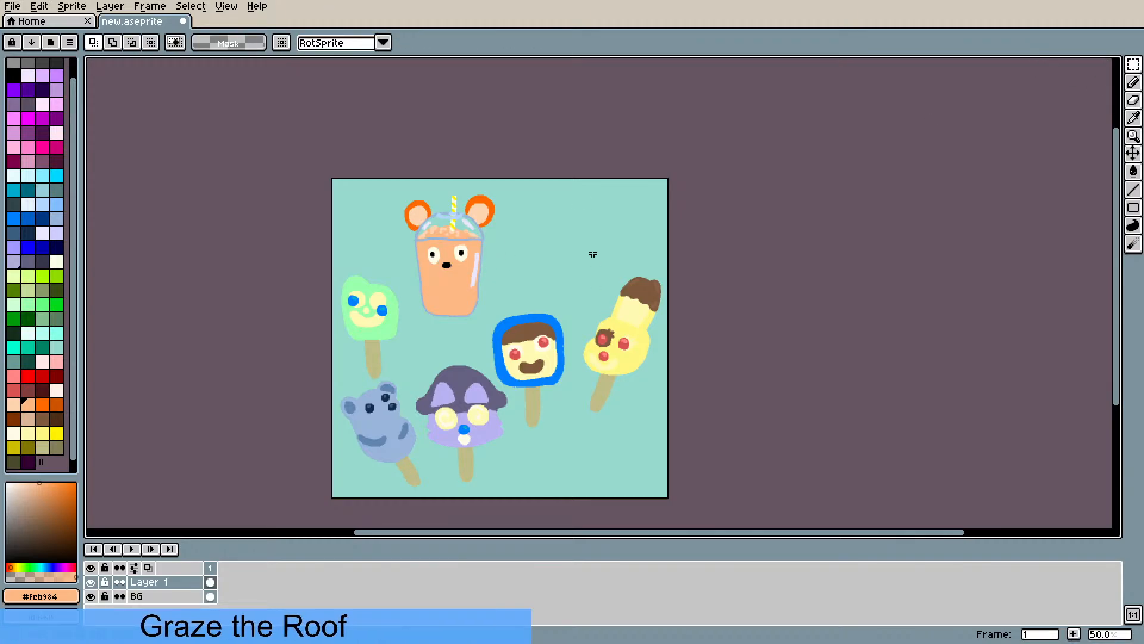
pyautogui.moveTo(388, 187); pyautogui.dragTo(516, 280)
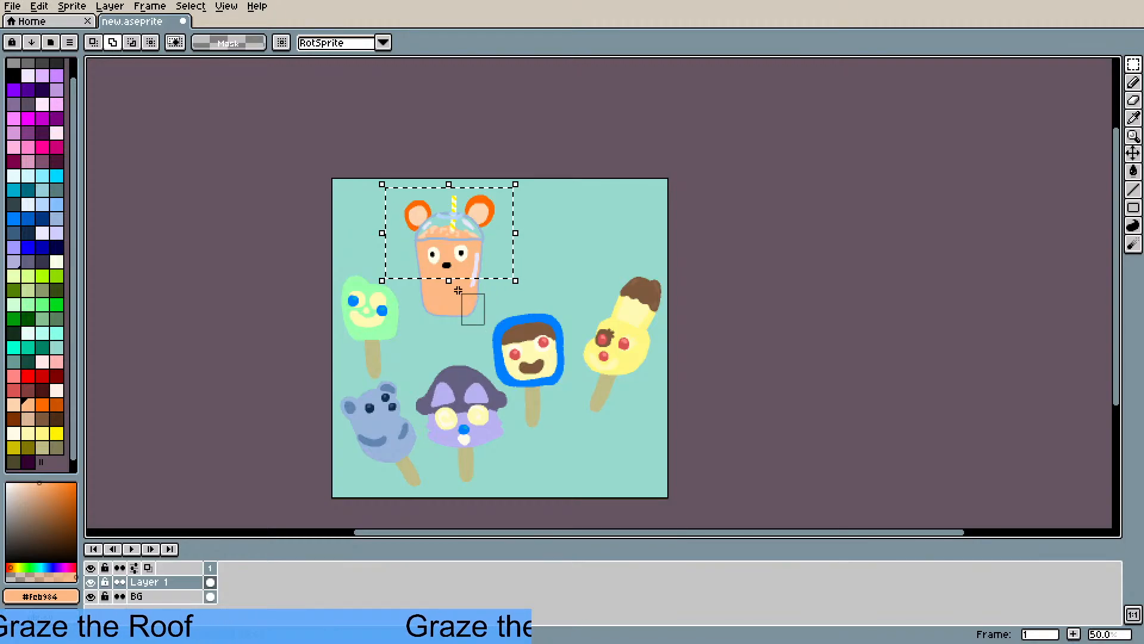
pyautogui.moveTo(443, 255); pyautogui.dragTo(439, 292)
pyautogui.click(578, 264)
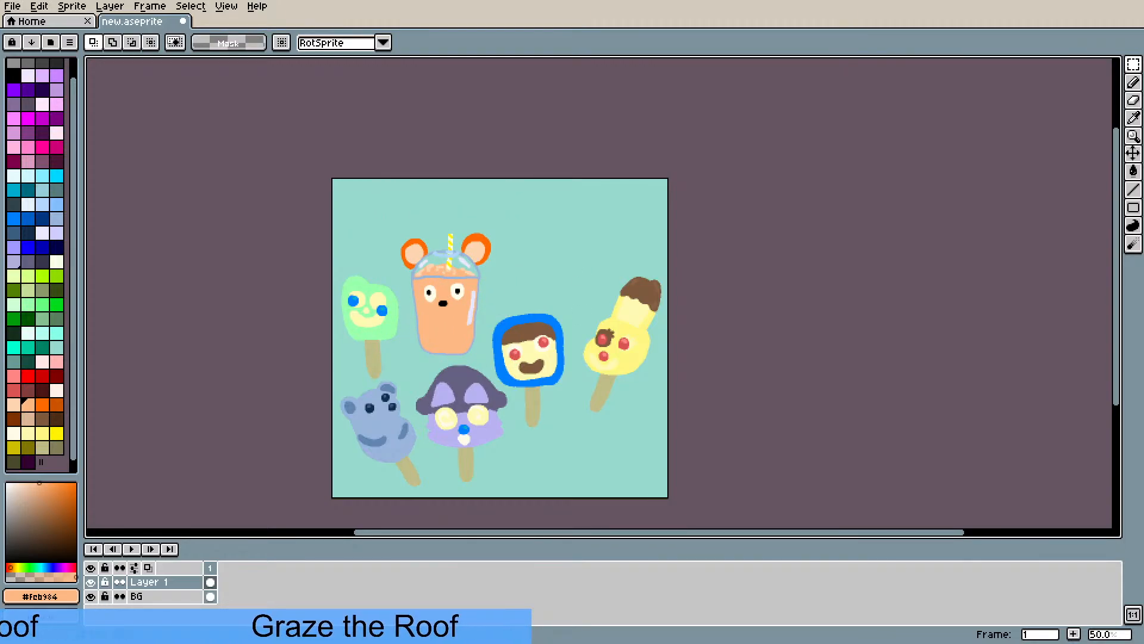
# - Draw a lopsided, two-lobed yellow shape in the sampled colour #fff783 in the empty area between cup and yellow popsicle, and fill it solid
pyautogui.scroll(2, 578, 264)
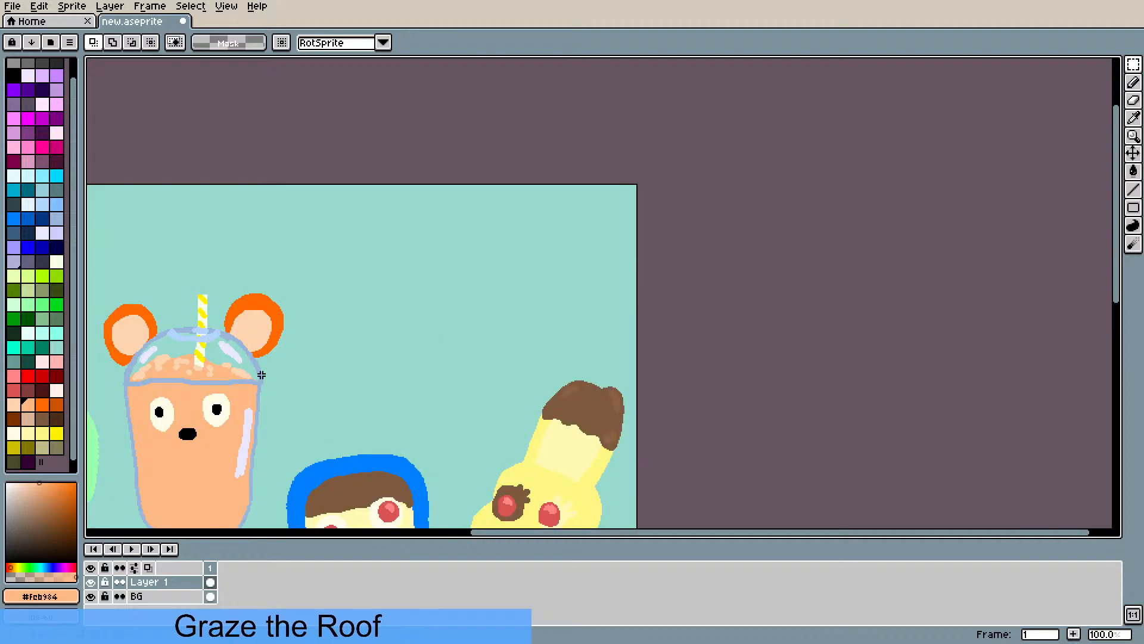
pyautogui.moveTo(175, 421); pyautogui.dragTo(264, 316)
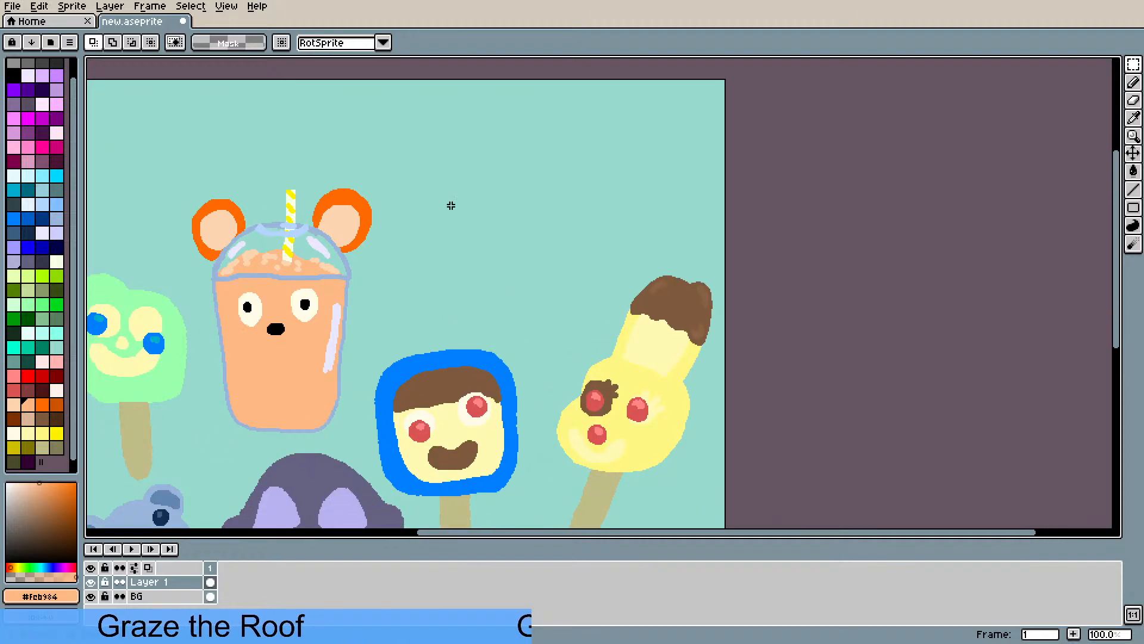
pyautogui.moveTo(449, 205); pyautogui.dragTo(391, 292)
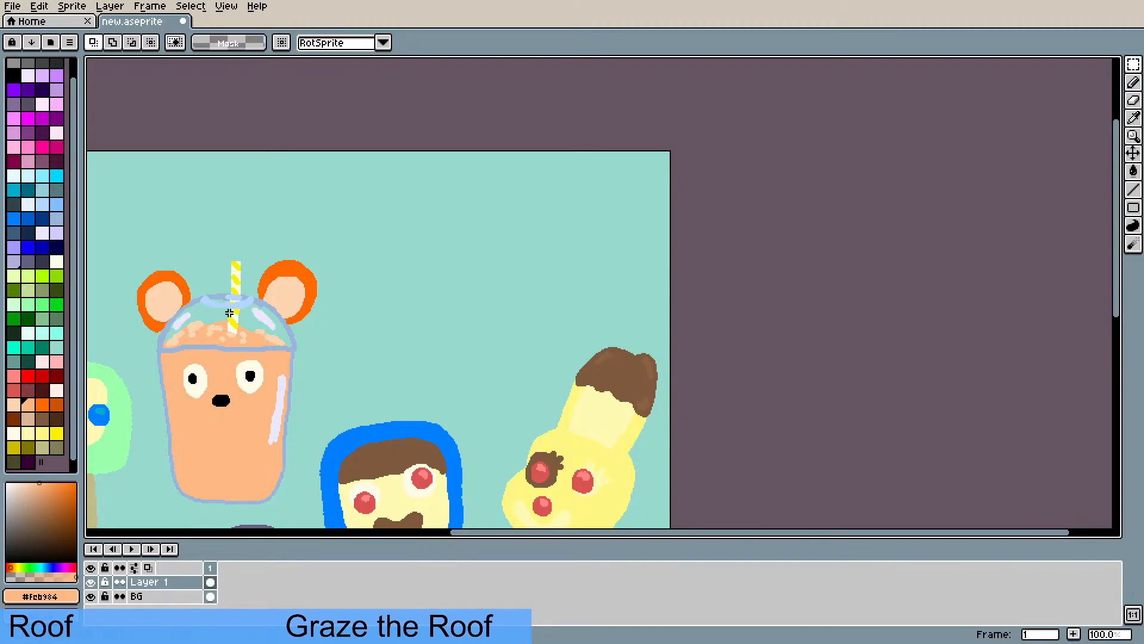
pyautogui.moveTo(472, 291); pyautogui.dragTo(633, 161)
pyautogui.moveTo(636, 257); pyautogui.dragTo(593, 276)
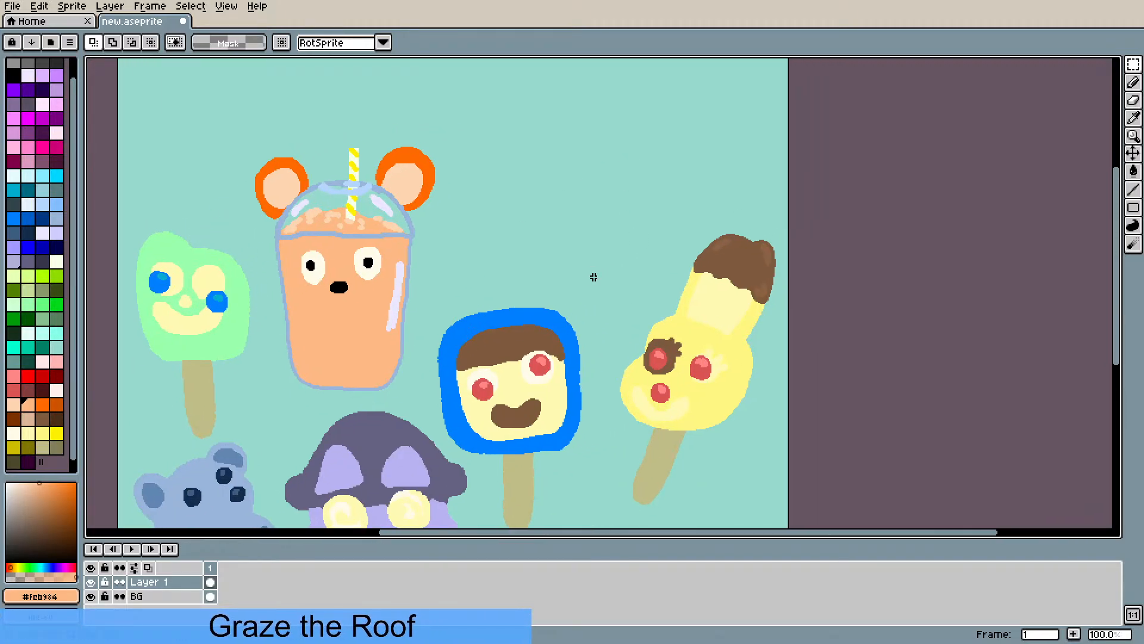
pyautogui.press('i')
pyautogui.click(724, 407)
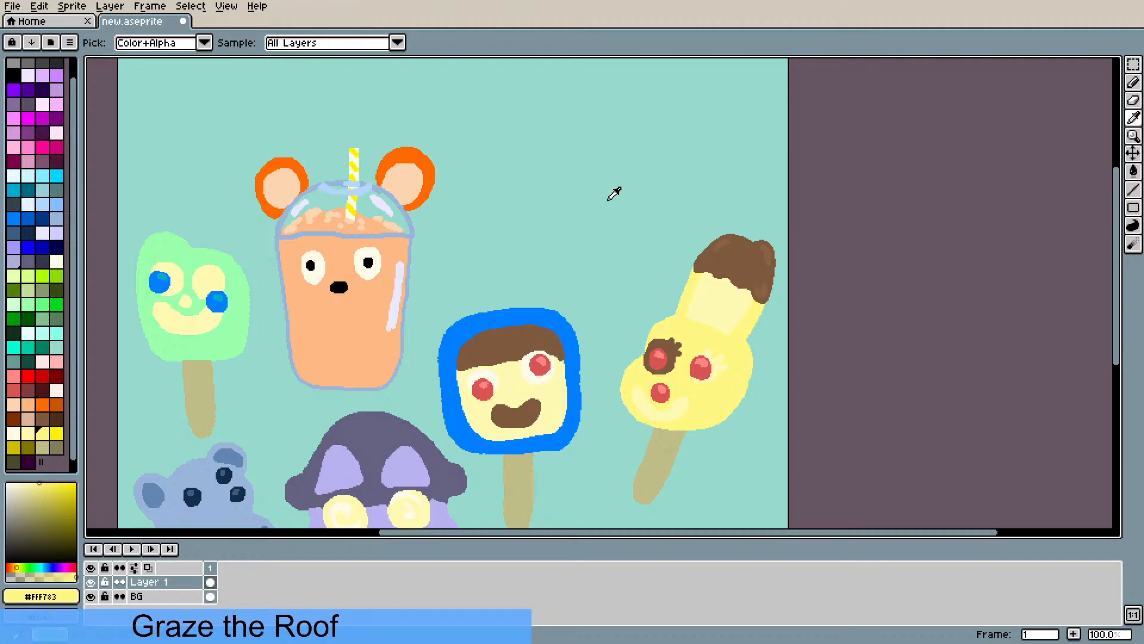
pyautogui.moveTo(613, 191); pyautogui.dragTo(580, 235)
pyautogui.press('b')
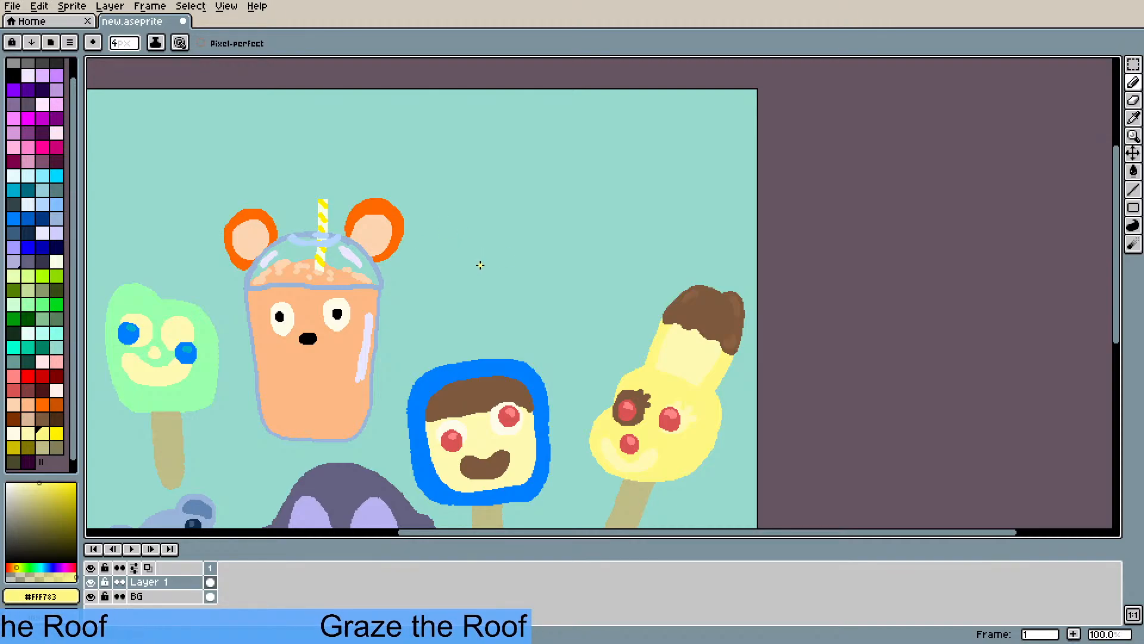
pyautogui.click(481, 265)
pyautogui.click(124, 43)
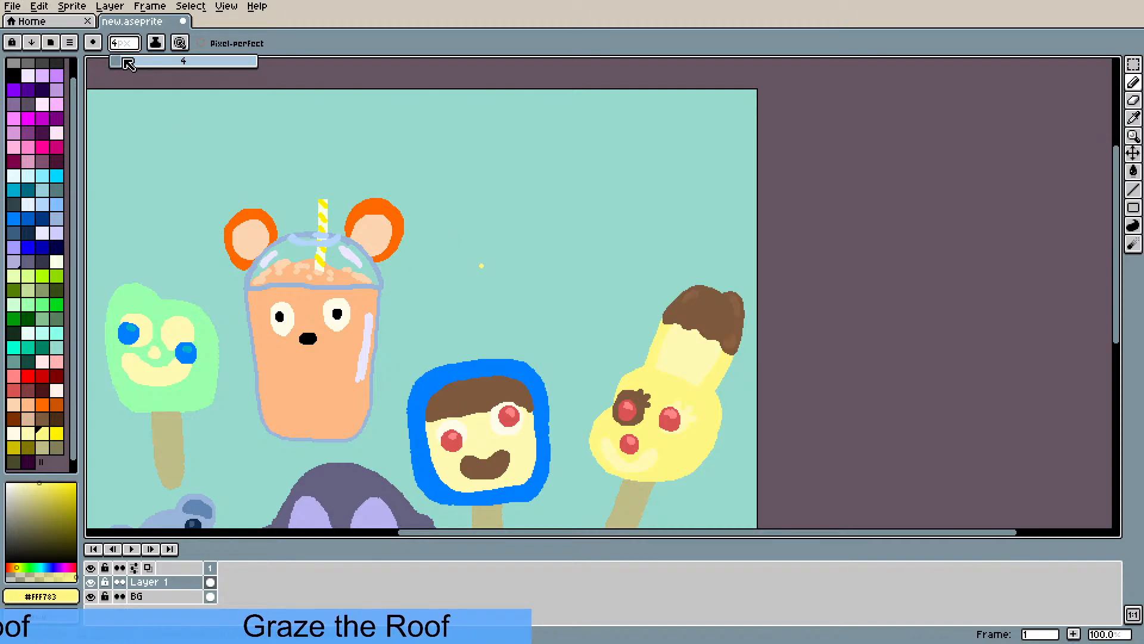
pyautogui.moveTo(482, 268)
pyautogui.mouseDown()
pyautogui.moveTo(457, 235)
pyautogui.moveTo(466, 176)
pyautogui.moveTo(504, 150)
pyautogui.moveTo(536, 149)
pyautogui.moveTo(600, 229)
pyautogui.moveTo(593, 266)
pyautogui.moveTo(546, 290)
pyautogui.moveTo(495, 285)
pyautogui.moveTo(464, 244)
pyautogui.mouseUp()
pyautogui.press('g')
pyautogui.click(538, 247)
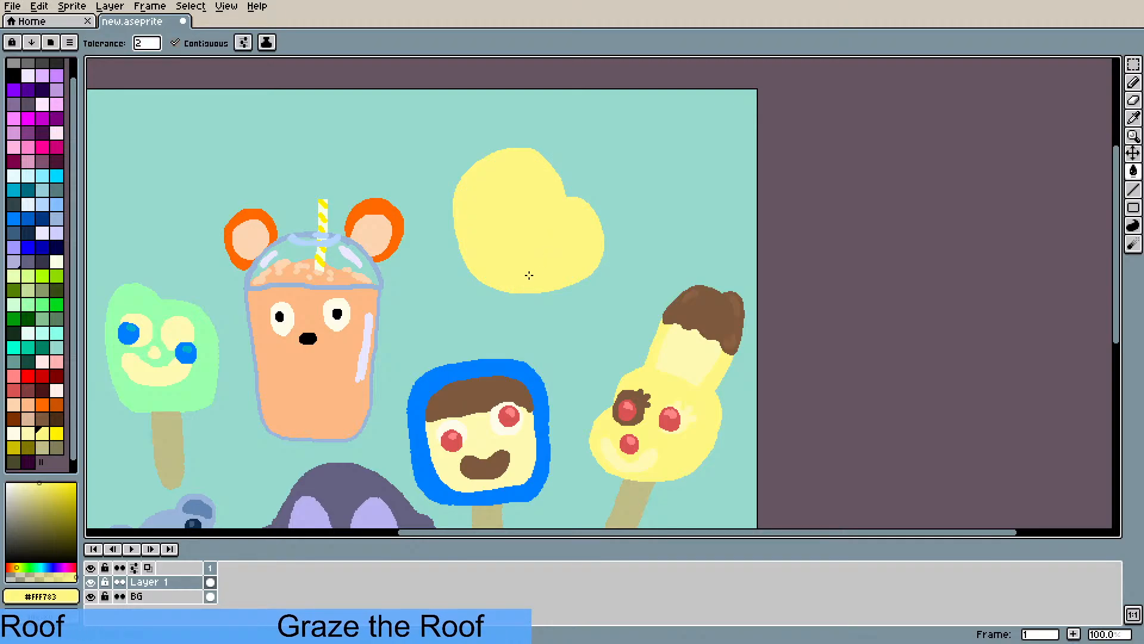
# - Paint a solid two-lobed eye patch on the upper part of the yellow shape in the pale yellow #fffab3 sampled from the yellow popsicle
pyautogui.press('b')
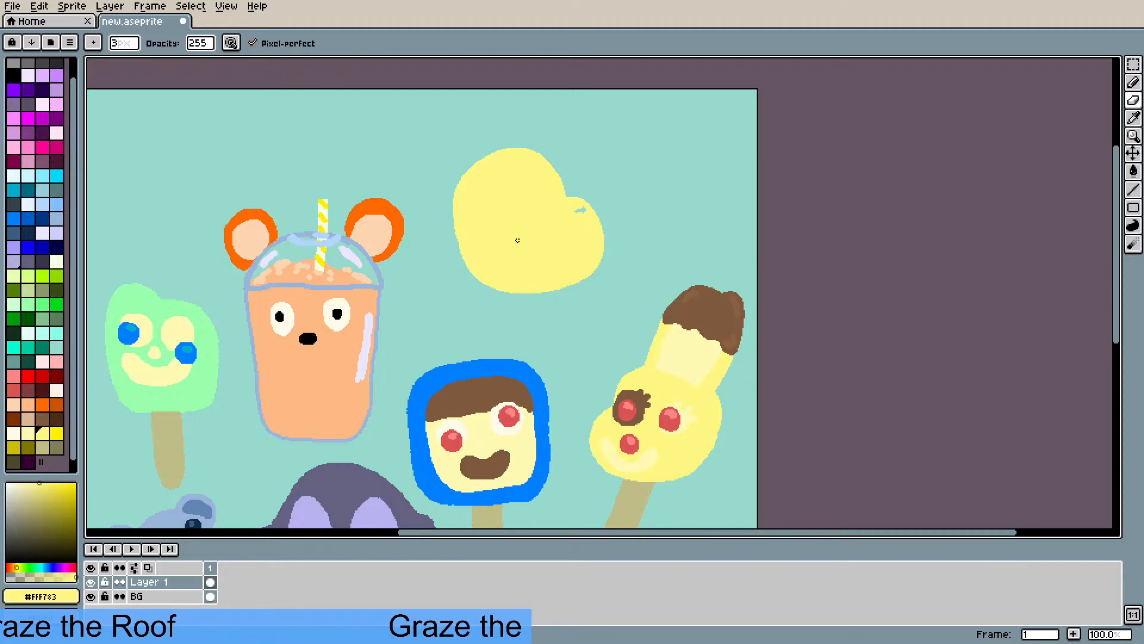
pyautogui.press('i')
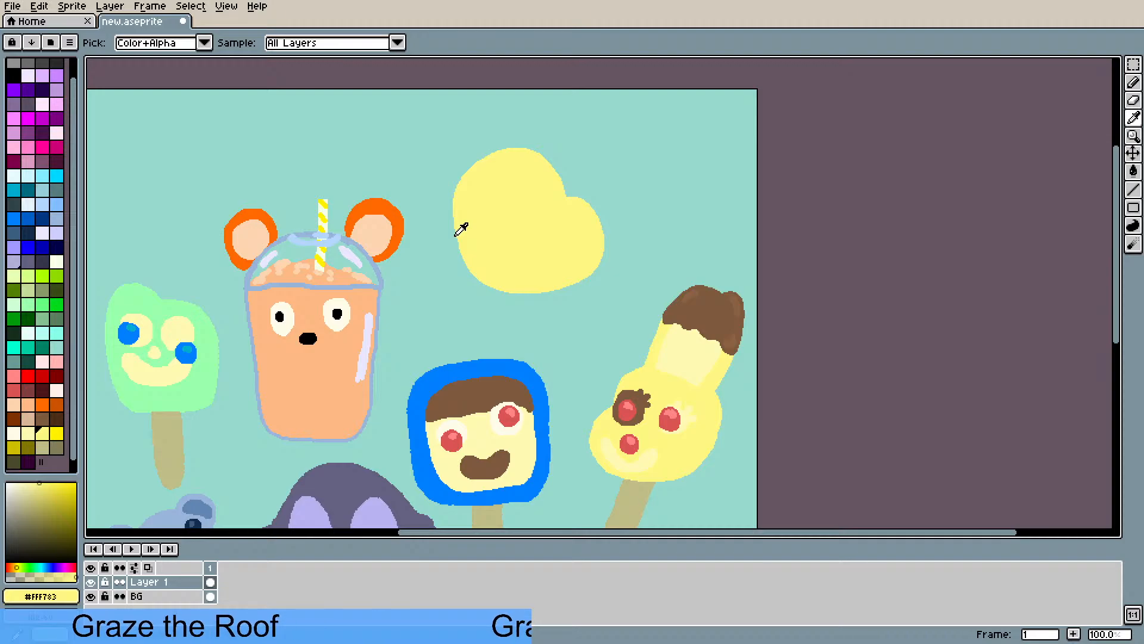
pyautogui.click(691, 416)
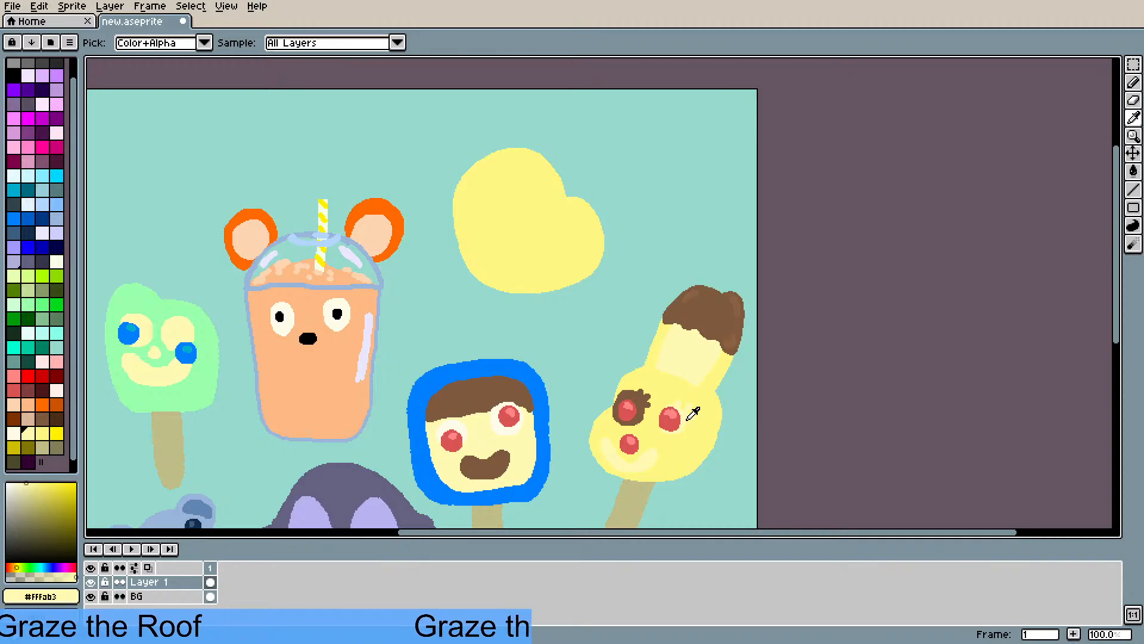
pyautogui.scroll(2, 542, 196)
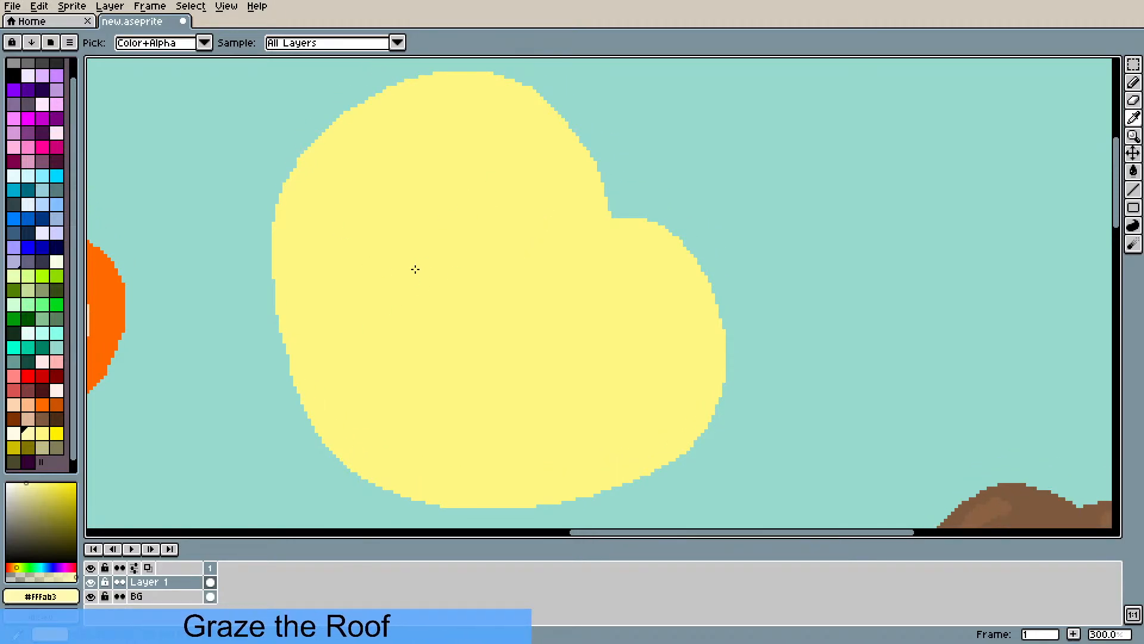
pyautogui.press('b')
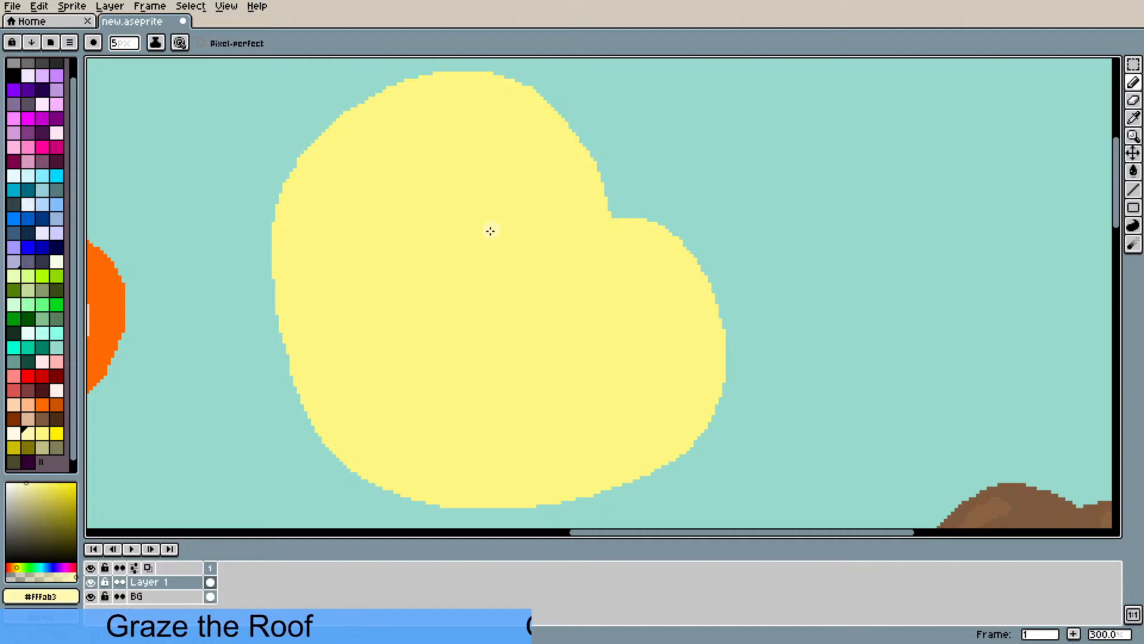
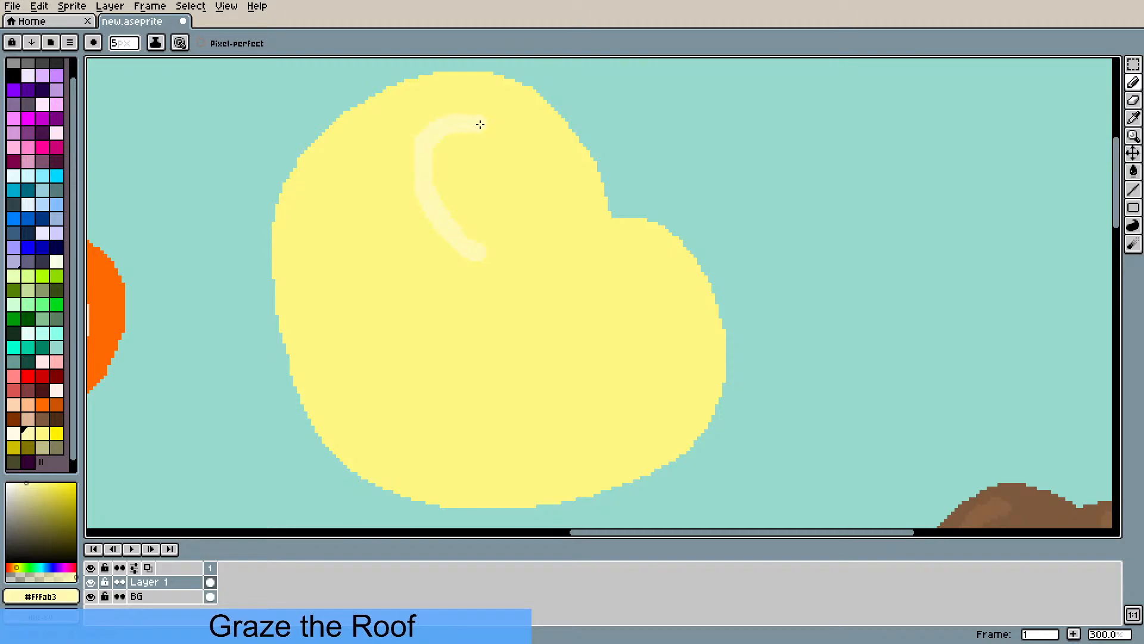
pyautogui.moveTo(480, 123)
pyautogui.mouseDown()
pyautogui.moveTo(537, 192)
pyautogui.moveTo(539, 221)
pyautogui.moveTo(514, 254)
pyautogui.moveTo(475, 250)
pyautogui.moveTo(441, 144)
pyautogui.mouseUp()
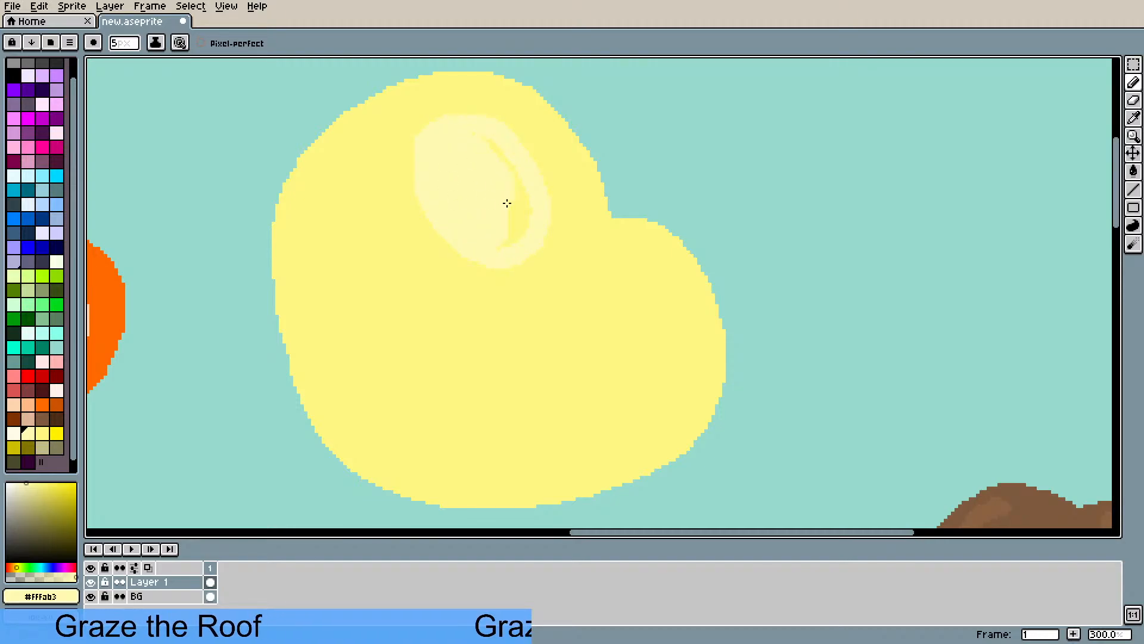
pyautogui.moveTo(507, 211); pyautogui.dragTo(524, 216)
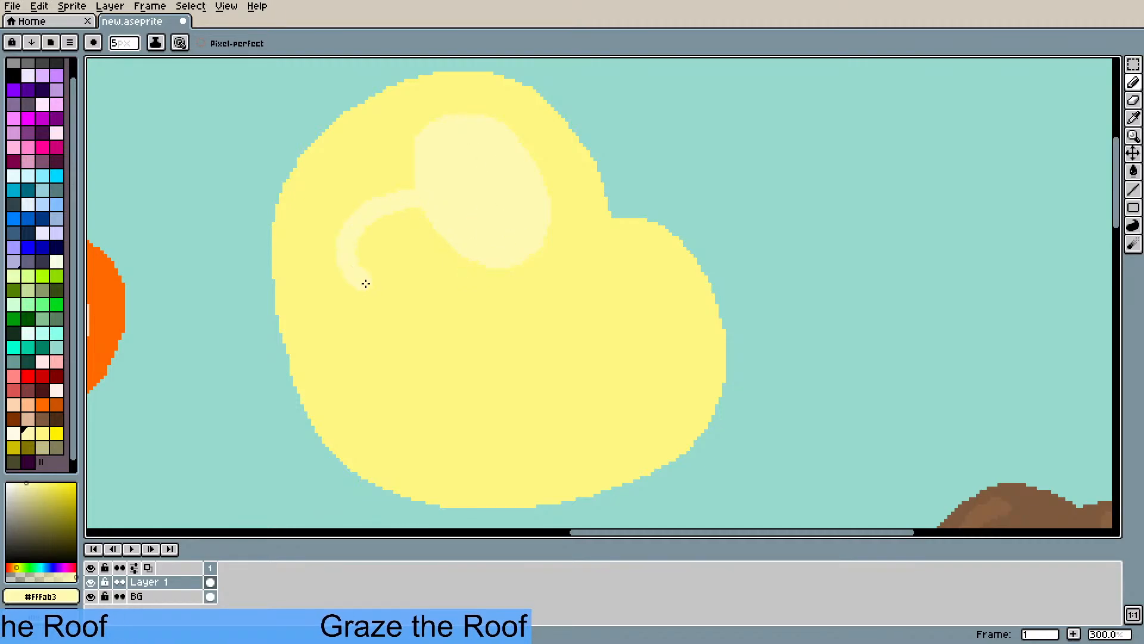
pyautogui.moveTo(406, 216)
pyautogui.mouseDown()
pyautogui.moveTo(415, 284)
pyautogui.moveTo(403, 255)
pyautogui.moveTo(441, 227)
pyautogui.moveTo(471, 263)
pyautogui.mouseUp()
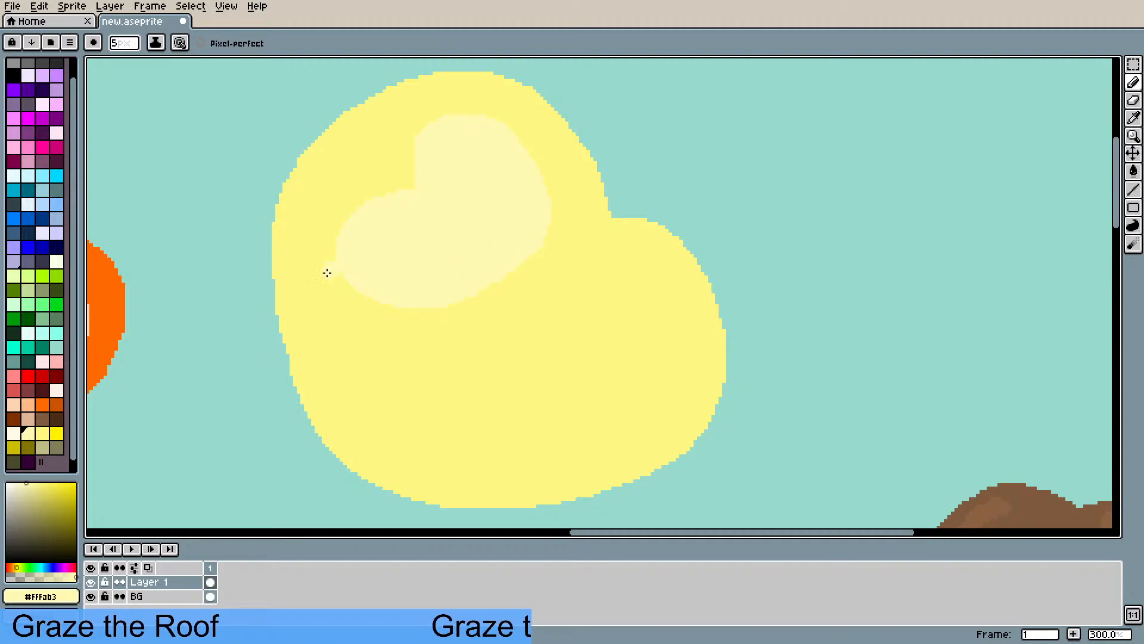
# - Paint two round dark green (Idx-76) eyes in the pale patch, one in each lobe, and undo the stray dab below them
pyautogui.click(13, 319)
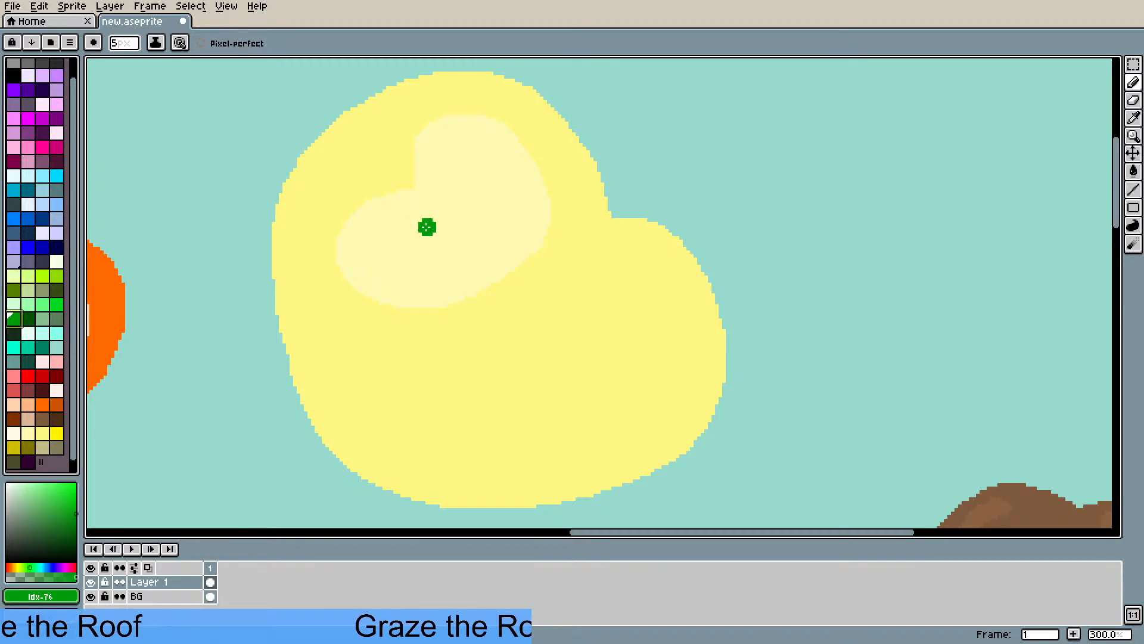
pyautogui.moveTo(403, 252)
pyautogui.mouseDown()
pyautogui.moveTo(391, 253)
pyautogui.moveTo(393, 242)
pyautogui.moveTo(390, 263)
pyautogui.mouseUp()
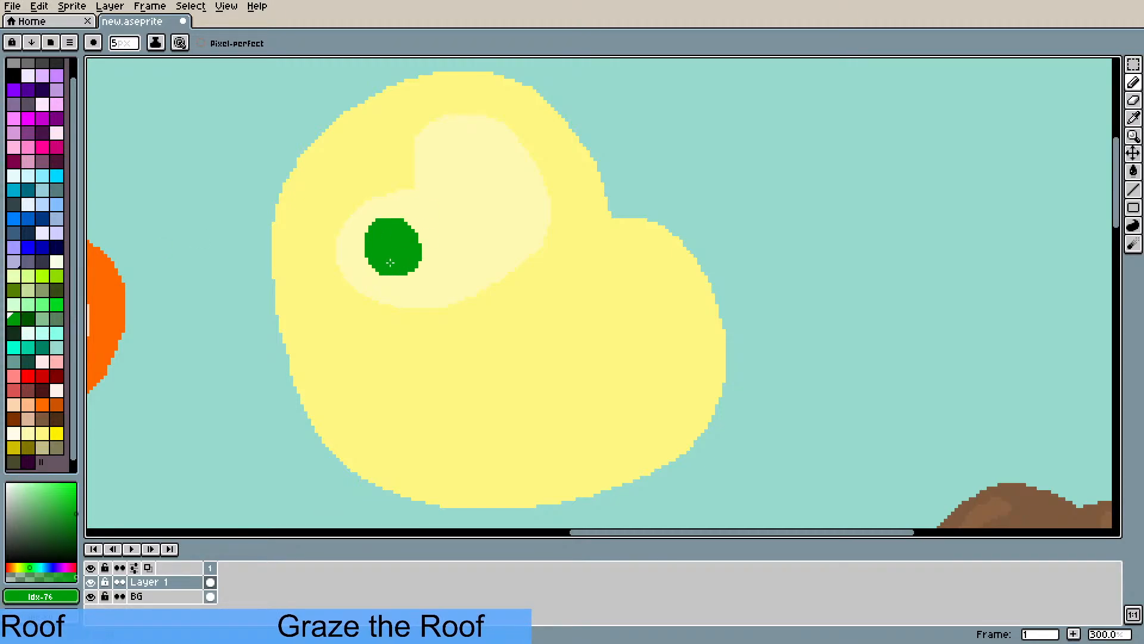
pyautogui.moveTo(477, 224); pyautogui.dragTo(469, 222)
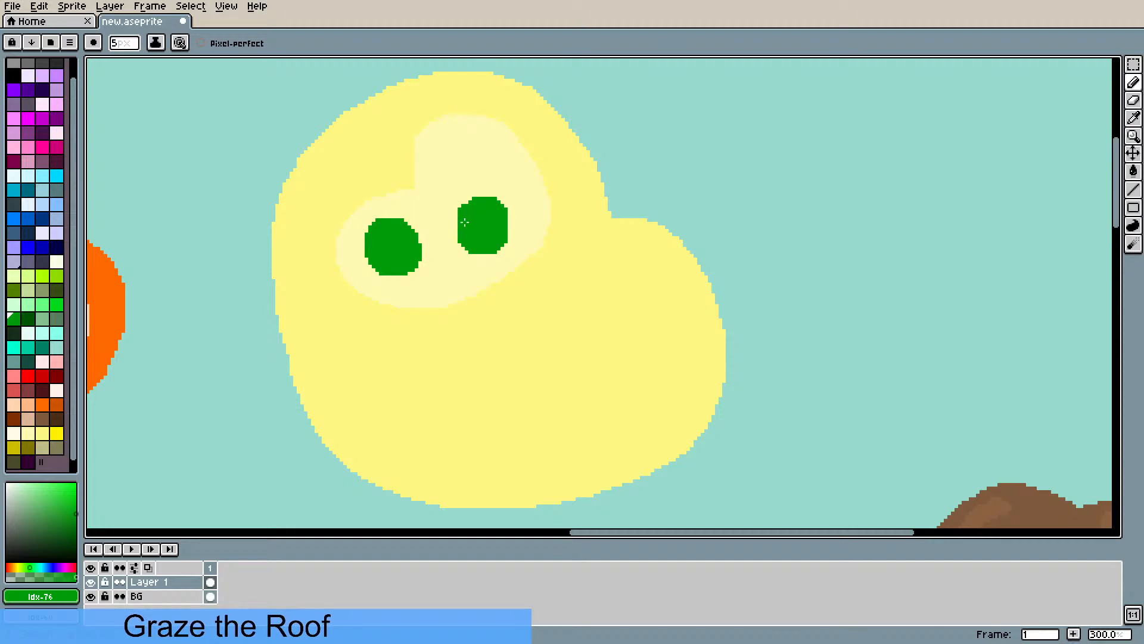
pyautogui.moveTo(388, 219); pyautogui.dragTo(414, 248)
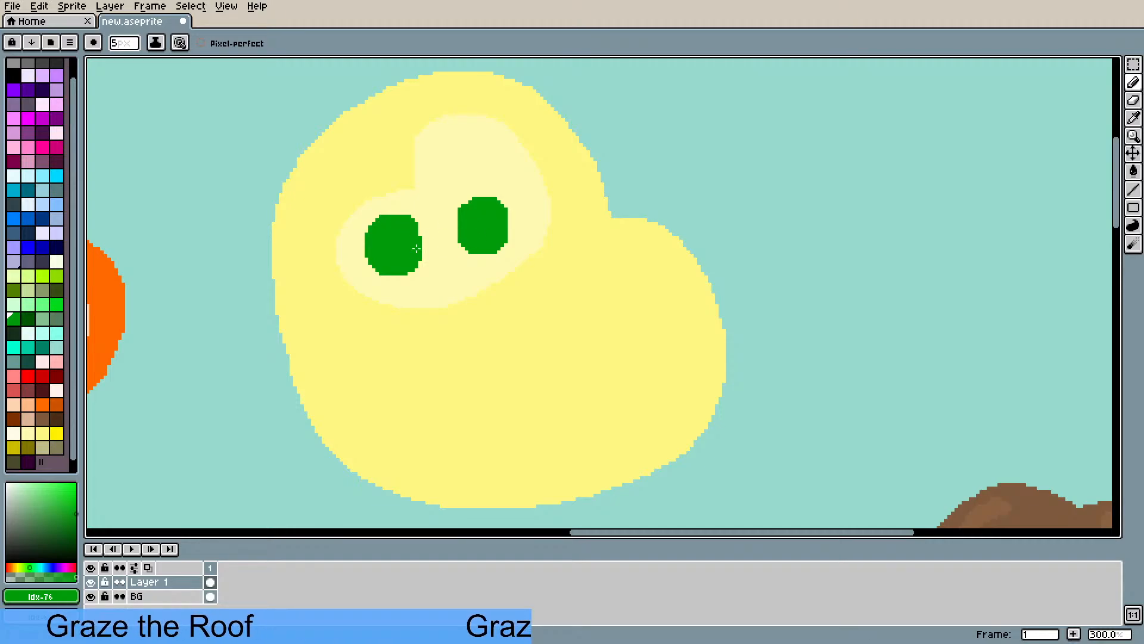
pyautogui.moveTo(472, 215)
pyautogui.mouseDown()
pyautogui.moveTo(465, 237)
pyautogui.moveTo(482, 237)
pyautogui.moveTo(492, 265)
pyautogui.mouseUp()
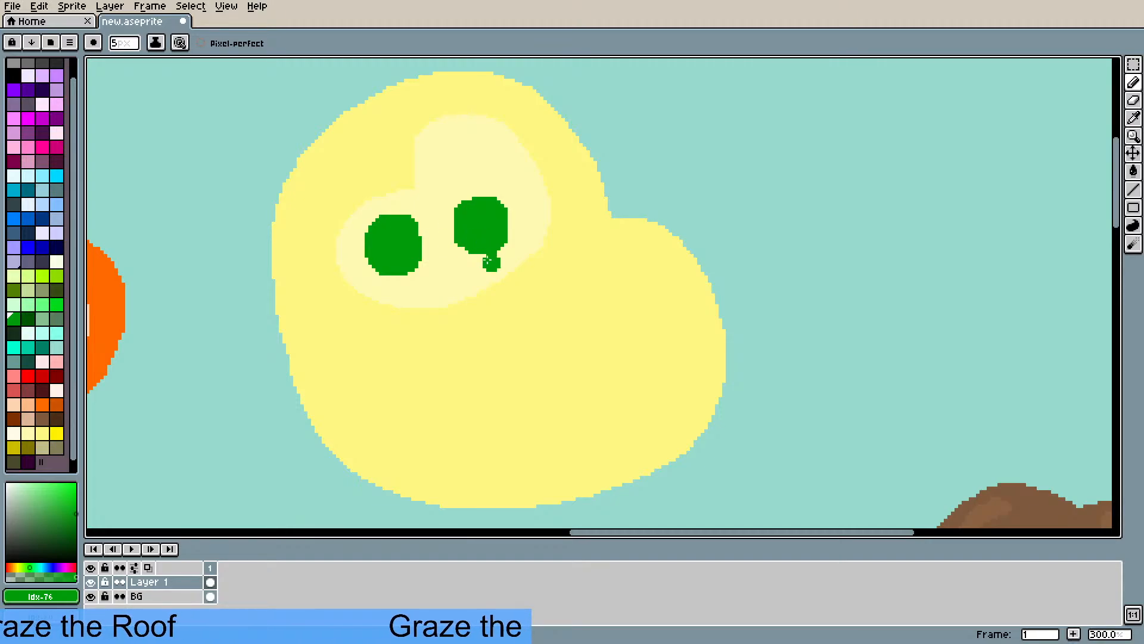
pyautogui.hotkey('ctrl', 'z')
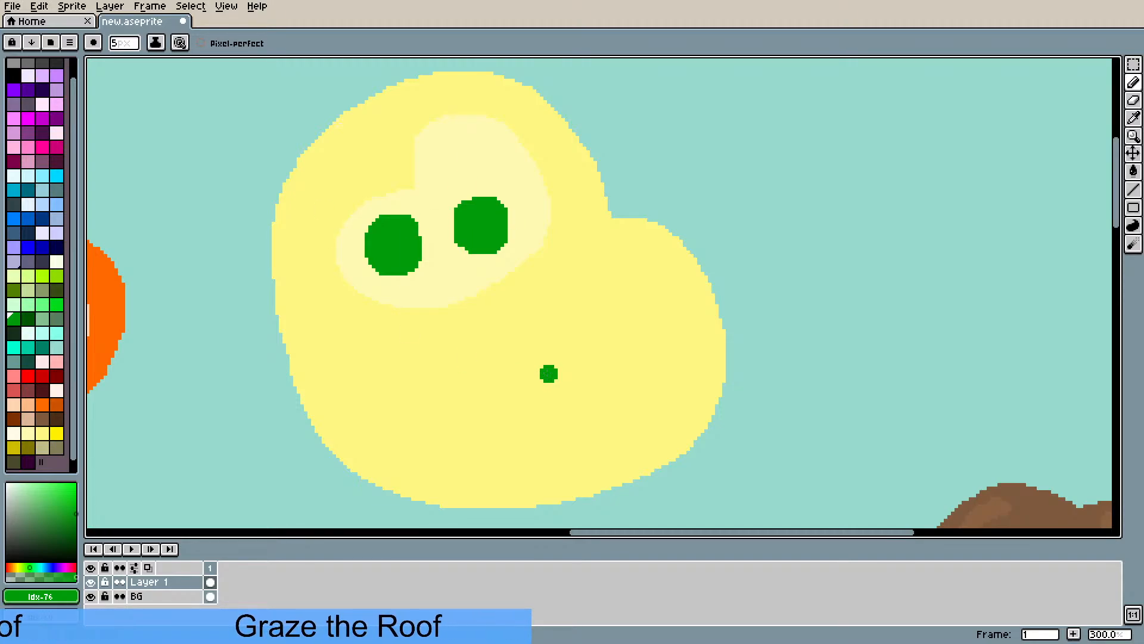
# - Add a small bright green (Idx-75) highlight to the upper part of each green eye
pyautogui.click(57, 305)
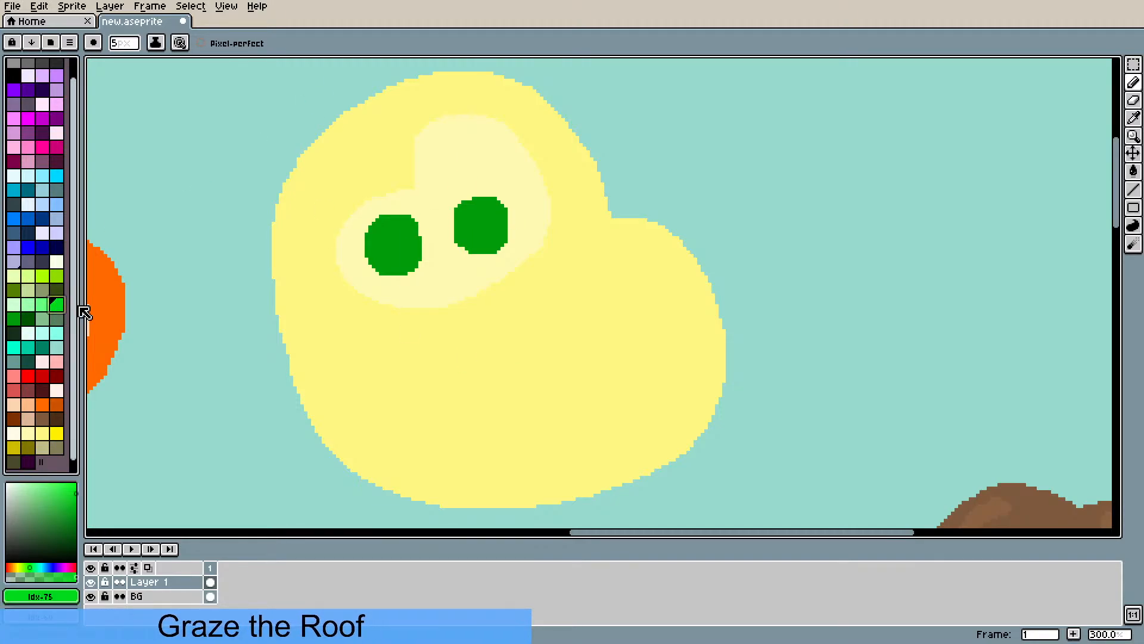
pyautogui.moveTo(393, 225); pyautogui.dragTo(409, 235)
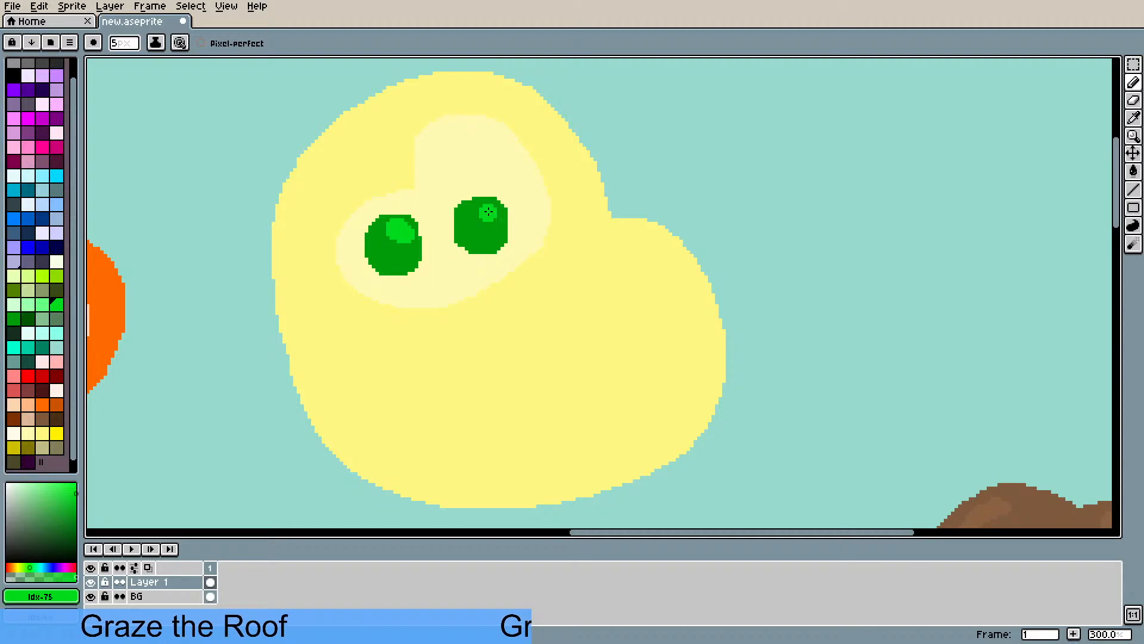
pyautogui.moveTo(488, 212); pyautogui.dragTo(489, 213)
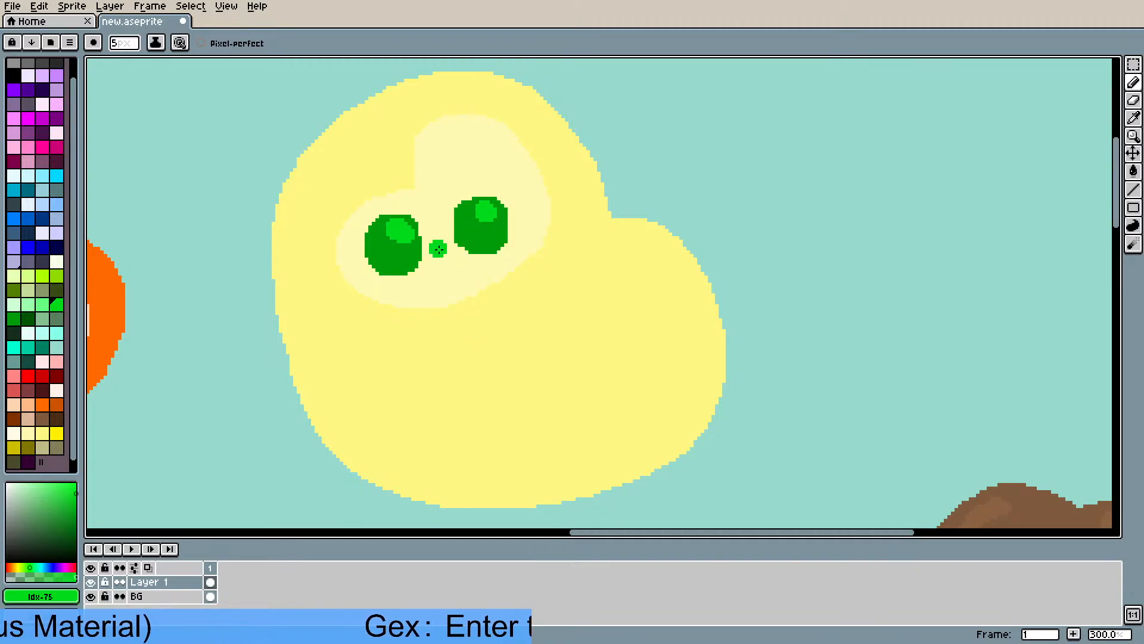
# - Resample the pale yellow #fffab3 from the eye patch and widen its upper lobe slightly on the outer edge
pyautogui.press('u')
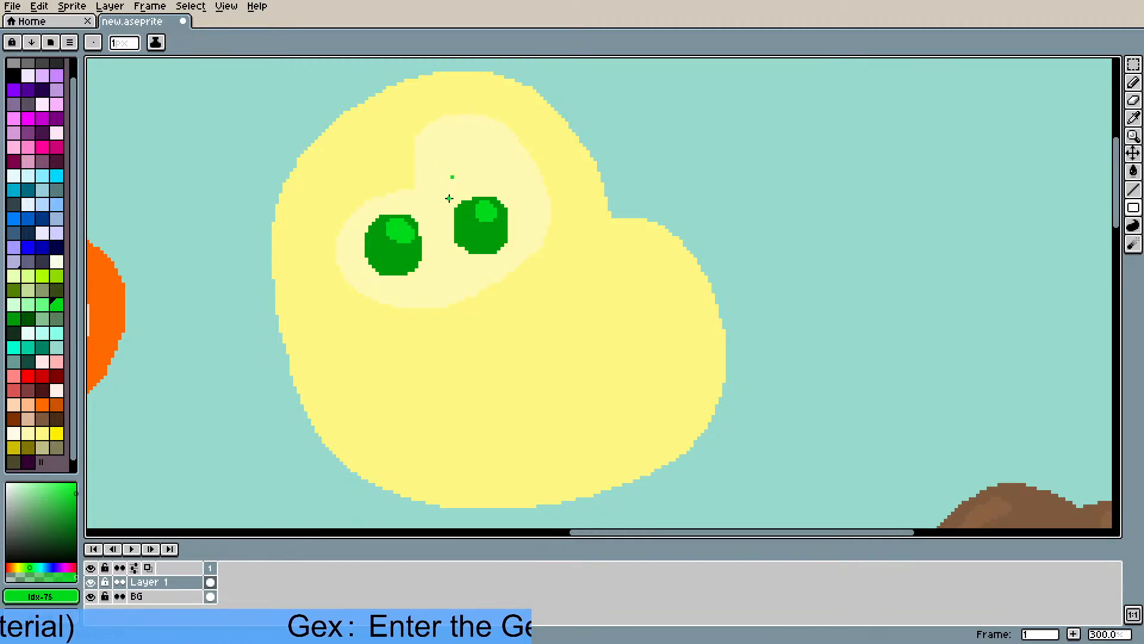
pyautogui.press('i')
pyautogui.click(461, 161)
pyautogui.press('b')
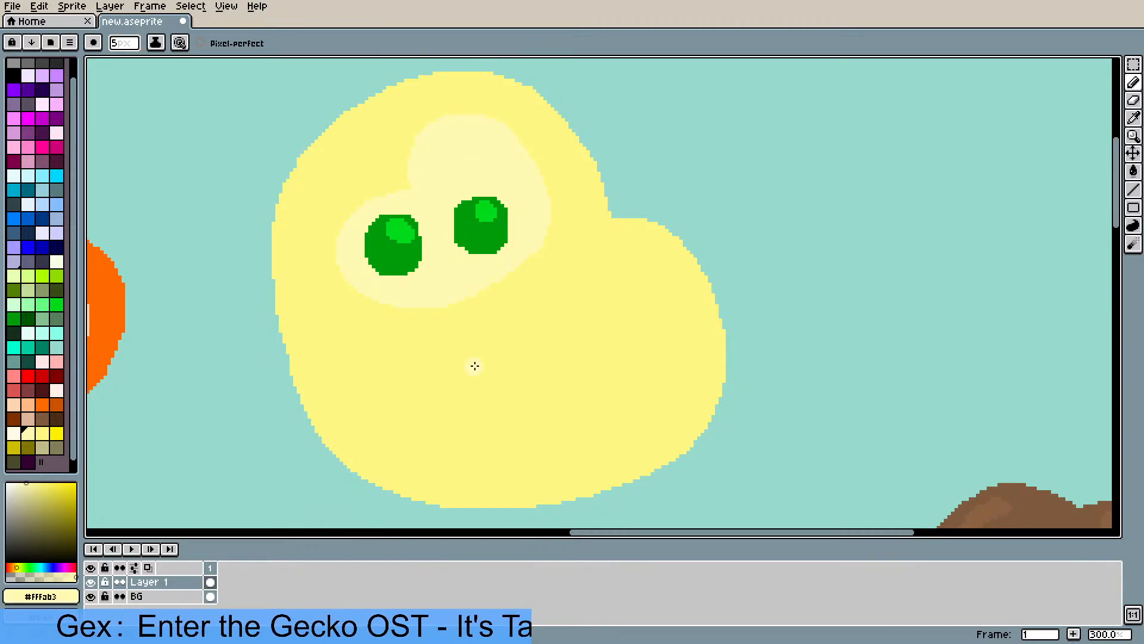
# - Paint two slanted oval nostrils on the yellow character's snout in the brown sampled from the yellow popsicle's dark eye patch
pyautogui.scroll(-3, 474, 366)
pyautogui.scroll(1, 504, 355)
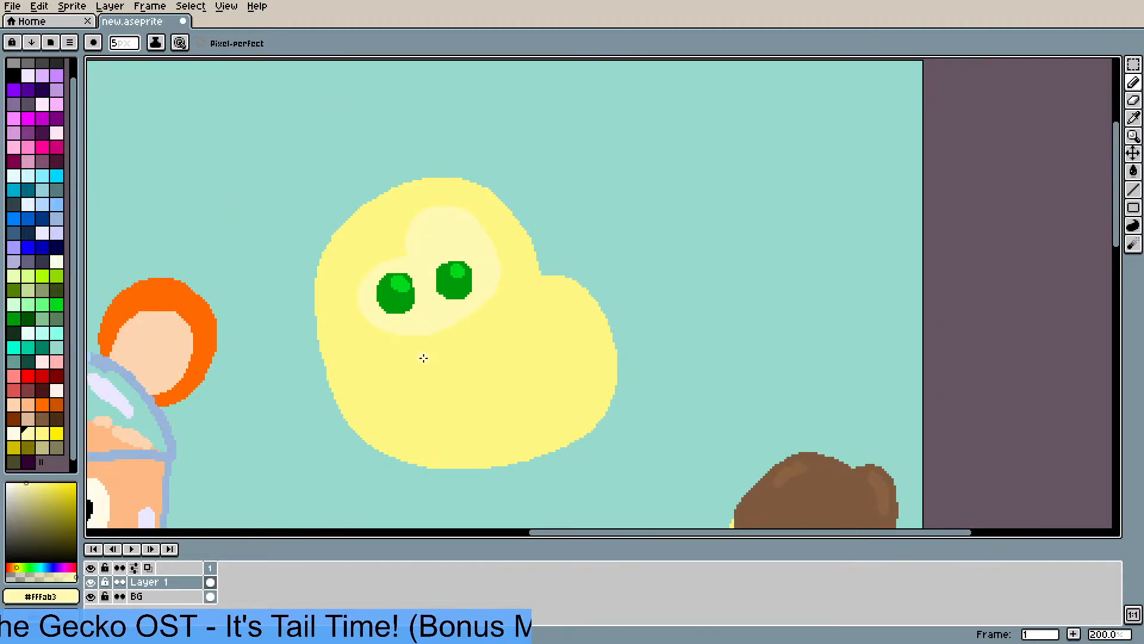
pyautogui.scroll(-1, 511, 341)
pyautogui.moveTo(549, 358); pyautogui.dragTo(576, 271)
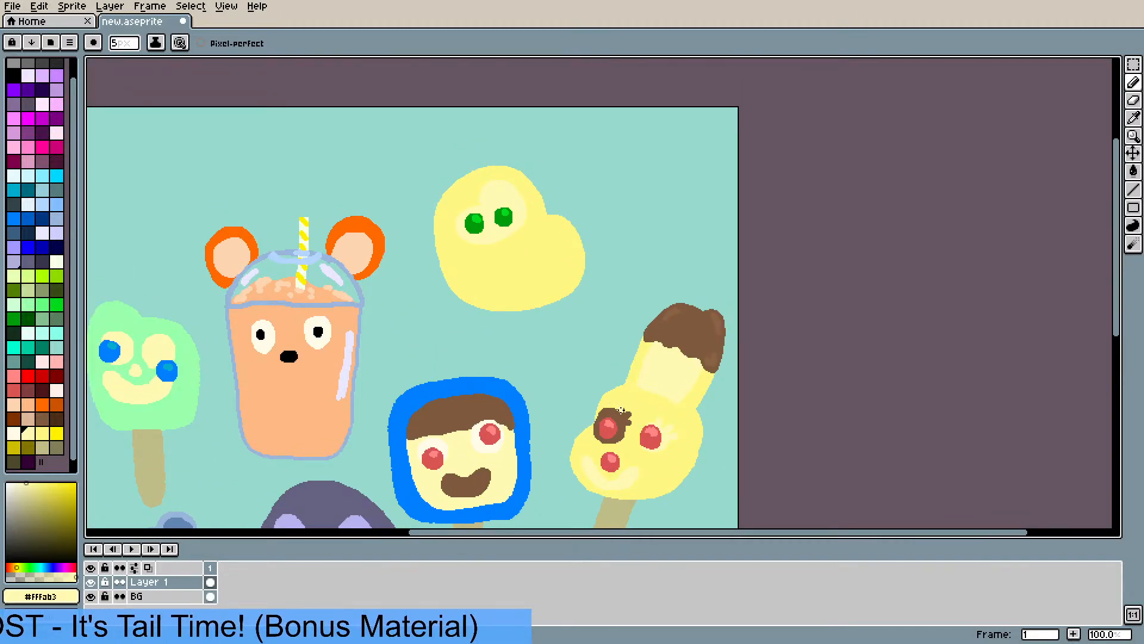
pyautogui.press('i')
pyautogui.click(617, 416)
pyautogui.scroll(1, 557, 226)
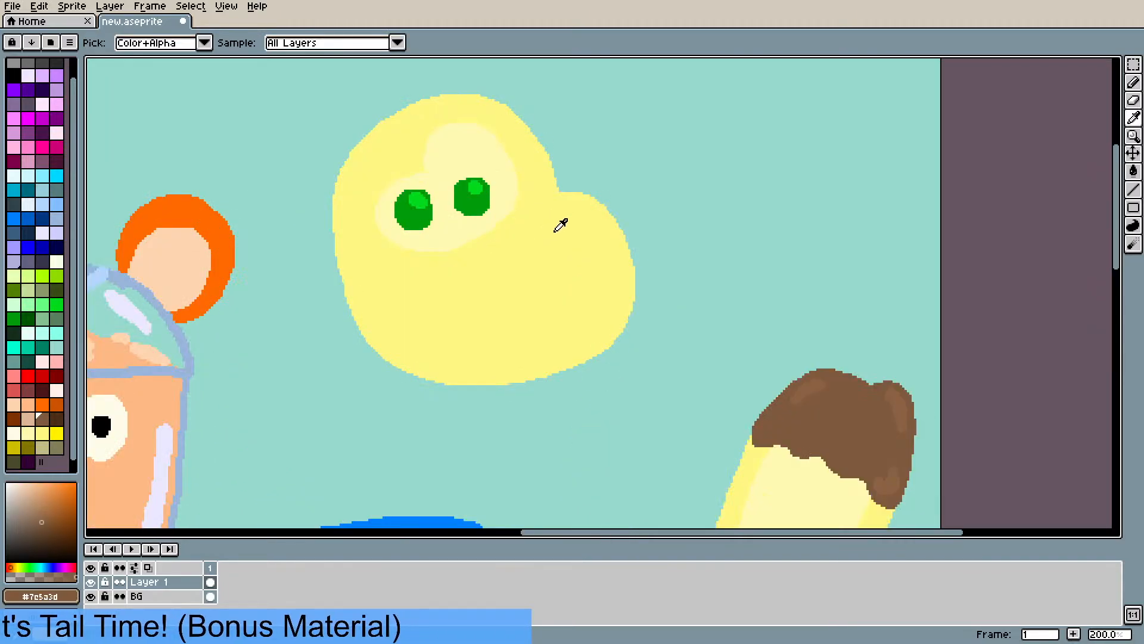
pyautogui.press('b')
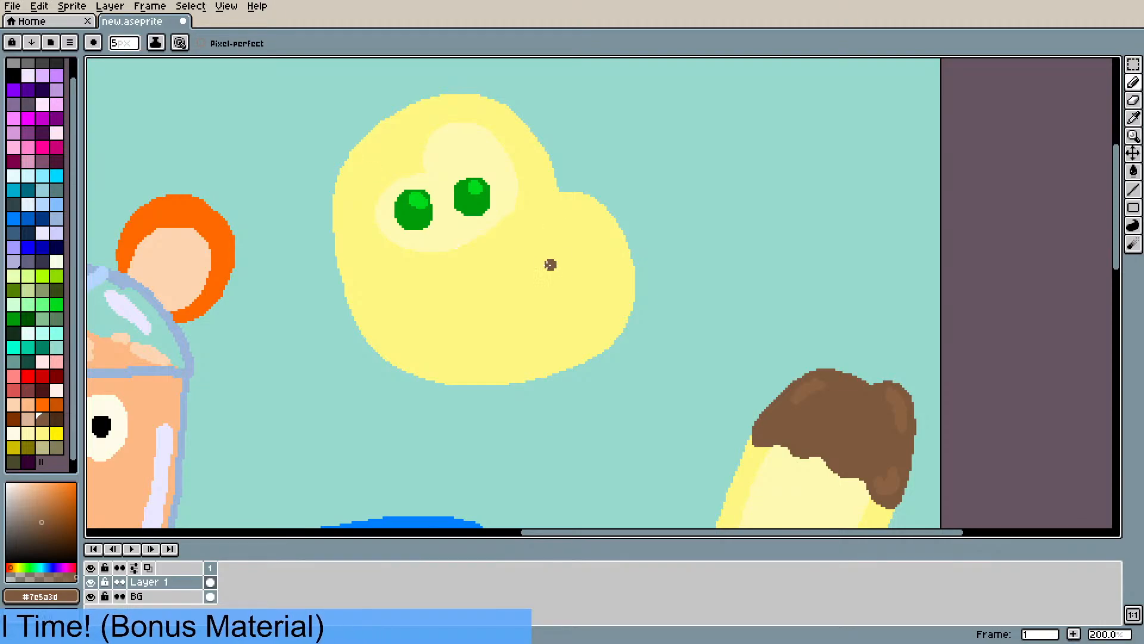
pyautogui.moveTo(527, 255)
pyautogui.mouseDown()
pyautogui.moveTo(517, 294)
pyautogui.moveTo(530, 269)
pyautogui.moveTo(520, 260)
pyautogui.moveTo(519, 290)
pyautogui.moveTo(527, 261)
pyautogui.moveTo(528, 279)
pyautogui.moveTo(582, 253)
pyautogui.moveTo(575, 245)
pyautogui.moveTo(590, 273)
pyautogui.moveTo(574, 241)
pyautogui.moveTo(576, 282)
pyautogui.moveTo(523, 257)
pyautogui.moveTo(533, 284)
pyautogui.mouseUp()
pyautogui.moveTo(571, 245)
pyautogui.mouseDown()
pyautogui.moveTo(589, 271)
pyautogui.moveTo(566, 251)
pyautogui.moveTo(576, 269)
pyautogui.mouseUp()
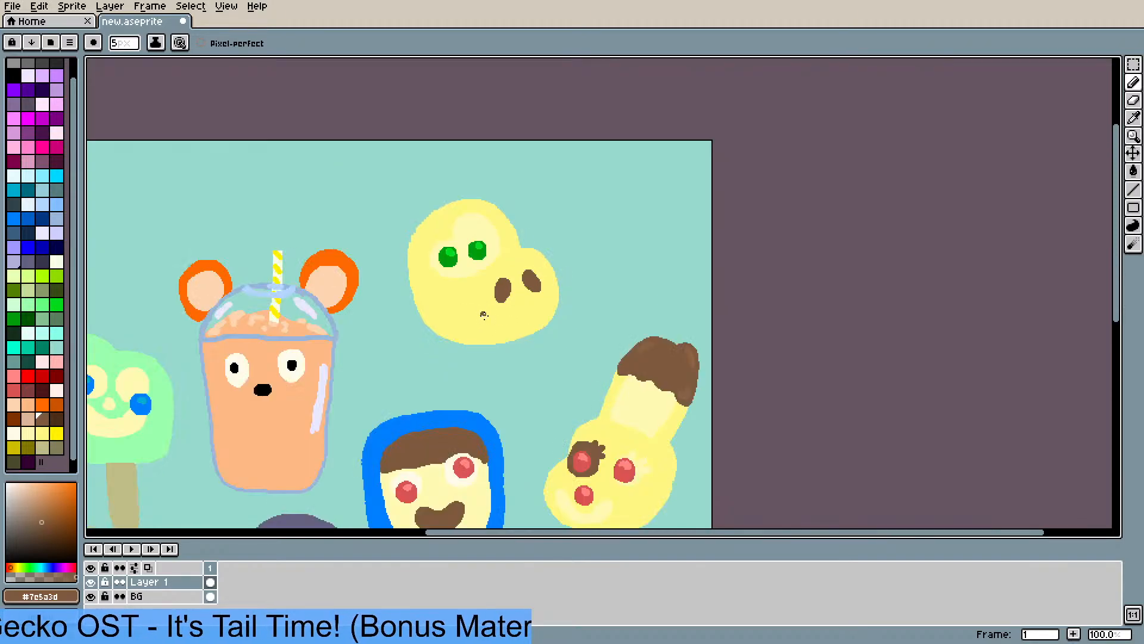
# - Outline a curved smile beneath the eyes in the pale yellow #fffab3 sampled from the yellow popsicle's mouth, and fill it solid
pyautogui.scroll(-1, 483, 305)
pyautogui.press('i')
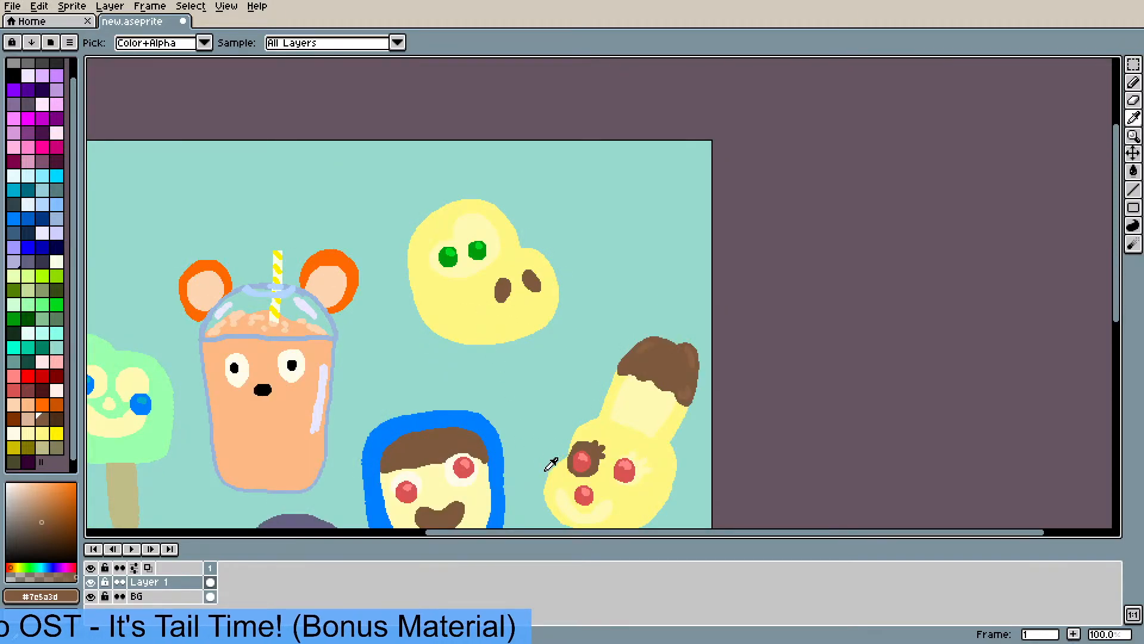
pyautogui.click(568, 501)
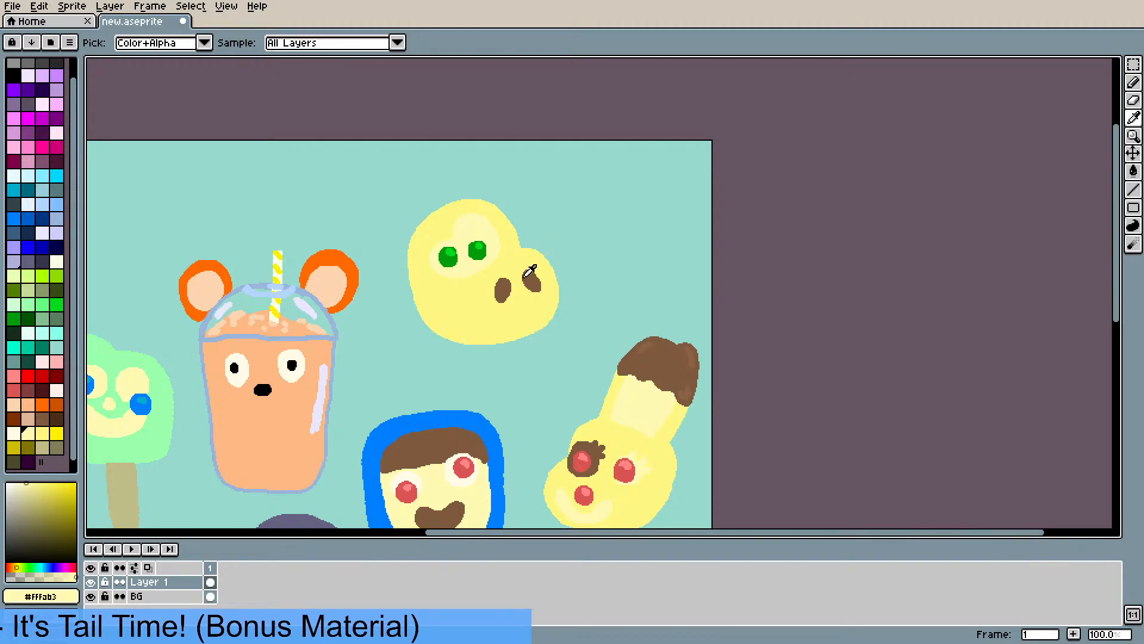
pyautogui.scroll(1, 515, 246)
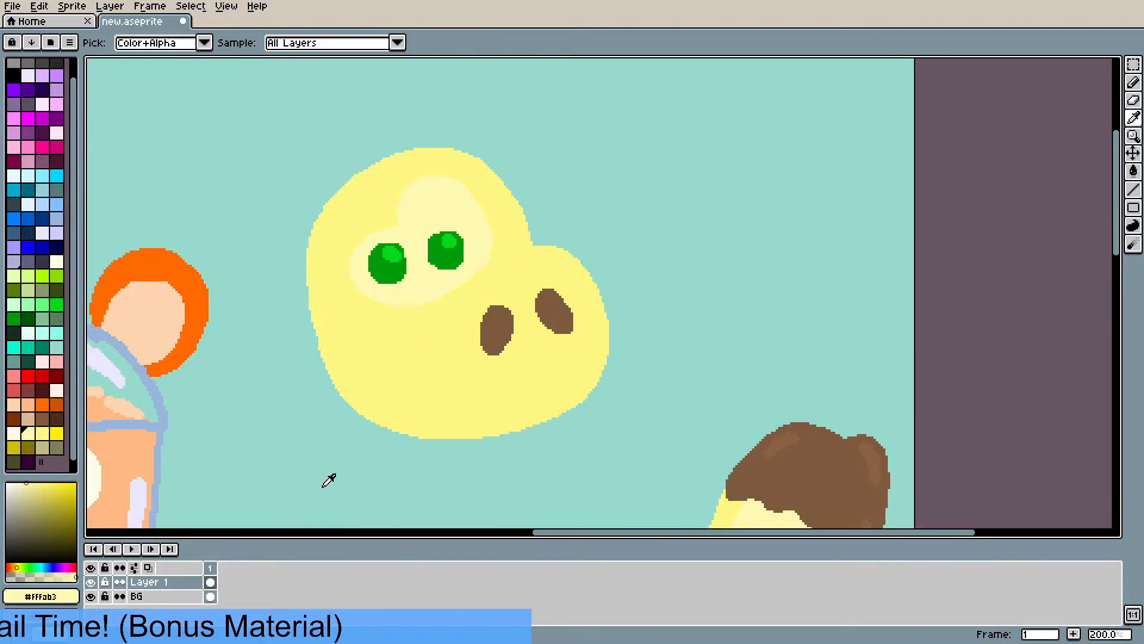
pyautogui.press('b')
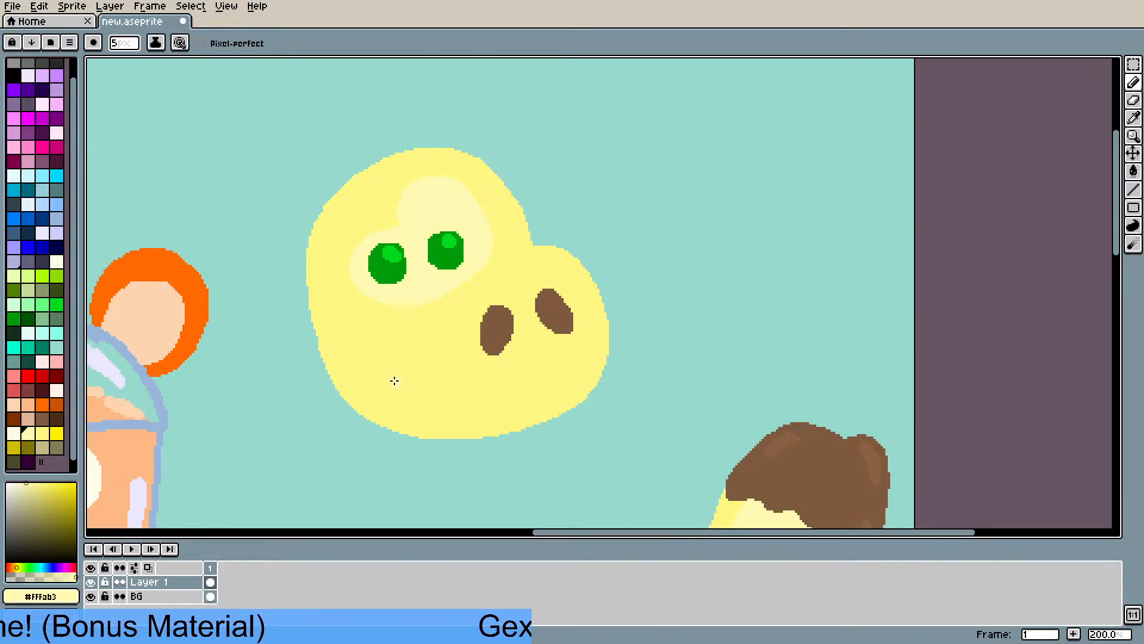
pyautogui.moveTo(421, 400)
pyautogui.mouseDown()
pyautogui.moveTo(375, 387)
pyautogui.moveTo(361, 350)
pyautogui.moveTo(390, 345)
pyautogui.moveTo(425, 380)
pyautogui.moveTo(469, 377)
pyautogui.moveTo(488, 397)
pyautogui.moveTo(457, 415)
pyautogui.moveTo(381, 397)
pyautogui.mouseUp()
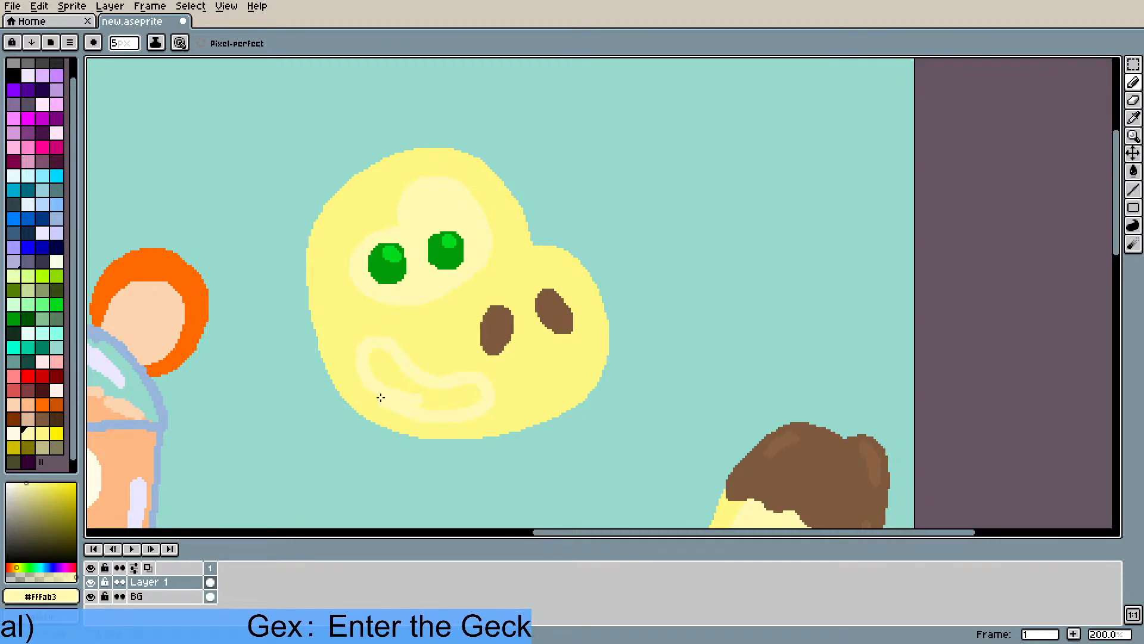
pyautogui.press('g')
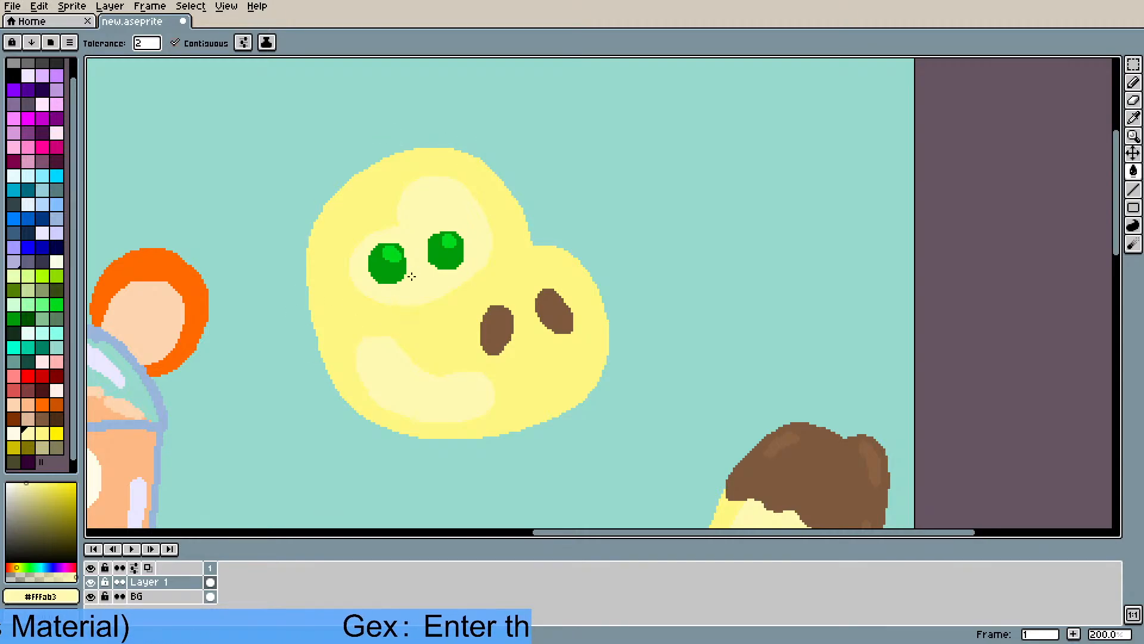
# - Sample the light green #99ffac from the green popsicle and outline a cap with a drooping flap on the yellow character's head
pyautogui.scroll(-2, 374, 368)
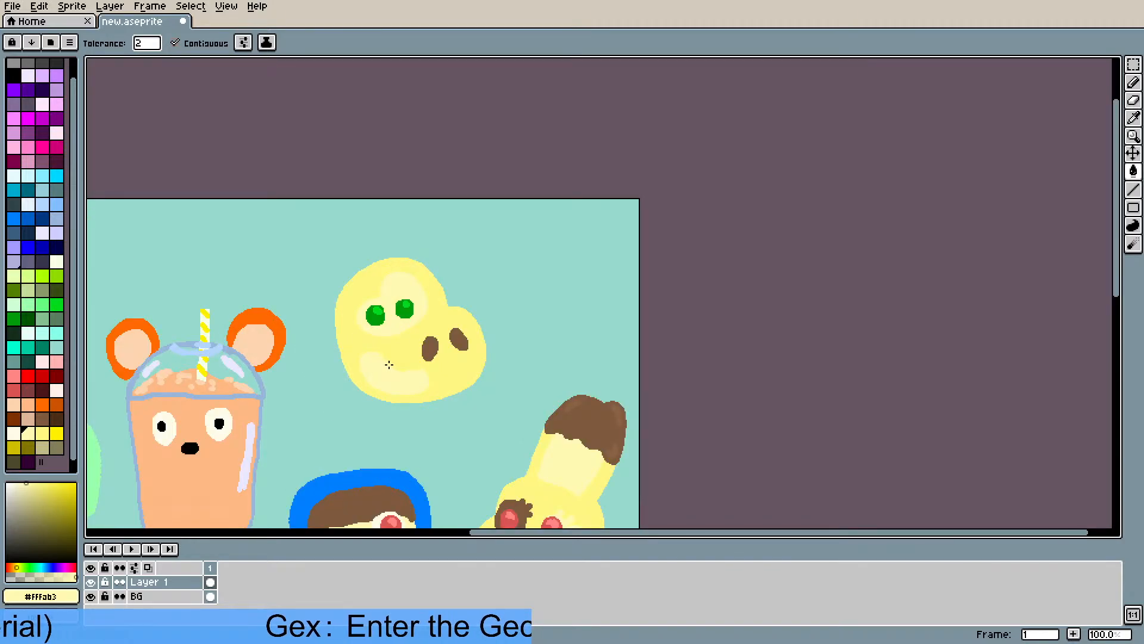
pyautogui.moveTo(386, 366); pyautogui.dragTo(514, 279)
pyautogui.press('i')
pyautogui.click(213, 397)
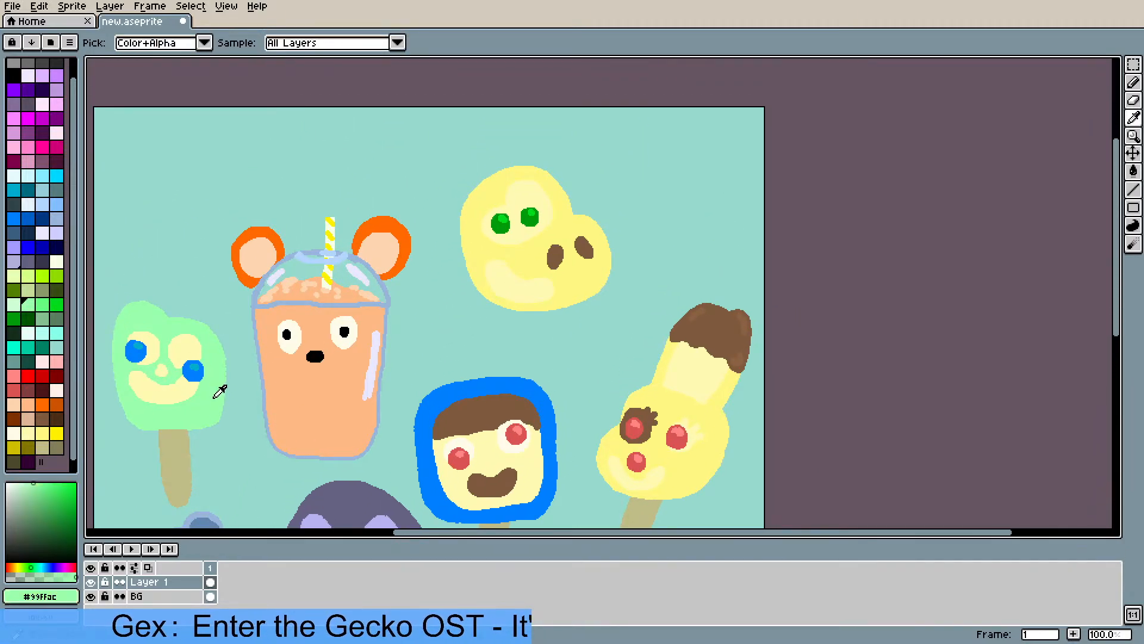
pyautogui.scroll(1, 521, 186)
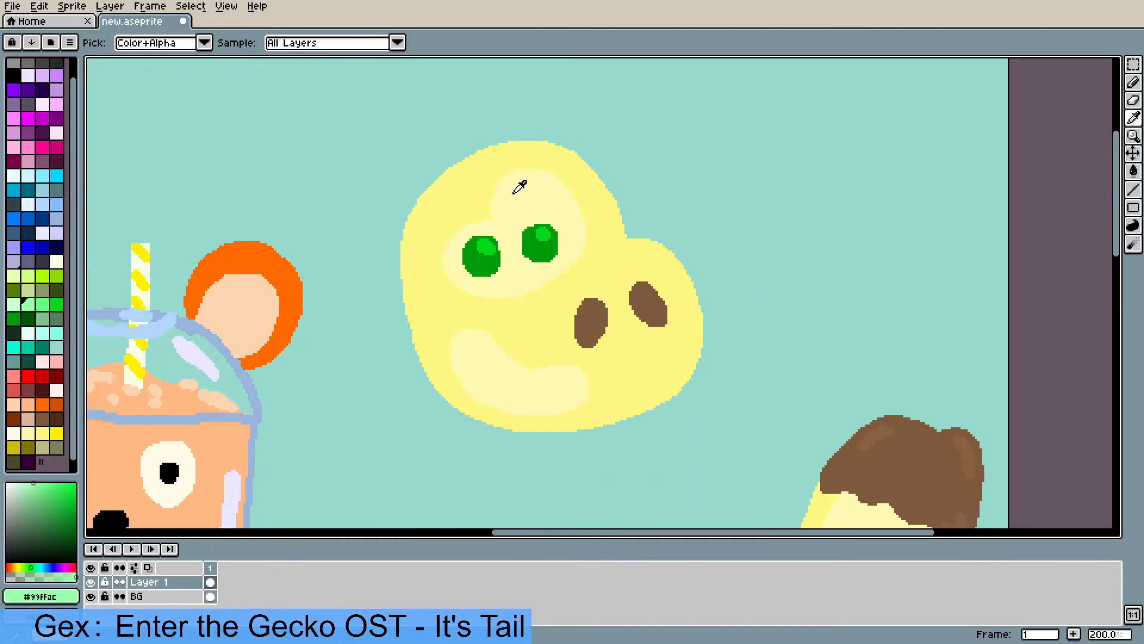
pyautogui.press('b')
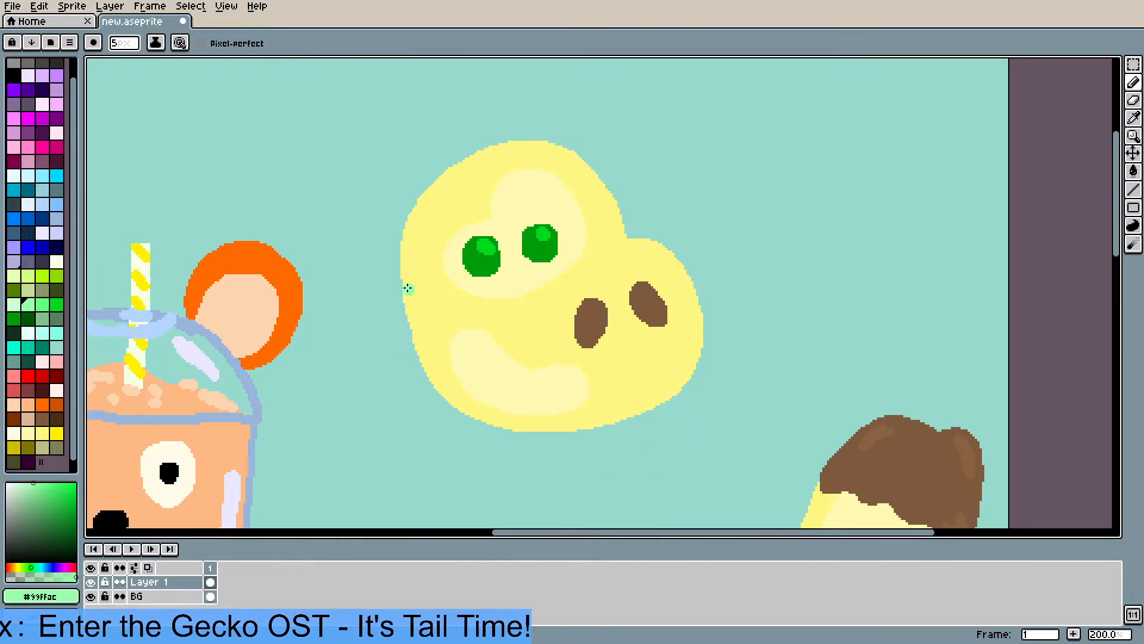
pyautogui.moveTo(408, 288)
pyautogui.mouseDown()
pyautogui.moveTo(389, 351)
pyautogui.moveTo(410, 362)
pyautogui.moveTo(420, 346)
pyautogui.moveTo(409, 359)
pyautogui.moveTo(389, 356)
pyautogui.moveTo(384, 333)
pyautogui.moveTo(390, 314)
pyautogui.moveTo(419, 346)
pyautogui.moveTo(434, 267)
pyautogui.mouseUp()
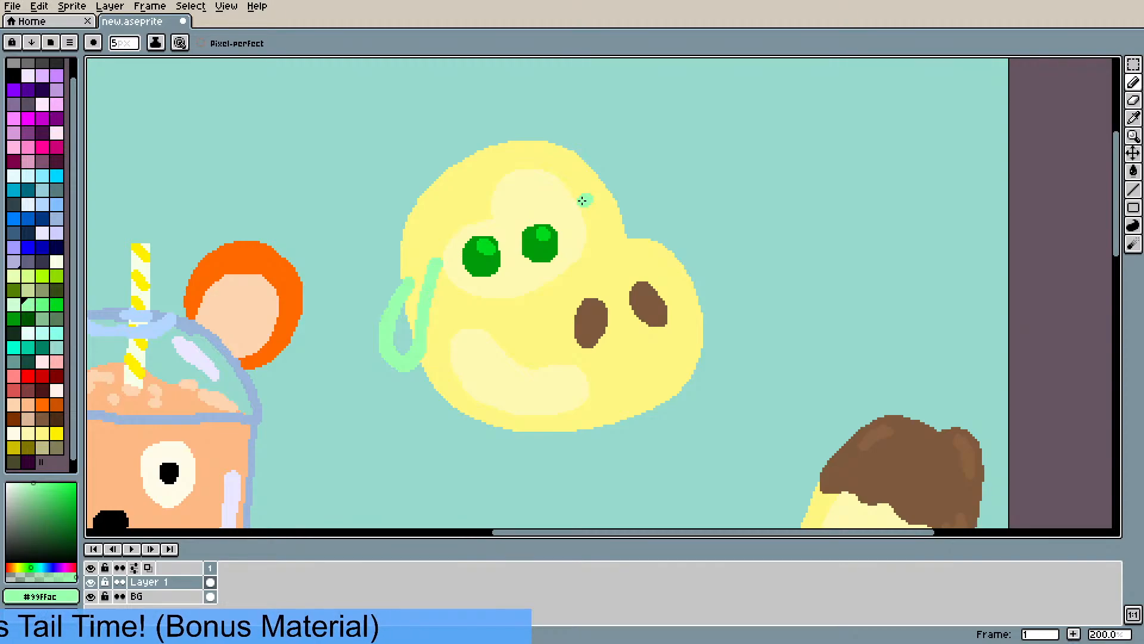
pyautogui.moveTo(583, 201); pyautogui.dragTo(611, 197)
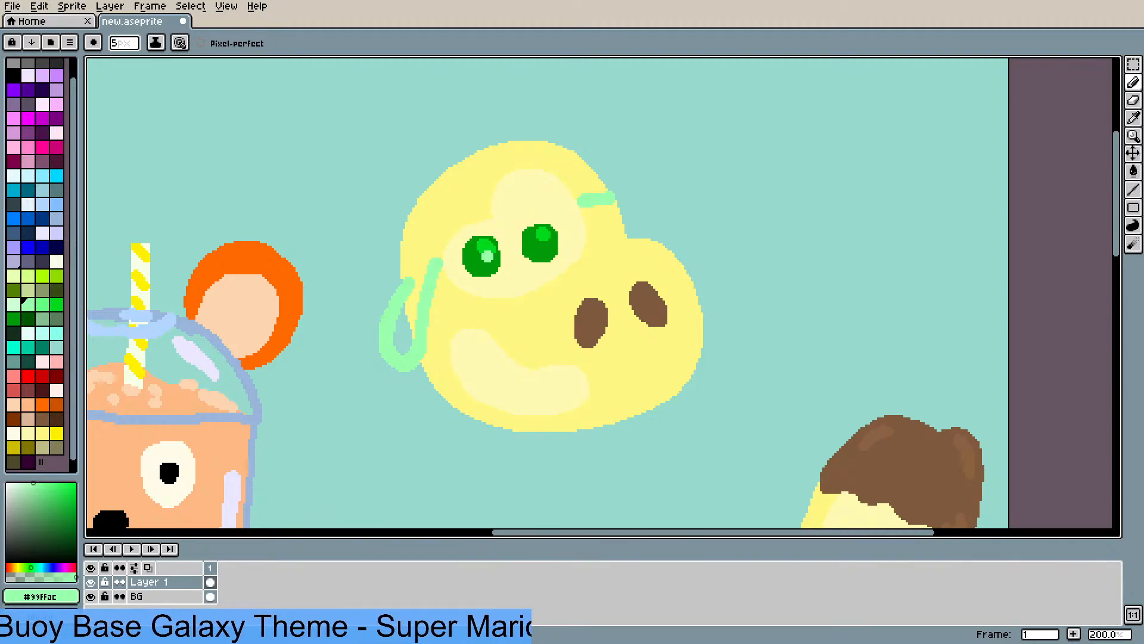
# - Fill the cap and its flap solid with the light green #99ffac and smooth their outer edges with the 5 px brush
pyautogui.click(440, 231)
pyautogui.press('g')
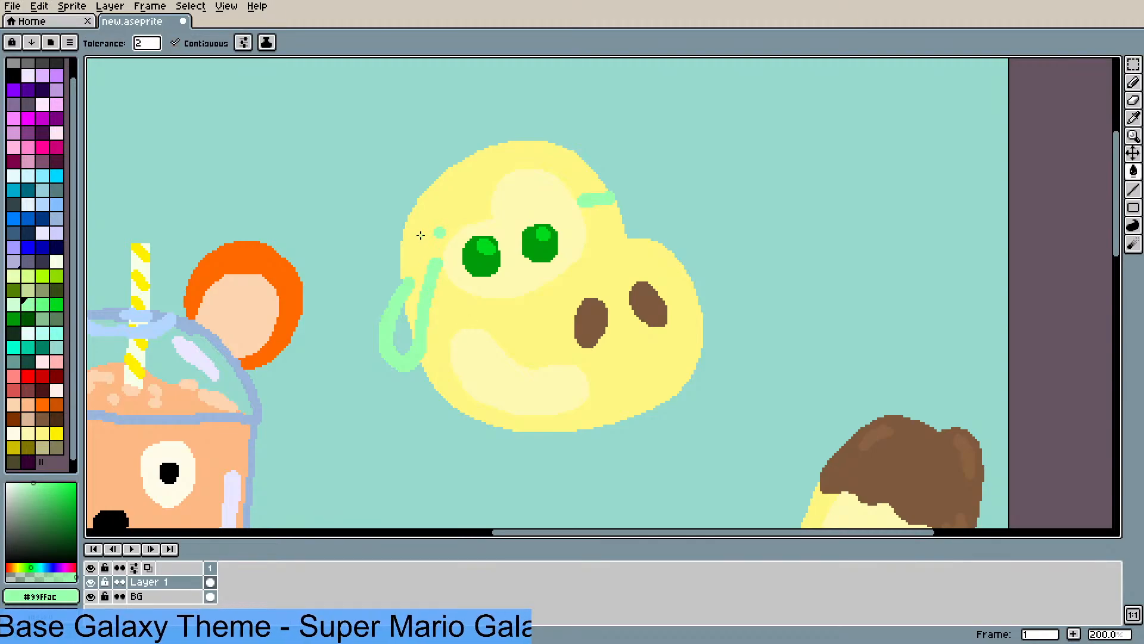
pyautogui.click(425, 245)
pyautogui.click(405, 332)
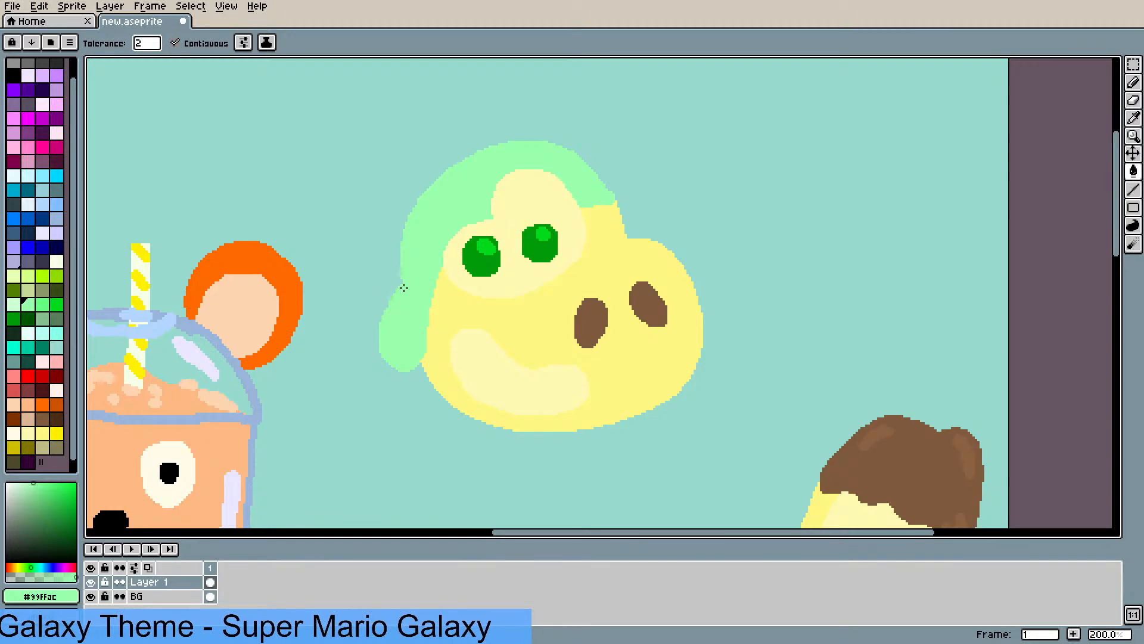
pyautogui.press('b')
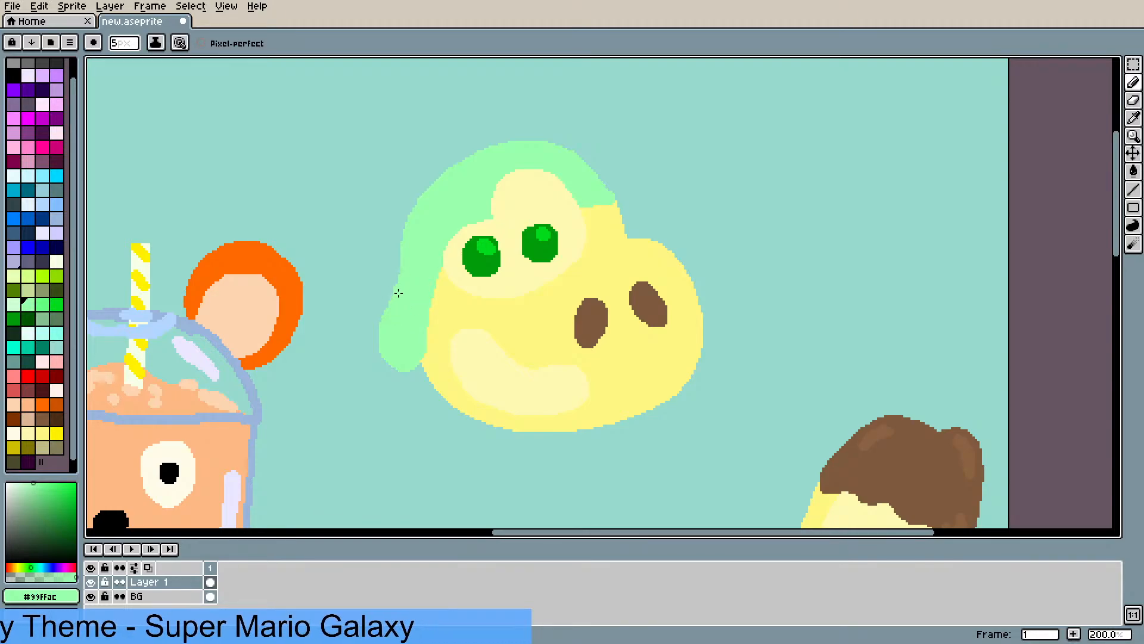
pyautogui.moveTo(387, 321); pyautogui.dragTo(404, 272)
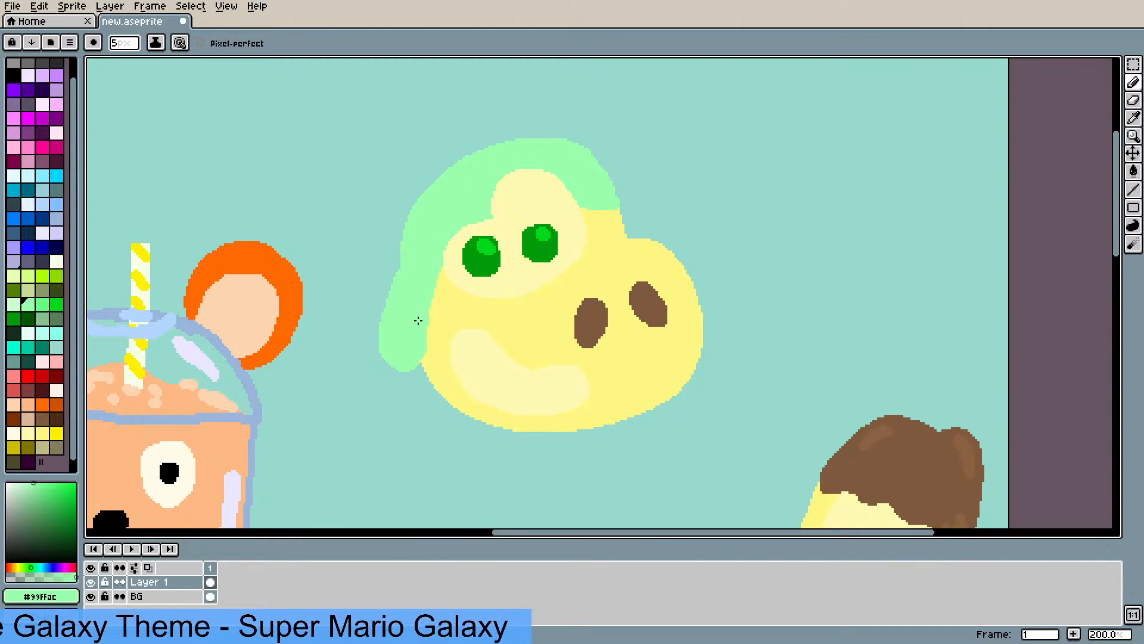
# - Examine the green-capped yellow character alongside the other popsicles and the drink cup
pyautogui.moveTo(455, 384); pyautogui.dragTo(374, 316)
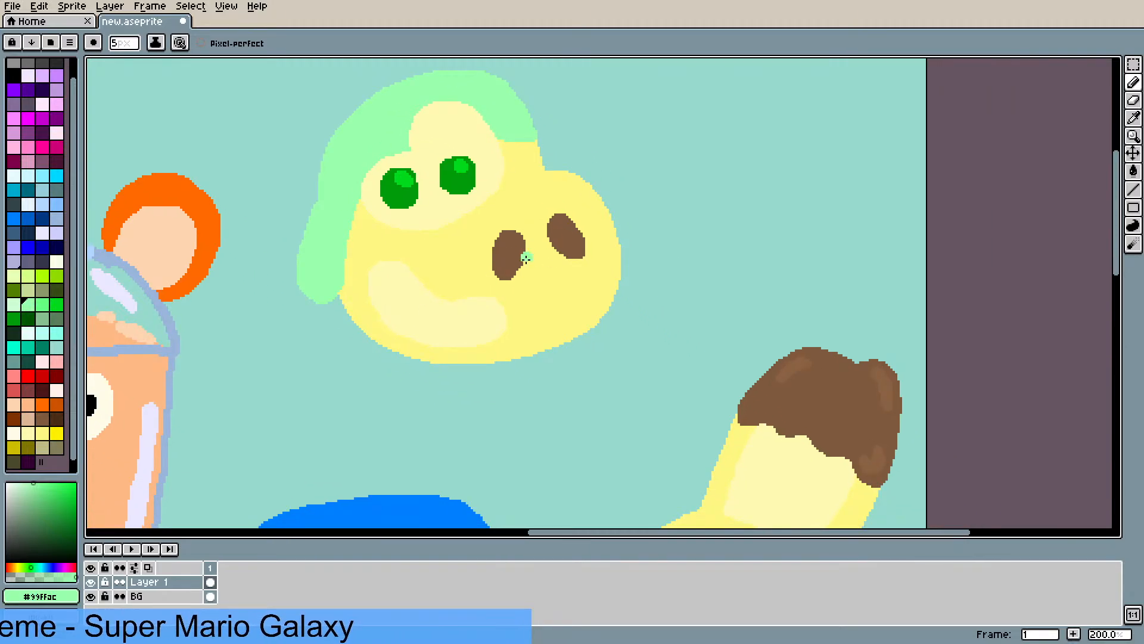
pyautogui.scroll(-1, 550, 306)
pyautogui.moveTo(550, 306); pyautogui.dragTo(631, 300)
pyautogui.scroll(-1, 668, 260)
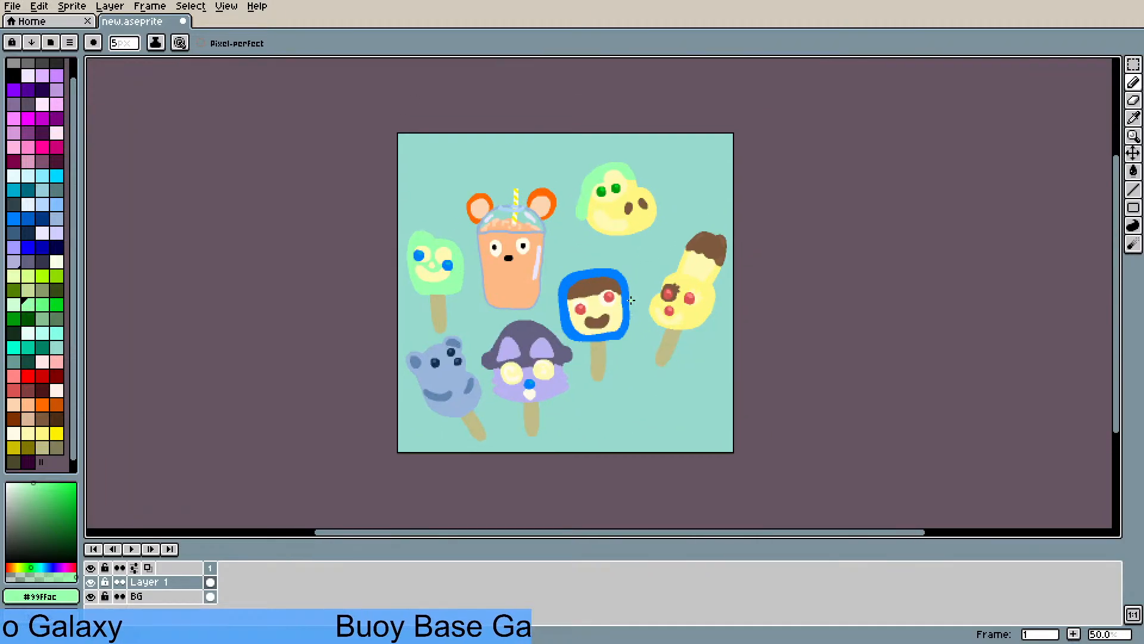
pyautogui.scroll(1, 655, 265)
pyautogui.moveTo(660, 219); pyautogui.dragTo(680, 195)
pyautogui.scroll(-1, 680, 199)
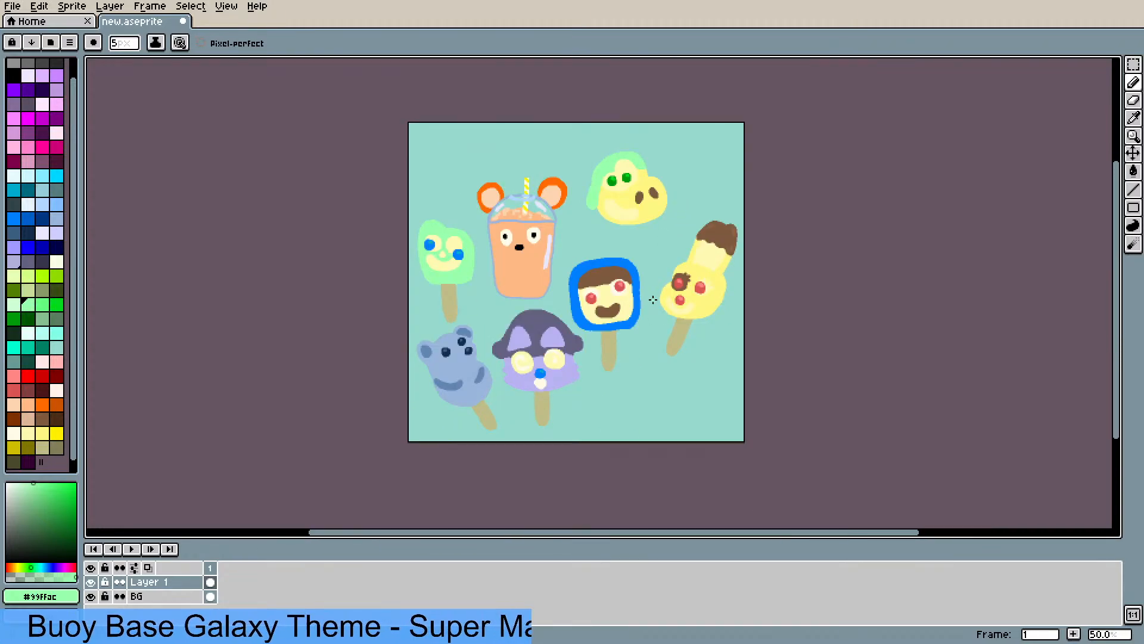
pyautogui.scroll(1, 669, 231)
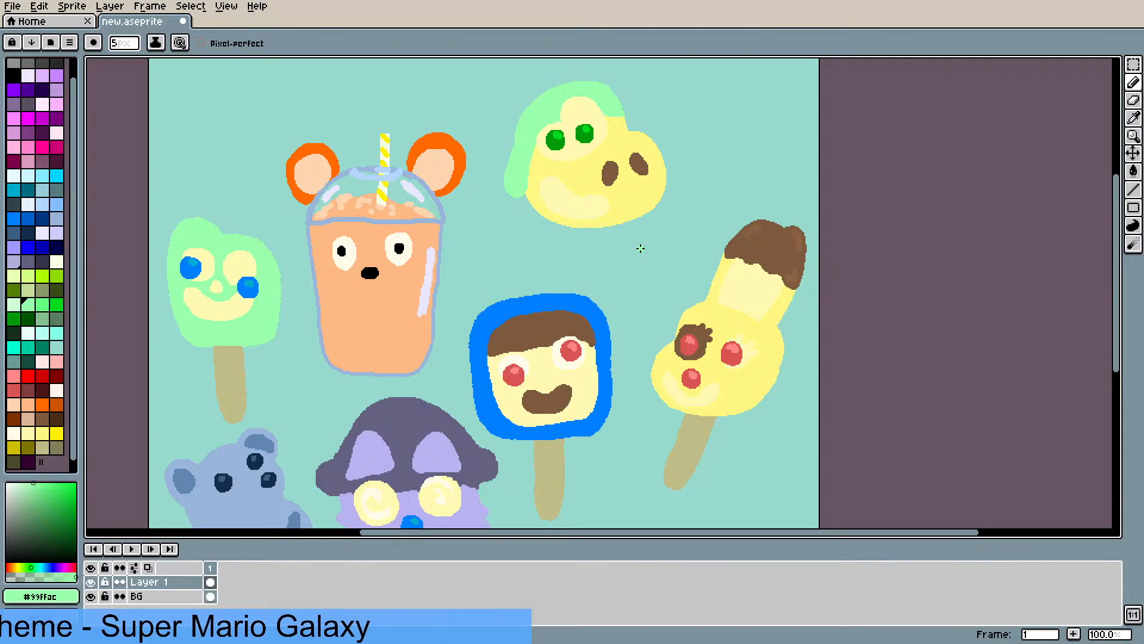
pyautogui.moveTo(647, 126); pyautogui.dragTo(652, 162)
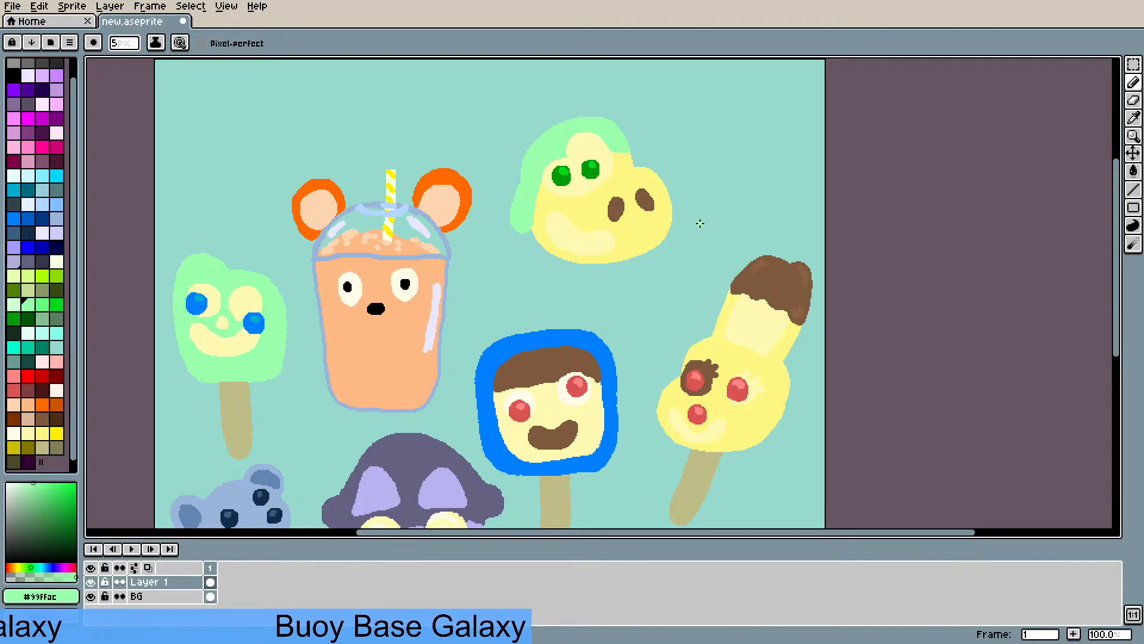
pyautogui.moveTo(700, 223); pyautogui.dragTo(702, 224)
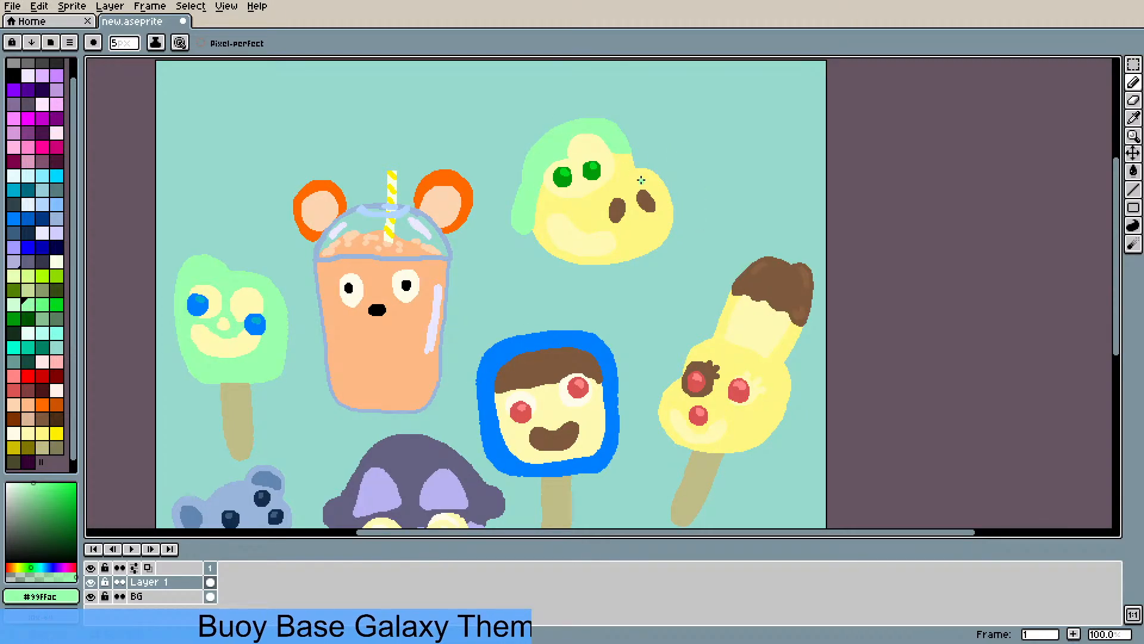
pyautogui.moveTo(640, 179); pyautogui.dragTo(629, 207)
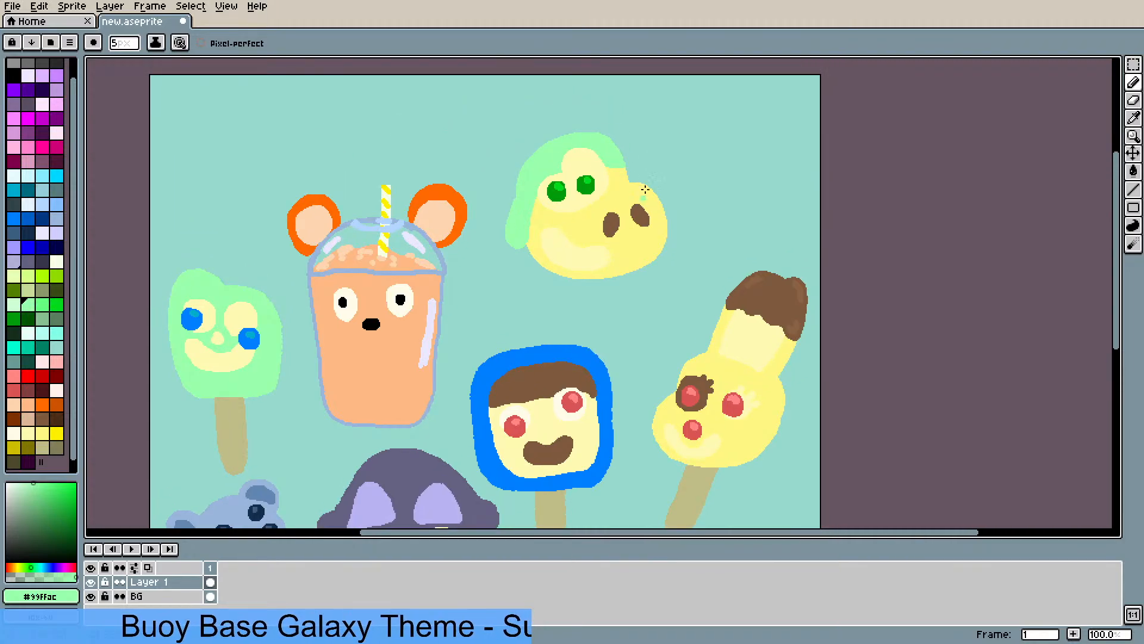
# - Sample the yellow #FFF783 from the green-haired character's face as the drawing color
pyautogui.moveTo(563, 273); pyautogui.dragTo(574, 172)
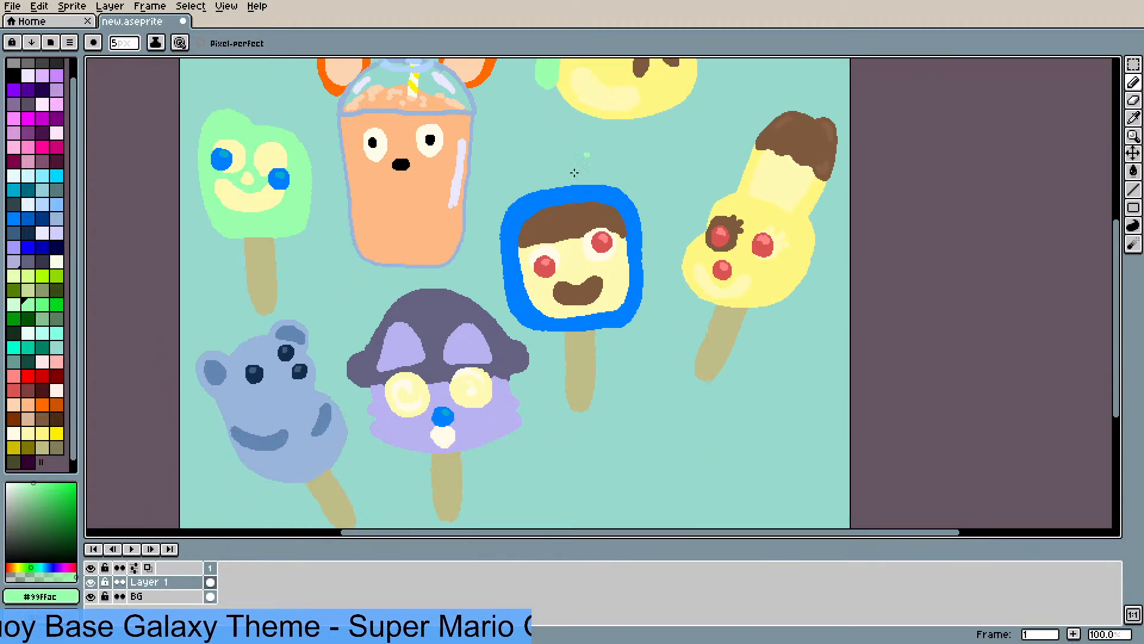
pyautogui.moveTo(660, 207); pyautogui.dragTo(584, 399)
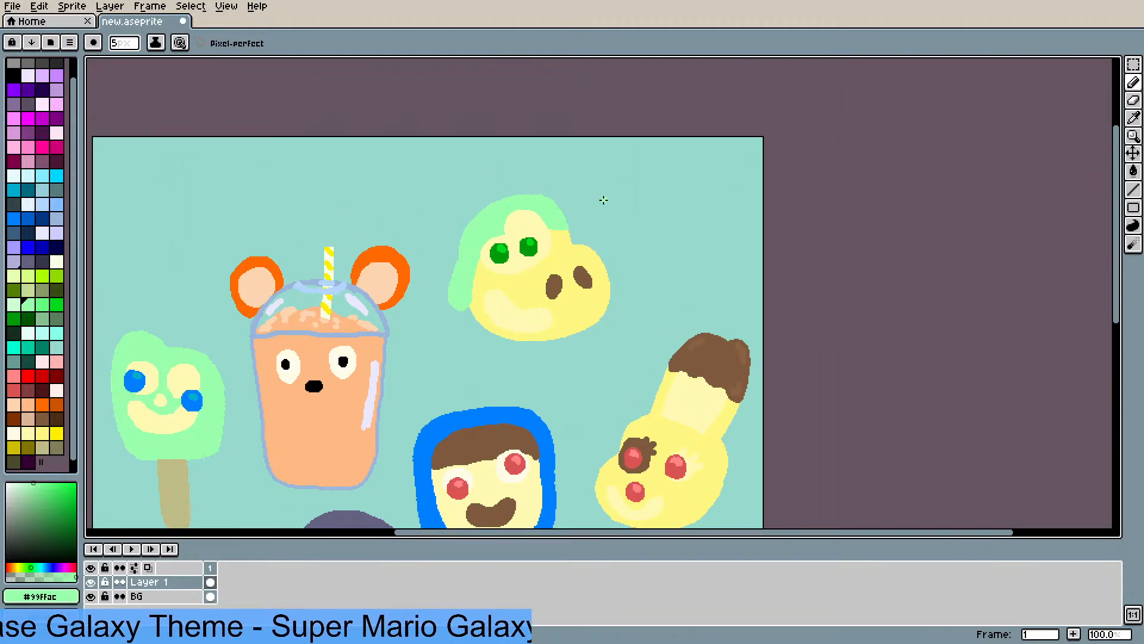
pyautogui.scroll(1, 603, 200)
pyautogui.moveTo(537, 350); pyautogui.dragTo(600, 252)
pyautogui.scroll(-1, 600, 257)
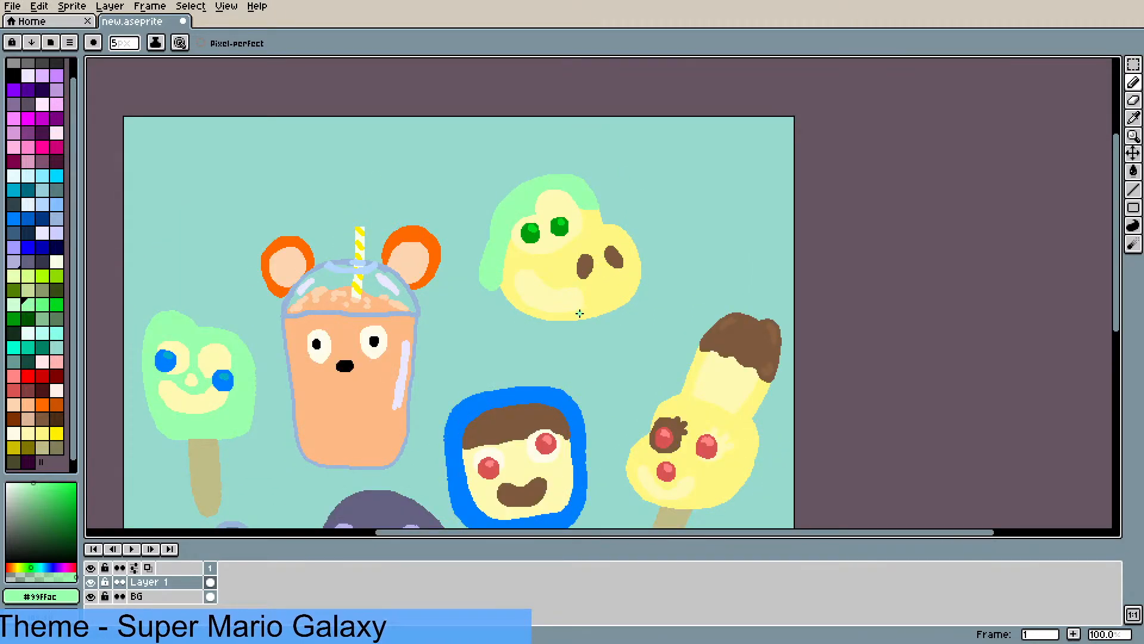
pyautogui.press('i')
pyautogui.click(613, 296)
# - Select the yellow chocolate-topped popsicle with overlapping rectangular selections and move it straight down toward the canvas's lower edge
pyautogui.moveTo(613, 337); pyautogui.dragTo(597, 219)
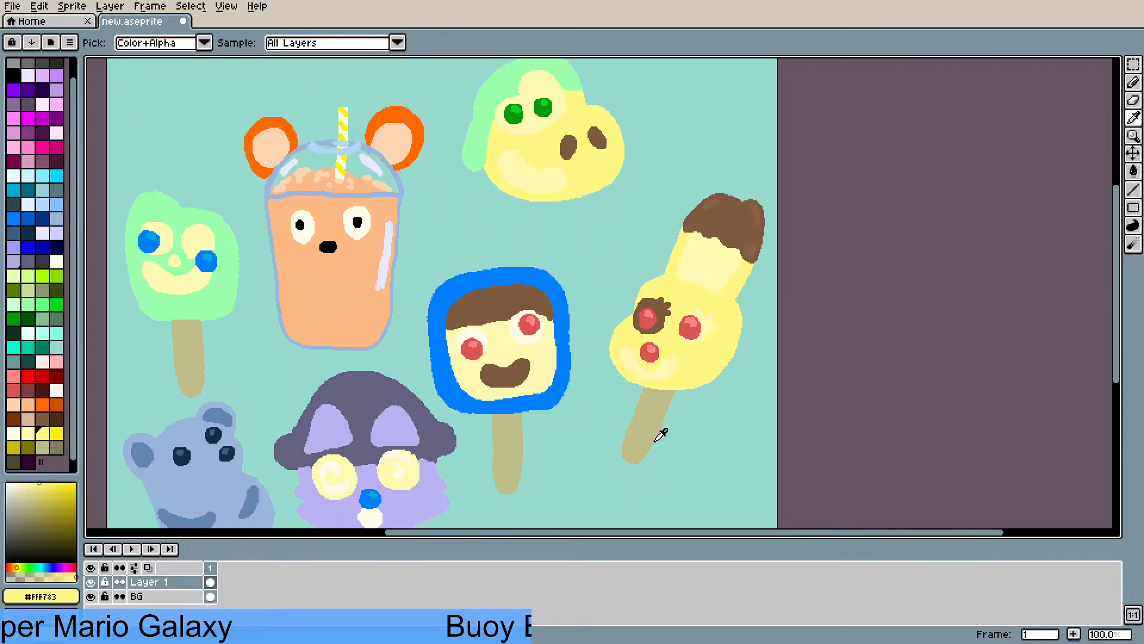
pyautogui.moveTo(521, 423); pyautogui.dragTo(524, 408)
pyautogui.scroll(-1, 538, 384)
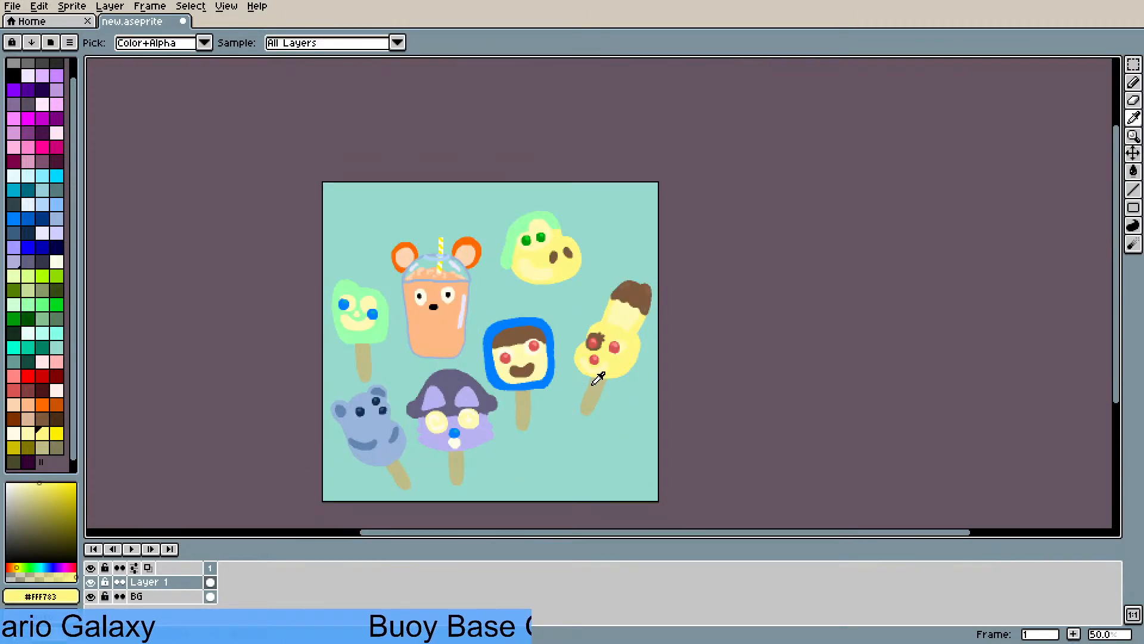
pyautogui.moveTo(597, 378); pyautogui.dragTo(522, 350)
pyautogui.press('w')
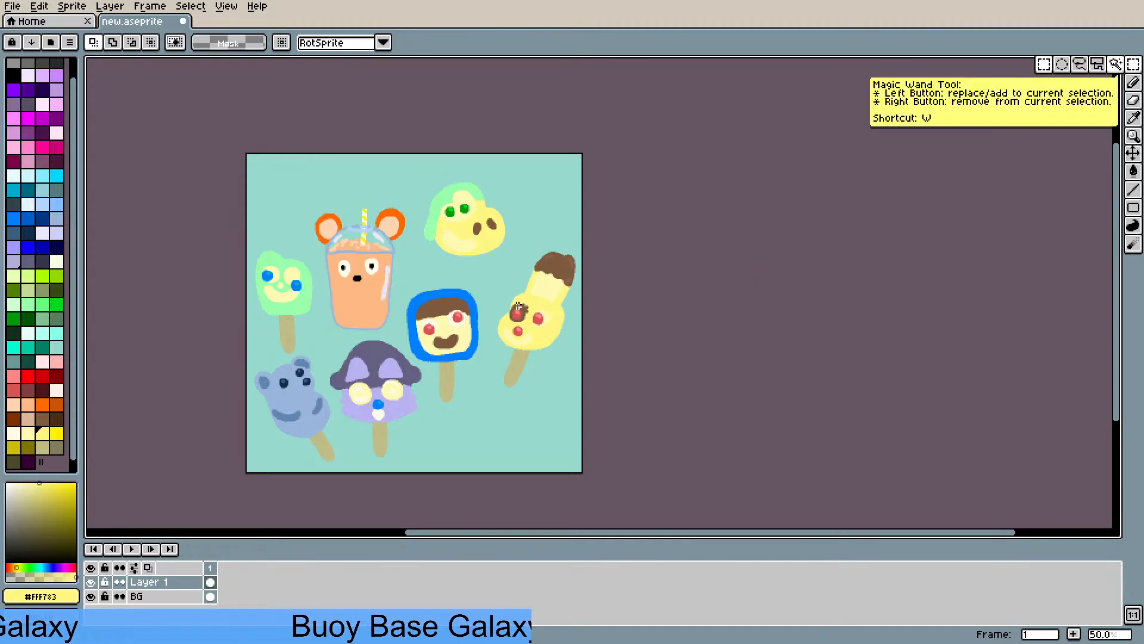
pyautogui.moveTo(516, 240); pyautogui.dragTo(584, 311)
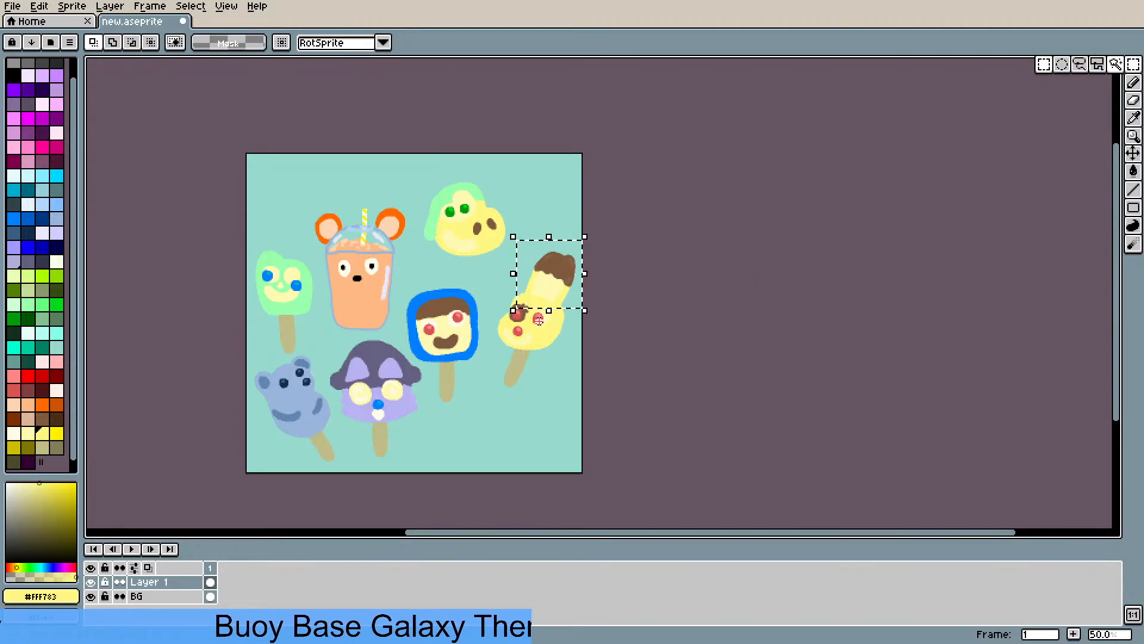
pyautogui.moveTo(495, 286); pyautogui.dragTo(571, 374)
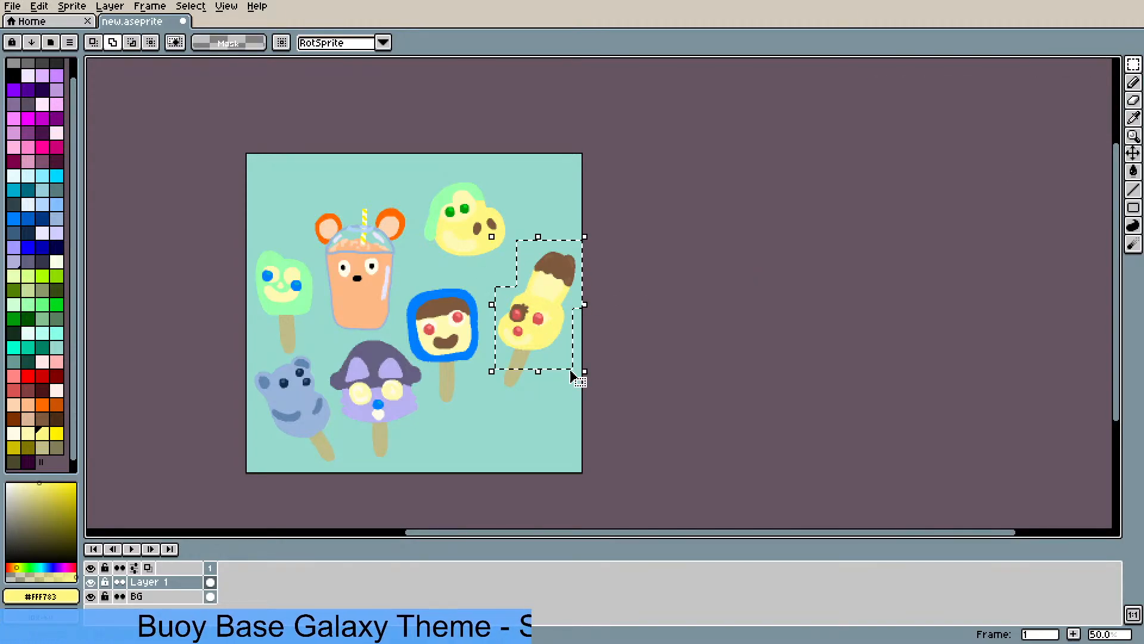
pyautogui.moveTo(485, 352); pyautogui.dragTo(562, 398)
pyautogui.moveTo(536, 323); pyautogui.dragTo(536, 398)
pyautogui.scroll(1, 441, 319)
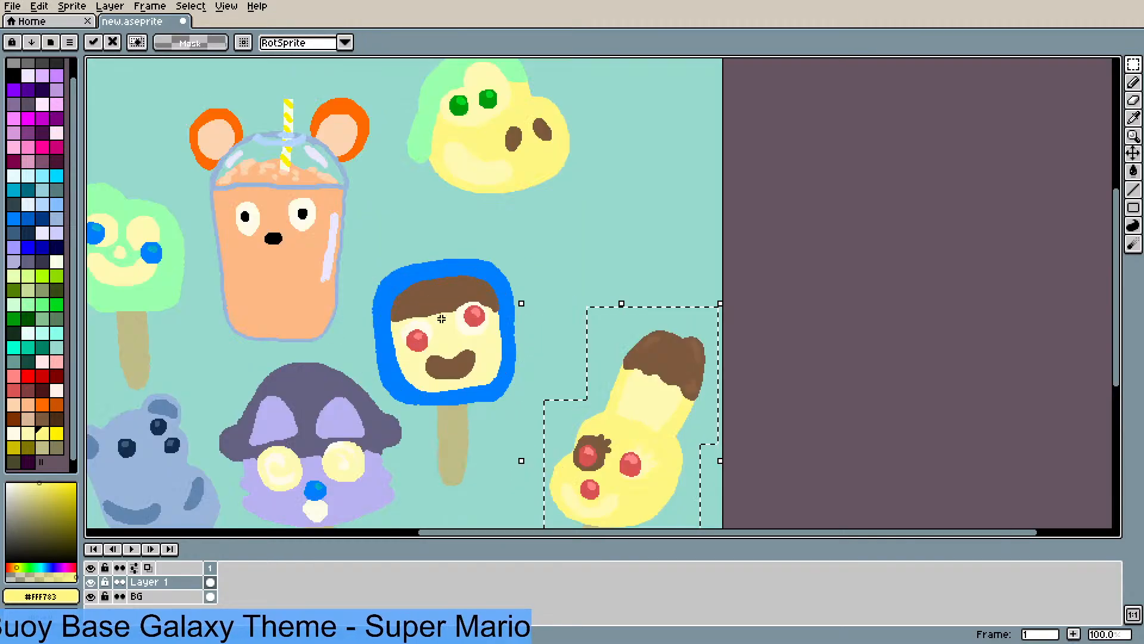
# - Lasso the blue-framed face popsicle and move it down and right, between the purple and yellow popsicles
pyautogui.moveTo(442, 319); pyautogui.dragTo(450, 271)
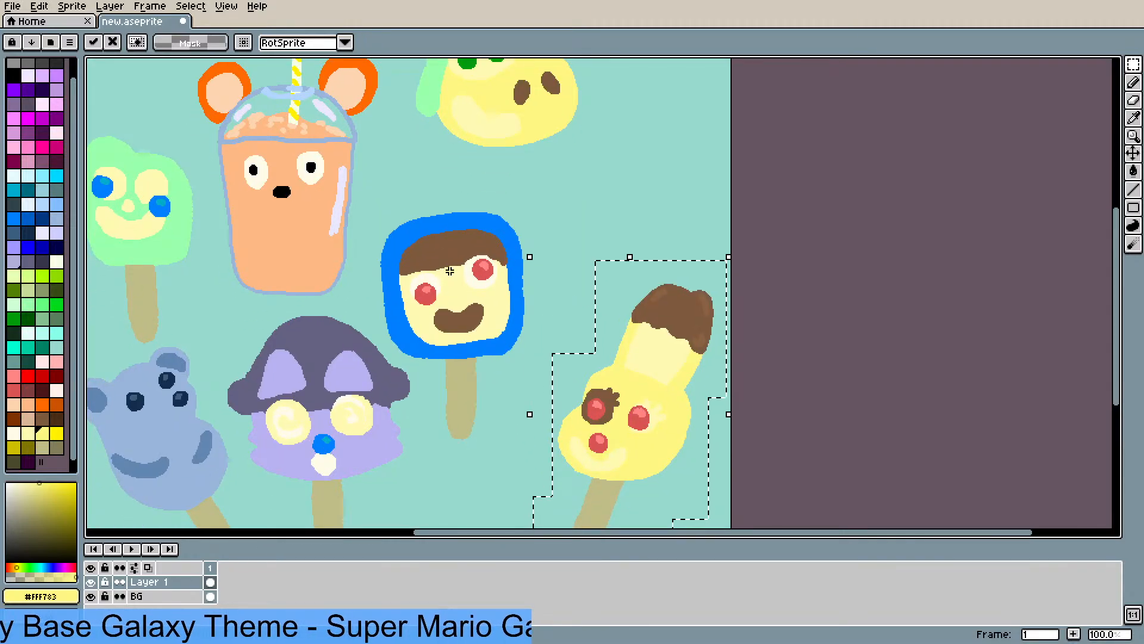
pyautogui.click(1134, 65)
pyautogui.click(1080, 67)
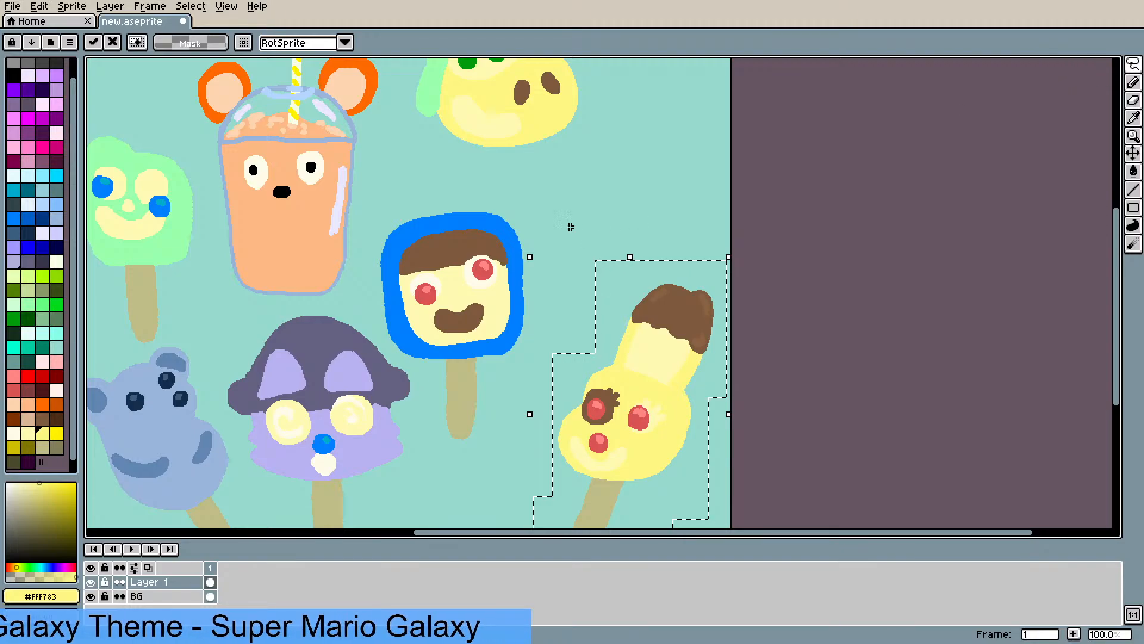
pyautogui.moveTo(546, 228)
pyautogui.mouseDown()
pyautogui.moveTo(445, 183)
pyautogui.moveTo(402, 199)
pyautogui.moveTo(373, 231)
pyautogui.moveTo(361, 293)
pyautogui.moveTo(392, 356)
pyautogui.moveTo(424, 377)
pyautogui.moveTo(442, 450)
pyautogui.moveTo(477, 449)
pyautogui.moveTo(547, 372)
pyautogui.moveTo(569, 291)
pyautogui.moveTo(549, 230)
pyautogui.mouseUp()
pyautogui.moveTo(499, 295)
pyautogui.mouseDown()
pyautogui.moveTo(524, 327)
pyautogui.moveTo(528, 380)
pyautogui.moveTo(531, 361)
pyautogui.mouseUp()
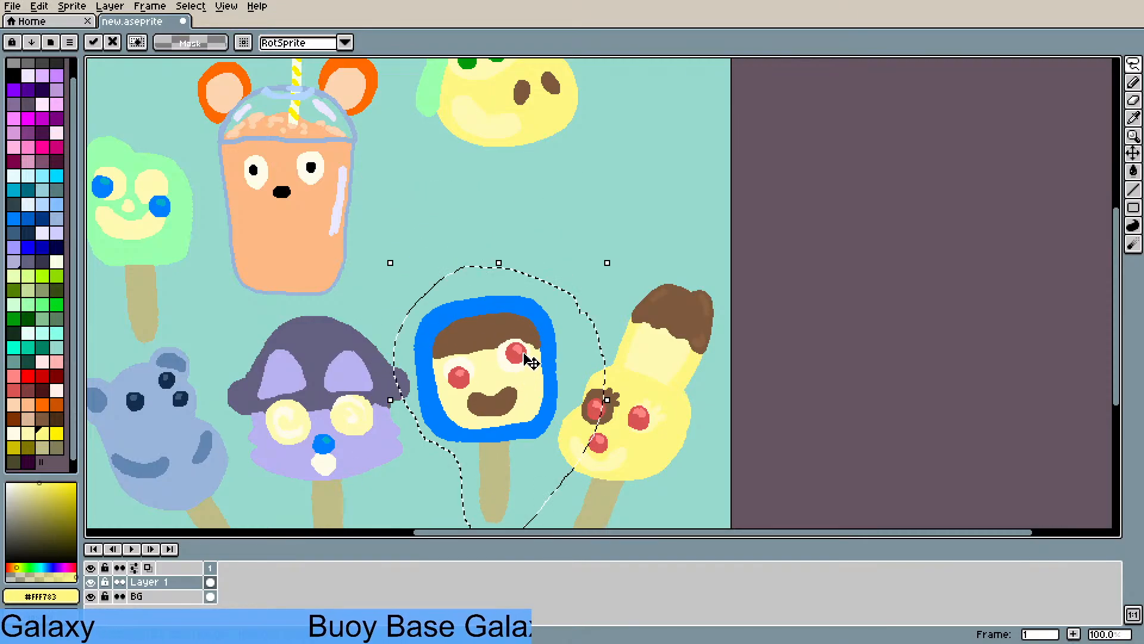
pyautogui.click(498, 215)
# - Select the purple character's stick with the Magic Wand and move a copy of it up into the empty area
pyautogui.moveTo(498, 215); pyautogui.dragTo(506, 352)
pyautogui.scroll(-1, 605, 181)
pyautogui.scroll(1, 506, 353)
pyautogui.moveTo(558, 241); pyautogui.dragTo(592, 119)
pyautogui.moveTo(526, 339); pyautogui.dragTo(571, 250)
pyautogui.click(1132, 64)
pyautogui.click(1114, 64)
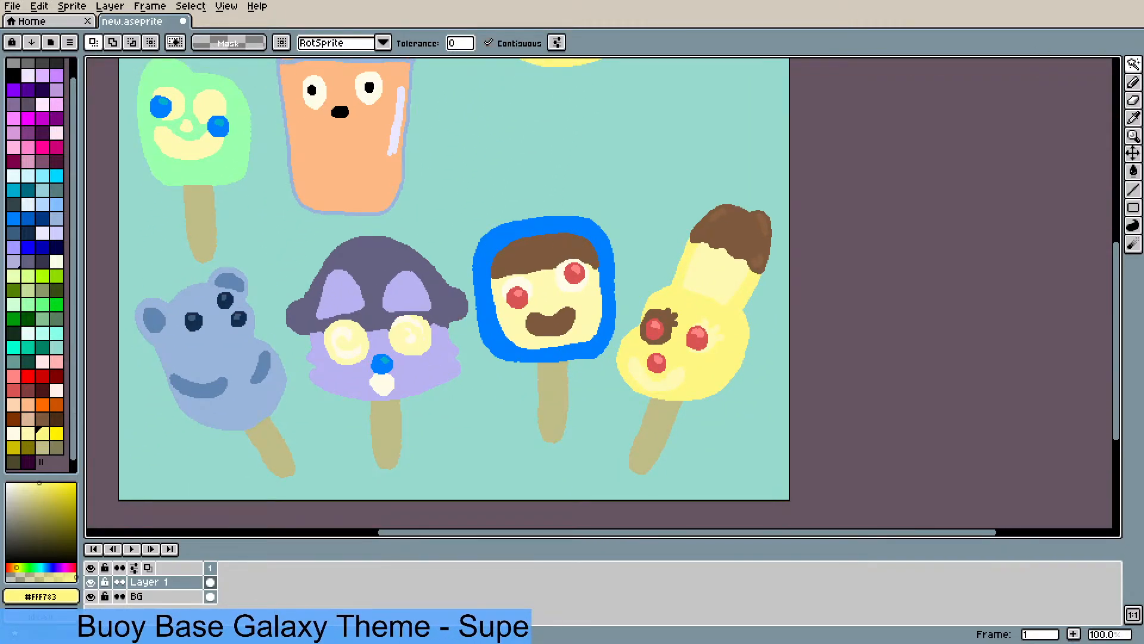
pyautogui.click(397, 436)
pyautogui.click(379, 456)
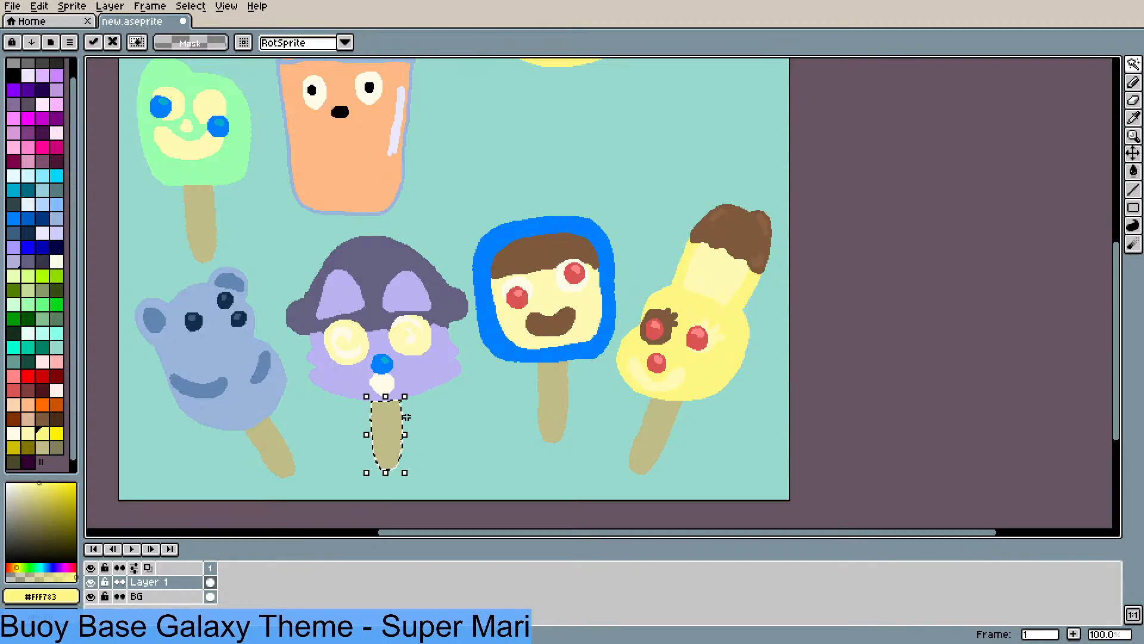
pyautogui.moveTo(389, 430); pyautogui.dragTo(392, 348)
# - Reselect the copied stick by color and move it up beneath the green-haired yellow face
pyautogui.click(399, 305)
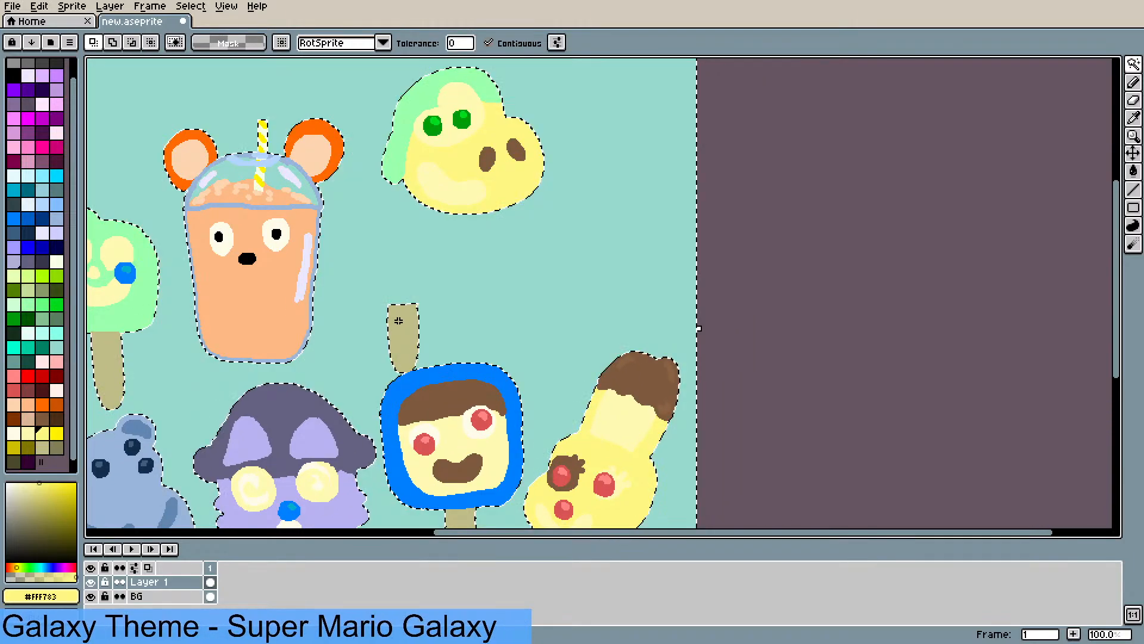
pyautogui.click(402, 317)
pyautogui.moveTo(408, 339); pyautogui.dragTo(425, 292)
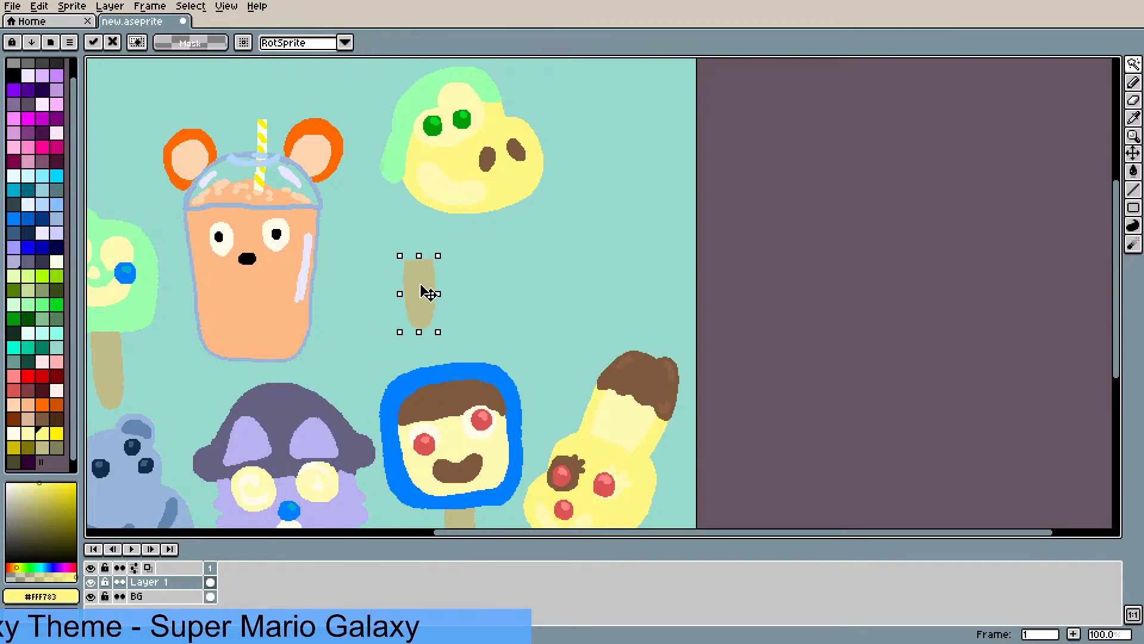
pyautogui.click(451, 223)
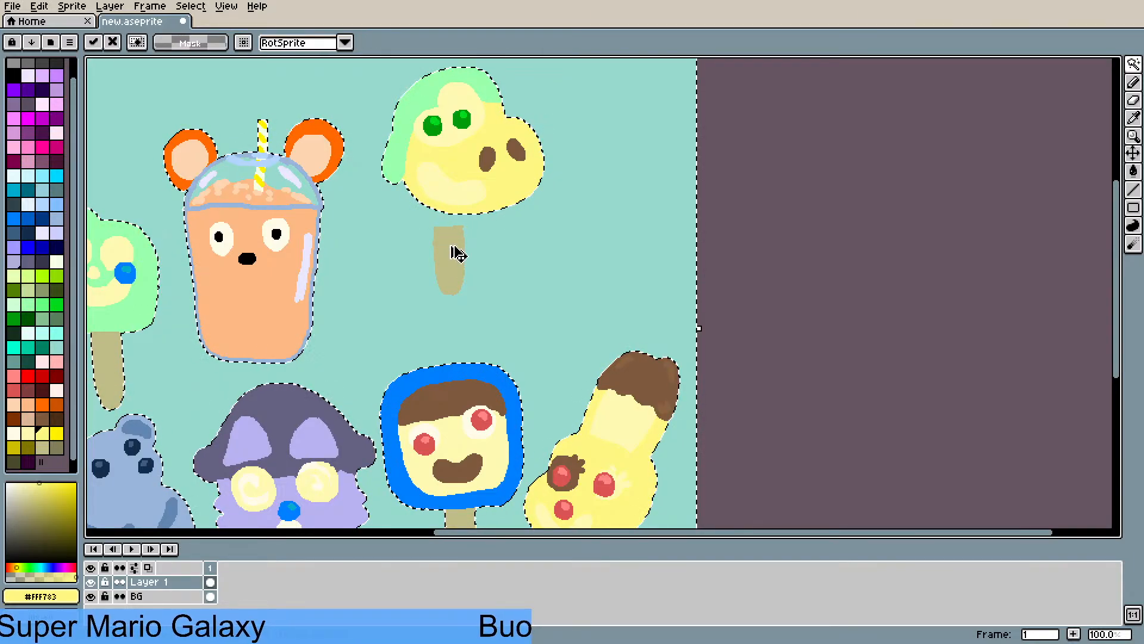
pyautogui.hotkey('ctrl', 'z')
# - Rotate the copied stick slightly clockwise so its upper end meets the underside of the yellow face
pyautogui.moveTo(448, 223); pyautogui.dragTo(451, 209)
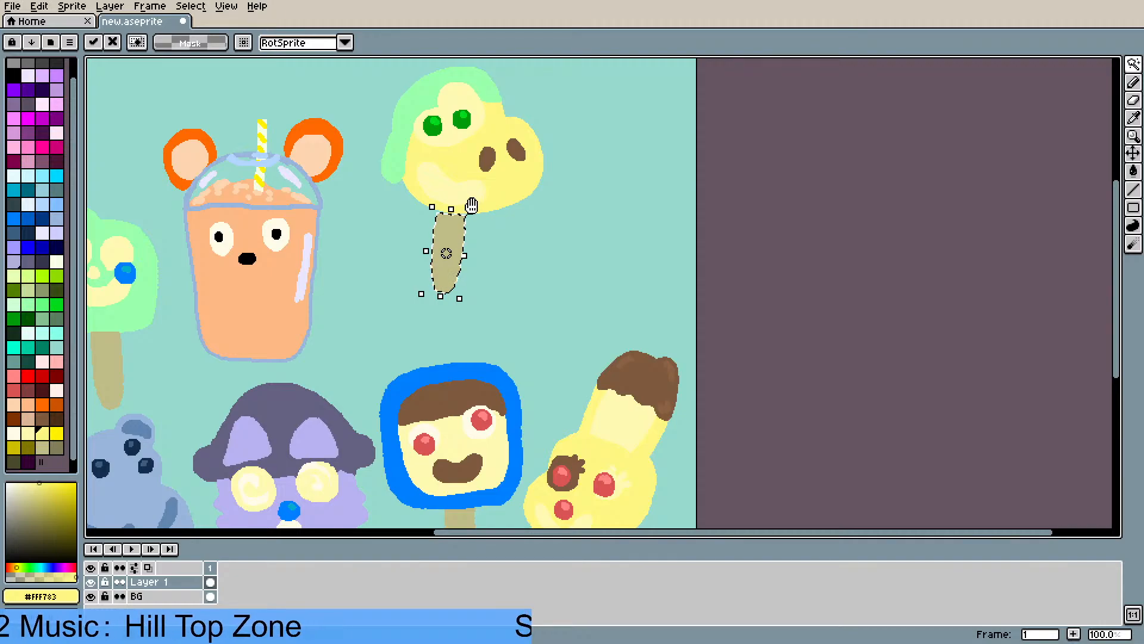
pyautogui.moveTo(472, 205); pyautogui.dragTo(467, 230)
pyautogui.scroll(1, 467, 230)
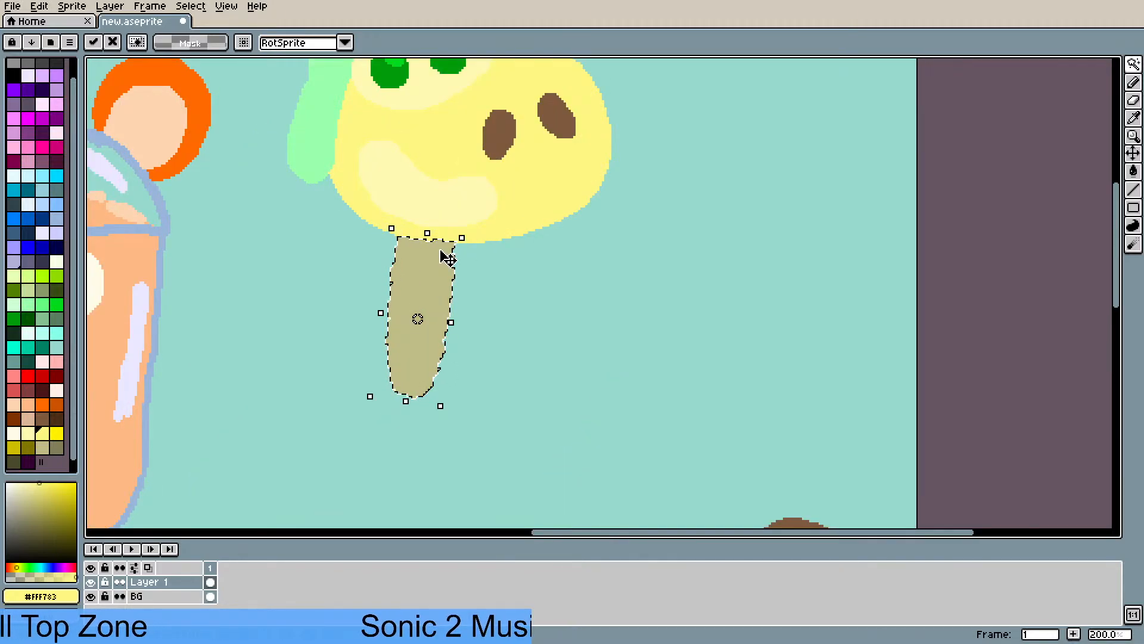
pyautogui.scroll(-1, 460, 264)
pyautogui.moveTo(458, 238); pyautogui.dragTo(575, 292)
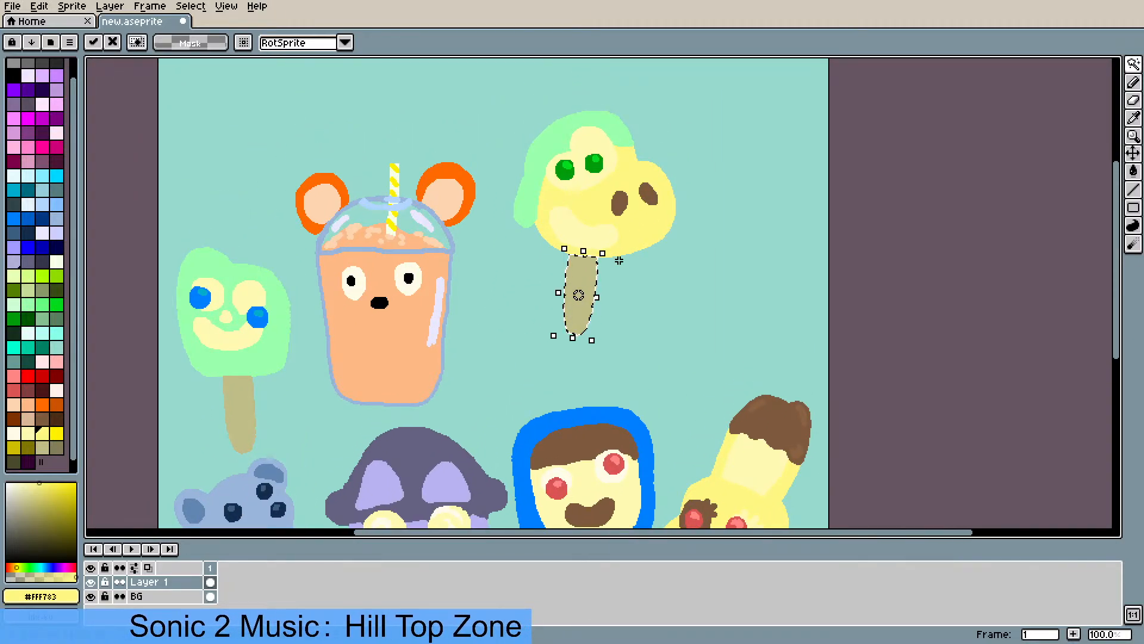
# - Fine-tune the stick's position and tilt against the face's lower edge, apply the transformation, and clear the selection
pyautogui.scroll(2, 638, 256)
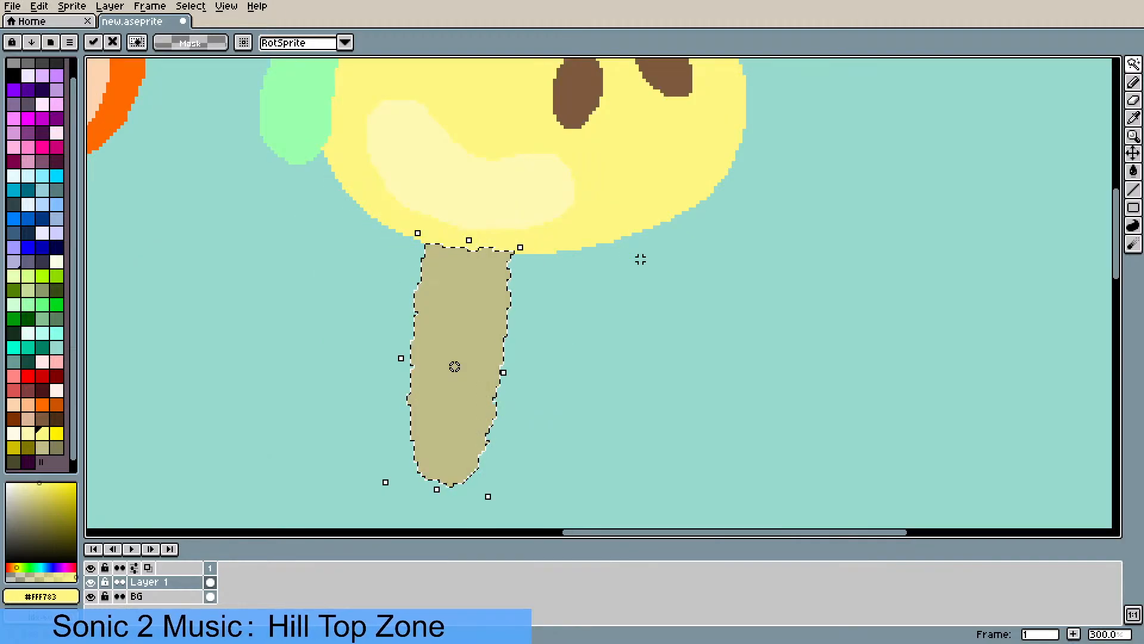
pyautogui.moveTo(474, 291)
pyautogui.mouseDown()
pyautogui.moveTo(462, 291)
pyautogui.moveTo(478, 294)
pyautogui.mouseUp()
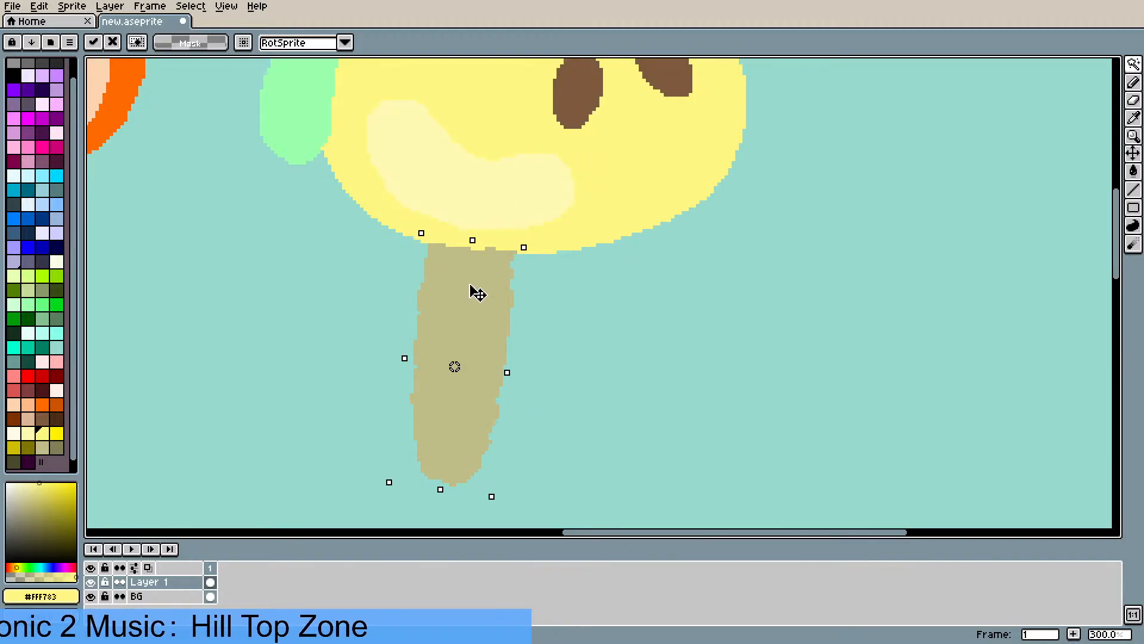
pyautogui.moveTo(524, 235); pyautogui.dragTo(537, 248)
pyautogui.press('Return')
pyautogui.scroll(-1, 587, 306)
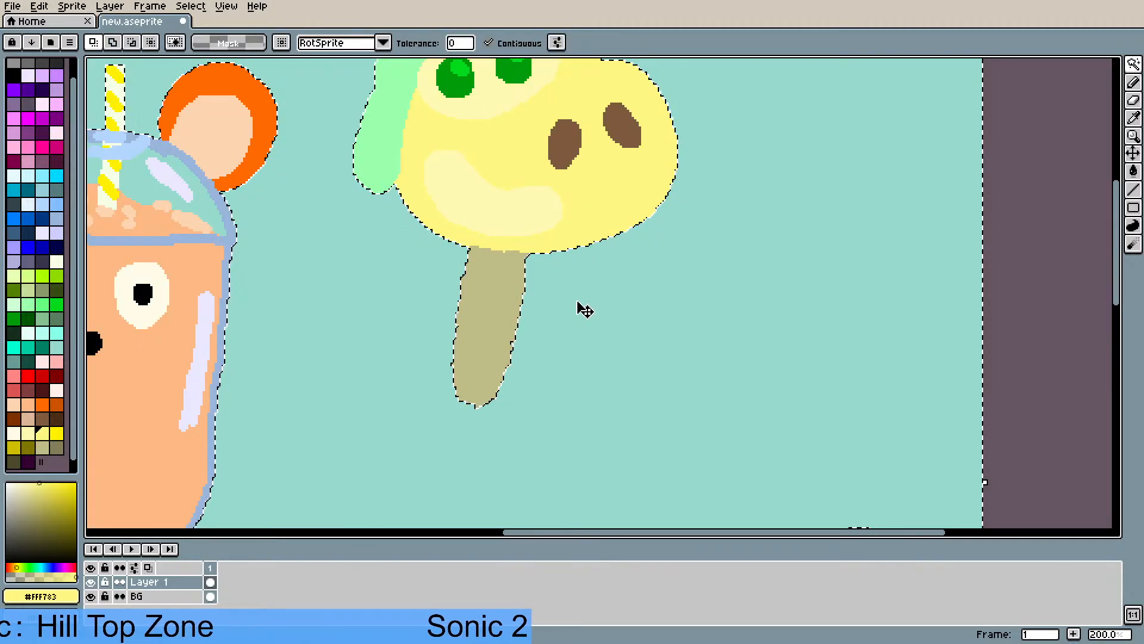
pyautogui.hotkey('ctrl', 'd')
# - Paint yellow #FFF783 along the face's lower edge with the 5 px pencil to smooth the seam with the stick
pyautogui.scroll(1, 572, 314)
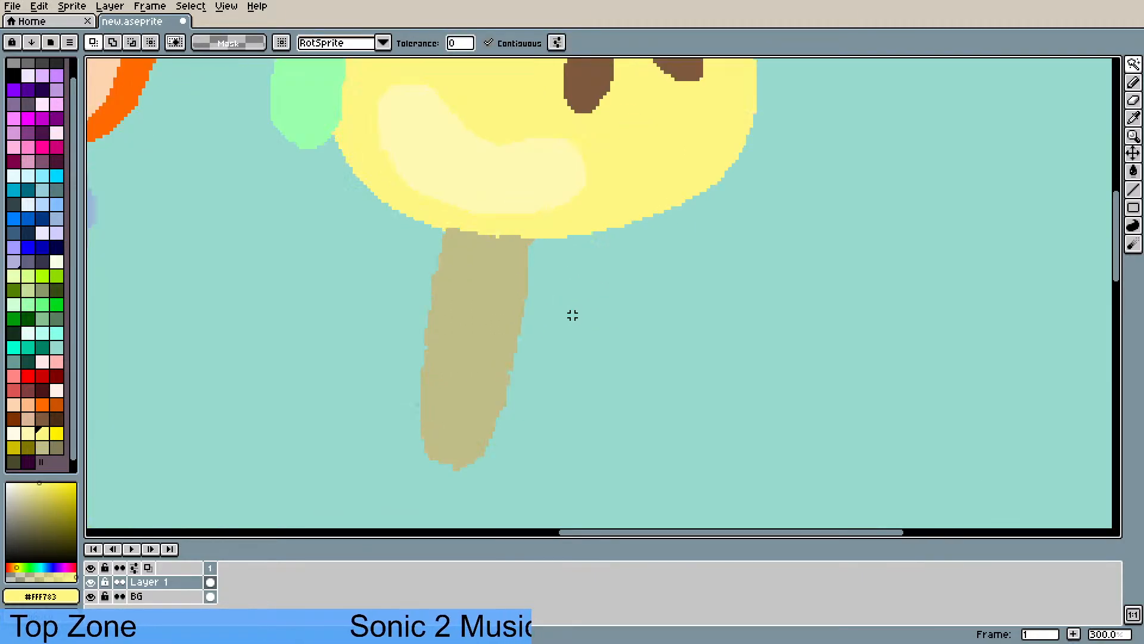
pyautogui.press('i')
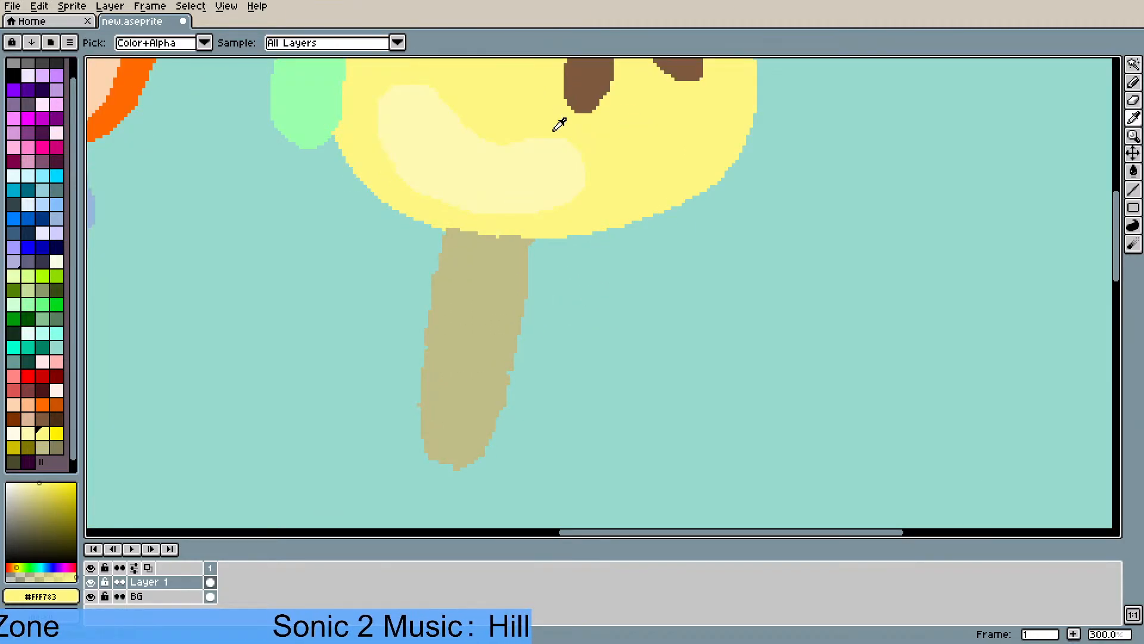
pyautogui.press('b')
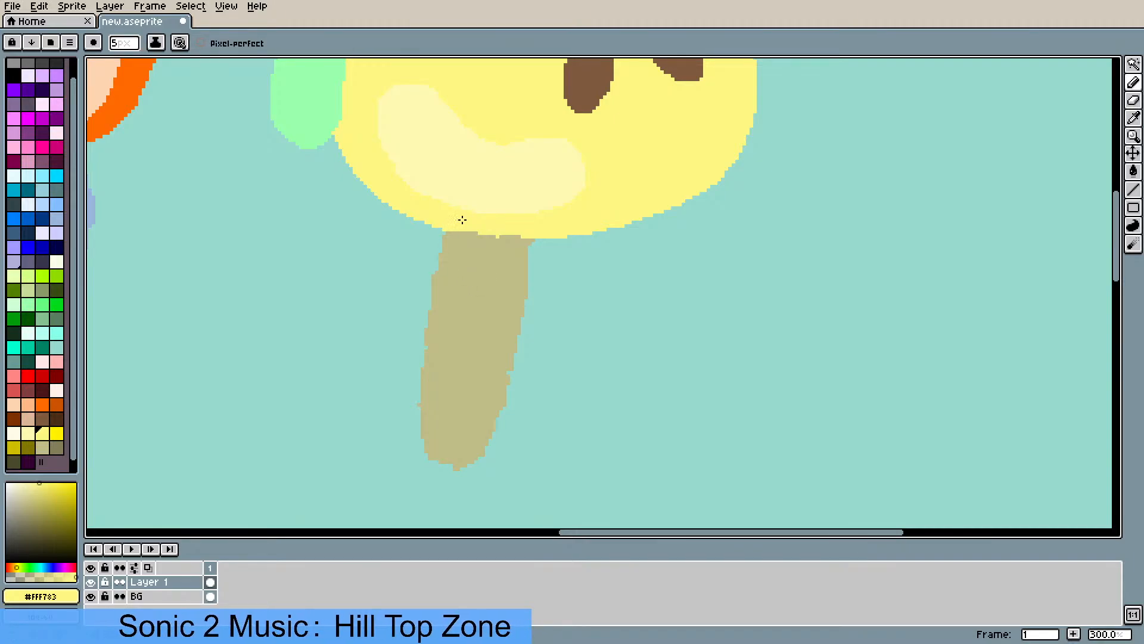
pyautogui.moveTo(494, 228); pyautogui.dragTo(520, 231)
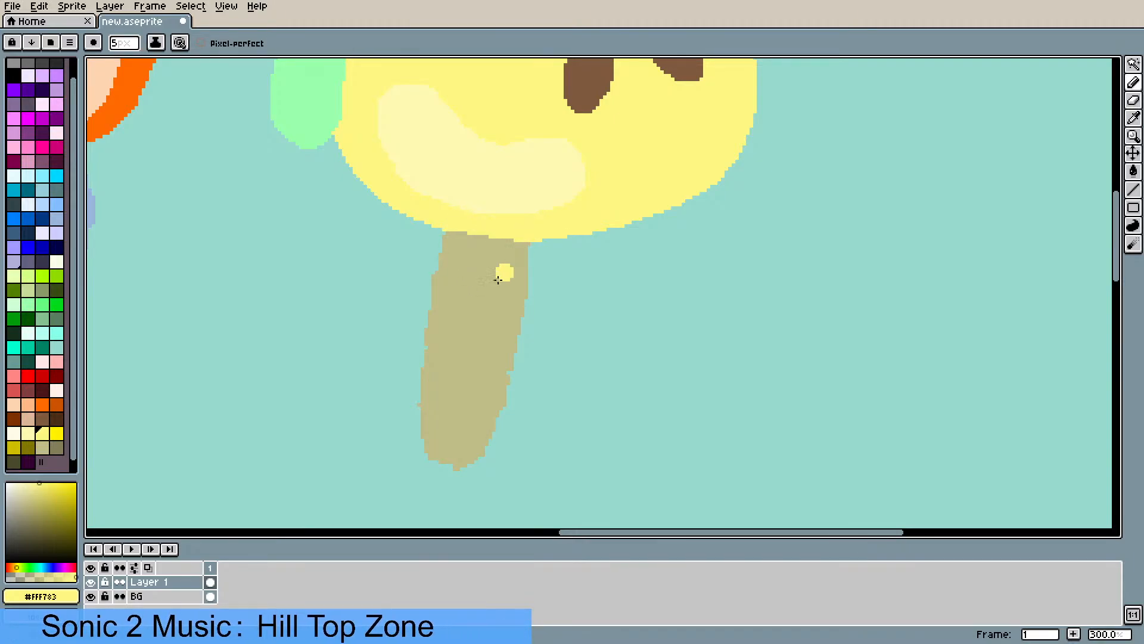
# - Sample the stick's tan #BFBC85 and smooth the stick's jagged edges and rounded end with the 5 px pencil
pyautogui.press('i')
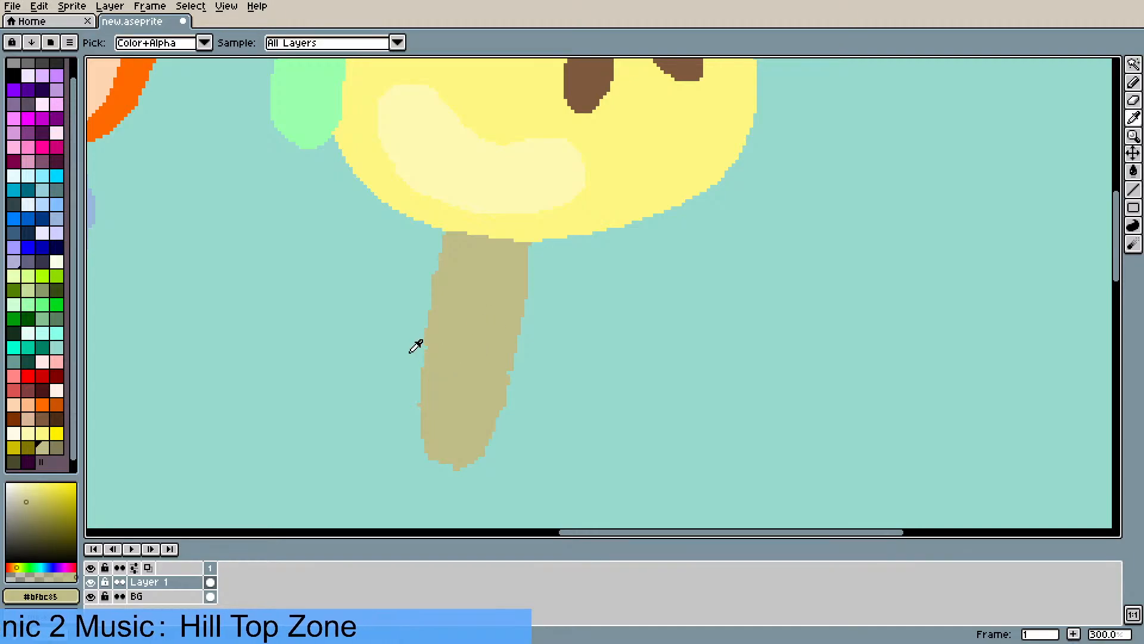
pyautogui.click(455, 362)
pyautogui.press('b')
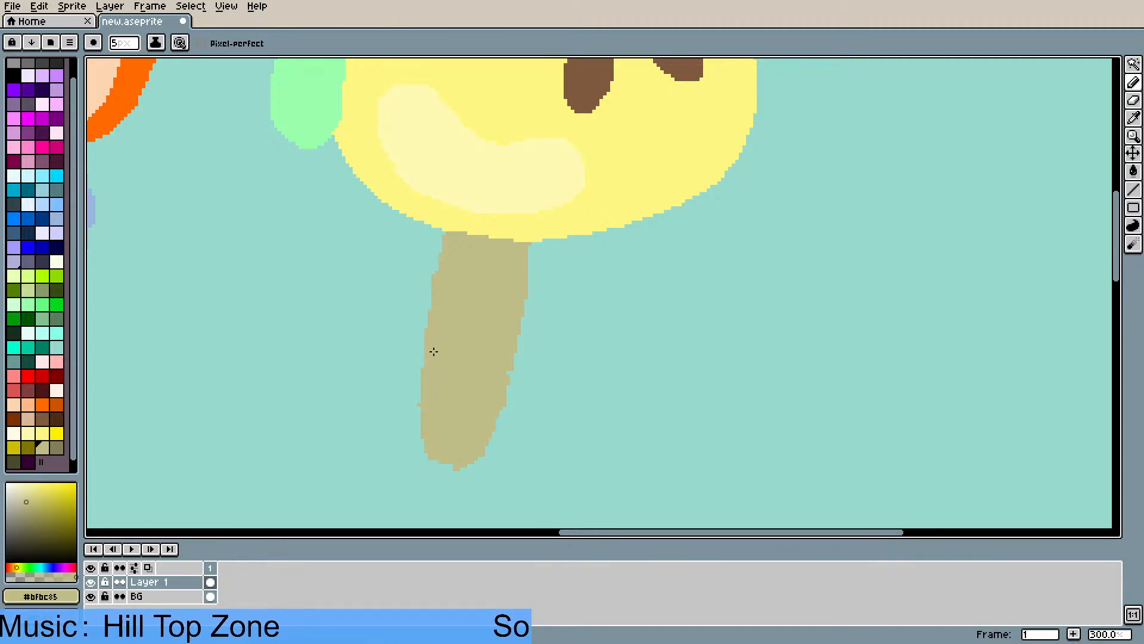
pyautogui.moveTo(425, 435); pyautogui.dragTo(443, 458)
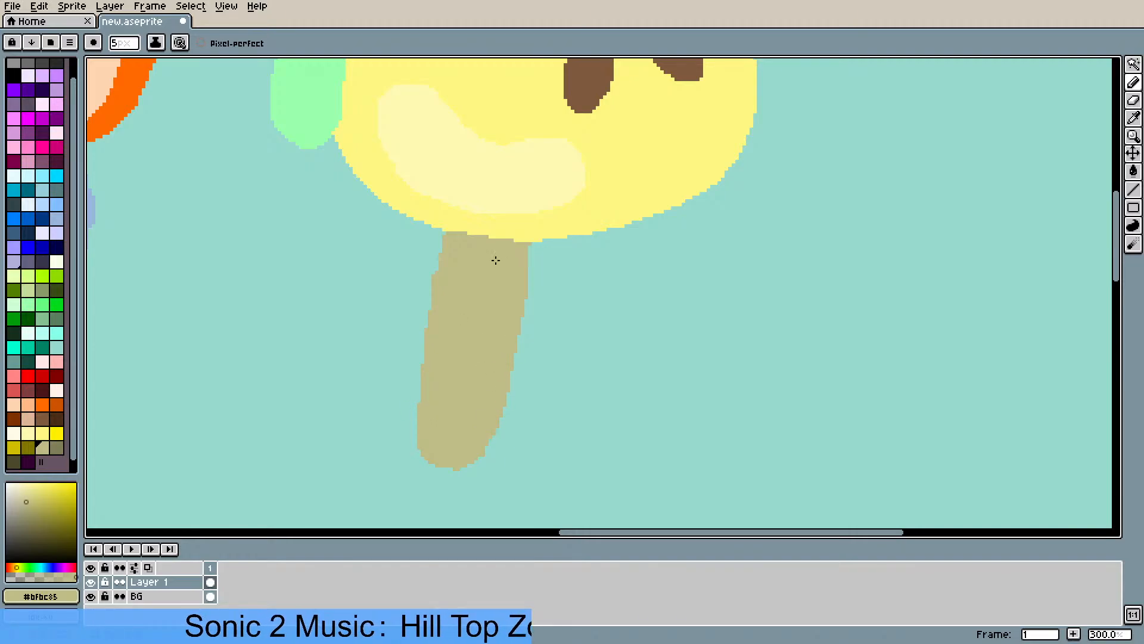
# - Lasso the green-haired popsicle with its stick, move it right above the chocolate-topped one, and clear the selection
pyautogui.scroll(-2, 495, 263)
pyautogui.moveTo(543, 251); pyautogui.dragTo(534, 299)
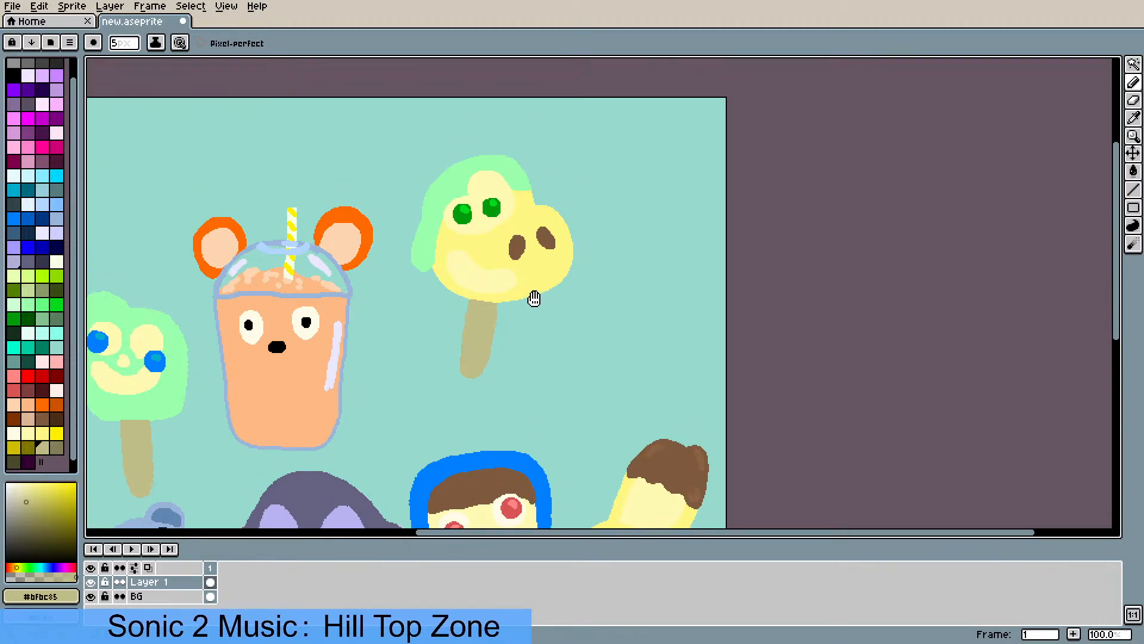
pyautogui.click(1133, 65)
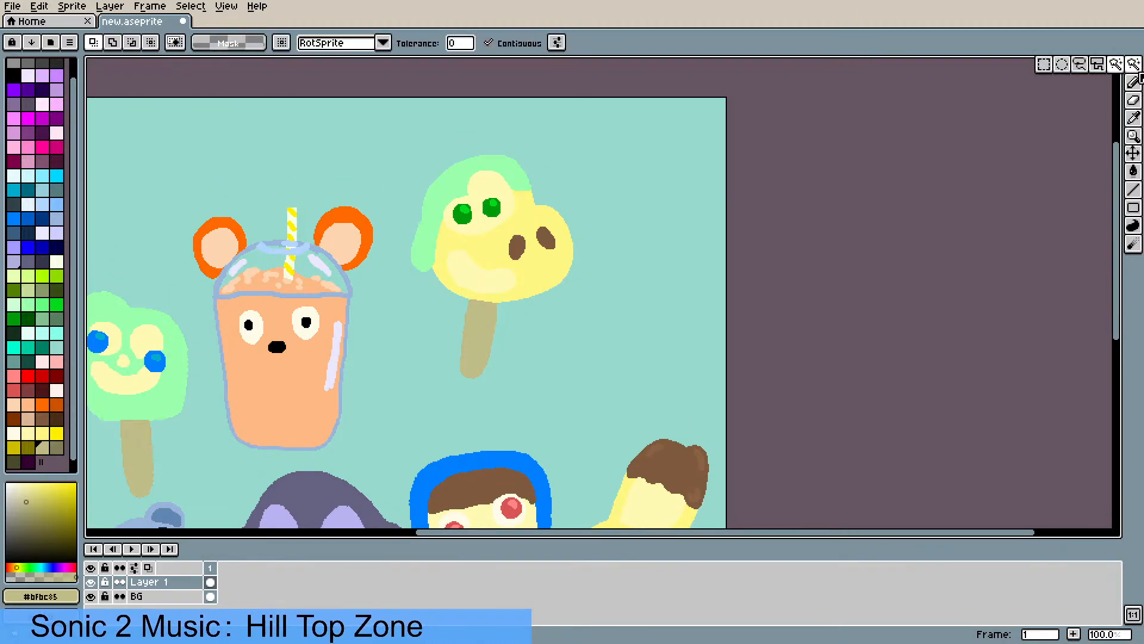
pyautogui.click(1080, 64)
pyautogui.moveTo(610, 295)
pyautogui.mouseDown()
pyautogui.moveTo(619, 209)
pyautogui.moveTo(590, 142)
pyautogui.moveTo(504, 118)
pyautogui.moveTo(413, 136)
pyautogui.moveTo(397, 175)
pyautogui.moveTo(393, 337)
pyautogui.moveTo(452, 408)
pyautogui.moveTo(543, 403)
pyautogui.moveTo(619, 292)
pyautogui.mouseUp()
pyautogui.moveTo(547, 283)
pyautogui.mouseDown()
pyautogui.moveTo(651, 298)
pyautogui.moveTo(721, 351)
pyautogui.moveTo(644, 363)
pyautogui.mouseUp()
pyautogui.moveTo(217, 319); pyautogui.dragTo(476, 274)
pyautogui.scroll(-1, 475, 273)
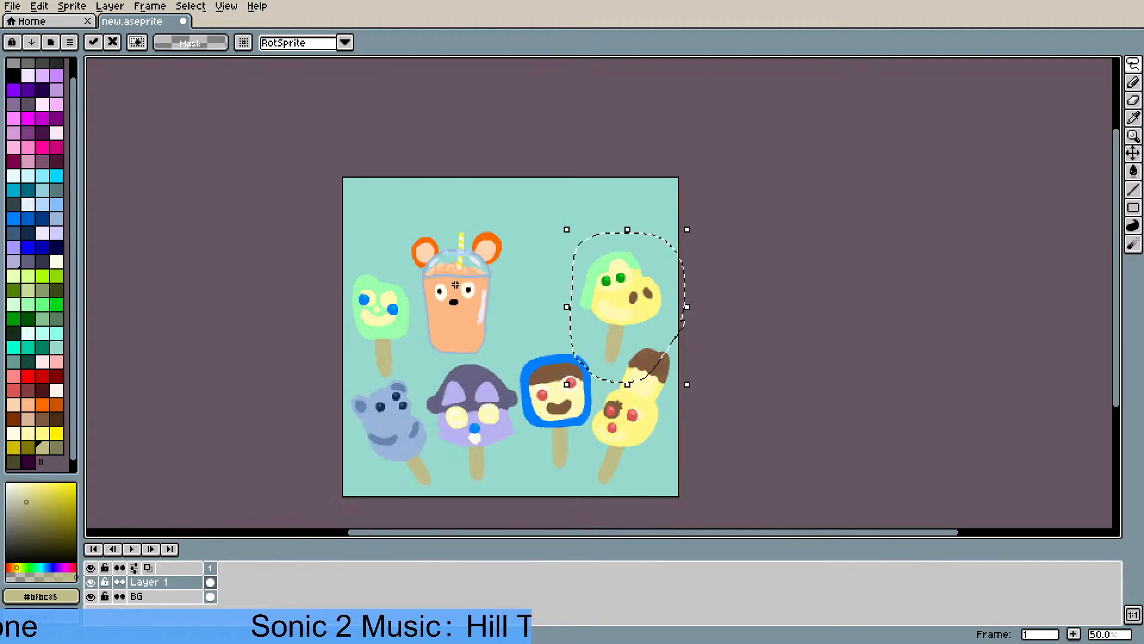
pyautogui.click(529, 250)
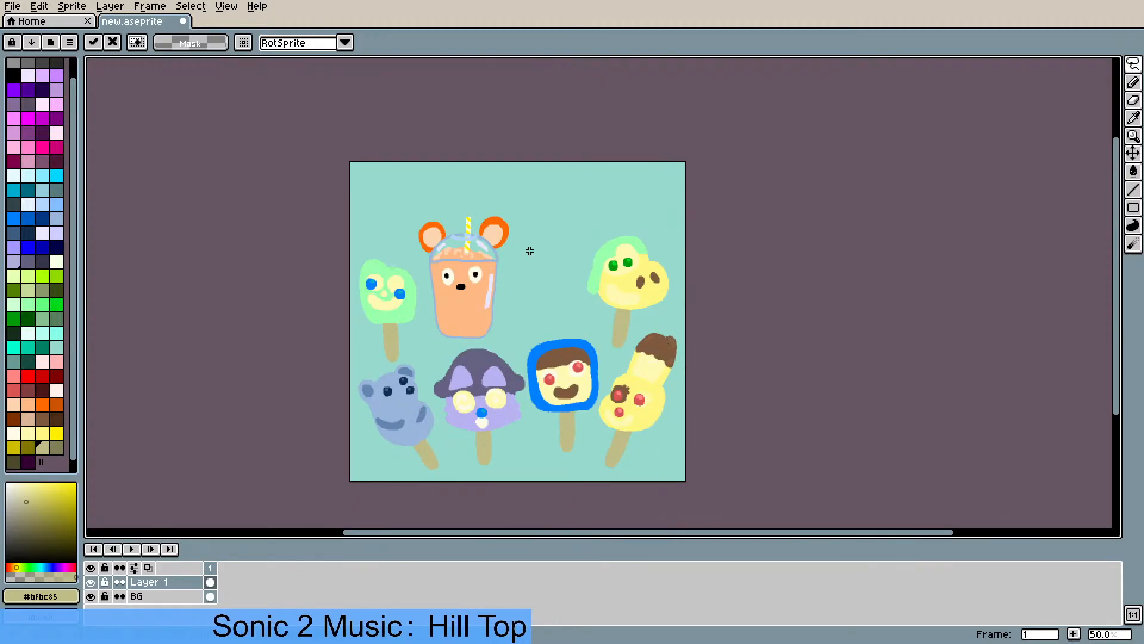
# - Extend the canvas 219 px on its left side to a width of 781 px, keeping the height at 534 px
pyautogui.click(152, 6)
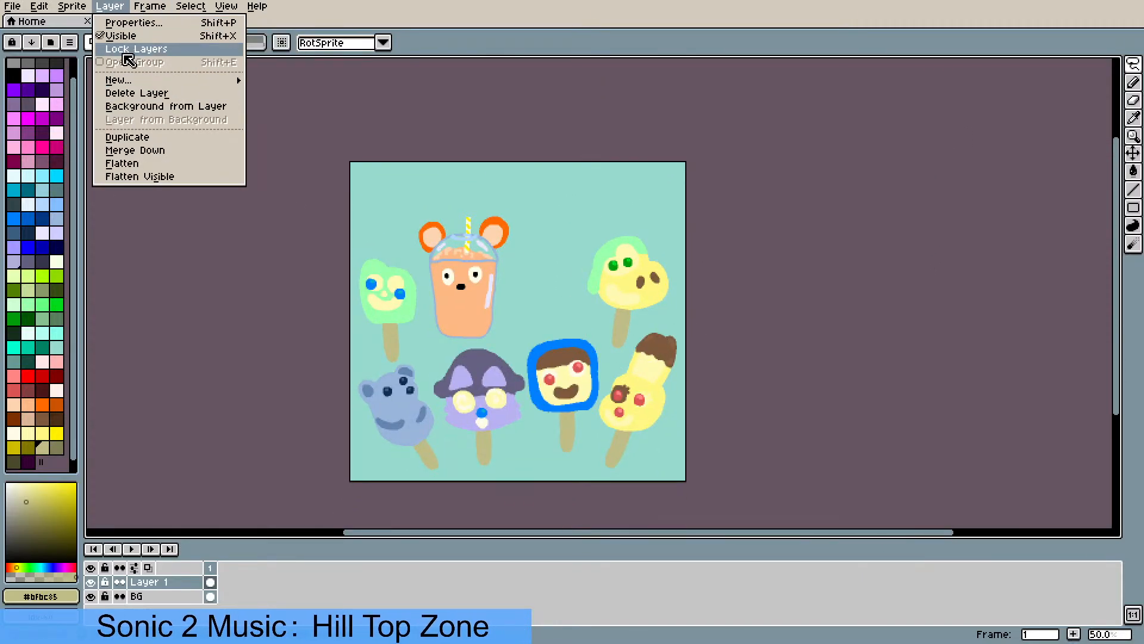
pyautogui.moveTo(80, 7)
pyautogui.click(101, 86)
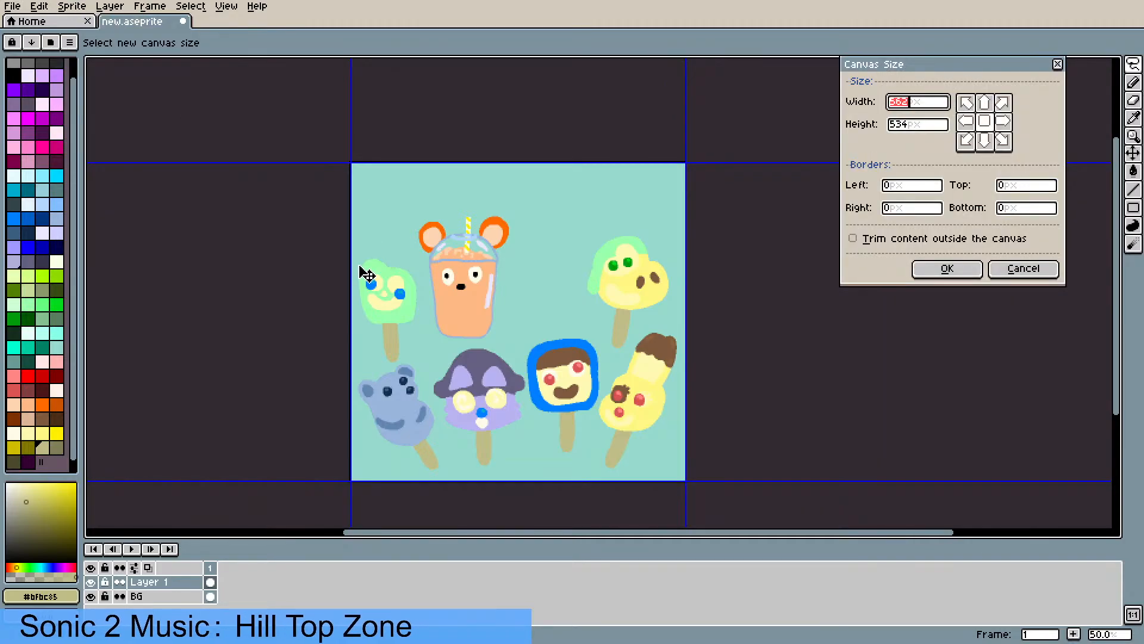
pyautogui.moveTo(352, 274); pyautogui.dragTo(222, 288)
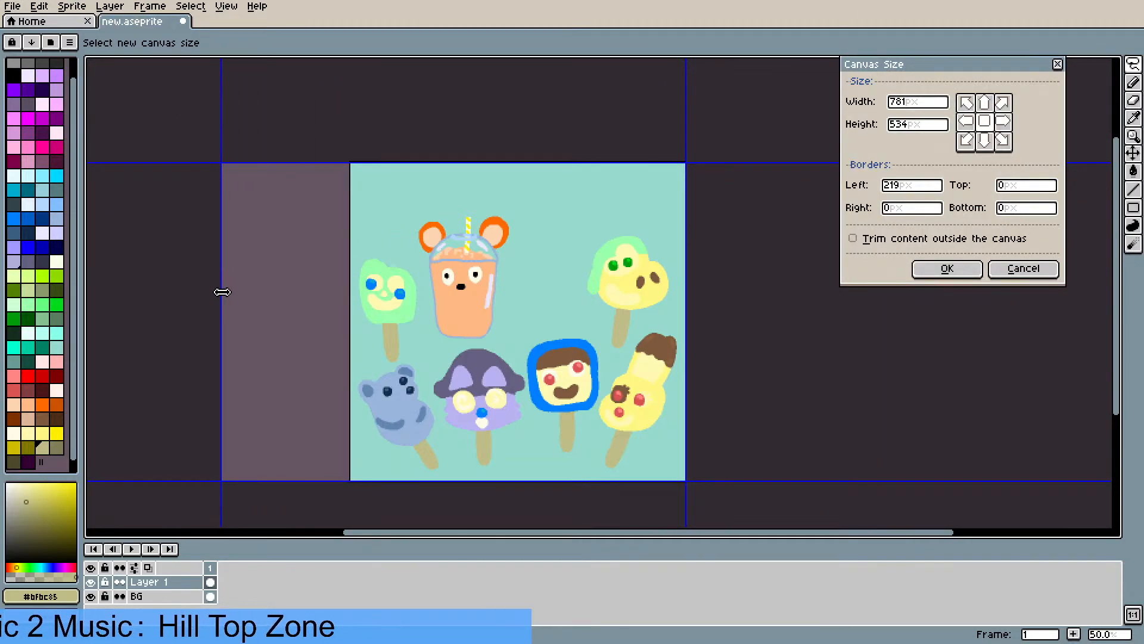
pyautogui.click(961, 268)
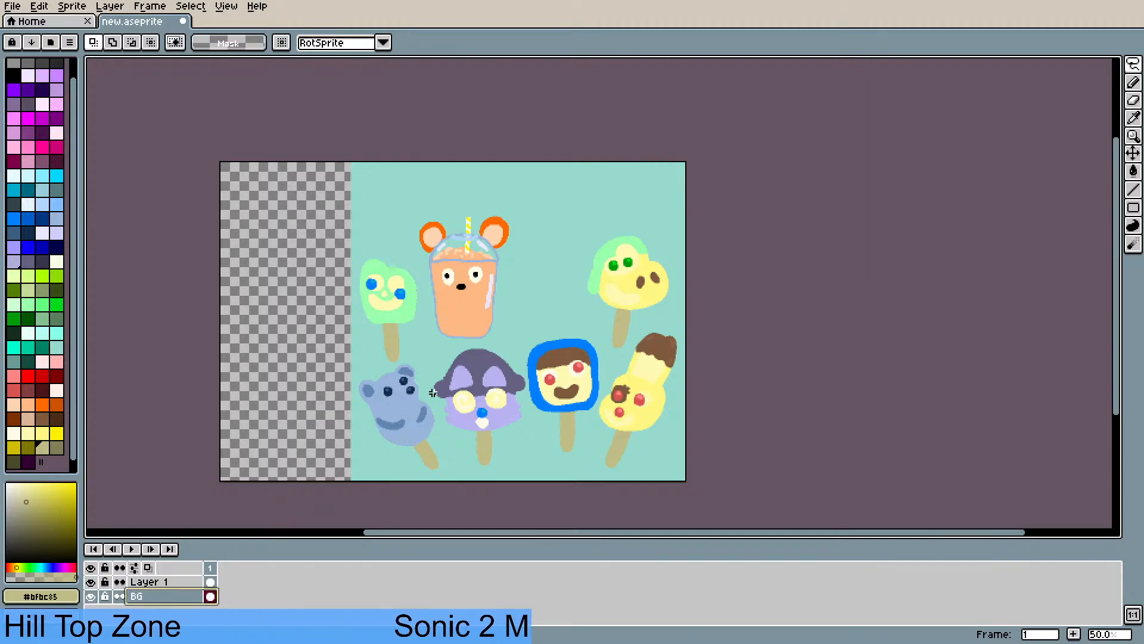
# - Sample the background teal #98dacd and fill the empty canvas extension on the BG layer with it
pyautogui.press('i')
pyautogui.click(487, 353)
pyautogui.press('g')
pyautogui.click(299, 364)
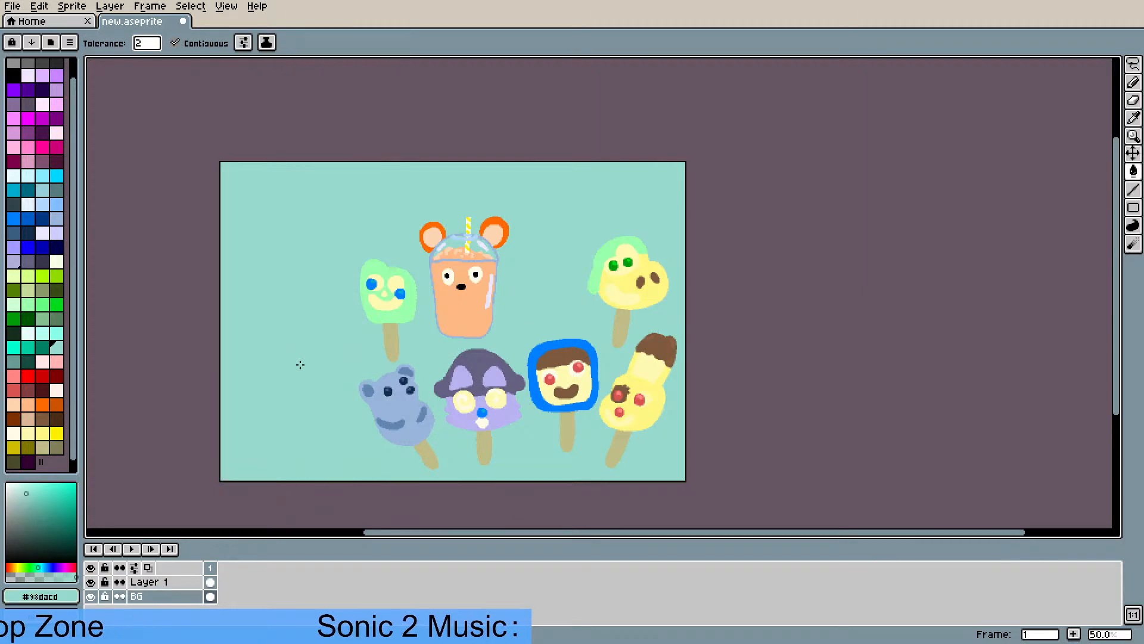
# - On Layer 1, lasso the orange bear cup, move it to the canvas's lower-left corner, and clear the selection
pyautogui.click(210, 582)
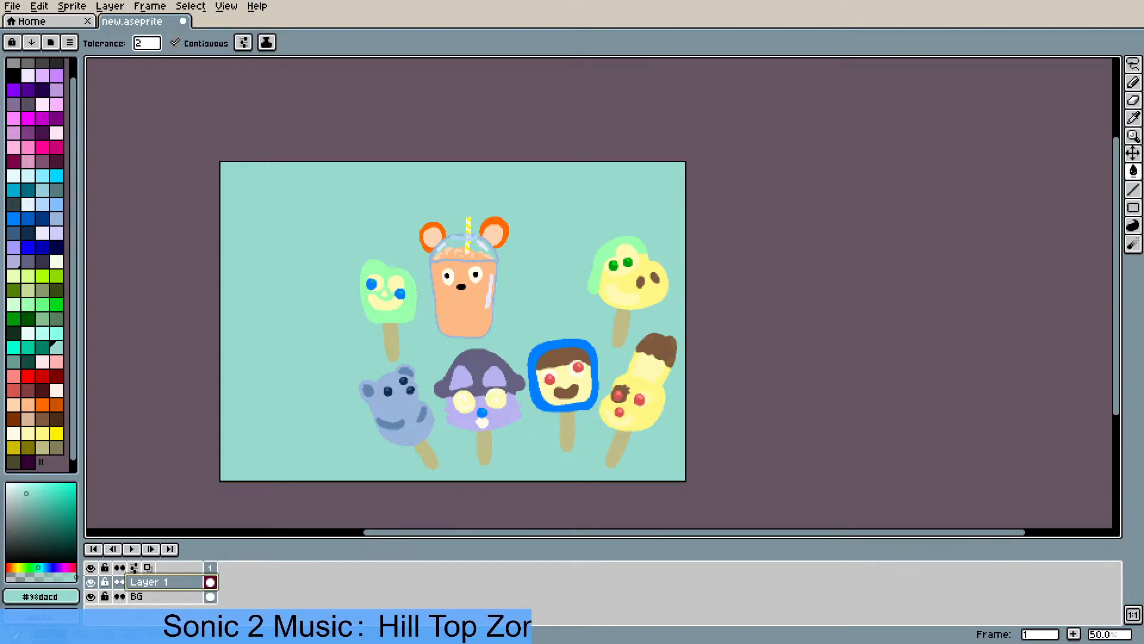
pyautogui.click(1133, 64)
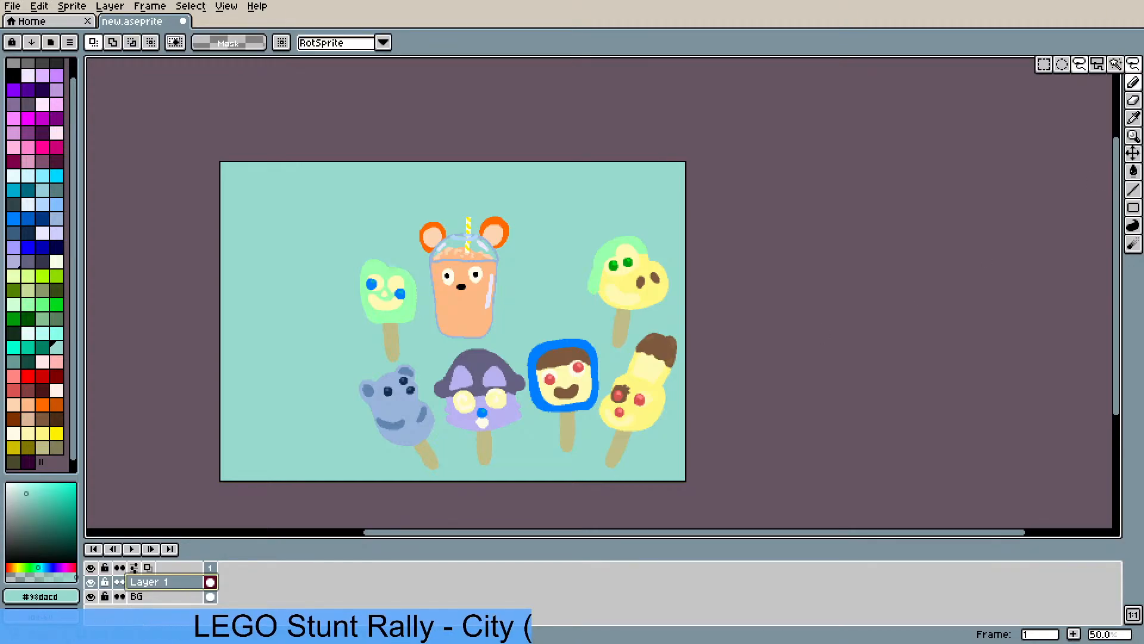
pyautogui.moveTo(513, 291)
pyautogui.mouseDown()
pyautogui.moveTo(481, 341)
pyautogui.moveTo(438, 338)
pyautogui.moveTo(409, 241)
pyautogui.moveTo(427, 215)
pyautogui.moveTo(467, 204)
pyautogui.moveTo(521, 217)
pyautogui.moveTo(517, 296)
pyautogui.moveTo(415, 285)
pyautogui.moveTo(302, 363)
pyautogui.moveTo(284, 407)
pyautogui.mouseUp()
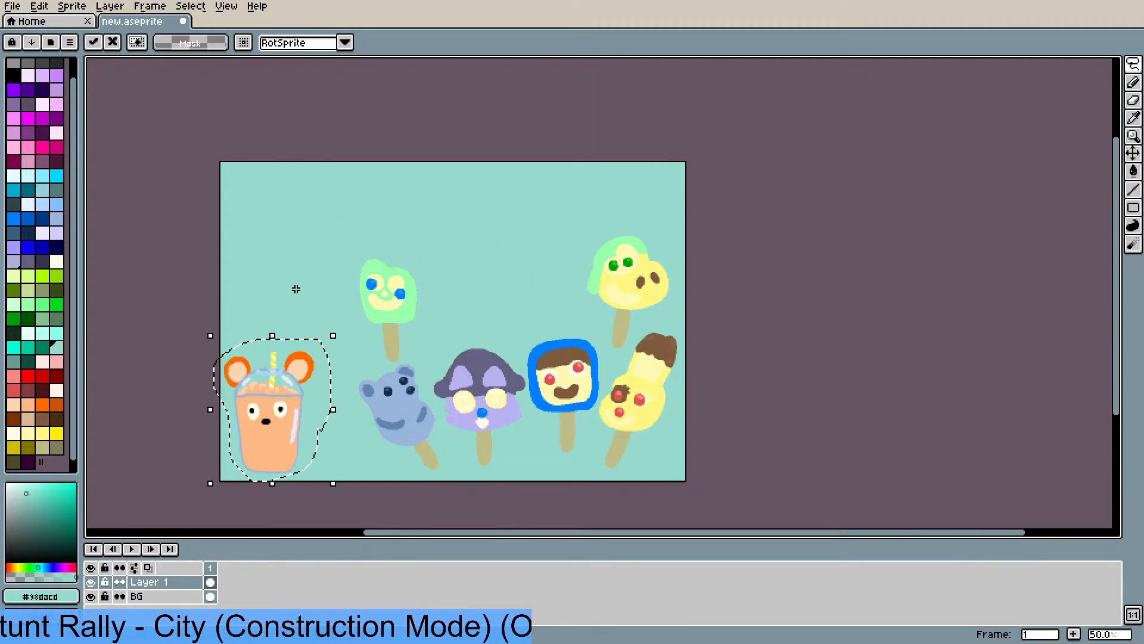
pyautogui.click(296, 288)
# - With the 5 px pencil in olive Idx-115, draw and fill a round head above the purple popsicle and outline an ear on its upper left
pyautogui.moveTo(474, 270); pyautogui.dragTo(398, 315)
pyautogui.scroll(1, 398, 315)
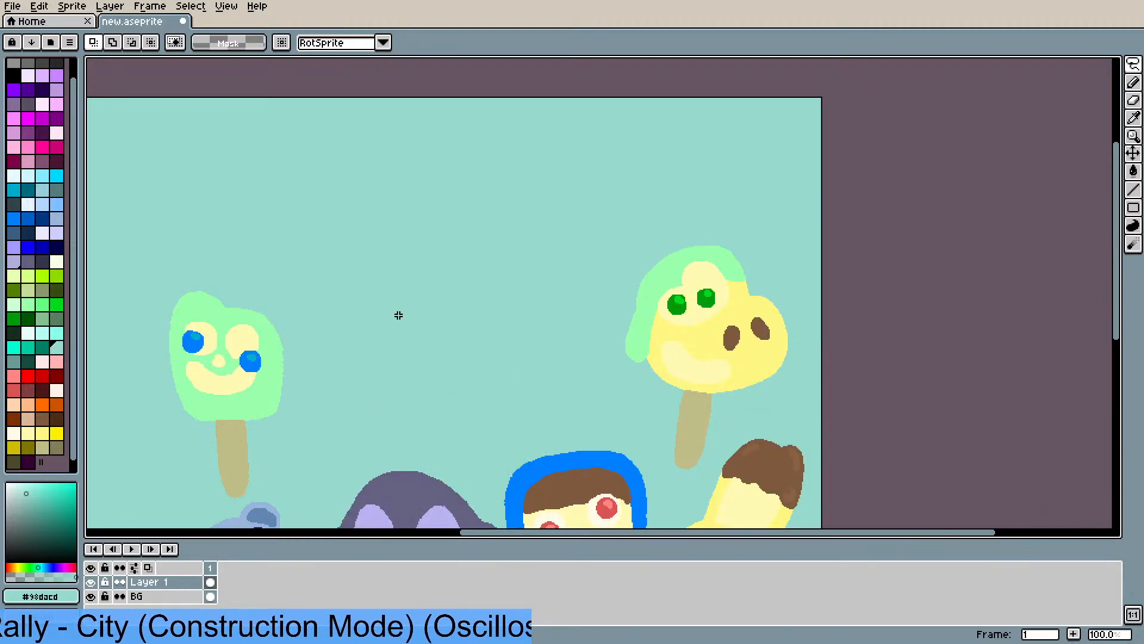
pyautogui.moveTo(93, 414); pyautogui.dragTo(162, 335)
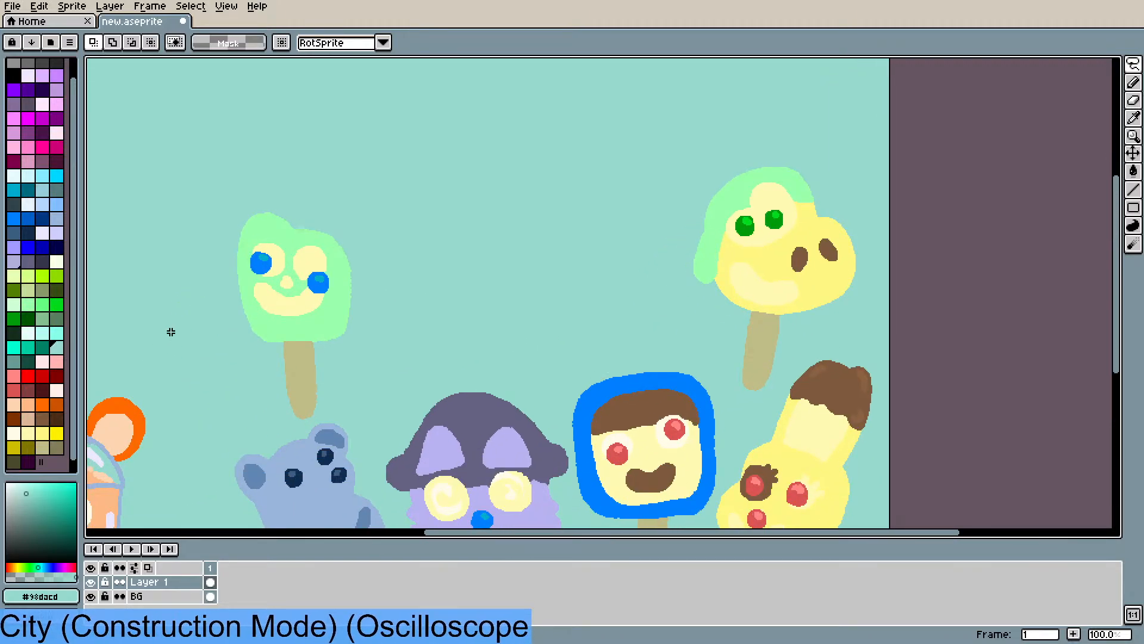
pyautogui.scroll(-1, 212, 296)
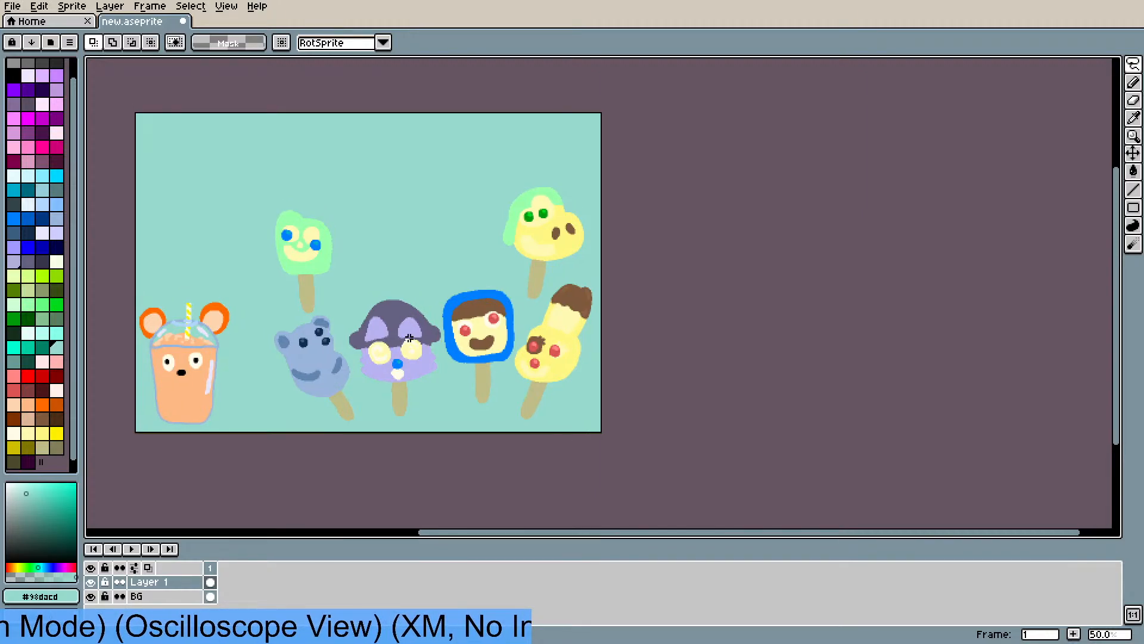
pyautogui.scroll(1, 421, 271)
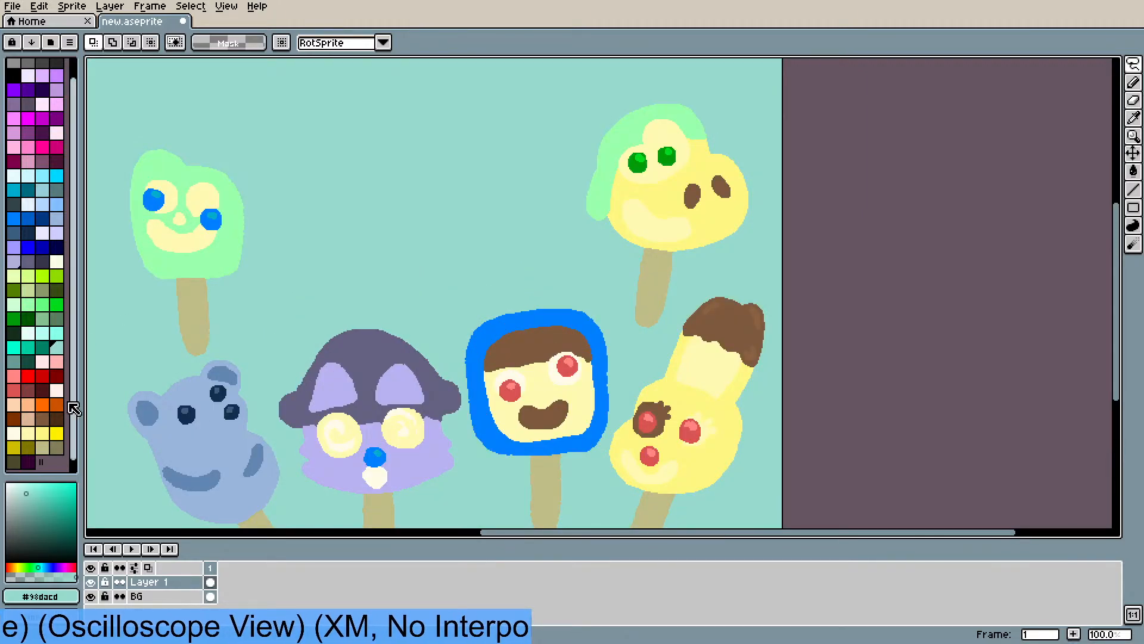
pyautogui.click(58, 448)
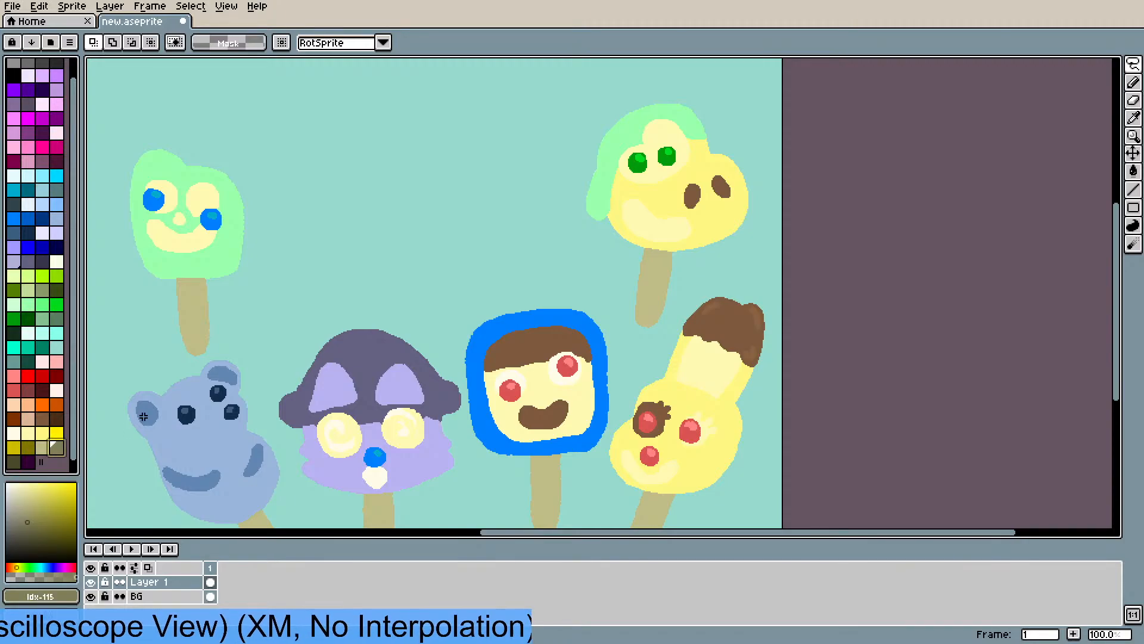
pyautogui.scroll(-1, 409, 369)
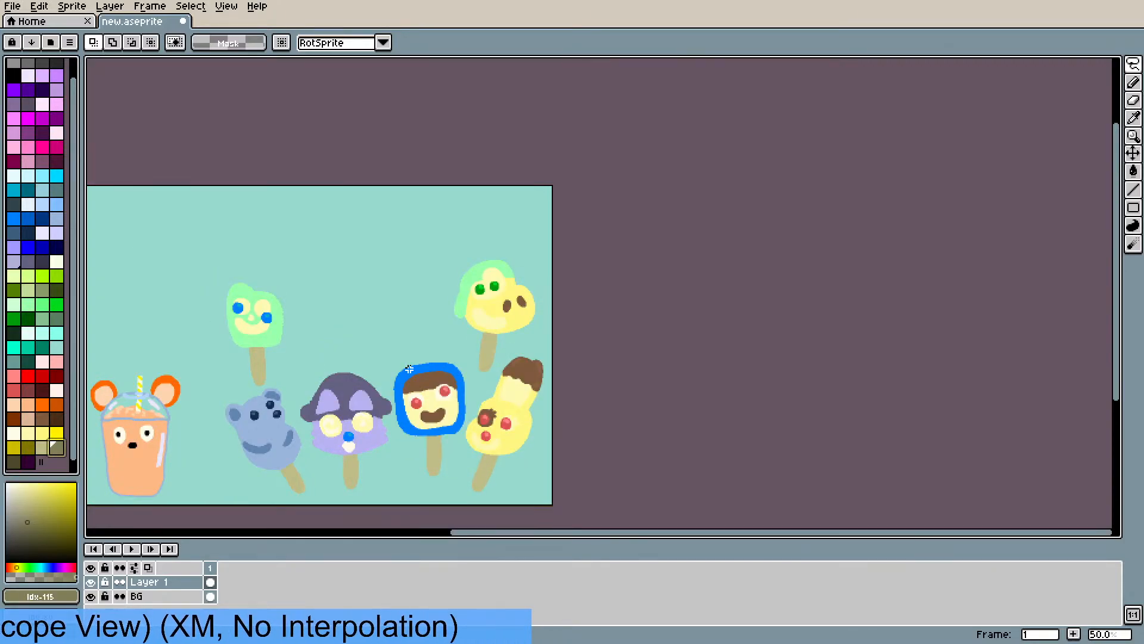
pyautogui.scroll(1, 356, 348)
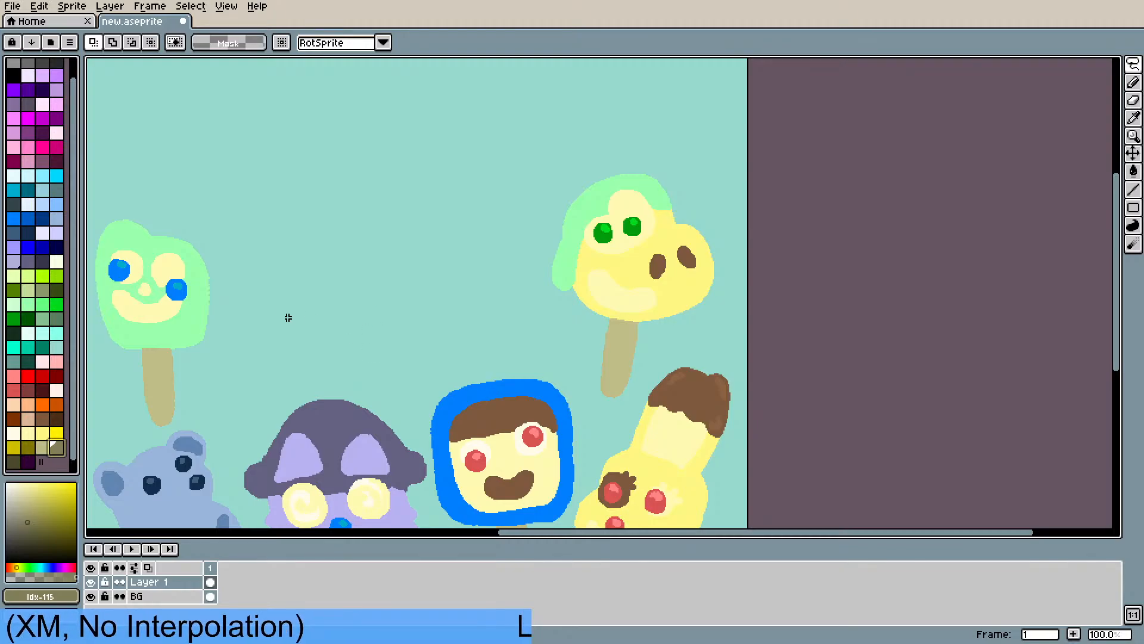
pyautogui.click(1133, 82)
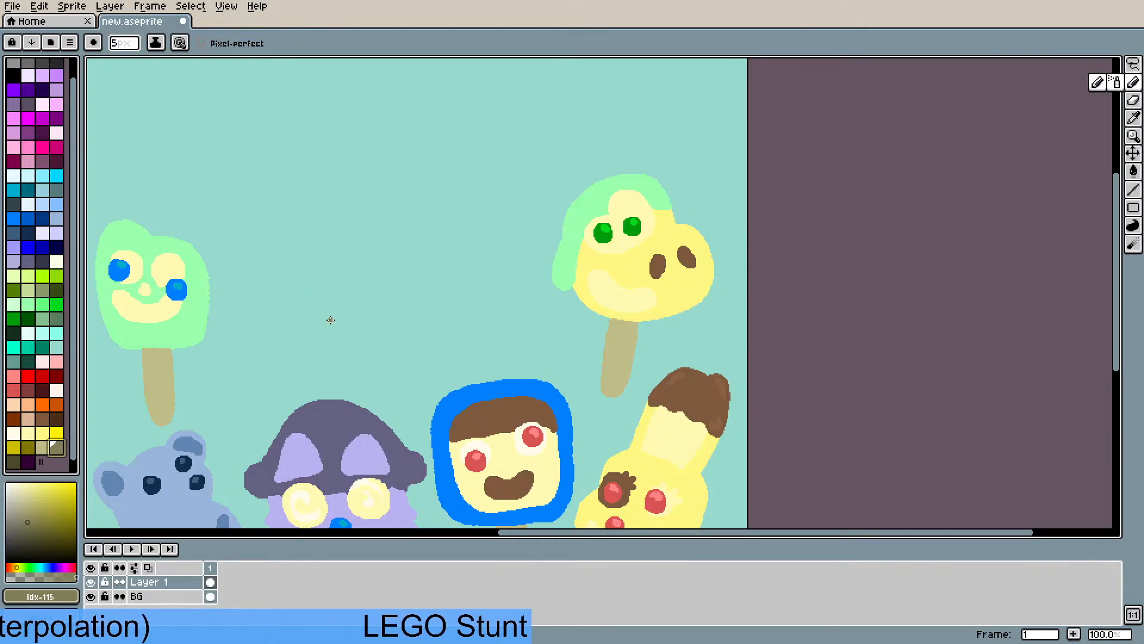
pyautogui.moveTo(382, 263)
pyautogui.mouseDown()
pyautogui.moveTo(377, 325)
pyautogui.moveTo(346, 336)
pyautogui.moveTo(311, 333)
pyautogui.moveTo(282, 307)
pyautogui.moveTo(277, 270)
pyautogui.moveTo(294, 235)
pyautogui.moveTo(328, 213)
pyautogui.moveTo(359, 217)
pyautogui.moveTo(396, 268)
pyautogui.moveTo(386, 316)
pyautogui.mouseUp()
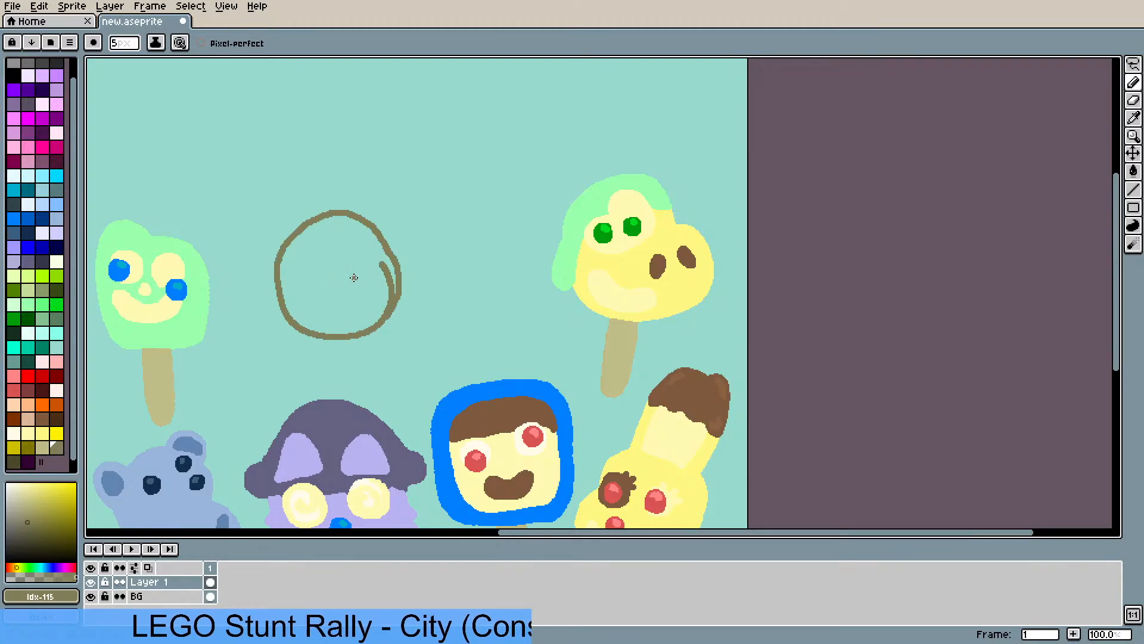
pyautogui.press('g')
pyautogui.click(341, 273)
pyautogui.press('b')
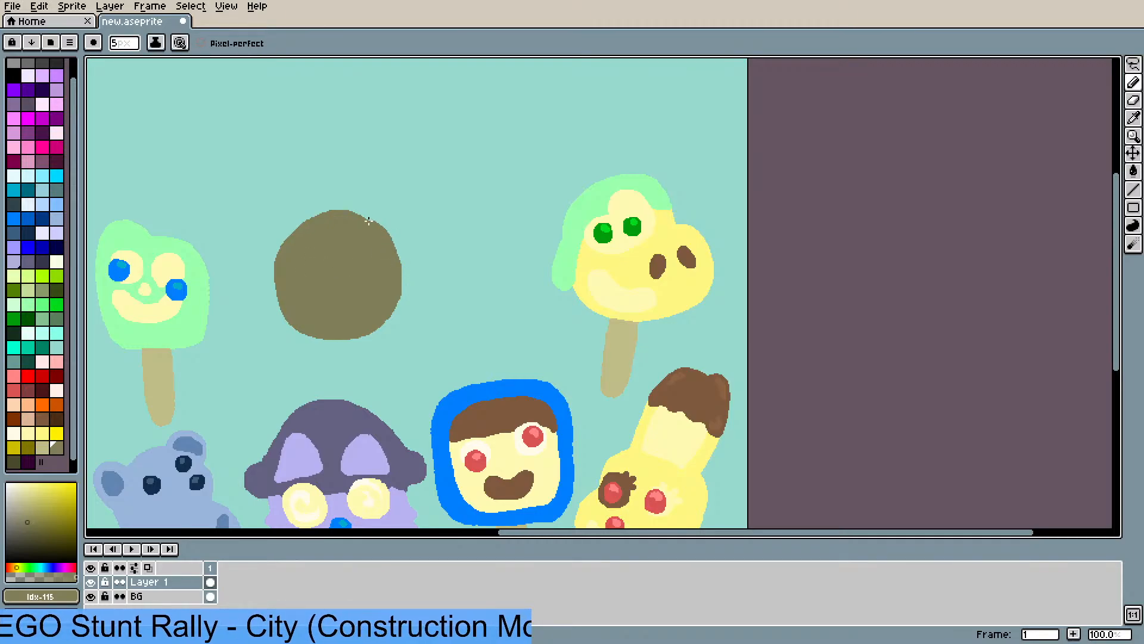
pyautogui.moveTo(288, 269)
pyautogui.mouseDown()
pyautogui.moveTo(251, 236)
pyautogui.moveTo(254, 206)
pyautogui.moveTo(274, 192)
pyautogui.moveTo(300, 197)
pyautogui.moveTo(310, 227)
pyautogui.moveTo(251, 217)
pyautogui.mouseUp()
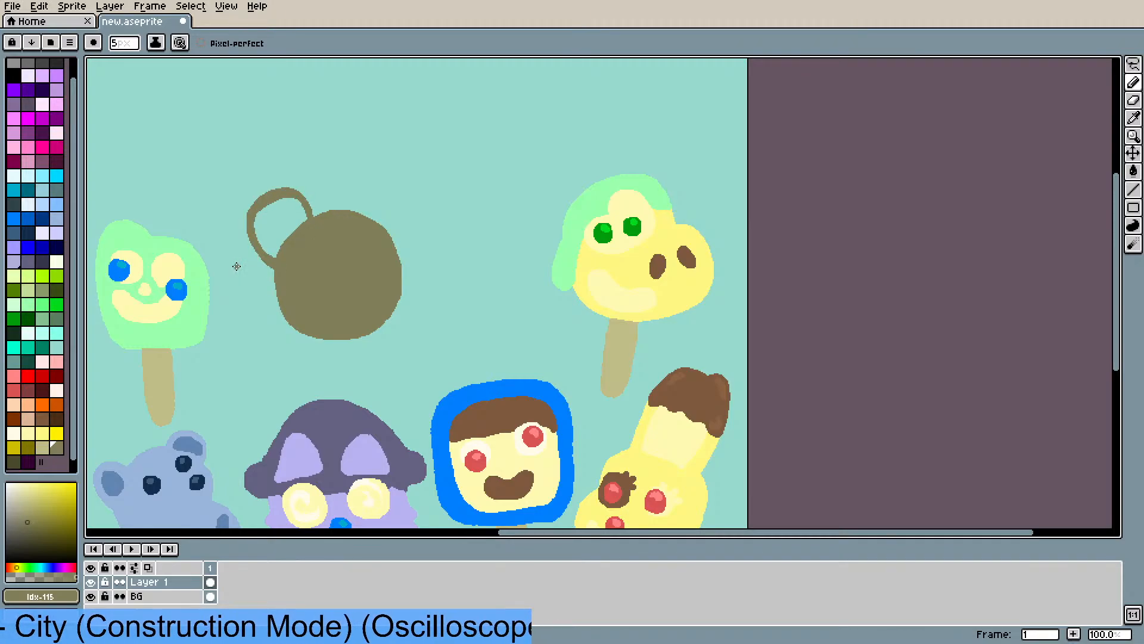
# - Sample the face's yellow #FFF783 and draw a drip from the green-haired popsicle's lower edge down over the stick's right side
pyautogui.hscroll(3, 447, 283)
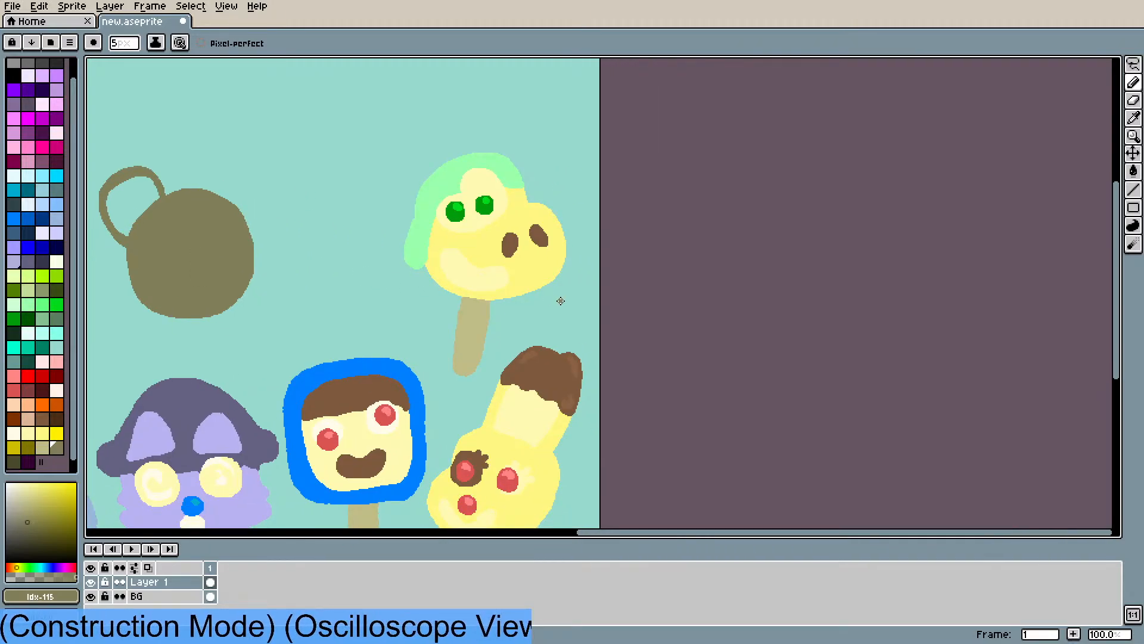
pyautogui.scroll(1, 559, 296)
pyautogui.press('alt')
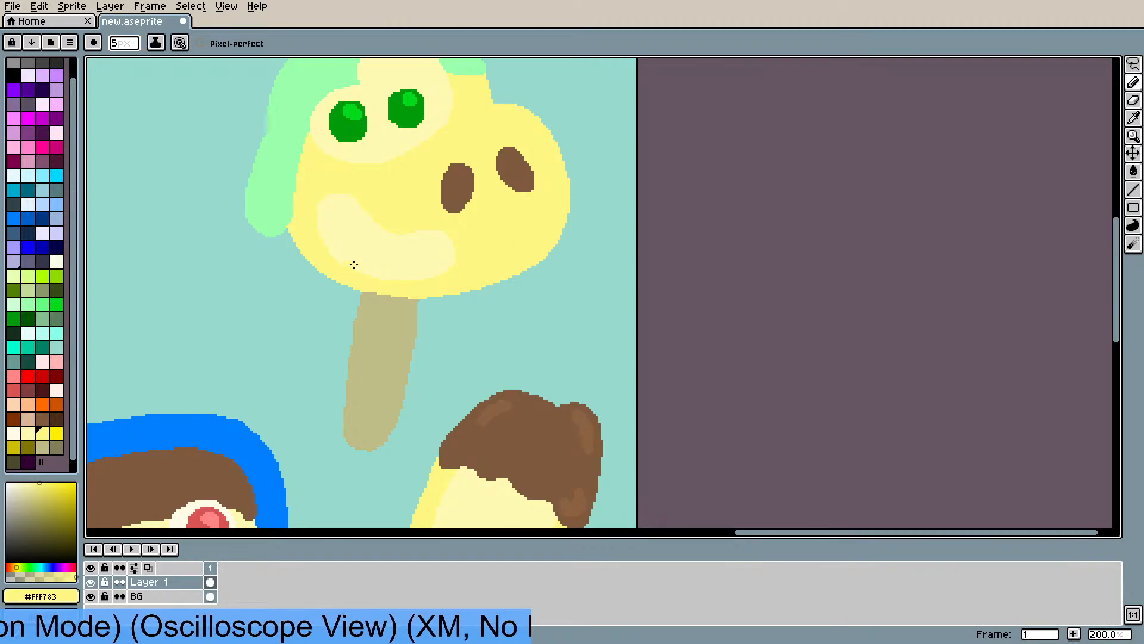
pyautogui.moveTo(413, 298); pyautogui.dragTo(409, 341)
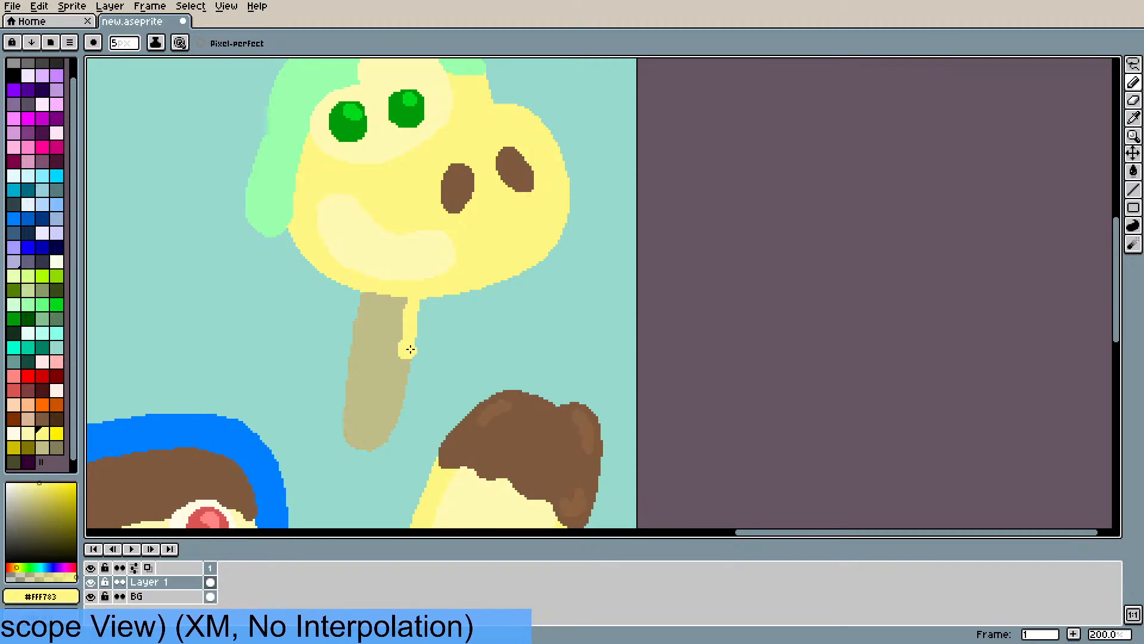
# - Draw a second yellow drip below the snout with the 5 px pencil, widening its base and rounding its tip
pyautogui.moveTo(499, 262); pyautogui.dragTo(498, 307)
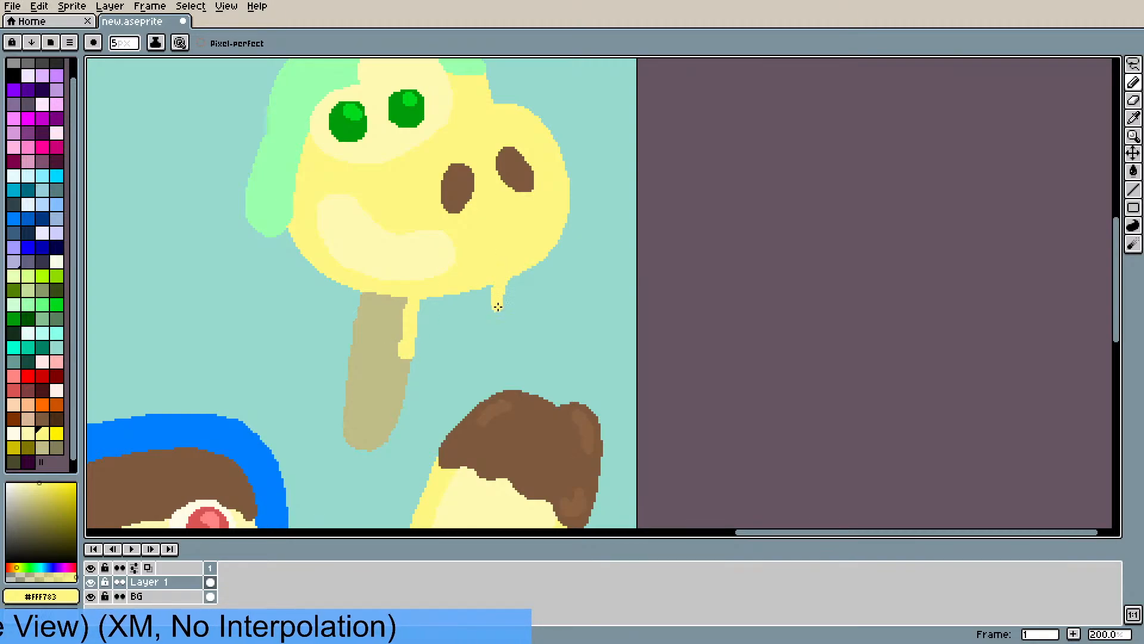
pyautogui.hotkey('ctrl', 'z')
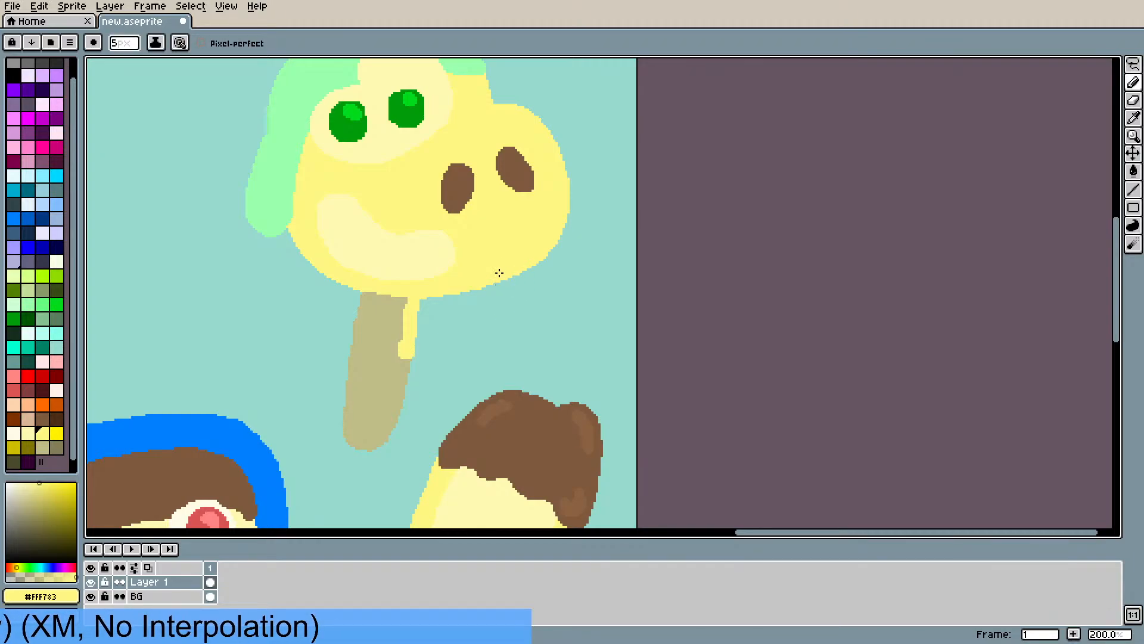
pyautogui.moveTo(502, 296); pyautogui.dragTo(504, 321)
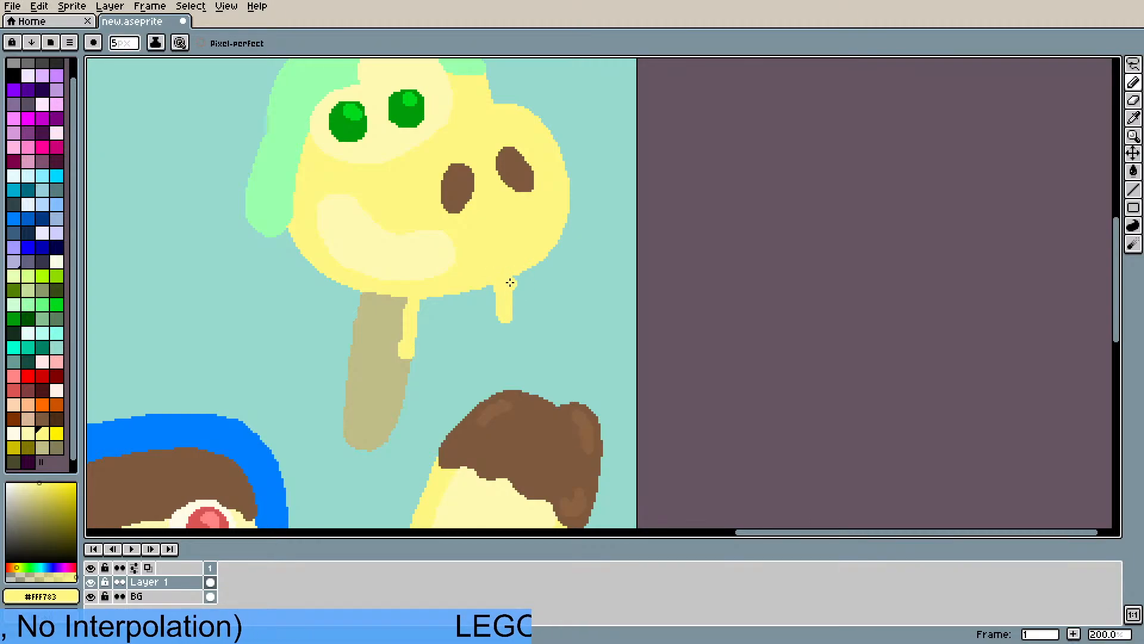
pyautogui.click(443, 328)
pyautogui.hotkey('ctrl', 'z')
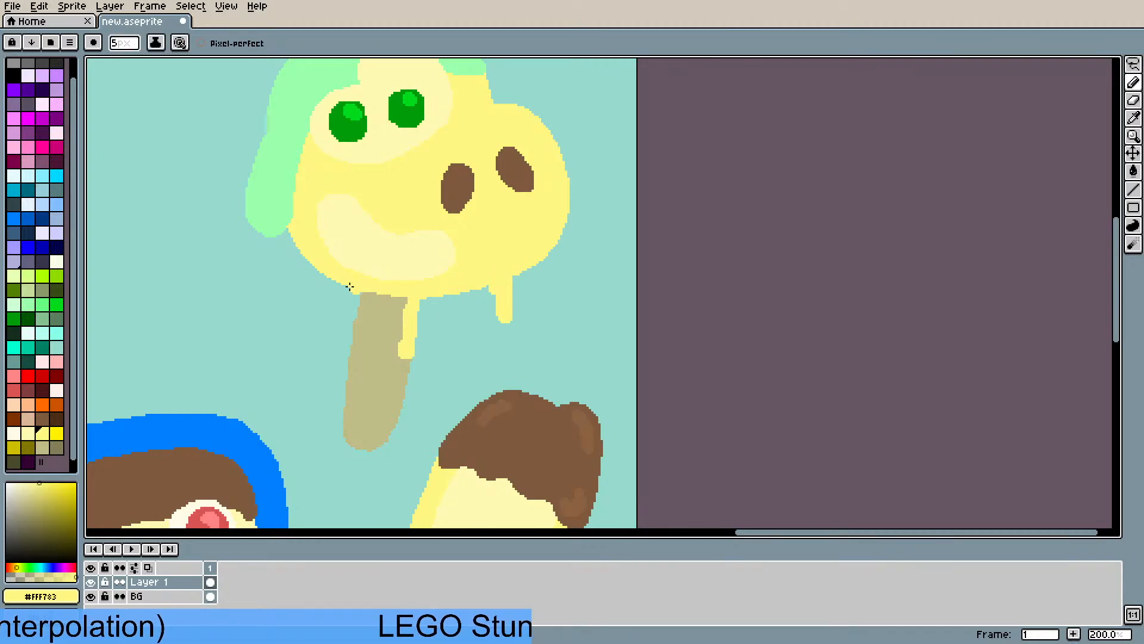
pyautogui.moveTo(488, 287); pyautogui.dragTo(506, 328)
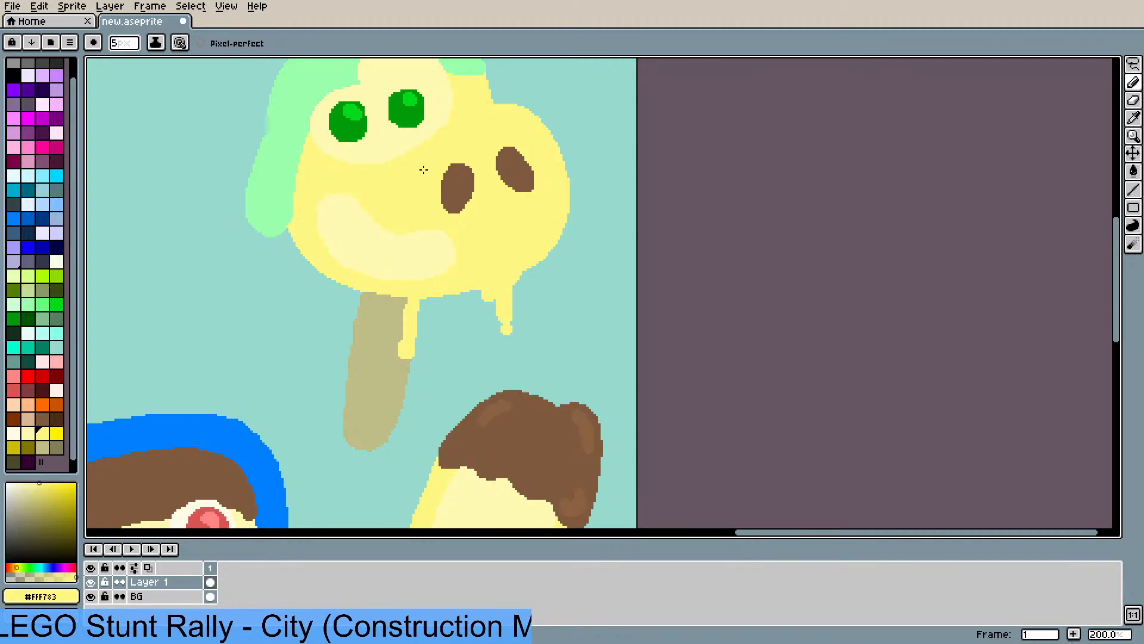
# - Sample the mouth's pale yellow #fffab3 and extend the mouth downward into the drip over the stick
pyautogui.scroll(1, 417, 238)
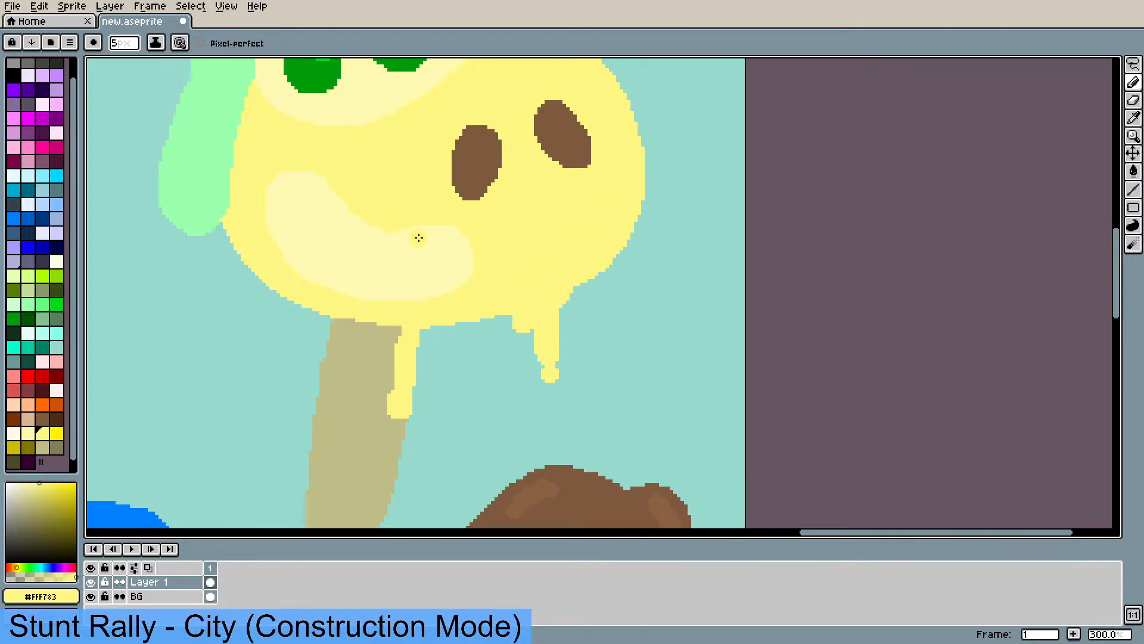
pyautogui.moveTo(404, 337); pyautogui.dragTo(402, 328)
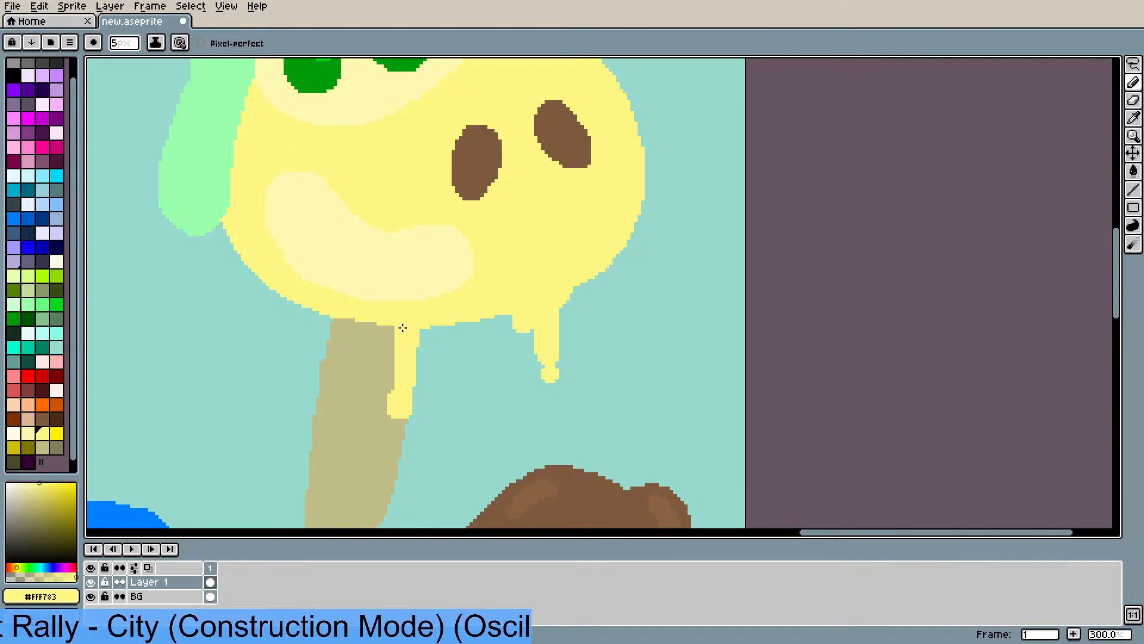
pyautogui.keyDown('alt'); pyautogui.click(413, 288); pyautogui.keyUp('alt')
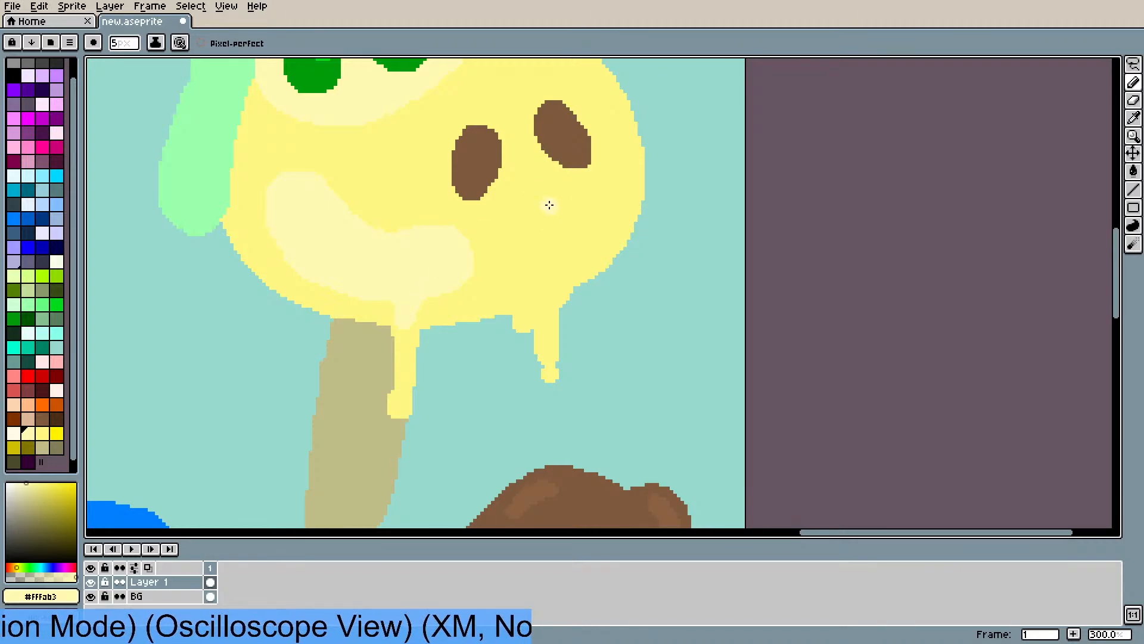
# - Shift the olive Idx-115 to an orange-tan (#c99c53) and fill the round head and its ear outline with it
pyautogui.scroll(-2, 549, 205)
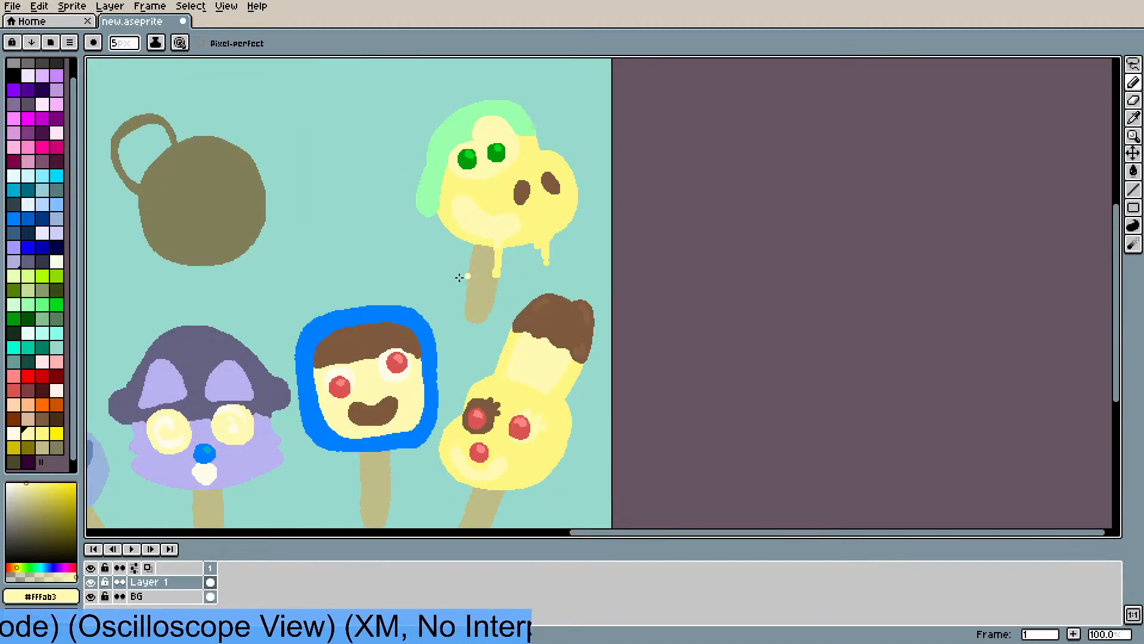
pyautogui.moveTo(460, 276)
pyautogui.mouseDown()
pyautogui.moveTo(539, 245)
pyautogui.moveTo(587, 284)
pyautogui.mouseUp()
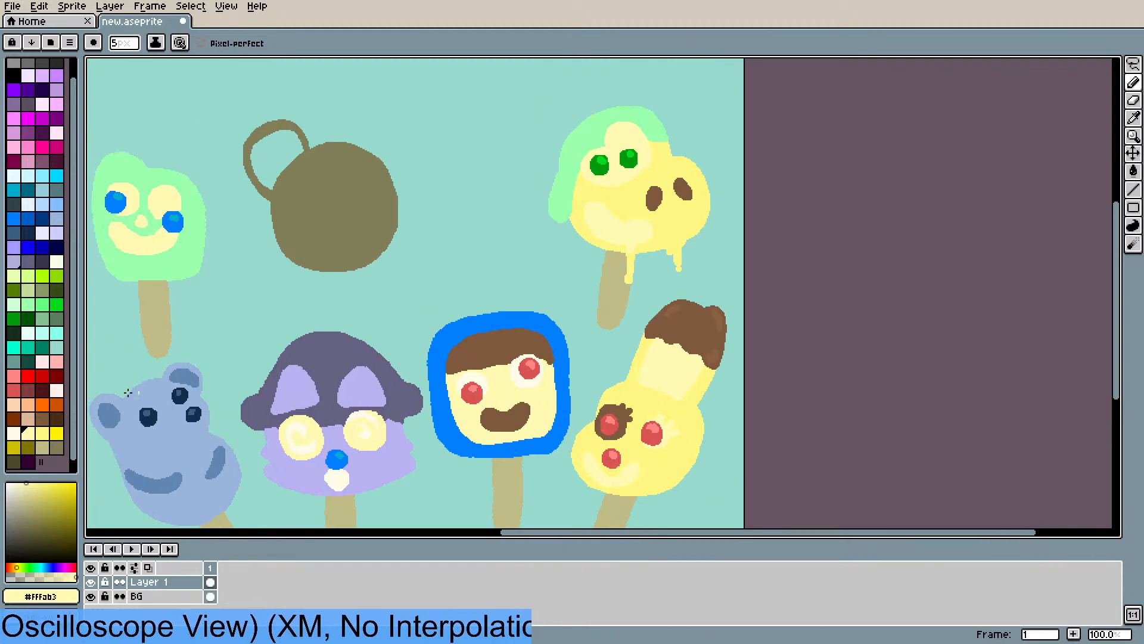
pyautogui.click(57, 447)
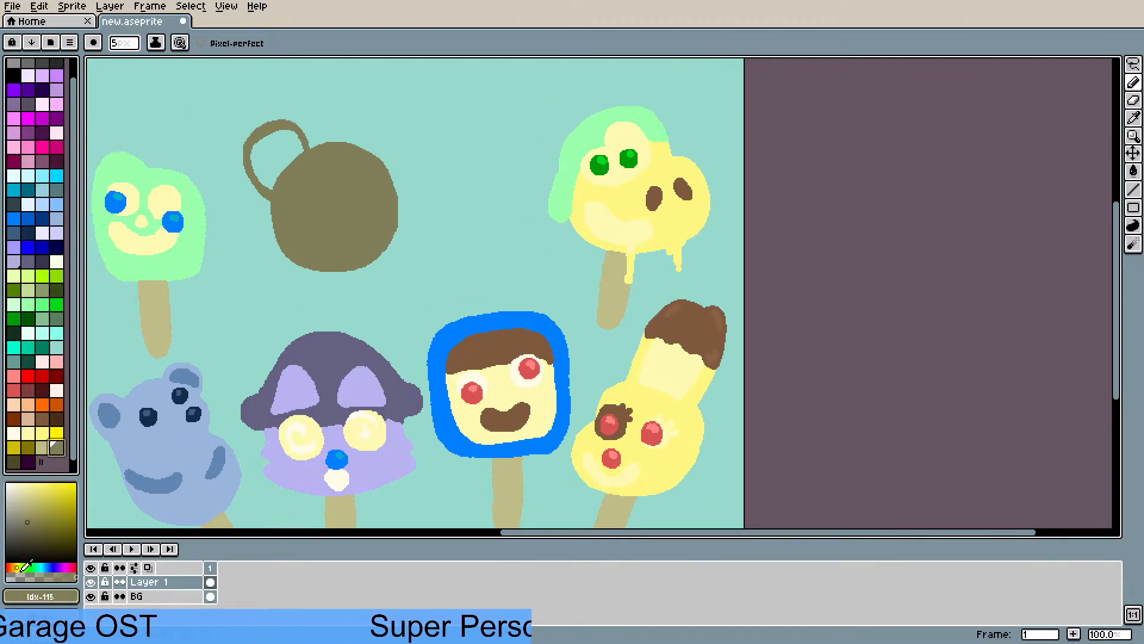
pyautogui.click(14, 565)
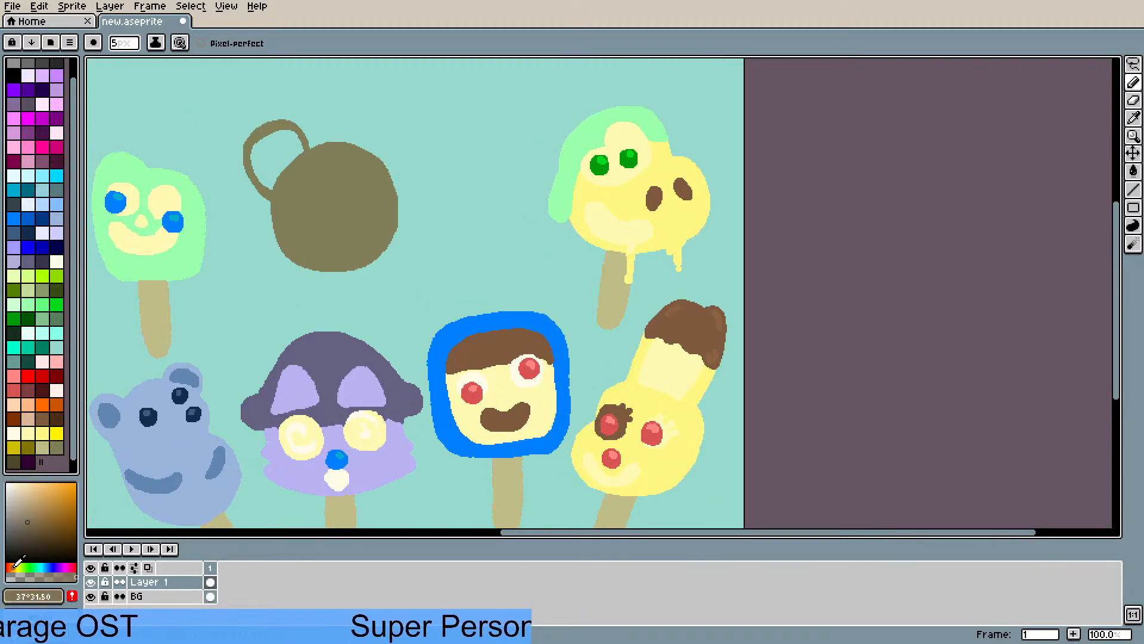
pyautogui.click(46, 500)
pyautogui.press('g')
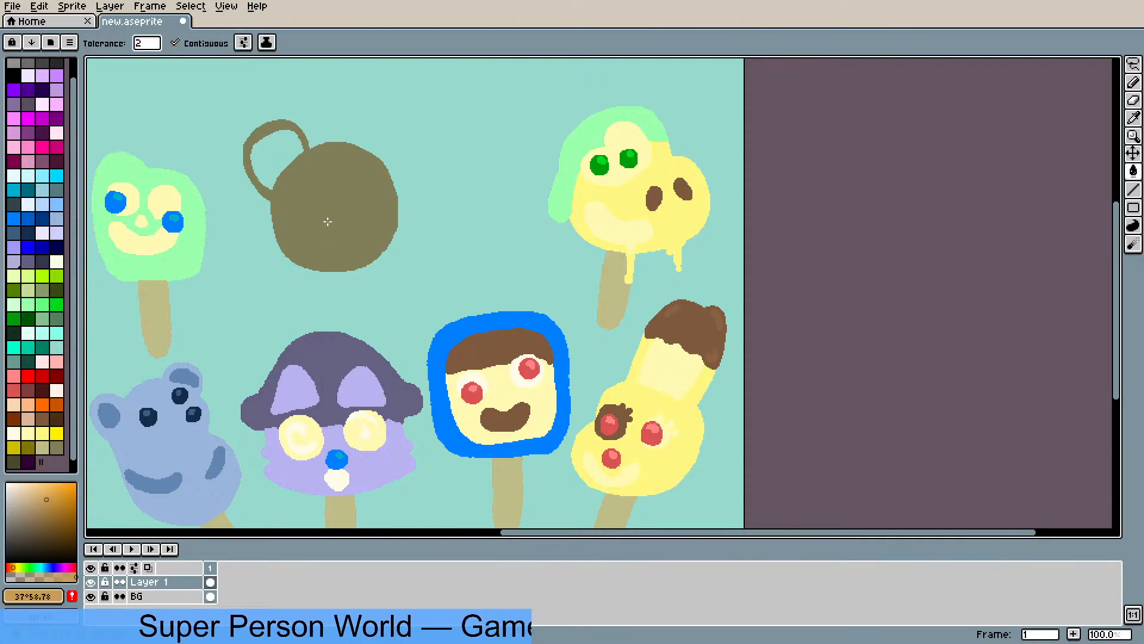
pyautogui.click(329, 222)
# - Sample yellow #FFF783, fill the tan character's left inner ear, and round it out over the head with the 5 px pencil
pyautogui.moveTo(340, 196)
pyautogui.mouseDown()
pyautogui.moveTo(419, 230)
pyautogui.moveTo(423, 245)
pyautogui.mouseUp()
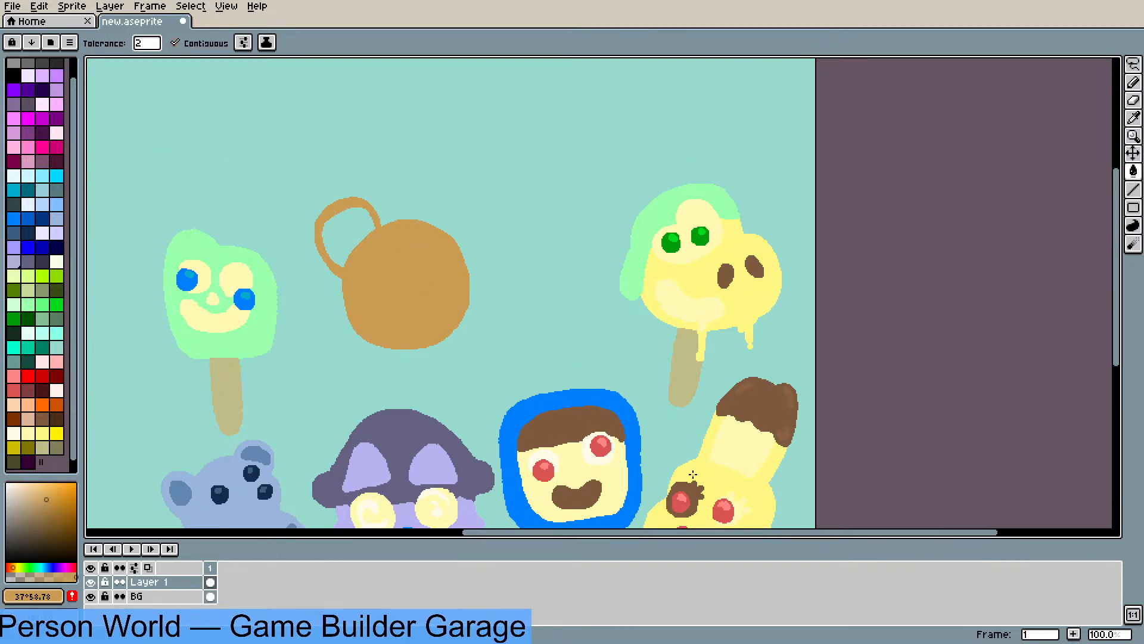
pyautogui.keyDown('alt'); pyautogui.click(717, 468); pyautogui.keyUp('alt')
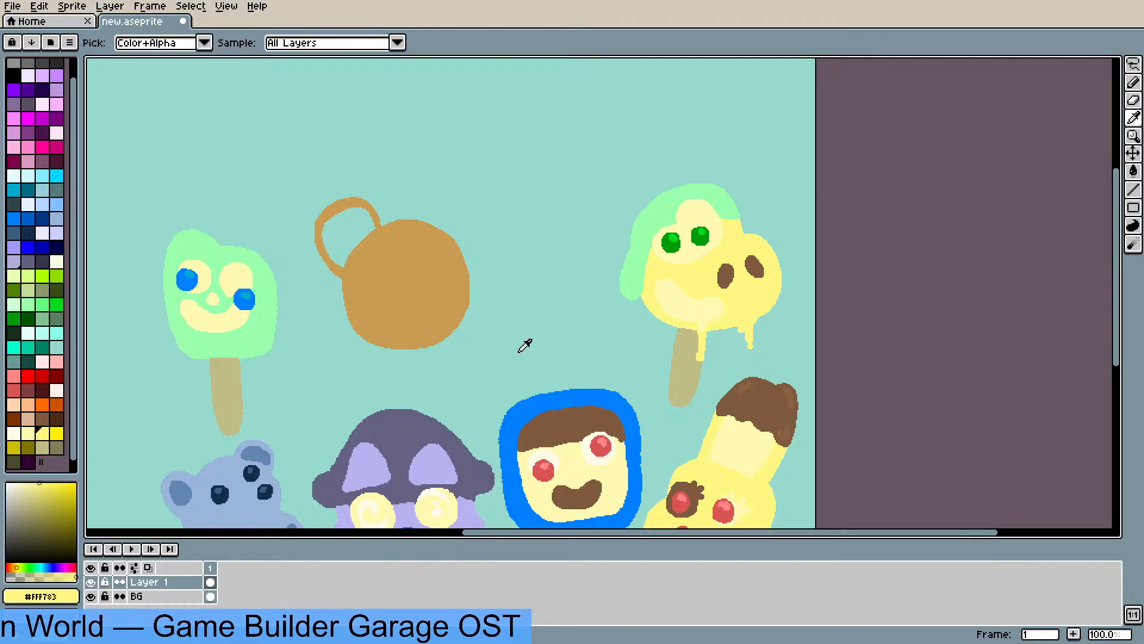
pyautogui.click(353, 238)
pyautogui.scroll(2, 450, 292)
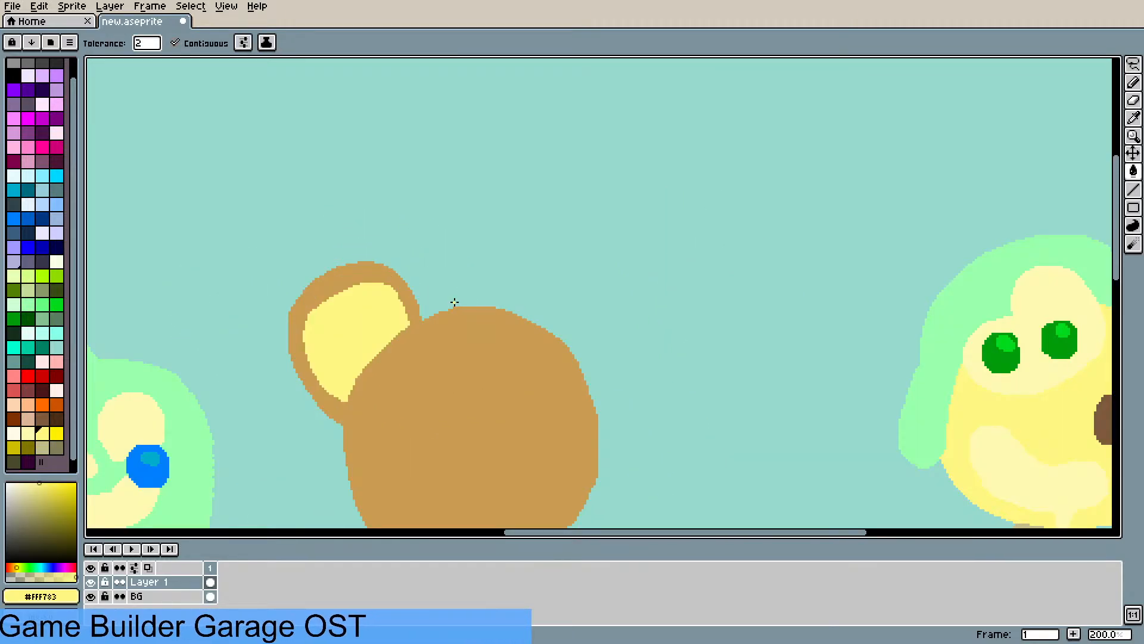
pyautogui.press('alt')
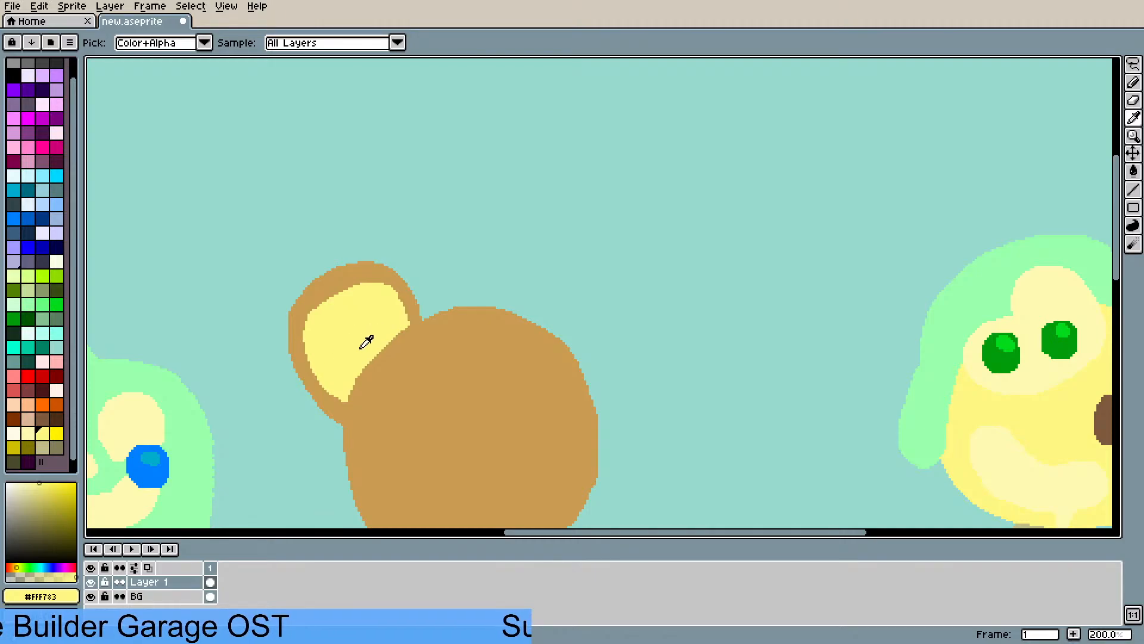
pyautogui.press('b')
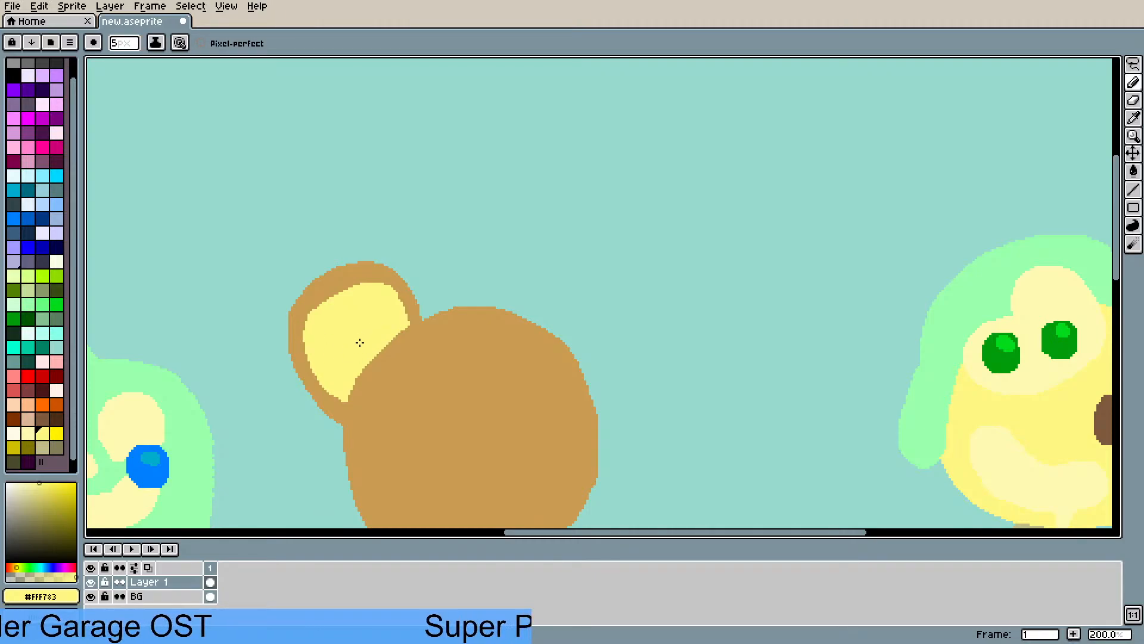
pyautogui.moveTo(360, 343)
pyautogui.mouseDown()
pyautogui.moveTo(364, 367)
pyautogui.moveTo(352, 378)
pyautogui.moveTo(368, 364)
pyautogui.moveTo(351, 383)
pyautogui.moveTo(364, 390)
pyautogui.moveTo(404, 322)
pyautogui.moveTo(406, 354)
pyautogui.moveTo(356, 398)
pyautogui.moveTo(320, 366)
pyautogui.moveTo(310, 329)
pyautogui.moveTo(354, 293)
pyautogui.mouseUp()
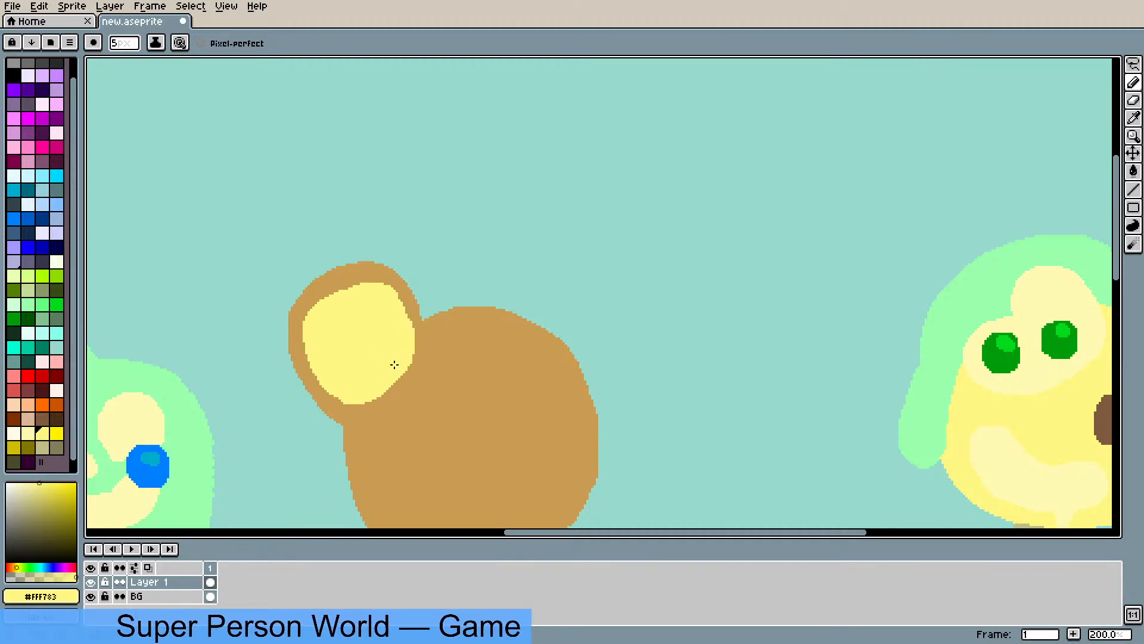
# - Draw a yellow oval inner ear over the head's upper right edge and fill it completely
pyautogui.moveTo(531, 358)
pyautogui.mouseDown()
pyautogui.moveTo(522, 309)
pyautogui.moveTo(545, 275)
pyautogui.moveTo(575, 262)
pyautogui.moveTo(607, 272)
pyautogui.moveTo(619, 307)
pyautogui.moveTo(609, 348)
pyautogui.moveTo(573, 376)
pyautogui.moveTo(530, 367)
pyautogui.moveTo(515, 330)
pyautogui.moveTo(529, 291)
pyautogui.mouseUp()
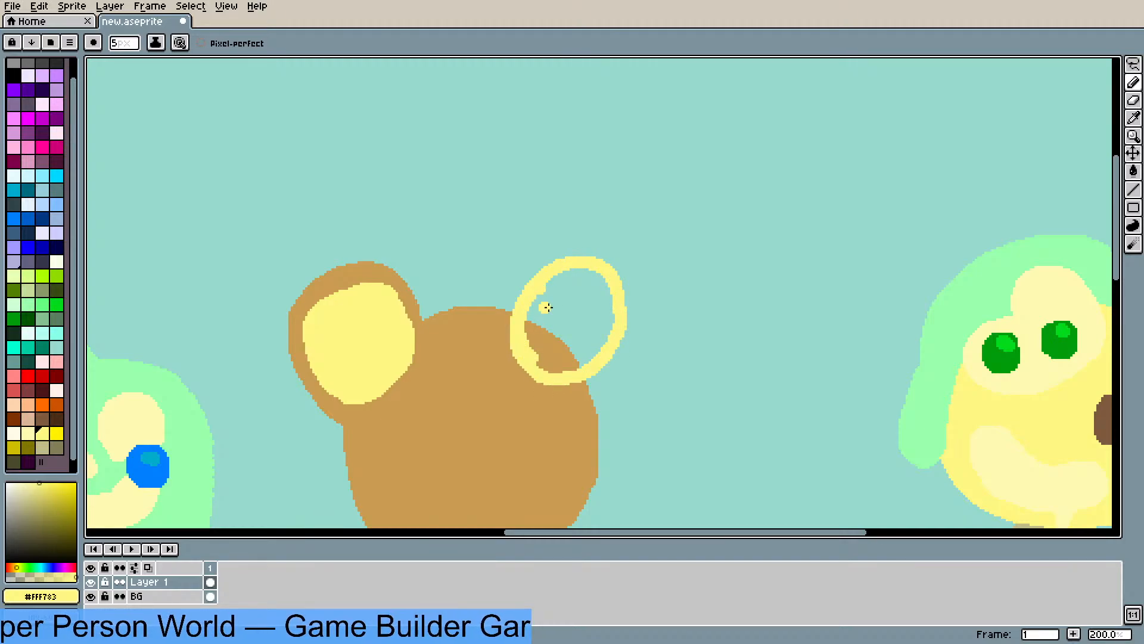
pyautogui.press('g')
pyautogui.click(577, 320)
pyautogui.click(557, 337)
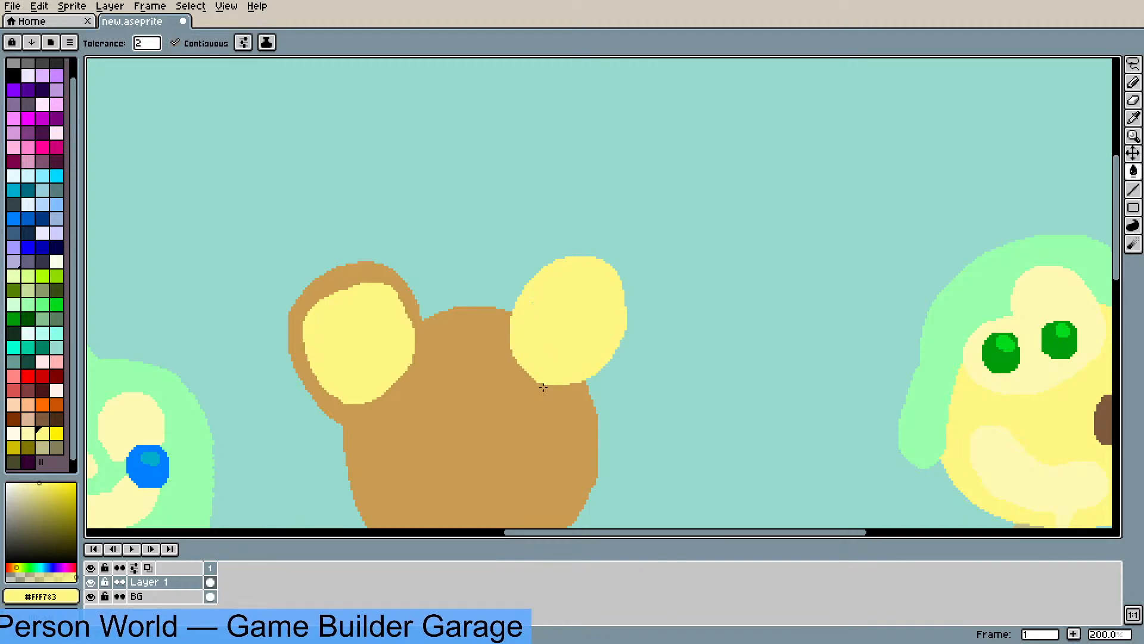
# - Sample the head's tan #c99c53 and thicken and smooth the left ear's rim, blending it into the top of the head
pyautogui.press('i')
pyautogui.click(411, 295)
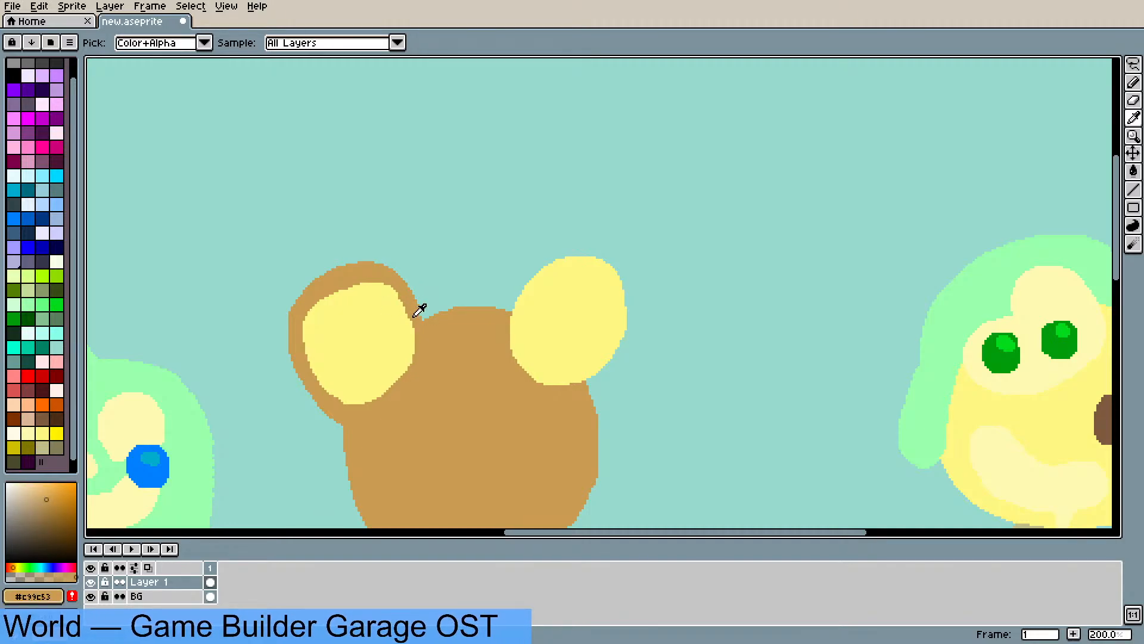
pyautogui.press('b')
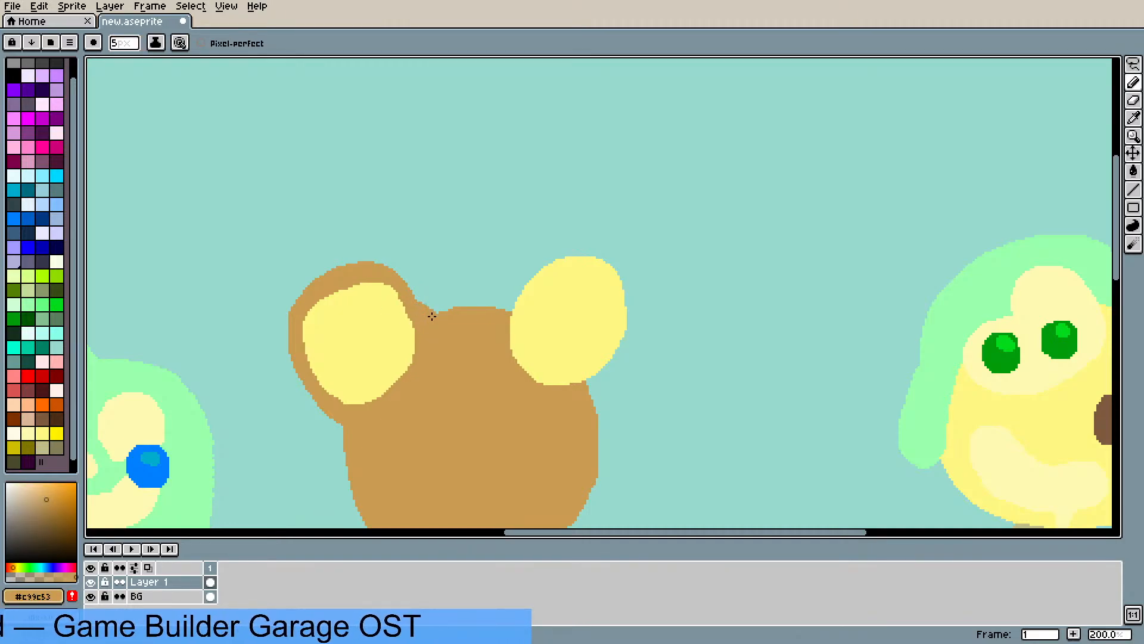
pyautogui.moveTo(374, 268)
pyautogui.mouseDown()
pyautogui.moveTo(328, 266)
pyautogui.moveTo(305, 291)
pyautogui.mouseUp()
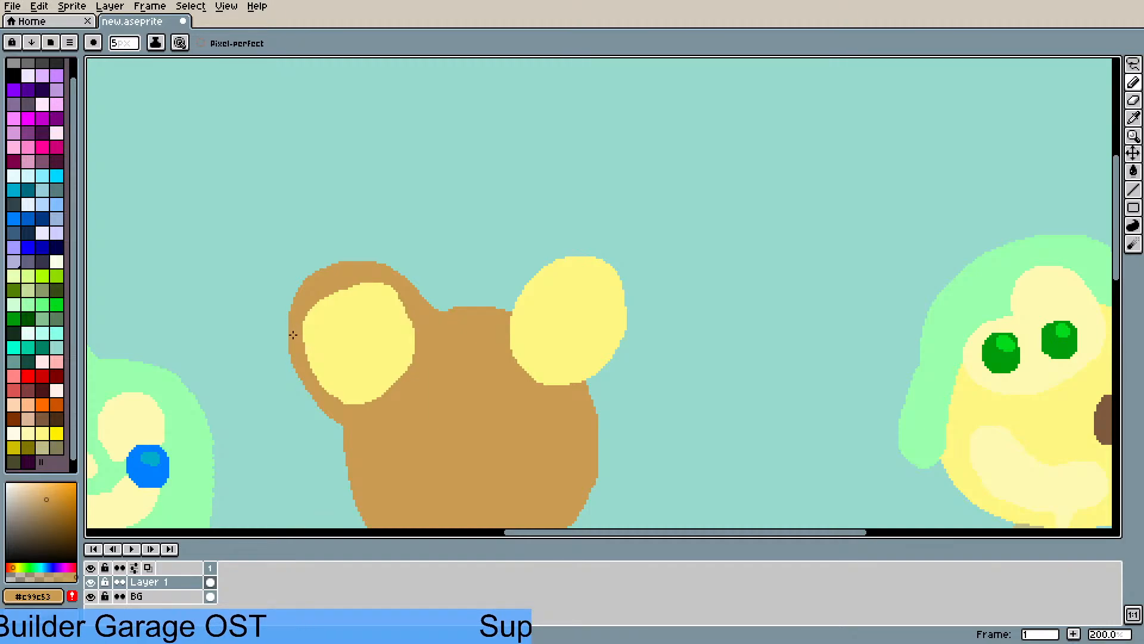
pyautogui.moveTo(292, 335)
pyautogui.mouseDown()
pyautogui.moveTo(303, 296)
pyautogui.moveTo(295, 357)
pyautogui.moveTo(336, 414)
pyautogui.mouseUp()
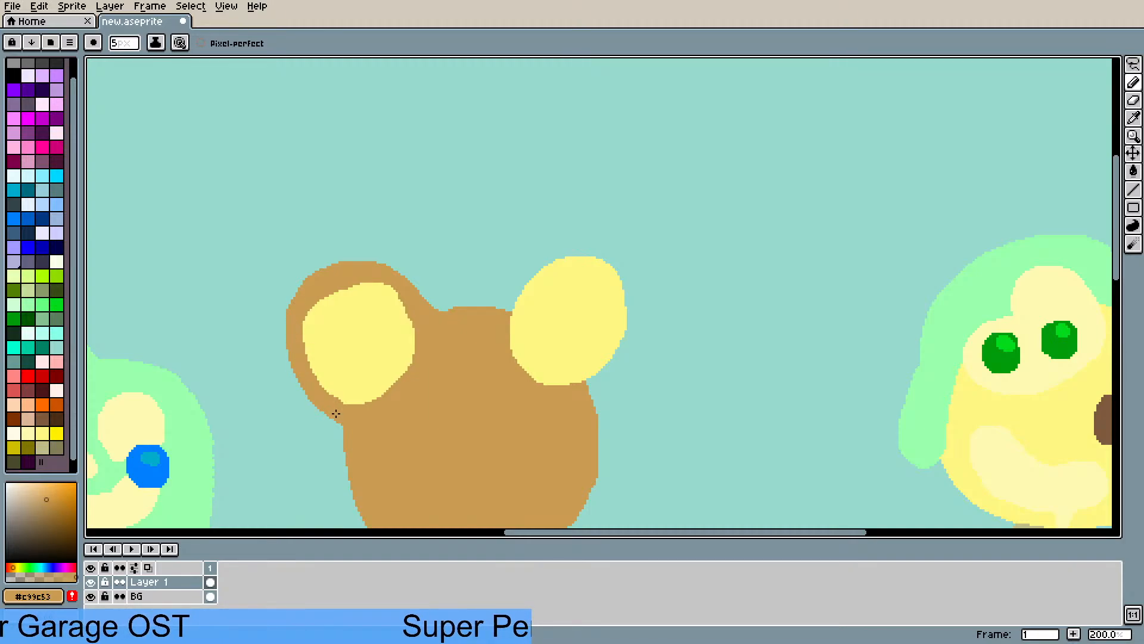
# - Draw a tan rim around the right inner ear and fill the gap between the rim and the yellow
pyautogui.moveTo(497, 309)
pyautogui.mouseDown()
pyautogui.moveTo(524, 266)
pyautogui.moveTo(568, 240)
pyautogui.moveTo(631, 260)
pyautogui.moveTo(641, 313)
pyautogui.moveTo(633, 347)
pyautogui.moveTo(585, 395)
pyautogui.mouseUp()
pyautogui.press('g')
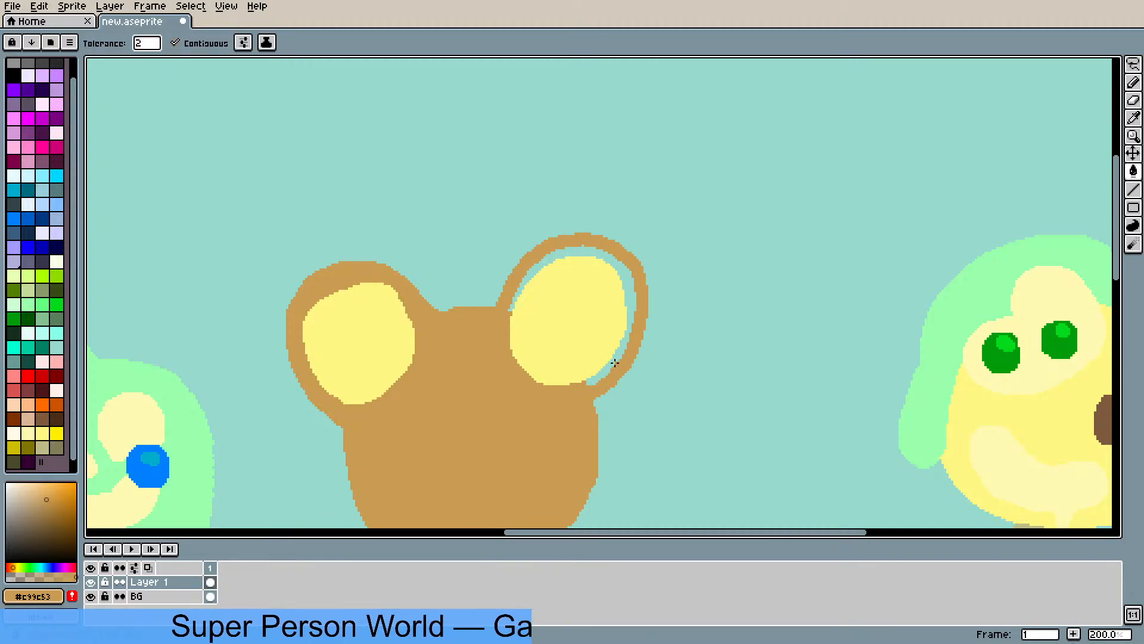
pyautogui.click(614, 366)
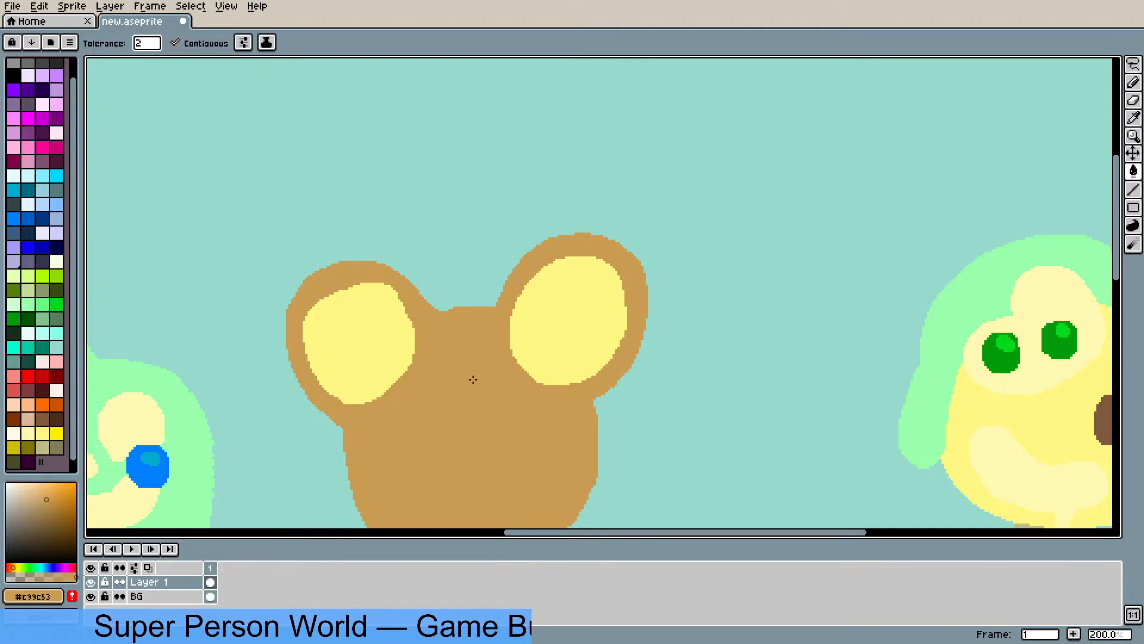
pyautogui.scroll(-1, 473, 380)
pyautogui.moveTo(468, 386); pyautogui.dragTo(477, 293)
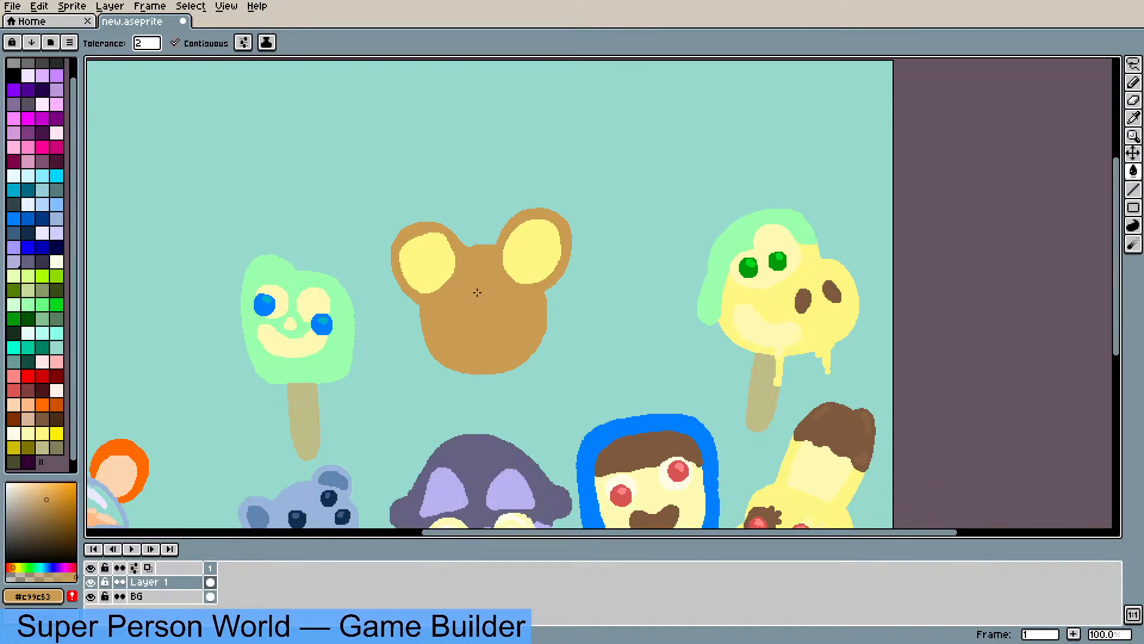
# - Paint a pink Idx-92 oval tongue over the left part of the green-haired popsicle's mouth, widening its left side
pyautogui.moveTo(701, 335)
pyautogui.mouseDown()
pyautogui.moveTo(748, 327)
pyautogui.moveTo(649, 293)
pyautogui.moveTo(575, 146)
pyautogui.moveTo(547, 275)
pyautogui.mouseUp()
pyautogui.scroll(1, 544, 293)
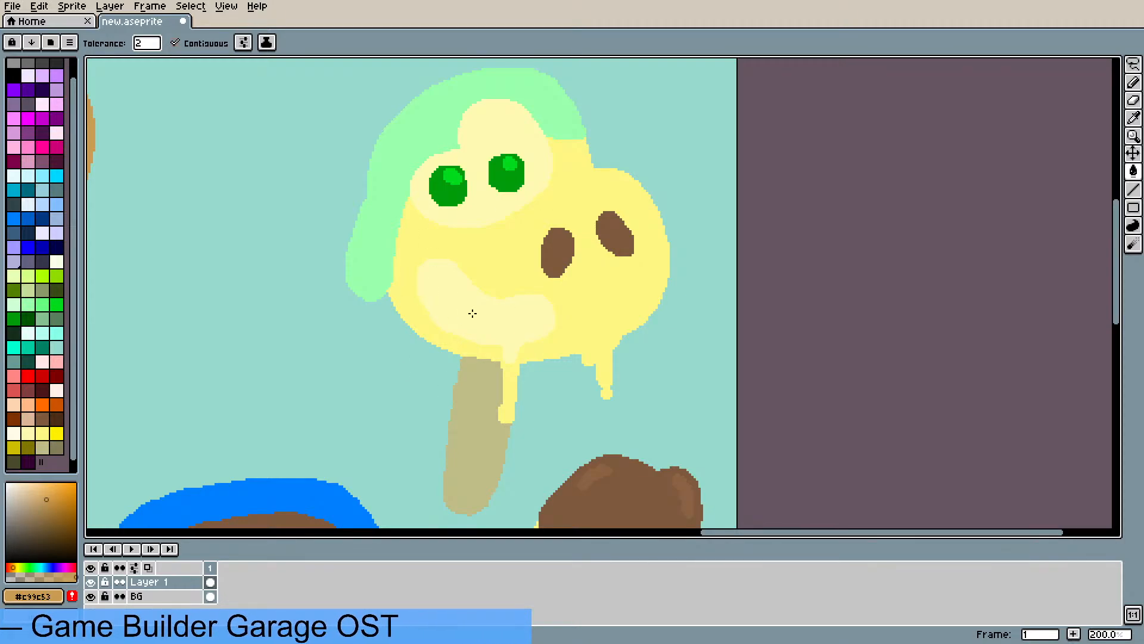
pyautogui.click(17, 380)
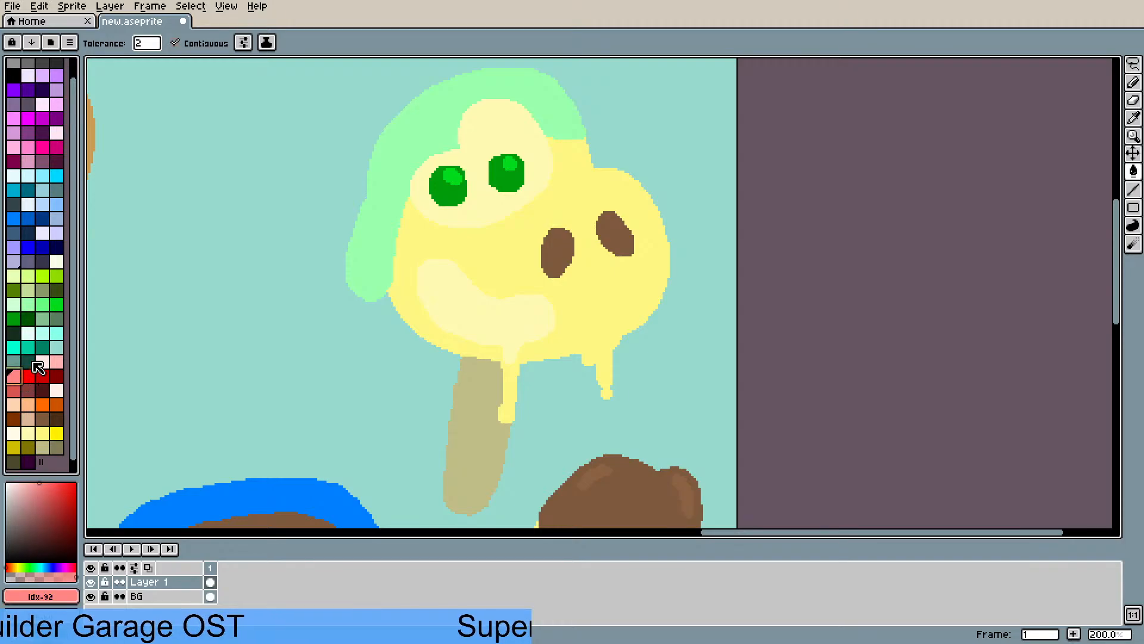
pyautogui.press('b')
pyautogui.moveTo(461, 303)
pyautogui.mouseDown()
pyautogui.moveTo(437, 301)
pyautogui.moveTo(431, 325)
pyautogui.moveTo(474, 335)
pyautogui.moveTo(450, 312)
pyautogui.mouseUp()
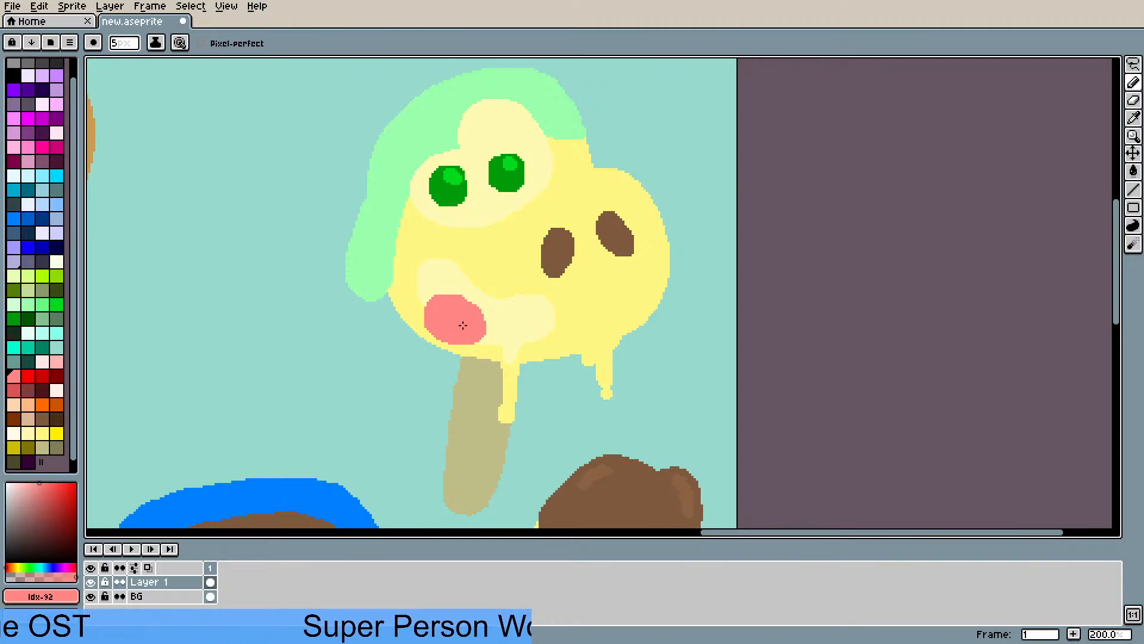
pyautogui.click(549, 346)
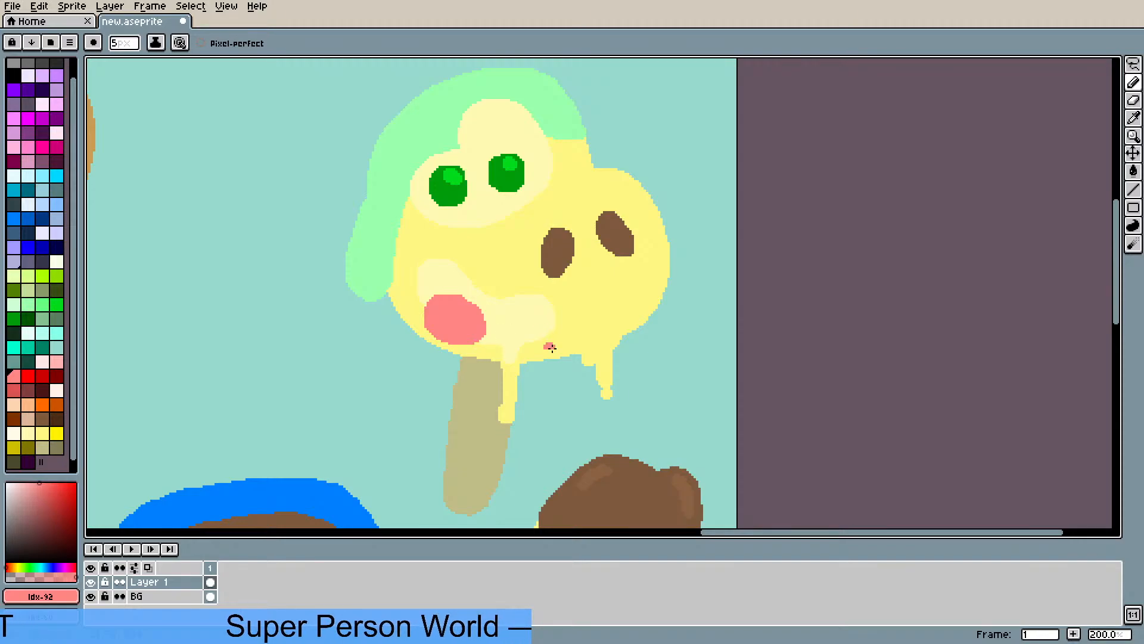
pyautogui.scroll(-1, 552, 348)
pyautogui.scroll(2, 565, 358)
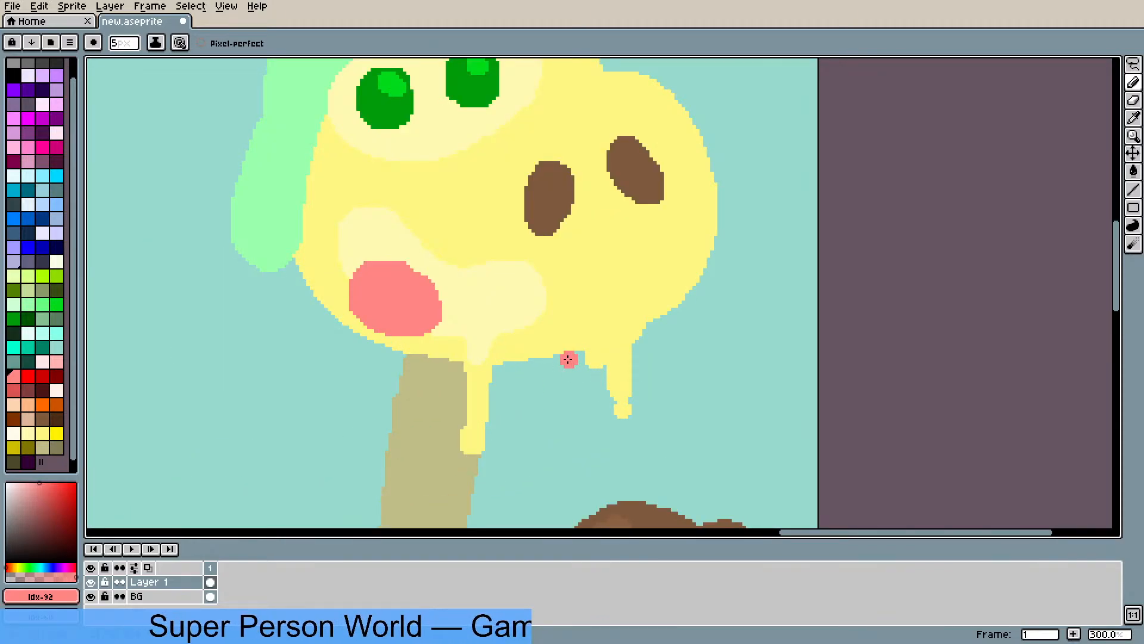
pyautogui.moveTo(362, 311)
pyautogui.mouseDown()
pyautogui.moveTo(348, 284)
pyautogui.moveTo(376, 272)
pyautogui.mouseUp()
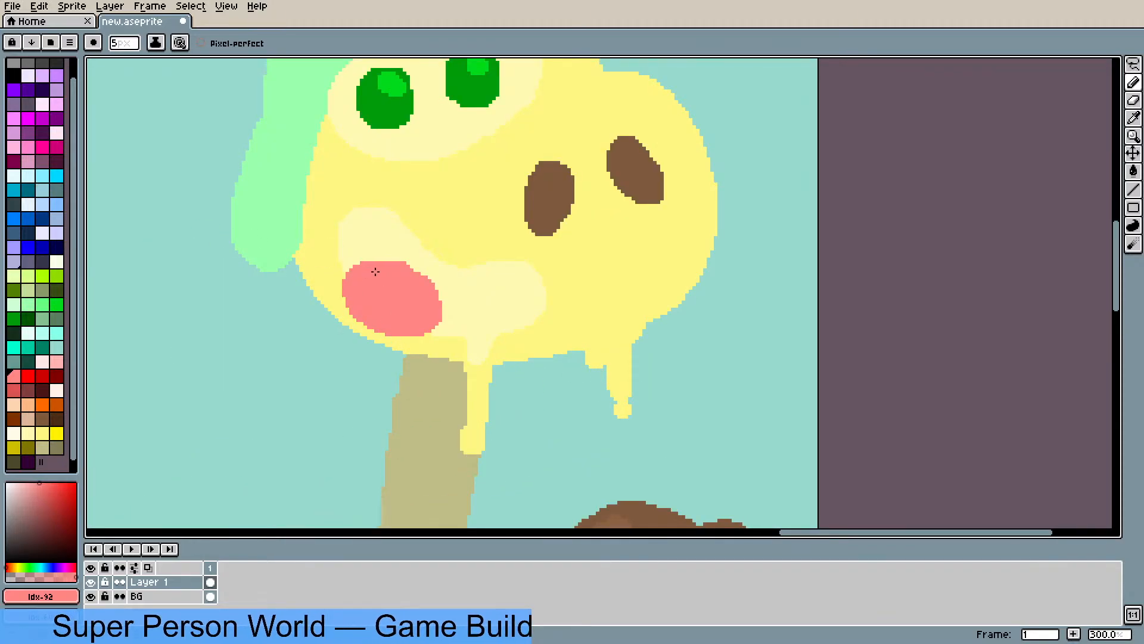
# - Sample the face's yellow #FFF783 and bulge the face's lower left edge outward below the tongue
pyautogui.press('i')
pyautogui.click(431, 343)
pyautogui.press('b')
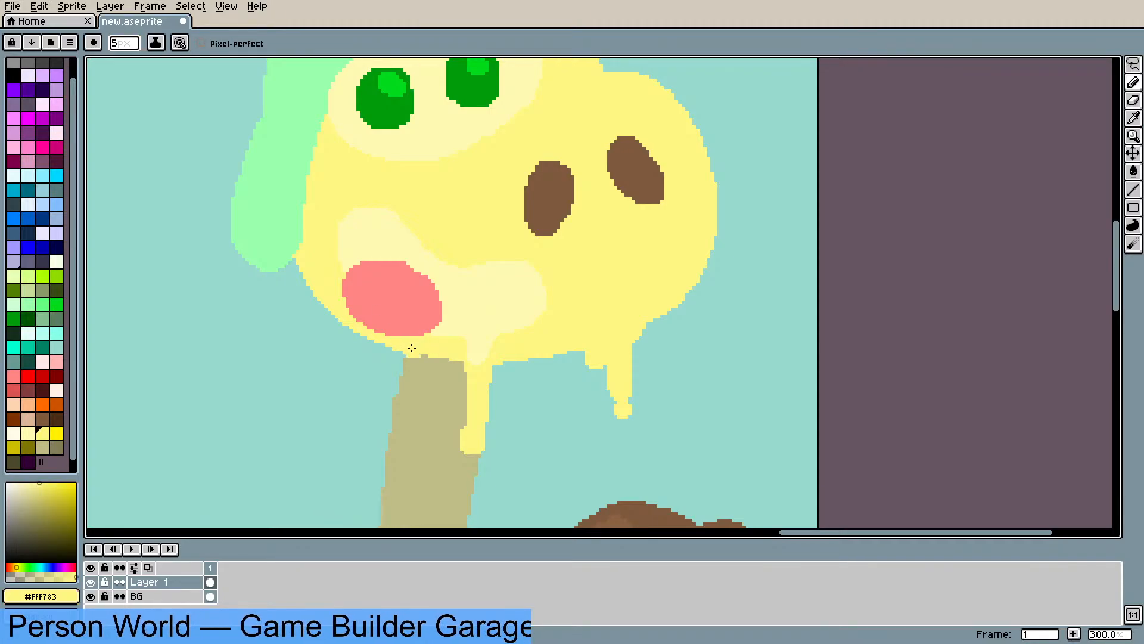
pyautogui.moveTo(411, 348)
pyautogui.mouseDown()
pyautogui.moveTo(351, 334)
pyautogui.moveTo(330, 306)
pyautogui.mouseUp()
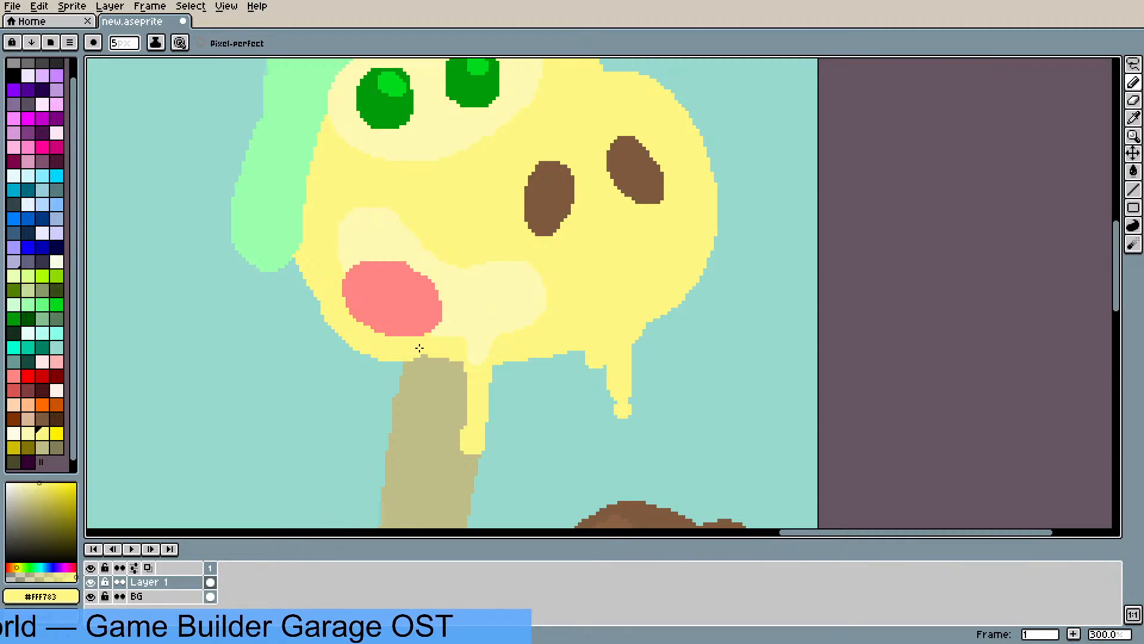
pyautogui.scroll(-2, 393, 341)
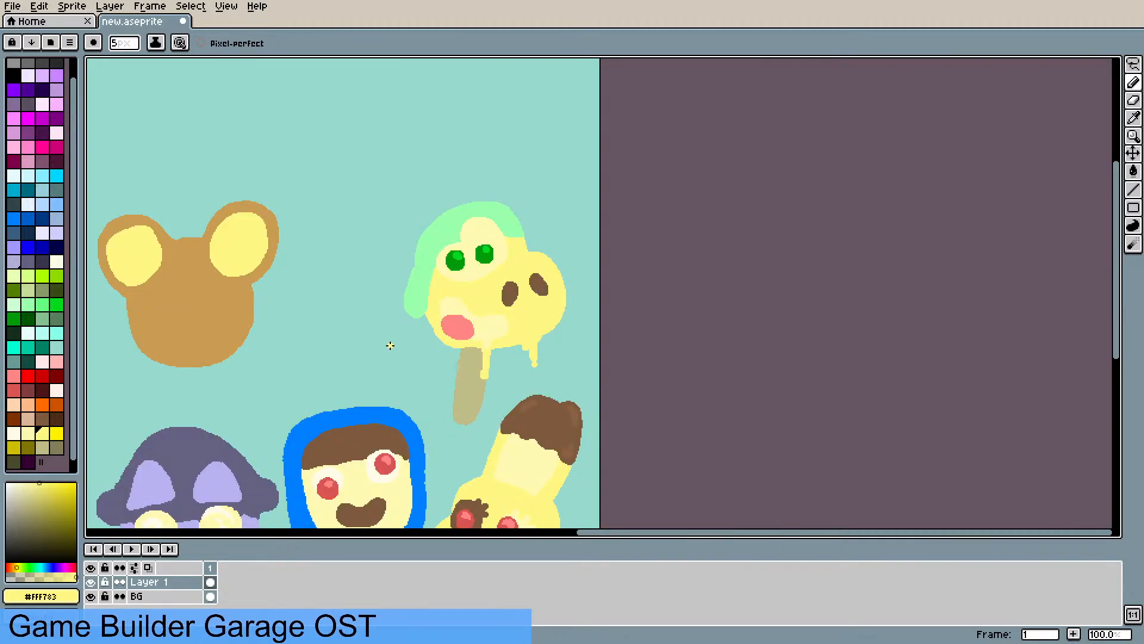
# - Sample the tongue's pink #fc8684 and extend the tongue's lower edge downward with the 5 px pencil
pyautogui.scroll(1, 421, 323)
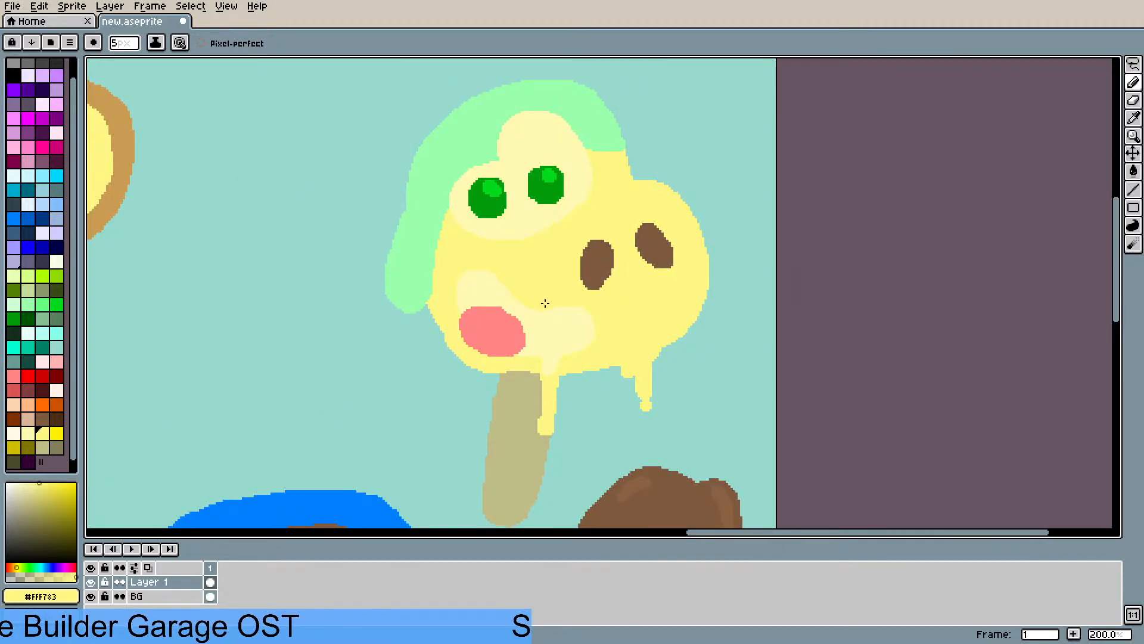
pyautogui.scroll(1, 524, 298)
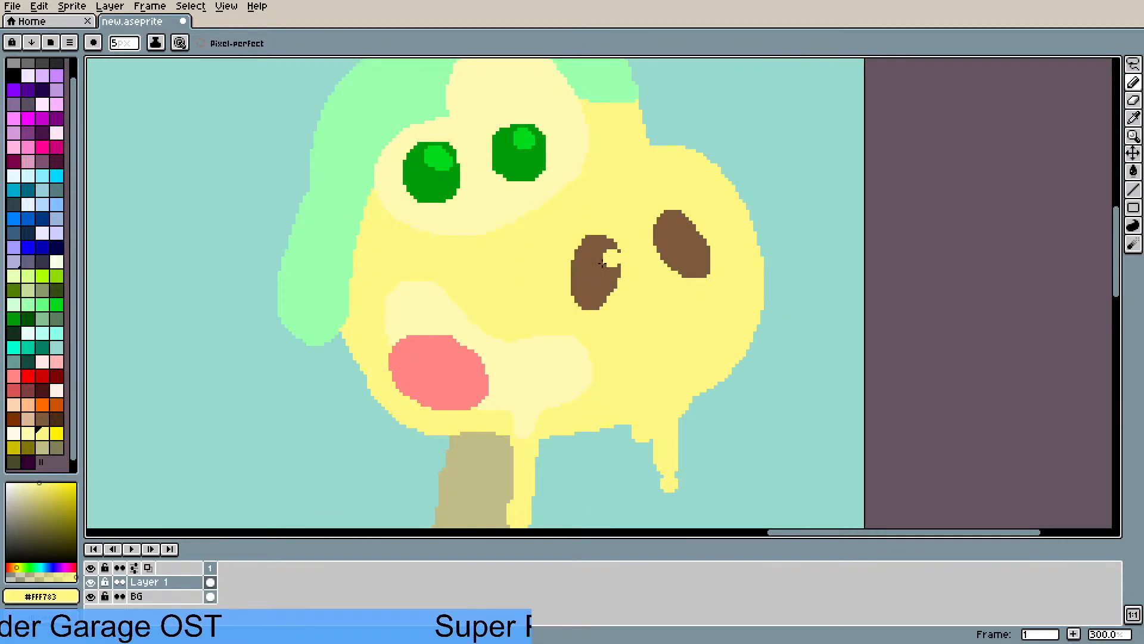
pyautogui.press('i')
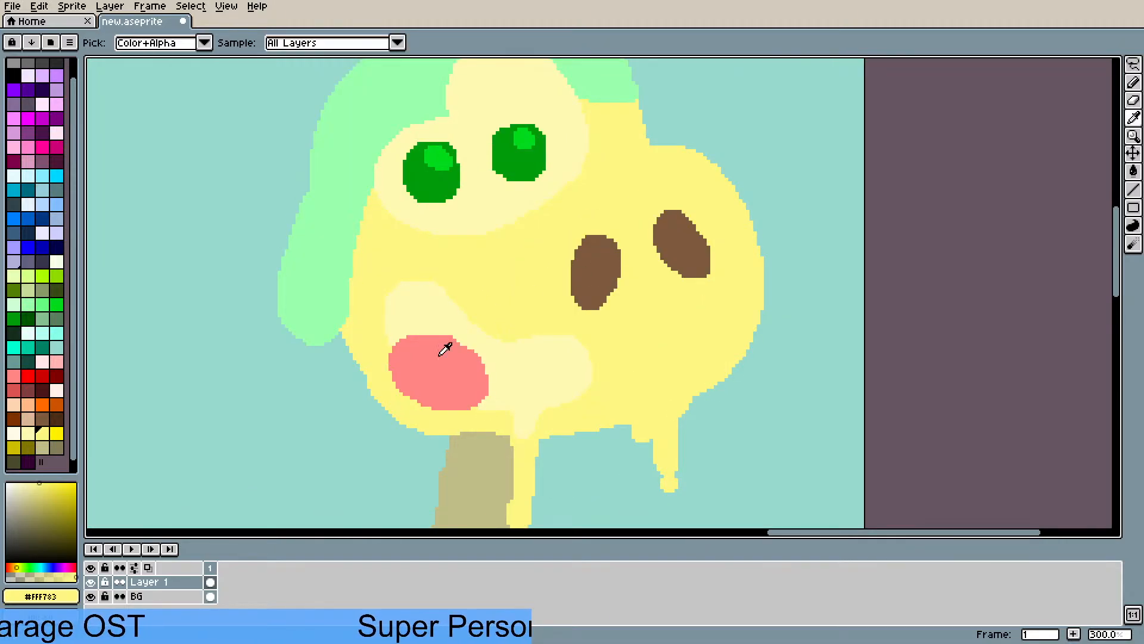
pyautogui.click(434, 361)
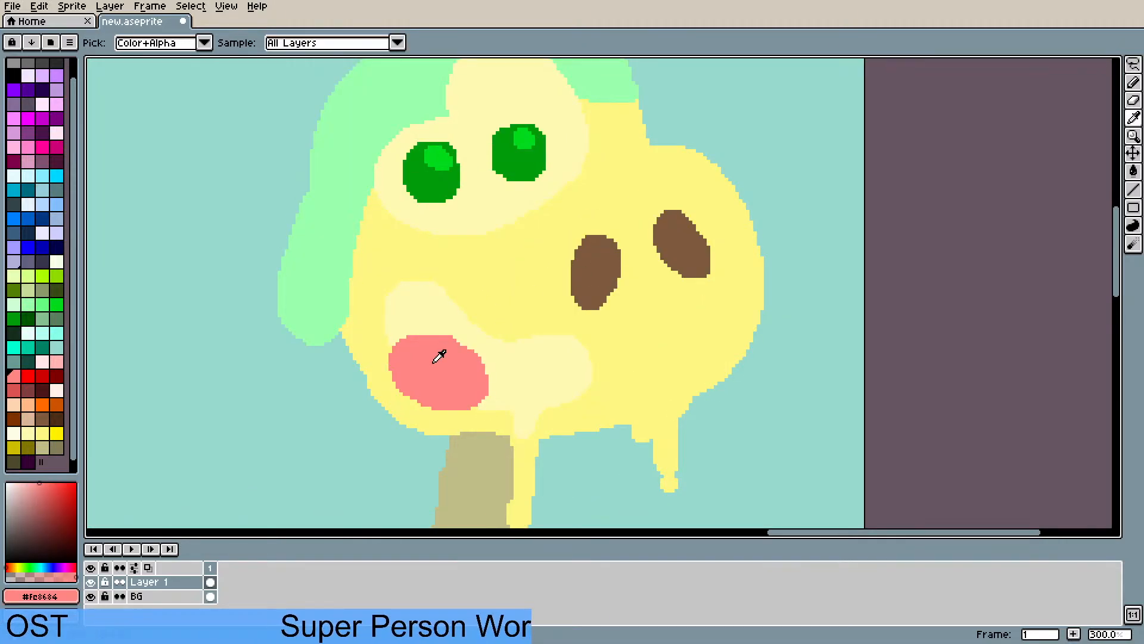
pyautogui.press('b')
pyautogui.moveTo(407, 384)
pyautogui.mouseDown()
pyautogui.moveTo(416, 392)
pyautogui.moveTo(403, 398)
pyautogui.moveTo(434, 411)
pyautogui.moveTo(459, 400)
pyautogui.moveTo(471, 420)
pyautogui.mouseUp()
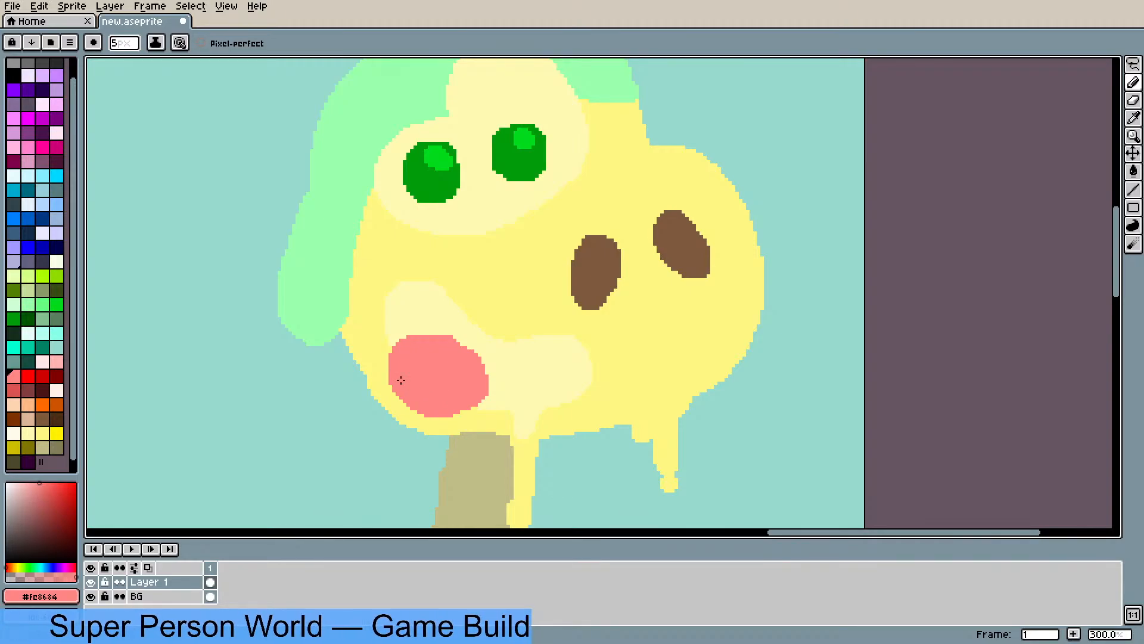
pyautogui.scroll(-2, 392, 358)
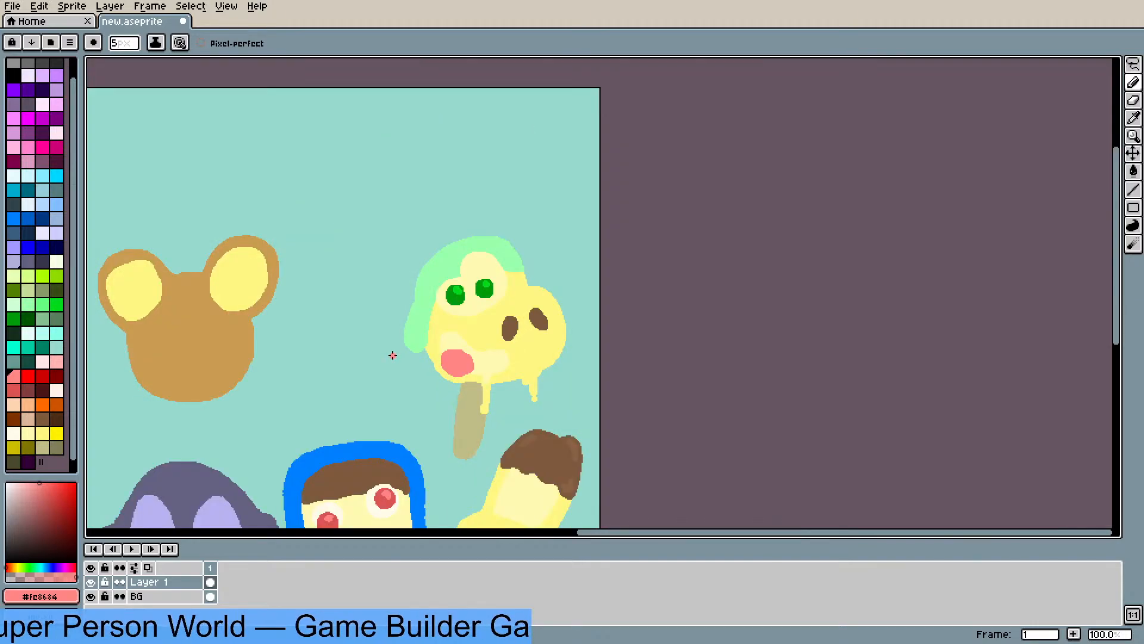
# - Undo the pink tongue on the green-haired popsicle so its mouth and chin return to their earlier shape
pyautogui.moveTo(392, 355); pyautogui.dragTo(605, 263)
pyautogui.moveTo(430, 319); pyautogui.dragTo(223, 355)
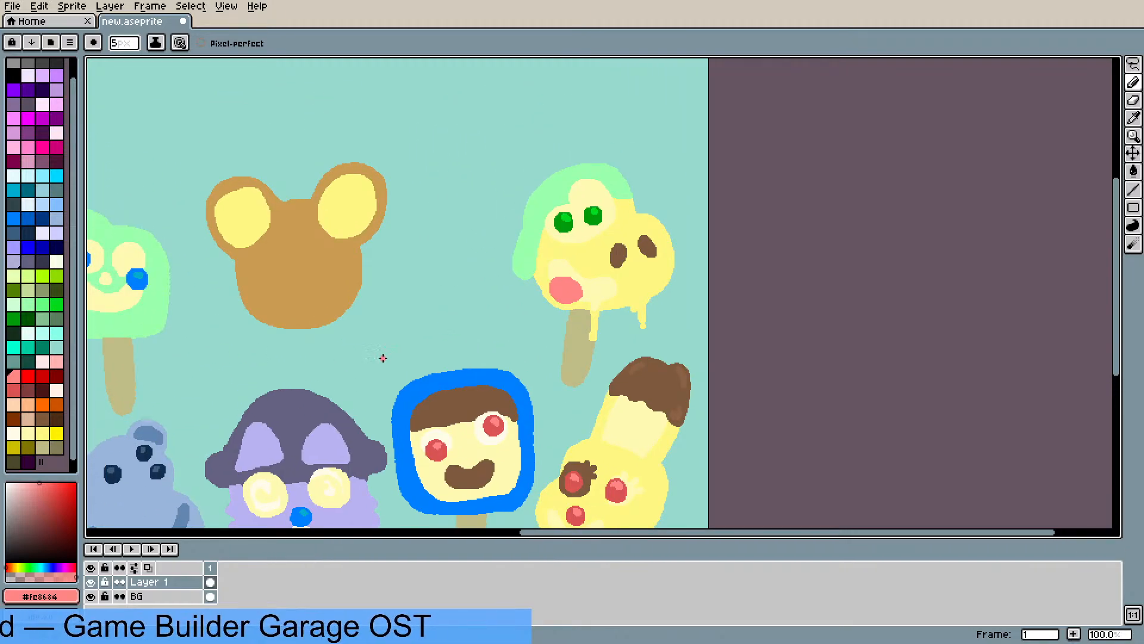
pyautogui.moveTo(398, 360); pyautogui.dragTo(573, 395)
pyautogui.scroll(1, 515, 314)
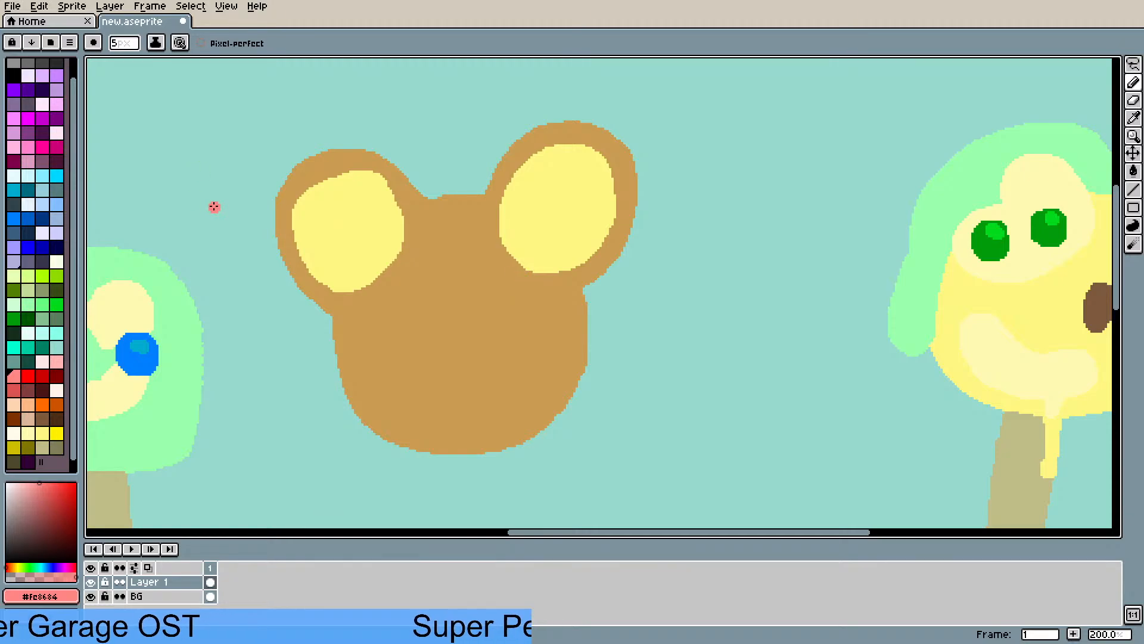
pyautogui.scroll(-1, 213, 204)
pyautogui.moveTo(237, 194); pyautogui.dragTo(399, 178)
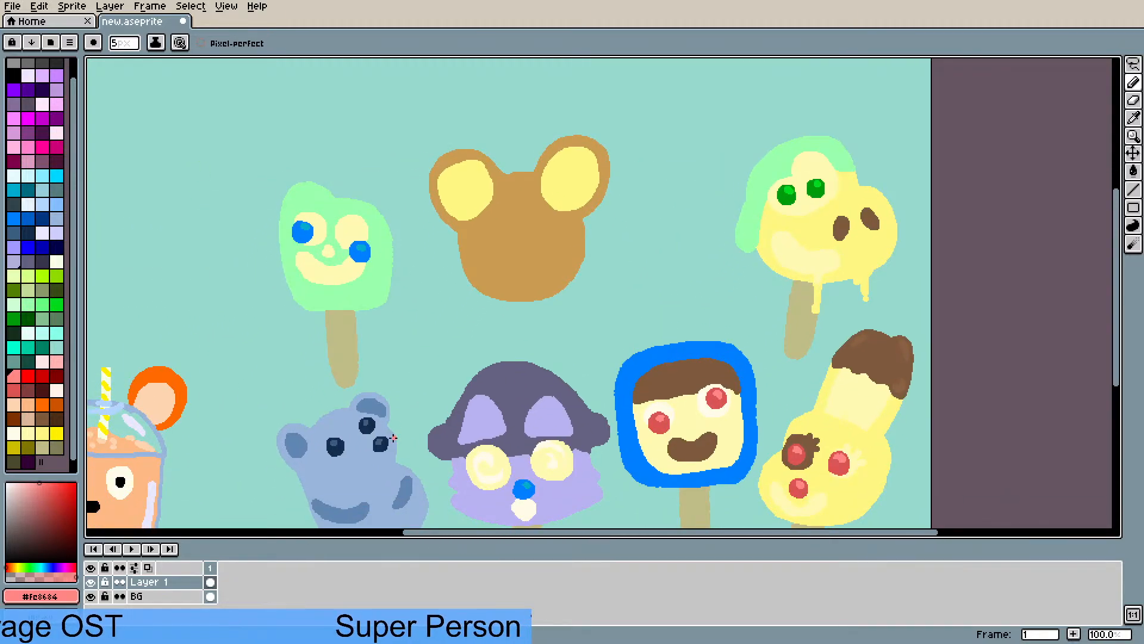
# - Paint two round eyes and a round nose in dark brown on the tan character's face with the 5 px pencil
pyautogui.press('alt')
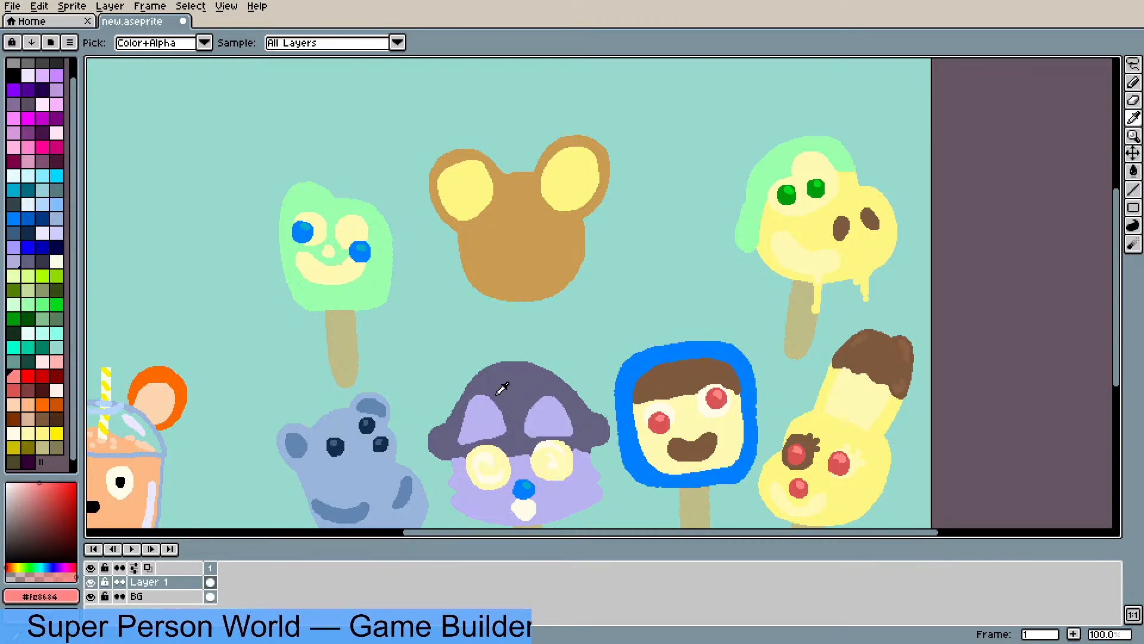
pyautogui.moveTo(492, 394); pyautogui.dragTo(401, 378)
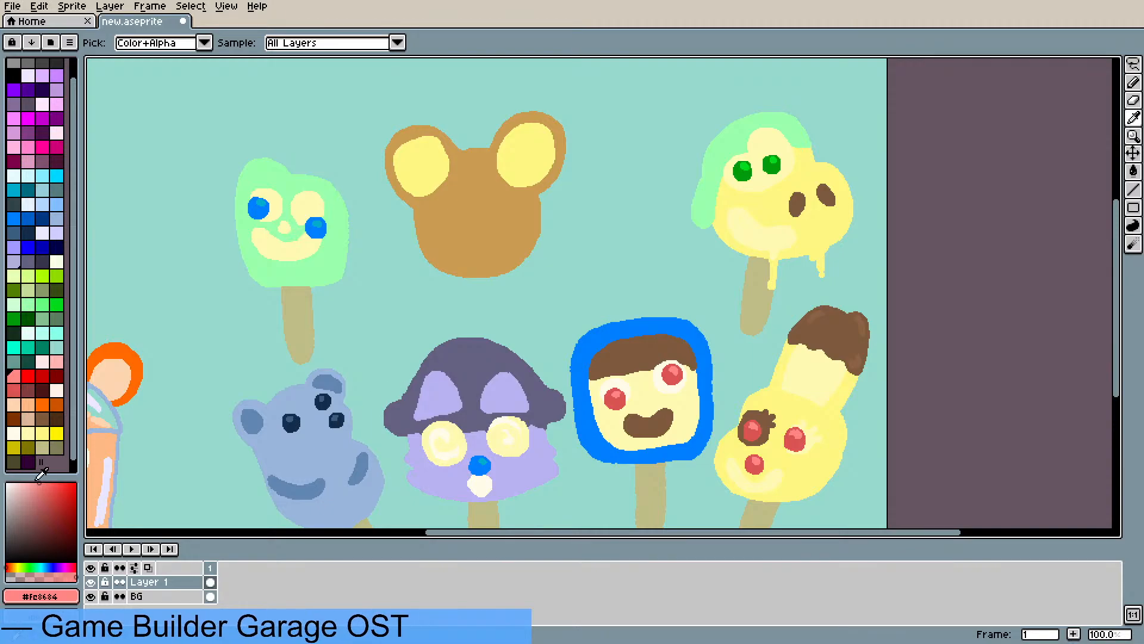
pyautogui.click(57, 419)
pyautogui.scroll(1, 531, 240)
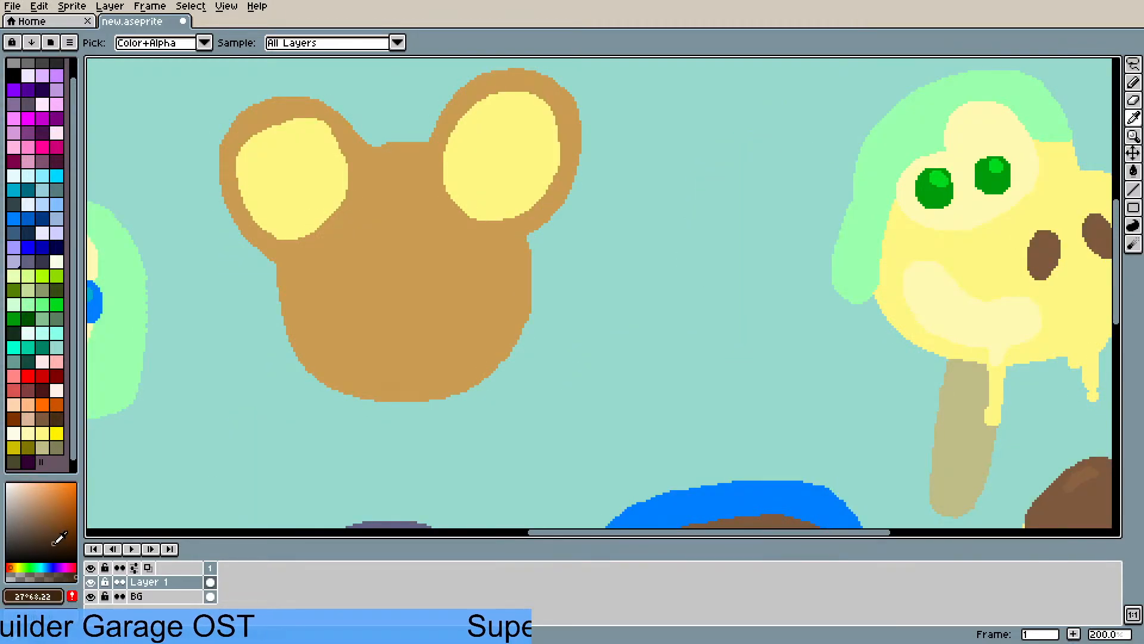
pyautogui.press('b')
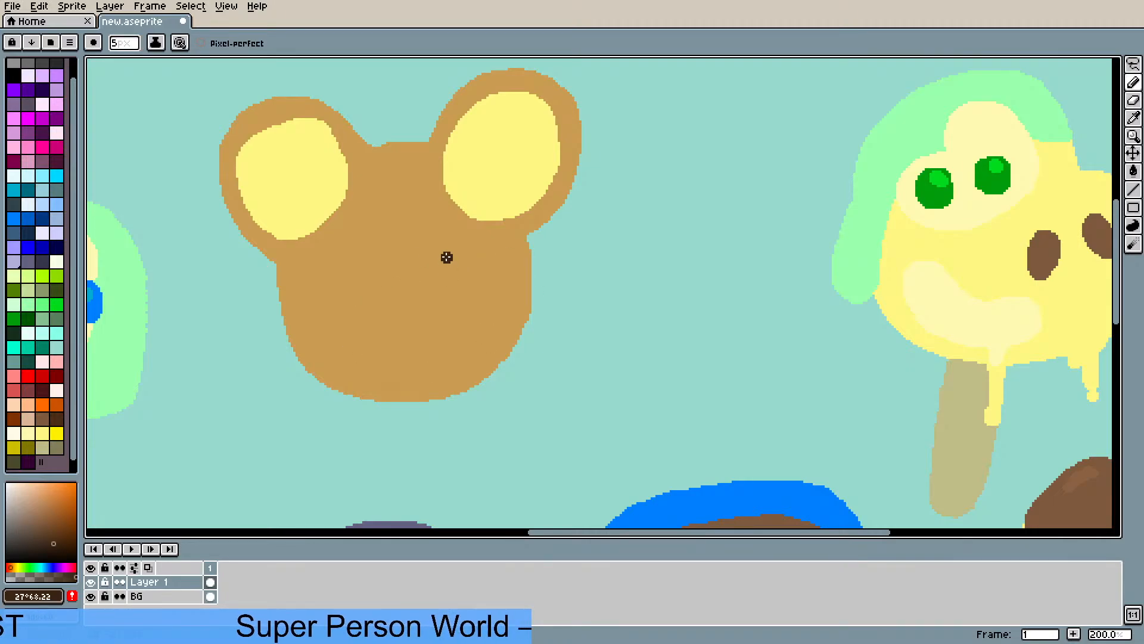
pyautogui.moveTo(448, 253)
pyautogui.mouseDown()
pyautogui.moveTo(430, 262)
pyautogui.moveTo(440, 285)
pyautogui.moveTo(459, 270)
pyautogui.mouseUp()
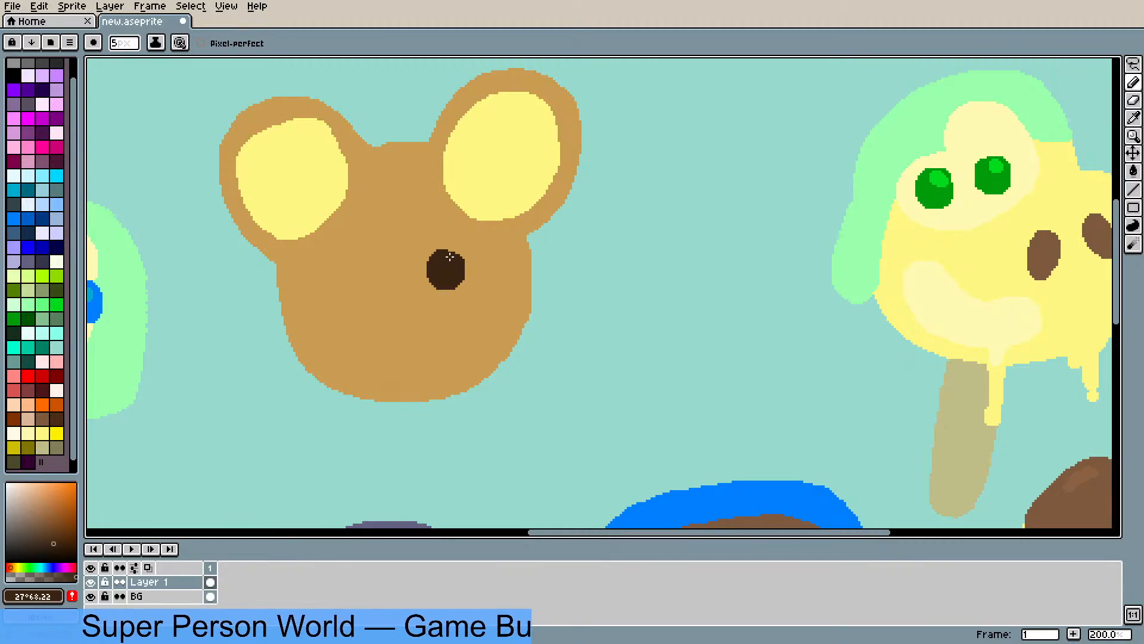
pyautogui.moveTo(351, 285)
pyautogui.mouseDown()
pyautogui.moveTo(327, 293)
pyautogui.moveTo(357, 301)
pyautogui.moveTo(332, 301)
pyautogui.mouseUp()
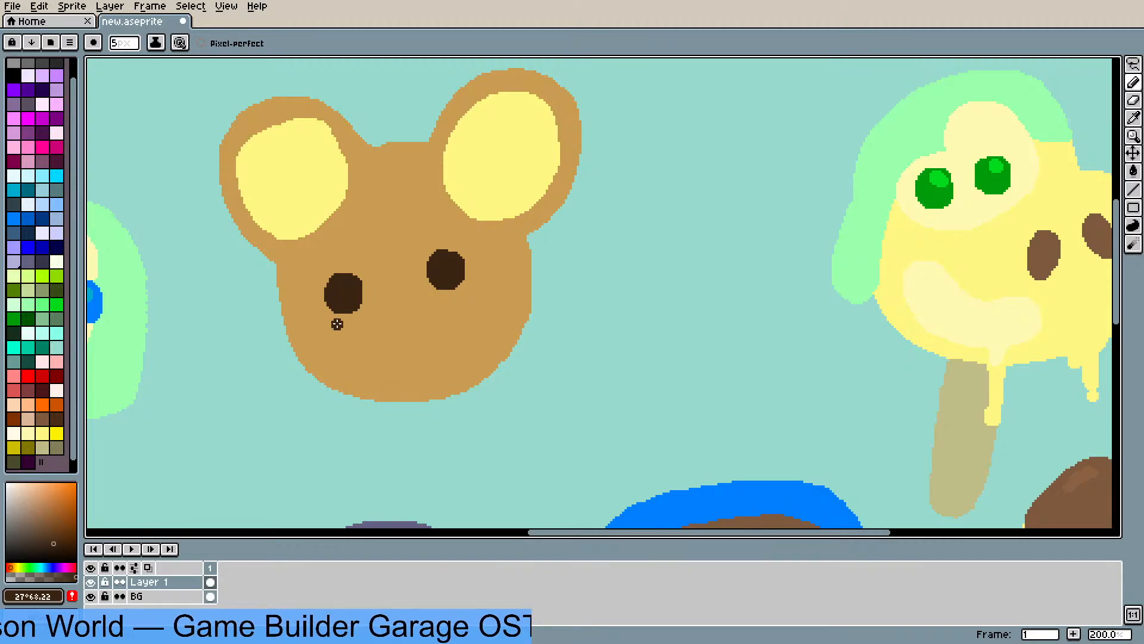
pyautogui.moveTo(404, 331); pyautogui.dragTo(386, 320)
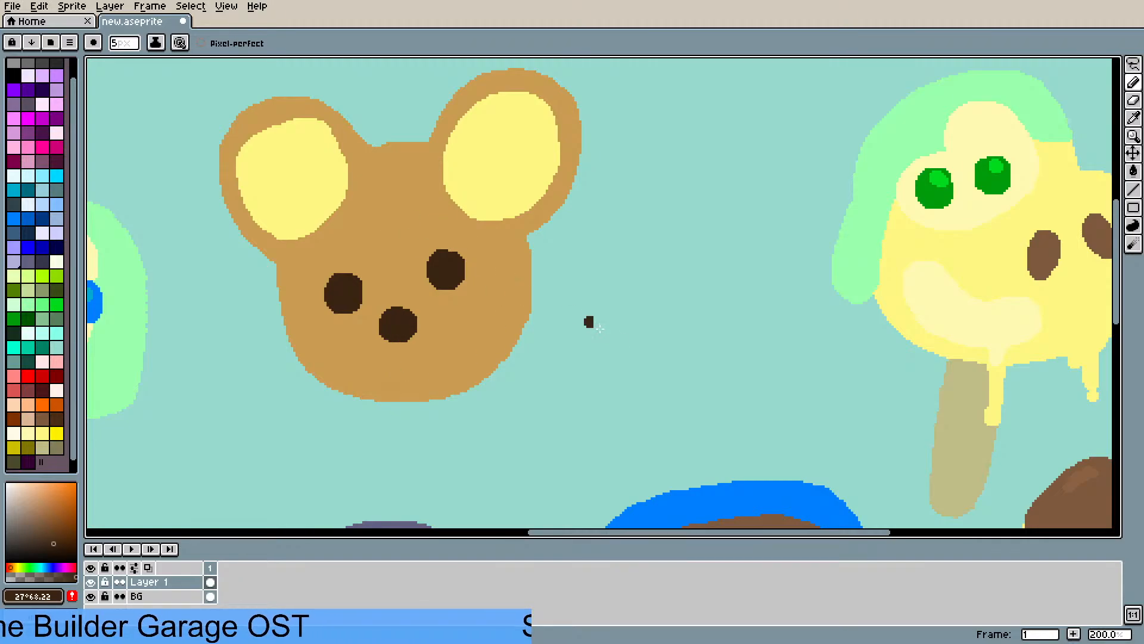
# - Sample the cream #fffab3 from the green-haired popsicle's mouth, outline a joined mask around the tan character's two eyes and fill it
pyautogui.press('i')
pyautogui.click(943, 308)
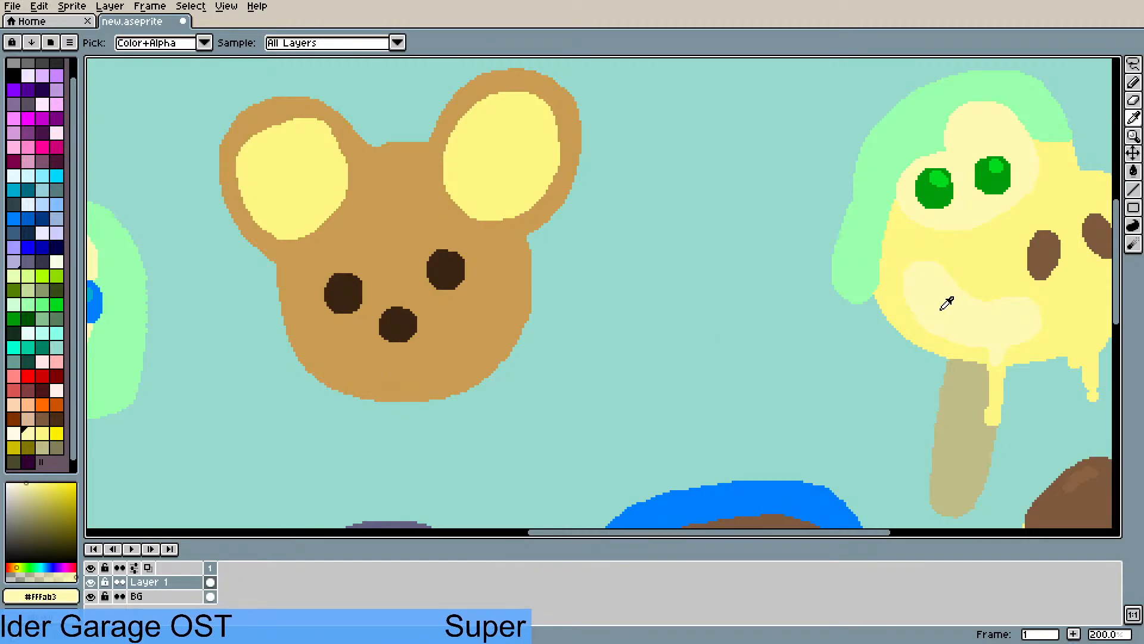
pyautogui.press('b')
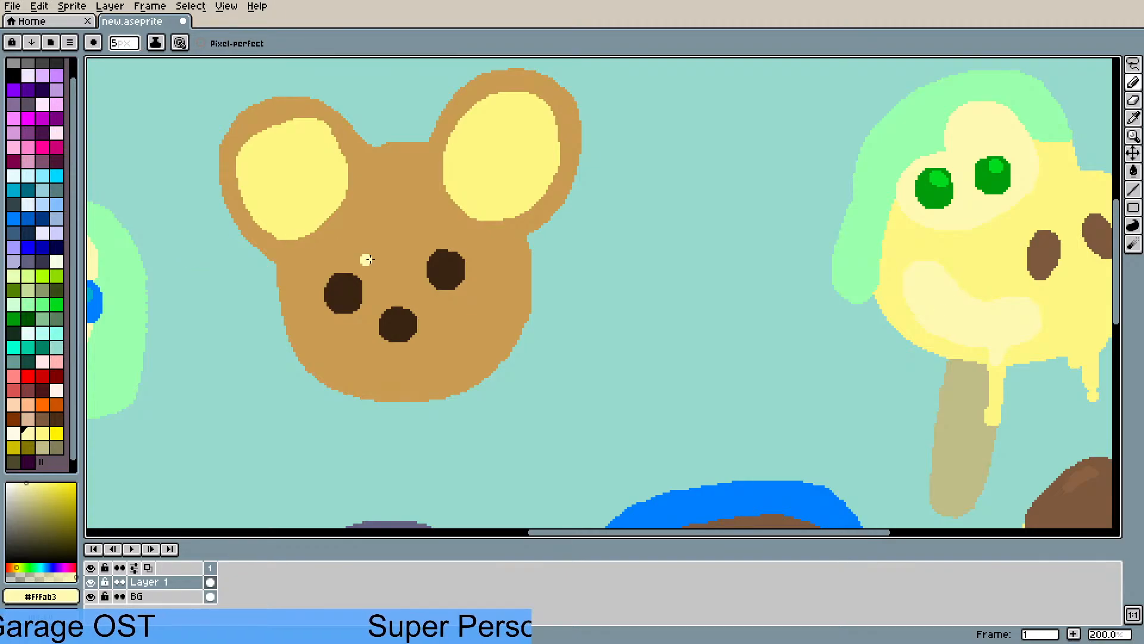
pyautogui.press('i')
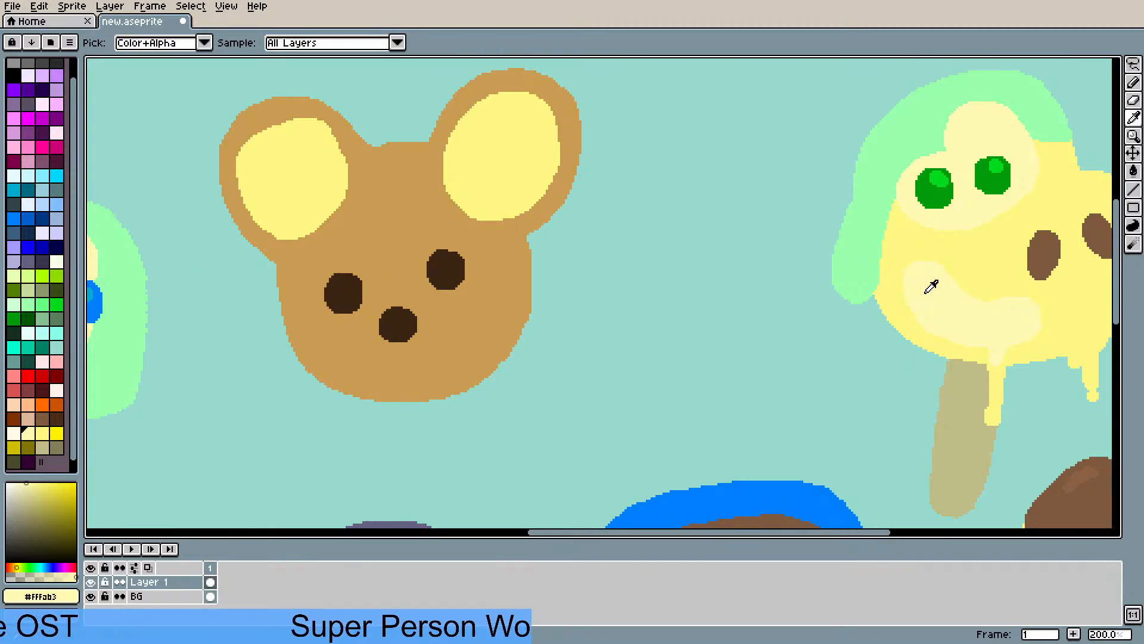
pyautogui.press('b')
pyautogui.moveTo(388, 263)
pyautogui.mouseDown()
pyautogui.moveTo(331, 249)
pyautogui.moveTo(302, 281)
pyautogui.moveTo(300, 315)
pyautogui.moveTo(333, 336)
pyautogui.moveTo(370, 326)
pyautogui.mouseUp()
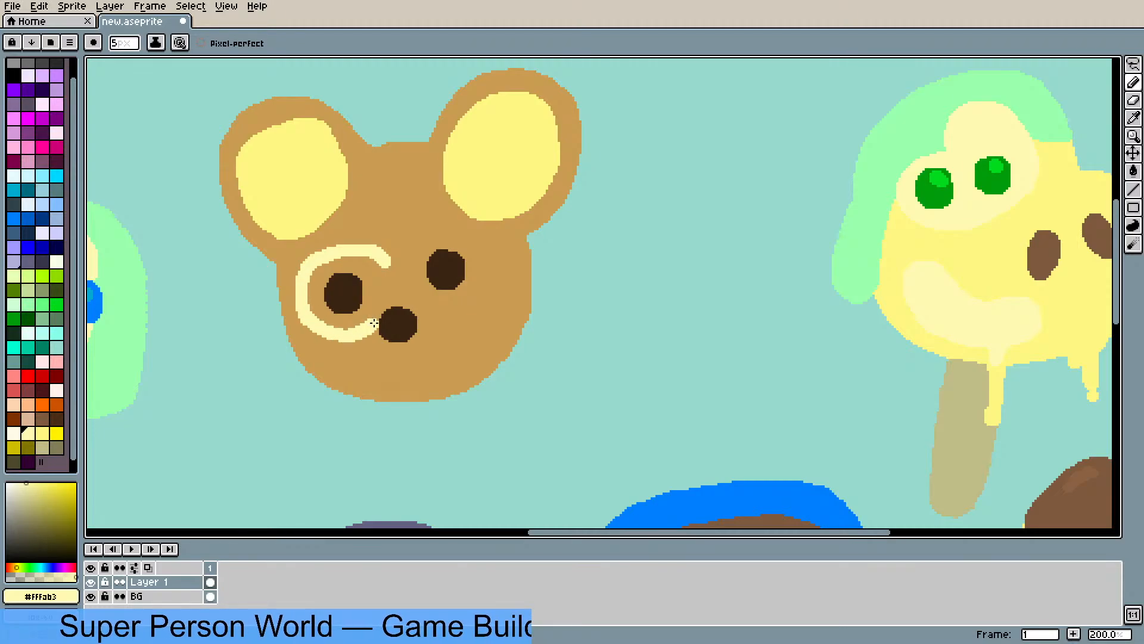
pyautogui.moveTo(404, 255)
pyautogui.mouseDown()
pyautogui.moveTo(392, 269)
pyautogui.moveTo(449, 227)
pyautogui.moveTo(488, 237)
pyautogui.moveTo(501, 278)
pyautogui.moveTo(455, 318)
pyautogui.moveTo(428, 319)
pyautogui.mouseUp()
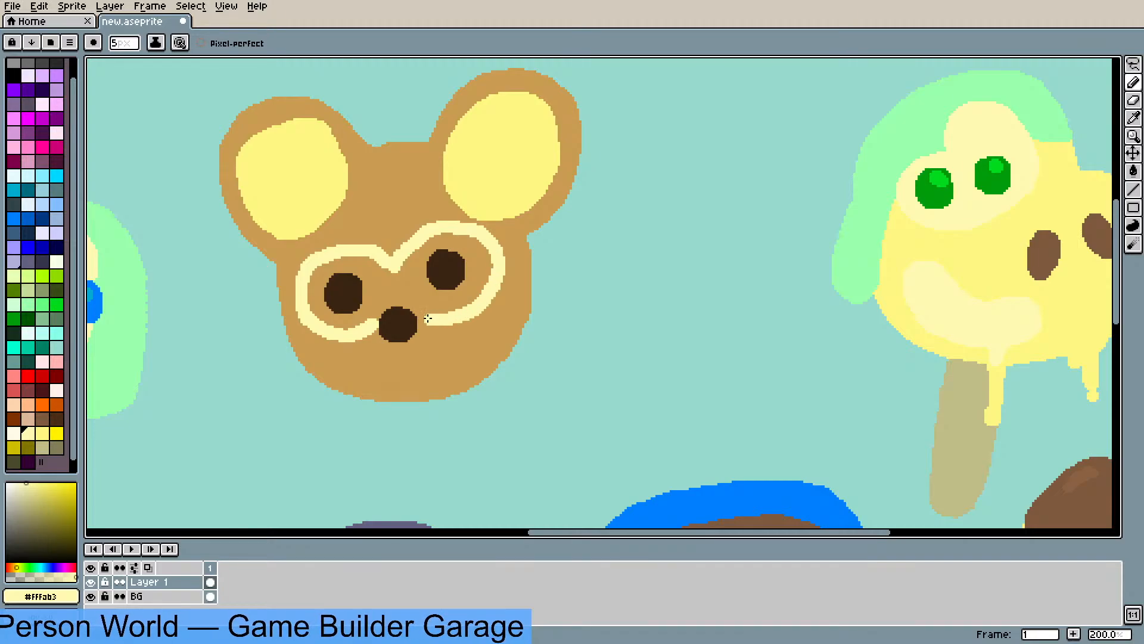
pyautogui.press('g')
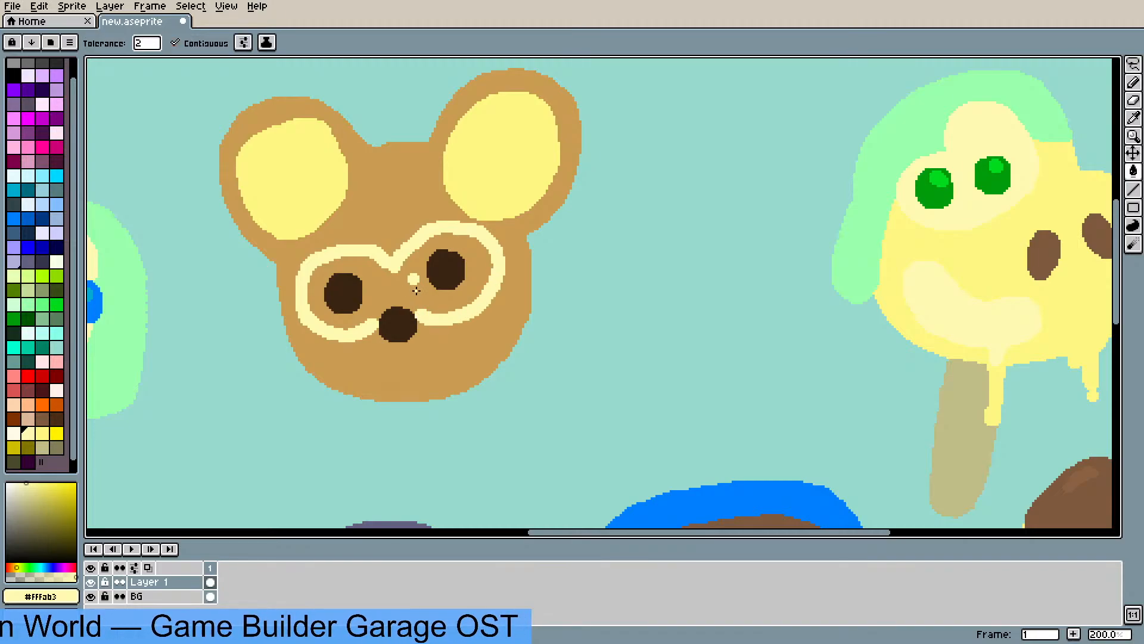
pyautogui.click(416, 282)
# - Paint a thick, slightly curved cream #fffab3 smile below the tan character's nose with the 5 px pencil
pyautogui.scroll(-1, 386, 366)
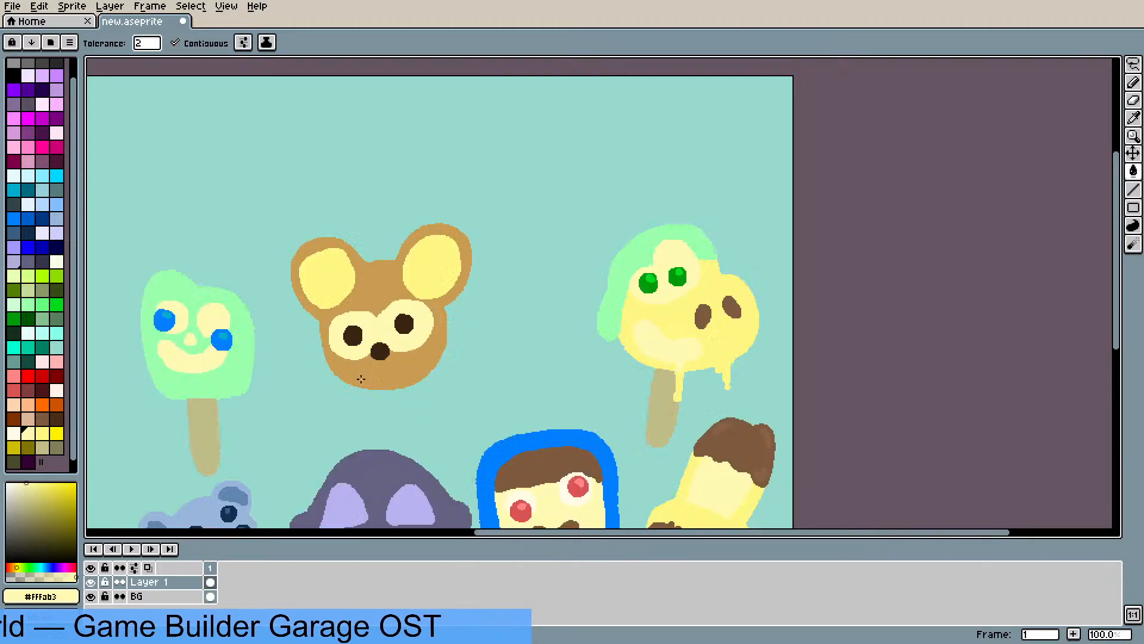
pyautogui.scroll(2, 357, 410)
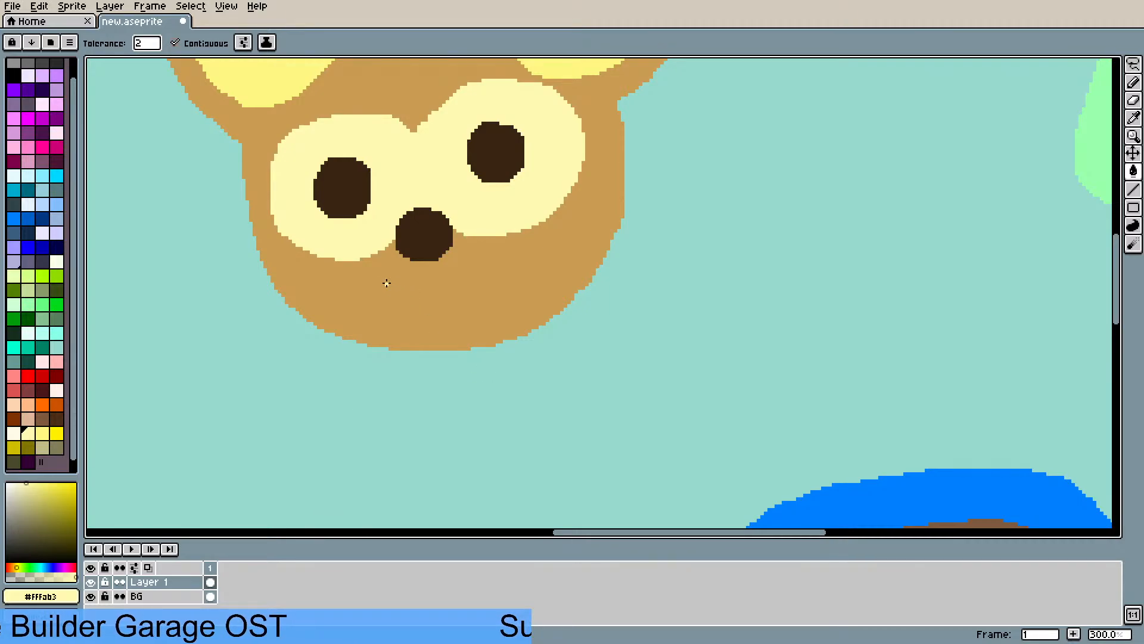
pyautogui.press('b')
pyautogui.moveTo(412, 290)
pyautogui.mouseDown()
pyautogui.moveTo(380, 292)
pyautogui.moveTo(384, 302)
pyautogui.moveTo(442, 309)
pyautogui.moveTo(480, 293)
pyautogui.moveTo(493, 271)
pyautogui.moveTo(413, 292)
pyautogui.mouseUp()
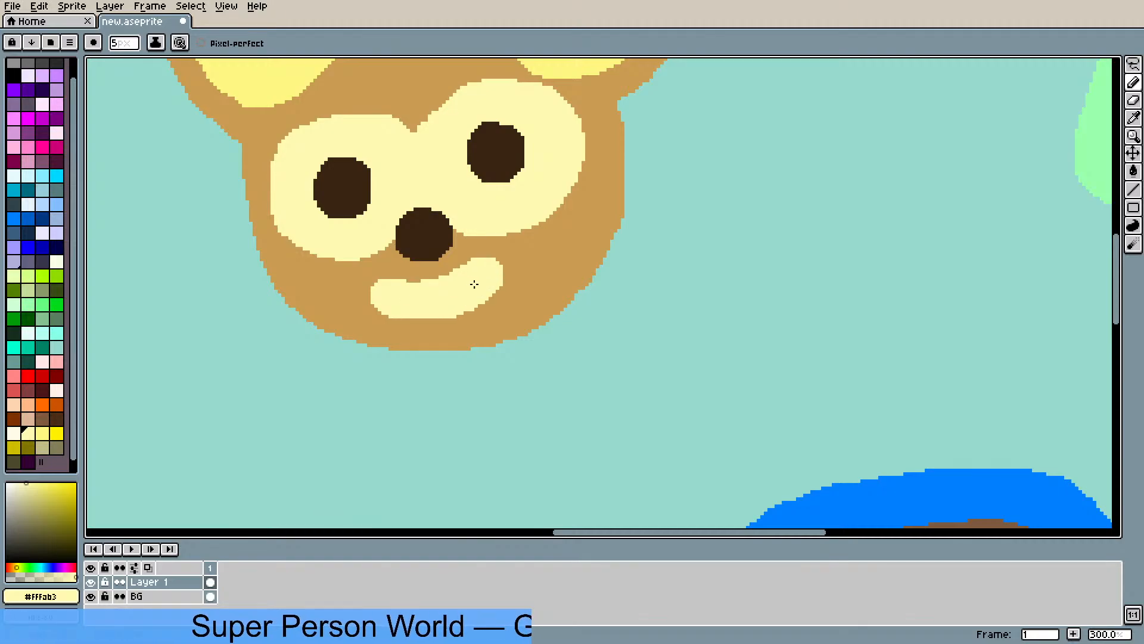
# - Erase the top of the tan head between the ears with the 3 px eraser, cutting a deeper notch and smoothing the ears' inner edges
pyautogui.scroll(-3, 342, 335)
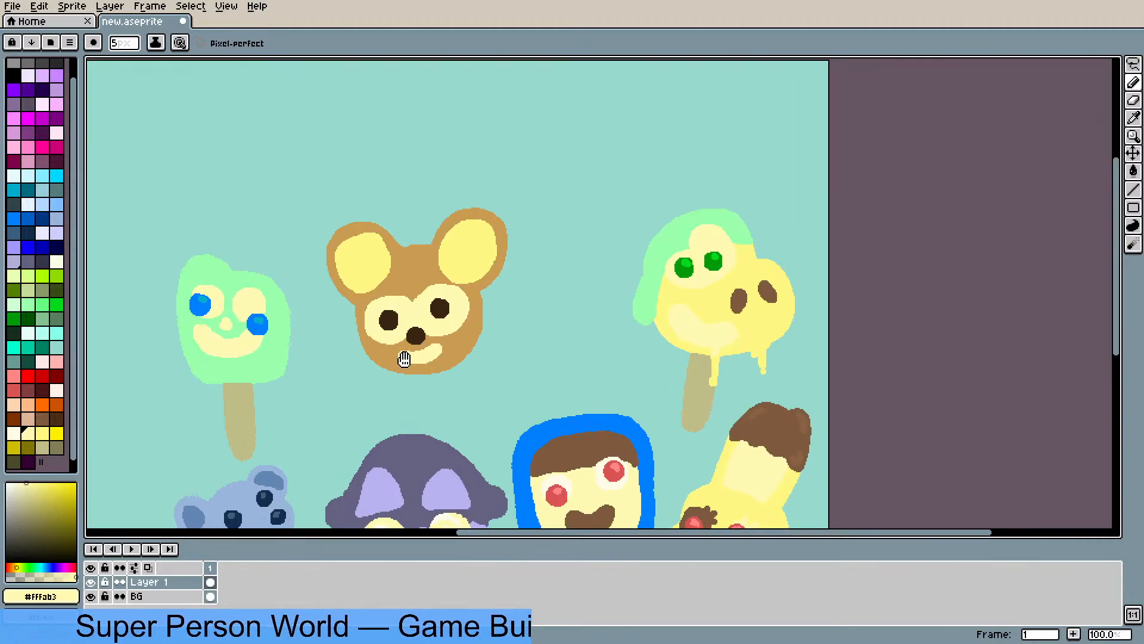
pyautogui.moveTo(404, 359); pyautogui.dragTo(414, 377)
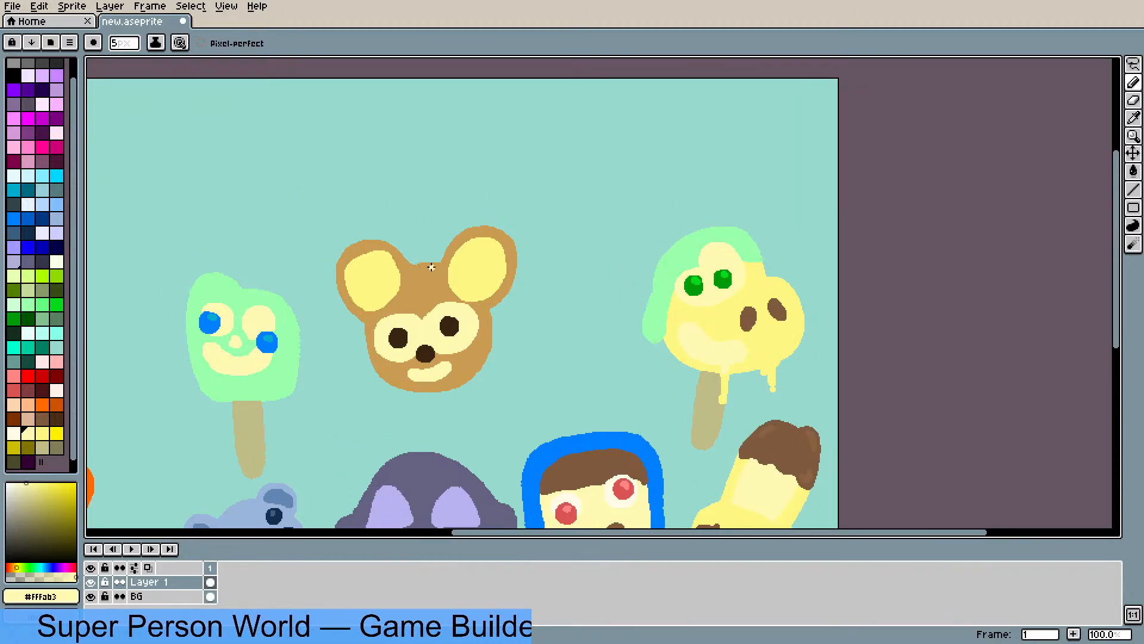
pyautogui.moveTo(451, 269); pyautogui.dragTo(522, 308)
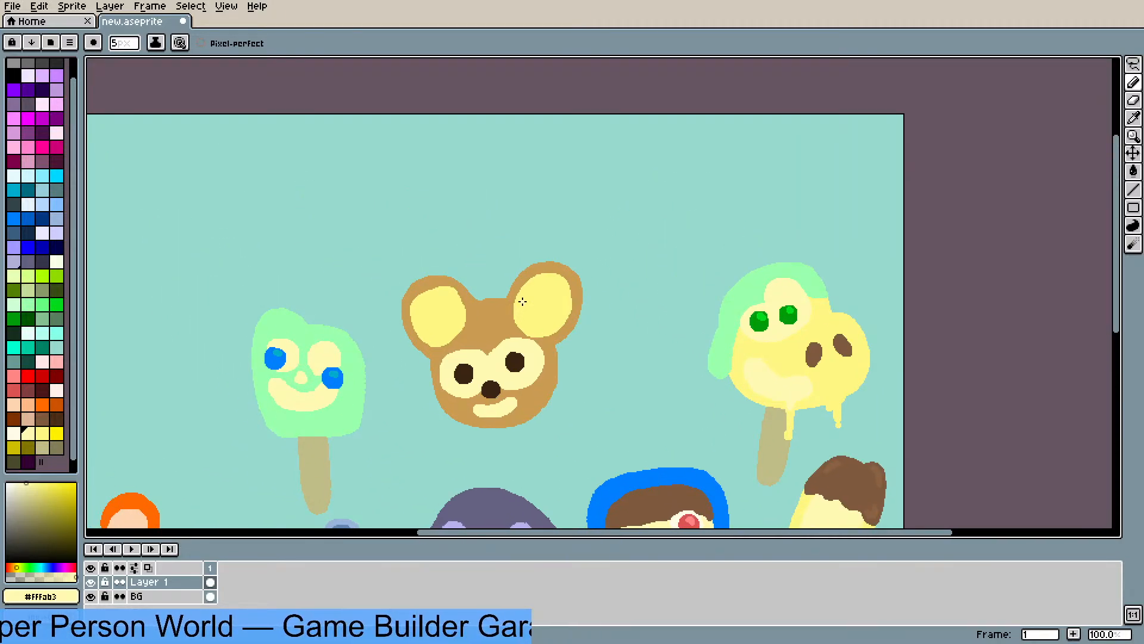
pyautogui.scroll(2, 522, 301)
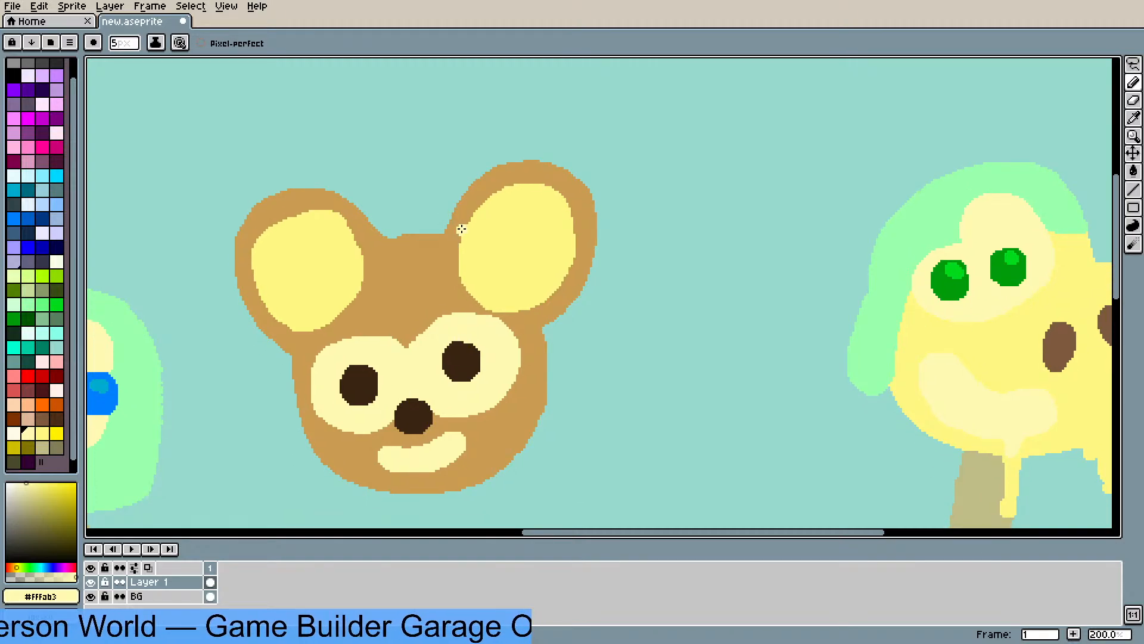
pyautogui.press('b')
pyautogui.moveTo(400, 240)
pyautogui.mouseDown()
pyautogui.moveTo(397, 269)
pyautogui.moveTo(404, 236)
pyautogui.moveTo(405, 274)
pyautogui.moveTo(434, 232)
pyautogui.moveTo(432, 266)
pyautogui.mouseUp()
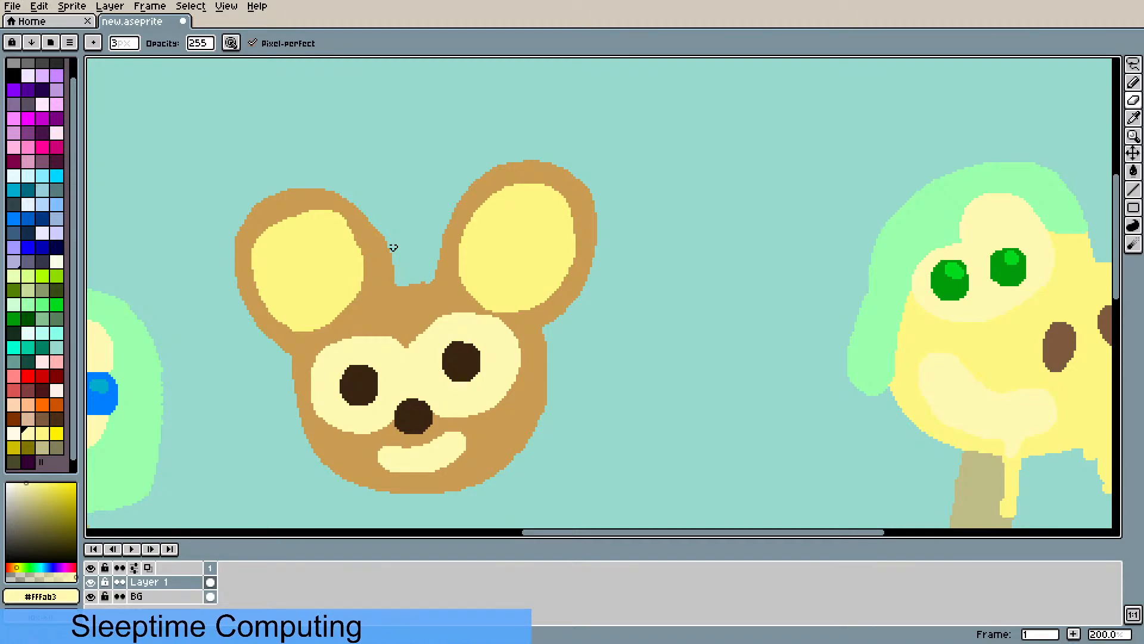
pyautogui.moveTo(387, 232); pyautogui.dragTo(386, 236)
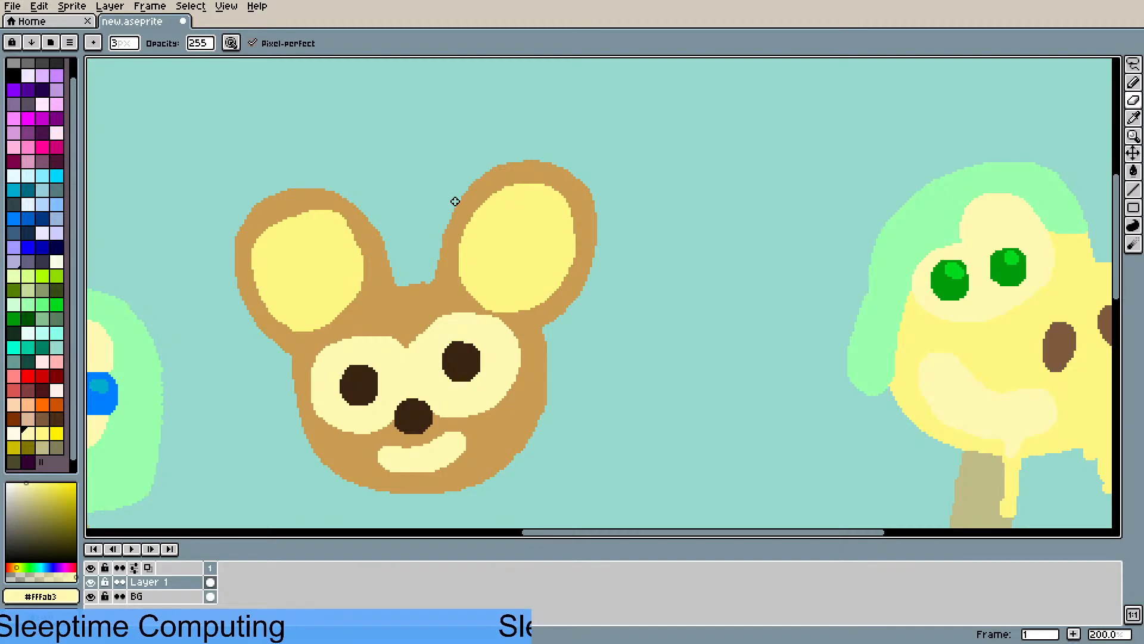
# - Select the upper part of both tan ears with a rectangle and squash it slightly downward to shorten the ears
pyautogui.scroll(-1, 455, 201)
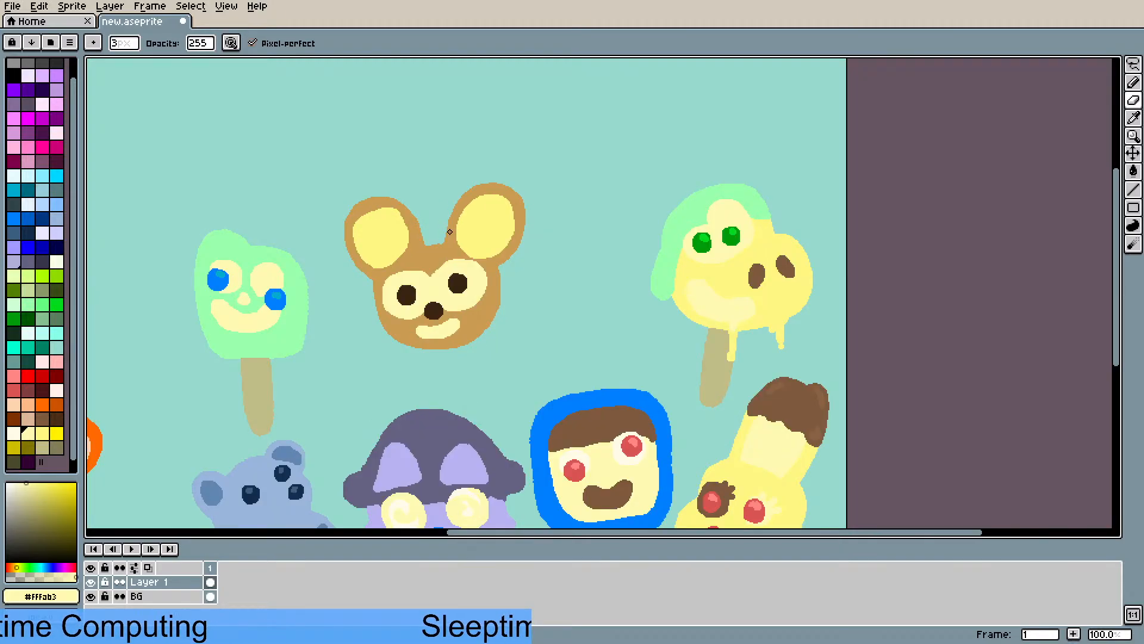
pyautogui.scroll(-1, 450, 232)
pyautogui.scroll(1, 535, 215)
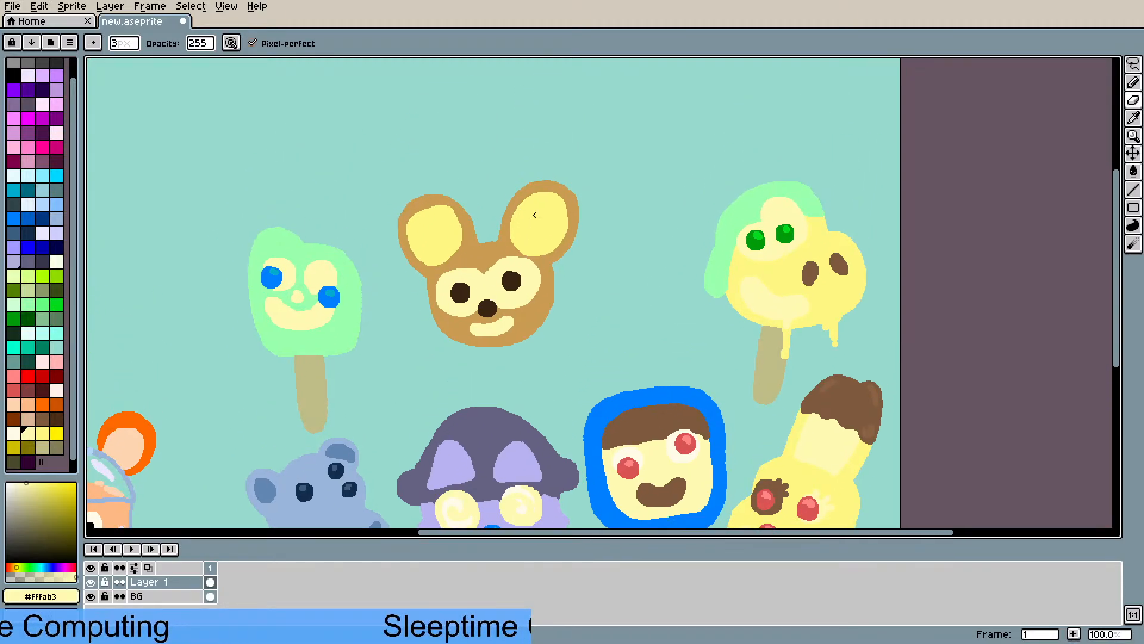
pyautogui.click(1133, 64)
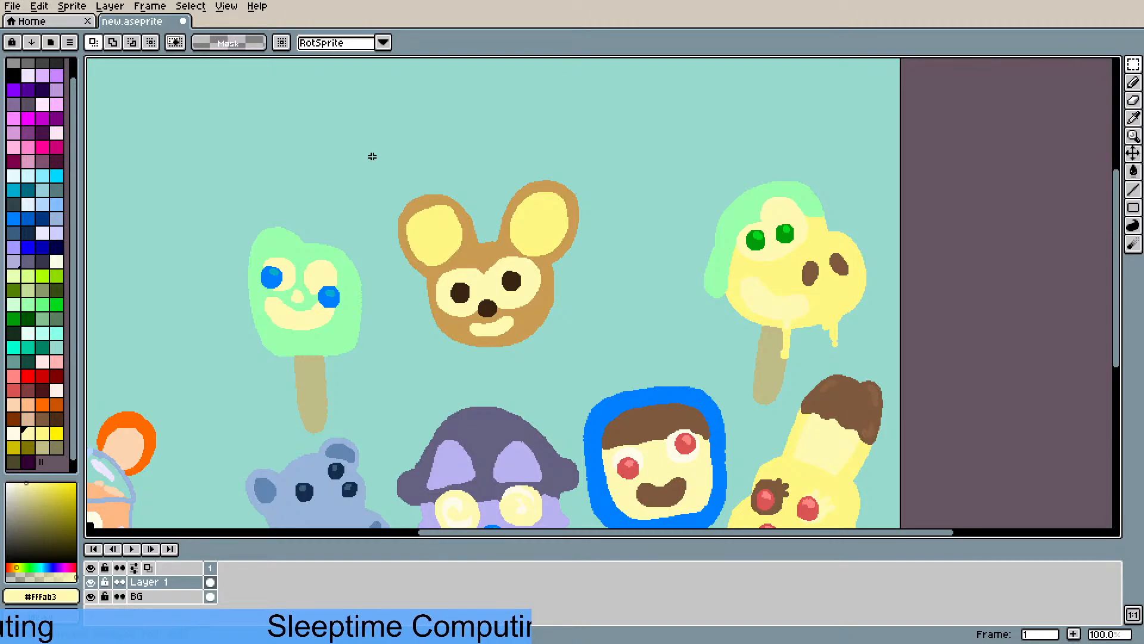
pyautogui.moveTo(375, 155); pyautogui.dragTo(623, 240)
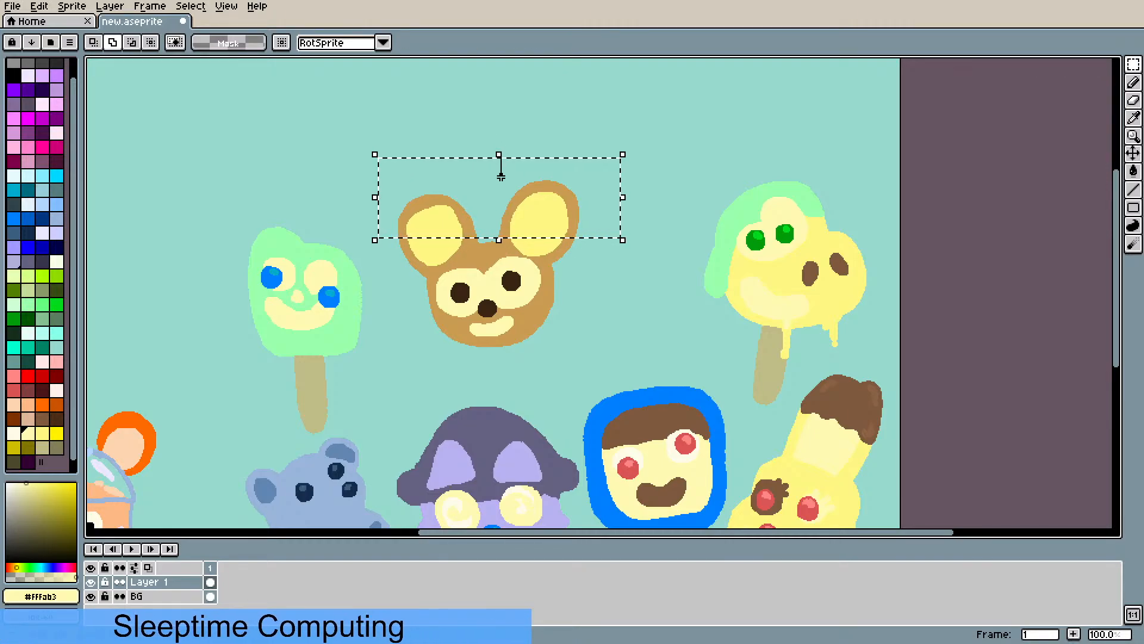
pyautogui.moveTo(500, 159); pyautogui.dragTo(500, 171)
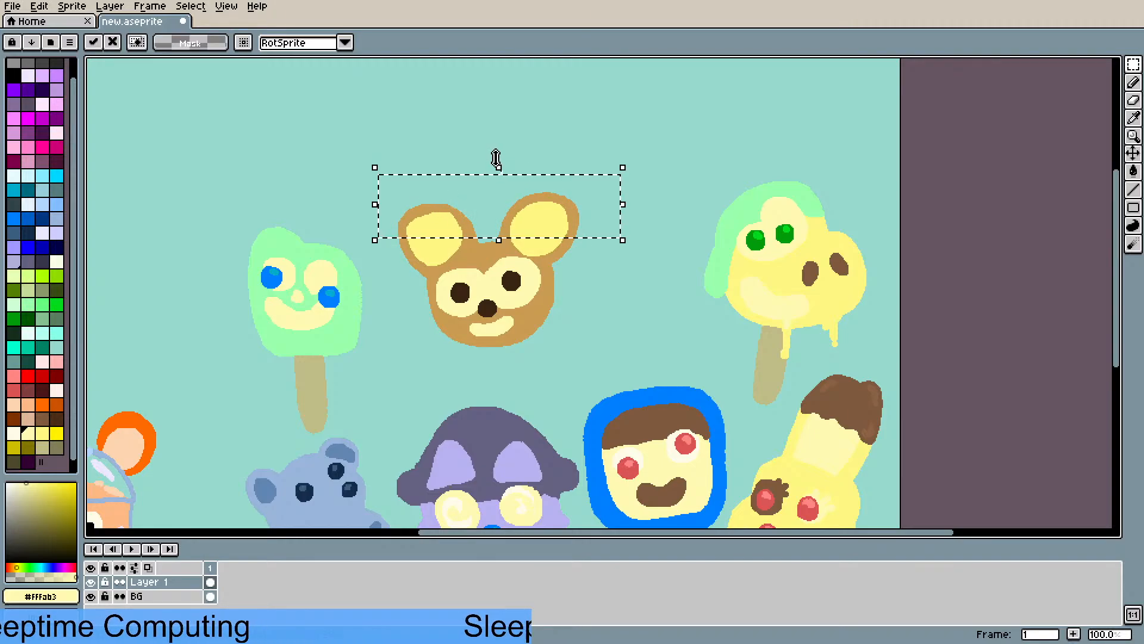
pyautogui.click(496, 144)
# - Select the outer part of the left ear and then of the right ear, squeezing each slightly inward to narrow the ears
pyautogui.scroll(1, 480, 215)
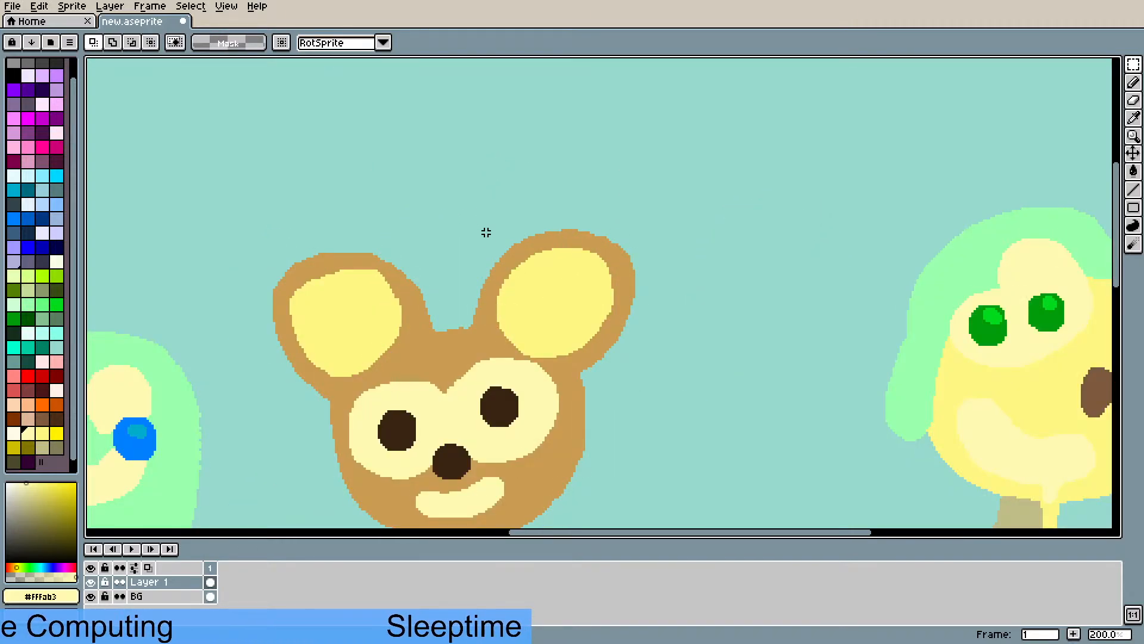
pyautogui.moveTo(272, 148); pyautogui.dragTo(352, 369)
pyautogui.click(270, 258)
pyautogui.moveTo(269, 258)
pyautogui.mouseDown()
pyautogui.moveTo(288, 264)
pyautogui.moveTo(274, 262)
pyautogui.mouseUp()
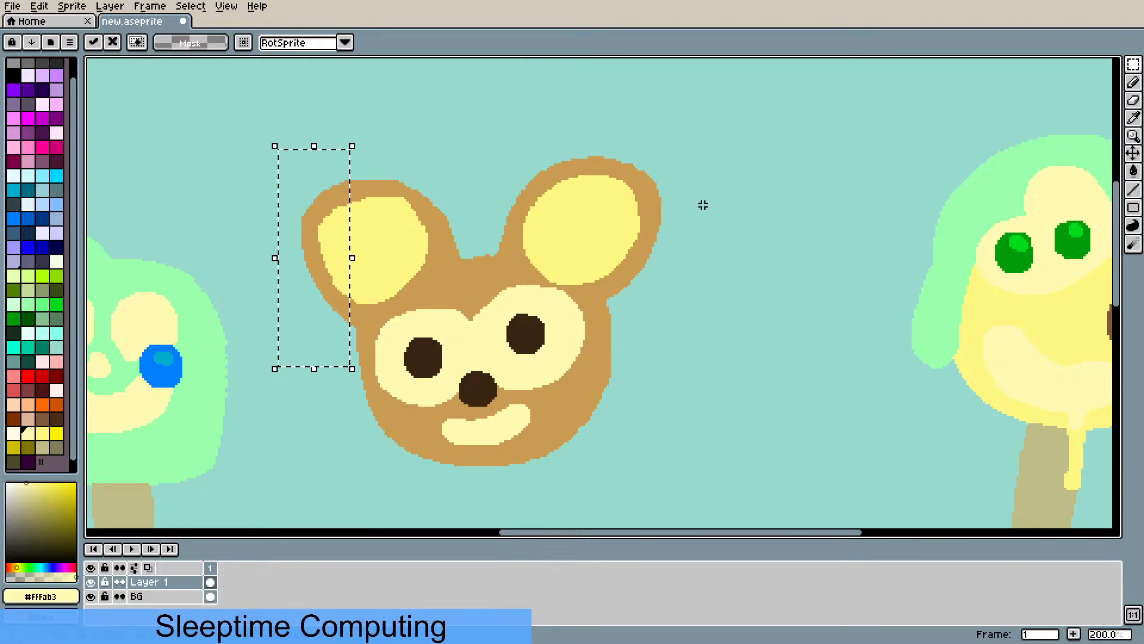
pyautogui.moveTo(732, 324); pyautogui.dragTo(612, 113)
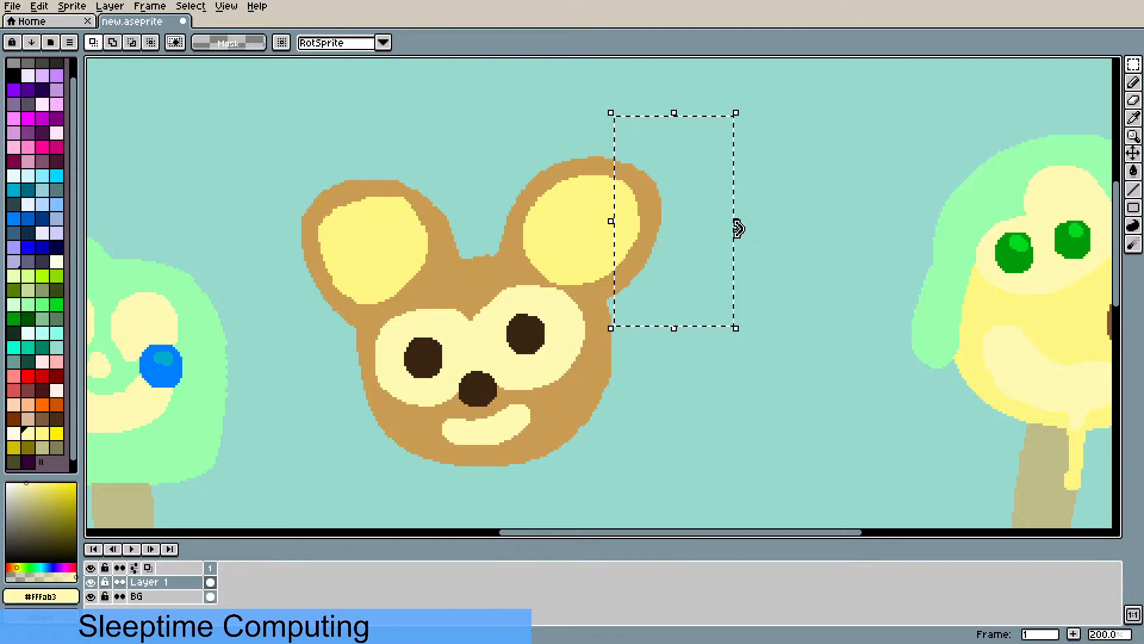
pyautogui.moveTo(735, 225)
pyautogui.mouseDown()
pyautogui.moveTo(721, 241)
pyautogui.moveTo(733, 238)
pyautogui.mouseUp()
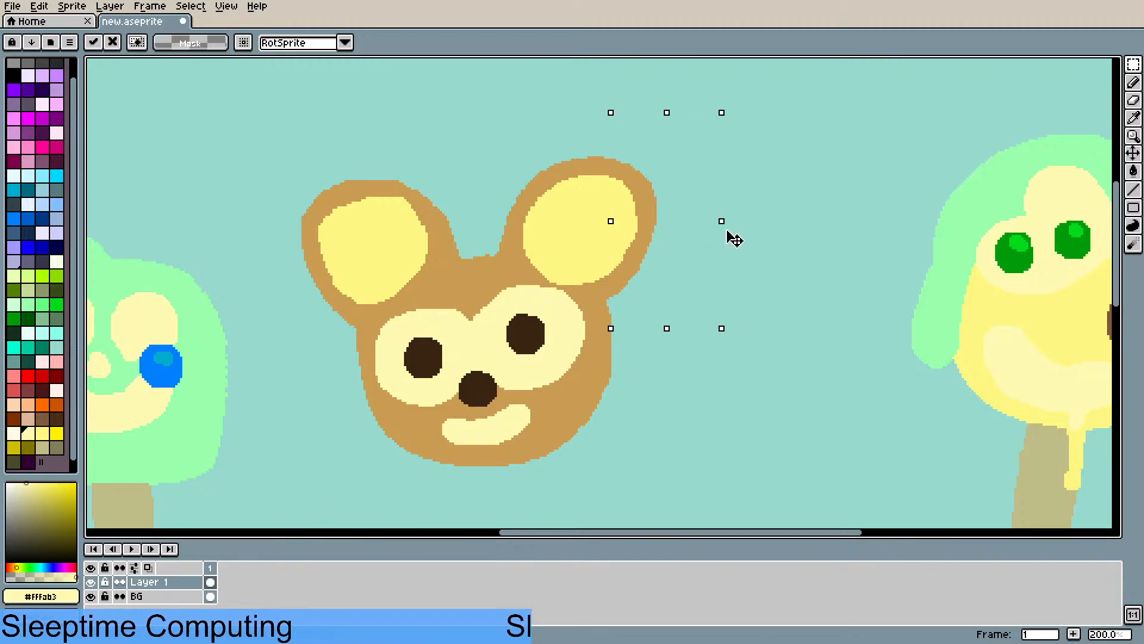
pyautogui.click(764, 245)
# - Select the upper part of both tan ears with a rectangle and stretch it slightly upward to make the ears taller
pyautogui.moveTo(261, 124); pyautogui.dragTo(744, 243)
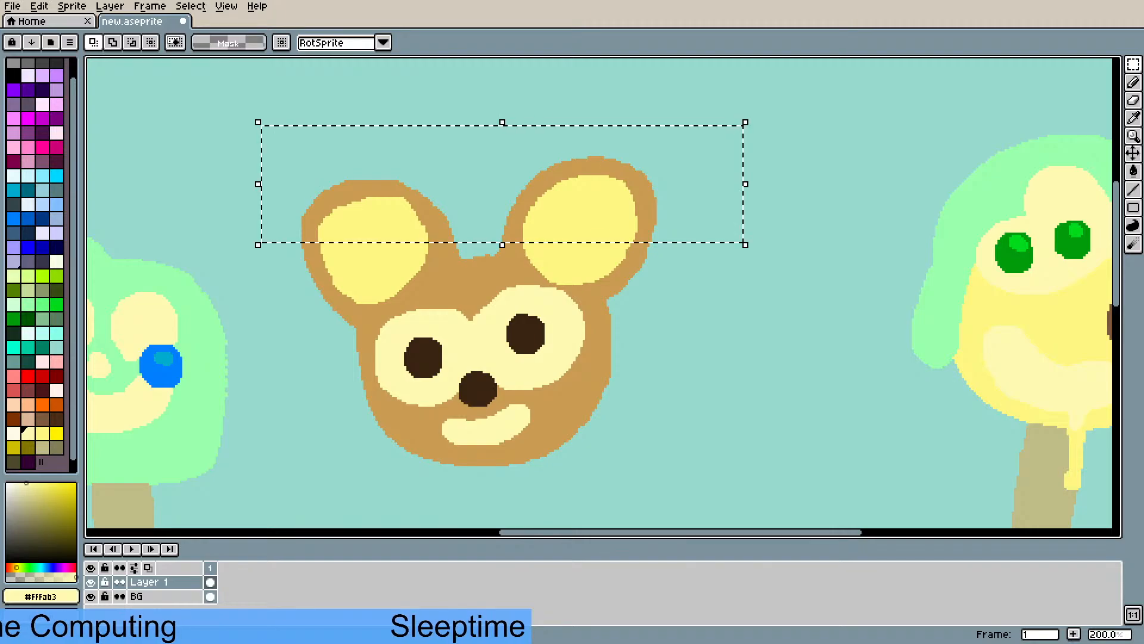
pyautogui.click(503, 123)
pyautogui.moveTo(503, 124); pyautogui.dragTo(503, 120)
pyautogui.click(528, 100)
pyautogui.scroll(-1, 510, 197)
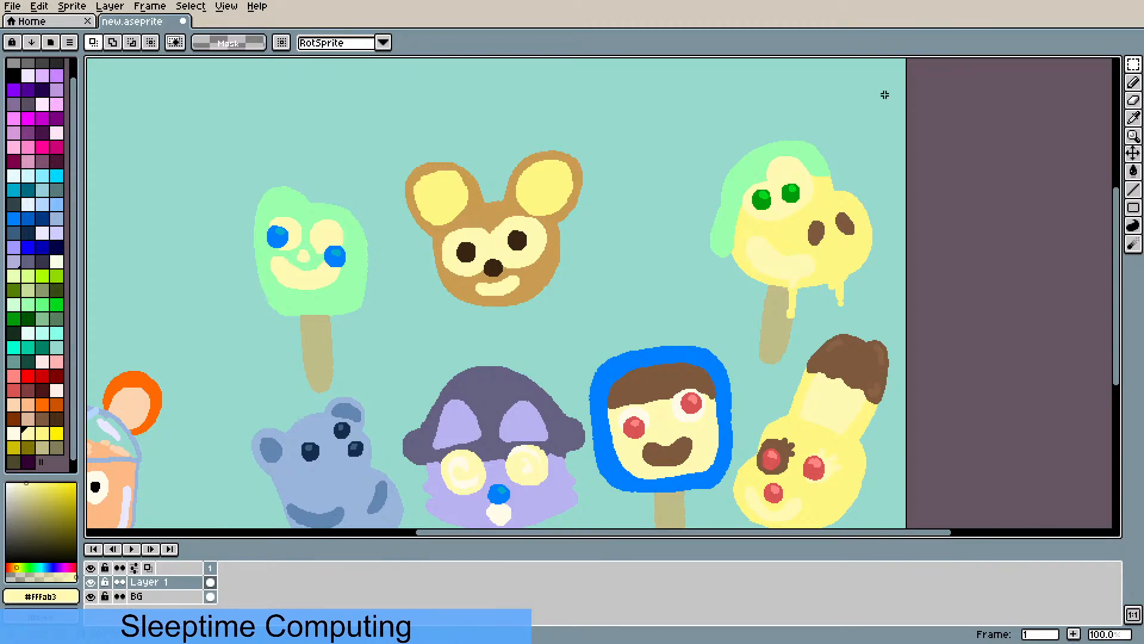
# - Select the whole tan head with a rectangle, move it up and to the right, and drop the selection there
pyautogui.moveTo(388, 124); pyautogui.dragTo(619, 337)
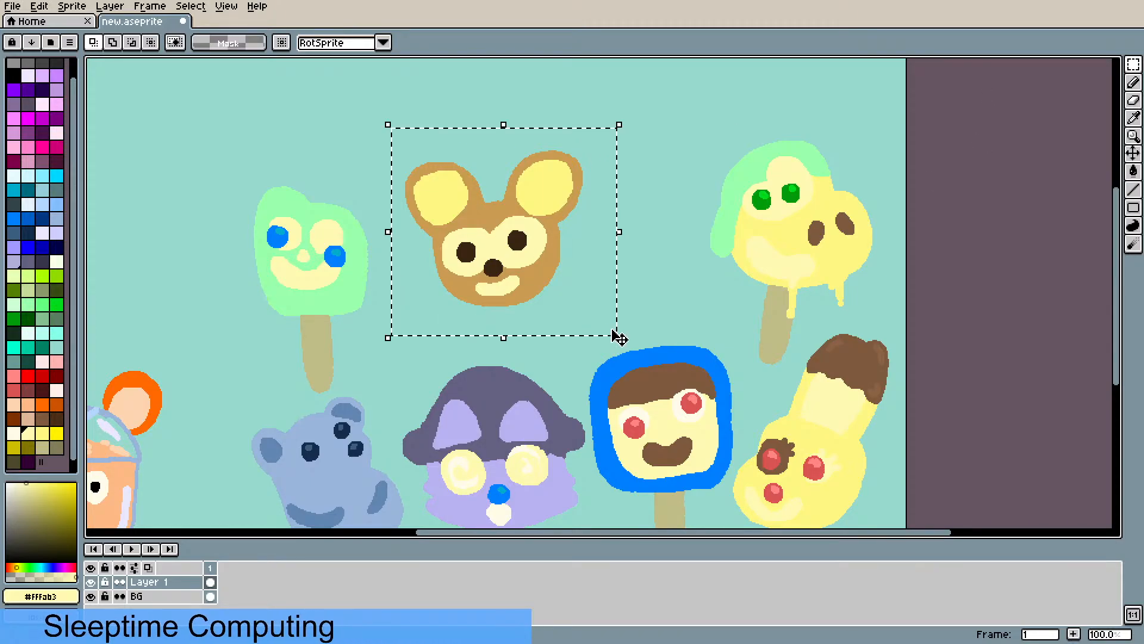
pyautogui.moveTo(542, 271); pyautogui.dragTo(584, 234)
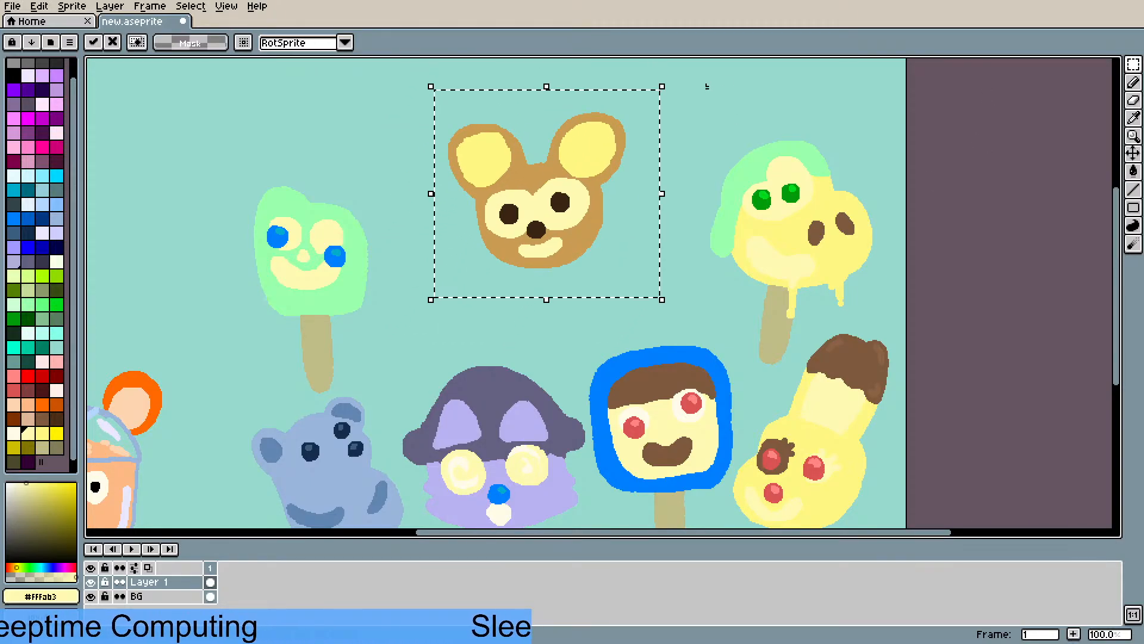
pyautogui.click(745, 117)
# - Sample the tan head color #c99c53 and round off the top outline of the left ear with the 5 px pencil
pyautogui.moveTo(745, 117); pyautogui.dragTo(576, 195)
pyautogui.scroll(2, 518, 187)
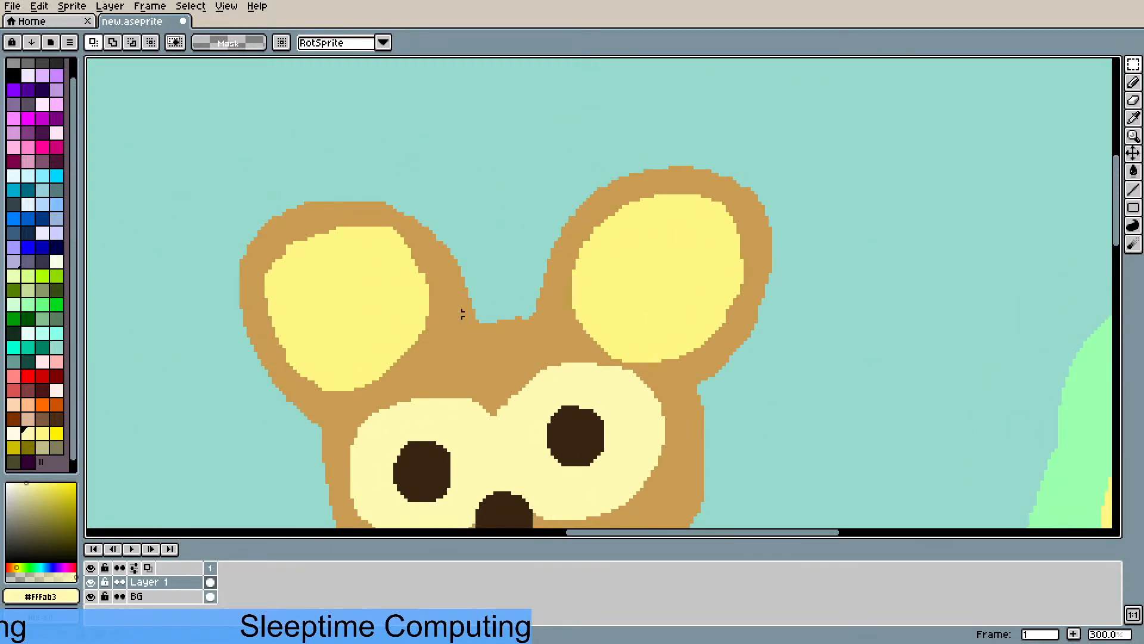
pyautogui.press('b')
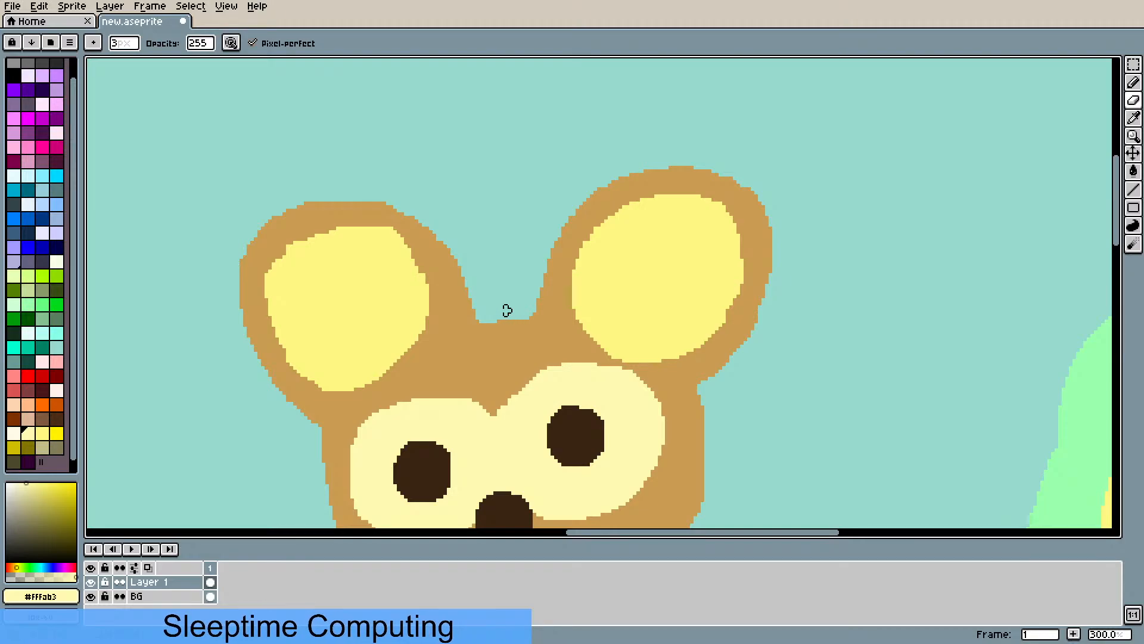
pyautogui.press('i')
pyautogui.click(446, 277)
pyautogui.press('b')
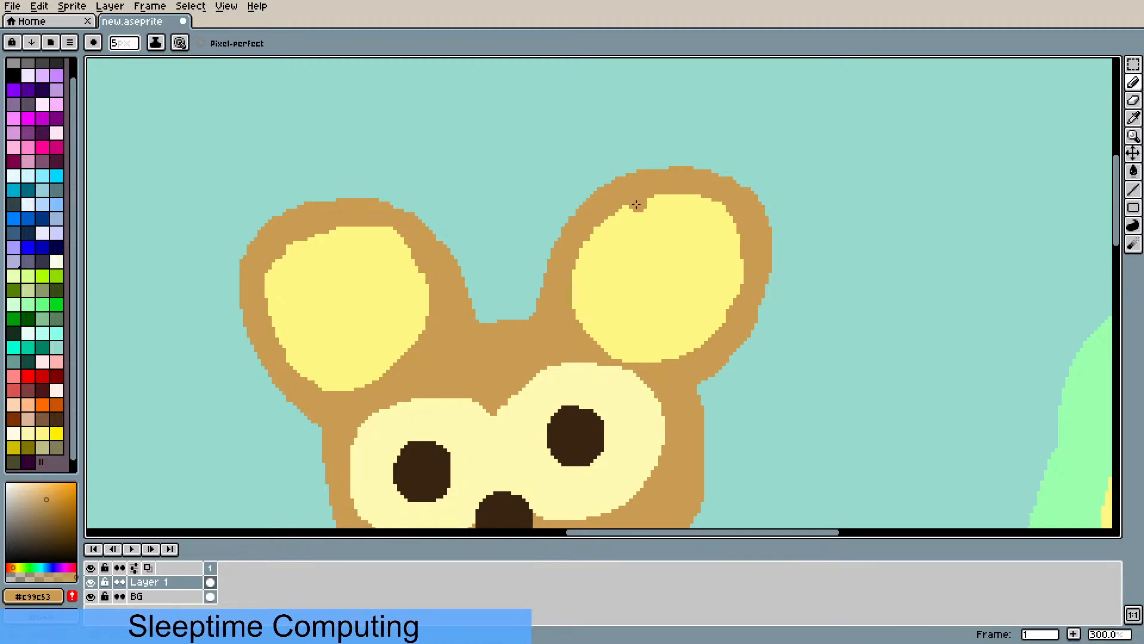
pyautogui.scroll(-3, 611, 223)
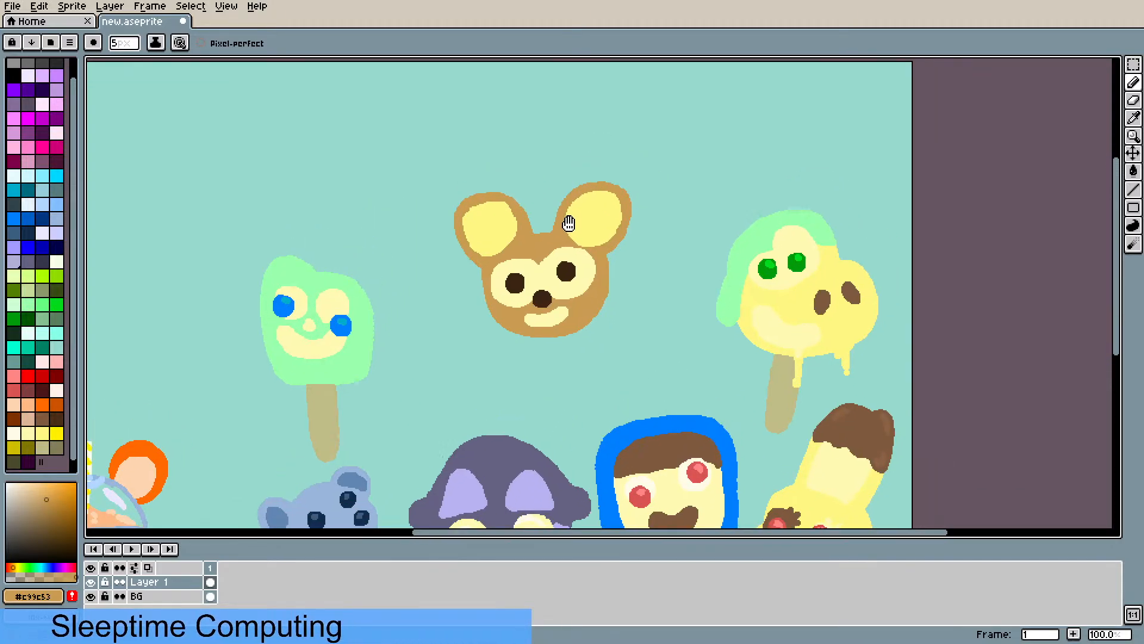
pyautogui.scroll(1, 561, 260)
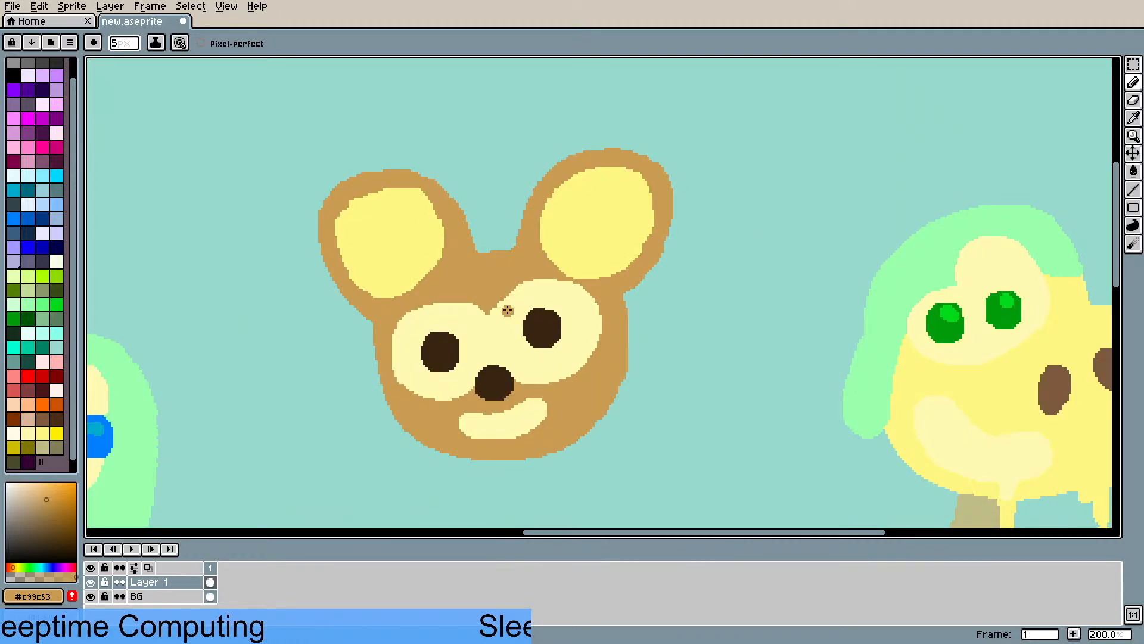
pyautogui.scroll(-1, 523, 325)
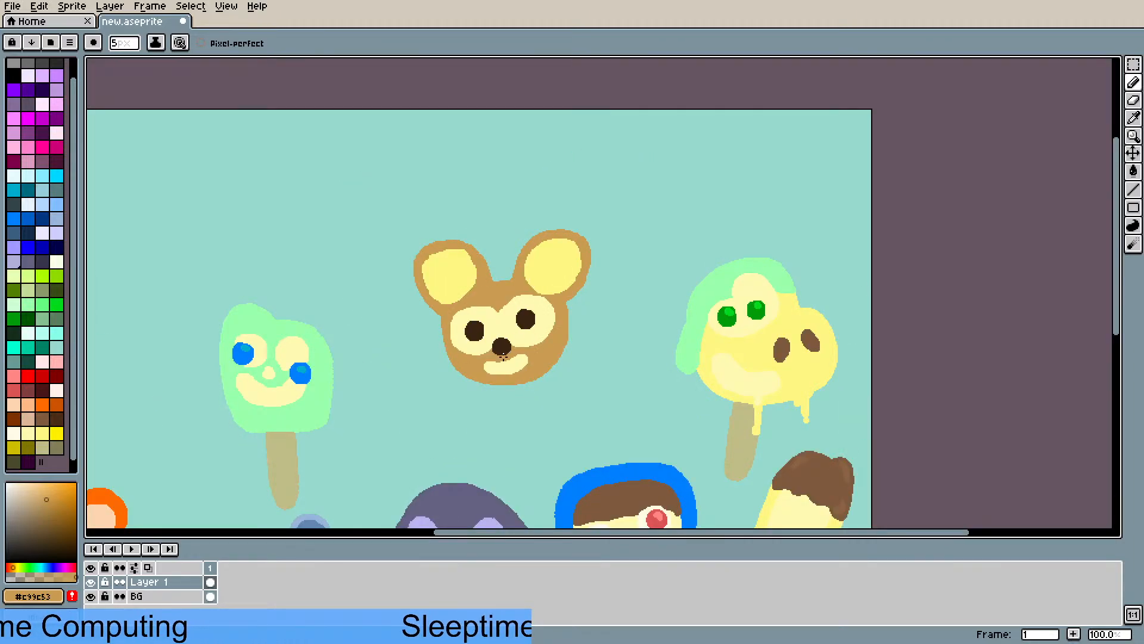
# - Sample the eye's dark brown, lighten it slightly, and dab 5 px highlights on the upper right of both pupils and the nose
pyautogui.press('i')
pyautogui.click(530, 312)
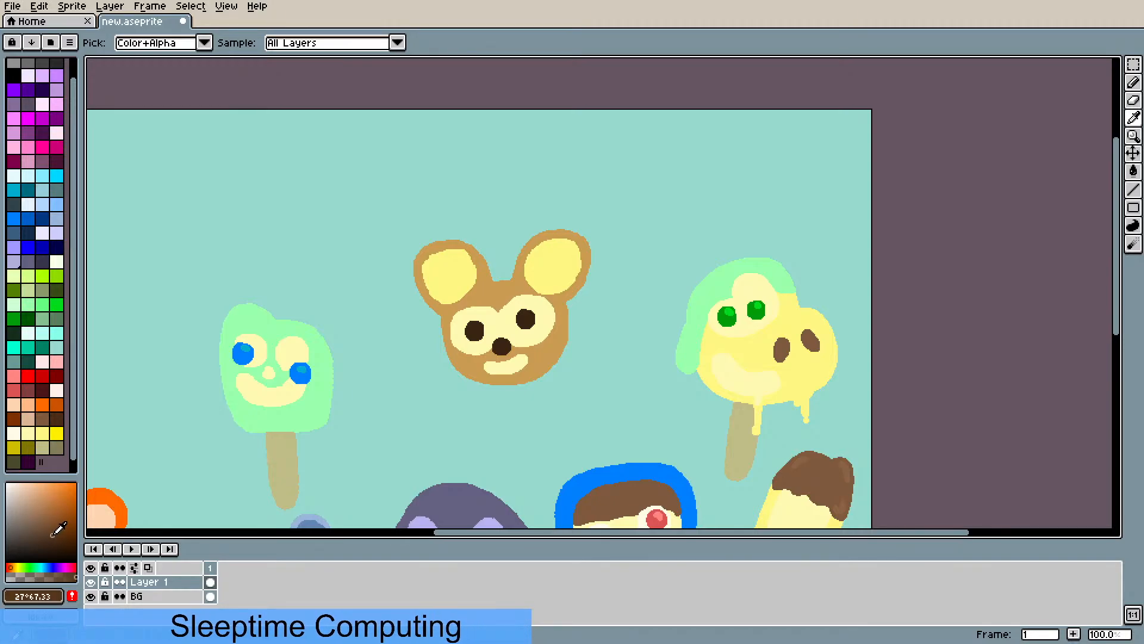
pyautogui.scroll(2, 516, 307)
pyautogui.scroll(1, 515, 298)
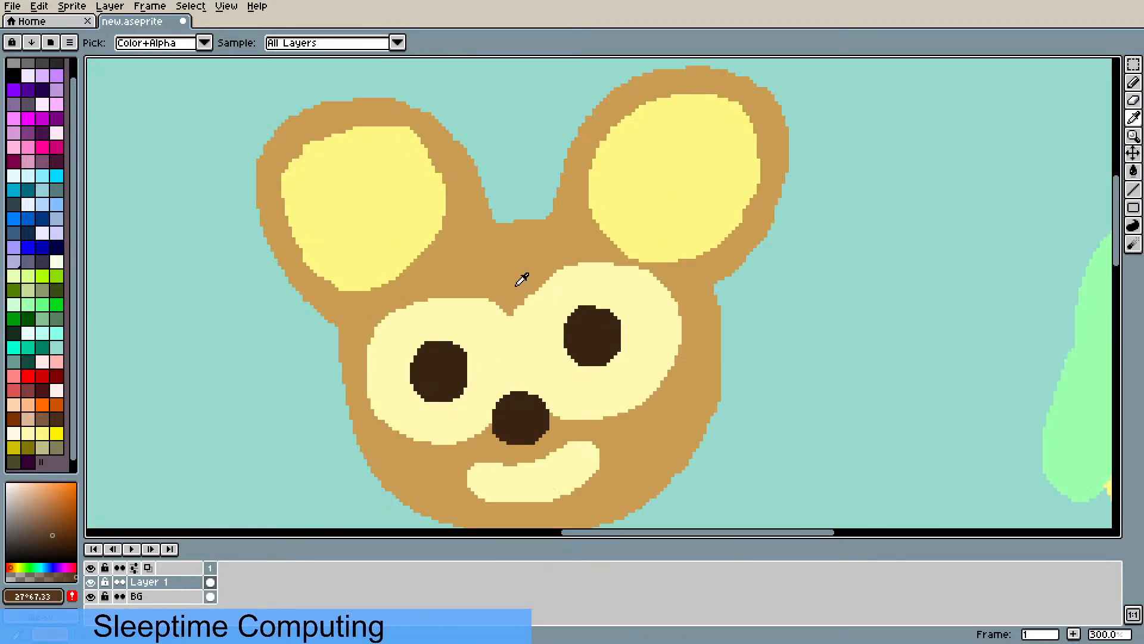
pyautogui.press('b')
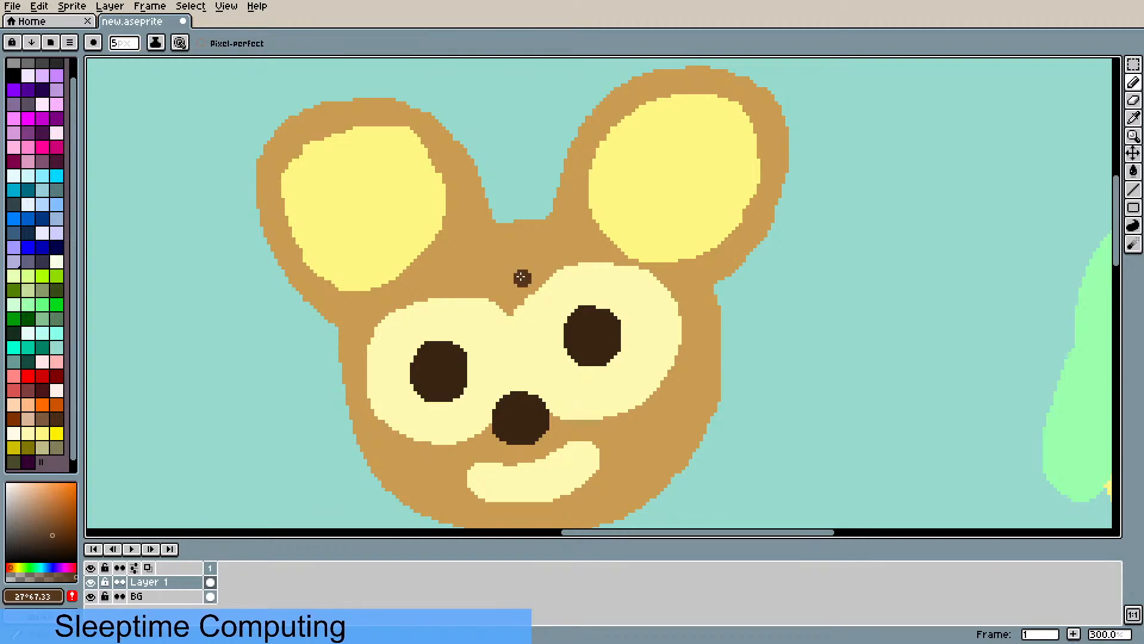
pyautogui.click(447, 358)
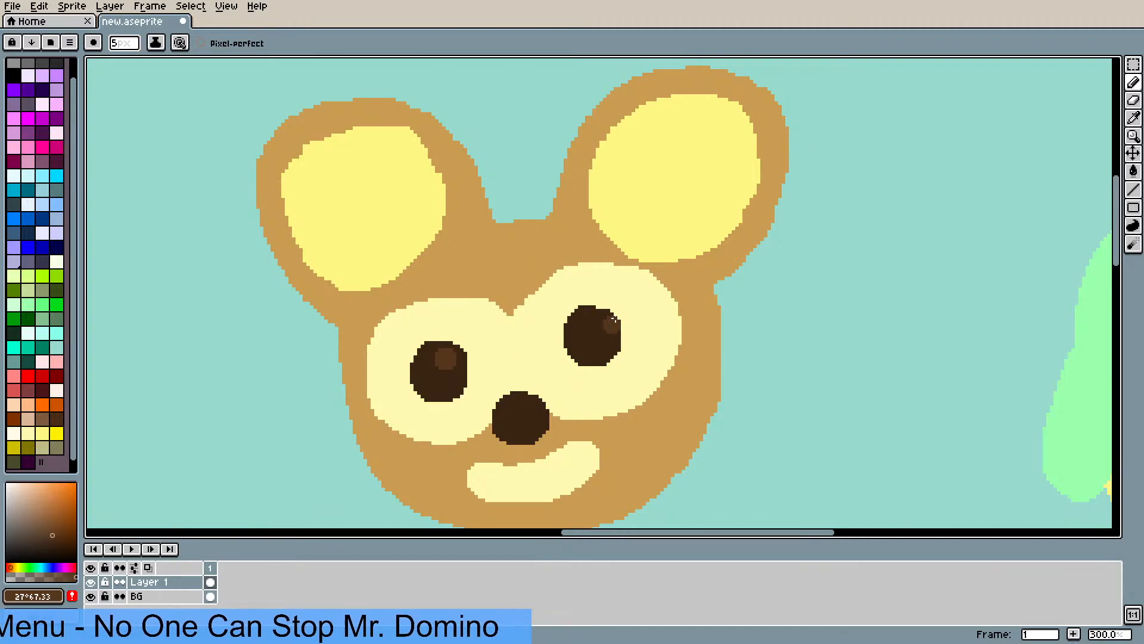
pyautogui.click(599, 325)
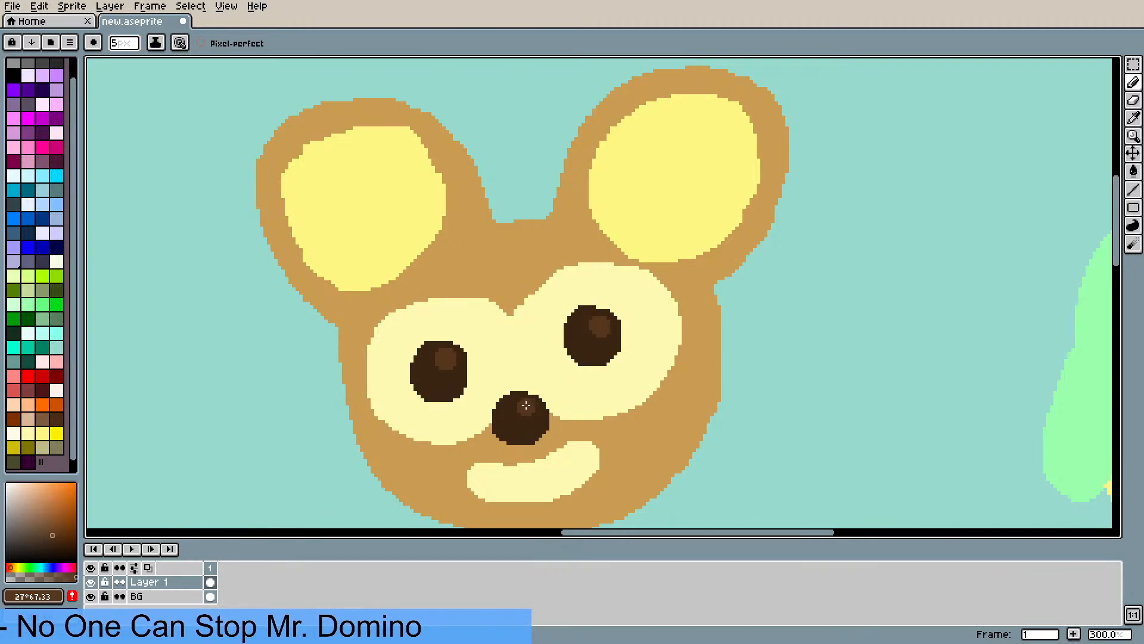
pyautogui.click(530, 406)
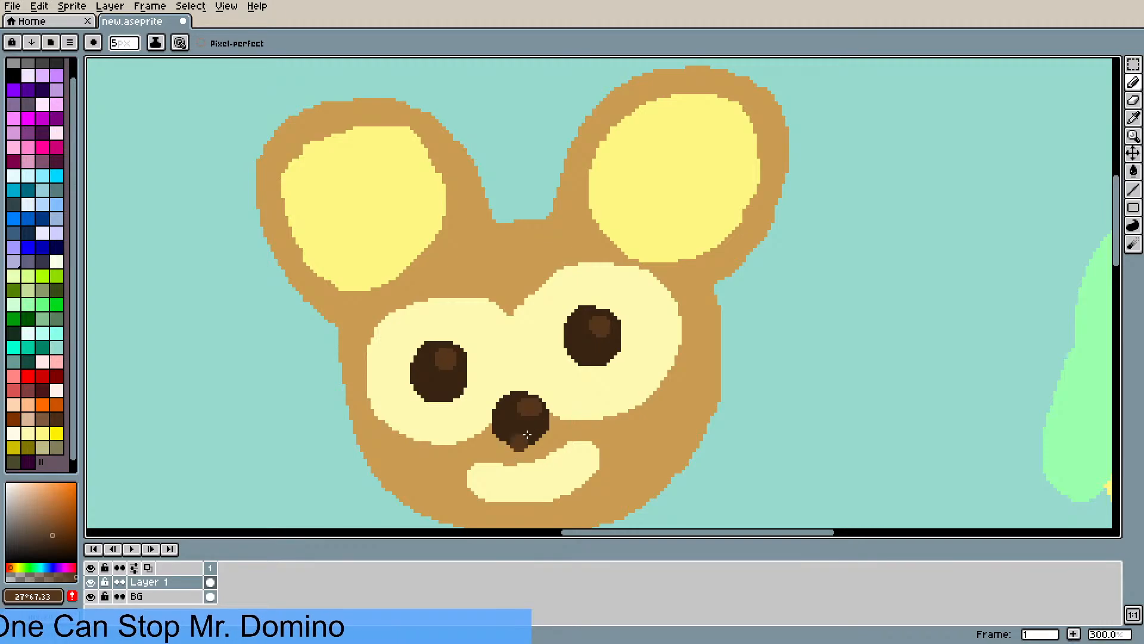
pyautogui.scroll(-2, 535, 358)
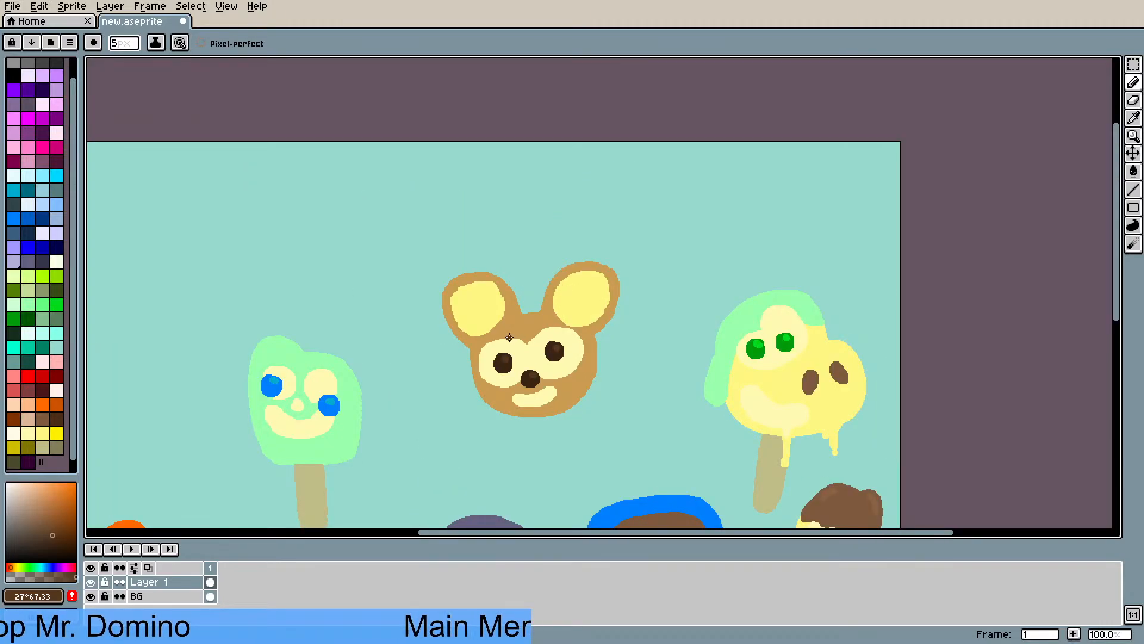
# - Set the pencil to 4 px and extend the brown highlights on both pupils and the nose slightly outward
pyautogui.scroll(4, 509, 338)
pyautogui.scroll(-1, 477, 298)
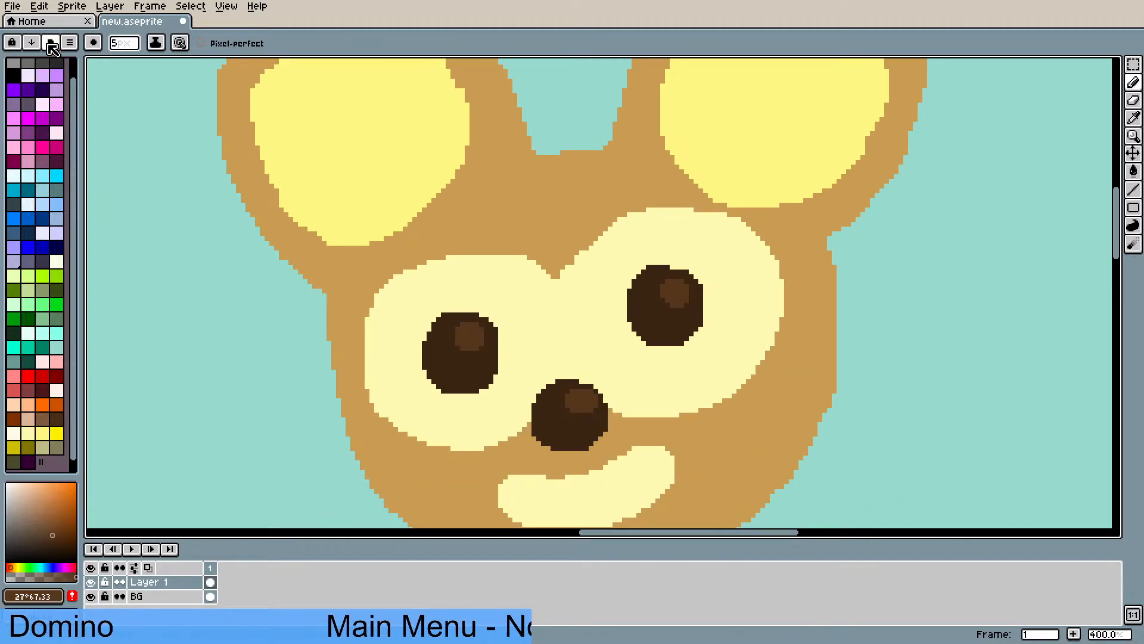
pyautogui.click(123, 43)
pyautogui.moveTo(120, 61); pyautogui.dragTo(127, 67)
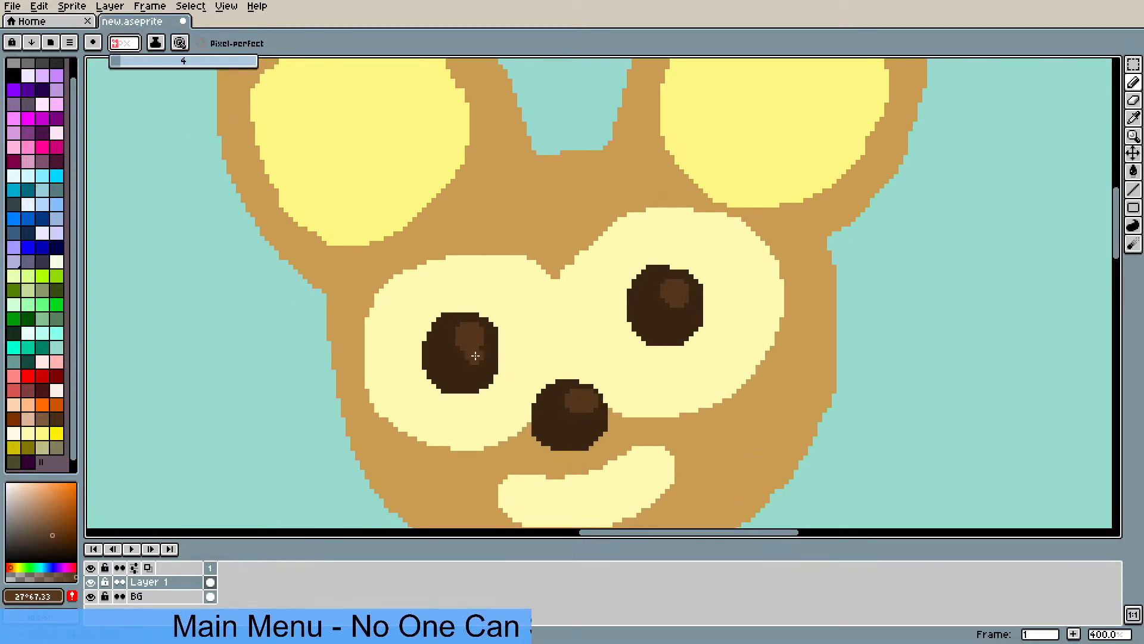
pyautogui.click(463, 331)
pyautogui.moveTo(661, 289); pyautogui.dragTo(663, 279)
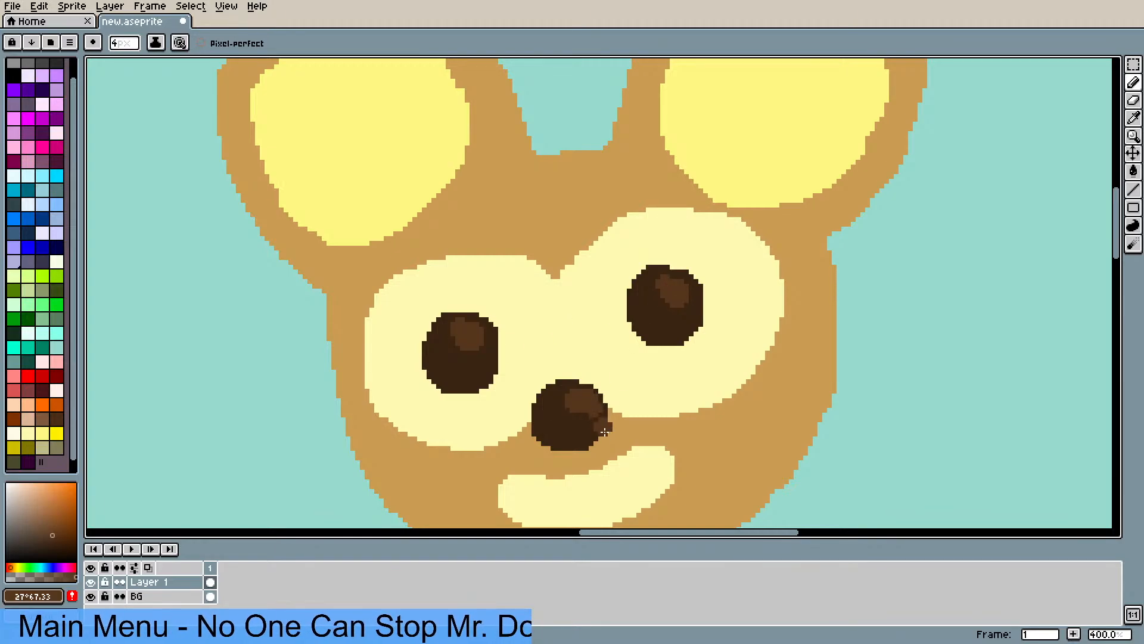
pyautogui.scroll(-3, 638, 336)
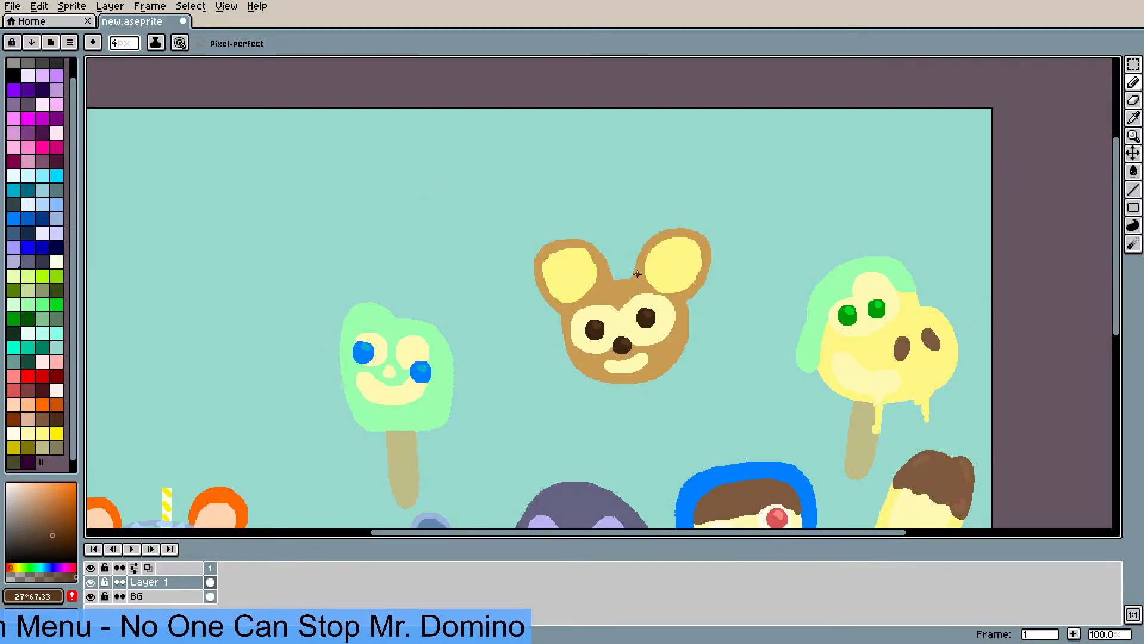
# - Resample the tan #c99c53 and touch up the edges of the tan character's ears with the 4 px pencil
pyautogui.moveTo(637, 287); pyautogui.dragTo(549, 202)
pyautogui.scroll(-1, 548, 202)
pyautogui.moveTo(581, 287); pyautogui.dragTo(561, 335)
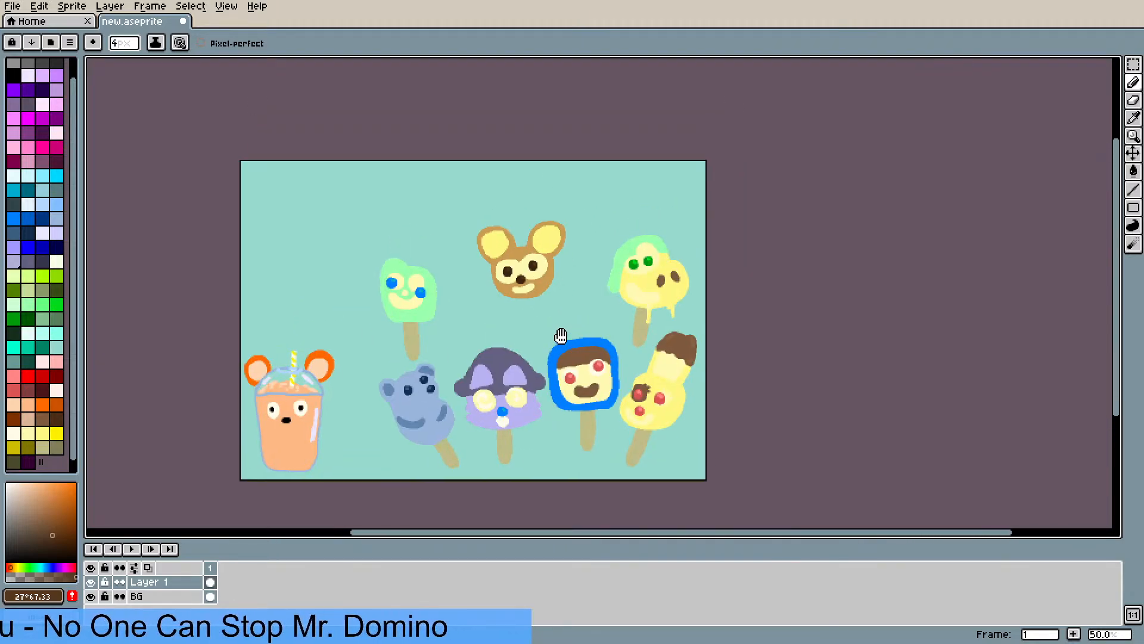
pyautogui.scroll(-1, 561, 336)
pyautogui.scroll(1, 550, 321)
pyautogui.scroll(2, 459, 325)
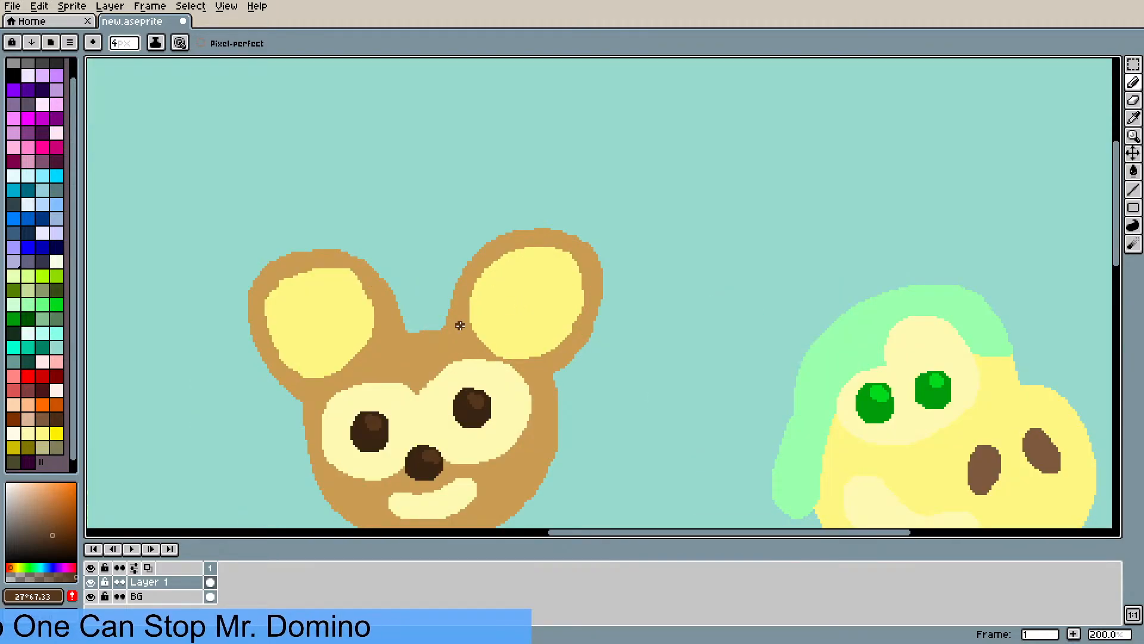
pyautogui.press('i')
pyautogui.click(461, 347)
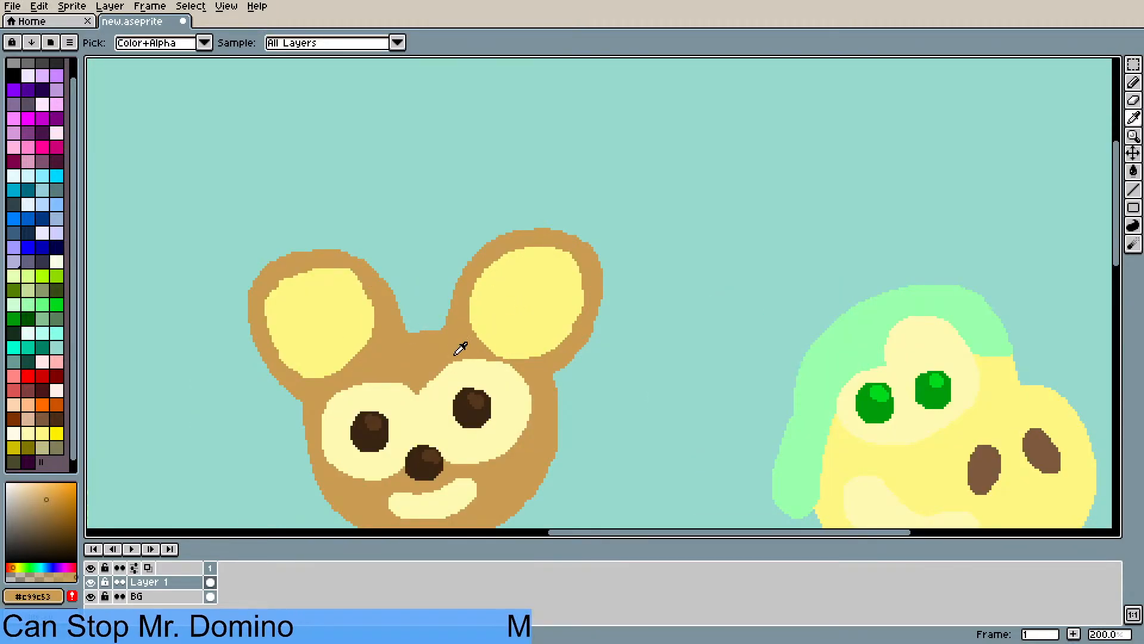
pyautogui.press('b')
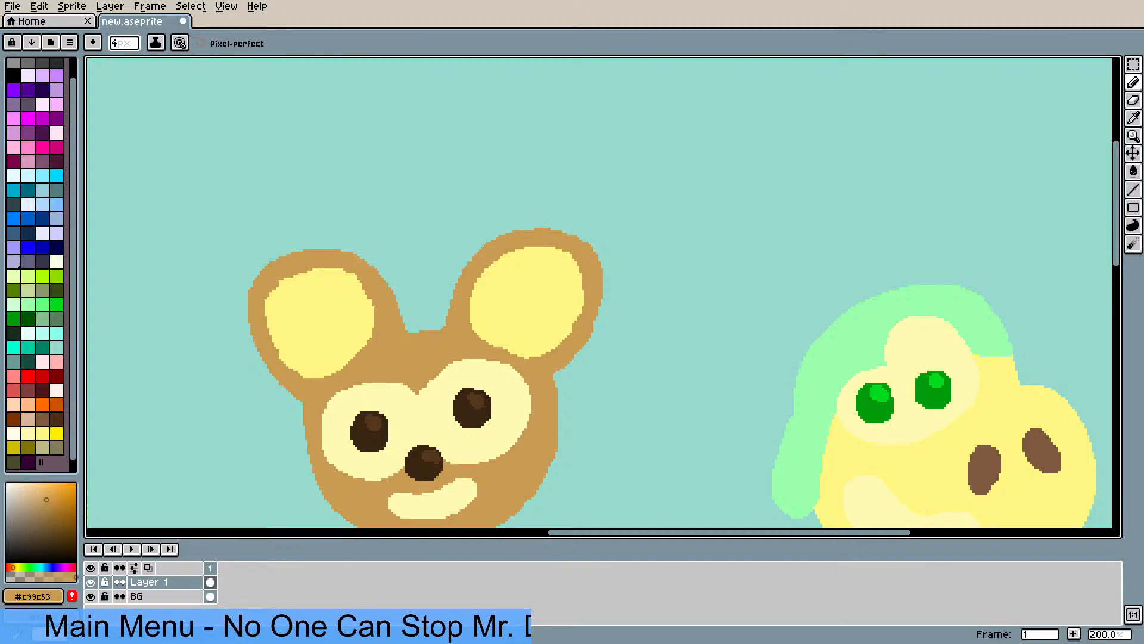
pyautogui.scroll(-5, 358, 317)
pyautogui.scroll(5, 428, 211)
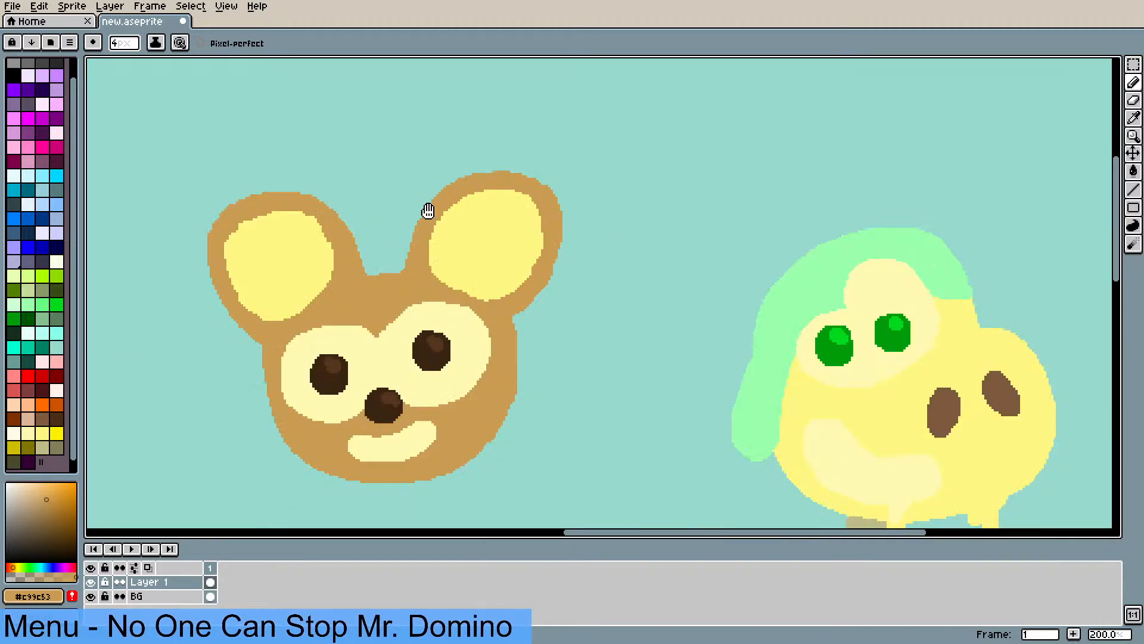
pyautogui.moveTo(427, 211); pyautogui.dragTo(415, 244)
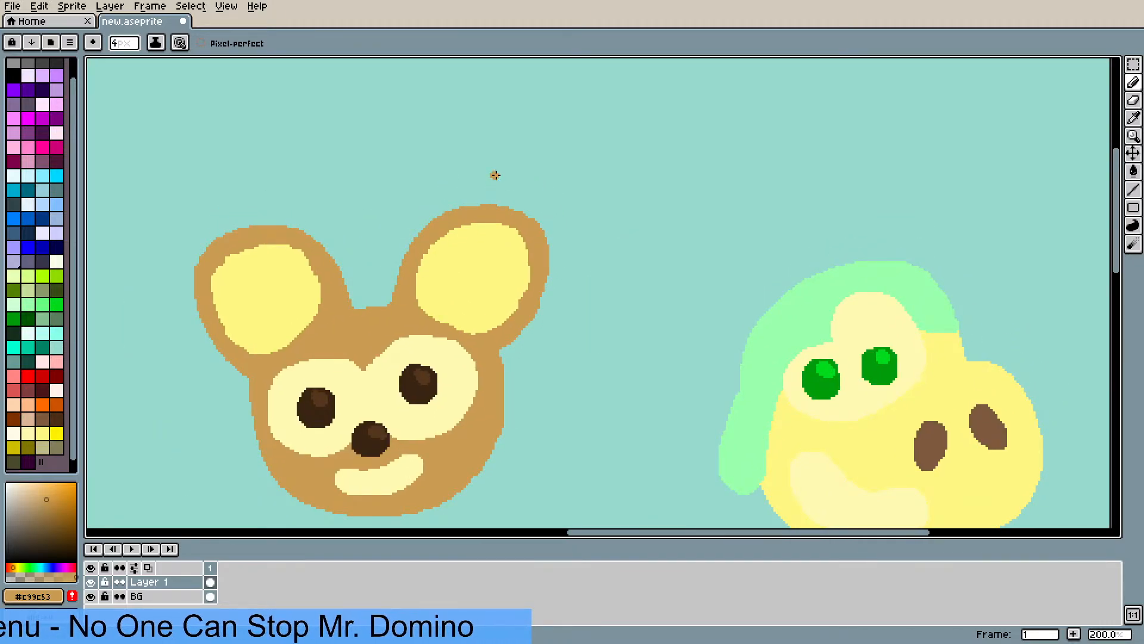
# - Trim the upper outer edge of the tan character's right ear with the 3 px eraser
pyautogui.press('b')
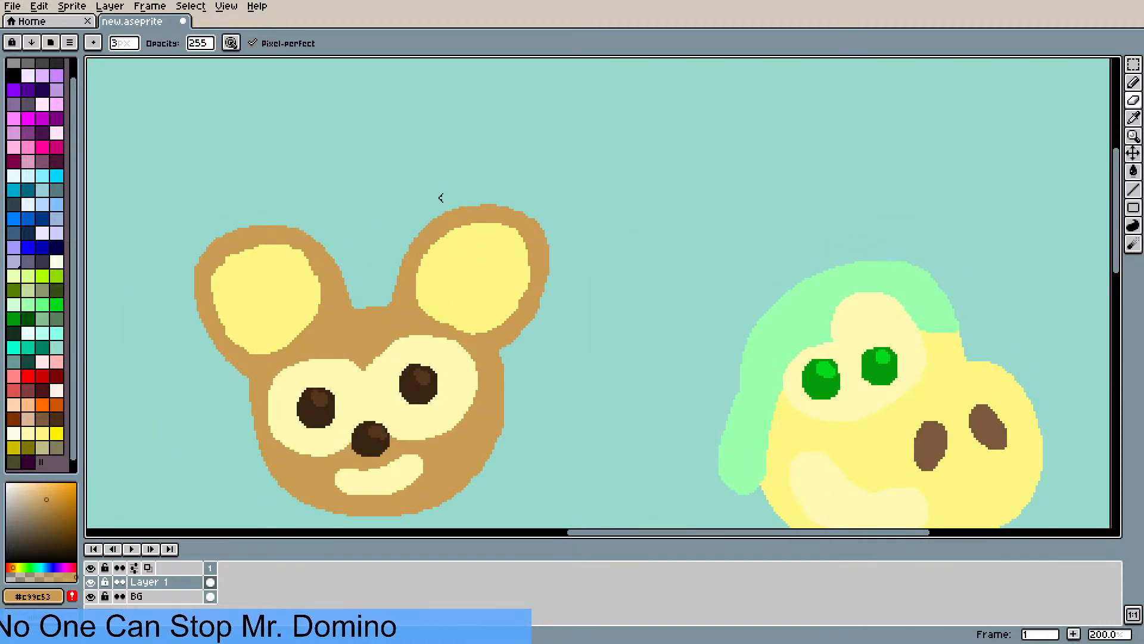
pyautogui.moveTo(489, 204); pyautogui.dragTo(553, 241)
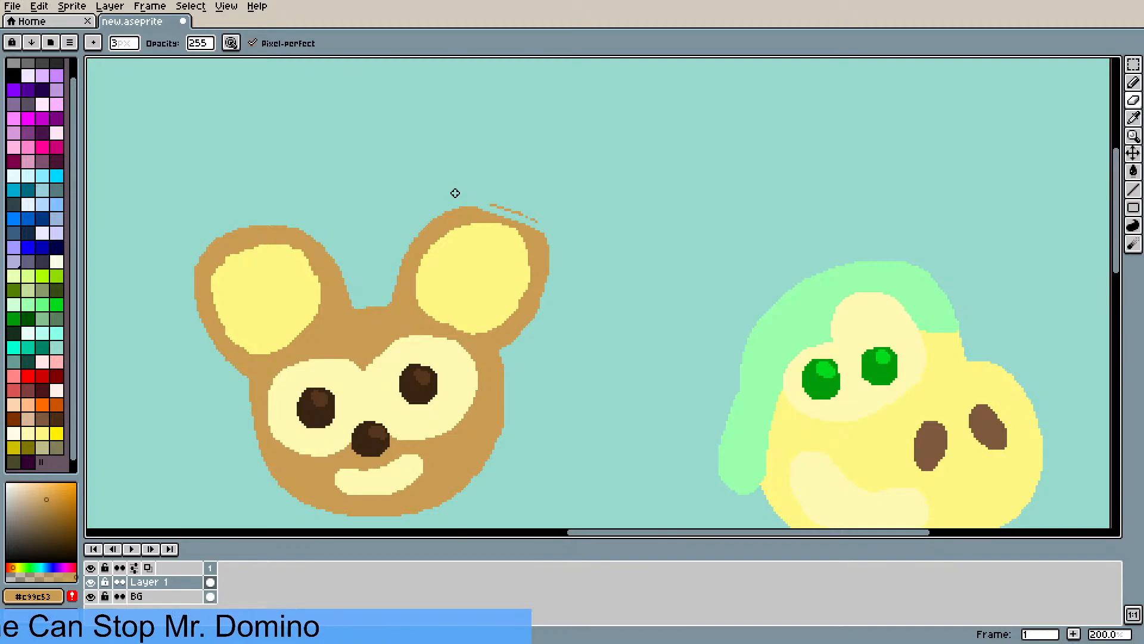
pyautogui.moveTo(470, 202)
pyautogui.mouseDown()
pyautogui.moveTo(539, 229)
pyautogui.moveTo(483, 200)
pyautogui.moveTo(555, 250)
pyautogui.moveTo(543, 226)
pyautogui.moveTo(552, 252)
pyautogui.moveTo(534, 291)
pyautogui.mouseUp()
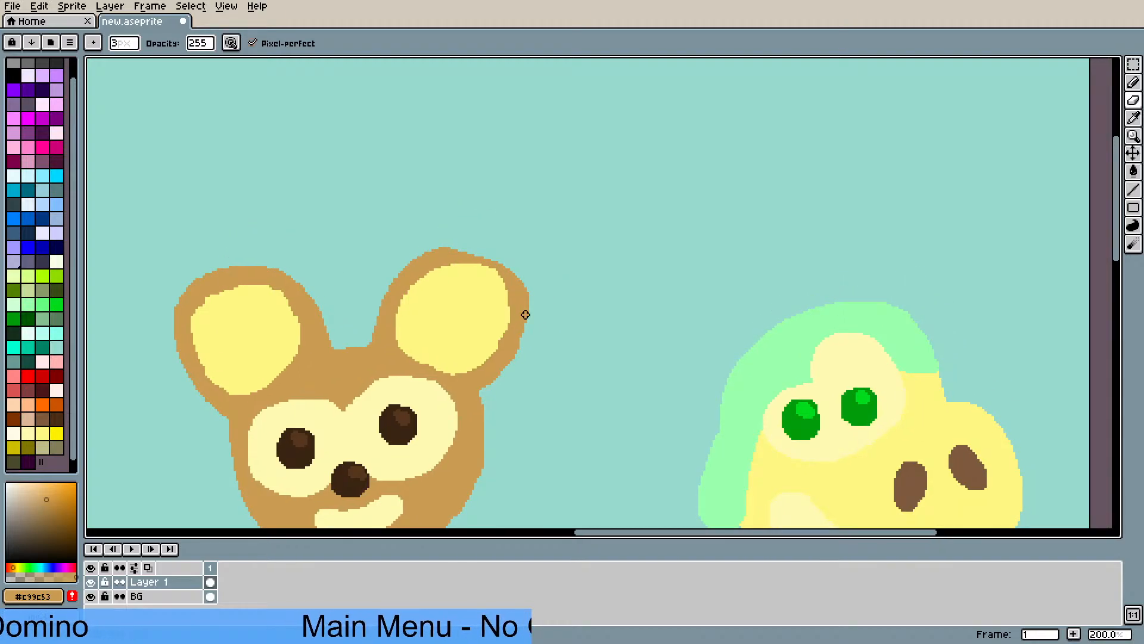
# - Repaint the top outline of the right ear in tan with the 4 px pencil to make an even, rounded rim
pyautogui.scroll(1, 544, 309)
pyautogui.press('b')
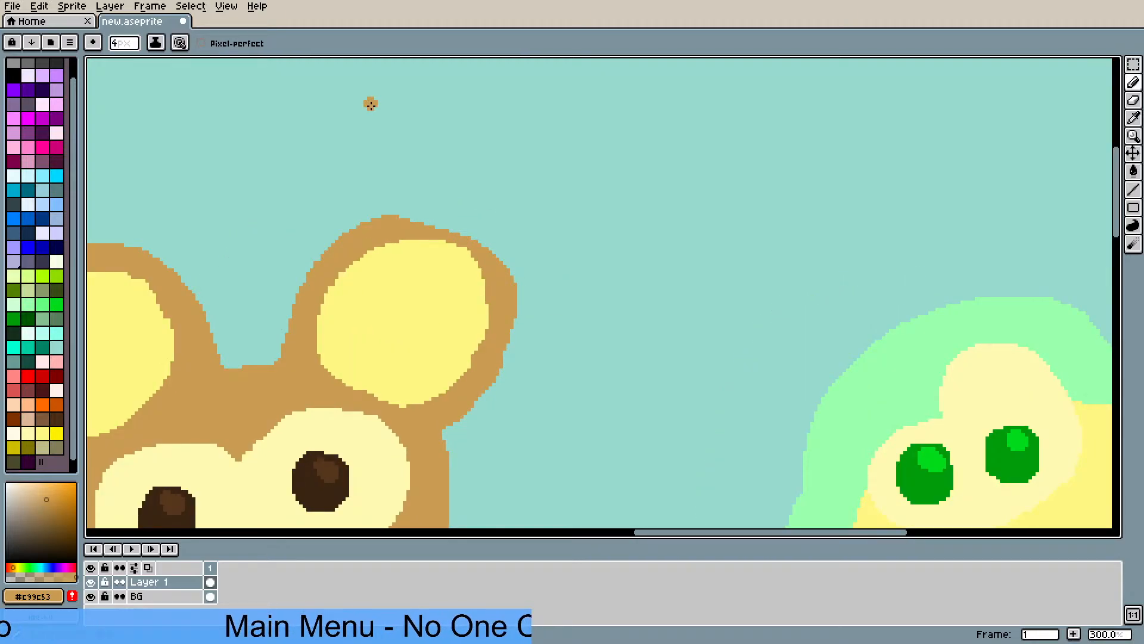
pyautogui.moveTo(391, 228)
pyautogui.mouseDown()
pyautogui.moveTo(435, 220)
pyautogui.moveTo(483, 255)
pyautogui.mouseUp()
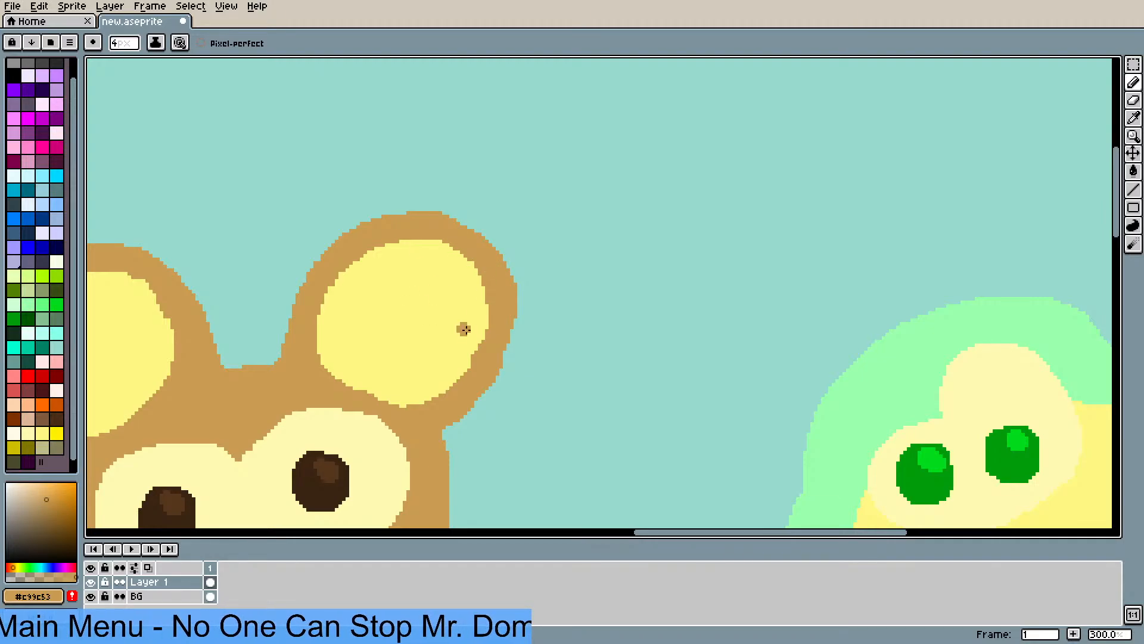
pyautogui.scroll(-2, 465, 329)
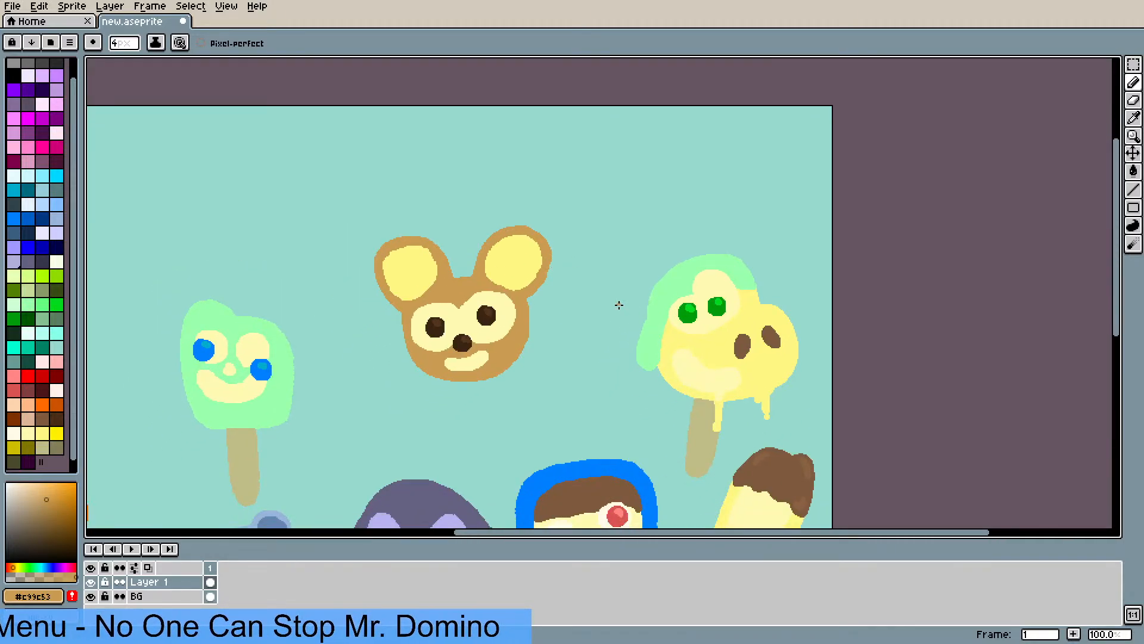
# - Copy the green popsicle's stick and place the copy centrally beneath the tan character's chin
pyautogui.moveTo(531, 394); pyautogui.dragTo(574, 276)
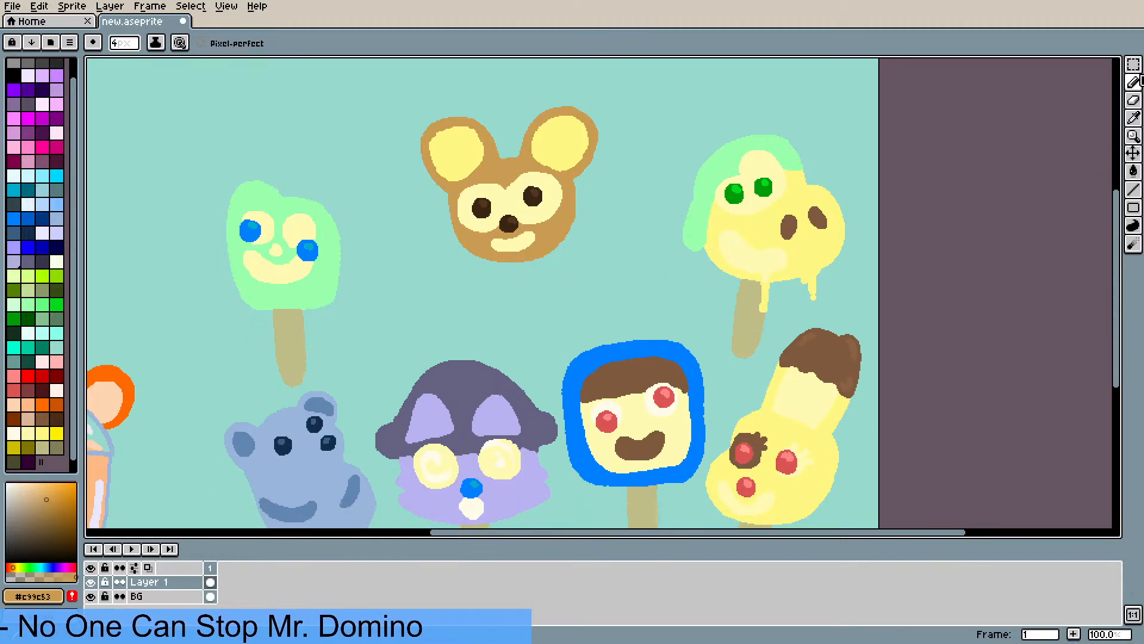
pyautogui.press('w')
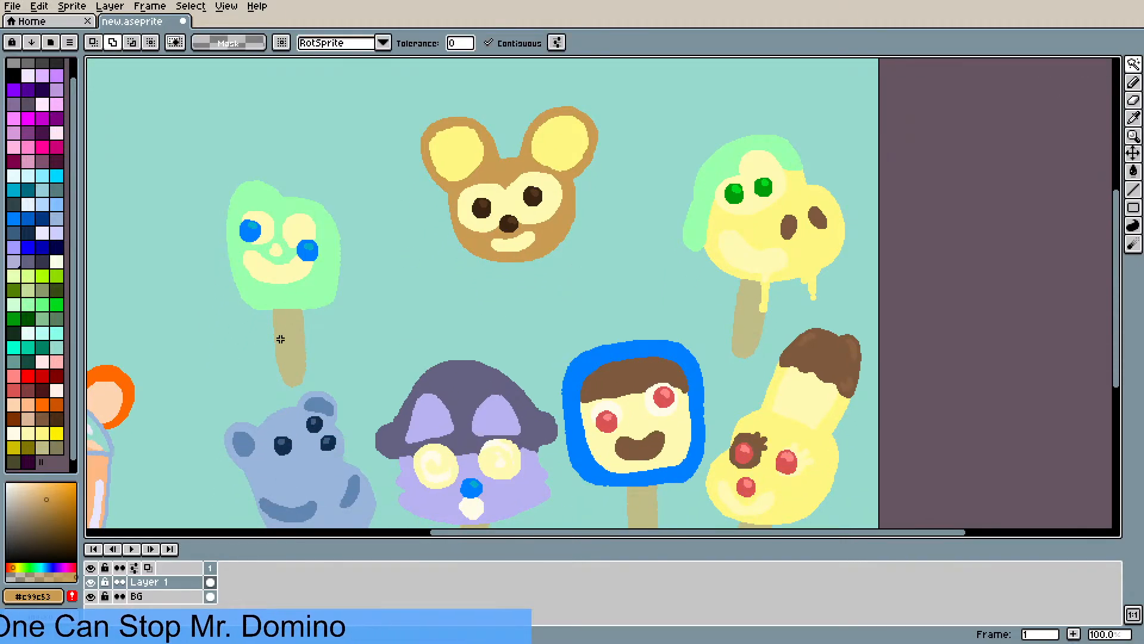
pyautogui.click(281, 339)
pyautogui.click(289, 341)
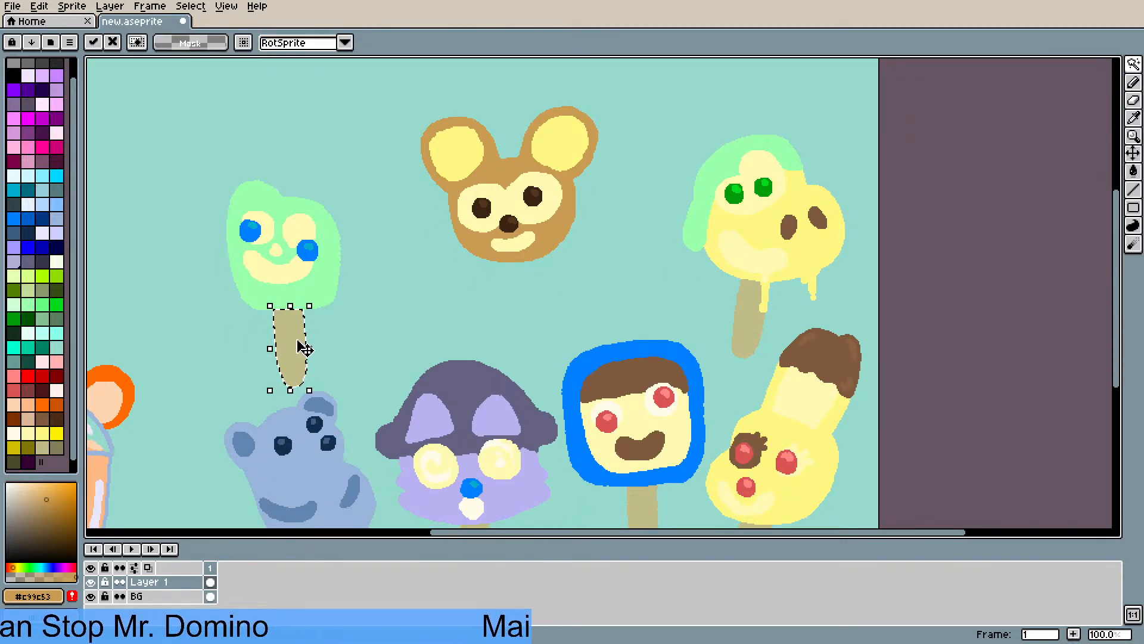
pyautogui.moveTo(304, 349); pyautogui.dragTo(528, 302)
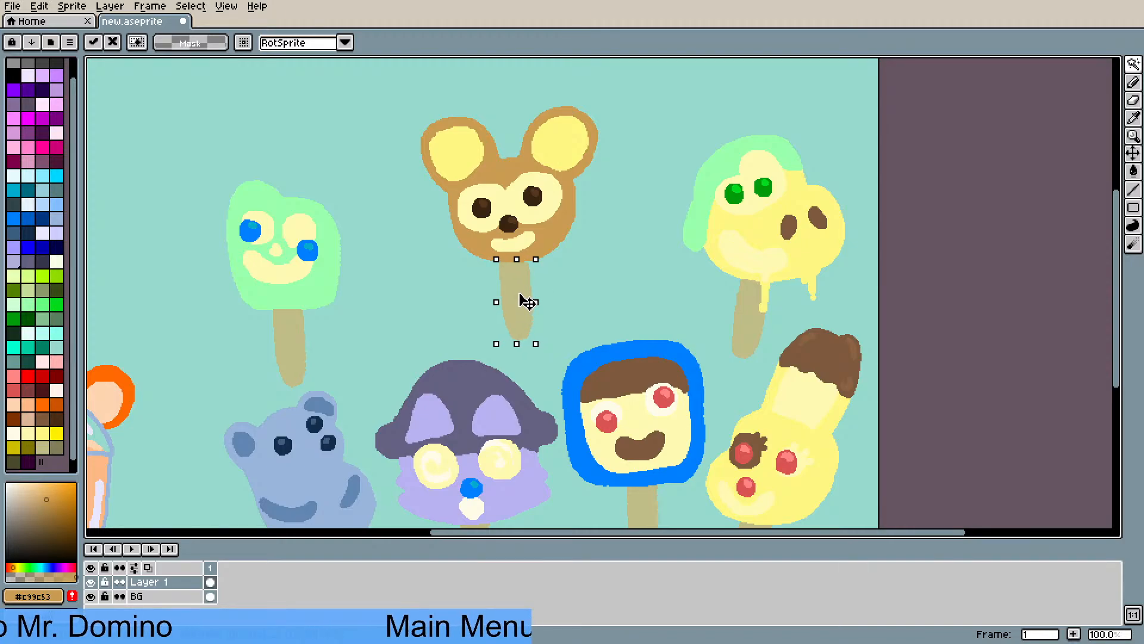
pyautogui.click(569, 281)
pyautogui.scroll(1, 559, 286)
pyautogui.hotkey('ctrl', 'd')
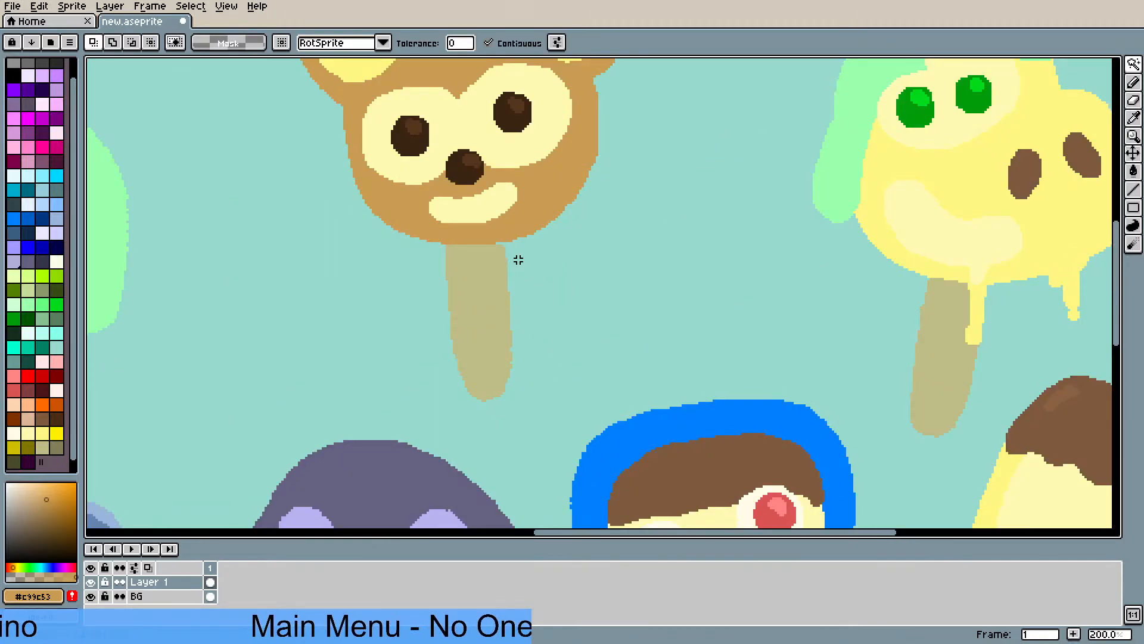
# - Touch up the joint between stick and chin with the 4 px pencil, using stick color #bfbc85 and tan #c99c53
pyautogui.scroll(1, 517, 260)
pyautogui.press('i')
pyautogui.click(476, 247)
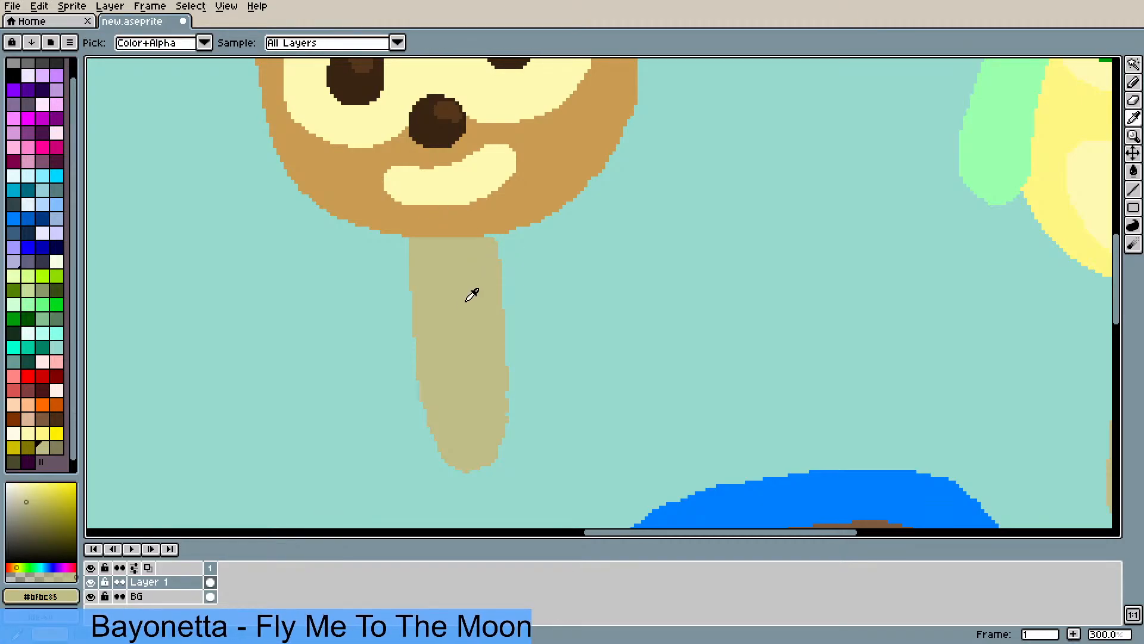
pyautogui.press('b')
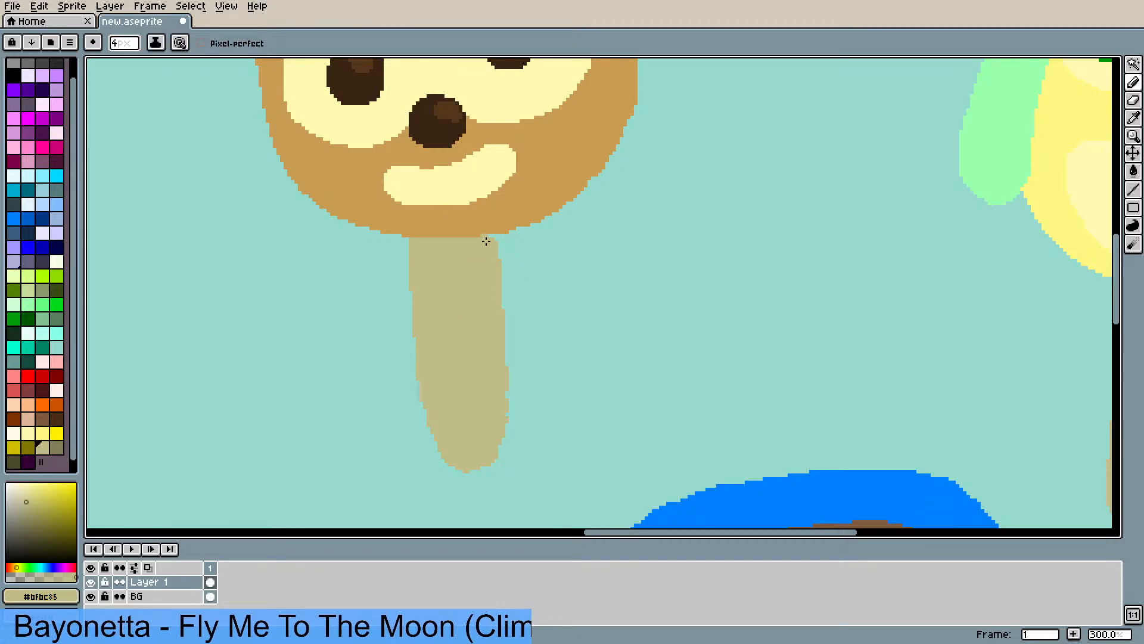
pyautogui.keyDown('alt'); pyautogui.click(506, 216); pyautogui.keyUp('alt')
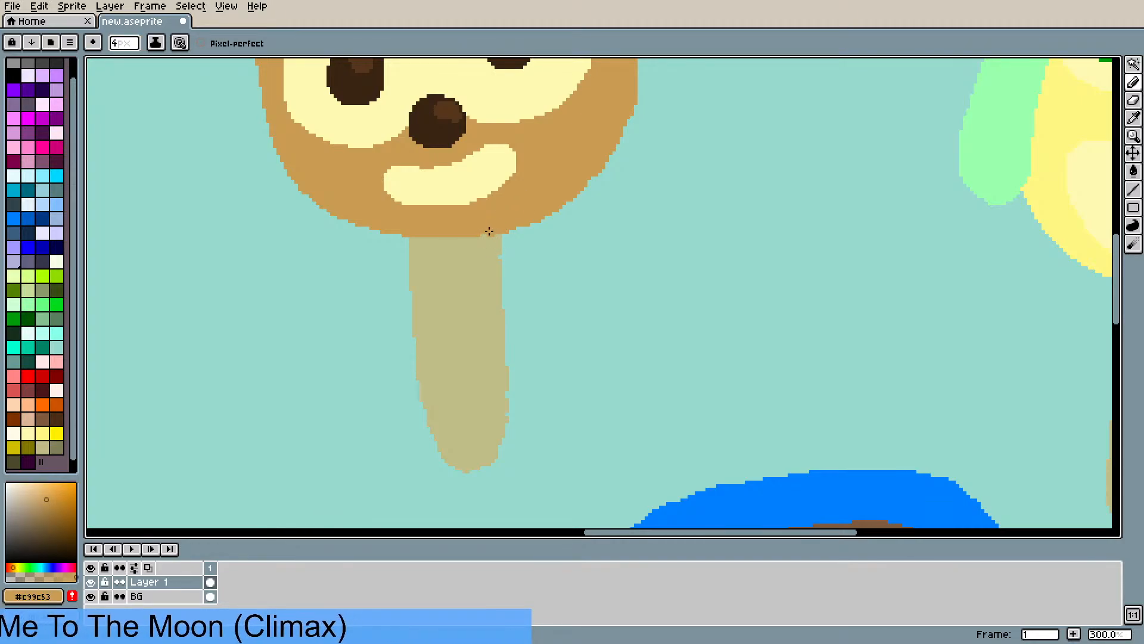
pyautogui.scroll(-2, 489, 233)
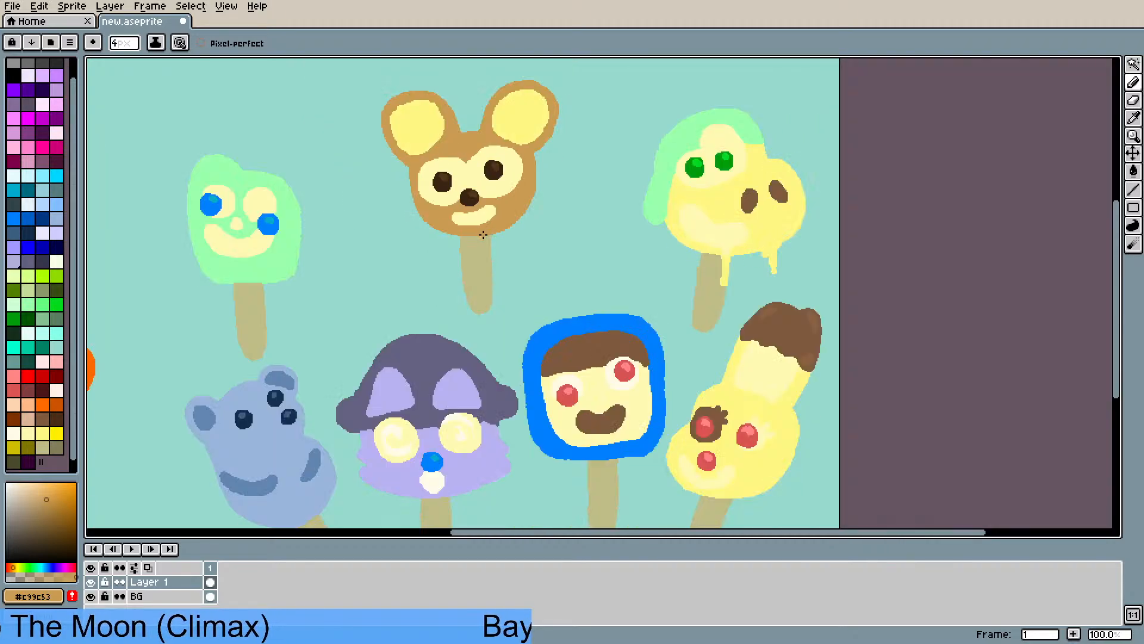
pyautogui.scroll(-1, 481, 234)
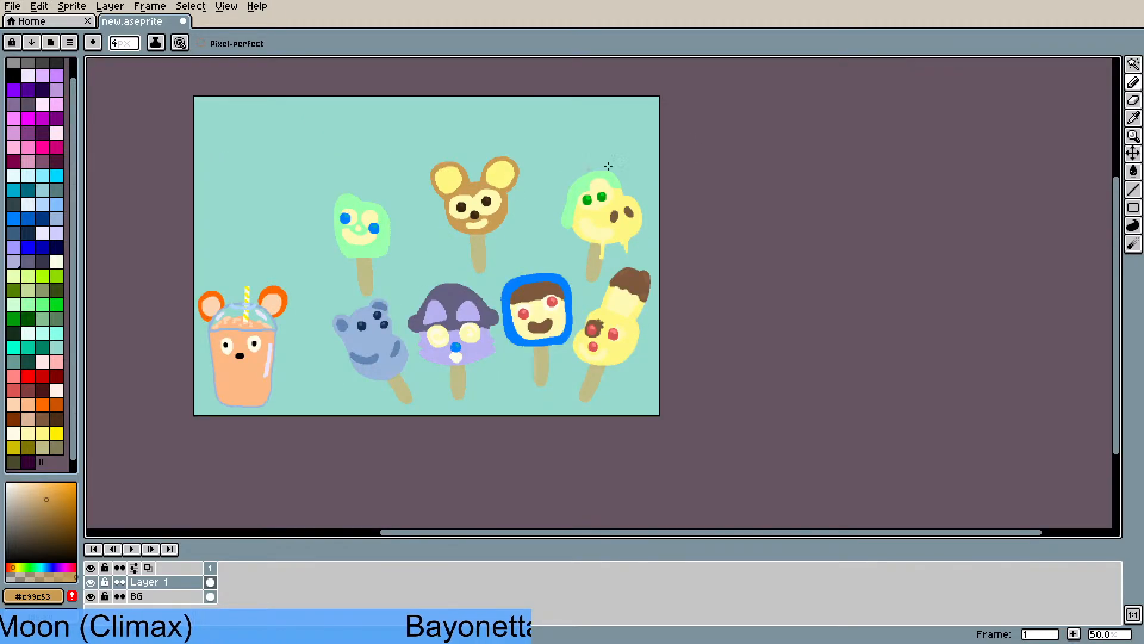
# - Select the whole tan character including its stick and move it horizontally to sit beside the green popsicle
pyautogui.click(1133, 64)
pyautogui.click(1044, 64)
pyautogui.moveTo(426, 144); pyautogui.dragTo(541, 264)
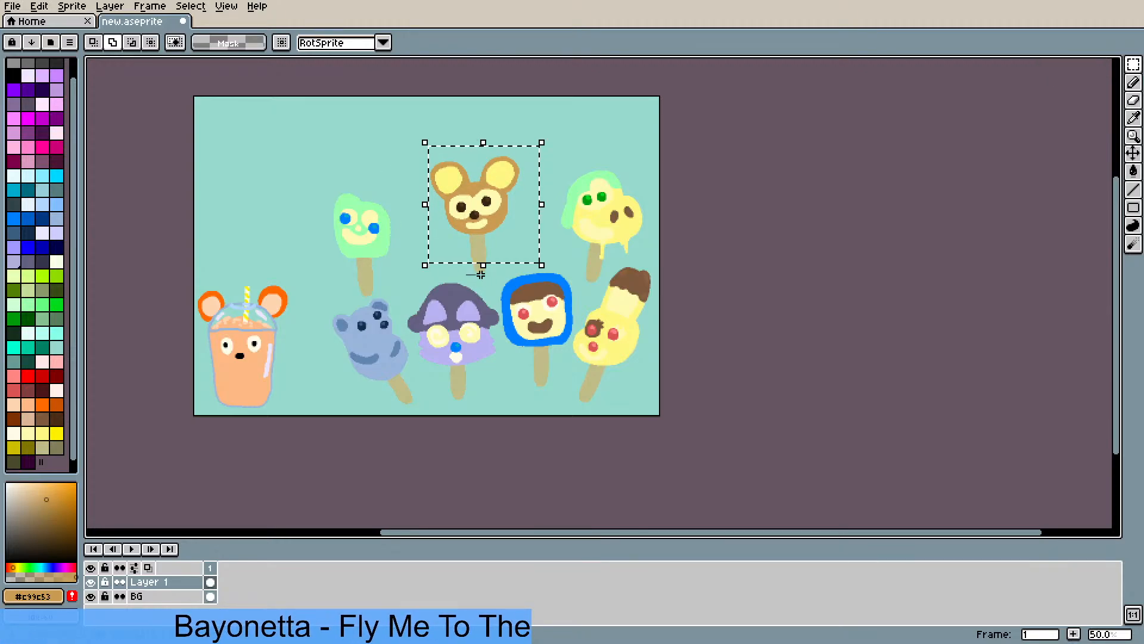
pyautogui.moveTo(492, 202); pyautogui.dragTo(442, 202)
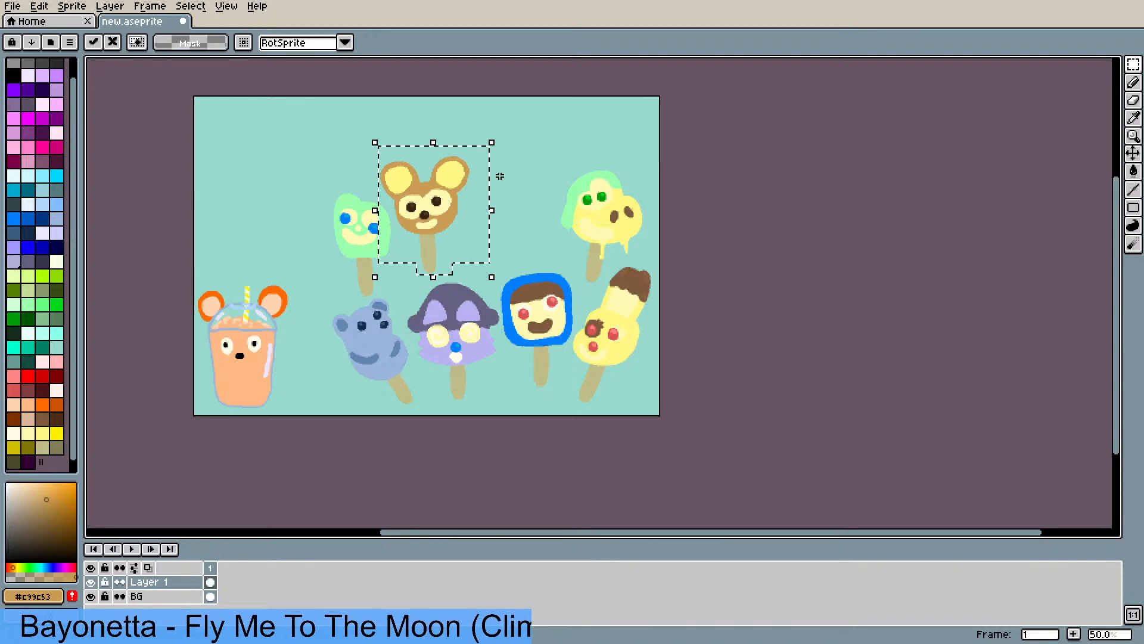
pyautogui.click(508, 171)
# - Draw a tall rounded head in pale yellow #fffab3 between the tan and green-haired characters with a 7 px pencil, and fill it
pyautogui.scroll(1, 554, 159)
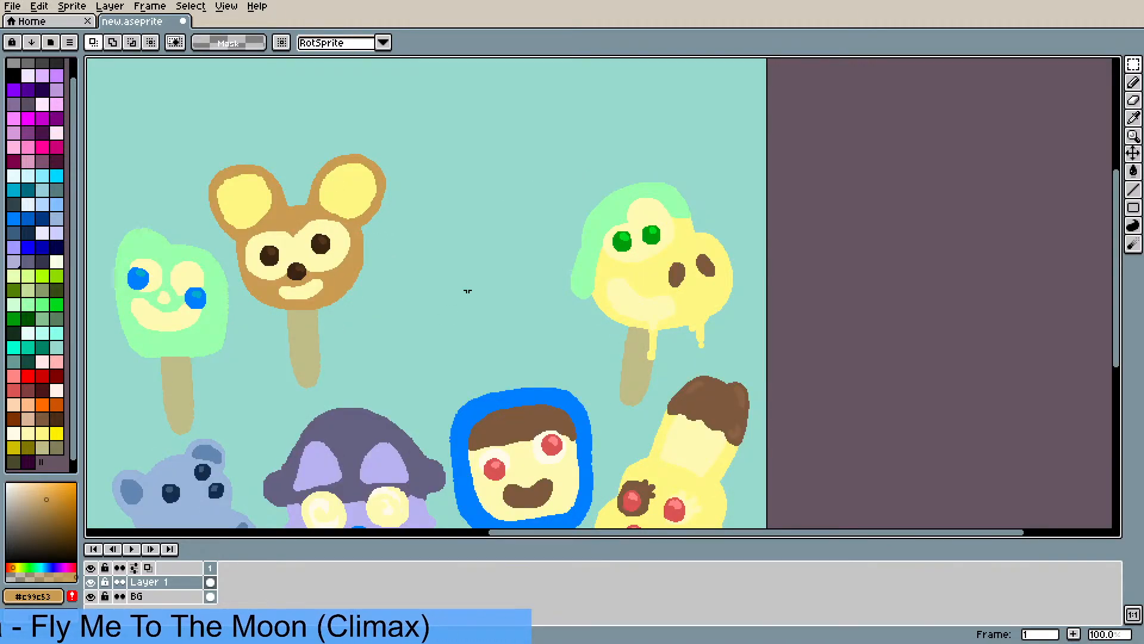
pyautogui.press('i')
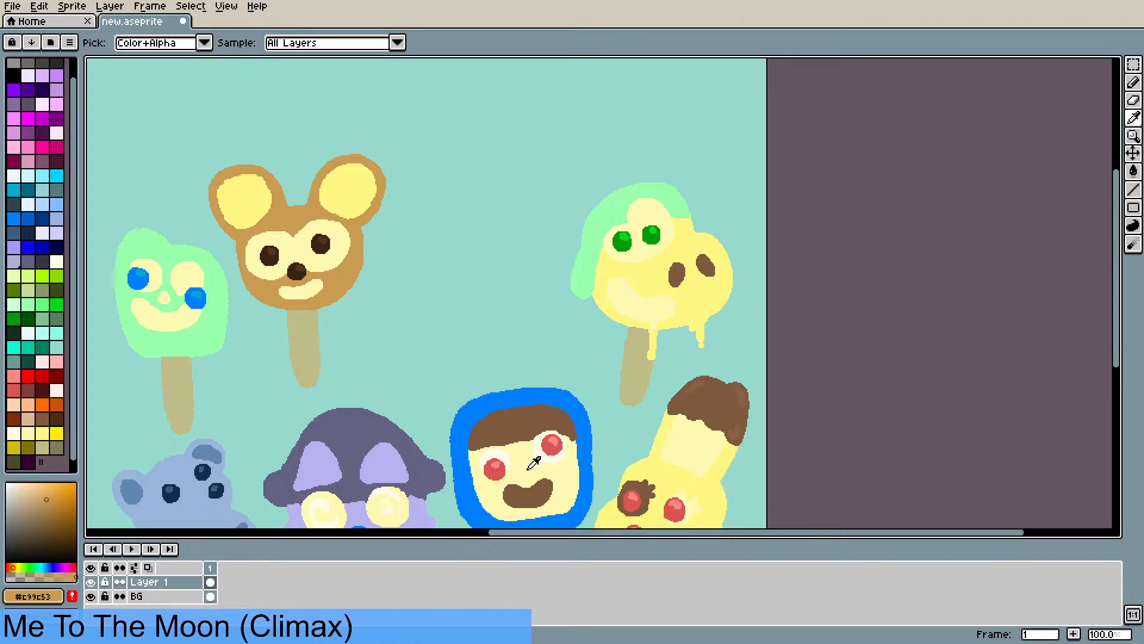
pyautogui.click(528, 472)
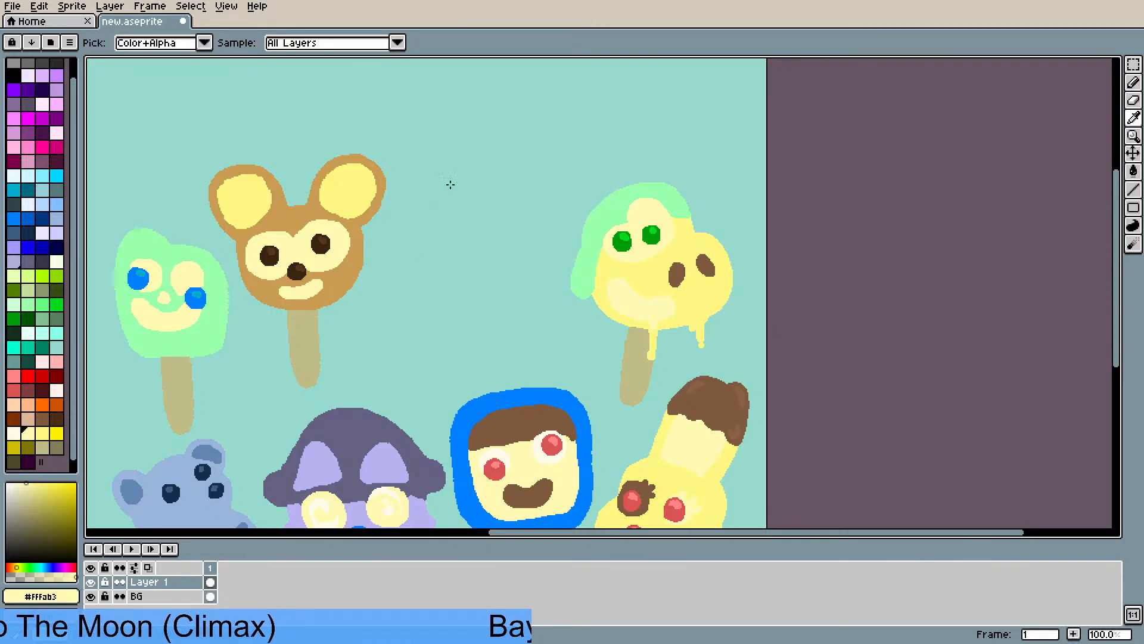
pyautogui.press('b')
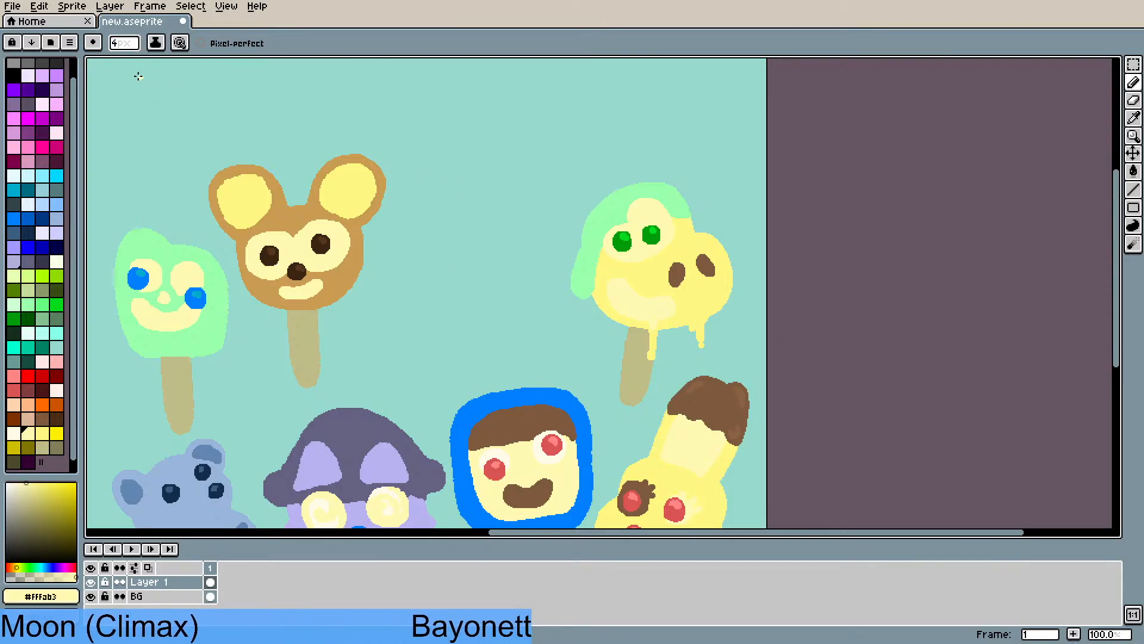
pyautogui.click(123, 43)
pyautogui.click(127, 61)
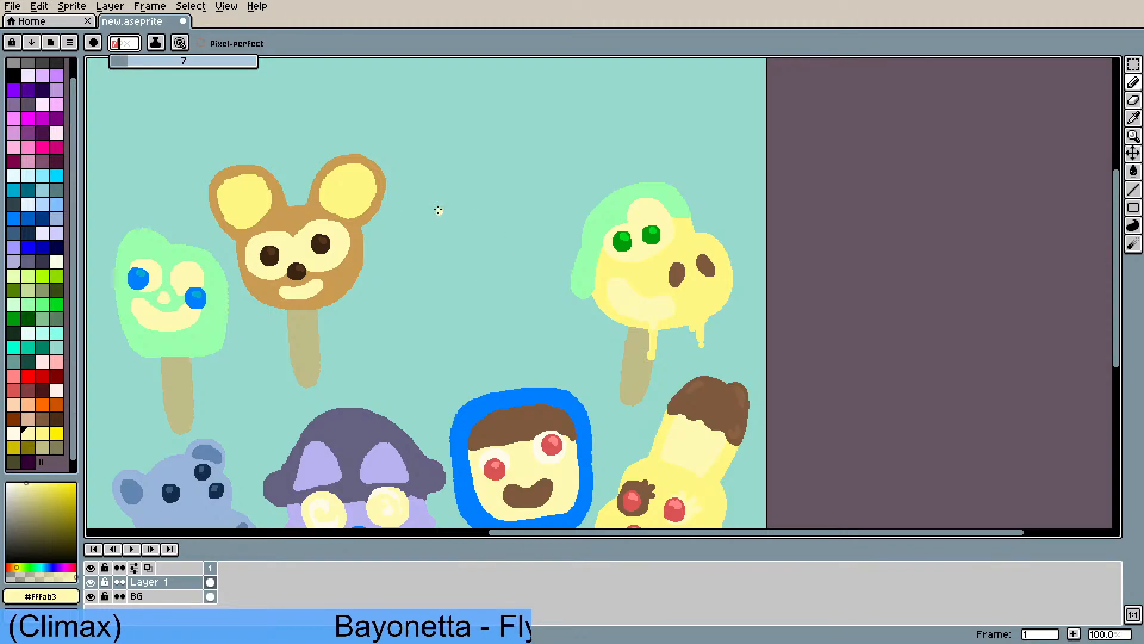
pyautogui.click(452, 176)
pyautogui.moveTo(457, 177)
pyautogui.mouseDown()
pyautogui.moveTo(432, 261)
pyautogui.moveTo(483, 306)
pyautogui.moveTo(518, 281)
pyautogui.moveTo(524, 207)
pyautogui.moveTo(529, 216)
pyautogui.moveTo(518, 305)
pyautogui.moveTo(493, 313)
pyautogui.moveTo(461, 308)
pyautogui.moveTo(441, 286)
pyautogui.moveTo(428, 194)
pyautogui.moveTo(449, 167)
pyautogui.moveTo(507, 168)
pyautogui.moveTo(522, 188)
pyautogui.moveTo(517, 288)
pyautogui.mouseUp()
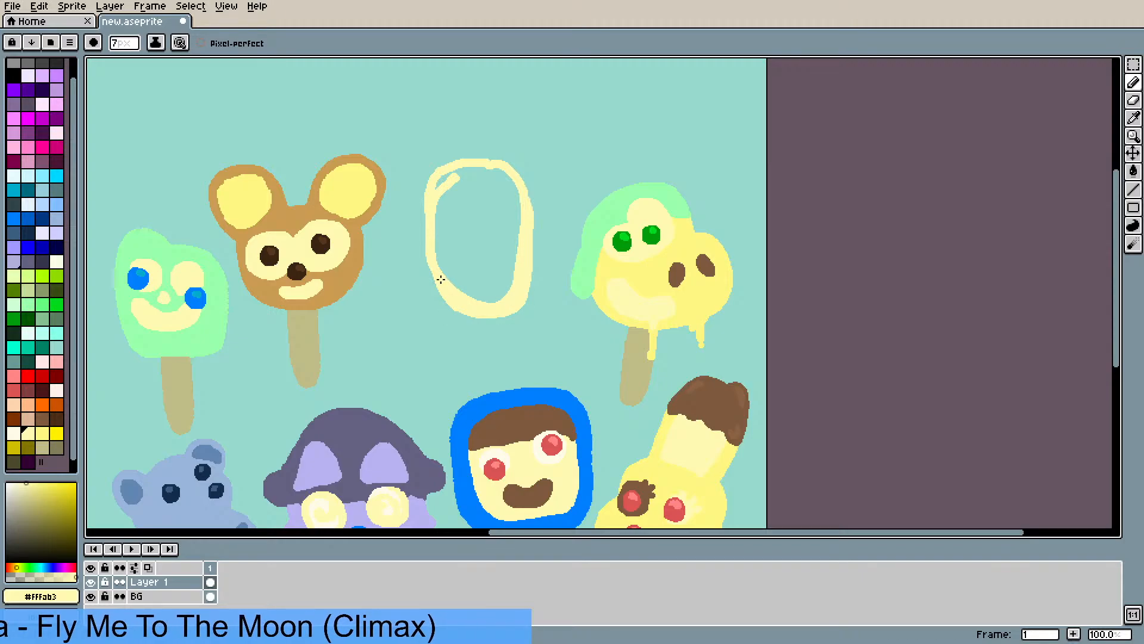
pyautogui.moveTo(440, 279); pyautogui.dragTo(470, 312)
pyautogui.press('g')
pyautogui.click(492, 237)
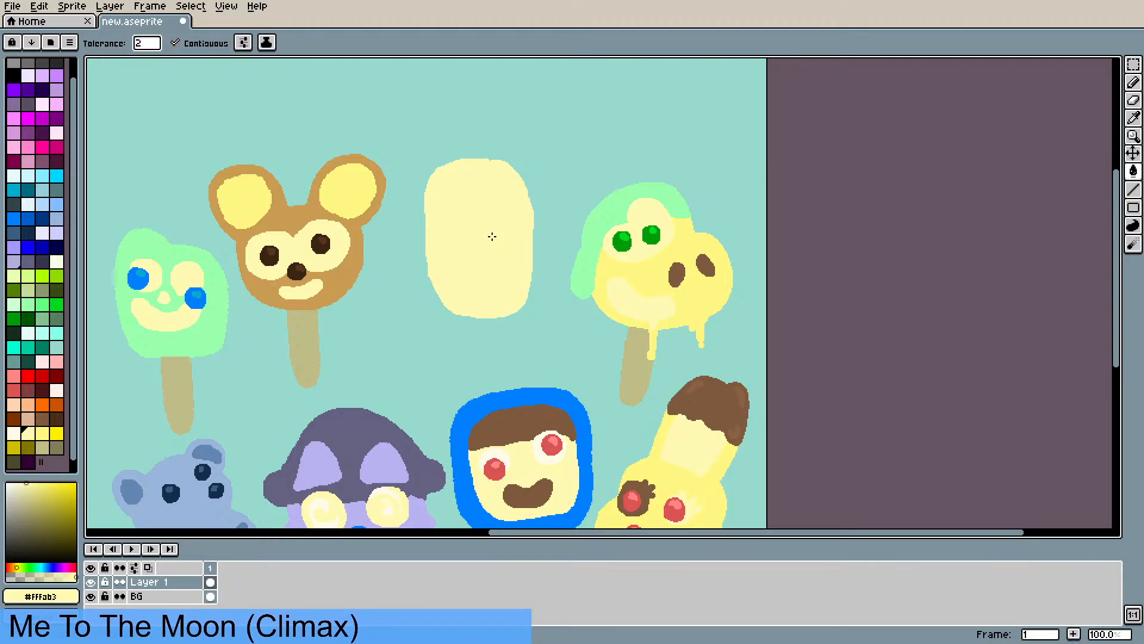
# - Sample red #db5554 from the blue-framed character's eye and paint a round nose low on the pale head, redoing the first attempt
pyautogui.press('b')
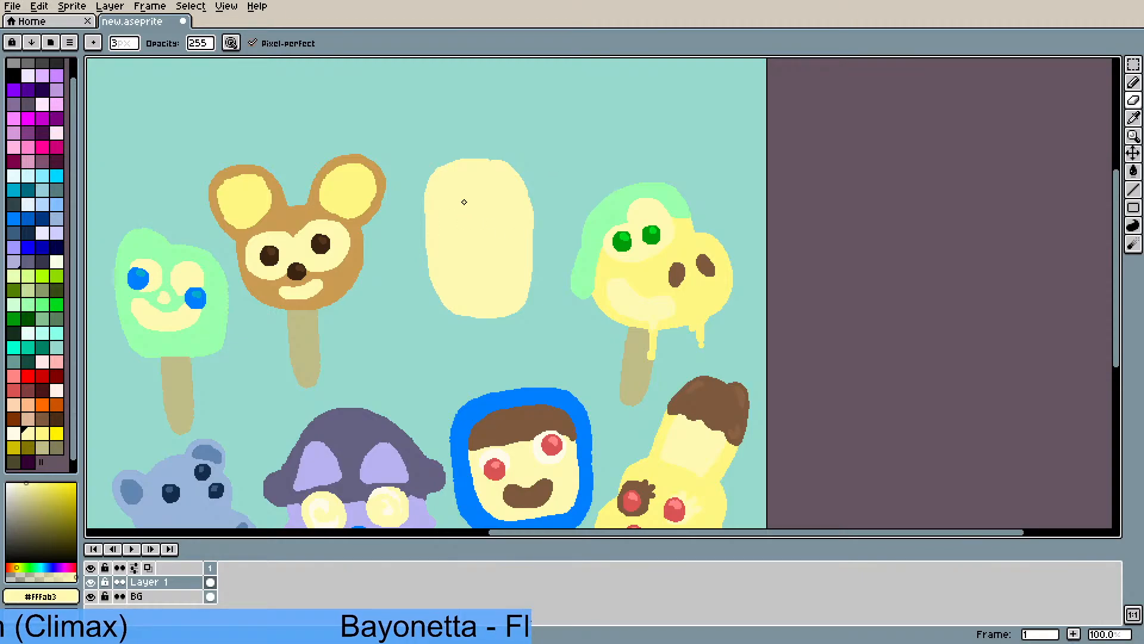
pyautogui.press('i')
pyautogui.click(550, 445)
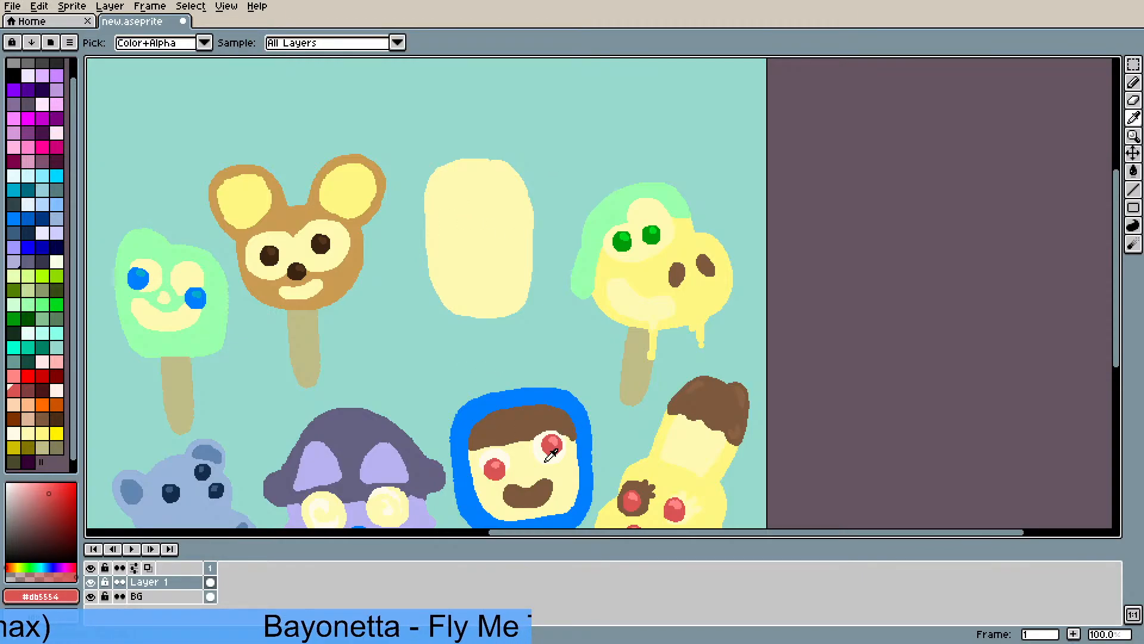
pyautogui.press('b')
pyautogui.moveTo(486, 262)
pyautogui.mouseDown()
pyautogui.moveTo(485, 249)
pyautogui.moveTo(483, 261)
pyautogui.mouseUp()
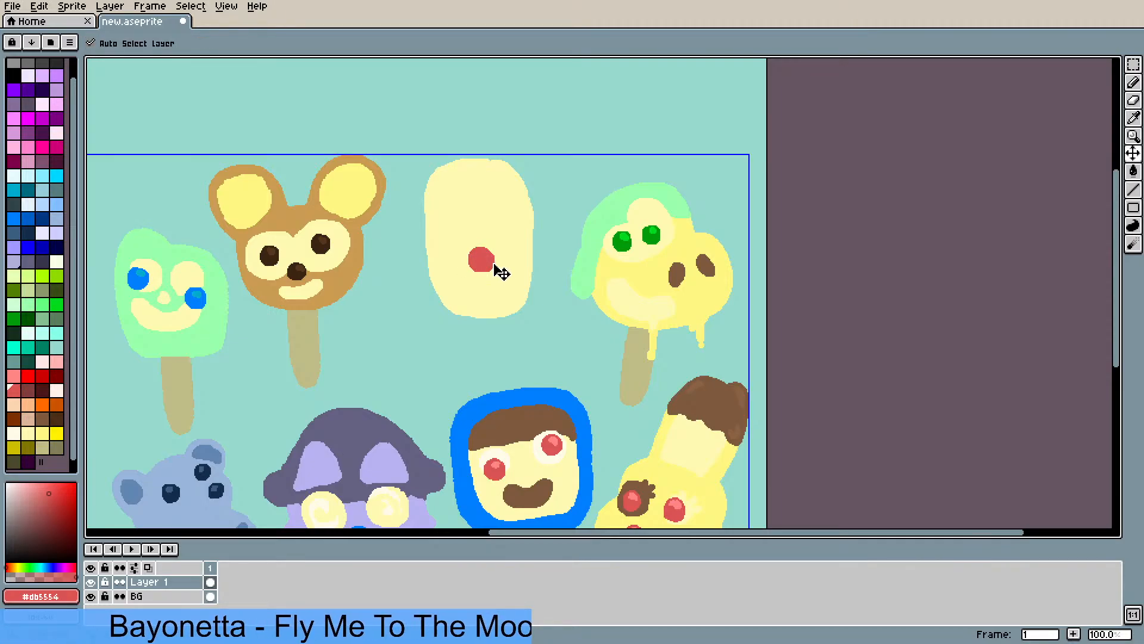
pyautogui.hotkey('ctrl', 'z')
pyautogui.click(483, 255)
pyautogui.moveTo(483, 255); pyautogui.dragTo(487, 262)
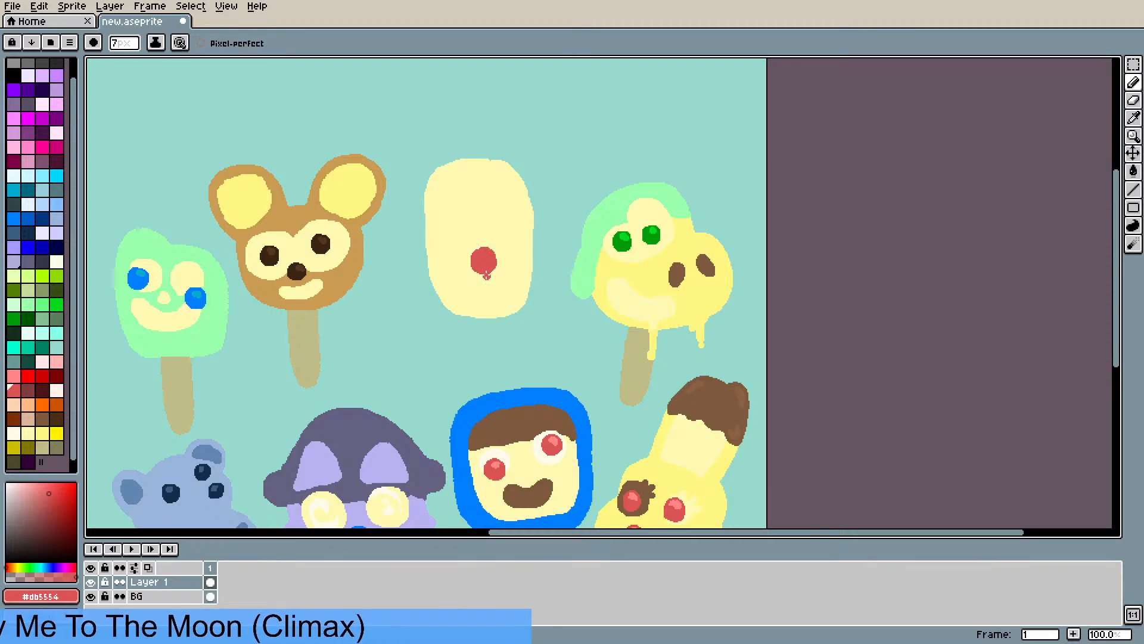
# - Paint two tall oval eyes and a wide mouth area in off-white #fffde9 around the red nose, filling the shapes
pyautogui.press('i')
pyautogui.click(549, 448)
pyautogui.press('b')
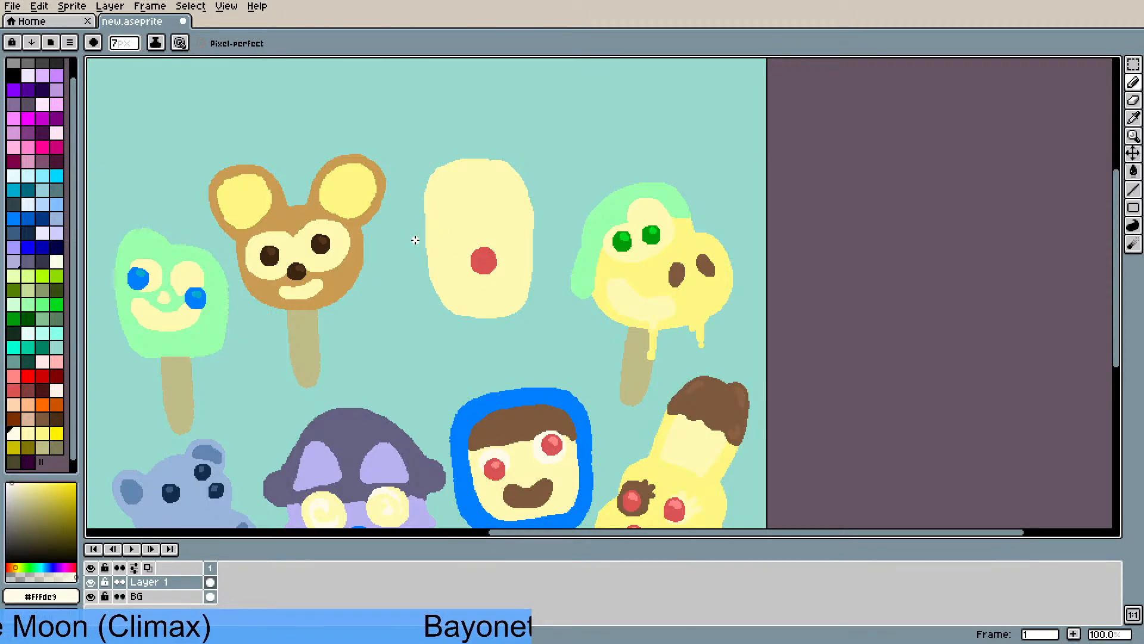
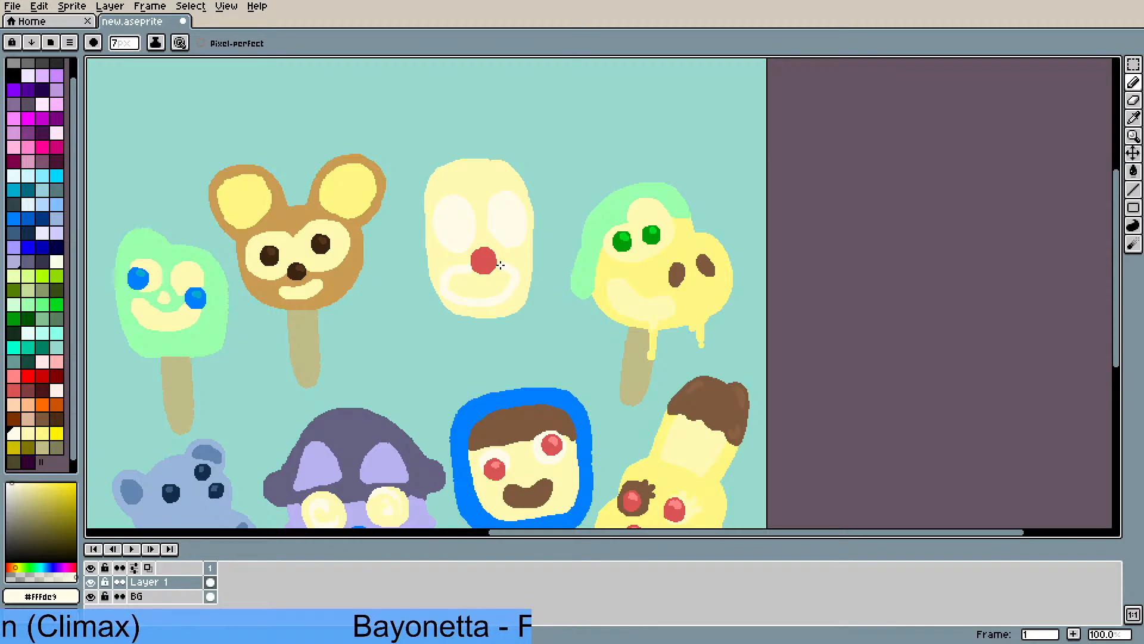
pyautogui.press('g')
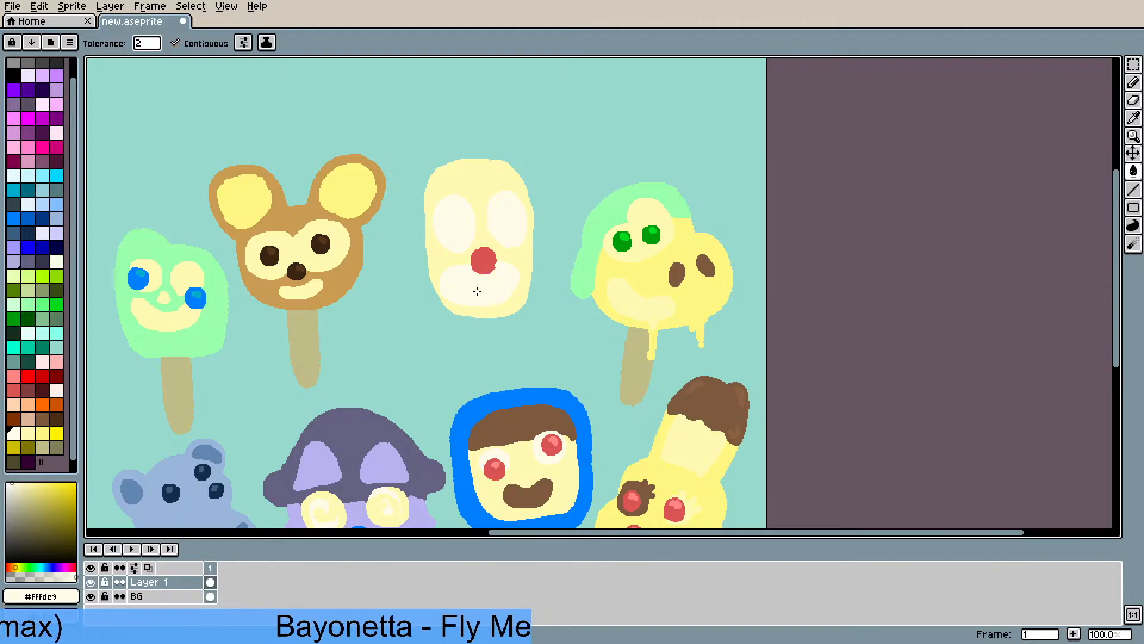
# - Resample the nose's red #db5554 and retouch the nose's lower edge where it meets the mouth
pyautogui.scroll(1, 477, 291)
pyautogui.press('i')
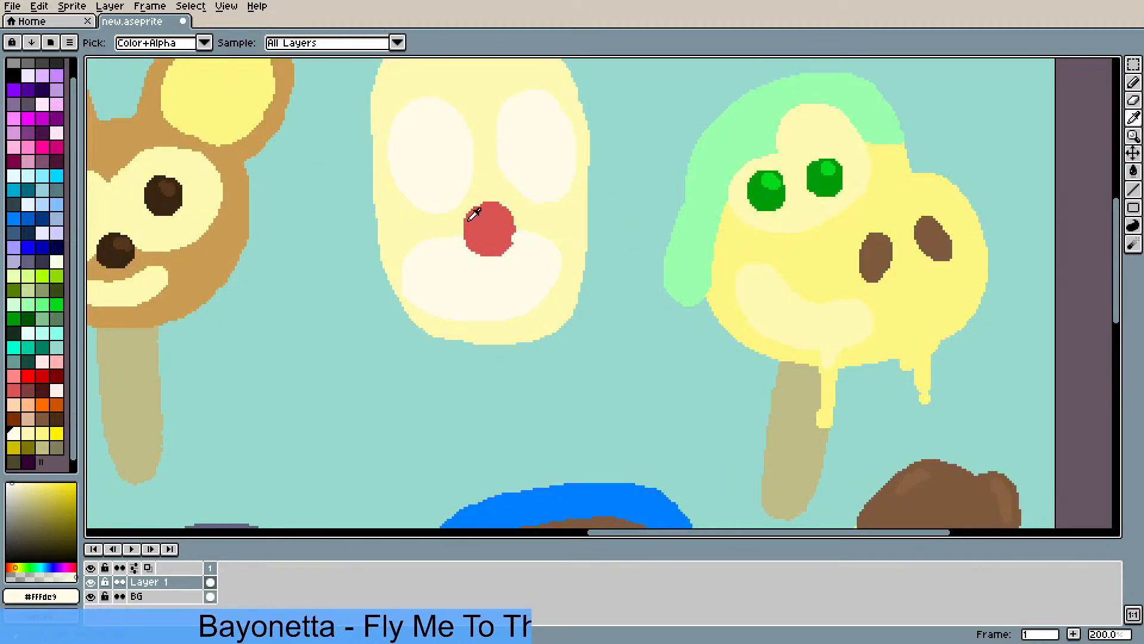
pyautogui.click(492, 214)
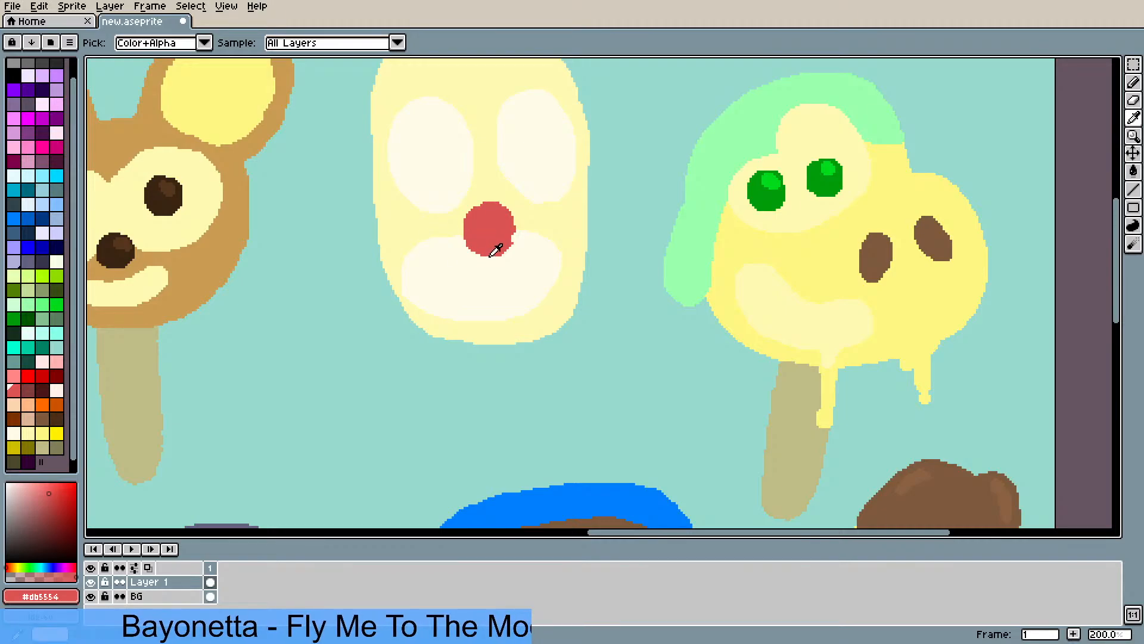
pyautogui.press('b')
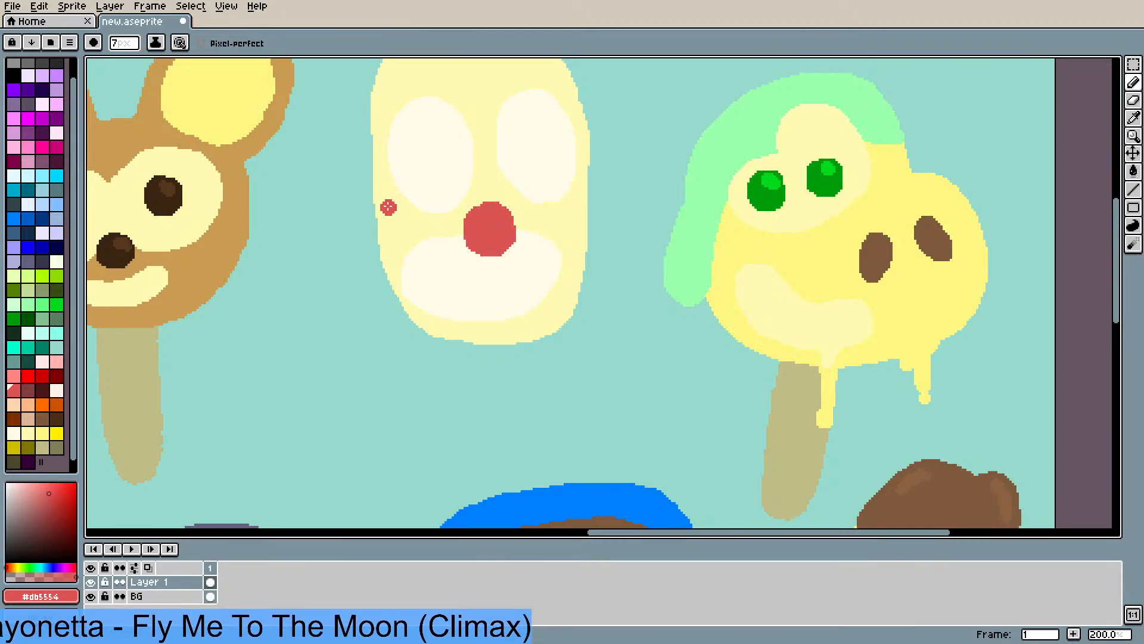
# - Resample the off-white #fffde9 and paint over the stray pale-yellow spot in the new character's left eye
pyautogui.scroll(-2, 381, 202)
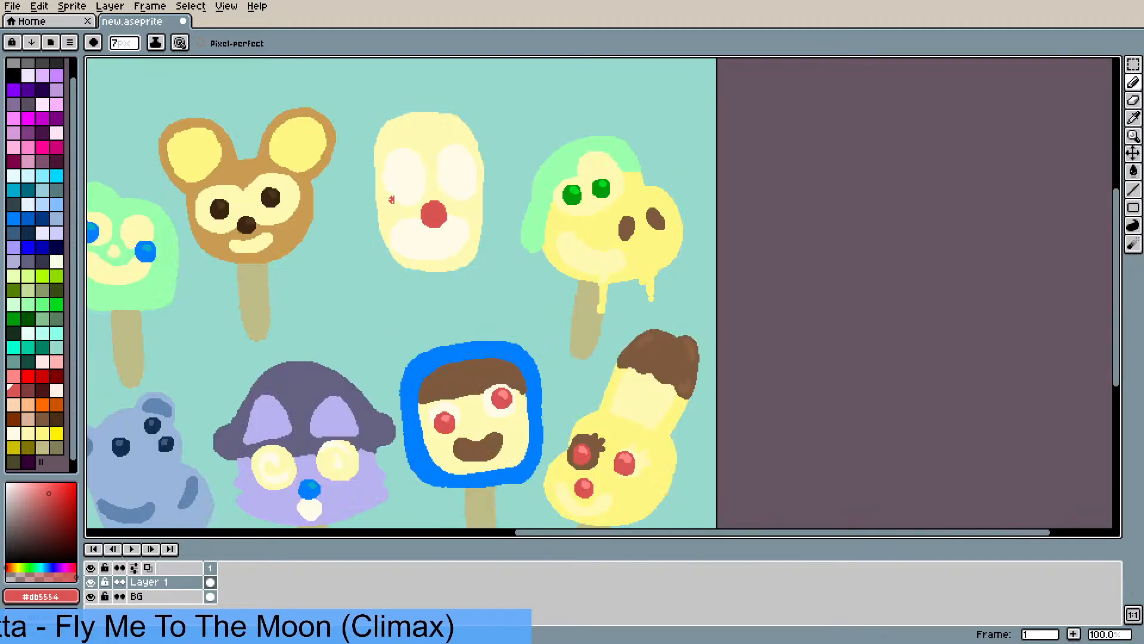
pyautogui.scroll(2, 440, 186)
pyautogui.scroll(2, 441, 185)
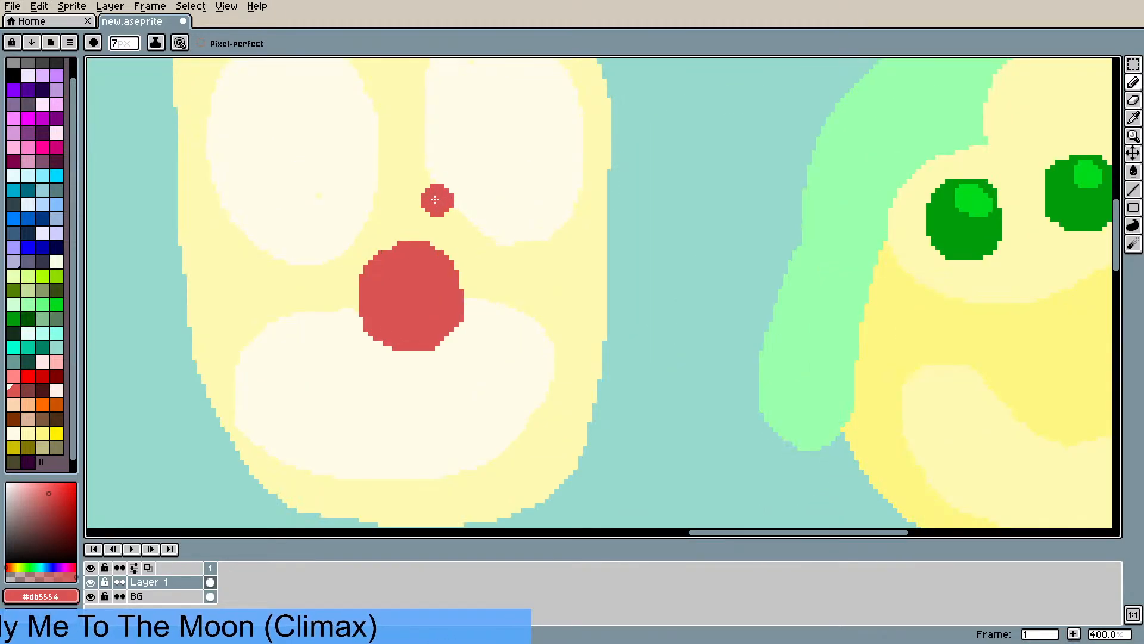
pyautogui.press('i')
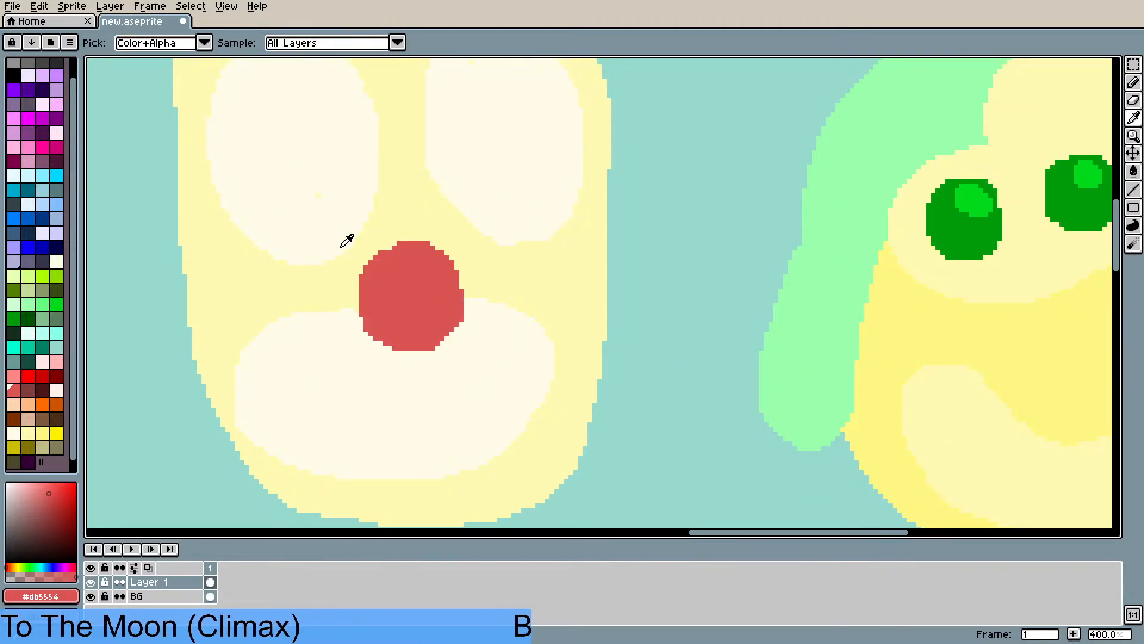
pyautogui.click(291, 202)
pyautogui.press('b')
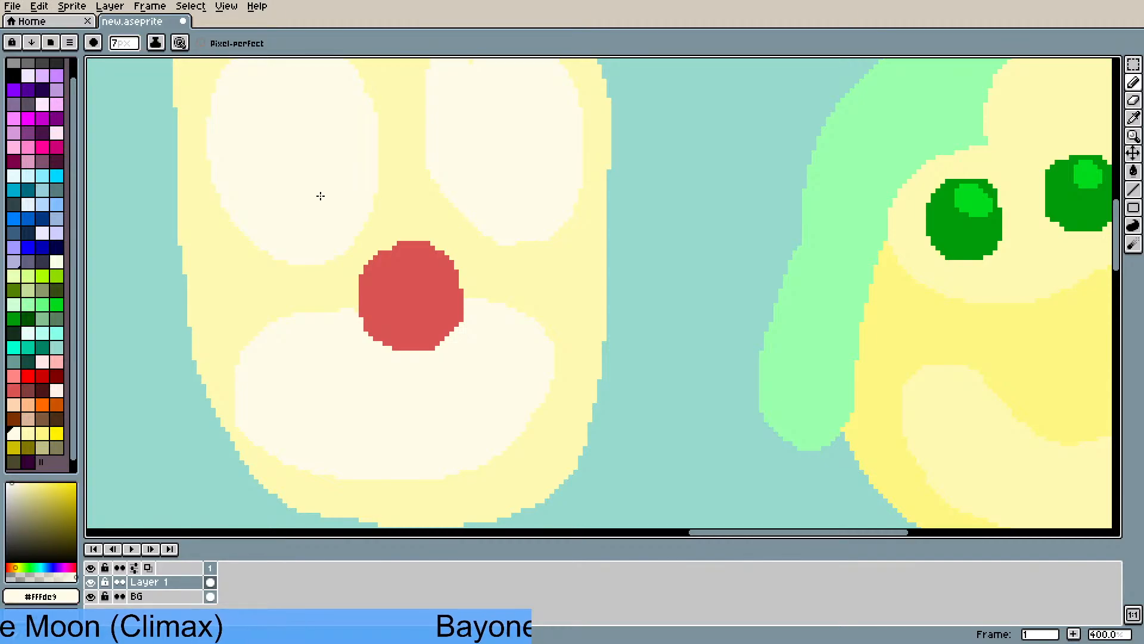
pyautogui.scroll(-4, 314, 204)
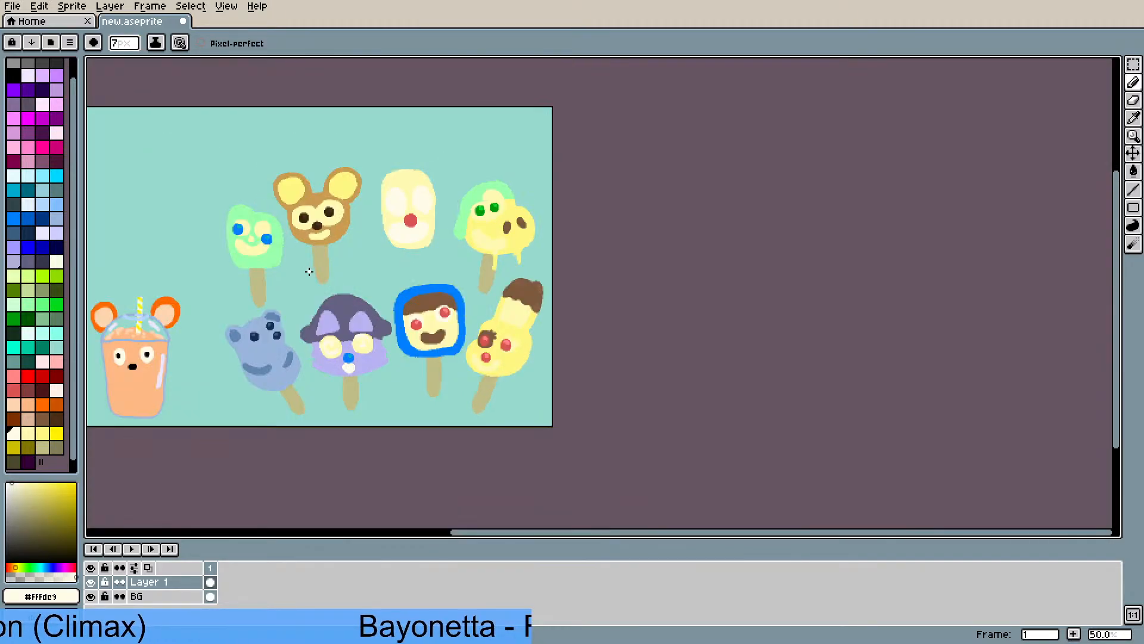
pyautogui.scroll(3, 539, 254)
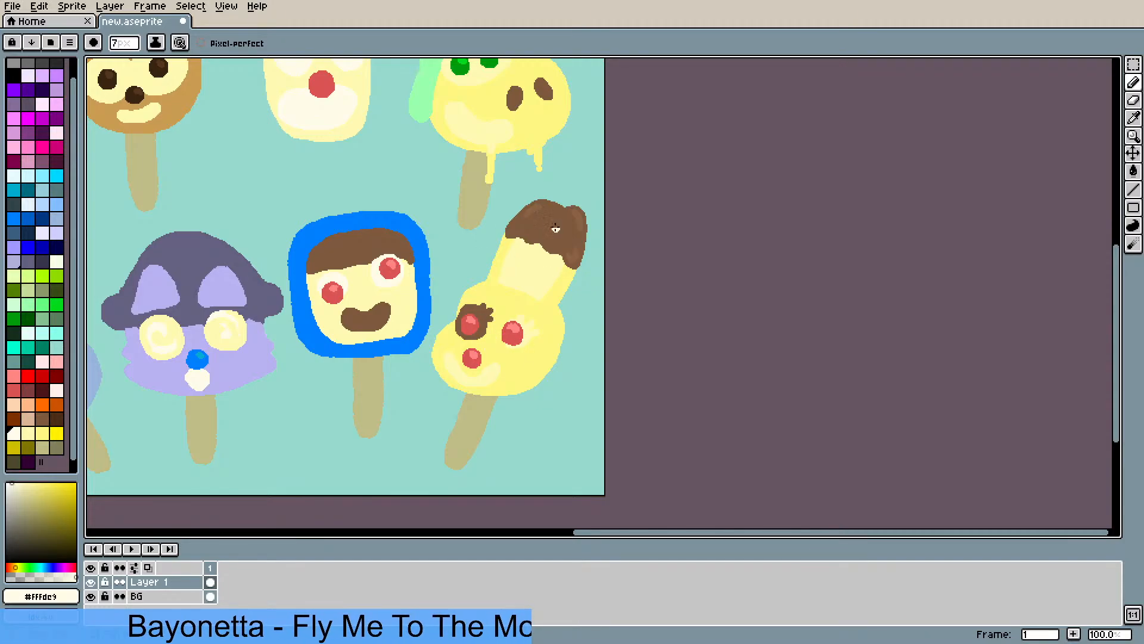
# - Look over the character popsicles across the whole canvas and compare them with the unfinished pale, red-nosed character
pyautogui.moveTo(551, 211); pyautogui.dragTo(628, 192)
pyautogui.scroll(-1, 343, 215)
pyautogui.moveTo(344, 215)
pyautogui.mouseDown()
pyautogui.moveTo(383, 210)
pyautogui.moveTo(430, 259)
pyautogui.mouseUp()
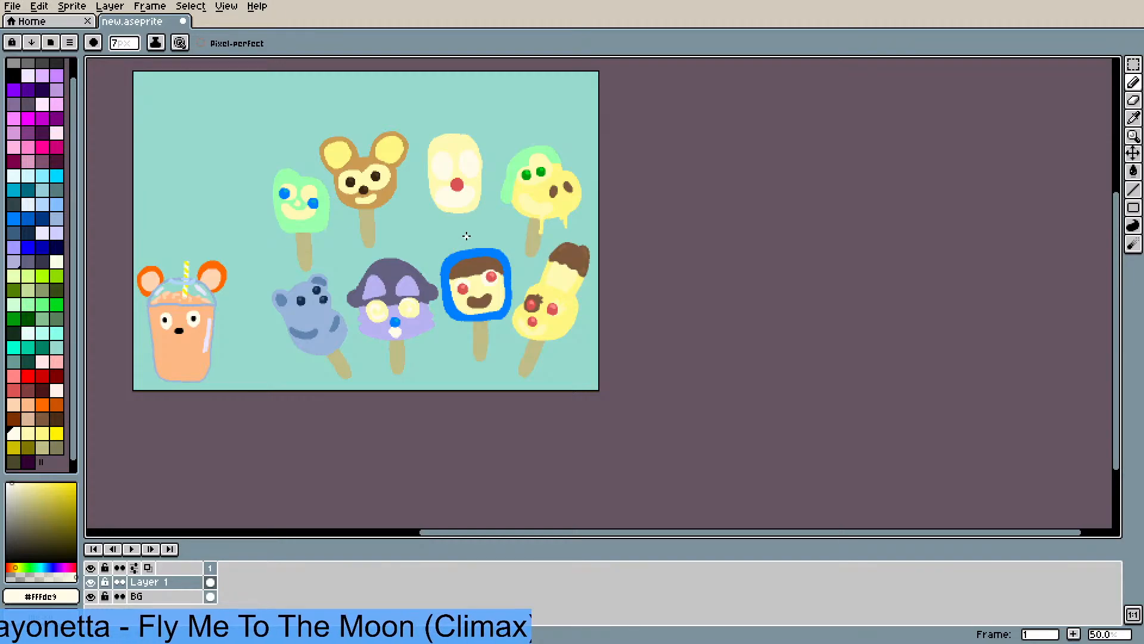
pyautogui.scroll(1, 466, 236)
pyautogui.moveTo(267, 281); pyautogui.dragTo(312, 340)
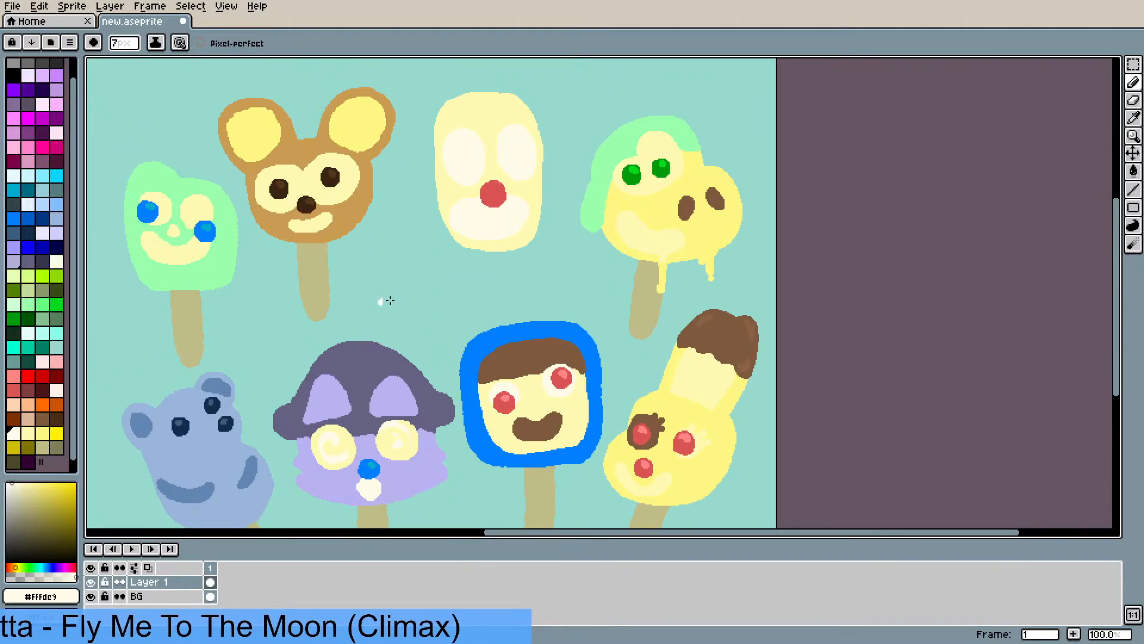
pyautogui.moveTo(414, 289); pyautogui.dragTo(340, 398)
pyautogui.scroll(1, 388, 362)
pyautogui.moveTo(435, 291)
pyautogui.mouseDown()
pyautogui.moveTo(439, 379)
pyautogui.moveTo(508, 173)
pyautogui.mouseUp()
pyautogui.scroll(-1, 440, 379)
pyautogui.scroll(1, 462, 305)
pyautogui.scroll(-1, 459, 313)
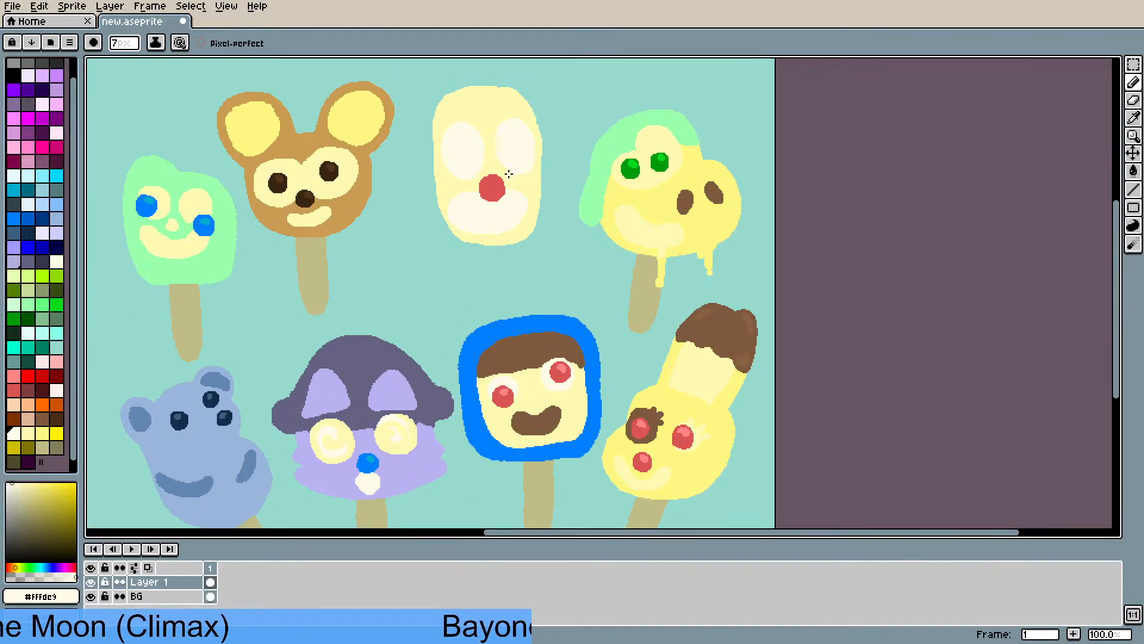
# - Sample dark brown #3a2412 from the tan popsicle's eye and paint two round pupils low in the pale character's eyes
pyautogui.press('i')
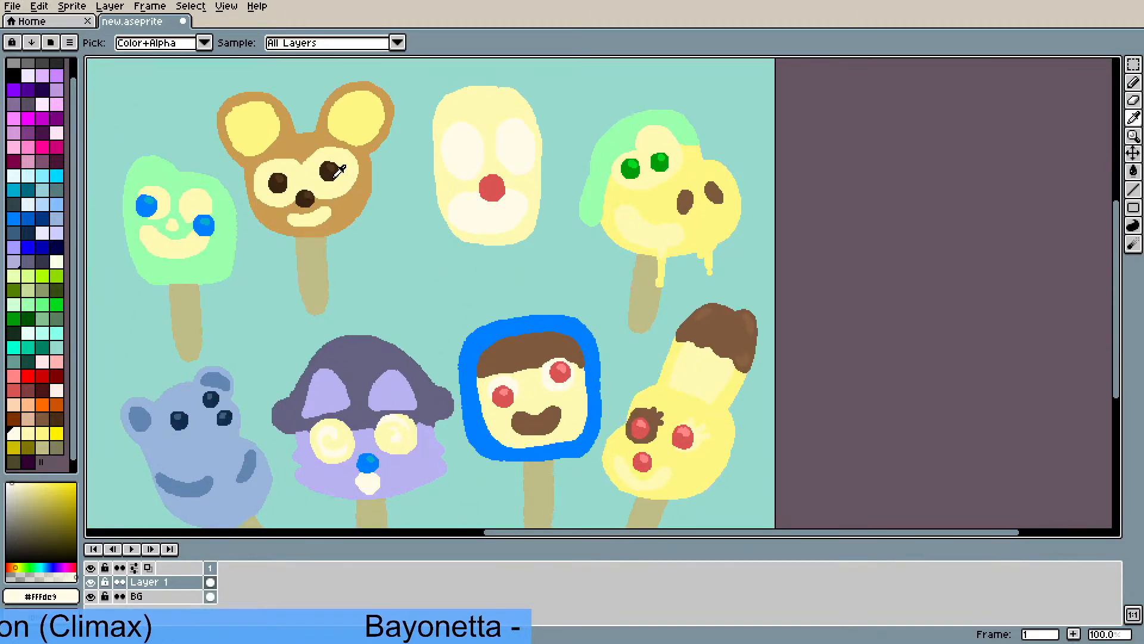
pyautogui.click(331, 171)
pyautogui.scroll(1, 440, 158)
pyautogui.moveTo(449, 140); pyautogui.dragTo(388, 241)
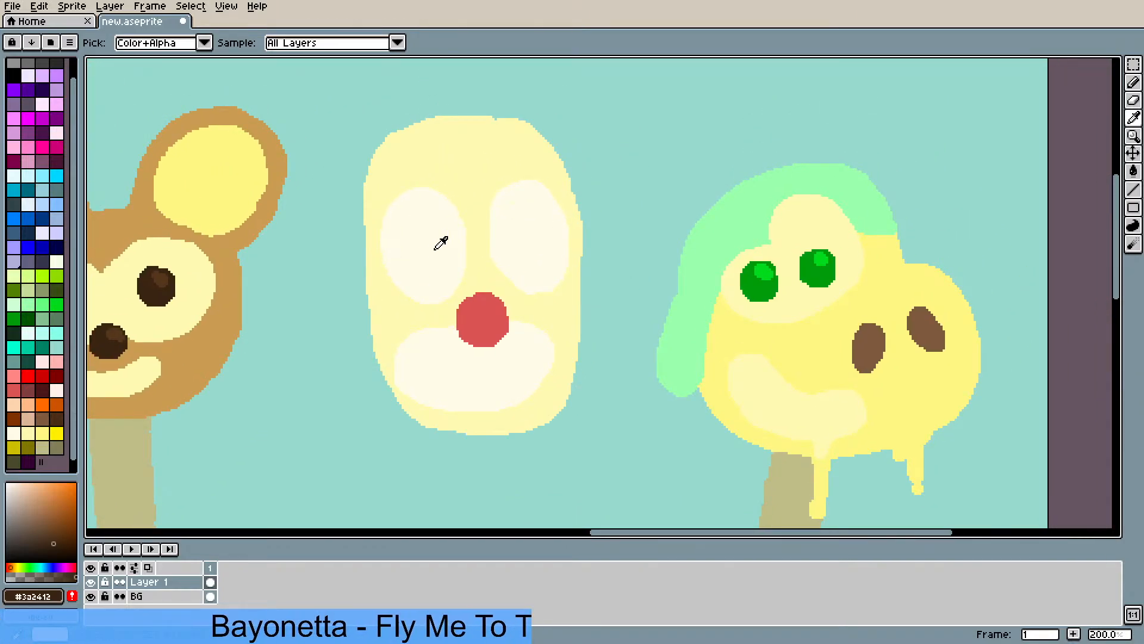
pyautogui.press('b')
pyautogui.moveTo(441, 256)
pyautogui.mouseDown()
pyautogui.moveTo(442, 233)
pyautogui.moveTo(454, 250)
pyautogui.moveTo(440, 248)
pyautogui.mouseUp()
pyautogui.press('v')
pyautogui.hotkey('ctrl', 'z')
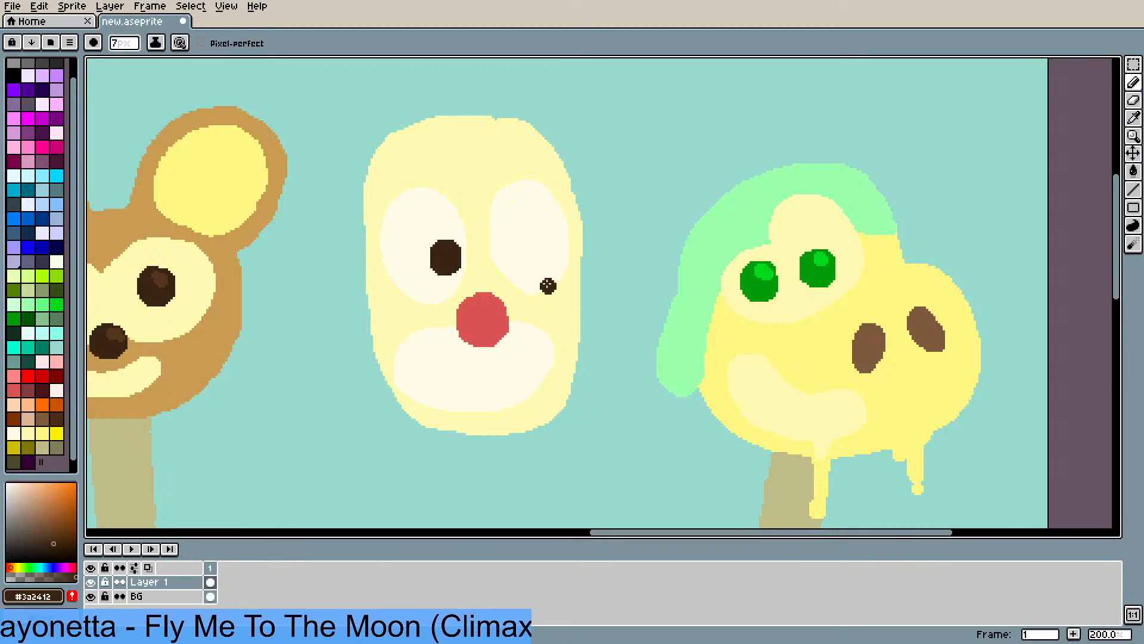
pyautogui.moveTo(548, 286); pyautogui.dragTo(546, 293)
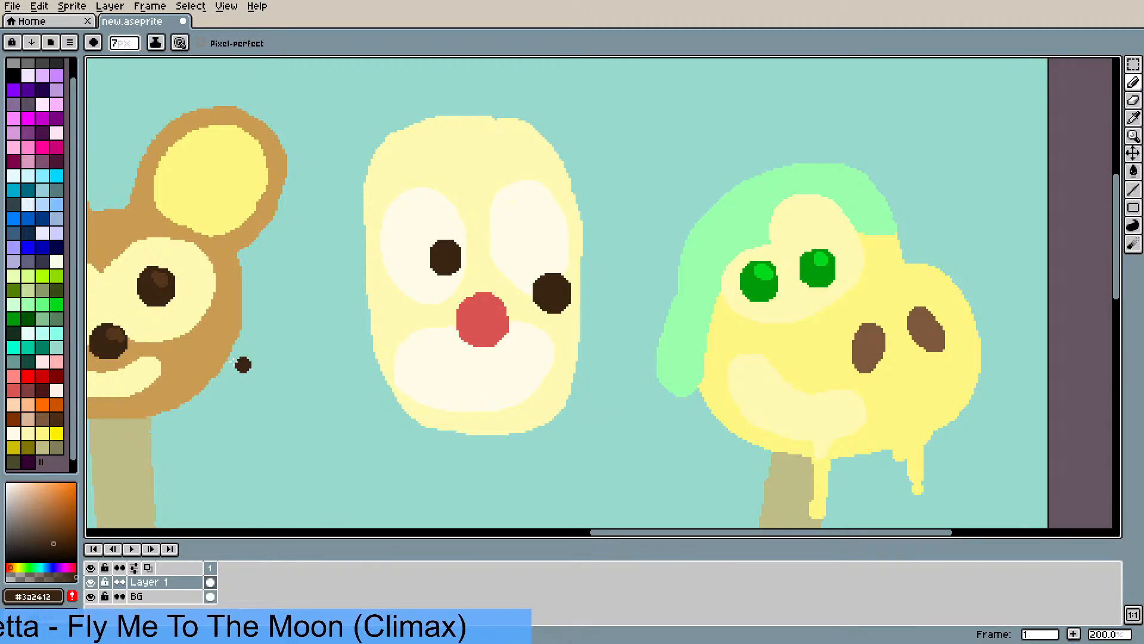
pyautogui.keyDown('alt'); pyautogui.click(158, 274); pyautogui.keyUp('alt')
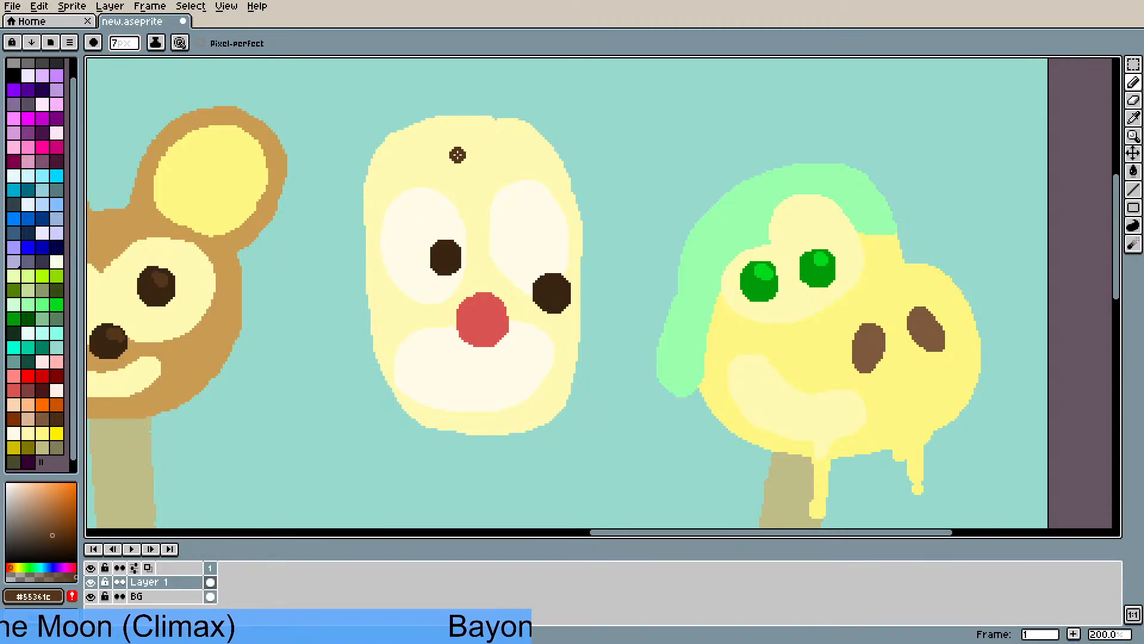
pyautogui.moveTo(441, 190); pyautogui.dragTo(429, 227)
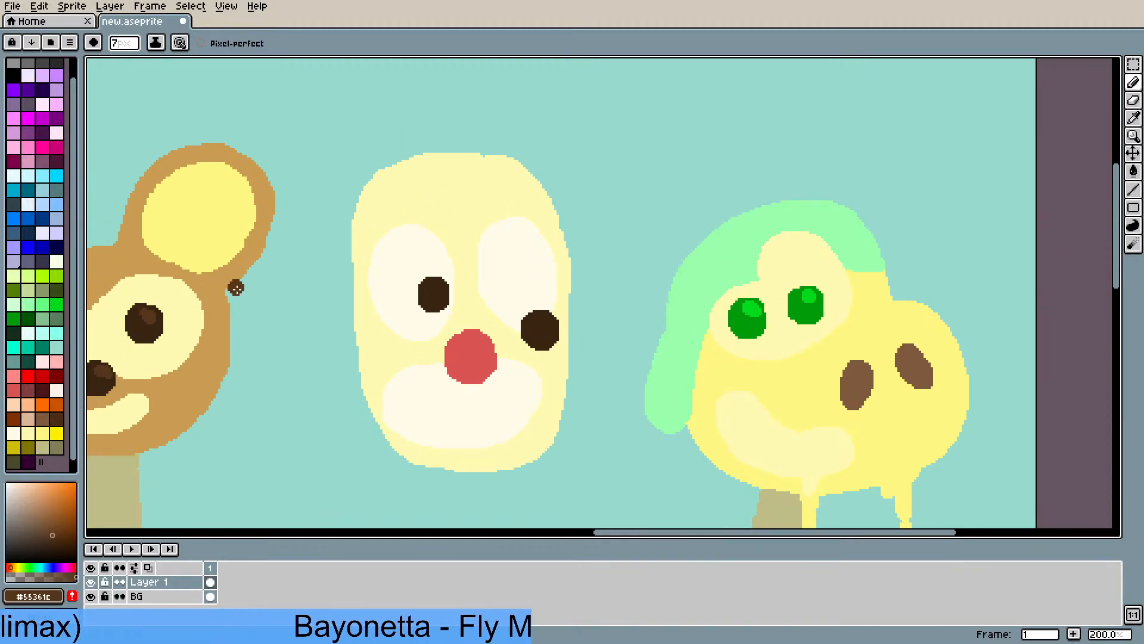
pyautogui.scroll(-2, 235, 287)
pyautogui.moveTo(252, 320); pyautogui.dragTo(277, 272)
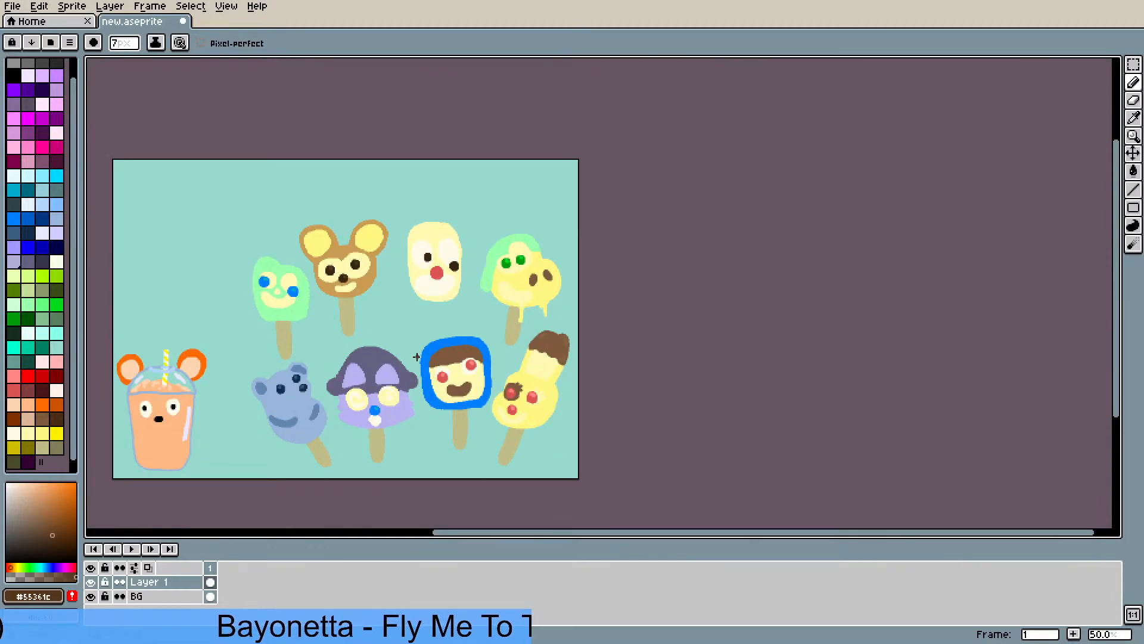
# - Sample blue #007fff from the framed character, close the gaps beside and between the pale head's eyes, and fill the area above as hair
pyautogui.scroll(1, 473, 363)
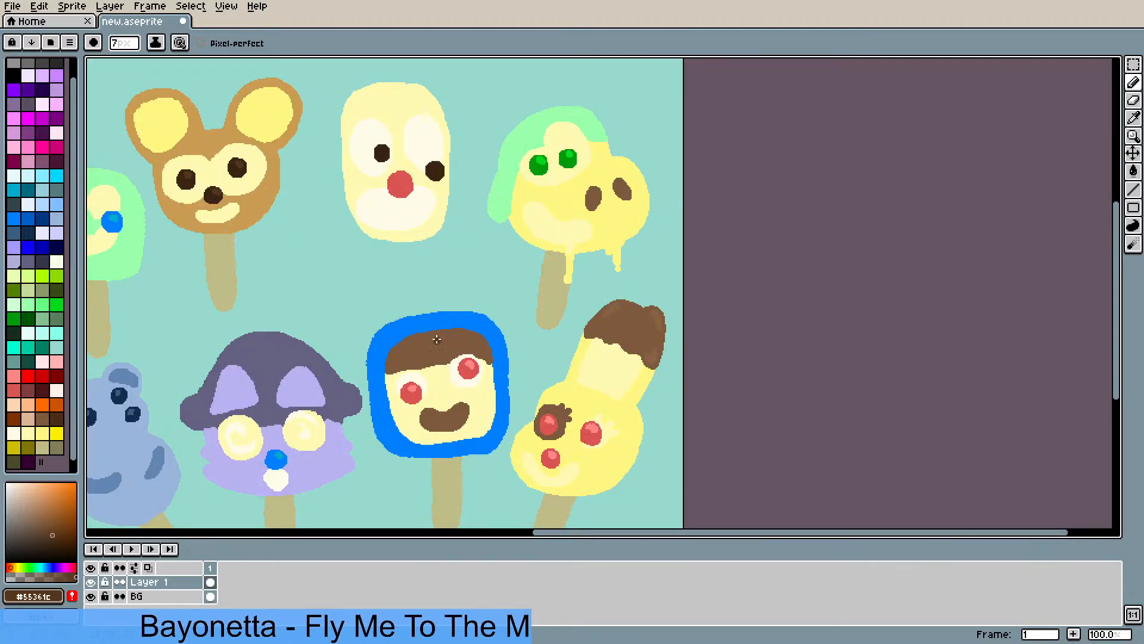
pyautogui.press('i')
pyautogui.click(429, 322)
pyautogui.scroll(2, 447, 179)
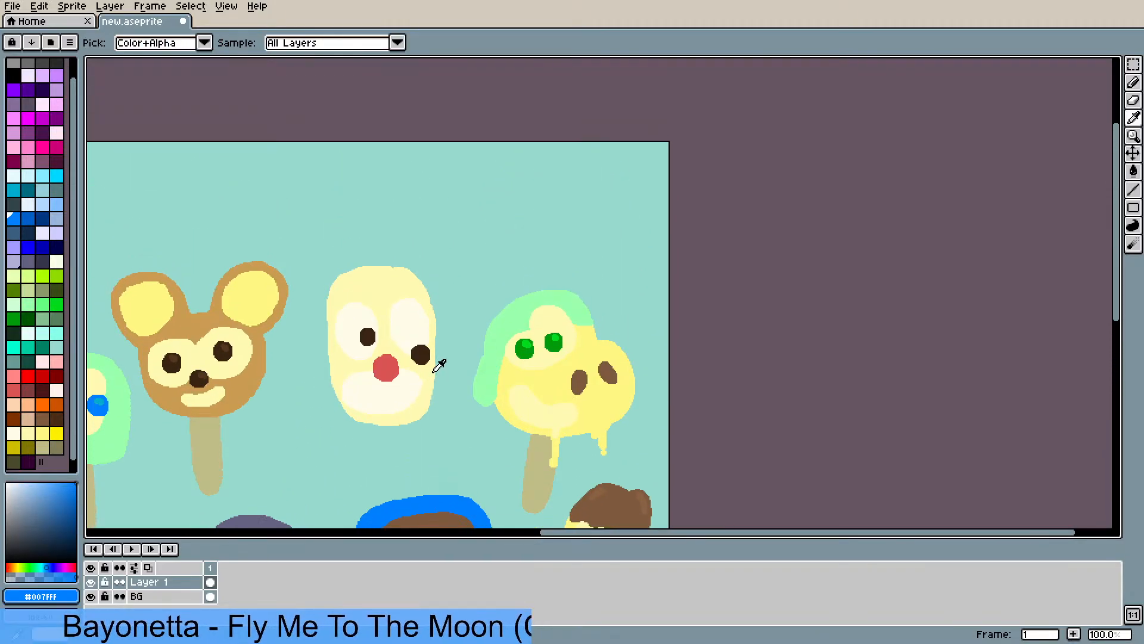
pyautogui.press('b')
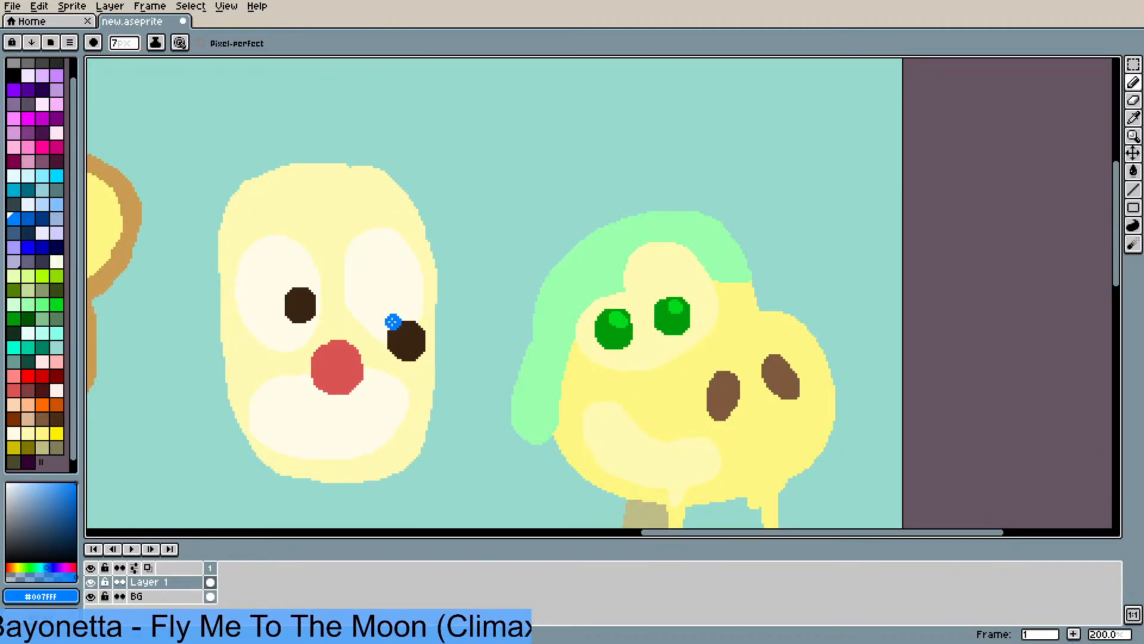
pyautogui.click(228, 281)
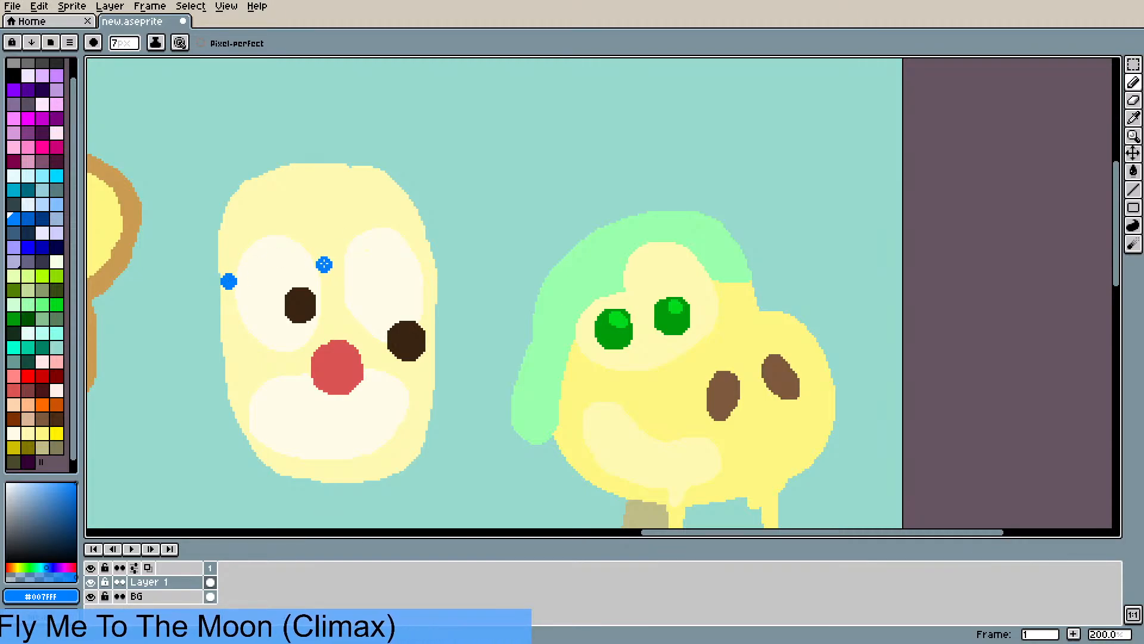
pyautogui.moveTo(324, 264); pyautogui.dragTo(332, 262)
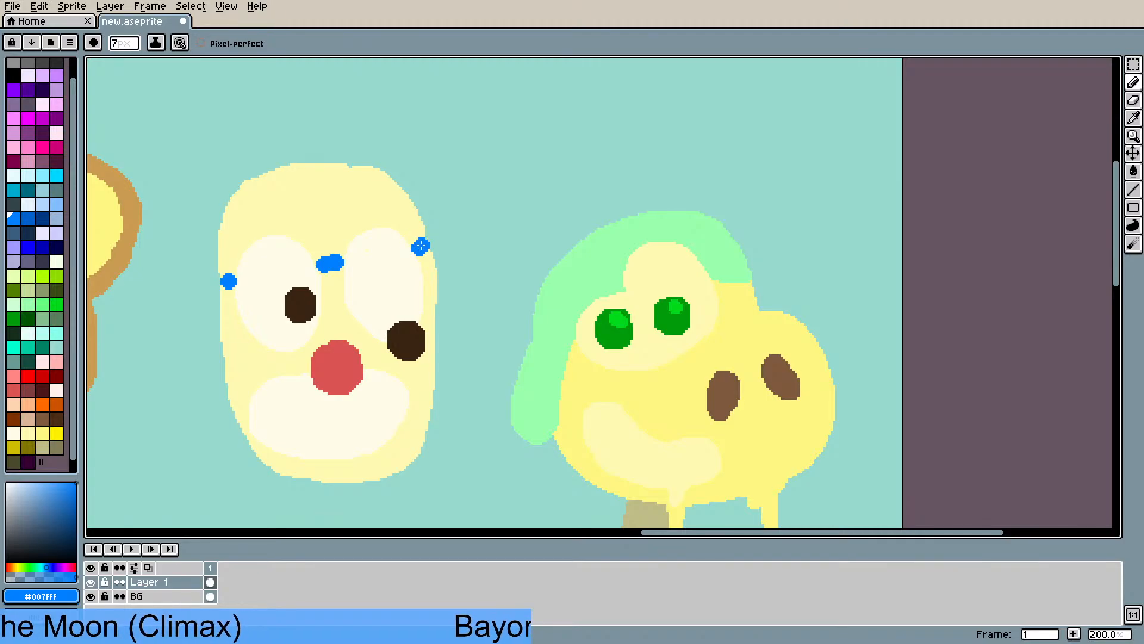
pyautogui.click(421, 246)
pyautogui.press('g')
pyautogui.click(358, 212)
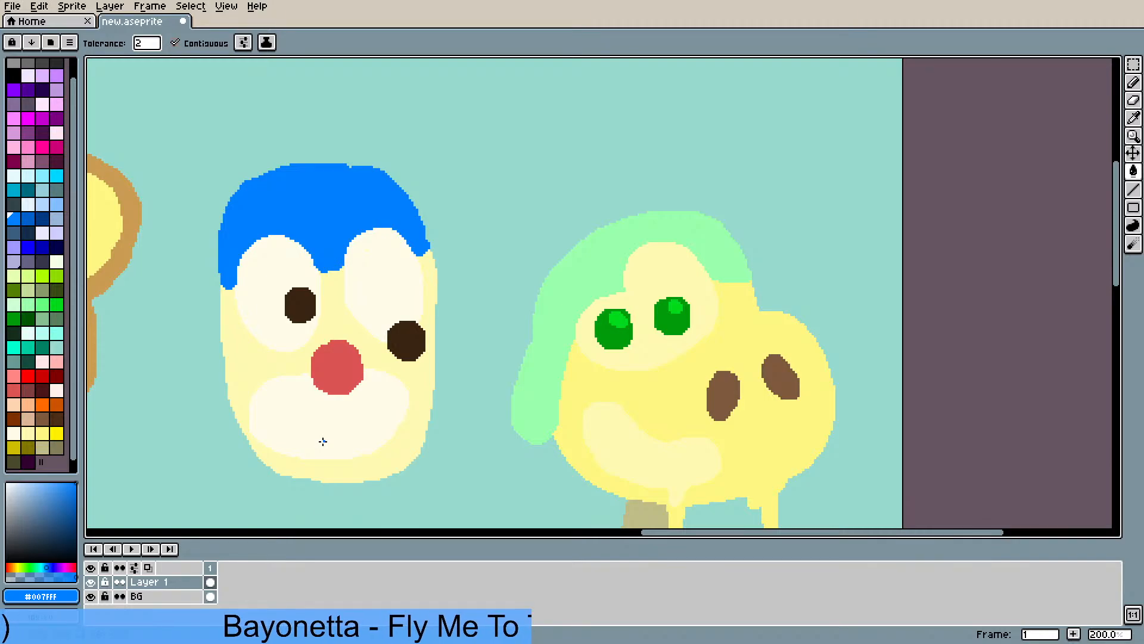
pyautogui.scroll(1, 328, 263)
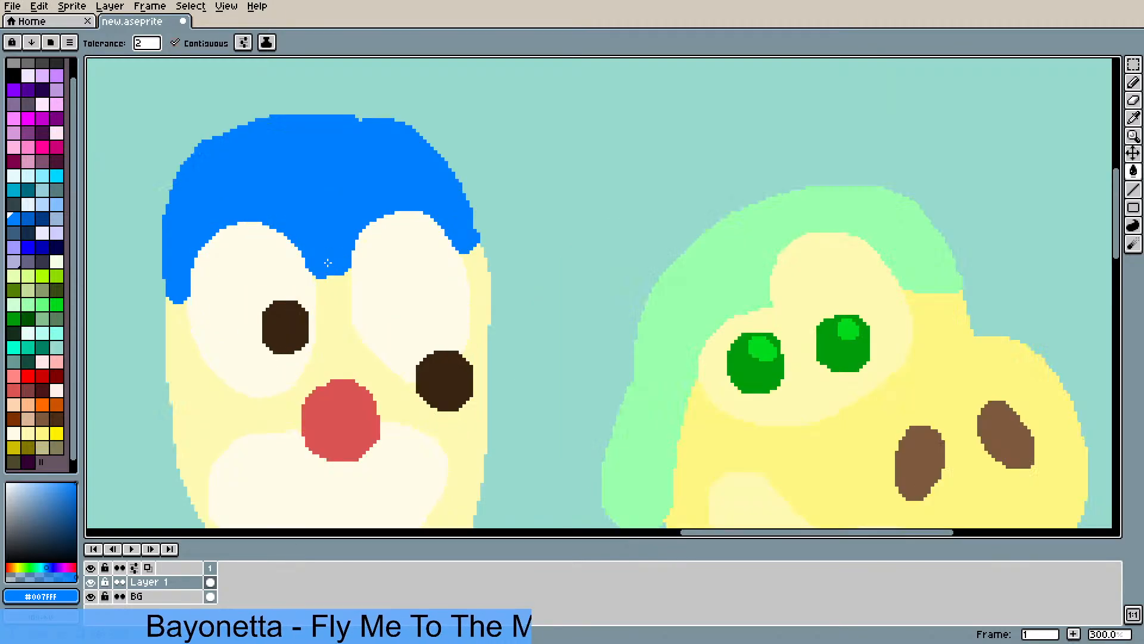
pyautogui.scroll(-1, 323, 267)
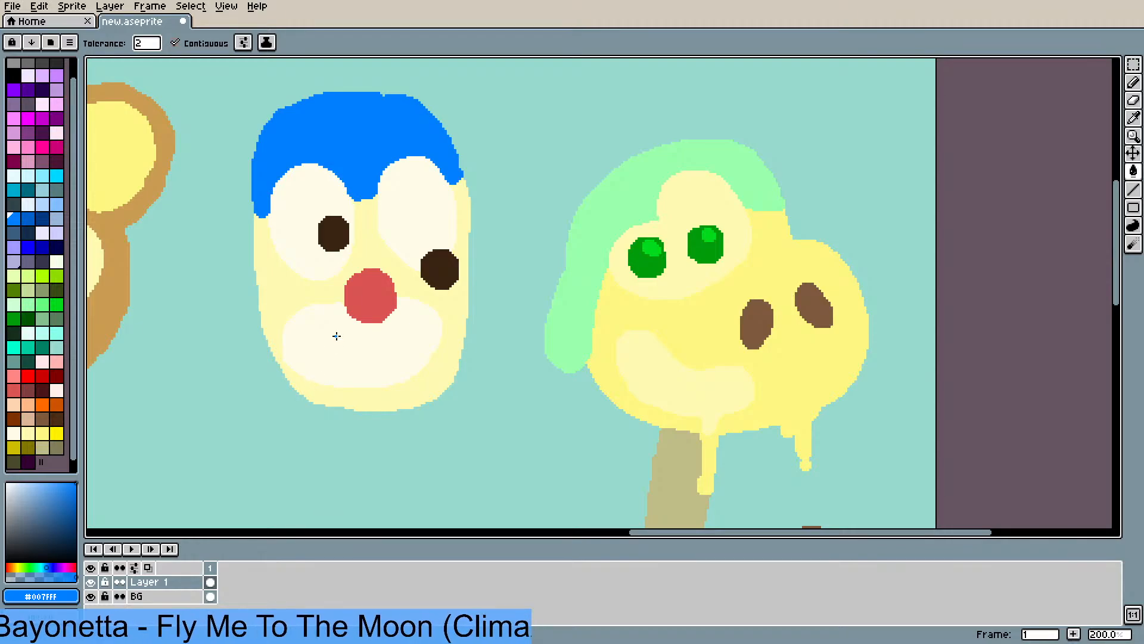
pyautogui.moveTo(339, 288)
pyautogui.mouseDown()
pyautogui.moveTo(350, 324)
pyautogui.moveTo(427, 309)
pyautogui.moveTo(428, 349)
pyautogui.mouseUp()
pyautogui.moveTo(395, 411); pyautogui.dragTo(418, 341)
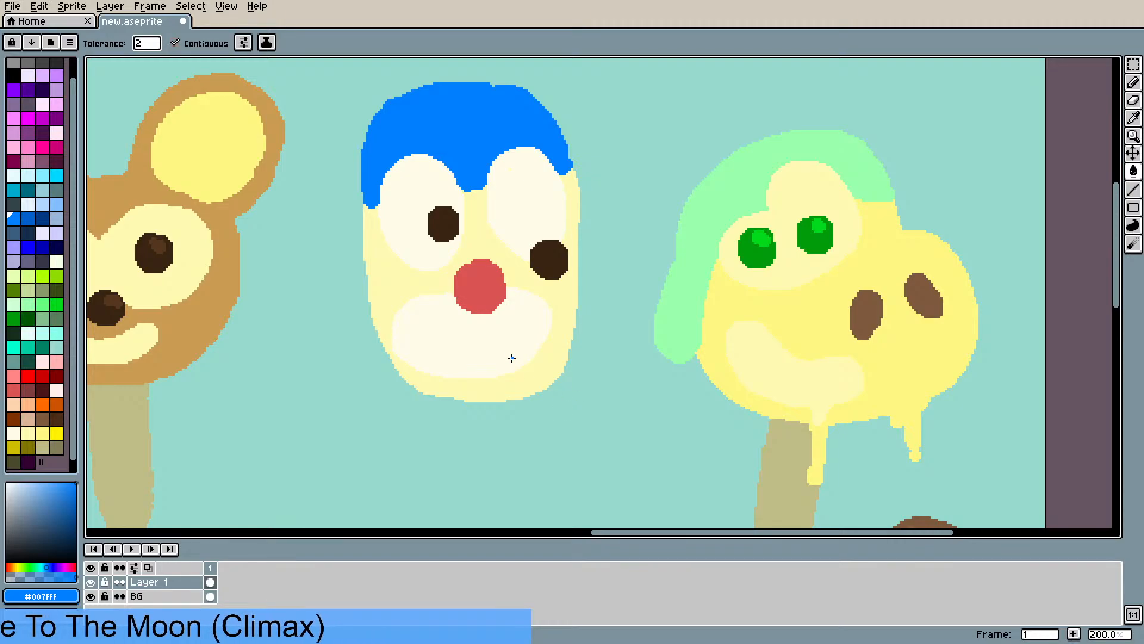
pyautogui.moveTo(511, 357)
pyautogui.mouseDown()
pyautogui.moveTo(488, 429)
pyautogui.moveTo(497, 422)
pyautogui.mouseUp()
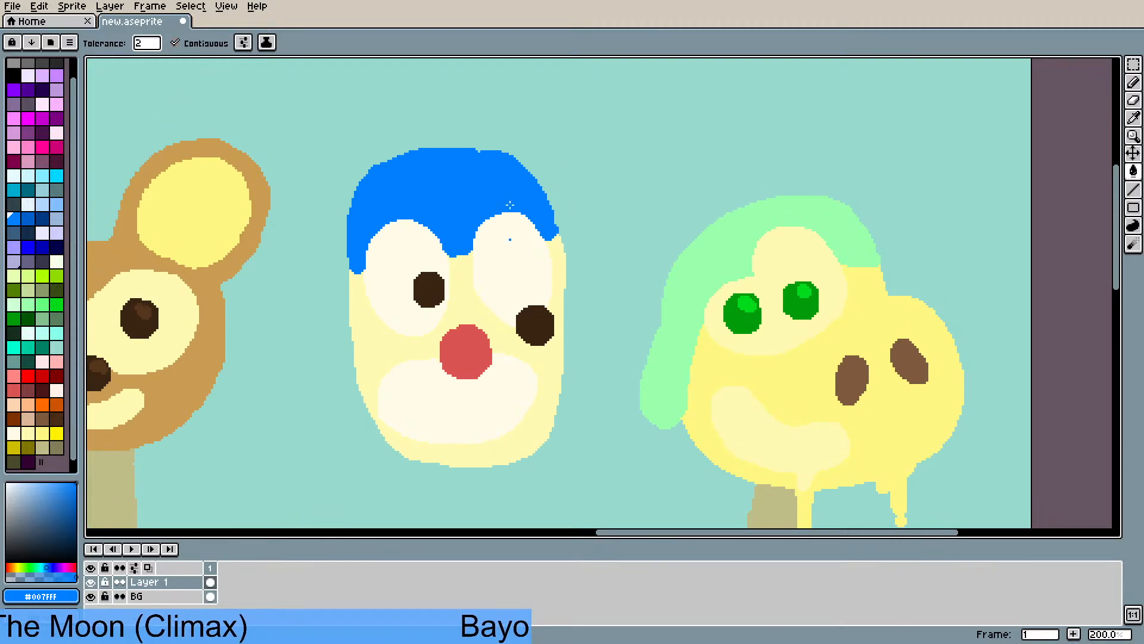
pyautogui.moveTo(510, 191); pyautogui.dragTo(512, 248)
pyautogui.scroll(1, 500, 293)
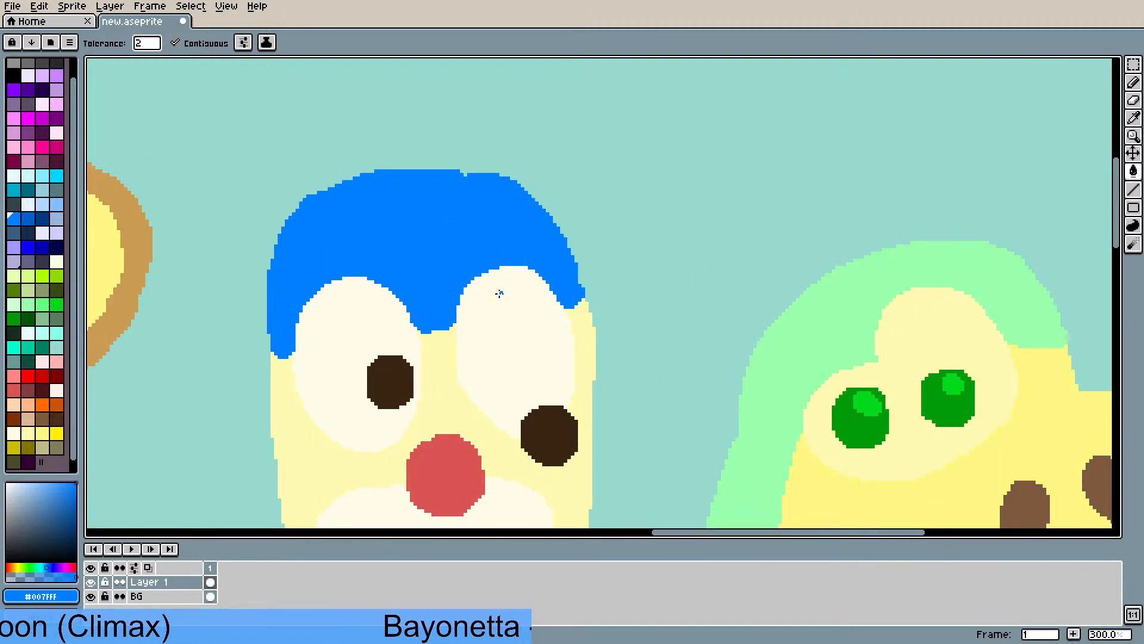
pyautogui.press('i')
pyautogui.click(513, 350)
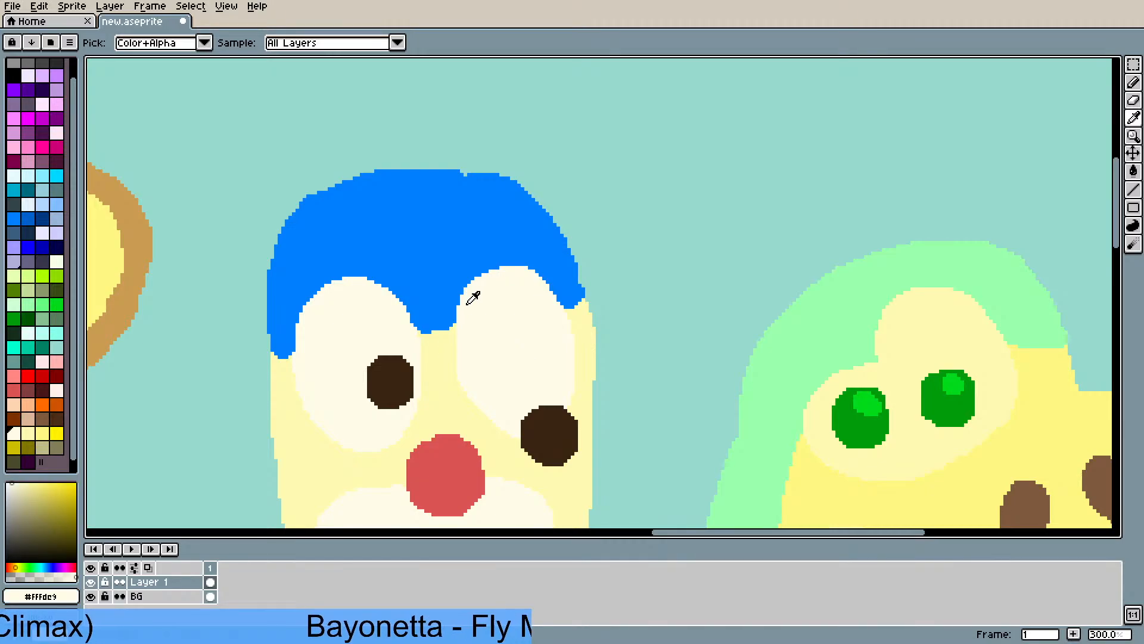
pyautogui.press('b')
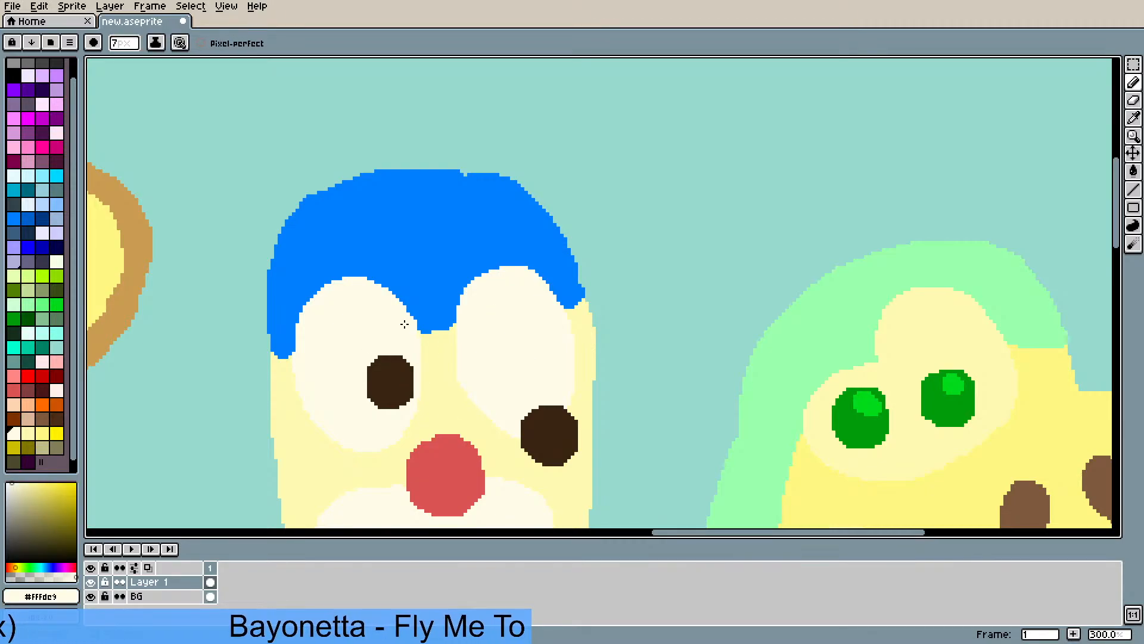
# - Resample the hair's blue #007fff and paint two raised, rounded lobes along the top of the hair
pyautogui.press('i')
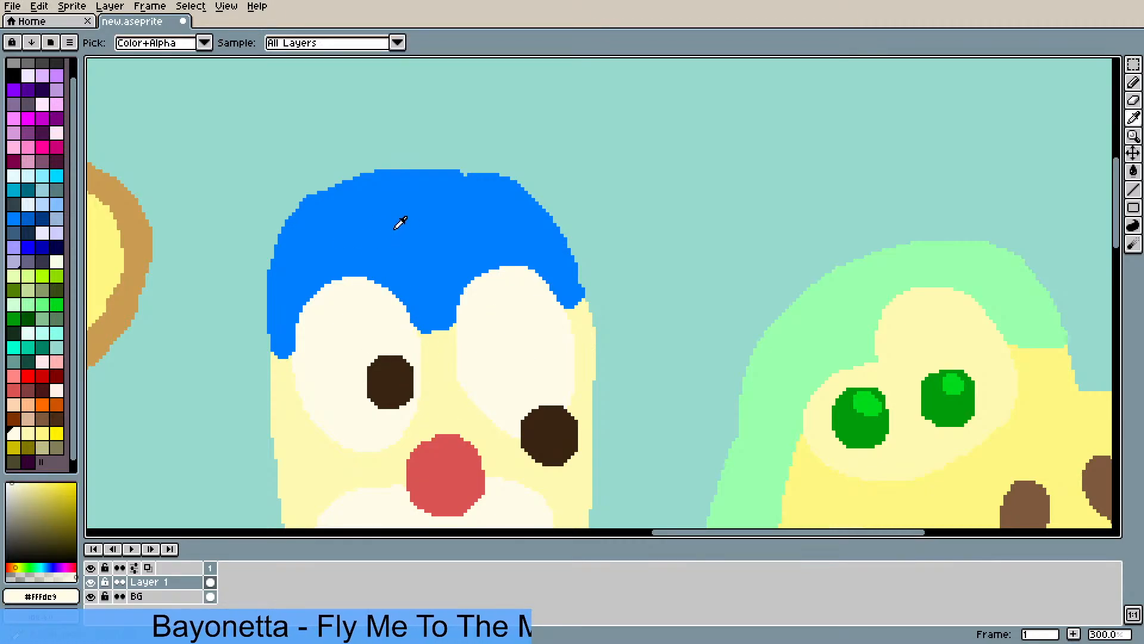
pyautogui.click(363, 237)
pyautogui.press('b')
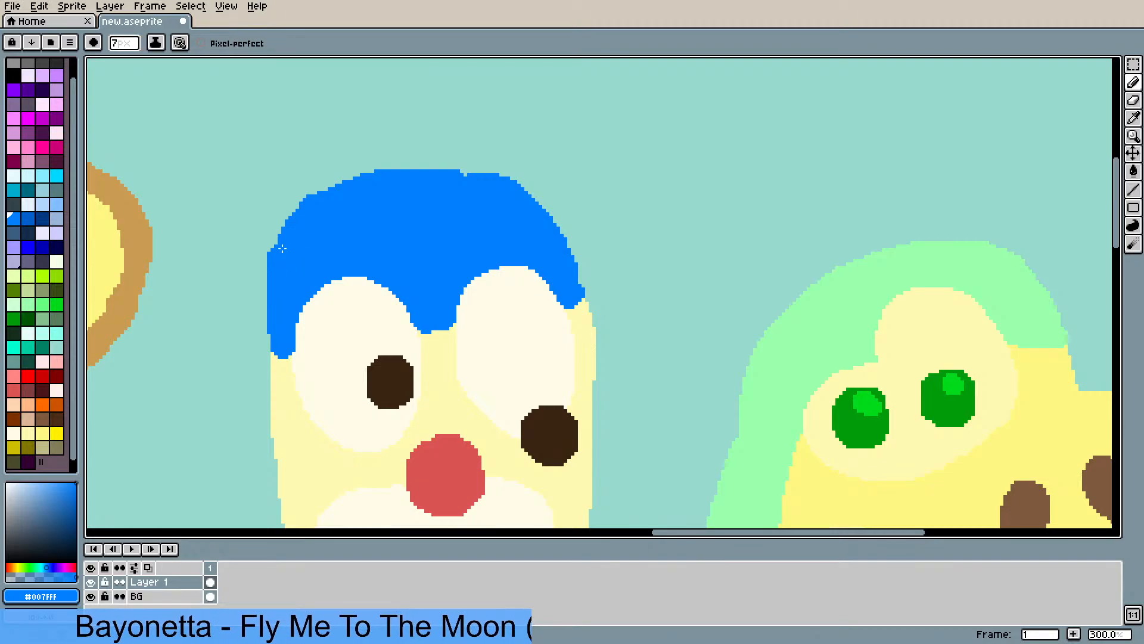
pyautogui.moveTo(282, 248)
pyautogui.mouseDown()
pyautogui.moveTo(323, 185)
pyautogui.moveTo(346, 173)
pyautogui.moveTo(380, 181)
pyautogui.moveTo(364, 167)
pyautogui.moveTo(340, 171)
pyautogui.moveTo(298, 205)
pyautogui.mouseUp()
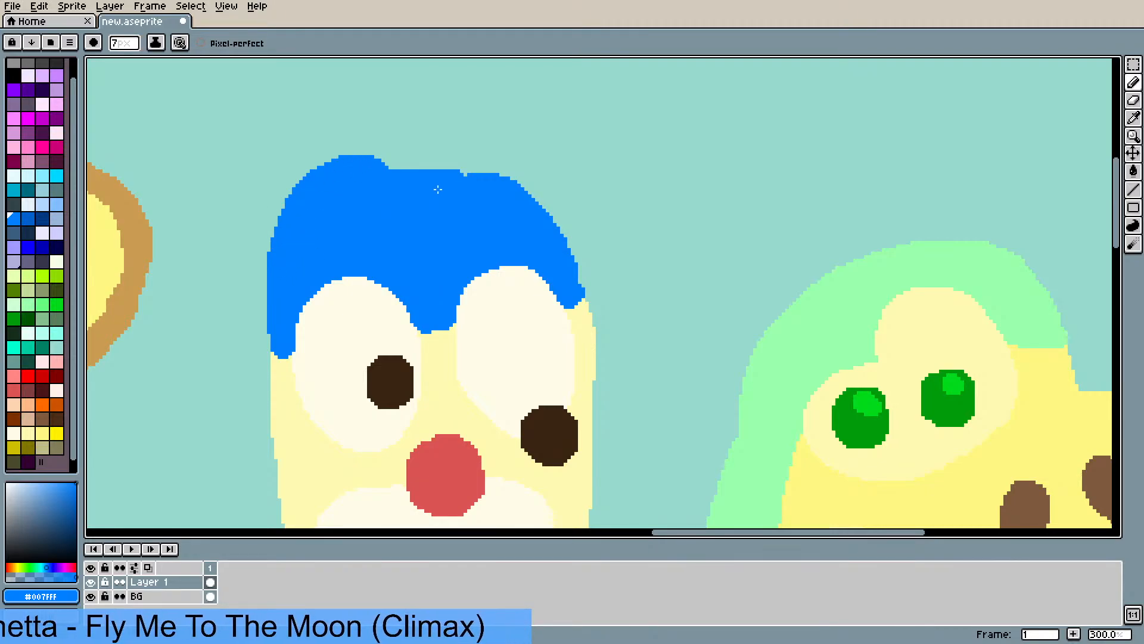
pyautogui.moveTo(438, 189)
pyautogui.mouseDown()
pyautogui.moveTo(485, 153)
pyautogui.moveTo(533, 191)
pyautogui.moveTo(553, 258)
pyautogui.moveTo(564, 241)
pyautogui.moveTo(540, 185)
pyautogui.moveTo(486, 158)
pyautogui.mouseUp()
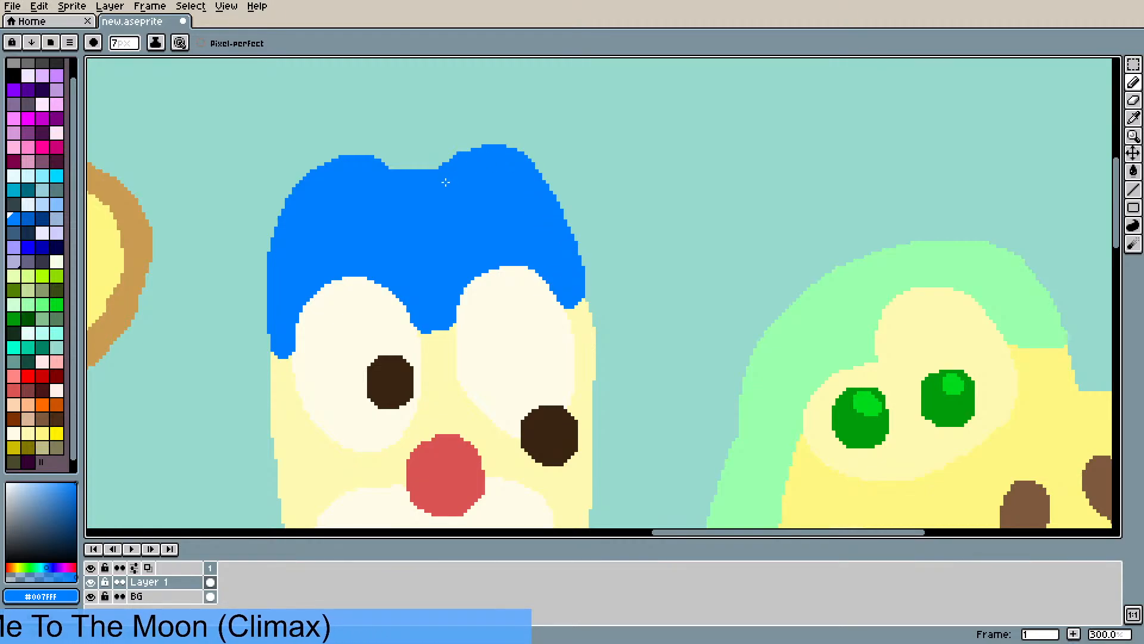
pyautogui.moveTo(403, 178)
pyautogui.mouseDown()
pyautogui.moveTo(376, 156)
pyautogui.moveTo(334, 156)
pyautogui.moveTo(302, 194)
pyautogui.mouseUp()
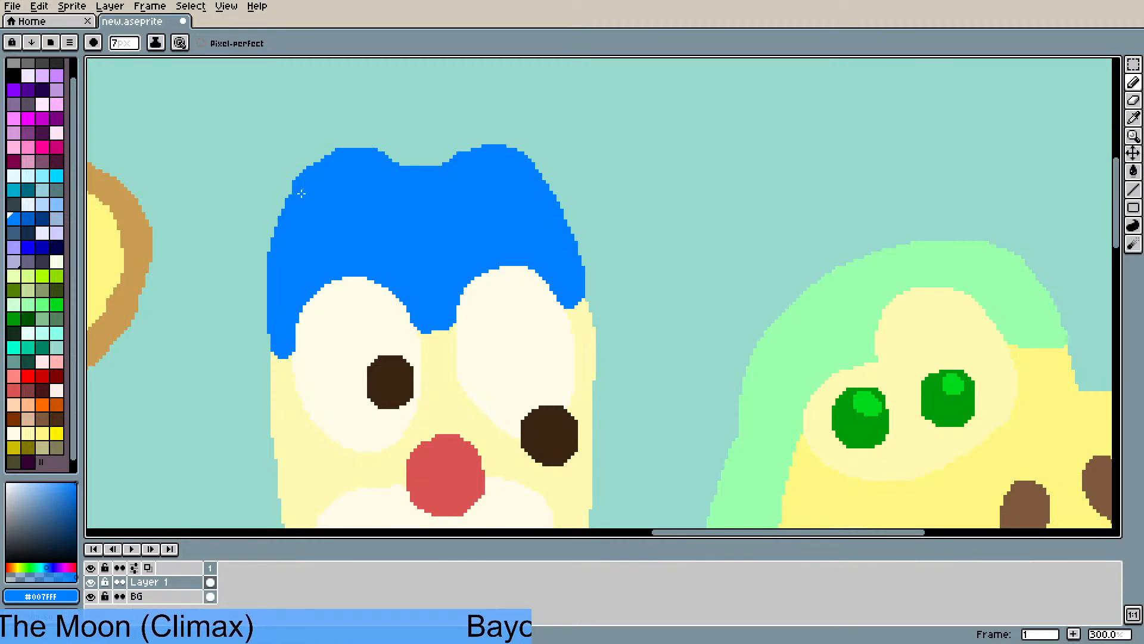
pyautogui.scroll(-2, 281, 285)
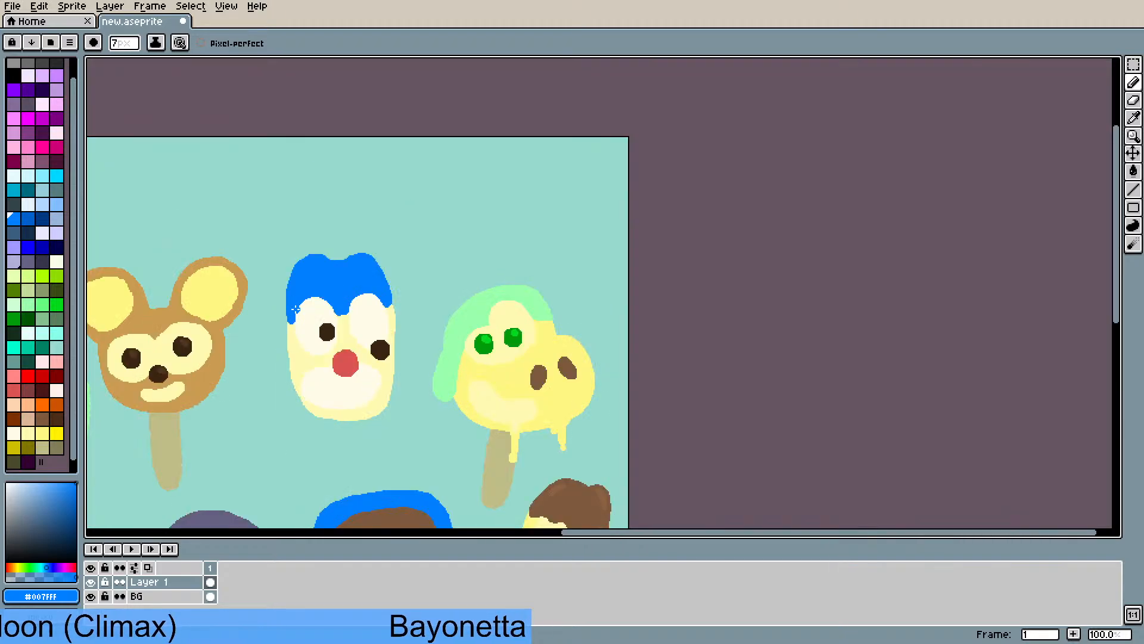
# - Sample the face's pale yellow #fffab3 and paint a rounded ear on each side of the blue-haired head
pyautogui.scroll(1, 316, 265)
pyautogui.moveTo(328, 254); pyautogui.dragTo(349, 195)
pyautogui.scroll(1, 379, 228)
pyautogui.scroll(-1, 397, 243)
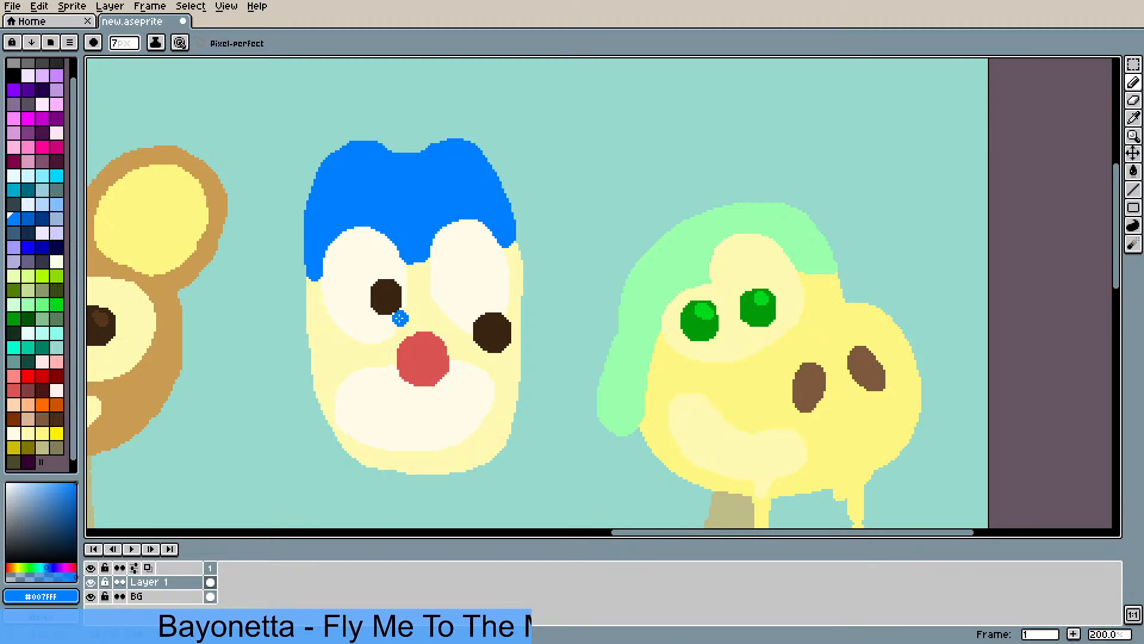
pyautogui.press('i')
pyautogui.click(344, 343)
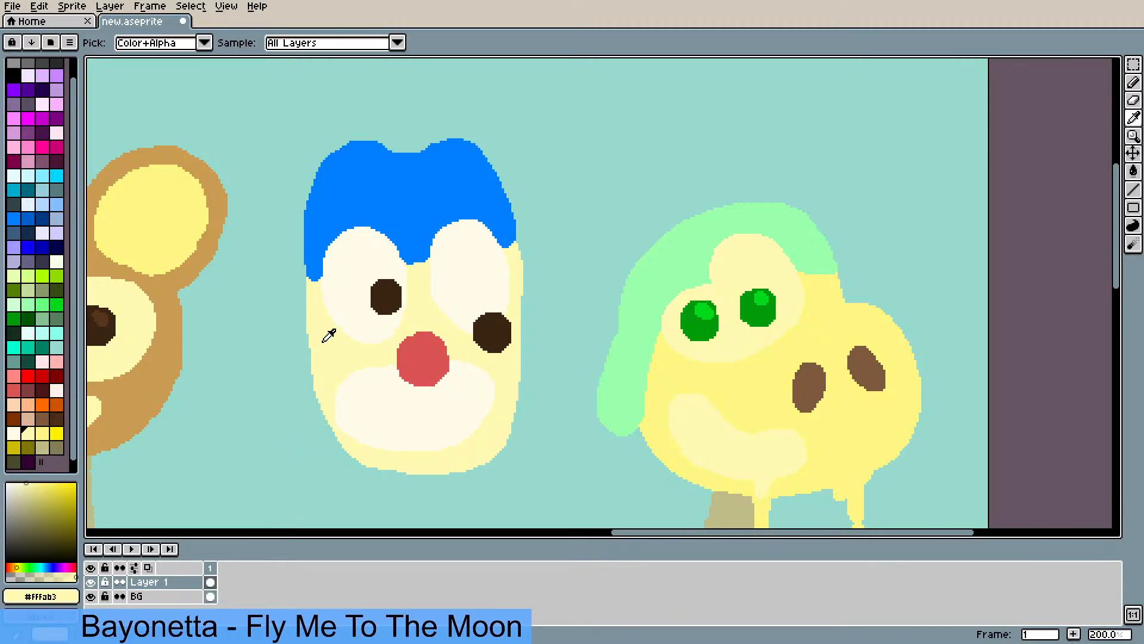
pyautogui.press('b')
pyautogui.moveTo(325, 347)
pyautogui.mouseDown()
pyautogui.moveTo(287, 333)
pyautogui.moveTo(284, 292)
pyautogui.moveTo(308, 284)
pyautogui.moveTo(302, 311)
pyautogui.mouseUp()
pyautogui.moveTo(522, 333)
pyautogui.mouseDown()
pyautogui.moveTo(543, 318)
pyautogui.moveTo(543, 283)
pyautogui.moveTo(518, 267)
pyautogui.moveTo(531, 314)
pyautogui.mouseUp()
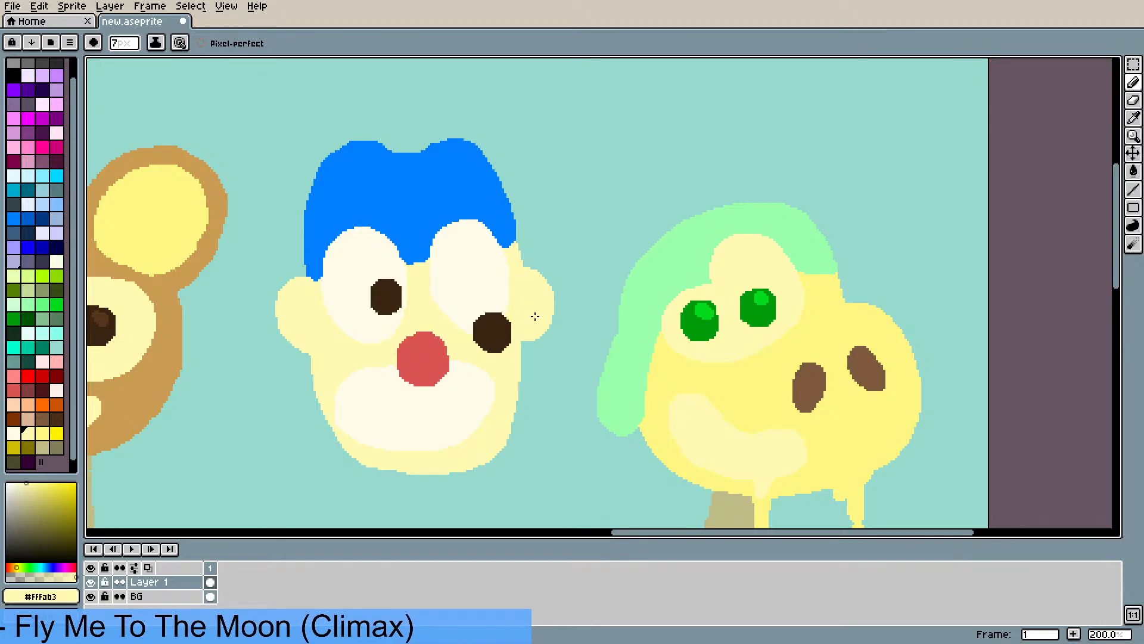
# - Trim the red nose smaller and clean up the mouth's upper edge, using sampled pale yellow #fffab3 and off-white #fffde9
pyautogui.keyDown('alt'); pyautogui.click(469, 403); pyautogui.keyUp('alt')
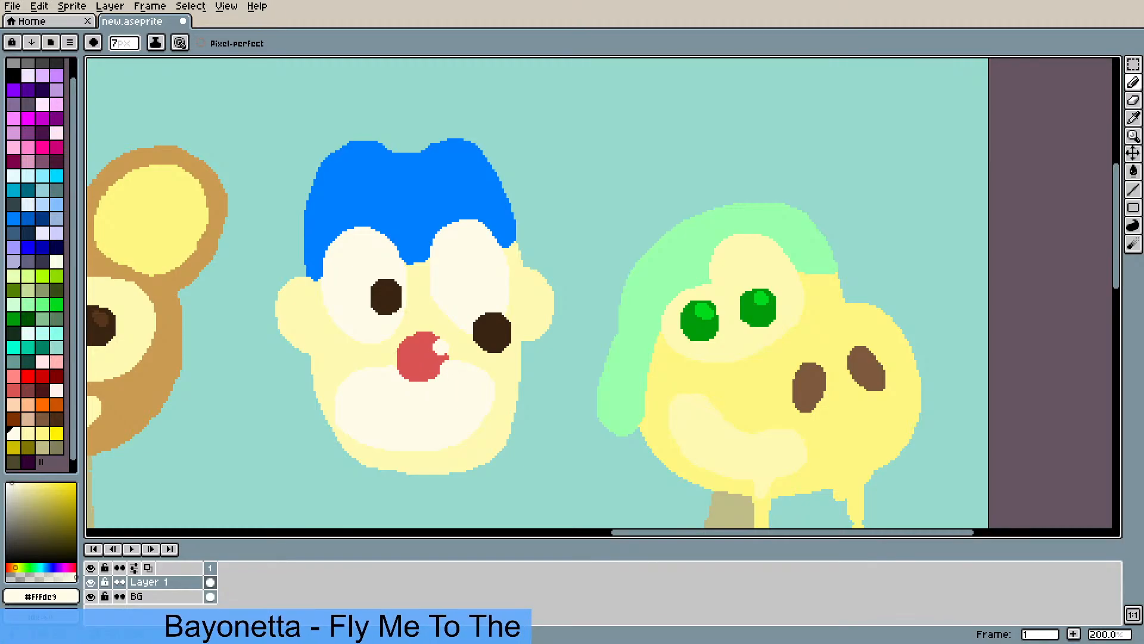
pyautogui.keyDown('alt'); pyautogui.click(462, 344); pyautogui.keyUp('alt')
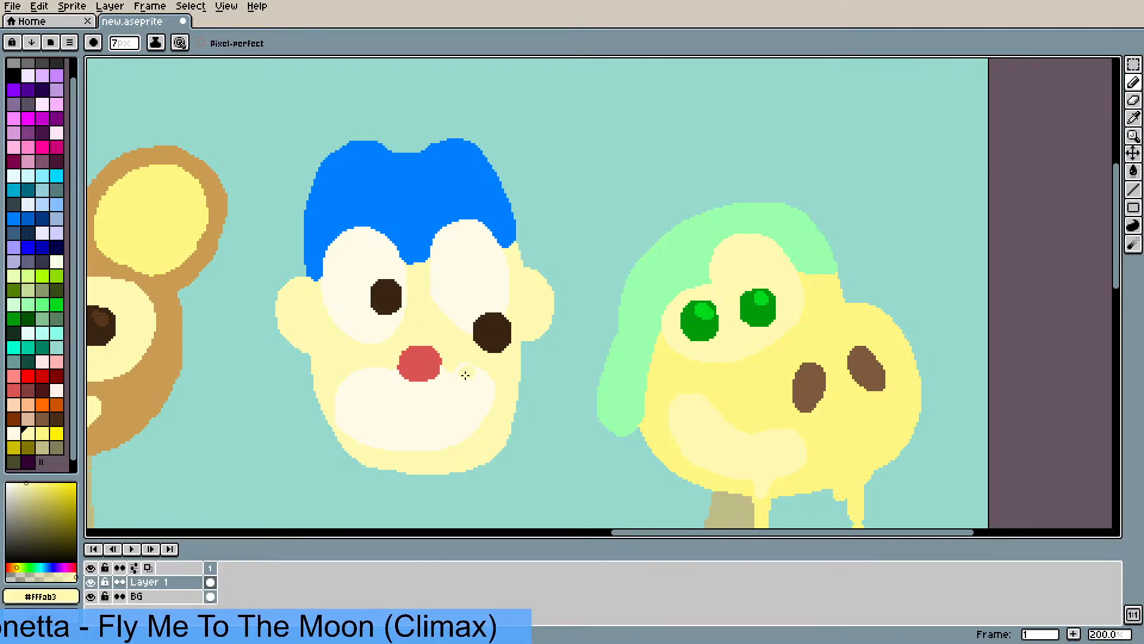
pyautogui.keyDown('alt'); pyautogui.click(477, 397); pyautogui.keyUp('alt')
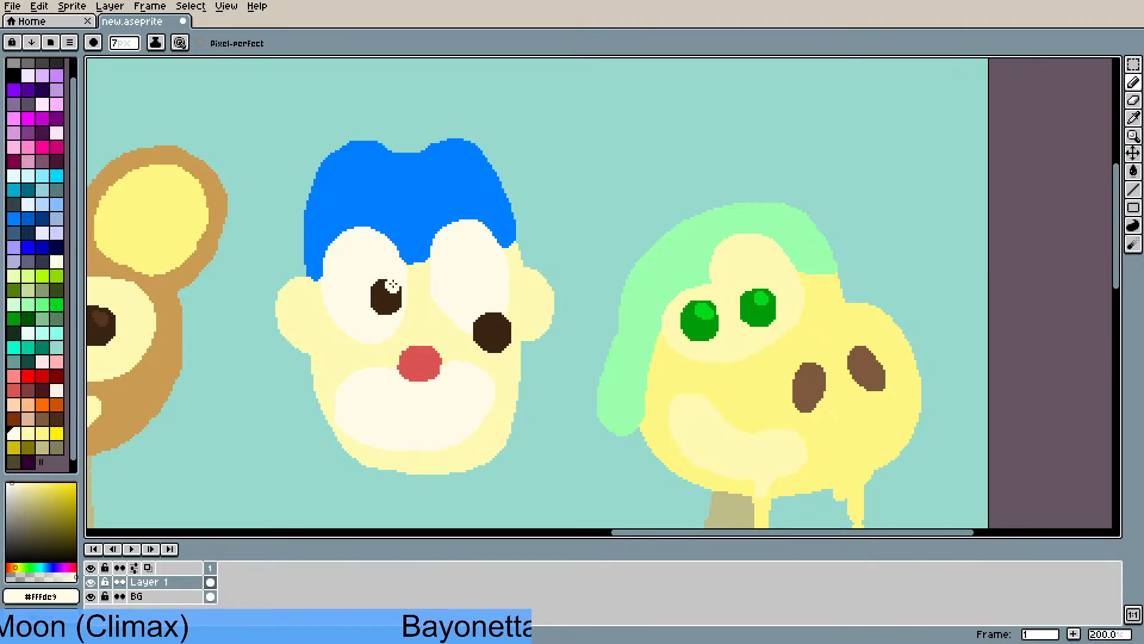
# - Sample brown #7e5a3d from the framed character's hair and paint a curved mustache beneath the blue-haired character's nose
pyautogui.keyDown('alt'); pyautogui.click(433, 363); pyautogui.keyUp('alt')
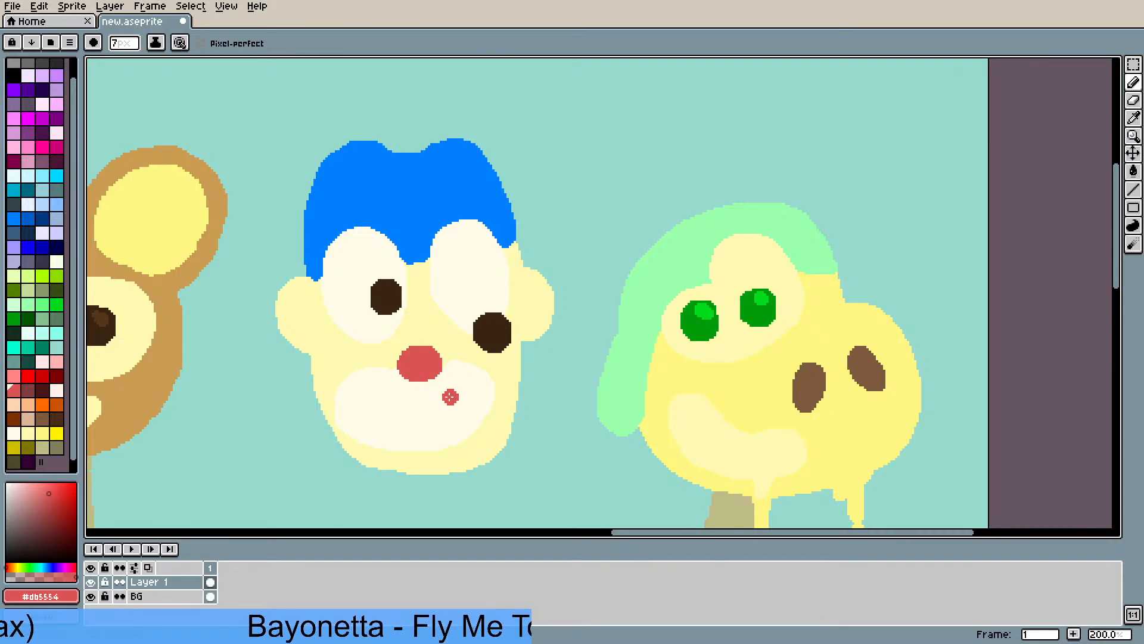
pyautogui.scroll(-3, 578, 257)
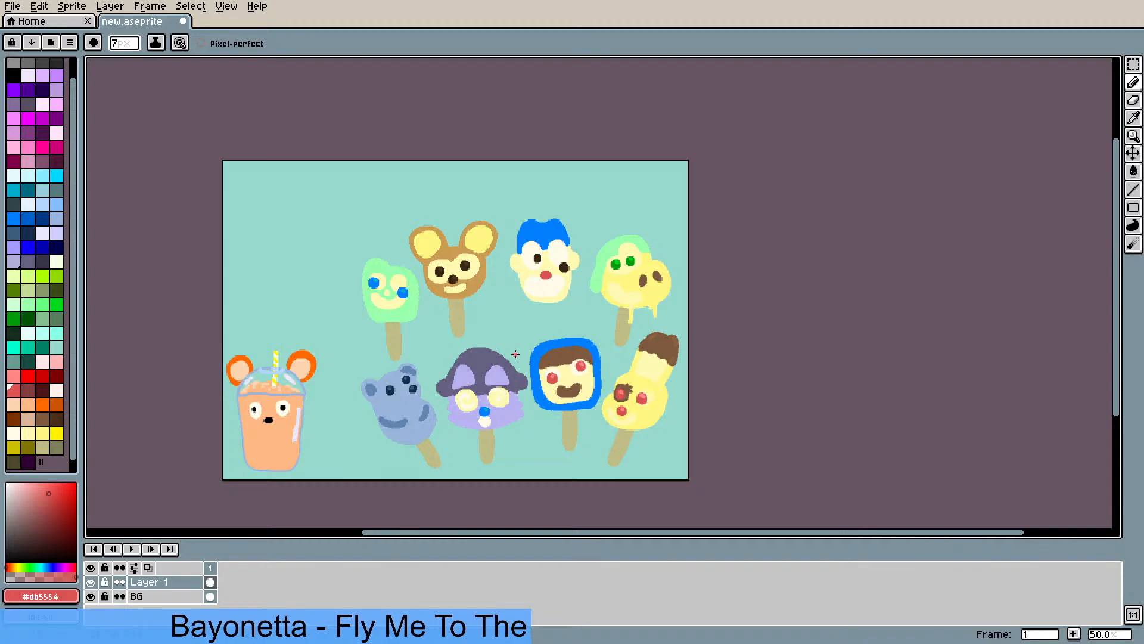
pyautogui.scroll(2, 582, 178)
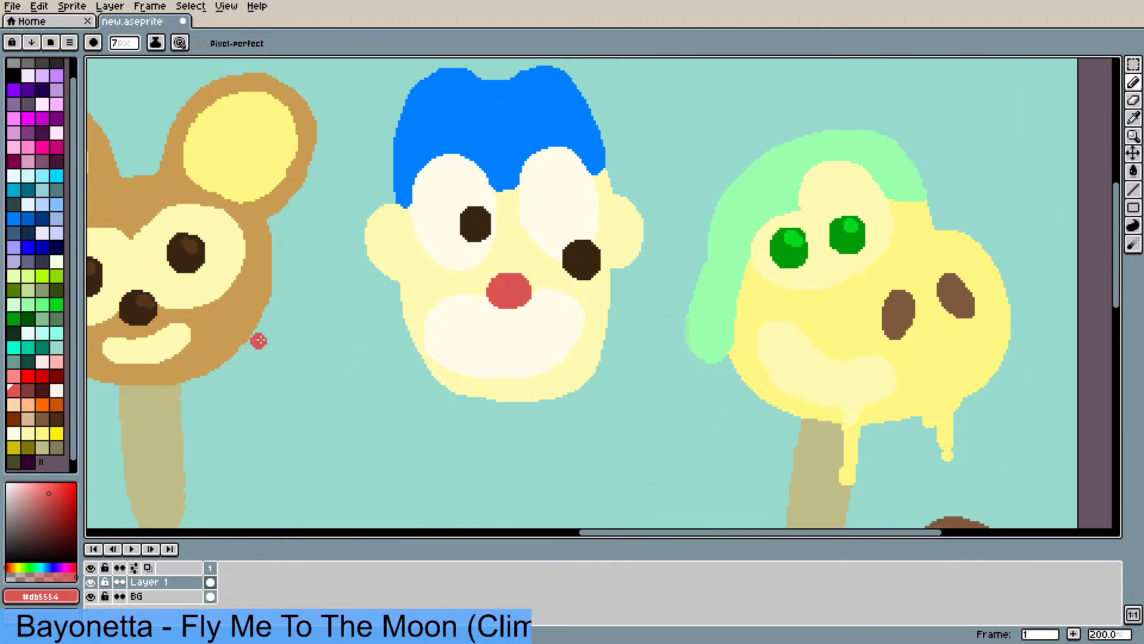
pyautogui.scroll(-1, 355, 232)
pyautogui.scroll(-1, 355, 233)
pyautogui.scroll(1, 431, 308)
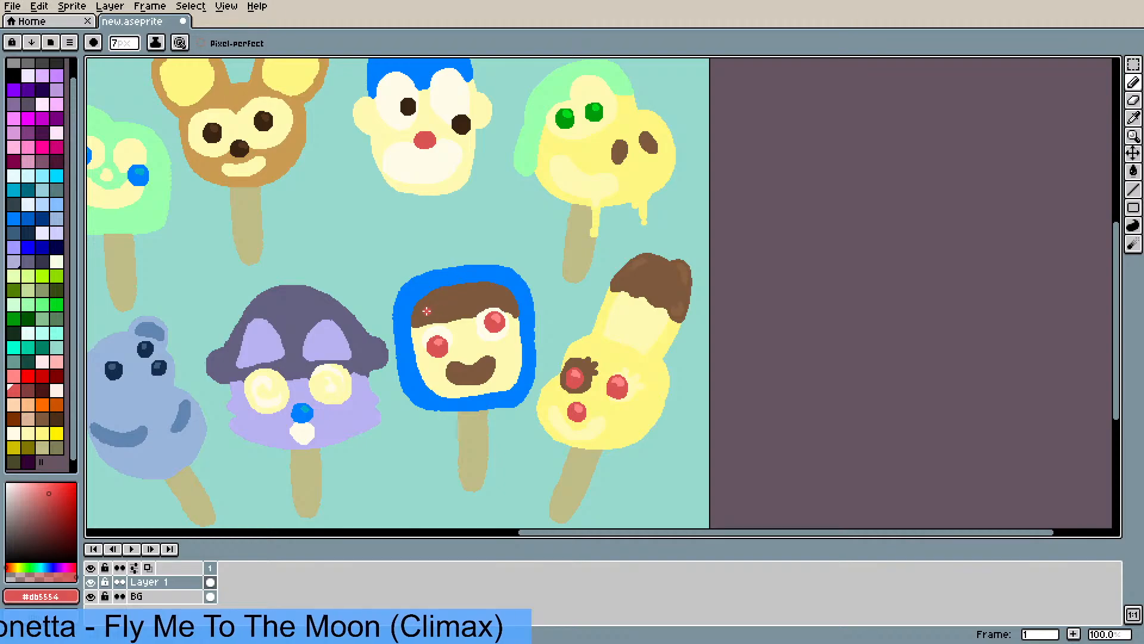
pyautogui.press('i')
pyautogui.click(432, 303)
pyautogui.moveTo(416, 107); pyautogui.dragTo(438, 271)
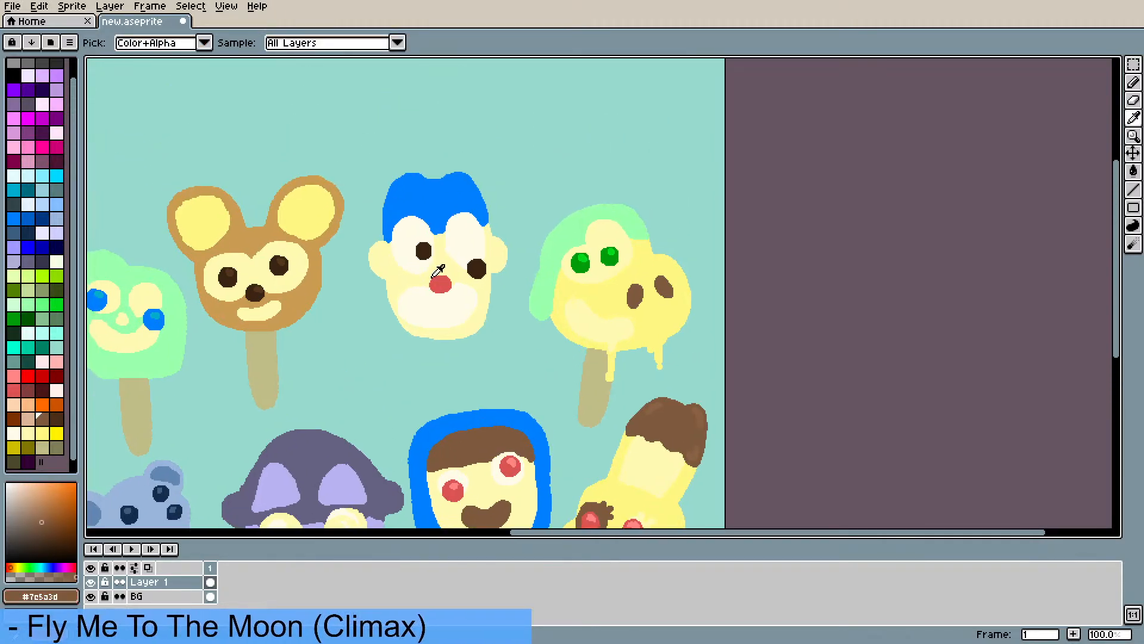
pyautogui.scroll(2, 438, 272)
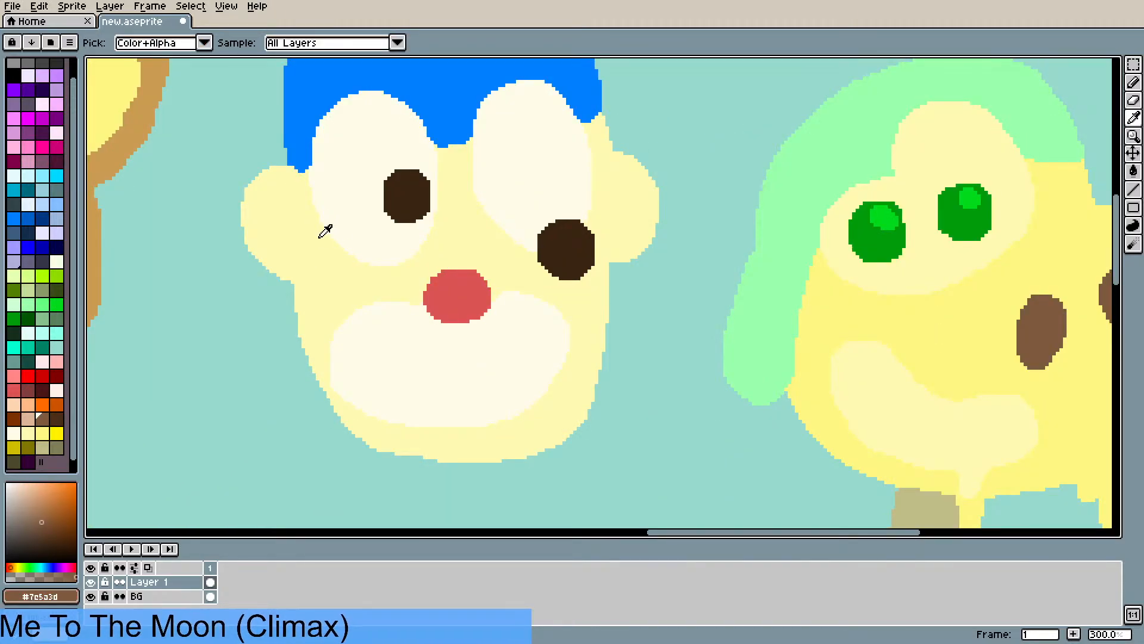
pyautogui.press('b')
pyautogui.click(429, 294)
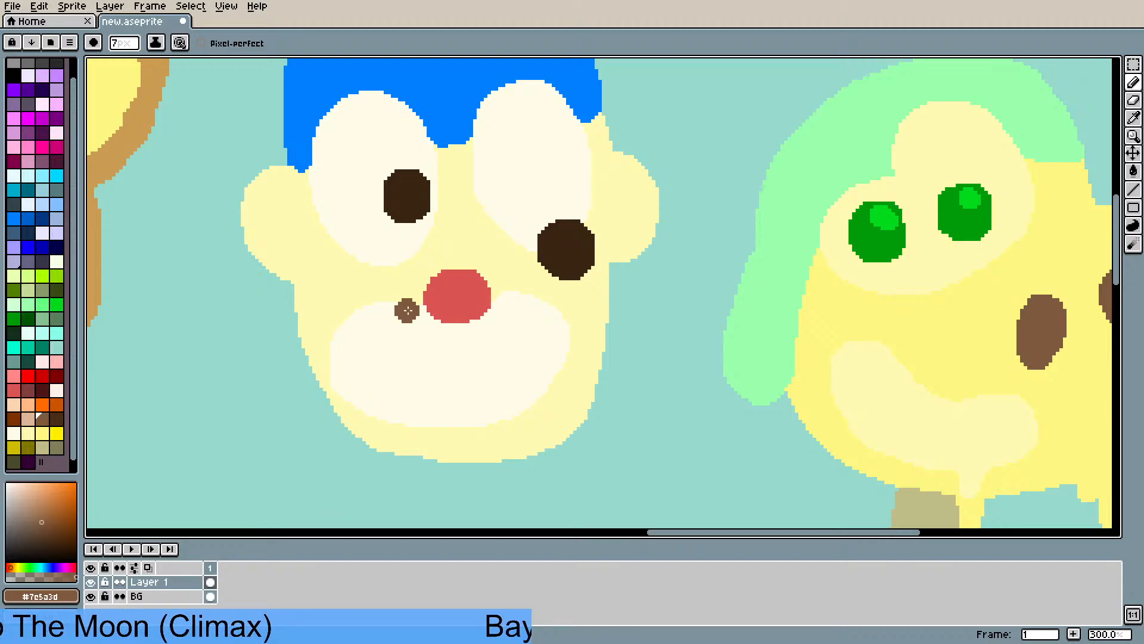
pyautogui.moveTo(411, 305)
pyautogui.mouseDown()
pyautogui.moveTo(361, 300)
pyautogui.moveTo(327, 344)
pyautogui.moveTo(397, 315)
pyautogui.moveTo(446, 336)
pyautogui.moveTo(523, 305)
pyautogui.moveTo(506, 308)
pyautogui.moveTo(544, 311)
pyautogui.moveTo(572, 351)
pyautogui.moveTo(567, 331)
pyautogui.mouseUp()
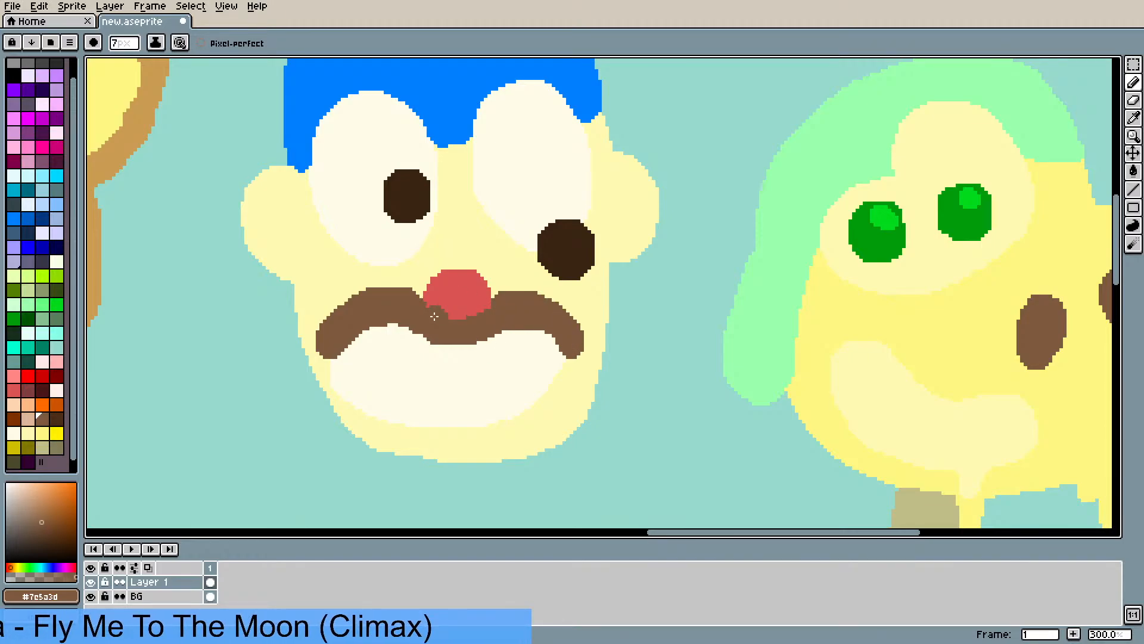
# - Sample the nose's red #db5554, repaint its lower edge over the mustache, and undo the stray dab beside it
pyautogui.keyDown('alt'); pyautogui.click(456, 295); pyautogui.keyUp('alt')
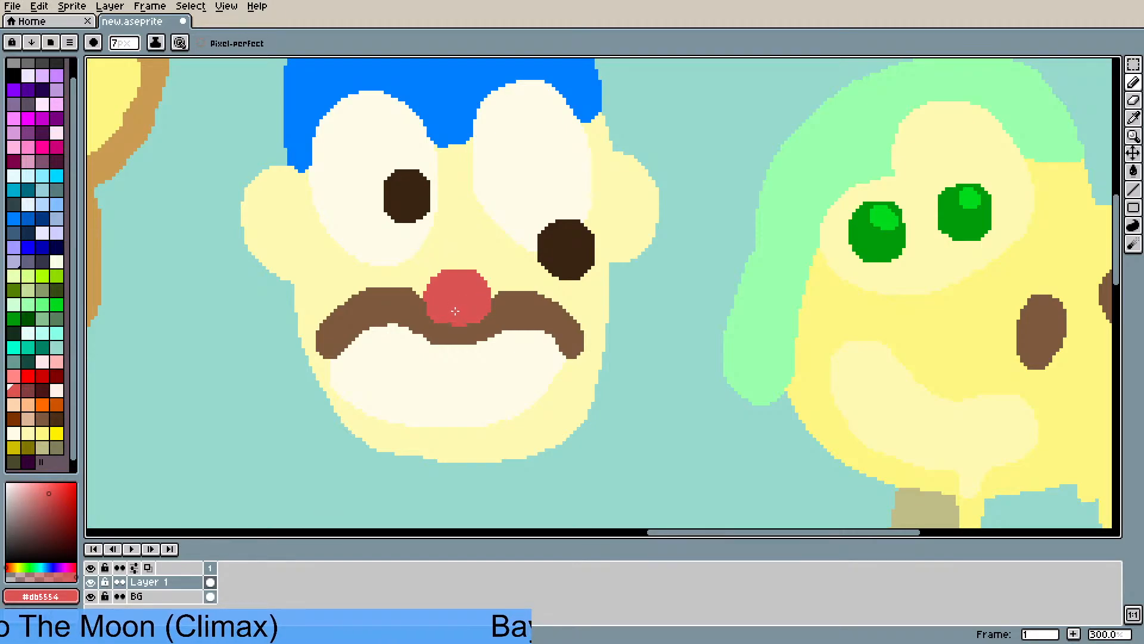
pyautogui.click(415, 292)
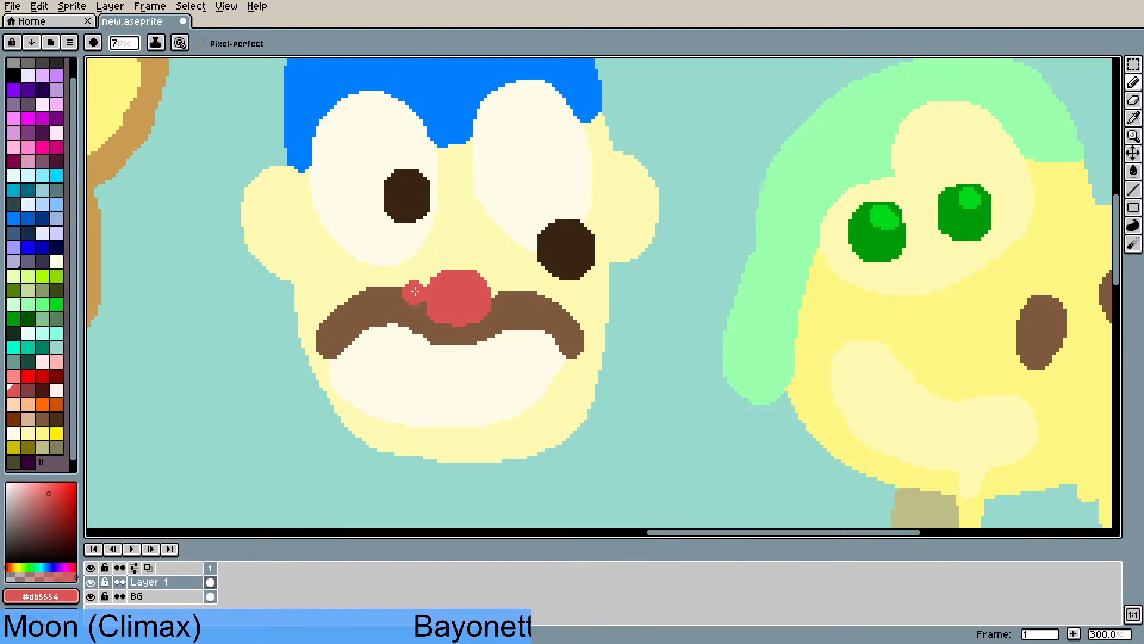
pyautogui.scroll(3, 416, 284)
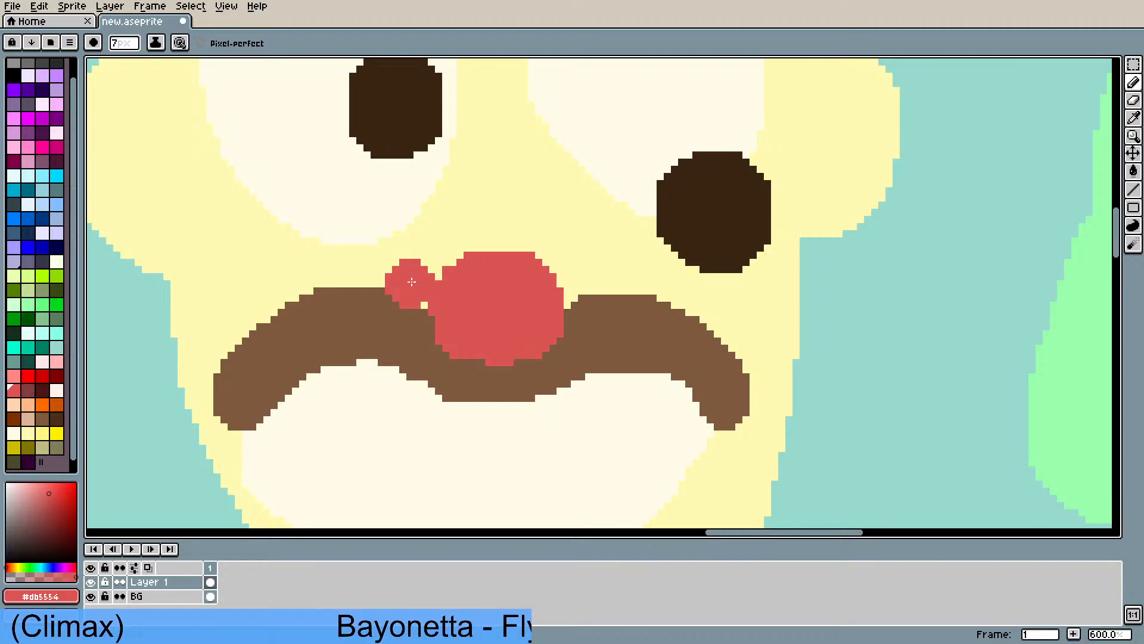
pyautogui.hotkey('ctrl', 'z')
# - Sample the face's pale yellow #fffab3 and trim the red nose along its left side and upper edge
pyautogui.keyDown('alt'); pyautogui.click(439, 235); pyautogui.keyUp('alt')
pyautogui.click(419, 320)
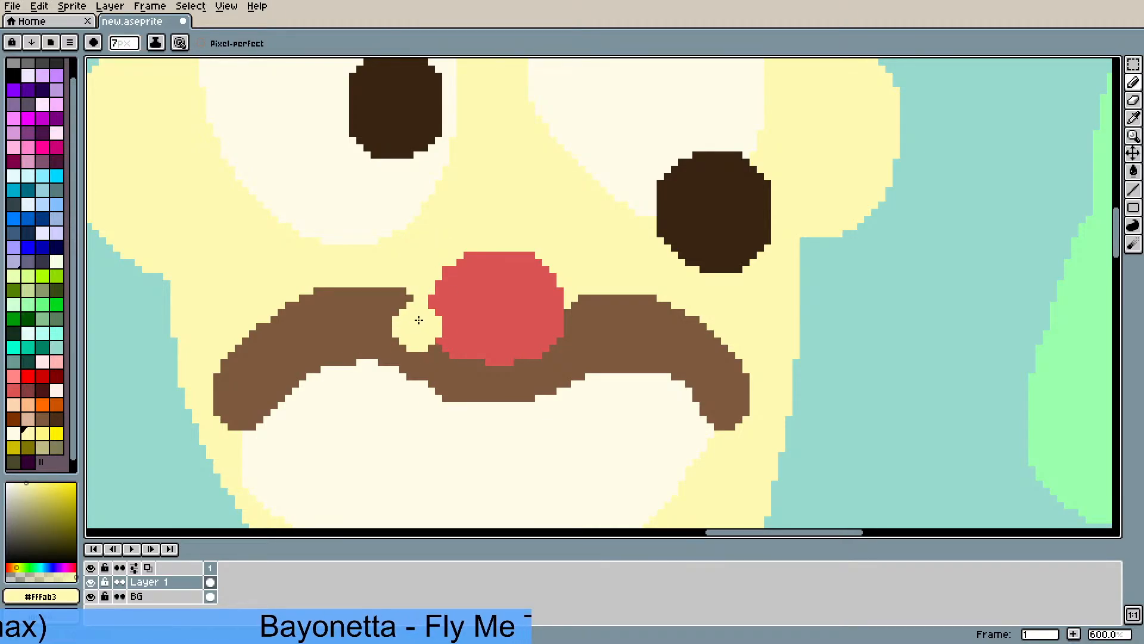
pyautogui.moveTo(431, 281)
pyautogui.mouseDown()
pyautogui.moveTo(431, 320)
pyautogui.moveTo(442, 261)
pyautogui.moveTo(478, 243)
pyautogui.moveTo(507, 253)
pyautogui.mouseUp()
# - Restore the mustache around the nose with sampled brown #7e5a3d, and repaint the nose as a smaller circle in sampled red #db5554
pyautogui.press('alt')
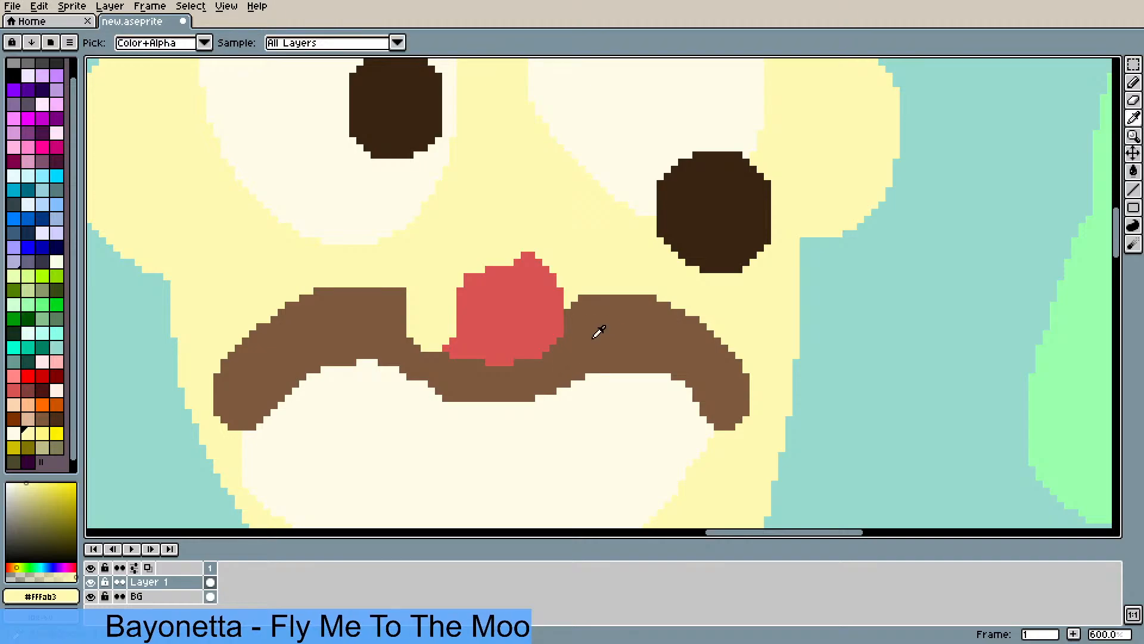
pyautogui.keyDown('alt'); pyautogui.click(599, 332); pyautogui.keyUp('alt')
pyautogui.moveTo(518, 384)
pyautogui.mouseDown()
pyautogui.moveTo(544, 360)
pyautogui.moveTo(505, 375)
pyautogui.moveTo(450, 354)
pyautogui.moveTo(483, 376)
pyautogui.moveTo(401, 319)
pyautogui.mouseUp()
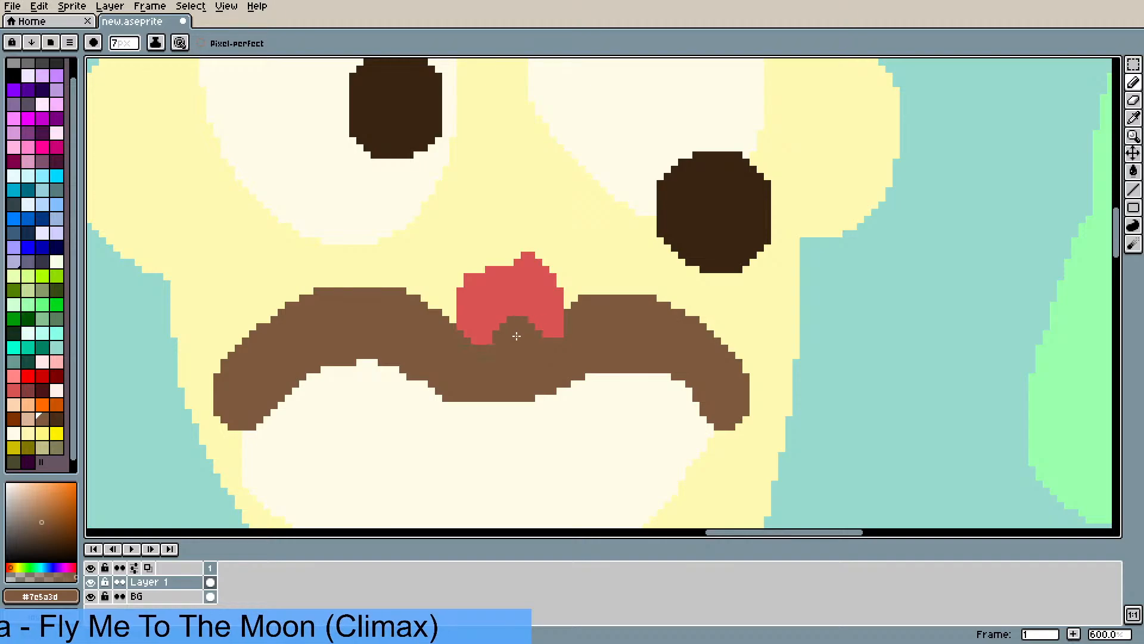
pyautogui.keyDown('alt'); pyautogui.click(510, 298); pyautogui.keyUp('alt')
pyautogui.moveTo(477, 289)
pyautogui.mouseDown()
pyautogui.moveTo(520, 283)
pyautogui.moveTo(522, 326)
pyautogui.moveTo(533, 318)
pyautogui.moveTo(488, 322)
pyautogui.mouseUp()
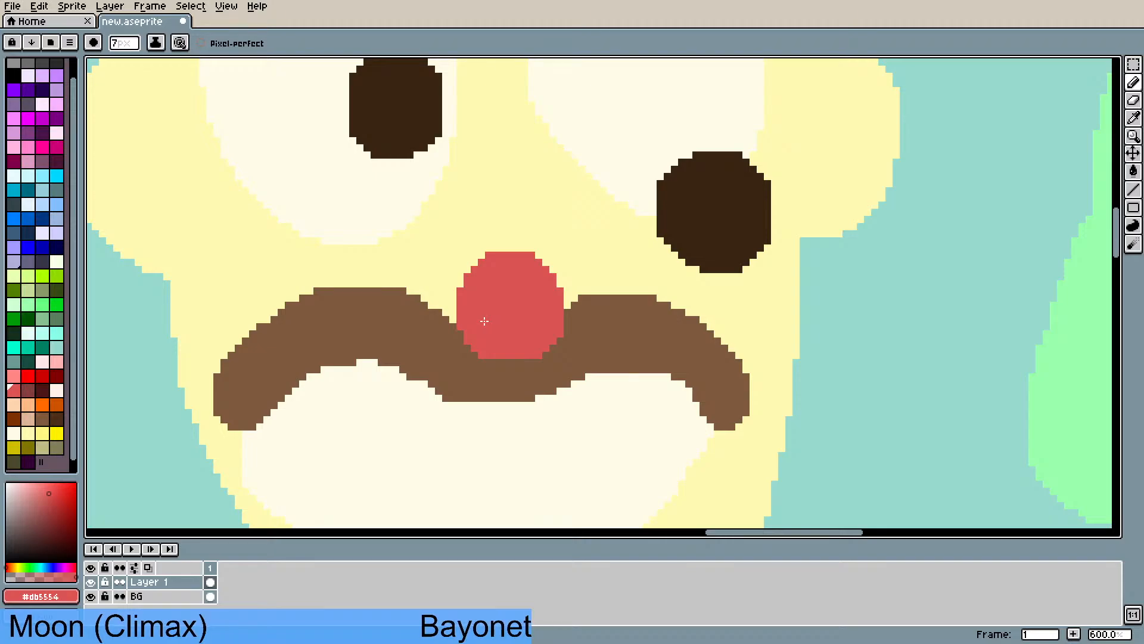
# - Sample the mustache's brown #7e5a3d as the Pencil colour
pyautogui.scroll(-11, 484, 321)
pyautogui.scroll(5, 510, 312)
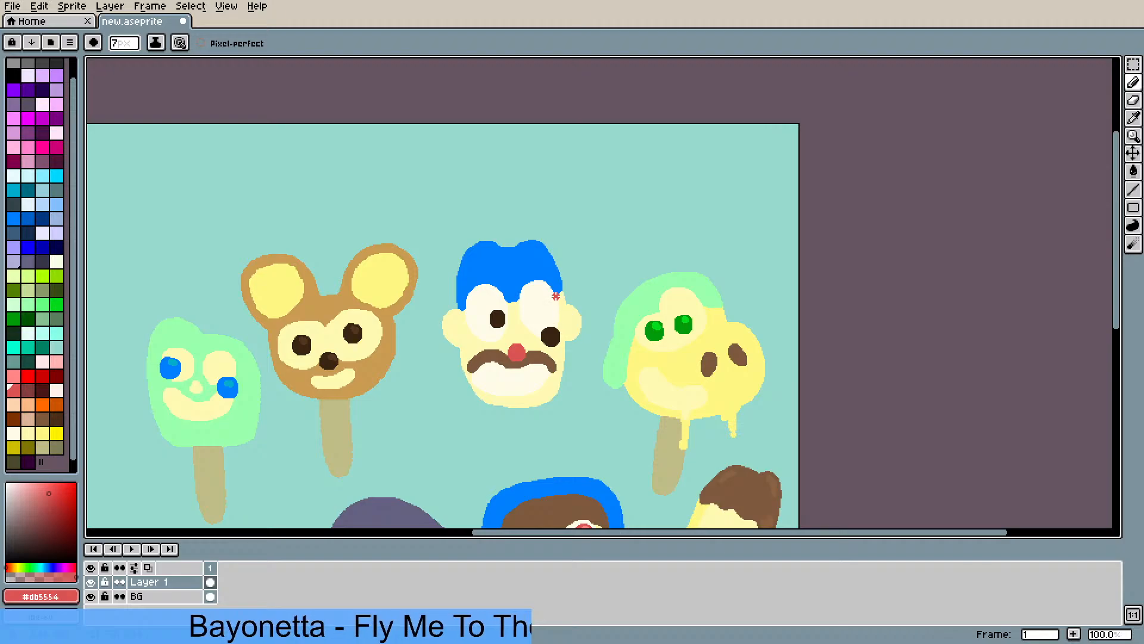
pyautogui.scroll(1, 555, 296)
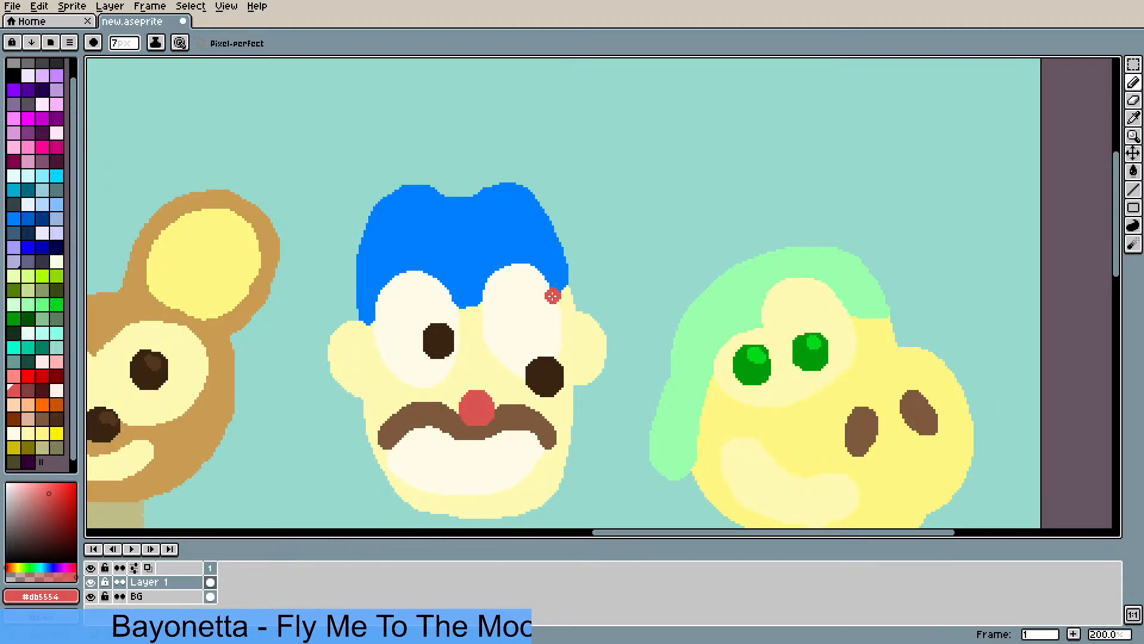
pyautogui.press('i')
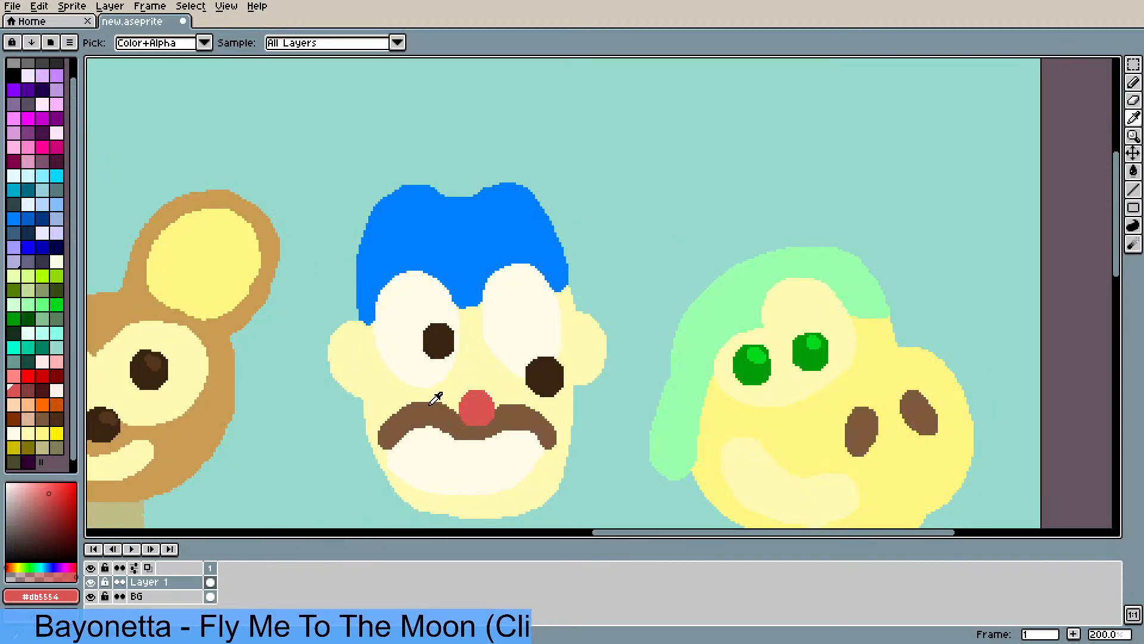
pyautogui.click(445, 416)
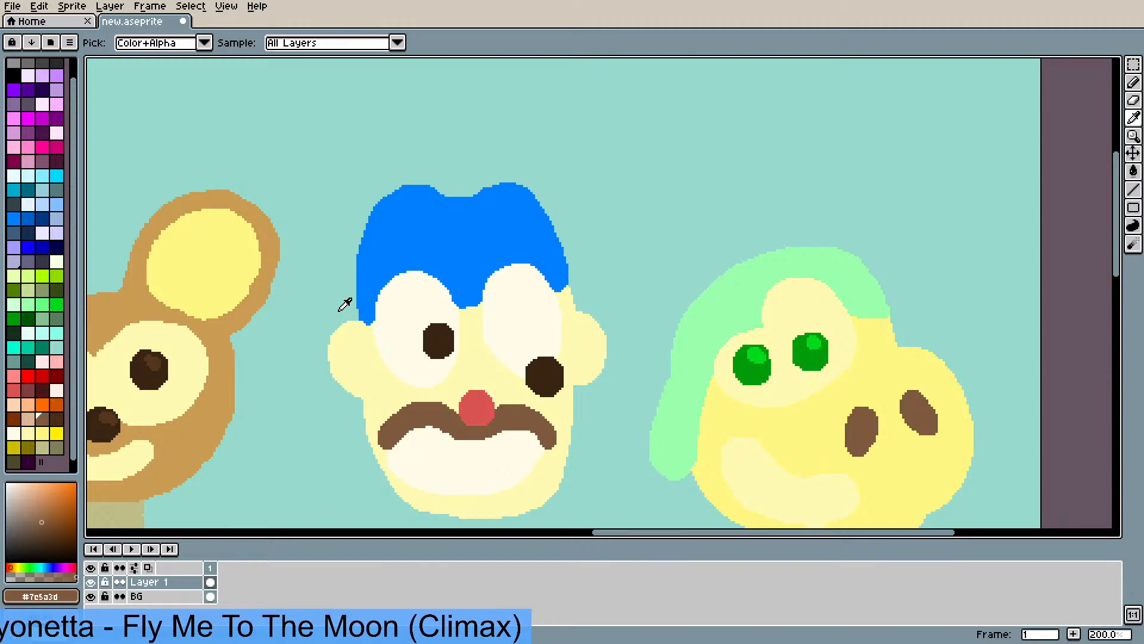
pyautogui.press('b')
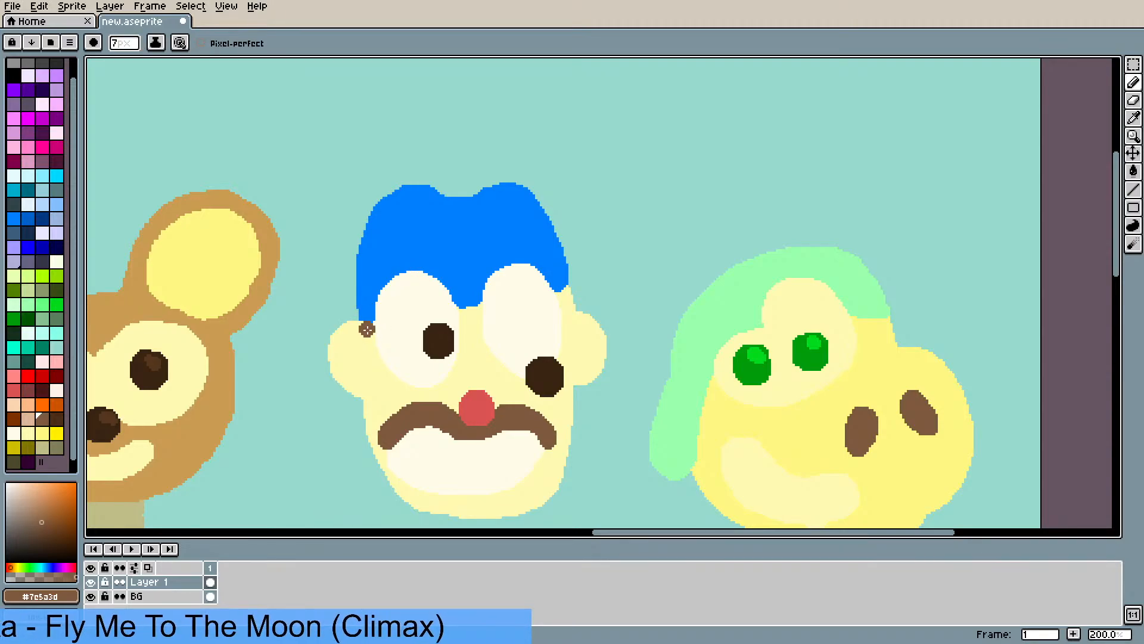
pyautogui.moveTo(367, 319)
pyautogui.mouseDown()
pyautogui.moveTo(377, 401)
pyautogui.moveTo(376, 369)
pyautogui.mouseUp()
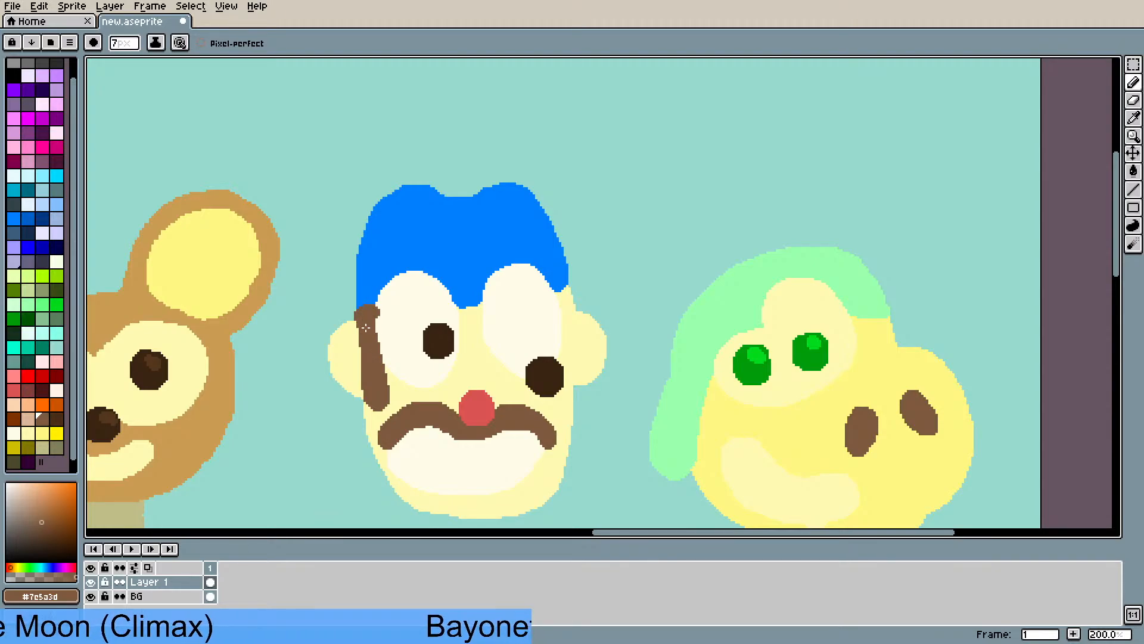
pyautogui.moveTo(565, 289); pyautogui.dragTo(569, 393)
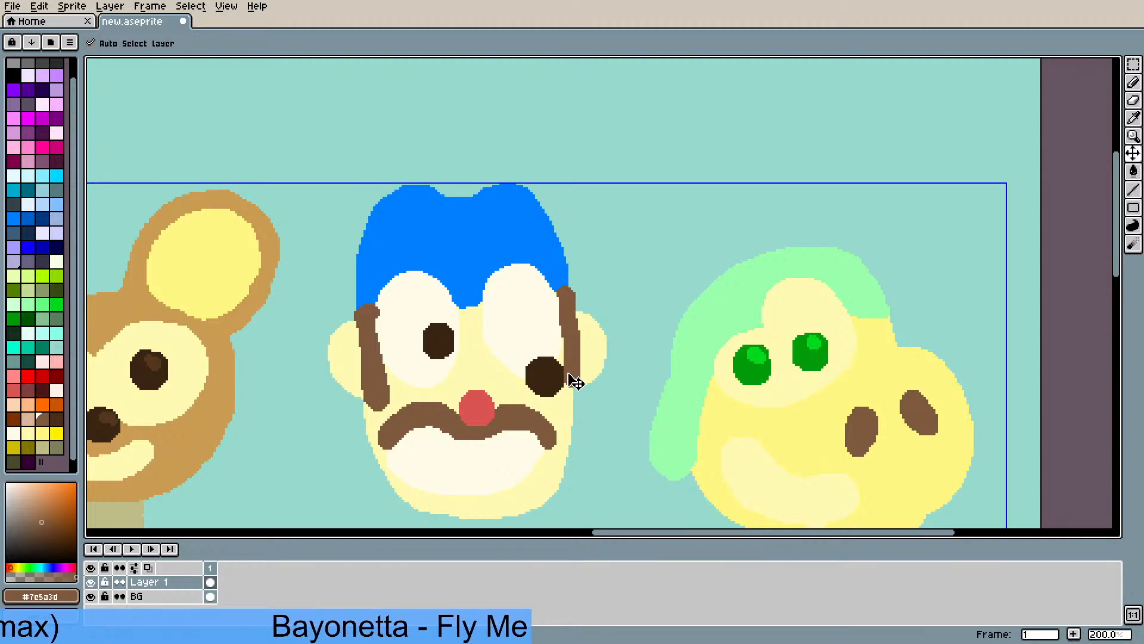
pyautogui.hotkey('ctrl', 'z')
pyautogui.hotkey('ctrl', 'z')
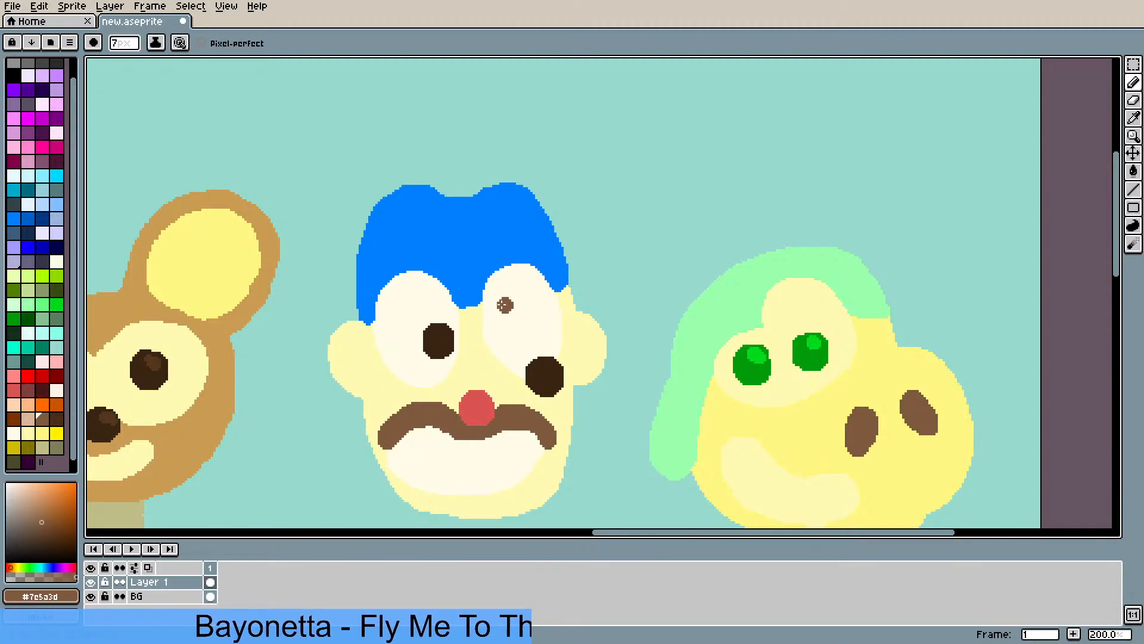
# - Paint thick brown #7e5a3d arches over the upper-left part of each eye on the mustached character
pyautogui.moveTo(503, 286)
pyautogui.mouseDown()
pyautogui.moveTo(497, 354)
pyautogui.moveTo(491, 316)
pyautogui.moveTo(504, 279)
pyautogui.moveTo(541, 280)
pyautogui.moveTo(515, 267)
pyautogui.moveTo(495, 295)
pyautogui.moveTo(539, 286)
pyautogui.moveTo(497, 308)
pyautogui.moveTo(545, 287)
pyautogui.moveTo(493, 326)
pyautogui.mouseUp()
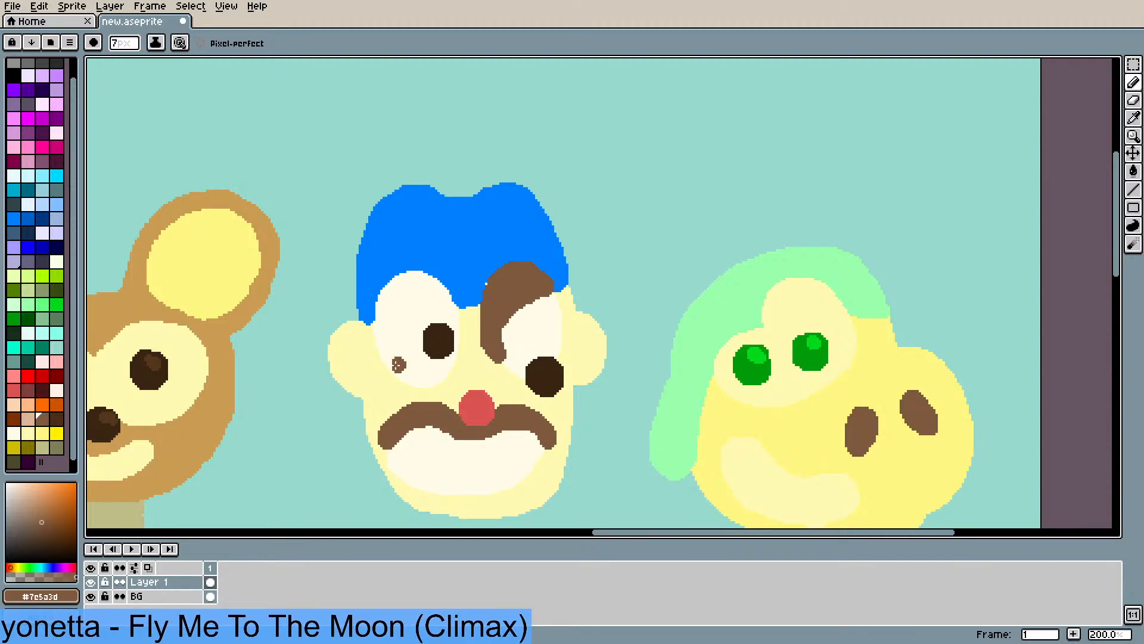
pyautogui.moveTo(391, 366)
pyautogui.mouseDown()
pyautogui.moveTo(387, 294)
pyautogui.moveTo(418, 278)
pyautogui.moveTo(454, 305)
pyautogui.moveTo(421, 280)
pyautogui.moveTo(397, 282)
pyautogui.moveTo(384, 314)
pyautogui.moveTo(435, 291)
pyautogui.moveTo(390, 321)
pyautogui.moveTo(441, 302)
pyautogui.mouseUp()
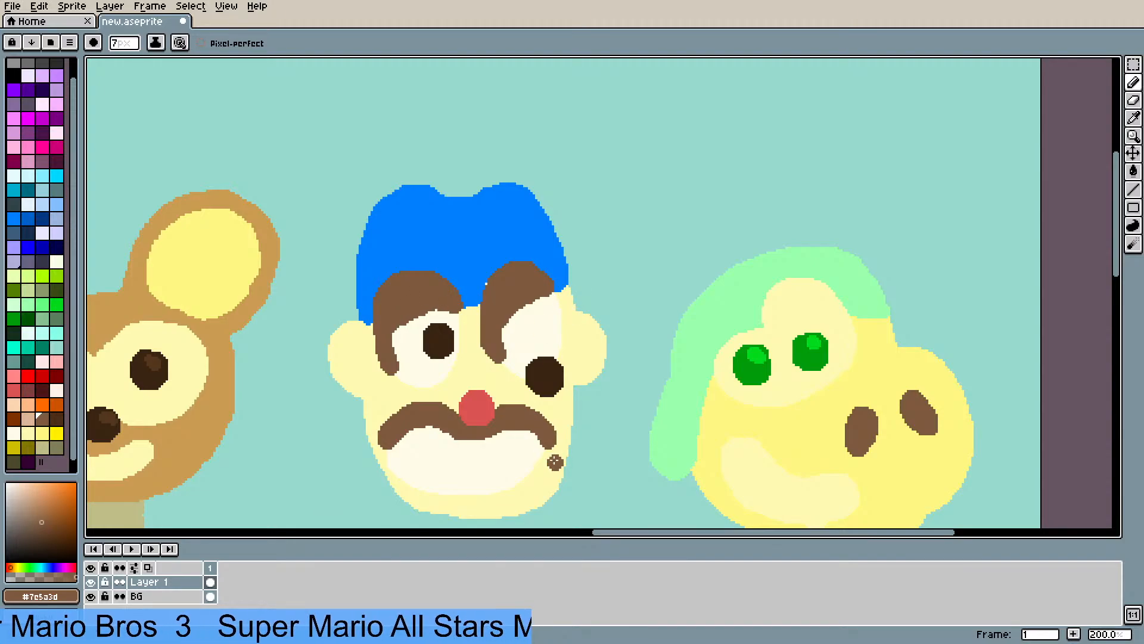
pyautogui.scroll(-2, 530, 432)
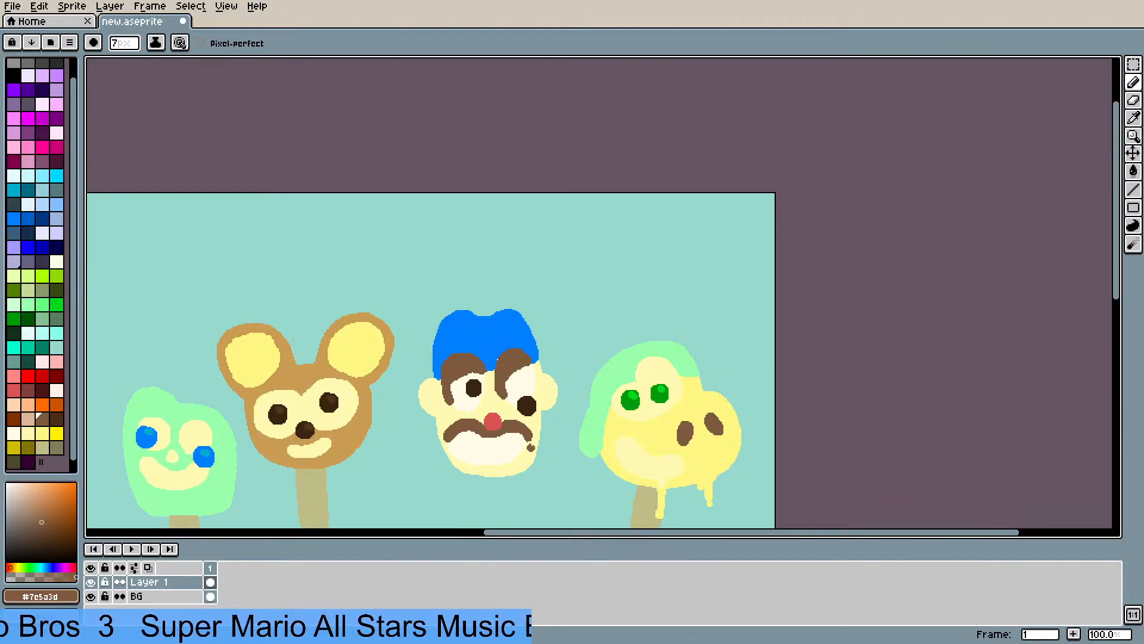
pyautogui.scroll(-5, 531, 447)
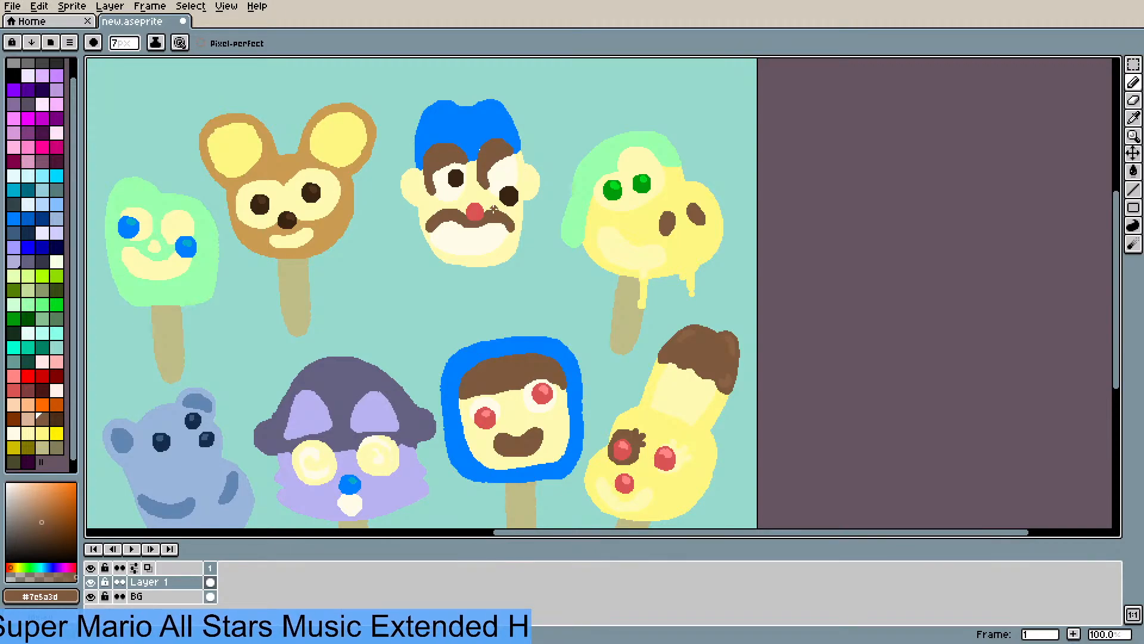
pyautogui.scroll(3, 491, 191)
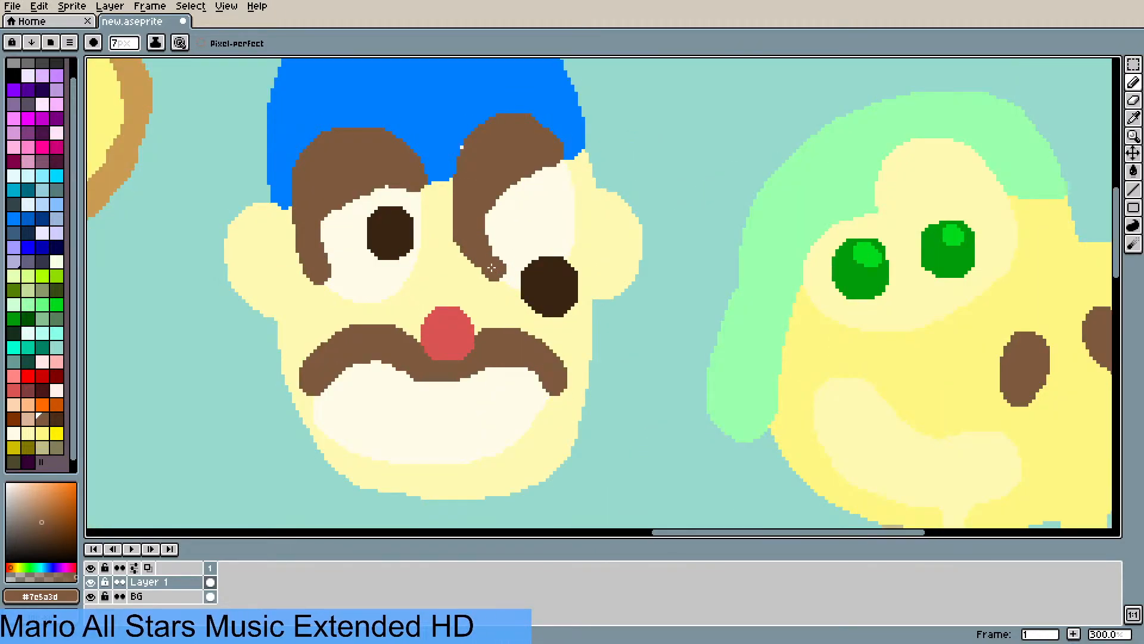
pyautogui.scroll(2, 492, 268)
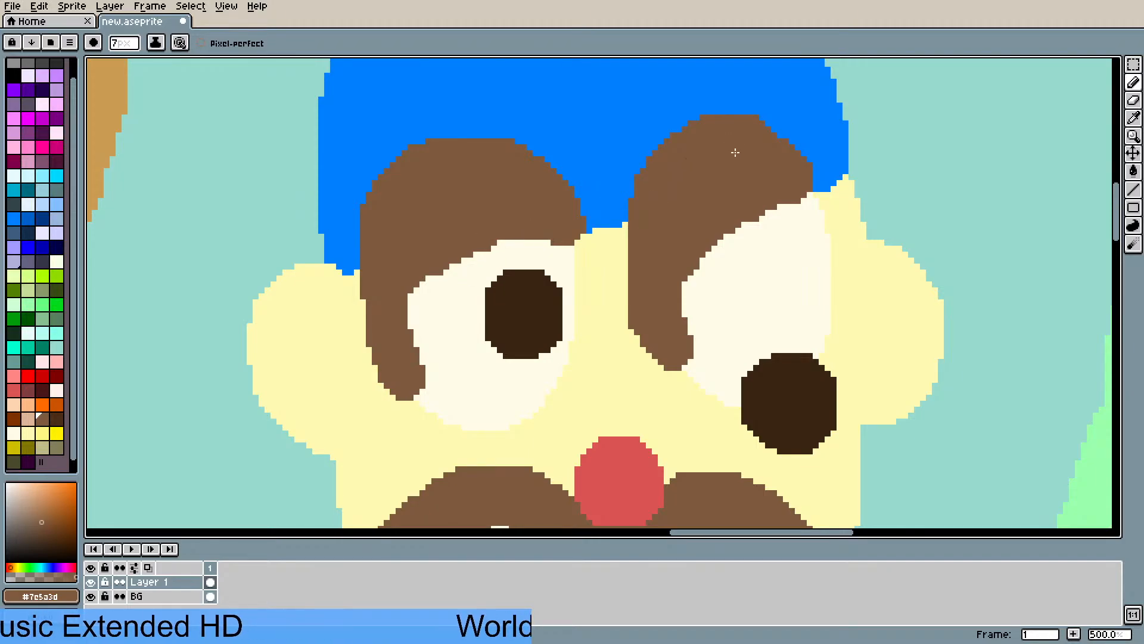
# - Set the brush size to 4 px and smooth the inner edges of both brown eye arches on the mustached character
pyautogui.scroll(-5, 735, 152)
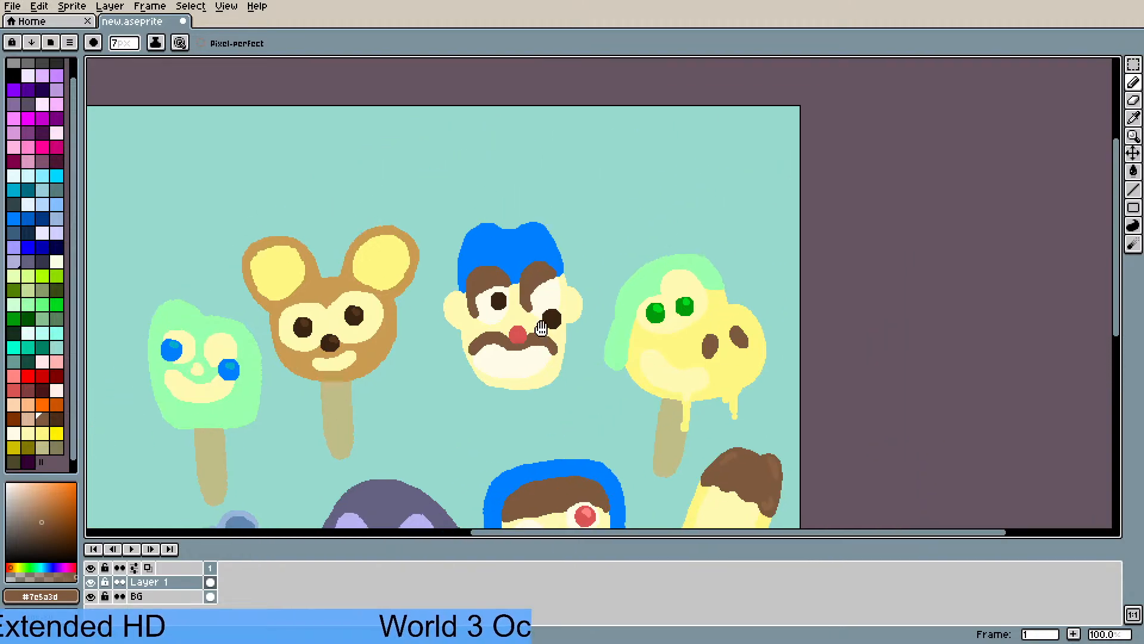
pyautogui.moveTo(541, 328); pyautogui.dragTo(585, 306)
pyautogui.scroll(2, 565, 292)
pyautogui.moveTo(419, 162); pyautogui.dragTo(458, 226)
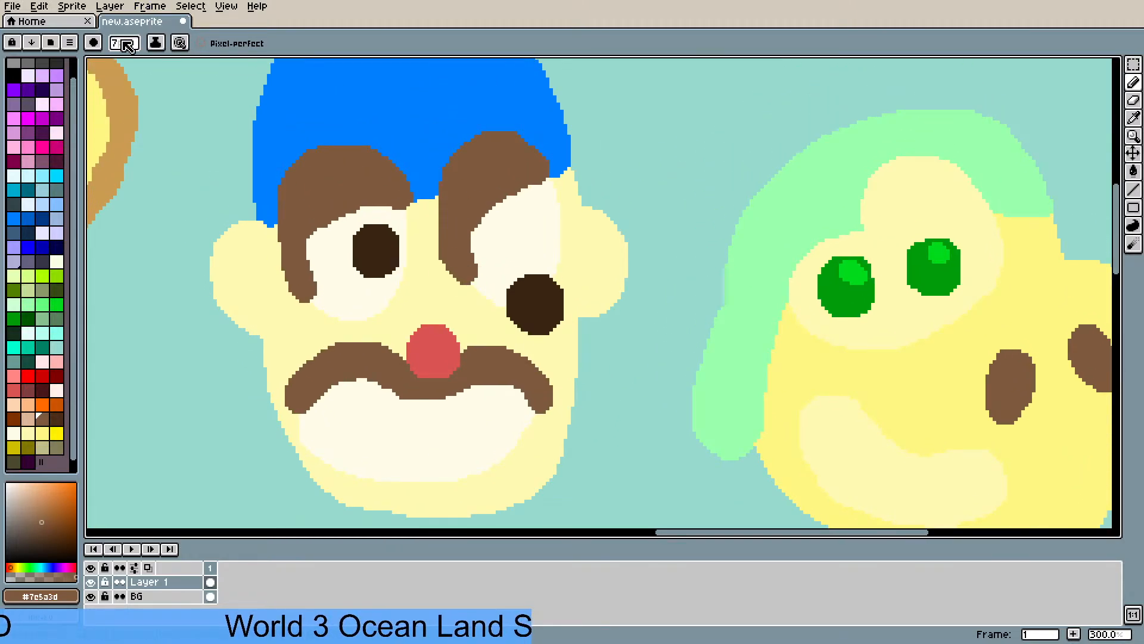
pyautogui.press('-')
pyautogui.press('-')
pyautogui.press('-')
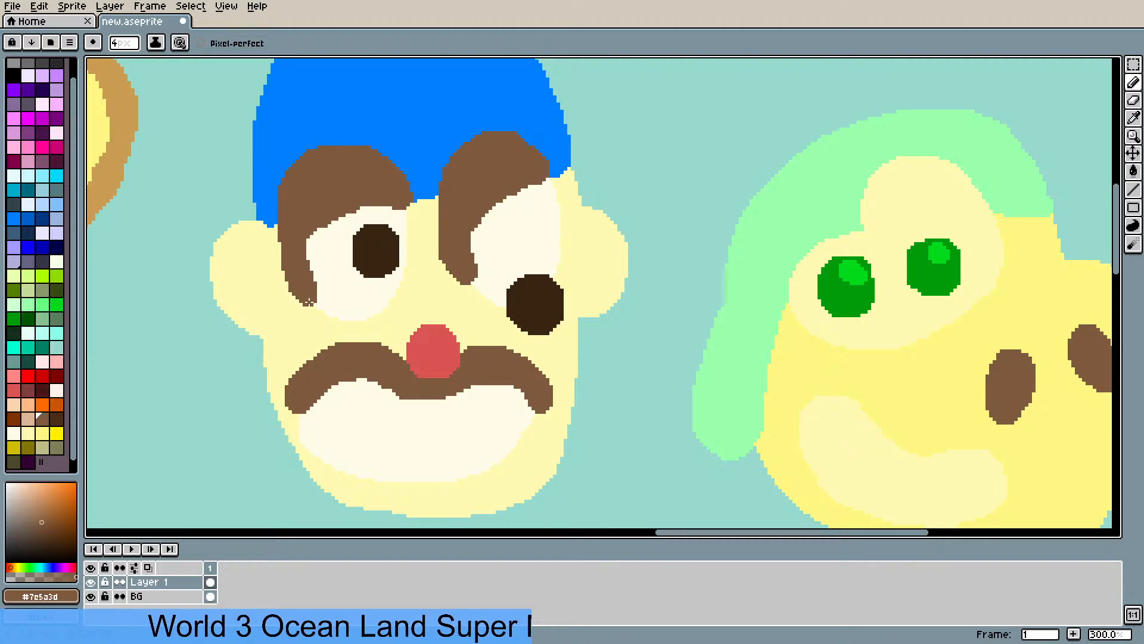
pyautogui.moveTo(308, 232)
pyautogui.mouseDown()
pyautogui.moveTo(299, 256)
pyautogui.moveTo(321, 228)
pyautogui.moveTo(379, 197)
pyautogui.moveTo(312, 249)
pyautogui.mouseUp()
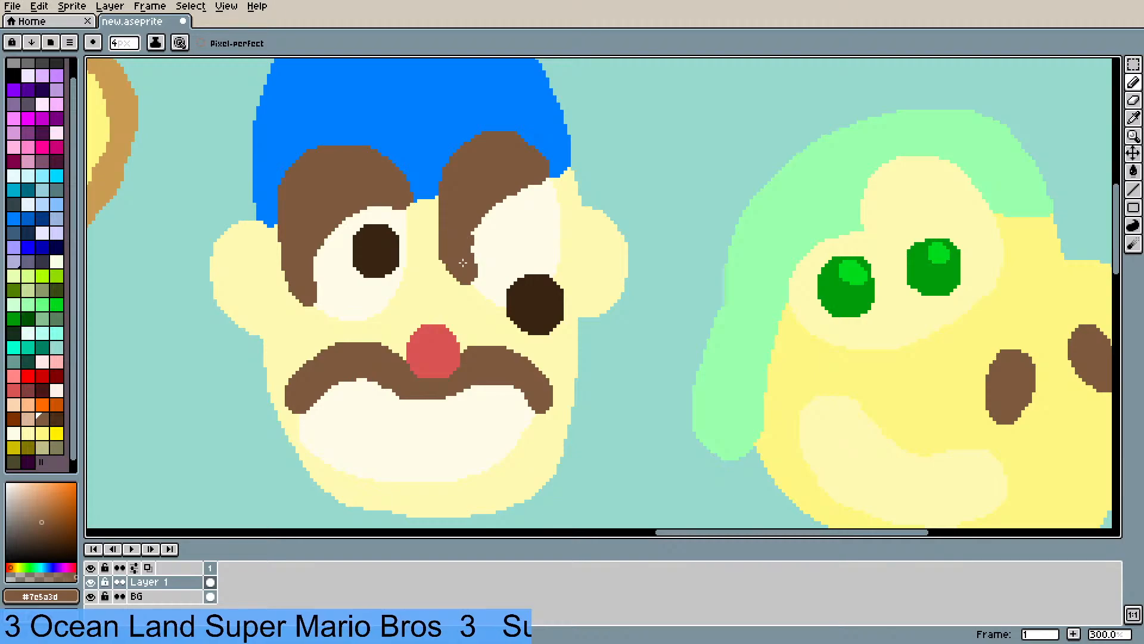
pyautogui.moveTo(474, 229)
pyautogui.mouseDown()
pyautogui.moveTo(538, 183)
pyautogui.moveTo(549, 160)
pyautogui.moveTo(528, 139)
pyautogui.mouseUp()
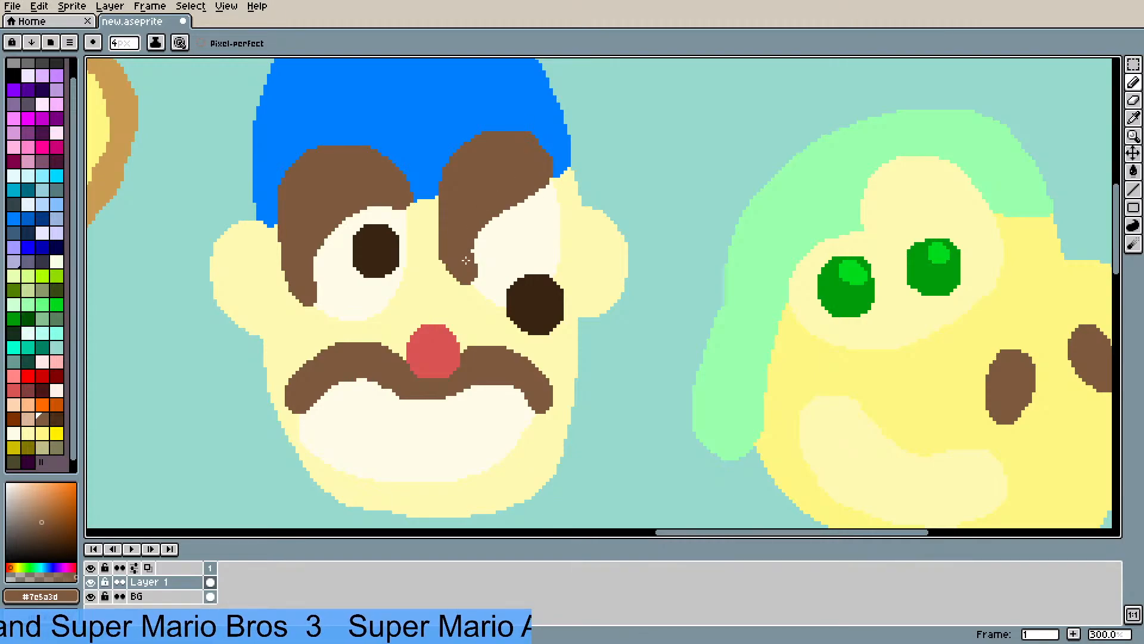
# - Sample the eye's cream #fffde9 and extend the lower-left part of the right eye beneath the brown arch's tip
pyautogui.scroll(2, 471, 283)
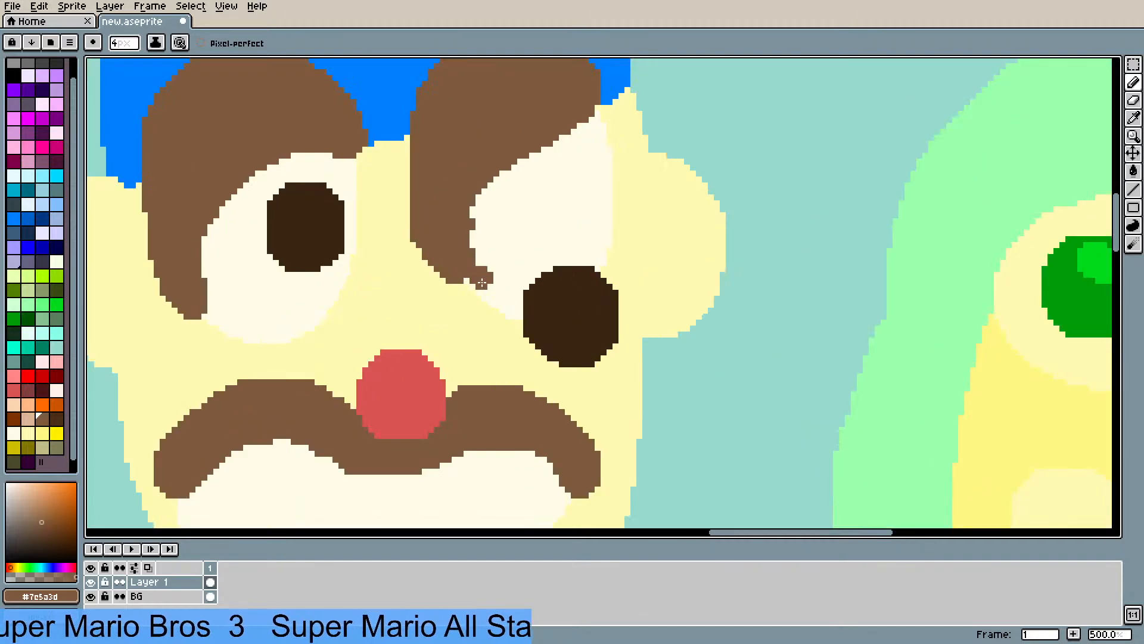
pyautogui.press('alt')
pyautogui.click(508, 275)
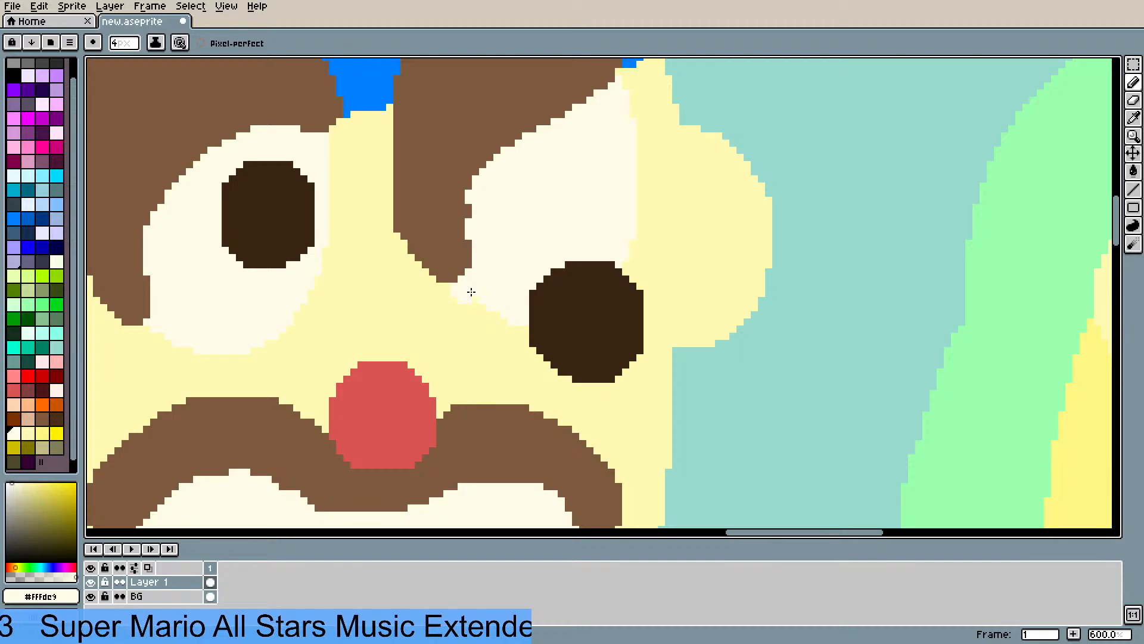
pyautogui.click(522, 317)
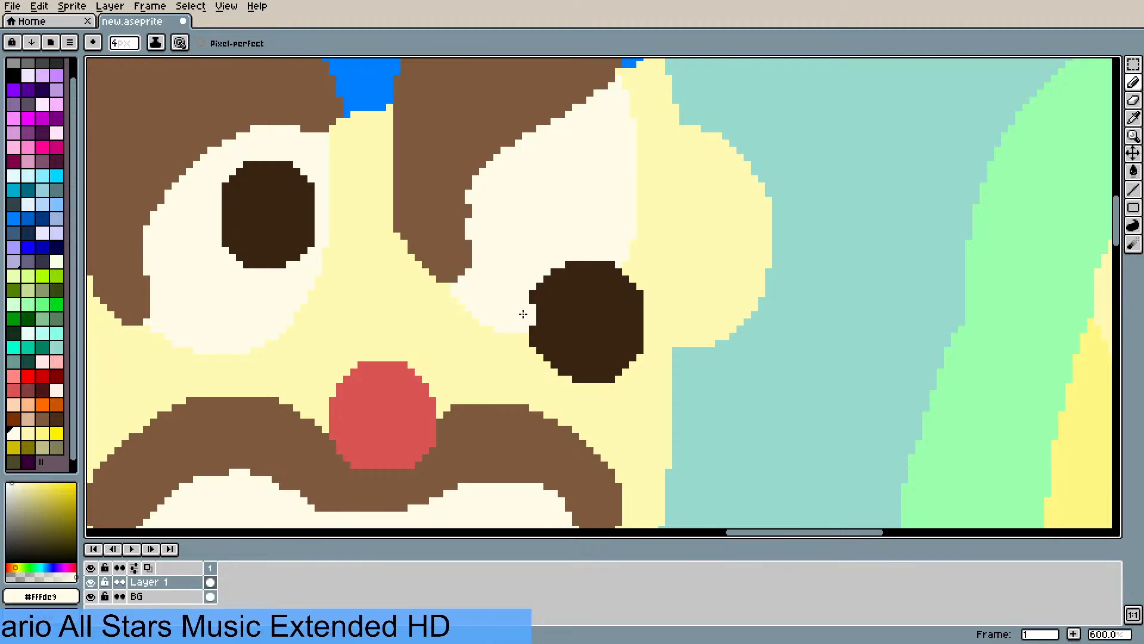
# - Sample the pupil's dark brown #3a2412 and touch up the left edge of the right pupil
pyautogui.keyDown('alt'); pyautogui.click(574, 313); pyautogui.keyUp('alt')
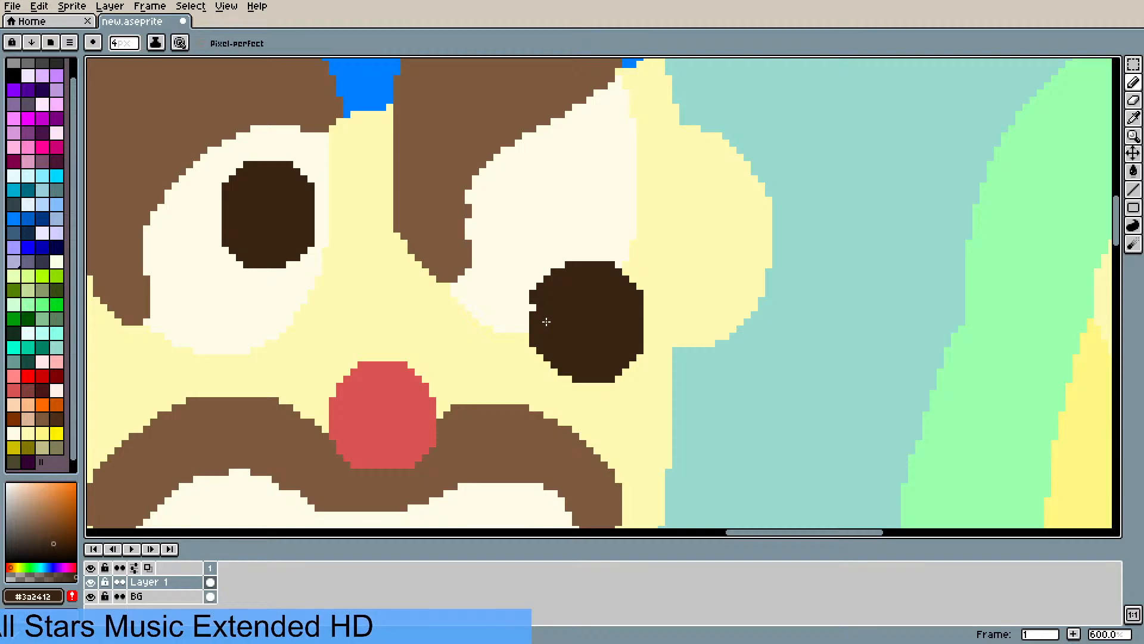
pyautogui.moveTo(546, 322); pyautogui.dragTo(544, 310)
pyautogui.hotkey('ctrl', 'z')
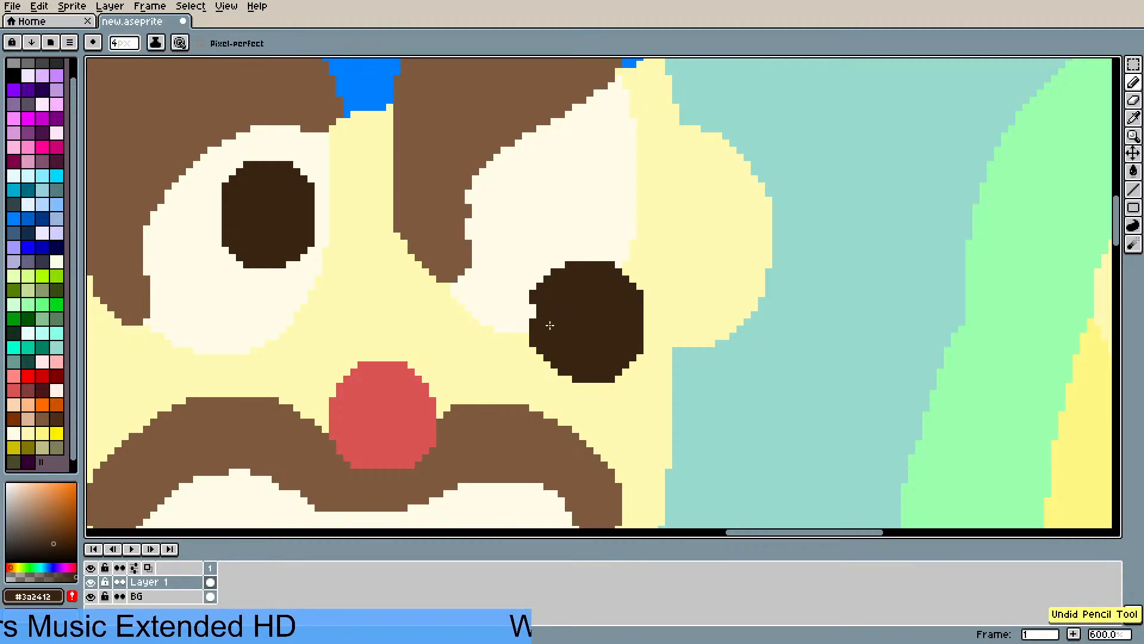
pyautogui.click(549, 315)
pyautogui.scroll(-2, 552, 311)
pyautogui.scroll(-2, 552, 311)
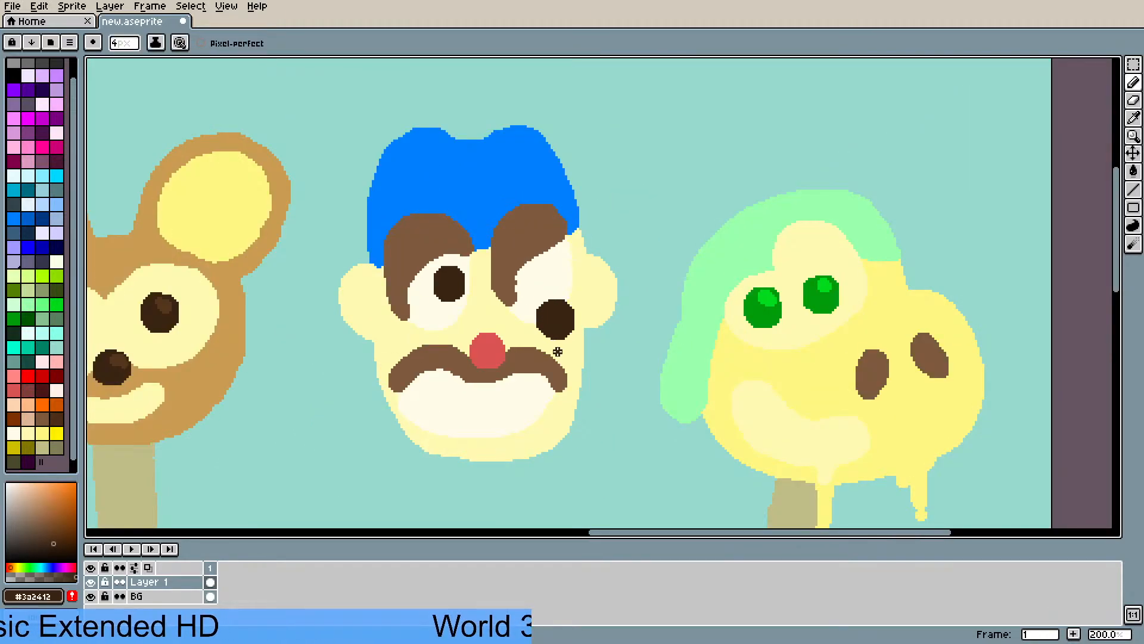
pyautogui.scroll(-3, 553, 356)
pyautogui.scroll(3, 477, 215)
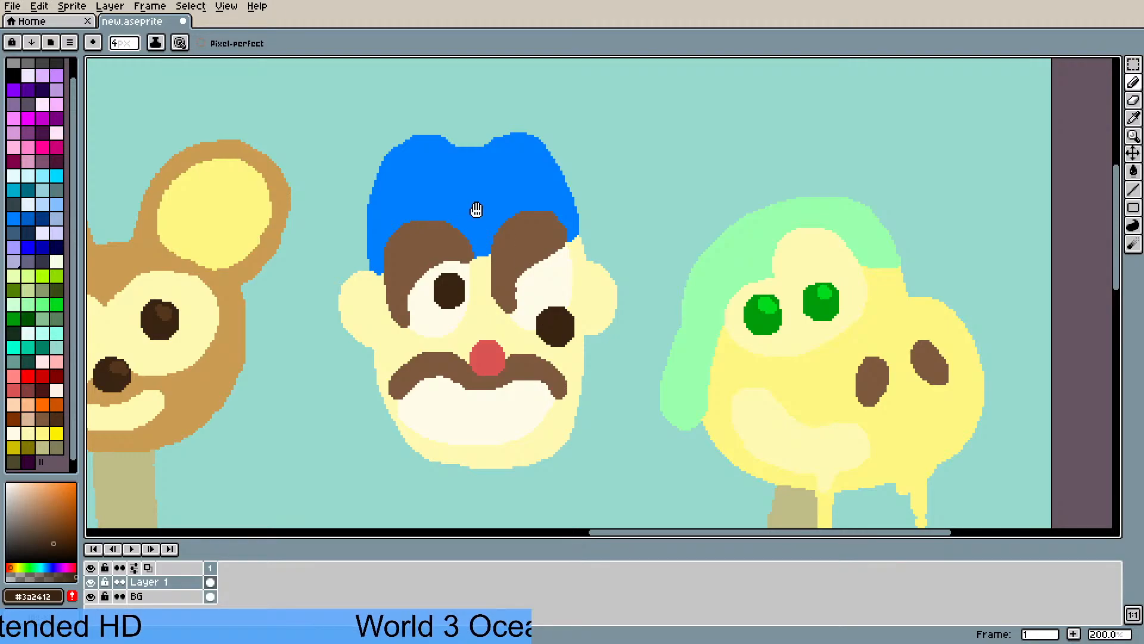
# - Trim the upper edges of both brown arches with the hair's sampled blue #007fff, rounding their tops
pyautogui.scroll(1, 522, 251)
pyautogui.press('i')
pyautogui.click(528, 244)
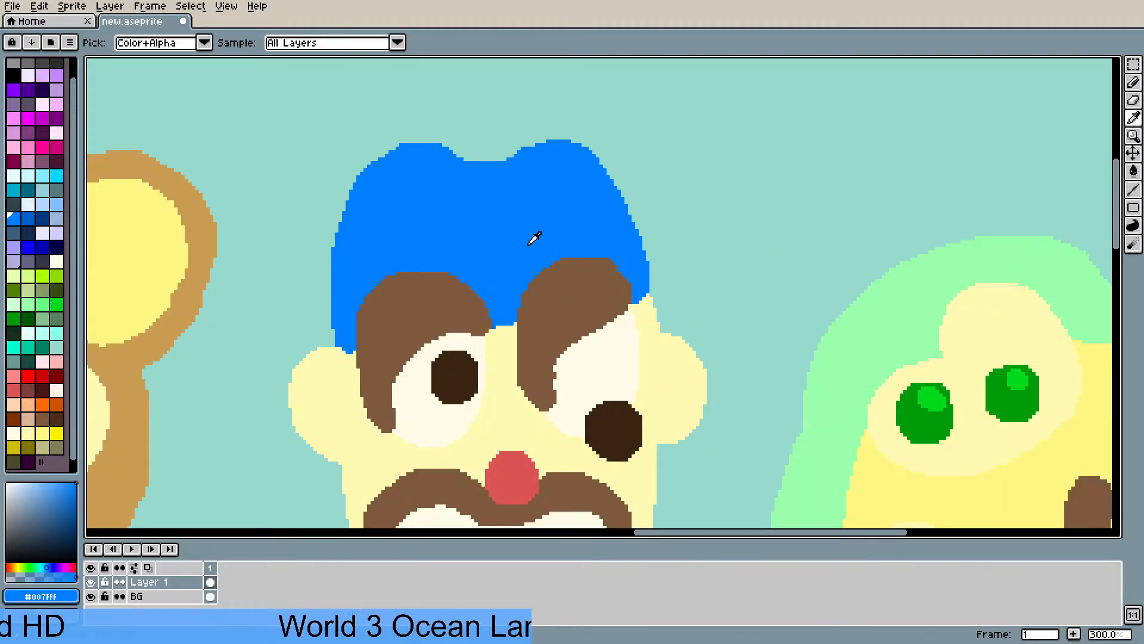
pyautogui.press('b')
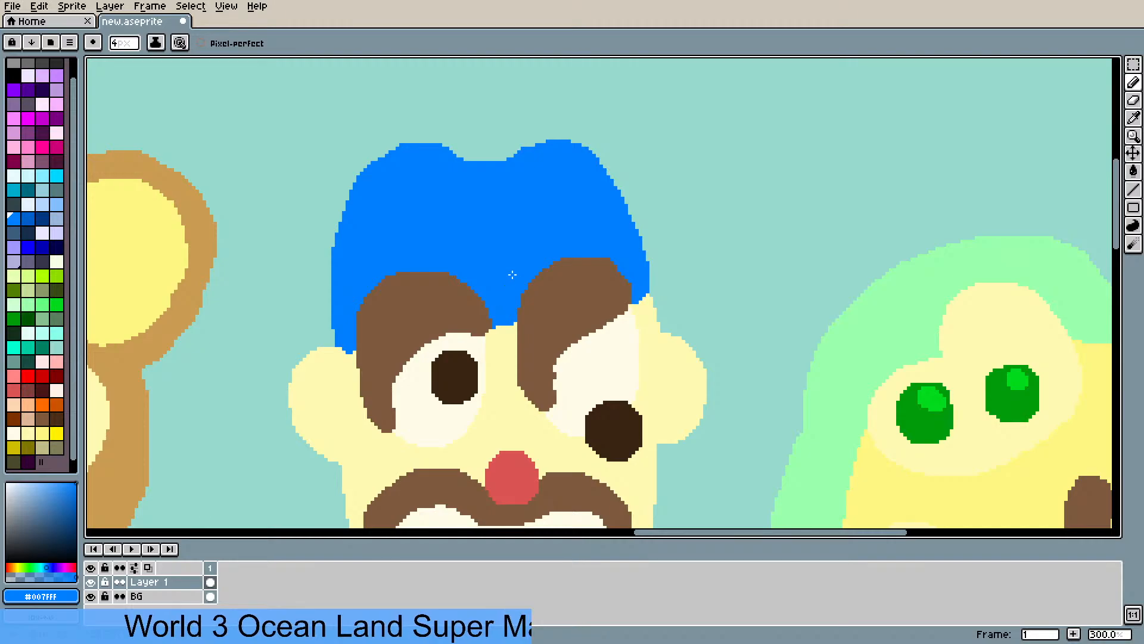
pyautogui.moveTo(506, 304)
pyautogui.mouseDown()
pyautogui.moveTo(577, 261)
pyautogui.moveTo(623, 269)
pyautogui.mouseUp()
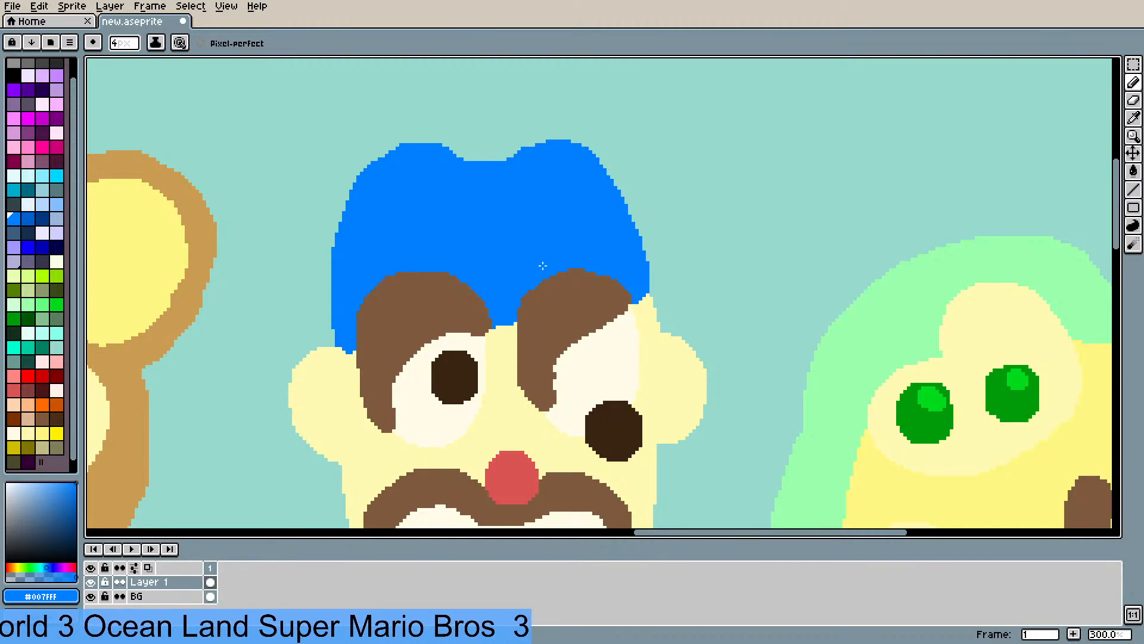
pyautogui.moveTo(487, 296)
pyautogui.mouseDown()
pyautogui.moveTo(440, 278)
pyautogui.moveTo(386, 279)
pyautogui.mouseUp()
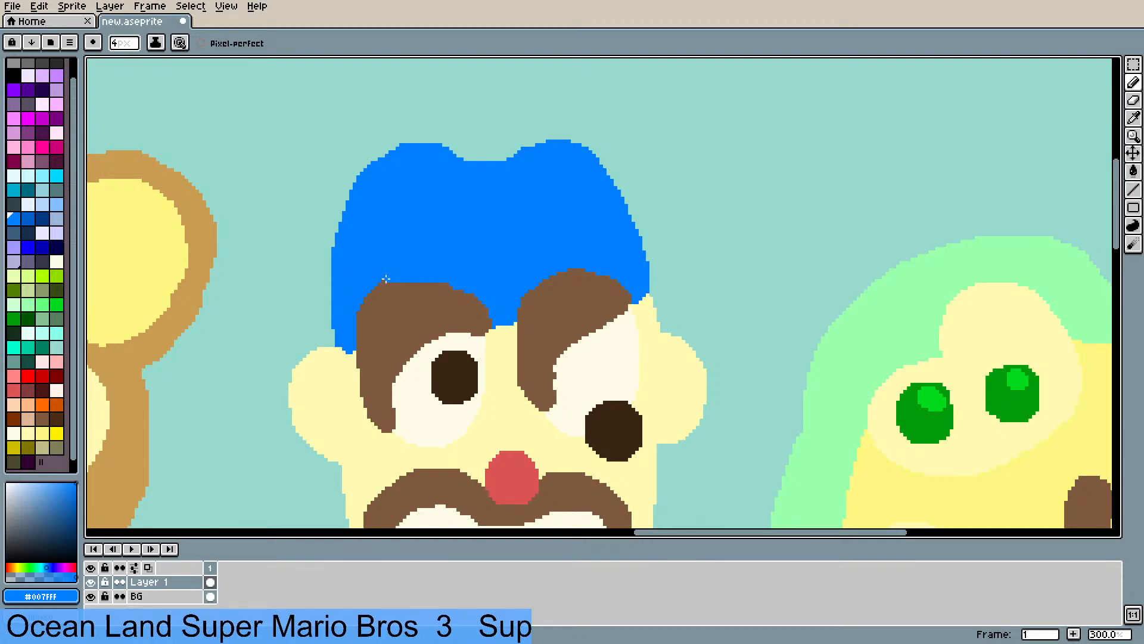
pyautogui.moveTo(350, 343)
pyautogui.mouseDown()
pyautogui.moveTo(363, 310)
pyautogui.moveTo(394, 284)
pyautogui.mouseUp()
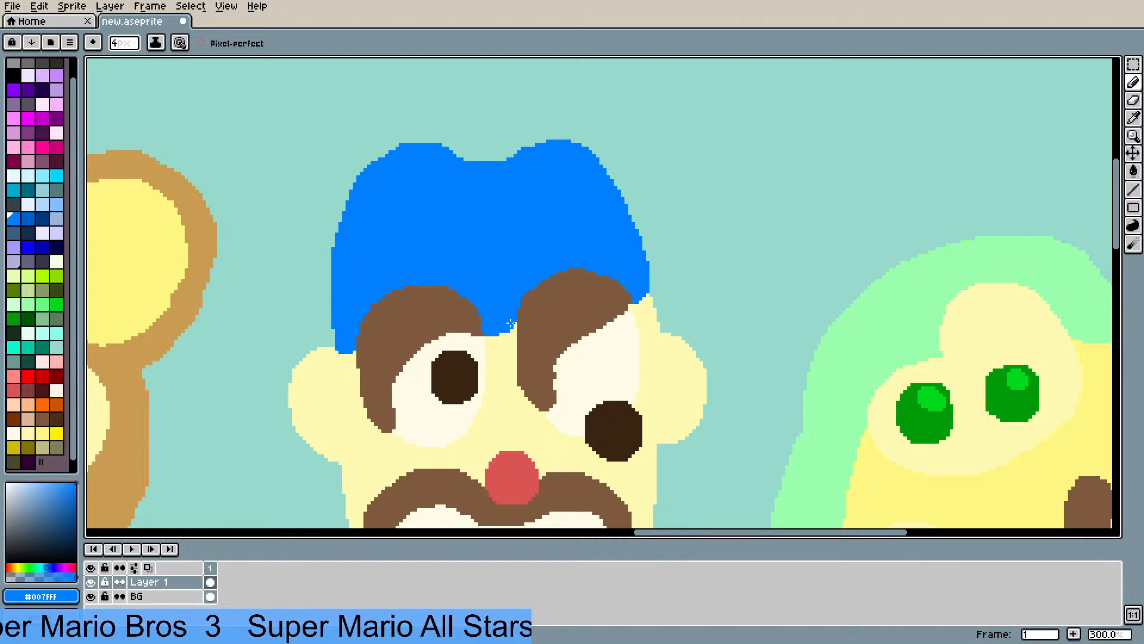
pyautogui.scroll(-3, 513, 322)
pyautogui.scroll(3, 542, 256)
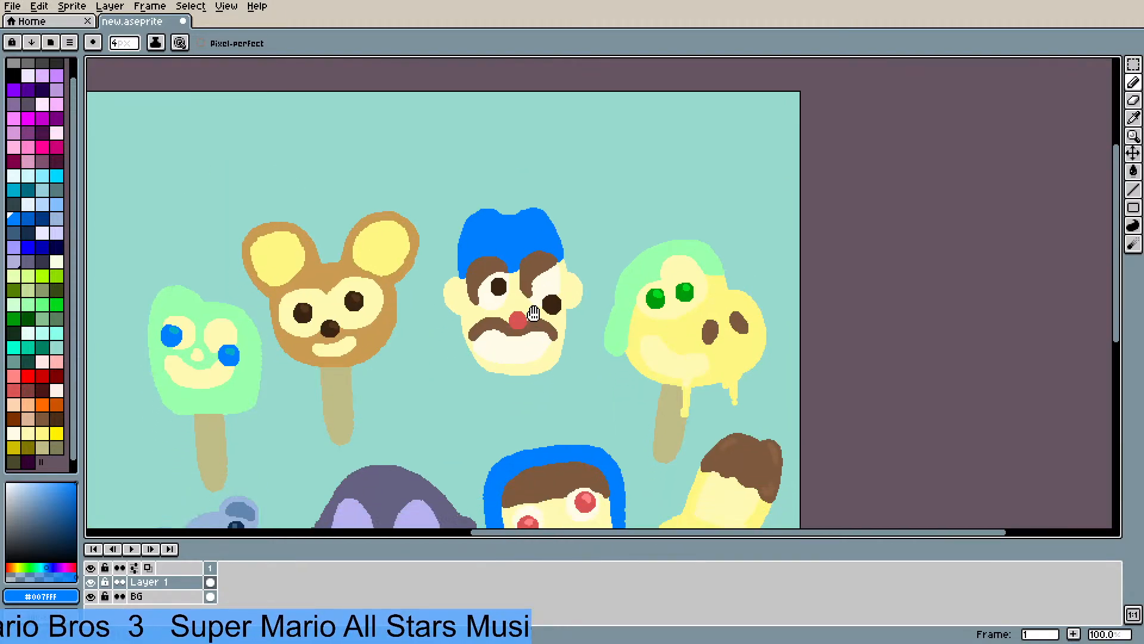
# - Smooth the inner edge of the right eye's arch with sampled brown #7e5a3d
pyautogui.press('i')
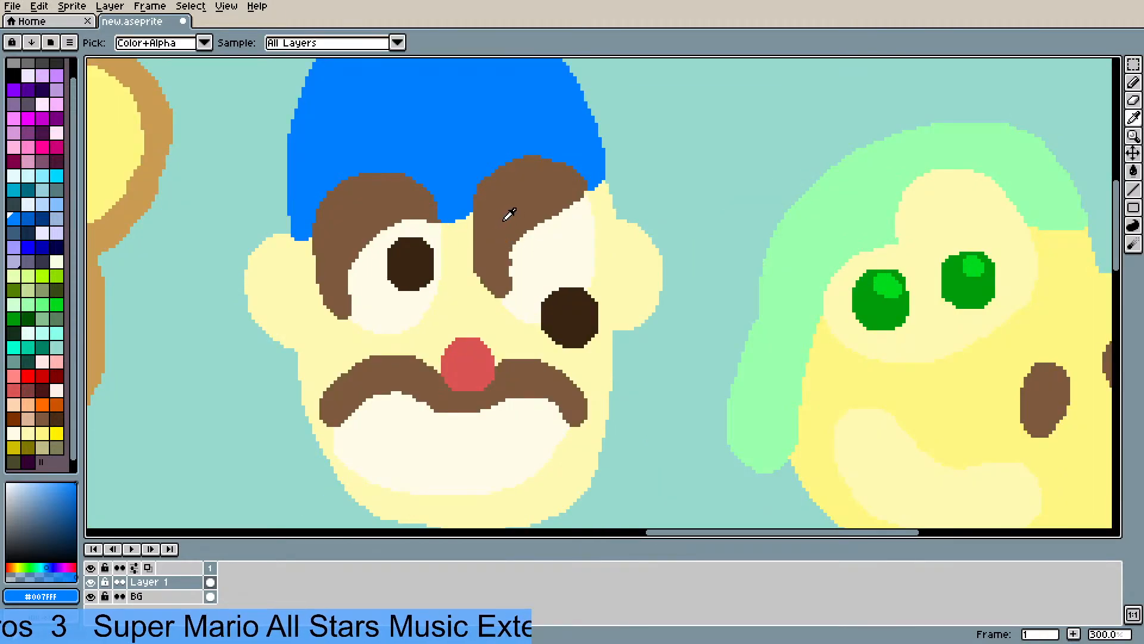
pyautogui.click(502, 219)
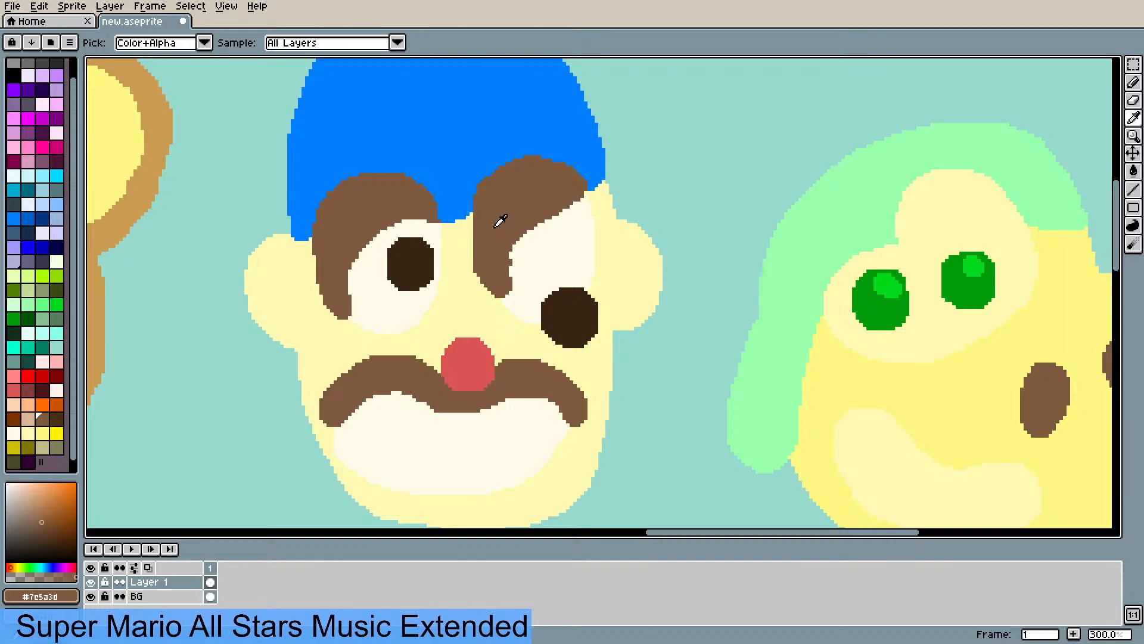
pyautogui.press('b')
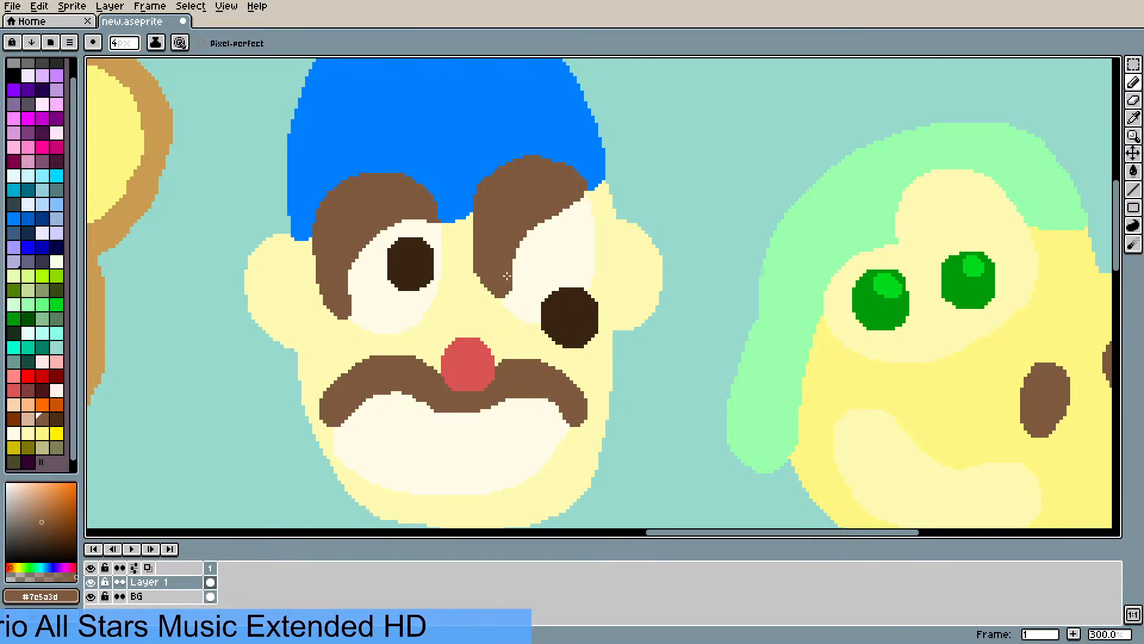
pyautogui.scroll(-2, 506, 275)
pyautogui.scroll(-1, 510, 350)
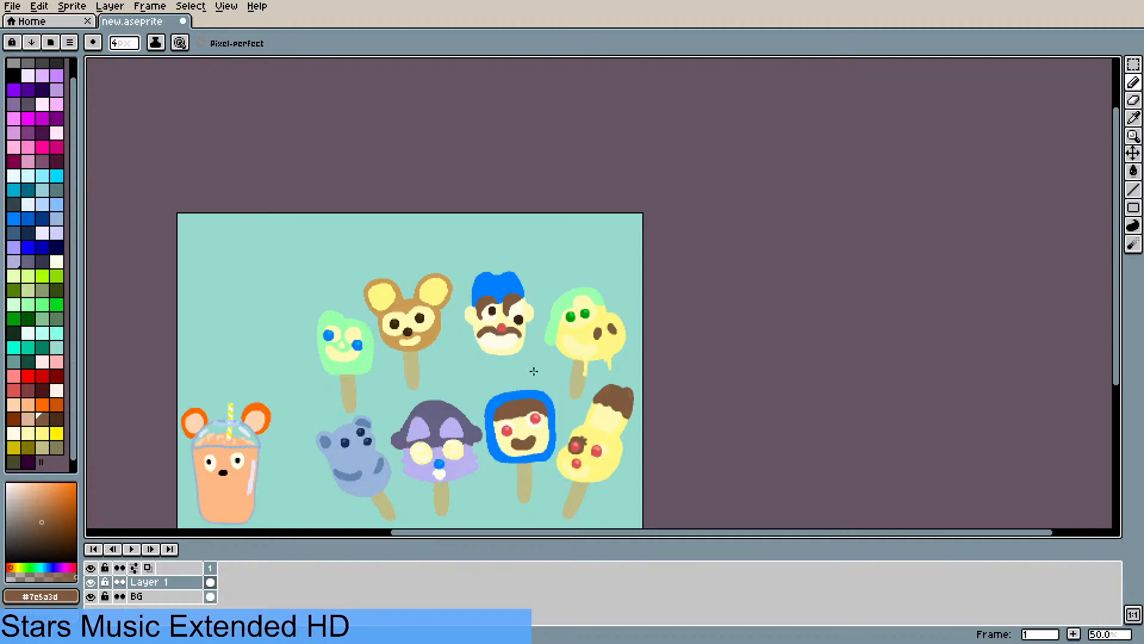
pyautogui.moveTo(532, 377); pyautogui.dragTo(549, 298)
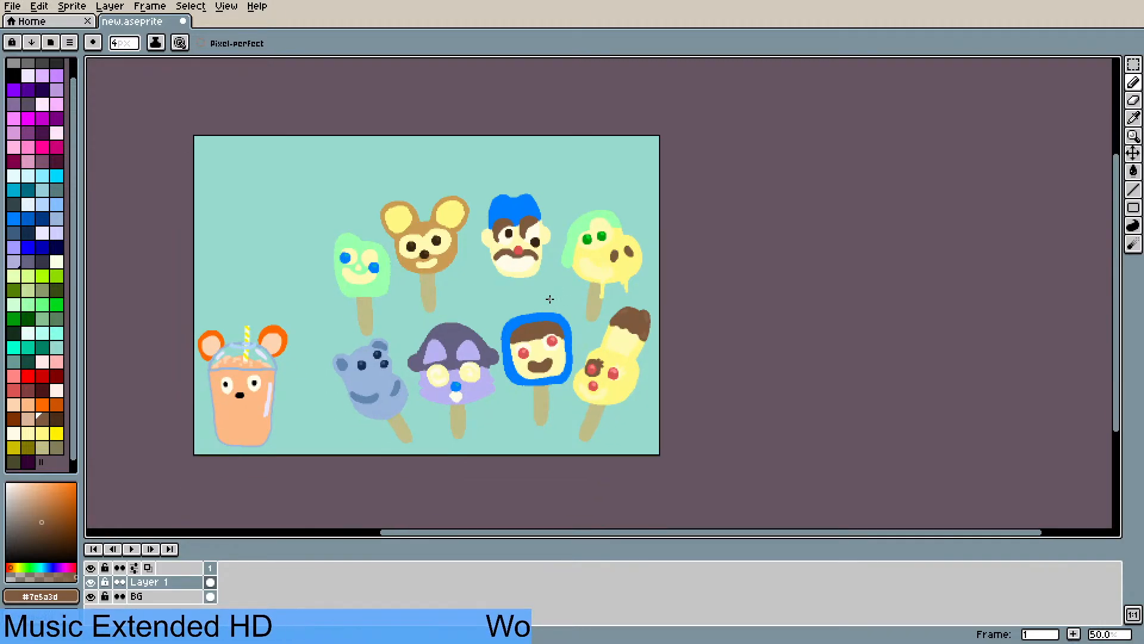
pyautogui.scroll(1, 549, 295)
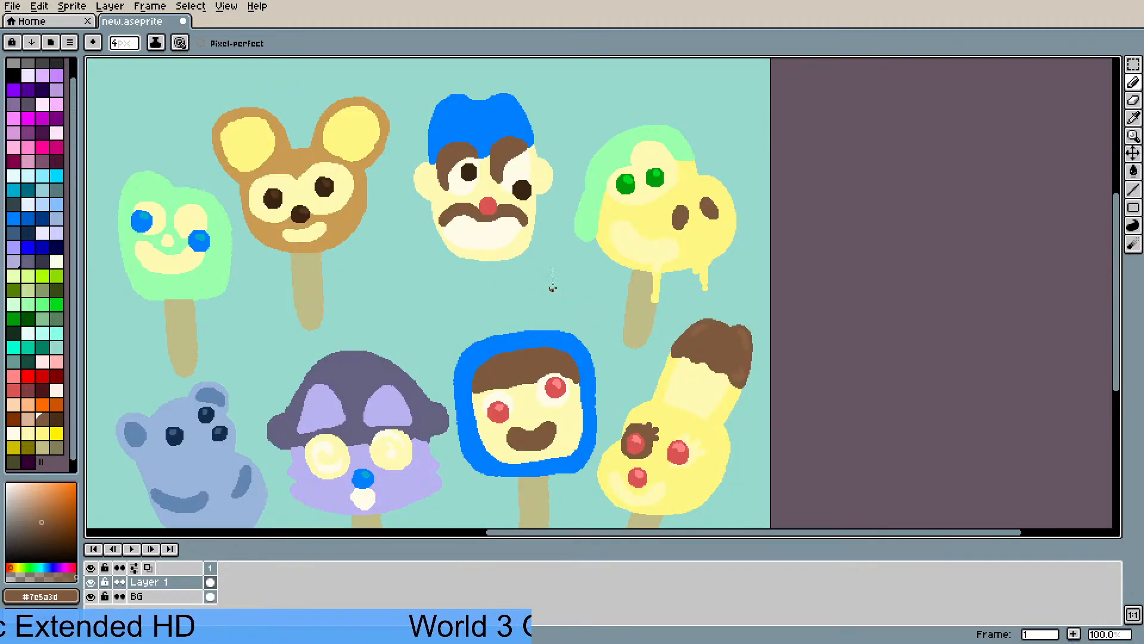
pyautogui.scroll(-1, 551, 288)
pyautogui.scroll(1, 554, 287)
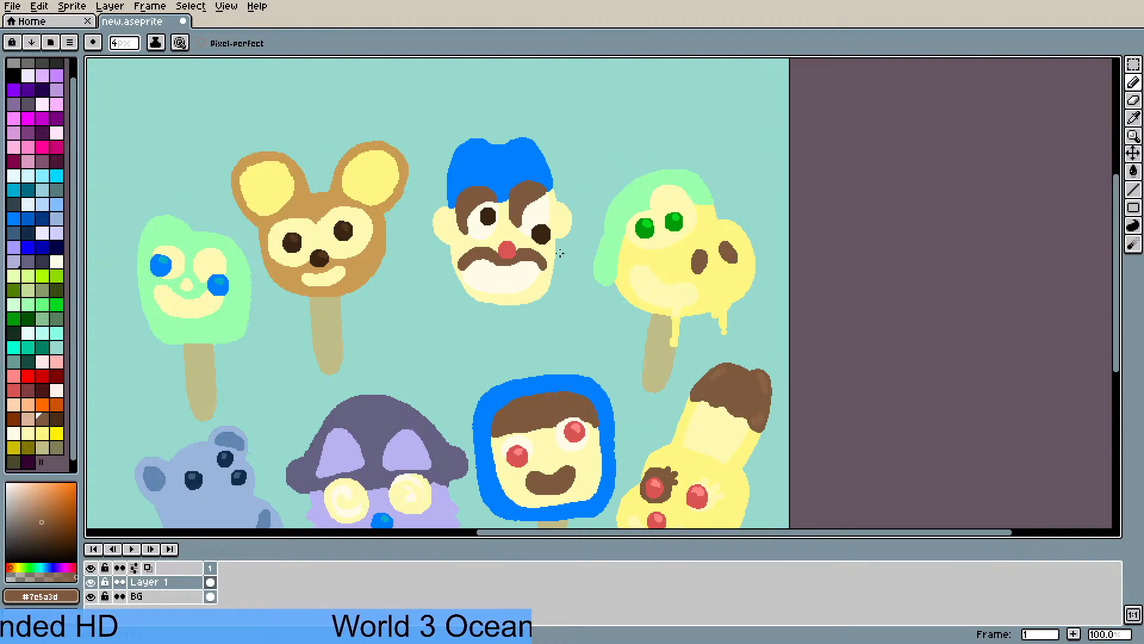
# - Fill both brown eye arches with the eyes' sampled cream #fffde9, merging them into the whites of the eyes
pyautogui.scroll(2, 554, 239)
pyautogui.keyDown('alt'); pyautogui.click(529, 246); pyautogui.keyUp('alt')
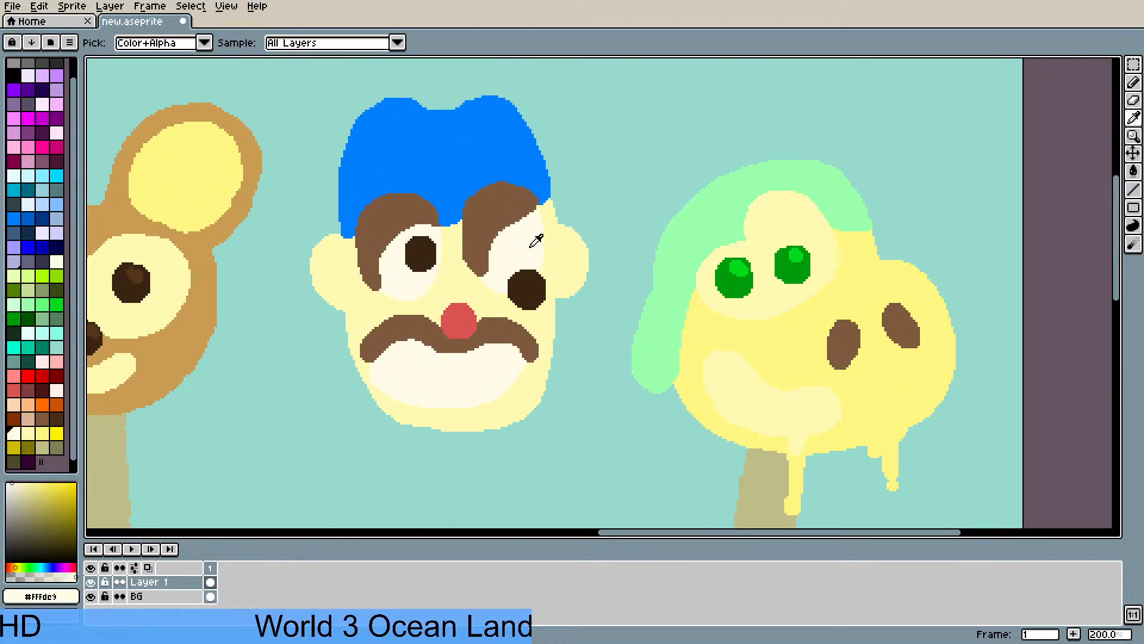
pyautogui.click(494, 209)
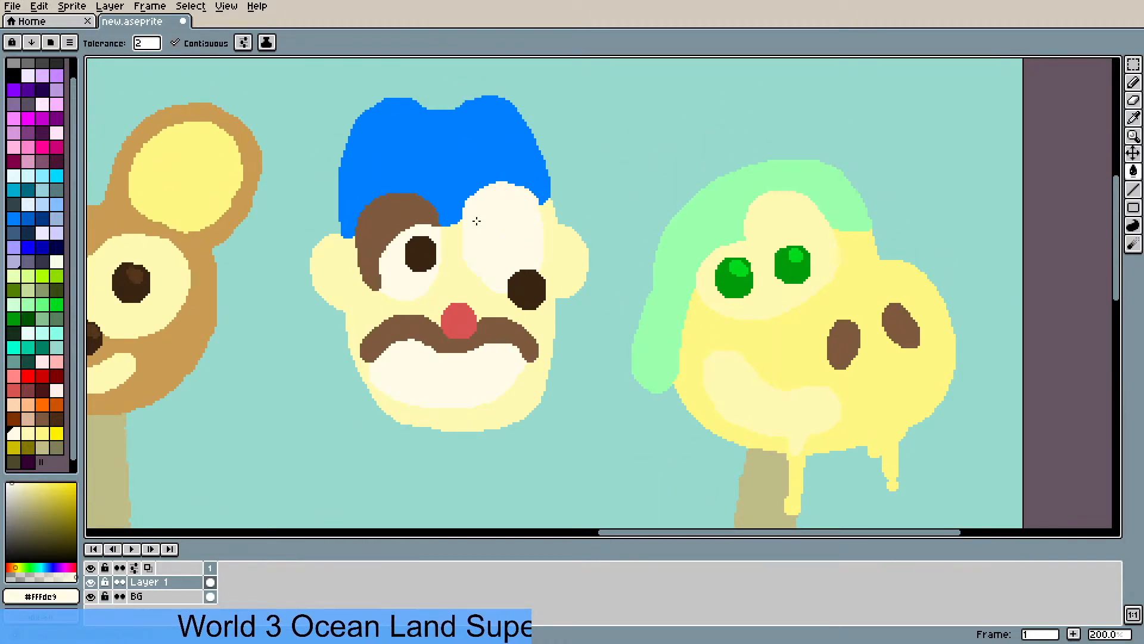
pyautogui.click(388, 225)
pyautogui.scroll(-2, 384, 262)
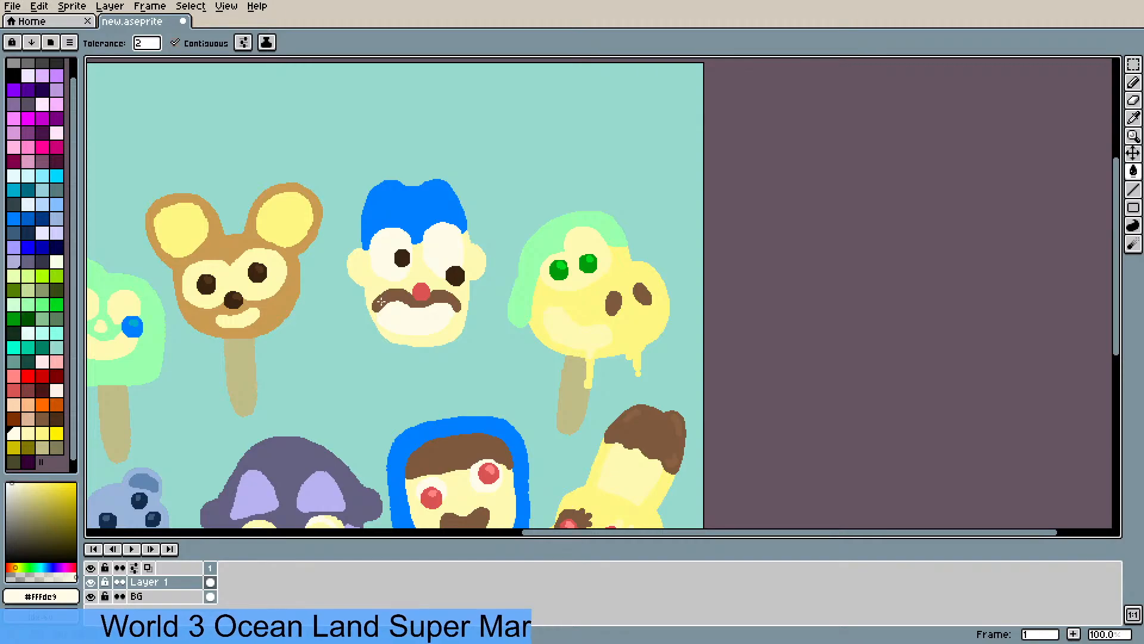
pyautogui.scroll(1, 383, 266)
# - Sample the mustache's brown #7e5a3d and thicken its middle upward, covering the lower part of the red nose
pyautogui.press('i')
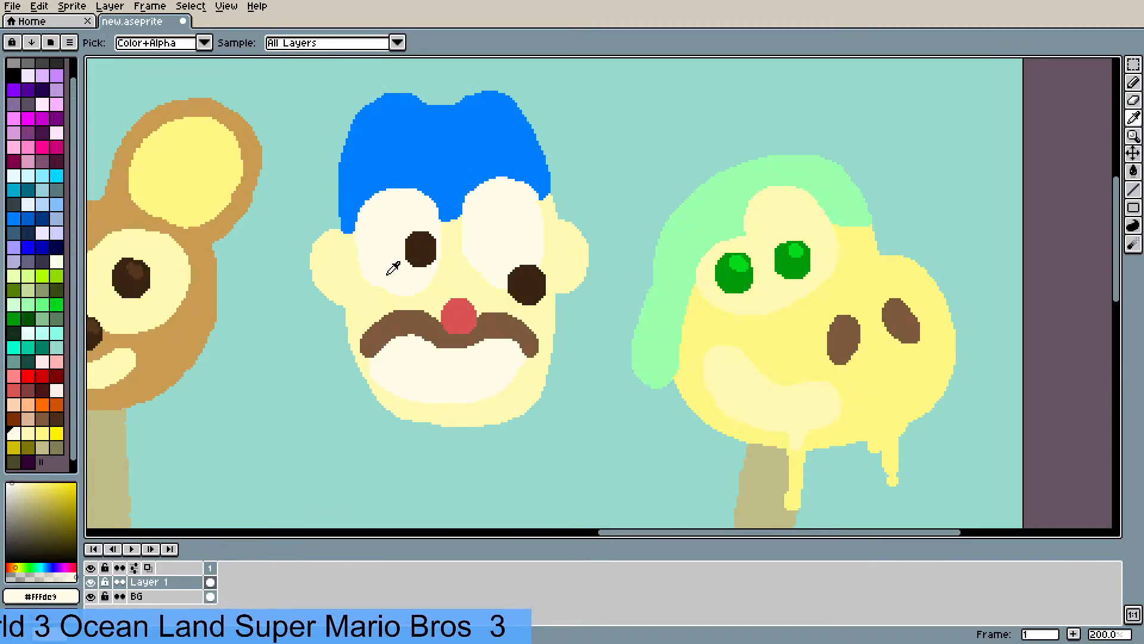
pyautogui.press('b')
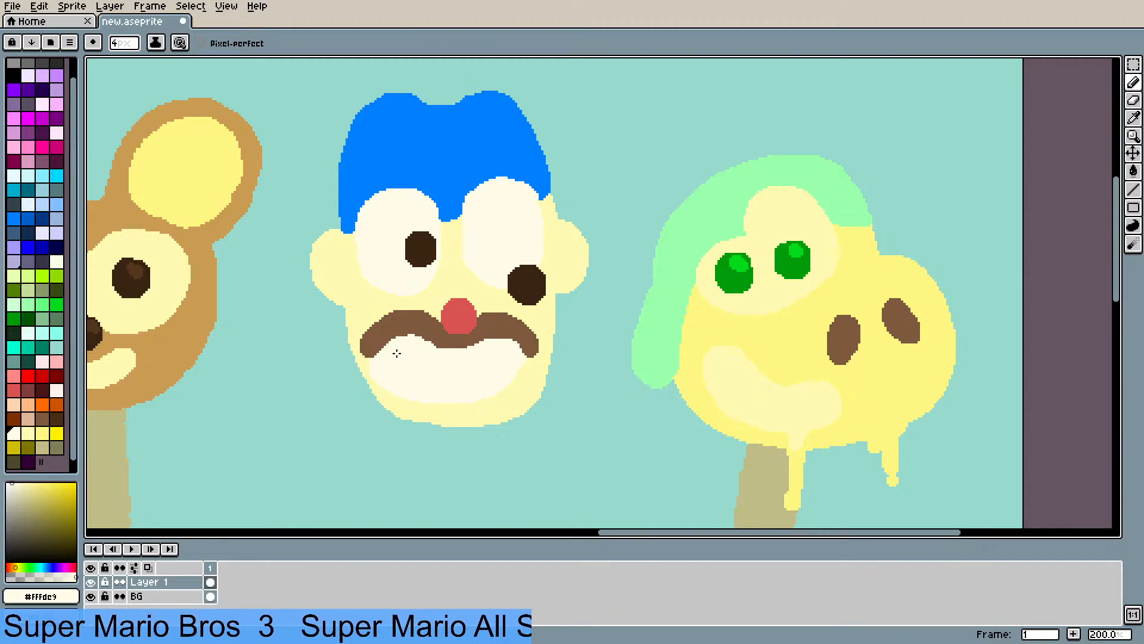
pyautogui.press('i')
pyautogui.click(430, 334)
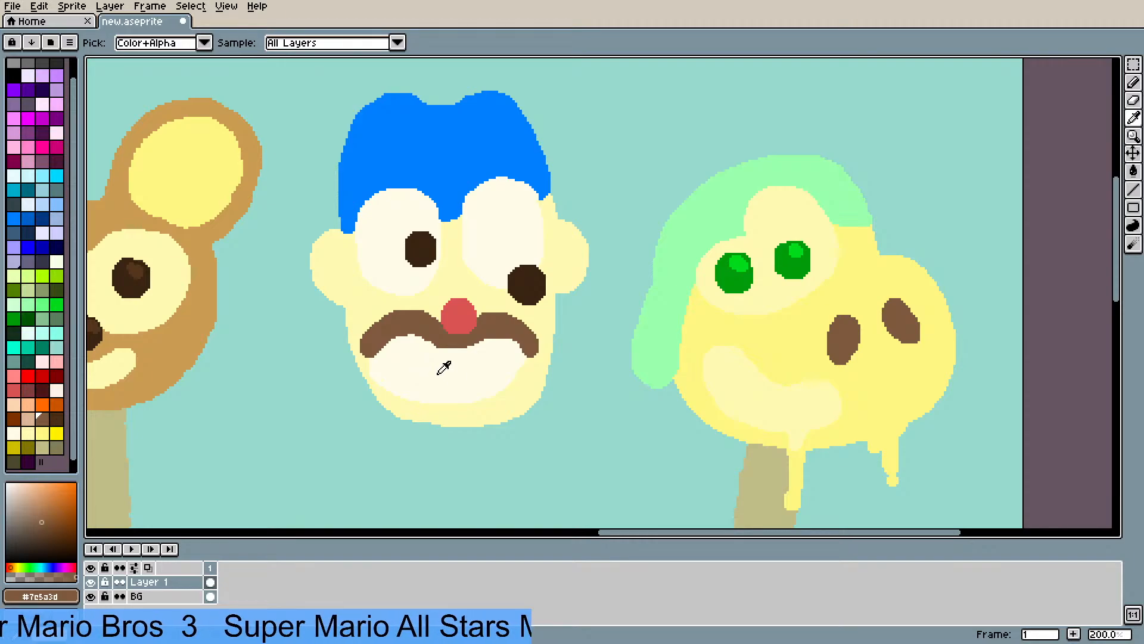
pyautogui.press('b')
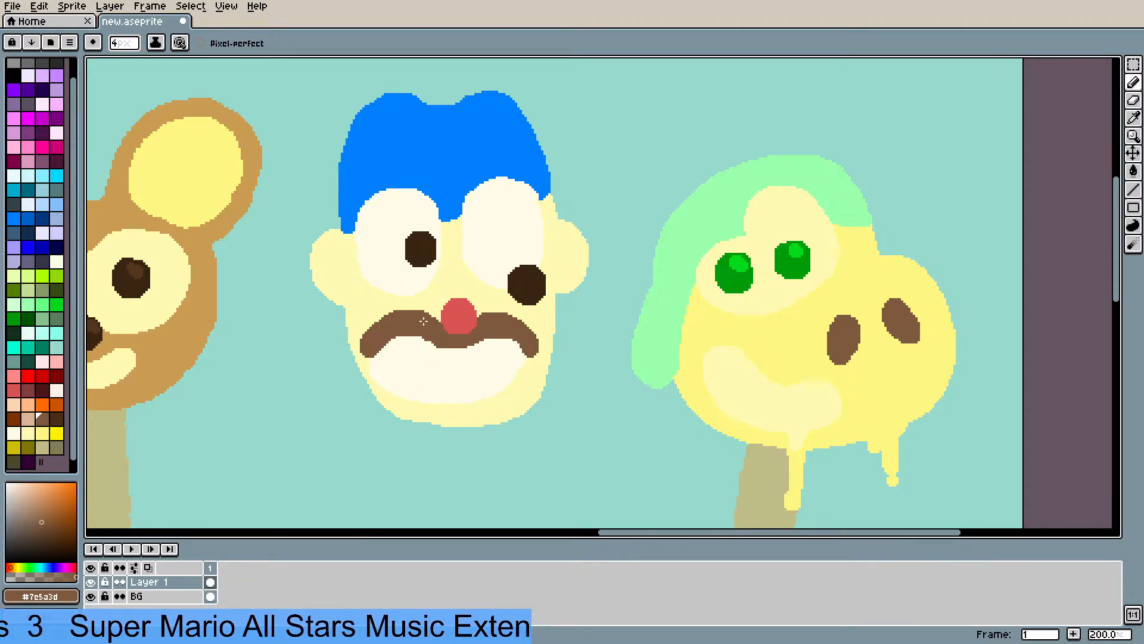
pyautogui.scroll(4, 422, 316)
pyautogui.scroll(-6, 422, 312)
pyautogui.scroll(5, 420, 311)
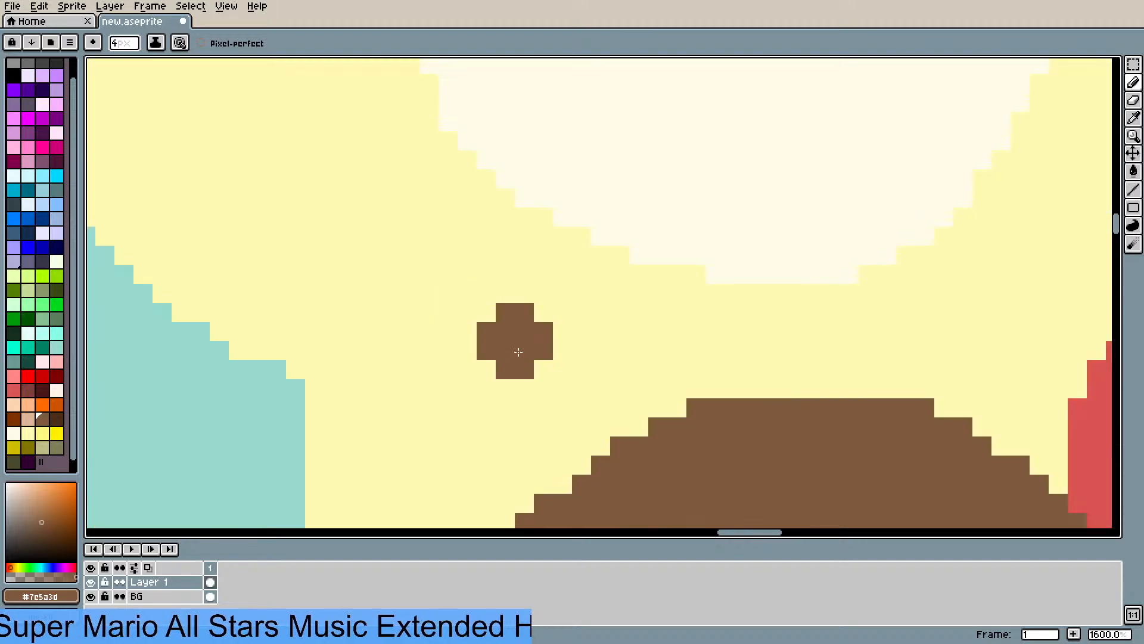
pyautogui.scroll(-4, 518, 352)
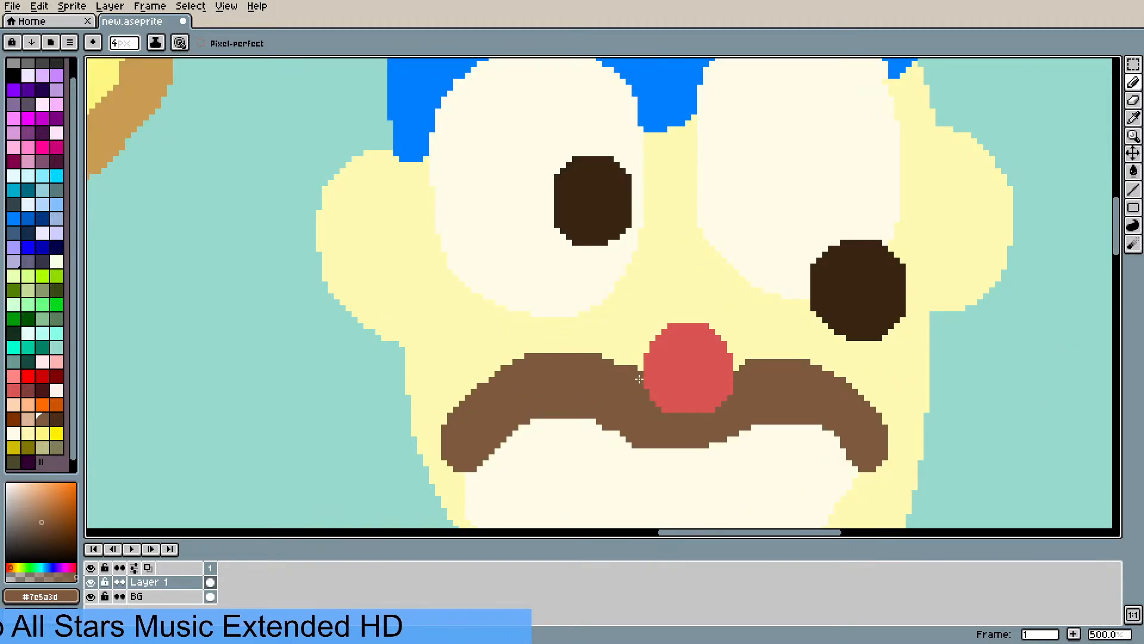
pyautogui.moveTo(639, 379)
pyautogui.mouseDown()
pyautogui.moveTo(741, 393)
pyautogui.moveTo(745, 384)
pyautogui.moveTo(700, 377)
pyautogui.moveTo(762, 382)
pyautogui.moveTo(659, 364)
pyautogui.moveTo(603, 352)
pyautogui.mouseUp()
pyautogui.moveTo(686, 385)
pyautogui.mouseDown()
pyautogui.moveTo(711, 406)
pyautogui.moveTo(692, 387)
pyautogui.mouseUp()
# - Sample the nose's red #db5554 and repaint the round nose slightly higher over the thickened mustache
pyautogui.keyDown('alt'); pyautogui.click(695, 346); pyautogui.keyUp('alt')
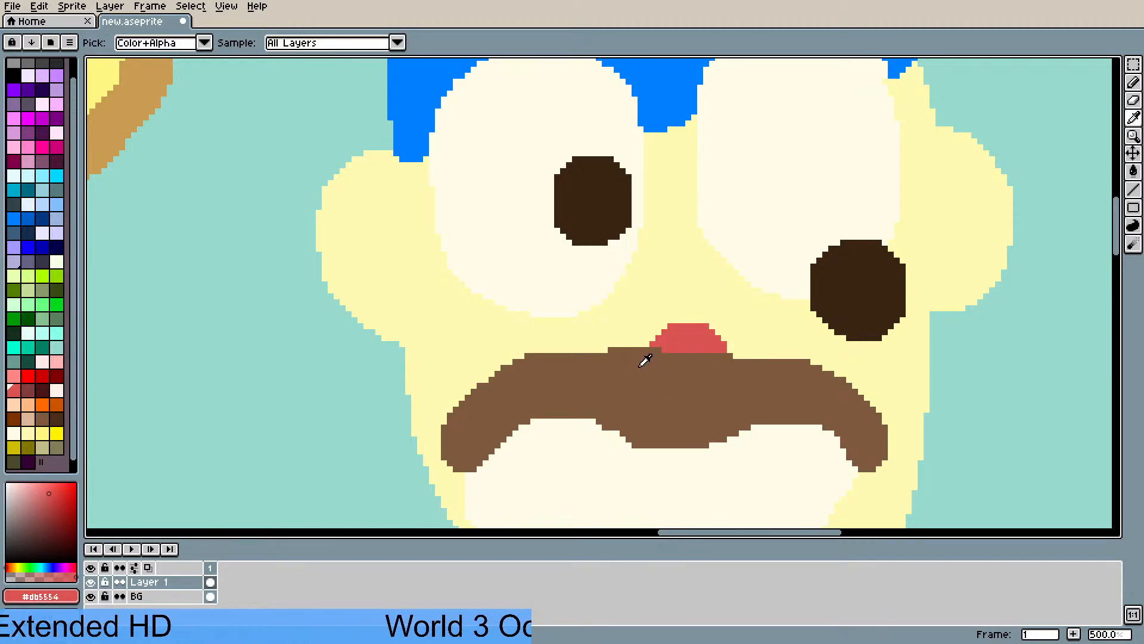
pyautogui.moveTo(676, 349)
pyautogui.mouseDown()
pyautogui.moveTo(662, 363)
pyautogui.moveTo(712, 363)
pyautogui.moveTo(712, 374)
pyautogui.moveTo(725, 360)
pyautogui.moveTo(708, 322)
pyautogui.moveTo(678, 321)
pyautogui.moveTo(665, 341)
pyautogui.mouseUp()
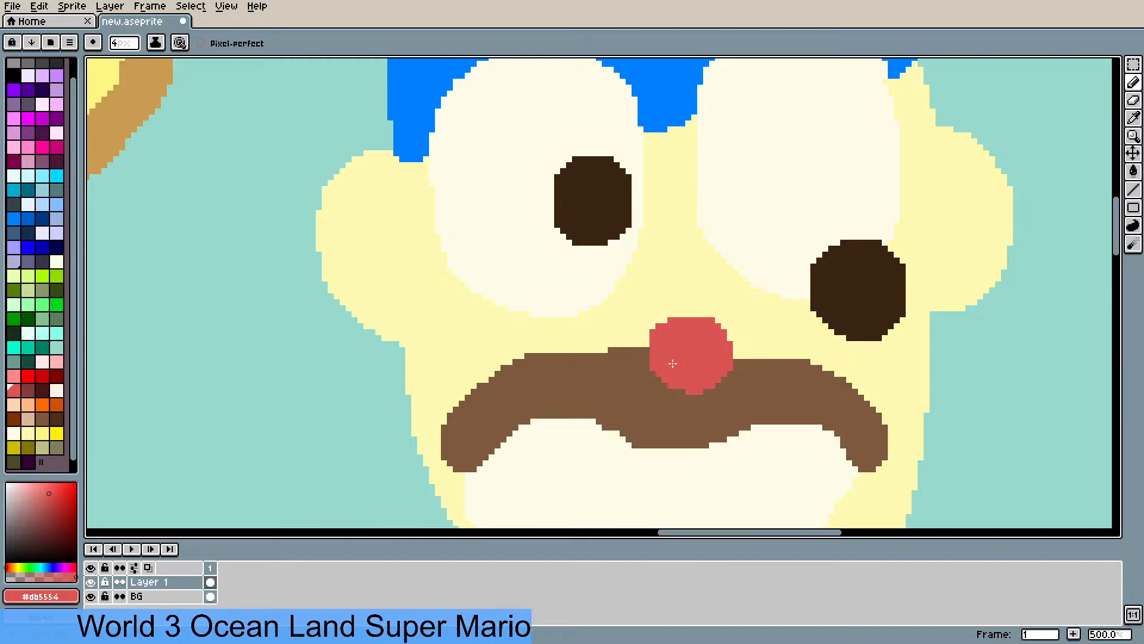
pyautogui.scroll(-2, 643, 362)
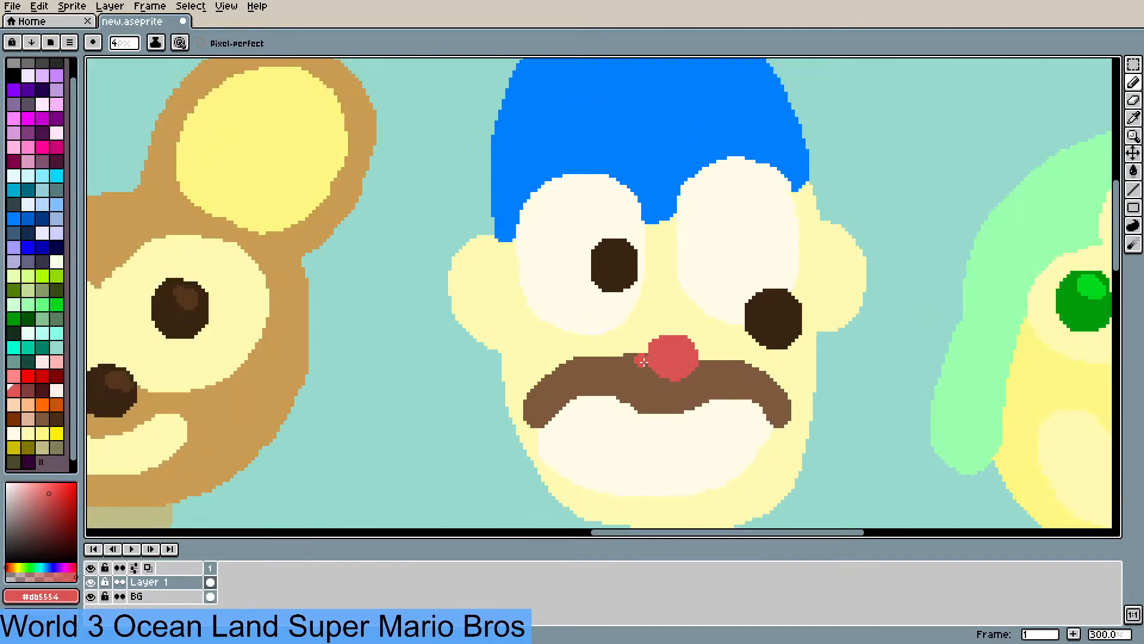
# - Sample the light pink eye highlight of the blue-hooded popsicle and paint a highlight on the upper part of the red nose
pyautogui.scroll(-1, 643, 361)
pyautogui.moveTo(820, 409); pyautogui.dragTo(674, 266)
pyautogui.scroll(-2, 674, 266)
pyautogui.scroll(2, 668, 328)
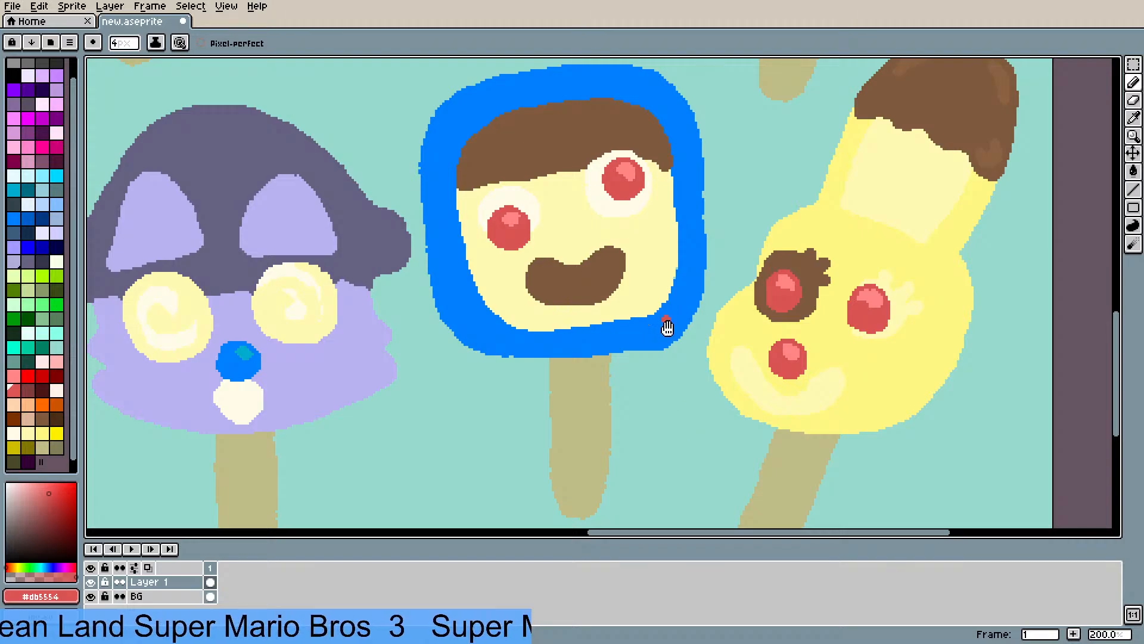
pyautogui.moveTo(667, 327); pyautogui.dragTo(679, 404)
pyautogui.scroll(1, 681, 395)
pyautogui.keyDown('alt'); pyautogui.click(641, 306); pyautogui.keyUp('alt')
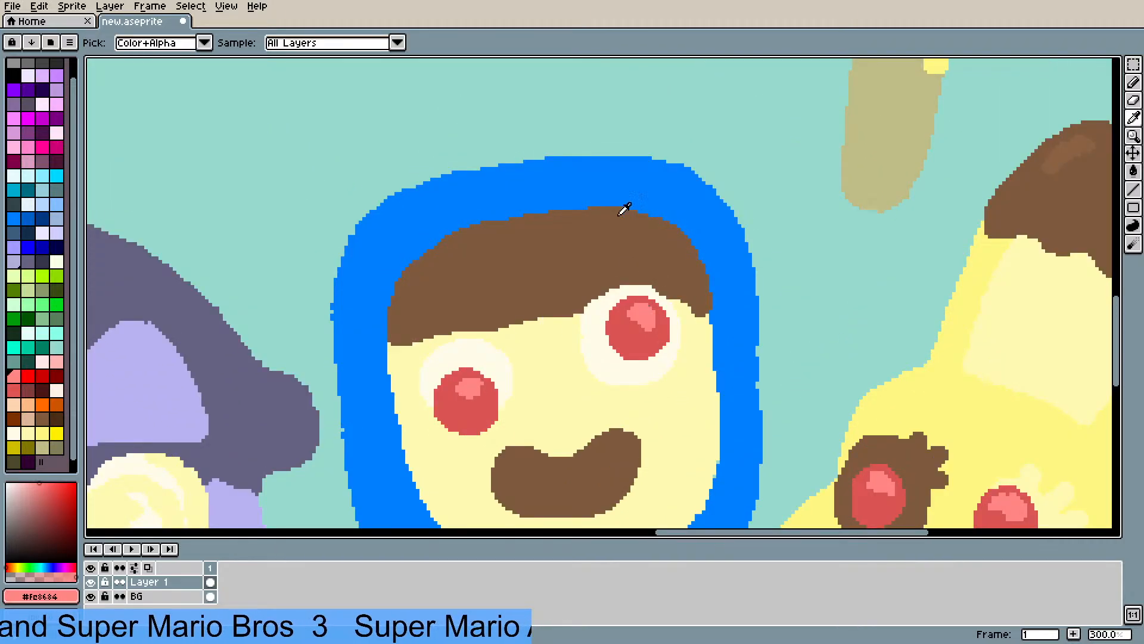
pyautogui.moveTo(619, 200); pyautogui.dragTo(619, 526)
pyautogui.moveTo(512, 143); pyautogui.dragTo(586, 370)
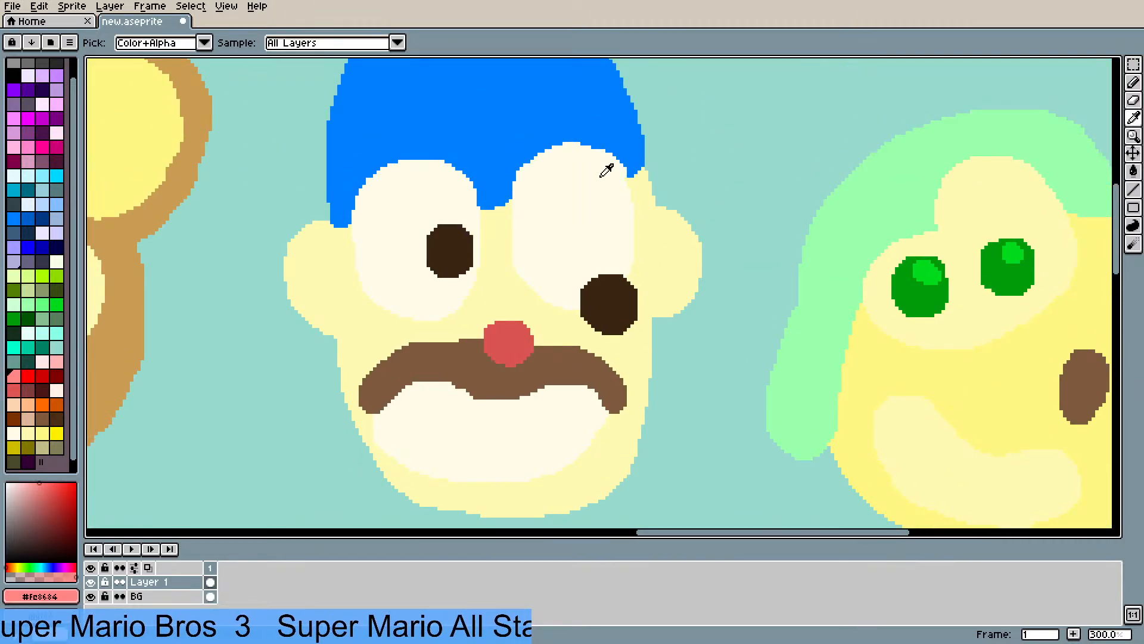
pyautogui.press('b')
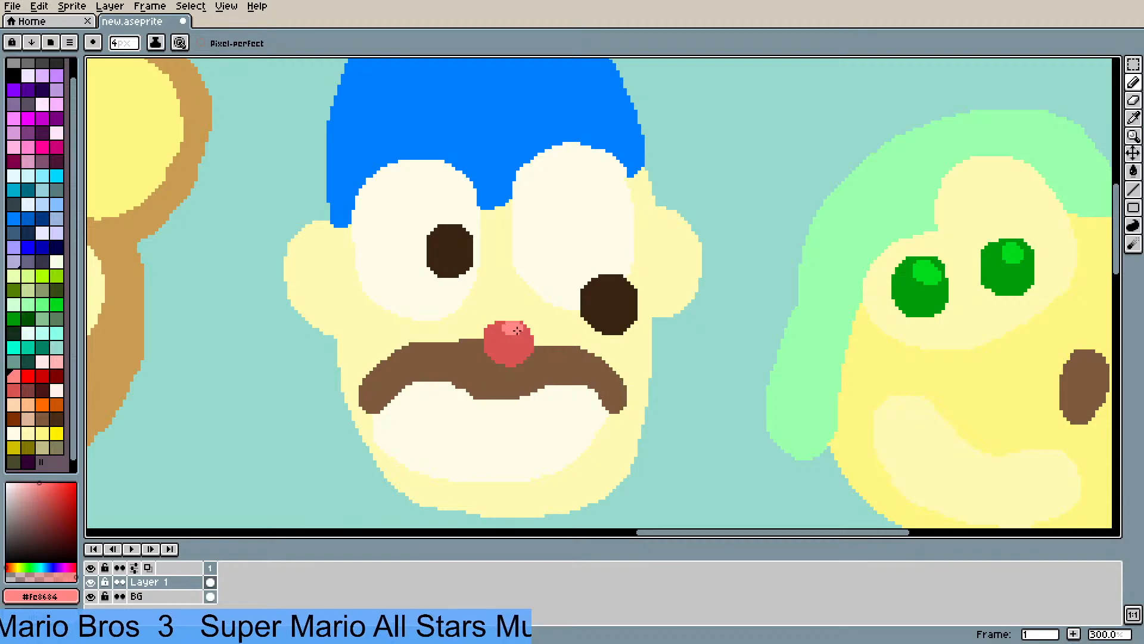
pyautogui.moveTo(518, 330); pyautogui.dragTo(523, 336)
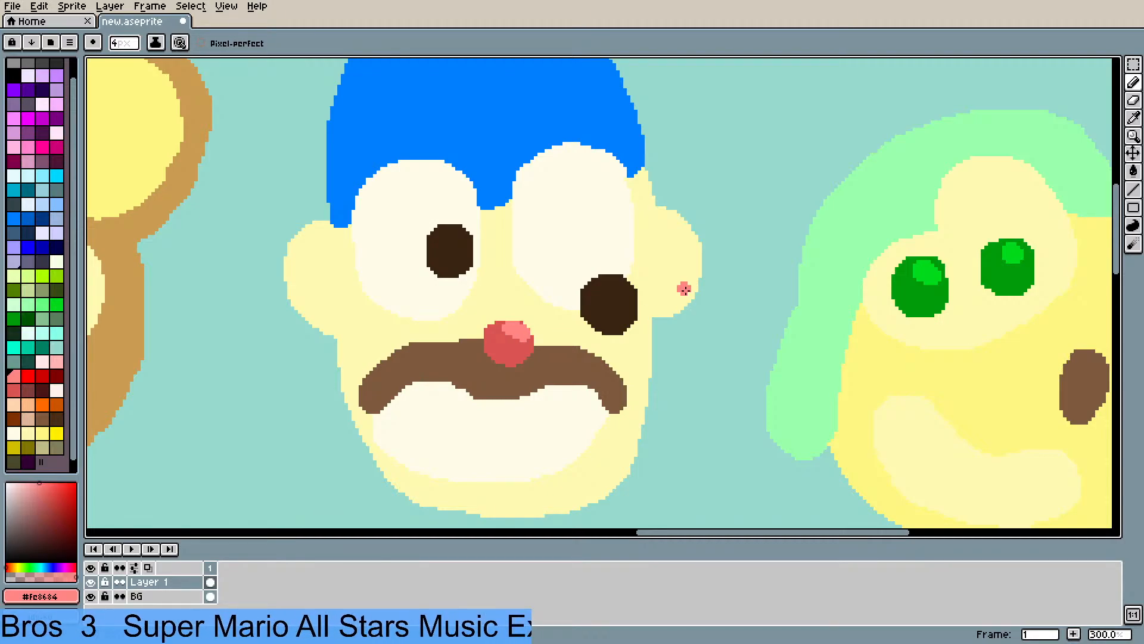
# - Fill both pupils of the blue-haired character with the dark purple palette colour Idx-25
pyautogui.scroll(-2, 641, 278)
pyautogui.scroll(1, 382, 269)
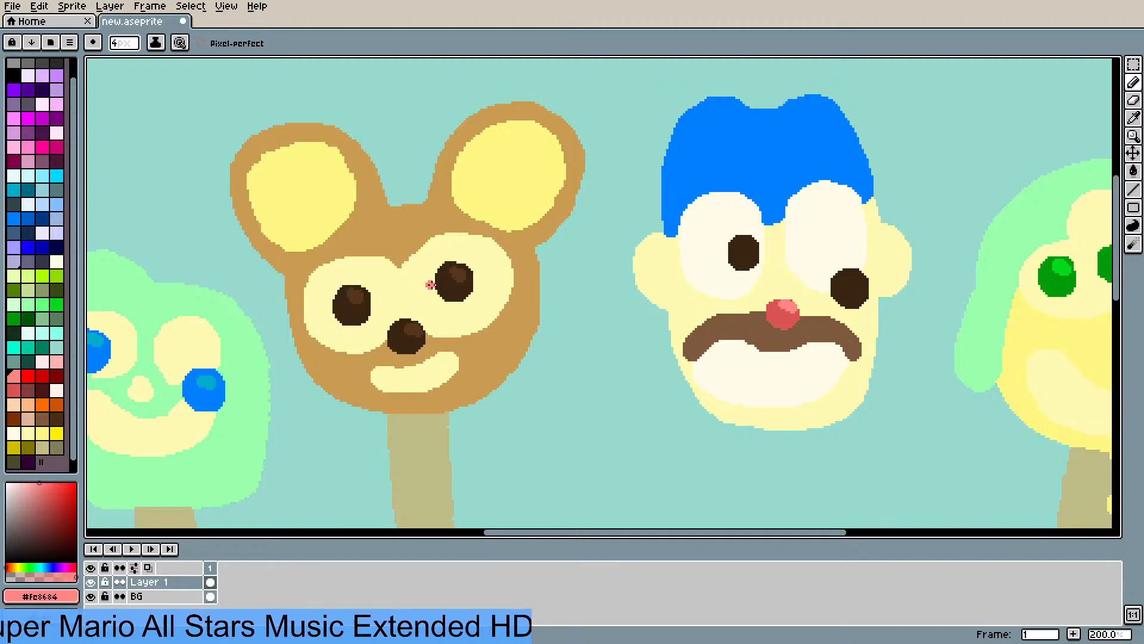
pyautogui.scroll(-6, 435, 281)
pyautogui.scroll(2, 443, 281)
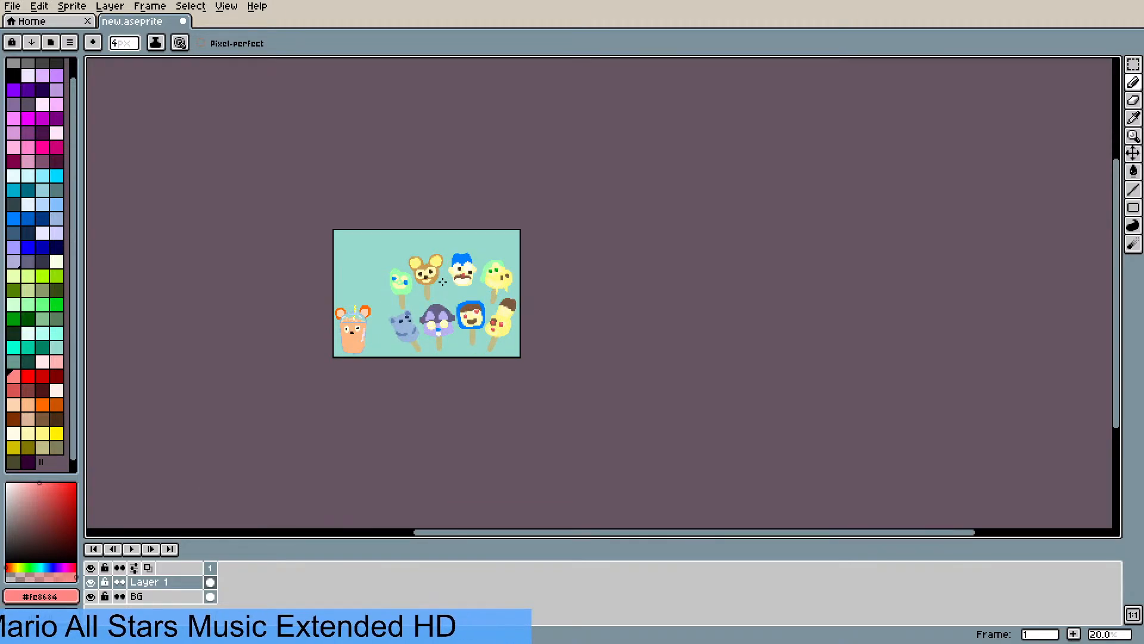
pyautogui.scroll(4, 443, 282)
pyautogui.scroll(2, 631, 240)
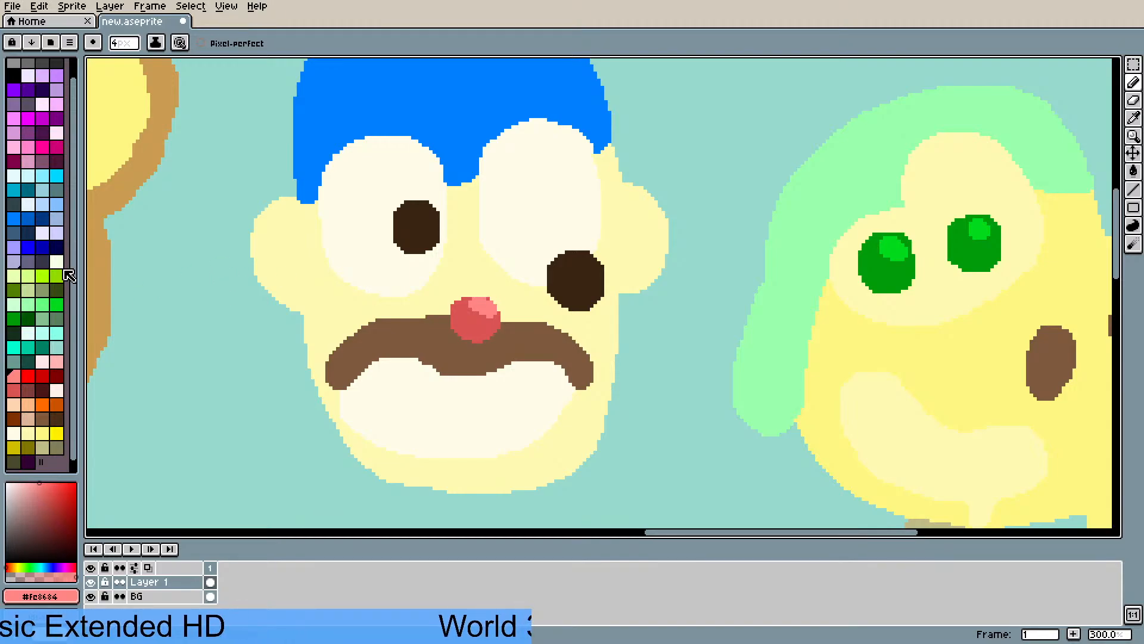
pyautogui.click(27, 132)
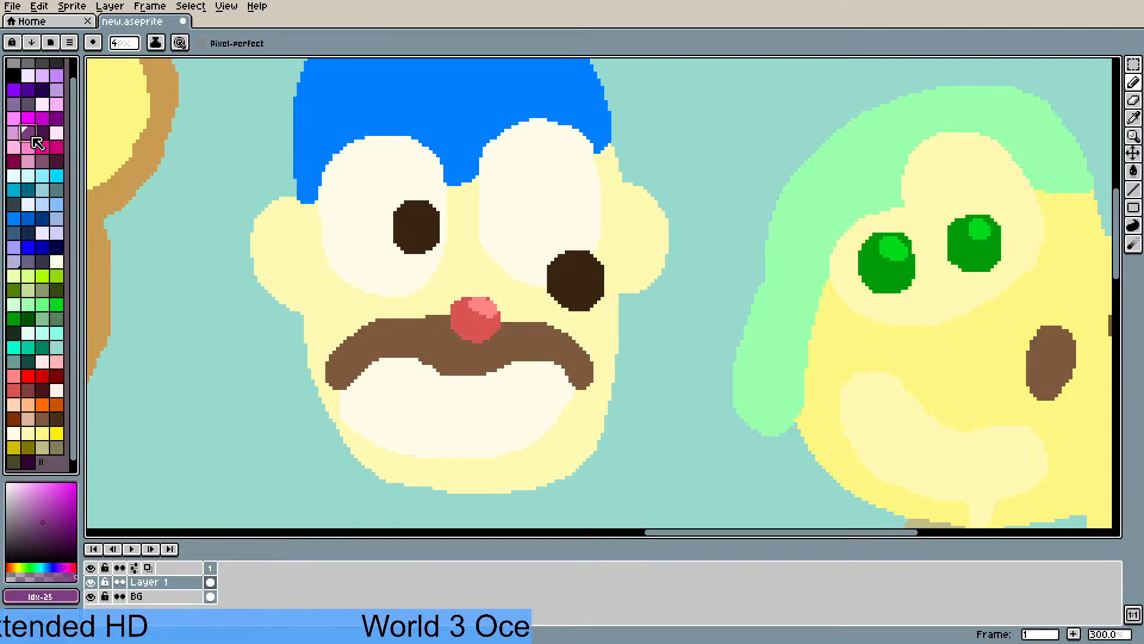
pyautogui.press('g')
pyautogui.click(403, 258)
pyautogui.click(575, 280)
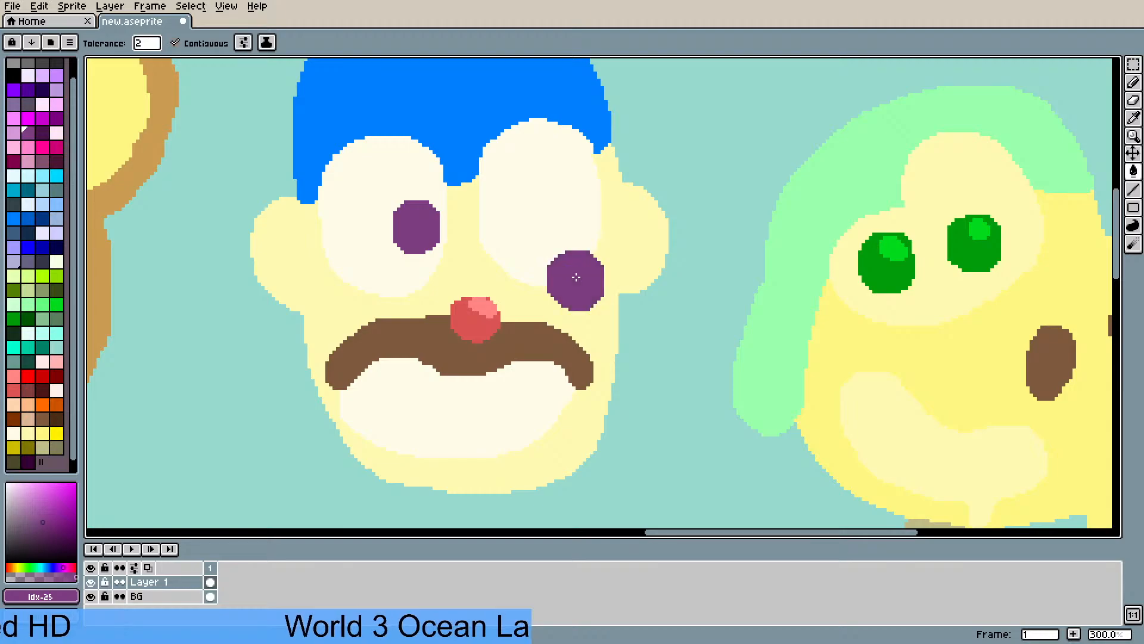
# - Choose a lighter purple and paint a small highlight on the upper part of each purple pupil
pyautogui.scroll(-2, 575, 280)
pyautogui.moveTo(559, 376); pyautogui.dragTo(649, 215)
pyautogui.scroll(-1, 608, 308)
pyautogui.scroll(3, 627, 353)
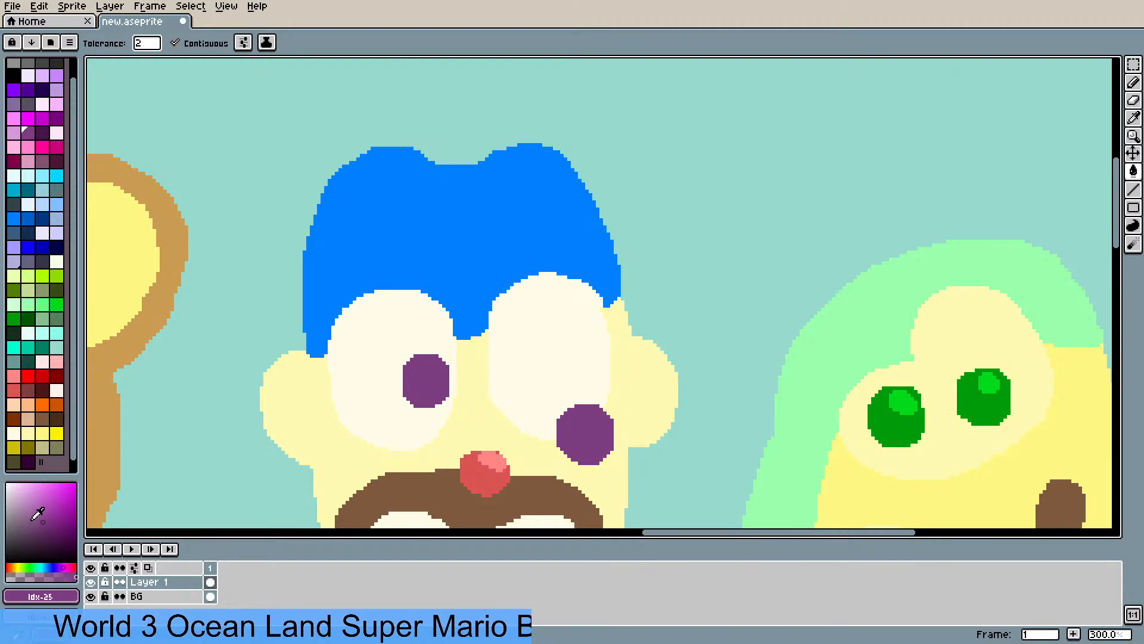
pyautogui.click(37, 513)
pyautogui.press('b')
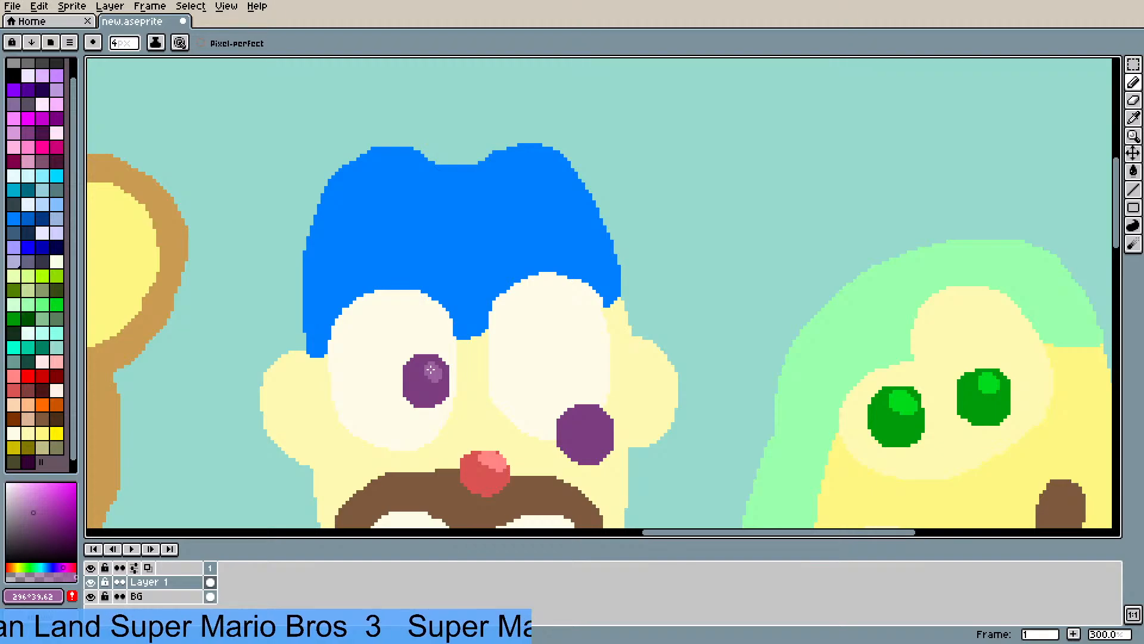
pyautogui.moveTo(587, 422); pyautogui.dragTo(589, 420)
pyautogui.click(590, 420)
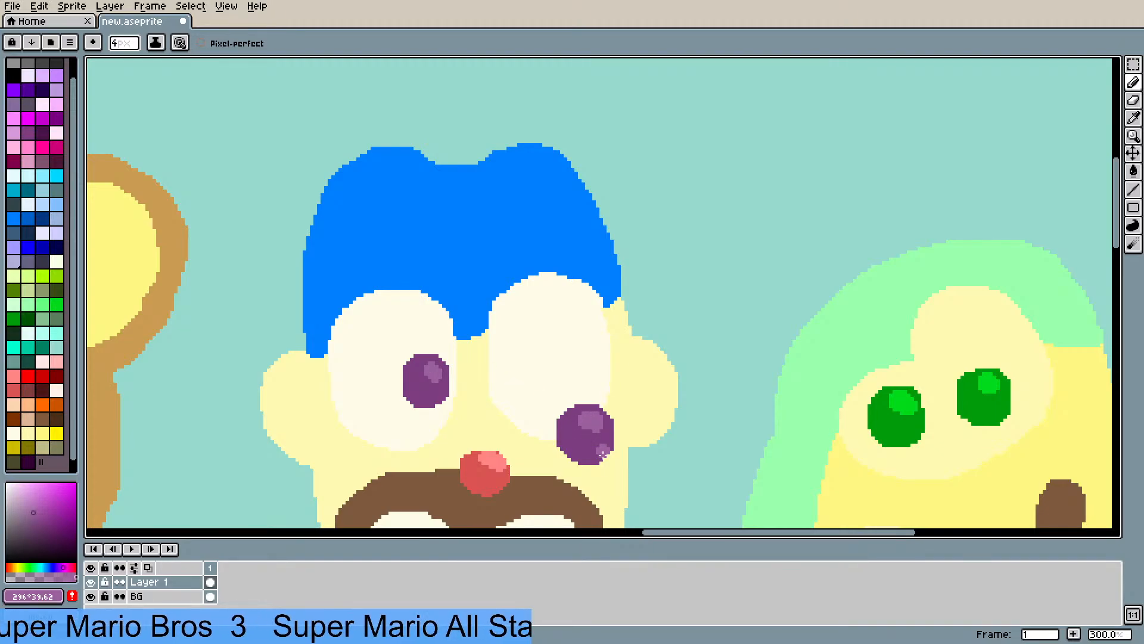
pyautogui.click(428, 369)
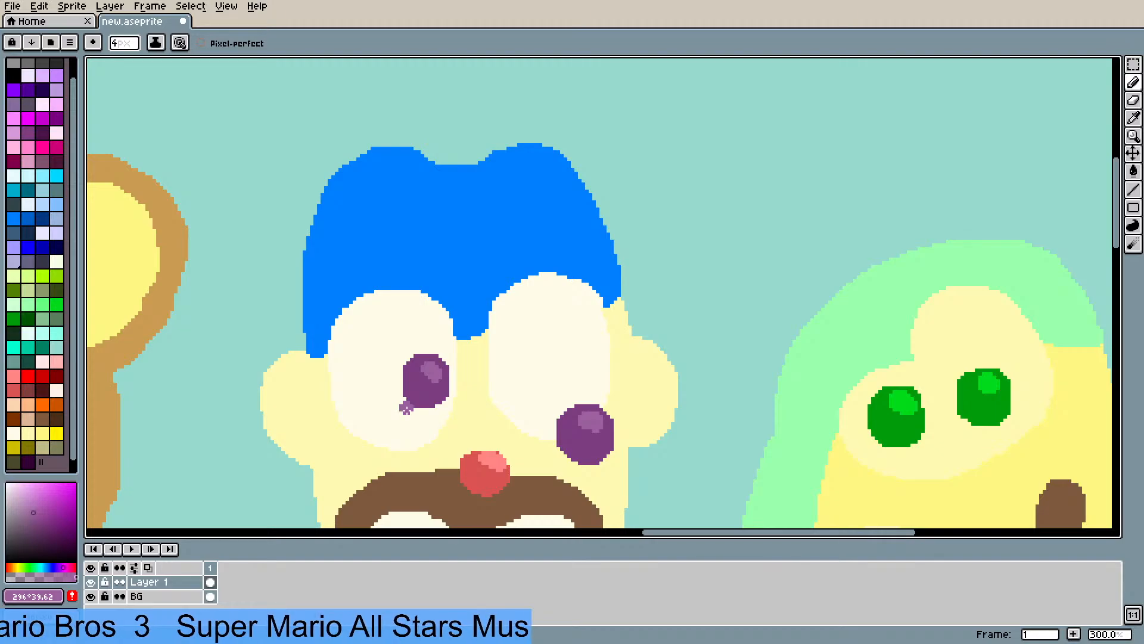
# - Sample the light green #99ffac from the body of the green popsicle
pyautogui.scroll(-1, 442, 355)
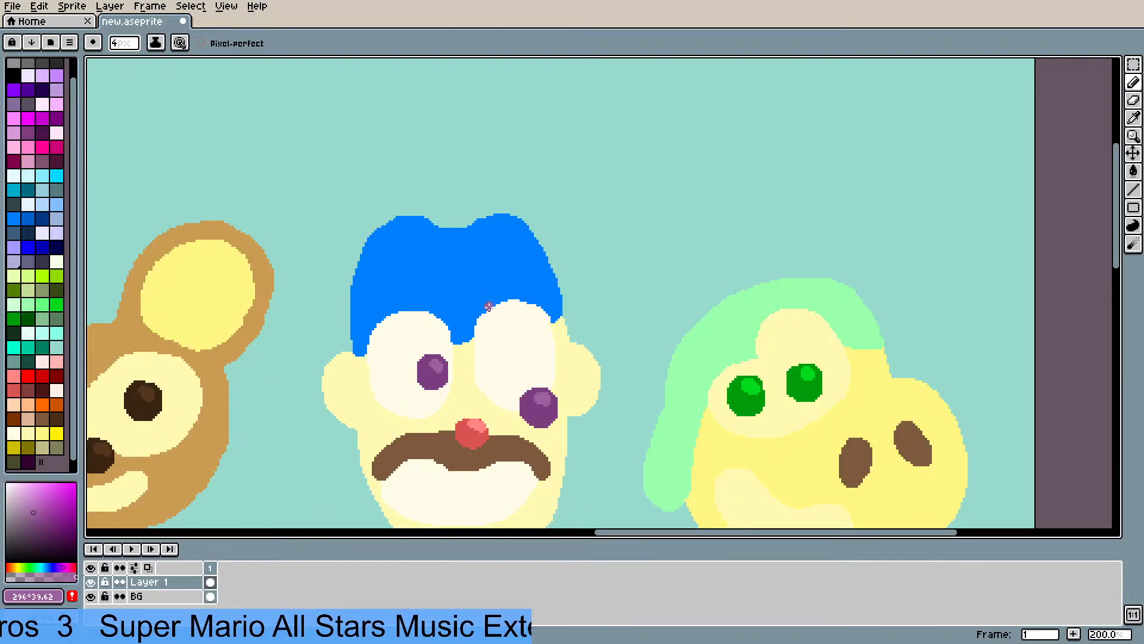
pyautogui.moveTo(496, 269); pyautogui.dragTo(490, 189)
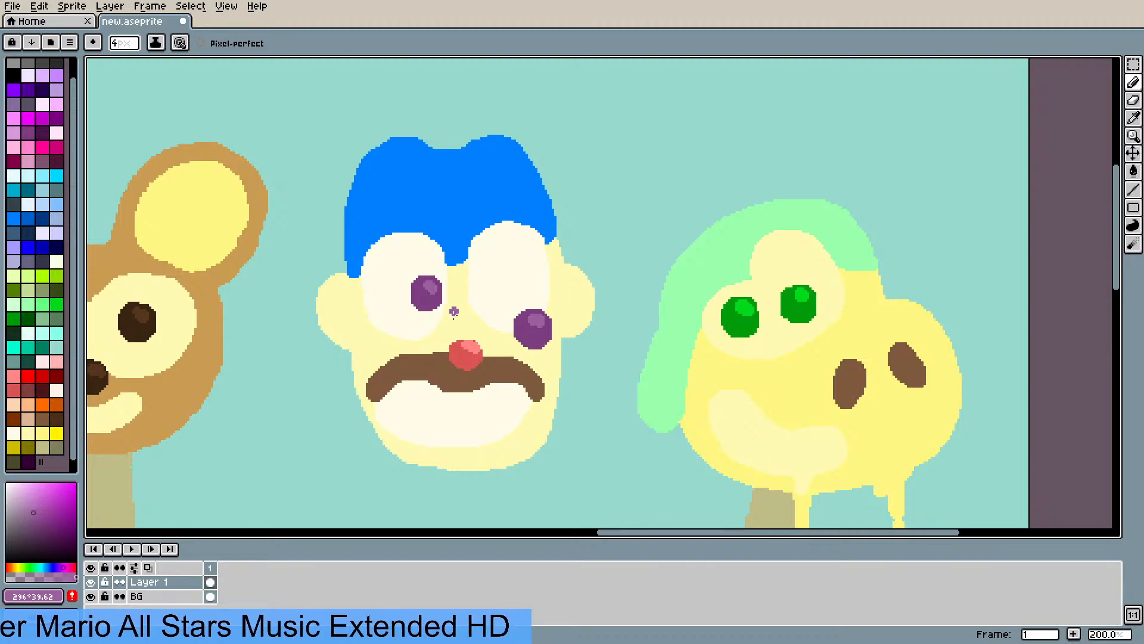
pyautogui.scroll(-1, 442, 364)
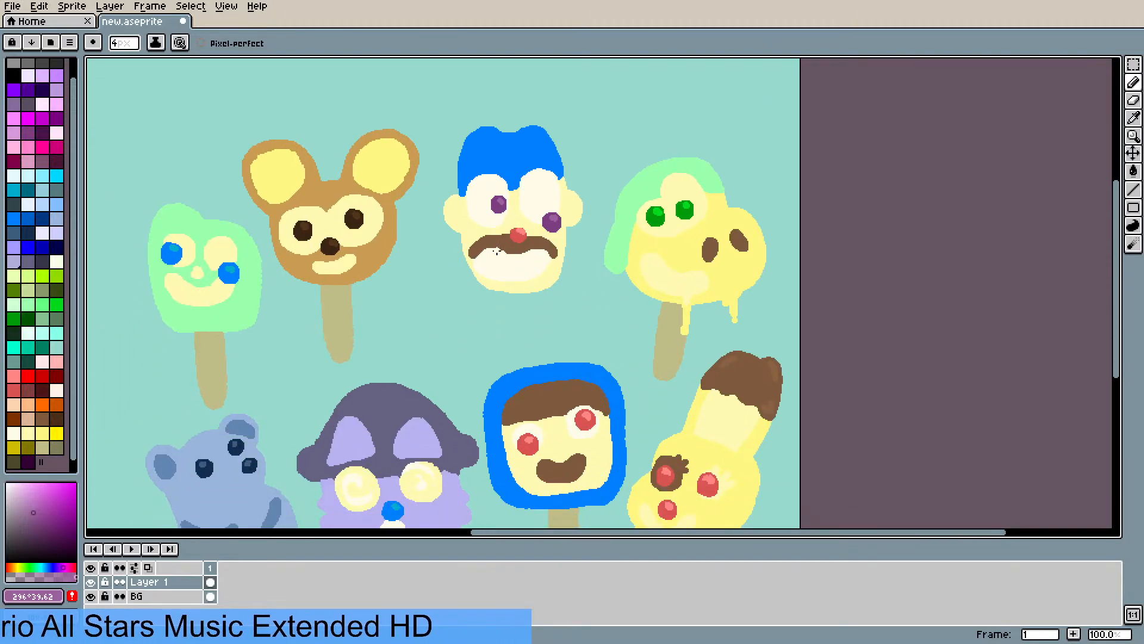
pyautogui.moveTo(491, 260); pyautogui.dragTo(775, 385)
pyautogui.moveTo(274, 448); pyautogui.dragTo(299, 367)
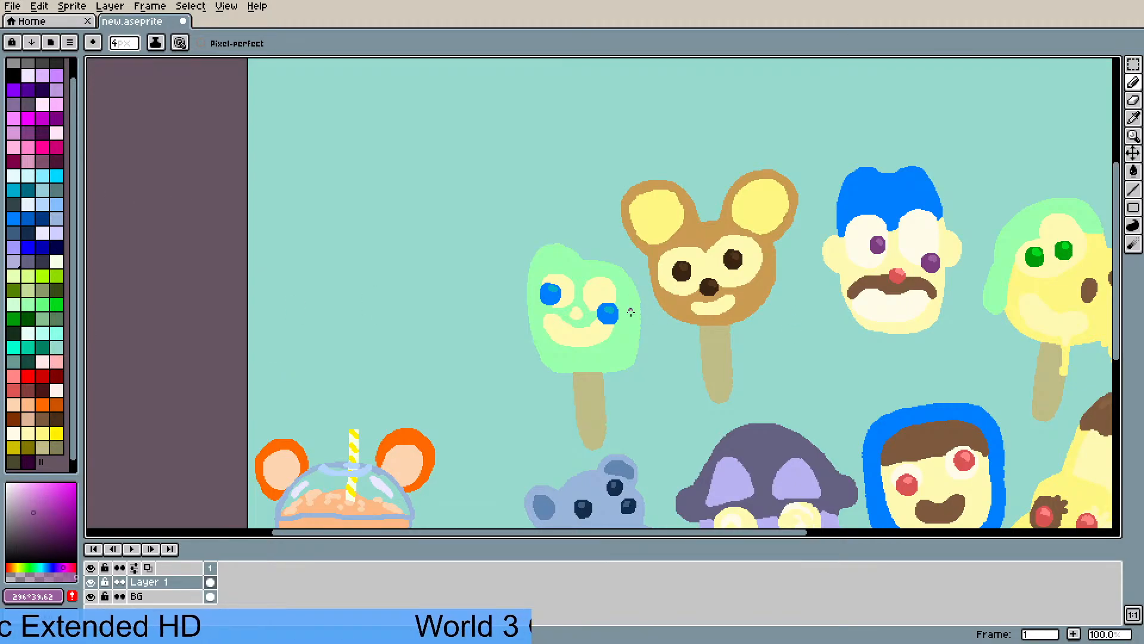
pyautogui.keyDown('alt'); pyautogui.click(627, 332); pyautogui.keyUp('alt')
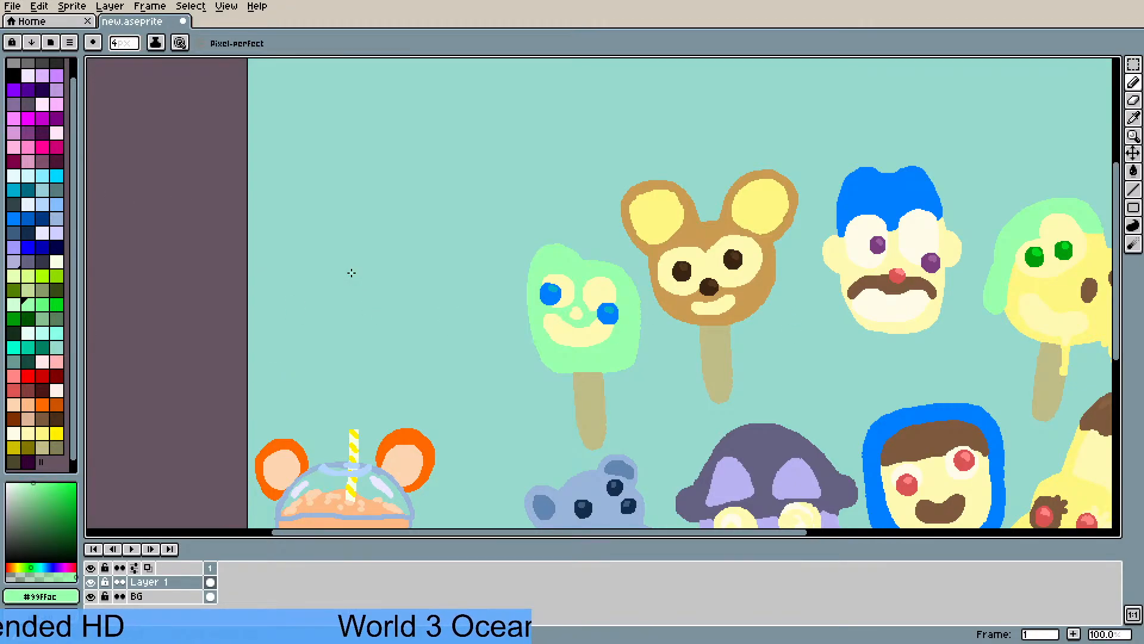
pyautogui.scroll(-3, 354, 310)
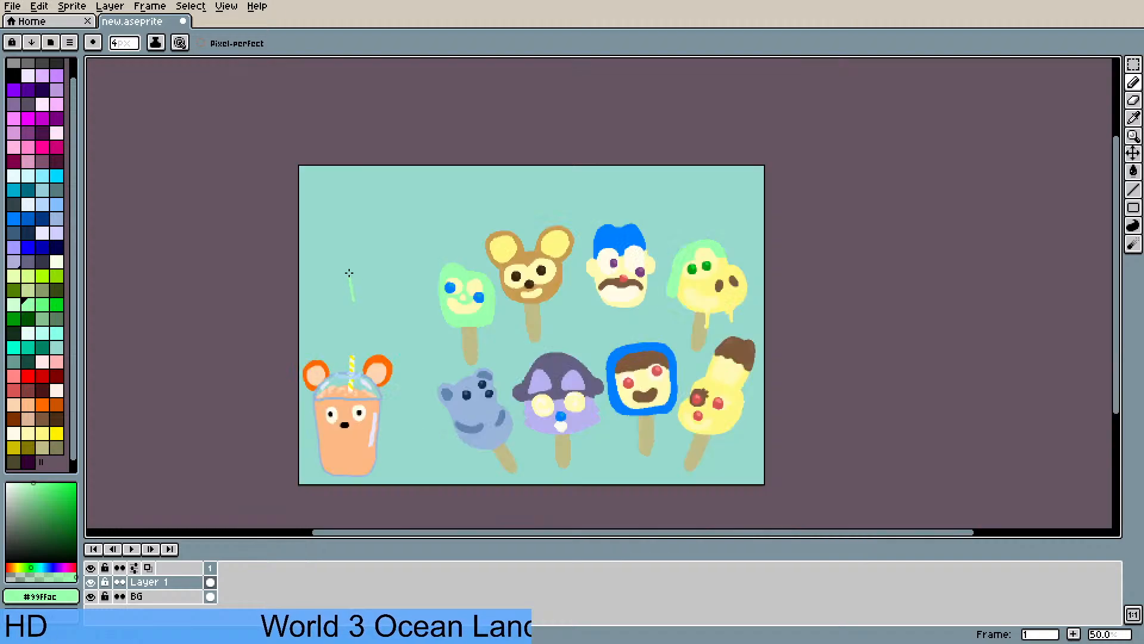
pyautogui.scroll(6, 326, 258)
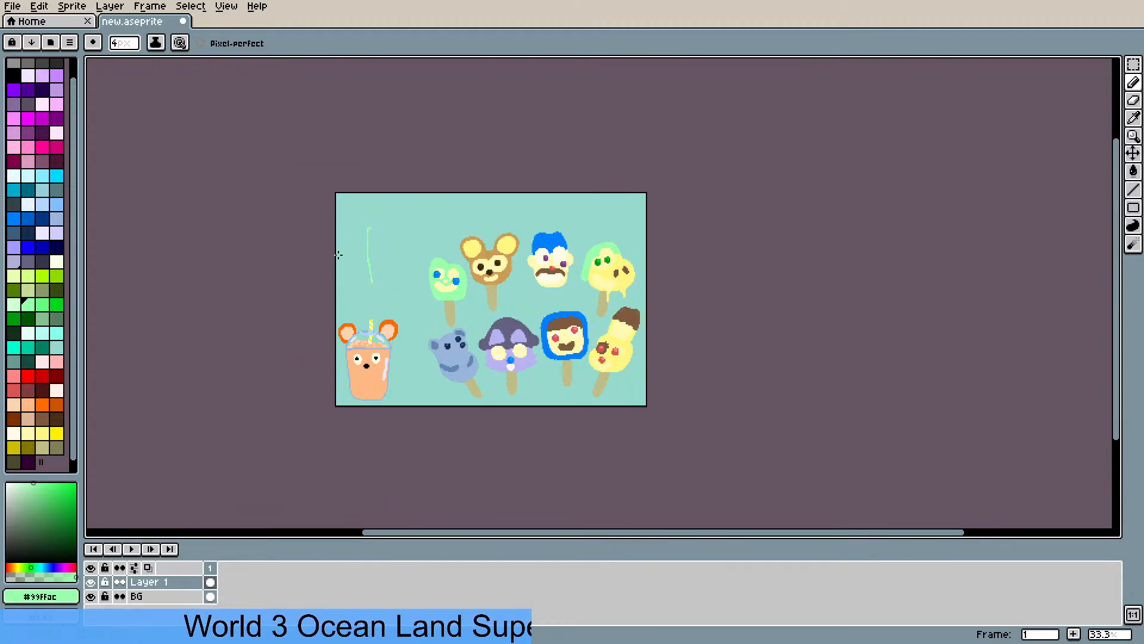
pyautogui.hotkey('ctrl', 'z')
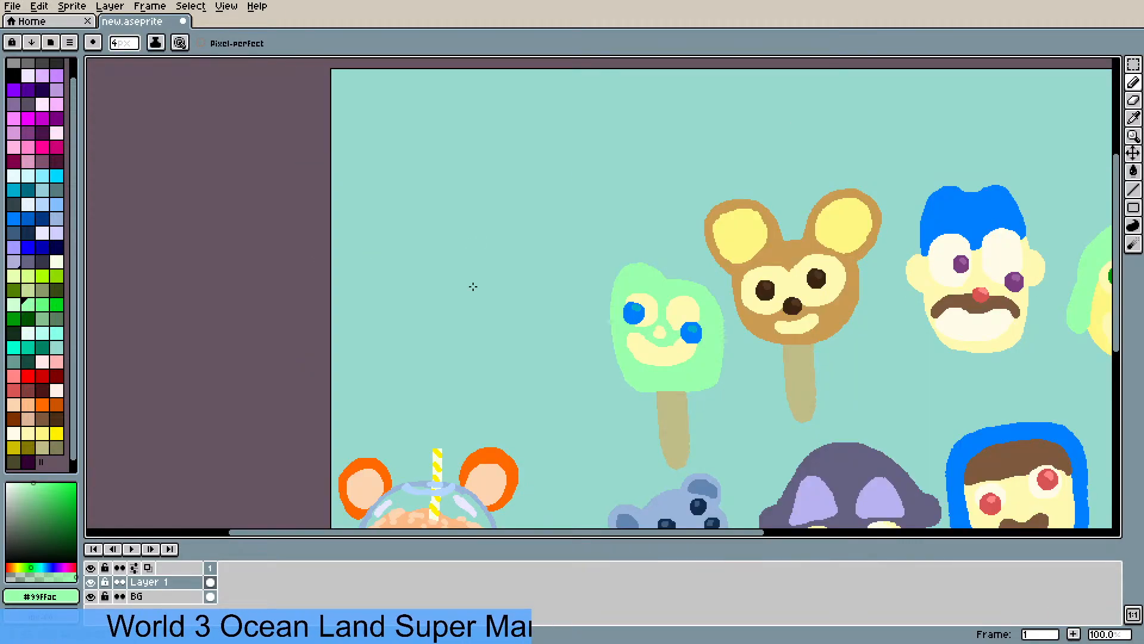
# - Draw a tall rounded popsicle body in light green above the orange cup drink and fill it solid, including the gap in its outline
pyautogui.moveTo(415, 324)
pyautogui.mouseDown()
pyautogui.moveTo(410, 263)
pyautogui.moveTo(427, 232)
pyautogui.moveTo(484, 213)
pyautogui.moveTo(504, 257)
pyautogui.moveTo(507, 326)
pyautogui.moveTo(450, 353)
pyautogui.moveTo(416, 323)
pyautogui.mouseUp()
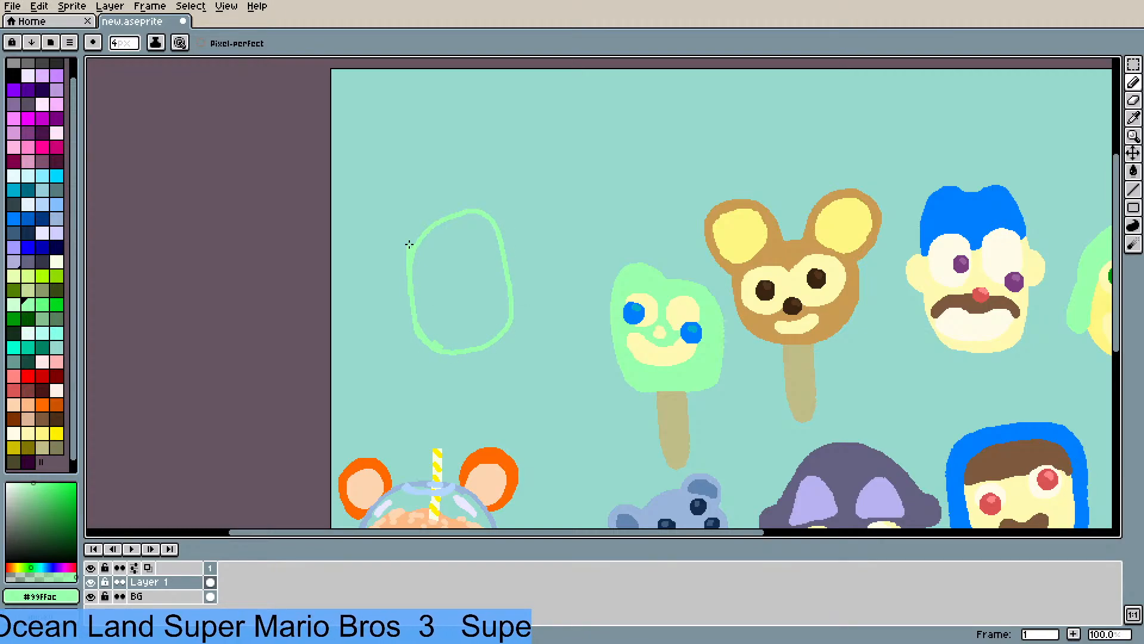
pyautogui.moveTo(409, 244)
pyautogui.mouseDown()
pyautogui.moveTo(445, 209)
pyautogui.moveTo(483, 213)
pyautogui.mouseUp()
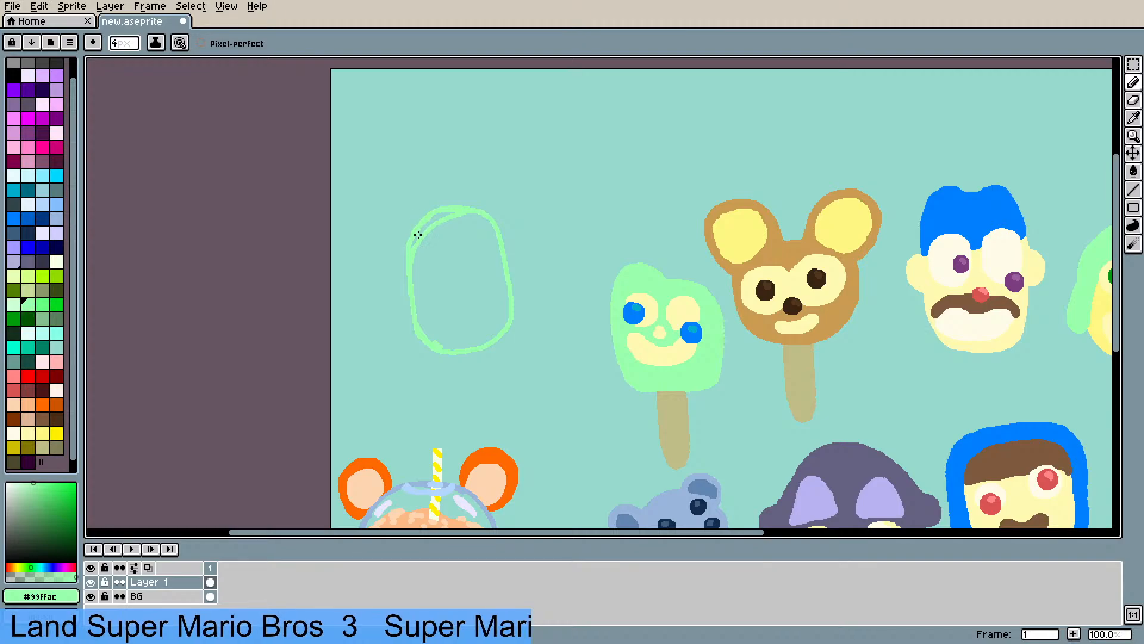
pyautogui.press('g')
pyautogui.click(461, 254)
pyautogui.click(440, 224)
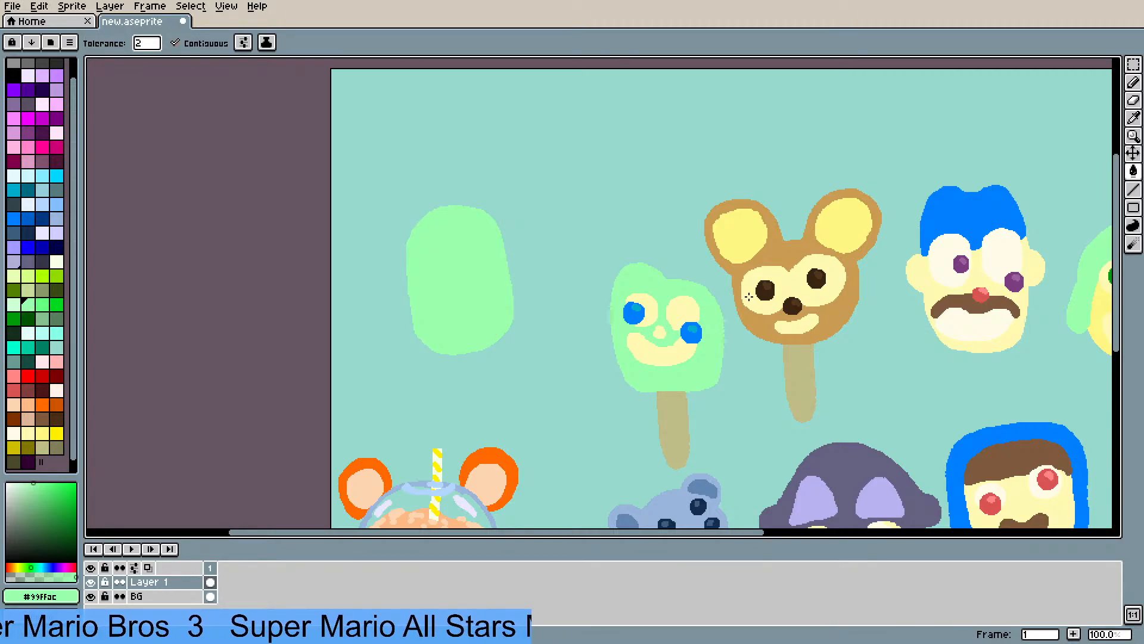
# - Sample the blue #007fff from the green popsicle's pupil and paint two small oval eyes on the new popsicle body
pyautogui.press('i')
pyautogui.click(643, 307)
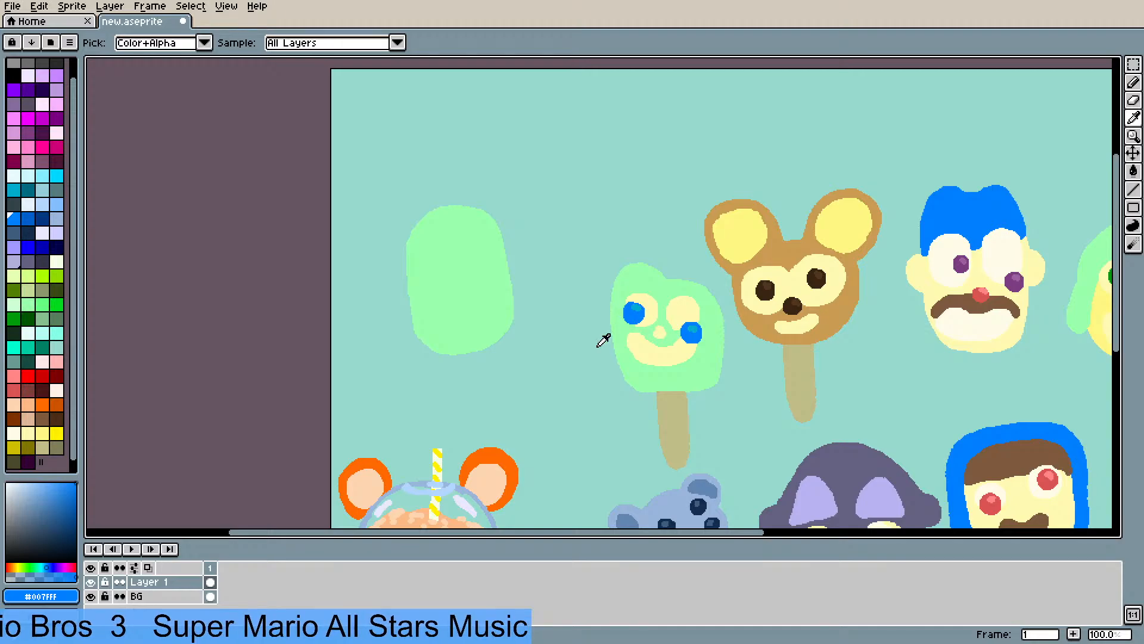
pyautogui.press('b')
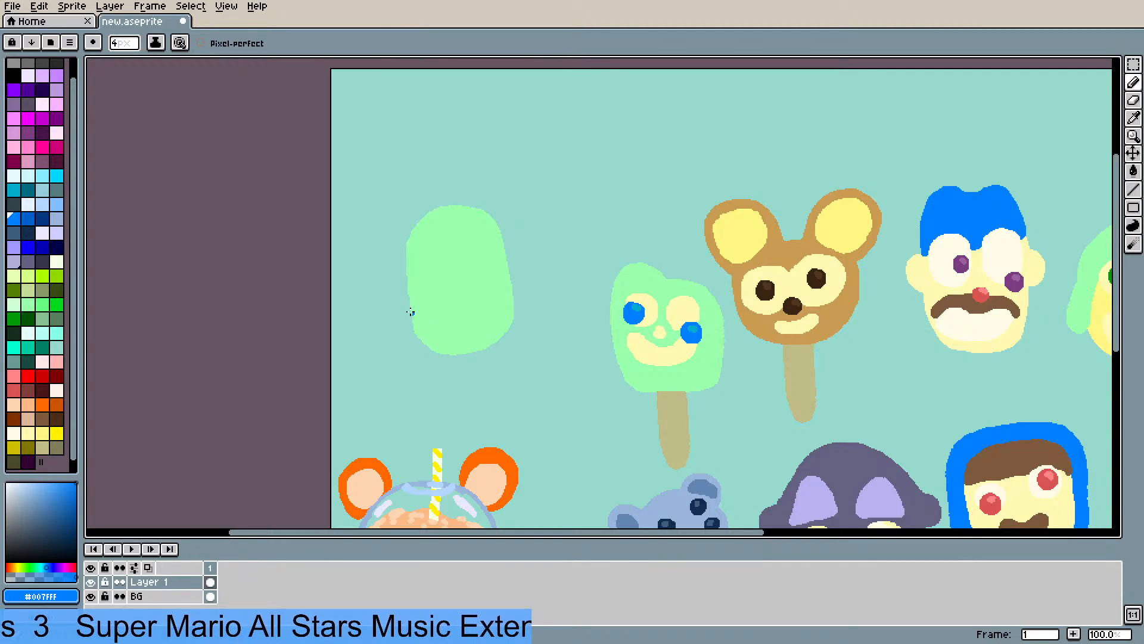
pyautogui.moveTo(439, 272); pyautogui.dragTo(435, 283)
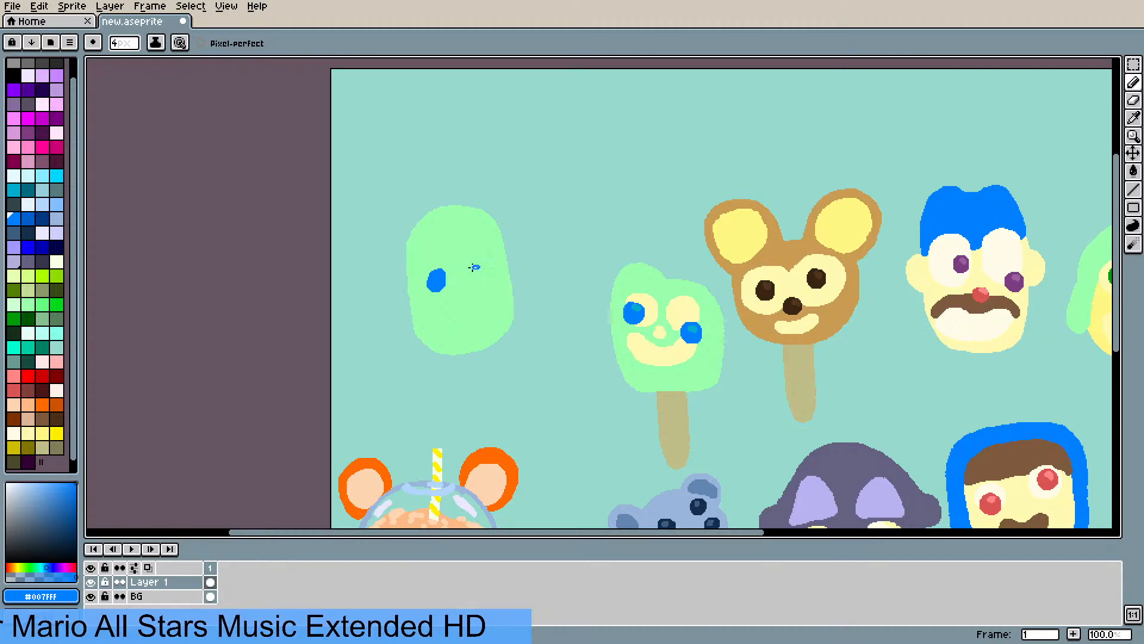
pyautogui.moveTo(474, 267); pyautogui.dragTo(485, 268)
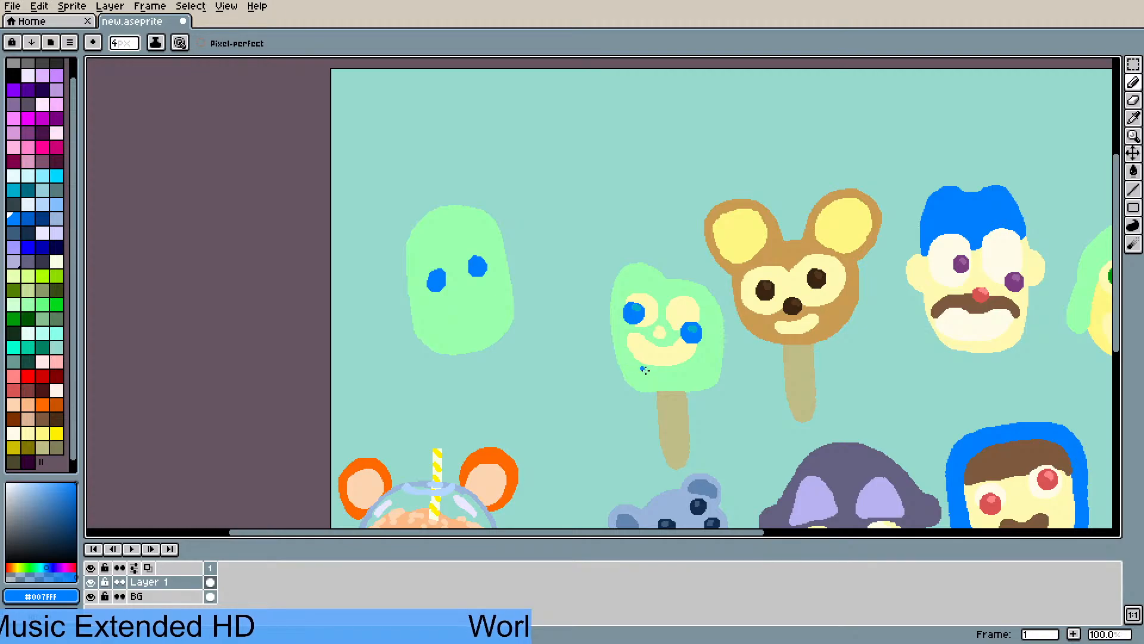
# - Sample the brown #7e5a3d and paint a lopsided open mouth below the new popsicle's blue eyes
pyautogui.scroll(1, 665, 358)
pyautogui.scroll(-1, 662, 358)
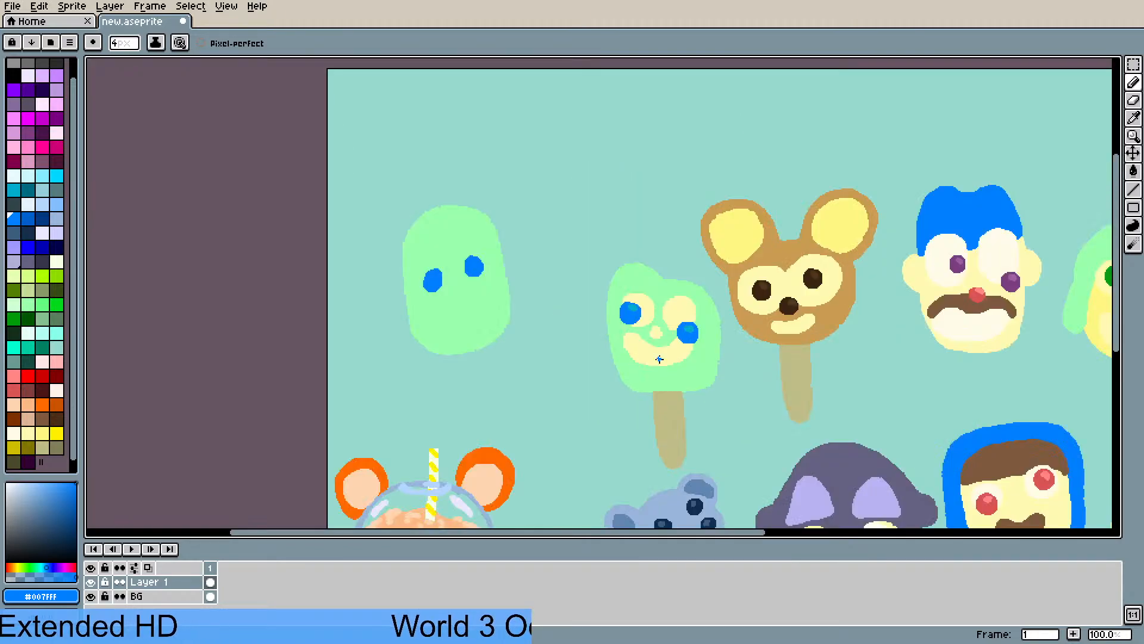
pyautogui.moveTo(653, 362)
pyautogui.mouseDown()
pyautogui.moveTo(276, 199)
pyautogui.moveTo(412, 236)
pyautogui.moveTo(588, 388)
pyautogui.mouseUp()
pyautogui.press('i')
pyautogui.click(745, 405)
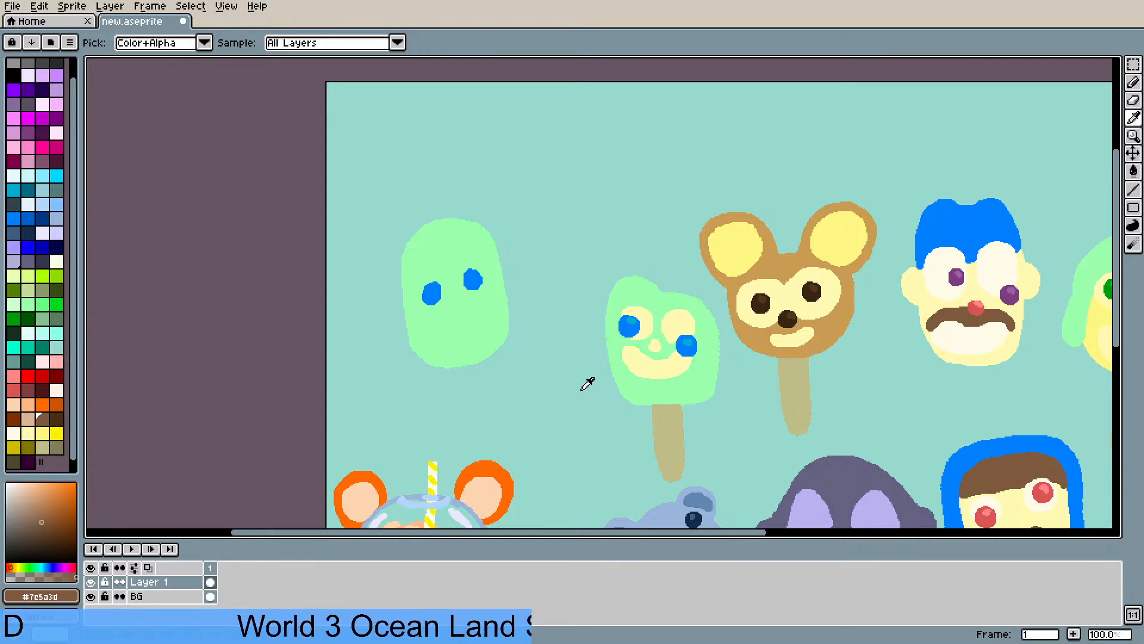
pyautogui.scroll(1, 565, 386)
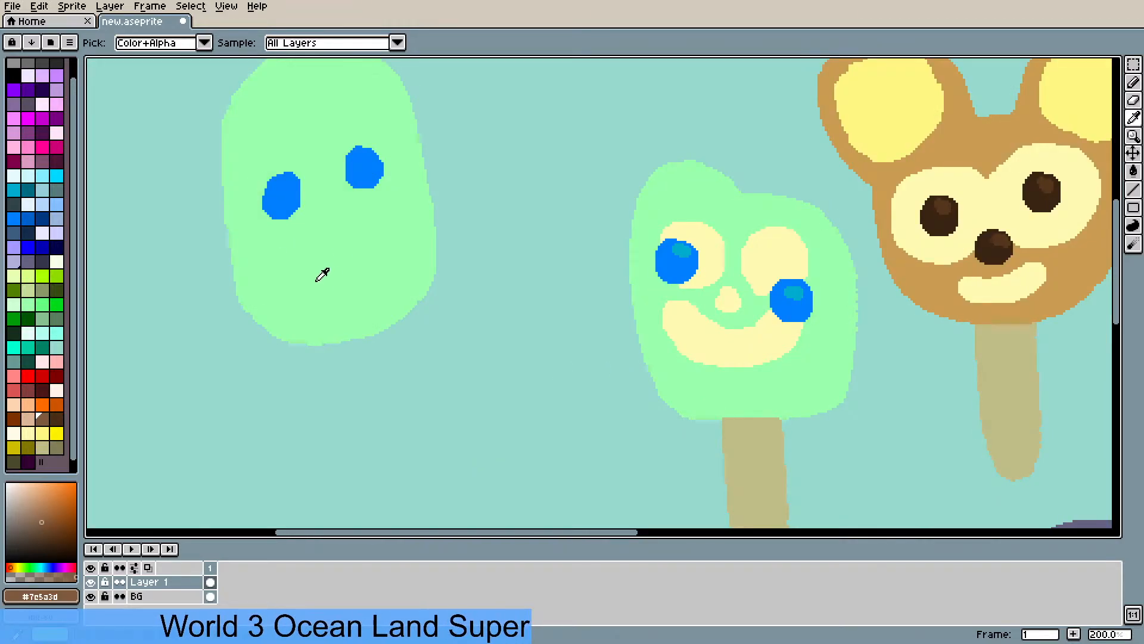
pyautogui.press('b')
pyautogui.moveTo(298, 257)
pyautogui.mouseDown()
pyautogui.moveTo(362, 229)
pyautogui.moveTo(303, 253)
pyautogui.moveTo(316, 278)
pyautogui.moveTo(339, 285)
pyautogui.moveTo(359, 274)
pyautogui.moveTo(358, 232)
pyautogui.moveTo(336, 270)
pyautogui.mouseUp()
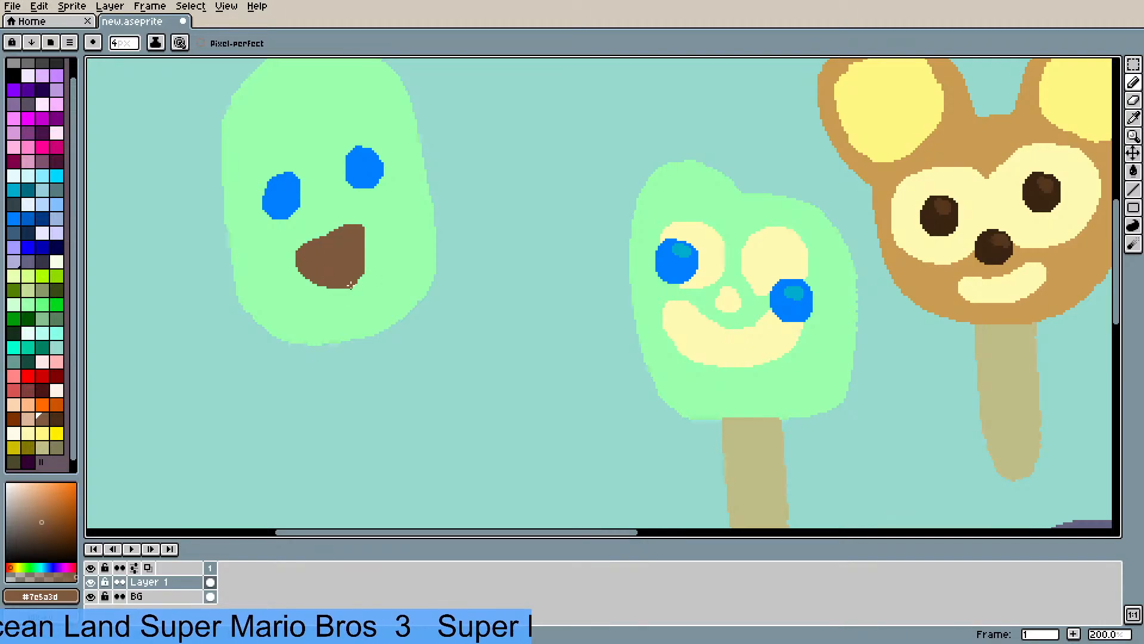
pyautogui.moveTo(365, 237); pyautogui.dragTo(362, 261)
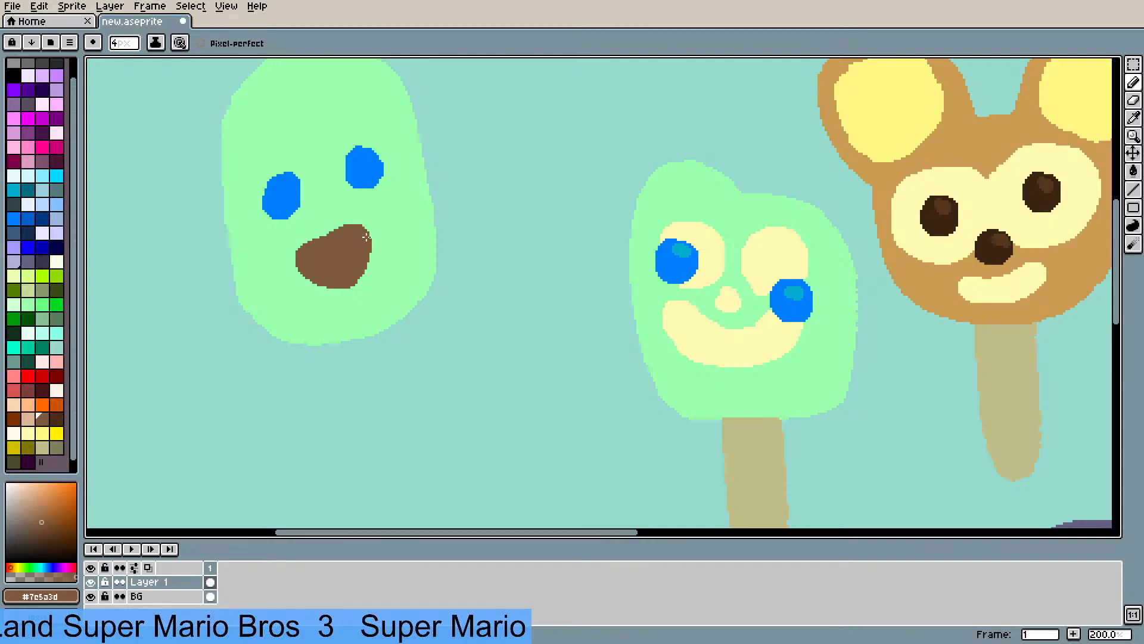
# - Sample the cream #fffab3 from the smiling green popsicle's mouth and fill the new popsicle's mouth with it
pyautogui.press('i')
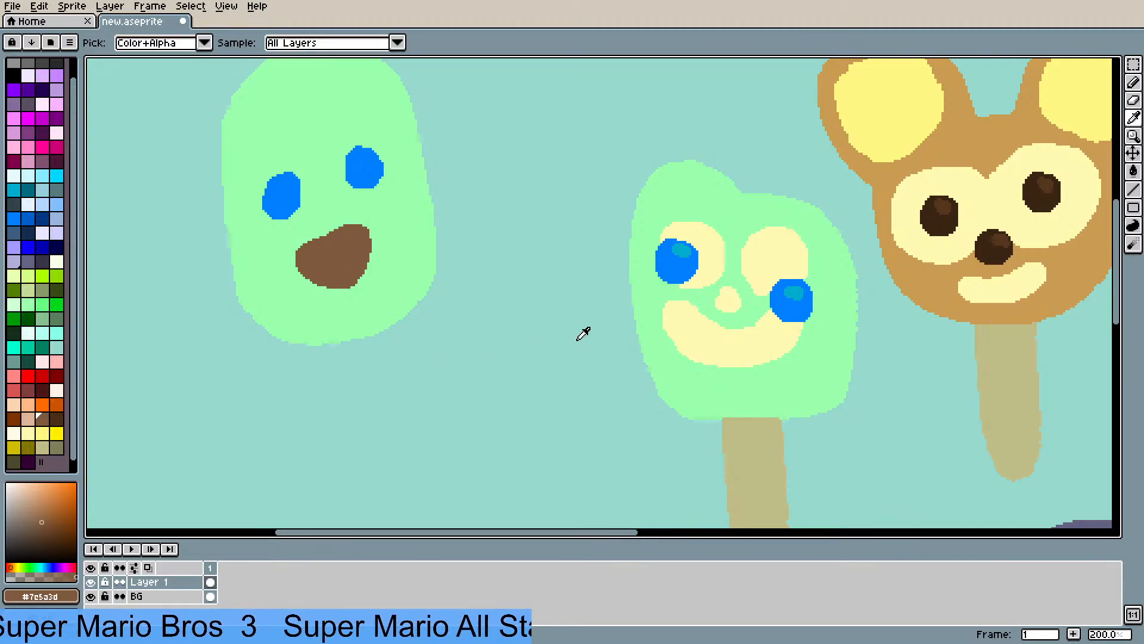
pyautogui.click(751, 354)
pyautogui.press('g')
pyautogui.click(335, 256)
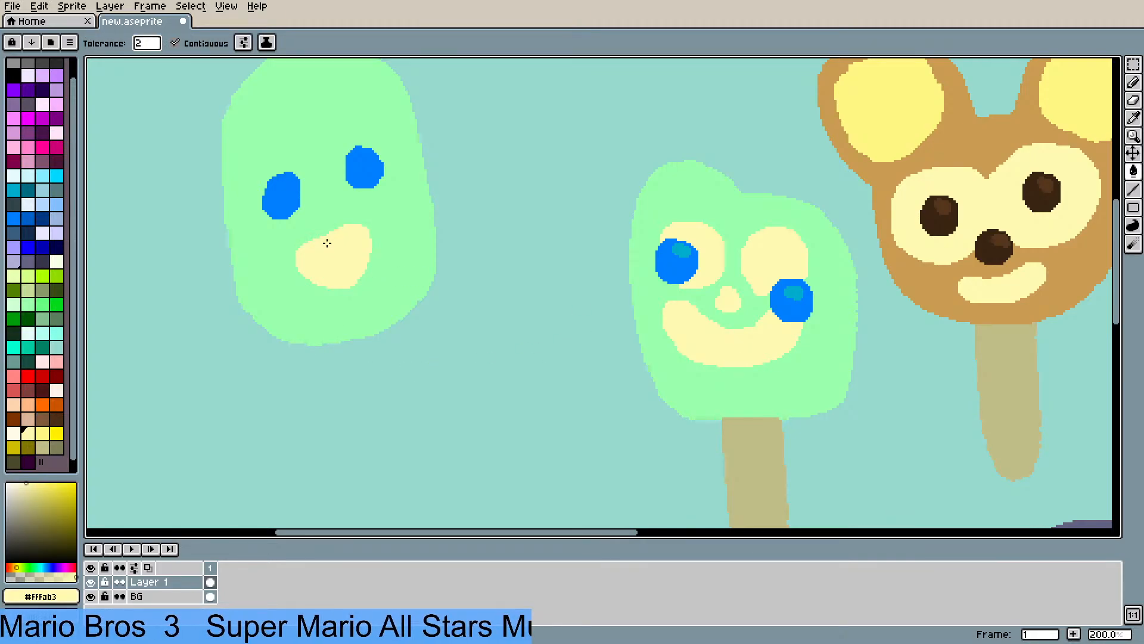
# - Choose the salmon pink palette colour Idx-92 and outline a face patch around the new popsicle's eyes down to its mouth
pyautogui.moveTo(327, 244); pyautogui.dragTo(366, 353)
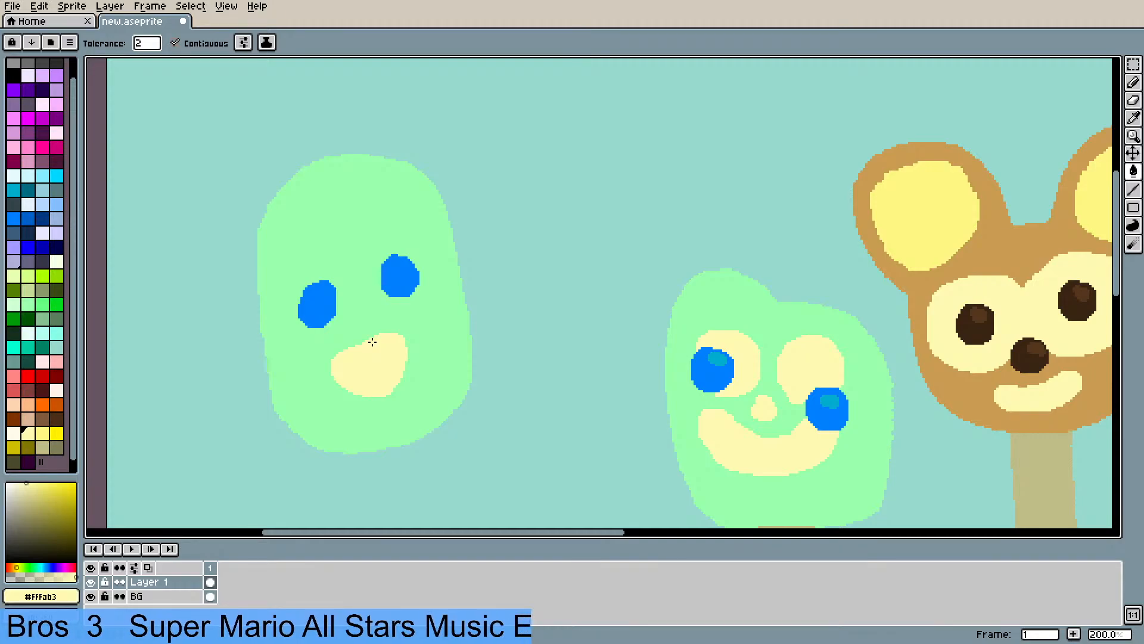
pyautogui.scroll(1, 372, 341)
pyautogui.scroll(-1, 380, 304)
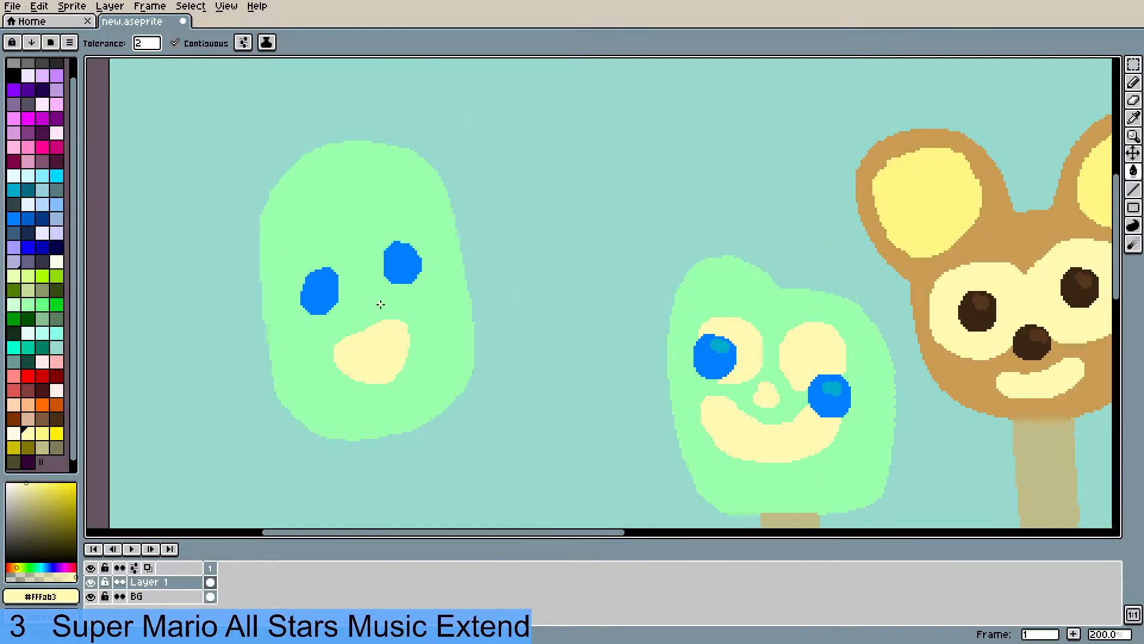
pyautogui.scroll(-2, 510, 269)
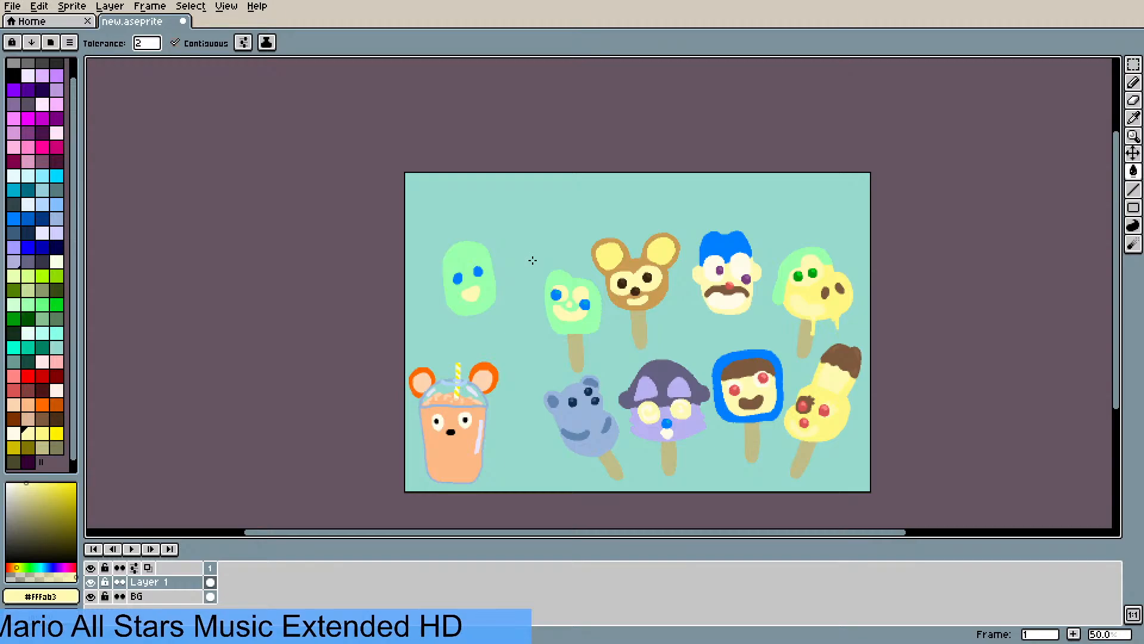
pyautogui.scroll(1, 533, 261)
pyautogui.scroll(1, 457, 269)
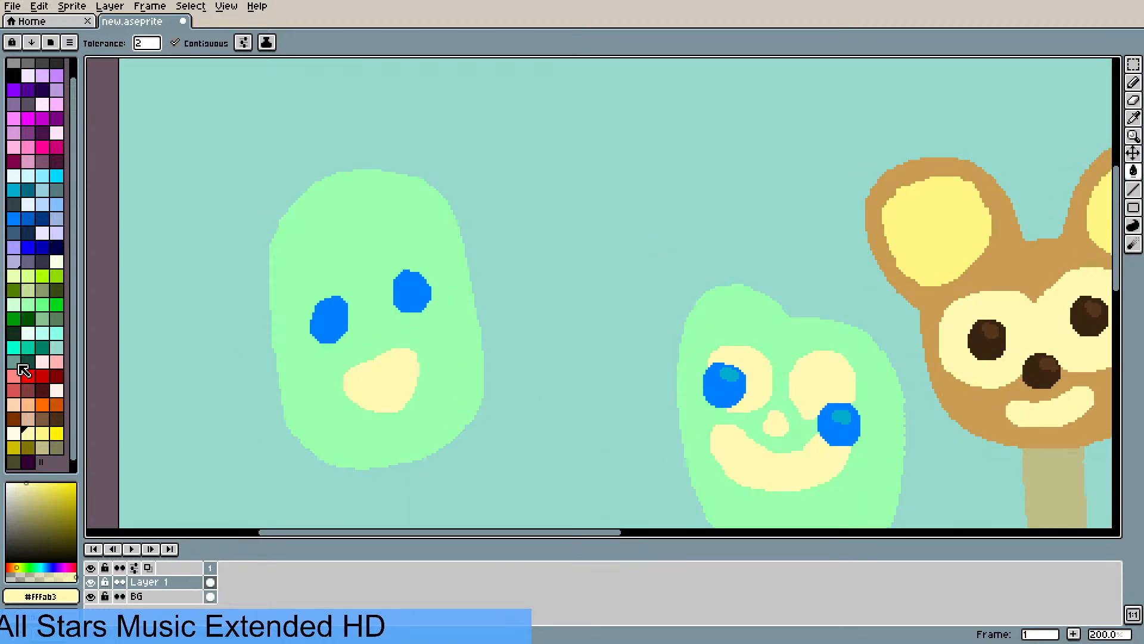
pyautogui.click(15, 377)
pyautogui.press('b')
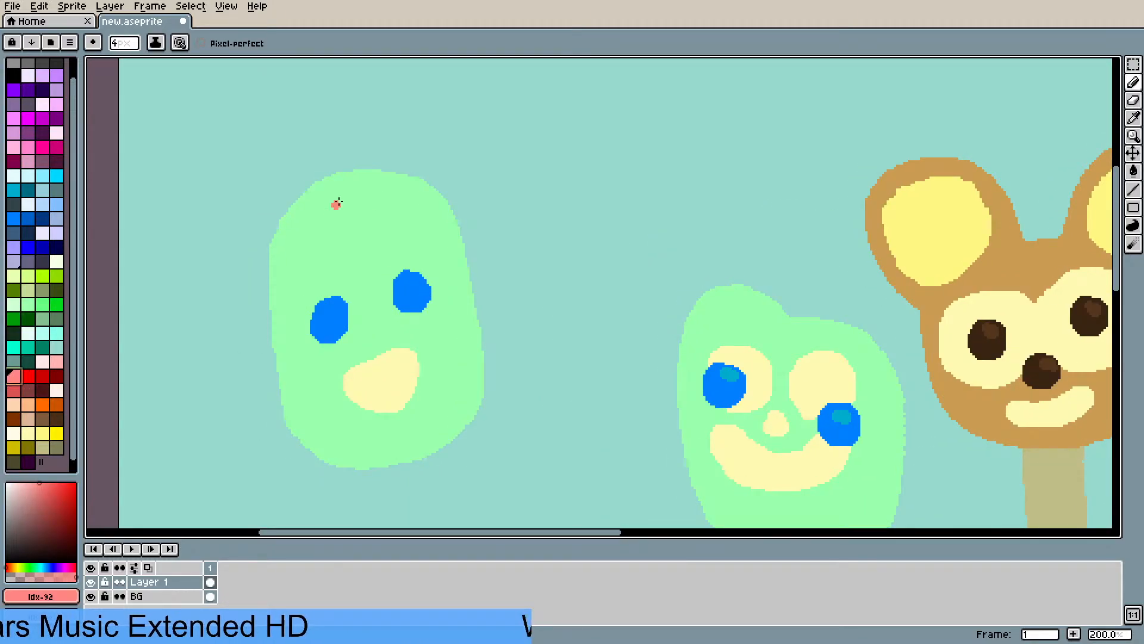
pyautogui.moveTo(307, 315)
pyautogui.mouseDown()
pyautogui.moveTo(307, 271)
pyautogui.moveTo(330, 265)
pyautogui.moveTo(346, 236)
pyautogui.moveTo(370, 235)
pyautogui.moveTo(376, 251)
pyautogui.moveTo(406, 235)
pyautogui.moveTo(372, 245)
pyautogui.moveTo(363, 232)
pyautogui.moveTo(320, 260)
pyautogui.moveTo(363, 233)
pyautogui.moveTo(414, 239)
pyautogui.moveTo(439, 275)
pyautogui.moveTo(442, 321)
pyautogui.moveTo(415, 353)
pyautogui.mouseUp()
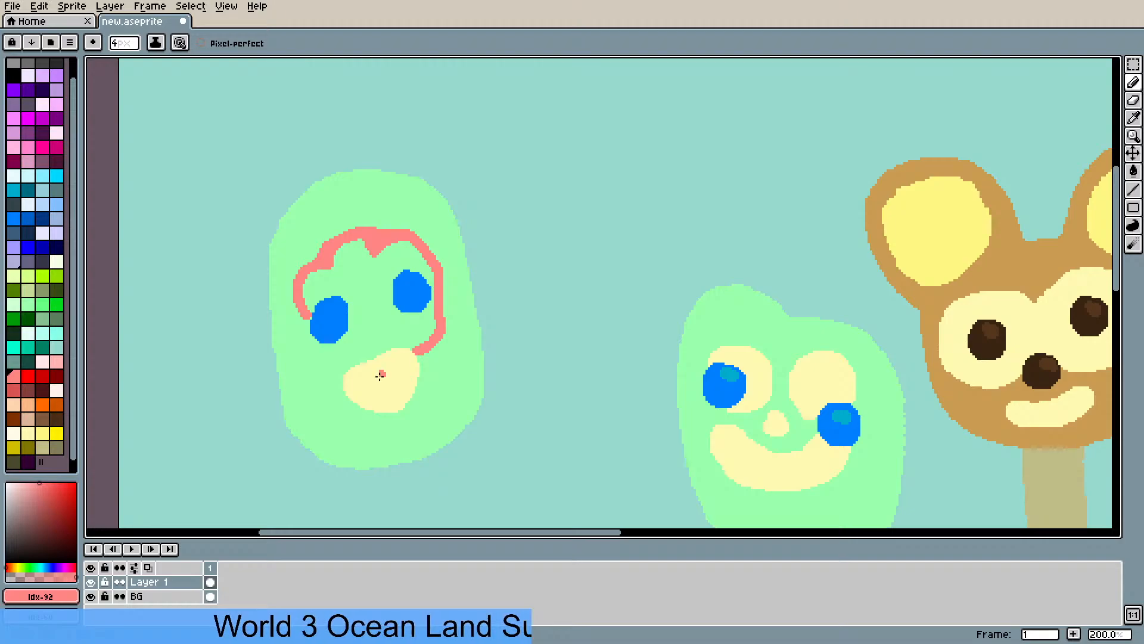
pyautogui.moveTo(337, 384)
pyautogui.mouseDown()
pyautogui.moveTo(297, 354)
pyautogui.moveTo(298, 309)
pyautogui.mouseUp()
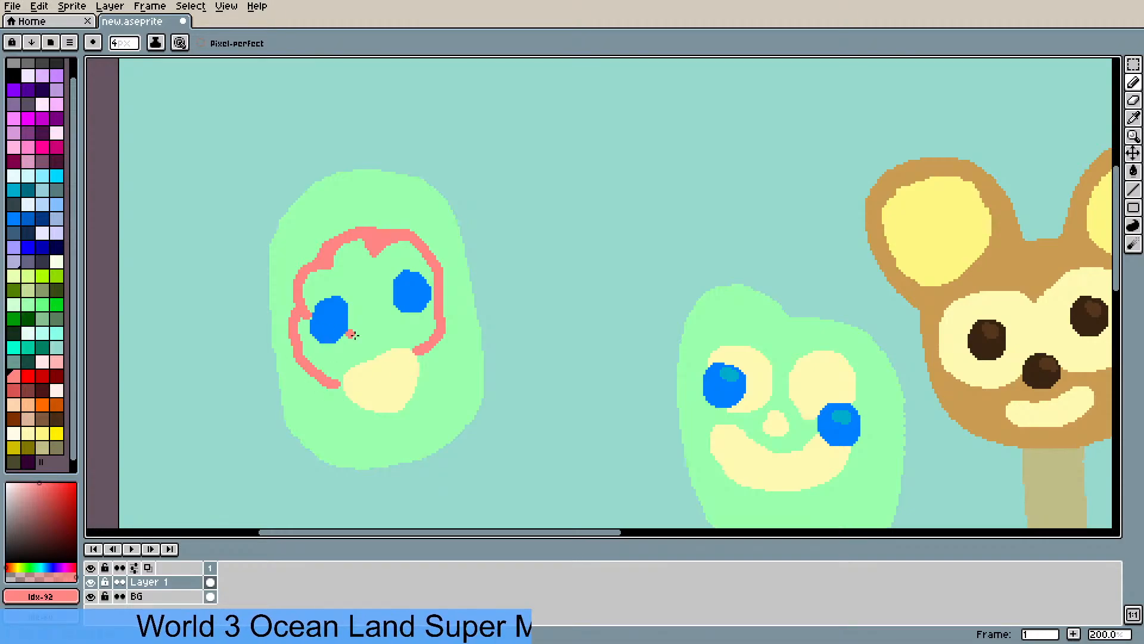
pyautogui.press('g')
pyautogui.click(379, 320)
pyautogui.hotkey('ctrl', 'z')
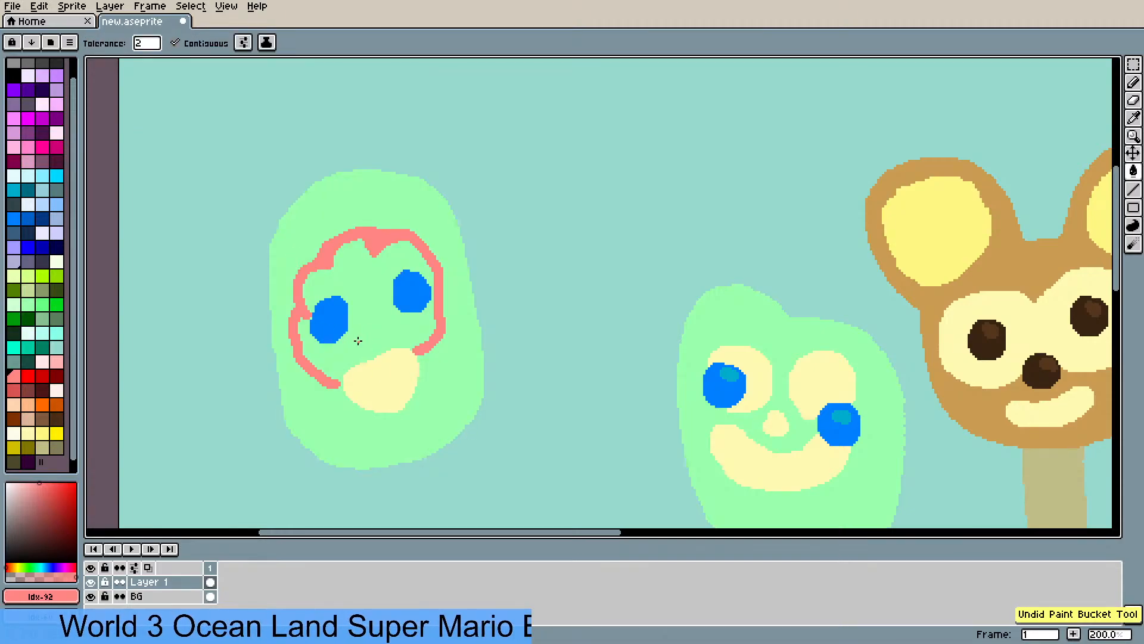
pyautogui.click(341, 365)
pyautogui.hotkey('ctrl', 'z')
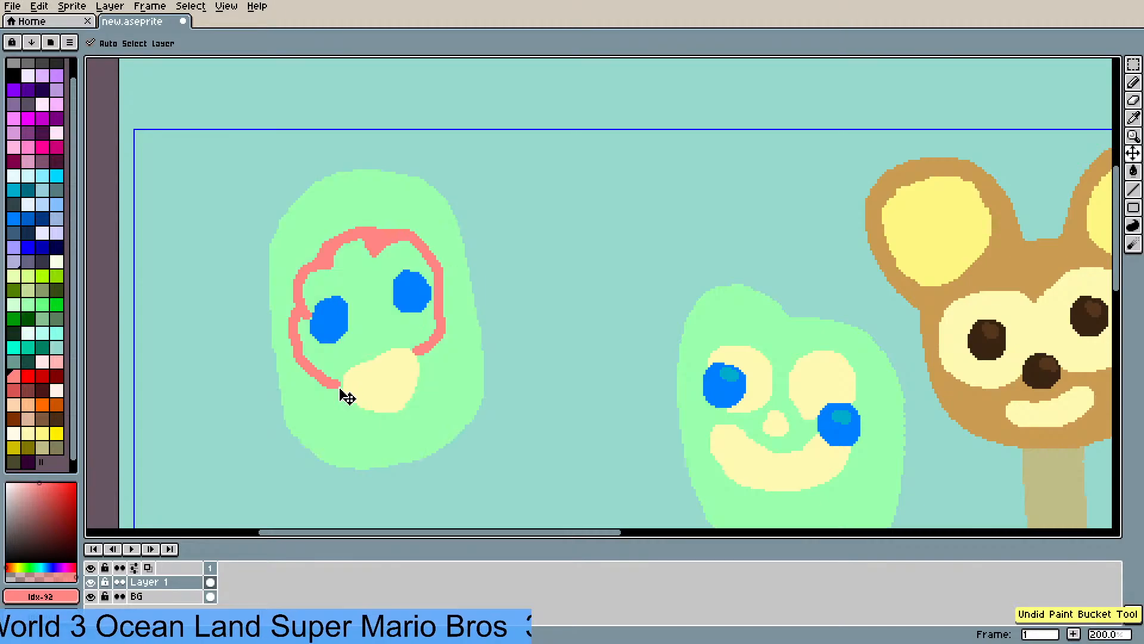
# - Fill the outlined face patch around the blue eyes with salmon pink and touch up the edge of one eye
pyautogui.press('b')
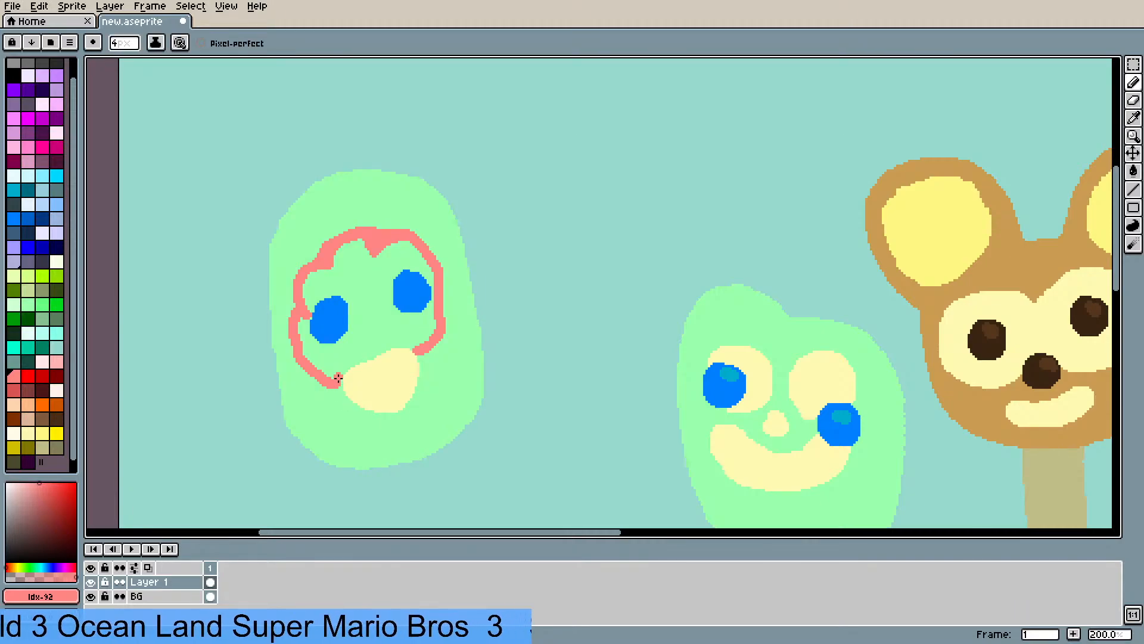
pyautogui.press('g')
pyautogui.click(372, 351)
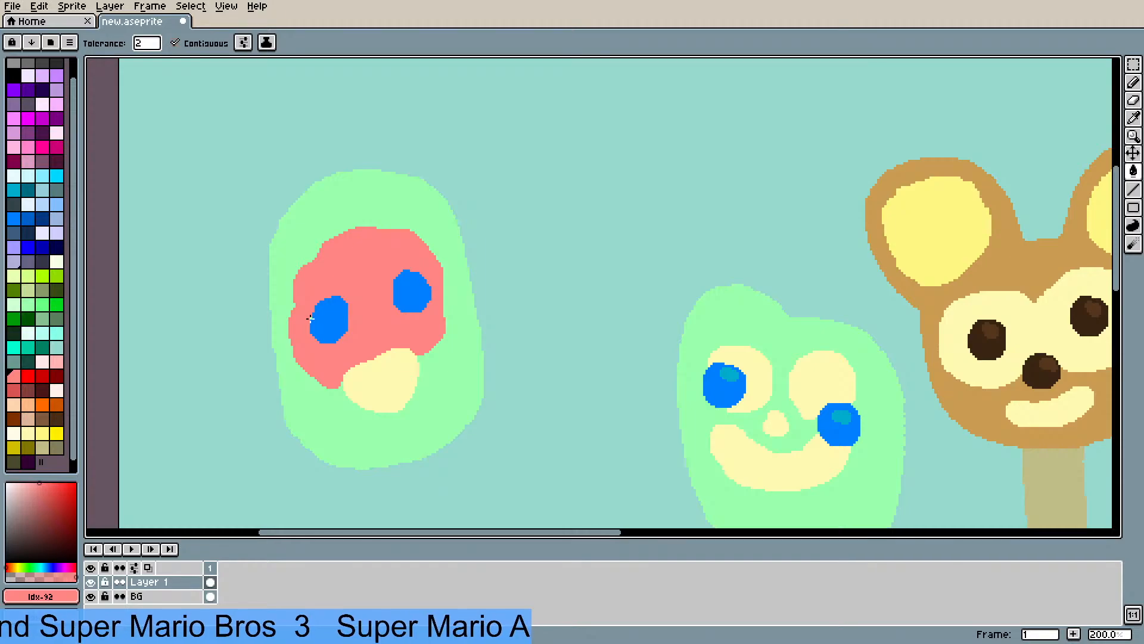
pyautogui.press('b')
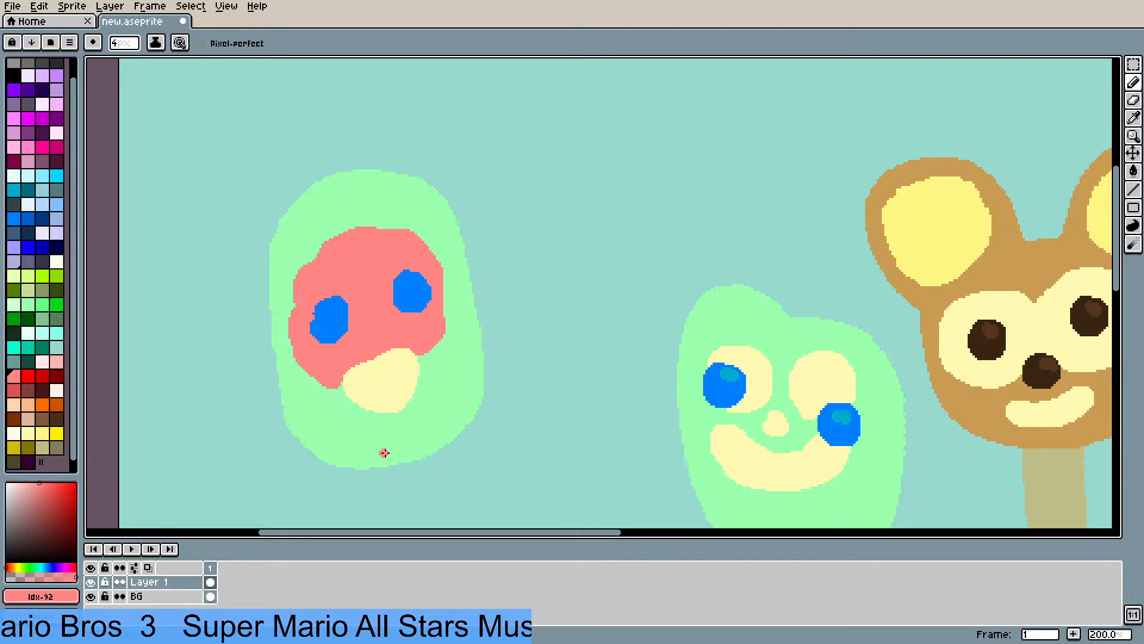
# - Select the new popsicle with the pink face patch using a rectangular marquee and delete it from the canvas
pyautogui.scroll(-3, 436, 343)
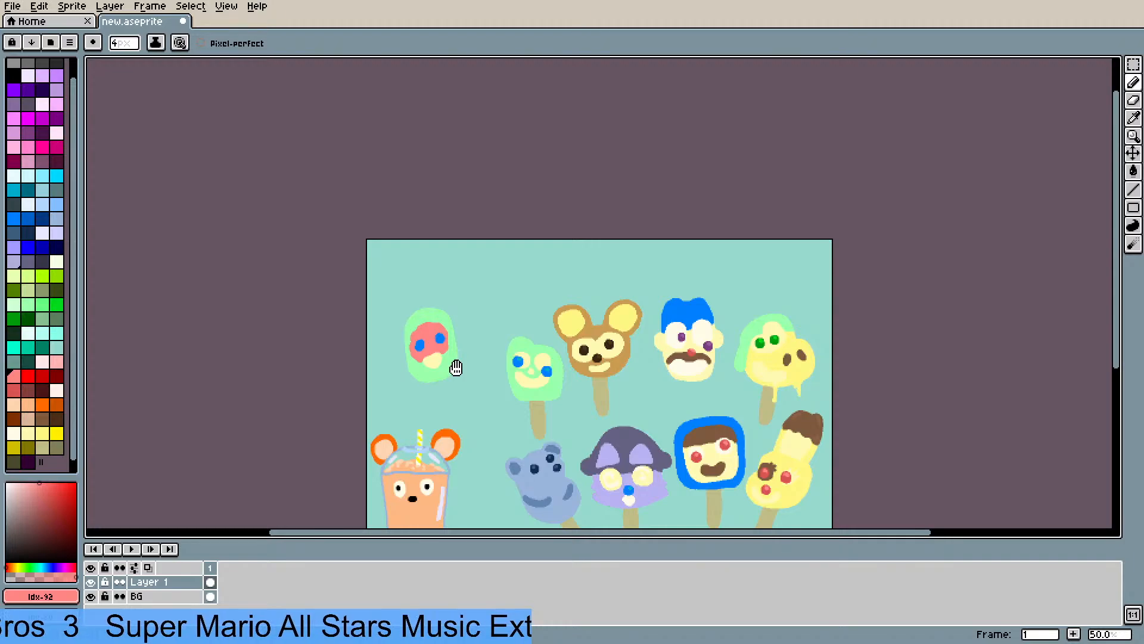
pyautogui.click(1134, 64)
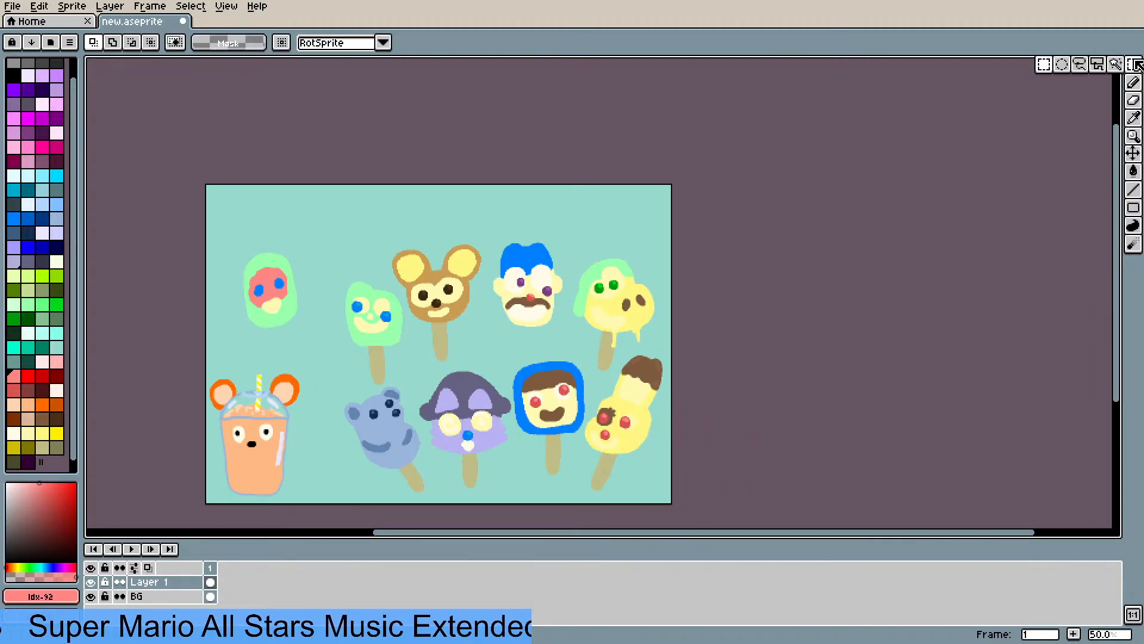
pyautogui.moveTo(234, 243)
pyautogui.mouseDown()
pyautogui.moveTo(319, 359)
pyautogui.moveTo(500, 332)
pyautogui.mouseUp()
pyautogui.press('Delete')
# - Switch to the Magic Wand selection tool for picking areas of a single colour
pyautogui.scroll(1, 699, 352)
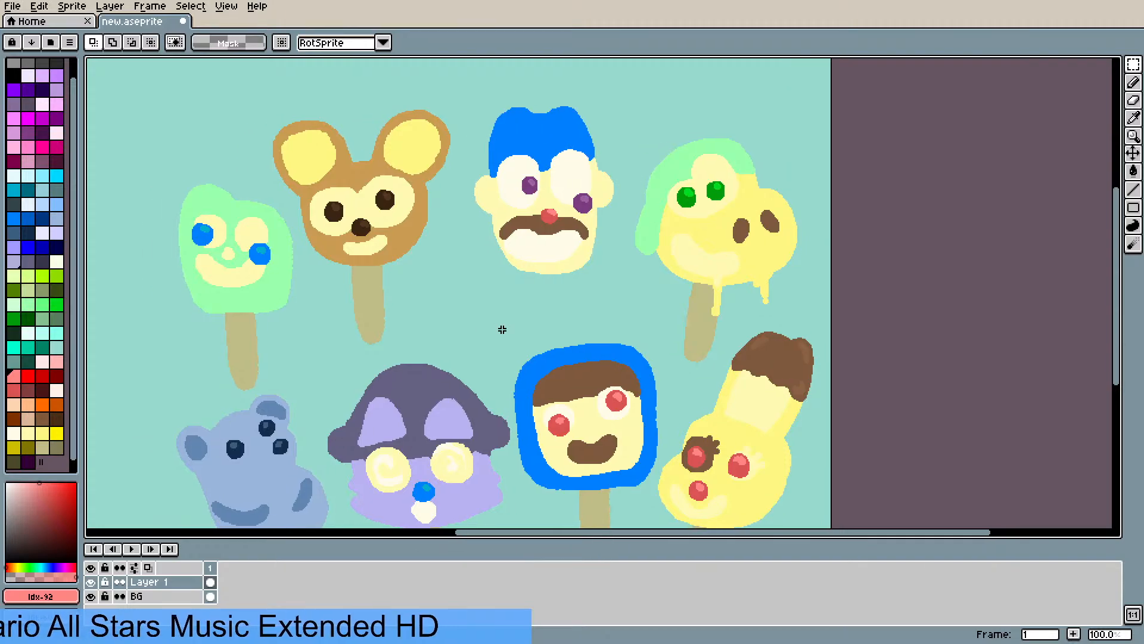
pyautogui.click(1133, 65)
pyautogui.click(1099, 65)
pyautogui.click(1115, 65)
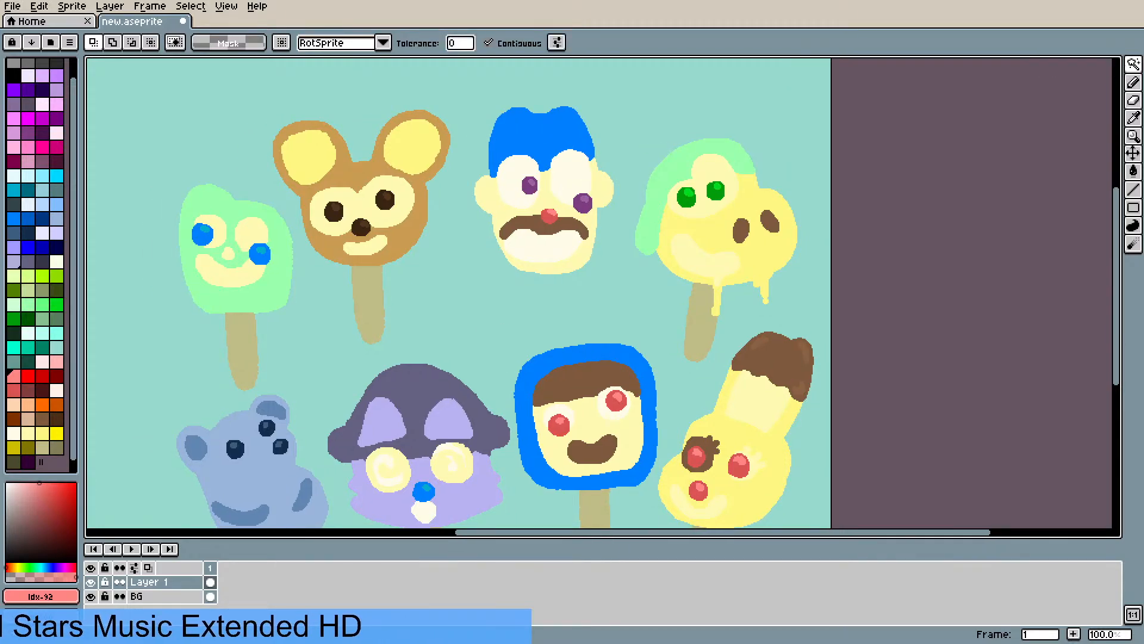
pyautogui.click(250, 325)
pyautogui.press('i')
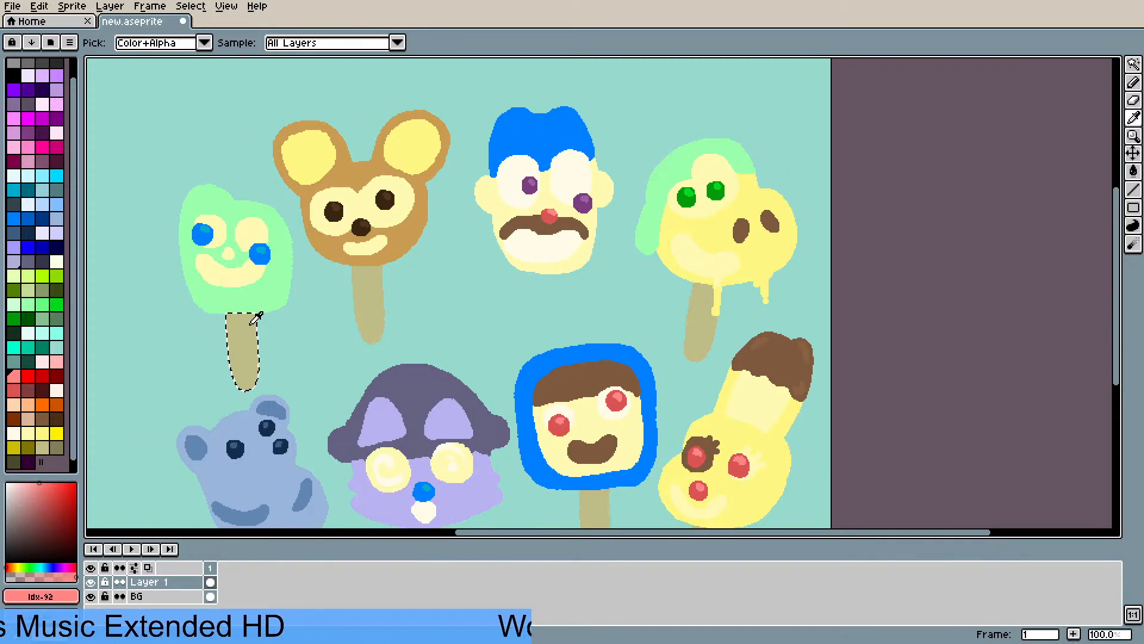
pyautogui.hotkey('alt', 'v')
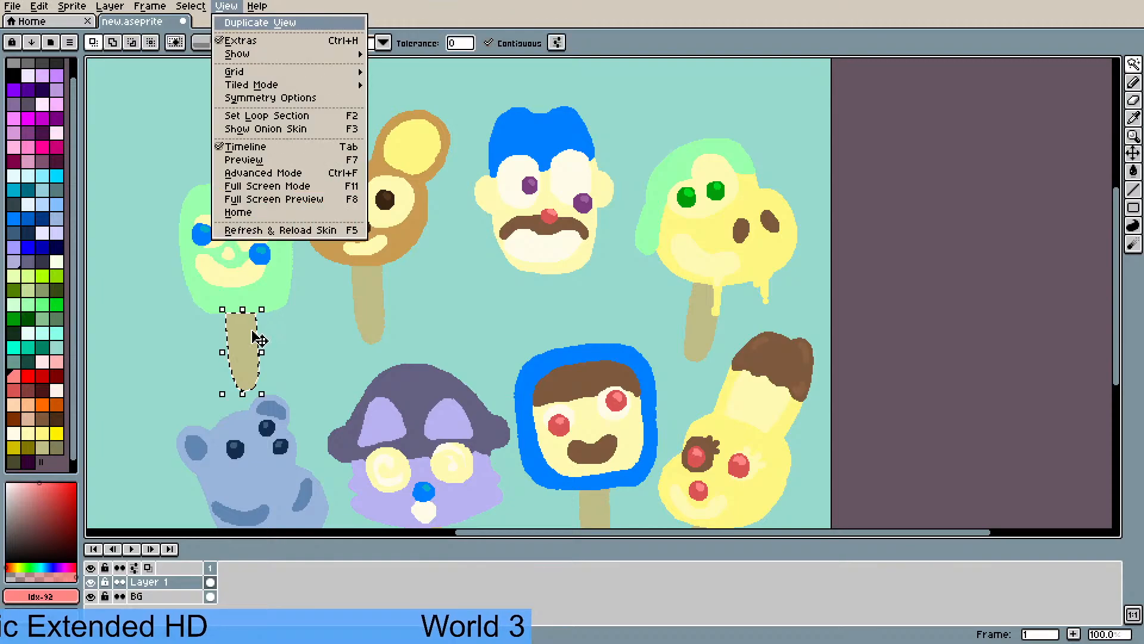
pyautogui.press('Escape')
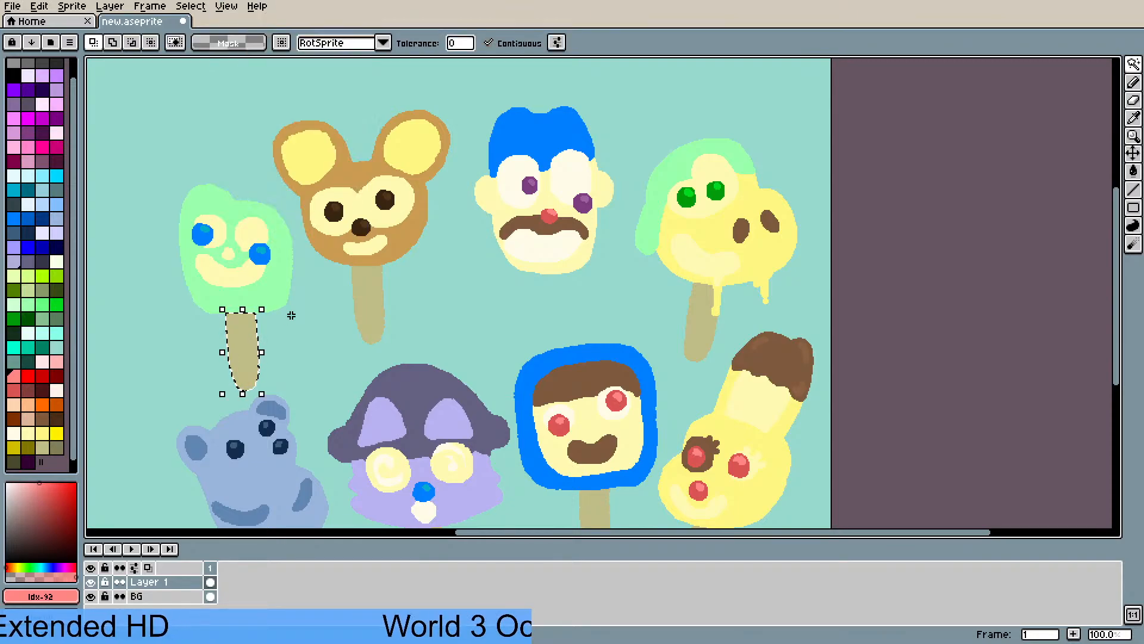
pyautogui.click(179, 347)
pyautogui.hotkey('ctrl', 'd')
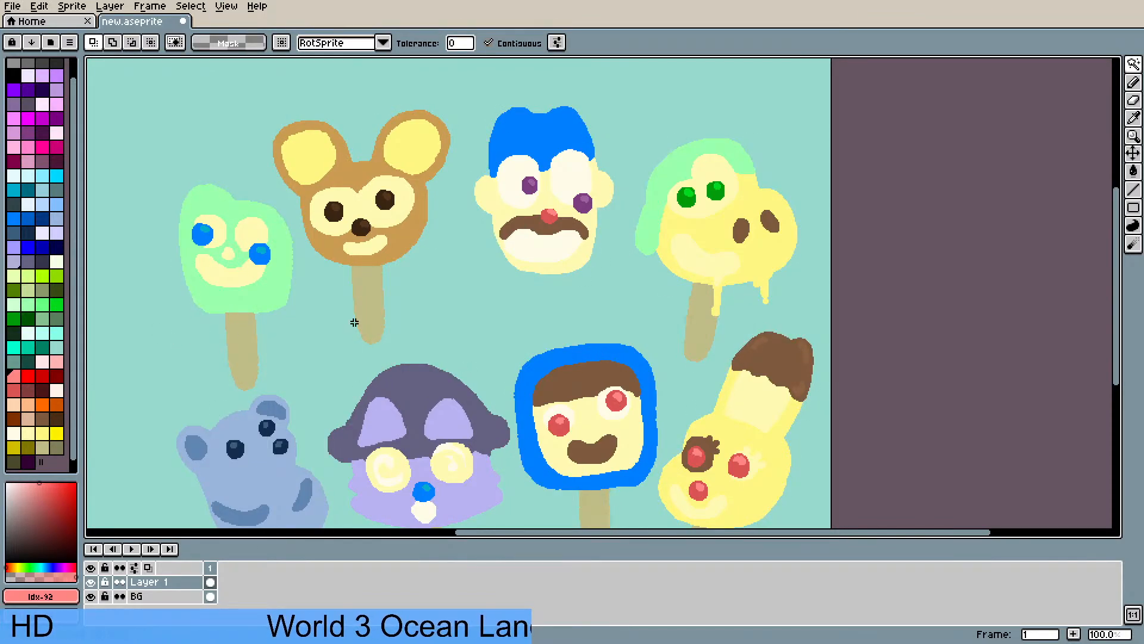
# - Select the green popsicle's stick, place a slightly rotated copy beneath the blue-haired character's chin, and clear the selection
pyautogui.click(251, 352)
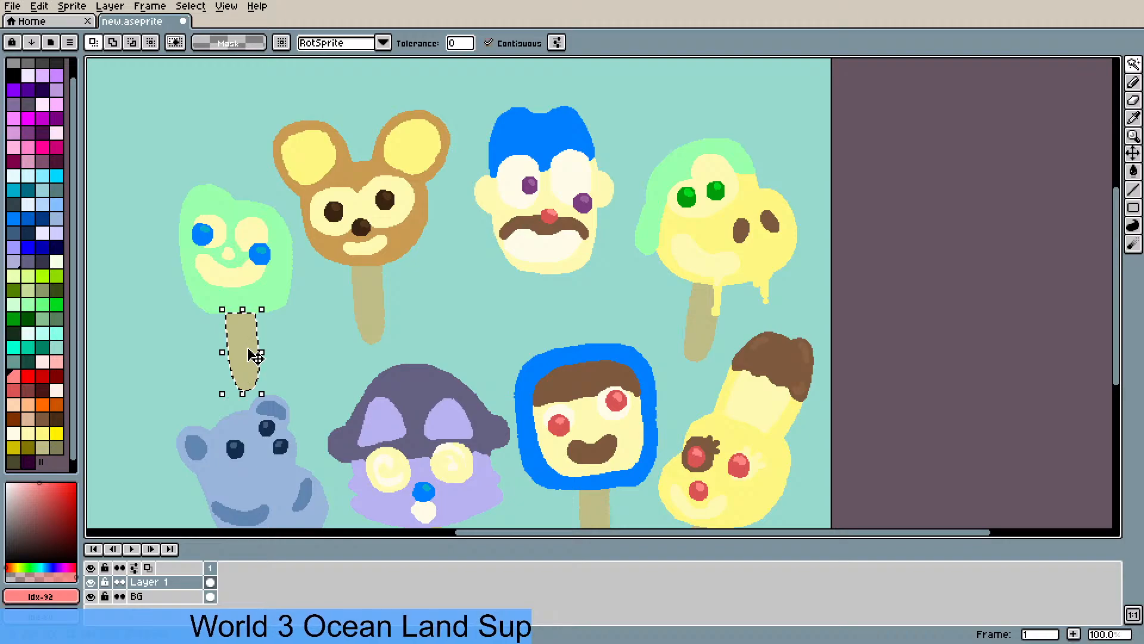
pyautogui.moveTo(255, 356); pyautogui.dragTo(518, 221)
pyautogui.scroll(1, 593, 259)
pyautogui.scroll(2, 529, 265)
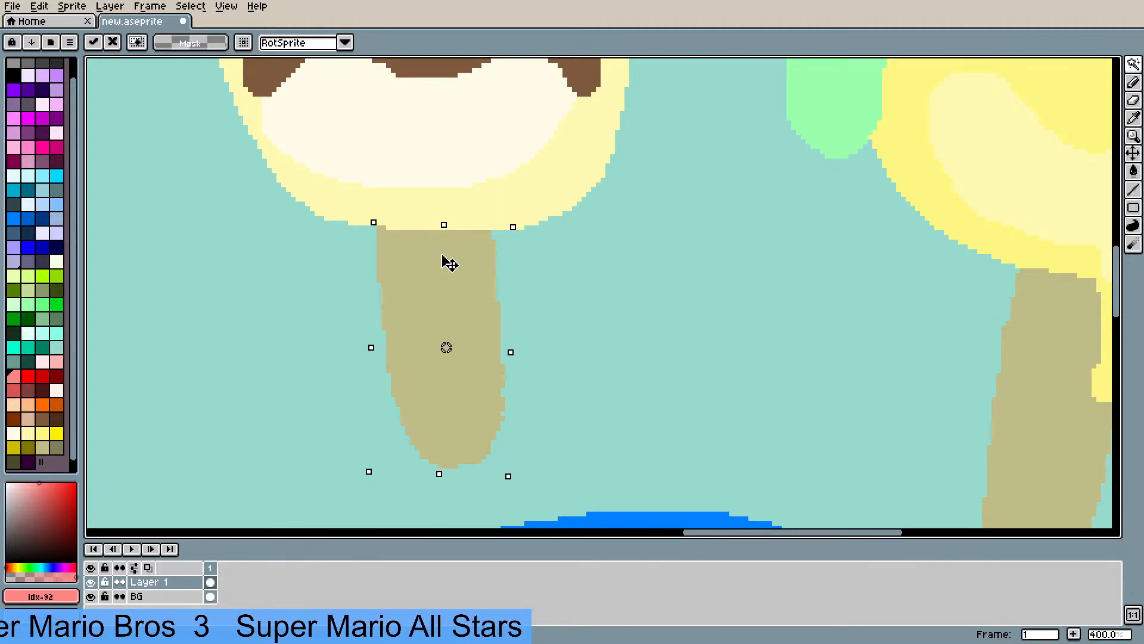
pyautogui.press('w')
pyautogui.click(608, 330)
pyautogui.scroll(-10, 608, 329)
pyautogui.scroll(4, 602, 328)
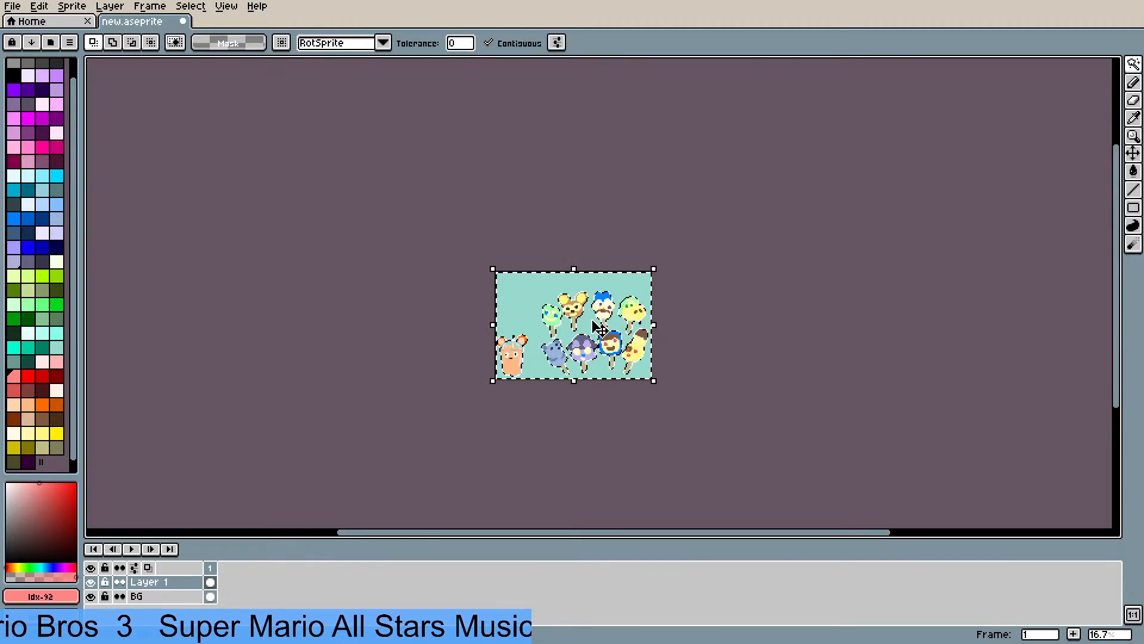
pyautogui.scroll(6, 601, 328)
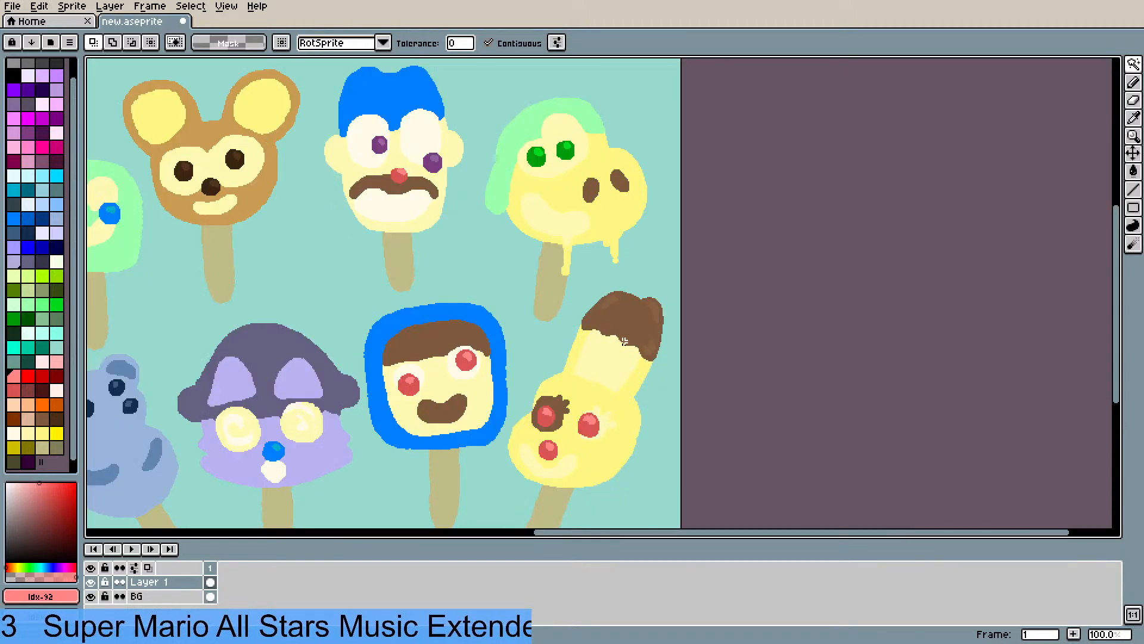
# - Examine both rows of popsicle characters on the teal canvas, comparing their faces, sticks and spacing up close and as a whole
pyautogui.moveTo(625, 341); pyautogui.dragTo(892, 341)
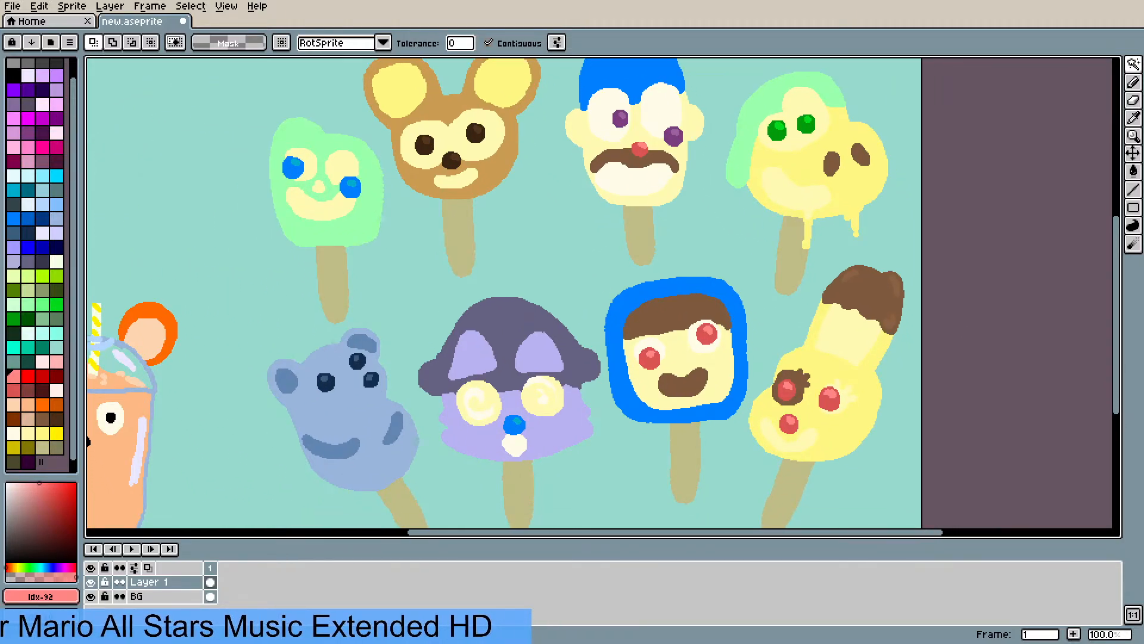
pyautogui.scroll(-1, 873, 309)
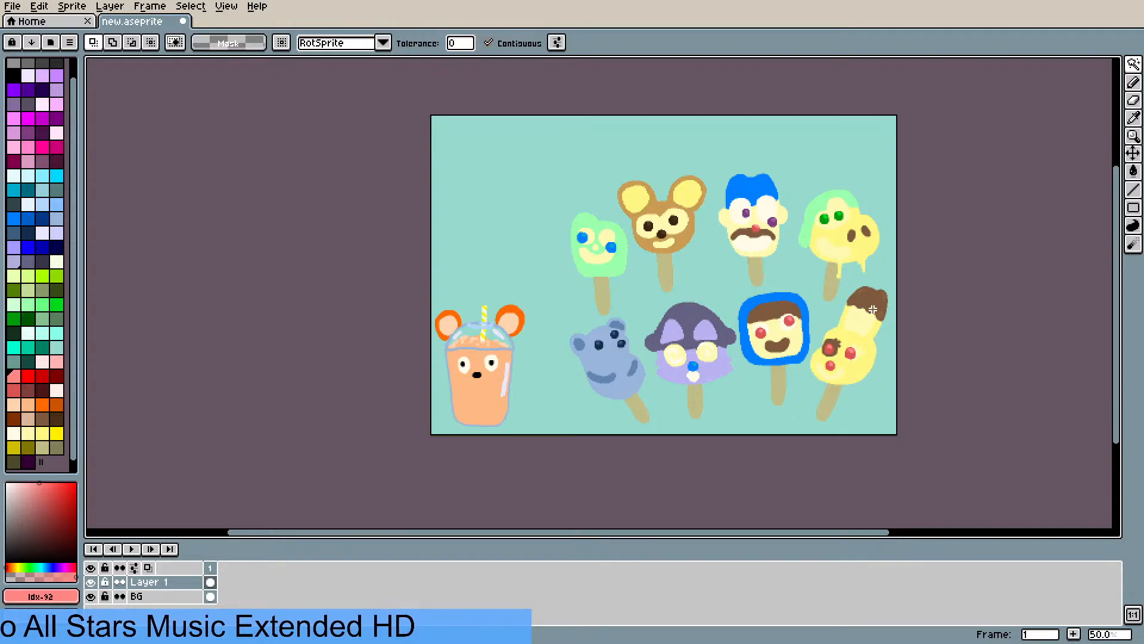
pyautogui.scroll(1, 872, 309)
pyautogui.moveTo(873, 309); pyautogui.dragTo(801, 291)
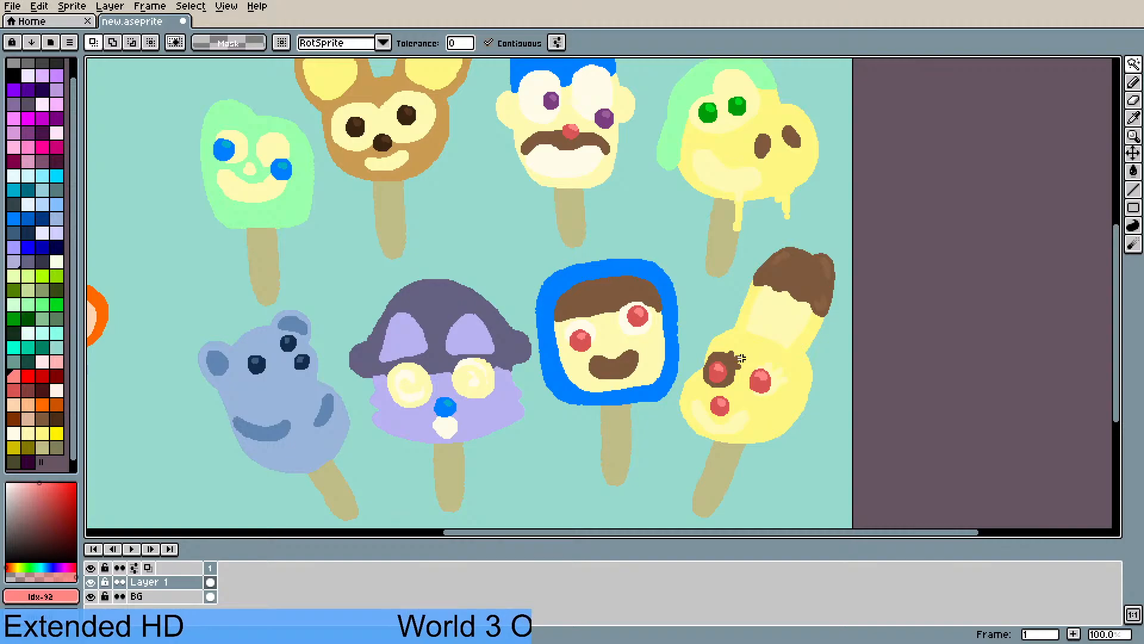
pyautogui.moveTo(807, 378); pyautogui.dragTo(820, 400)
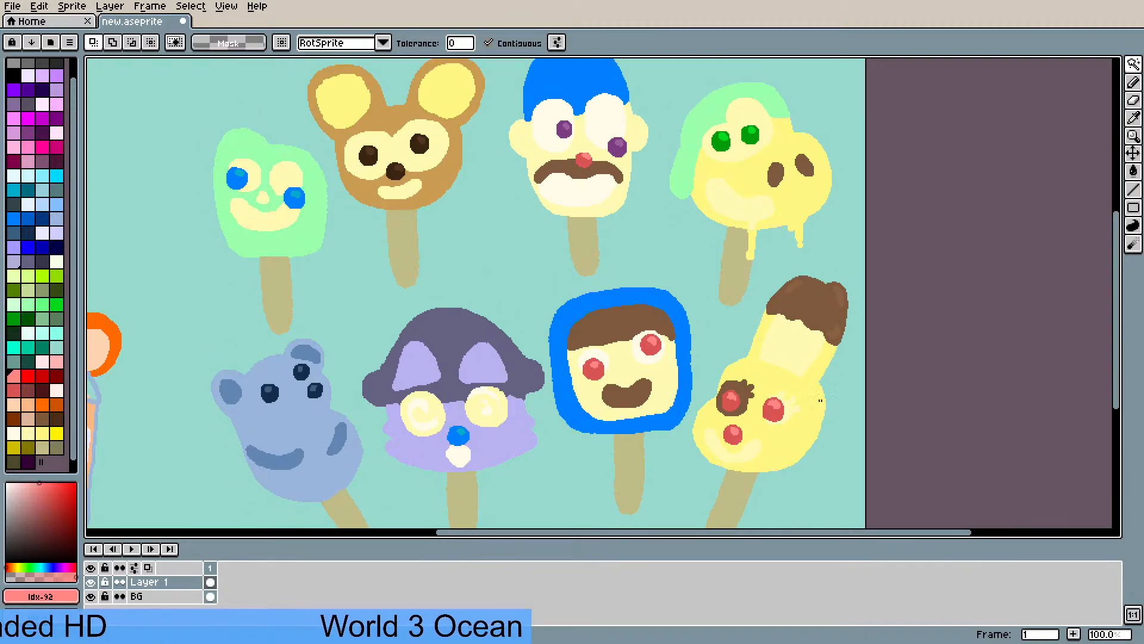
pyautogui.moveTo(759, 297); pyautogui.dragTo(758, 313)
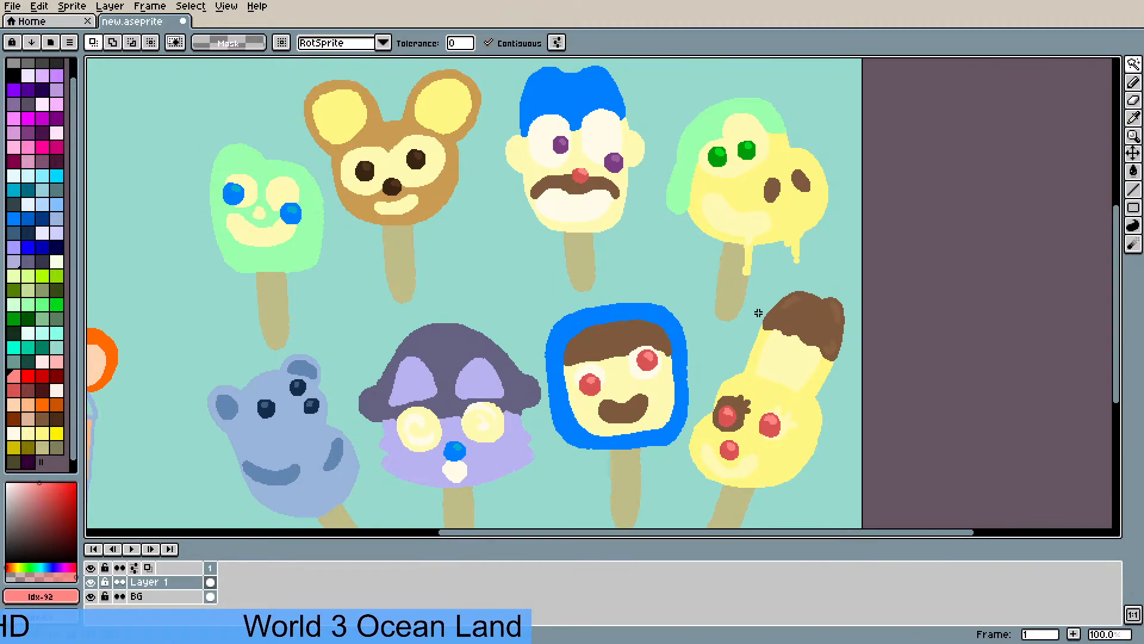
pyautogui.moveTo(744, 340); pyautogui.dragTo(740, 321)
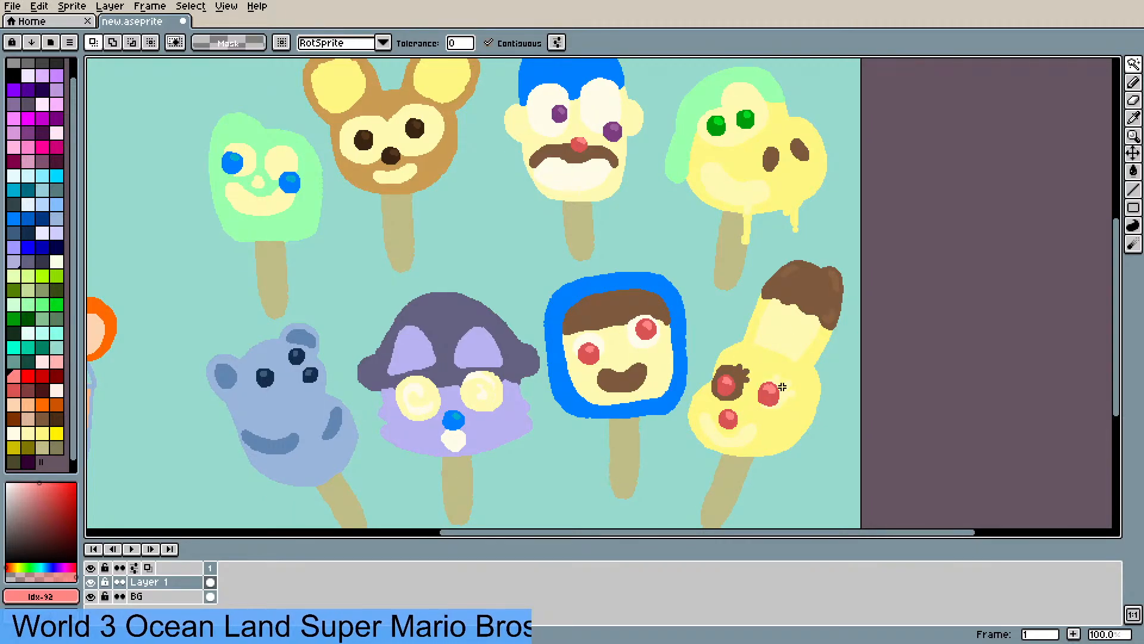
pyautogui.moveTo(782, 388); pyautogui.dragTo(779, 406)
pyautogui.scroll(-1, 781, 375)
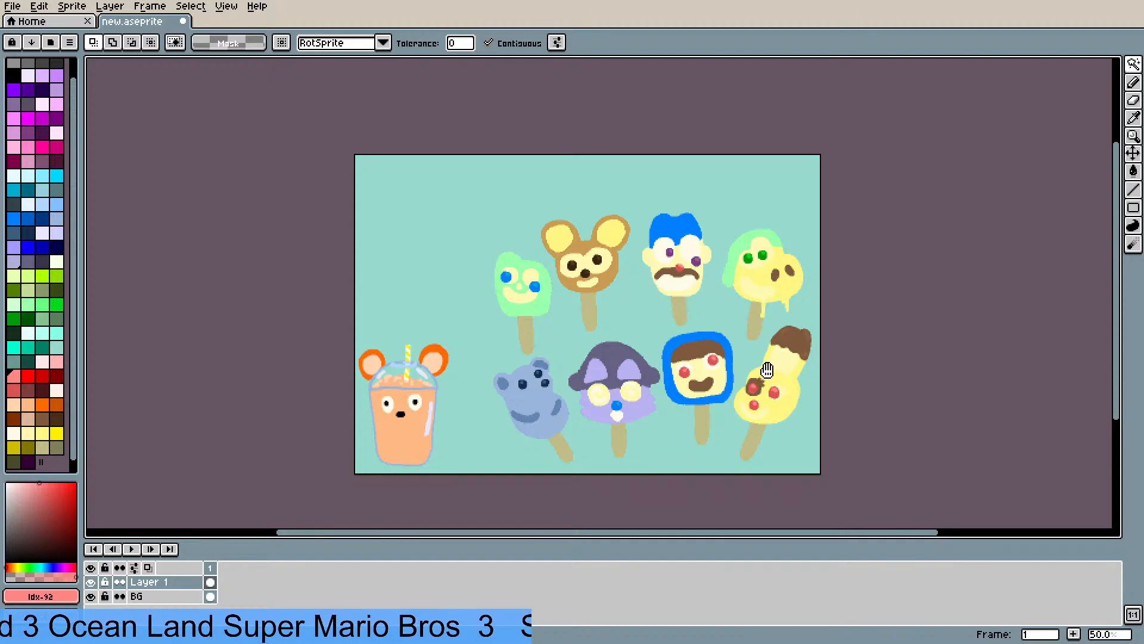
pyautogui.scroll(1, 767, 370)
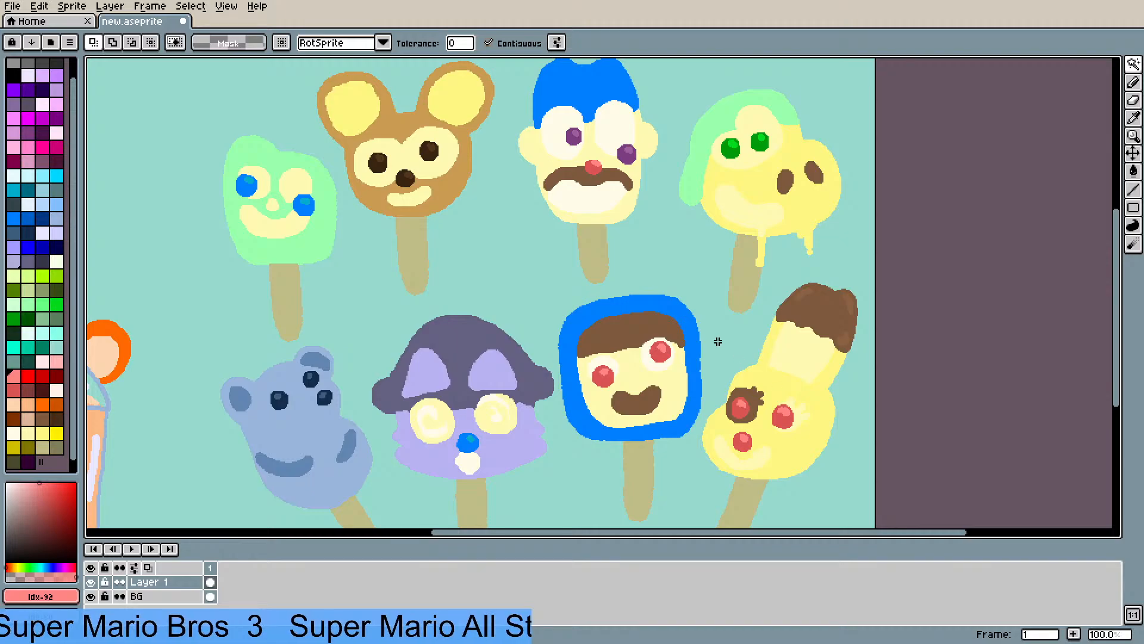
pyautogui.moveTo(701, 338)
pyautogui.mouseDown()
pyautogui.moveTo(691, 388)
pyautogui.moveTo(677, 357)
pyautogui.mouseUp()
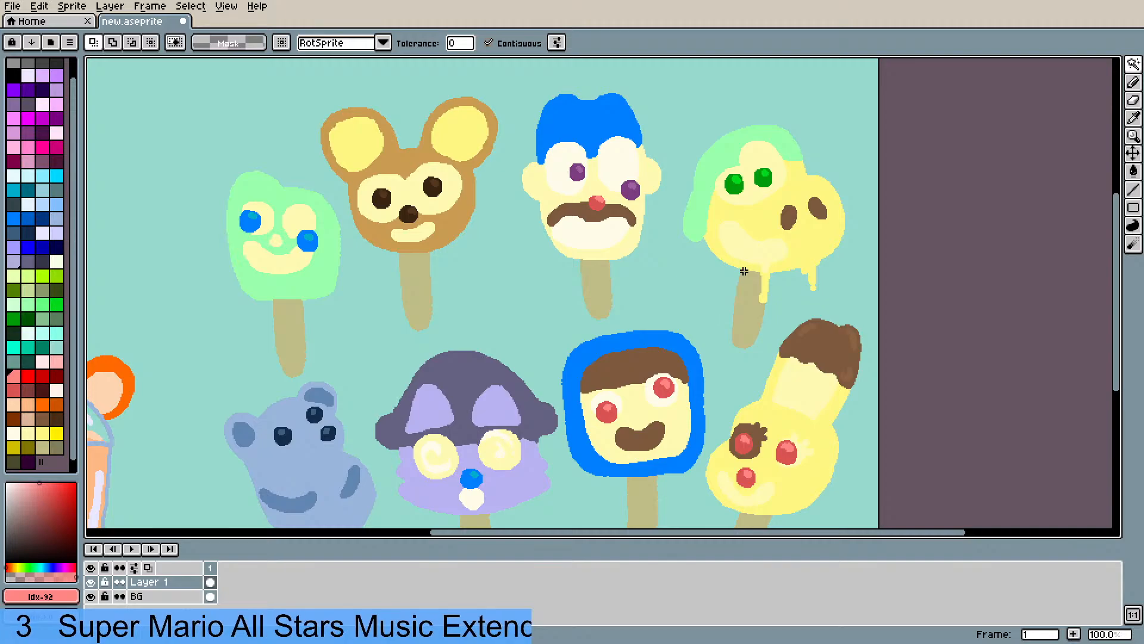
pyautogui.moveTo(518, 350); pyautogui.dragTo(541, 302)
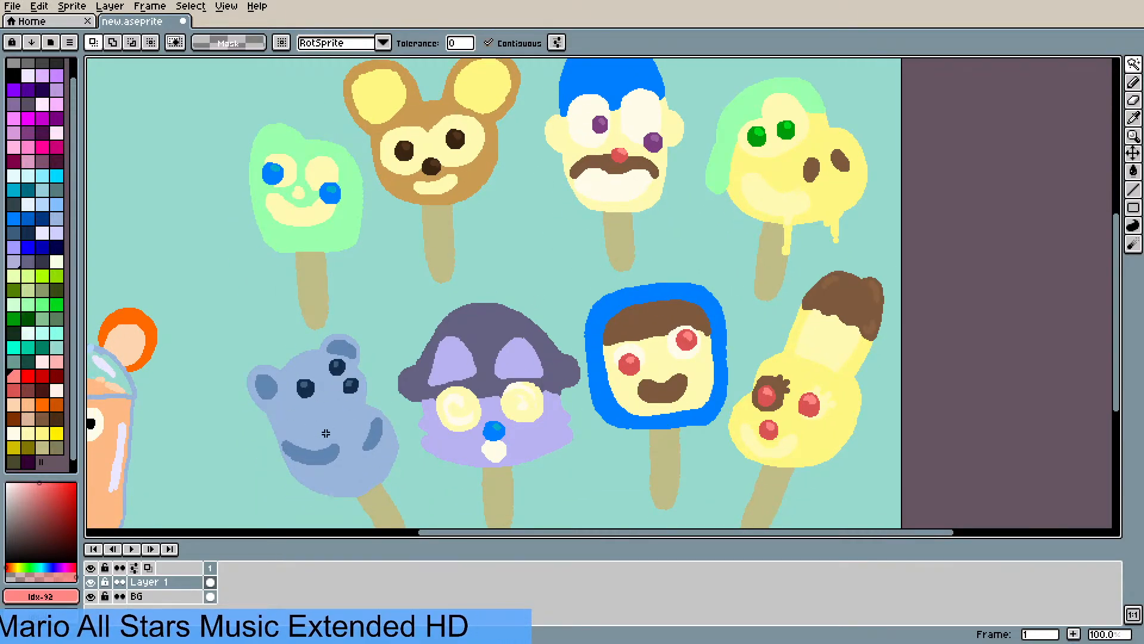
pyautogui.moveTo(359, 455); pyautogui.dragTo(339, 412)
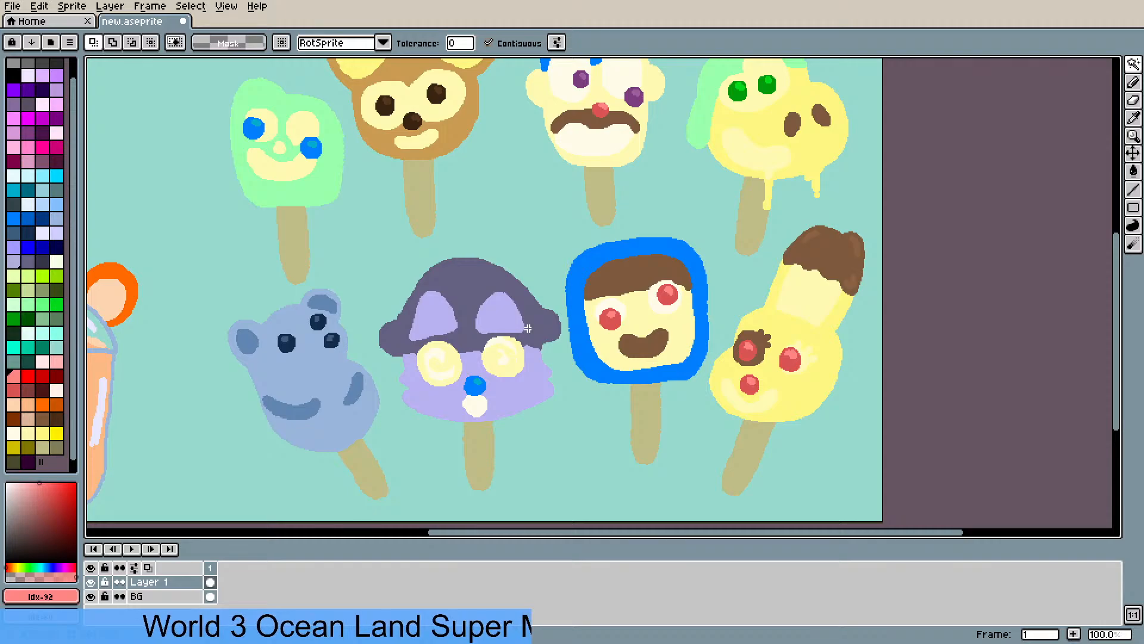
pyautogui.moveTo(528, 328); pyautogui.dragTo(511, 374)
pyautogui.moveTo(512, 168); pyautogui.dragTo(600, 280)
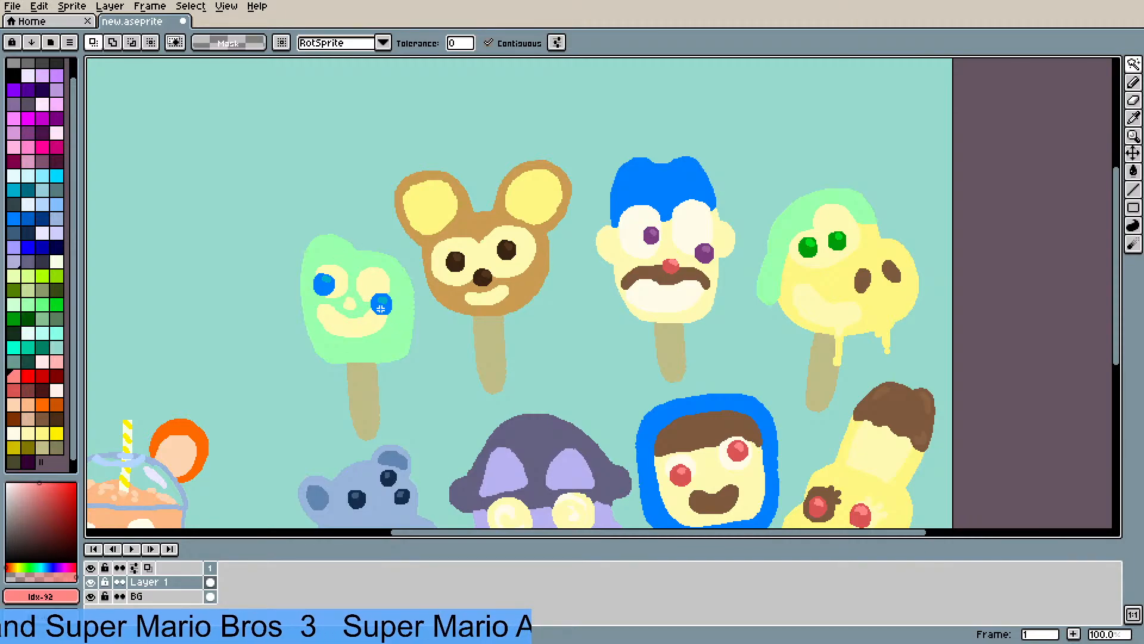
pyautogui.moveTo(662, 332); pyautogui.dragTo(393, 364)
pyautogui.scroll(-2, 478, 376)
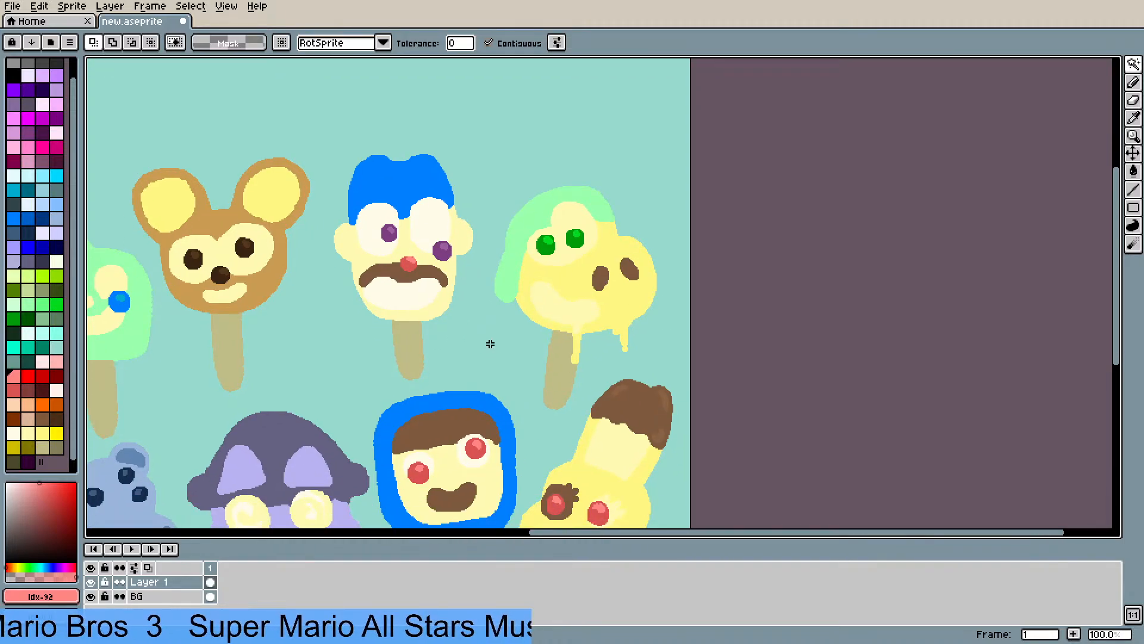
pyautogui.moveTo(476, 378); pyautogui.dragTo(496, 314)
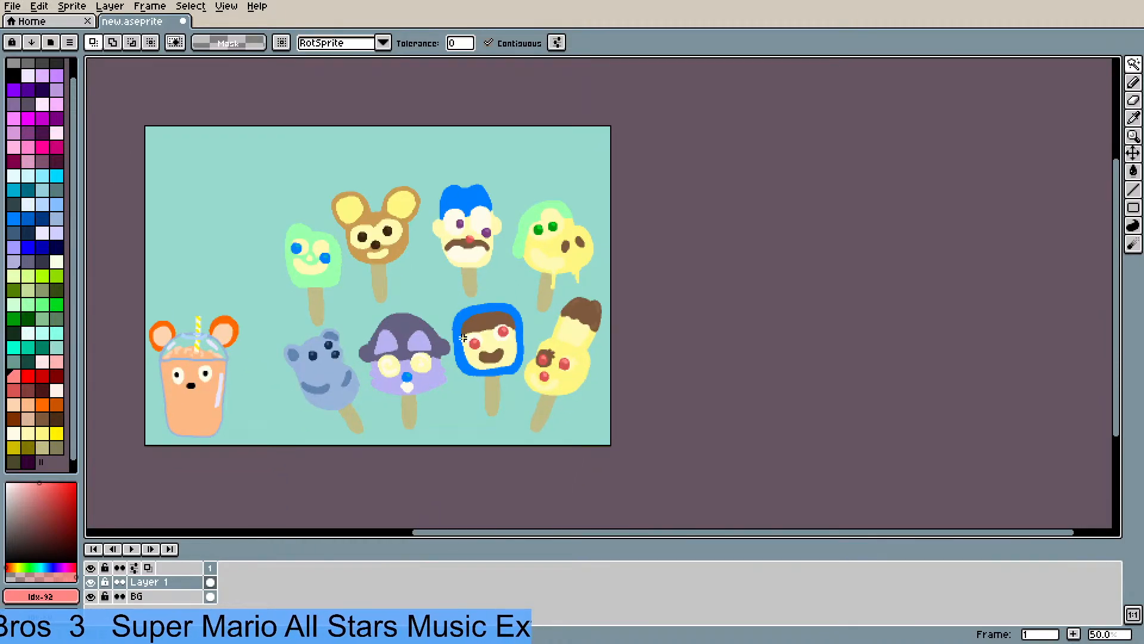
pyautogui.scroll(2, 420, 393)
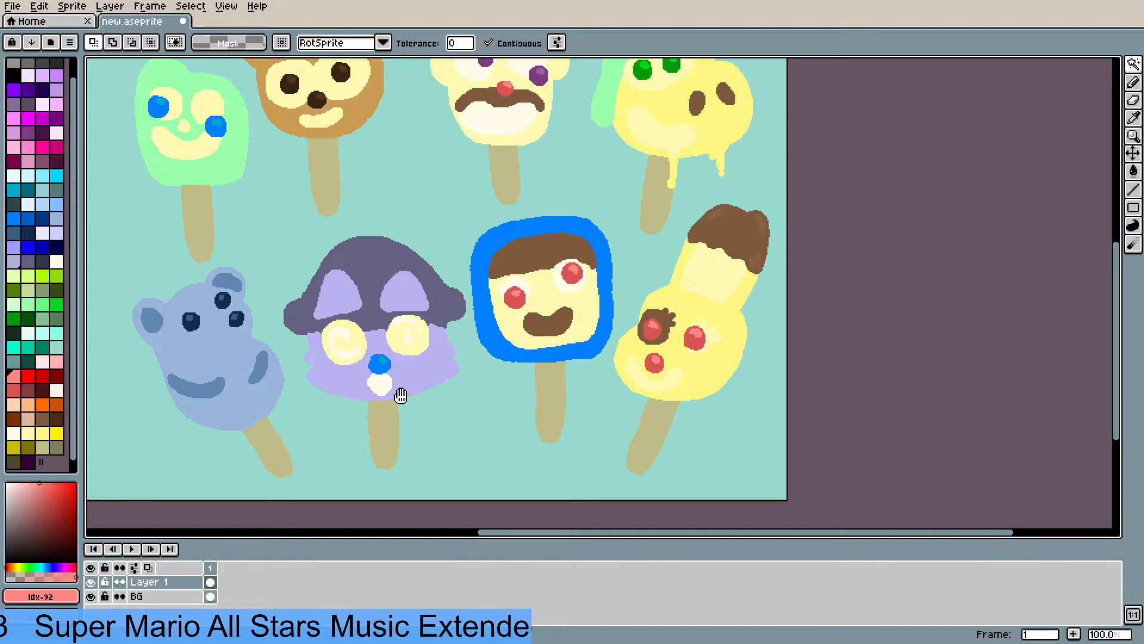
pyautogui.scroll(-1, 251, 335)
pyautogui.moveTo(276, 353); pyautogui.dragTo(409, 389)
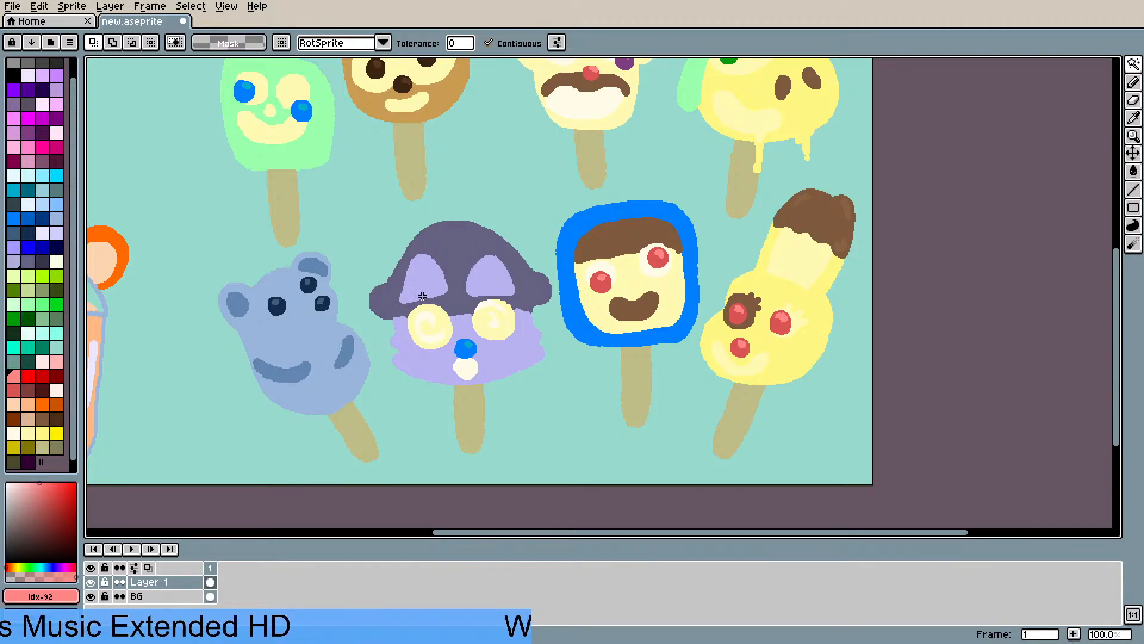
pyautogui.moveTo(529, 334); pyautogui.dragTo(447, 354)
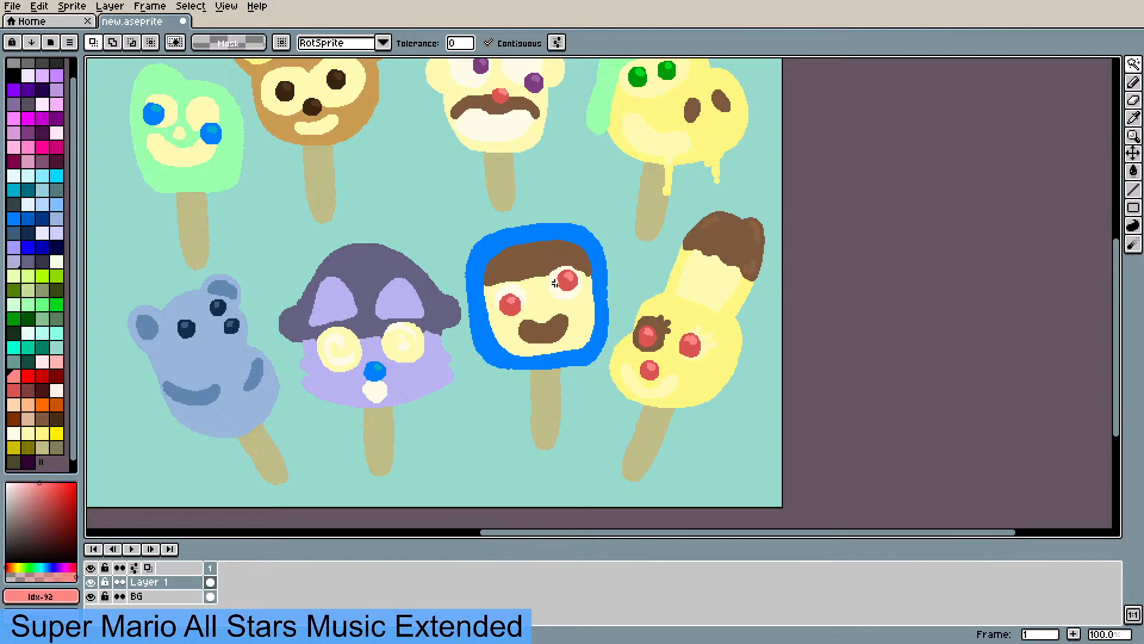
pyautogui.moveTo(719, 386); pyautogui.dragTo(608, 364)
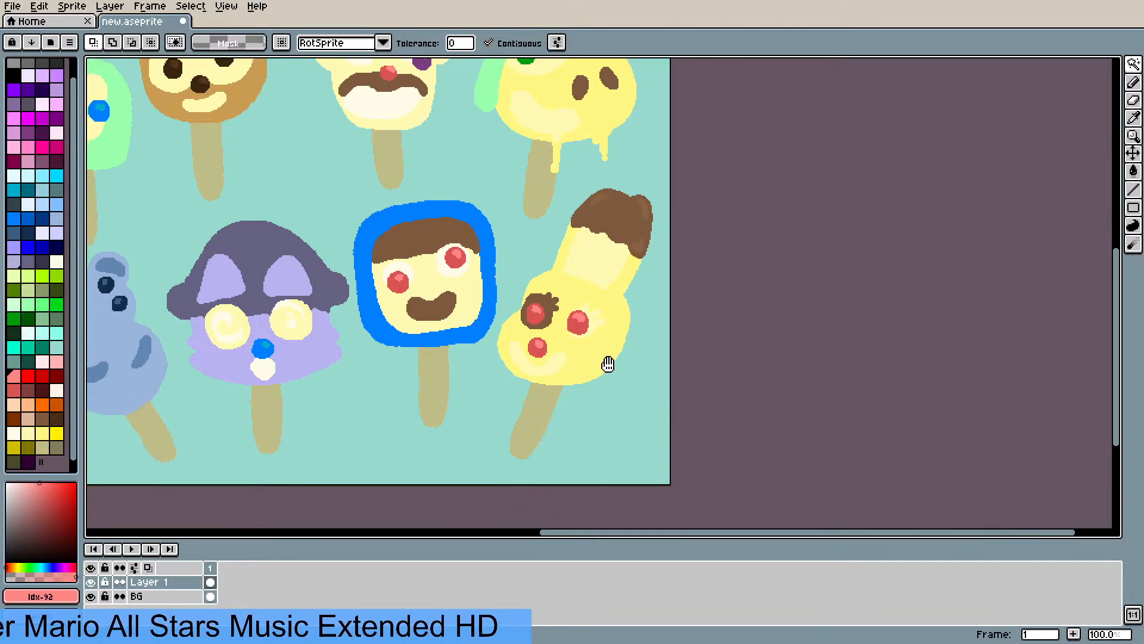
pyautogui.moveTo(604, 278); pyautogui.dragTo(557, 371)
pyautogui.moveTo(569, 317); pyautogui.dragTo(652, 302)
pyautogui.moveTo(410, 350); pyautogui.dragTo(458, 310)
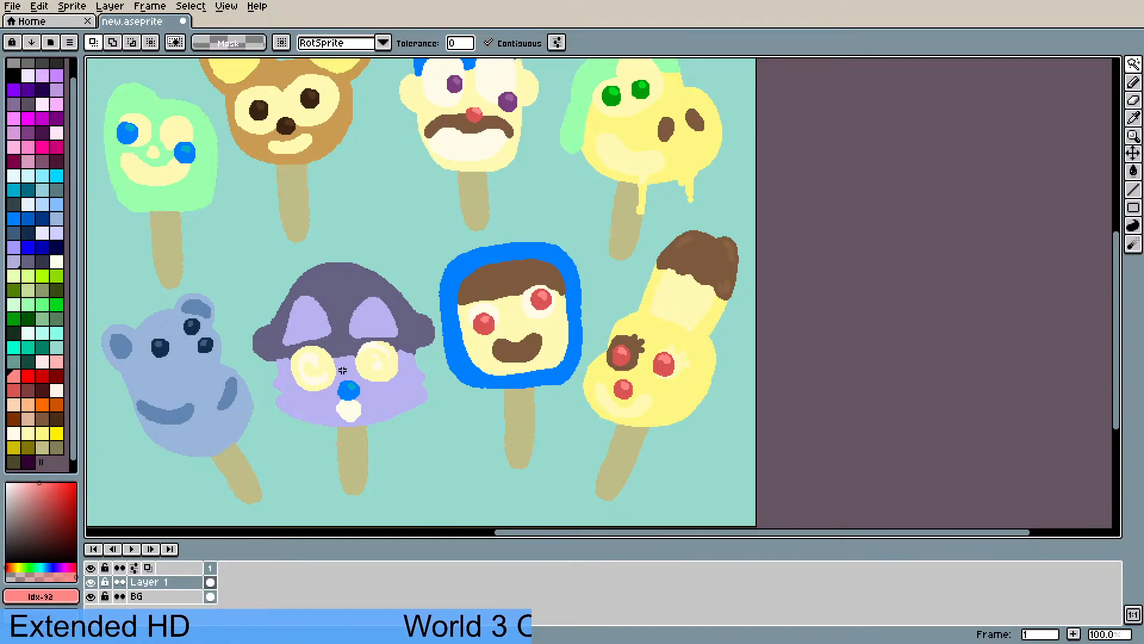
pyautogui.moveTo(387, 311); pyautogui.dragTo(337, 408)
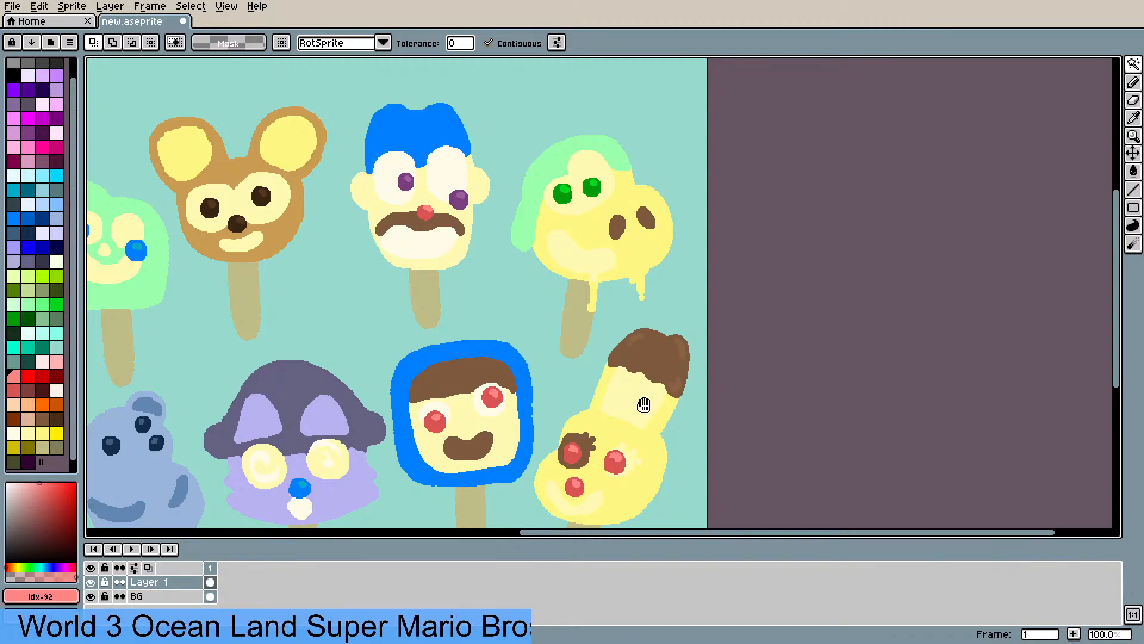
# - Inspect the upper row of popsicles, looking closely at the green one's face, and review the overall composition
pyautogui.moveTo(643, 405); pyautogui.dragTo(655, 370)
pyautogui.moveTo(439, 231); pyautogui.dragTo(491, 341)
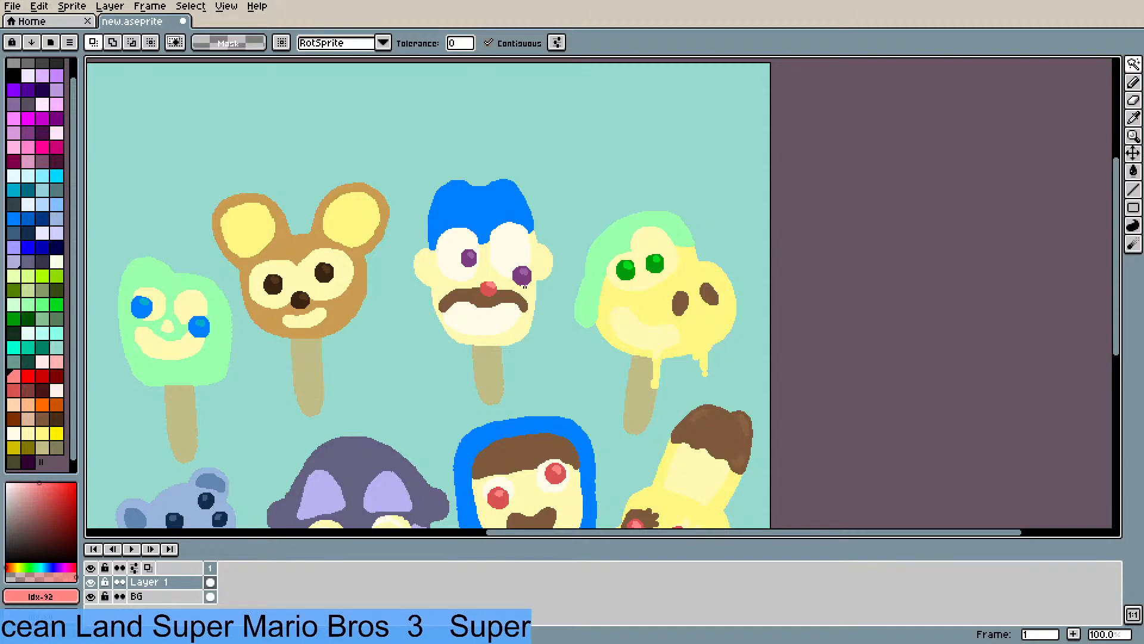
pyautogui.moveTo(484, 247); pyautogui.dragTo(555, 221)
pyautogui.moveTo(333, 202); pyautogui.dragTo(429, 221)
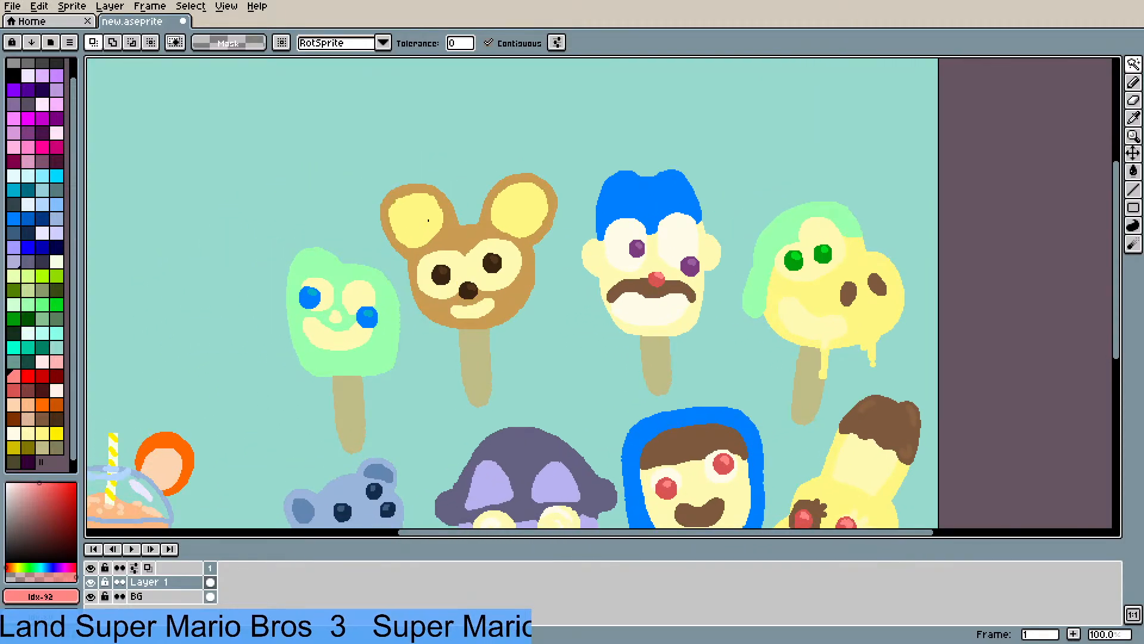
pyautogui.moveTo(496, 276); pyautogui.dragTo(551, 272)
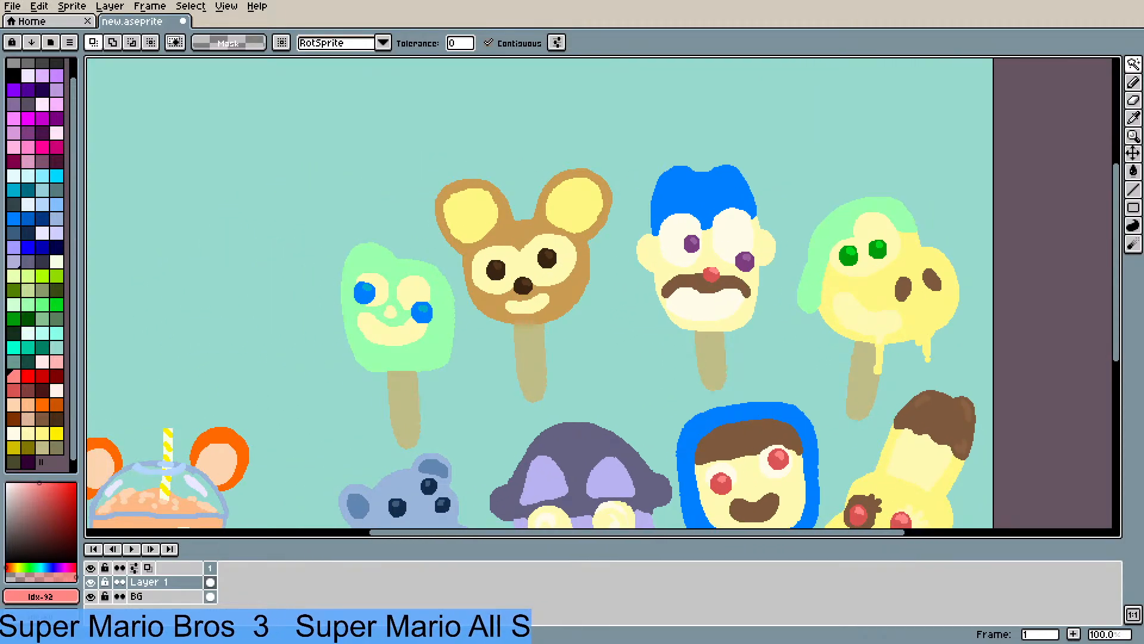
pyautogui.moveTo(396, 298); pyautogui.dragTo(416, 268)
pyautogui.scroll(1, 417, 283)
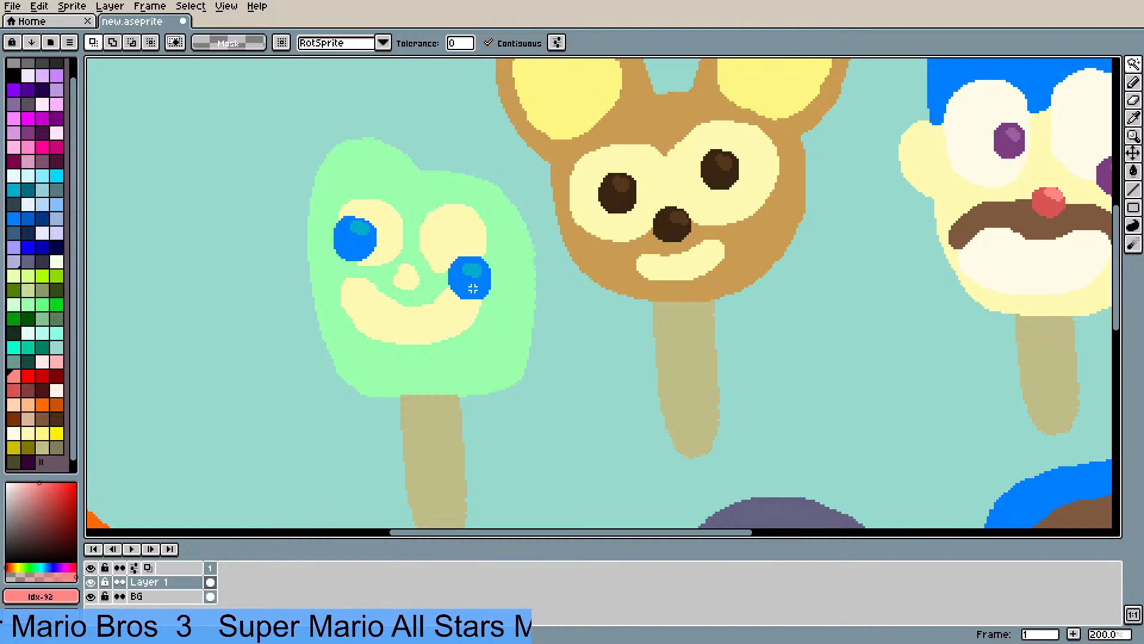
pyautogui.scroll(1, 468, 284)
pyautogui.scroll(-1, 473, 289)
pyautogui.scroll(-1, 473, 290)
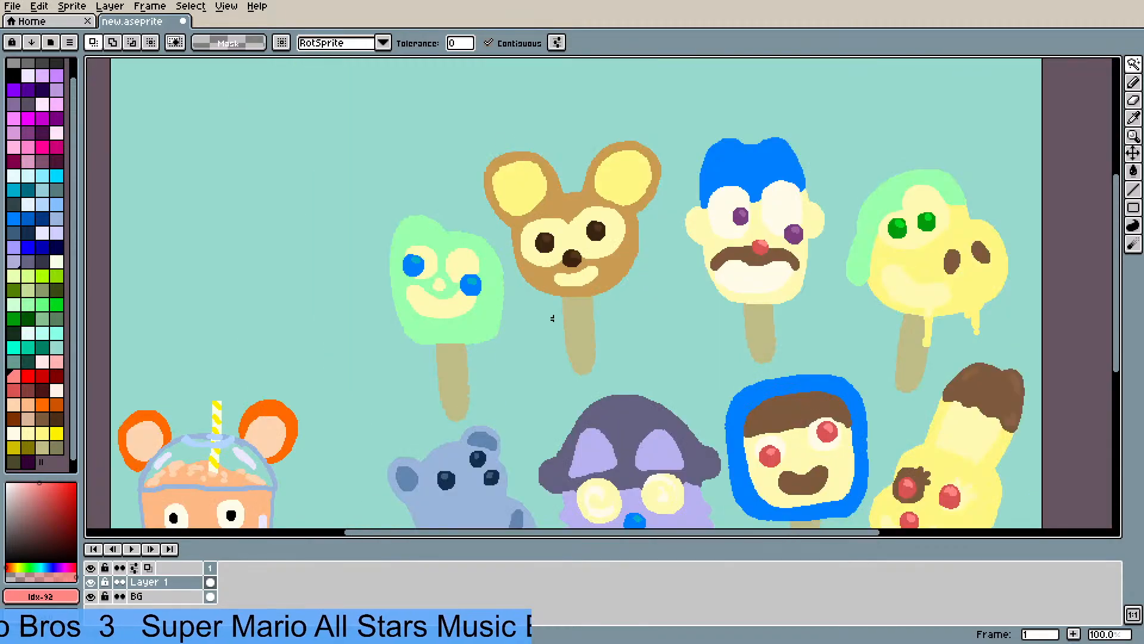
pyautogui.moveTo(549, 317); pyautogui.dragTo(472, 259)
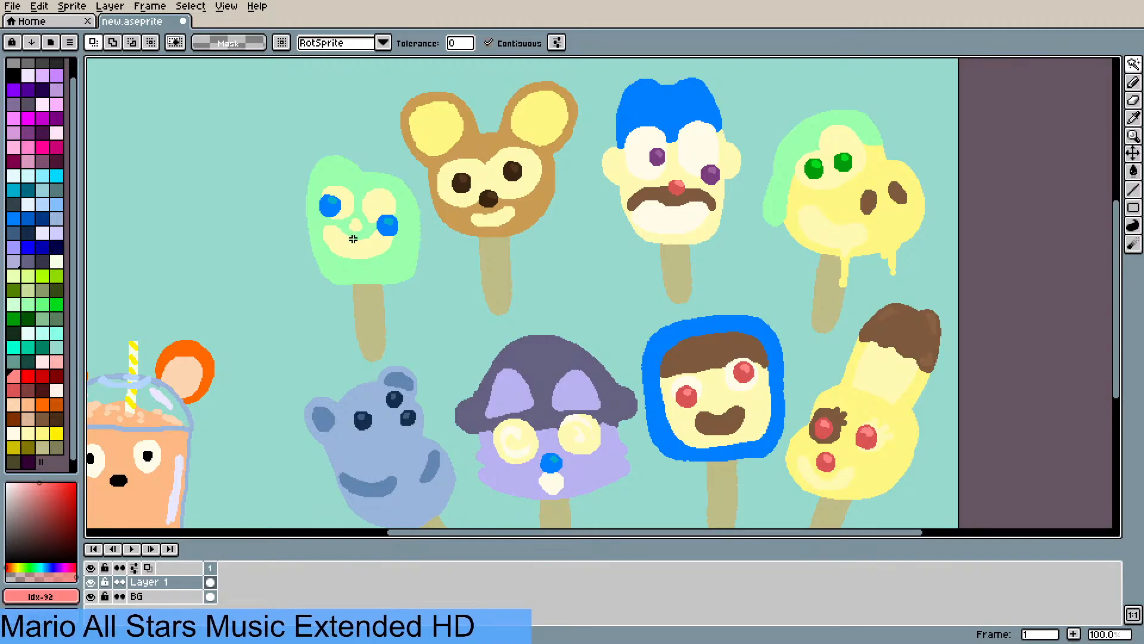
pyautogui.moveTo(363, 234); pyautogui.dragTo(381, 220)
pyautogui.scroll(-1, 381, 220)
pyautogui.scroll(1, 439, 242)
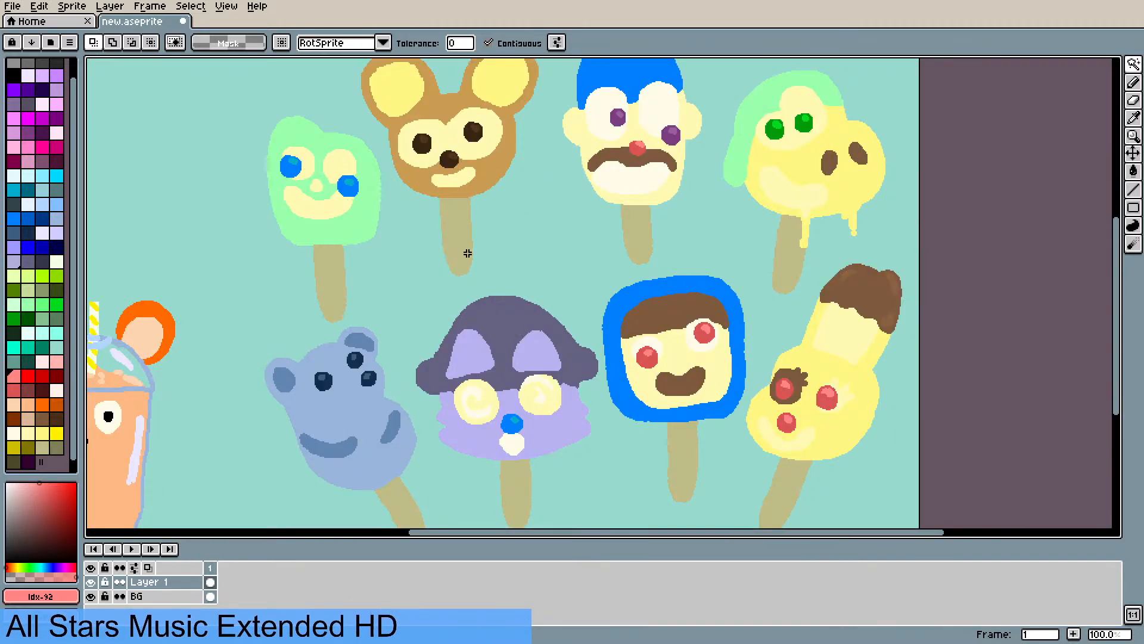
pyautogui.scroll(-1, 467, 253)
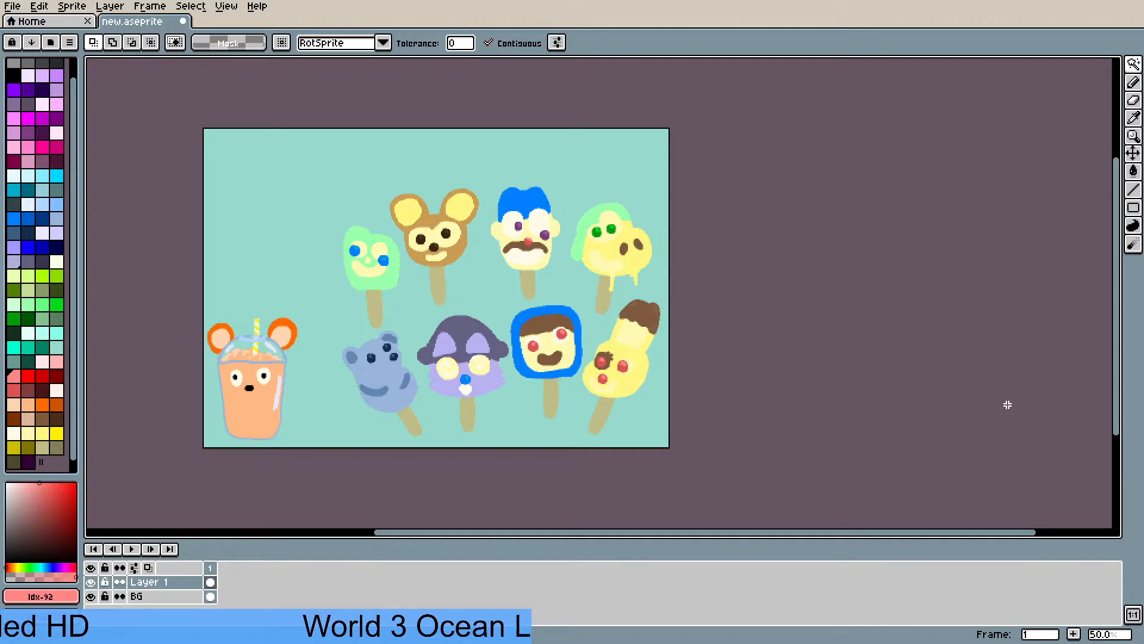
# - Leave full-screen mode so the editor runs in a normal window, with the whole canvas centred
pyautogui.press('F11')
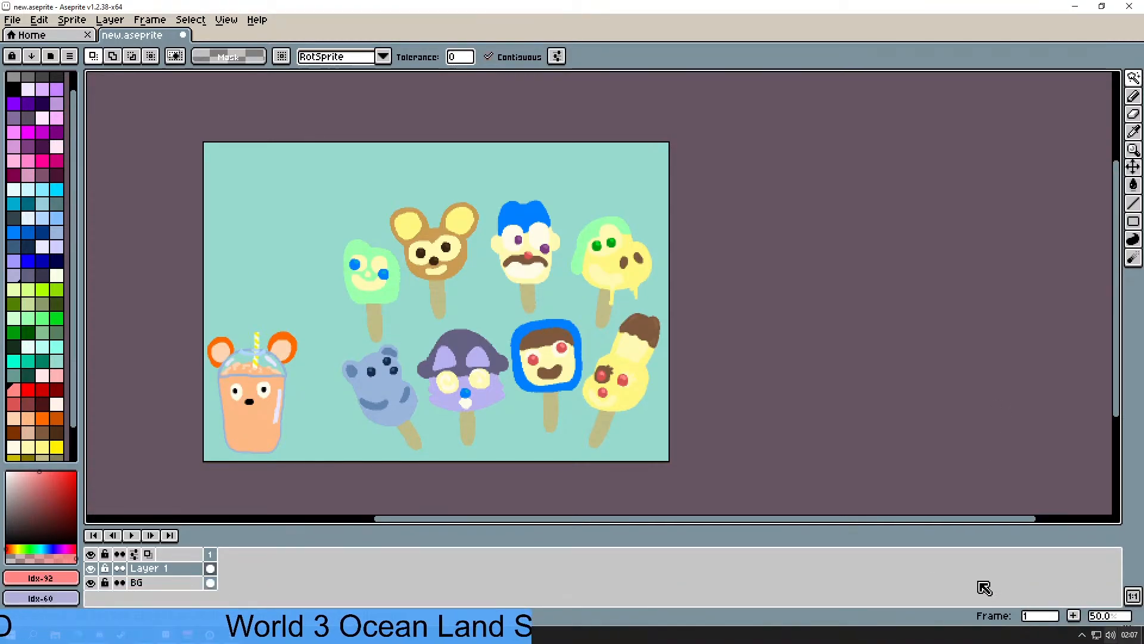
pyautogui.moveTo(471, 331); pyautogui.dragTo(585, 310)
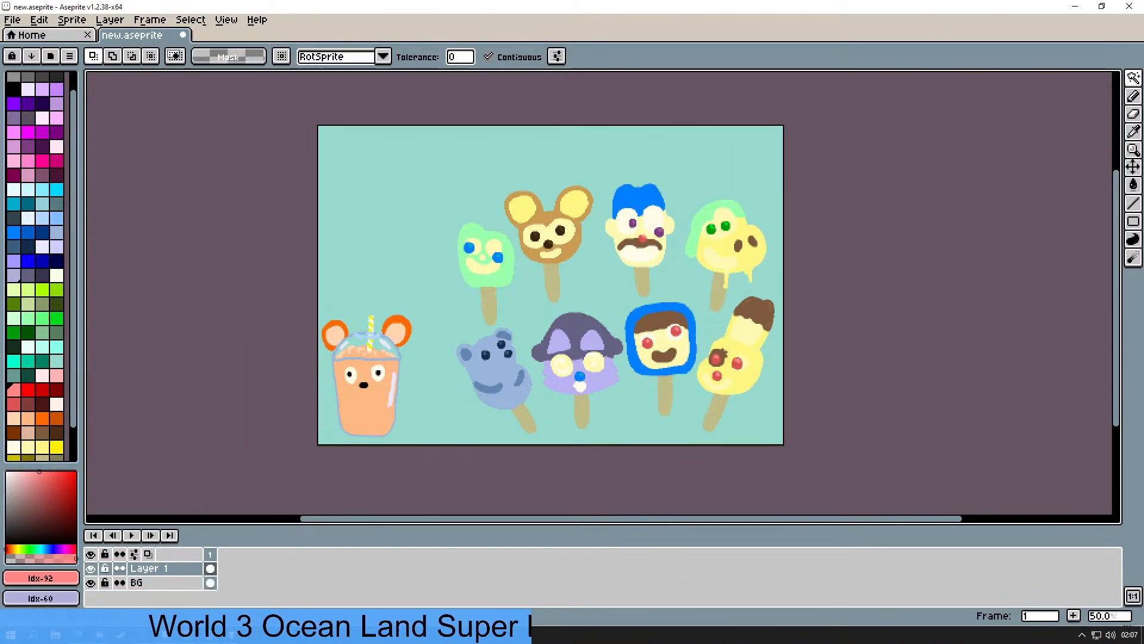